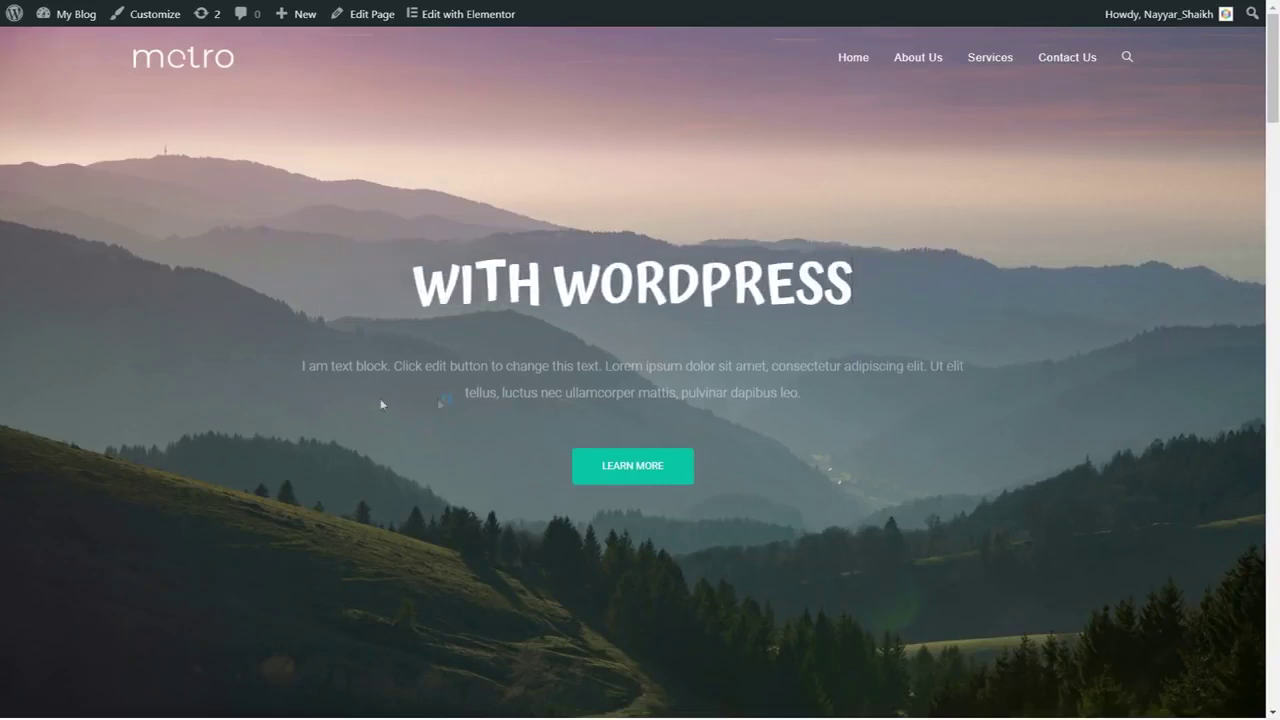
Open the page in the Elementor editor and set a rotating text line to 'WITH WORDPRESS'.
{"action": "left_click_drag", "start_coordinate": [290, 363], "coordinate": [851, 403]}
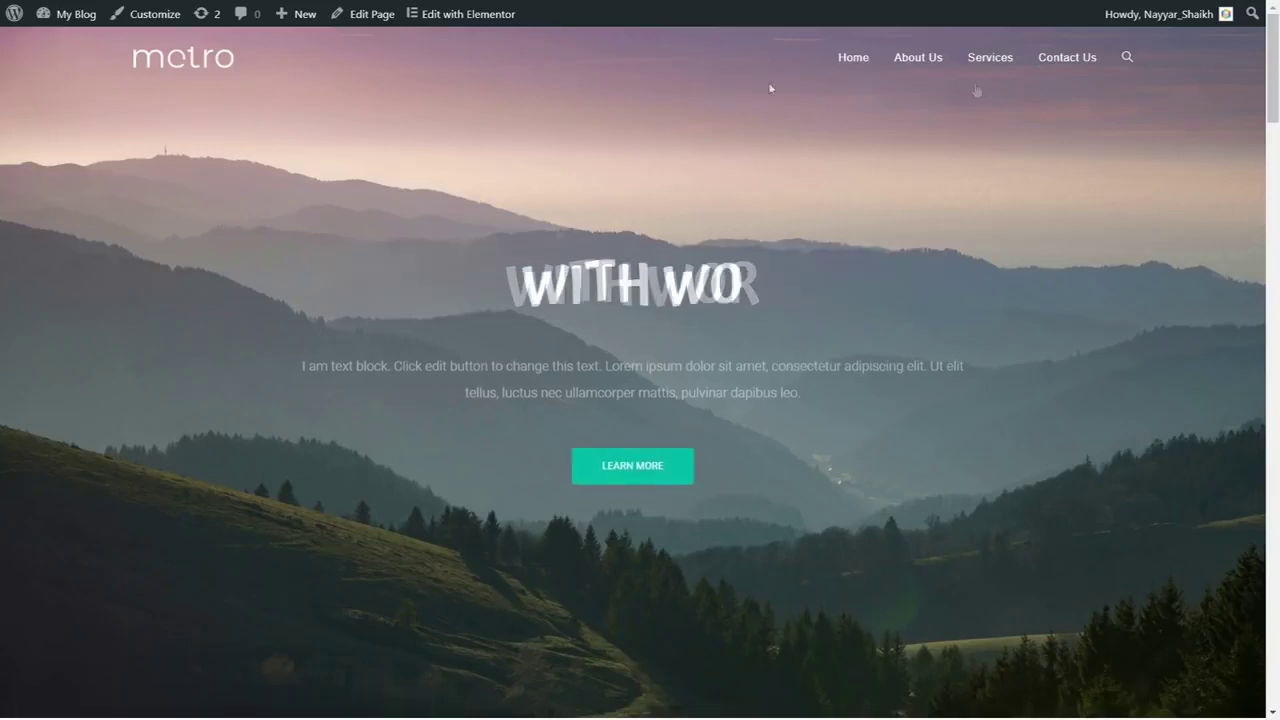
{"action": "left_click", "coordinate": [470, 15]}
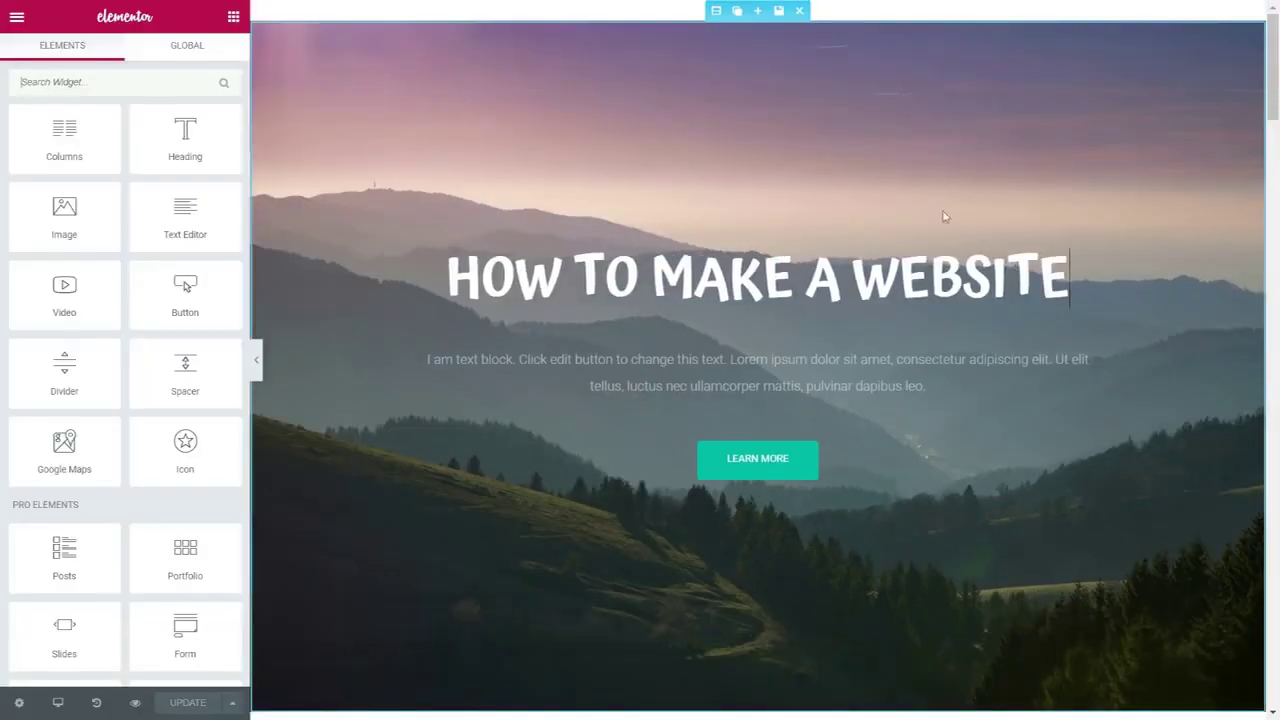
{"action": "key", "text": "ctrl+a"}
{"action": "key", "text": "BackSpace"}
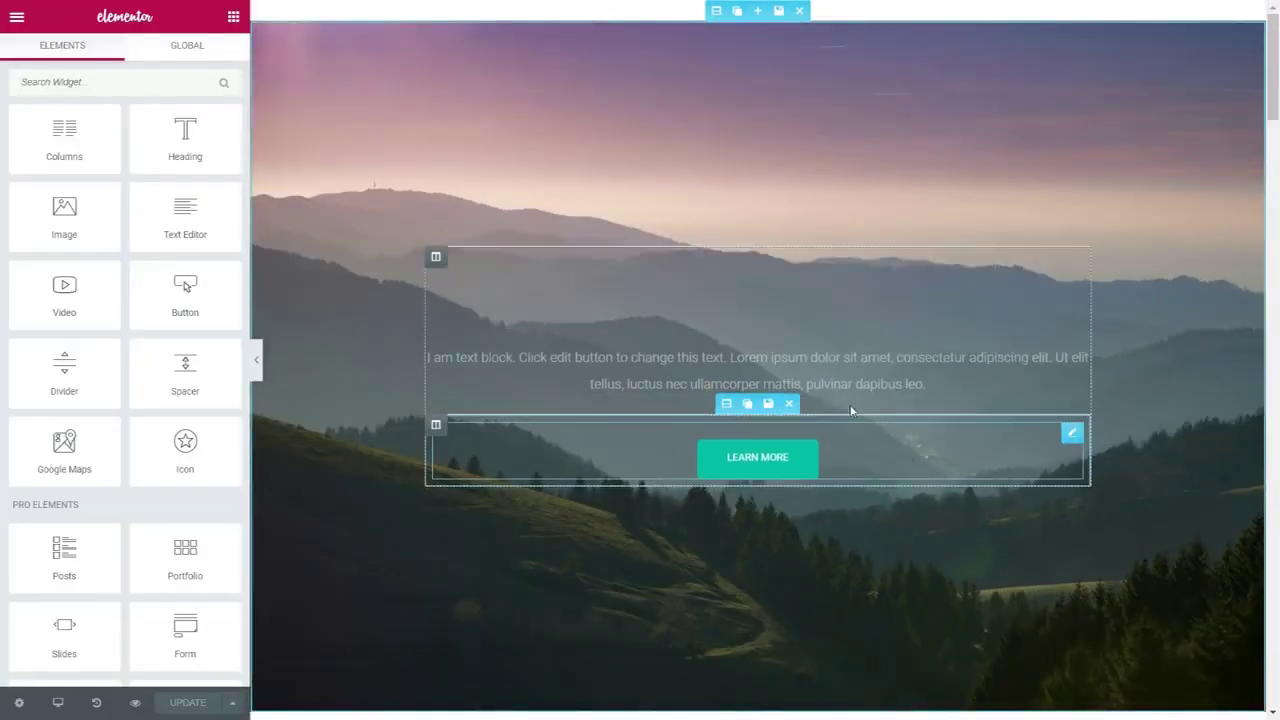
{"action": "type", "text": "WITH WORDP"}
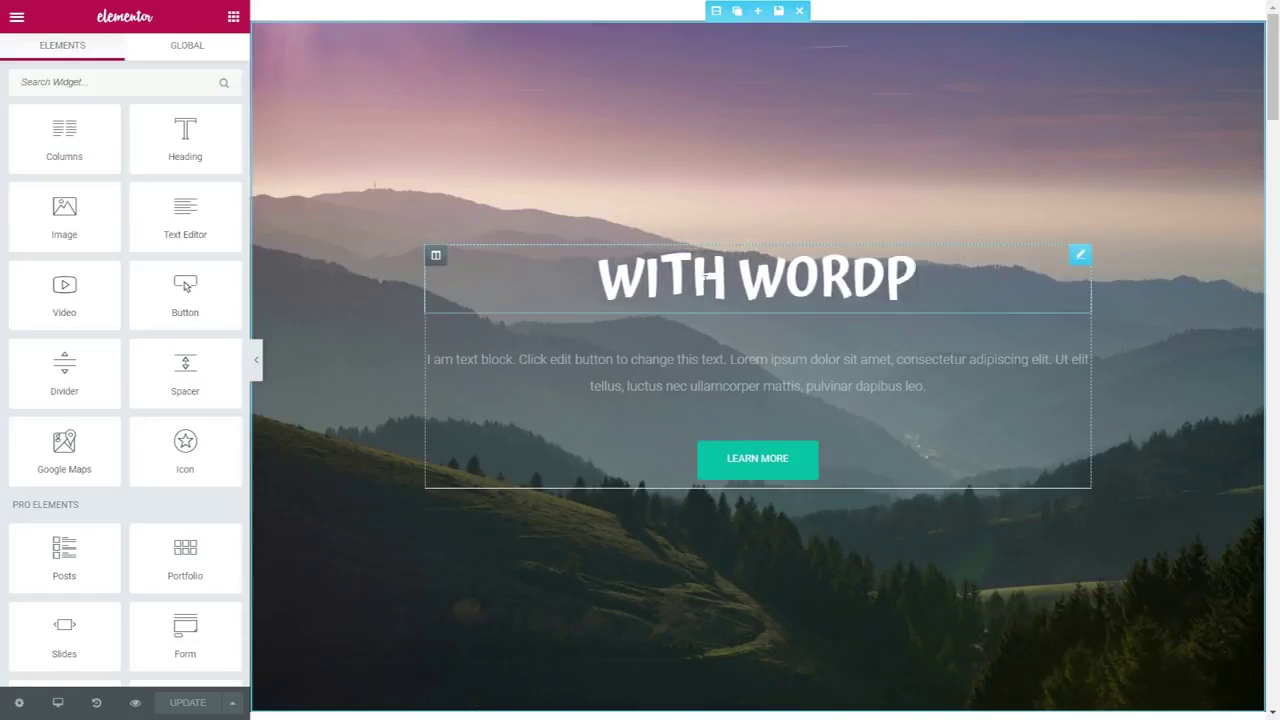
{"action": "type", "text": "RESS"}
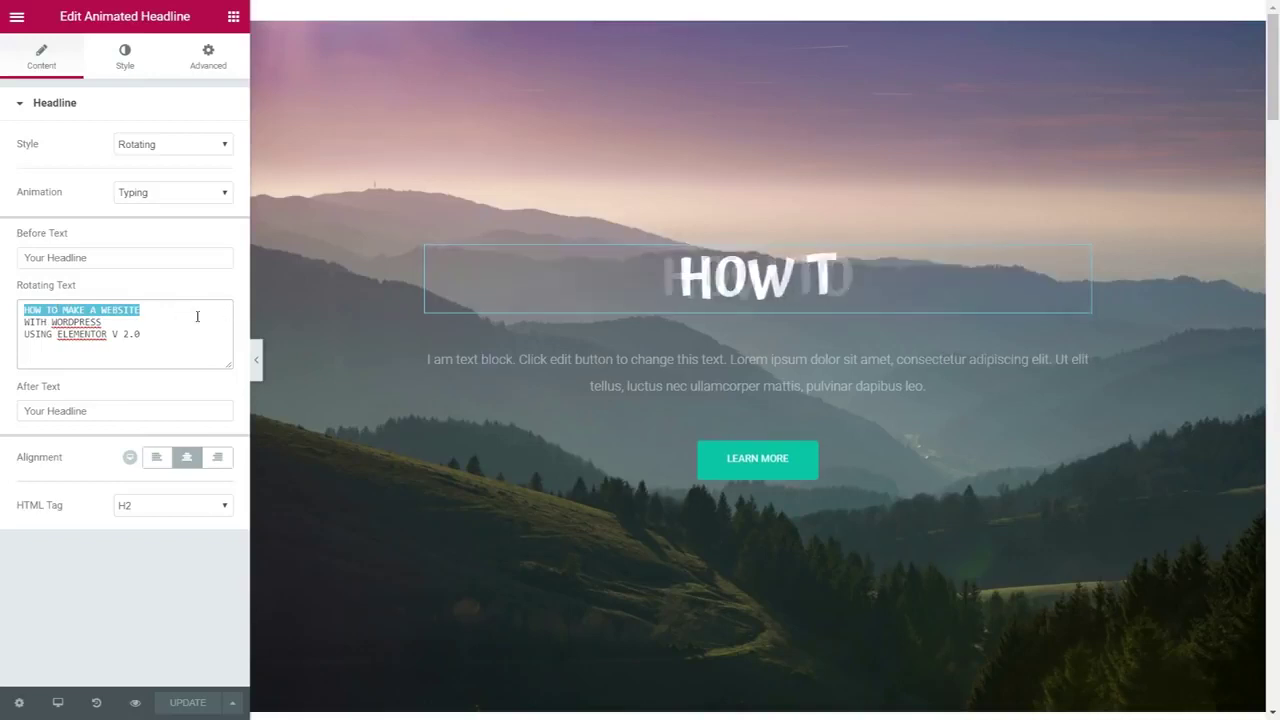
Replace the first rotating phrase with the person's full name.
{"action": "type", "text": "Nayyar /"}
{"action": "key", "text": "BackSpace"}
{"action": "type", "text": "Shaikh"}
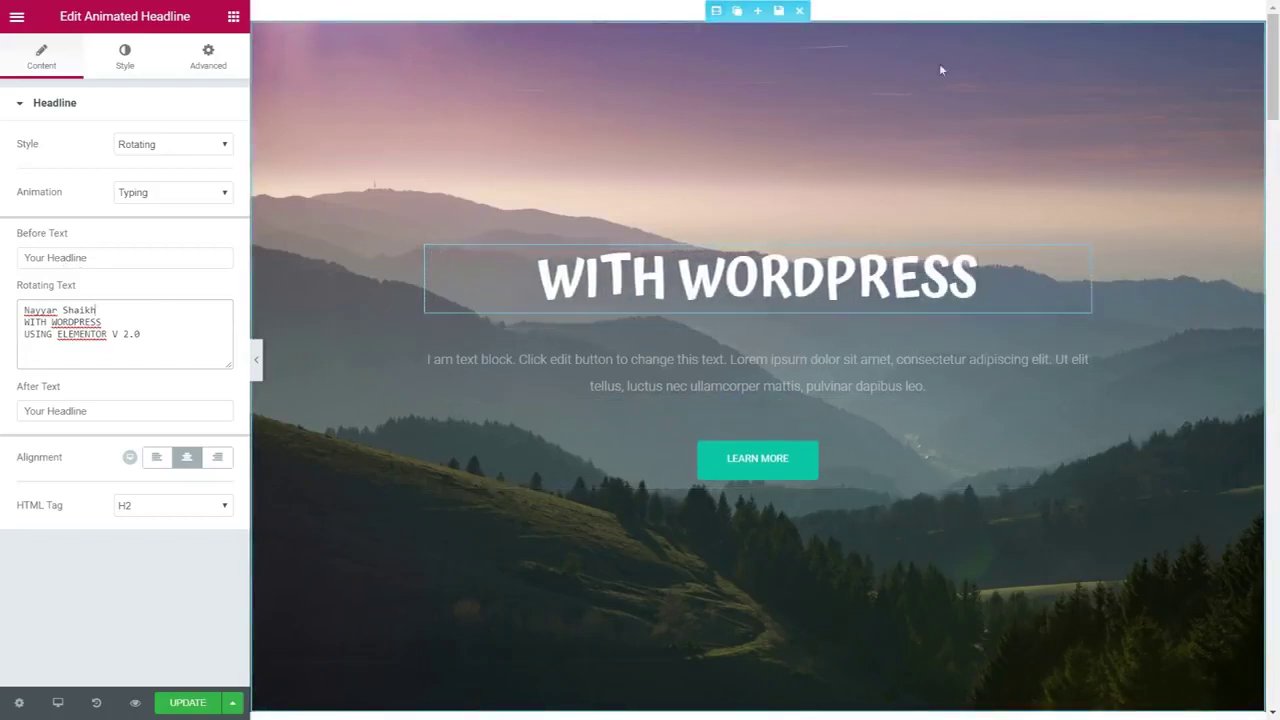
Replace the hero section's mountain background with the teal and orange sunset photo.
{"action": "left_click", "coordinate": [714, 11]}
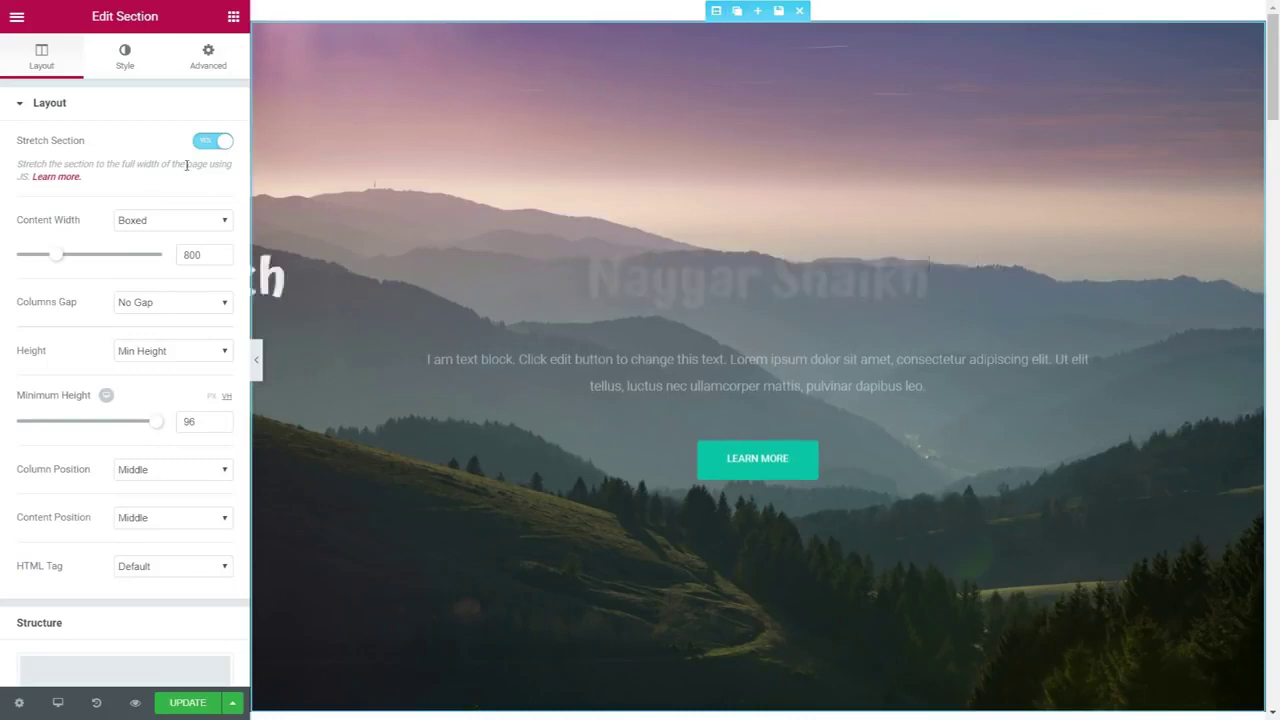
{"action": "left_click", "coordinate": [115, 76]}
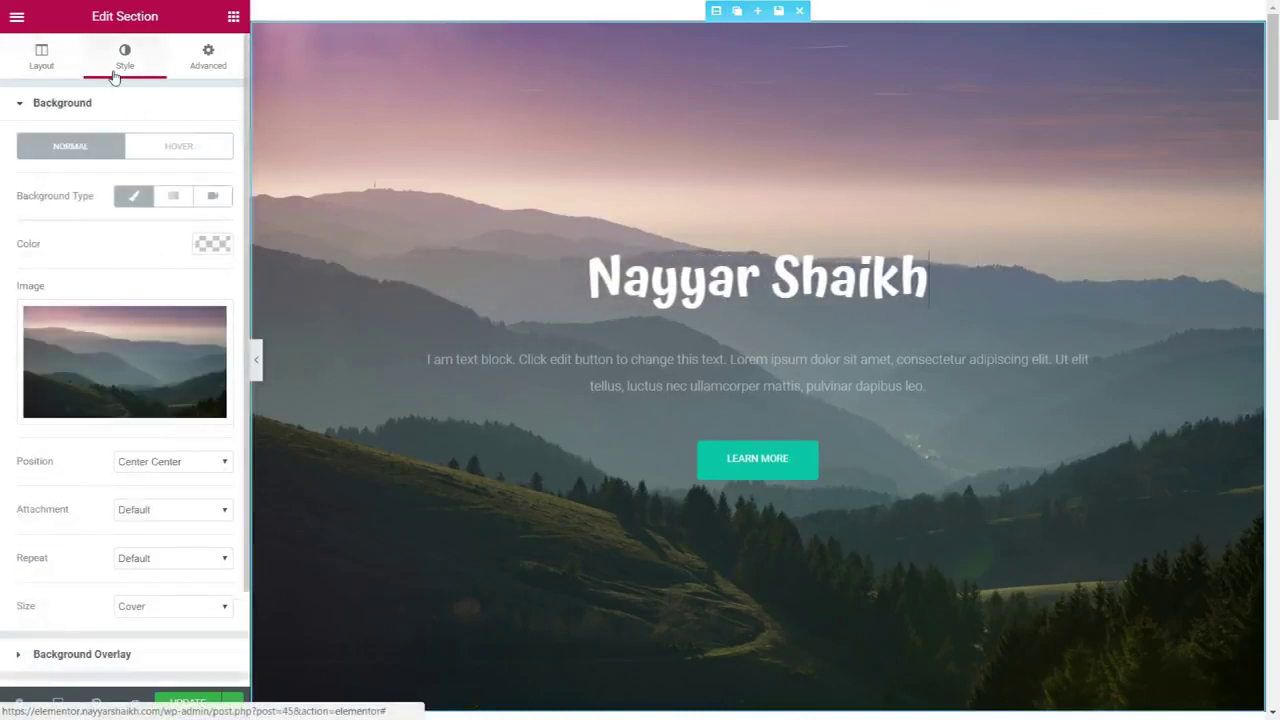
{"action": "mouse_move", "coordinate": [174, 354]}
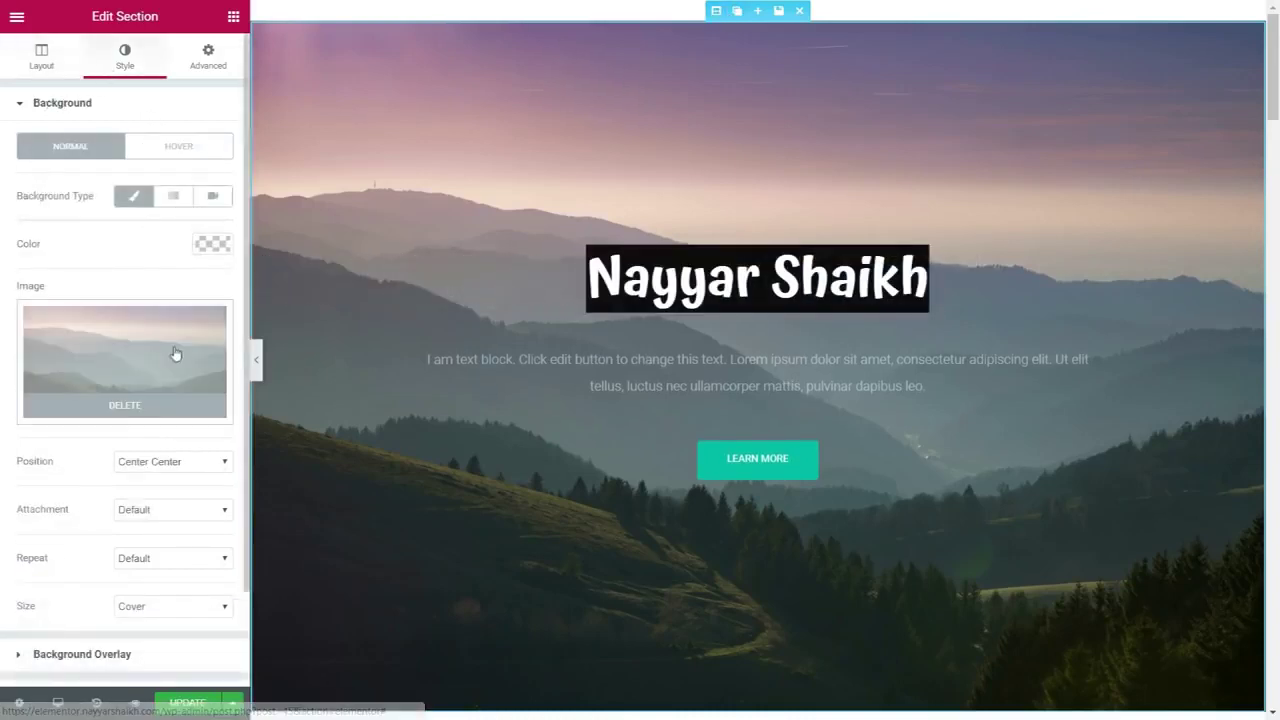
{"action": "left_click", "coordinate": [120, 405]}
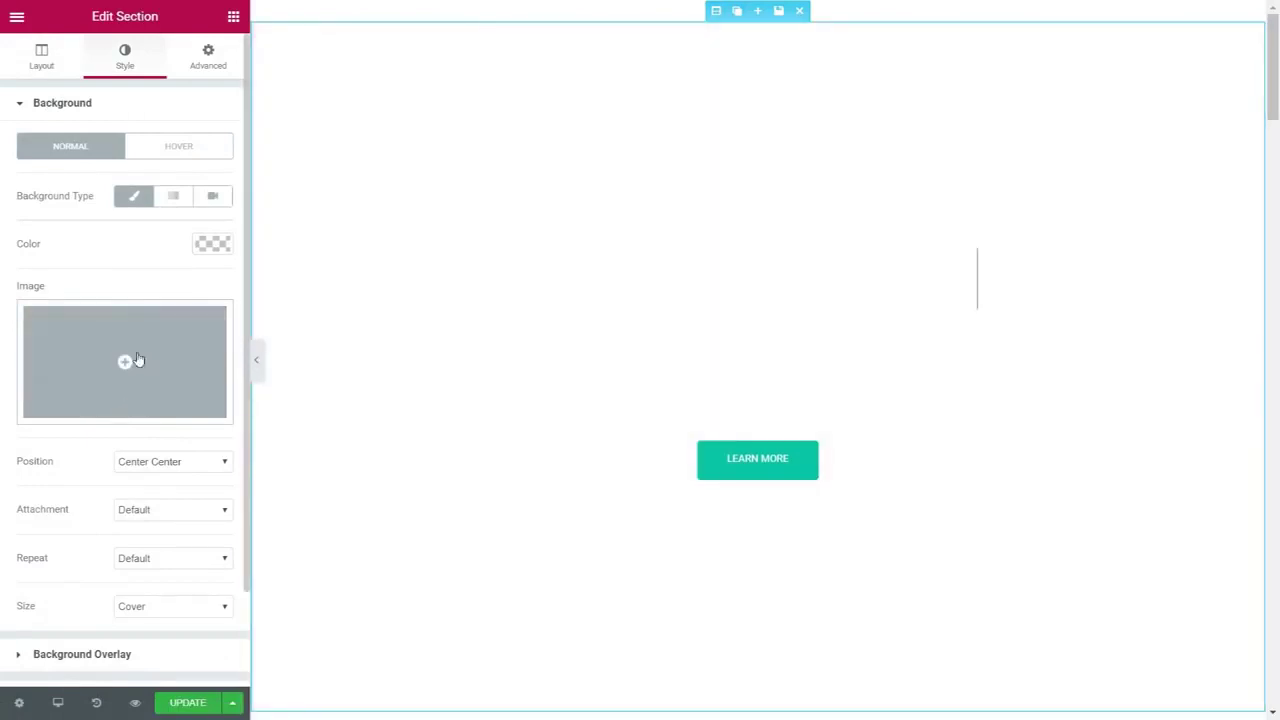
{"action": "left_click", "coordinate": [138, 360]}
{"action": "left_click", "coordinate": [69, 86]}
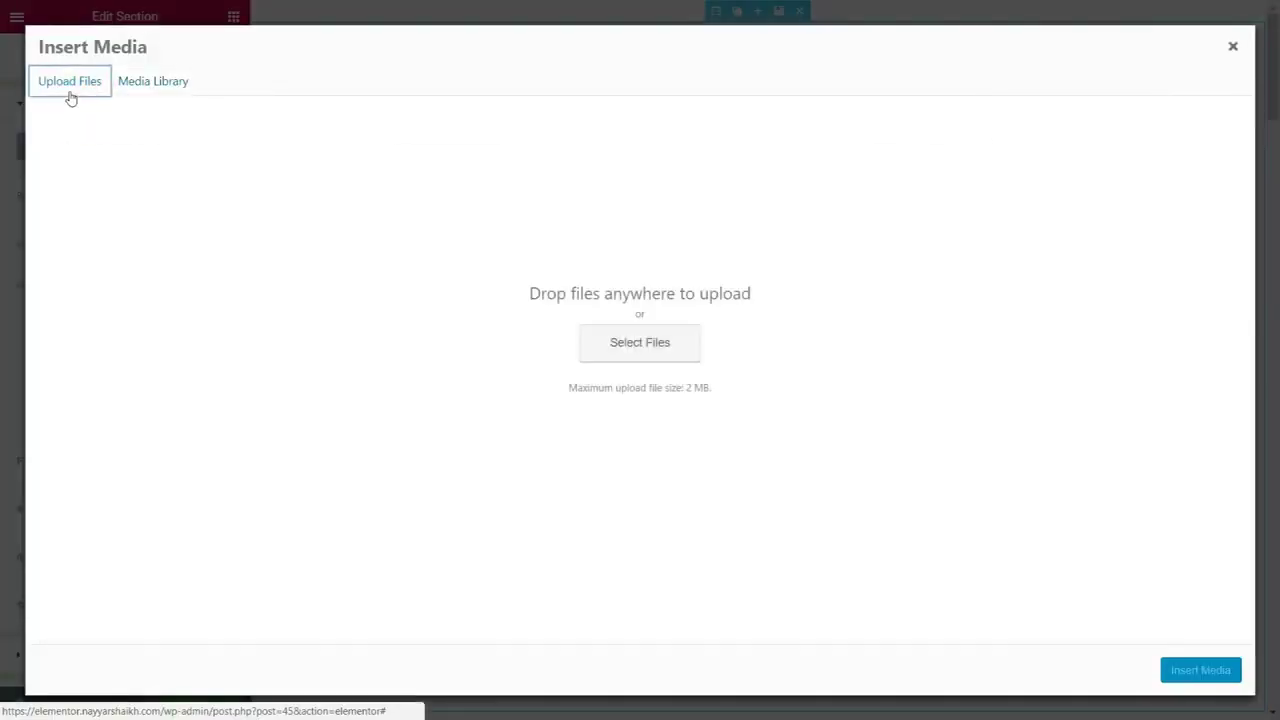
{"action": "left_click", "coordinate": [156, 84]}
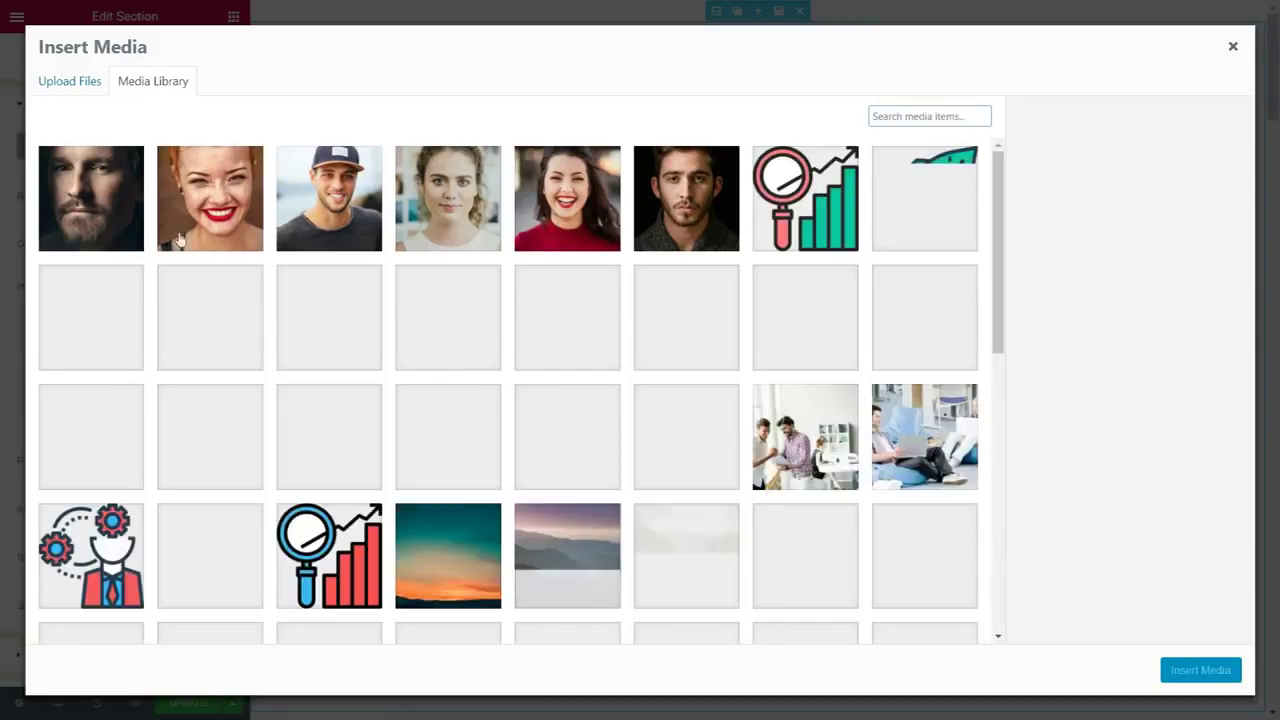
{"action": "left_click", "coordinate": [452, 583]}
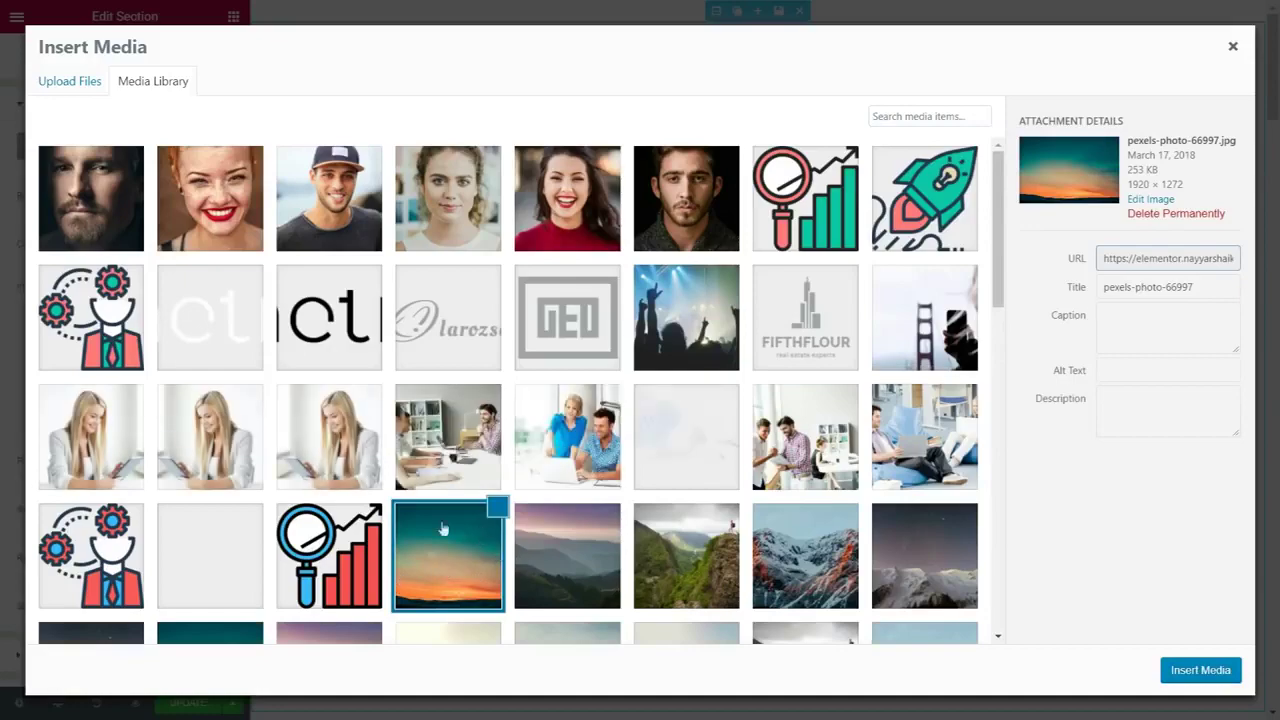
{"action": "left_click", "coordinate": [1201, 670]}
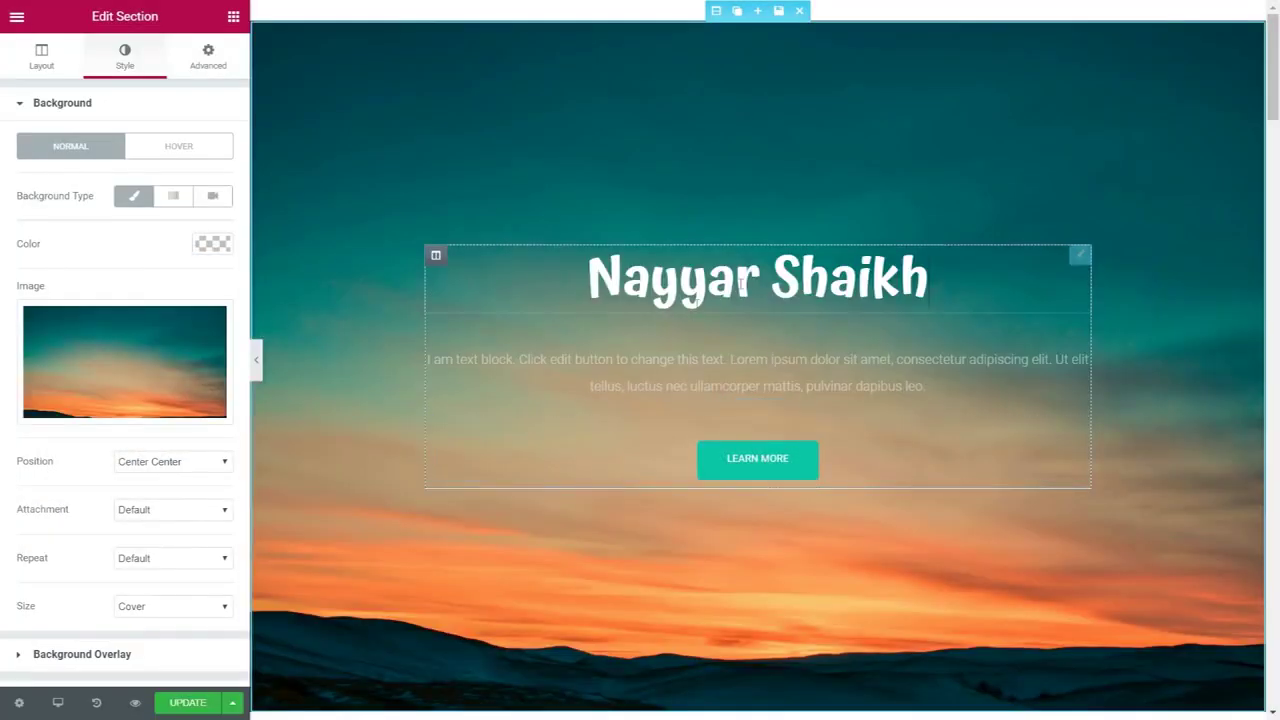
Retype a rotating headline line as 'WITH WORDPRESS' and start rewriting another beginning with 'U'.
{"action": "key", "text": "ctrl+a"}
{"action": "key", "text": "BackSpace"}
{"action": "type", "text": "WITH W"}
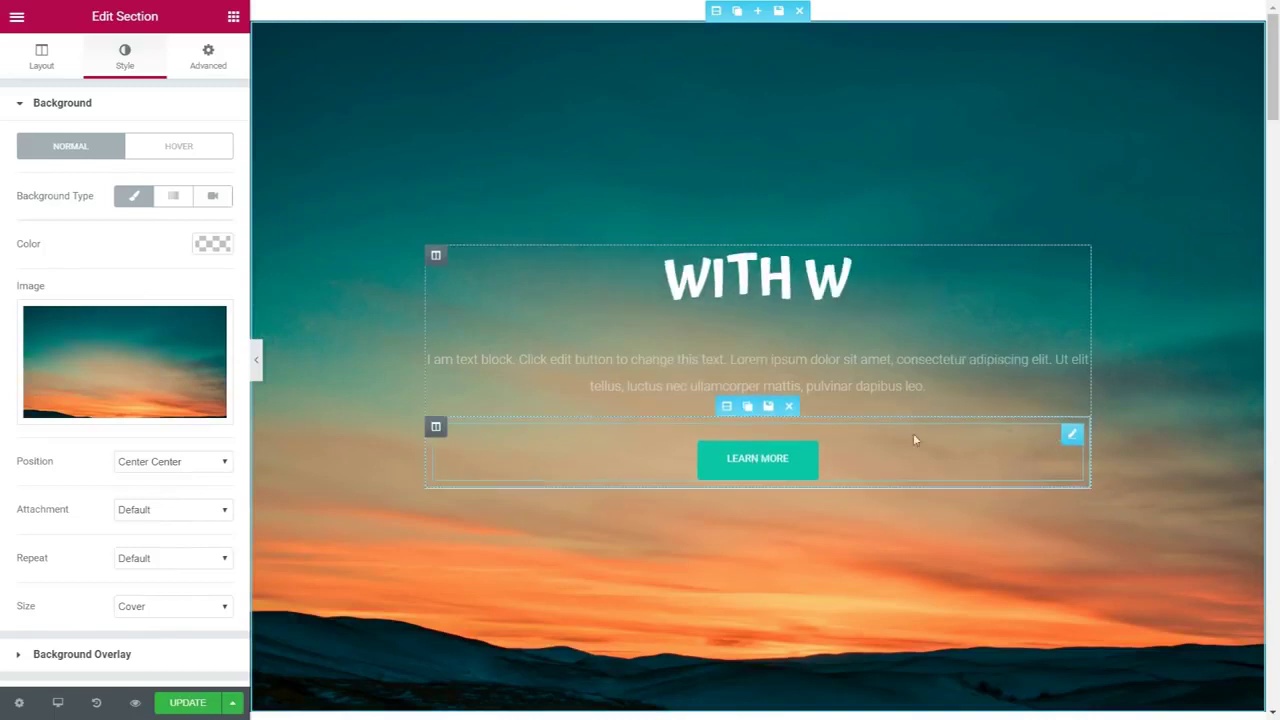
{"action": "type", "text": "ORDPRESS"}
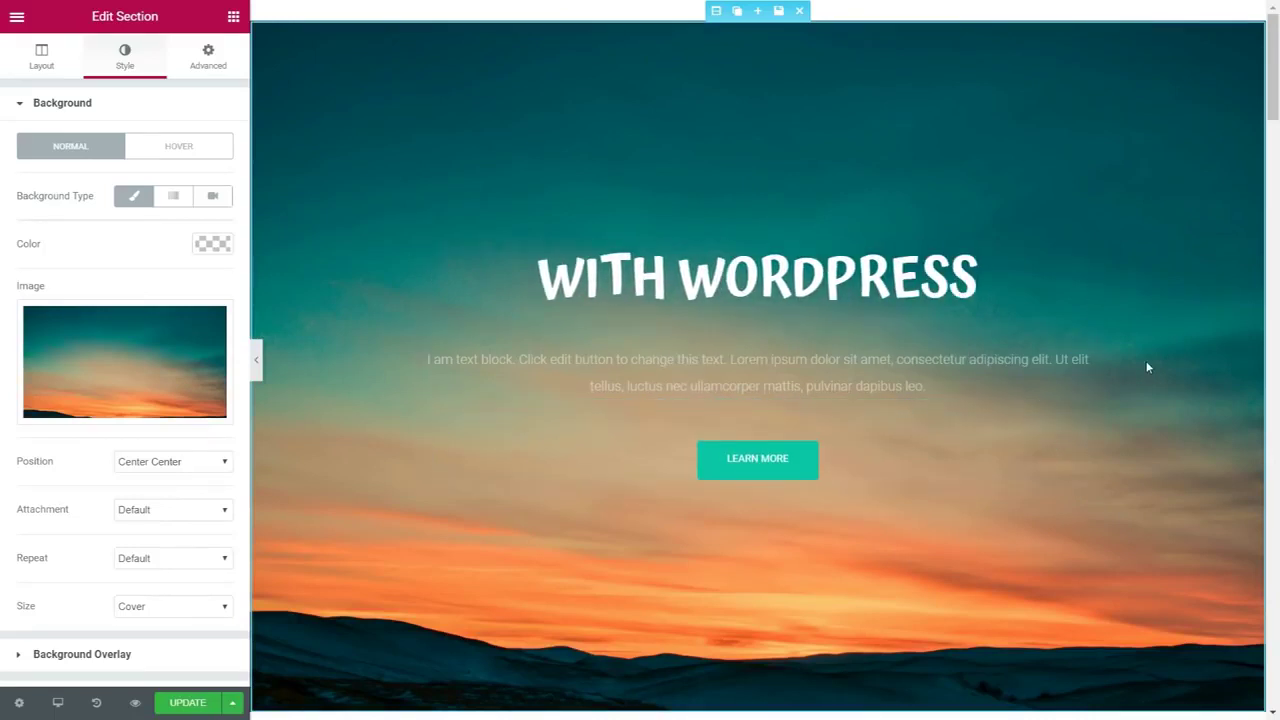
{"action": "key", "text": "ctrl+a"}
{"action": "key", "text": "BackSpace"}
{"action": "type", "text": "U"}
Scroll the live page down and back up to the mountain hero headline.
{"action": "scroll", "coordinate": [1006, 350], "scroll_direction": "down", "scroll_amount": 15}
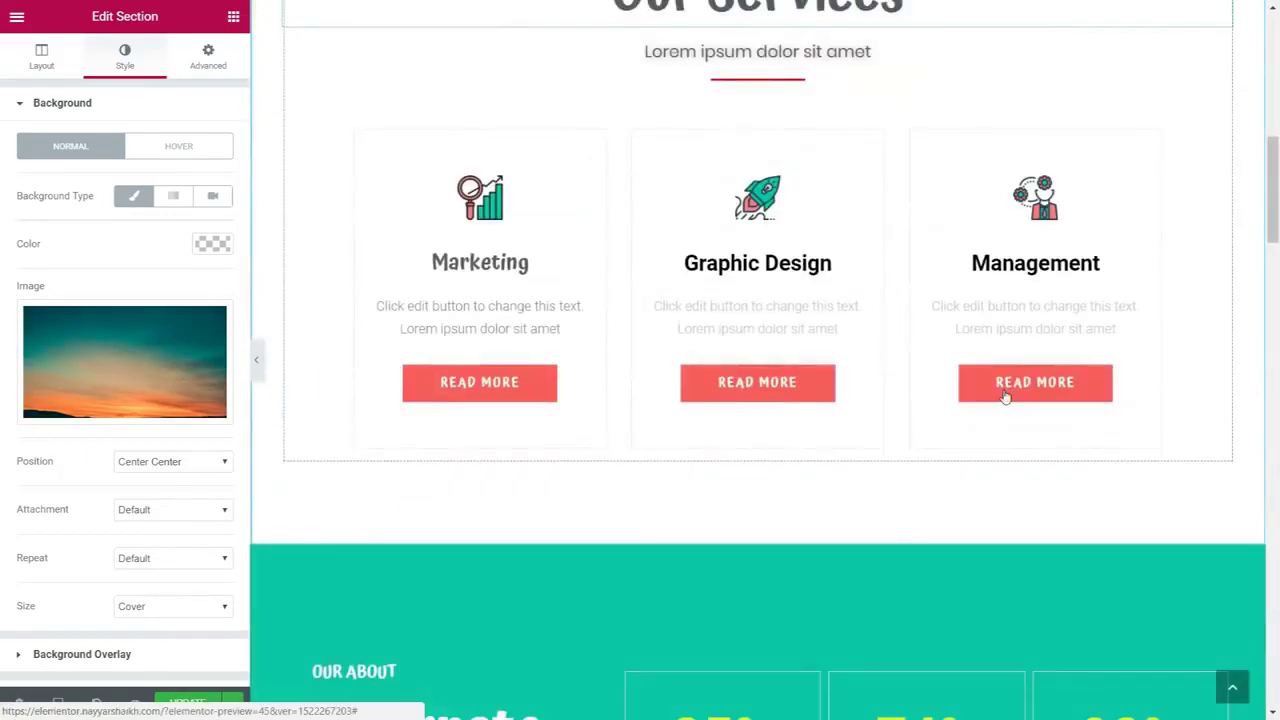
{"action": "scroll", "coordinate": [1007, 449], "scroll_direction": "up", "scroll_amount": 15}
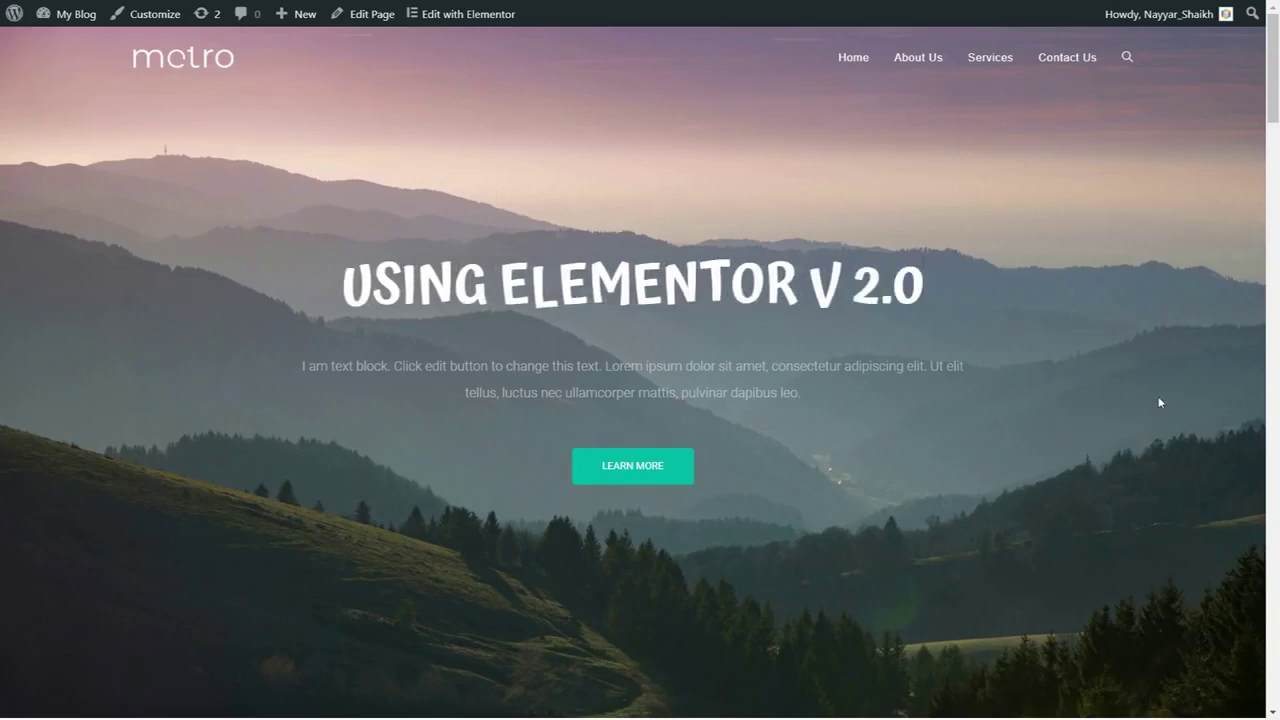
{"action": "scroll", "coordinate": [1159, 402], "scroll_direction": "down", "scroll_amount": 5}
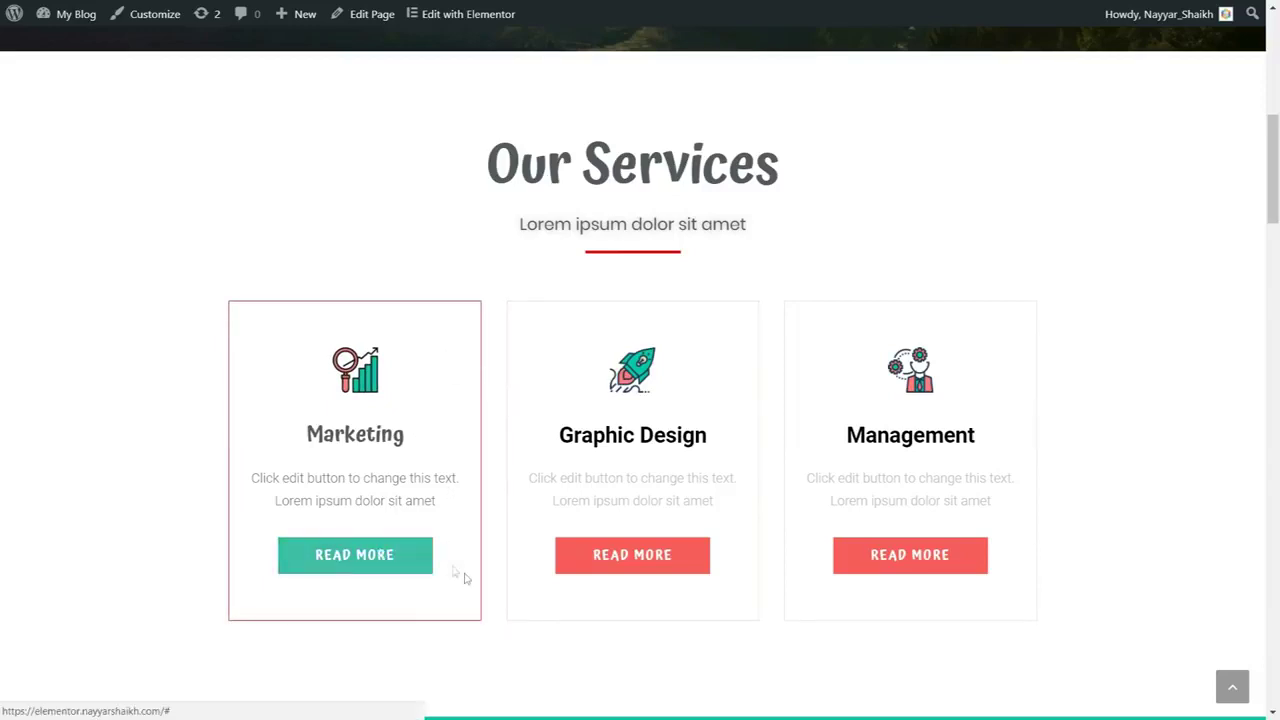
{"action": "scroll", "coordinate": [455, 572], "scroll_direction": "up", "scroll_amount": 7}
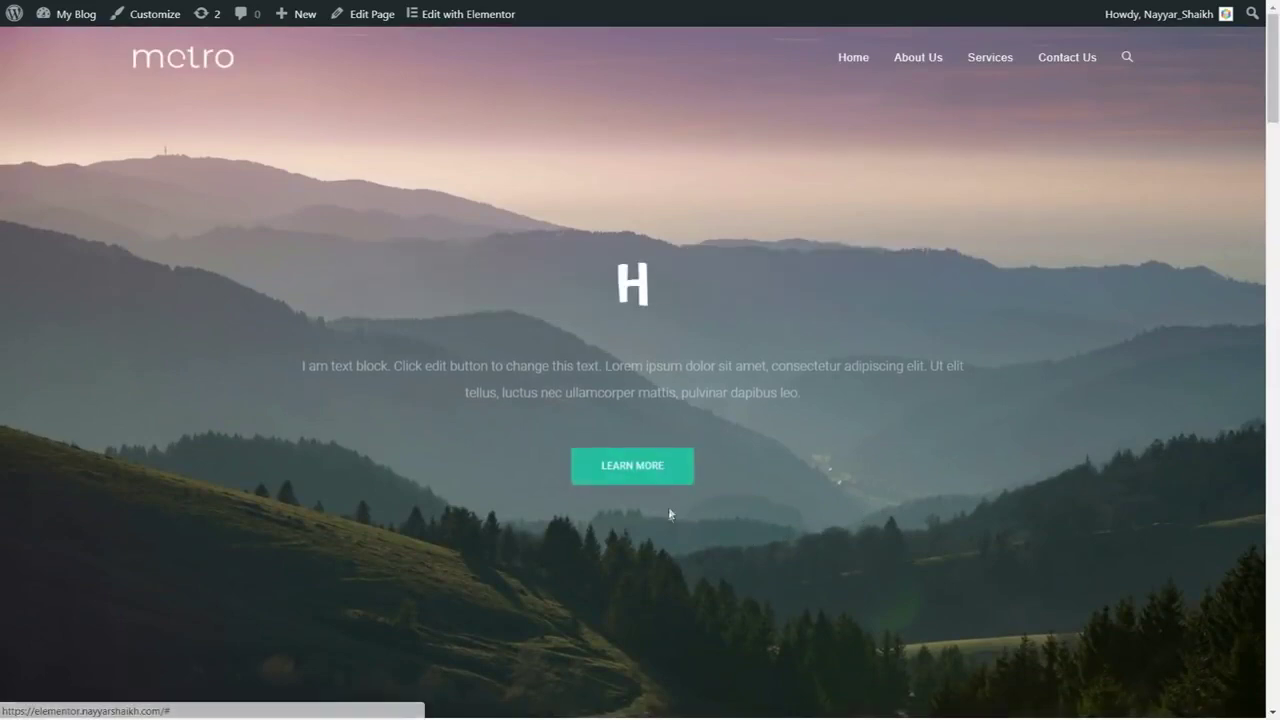
{"action": "scroll", "coordinate": [886, 492], "scroll_direction": "down", "scroll_amount": 3}
{"action": "scroll", "coordinate": [886, 492], "scroll_direction": "down", "scroll_amount": 4}
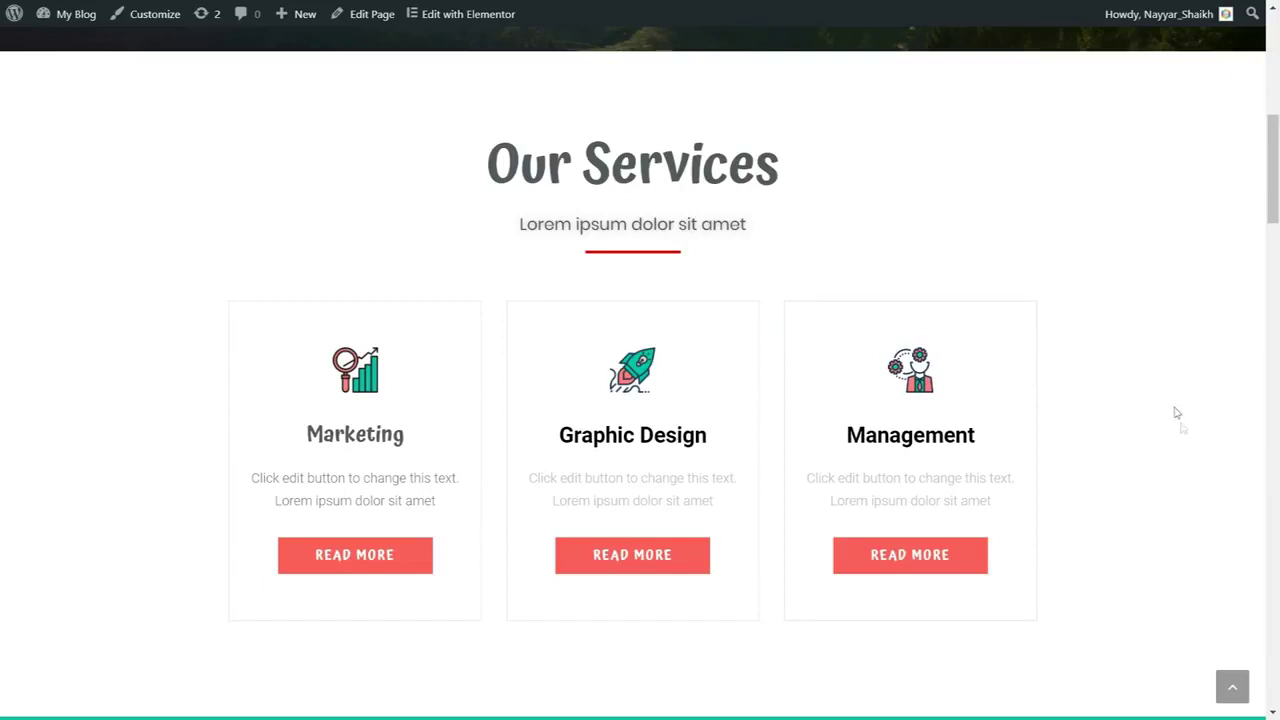
{"action": "scroll", "coordinate": [1182, 428], "scroll_direction": "down", "scroll_amount": 5}
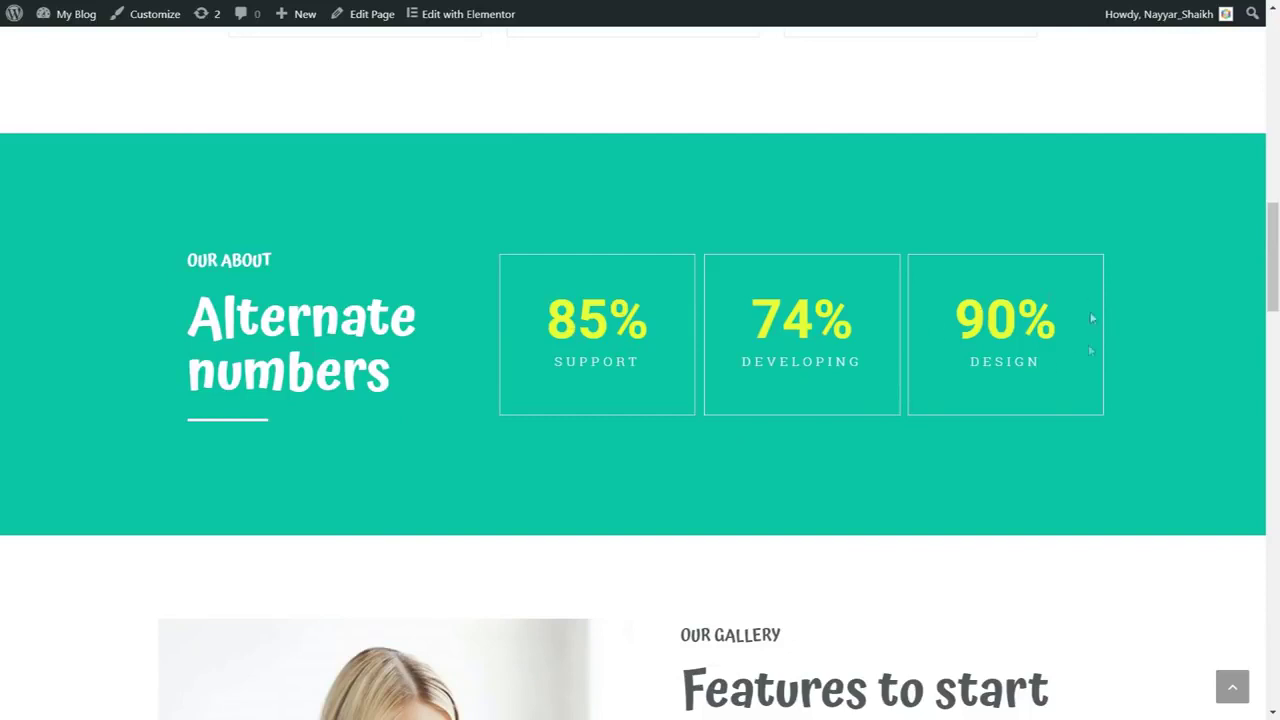
{"action": "scroll", "coordinate": [1122, 370], "scroll_direction": "up", "scroll_amount": 1}
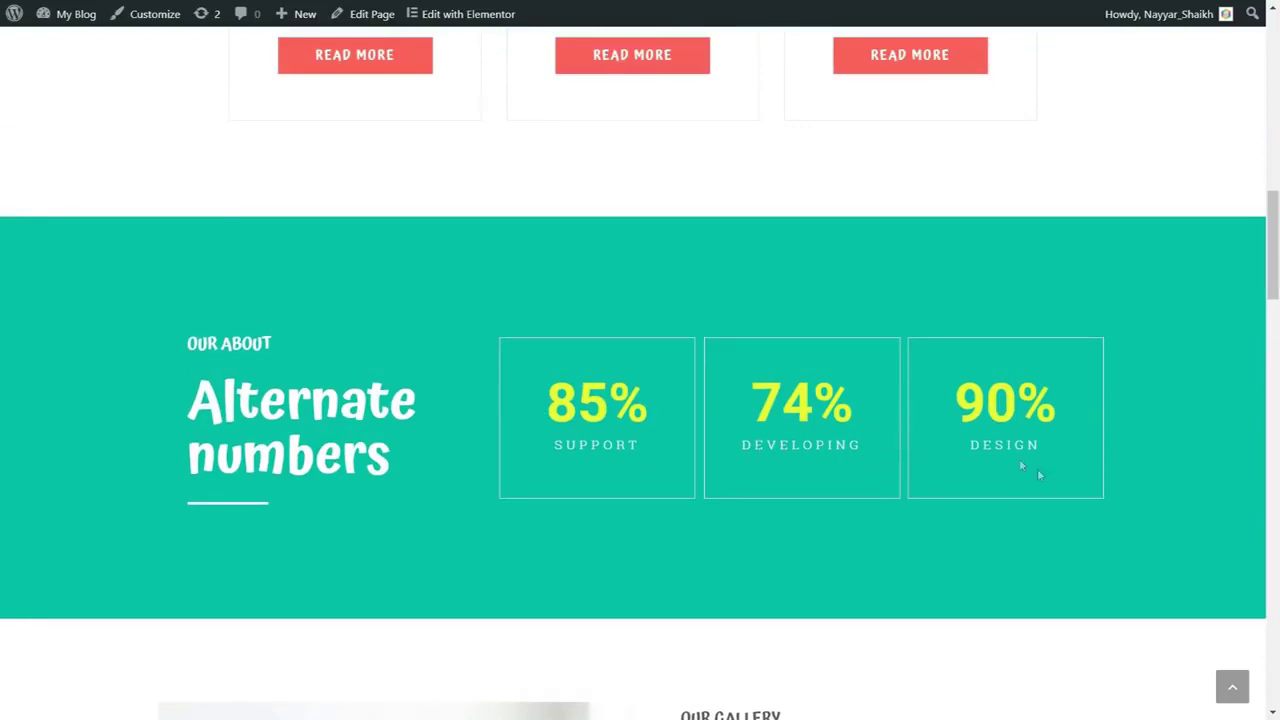
{"action": "scroll", "coordinate": [1152, 475], "scroll_direction": "down", "scroll_amount": 5}
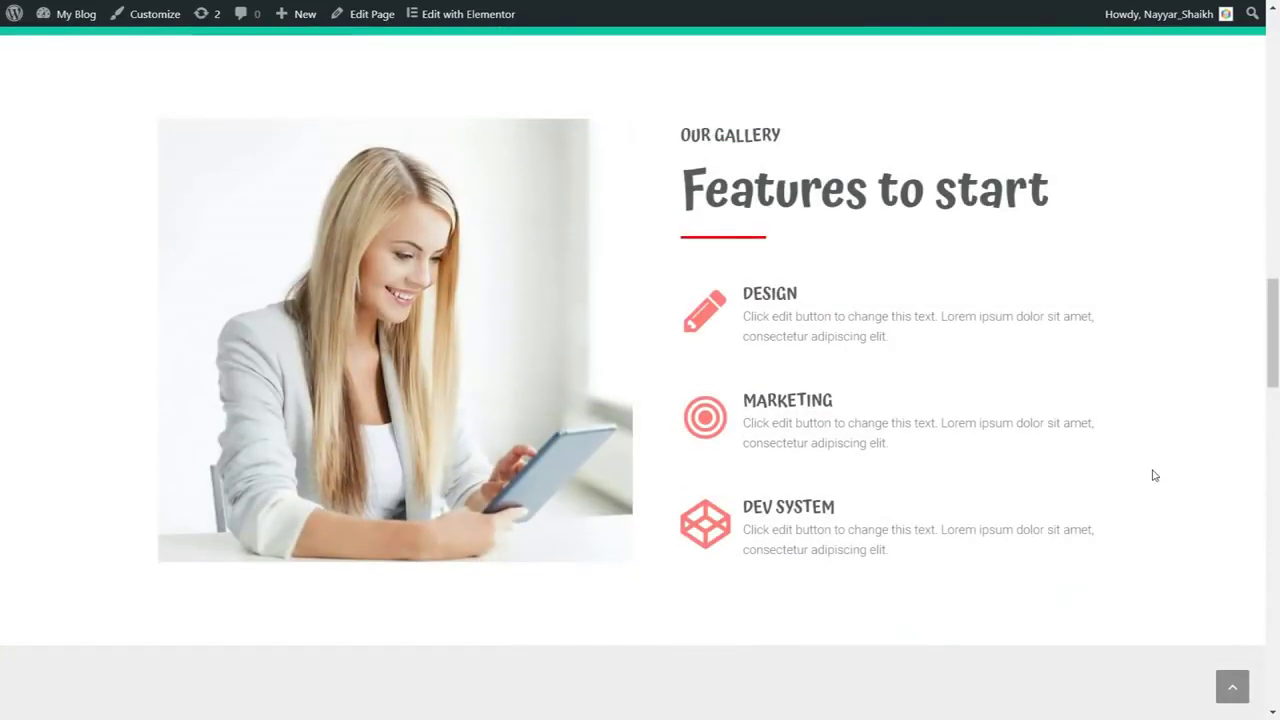
{"action": "scroll", "coordinate": [1063, 377], "scroll_direction": "up", "scroll_amount": 1}
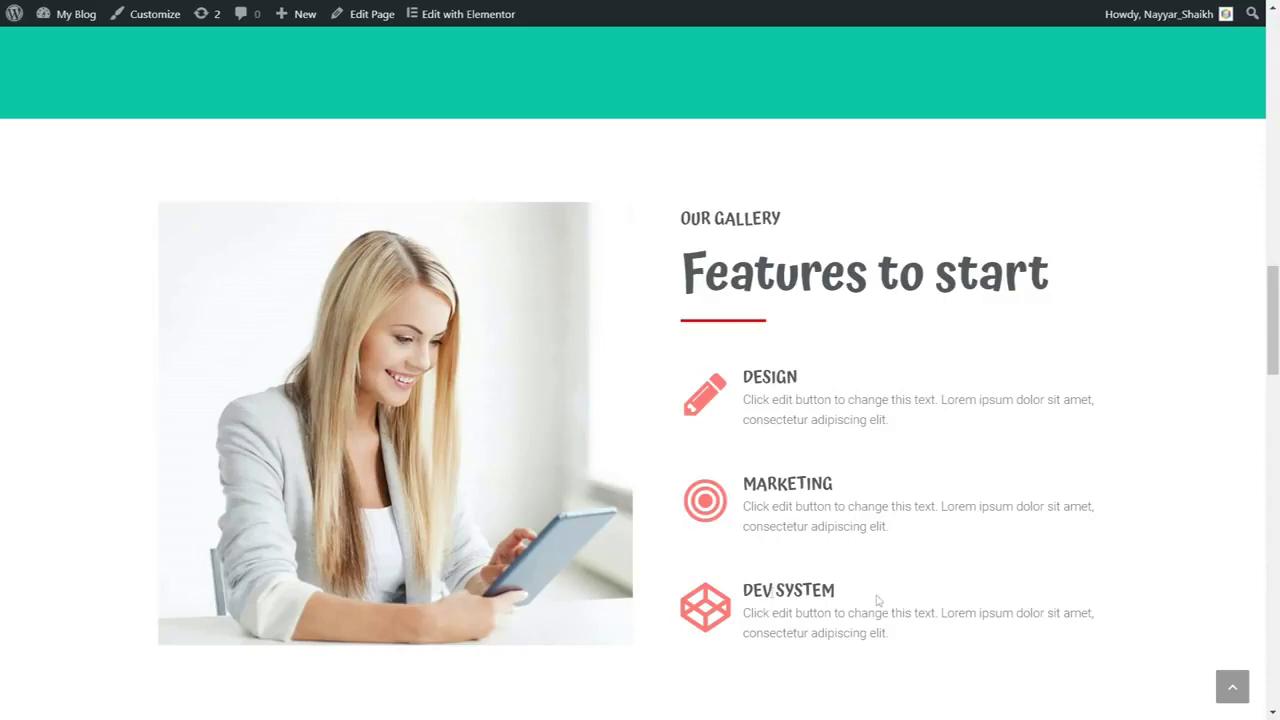
{"action": "scroll", "coordinate": [940, 560], "scroll_direction": "down", "scroll_amount": 5}
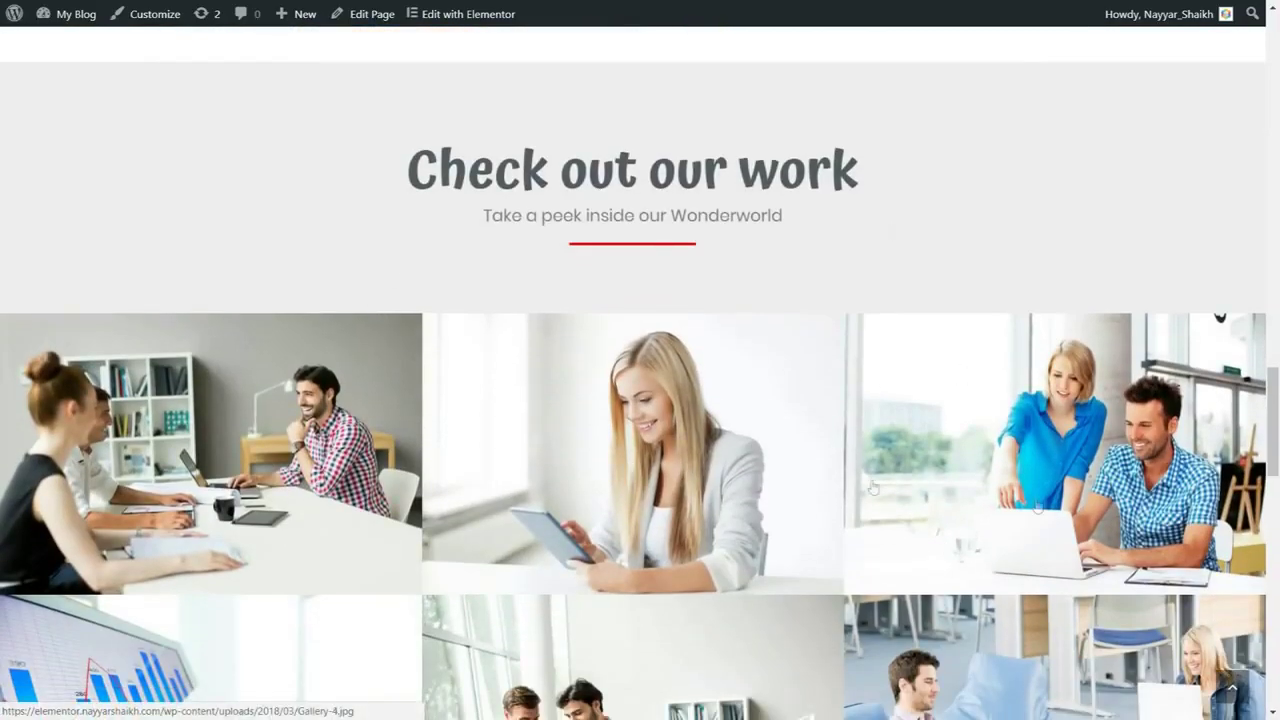
Review the gallery, Get In touch, Our Clients and footer, then return to the top.
{"action": "scroll", "coordinate": [758, 450], "scroll_direction": "down", "scroll_amount": 7}
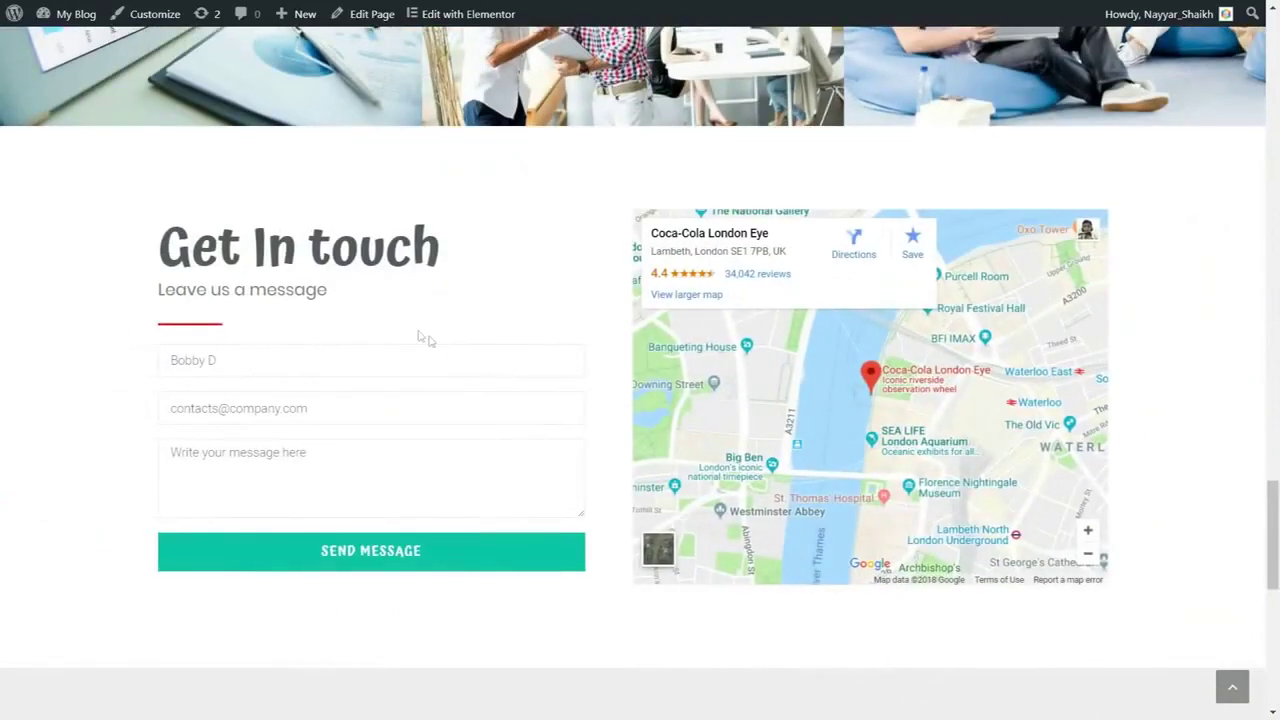
{"action": "scroll", "coordinate": [1133, 448], "scroll_direction": "down", "scroll_amount": 5}
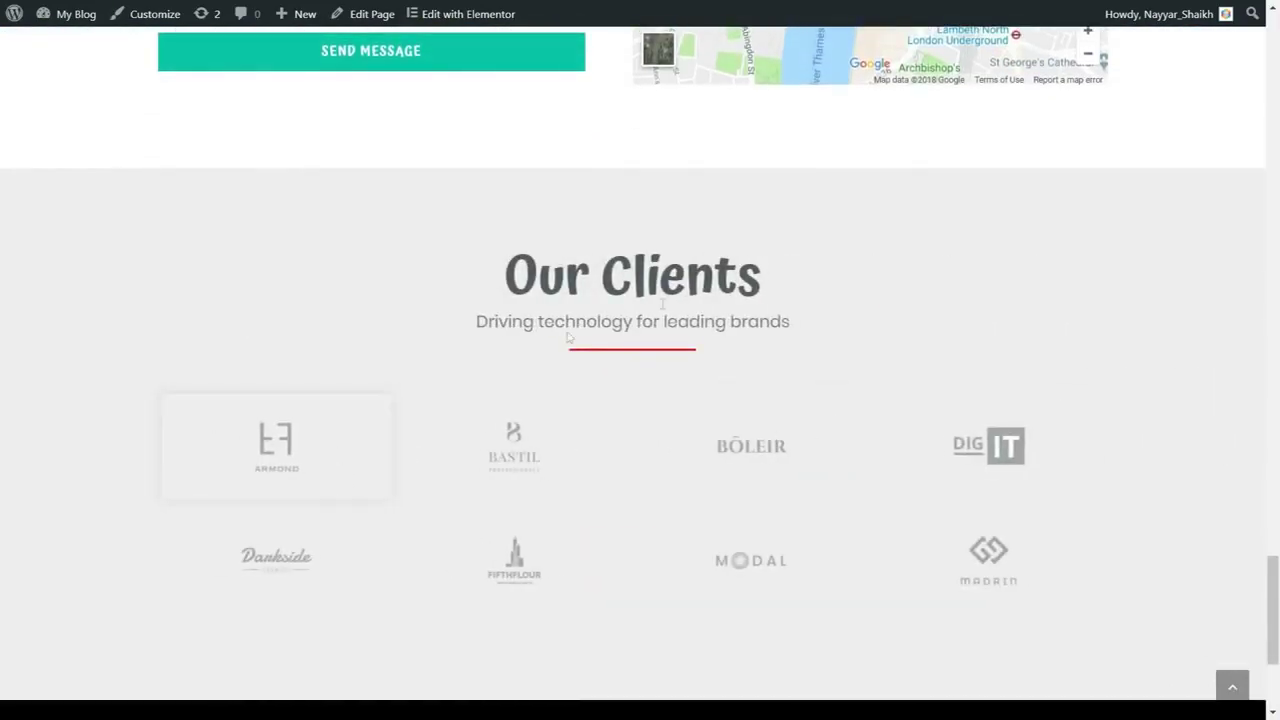
{"action": "scroll", "coordinate": [763, 337], "scroll_direction": "down", "scroll_amount": 3}
{"action": "scroll", "coordinate": [777, 366], "scroll_direction": "up", "scroll_amount": 7}
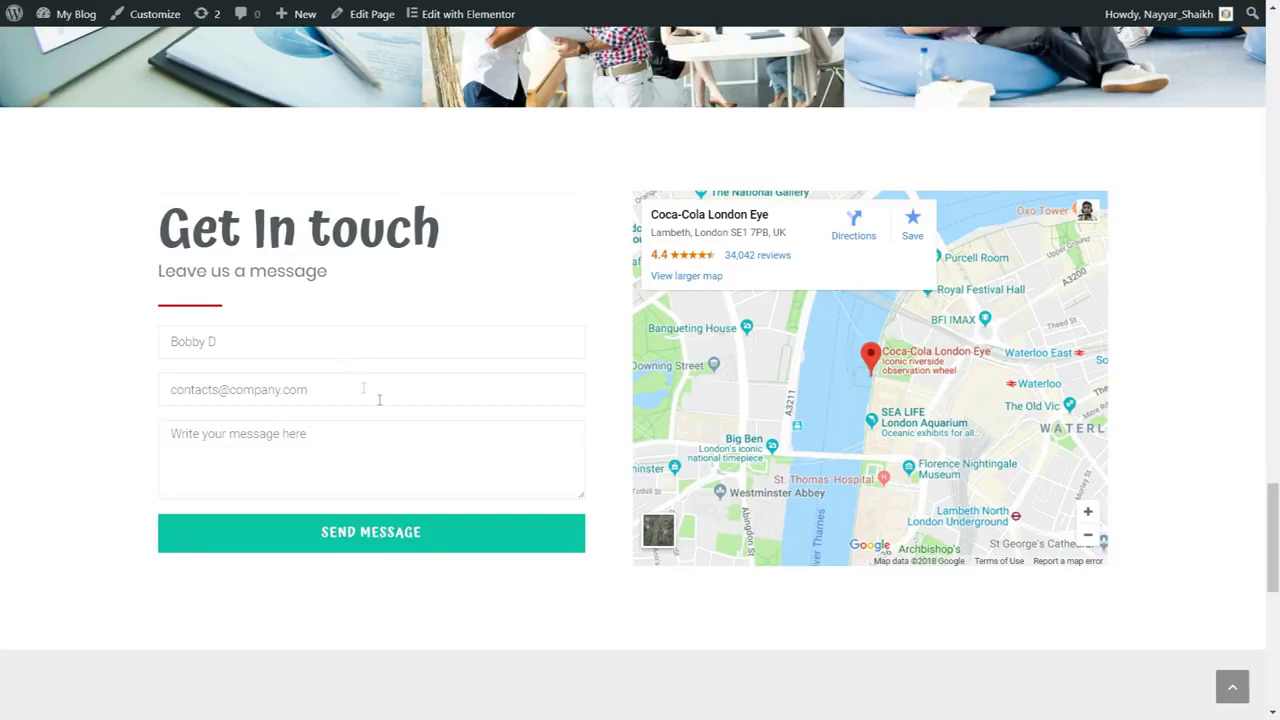
{"action": "scroll", "coordinate": [1063, 528], "scroll_direction": "down", "scroll_amount": 6}
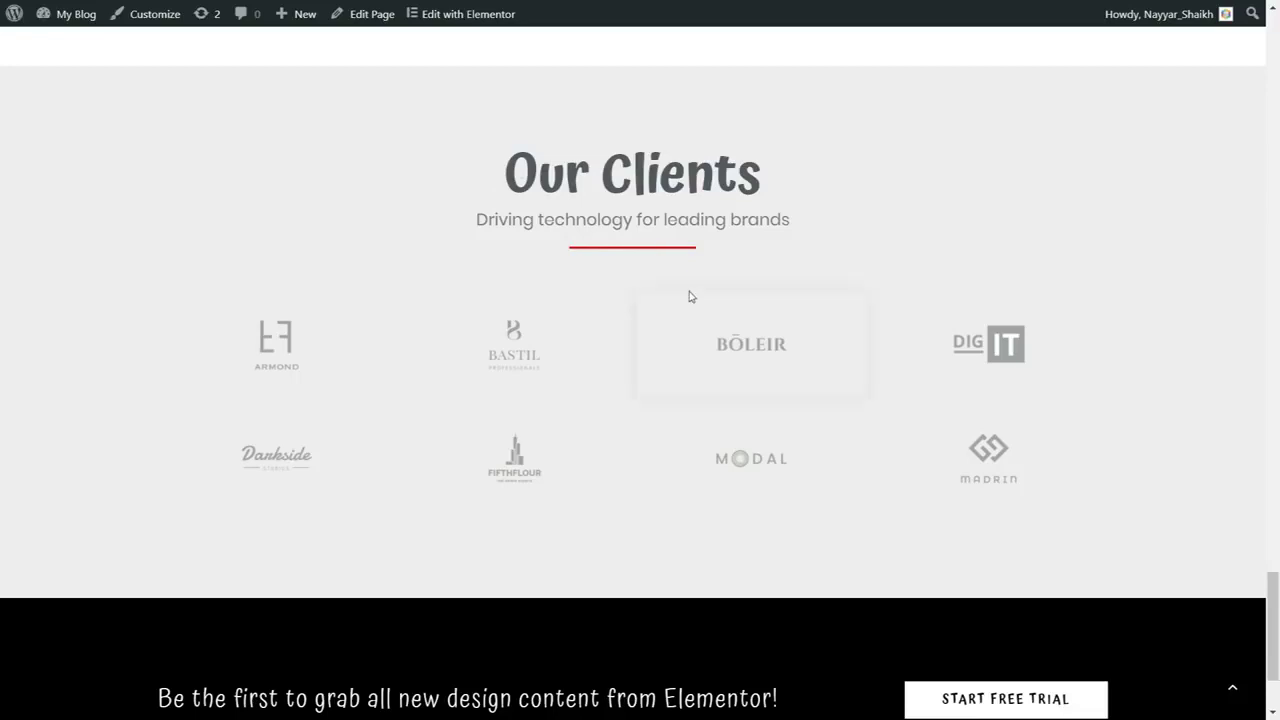
{"action": "scroll", "coordinate": [689, 296], "scroll_direction": "down", "scroll_amount": 2}
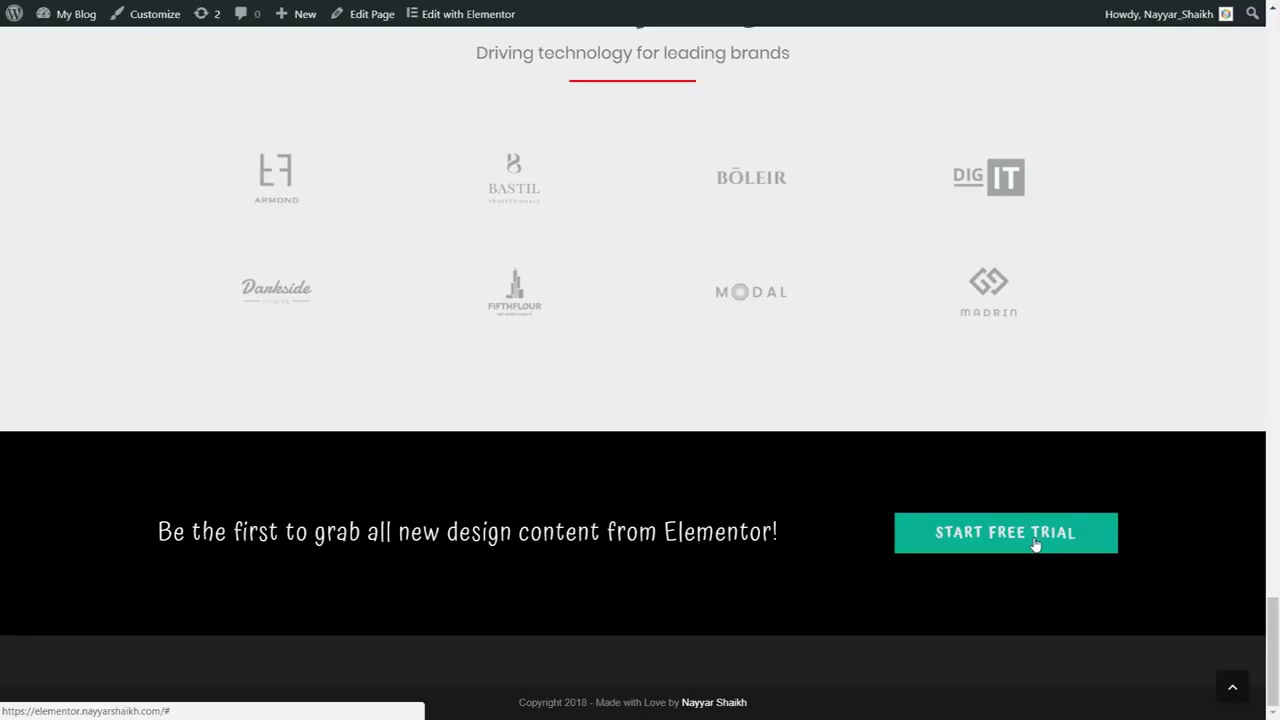
{"action": "left_click", "coordinate": [1234, 689]}
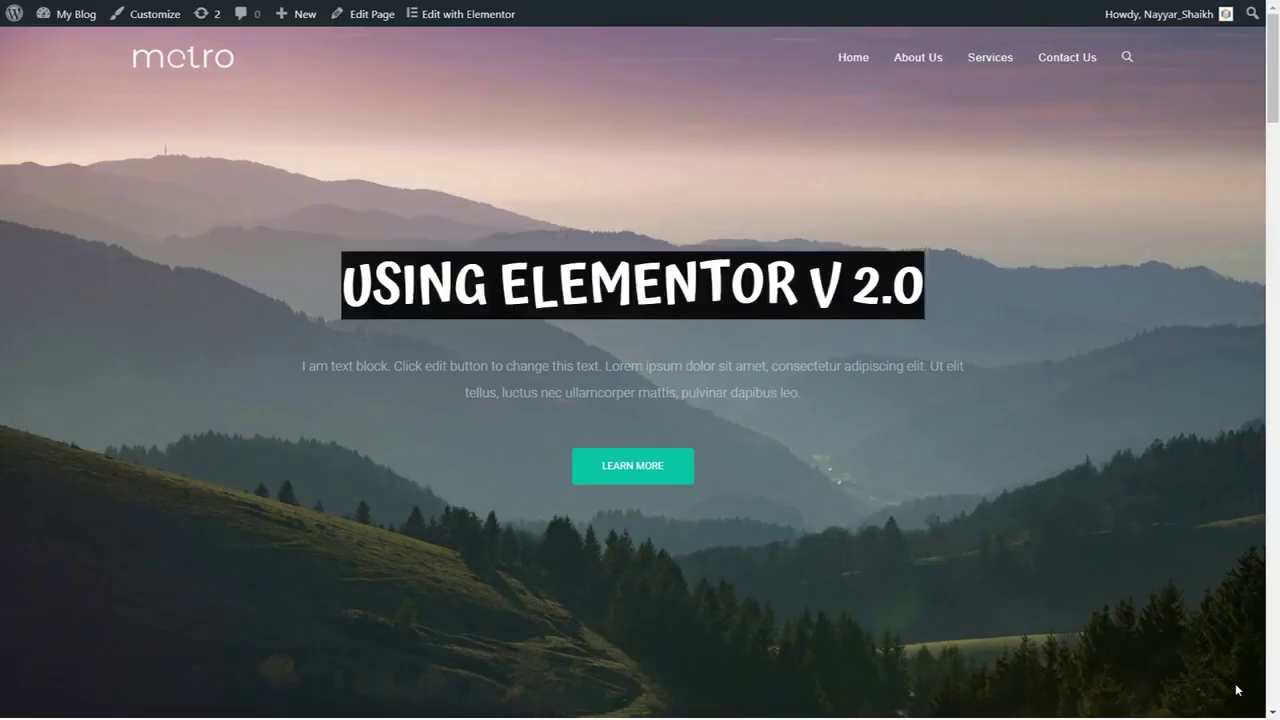
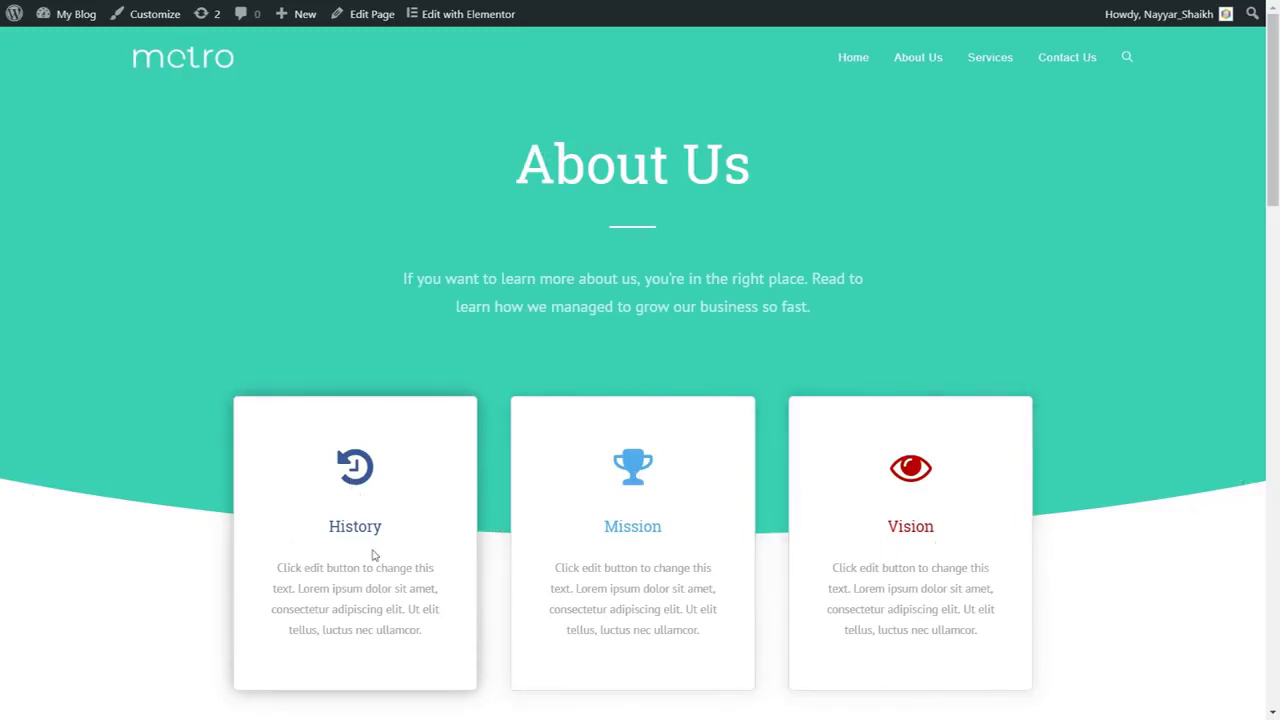
Highlight the History heading, then scroll down to the Our Story heading and highlight it.
{"action": "left_click_drag", "start_coordinate": [328, 527], "coordinate": [402, 527]}
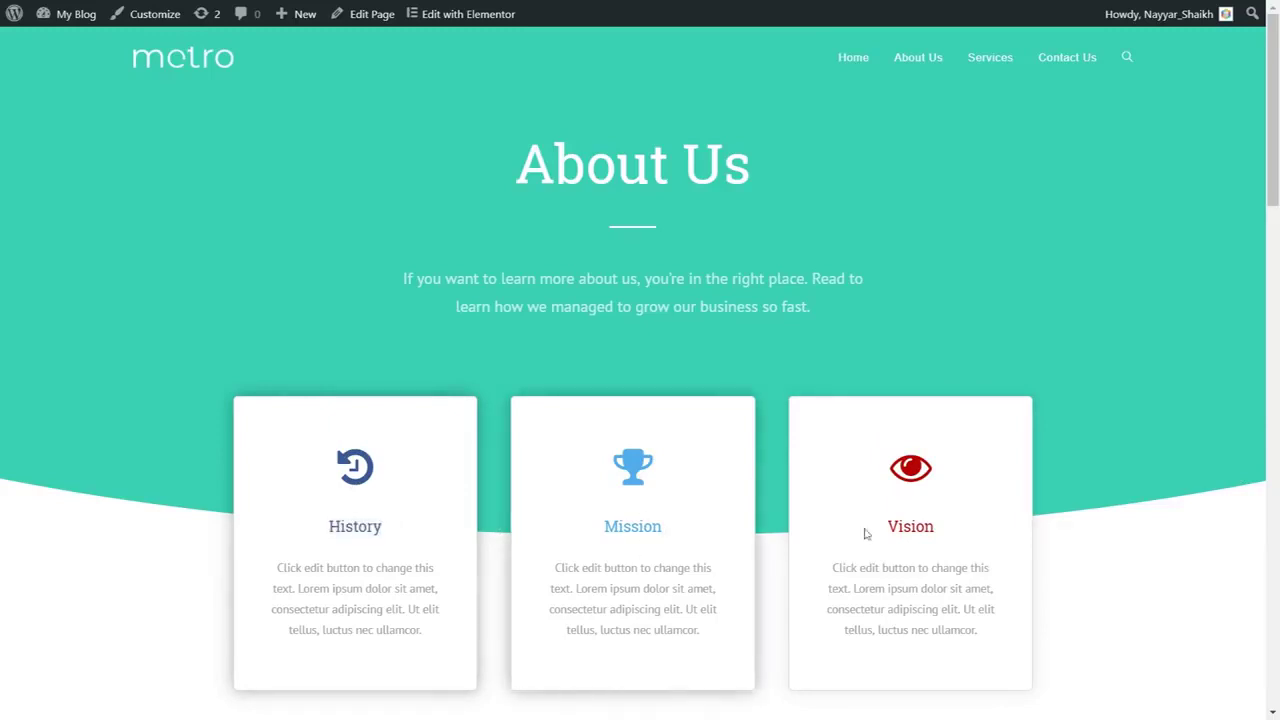
{"action": "scroll", "coordinate": [1220, 357], "scroll_direction": "down", "scroll_amount": 1}
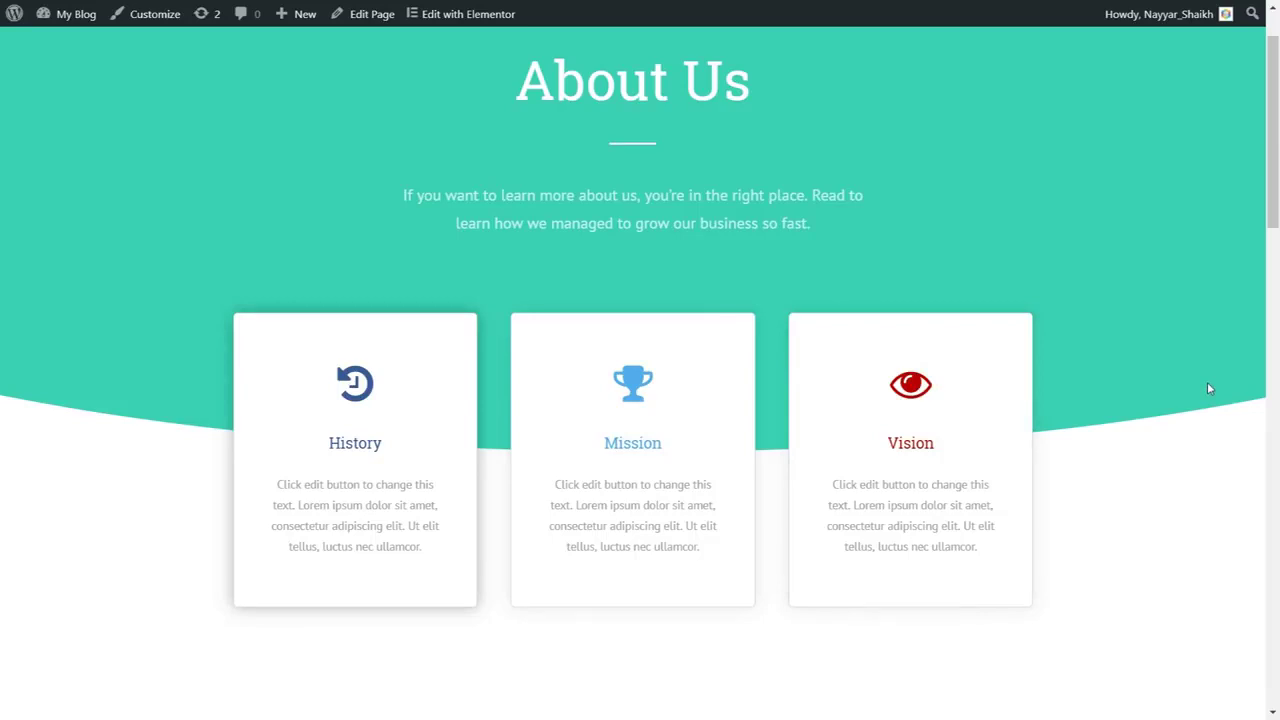
{"action": "scroll", "coordinate": [1207, 432], "scroll_direction": "down", "scroll_amount": 5}
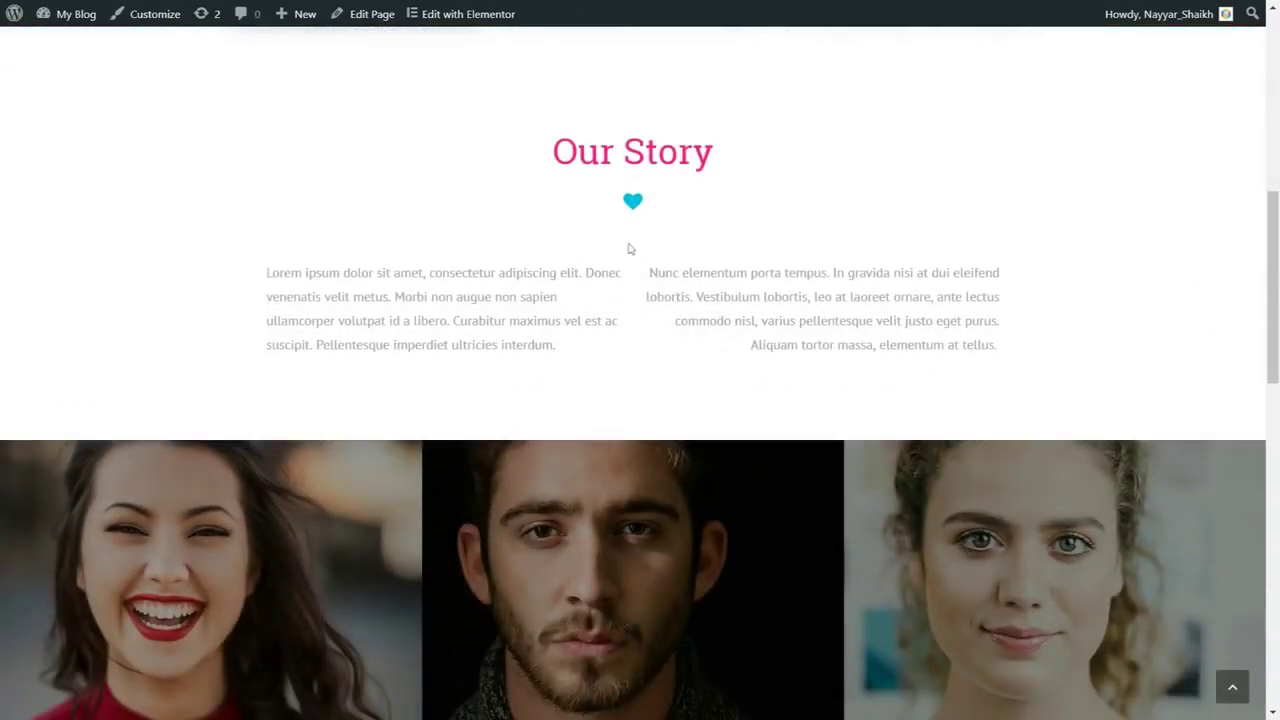
{"action": "left_click_drag", "start_coordinate": [552, 150], "coordinate": [737, 157]}
{"action": "left_click", "coordinate": [740, 157]}
{"action": "scroll", "coordinate": [672, 375], "scroll_direction": "down", "scroll_amount": 3}
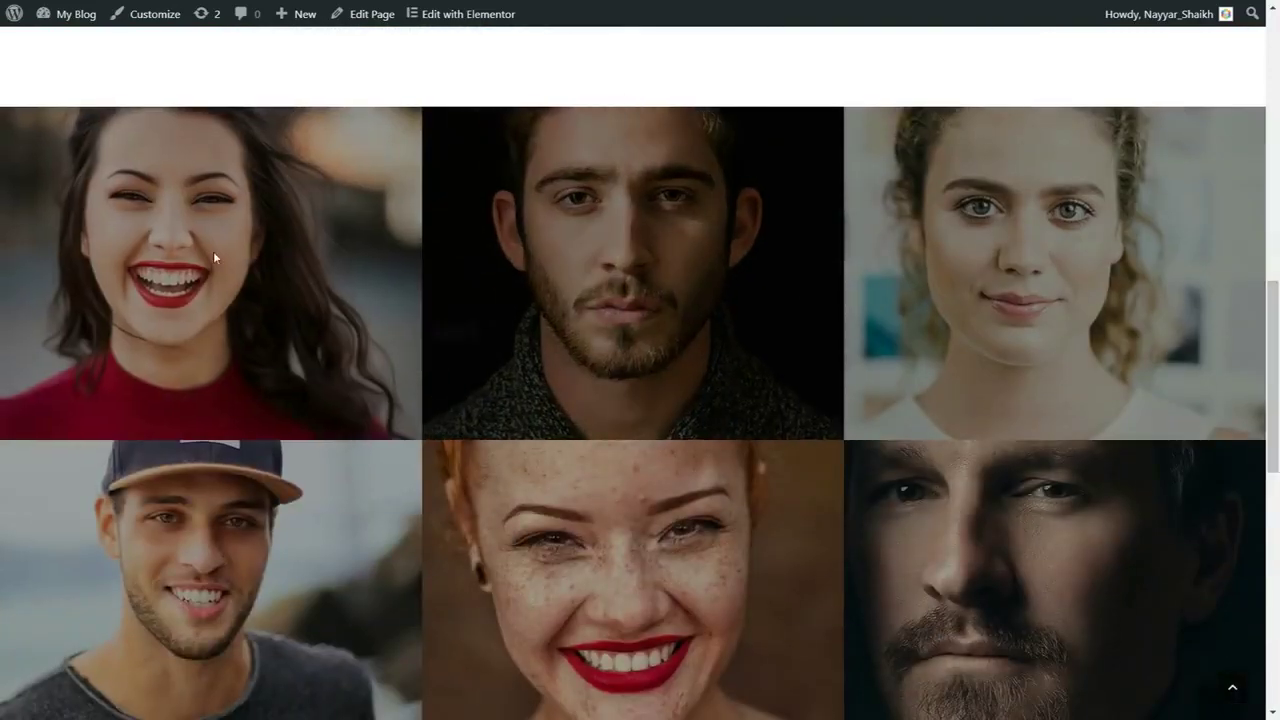
{"action": "mouse_move", "coordinate": [213, 251]}
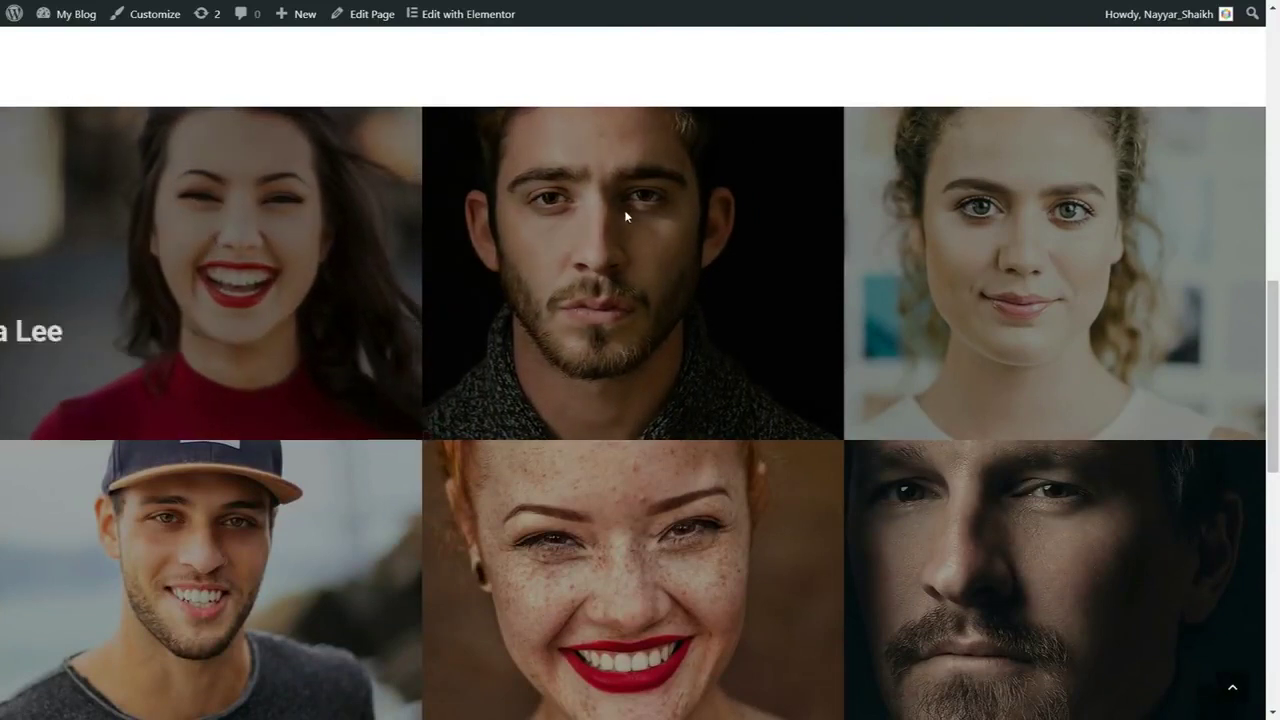
{"action": "mouse_move", "coordinate": [626, 209]}
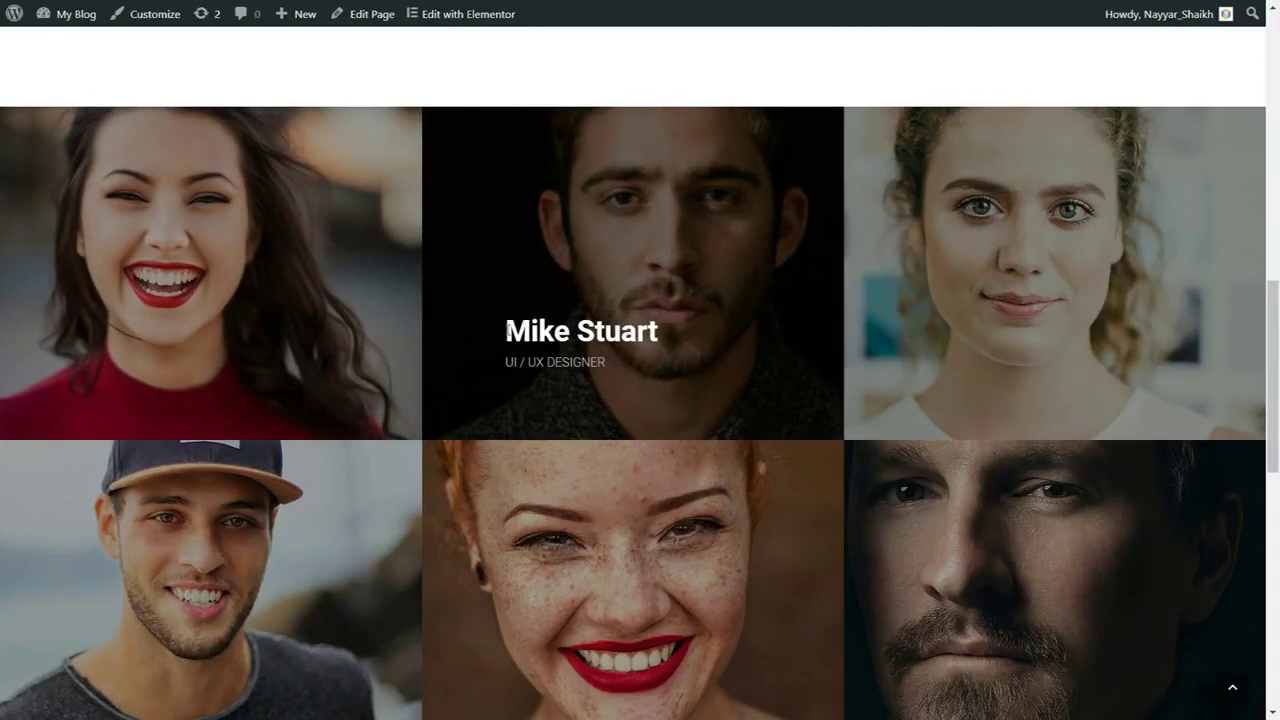
{"action": "left_click_drag", "start_coordinate": [507, 331], "coordinate": [661, 330]}
{"action": "left_click", "coordinate": [557, 367]}
Scroll through Our Clients and the footer, then return to the top of About Us.
{"action": "scroll", "coordinate": [993, 305], "scroll_direction": "down", "scroll_amount": 3}
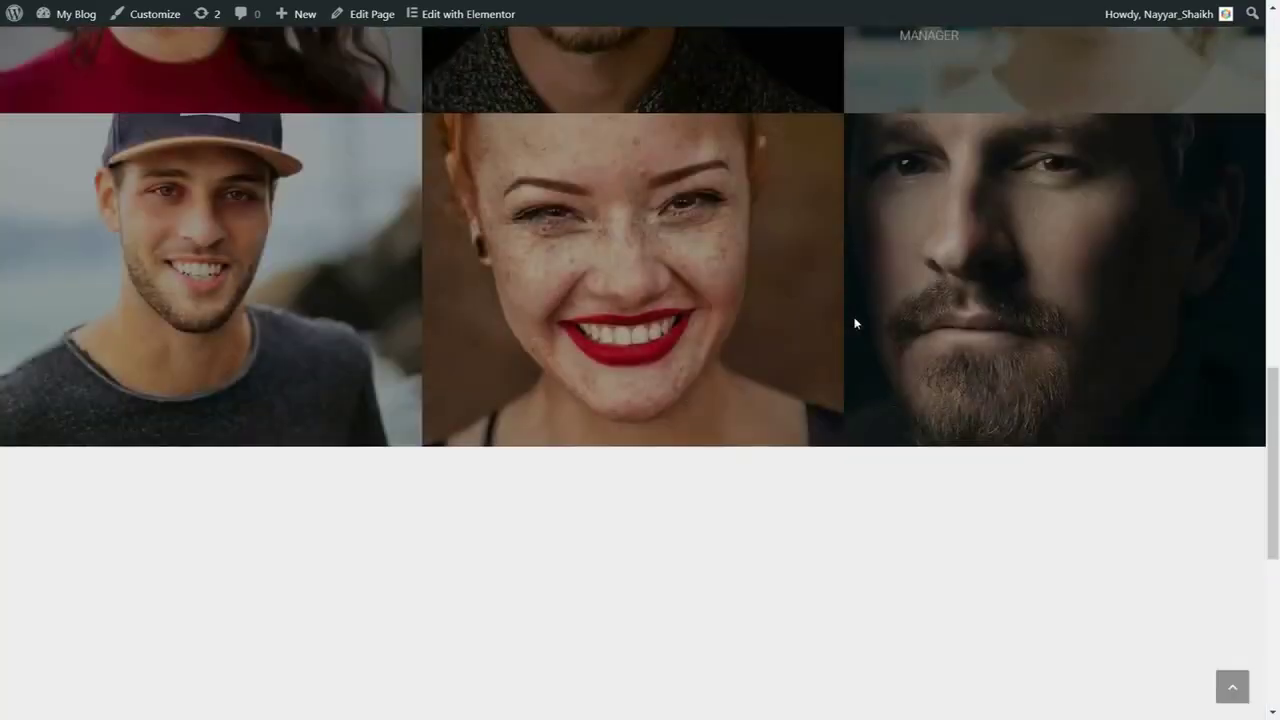
{"action": "scroll", "coordinate": [1020, 385], "scroll_direction": "up", "scroll_amount": 3}
{"action": "scroll", "coordinate": [1078, 360], "scroll_direction": "down", "scroll_amount": 5}
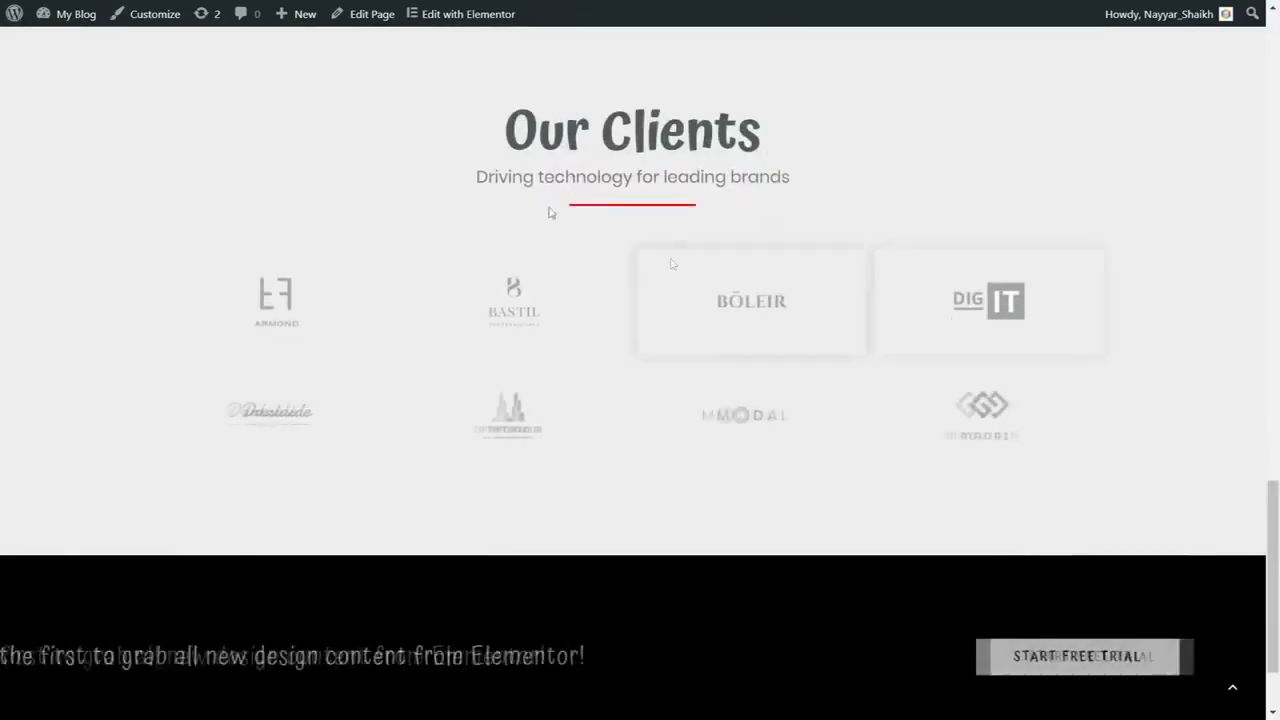
{"action": "scroll", "coordinate": [651, 360], "scroll_direction": "up", "scroll_amount": 3}
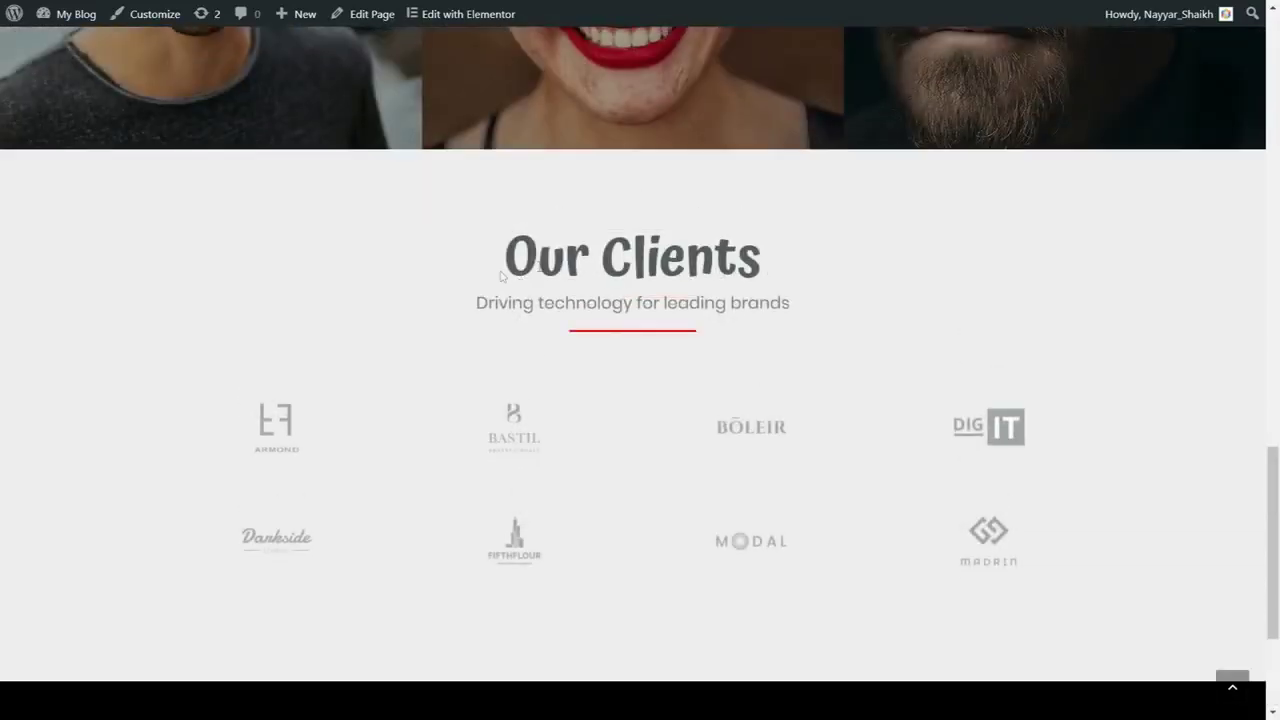
{"action": "scroll", "coordinate": [622, 290], "scroll_direction": "down", "scroll_amount": 3}
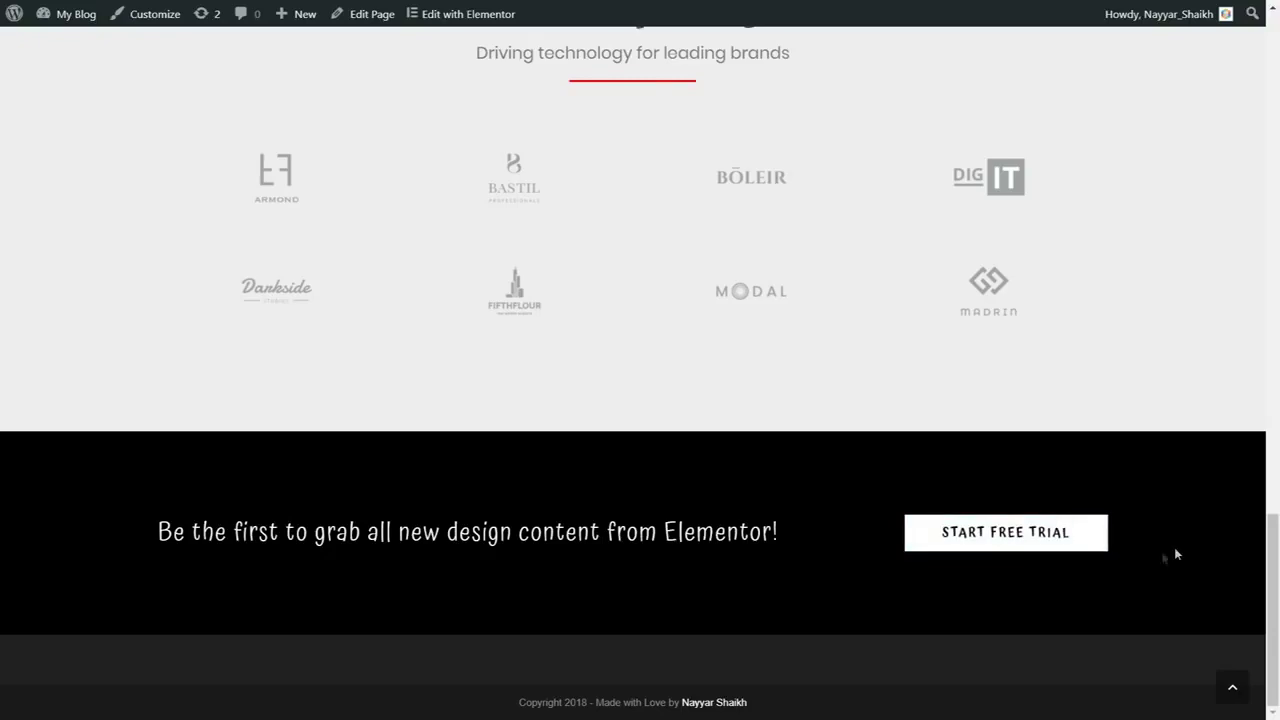
{"action": "scroll", "coordinate": [1176, 553], "scroll_direction": "up", "scroll_amount": 1}
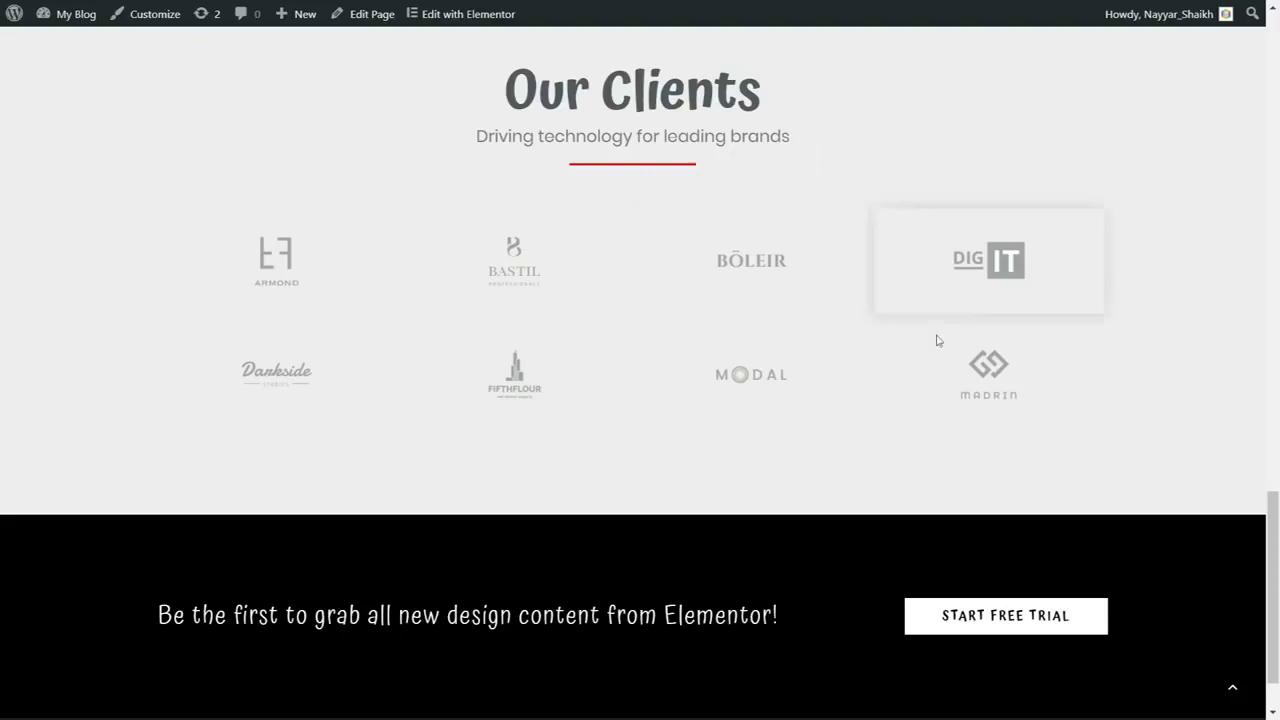
{"action": "left_click", "coordinate": [1233, 690]}
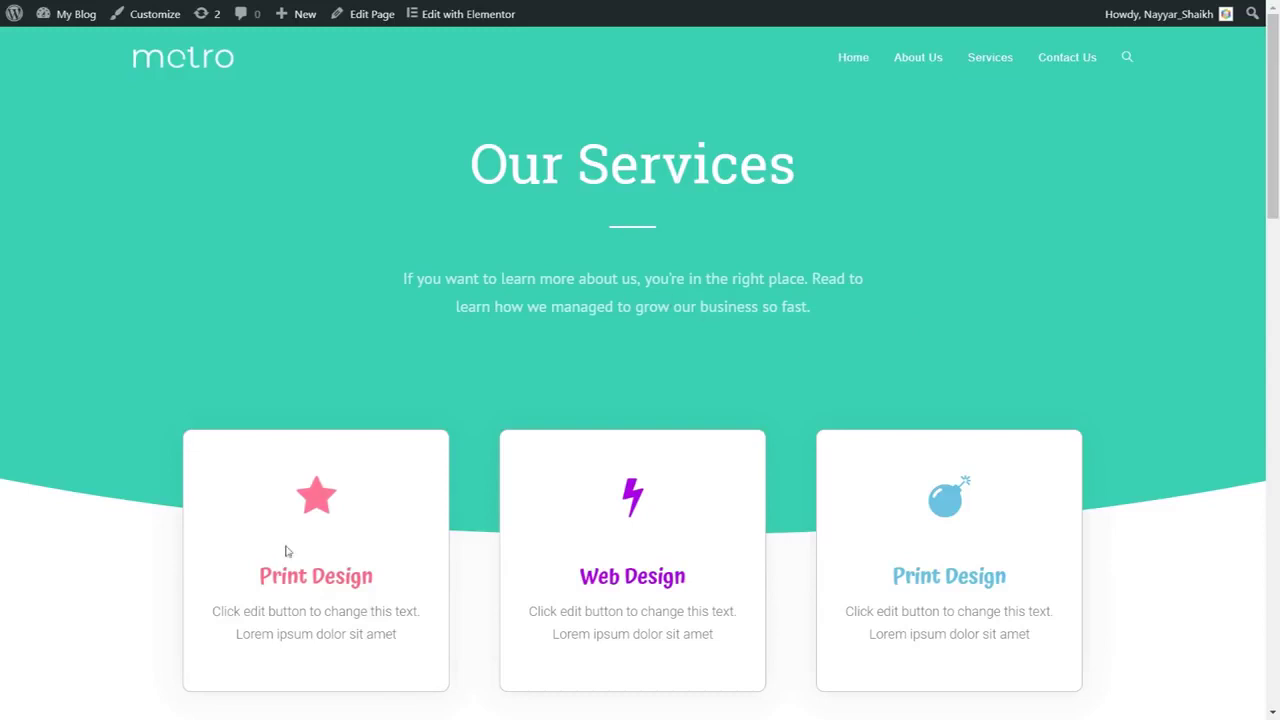
Scroll through the Our Services cards down to the footer and back up.
{"action": "scroll", "coordinate": [1278, 429], "scroll_direction": "down", "scroll_amount": 1}
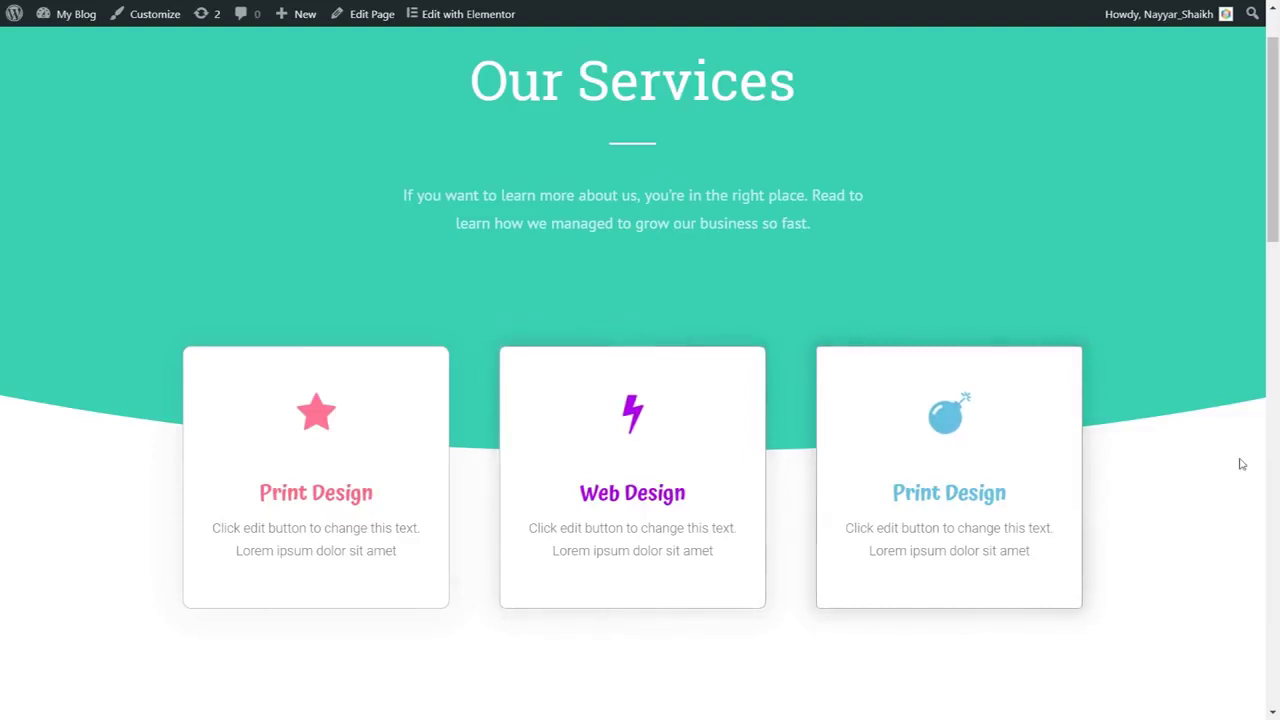
{"action": "scroll", "coordinate": [1237, 460], "scroll_direction": "down", "scroll_amount": 8}
{"action": "scroll", "coordinate": [1241, 460], "scroll_direction": "up", "scroll_amount": 1}
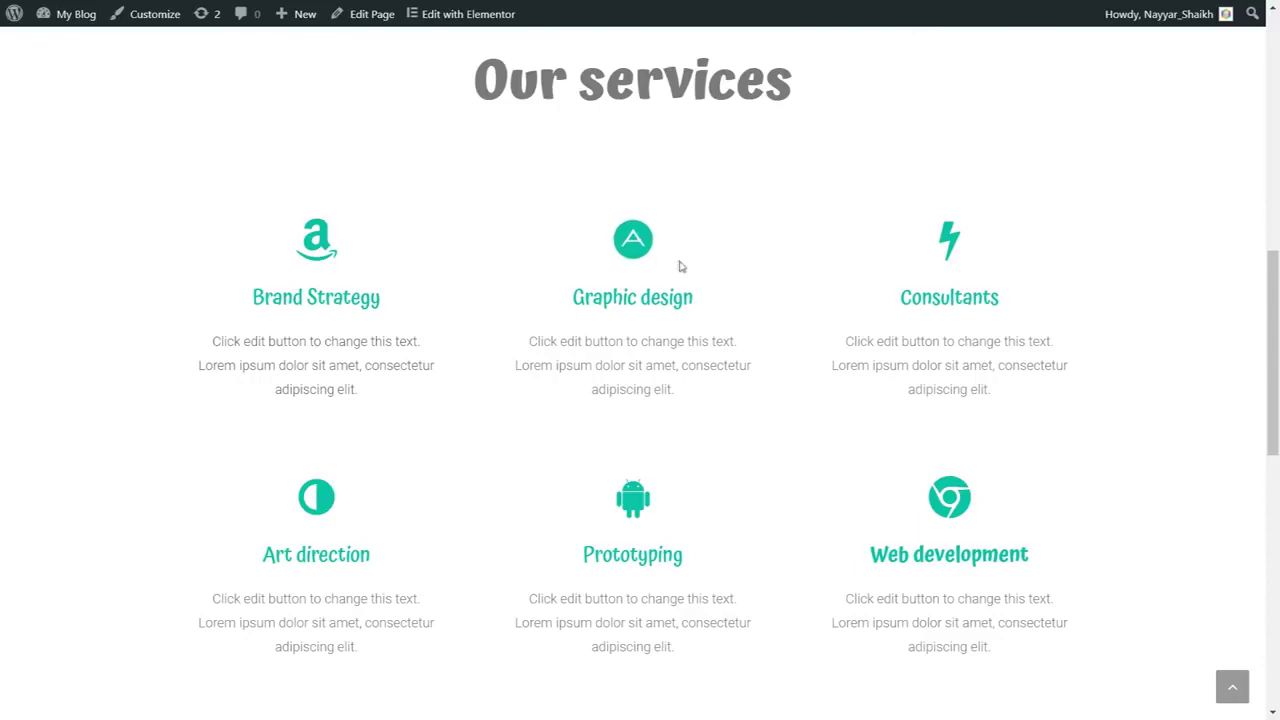
{"action": "scroll", "coordinate": [869, 434], "scroll_direction": "up", "scroll_amount": 8}
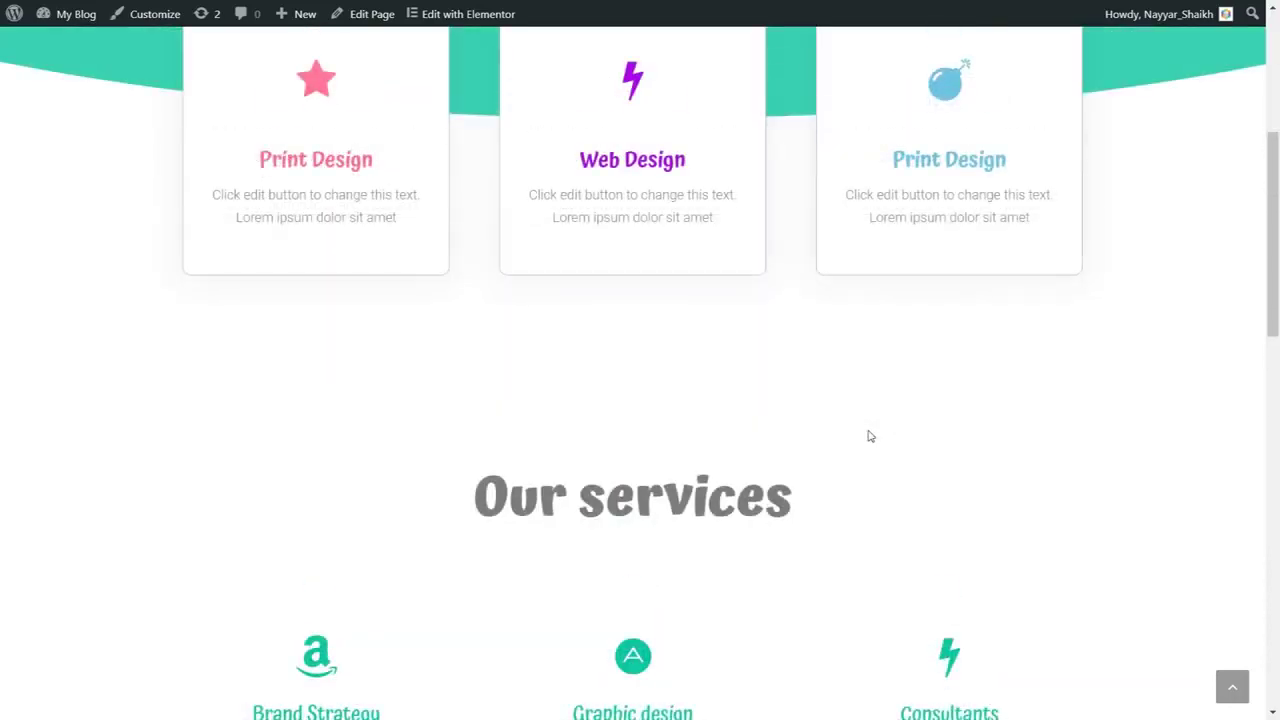
{"action": "scroll", "coordinate": [869, 434], "scroll_direction": "down", "scroll_amount": 8}
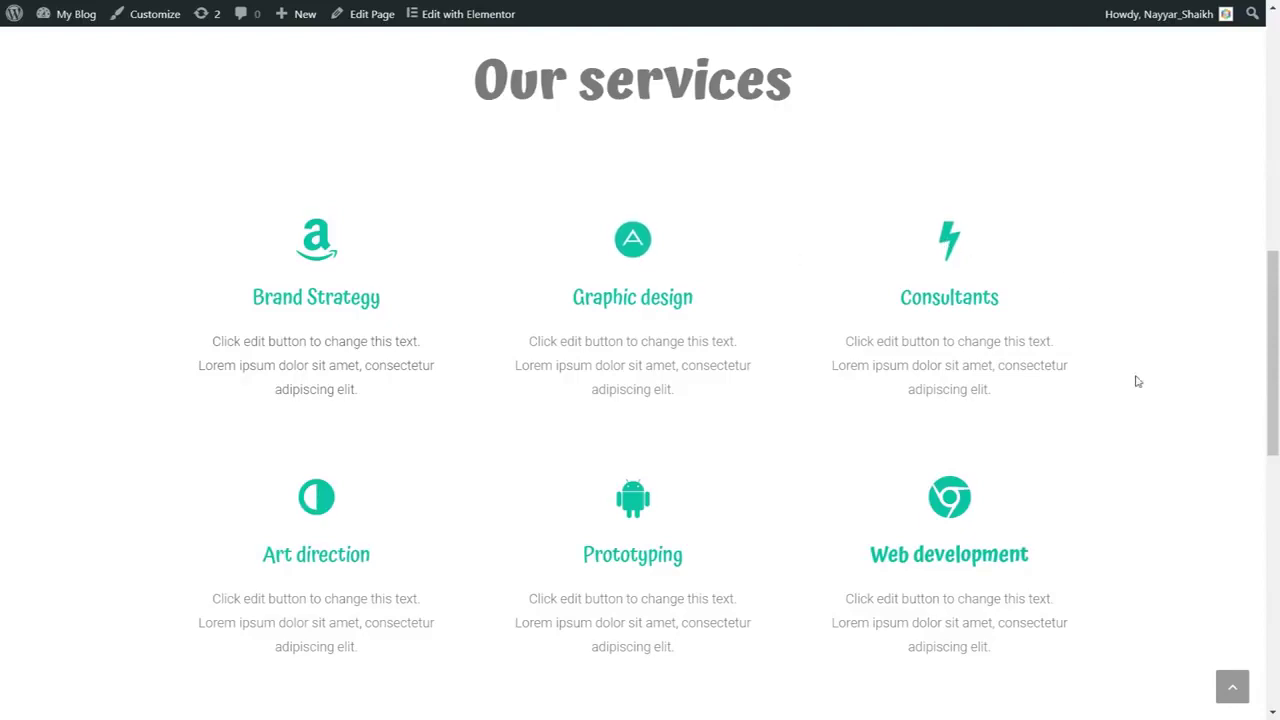
{"action": "scroll", "coordinate": [1137, 380], "scroll_direction": "down", "scroll_amount": 6}
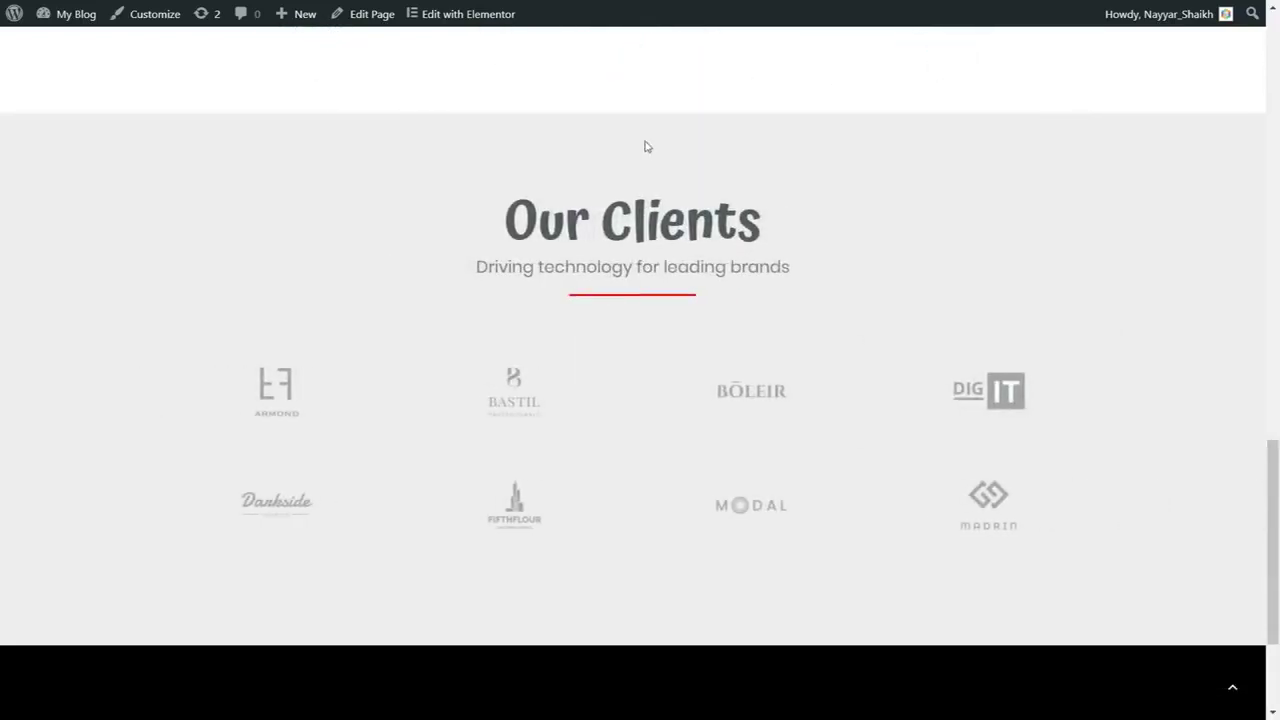
{"action": "scroll", "coordinate": [634, 271], "scroll_direction": "down", "scroll_amount": 2}
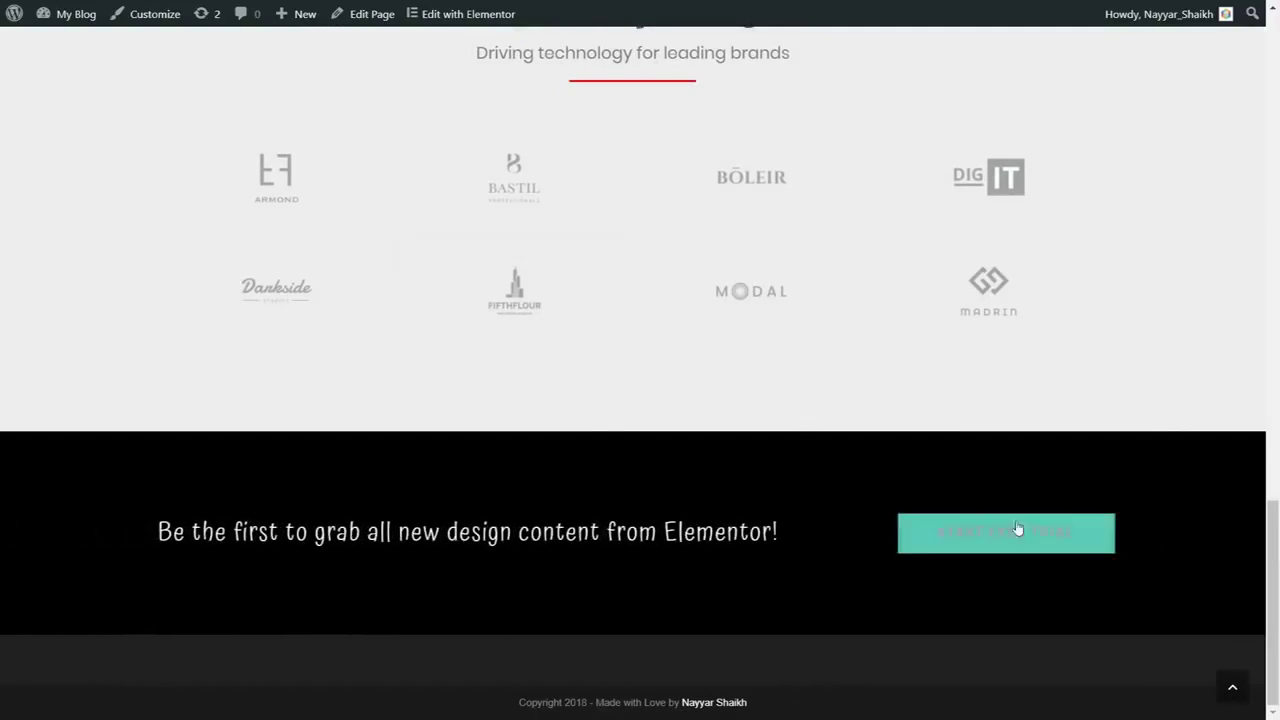
{"action": "scroll", "coordinate": [1199, 552], "scroll_direction": "up", "scroll_amount": 8}
{"action": "scroll", "coordinate": [1201, 558], "scroll_direction": "up", "scroll_amount": 5}
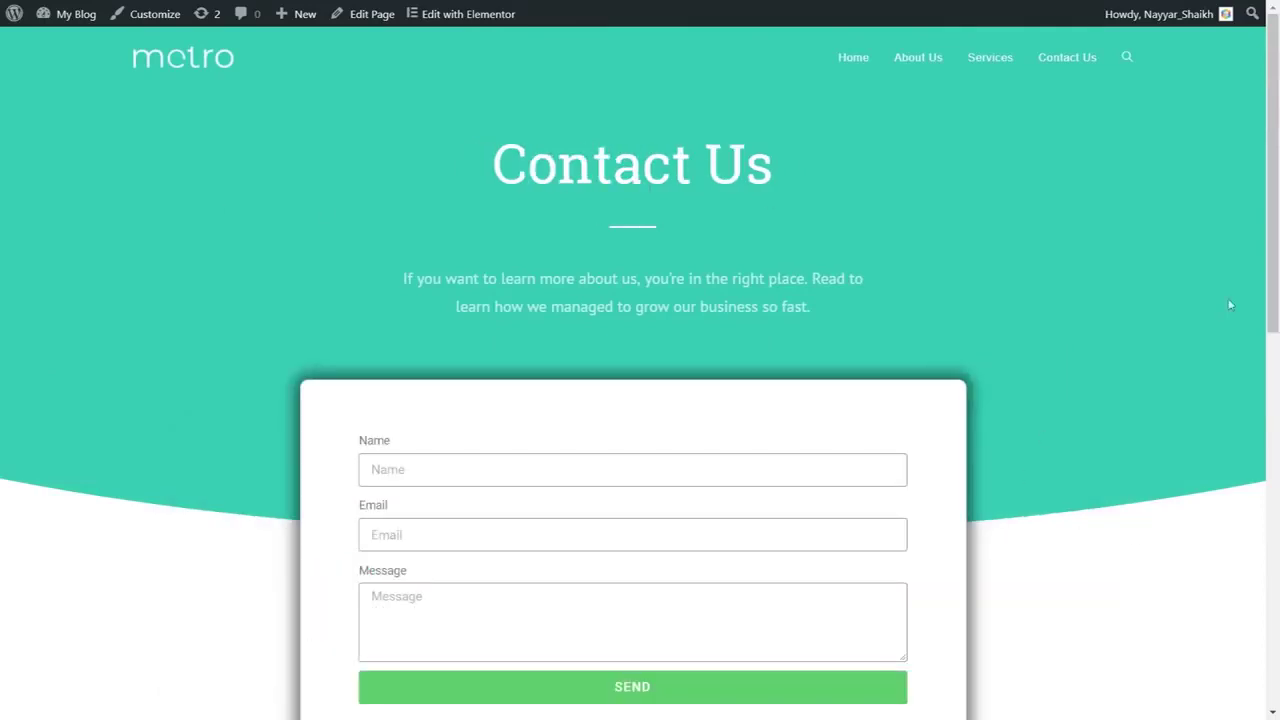
Scroll past the Contact Us form to the highlighted Contact Details and London map, then return to the top.
{"action": "scroll", "coordinate": [706, 430], "scroll_direction": "down", "scroll_amount": 3}
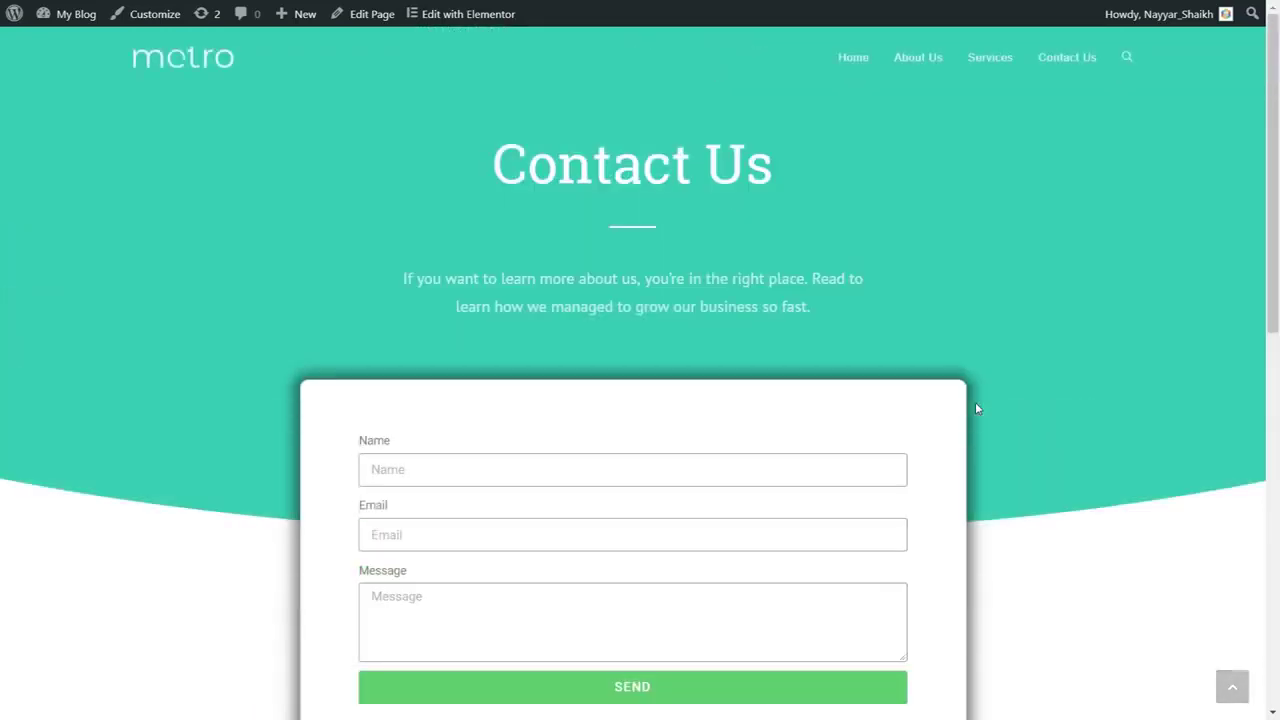
{"action": "scroll", "coordinate": [977, 408], "scroll_direction": "down", "scroll_amount": 1}
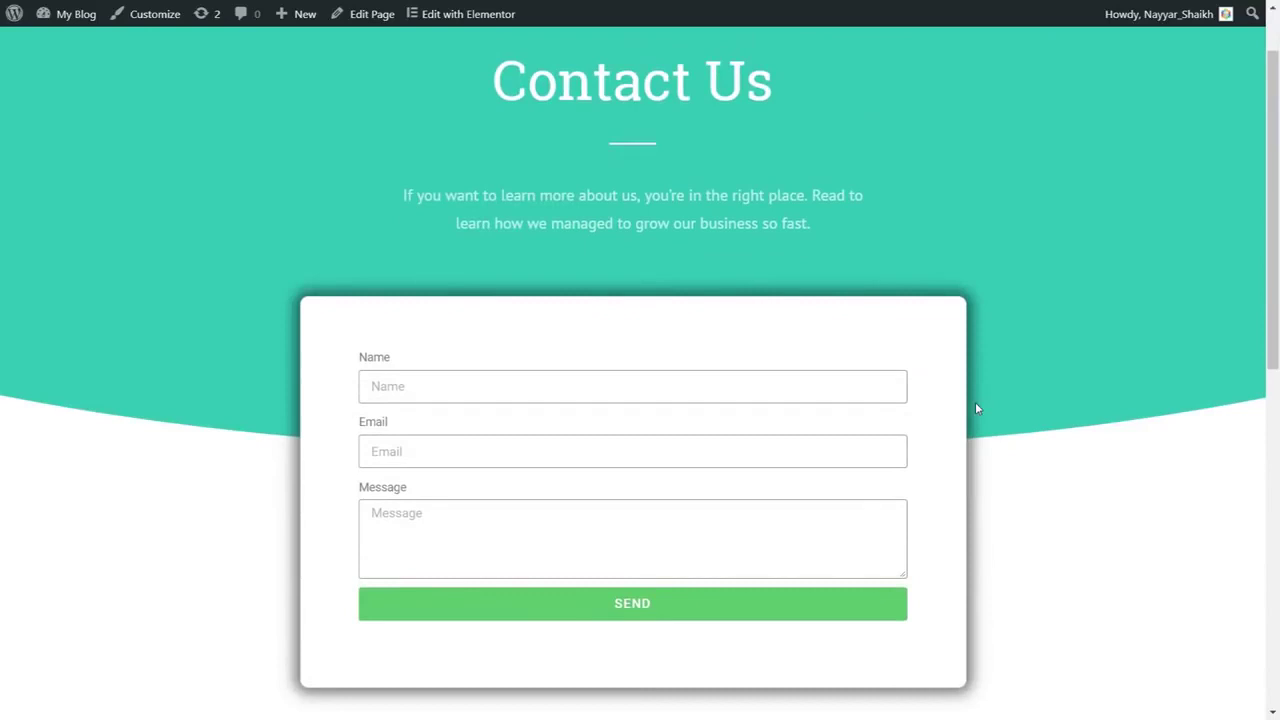
{"action": "scroll", "coordinate": [977, 408], "scroll_direction": "down", "scroll_amount": 6}
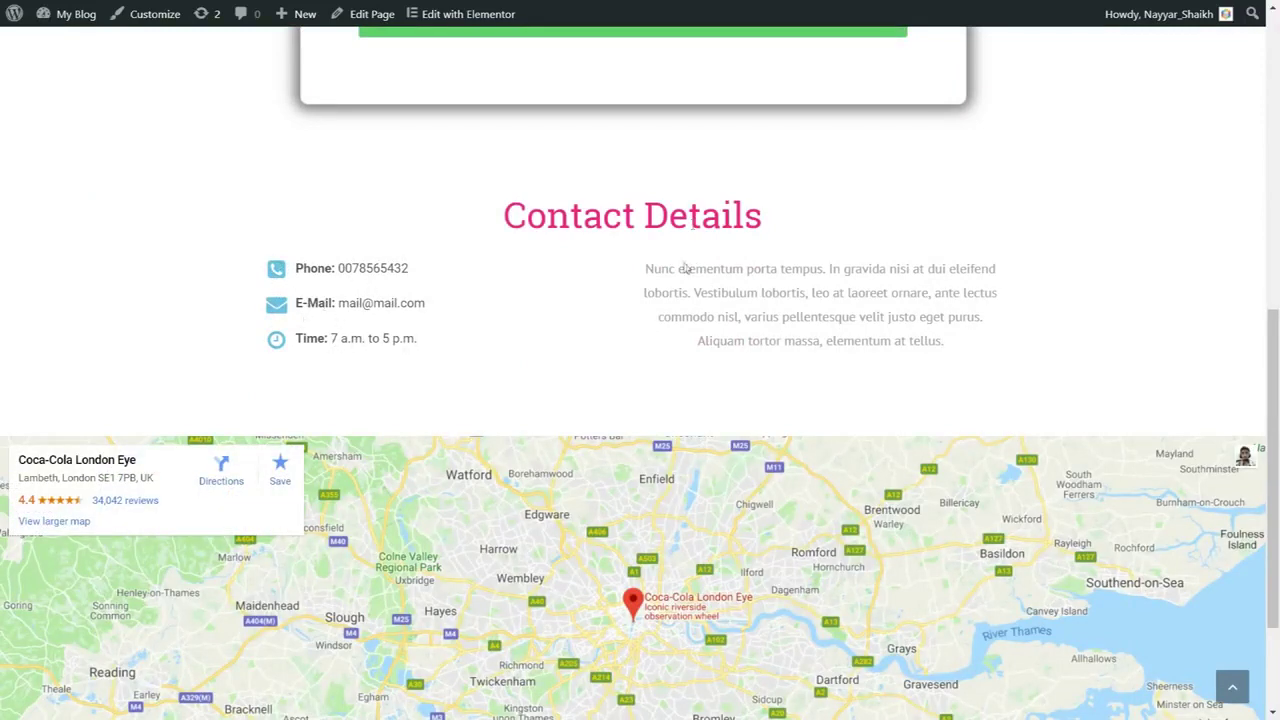
{"action": "left_click_drag", "start_coordinate": [641, 270], "coordinate": [997, 354]}
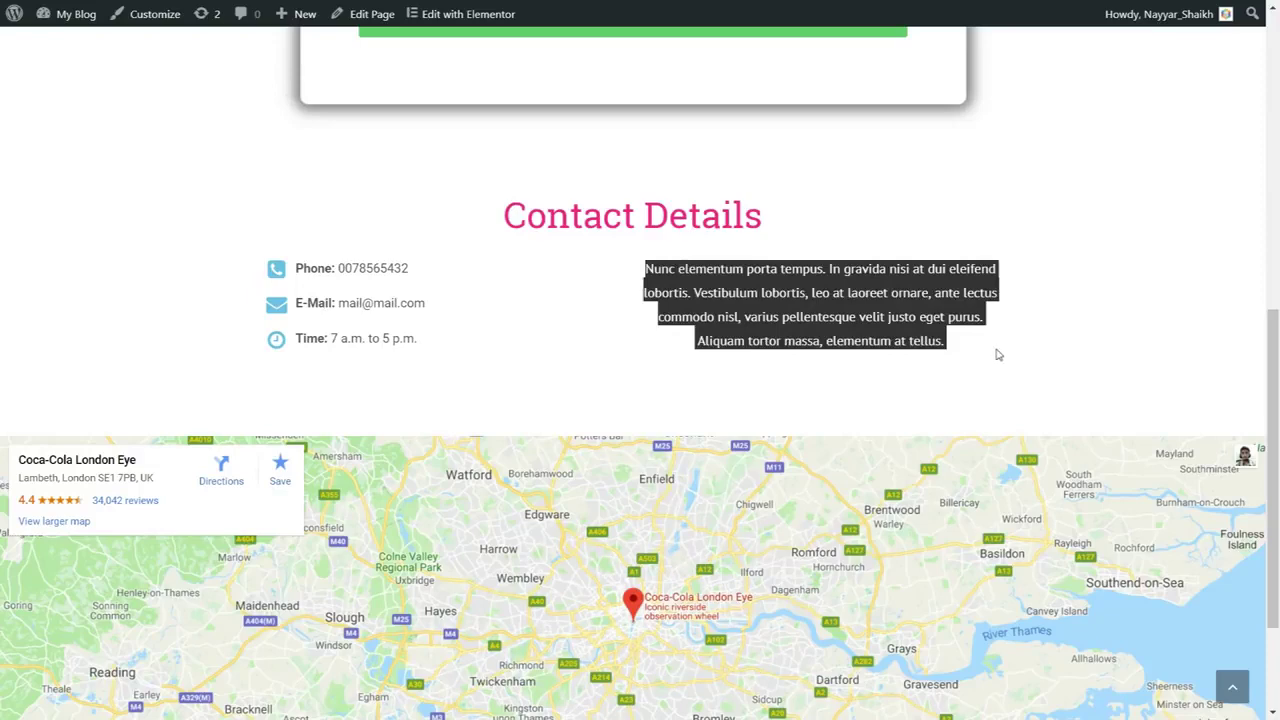
{"action": "left_click", "coordinate": [985, 351]}
{"action": "scroll", "coordinate": [909, 320], "scroll_direction": "down", "scroll_amount": 2}
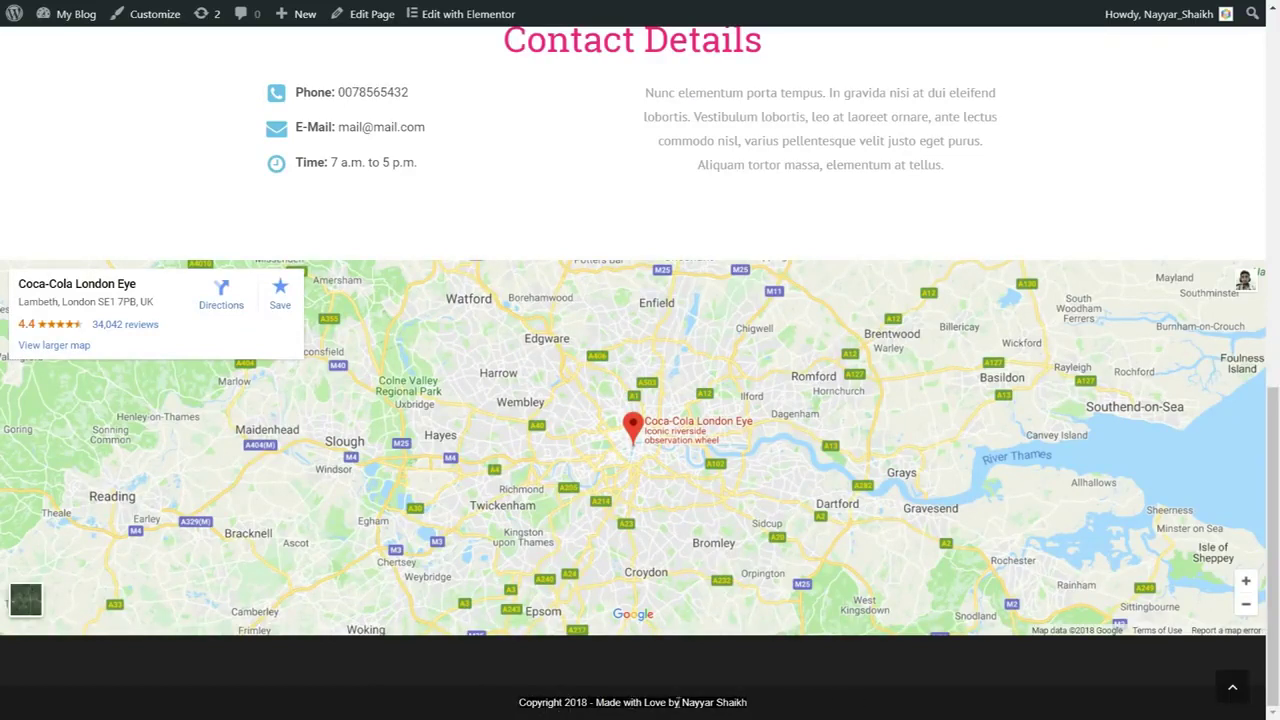
{"action": "left_click", "coordinate": [1232, 690]}
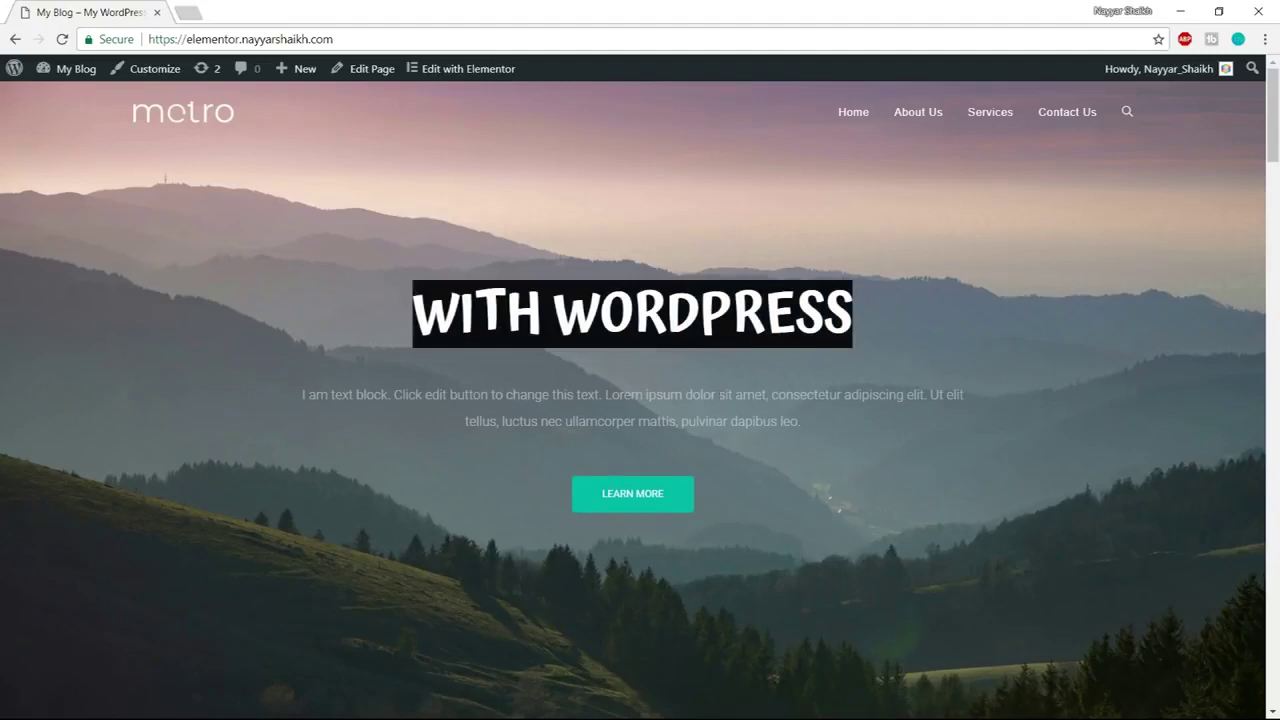
Check the live site's secure connection details, then dismiss the popup.
{"action": "left_click", "coordinate": [108, 42]}
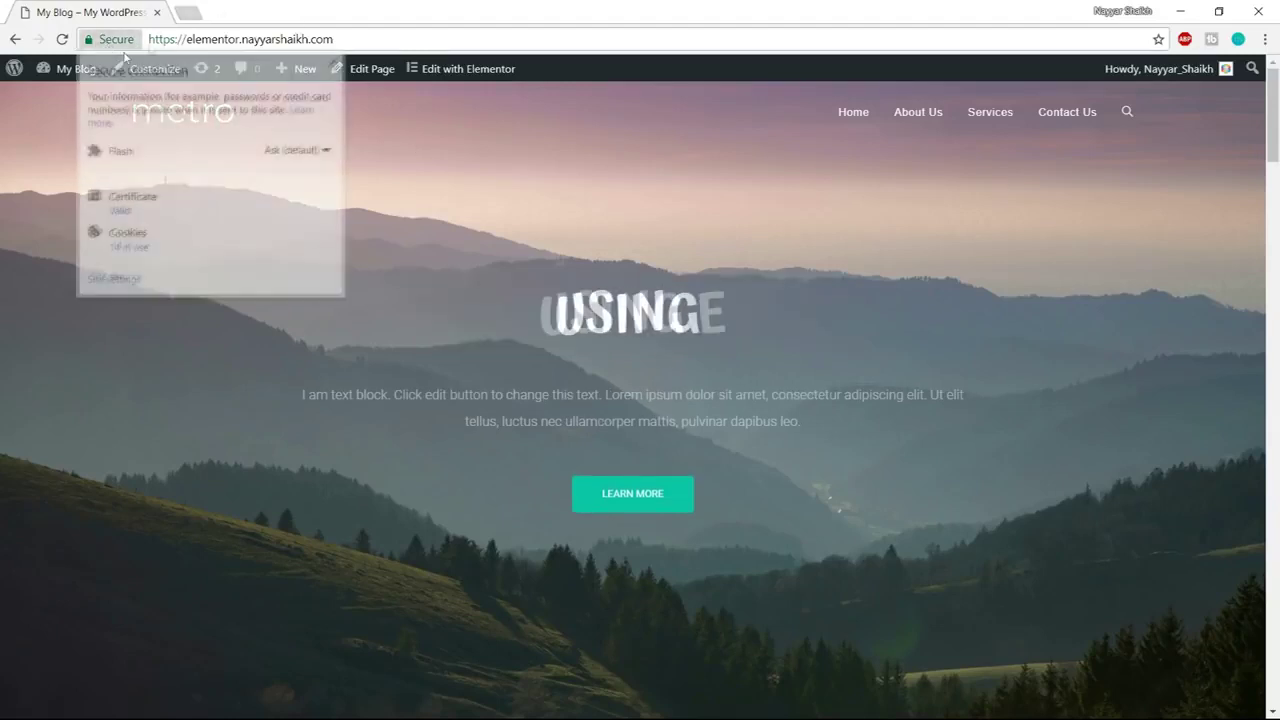
{"action": "left_click", "coordinate": [335, 63]}
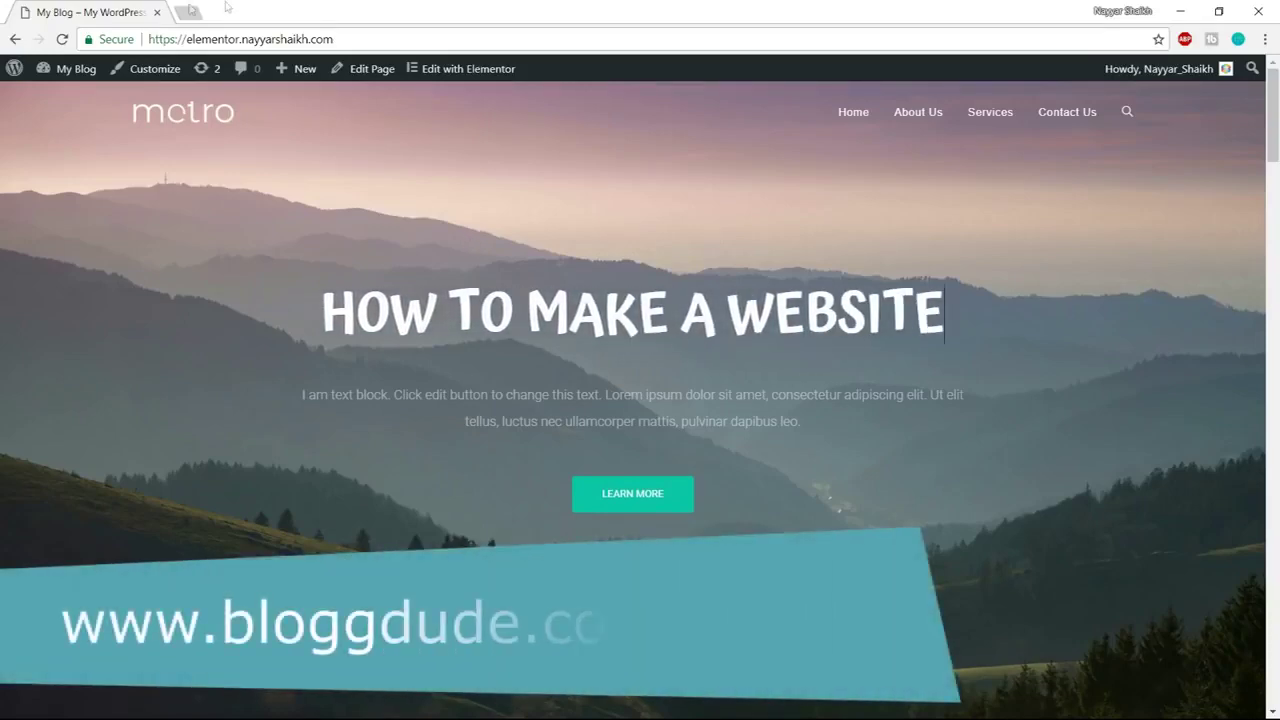
Load bloggdude.com/tmd in a new browser tab.
{"action": "left_click", "coordinate": [188, 8]}
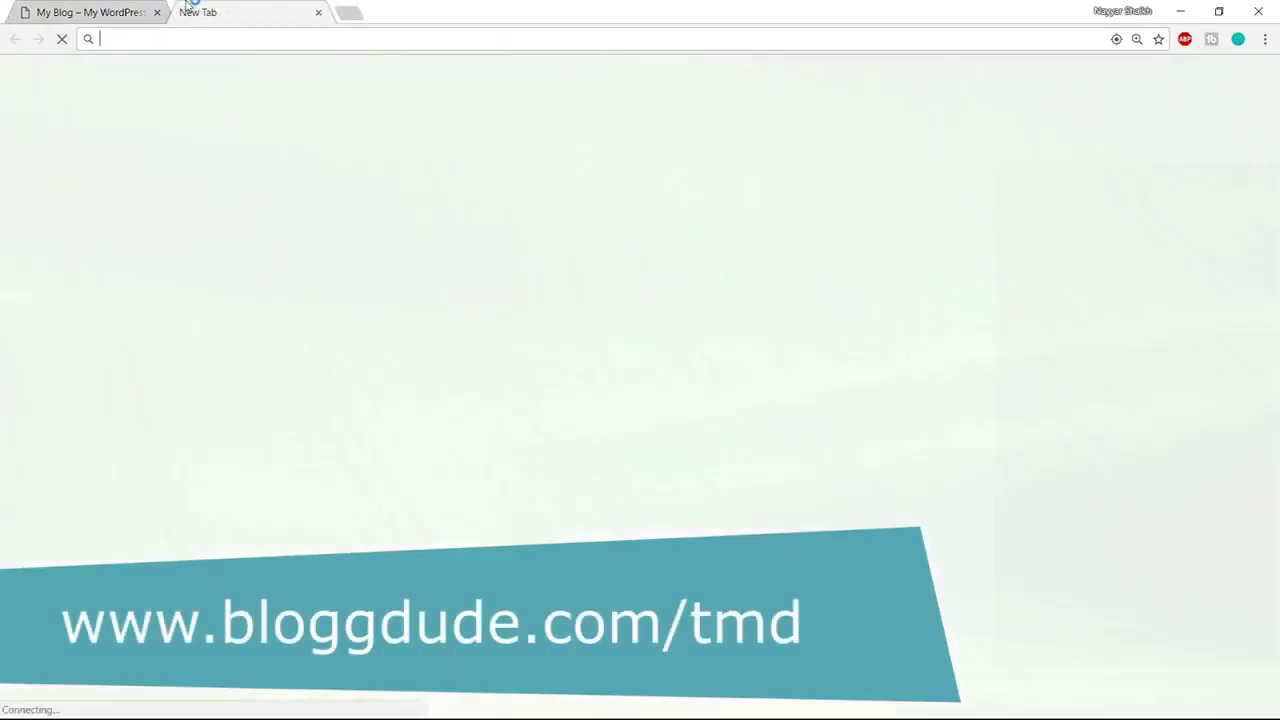
{"action": "type", "text": "bloggdude.com/tmd"}
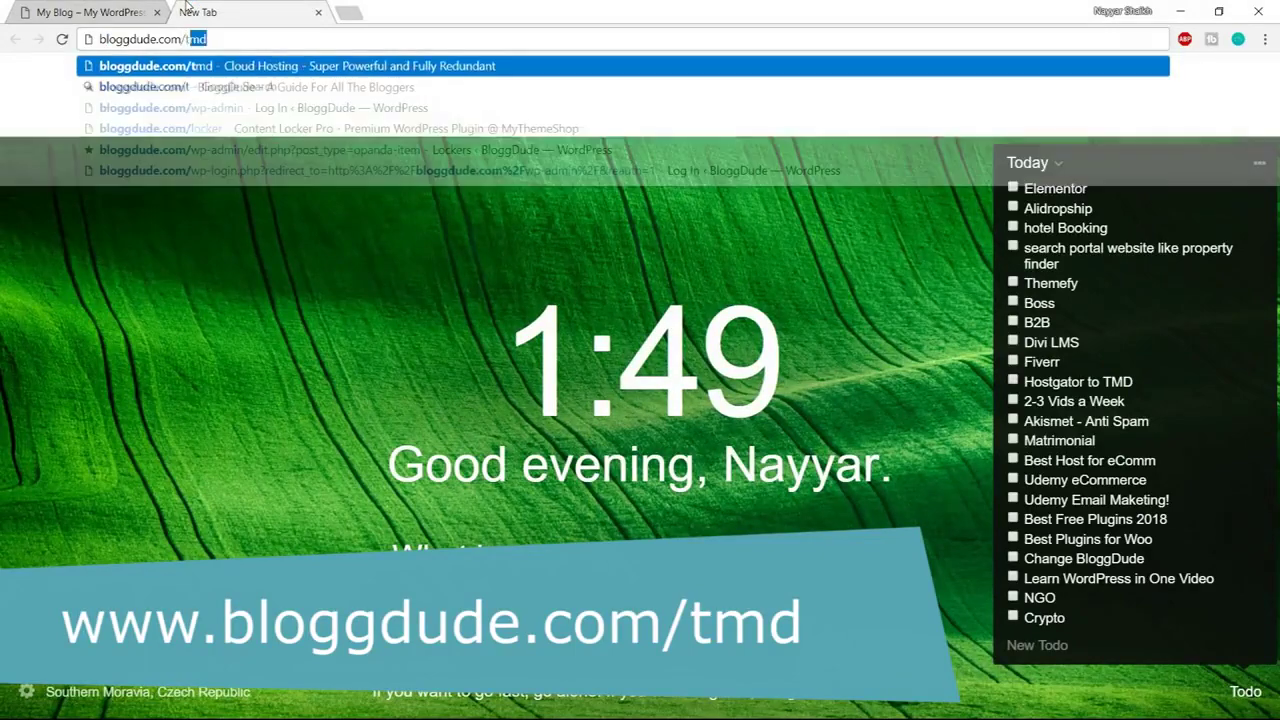
{"action": "key", "text": "Return"}
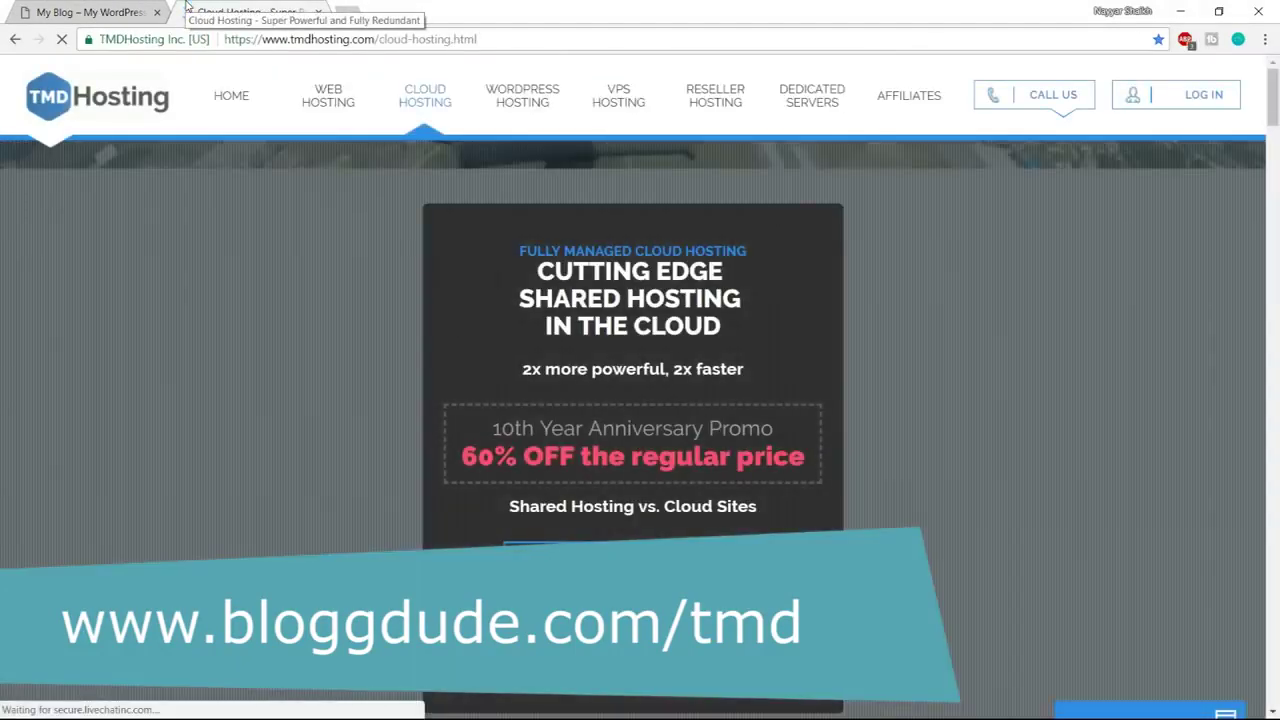
Highlight the SHARED HOSTING headline, then go to the Cloud Hosting plans.
{"action": "left_click_drag", "start_coordinate": [516, 300], "coordinate": [810, 306]}
{"action": "left_click", "coordinate": [772, 313]}
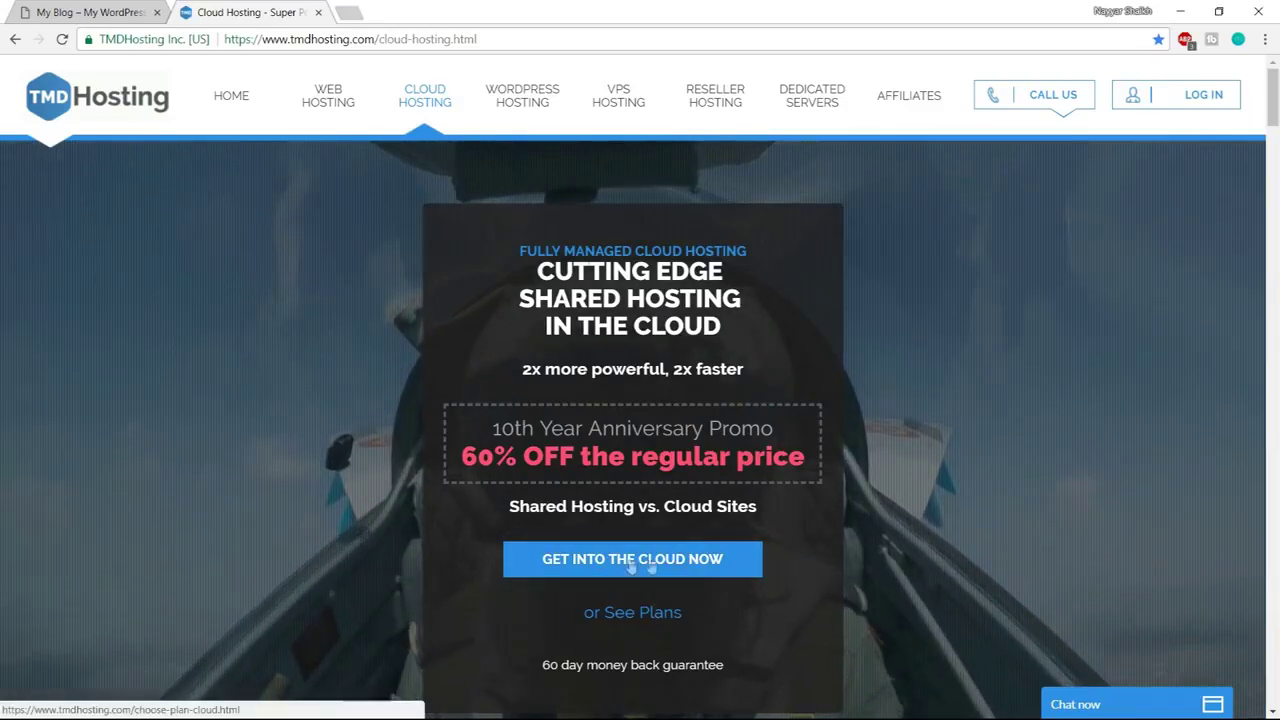
{"action": "left_click", "coordinate": [706, 560]}
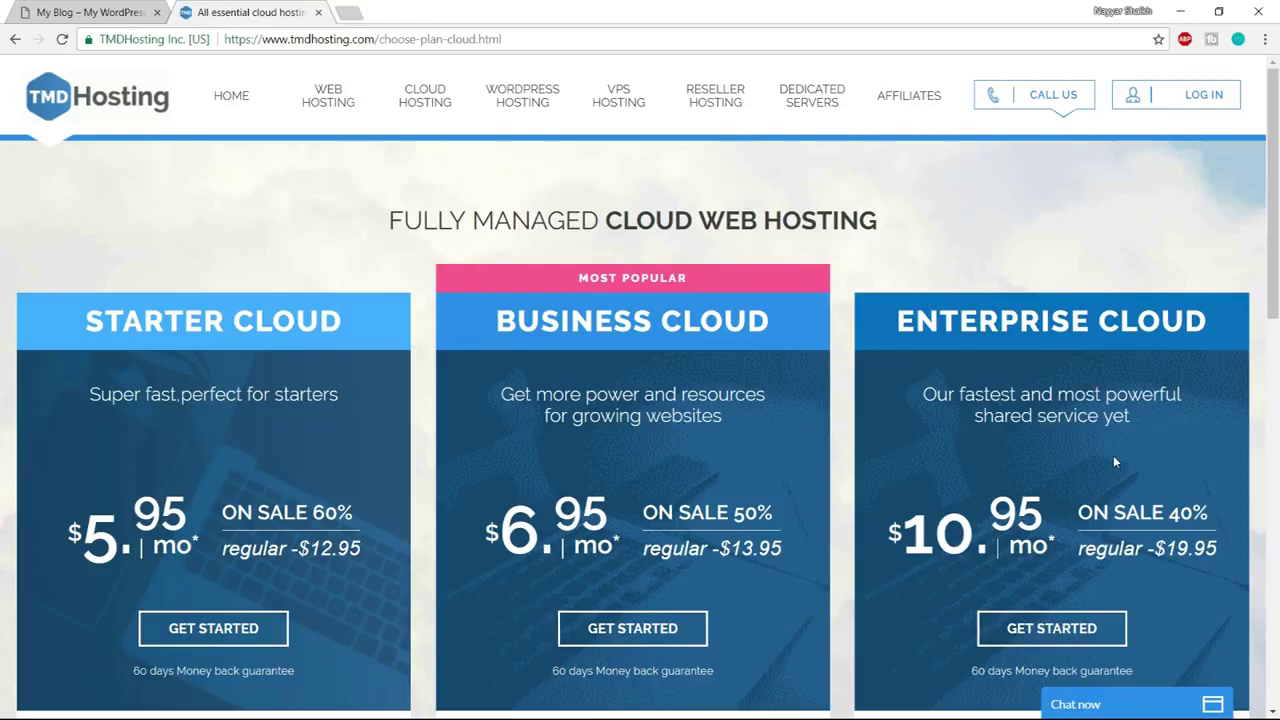
Highlight Enterprise Cloud's 6 CPU Cores, 6GB DDR4 RAM and Unlimited SSD Space, minimizing the sales chat.
{"action": "scroll", "coordinate": [1115, 461], "scroll_direction": "down", "scroll_amount": 5}
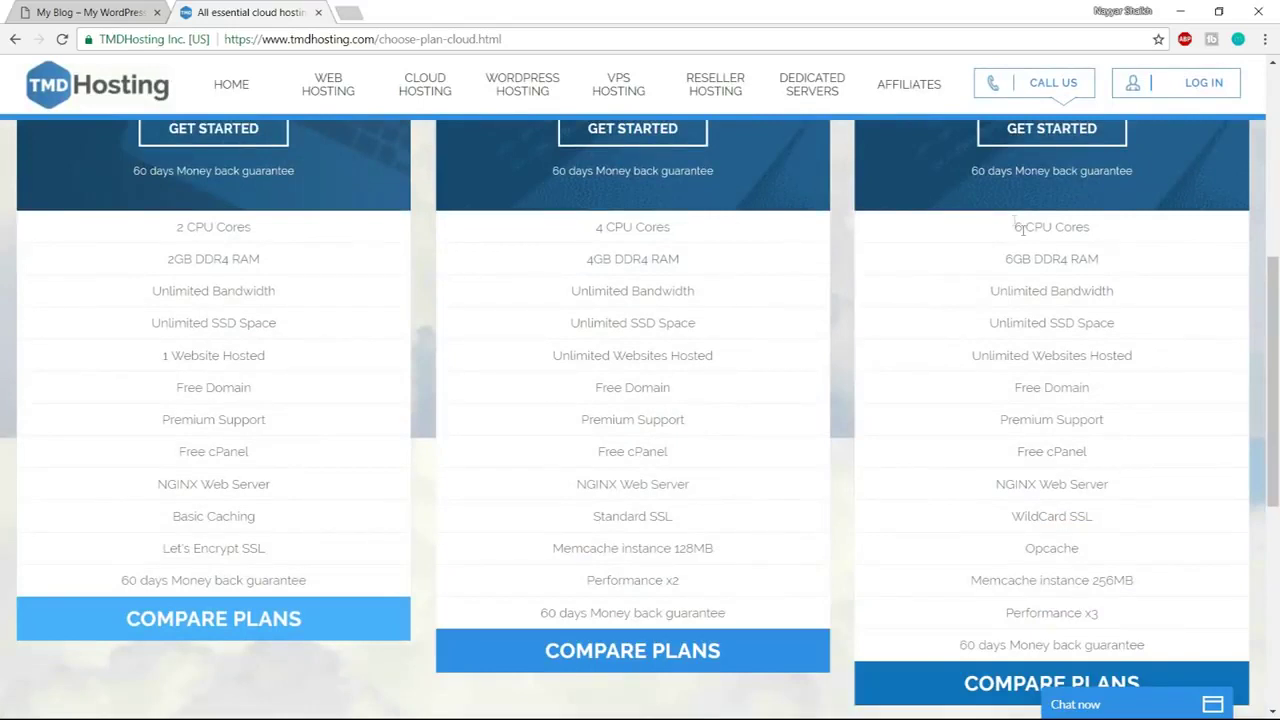
{"action": "left_click_drag", "start_coordinate": [1012, 232], "coordinate": [1102, 234]}
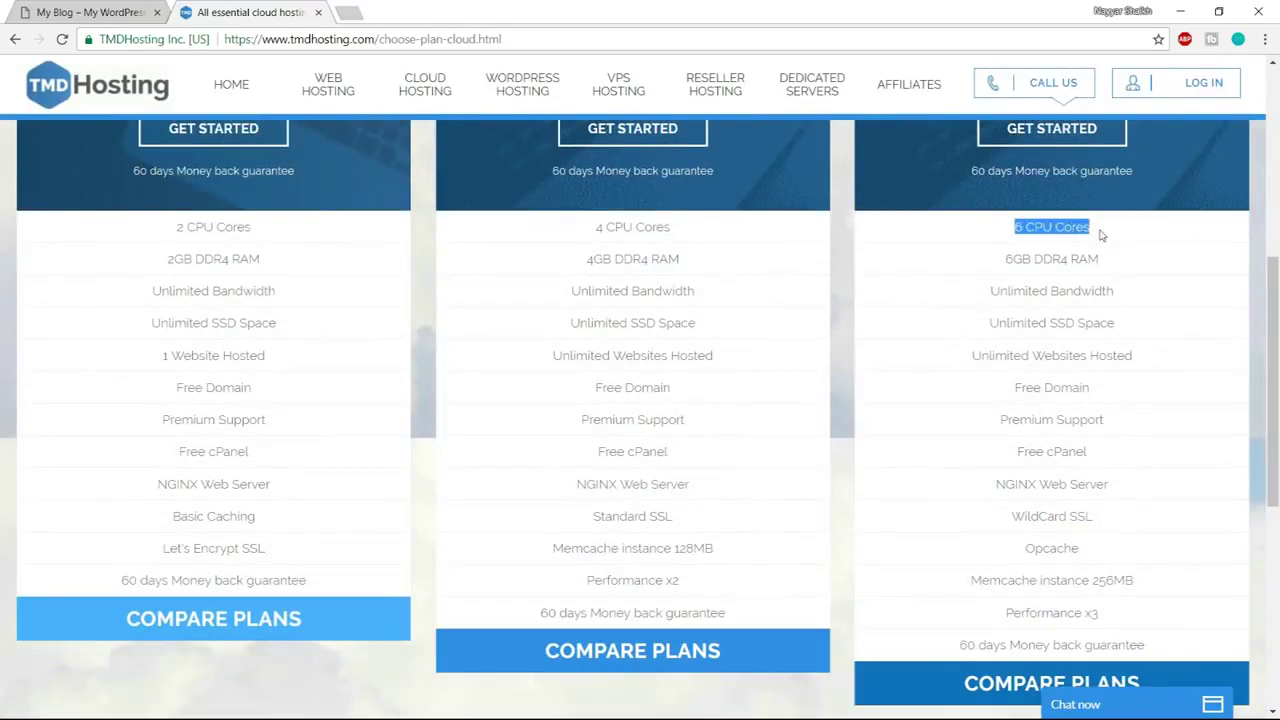
{"action": "left_click_drag", "start_coordinate": [1007, 258], "coordinate": [1110, 263]}
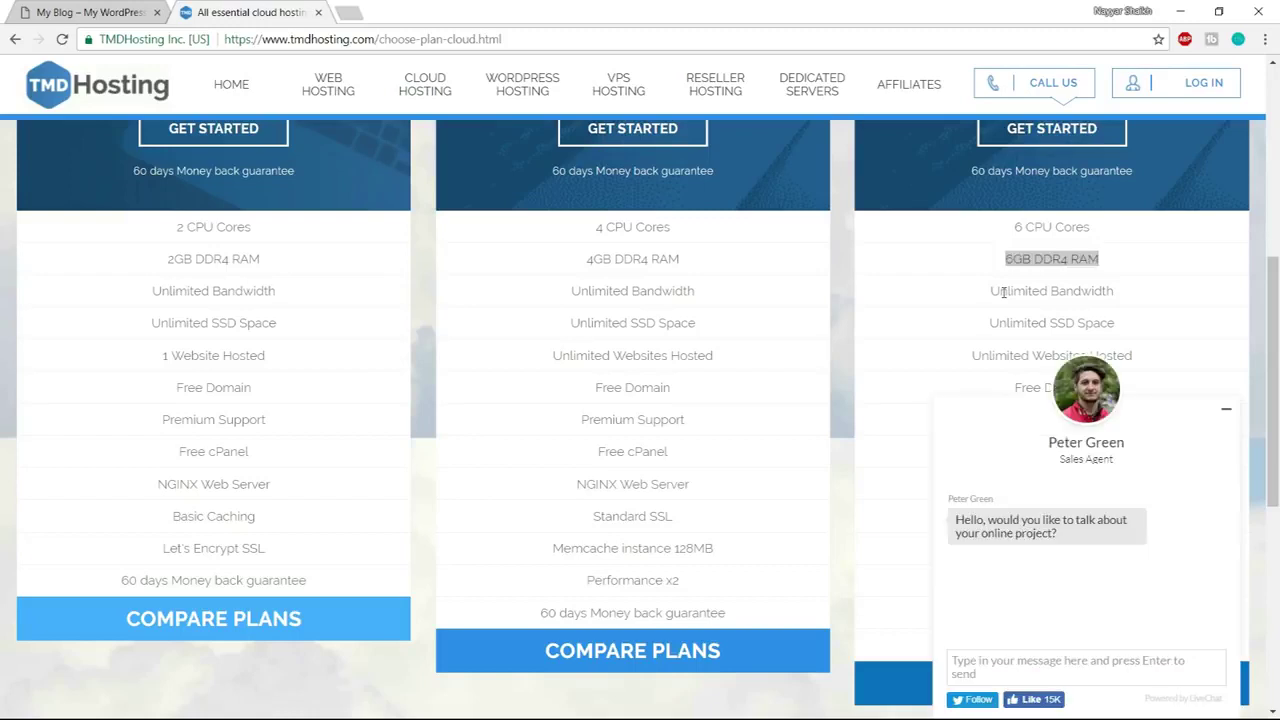
{"action": "left_click", "coordinate": [1227, 408]}
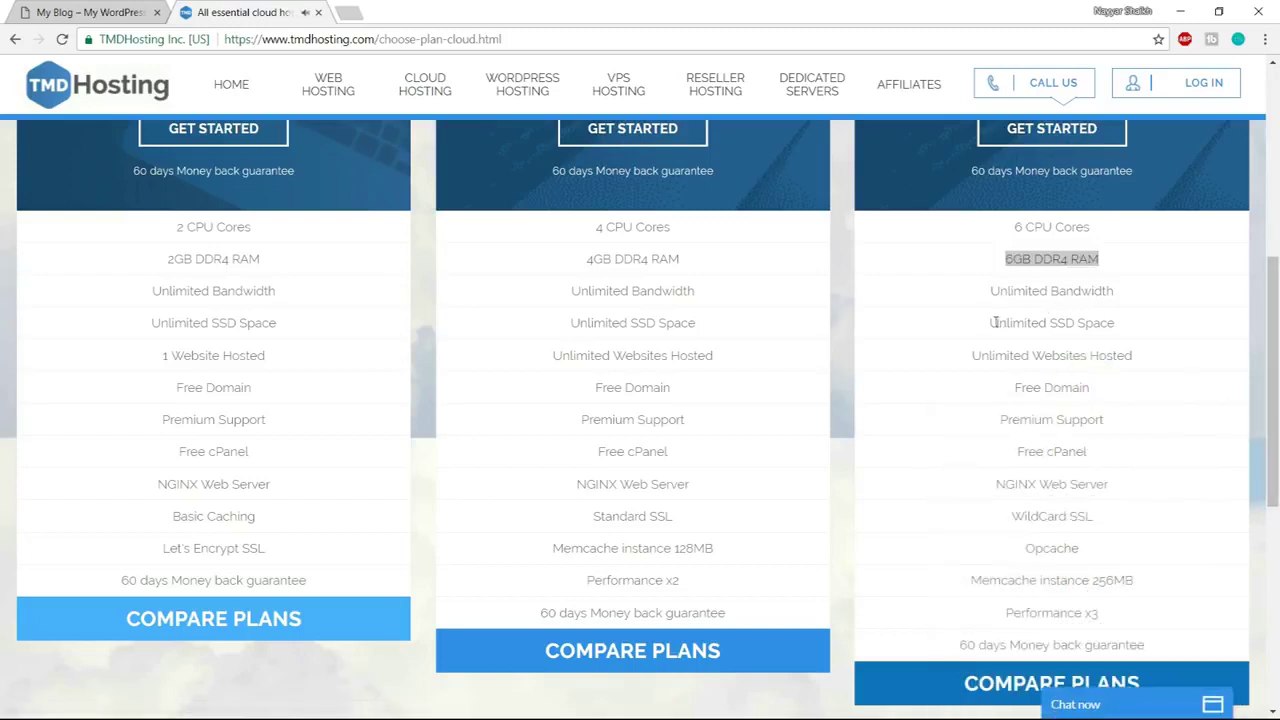
{"action": "left_click_drag", "start_coordinate": [993, 322], "coordinate": [1128, 323]}
{"action": "left_click", "coordinate": [1125, 324]}
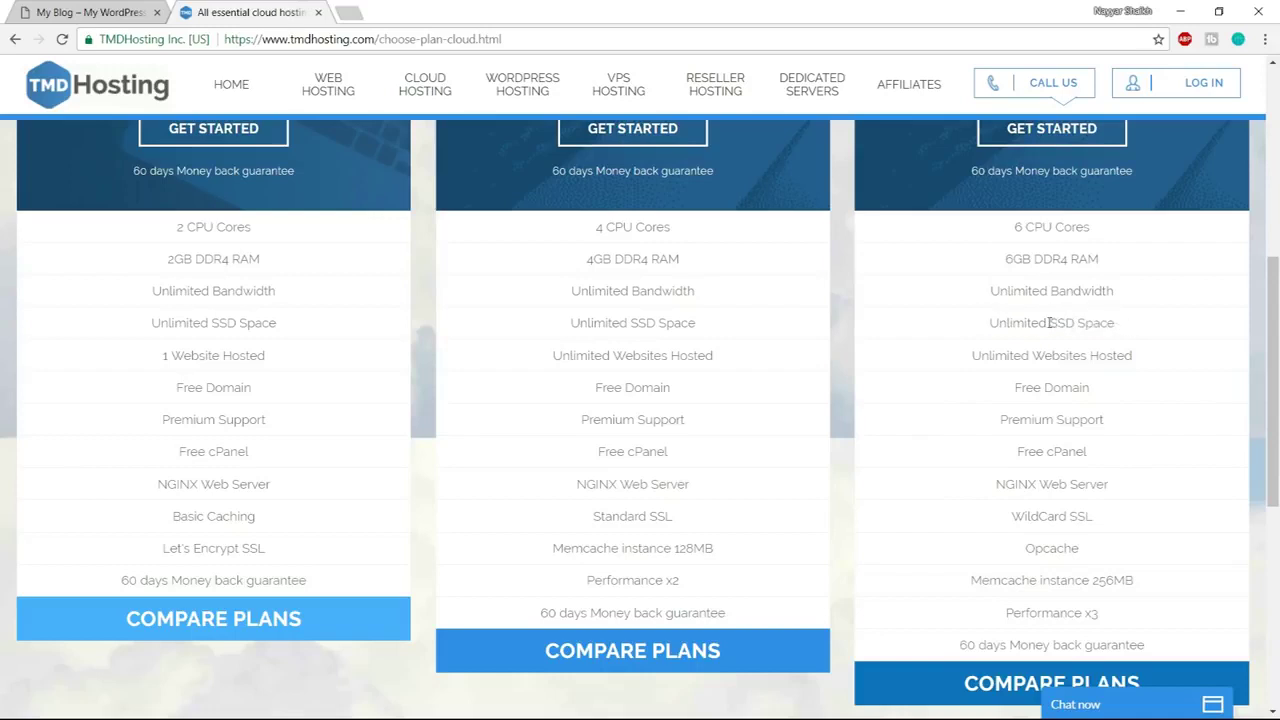
{"action": "left_click_drag", "start_coordinate": [1049, 323], "coordinate": [1123, 331]}
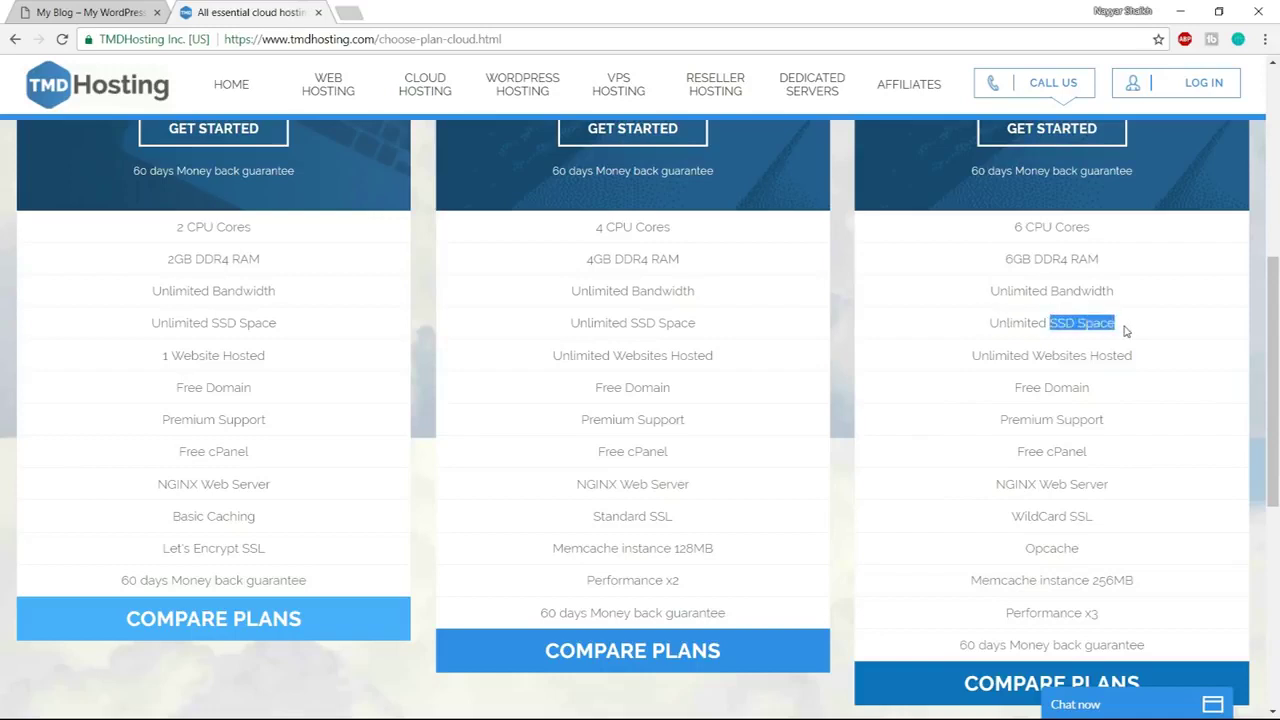
{"action": "left_click", "coordinate": [1128, 331]}
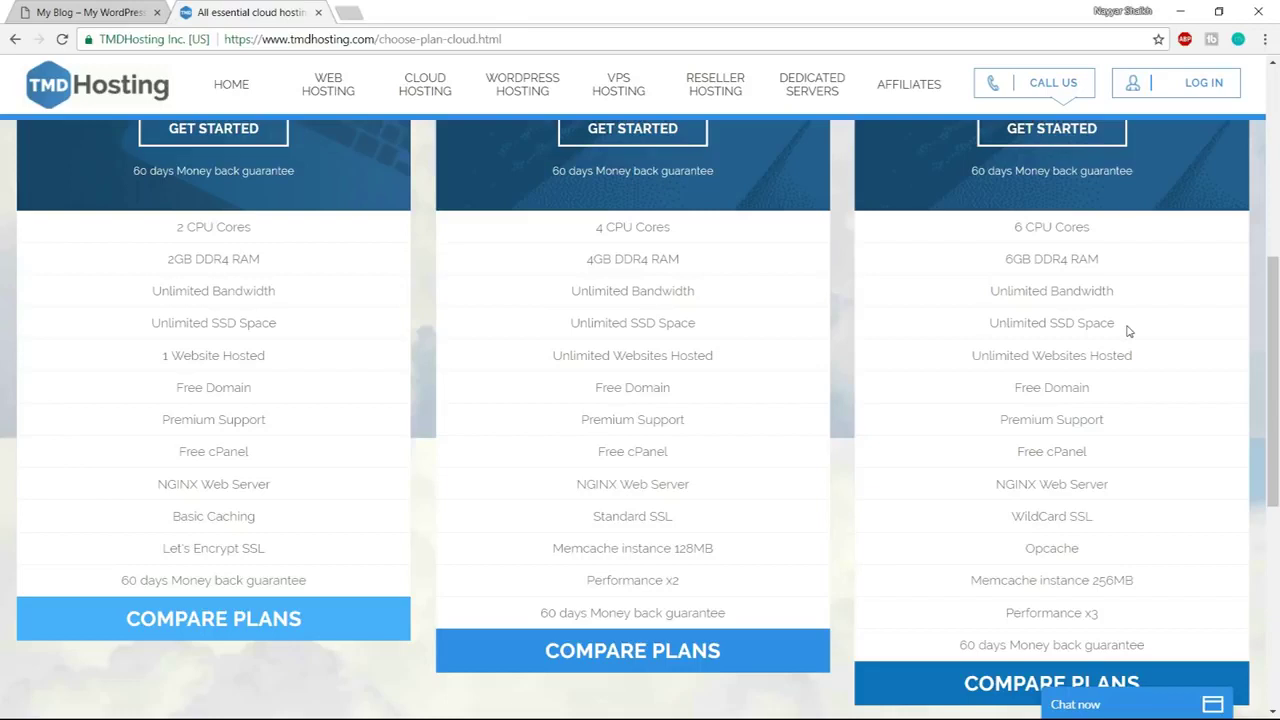
Google 'ssd vs hdd web hosting' in a new tab and scan the results.
{"action": "left_click", "coordinate": [349, 12]}
{"action": "type", "text": "ssf"}
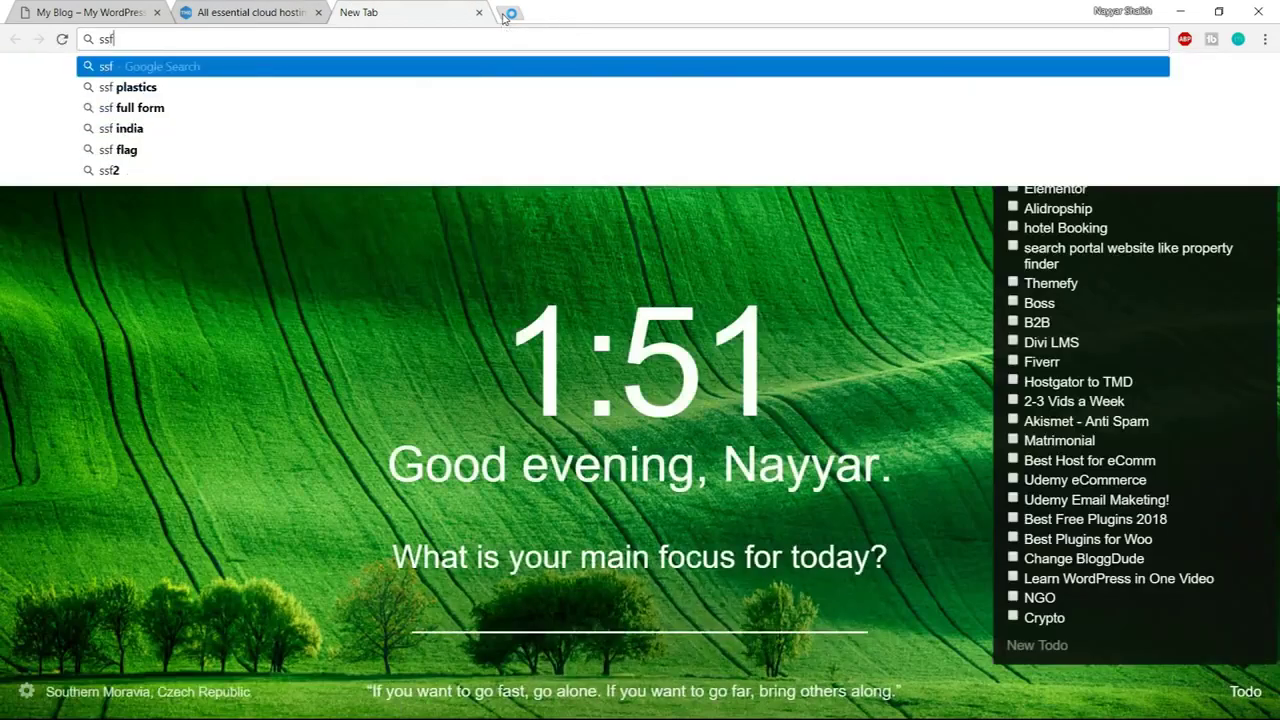
{"action": "key", "text": "BackSpace"}
{"action": "type", "text": "d v"}
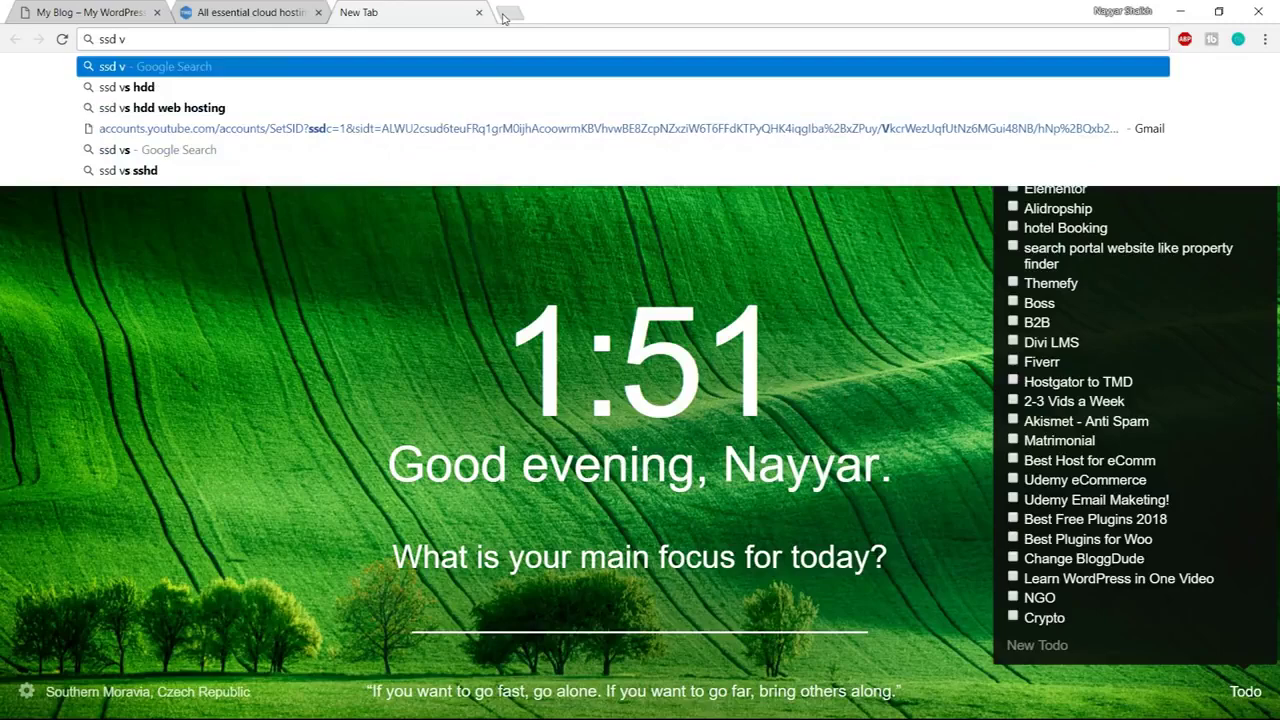
{"action": "left_click", "coordinate": [311, 108]}
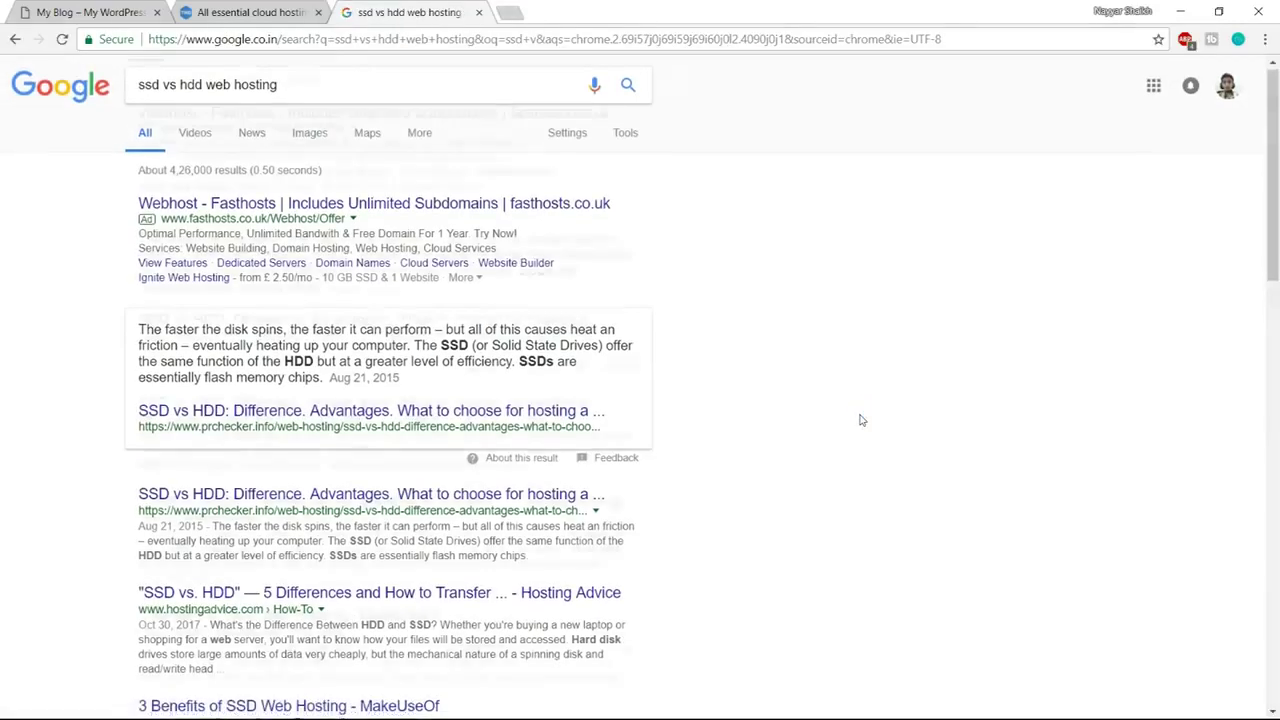
{"action": "scroll", "coordinate": [862, 420], "scroll_direction": "down", "scroll_amount": 4}
{"action": "scroll", "coordinate": [862, 420], "scroll_direction": "down", "scroll_amount": 4}
{"action": "scroll", "coordinate": [862, 421], "scroll_direction": "up", "scroll_amount": 8}
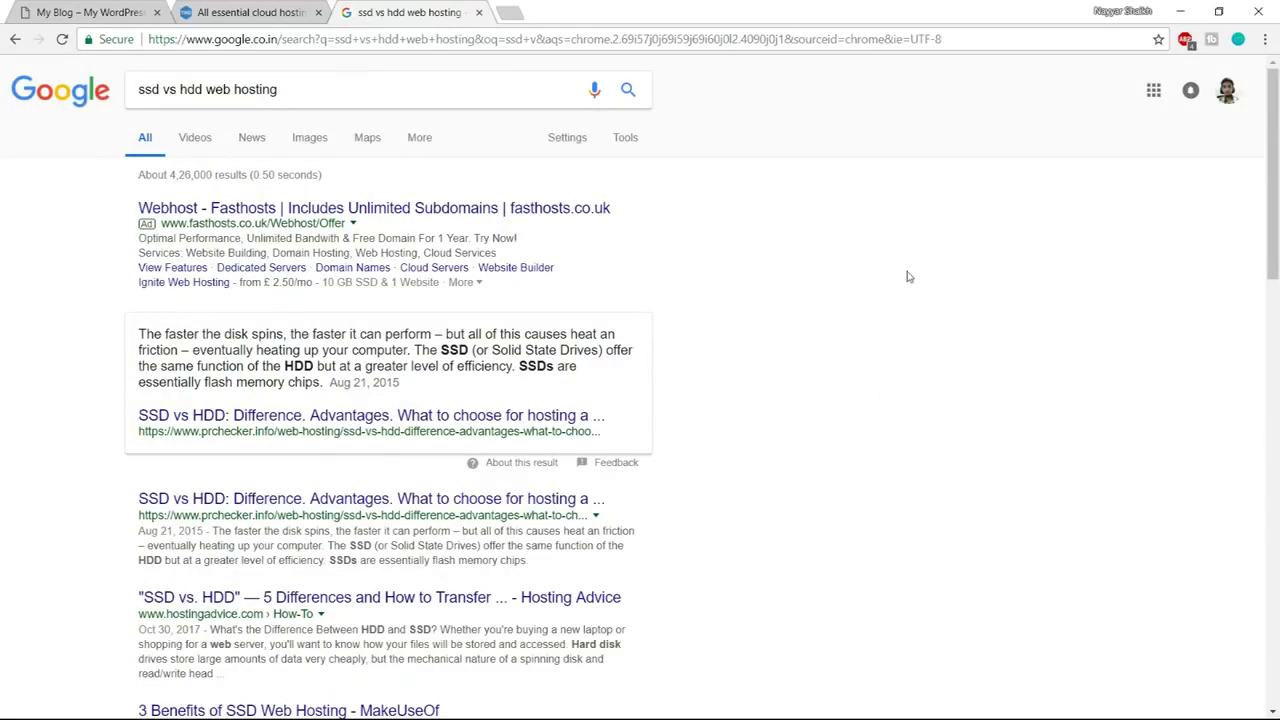
View the first SSD vs HDD image result comparing speed, IOPS and latency, then close the tab.
{"action": "left_click", "coordinate": [309, 141]}
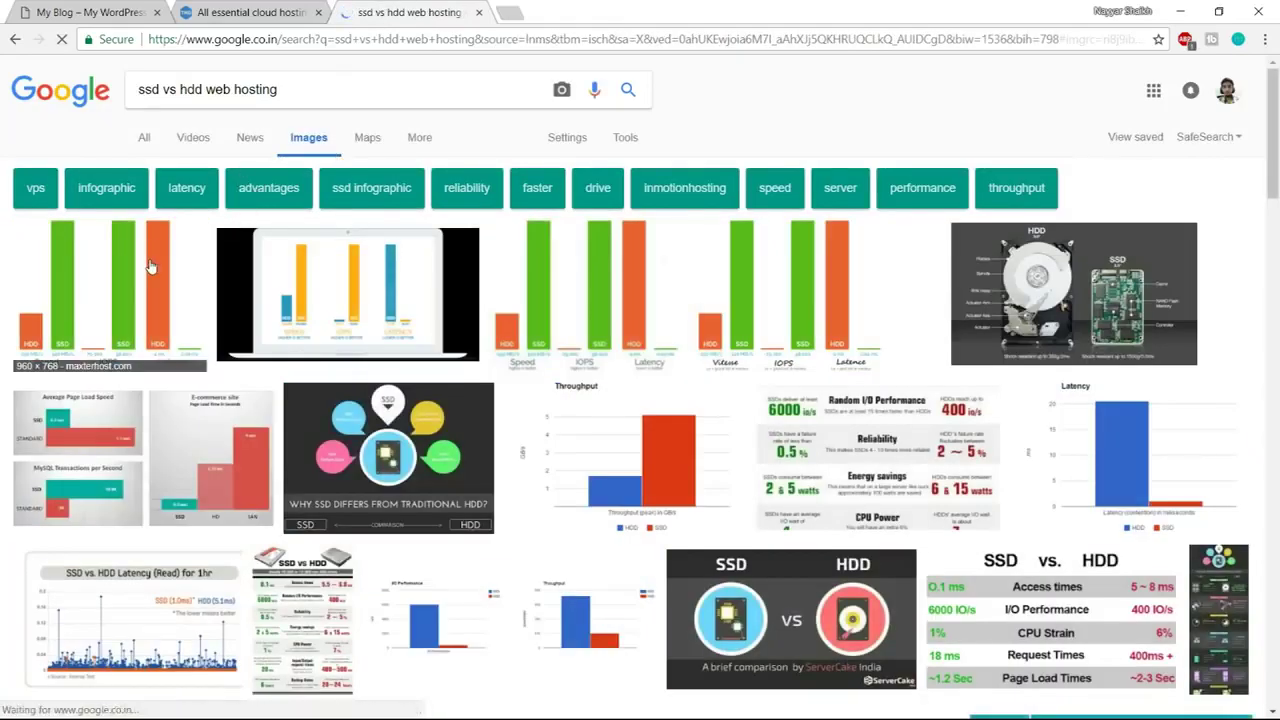
{"action": "left_click", "coordinate": [150, 267]}
{"action": "scroll", "coordinate": [254, 371], "scroll_direction": "up", "scroll_amount": 2}
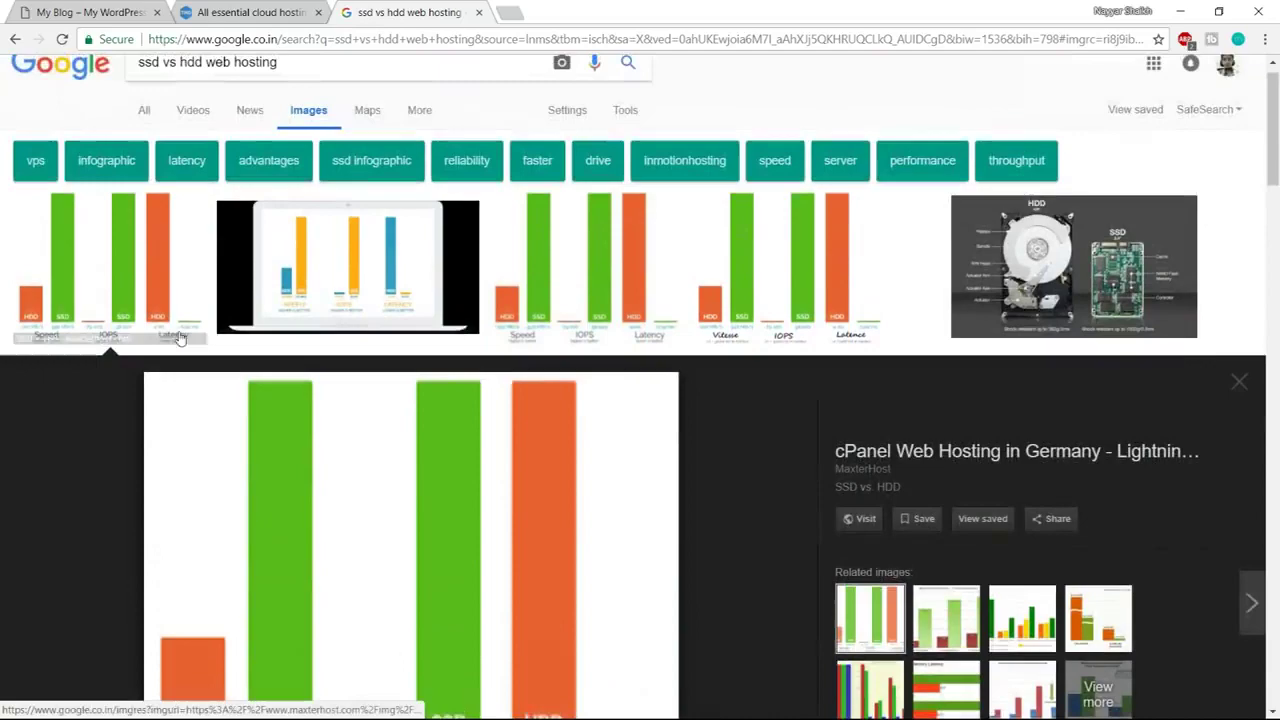
{"action": "scroll", "coordinate": [251, 451], "scroll_direction": "down", "scroll_amount": 3}
{"action": "scroll", "coordinate": [394, 463], "scroll_direction": "up", "scroll_amount": 1}
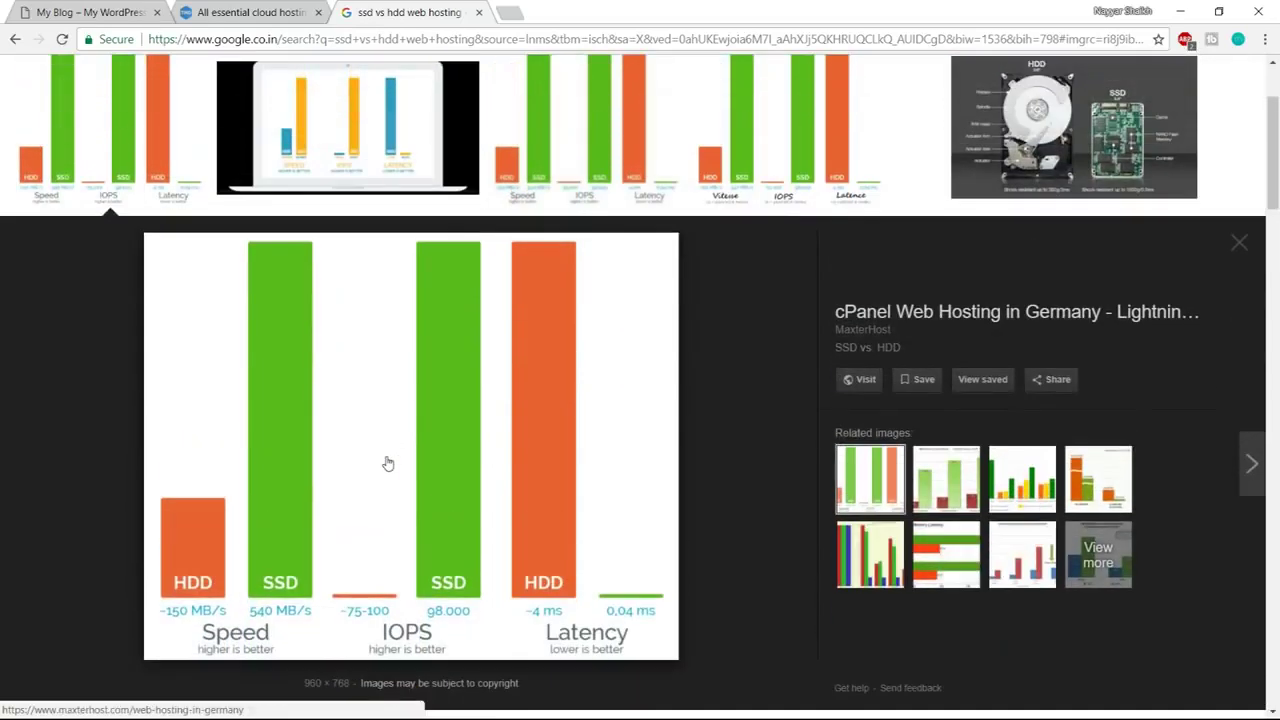
{"action": "scroll", "coordinate": [388, 463], "scroll_direction": "down", "scroll_amount": 2}
{"action": "scroll", "coordinate": [440, 466], "scroll_direction": "up", "scroll_amount": 1}
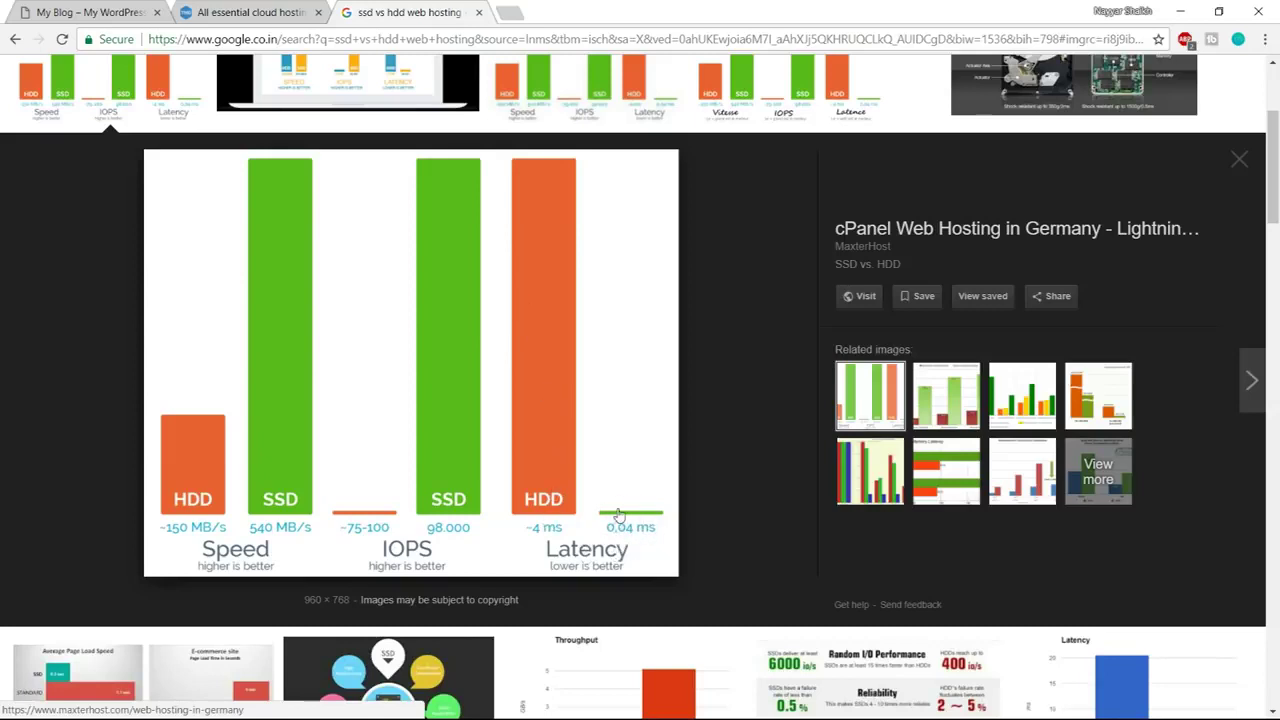
{"action": "scroll", "coordinate": [744, 475], "scroll_direction": "up", "scroll_amount": 2}
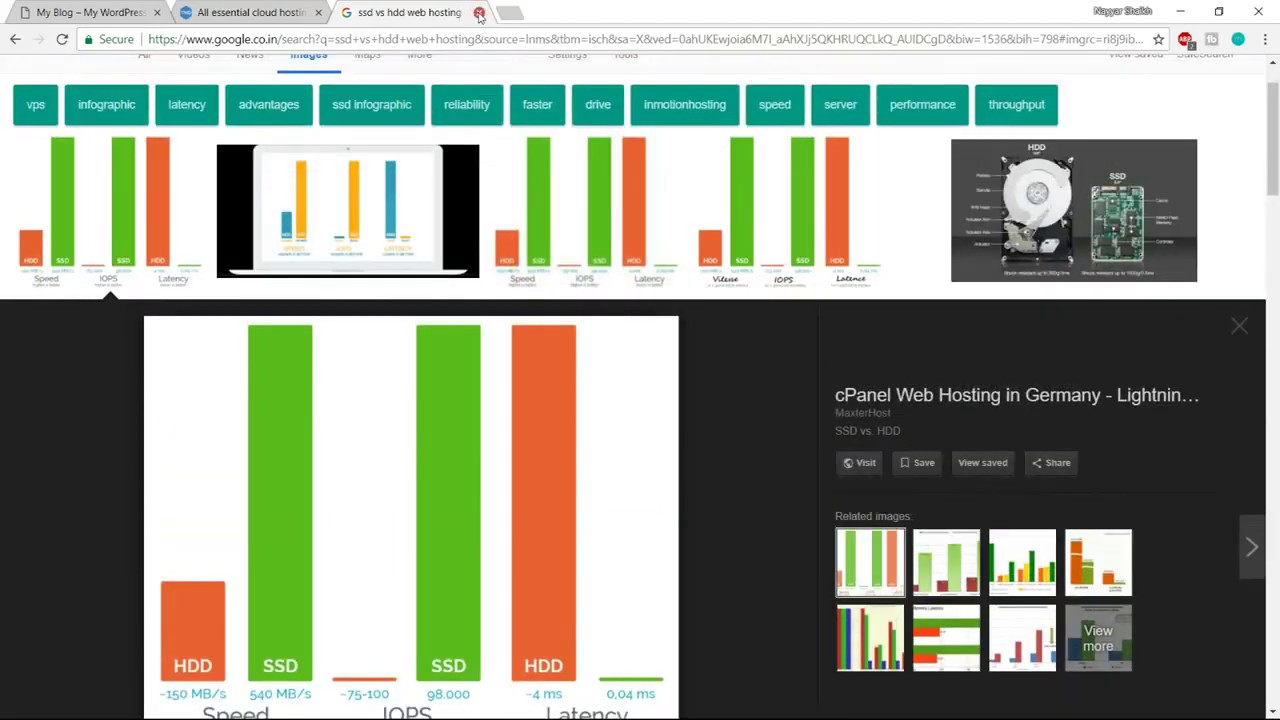
{"action": "left_click", "coordinate": [479, 12]}
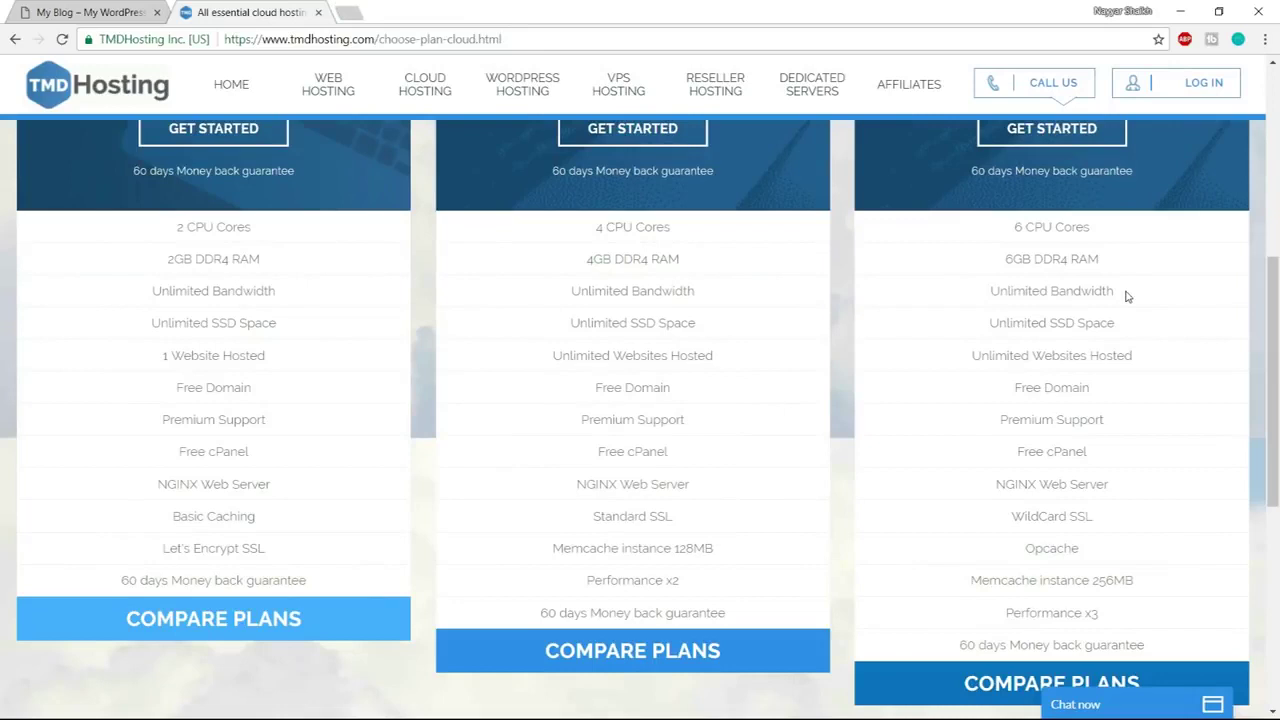
Highlight Enterprise's Unlimited SSD Space and Free Domain features on the plan page.
{"action": "left_click_drag", "start_coordinate": [1050, 322], "coordinate": [1123, 323]}
{"action": "left_click_drag", "start_coordinate": [989, 322], "coordinate": [1123, 323]}
{"action": "left_click", "coordinate": [1121, 324]}
{"action": "left_click_drag", "start_coordinate": [1016, 382], "coordinate": [1113, 384]}
{"action": "left_click", "coordinate": [1062, 417]}
Scroll the plan comparison, then switch to the WordPress blog tab.
{"action": "scroll", "coordinate": [1177, 491], "scroll_direction": "down", "scroll_amount": 2}
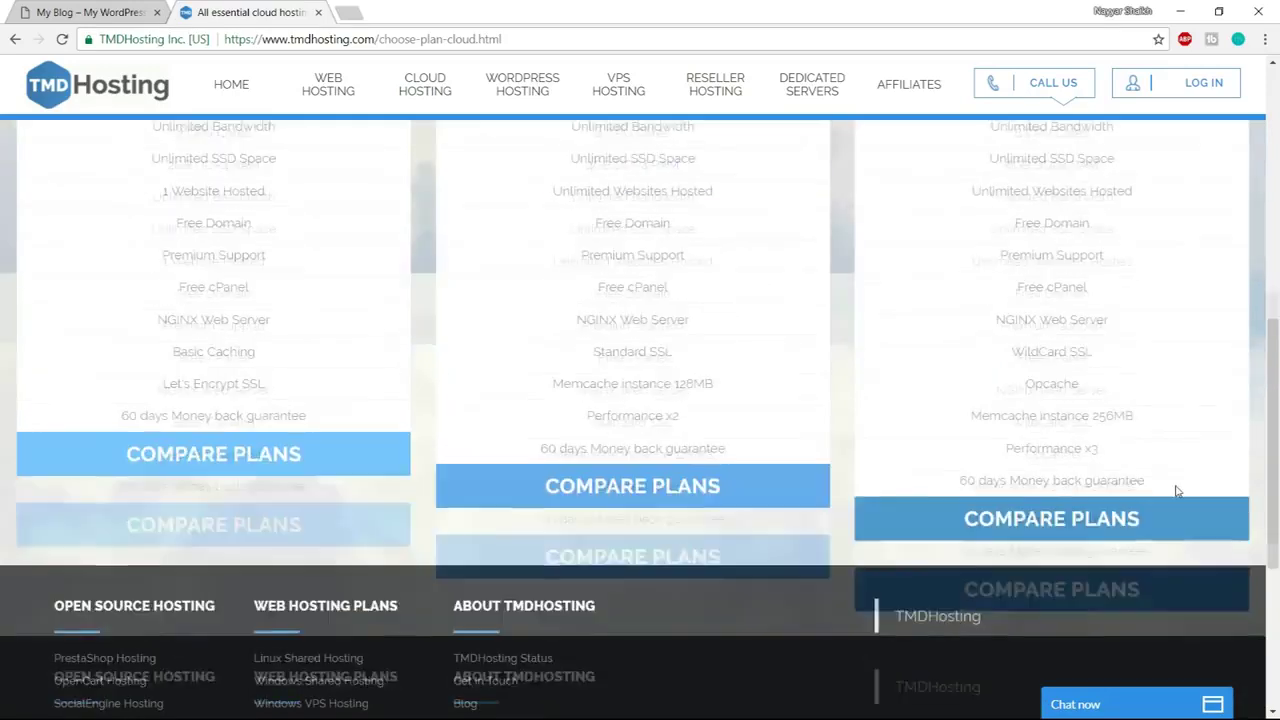
{"action": "scroll", "coordinate": [1156, 422], "scroll_direction": "up", "scroll_amount": 1}
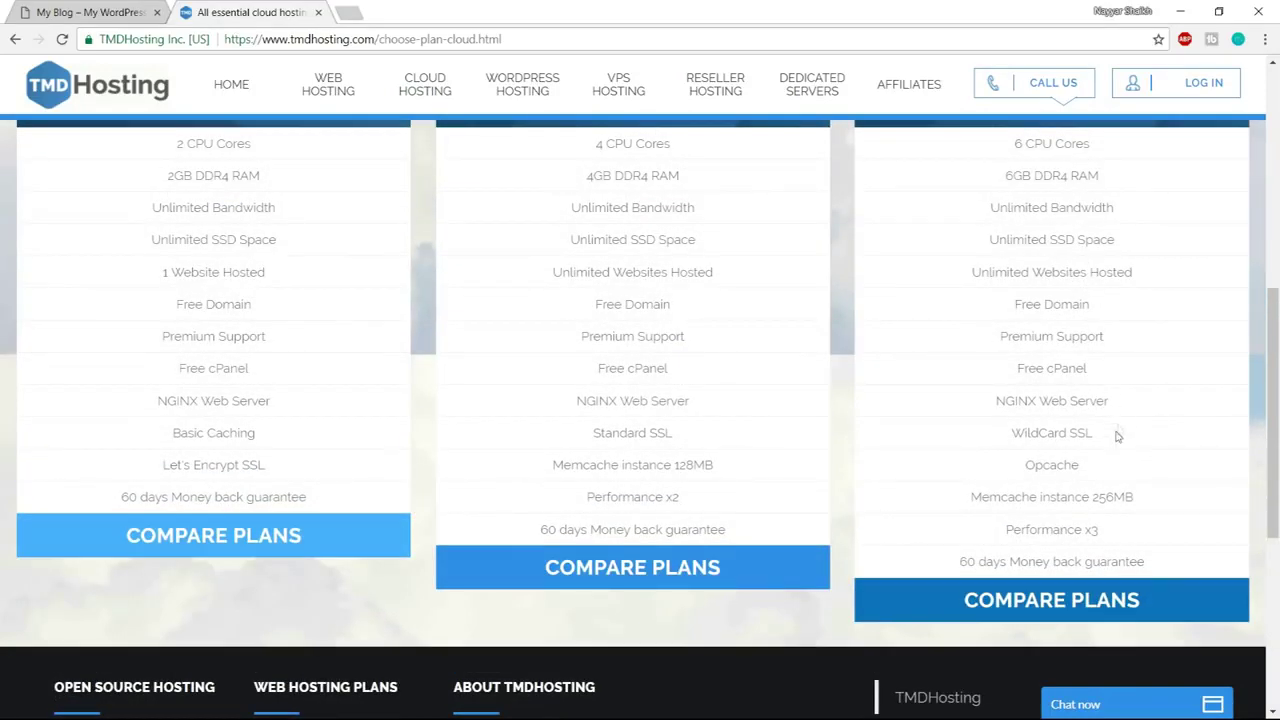
{"action": "left_click", "coordinate": [140, 12]}
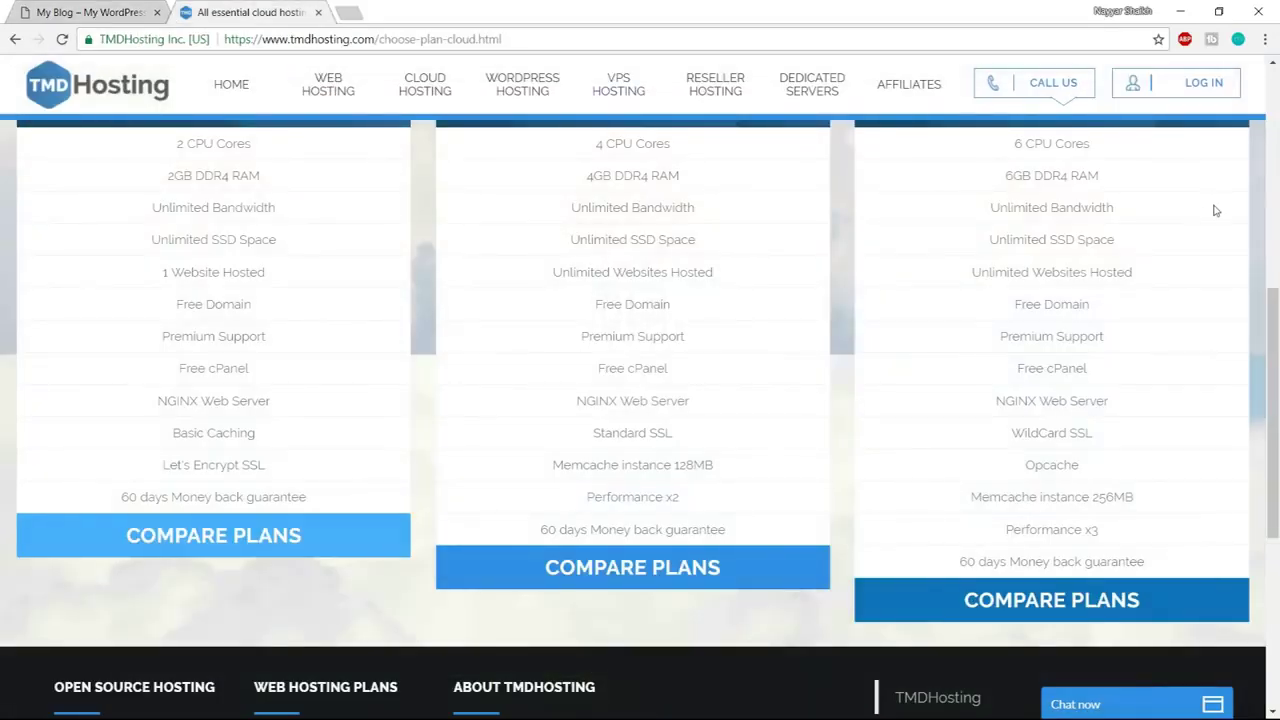
Switch back to the TMDHosting 'All essential cloud hosting' tab.
{"action": "left_click", "coordinate": [240, 12]}
{"action": "scroll", "coordinate": [460, 453], "scroll_direction": "up", "scroll_amount": 3}
{"action": "scroll", "coordinate": [715, 406], "scroll_direction": "down", "scroll_amount": 3}
{"action": "scroll", "coordinate": [1180, 565], "scroll_direction": "up", "scroll_amount": 5}
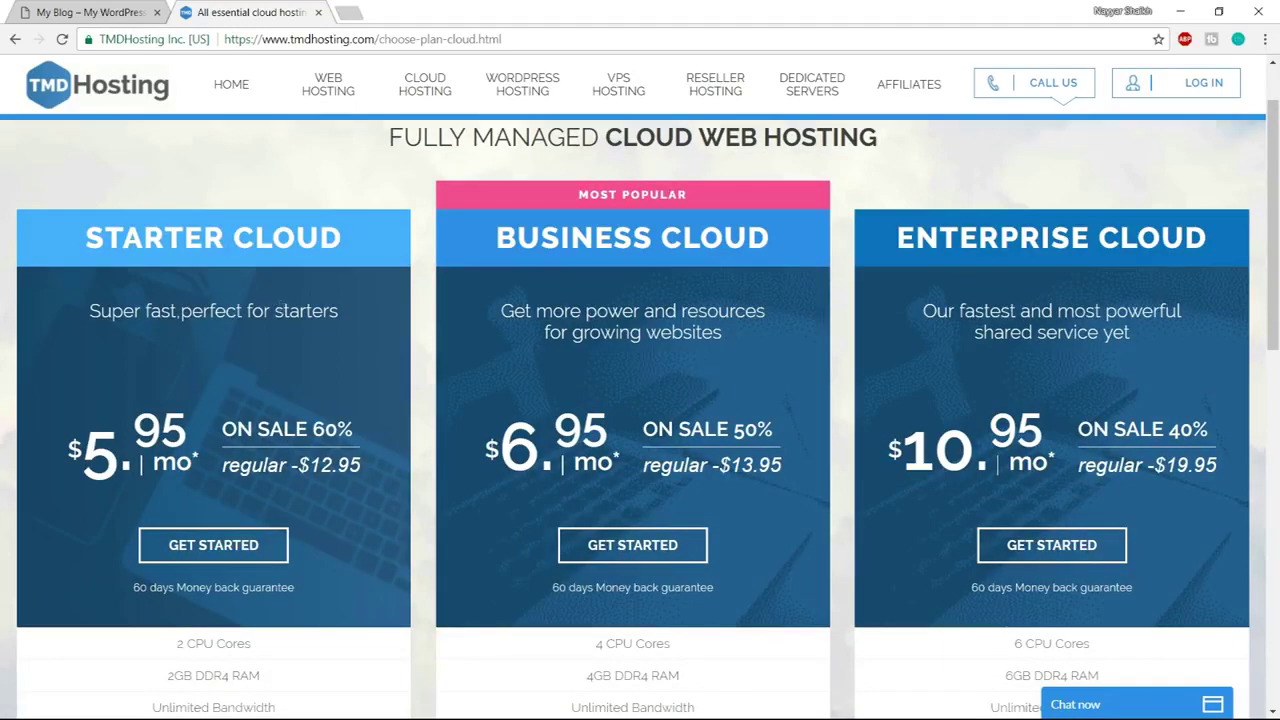
{"action": "scroll", "coordinate": [333, 423], "scroll_direction": "down", "scroll_amount": 2}
{"action": "scroll", "coordinate": [335, 430], "scroll_direction": "down", "scroll_amount": 2}
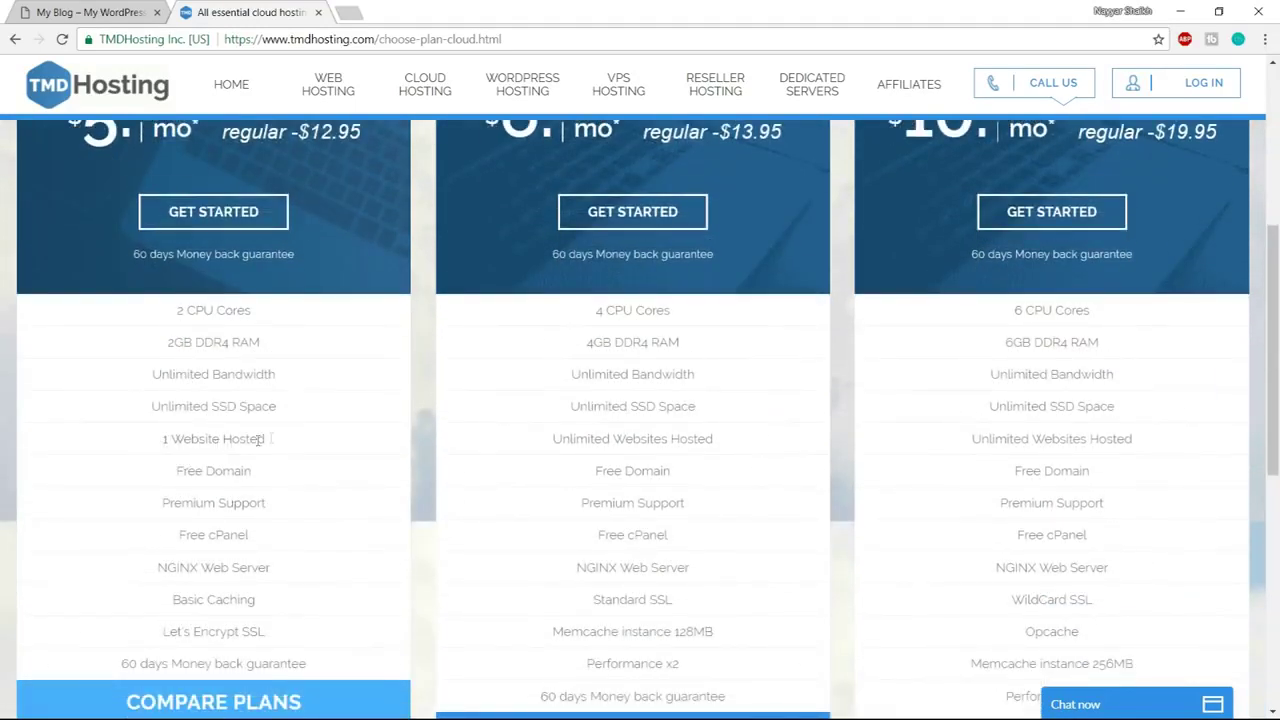
{"action": "scroll", "coordinate": [332, 488], "scroll_direction": "up", "scroll_amount": 5}
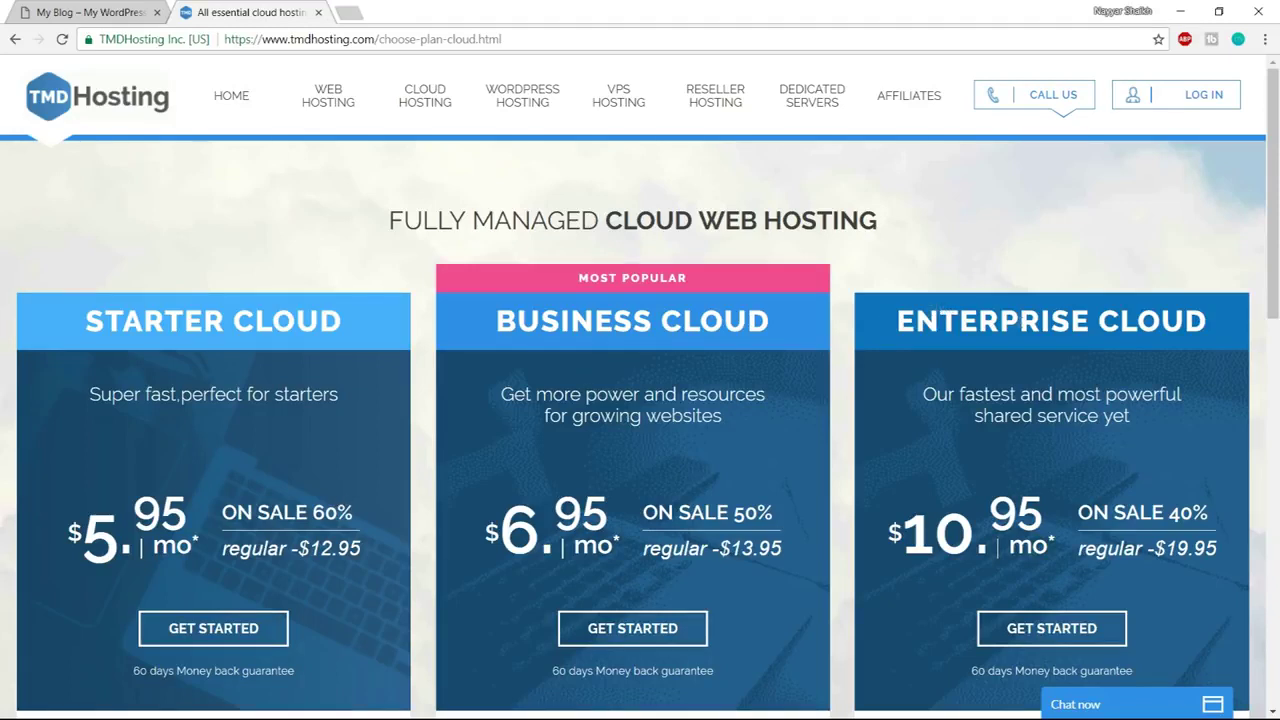
{"action": "scroll", "coordinate": [1065, 392], "scroll_direction": "down", "scroll_amount": 2}
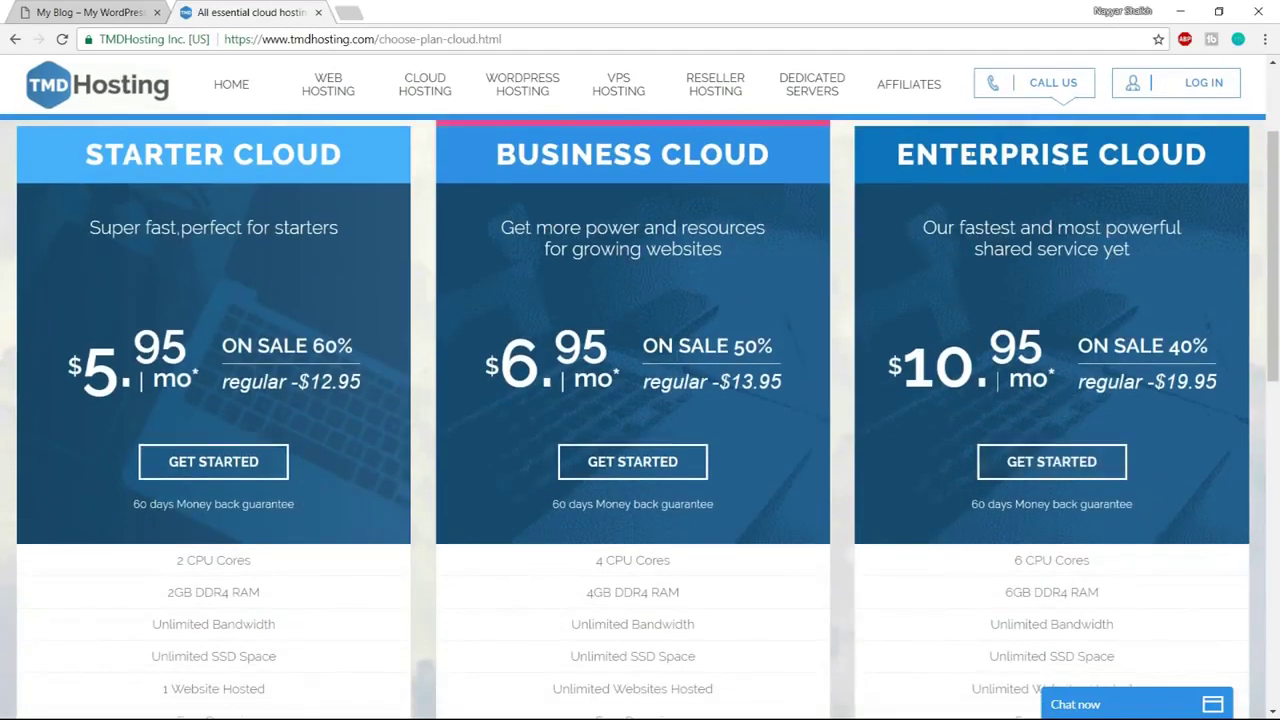
Start the Enterprise Cloud order and enter the free domain name with the .com extension.
{"action": "left_click", "coordinate": [1093, 473]}
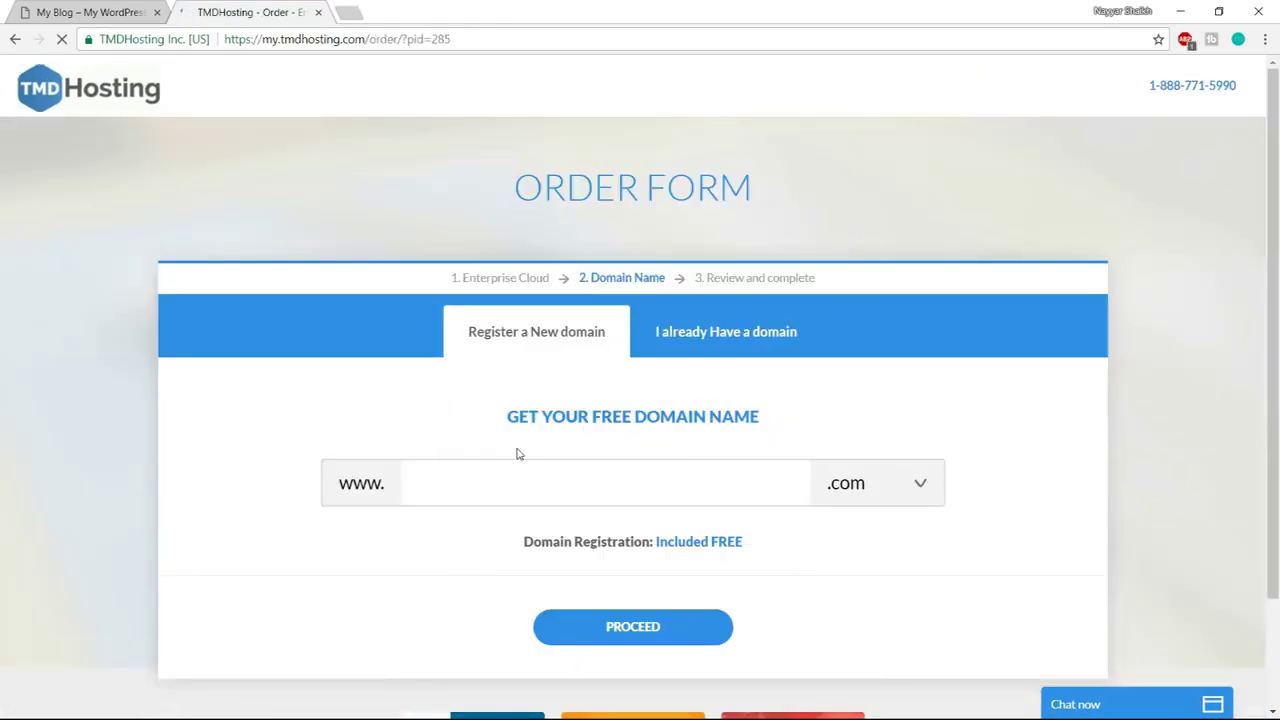
{"action": "left_click", "coordinate": [527, 486]}
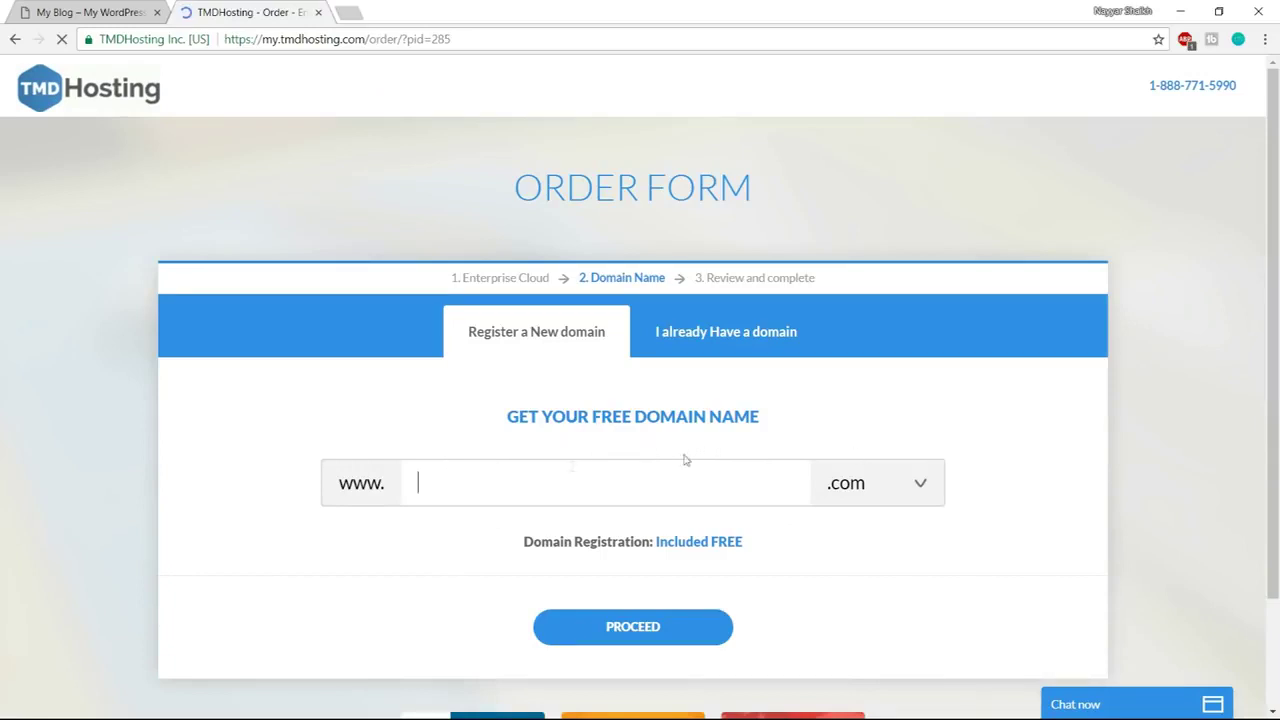
{"action": "type", "text": "nayyarshaikh1"}
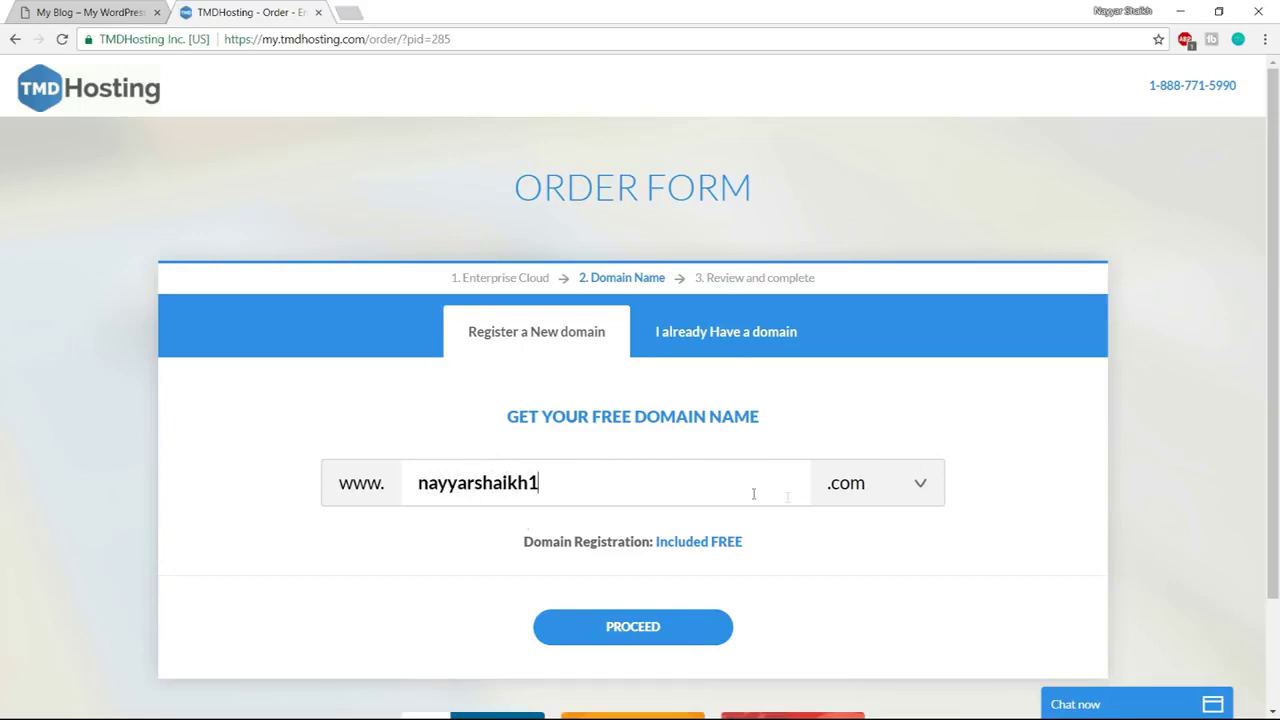
{"action": "left_click", "coordinate": [862, 497]}
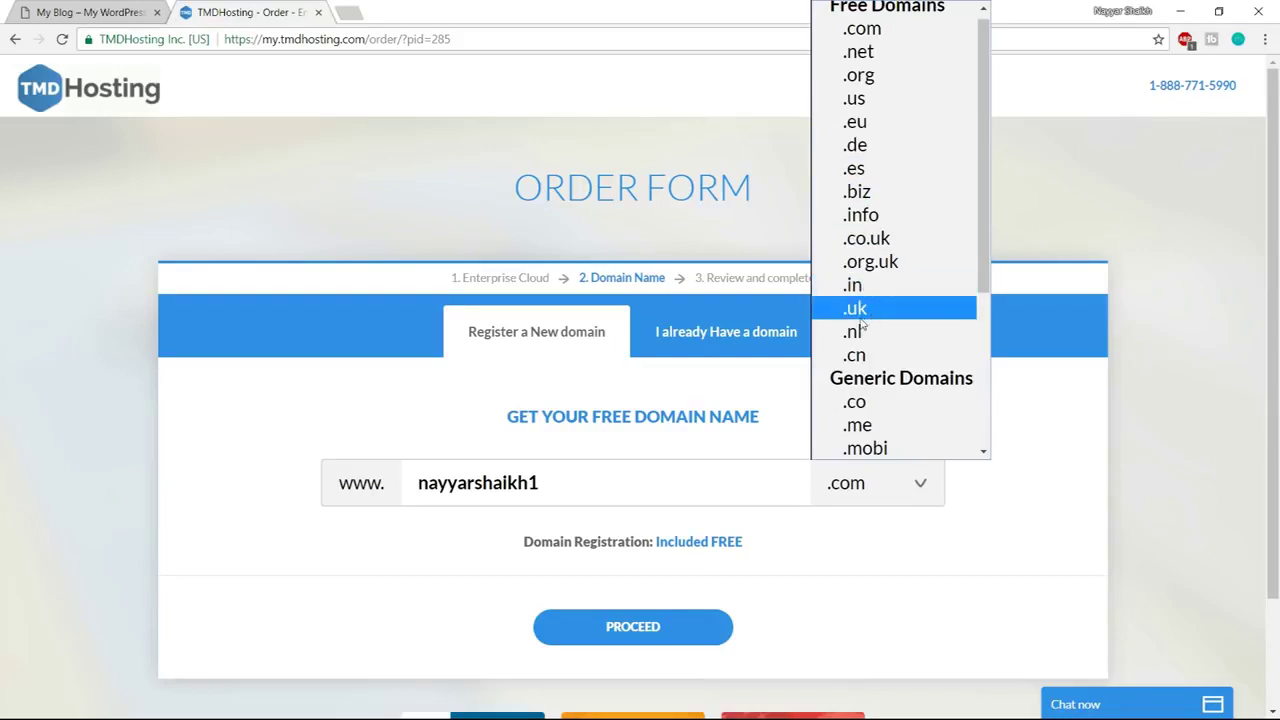
{"action": "left_click", "coordinate": [862, 28]}
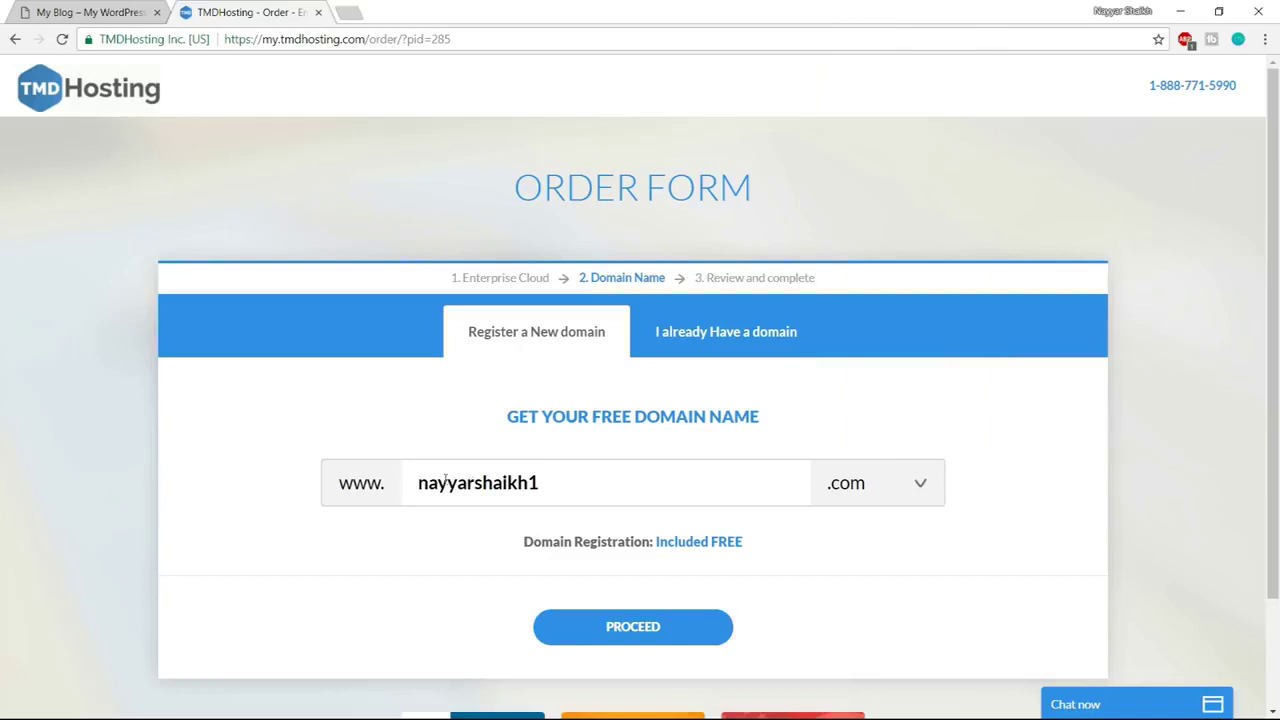
Proceed past the free domain, look over the card types, and choose PayPal for payment.
{"action": "left_click", "coordinate": [658, 630]}
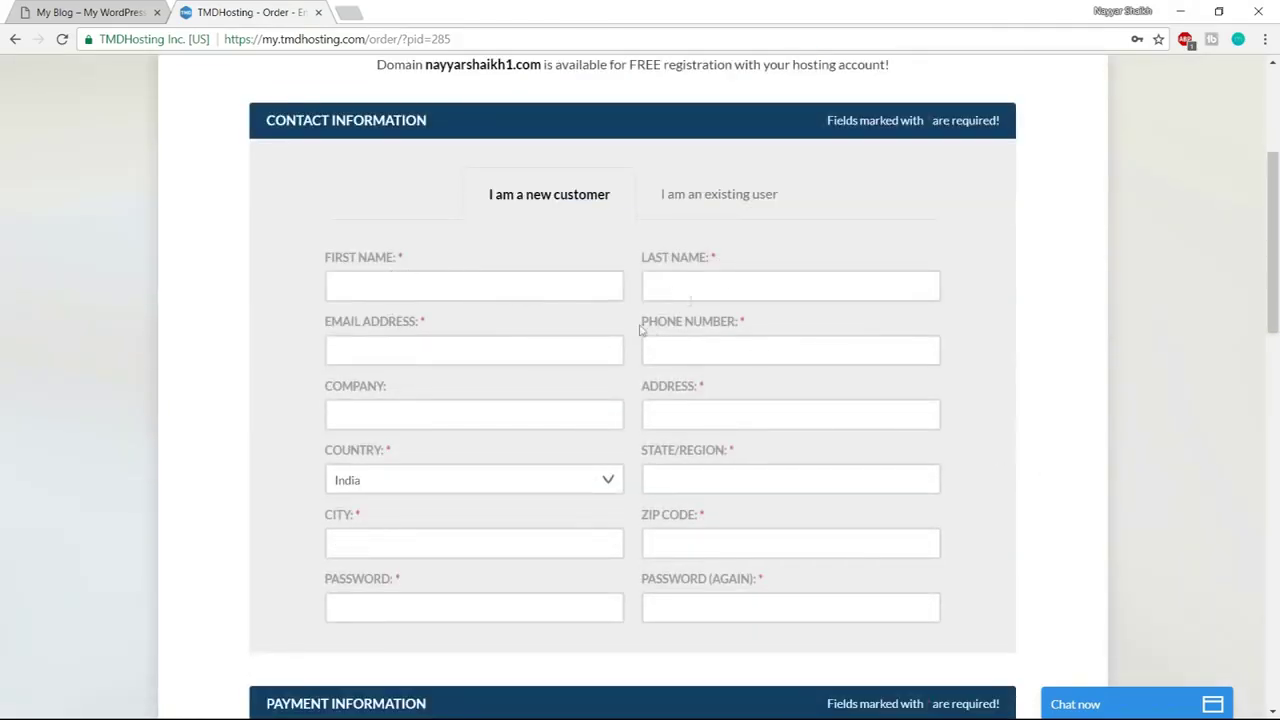
{"action": "scroll", "coordinate": [925, 495], "scroll_direction": "down", "scroll_amount": 4}
{"action": "scroll", "coordinate": [928, 505], "scroll_direction": "down", "scroll_amount": 2}
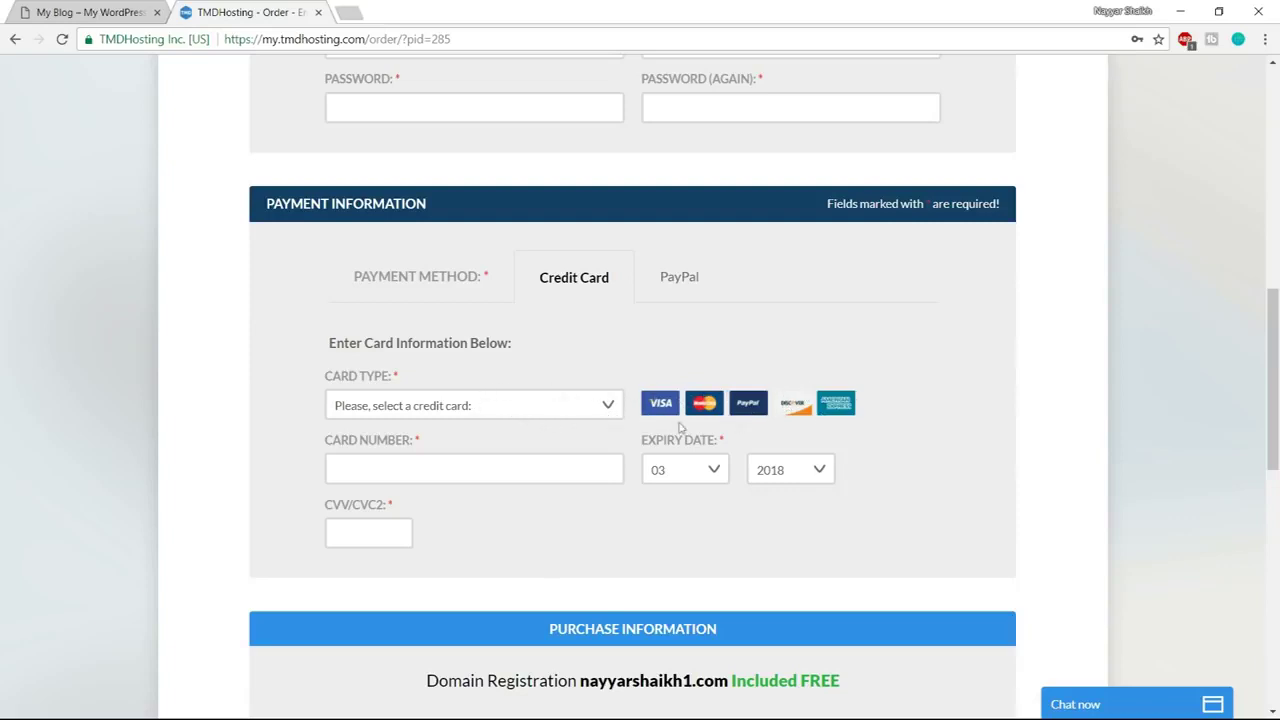
{"action": "left_click", "coordinate": [551, 412]}
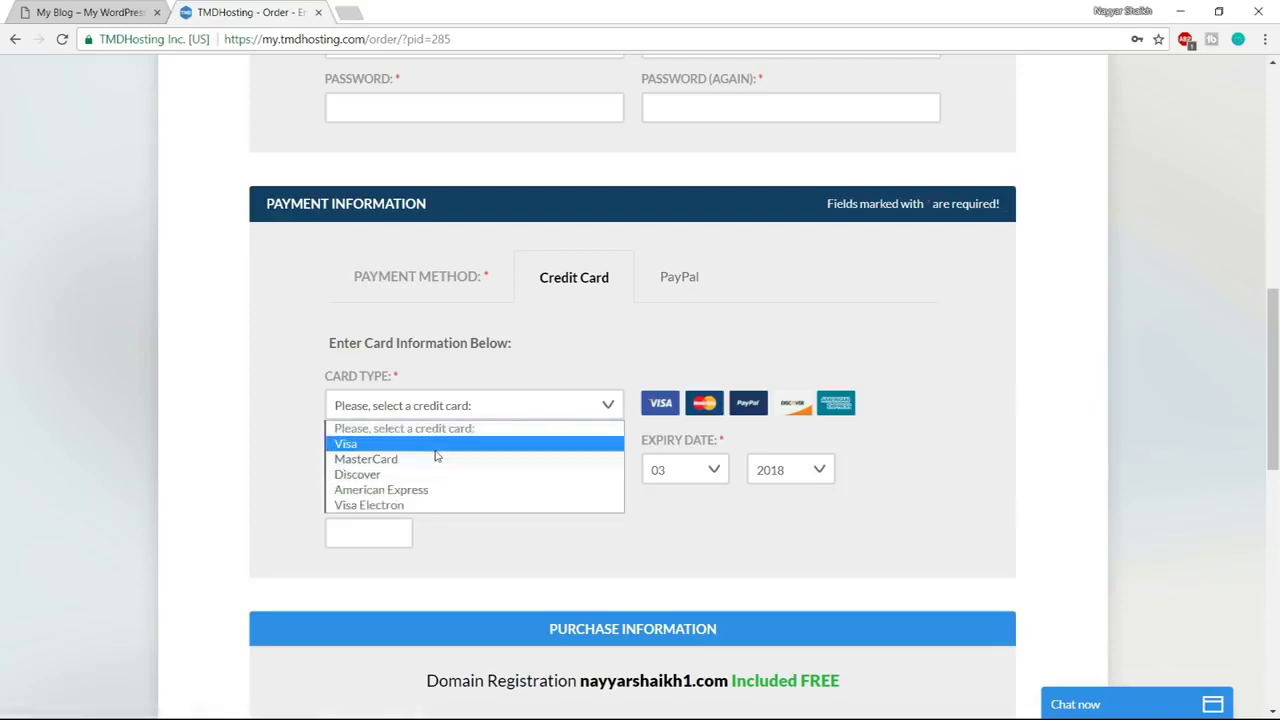
{"action": "left_click", "coordinate": [591, 363]}
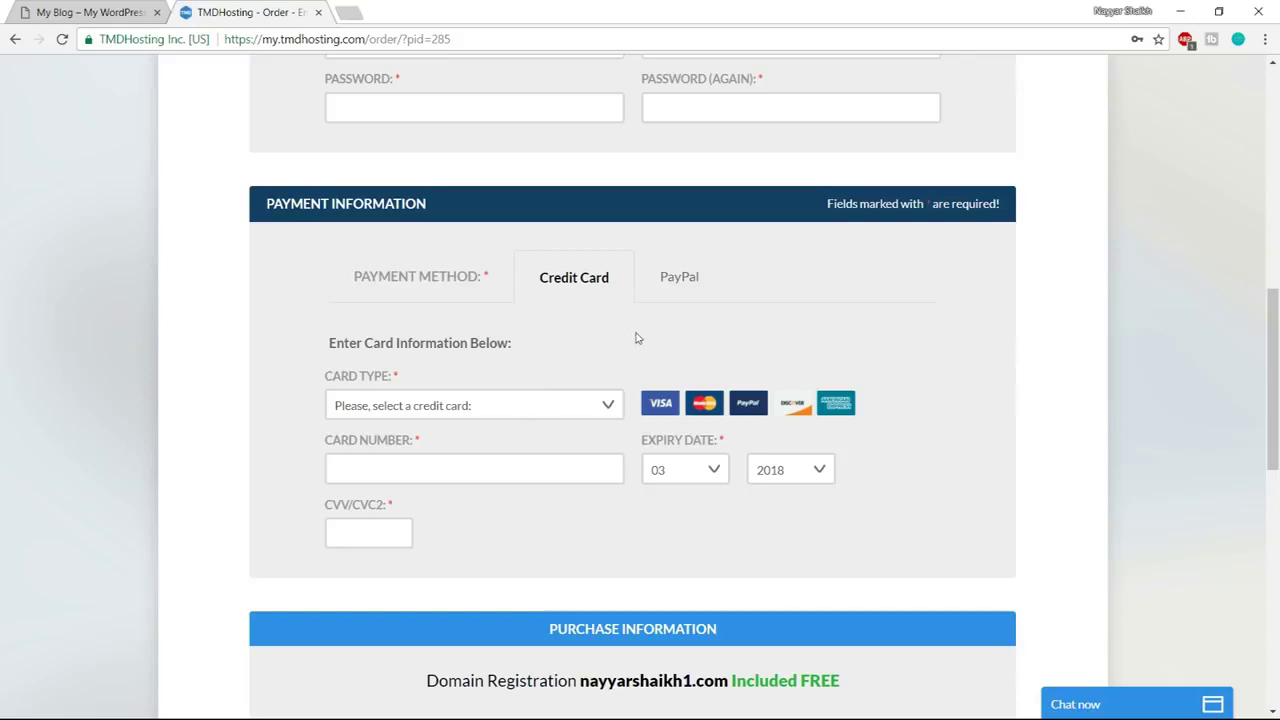
{"action": "left_click", "coordinate": [603, 403]}
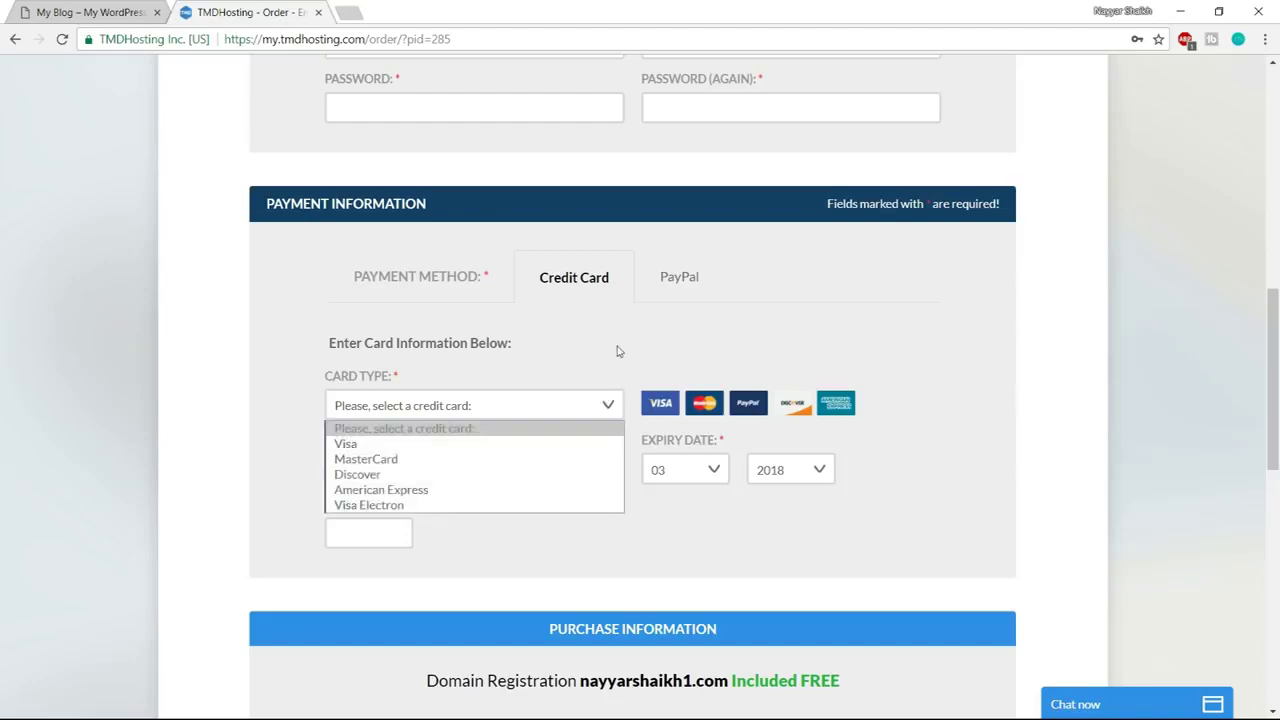
{"action": "left_click", "coordinate": [614, 349]}
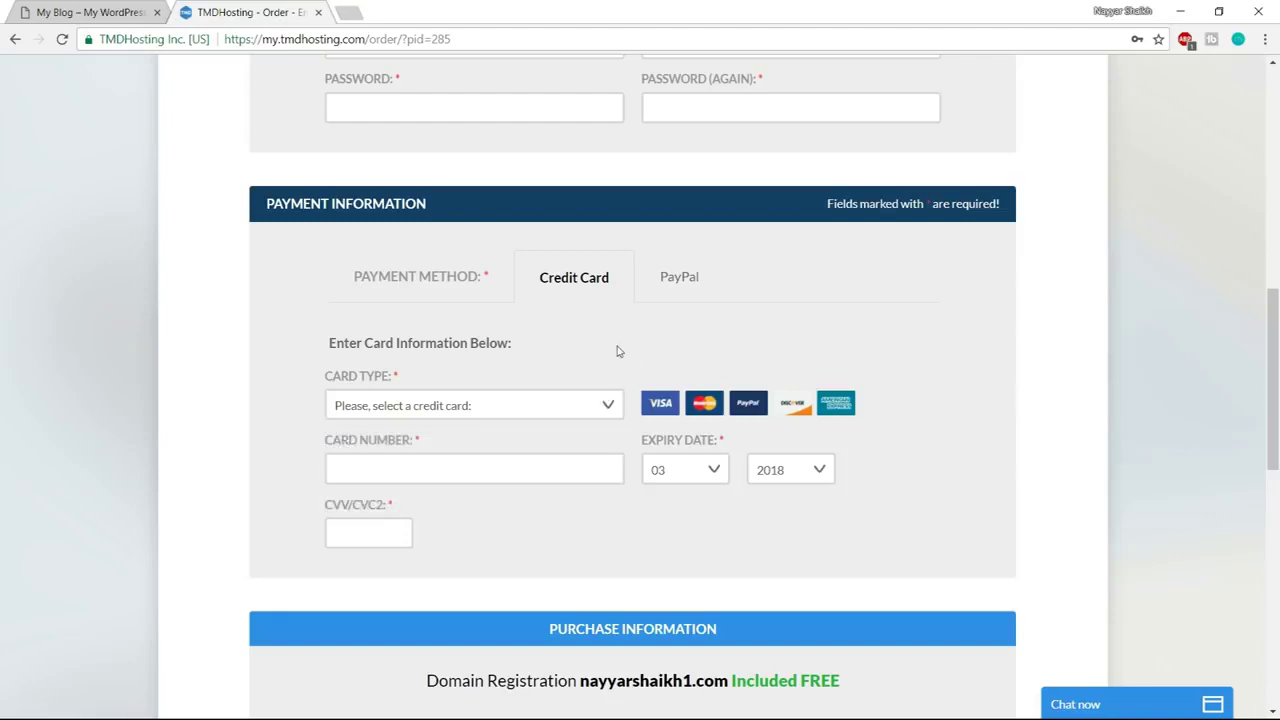
{"action": "left_click", "coordinate": [534, 404]}
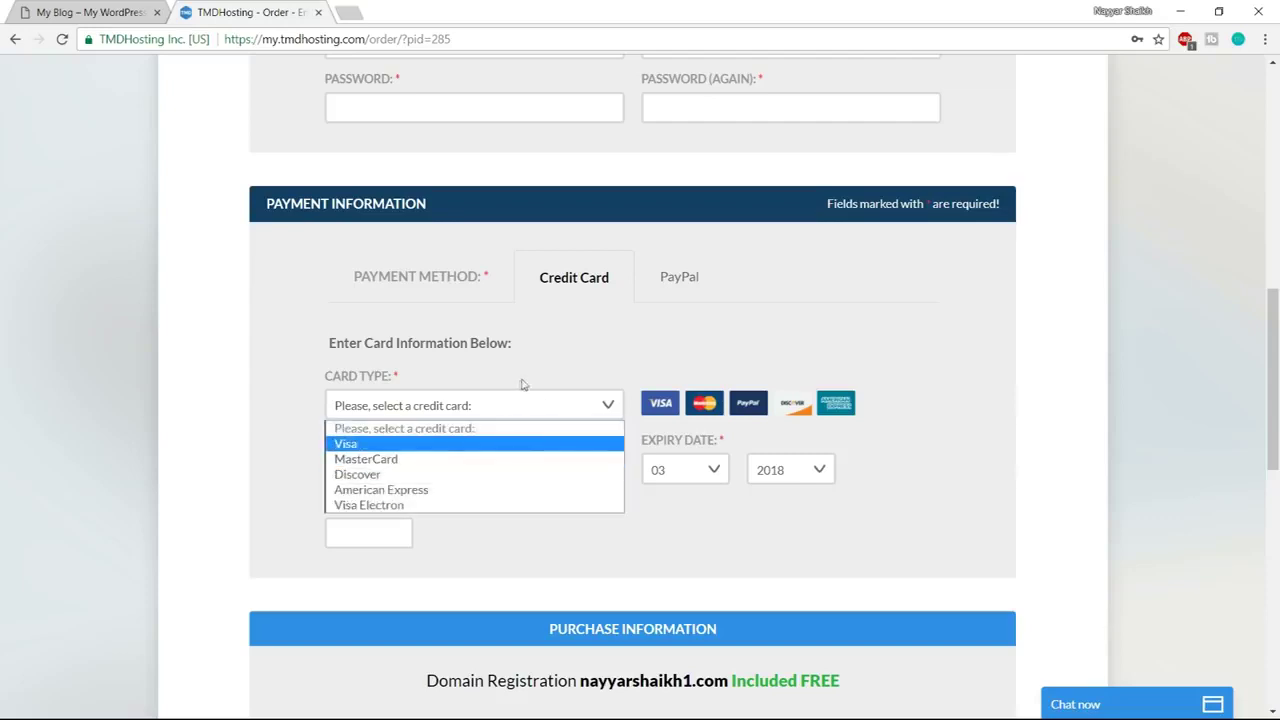
{"action": "left_click", "coordinate": [521, 384]}
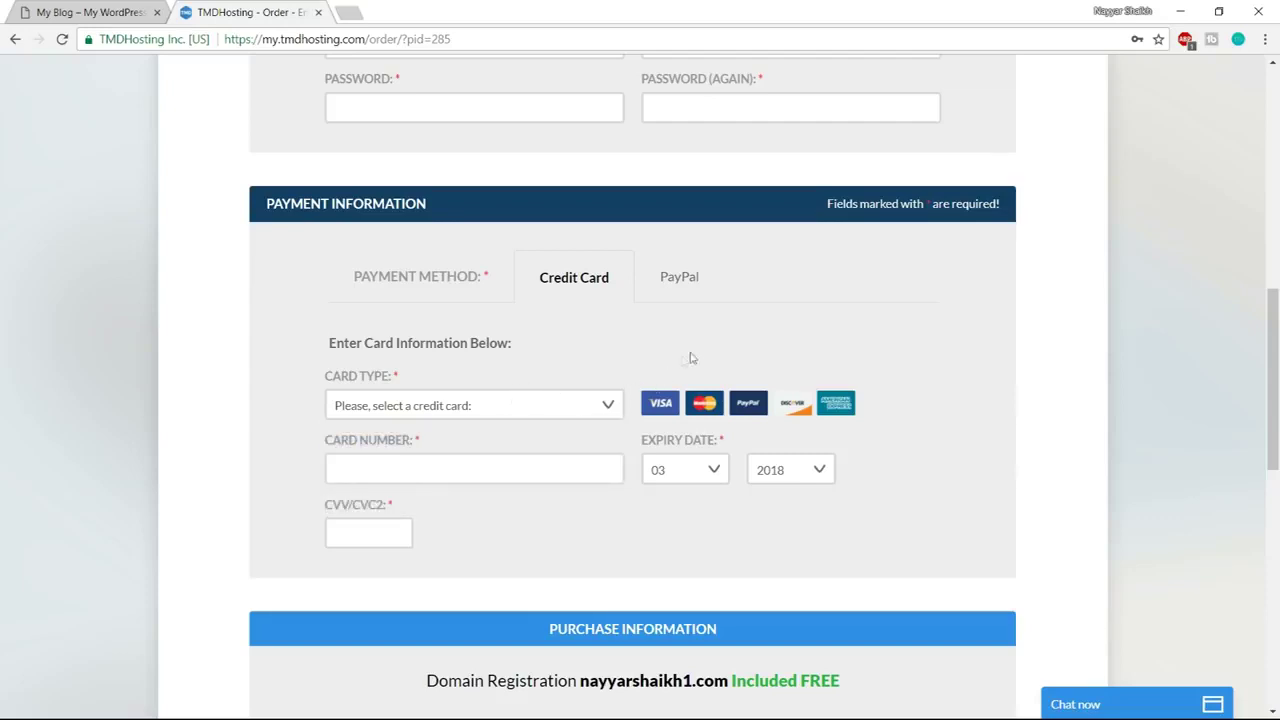
{"action": "left_click", "coordinate": [680, 284]}
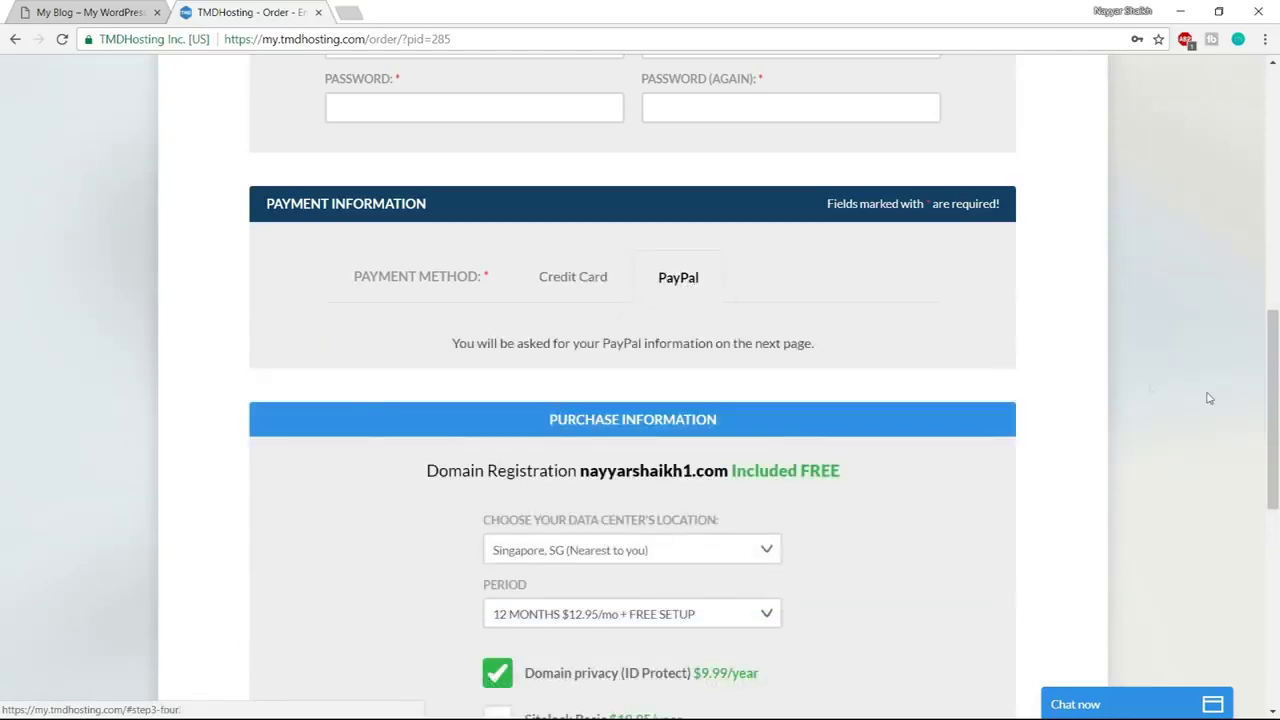
{"action": "scroll", "coordinate": [1211, 399], "scroll_direction": "down", "scroll_amount": 3}
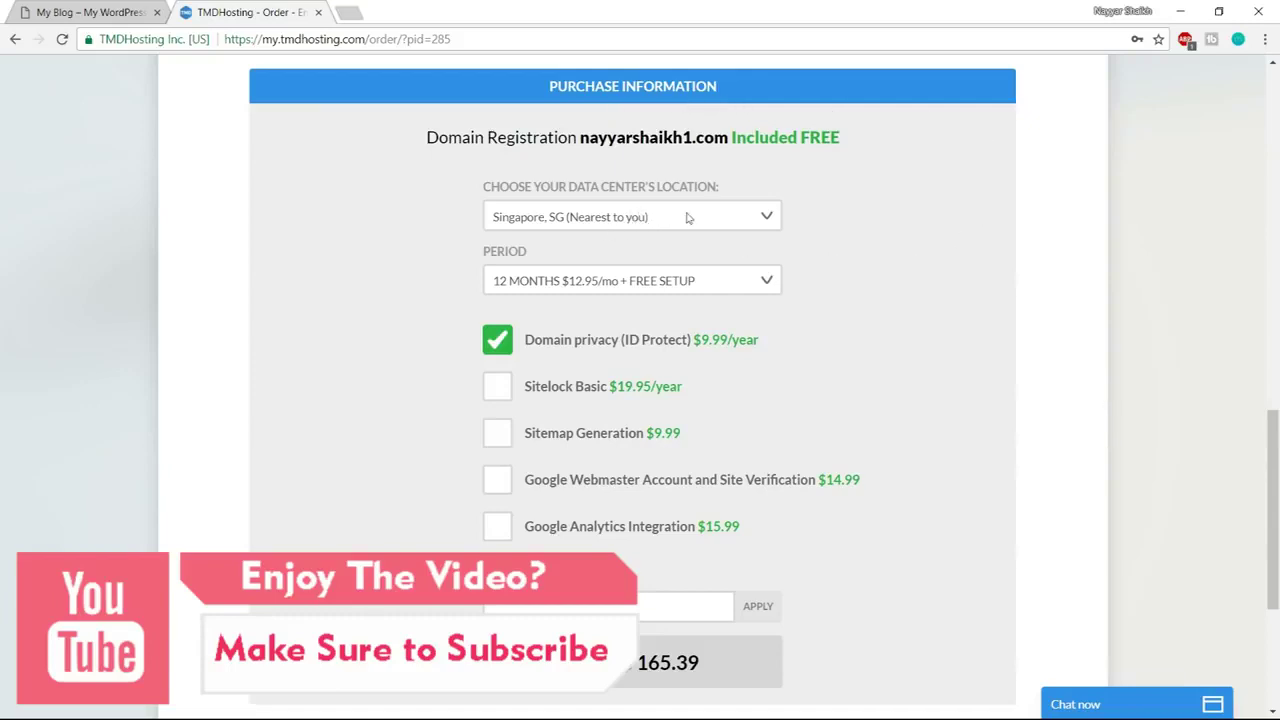
Keep the Singapore data center and 12-month billing period, then review the purchase summary.
{"action": "left_click", "coordinate": [703, 221]}
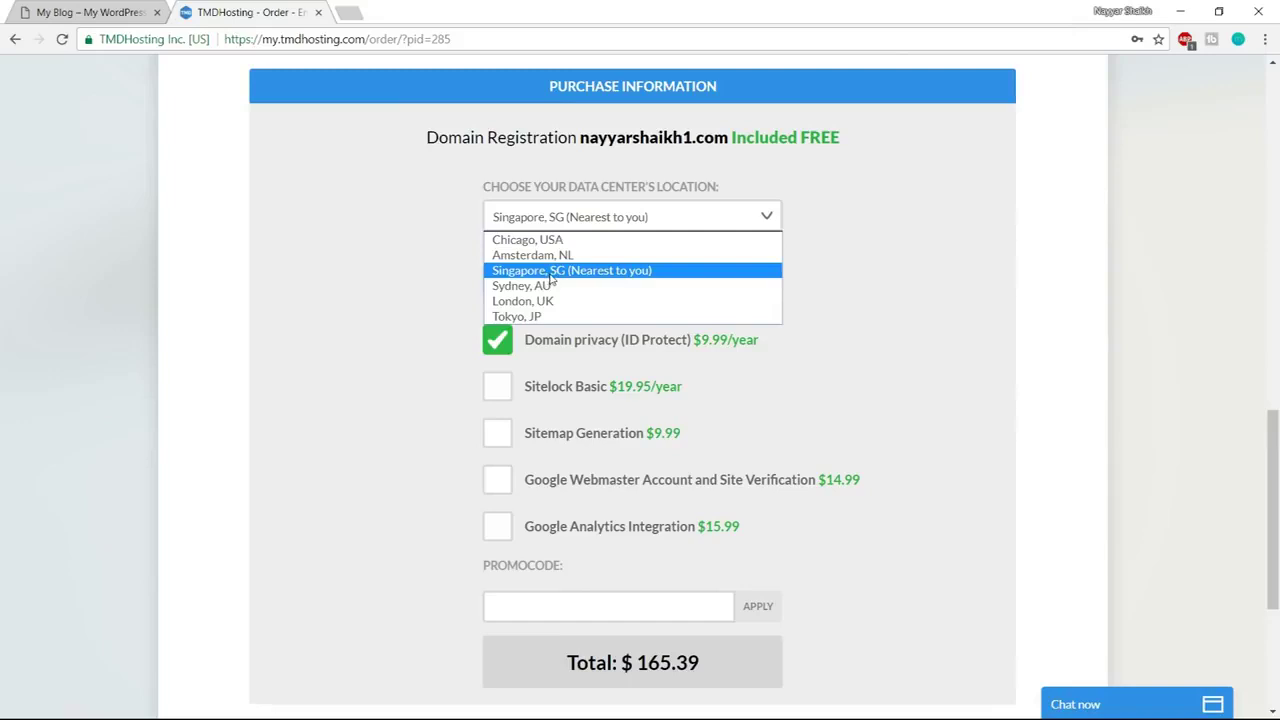
{"action": "left_click", "coordinate": [549, 274]}
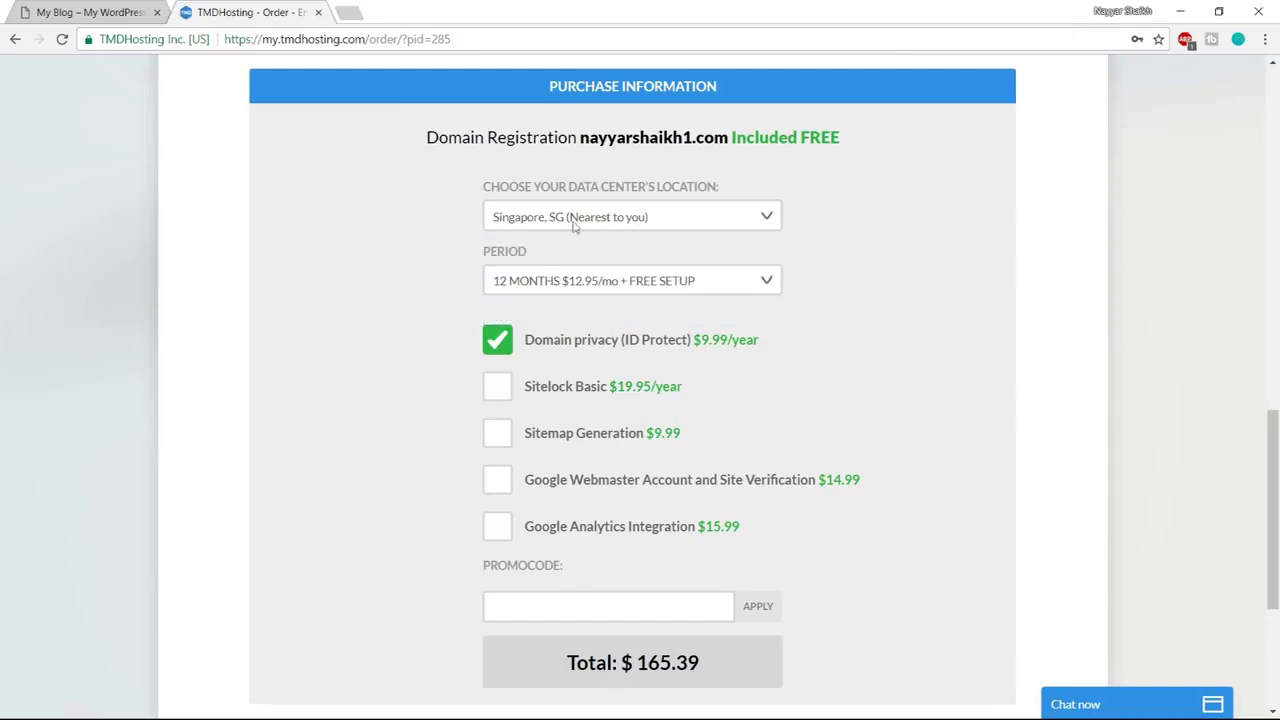
{"action": "left_click", "coordinate": [582, 286]}
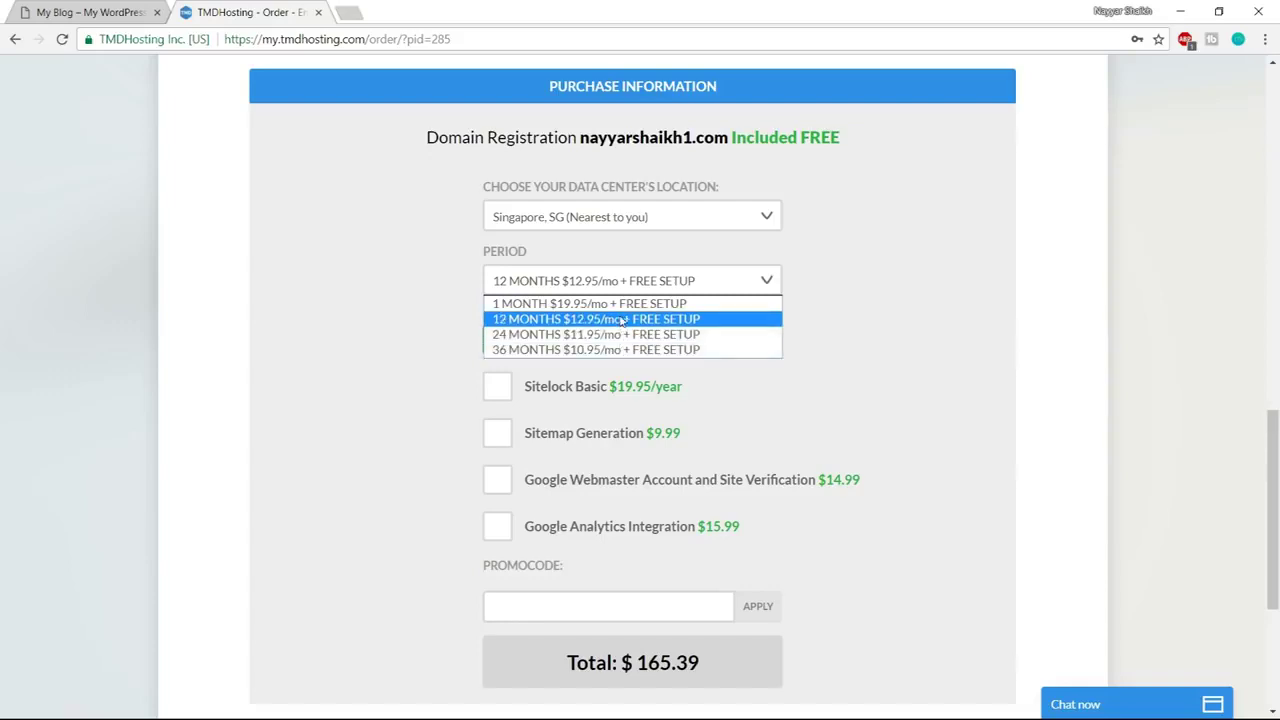
{"action": "left_click", "coordinate": [622, 320]}
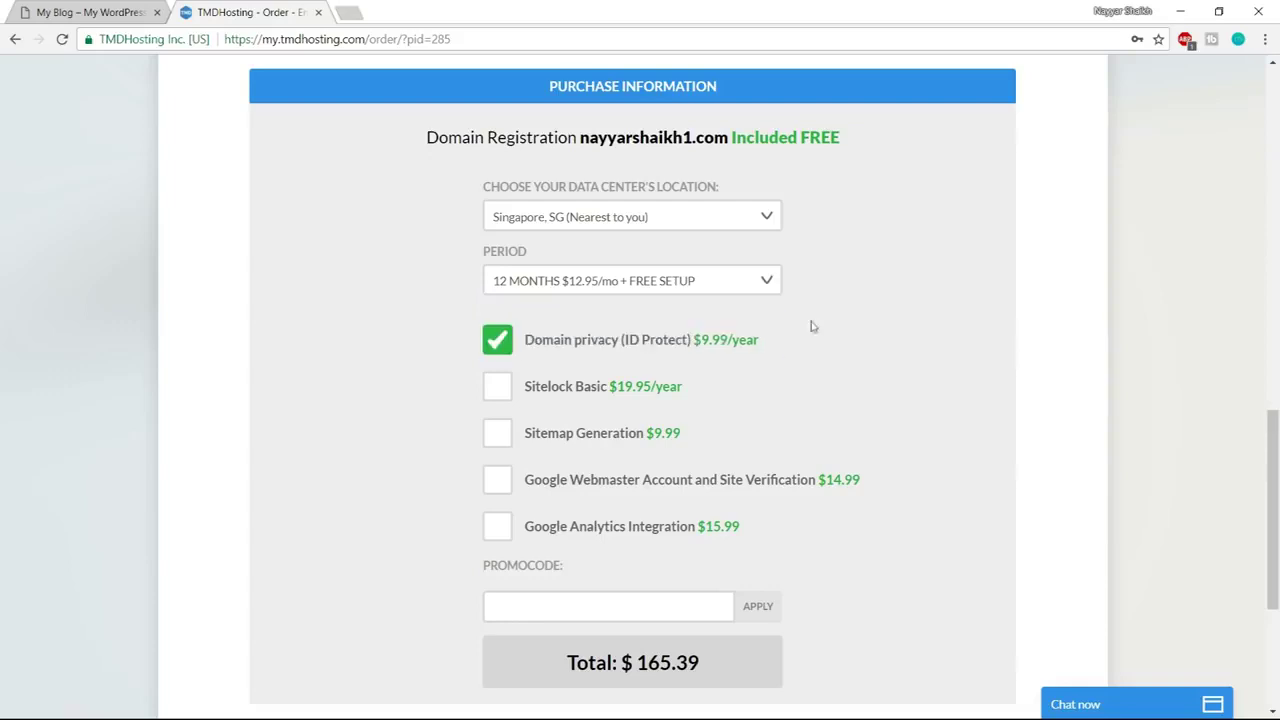
{"action": "scroll", "coordinate": [884, 325], "scroll_direction": "down", "scroll_amount": 1}
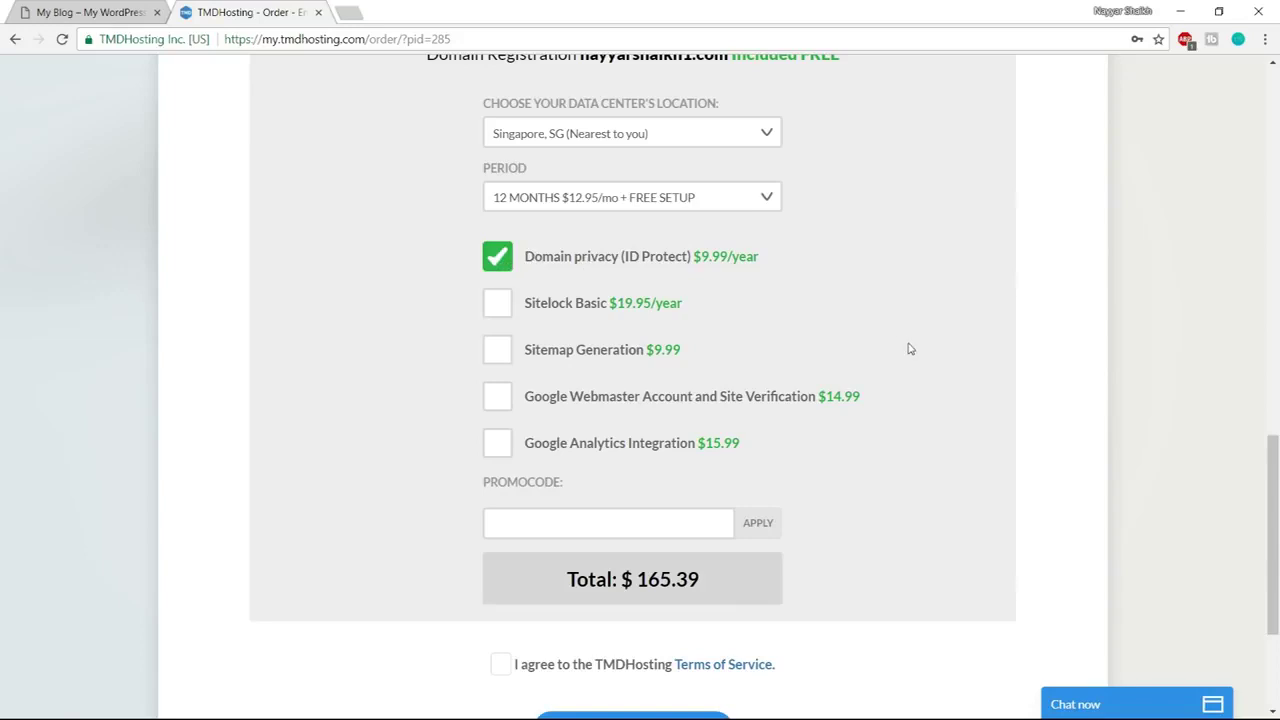
{"action": "scroll", "coordinate": [908, 349], "scroll_direction": "up", "scroll_amount": 1}
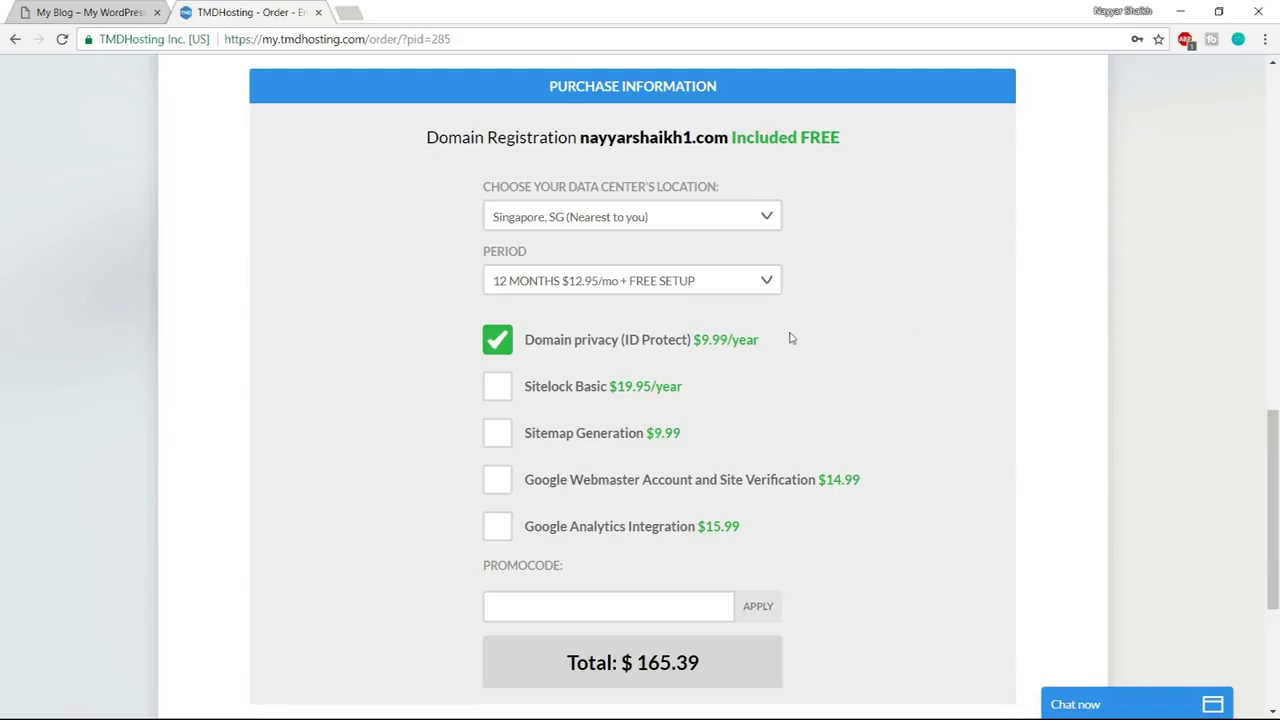
{"action": "scroll", "coordinate": [1046, 337], "scroll_direction": "down", "scroll_amount": 3}
Apply the 7% promo code to bring the total to $154.51 and accept the Terms of Service.
{"action": "left_click", "coordinate": [576, 355]}
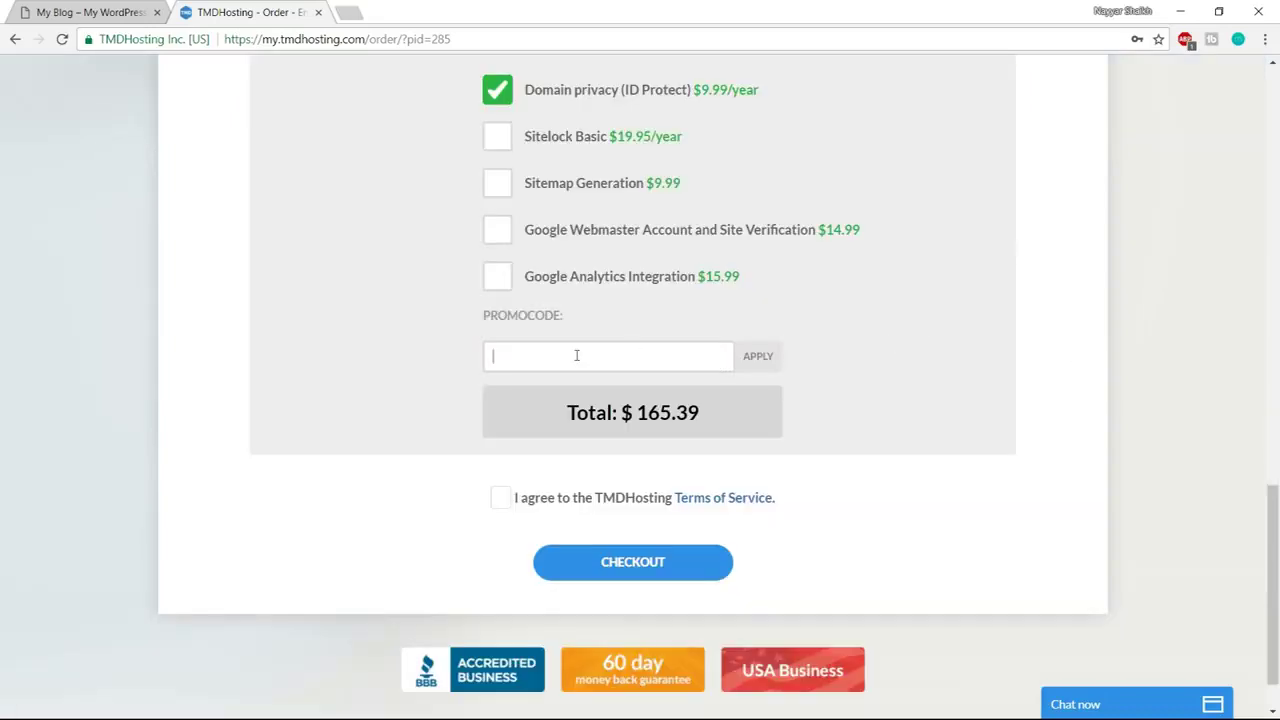
{"action": "scroll", "coordinate": [967, 320], "scroll_direction": "down", "scroll_amount": 1}
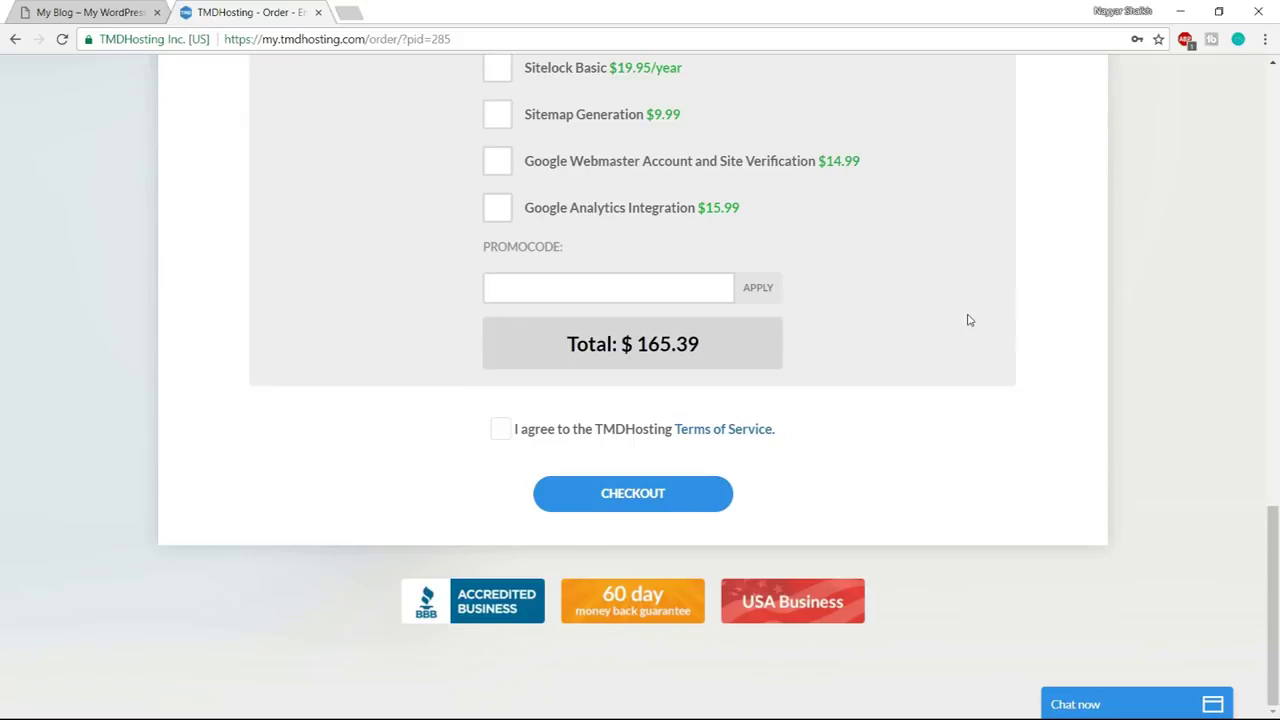
{"action": "type", "text": "NAYYAR7"}
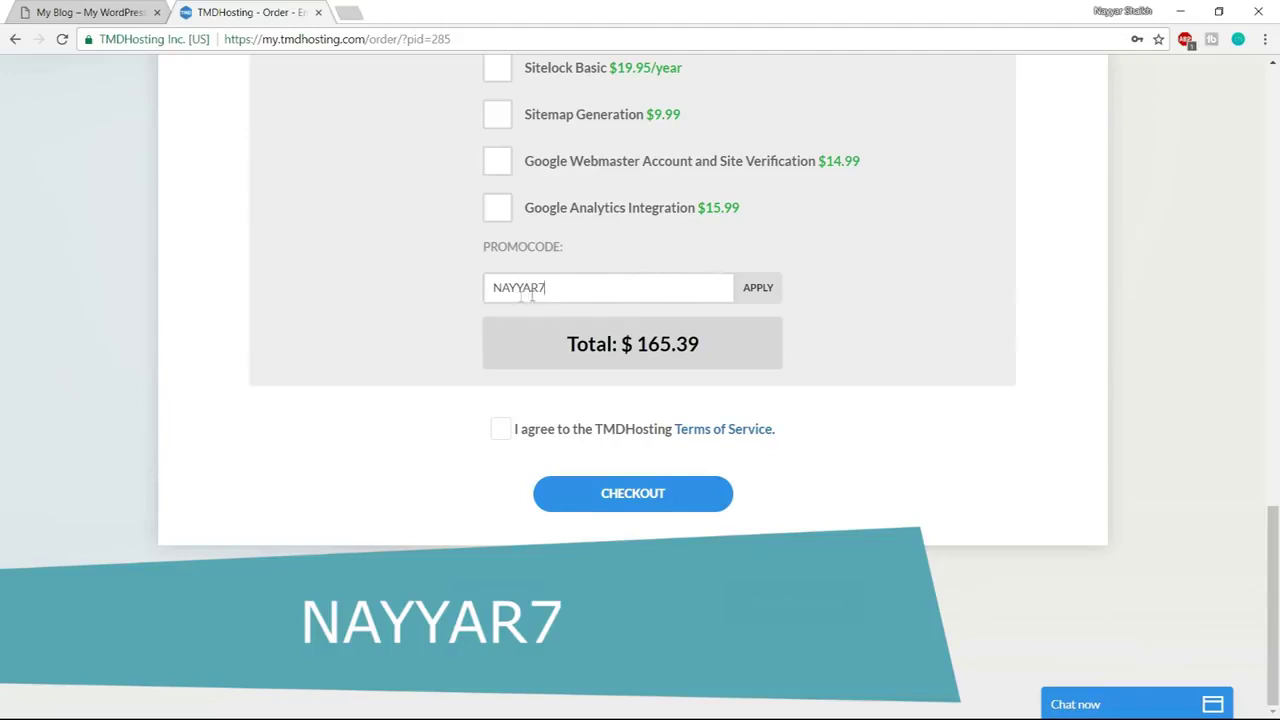
{"action": "left_click", "coordinate": [766, 296]}
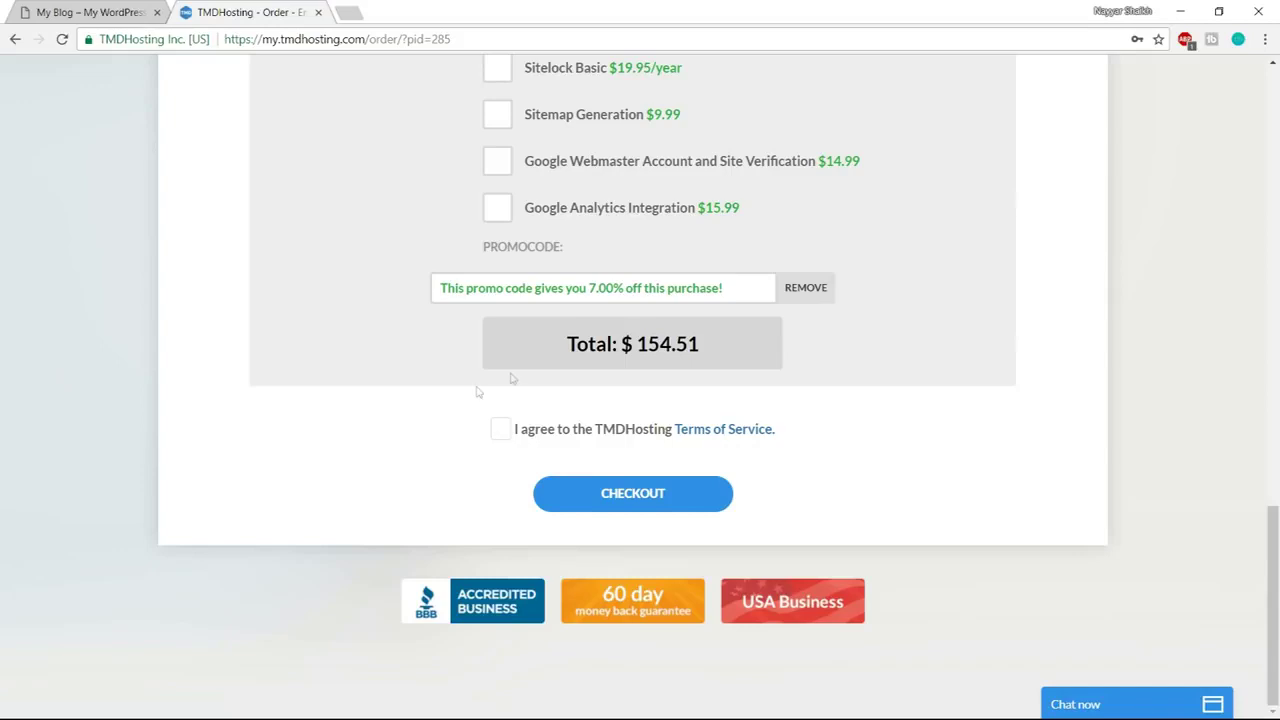
{"action": "left_click", "coordinate": [502, 432]}
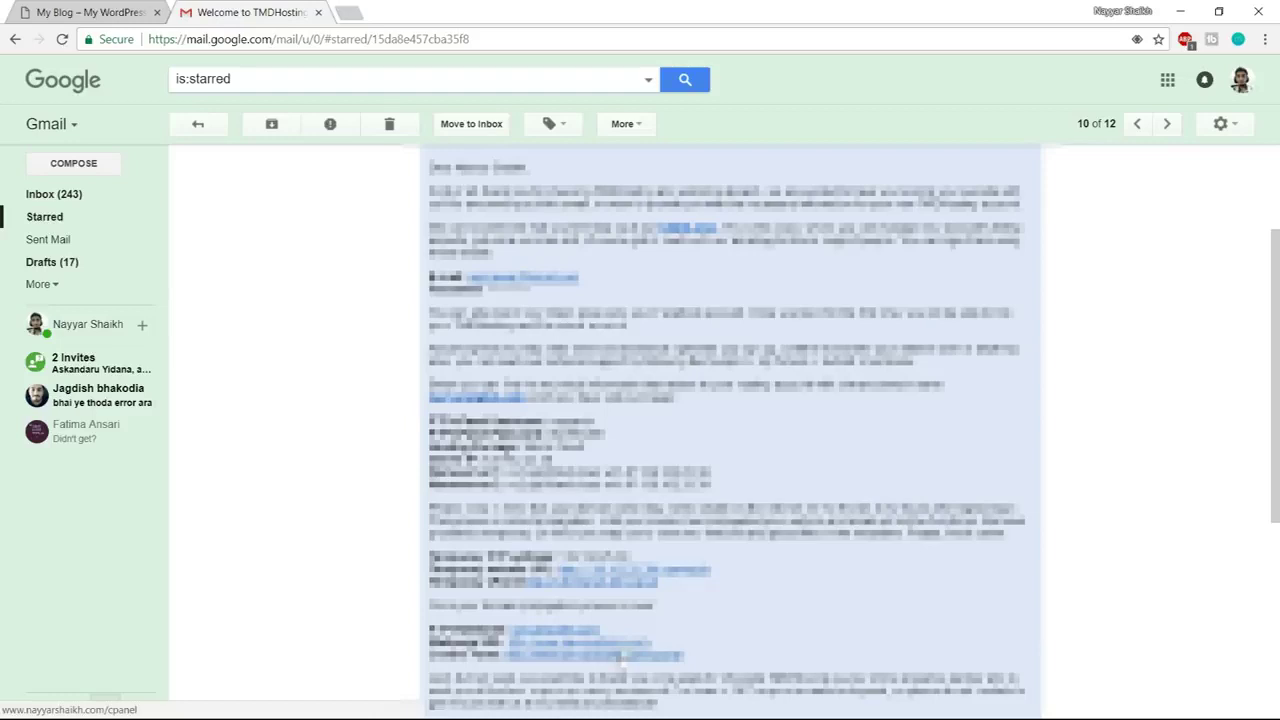
Log in to cPanel from the email's link in a new tab and launch Softaculous's WordPress installer.
{"action": "right_click", "coordinate": [620, 656]}
{"action": "key", "text": "ctrl+Tab"}
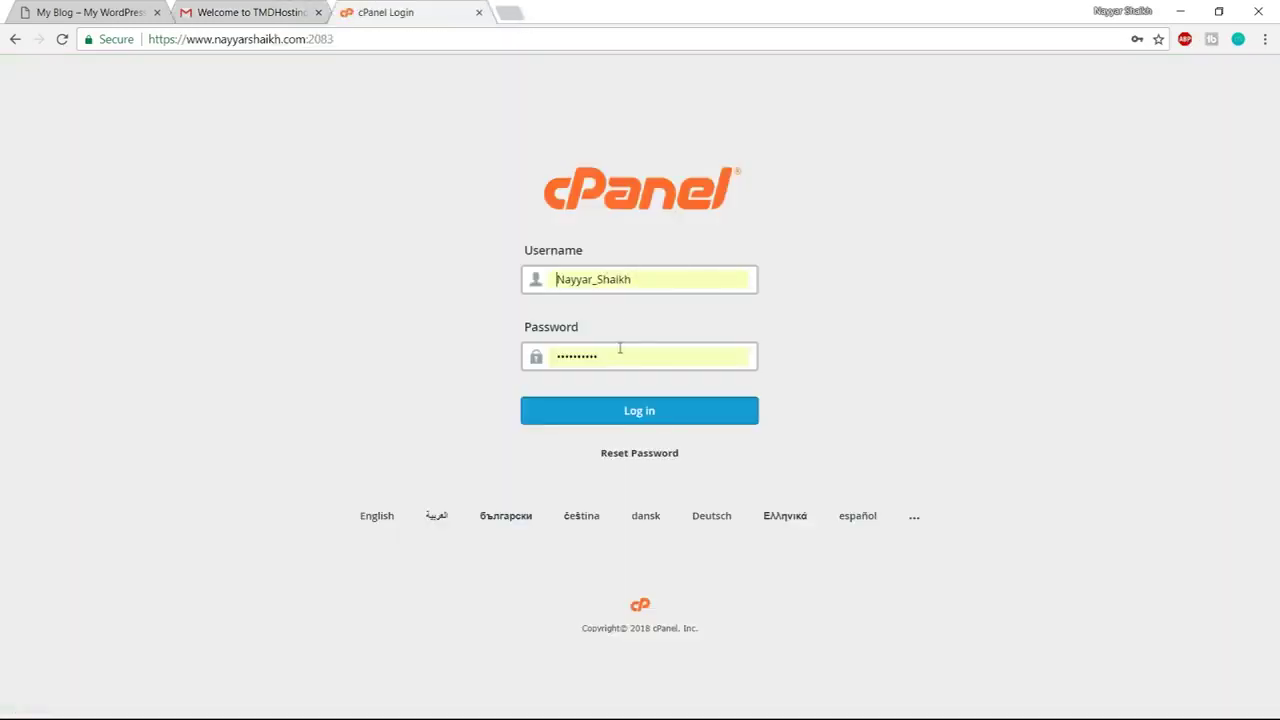
{"action": "left_click", "coordinate": [656, 420]}
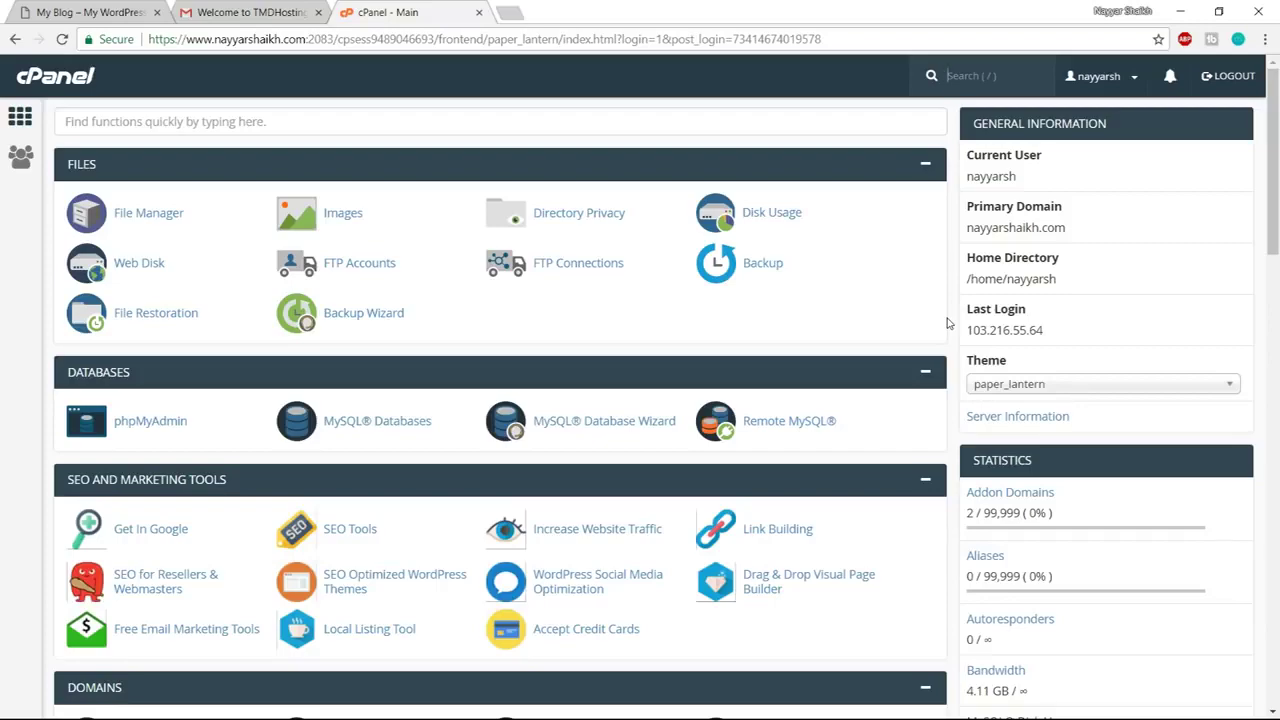
{"action": "scroll", "coordinate": [949, 323], "scroll_direction": "down", "scroll_amount": 5}
{"action": "scroll", "coordinate": [949, 323], "scroll_direction": "down", "scroll_amount": 13}
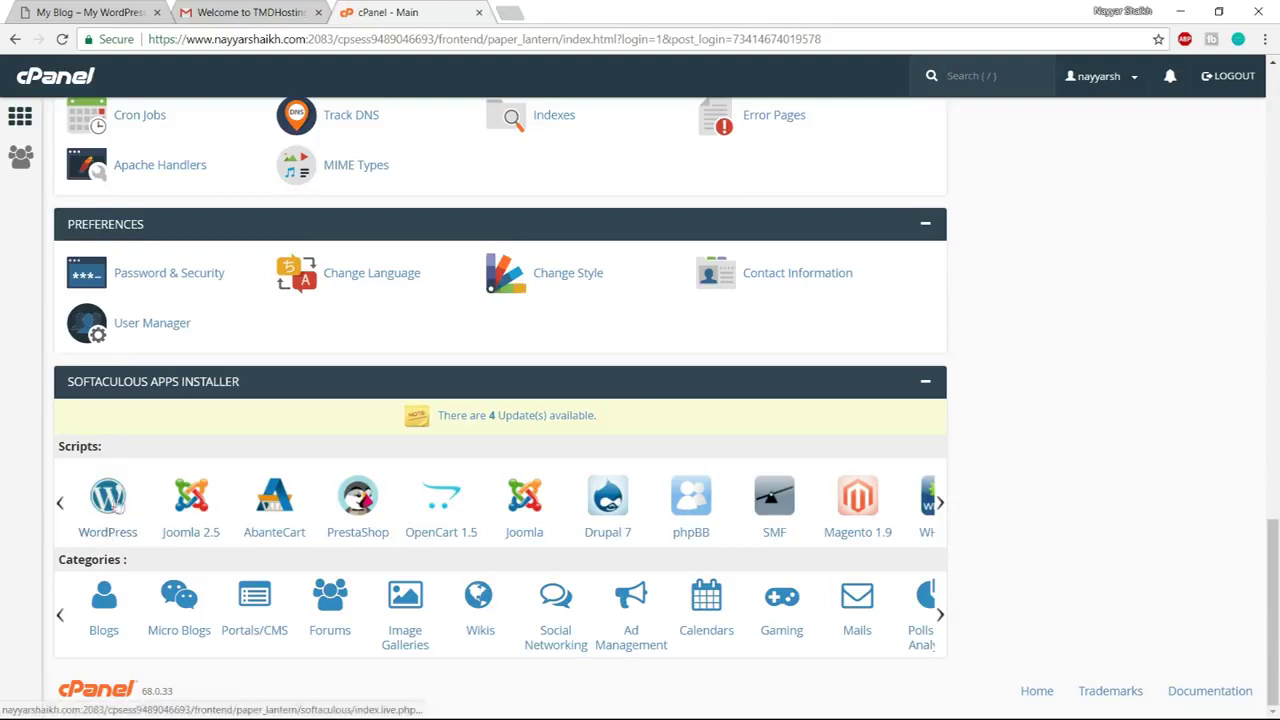
{"action": "left_click", "coordinate": [114, 497]}
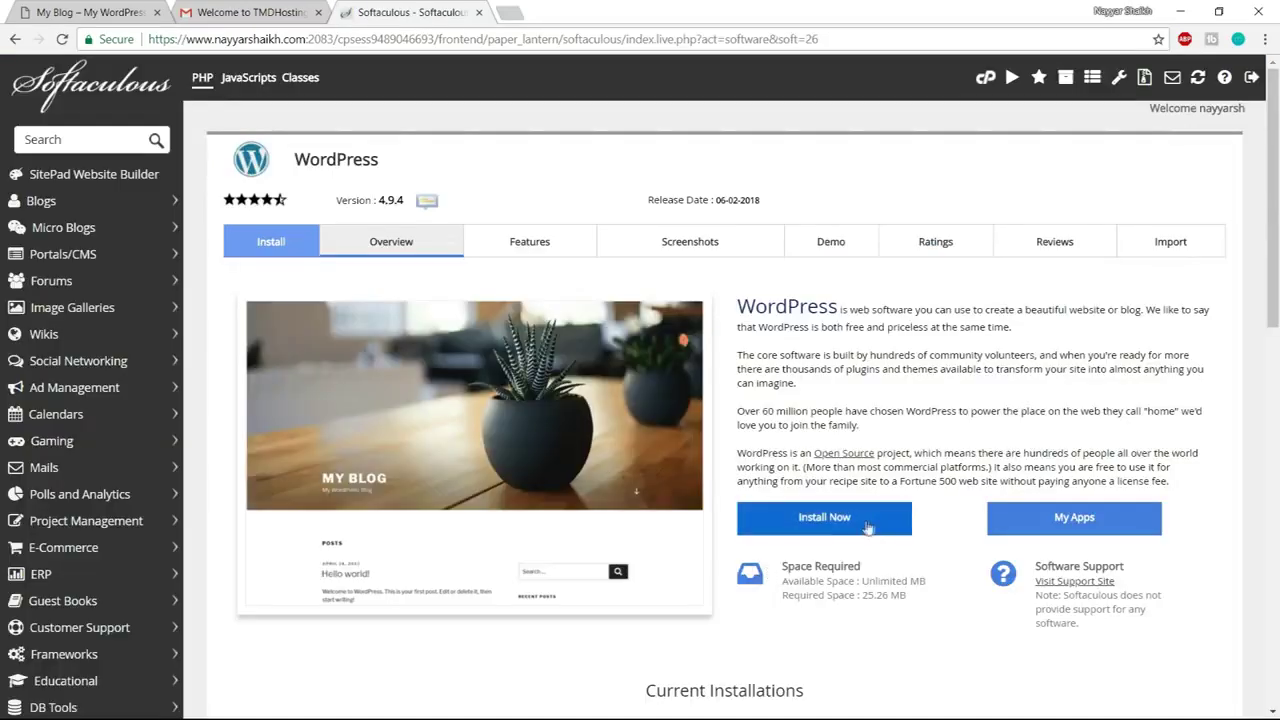
Open the WordPress install form and pick the e2 subdomain as the install domain.
{"action": "left_click", "coordinate": [858, 526]}
{"action": "left_click", "coordinate": [879, 384]}
{"action": "left_click", "coordinate": [875, 430]}
{"action": "left_click", "coordinate": [703, 424]}
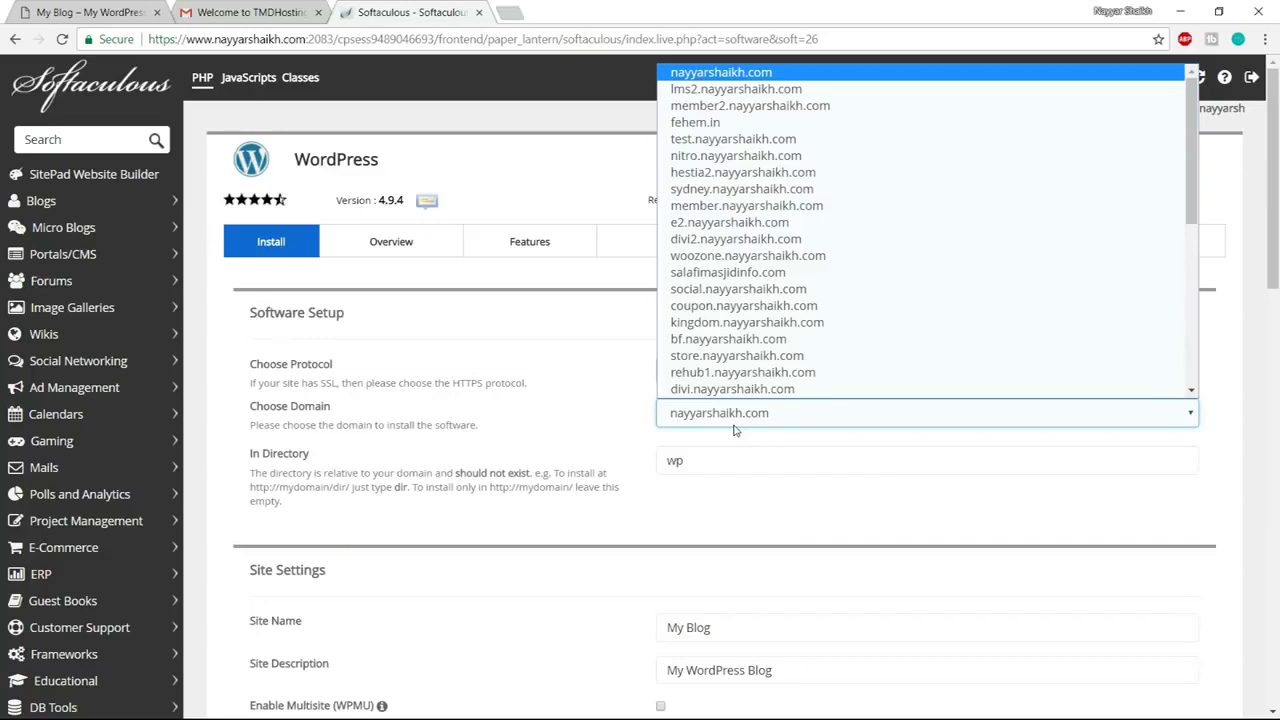
{"action": "key", "text": "e"}
{"action": "key", "text": "Return"}
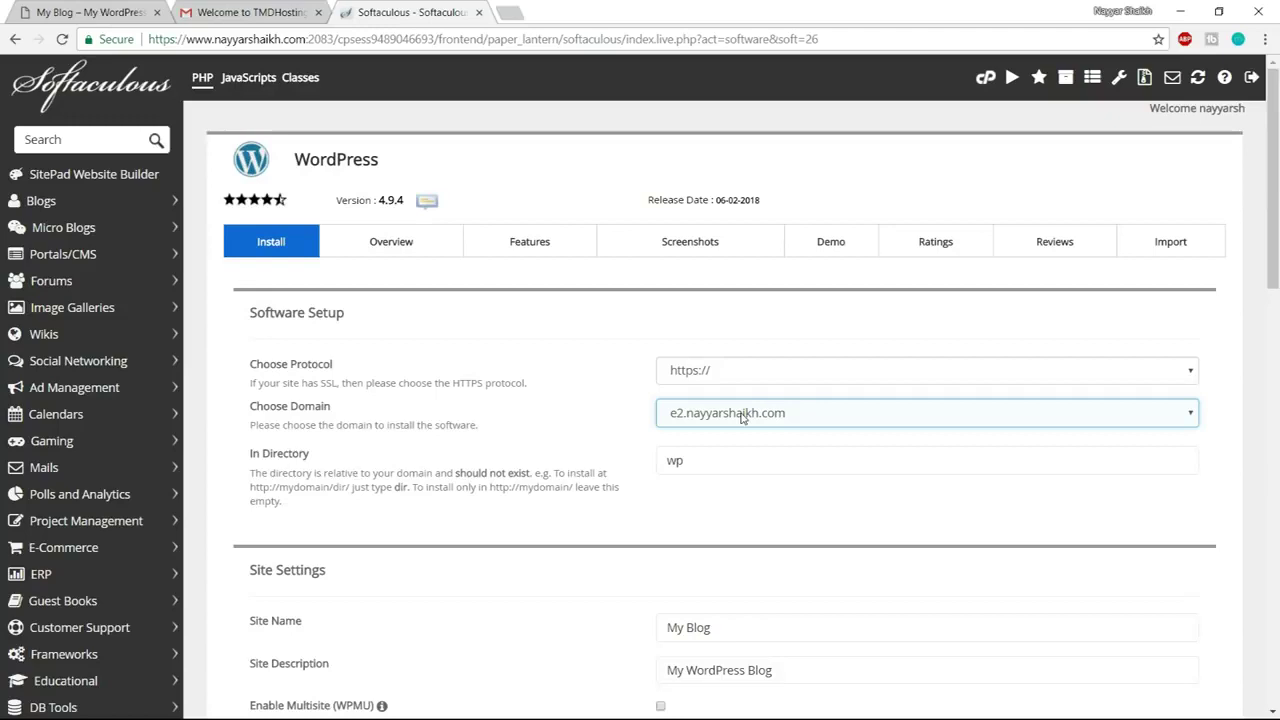
{"action": "left_click", "coordinate": [730, 374]}
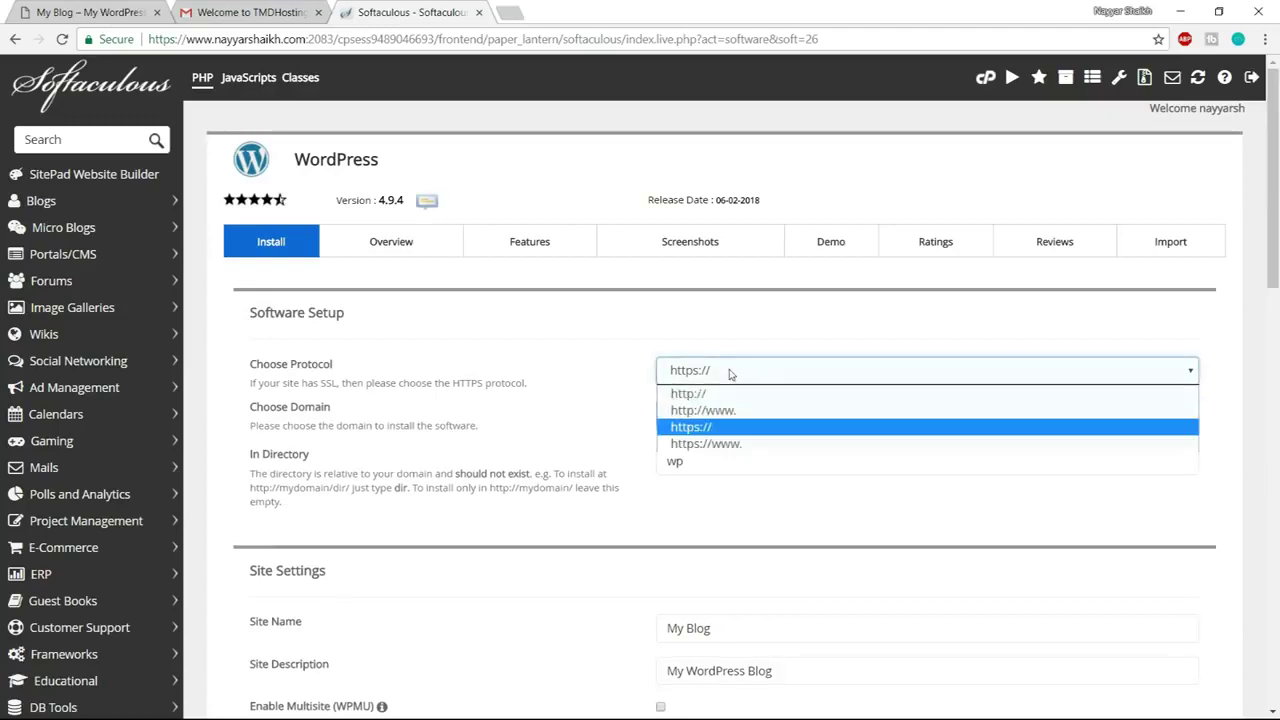
{"action": "left_click", "coordinate": [717, 446]}
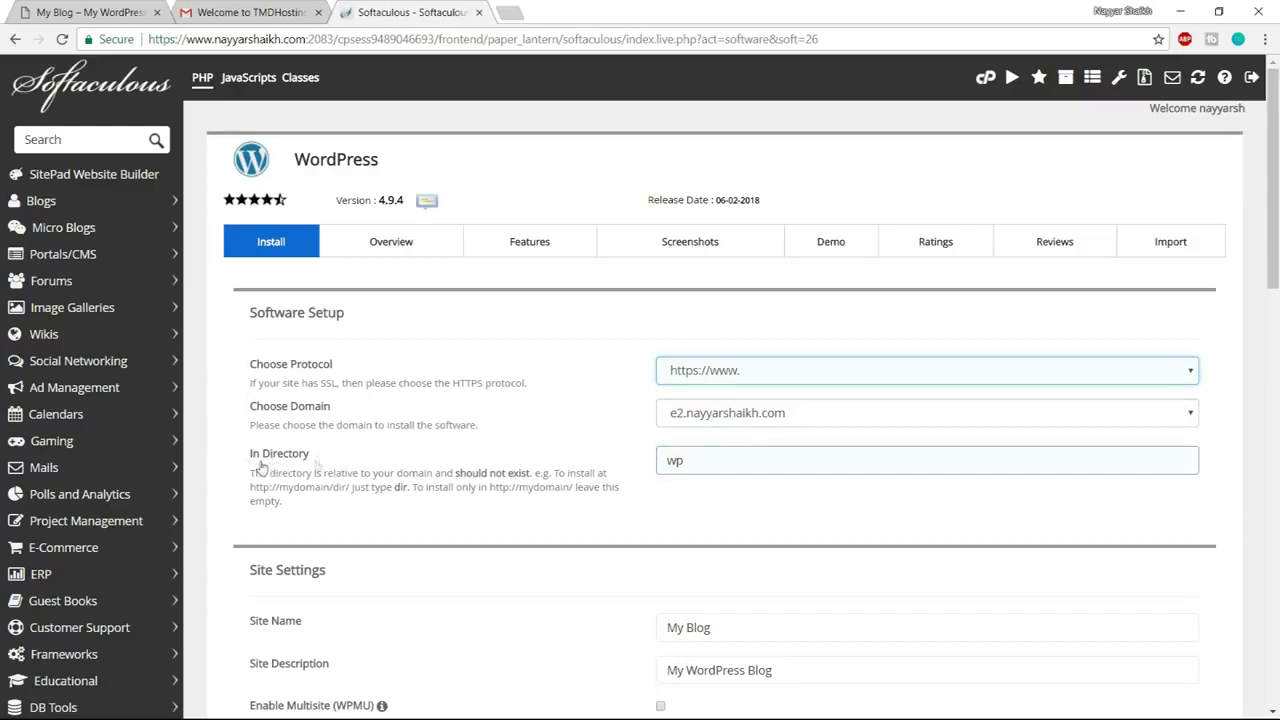
{"action": "double_click", "coordinate": [690, 462]}
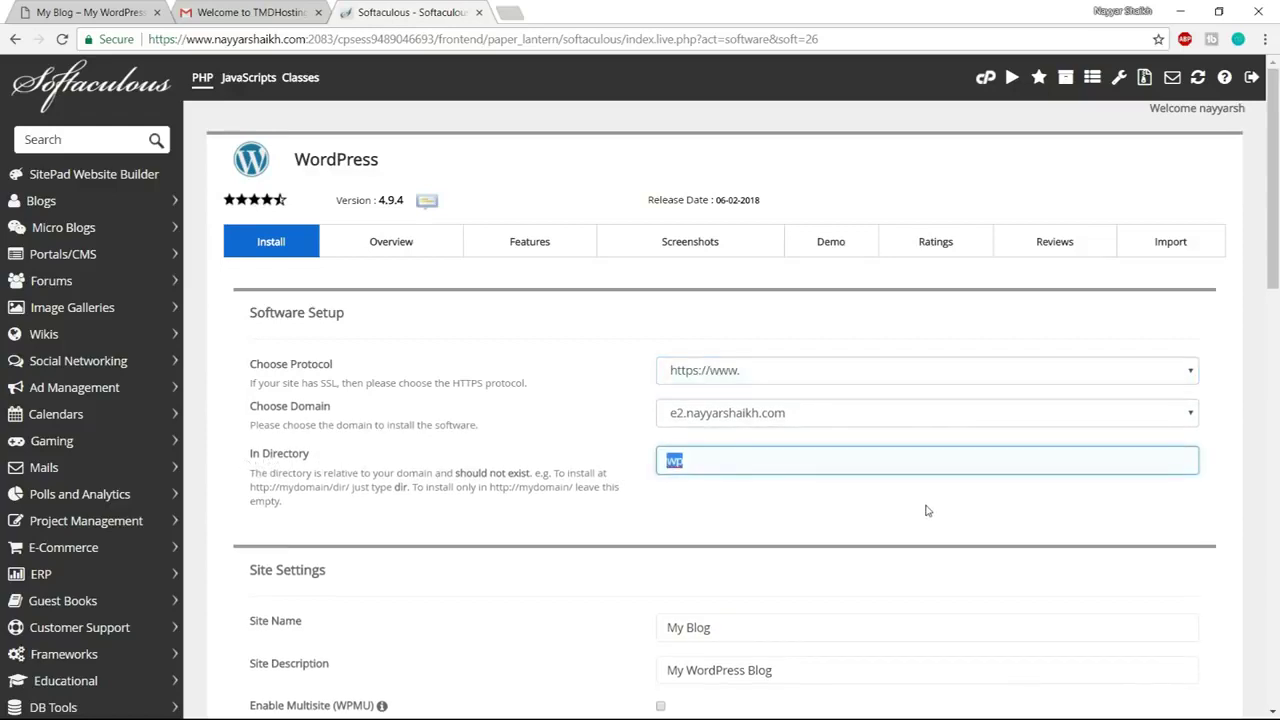
{"action": "key", "text": "BackSpace"}
Select the default site name and description, and enter a custom admin username.
{"action": "scroll", "coordinate": [1071, 551], "scroll_direction": "down", "scroll_amount": 3}
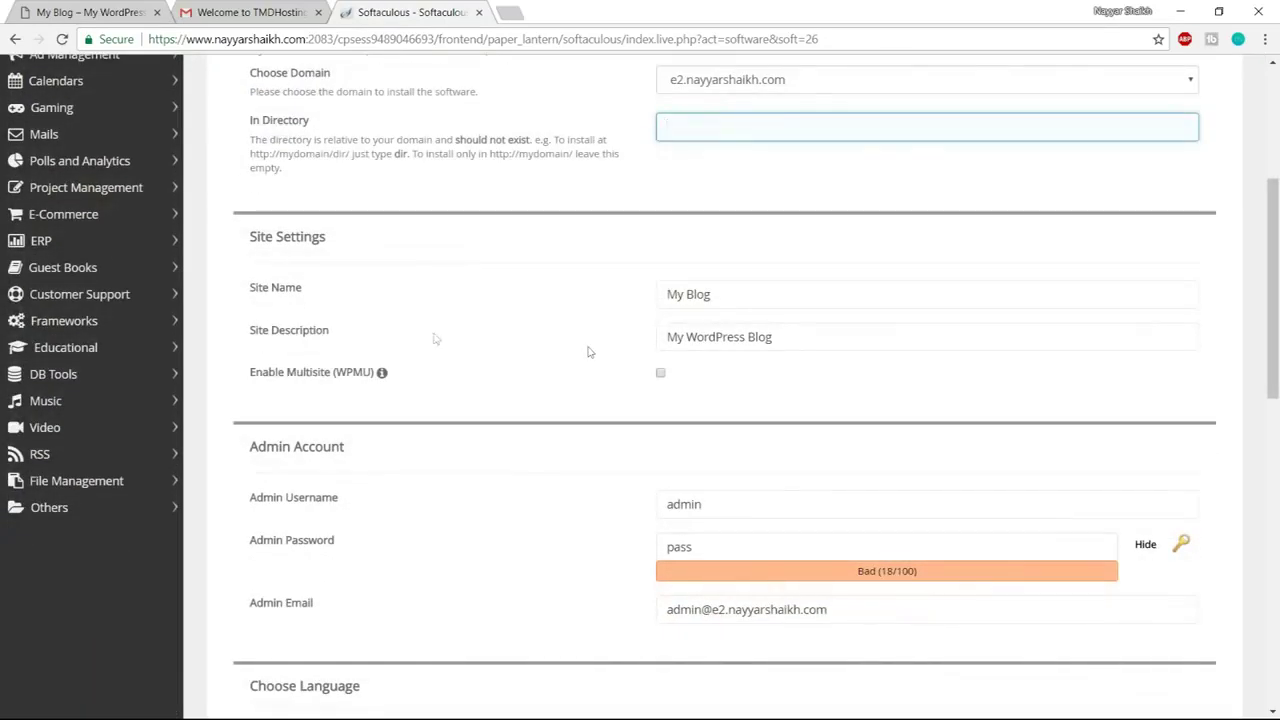
{"action": "left_click_drag", "start_coordinate": [749, 289], "coordinate": [606, 291]}
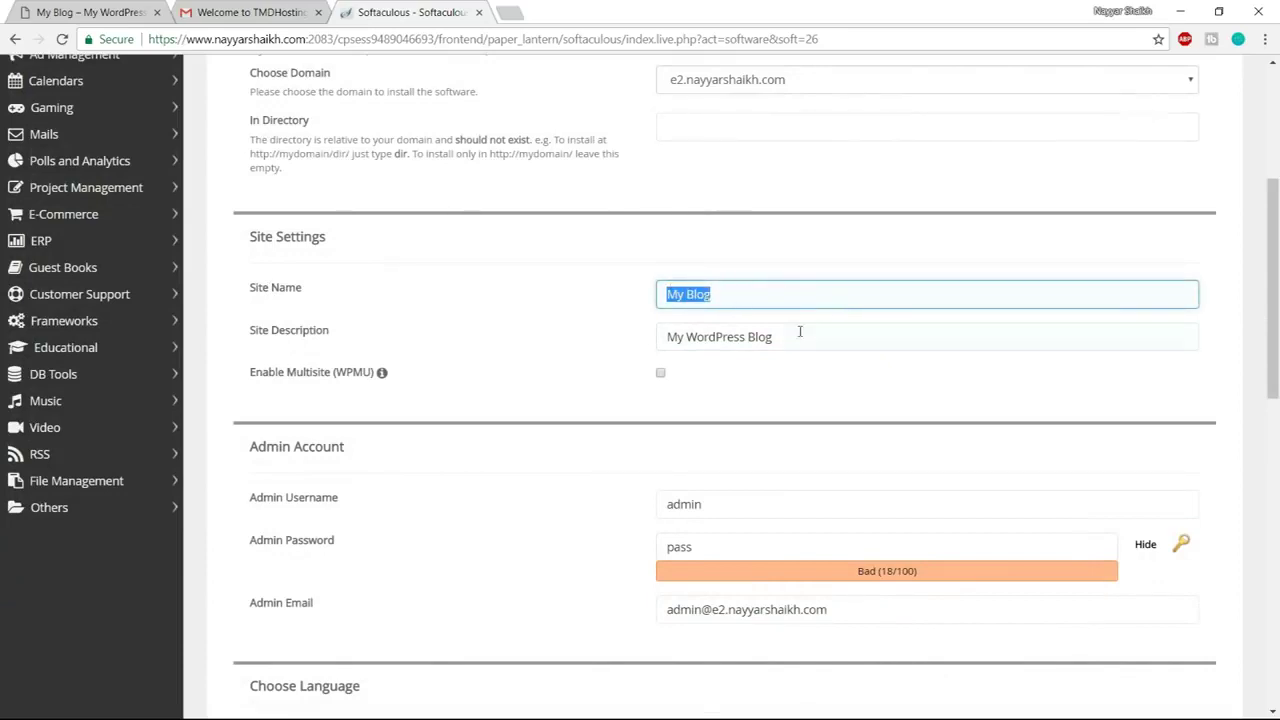
{"action": "left_click_drag", "start_coordinate": [800, 331], "coordinate": [597, 340]}
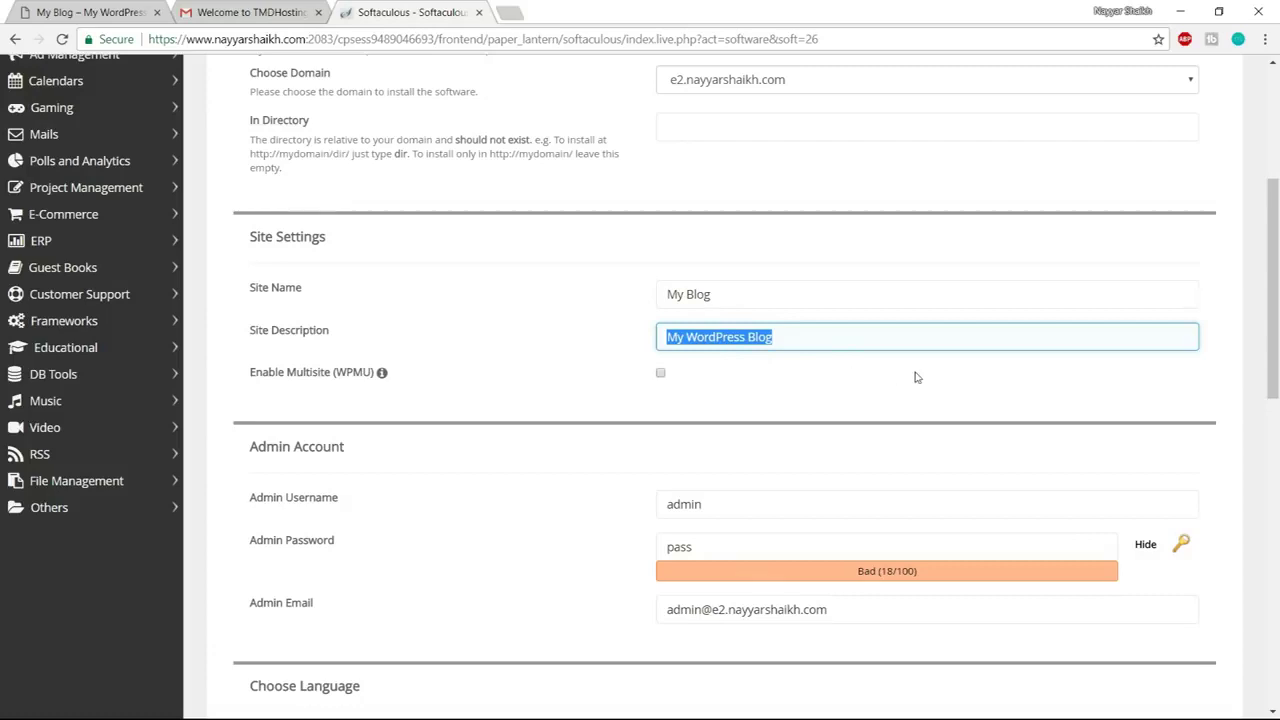
{"action": "scroll", "coordinate": [916, 377], "scroll_direction": "down", "scroll_amount": 2}
{"action": "left_click_drag", "start_coordinate": [743, 337], "coordinate": [610, 345]}
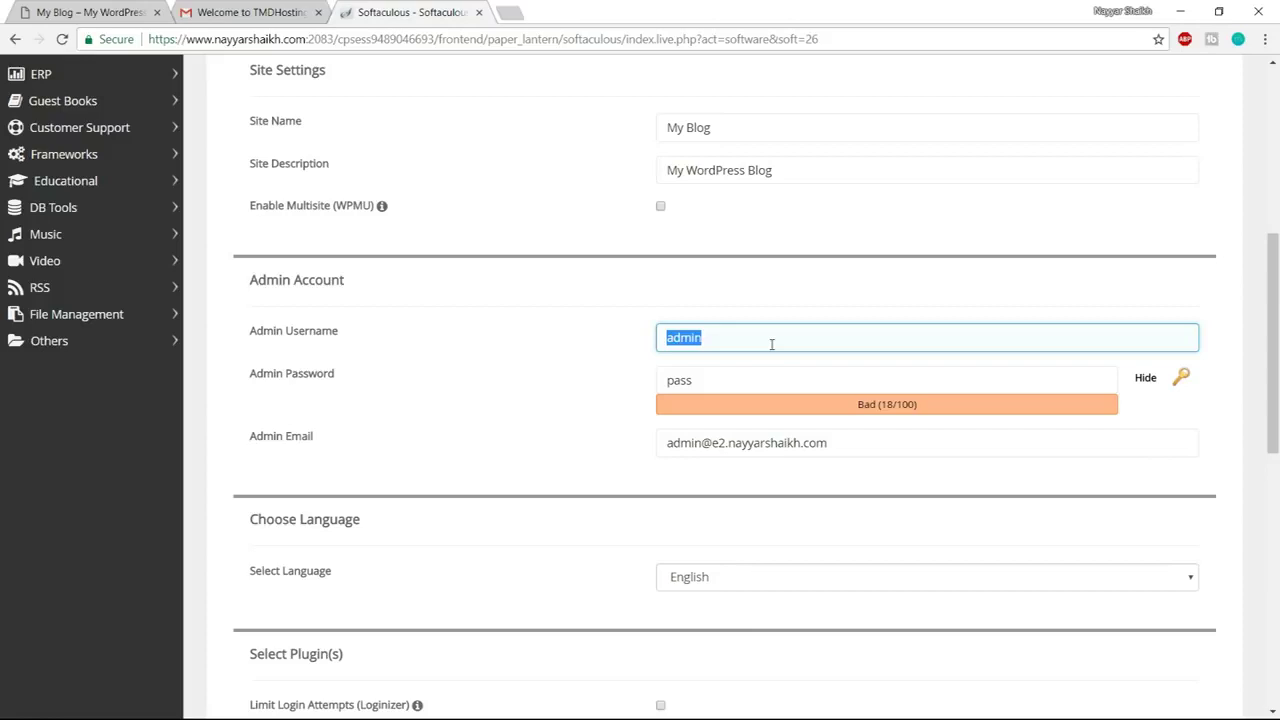
{"action": "type", "text": "Nayyar_Shaikh"}
{"action": "left_click", "coordinate": [745, 361]}
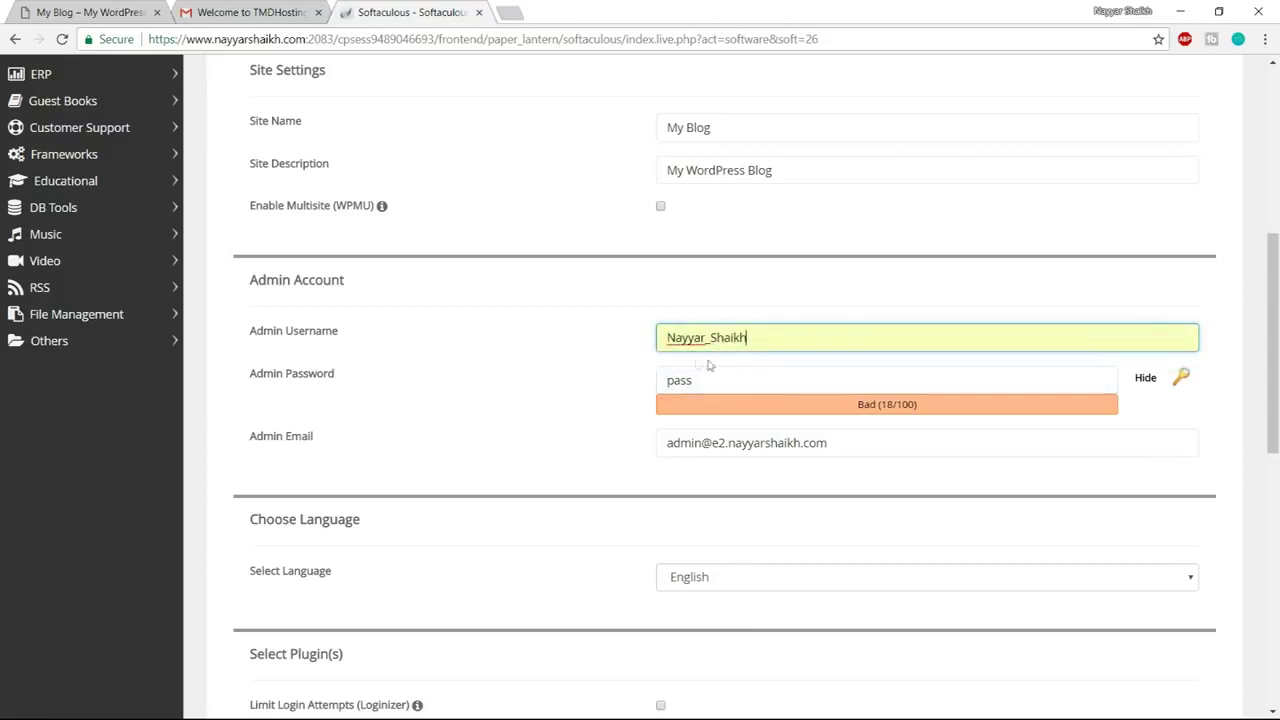
Replace the default admin password with a pasted one and the admin e-mail with the owner's address.
{"action": "double_click", "coordinate": [726, 383]}
{"action": "left_click", "coordinate": [1146, 378]}
{"action": "left_click", "coordinate": [866, 371]}
{"action": "key", "text": "ctrl+v"}
{"action": "left_click_drag", "start_coordinate": [886, 448], "coordinate": [646, 447]}
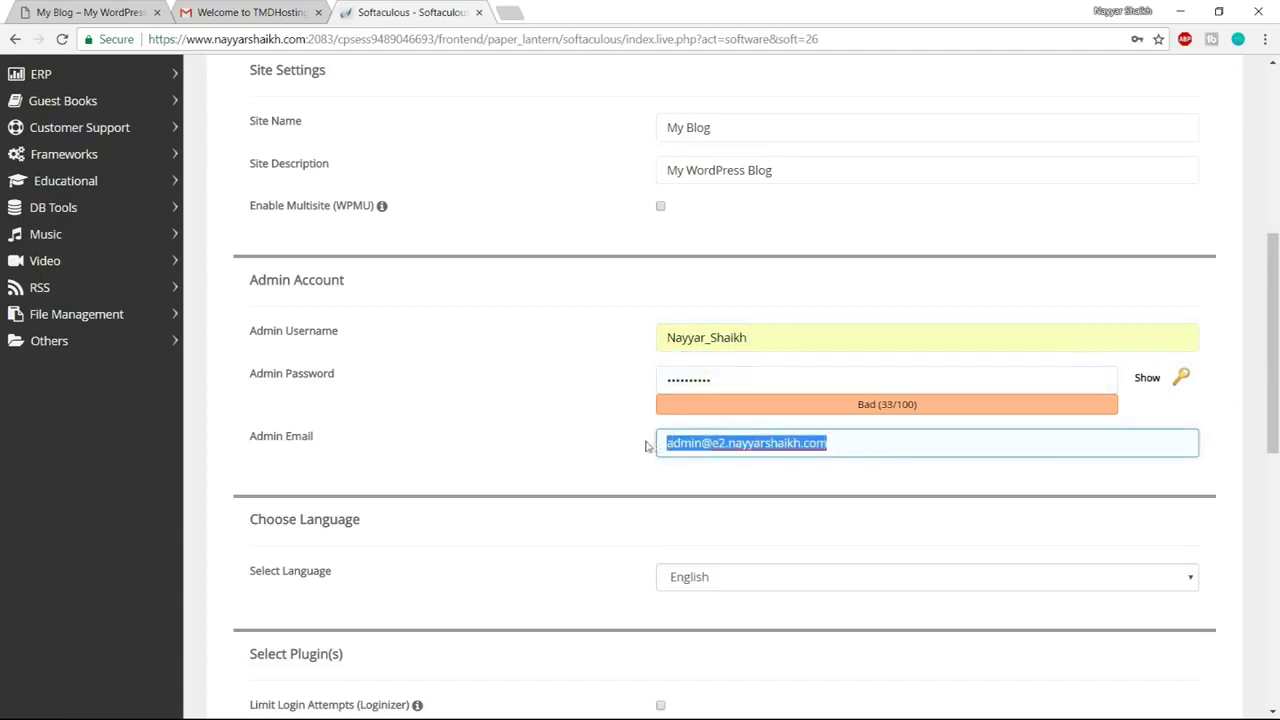
{"action": "key", "text": "BackSpace"}
{"action": "left_click", "coordinate": [731, 465]}
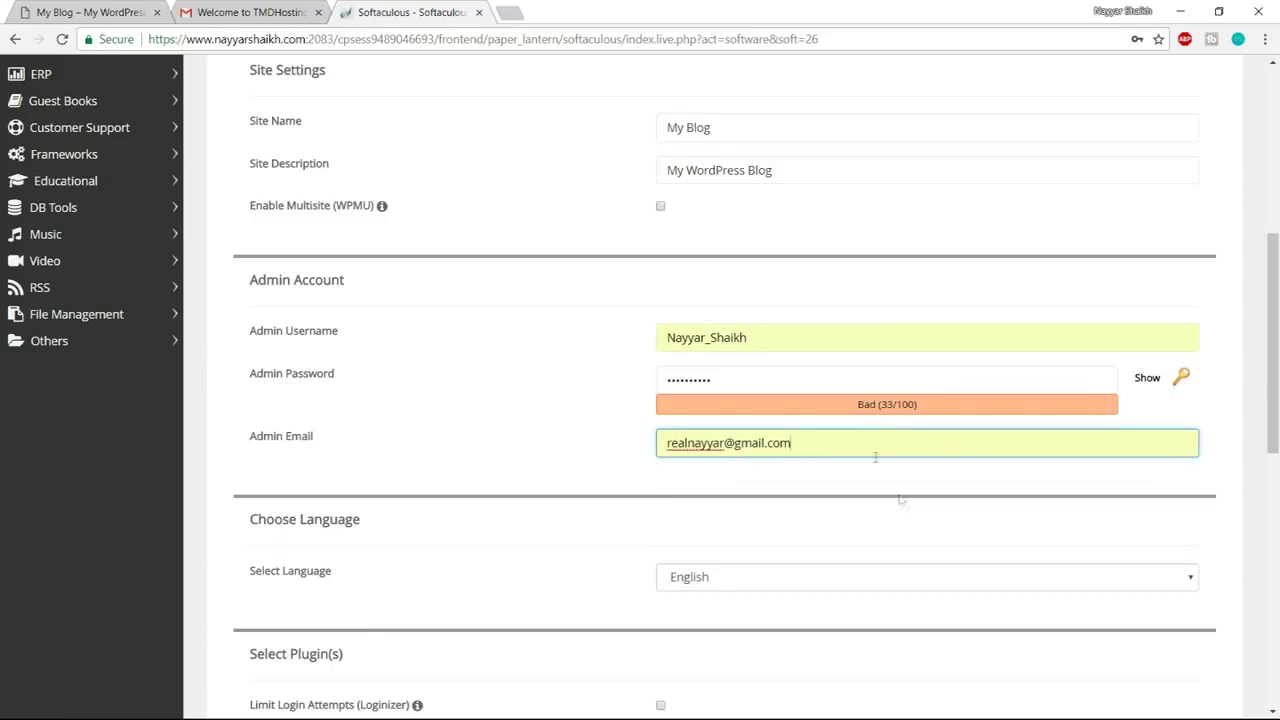
{"action": "scroll", "coordinate": [914, 520], "scroll_direction": "down", "scroll_amount": 8}
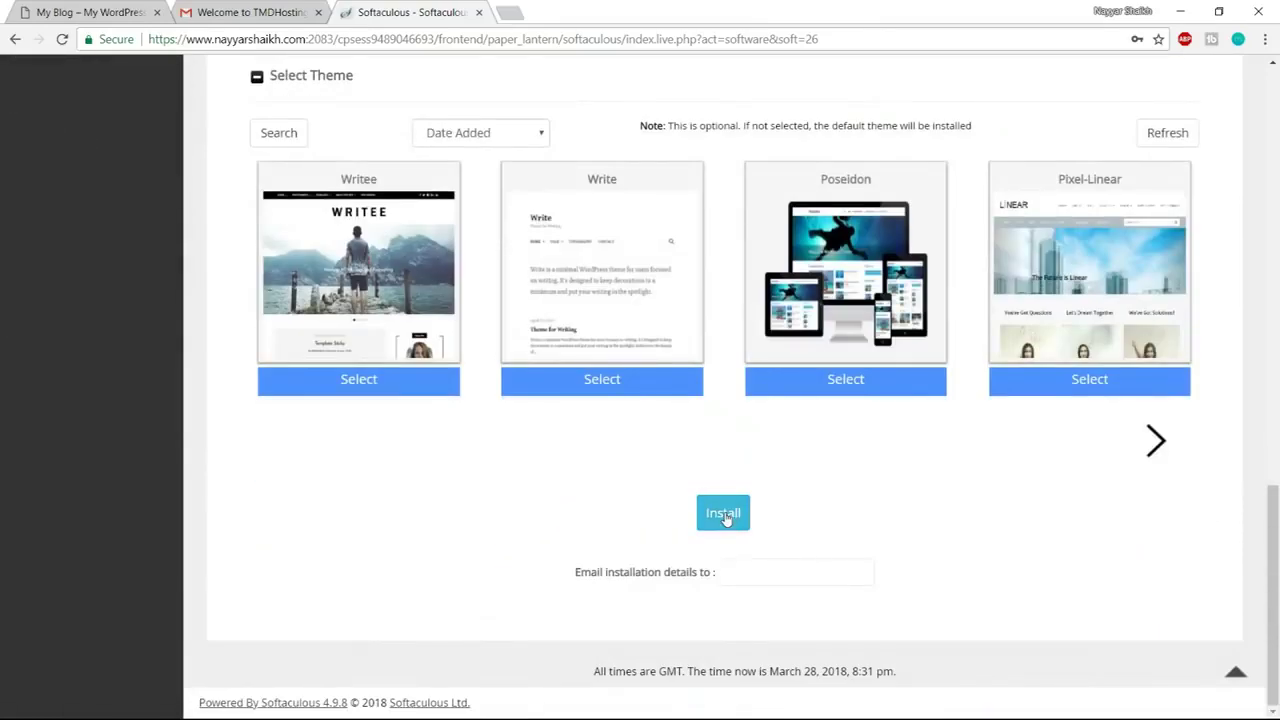
Install WordPress, open its Administrative URL, and close the hosting and installer tabs.
{"action": "left_click", "coordinate": [723, 514]}
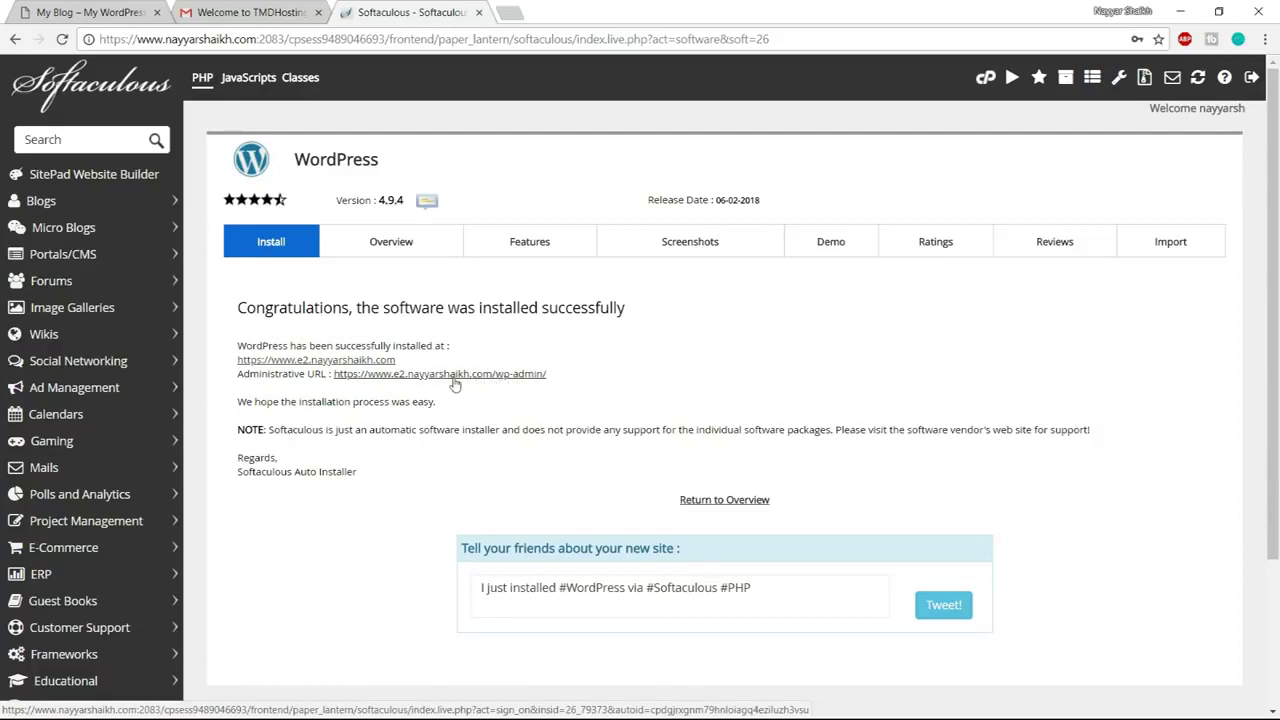
{"action": "left_click", "coordinate": [453, 375]}
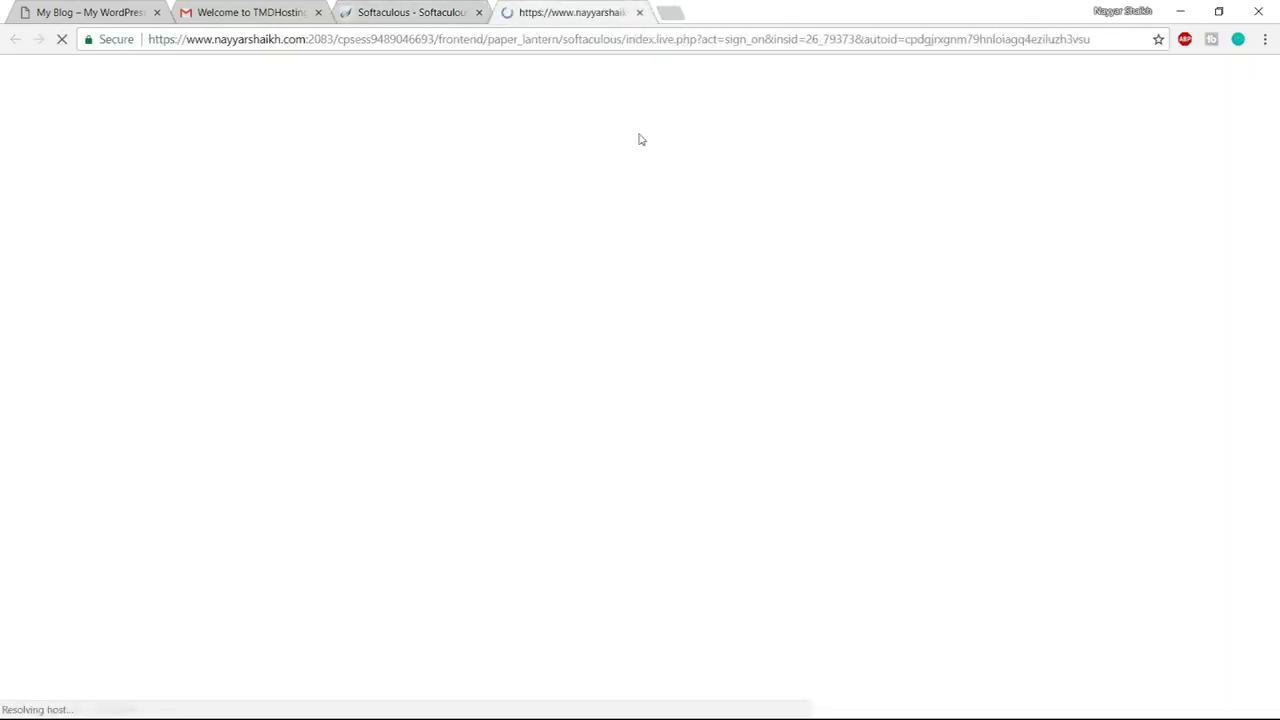
{"action": "left_click", "coordinate": [318, 12]}
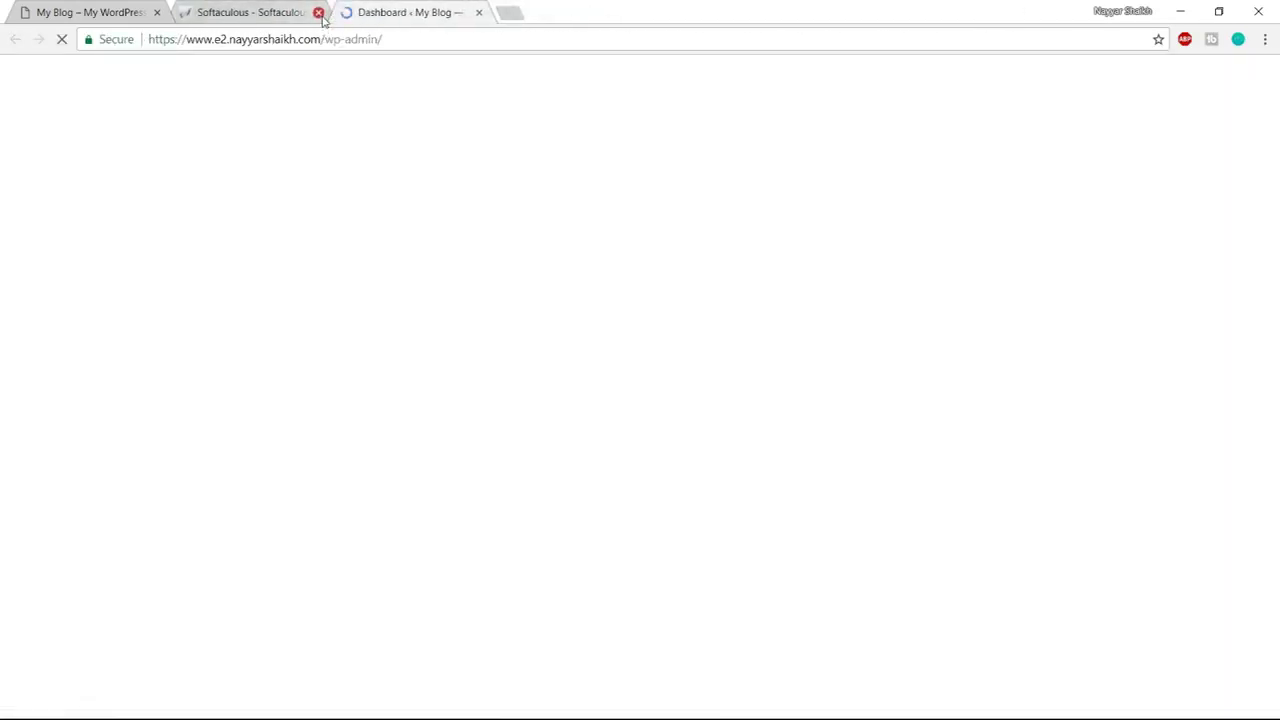
{"action": "left_click", "coordinate": [318, 12]}
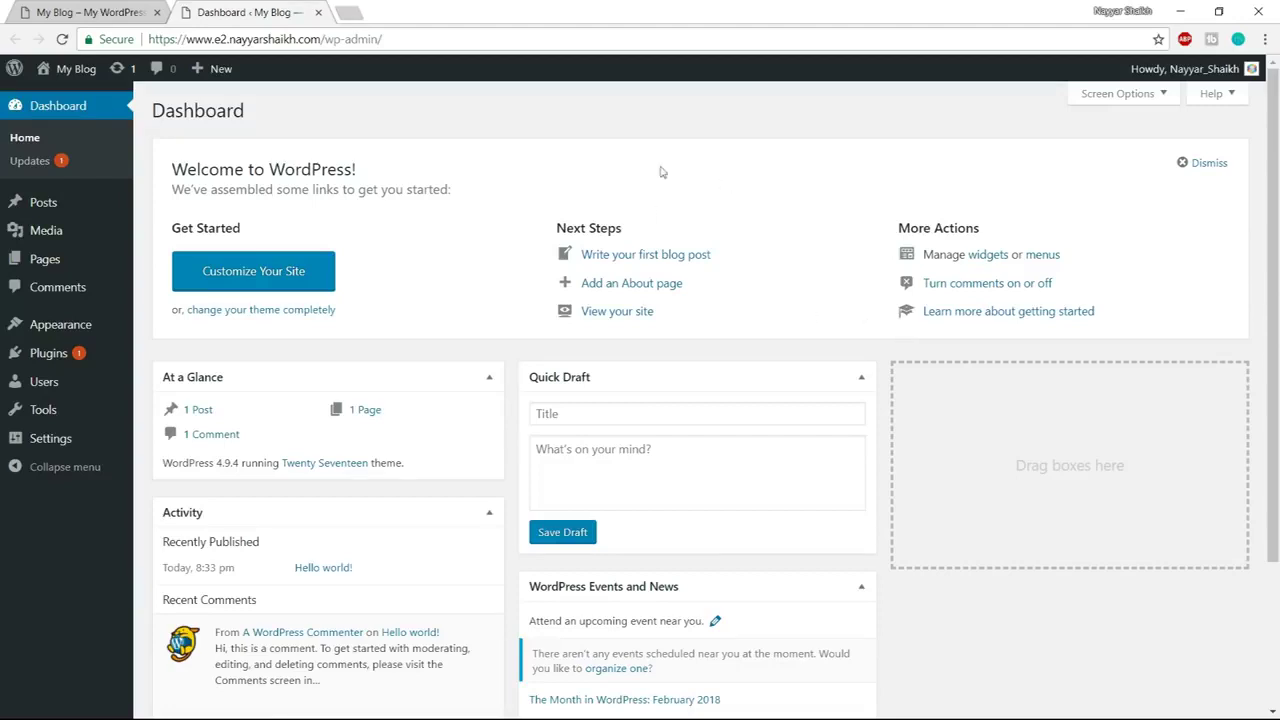
Open the new blog's front page via Visit Site in a new tab and scroll its Hello world! post.
{"action": "mouse_move", "coordinate": [96, 70]}
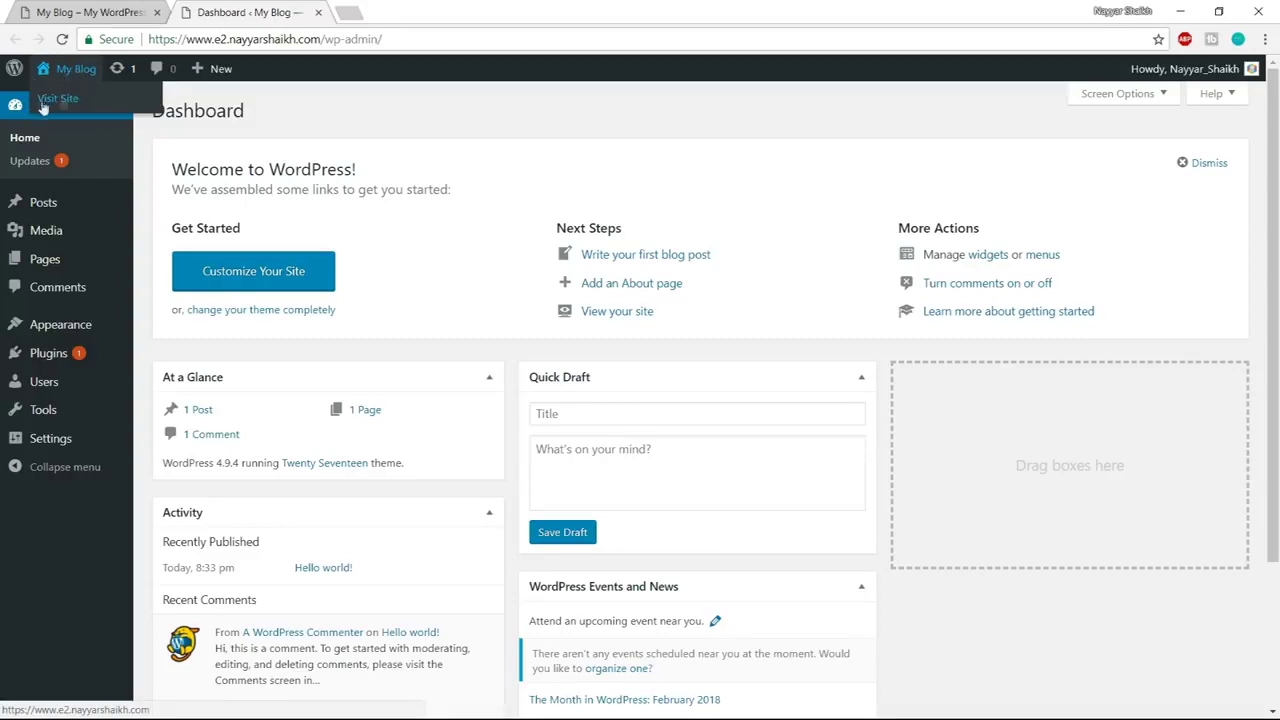
{"action": "right_click", "coordinate": [69, 103]}
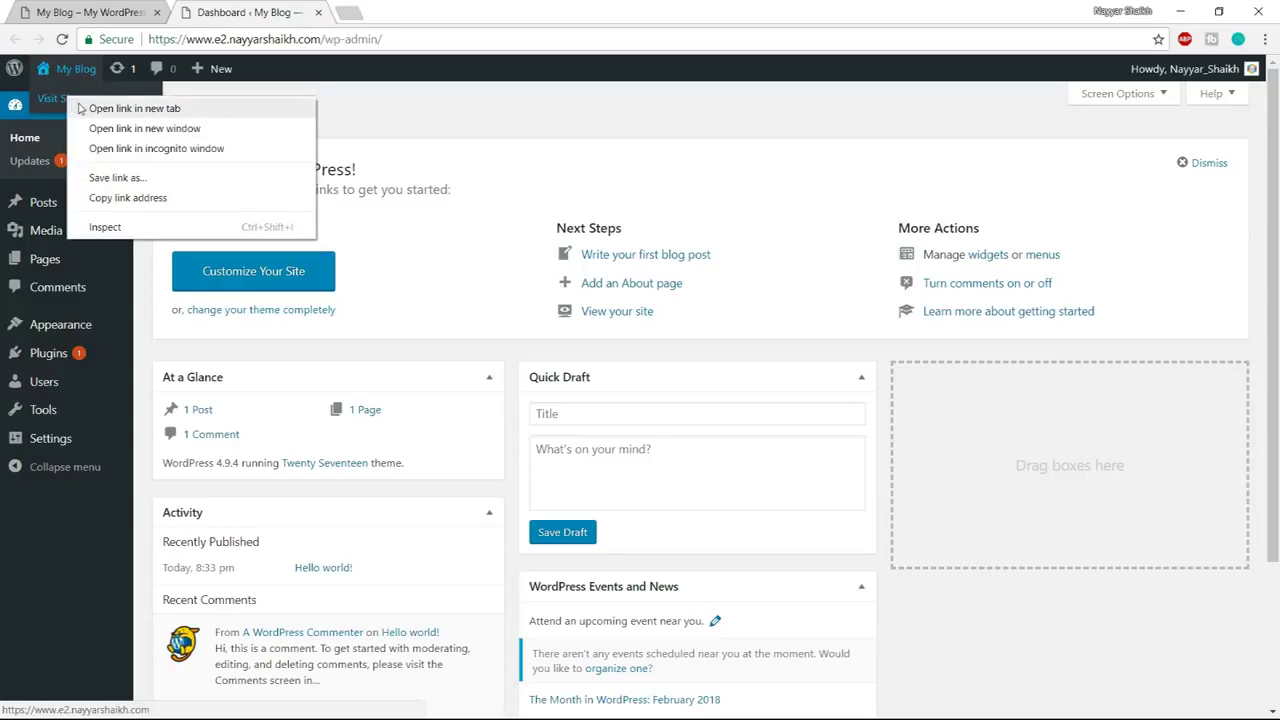
{"action": "left_click", "coordinate": [82, 107]}
{"action": "left_click", "coordinate": [437, 12]}
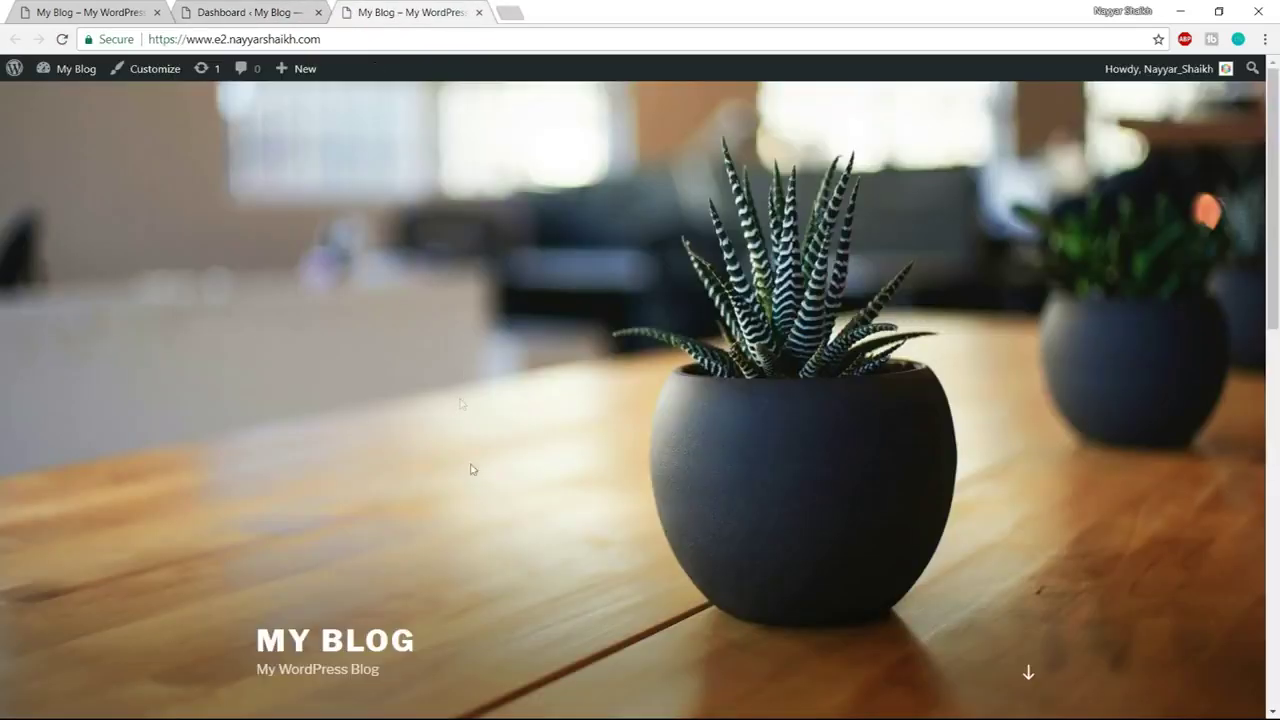
{"action": "scroll", "coordinate": [477, 517], "scroll_direction": "down", "scroll_amount": 10}
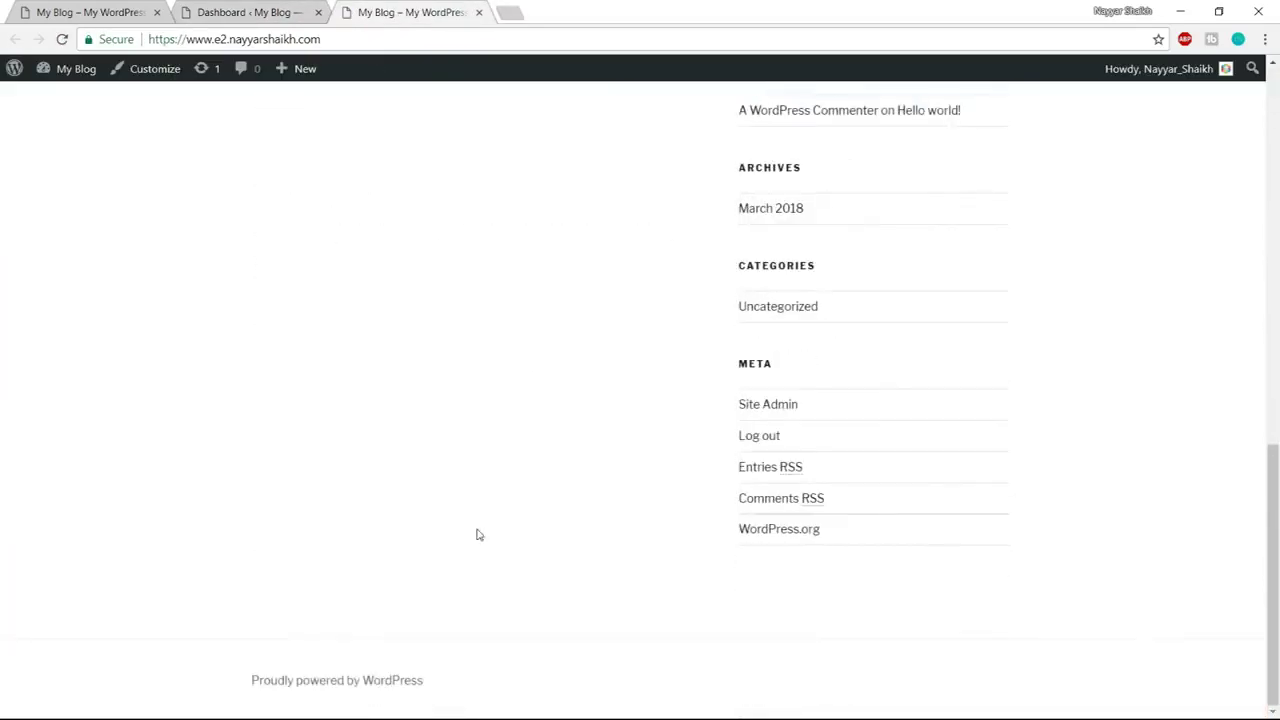
{"action": "scroll", "coordinate": [477, 535], "scroll_direction": "up", "scroll_amount": 10}
{"action": "scroll", "coordinate": [477, 535], "scroll_direction": "down", "scroll_amount": 4}
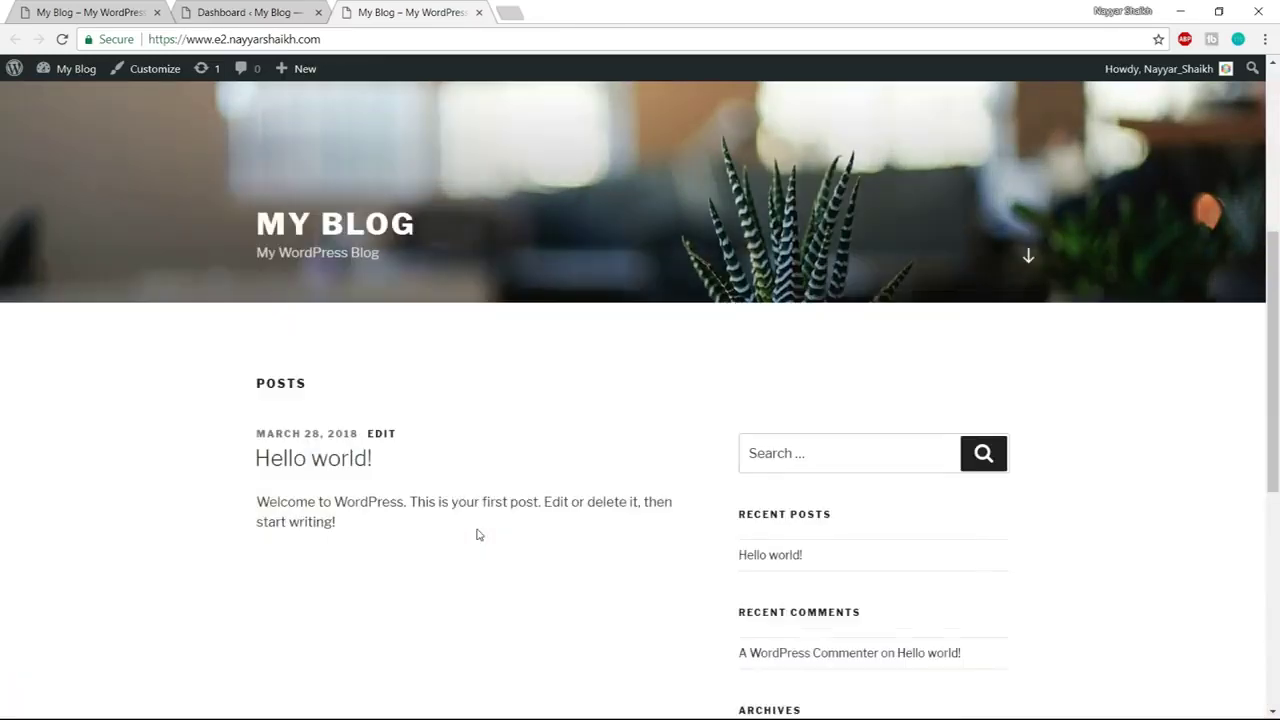
{"action": "scroll", "coordinate": [477, 535], "scroll_direction": "down", "scroll_amount": 6}
{"action": "scroll", "coordinate": [477, 535], "scroll_direction": "up", "scroll_amount": 10}
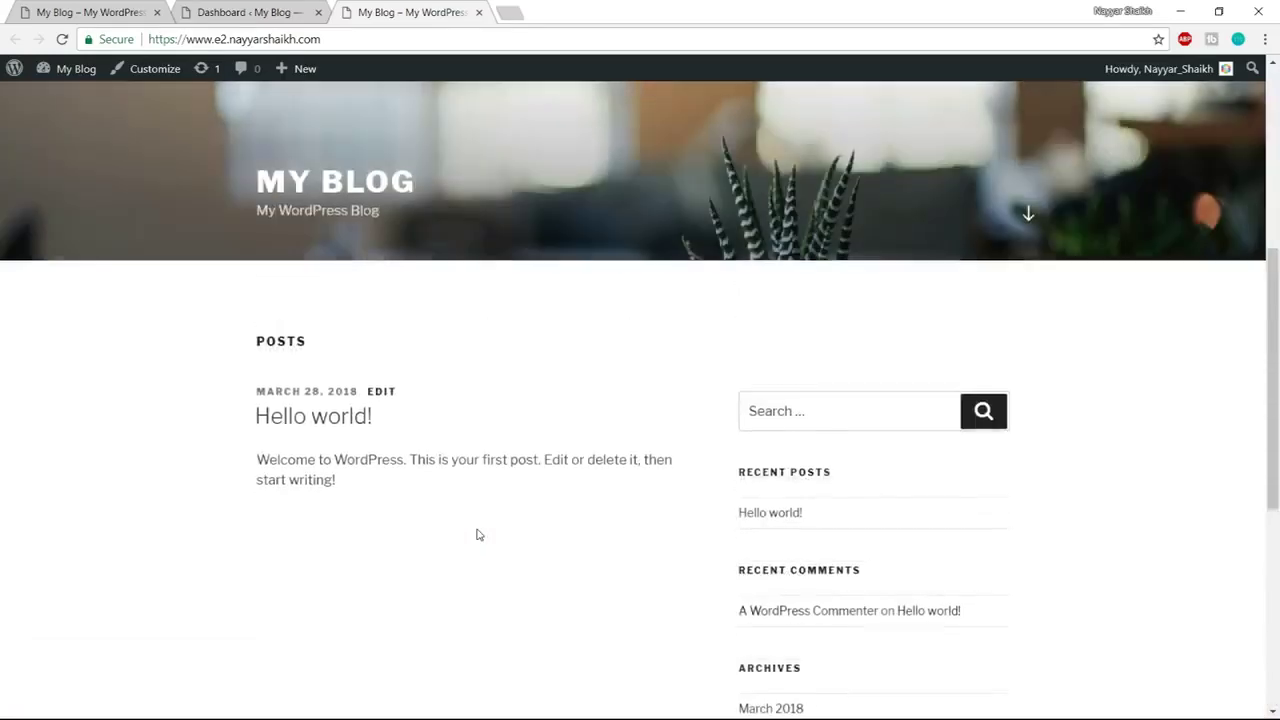
Look over the existing Elementor-built metro site in its tab.
{"action": "left_click", "coordinate": [75, 12]}
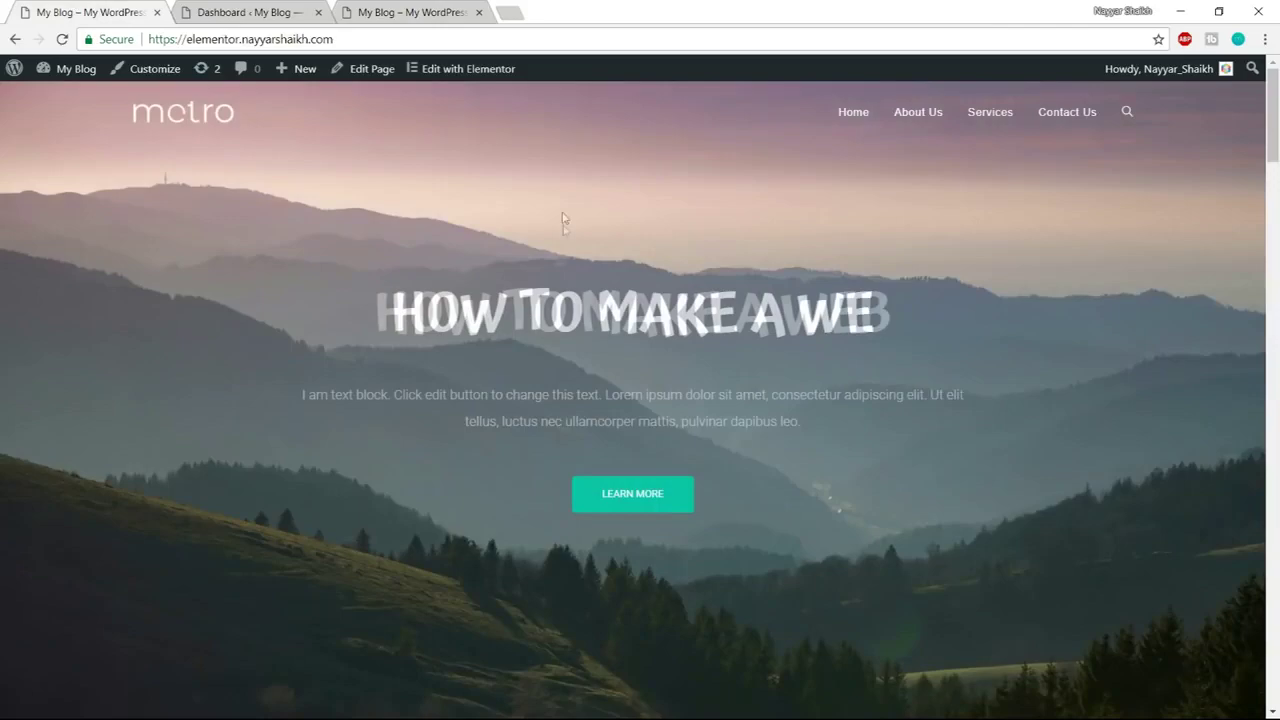
{"action": "scroll", "coordinate": [617, 445], "scroll_direction": "down", "scroll_amount": 7}
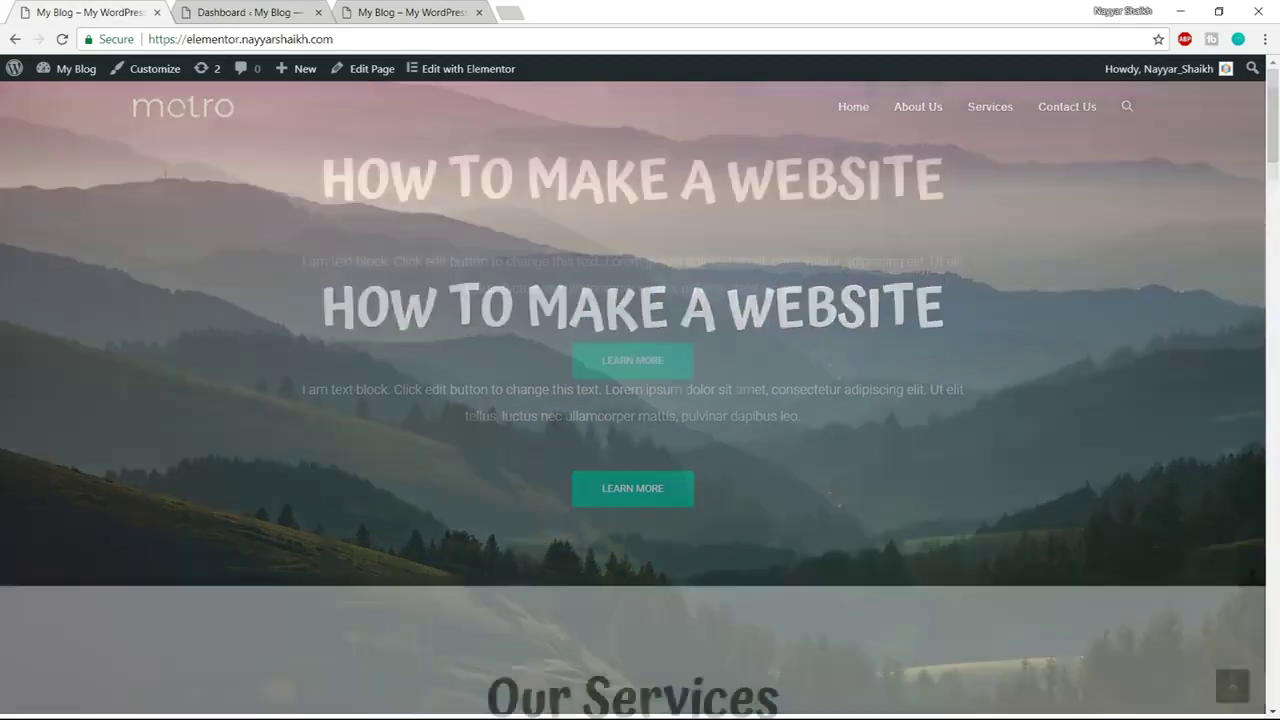
{"action": "scroll", "coordinate": [617, 445], "scroll_direction": "up", "scroll_amount": 4}
{"action": "scroll", "coordinate": [617, 445], "scroll_direction": "up", "scroll_amount": 5}
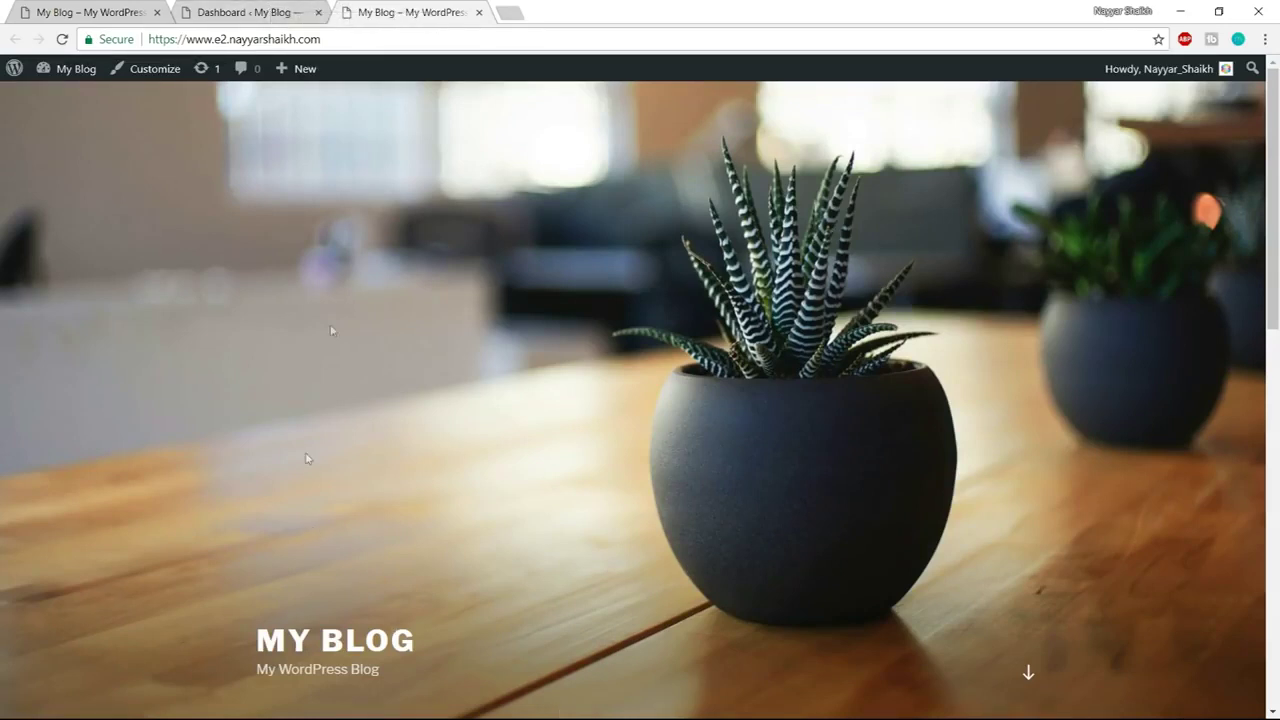
{"action": "left_click", "coordinate": [110, 12]}
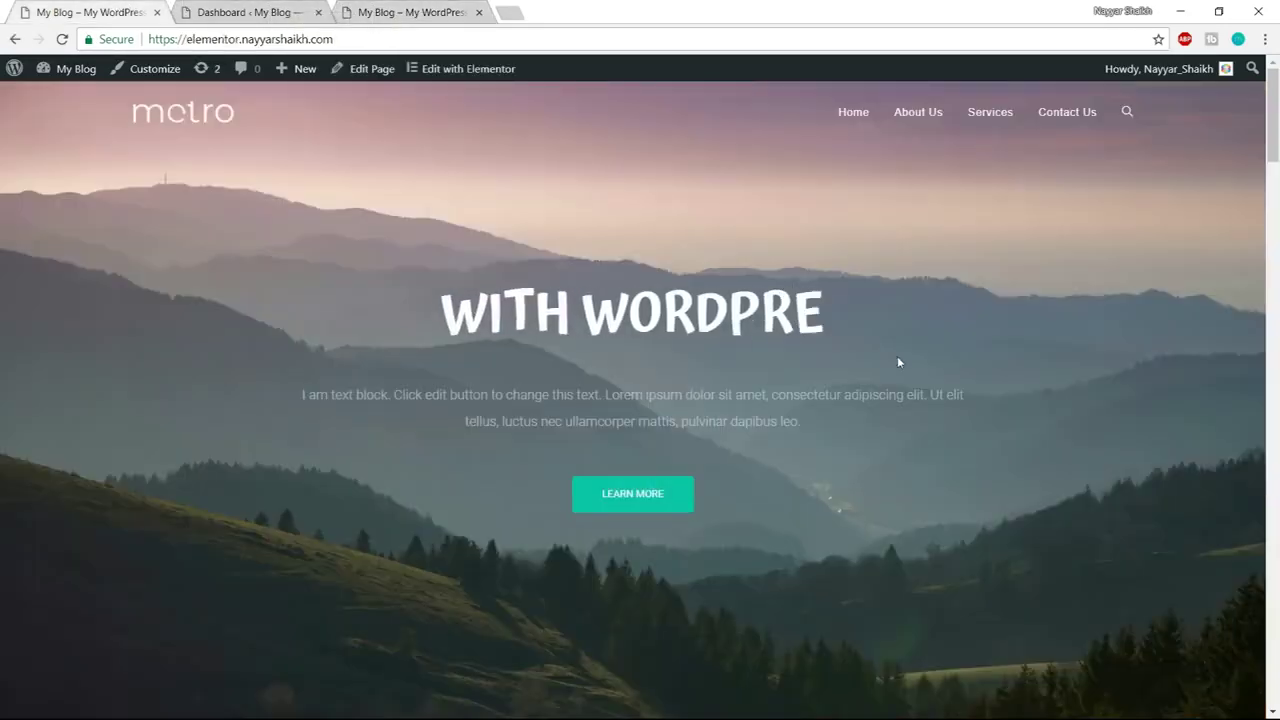
Scroll through the new blog's front page, recheck the metro site, and return to the new Dashboard.
{"action": "left_click", "coordinate": [445, 12]}
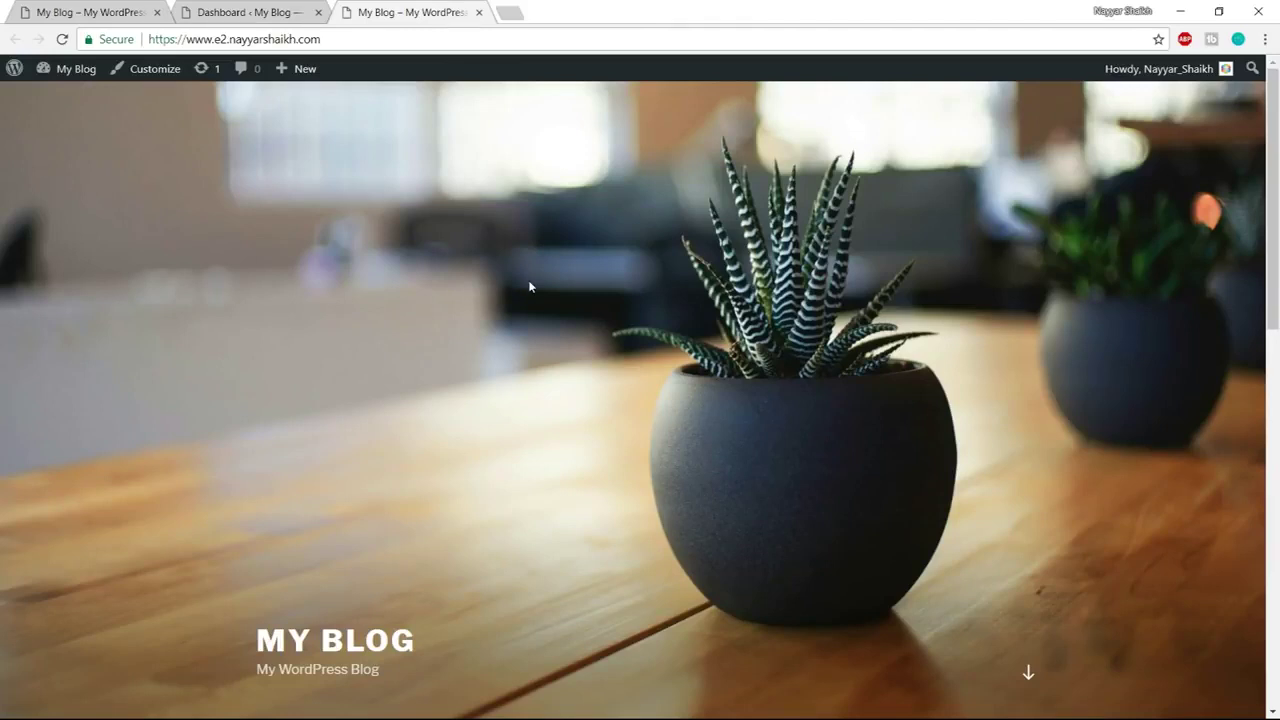
{"action": "scroll", "coordinate": [955, 558], "scroll_direction": "down", "scroll_amount": 5}
{"action": "scroll", "coordinate": [818, 592], "scroll_direction": "up", "scroll_amount": 2}
{"action": "scroll", "coordinate": [817, 592], "scroll_direction": "up", "scroll_amount": 2}
{"action": "scroll", "coordinate": [818, 597], "scroll_direction": "down", "scroll_amount": 3}
{"action": "scroll", "coordinate": [515, 373], "scroll_direction": "up", "scroll_amount": 3}
{"action": "scroll", "coordinate": [714, 460], "scroll_direction": "down", "scroll_amount": 3}
{"action": "scroll", "coordinate": [717, 462], "scroll_direction": "down", "scroll_amount": 2}
{"action": "scroll", "coordinate": [717, 462], "scroll_direction": "down", "scroll_amount": 3}
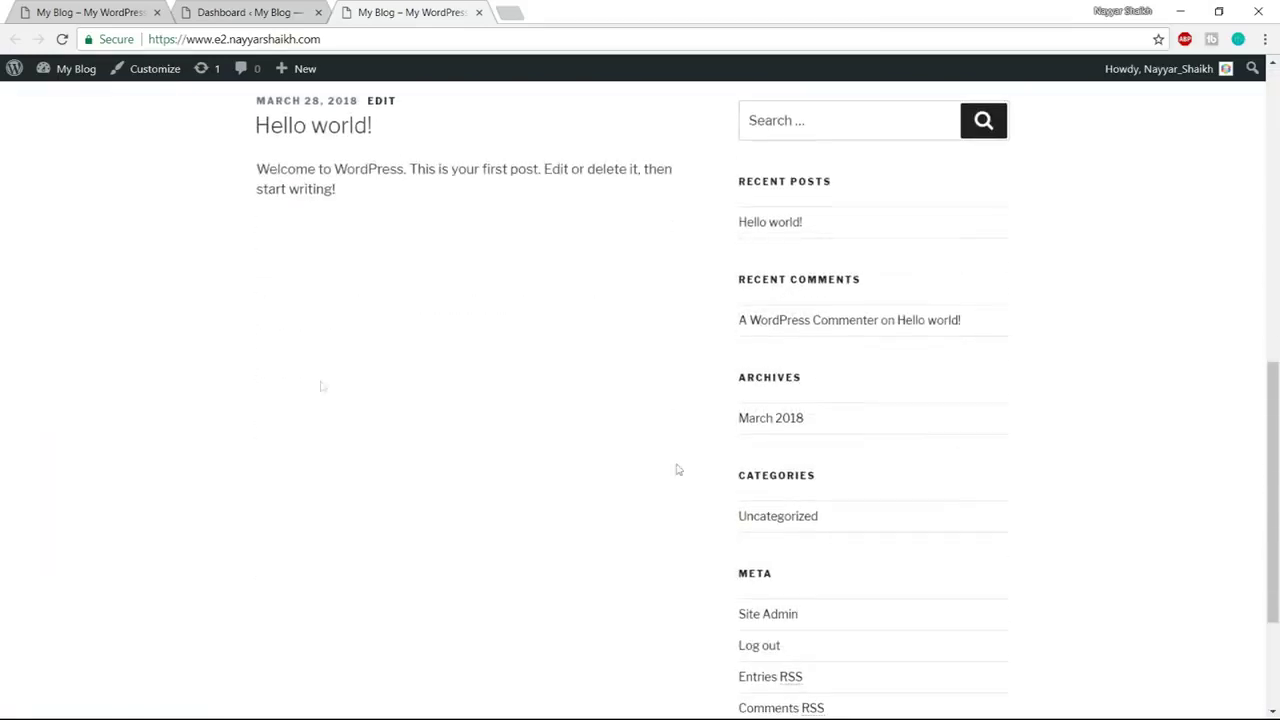
{"action": "scroll", "coordinate": [1077, 569], "scroll_direction": "down", "scroll_amount": 2}
{"action": "scroll", "coordinate": [1078, 571], "scroll_direction": "up", "scroll_amount": 2}
{"action": "scroll", "coordinate": [1078, 571], "scroll_direction": "up", "scroll_amount": 5}
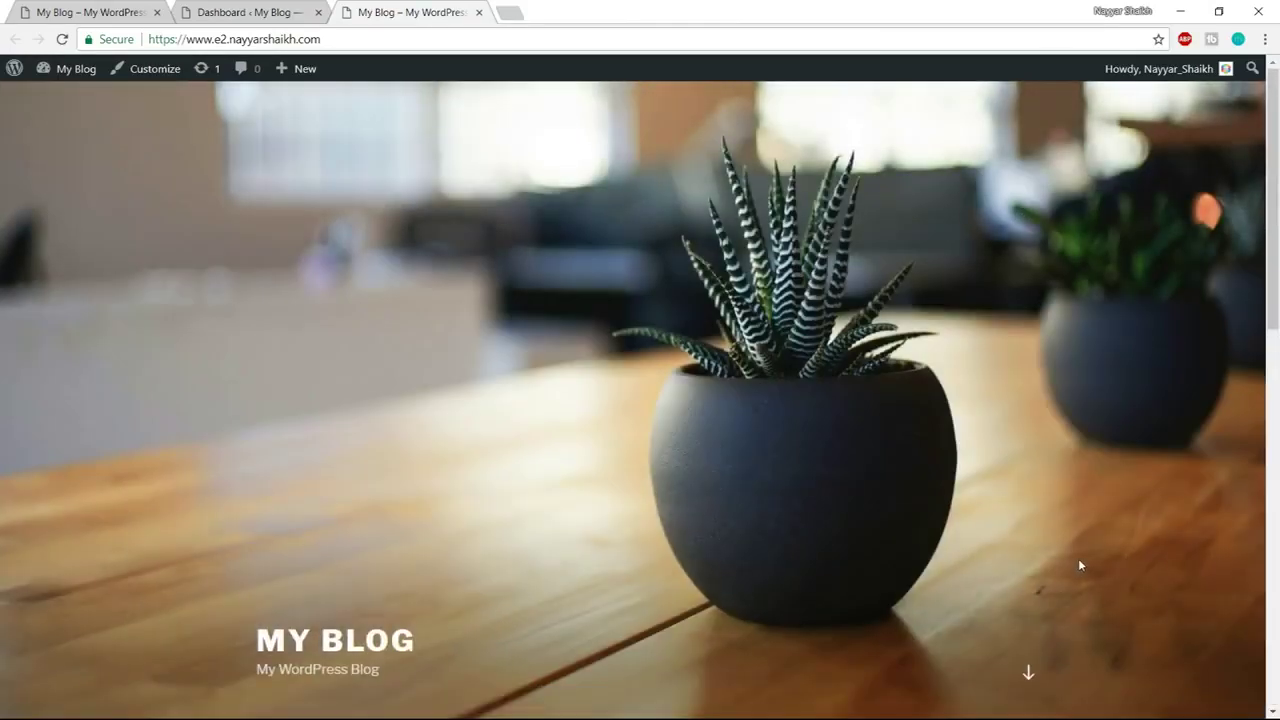
{"action": "scroll", "coordinate": [1079, 565], "scroll_direction": "down", "scroll_amount": 3}
{"action": "scroll", "coordinate": [1080, 560], "scroll_direction": "up", "scroll_amount": 3}
{"action": "left_click", "coordinate": [93, 8]}
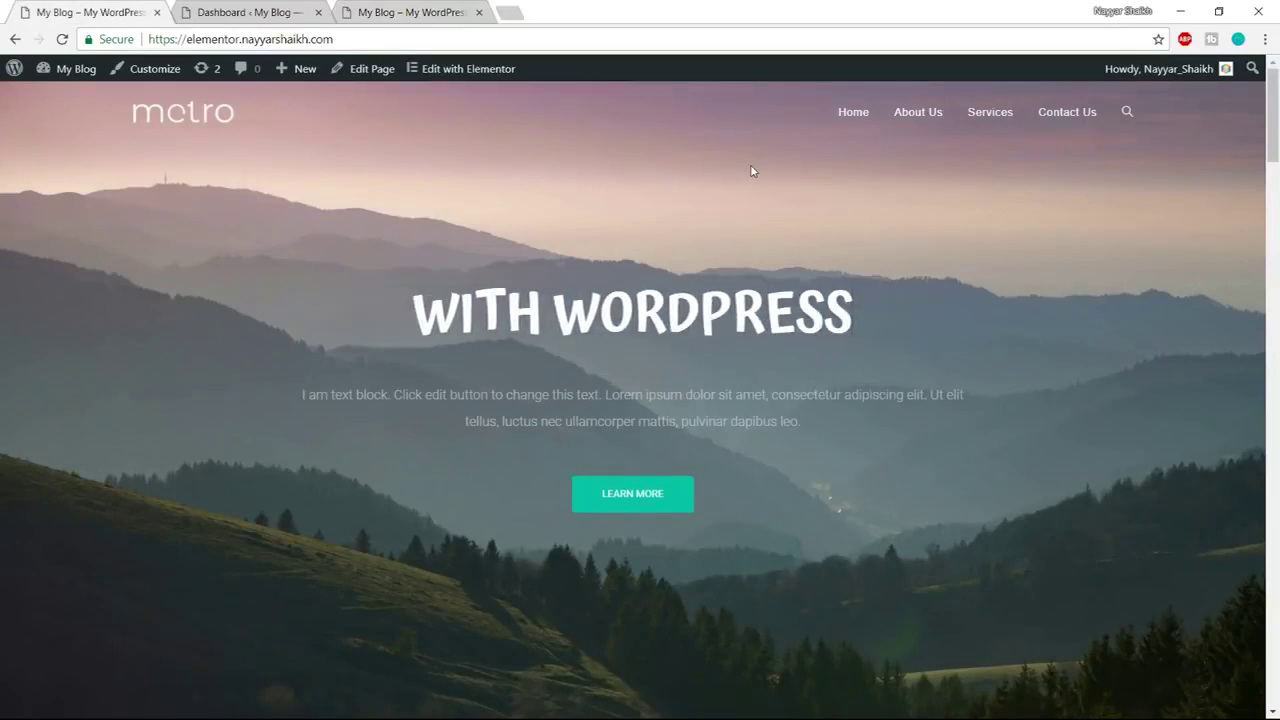
{"action": "left_click", "coordinate": [256, 8]}
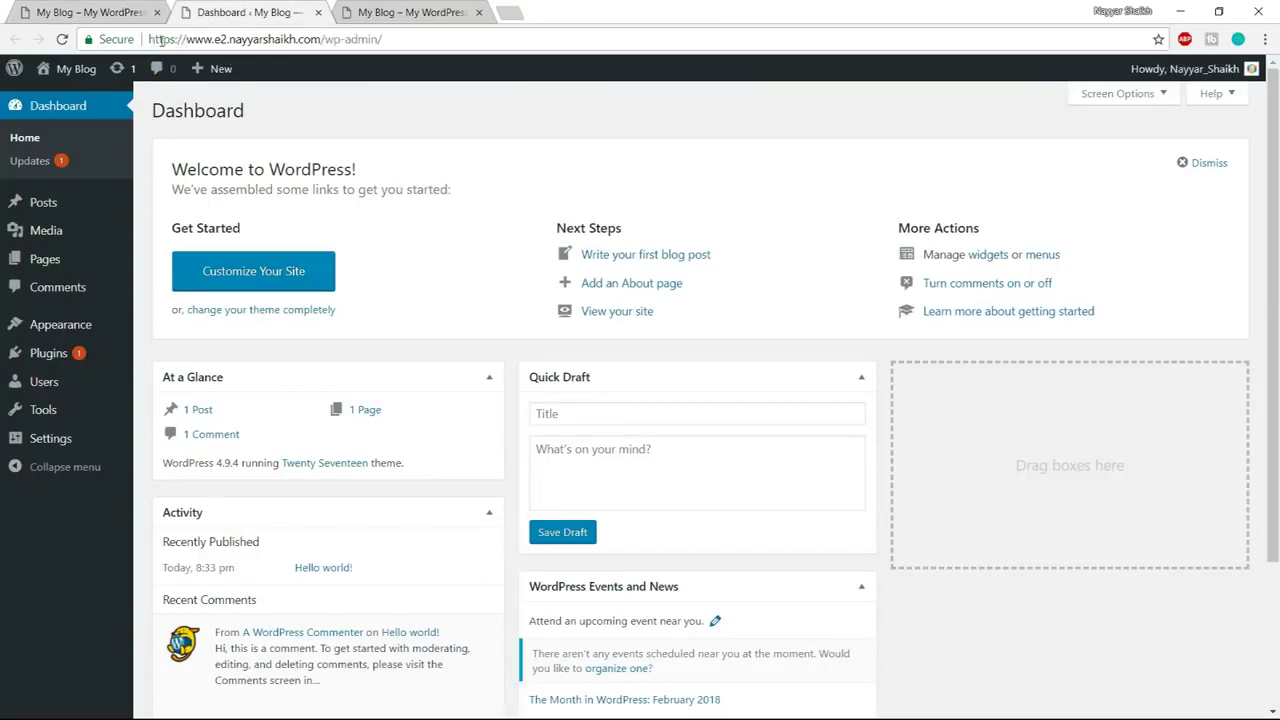
{"action": "left_click_drag", "start_coordinate": [321, 39], "coordinate": [341, 39]}
{"action": "left_click", "coordinate": [866, 349]}
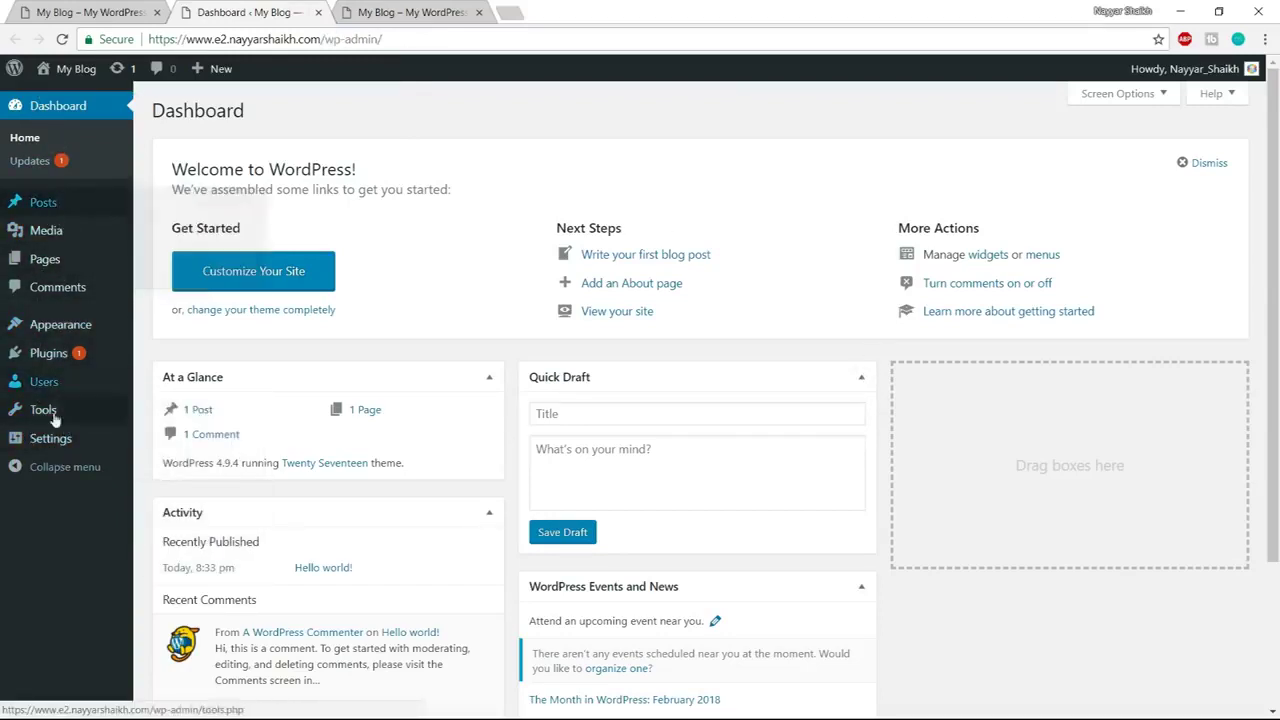
{"action": "mouse_move", "coordinate": [66, 326]}
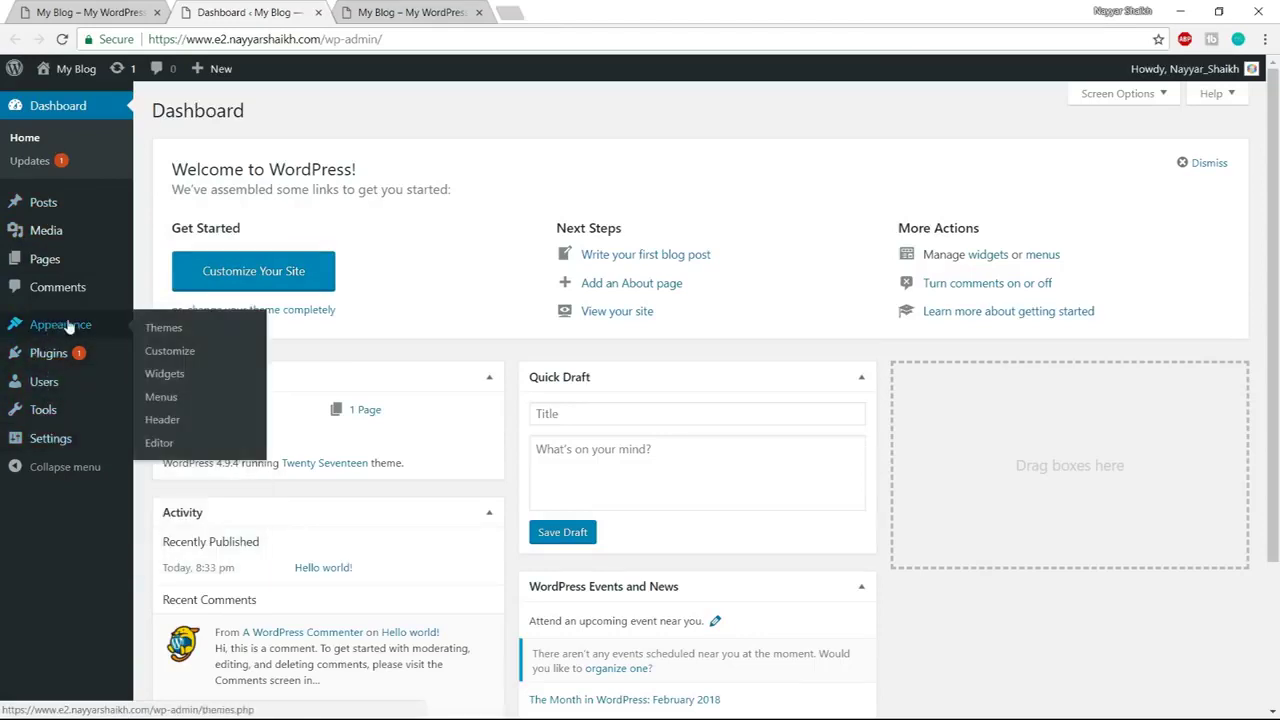
Delete the Twenty Fifteen theme from Appearance > Themes.
{"action": "left_click", "coordinate": [62, 330]}
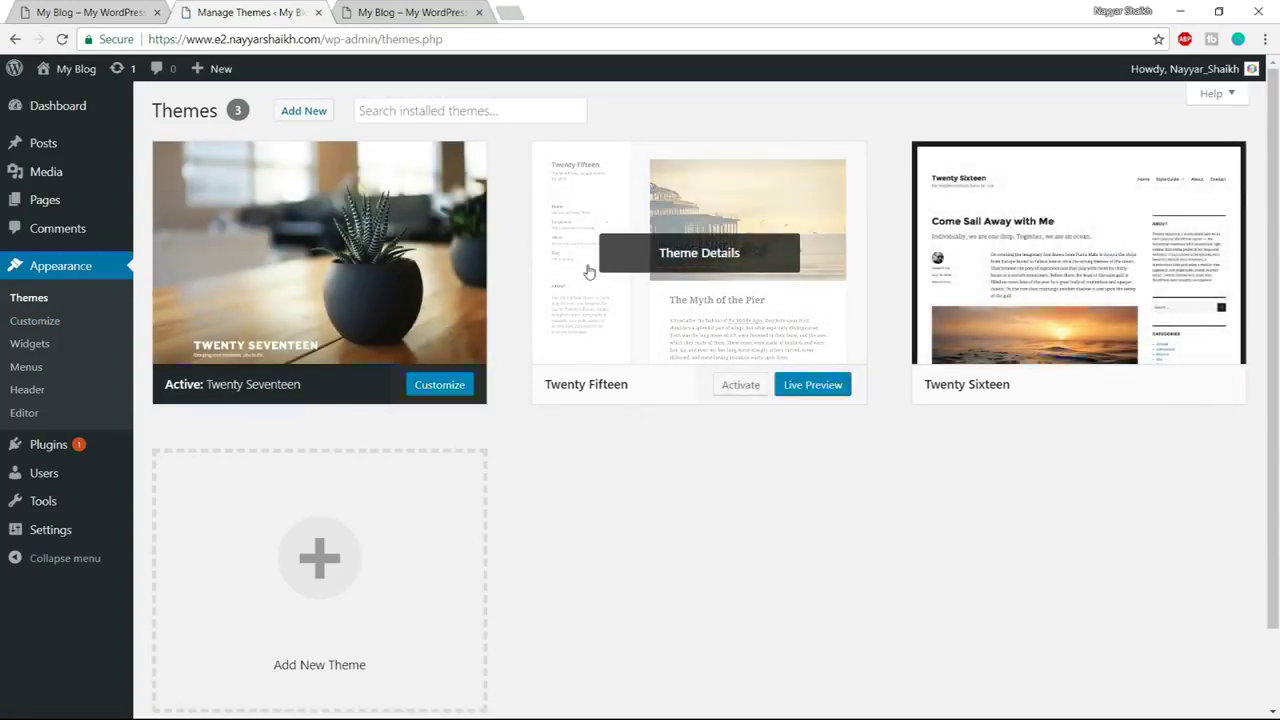
{"action": "left_click", "coordinate": [717, 271]}
{"action": "left_click", "coordinate": [1217, 681]}
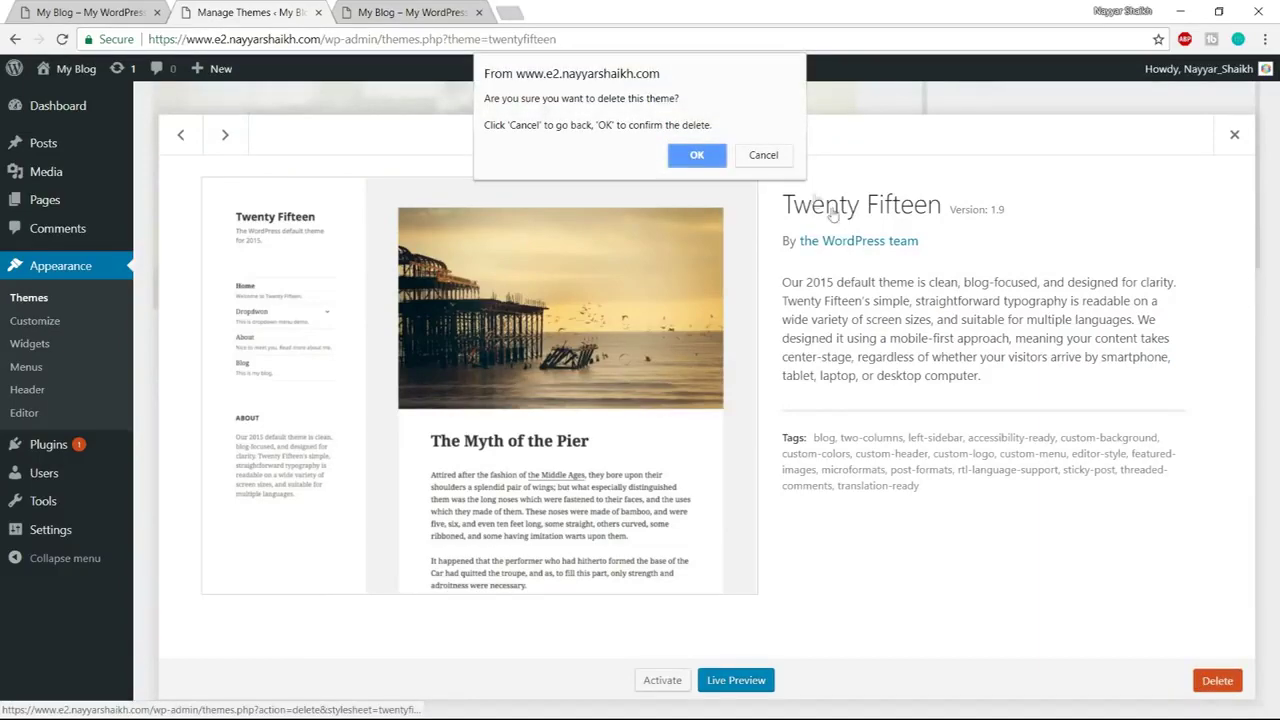
{"action": "left_click", "coordinate": [708, 159]}
Delete the Twenty Sixteen theme as well, confirming with OK.
{"action": "left_click", "coordinate": [694, 222]}
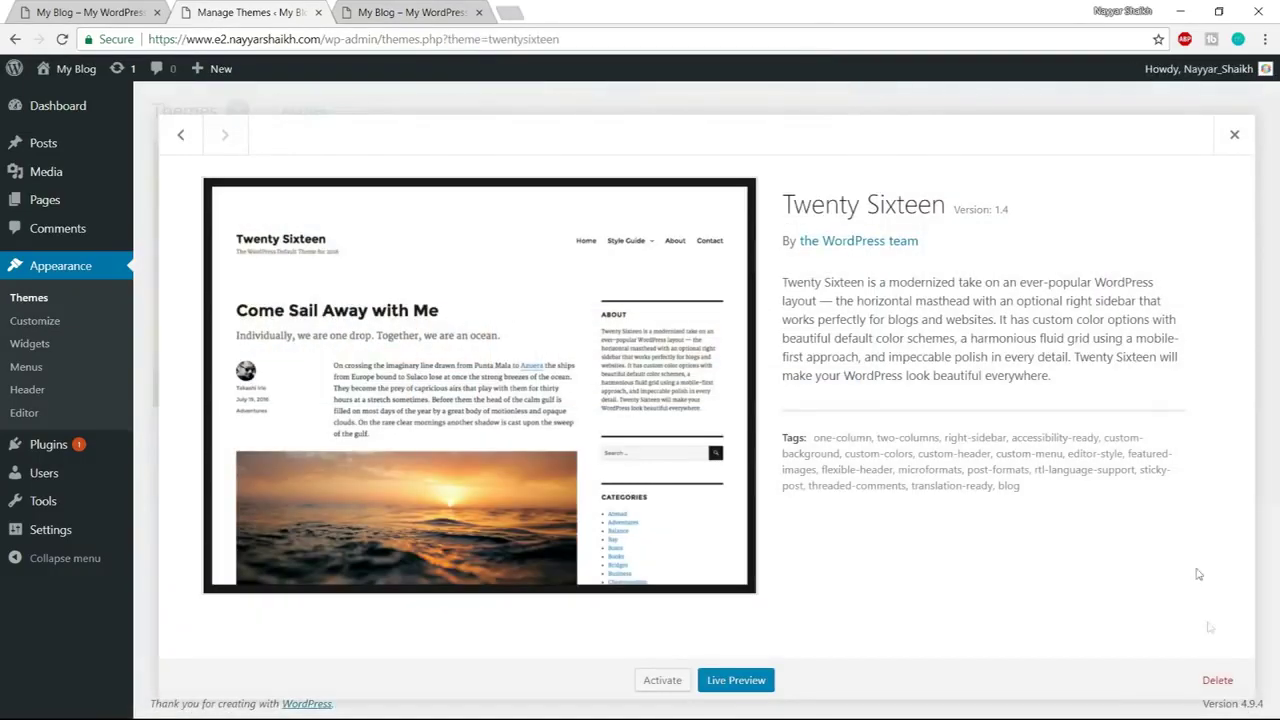
{"action": "left_click", "coordinate": [1217, 680]}
{"action": "left_click", "coordinate": [690, 155]}
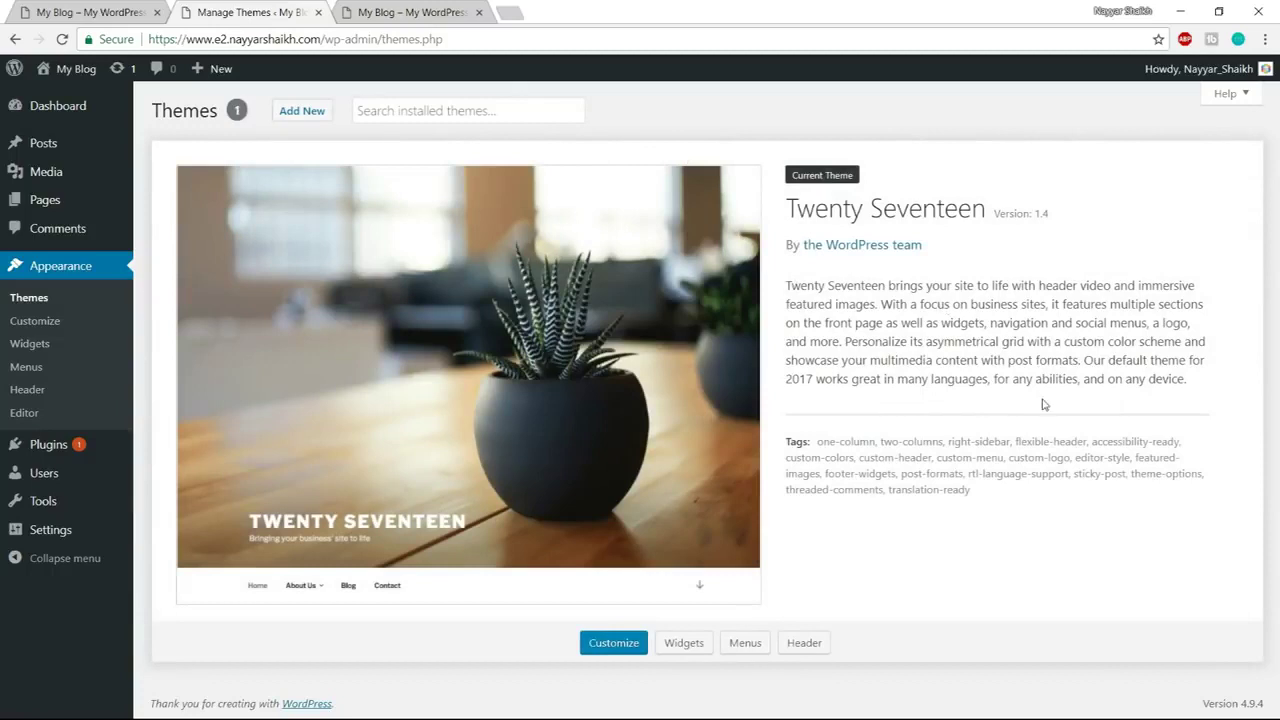
Search the theme directory for 'oceanwp', then install and activate the OceanWP theme.
{"action": "left_click", "coordinate": [307, 123]}
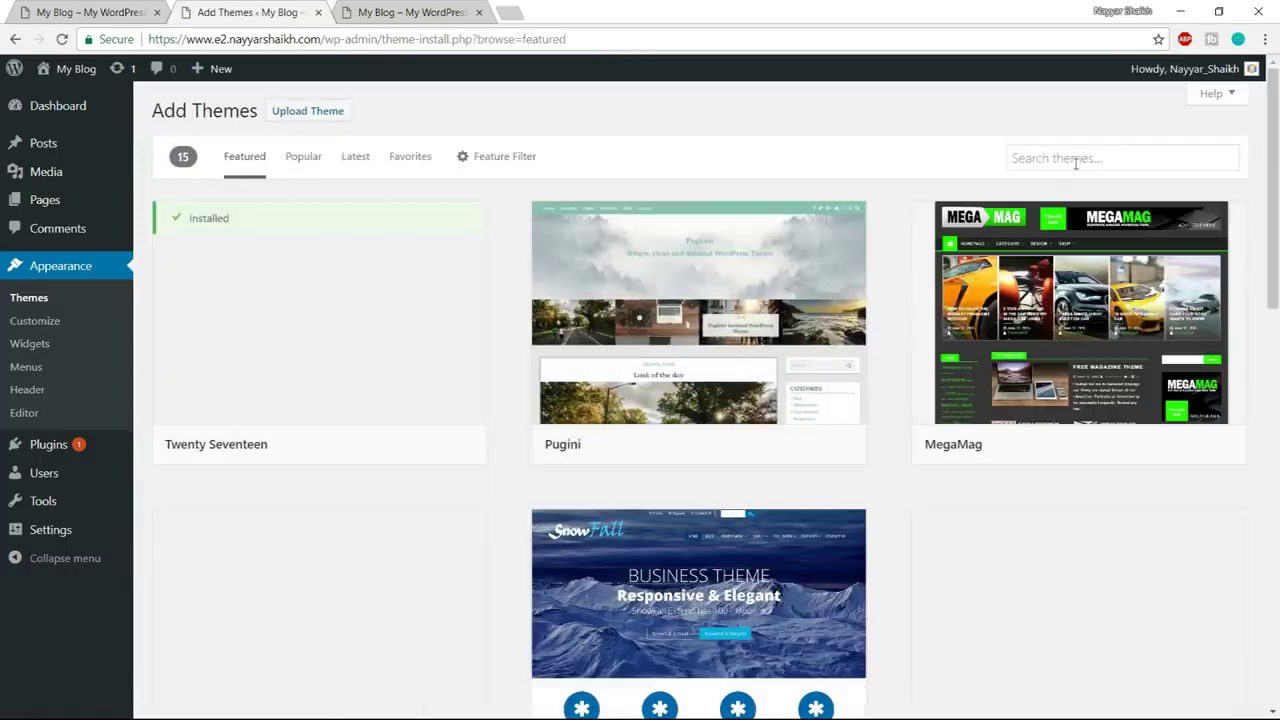
{"action": "left_click", "coordinate": [1074, 163]}
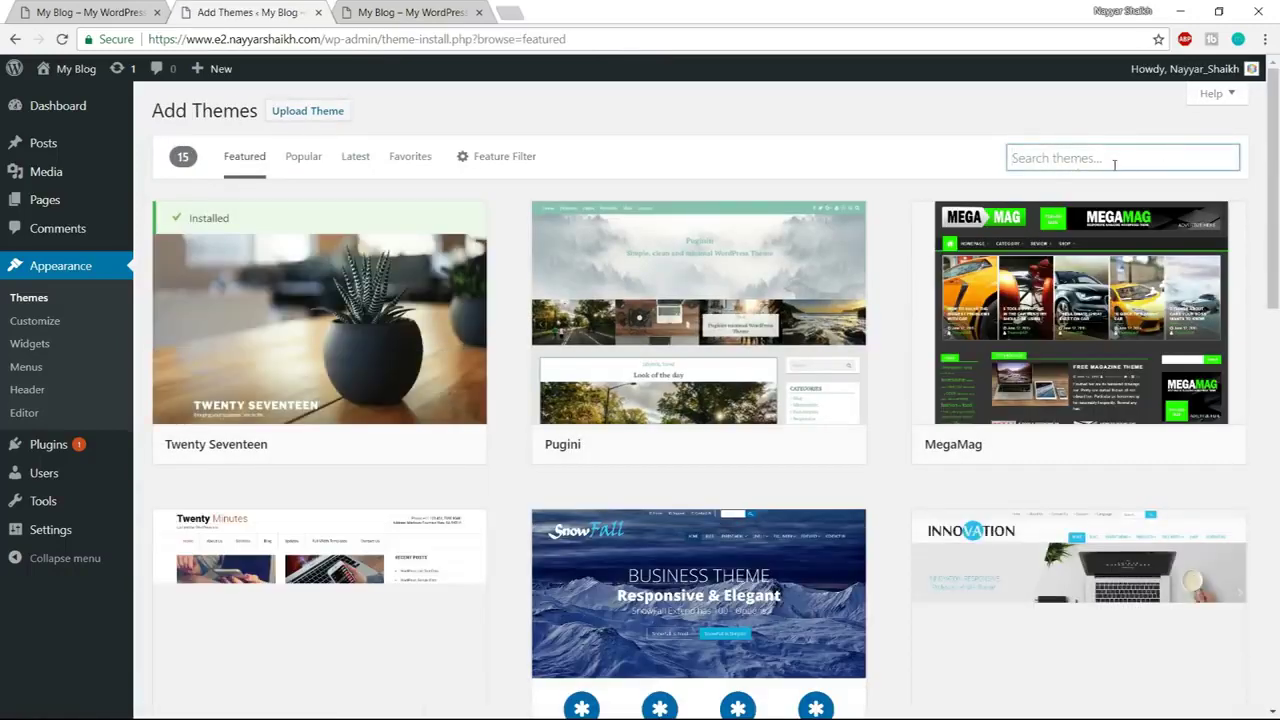
{"action": "type", "text": "oceanwp"}
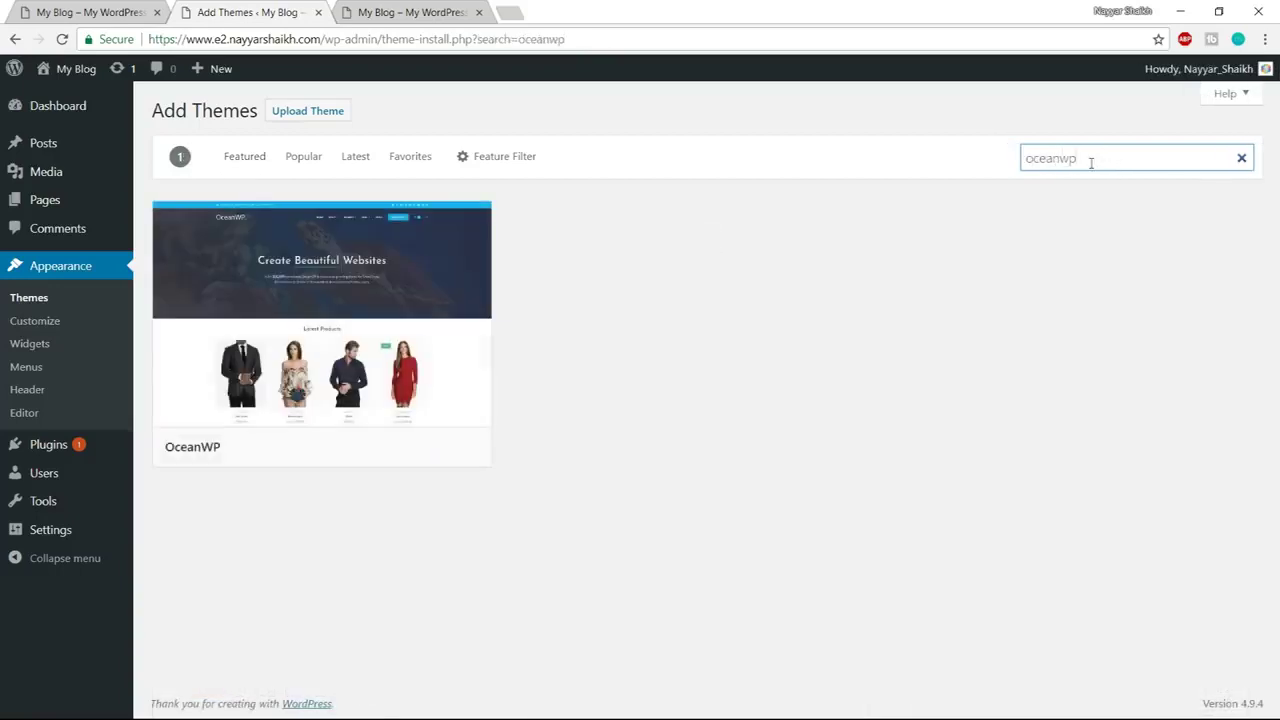
{"action": "mouse_move", "coordinate": [155, 450]}
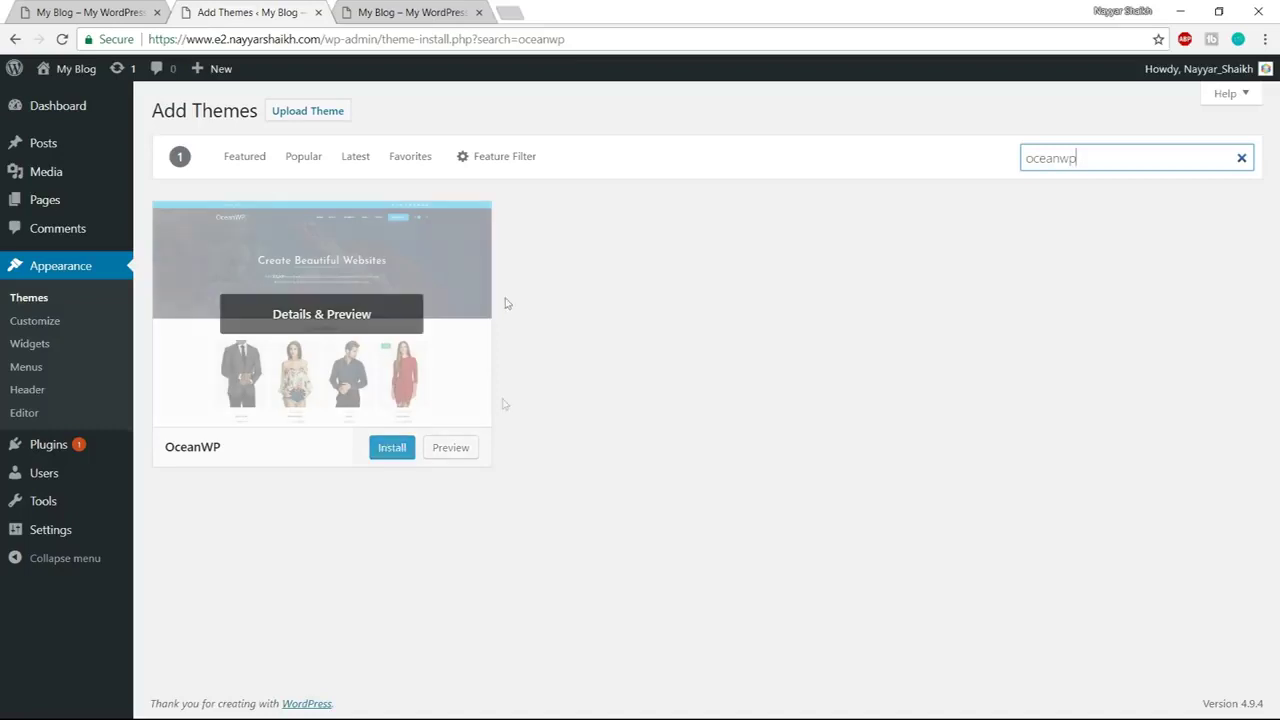
{"action": "left_click", "coordinate": [401, 451]}
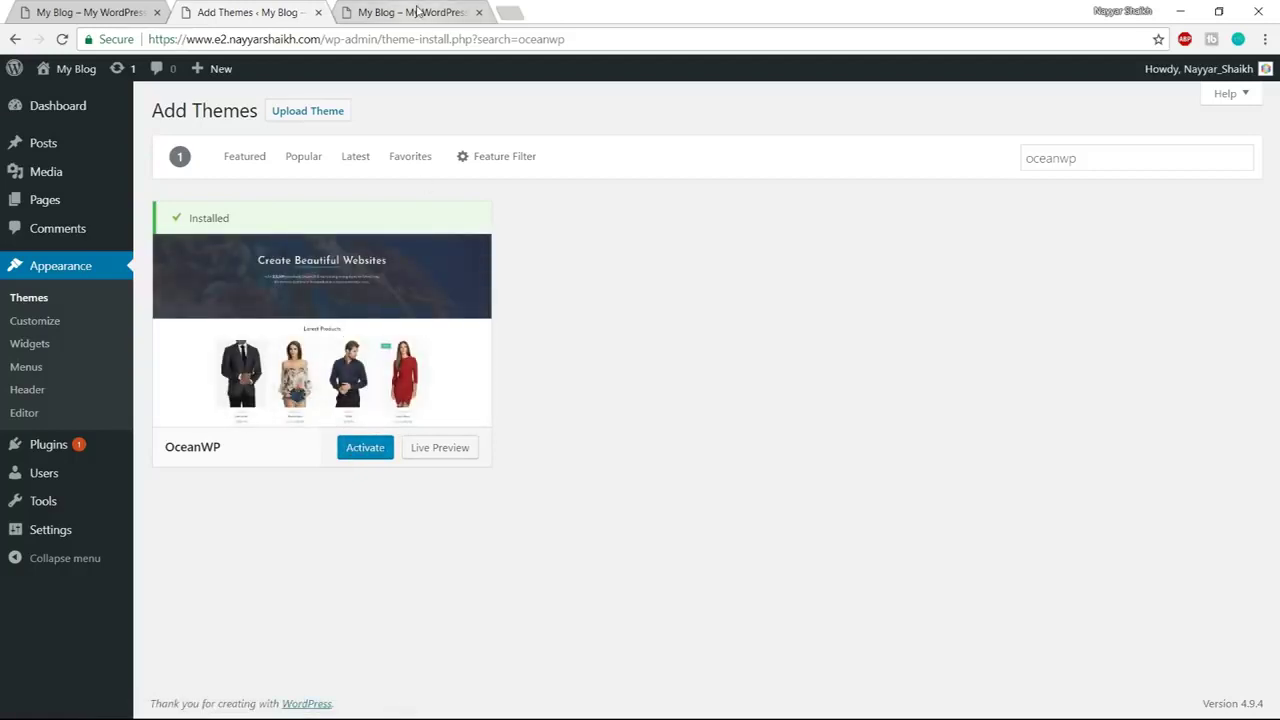
{"action": "left_click", "coordinate": [366, 449]}
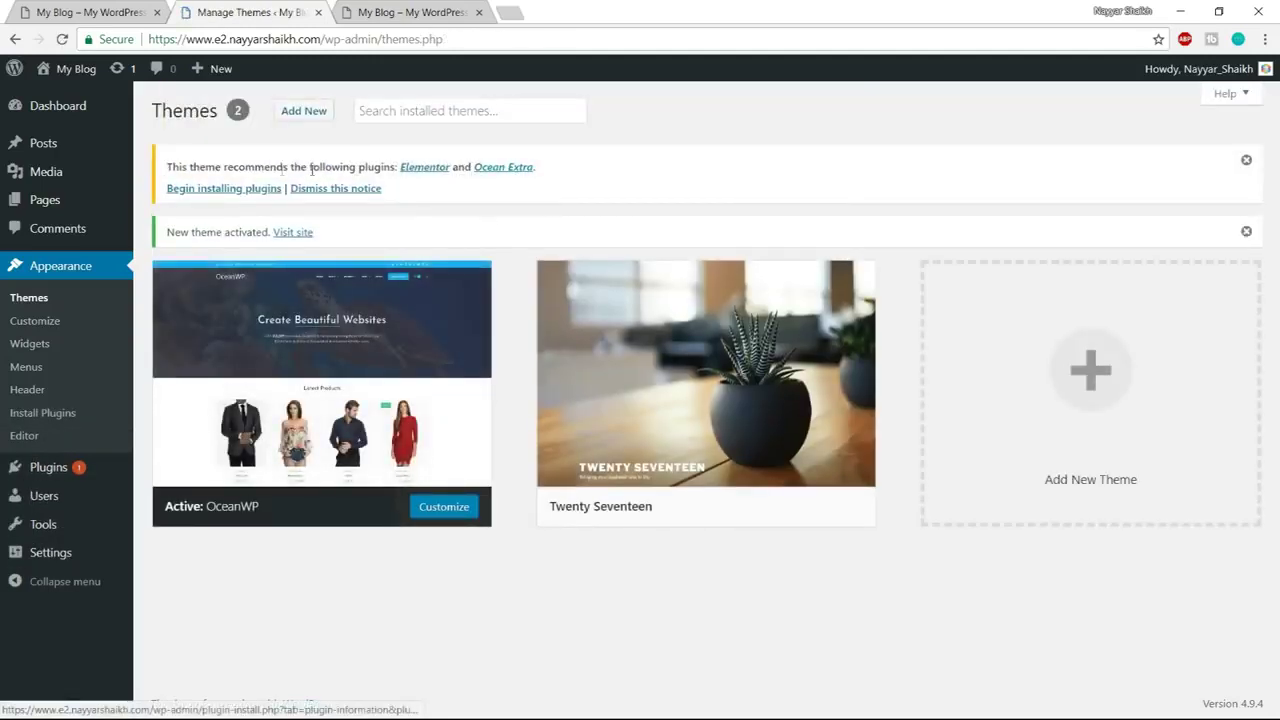
Bulk-install the recommended Elementor and Ocean Extra plugins, then return to the Dashboard.
{"action": "left_click_drag", "start_coordinate": [168, 169], "coordinate": [392, 168]}
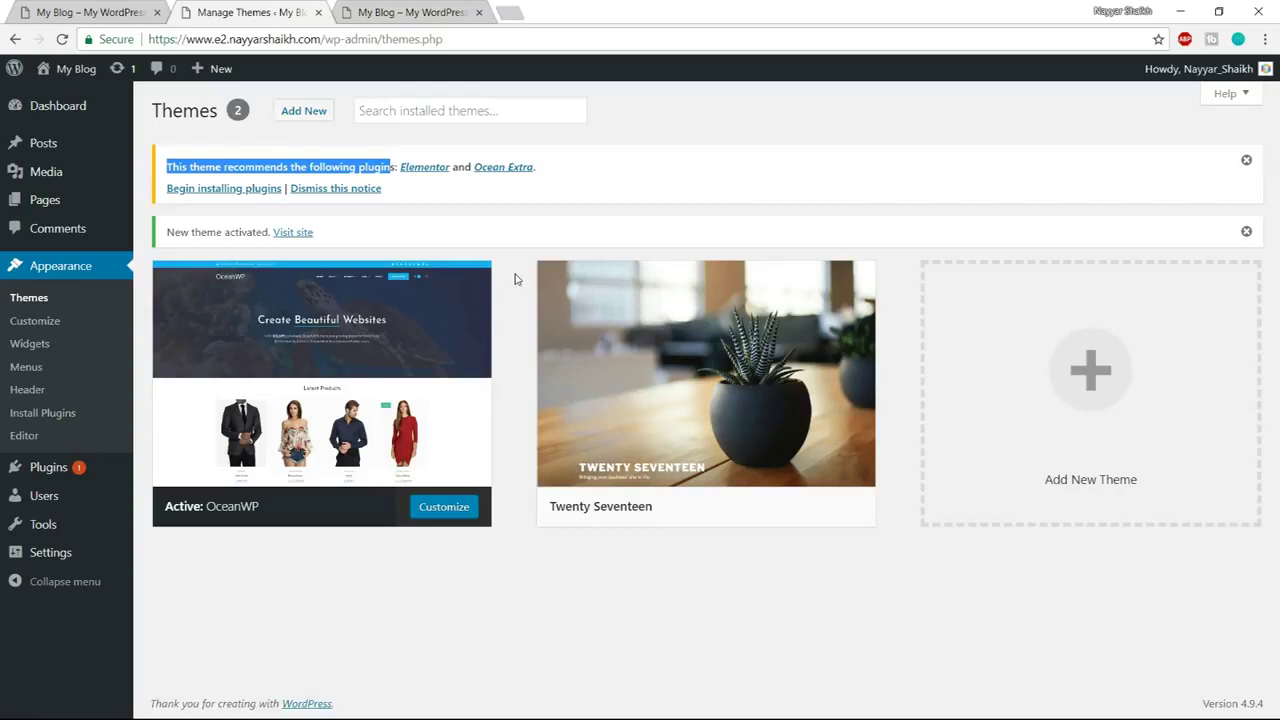
{"action": "left_click", "coordinate": [583, 167]}
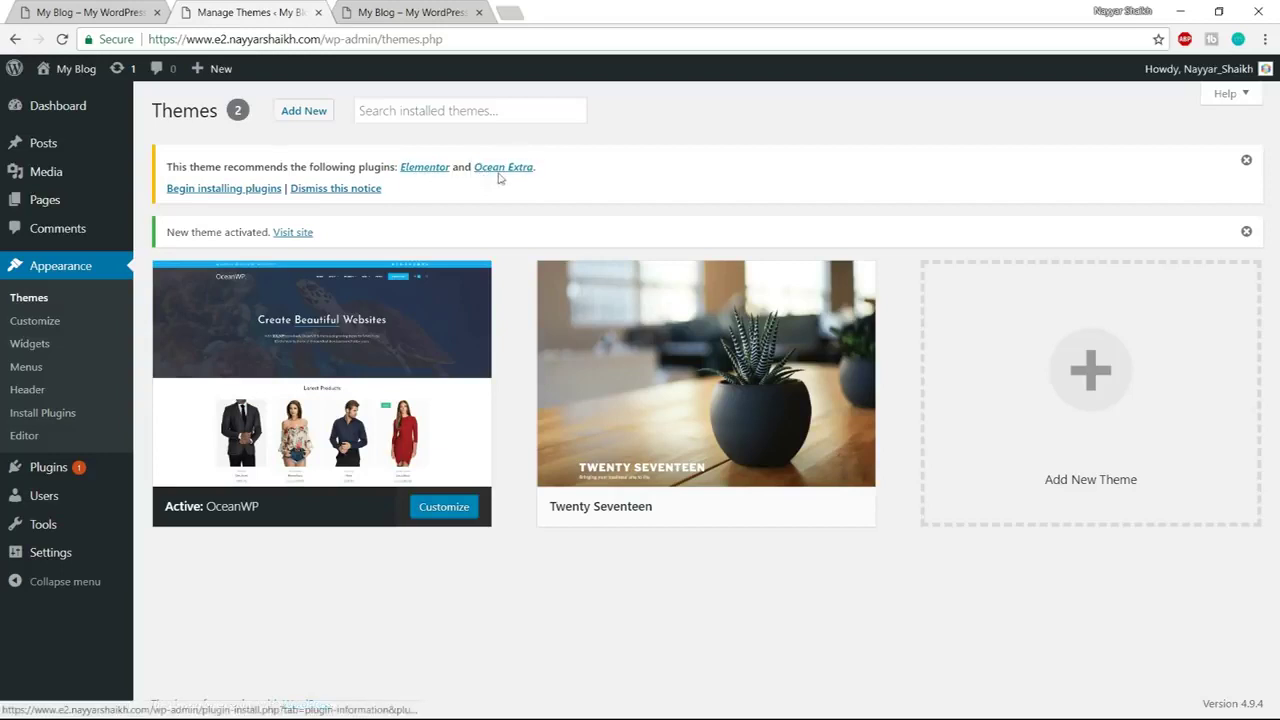
{"action": "left_click", "coordinate": [238, 190]}
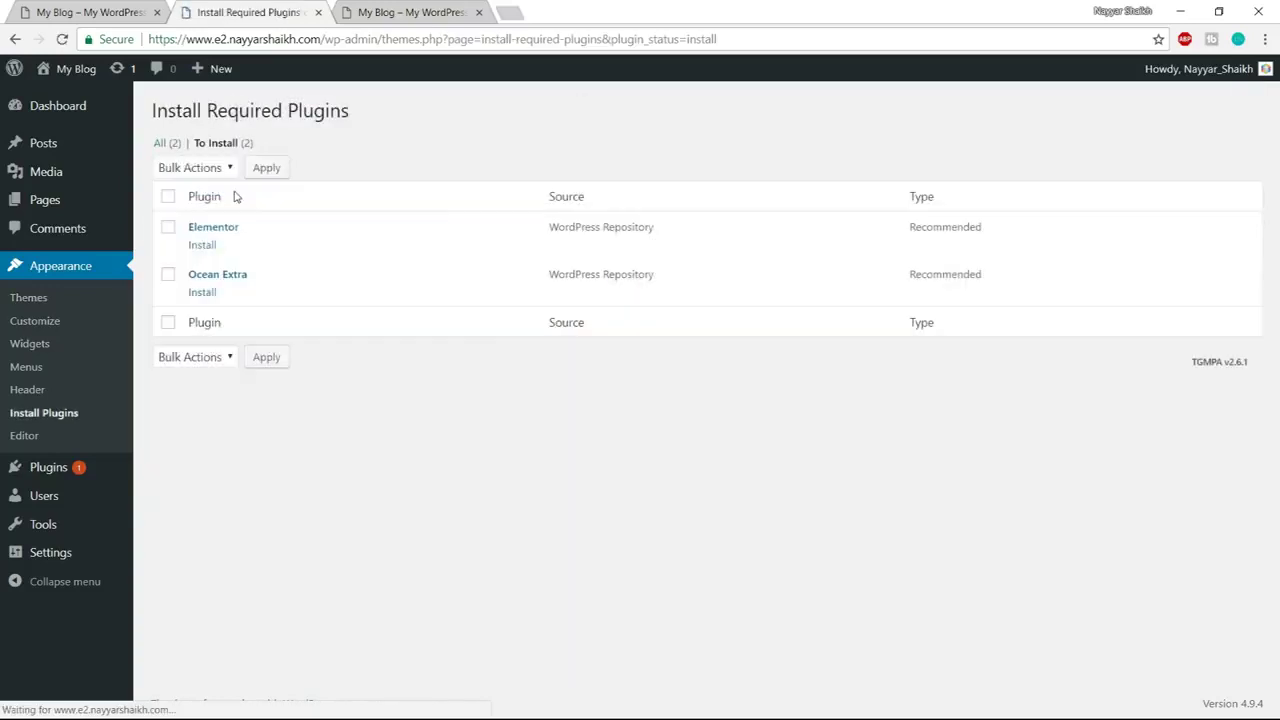
{"action": "left_click", "coordinate": [168, 200]}
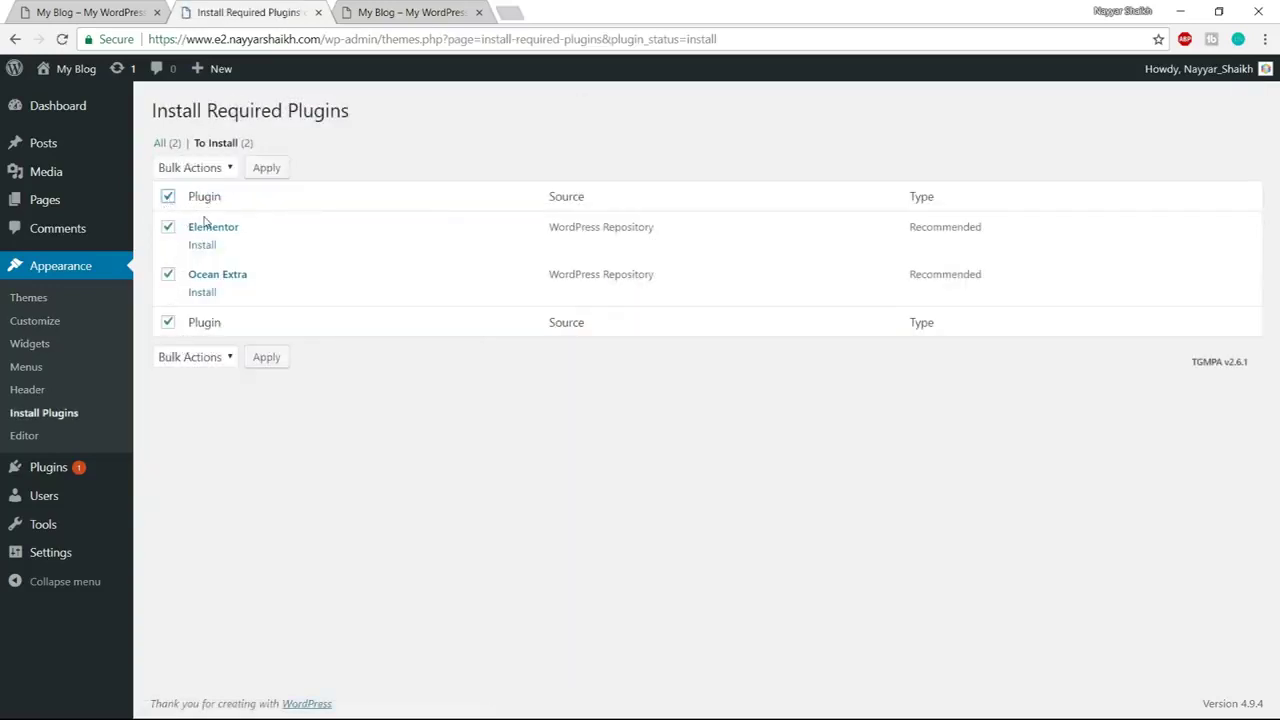
{"action": "left_click", "coordinate": [212, 169]}
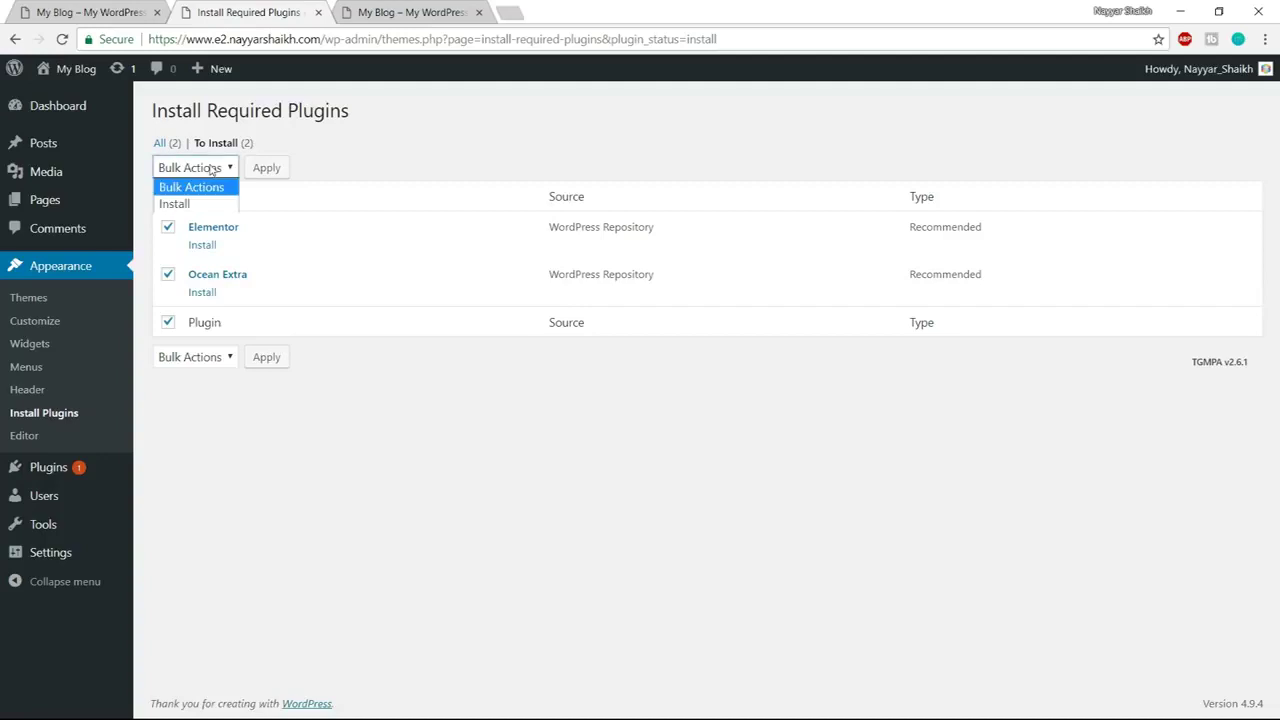
{"action": "left_click", "coordinate": [193, 208]}
{"action": "left_click", "coordinate": [270, 176]}
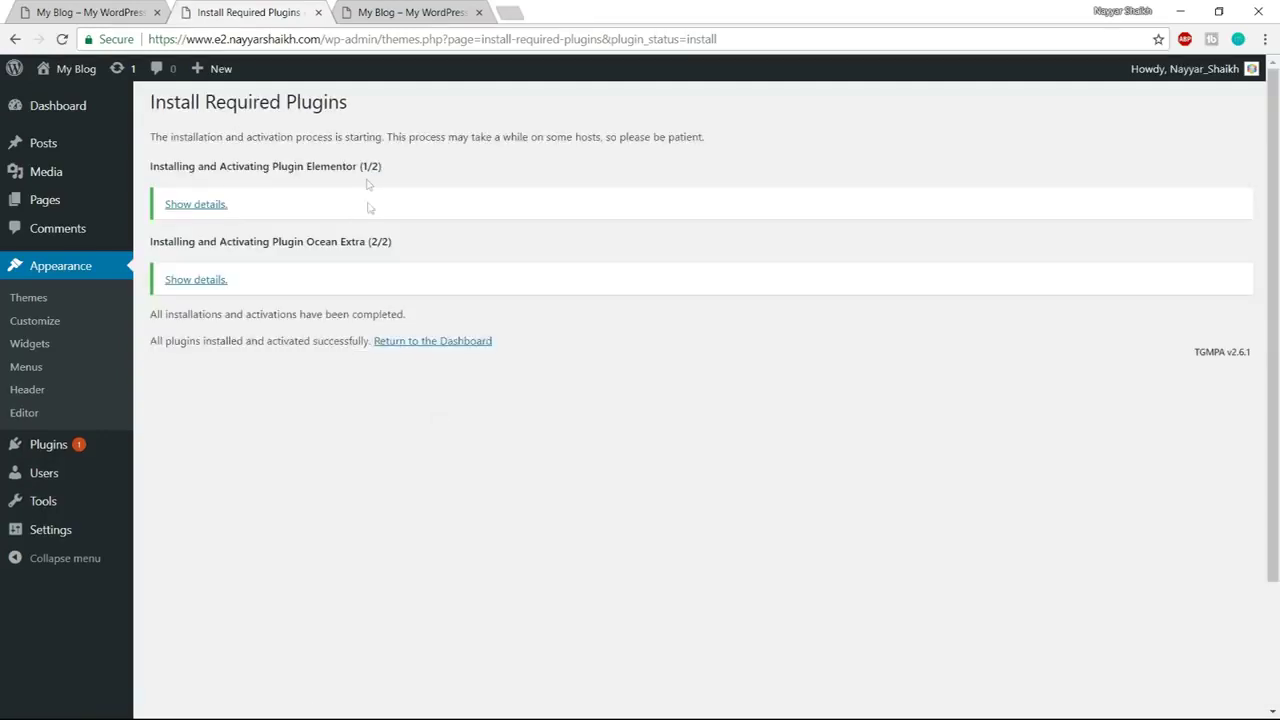
{"action": "left_click", "coordinate": [434, 347]}
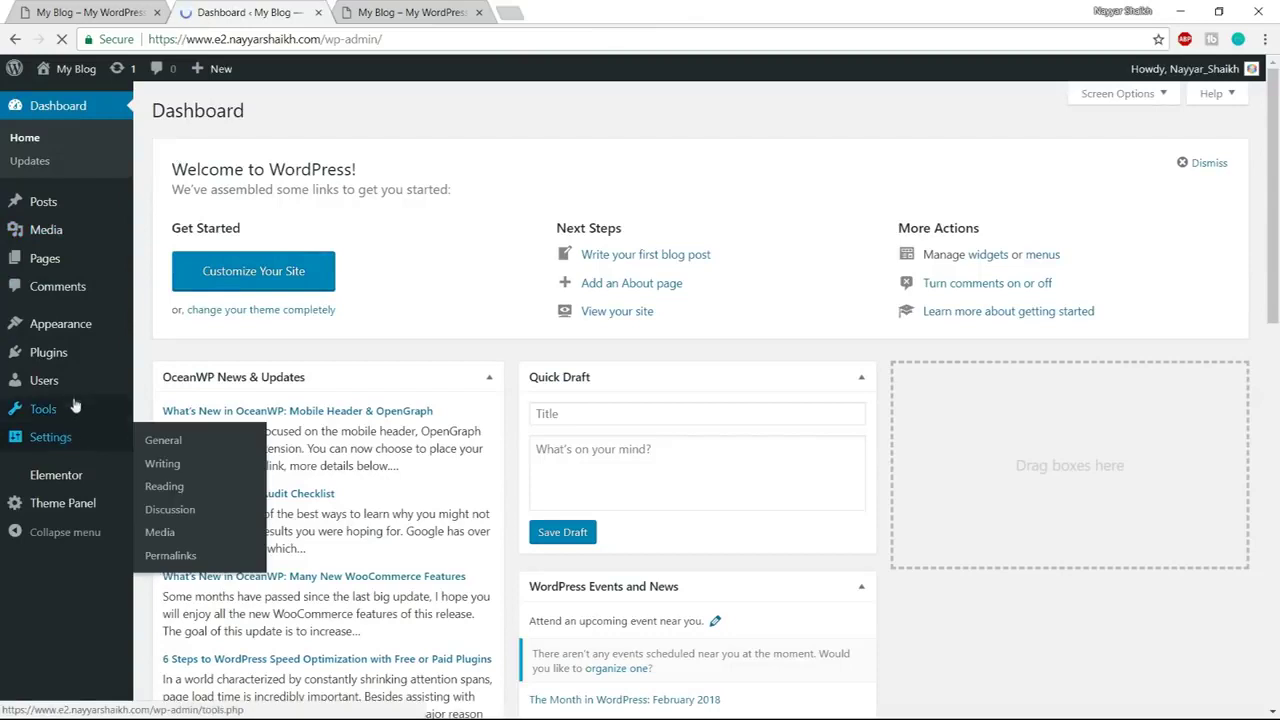
Bulk-delete Akismet Anti-Spam and Hello Dolly, then reload the site's front page tab.
{"action": "mouse_move", "coordinate": [60, 357]}
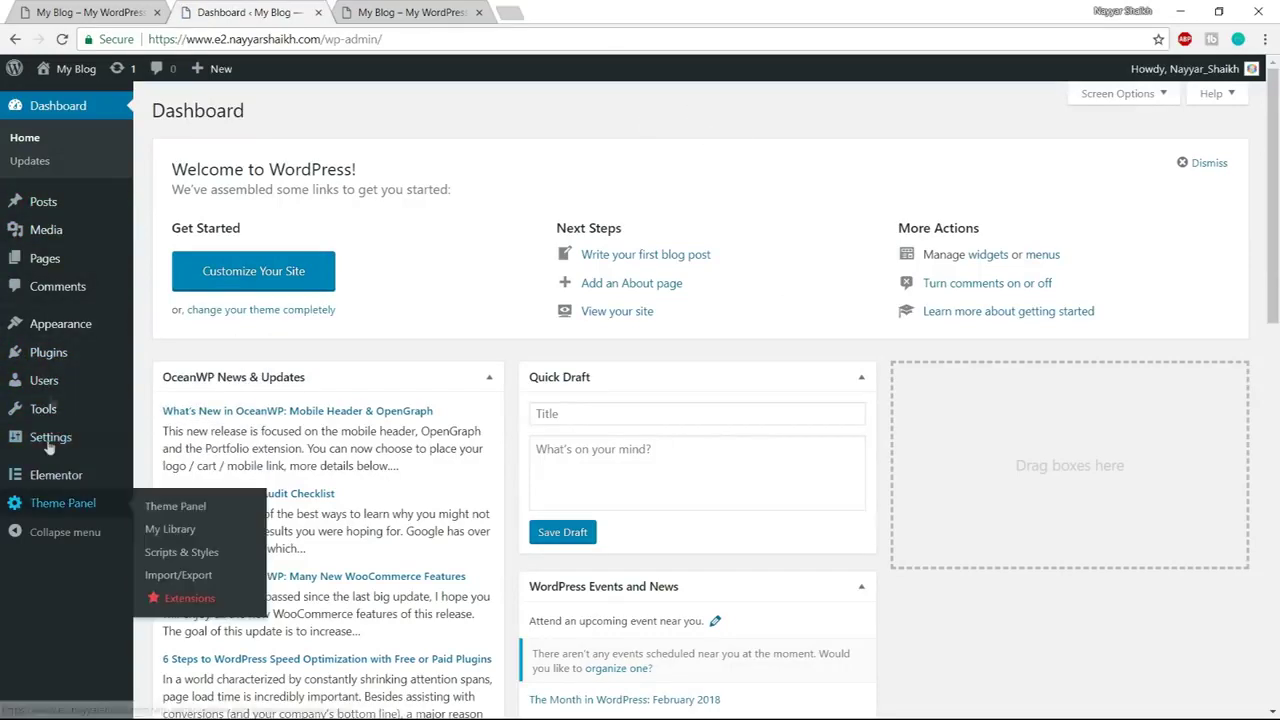
{"action": "left_click", "coordinate": [50, 357]}
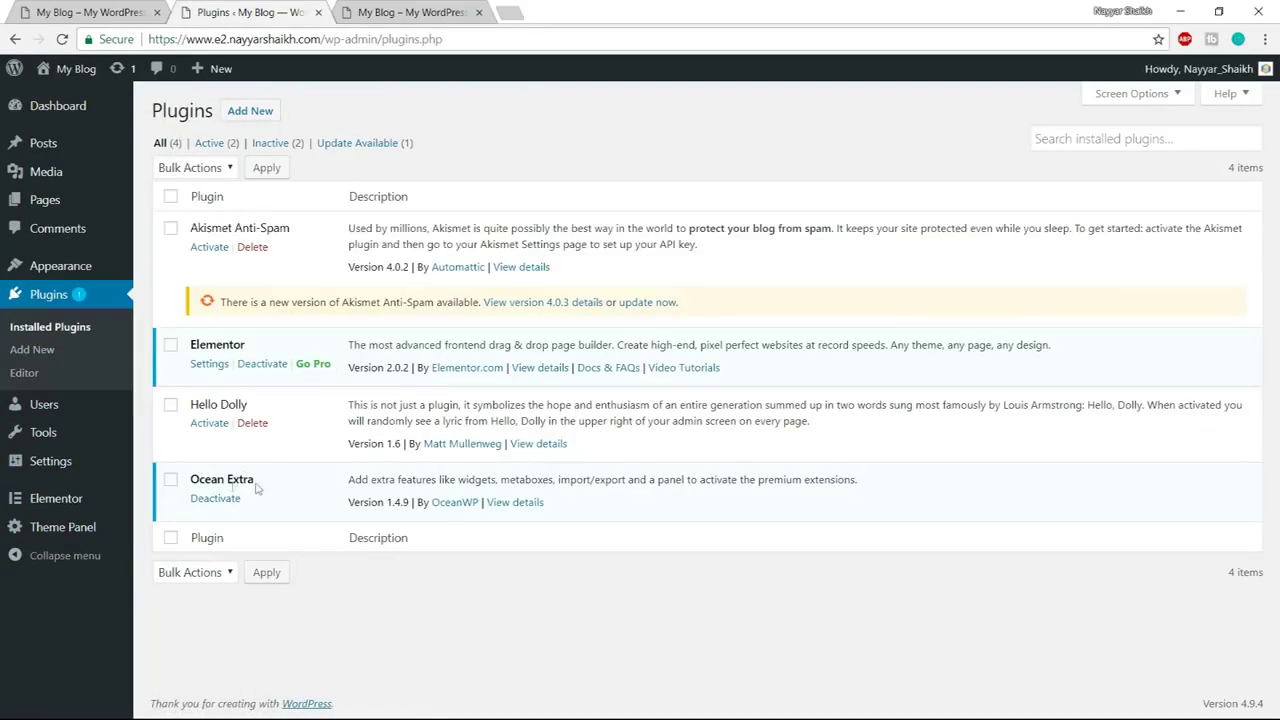
{"action": "left_click", "coordinate": [172, 229]}
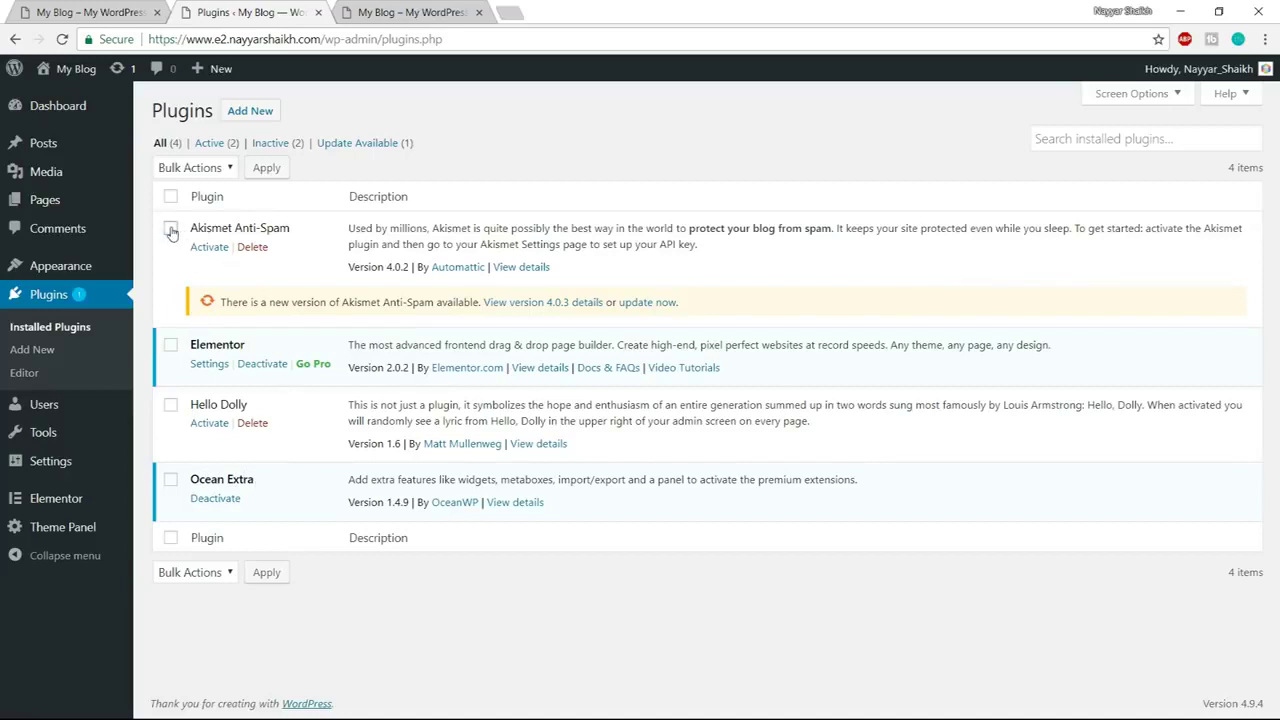
{"action": "left_click", "coordinate": [171, 406]}
{"action": "left_click", "coordinate": [200, 168]}
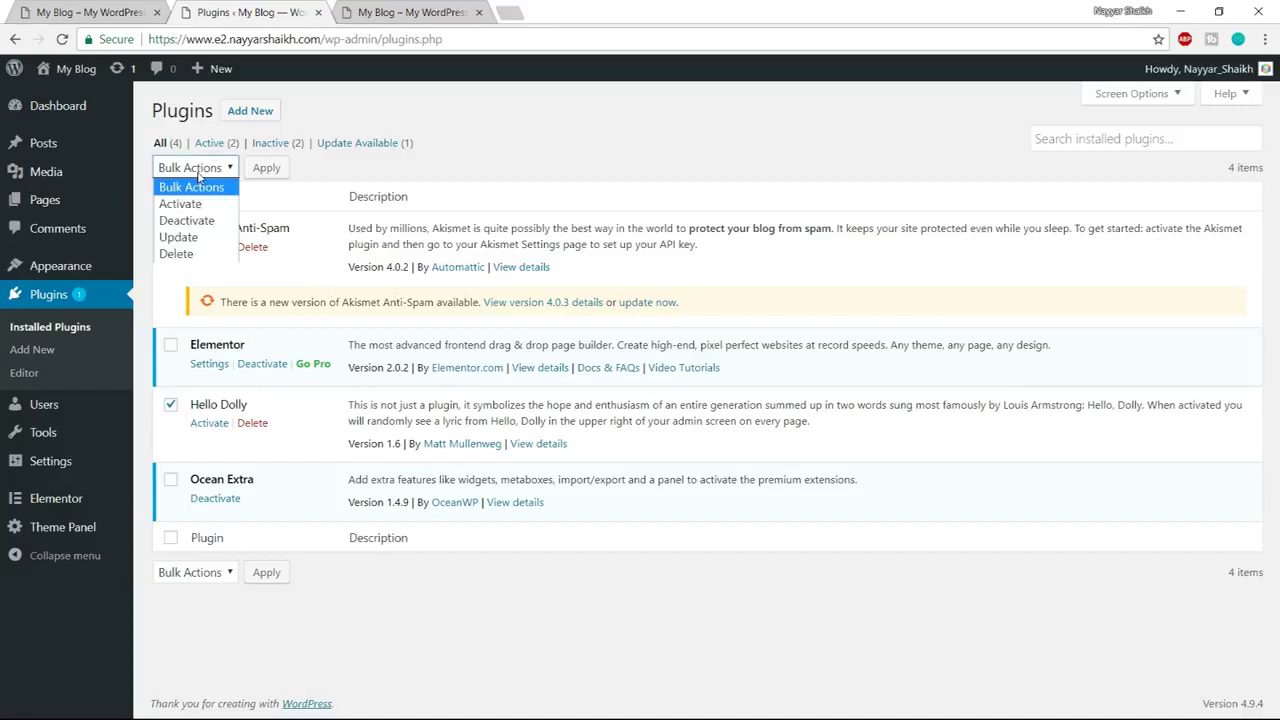
{"action": "left_click", "coordinate": [195, 254]}
{"action": "left_click", "coordinate": [272, 170]}
{"action": "left_click", "coordinate": [696, 124]}
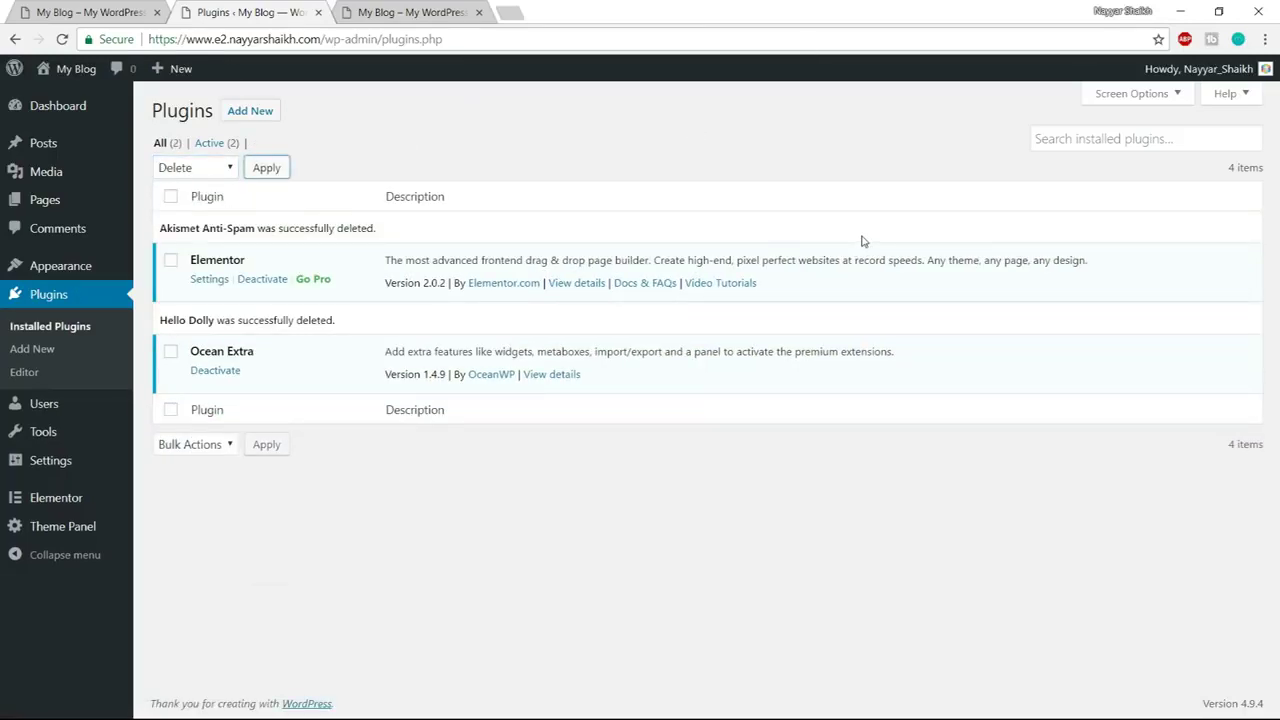
{"action": "left_click", "coordinate": [439, 10]}
{"action": "left_click", "coordinate": [62, 39]}
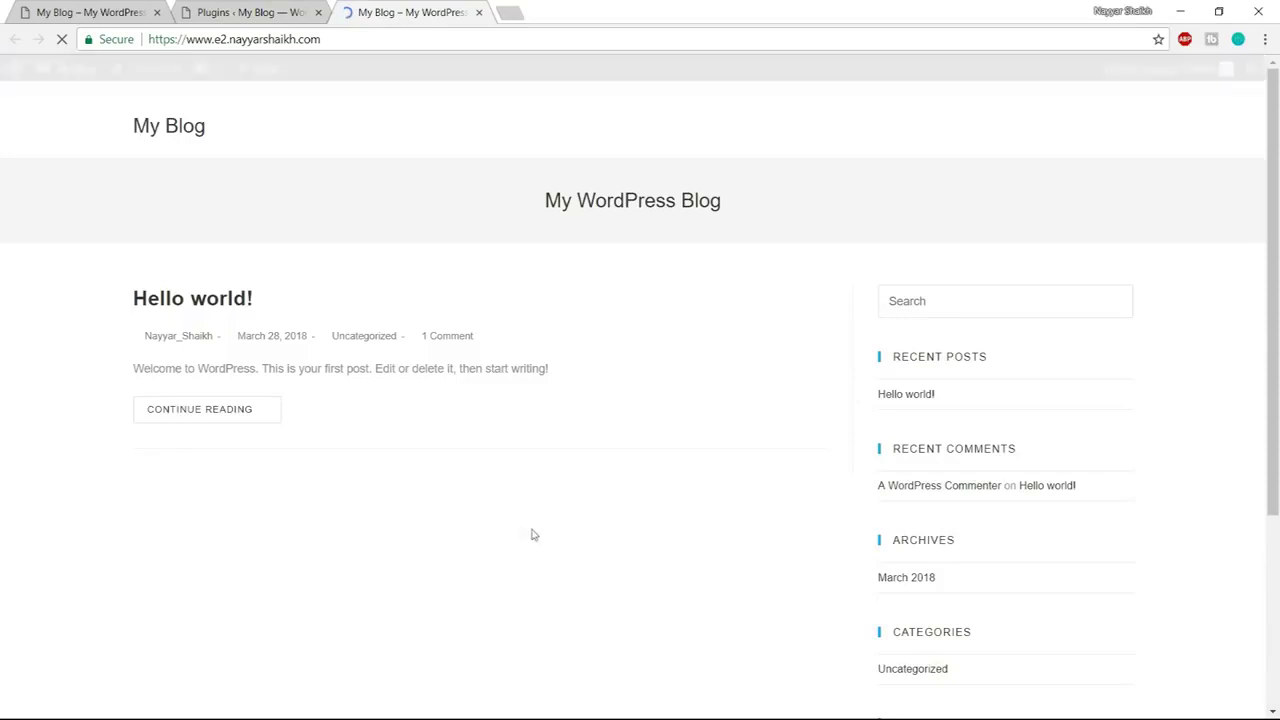
Scroll through the OceanWP-styled front page and refresh it.
{"action": "scroll", "coordinate": [531, 534], "scroll_direction": "down", "scroll_amount": 5}
{"action": "scroll", "coordinate": [678, 577], "scroll_direction": "up", "scroll_amount": 3}
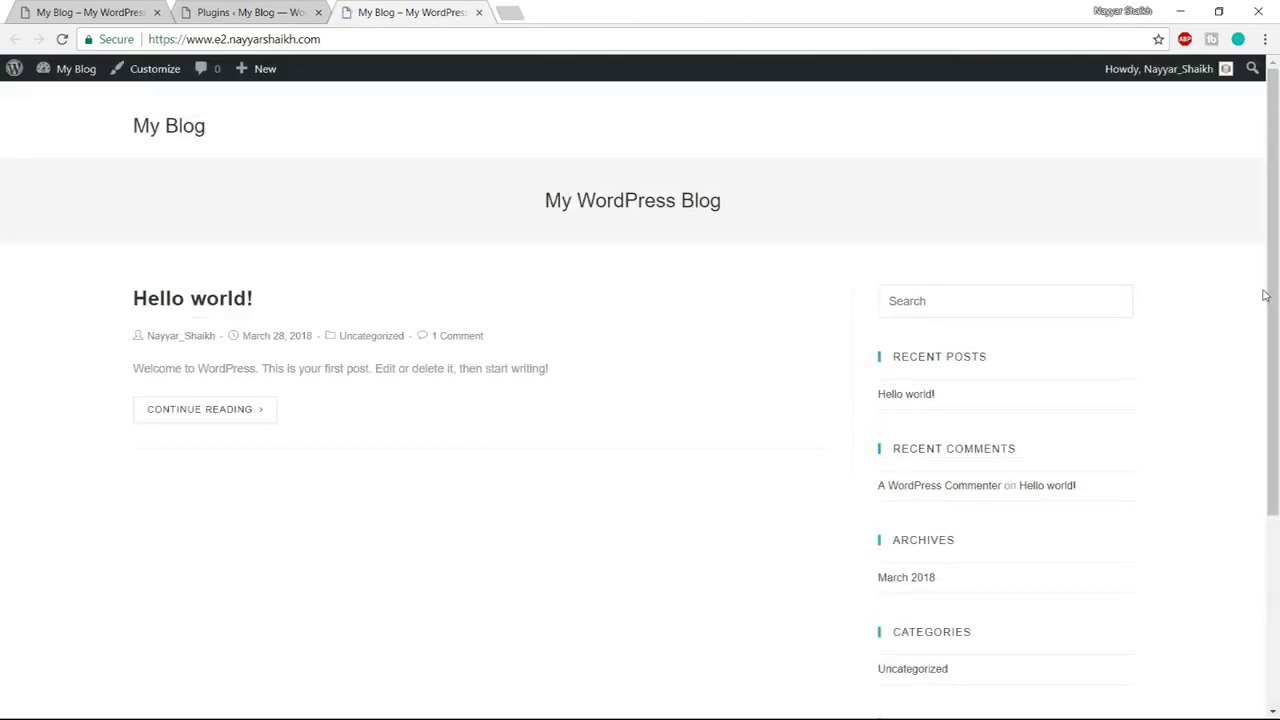
{"action": "key", "text": "F5"}
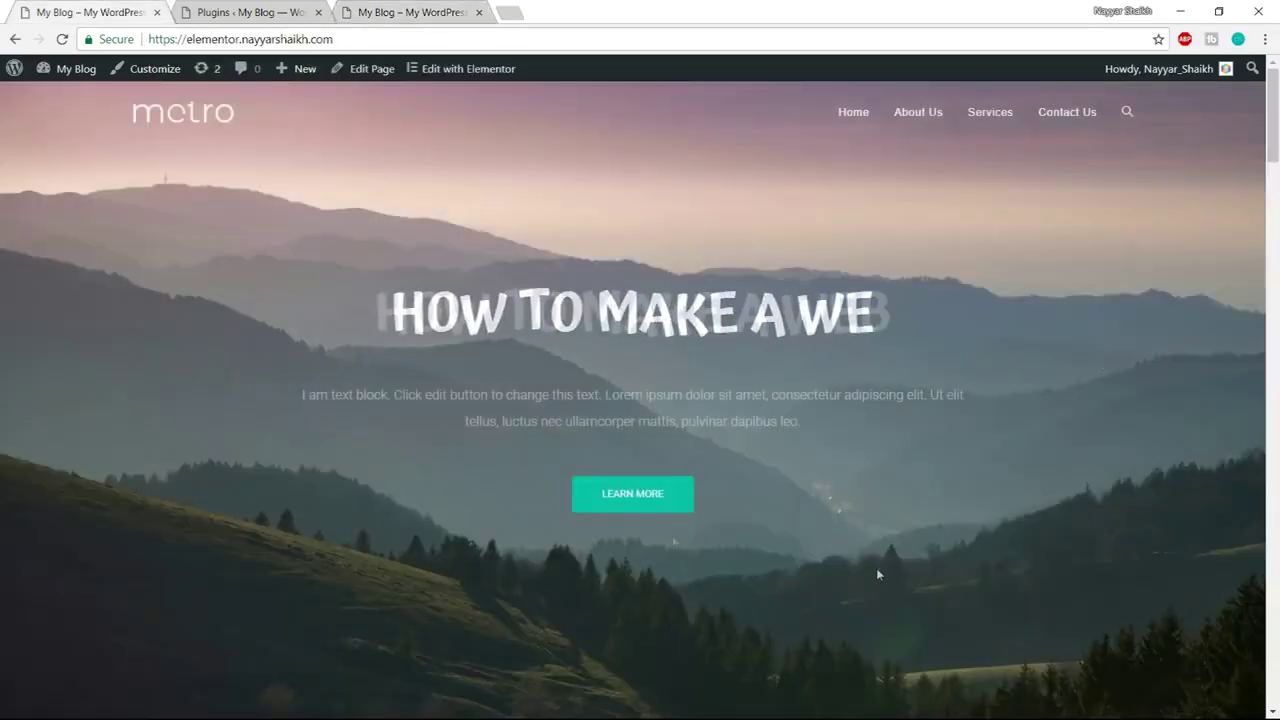
Check the Plugins page, where Elementor and Ocean Extra are the active plugins.
{"action": "left_click", "coordinate": [247, 12]}
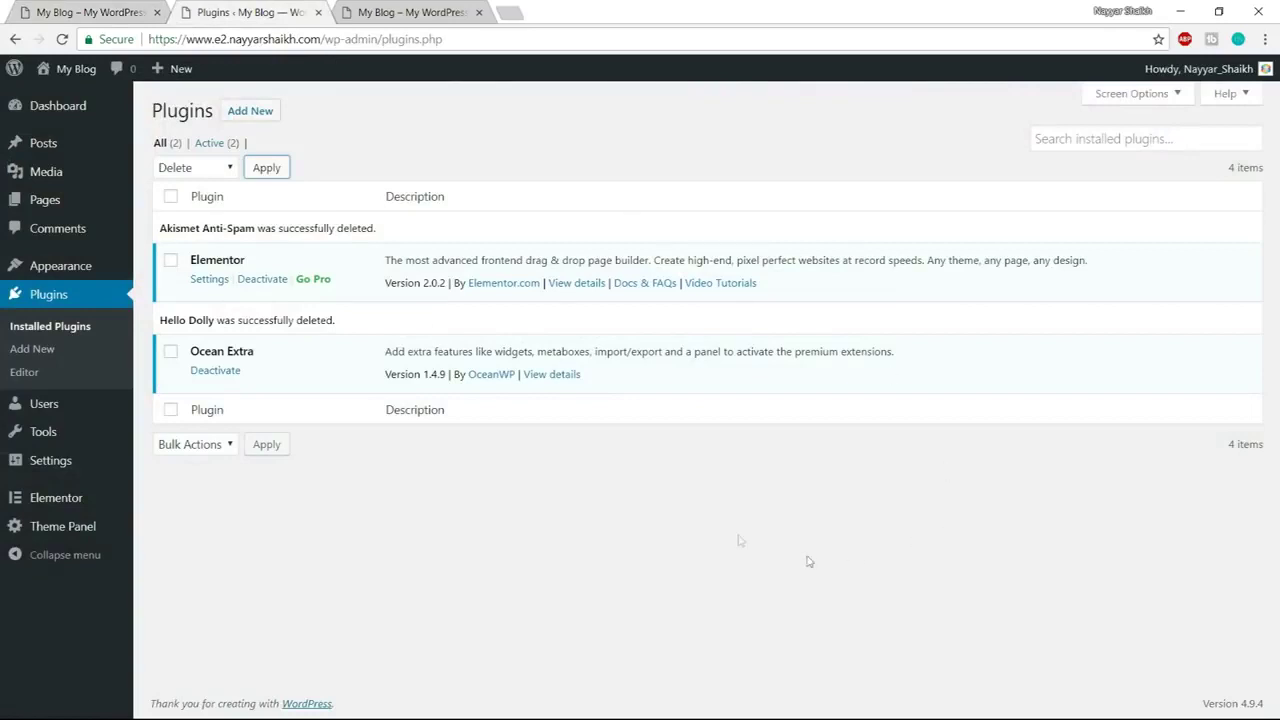
{"action": "left_click_drag", "start_coordinate": [189, 260], "coordinate": [250, 261]}
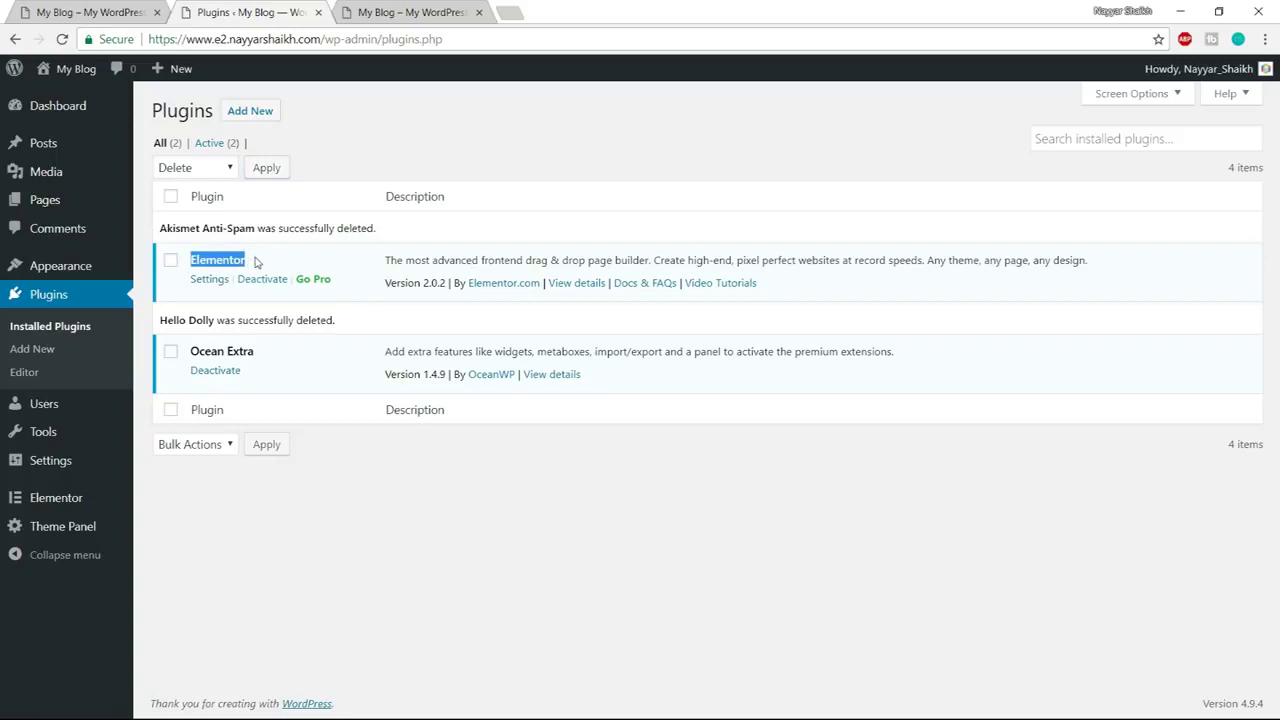
{"action": "left_click", "coordinate": [252, 261]}
{"action": "key", "text": "ctrl+Tab"}
{"action": "key", "text": "ctrl+shift+Tab"}
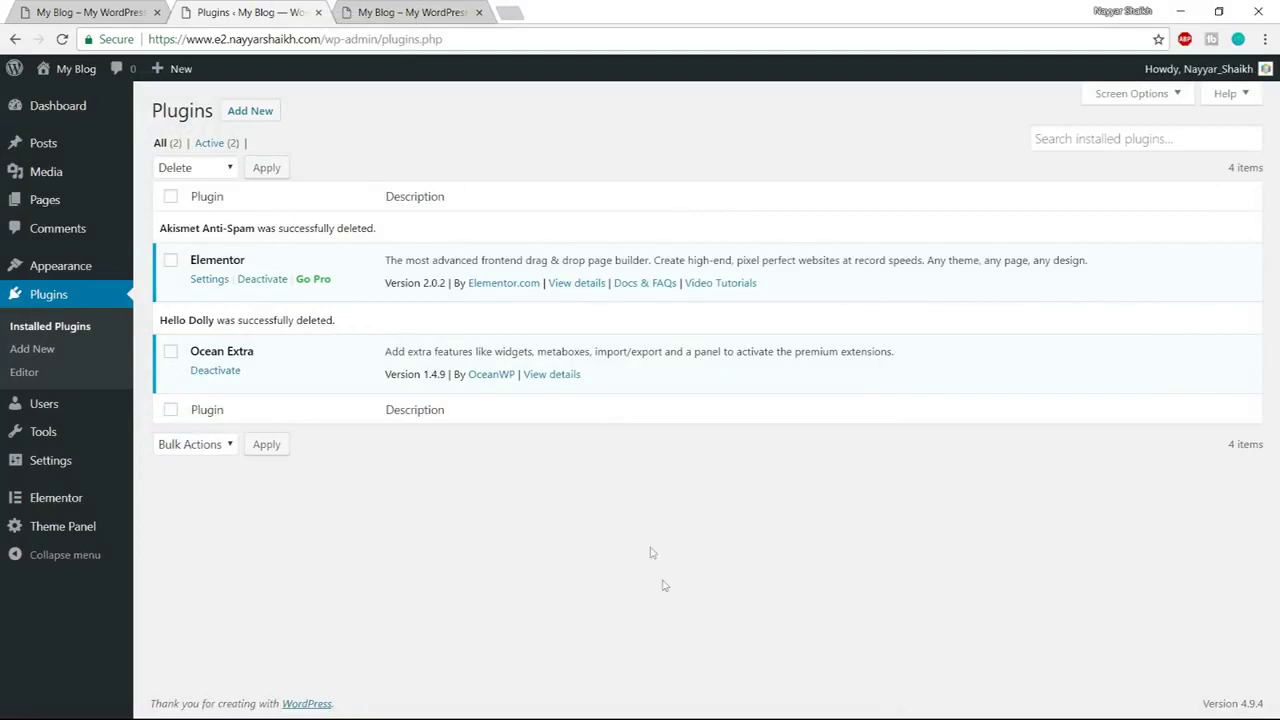
{"action": "left_click_drag", "start_coordinate": [385, 283], "coordinate": [450, 283]}
{"action": "left_click", "coordinate": [455, 317]}
Visit bloggdude.com/eleme in a new tab to reach the Elementor Pro referral page.
{"action": "left_click", "coordinate": [519, 14]}
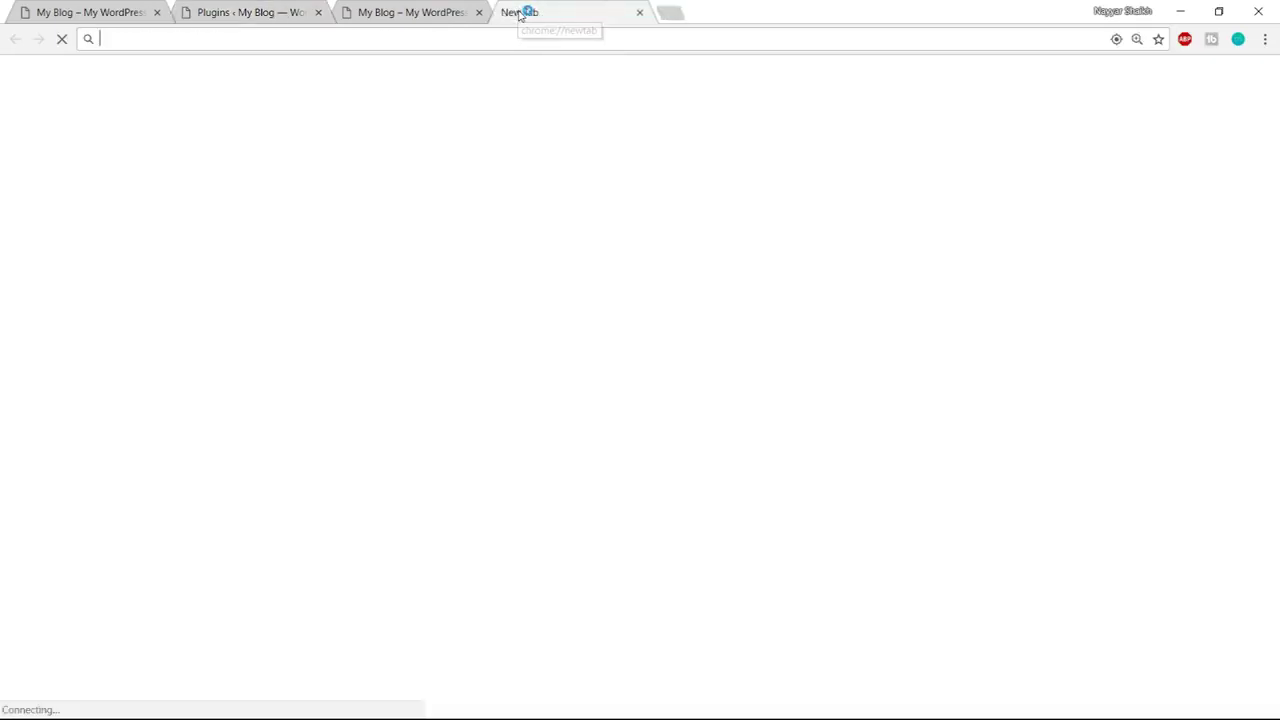
{"action": "type", "text": "bloggdude.com/elementor"}
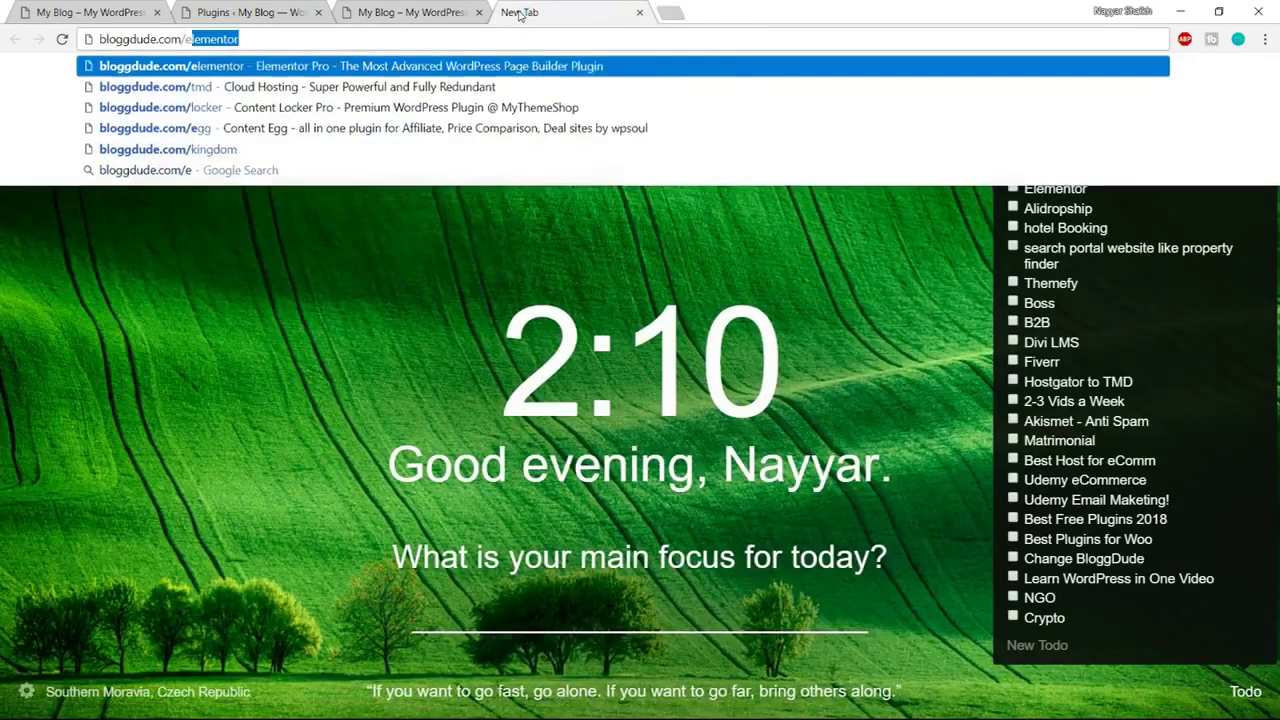
{"action": "key", "text": "Return"}
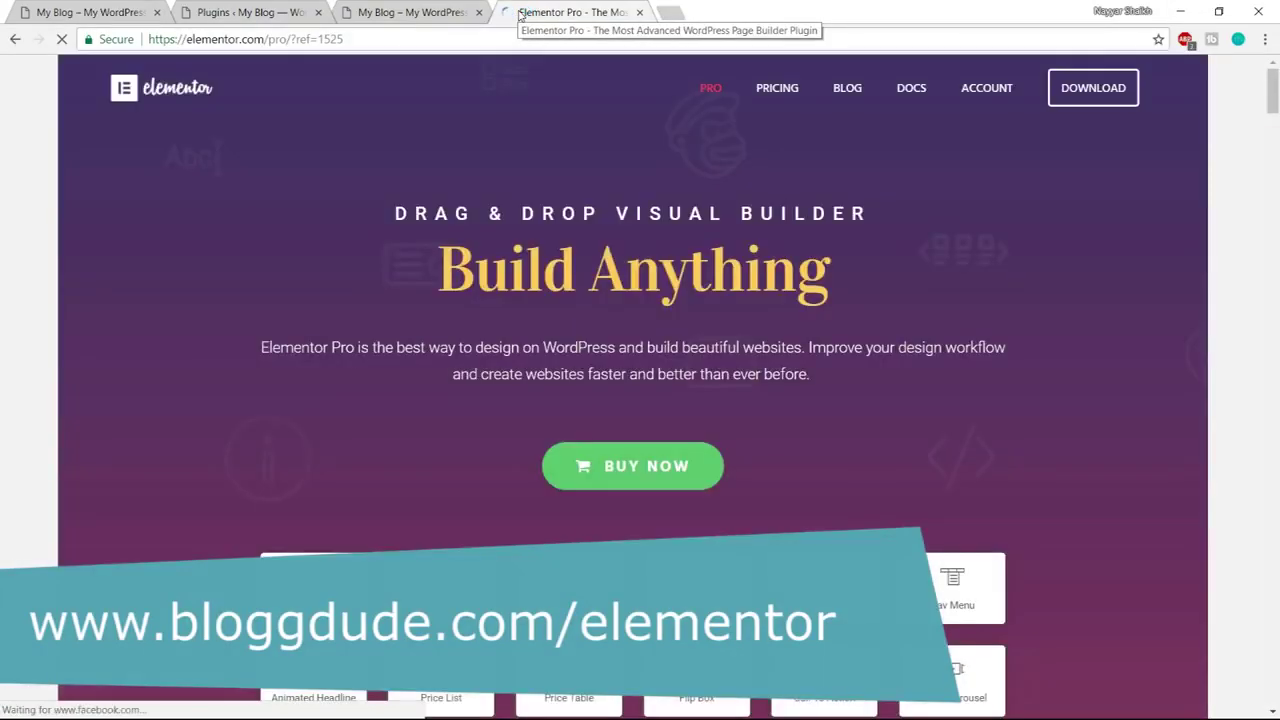
Close the chat popup and bring up the Elementor Pro sales page tab.
{"action": "scroll", "coordinate": [1198, 452], "scroll_direction": "down", "scroll_amount": 5}
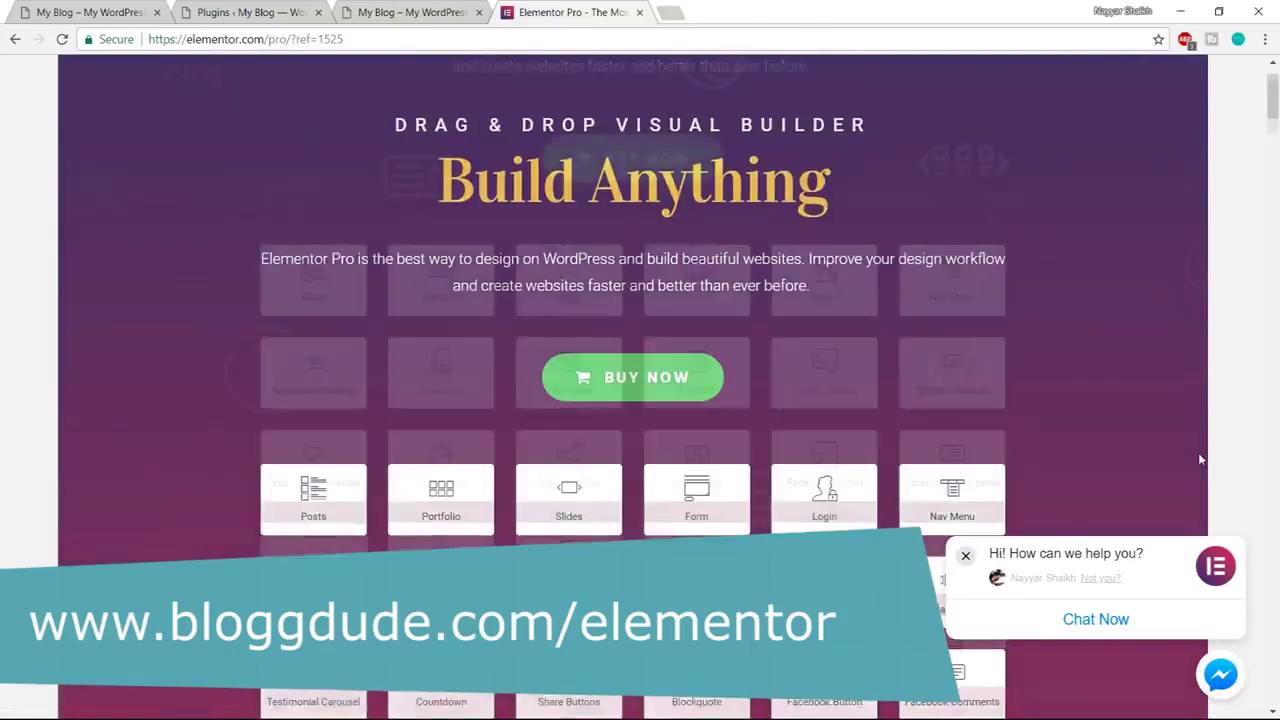
{"action": "scroll", "coordinate": [1198, 455], "scroll_direction": "up", "scroll_amount": 2}
{"action": "scroll", "coordinate": [760, 330], "scroll_direction": "down", "scroll_amount": 1}
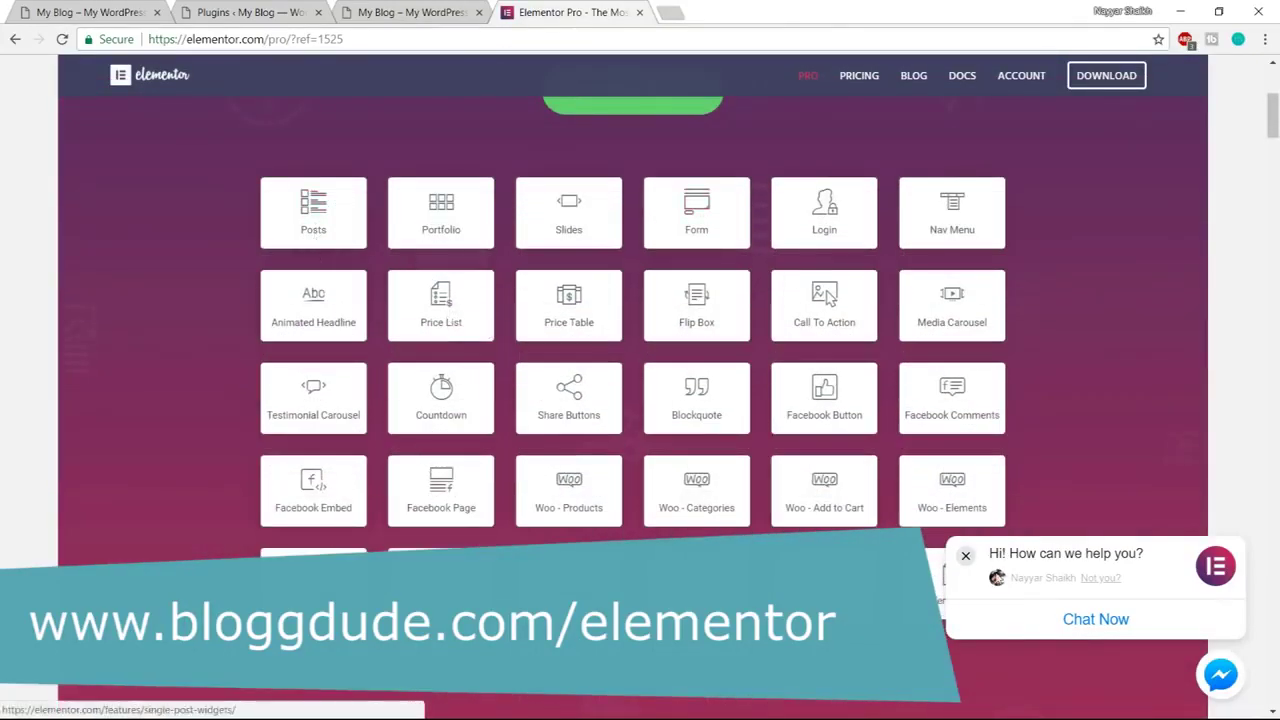
{"action": "left_click", "coordinate": [968, 557]}
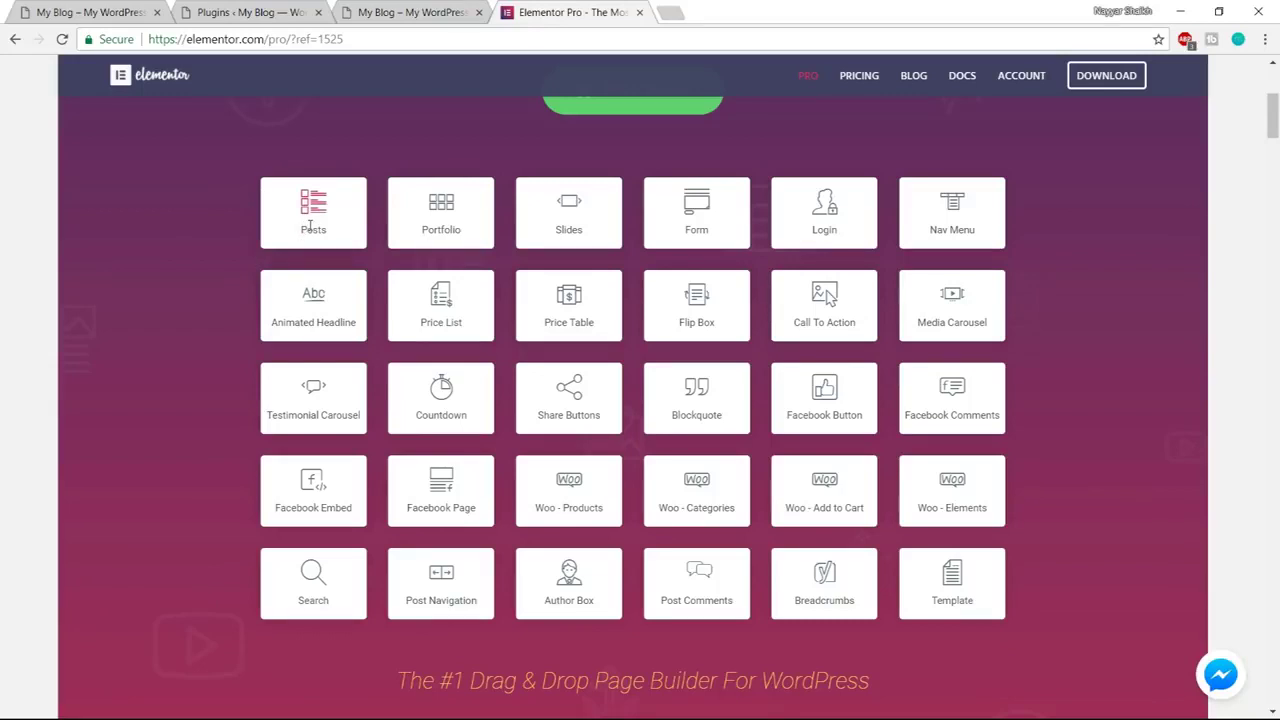
{"action": "key", "text": "ctrl+1"}
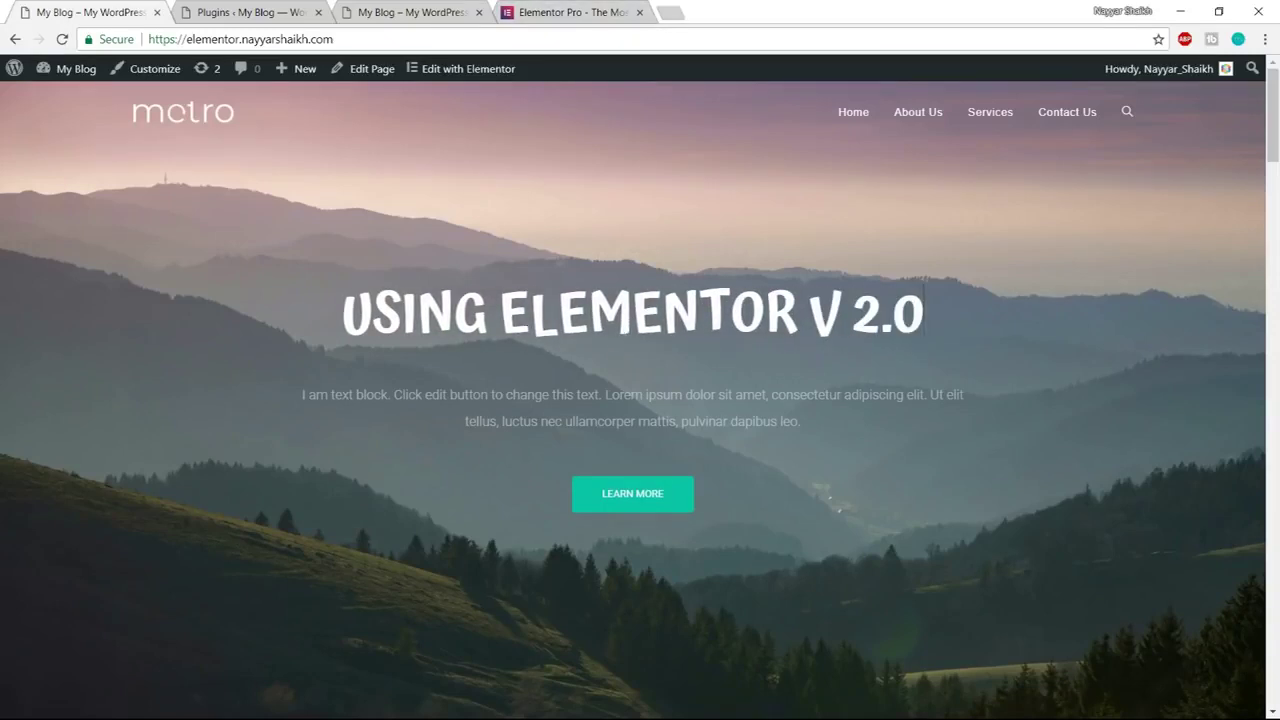
{"action": "left_click", "coordinate": [570, 12]}
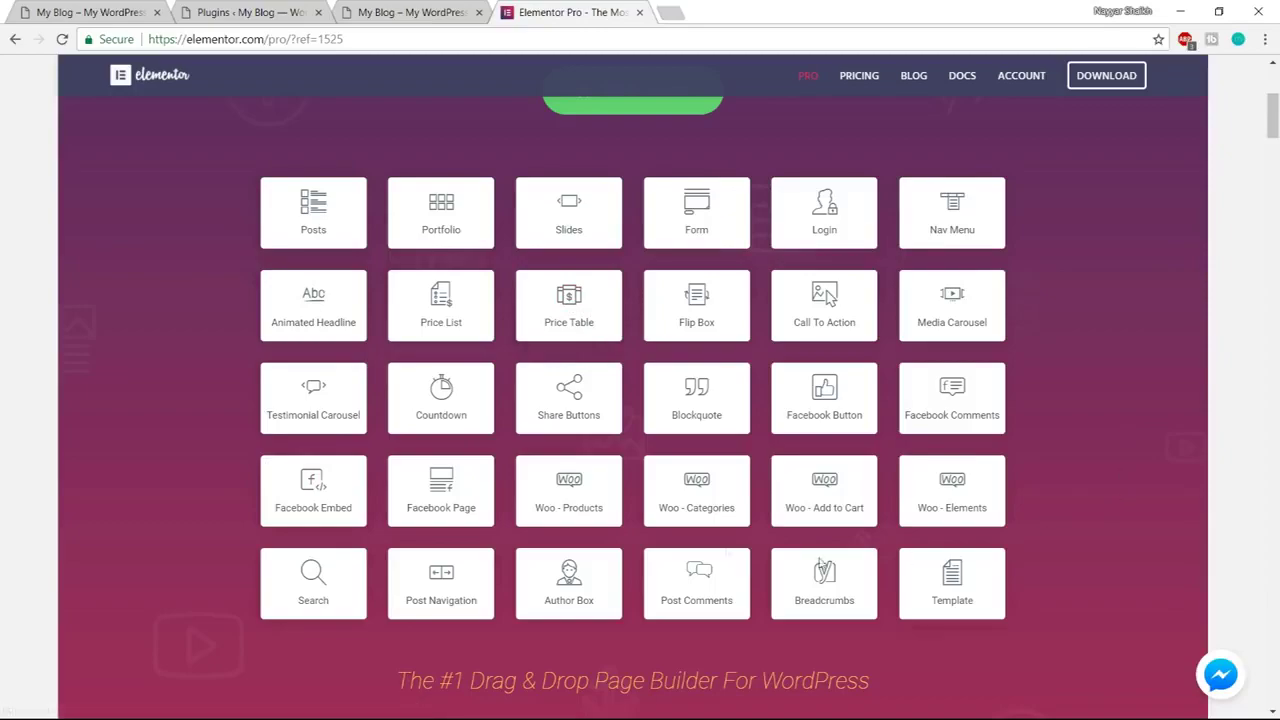
{"action": "scroll", "coordinate": [1234, 484], "scroll_direction": "down", "scroll_amount": 5}
{"action": "scroll", "coordinate": [1234, 484], "scroll_direction": "down", "scroll_amount": 15}
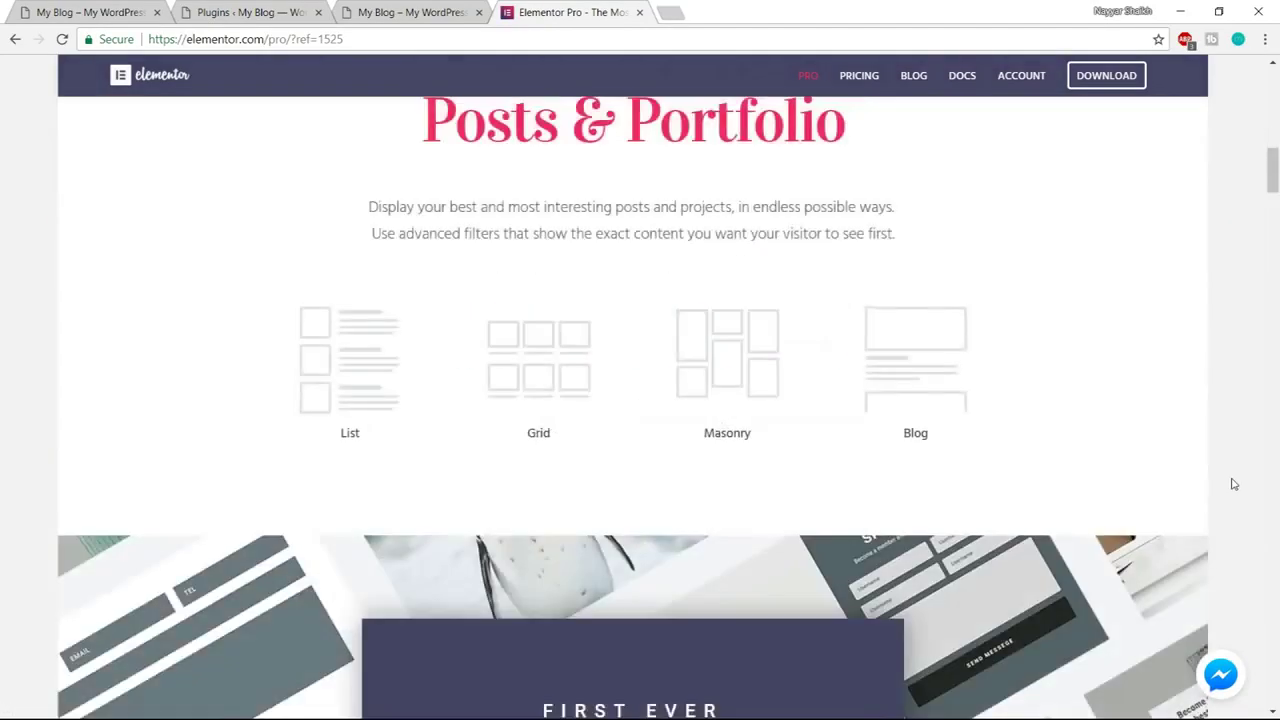
{"action": "scroll", "coordinate": [1234, 484], "scroll_direction": "down", "scroll_amount": 15}
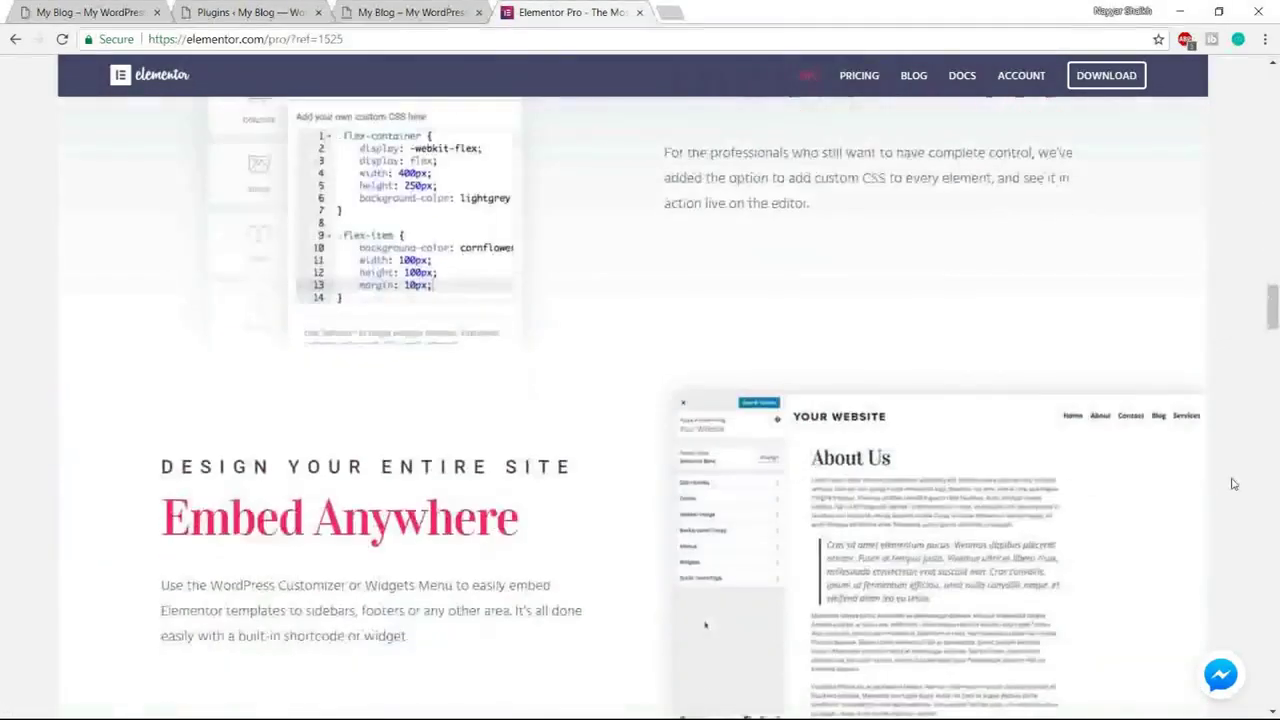
{"action": "scroll", "coordinate": [1234, 484], "scroll_direction": "down", "scroll_amount": 15}
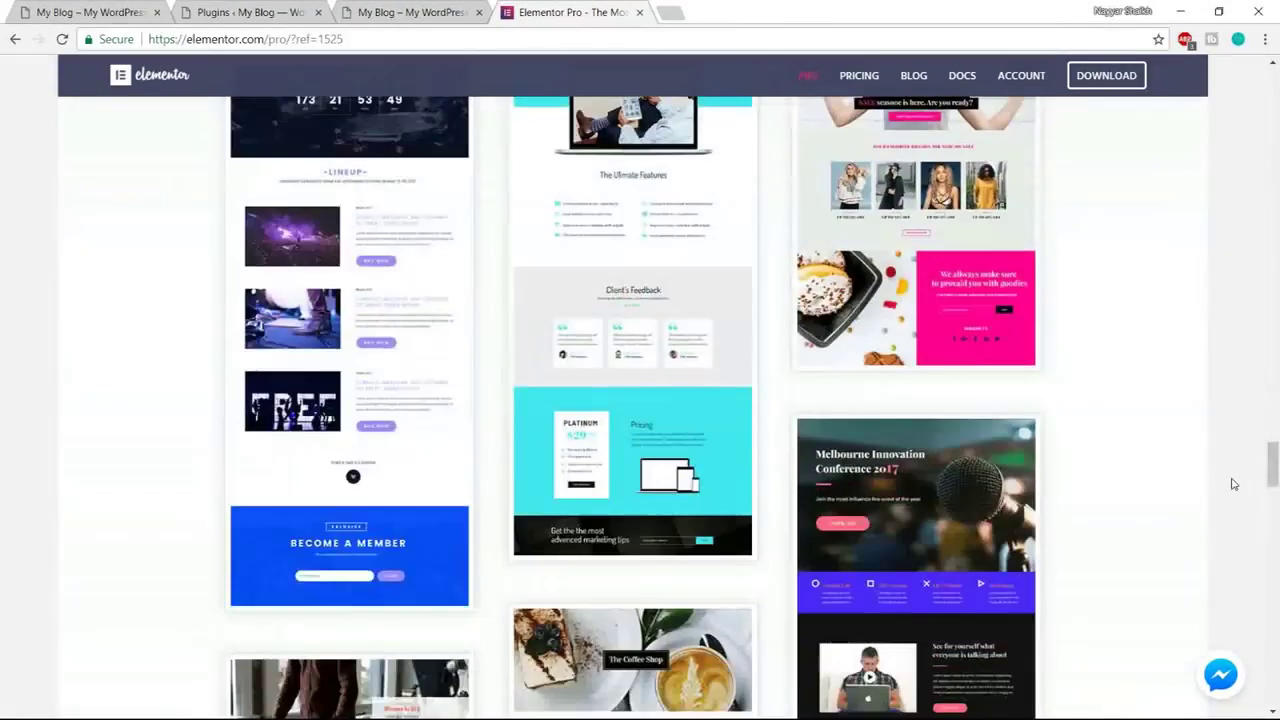
{"action": "scroll", "coordinate": [1234, 484], "scroll_direction": "up", "scroll_amount": 1}
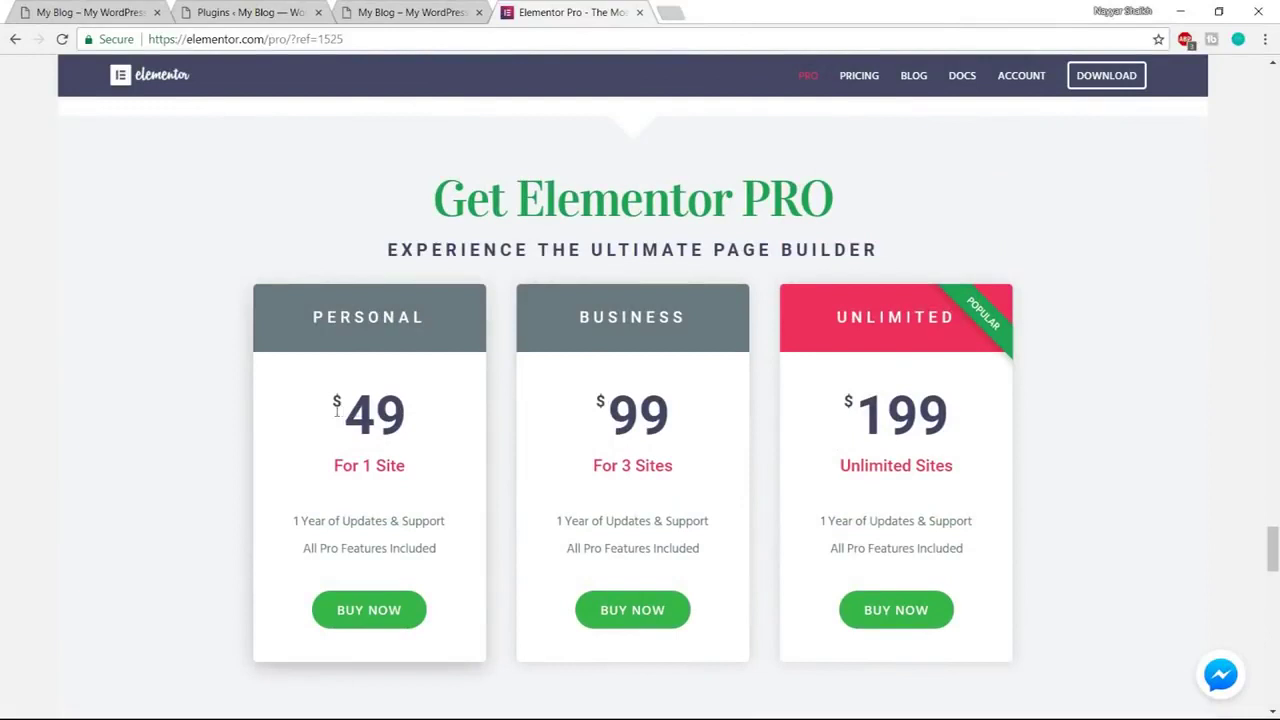
{"action": "left_click_drag", "start_coordinate": [350, 410], "coordinate": [429, 413]}
{"action": "left_click", "coordinate": [405, 411]}
{"action": "double_click", "coordinate": [405, 411]}
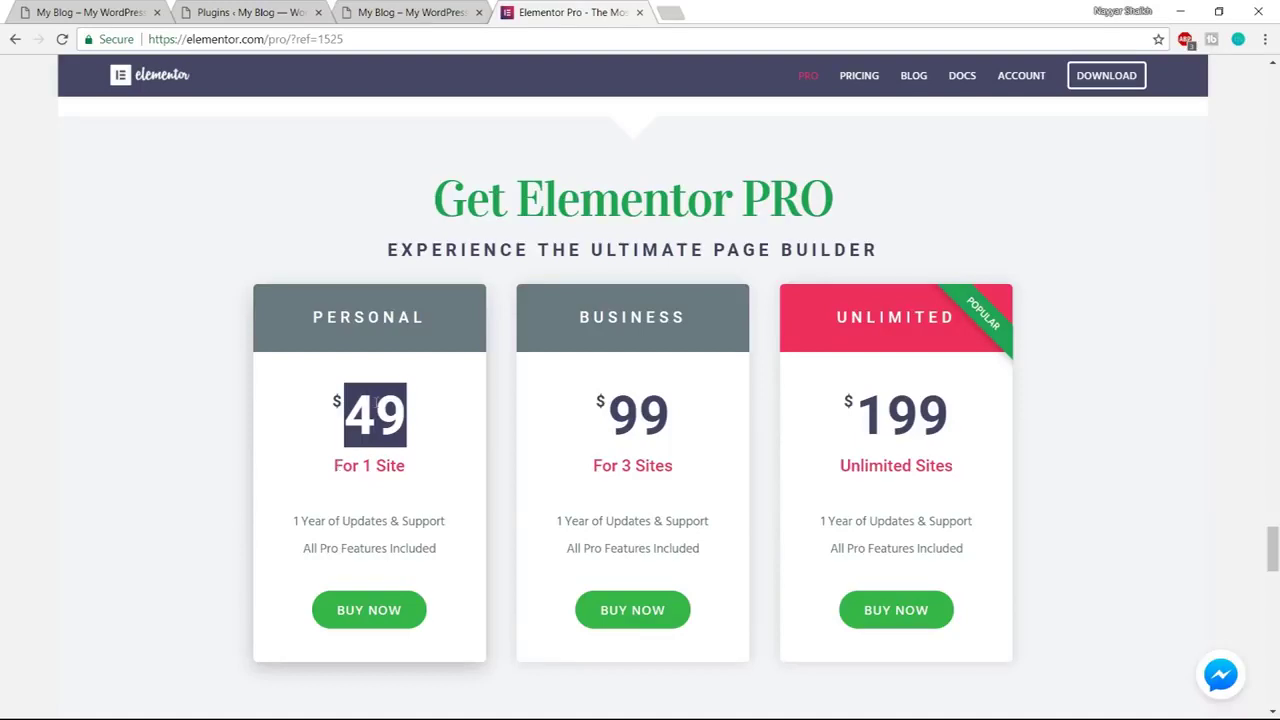
{"action": "left_click", "coordinate": [377, 402]}
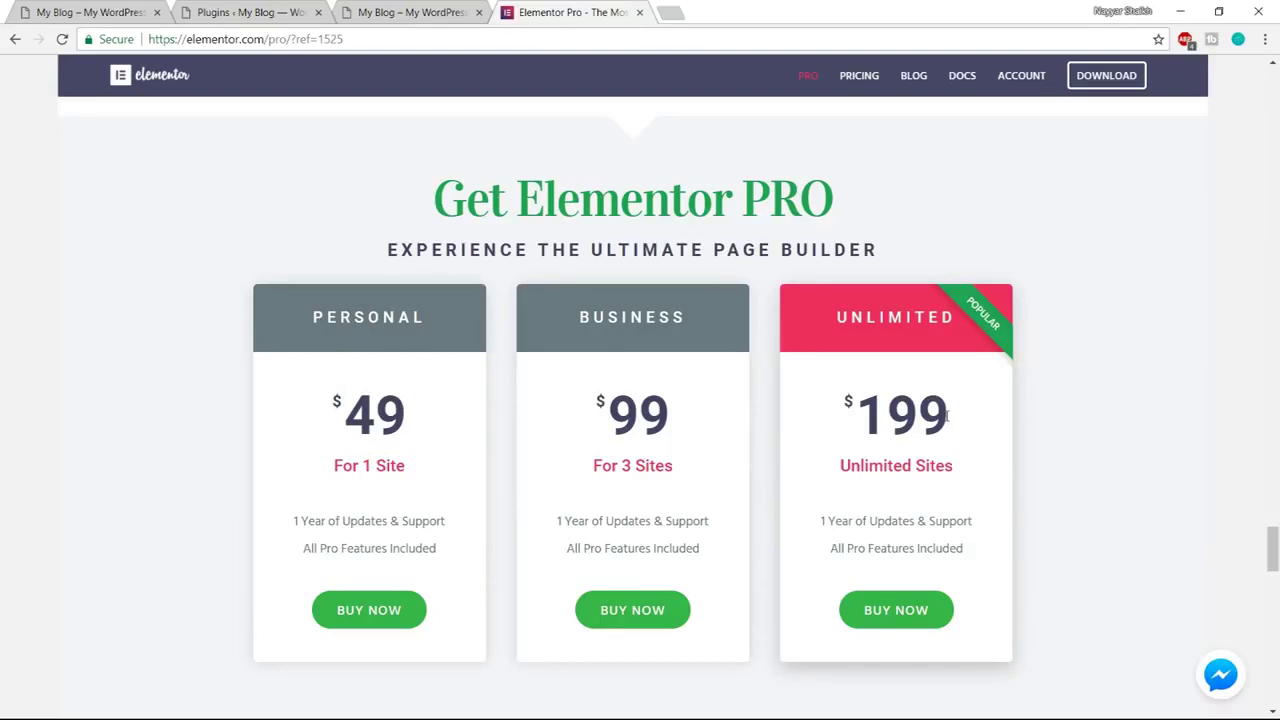
{"action": "left_click_drag", "start_coordinate": [952, 416], "coordinate": [849, 405]}
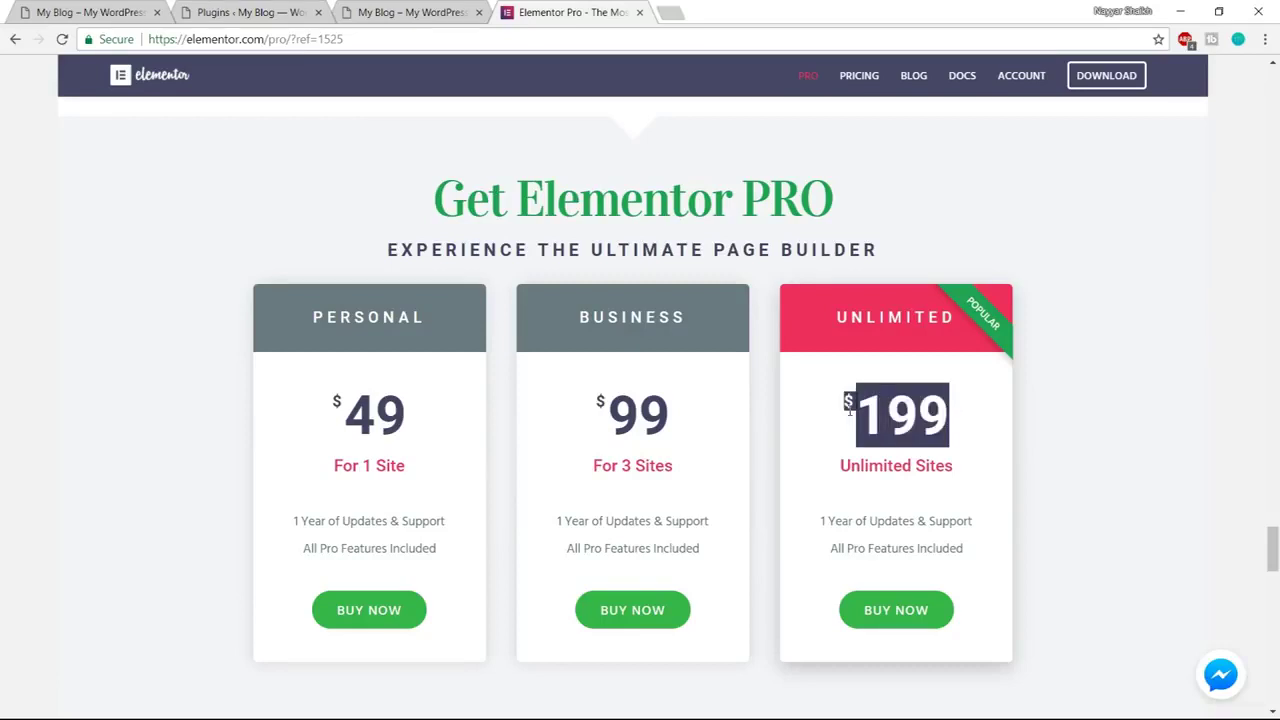
{"action": "left_click", "coordinate": [874, 420]}
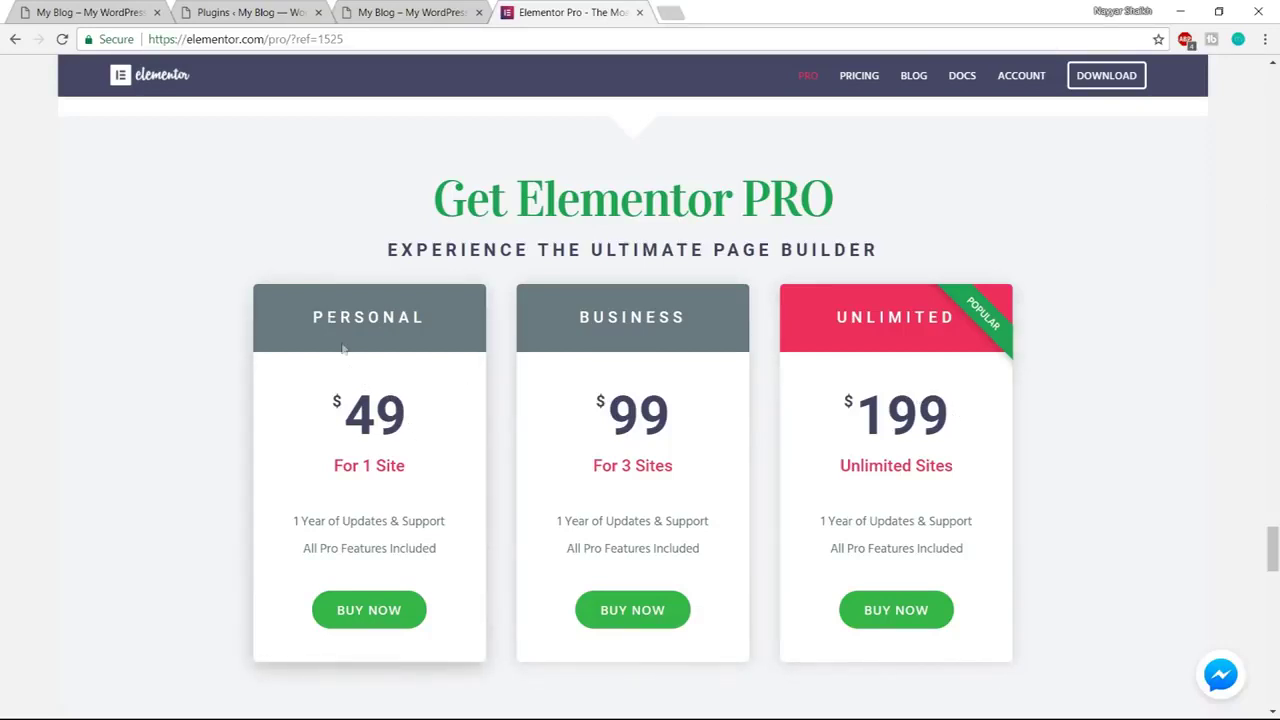
{"action": "left_click_drag", "start_coordinate": [315, 317], "coordinate": [430, 322]}
{"action": "left_click_drag", "start_coordinate": [423, 389], "coordinate": [320, 401]}
{"action": "left_click", "coordinate": [372, 406]}
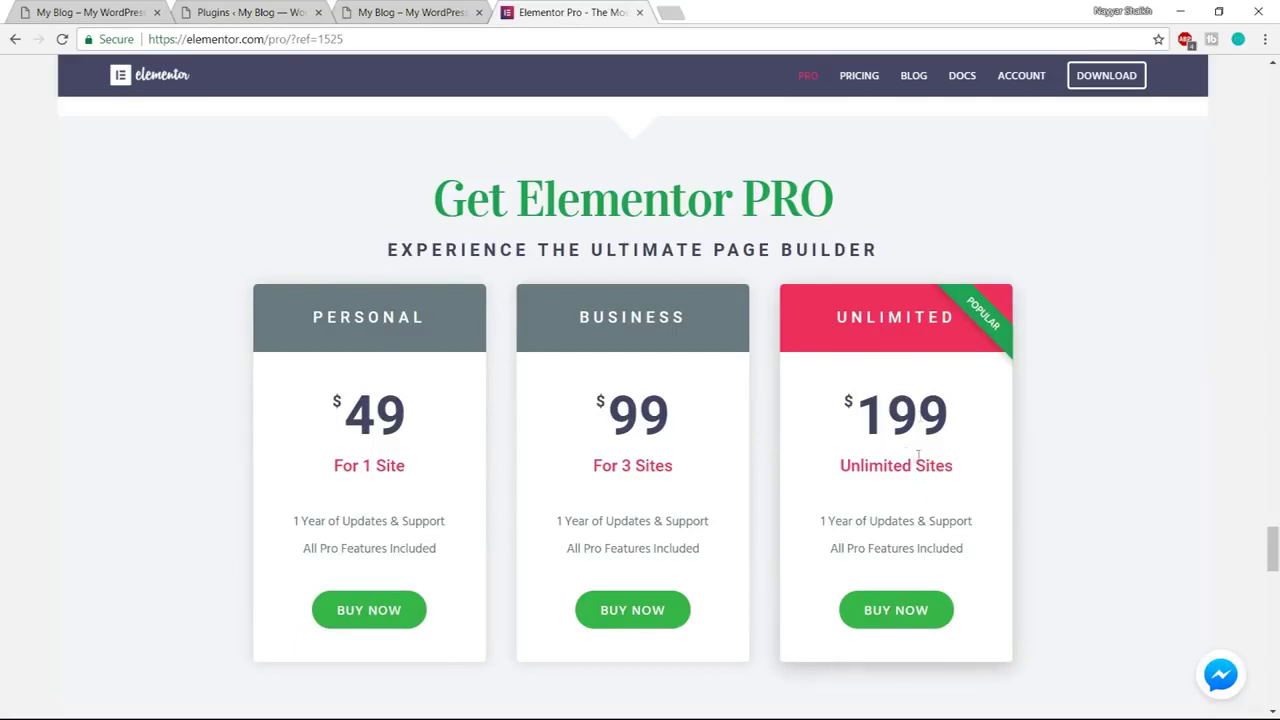
{"action": "scroll", "coordinate": [927, 627], "scroll_direction": "down", "scroll_amount": 1}
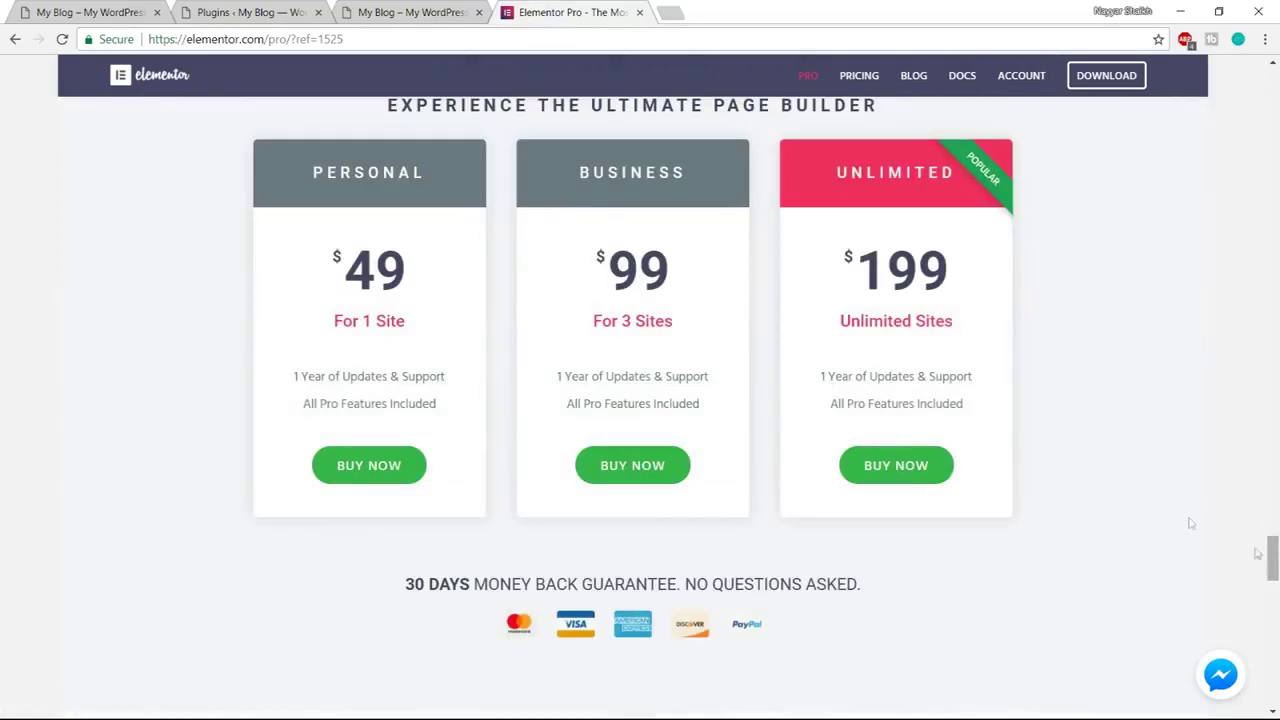
{"action": "scroll", "coordinate": [1190, 523], "scroll_direction": "up", "scroll_amount": 1}
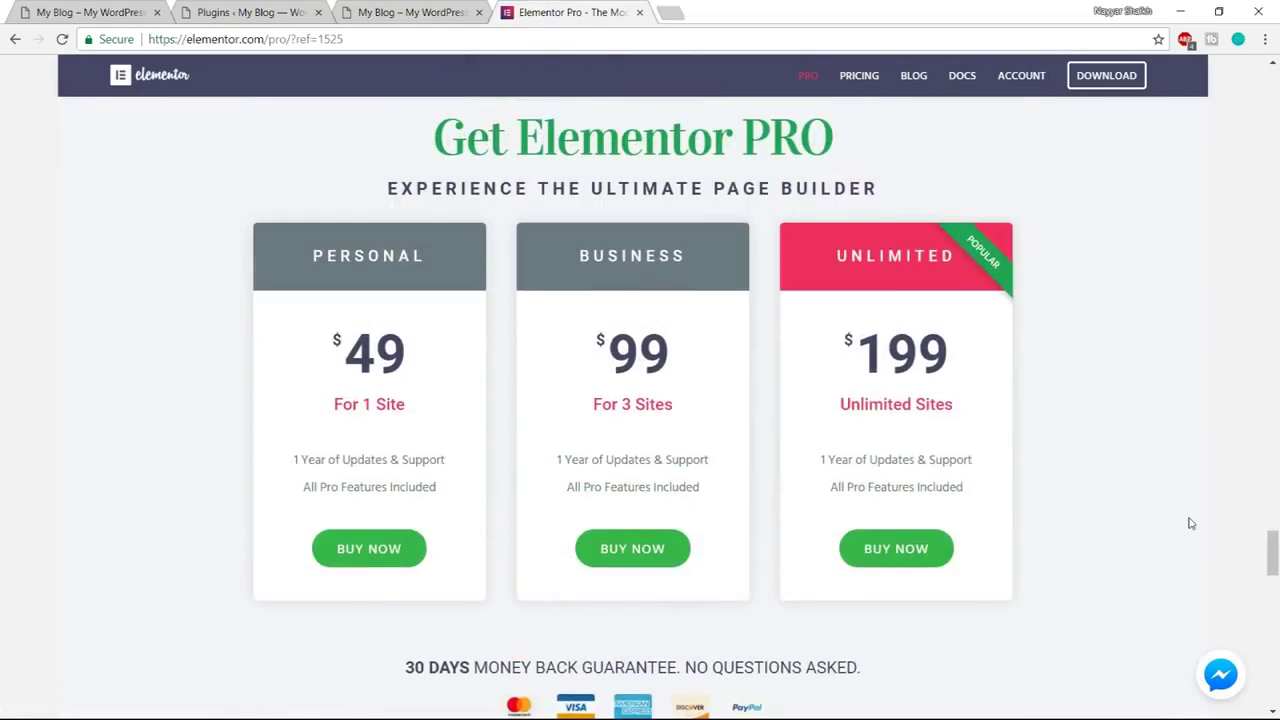
{"action": "left_click_drag", "start_coordinate": [1274, 557], "coordinate": [1276, 373]}
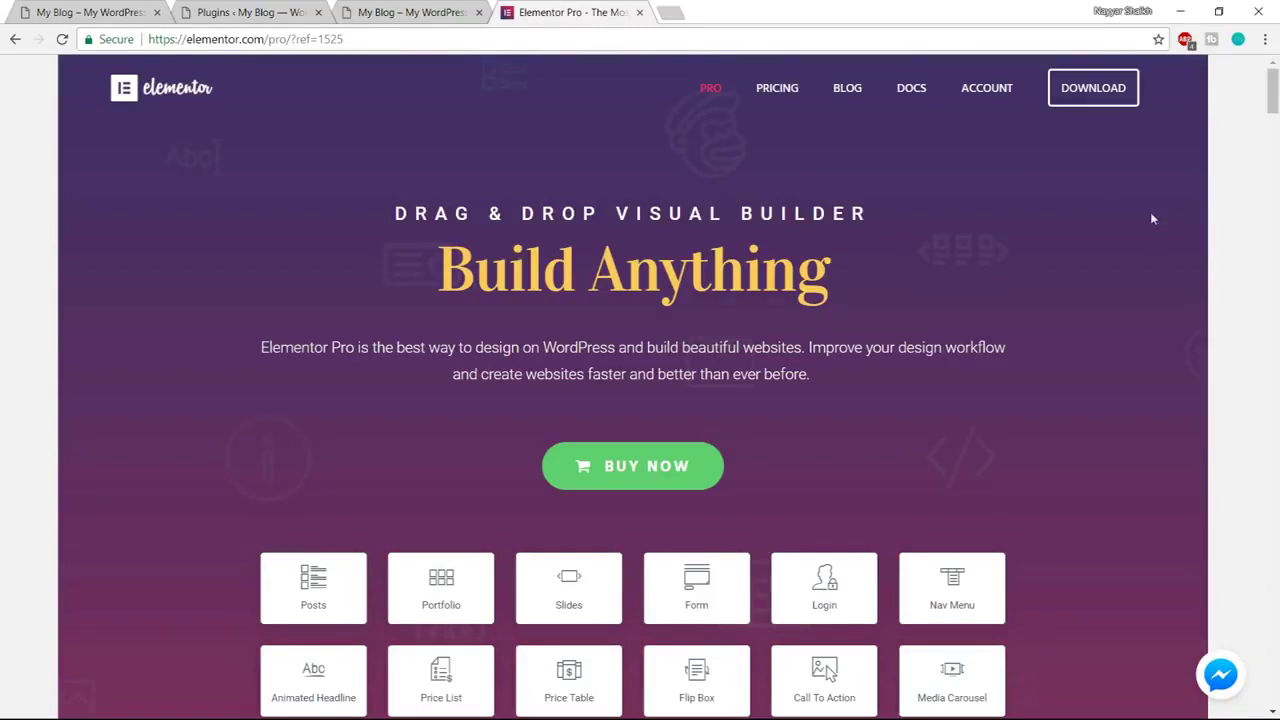
Review the Elementor account's license key and its single active install.
{"action": "left_click", "coordinate": [988, 98]}
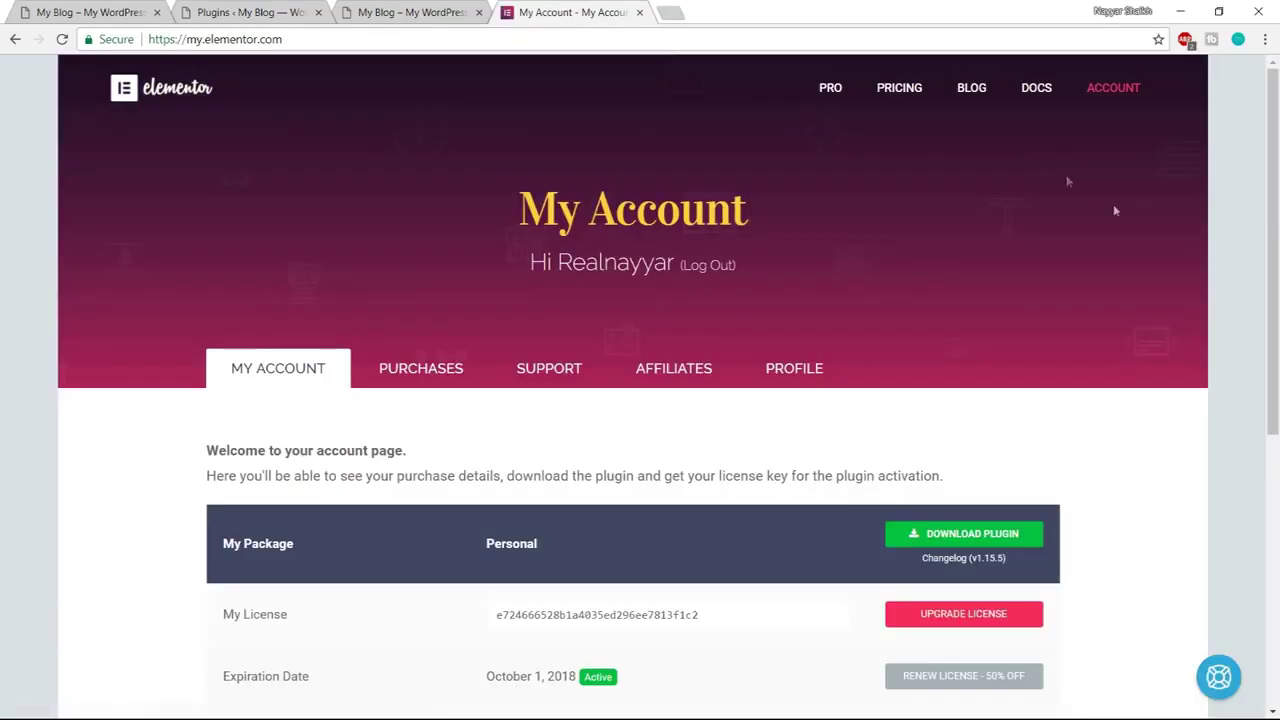
{"action": "scroll", "coordinate": [1200, 380], "scroll_direction": "down", "scroll_amount": 3}
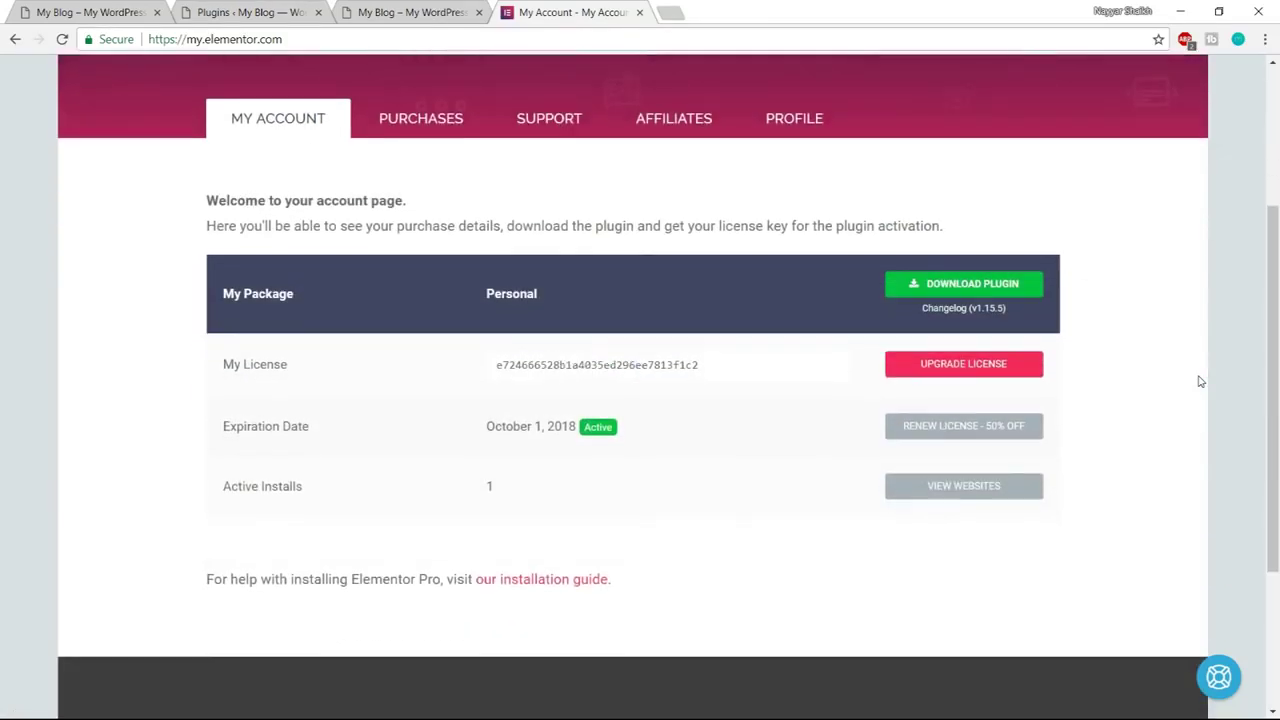
{"action": "left_click_drag", "start_coordinate": [490, 365], "coordinate": [700, 351]}
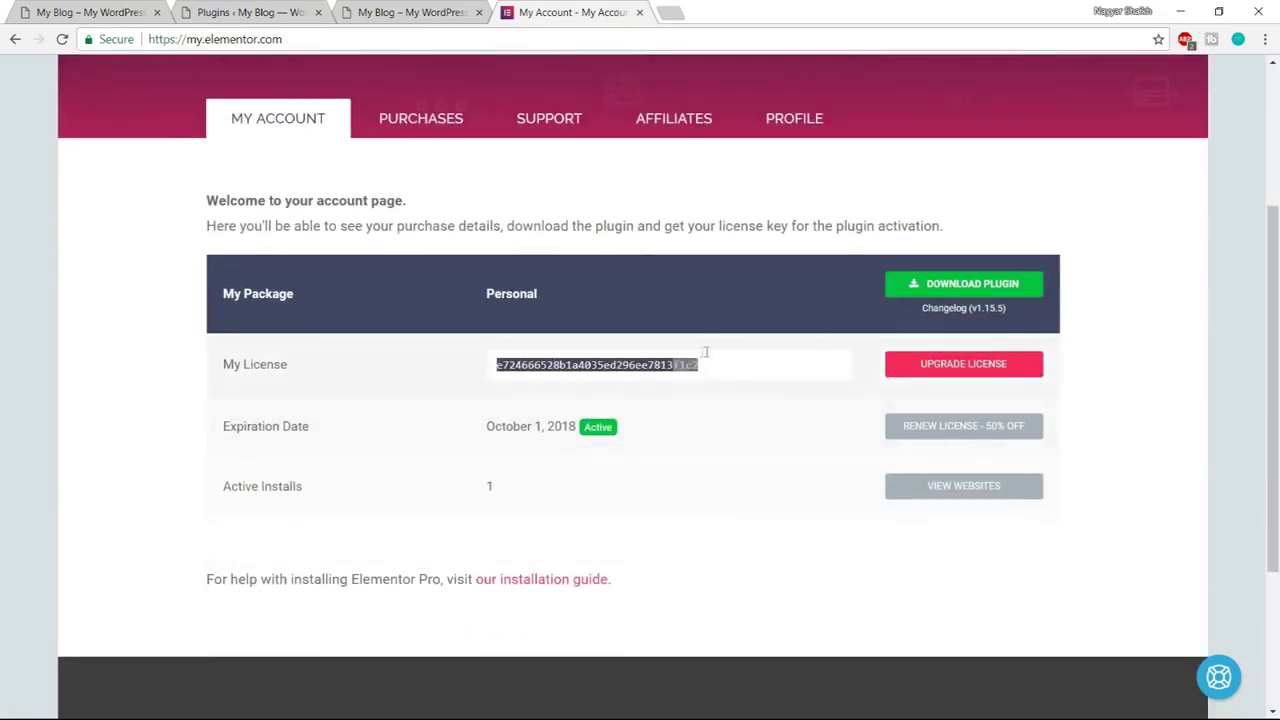
{"action": "left_click", "coordinate": [678, 425]}
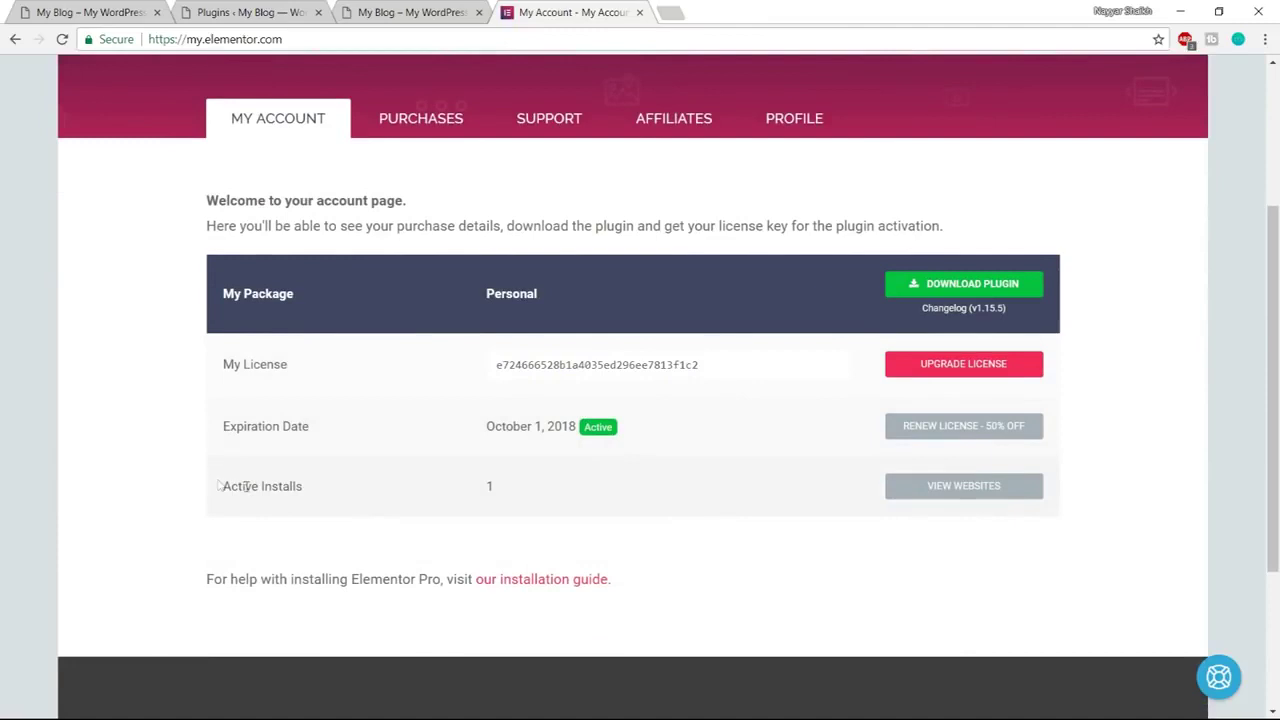
{"action": "left_click_drag", "start_coordinate": [220, 486], "coordinate": [335, 492]}
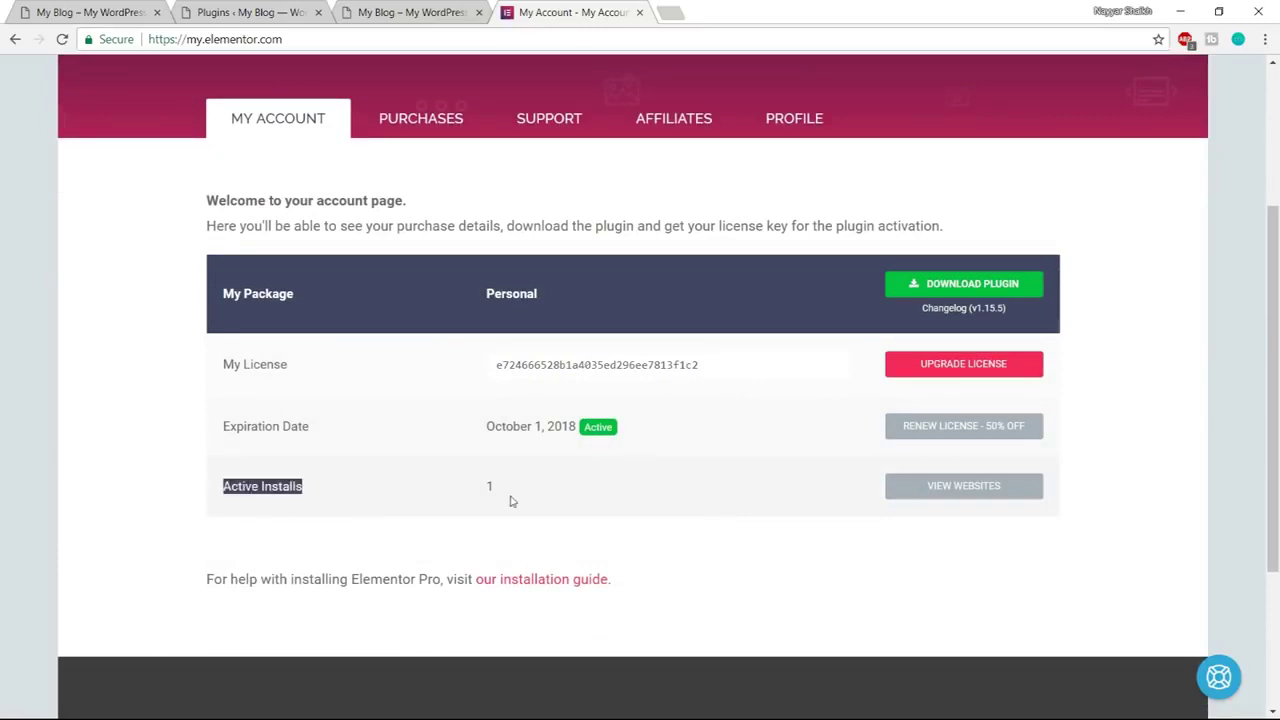
{"action": "left_click_drag", "start_coordinate": [500, 492], "coordinate": [486, 487]}
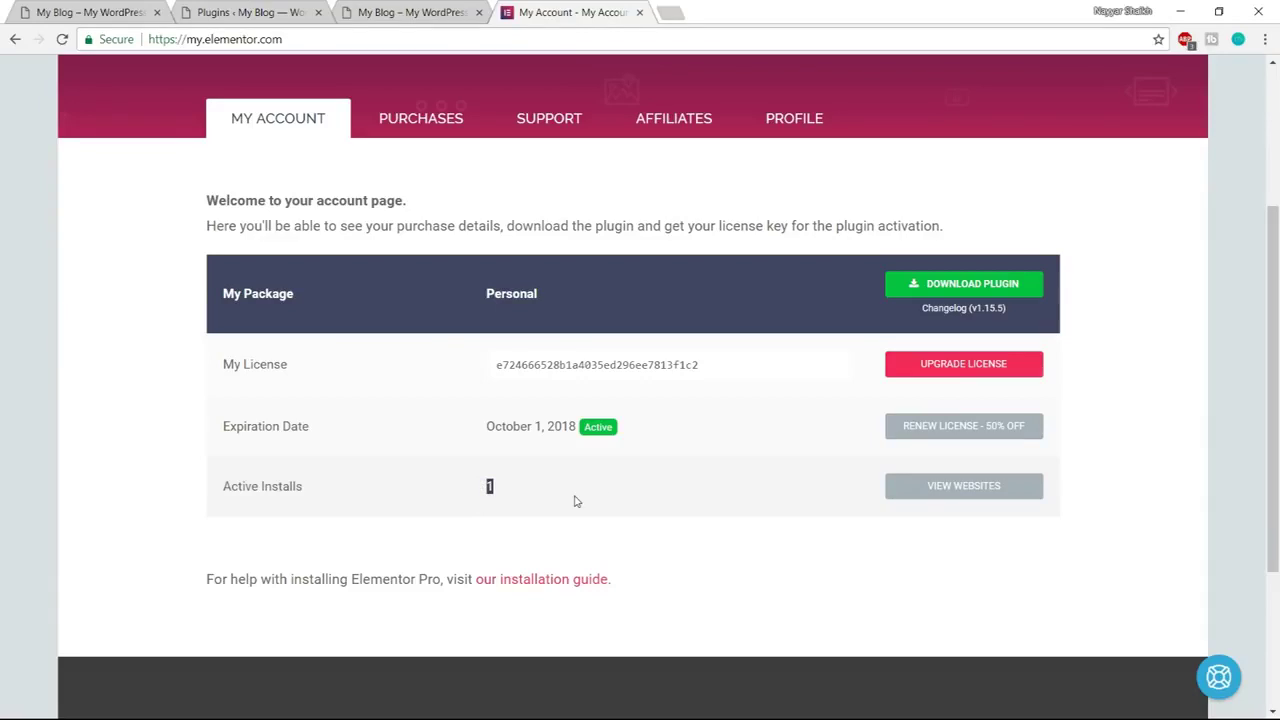
{"action": "left_click", "coordinate": [969, 490]}
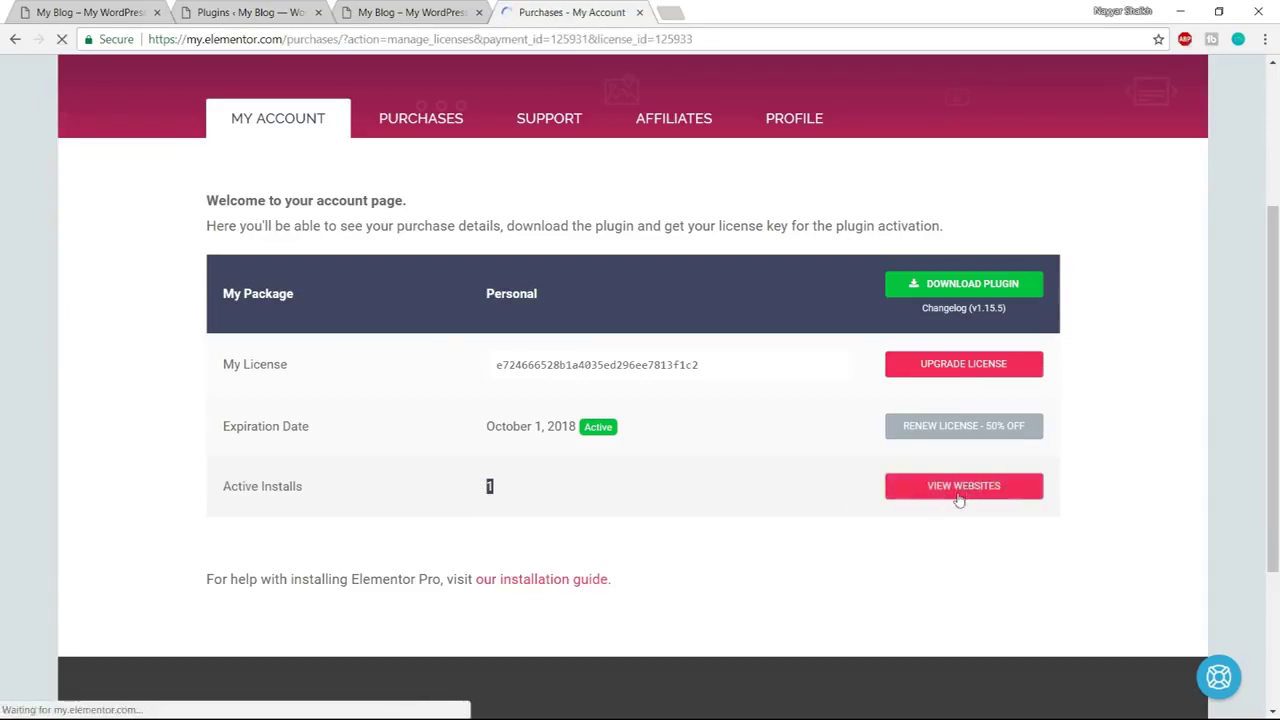
{"action": "scroll", "coordinate": [1027, 495], "scroll_direction": "down", "scroll_amount": 2}
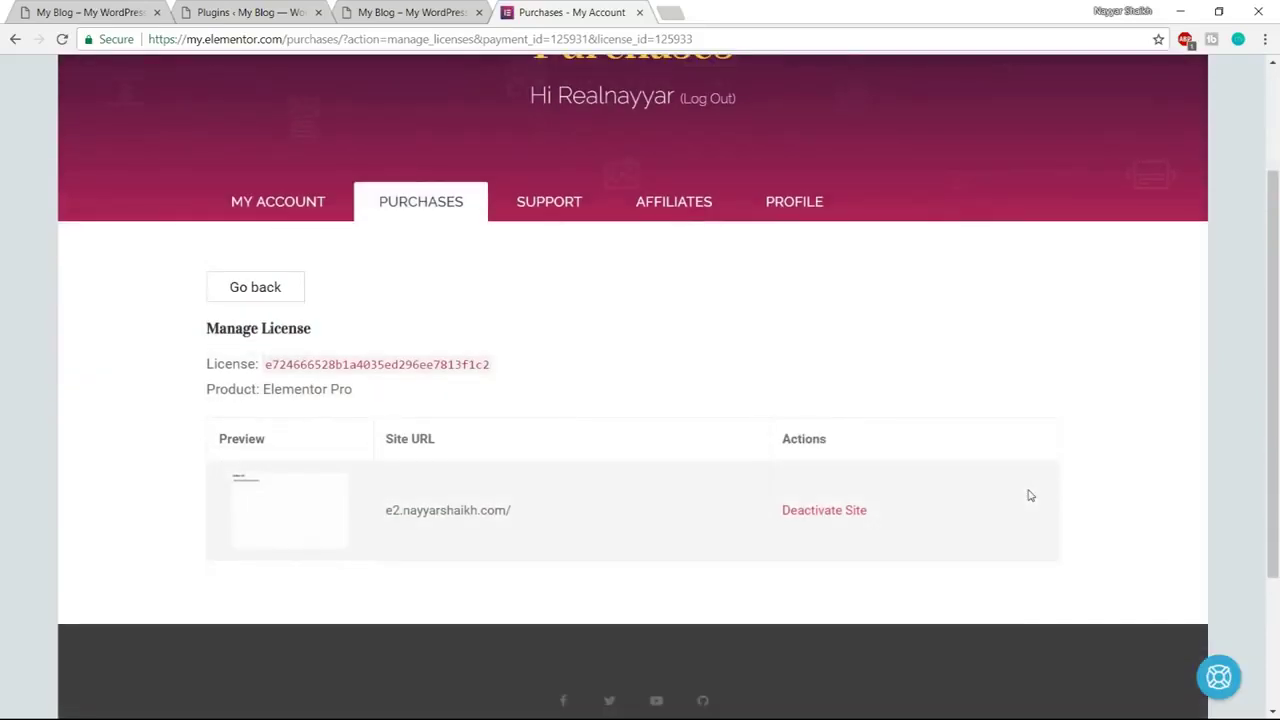
{"action": "left_click", "coordinate": [15, 40]}
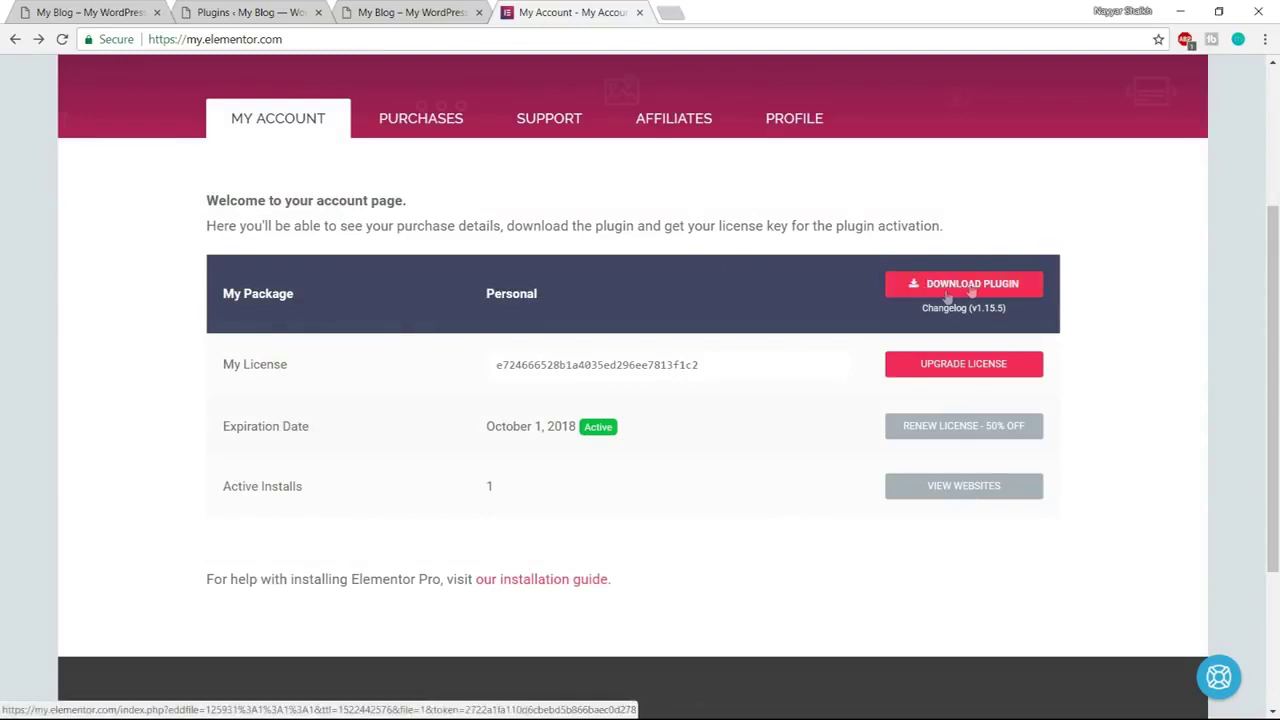
Download the Elementor Pro plugin zip and view the websites activated with the license.
{"action": "left_click", "coordinate": [963, 288]}
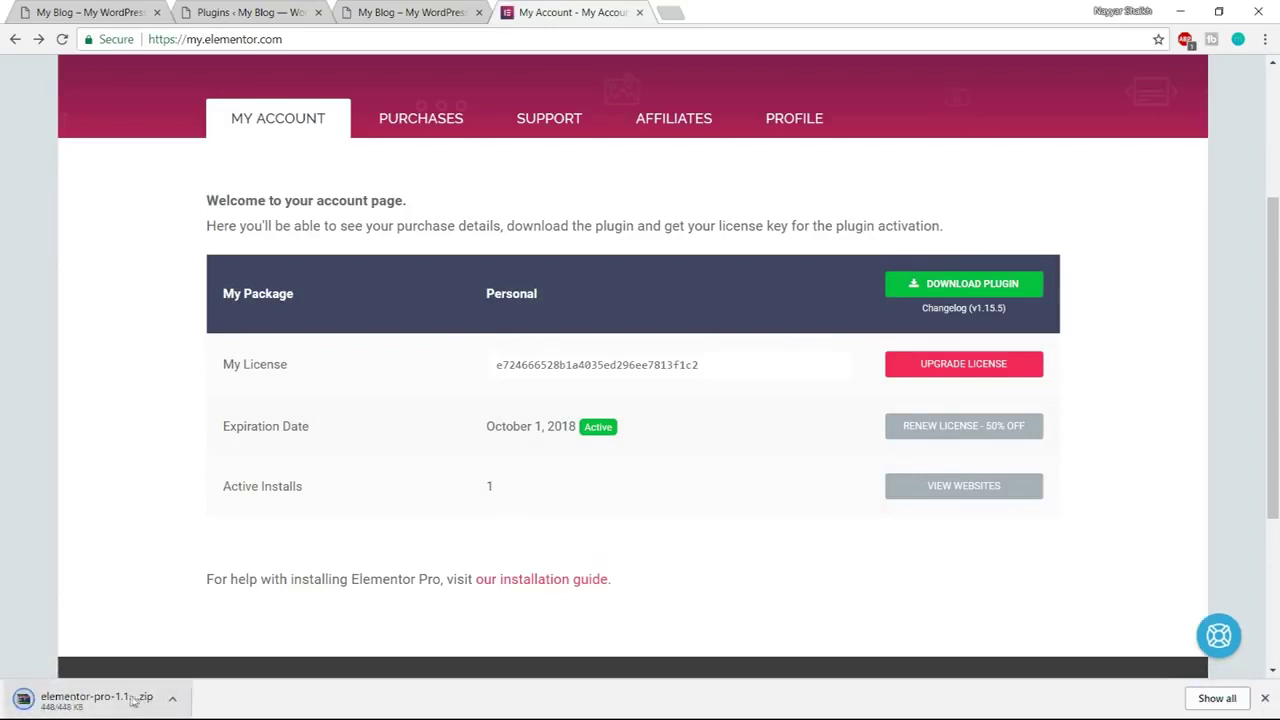
{"action": "left_click", "coordinate": [1266, 698]}
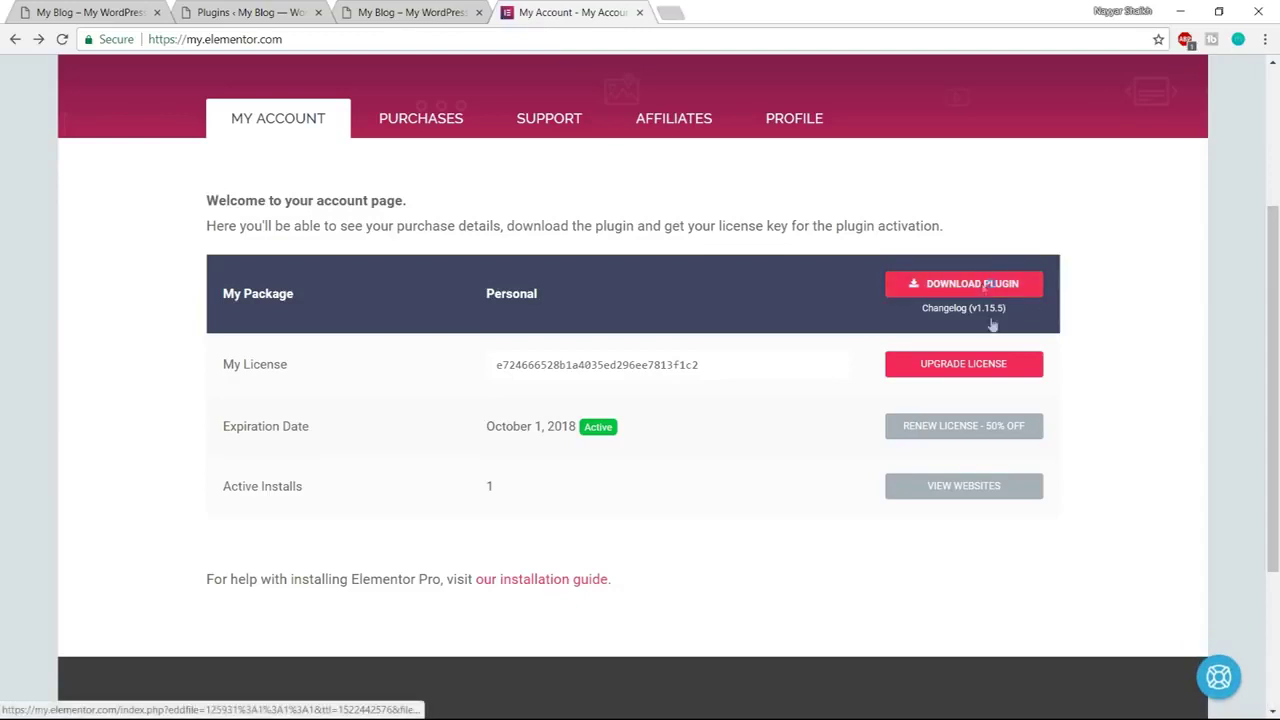
{"action": "left_click", "coordinate": [984, 288]}
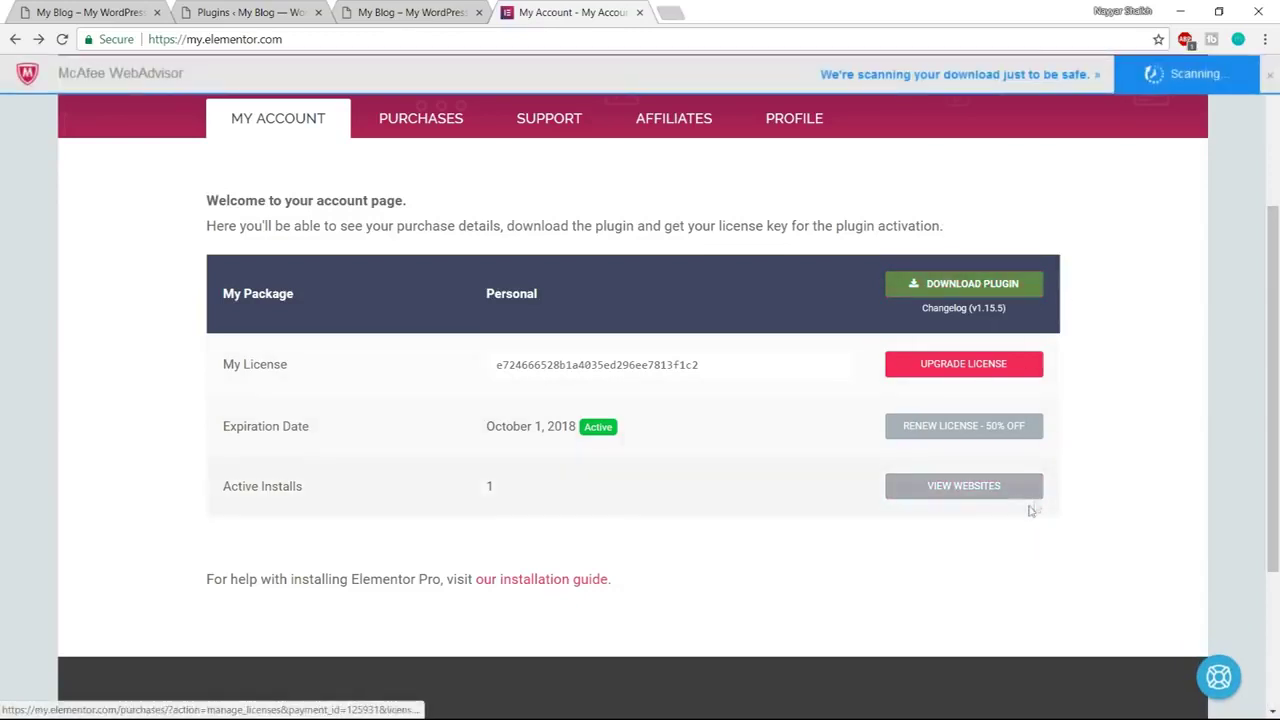
{"action": "left_click", "coordinate": [965, 492]}
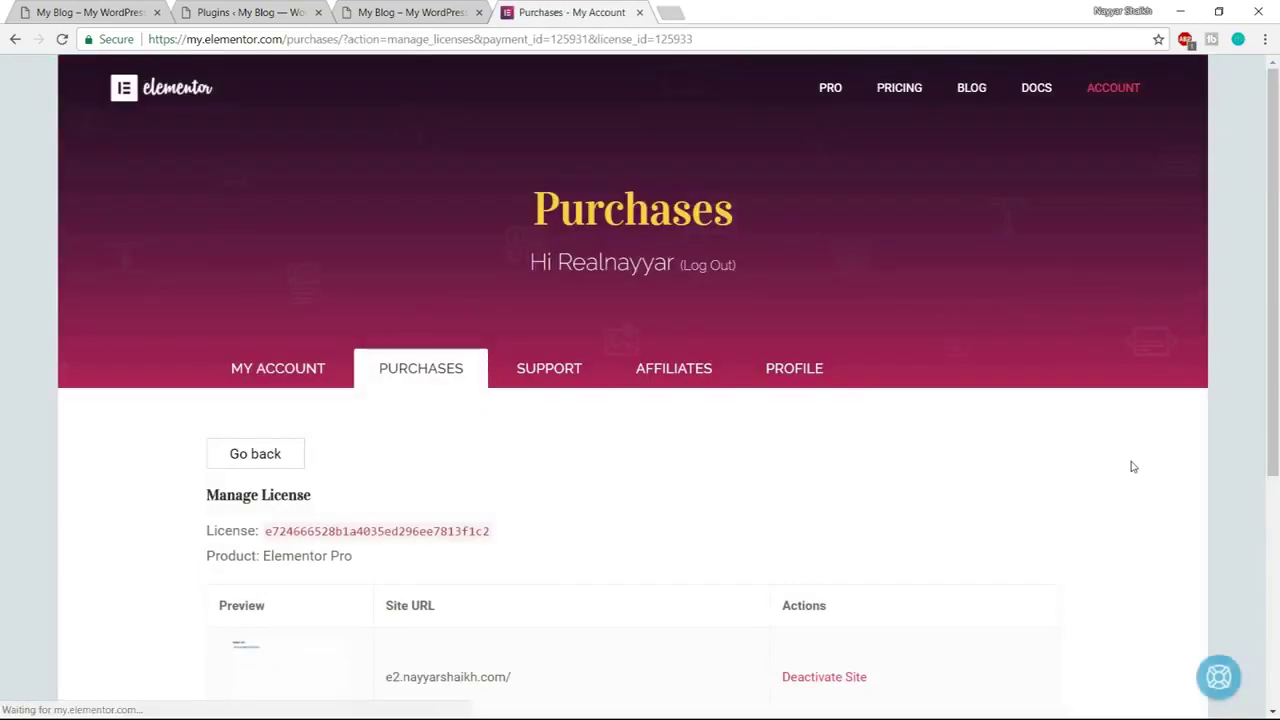
{"action": "scroll", "coordinate": [1100, 465], "scroll_direction": "down", "scroll_amount": 3}
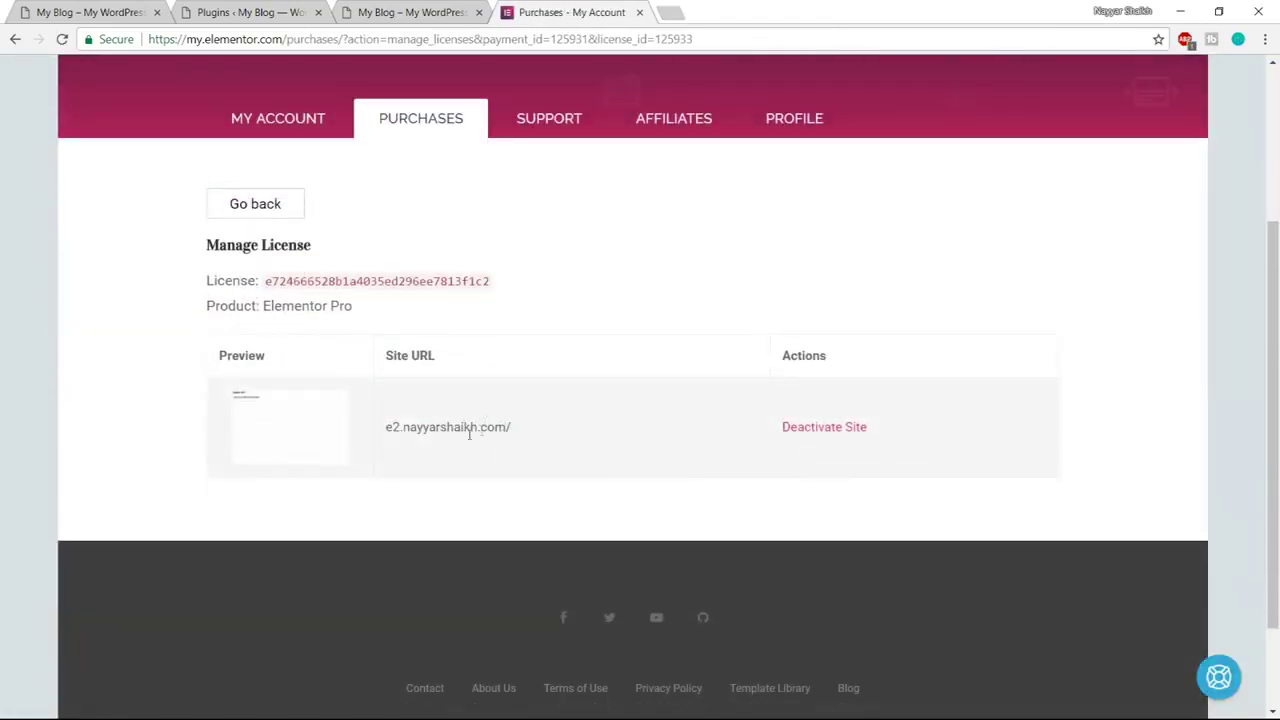
{"action": "left_click_drag", "start_coordinate": [524, 428], "coordinate": [349, 426]}
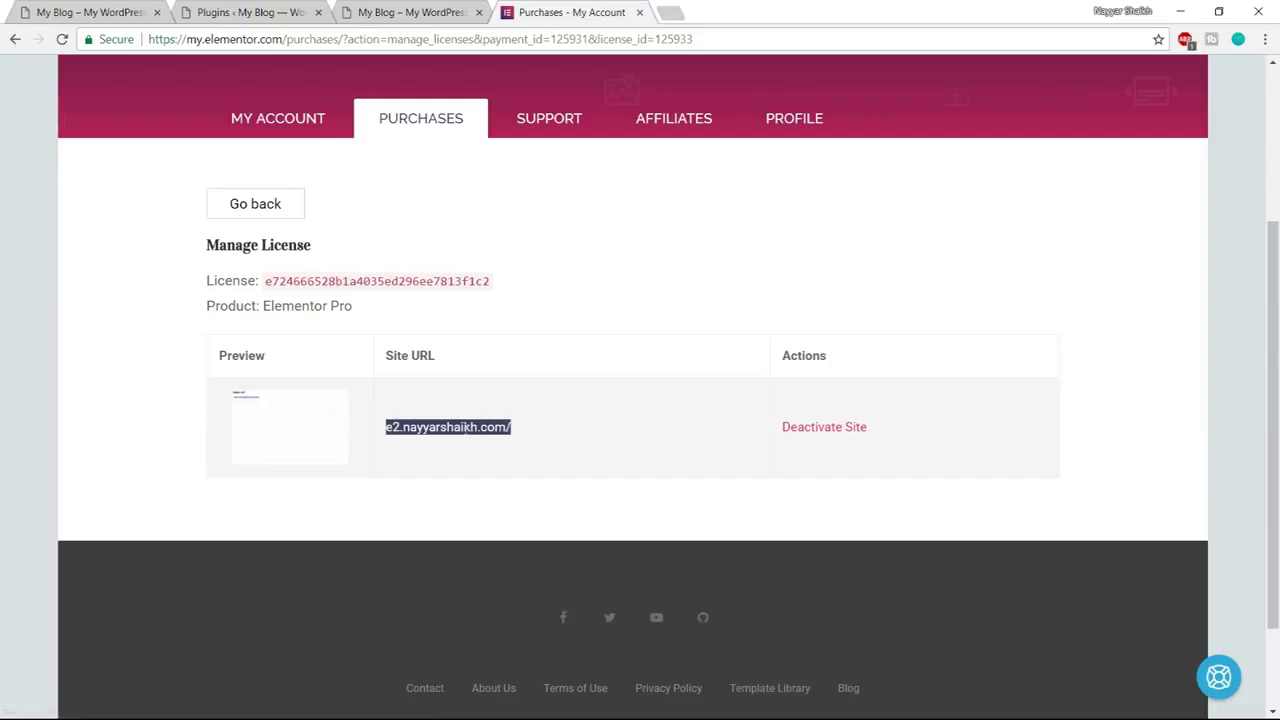
{"action": "left_click", "coordinate": [476, 427]}
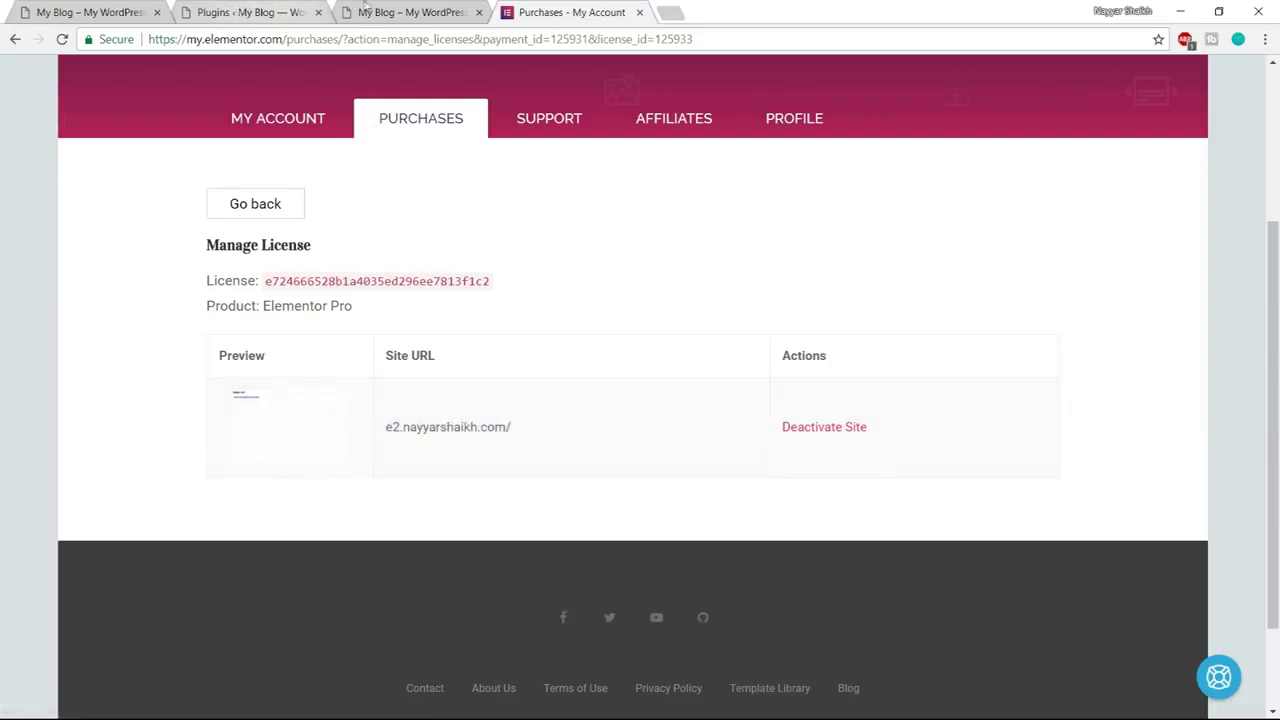
Select the Elementor Pro license key on Manage License, then return to the My Blog tab.
{"action": "left_click_drag", "start_coordinate": [388, 428], "coordinate": [525, 426]}
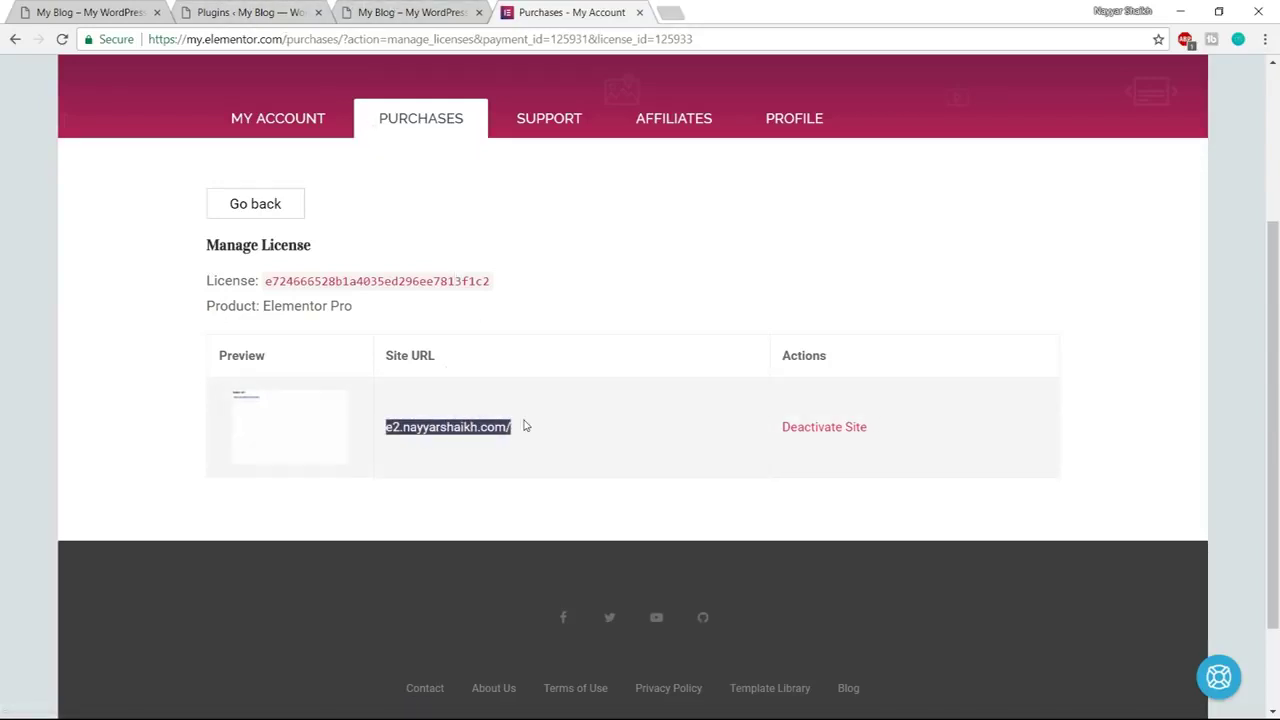
{"action": "left_click", "coordinate": [418, 427]}
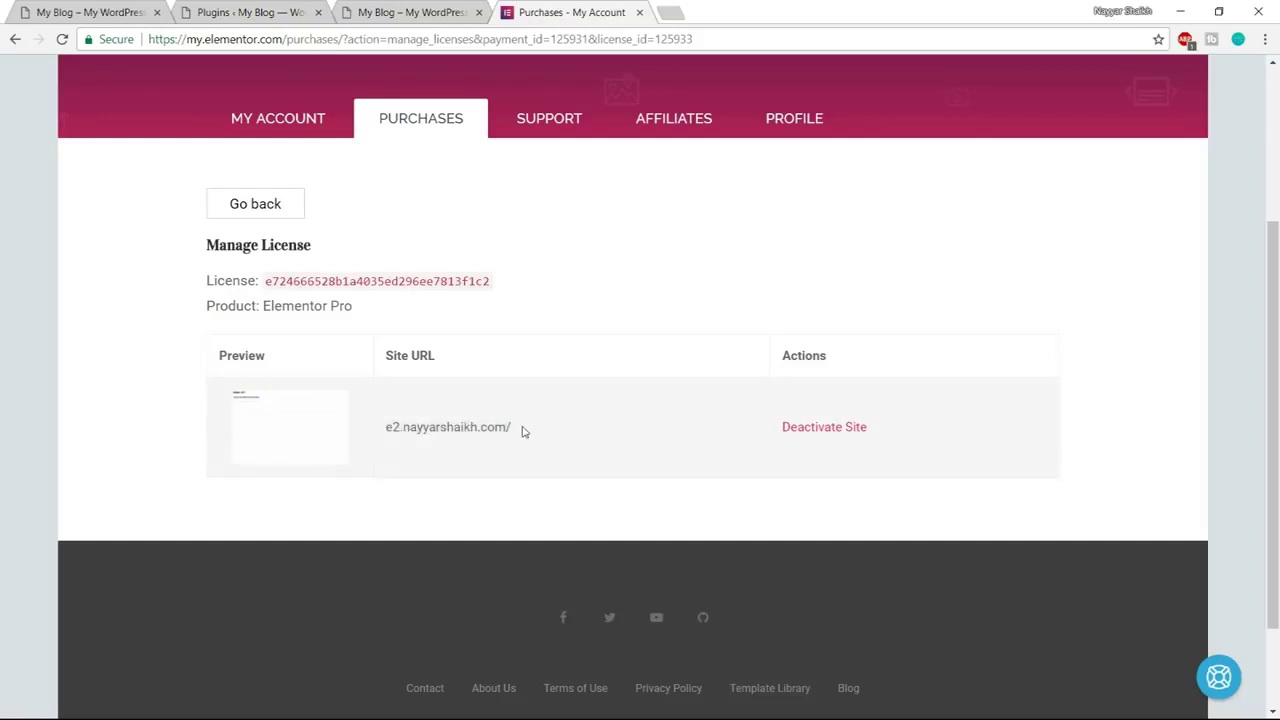
{"action": "left_click_drag", "start_coordinate": [500, 287], "coordinate": [259, 282]}
{"action": "key", "text": "ctrl+c"}
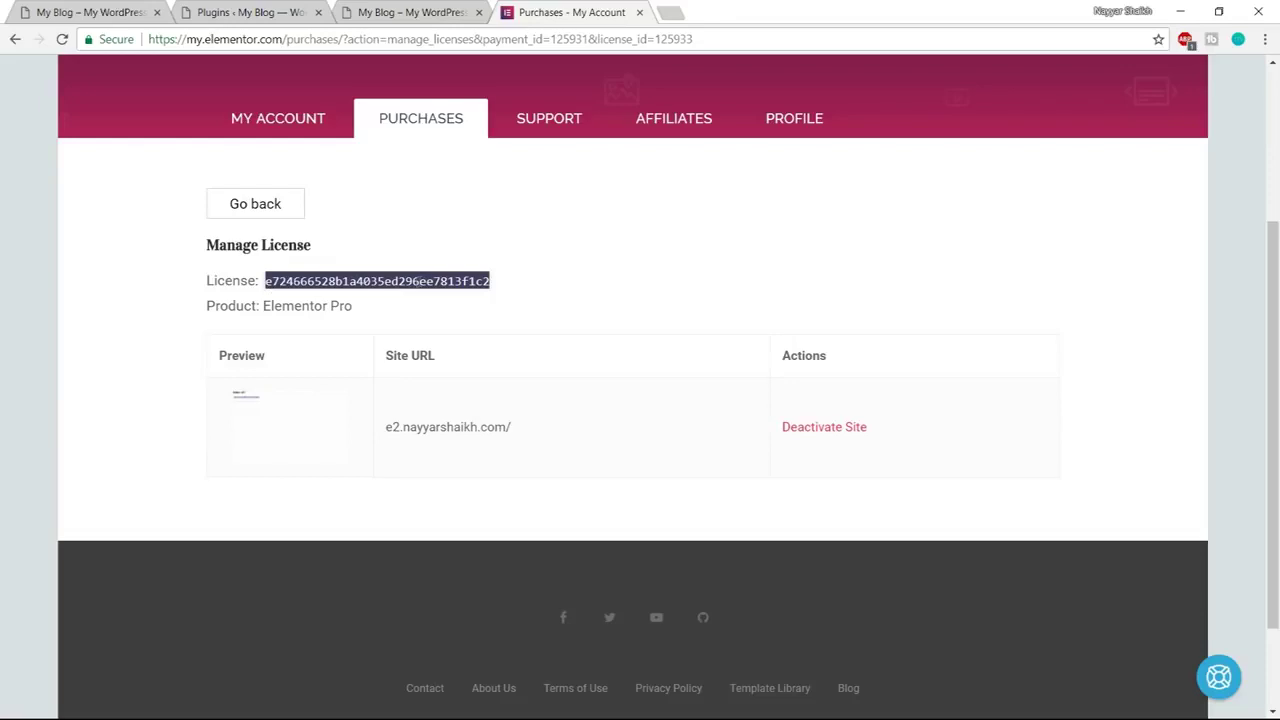
{"action": "left_click", "coordinate": [395, 8]}
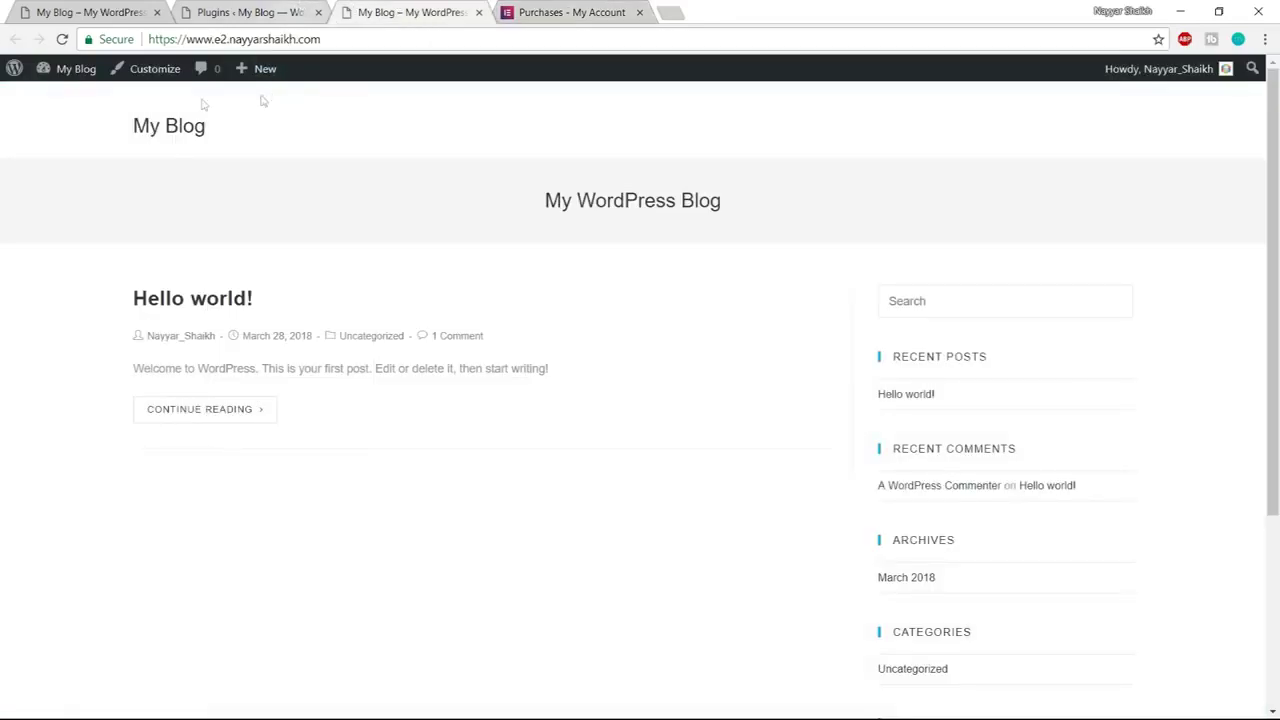
Upload elementor-pro-1.15.5.zip through Plugins > Add New, install it and activate it.
{"action": "left_click", "coordinate": [236, 9]}
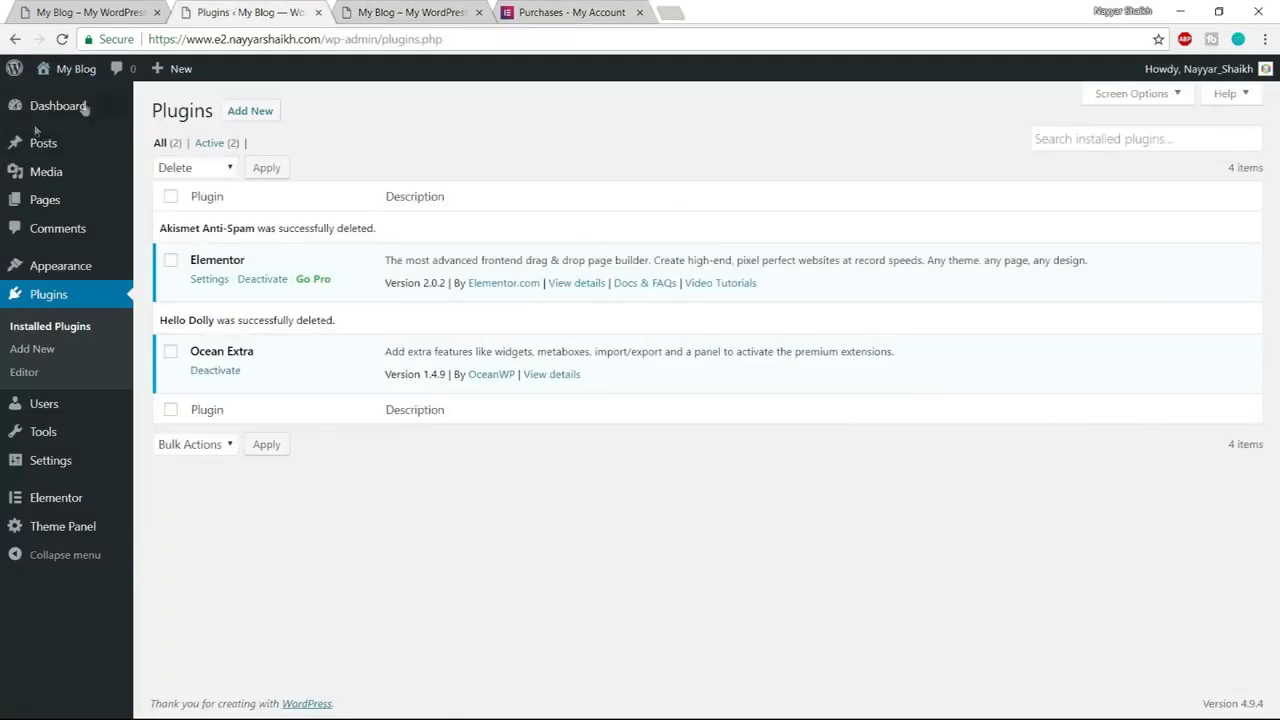
{"action": "left_click", "coordinate": [250, 112]}
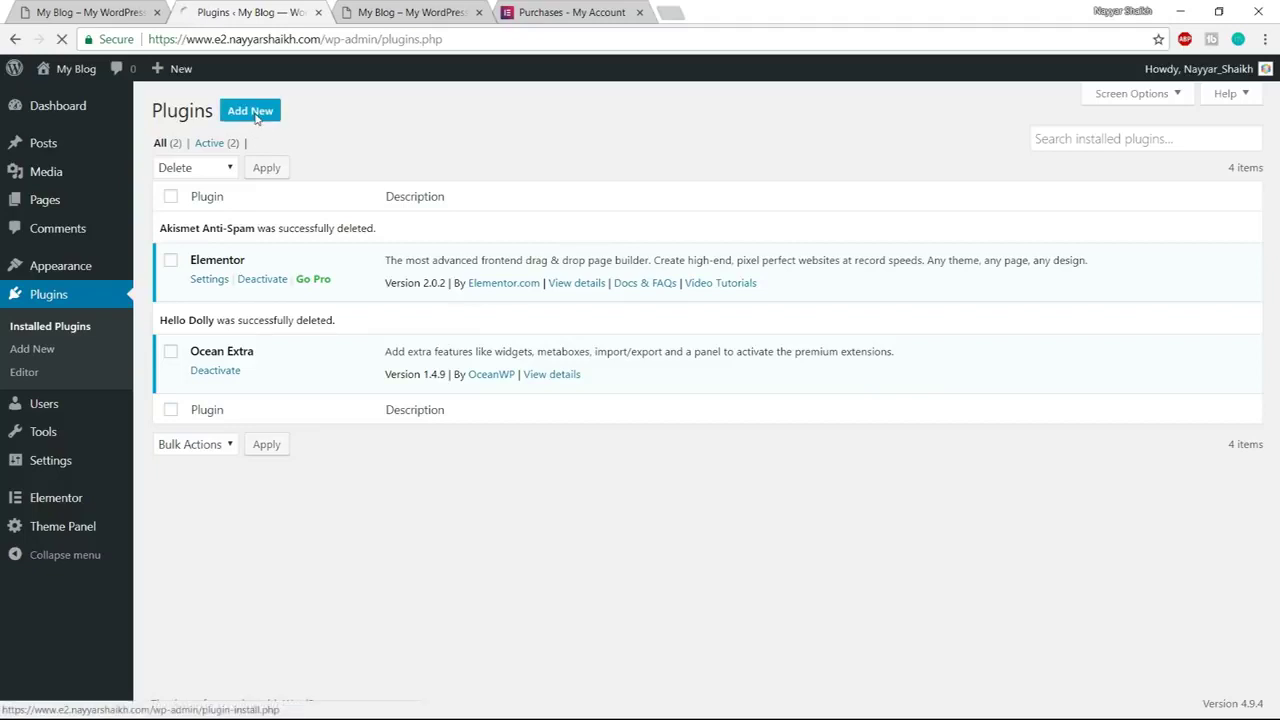
{"action": "left_click", "coordinate": [316, 113]}
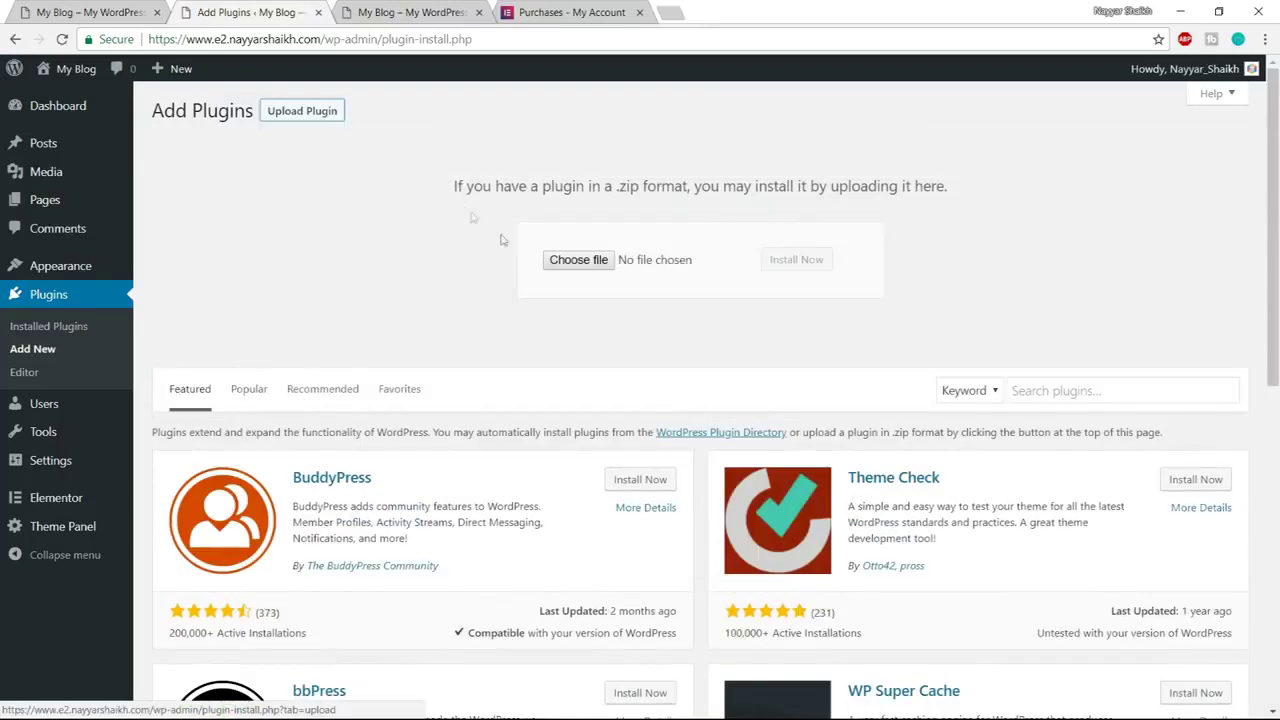
{"action": "left_click", "coordinate": [585, 259]}
{"action": "left_click", "coordinate": [502, 290]}
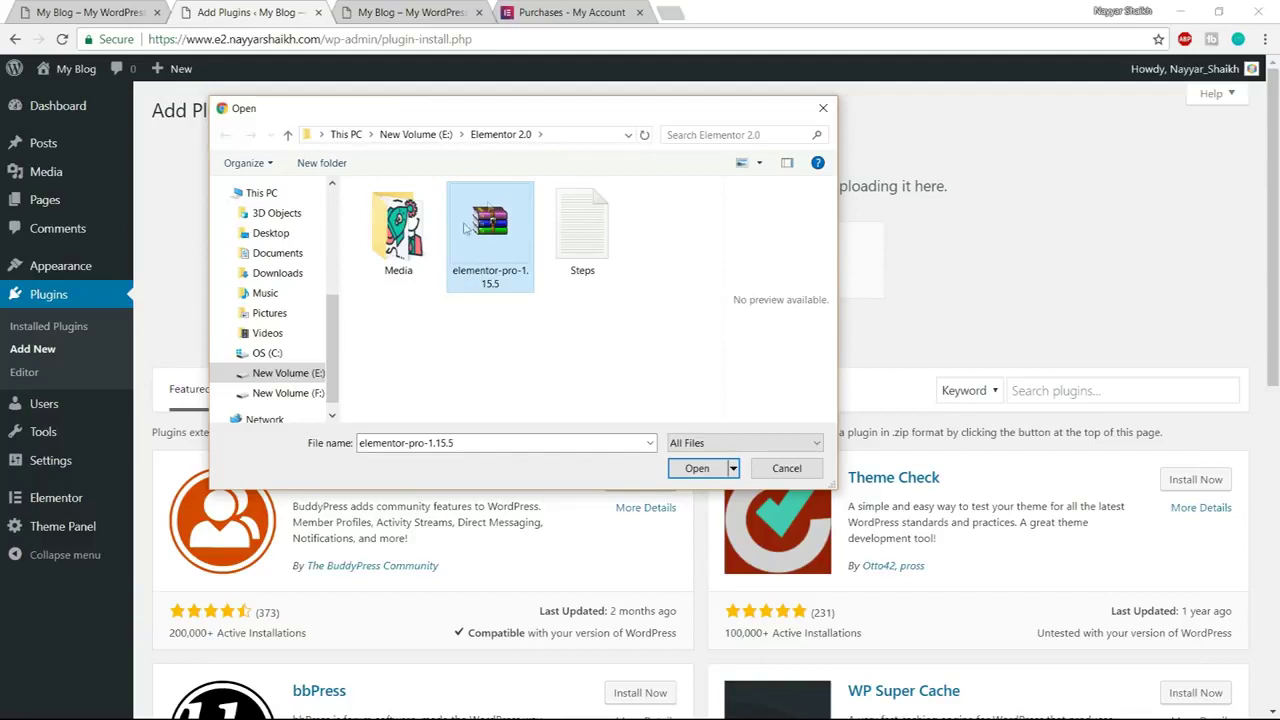
{"action": "left_click", "coordinate": [700, 469]}
{"action": "left_click", "coordinate": [805, 260]}
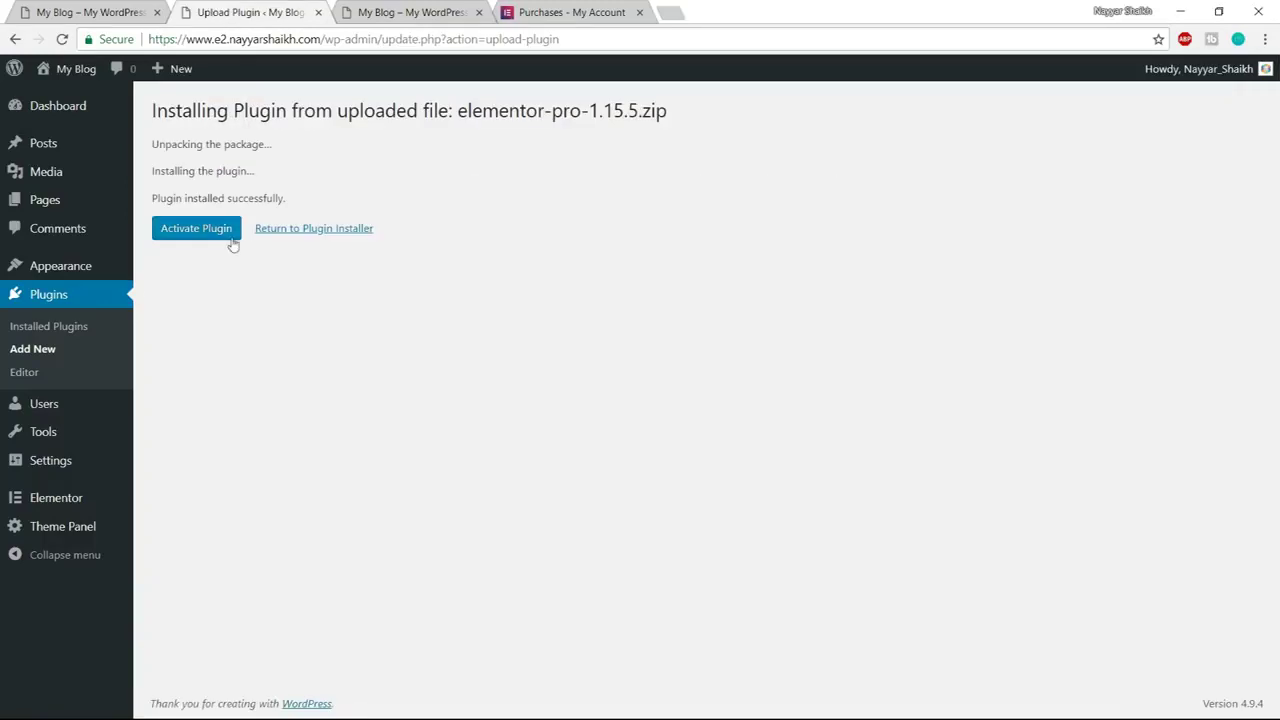
{"action": "left_click", "coordinate": [212, 236]}
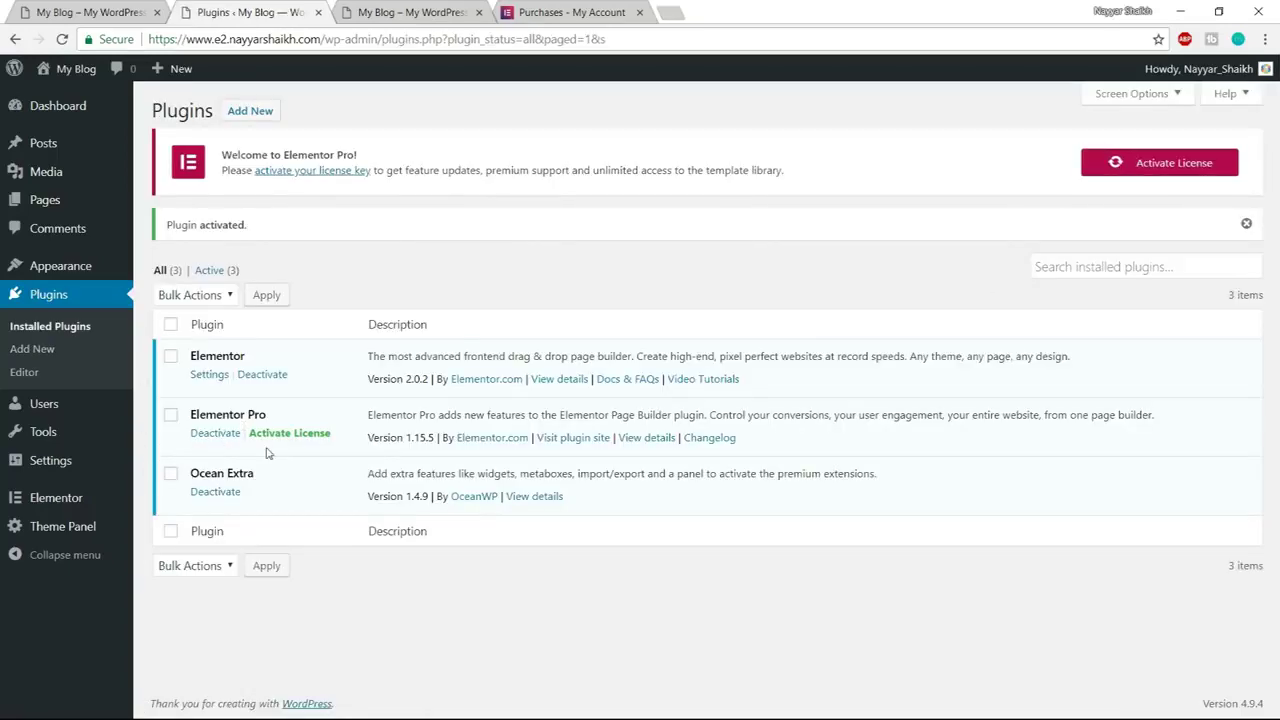
Paste the license key into Elementor Pro's License Settings and activate it, showing Status: Active.
{"action": "left_click", "coordinate": [1180, 170]}
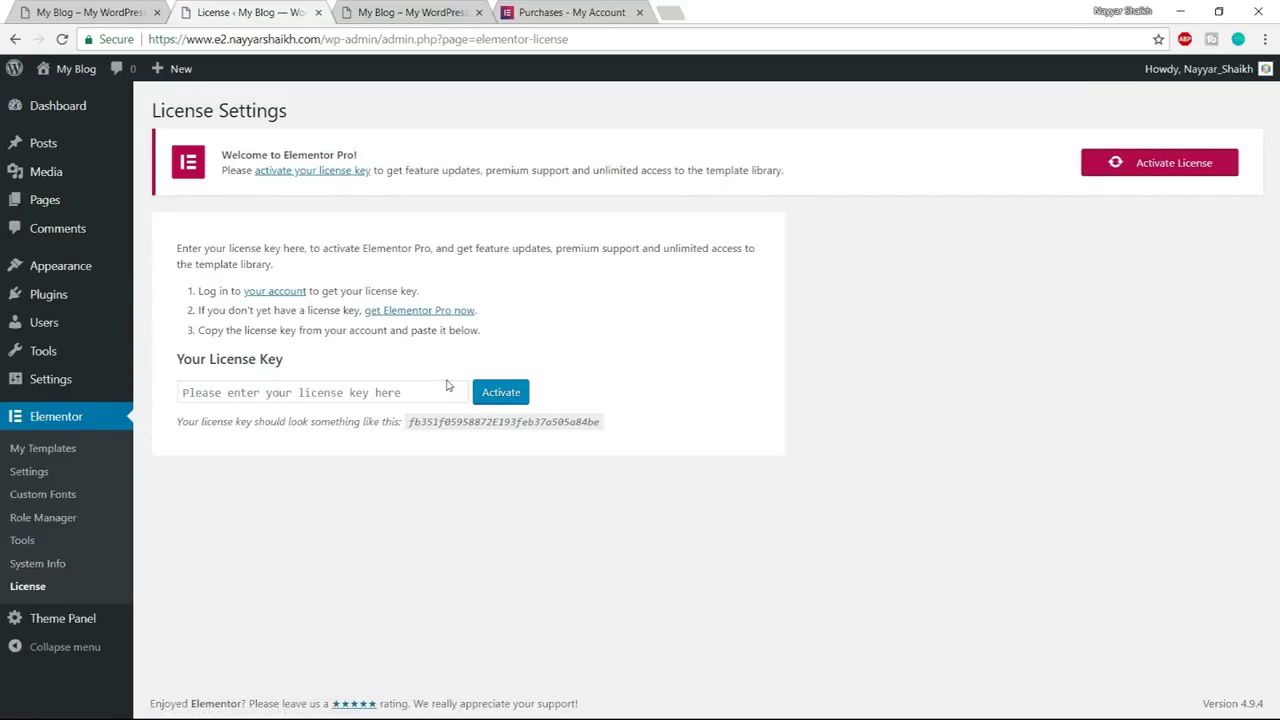
{"action": "left_click", "coordinate": [411, 392]}
{"action": "key", "text": "ctrl+v"}
{"action": "left_click", "coordinate": [503, 394]}
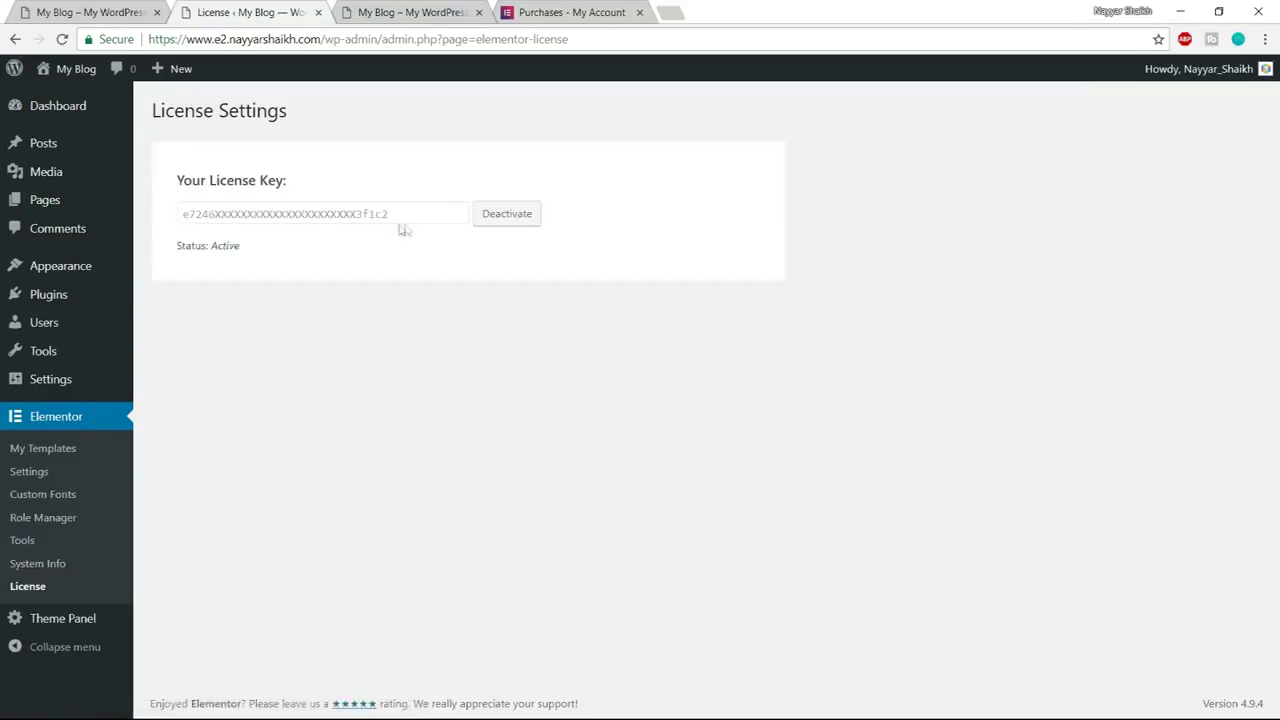
{"action": "left_click_drag", "start_coordinate": [183, 245], "coordinate": [225, 246]}
{"action": "left_click", "coordinate": [256, 248]}
{"action": "left_click", "coordinate": [234, 262]}
Close the Elementor account tab and glance at the demo site before returning to license settings.
{"action": "left_click", "coordinate": [557, 18]}
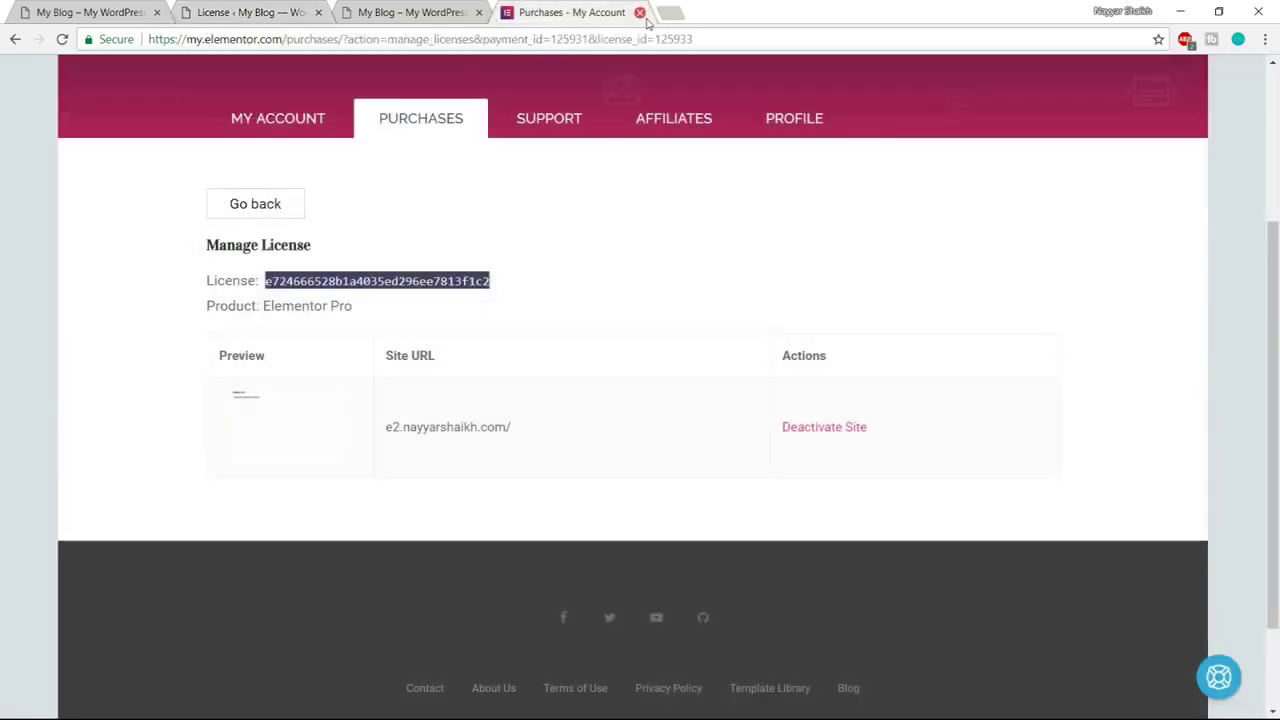
{"action": "left_click", "coordinate": [639, 12]}
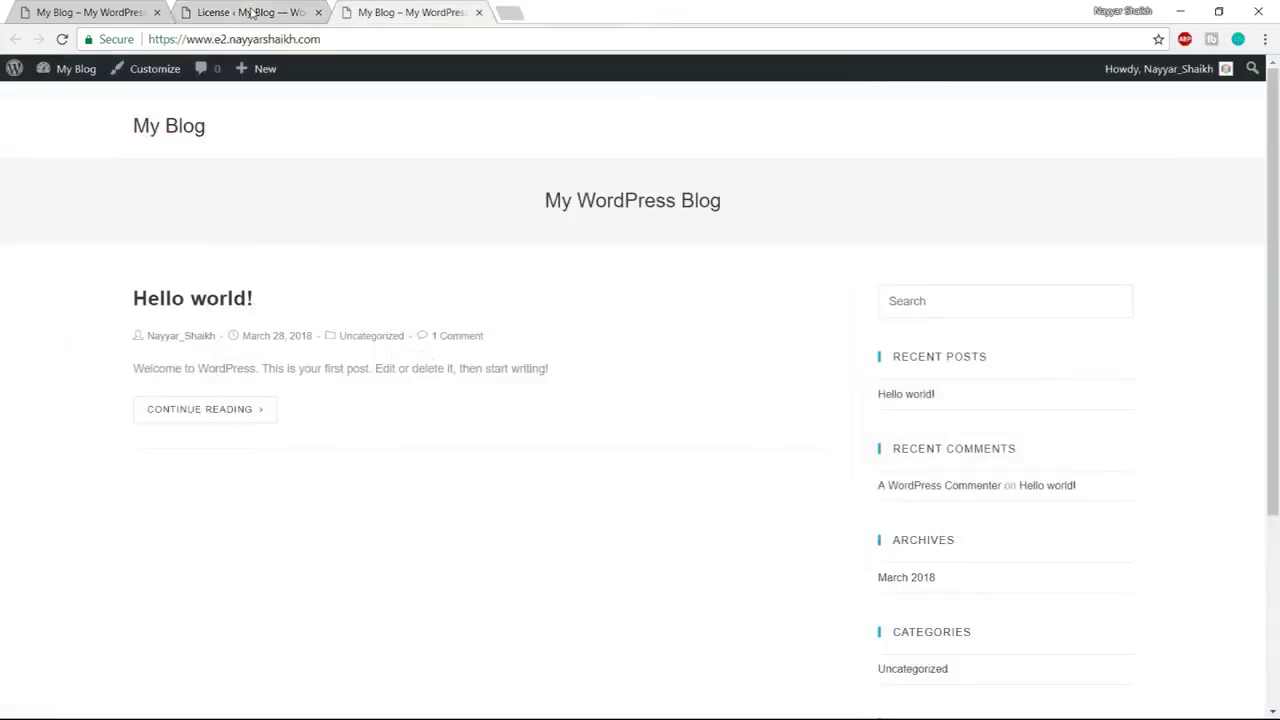
{"action": "left_click", "coordinate": [250, 12]}
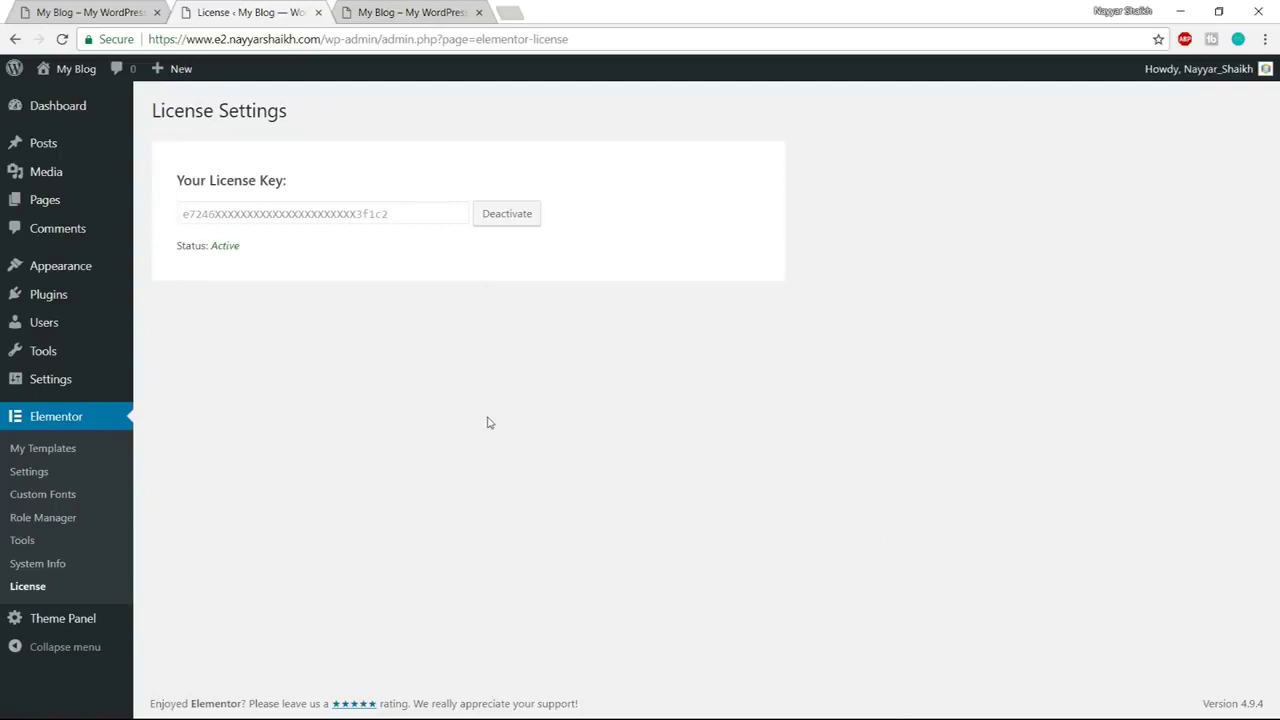
{"action": "left_click", "coordinate": [110, 12]}
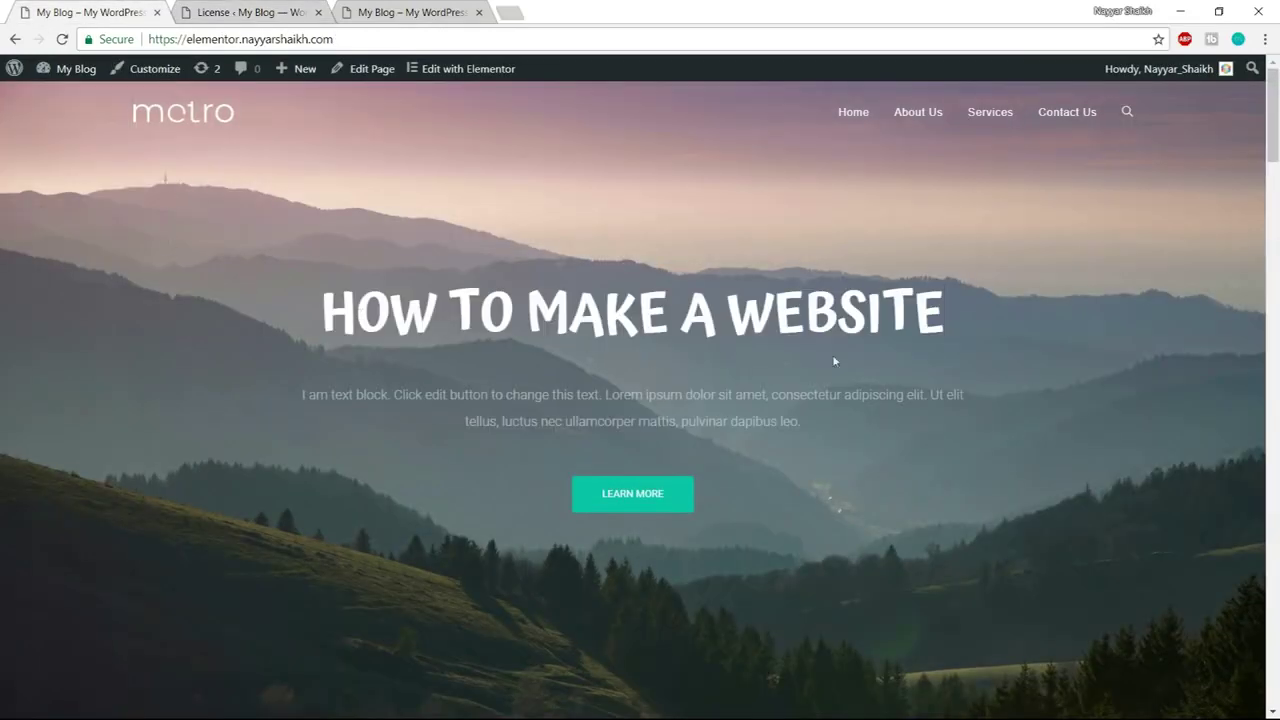
{"action": "left_click_drag", "start_coordinate": [1276, 92], "coordinate": [1276, 100]}
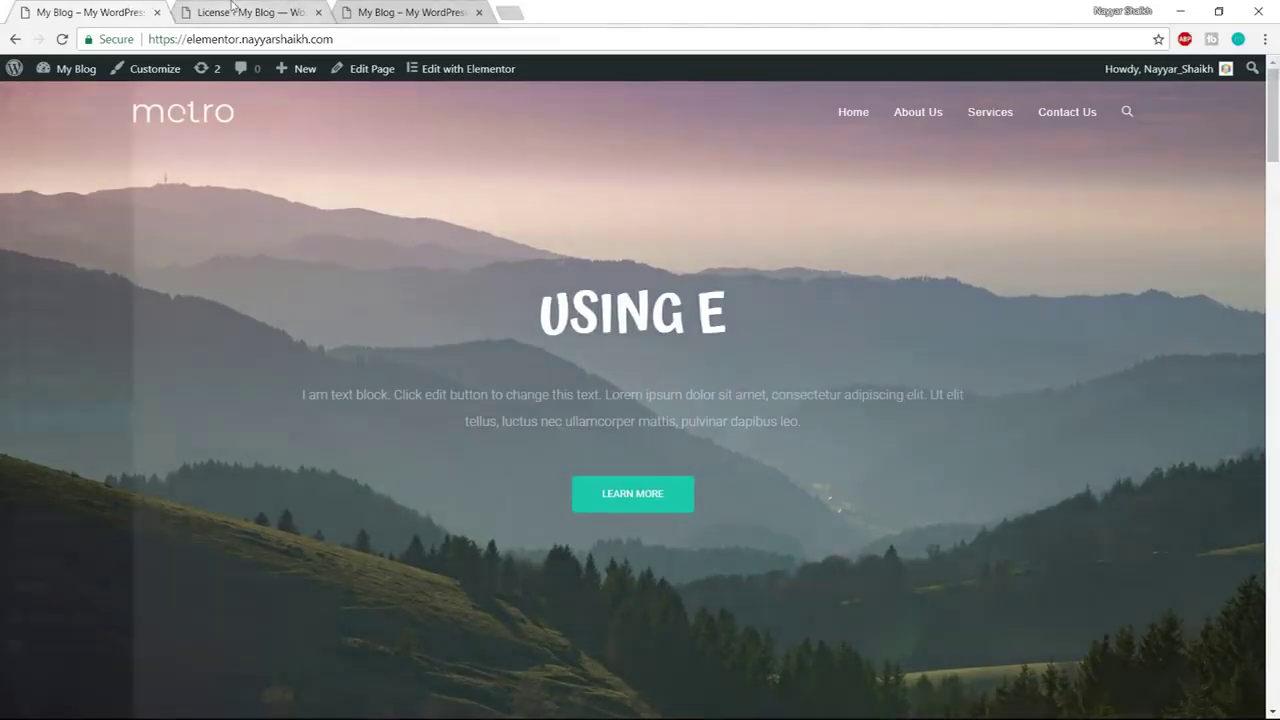
{"action": "left_click", "coordinate": [238, 12]}
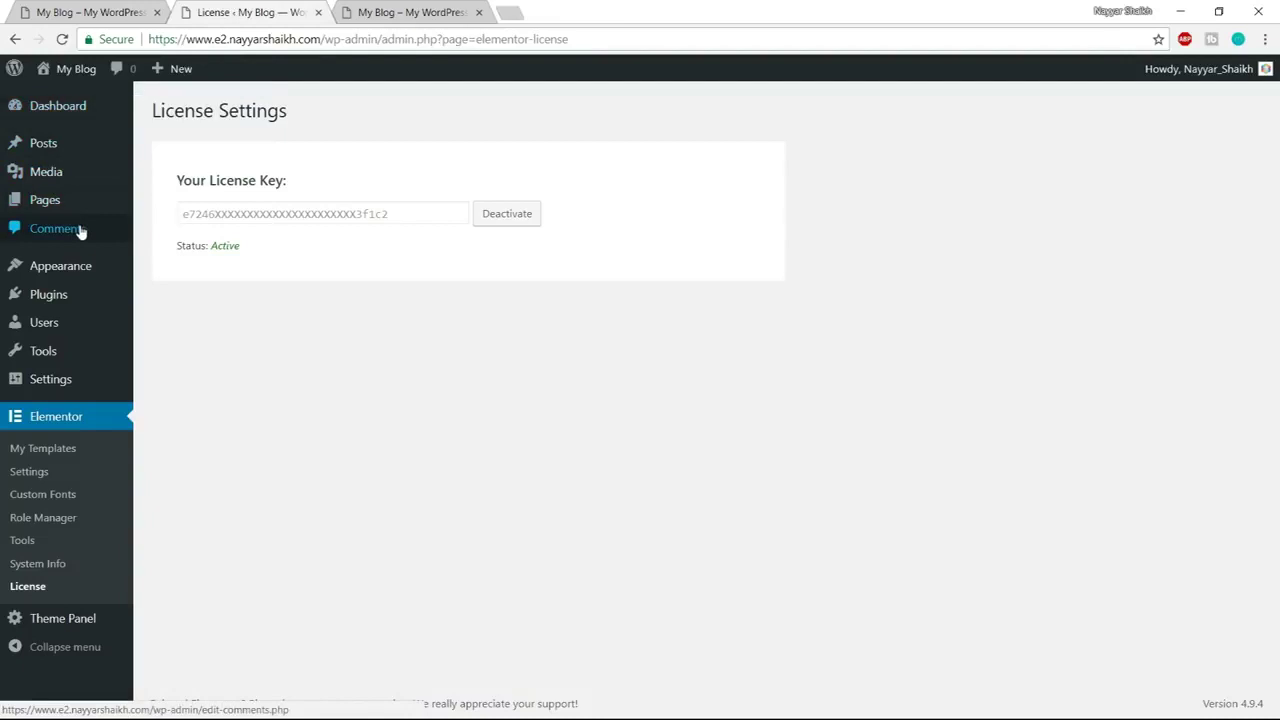
Publish a new page titled 'Home Page' and view it live in a new tab.
{"action": "left_click", "coordinate": [187, 232]}
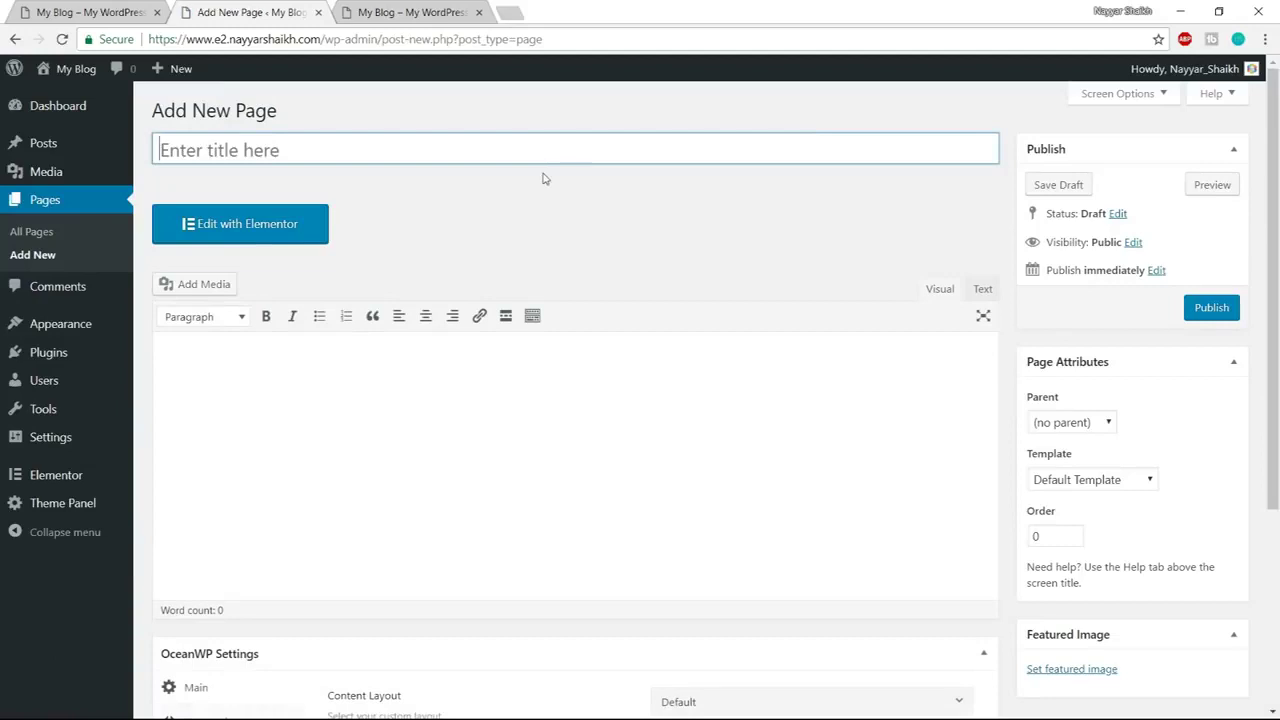
{"action": "type", "text": "Home Page"}
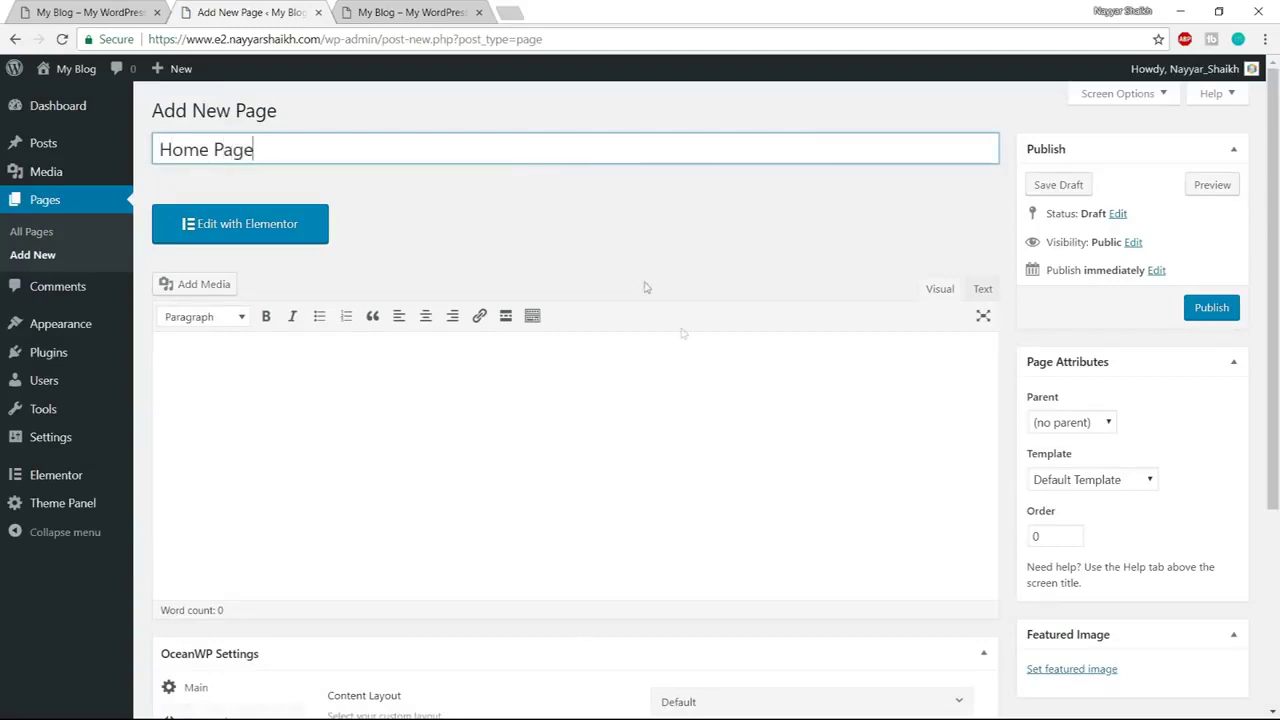
{"action": "left_click", "coordinate": [1230, 311]}
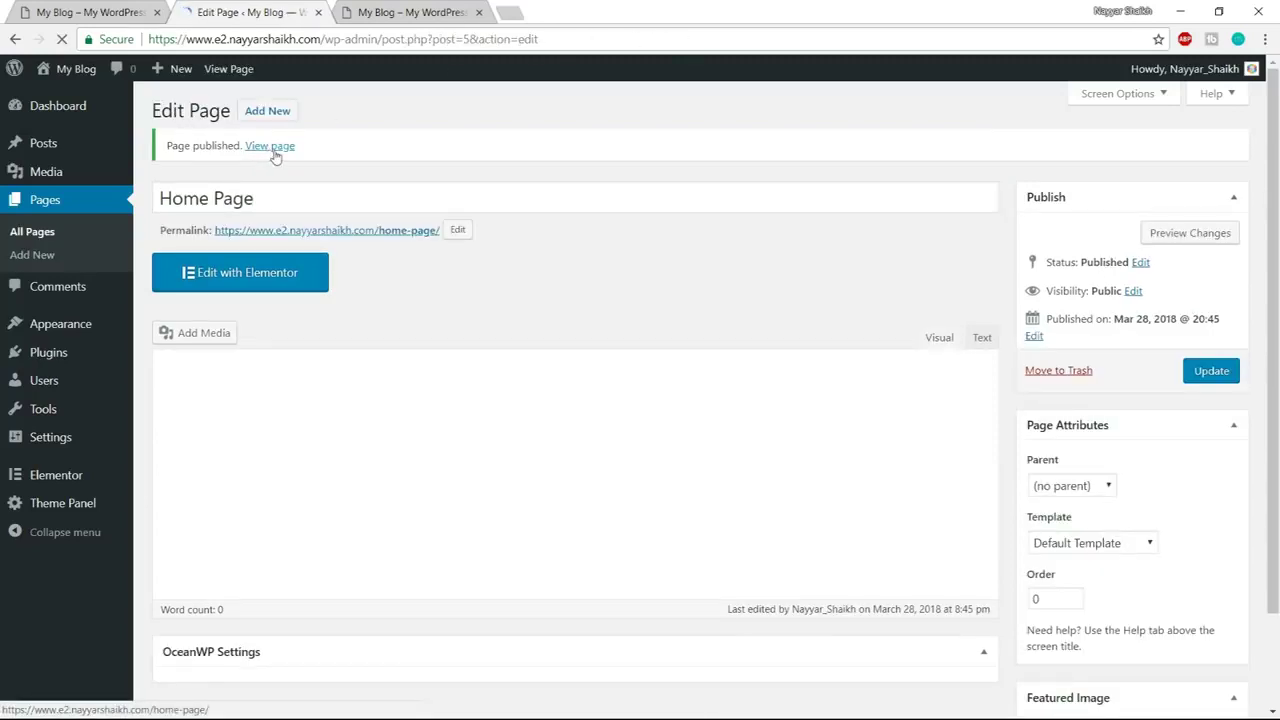
{"action": "right_click", "coordinate": [282, 150]}
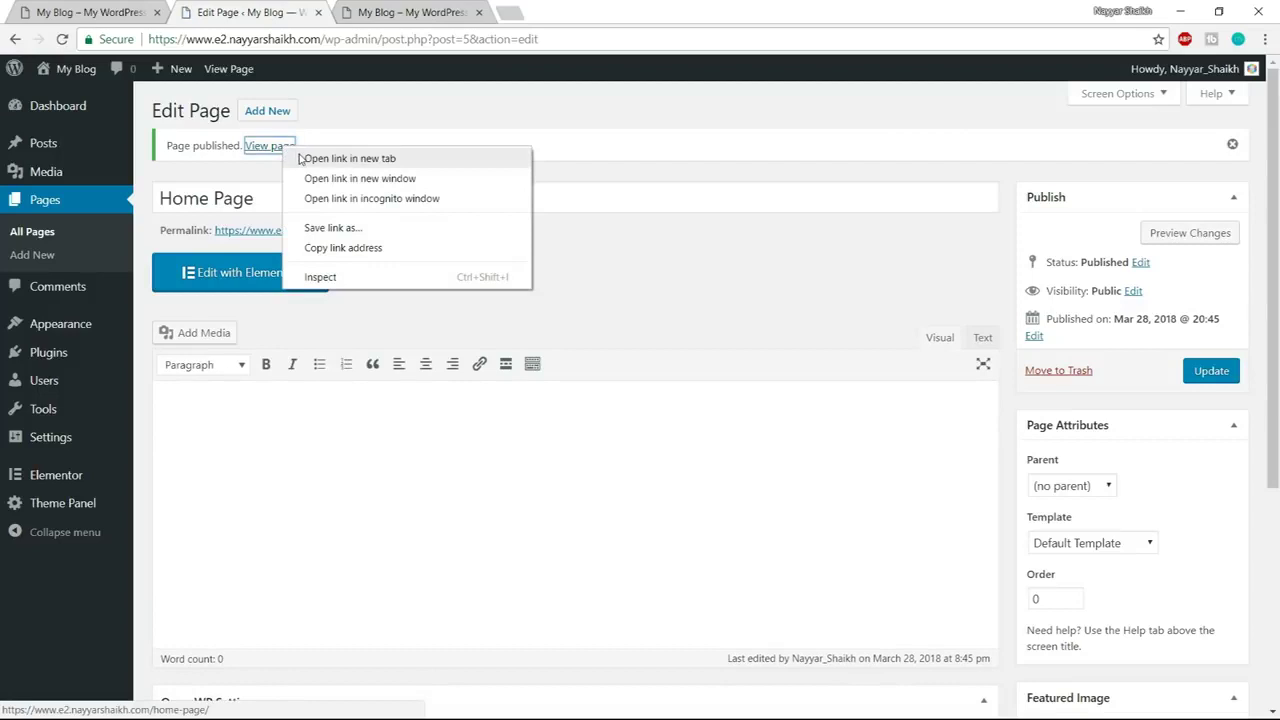
{"action": "left_click", "coordinate": [300, 159]}
{"action": "left_click", "coordinate": [395, 12]}
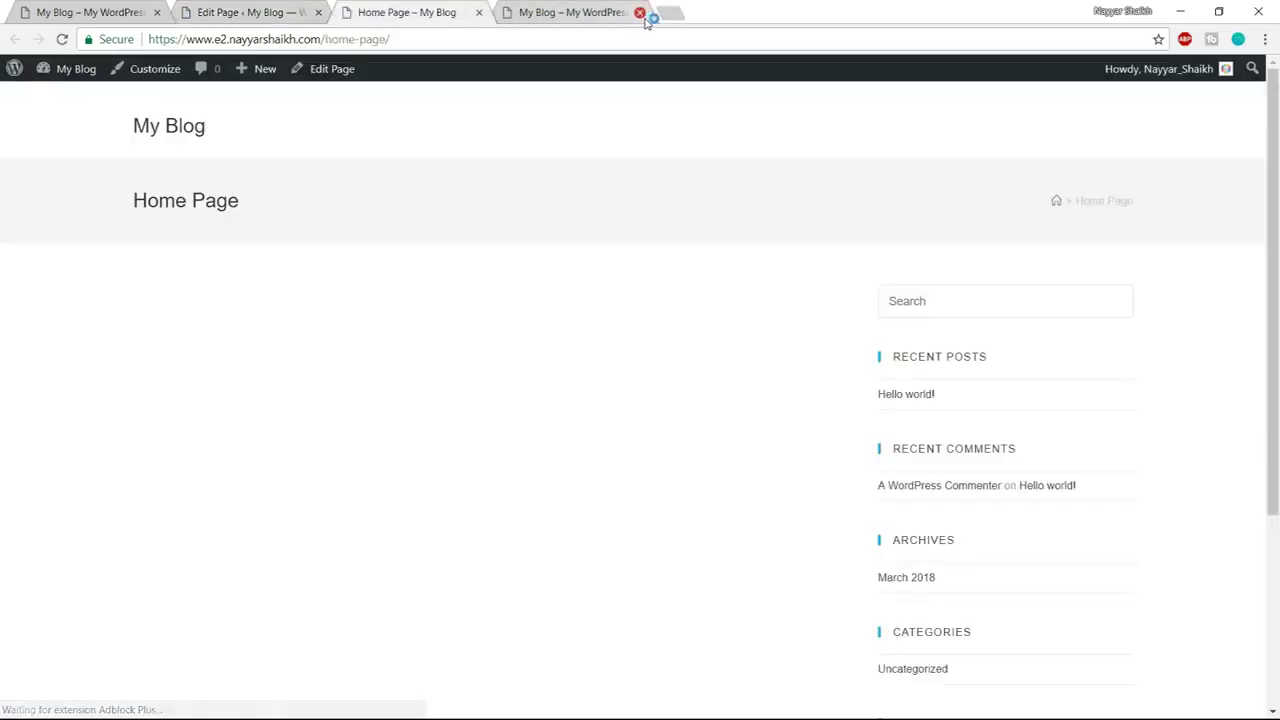
{"action": "left_click", "coordinate": [640, 13]}
{"action": "scroll", "coordinate": [810, 425], "scroll_direction": "down", "scroll_amount": 5}
{"action": "scroll", "coordinate": [795, 480], "scroll_direction": "up", "scroll_amount": 5}
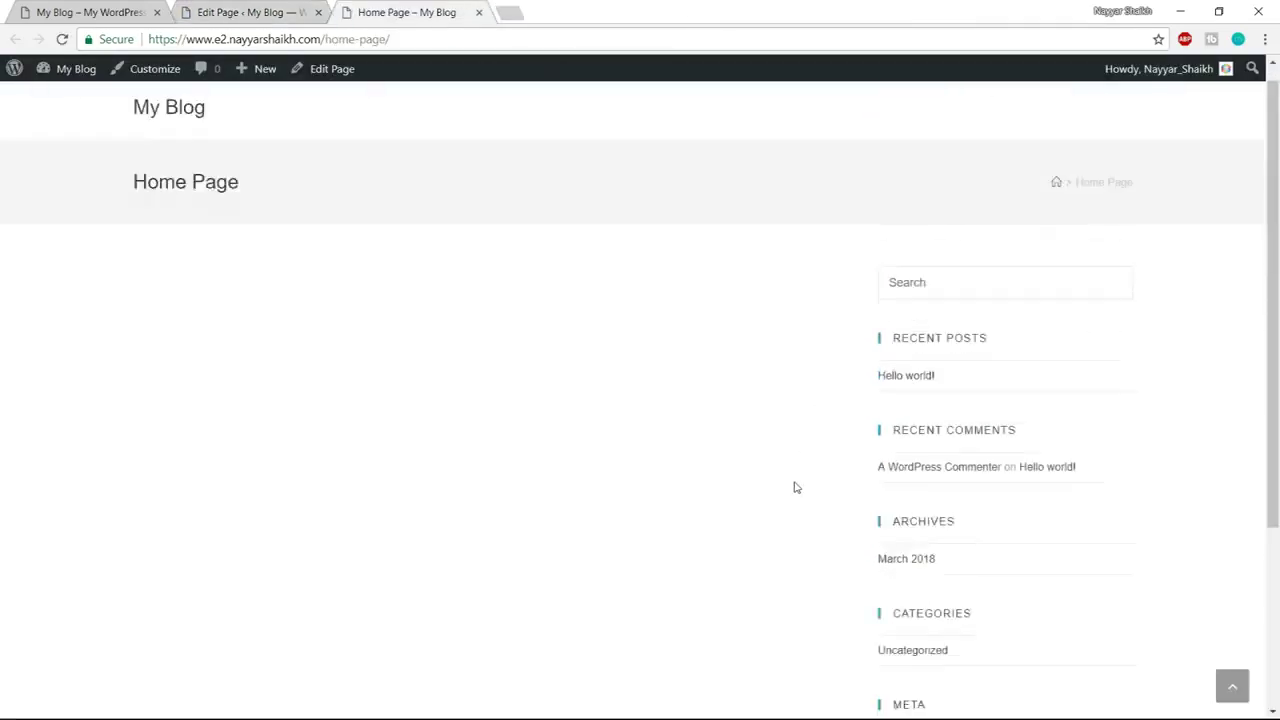
{"action": "left_click", "coordinate": [70, 10]}
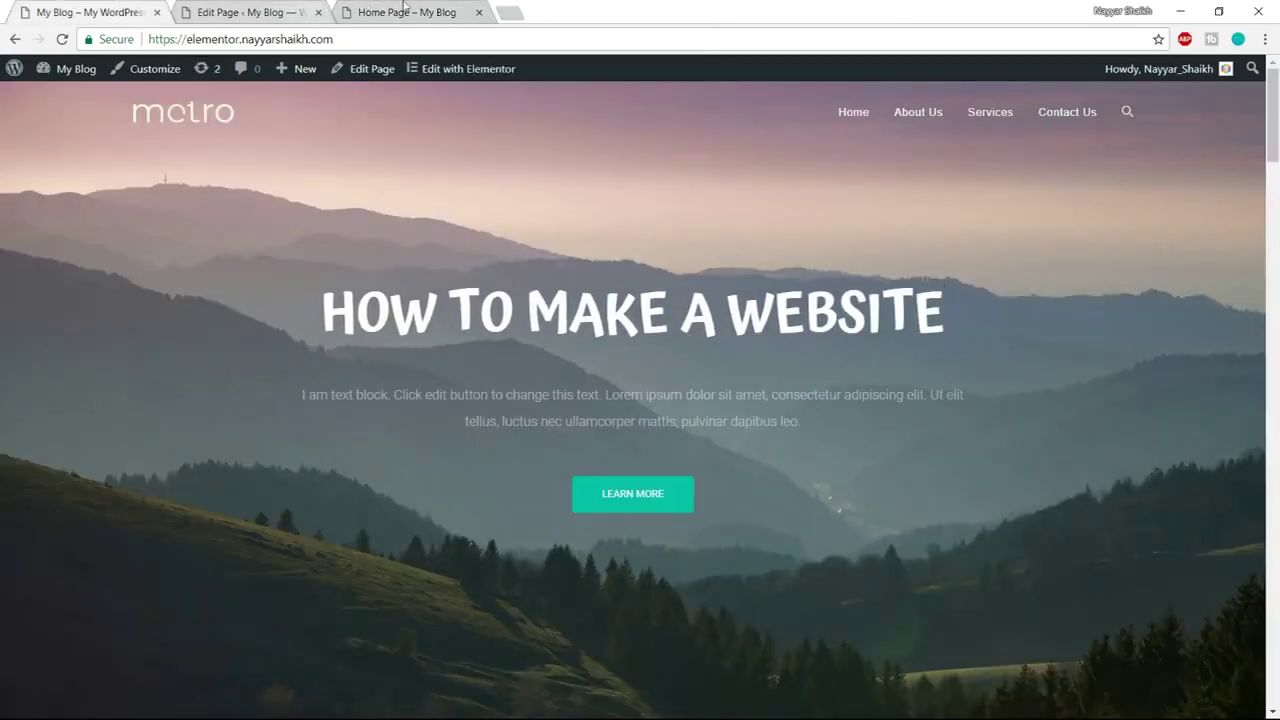
{"action": "left_click", "coordinate": [413, 8]}
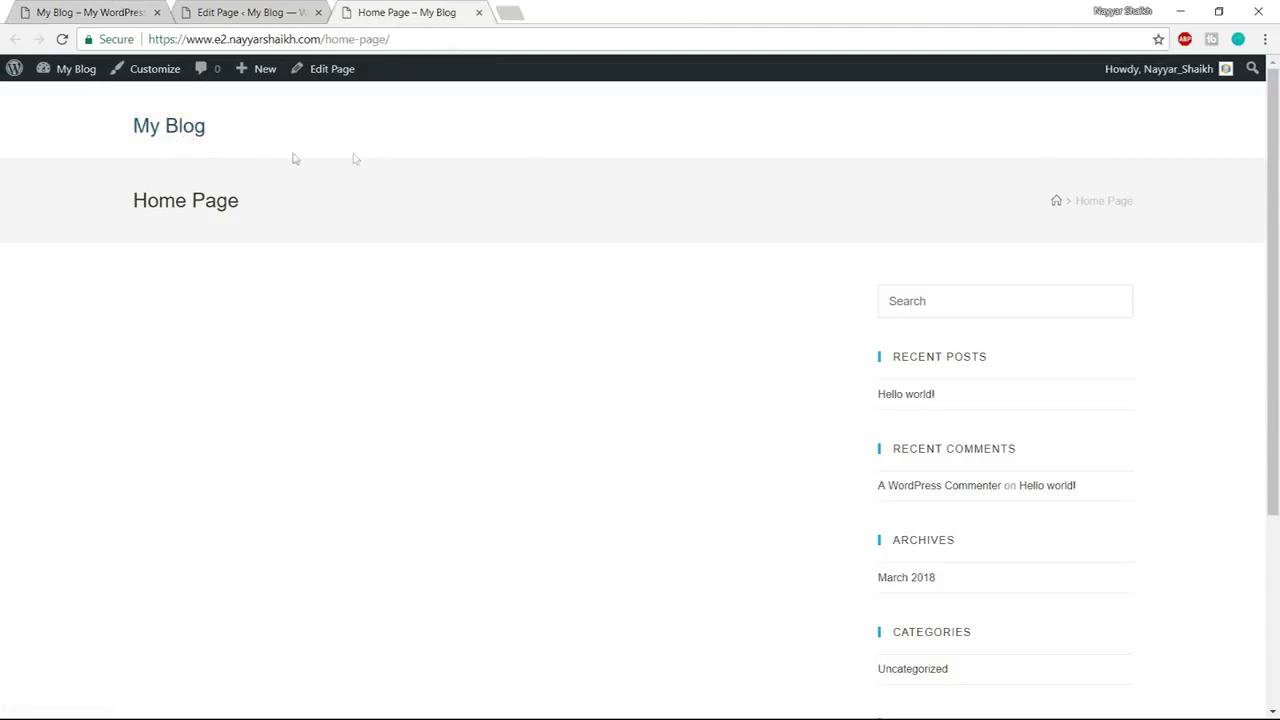
{"action": "left_click", "coordinate": [140, 10]}
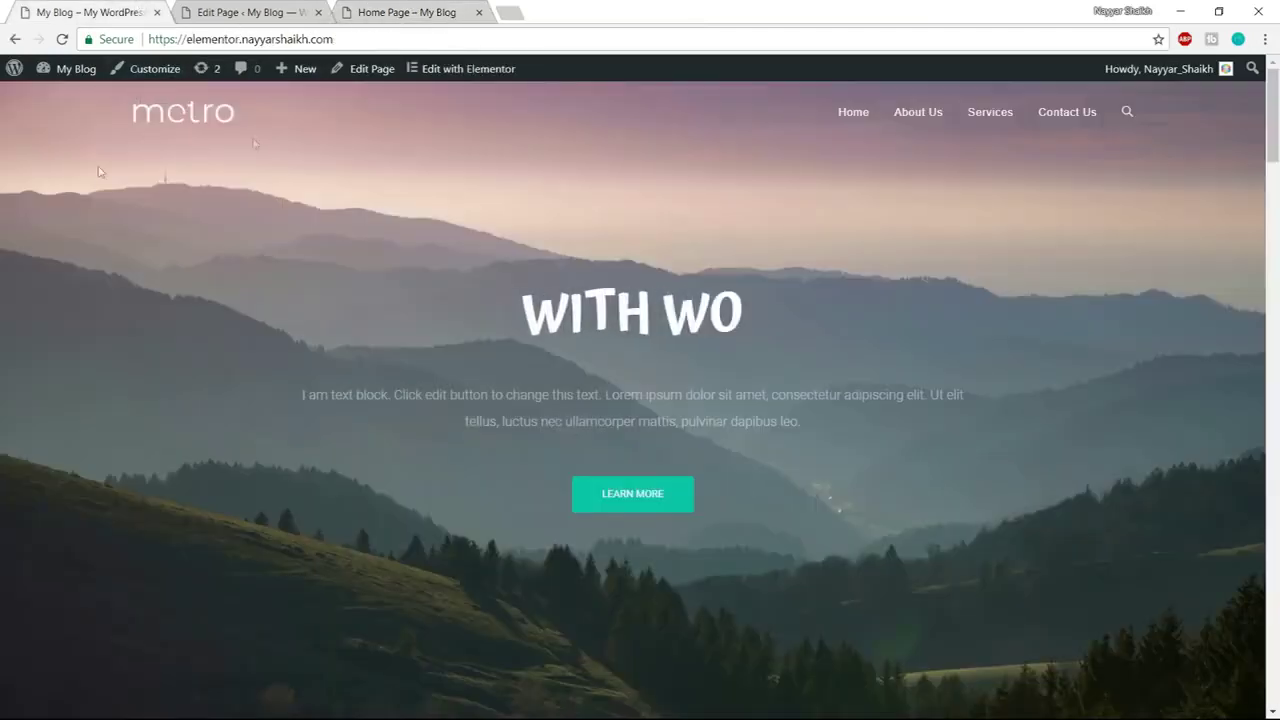
{"action": "left_click", "coordinate": [400, 12]}
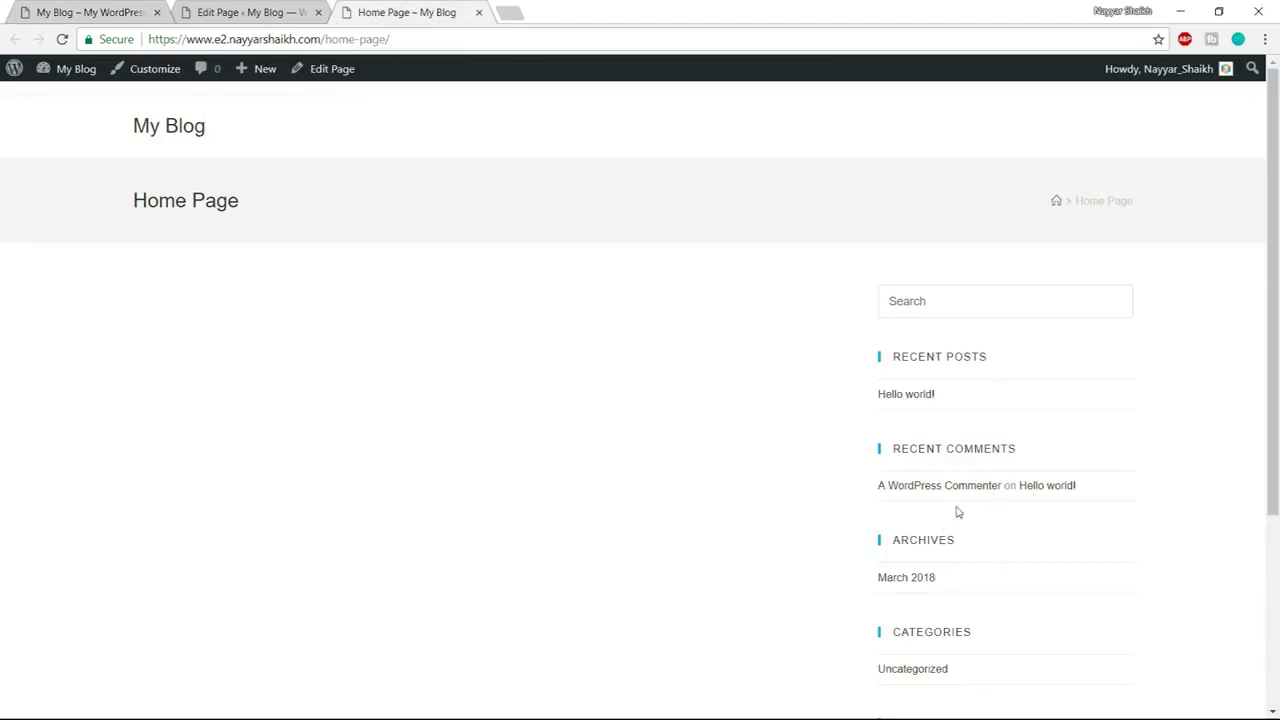
{"action": "left_click_drag", "start_coordinate": [120, 205], "coordinate": [256, 207]}
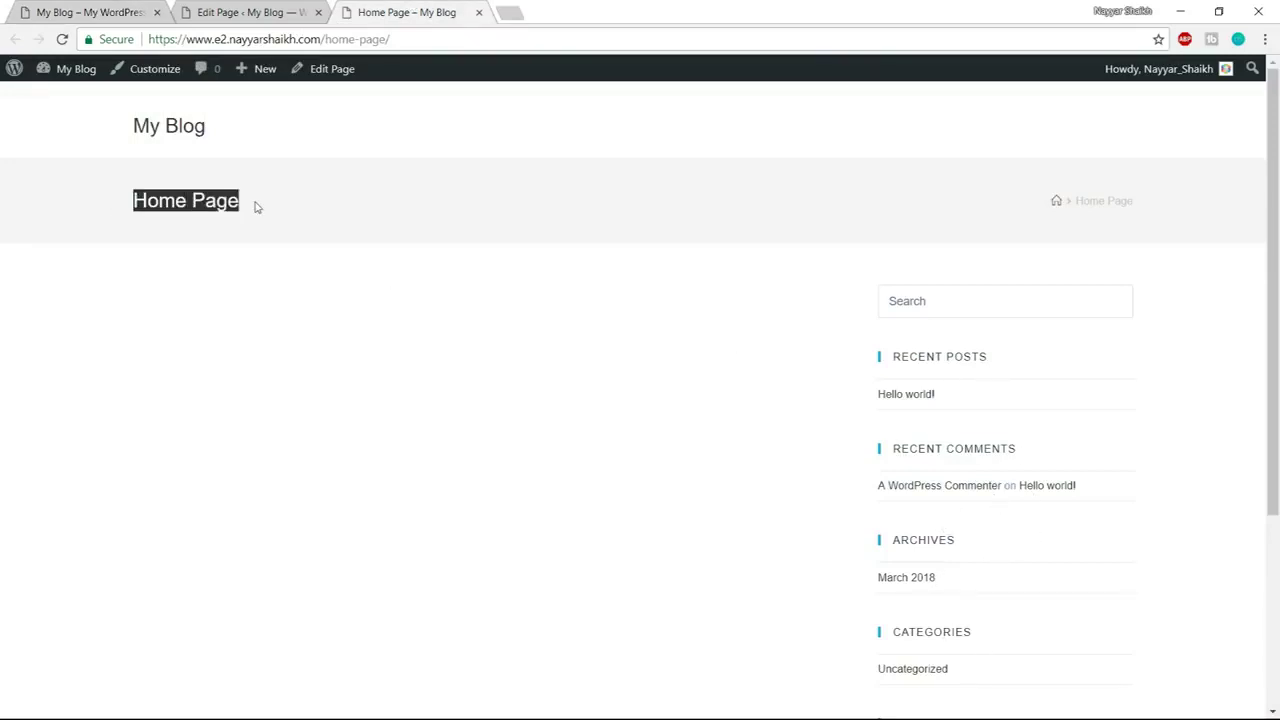
{"action": "left_click", "coordinate": [964, 210]}
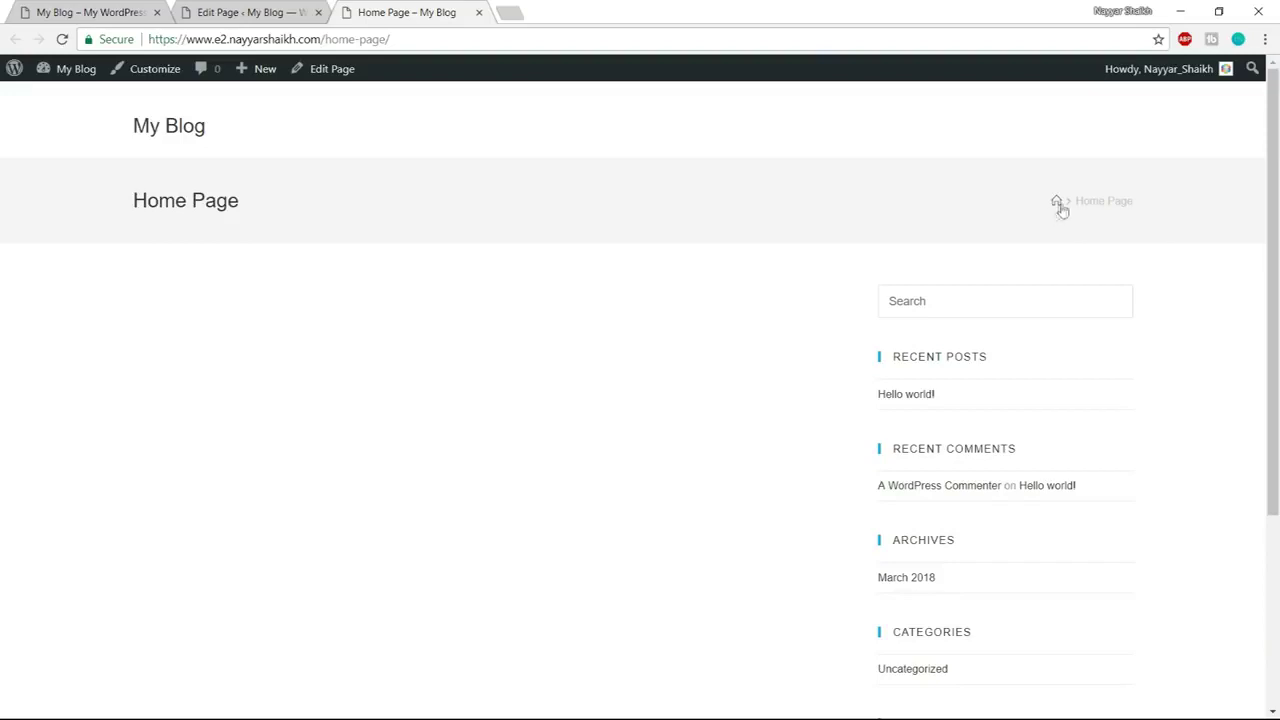
{"action": "left_click", "coordinate": [280, 8]}
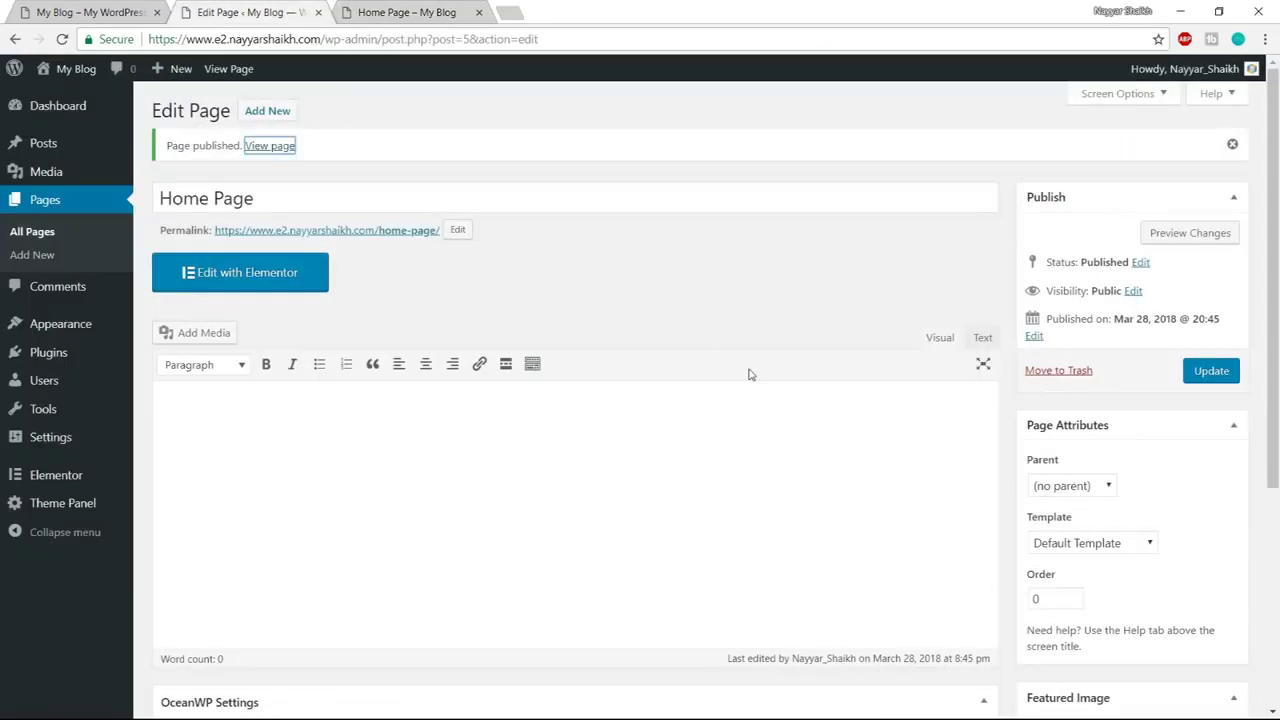
{"action": "left_click", "coordinate": [385, 7]}
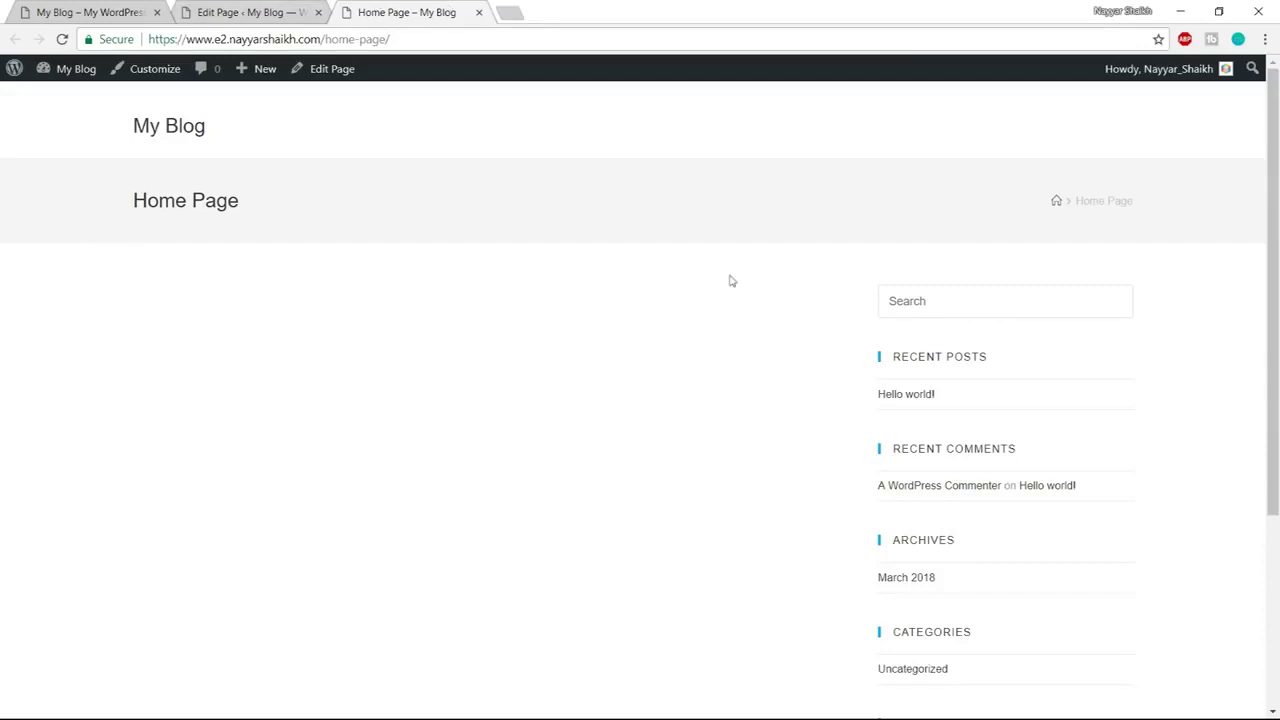
Set the Home Page's OceanWP Content Layout to Full Width with Margins disabled, then view the live page.
{"action": "left_click", "coordinate": [253, 8]}
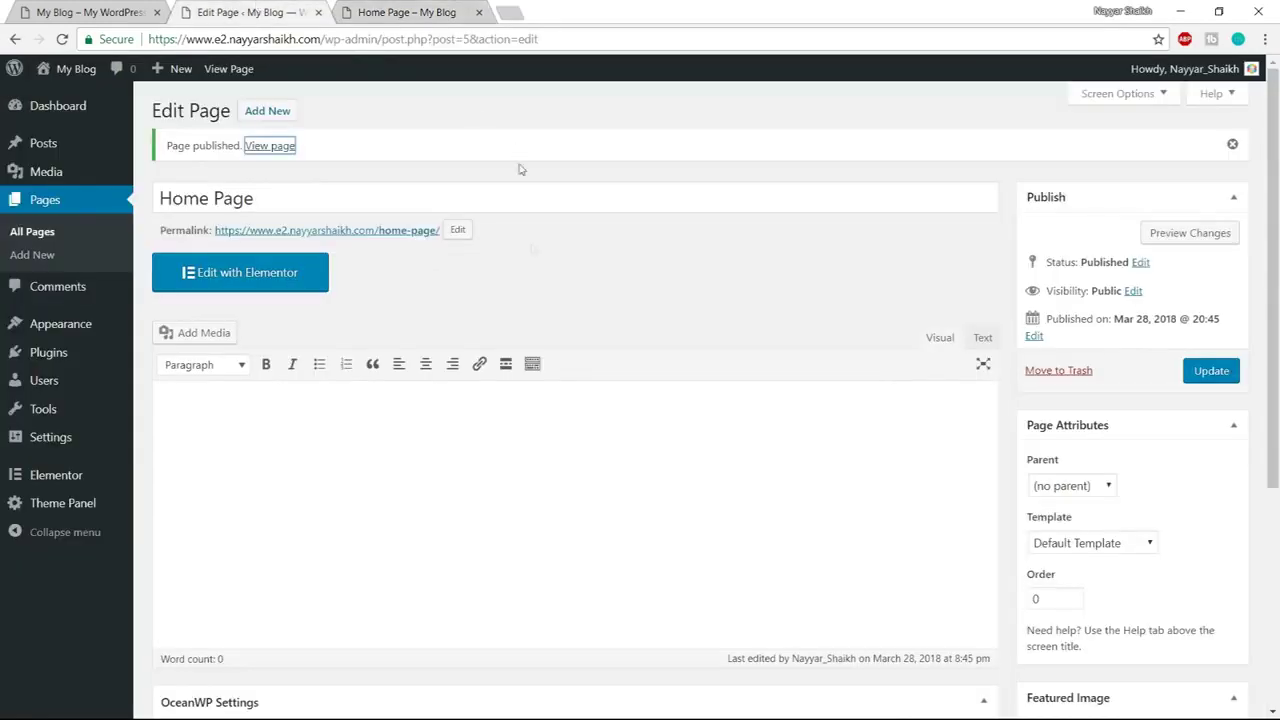
{"action": "left_click", "coordinate": [644, 206]}
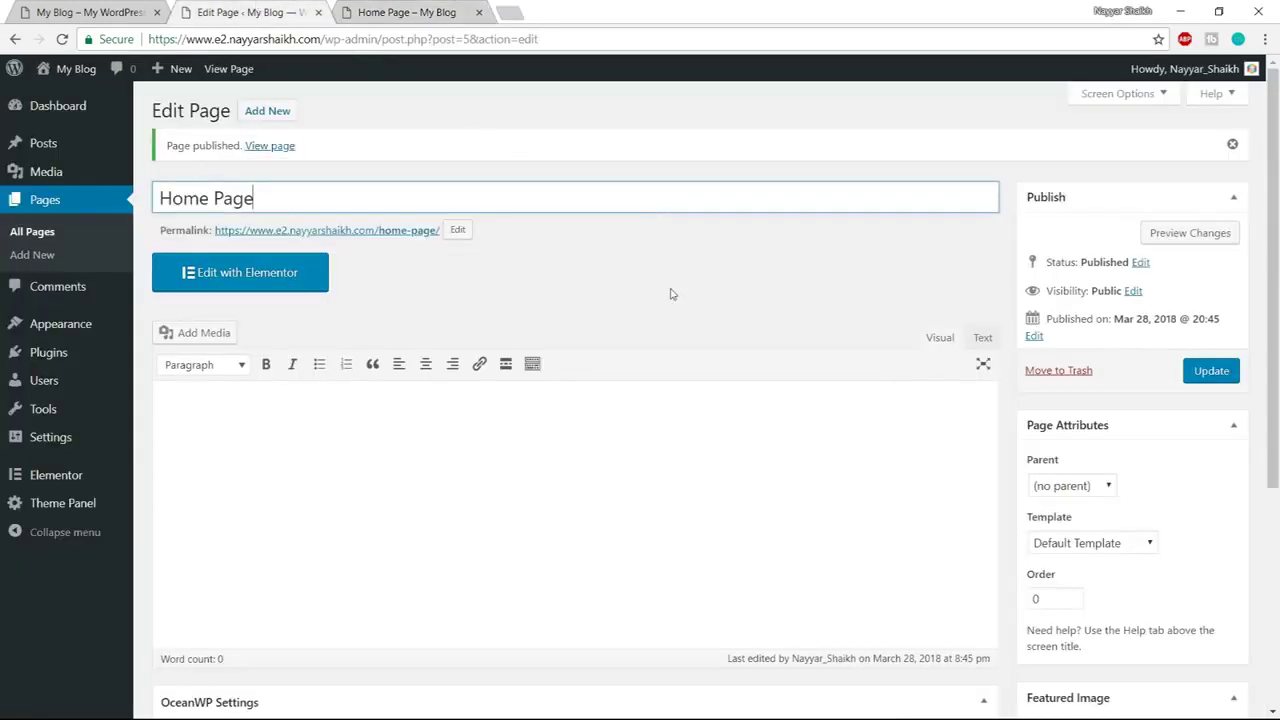
{"action": "scroll", "coordinate": [672, 294], "scroll_direction": "down", "scroll_amount": 3}
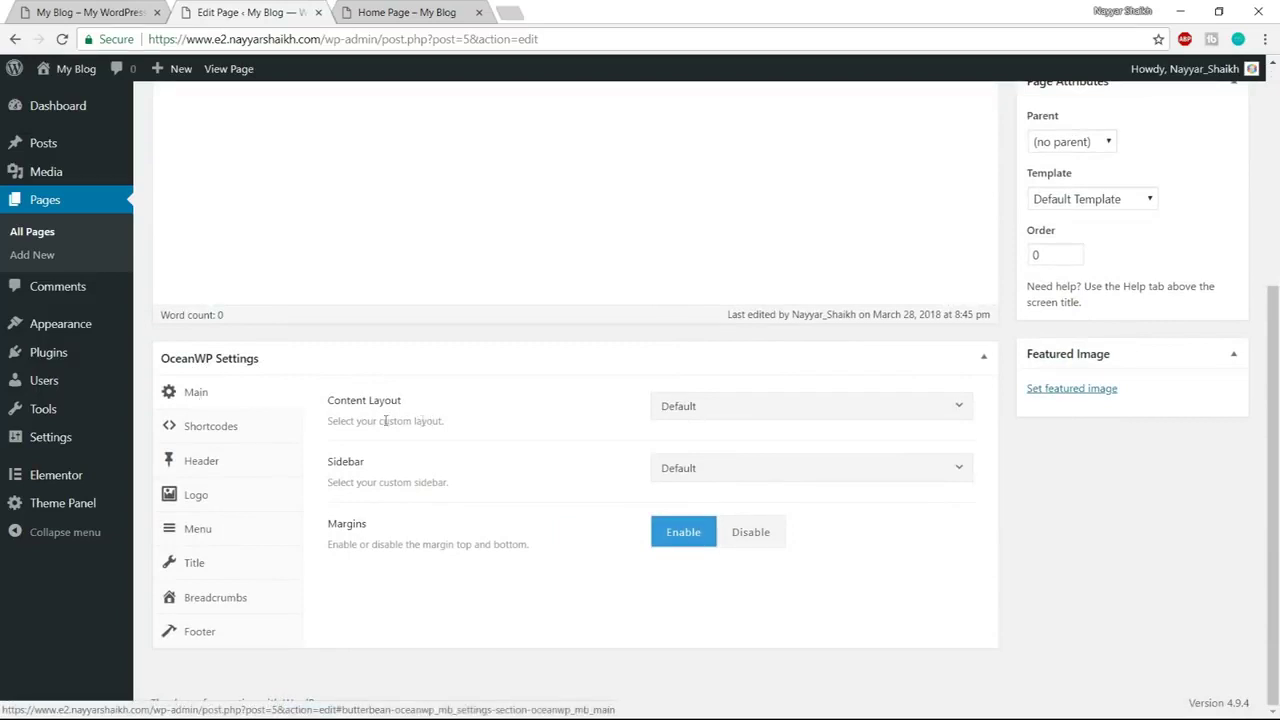
{"action": "left_click", "coordinate": [780, 408]}
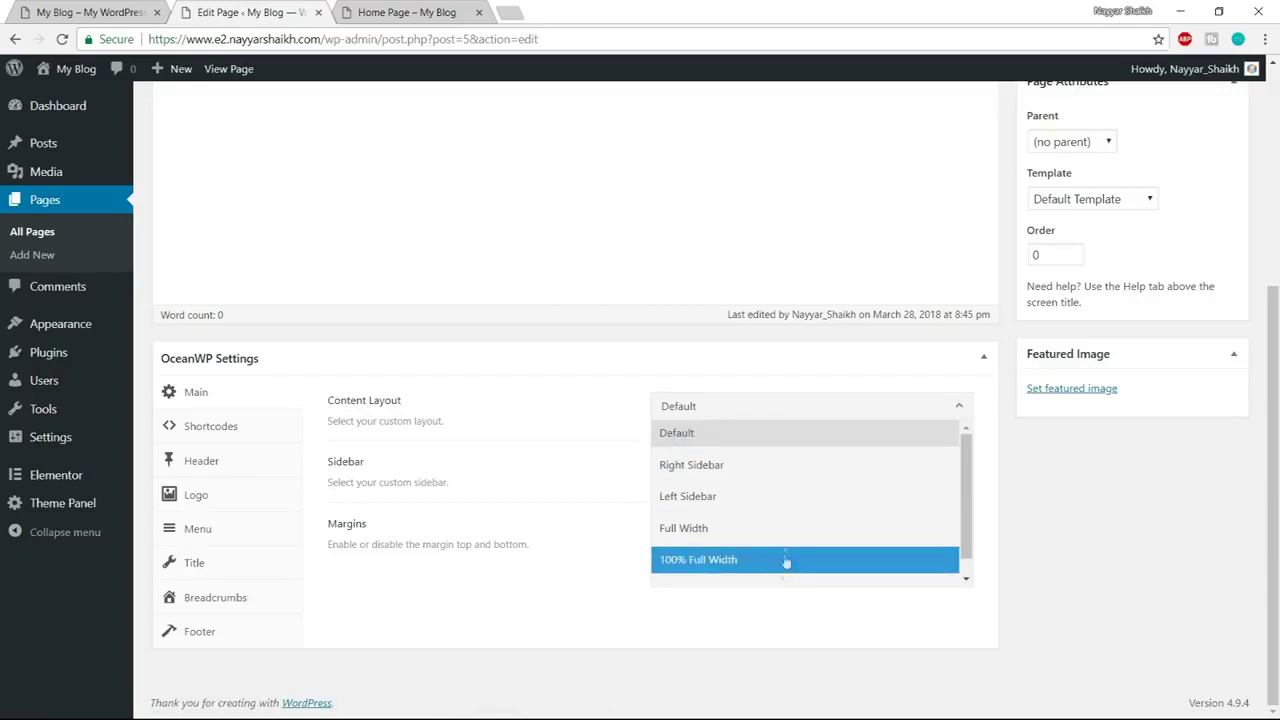
{"action": "left_click", "coordinate": [745, 529]}
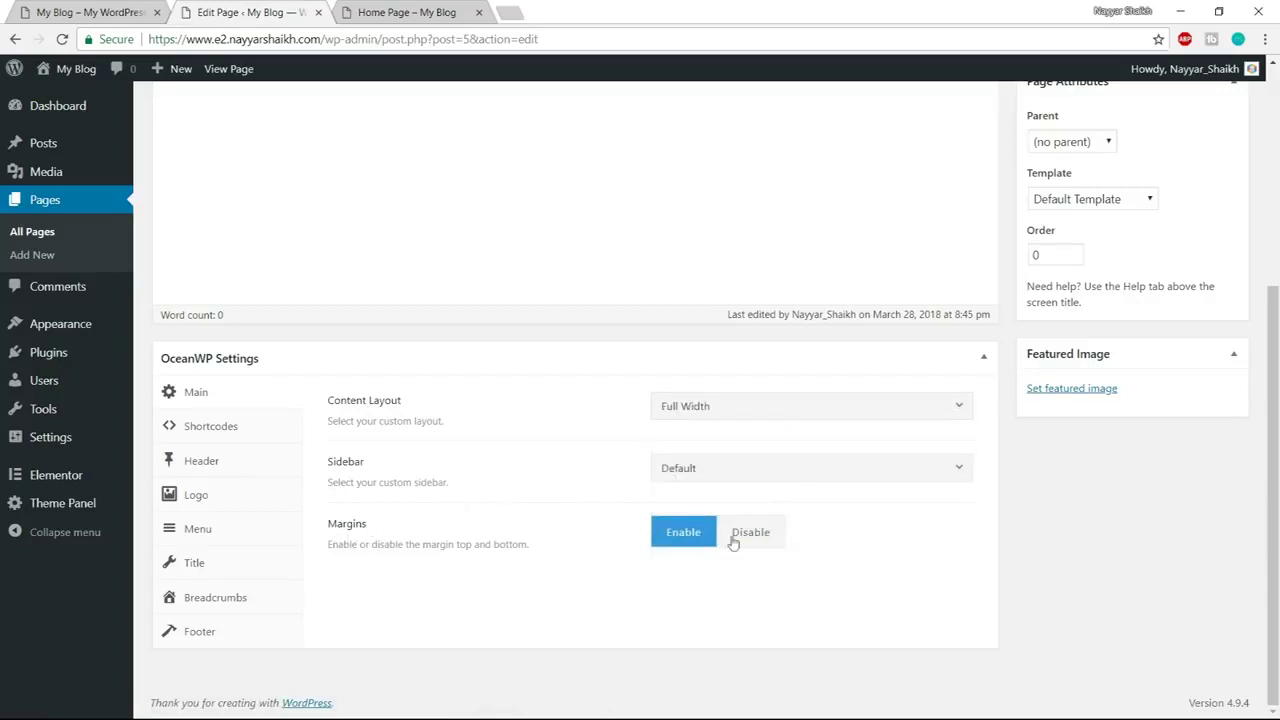
{"action": "left_click", "coordinate": [776, 540]}
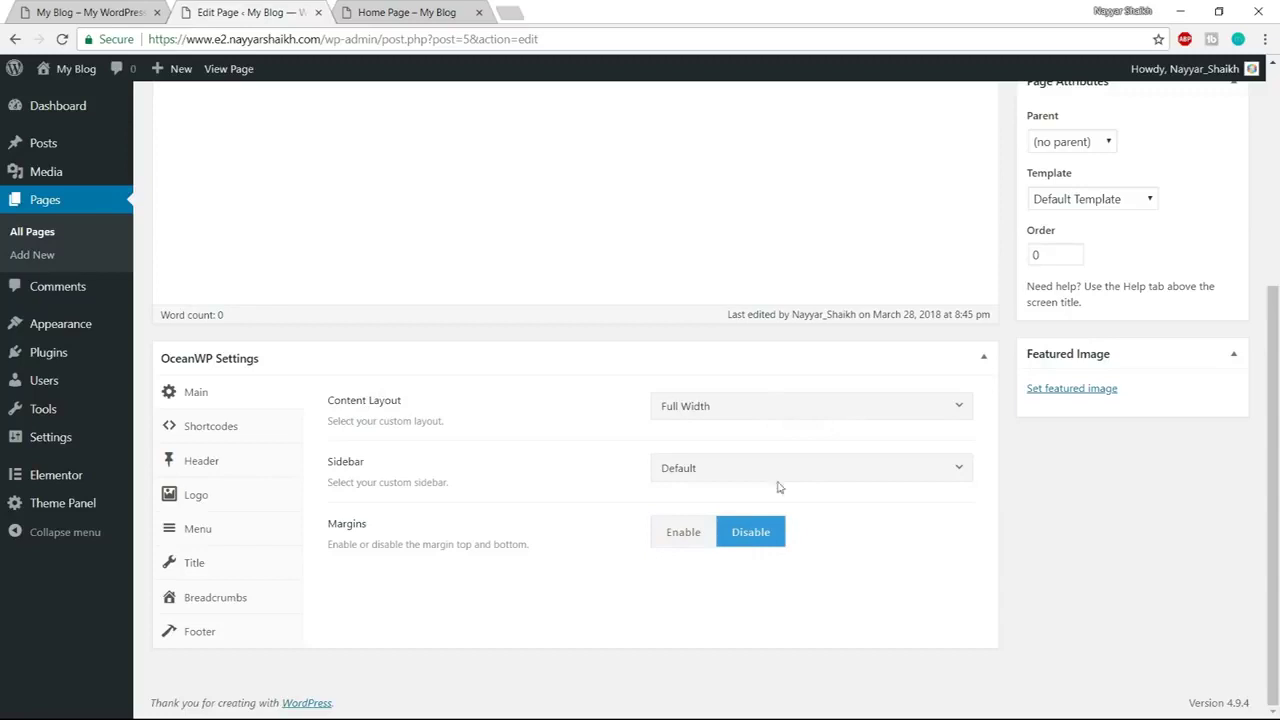
{"action": "left_click", "coordinate": [408, 12]}
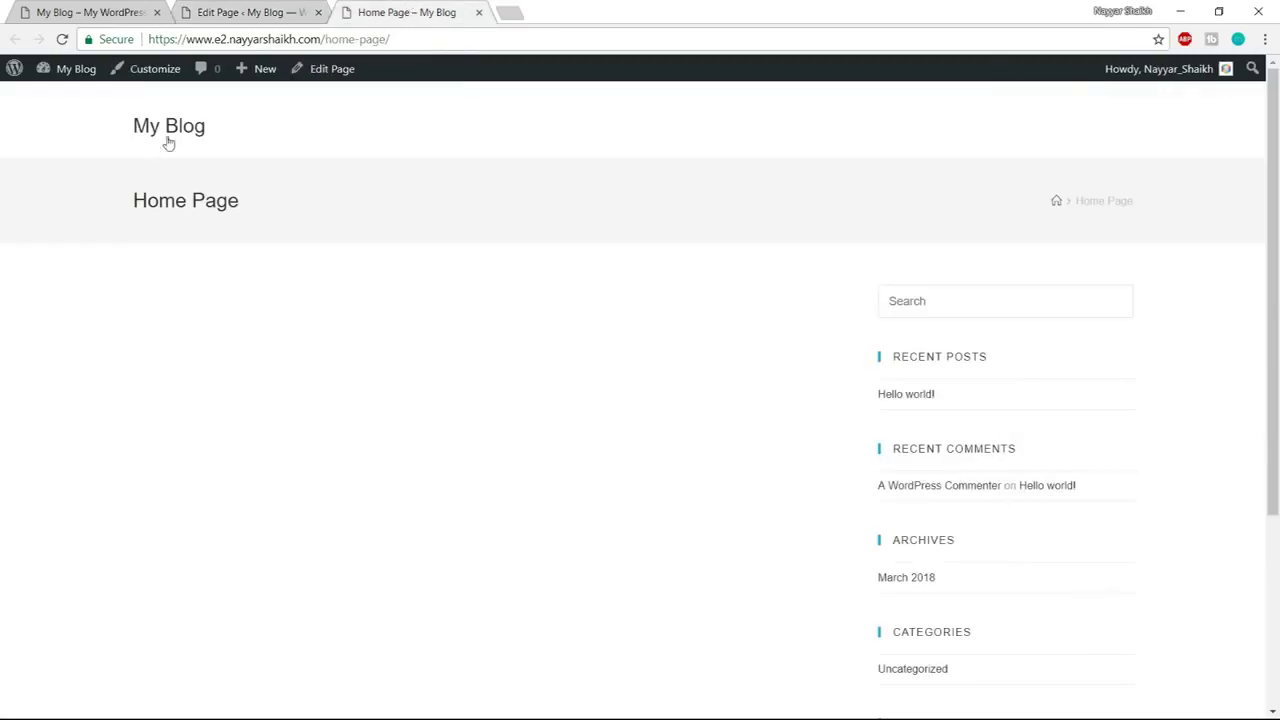
Disable the Home Page's top bar and set its header style to Transparent.
{"action": "left_click_drag", "start_coordinate": [118, 204], "coordinate": [205, 204]}
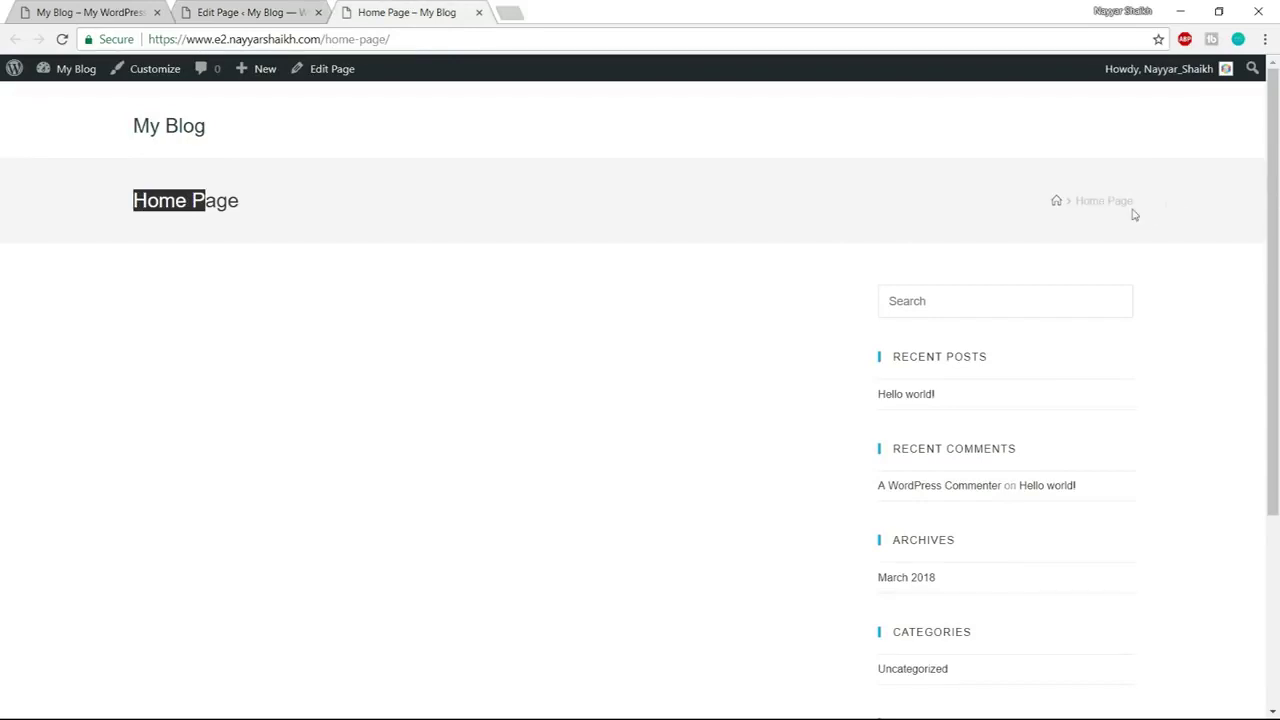
{"action": "left_click", "coordinate": [245, 12]}
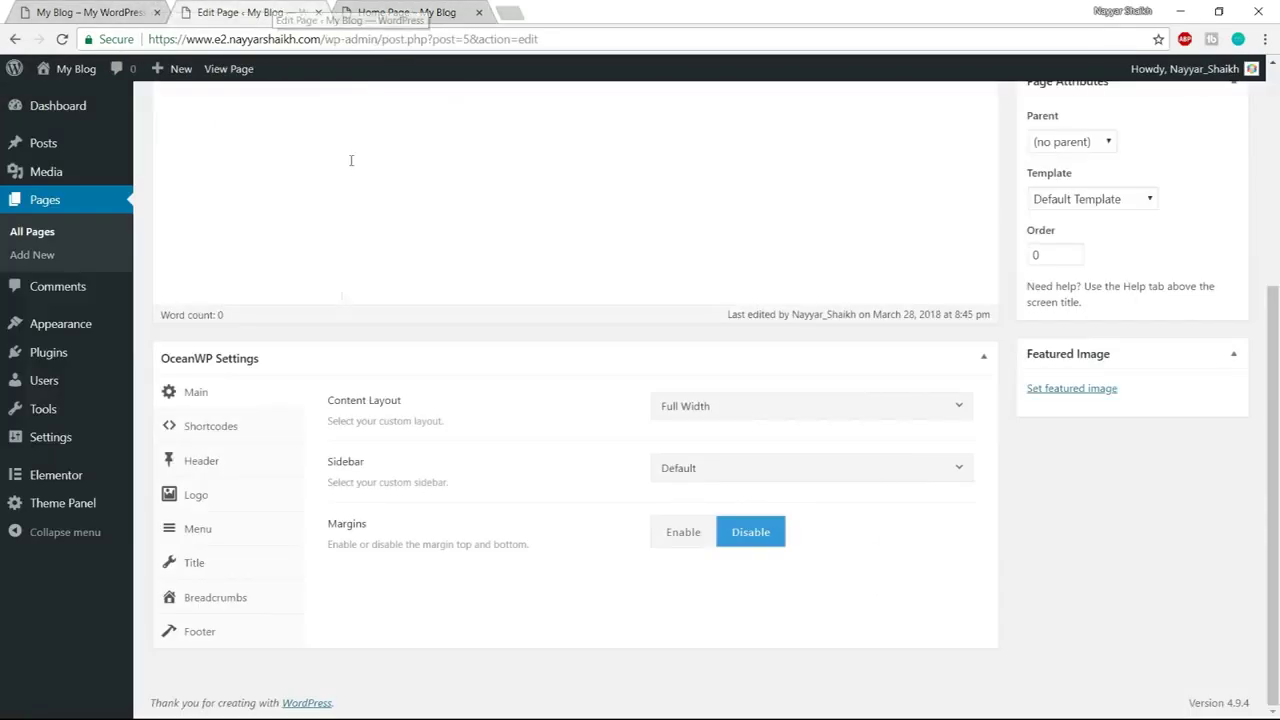
{"action": "left_click", "coordinate": [214, 470]}
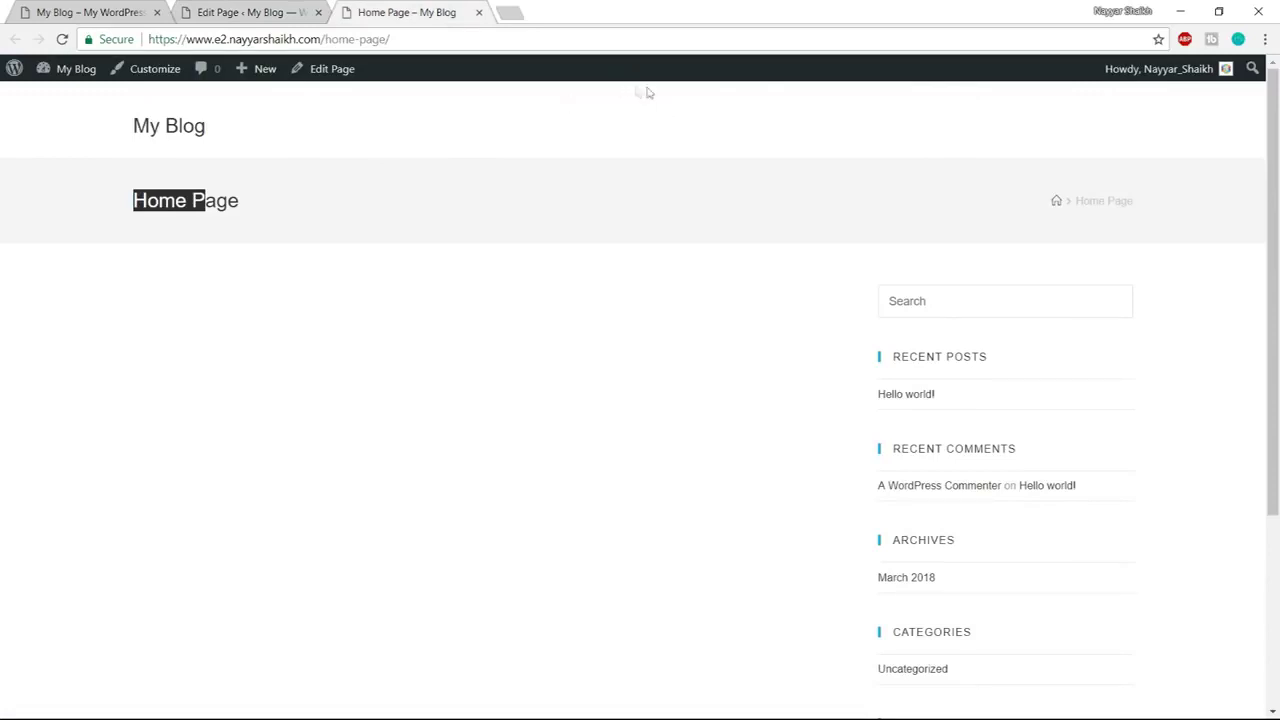
{"action": "left_click", "coordinate": [285, 10]}
{"action": "left_click", "coordinate": [840, 409]}
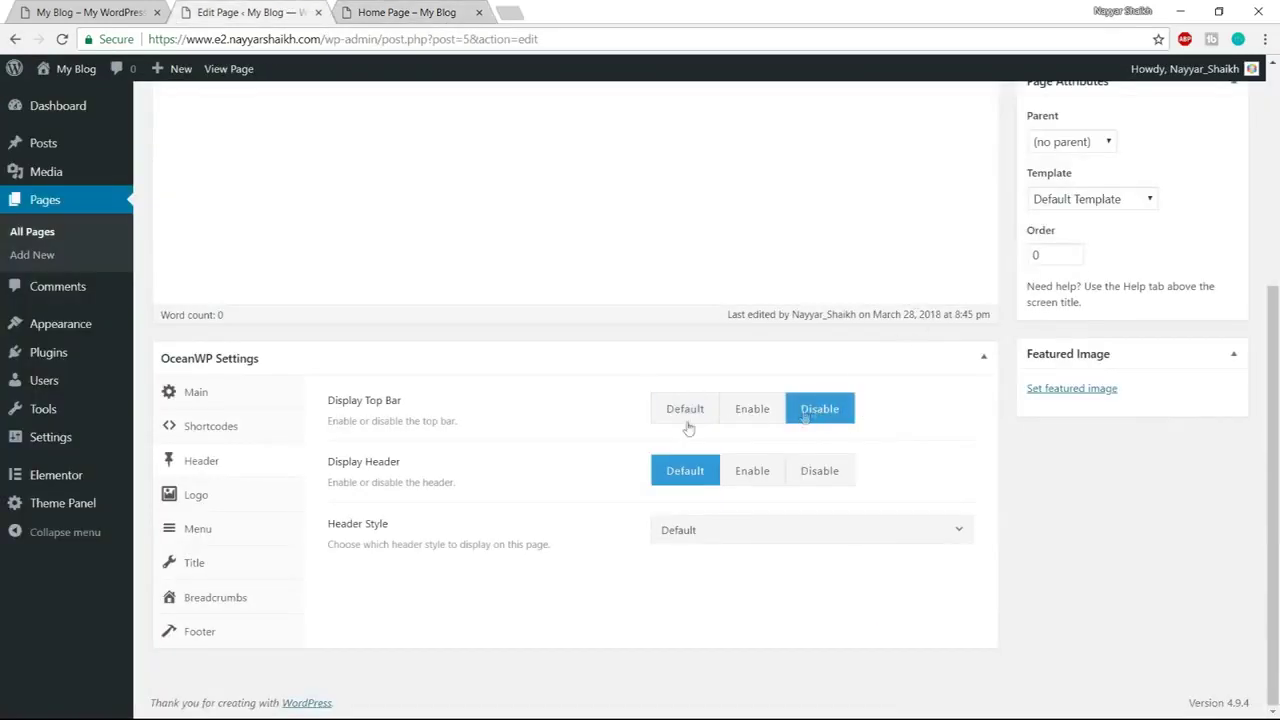
{"action": "left_click", "coordinate": [729, 541]}
{"action": "left_click", "coordinate": [766, 622]}
Disable the page title and breadcrumbs on the Home Page.
{"action": "left_click", "coordinate": [229, 568]}
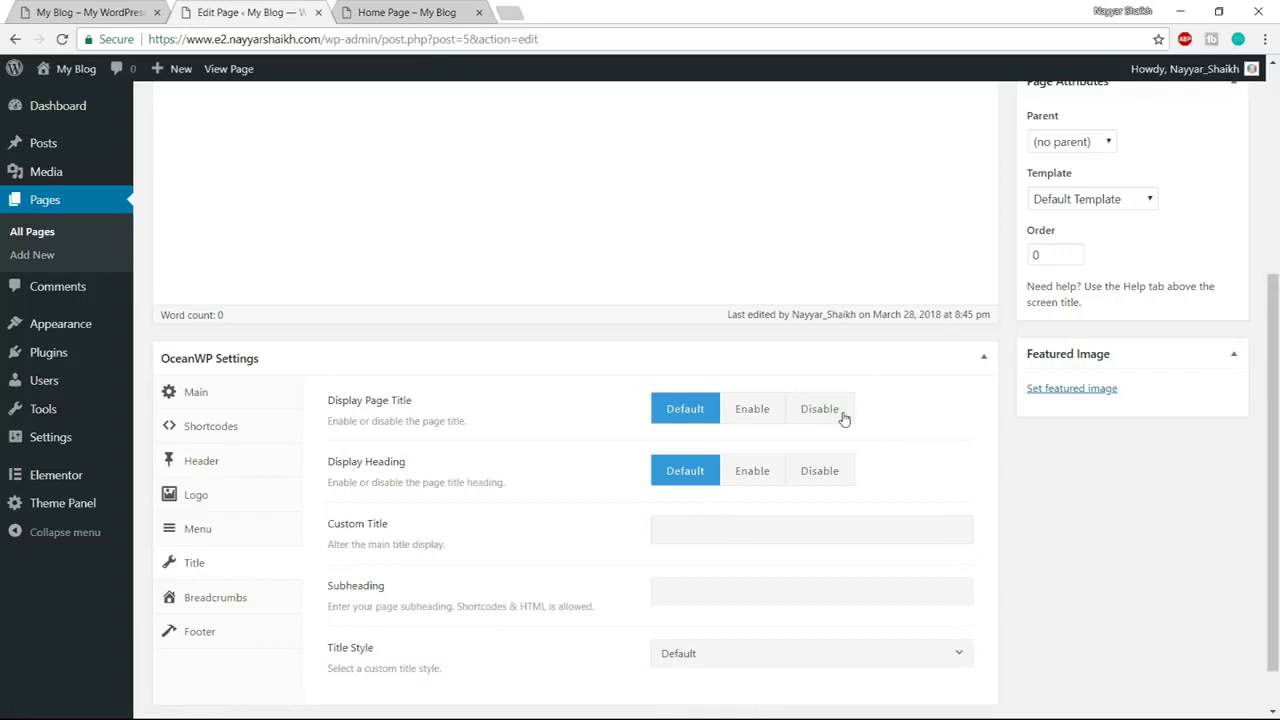
{"action": "left_click", "coordinate": [843, 418]}
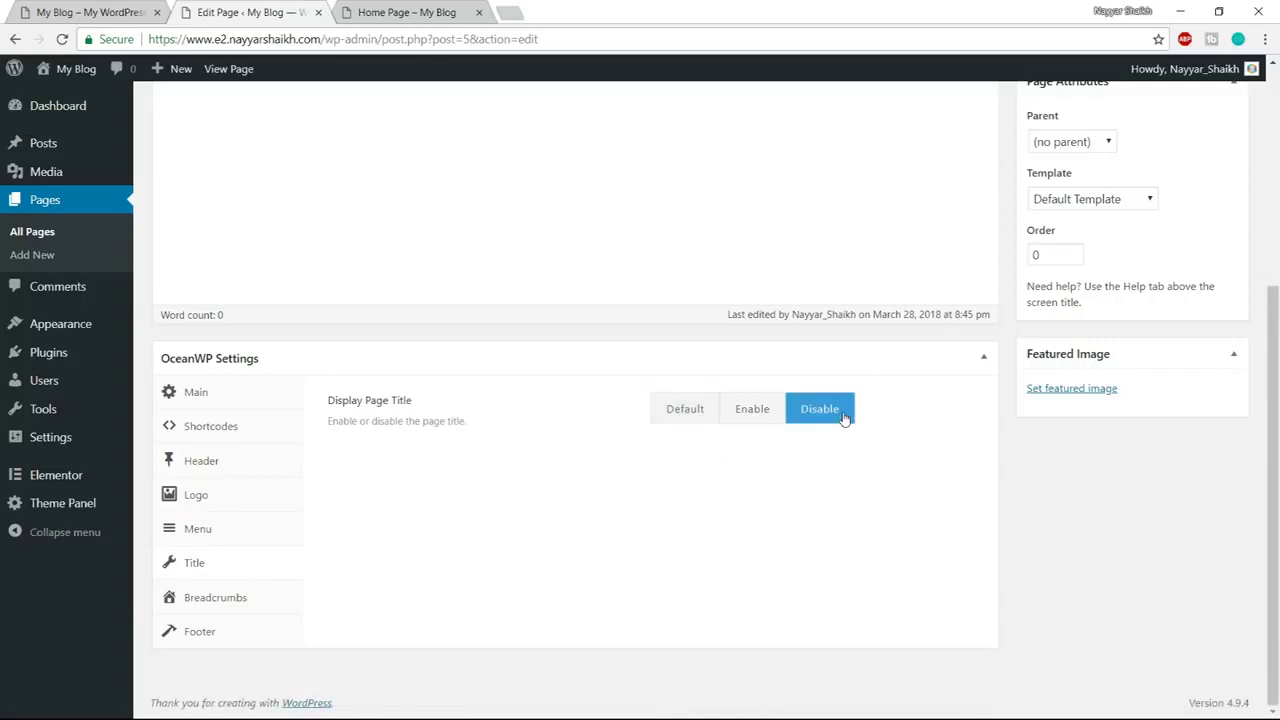
{"action": "left_click", "coordinate": [237, 597]}
{"action": "scroll", "coordinate": [236, 590], "scroll_direction": "down", "scroll_amount": 1}
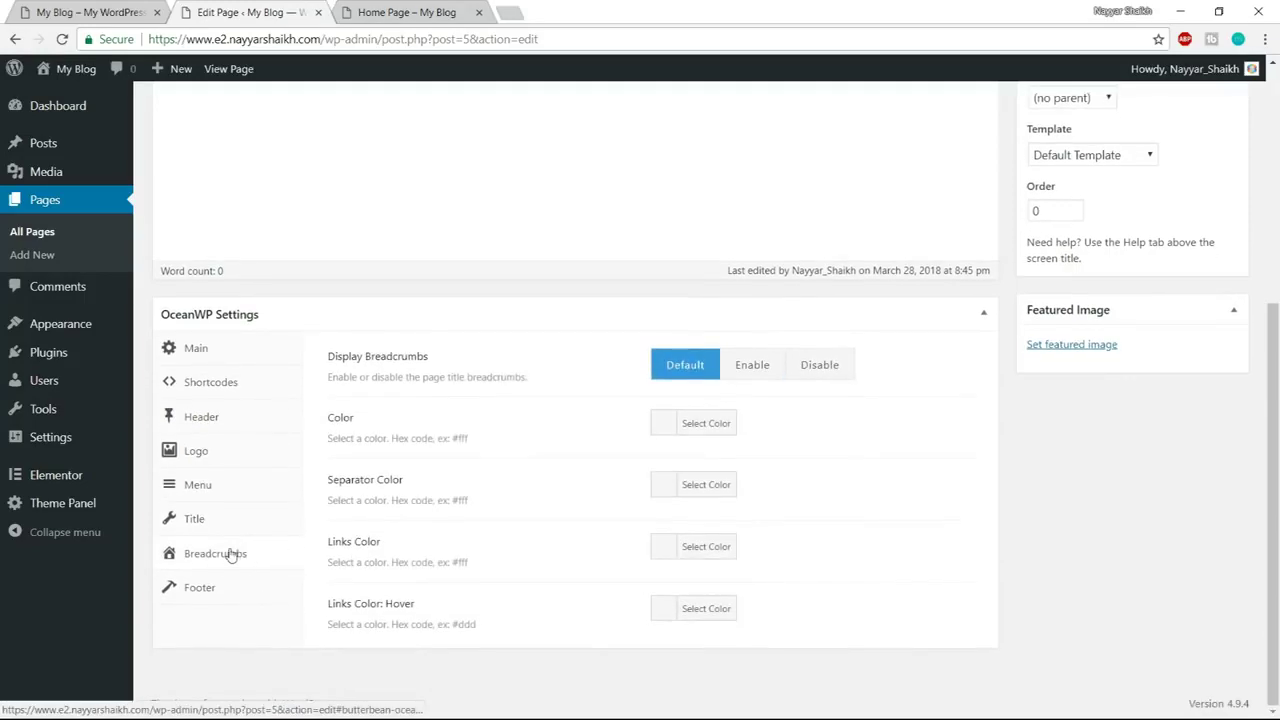
{"action": "left_click", "coordinate": [830, 372]}
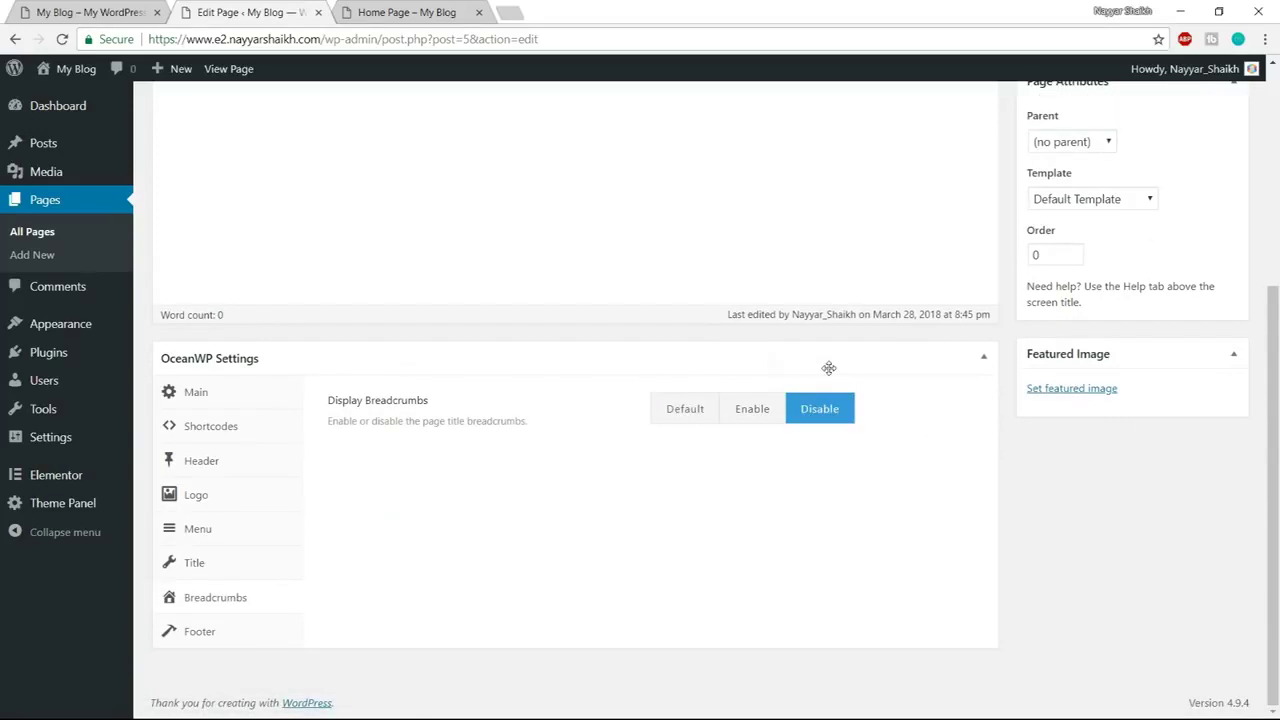
{"action": "left_click", "coordinate": [457, 8]}
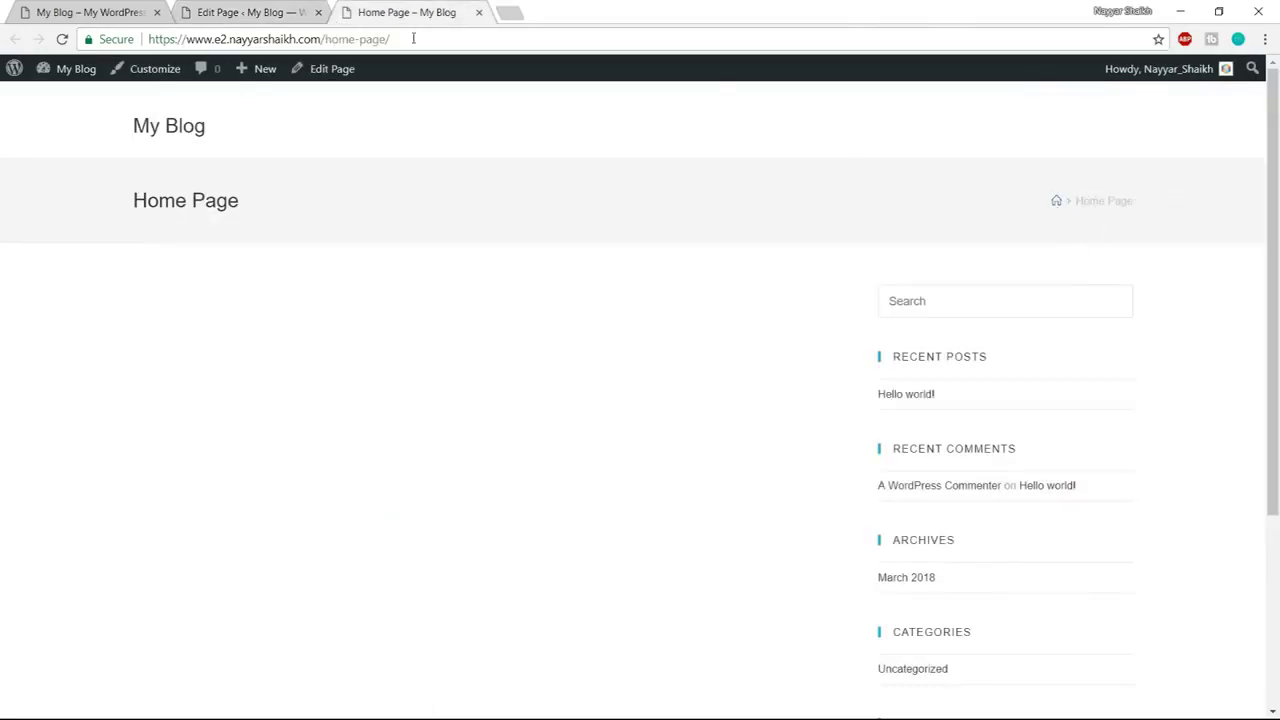
{"action": "left_click", "coordinate": [267, 10]}
Update the Home Page, reload it live, and compare it with the finished mountain-hero example site.
{"action": "scroll", "coordinate": [763, 400], "scroll_direction": "up", "scroll_amount": 5}
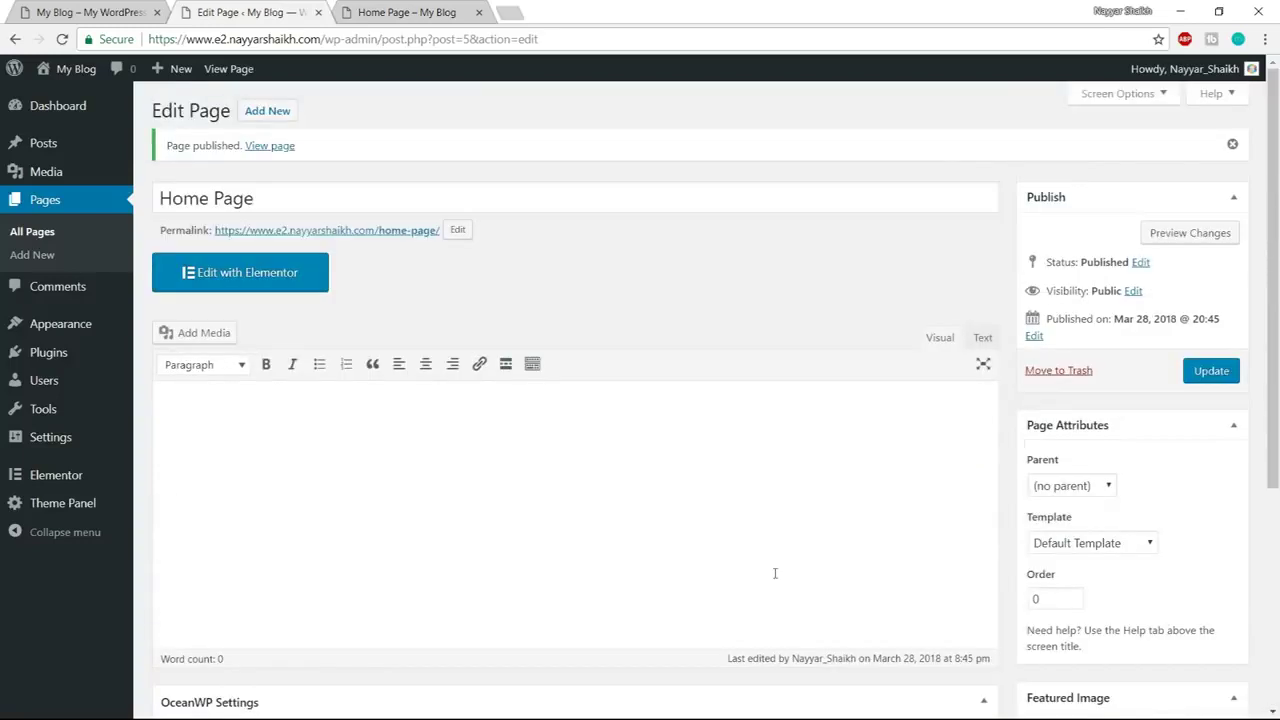
{"action": "left_click", "coordinate": [1210, 372]}
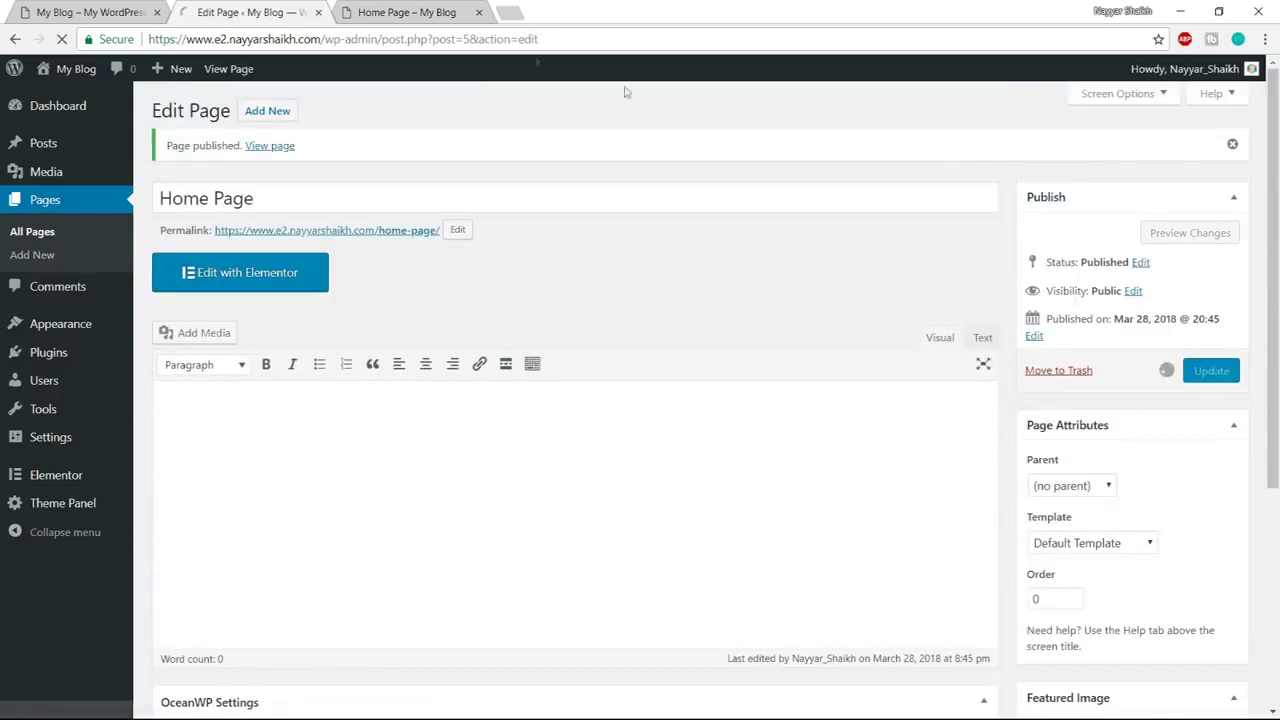
{"action": "left_click", "coordinate": [445, 10]}
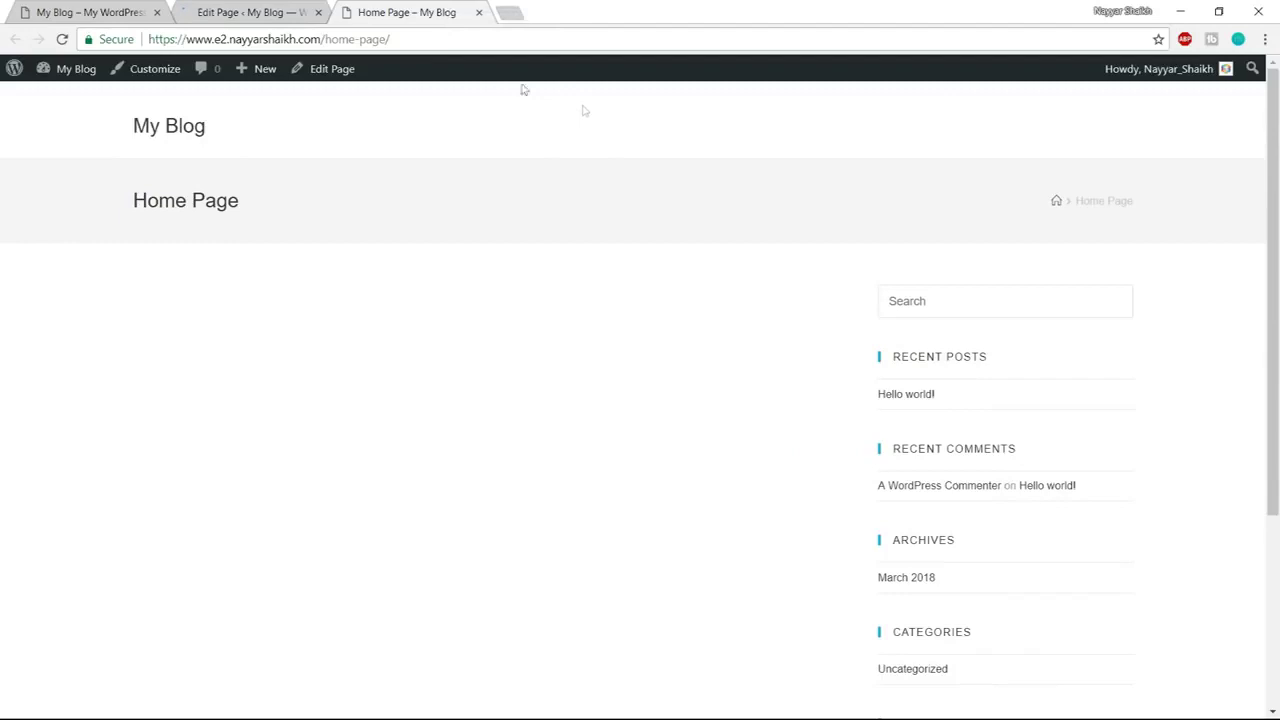
{"action": "left_click", "coordinate": [61, 39]}
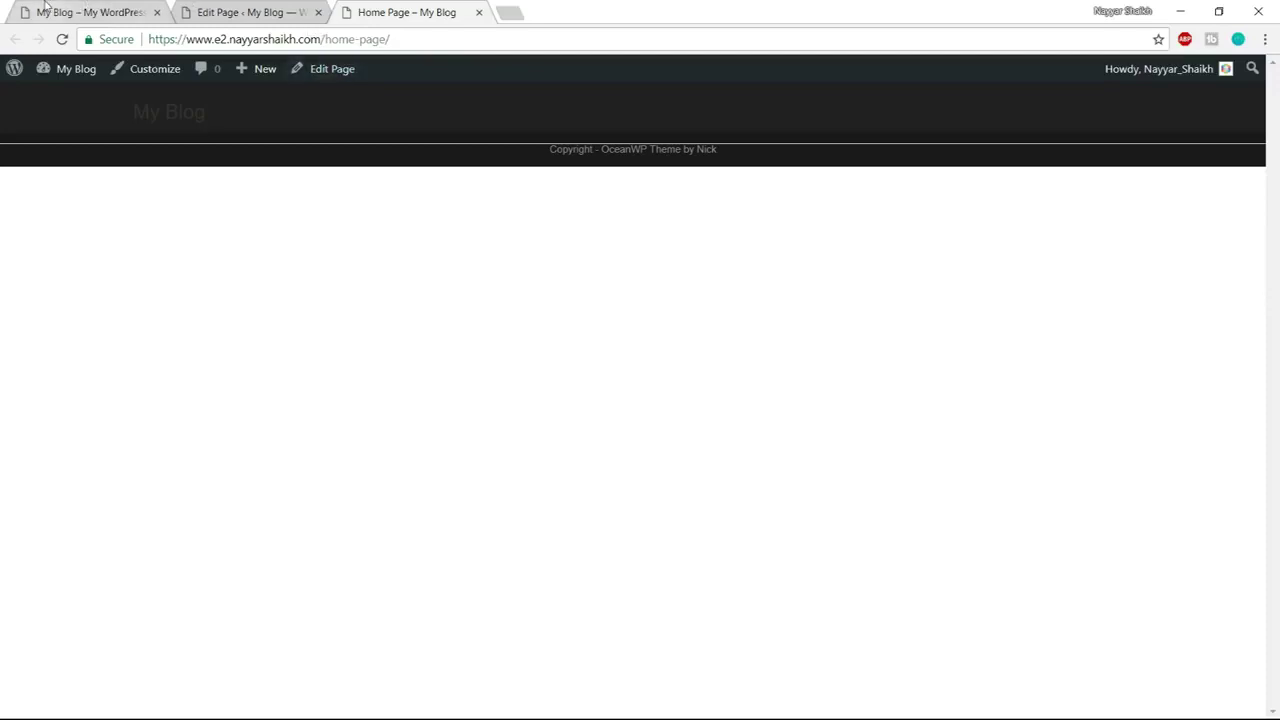
{"action": "left_click", "coordinate": [90, 12]}
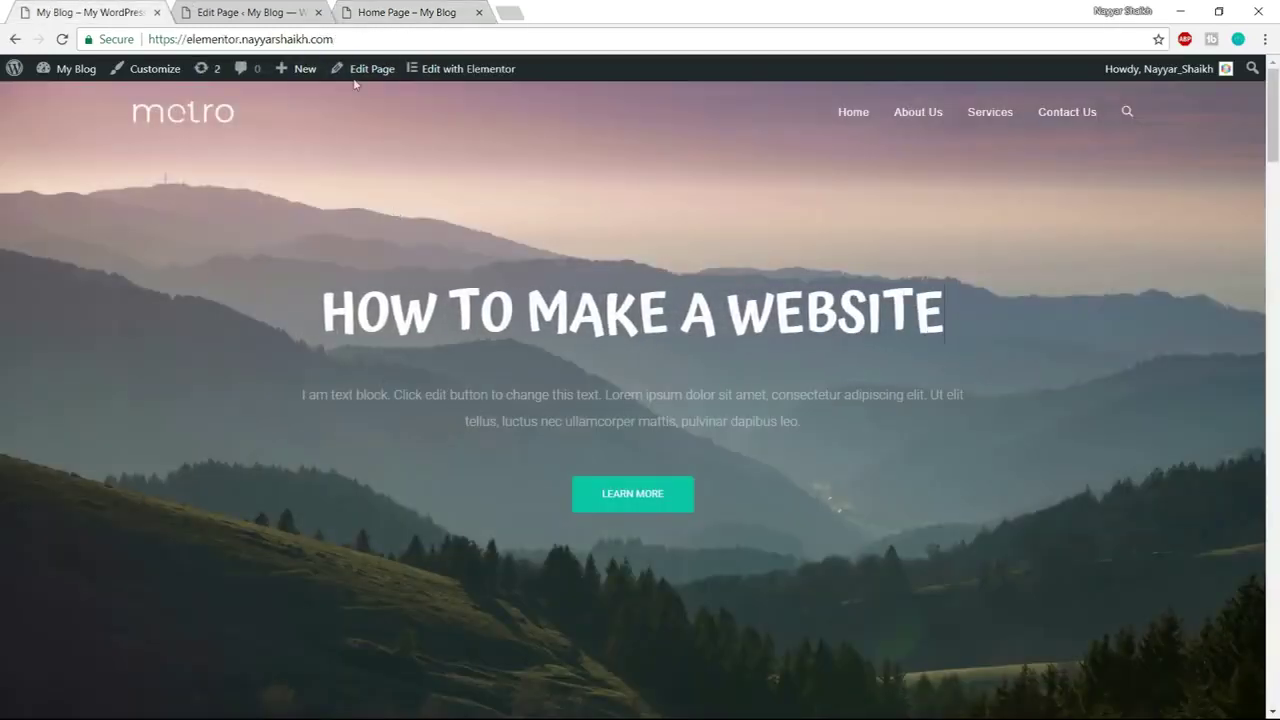
{"action": "left_click", "coordinate": [270, 13]}
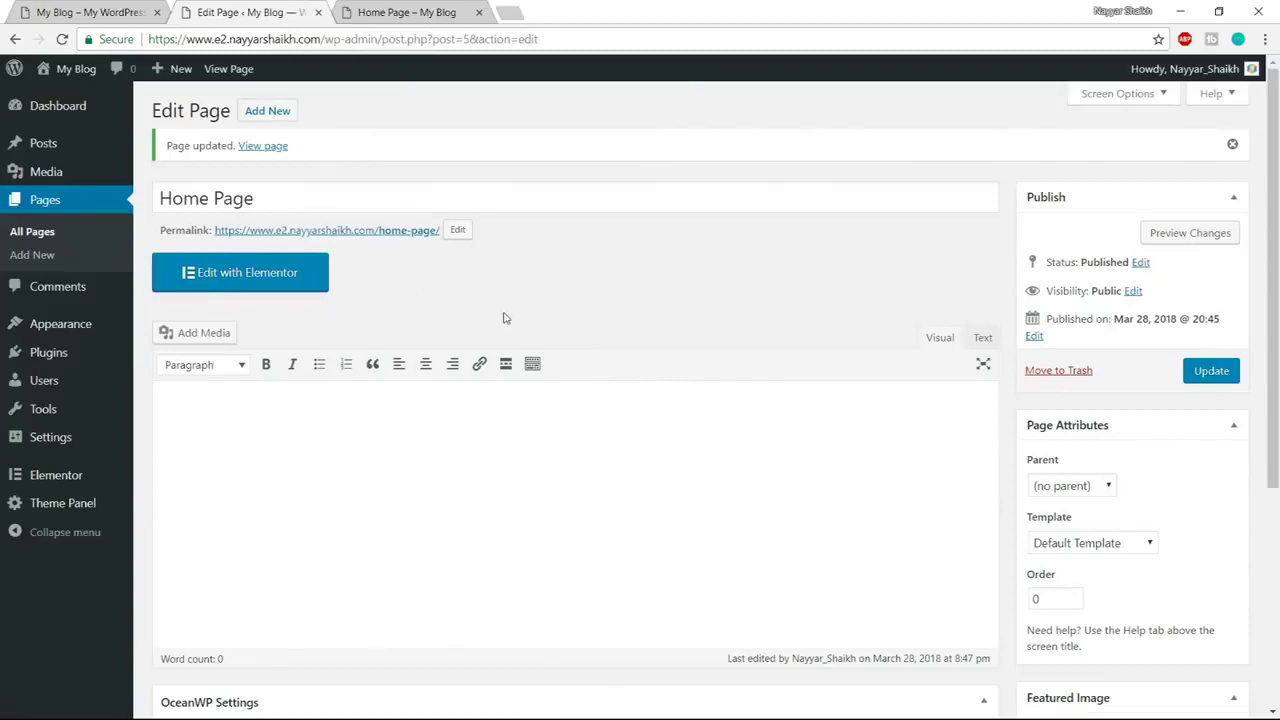
Open the Home Page with Elementor and open the Add Template library on the Pages tab.
{"action": "left_click", "coordinate": [288, 284]}
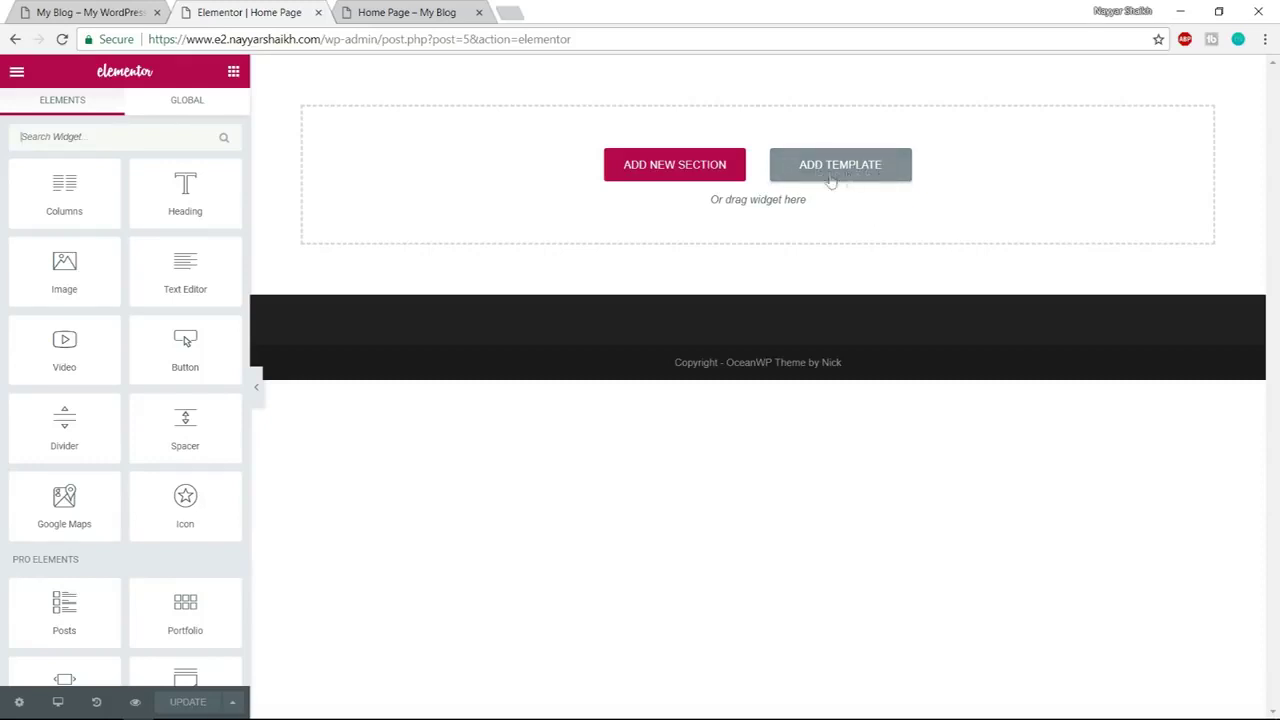
{"action": "left_click", "coordinate": [867, 174]}
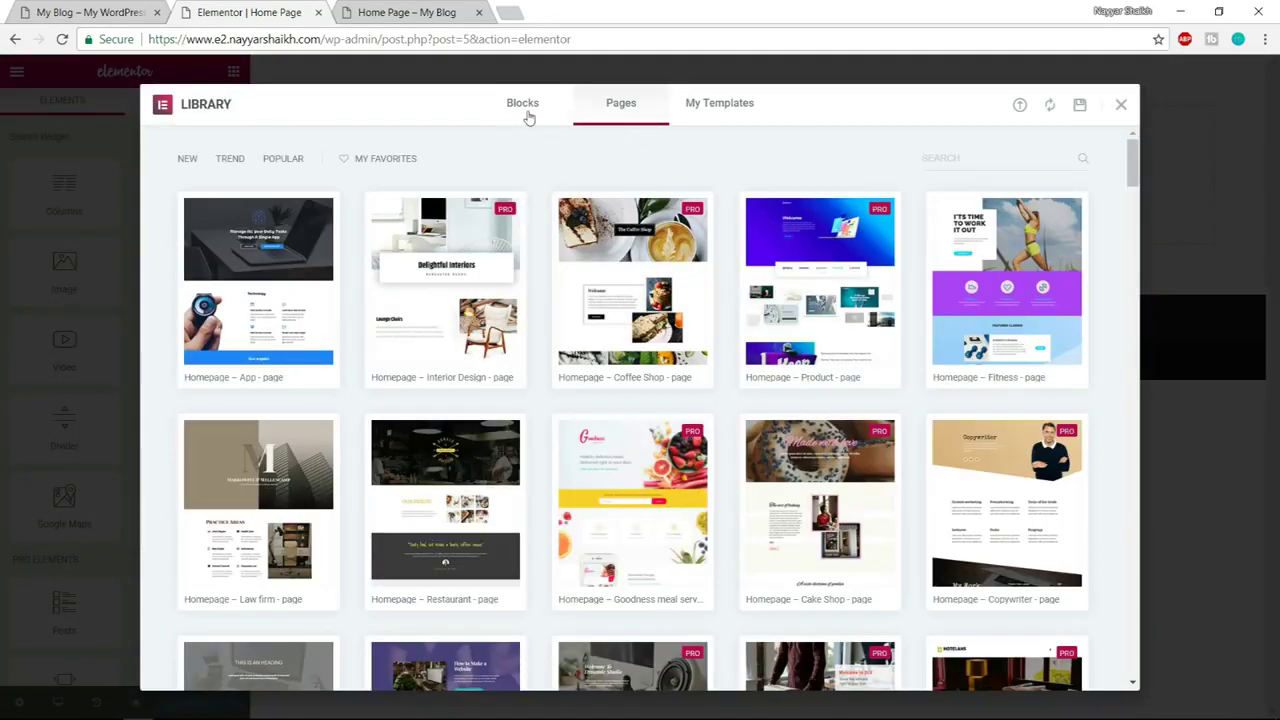
Browse the Library's Blocks tab and check the live site's hero for reference.
{"action": "left_click", "coordinate": [523, 116]}
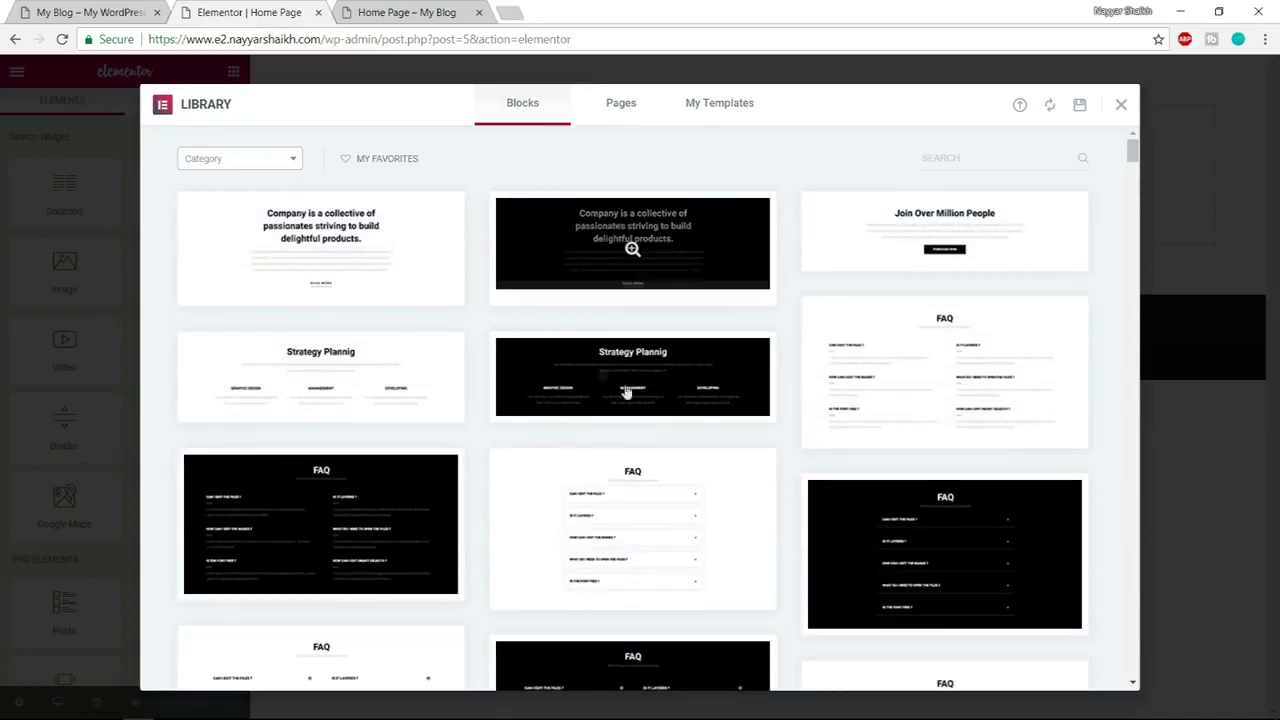
{"action": "scroll", "coordinate": [440, 440], "scroll_direction": "down", "scroll_amount": 5}
{"action": "scroll", "coordinate": [440, 446], "scroll_direction": "down", "scroll_amount": 3}
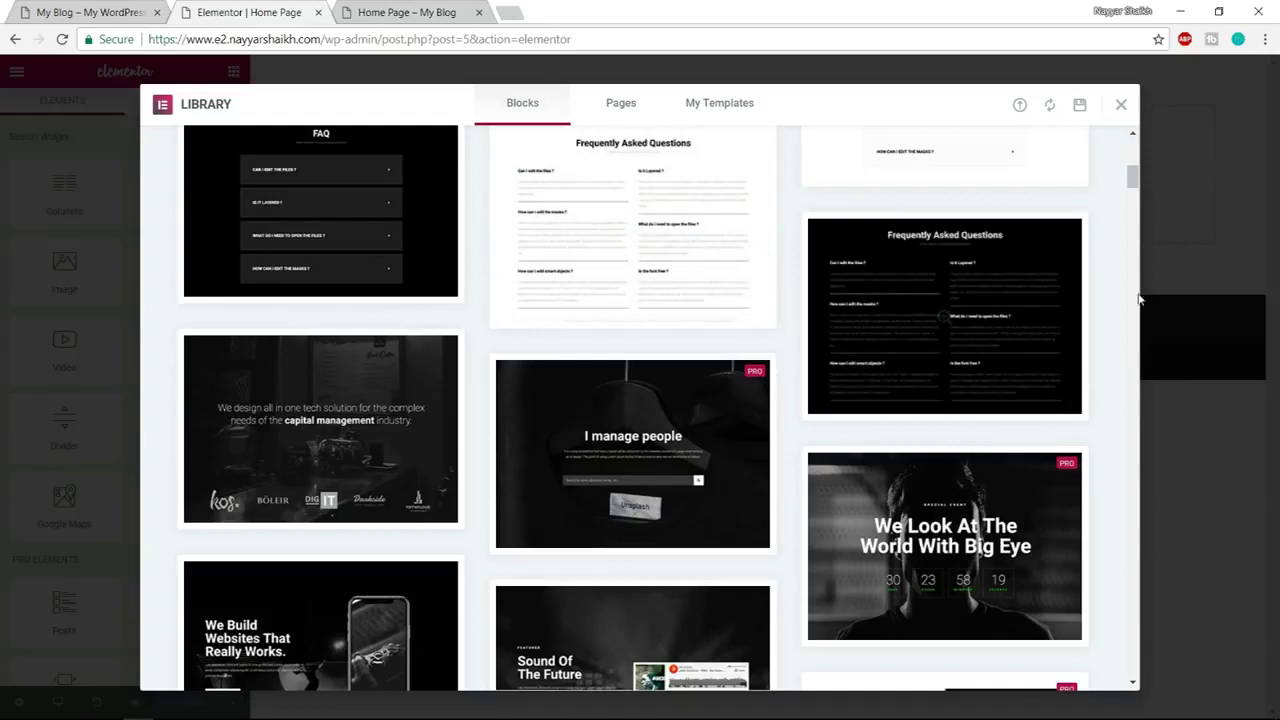
{"action": "scroll", "coordinate": [1127, 292], "scroll_direction": "down", "scroll_amount": 1}
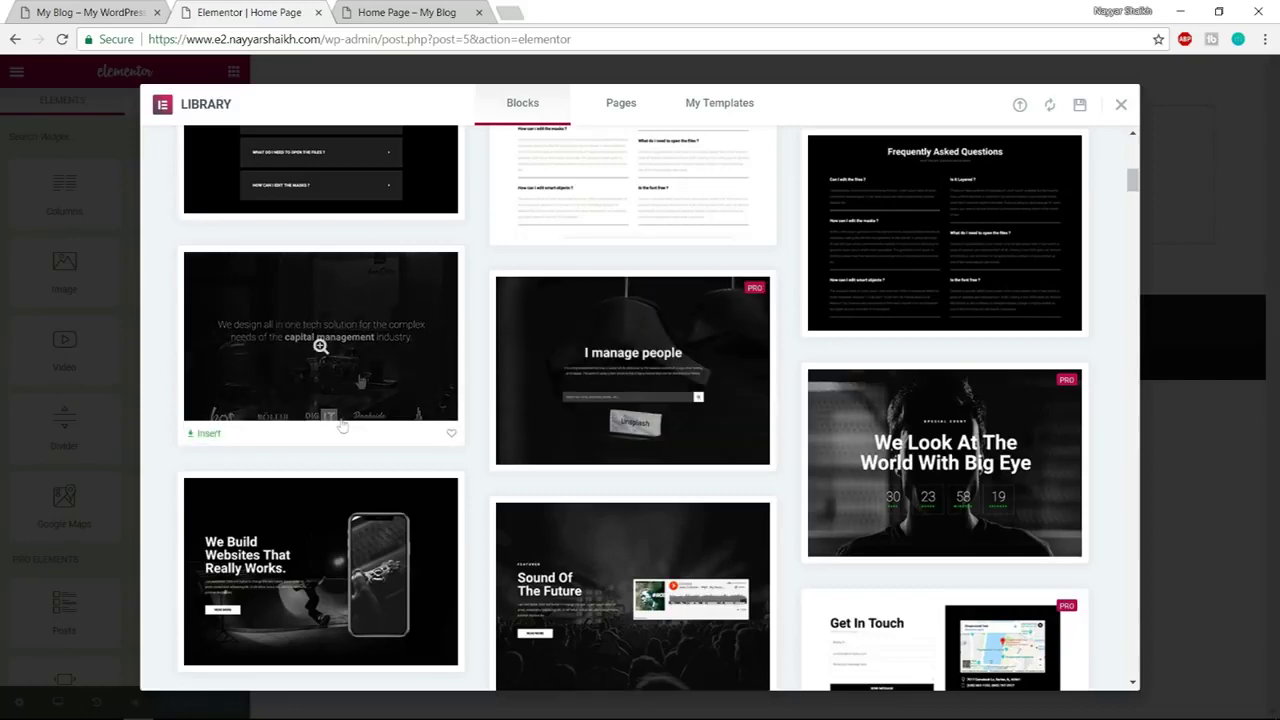
{"action": "scroll", "coordinate": [341, 428], "scroll_direction": "down", "scroll_amount": 1}
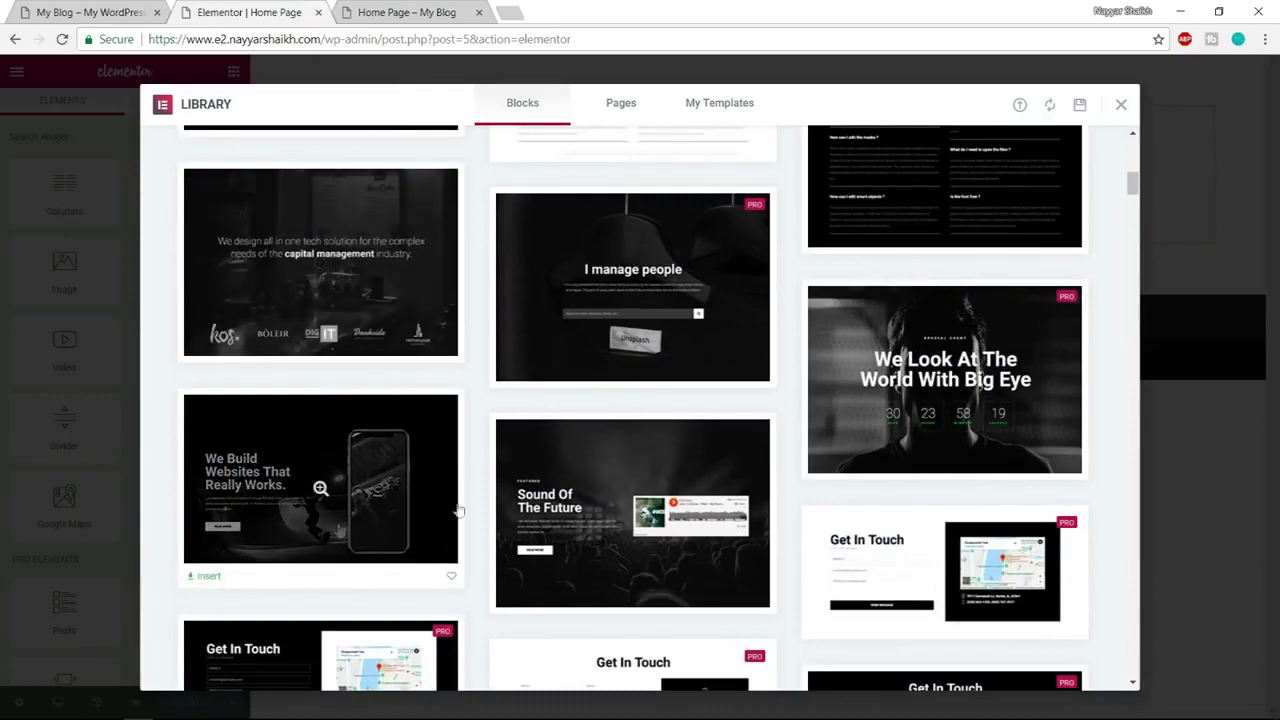
{"action": "scroll", "coordinate": [458, 511], "scroll_direction": "up", "scroll_amount": 1}
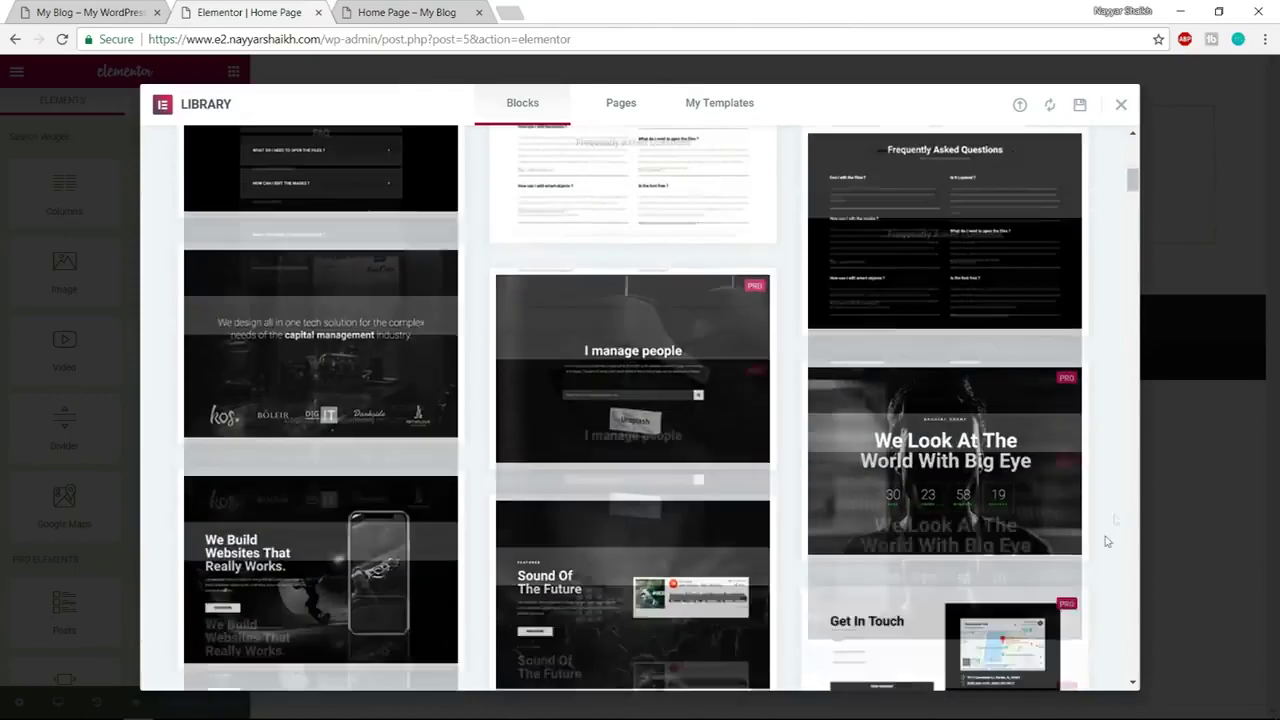
{"action": "scroll", "coordinate": [1107, 541], "scroll_direction": "up", "scroll_amount": 8}
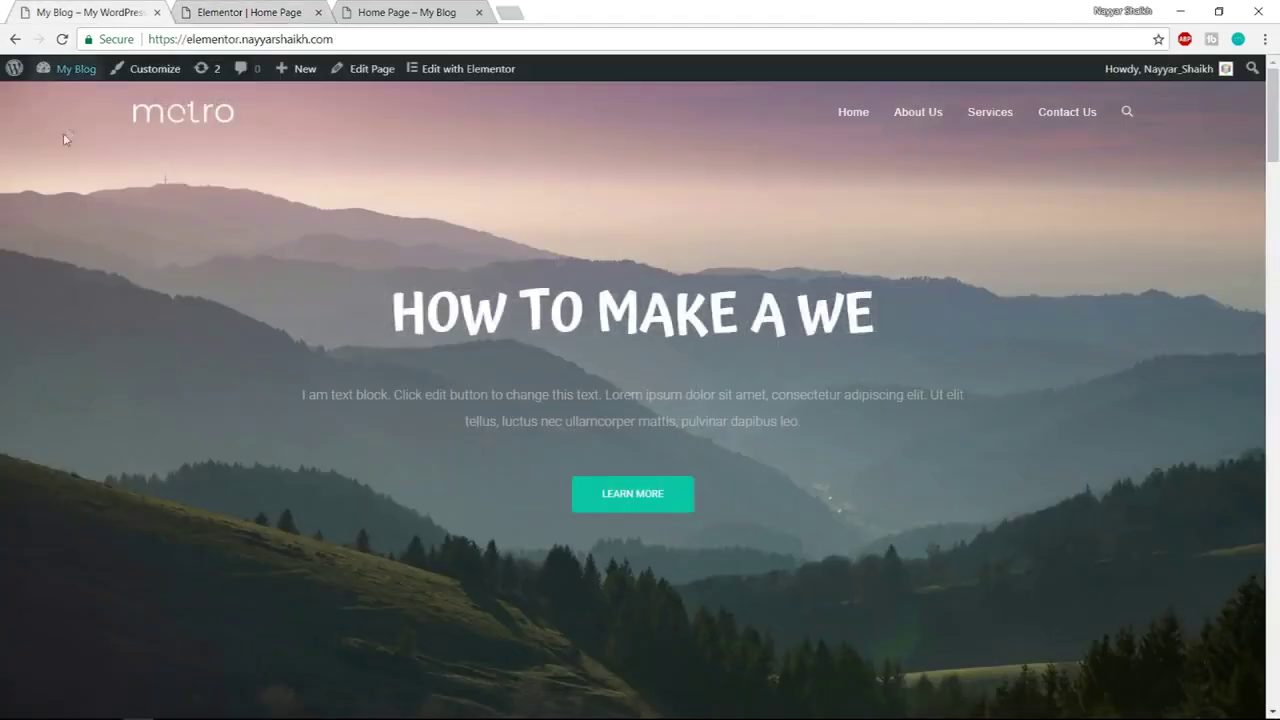
{"action": "left_click", "coordinate": [75, 12]}
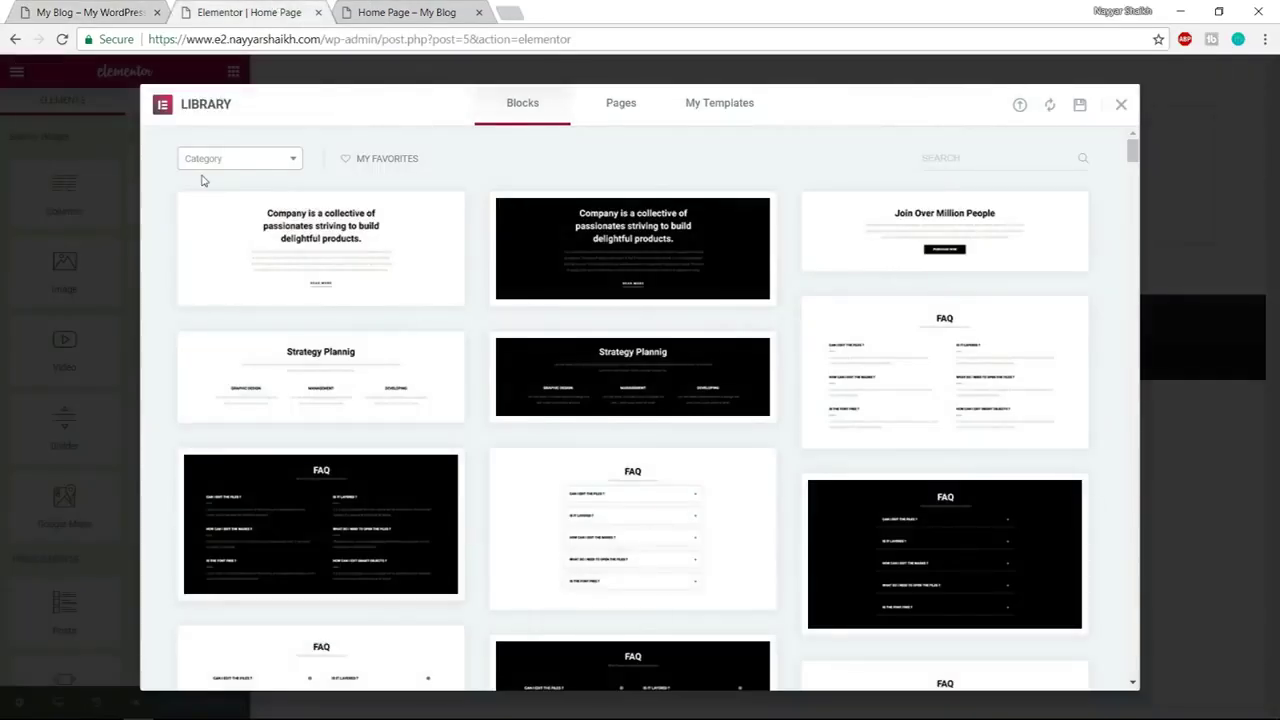
Filter the block library to the Hero category and scroll to the Realism block.
{"action": "left_click", "coordinate": [218, 161]}
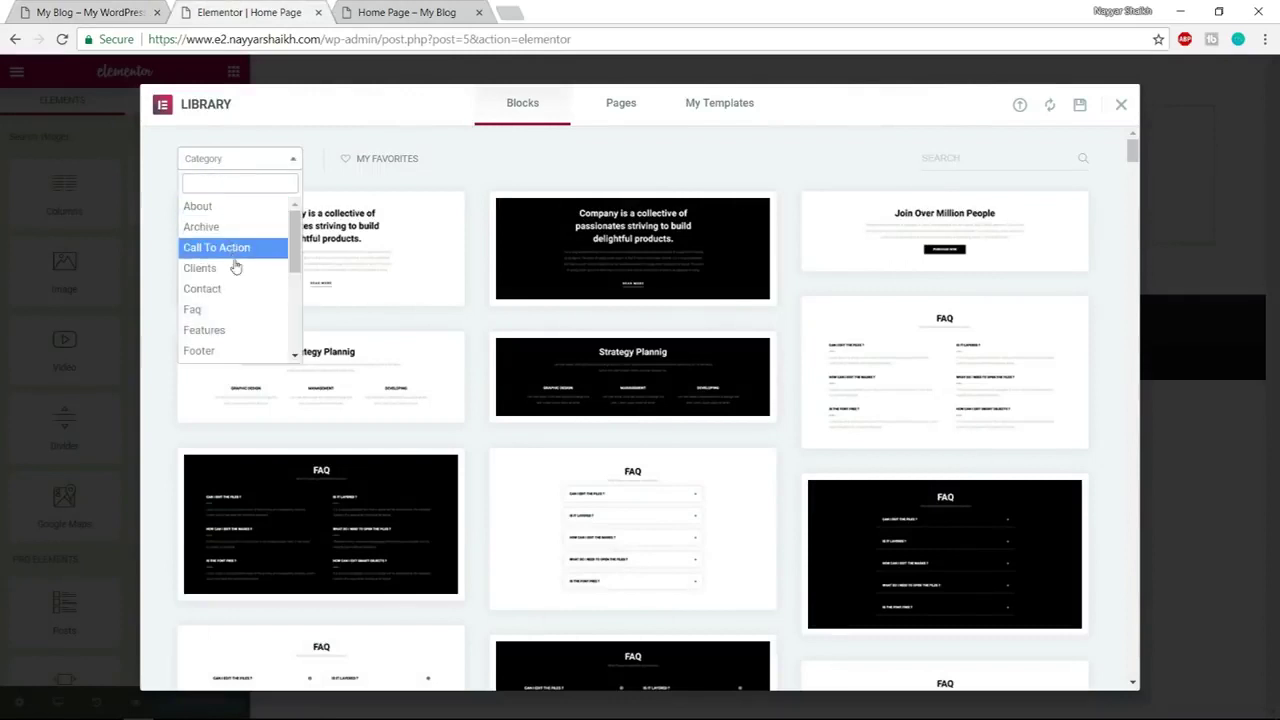
{"action": "scroll", "coordinate": [230, 336], "scroll_direction": "down", "scroll_amount": 1}
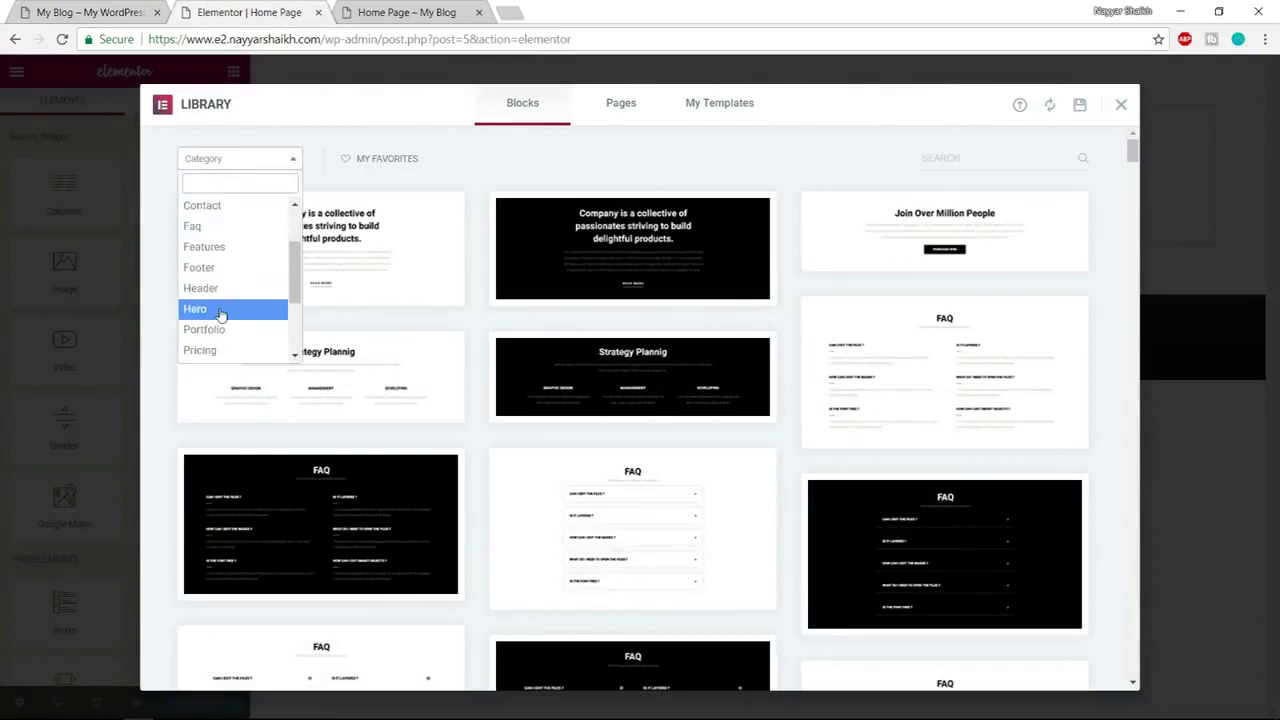
{"action": "left_click", "coordinate": [220, 310]}
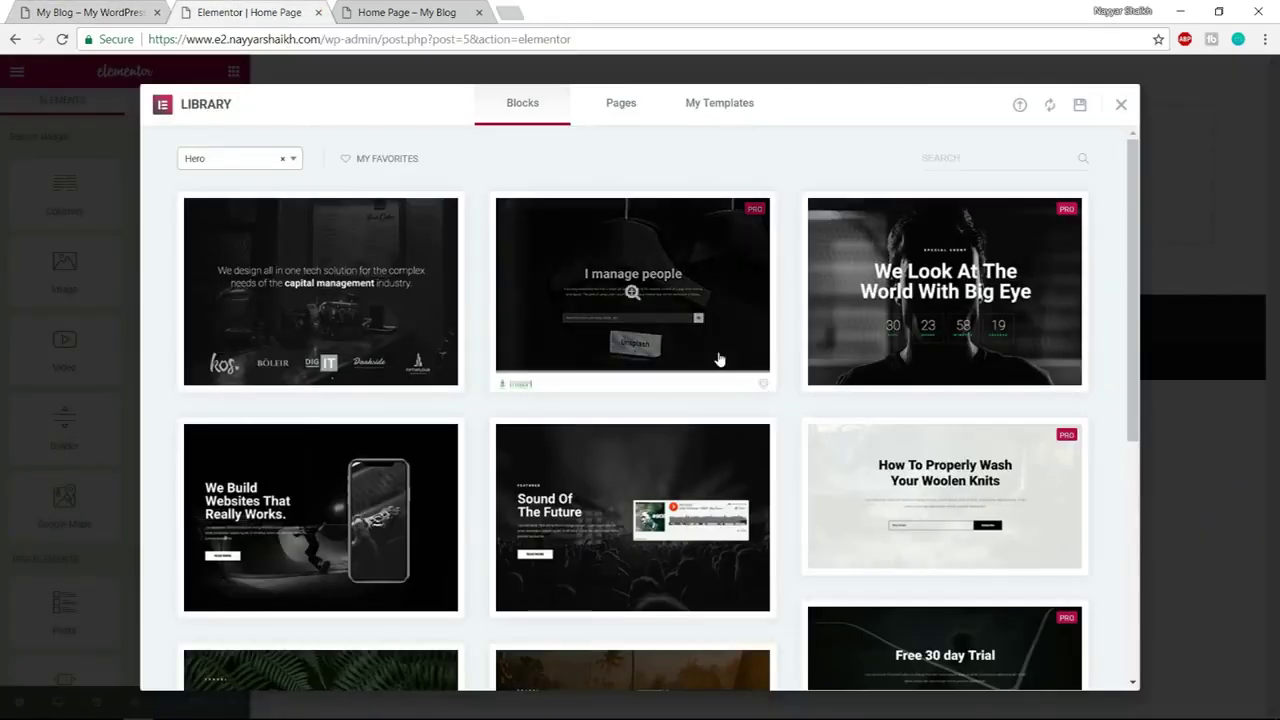
{"action": "scroll", "coordinate": [717, 360], "scroll_direction": "down", "scroll_amount": 5}
{"action": "mouse_move", "coordinate": [580, 460]}
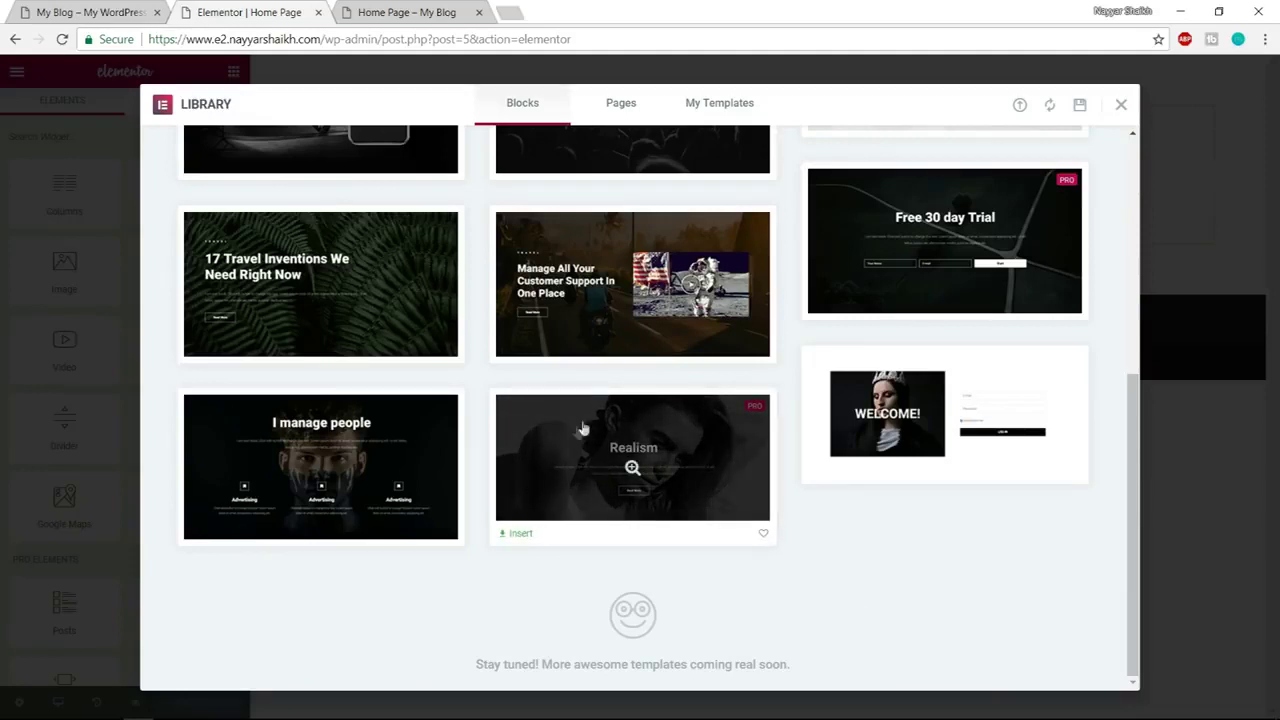
Insert the Realism hero block and compare it with the live site's mountain hero.
{"action": "left_click", "coordinate": [518, 536]}
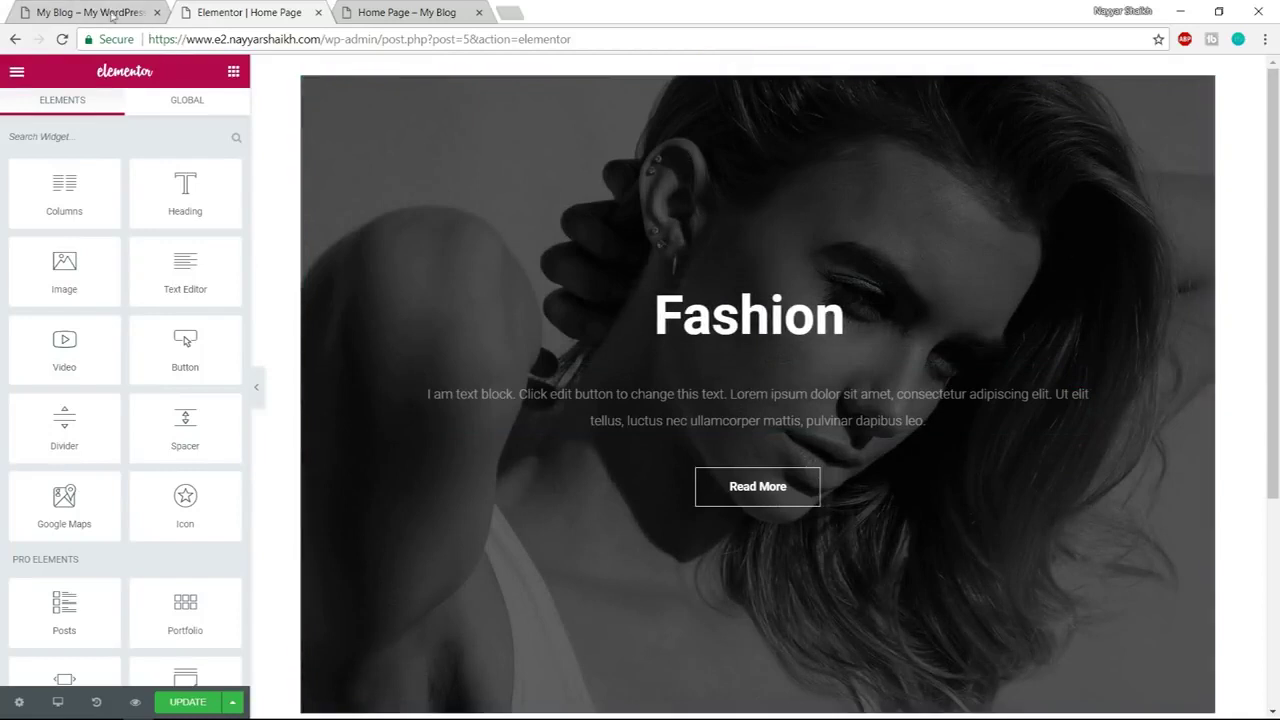
{"action": "left_click", "coordinate": [88, 10]}
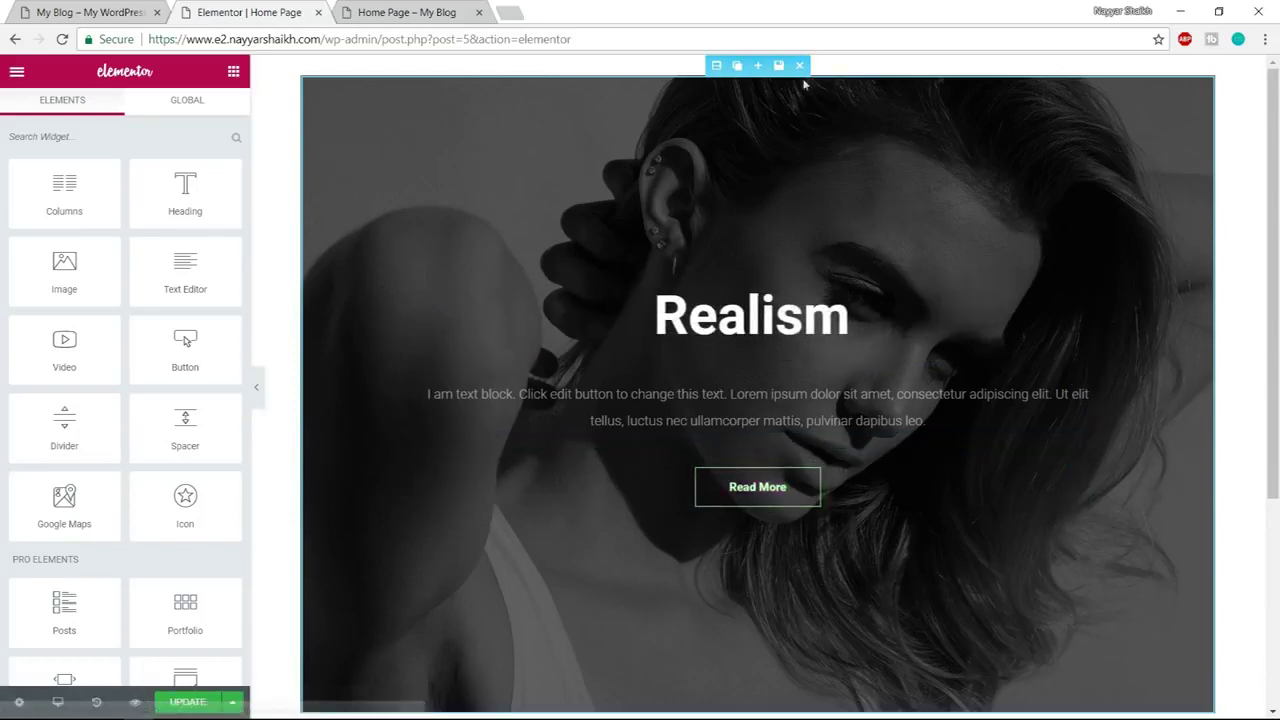
{"action": "left_click", "coordinate": [100, 12]}
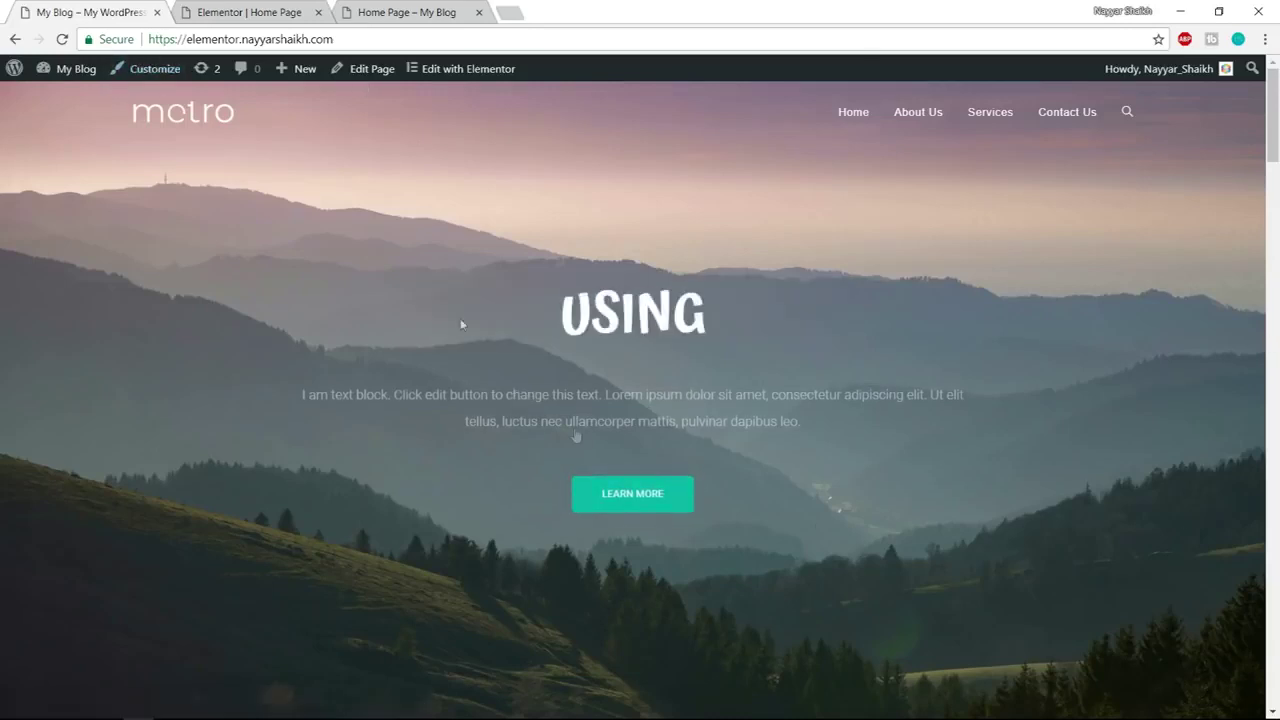
{"action": "left_click", "coordinate": [272, 8]}
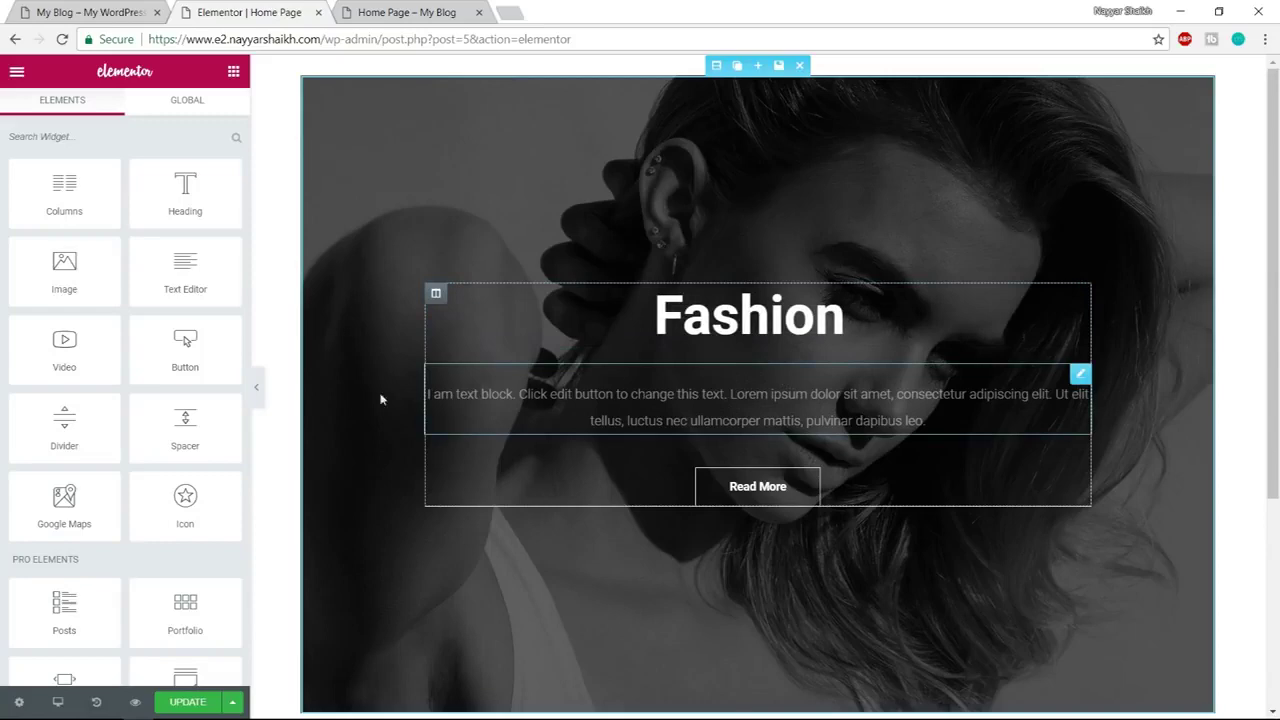
Preview the portrait hero, then turn on Stretch Section in its Layout settings.
{"action": "left_click", "coordinate": [257, 390]}
{"action": "scroll", "coordinate": [1215, 600], "scroll_direction": "down", "scroll_amount": 1}
{"action": "scroll", "coordinate": [1220, 616], "scroll_direction": "up", "scroll_amount": 1}
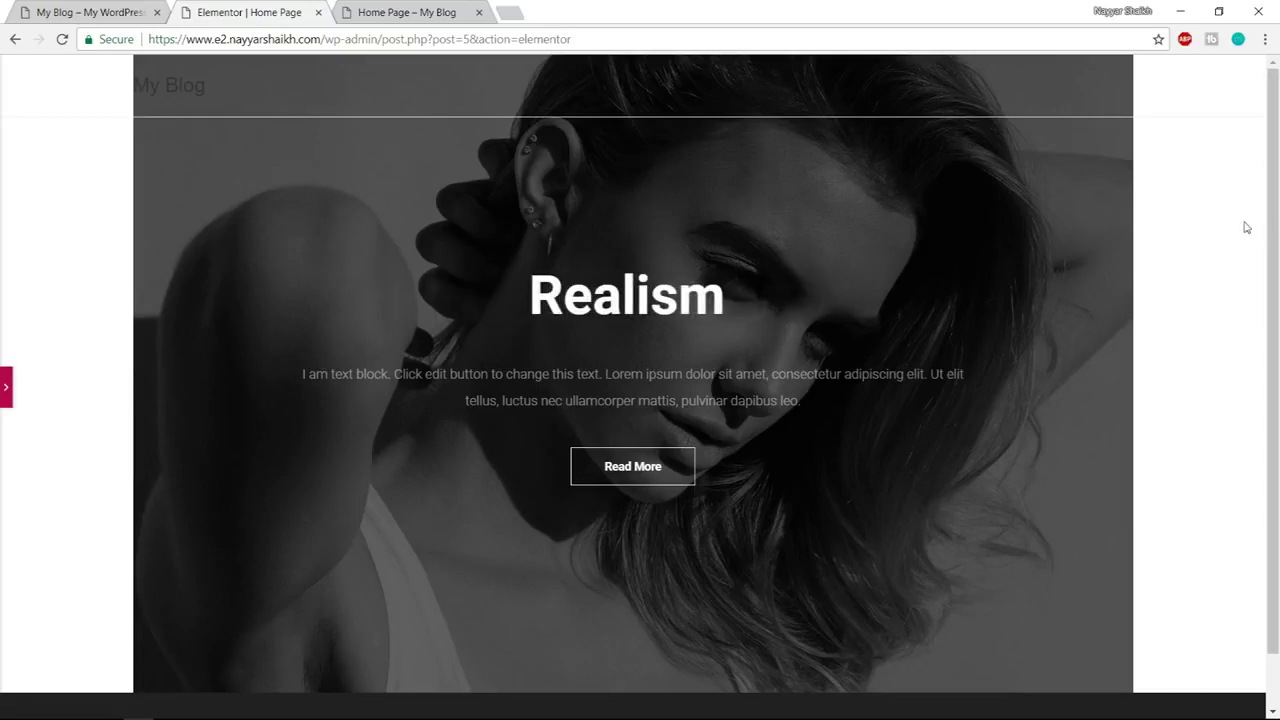
{"action": "left_click", "coordinate": [133, 8]}
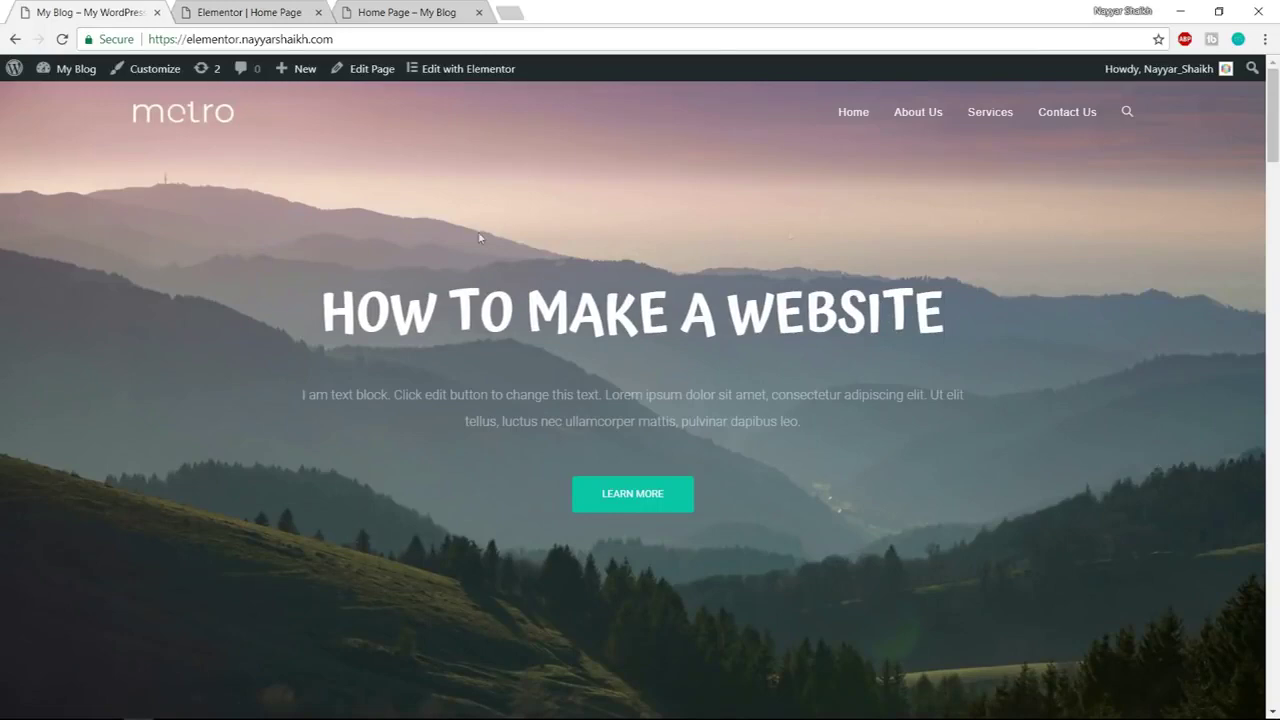
{"action": "key", "text": "ctrl+Tab"}
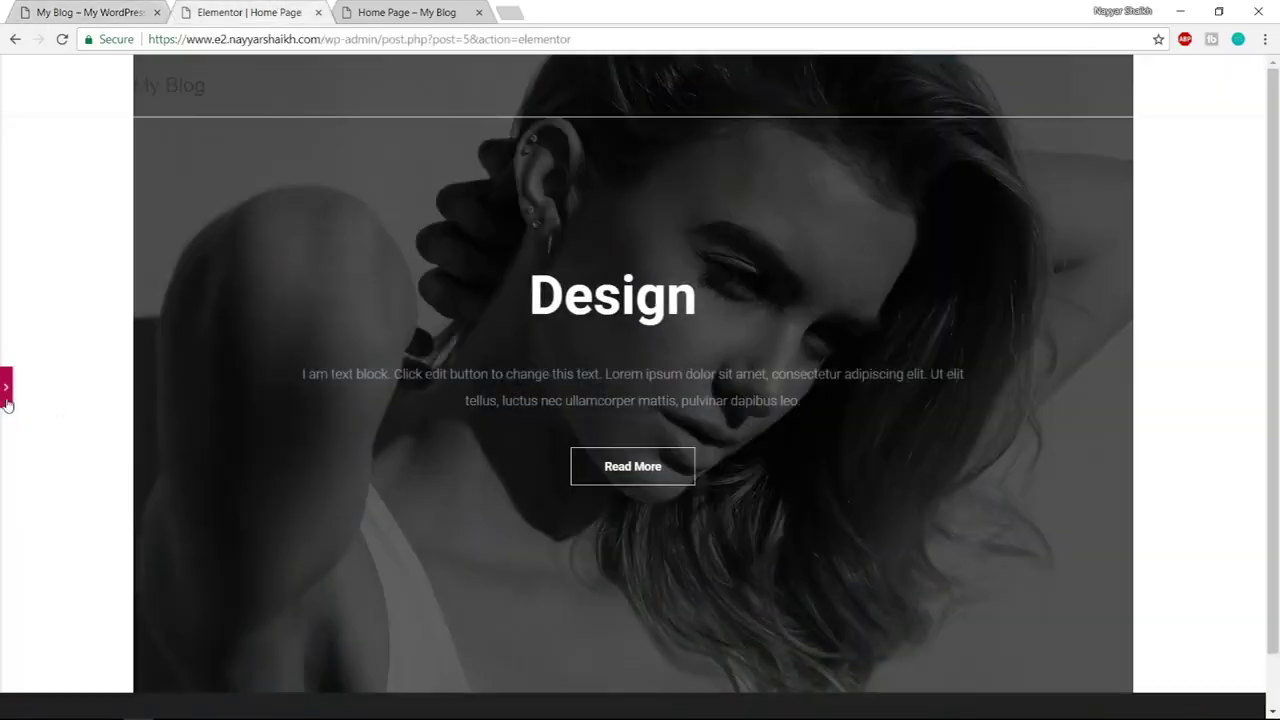
{"action": "left_click", "coordinate": [6, 395]}
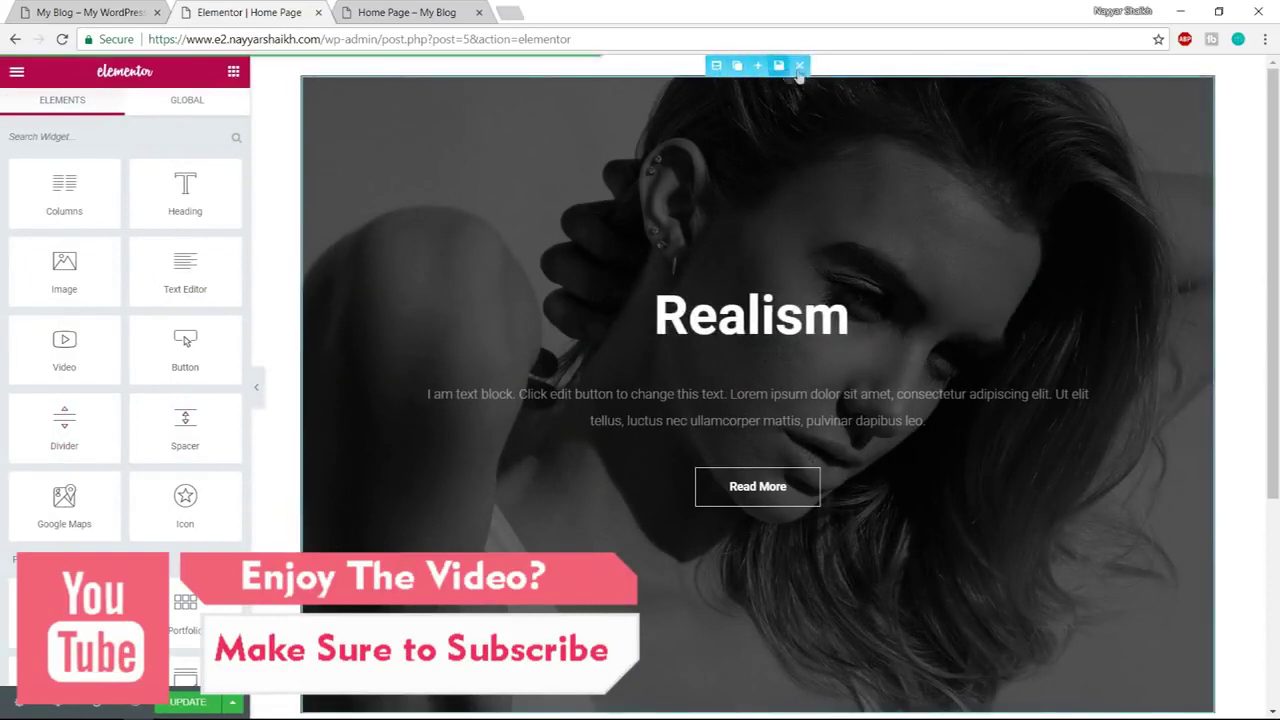
{"action": "left_click", "coordinate": [718, 65]}
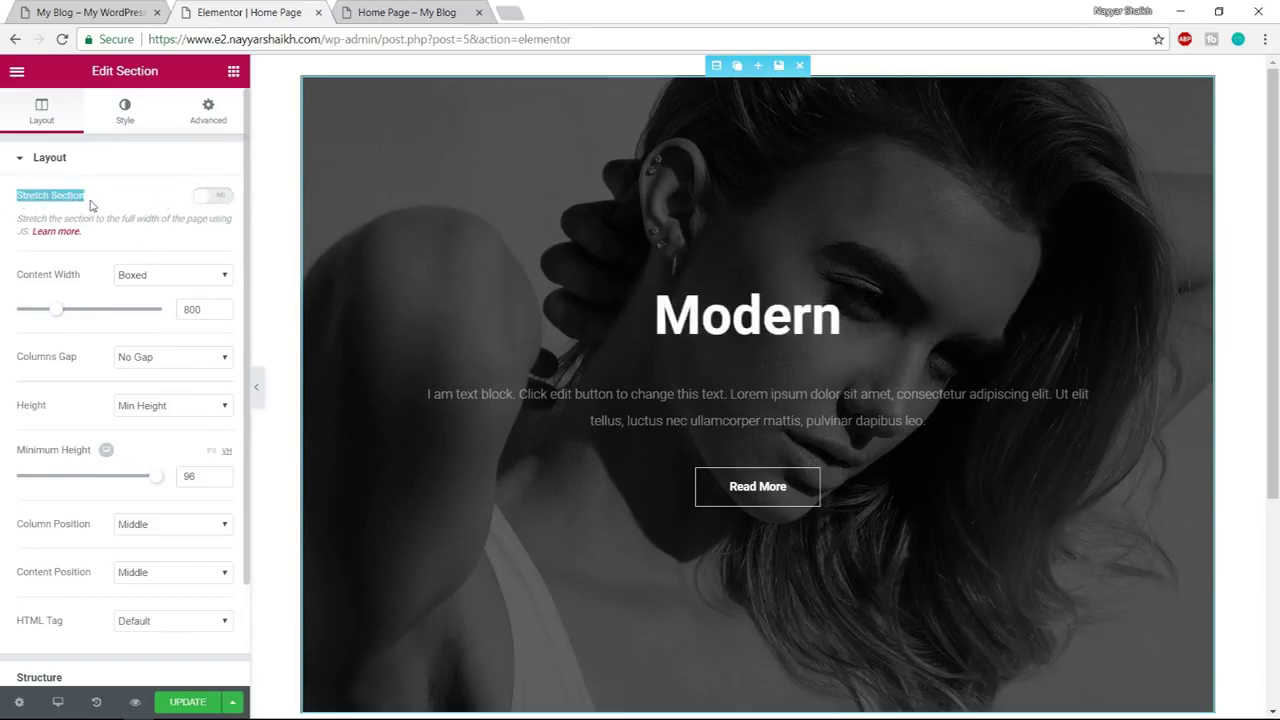
{"action": "left_click", "coordinate": [212, 196]}
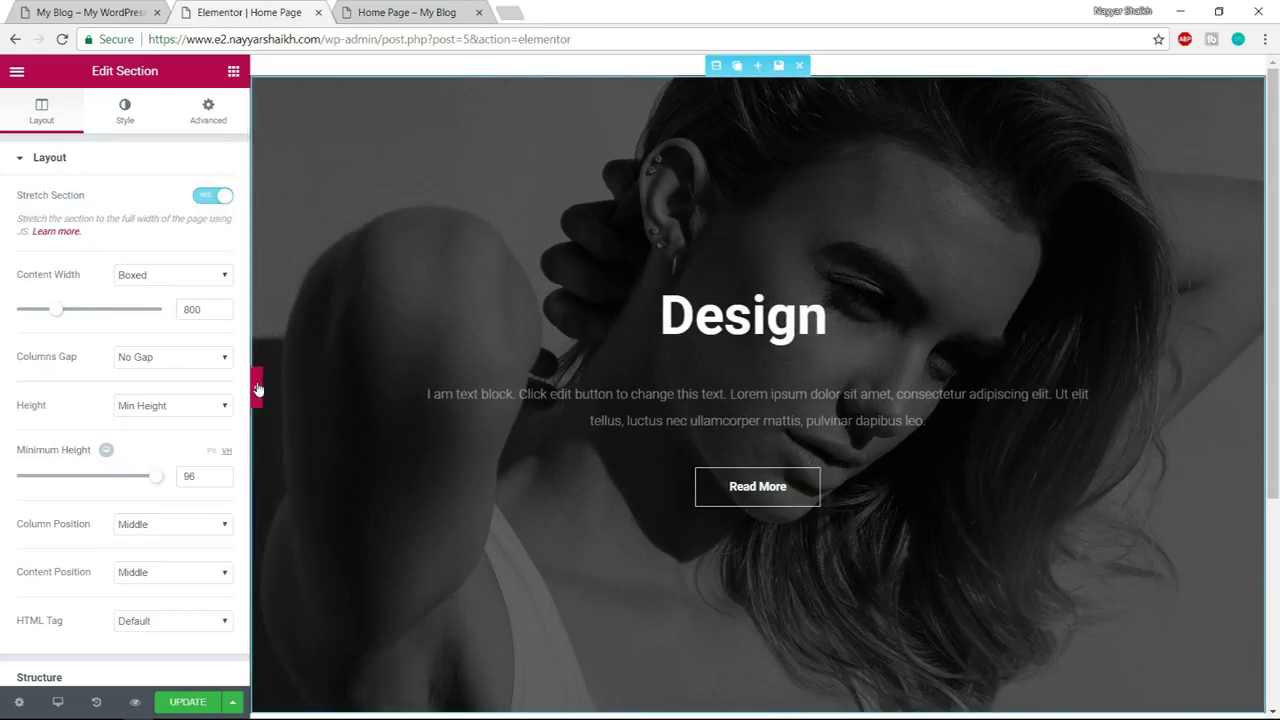
Preview the stretched hero, then open the template library for a section below it.
{"action": "left_click", "coordinate": [257, 388]}
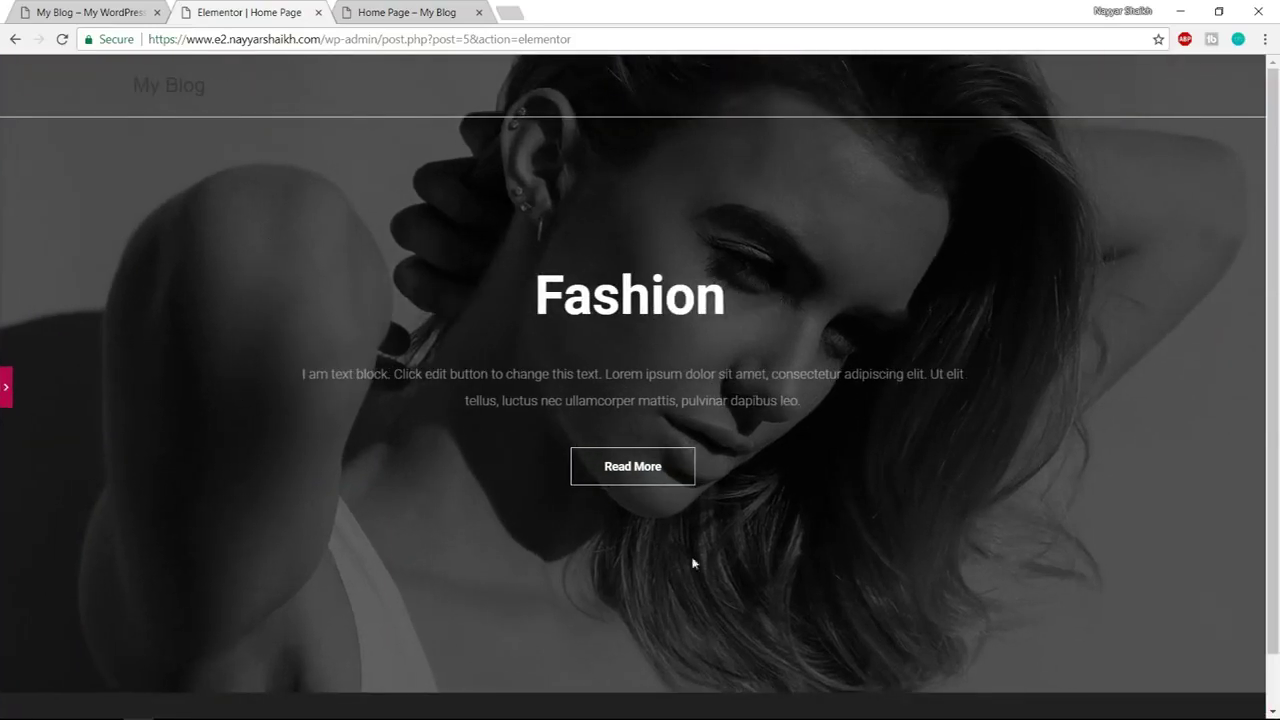
{"action": "left_click", "coordinate": [8, 398]}
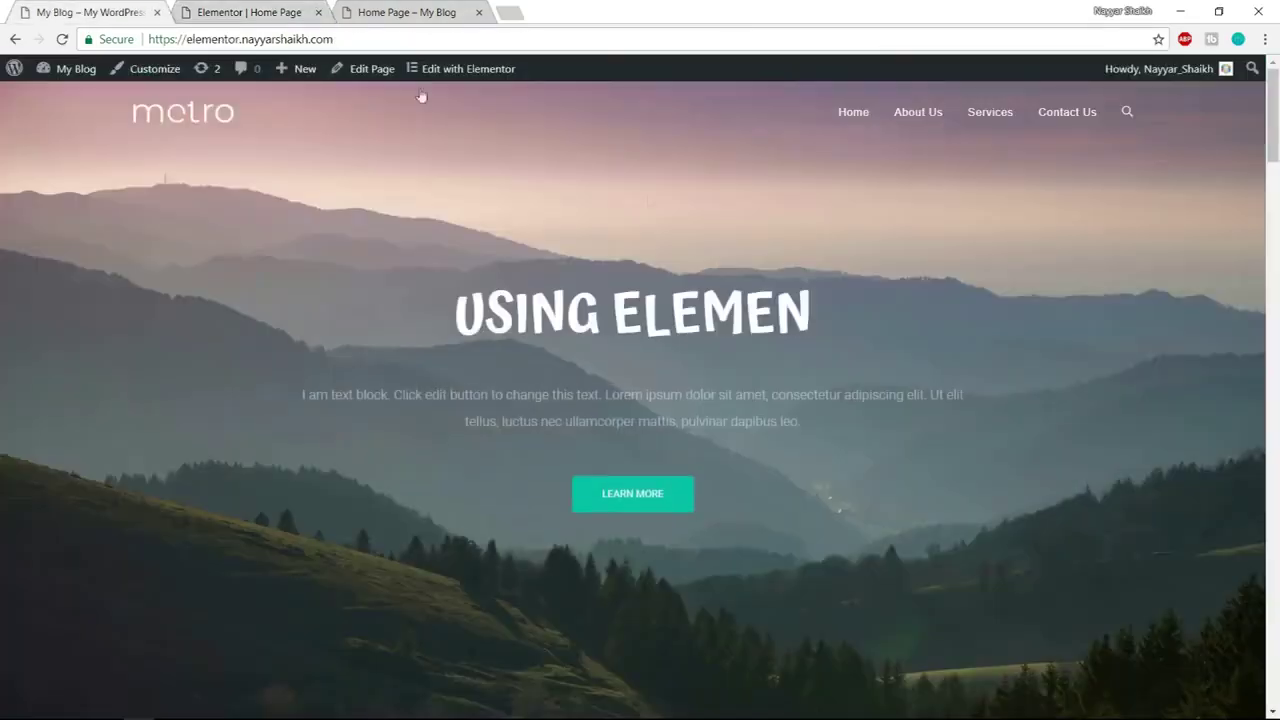
{"action": "scroll", "coordinate": [758, 371], "scroll_direction": "down", "scroll_amount": 5}
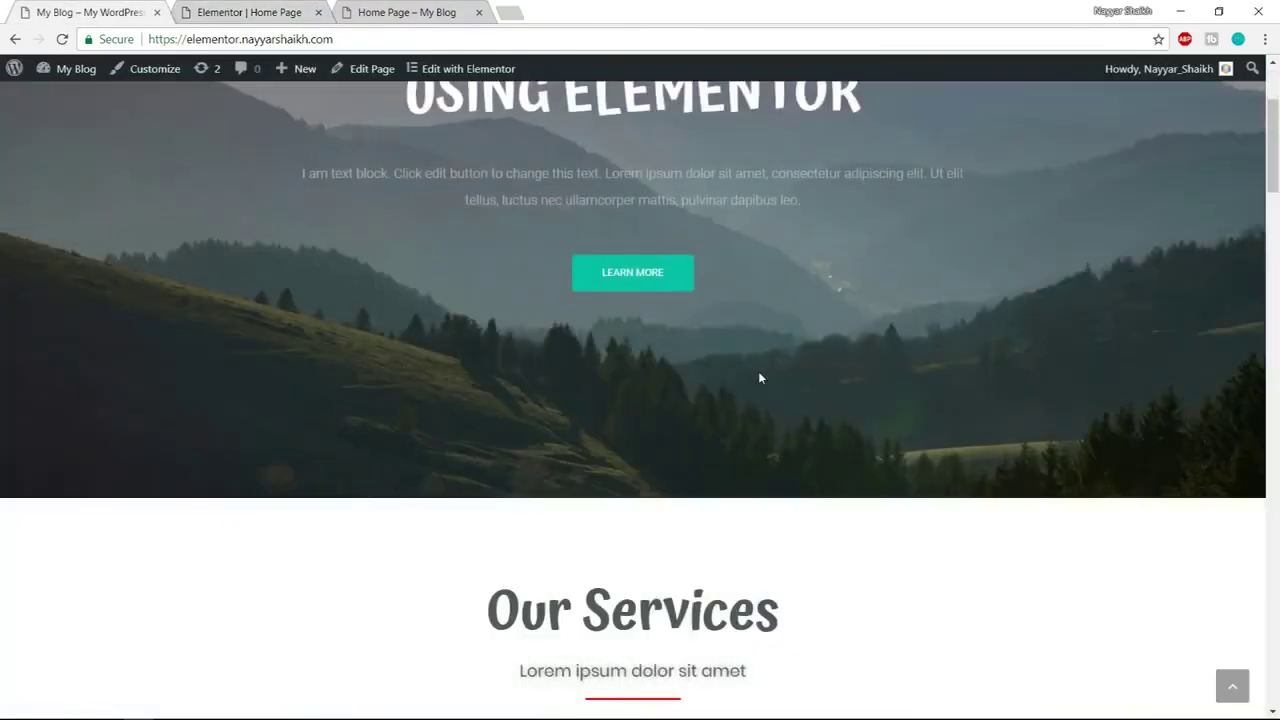
{"action": "scroll", "coordinate": [826, 478], "scroll_direction": "down", "scroll_amount": 1}
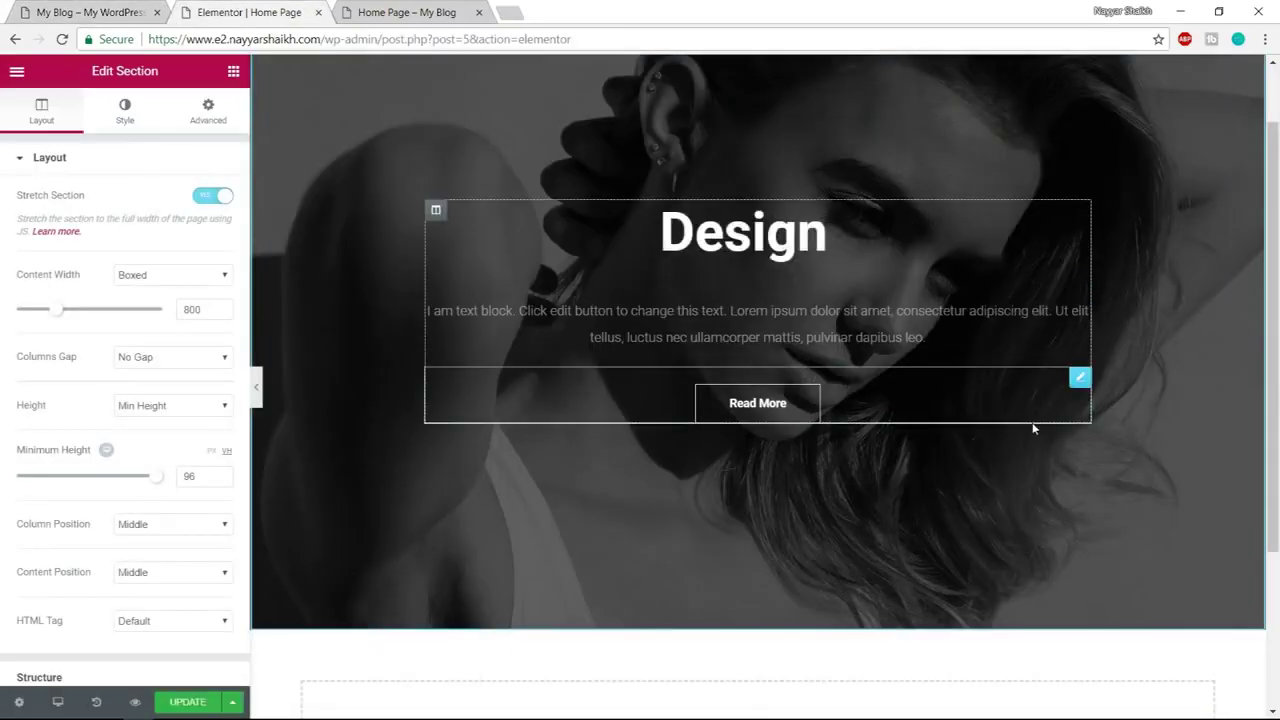
{"action": "scroll", "coordinate": [893, 630], "scroll_direction": "down", "scroll_amount": 3}
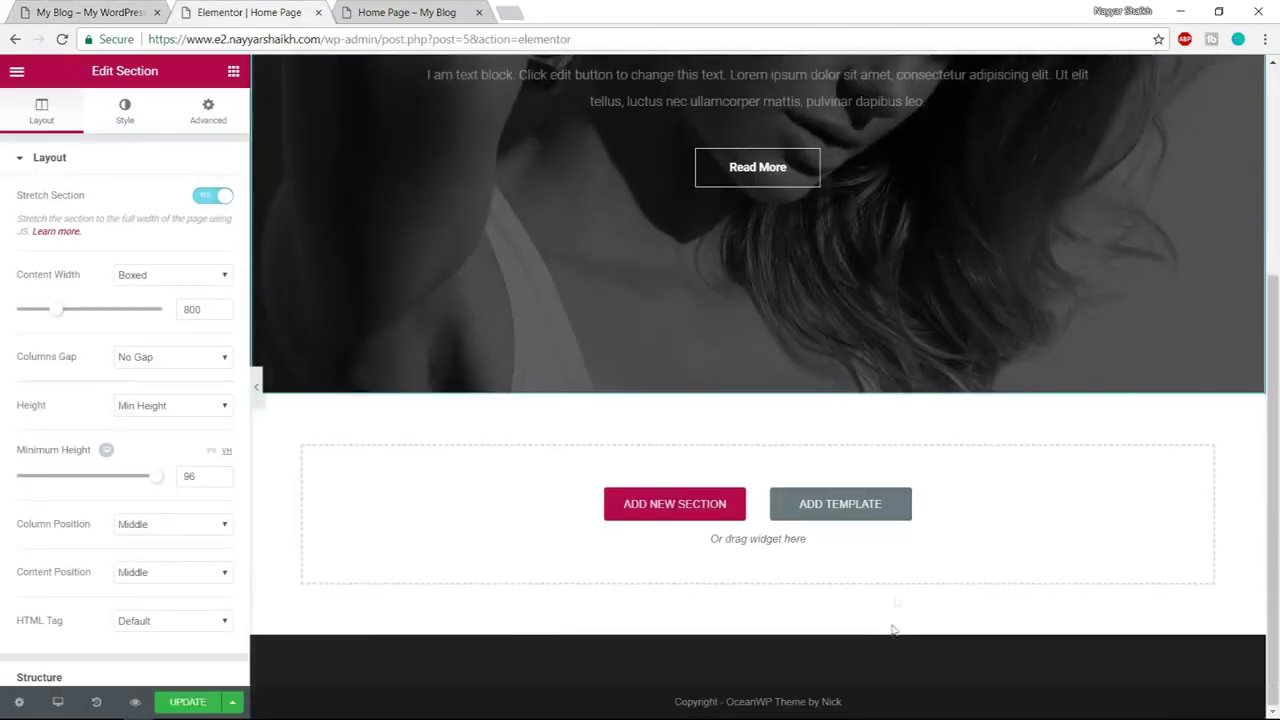
{"action": "left_click", "coordinate": [858, 513]}
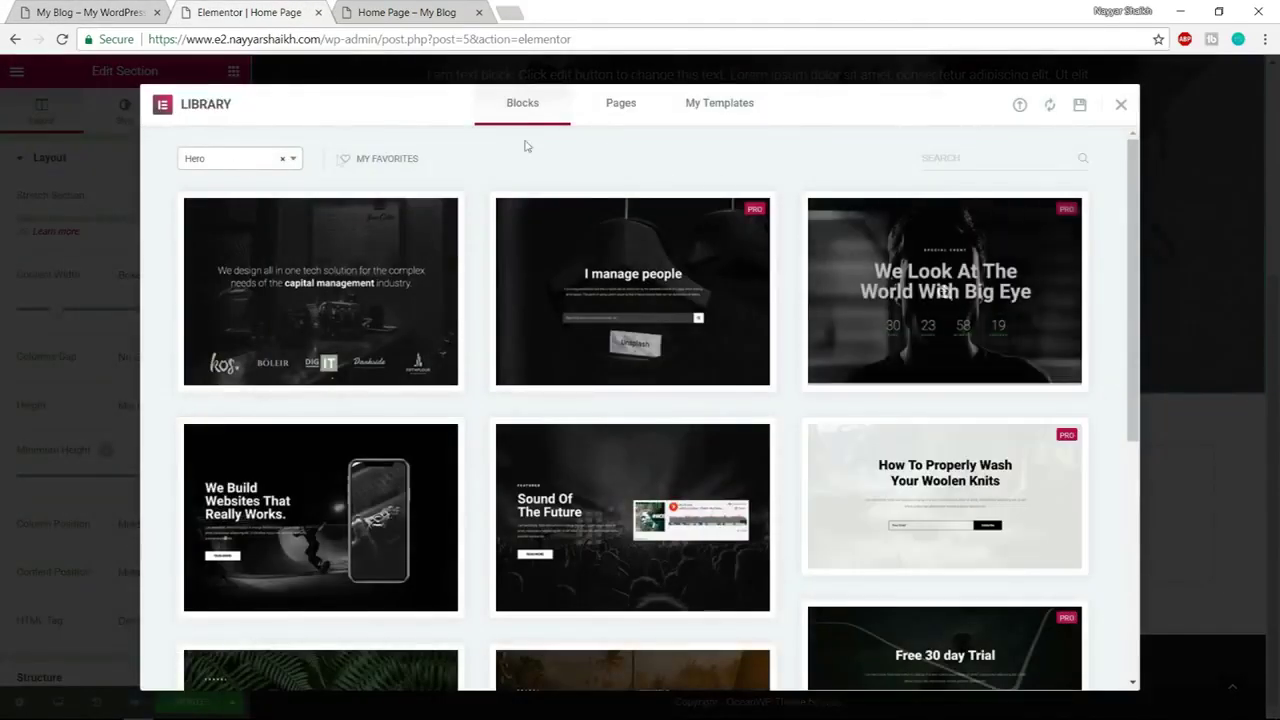
Filter blocks by Services and insert the Image Services block with Marketing, Graphic Design and Management cards.
{"action": "left_click", "coordinate": [203, 166]}
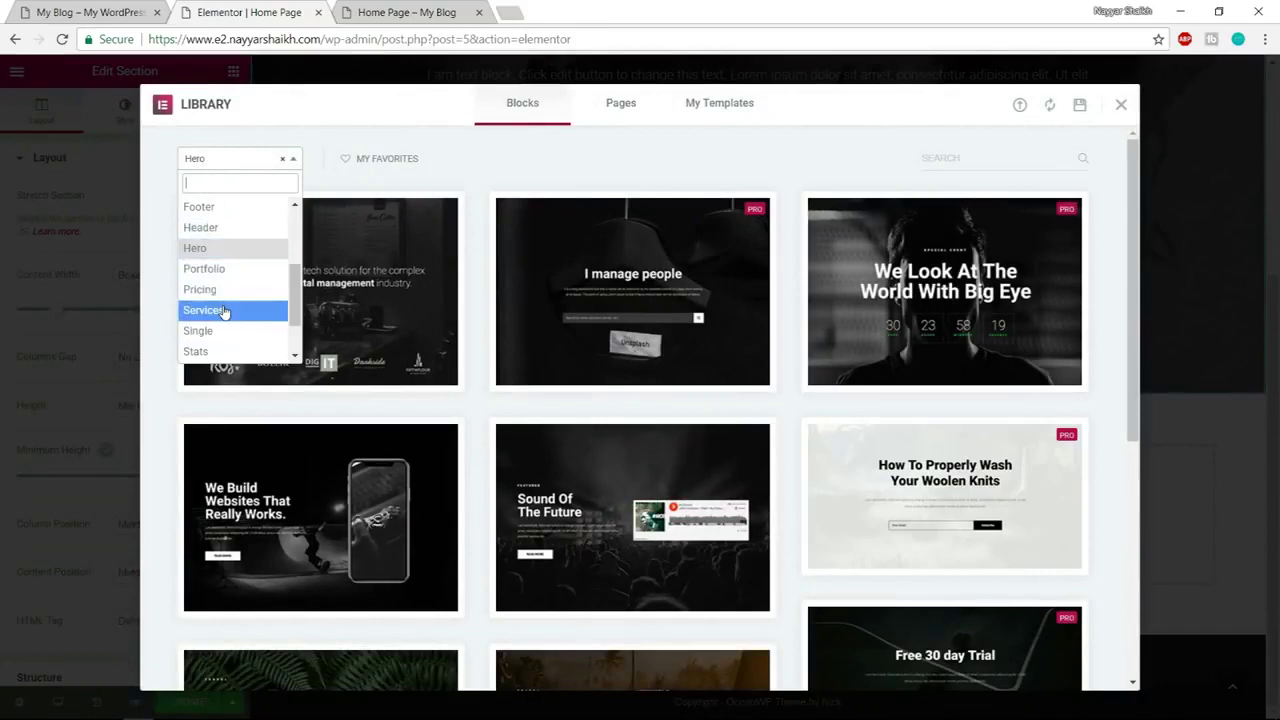
{"action": "left_click", "coordinate": [224, 311]}
{"action": "scroll", "coordinate": [1014, 311], "scroll_direction": "down", "scroll_amount": 3}
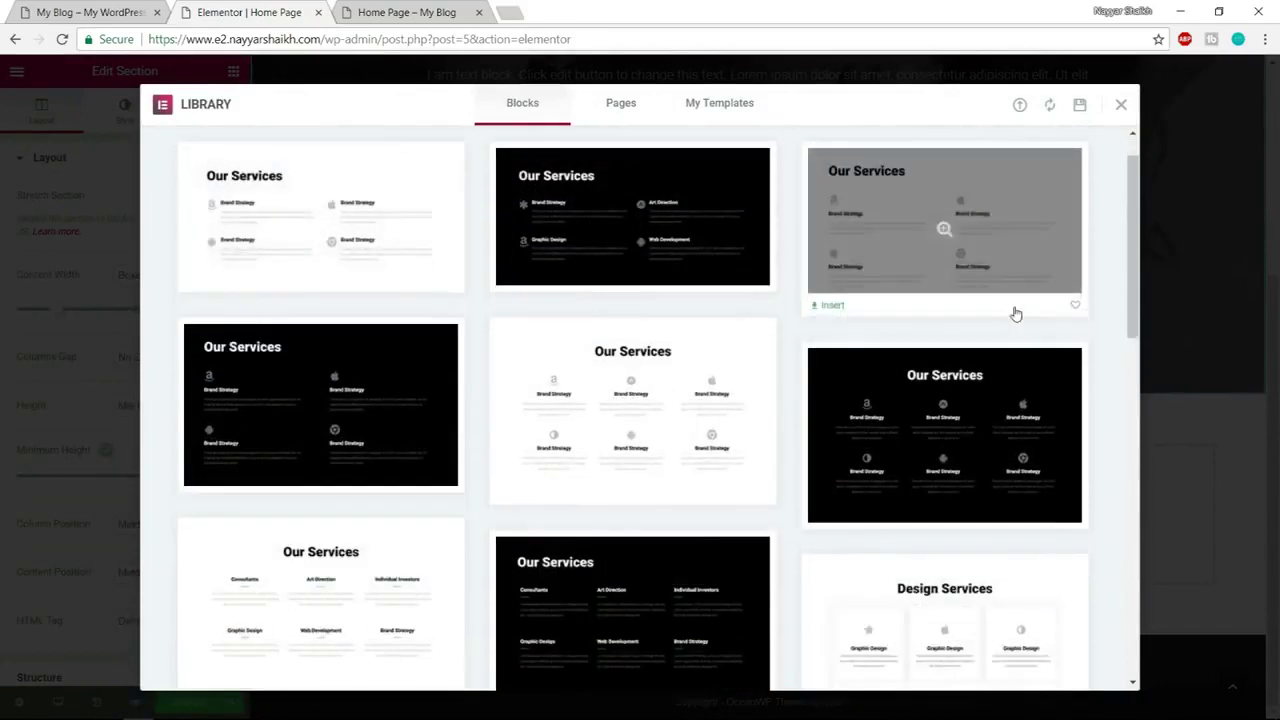
{"action": "scroll", "coordinate": [1016, 326], "scroll_direction": "down", "scroll_amount": 10}
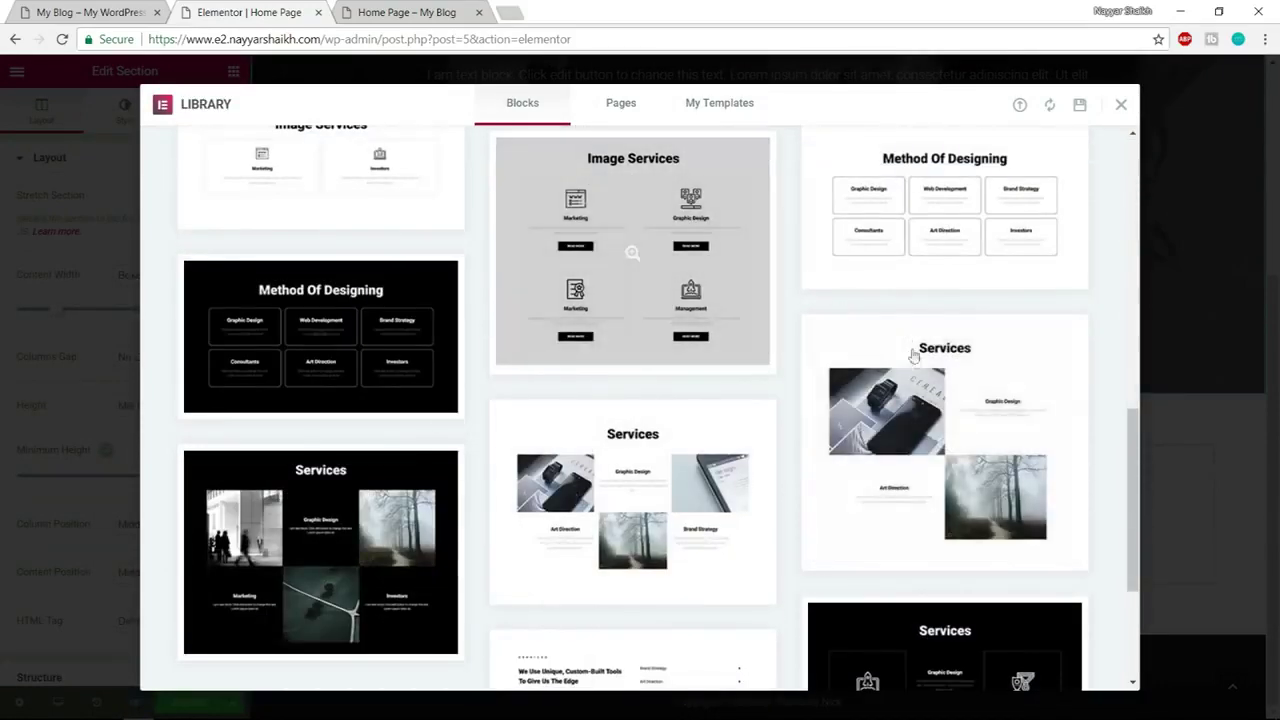
{"action": "scroll", "coordinate": [914, 455], "scroll_direction": "up", "scroll_amount": 10}
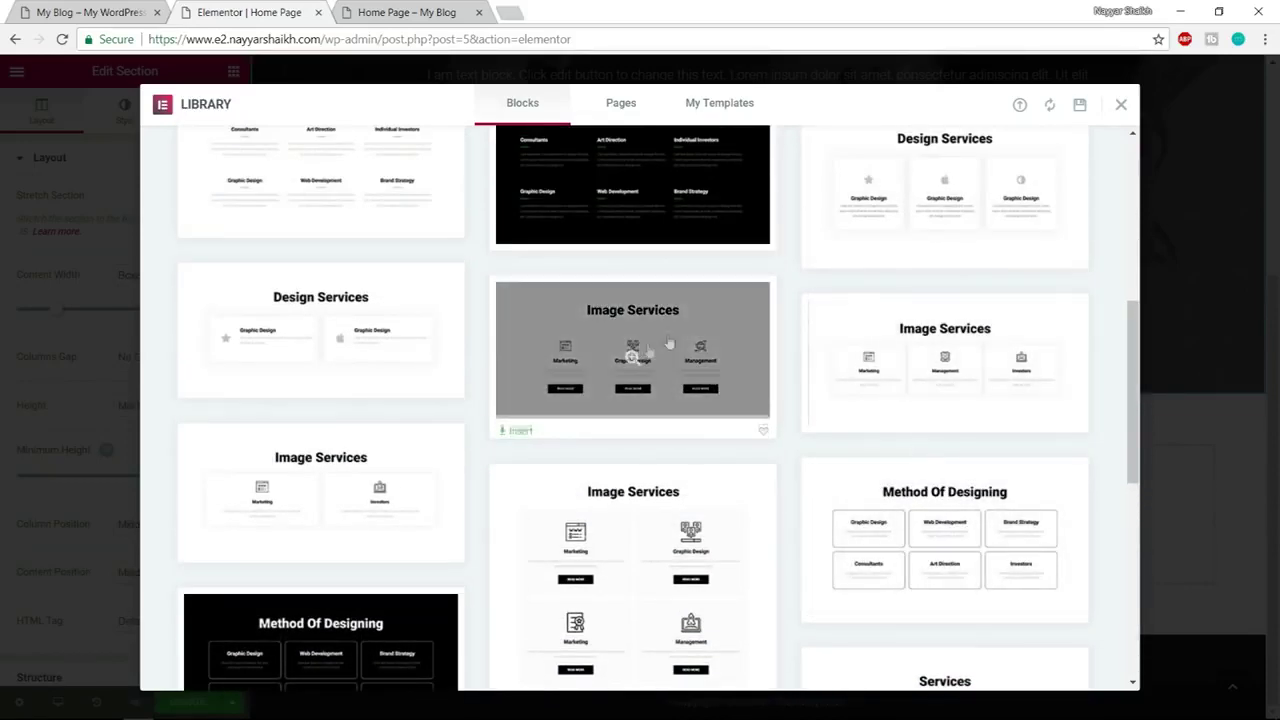
{"action": "left_click", "coordinate": [52, 10]}
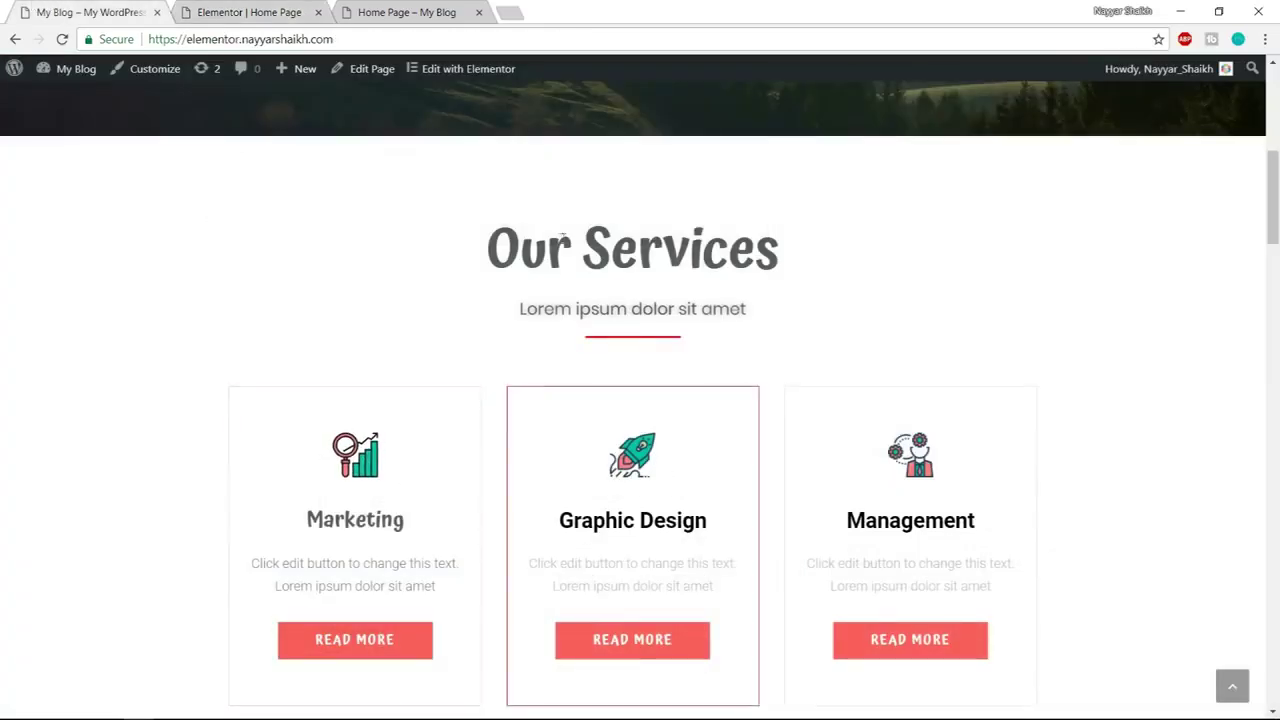
{"action": "left_click", "coordinate": [265, 11]}
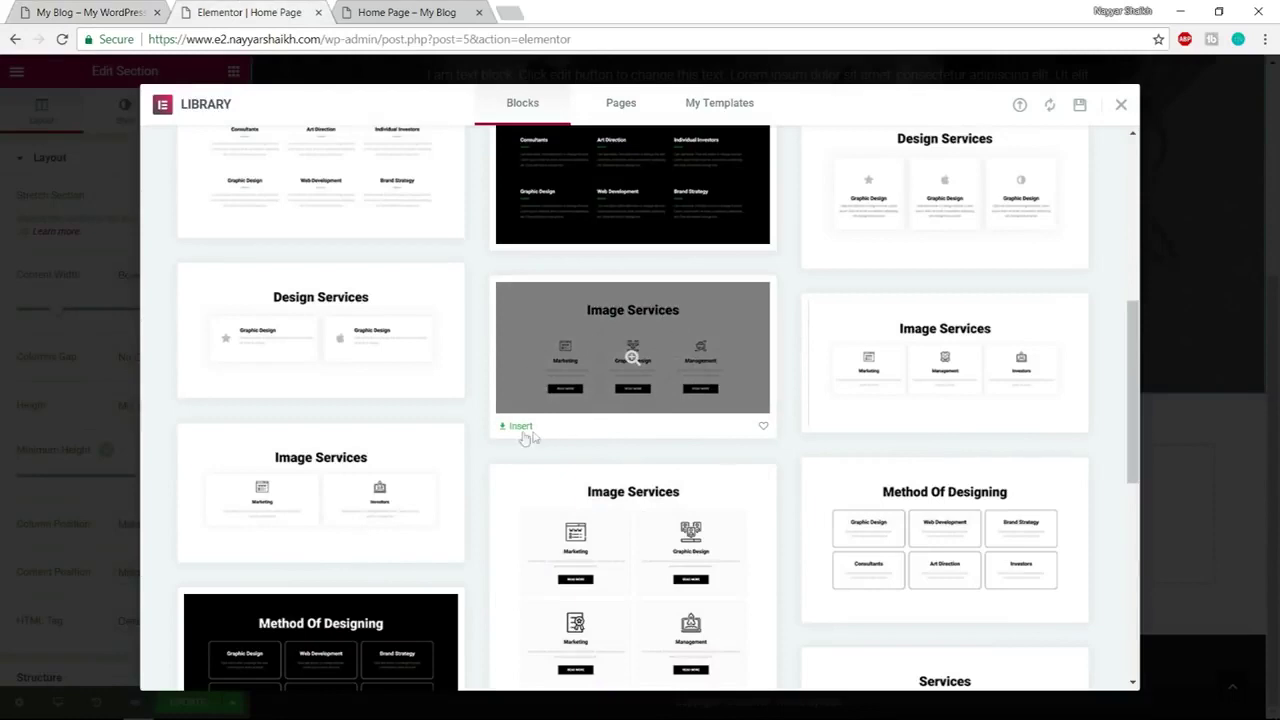
{"action": "left_click", "coordinate": [519, 427]}
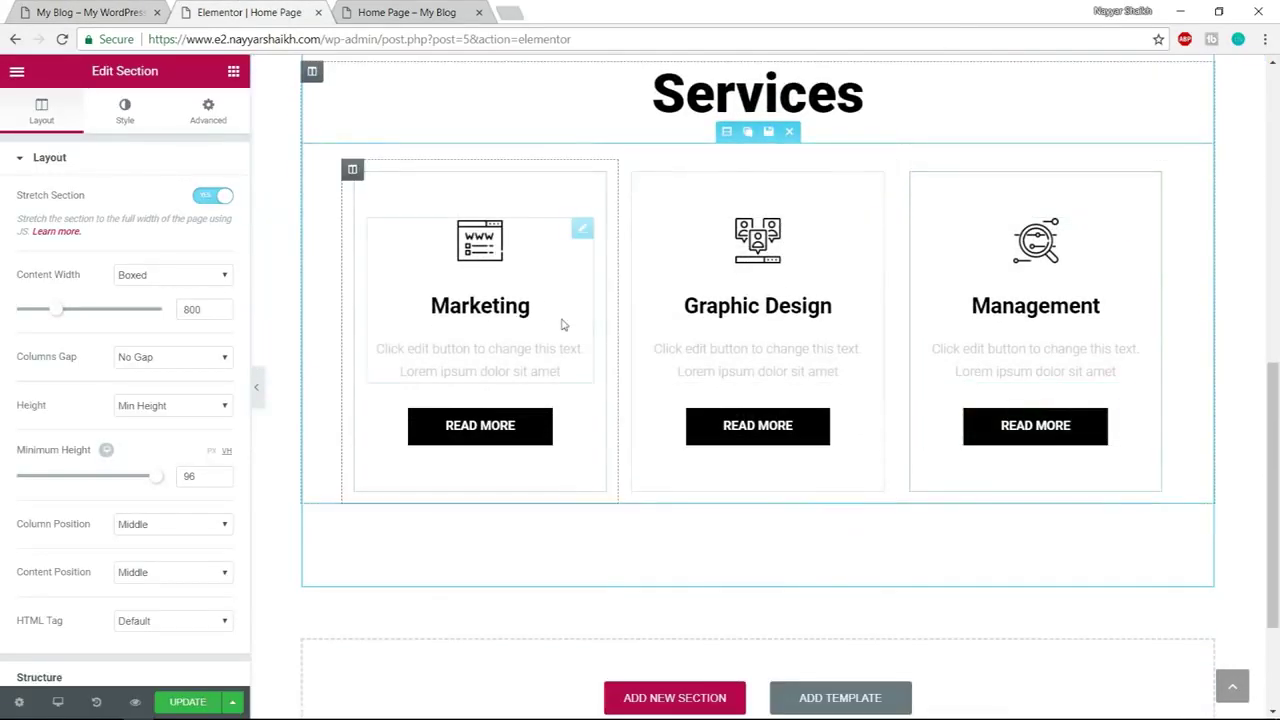
Compare the Services block with the live site and turn on Stretch Section for it.
{"action": "key", "text": "ctrl+1"}
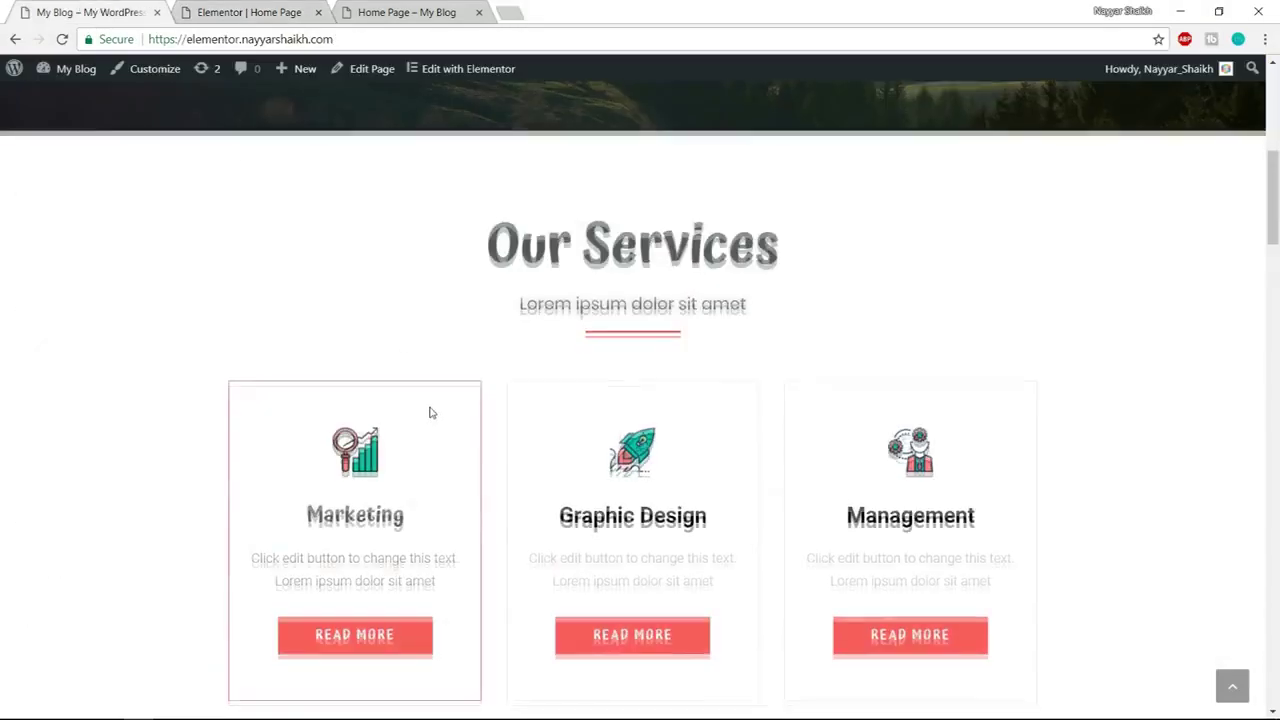
{"action": "scroll", "coordinate": [430, 412], "scroll_direction": "down", "scroll_amount": 2}
{"action": "left_click", "coordinate": [215, 8]}
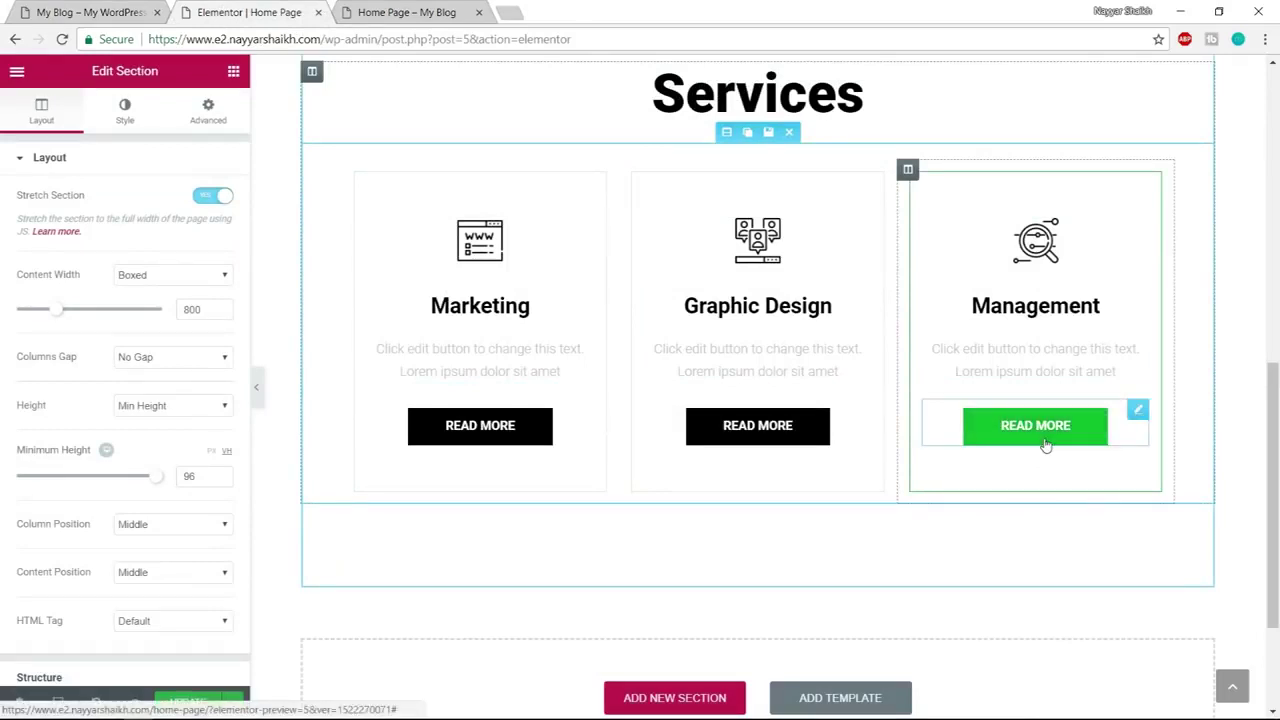
{"action": "scroll", "coordinate": [882, 473], "scroll_direction": "up", "scroll_amount": 1}
{"action": "scroll", "coordinate": [882, 473], "scroll_direction": "up", "scroll_amount": 1}
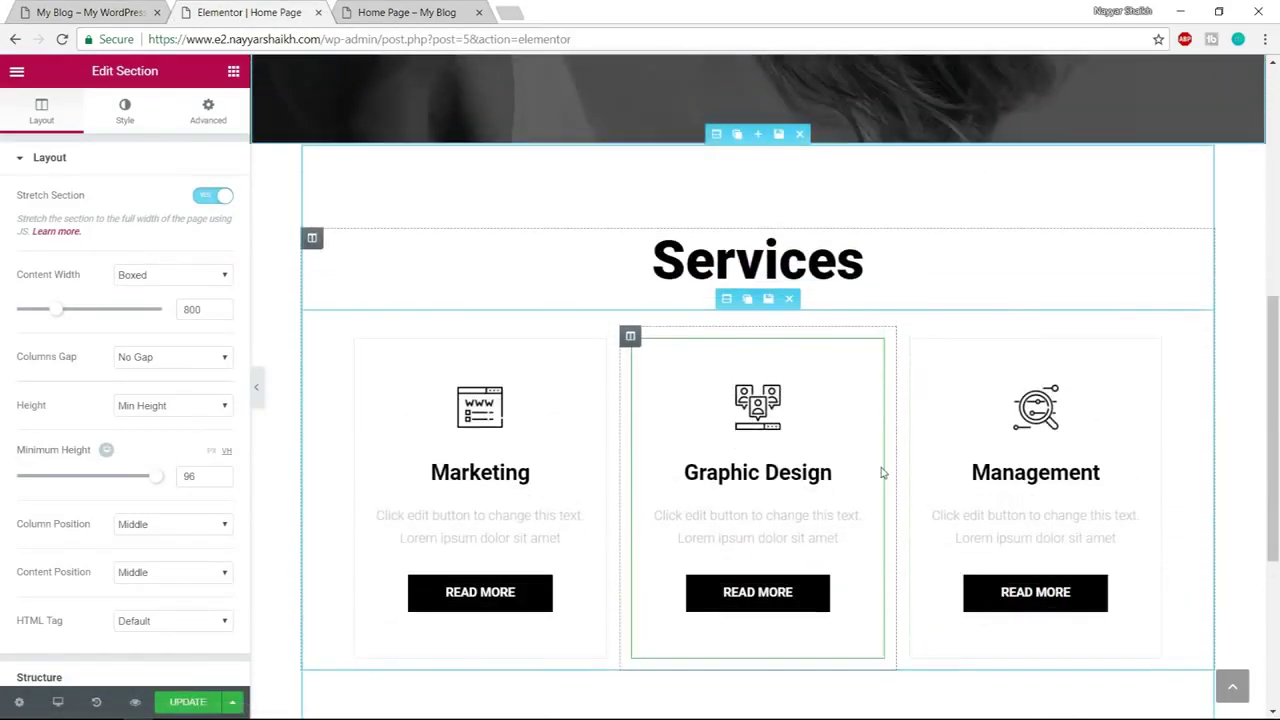
{"action": "left_click", "coordinate": [717, 134]}
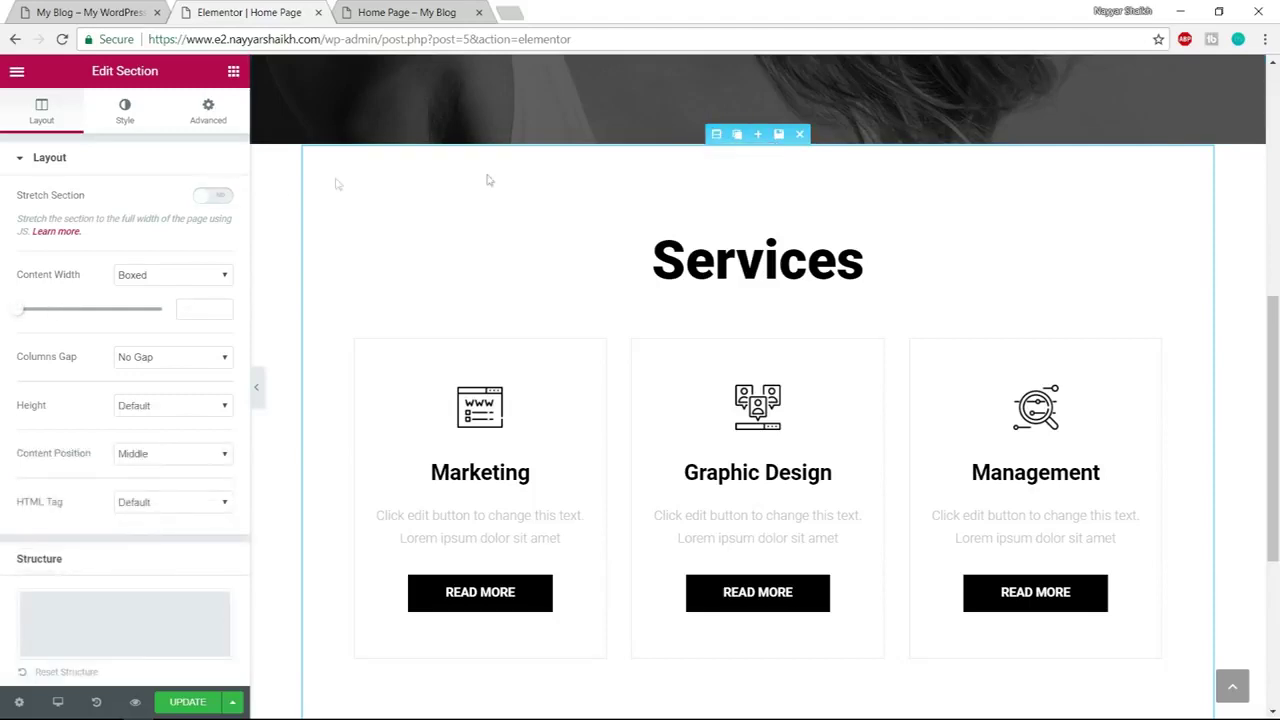
{"action": "left_click", "coordinate": [216, 196]}
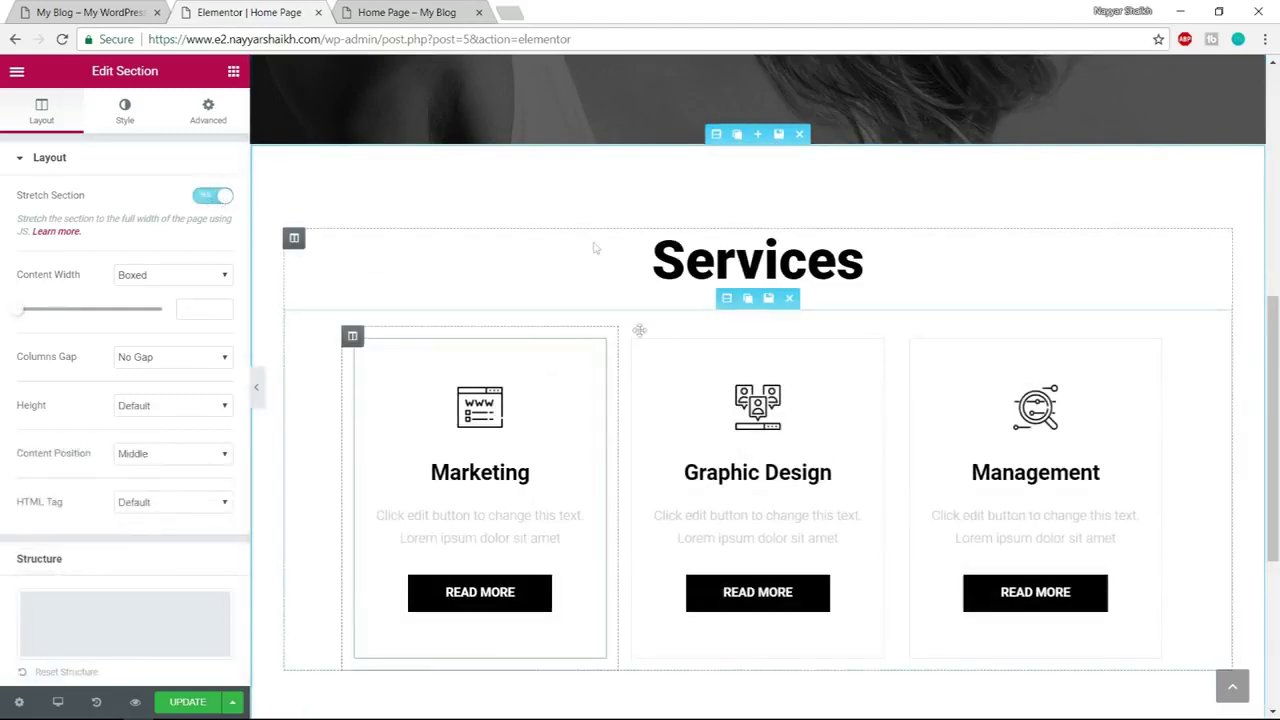
Check the stretched Services section against the live site and reopen the block library.
{"action": "key", "text": "ctrl+1"}
{"action": "scroll", "coordinate": [854, 346], "scroll_direction": "down", "scroll_amount": 4}
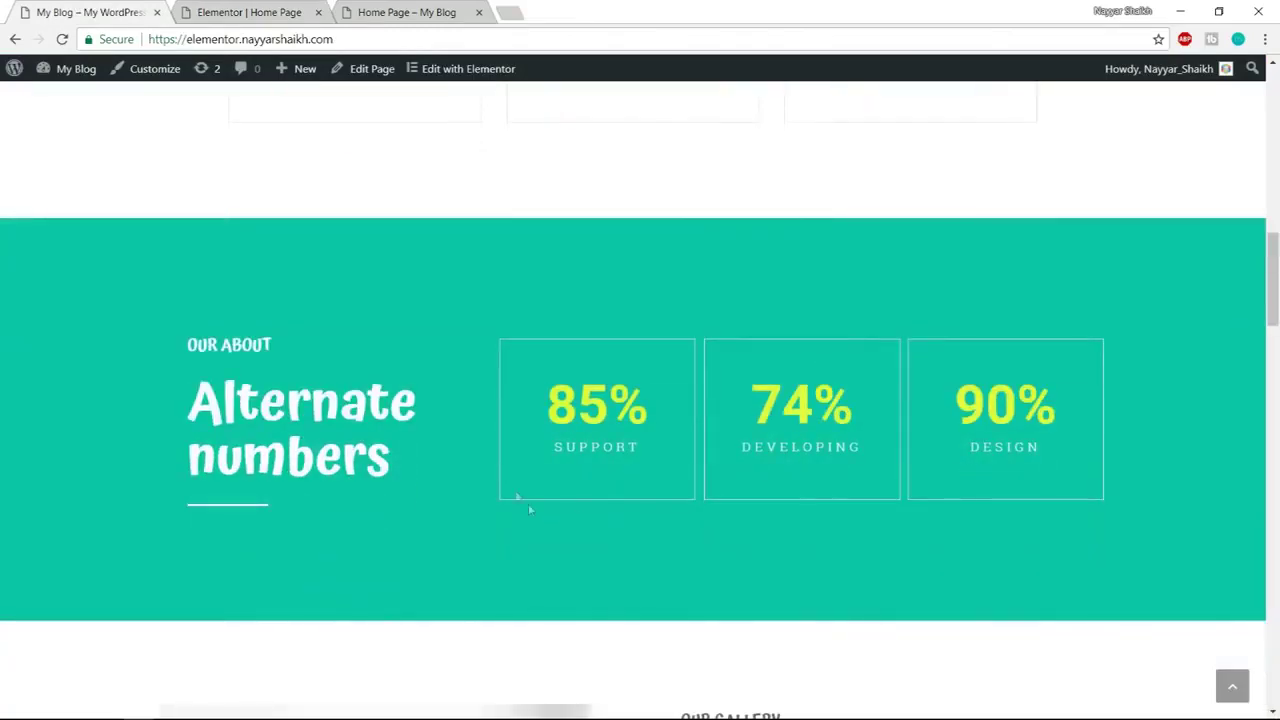
{"action": "left_click", "coordinate": [240, 12]}
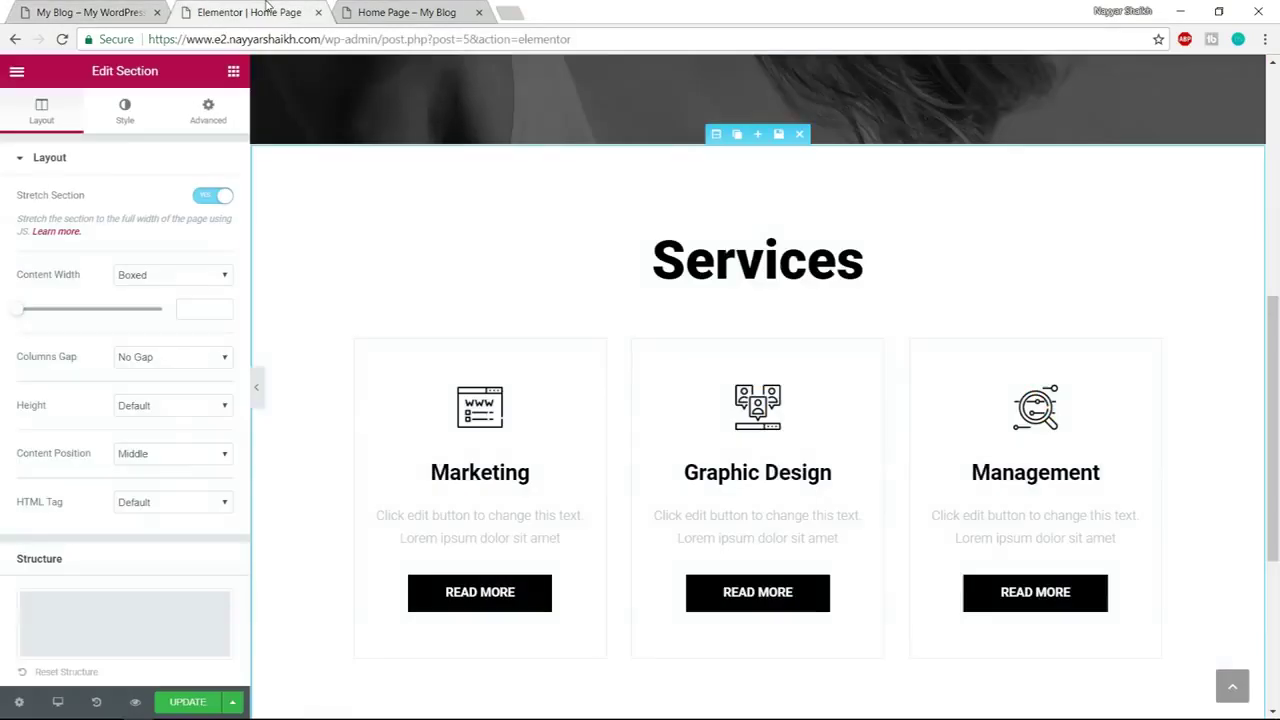
{"action": "scroll", "coordinate": [800, 340], "scroll_direction": "down", "scroll_amount": 3}
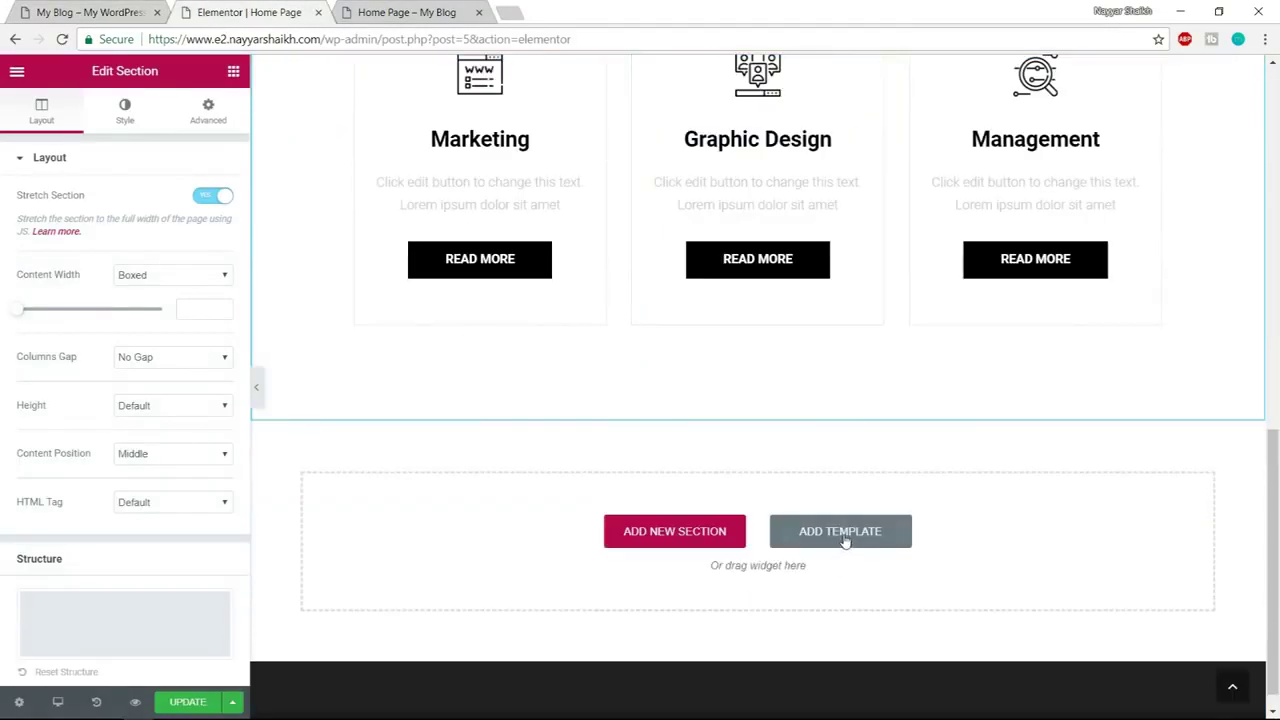
{"action": "left_click", "coordinate": [845, 541]}
Insert the Alternate Numbers stats block (85%, 74%, 90%) from the Stats category.
{"action": "left_click", "coordinate": [220, 165]}
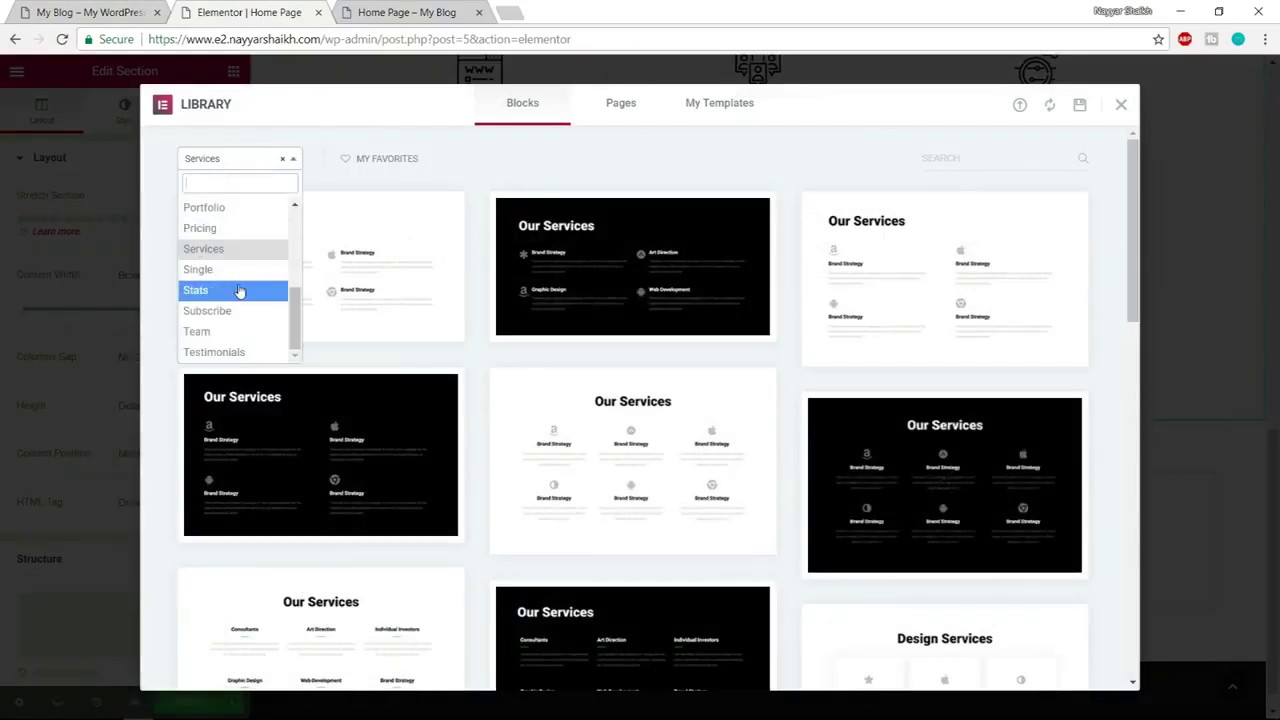
{"action": "left_click", "coordinate": [240, 290]}
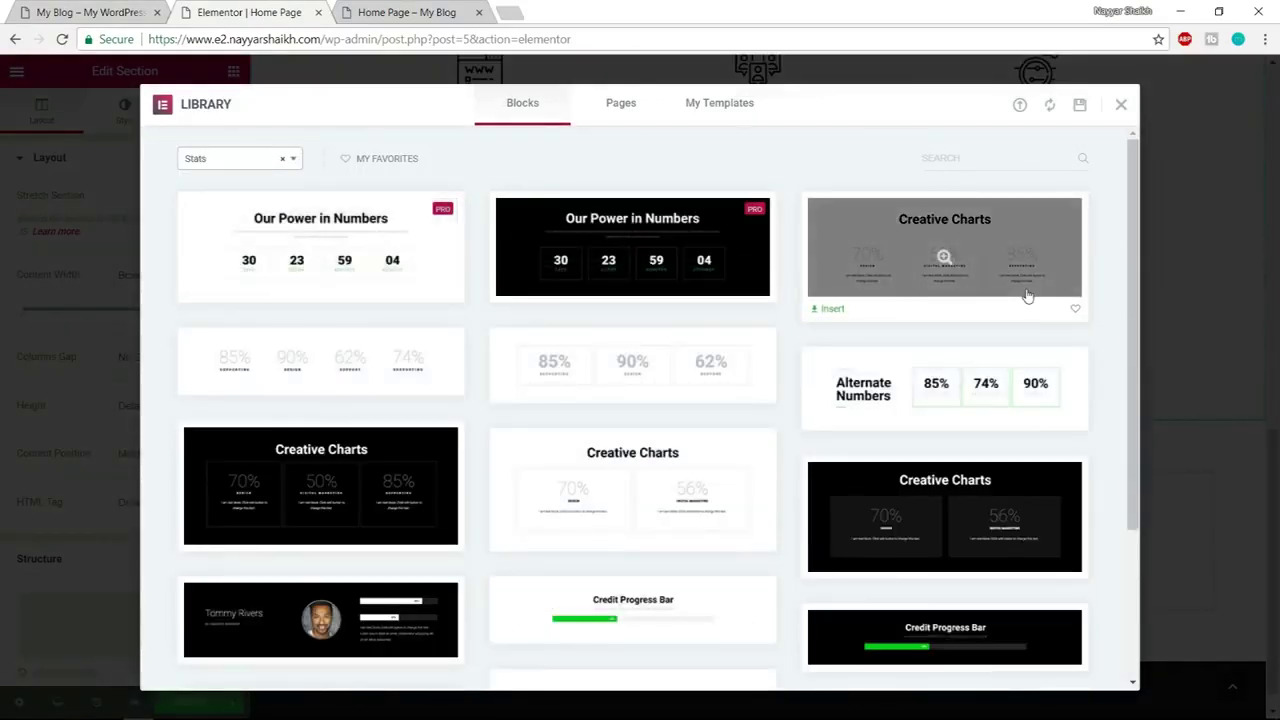
{"action": "scroll", "coordinate": [1027, 296], "scroll_direction": "down", "scroll_amount": 1}
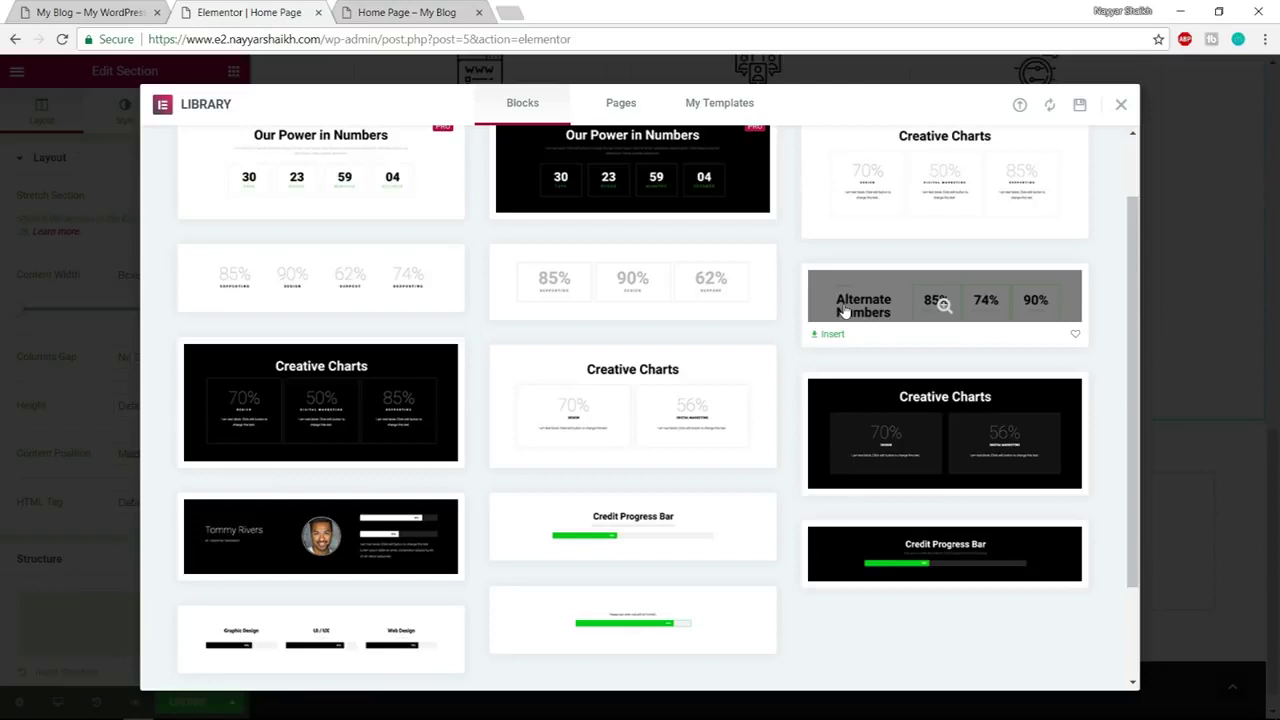
{"action": "left_click", "coordinate": [832, 336]}
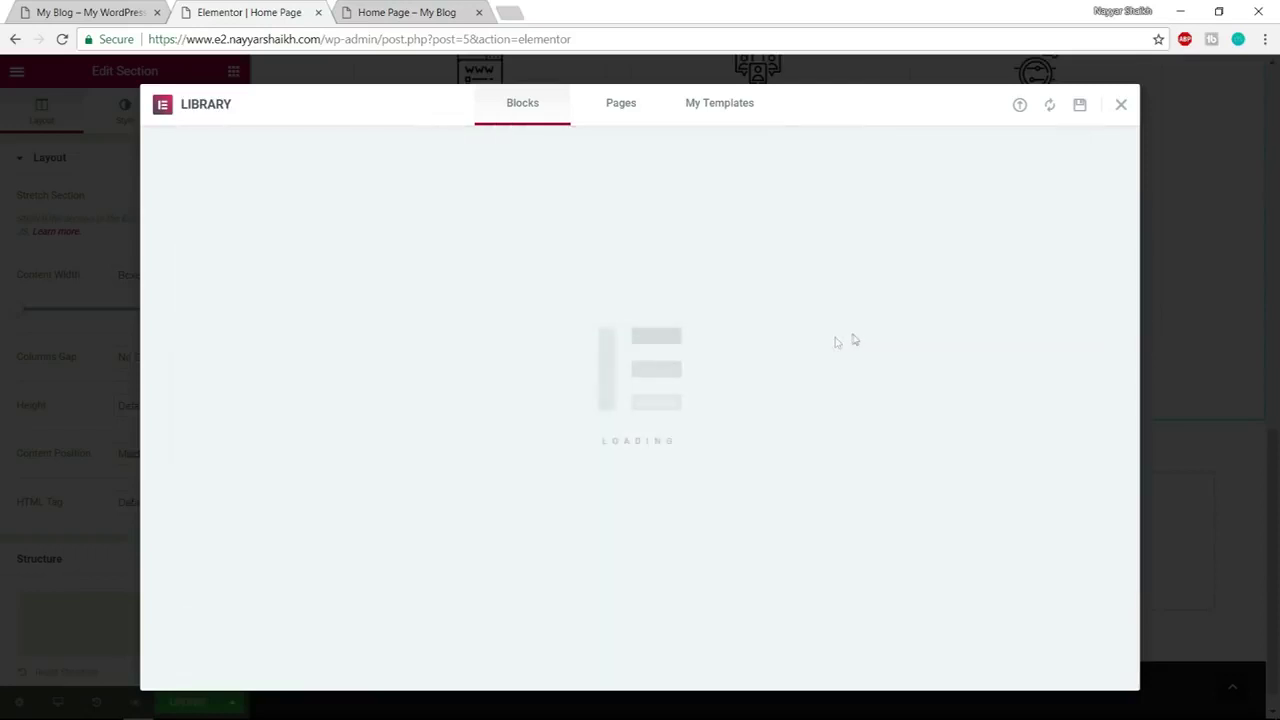
{"action": "scroll", "coordinate": [840, 440], "scroll_direction": "down", "scroll_amount": 2}
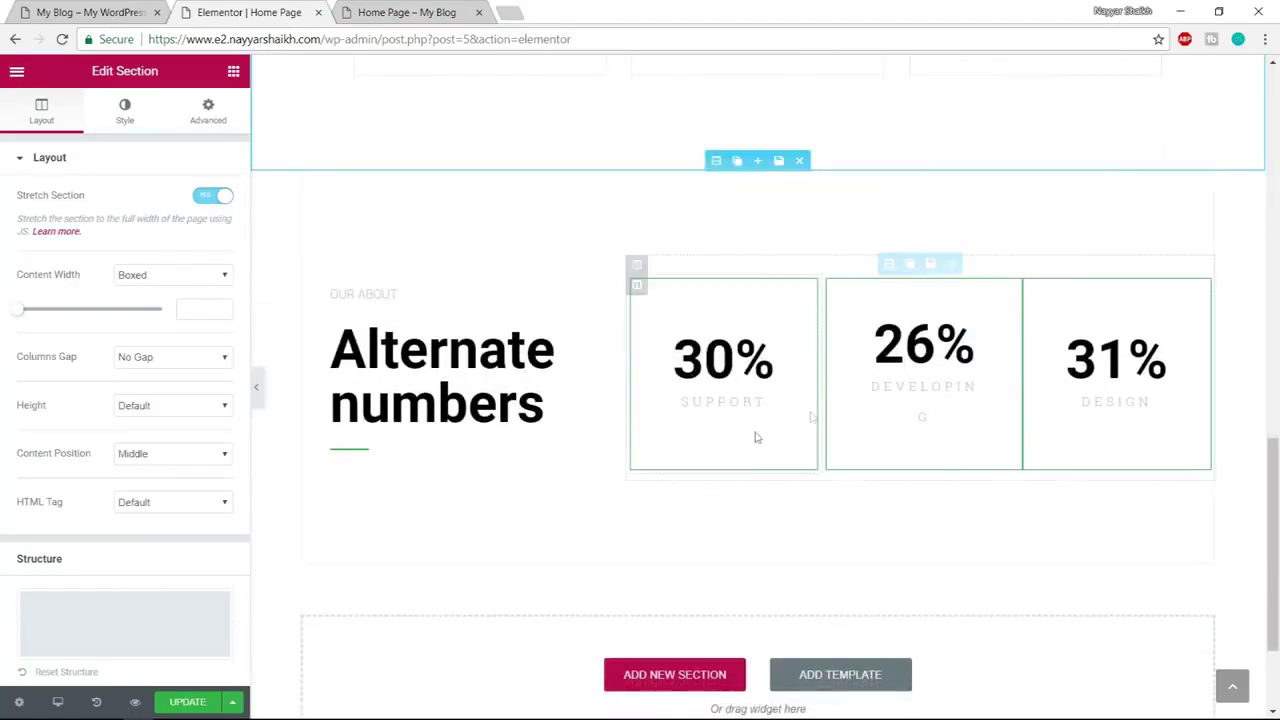
Turn on Stretch Section for the Alternate Numbers section so it spans full width.
{"action": "left_click", "coordinate": [716, 162]}
{"action": "left_click", "coordinate": [218, 199]}
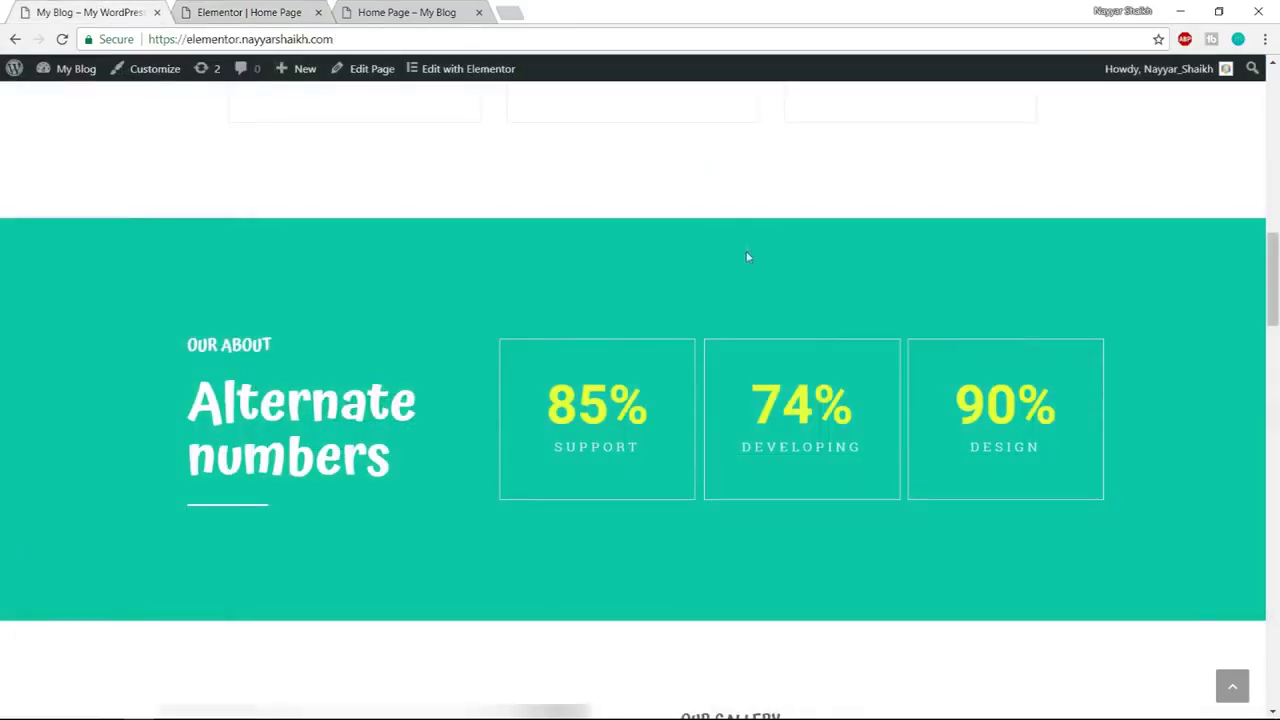
{"action": "scroll", "coordinate": [750, 270], "scroll_direction": "down", "scroll_amount": 3}
{"action": "scroll", "coordinate": [752, 287], "scroll_direction": "down", "scroll_amount": 1}
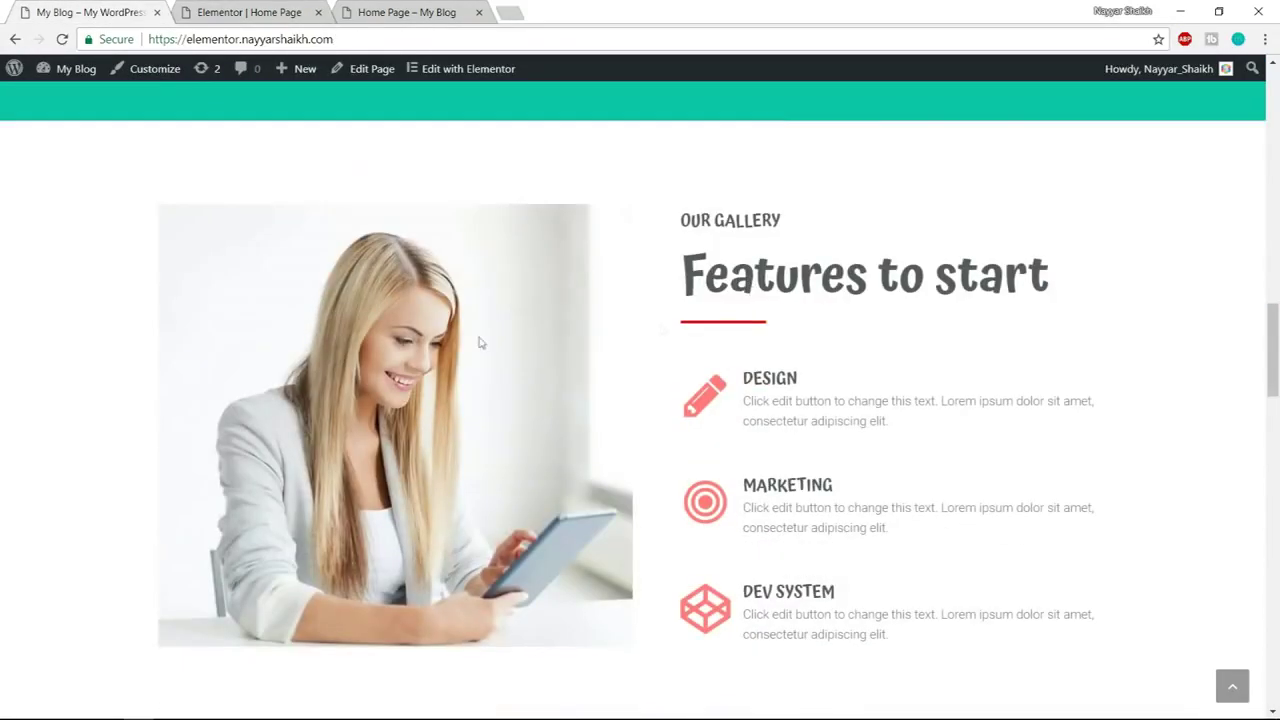
Return to the editor and bring up the ready-made block library again.
{"action": "left_click", "coordinate": [262, 12]}
{"action": "scroll", "coordinate": [833, 530], "scroll_direction": "down", "scroll_amount": 2}
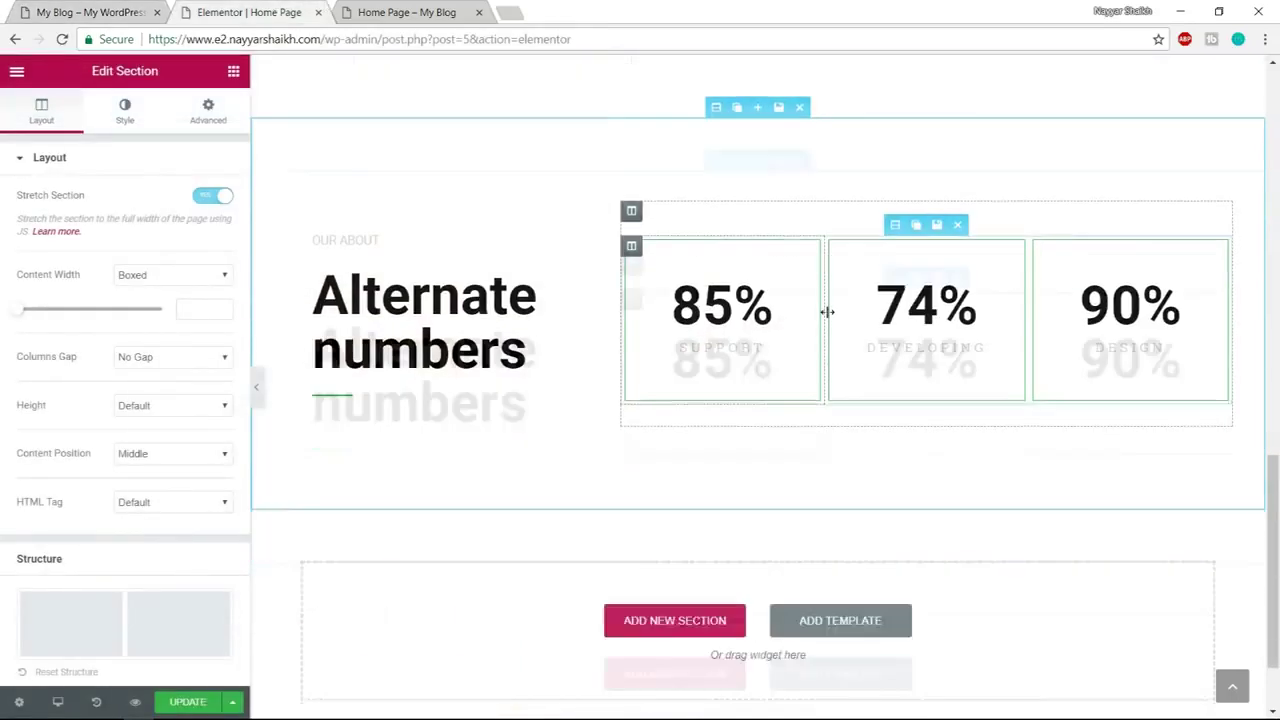
{"action": "left_click", "coordinate": [838, 504]}
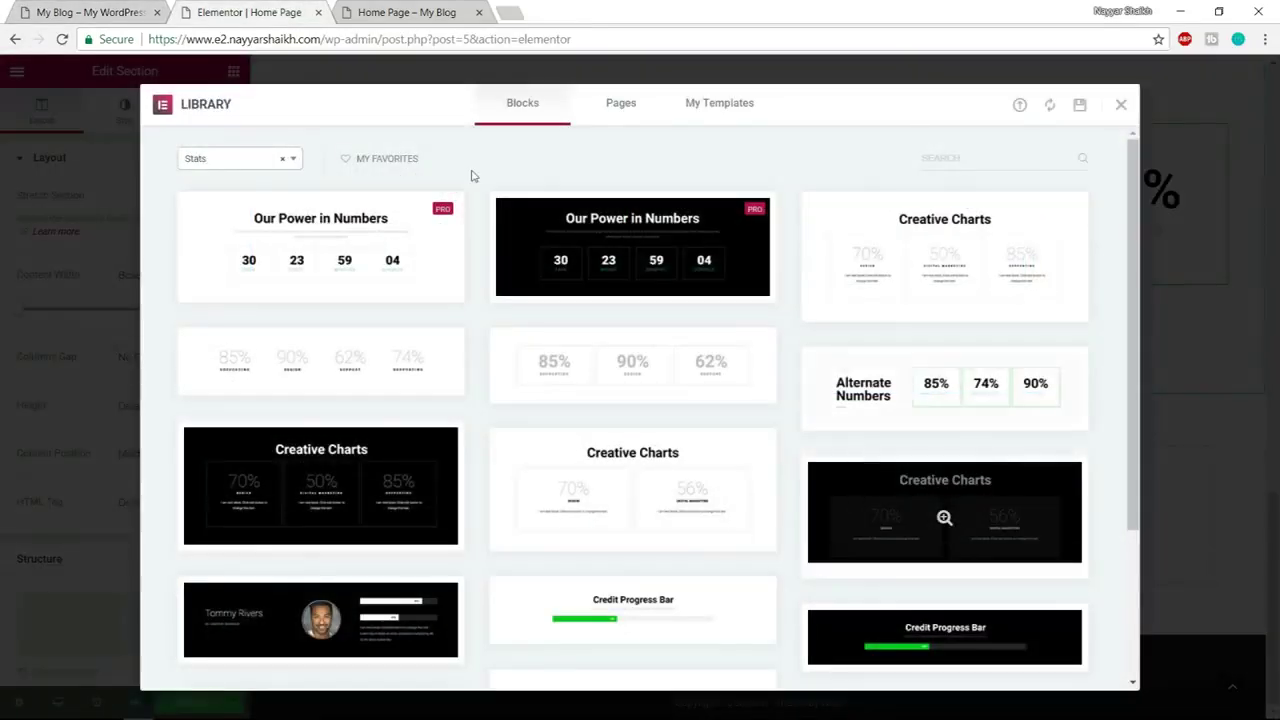
From the Features category, insert the Features to start block with the jellyfish photo and Design, Marketing, Dev System items.
{"action": "left_click", "coordinate": [227, 167]}
{"action": "scroll", "coordinate": [232, 315], "scroll_direction": "up", "scroll_amount": 5}
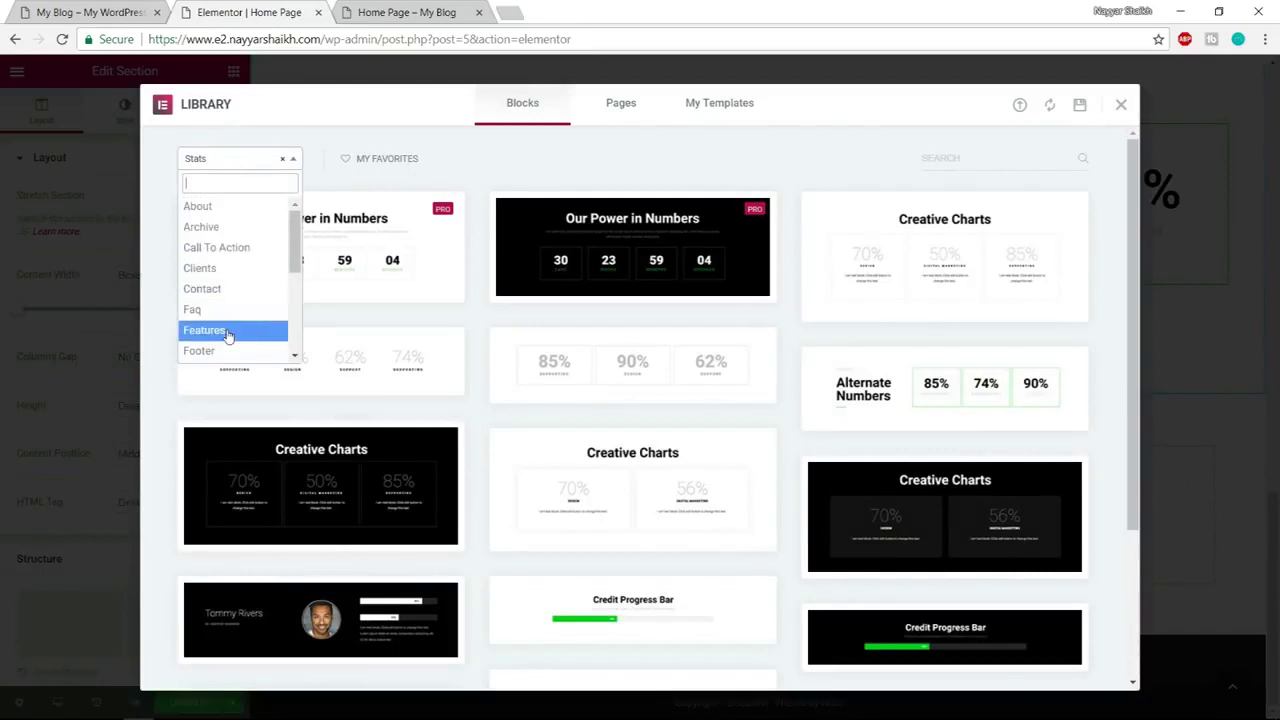
{"action": "left_click", "coordinate": [232, 329]}
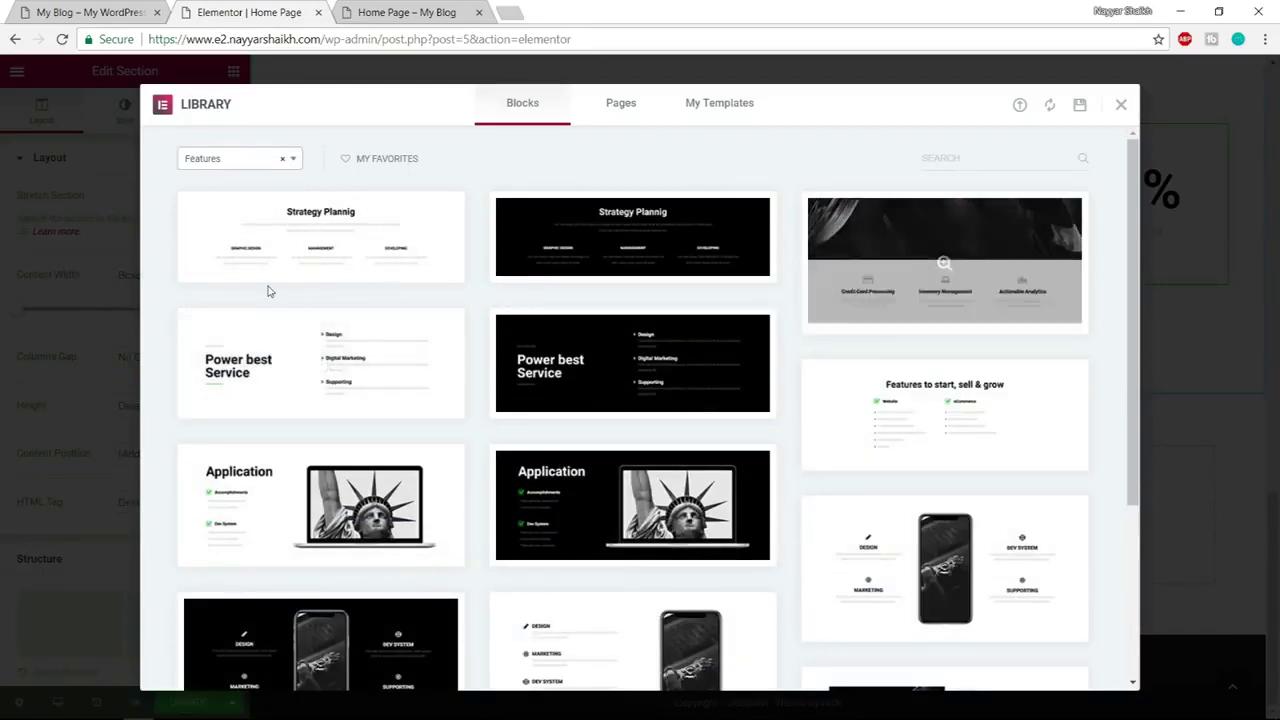
{"action": "scroll", "coordinate": [809, 338], "scroll_direction": "down", "scroll_amount": 3}
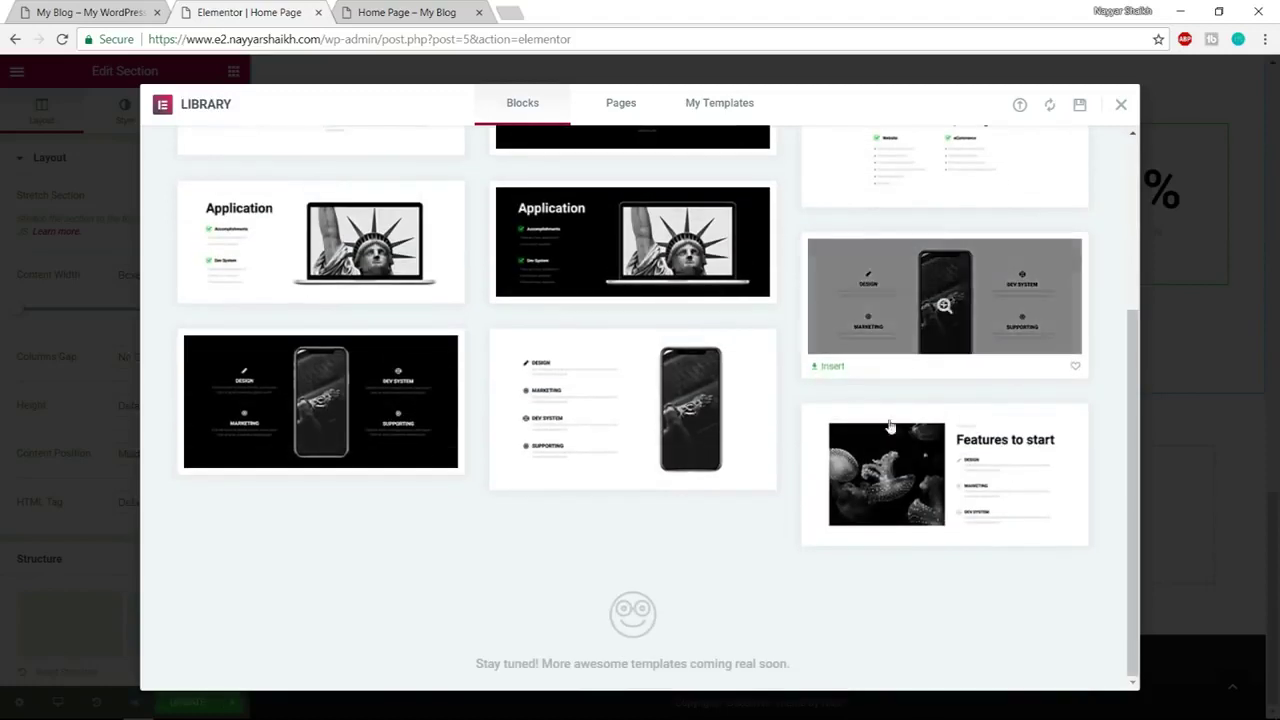
{"action": "scroll", "coordinate": [608, 371], "scroll_direction": "up", "scroll_amount": 5}
{"action": "scroll", "coordinate": [288, 334], "scroll_direction": "down", "scroll_amount": 3}
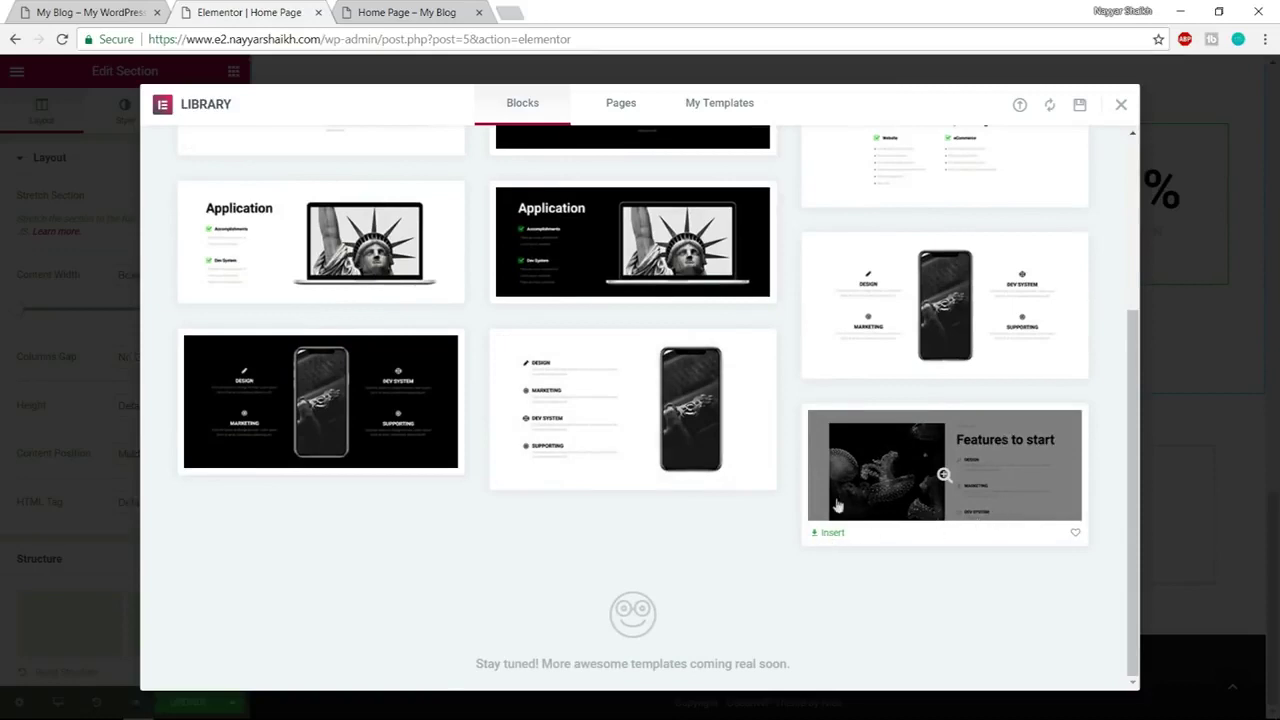
{"action": "left_click", "coordinate": [830, 533]}
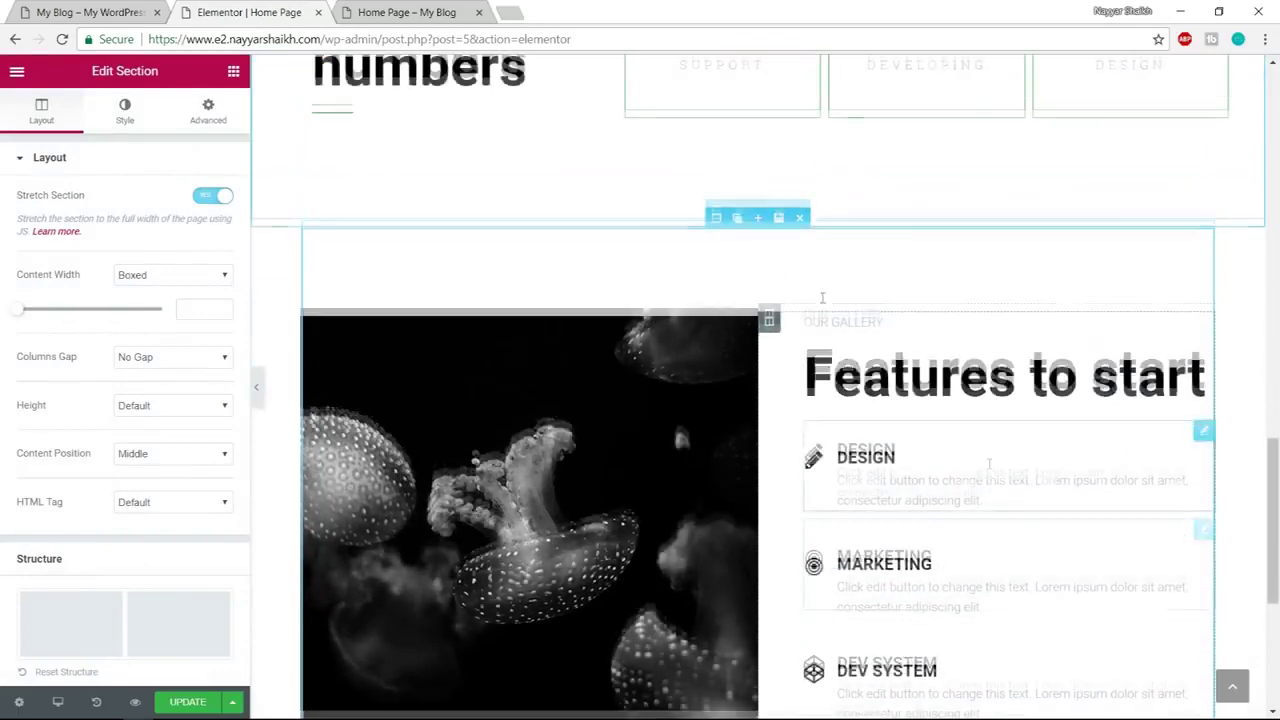
Stretch the Features to start section to full width and compare it with the live site.
{"action": "left_click", "coordinate": [220, 199]}
{"action": "scroll", "coordinate": [1058, 415], "scroll_direction": "down", "scroll_amount": 2}
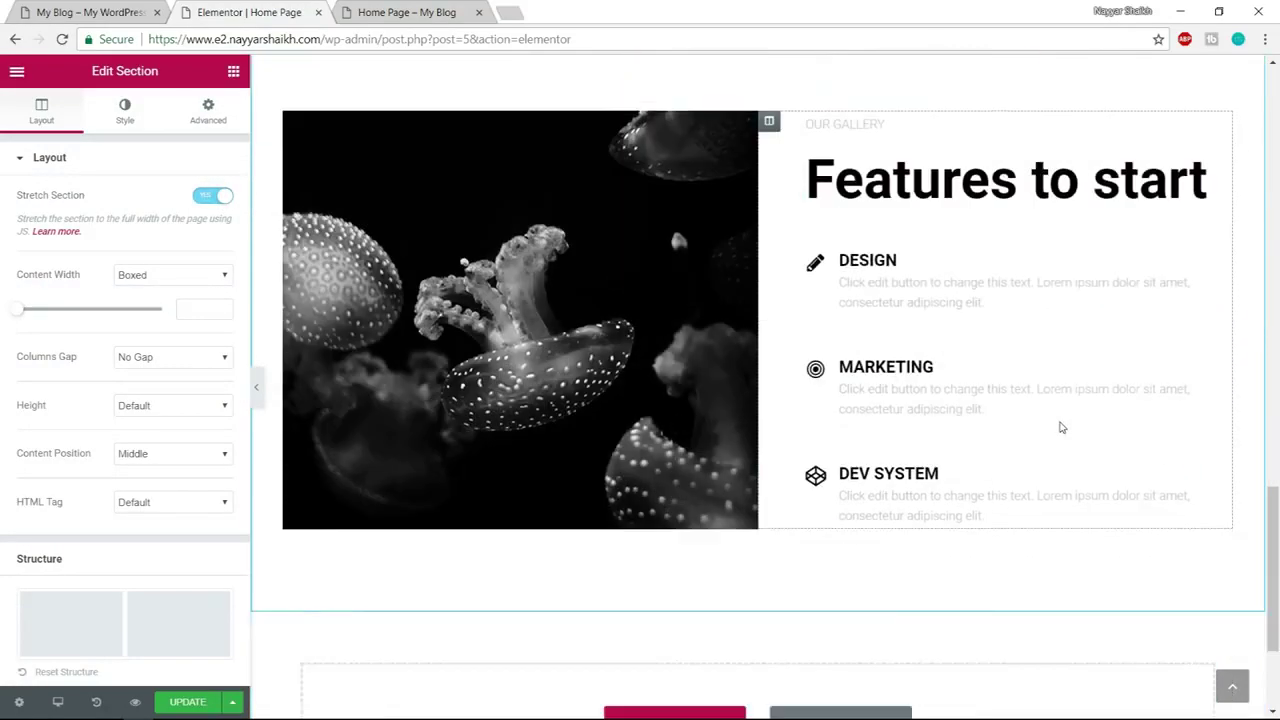
{"action": "scroll", "coordinate": [1058, 440], "scroll_direction": "up", "scroll_amount": 15}
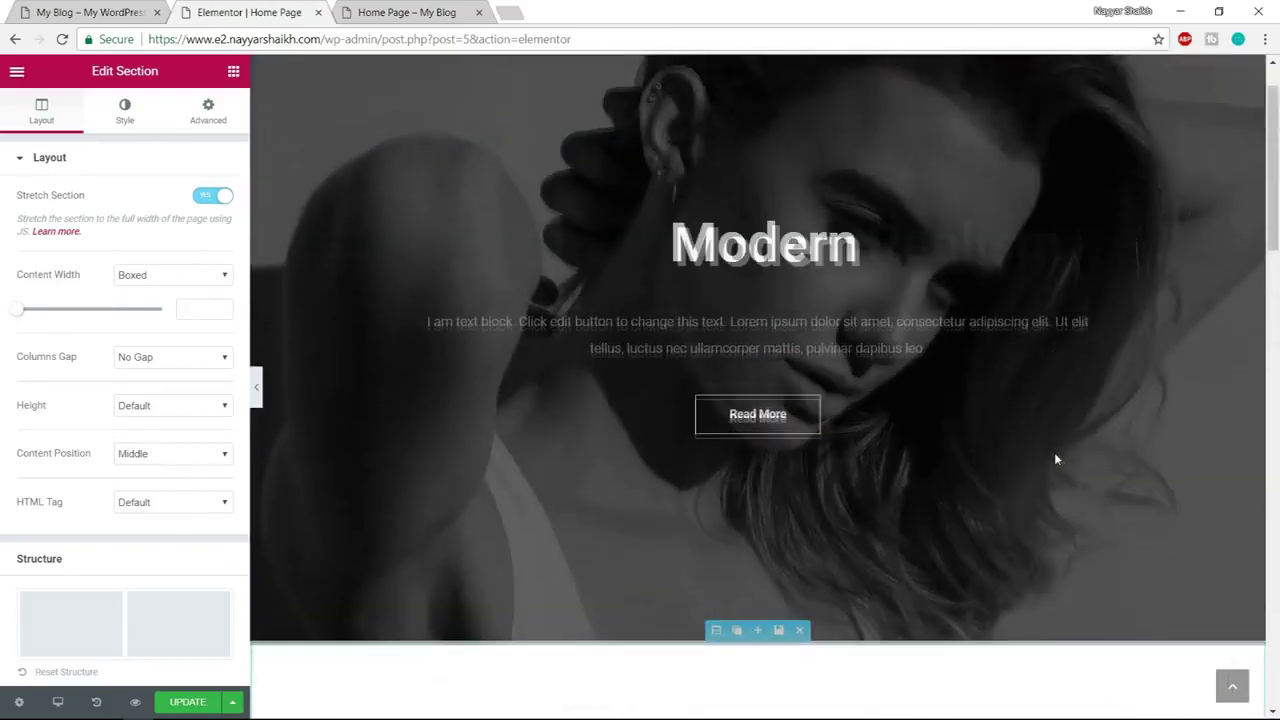
{"action": "scroll", "coordinate": [1056, 459], "scroll_direction": "down", "scroll_amount": 10}
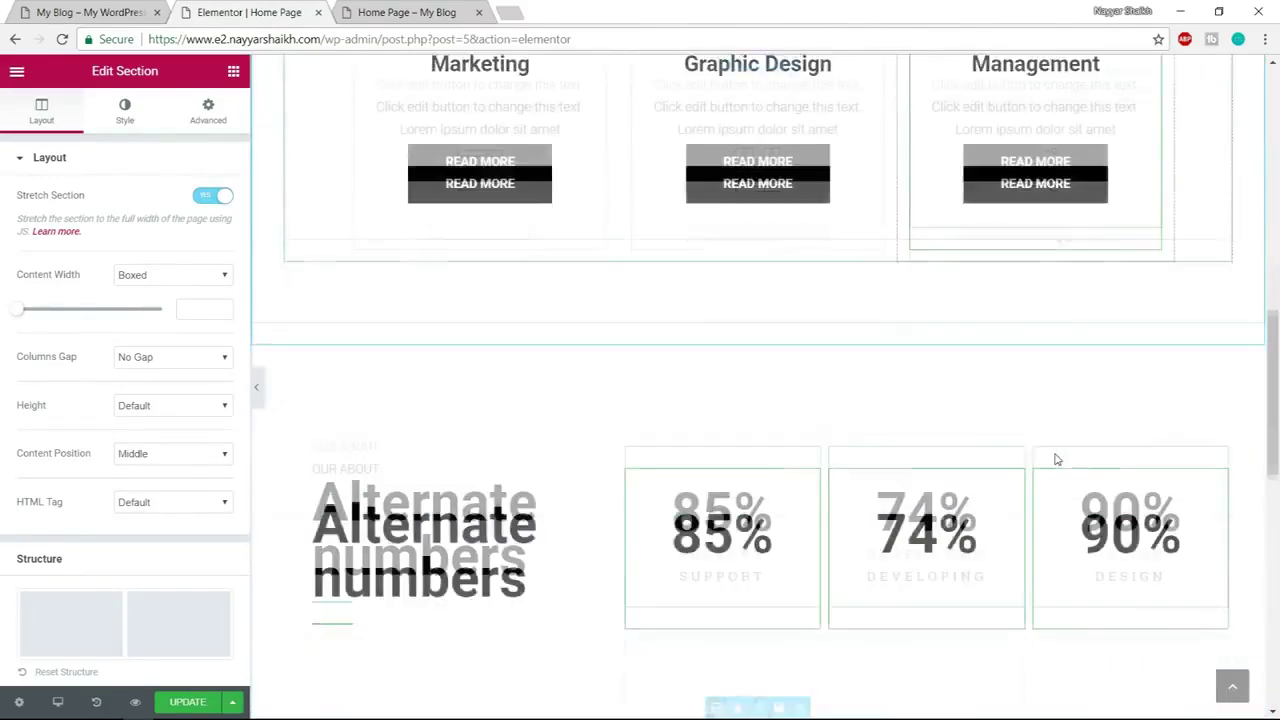
{"action": "scroll", "coordinate": [1056, 459], "scroll_direction": "down", "scroll_amount": 6}
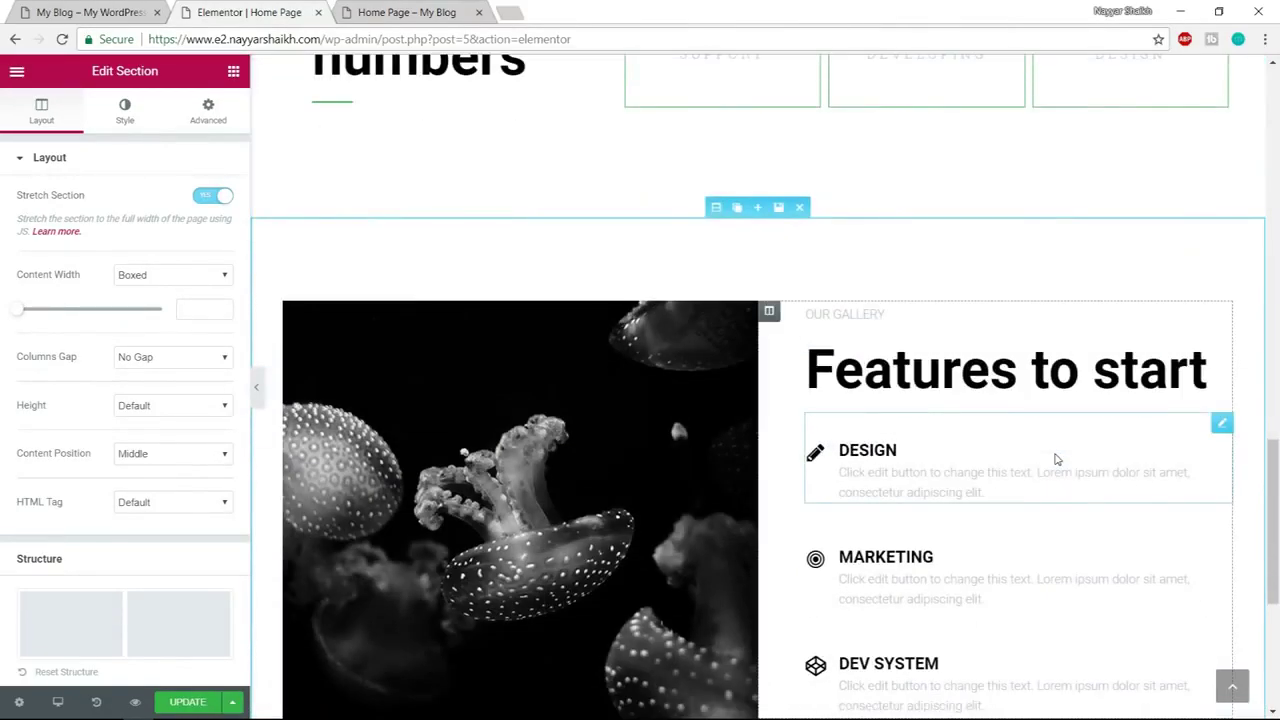
{"action": "scroll", "coordinate": [1056, 459], "scroll_direction": "down", "scroll_amount": 4}
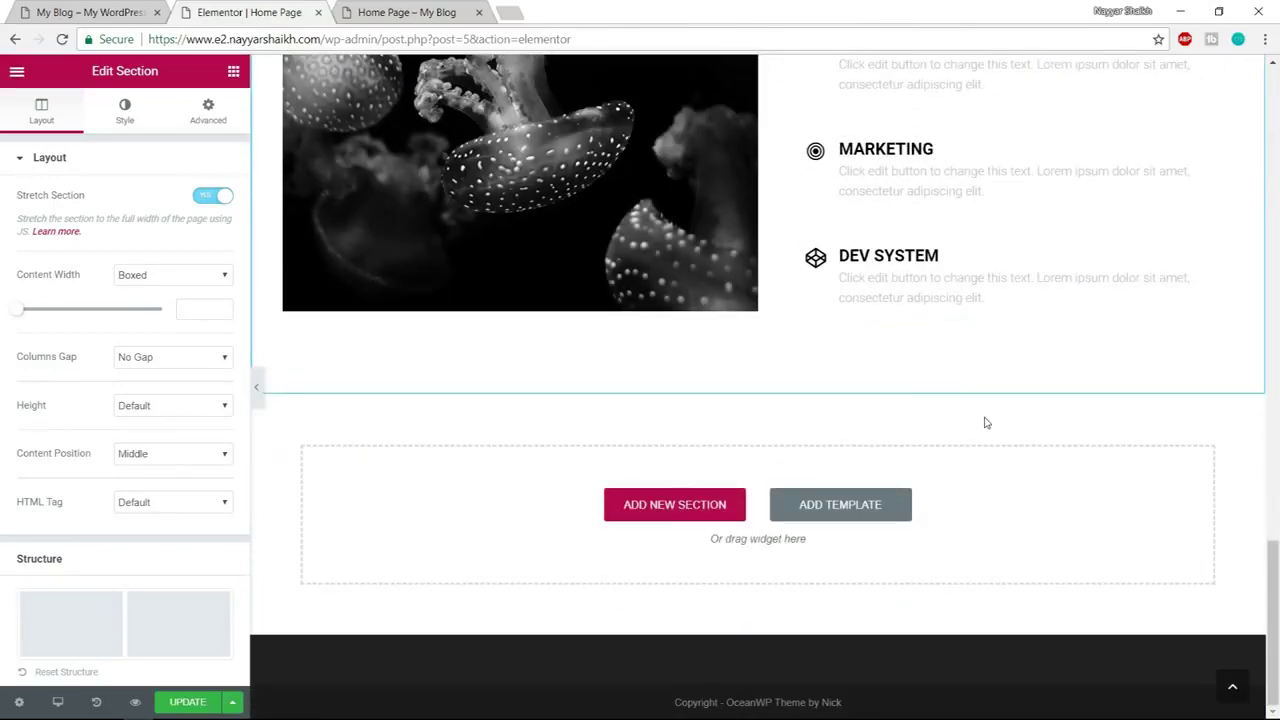
{"action": "left_click", "coordinate": [85, 12]}
{"action": "scroll", "coordinate": [820, 351], "scroll_direction": "down", "scroll_amount": 7}
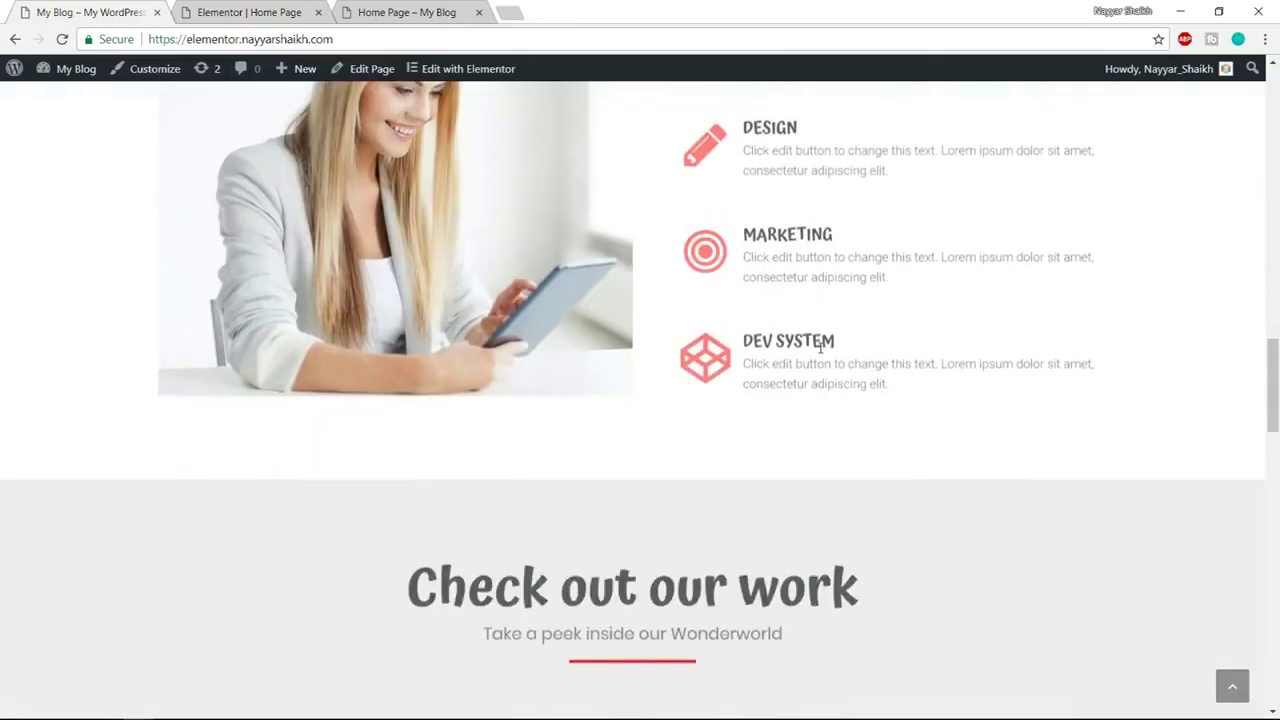
{"action": "scroll", "coordinate": [817, 403], "scroll_direction": "up", "scroll_amount": 2}
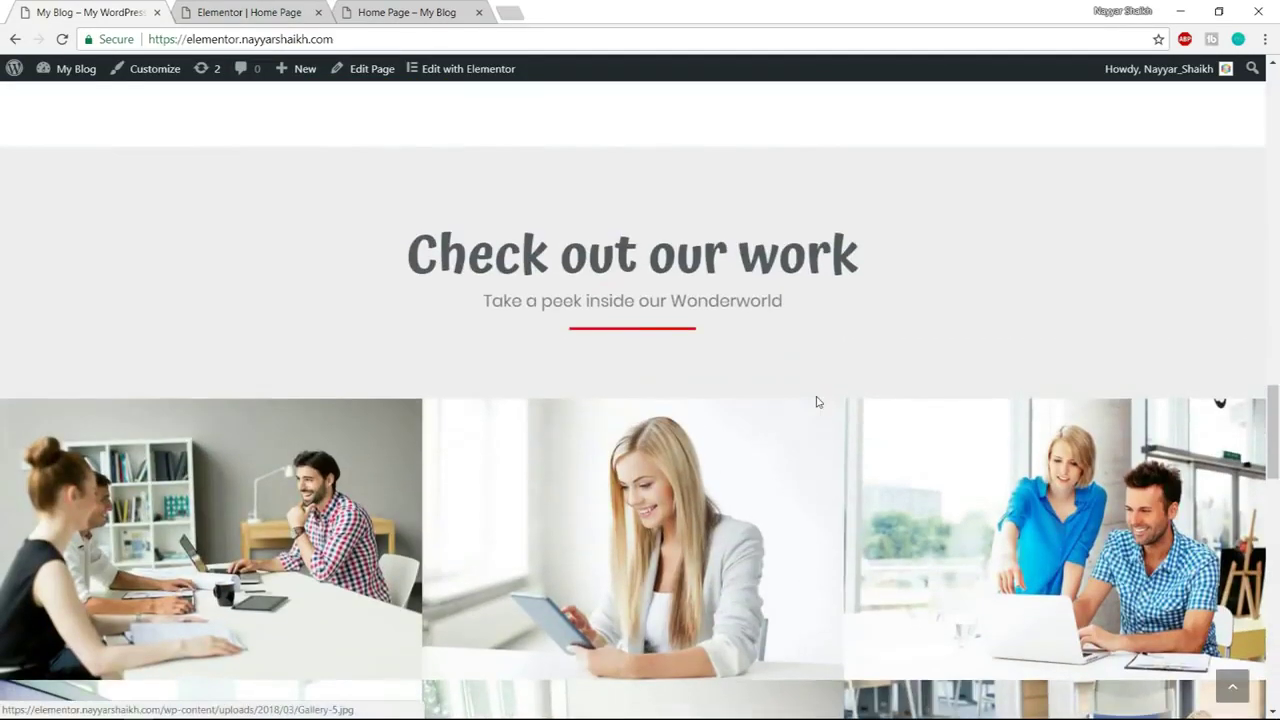
{"action": "left_click", "coordinate": [253, 12]}
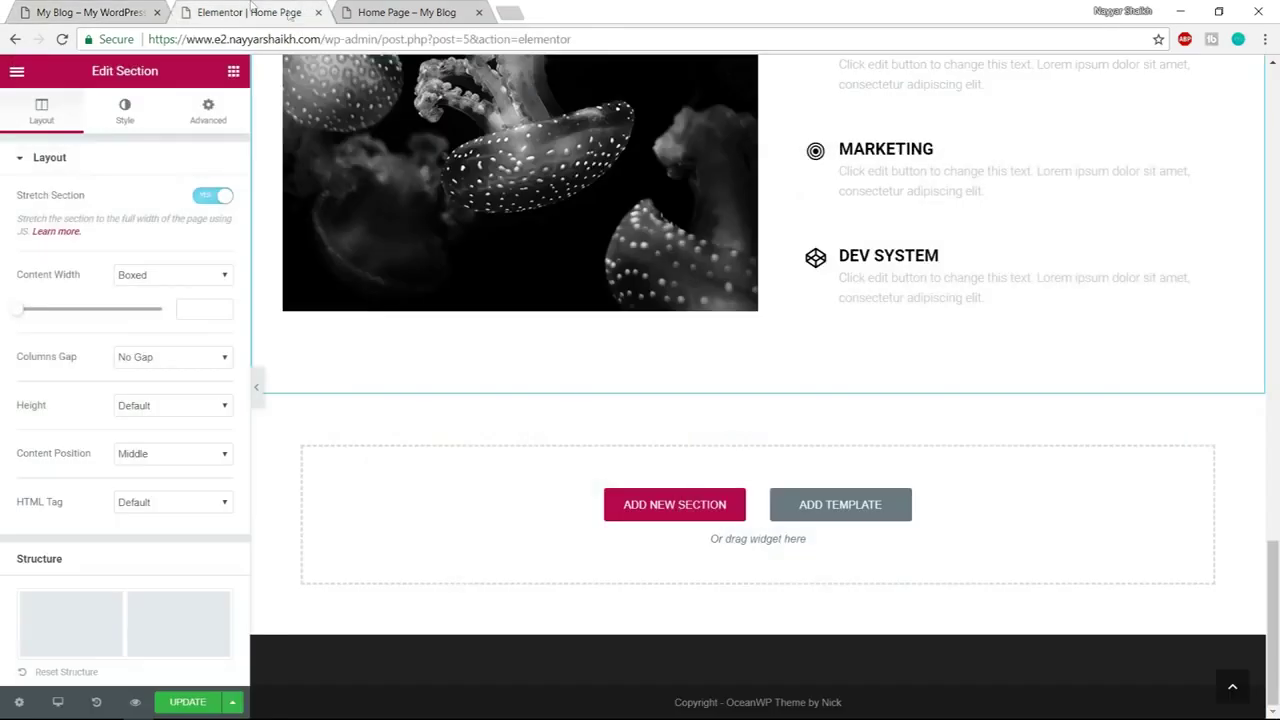
Insert the dark 'Check out our work' gallery block from the Portfolio category.
{"action": "left_click", "coordinate": [843, 505]}
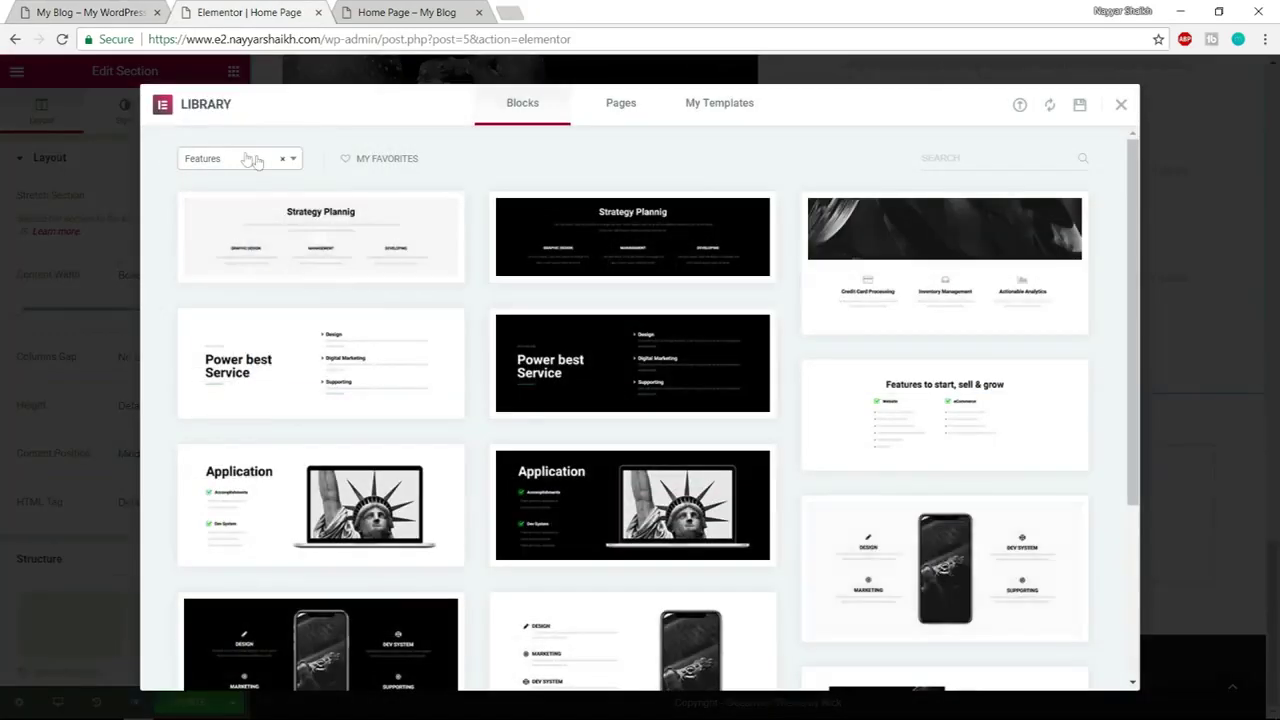
{"action": "left_click", "coordinate": [246, 160]}
{"action": "scroll", "coordinate": [245, 285], "scroll_direction": "down", "scroll_amount": 5}
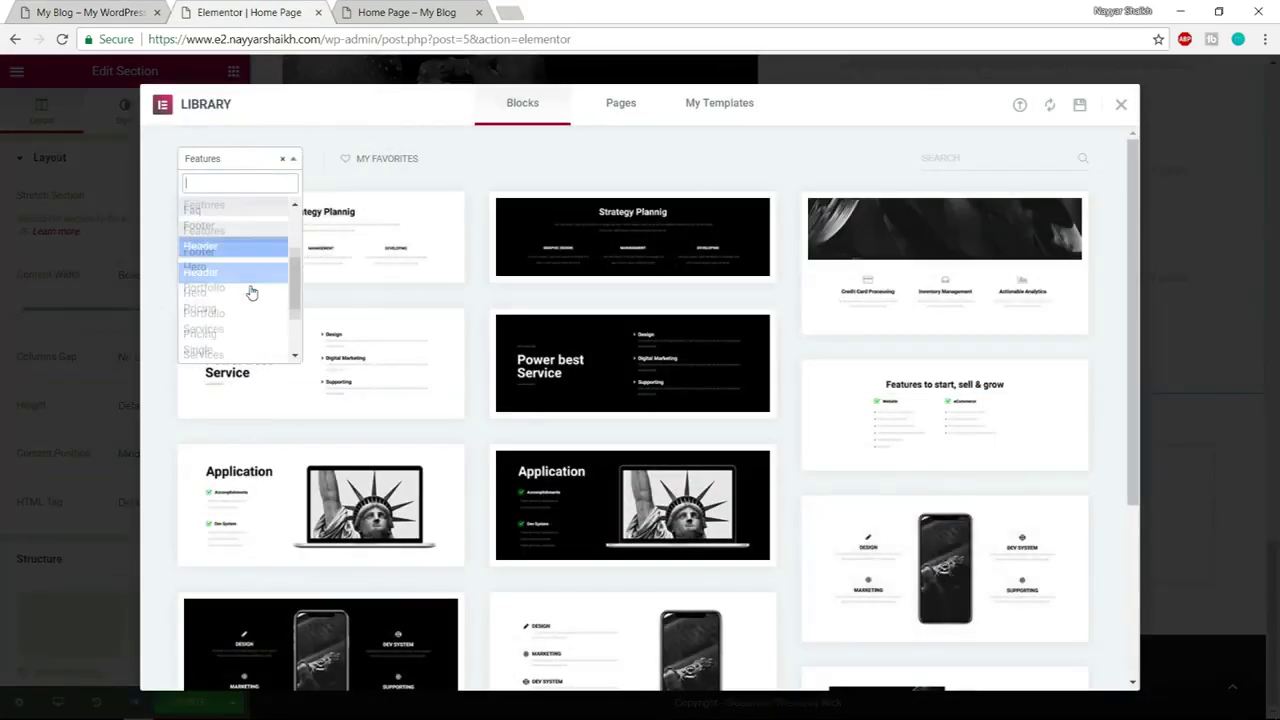
{"action": "left_click", "coordinate": [227, 209]}
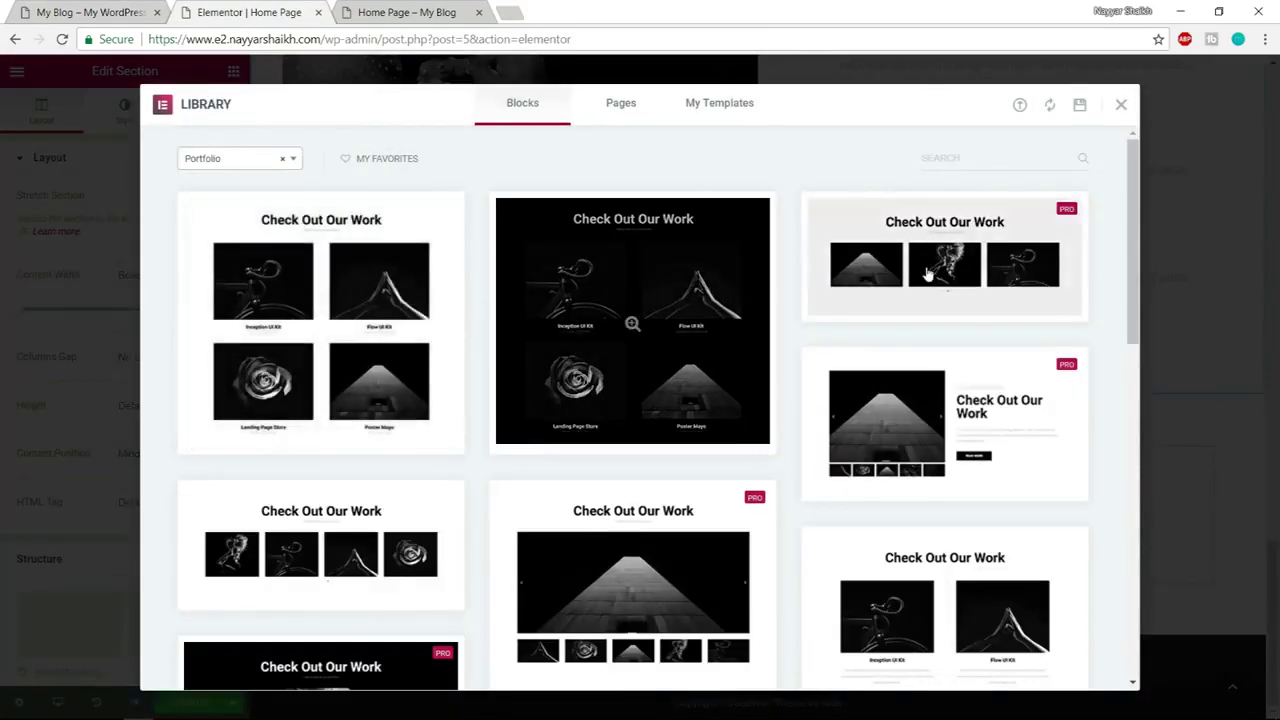
{"action": "scroll", "coordinate": [927, 274], "scroll_direction": "down", "scroll_amount": 5}
{"action": "scroll", "coordinate": [927, 274], "scroll_direction": "down", "scroll_amount": 4}
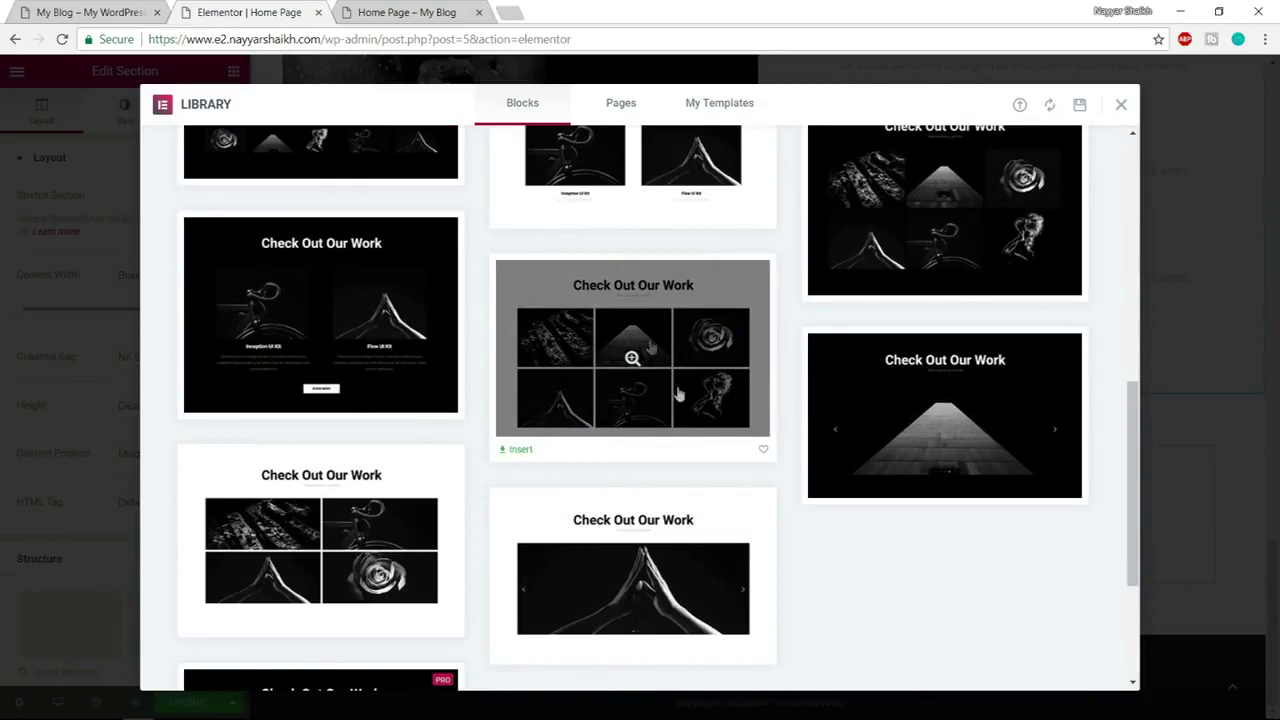
{"action": "left_click", "coordinate": [519, 451]}
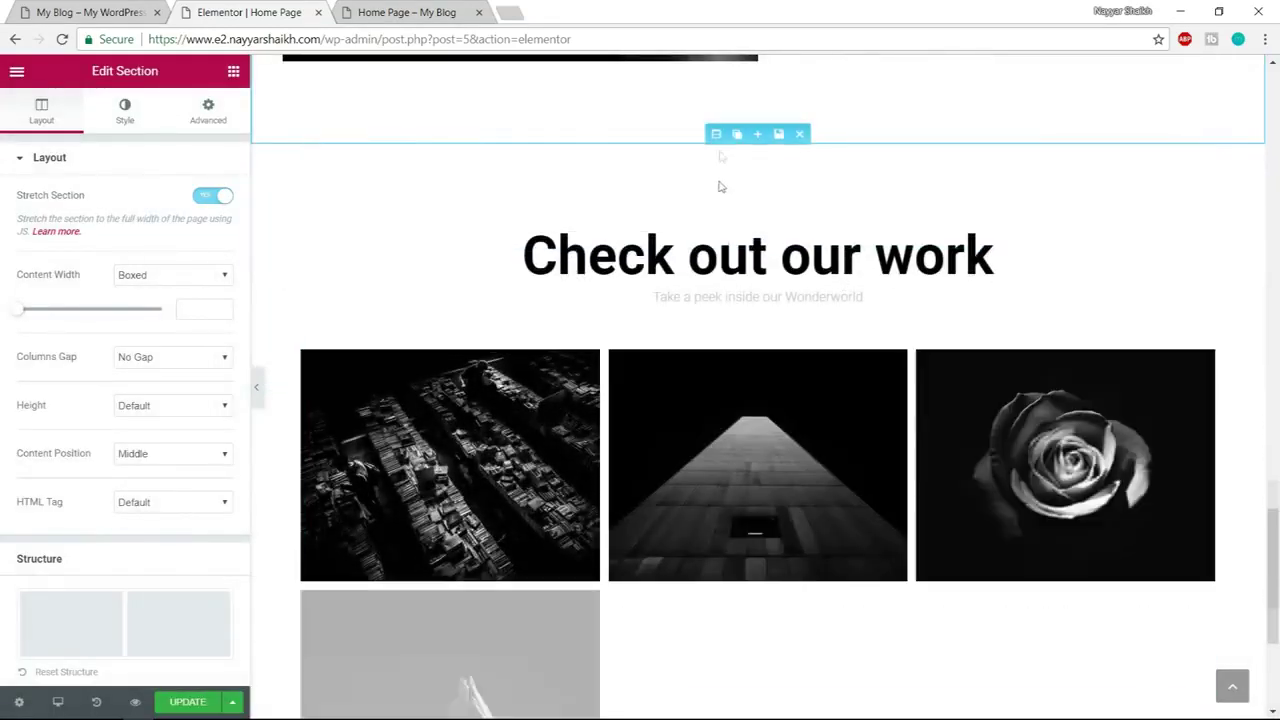
Stretch the gallery section to full page width and check it against the live home page.
{"action": "left_click", "coordinate": [717, 134]}
{"action": "left_click", "coordinate": [218, 195]}
{"action": "scroll", "coordinate": [1065, 327], "scroll_direction": "down", "scroll_amount": 2}
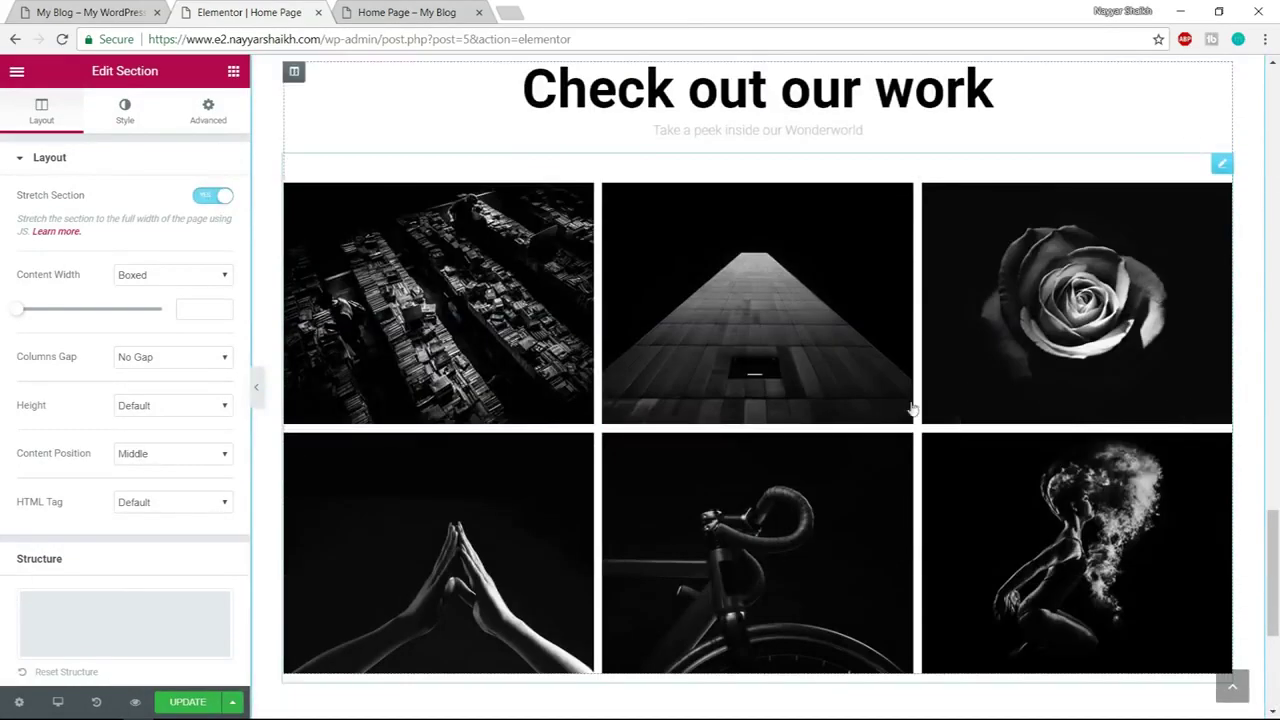
{"action": "left_click", "coordinate": [82, 12]}
{"action": "scroll", "coordinate": [590, 537], "scroll_direction": "down", "scroll_amount": 3}
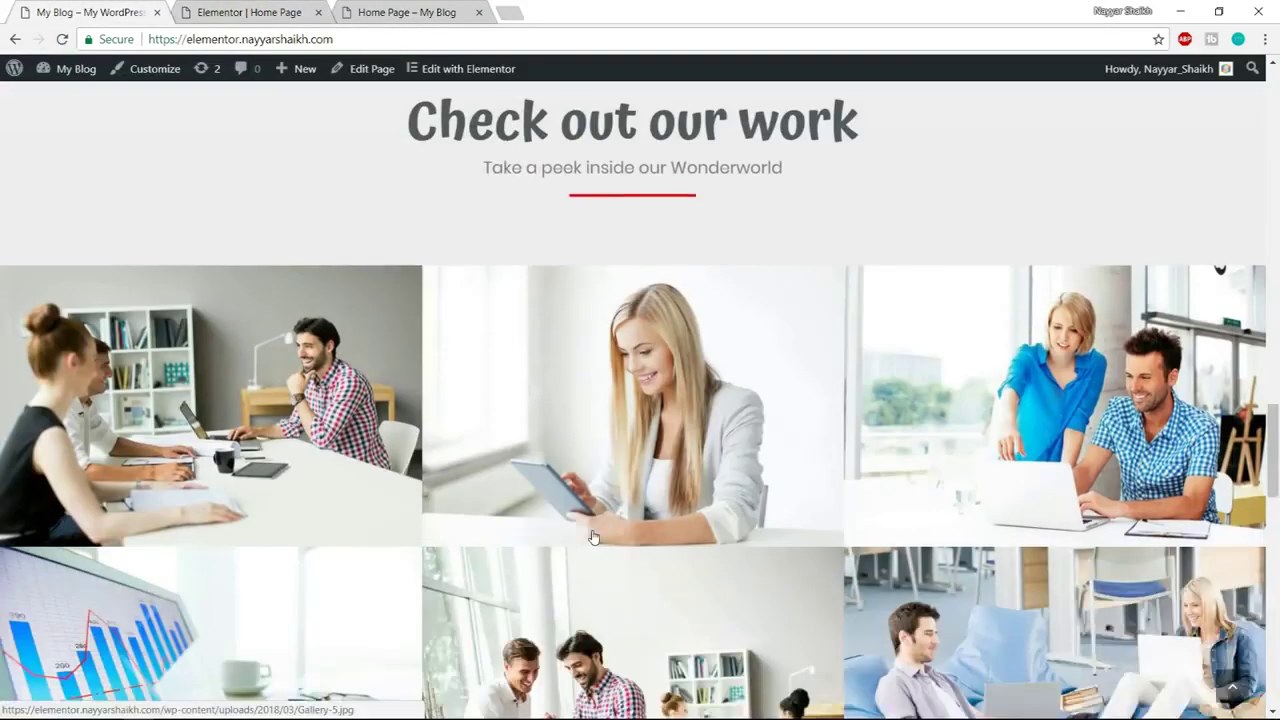
{"action": "scroll", "coordinate": [193, 377], "scroll_direction": "down", "scroll_amount": 1}
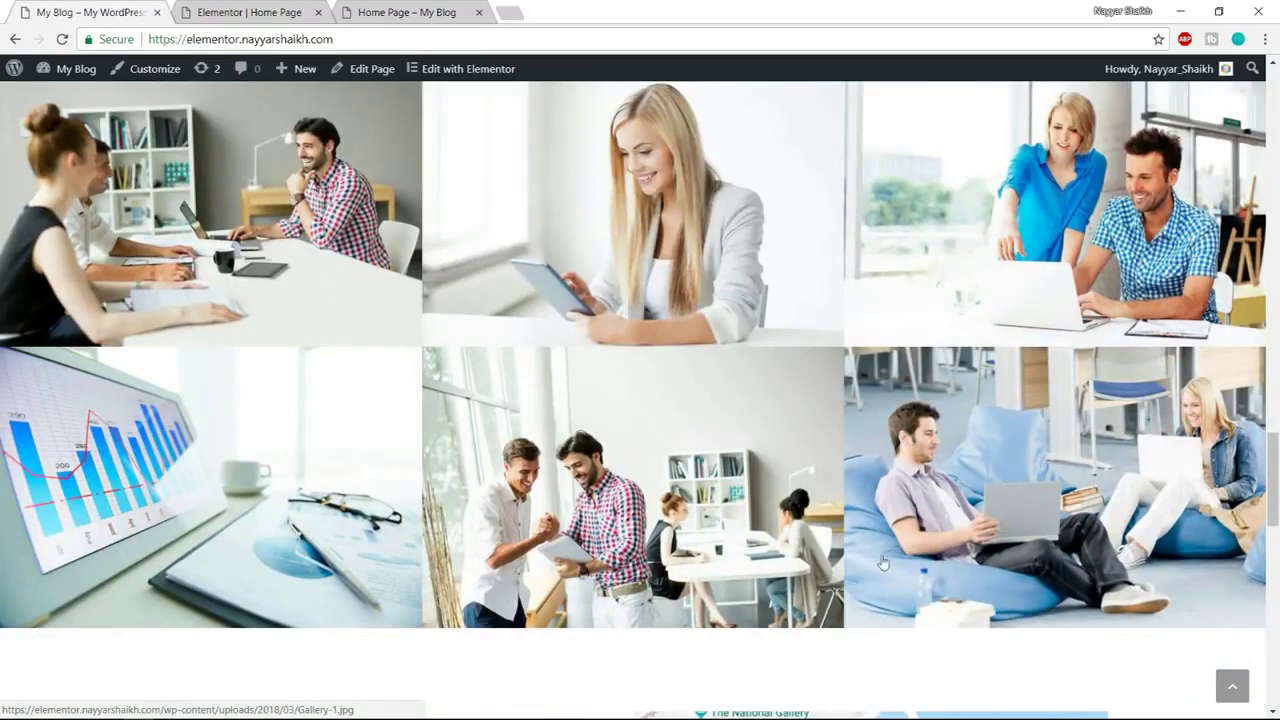
{"action": "left_click", "coordinate": [276, 6]}
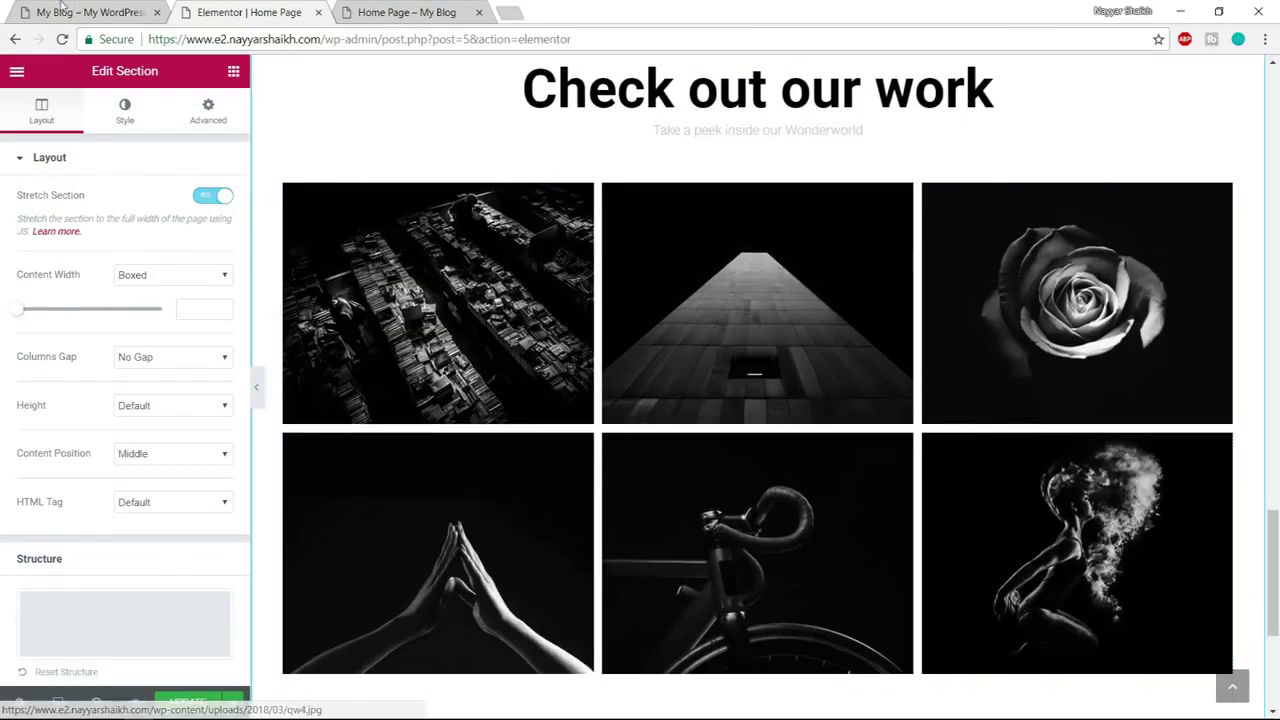
{"action": "key", "text": "ctrl+shift+Tab"}
{"action": "scroll", "coordinate": [884, 327], "scroll_direction": "down", "scroll_amount": 2}
{"action": "scroll", "coordinate": [884, 327], "scroll_direction": "down", "scroll_amount": 3}
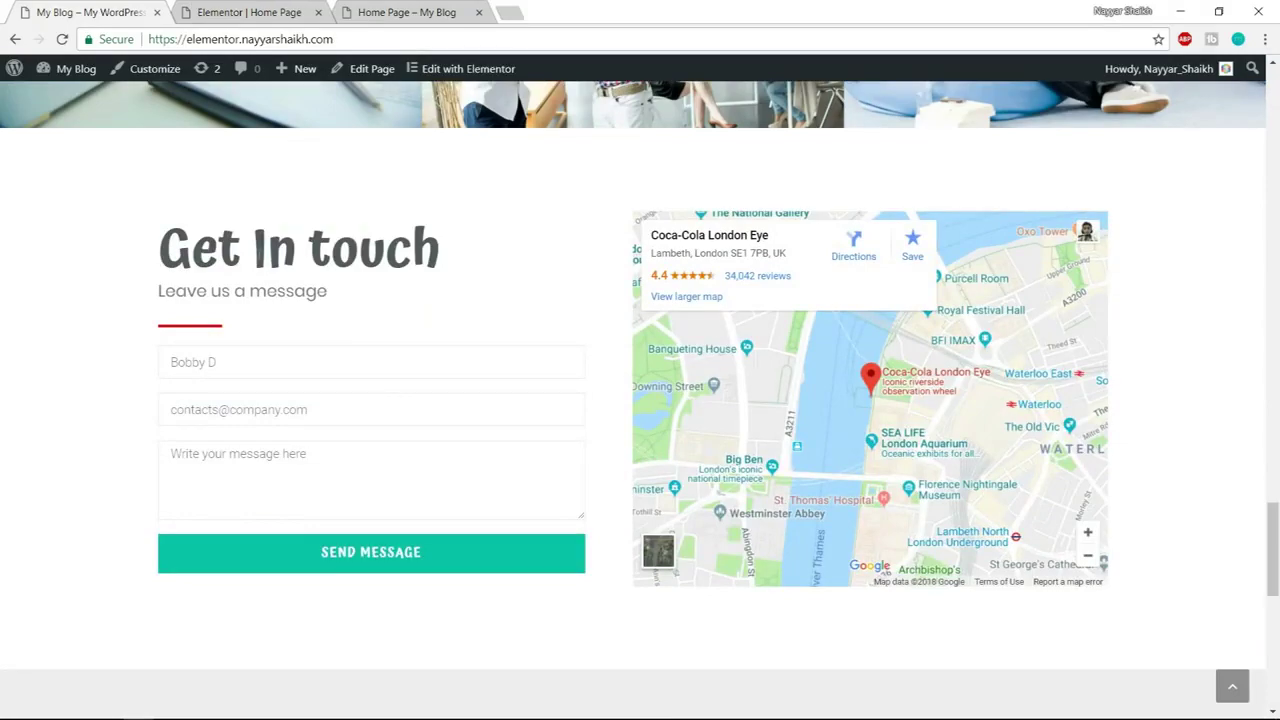
{"action": "left_click", "coordinate": [283, 12]}
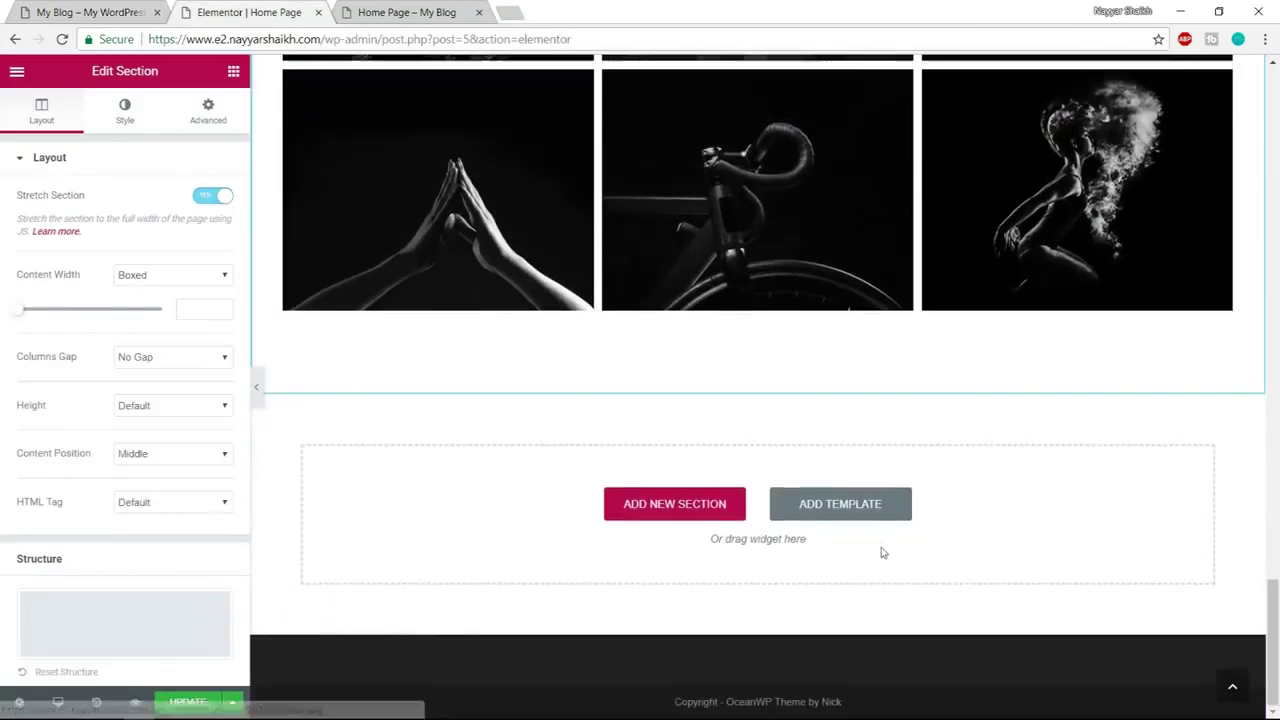
Insert the first Get In Touch block from the Contact category, after checking the live site's version.
{"action": "left_click", "coordinate": [840, 504]}
{"action": "left_click", "coordinate": [238, 158]}
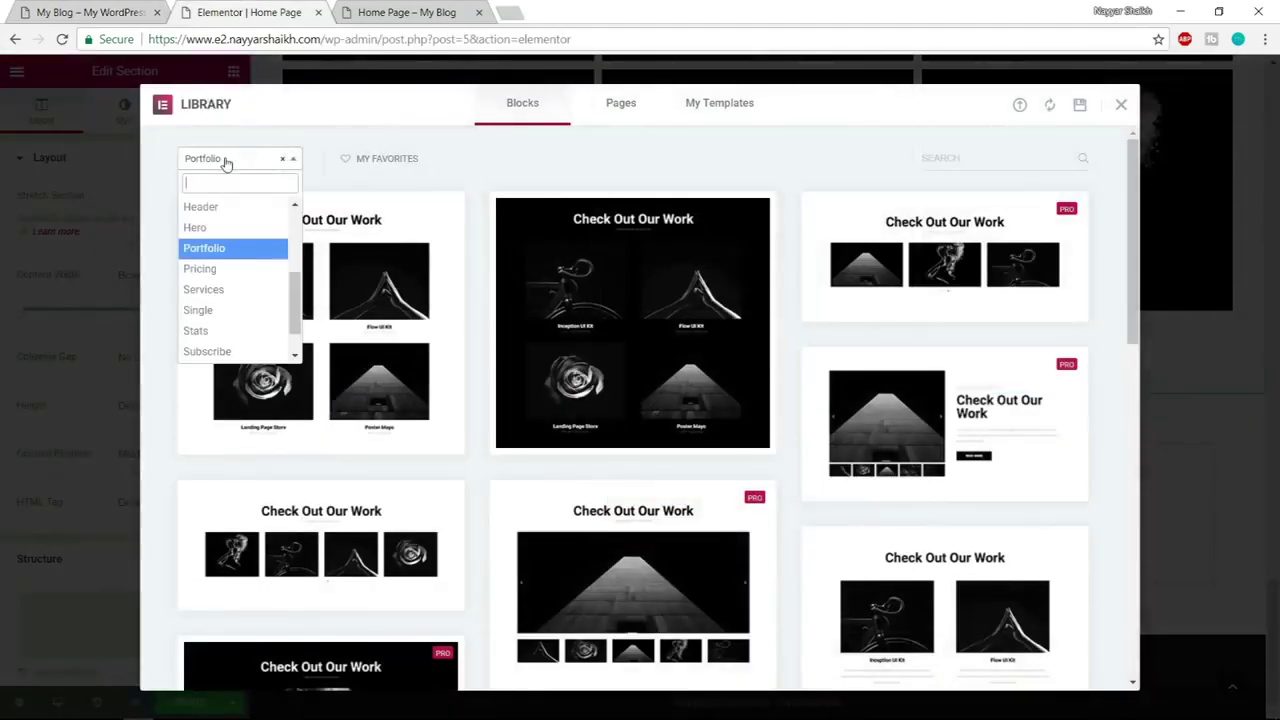
{"action": "scroll", "coordinate": [244, 290], "scroll_direction": "up", "scroll_amount": 3}
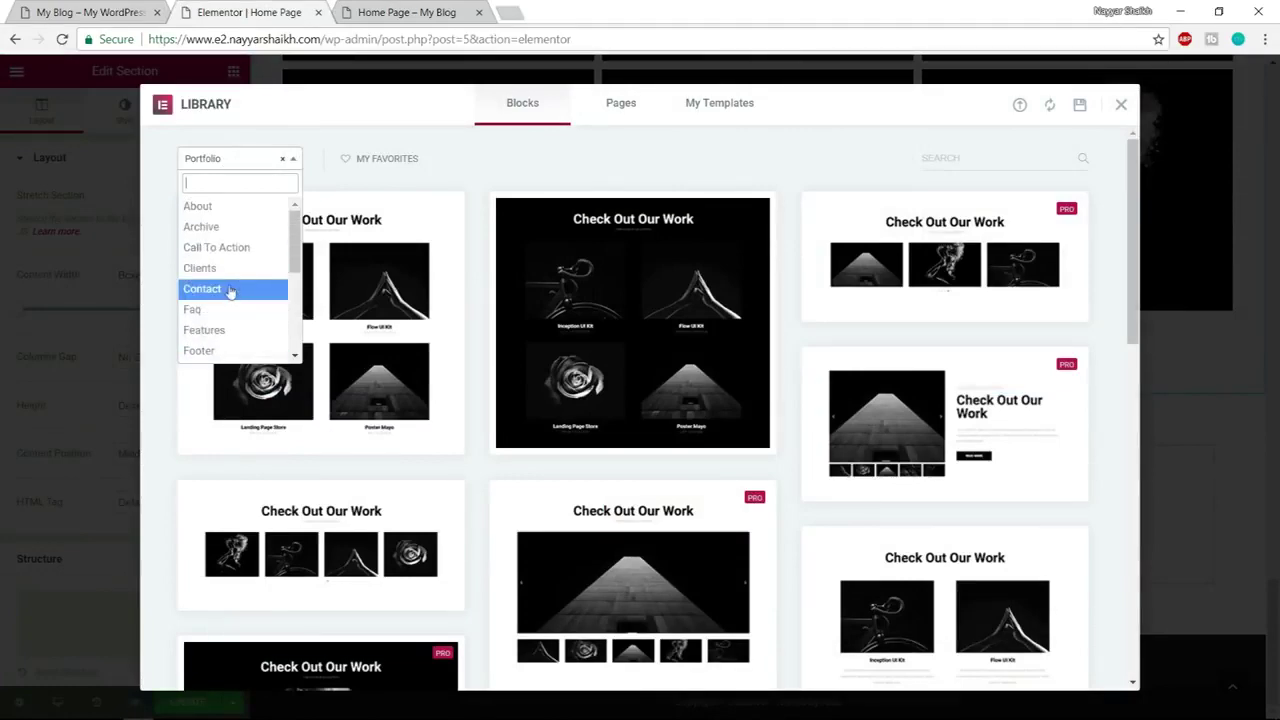
{"action": "left_click", "coordinate": [232, 290]}
{"action": "left_click", "coordinate": [72, 14]}
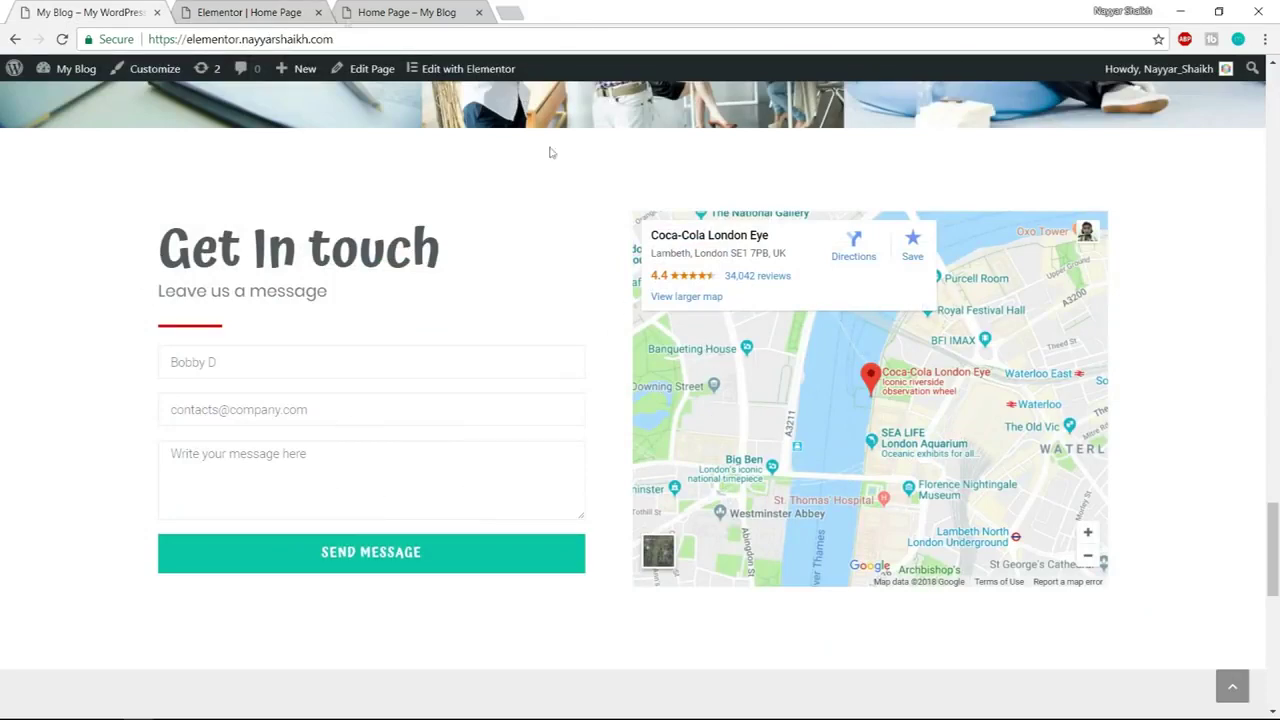
{"action": "left_click", "coordinate": [240, 8]}
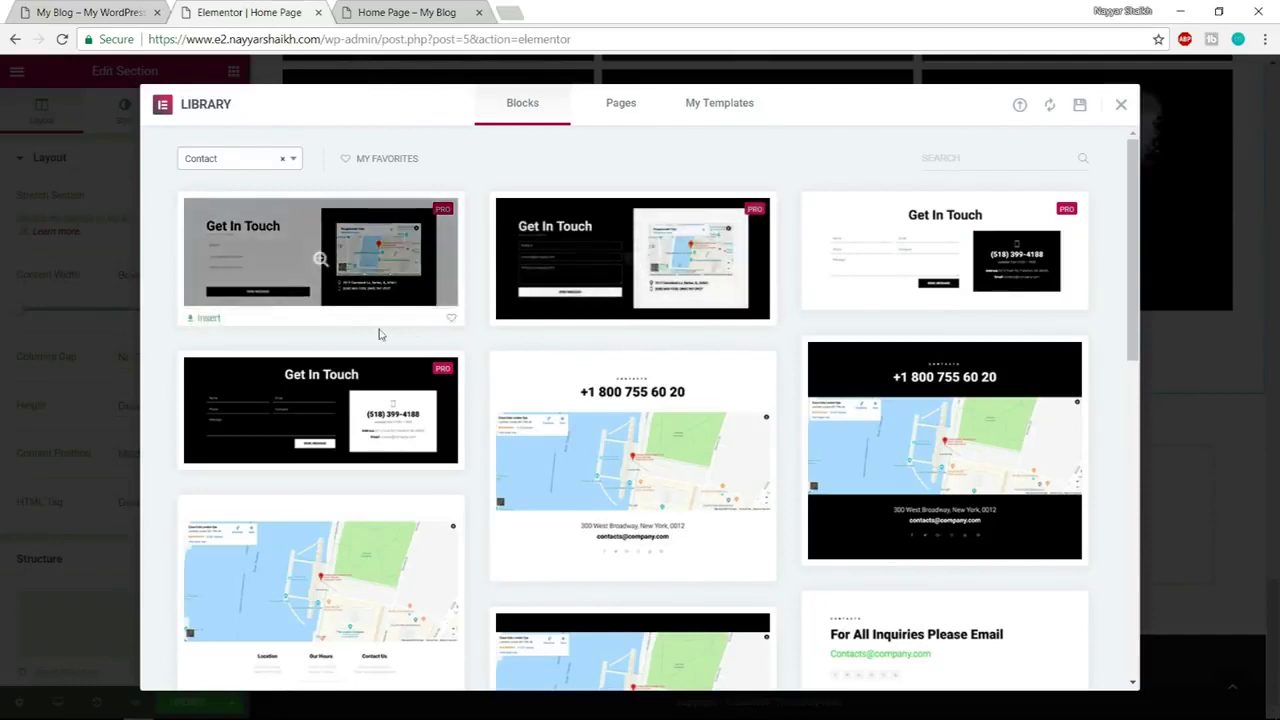
{"action": "mouse_move", "coordinate": [245, 264]}
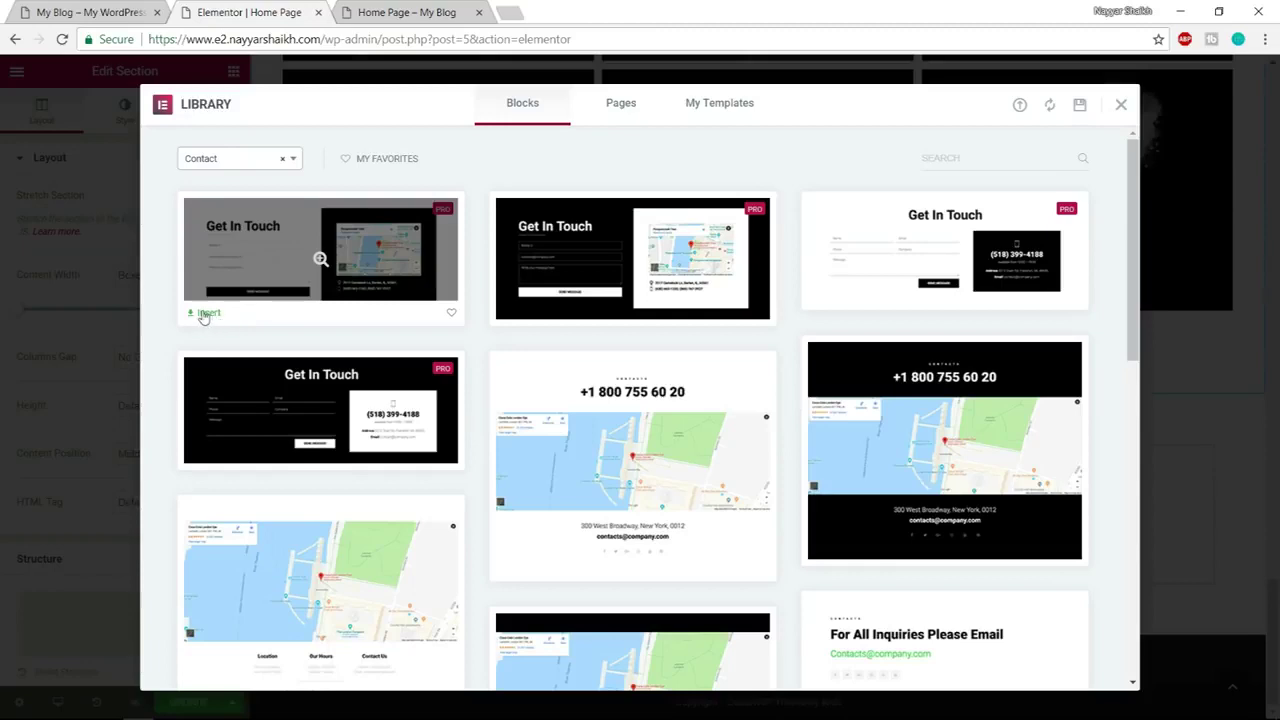
{"action": "left_click", "coordinate": [205, 313]}
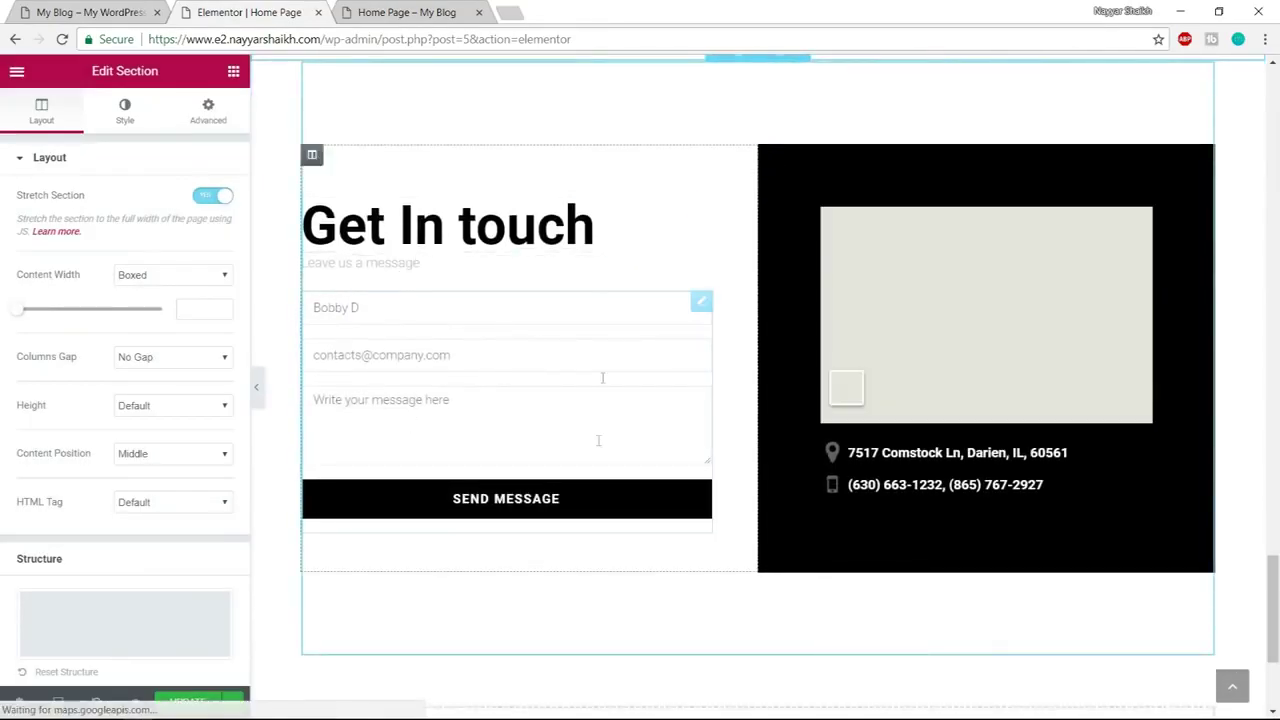
Turn on Stretch Section so the contact form and map span the full page width.
{"action": "scroll", "coordinate": [890, 380], "scroll_direction": "up", "scroll_amount": 2}
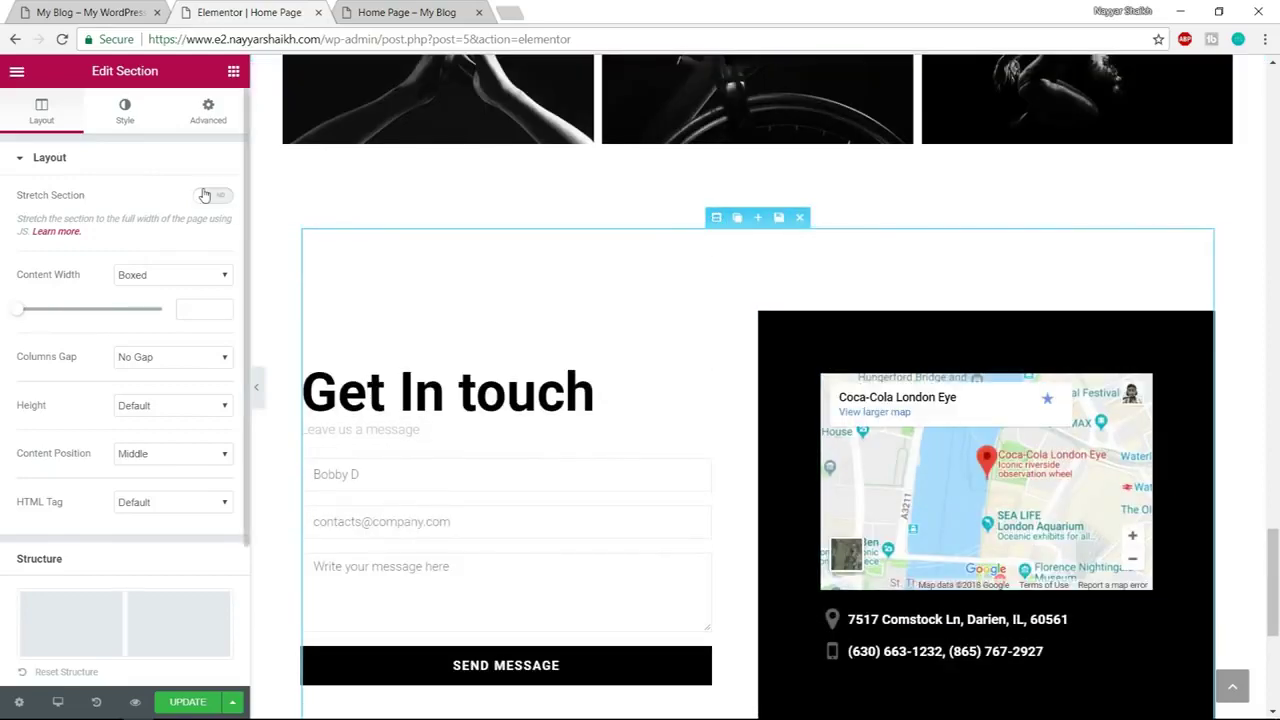
{"action": "left_click", "coordinate": [204, 194]}
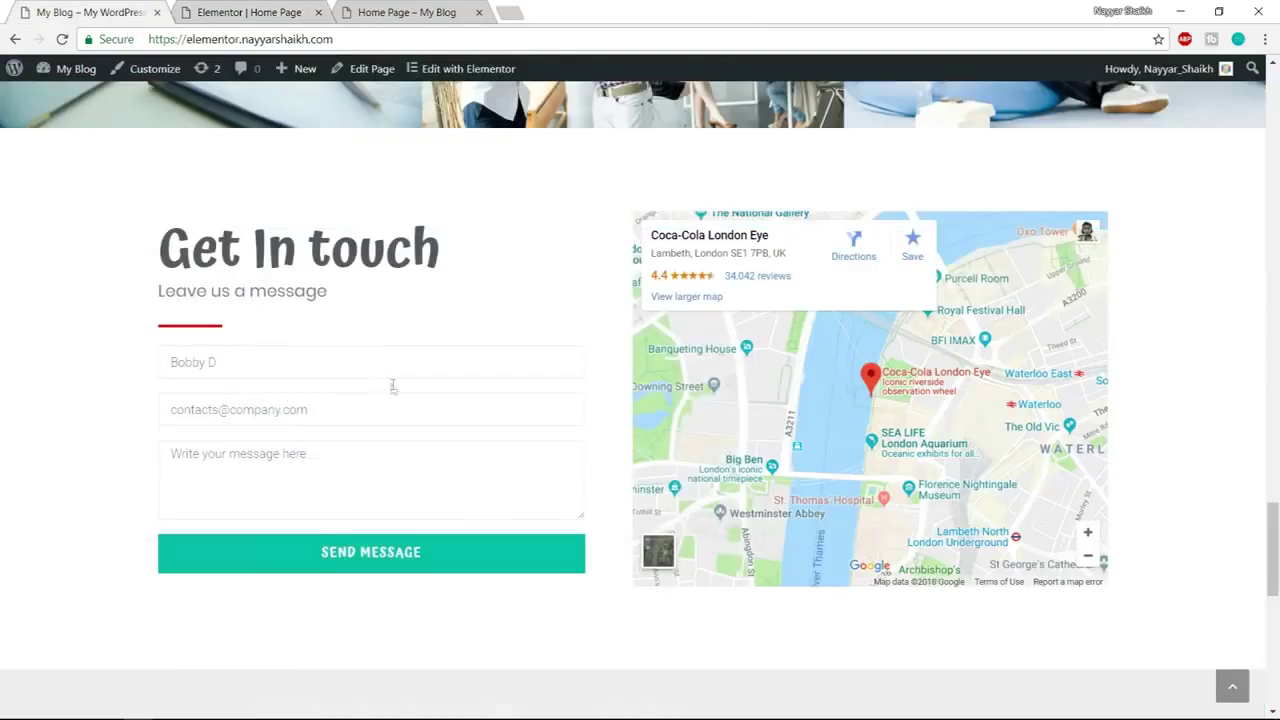
{"action": "scroll", "coordinate": [404, 411], "scroll_direction": "down", "scroll_amount": 5}
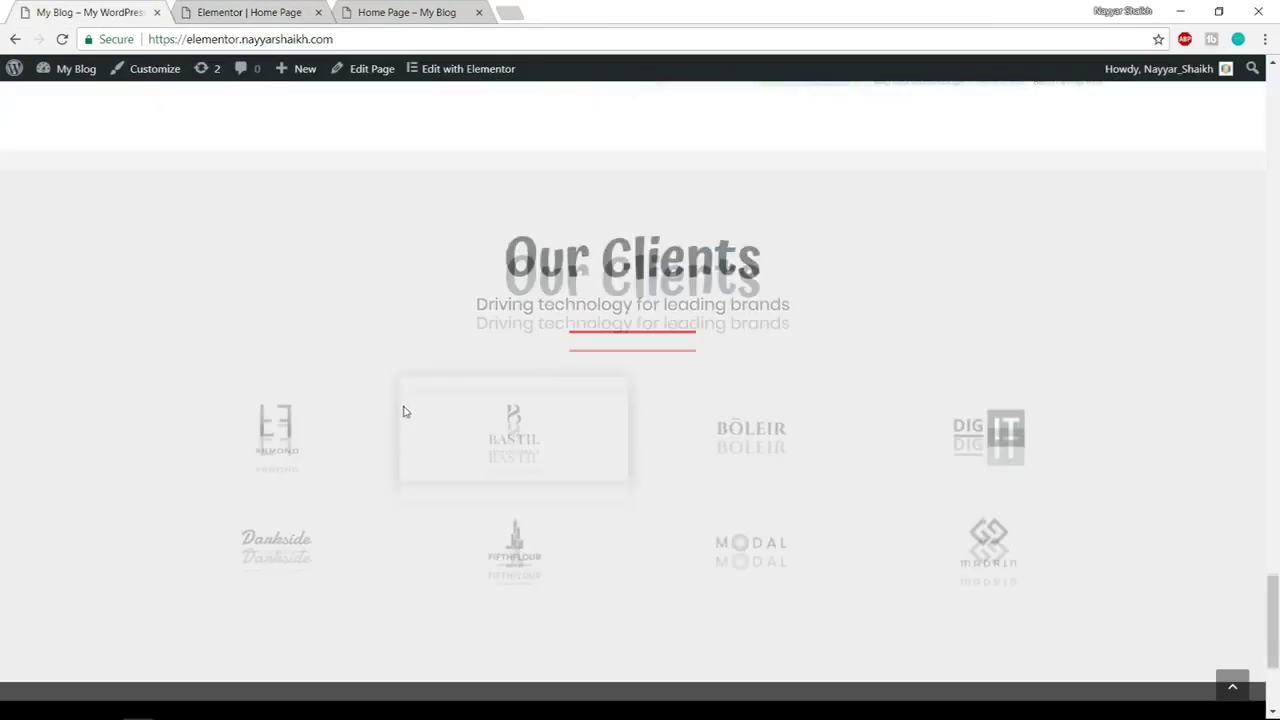
{"action": "scroll", "coordinate": [404, 411], "scroll_direction": "down", "scroll_amount": 2}
{"action": "scroll", "coordinate": [343, 149], "scroll_direction": "up", "scroll_amount": 2}
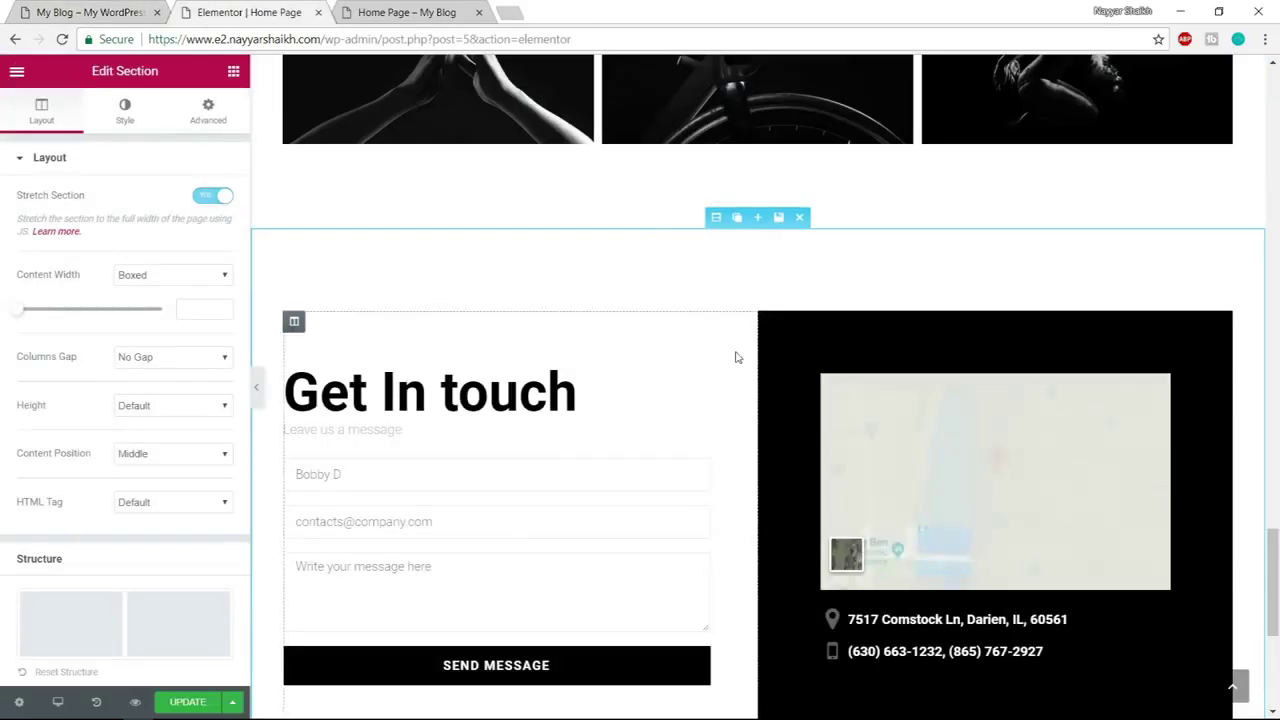
{"action": "scroll", "coordinate": [736, 356], "scroll_direction": "down", "scroll_amount": 5}
Insert the Our Clients block with eight brand logos from the Clients category.
{"action": "left_click", "coordinate": [874, 518]}
{"action": "left_click", "coordinate": [250, 160]}
{"action": "left_click", "coordinate": [240, 266]}
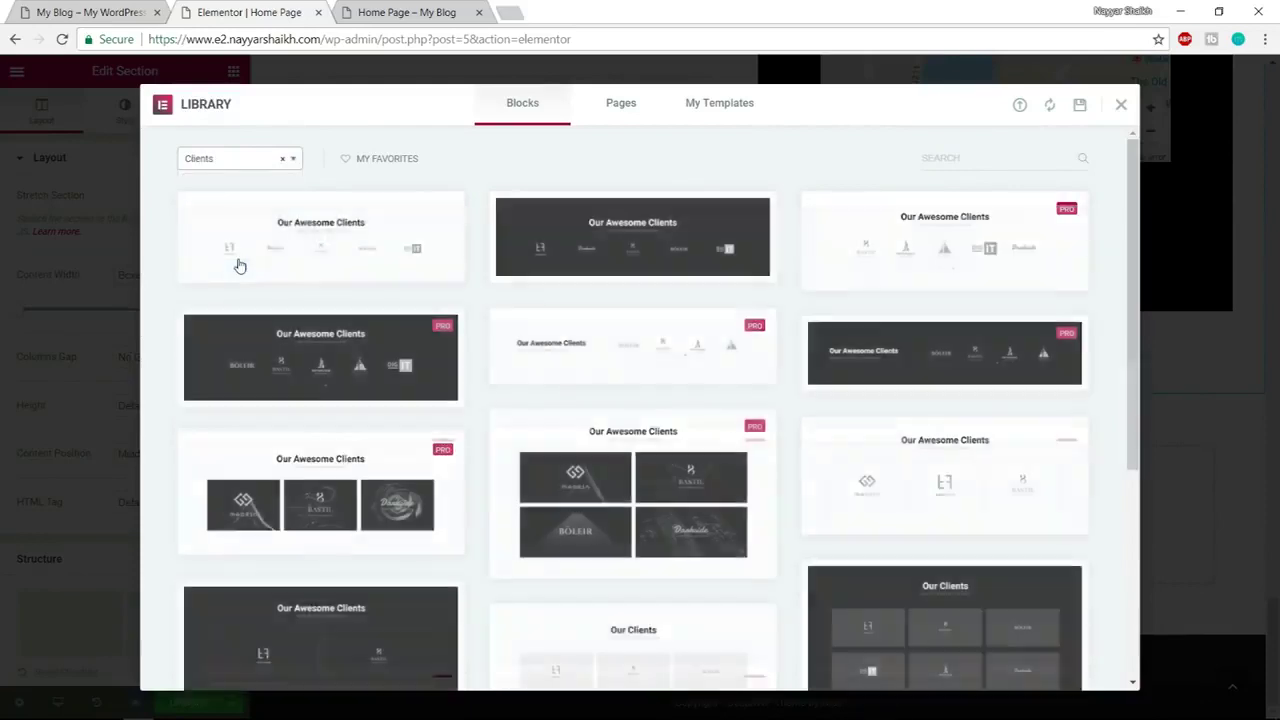
{"action": "scroll", "coordinate": [946, 275], "scroll_direction": "down", "scroll_amount": 3}
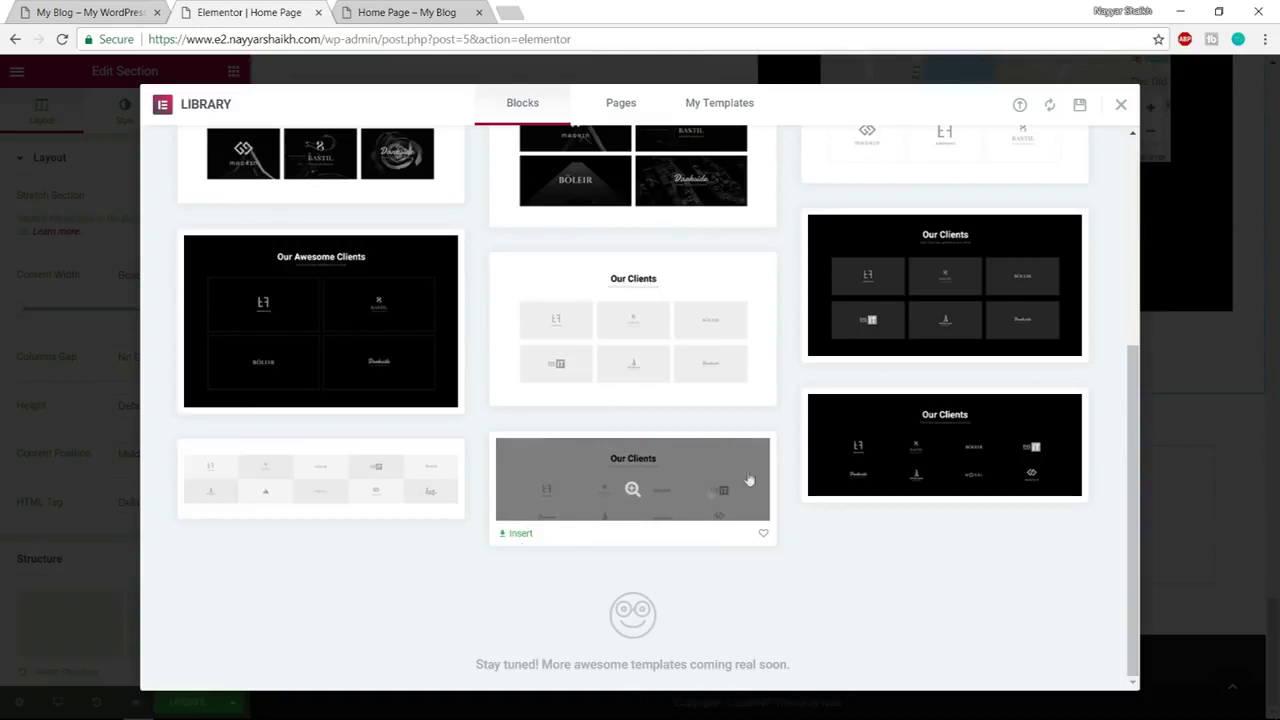
{"action": "left_click", "coordinate": [516, 535]}
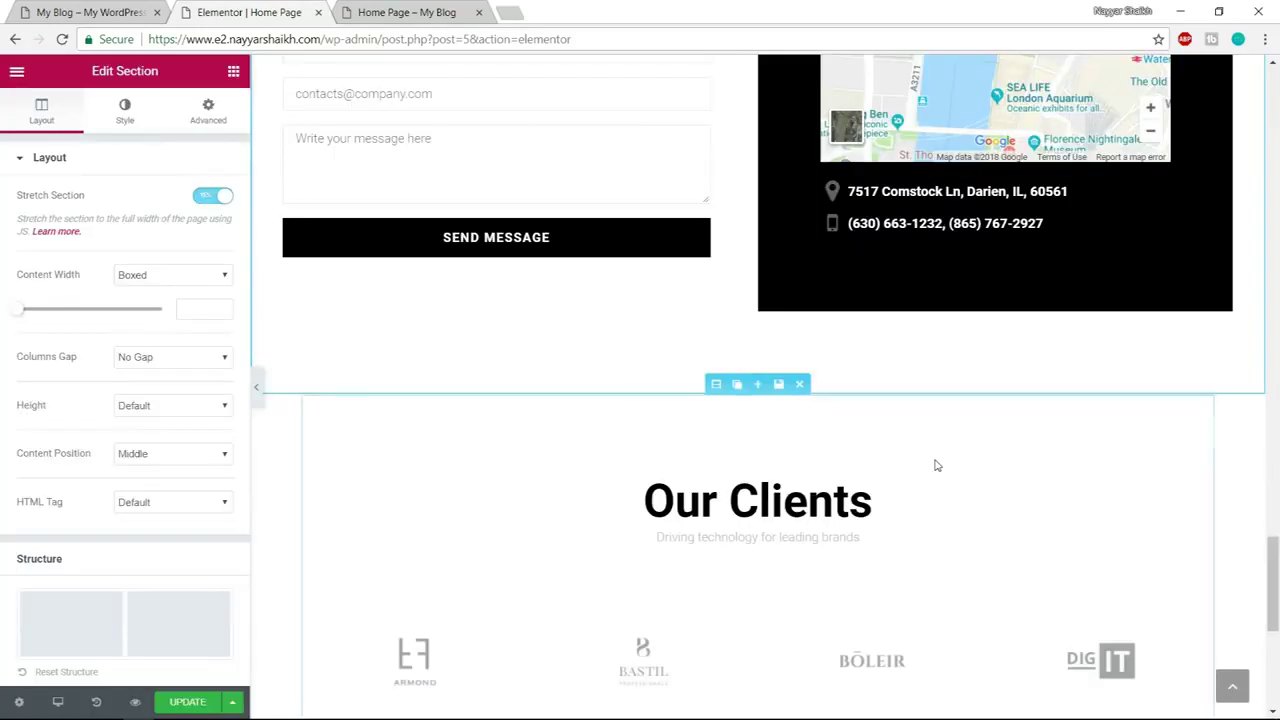
Stretch the clients section to full page width and compare it with the live page.
{"action": "scroll", "coordinate": [686, 466], "scroll_direction": "up", "scroll_amount": 1}
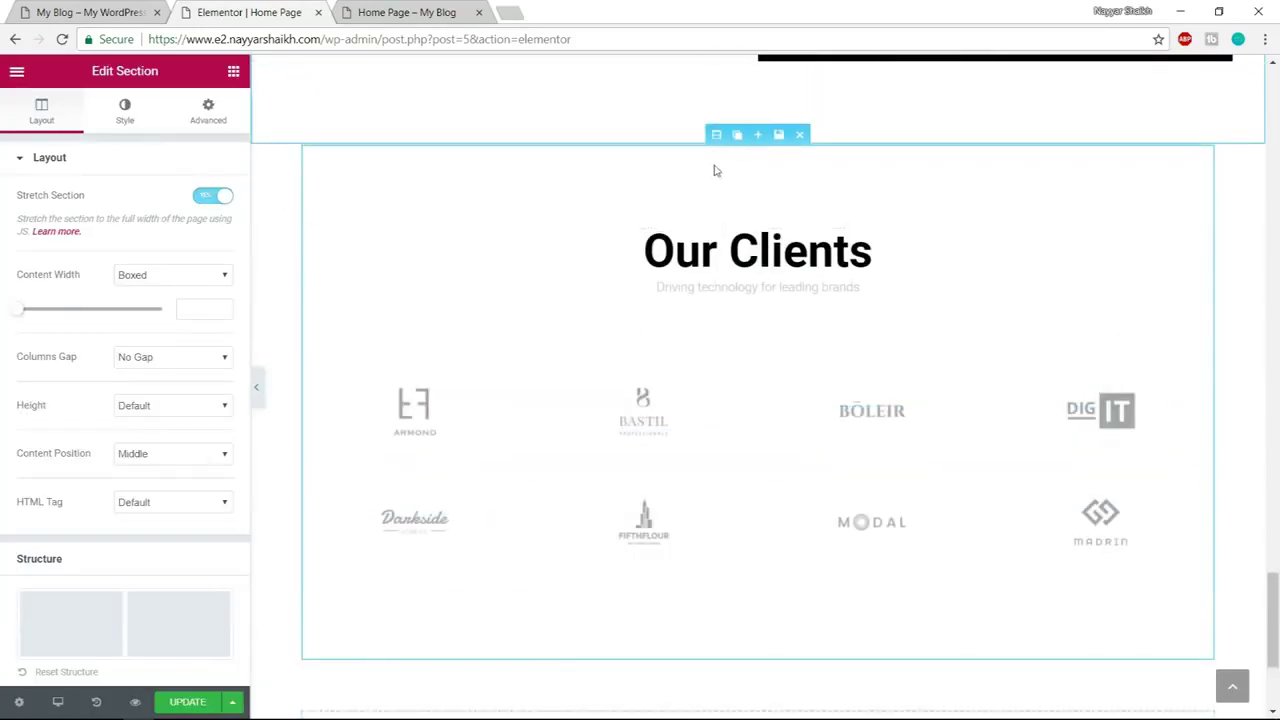
{"action": "left_click", "coordinate": [219, 203]}
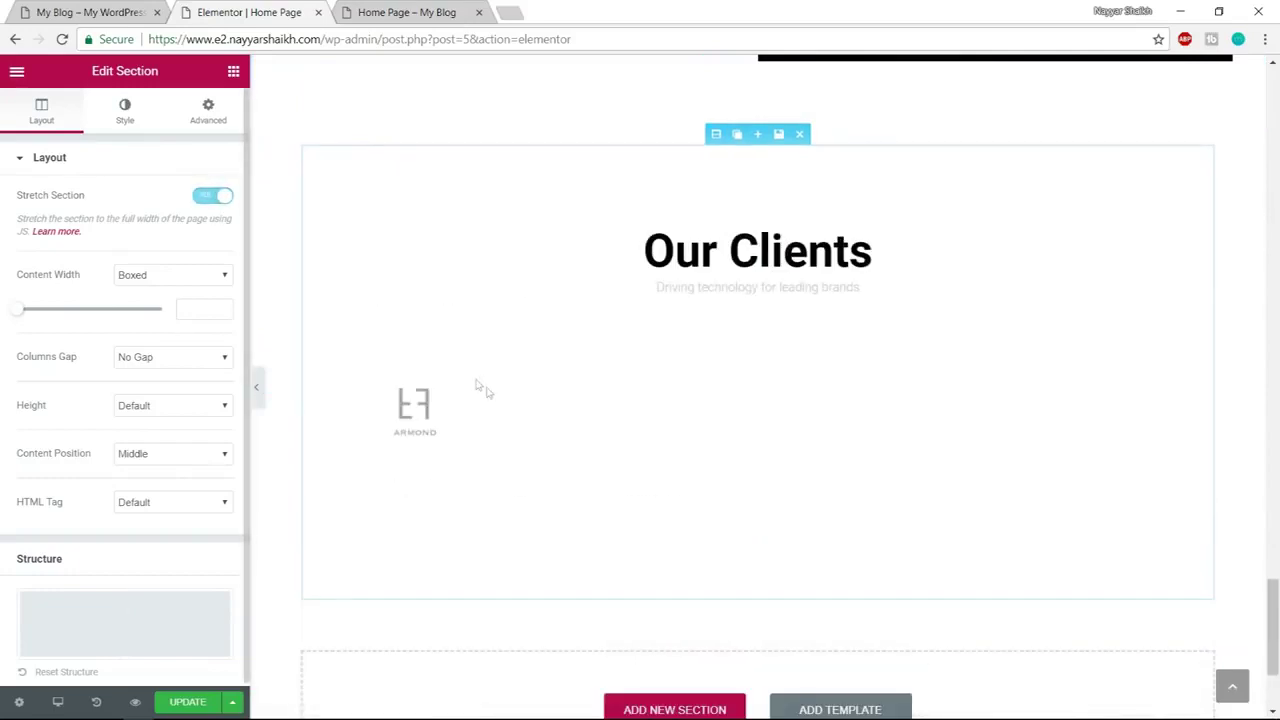
{"action": "left_click", "coordinate": [64, 9]}
{"action": "scroll", "coordinate": [731, 406], "scroll_direction": "down", "scroll_amount": 3}
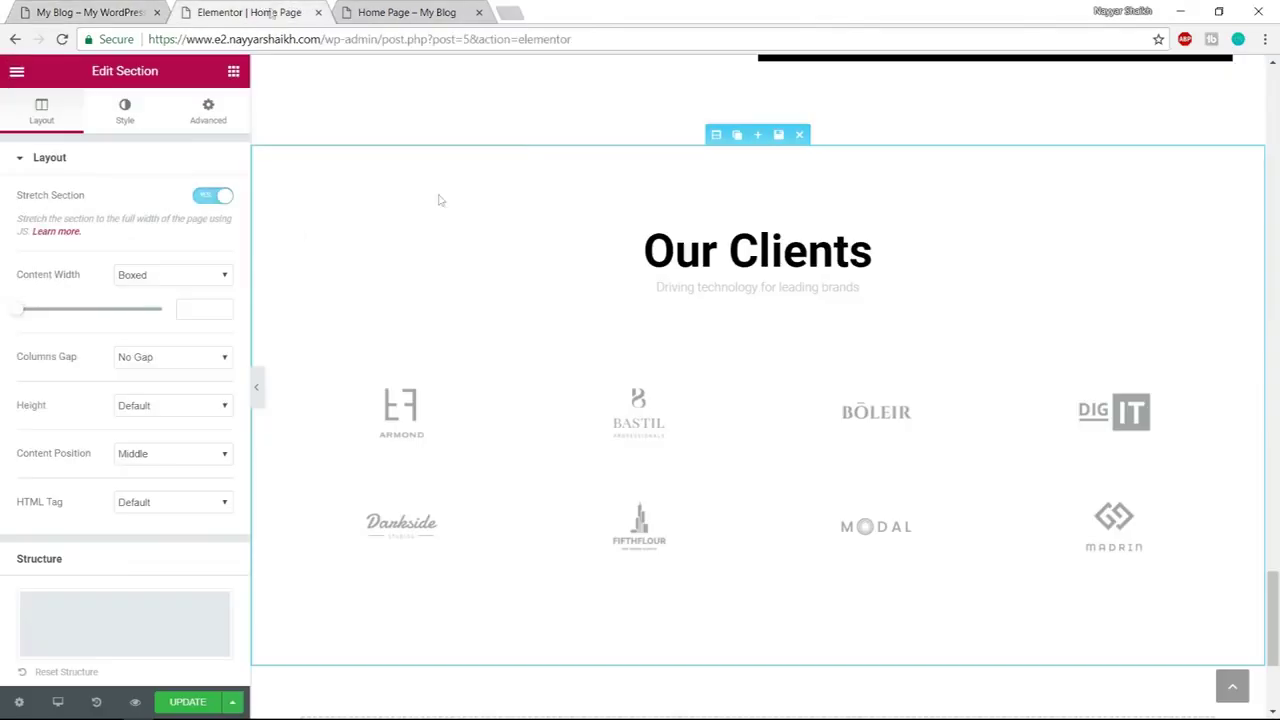
{"action": "left_click", "coordinate": [296, 10]}
{"action": "scroll", "coordinate": [695, 613], "scroll_direction": "down", "scroll_amount": 3}
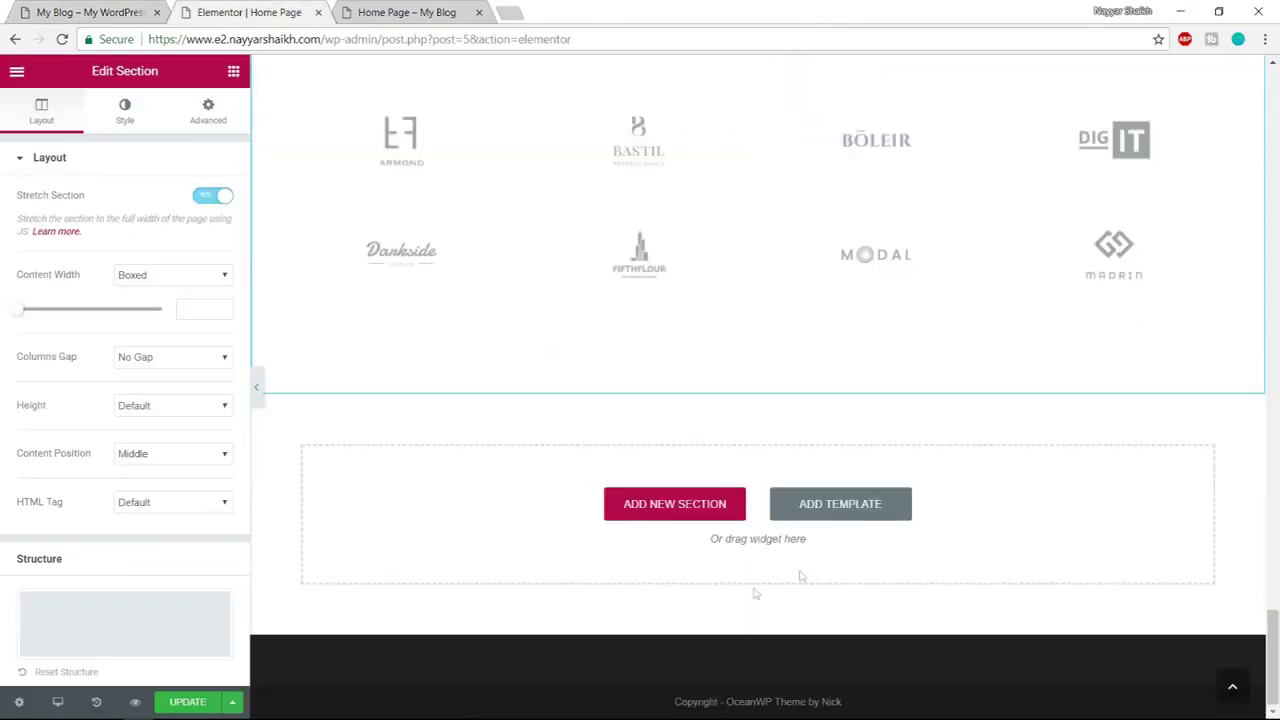
Insert the black short-stories banner from the Call To Action category and turn Stretch Section on.
{"action": "left_click", "coordinate": [872, 525]}
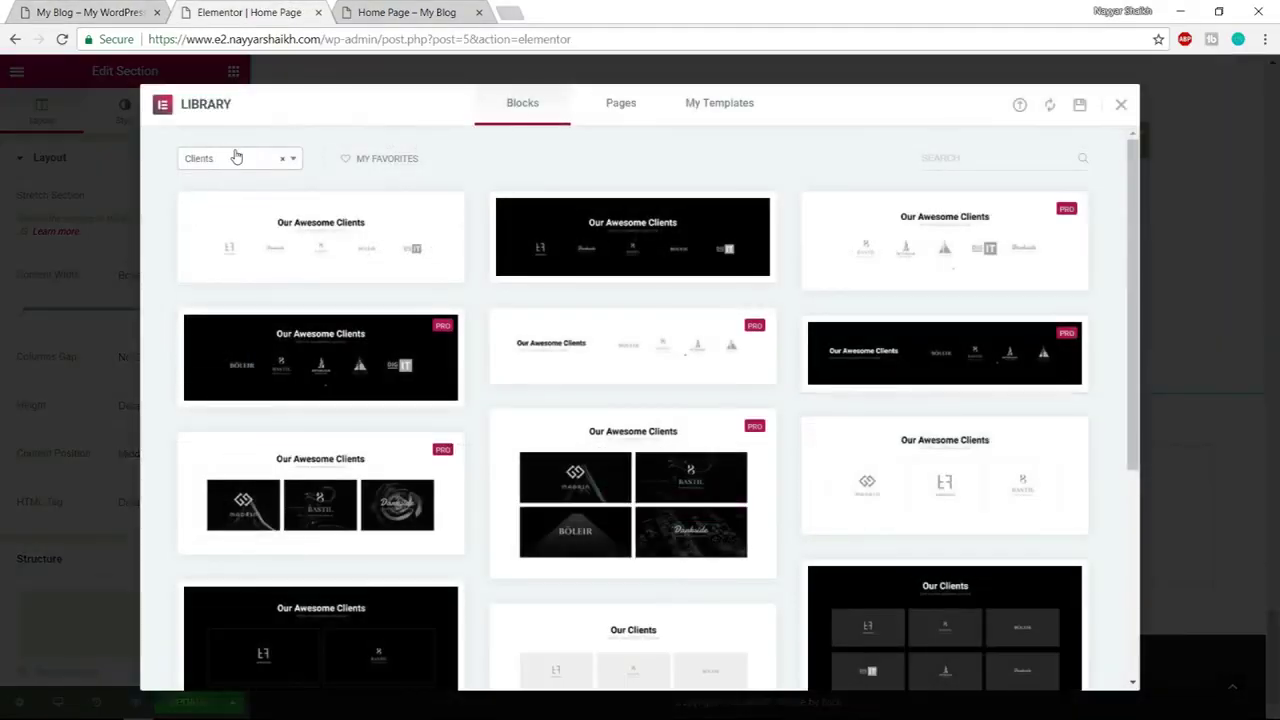
{"action": "left_click", "coordinate": [240, 159]}
{"action": "left_click", "coordinate": [247, 247]}
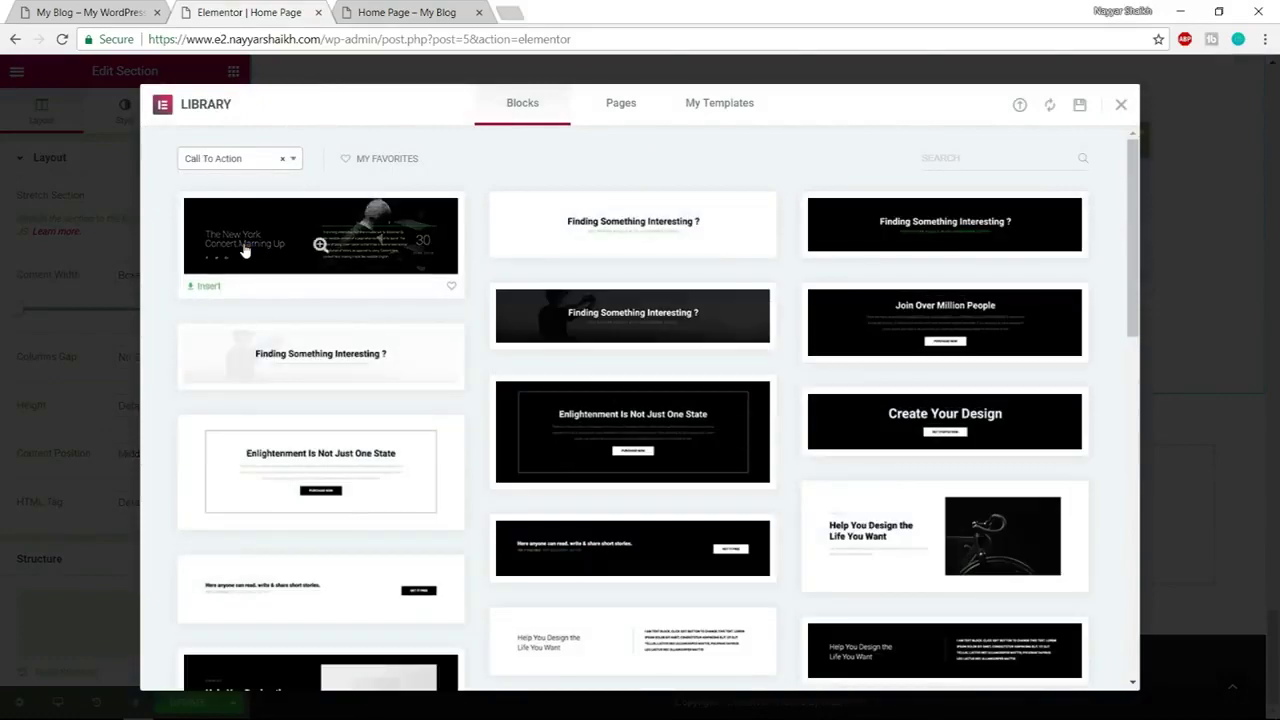
{"action": "scroll", "coordinate": [1048, 290], "scroll_direction": "down", "scroll_amount": 5}
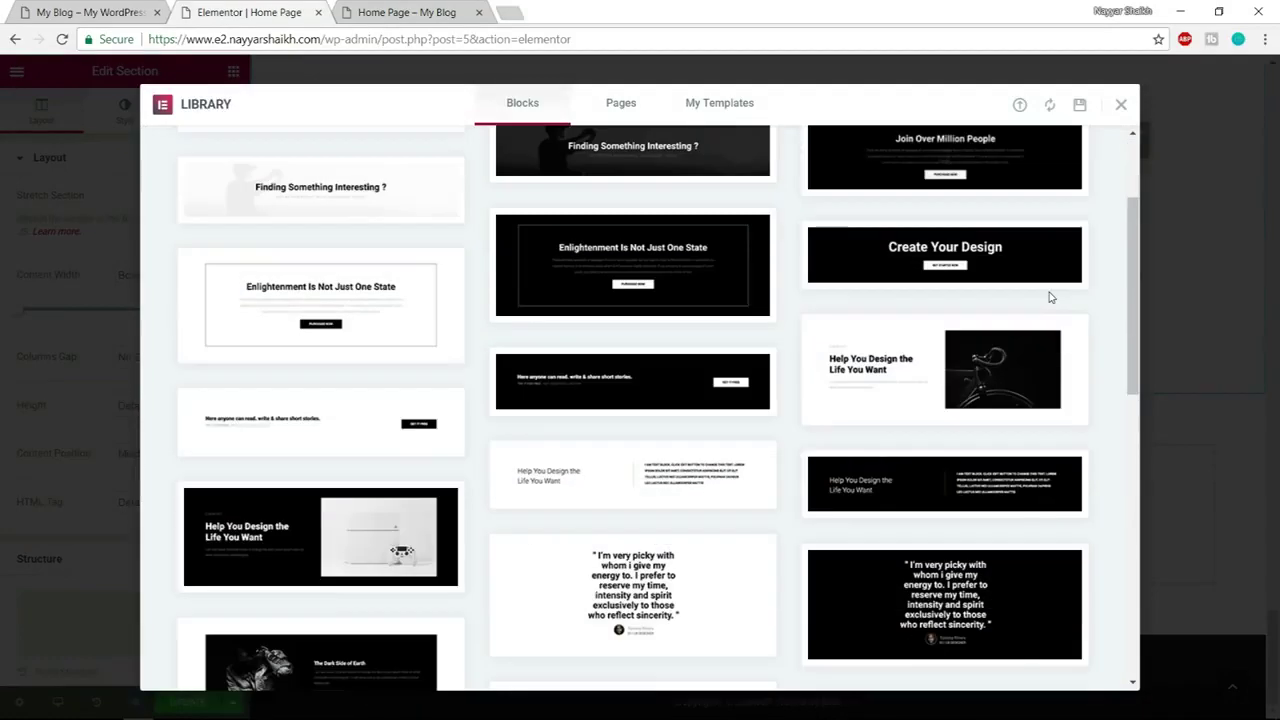
{"action": "scroll", "coordinate": [1050, 296], "scroll_direction": "down", "scroll_amount": 3}
{"action": "scroll", "coordinate": [1049, 297], "scroll_direction": "up", "scroll_amount": 4}
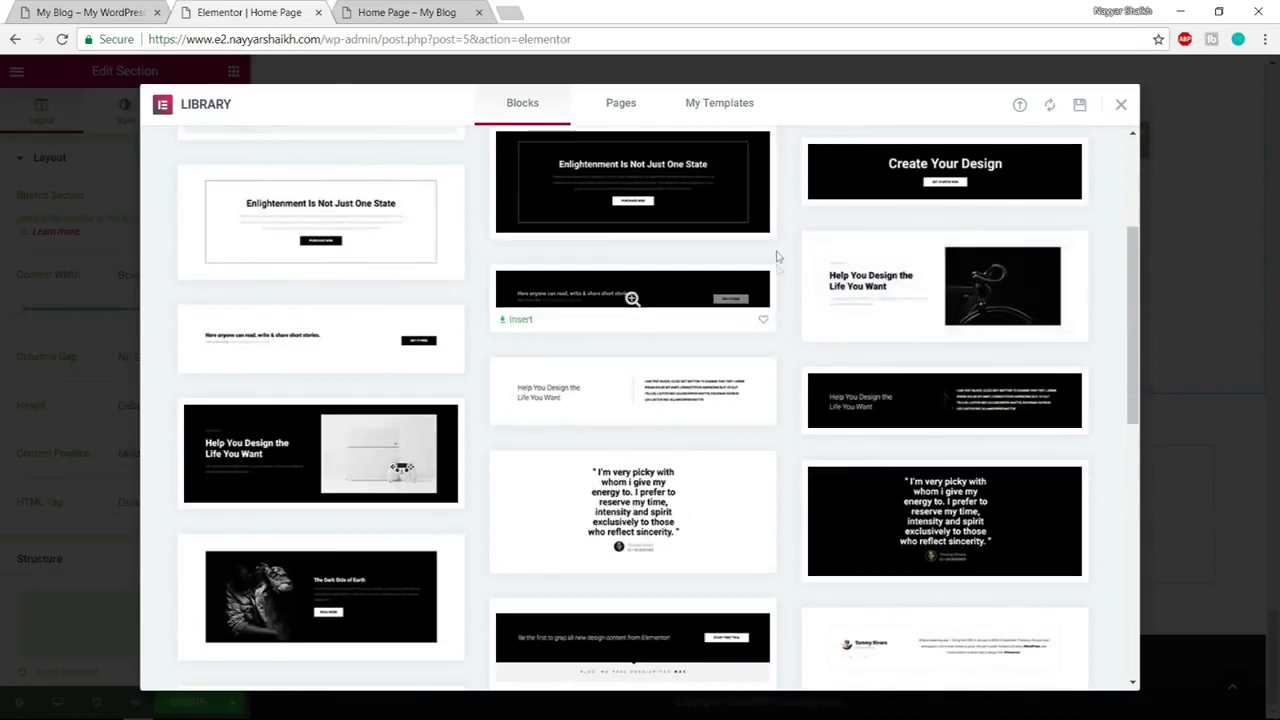
{"action": "left_click", "coordinate": [515, 321]}
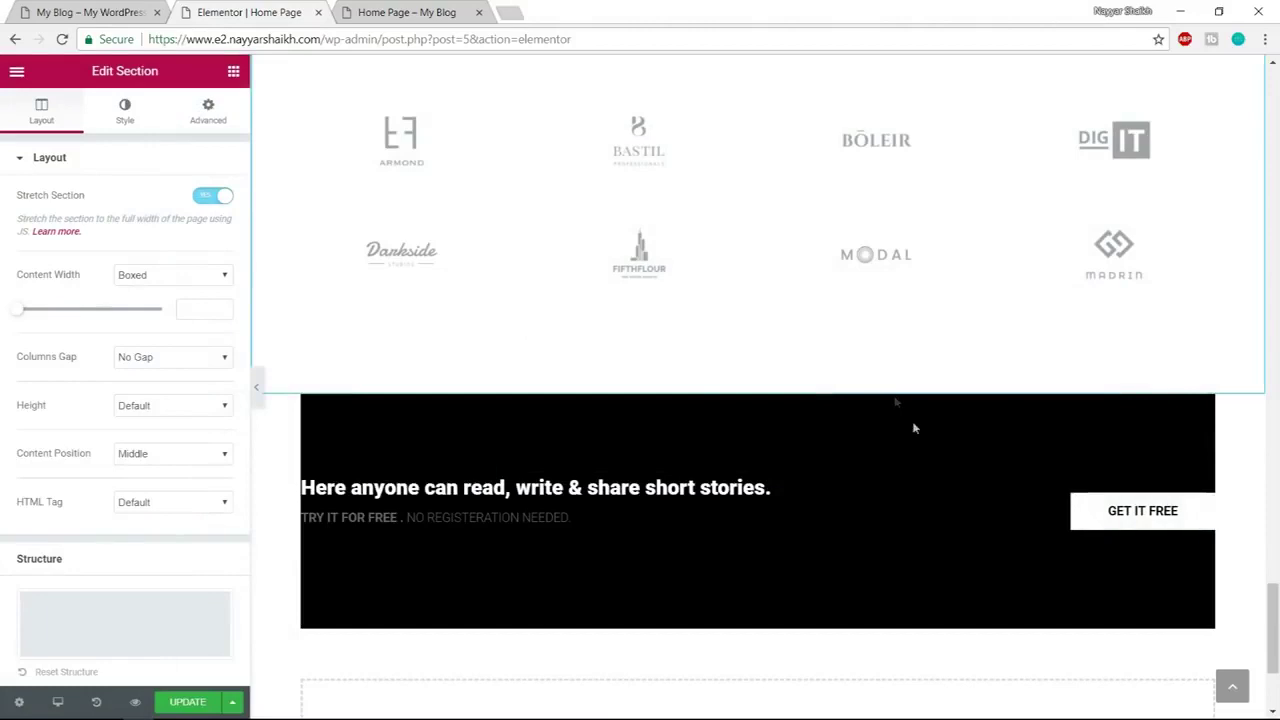
{"action": "left_click", "coordinate": [716, 384]}
{"action": "left_click", "coordinate": [219, 195]}
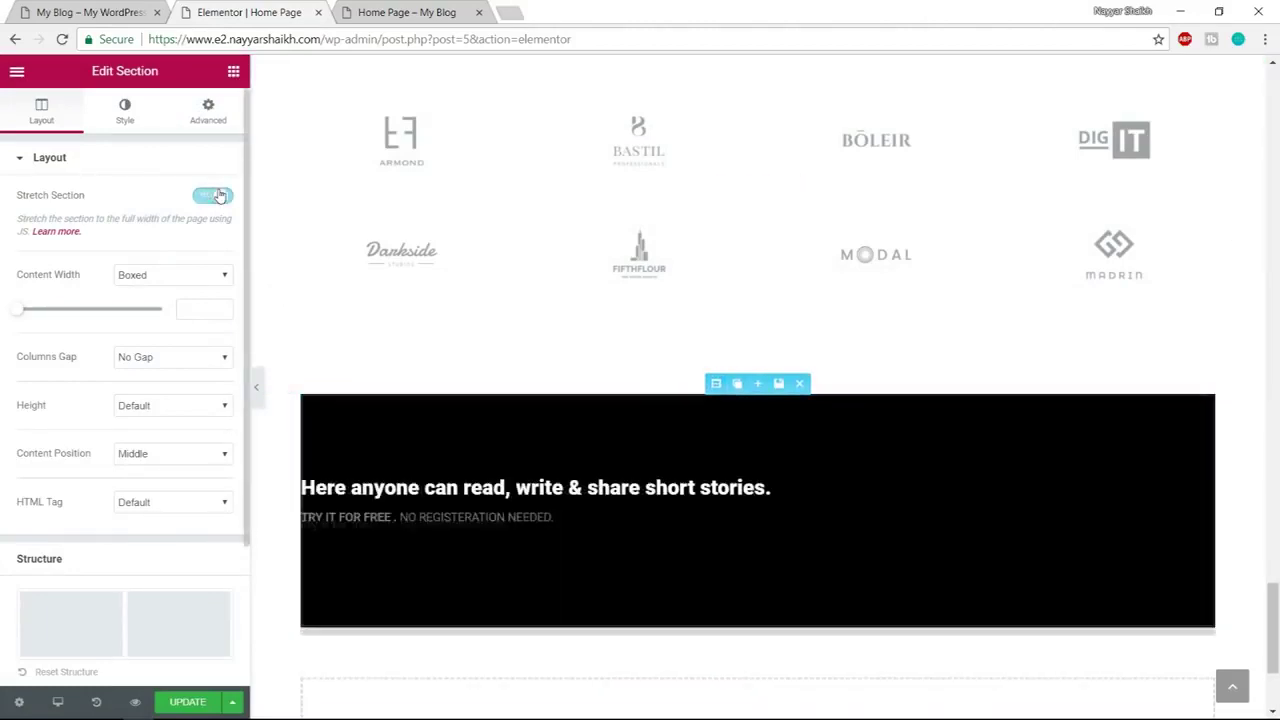
Scroll through the whole Home Page in the editor to review the added blocks.
{"action": "scroll", "coordinate": [713, 396], "scroll_direction": "up", "scroll_amount": 15}
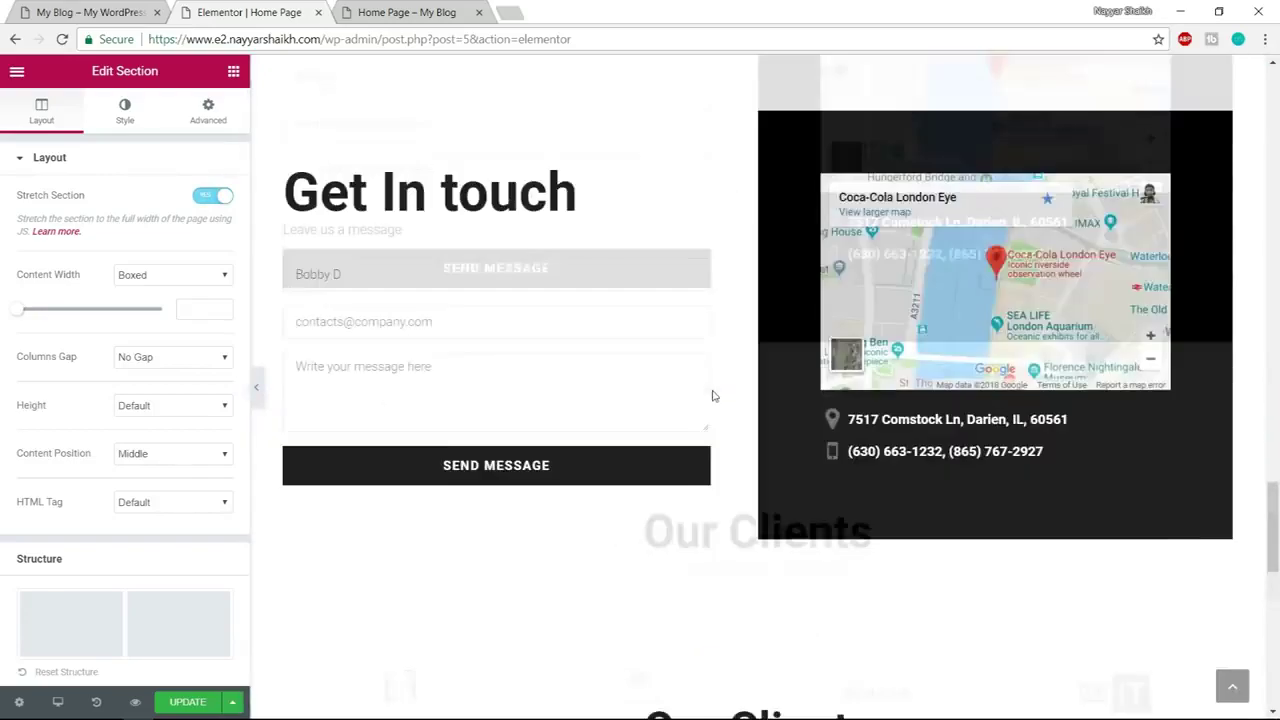
{"action": "scroll", "coordinate": [713, 396], "scroll_direction": "up", "scroll_amount": 12}
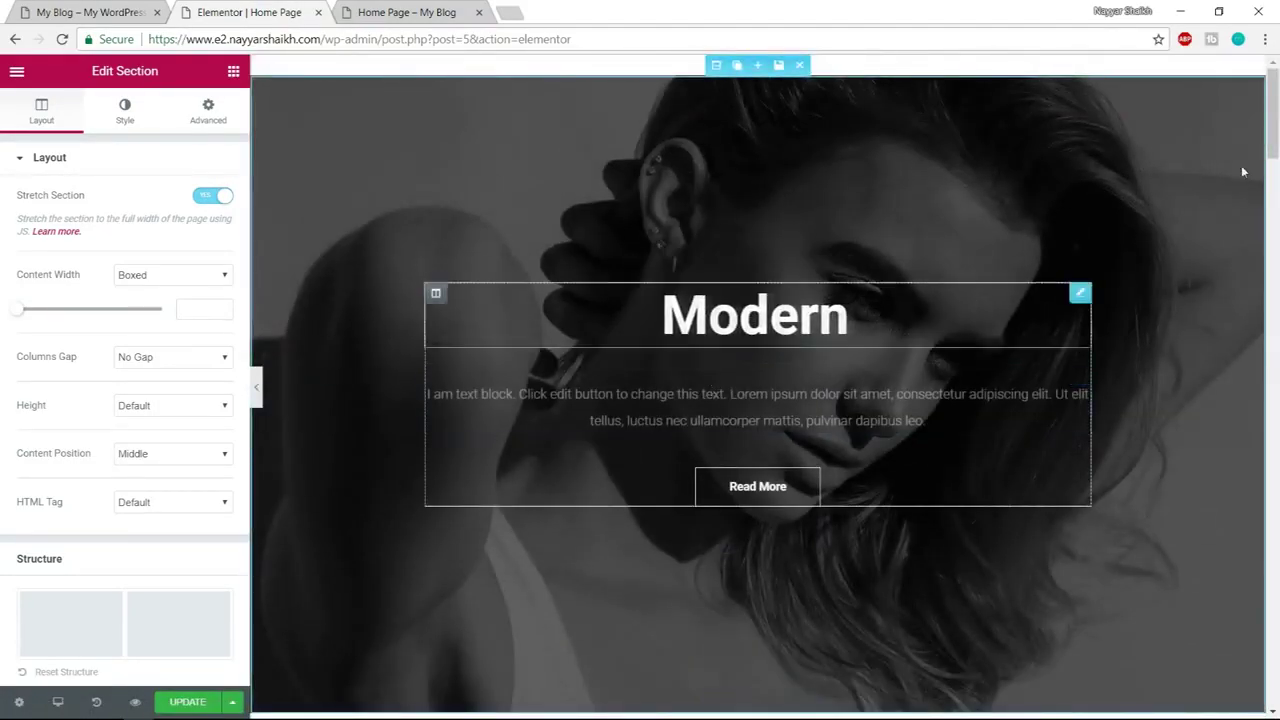
{"action": "left_click_drag", "start_coordinate": [1273, 135], "coordinate": [1277, 478]}
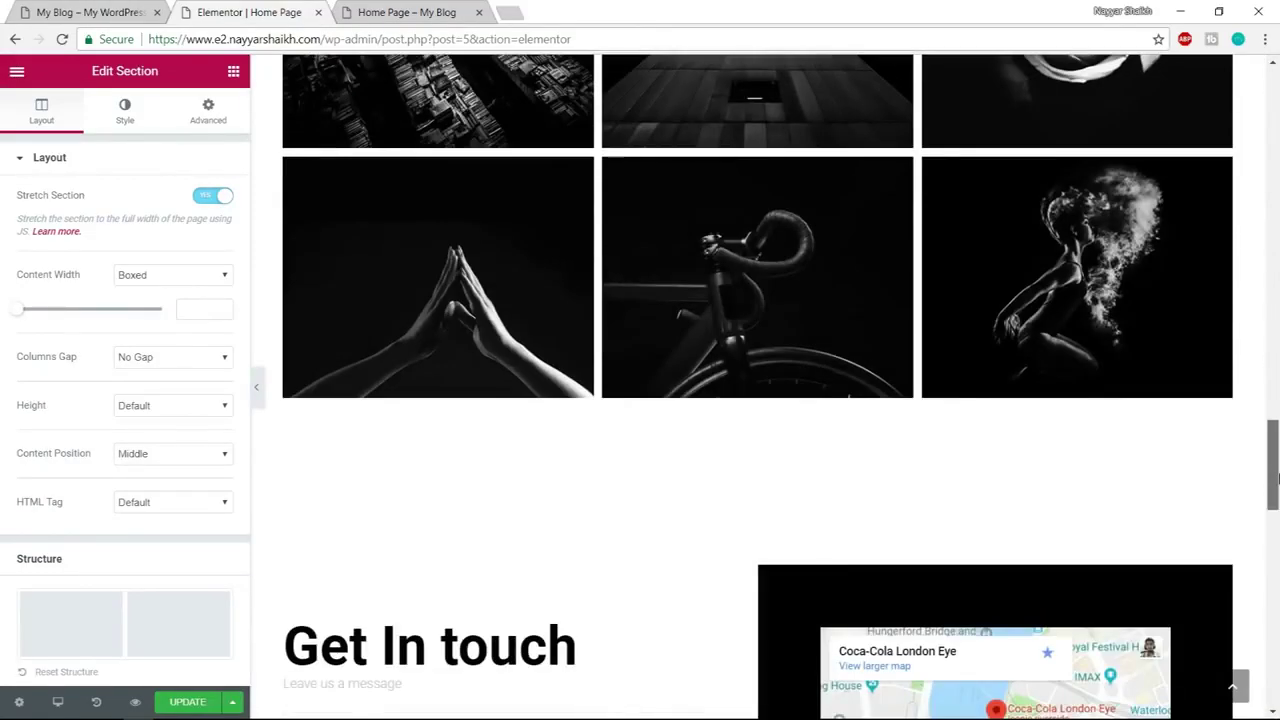
{"action": "scroll", "coordinate": [1250, 273], "scroll_direction": "up", "scroll_amount": 20}
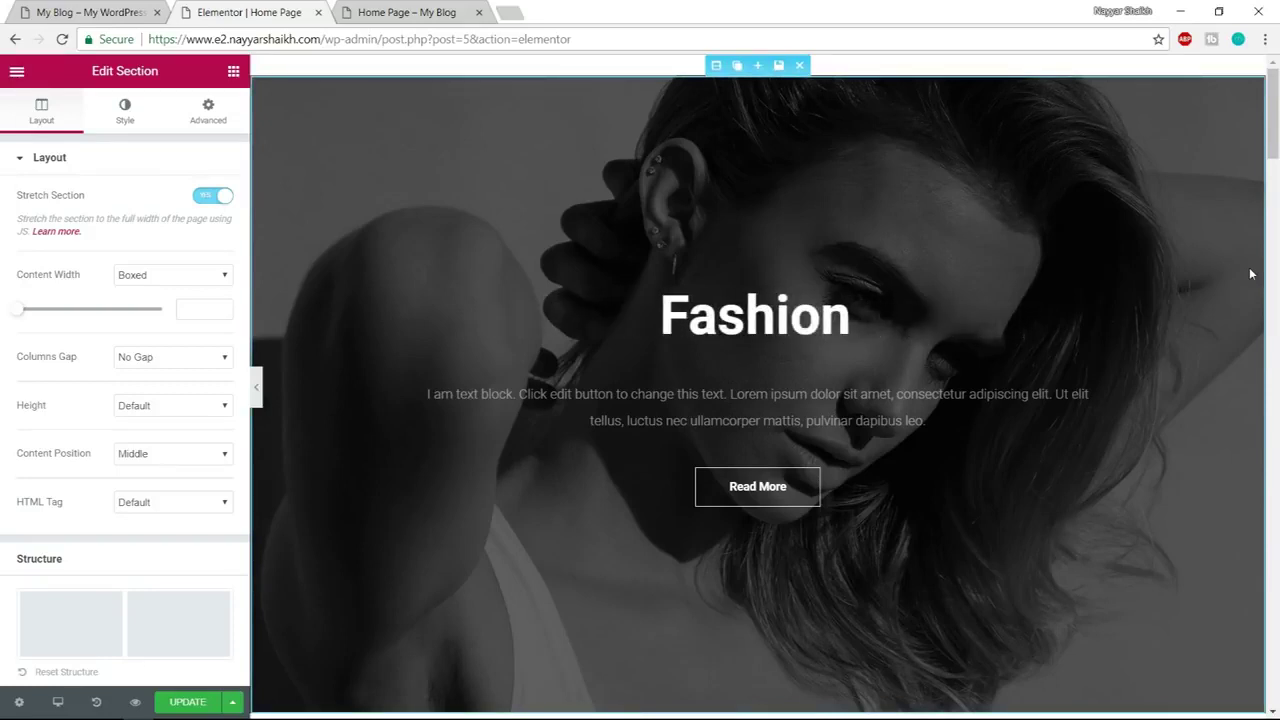
{"action": "scroll", "coordinate": [1250, 285], "scroll_direction": "down", "scroll_amount": 6}
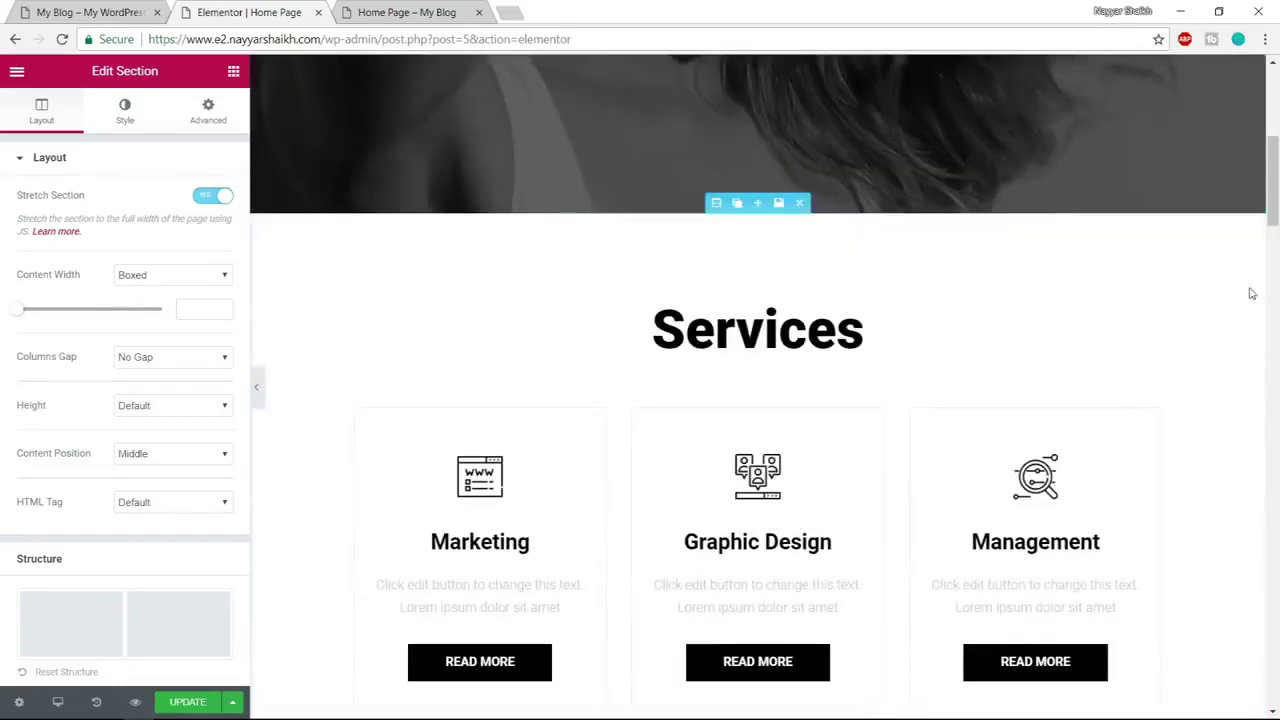
{"action": "scroll", "coordinate": [1250, 293], "scroll_direction": "down", "scroll_amount": 3}
{"action": "scroll", "coordinate": [1230, 300], "scroll_direction": "up", "scroll_amount": 5}
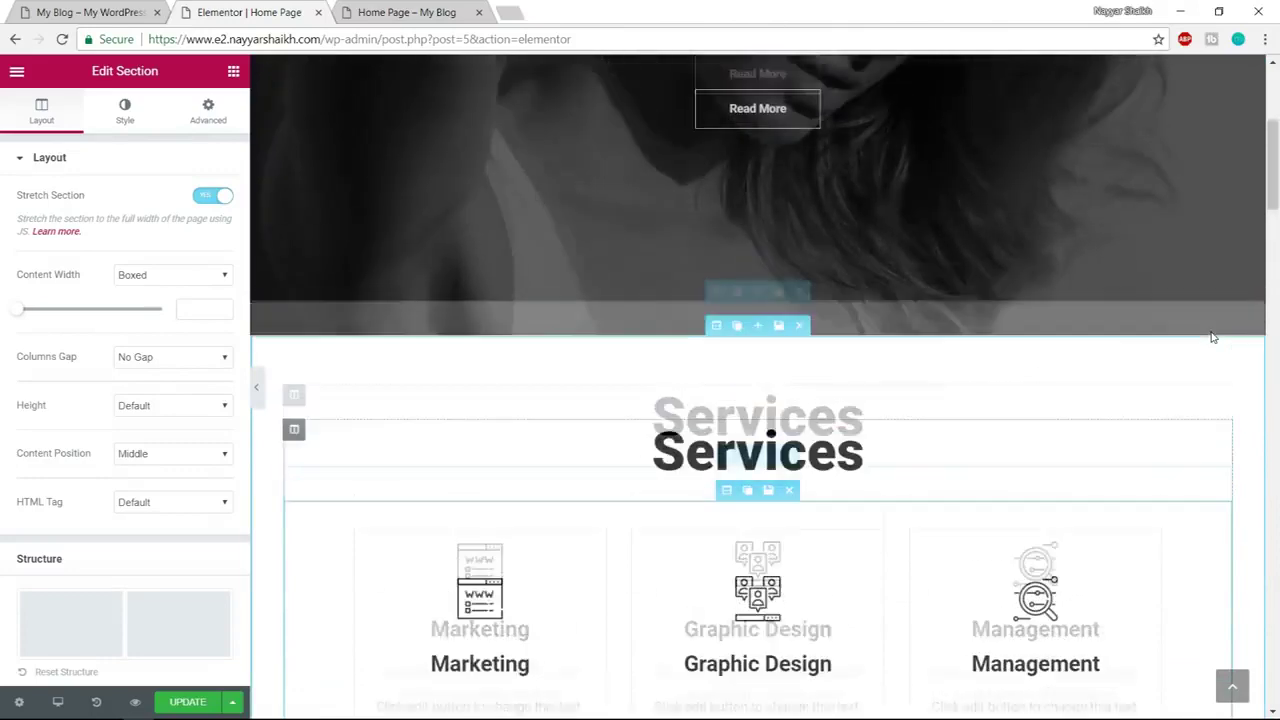
{"action": "scroll", "coordinate": [1212, 337], "scroll_direction": "up", "scroll_amount": 6}
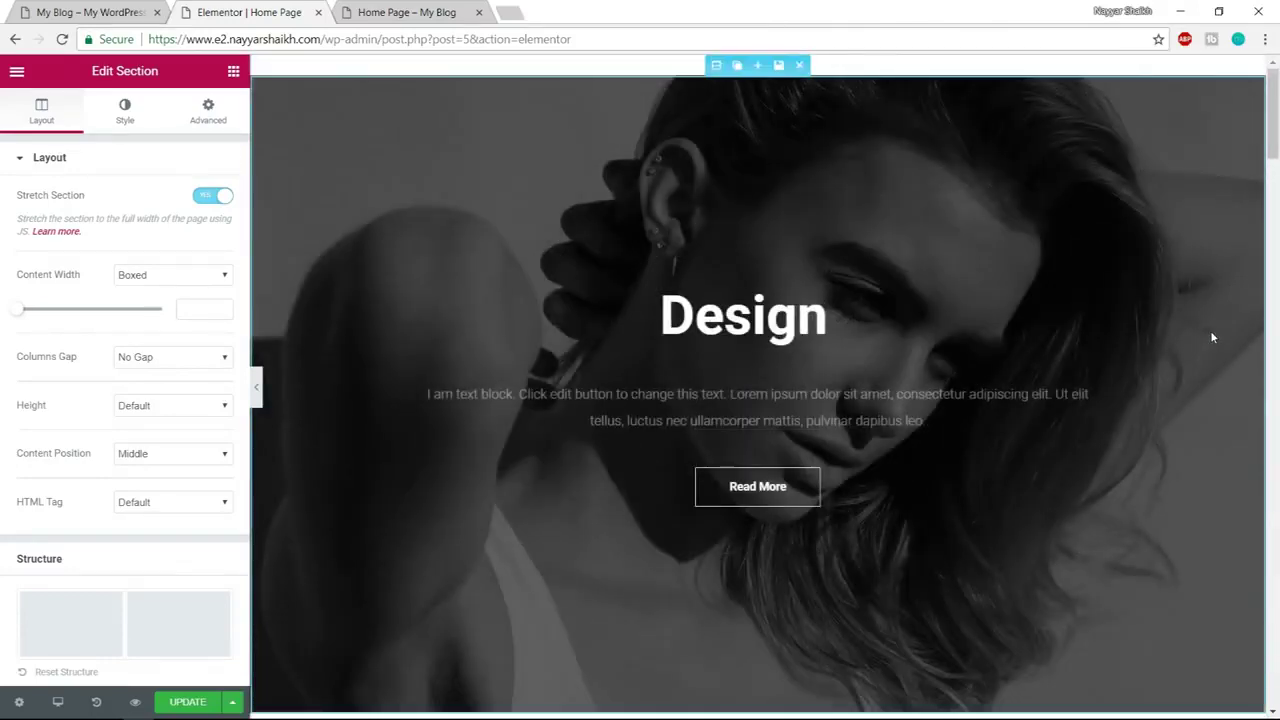
{"action": "scroll", "coordinate": [1212, 337], "scroll_direction": "down", "scroll_amount": 5}
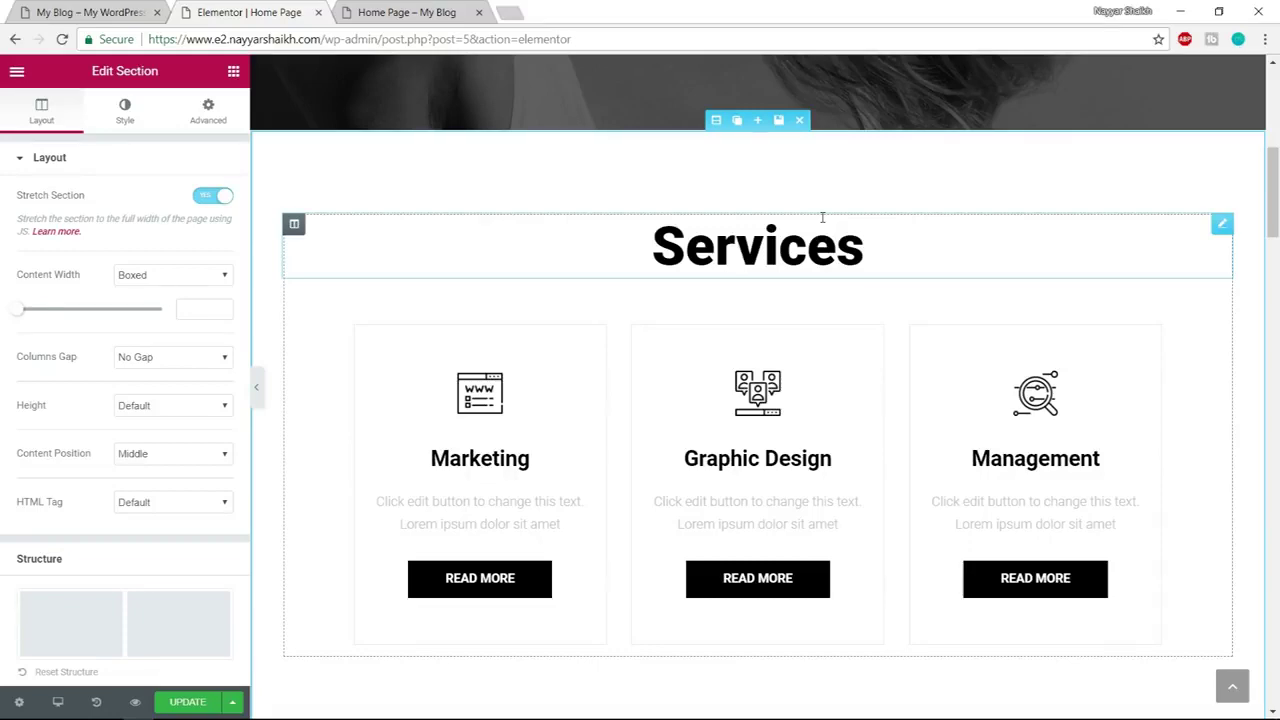
{"action": "scroll", "coordinate": [895, 300], "scroll_direction": "down", "scroll_amount": 3}
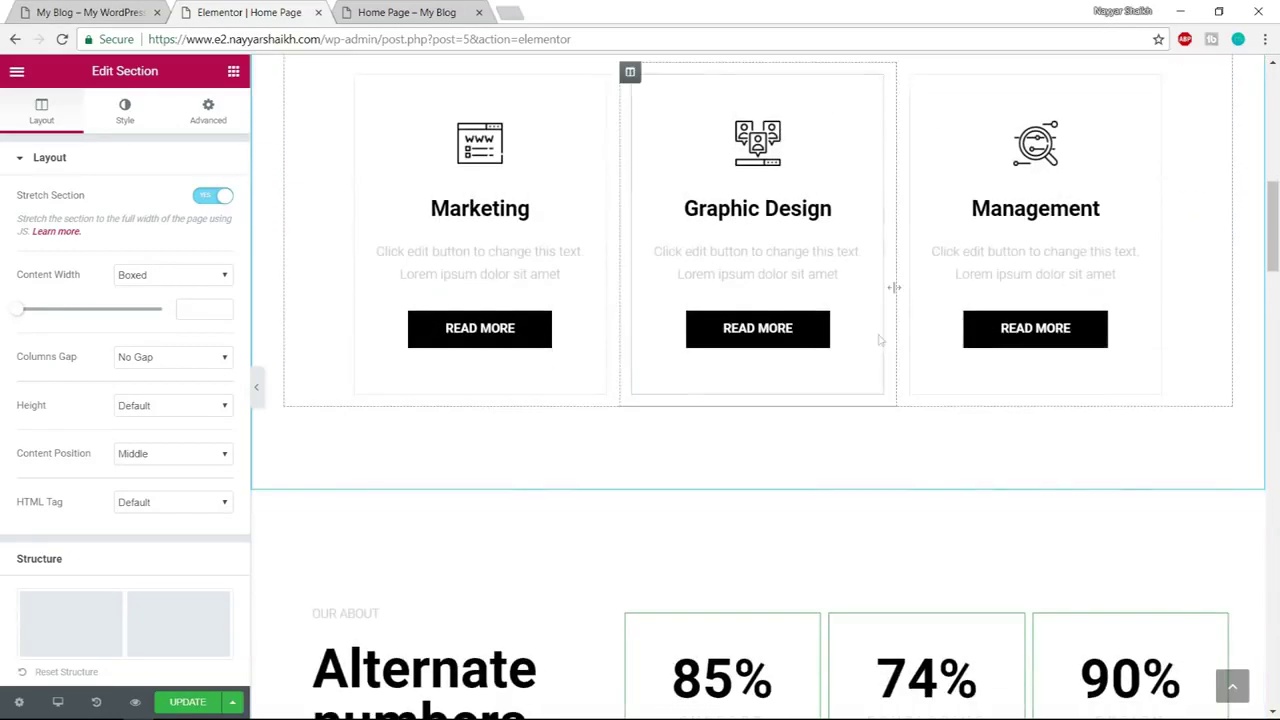
{"action": "scroll", "coordinate": [815, 440], "scroll_direction": "down", "scroll_amount": 1}
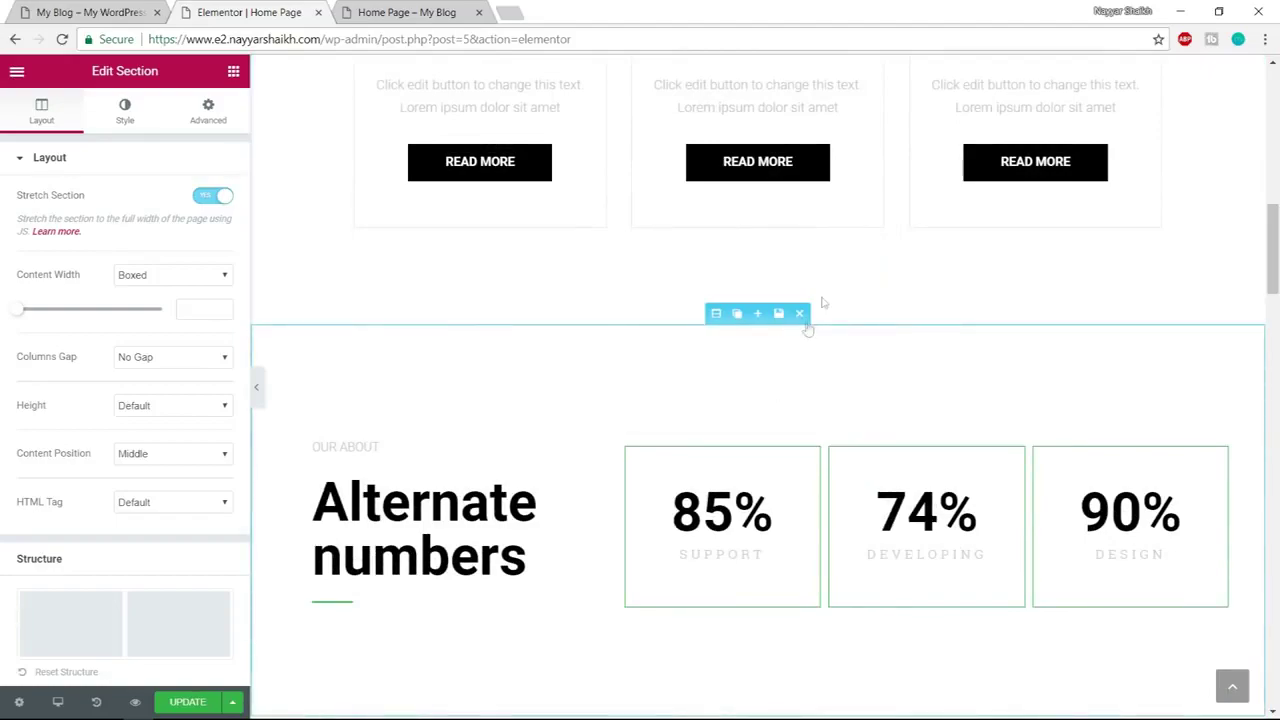
{"action": "scroll", "coordinate": [943, 370], "scroll_direction": "down", "scroll_amount": 2}
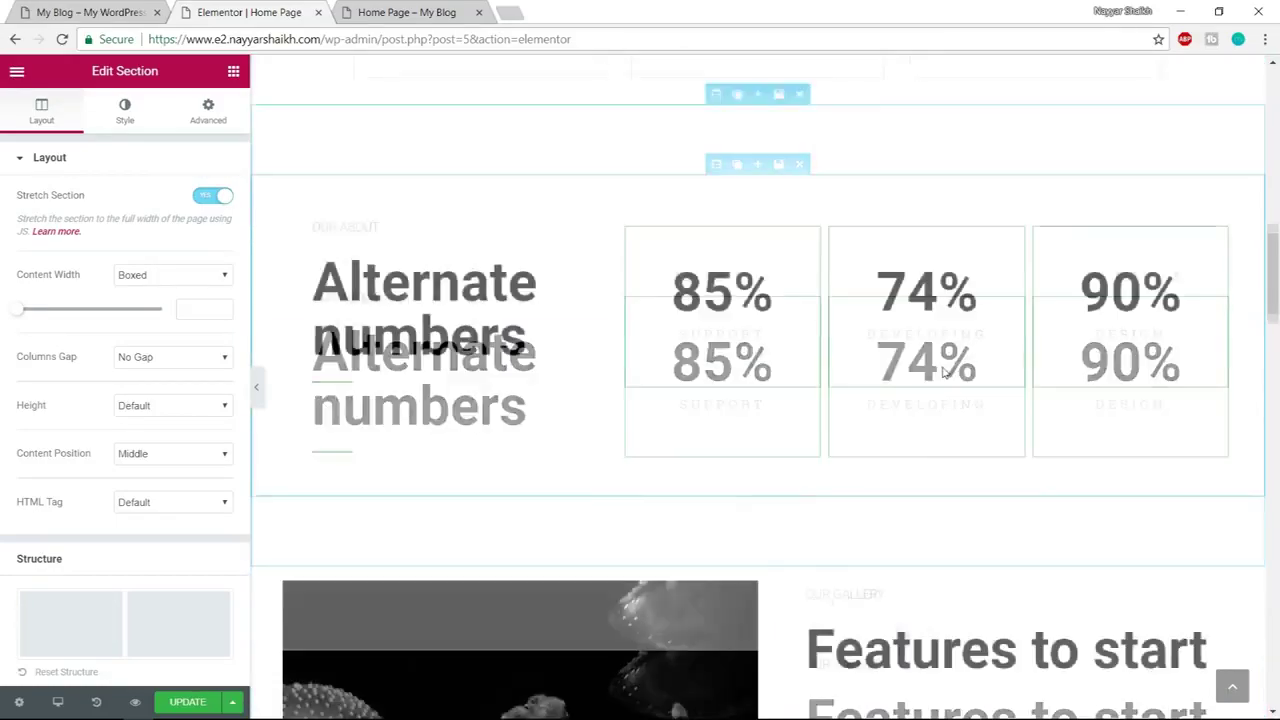
{"action": "scroll", "coordinate": [943, 372], "scroll_direction": "down", "scroll_amount": 3}
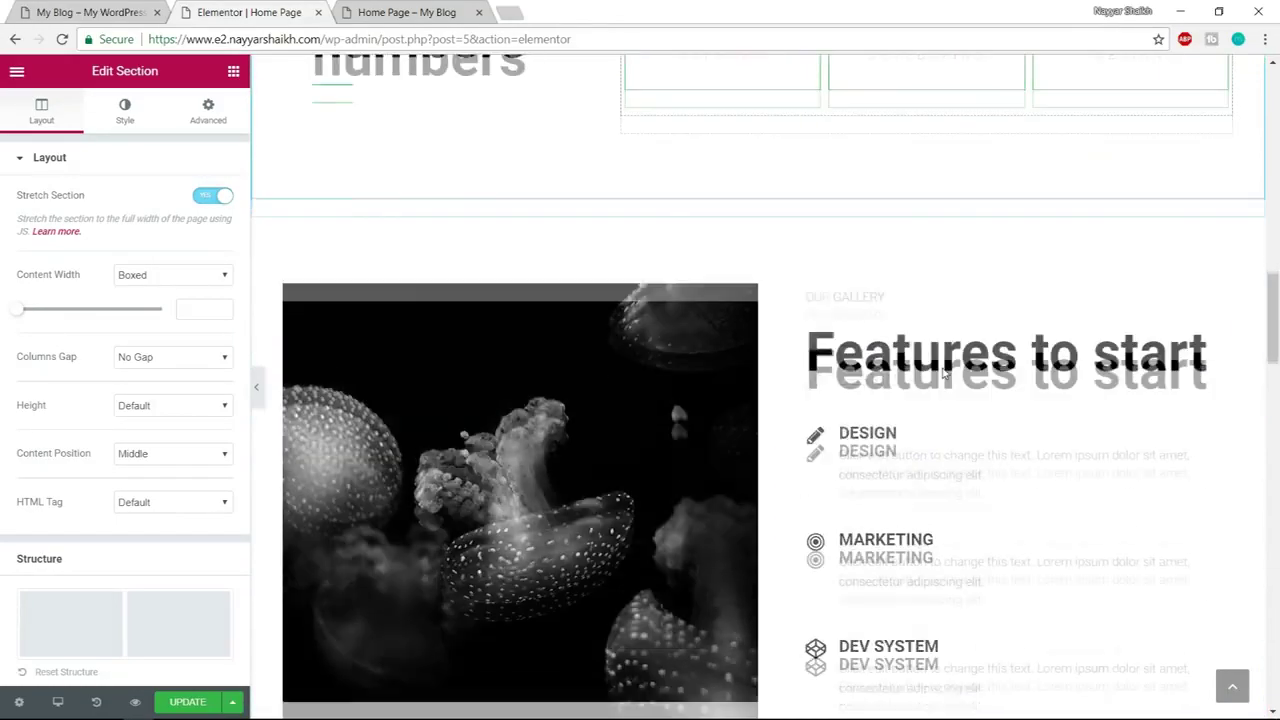
{"action": "scroll", "coordinate": [931, 404], "scroll_direction": "down", "scroll_amount": 9}
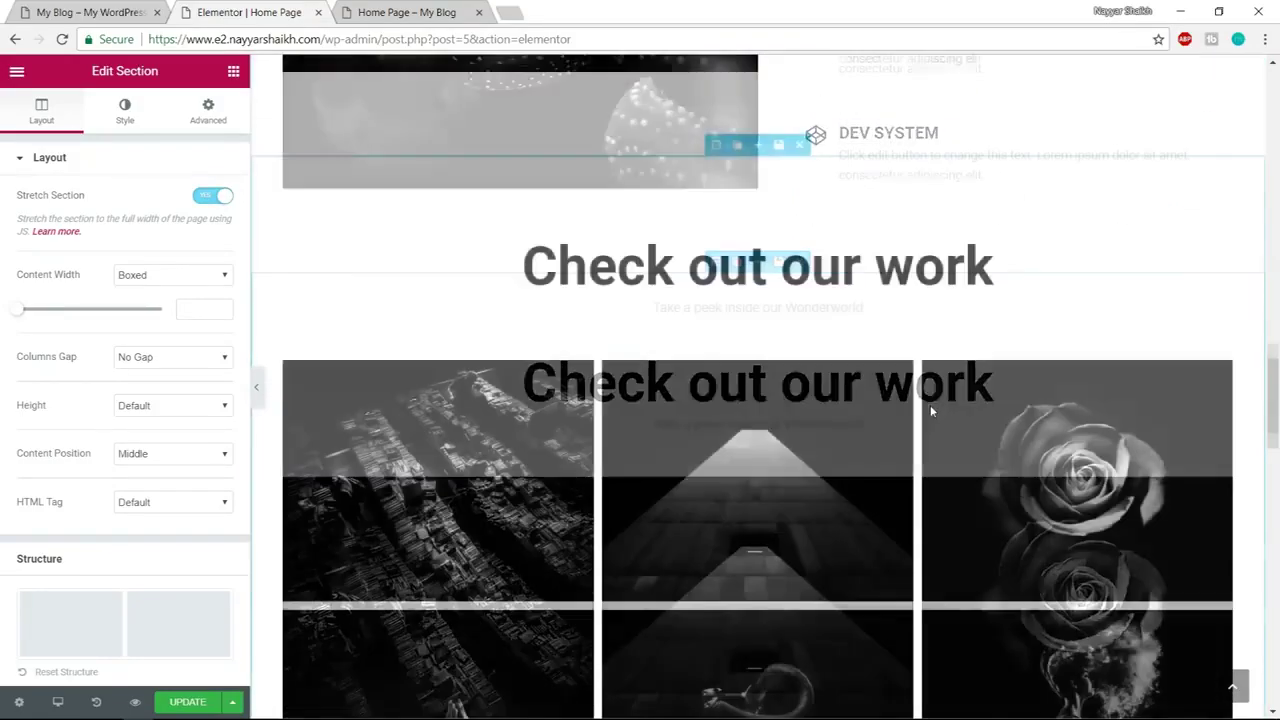
{"action": "scroll", "coordinate": [931, 411], "scroll_direction": "down", "scroll_amount": 6}
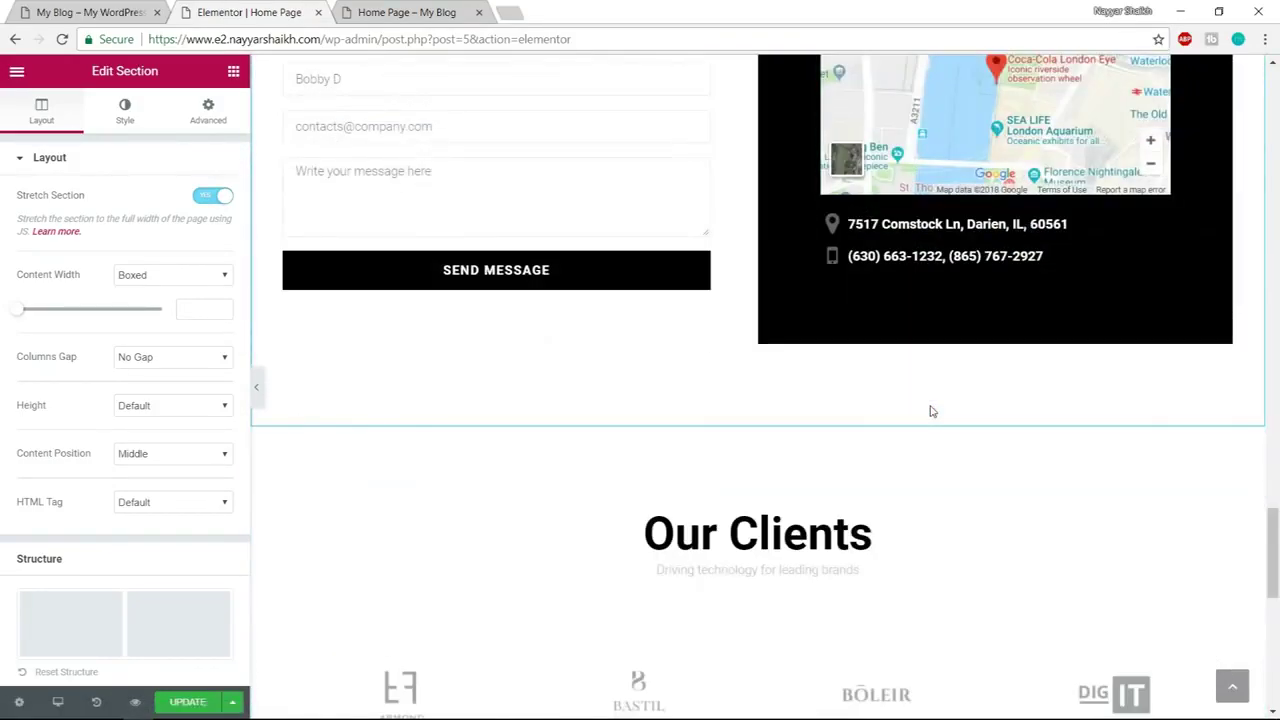
{"action": "scroll", "coordinate": [931, 411], "scroll_direction": "down", "scroll_amount": 5}
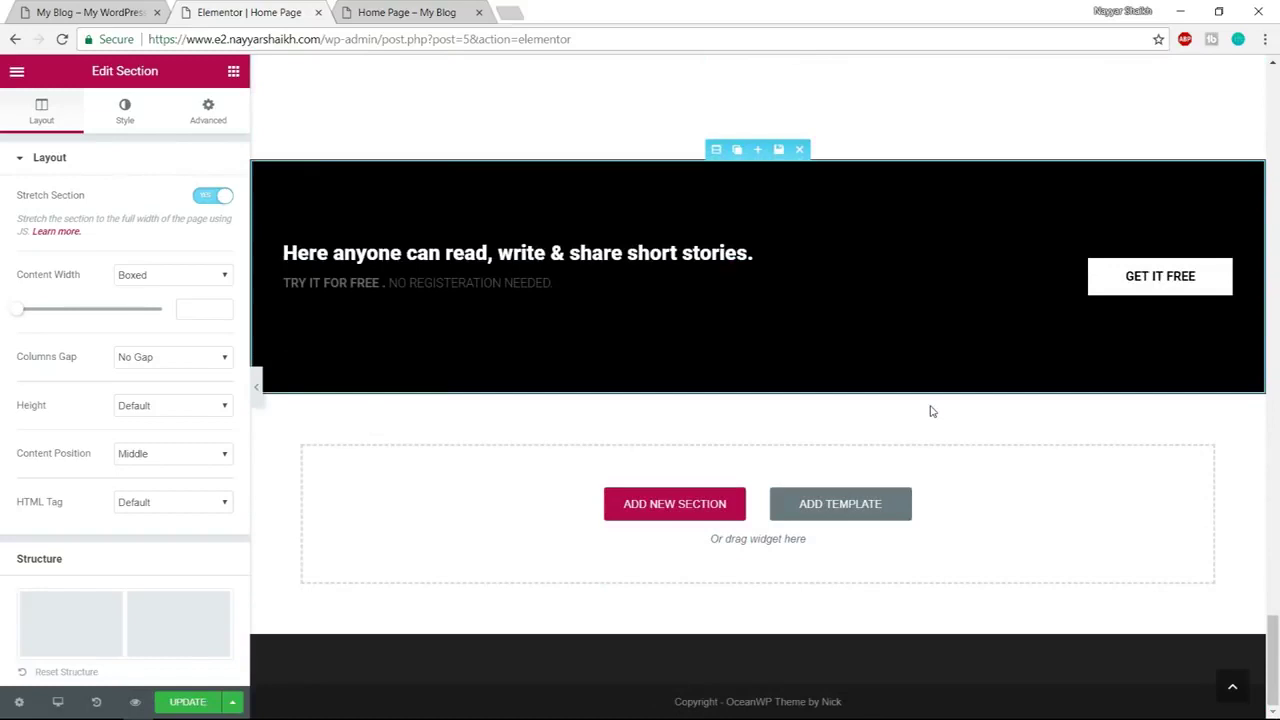
Save the page with UPDATE and open Preview Changes in a new tab.
{"action": "left_click", "coordinate": [1232, 686]}
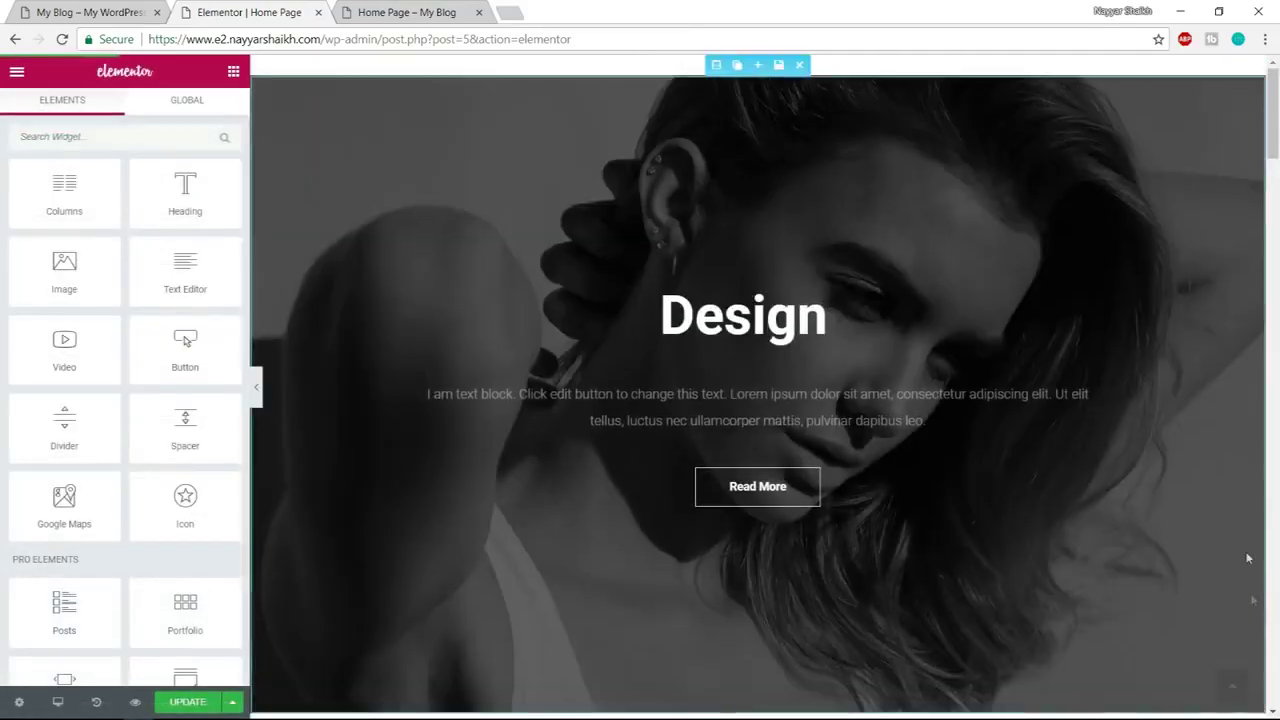
{"action": "left_click", "coordinate": [198, 704]}
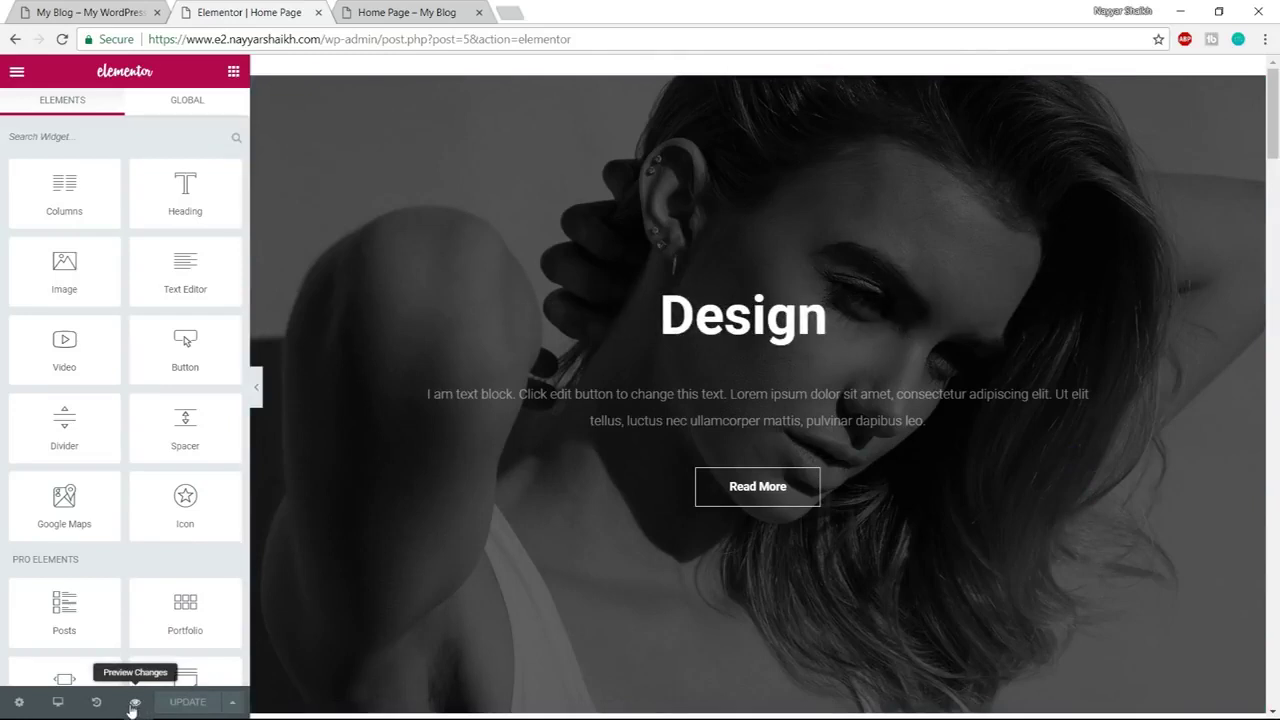
{"action": "left_click", "coordinate": [135, 706]}
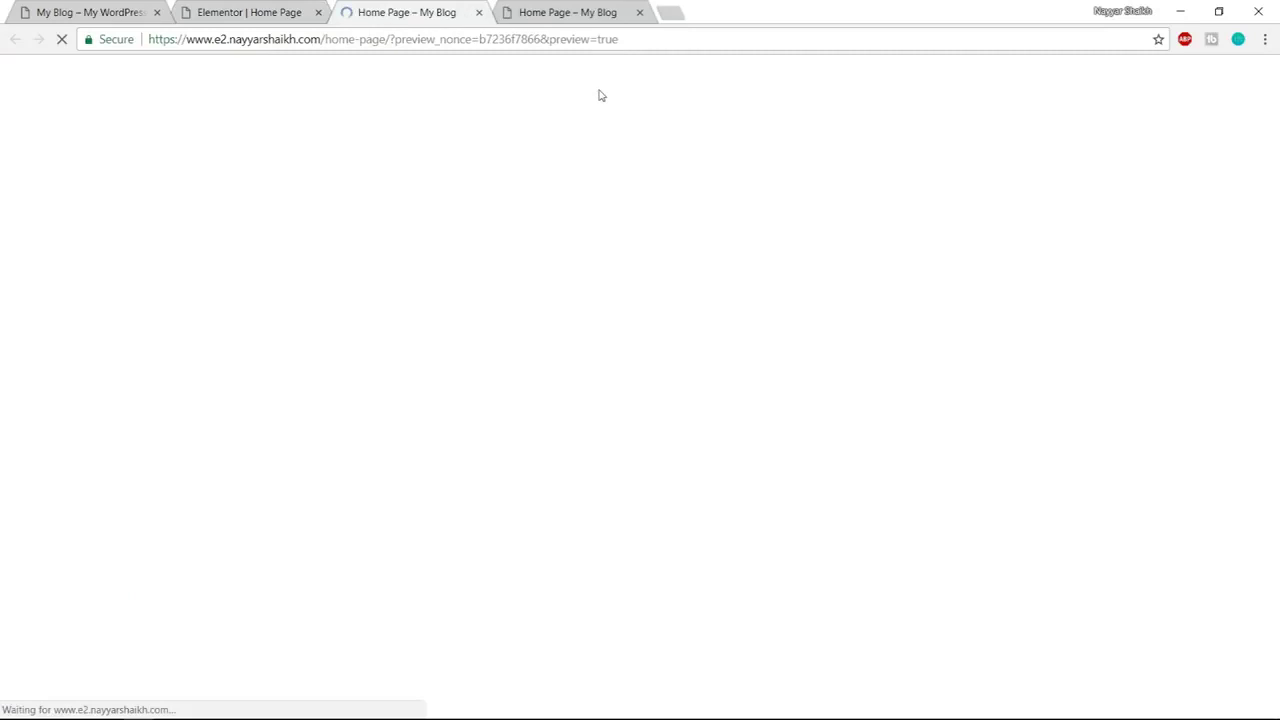
Scroll the Home Page preview down and back to top, then close it and return to Elementor.
{"action": "scroll", "coordinate": [648, 320], "scroll_direction": "down", "scroll_amount": 6}
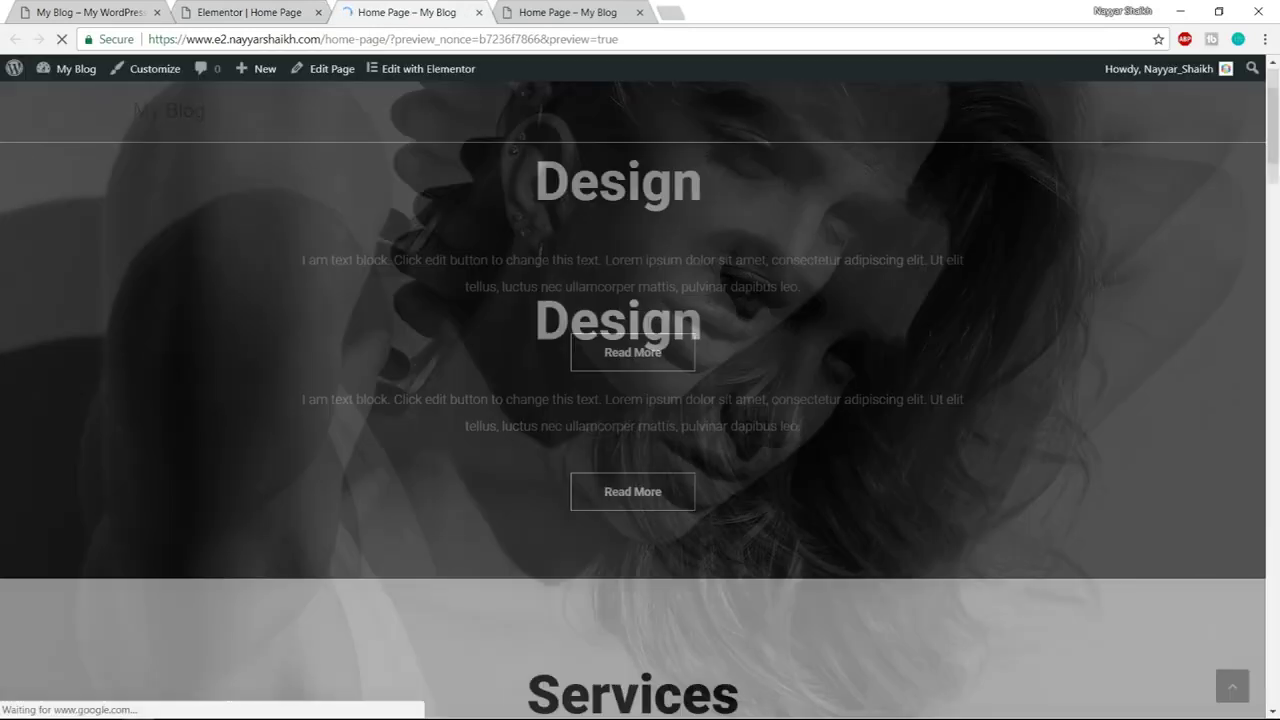
{"action": "scroll", "coordinate": [648, 320], "scroll_direction": "down", "scroll_amount": 15}
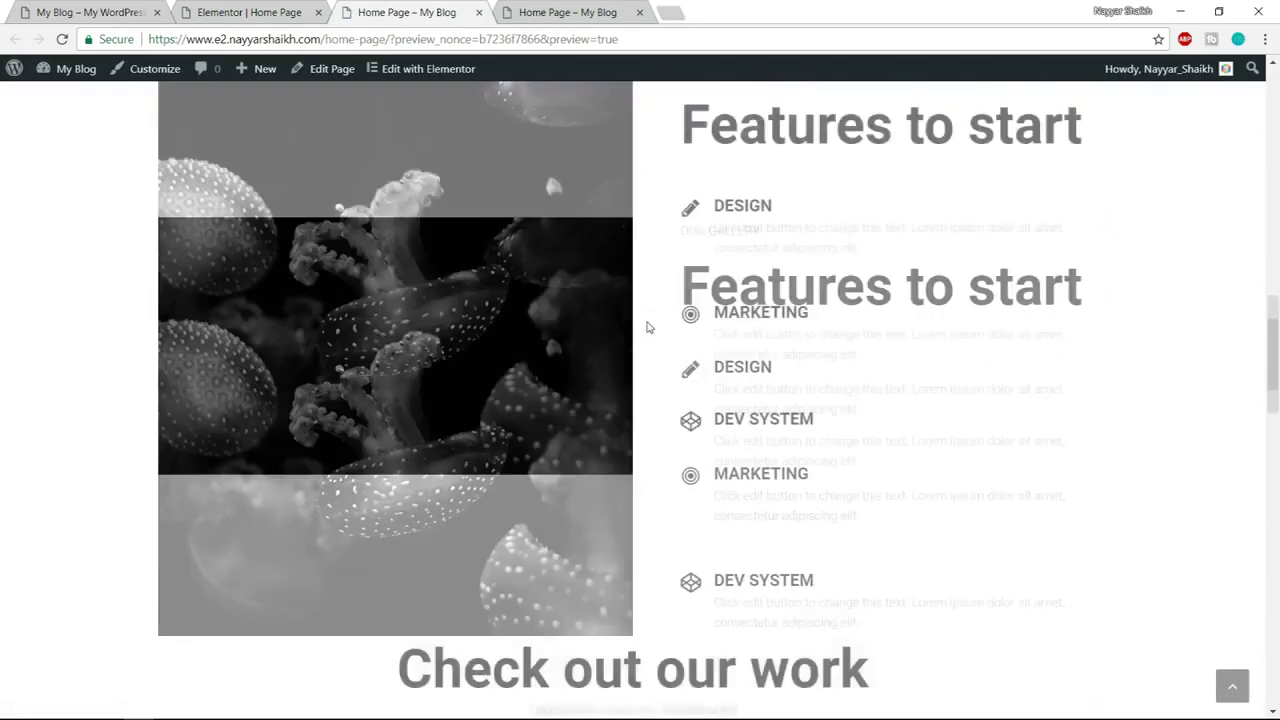
{"action": "scroll", "coordinate": [646, 326], "scroll_direction": "down", "scroll_amount": 12}
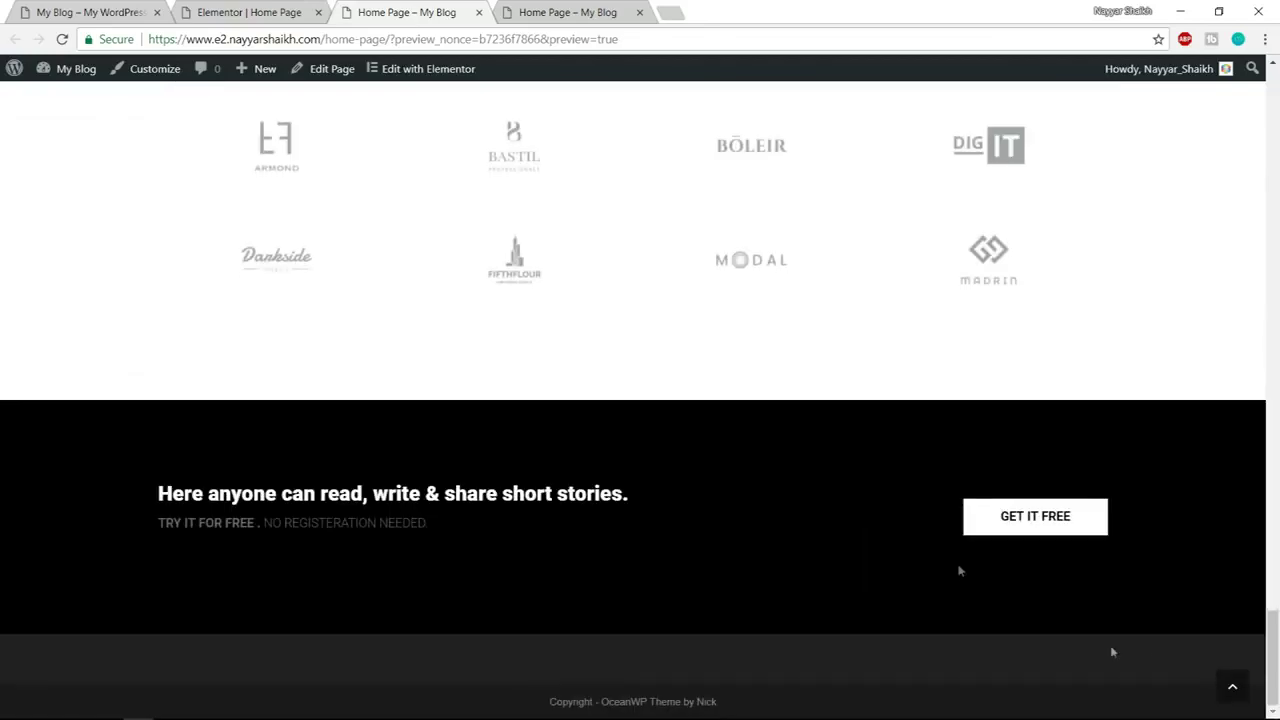
{"action": "left_click", "coordinate": [1244, 687]}
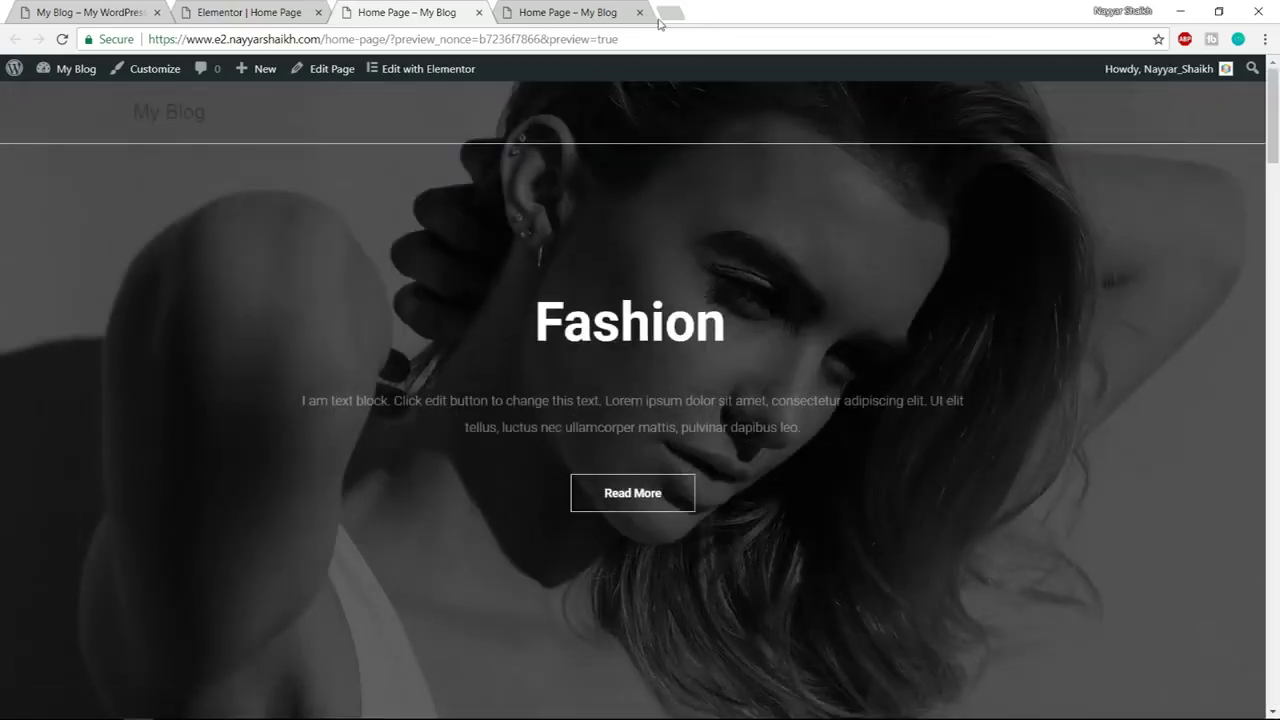
{"action": "left_click", "coordinate": [640, 13]}
{"action": "left_click", "coordinate": [234, 6]}
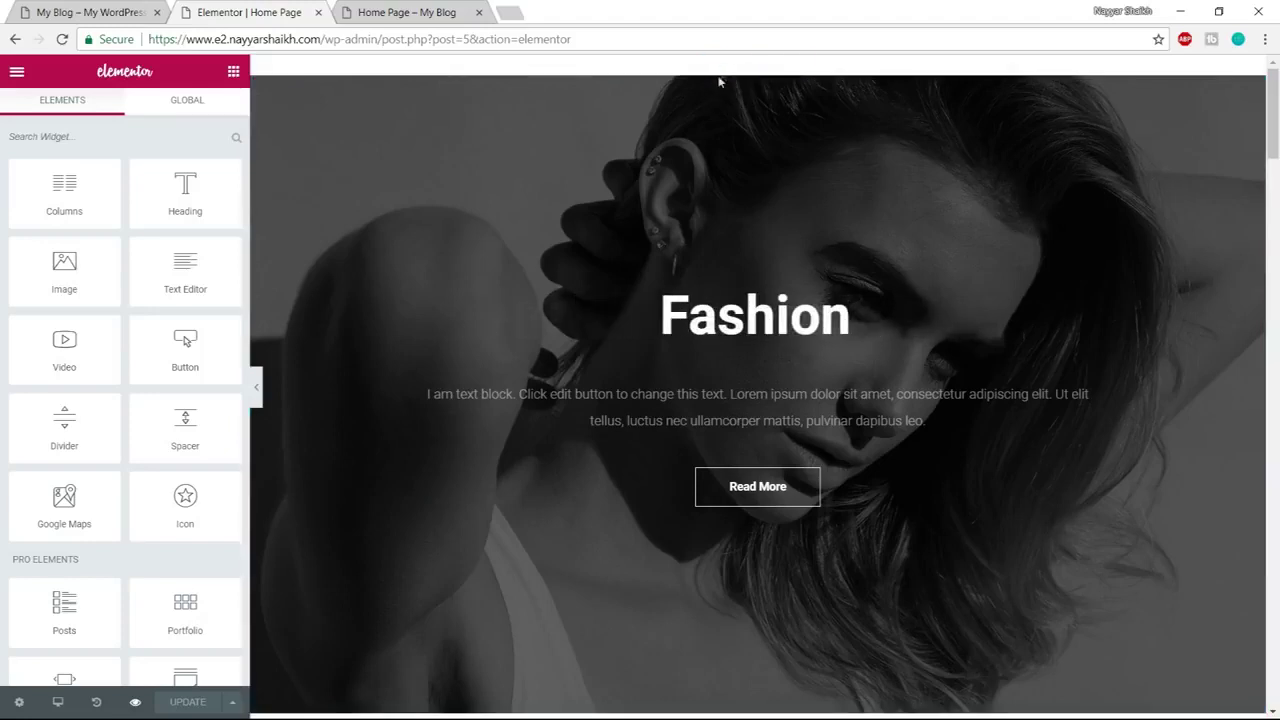
Open the hero section's layout settings, keeping the content width as Boxed.
{"action": "left_click", "coordinate": [715, 66]}
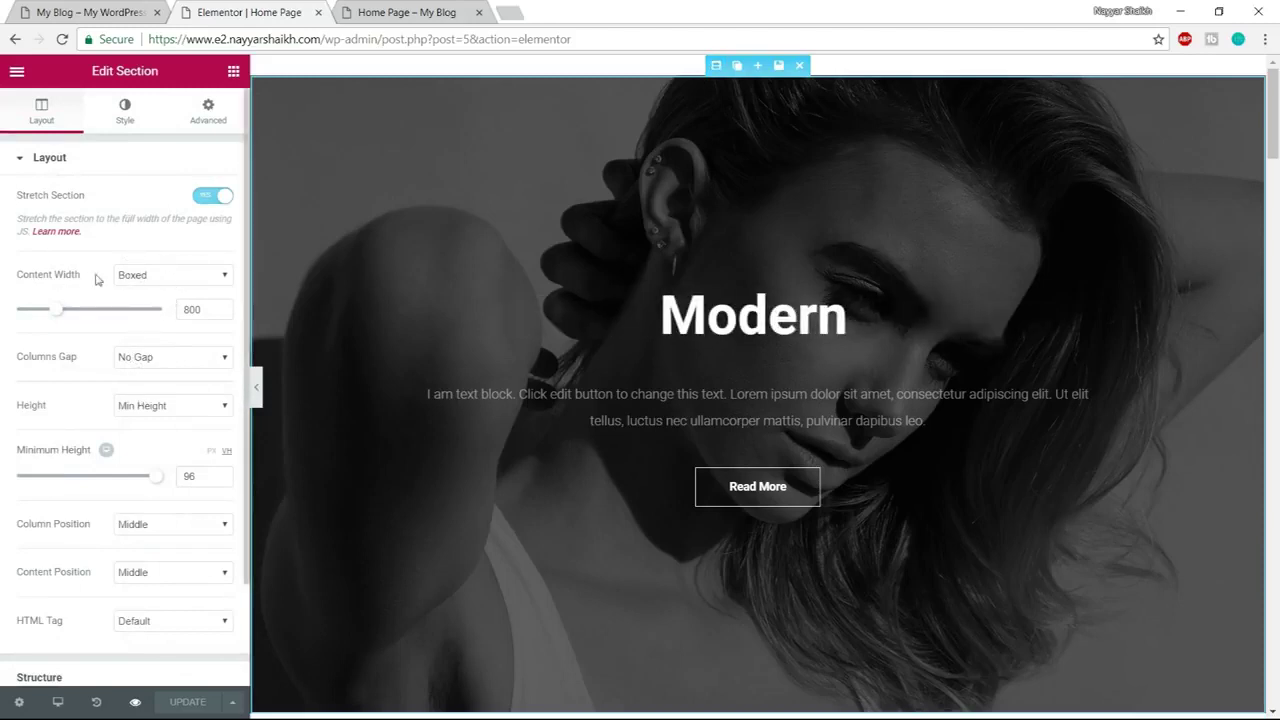
{"action": "left_click", "coordinate": [160, 292]}
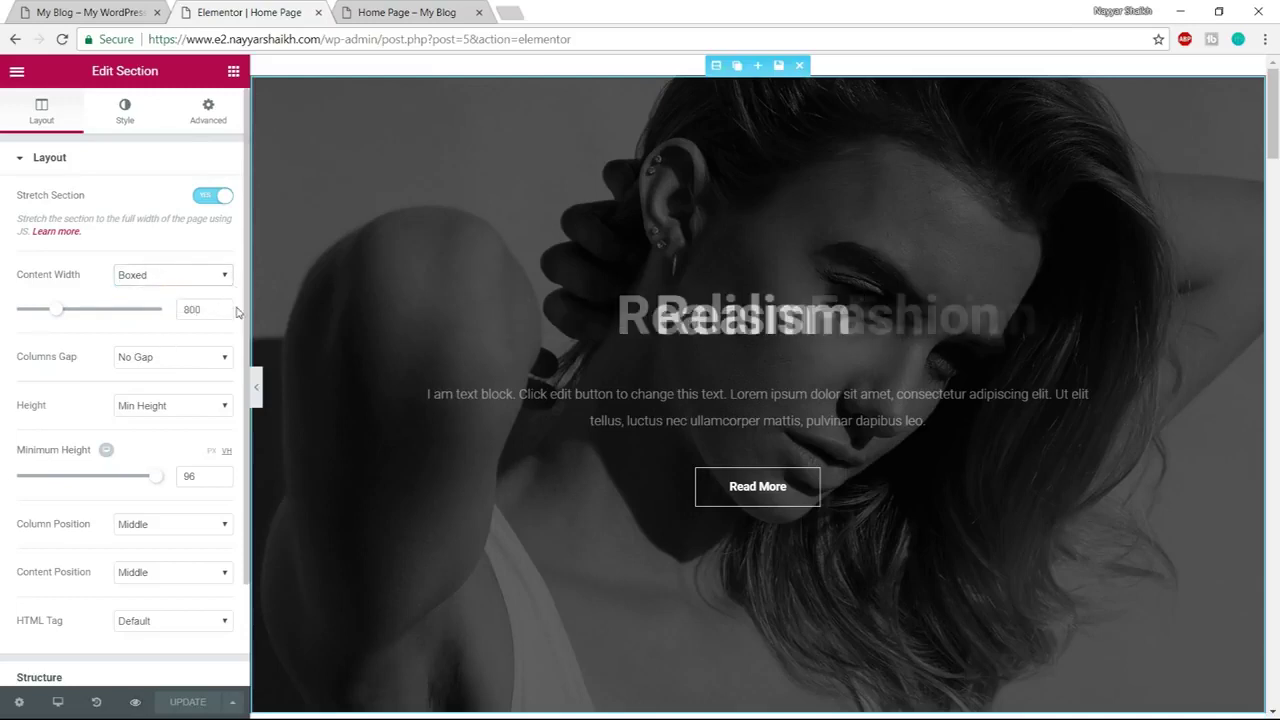
{"action": "scroll", "coordinate": [166, 520], "scroll_direction": "down", "scroll_amount": 2}
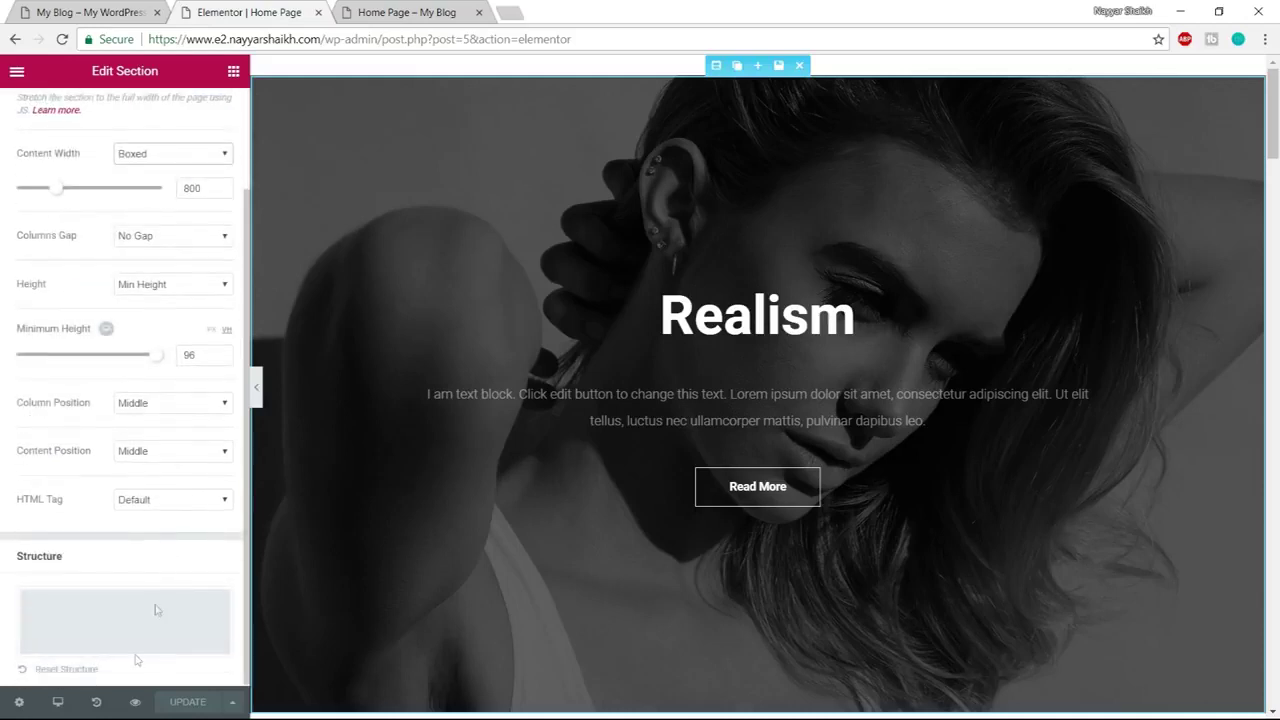
{"action": "scroll", "coordinate": [157, 609], "scroll_direction": "up", "scroll_amount": 2}
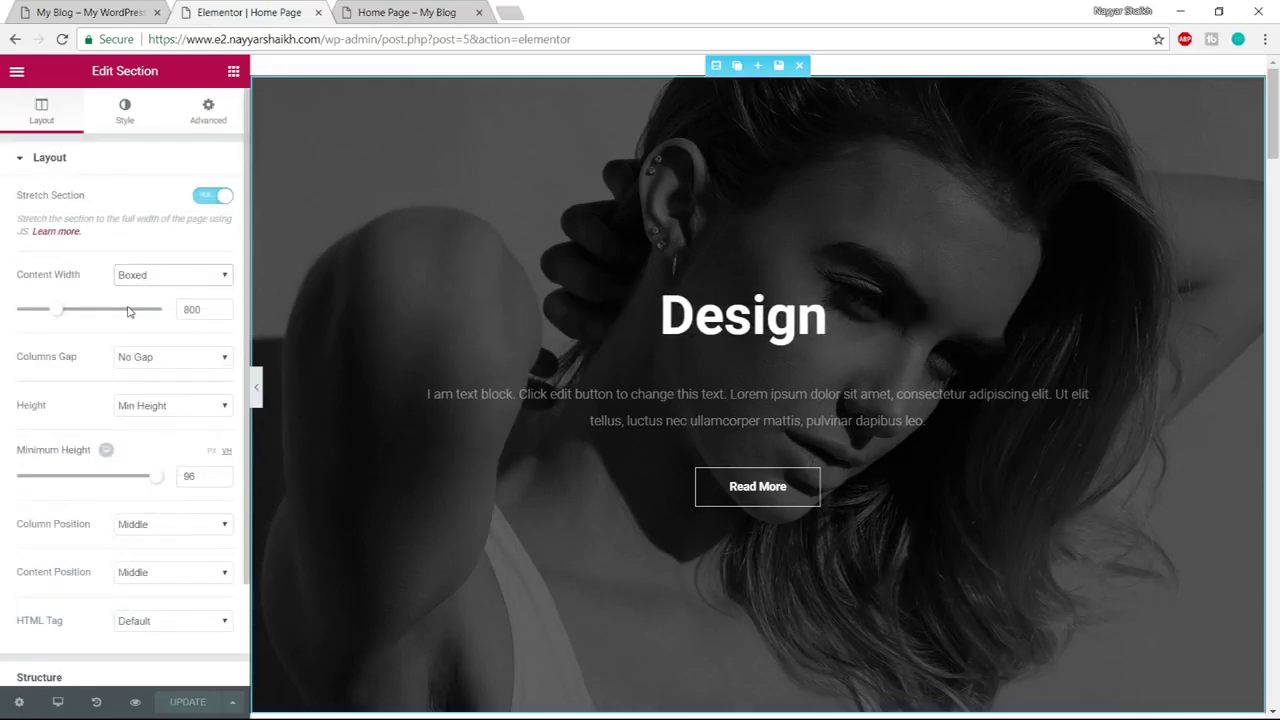
Clear the hero section's black background colour under Style > Background.
{"action": "left_click", "coordinate": [138, 120]}
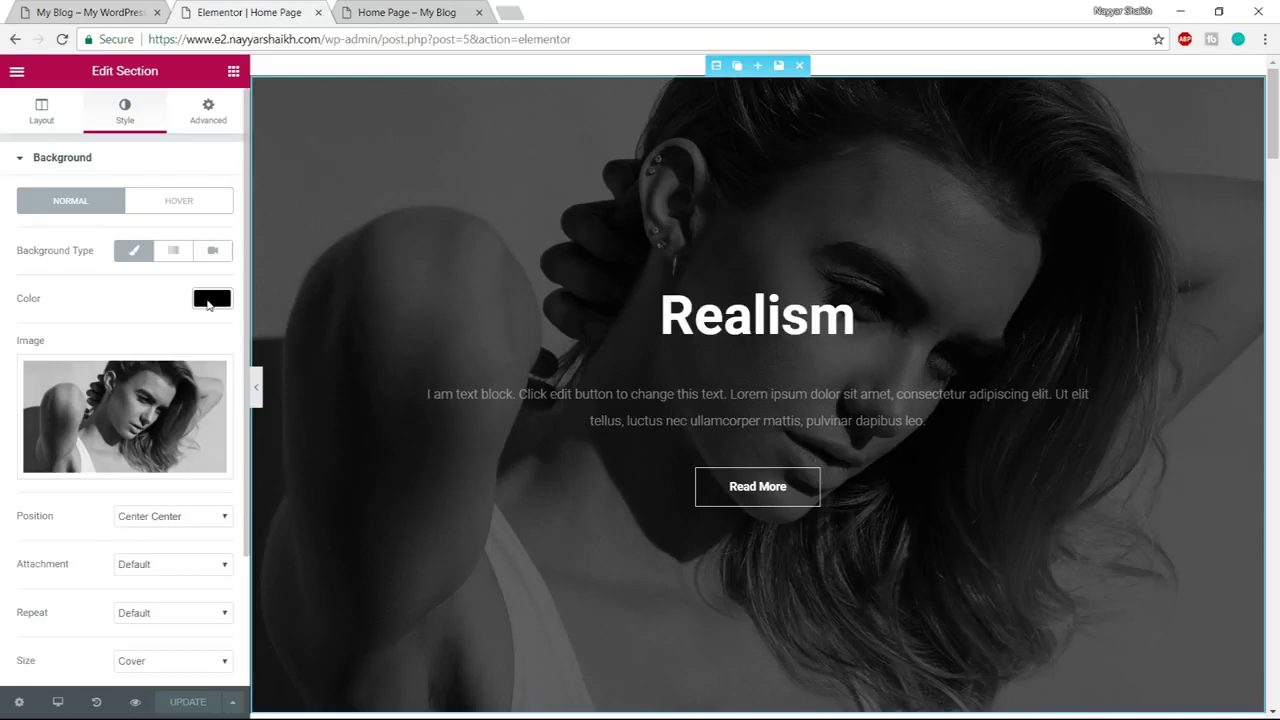
{"action": "left_click", "coordinate": [208, 303]}
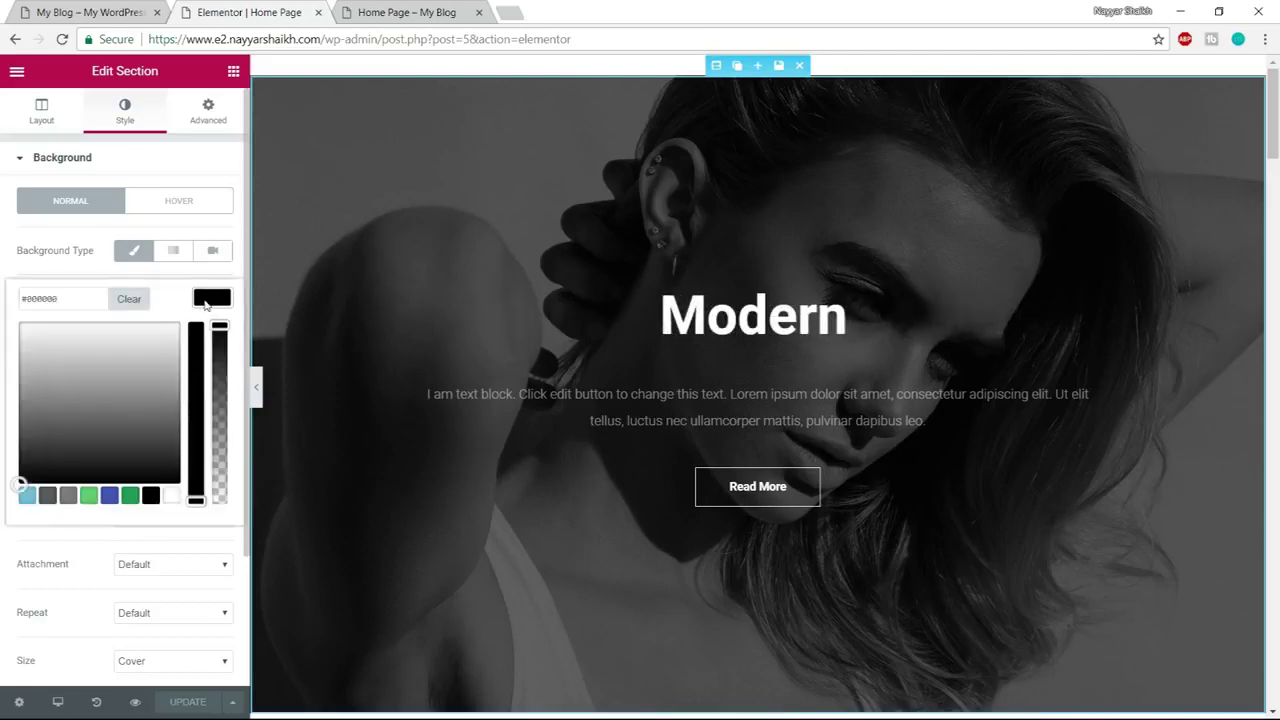
{"action": "left_click", "coordinate": [141, 302]}
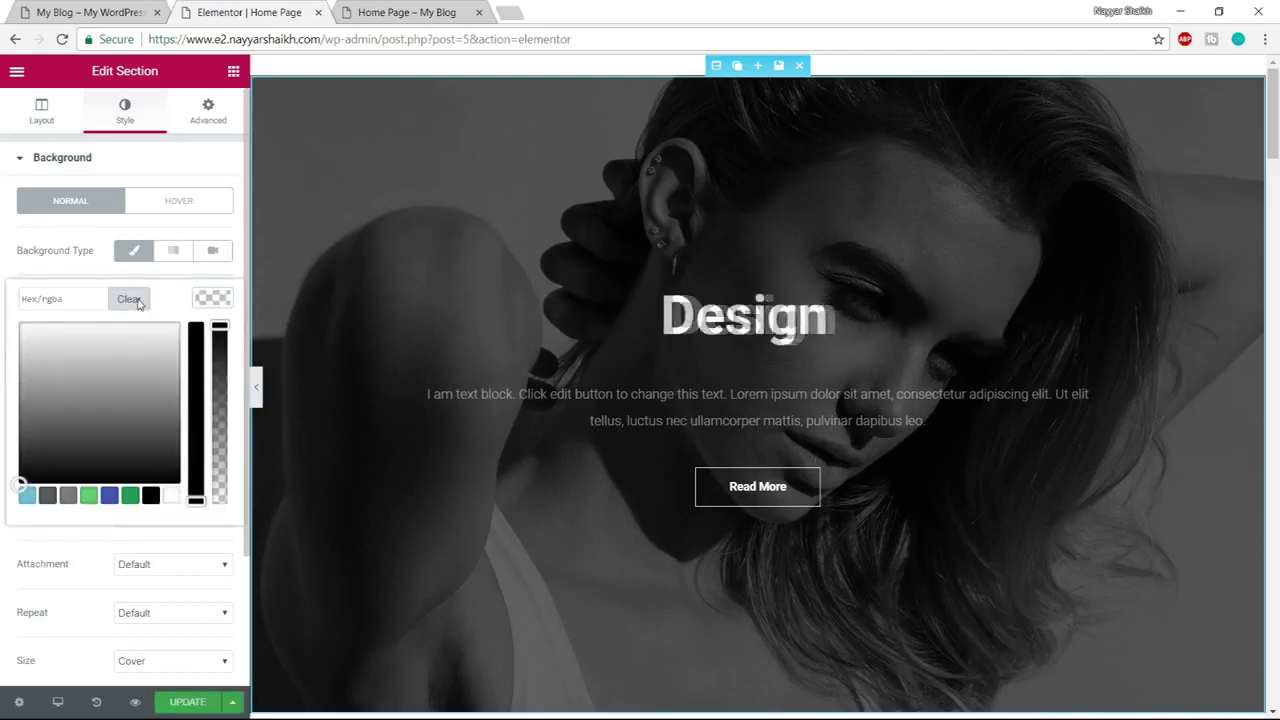
{"action": "left_click", "coordinate": [220, 304]}
{"action": "mouse_move", "coordinate": [200, 388]}
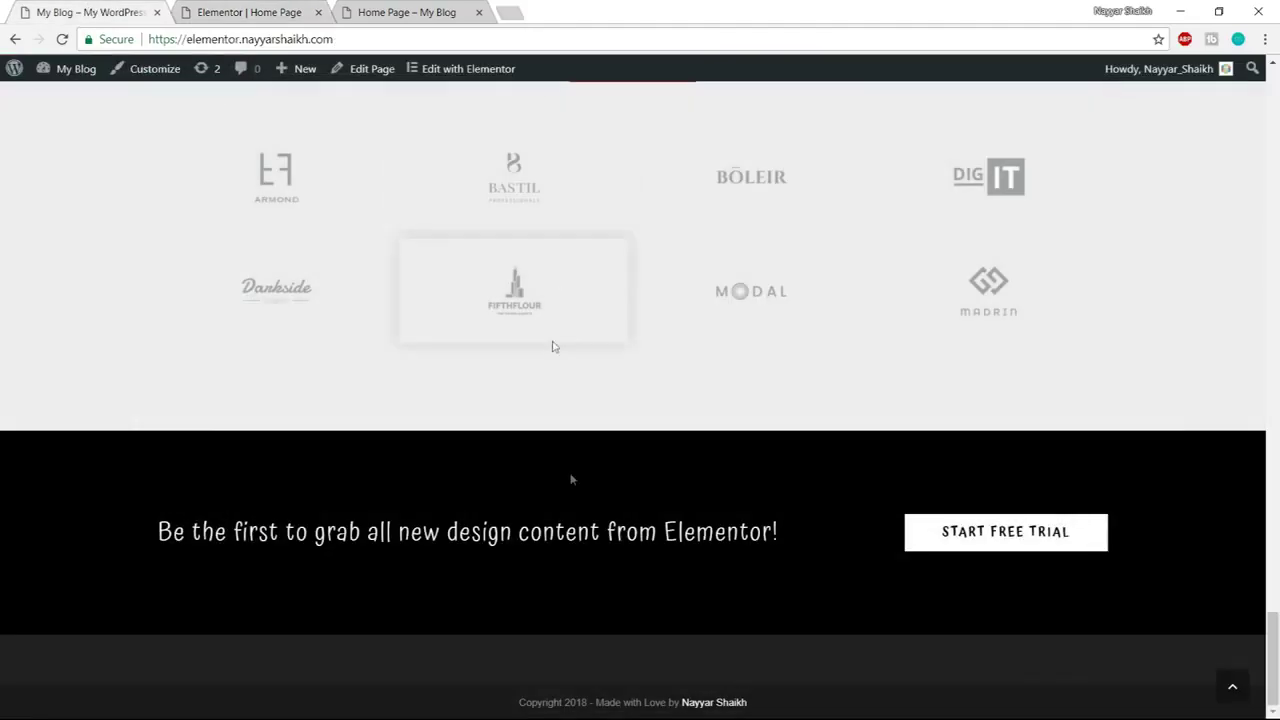
{"action": "scroll", "coordinate": [553, 346], "scroll_direction": "up", "scroll_amount": 3}
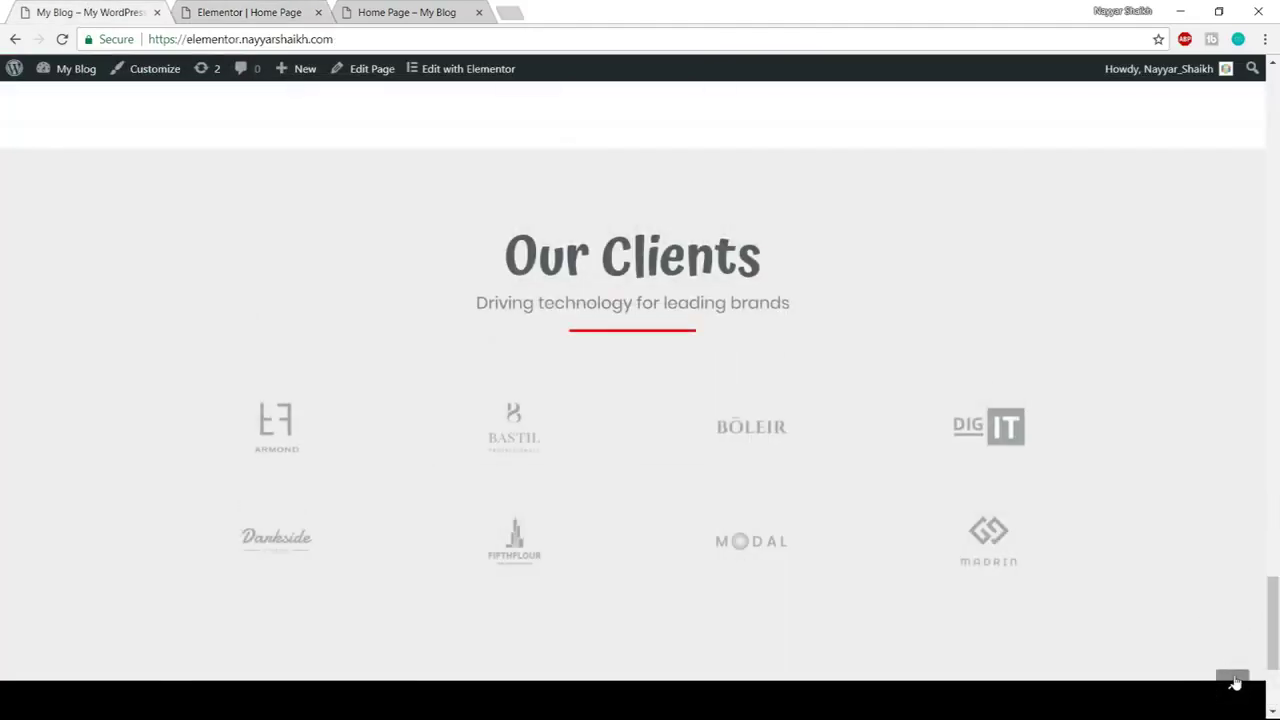
{"action": "left_click", "coordinate": [1232, 686]}
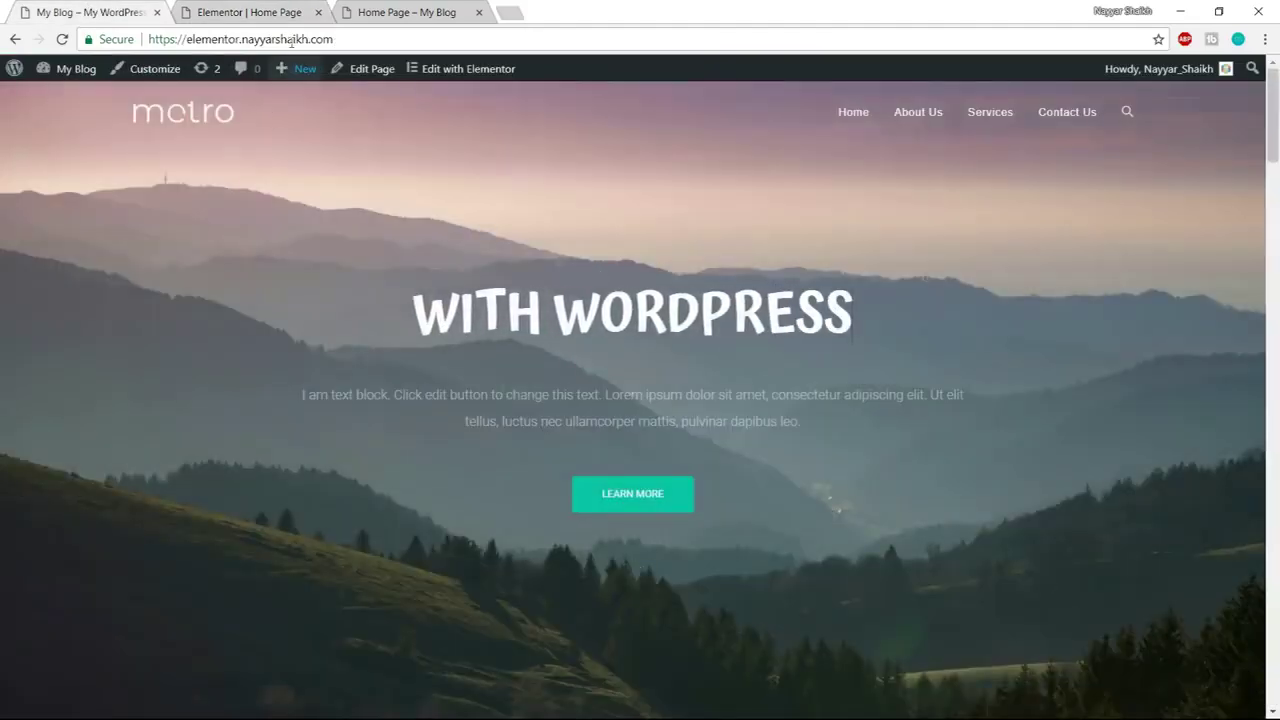
{"action": "scroll", "coordinate": [581, 572], "scroll_direction": "down", "scroll_amount": 10}
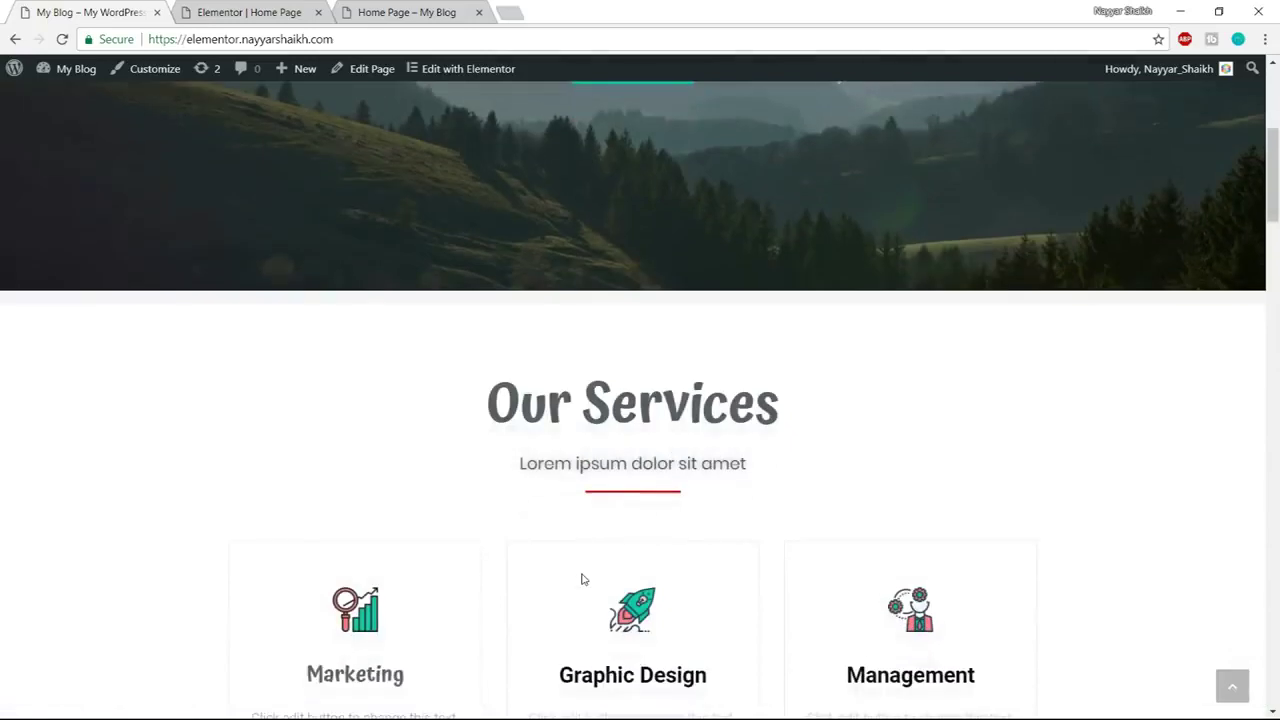
{"action": "scroll", "coordinate": [583, 578], "scroll_direction": "up", "scroll_amount": 1}
{"action": "scroll", "coordinate": [583, 578], "scroll_direction": "up", "scroll_amount": 9}
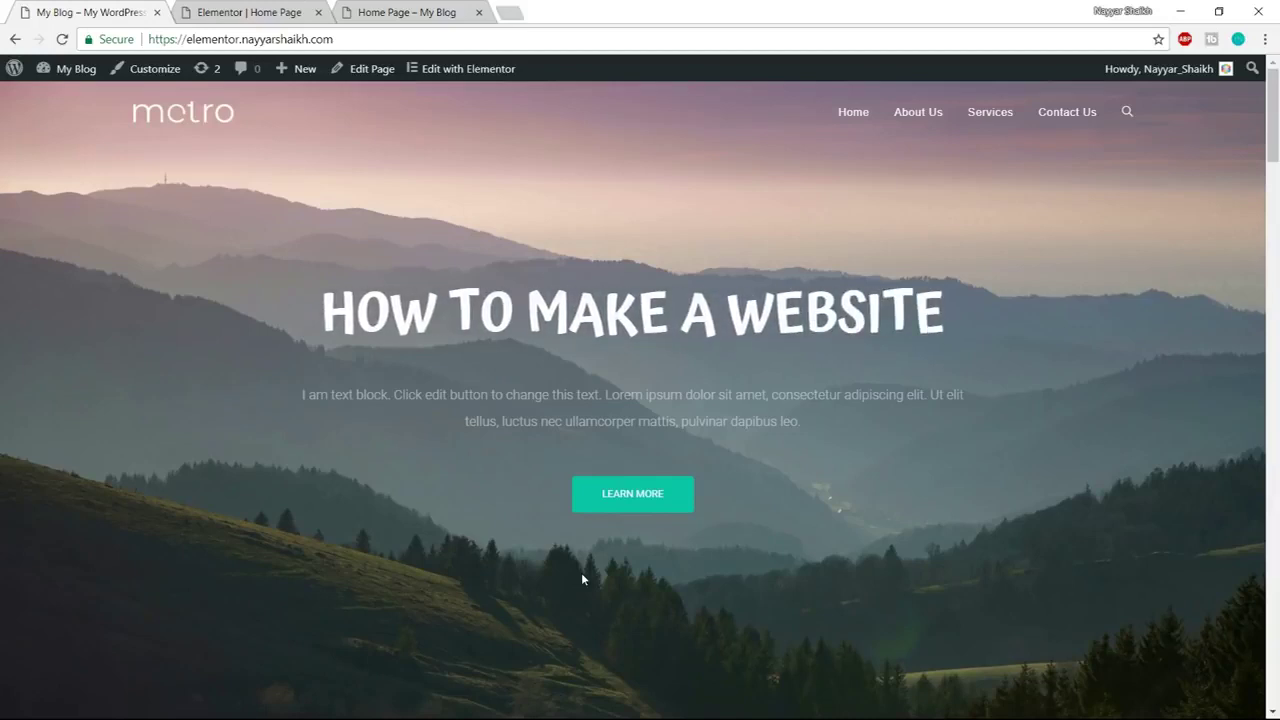
Delete the hero section's black-and-white portrait background image and start choosing a new one.
{"action": "left_click", "coordinate": [246, 10]}
{"action": "mouse_move", "coordinate": [142, 472]}
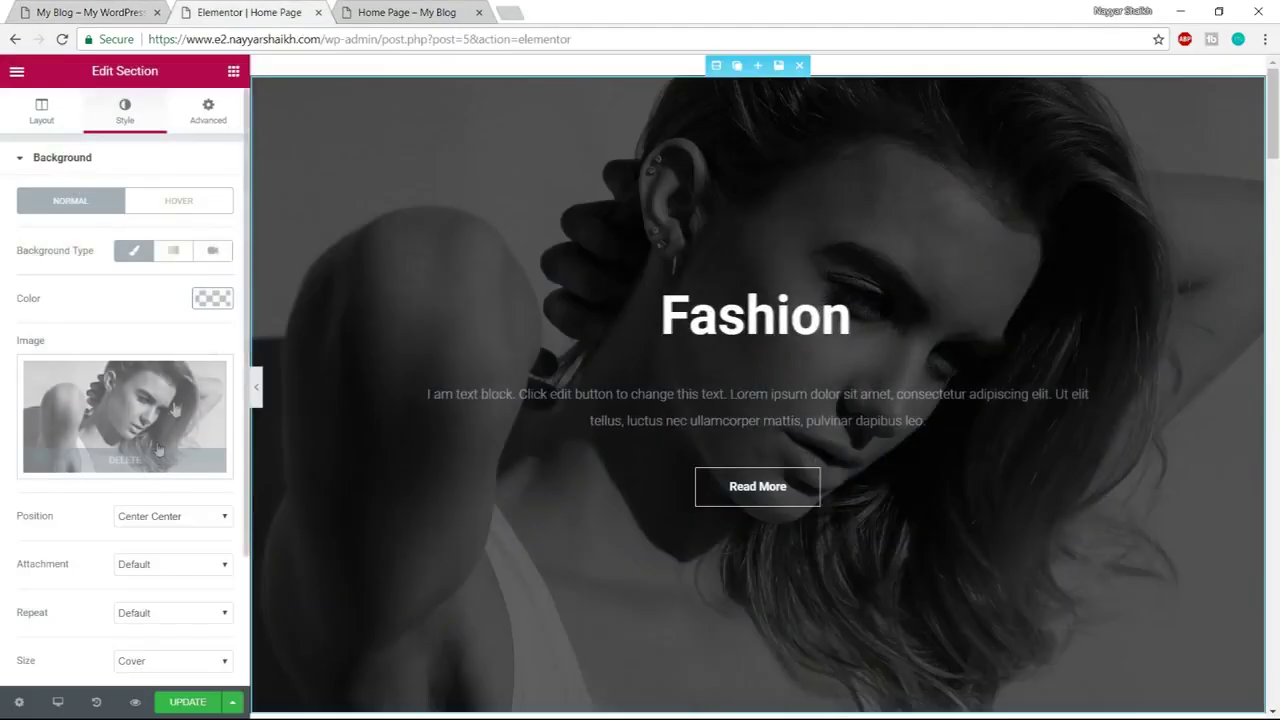
{"action": "left_click", "coordinate": [142, 462]}
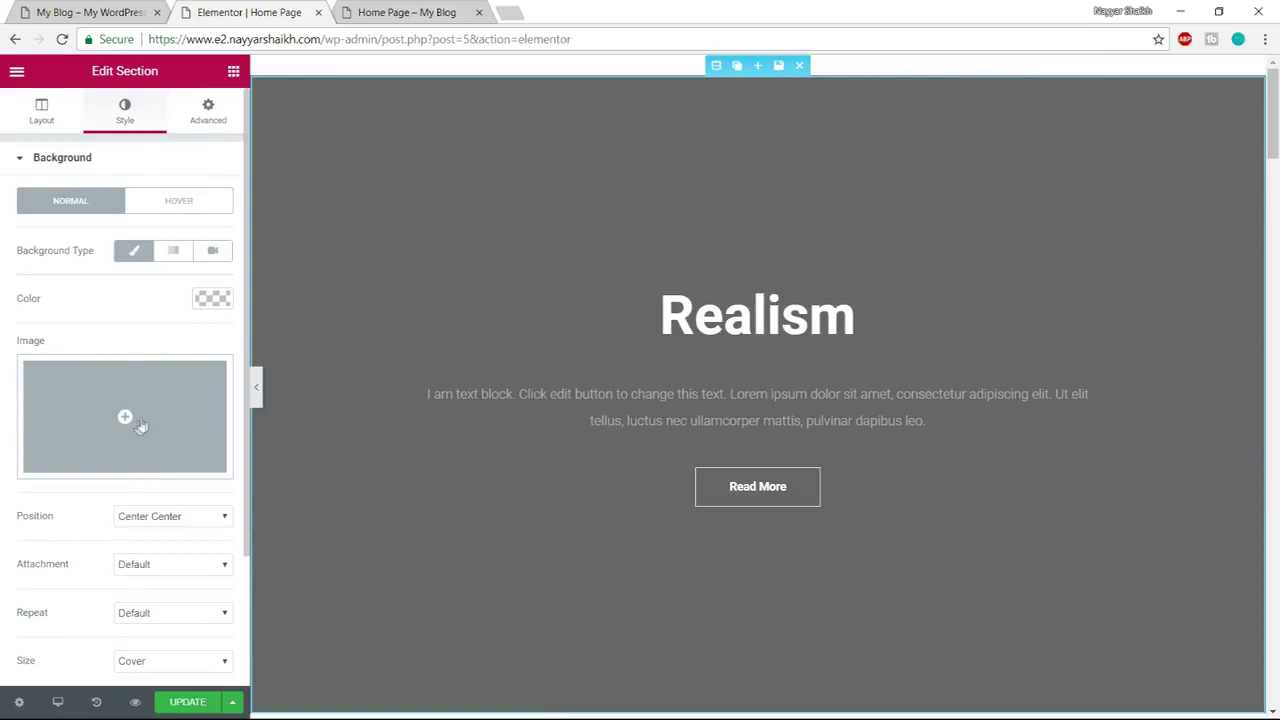
{"action": "left_click", "coordinate": [134, 423]}
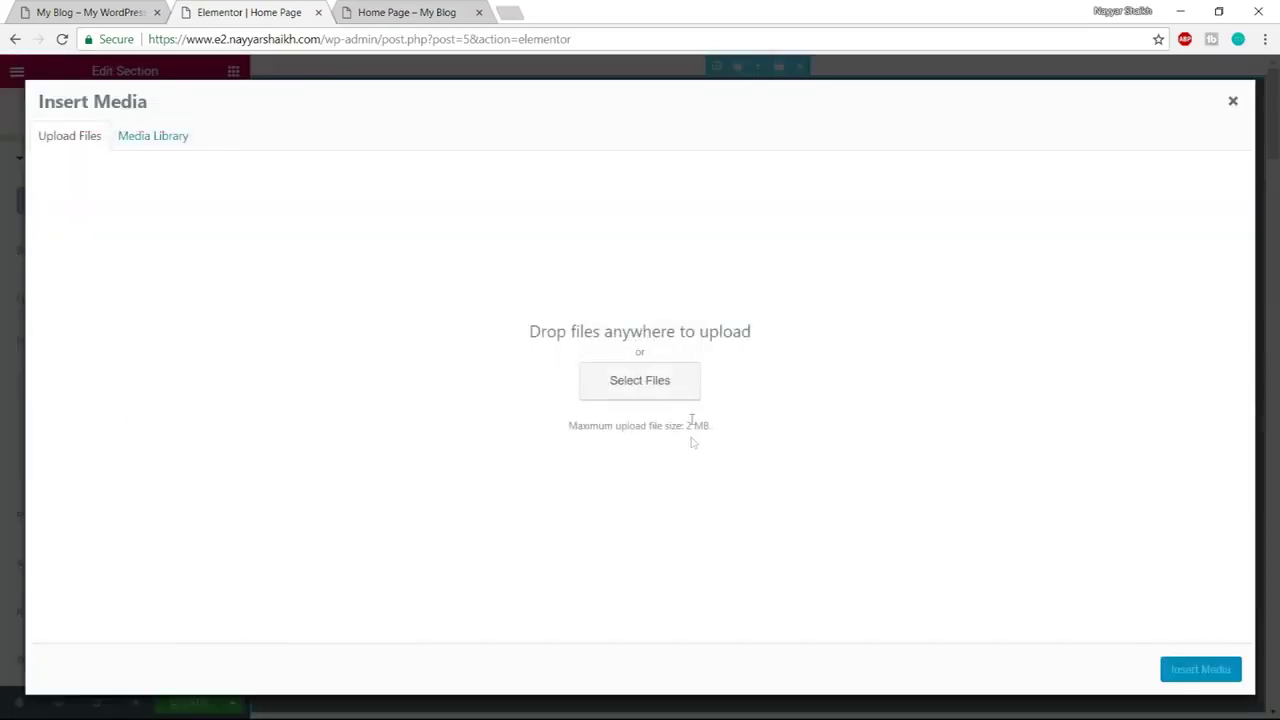
Select pexels-photo-45987 from the computer's Media folder for upload.
{"action": "left_click", "coordinate": [640, 381]}
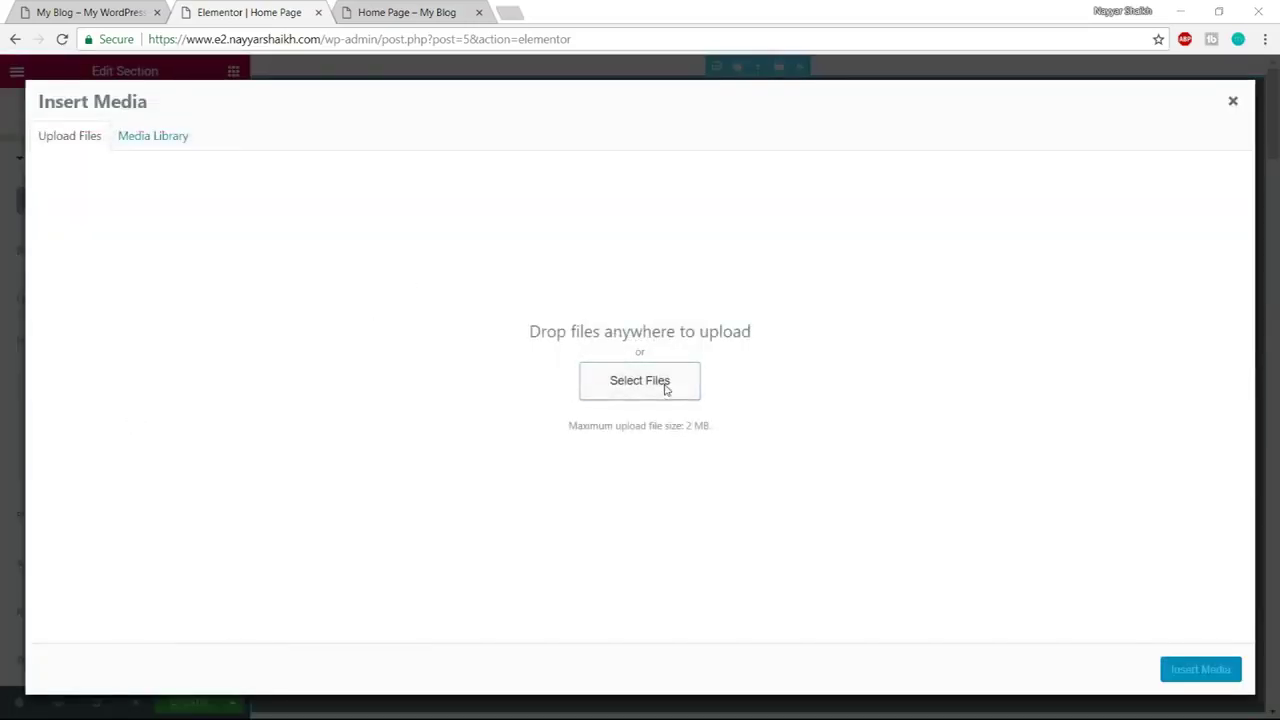
{"action": "double_click", "coordinate": [490, 228]}
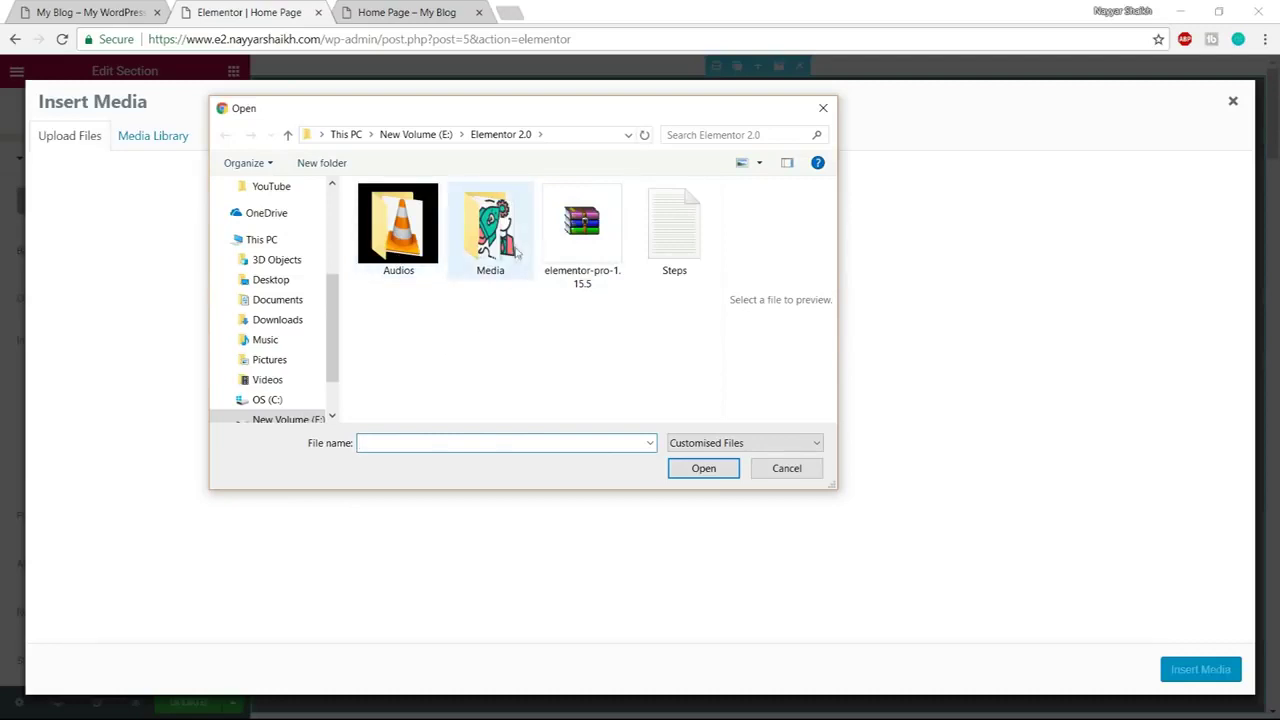
{"action": "scroll", "coordinate": [541, 382], "scroll_direction": "down", "scroll_amount": 3}
{"action": "scroll", "coordinate": [541, 382], "scroll_direction": "up", "scroll_amount": 2}
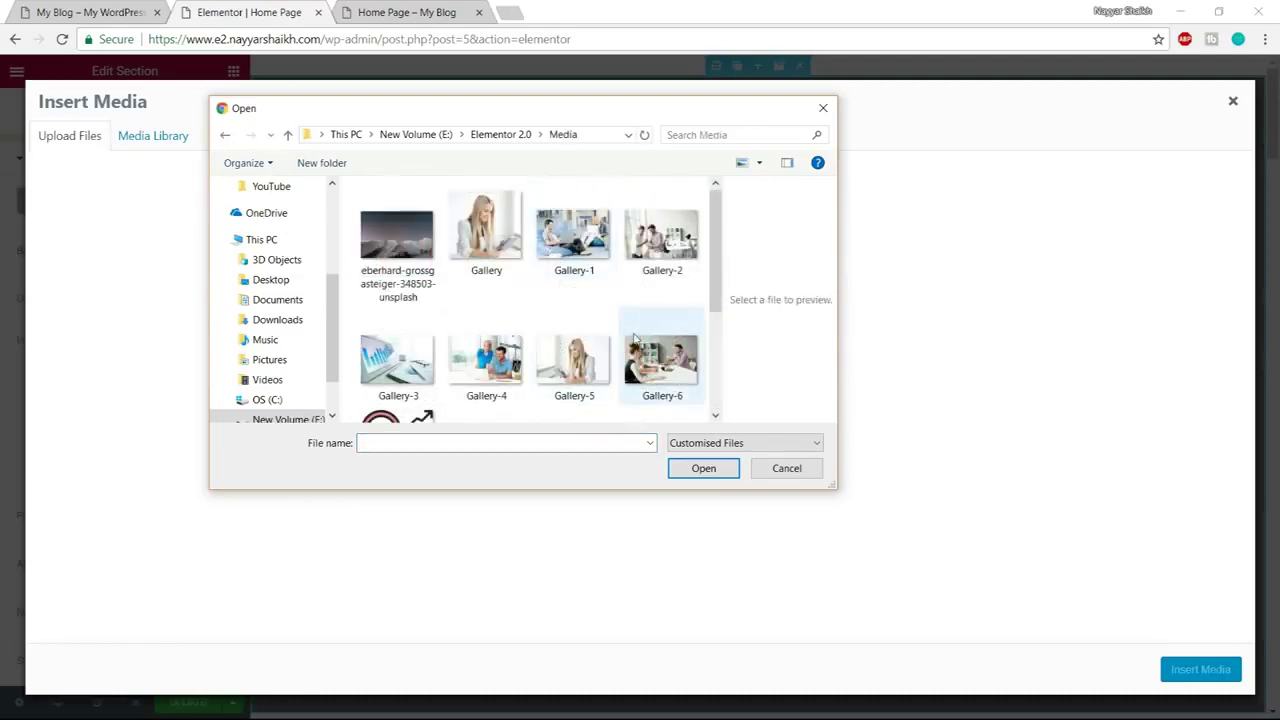
{"action": "scroll", "coordinate": [643, 356], "scroll_direction": "down", "scroll_amount": 2}
{"action": "scroll", "coordinate": [643, 356], "scroll_direction": "up", "scroll_amount": 3}
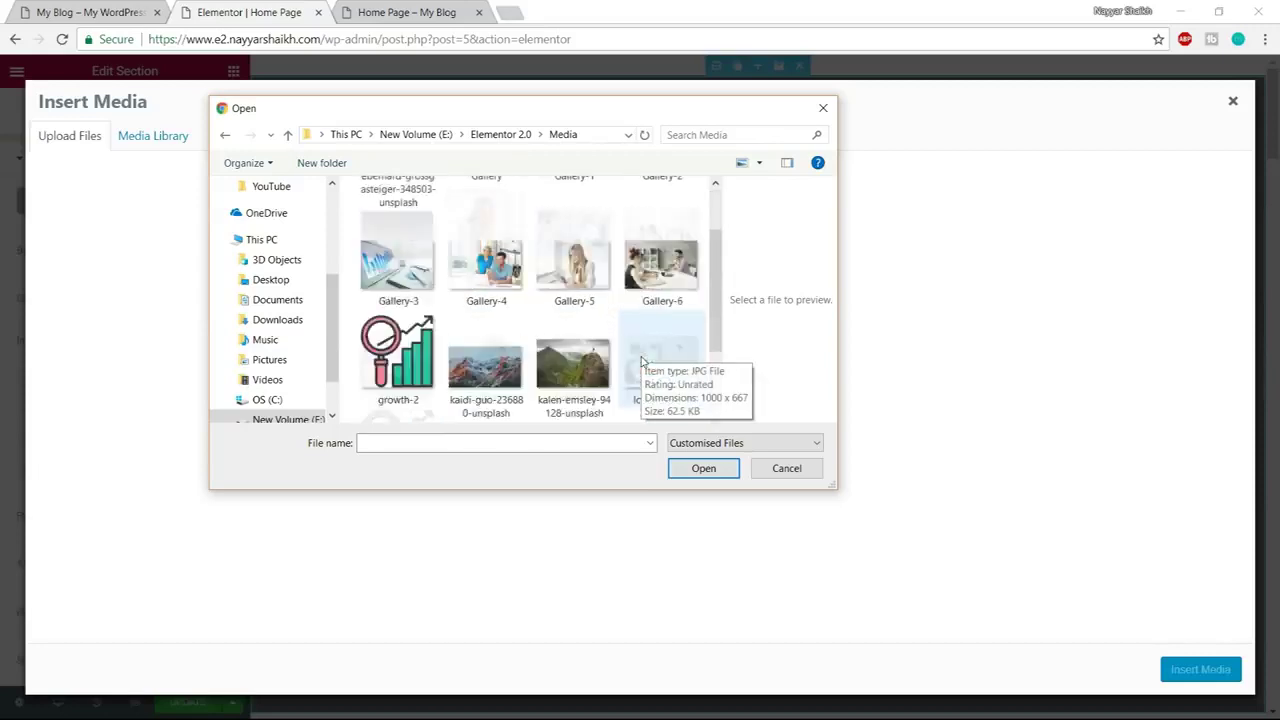
{"action": "scroll", "coordinate": [643, 356], "scroll_direction": "down", "scroll_amount": 2}
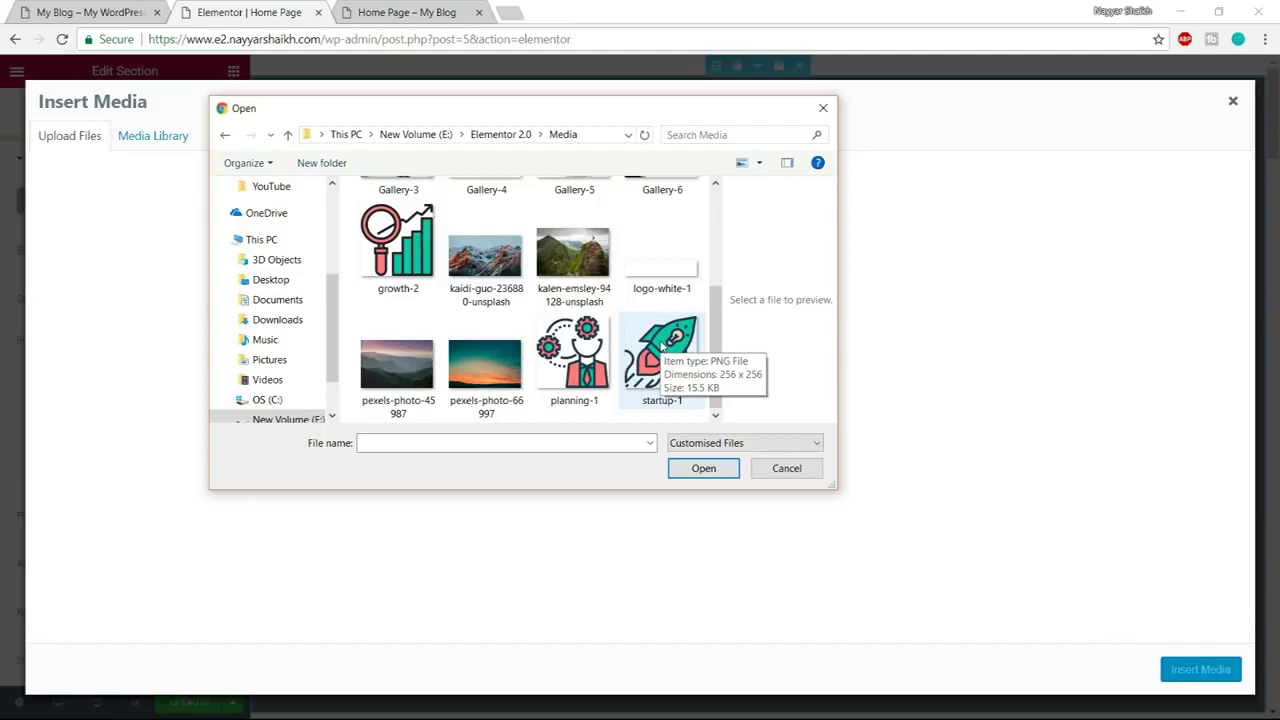
{"action": "scroll", "coordinate": [660, 345], "scroll_direction": "up", "scroll_amount": 3}
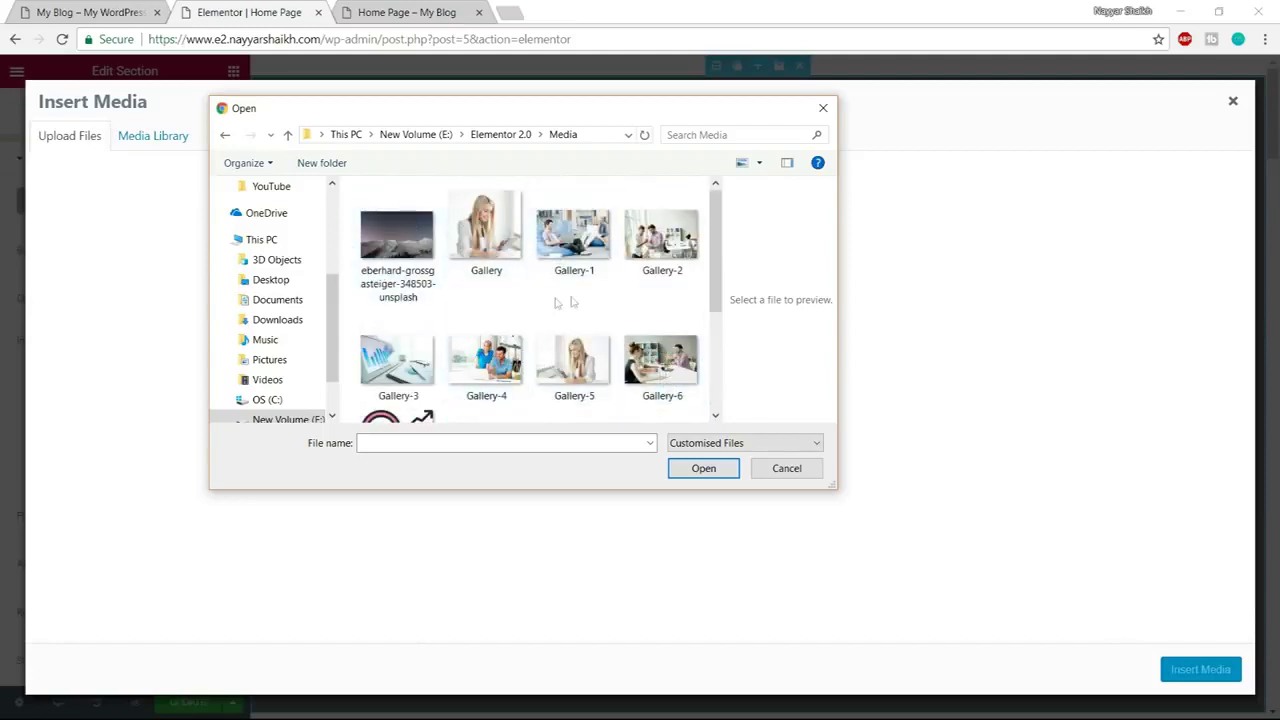
{"action": "scroll", "coordinate": [557, 302], "scroll_direction": "down", "scroll_amount": 3}
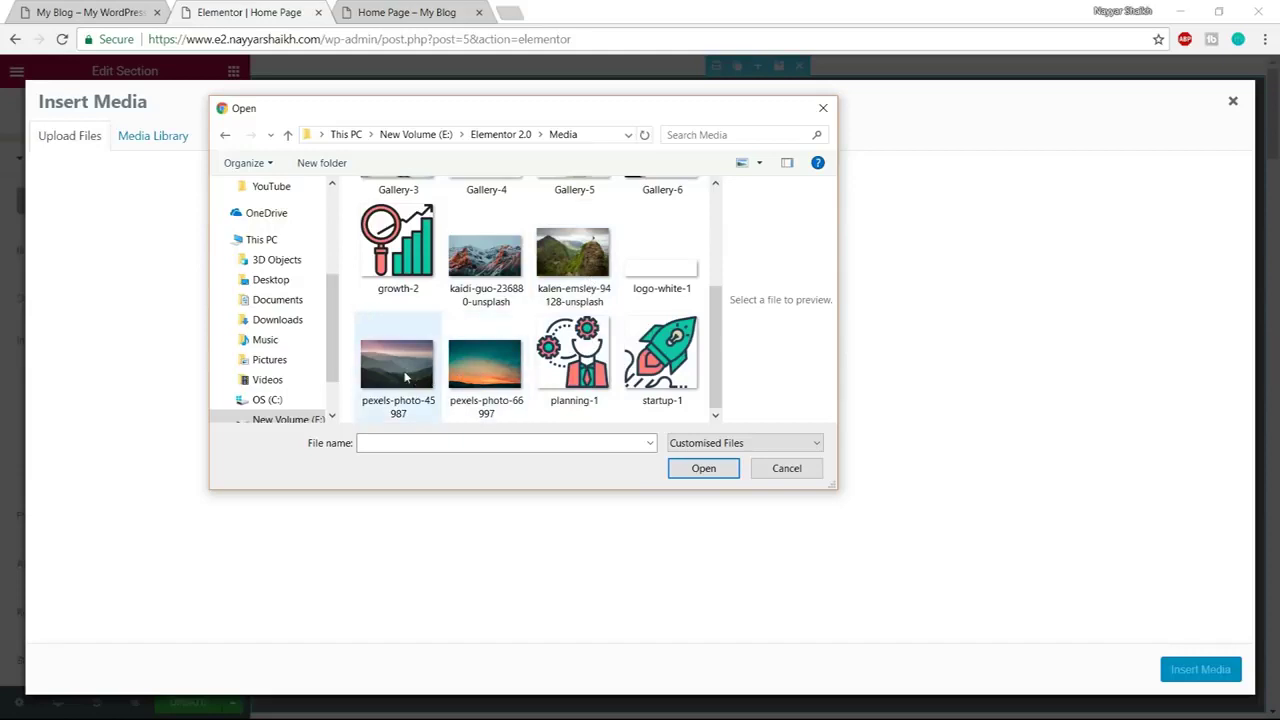
{"action": "left_click", "coordinate": [406, 376]}
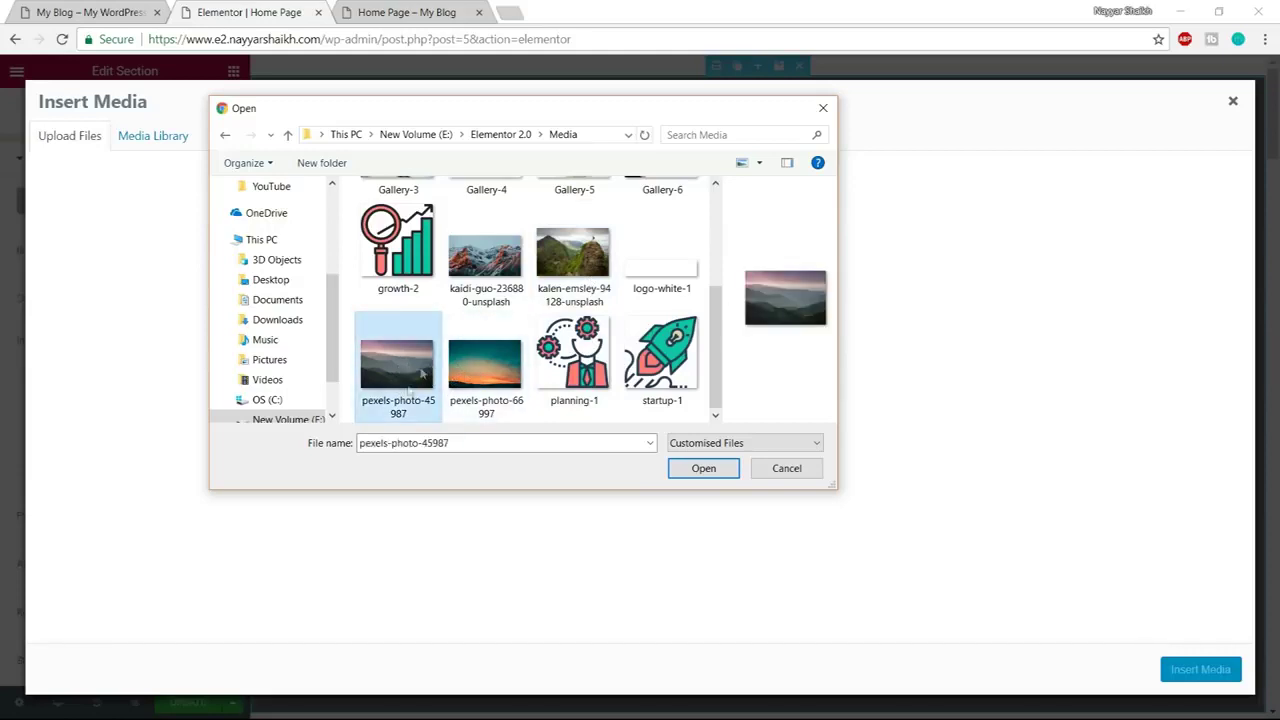
Upload the mountain photo and insert it as the section background, then view the live site.
{"action": "left_click", "coordinate": [703, 470]}
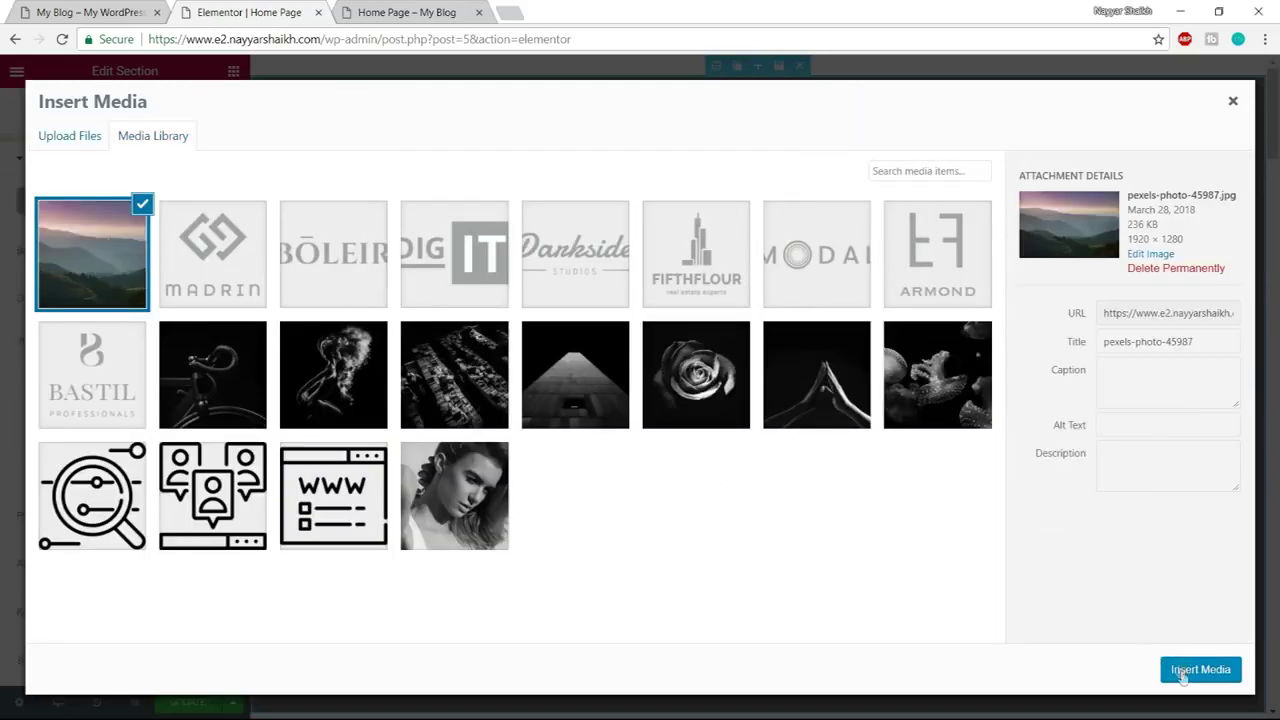
{"action": "left_click", "coordinate": [1199, 669]}
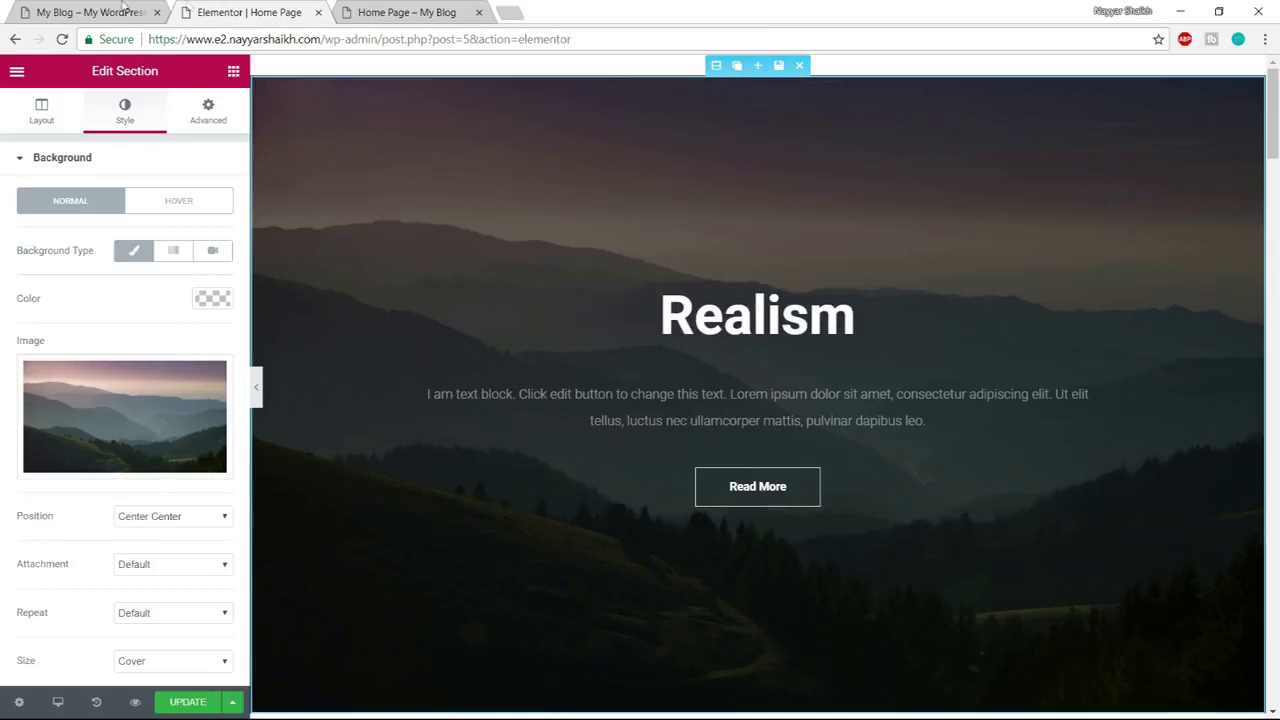
{"action": "left_click", "coordinate": [75, 8]}
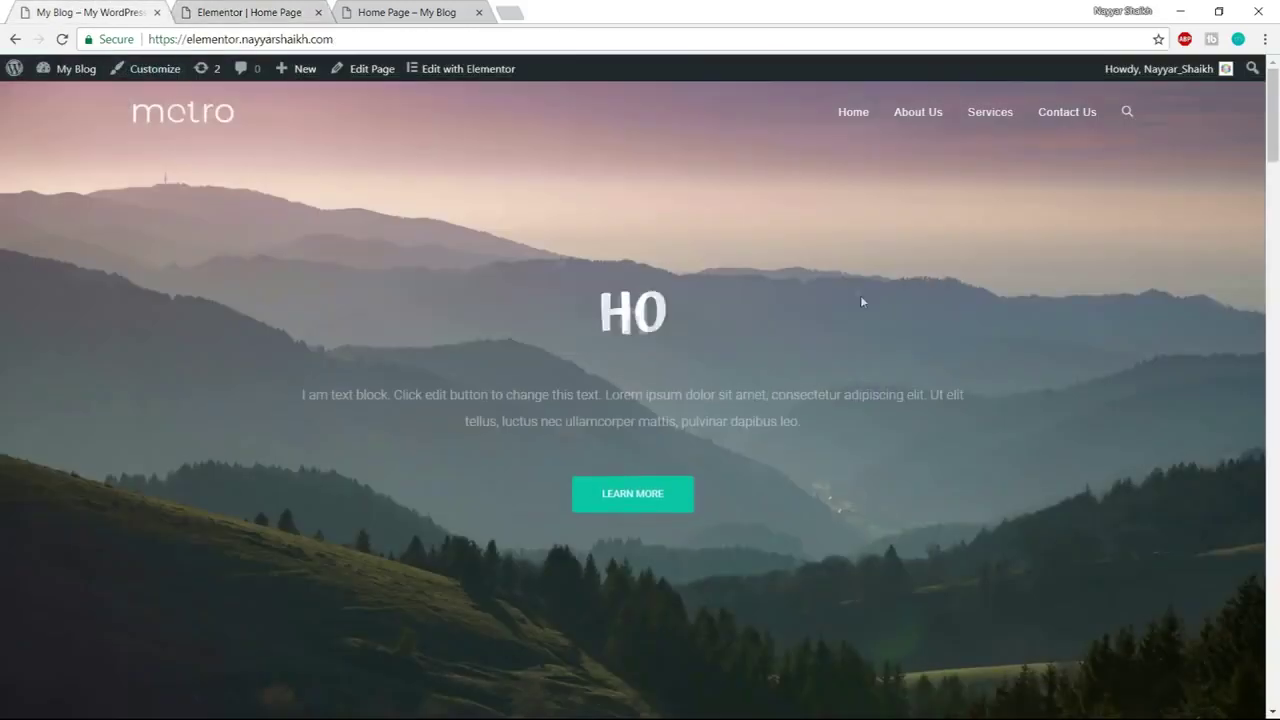
Keep the mountain background at Center Center position, Default attachment and repeat, and Cover size.
{"action": "key", "text": "ctrl+Tab"}
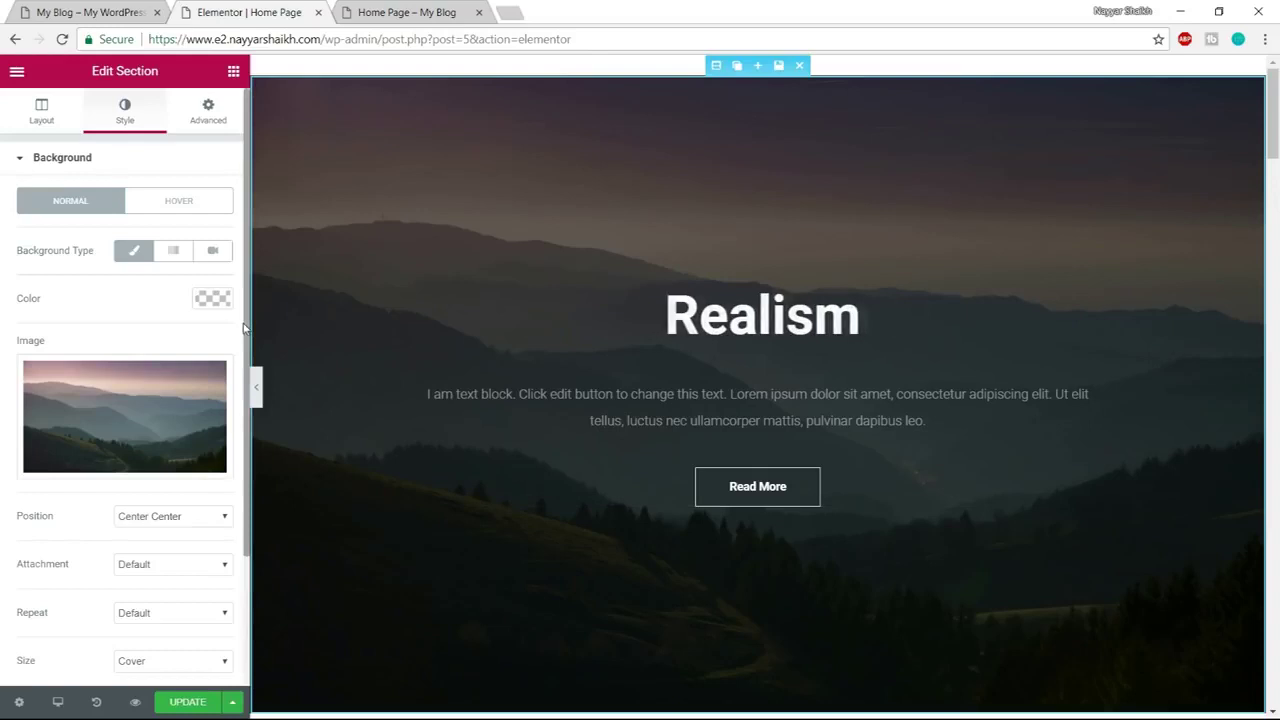
{"action": "scroll", "coordinate": [233, 353], "scroll_direction": "down", "scroll_amount": 1}
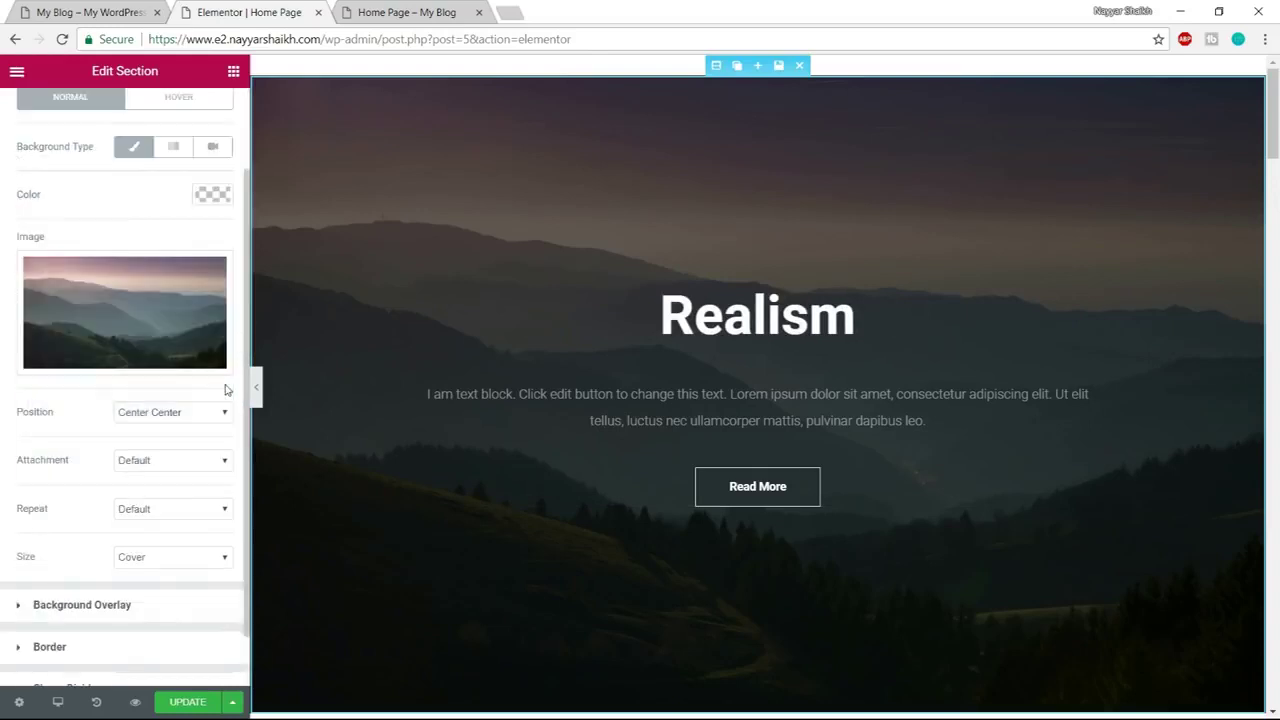
{"action": "left_click", "coordinate": [122, 414]}
{"action": "left_click", "coordinate": [176, 416]}
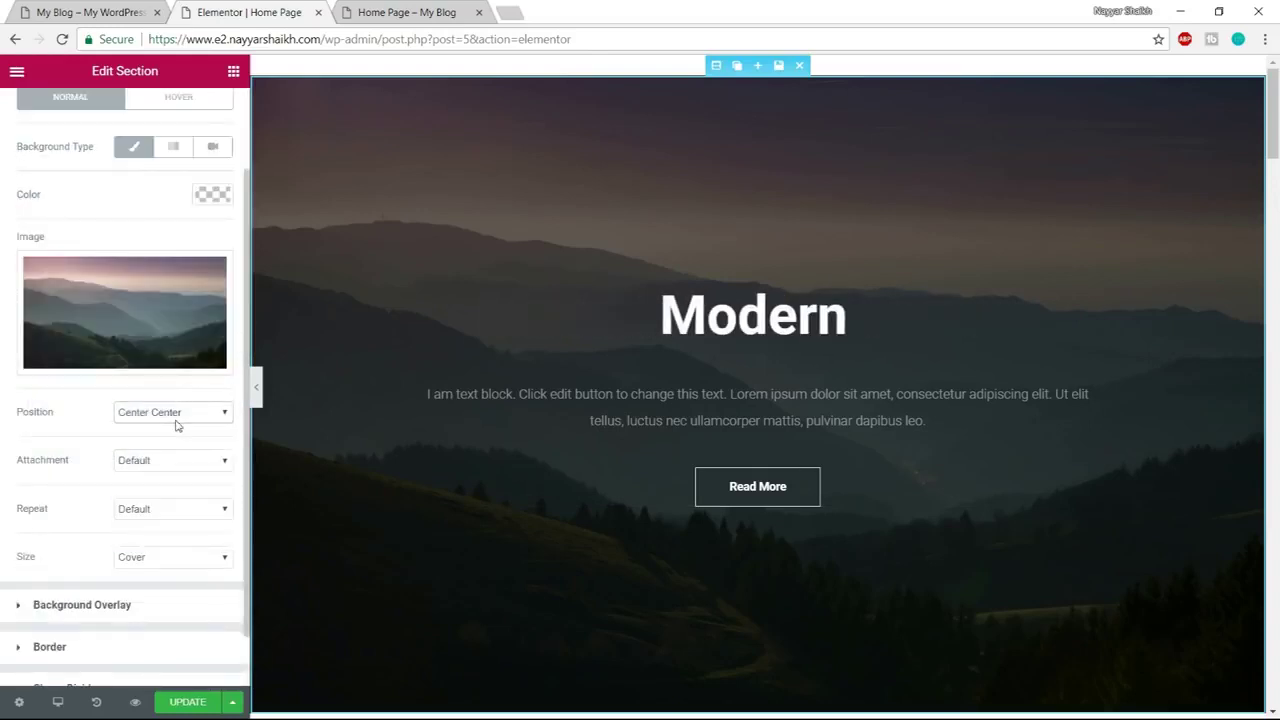
{"action": "left_click", "coordinate": [117, 464]}
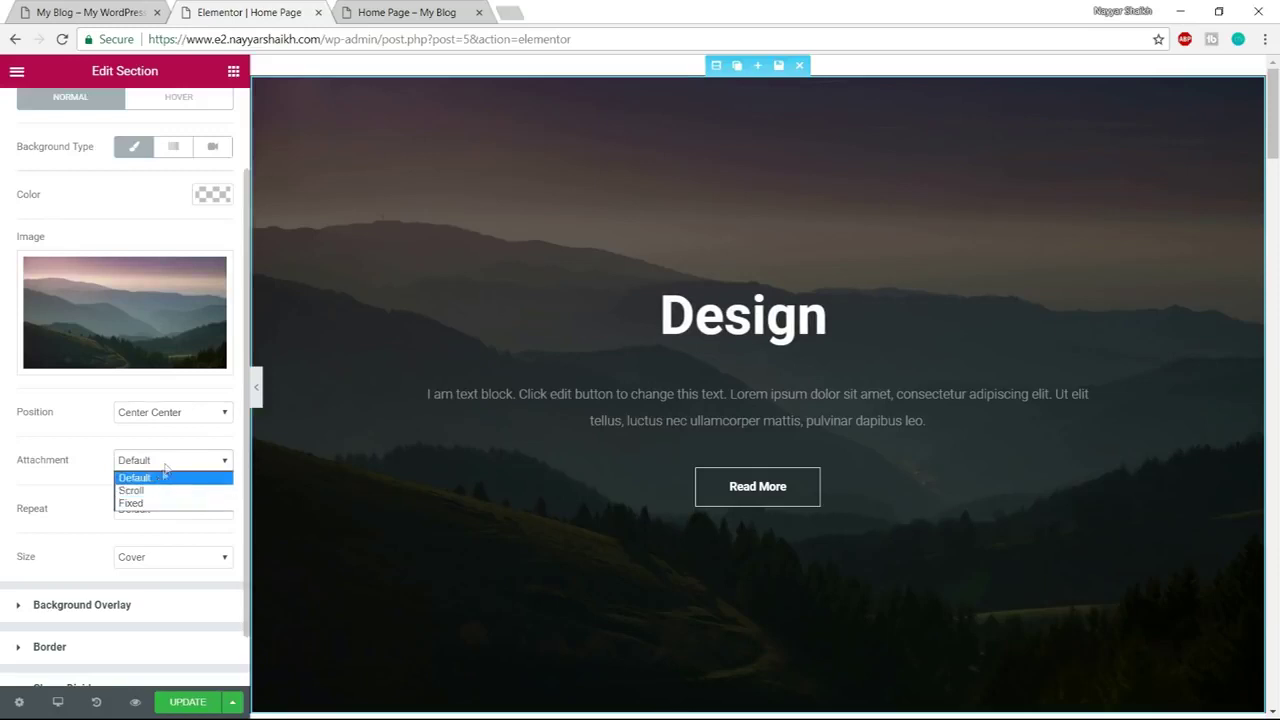
{"action": "left_click", "coordinate": [158, 480]}
{"action": "left_click", "coordinate": [181, 511]}
{"action": "left_click", "coordinate": [182, 512]}
{"action": "left_click", "coordinate": [140, 561]}
{"action": "left_click", "coordinate": [154, 563]}
{"action": "scroll", "coordinate": [180, 575], "scroll_direction": "down", "scroll_amount": 1}
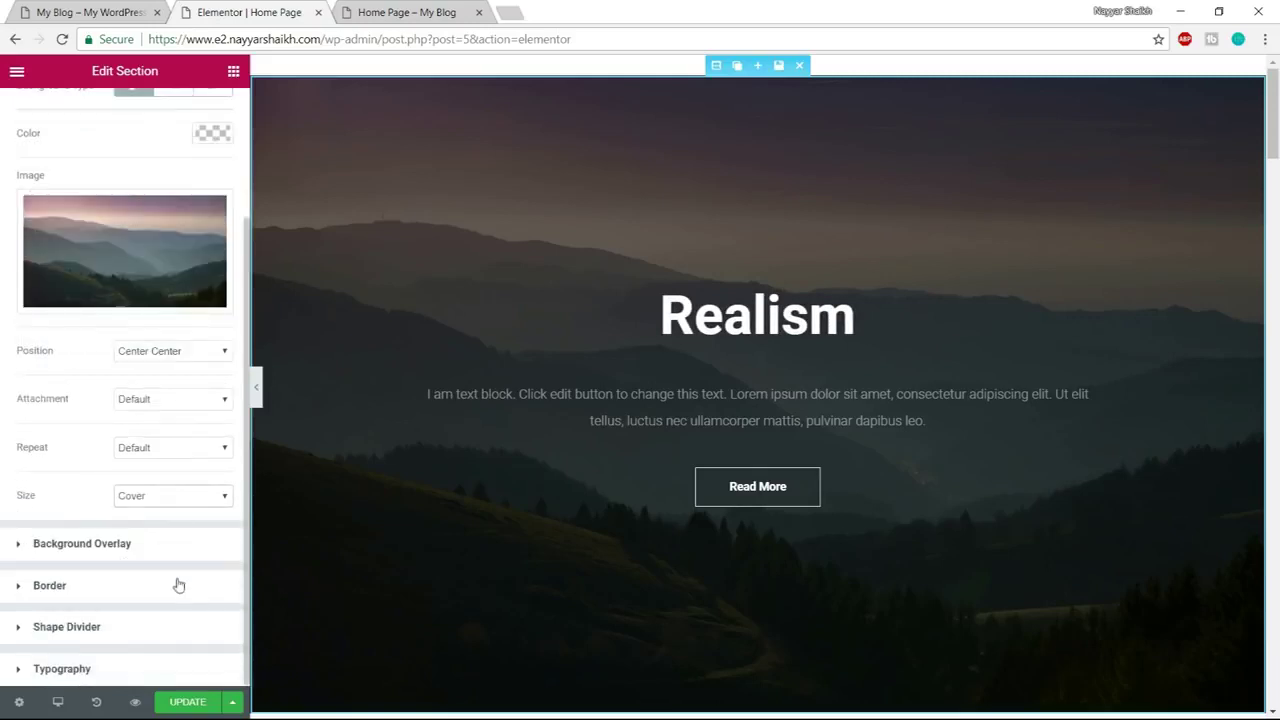
Tint the background overlay light blue #6ec1e4, making it more transparent and greener.
{"action": "left_click", "coordinate": [134, 546]}
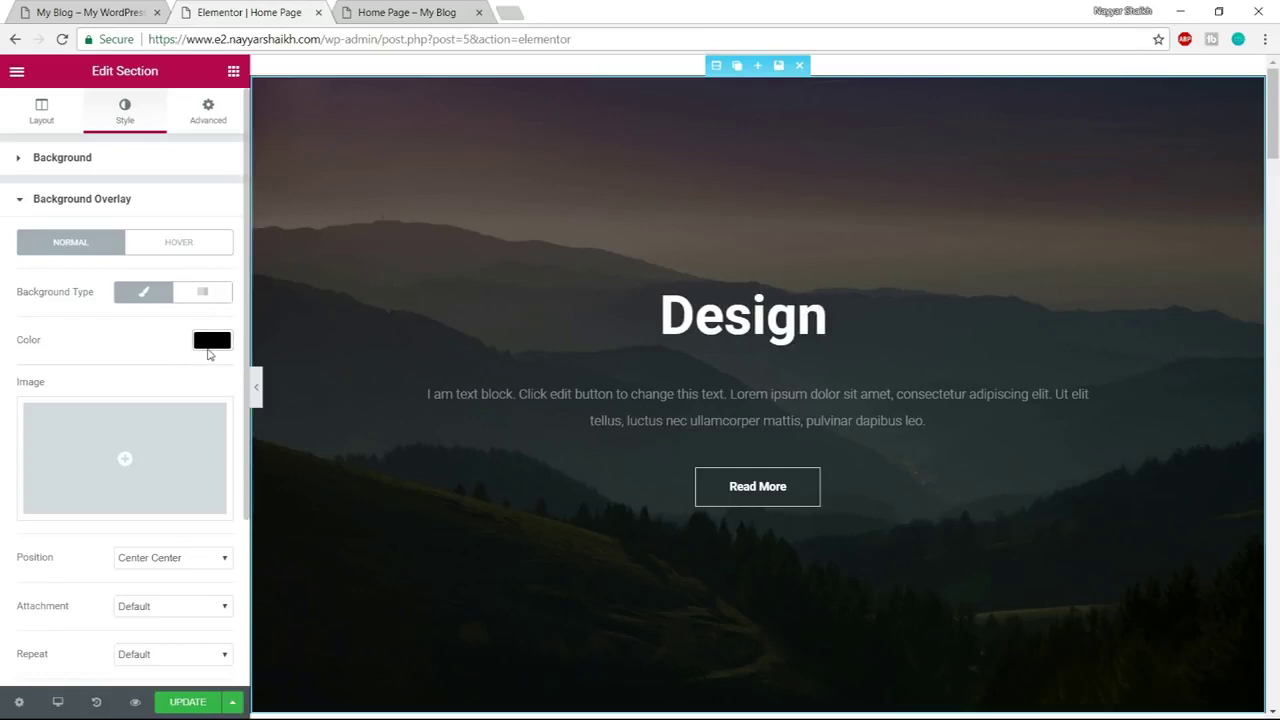
{"action": "left_click", "coordinate": [210, 342]}
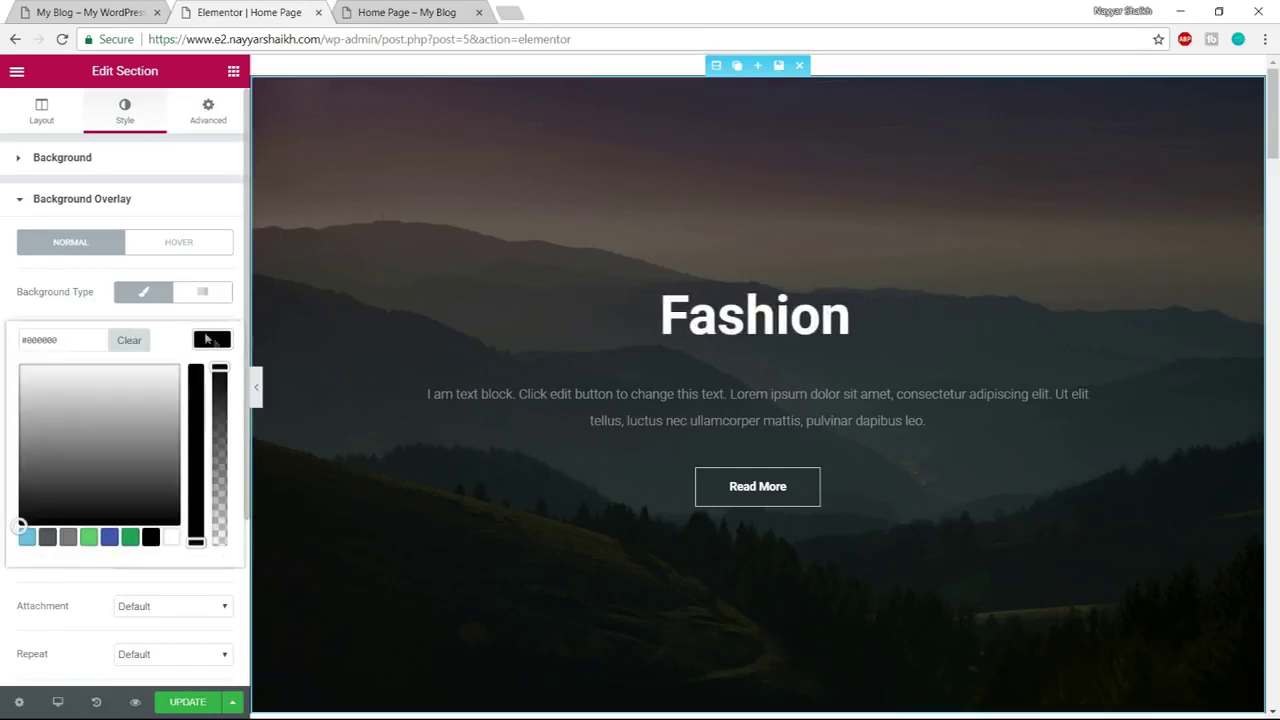
{"action": "left_click", "coordinate": [27, 537]}
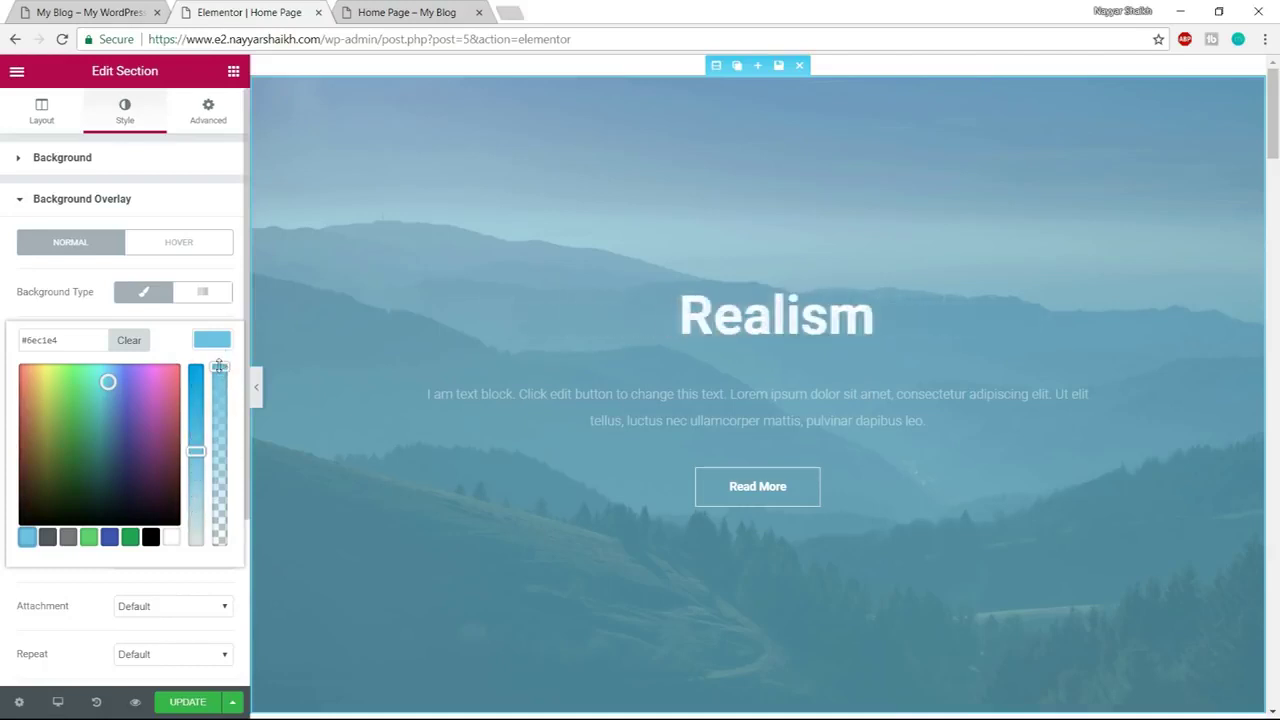
{"action": "left_click_drag", "start_coordinate": [221, 370], "coordinate": [211, 508]}
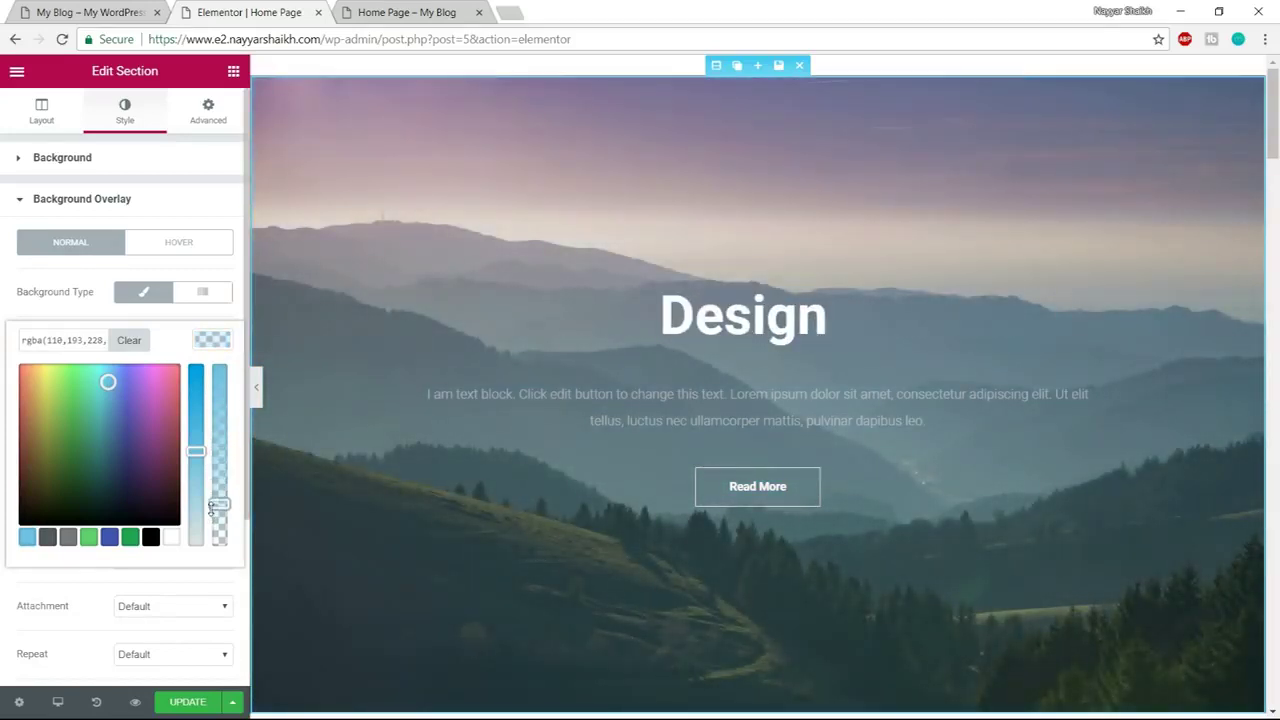
{"action": "left_click_drag", "start_coordinate": [142, 444], "coordinate": [90, 360]}
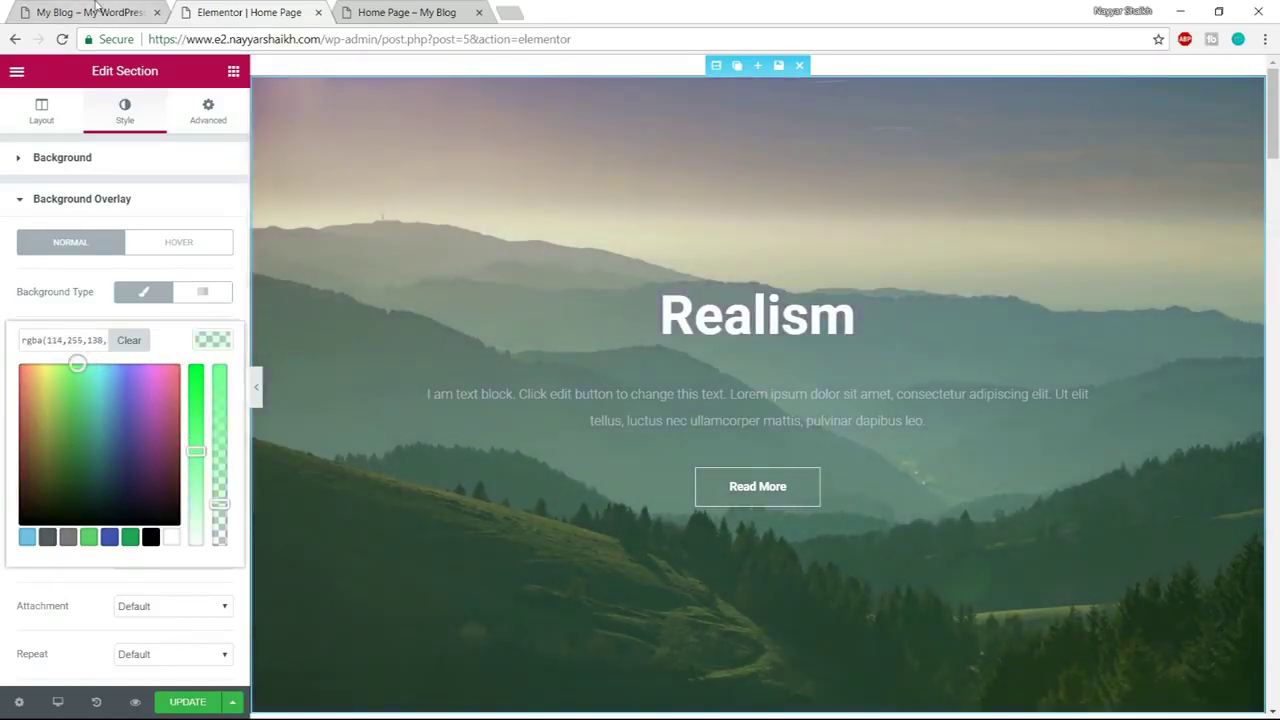
Compare with the live site, then clear the overlay colour, leaving opacity at 0.6.
{"action": "left_click", "coordinate": [95, 12]}
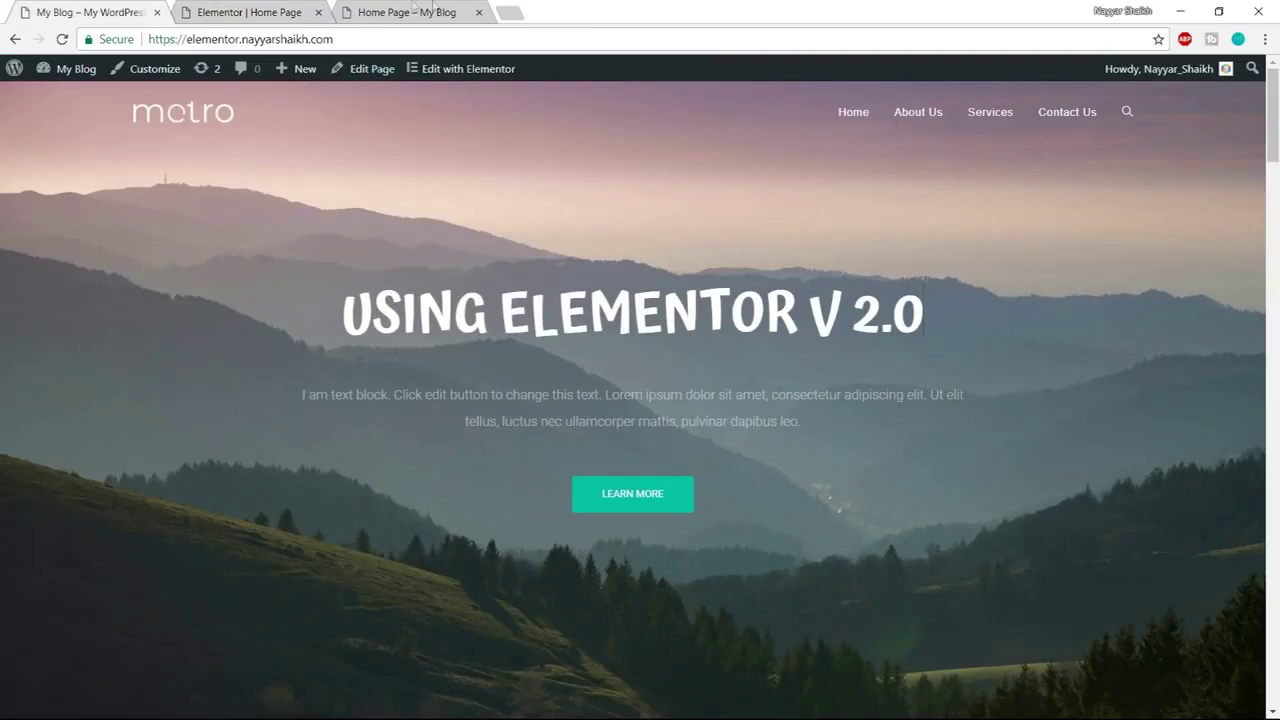
{"action": "left_click", "coordinate": [413, 8]}
{"action": "left_click", "coordinate": [278, 8]}
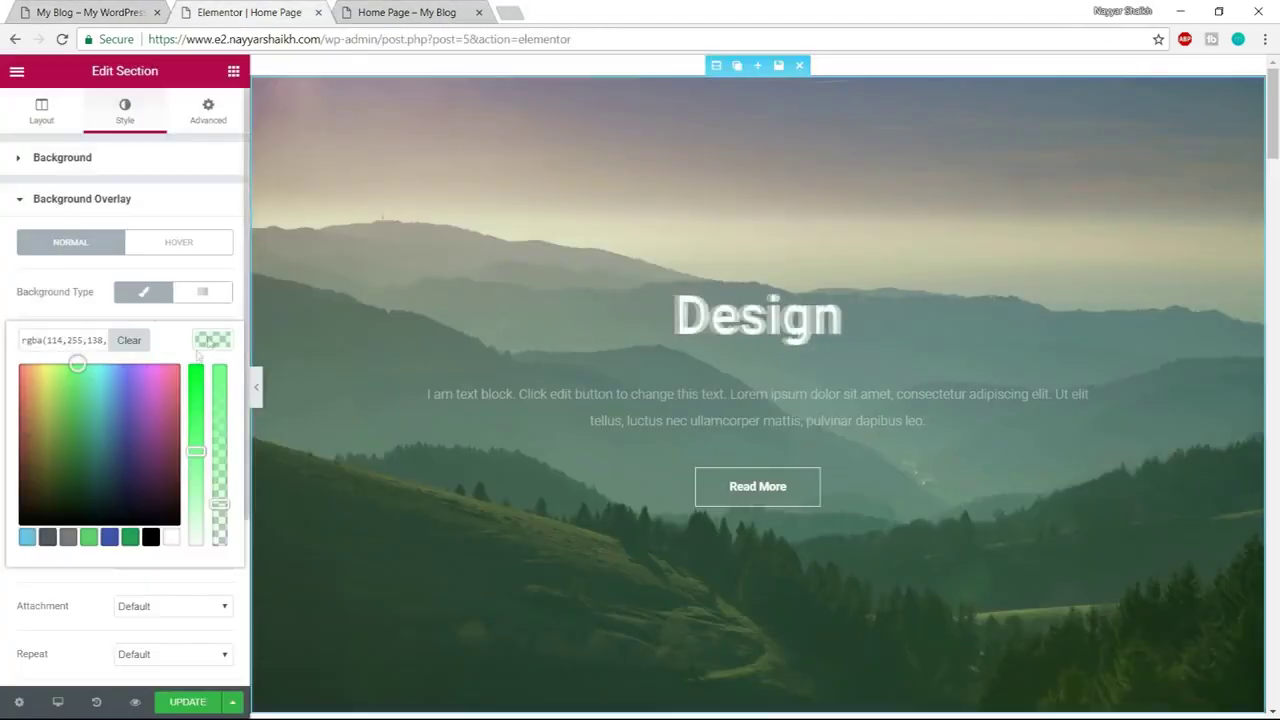
{"action": "left_click", "coordinate": [140, 342]}
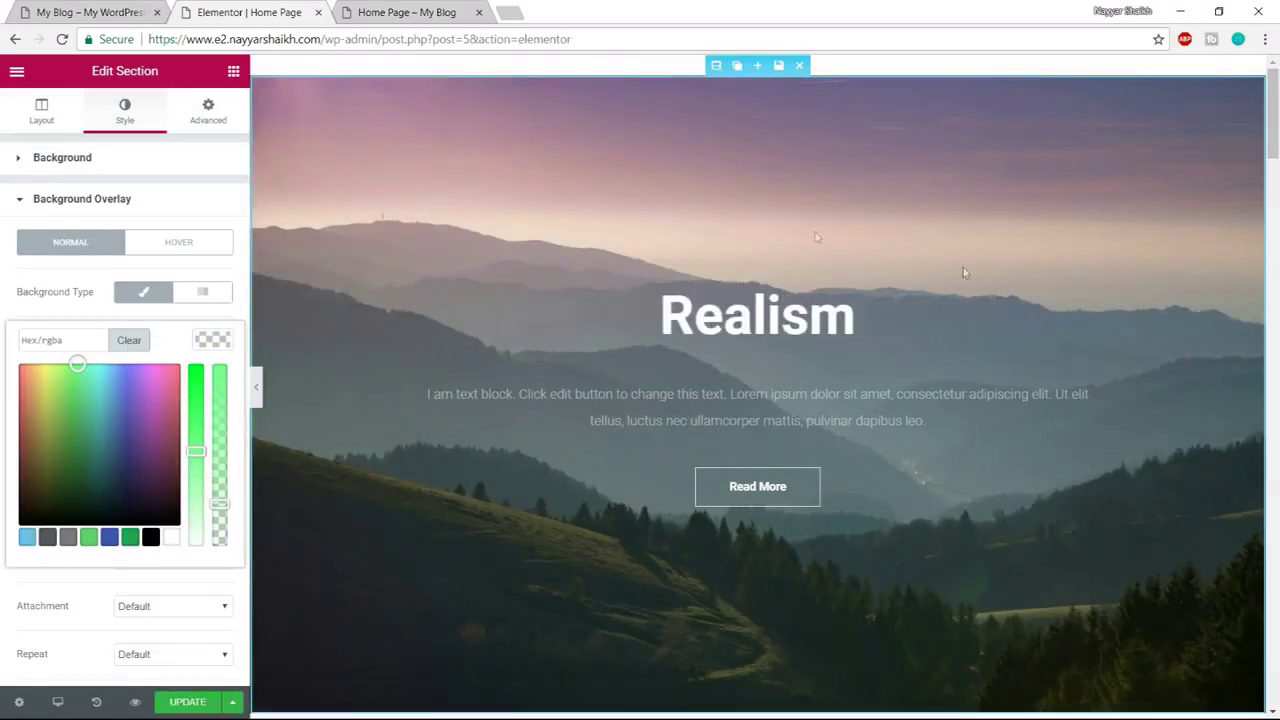
{"action": "left_click", "coordinate": [212, 340]}
{"action": "scroll", "coordinate": [229, 443], "scroll_direction": "down", "scroll_amount": 2}
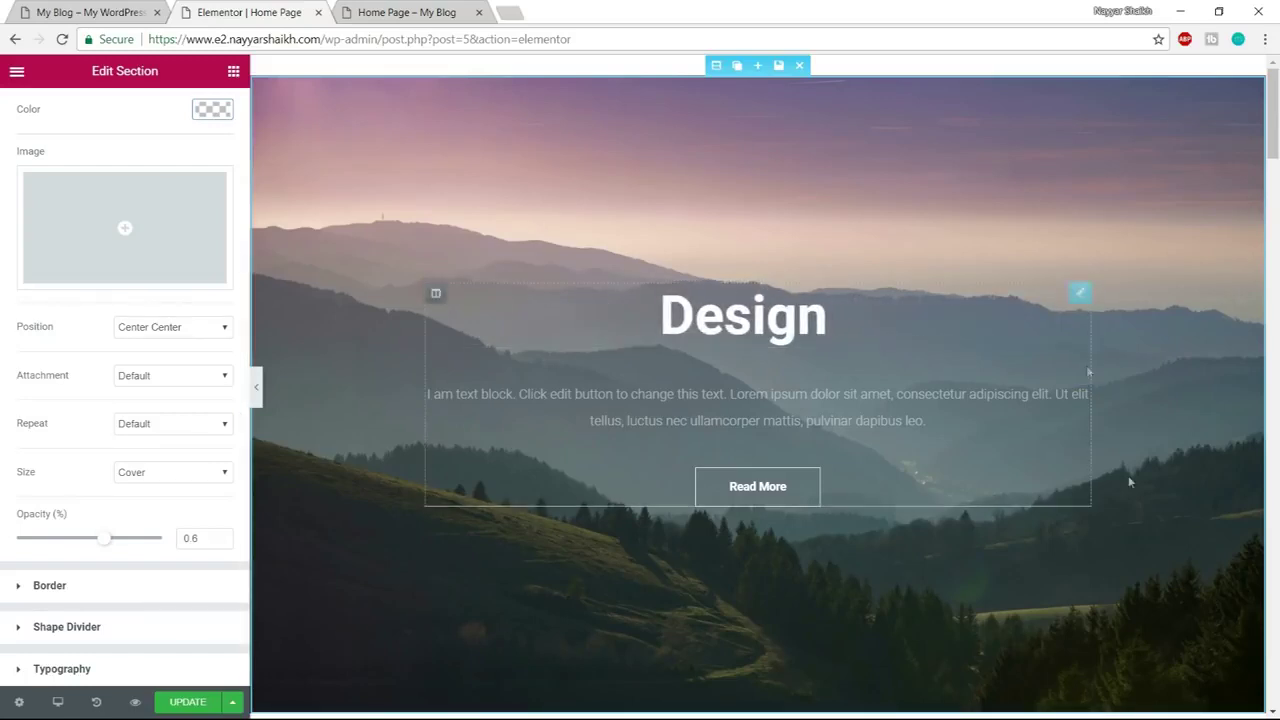
{"action": "scroll", "coordinate": [100, 624], "scroll_direction": "up", "scroll_amount": 5}
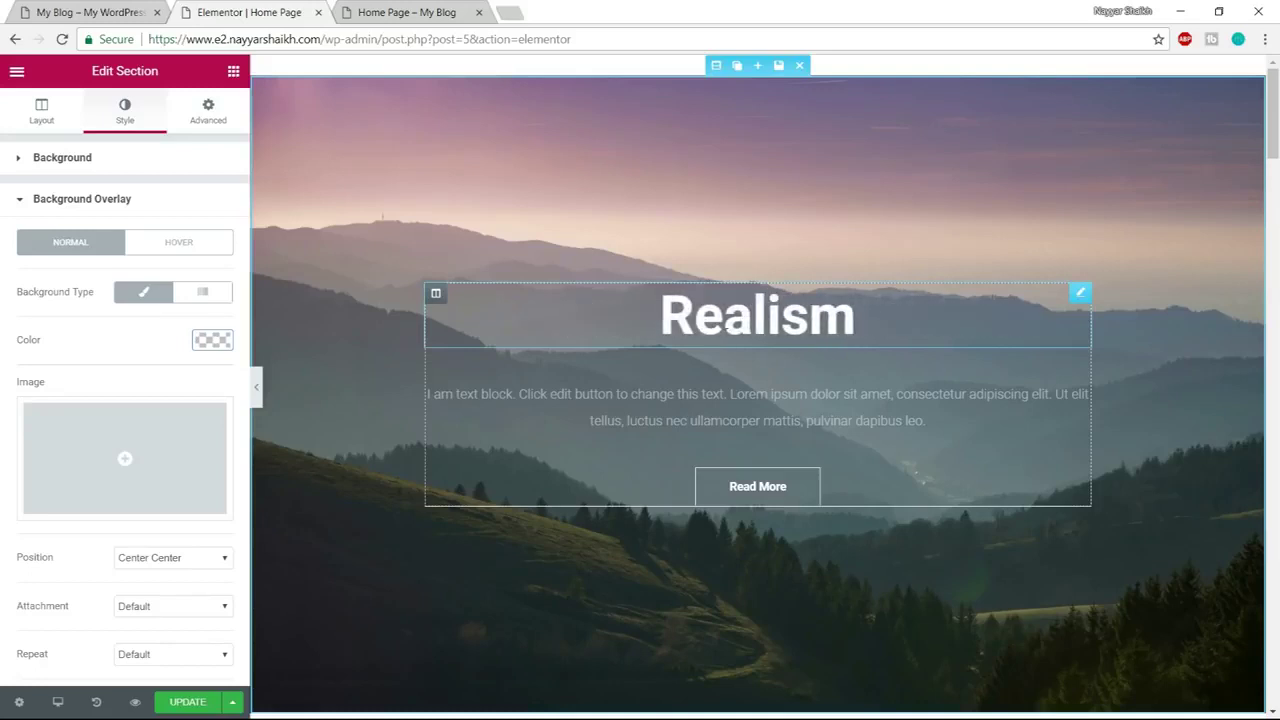
Select the animated headline and compare it with the live site's headline animation.
{"action": "left_click", "coordinate": [733, 321]}
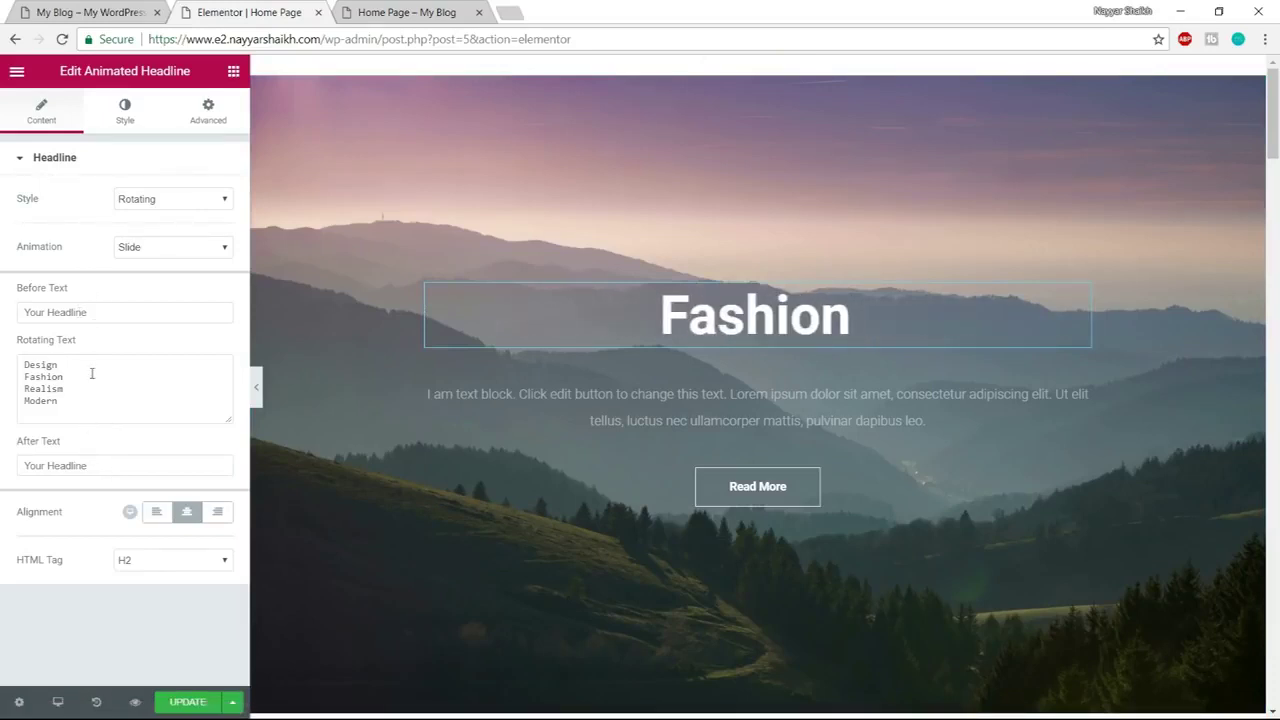
{"action": "left_click", "coordinate": [95, 8]}
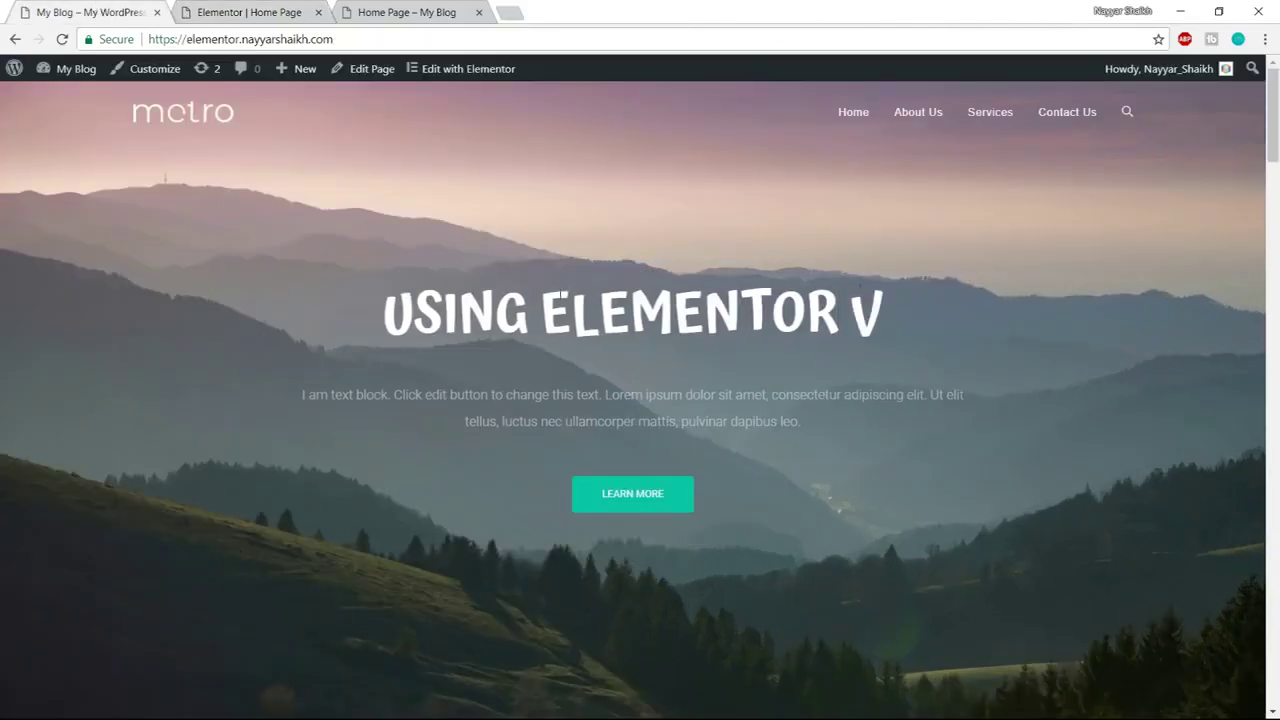
{"action": "left_click", "coordinate": [460, 8]}
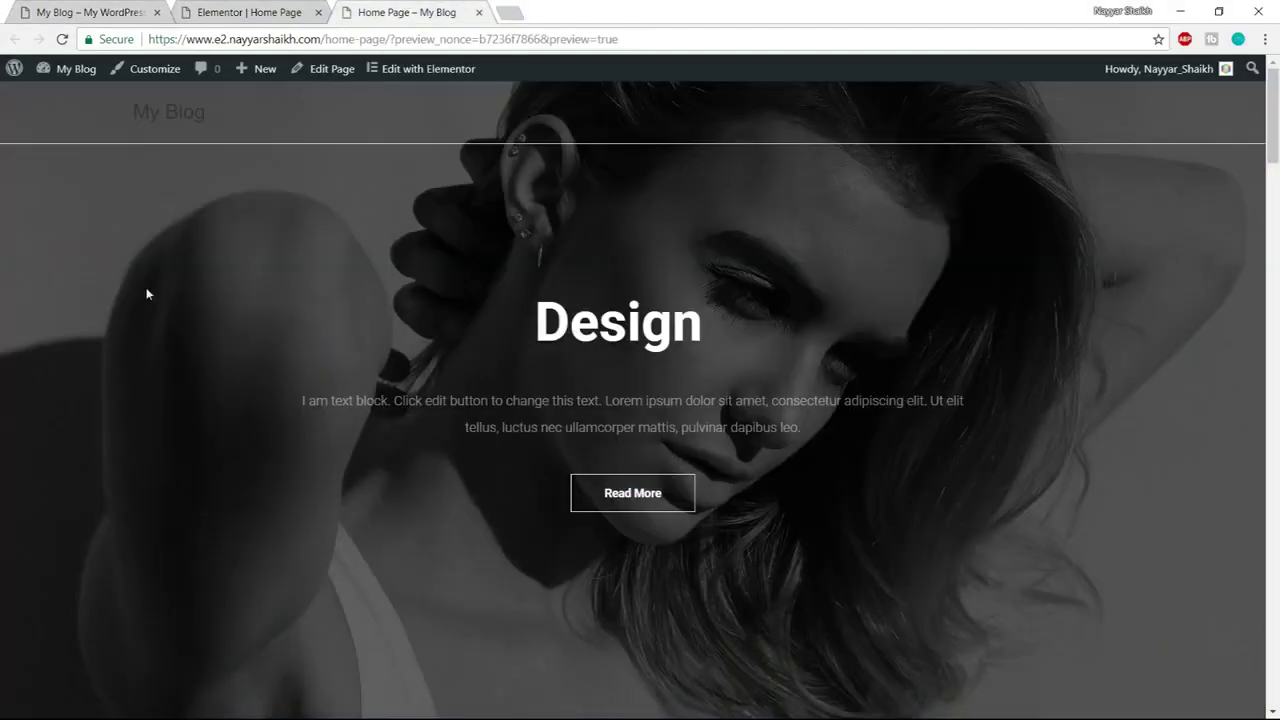
{"action": "key", "text": "ctrl+shift+Tab"}
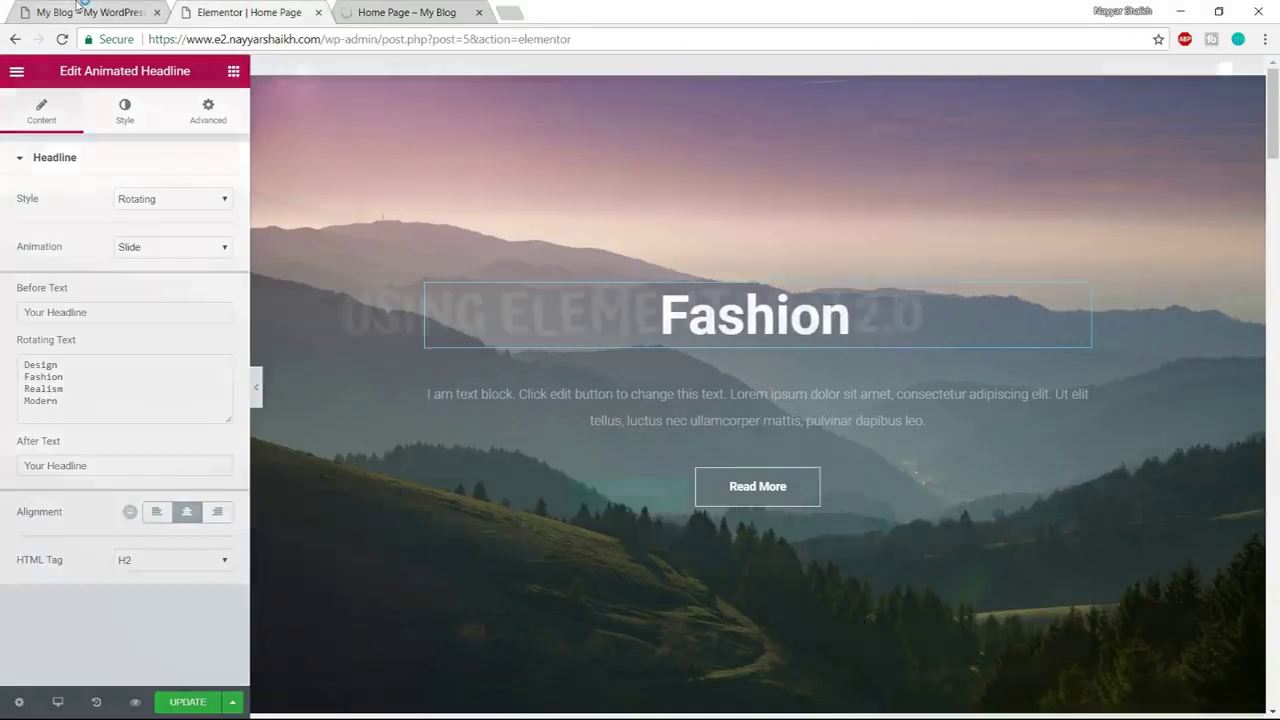
{"action": "left_click", "coordinate": [80, 6]}
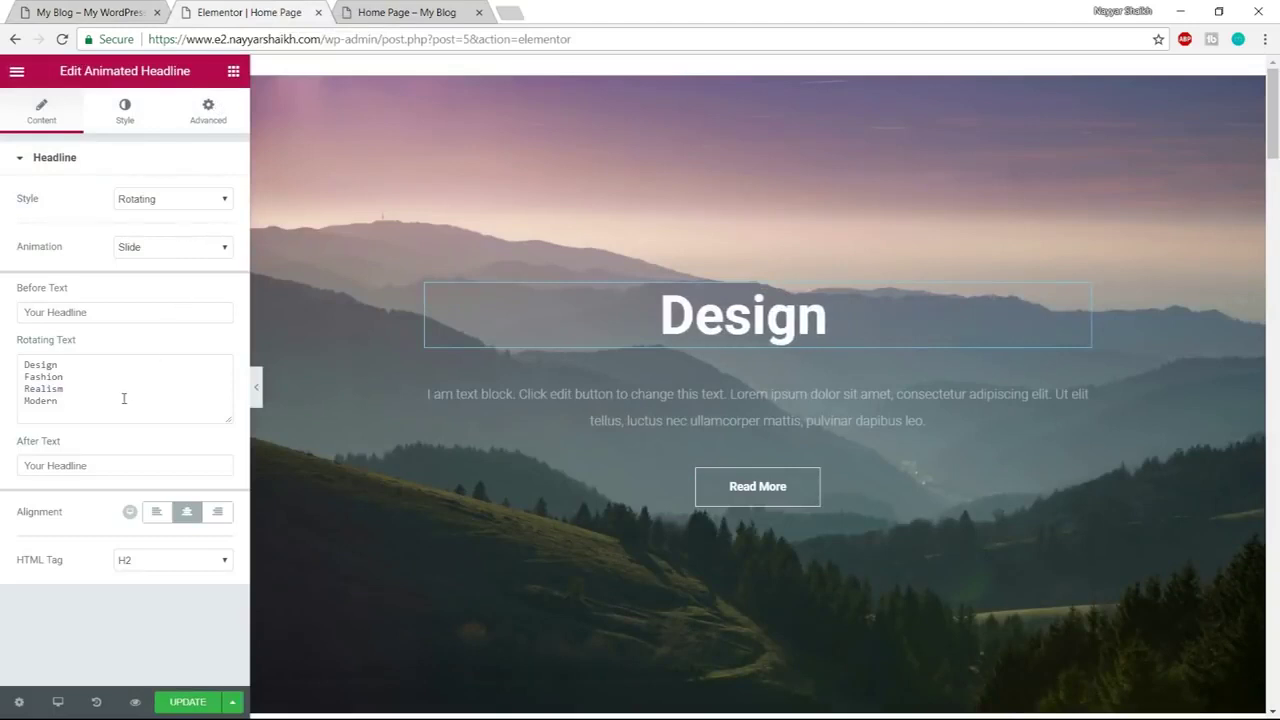
Replace the rotating words with 'How to Make a Website', 'Using WordPress' and 'With Elemntor V 2.0'.
{"action": "left_click_drag", "start_coordinate": [96, 418], "coordinate": [14, 370]}
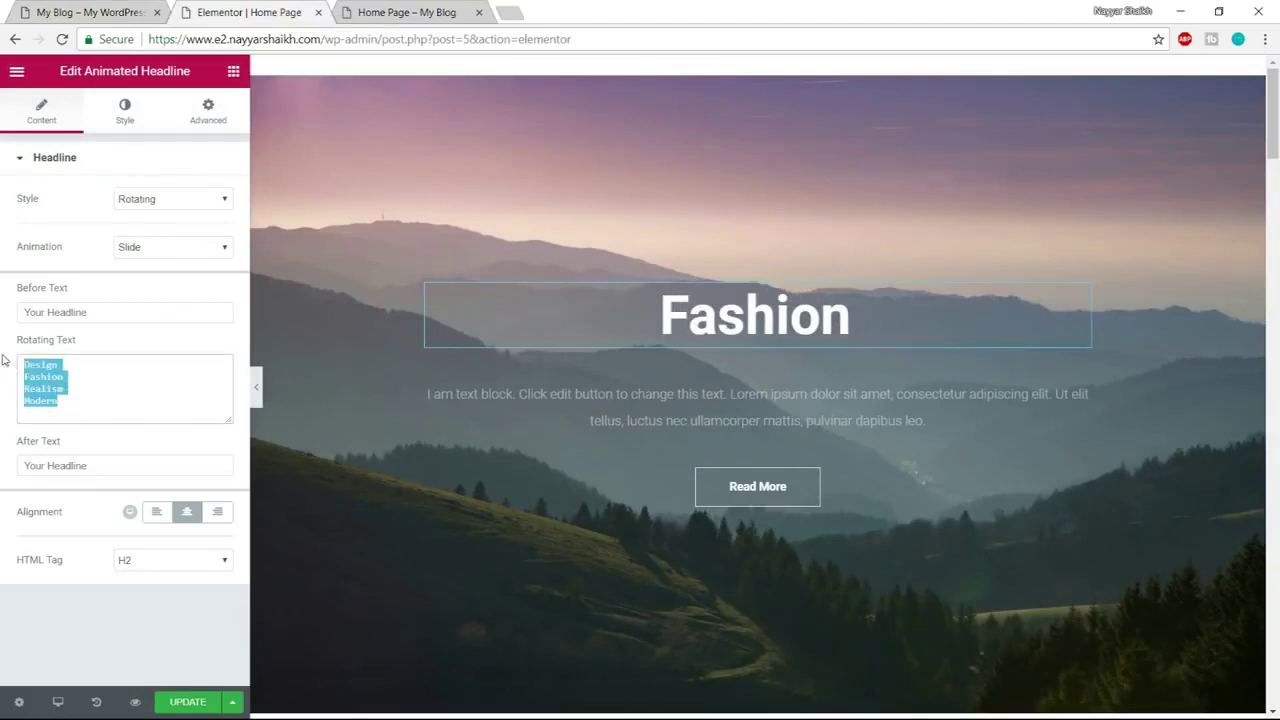
{"action": "key", "text": "BackSpace"}
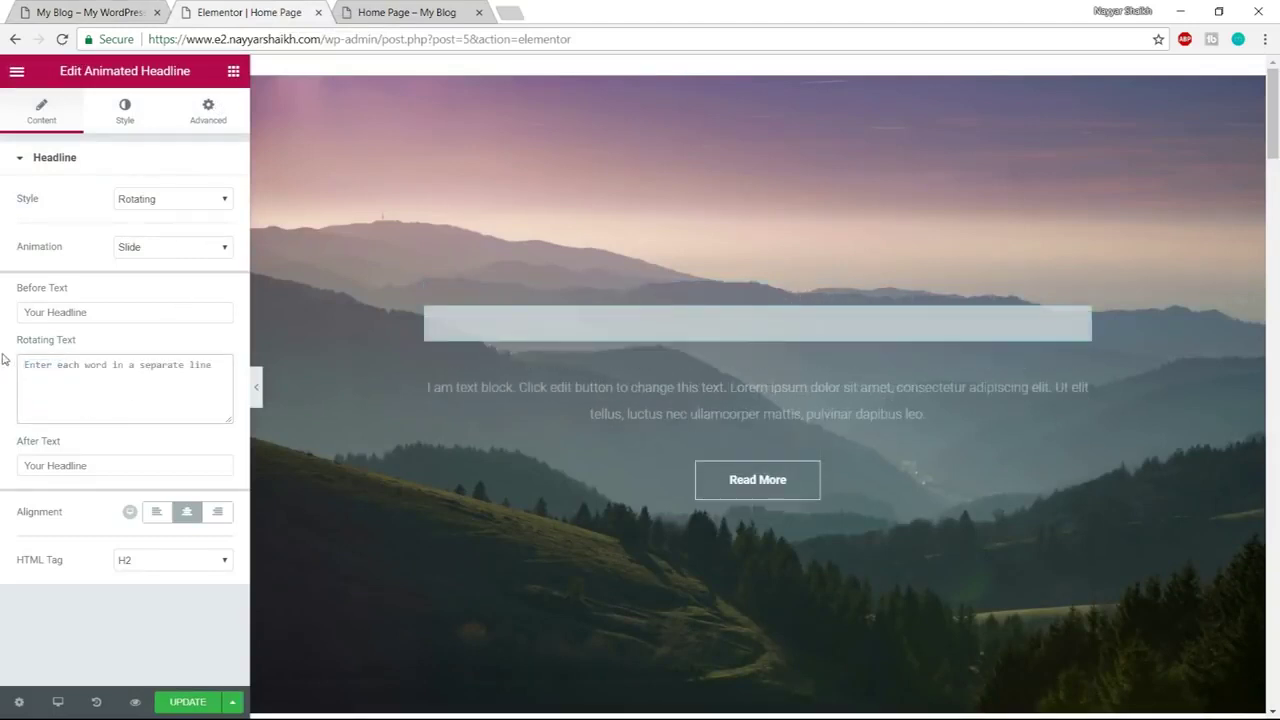
{"action": "type", "text": "H"}
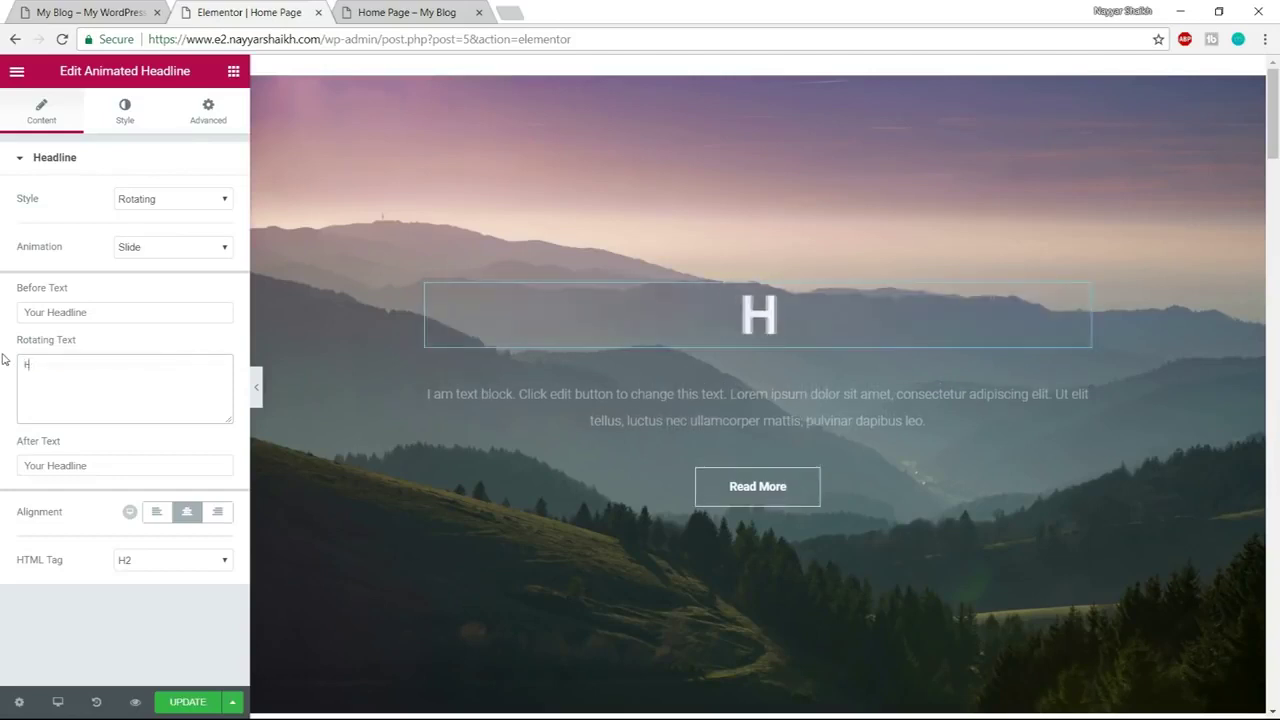
{"action": "type", "text": "ow to Make "}
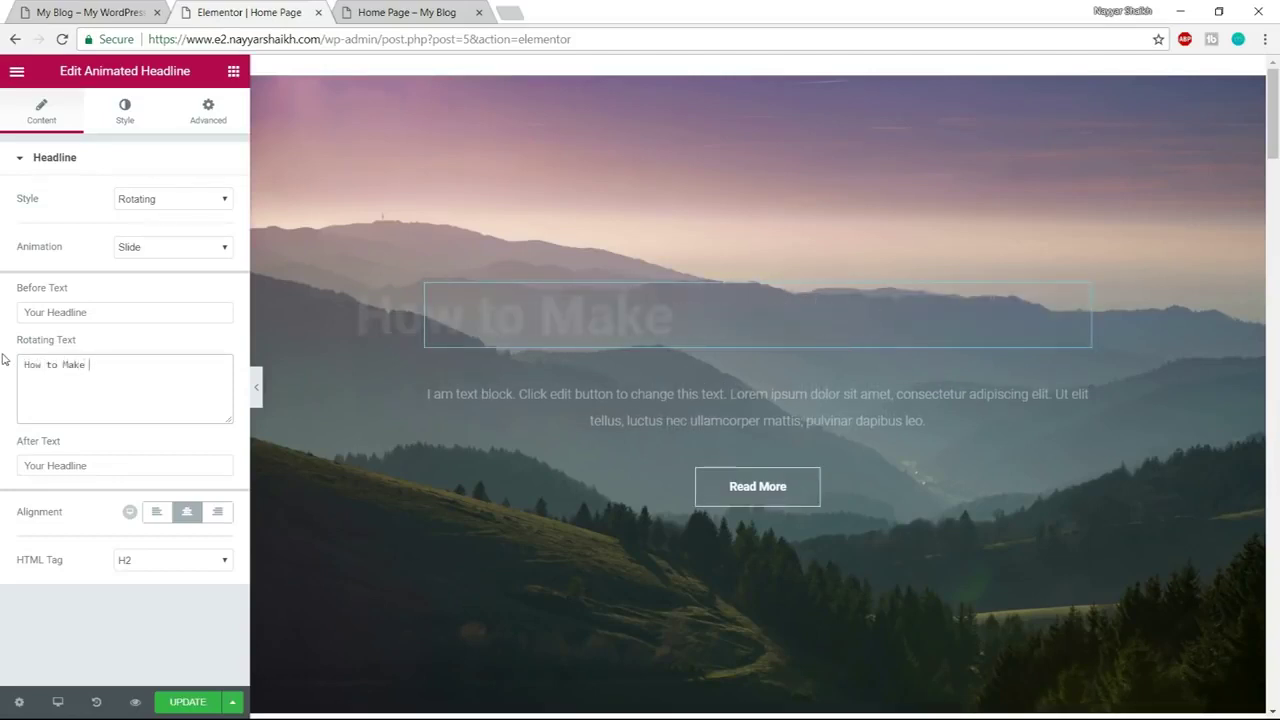
{"action": "type", "text": "a Website"}
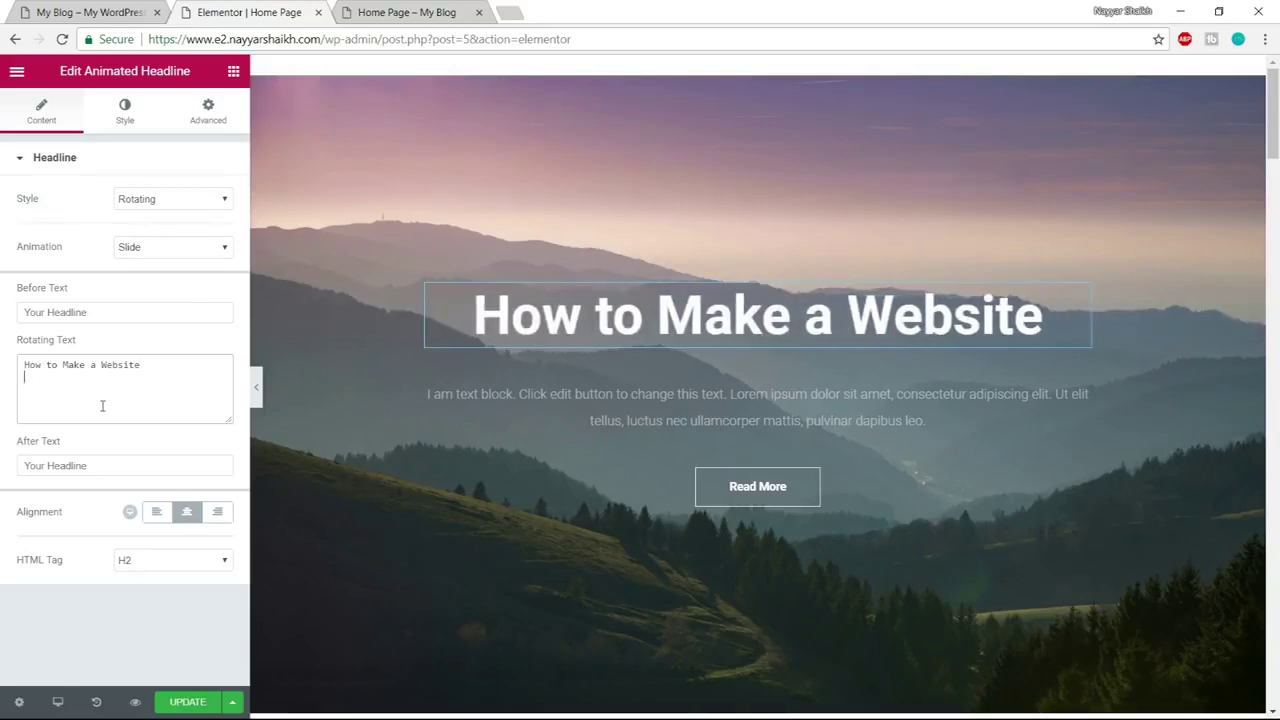
{"action": "type", "text": "Using "}
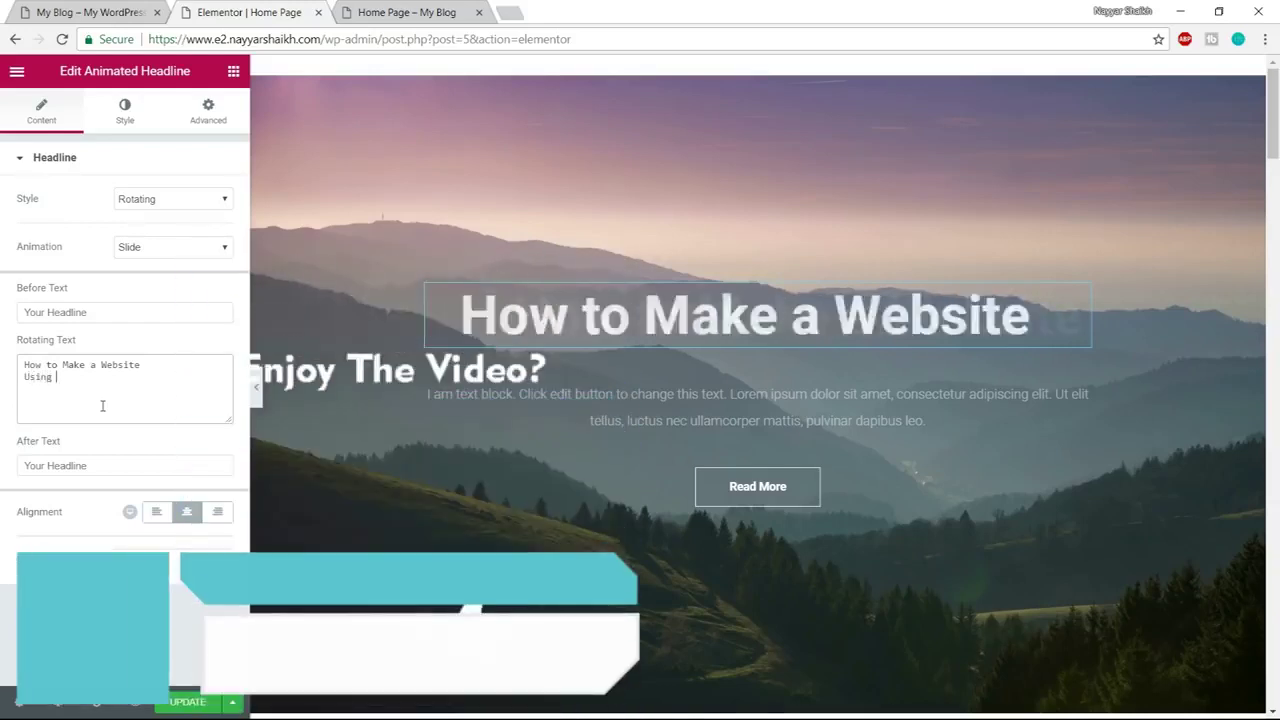
{"action": "type", "text": "WordPress"}
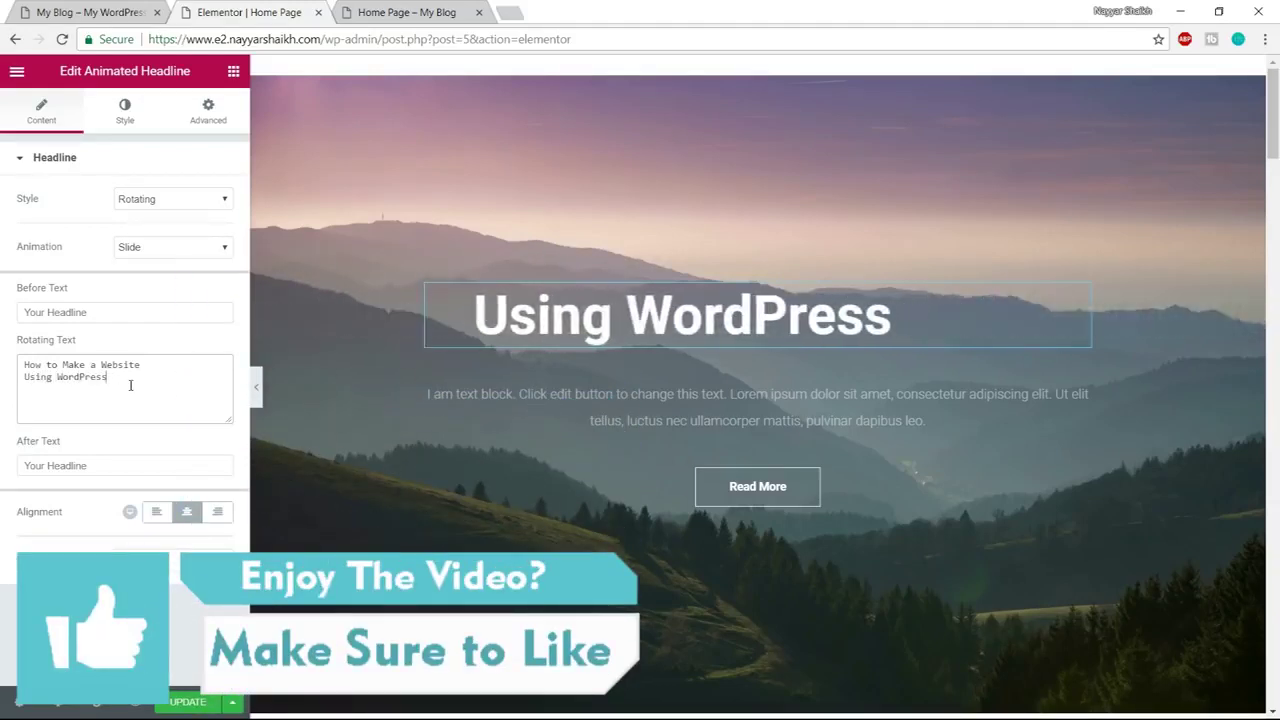
{"action": "key", "text": "Return"}
{"action": "type", "text": "U"}
{"action": "key", "text": "BackSpace"}
{"action": "type", "text": "With El"}
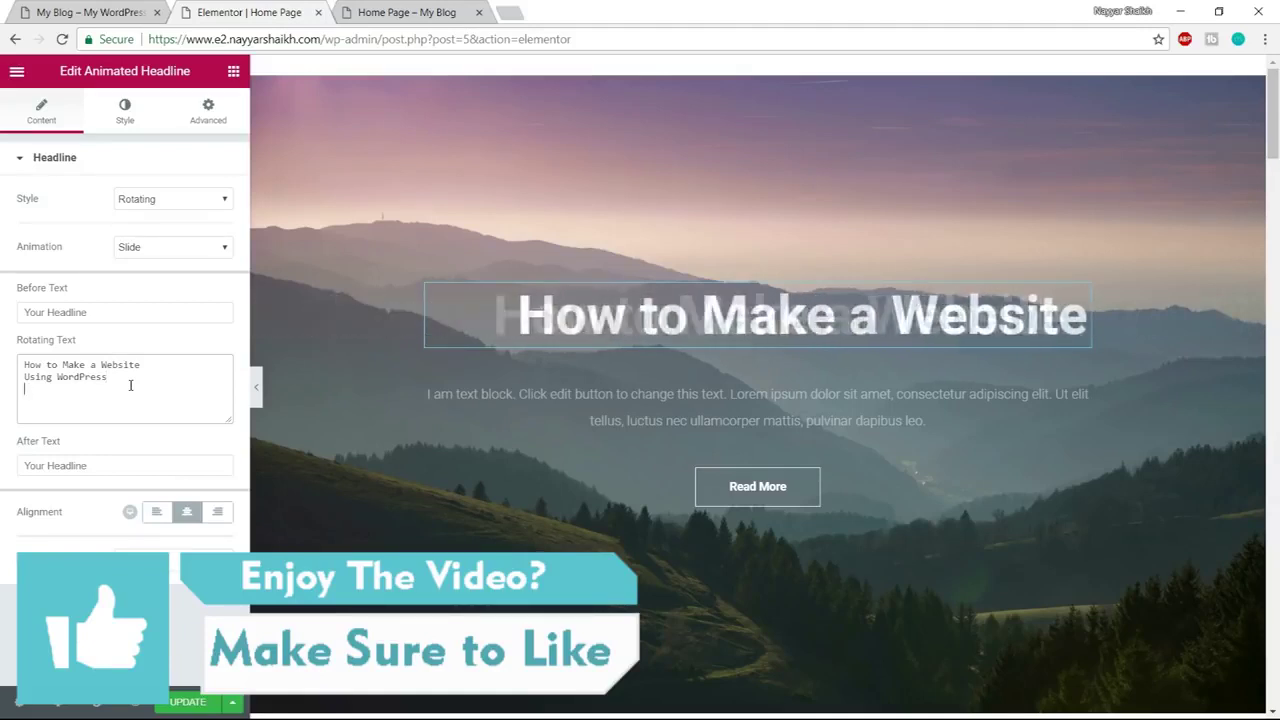
{"action": "type", "text": "em"}
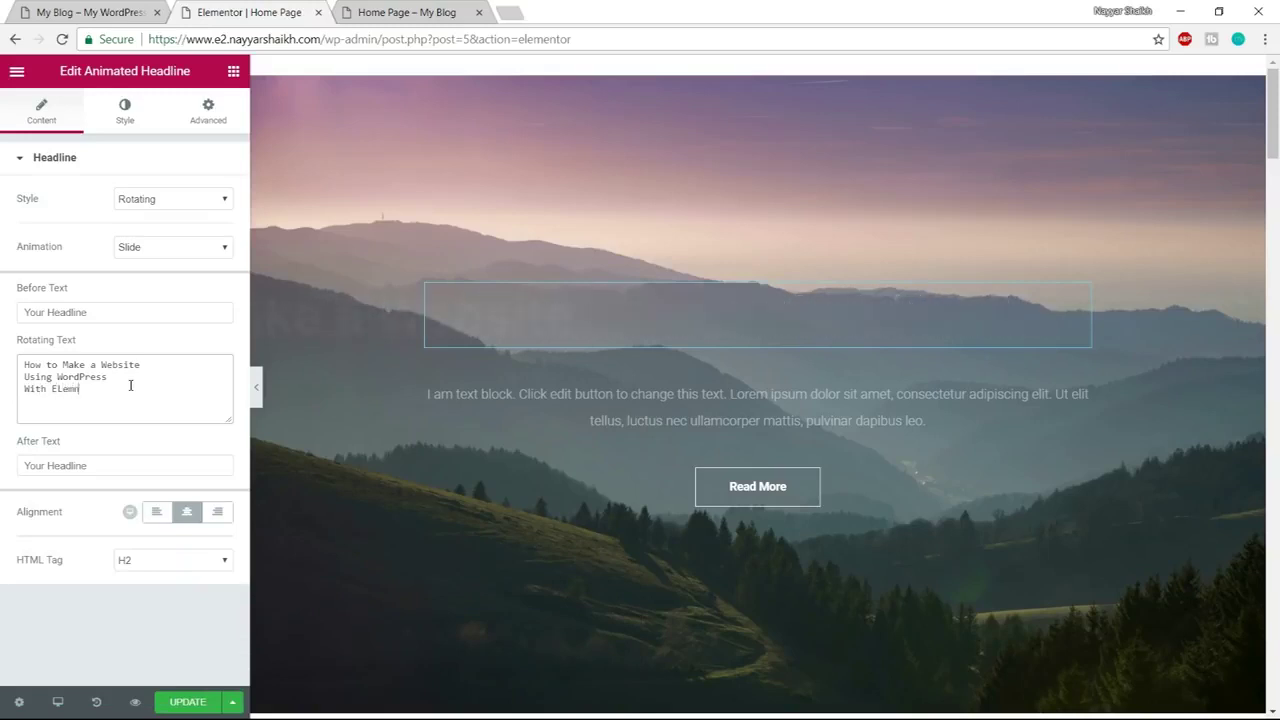
{"action": "type", "text": "ntor V 2.0"}
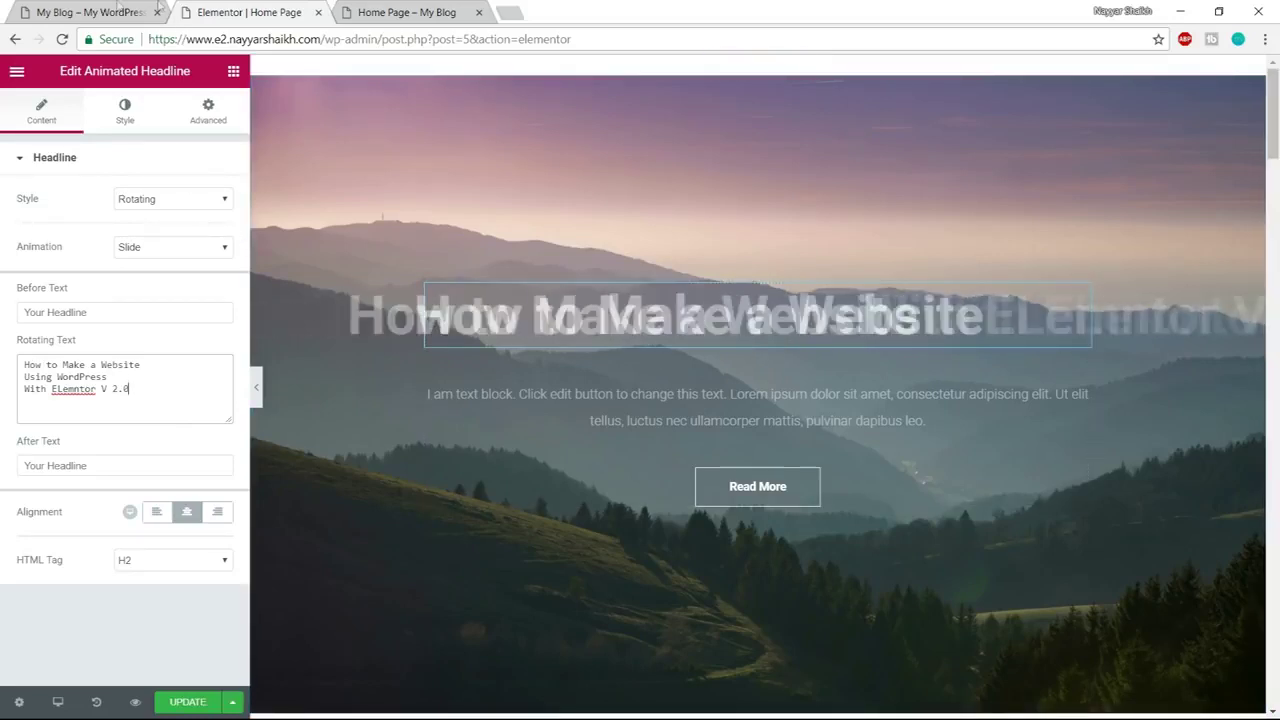
{"action": "key", "text": "ctrl+1"}
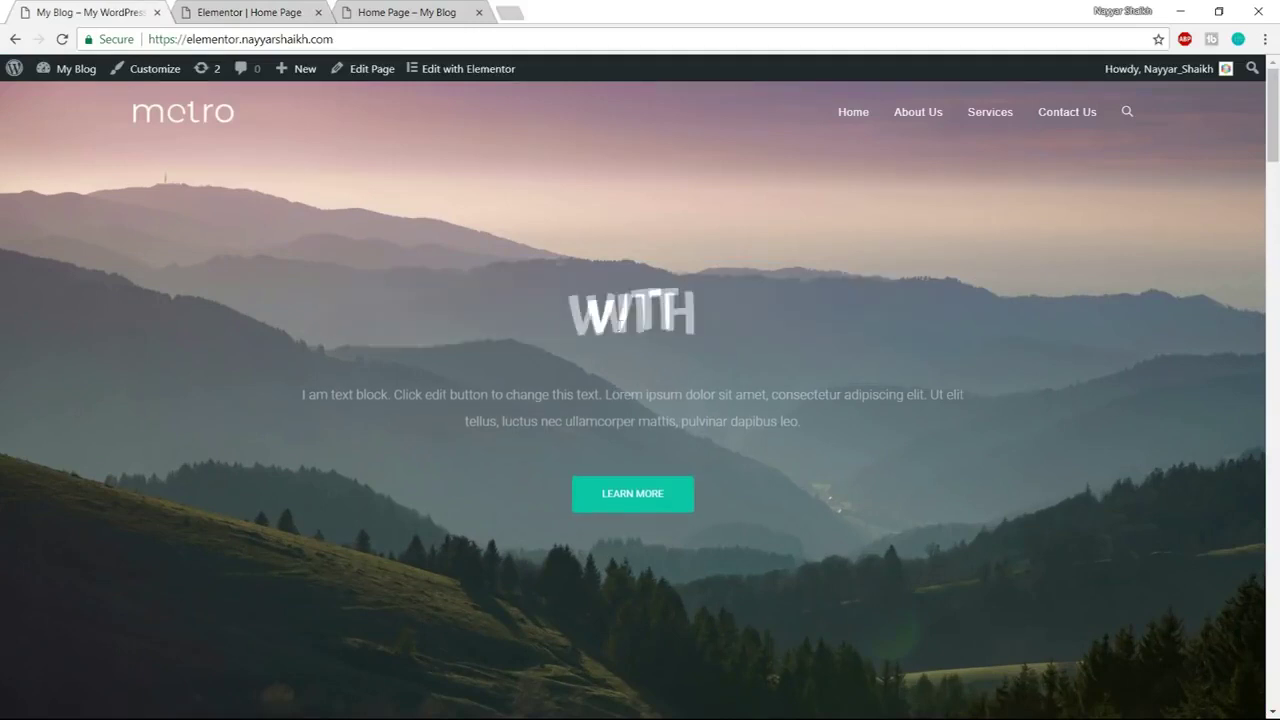
Try the Typing, Blinds and Wave headline animations, finally settling on Typing.
{"action": "left_click", "coordinate": [250, 13]}
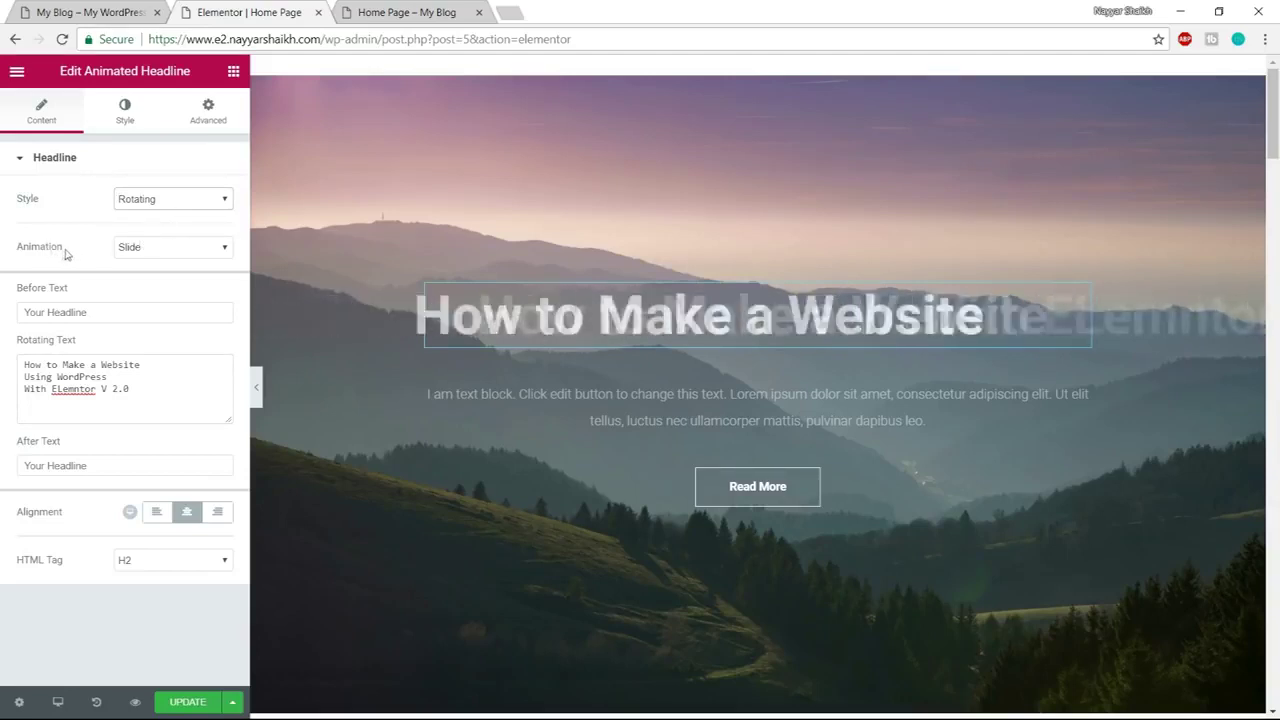
{"action": "left_click", "coordinate": [175, 247]}
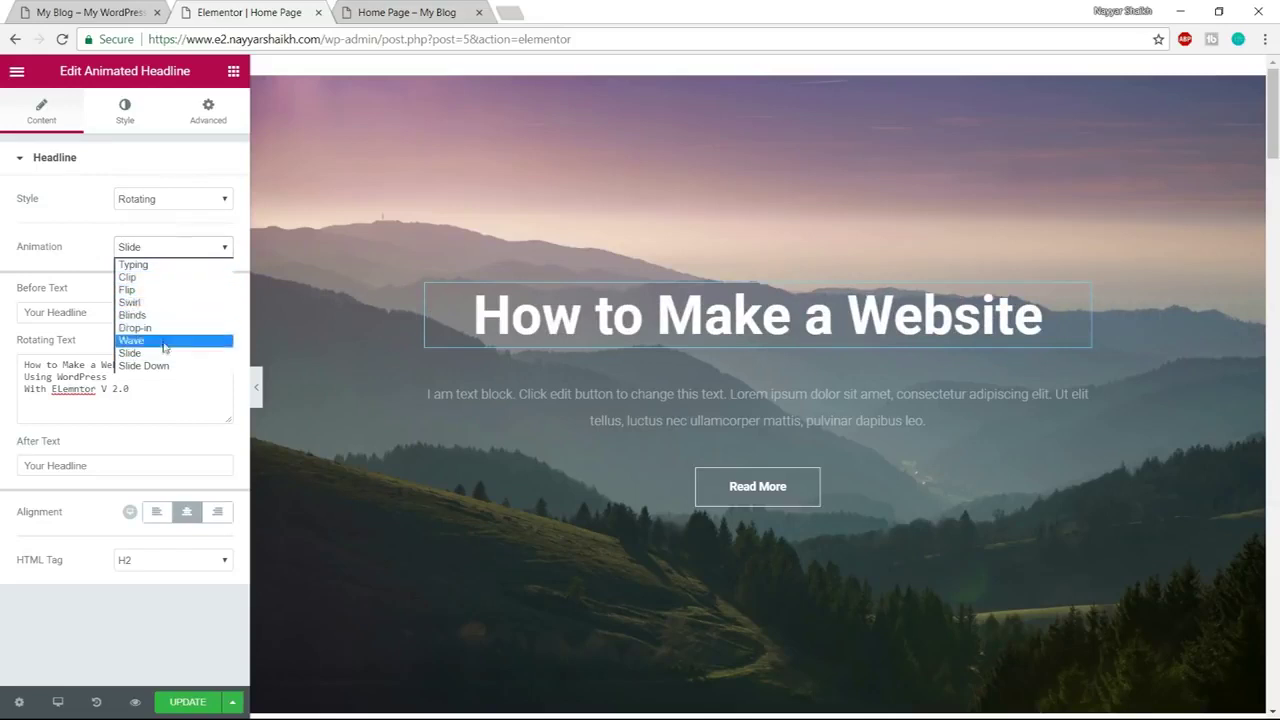
{"action": "left_click", "coordinate": [148, 266]}
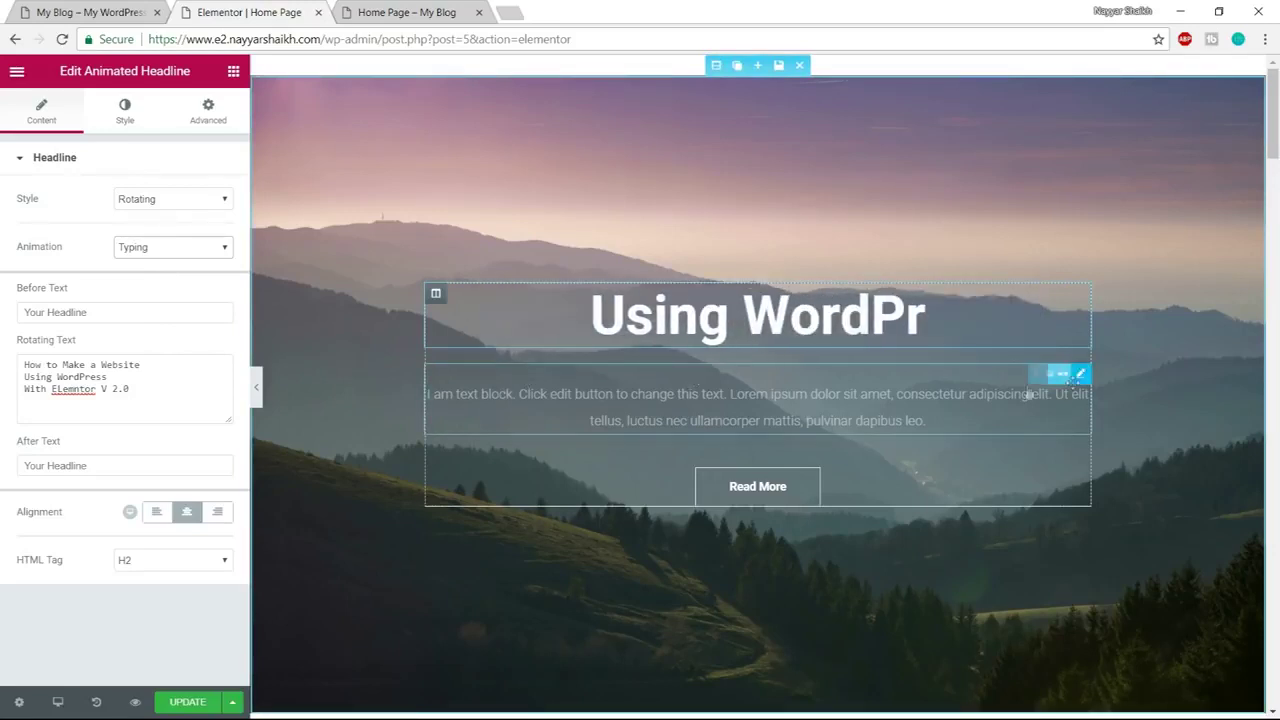
{"action": "left_click", "coordinate": [166, 248]}
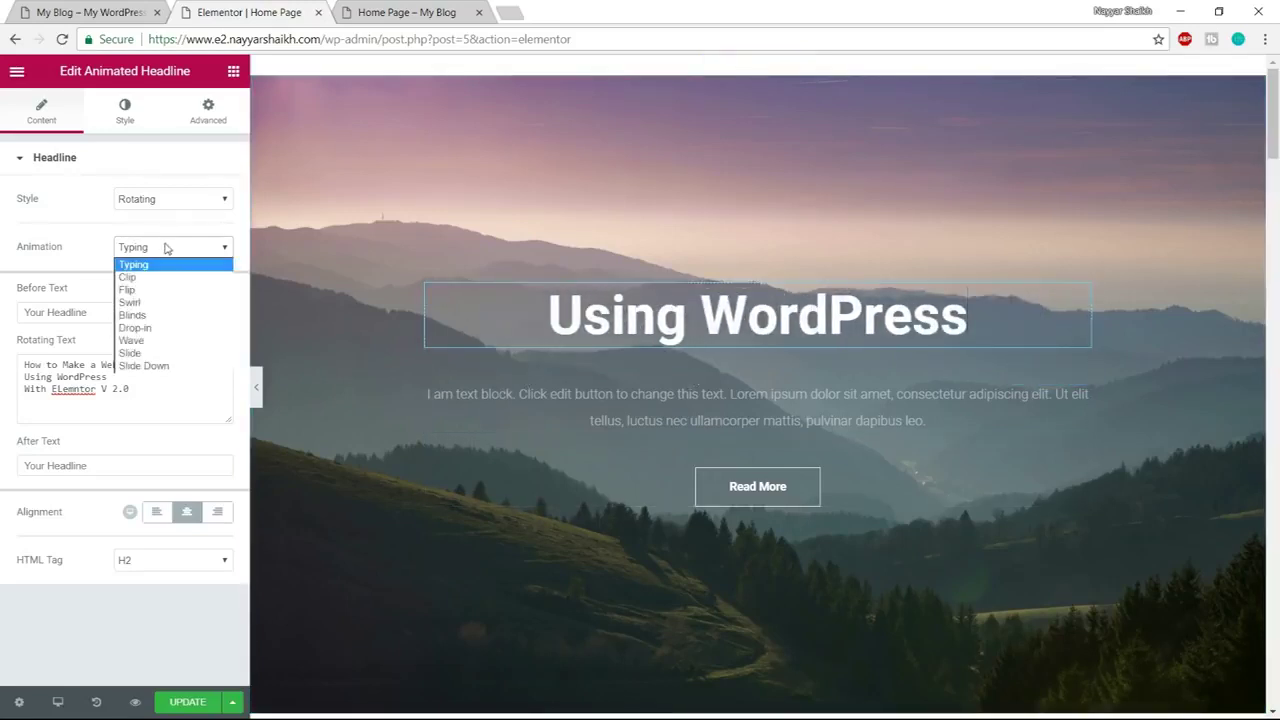
{"action": "left_click", "coordinate": [174, 316]}
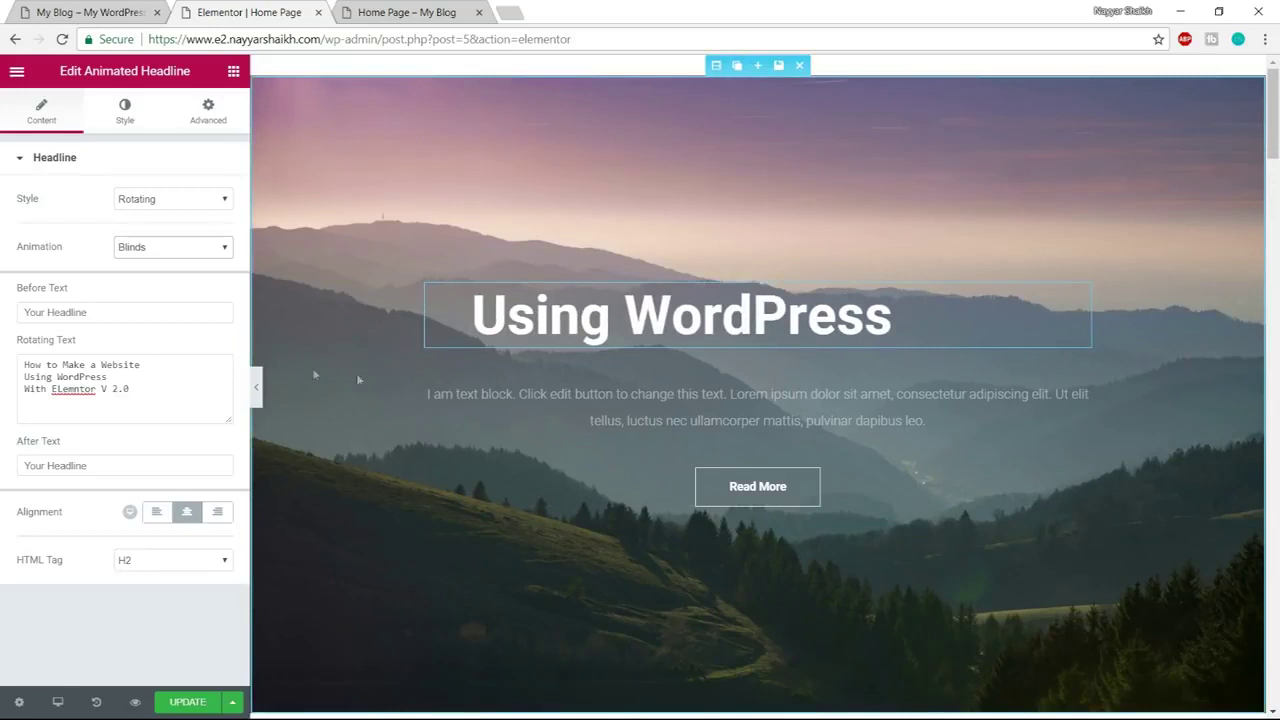
{"action": "left_click", "coordinate": [175, 247]}
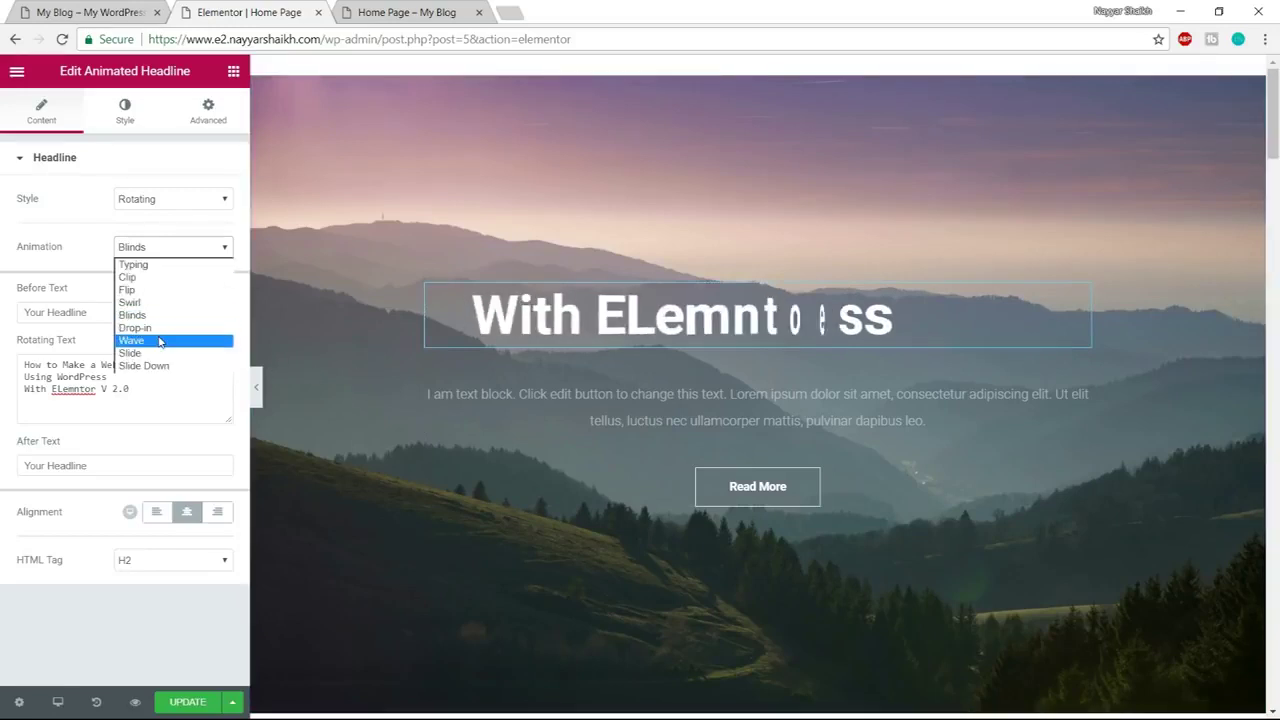
{"action": "left_click", "coordinate": [159, 342]}
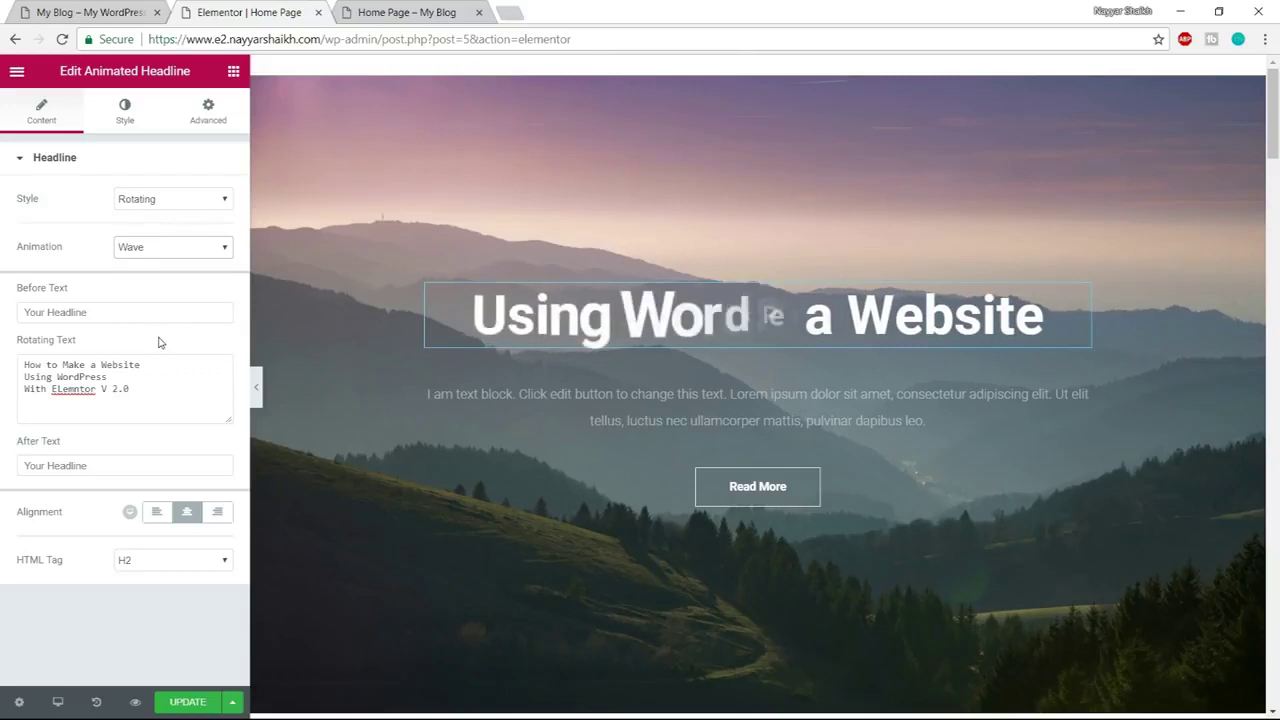
{"action": "left_click", "coordinate": [140, 250]}
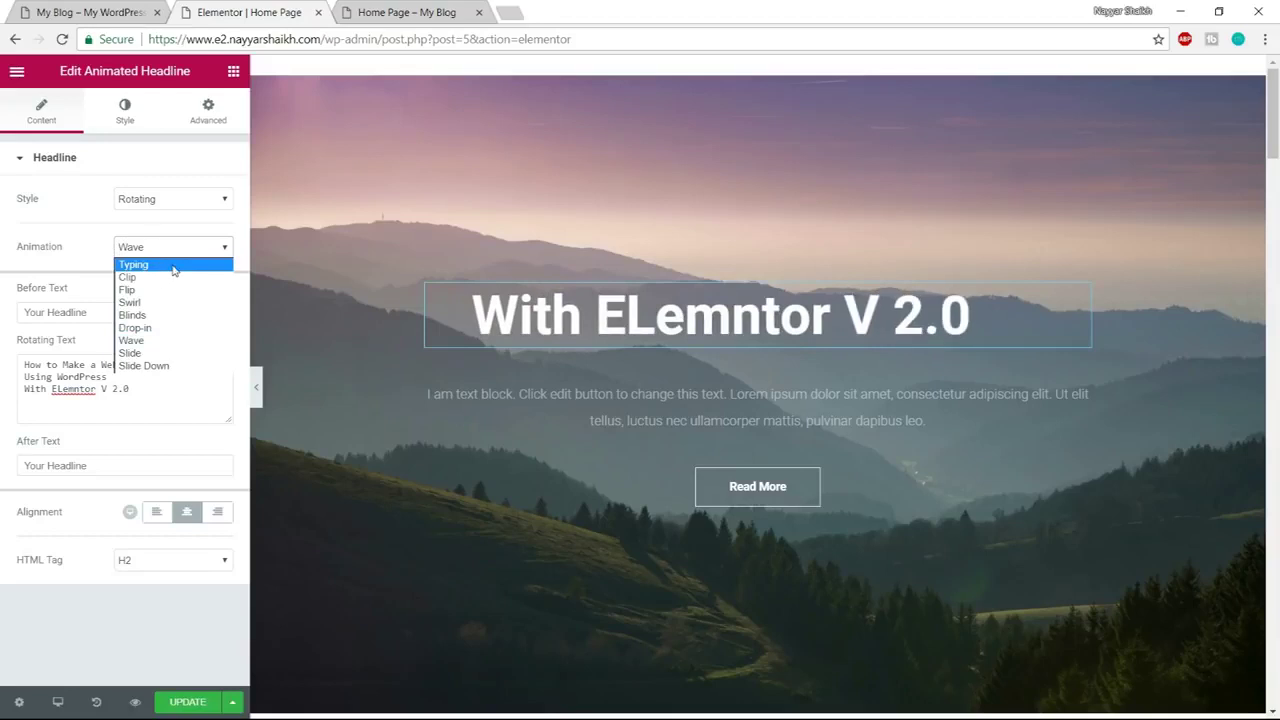
{"action": "left_click", "coordinate": [173, 265]}
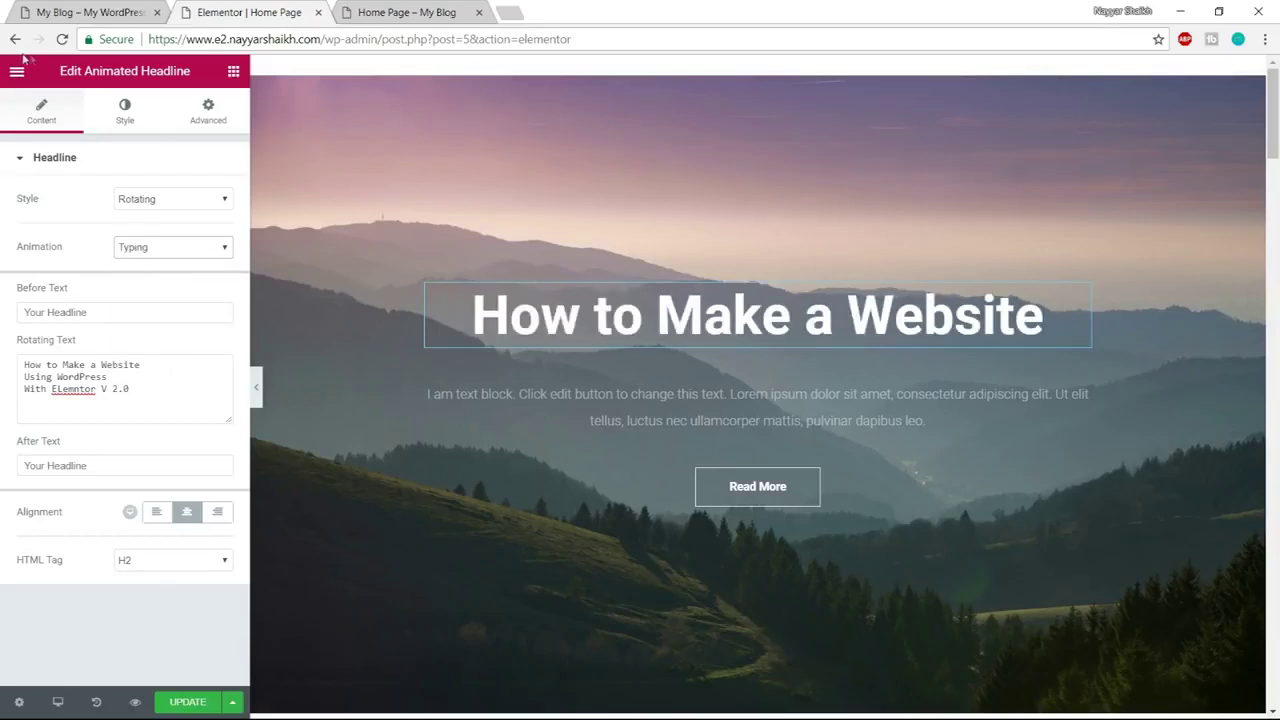
Set the headline typography font family to Atma.
{"action": "left_click", "coordinate": [126, 112]}
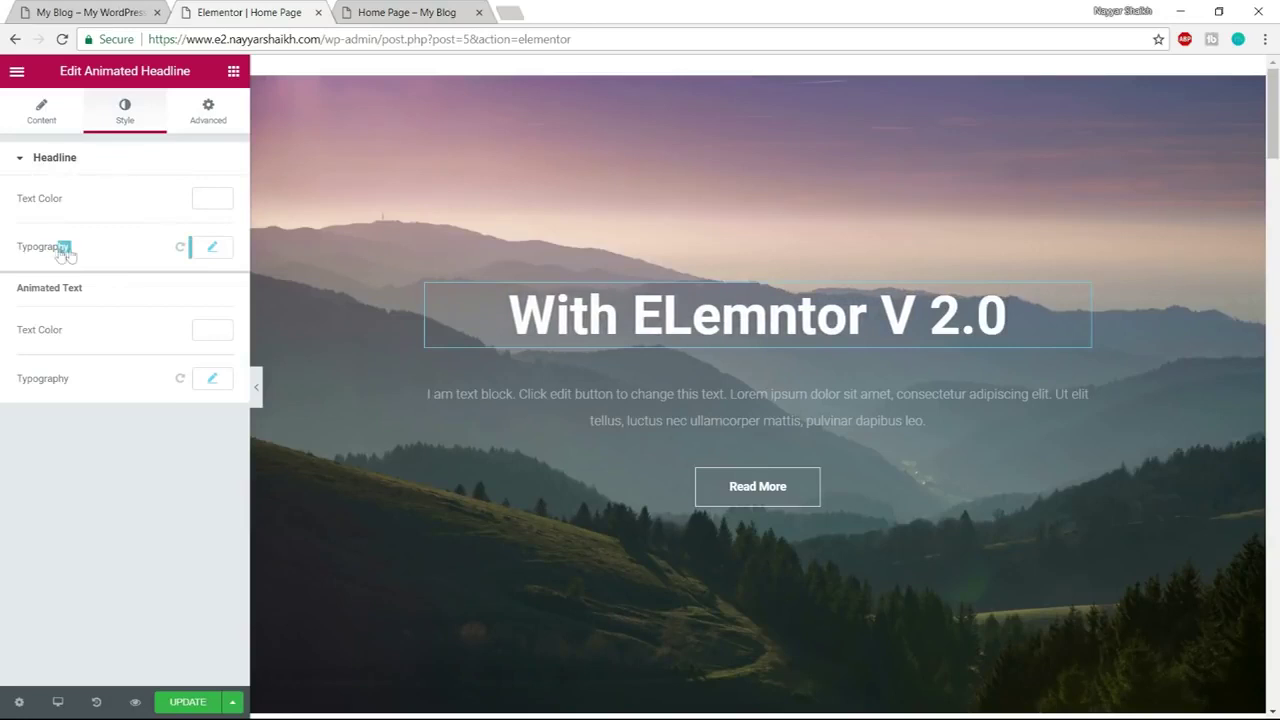
{"action": "left_click", "coordinate": [214, 248]}
{"action": "left_click", "coordinate": [153, 293]}
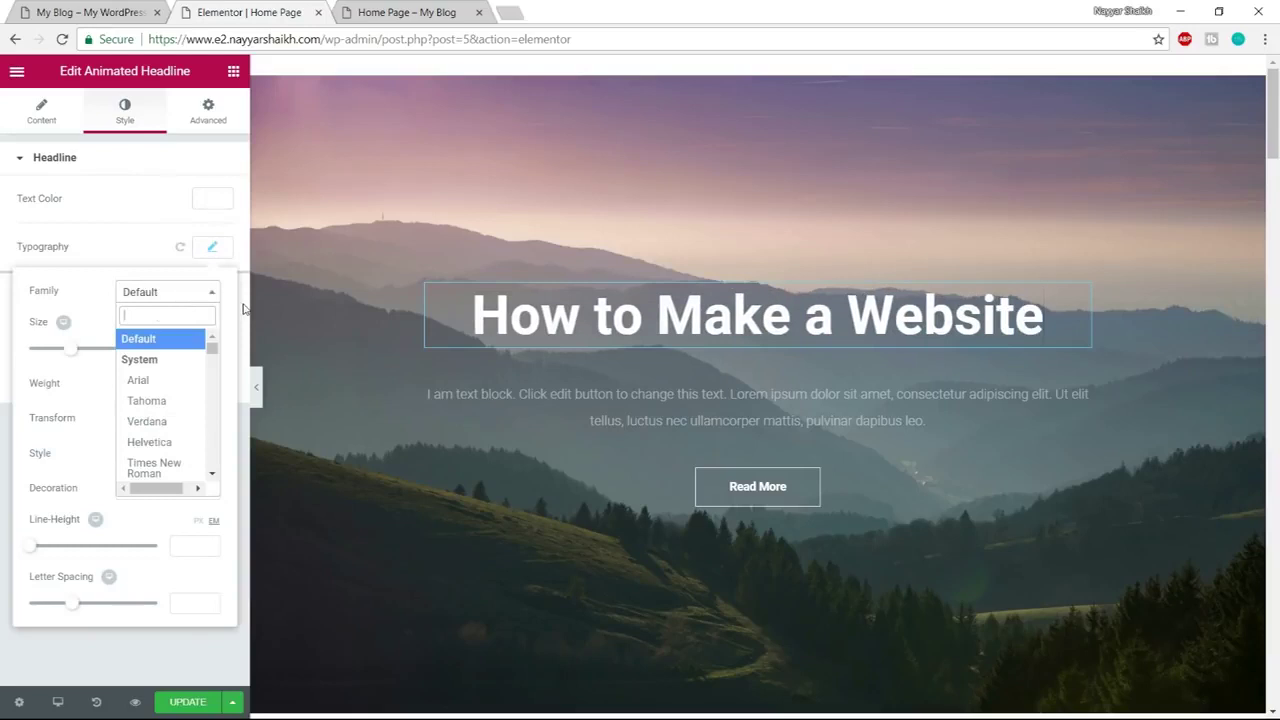
{"action": "type", "text": "arma"}
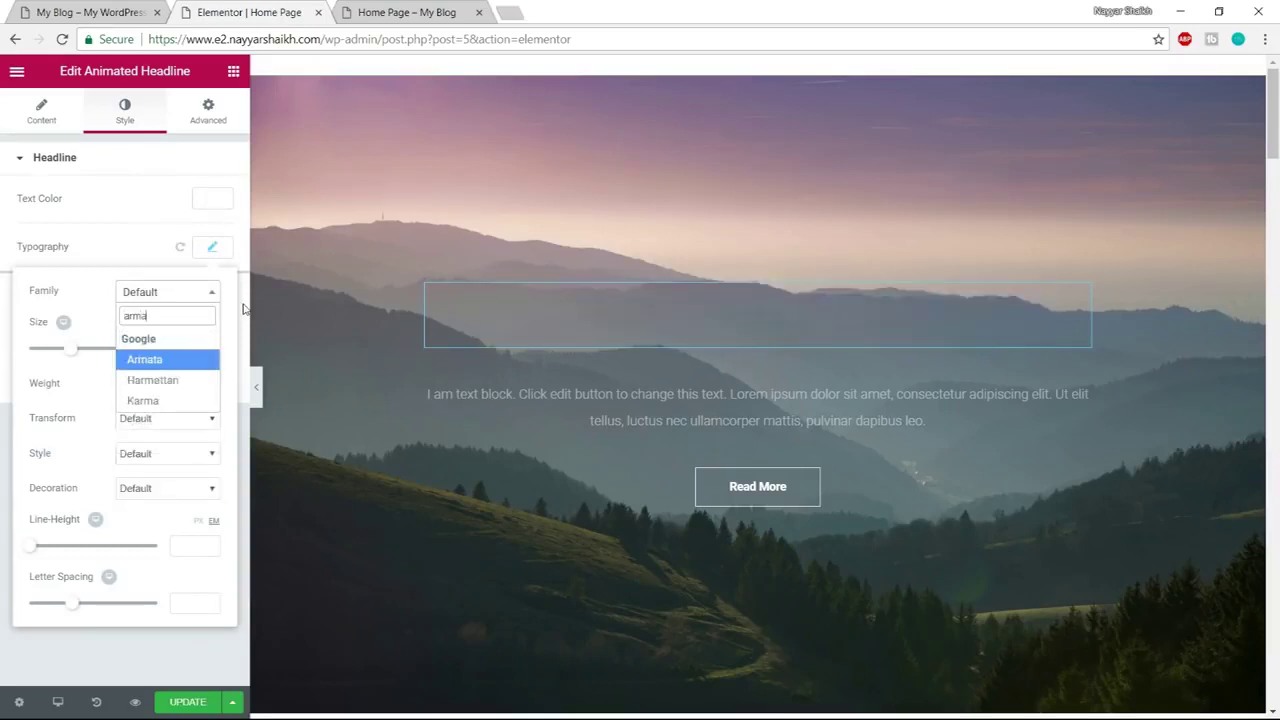
{"action": "key", "text": "BackSpace"}
{"action": "key", "text": "BackSpace"}
{"action": "key", "text": "BackSpace"}
{"action": "type", "text": "tma"}
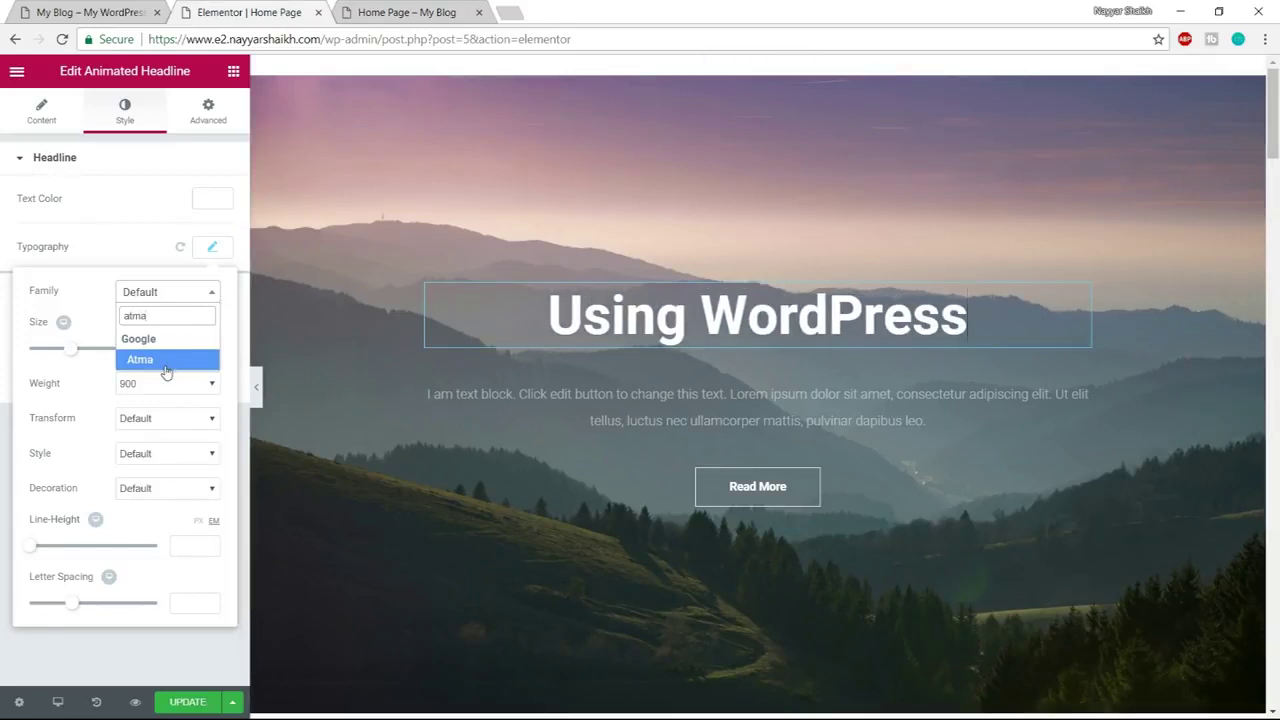
{"action": "left_click", "coordinate": [166, 368]}
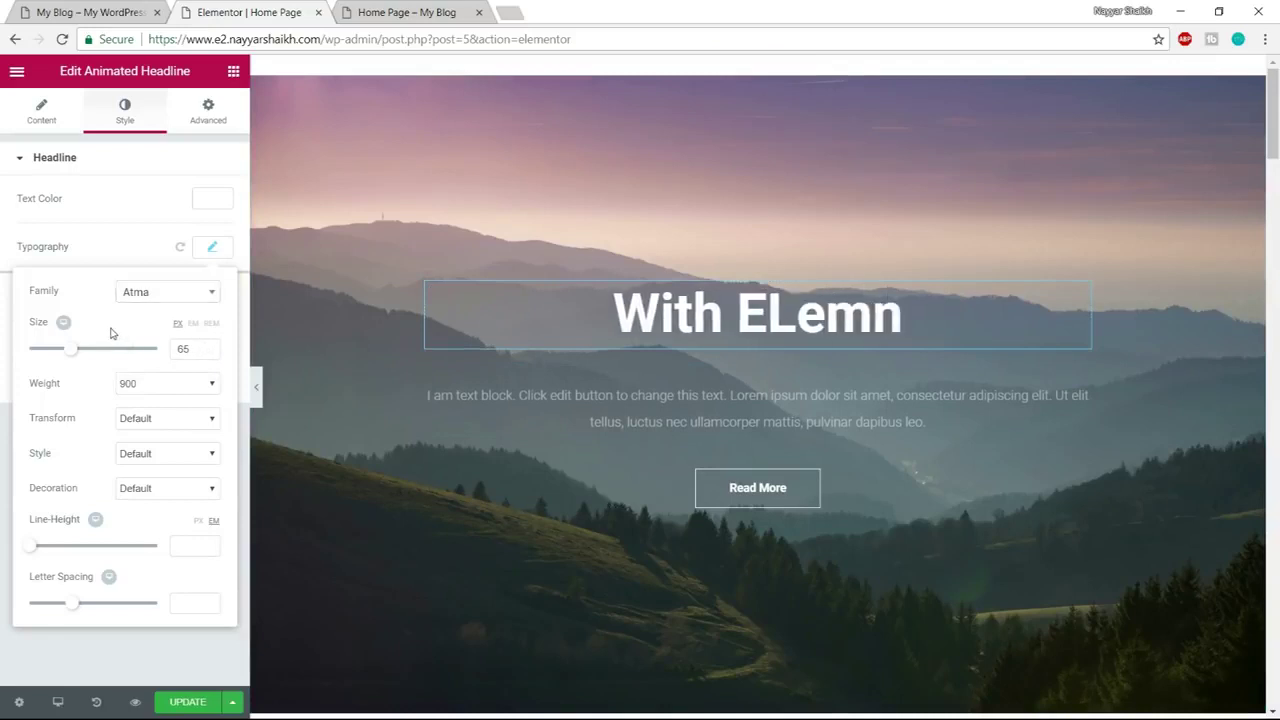
{"action": "left_click", "coordinate": [212, 252]}
Make the headline text slightly larger and preview it in the Baloo font.
{"action": "left_click", "coordinate": [213, 252]}
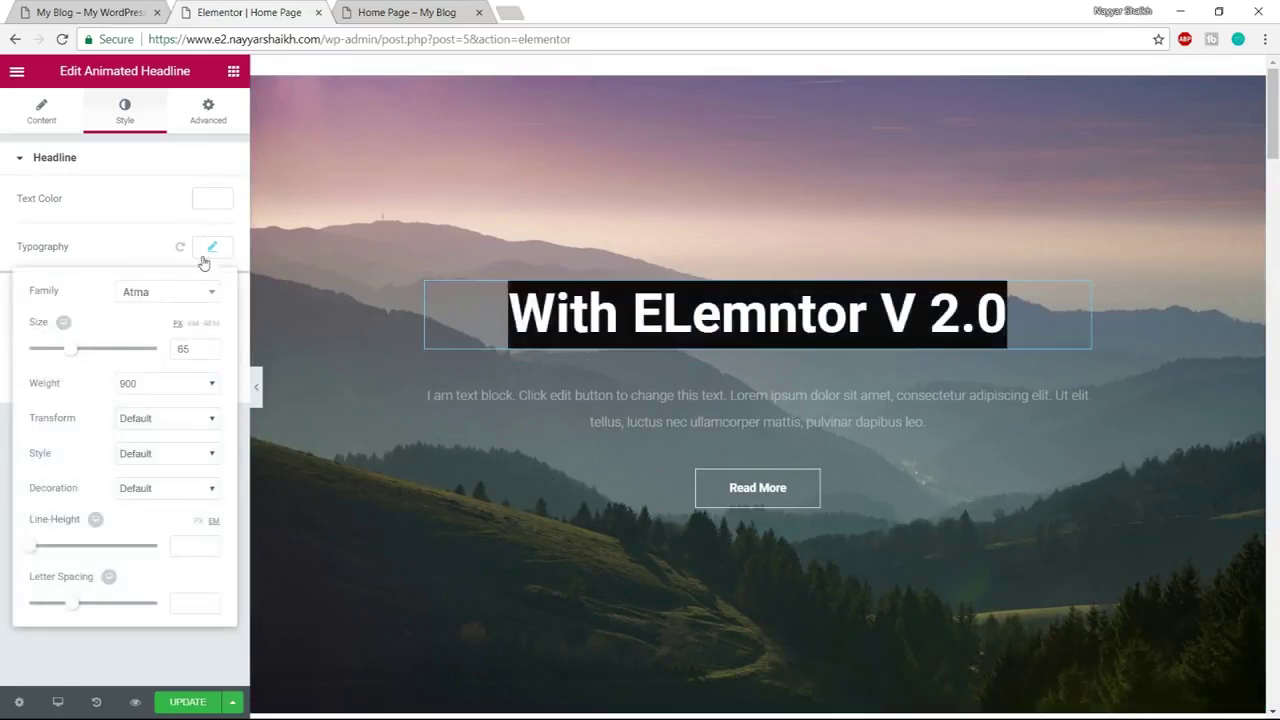
{"action": "left_click", "coordinate": [200, 272]}
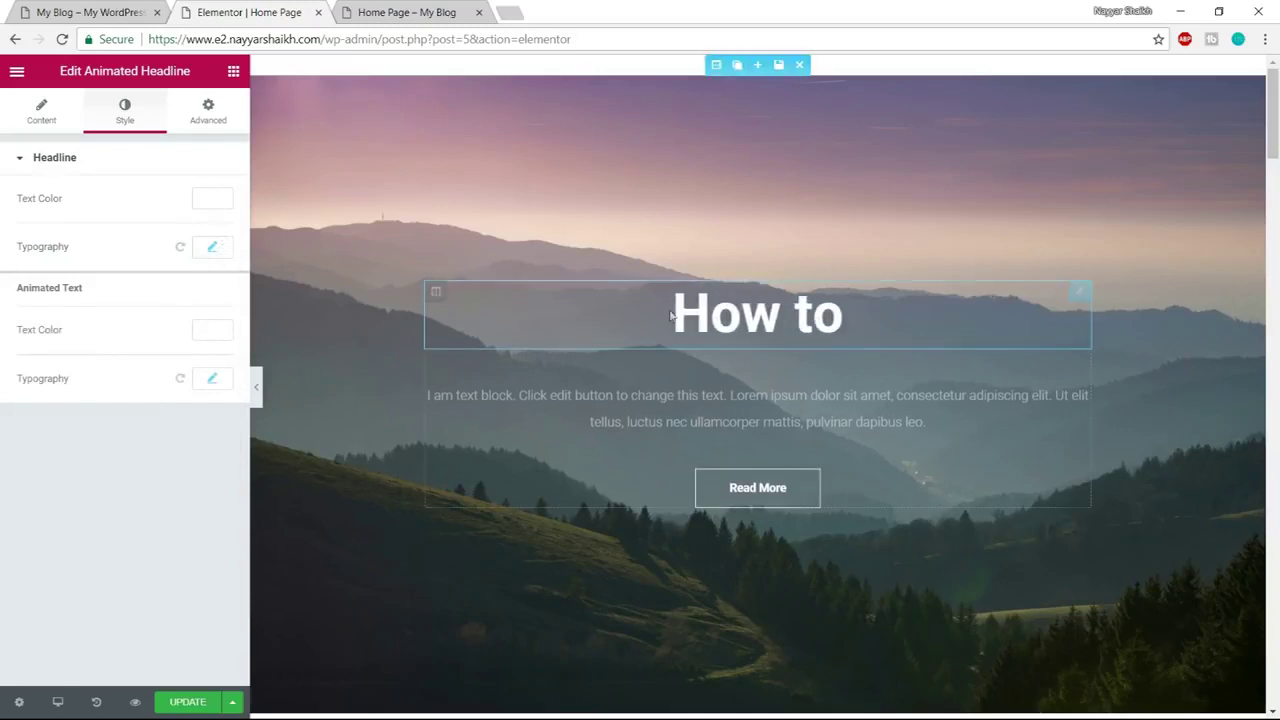
{"action": "left_click", "coordinate": [212, 248]}
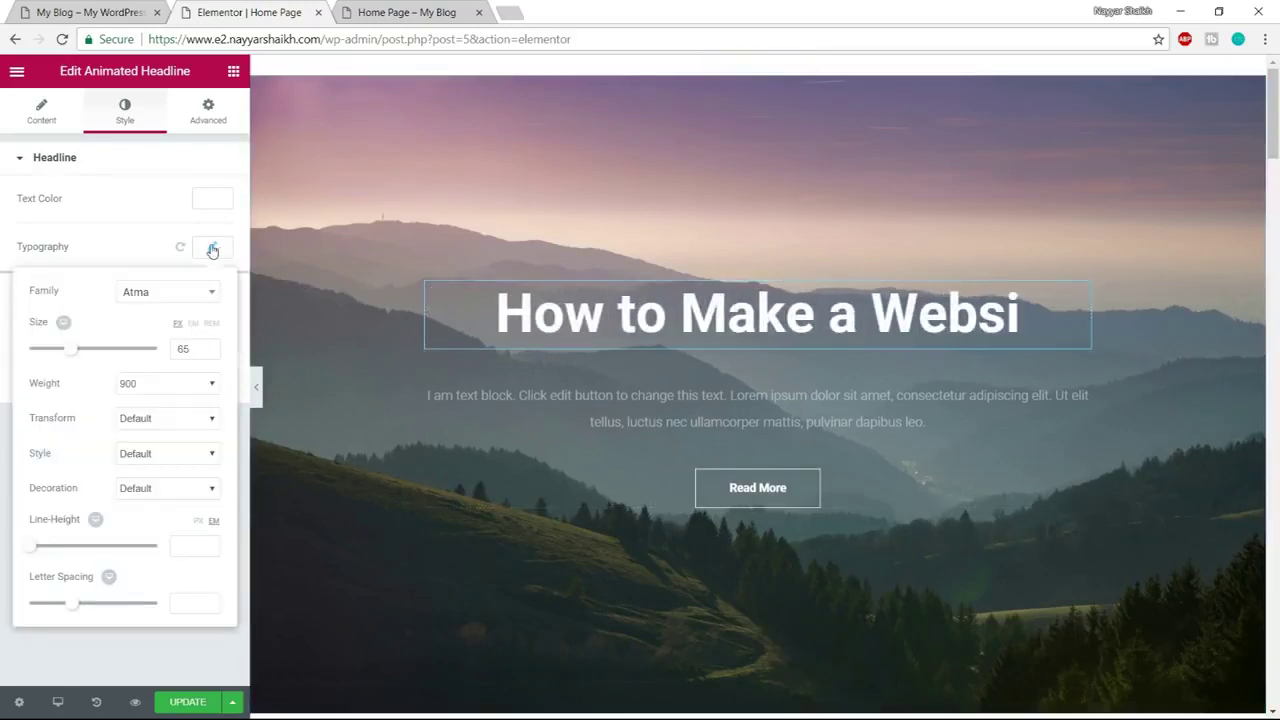
{"action": "left_click_drag", "start_coordinate": [73, 357], "coordinate": [80, 357]}
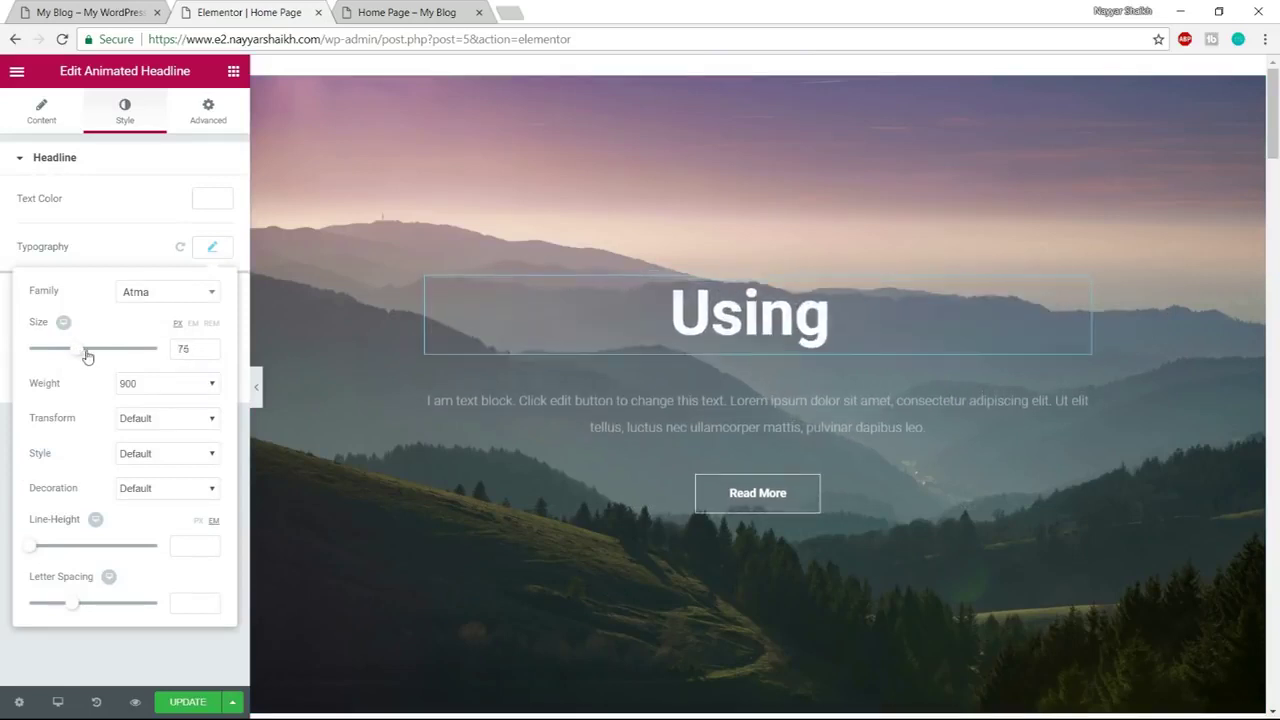
{"action": "left_click", "coordinate": [155, 290]}
{"action": "key", "text": "Escape"}
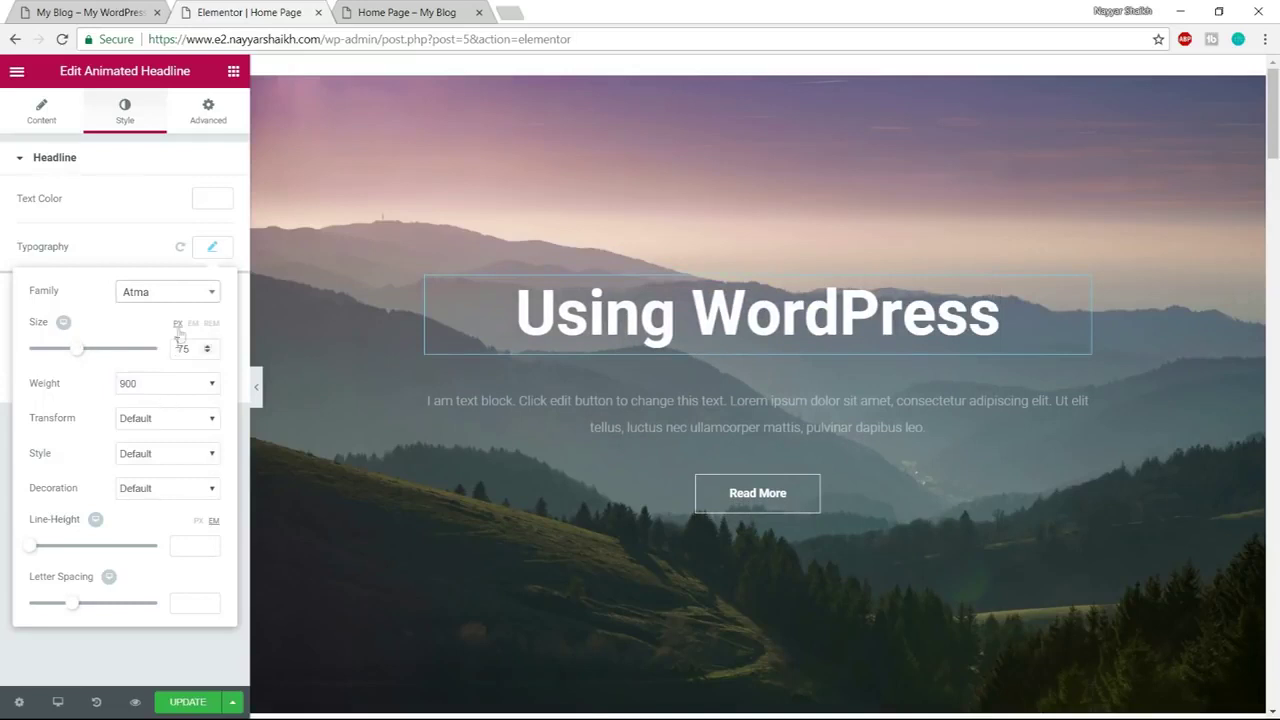
{"action": "left_click", "coordinate": [180, 293]}
{"action": "scroll", "coordinate": [176, 398], "scroll_direction": "down", "scroll_amount": 2}
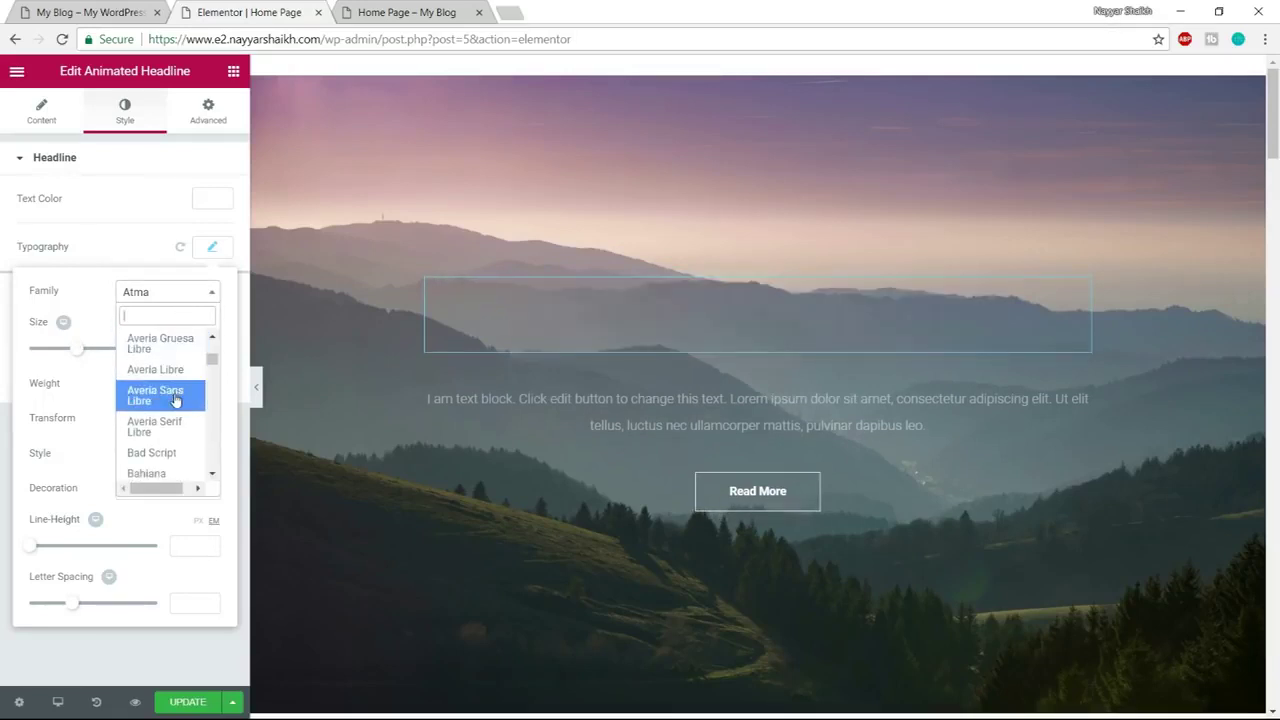
{"action": "scroll", "coordinate": [176, 404], "scroll_direction": "down", "scroll_amount": 1}
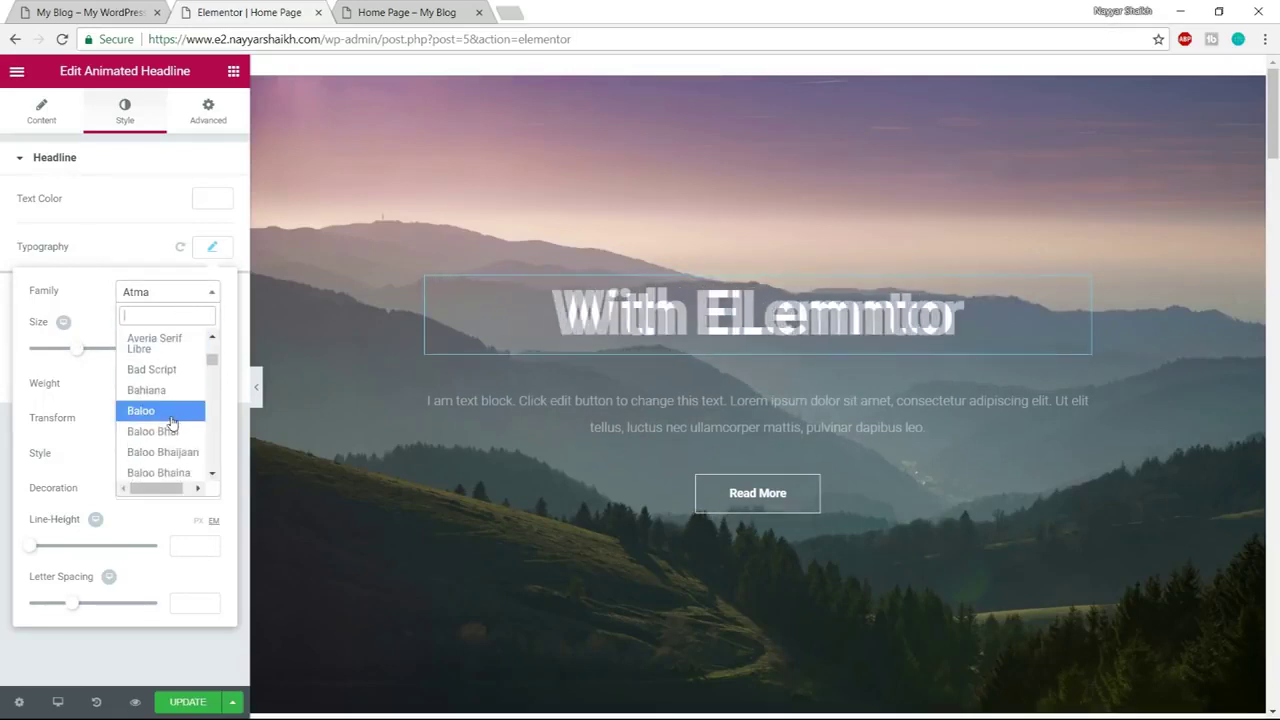
{"action": "left_click", "coordinate": [171, 418]}
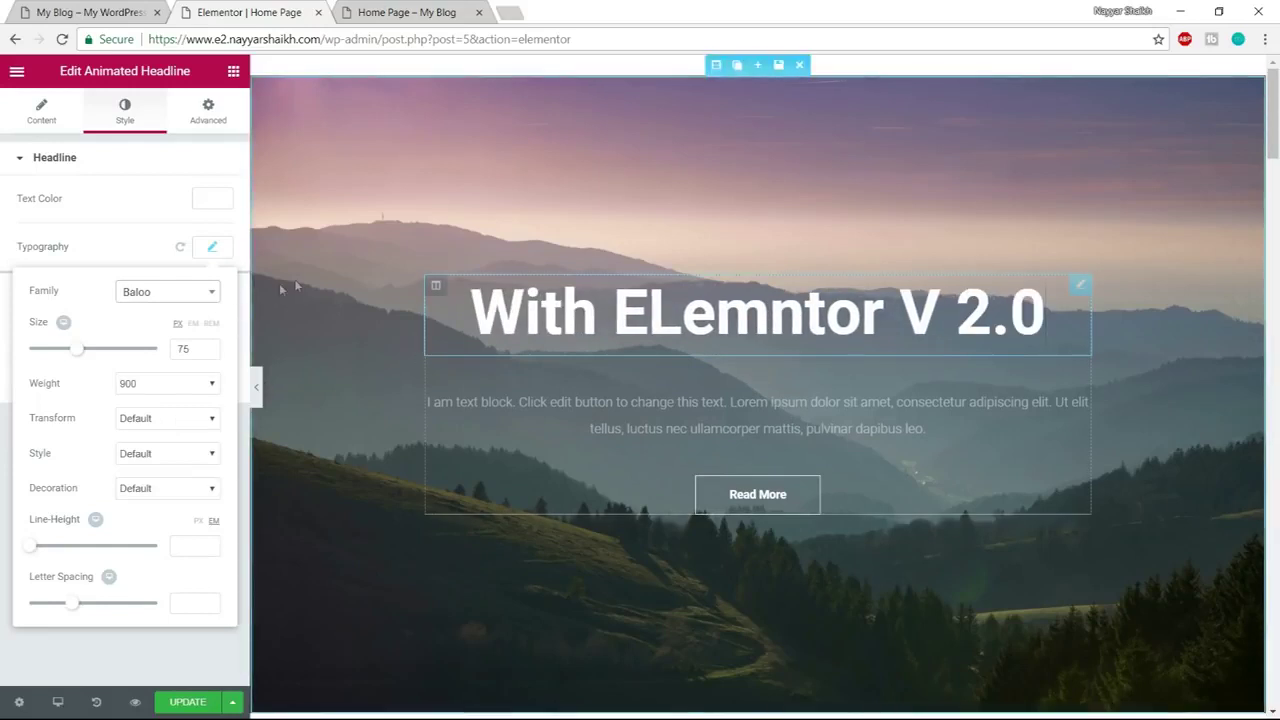
Switch the headline back to Atma, then try Bentham and reset the typography.
{"action": "left_click", "coordinate": [166, 296]}
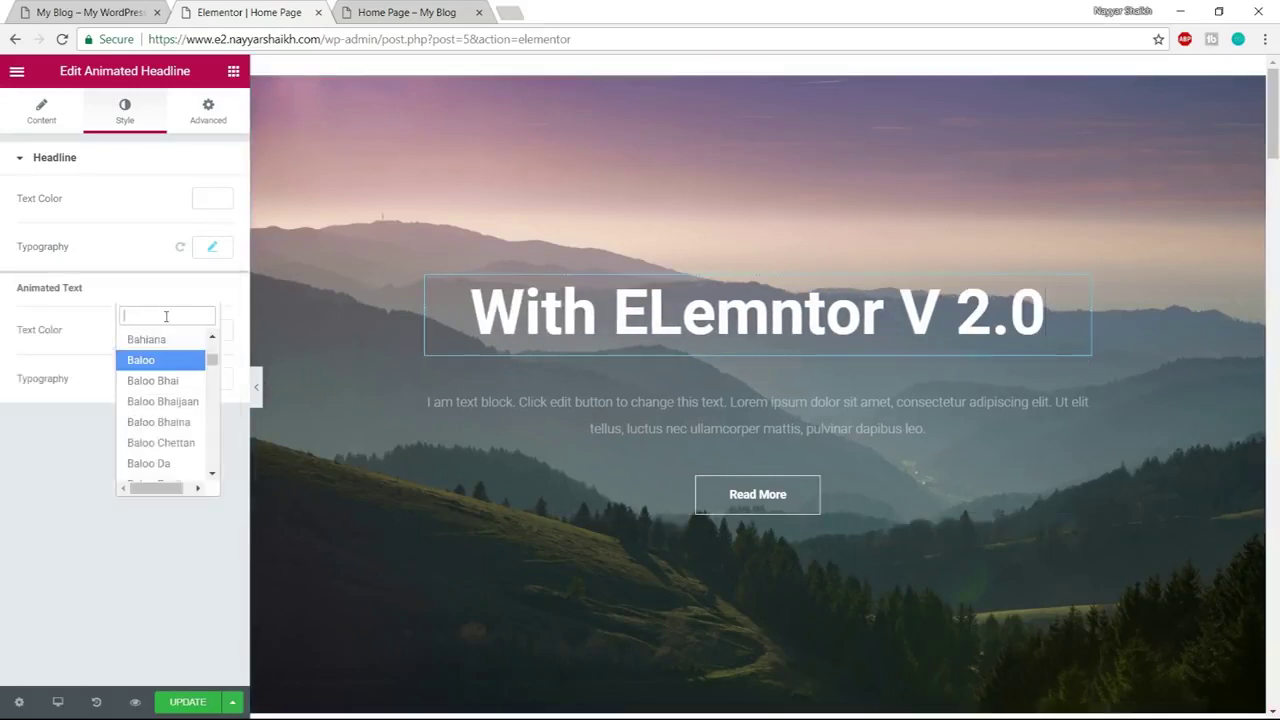
{"action": "left_click", "coordinate": [211, 247]}
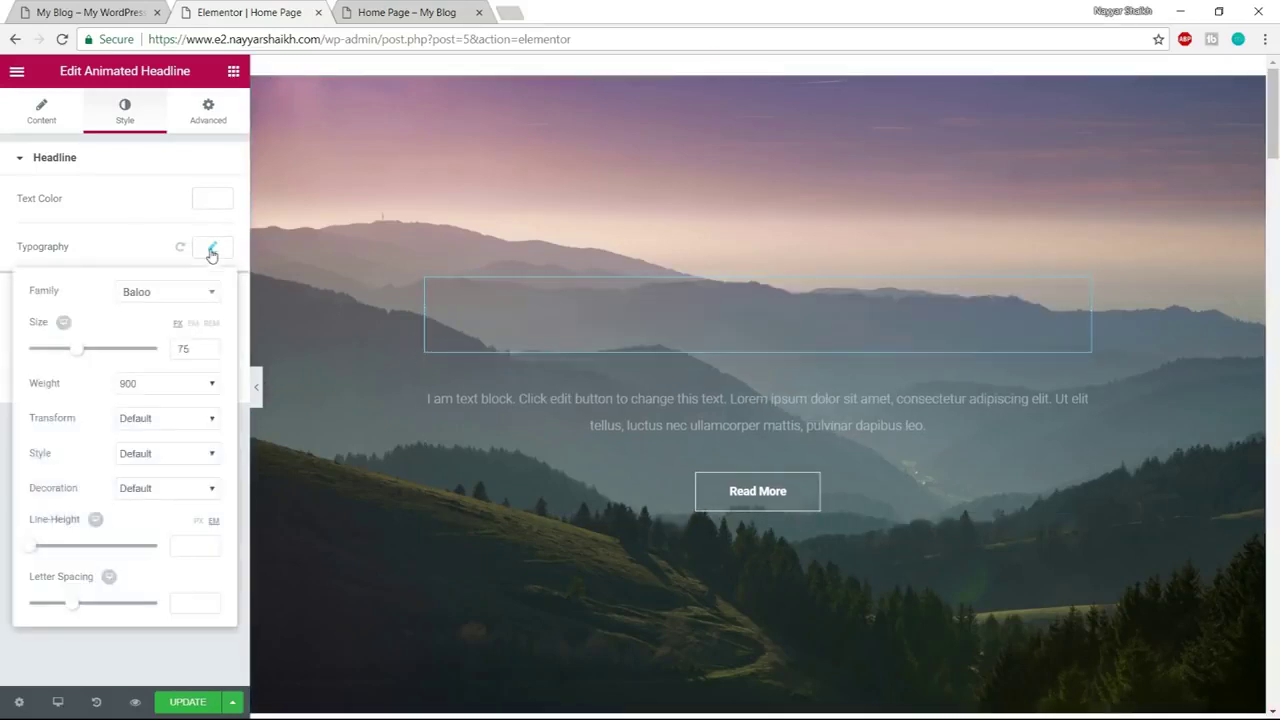
{"action": "left_click", "coordinate": [178, 295]}
{"action": "type", "text": "atma"}
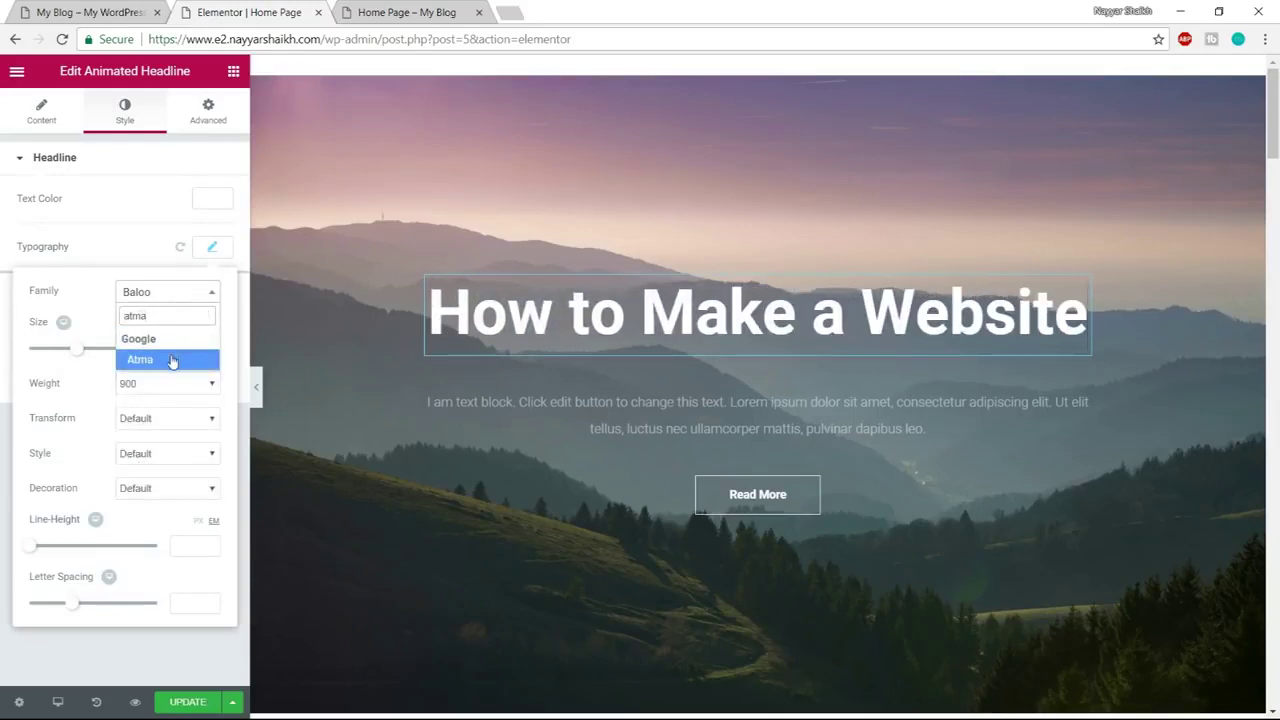
{"action": "left_click", "coordinate": [172, 361]}
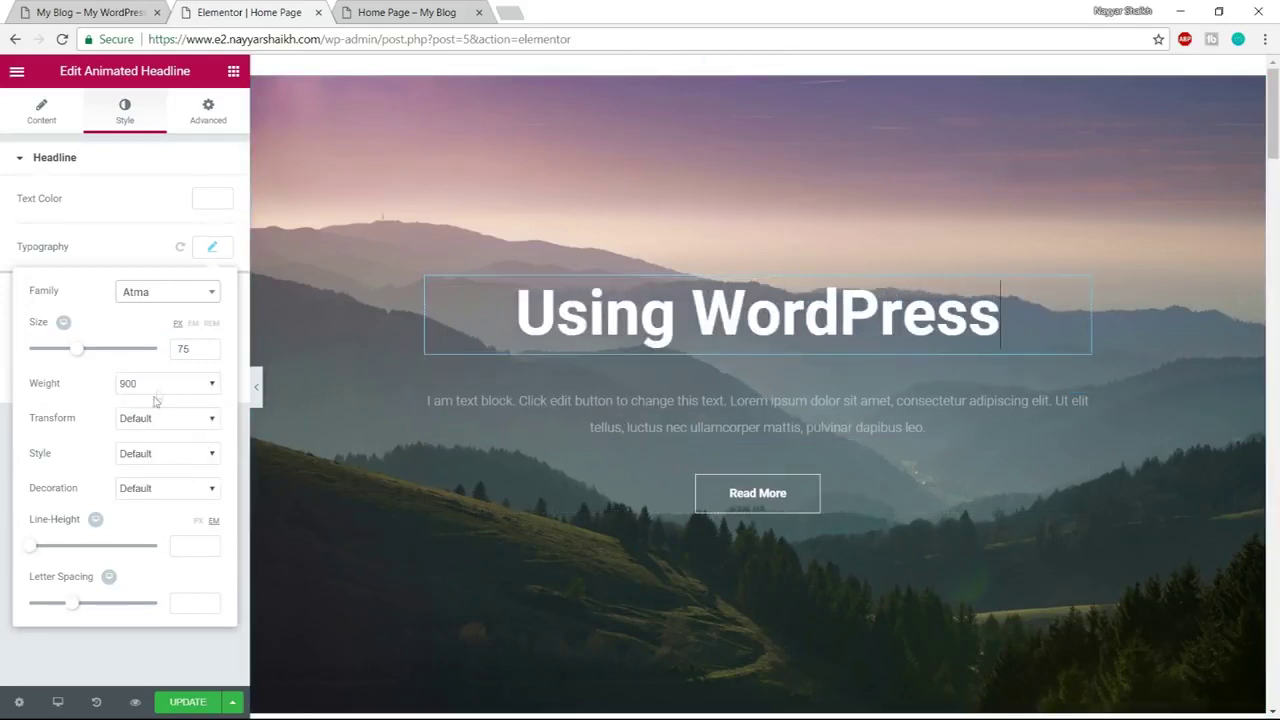
{"action": "left_click", "coordinate": [155, 296]}
{"action": "scroll", "coordinate": [170, 440], "scroll_direction": "down", "scroll_amount": 8}
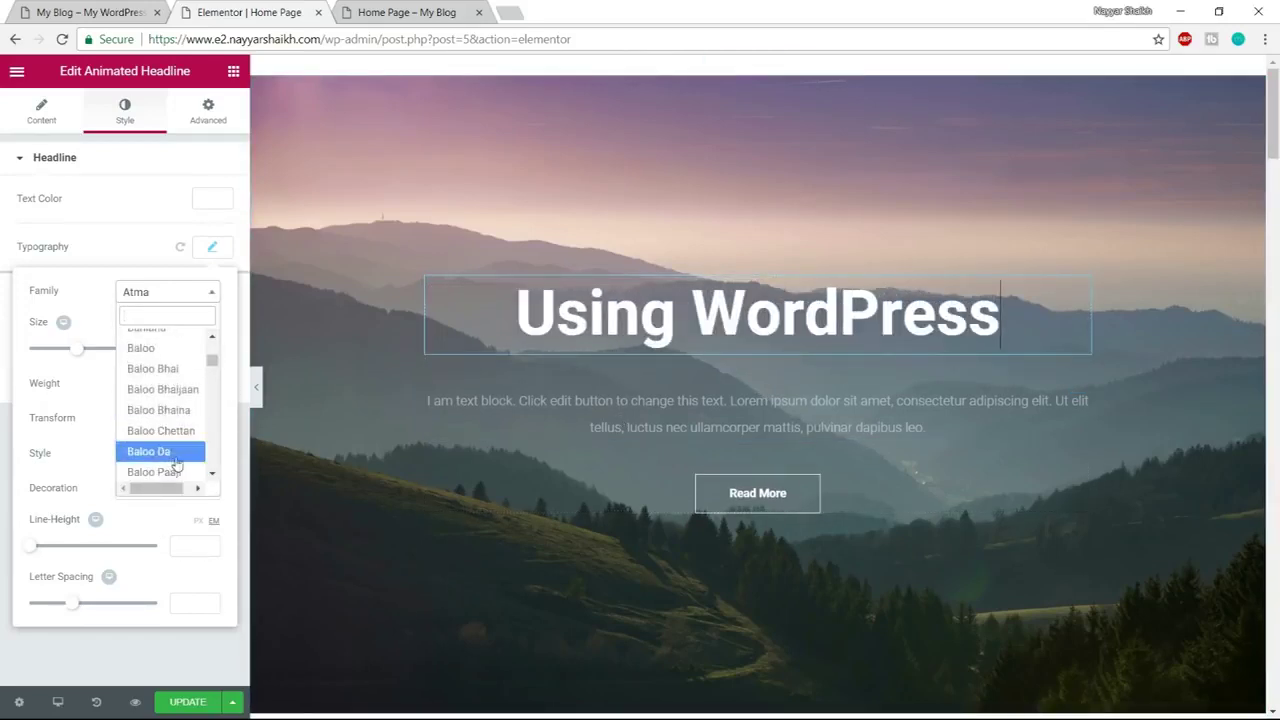
{"action": "left_click", "coordinate": [150, 459]}
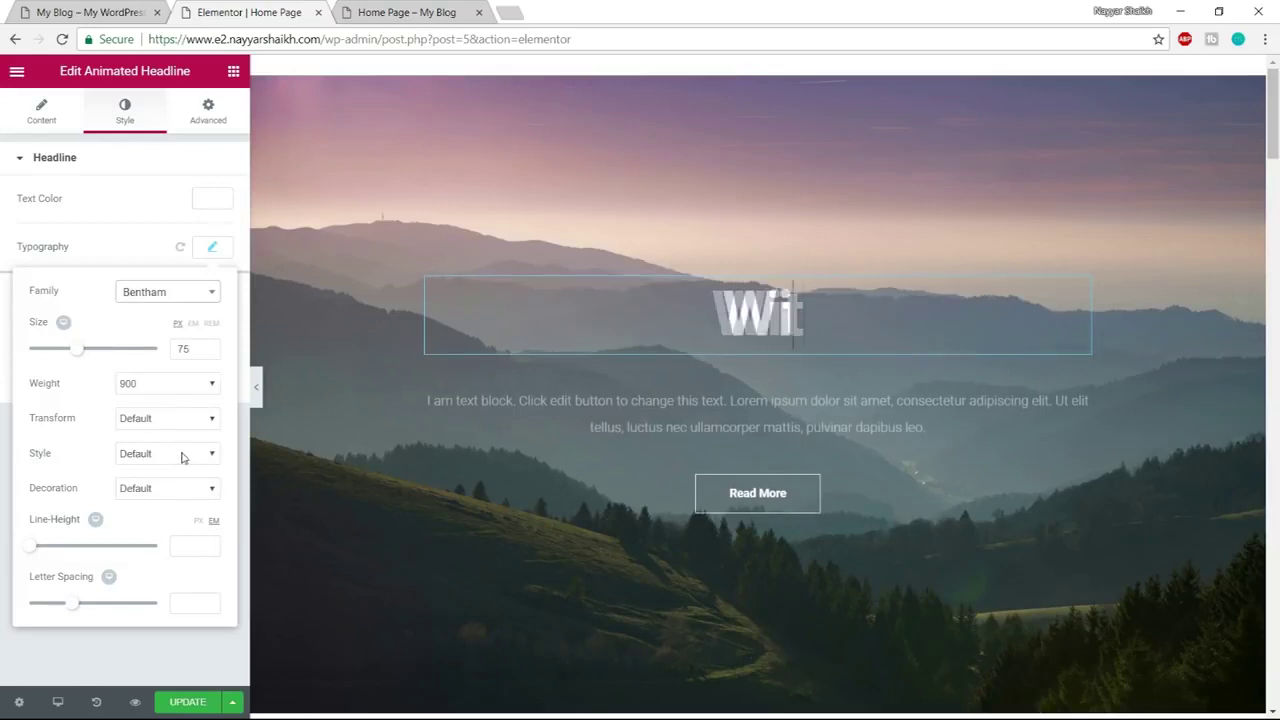
{"action": "left_click", "coordinate": [180, 247]}
{"action": "left_click", "coordinate": [213, 248]}
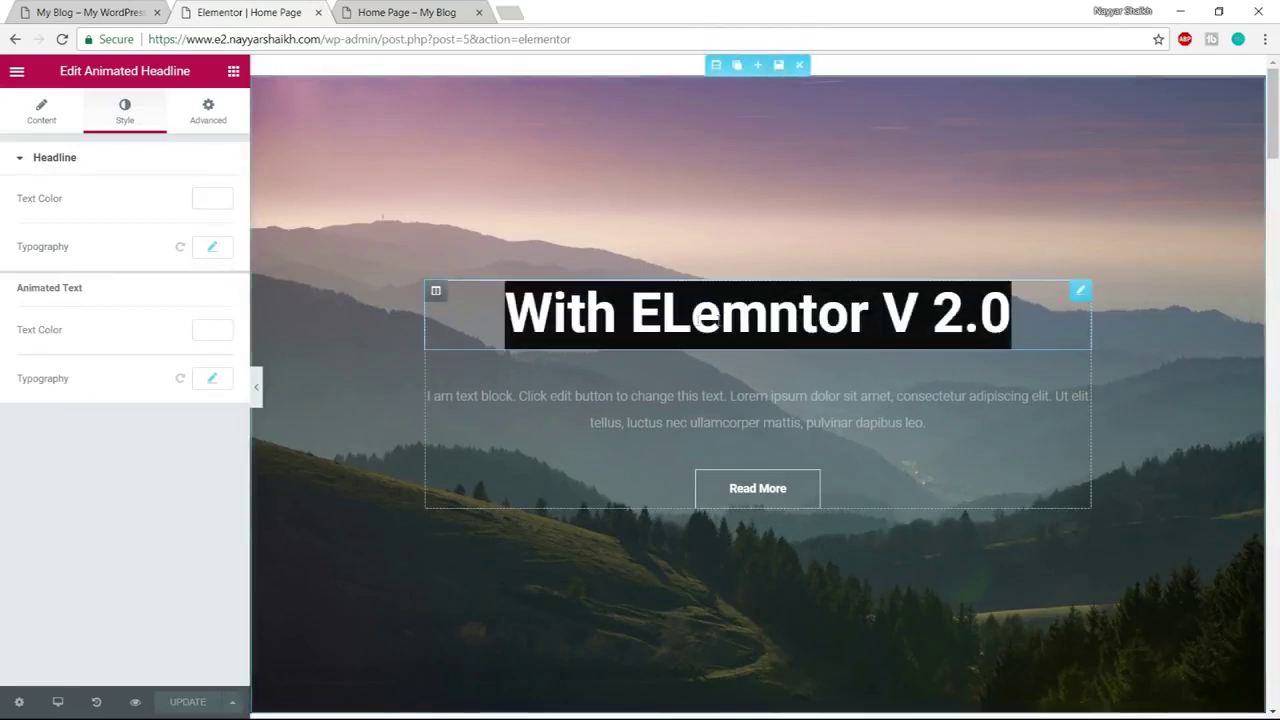
Preview the headline in the Aubrey, Belleza and Bowlby One SC fonts.
{"action": "left_click", "coordinate": [213, 250]}
{"action": "left_click", "coordinate": [169, 293]}
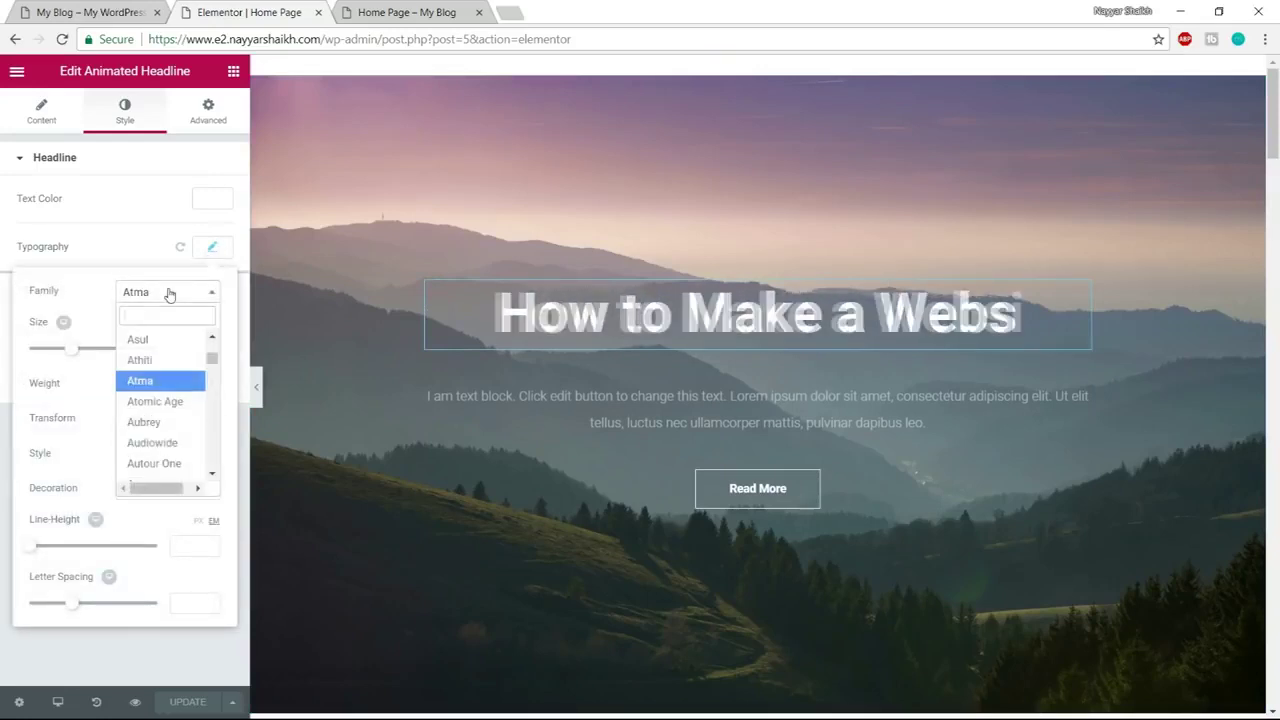
{"action": "left_click", "coordinate": [143, 422]}
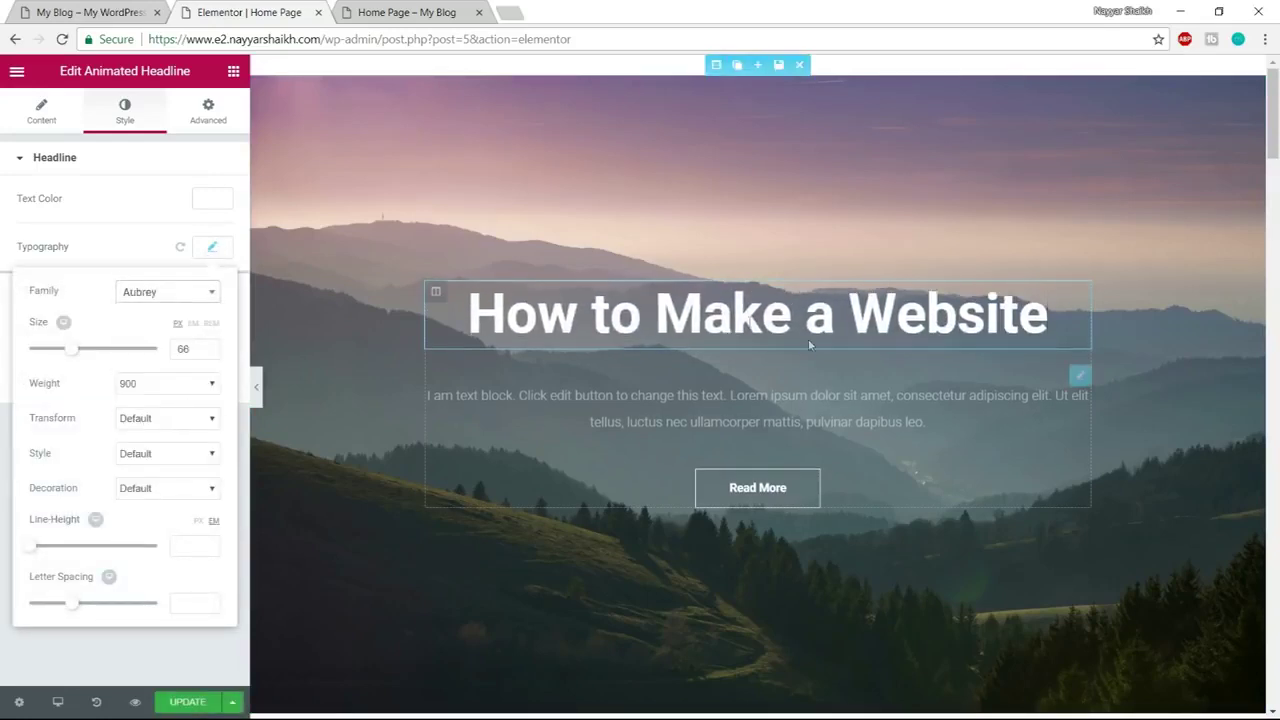
{"action": "left_click", "coordinate": [190, 292]}
{"action": "scroll", "coordinate": [170, 420], "scroll_direction": "down", "scroll_amount": 5}
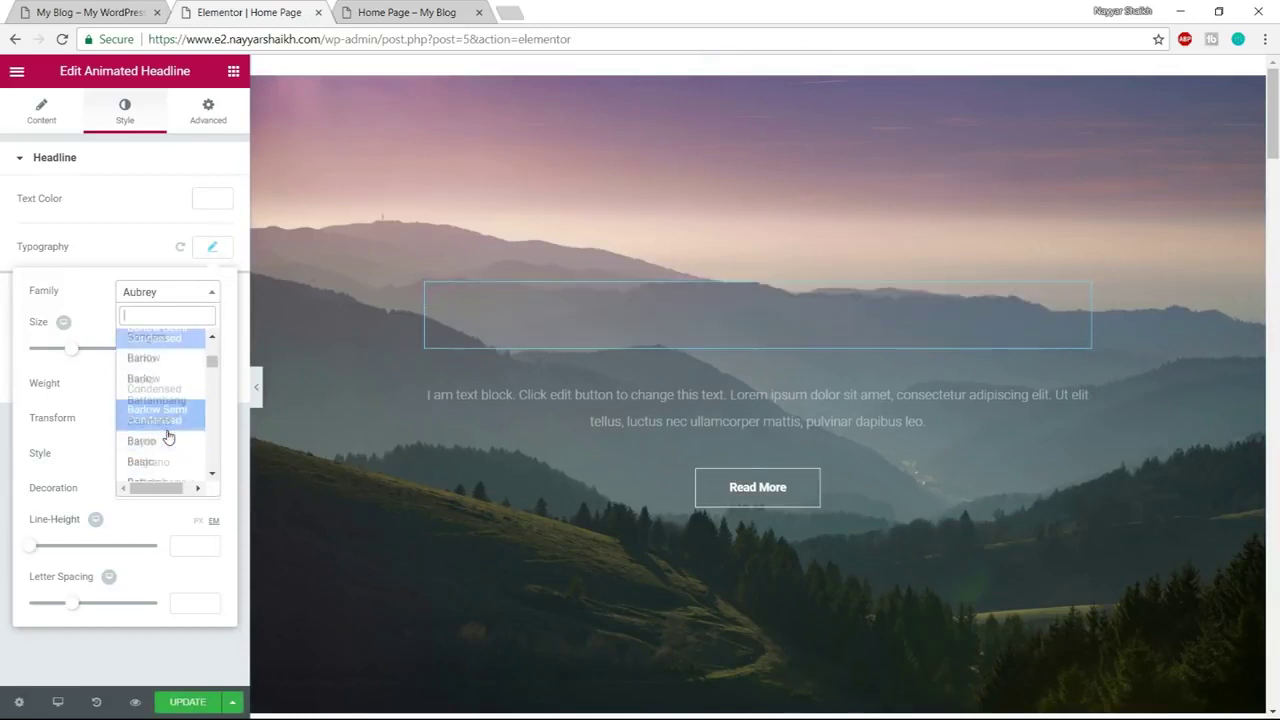
{"action": "left_click", "coordinate": [145, 439]}
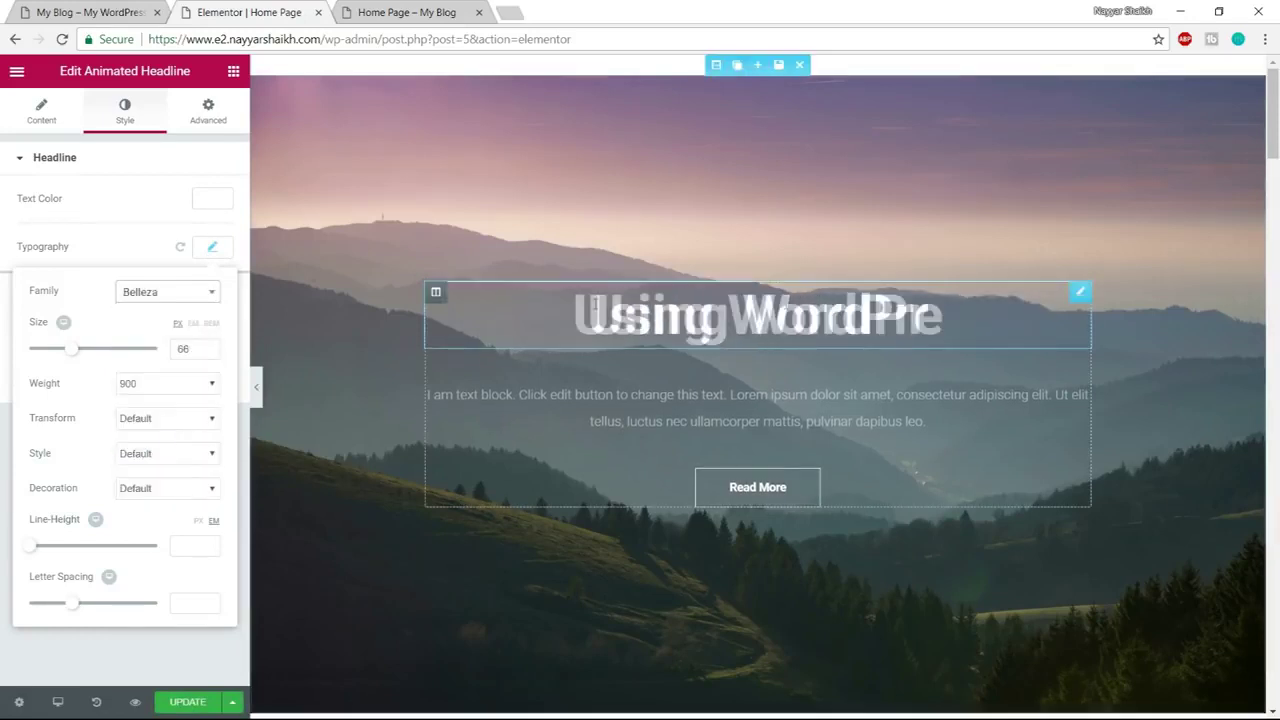
{"action": "left_click", "coordinate": [207, 292]}
{"action": "scroll", "coordinate": [165, 400], "scroll_direction": "down", "scroll_amount": 3}
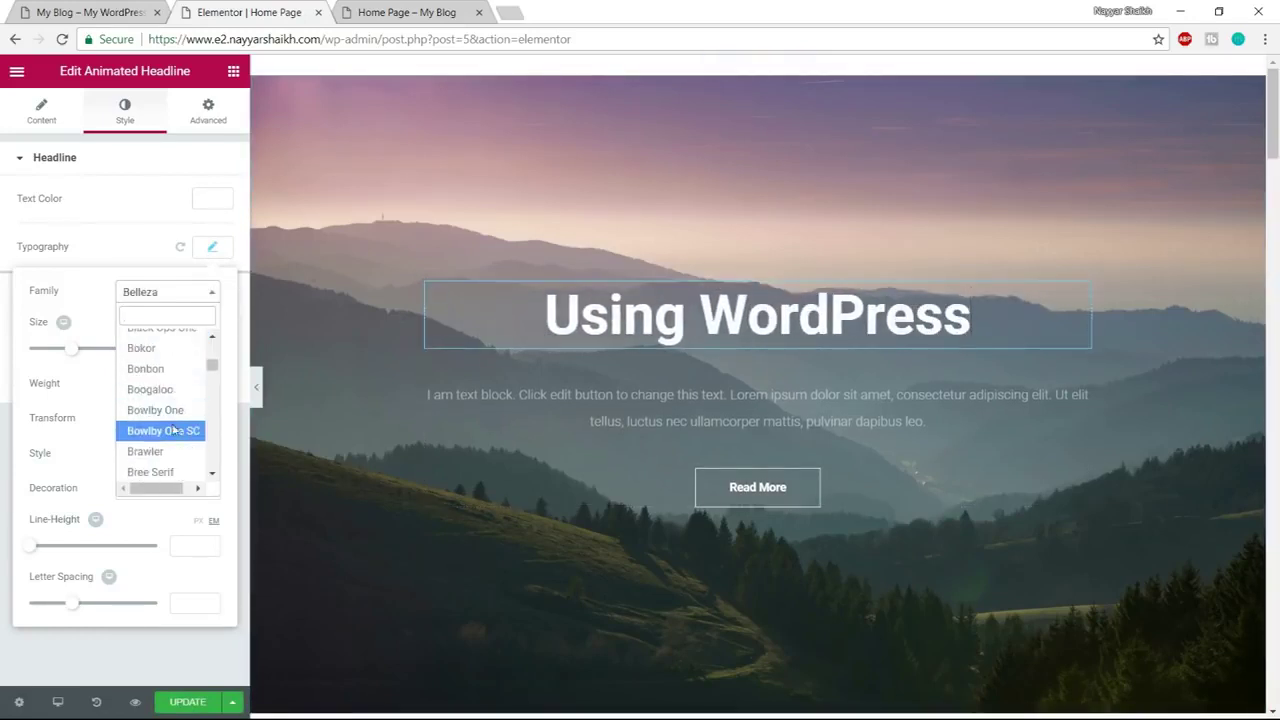
{"action": "left_click", "coordinate": [158, 423]}
Try Cagliostro, then settle the headline on Atma at size 66, weight 900.
{"action": "left_click", "coordinate": [160, 292]}
{"action": "scroll", "coordinate": [160, 400], "scroll_direction": "down", "scroll_amount": 5}
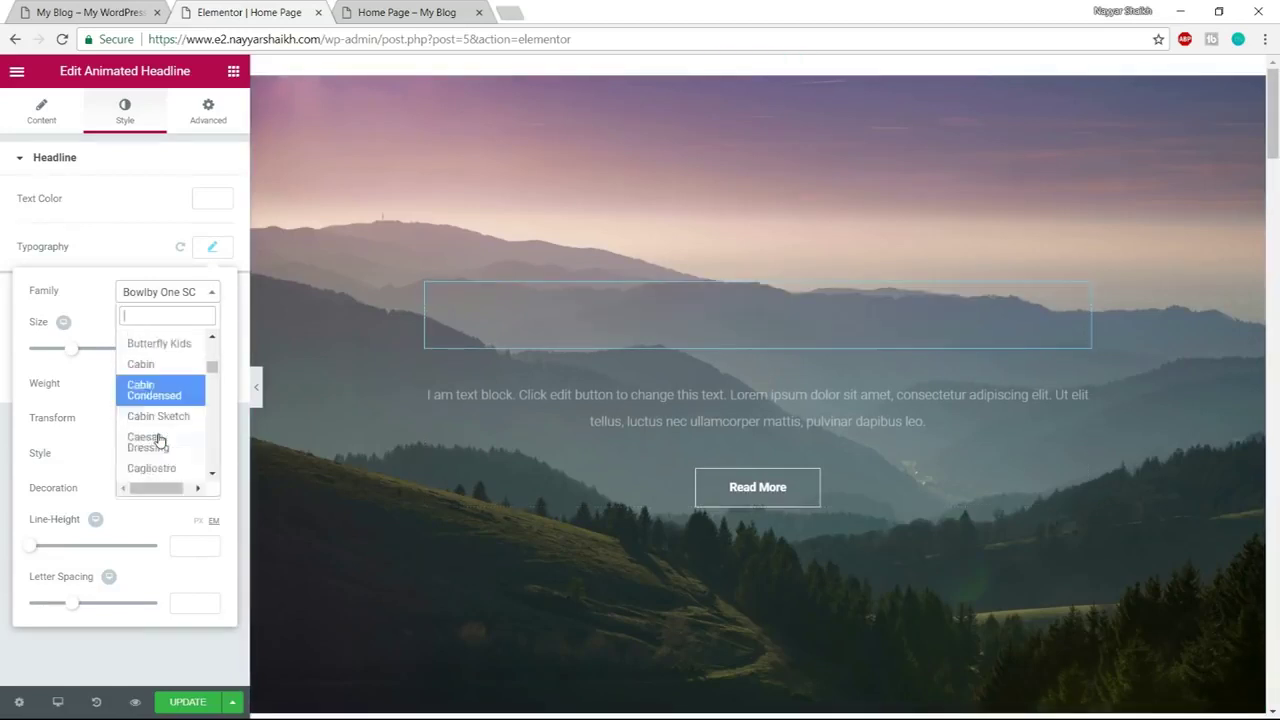
{"action": "left_click", "coordinate": [150, 443]}
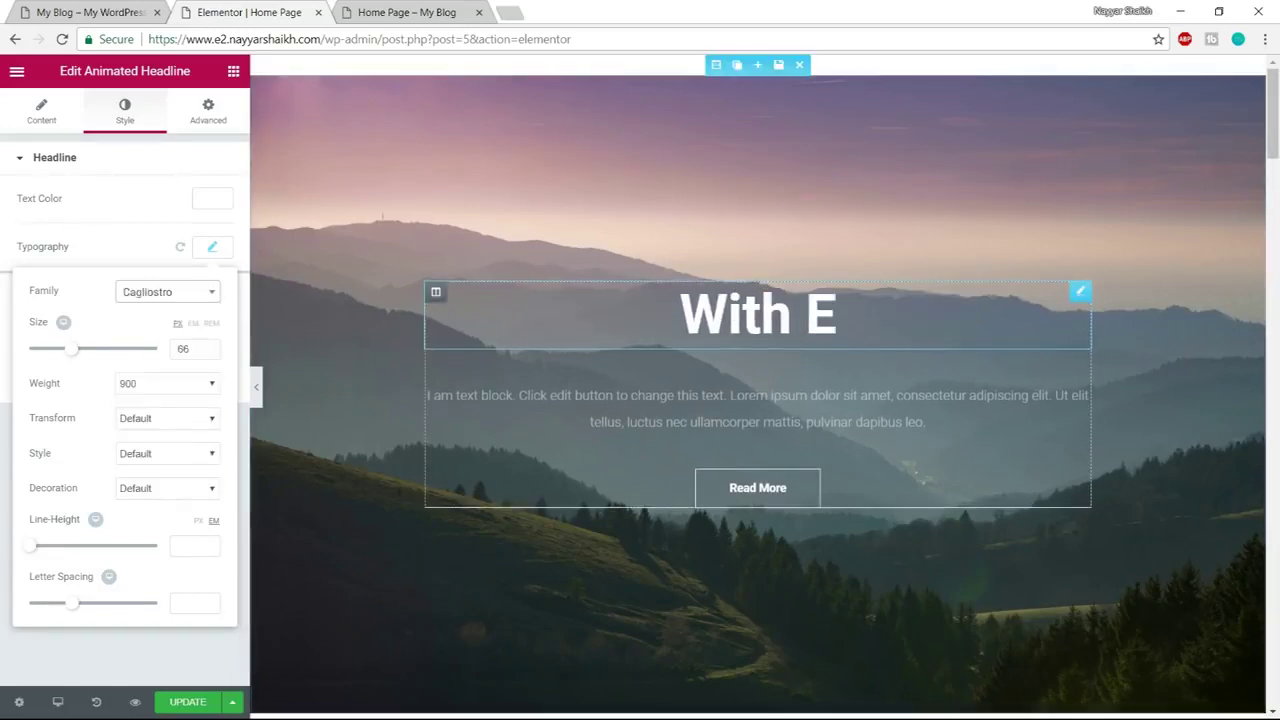
{"action": "left_click", "coordinate": [166, 292]}
{"action": "type", "text": "a"}
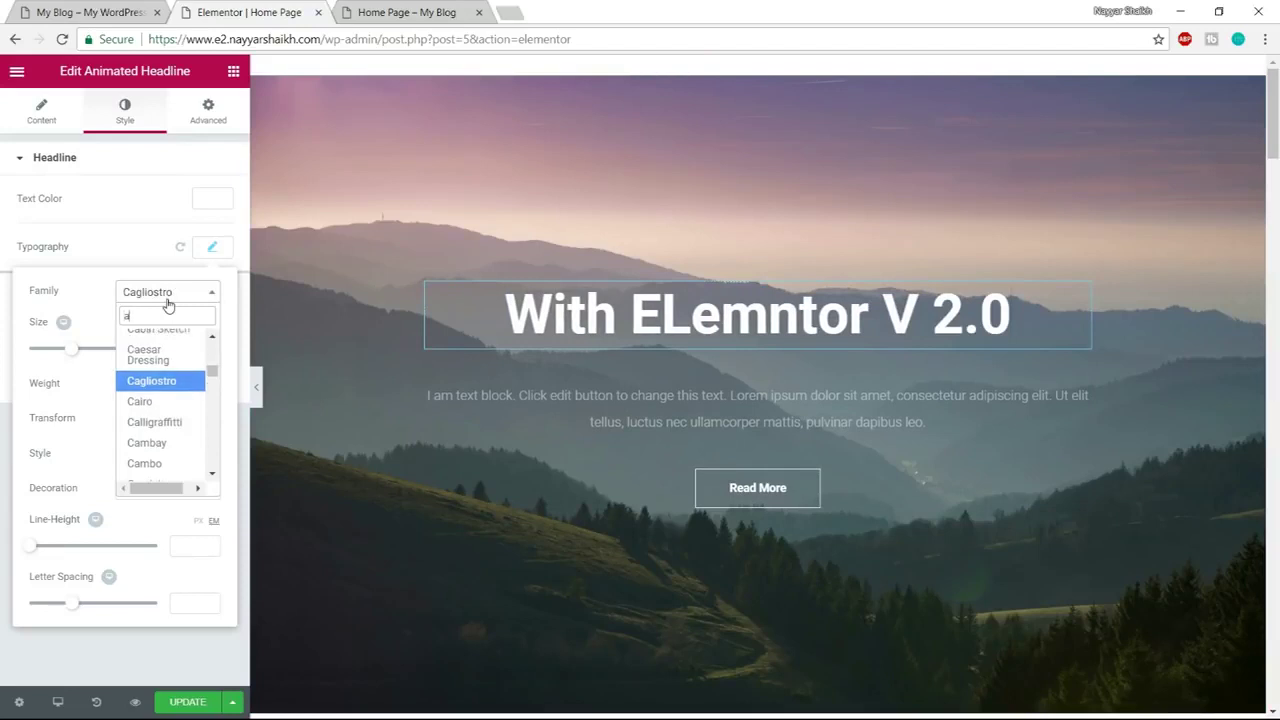
{"action": "type", "text": "l"}
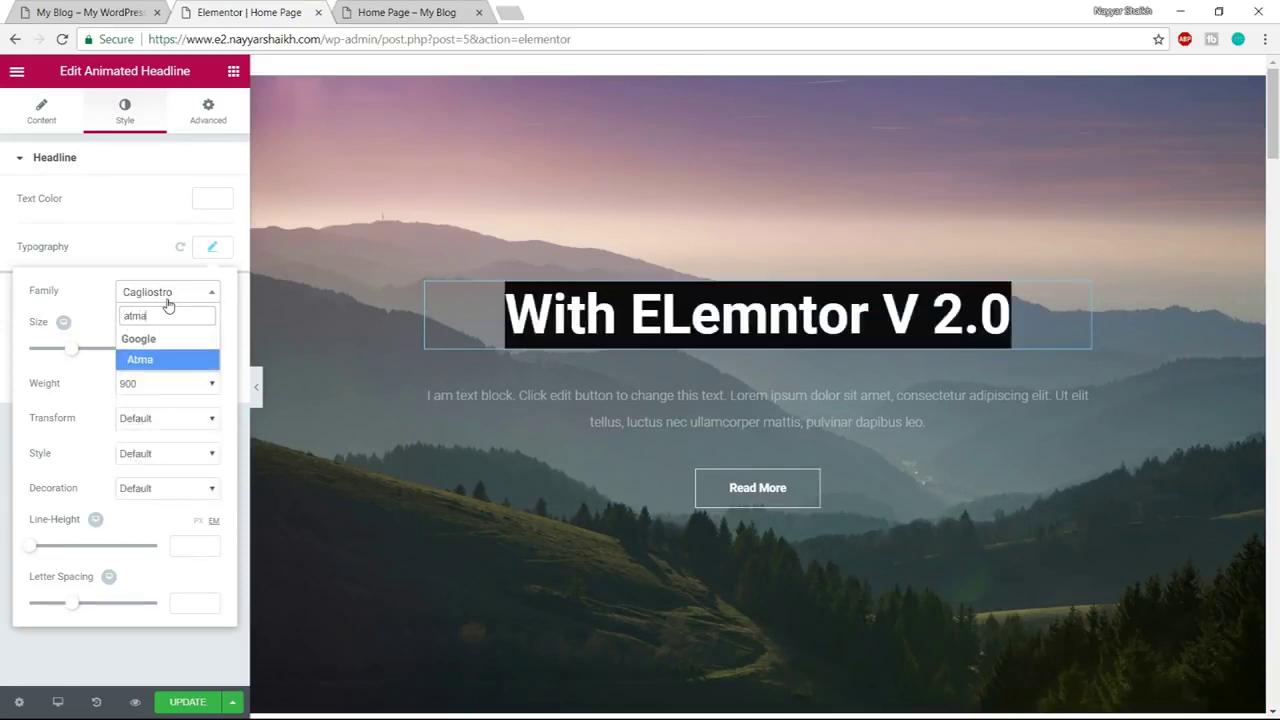
{"action": "key", "text": "Return"}
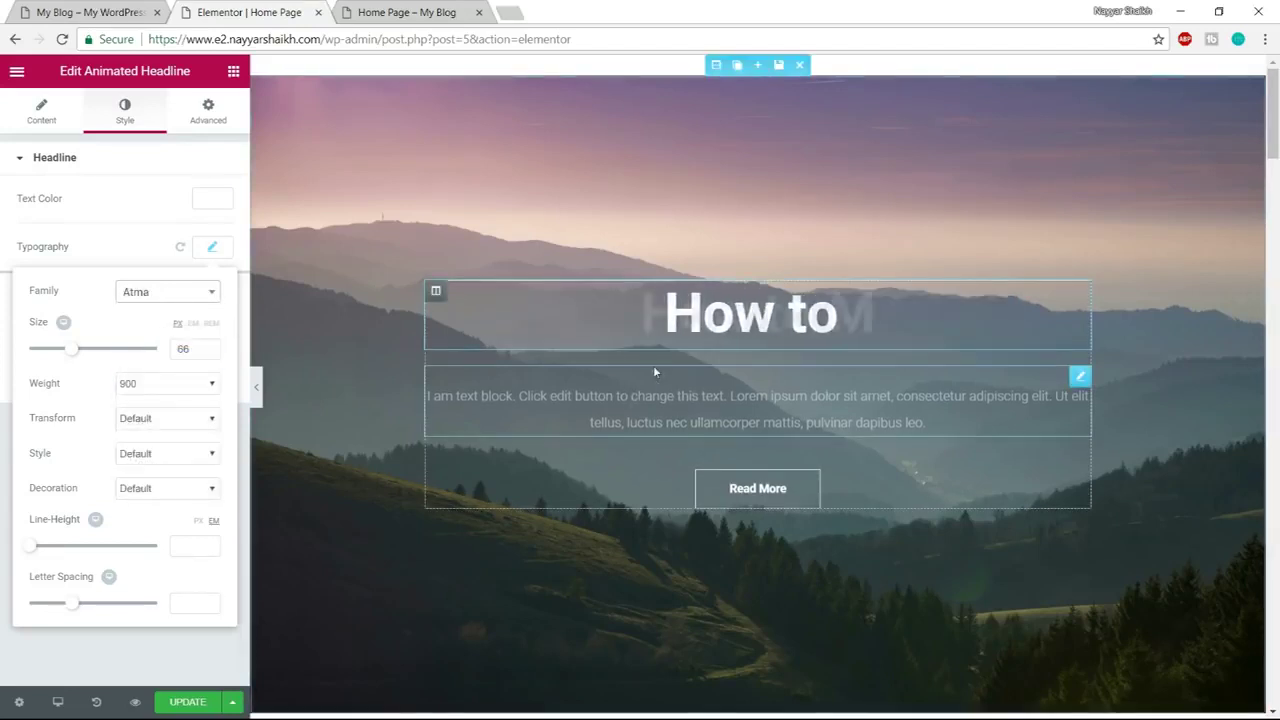
{"action": "left_click", "coordinate": [214, 250]}
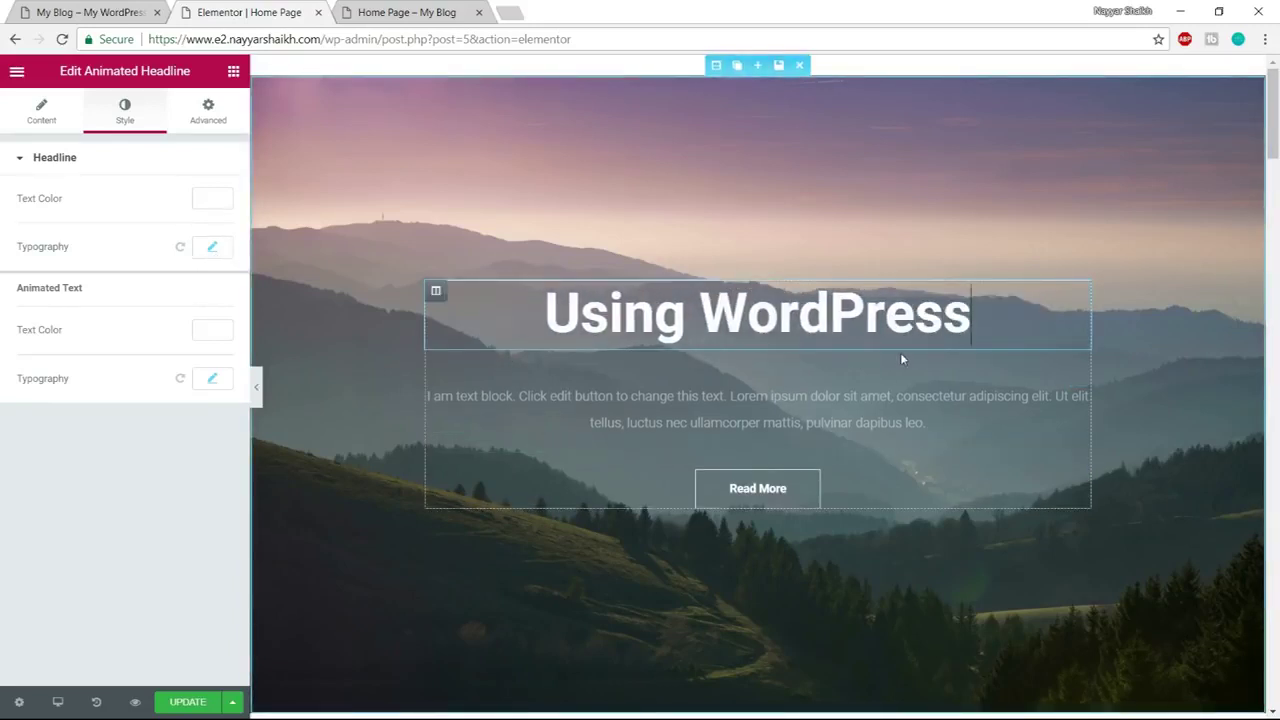
Set the Default Fonts Primary Headline family to Atma.
{"action": "scroll", "coordinate": [874, 464], "scroll_direction": "down", "scroll_amount": 10}
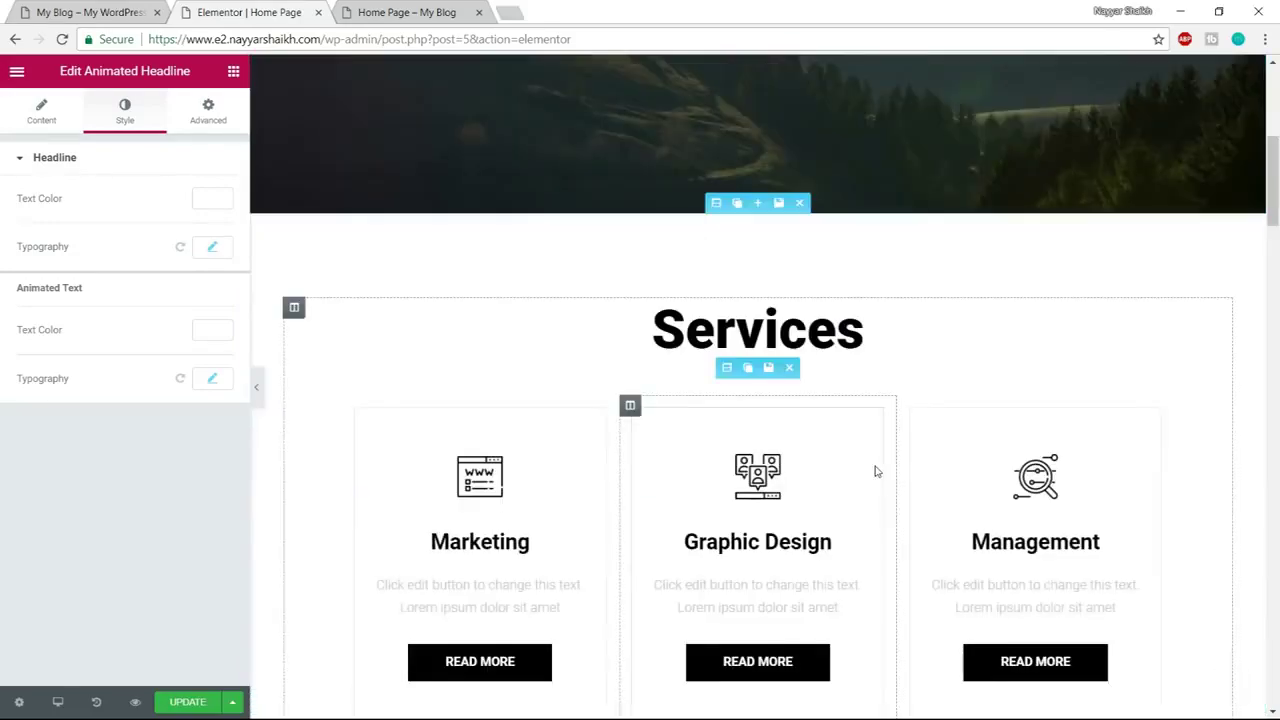
{"action": "scroll", "coordinate": [875, 471], "scroll_direction": "down", "scroll_amount": 5}
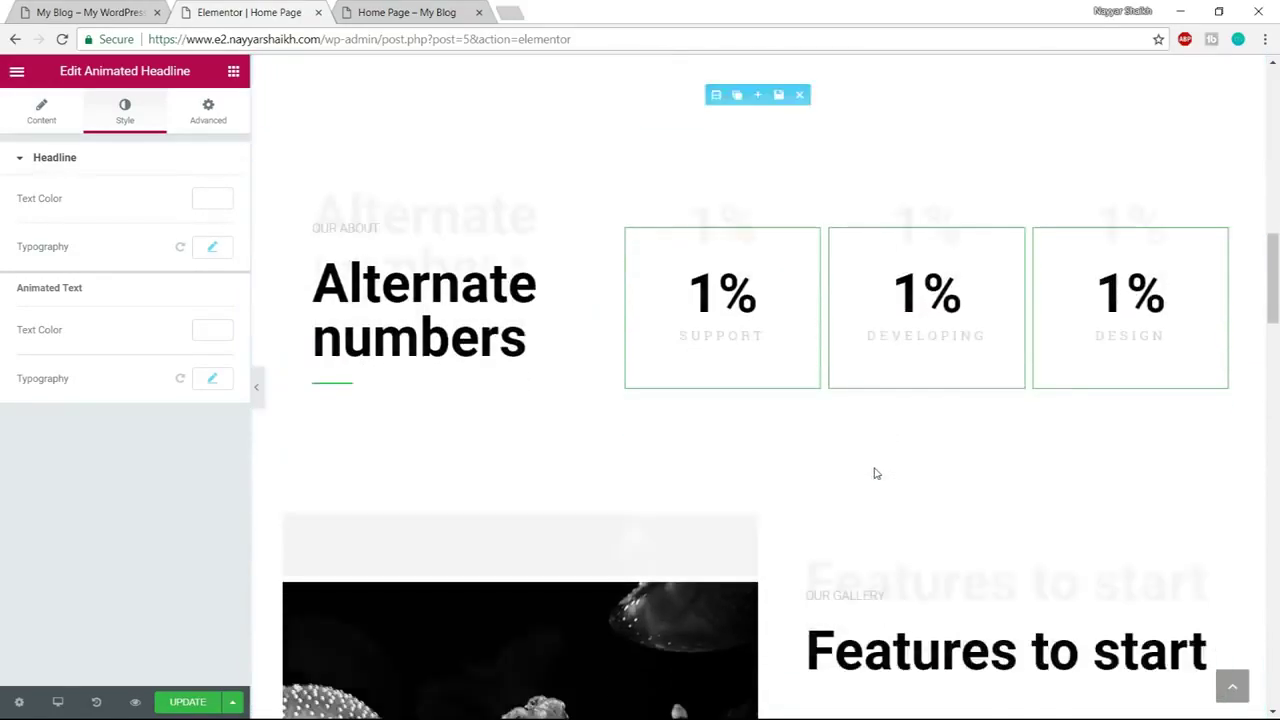
{"action": "scroll", "coordinate": [983, 514], "scroll_direction": "down", "scroll_amount": 3}
{"action": "scroll", "coordinate": [1004, 560], "scroll_direction": "up", "scroll_amount": 18}
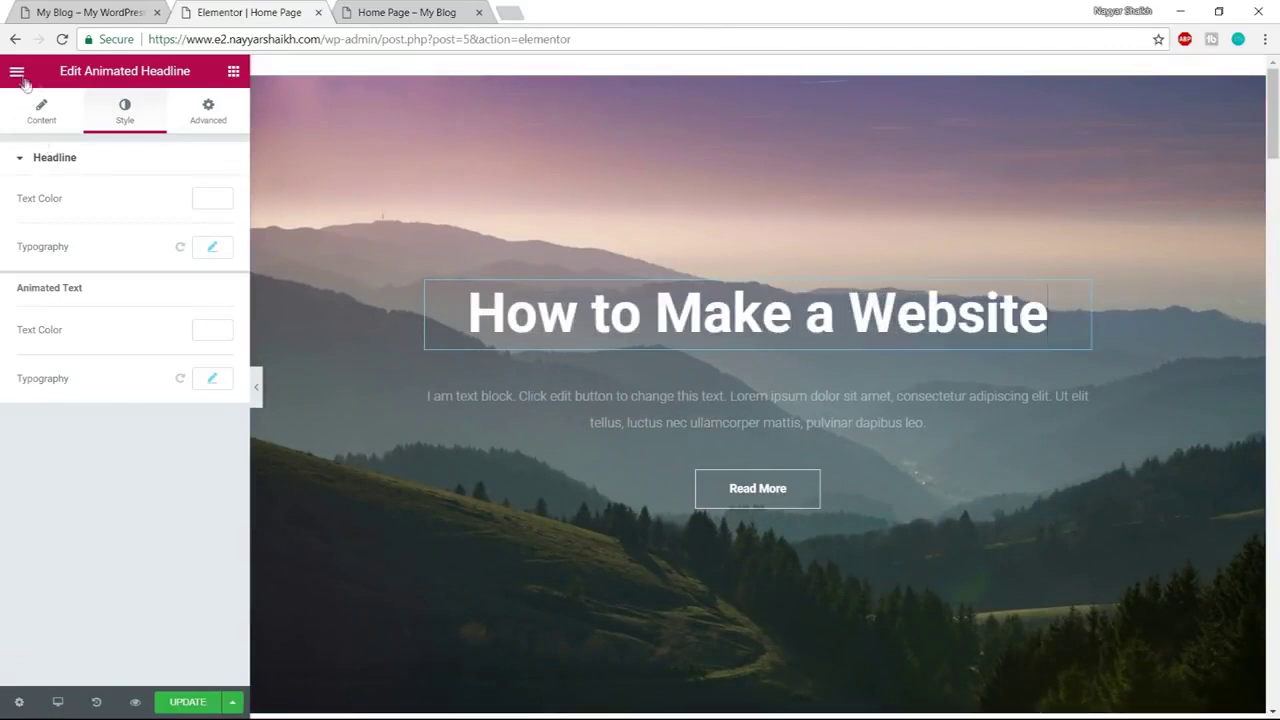
{"action": "left_click", "coordinate": [18, 74]}
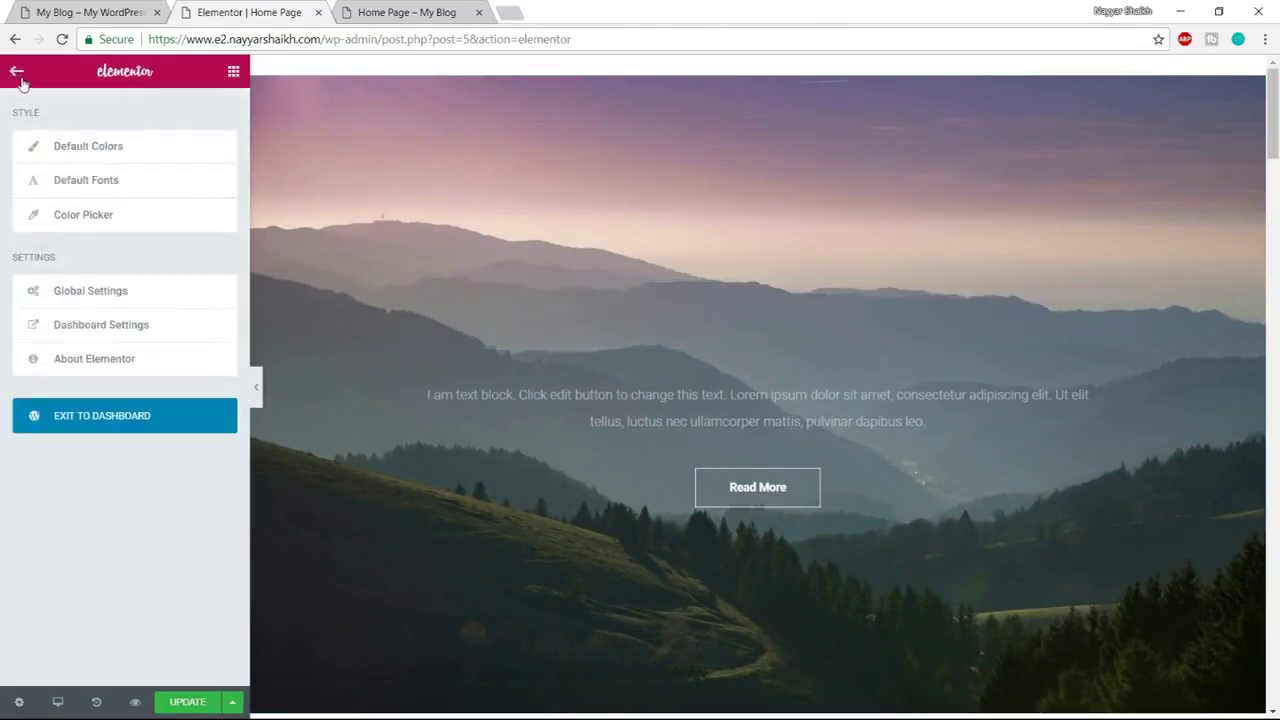
{"action": "left_click", "coordinate": [124, 181]}
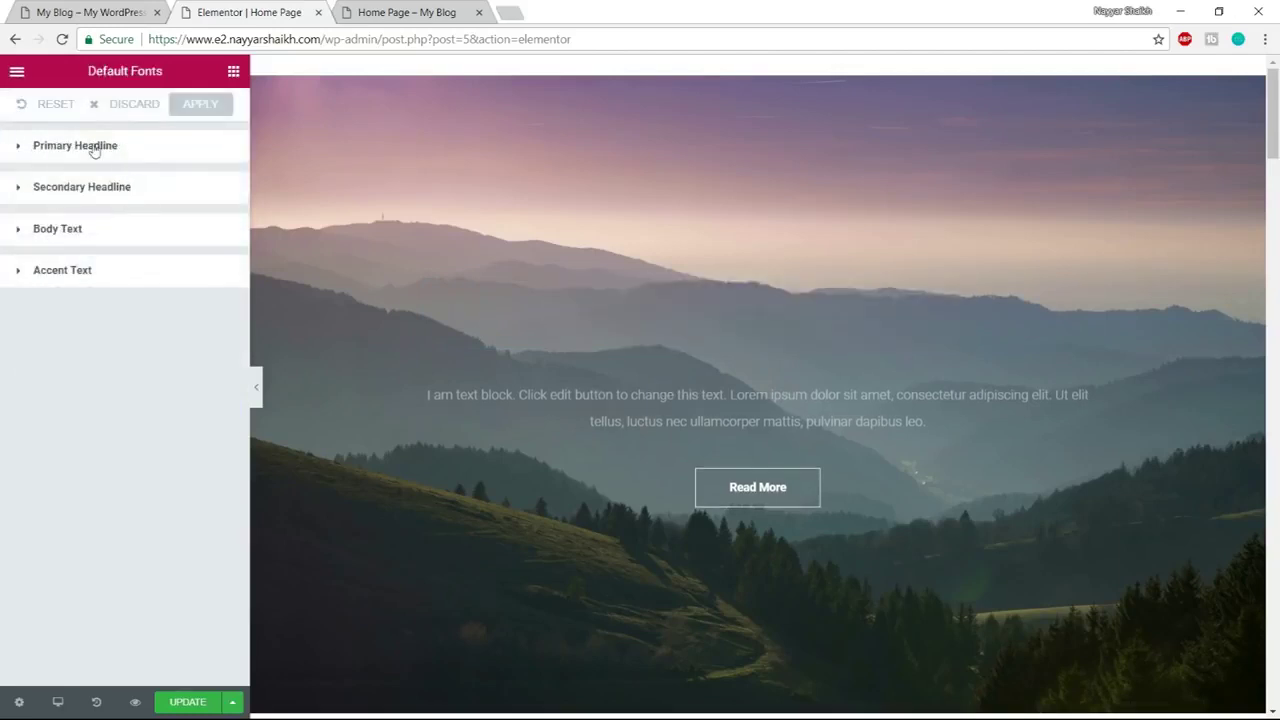
{"action": "left_click", "coordinate": [94, 150]}
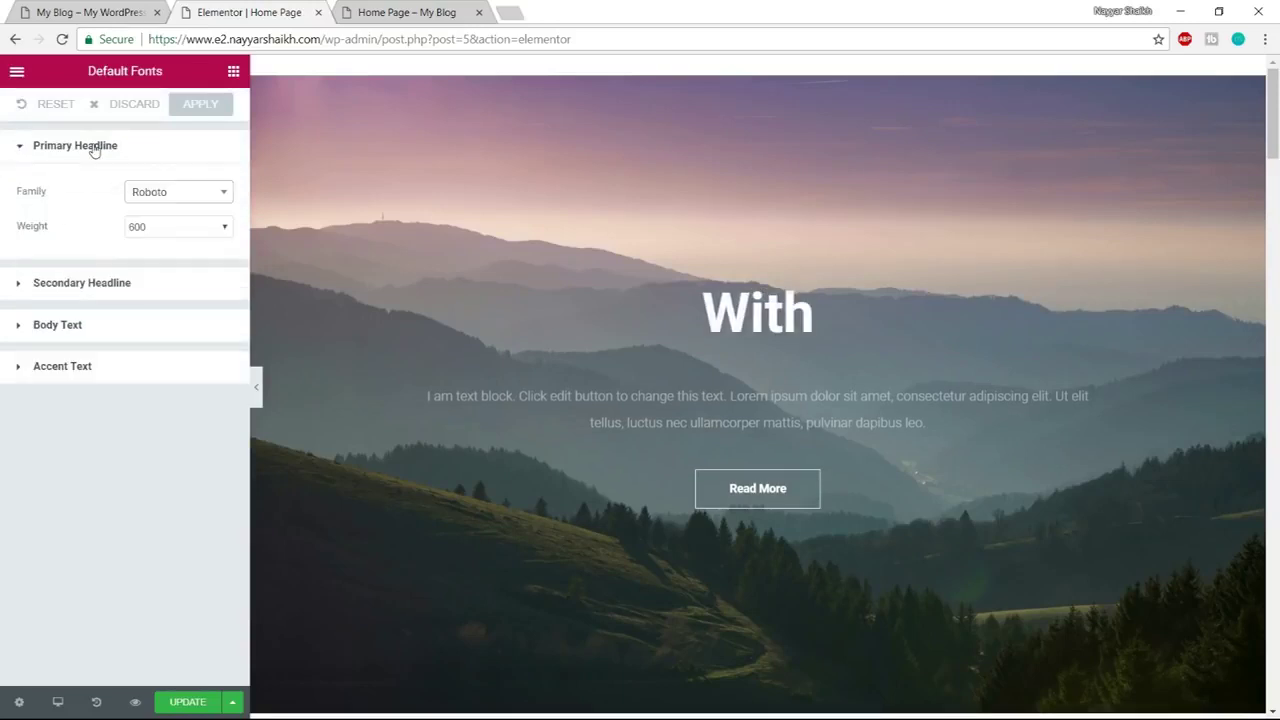
{"action": "left_click", "coordinate": [147, 193]}
{"action": "type", "text": "atm"}
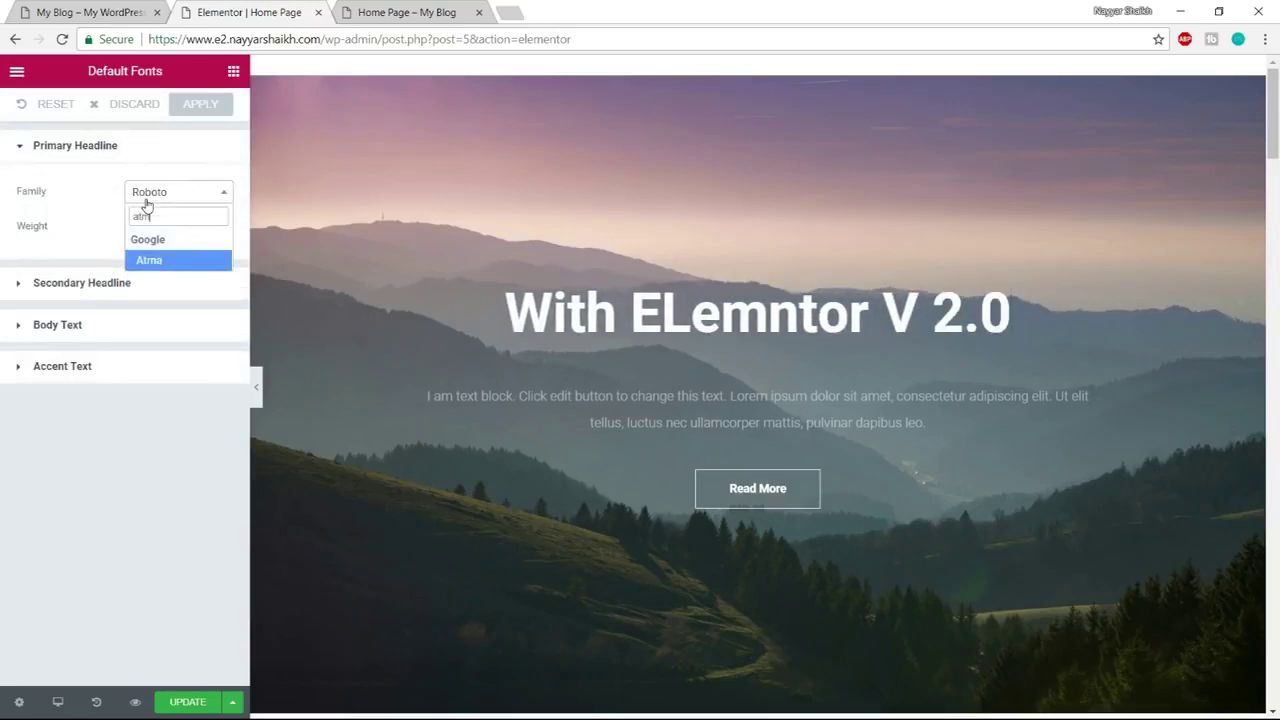
{"action": "type", "text": "a"}
{"action": "key", "text": "Return"}
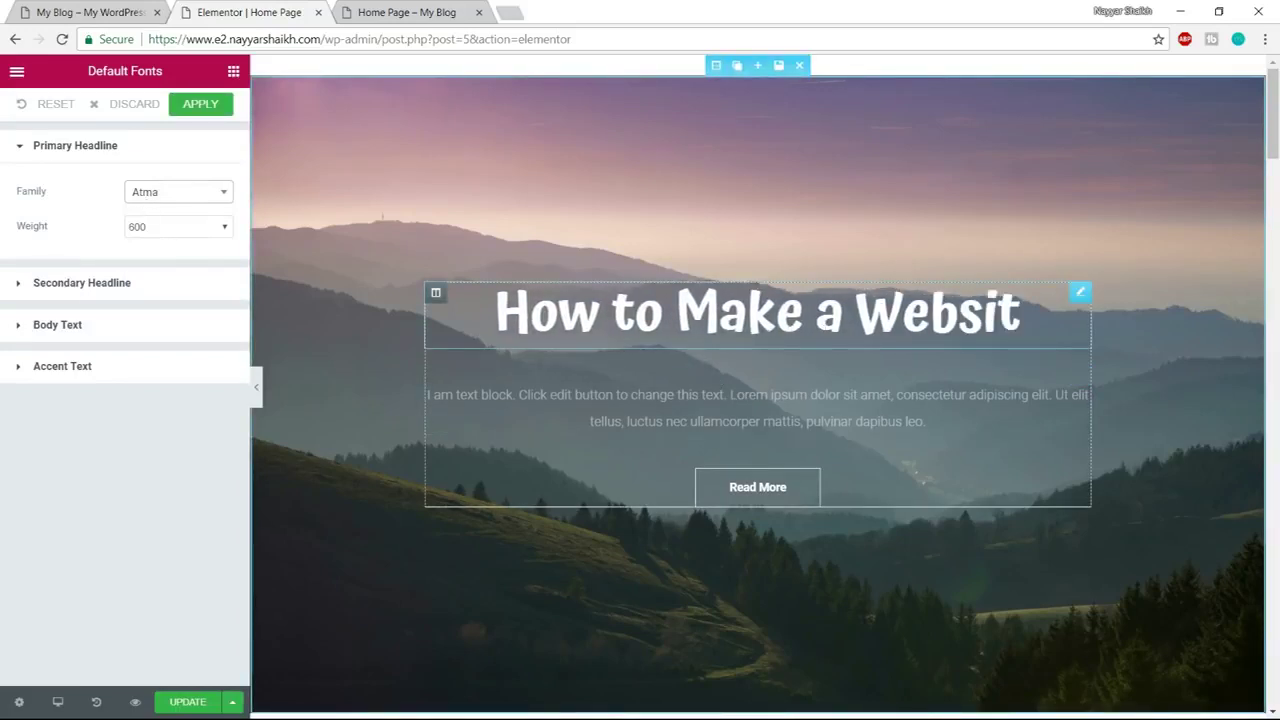
Apply the new default font settings and view the live page.
{"action": "scroll", "coordinate": [952, 416], "scroll_direction": "down", "scroll_amount": 3}
{"action": "scroll", "coordinate": [955, 430], "scroll_direction": "down", "scroll_amount": 2}
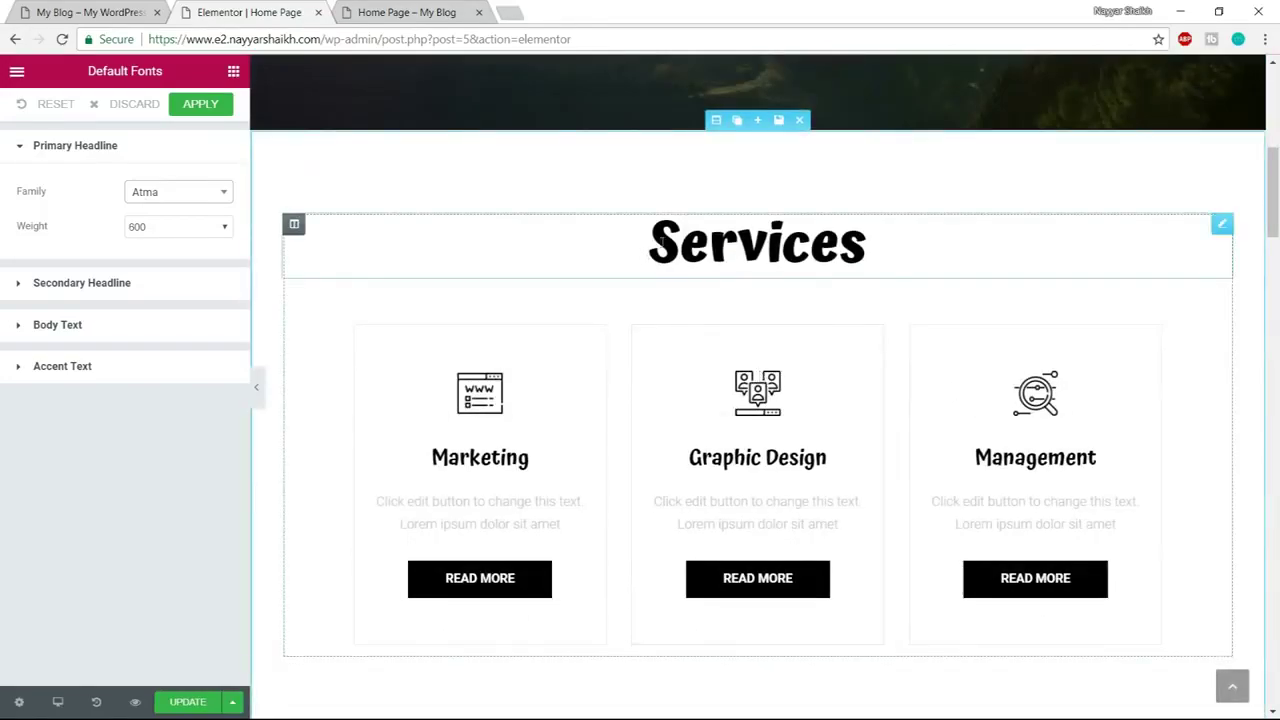
{"action": "scroll", "coordinate": [709, 257], "scroll_direction": "down", "scroll_amount": 5}
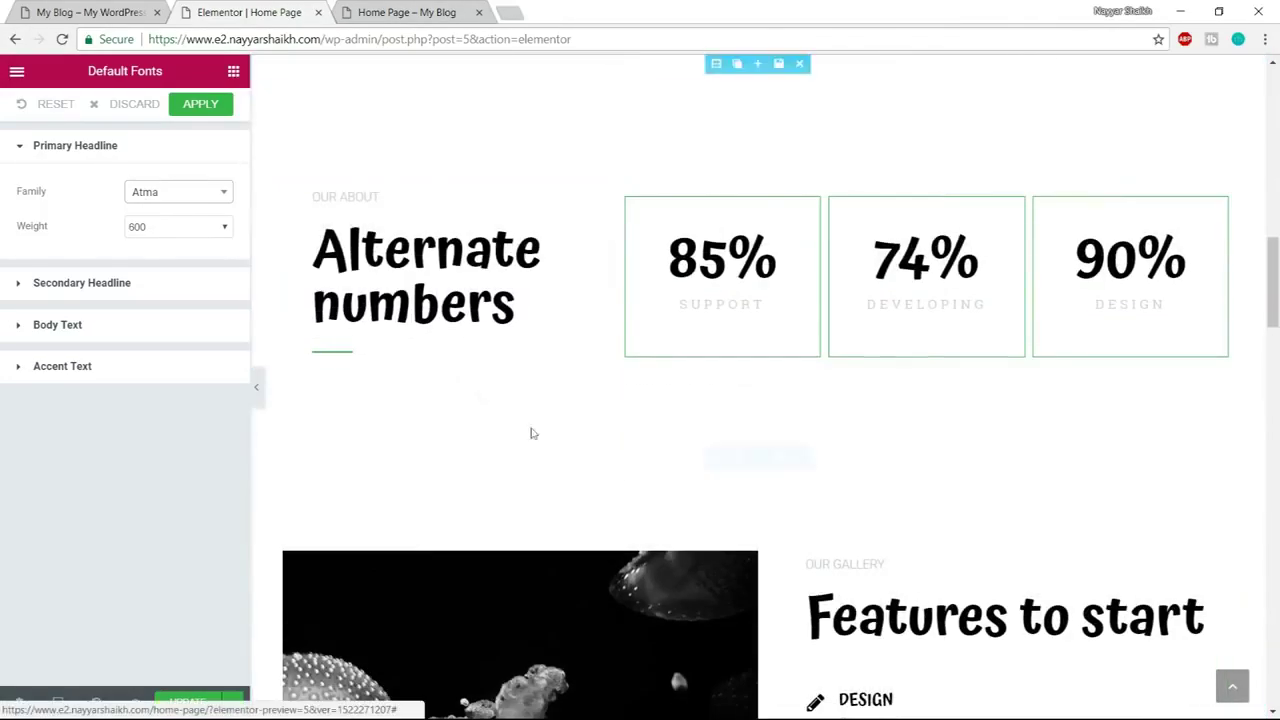
{"action": "scroll", "coordinate": [1020, 546], "scroll_direction": "down", "scroll_amount": 10}
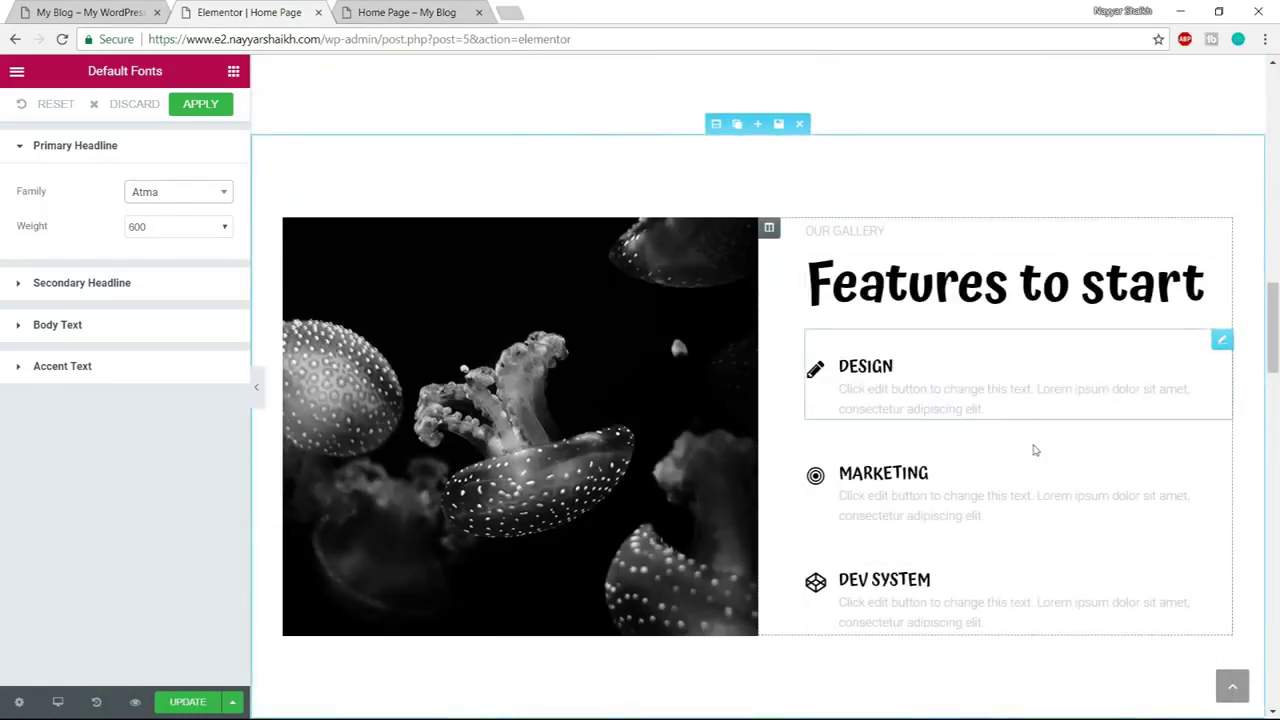
{"action": "scroll", "coordinate": [1043, 537], "scroll_direction": "down", "scroll_amount": 15}
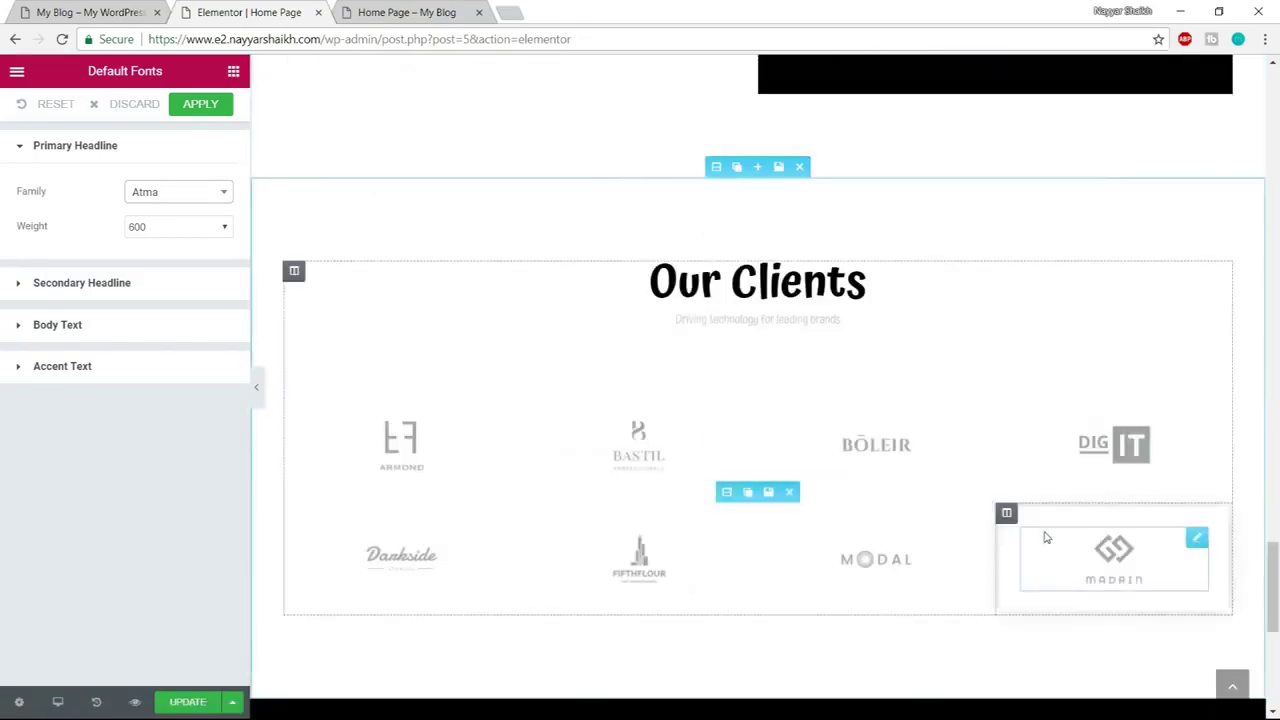
{"action": "scroll", "coordinate": [1043, 588], "scroll_direction": "up", "scroll_amount": 20}
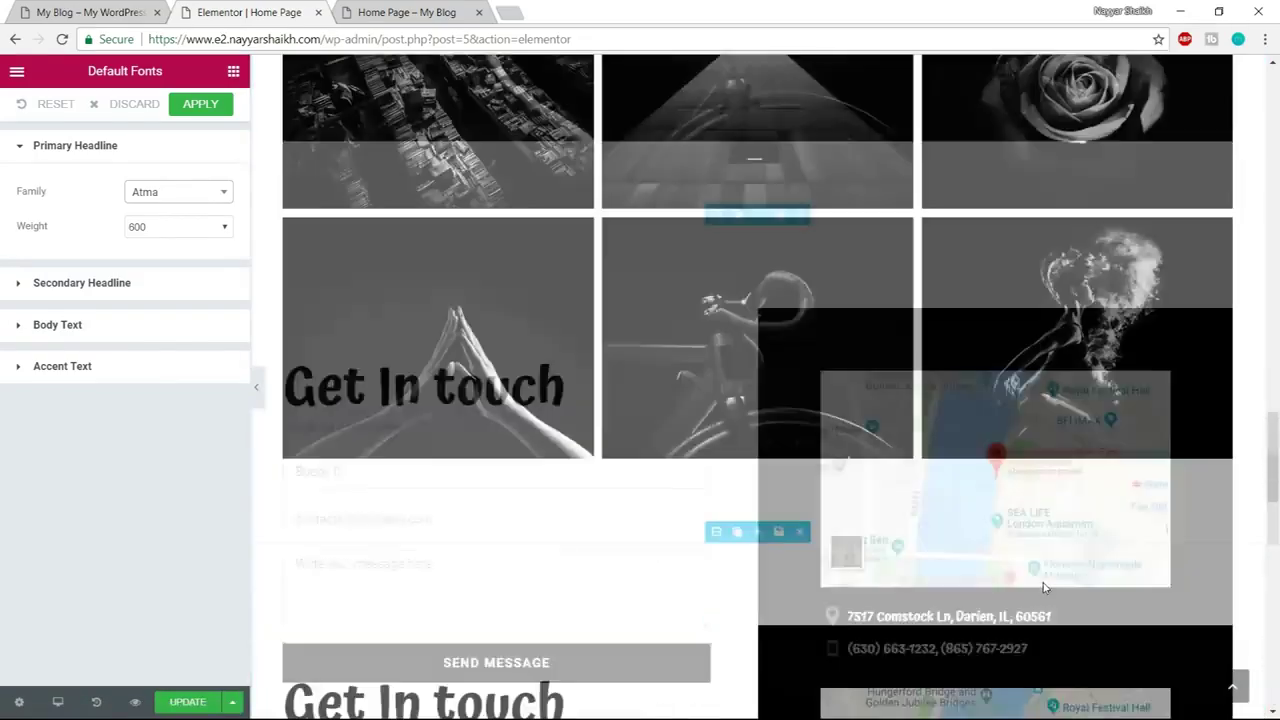
{"action": "scroll", "coordinate": [1043, 588], "scroll_direction": "up", "scroll_amount": 10}
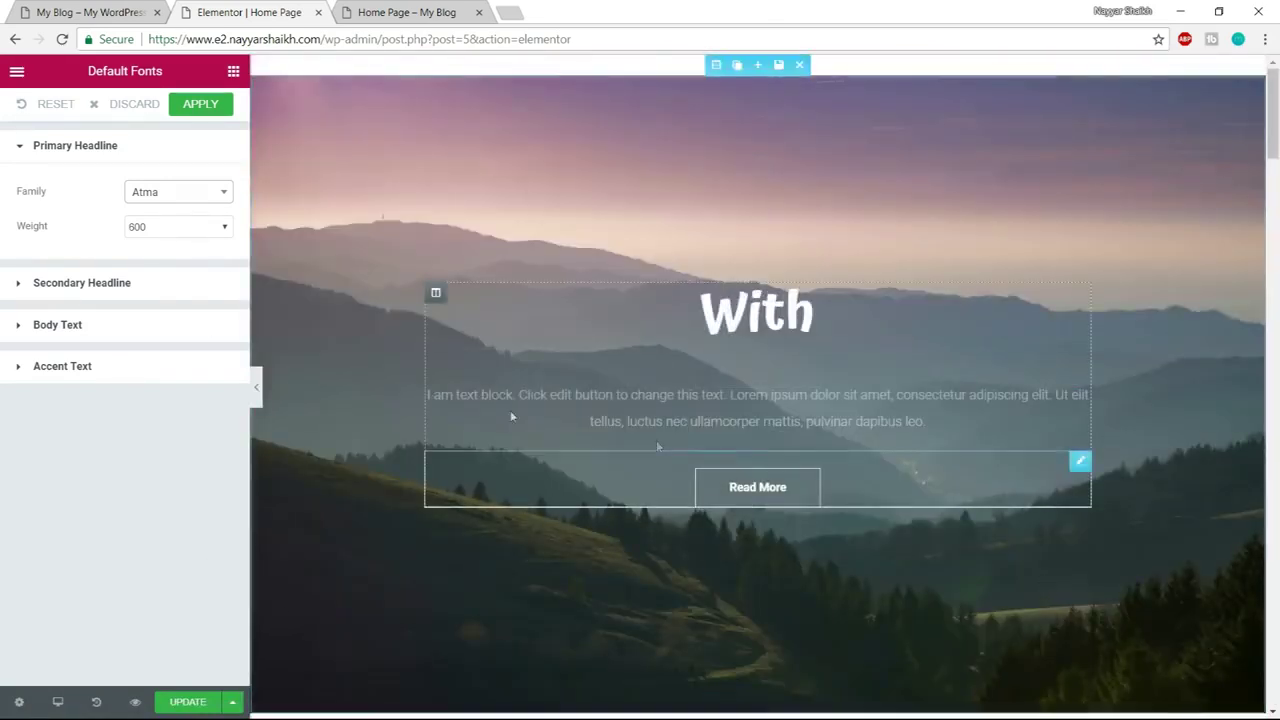
{"action": "left_click", "coordinate": [201, 106]}
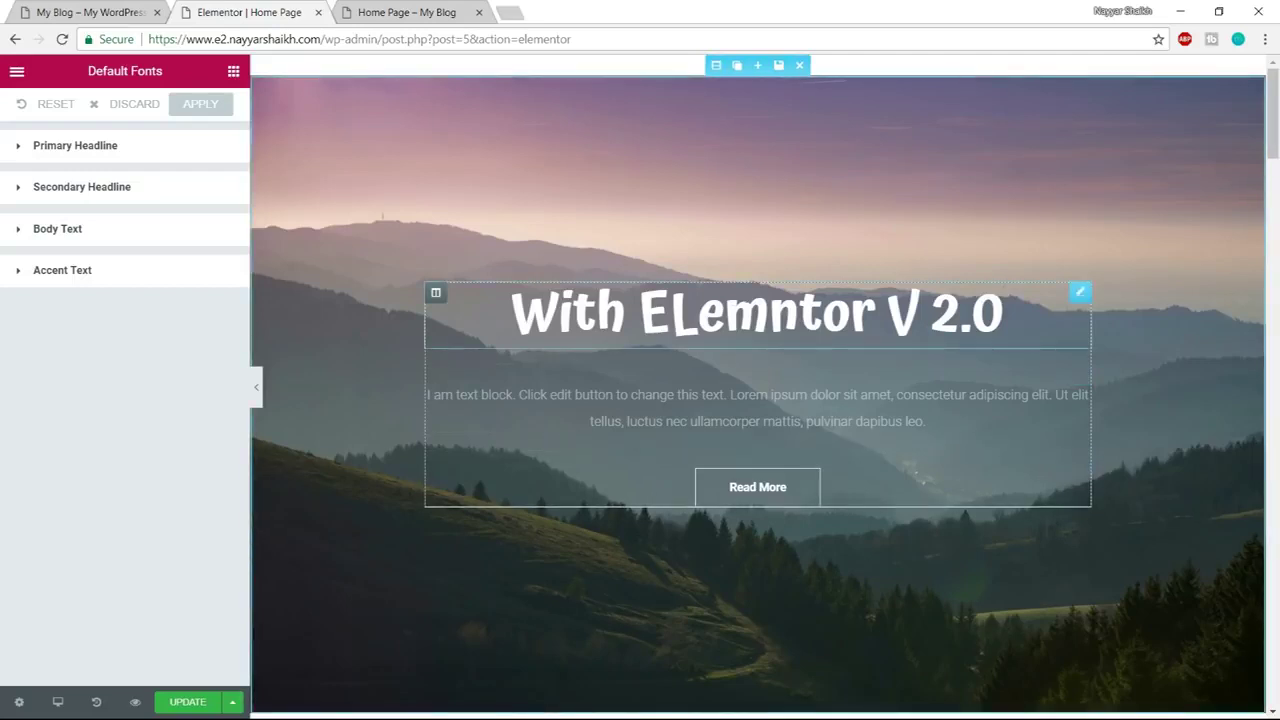
{"action": "left_click", "coordinate": [70, 12]}
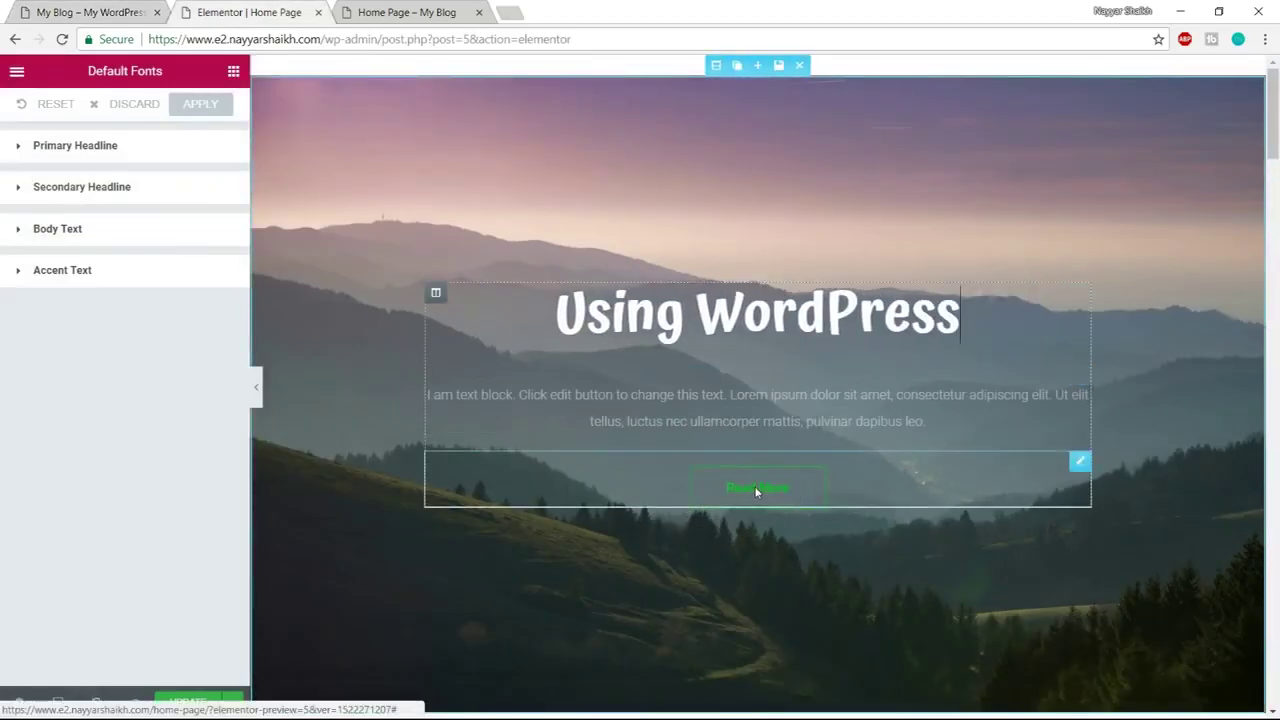
Change the hero button's text from 'Read More' to 'Learn More'.
{"action": "left_click", "coordinate": [750, 493]}
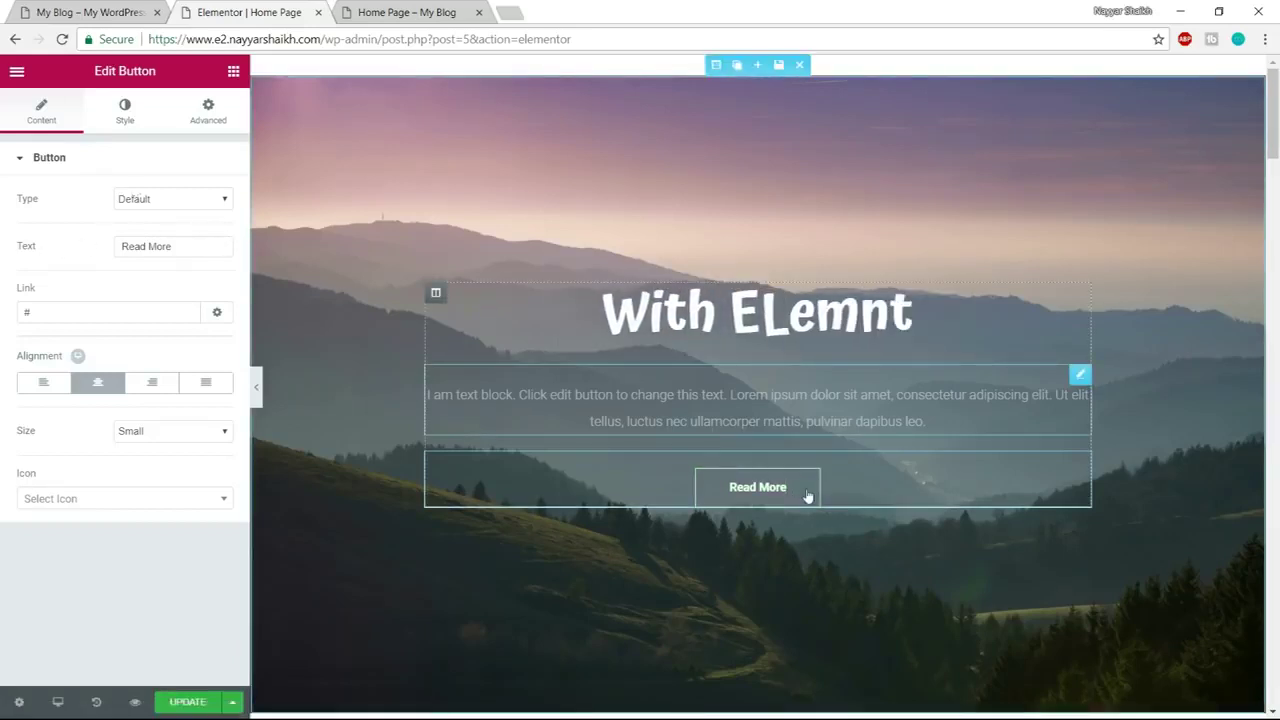
{"action": "left_click", "coordinate": [100, 8]}
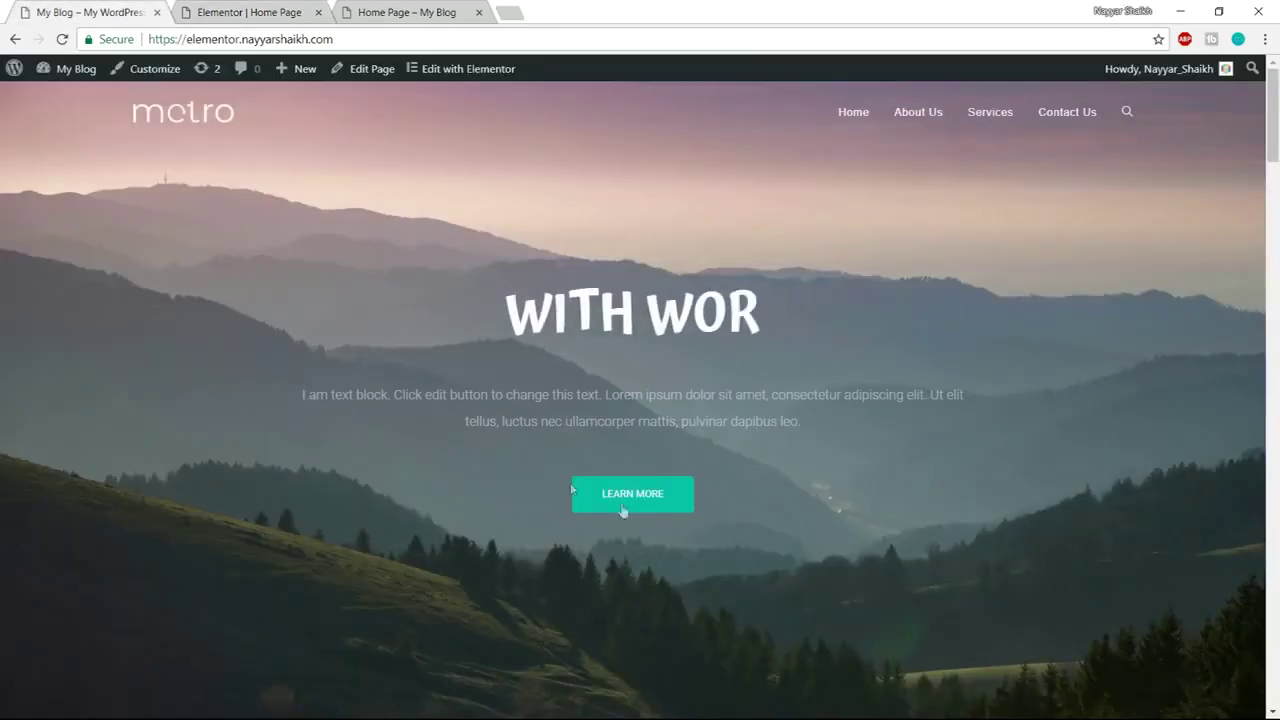
{"action": "left_click", "coordinate": [260, 9]}
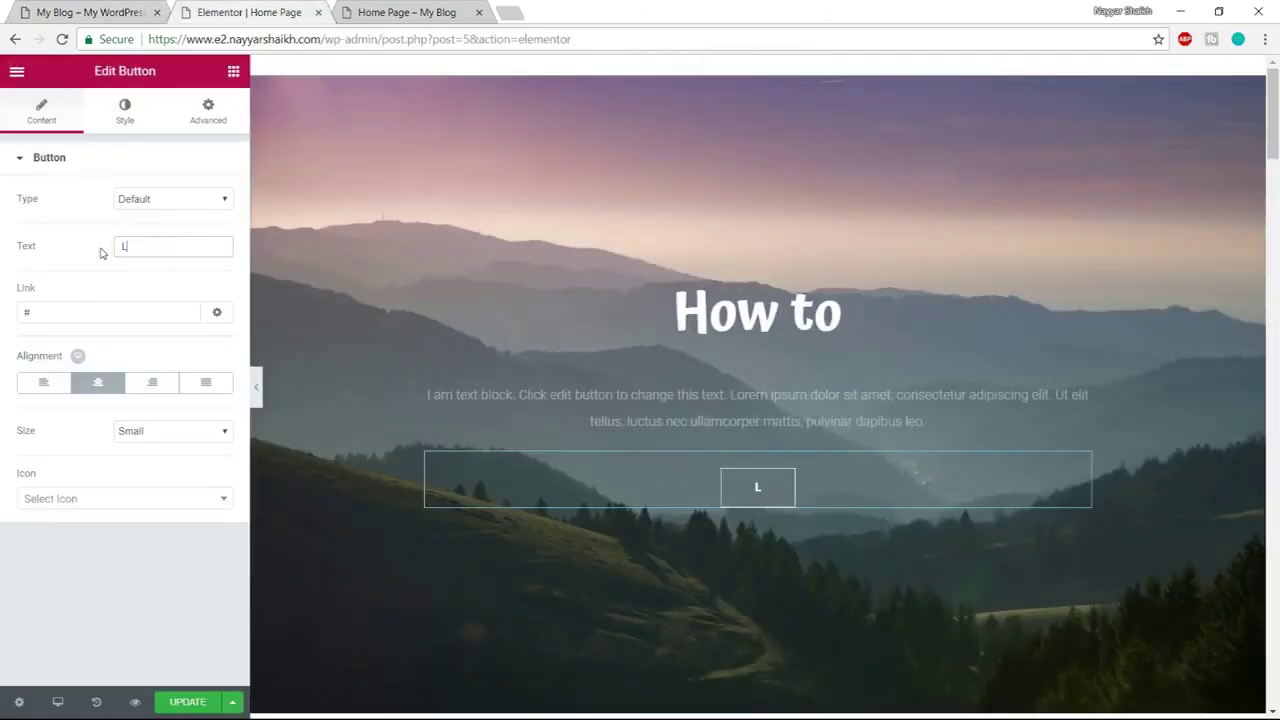
{"action": "type", "text": "Learn More"}
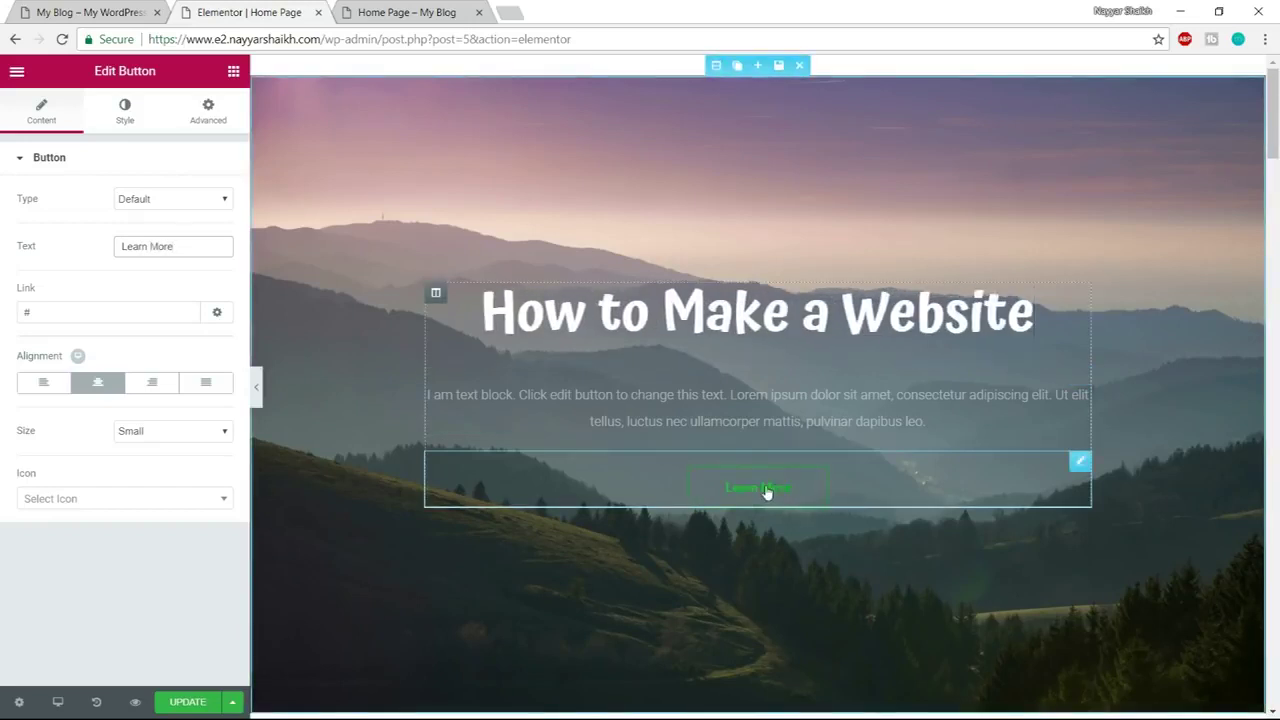
Set the Learn More button's typography font family to Poppins.
{"action": "left_click", "coordinate": [124, 110]}
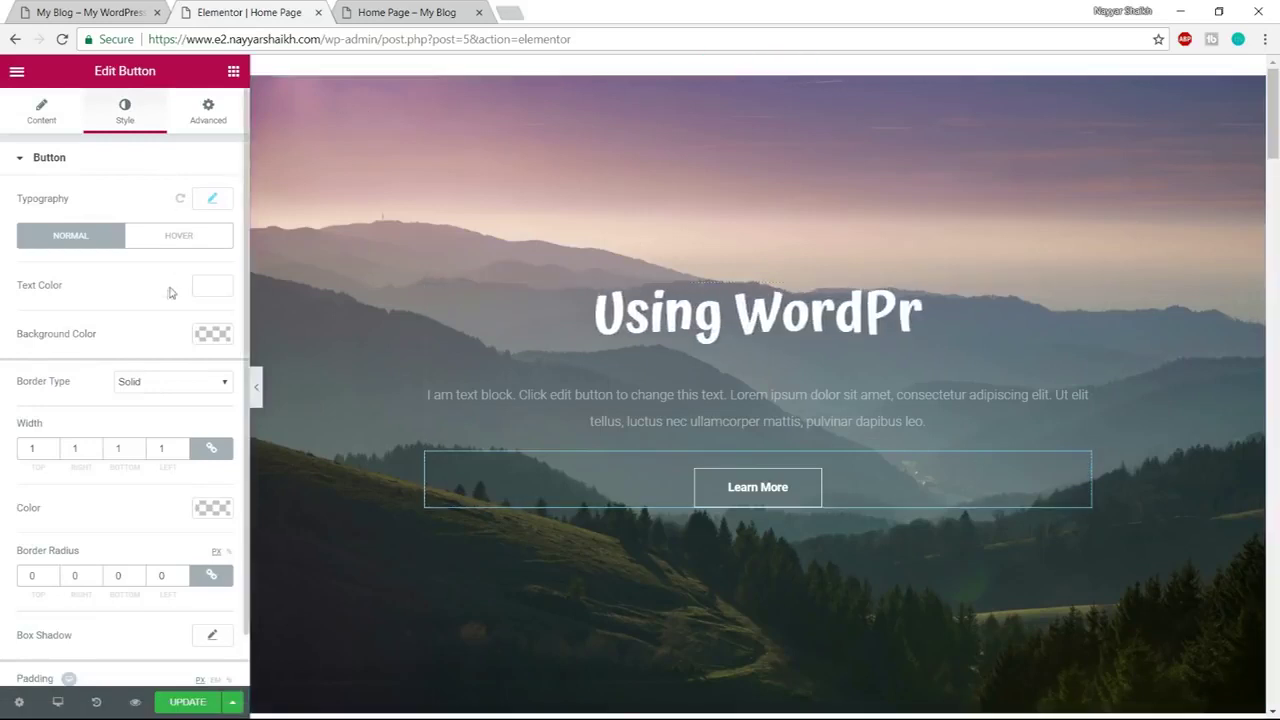
{"action": "left_click", "coordinate": [215, 200]}
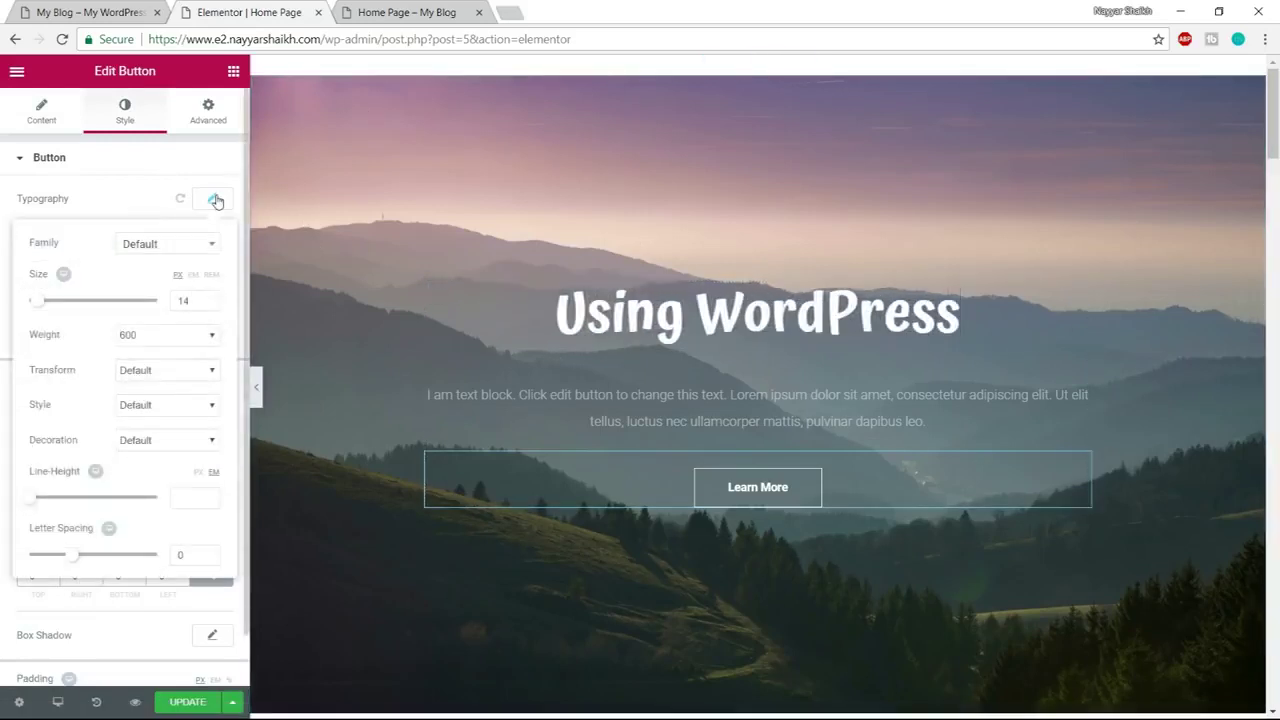
{"action": "left_click", "coordinate": [166, 247]}
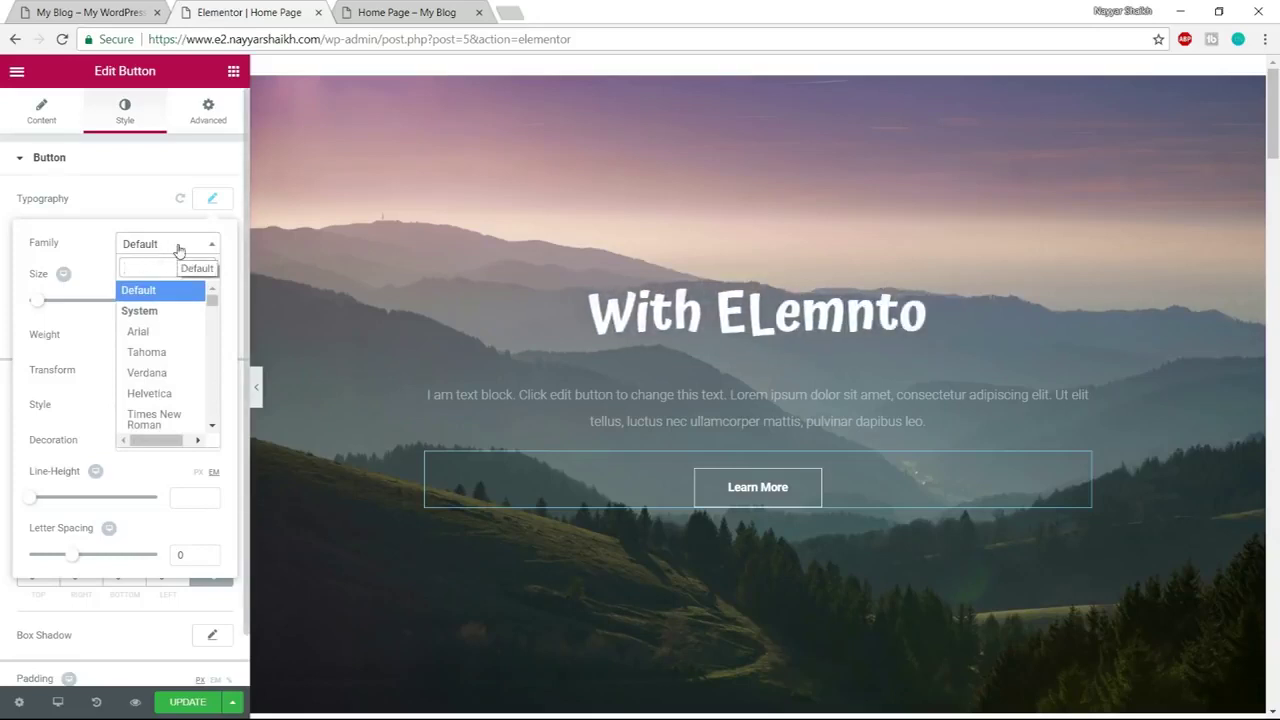
{"action": "type", "text": "atm"}
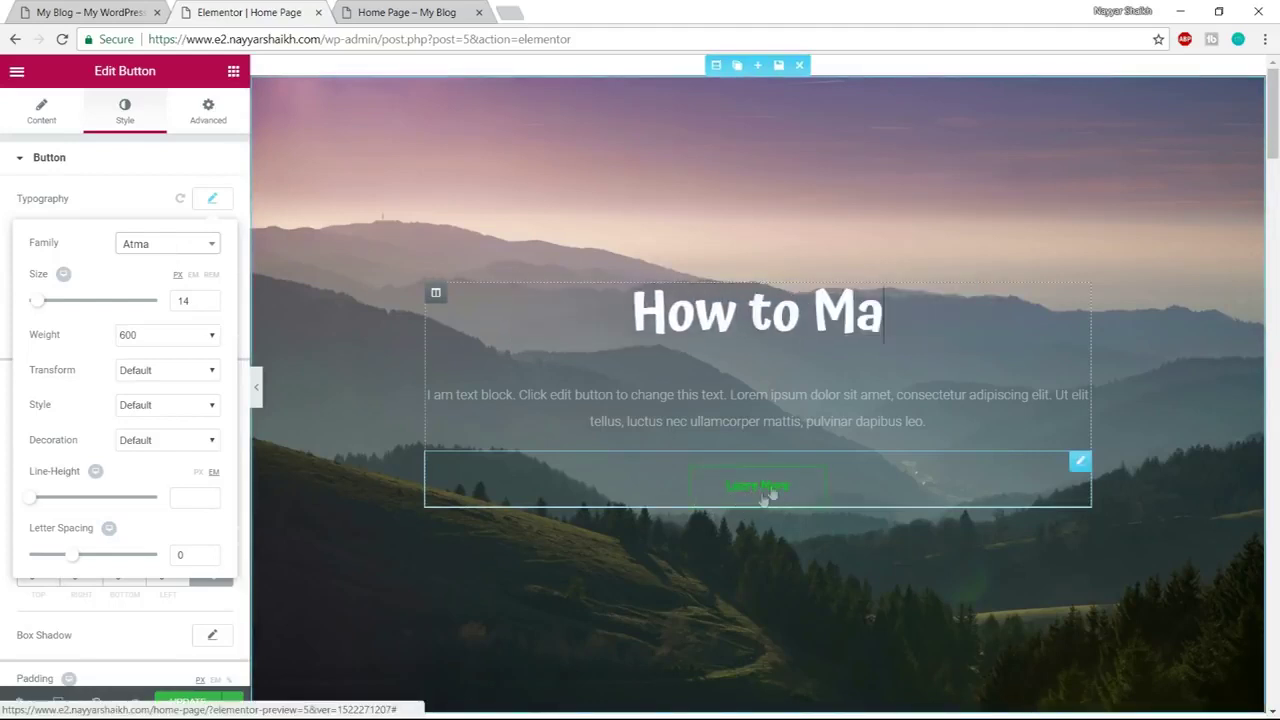
{"action": "left_click", "coordinate": [168, 245]}
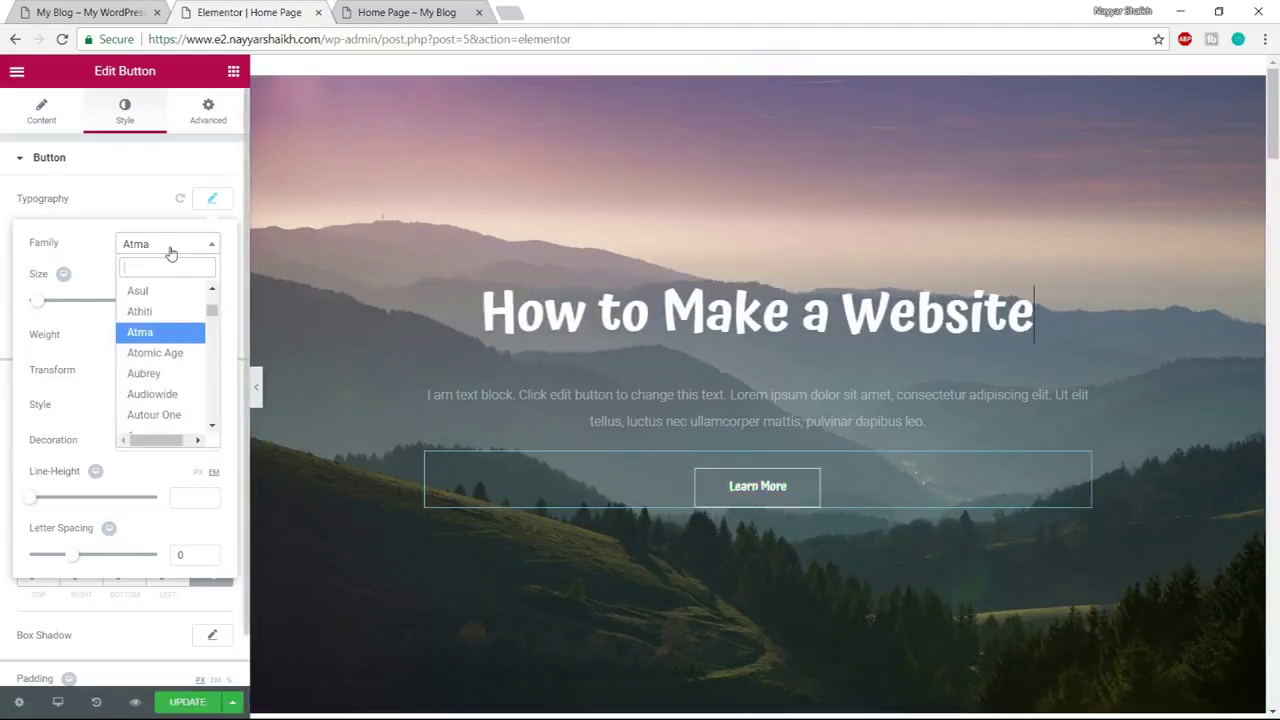
{"action": "type", "text": "p"}
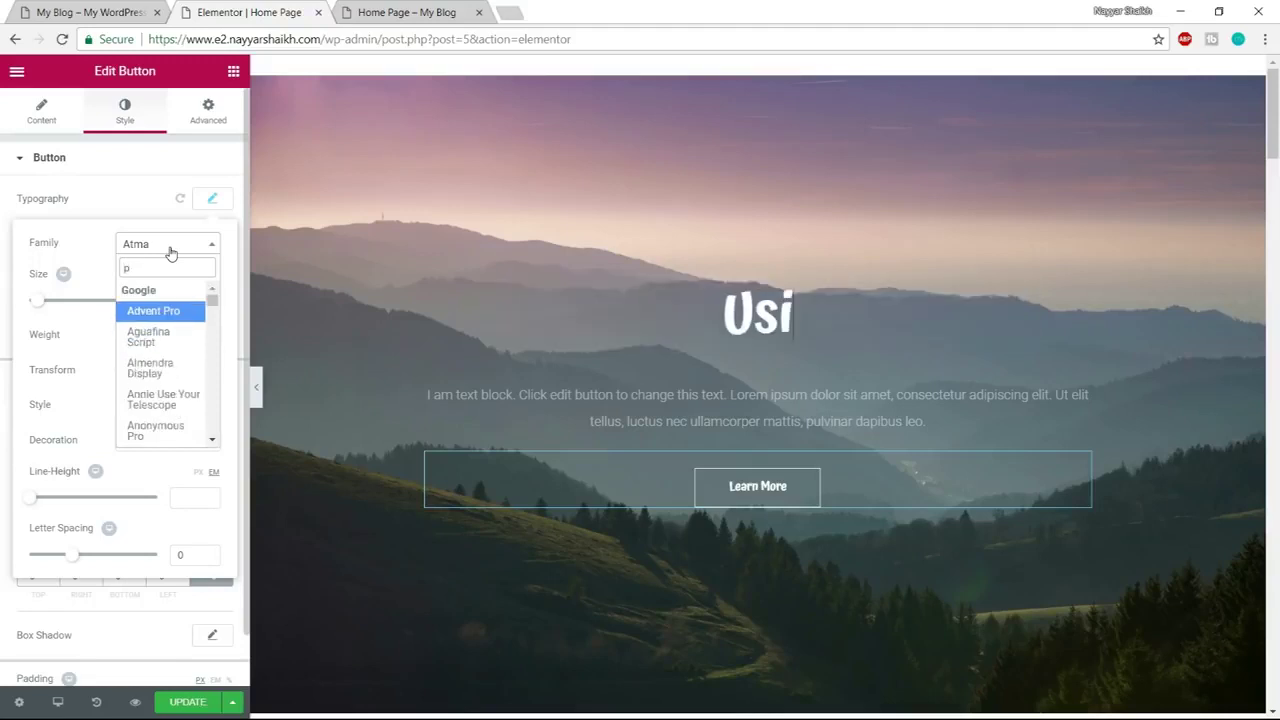
{"action": "type", "text": "op"}
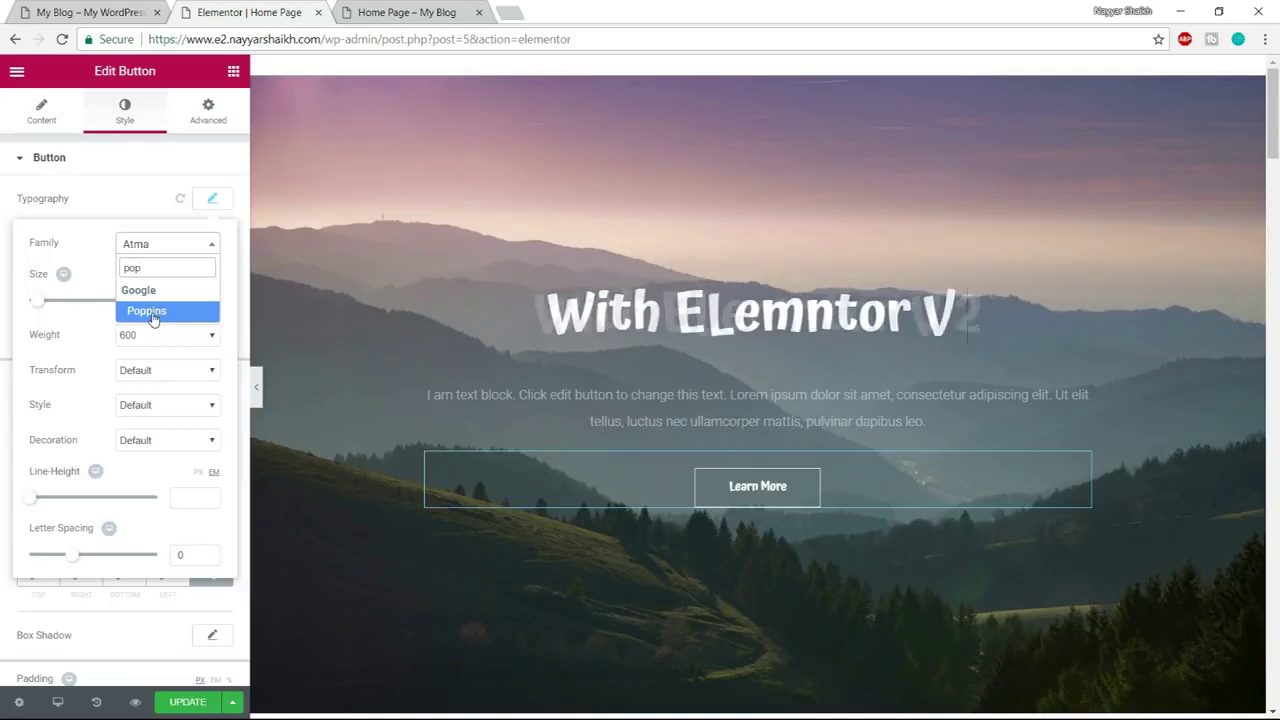
{"action": "left_click", "coordinate": [150, 312]}
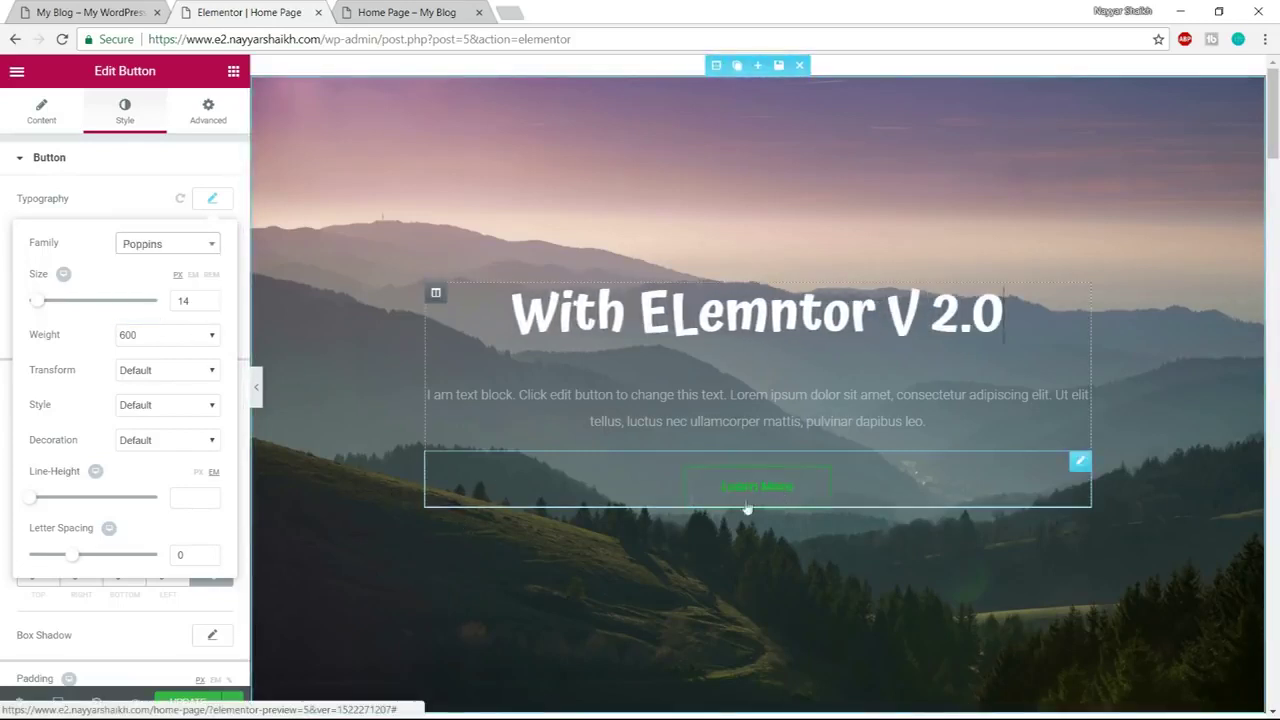
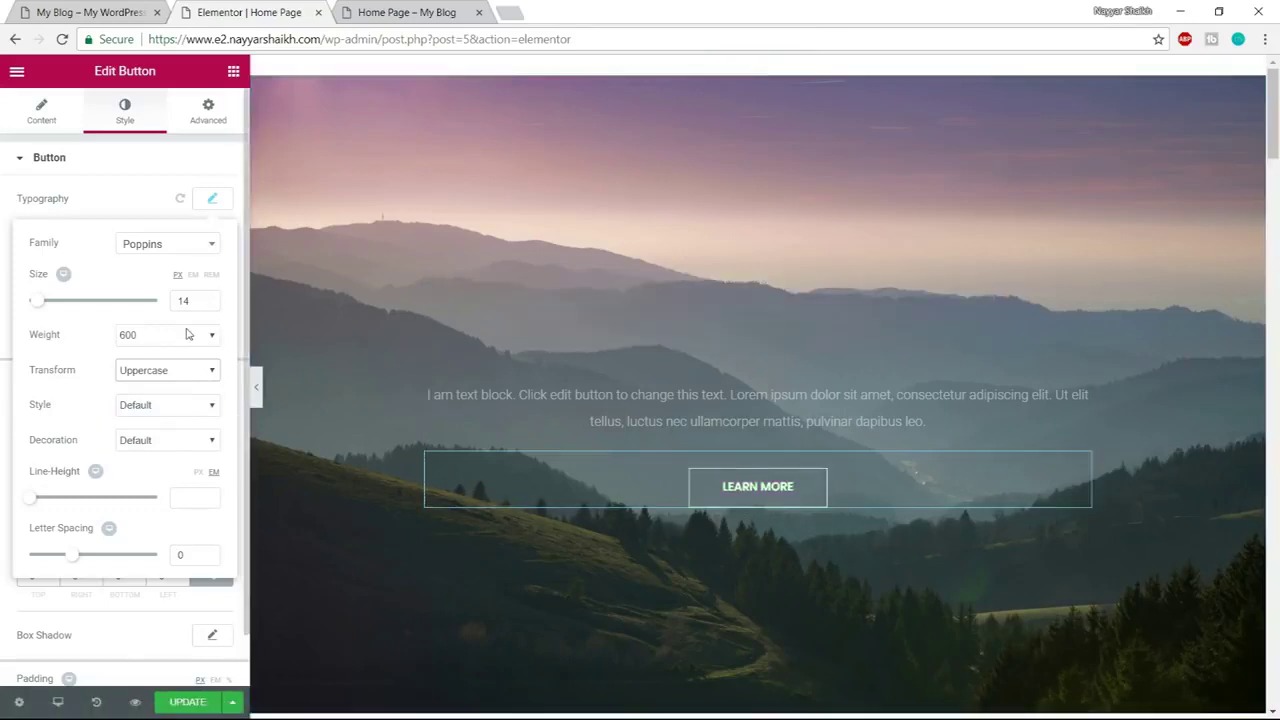
Give the LEARN MORE button text font weight 400 and letter spacing of 1.5.
{"action": "left_click", "coordinate": [200, 335]}
{"action": "left_click", "coordinate": [161, 391]}
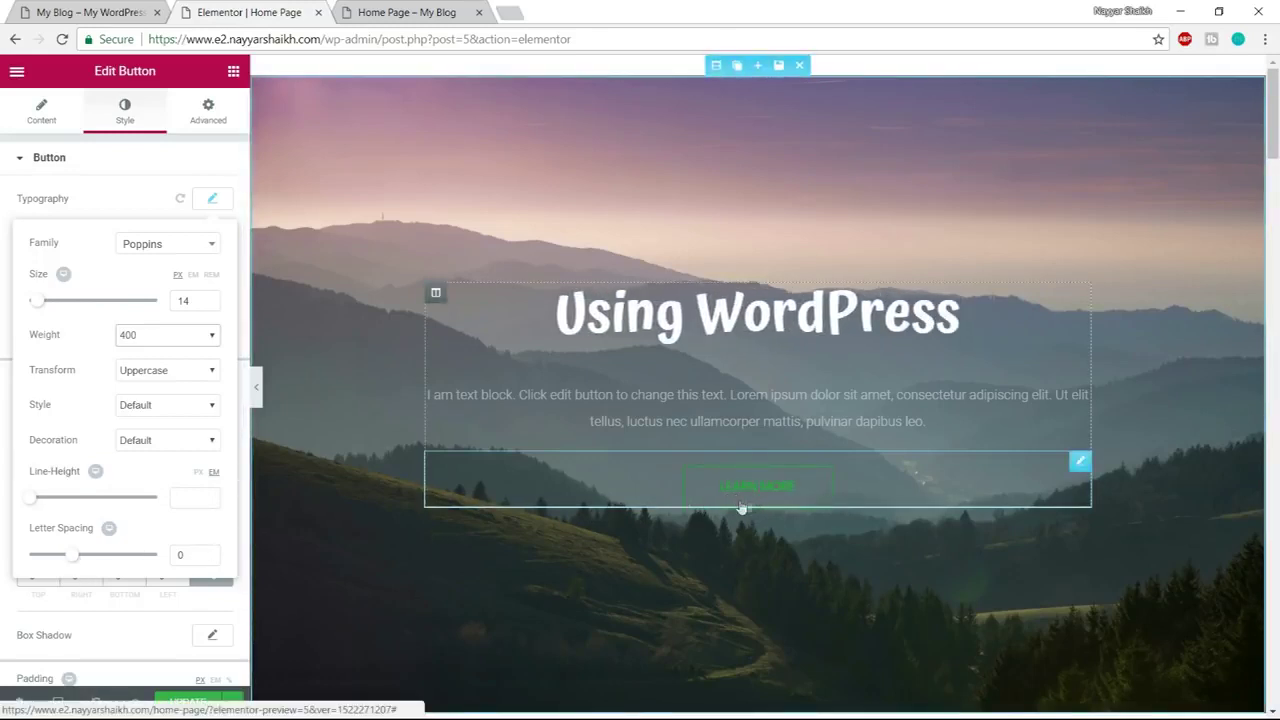
{"action": "left_click_drag", "start_coordinate": [70, 556], "coordinate": [73, 560]}
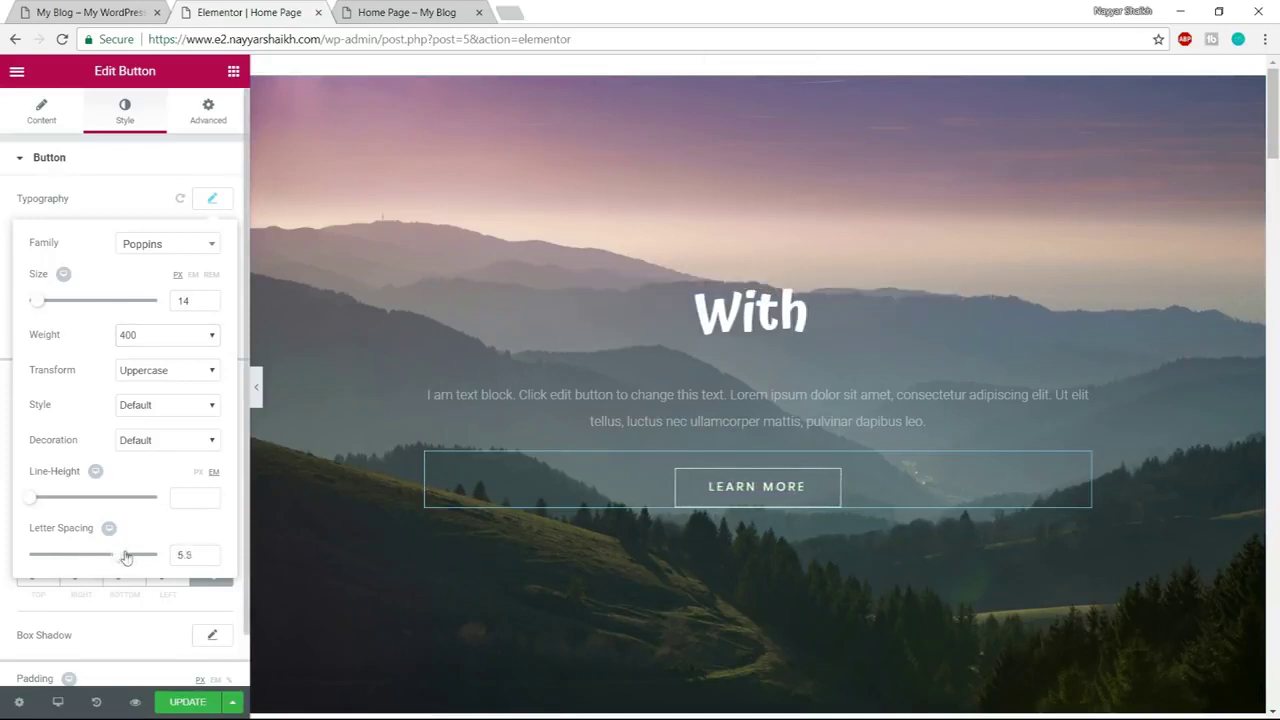
{"action": "left_click_drag", "start_coordinate": [170, 554], "coordinate": [137, 557]}
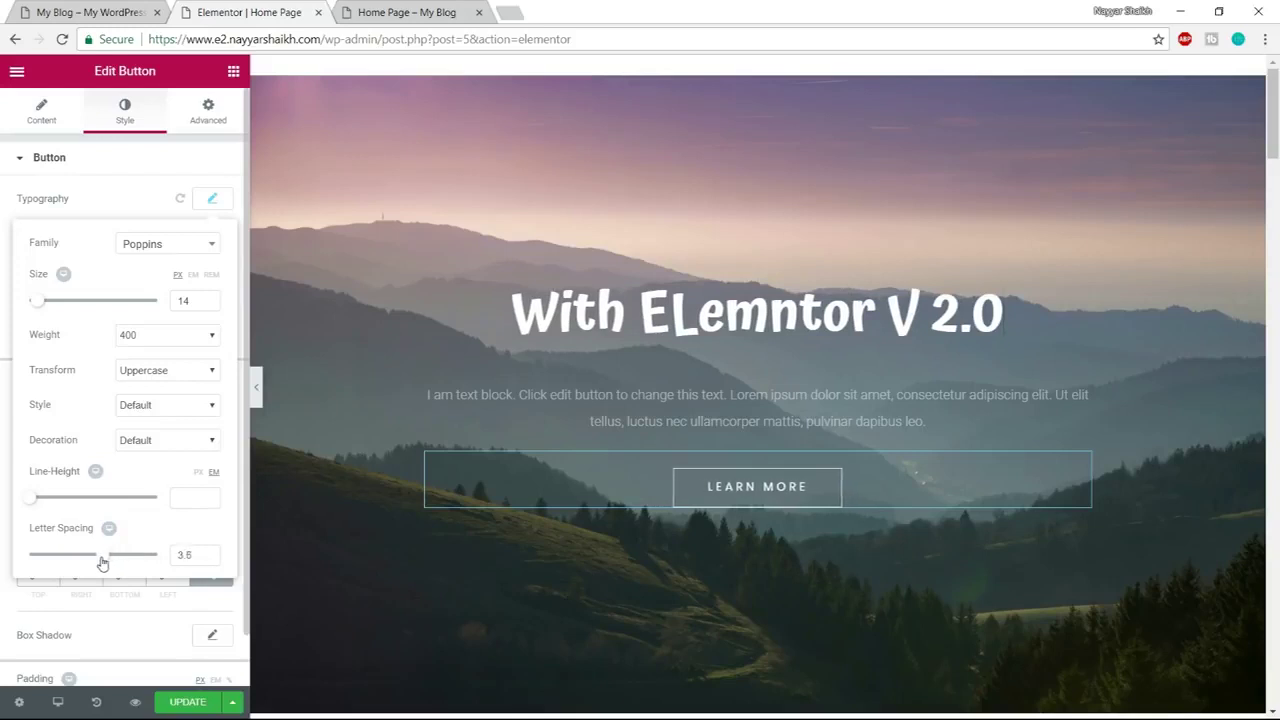
{"action": "left_click_drag", "start_coordinate": [99, 563], "coordinate": [83, 558]}
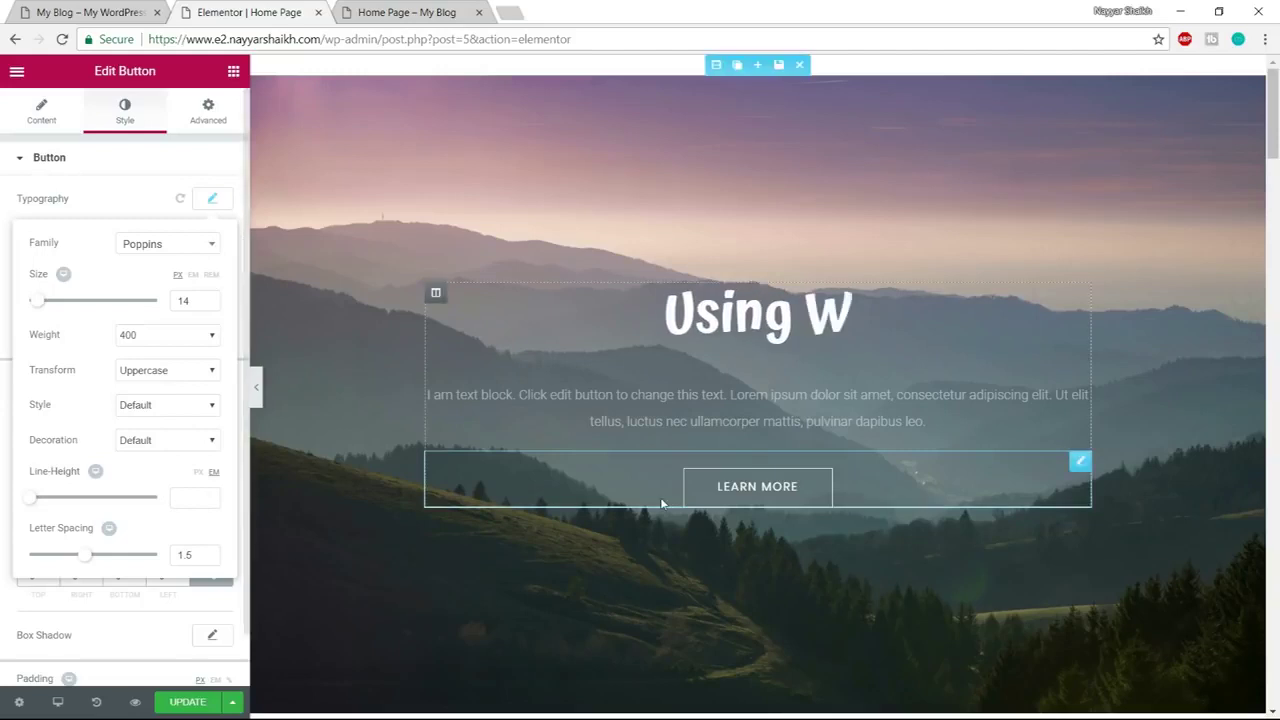
{"action": "left_click", "coordinate": [212, 201]}
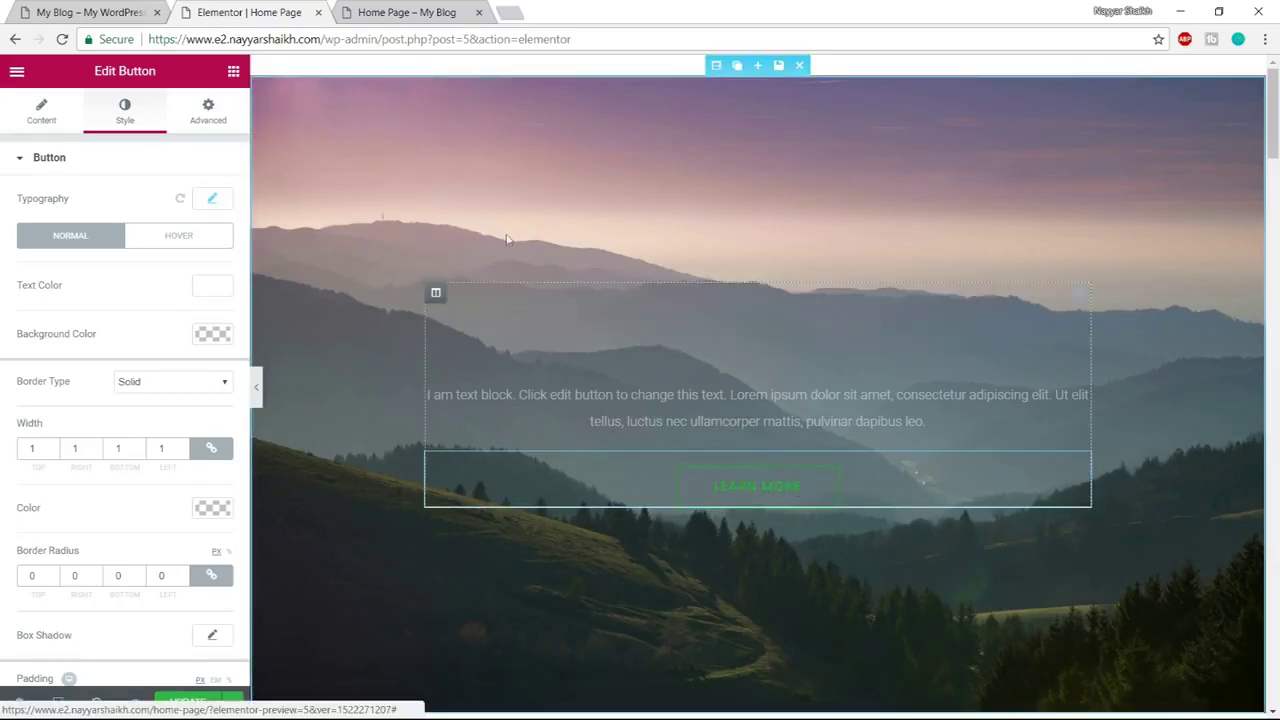
Inspect the reference LEARN MORE button and copy its #10c5a7 background colour.
{"action": "key", "text": "ctrl+1"}
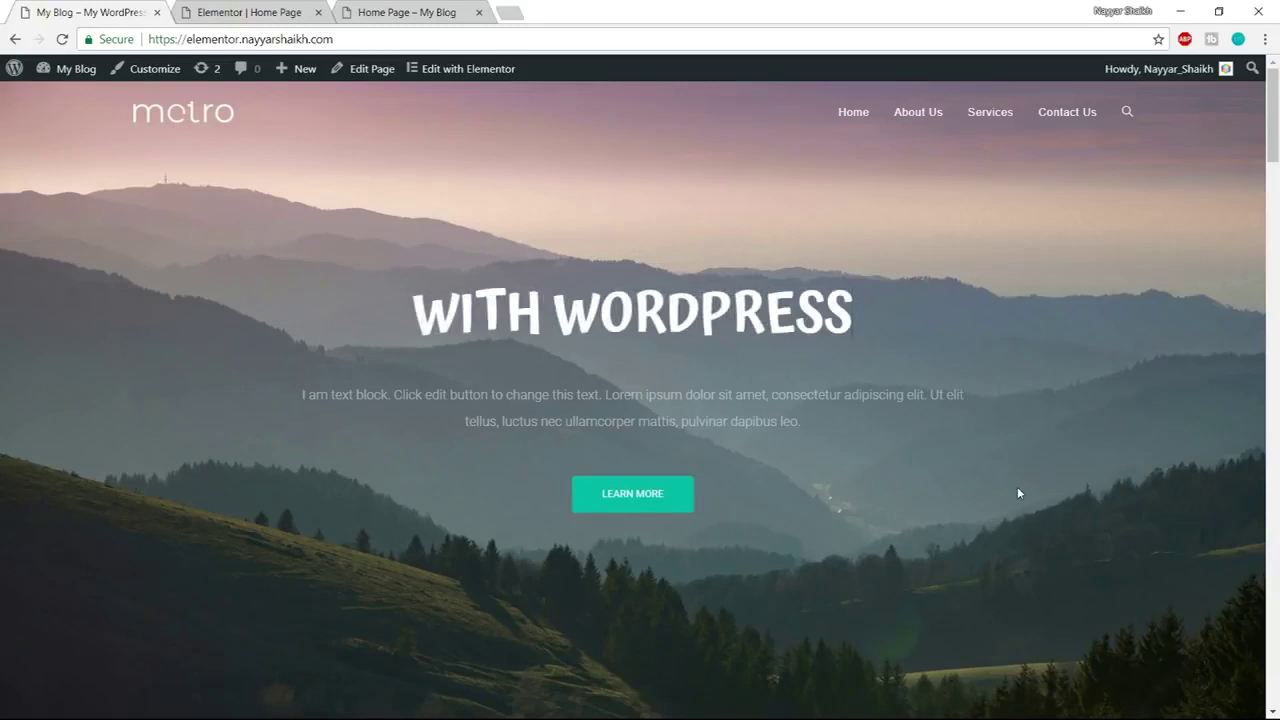
{"action": "right_click", "coordinate": [678, 502]}
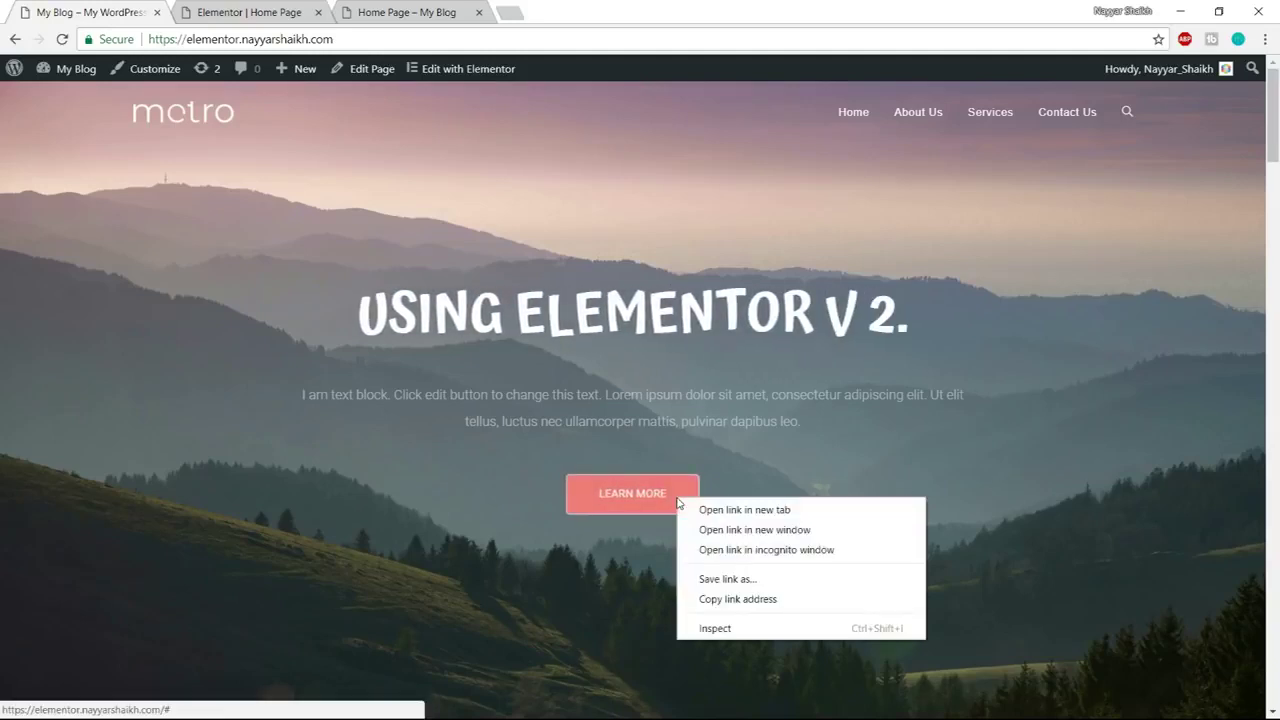
{"action": "left_click", "coordinate": [743, 627]}
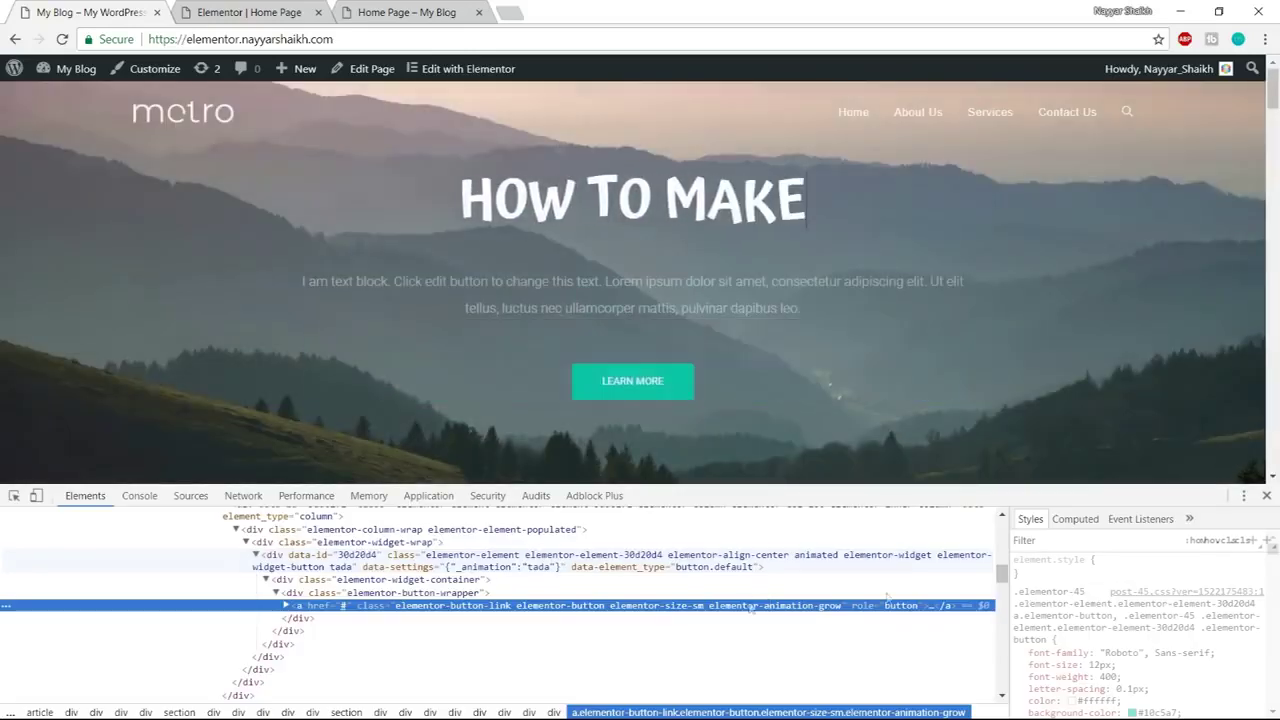
{"action": "scroll", "coordinate": [1155, 652], "scroll_direction": "down", "scroll_amount": 2}
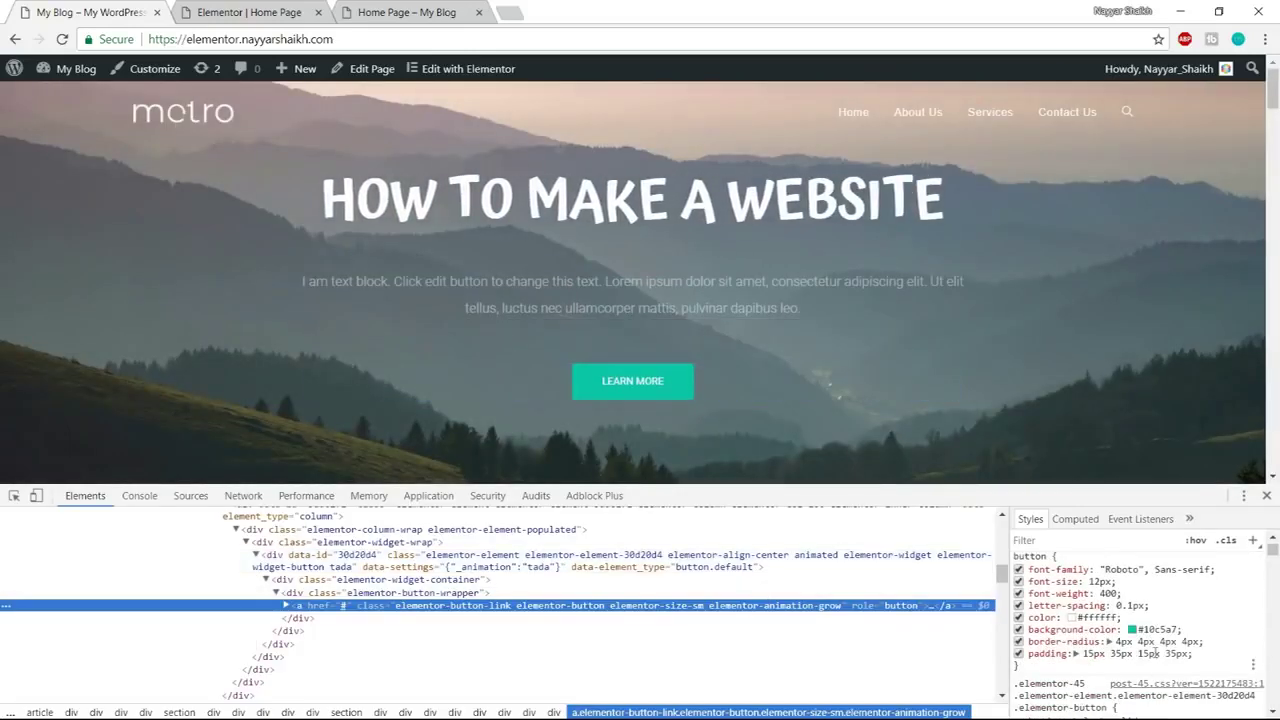
{"action": "left_click", "coordinate": [1152, 630]}
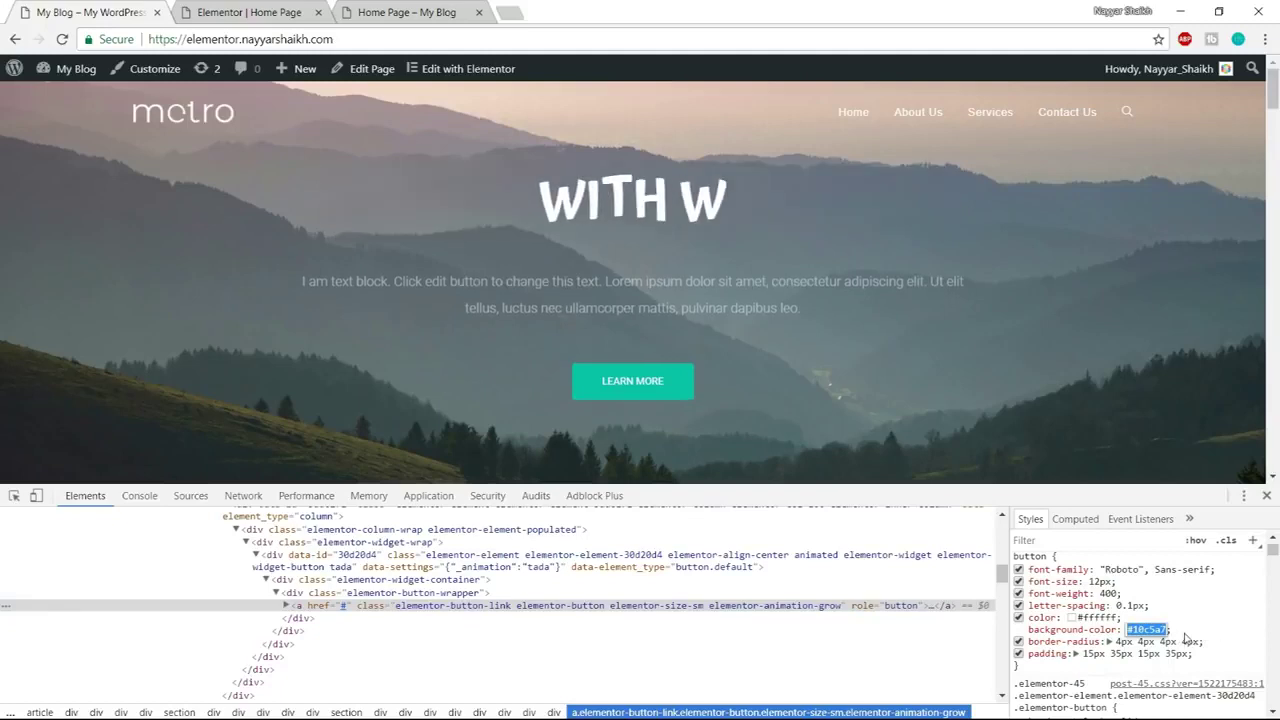
{"action": "left_click", "coordinate": [1266, 496]}
{"action": "left_click", "coordinate": [250, 12]}
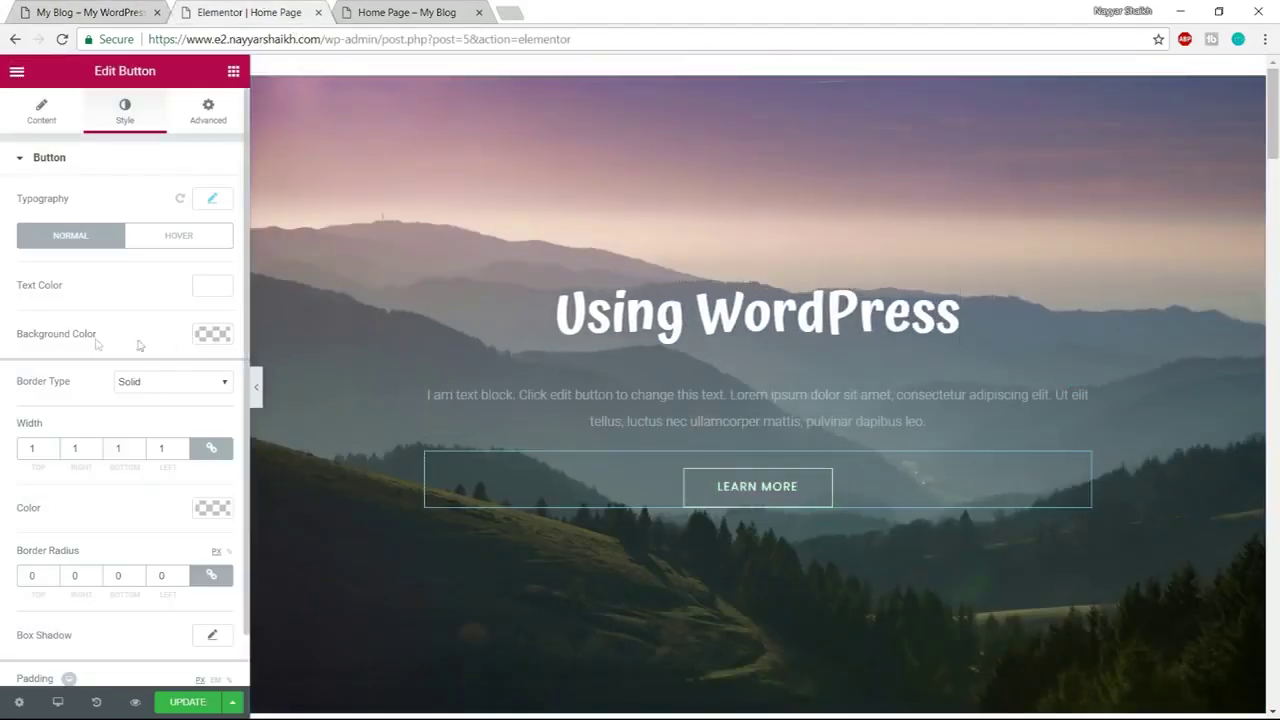
Paste #10c5a7 as the LEARN MORE button's normal background colour.
{"action": "left_click", "coordinate": [218, 337]}
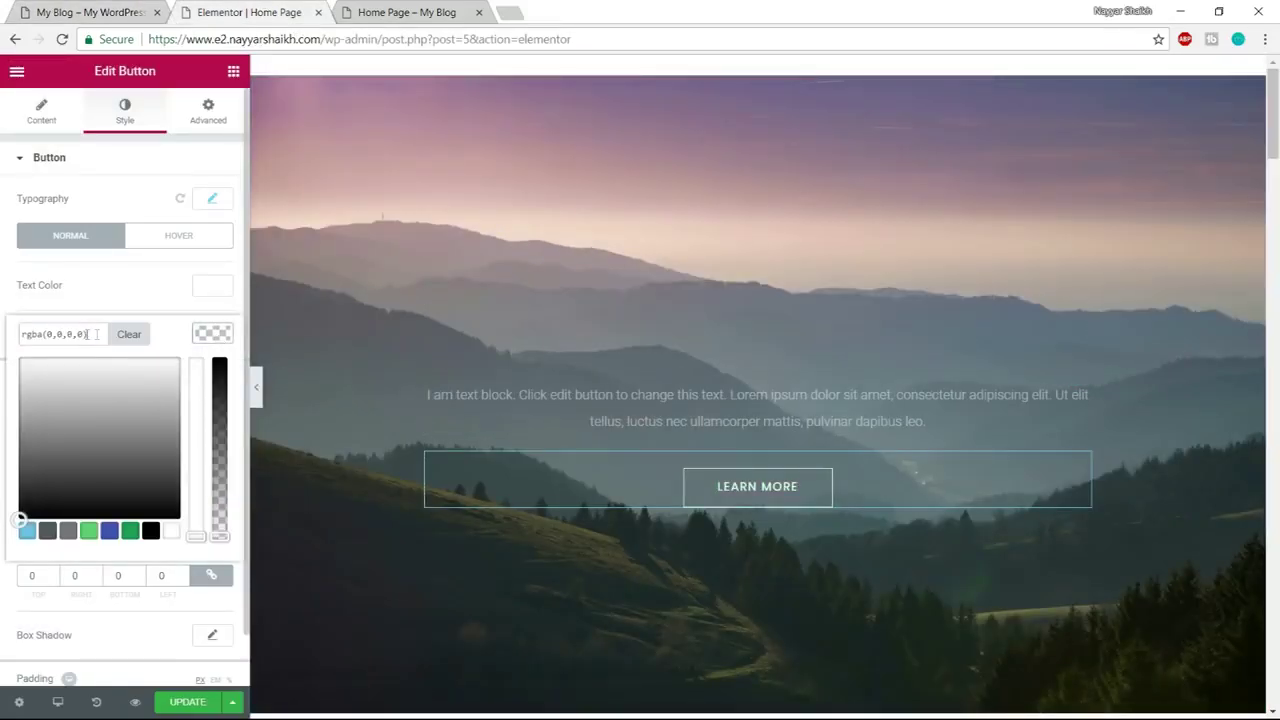
{"action": "type", "text": "#10c5a7"}
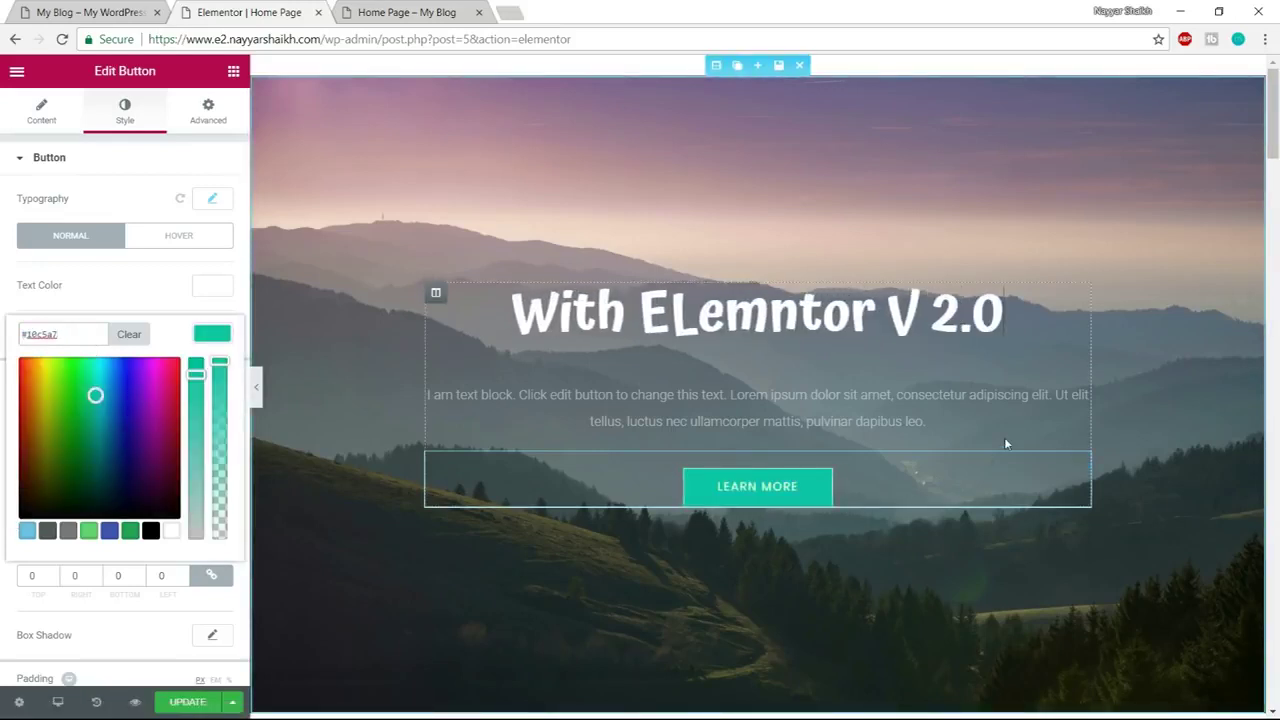
{"action": "left_click", "coordinate": [212, 333]}
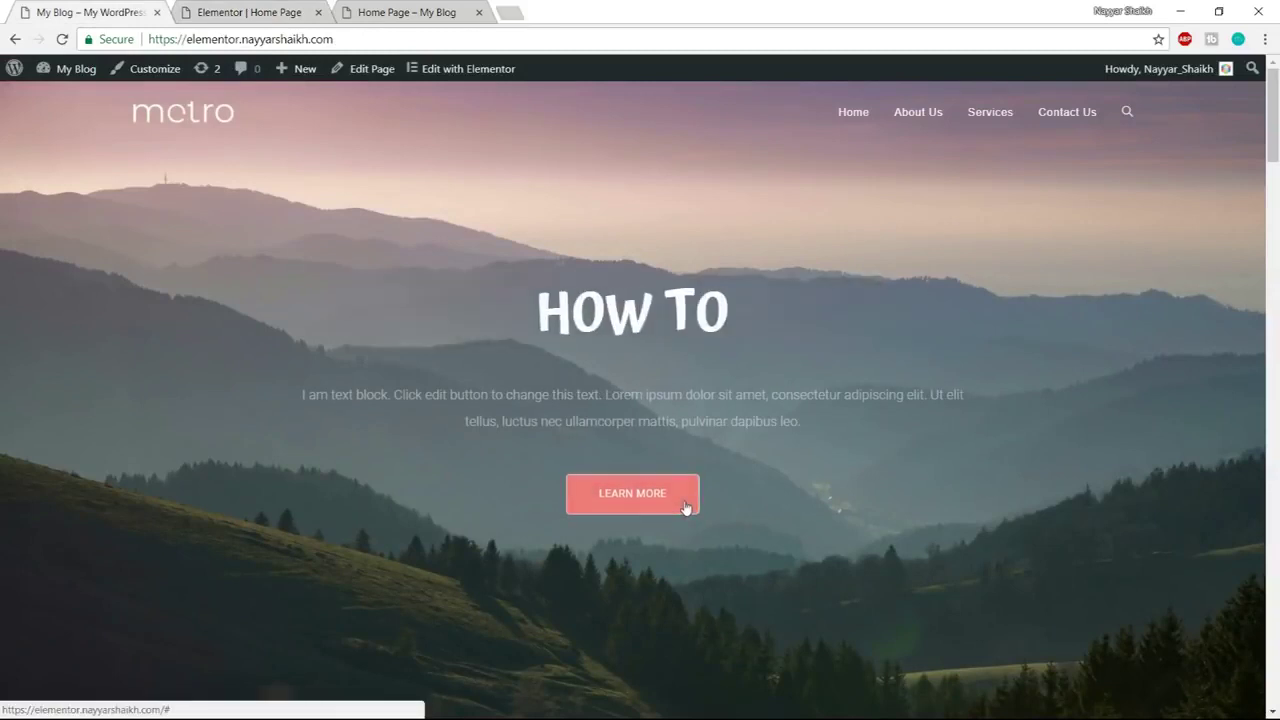
Copy the reference button's :hover background colour #ff7a7a from DevTools.
{"action": "right_click", "coordinate": [685, 503]}
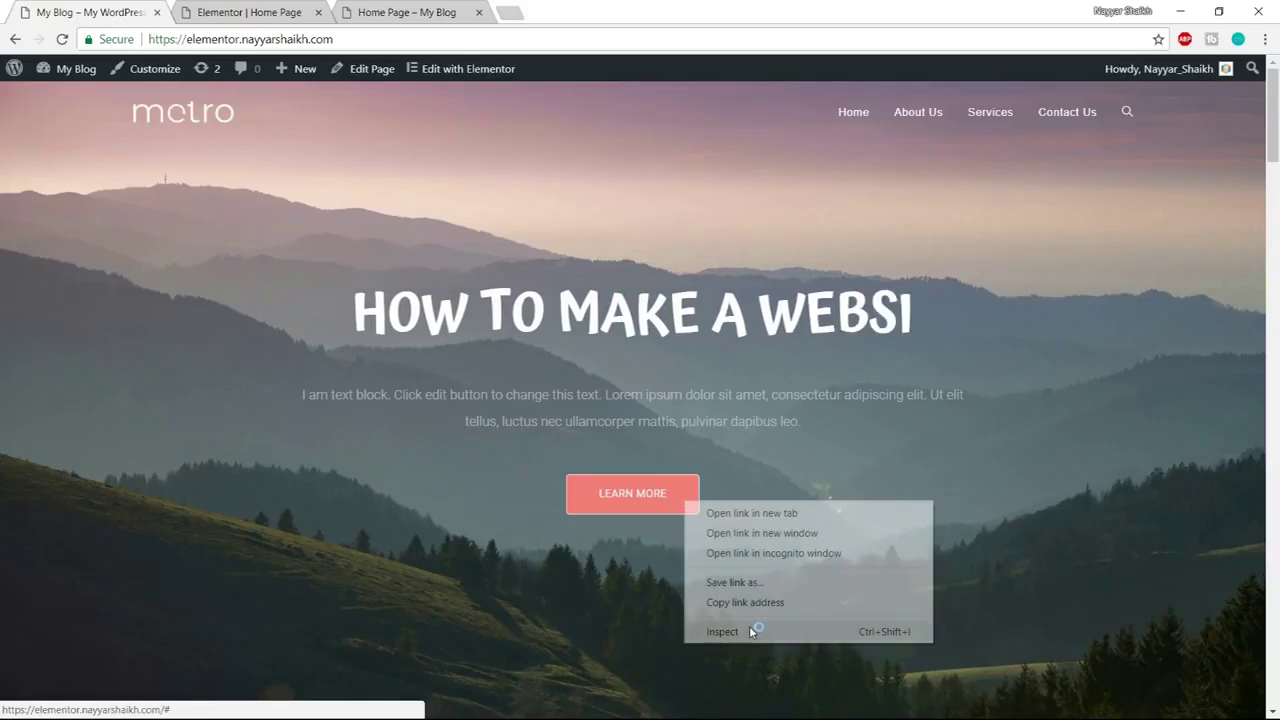
{"action": "left_click", "coordinate": [752, 630]}
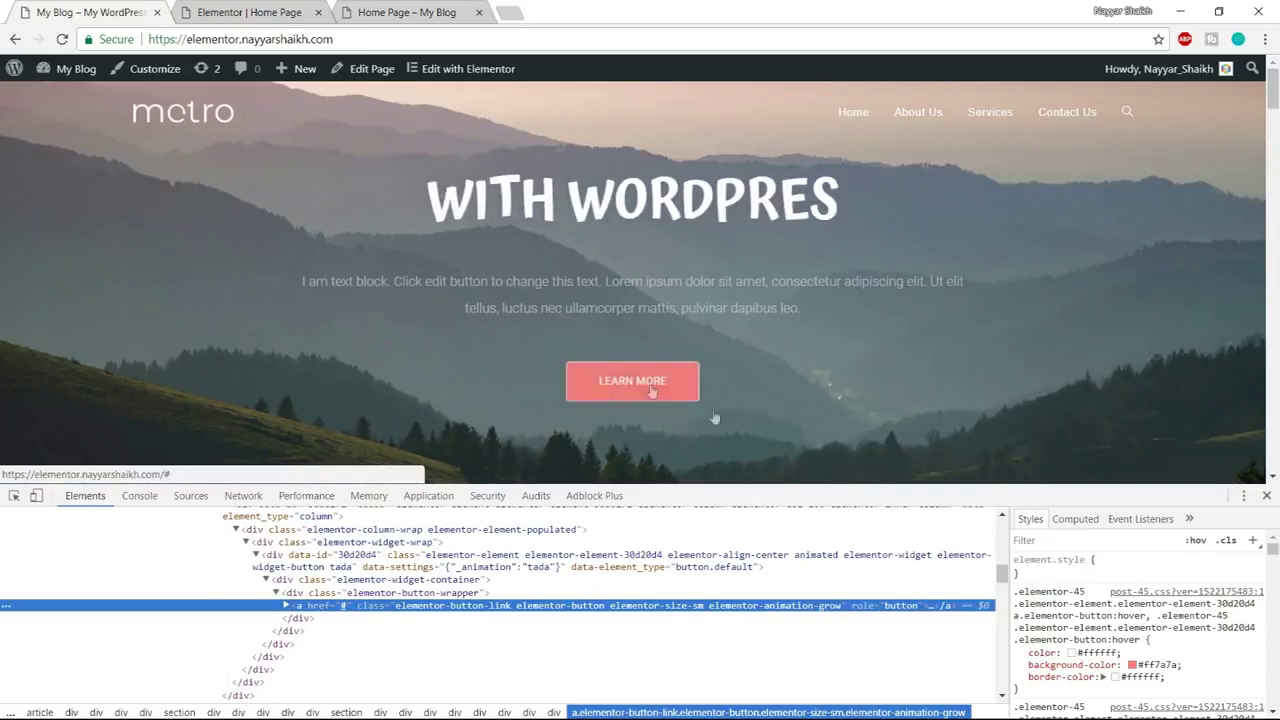
{"action": "left_click", "coordinate": [1153, 665]}
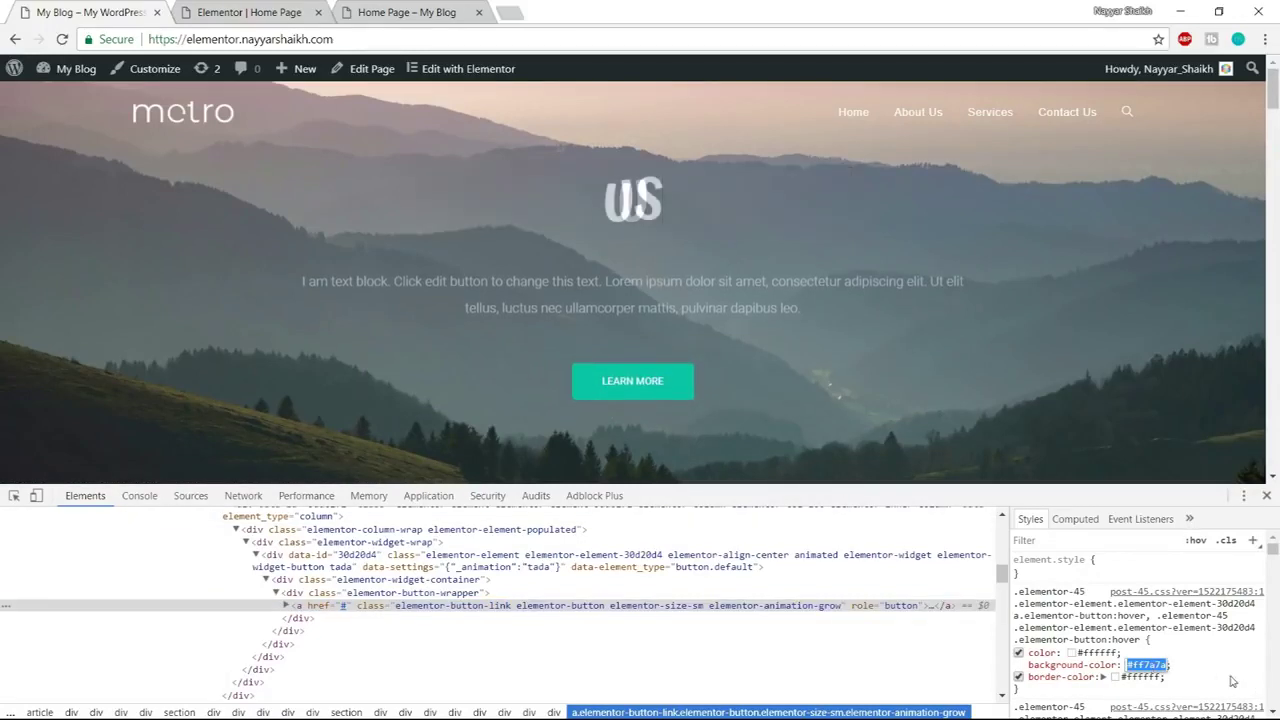
{"action": "left_click", "coordinate": [1275, 503]}
{"action": "left_click", "coordinate": [249, 12]}
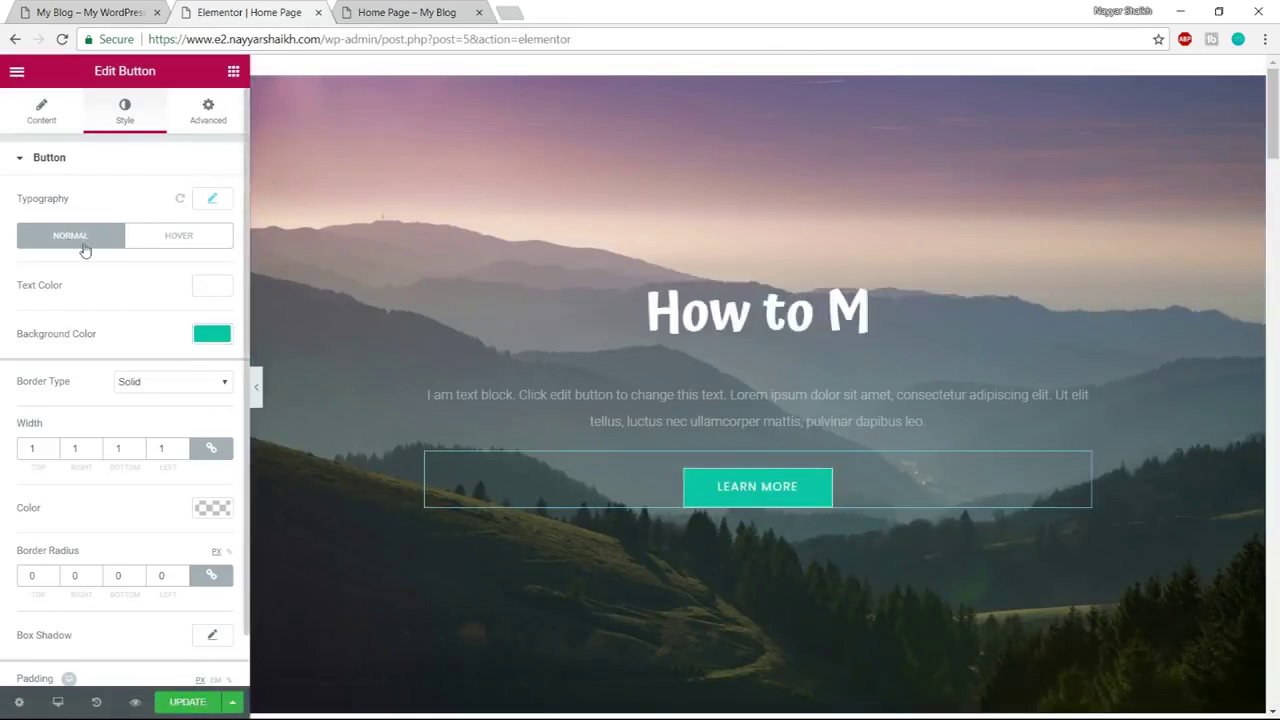
Set the button's hover text colour and hover border colour to white.
{"action": "left_click", "coordinate": [190, 242]}
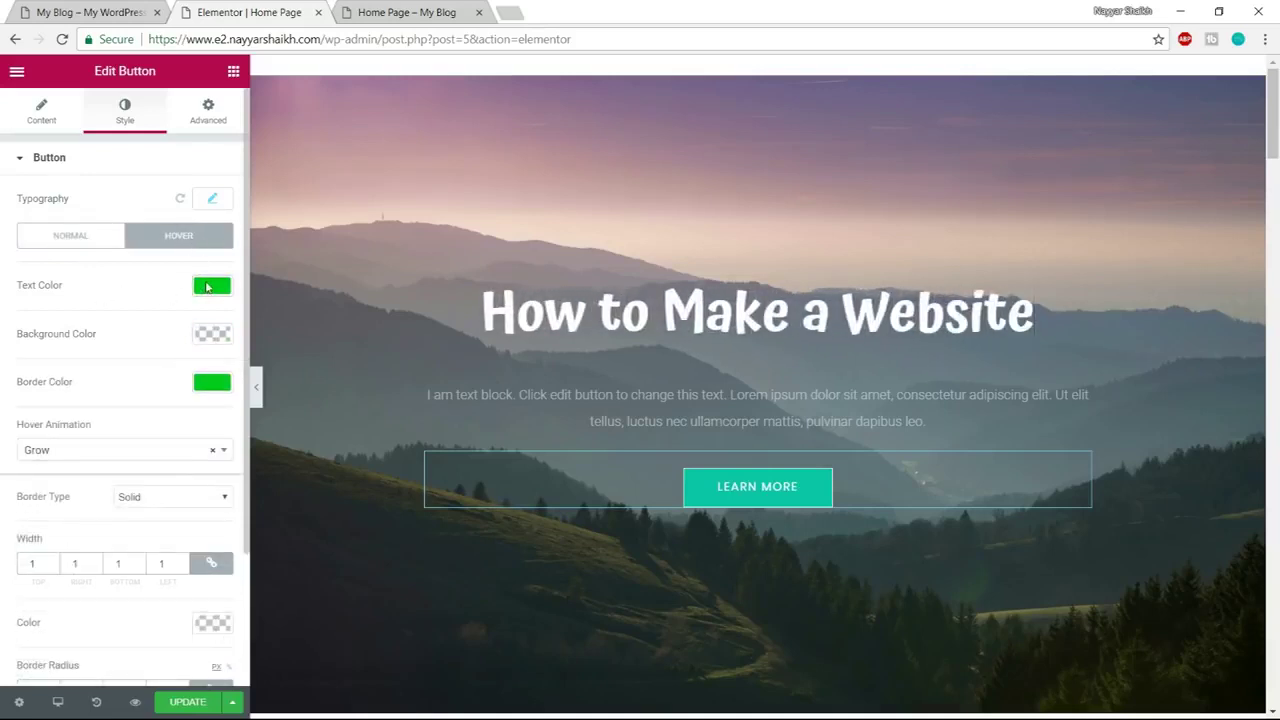
{"action": "left_click", "coordinate": [207, 287]}
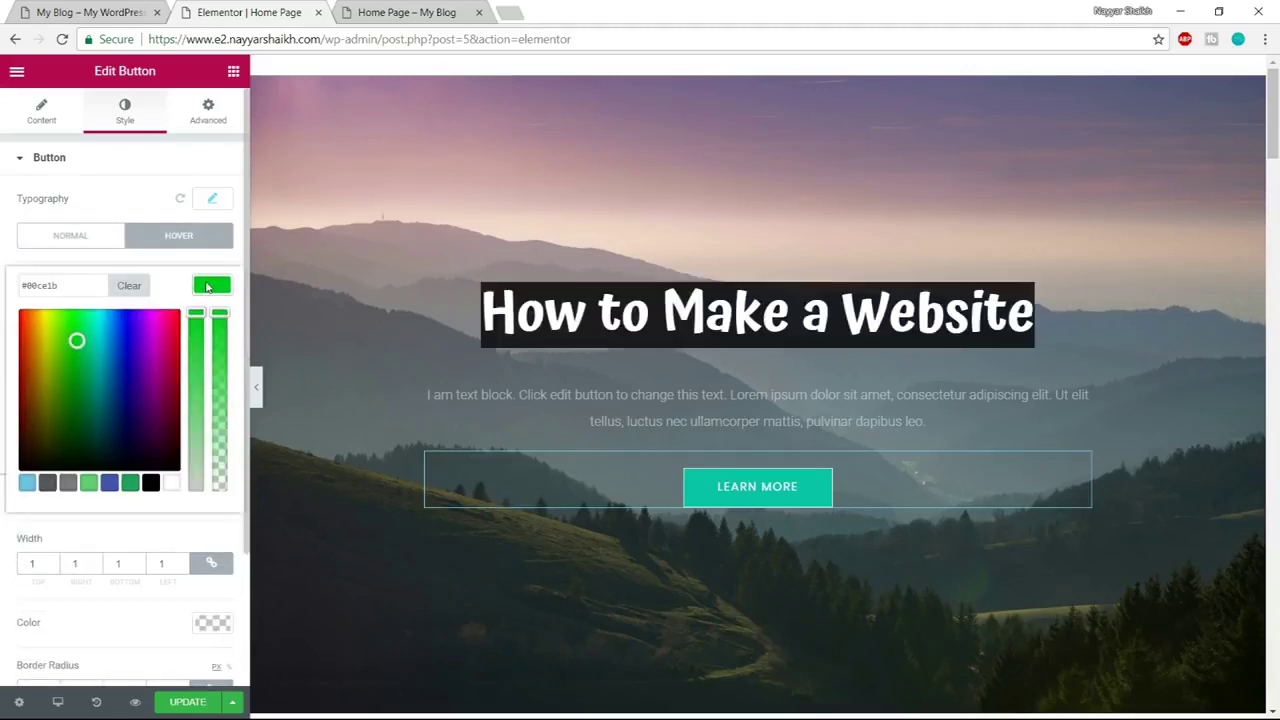
{"action": "left_click", "coordinate": [169, 485]}
{"action": "left_click", "coordinate": [228, 292]}
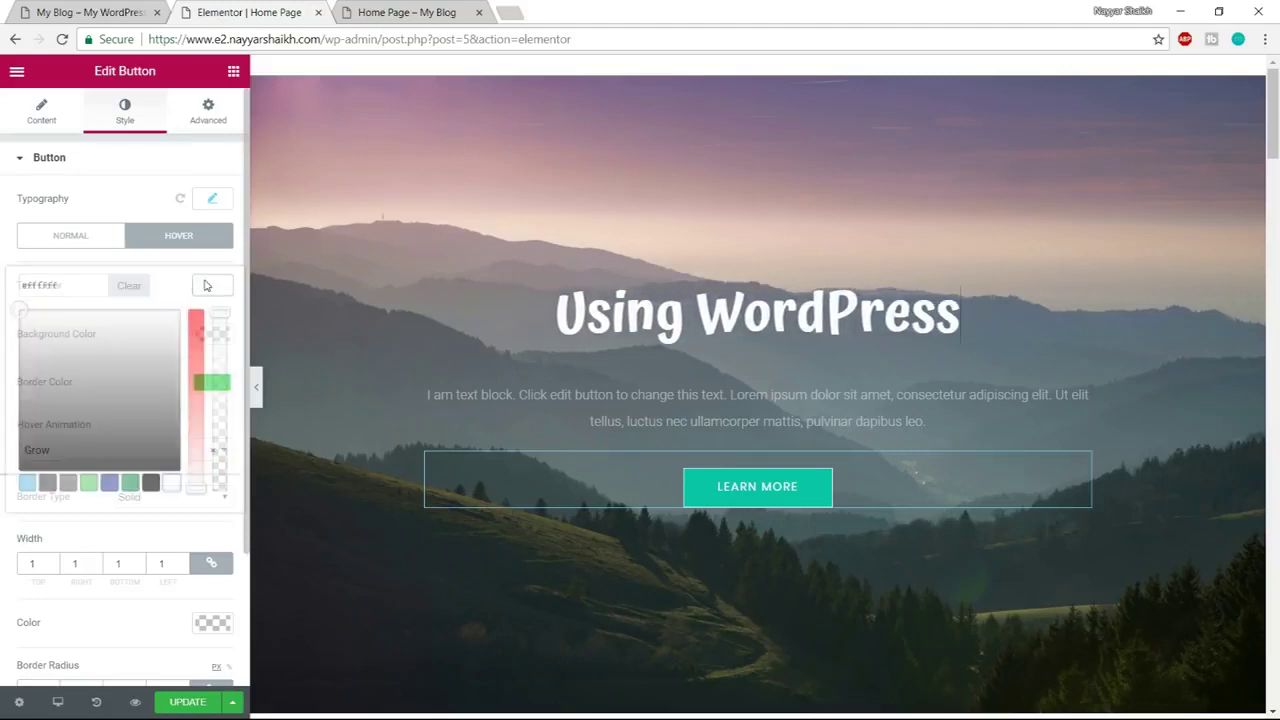
{"action": "left_click", "coordinate": [220, 389]}
{"action": "left_click", "coordinate": [220, 389]}
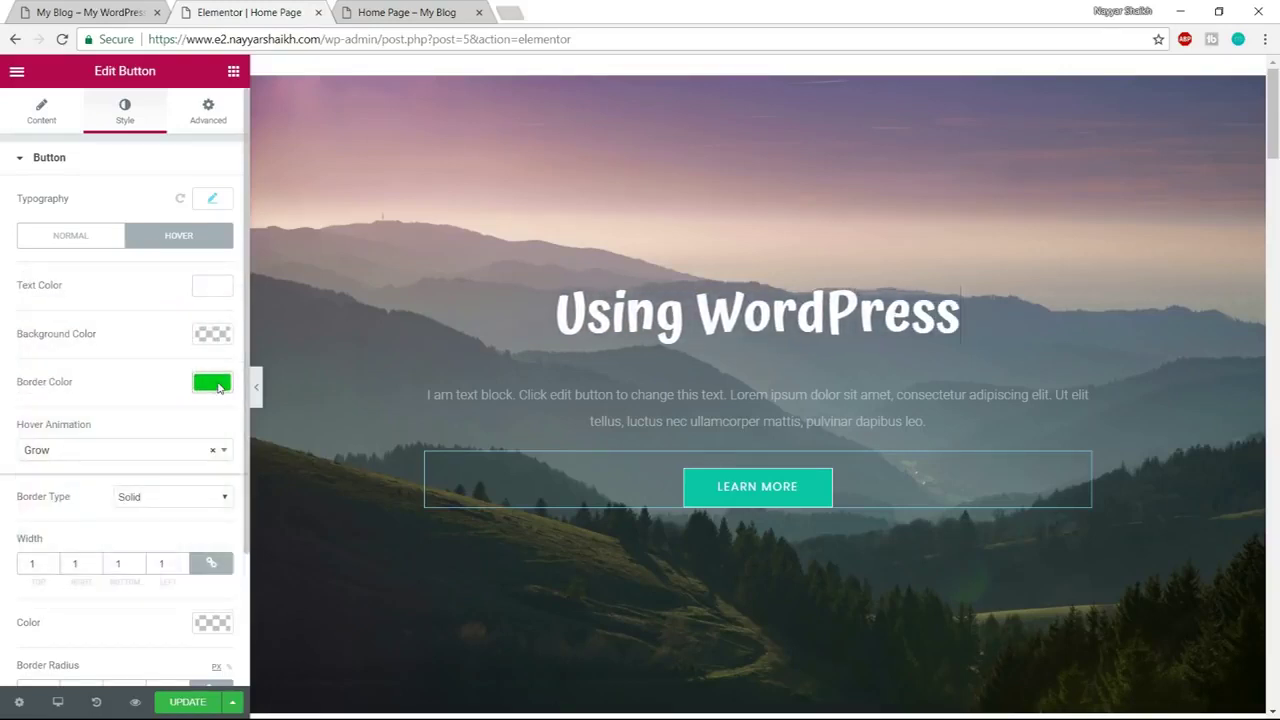
{"action": "left_click", "coordinate": [219, 388]}
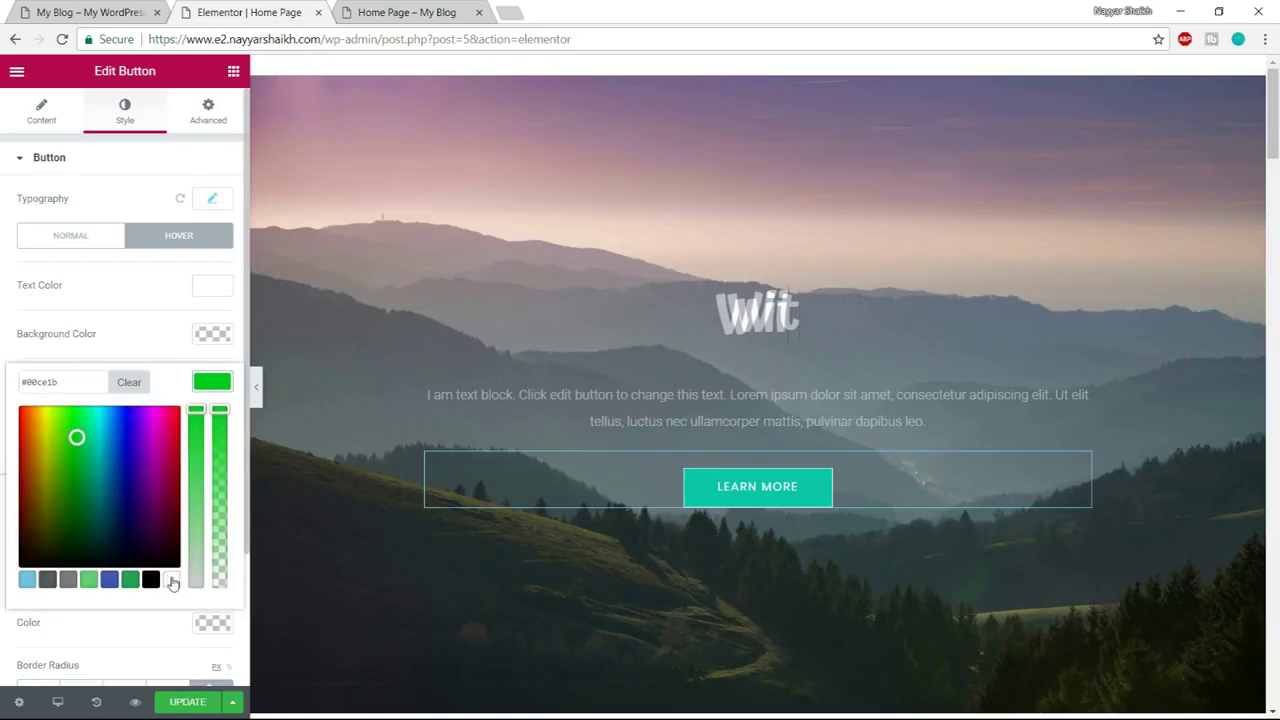
{"action": "left_click", "coordinate": [171, 580]}
{"action": "left_click", "coordinate": [217, 383]}
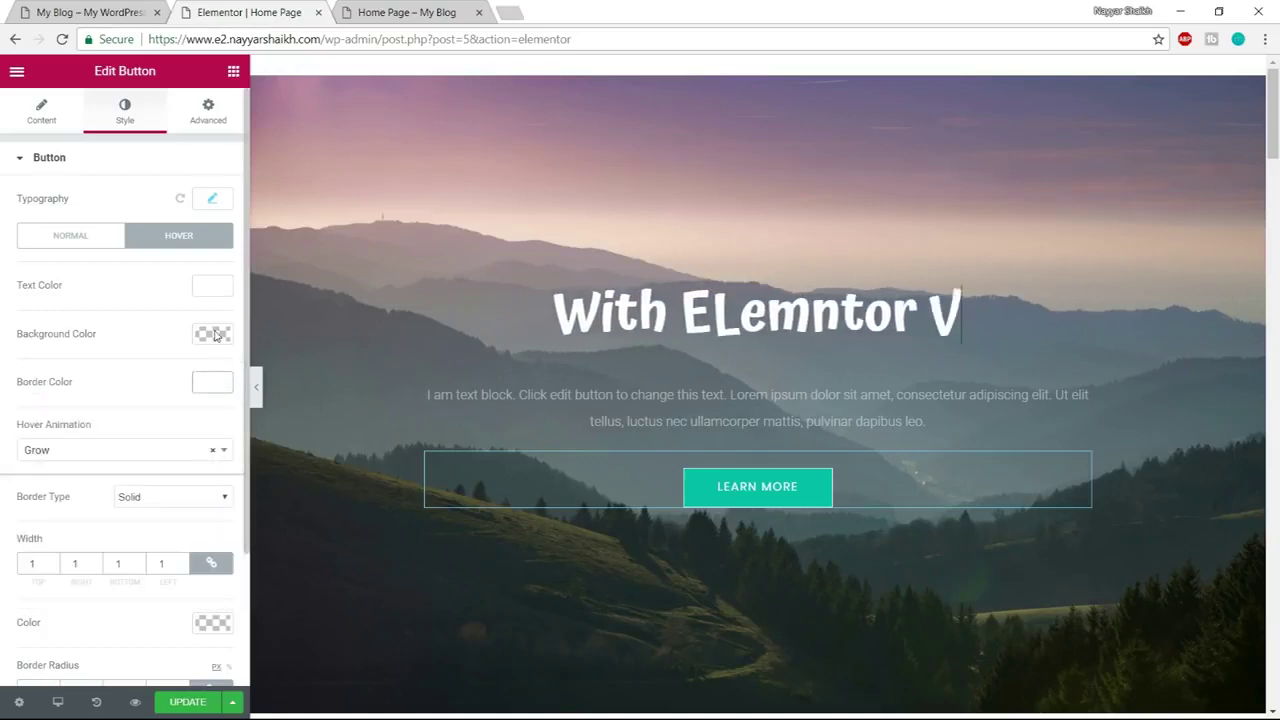
Paste #ff7a7a as the button's hover background colour.
{"action": "left_click", "coordinate": [212, 333]}
{"action": "key", "text": "ctrl+v"}
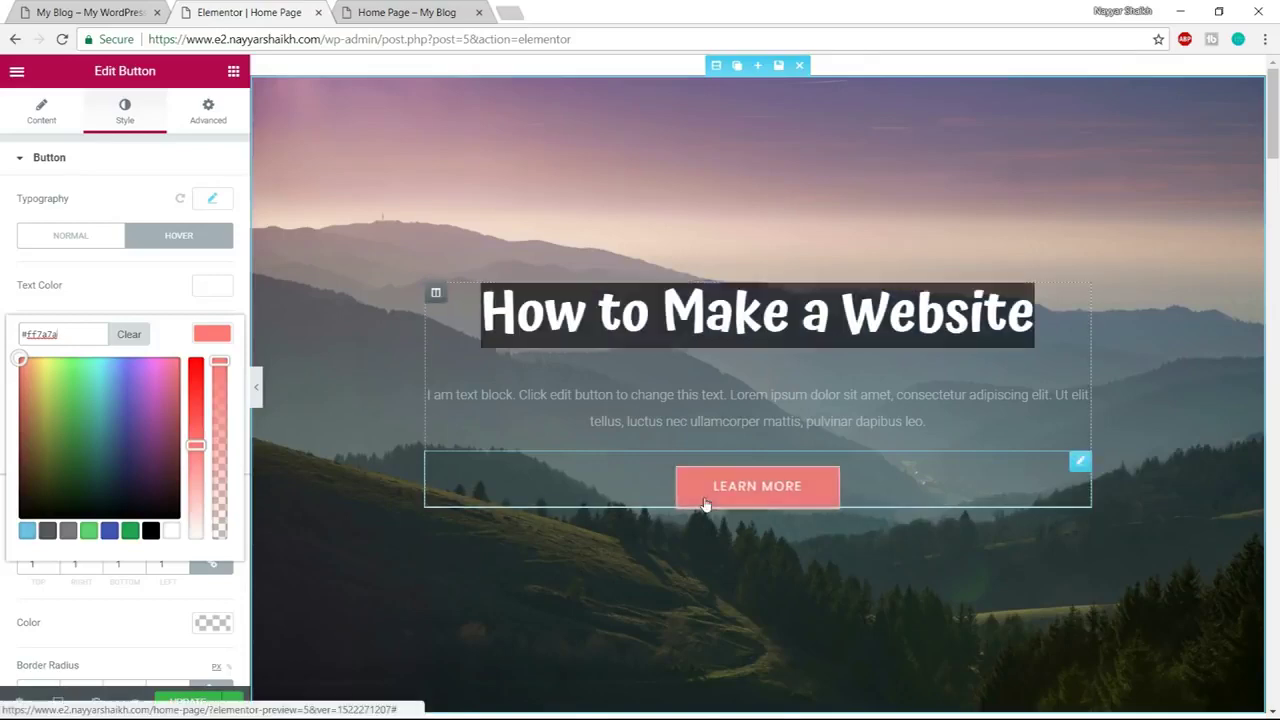
{"action": "left_click", "coordinate": [207, 334]}
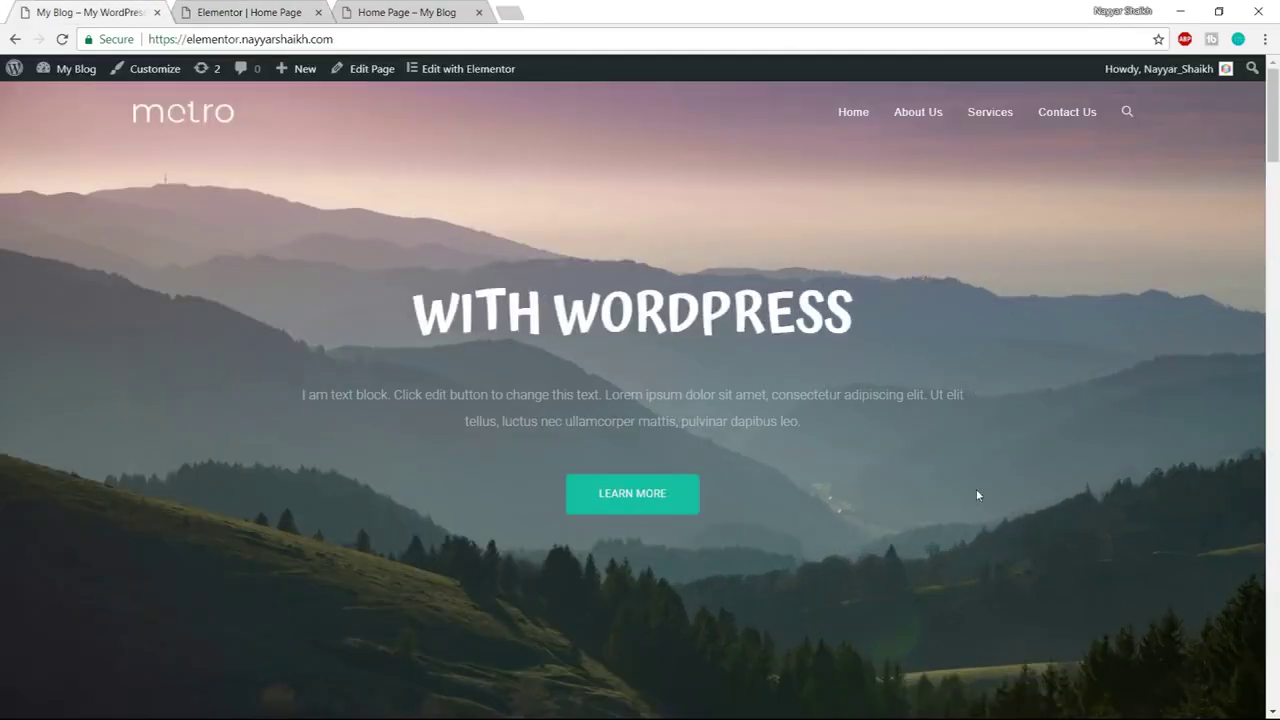
{"action": "scroll", "coordinate": [970, 500], "scroll_direction": "down", "scroll_amount": 2}
{"action": "scroll", "coordinate": [880, 528], "scroll_direction": "up", "scroll_amount": 2}
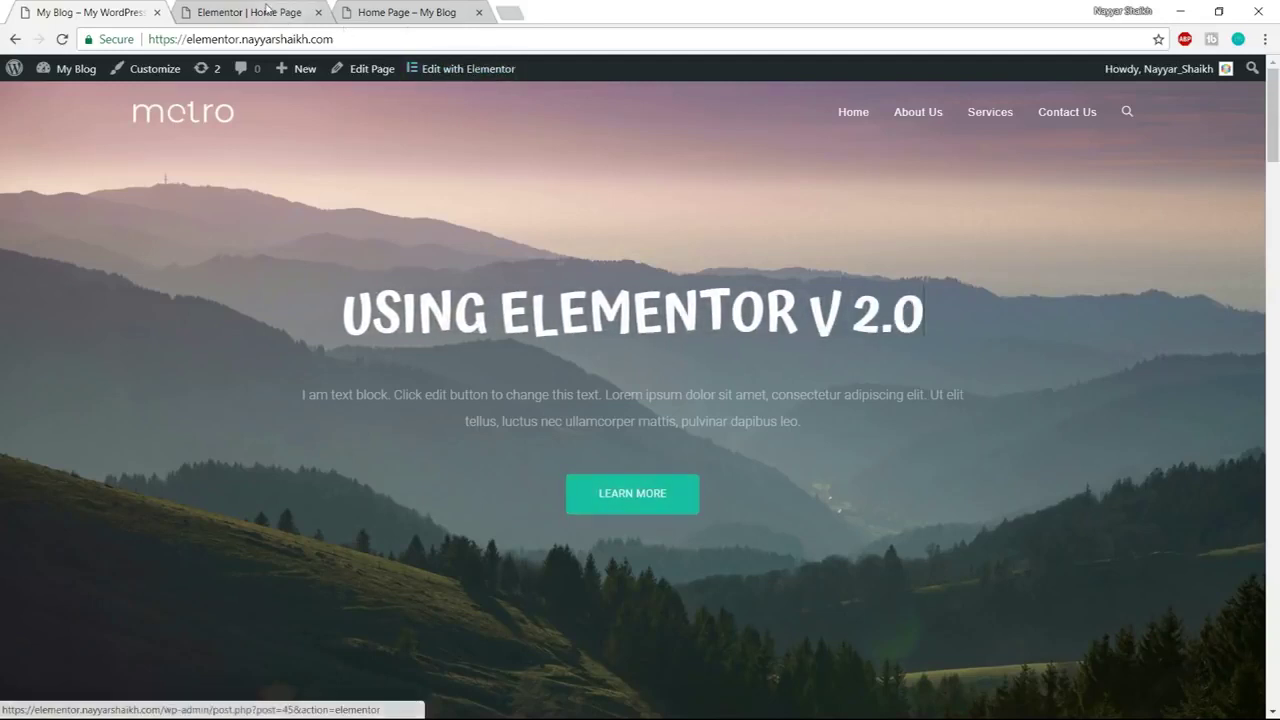
{"action": "key", "text": "ctrl+Tab"}
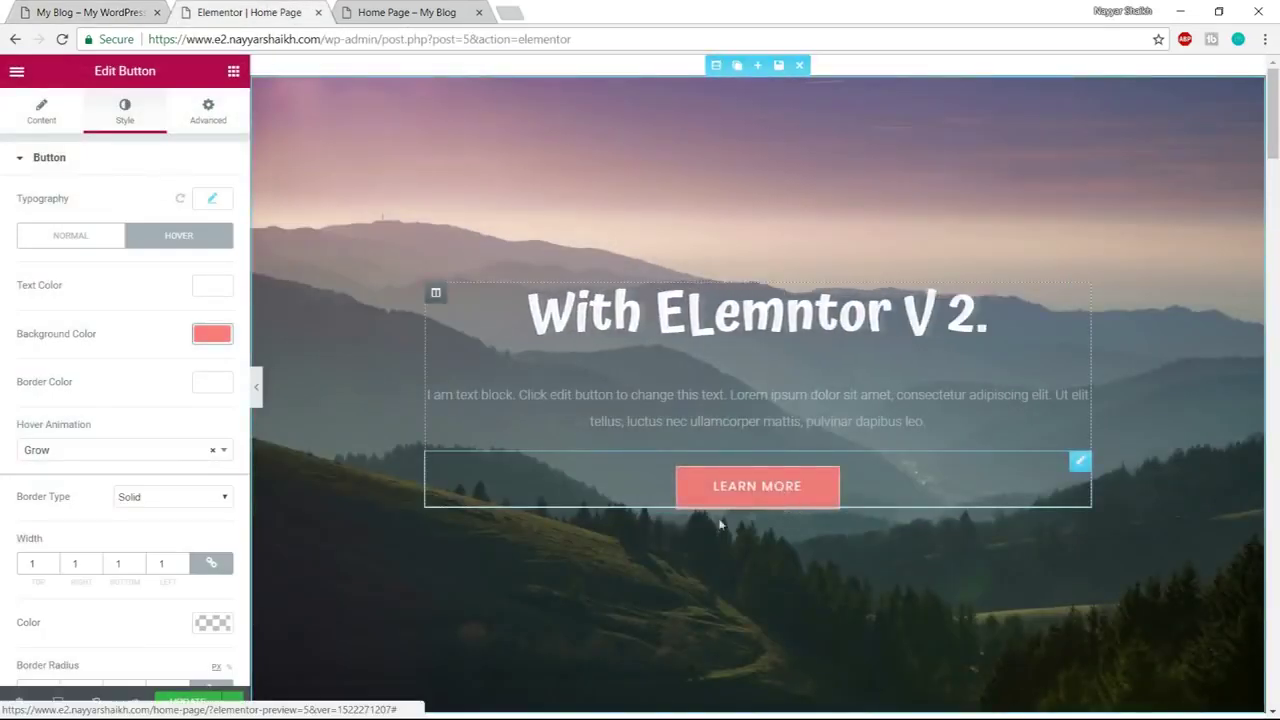
Set the LEARN MORE button's border radius to 5 px, comparing against the reference button.
{"action": "scroll", "coordinate": [205, 508], "scroll_direction": "down", "scroll_amount": 2}
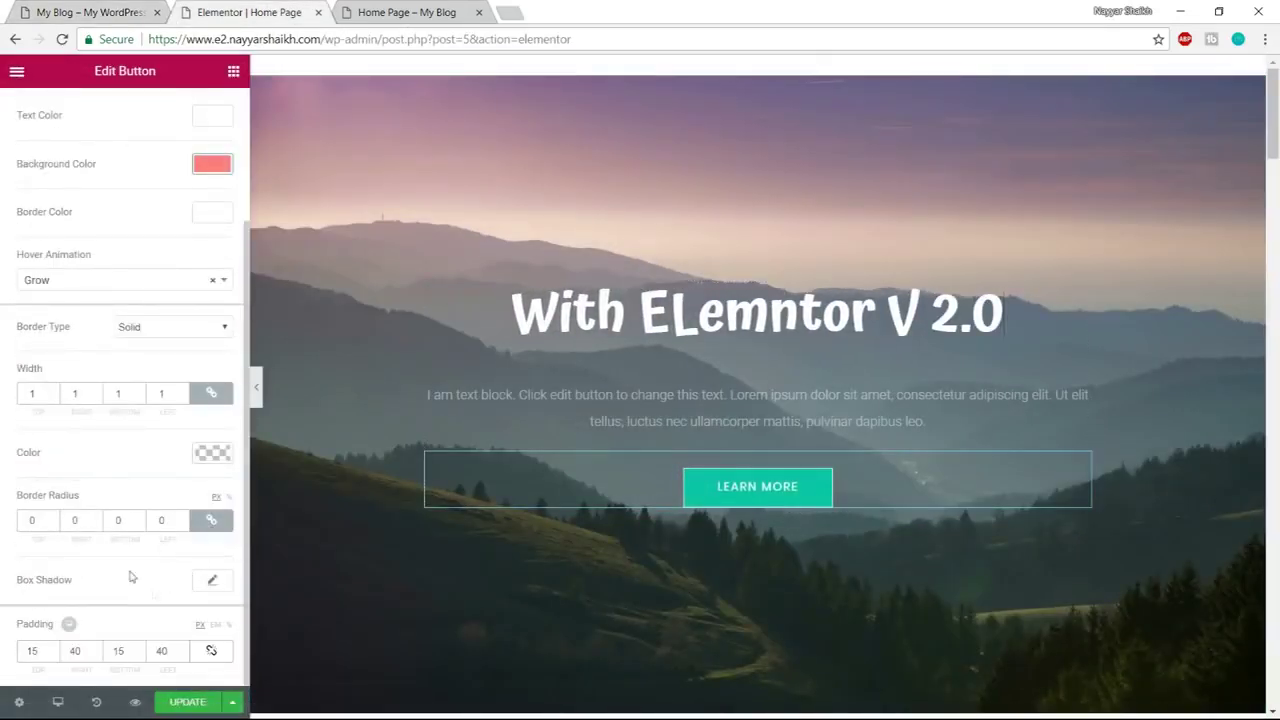
{"action": "left_click", "coordinate": [31, 520]}
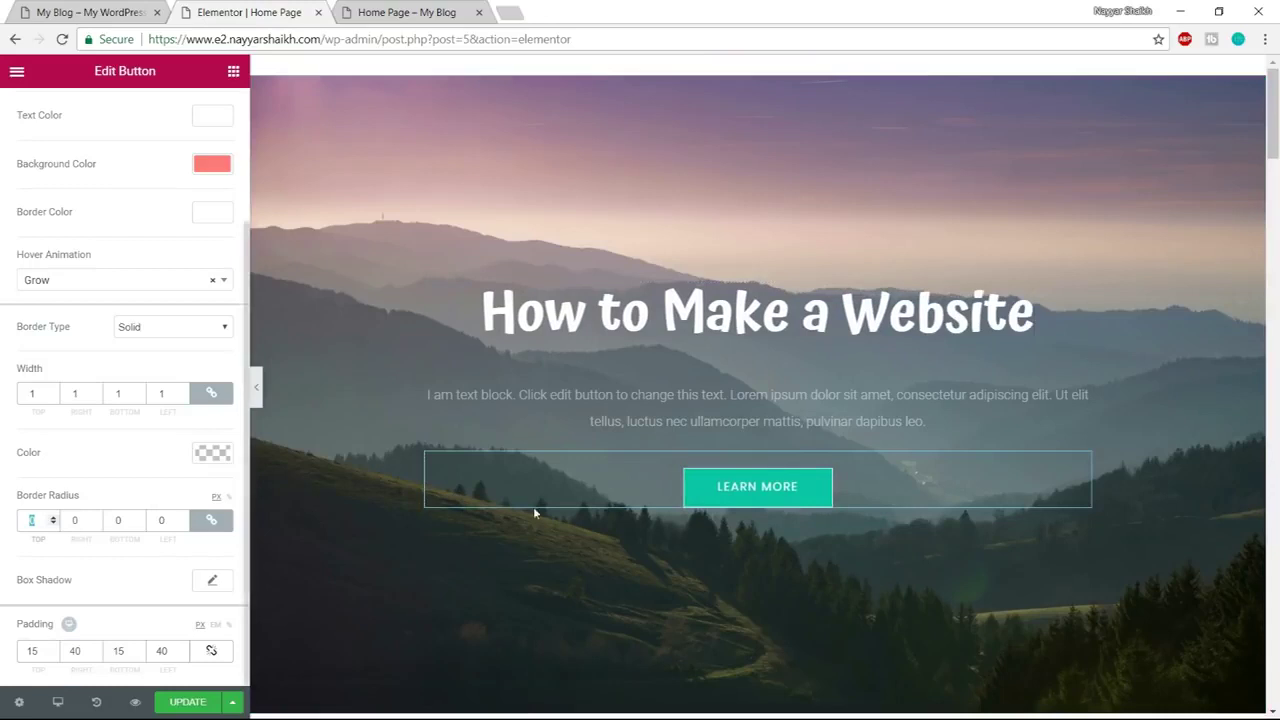
{"action": "type", "text": "100"}
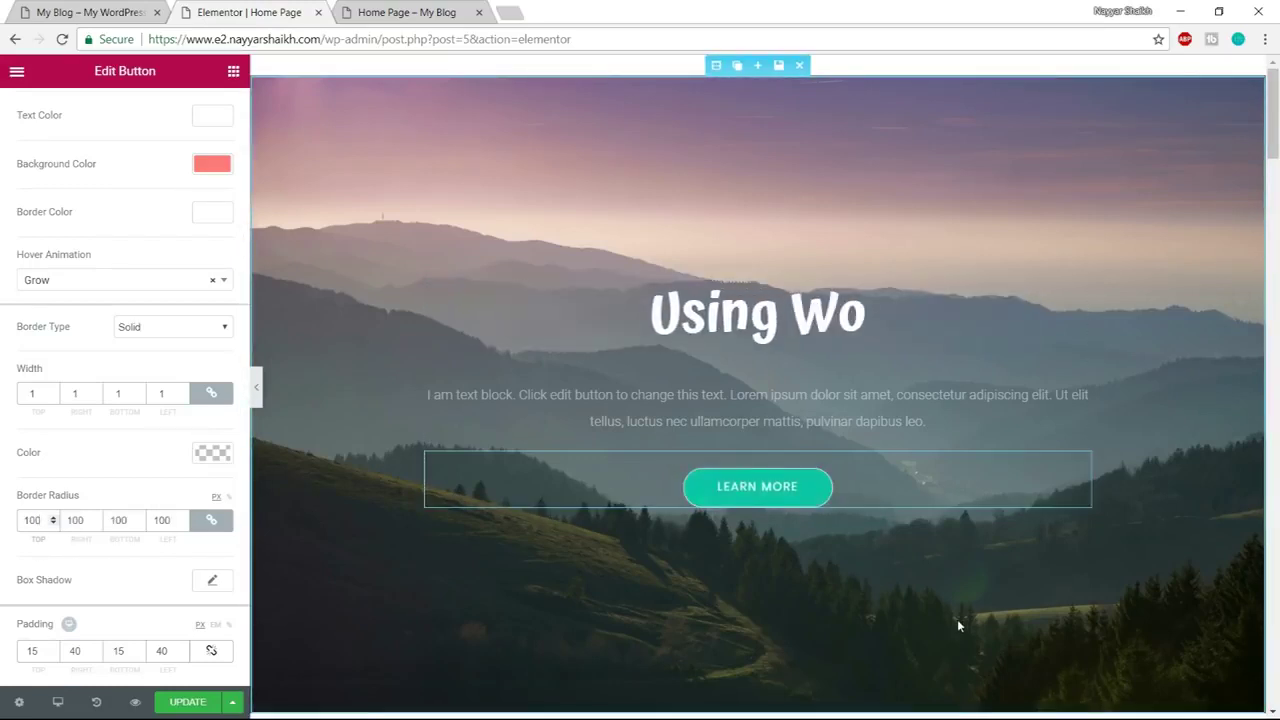
{"action": "left_click", "coordinate": [79, 13]}
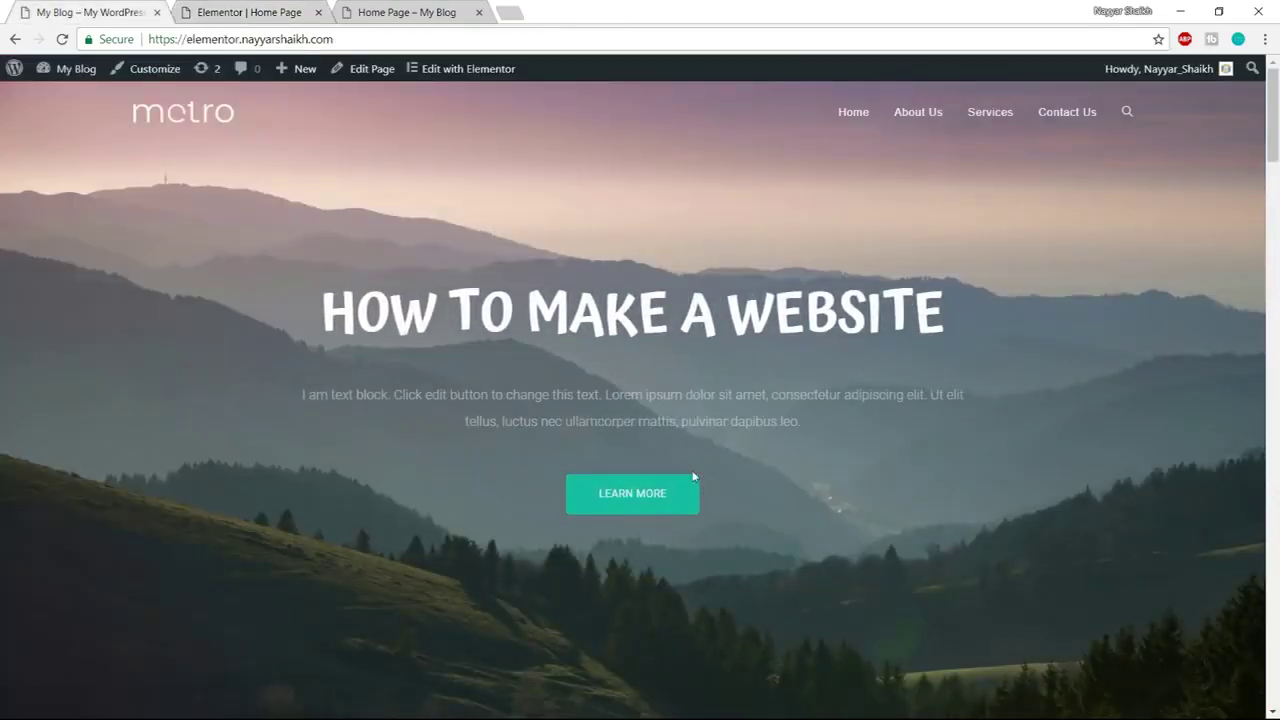
{"action": "left_click", "coordinate": [258, 8]}
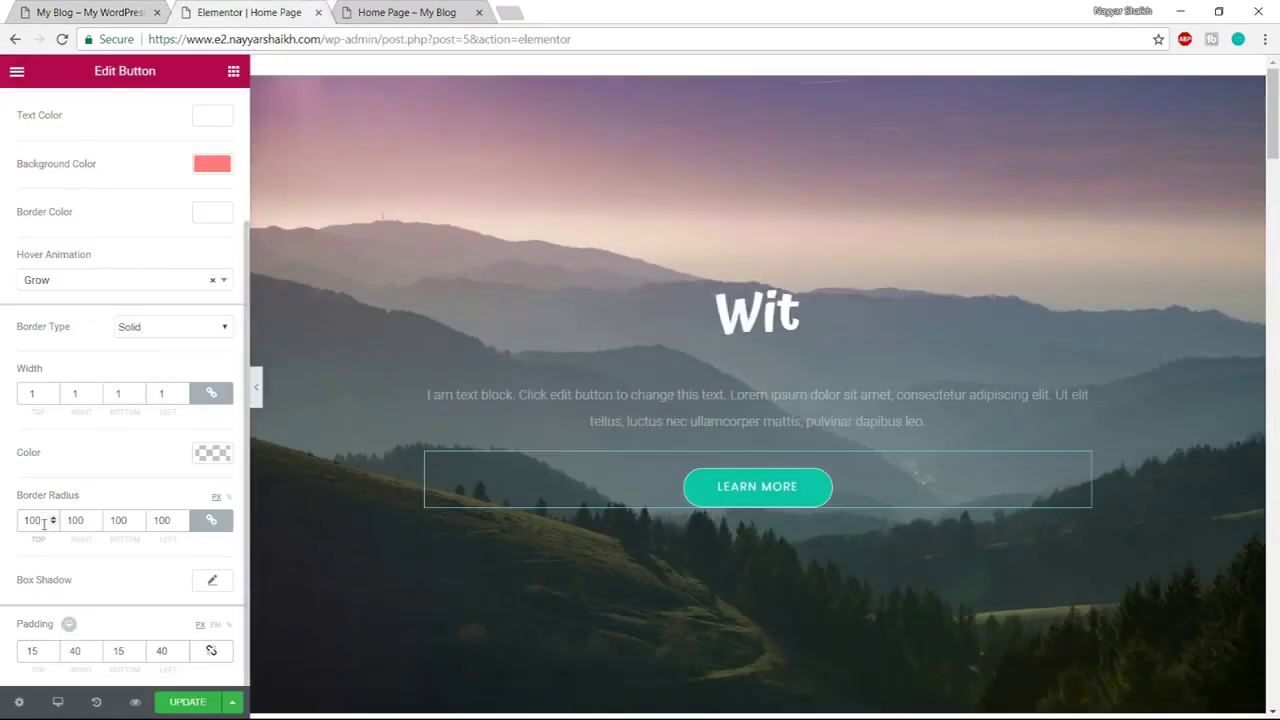
{"action": "type", "text": "20"}
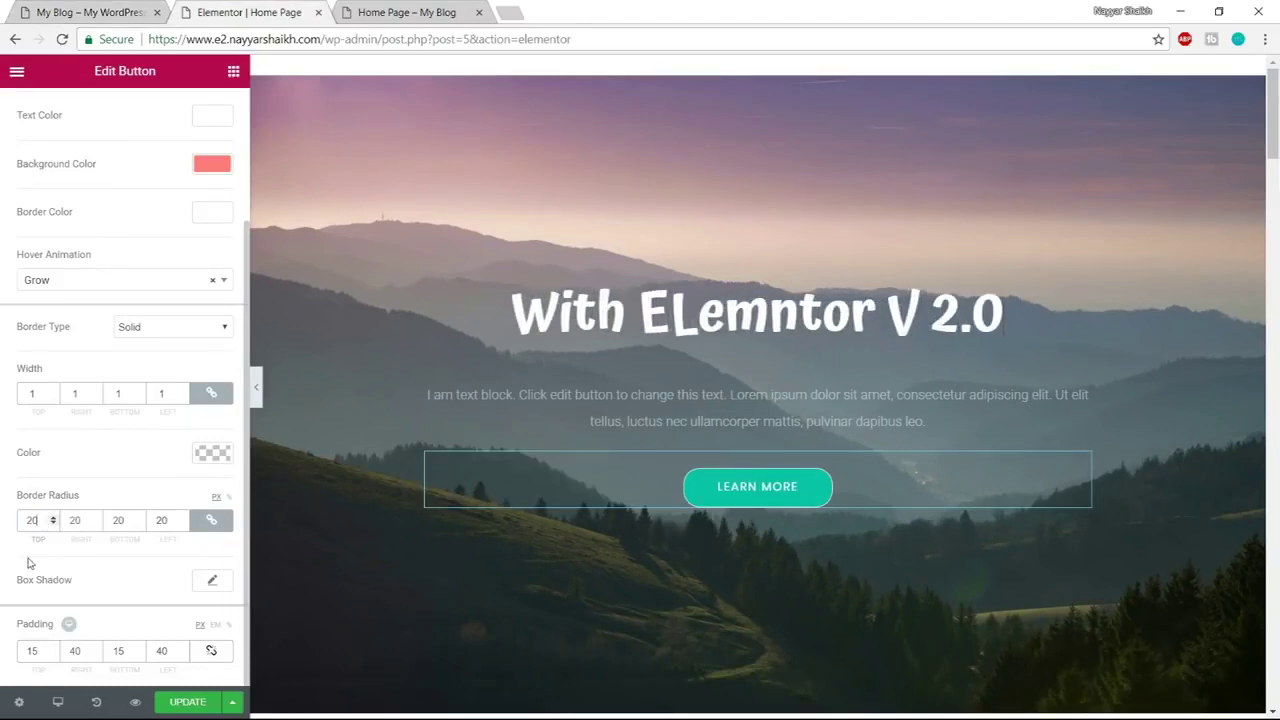
{"action": "left_click_drag", "start_coordinate": [38, 520], "coordinate": [16, 527]}
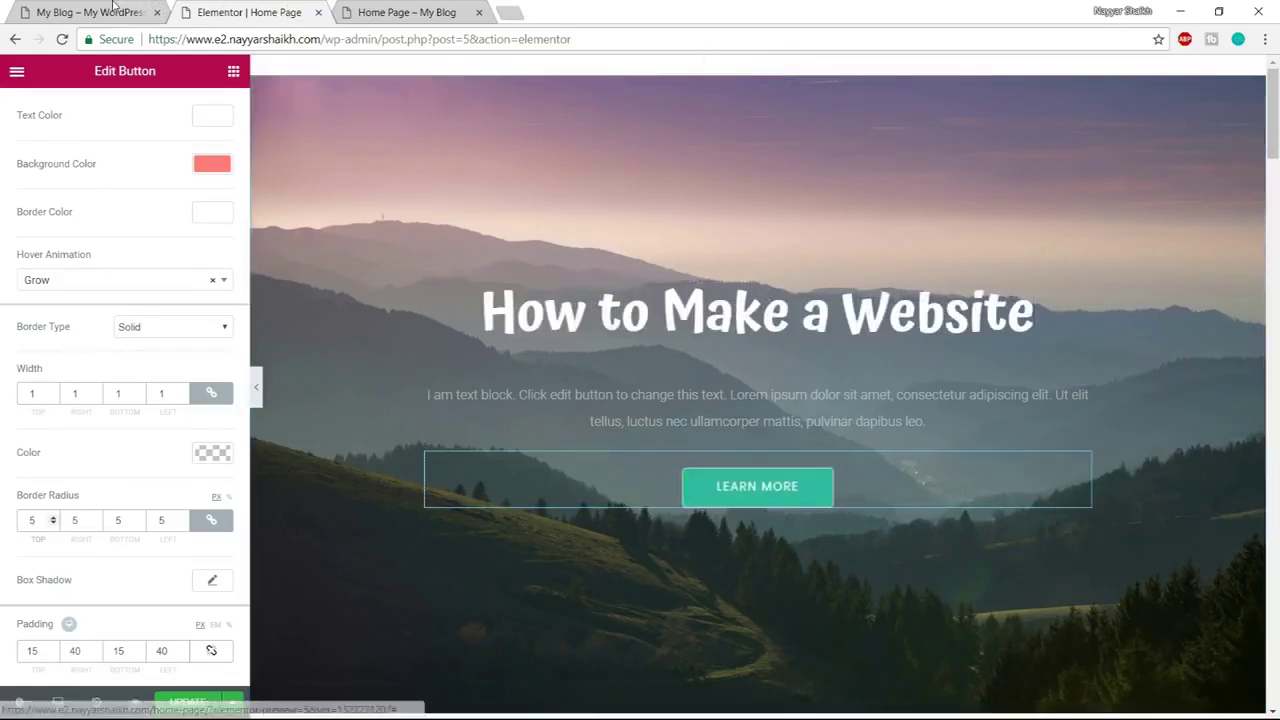
{"action": "key", "text": "ctrl+Page_Up"}
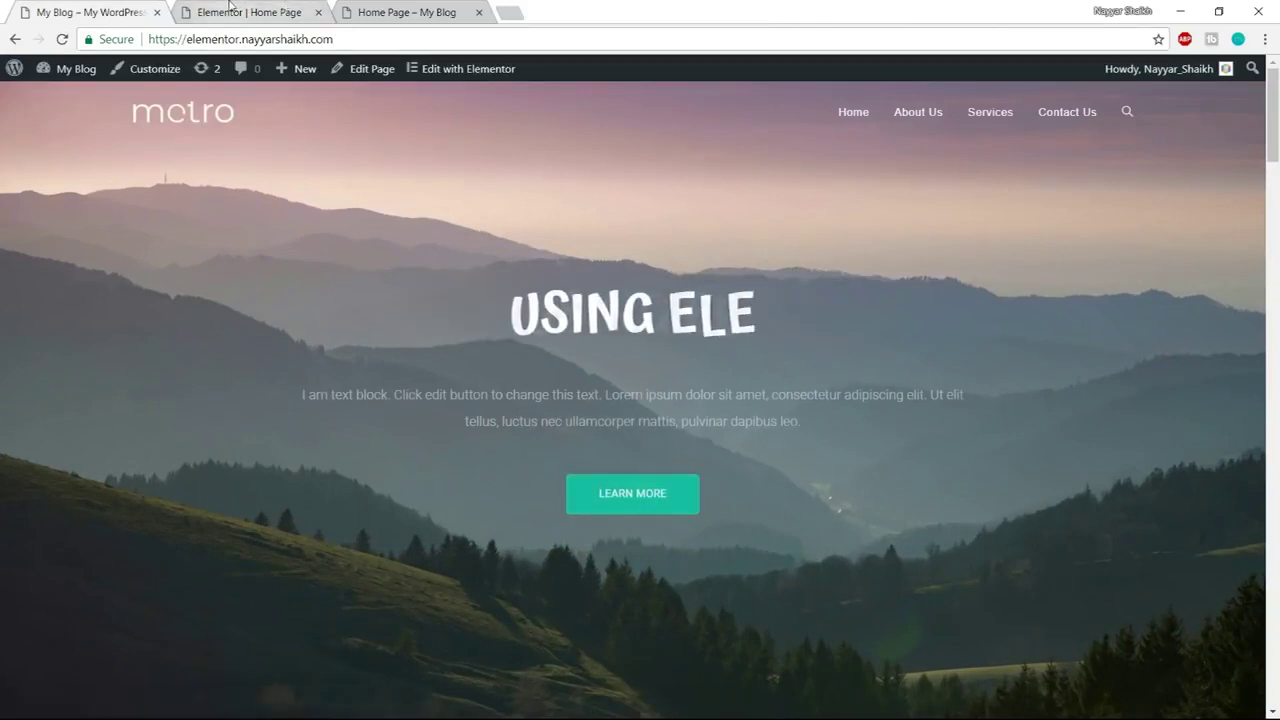
Change the LEARN MORE button's left and right padding to 35.
{"action": "key", "text": "ctrl+Page_Down"}
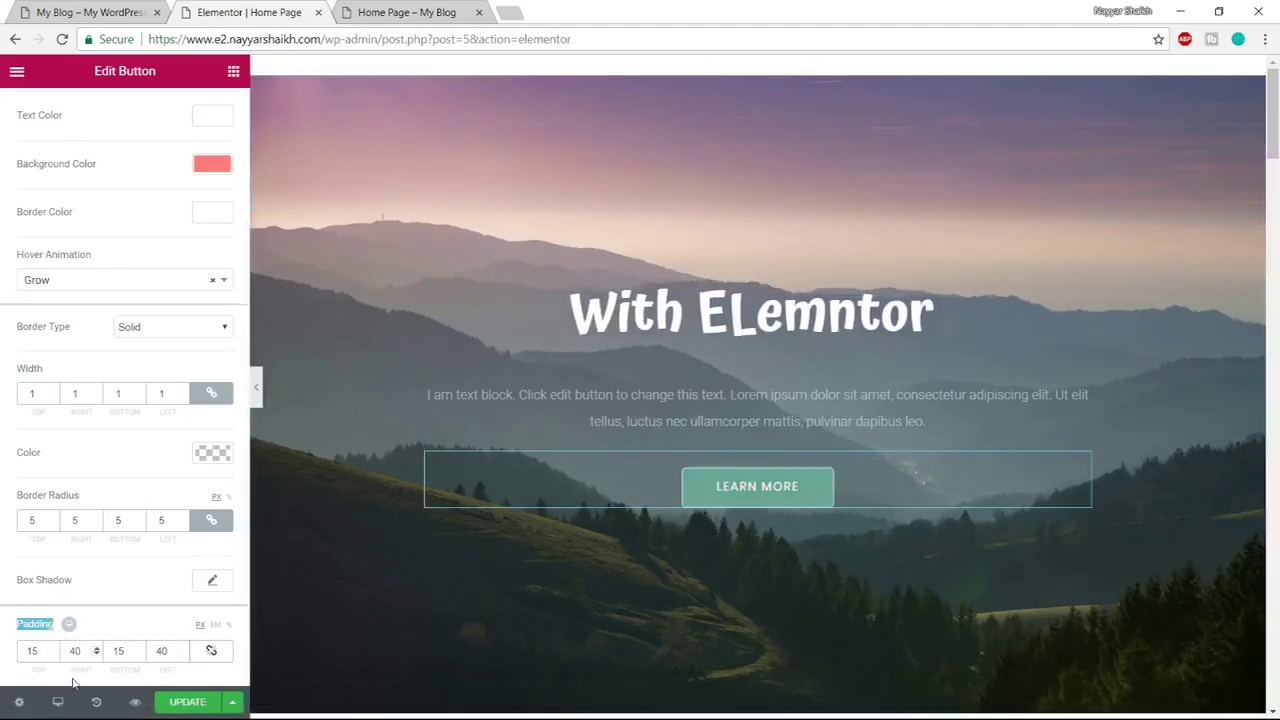
{"action": "left_click", "coordinate": [60, 650]}
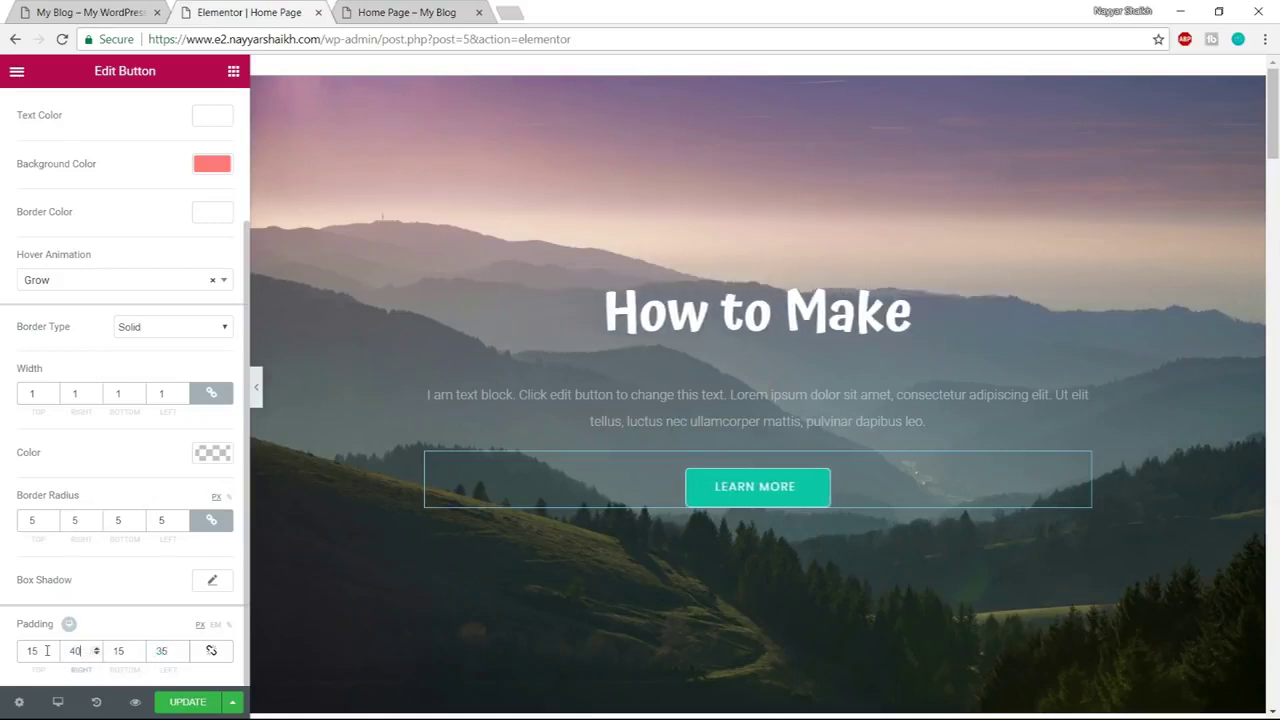
{"action": "type", "text": "35"}
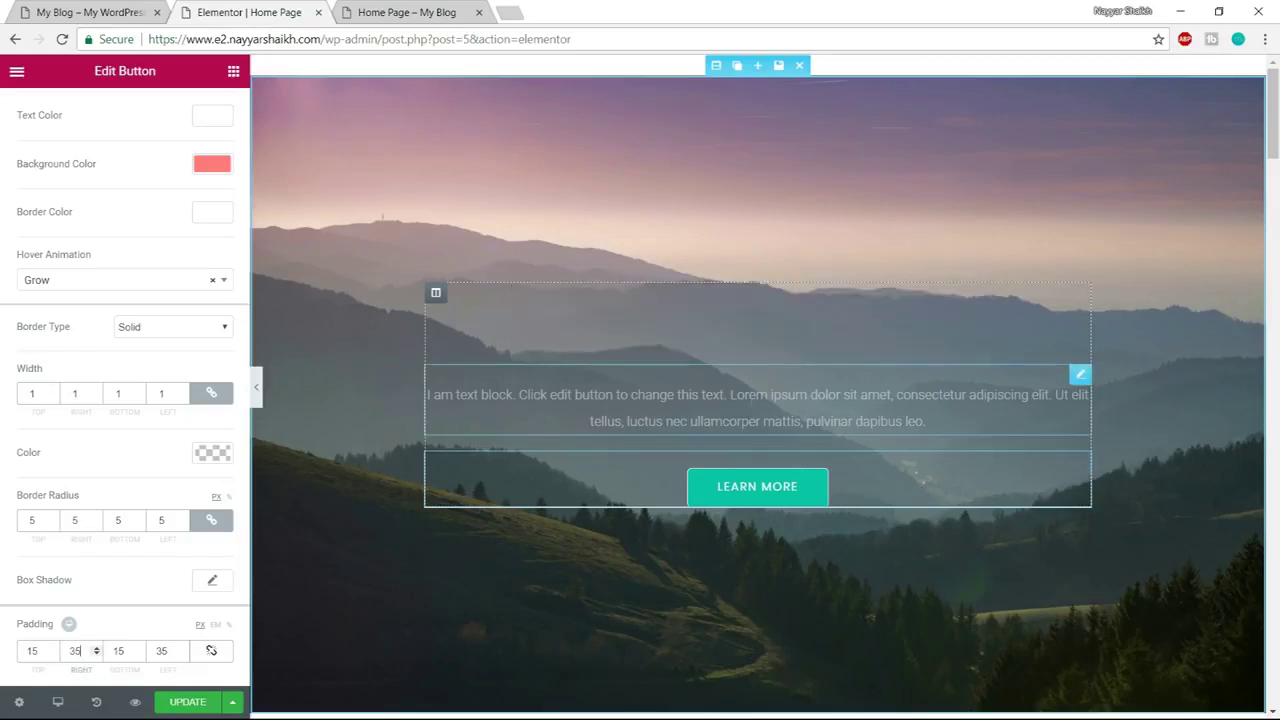
Save the page with UPDATE and reload the preview to see the restyled button.
{"action": "left_click", "coordinate": [770, 415]}
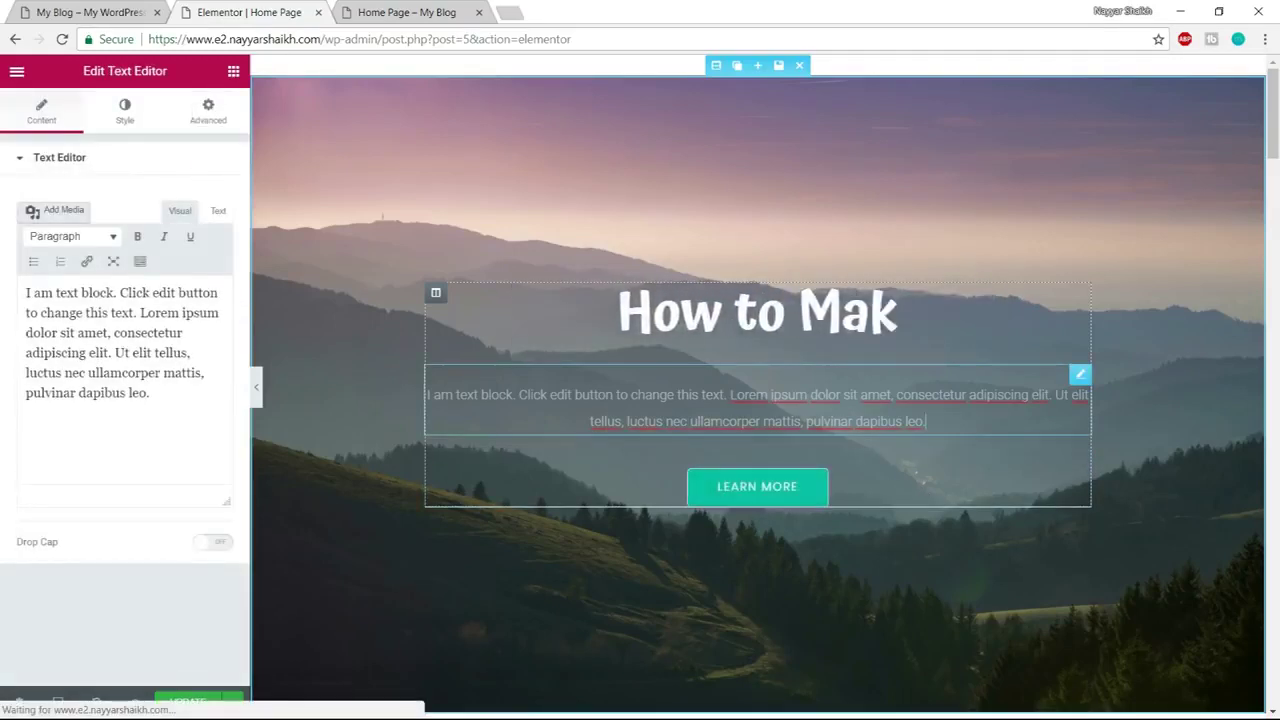
{"action": "left_click_drag", "start_coordinate": [221, 425], "coordinate": [3, 270]}
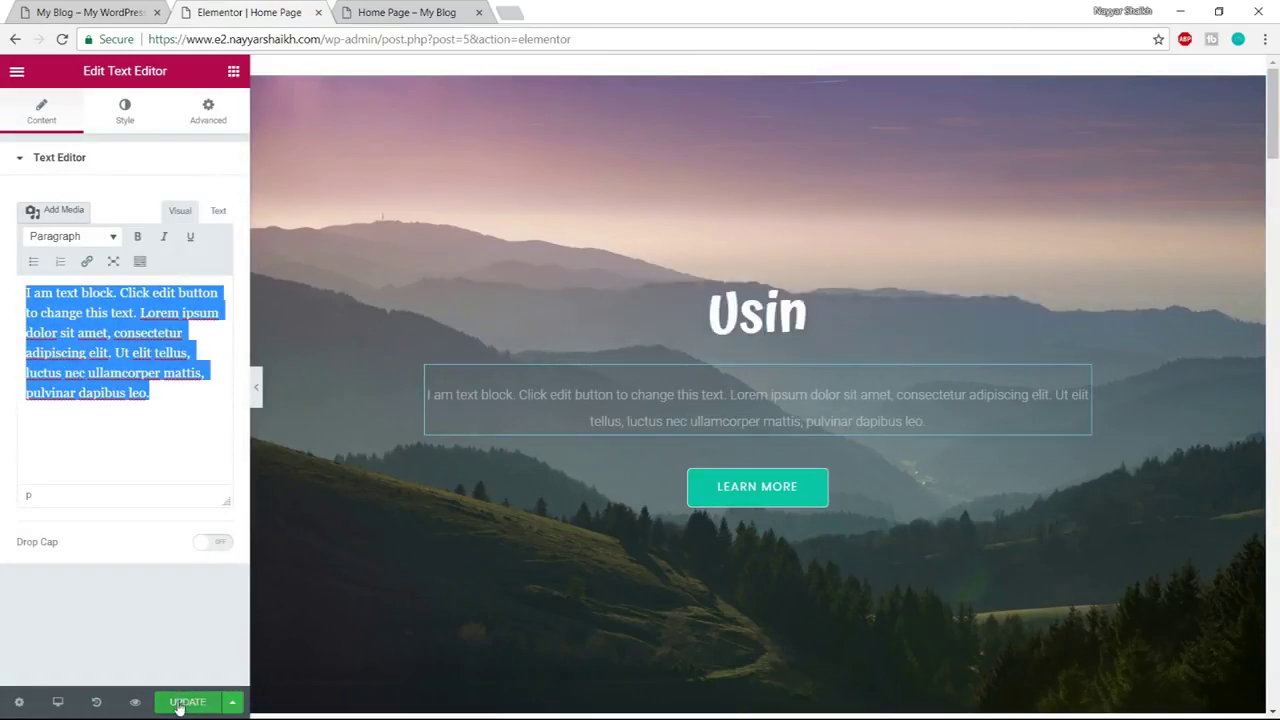
{"action": "left_click", "coordinate": [178, 704]}
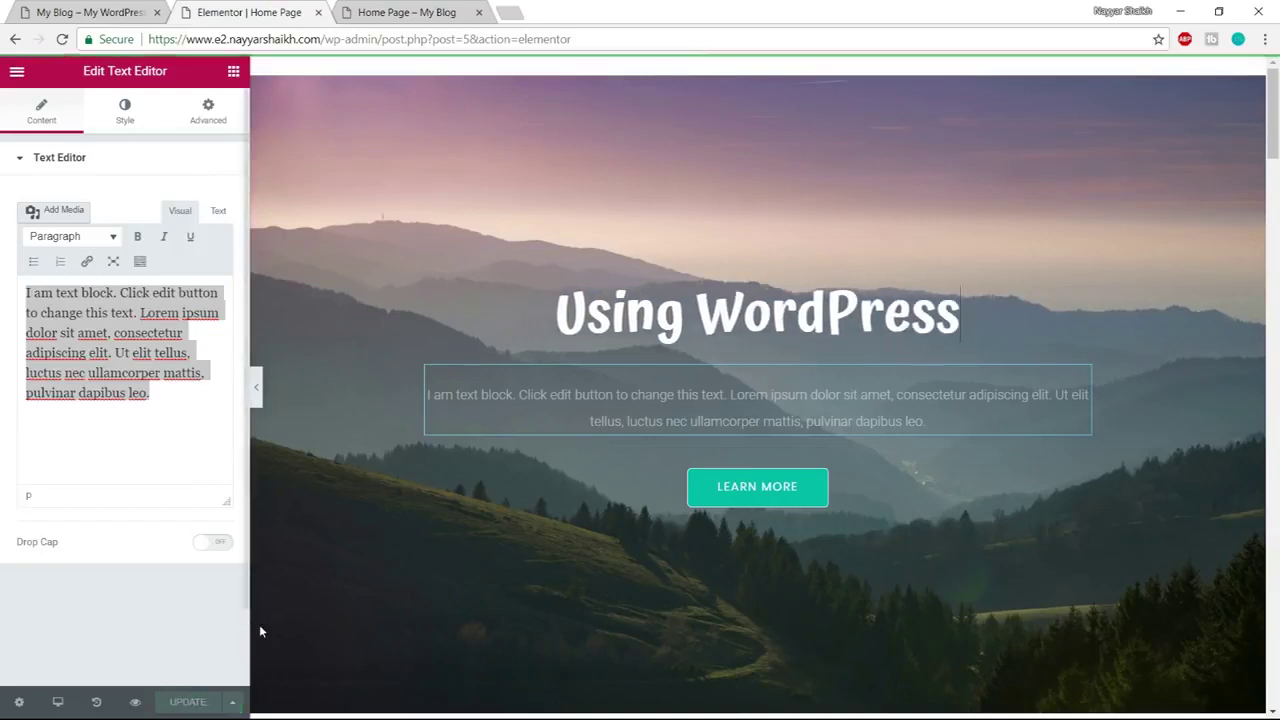
{"action": "left_click", "coordinate": [405, 12]}
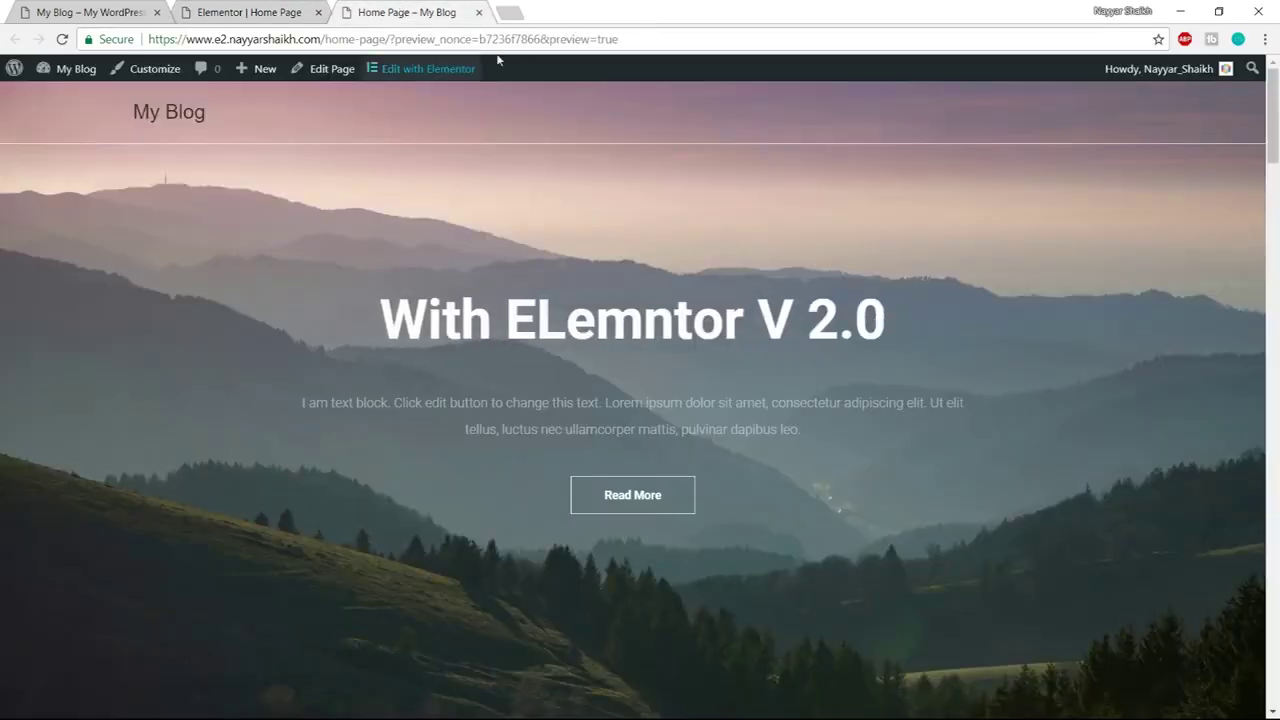
{"action": "left_click", "coordinate": [61, 39]}
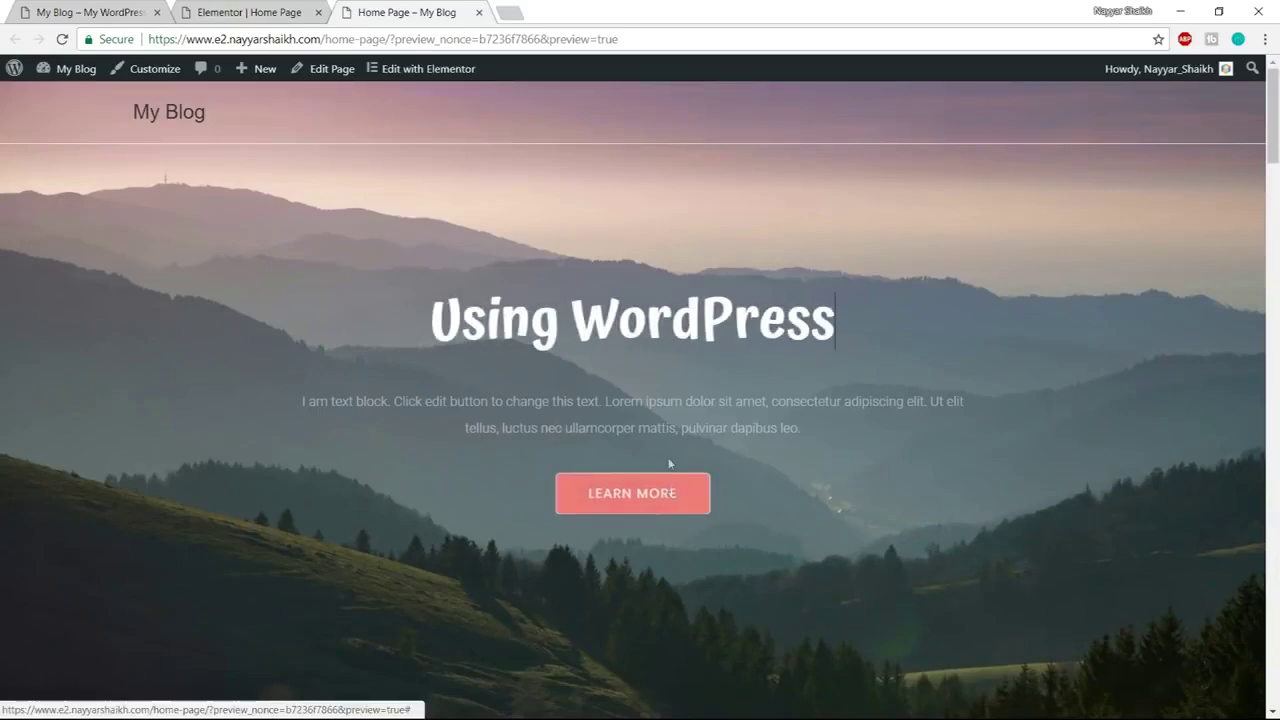
{"action": "scroll", "coordinate": [837, 446], "scroll_direction": "down", "scroll_amount": 6}
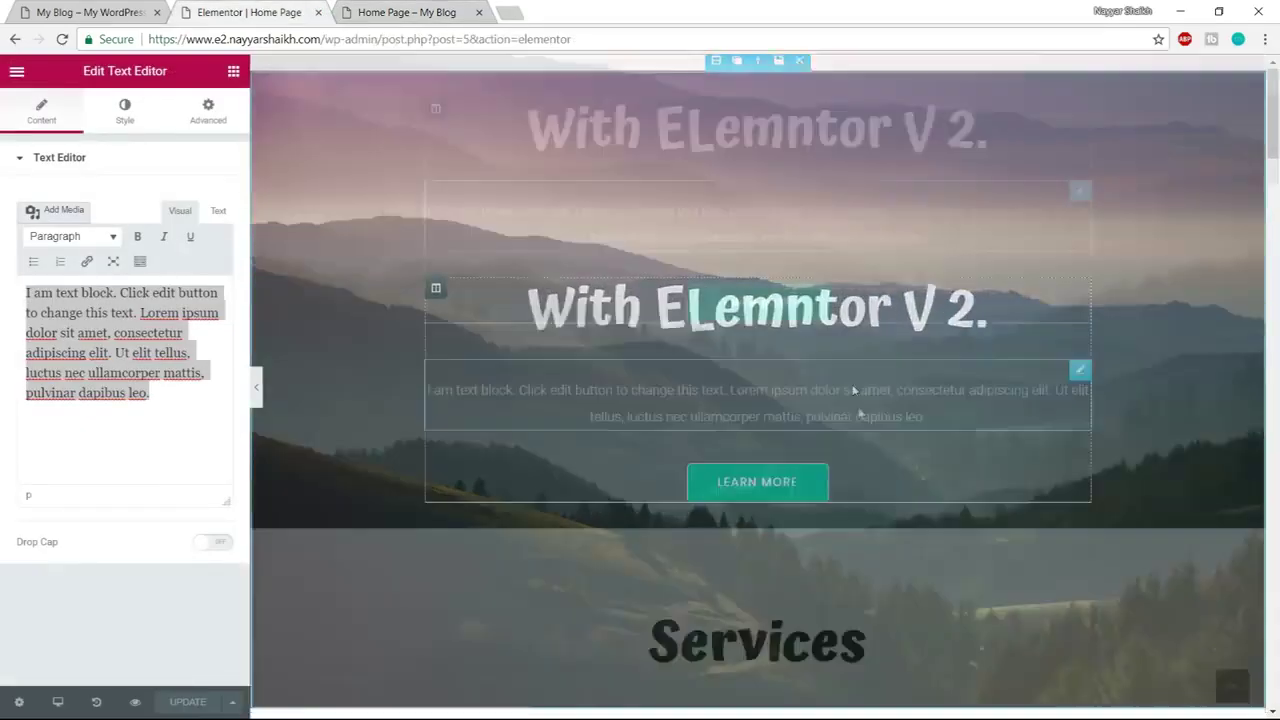
{"action": "scroll", "coordinate": [855, 410], "scroll_direction": "down", "scroll_amount": 5}
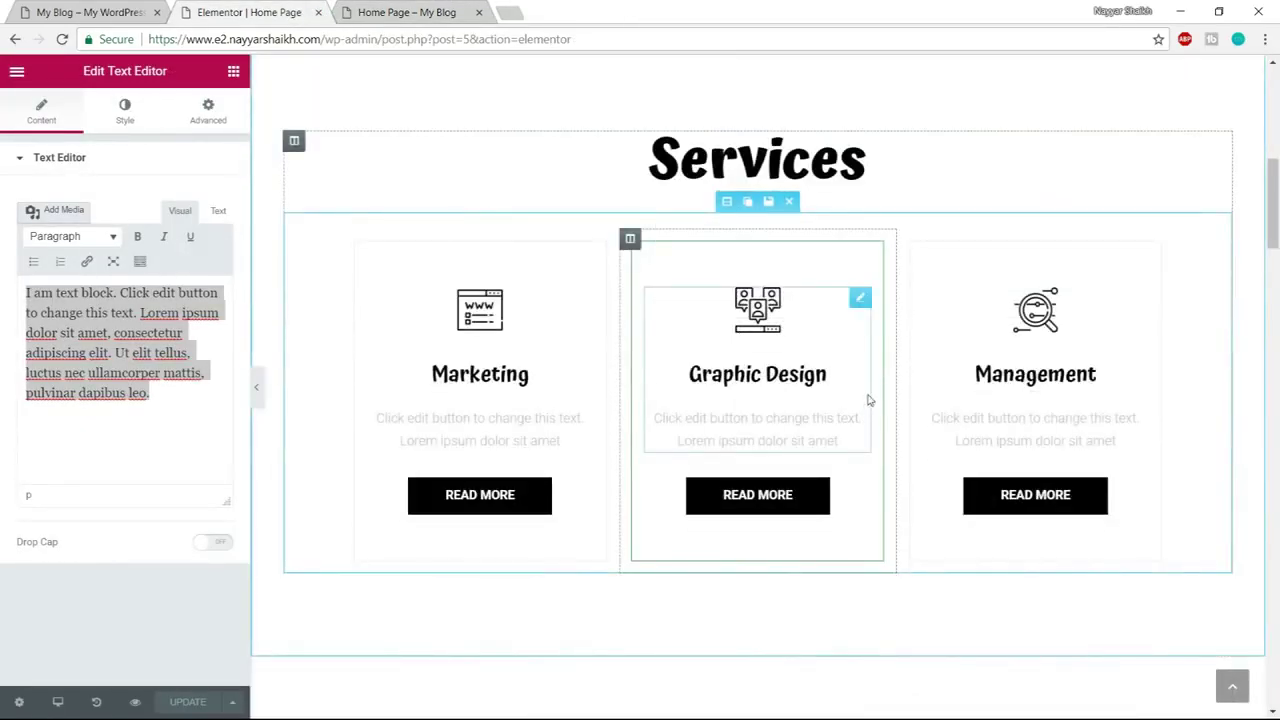
{"action": "left_click", "coordinate": [120, 12]}
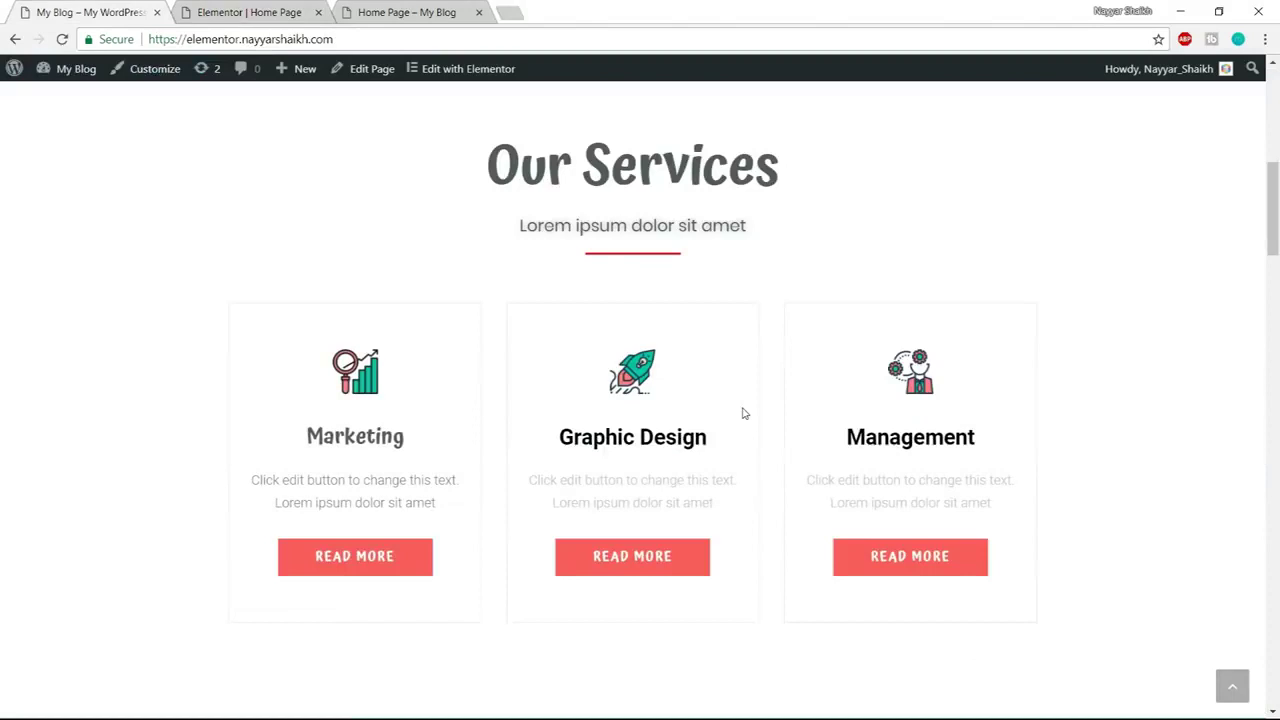
{"action": "scroll", "coordinate": [743, 413], "scroll_direction": "up", "scroll_amount": 1}
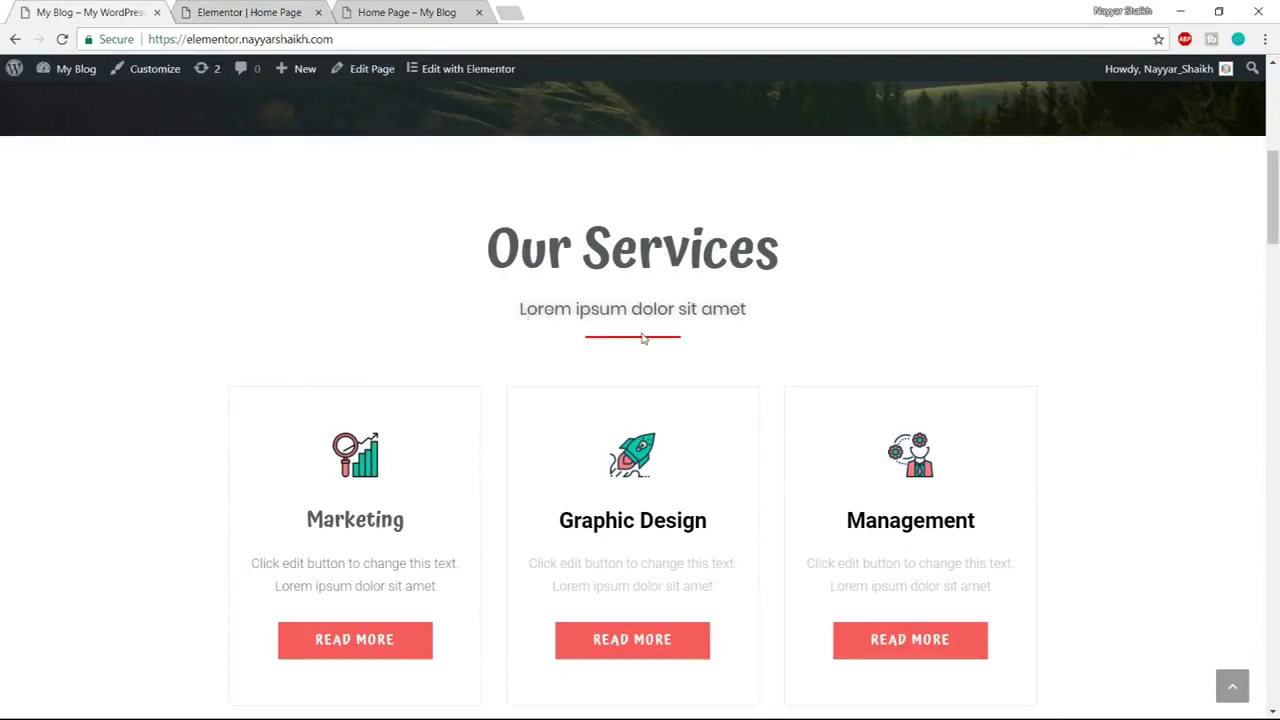
{"action": "left_click", "coordinate": [262, 10]}
{"action": "scroll", "coordinate": [866, 206], "scroll_direction": "up", "scroll_amount": 2}
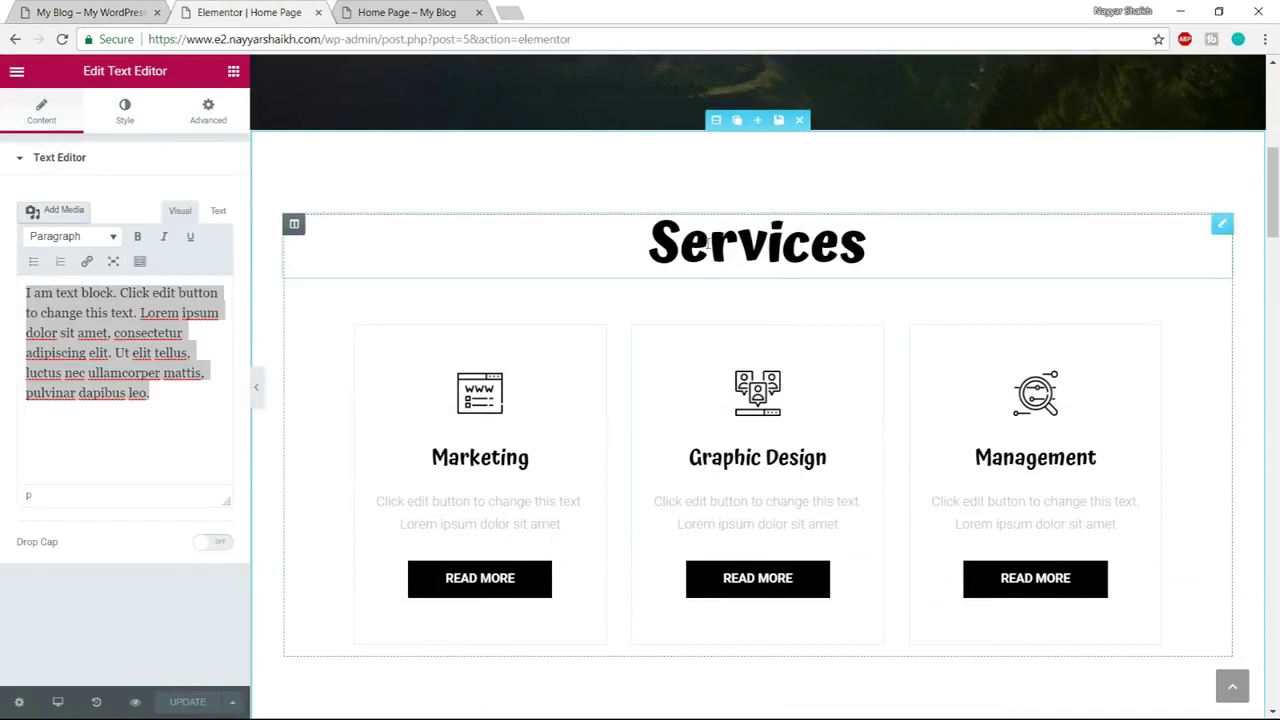
Edit the Our Services heading text and colour it dark grey #54595F.
{"action": "left_click", "coordinate": [745, 240]}
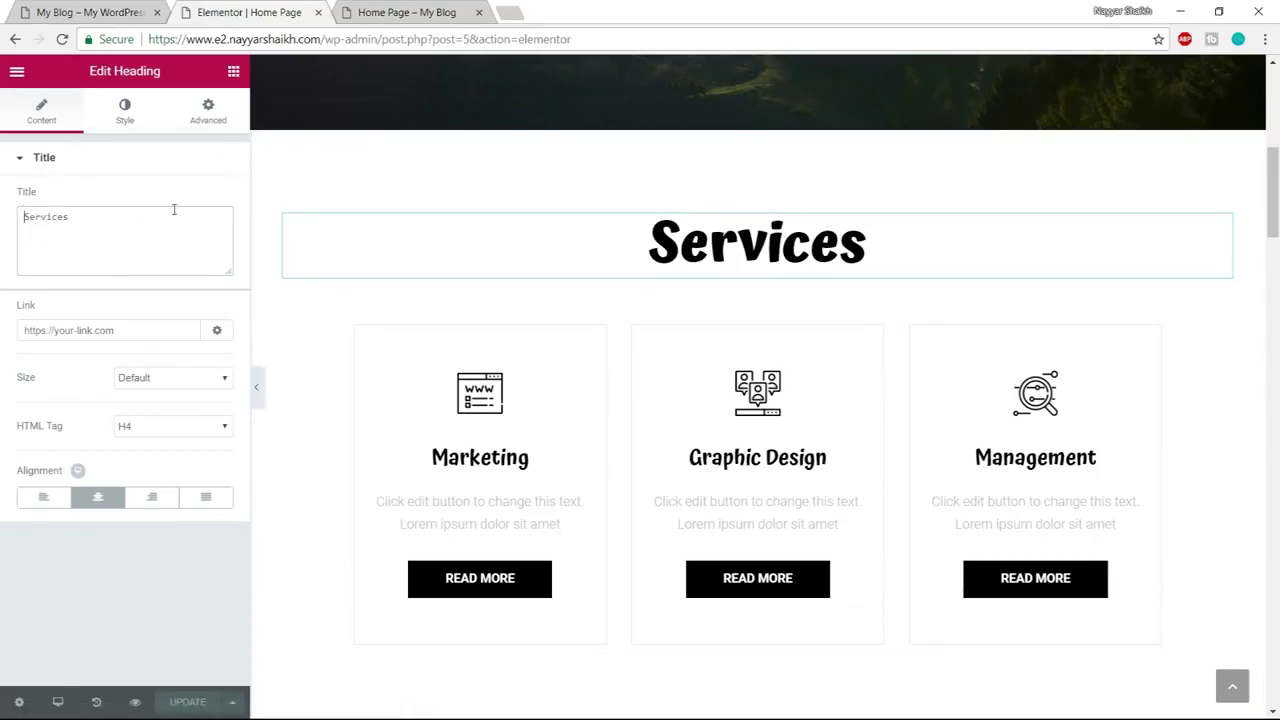
{"action": "type", "text": "Our"}
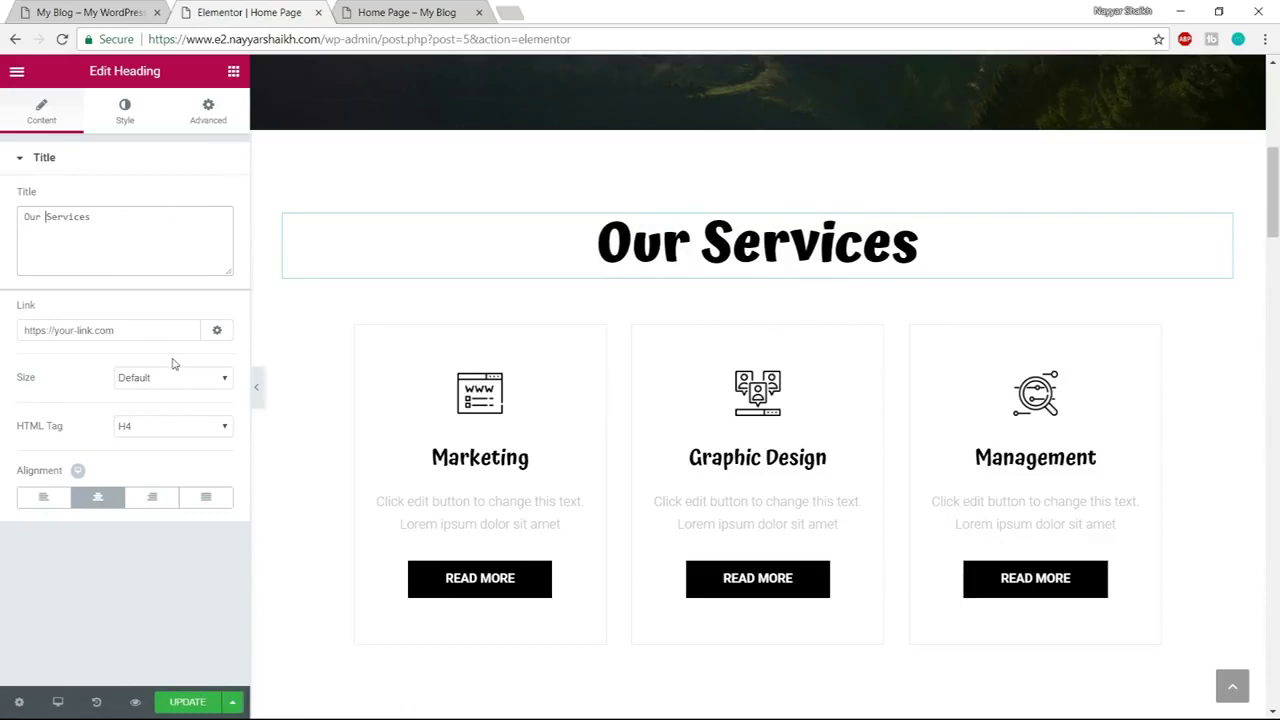
{"action": "left_click", "coordinate": [124, 108]}
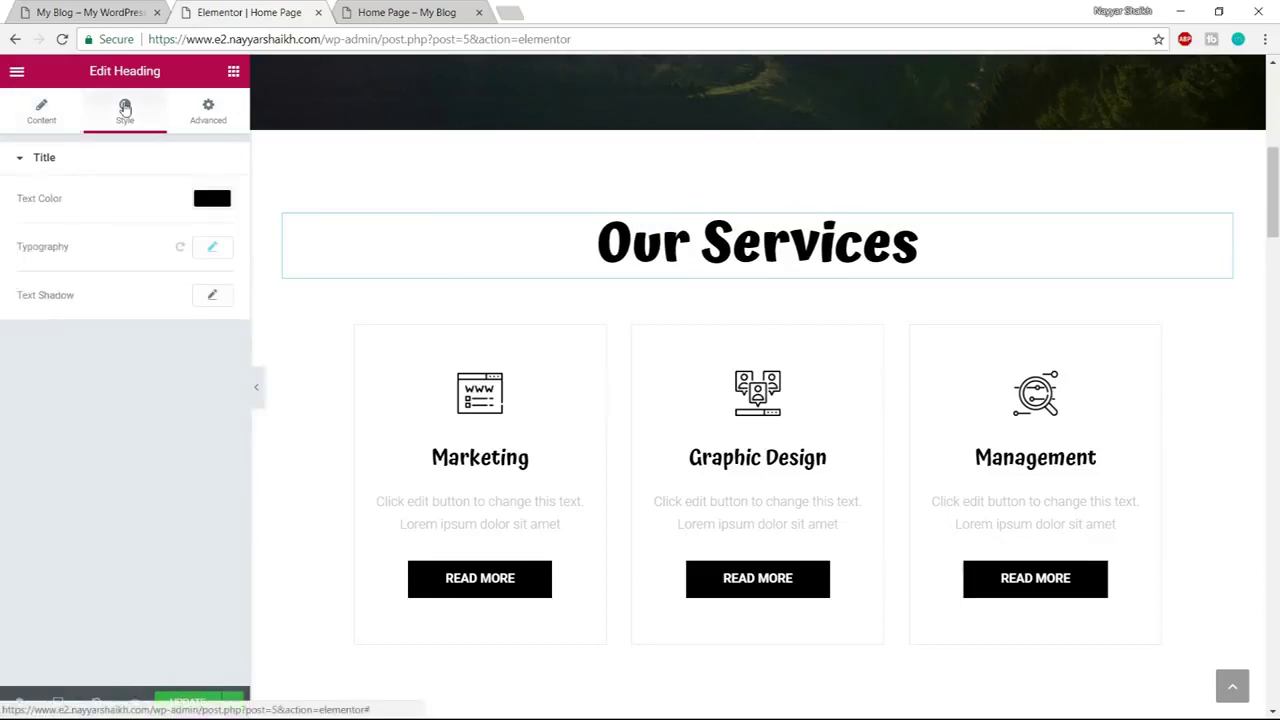
{"action": "left_click", "coordinate": [204, 200]}
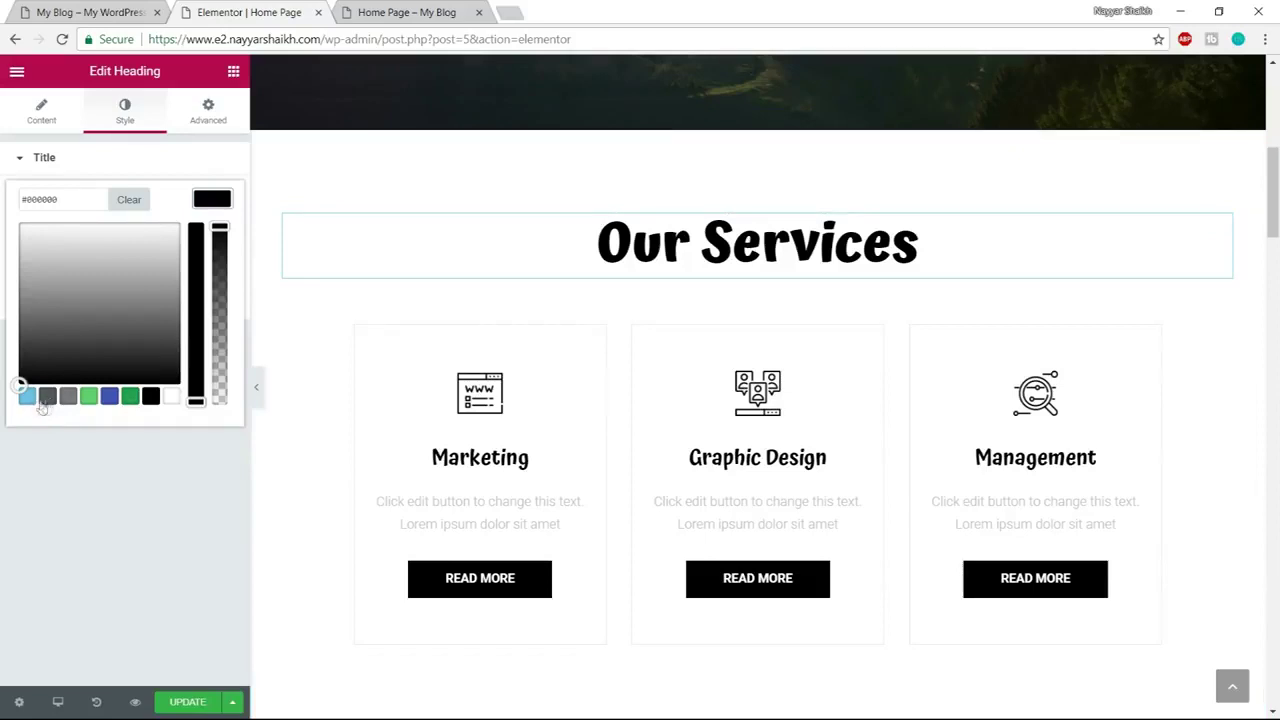
{"action": "left_click", "coordinate": [47, 397]}
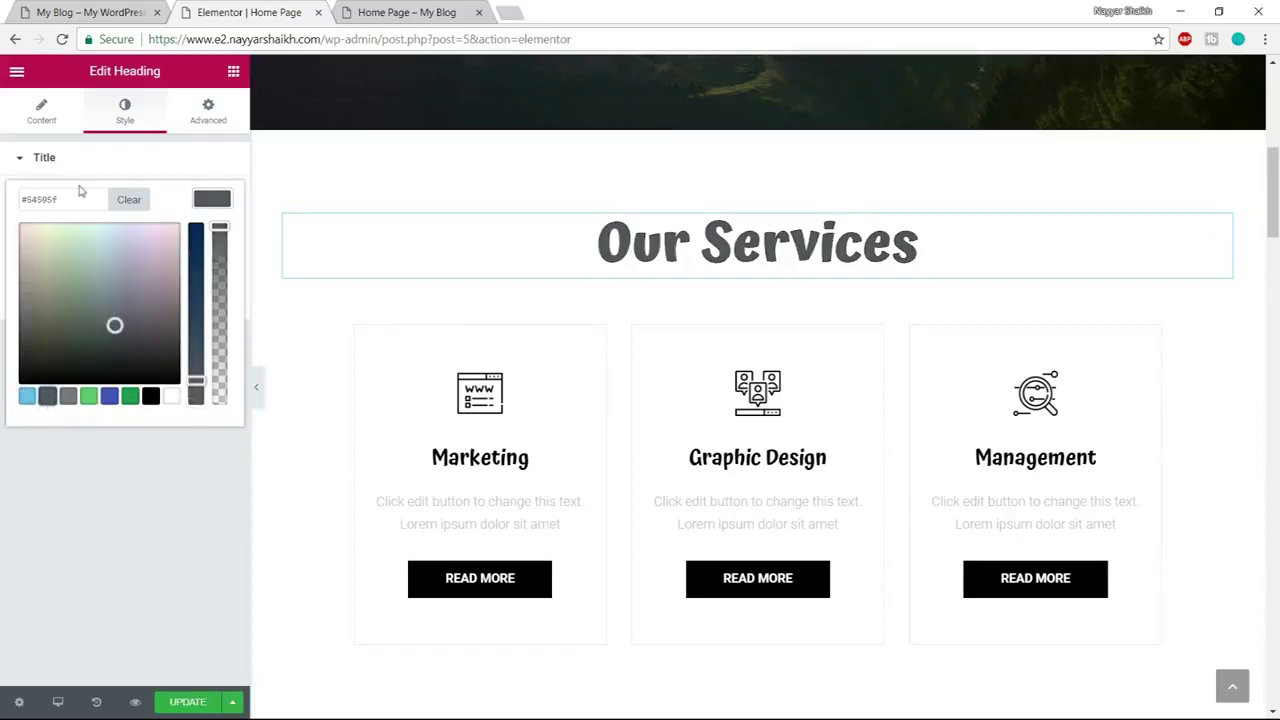
{"action": "left_click", "coordinate": [779, 250]}
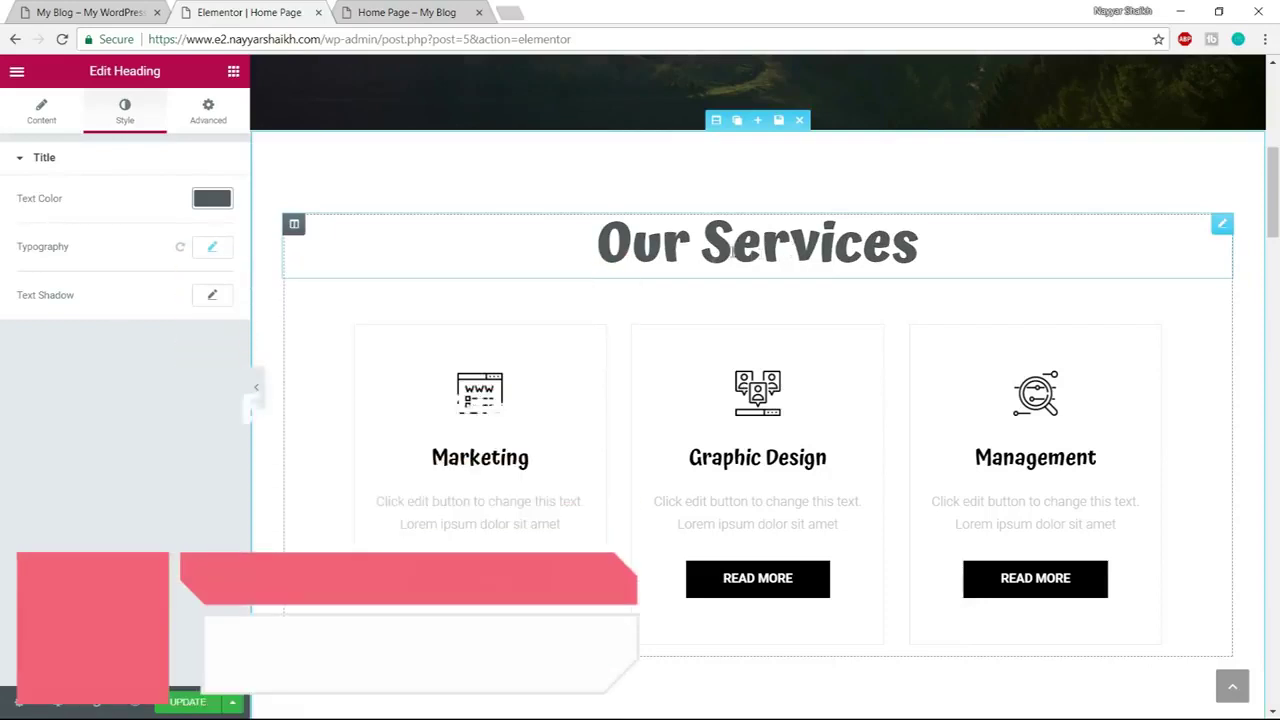
Compare with the reference heading and set the heading's font weight to 600.
{"action": "key", "text": "ctrl+1"}
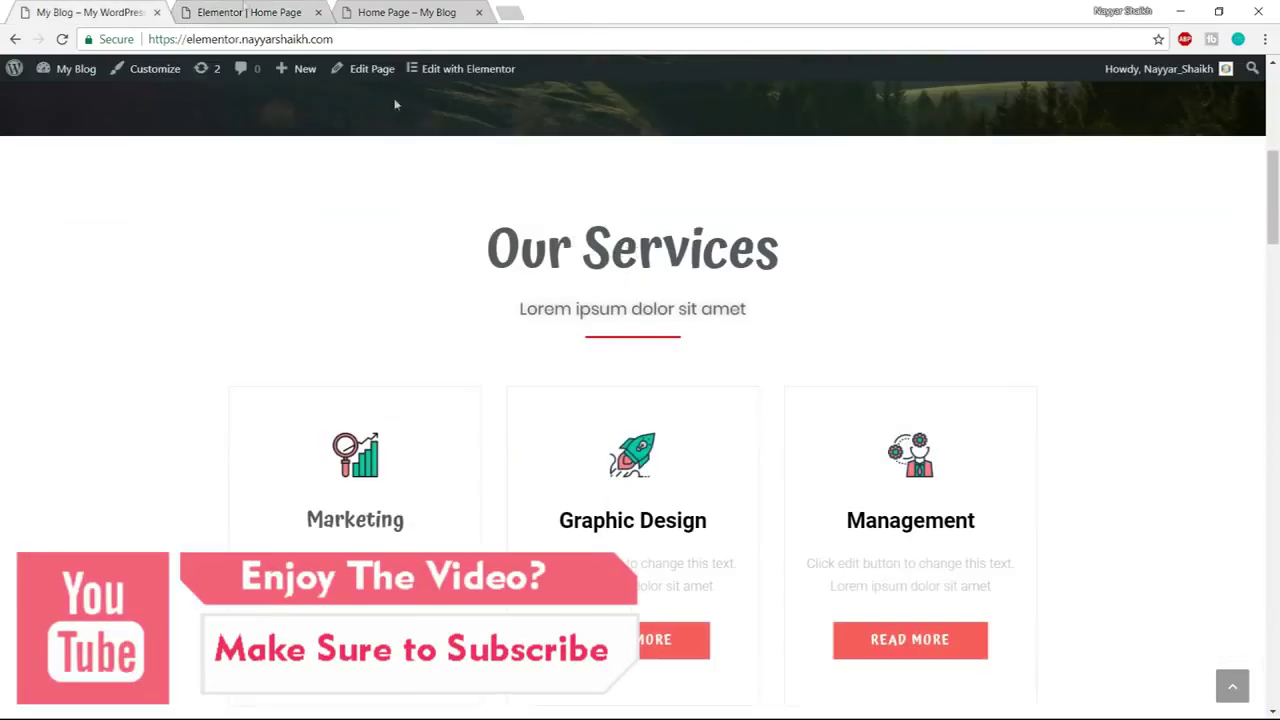
{"action": "left_click_drag", "start_coordinate": [490, 256], "coordinate": [735, 265]}
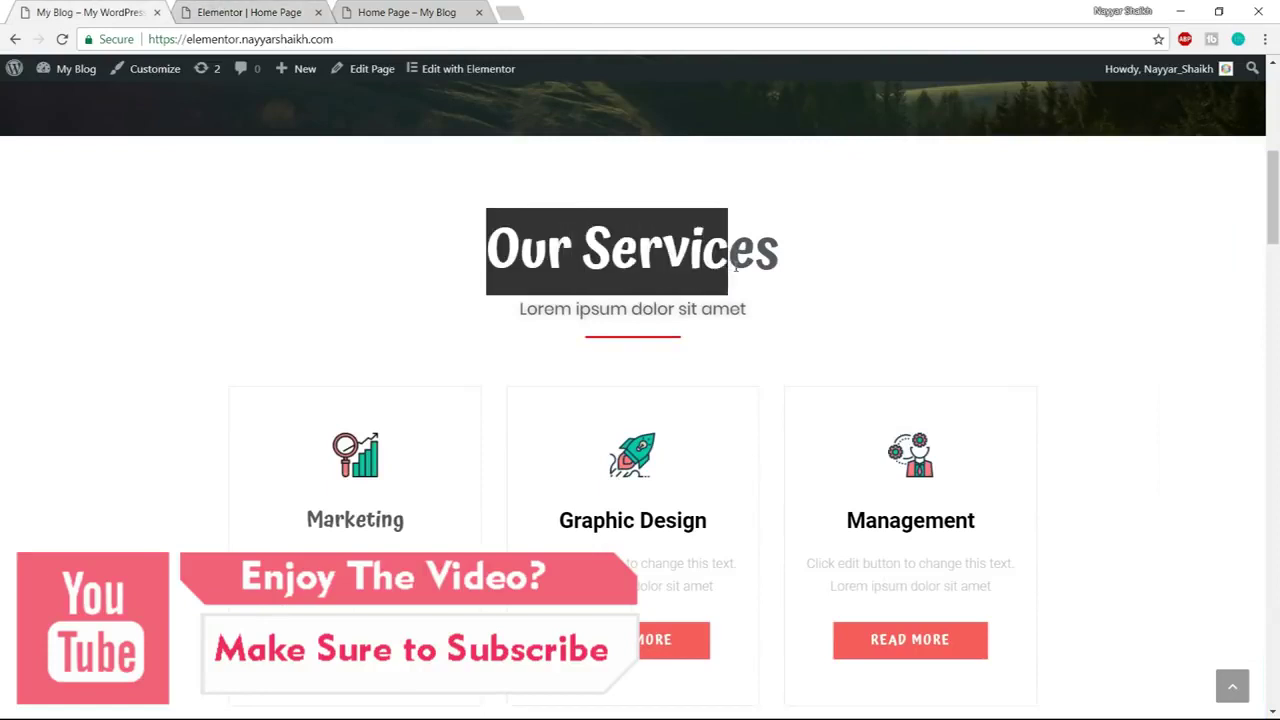
{"action": "left_click", "coordinate": [228, 8]}
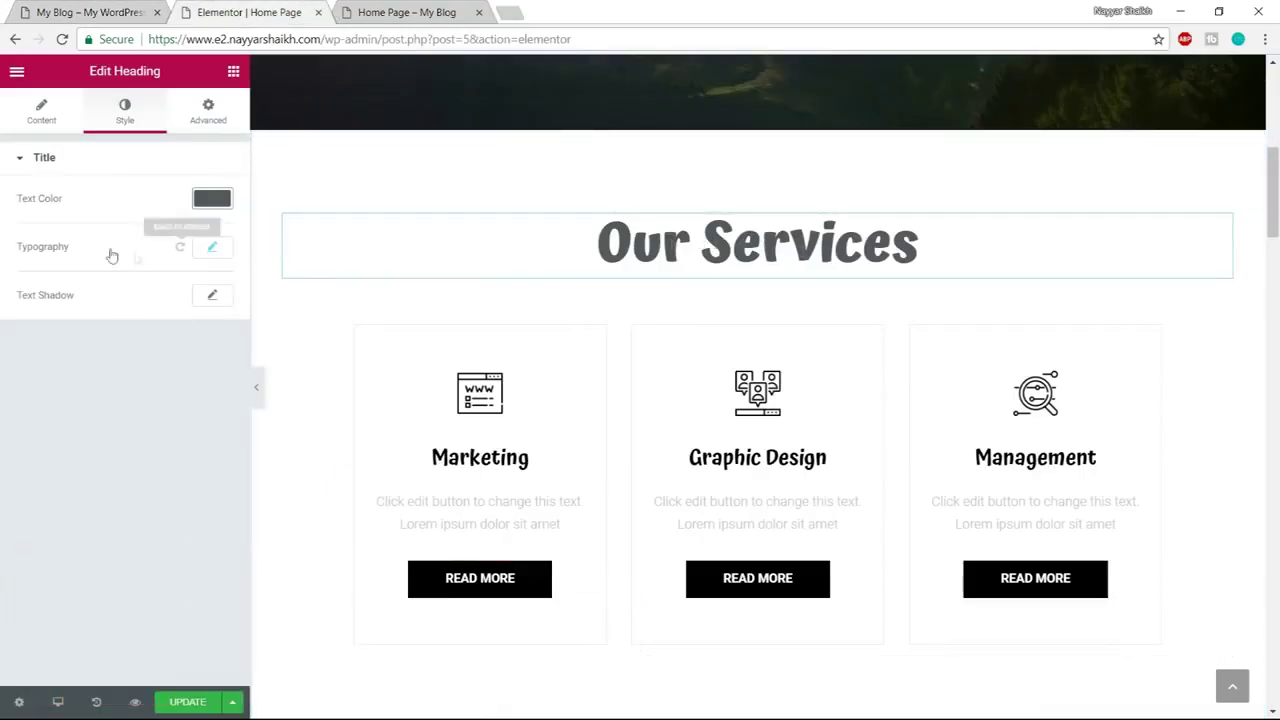
{"action": "left_click", "coordinate": [213, 250]}
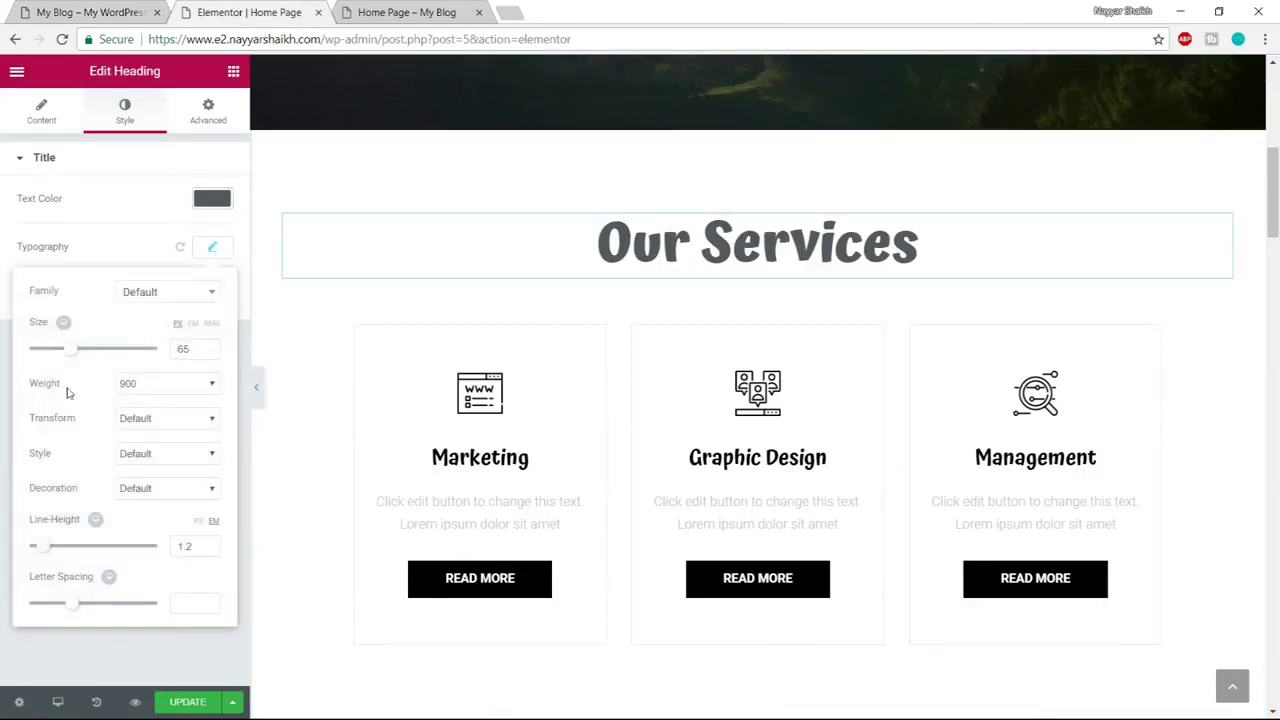
{"action": "left_click", "coordinate": [151, 390]}
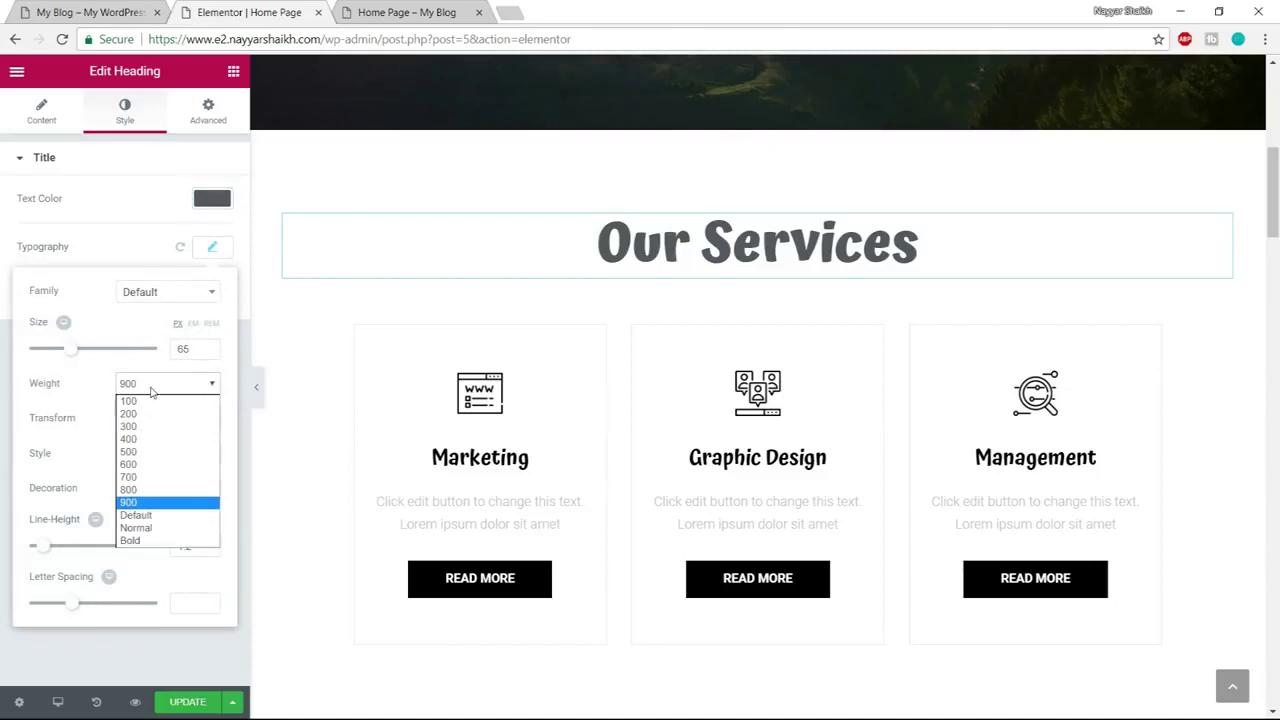
{"action": "left_click", "coordinate": [140, 460]}
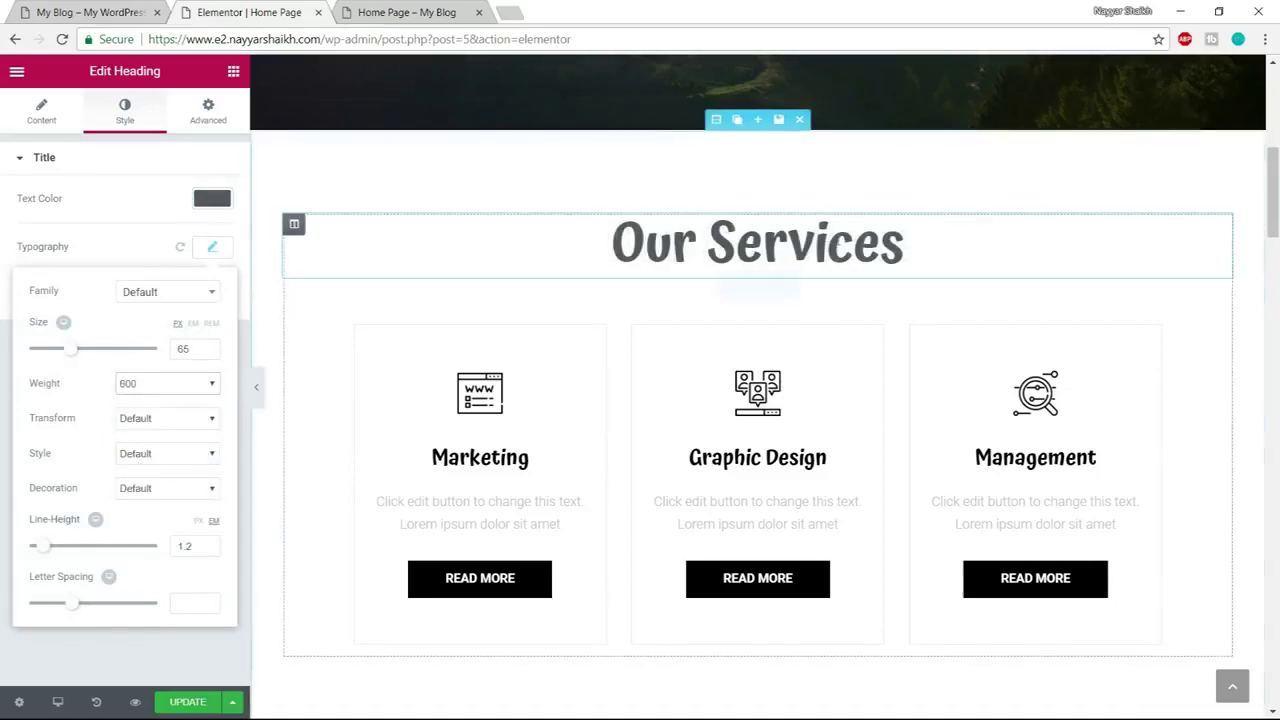
{"action": "left_click", "coordinate": [212, 252]}
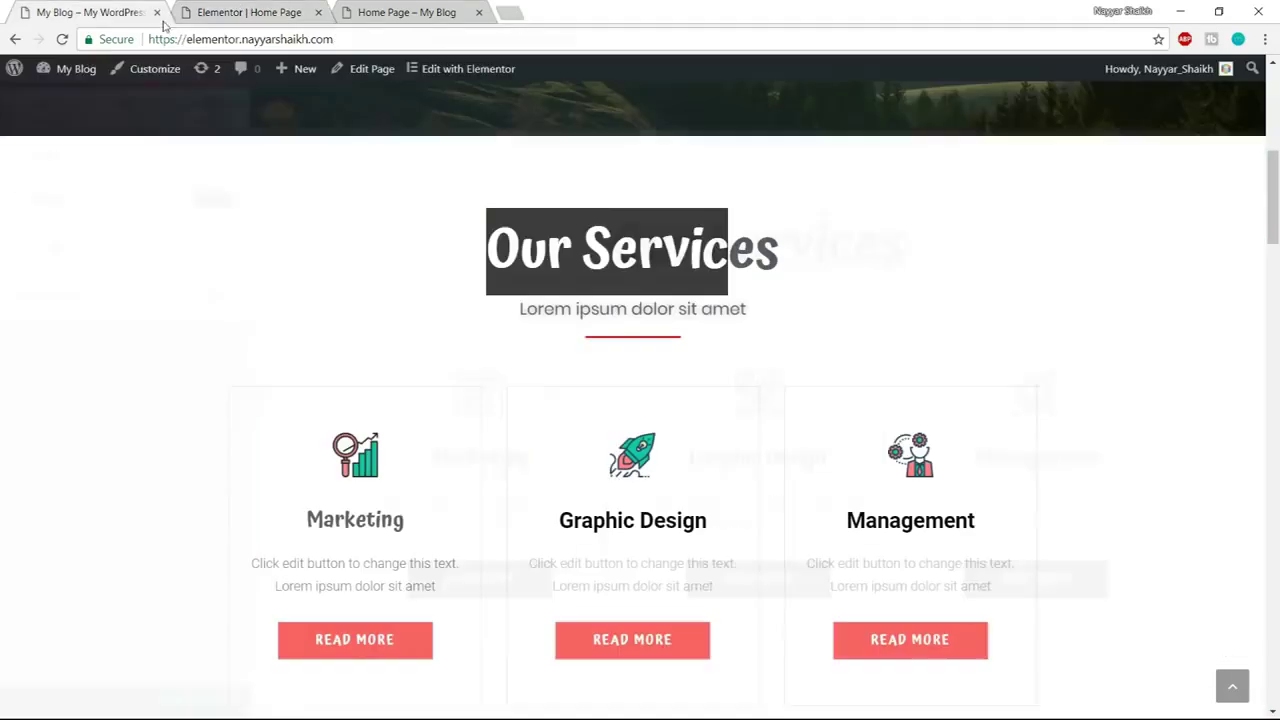
{"action": "key", "text": "ctrl+1"}
{"action": "left_click", "coordinate": [661, 328]}
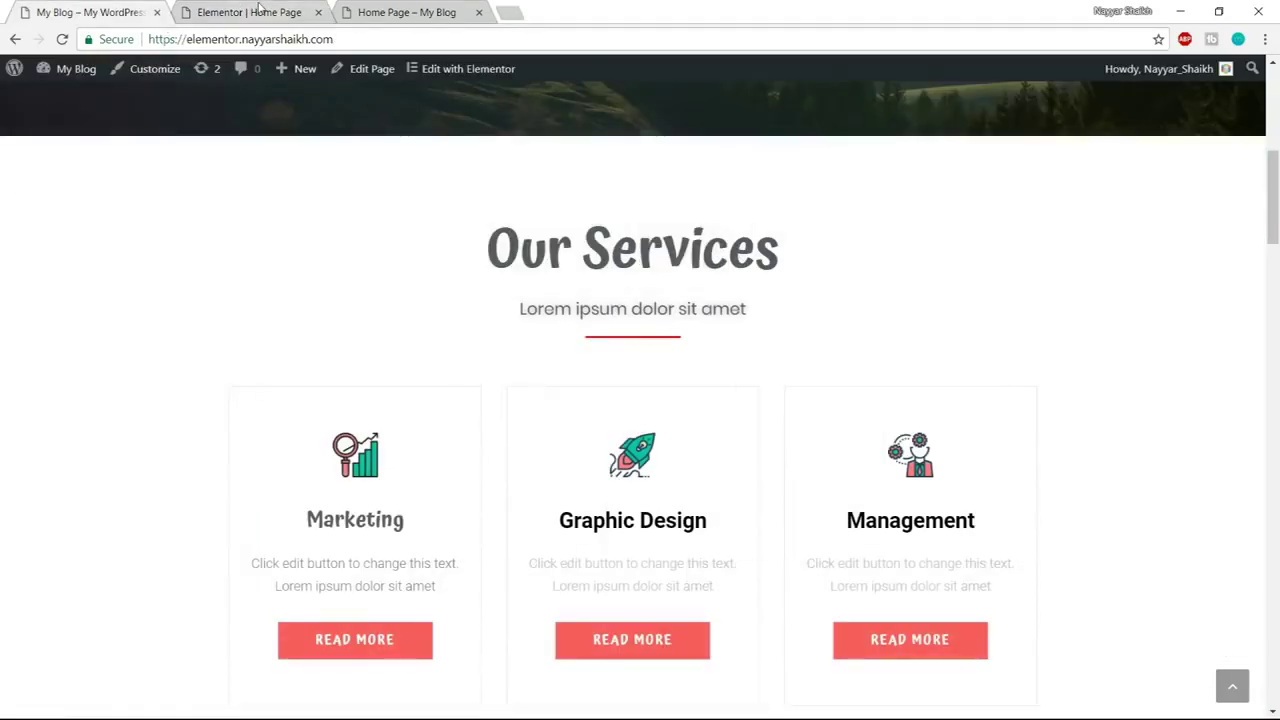
{"action": "left_click", "coordinate": [258, 10]}
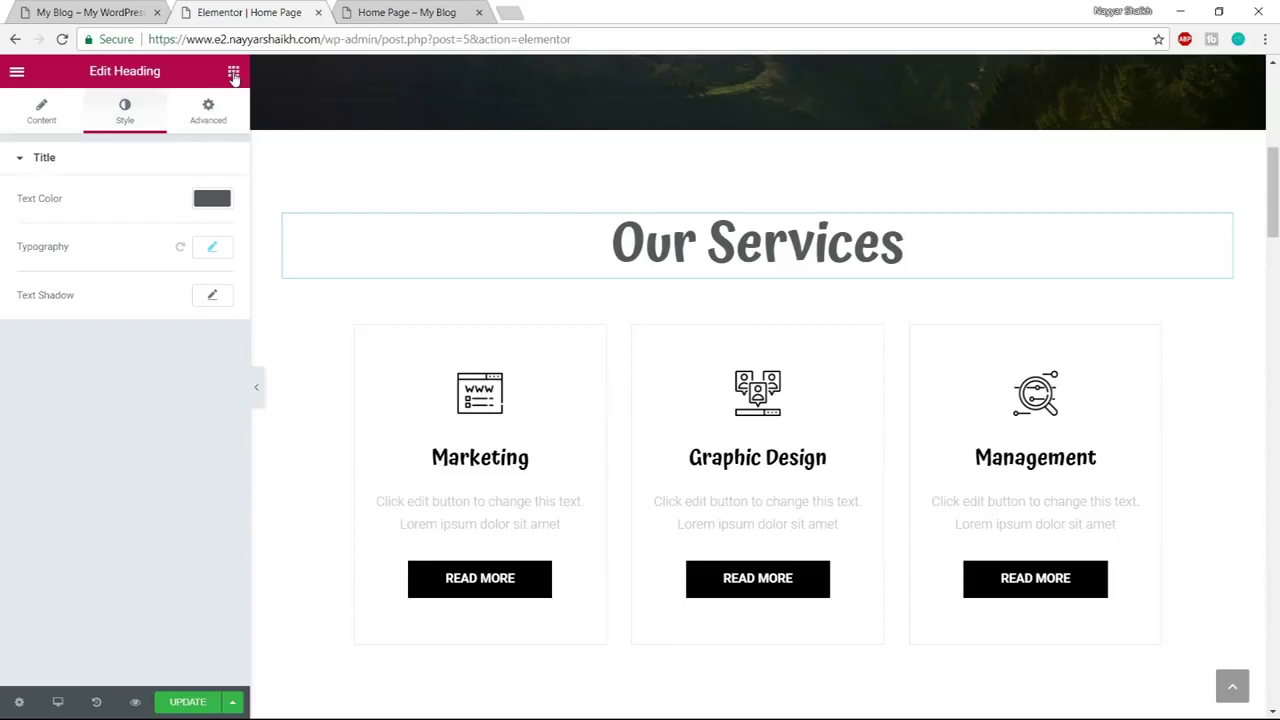
Add a centred heading below Our Services with the copied 'Lorem ipsum dolor sit amet' text.
{"action": "left_click", "coordinate": [233, 74]}
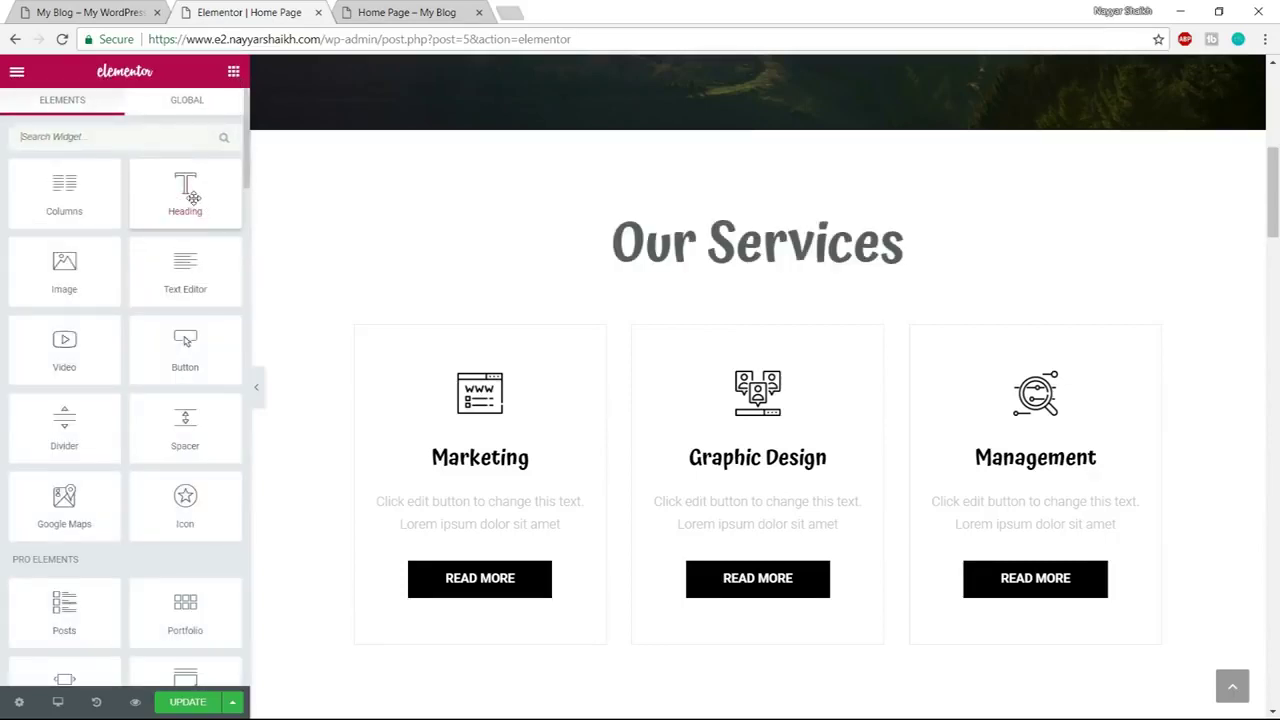
{"action": "left_click_drag", "start_coordinate": [193, 197], "coordinate": [735, 276]}
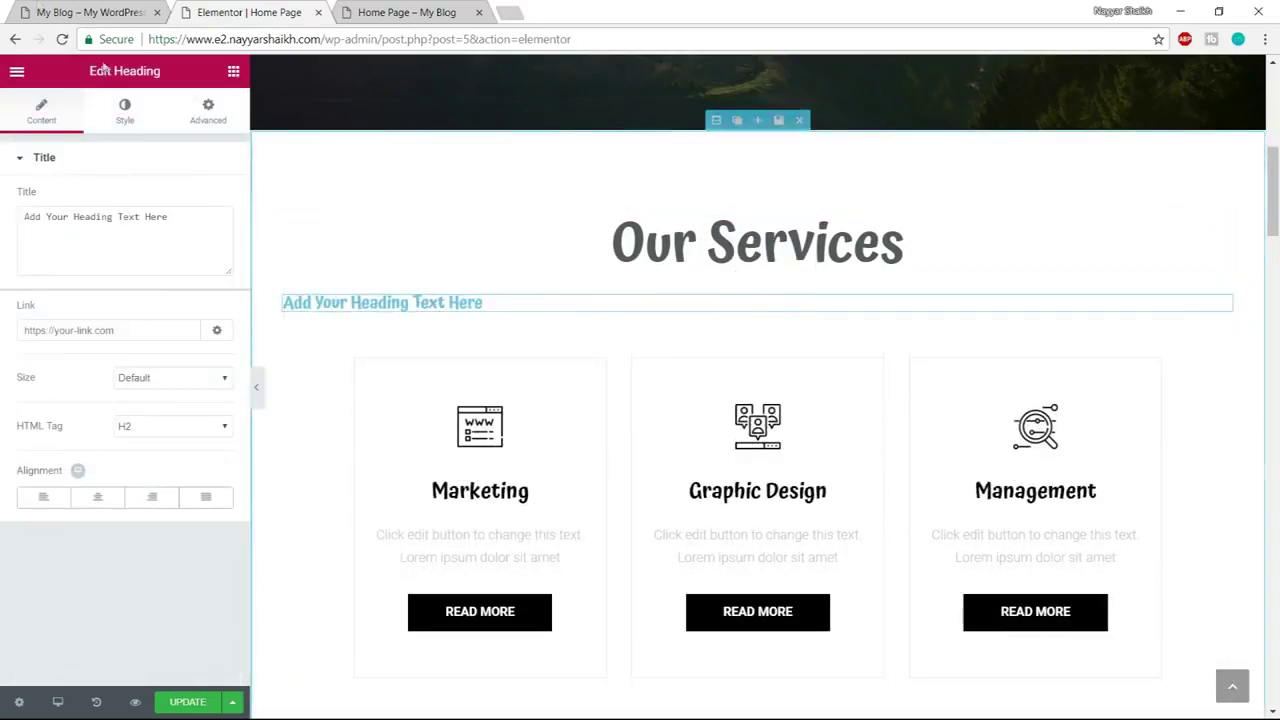
{"action": "key", "text": "ctrl+1"}
{"action": "left_click_drag", "start_coordinate": [520, 308], "coordinate": [762, 303]}
{"action": "key", "text": "ctrl+c"}
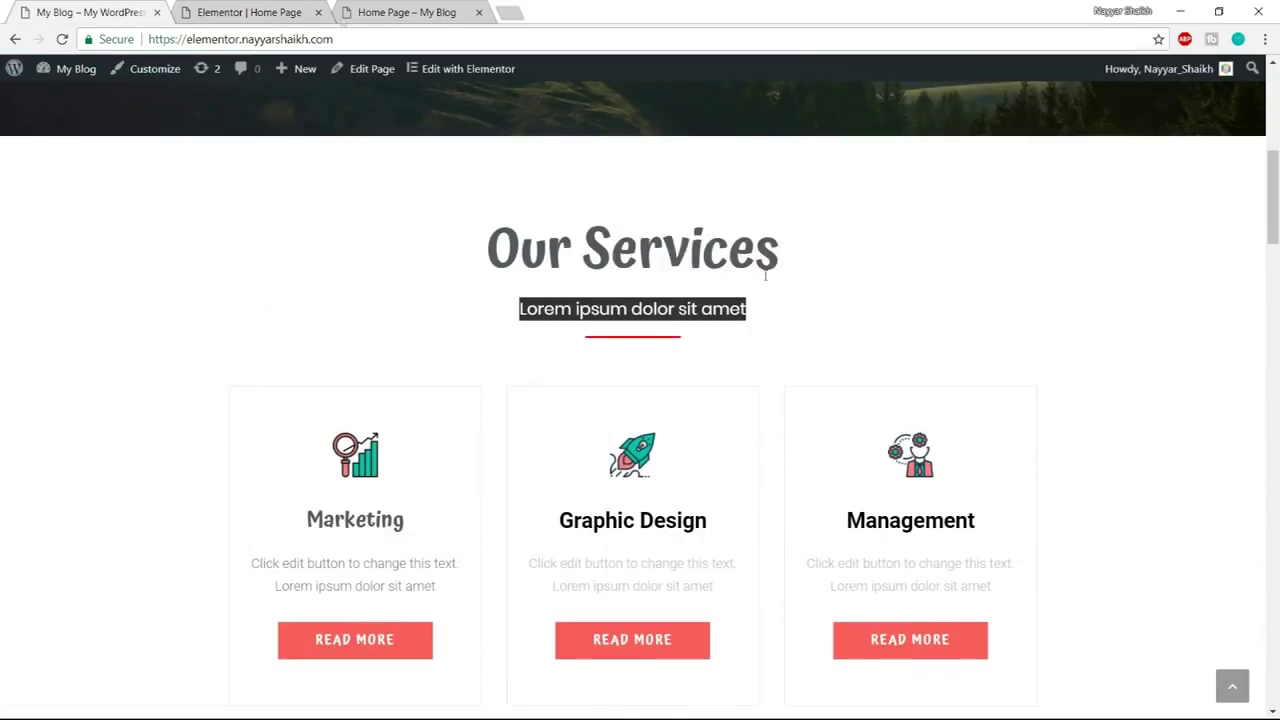
{"action": "left_click", "coordinate": [203, 10]}
{"action": "left_click_drag", "start_coordinate": [188, 232], "coordinate": [4, 226]}
{"action": "key", "text": "ctrl+v"}
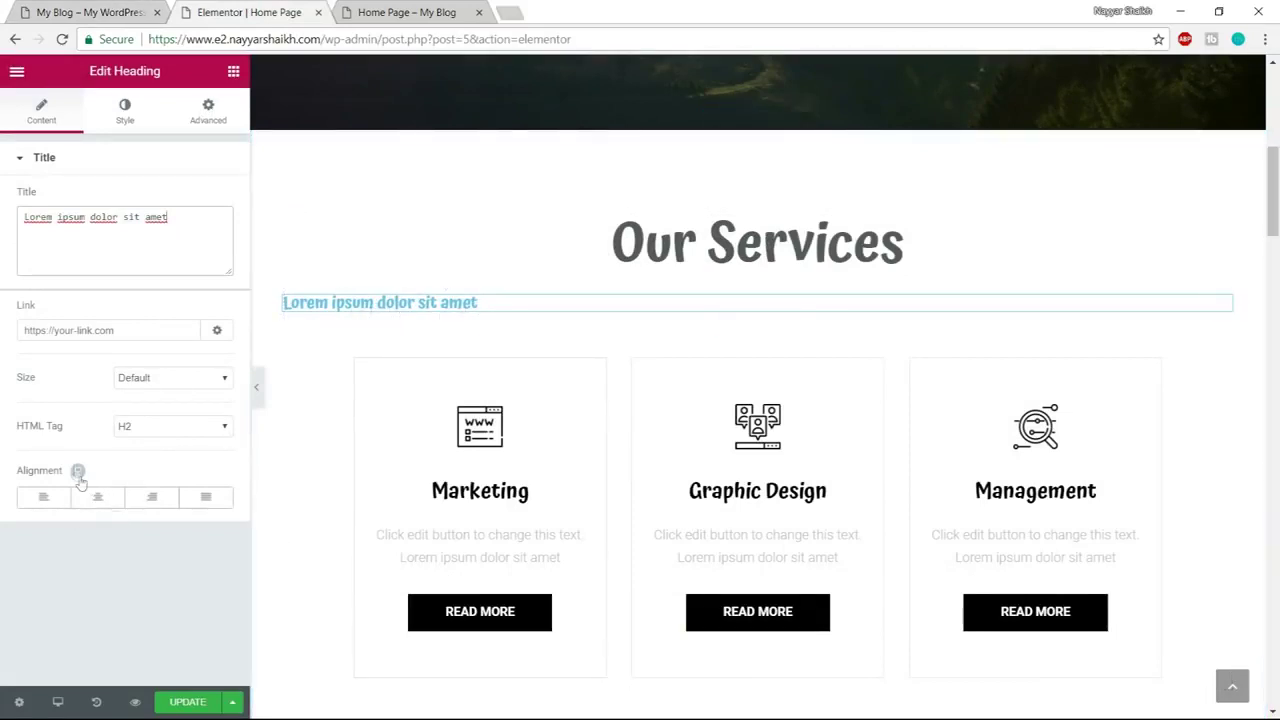
{"action": "left_click", "coordinate": [101, 499]}
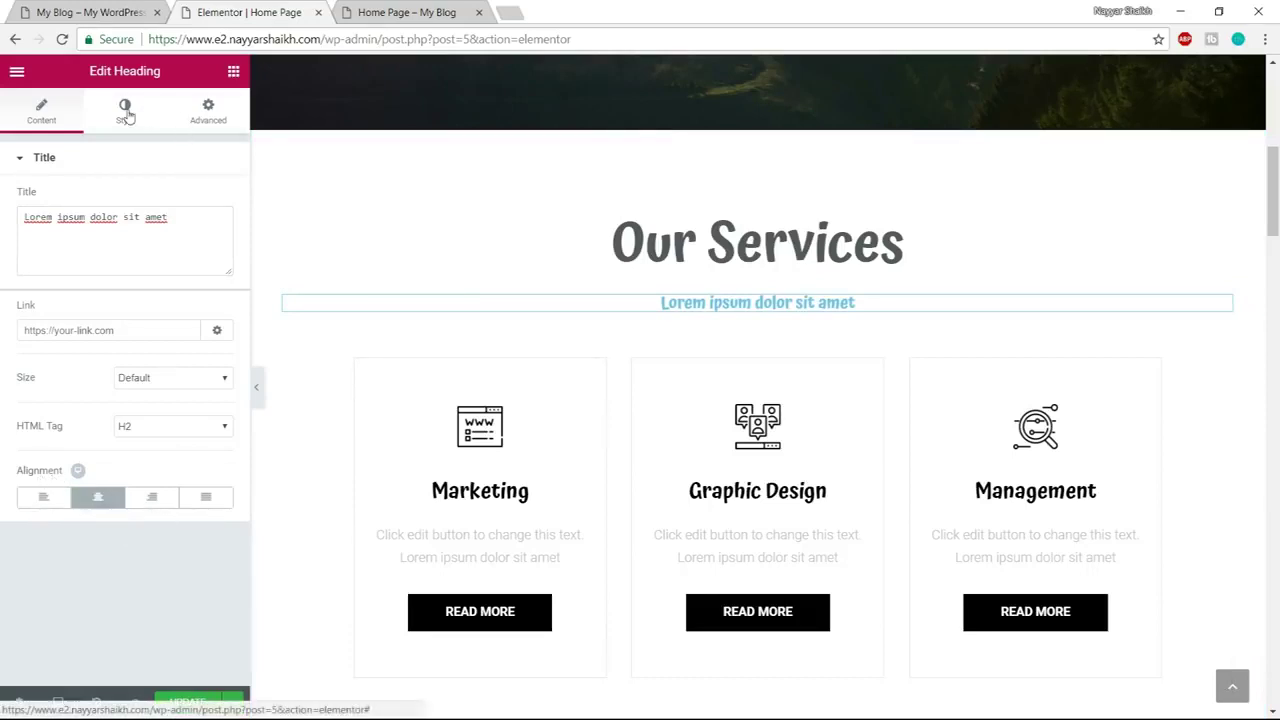
Colour the subtitle text dark grey #54595F.
{"action": "left_click", "coordinate": [125, 112]}
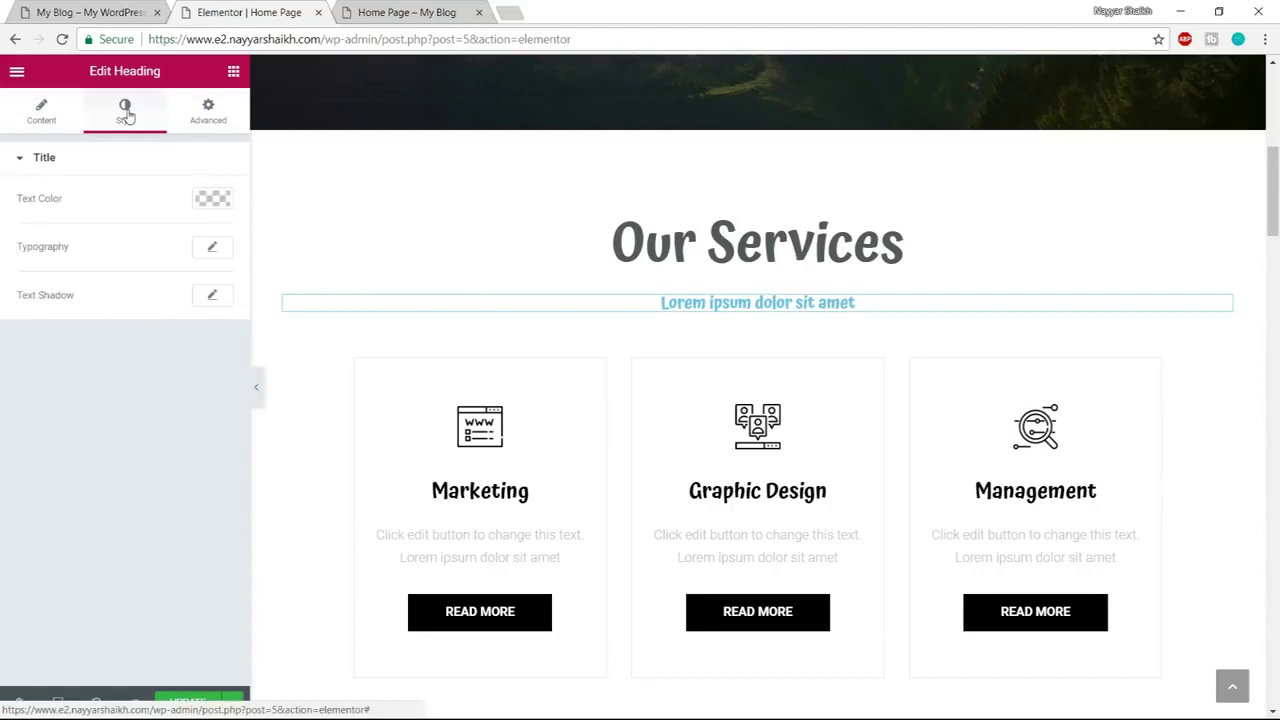
{"action": "left_click", "coordinate": [212, 199]}
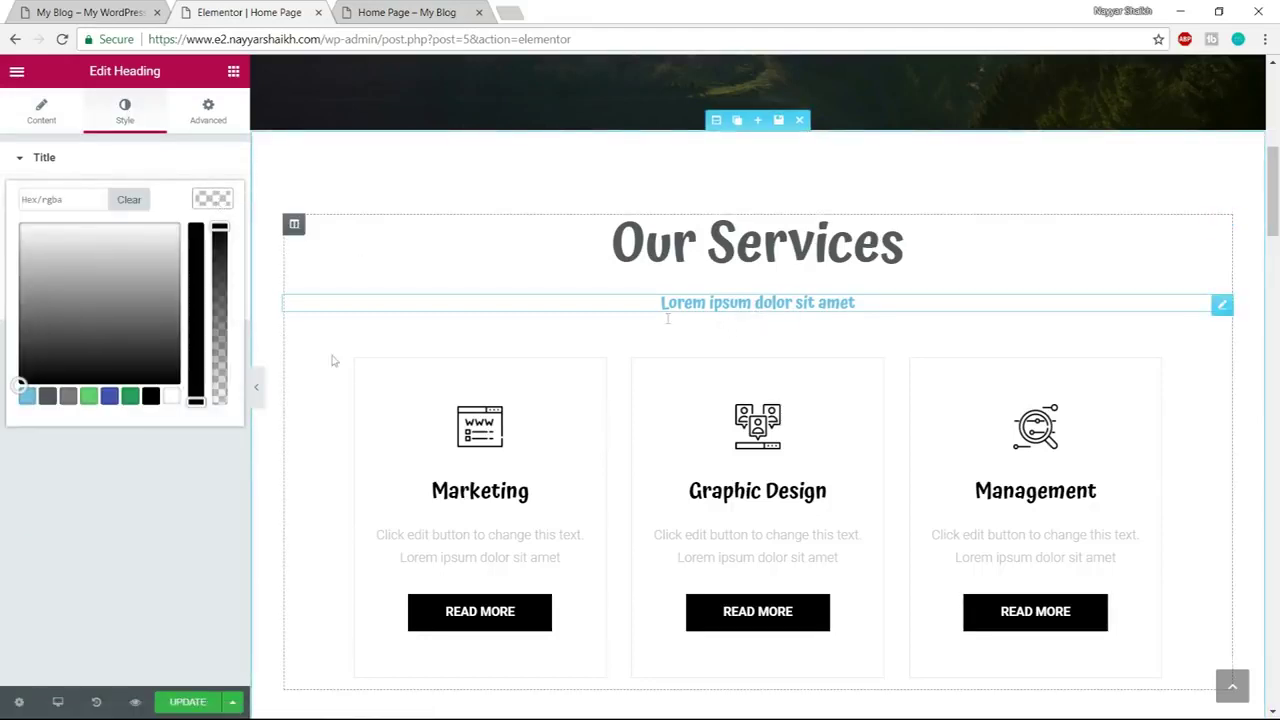
{"action": "left_click", "coordinate": [47, 397]}
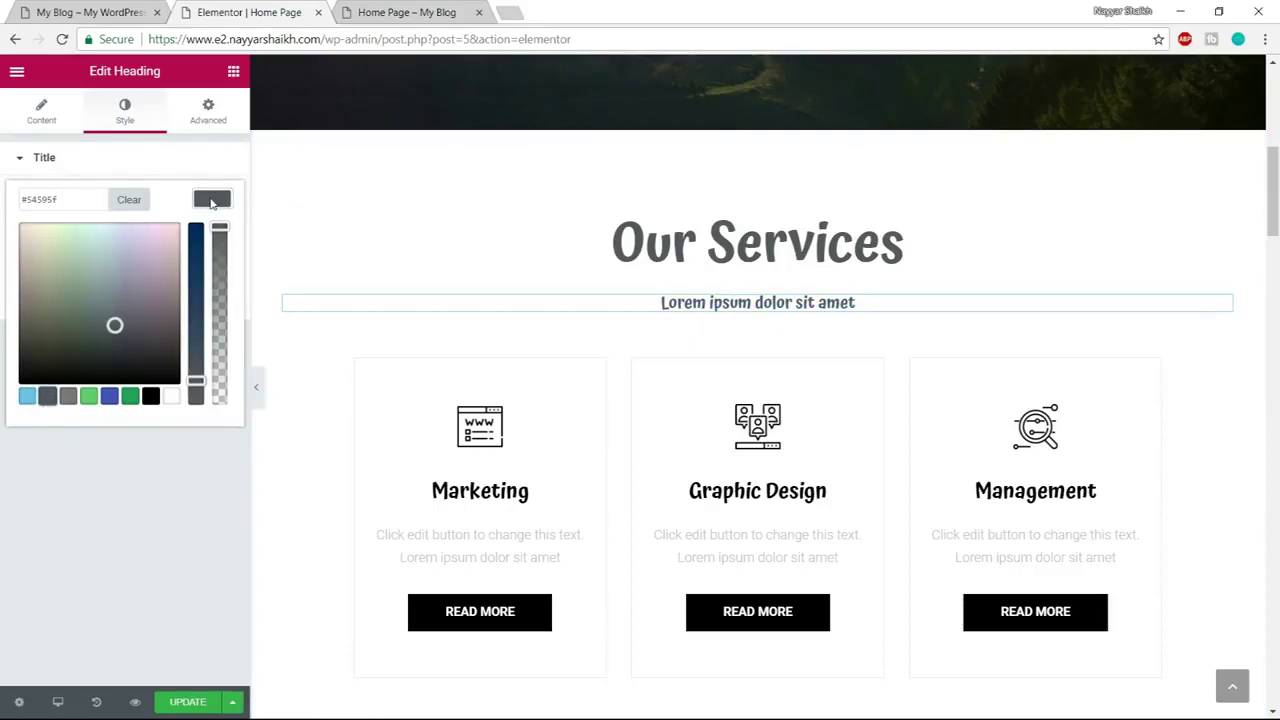
{"action": "left_click", "coordinate": [212, 199]}
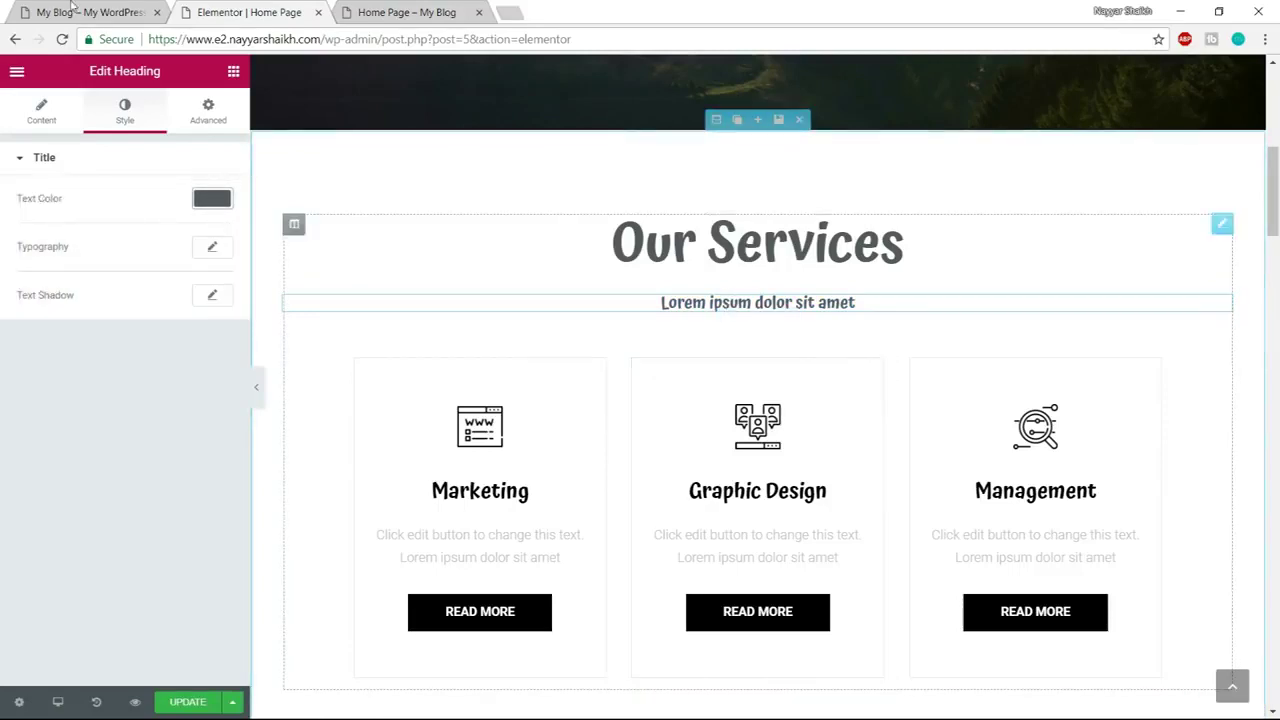
{"action": "key", "text": "ctrl+shift+Tab"}
{"action": "left_click", "coordinate": [560, 309]}
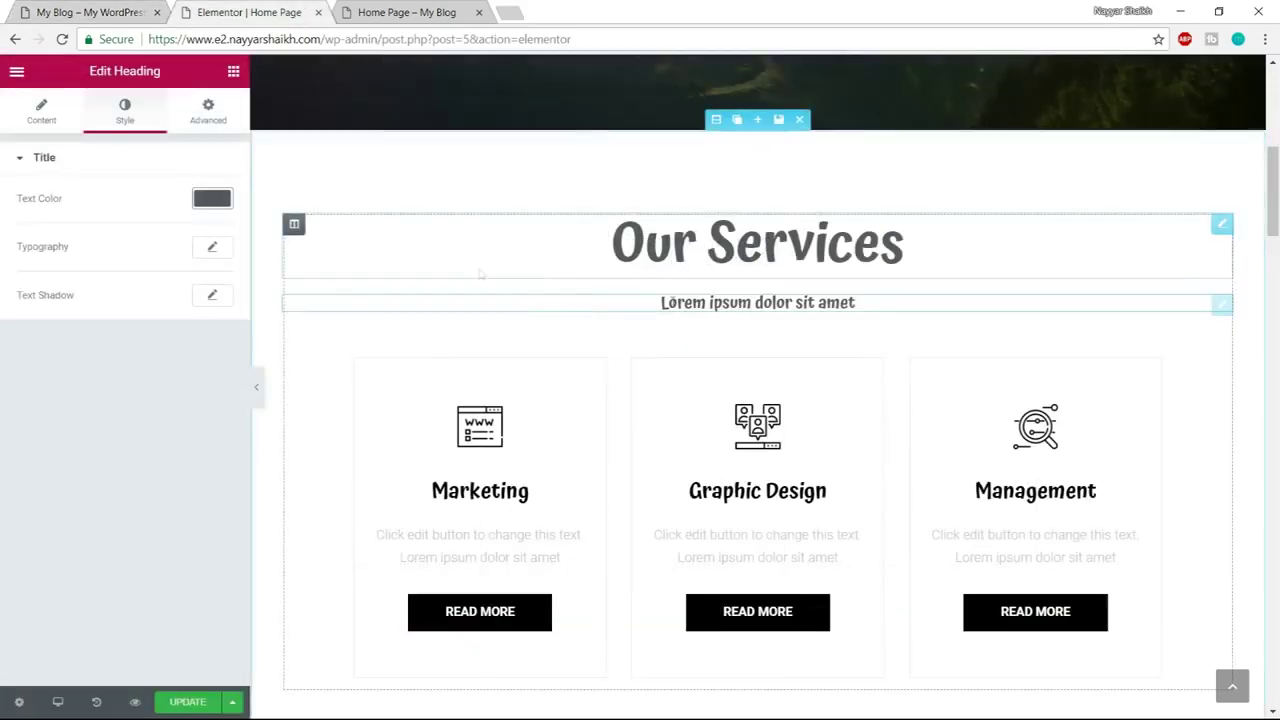
Set the subtitle typography to Poppins at font weight 400.
{"action": "left_click", "coordinate": [216, 254]}
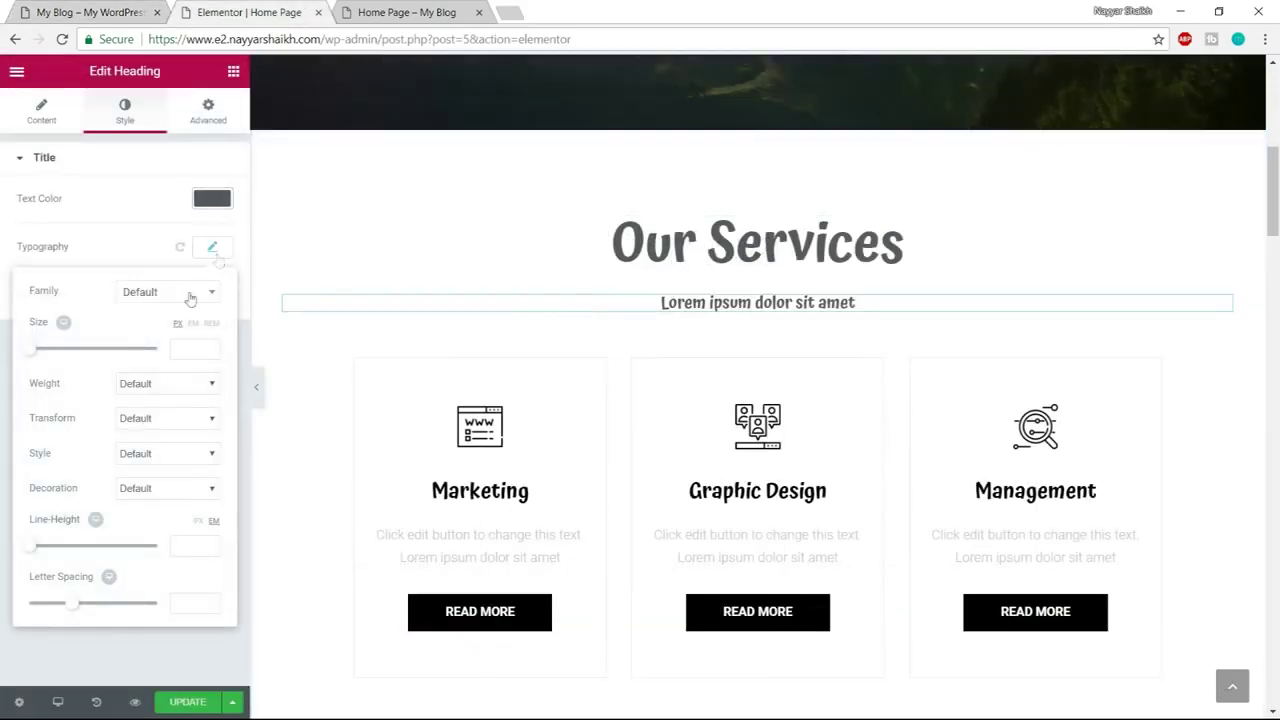
{"action": "left_click", "coordinate": [179, 292]}
{"action": "type", "text": "popp"}
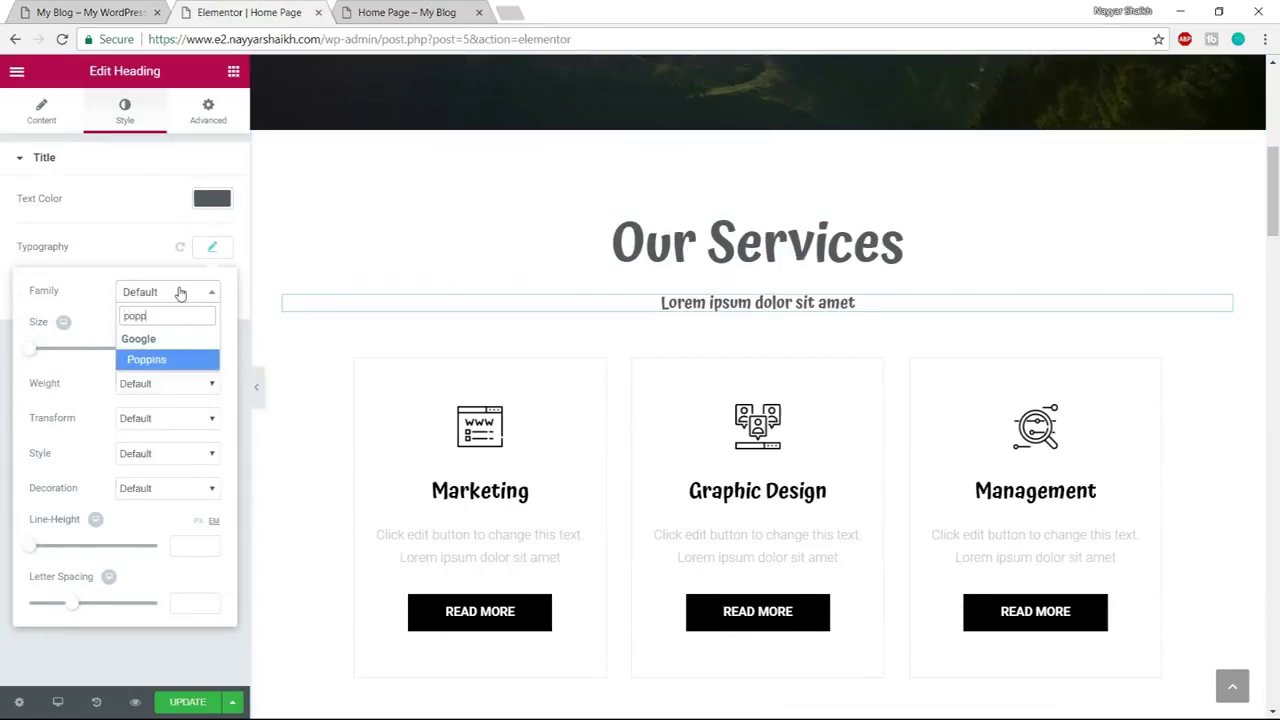
{"action": "key", "text": "Return"}
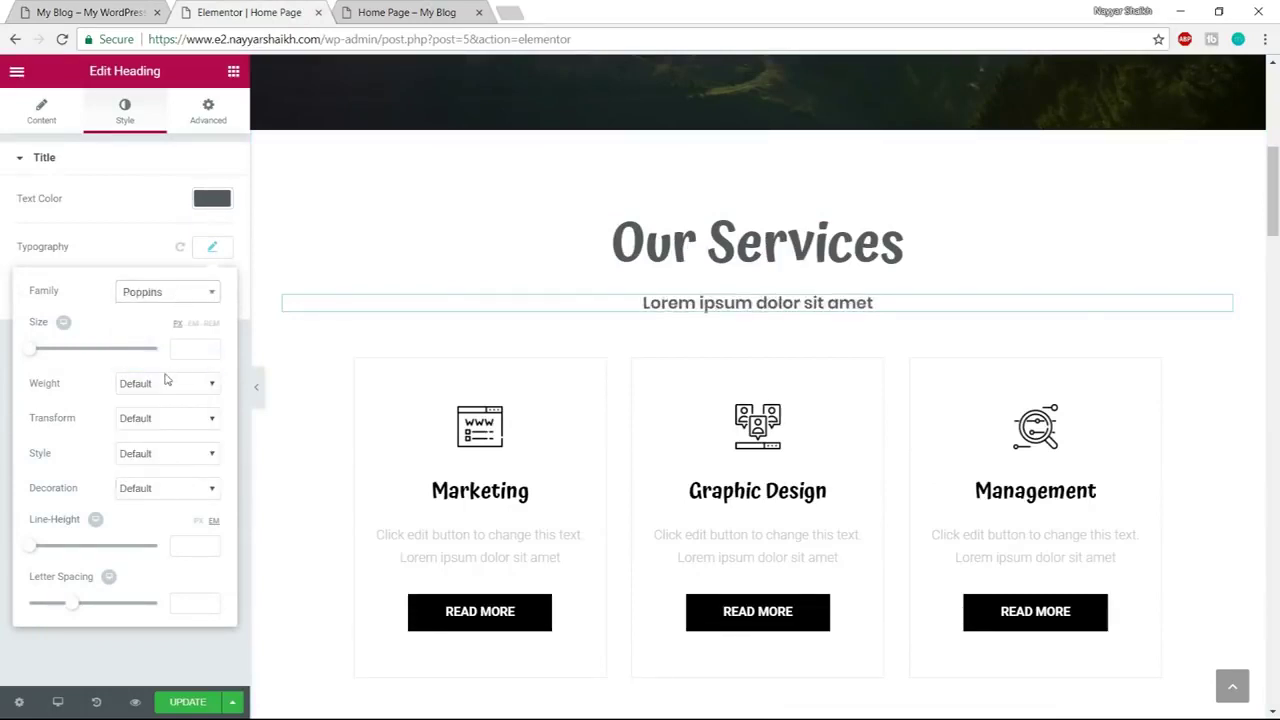
{"action": "left_click", "coordinate": [178, 386]}
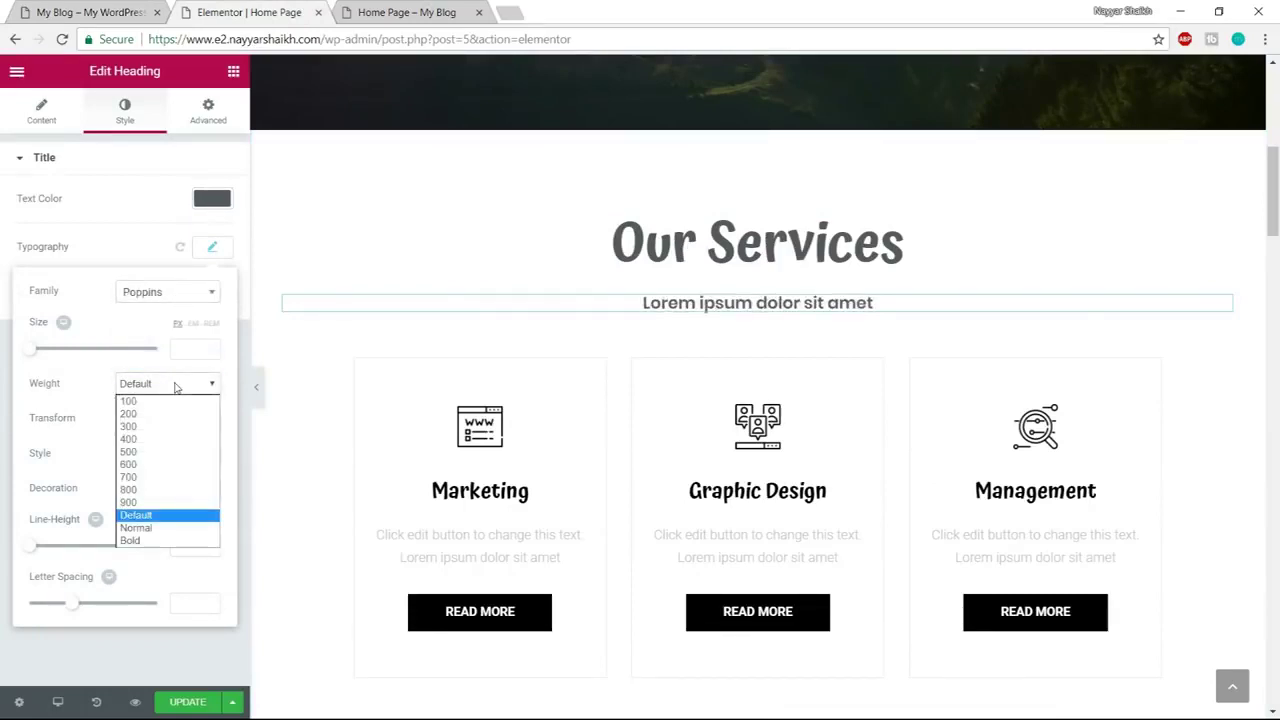
{"action": "left_click", "coordinate": [153, 465]}
{"action": "left_click", "coordinate": [160, 386]}
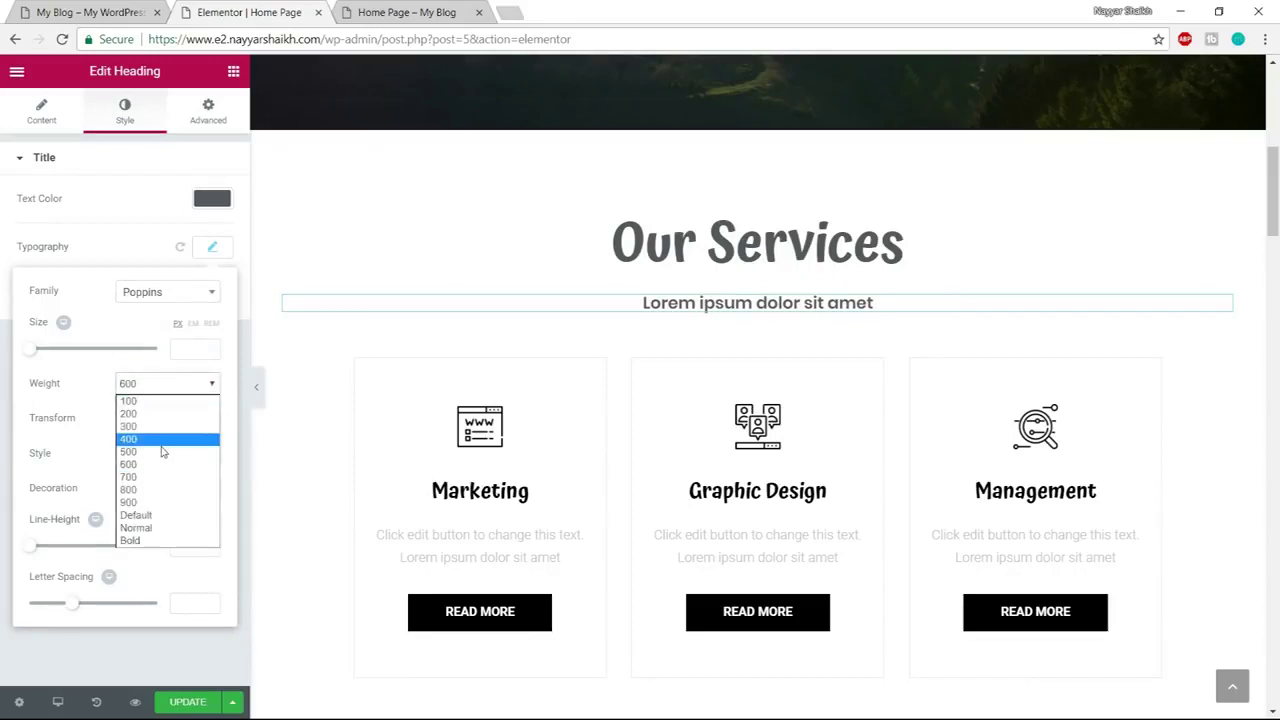
{"action": "left_click", "coordinate": [163, 451]}
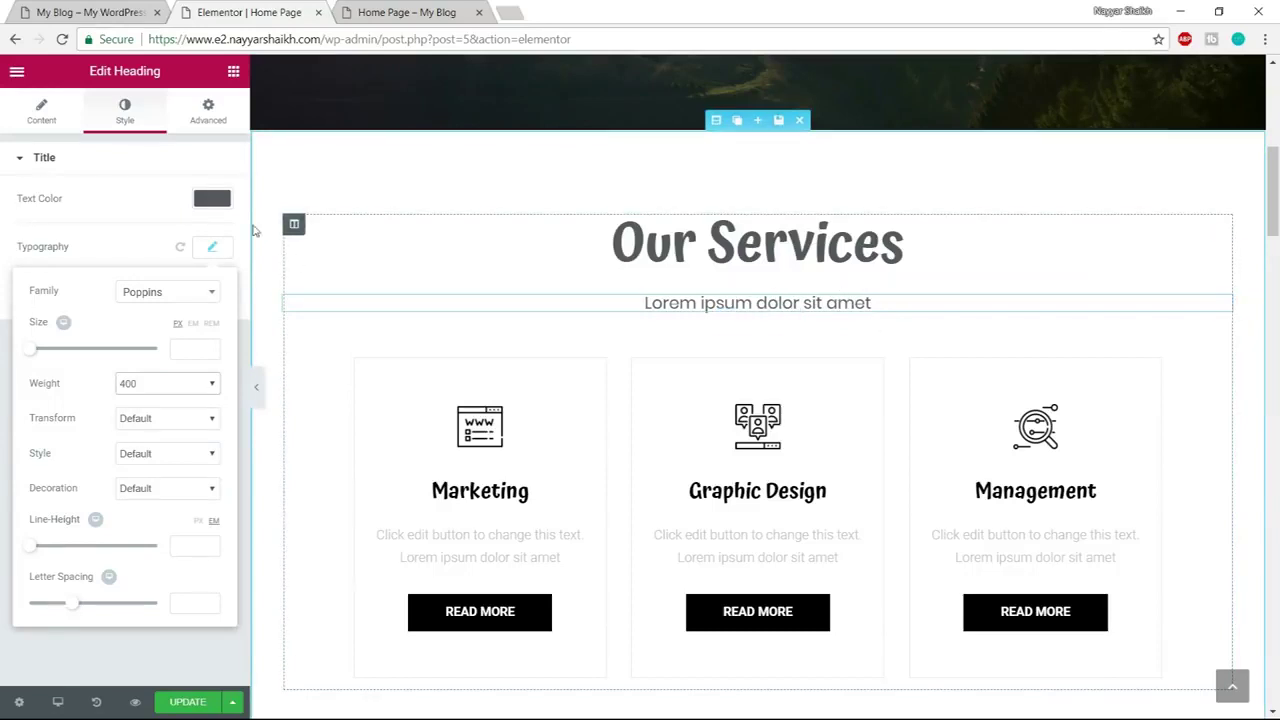
{"action": "left_click", "coordinate": [212, 246]}
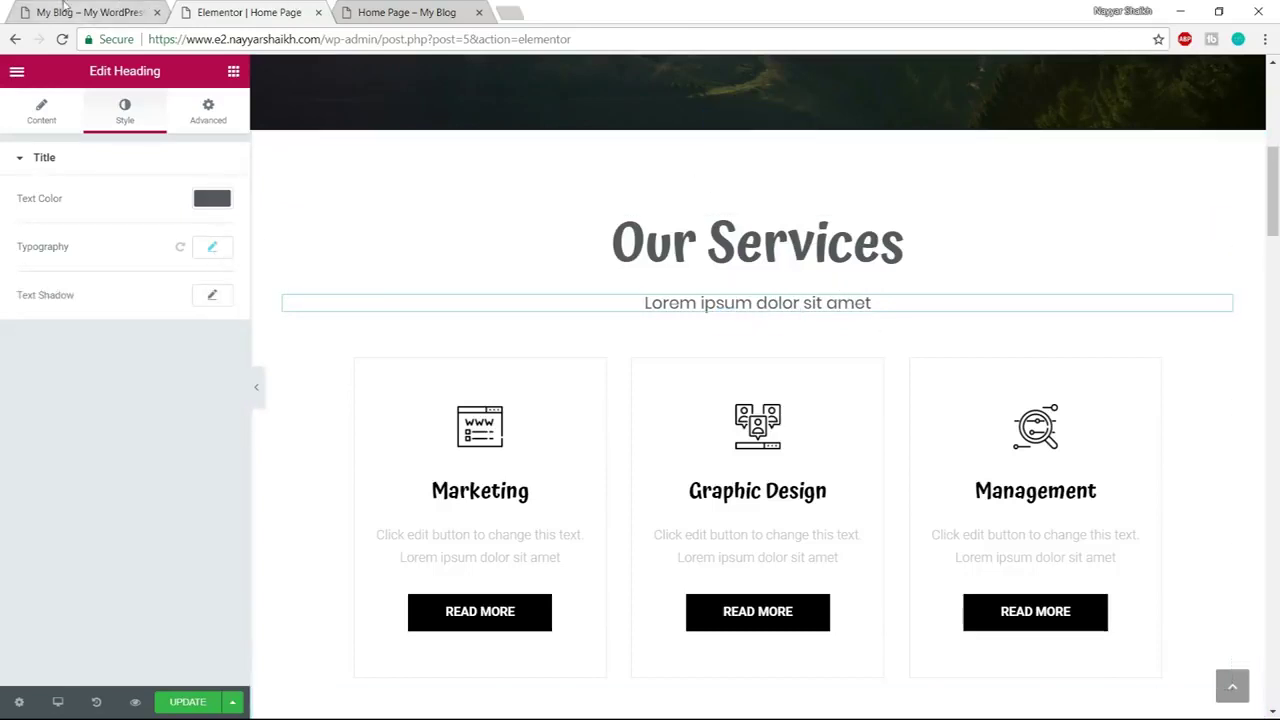
{"action": "left_click", "coordinate": [90, 12]}
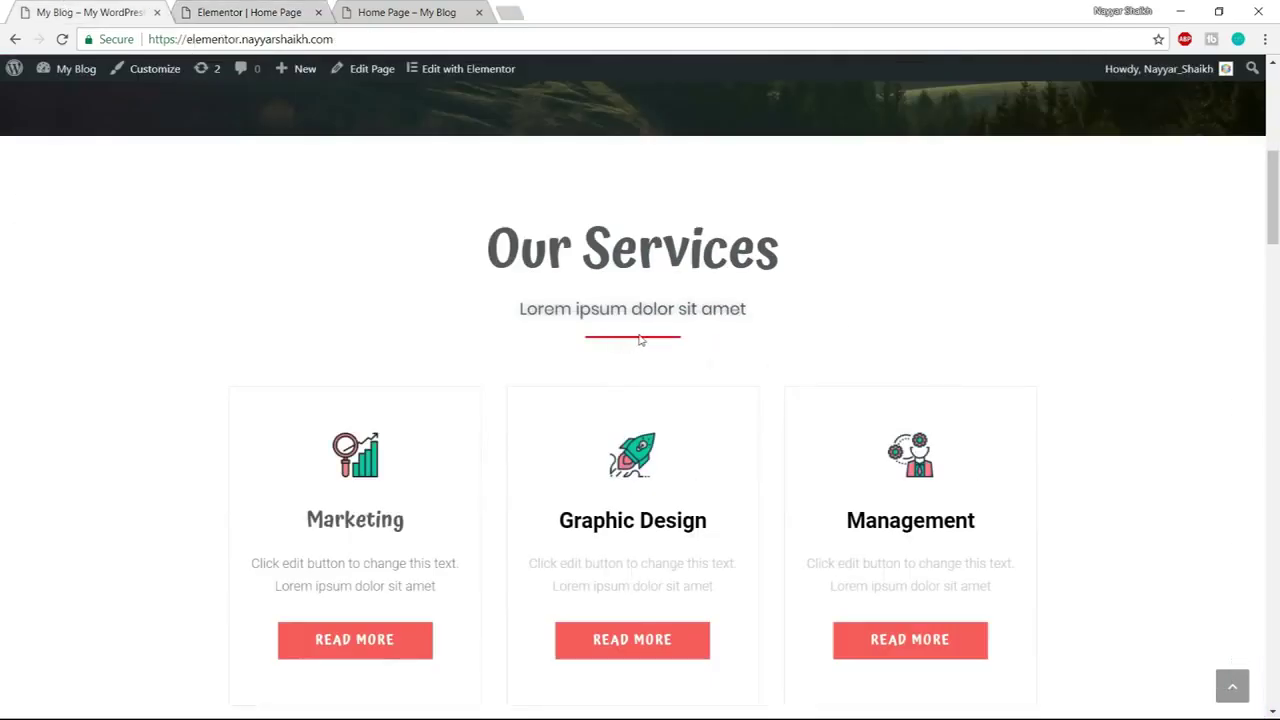
Add a Divider widget beneath the subtitle in the page editor.
{"action": "left_click", "coordinate": [218, 8]}
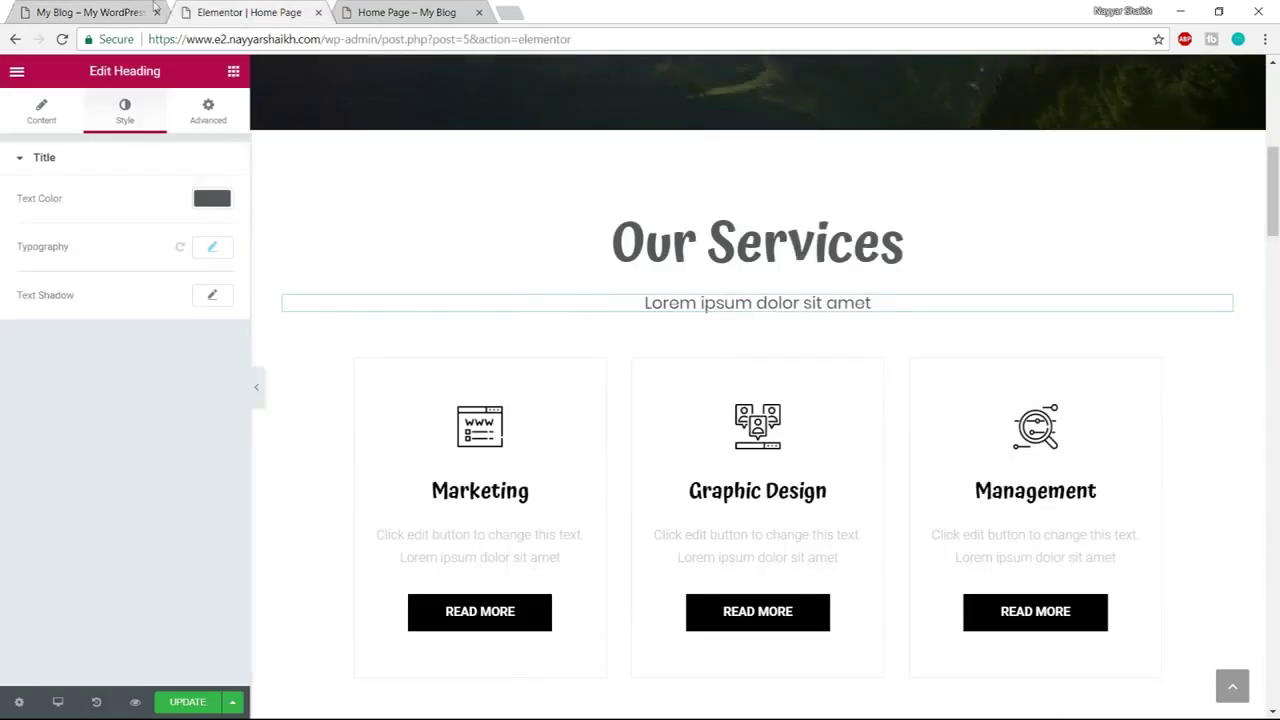
{"action": "left_click", "coordinate": [90, 12]}
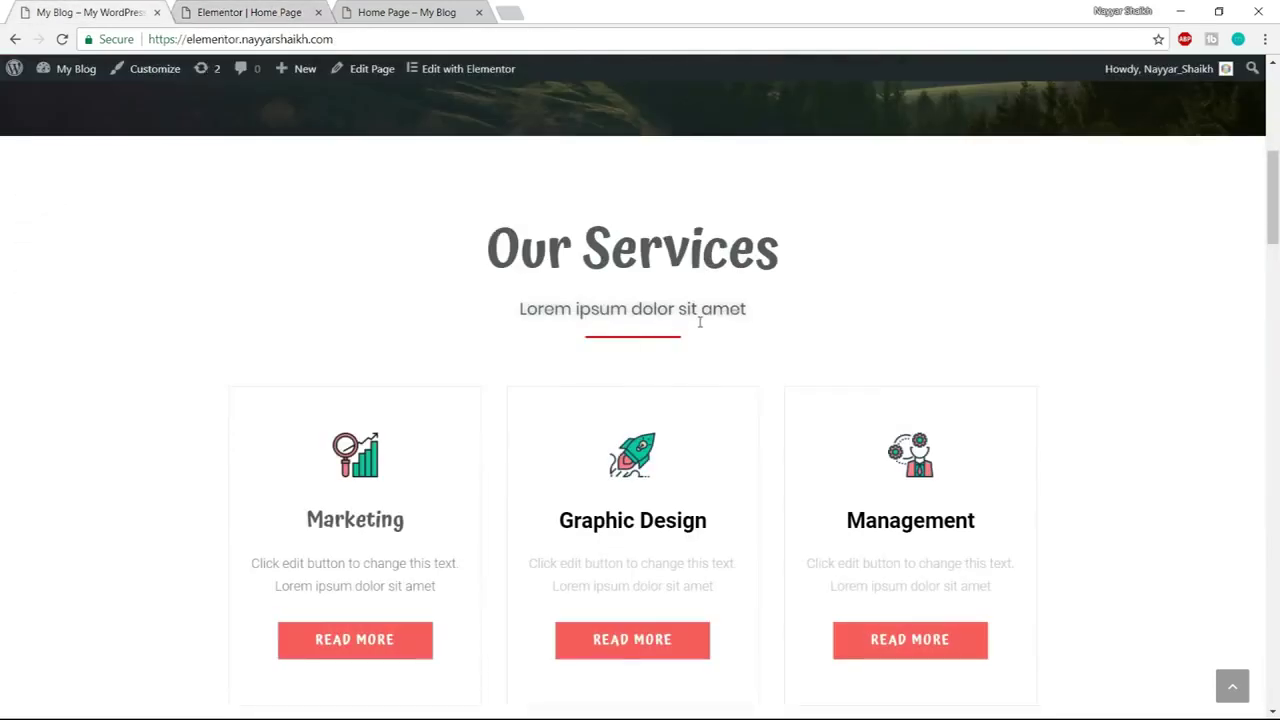
{"action": "left_click", "coordinate": [283, 11]}
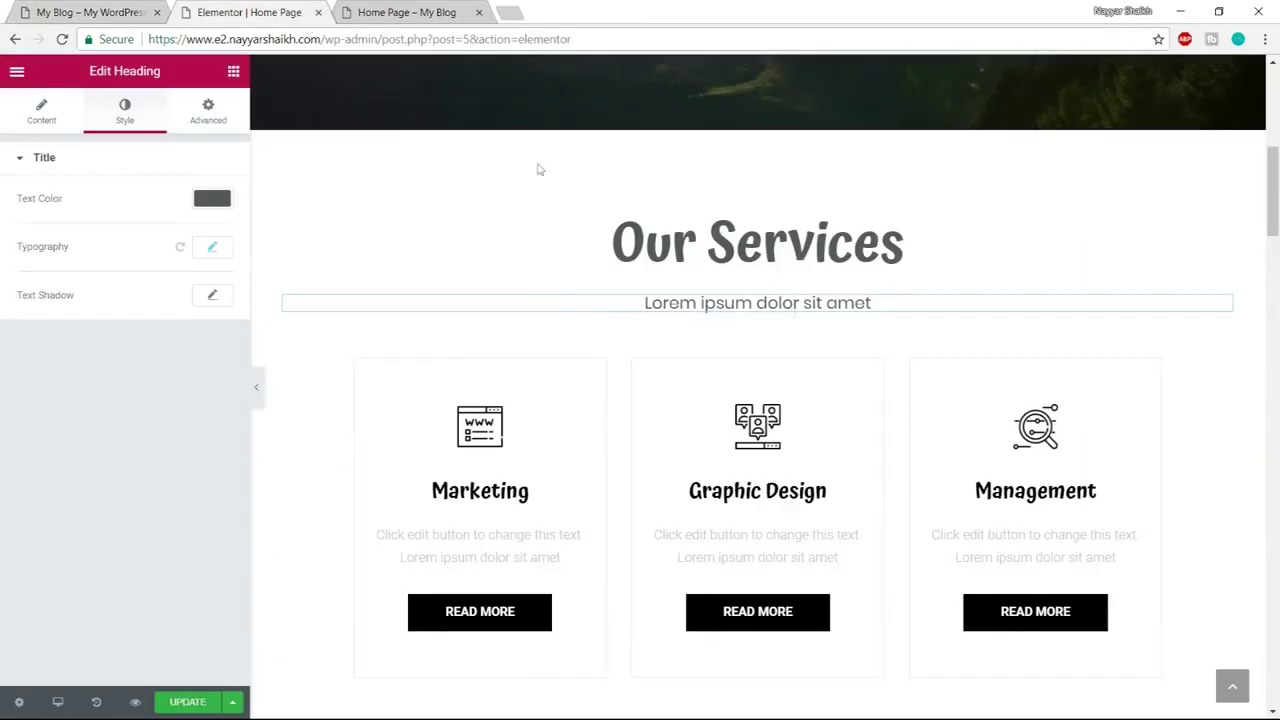
{"action": "left_click", "coordinate": [233, 72]}
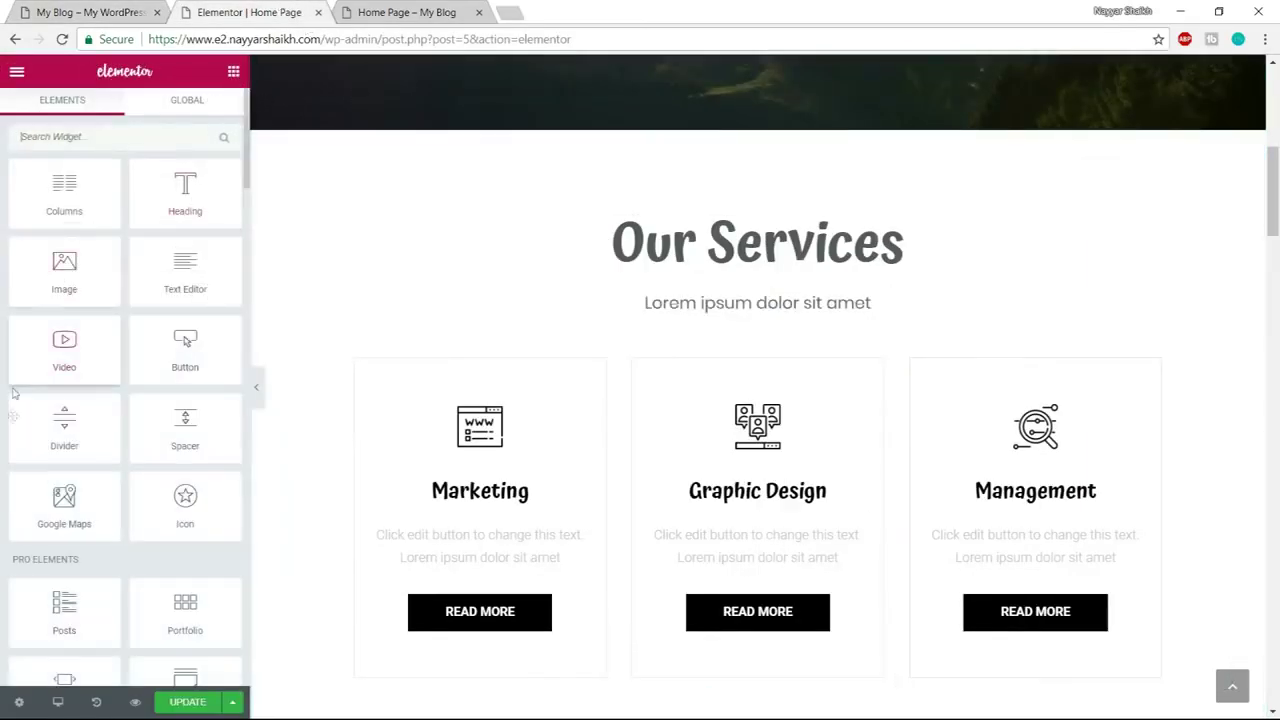
{"action": "left_click_drag", "start_coordinate": [68, 427], "coordinate": [755, 336]}
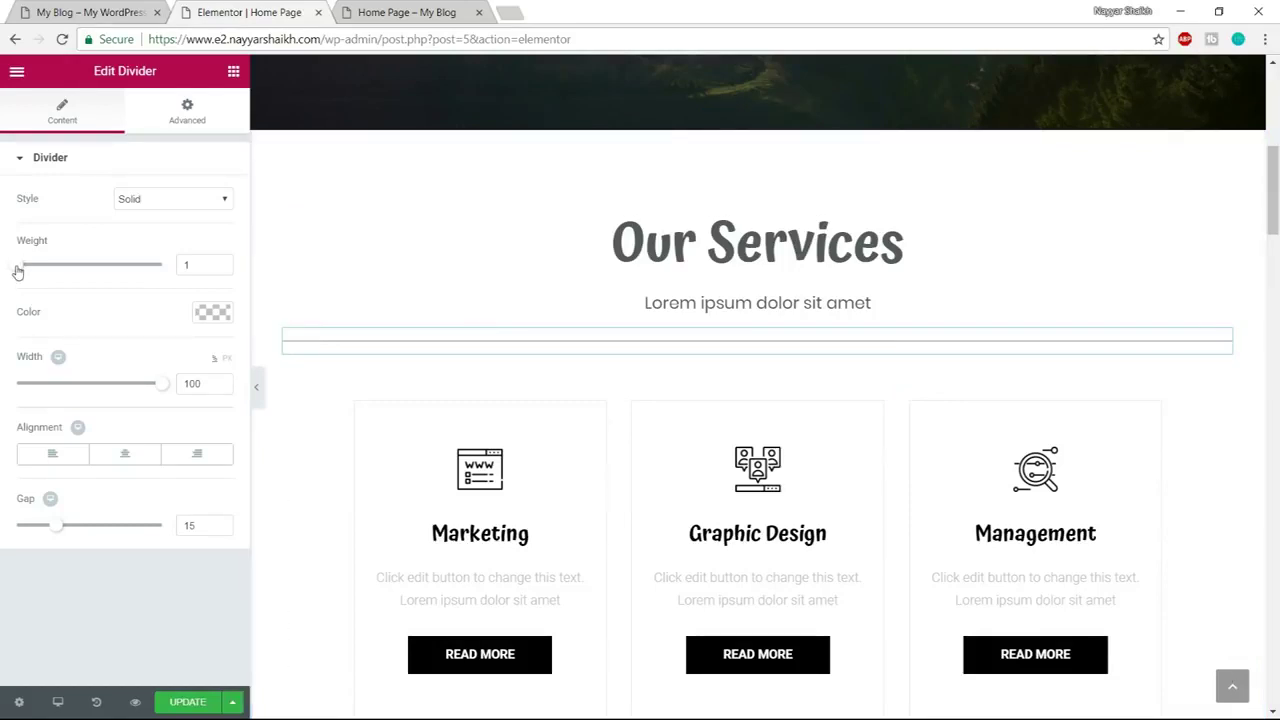
Set the divider weight to 3 and colour it a strong red.
{"action": "left_click_drag", "start_coordinate": [25, 269], "coordinate": [57, 267]}
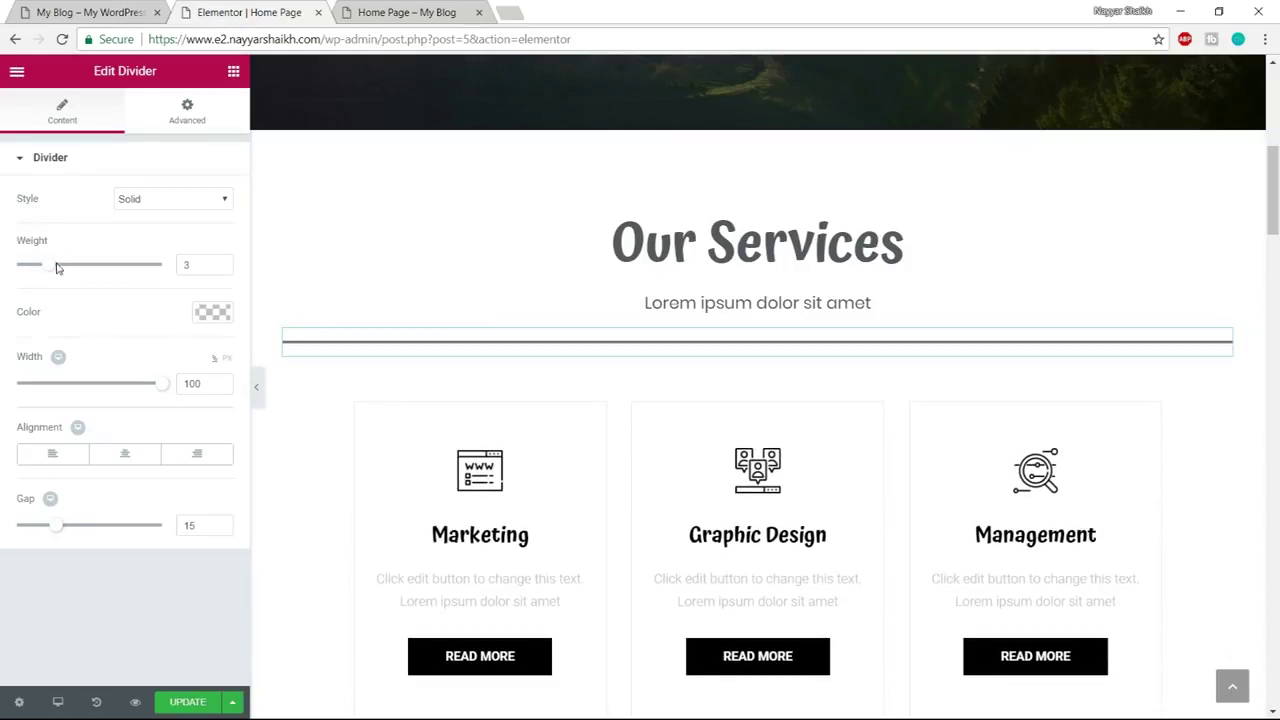
{"action": "left_click", "coordinate": [212, 313]}
{"action": "left_click", "coordinate": [103, 446]}
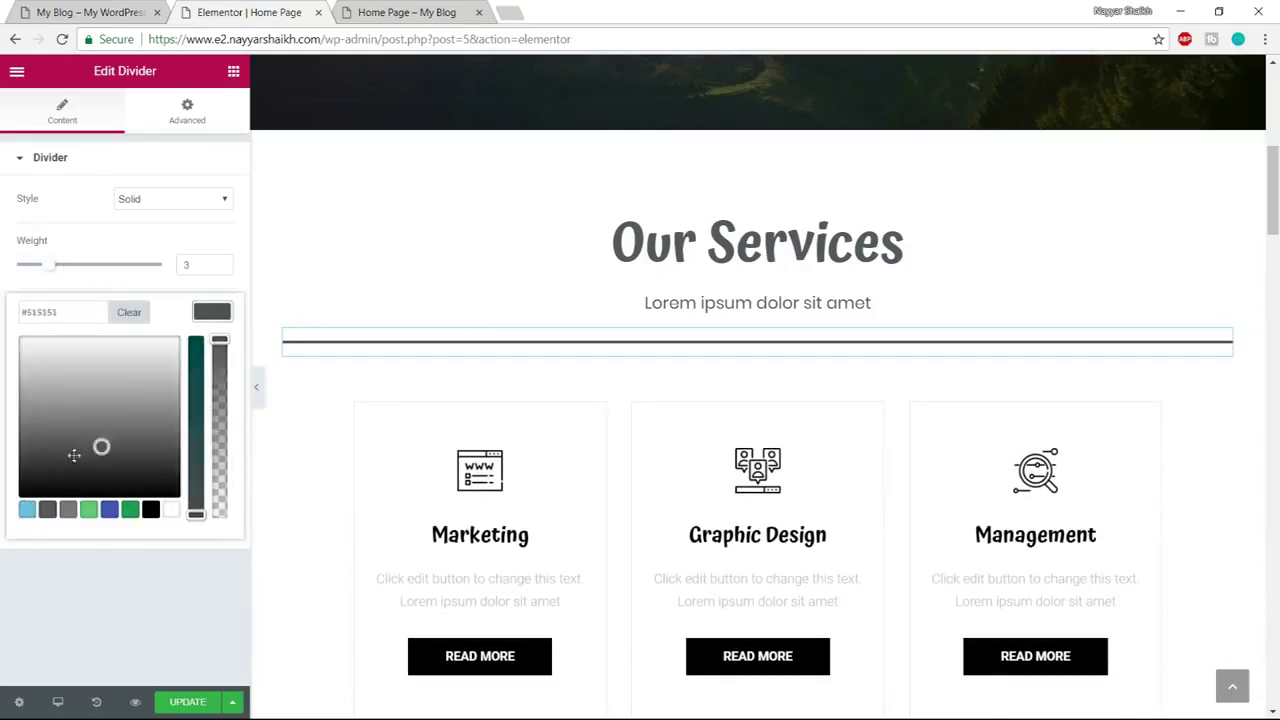
{"action": "left_click_drag", "start_coordinate": [103, 446], "coordinate": [22, 449]}
{"action": "left_click", "coordinate": [27, 510]}
{"action": "left_click_drag", "start_coordinate": [106, 354], "coordinate": [2, 290]}
{"action": "left_click", "coordinate": [2, 290]}
{"action": "left_click", "coordinate": [203, 312]}
{"action": "left_click_drag", "start_coordinate": [194, 416], "coordinate": [190, 375]}
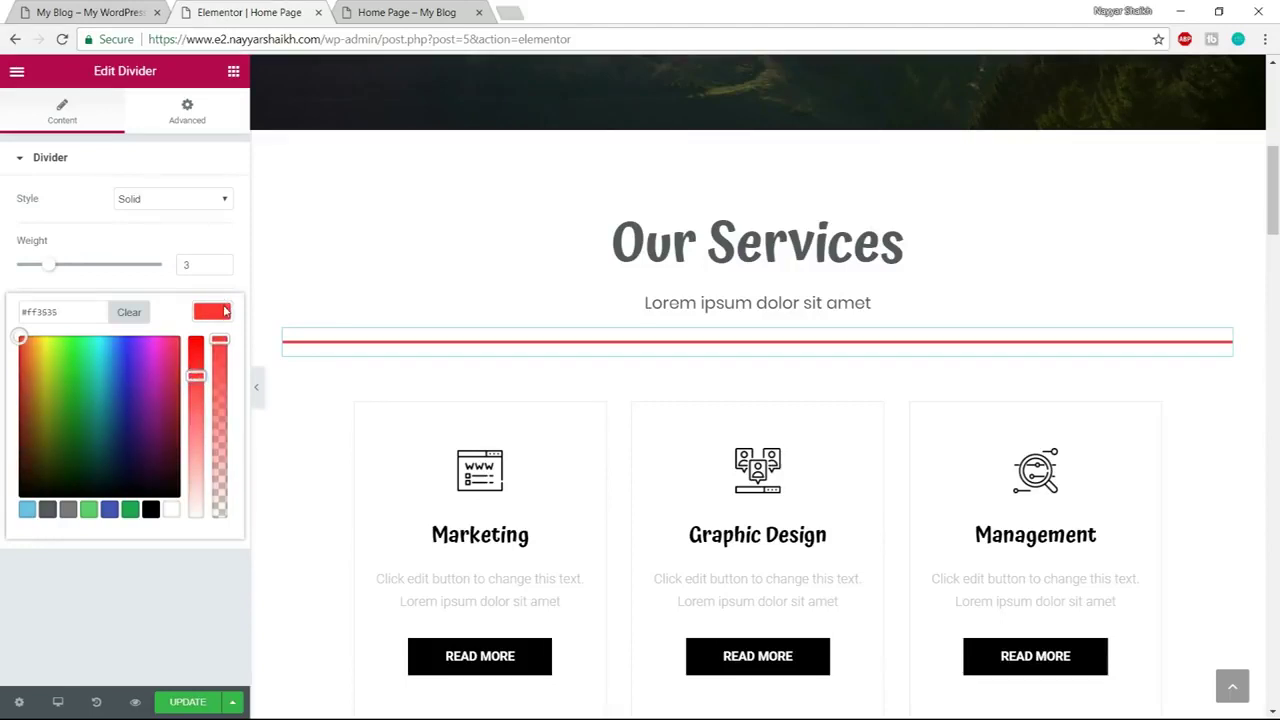
{"action": "left_click", "coordinate": [225, 312]}
Shrink the divider width to 15 and centre it.
{"action": "left_click_drag", "start_coordinate": [160, 393], "coordinate": [54, 393]}
{"action": "double_click", "coordinate": [198, 381]}
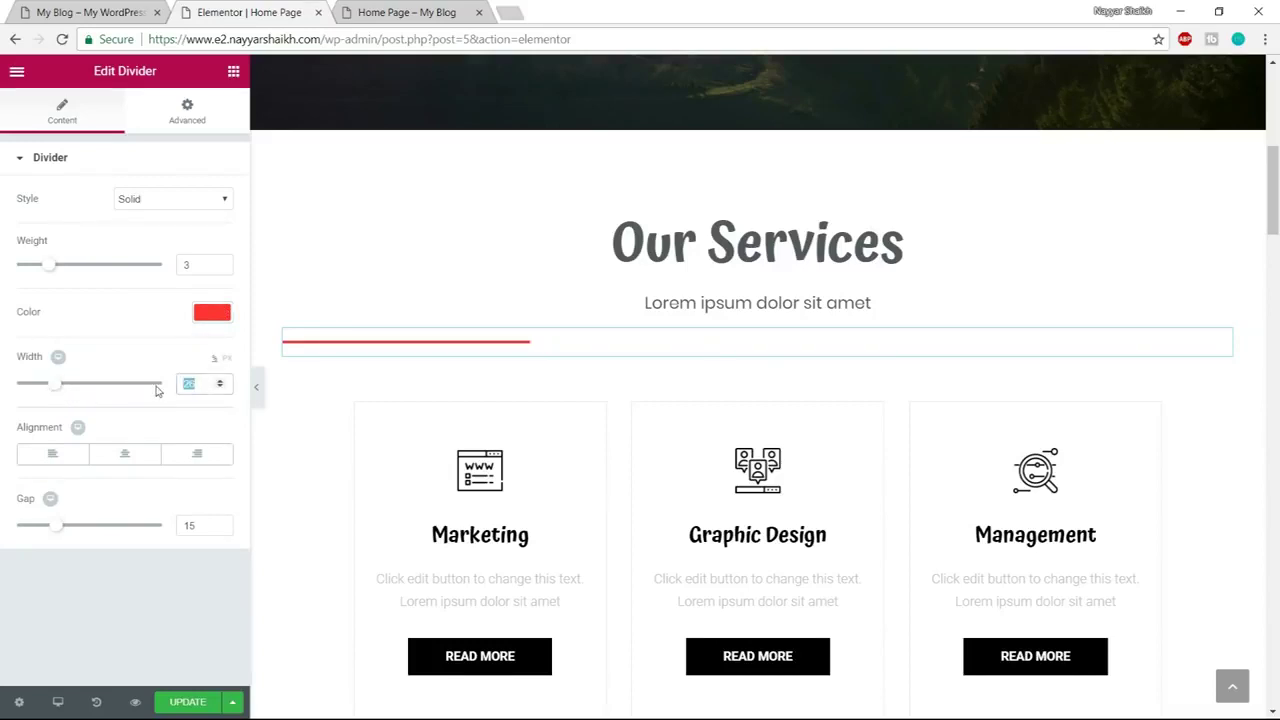
{"action": "type", "text": "15"}
{"action": "left_click", "coordinate": [125, 455]}
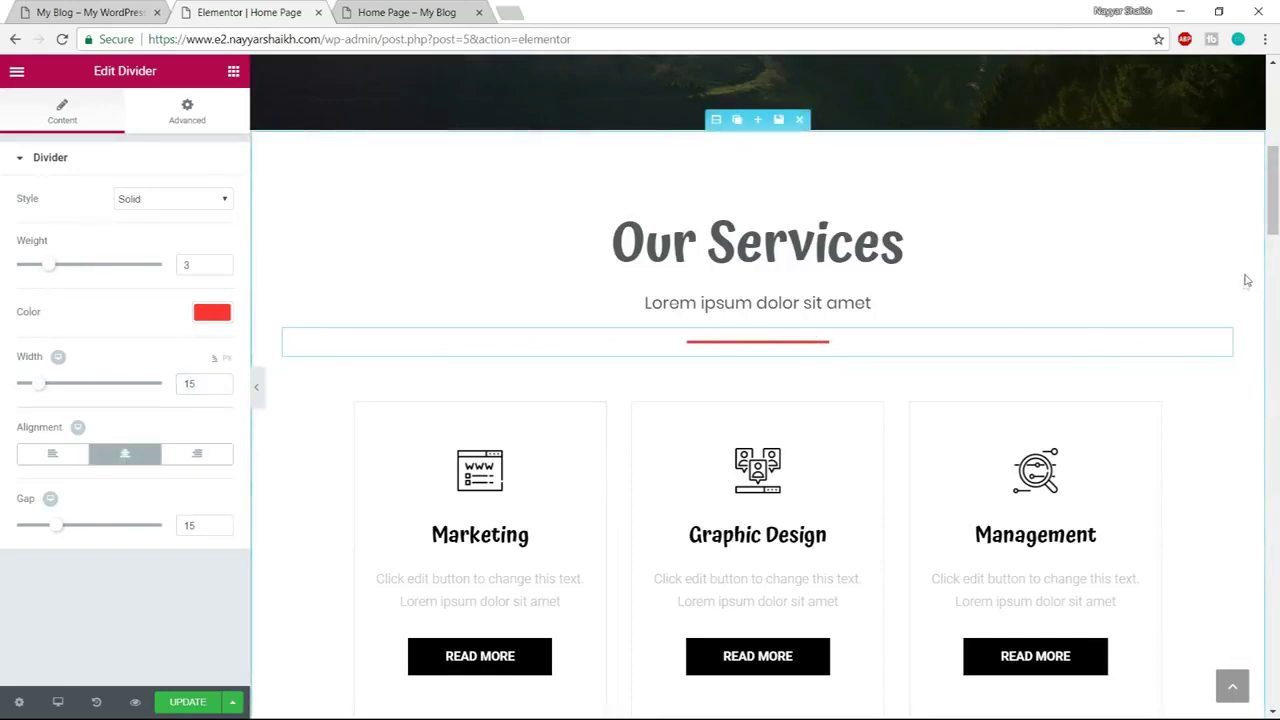
Save the page and bring up the reference site's live home page.
{"action": "left_click", "coordinate": [187, 703]}
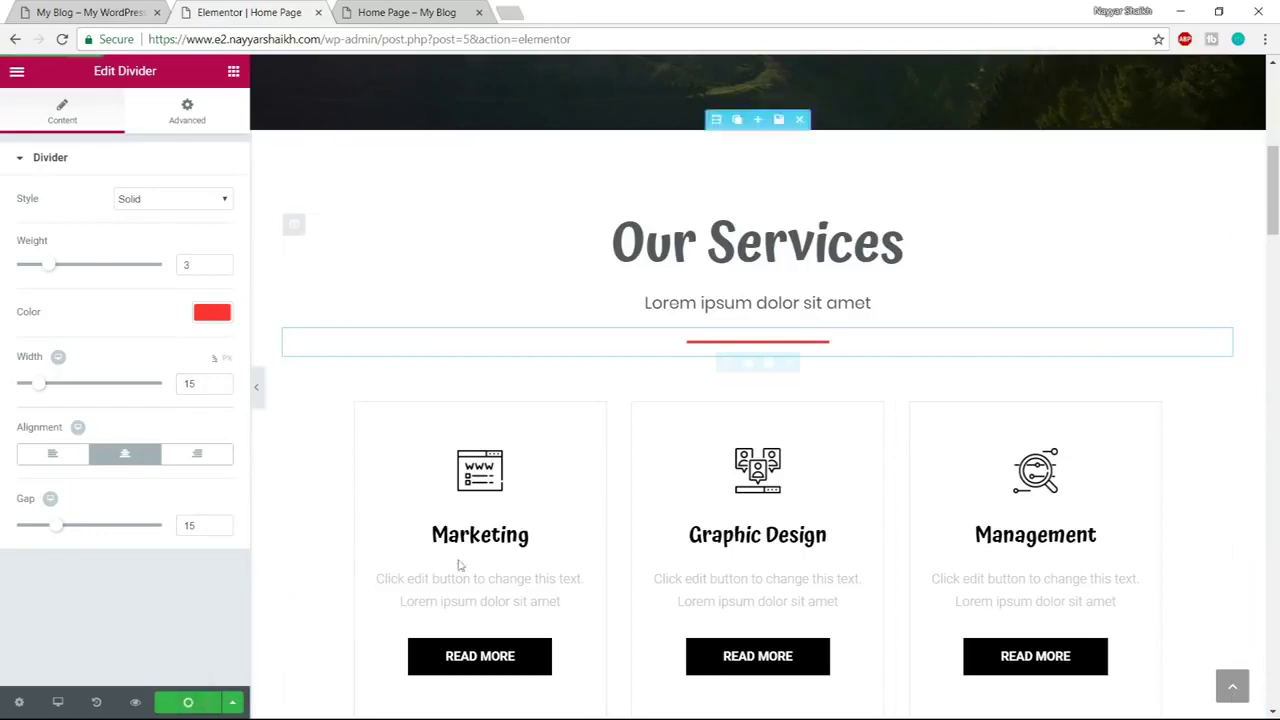
{"action": "scroll", "coordinate": [1172, 378], "scroll_direction": "up", "scroll_amount": 2}
{"action": "scroll", "coordinate": [1172, 372], "scroll_direction": "down", "scroll_amount": 5}
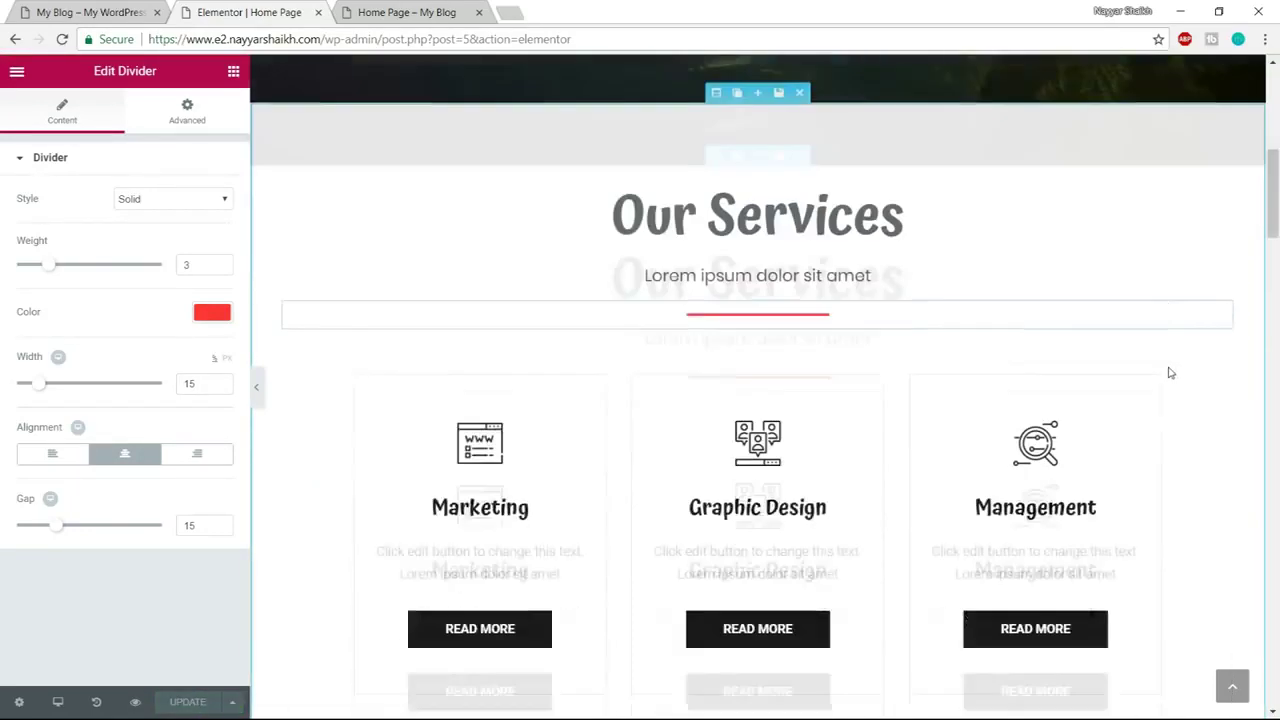
{"action": "left_click", "coordinate": [35, 10]}
Go to flaticon.com in a new tab and browse its icon packs.
{"action": "scroll", "coordinate": [486, 414], "scroll_direction": "down", "scroll_amount": 2}
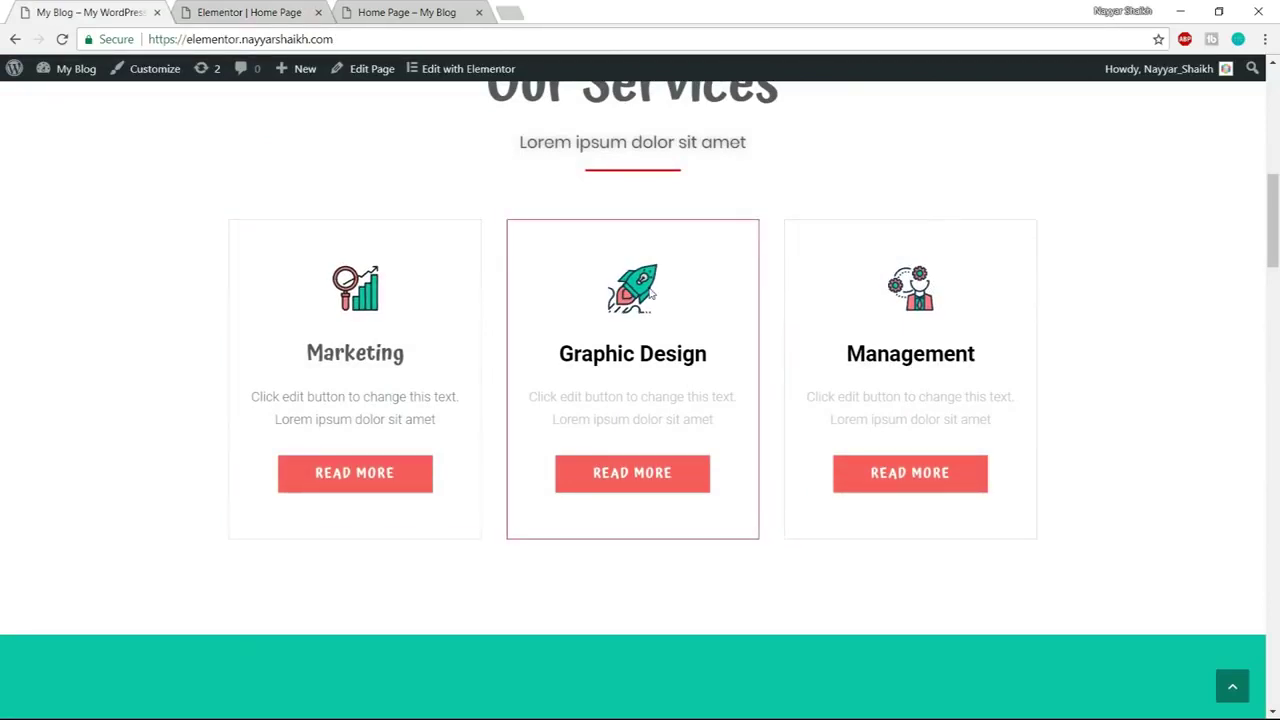
{"action": "left_click", "coordinate": [510, 12]}
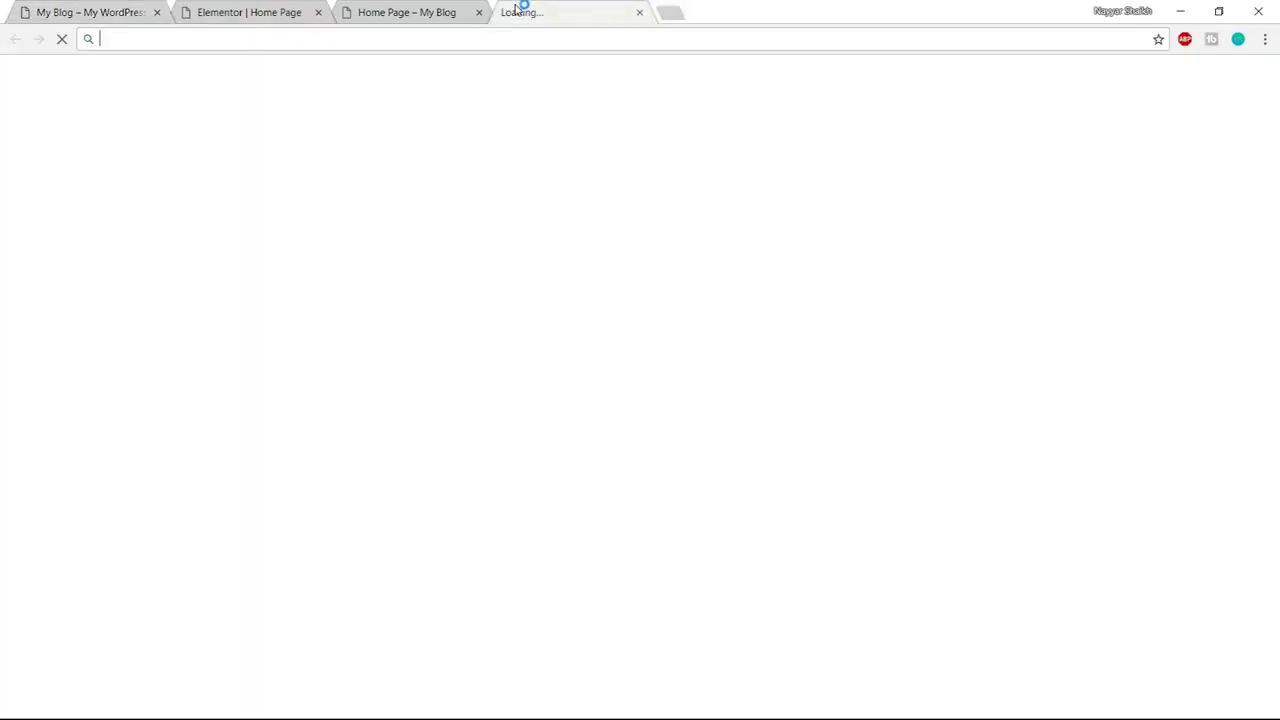
{"action": "type", "text": "flaticon.com"}
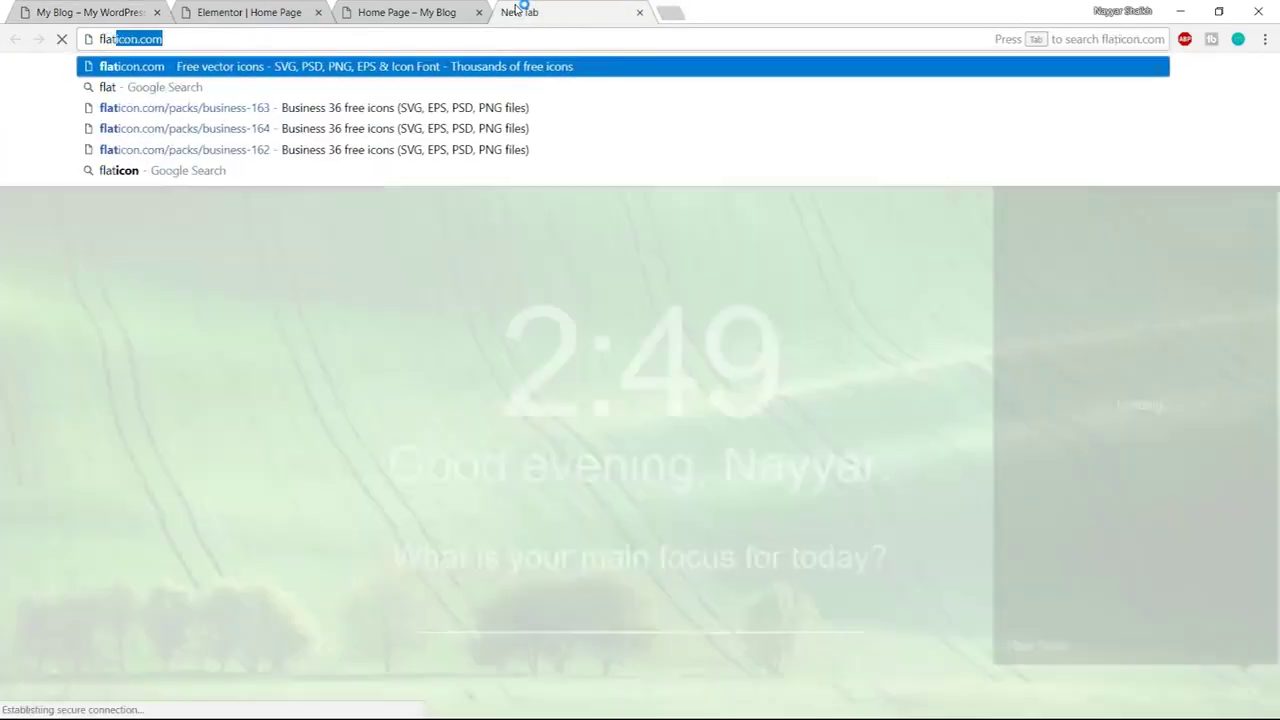
{"action": "key", "text": "Return"}
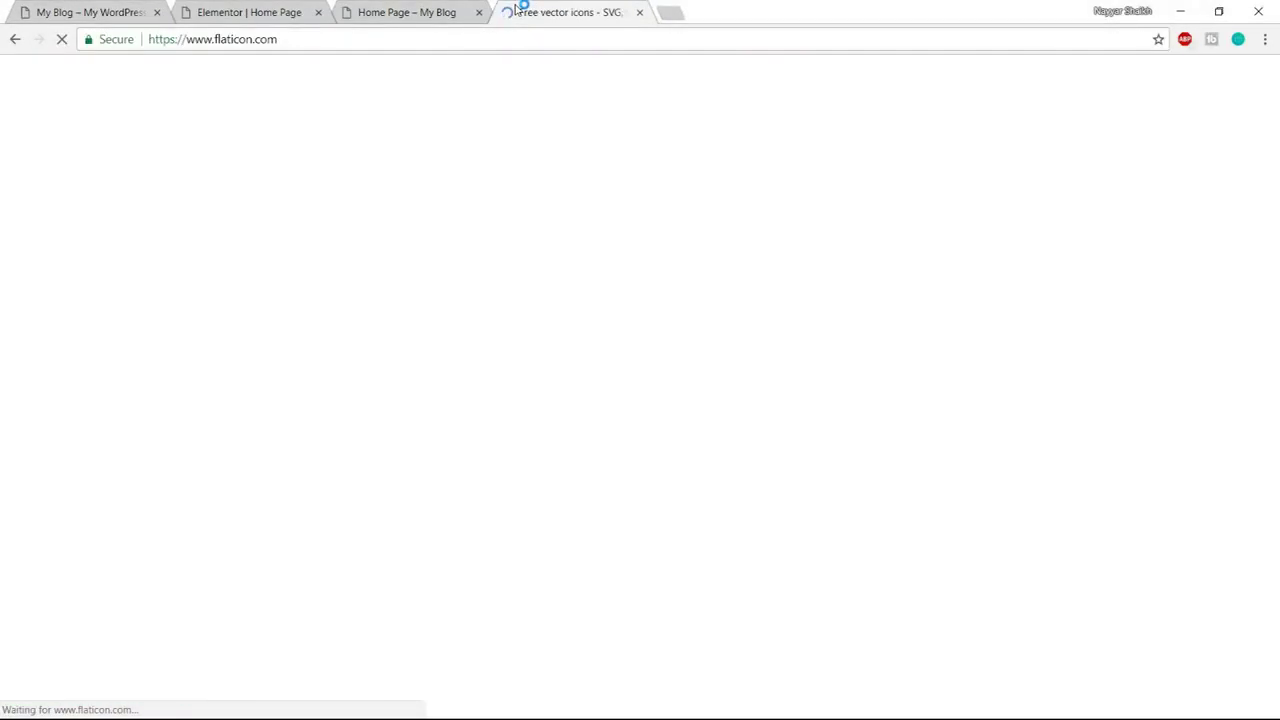
{"action": "scroll", "coordinate": [1273, 338], "scroll_direction": "down", "scroll_amount": 7}
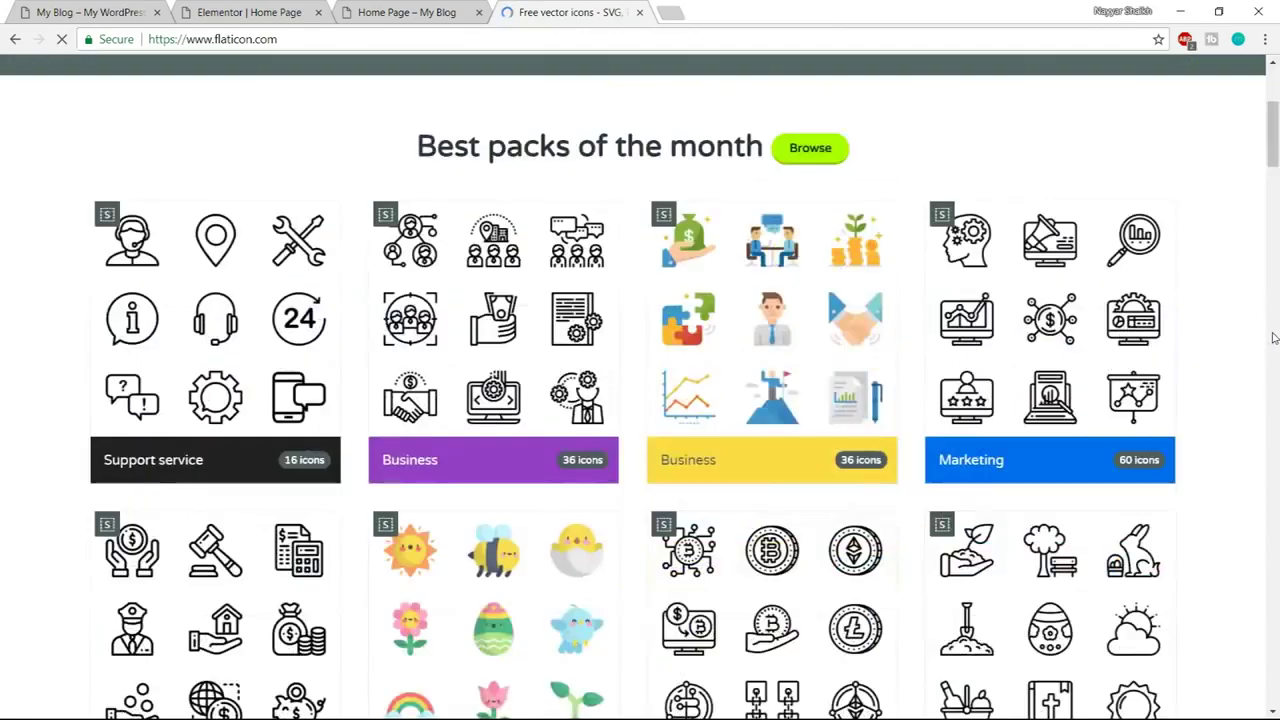
{"action": "scroll", "coordinate": [1277, 342], "scroll_direction": "down", "scroll_amount": 3}
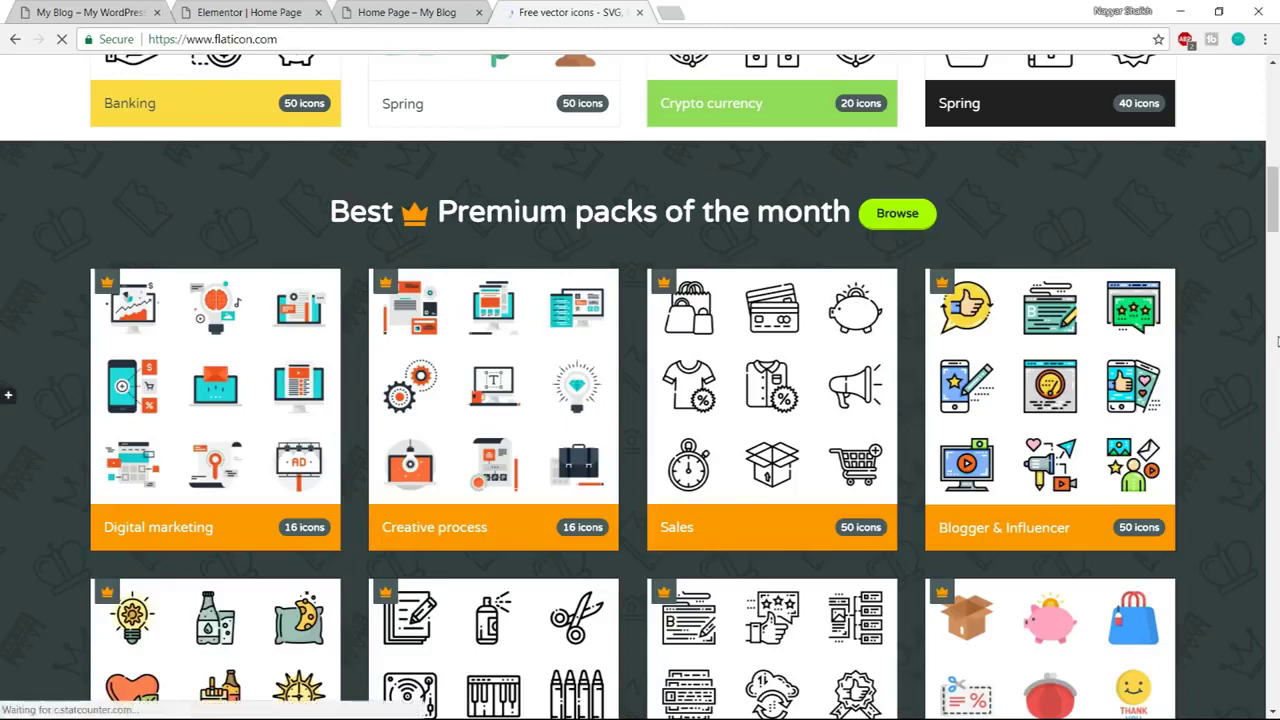
{"action": "scroll", "coordinate": [1277, 342], "scroll_direction": "up", "scroll_amount": 3}
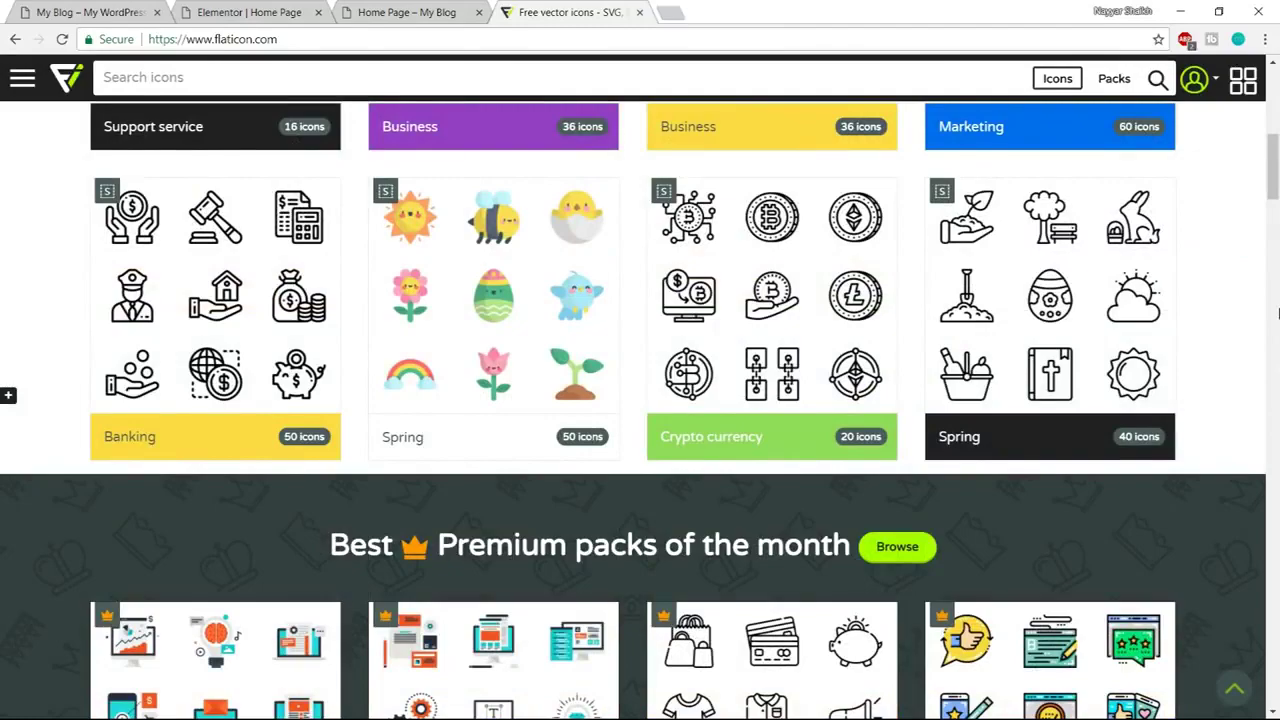
{"action": "scroll", "coordinate": [1277, 313], "scroll_direction": "up", "scroll_amount": 5}
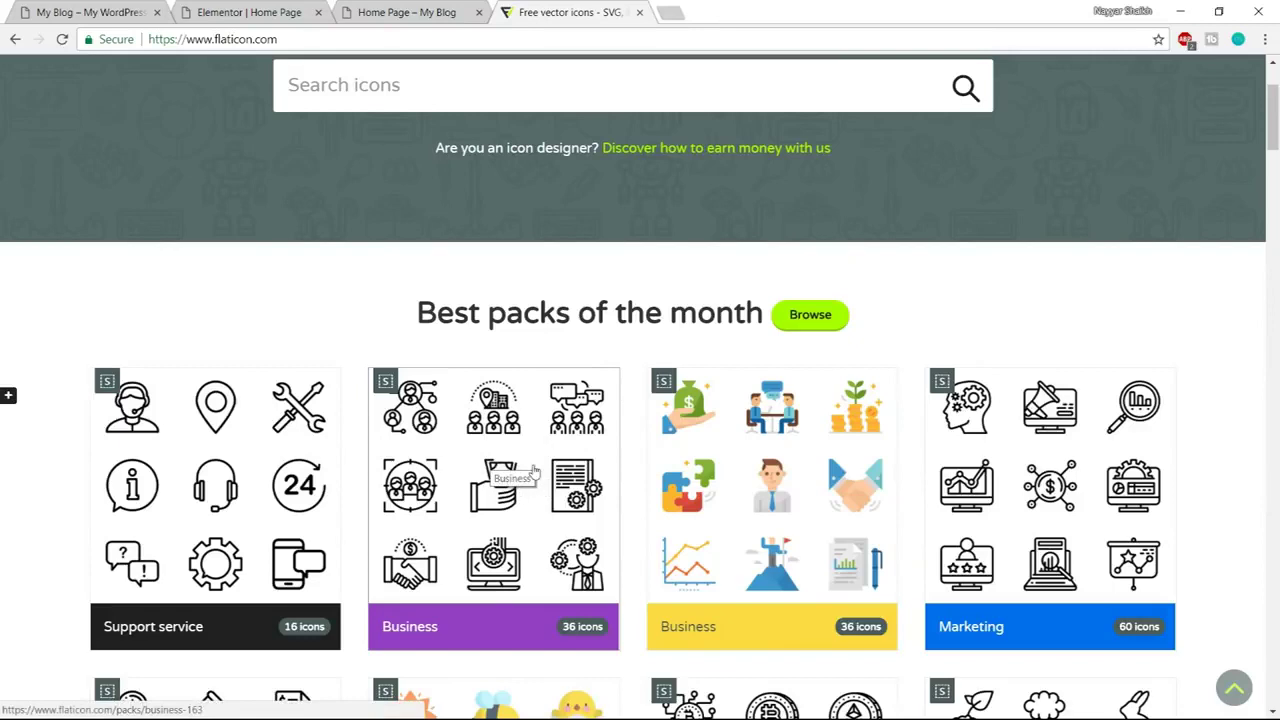
Open a Business icon pack and compare it with the reference service icons.
{"action": "left_click", "coordinate": [516, 476]}
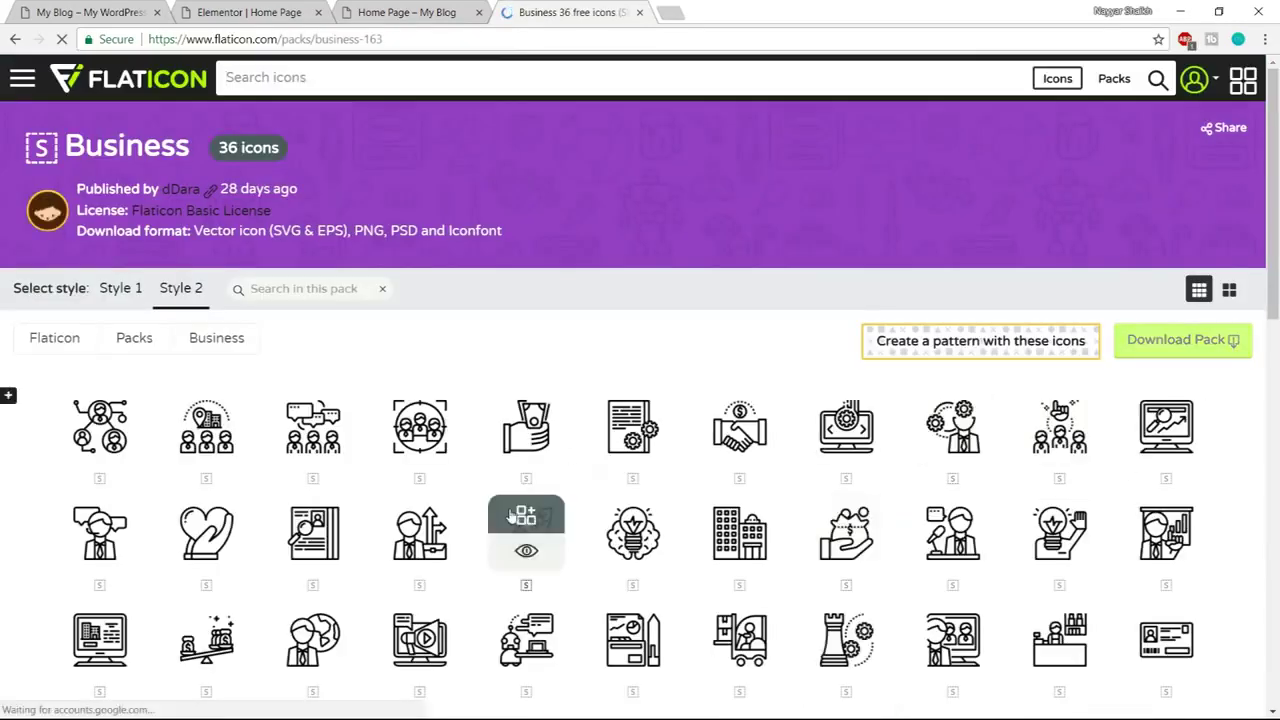
{"action": "scroll", "coordinate": [1234, 450], "scroll_direction": "down", "scroll_amount": 3}
{"action": "scroll", "coordinate": [1077, 383], "scroll_direction": "up", "scroll_amount": 2}
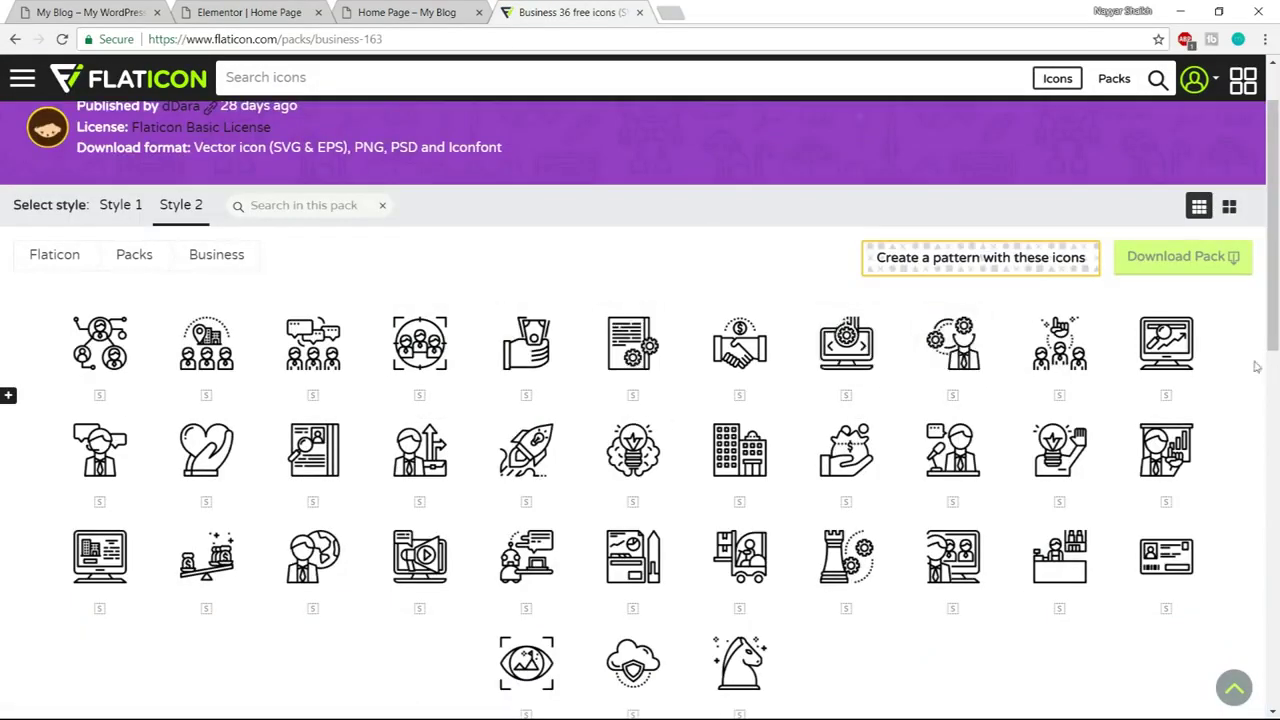
{"action": "left_click", "coordinate": [260, 12]}
{"action": "left_click", "coordinate": [408, 10]}
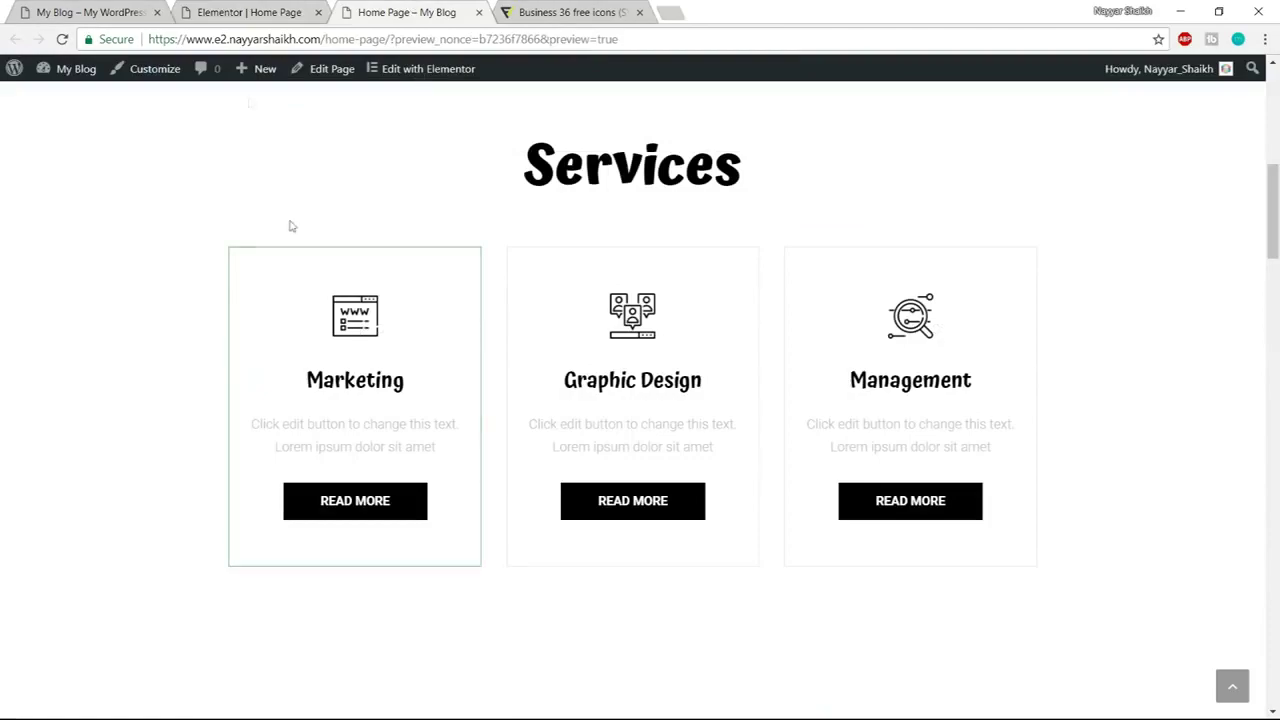
{"action": "left_click", "coordinate": [57, 9]}
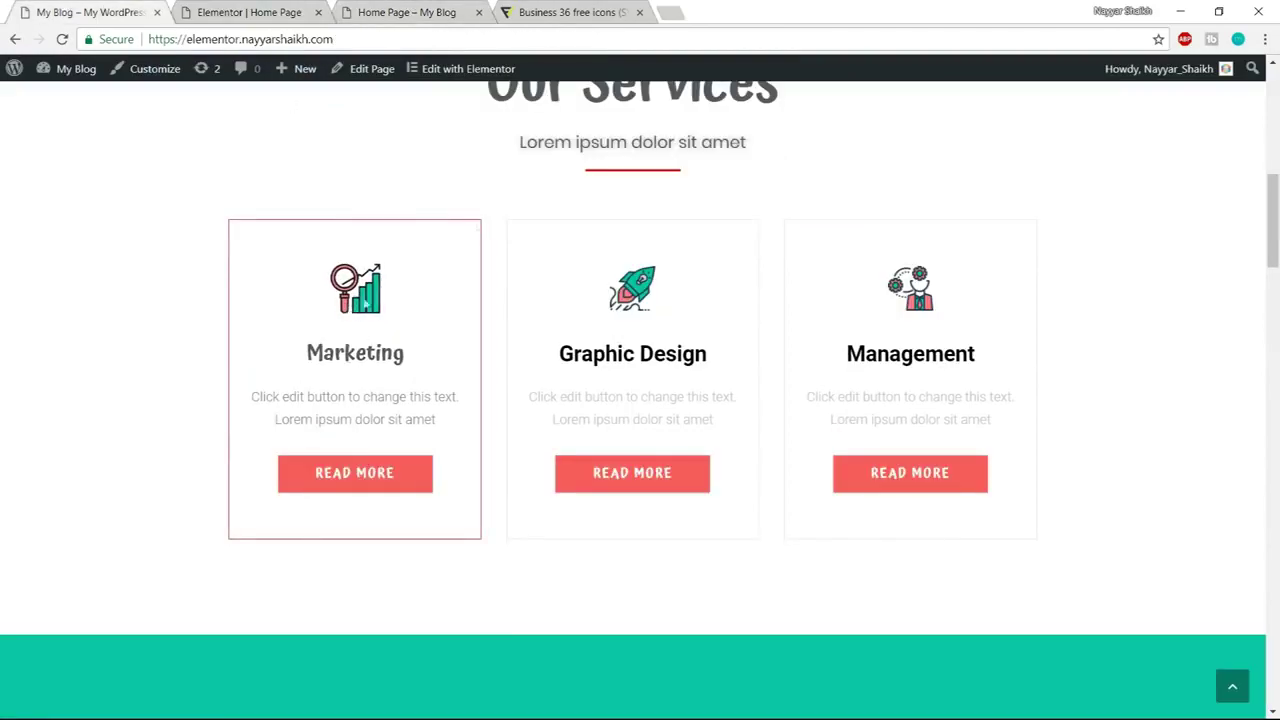
{"action": "left_click", "coordinate": [572, 12]}
{"action": "scroll", "coordinate": [950, 440], "scroll_direction": "down", "scroll_amount": 4}
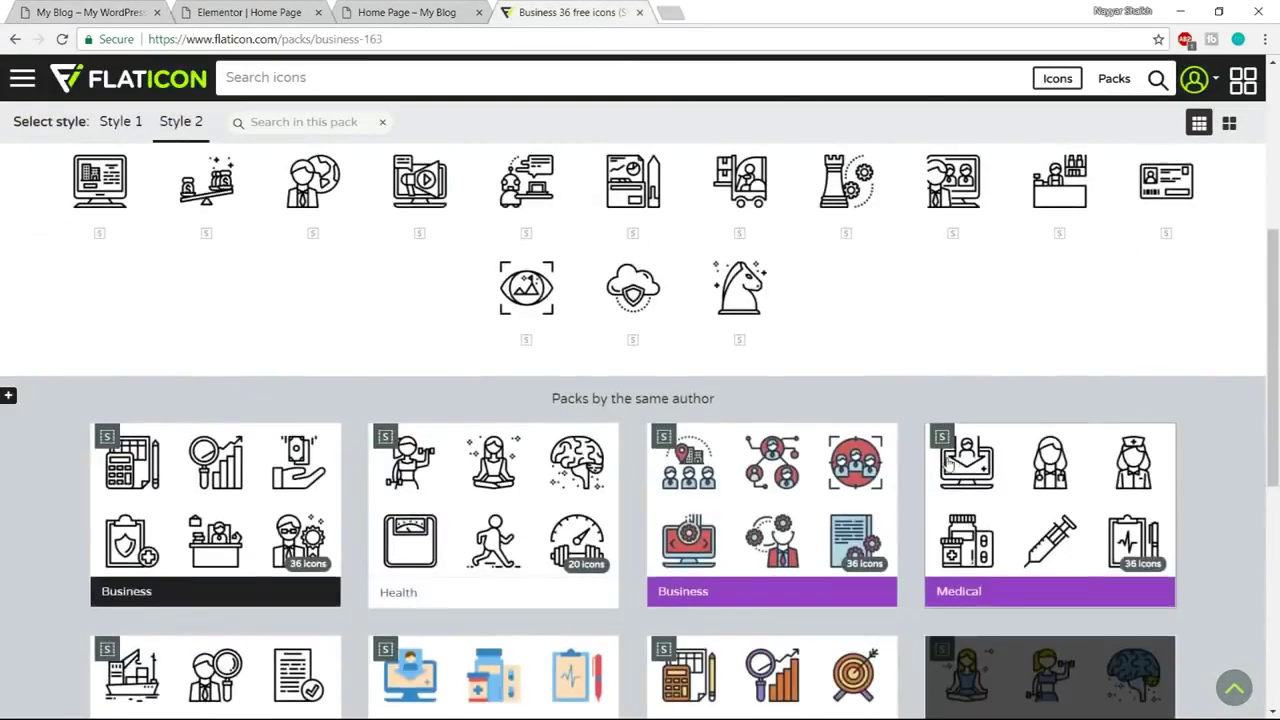
{"action": "scroll", "coordinate": [948, 462], "scroll_direction": "down", "scroll_amount": 2}
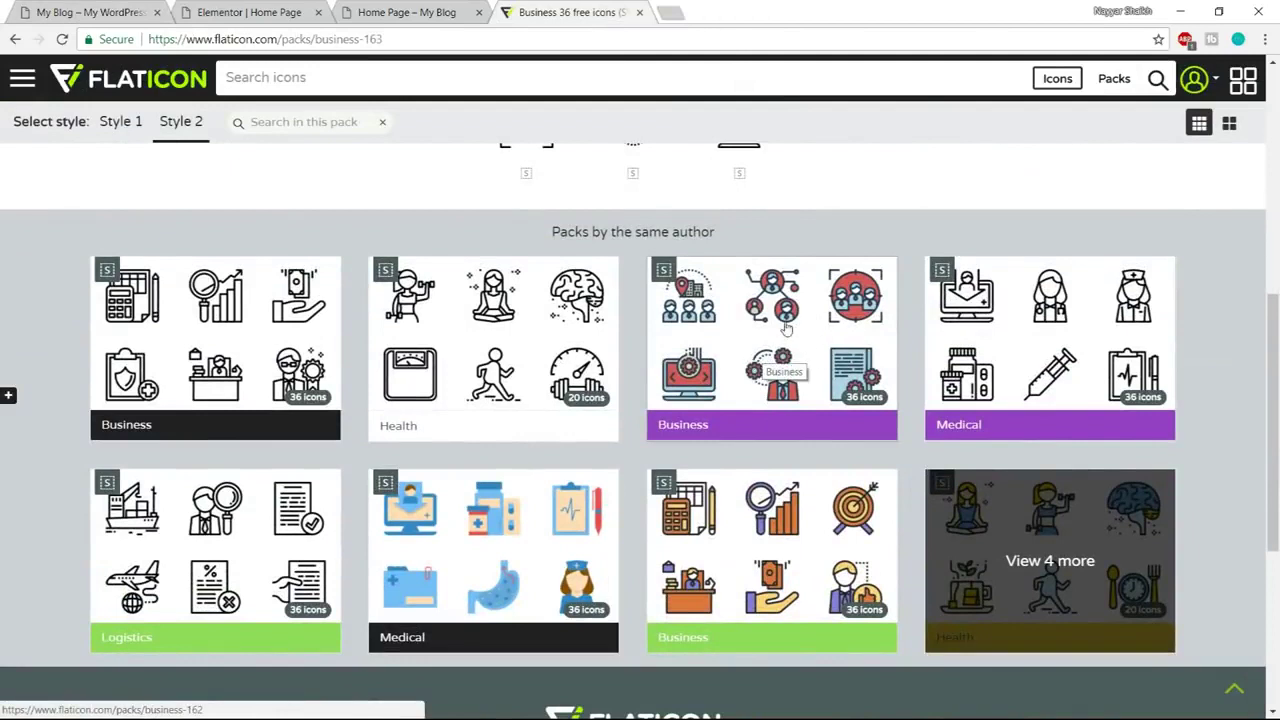
Open the coloured 36-icon Business pack and view the Growth icon's details.
{"action": "left_click", "coordinate": [760, 525]}
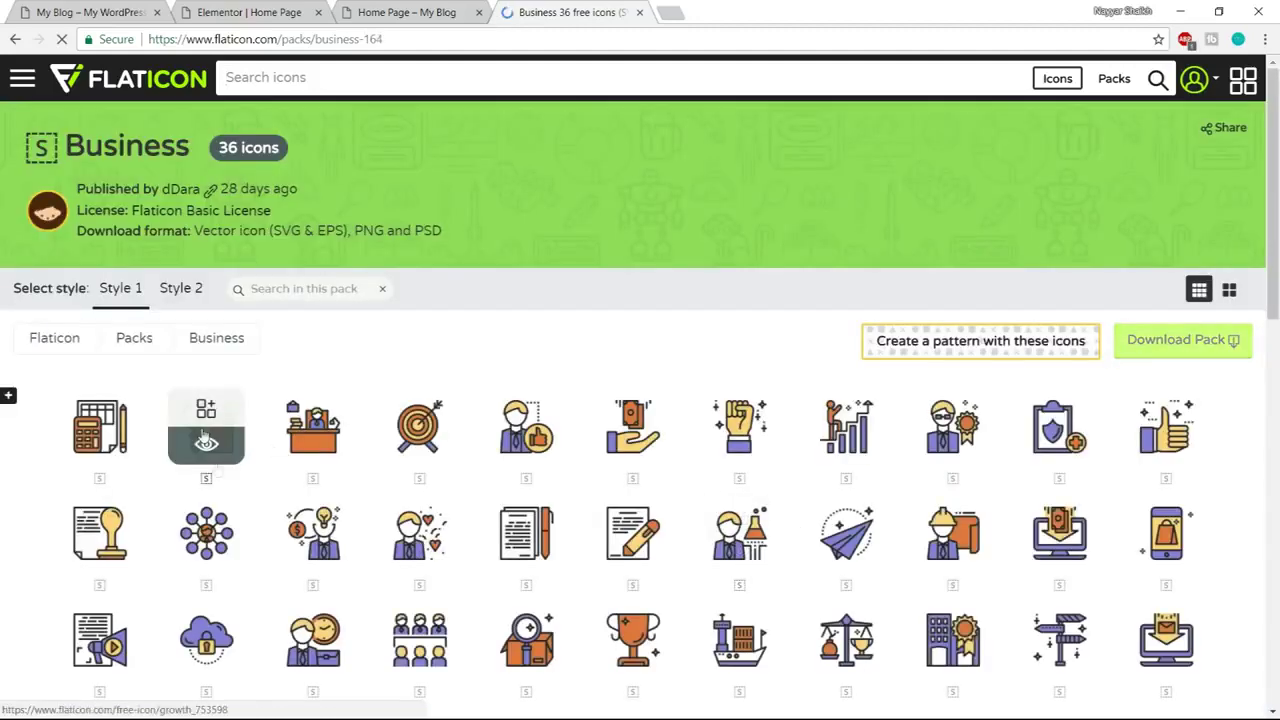
{"action": "left_click", "coordinate": [120, 12]}
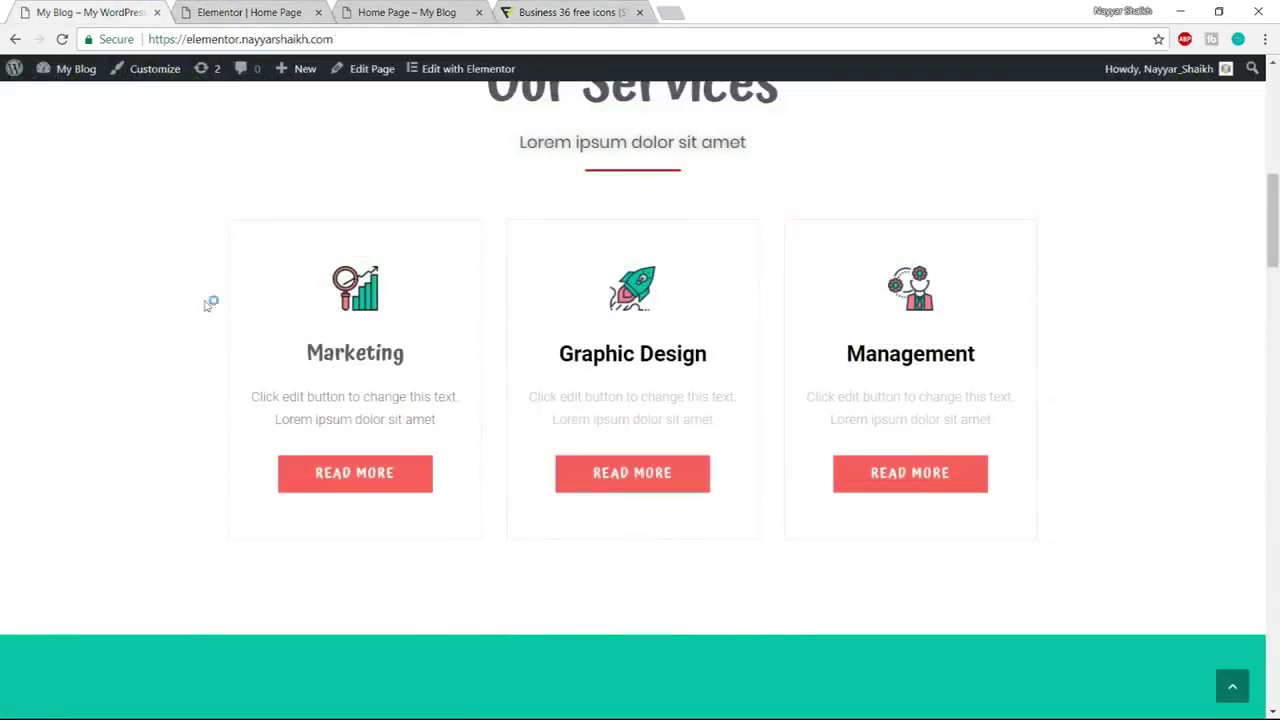
{"action": "left_click", "coordinate": [570, 10]}
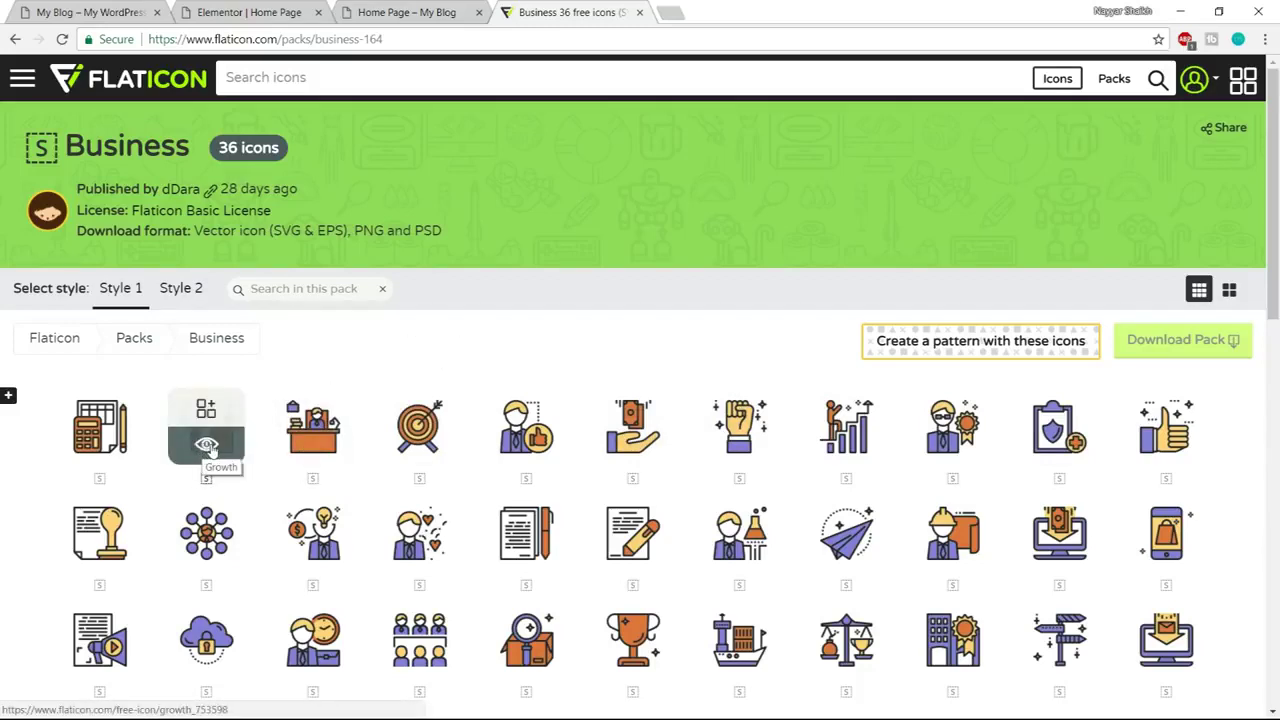
{"action": "left_click", "coordinate": [207, 445]}
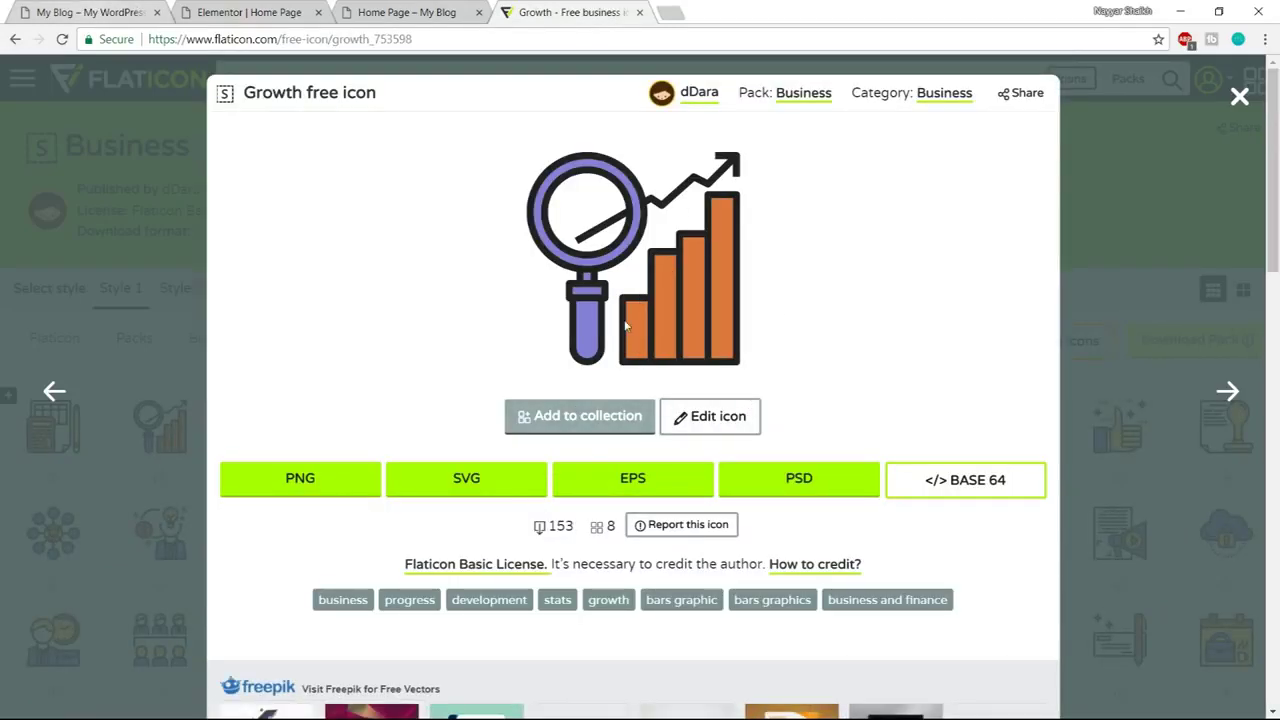
Compare the Growth icon against the reference site's Marketing card.
{"action": "left_click", "coordinate": [95, 12]}
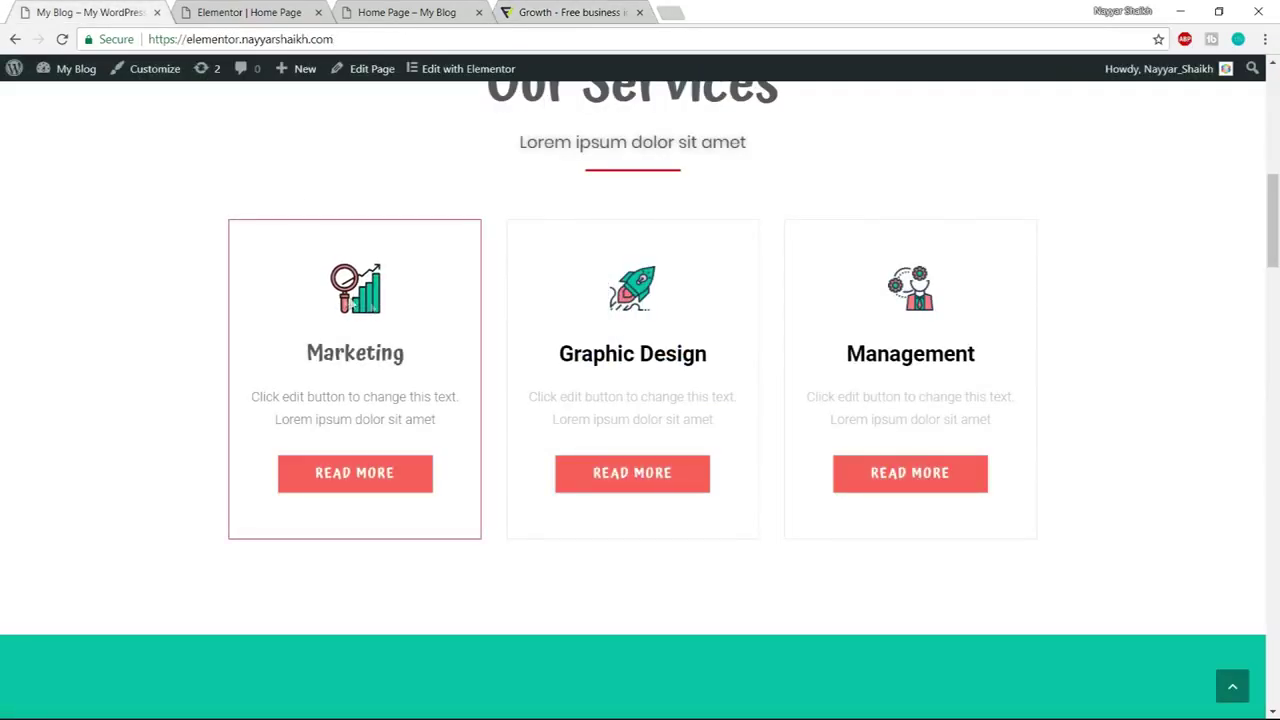
{"action": "scroll", "coordinate": [1278, 474], "scroll_direction": "up", "scroll_amount": 8}
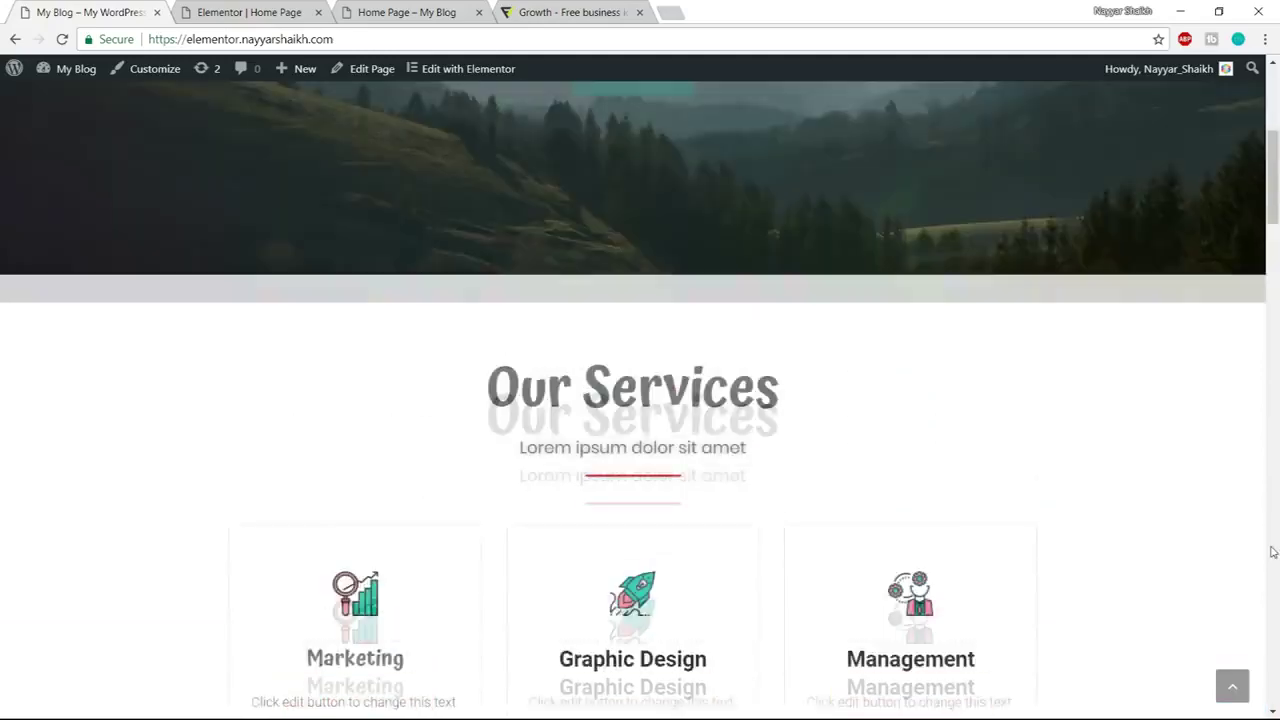
{"action": "scroll", "coordinate": [470, 676], "scroll_direction": "down", "scroll_amount": 7}
{"action": "scroll", "coordinate": [470, 676], "scroll_direction": "down", "scroll_amount": 2}
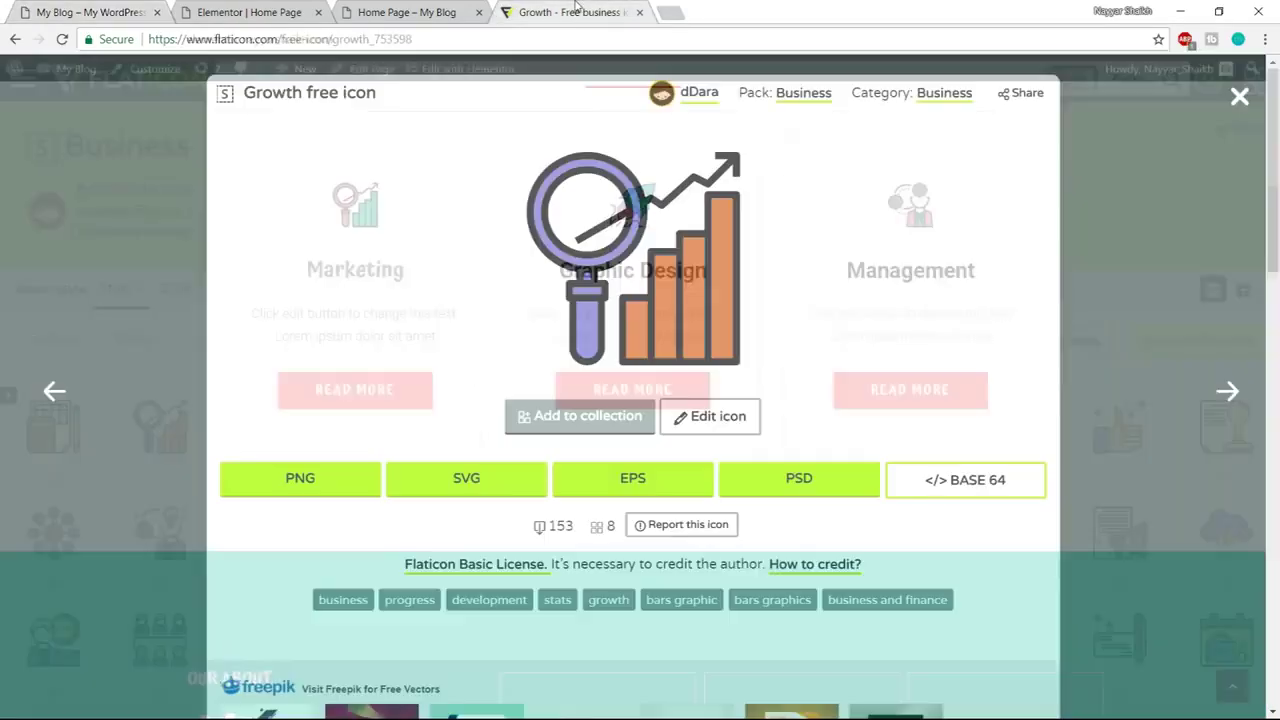
{"action": "left_click", "coordinate": [570, 12]}
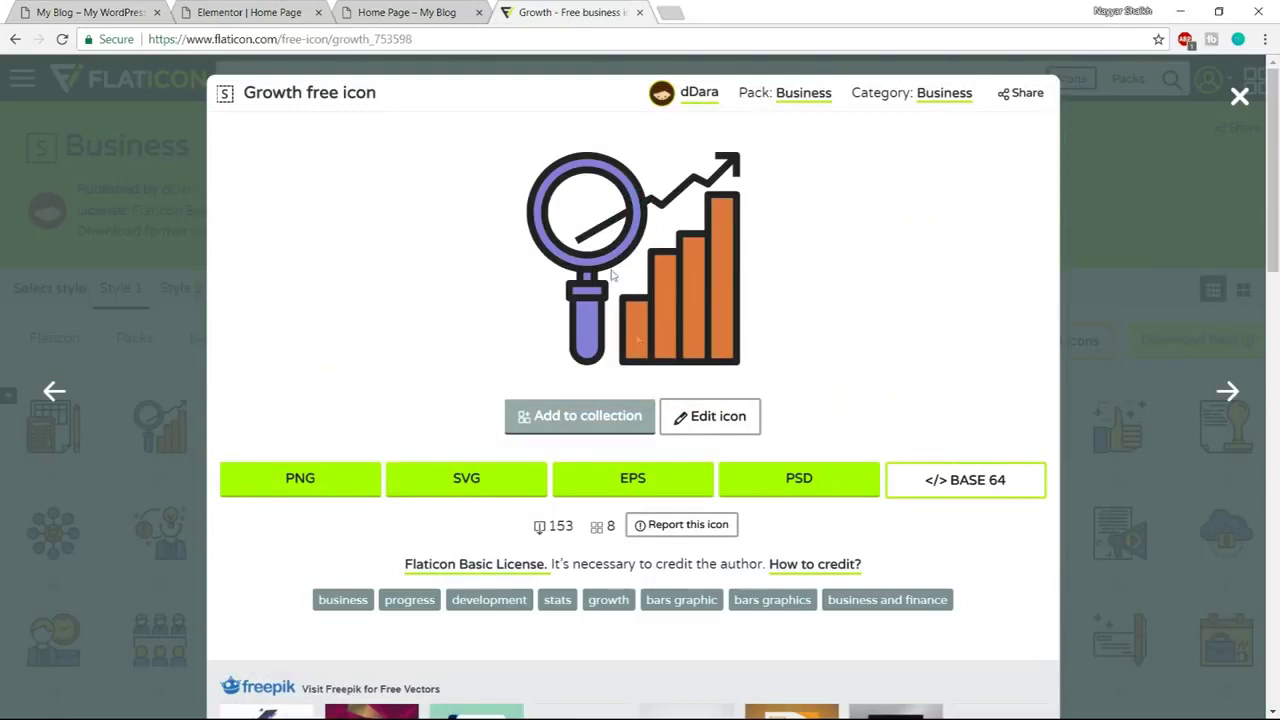
Sign in to Flaticon with Google and reopen the Growth icon for editing.
{"action": "left_click", "coordinate": [712, 428]}
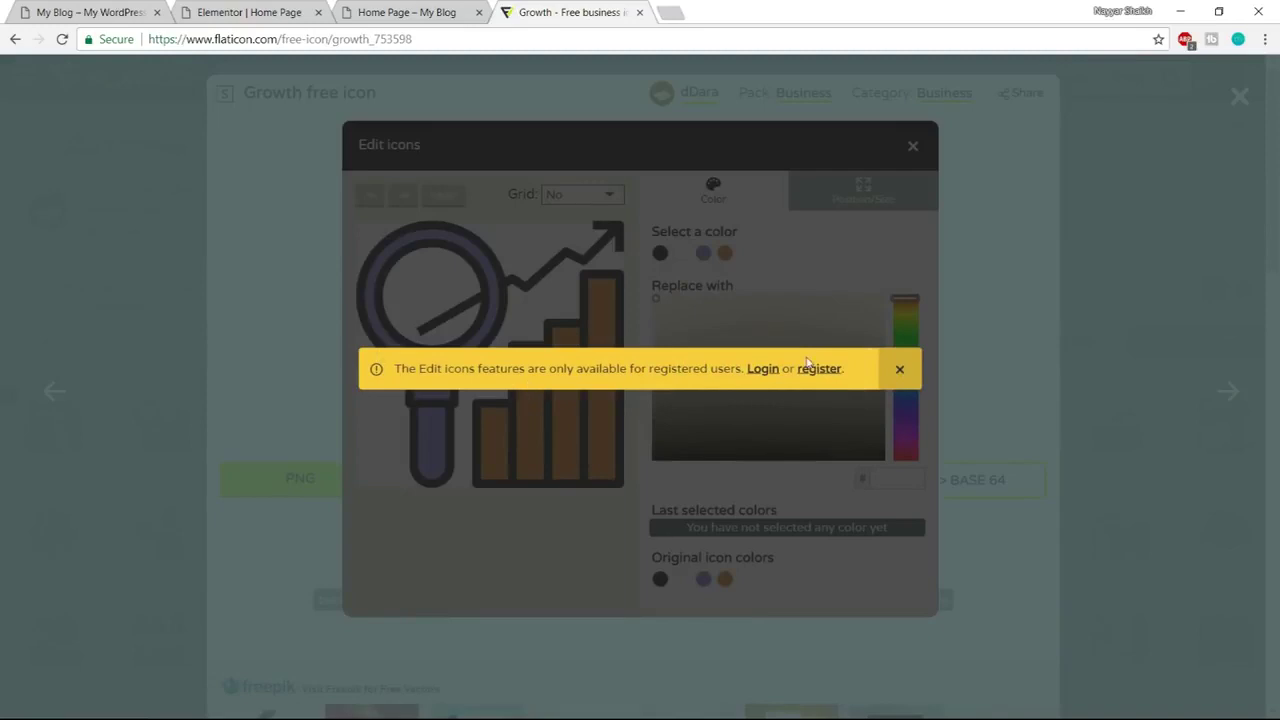
{"action": "left_click", "coordinate": [762, 370]}
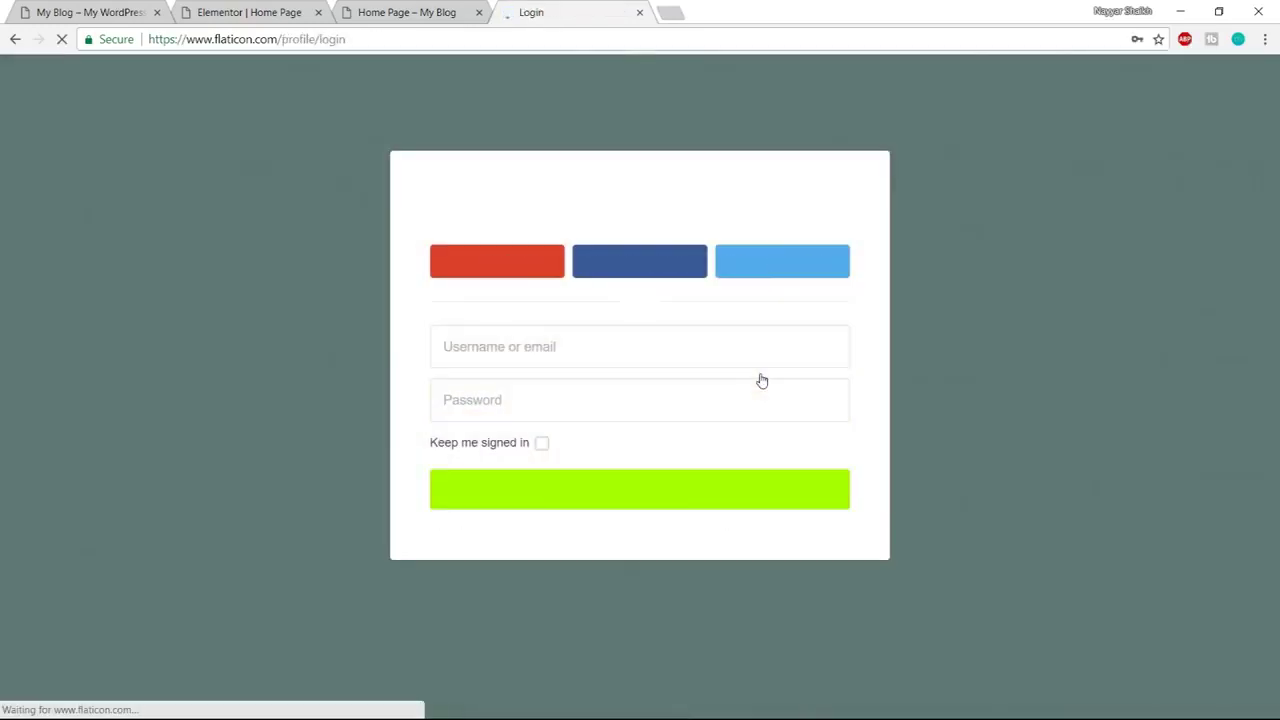
{"action": "left_click", "coordinate": [510, 262]}
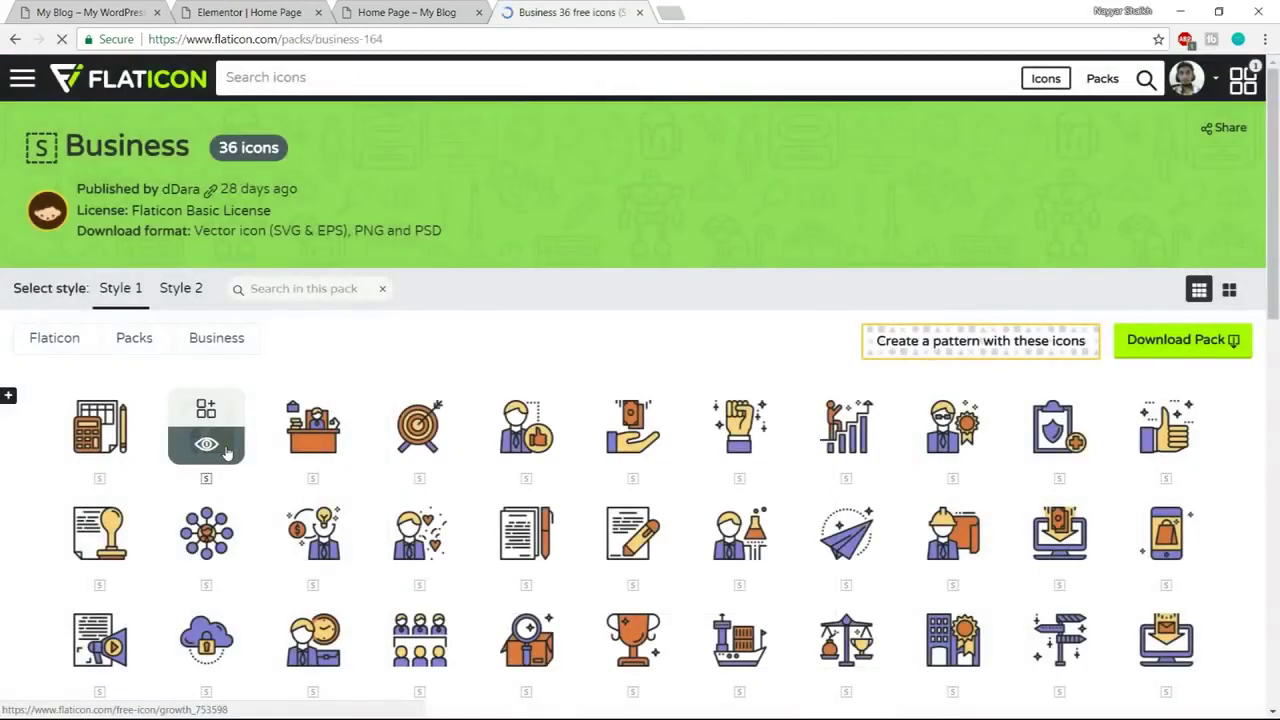
{"action": "left_click", "coordinate": [206, 363]}
{"action": "left_click", "coordinate": [736, 427]}
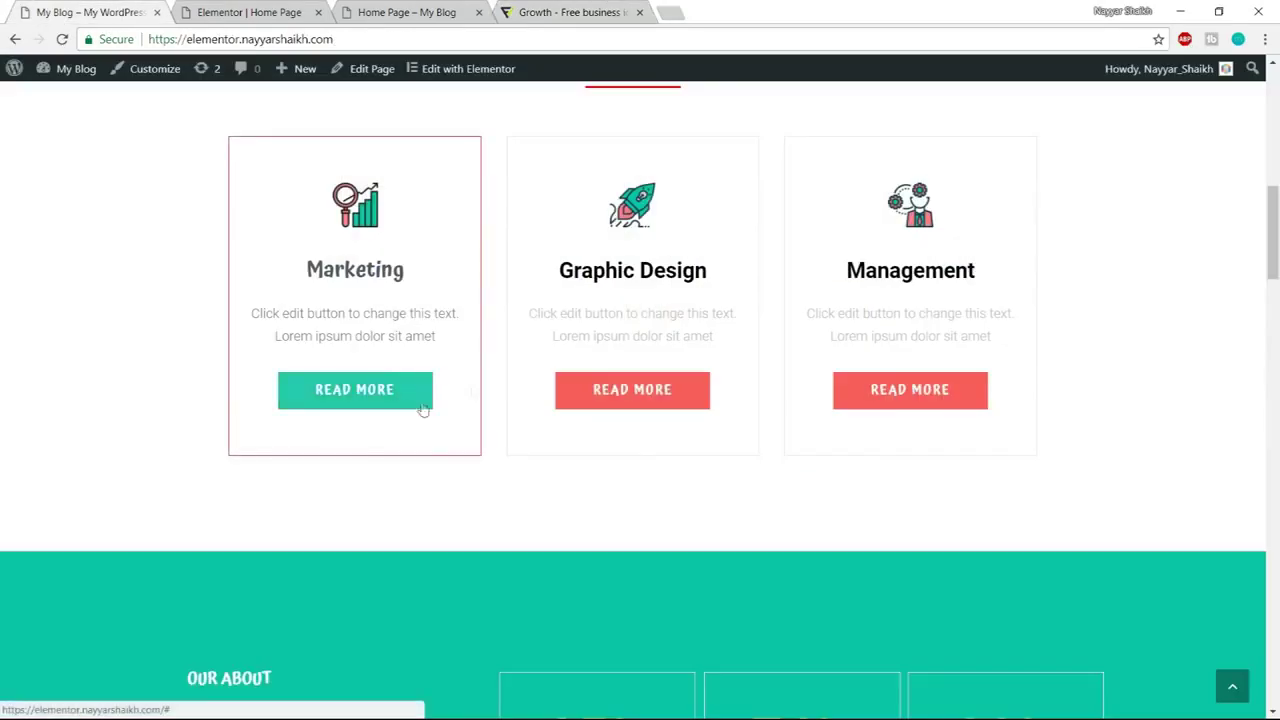
Inspect the Marketing READ MORE button and search Google for its colour #f75b5b.
{"action": "right_click", "coordinate": [414, 402]}
{"action": "left_click", "coordinate": [488, 530]}
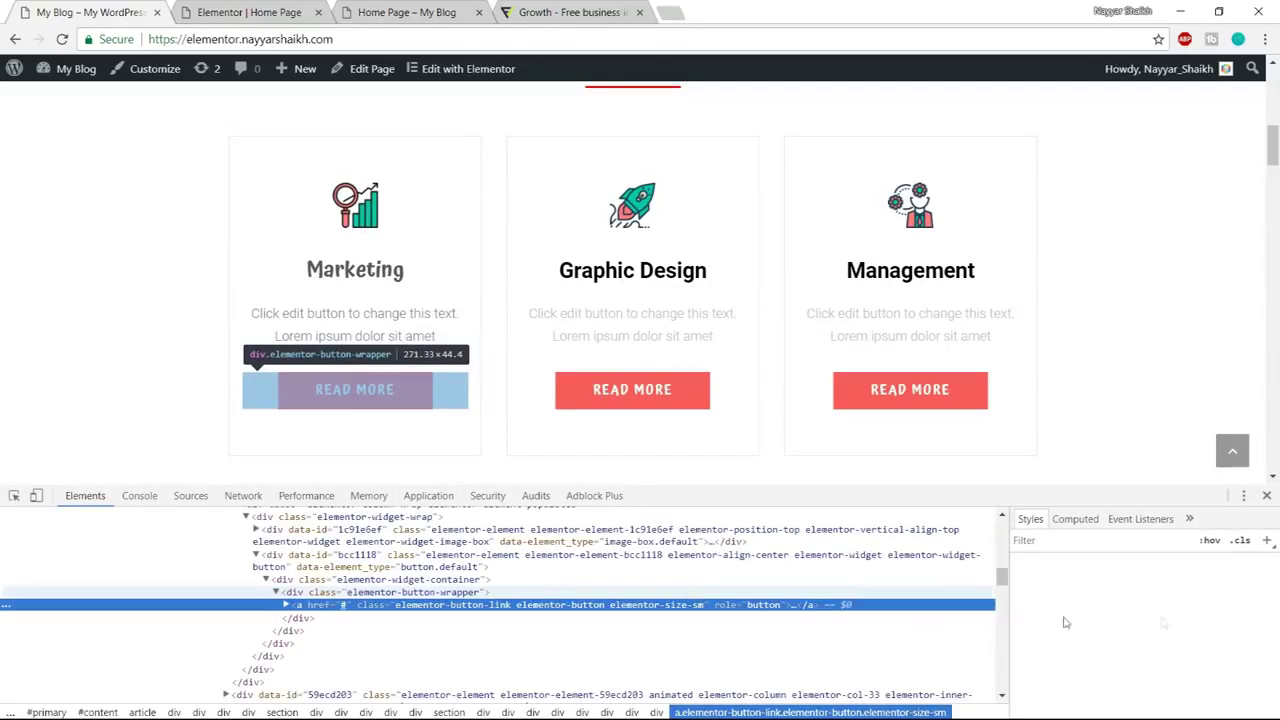
{"action": "scroll", "coordinate": [1150, 640], "scroll_direction": "down", "scroll_amount": 3}
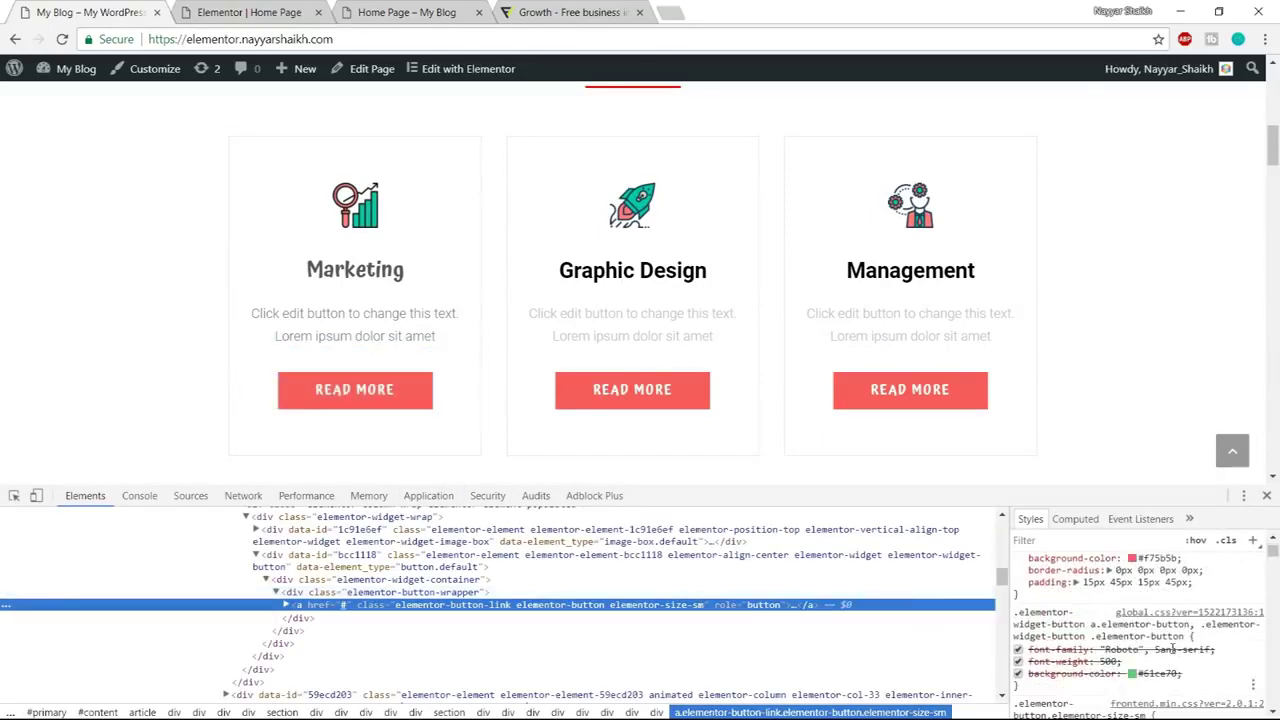
{"action": "scroll", "coordinate": [1230, 660], "scroll_direction": "up", "scroll_amount": 2}
{"action": "left_click", "coordinate": [1148, 641]}
{"action": "key", "text": "ctrl+c"}
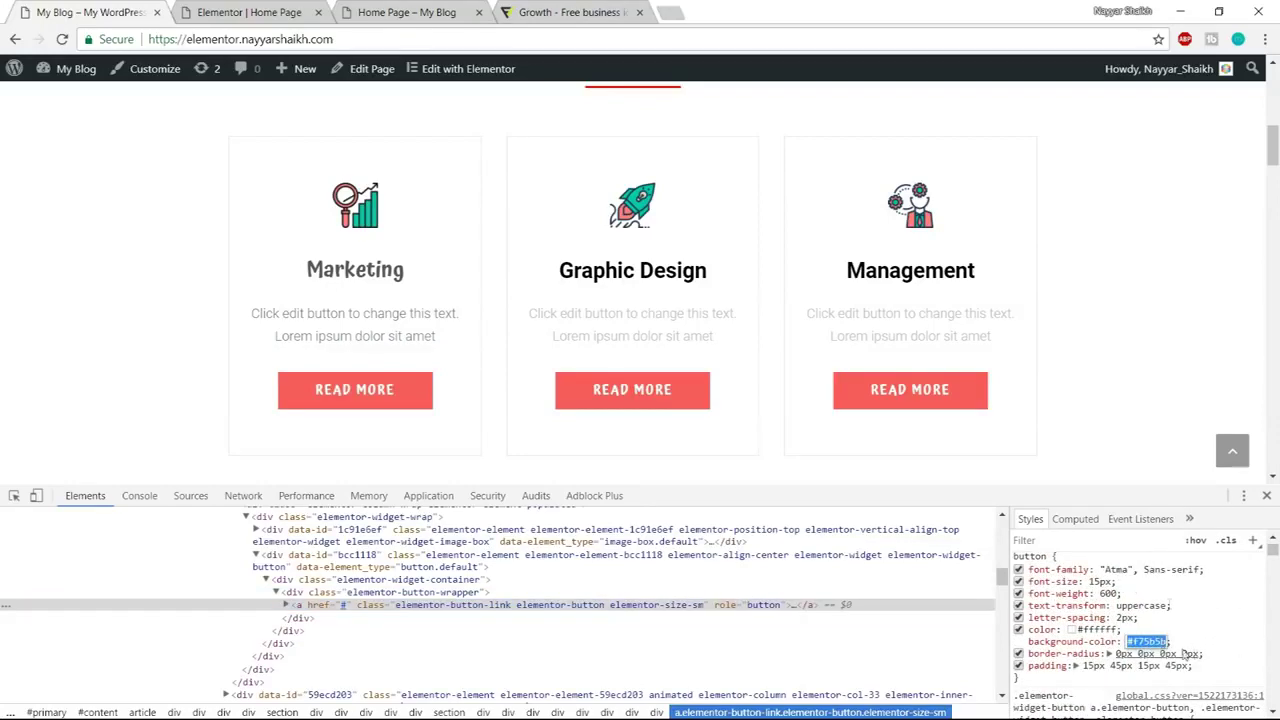
{"action": "left_click", "coordinate": [663, 8]}
{"action": "key", "text": "ctrl+v"}
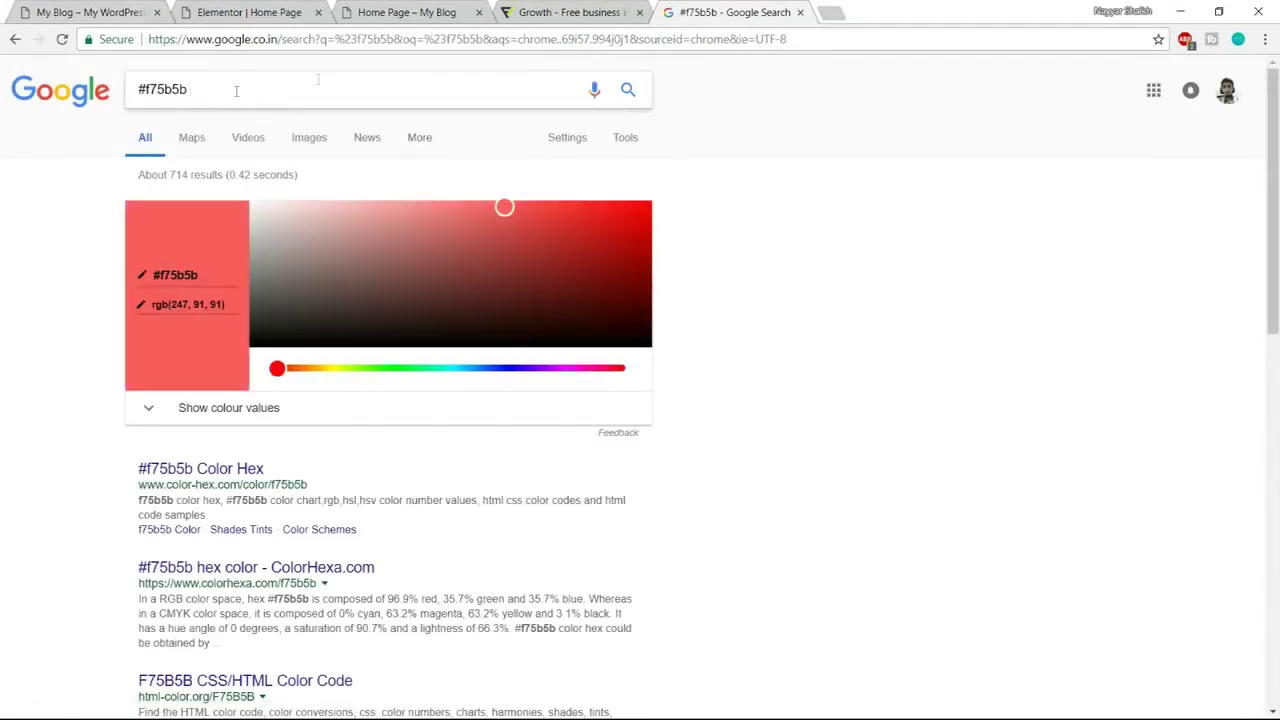
Inspect the hero Learn More button to find its border colour #10c5a7.
{"action": "left_click", "coordinate": [80, 8]}
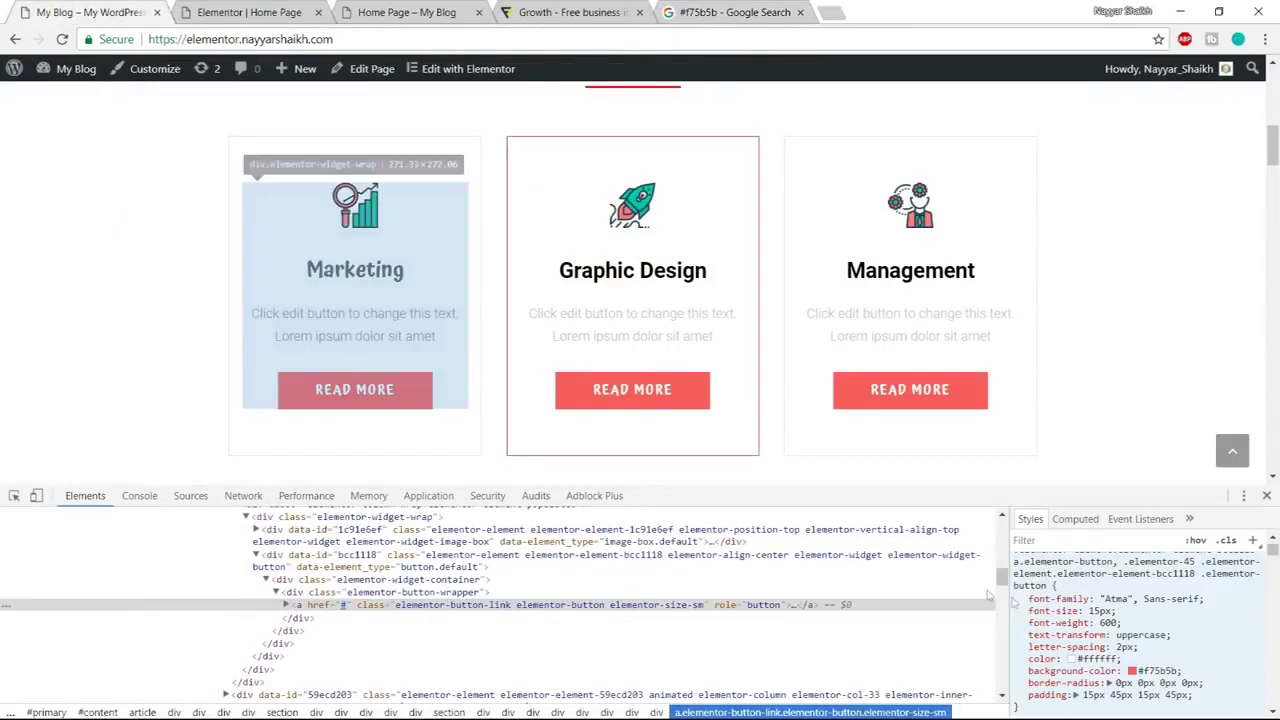
{"action": "scroll", "coordinate": [1175, 648], "scroll_direction": "down", "scroll_amount": 5}
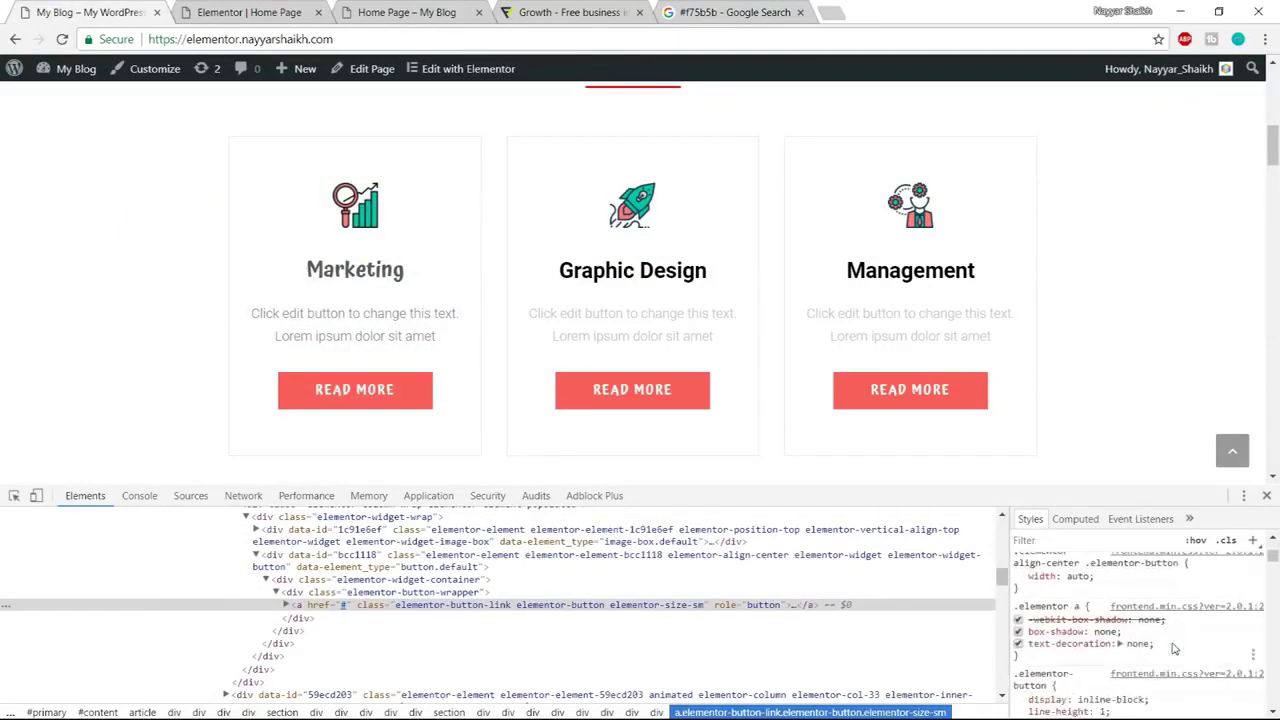
{"action": "scroll", "coordinate": [1177, 650], "scroll_direction": "up", "scroll_amount": 5}
{"action": "scroll", "coordinate": [1031, 400], "scroll_direction": "up", "scroll_amount": 10}
{"action": "right_click", "coordinate": [692, 370]}
{"action": "left_click", "coordinate": [753, 505]}
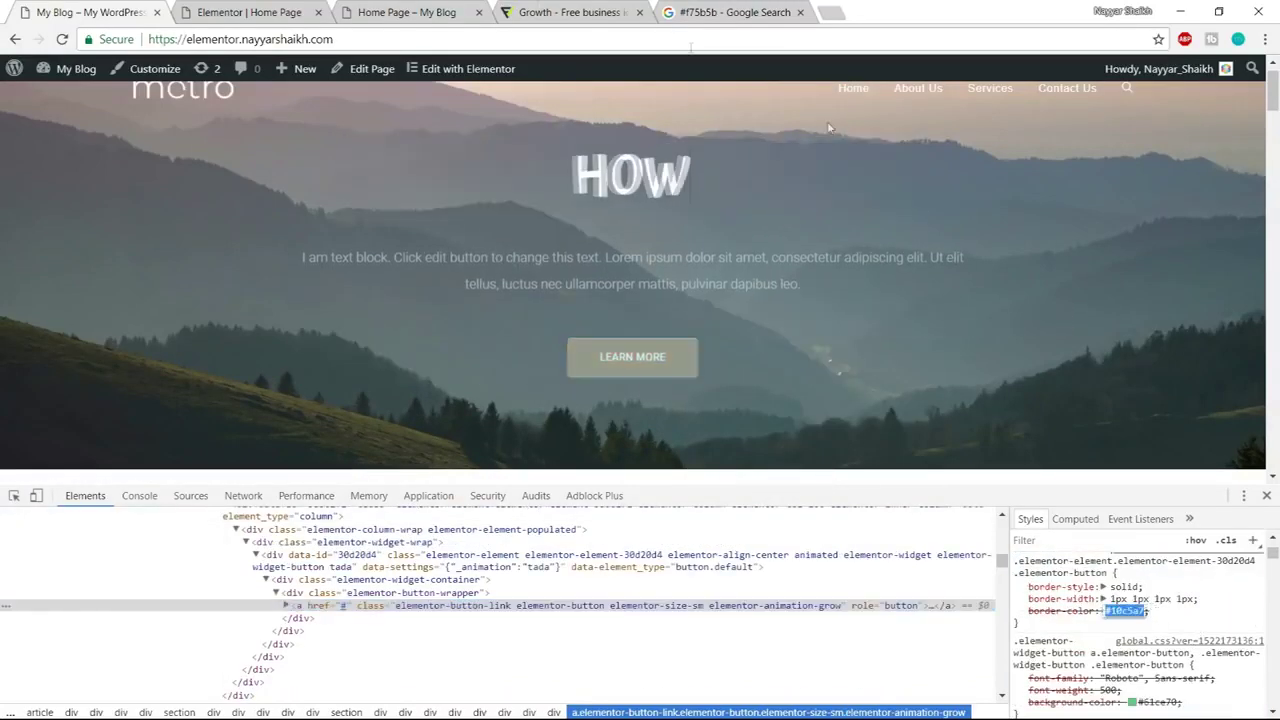
Add #10c5a7 after #f75b5b in the Google colour search.
{"action": "left_click", "coordinate": [730, 12]}
{"action": "left_click", "coordinate": [317, 91]}
{"action": "type", "text": "#10c5a7"}
{"action": "left_click_drag", "start_coordinate": [317, 91], "coordinate": [157, 89]}
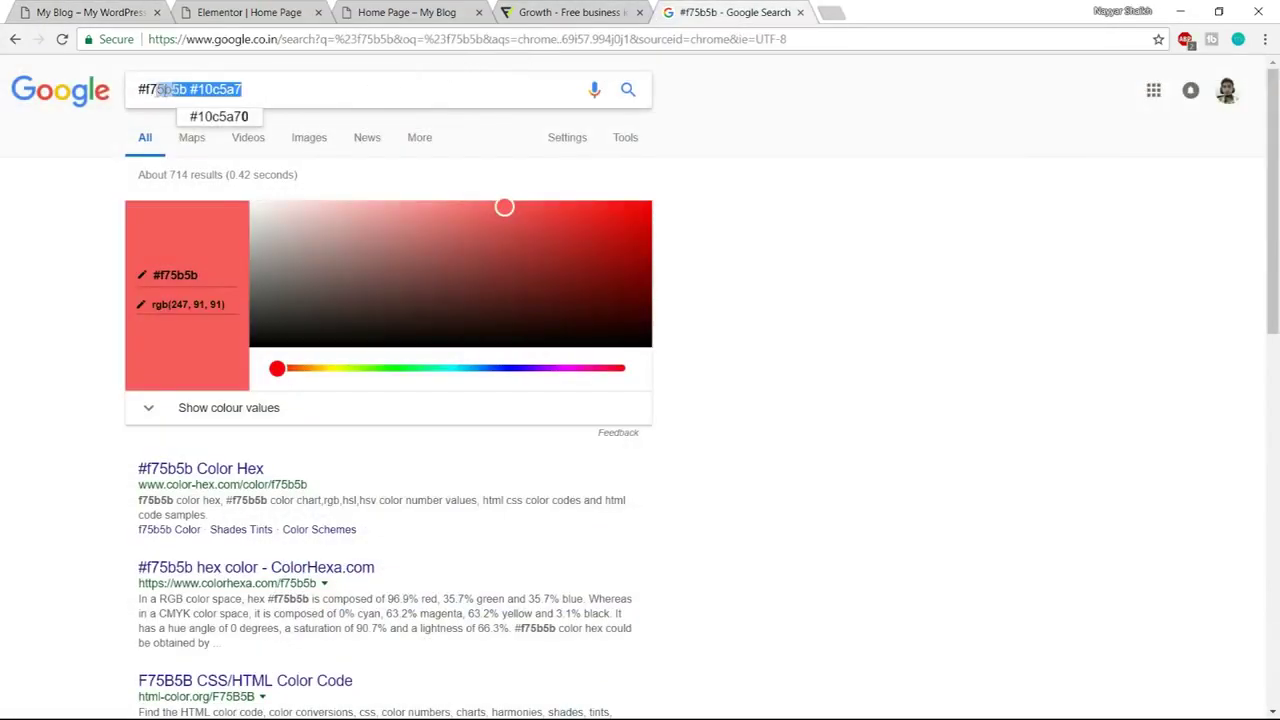
{"action": "left_click", "coordinate": [197, 89]}
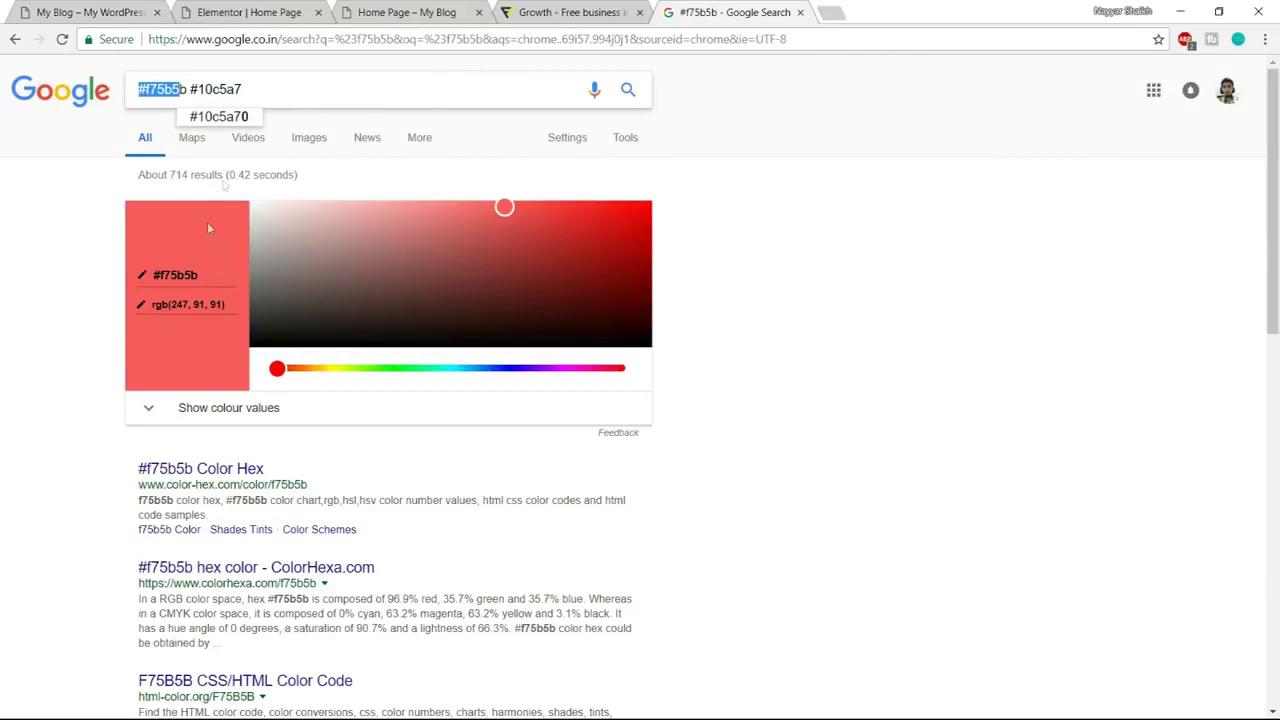
{"action": "left_click", "coordinate": [901, 194]}
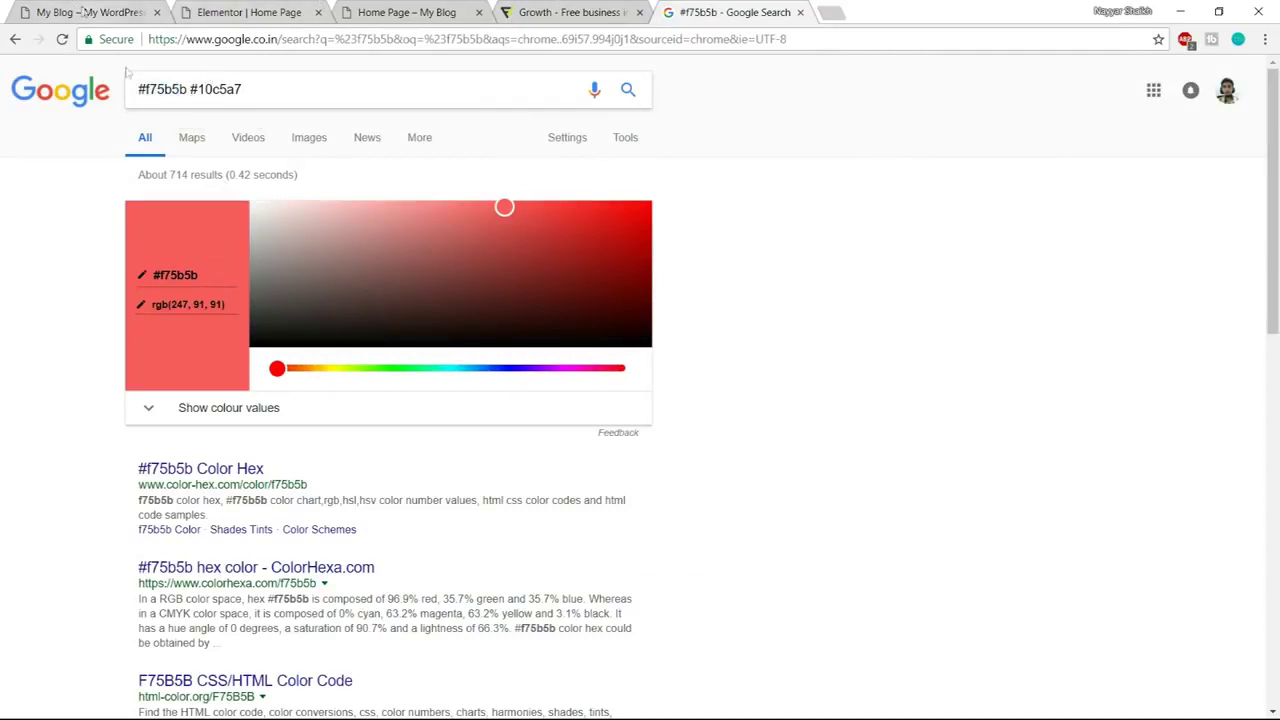
{"action": "key", "text": "ctrl+1"}
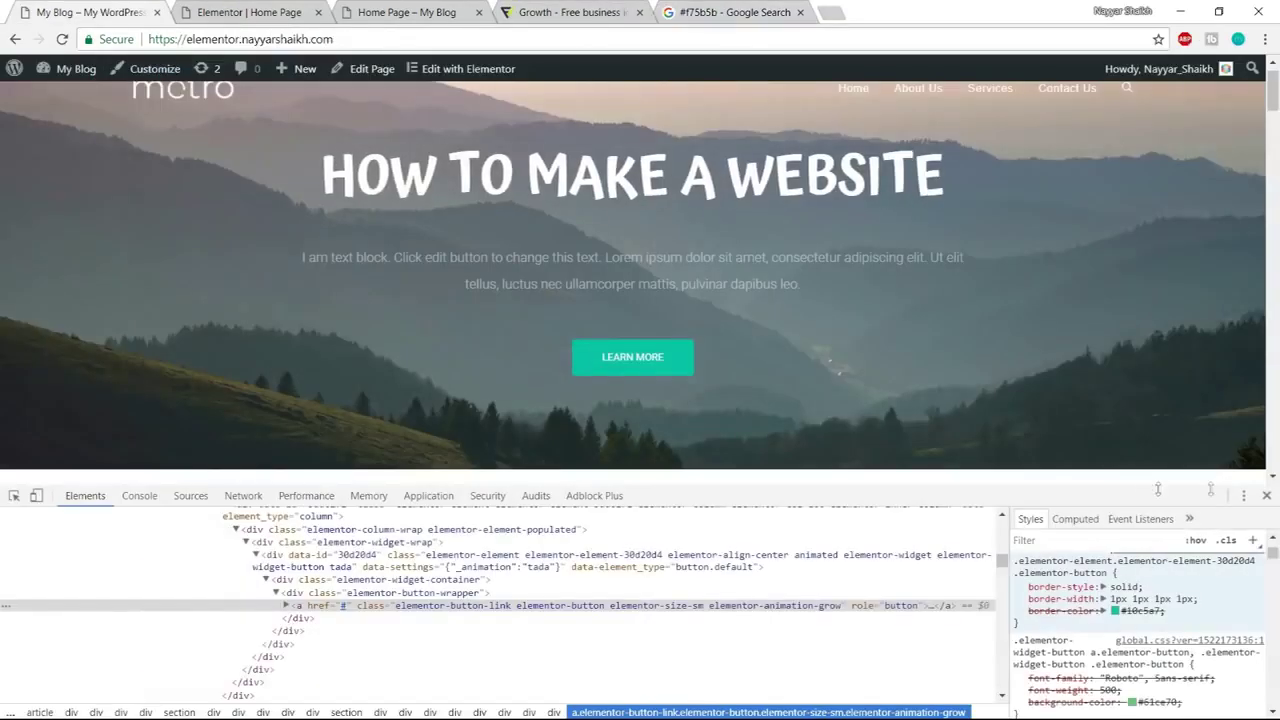
Close DevTools and select the purple part of the Growth icon in Flaticon's editor.
{"action": "left_click", "coordinate": [1265, 496]}
{"action": "left_click", "coordinate": [509, 38]}
{"action": "left_click", "coordinate": [565, 8]}
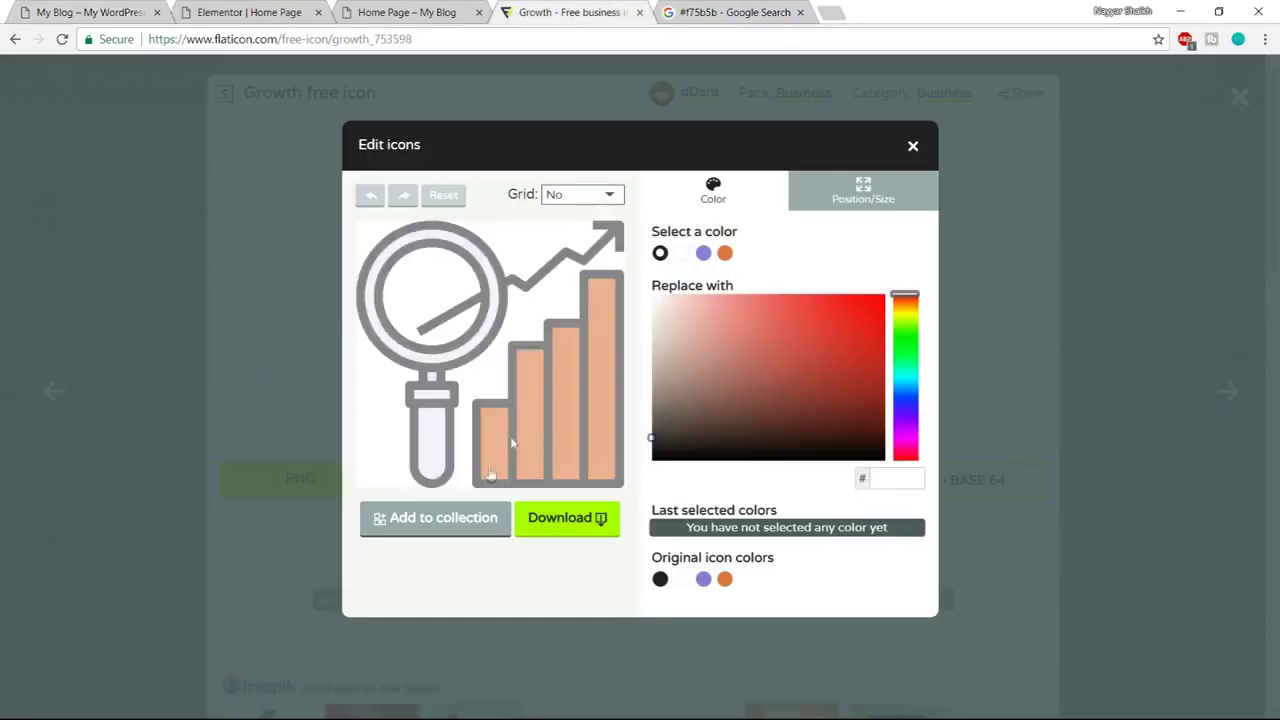
{"action": "left_click", "coordinate": [433, 441]}
{"action": "left_click", "coordinate": [735, 12]}
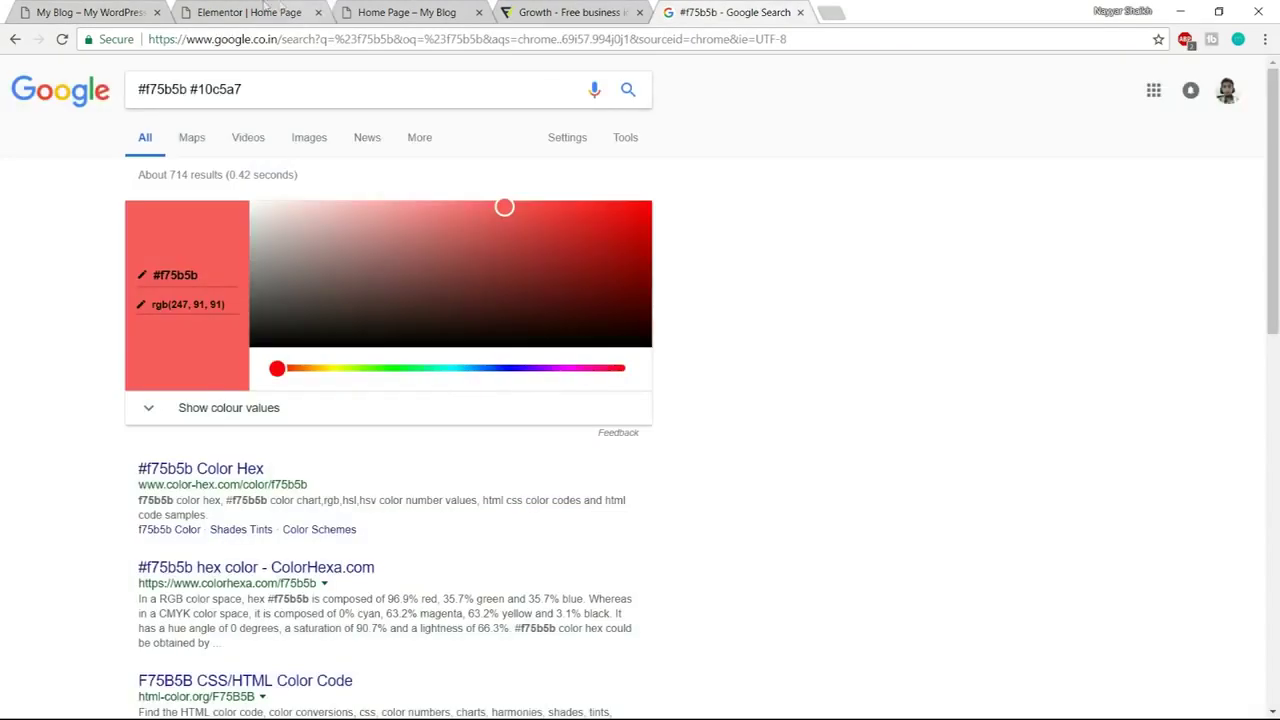
{"action": "left_click", "coordinate": [265, 12]}
{"action": "left_click", "coordinate": [42, 10]}
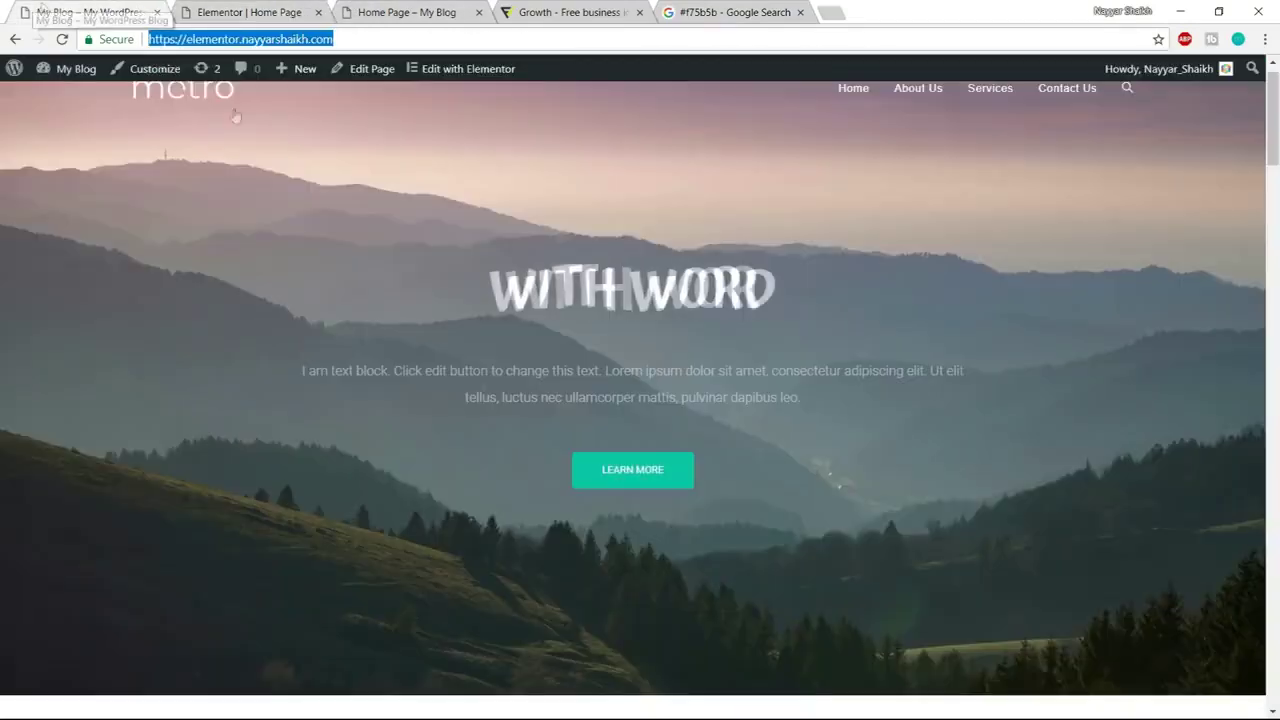
{"action": "scroll", "coordinate": [503, 430], "scroll_direction": "down", "scroll_amount": 7}
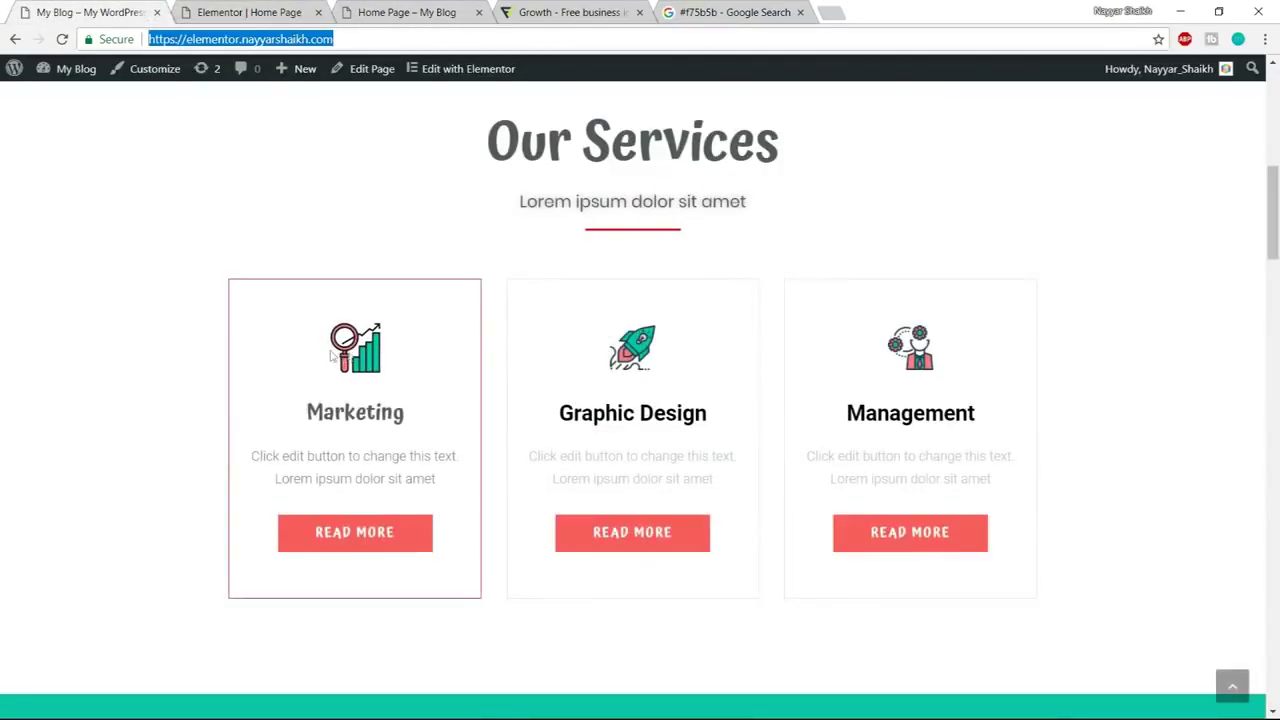
Copy #f75b5b from the search and apply it to the icon's purple parts.
{"action": "left_click", "coordinate": [735, 12]}
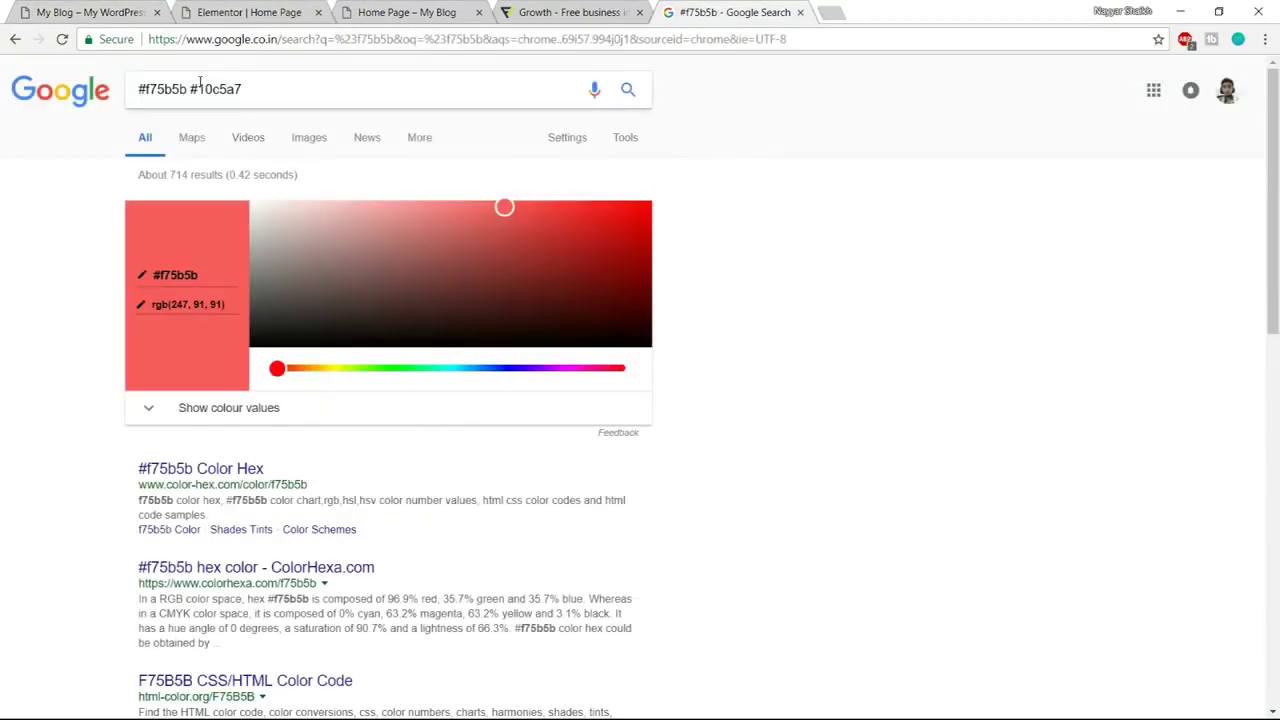
{"action": "left_click_drag", "start_coordinate": [186, 89], "coordinate": [115, 91]}
{"action": "key", "text": "ctrl+c"}
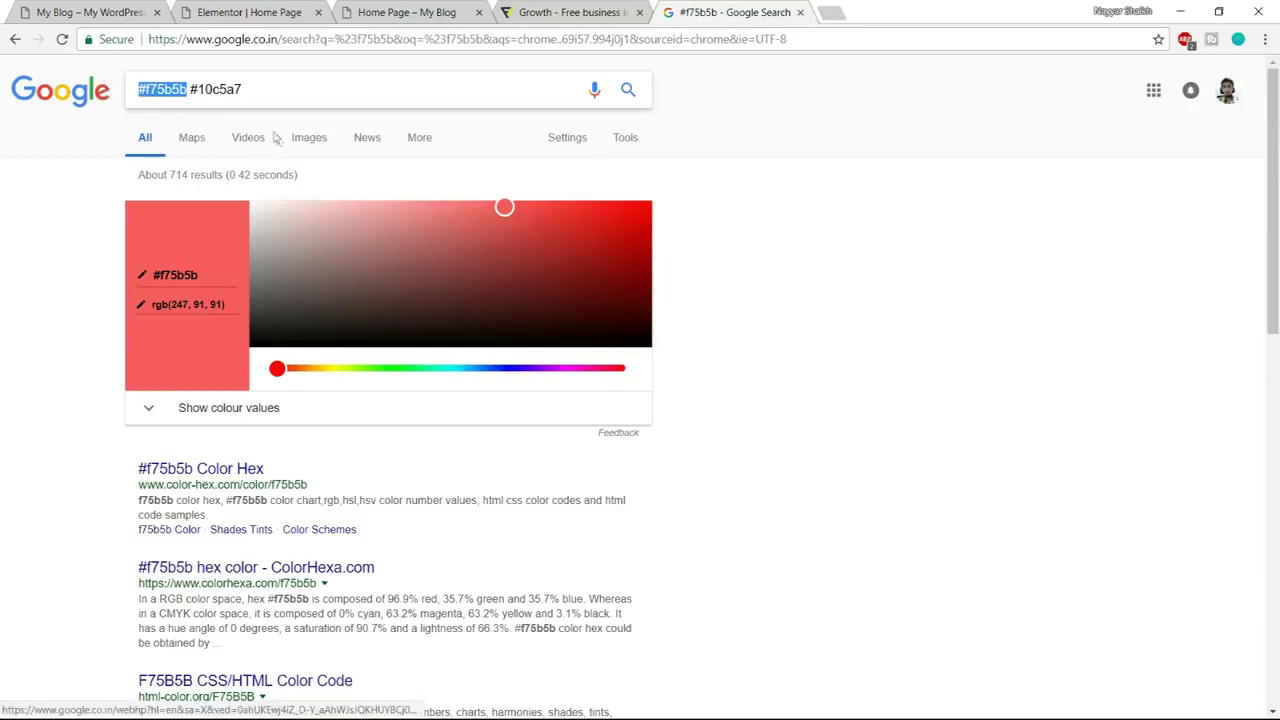
{"action": "left_click", "coordinate": [570, 12]}
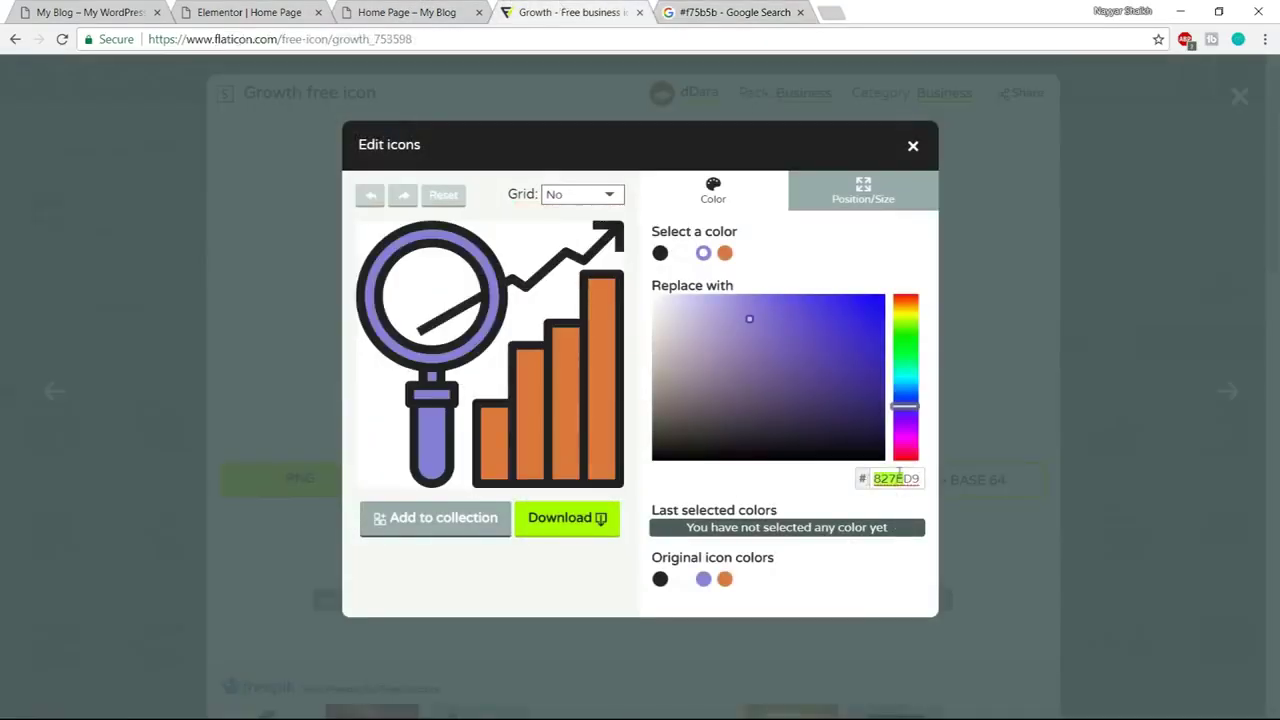
{"action": "left_click", "coordinate": [742, 30]}
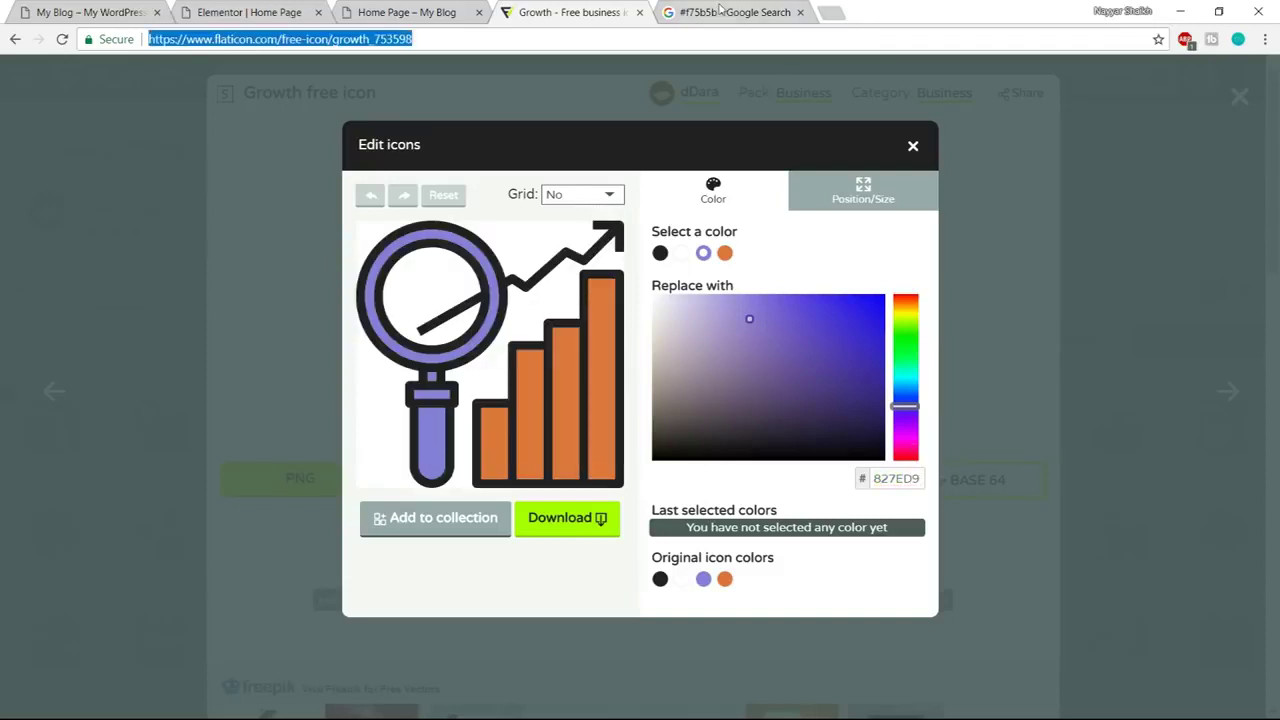
{"action": "left_click", "coordinate": [735, 12]}
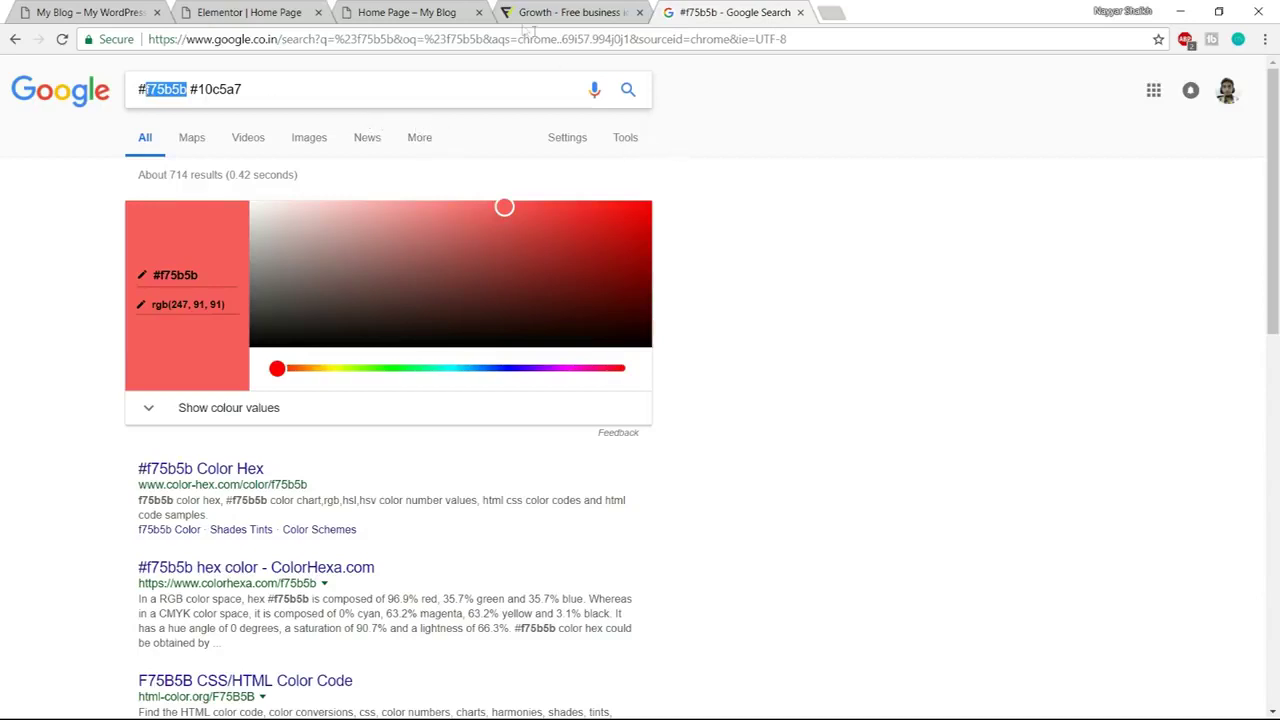
{"action": "left_click", "coordinate": [560, 12]}
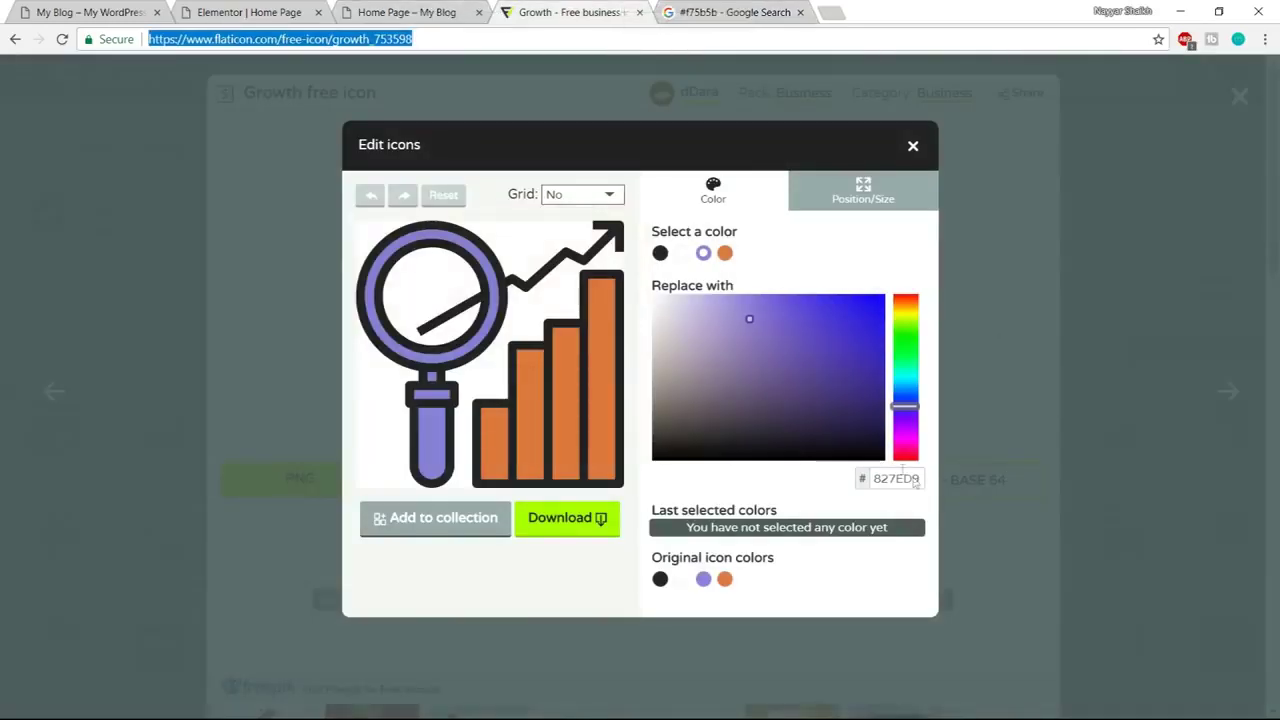
{"action": "left_click", "coordinate": [876, 479]}
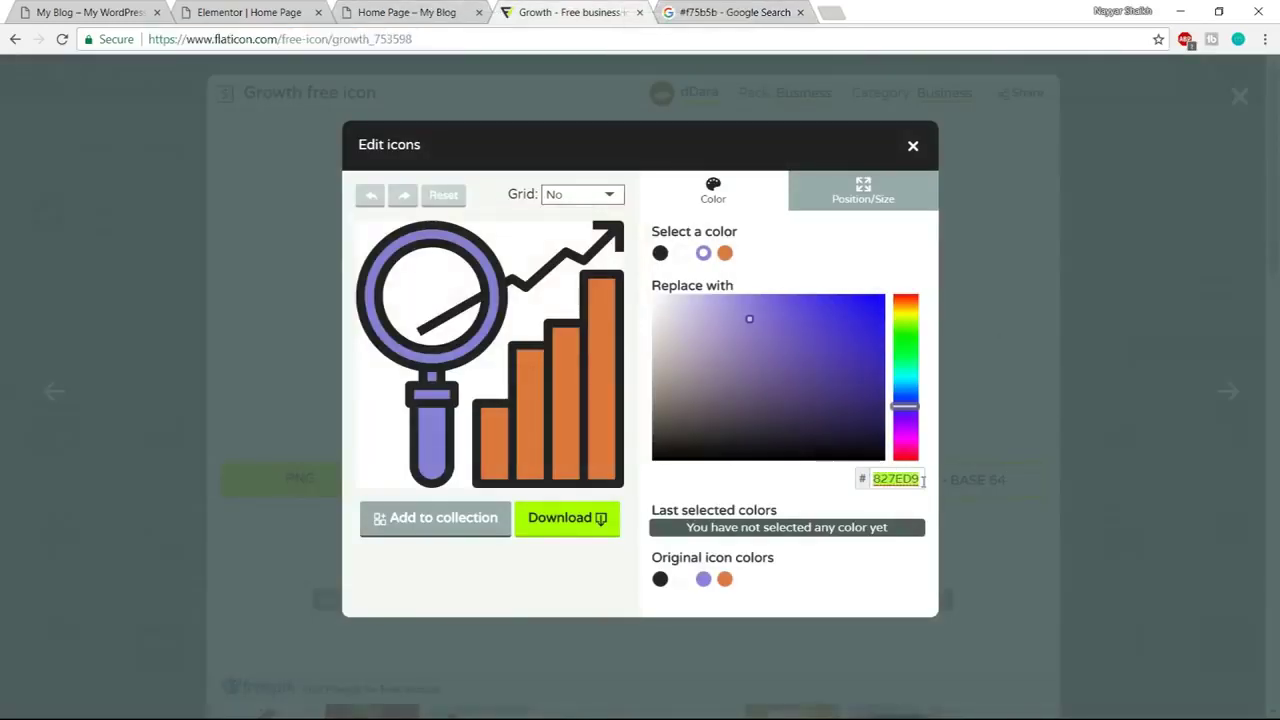
{"action": "key", "text": "ctrl+v"}
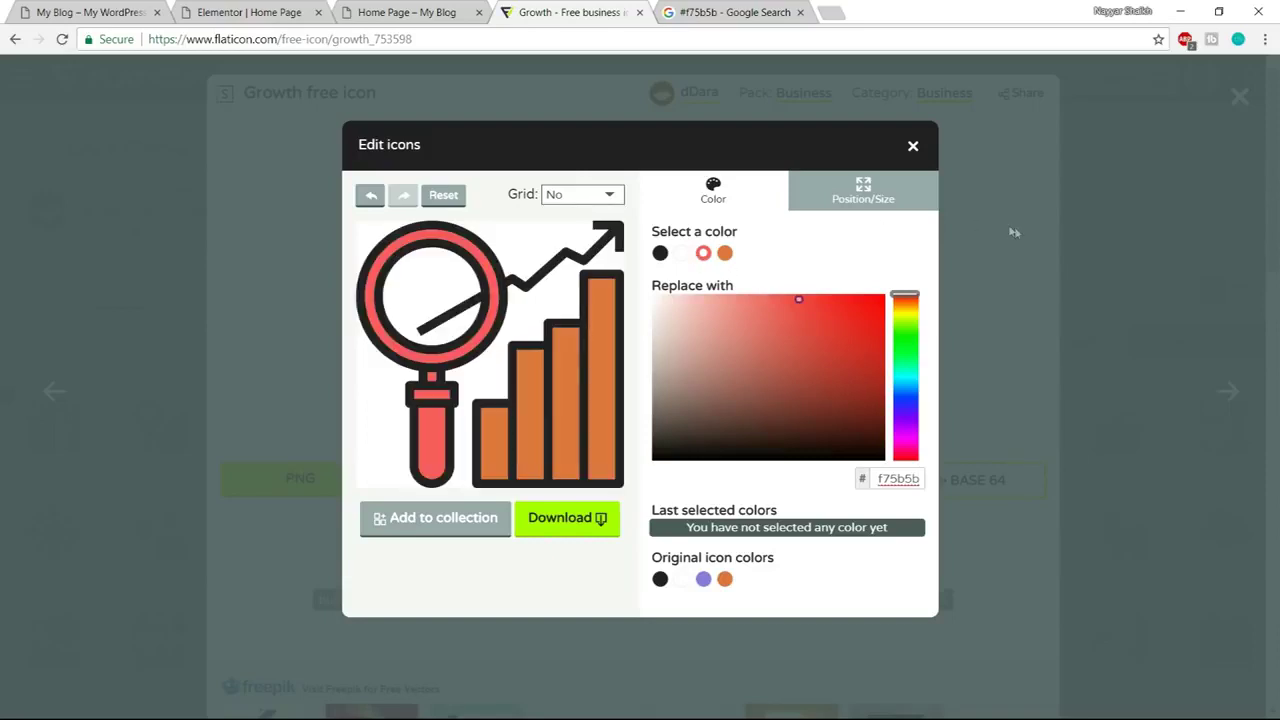
Recolour the orange bars teal #10c5a7 and compare with the live service cards.
{"action": "left_click", "coordinate": [606, 342]}
{"action": "key", "text": "ctrl+Tab"}
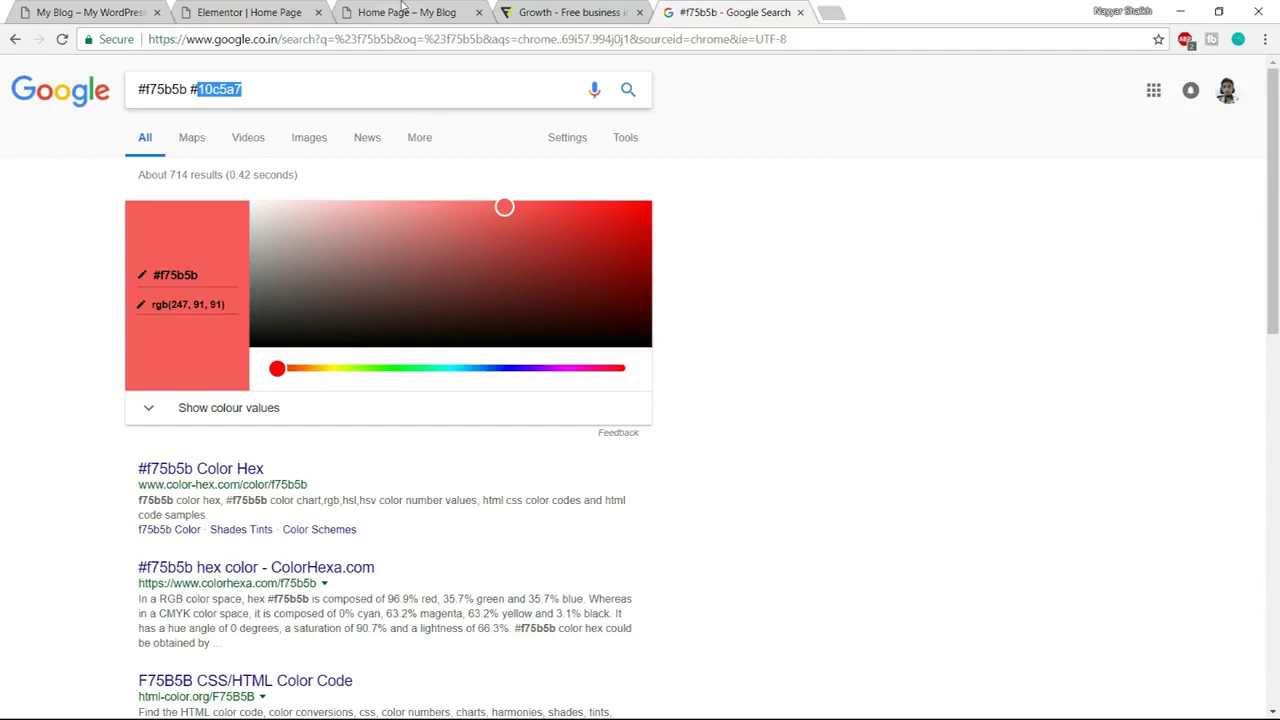
{"action": "left_click", "coordinate": [568, 12]}
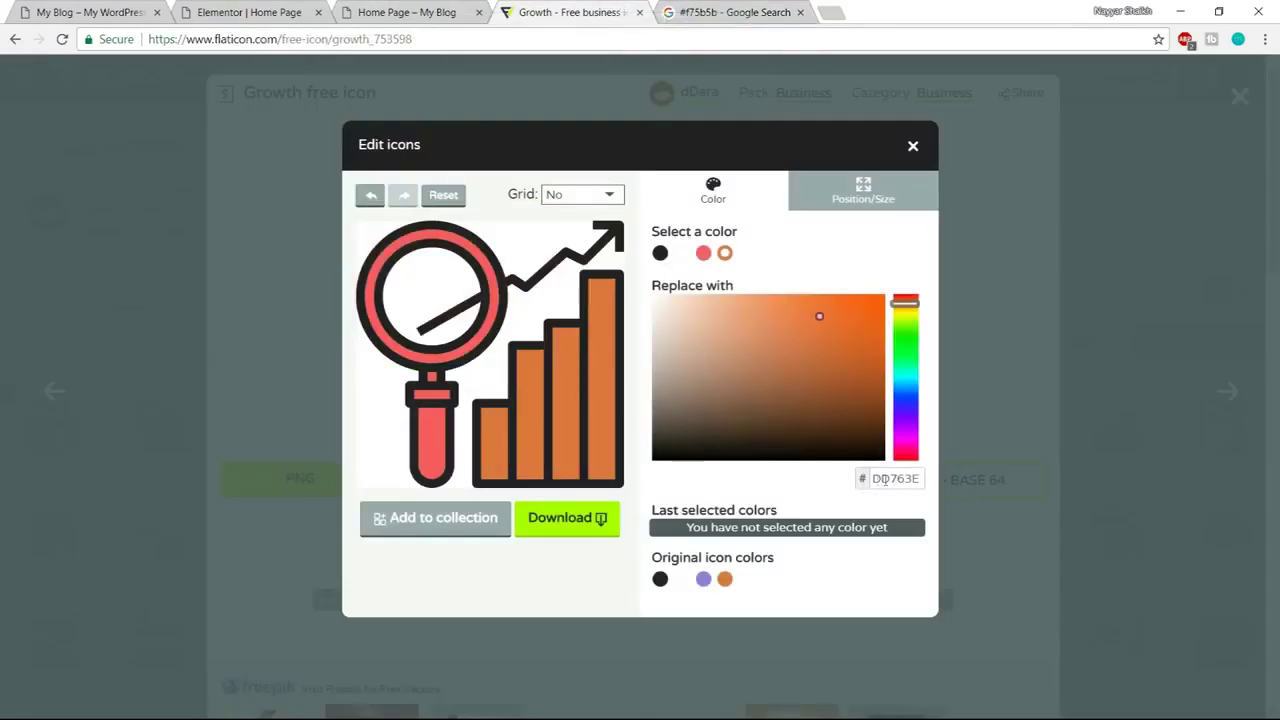
{"action": "type", "text": "10c5a7"}
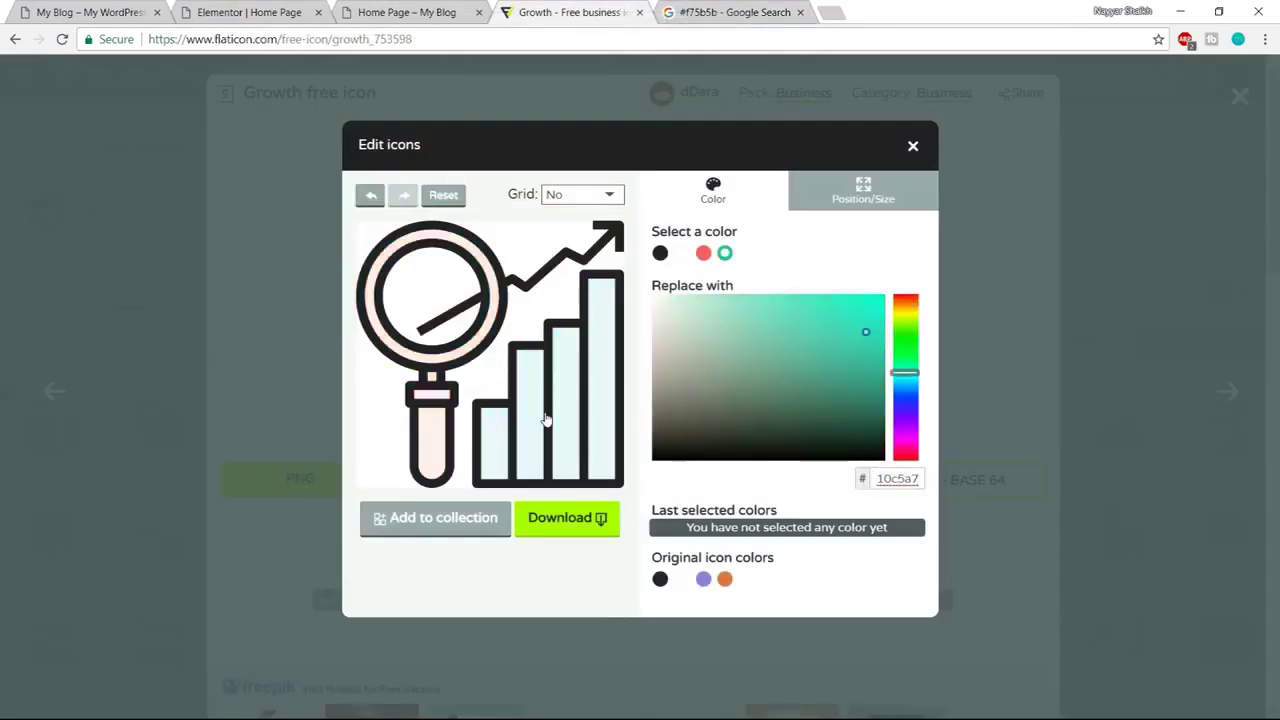
{"action": "left_click", "coordinate": [99, 10]}
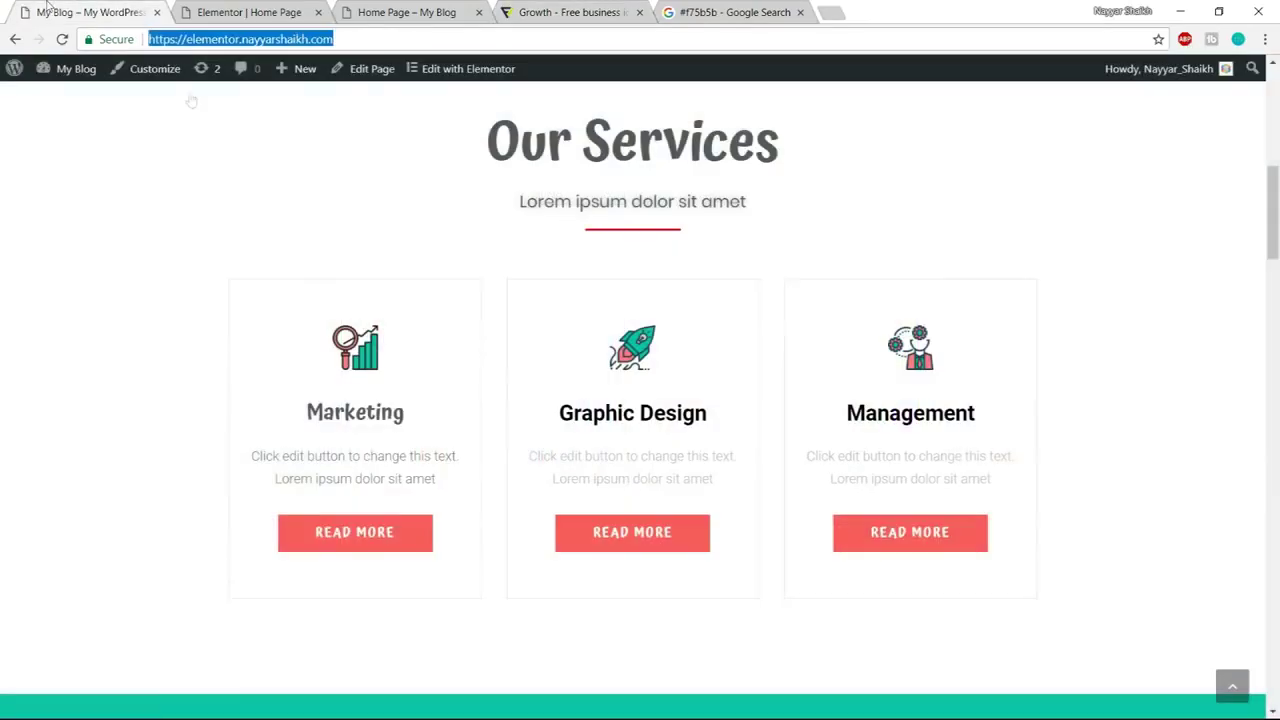
{"action": "left_click", "coordinate": [604, 8]}
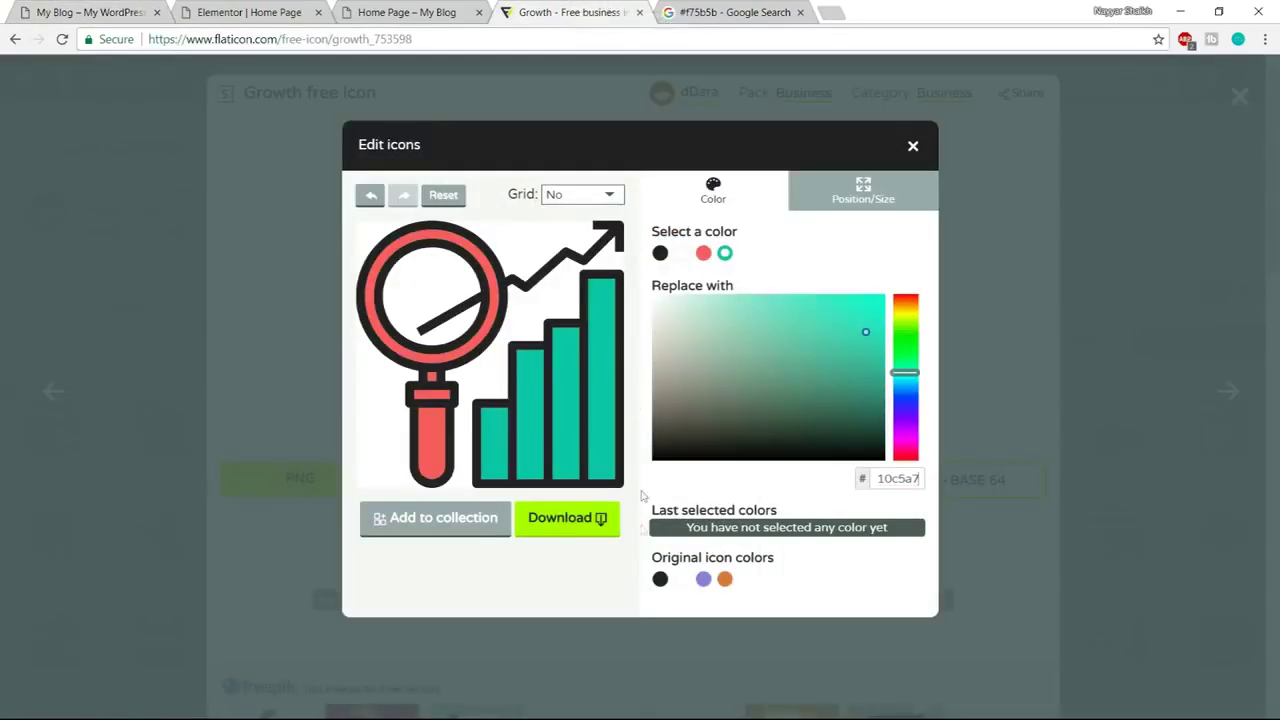
Download the recoloured Growth icon as a 256 px PNG and close its Flaticon tab.
{"action": "left_click", "coordinate": [572, 532]}
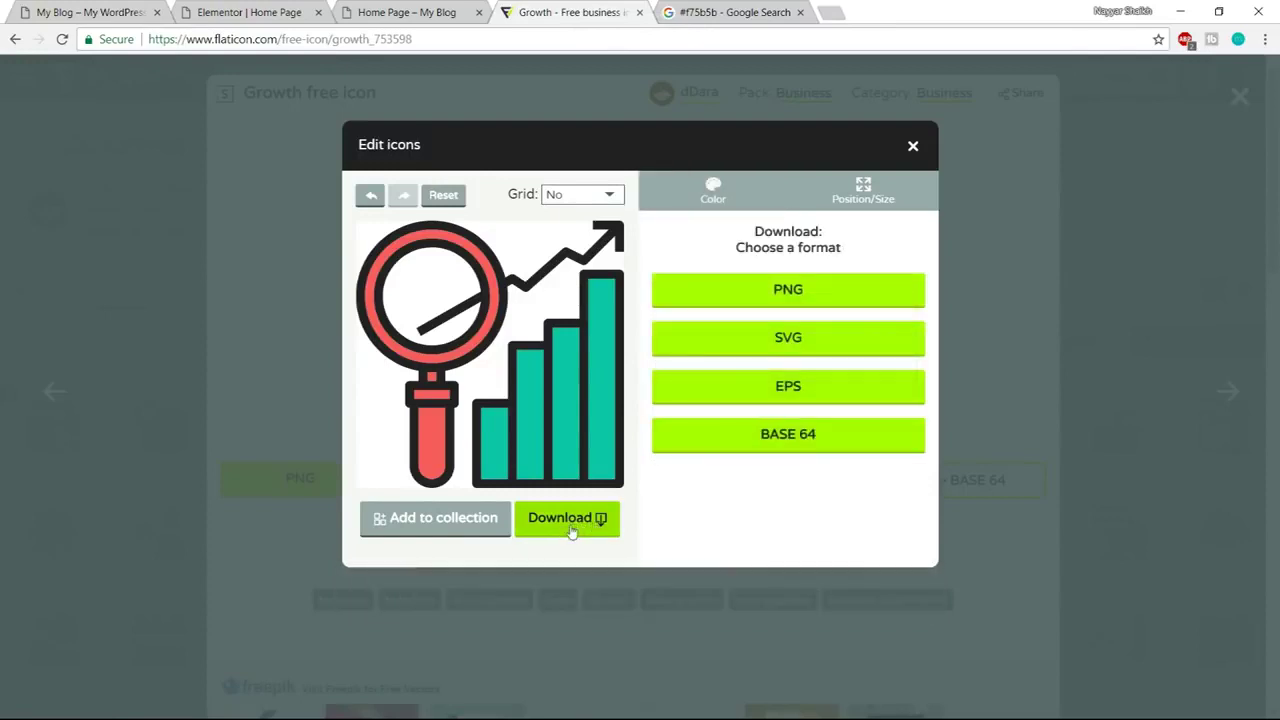
{"action": "left_click", "coordinate": [822, 295]}
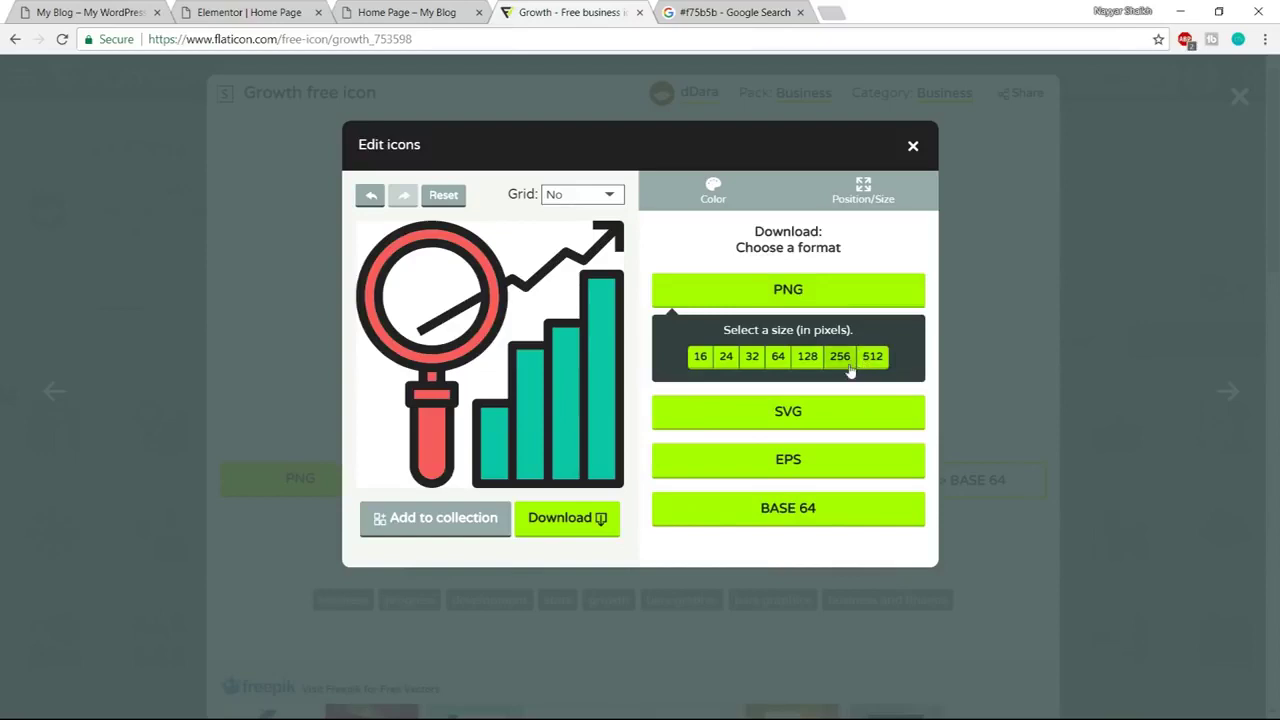
{"action": "left_click", "coordinate": [849, 367]}
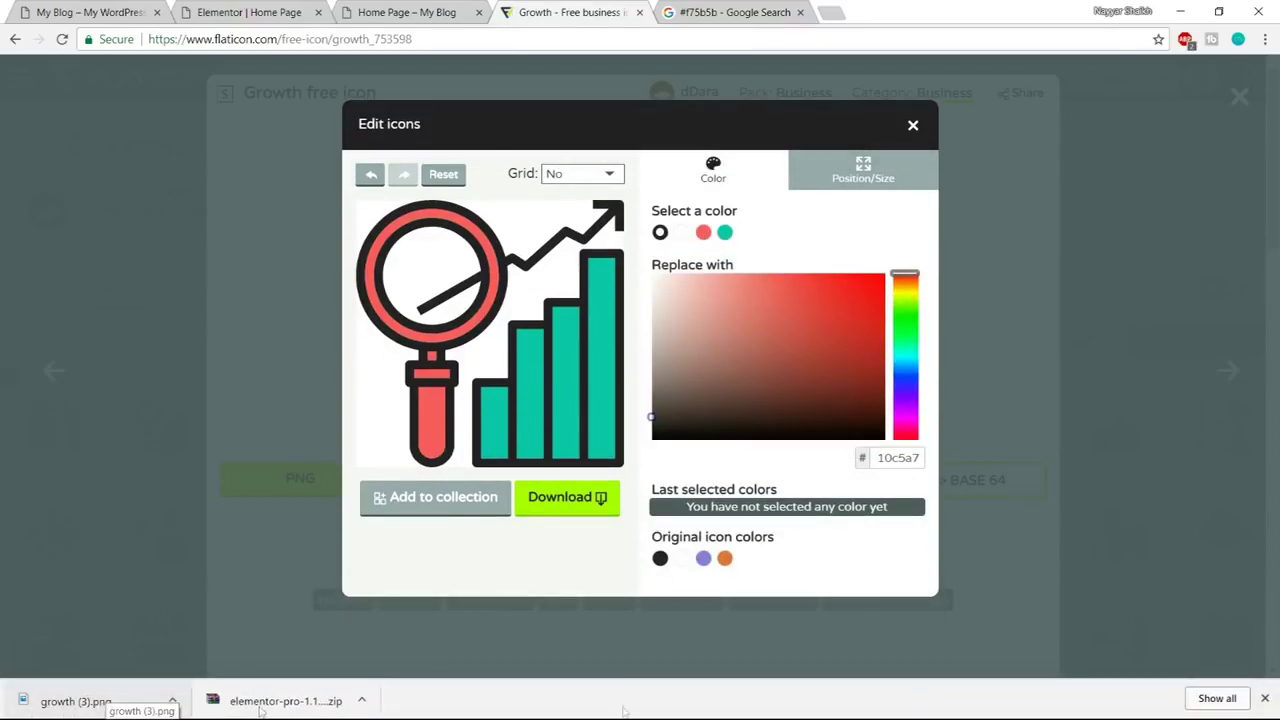
{"action": "left_click", "coordinate": [1266, 700]}
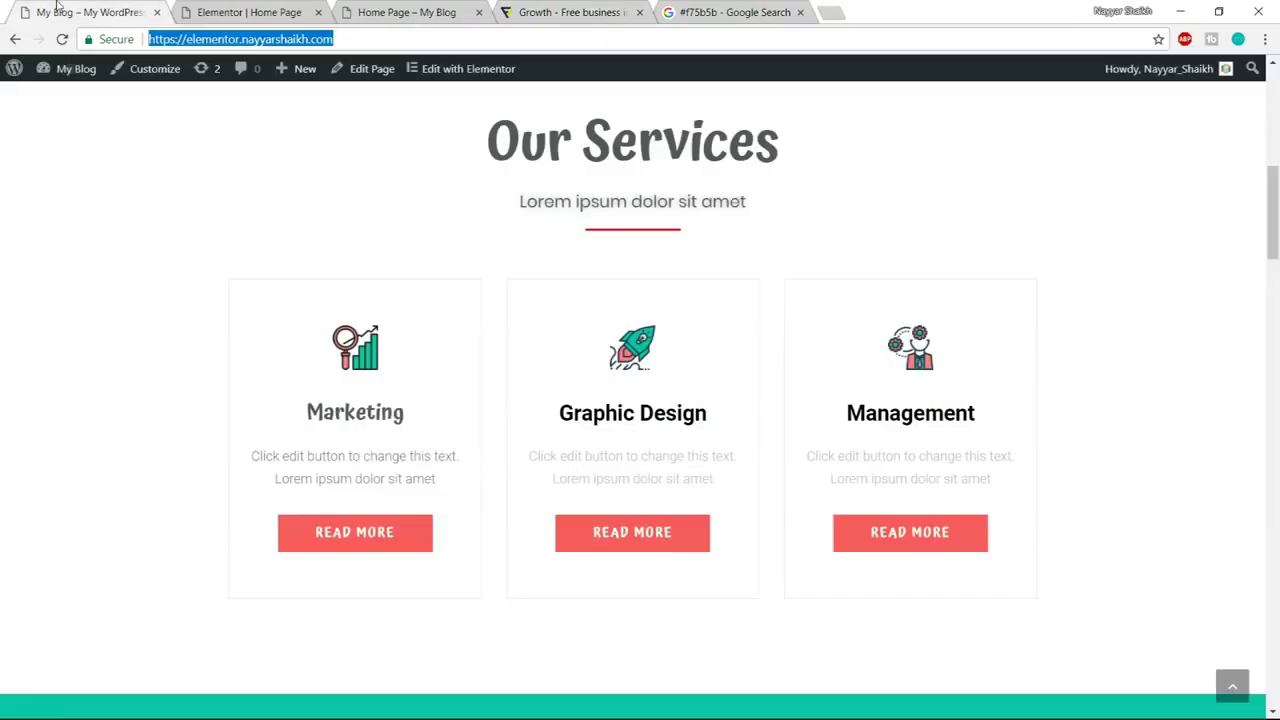
{"action": "left_click", "coordinate": [90, 12]}
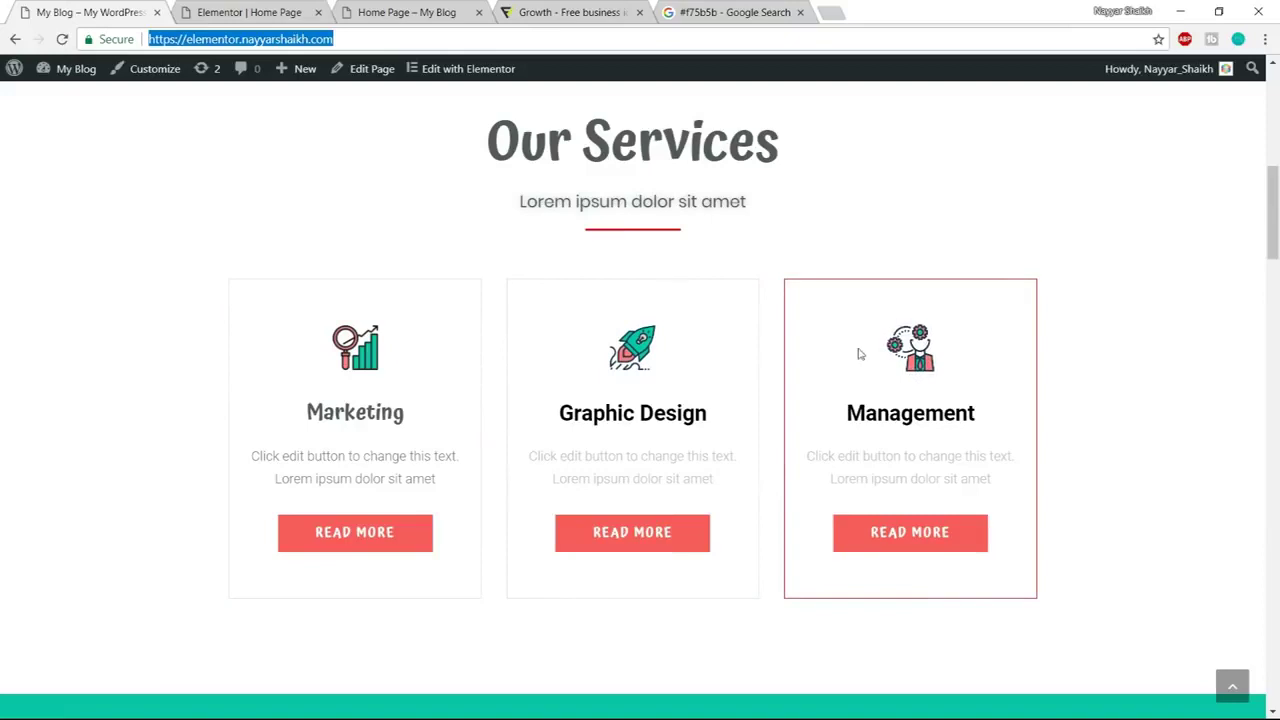
{"action": "left_click", "coordinate": [625, 16]}
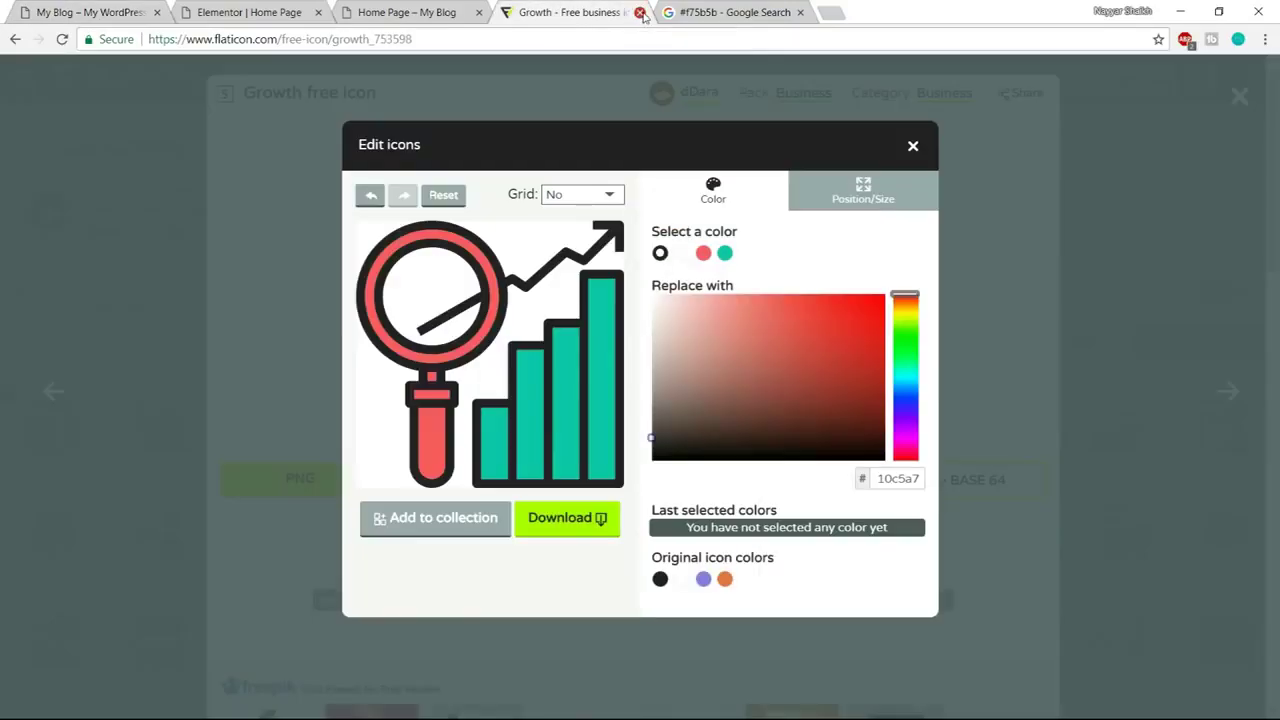
{"action": "left_click", "coordinate": [640, 13]}
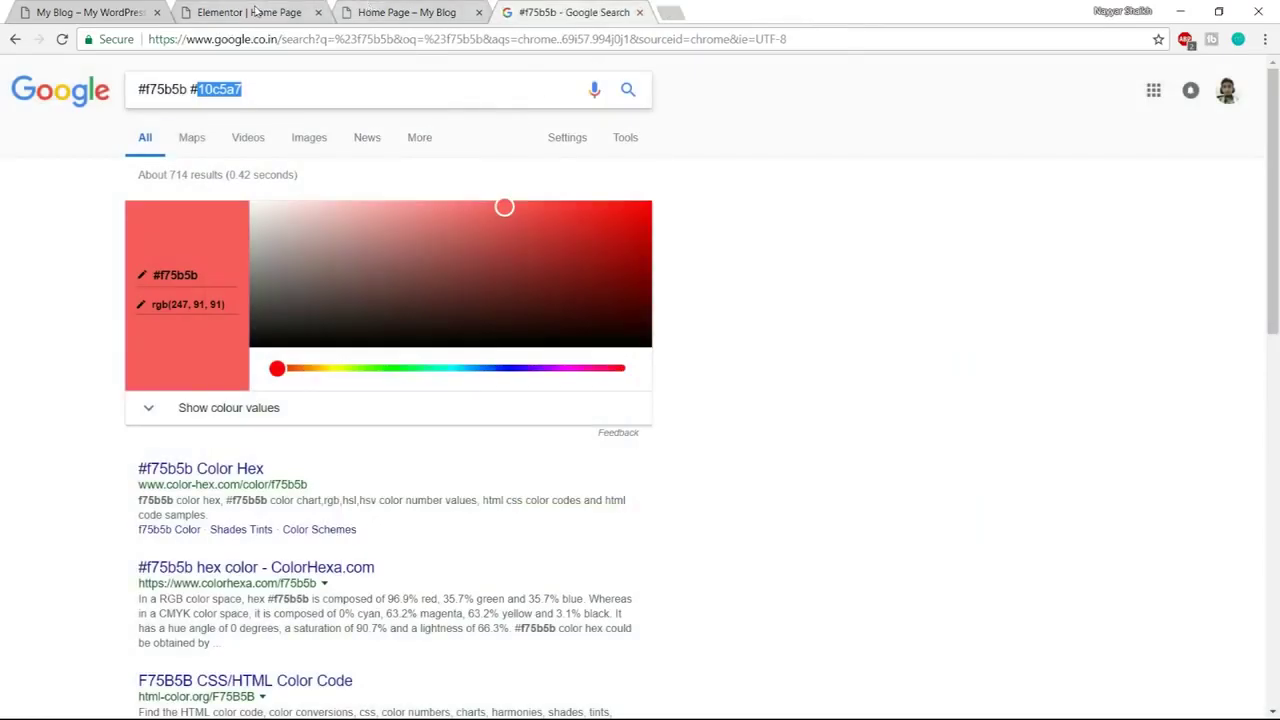
Upload growth-2, startup-1 and planning-1, and put growth-2 in the Marketing box.
{"action": "left_click", "coordinate": [256, 12]}
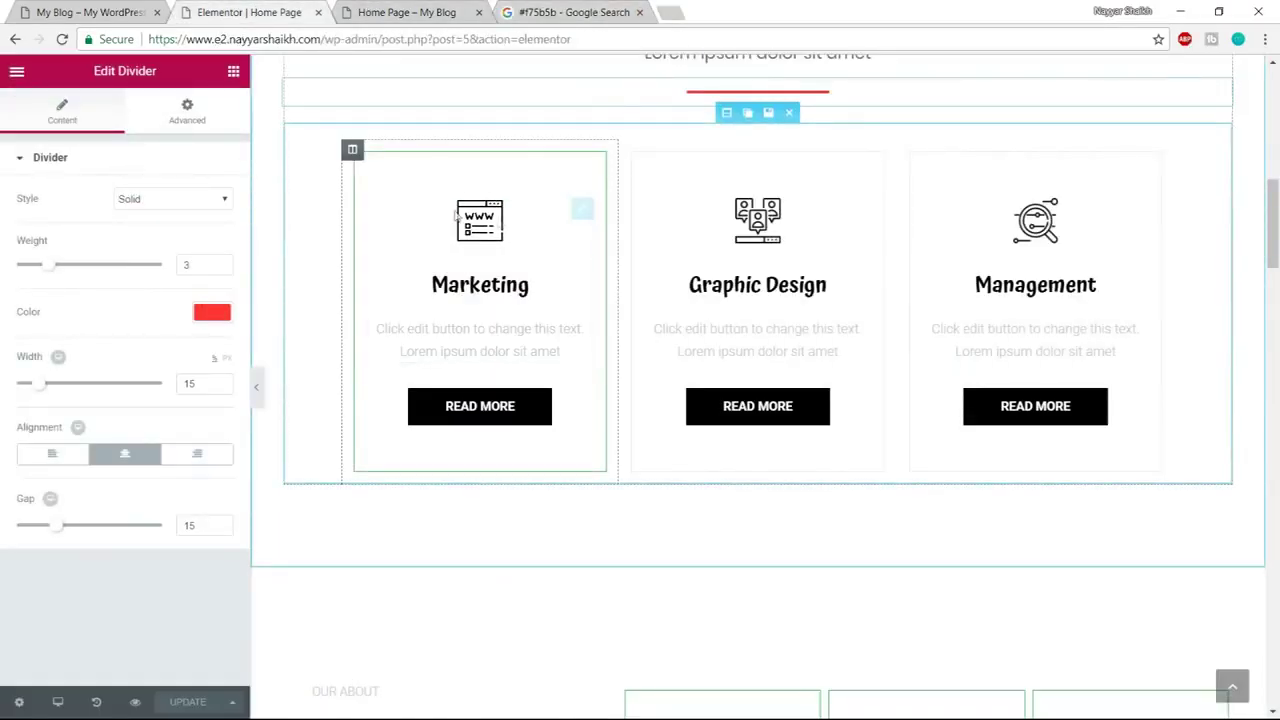
{"action": "left_click", "coordinate": [482, 228]}
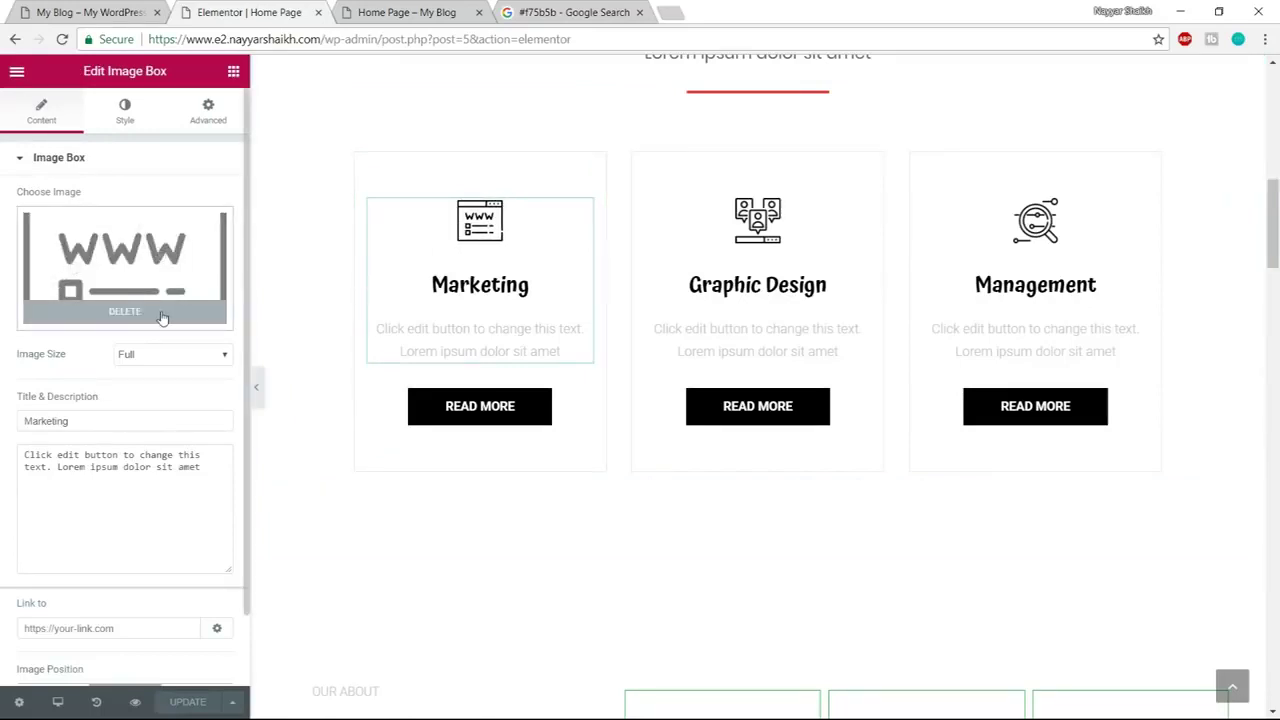
{"action": "left_click", "coordinate": [162, 312]}
{"action": "left_click", "coordinate": [137, 281]}
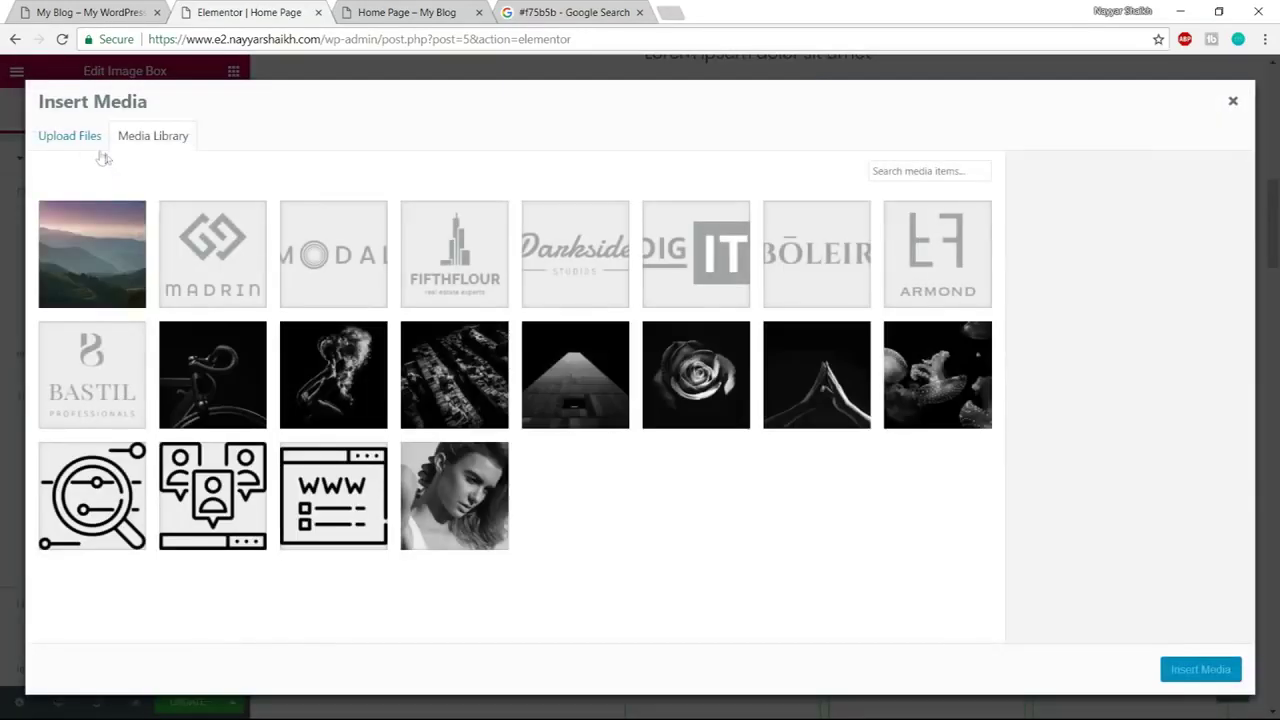
{"action": "left_click", "coordinate": [62, 137]}
{"action": "left_click", "coordinate": [590, 382]}
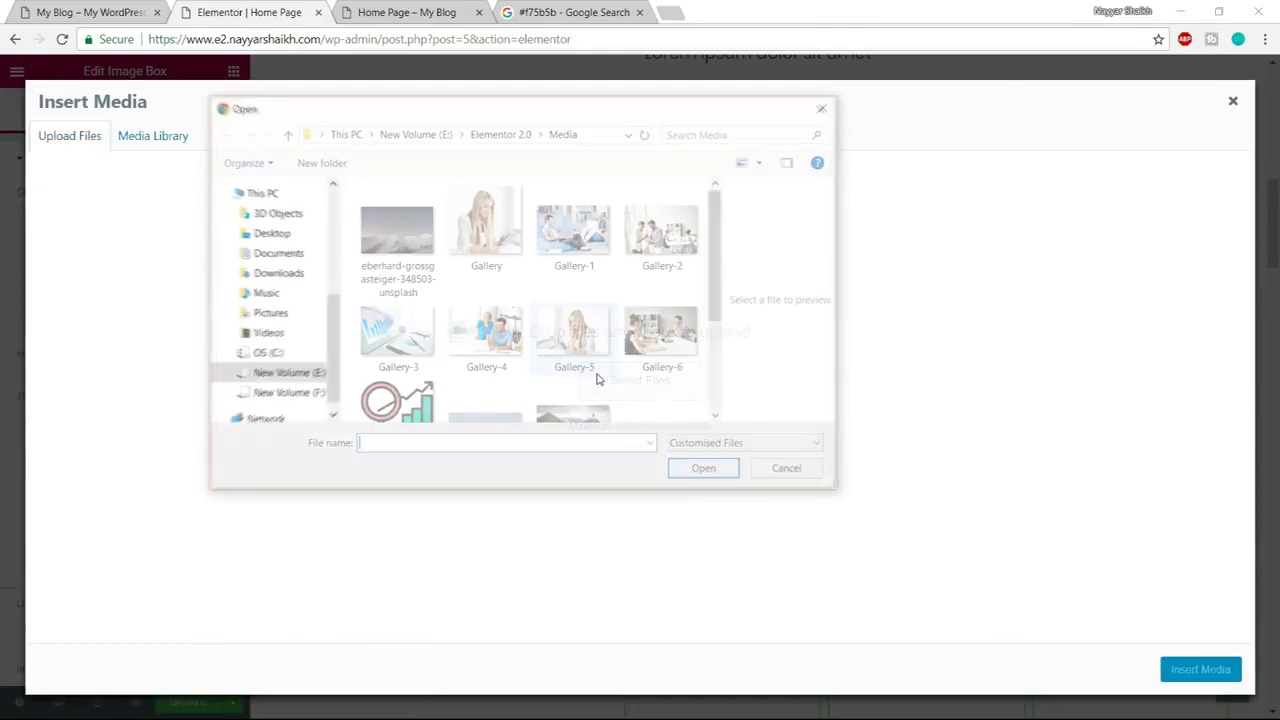
{"action": "scroll", "coordinate": [469, 343], "scroll_direction": "down", "scroll_amount": 1}
{"action": "left_click", "coordinate": [573, 360], "text": "ctrl"}
{"action": "left_click", "coordinate": [661, 358], "text": "ctrl"}
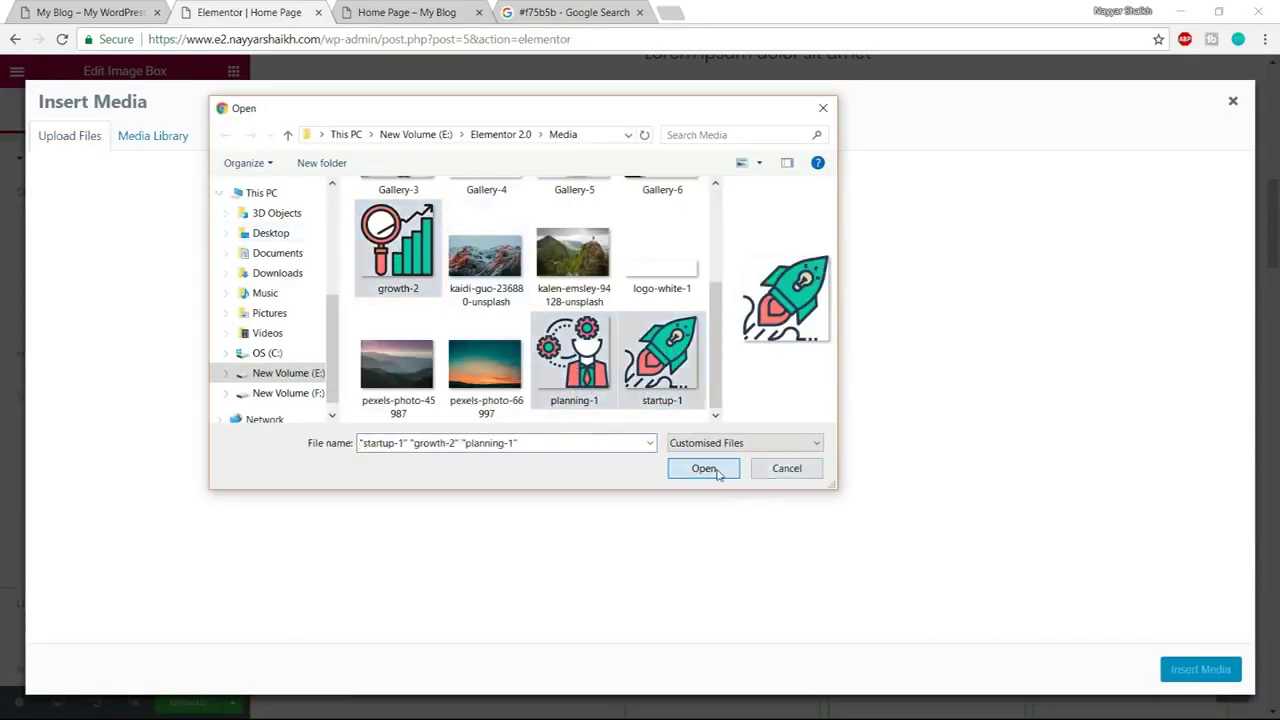
{"action": "left_click", "coordinate": [716, 474]}
{"action": "left_click", "coordinate": [340, 262]}
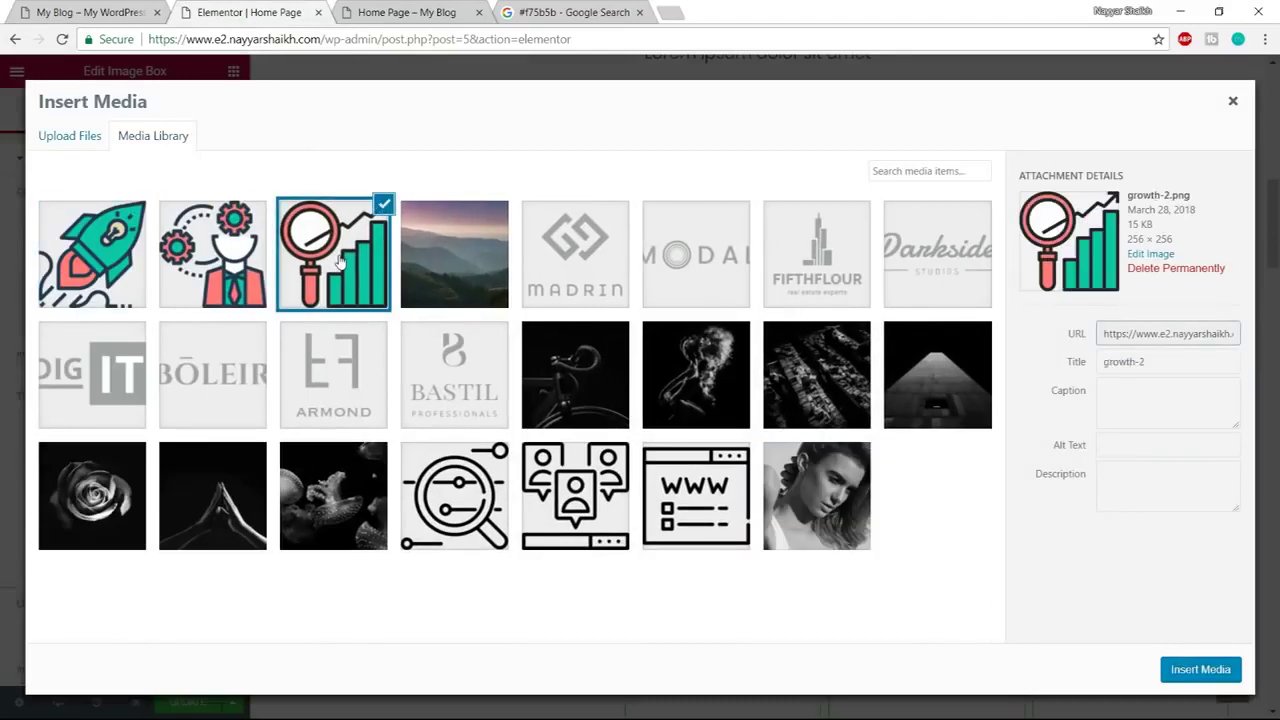
{"action": "left_click", "coordinate": [1200, 670]}
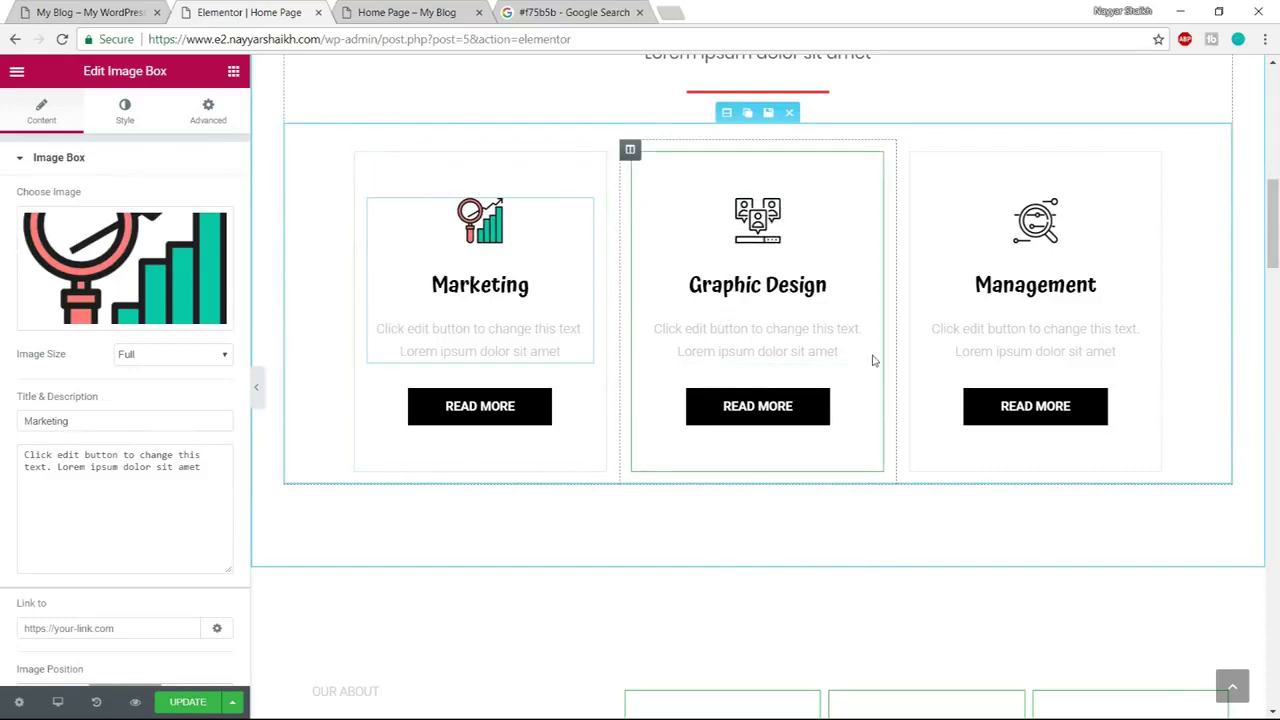
Replace the Graphic Design box's icon with the startup-1 rocket.
{"action": "left_click", "coordinate": [771, 233]}
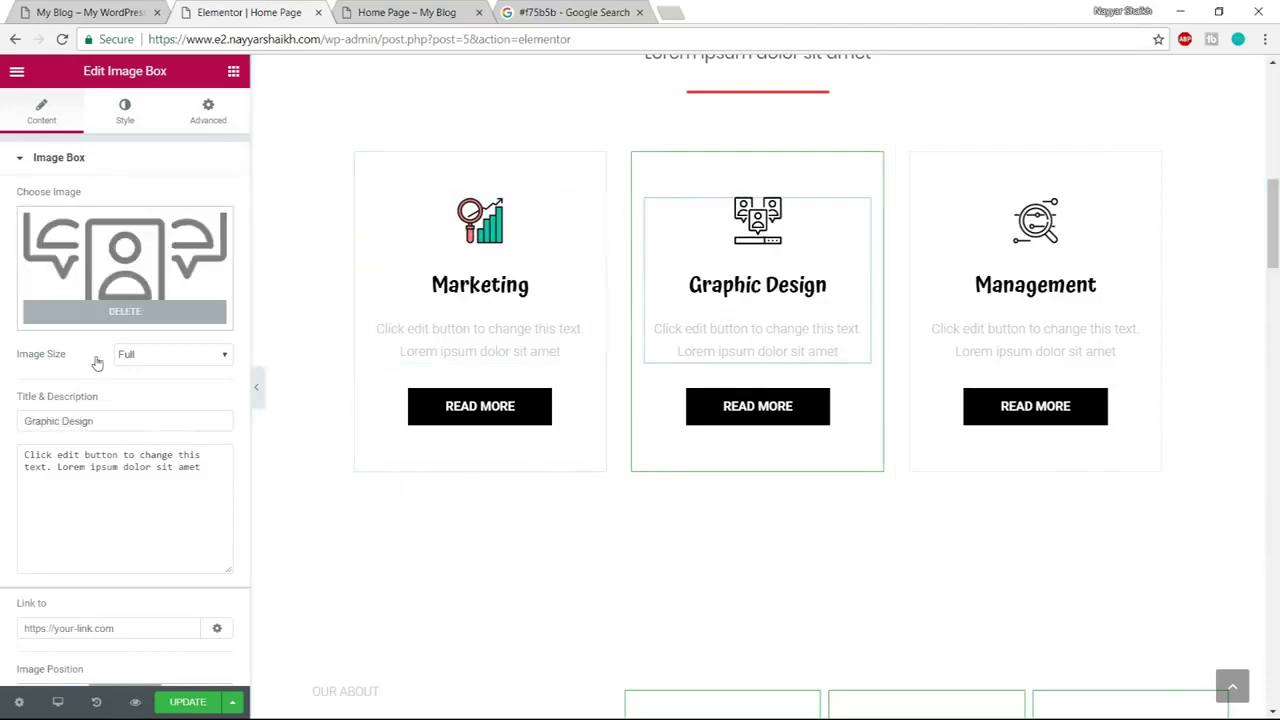
{"action": "left_click", "coordinate": [147, 319]}
{"action": "left_click", "coordinate": [106, 259]}
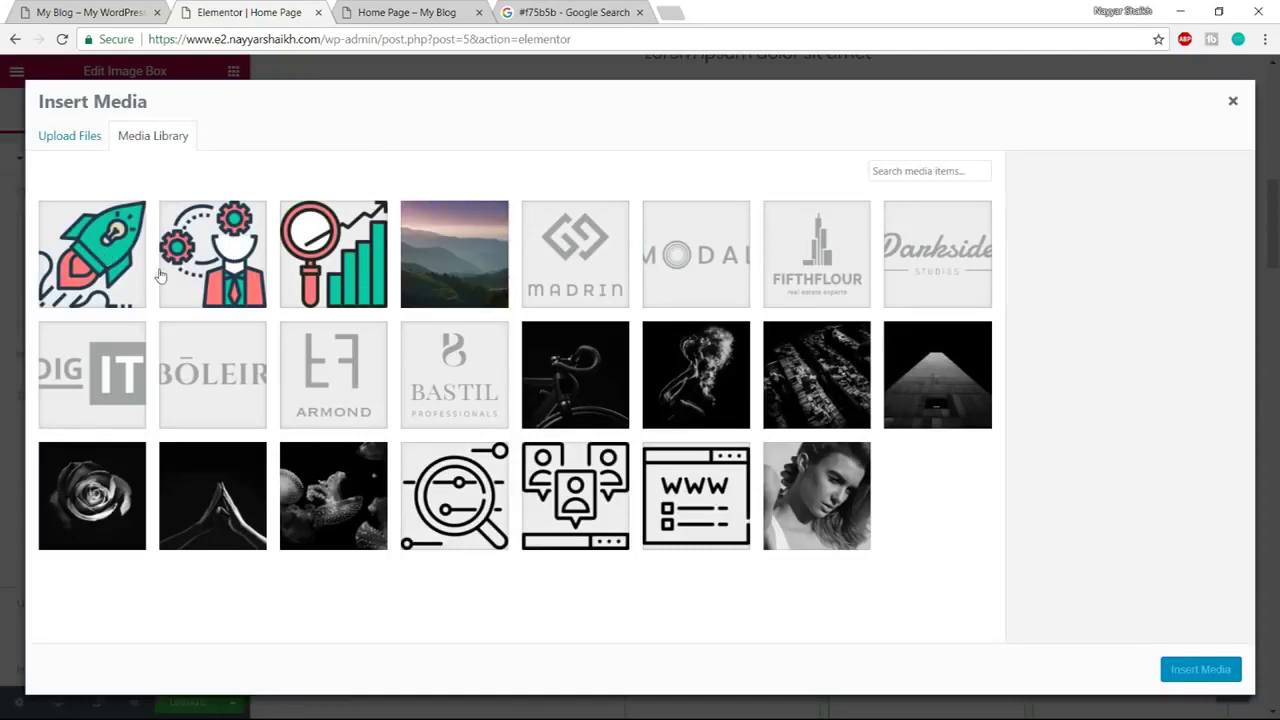
{"action": "left_click", "coordinate": [140, 252]}
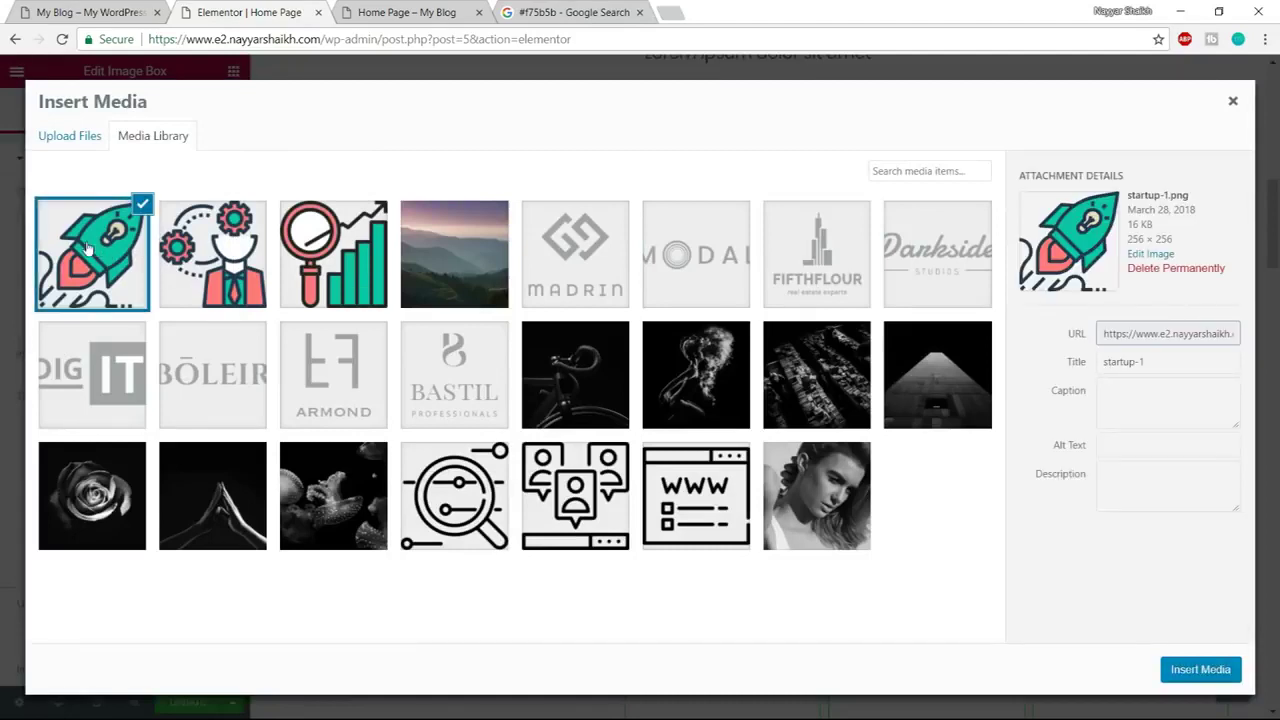
{"action": "left_click", "coordinate": [1199, 669]}
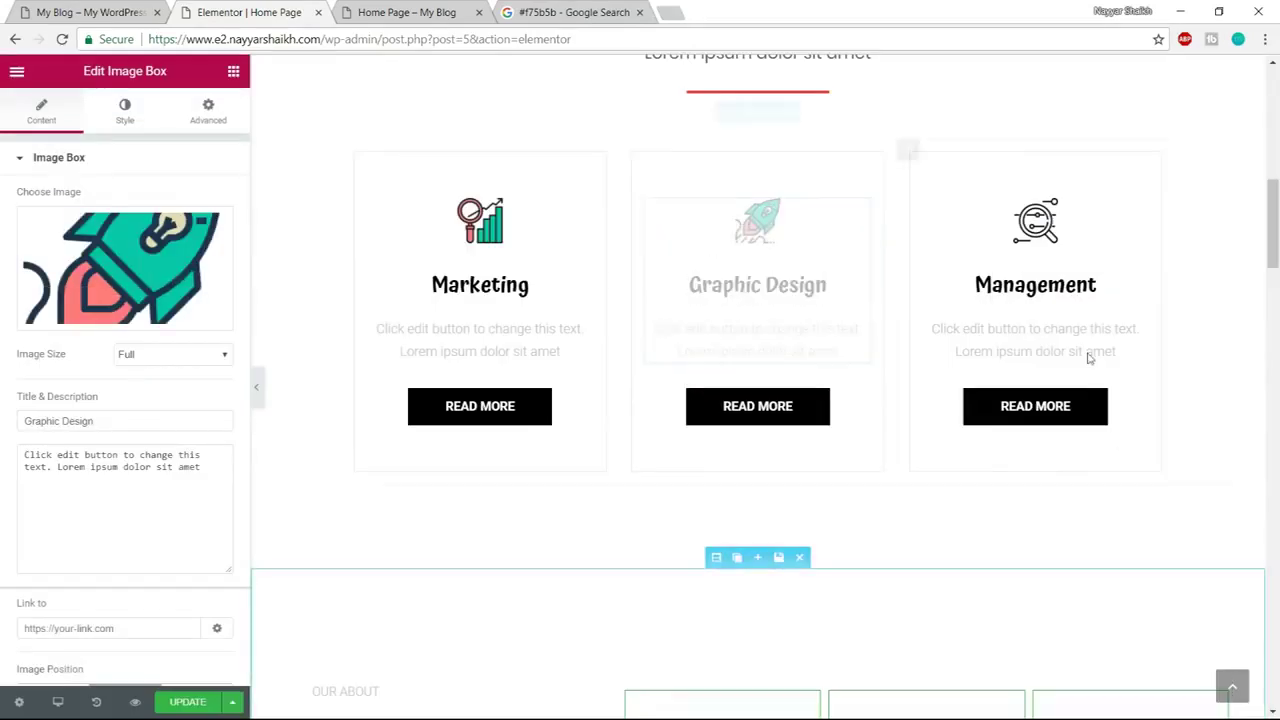
Give the Management box the planning-1 image and check the live section.
{"action": "left_click", "coordinate": [1040, 225]}
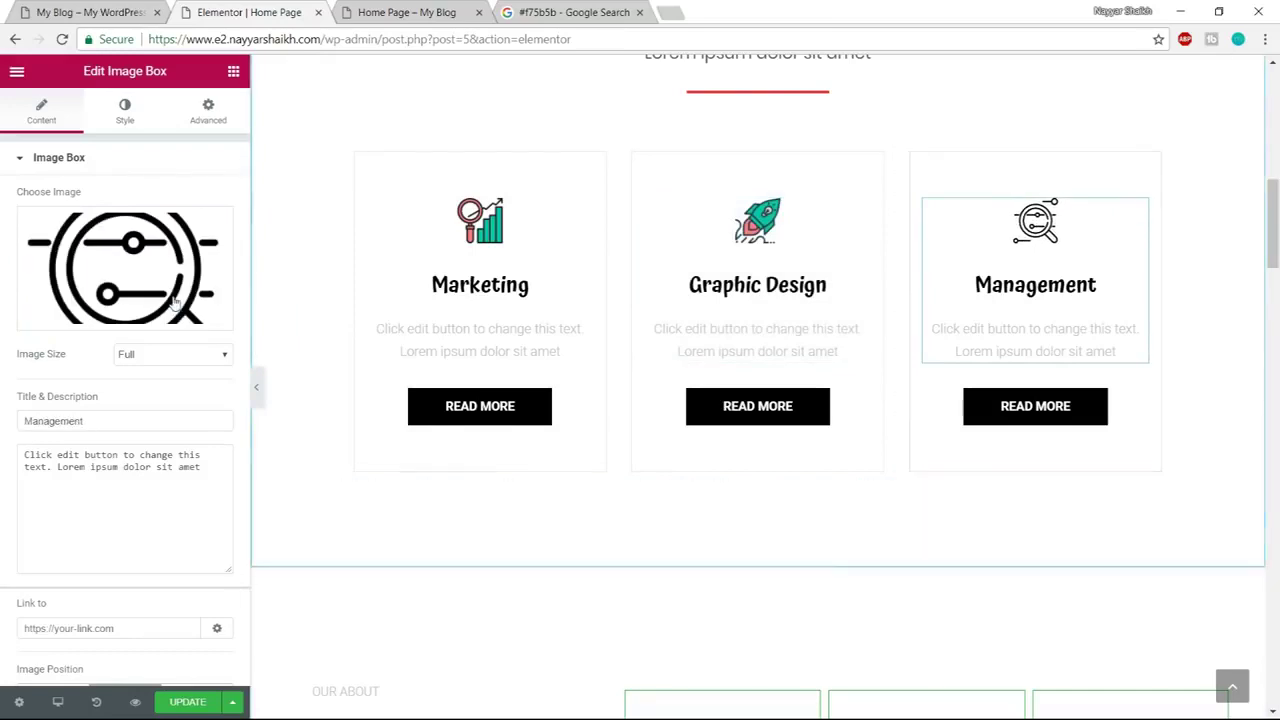
{"action": "left_click", "coordinate": [168, 308]}
{"action": "left_click", "coordinate": [255, 254]}
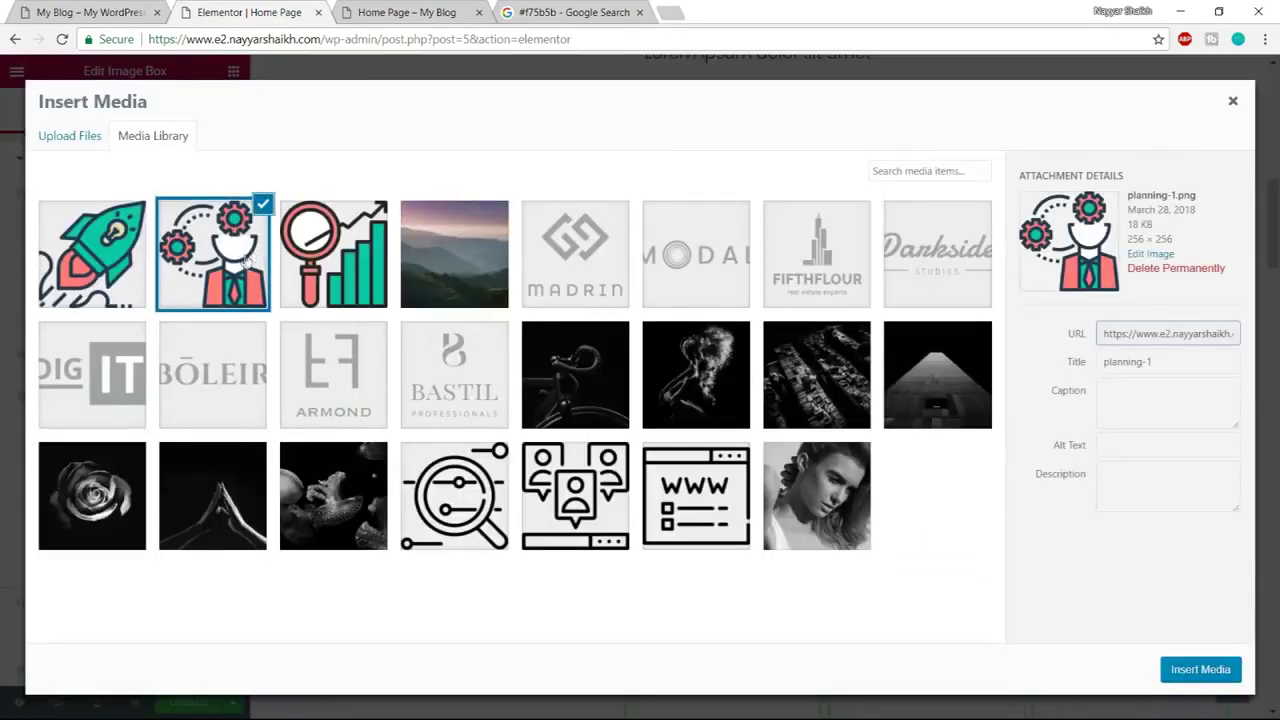
{"action": "left_click", "coordinate": [1195, 670]}
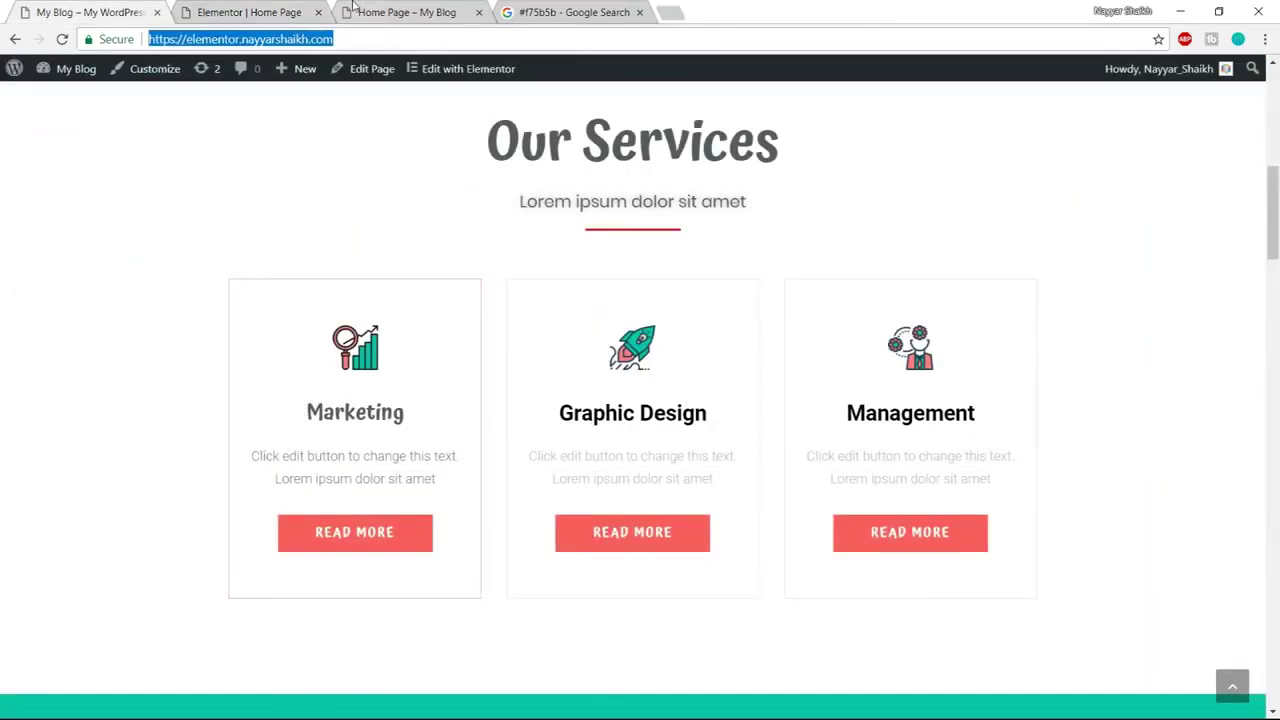
{"action": "left_click", "coordinate": [352, 10]}
{"action": "left_click", "coordinate": [249, 12]}
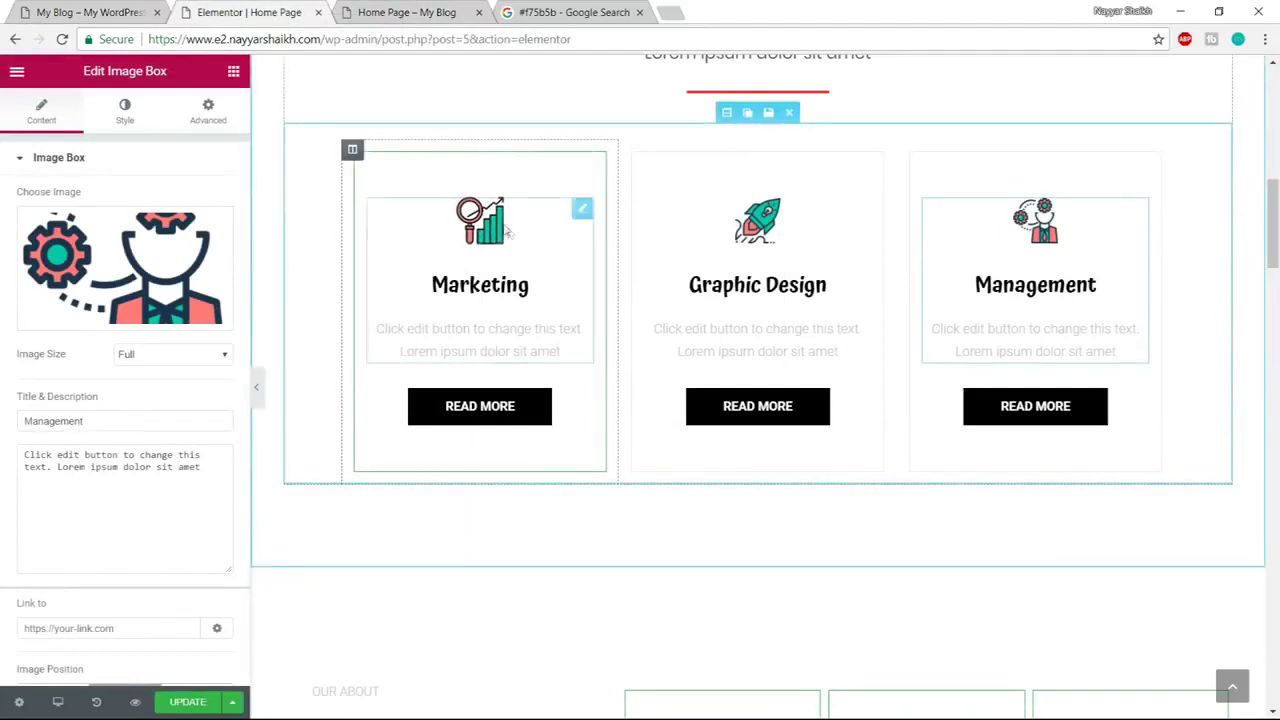
Retitle the Marketing image box to 'Technology'.
{"action": "left_click", "coordinate": [515, 236]}
{"action": "mouse_move", "coordinate": [125, 300]}
{"action": "scroll", "coordinate": [125, 300], "scroll_direction": "down", "scroll_amount": 1}
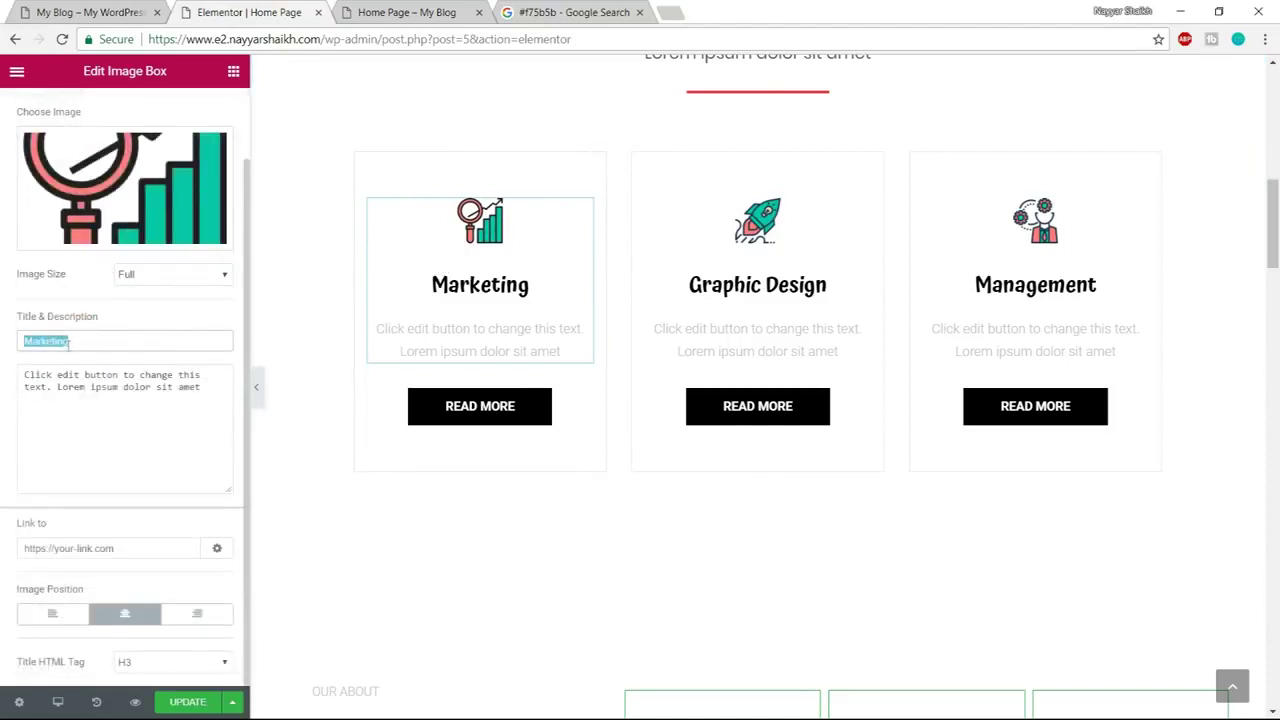
{"action": "type", "text": "Techonology"}
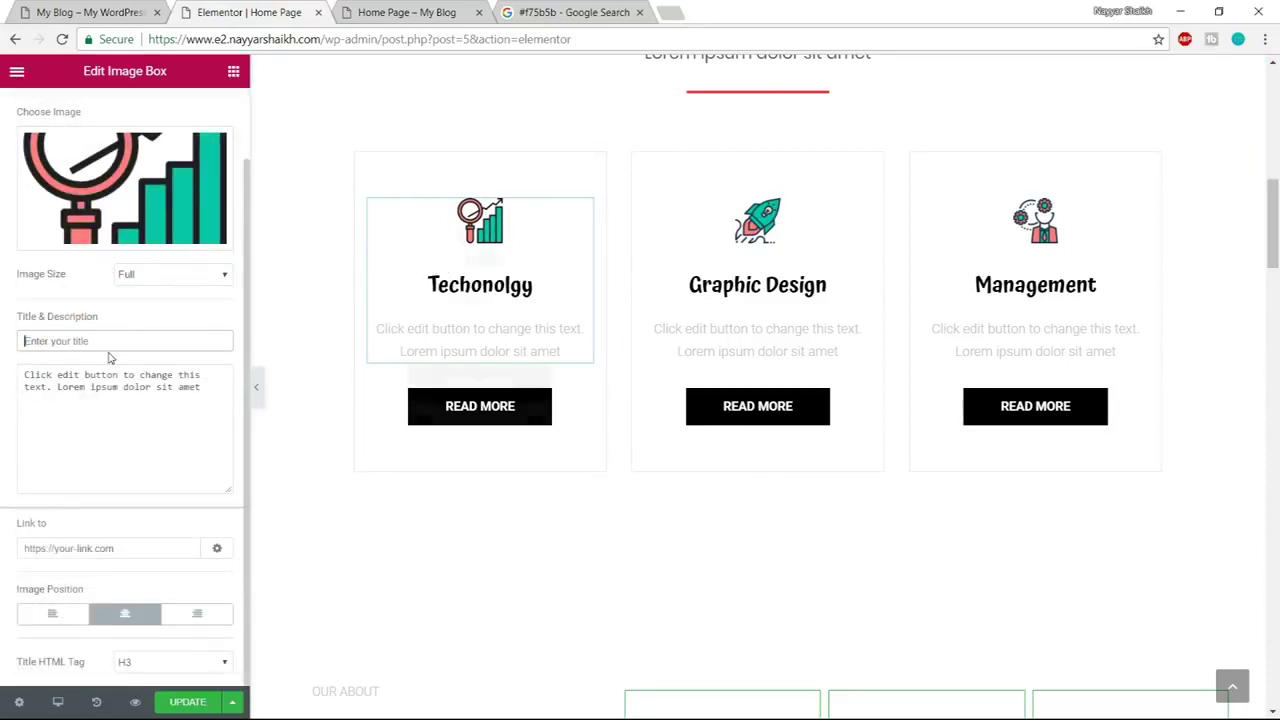
{"action": "key", "text": "ctrl+a"}
{"action": "key", "text": "BackSpace"}
{"action": "type", "text": "Te"}
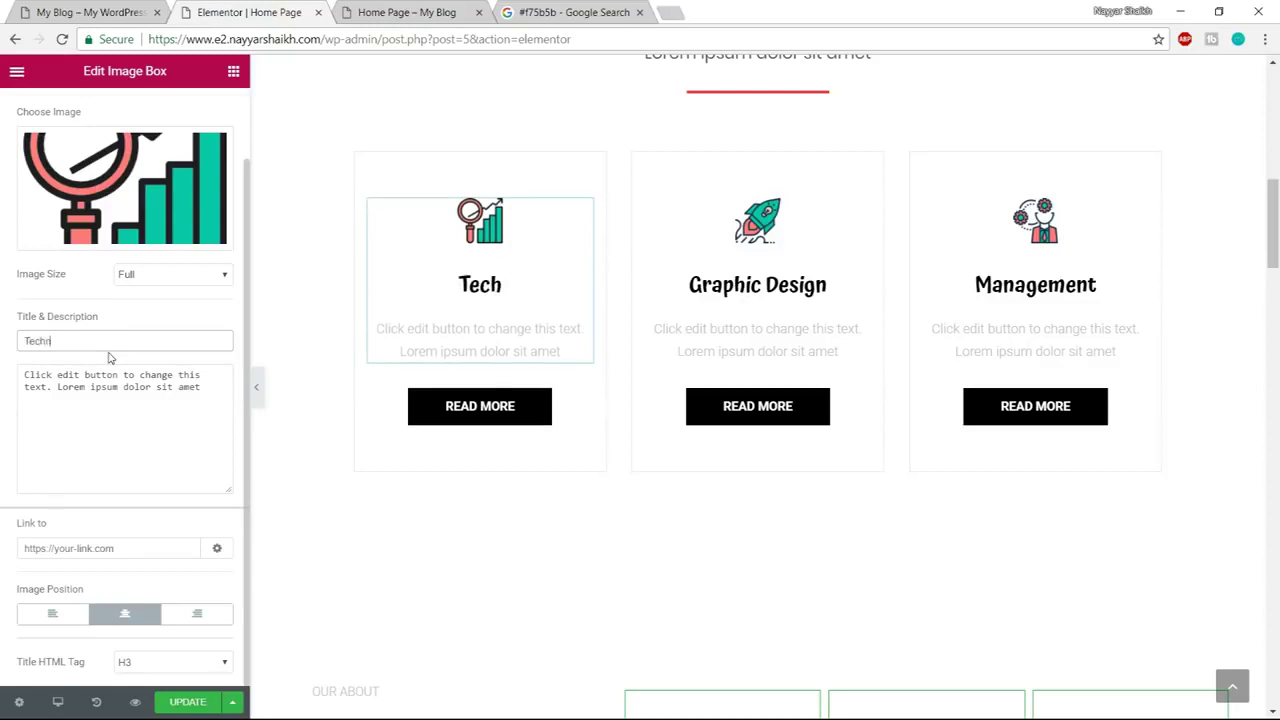
{"action": "type", "text": "chnology"}
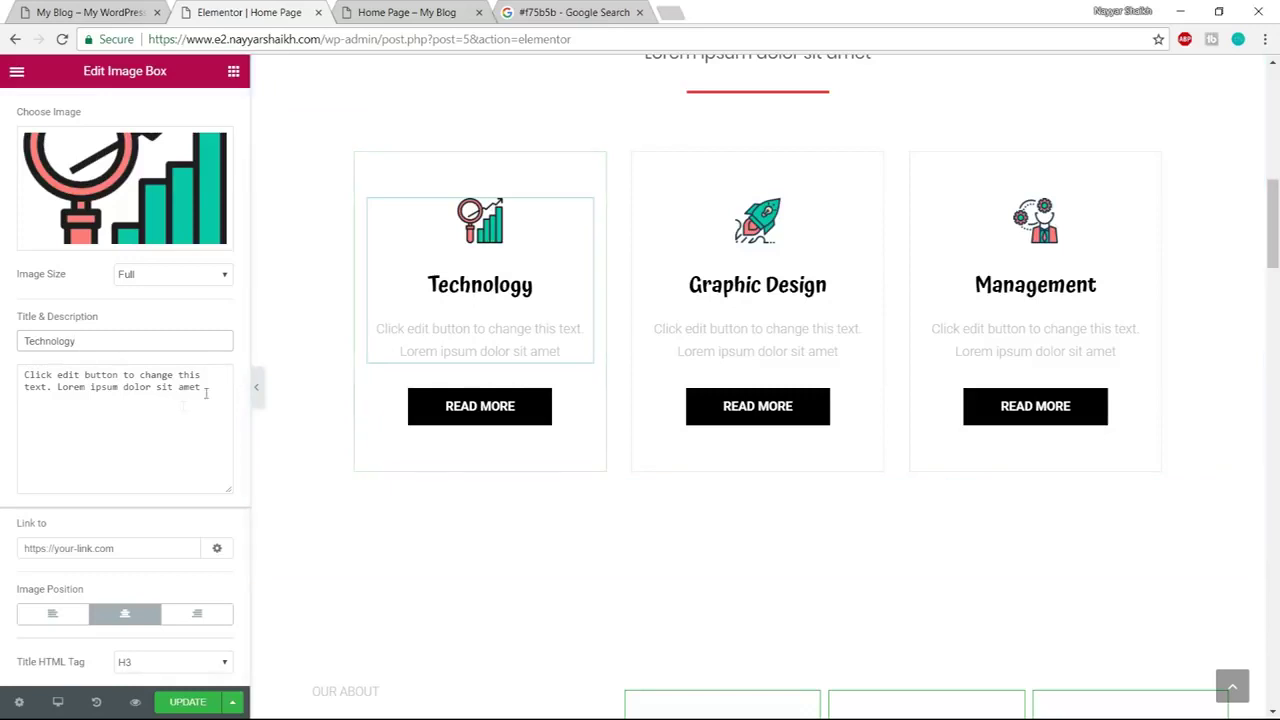
Change the description to 'Lorem ipsum dolor sit amet, Lorem ipsum dolor sit amet'.
{"action": "left_click_drag", "start_coordinate": [210, 403], "coordinate": [2, 370]}
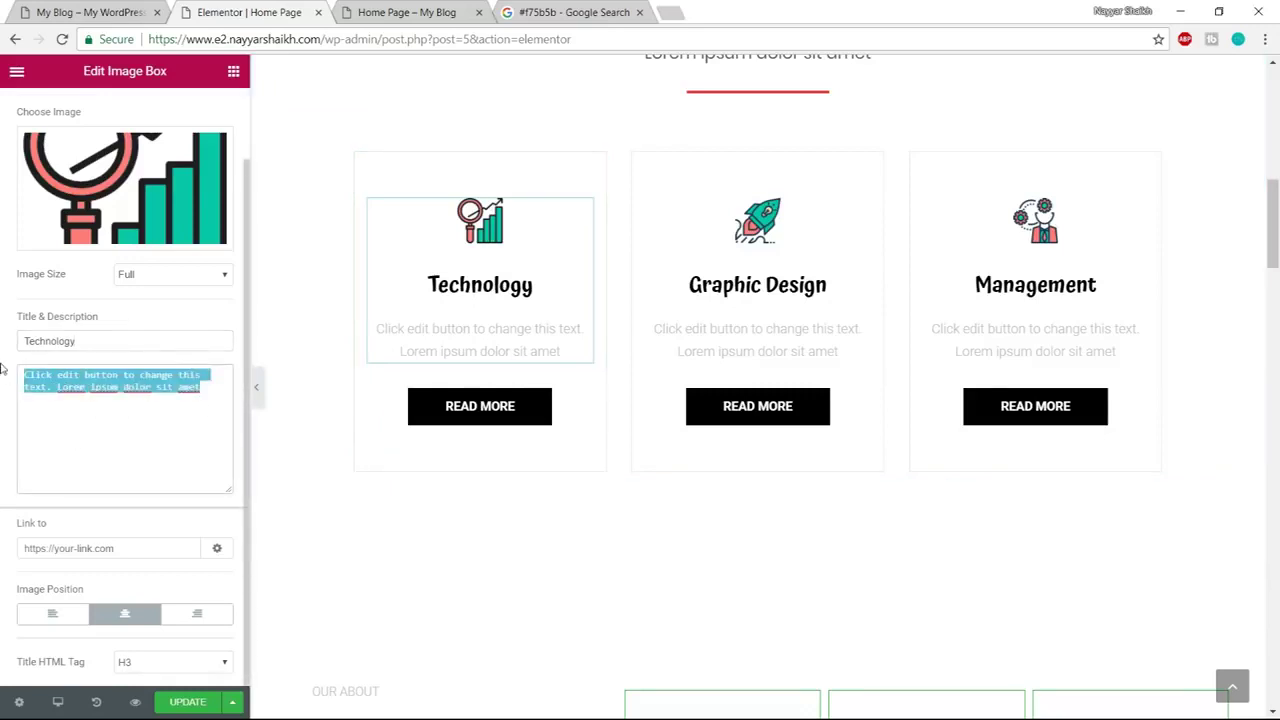
{"action": "left_click", "coordinate": [50, 391]}
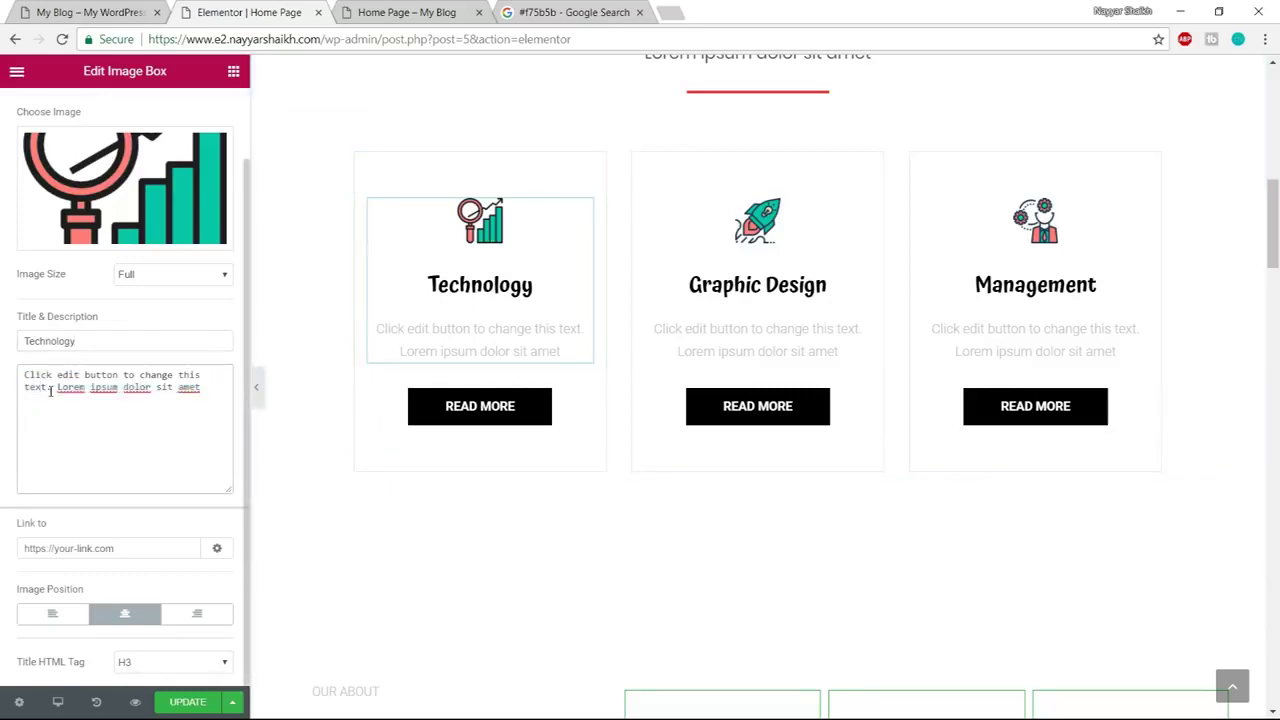
{"action": "left_click_drag", "start_coordinate": [55, 387], "coordinate": [2, 372]}
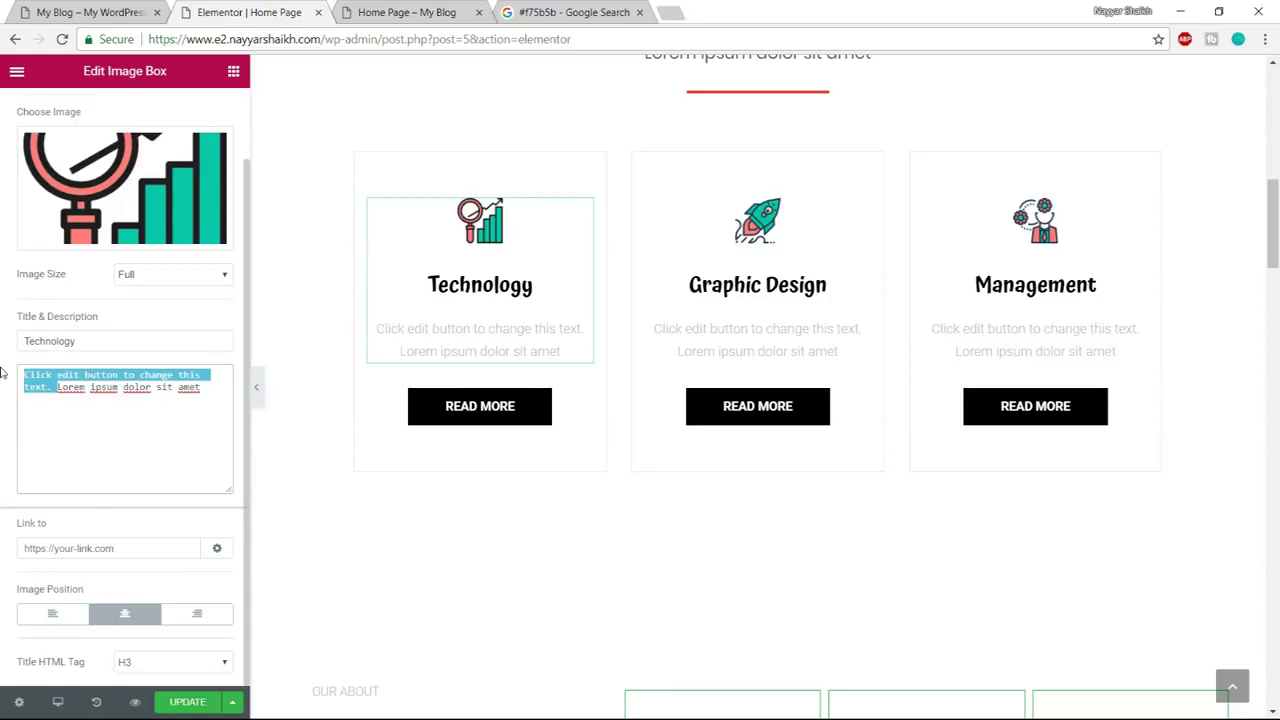
{"action": "key", "text": "BackSpace"}
{"action": "left_click_drag", "start_coordinate": [168, 375], "coordinate": [2, 375]}
{"action": "key", "text": "ctrl+c"}
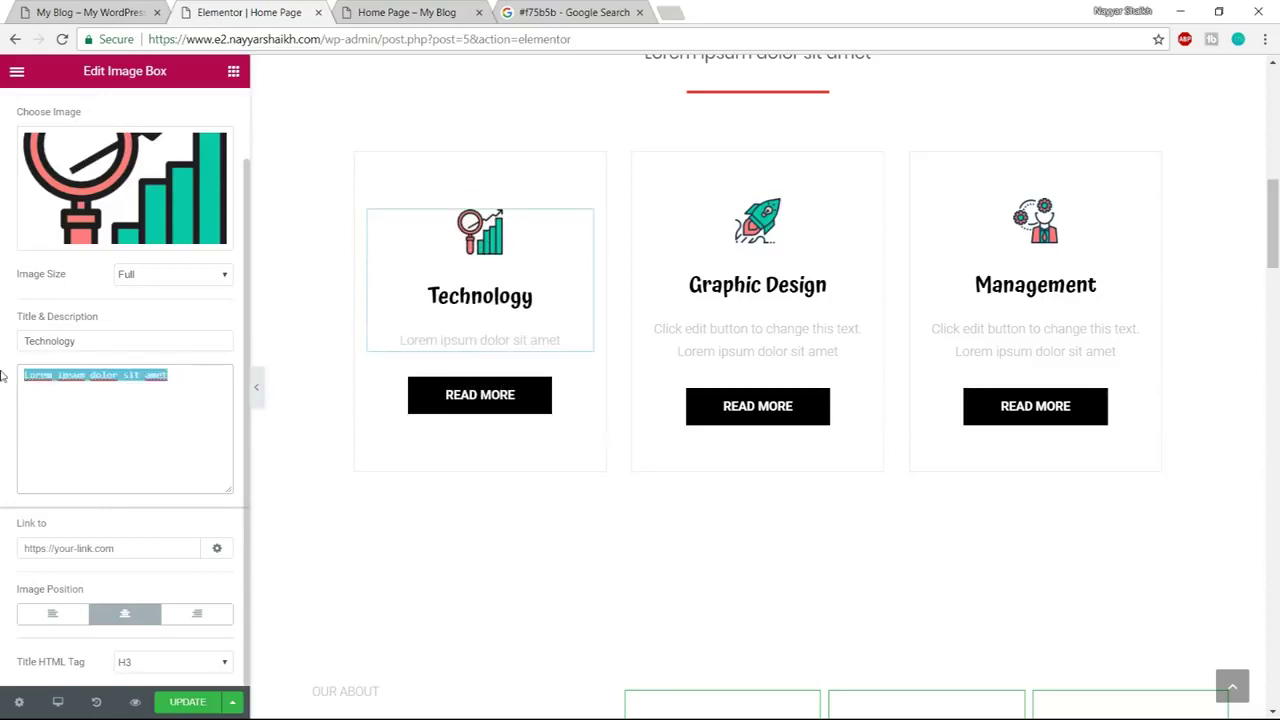
{"action": "left_click", "coordinate": [180, 383]}
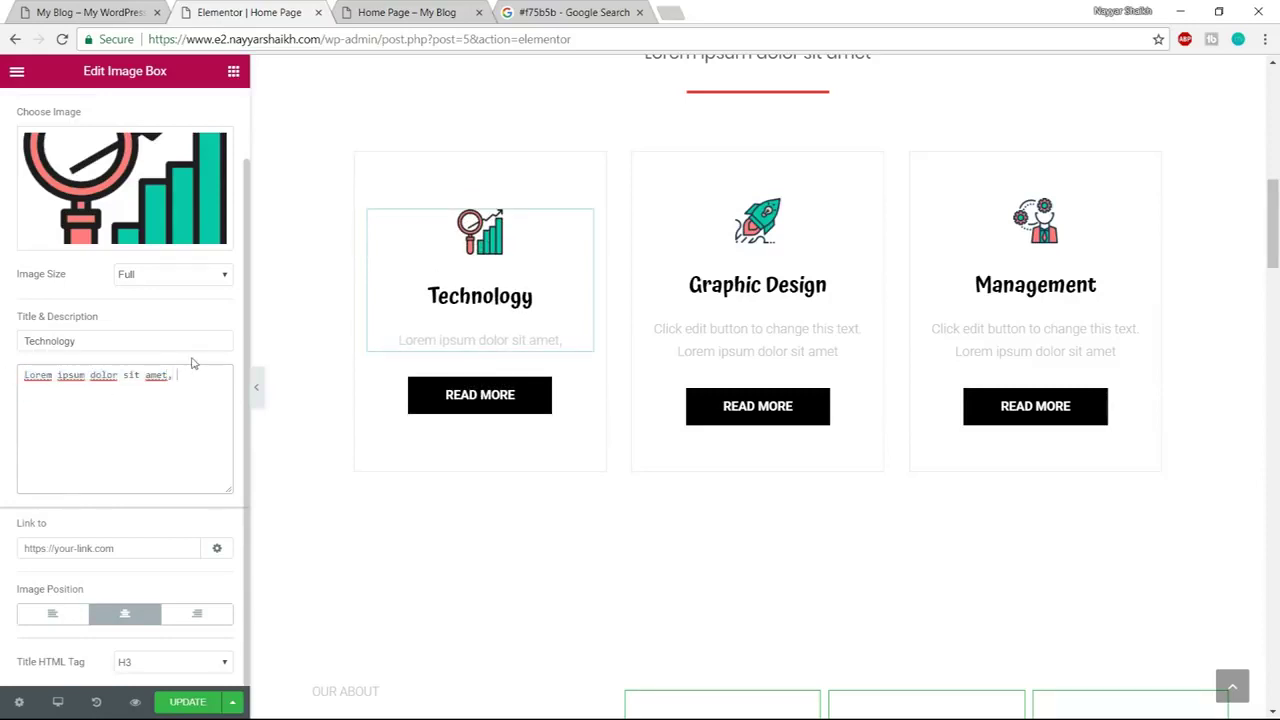
{"action": "type", "text": ","}
{"action": "key", "text": "ctrl+v"}
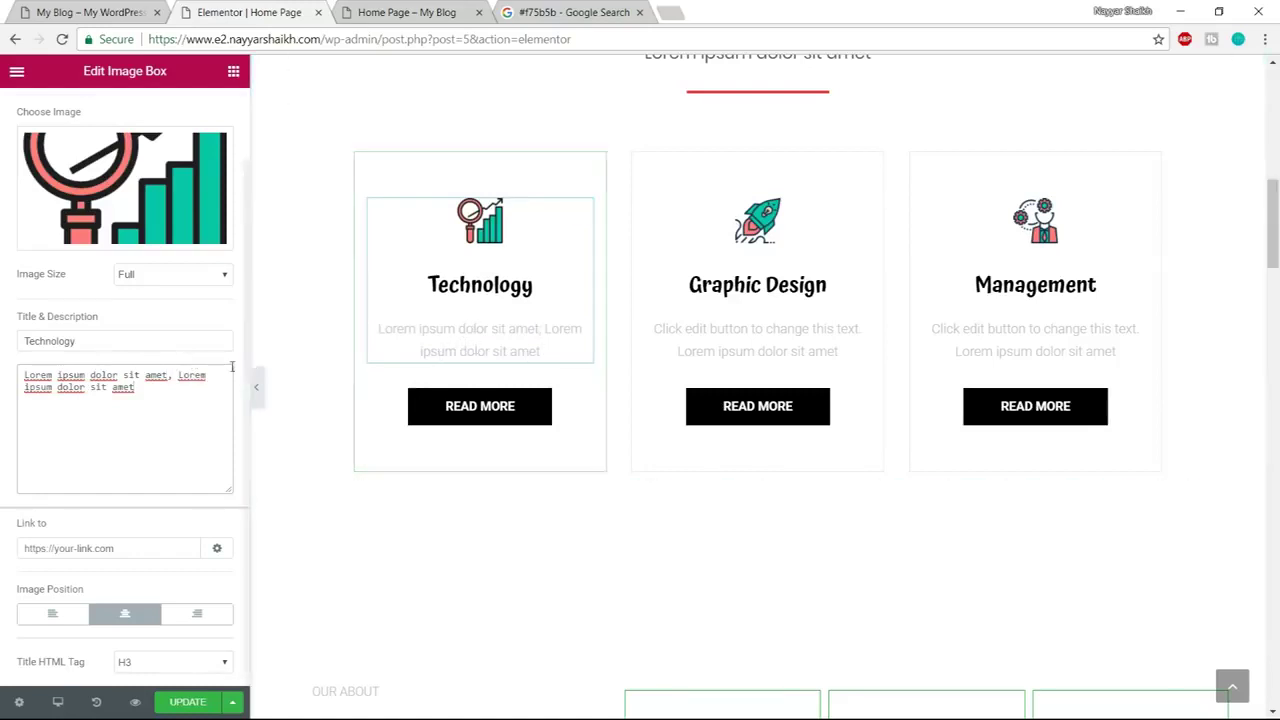
Compare the box with the live Our Services page, then come back to the editor.
{"action": "scroll", "coordinate": [245, 465], "scroll_direction": "up", "scroll_amount": 1}
{"action": "scroll", "coordinate": [245, 465], "scroll_direction": "down", "scroll_amount": 1}
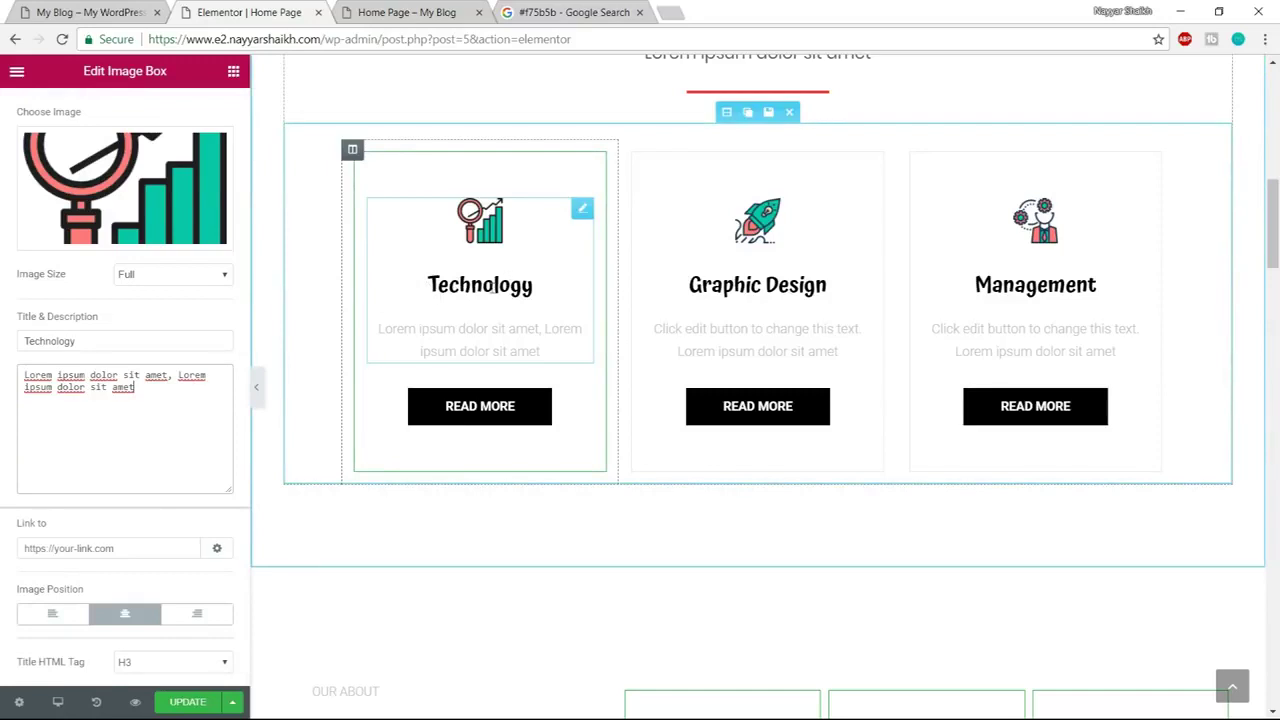
{"action": "left_click", "coordinate": [90, 12]}
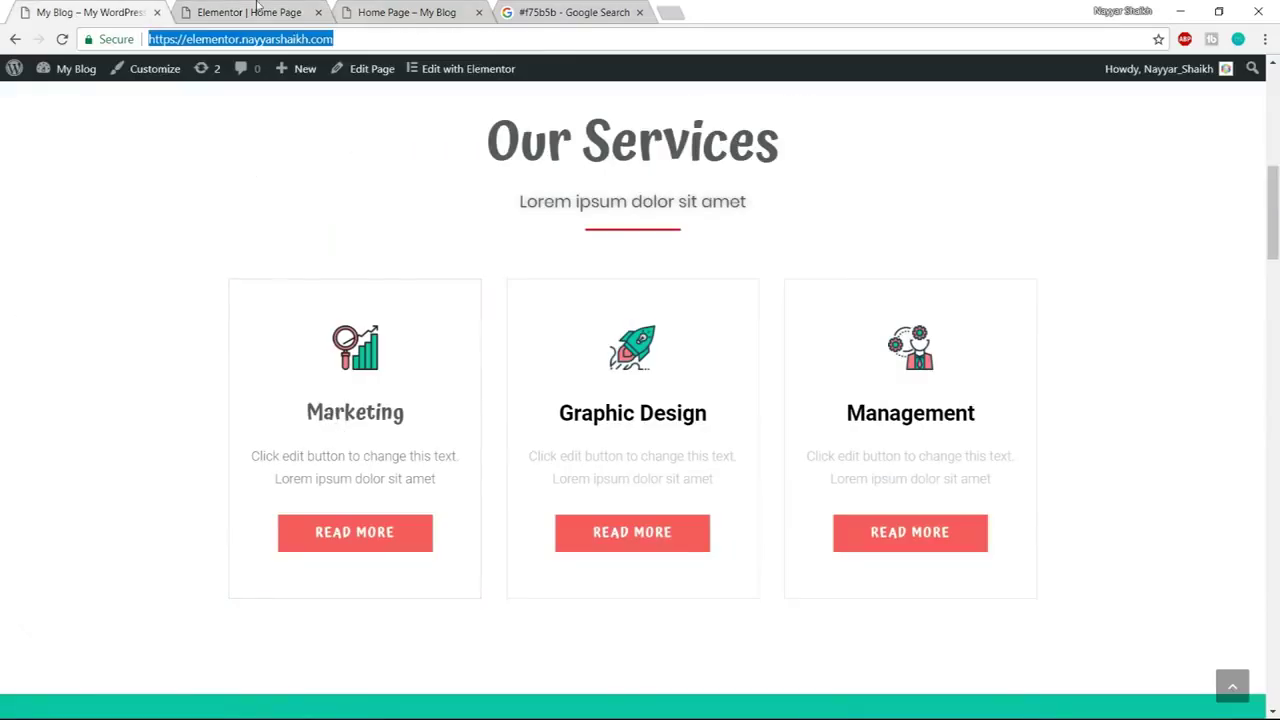
{"action": "key", "text": "ctrl+Tab"}
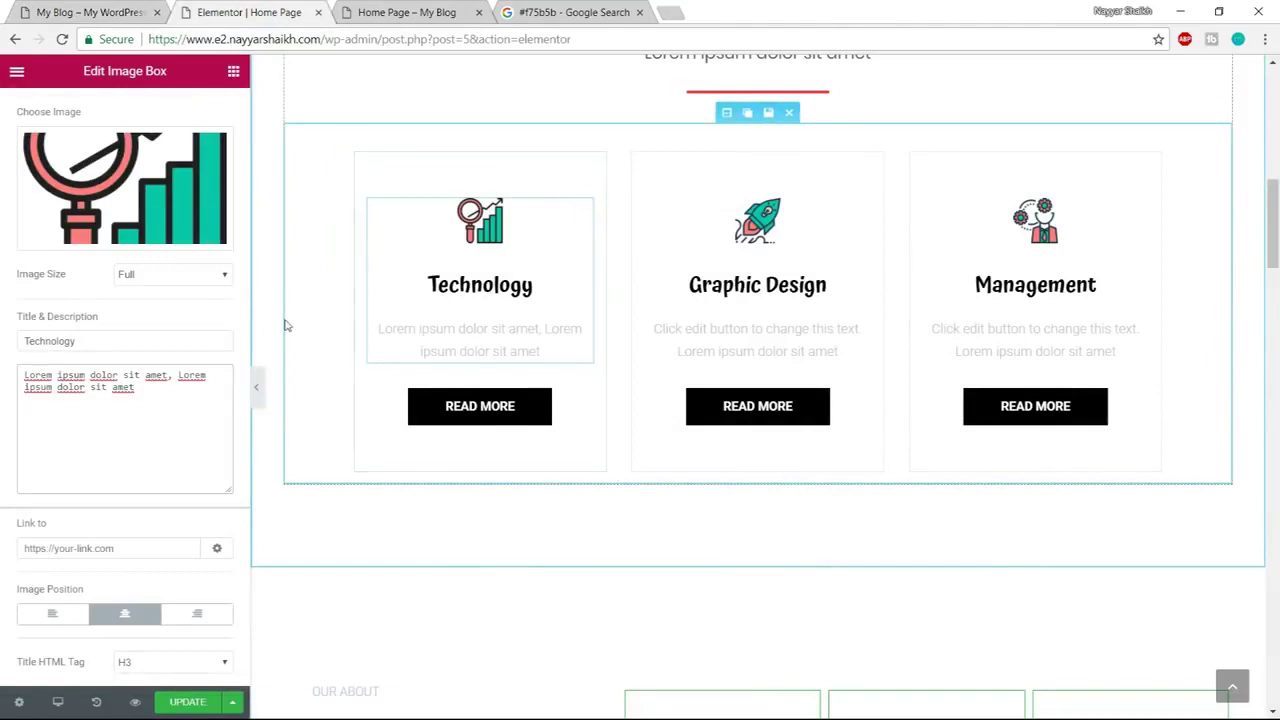
{"action": "scroll", "coordinate": [400, 340], "scroll_direction": "up", "scroll_amount": 3}
{"action": "scroll", "coordinate": [140, 355], "scroll_direction": "up", "scroll_amount": 1}
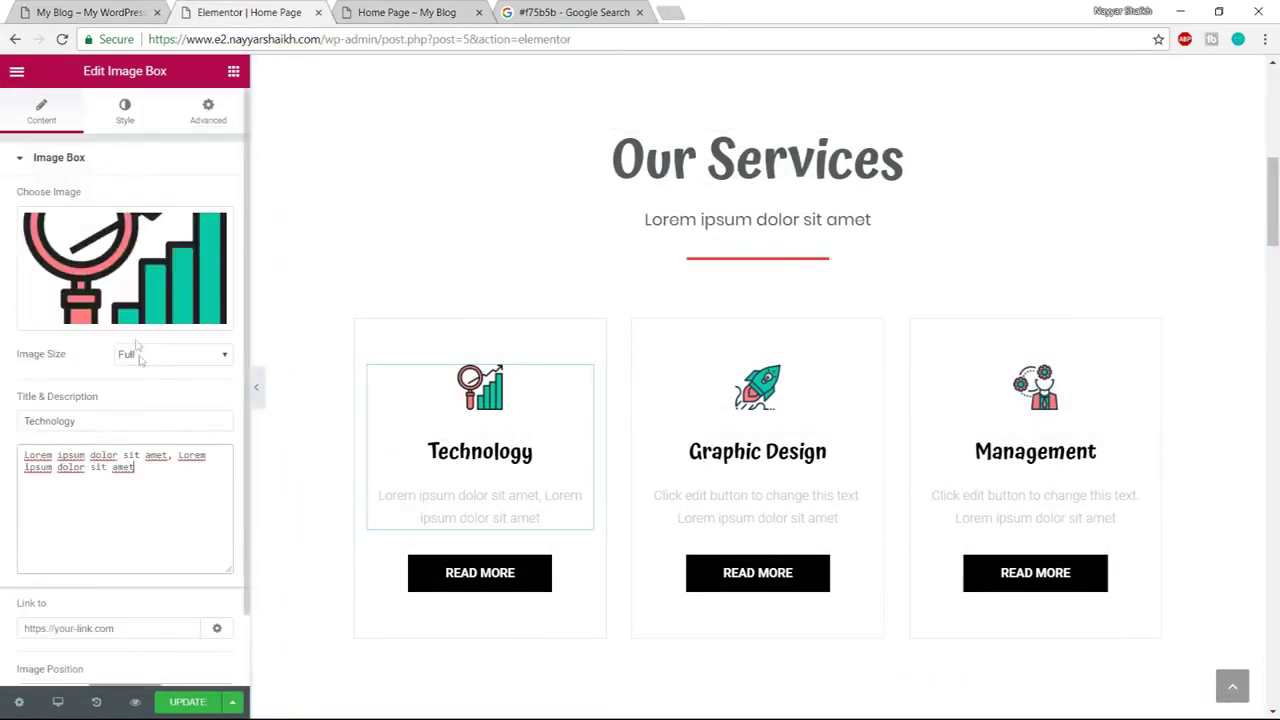
Set the Technology icon's image size to 20 in the Image Box style settings.
{"action": "left_click", "coordinate": [124, 110]}
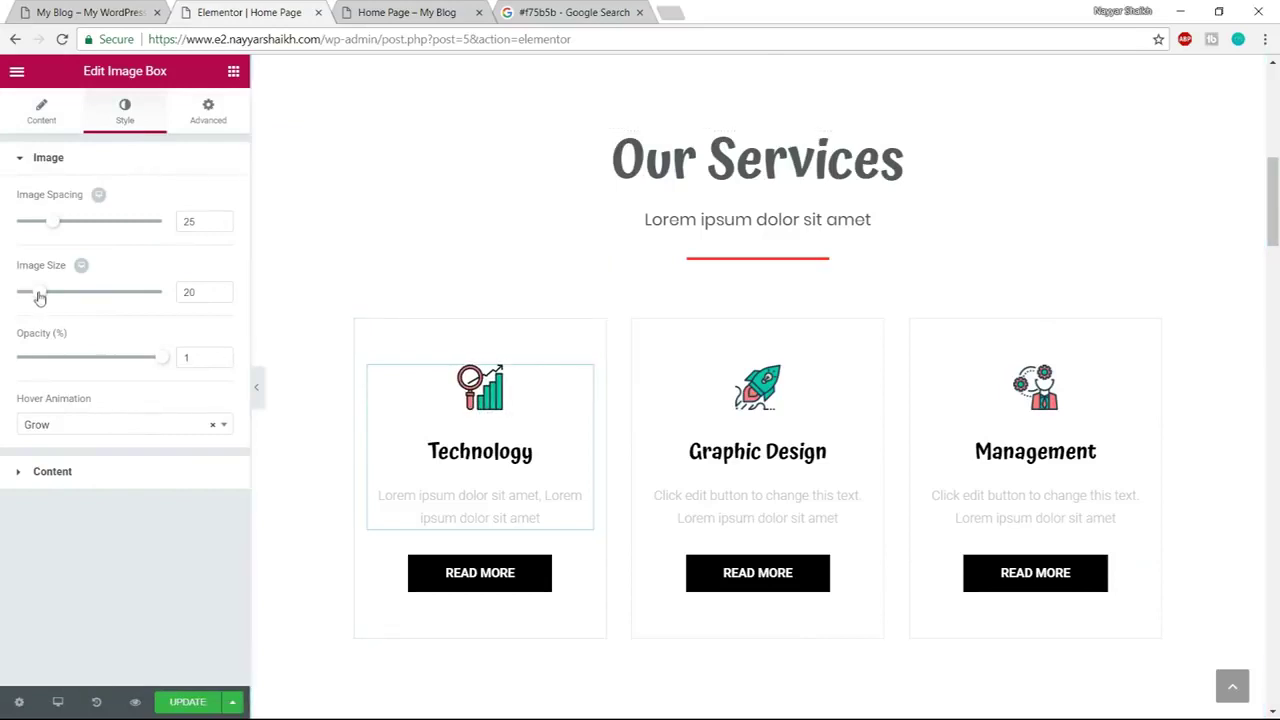
{"action": "left_click_drag", "start_coordinate": [42, 296], "coordinate": [118, 297]}
{"action": "scroll", "coordinate": [500, 420], "scroll_direction": "down", "scroll_amount": 2}
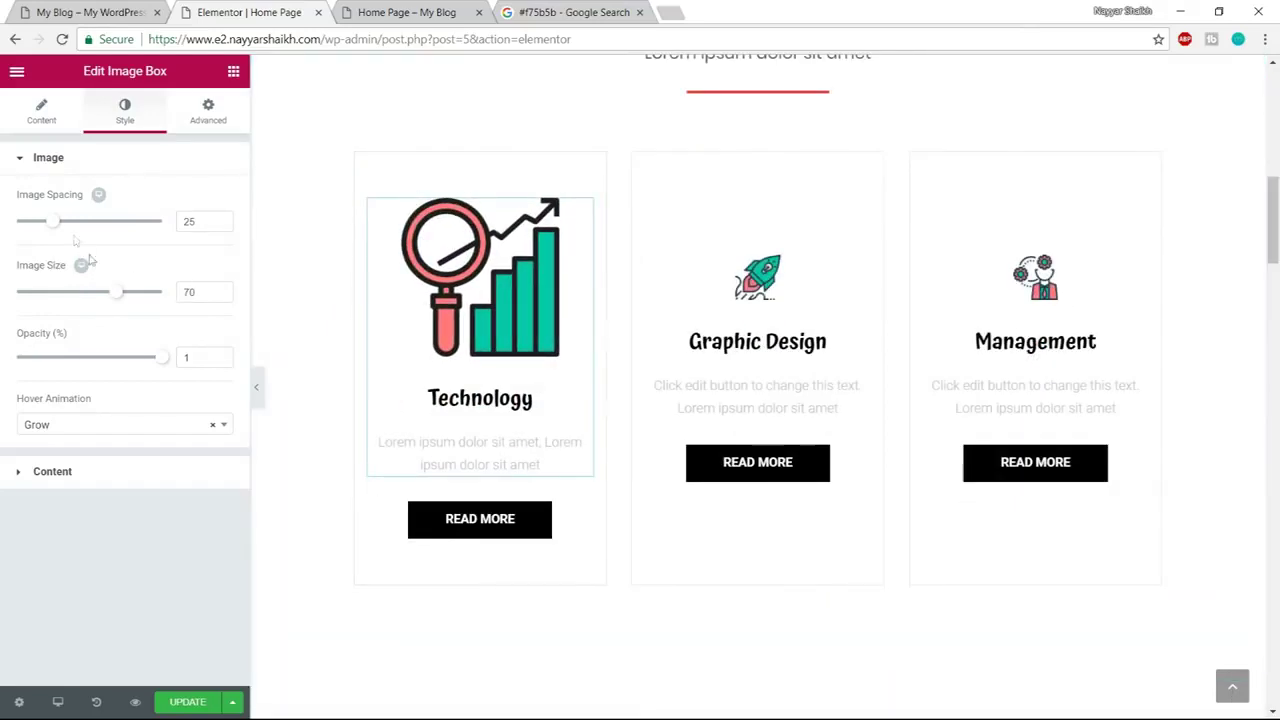
{"action": "left_click_drag", "start_coordinate": [120, 297], "coordinate": [27, 296]}
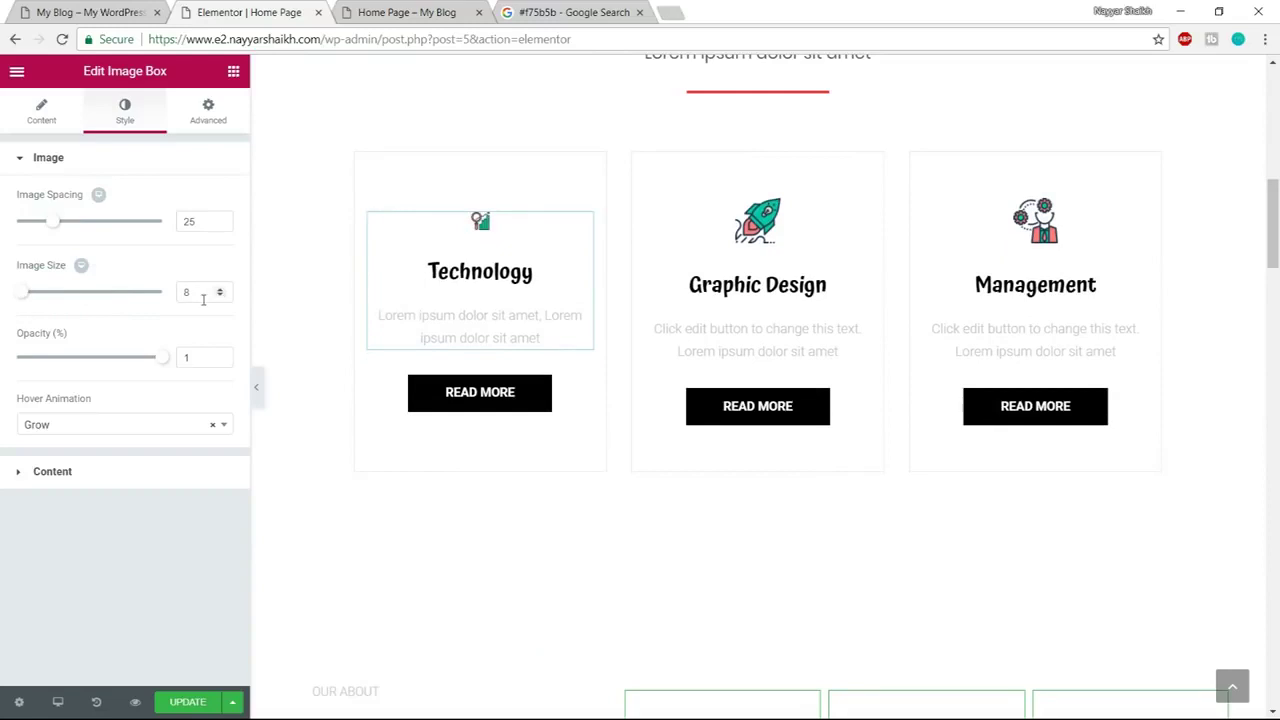
{"action": "left_click", "coordinate": [203, 292]}
{"action": "key", "text": "BackSpace"}
{"action": "type", "text": "20"}
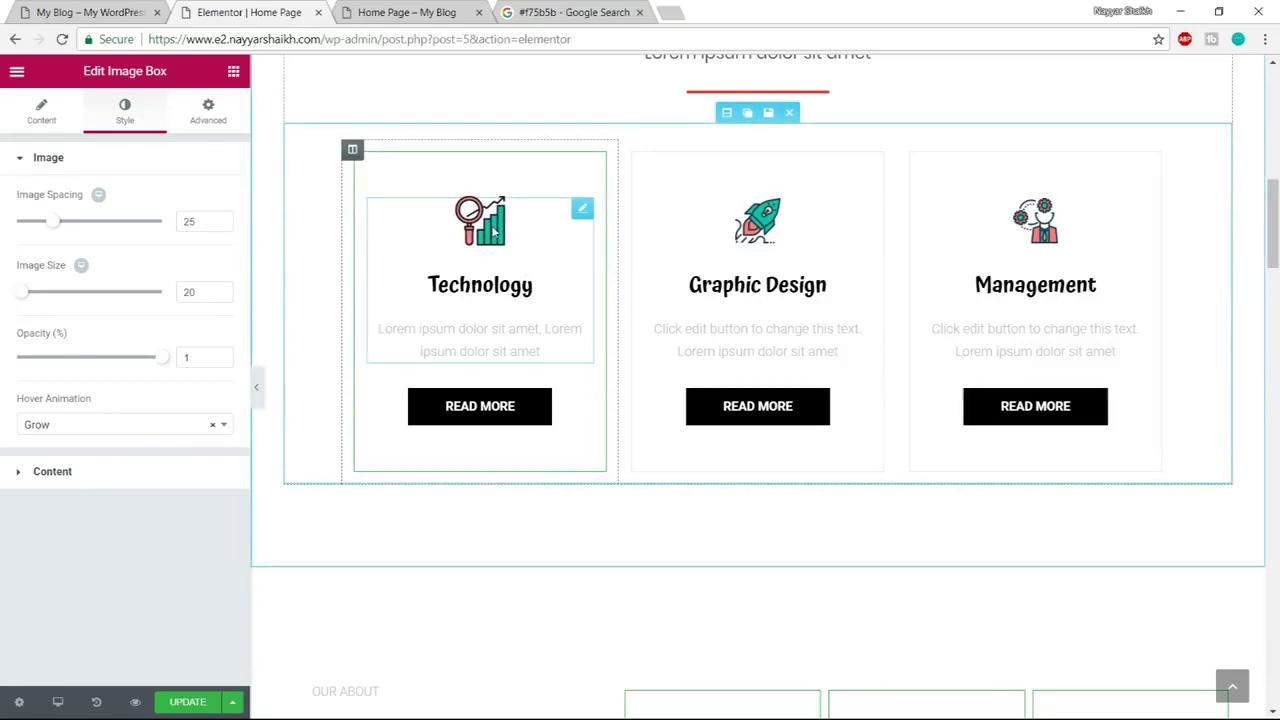
Try the Pop, Float and Buzz hover animations, then settle back on Grow.
{"action": "left_click", "coordinate": [110, 428]}
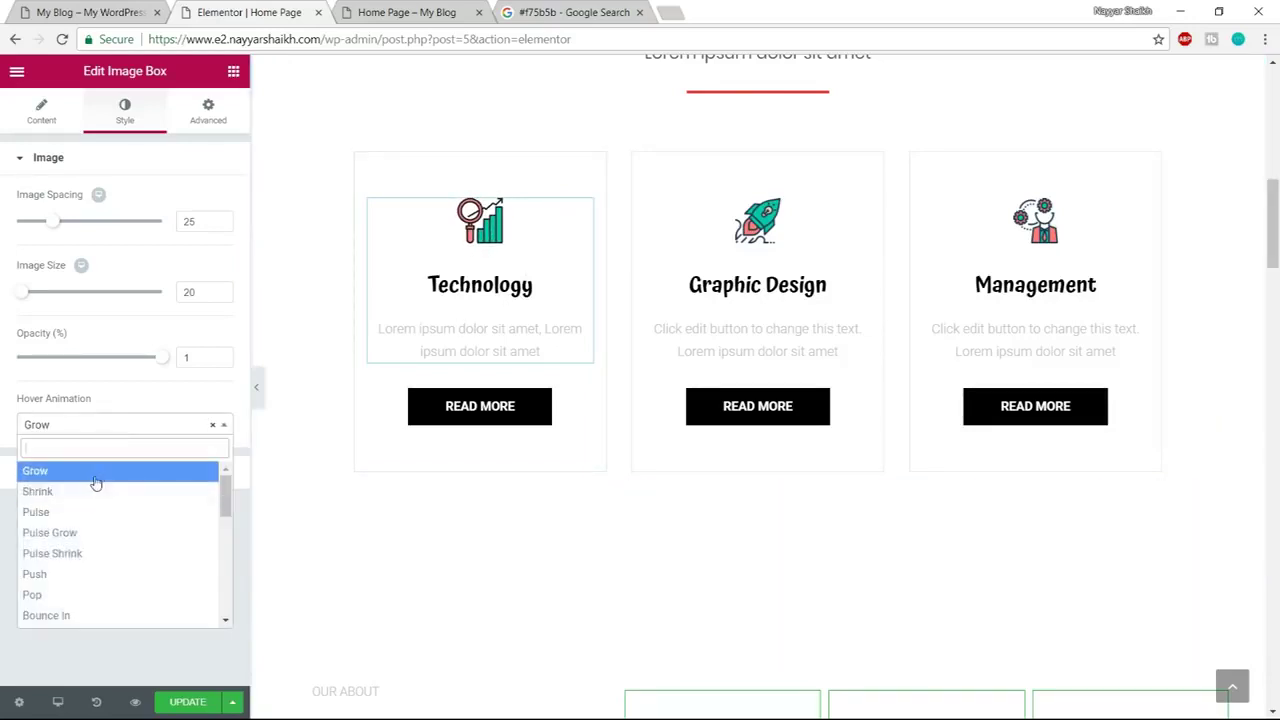
{"action": "left_click", "coordinate": [72, 597]}
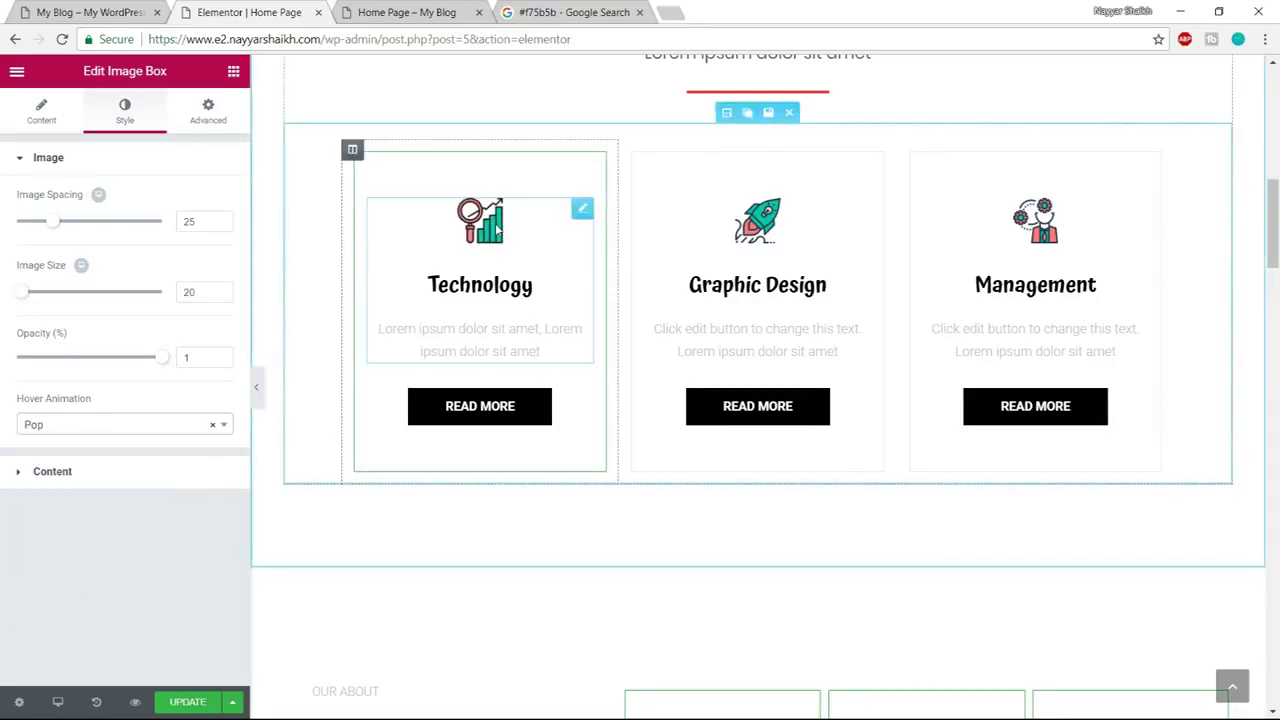
{"action": "left_click", "coordinate": [93, 434]}
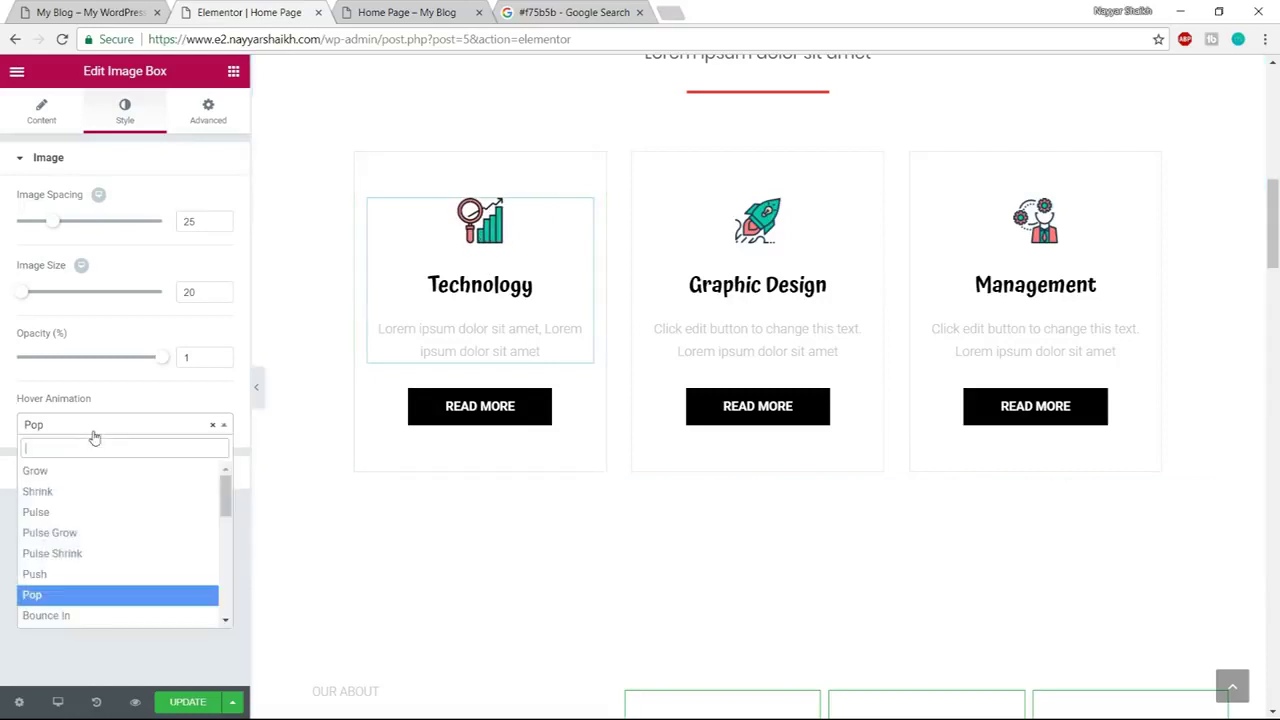
{"action": "scroll", "coordinate": [106, 595], "scroll_direction": "down", "scroll_amount": 2}
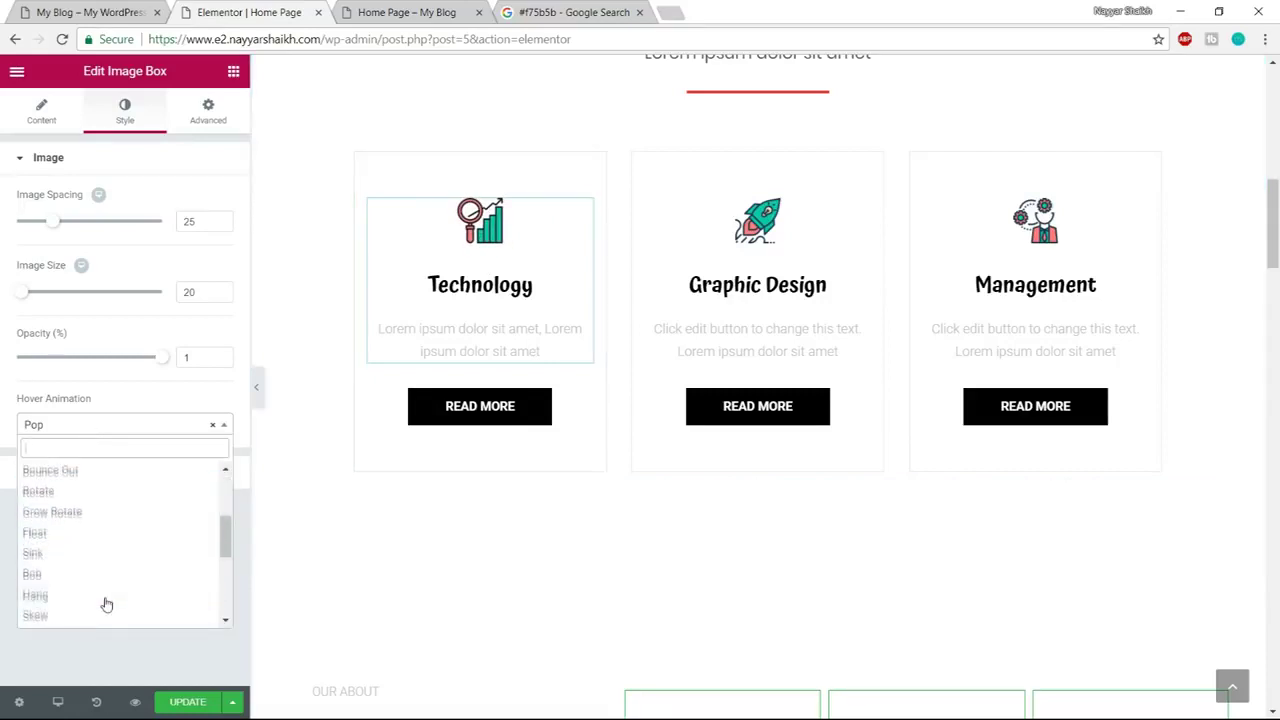
{"action": "left_click", "coordinate": [87, 532]}
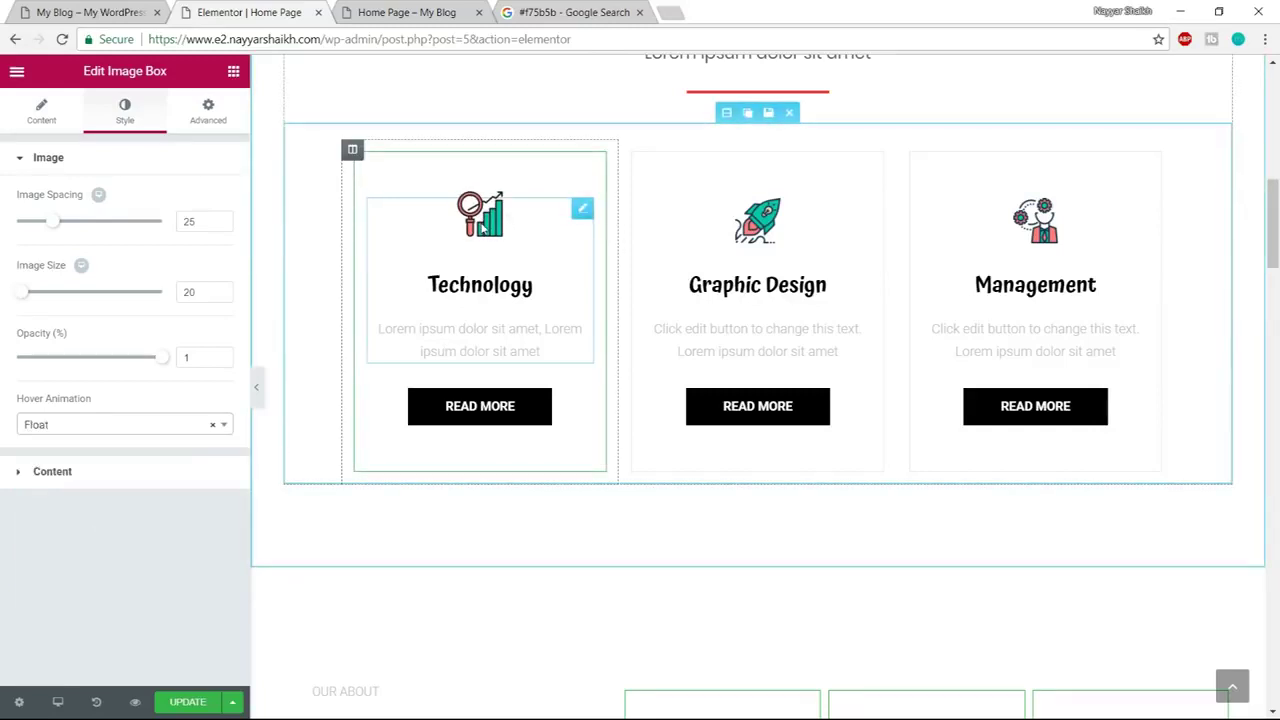
{"action": "left_click", "coordinate": [109, 427]}
{"action": "scroll", "coordinate": [100, 580], "scroll_direction": "down", "scroll_amount": 4}
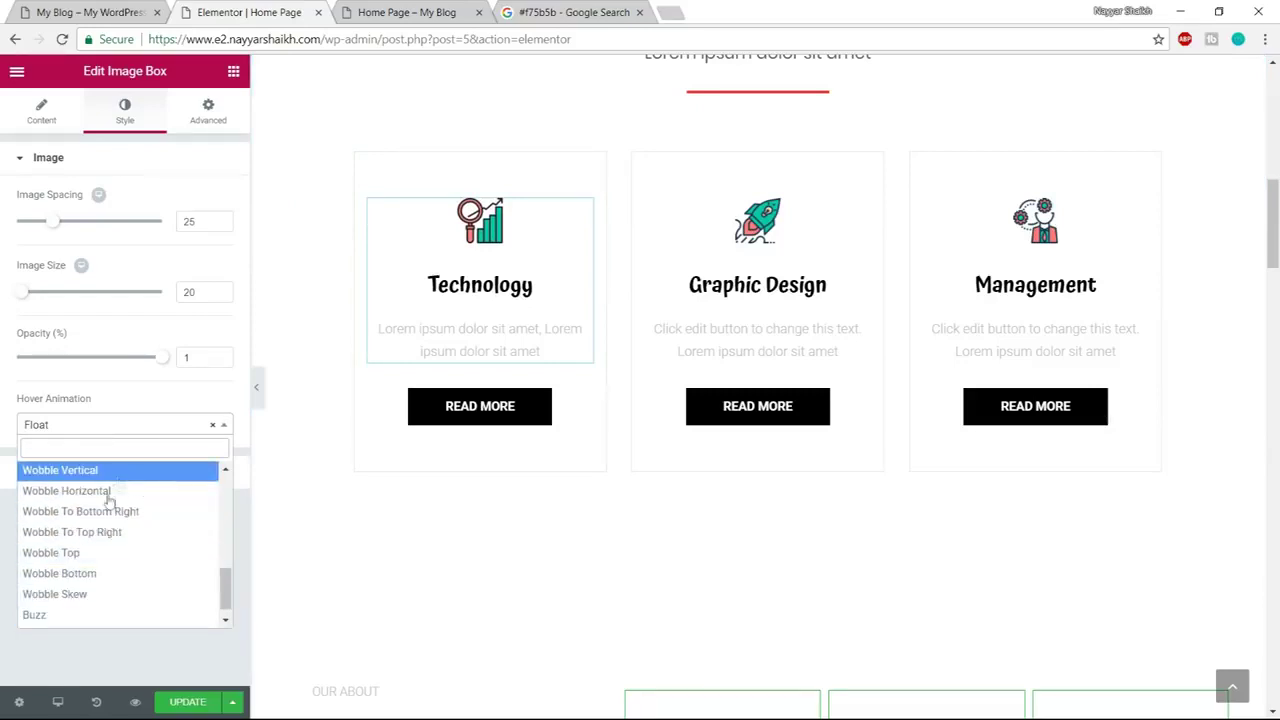
{"action": "scroll", "coordinate": [95, 590], "scroll_direction": "down", "scroll_amount": 1}
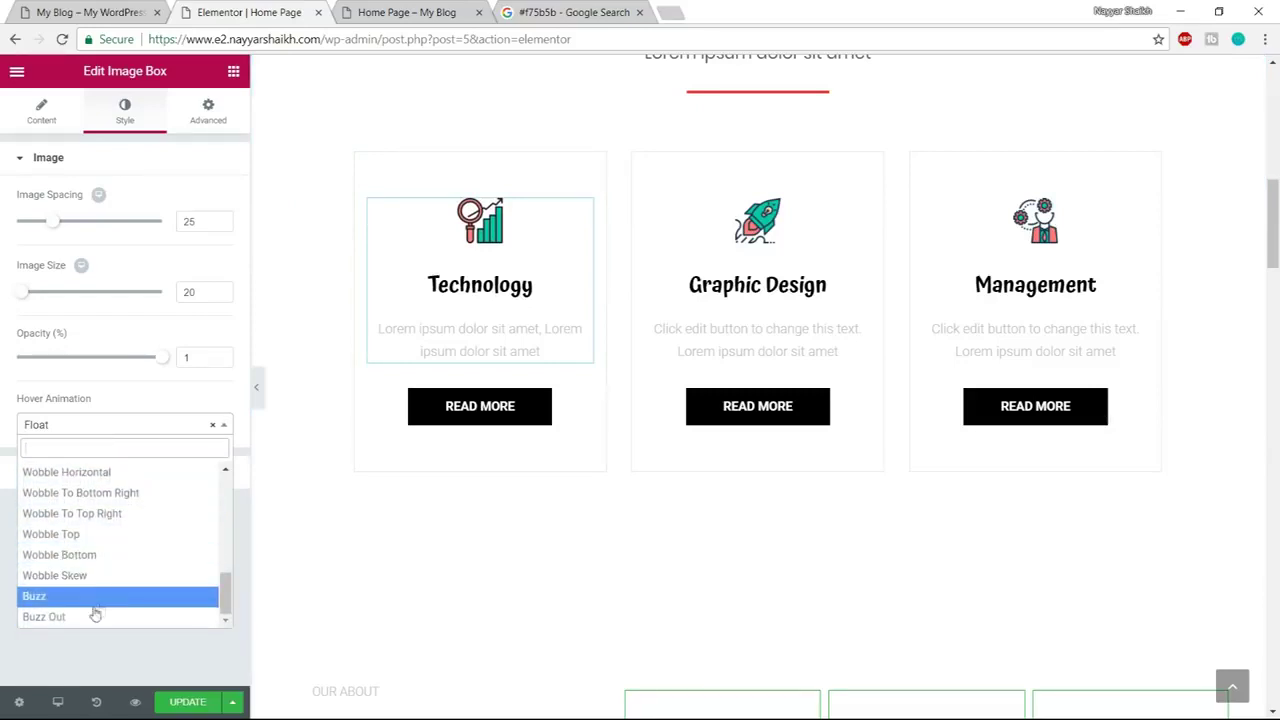
{"action": "left_click", "coordinate": [89, 596]}
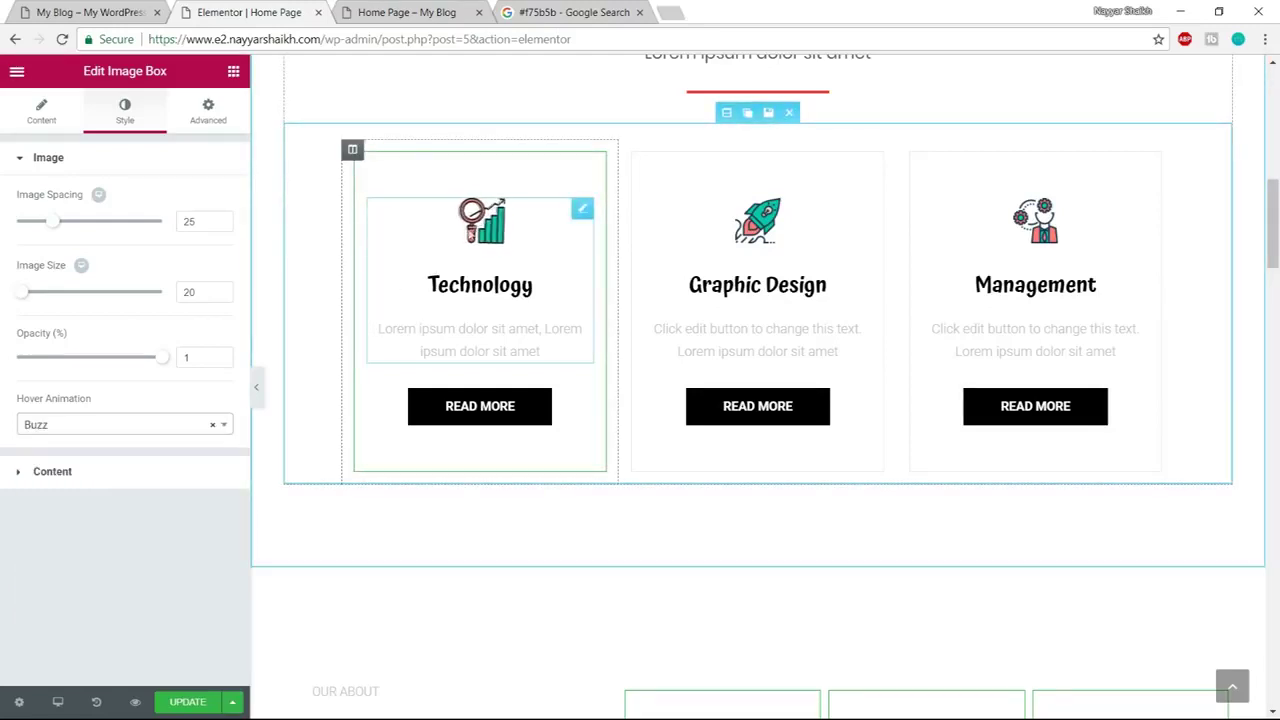
{"action": "left_click", "coordinate": [86, 425]}
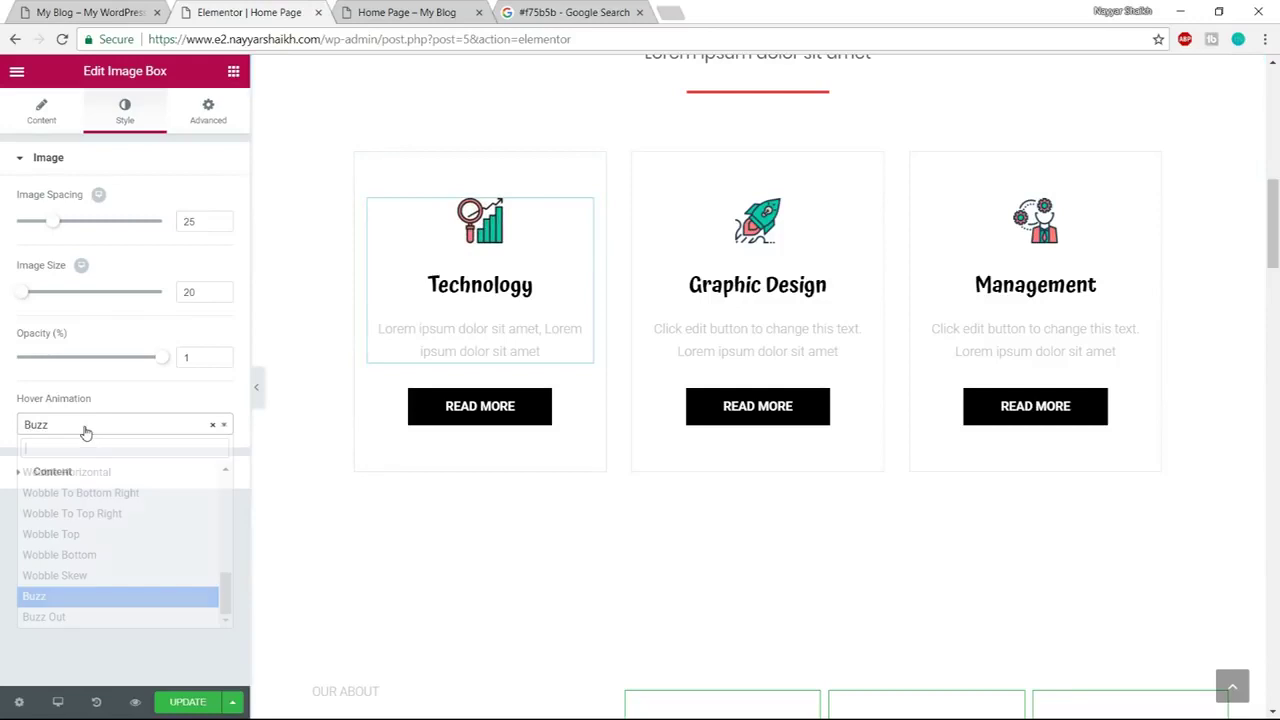
{"action": "scroll", "coordinate": [90, 520], "scroll_direction": "up", "scroll_amount": 5}
{"action": "left_click", "coordinate": [80, 470]}
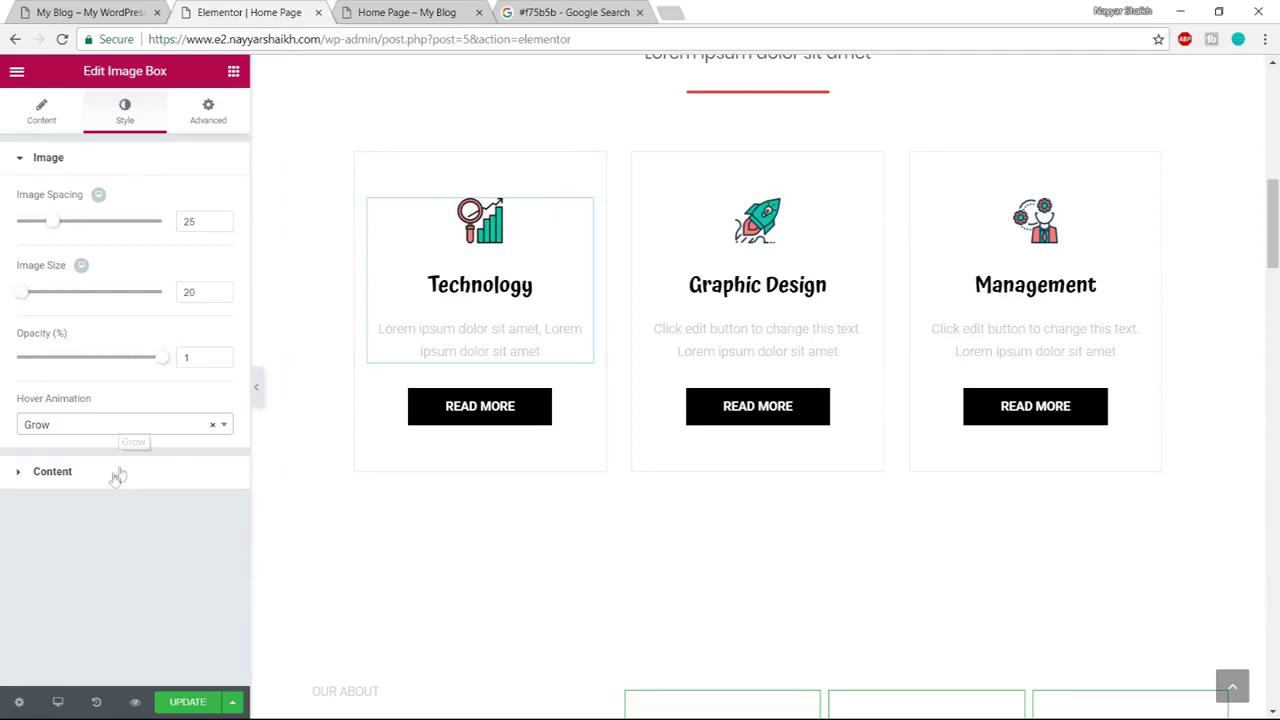
Make the Technology title colour the dark grey #54595f preset.
{"action": "left_click", "coordinate": [60, 471]}
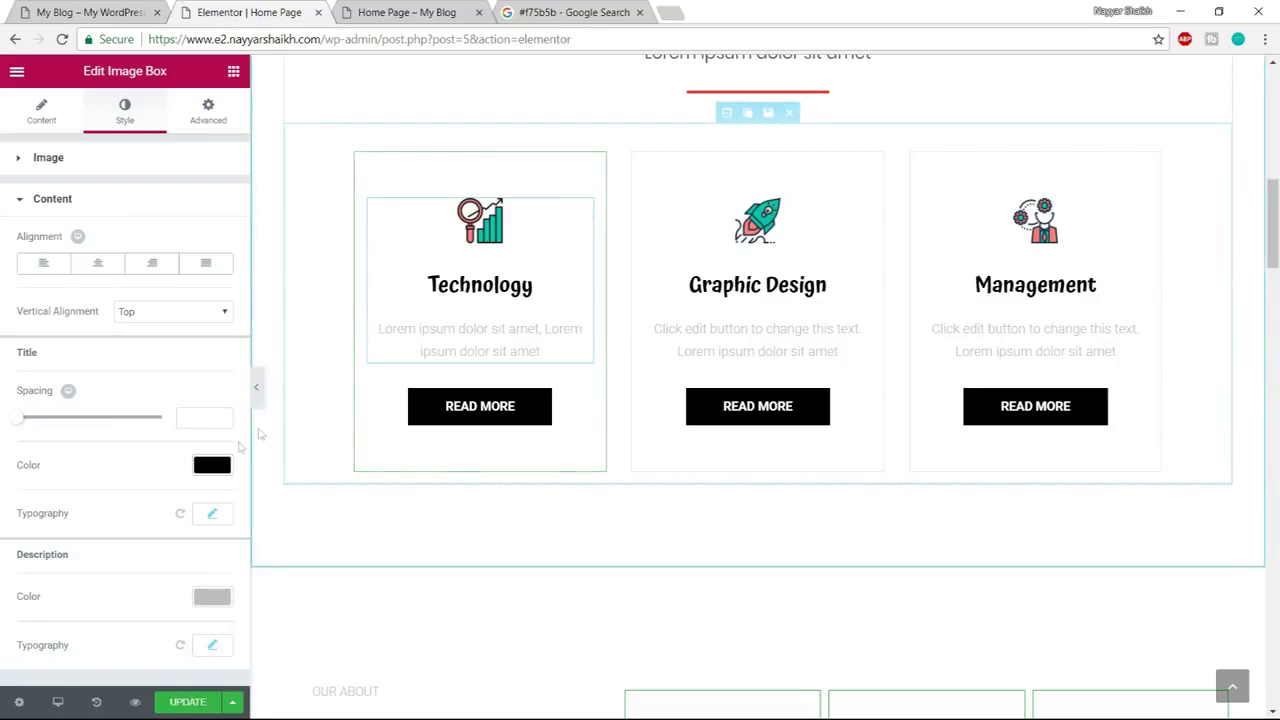
{"action": "left_click", "coordinate": [221, 464]}
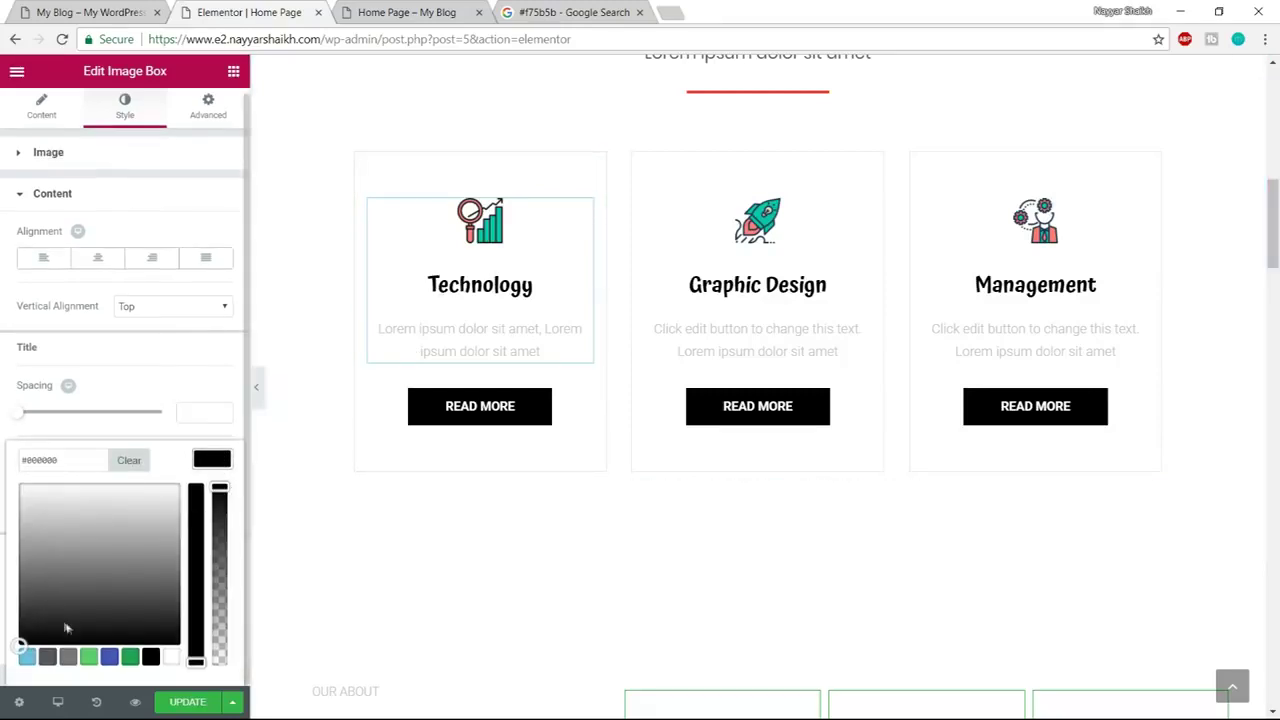
{"action": "left_click", "coordinate": [48, 656]}
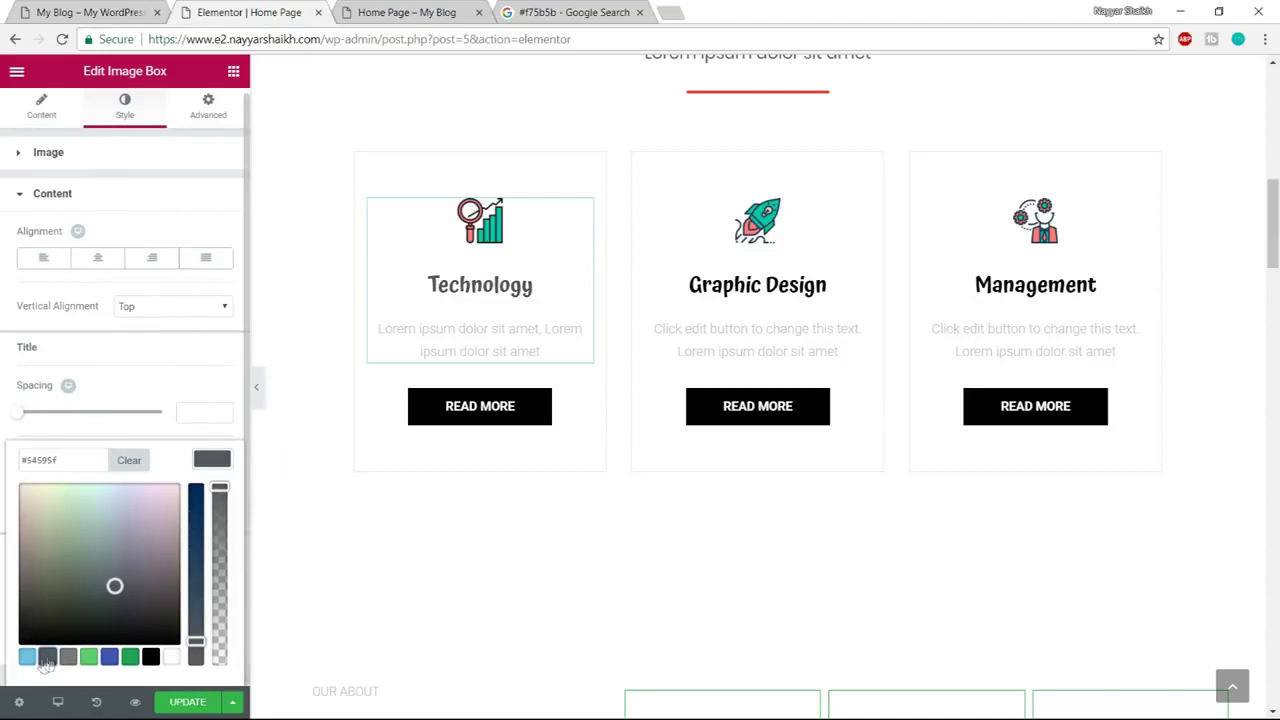
{"action": "left_click", "coordinate": [217, 459]}
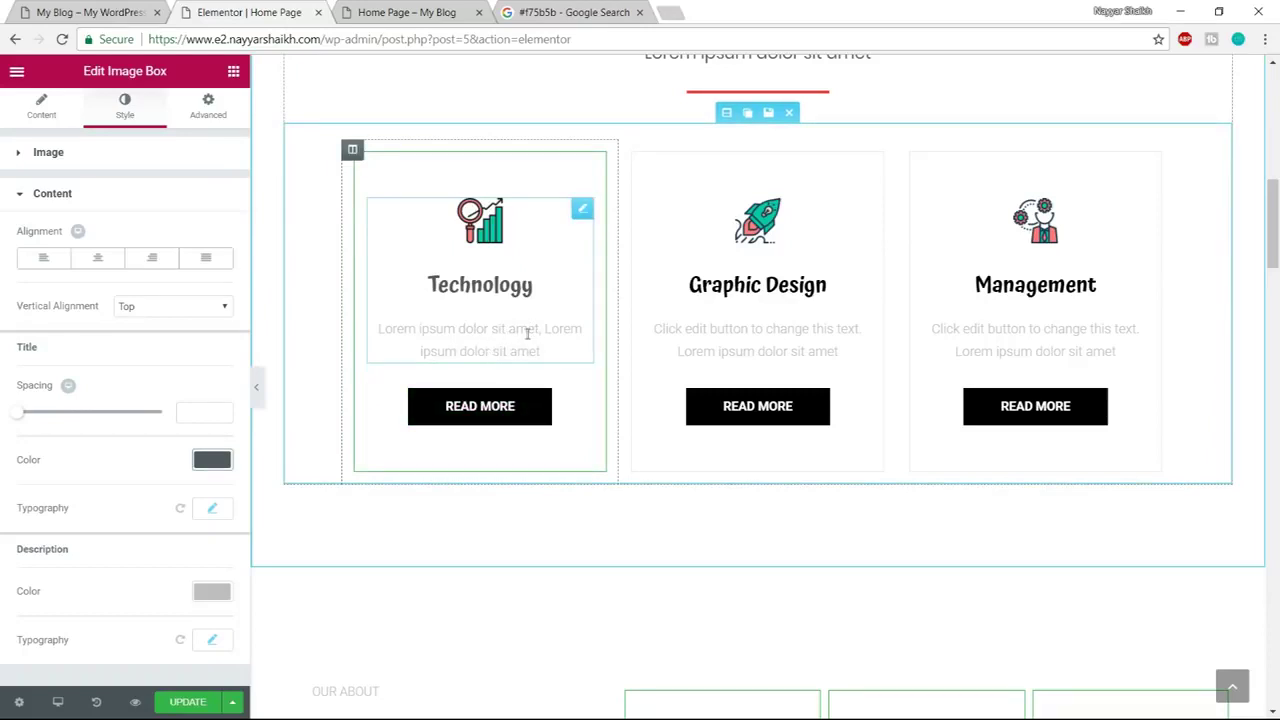
Make the description colour dark grey #54595f and view the reference Our Services section.
{"action": "left_click", "coordinate": [206, 594]}
{"action": "left_click", "coordinate": [47, 658]}
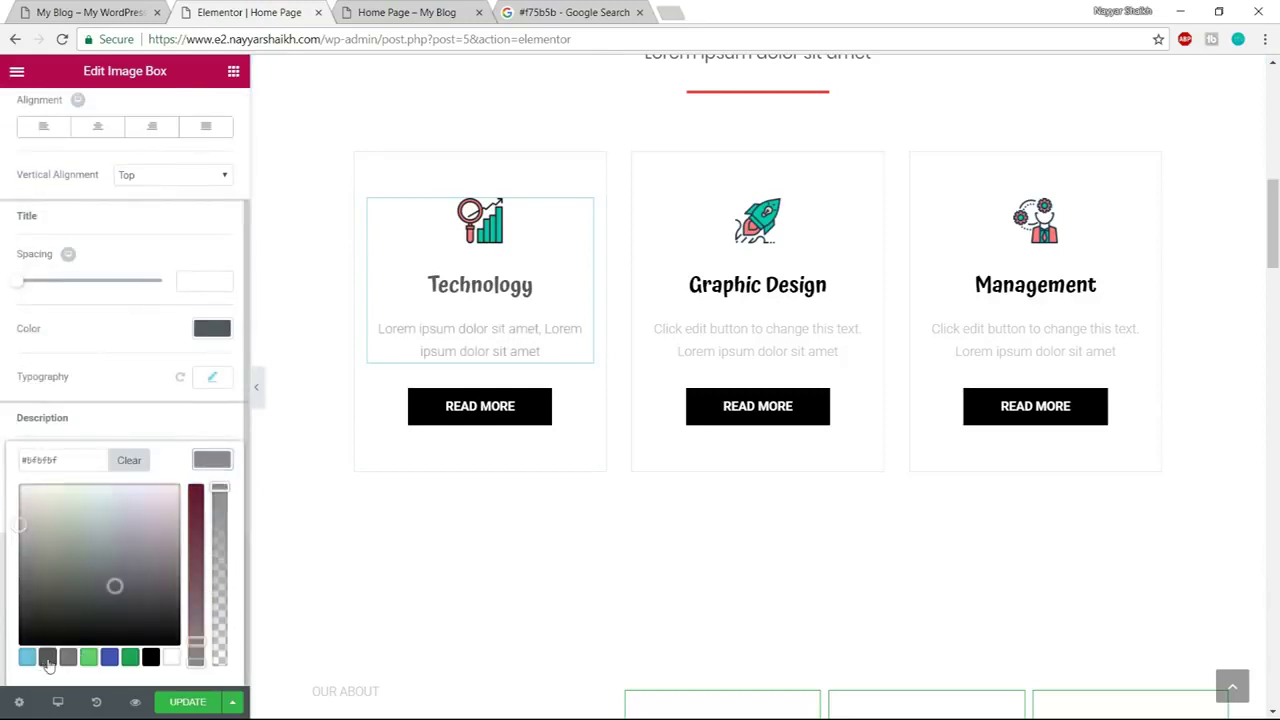
{"action": "left_click", "coordinate": [222, 457]}
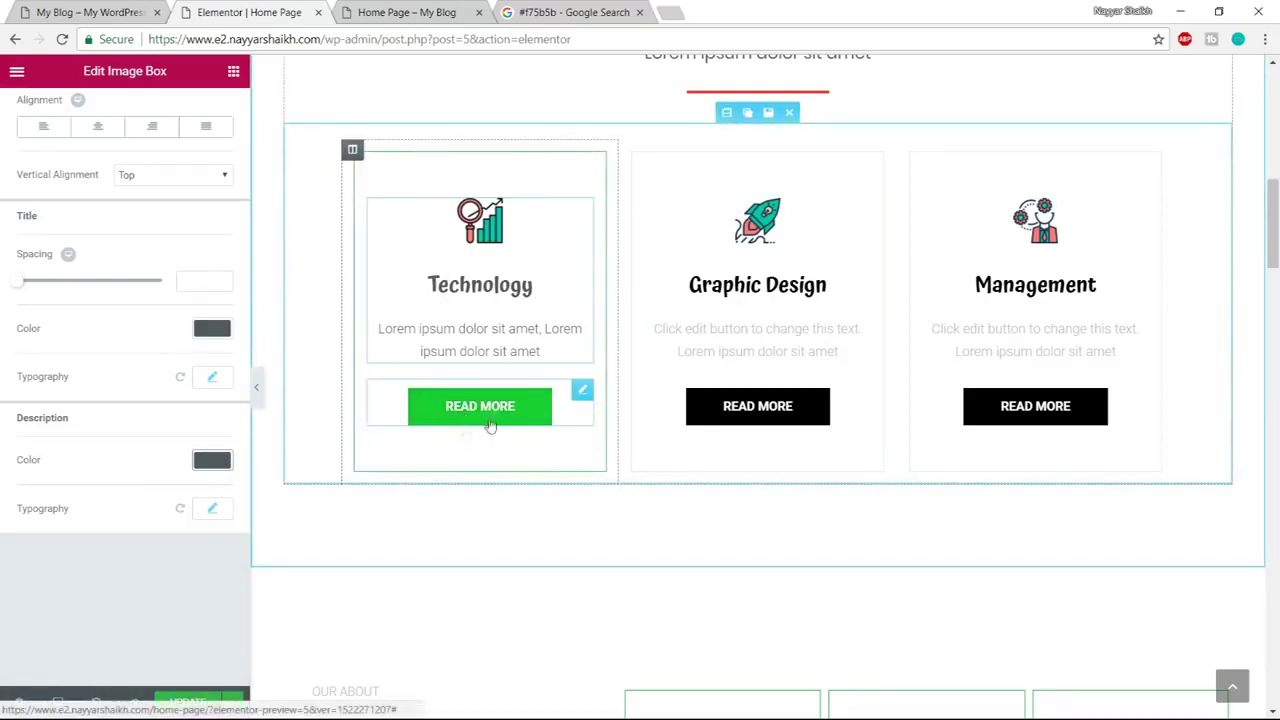
{"action": "left_click", "coordinate": [90, 12]}
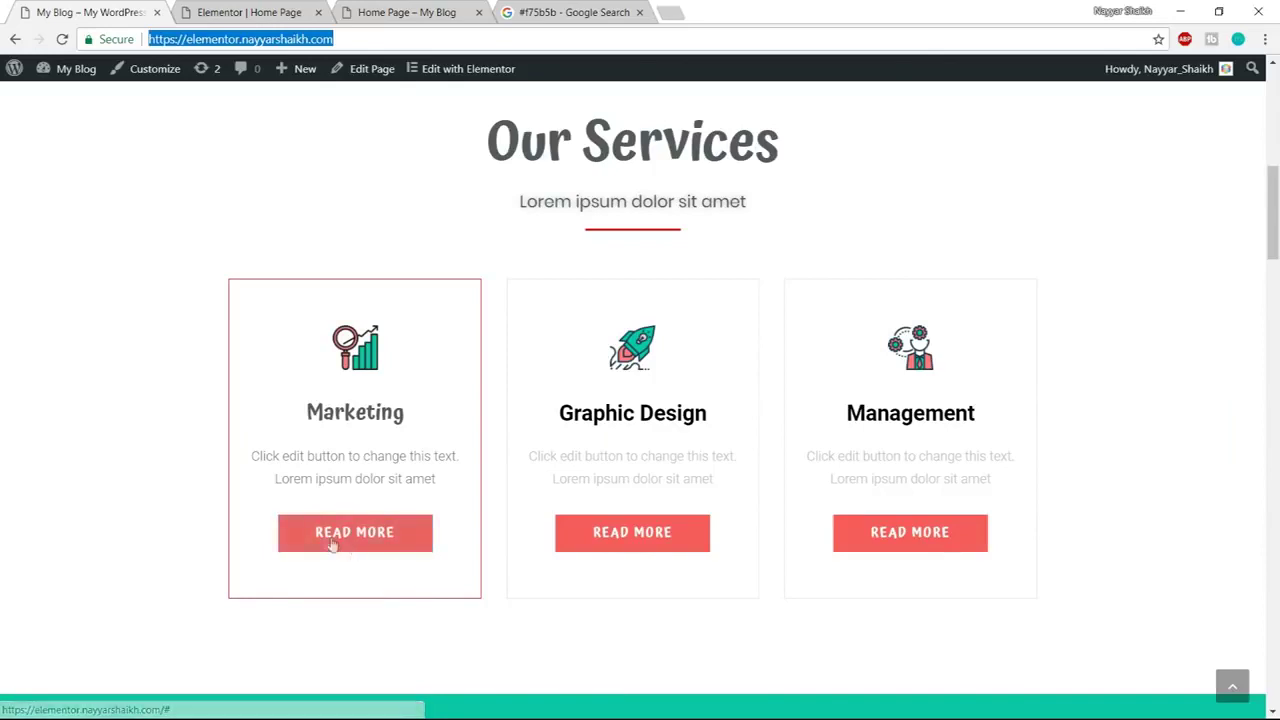
Give the Technology READ MORE button a #f75b5b background, copying the code from the search tab.
{"action": "left_click", "coordinate": [245, 12]}
{"action": "left_click", "coordinate": [505, 420]}
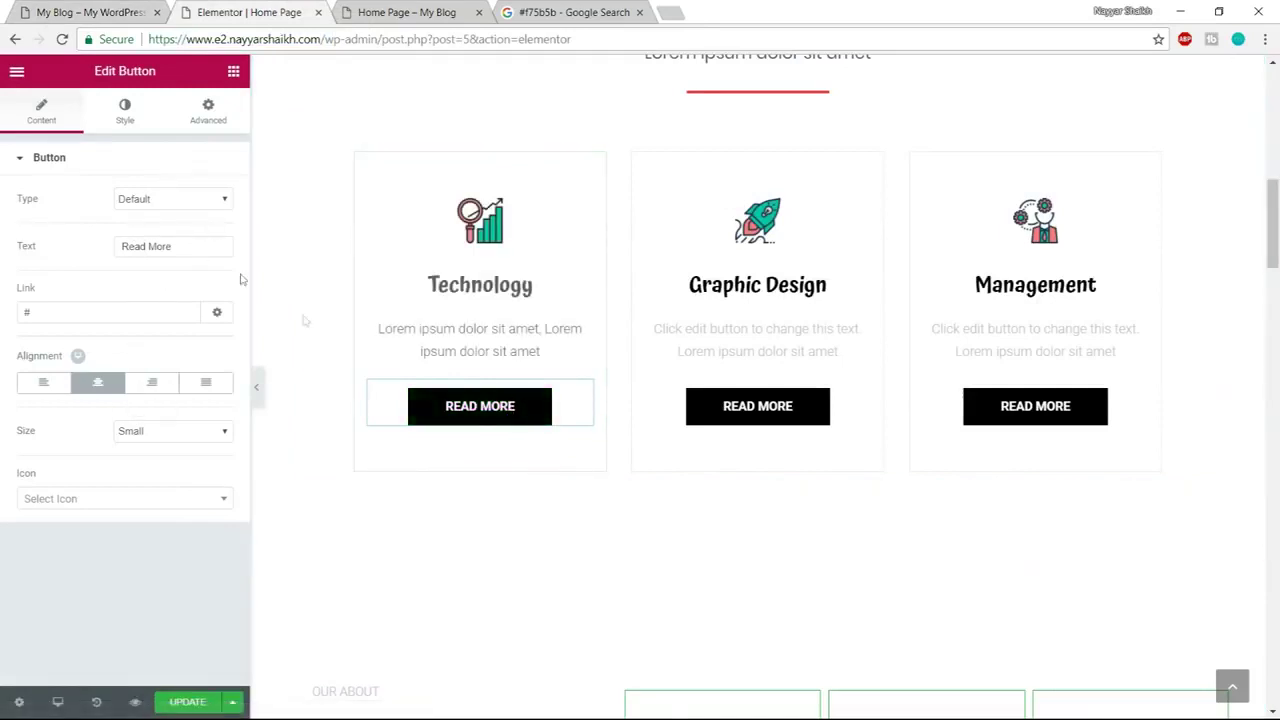
{"action": "left_click", "coordinate": [64, 10]}
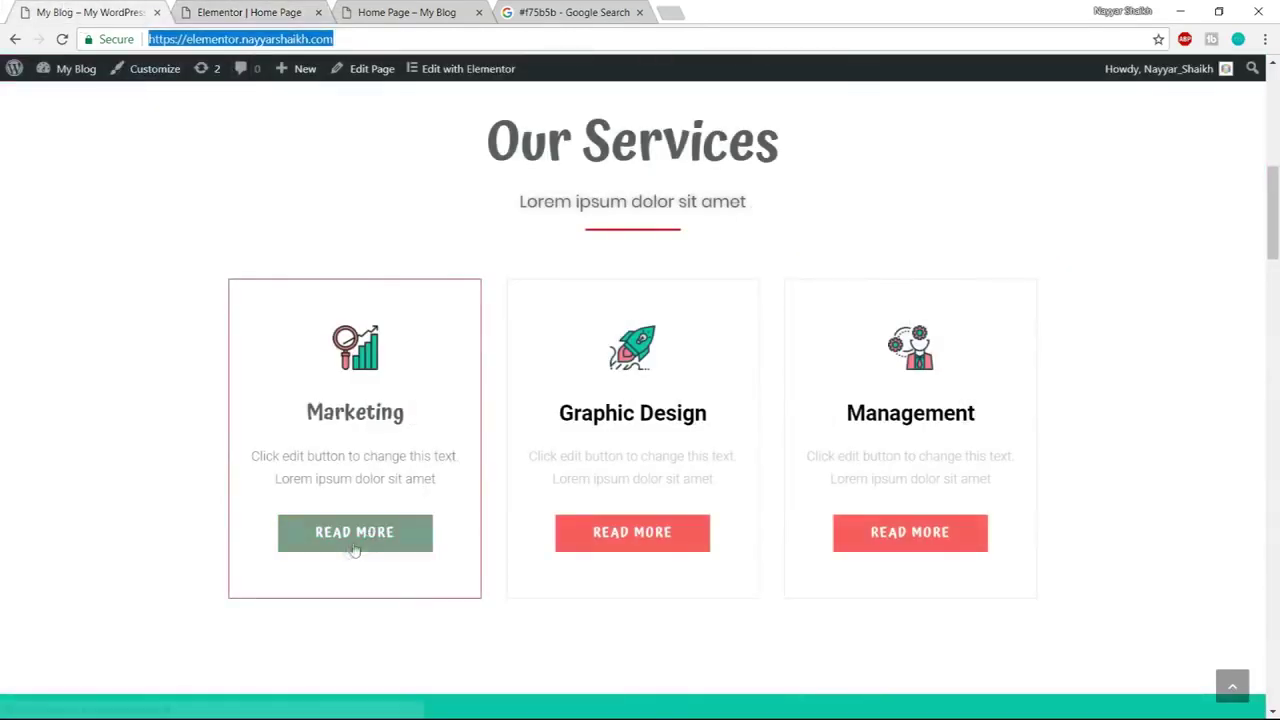
{"action": "left_click", "coordinate": [250, 12]}
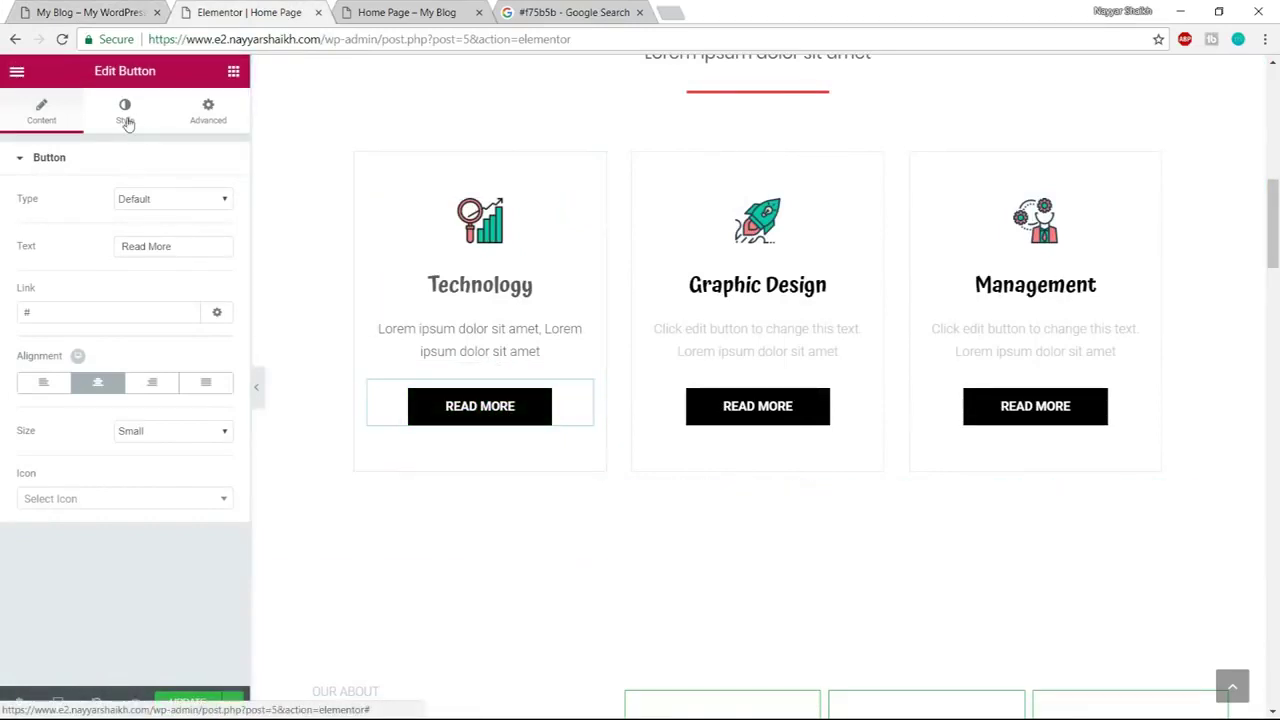
{"action": "left_click", "coordinate": [125, 115]}
{"action": "left_click", "coordinate": [212, 334]}
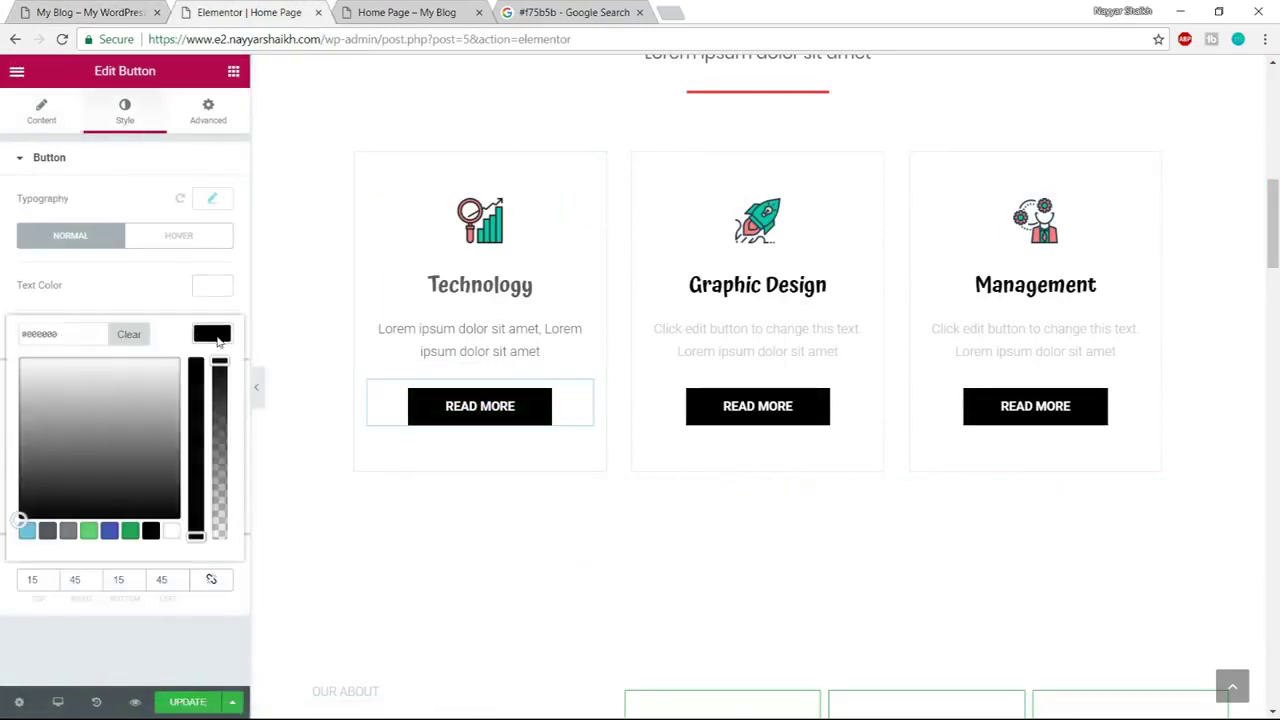
{"action": "left_click", "coordinate": [550, 10]}
{"action": "left_click_drag", "start_coordinate": [184, 91], "coordinate": [139, 90]}
{"action": "left_click", "coordinate": [202, 92]}
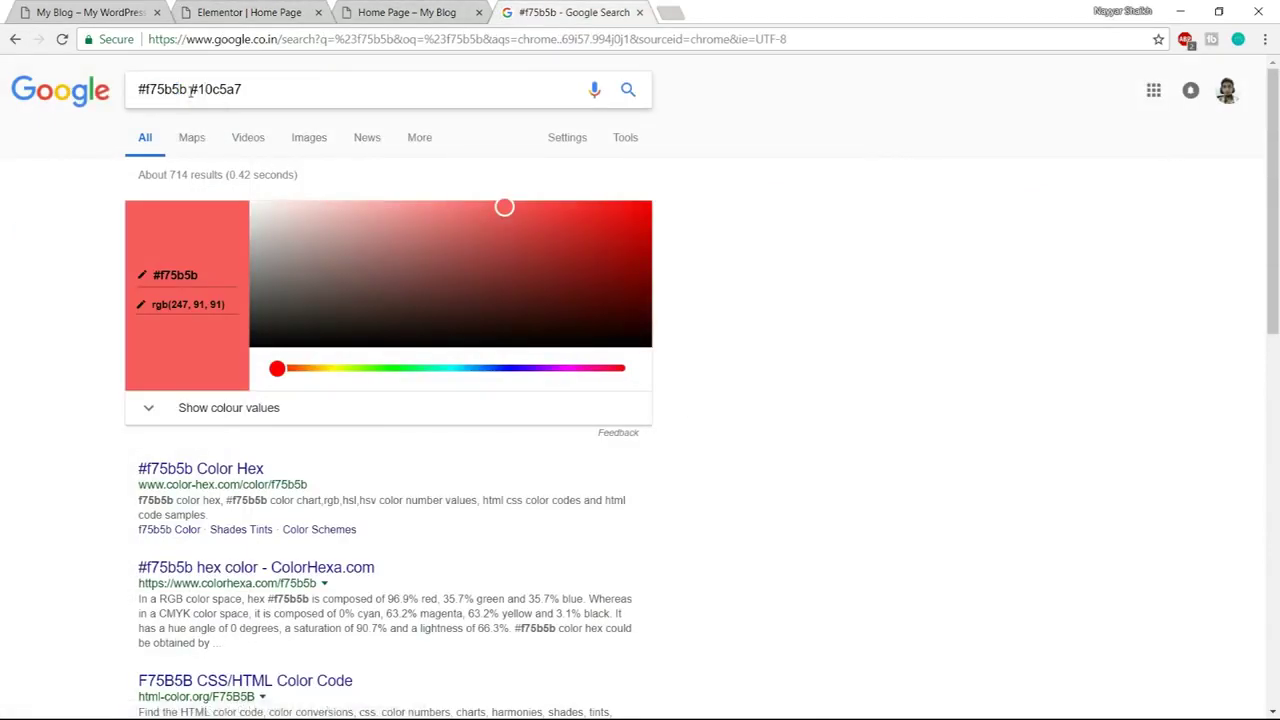
{"action": "left_click", "coordinate": [235, 12]}
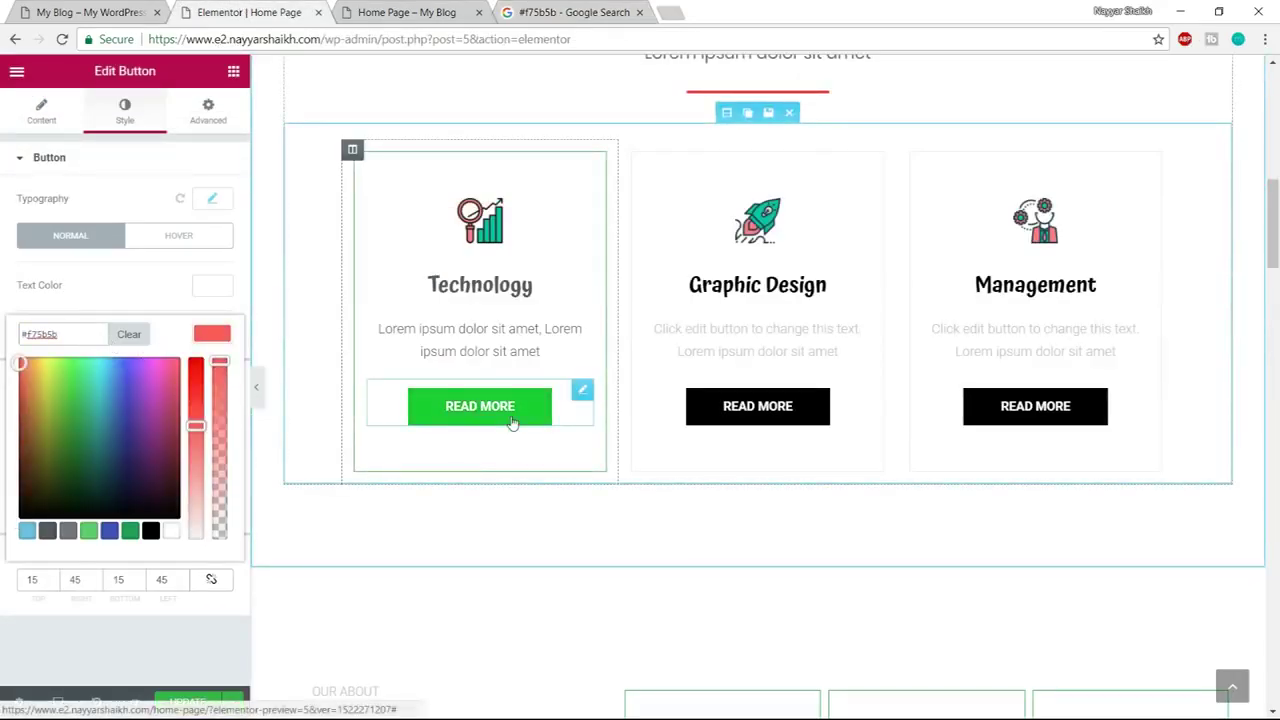
{"action": "left_click", "coordinate": [155, 222]}
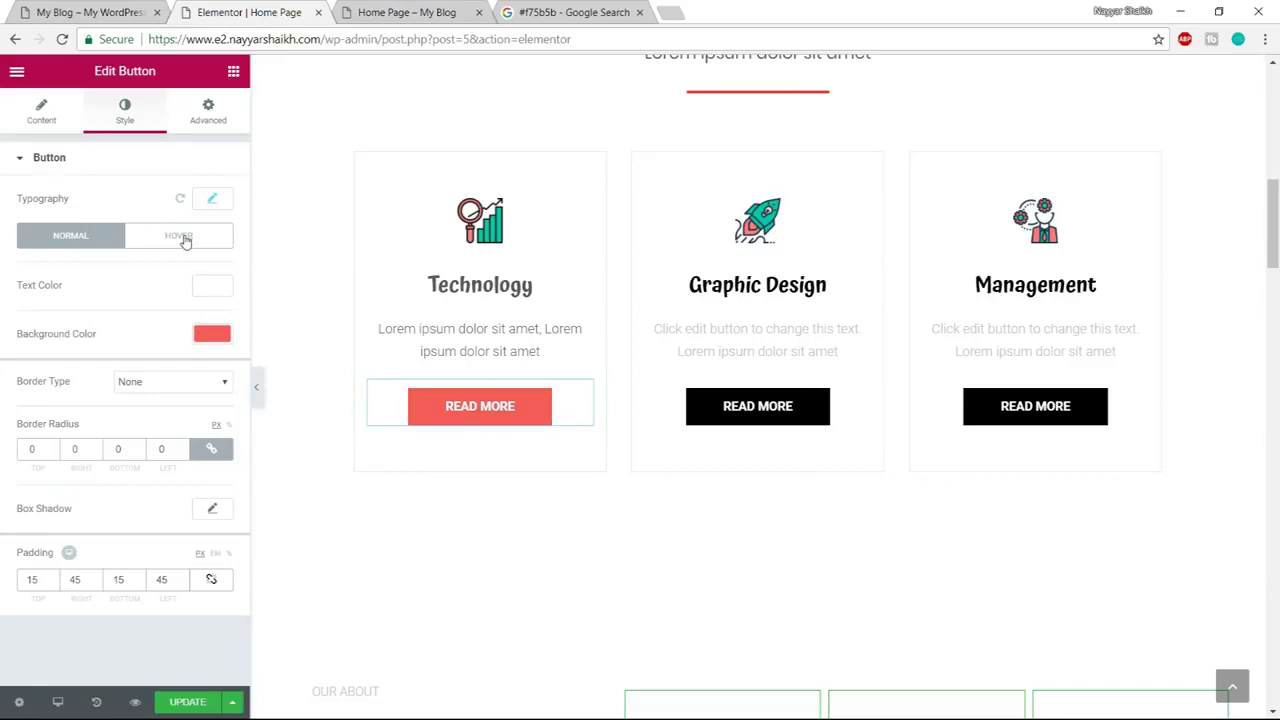
Set the READ MORE button's hover background colour to teal #10c5a7.
{"action": "left_click", "coordinate": [185, 240]}
{"action": "left_click", "coordinate": [604, 8]}
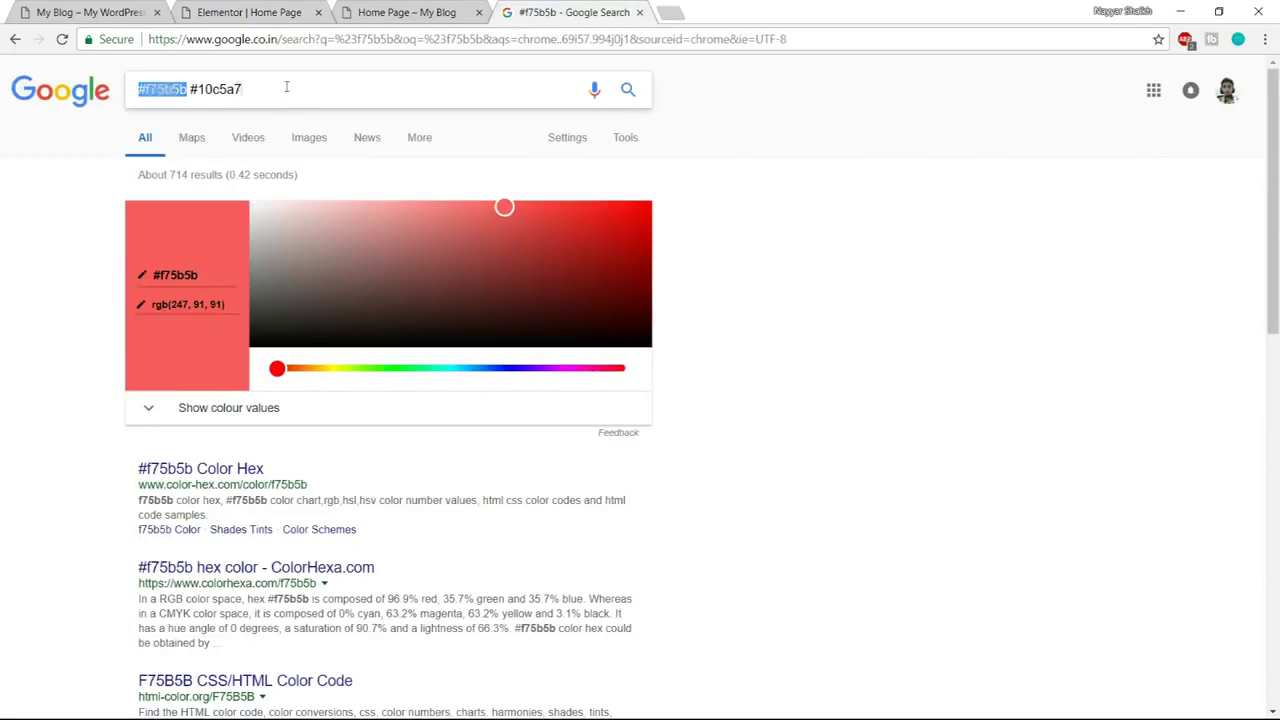
{"action": "left_click_drag", "start_coordinate": [286, 87], "coordinate": [190, 89]}
{"action": "key", "text": "ctrl+c"}
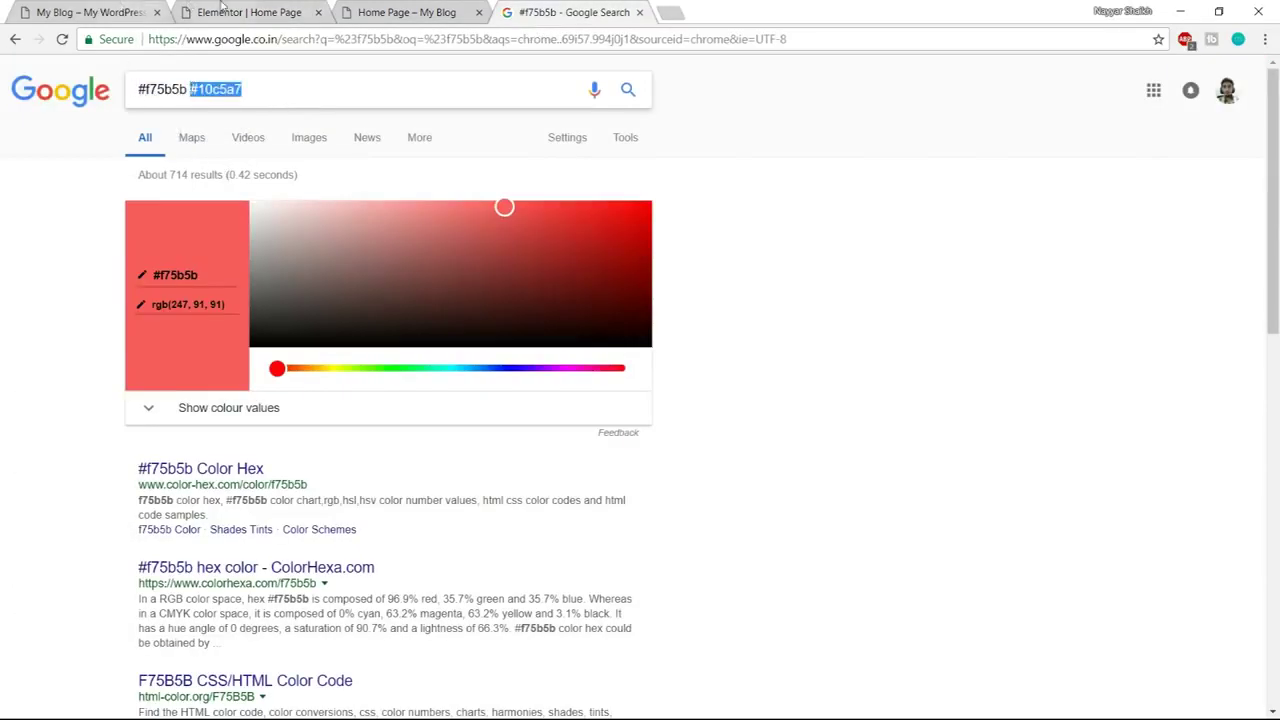
{"action": "left_click", "coordinate": [222, 8]}
{"action": "left_click", "coordinate": [214, 334]}
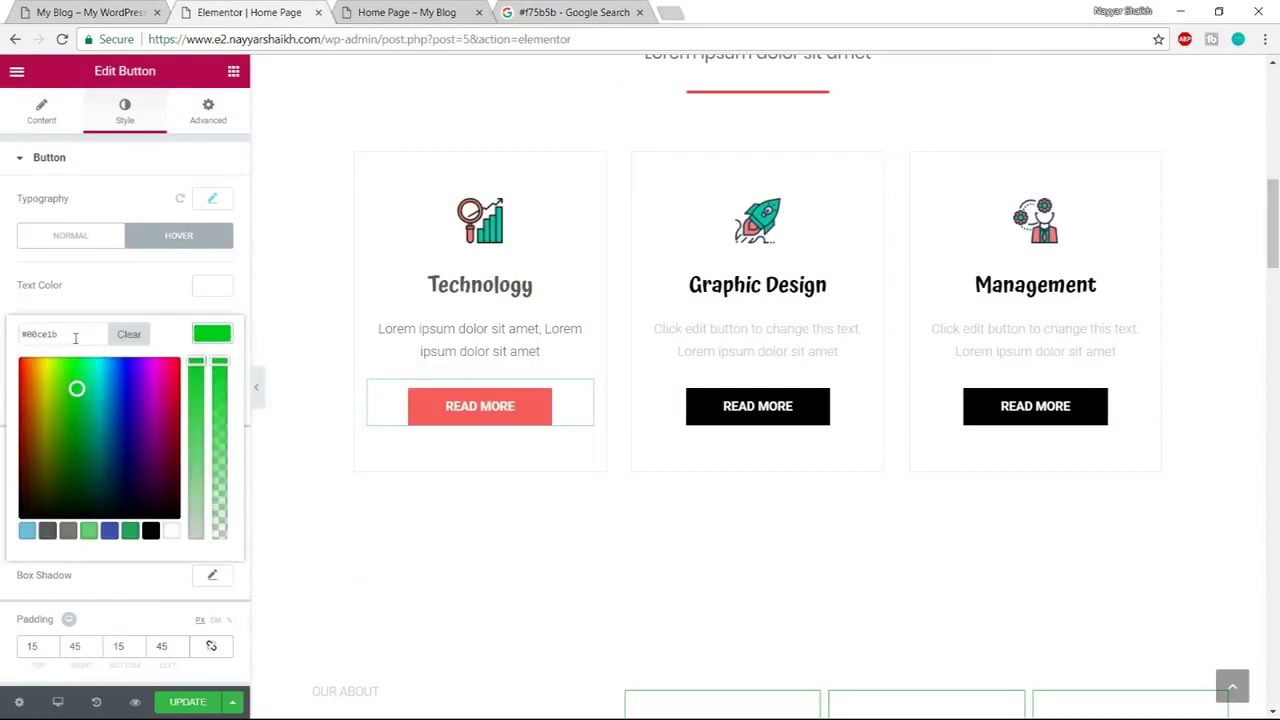
{"action": "key", "text": "ctrl+v"}
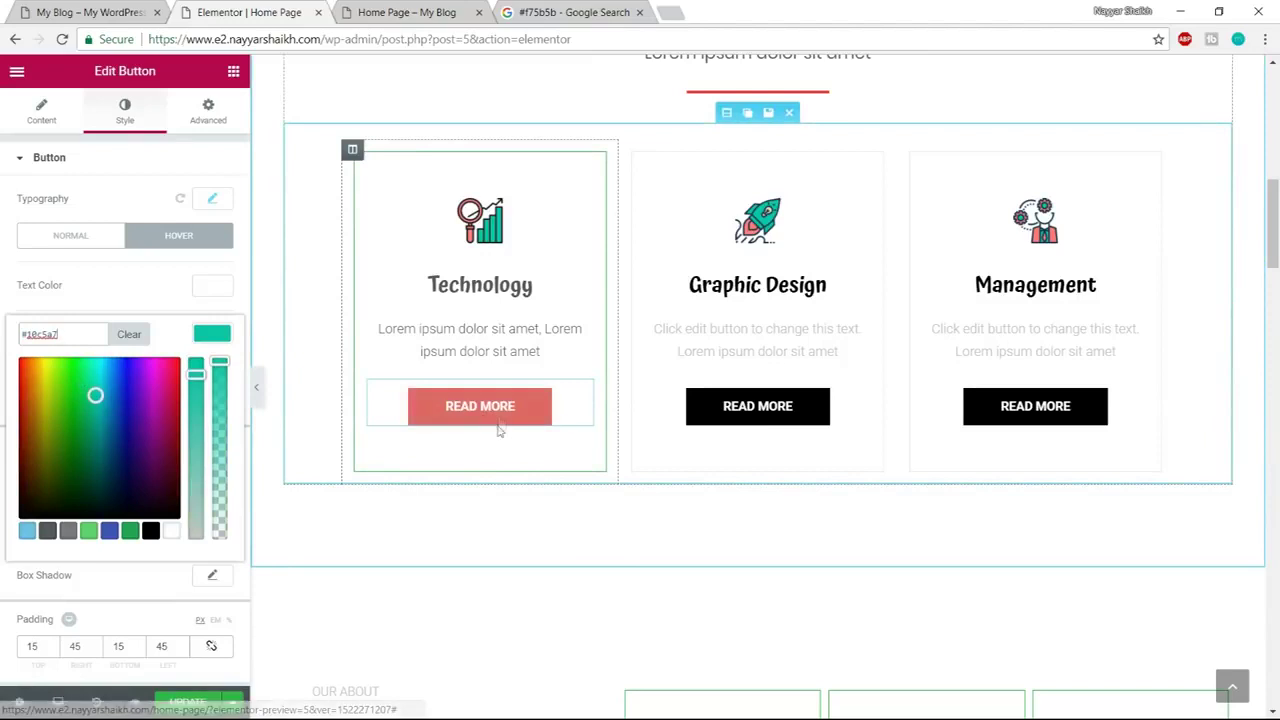
Check the button's Typography settings and close them without changes.
{"action": "left_click", "coordinate": [212, 198]}
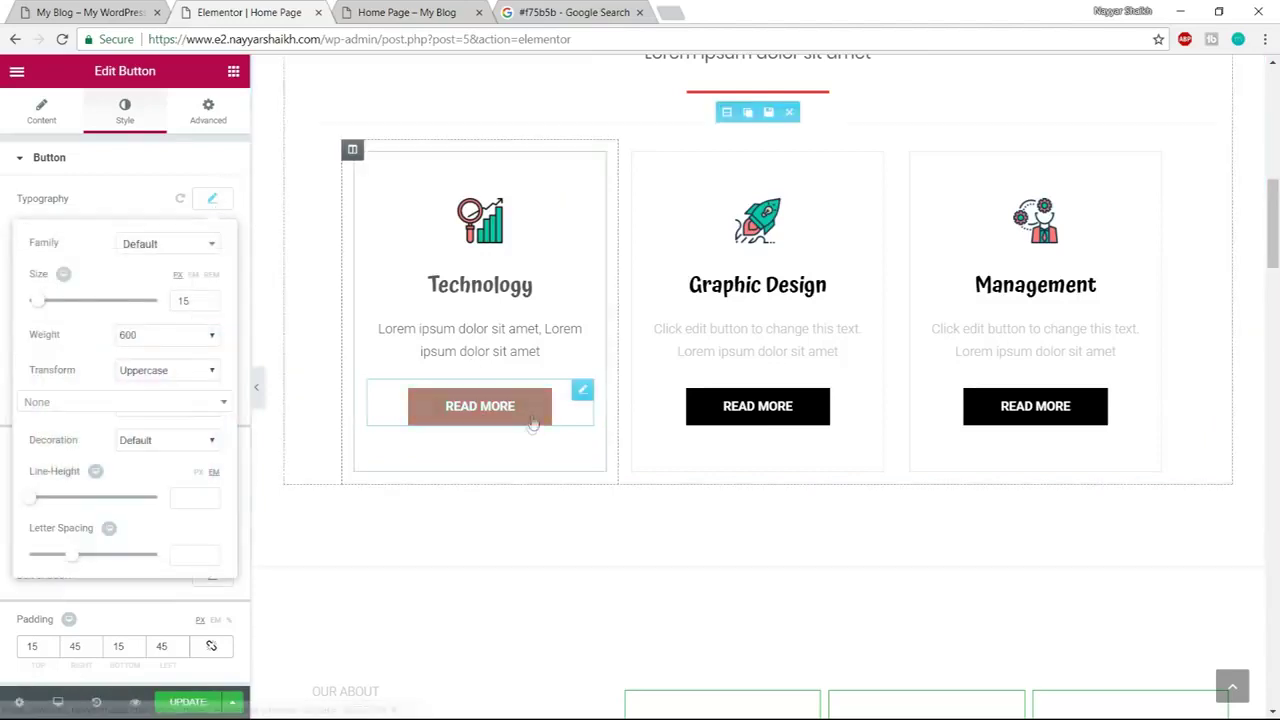
{"action": "left_click", "coordinate": [267, 231]}
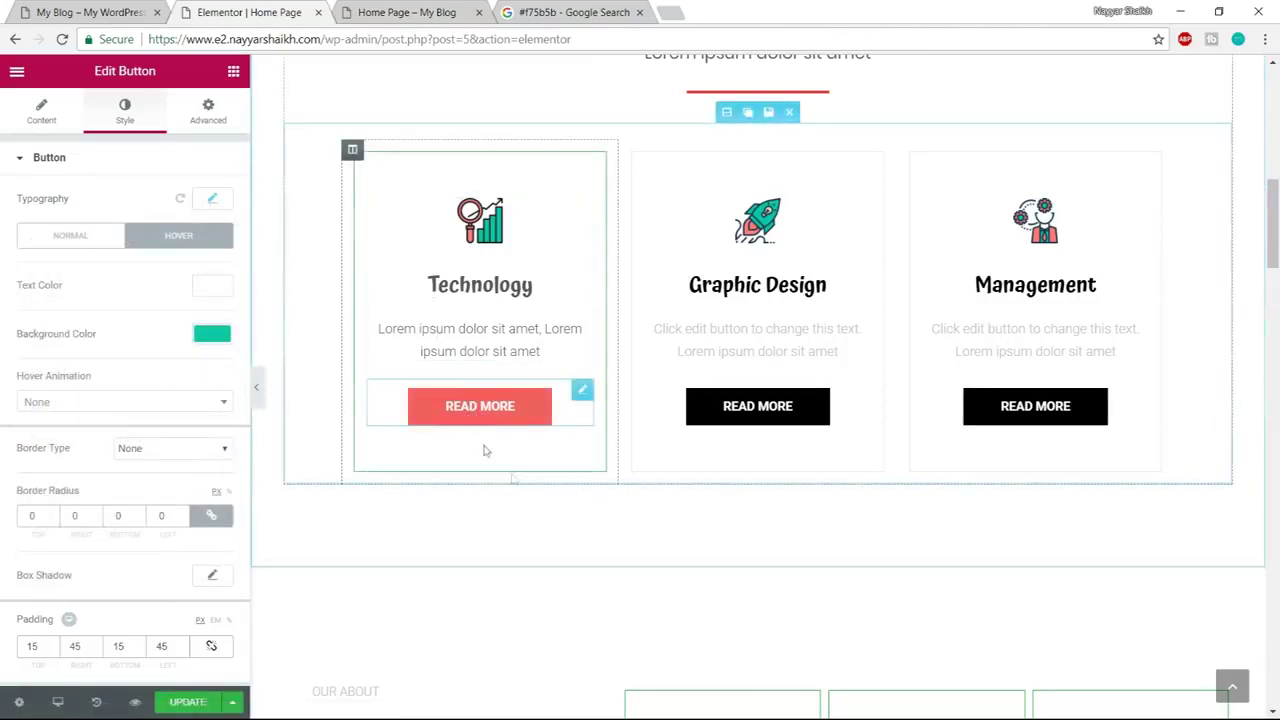
{"action": "scroll", "coordinate": [1278, 428], "scroll_direction": "up", "scroll_amount": 2}
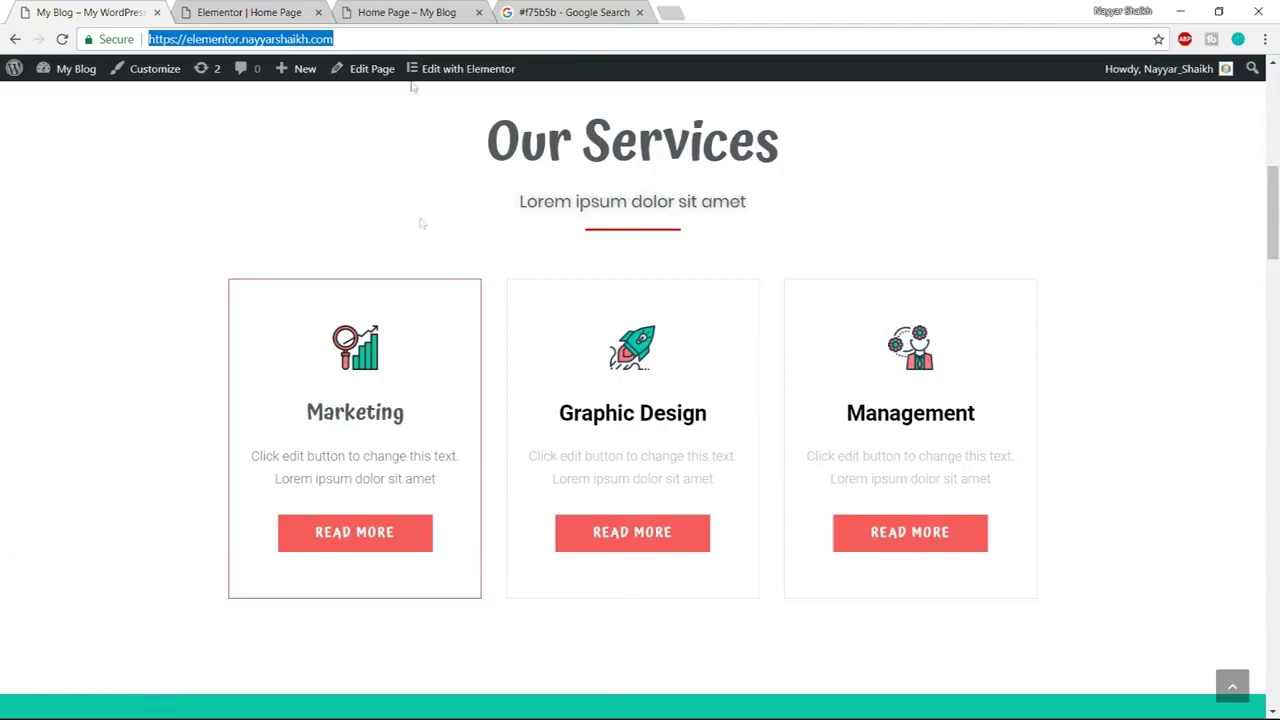
{"action": "left_click", "coordinate": [290, 12]}
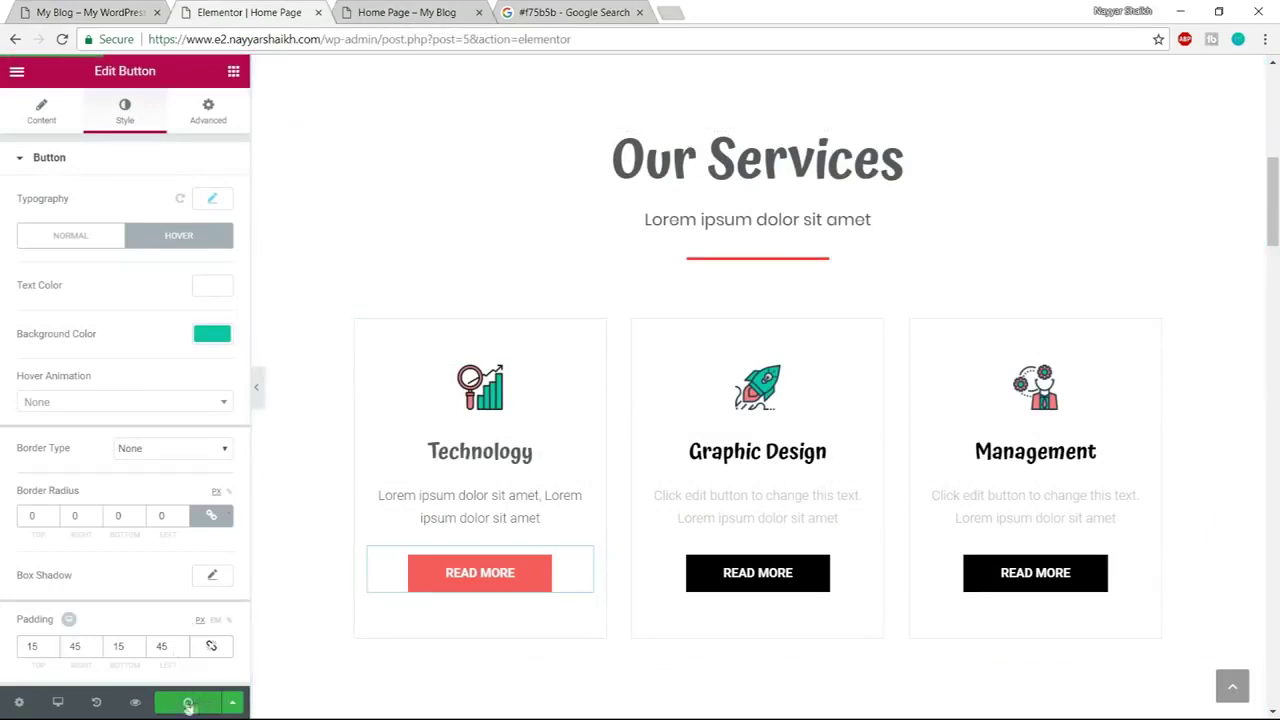
{"action": "left_click", "coordinate": [136, 703]}
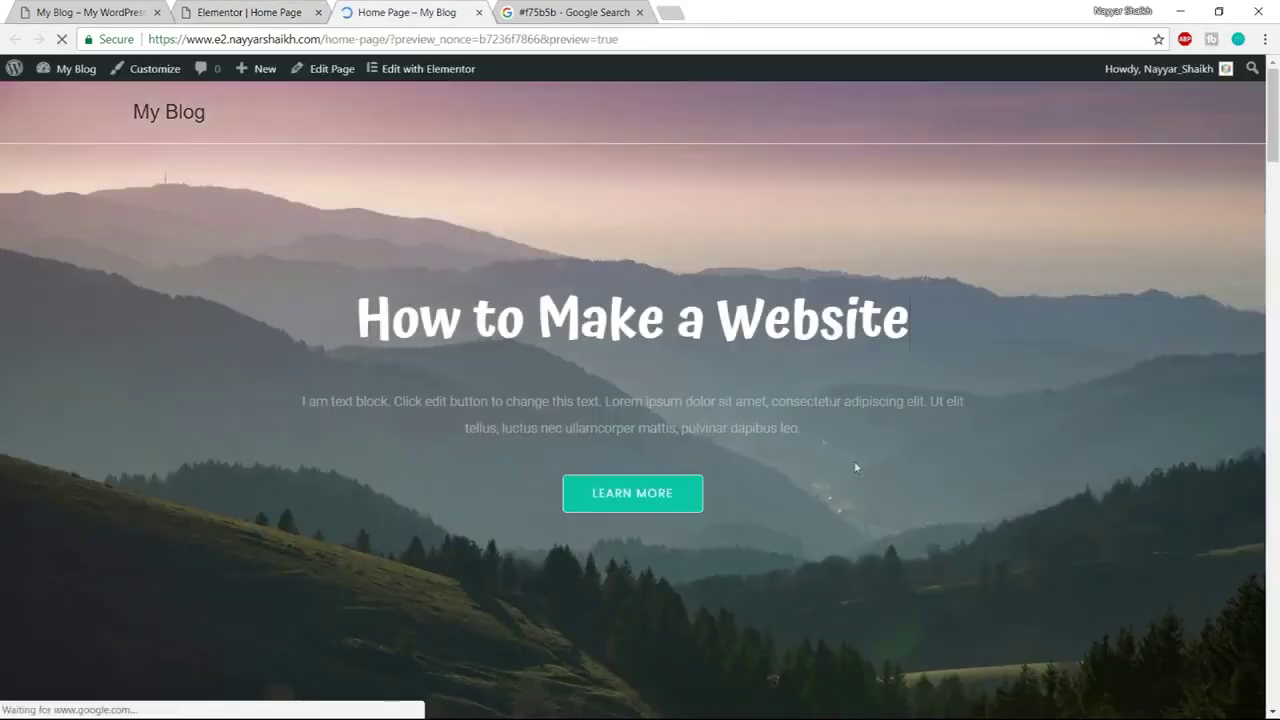
{"action": "scroll", "coordinate": [859, 475], "scroll_direction": "down", "scroll_amount": 8}
{"action": "scroll", "coordinate": [830, 495], "scroll_direction": "up", "scroll_amount": 2}
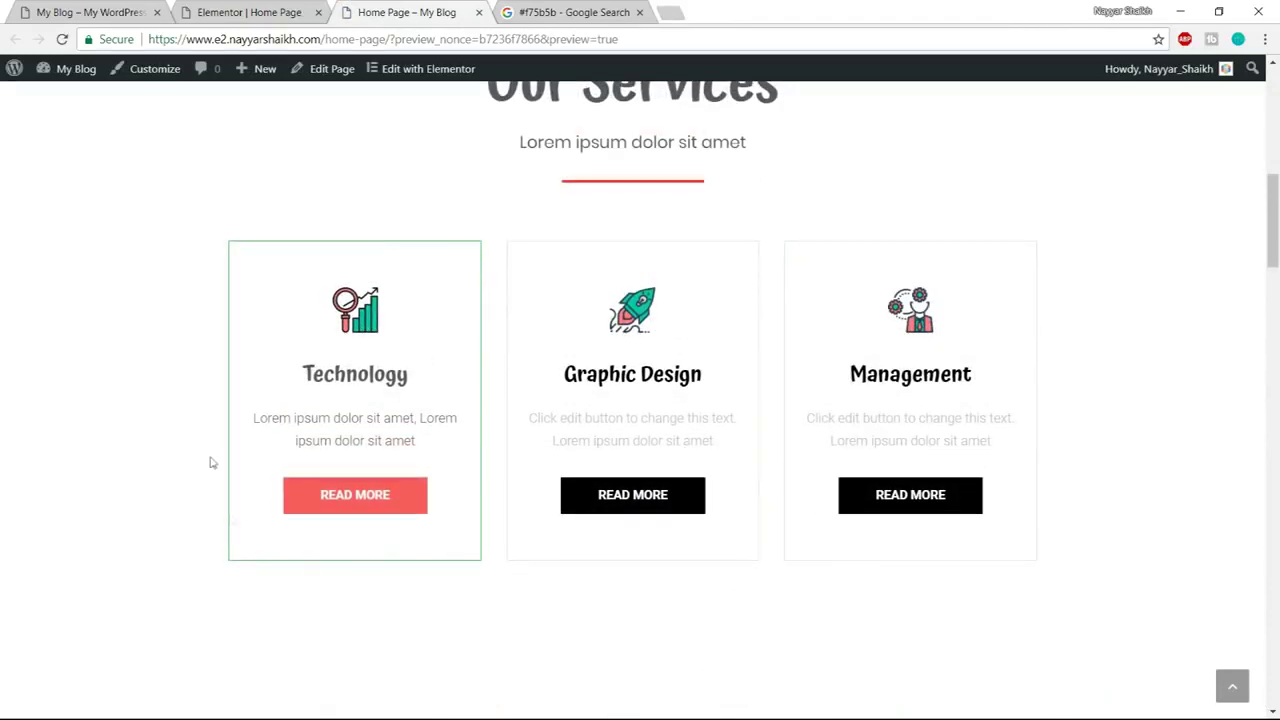
{"action": "left_click", "coordinate": [249, 12]}
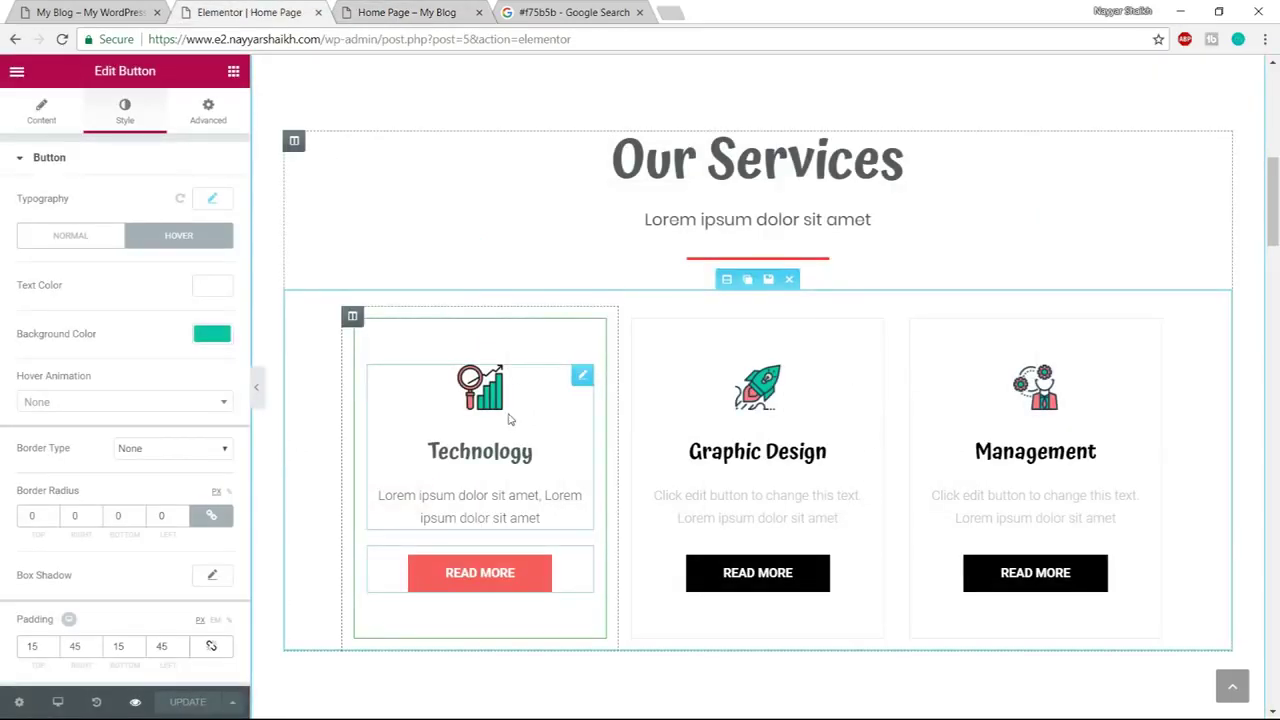
{"action": "left_click", "coordinate": [405, 12]}
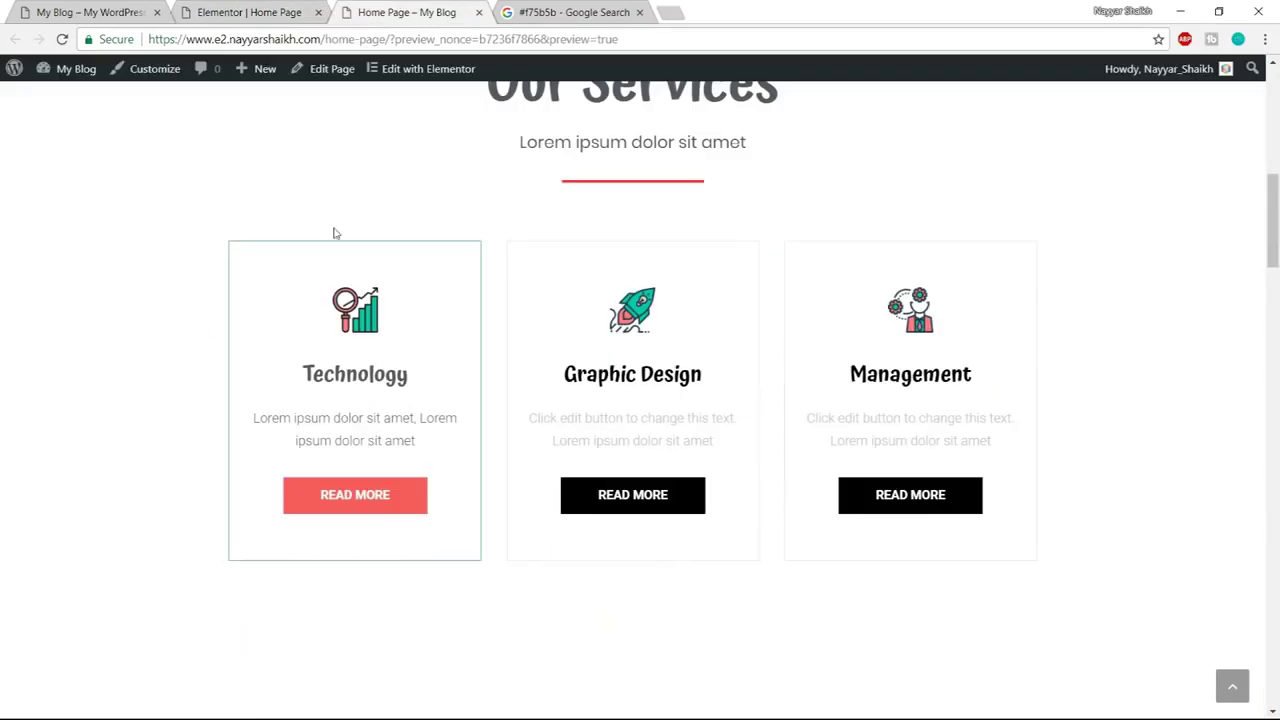
{"action": "left_click", "coordinate": [249, 12]}
{"action": "mouse_move", "coordinate": [350, 318]}
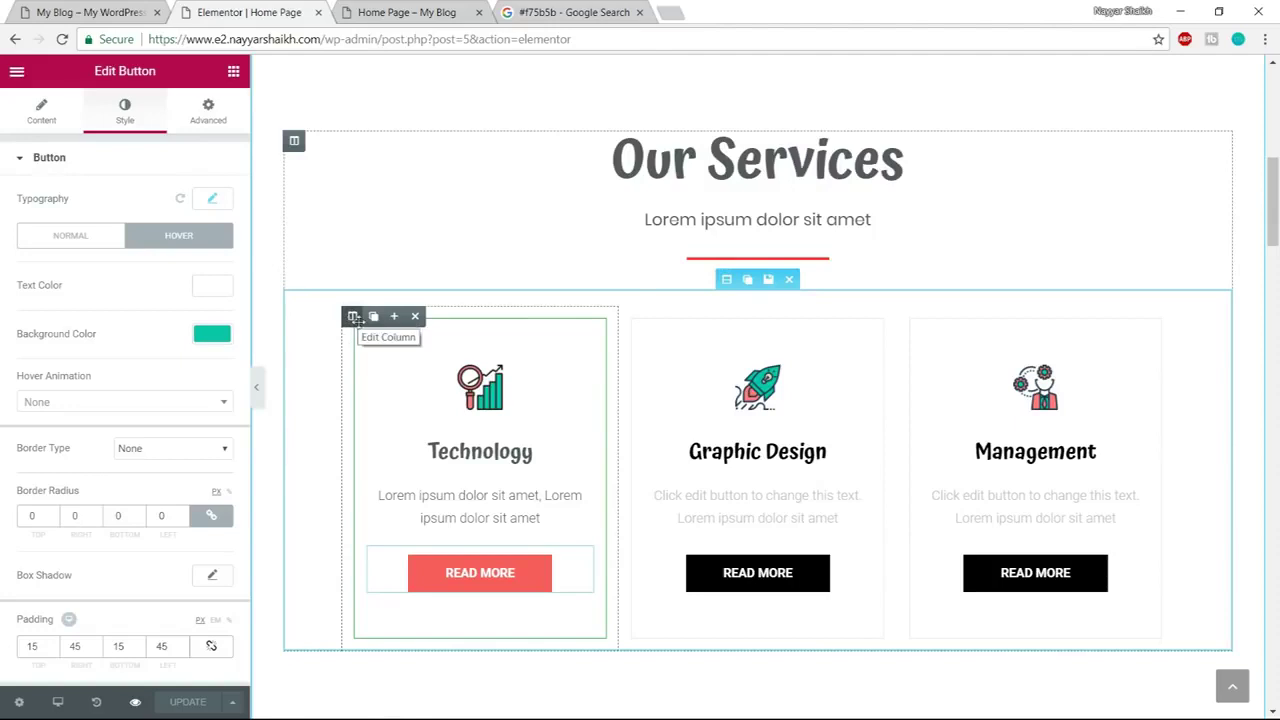
Bring up the Technology column's hover border settings and check the current hover border in preview.
{"action": "left_click", "coordinate": [353, 317]}
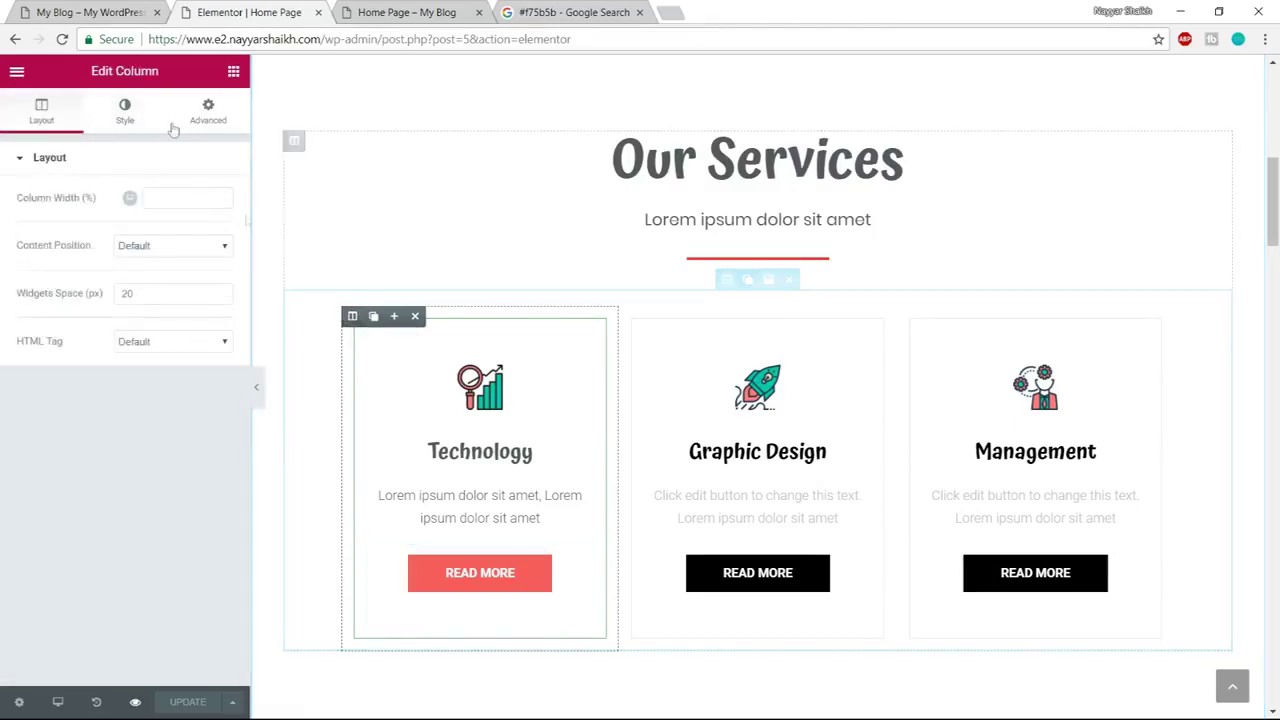
{"action": "left_click", "coordinate": [126, 118]}
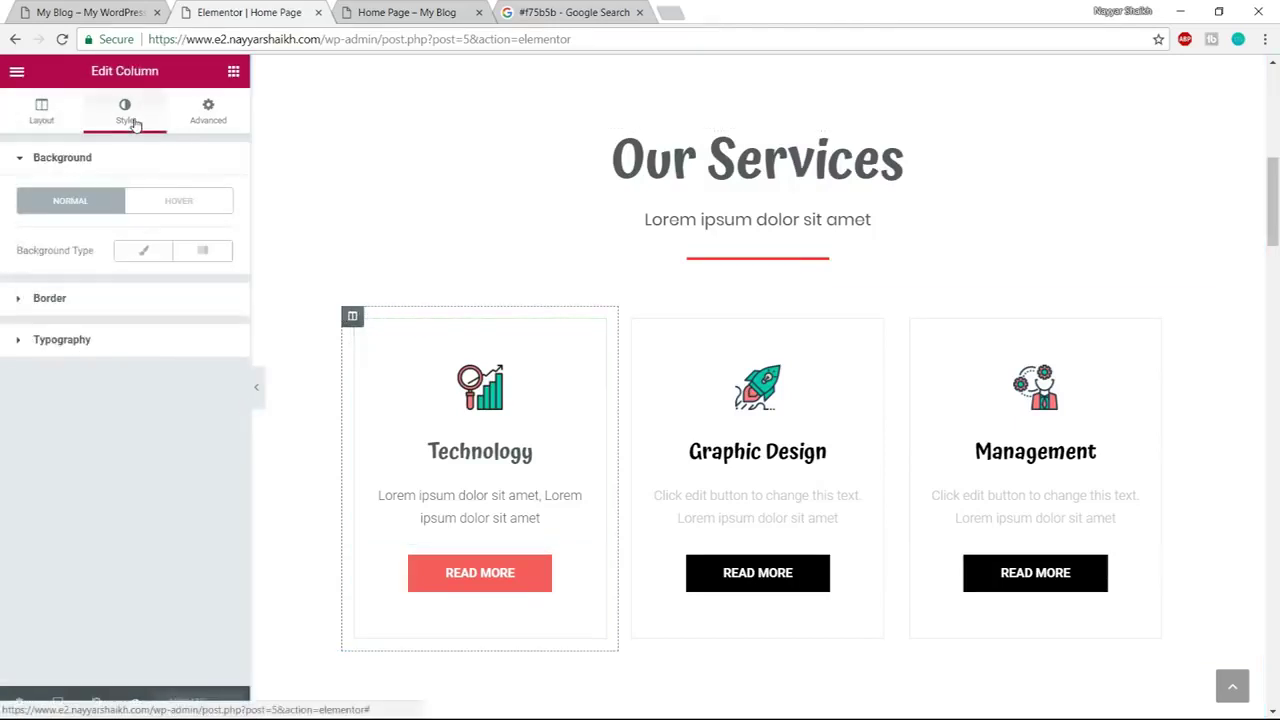
{"action": "left_click", "coordinate": [119, 306]}
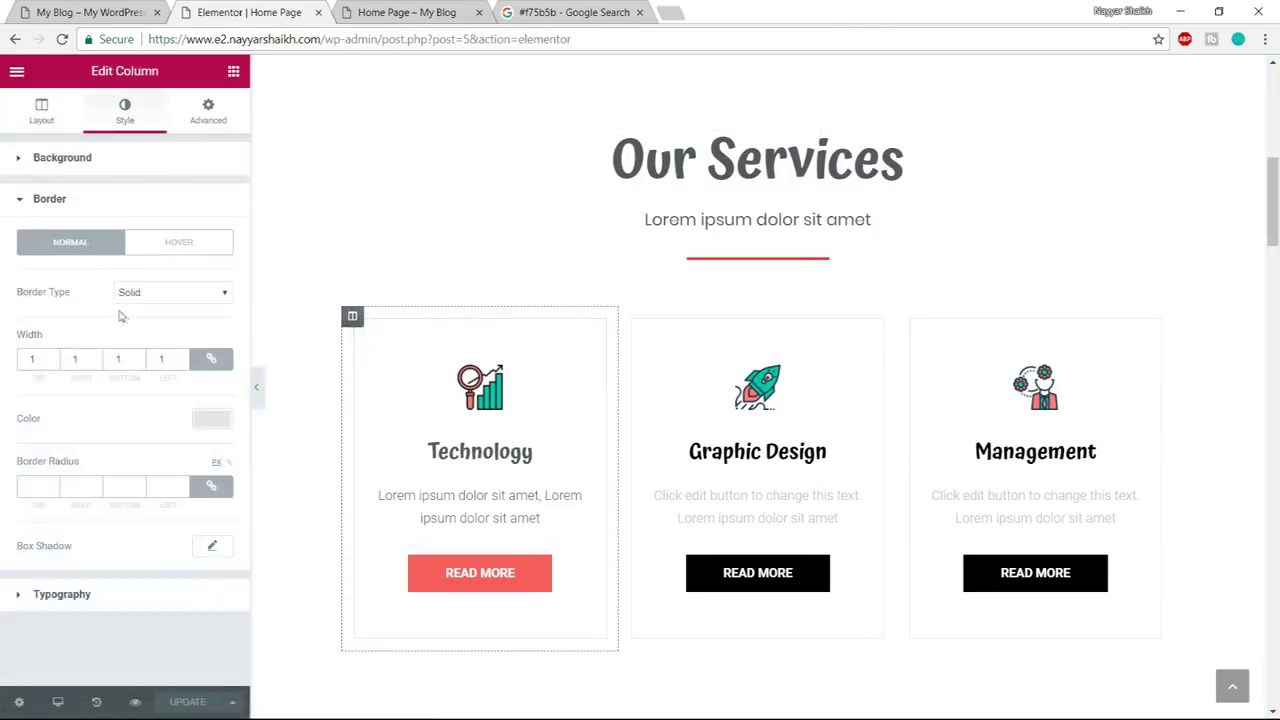
{"action": "left_click", "coordinate": [181, 250]}
{"action": "left_click", "coordinate": [345, 10]}
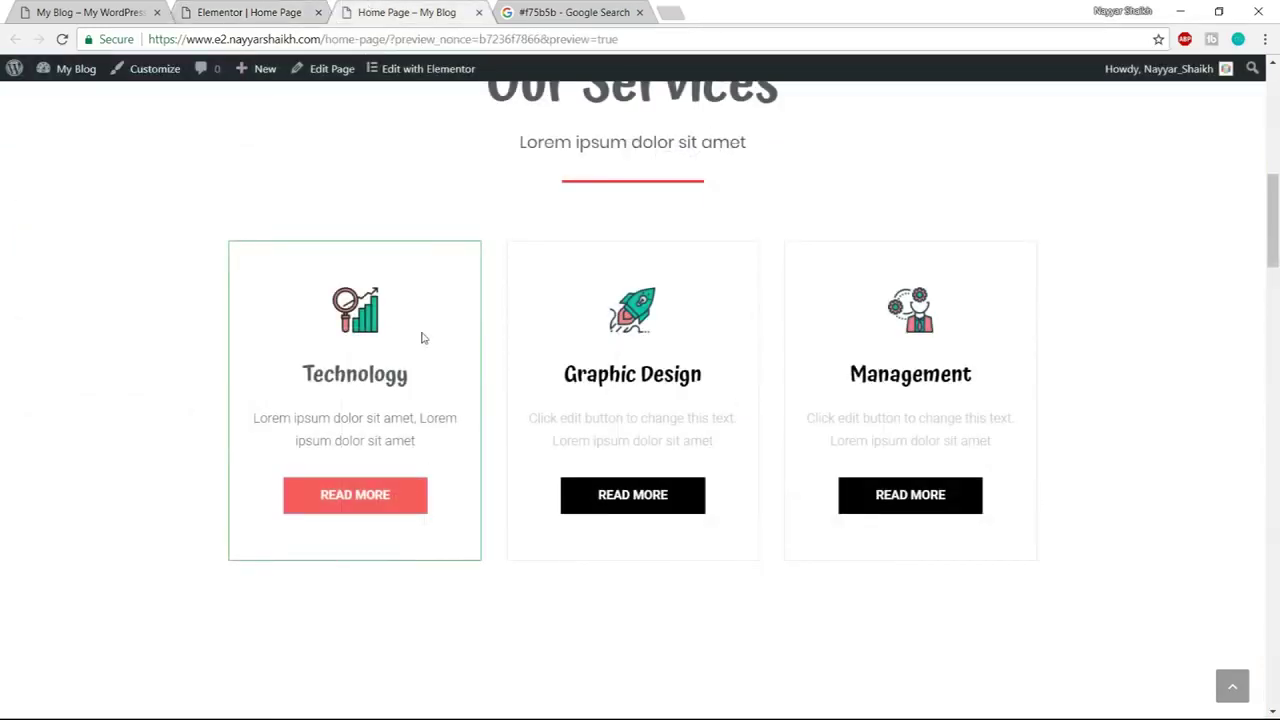
{"action": "left_click", "coordinate": [234, 8]}
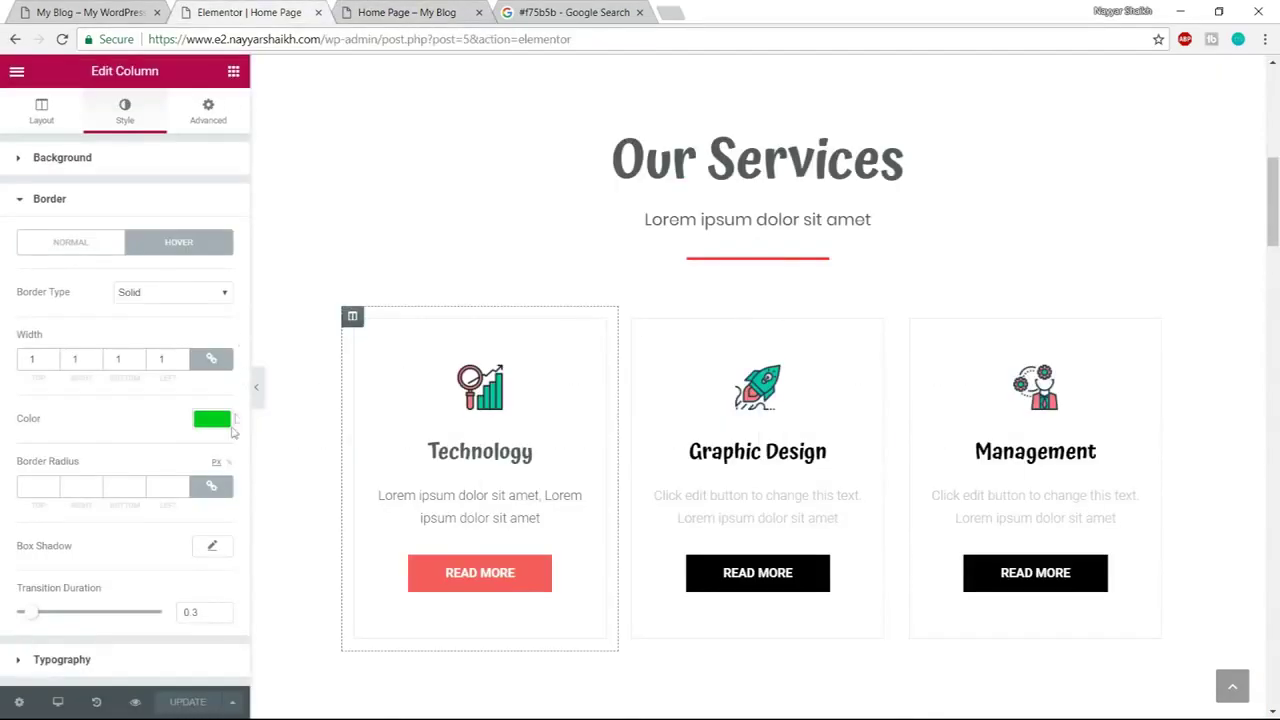
Replace the #00ce1b hover border colour with #f75b5b, update the page, and open the preview.
{"action": "left_click", "coordinate": [210, 420]}
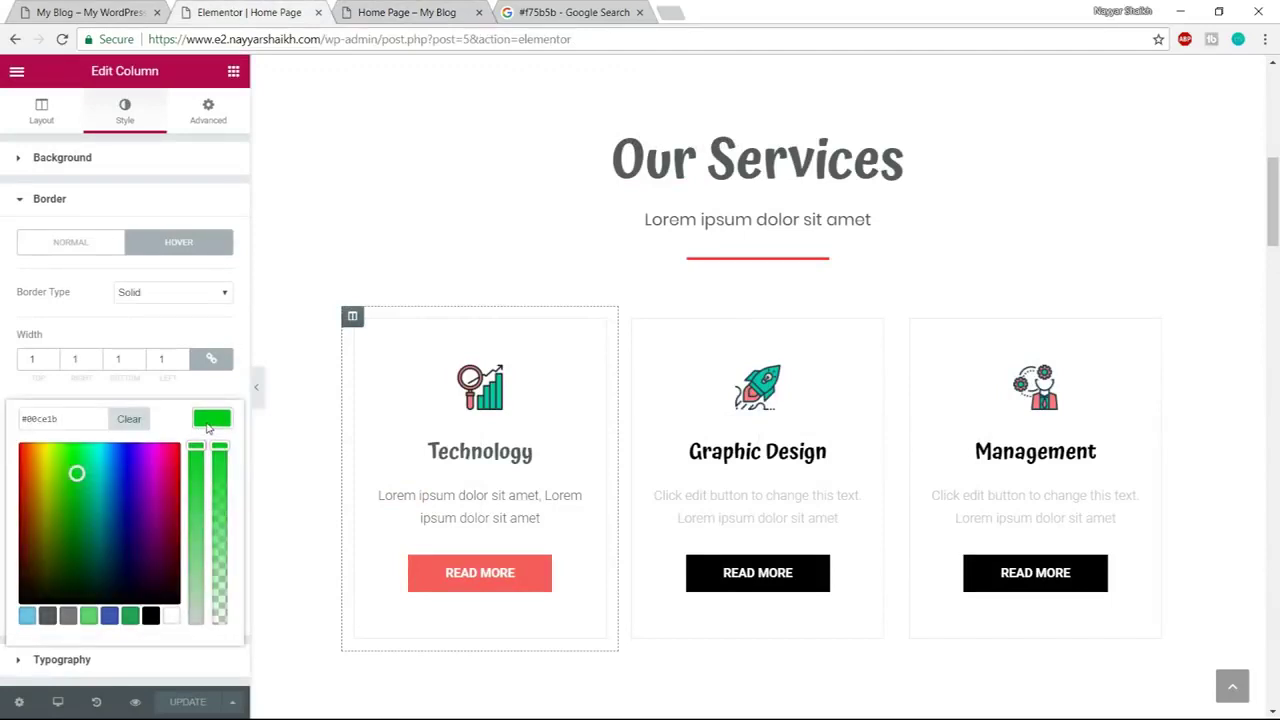
{"action": "left_click", "coordinate": [570, 12]}
{"action": "left_click", "coordinate": [215, 89]}
{"action": "double_click", "coordinate": [167, 89]}
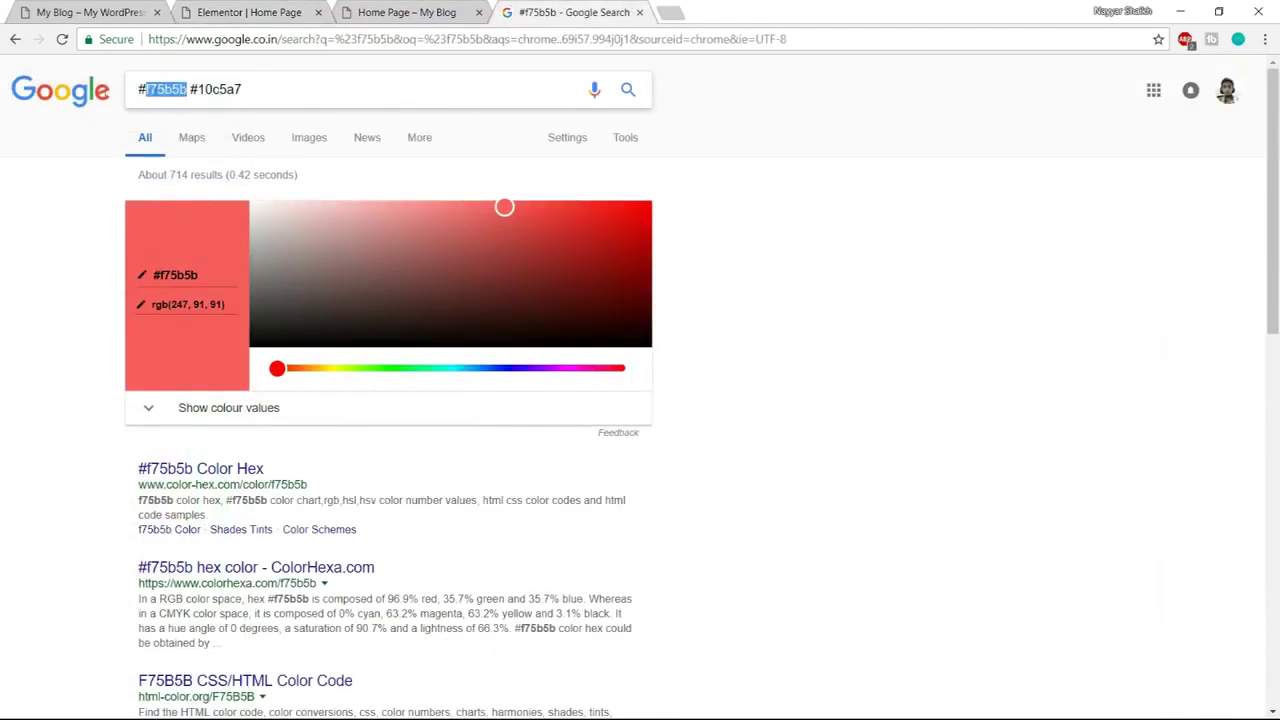
{"action": "left_click_drag", "start_coordinate": [167, 89], "coordinate": [93, 100]}
{"action": "key", "text": "ctrl+c"}
{"action": "left_click", "coordinate": [250, 12]}
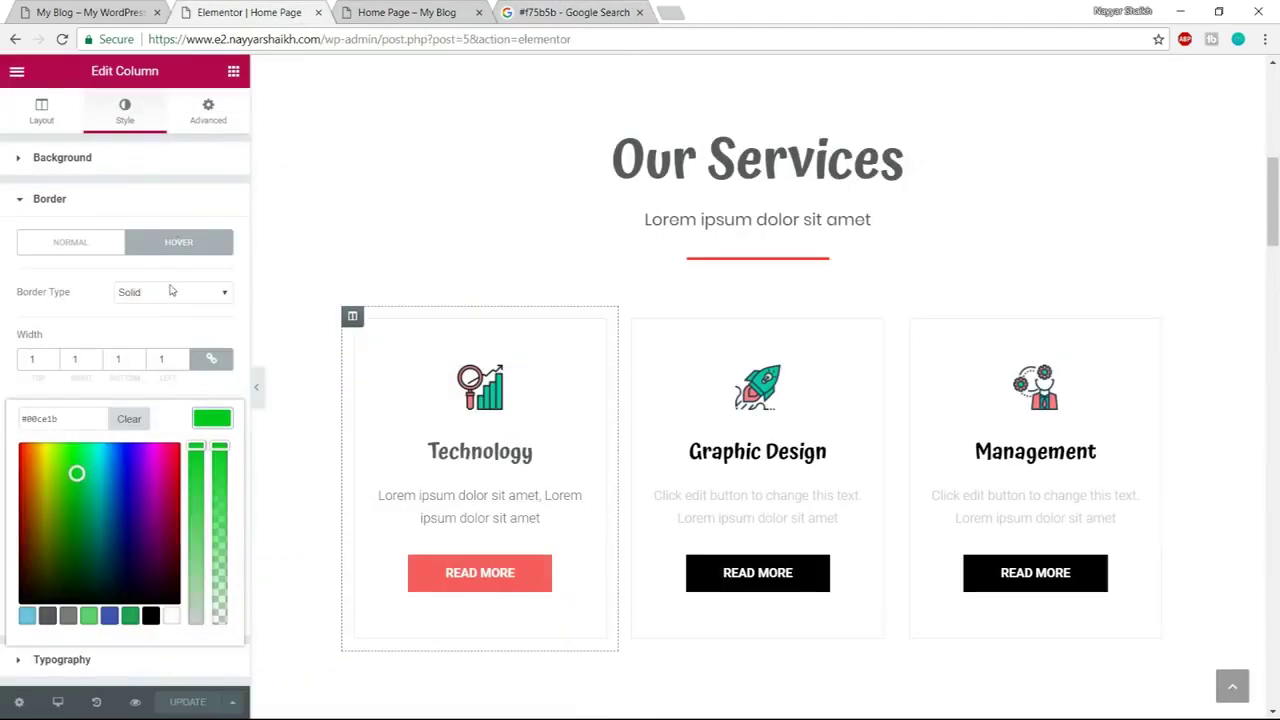
{"action": "left_click_drag", "start_coordinate": [84, 416], "coordinate": [5, 422]}
{"action": "key", "text": "ctrl+v"}
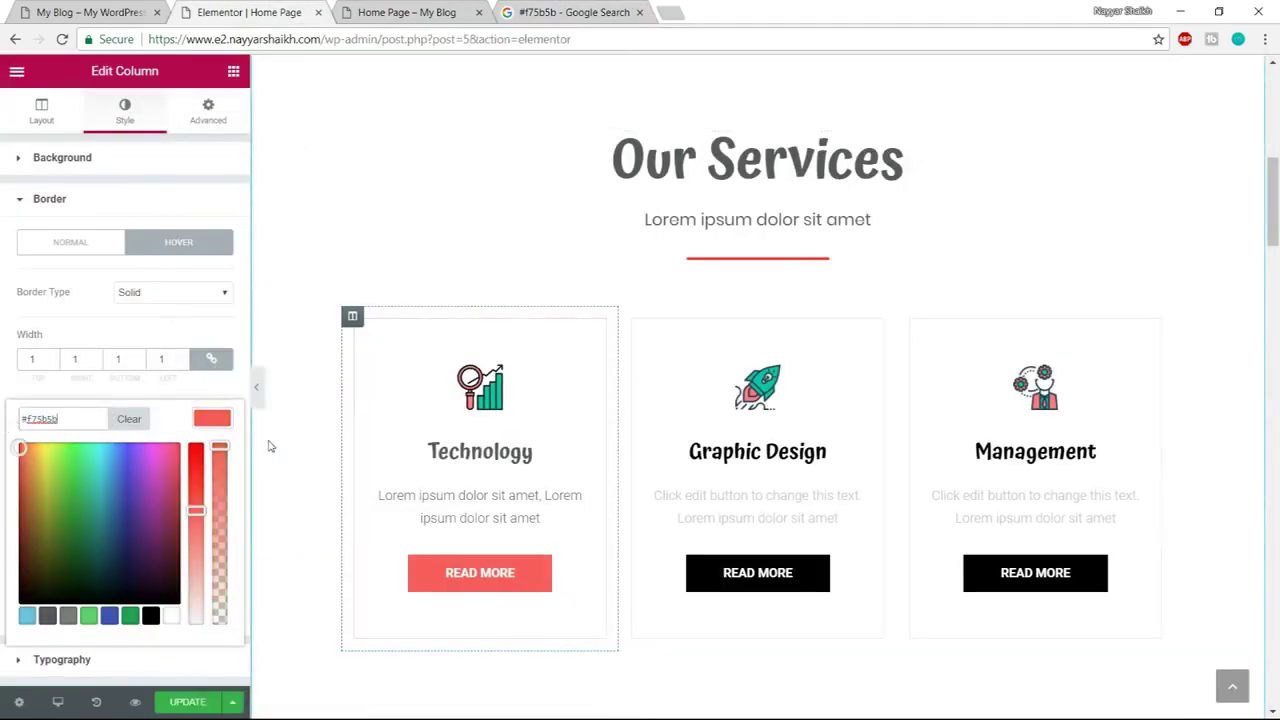
{"action": "left_click", "coordinate": [188, 703]}
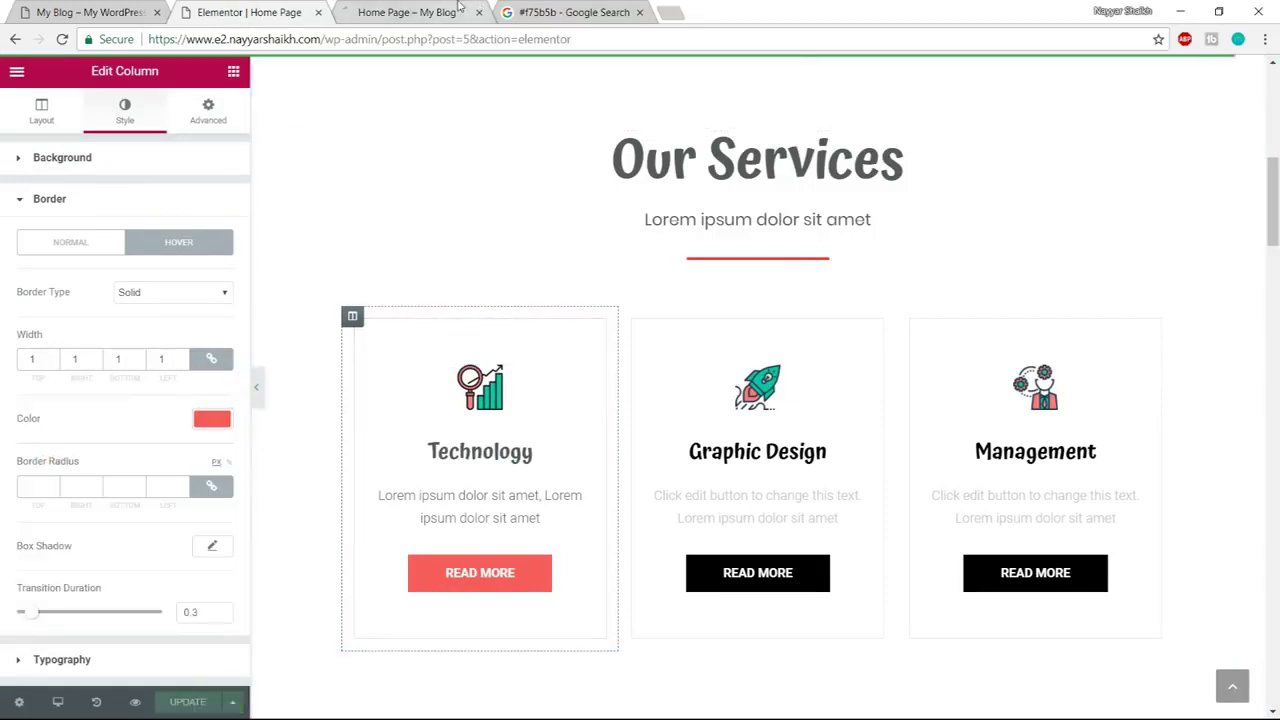
{"action": "left_click", "coordinate": [458, 8]}
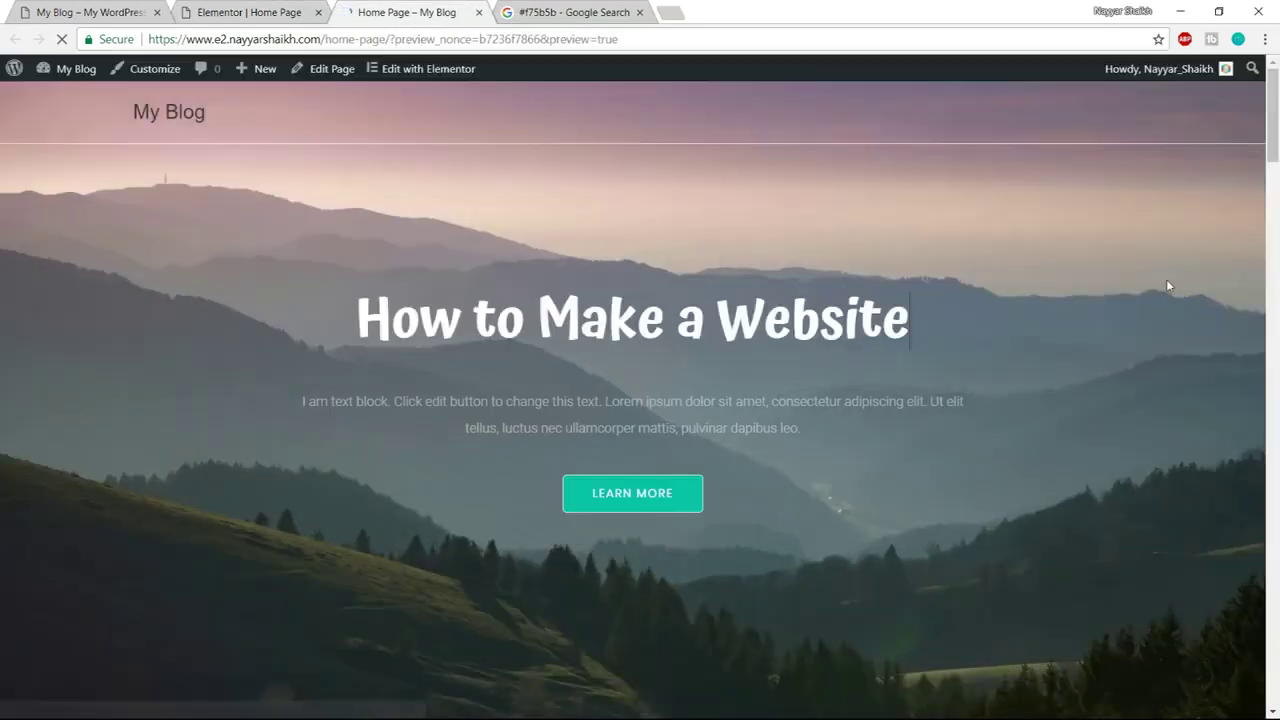
Check the Our Services cards' hover borders in the preview, then return to the editor.
{"action": "scroll", "coordinate": [1160, 350], "scroll_direction": "down", "scroll_amount": 6}
{"action": "scroll", "coordinate": [706, 431], "scroll_direction": "up", "scroll_amount": 1}
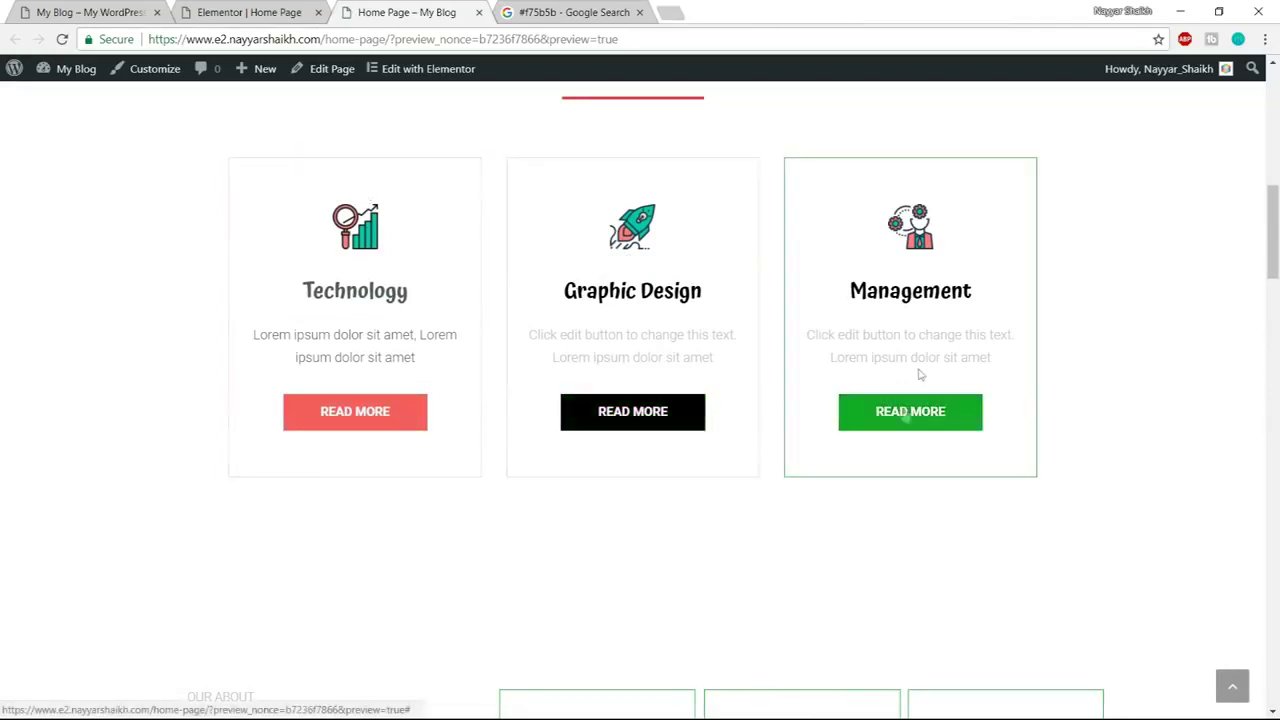
{"action": "key", "text": "ctrl+shift+Tab"}
{"action": "scroll", "coordinate": [560, 284], "scroll_direction": "down", "scroll_amount": 1}
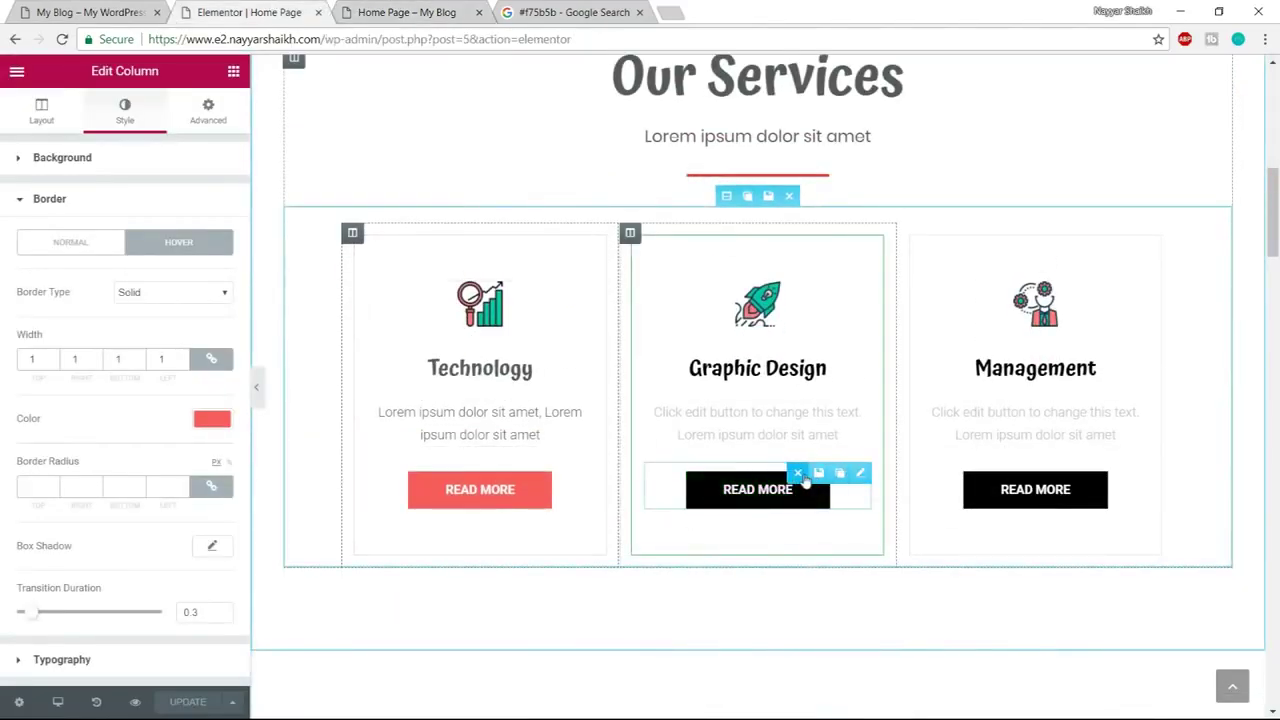
Replace the Graphic Design and Management Read More buttons with two duplicates of Technology's red button.
{"action": "left_click", "coordinate": [798, 474]}
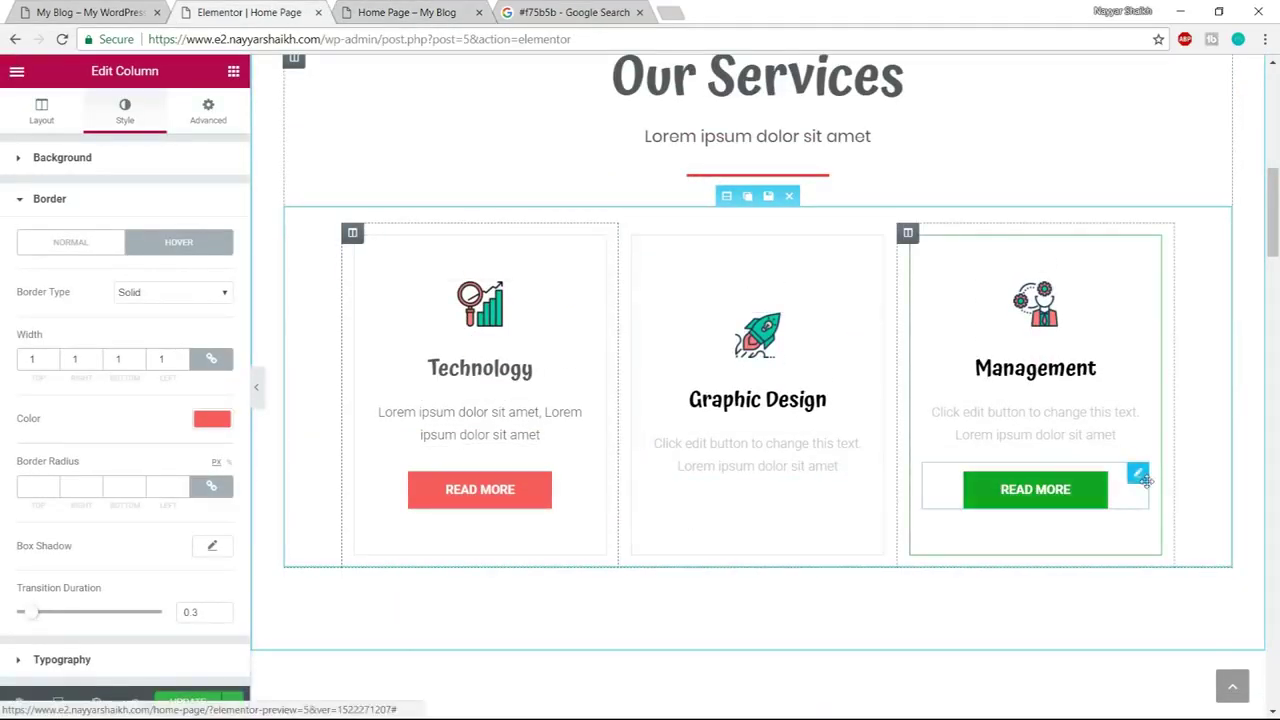
{"action": "left_click", "coordinate": [1076, 474]}
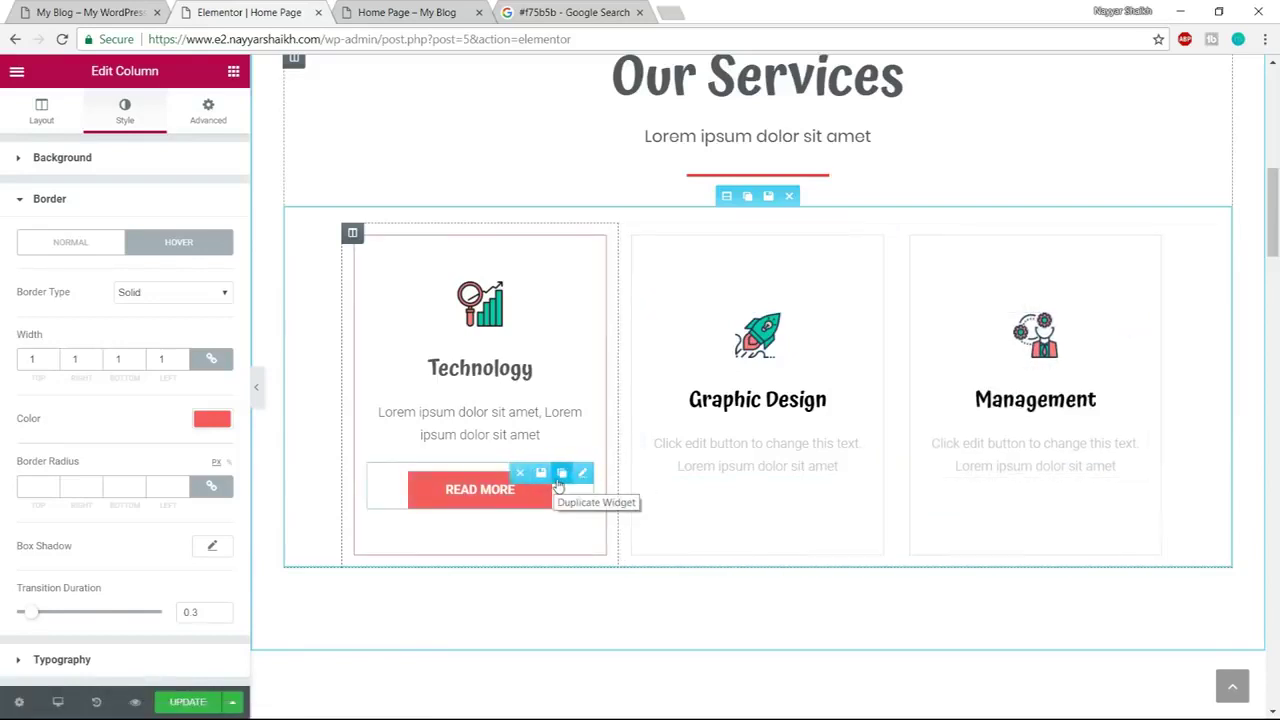
{"action": "left_click", "coordinate": [559, 476]}
{"action": "left_click", "coordinate": [559, 476]}
{"action": "left_click_drag", "start_coordinate": [462, 494], "coordinate": [760, 508]}
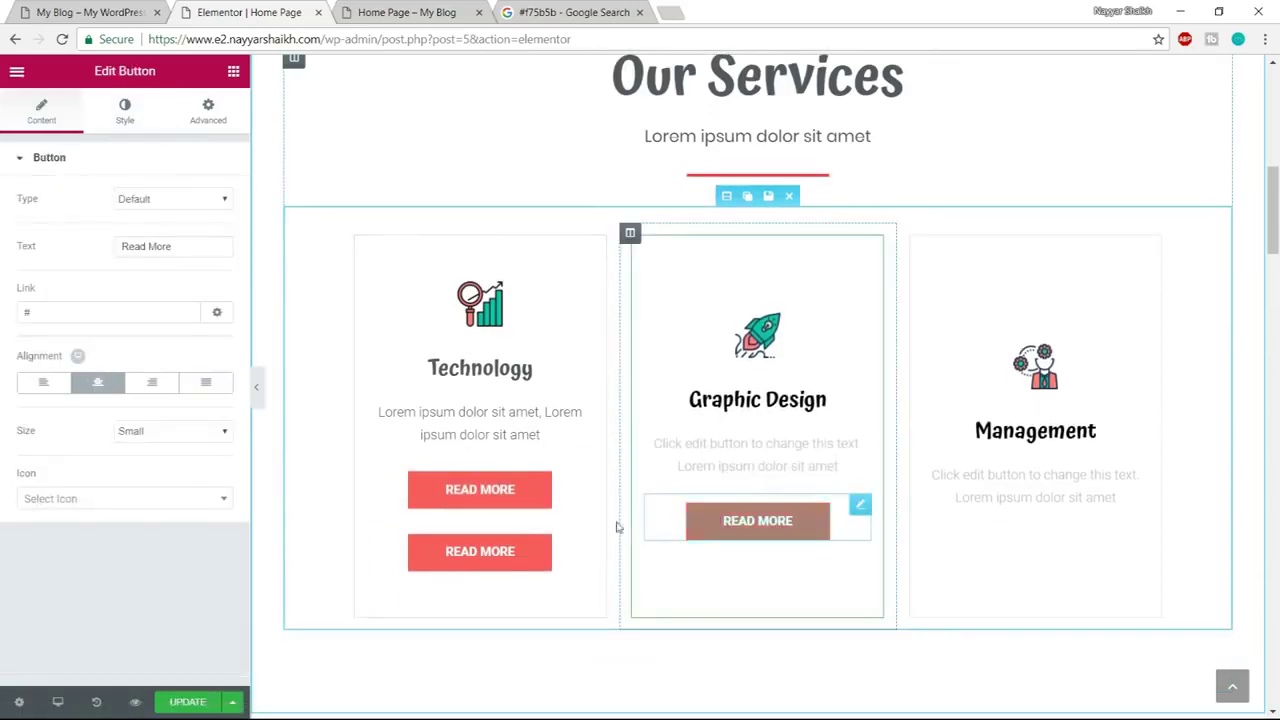
{"action": "left_click_drag", "start_coordinate": [516, 472], "coordinate": [1015, 472]}
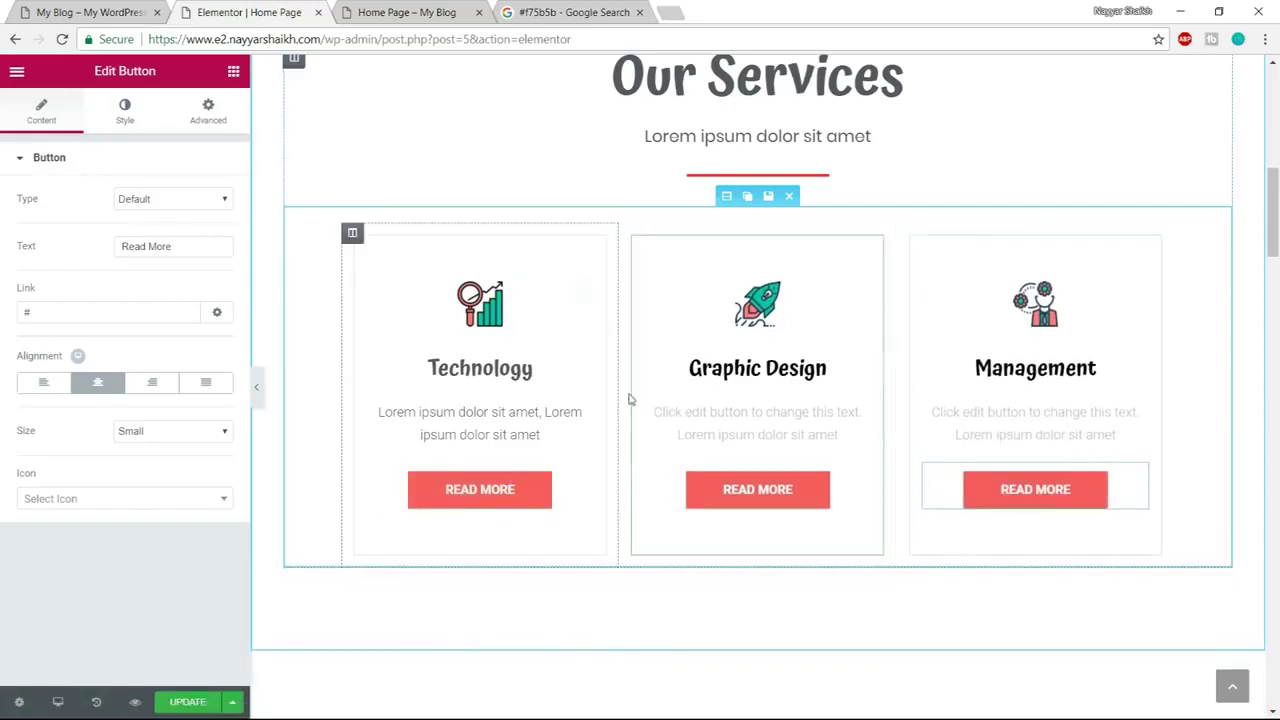
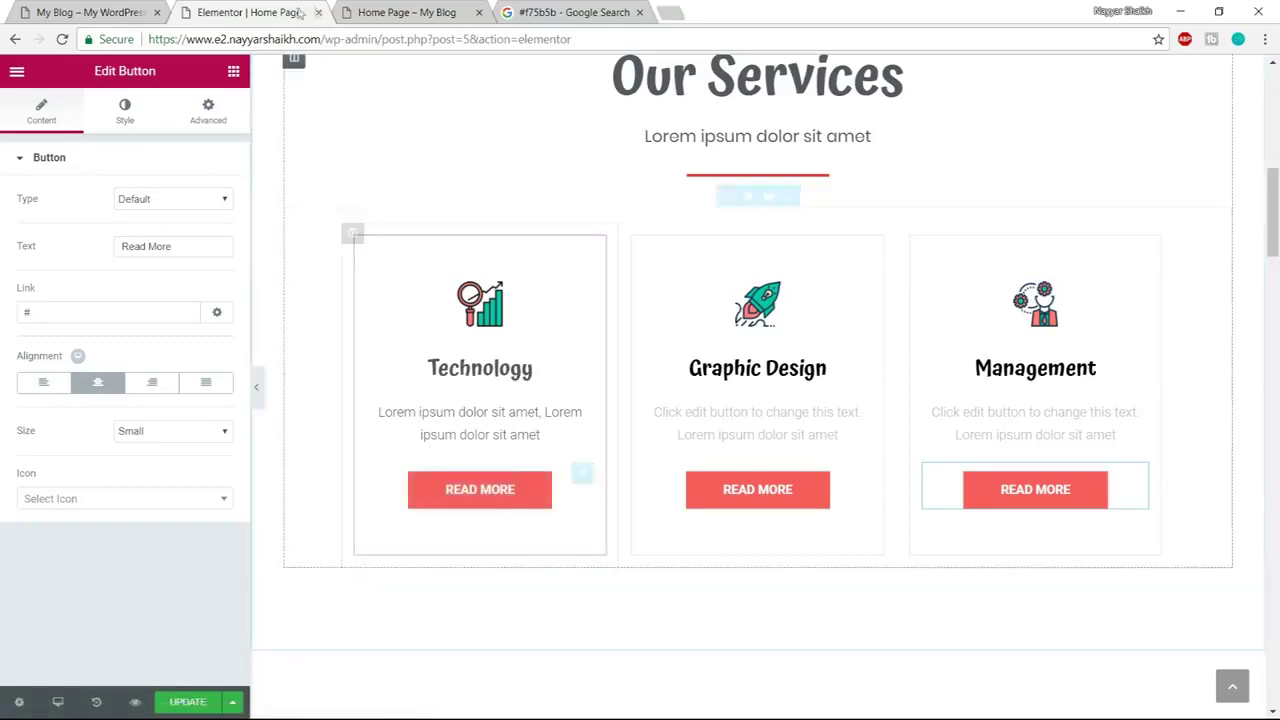
Compare the live site's teal numbers section, then open the Alternate numbers section's settings.
{"action": "left_click", "coordinate": [88, 10]}
{"action": "scroll", "coordinate": [1125, 385], "scroll_direction": "down", "scroll_amount": 6}
{"action": "scroll", "coordinate": [1125, 385], "scroll_direction": "up", "scroll_amount": 1}
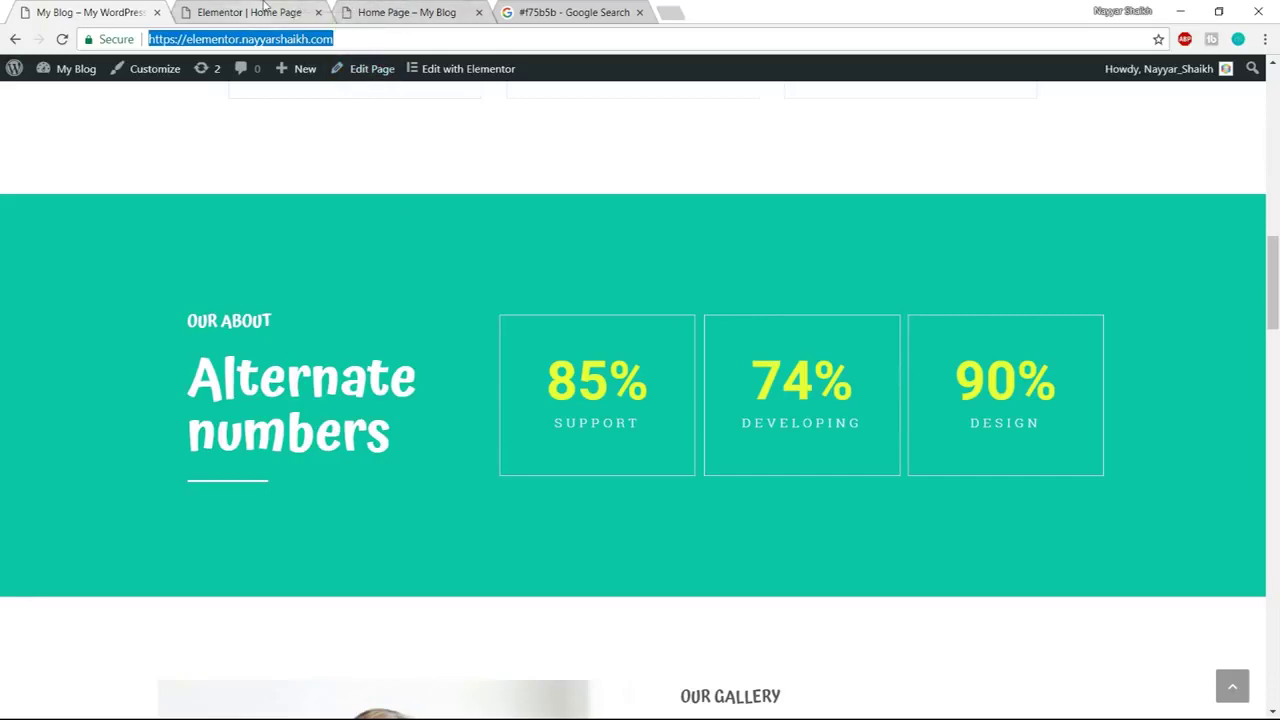
{"action": "left_click", "coordinate": [265, 11]}
{"action": "scroll", "coordinate": [1058, 380], "scroll_direction": "down", "scroll_amount": 5}
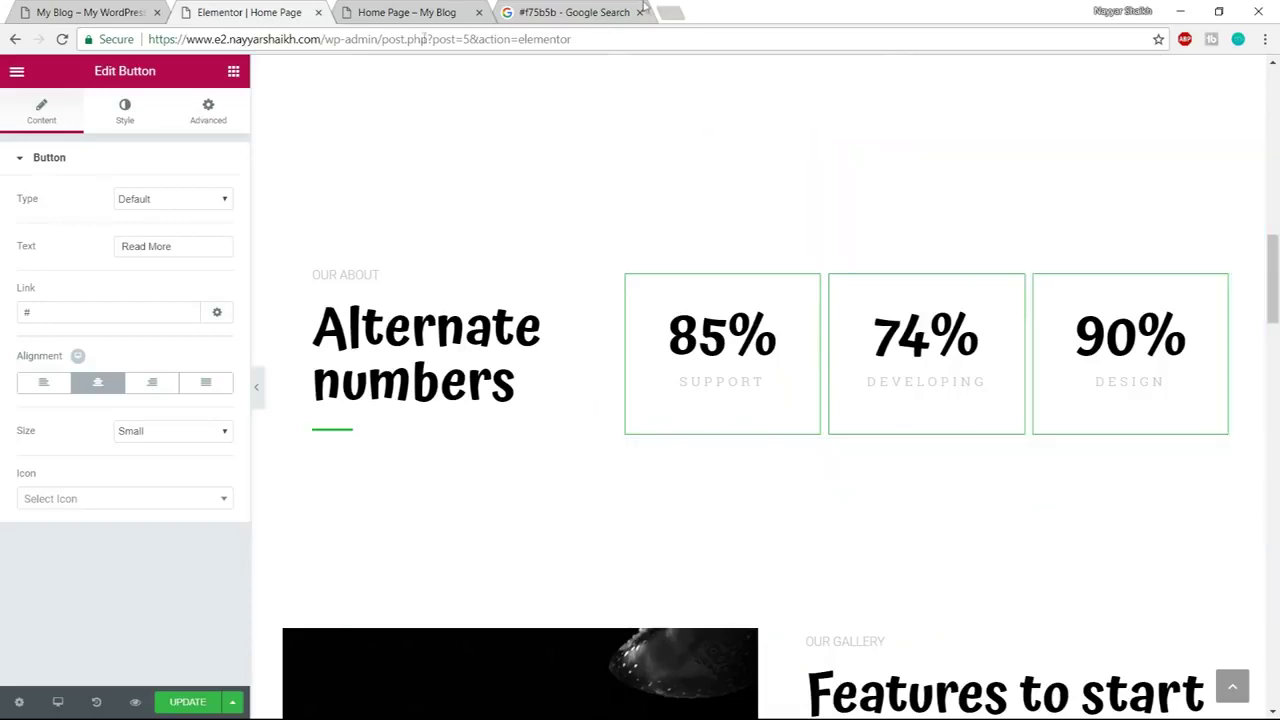
{"action": "left_click", "coordinate": [117, 7]}
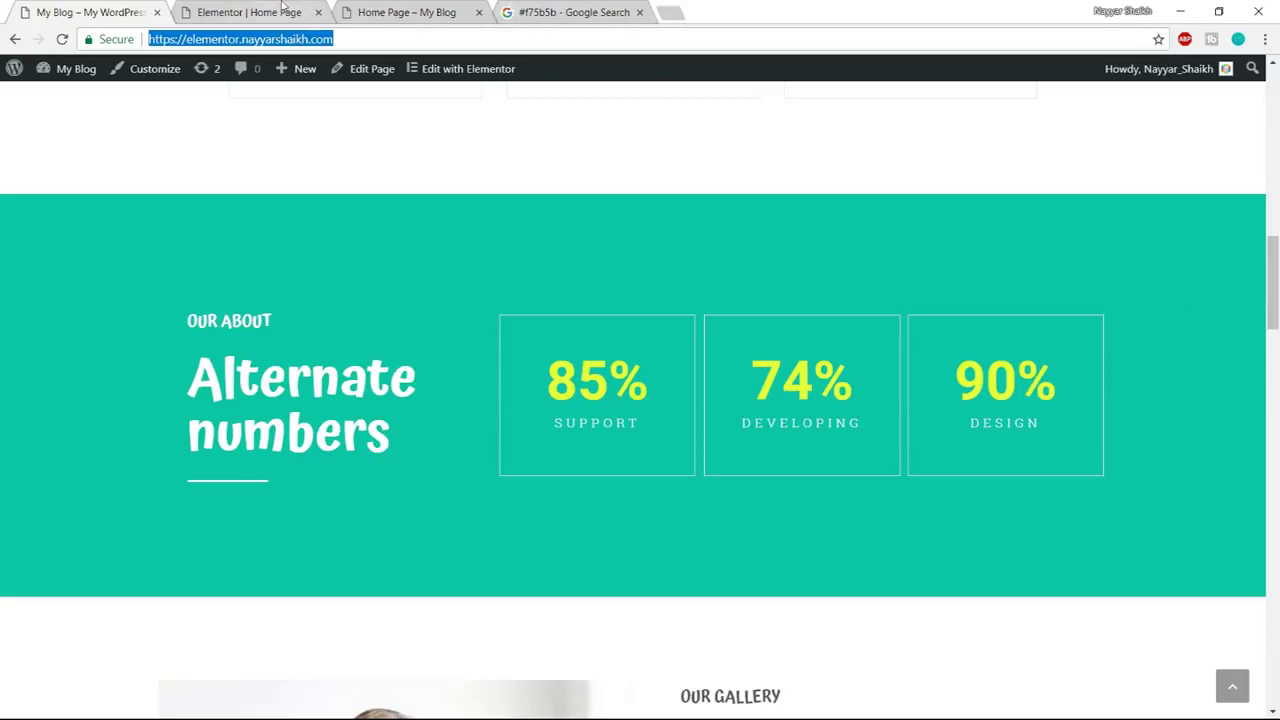
{"action": "left_click", "coordinate": [283, 8]}
{"action": "mouse_move", "coordinate": [760, 194]}
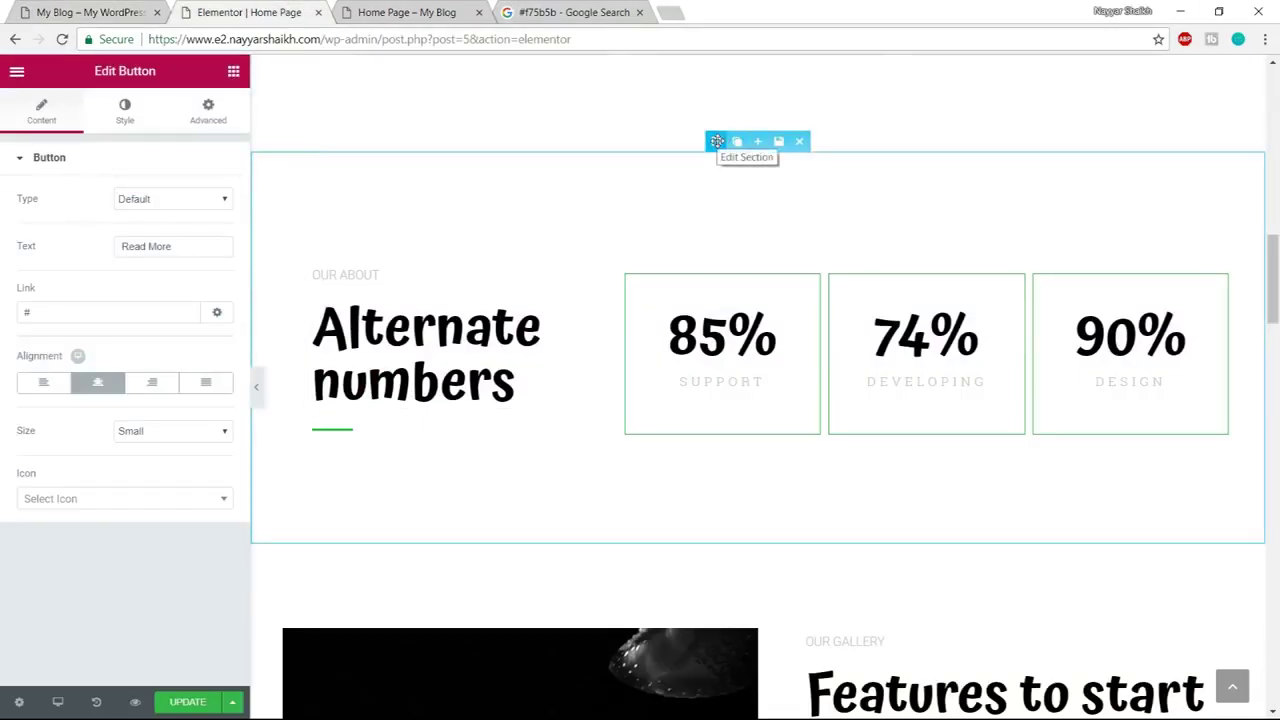
{"action": "left_click", "coordinate": [714, 143]}
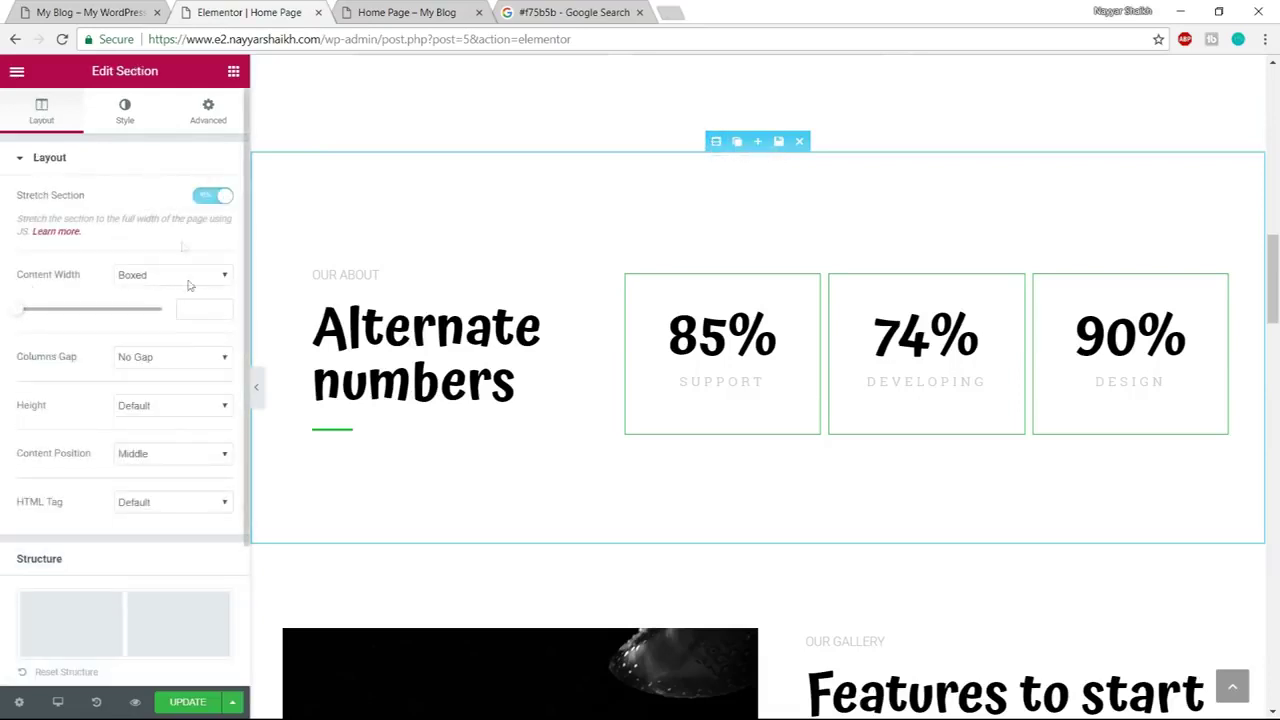
Give the section a classic background in teal #10c5a7, copied from the reference tab.
{"action": "left_click", "coordinate": [125, 115]}
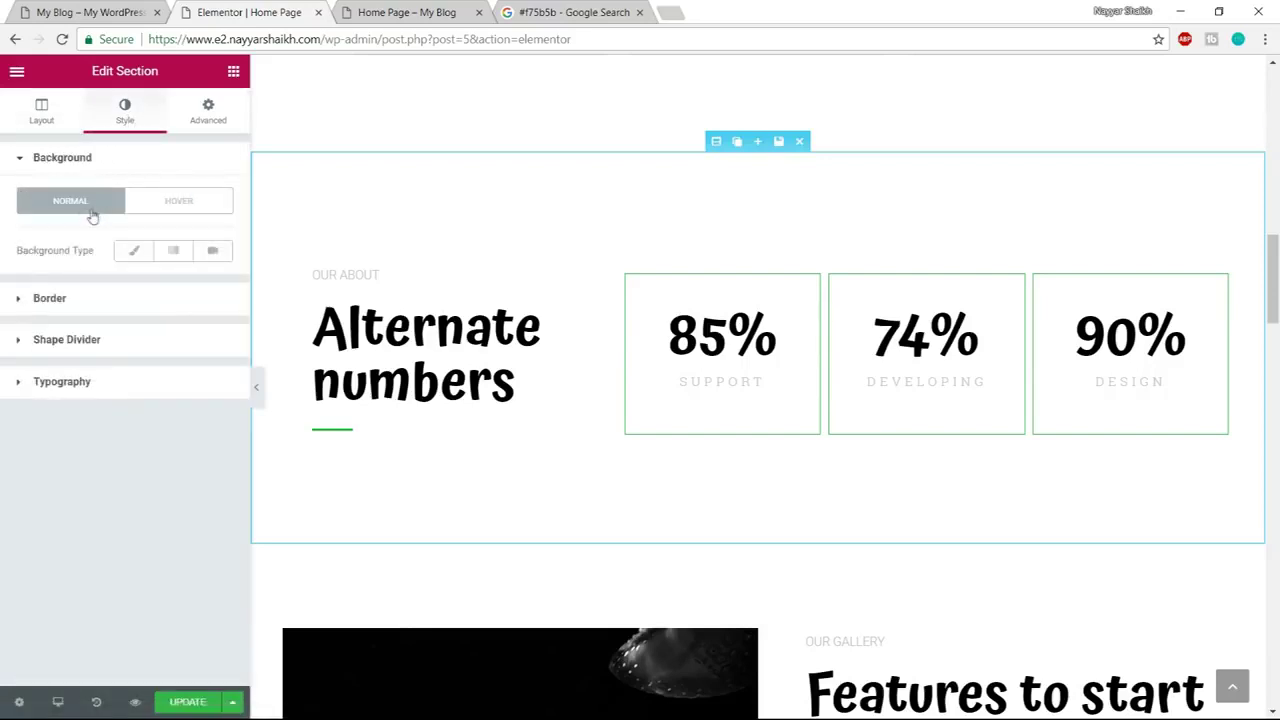
{"action": "left_click", "coordinate": [134, 251]}
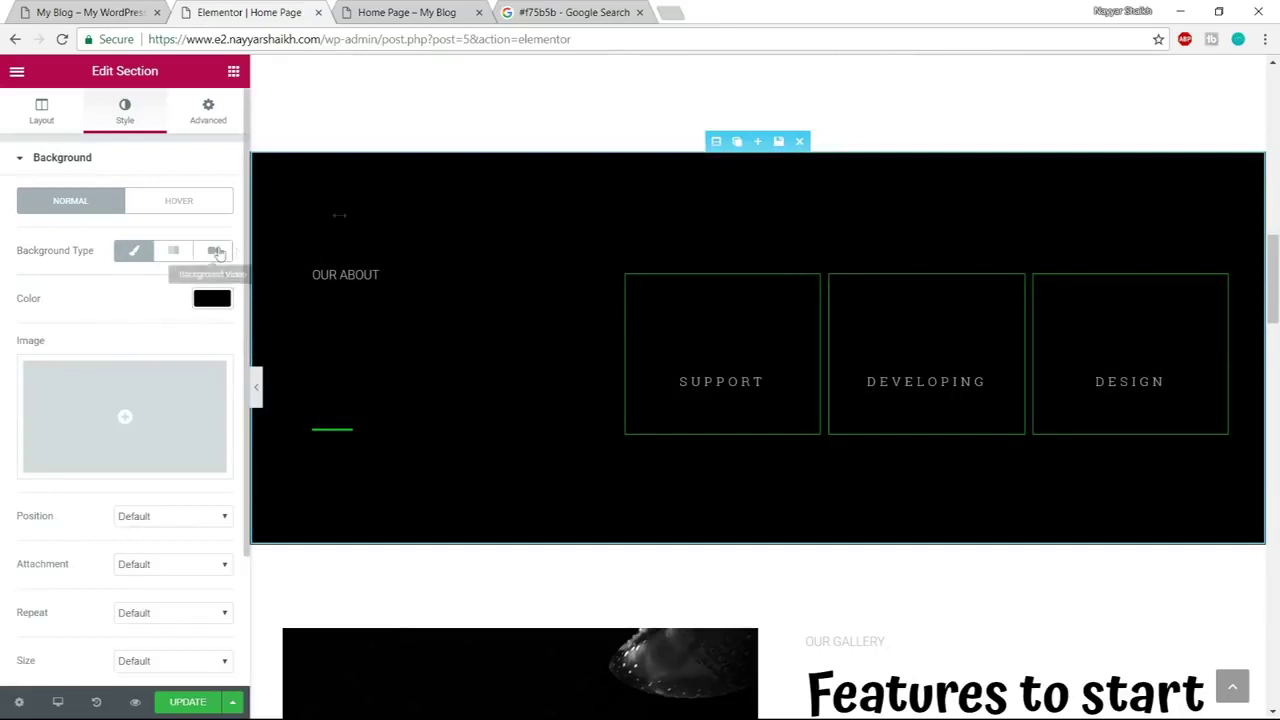
{"action": "left_click", "coordinate": [581, 10]}
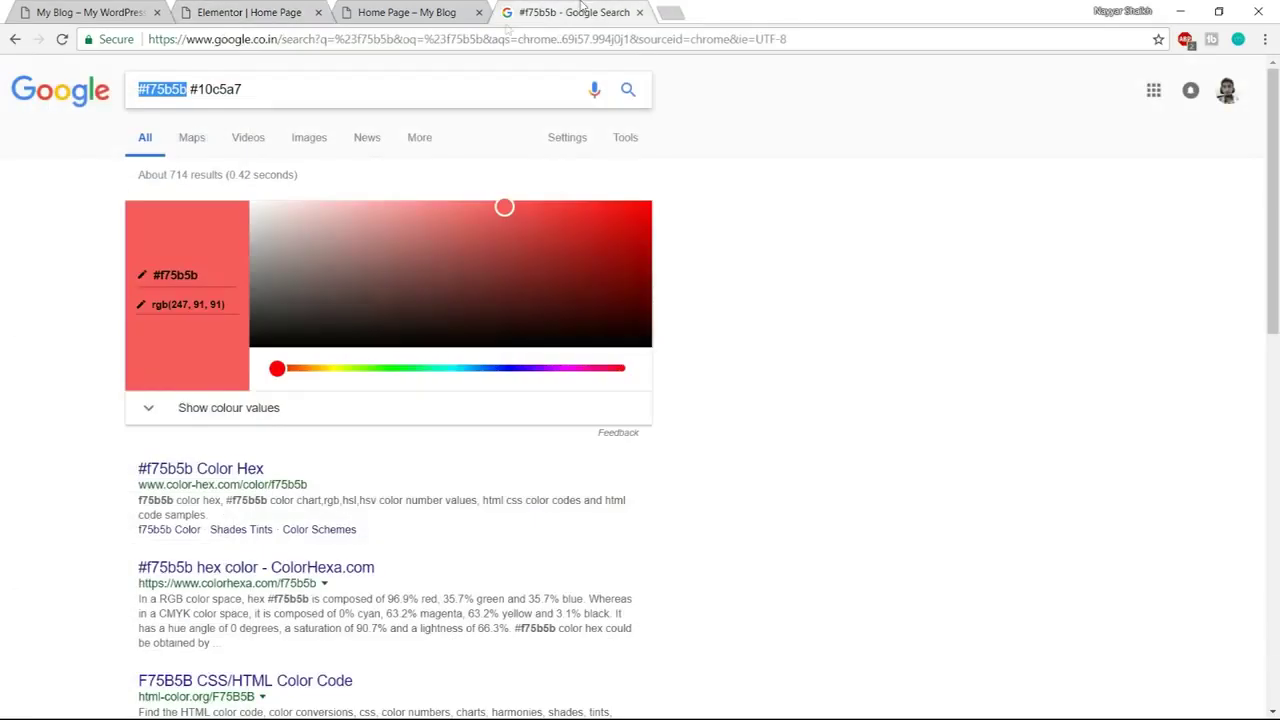
{"action": "left_click_drag", "start_coordinate": [243, 90], "coordinate": [180, 90]}
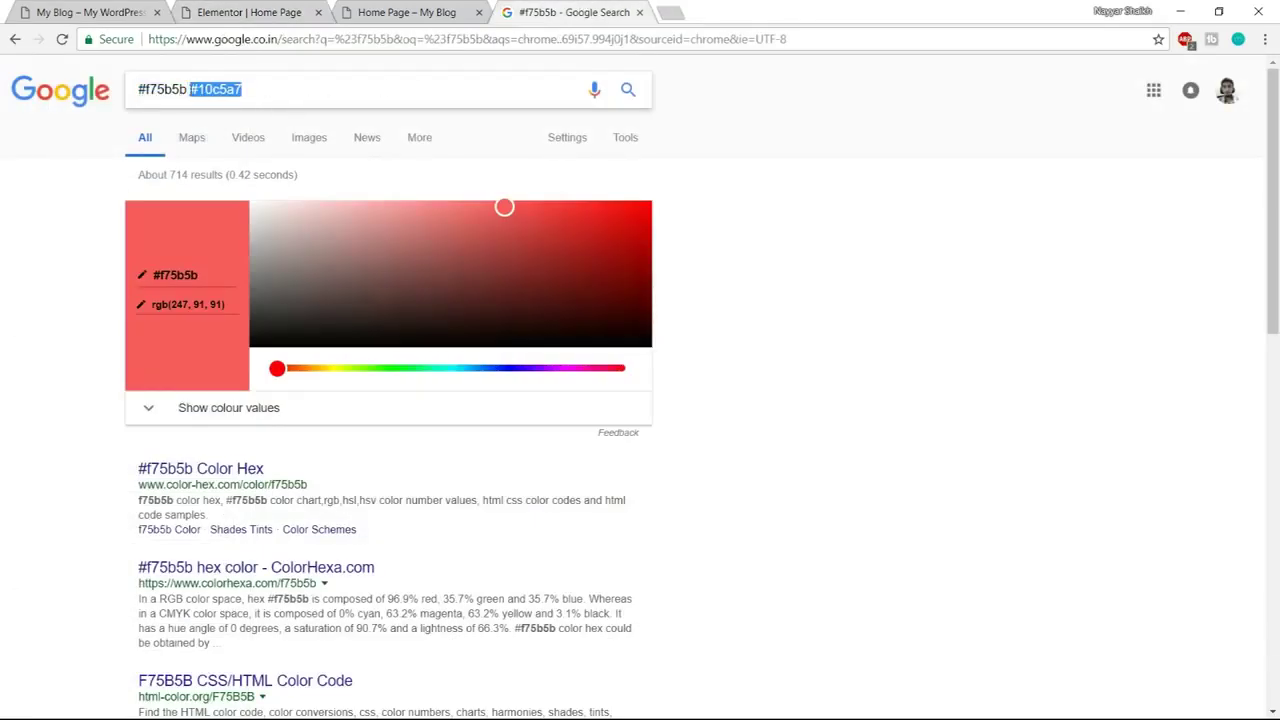
{"action": "left_click", "coordinate": [258, 7]}
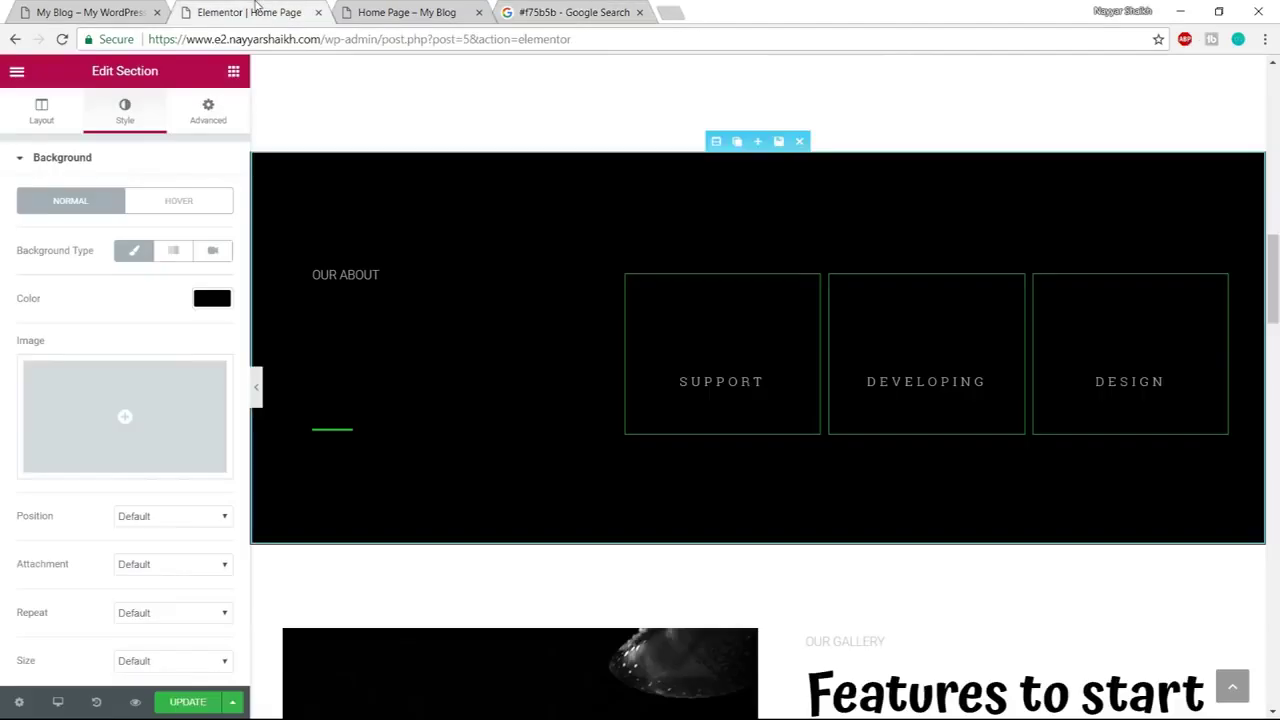
{"action": "left_click", "coordinate": [207, 303]}
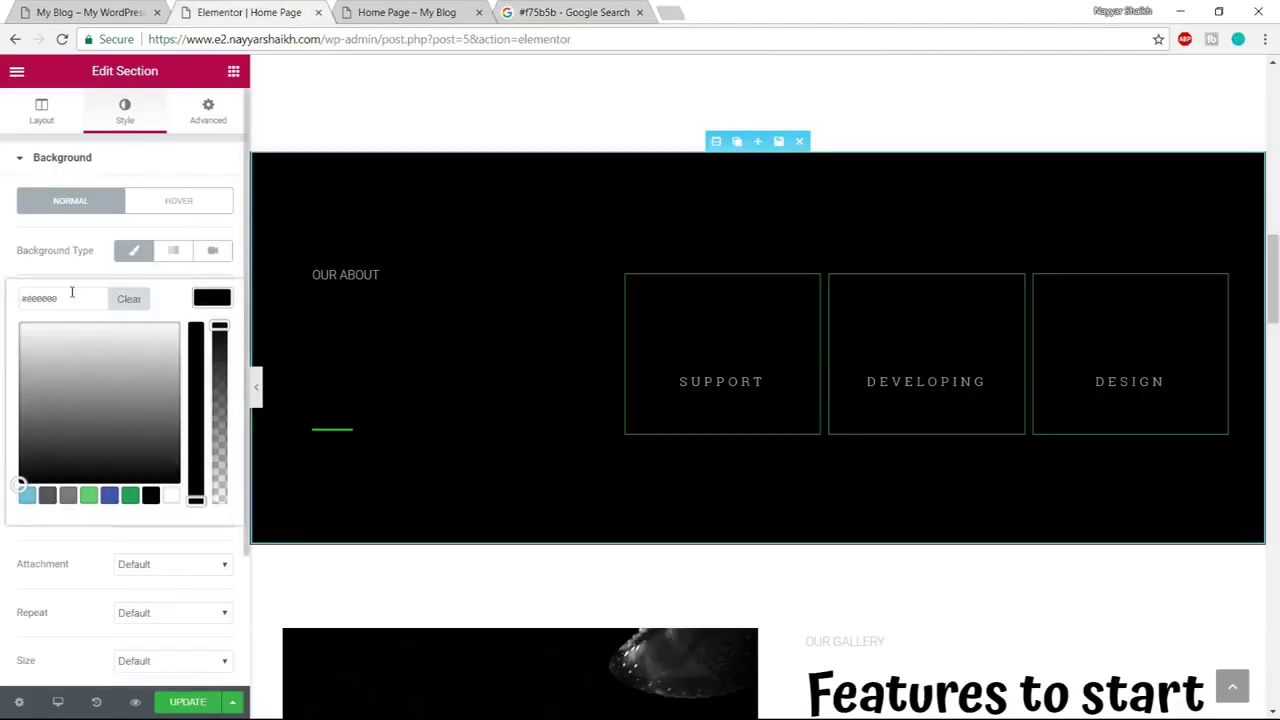
{"action": "type", "text": "#10c5a7"}
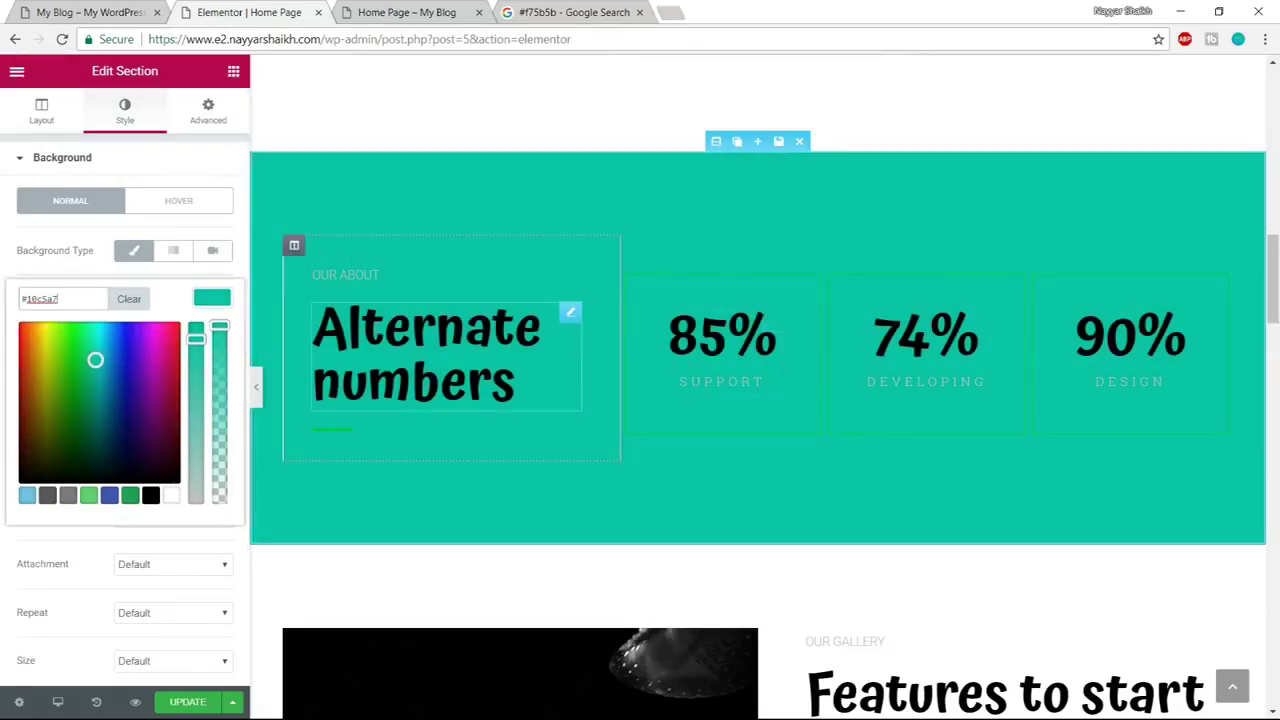
Check the teal section against the live page, then select the Alternate numbers heading.
{"action": "left_click", "coordinate": [90, 12]}
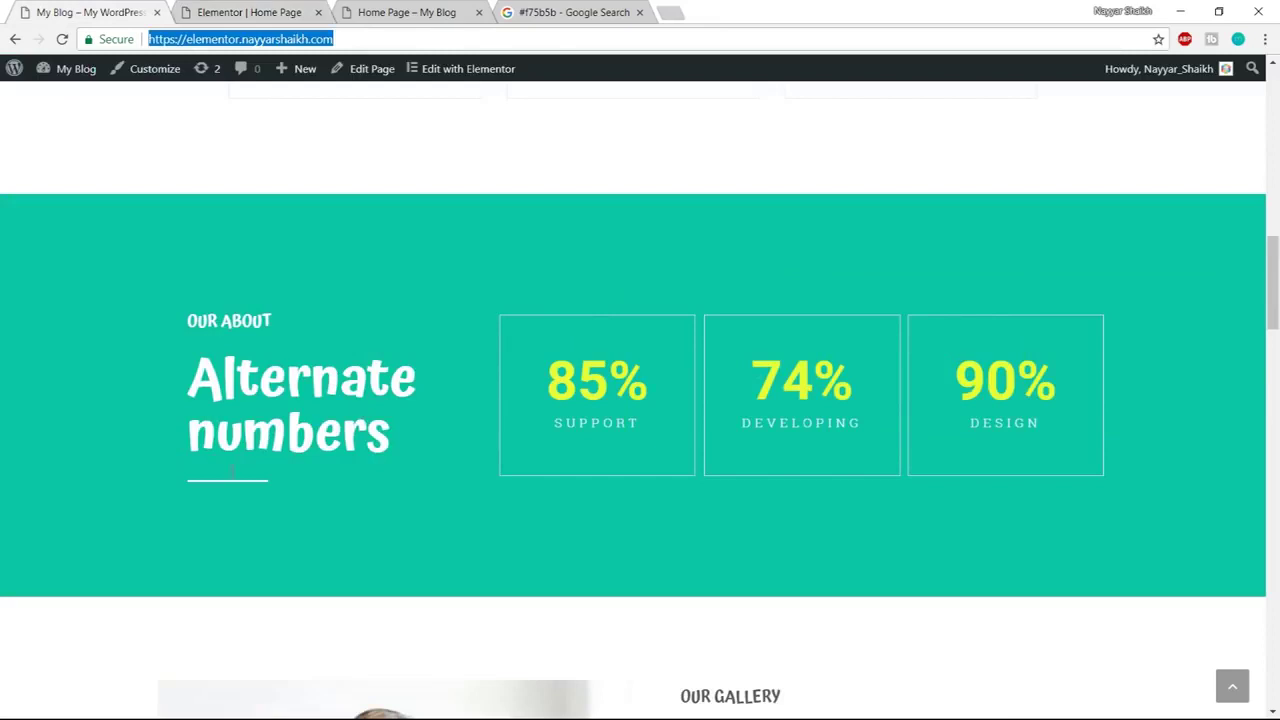
{"action": "left_click", "coordinate": [438, 10]}
{"action": "left_click", "coordinate": [255, 12]}
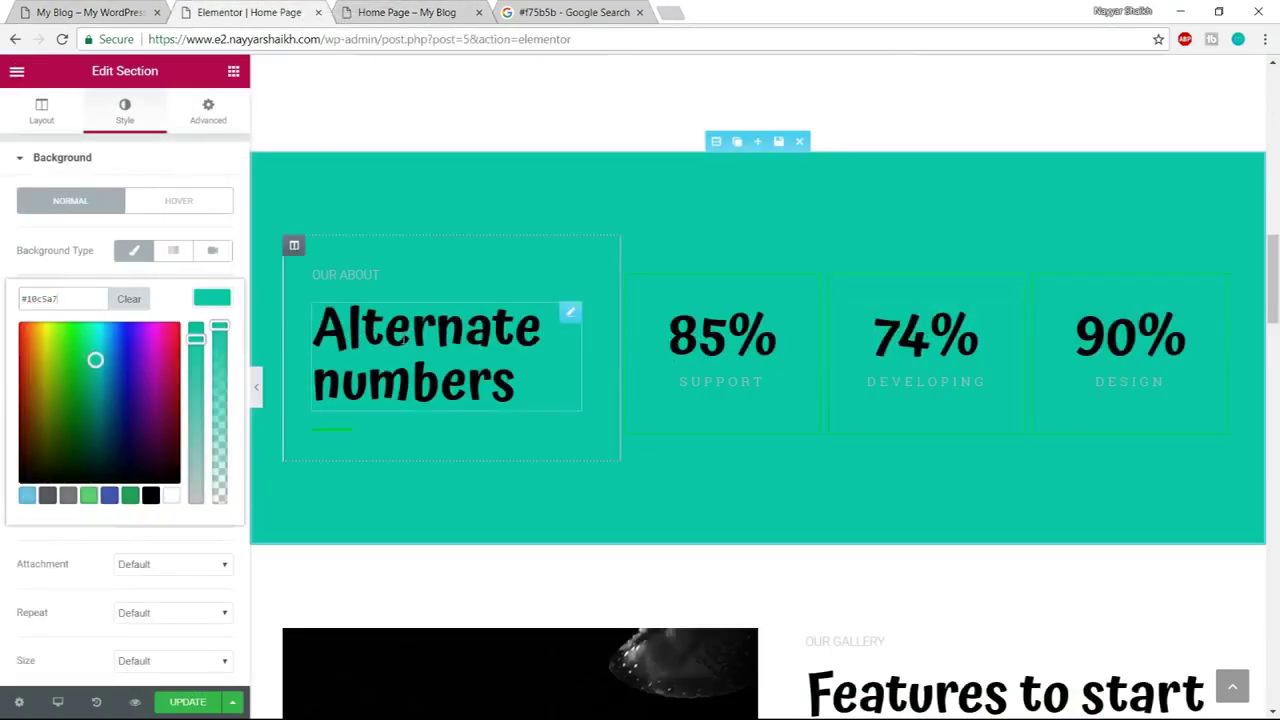
{"action": "left_click", "coordinate": [515, 395]}
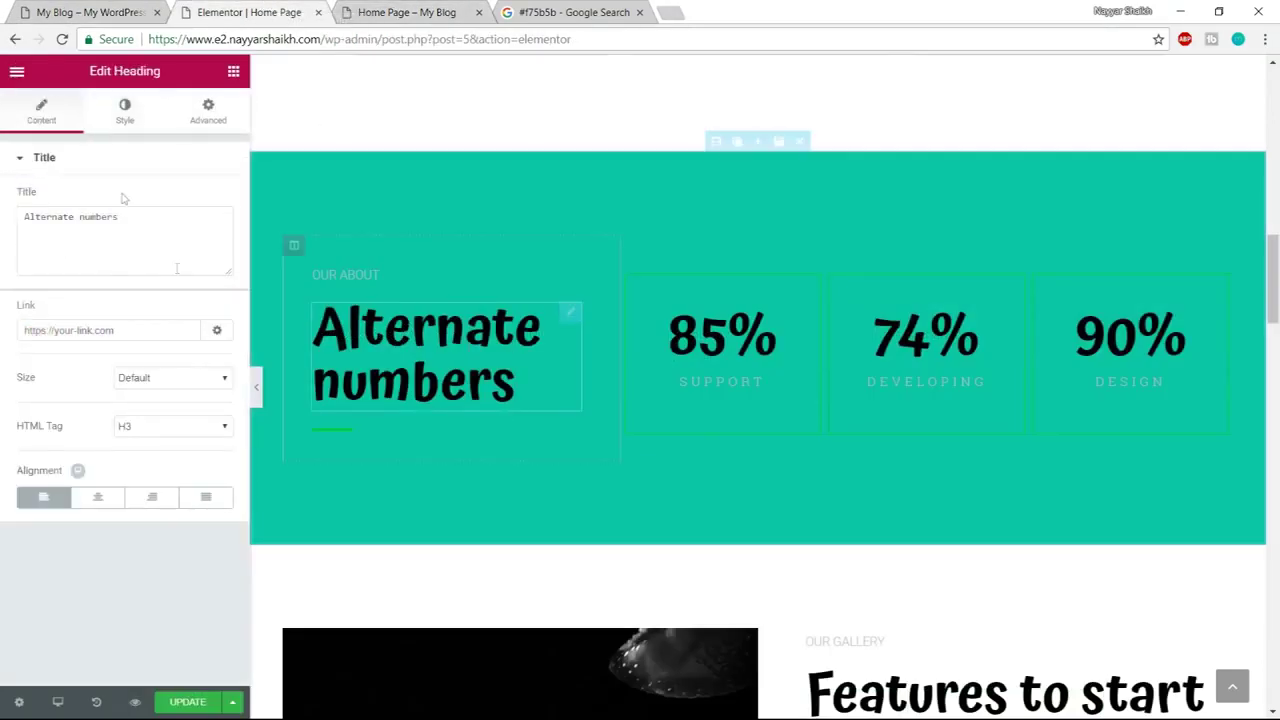
Replace the heading's title with a person's name and make its text white.
{"action": "left_click_drag", "start_coordinate": [119, 217], "coordinate": [8, 218]}
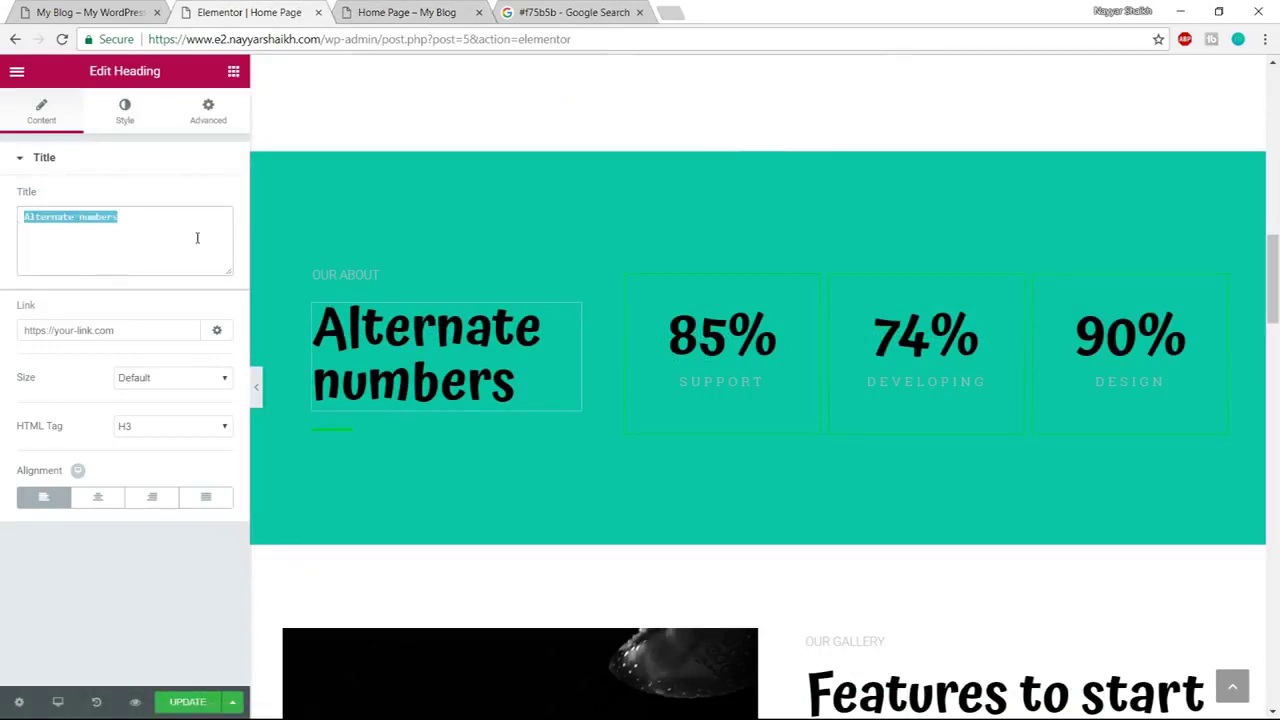
{"action": "type", "text": "Nayyar "}
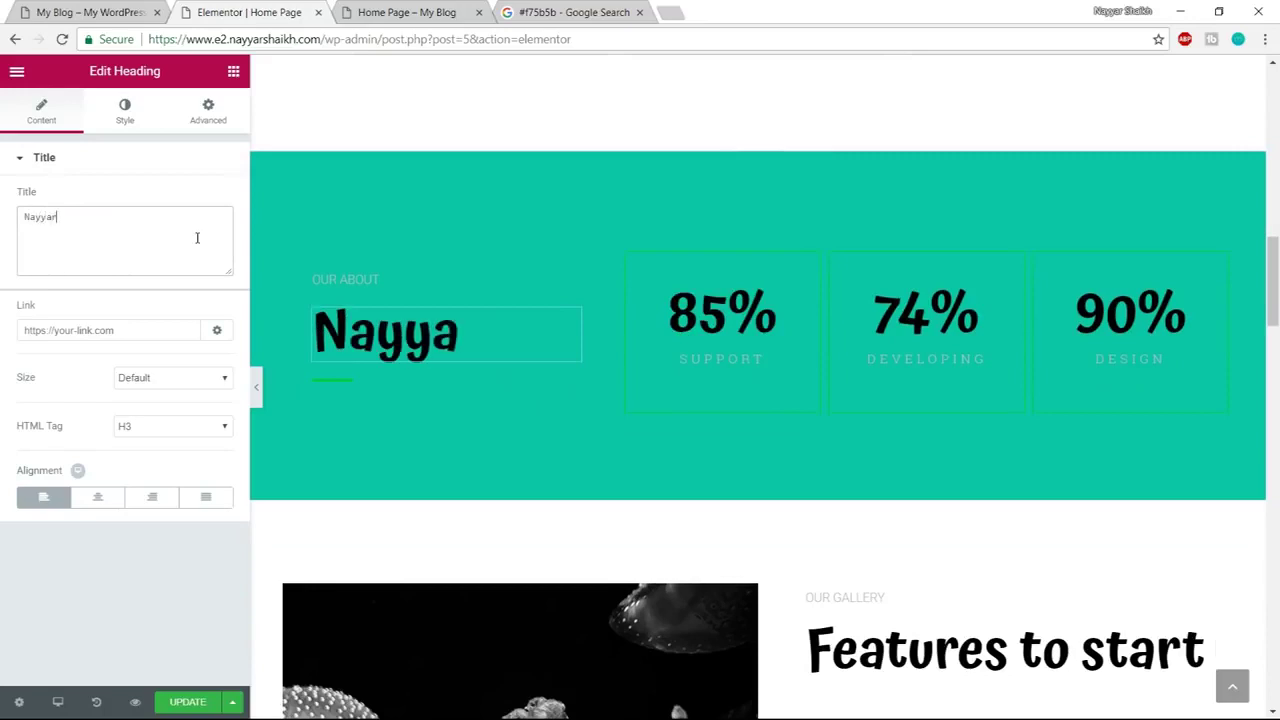
{"action": "type", "text": "Shaikh"}
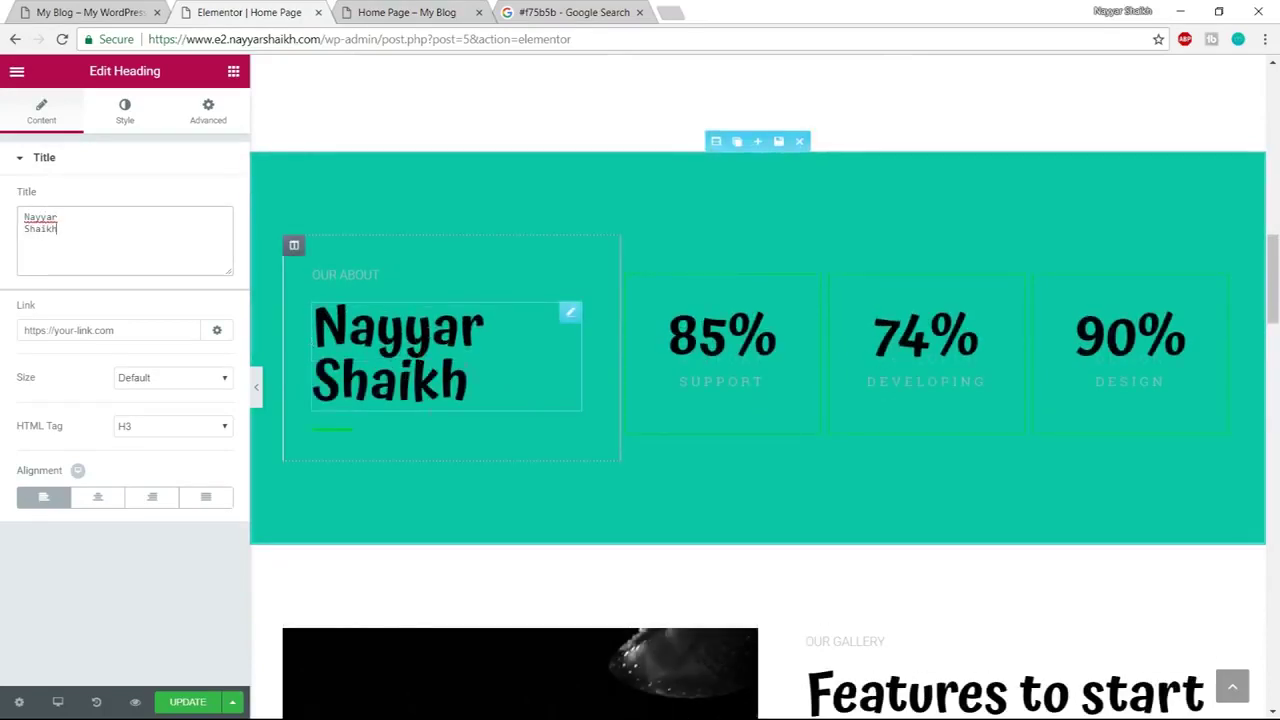
{"action": "left_click", "coordinate": [124, 110]}
{"action": "left_click", "coordinate": [211, 199]}
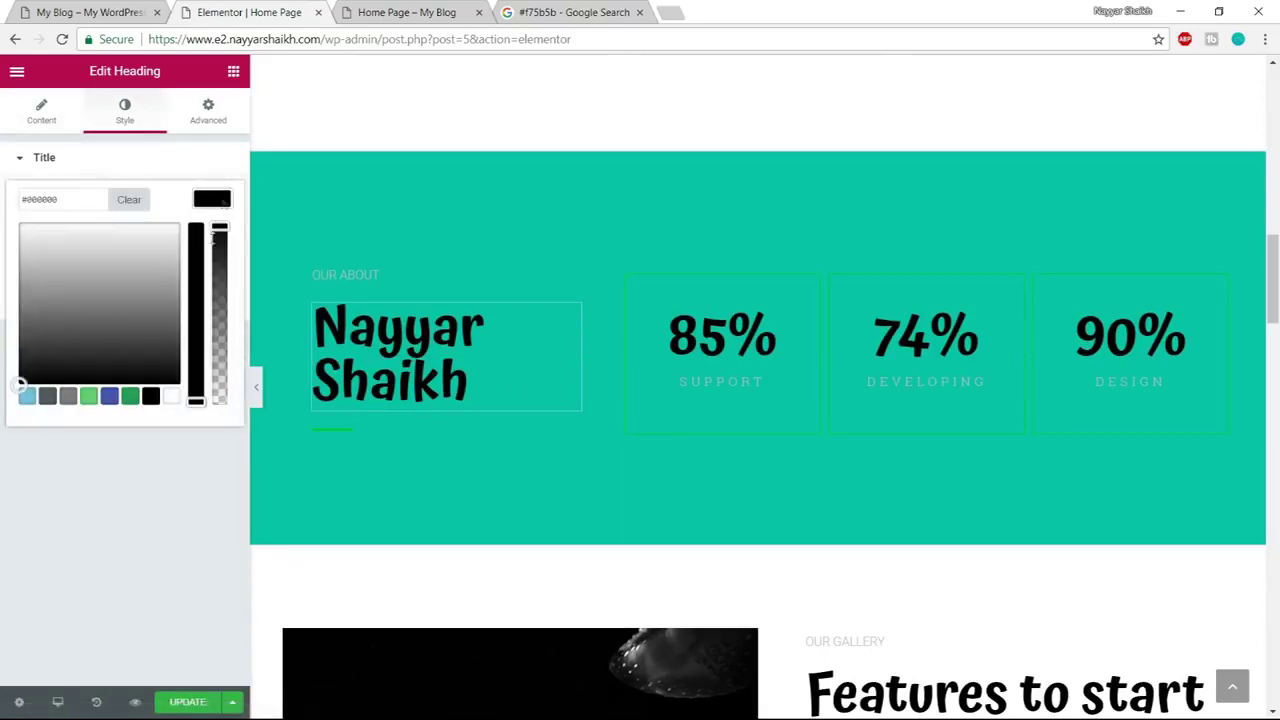
{"action": "left_click", "coordinate": [172, 397]}
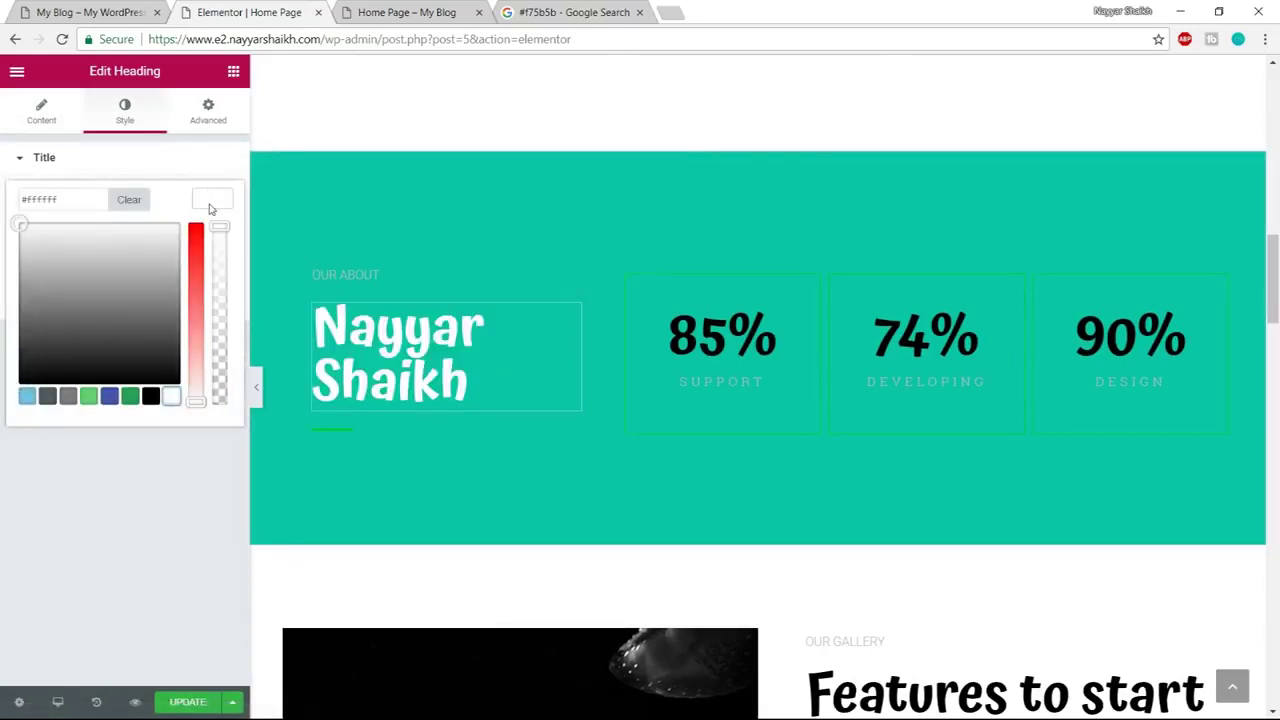
{"action": "left_click", "coordinate": [210, 207]}
Compare the OUR ABOUT label on the live page, then make the editor's label white.
{"action": "left_click", "coordinate": [115, 10]}
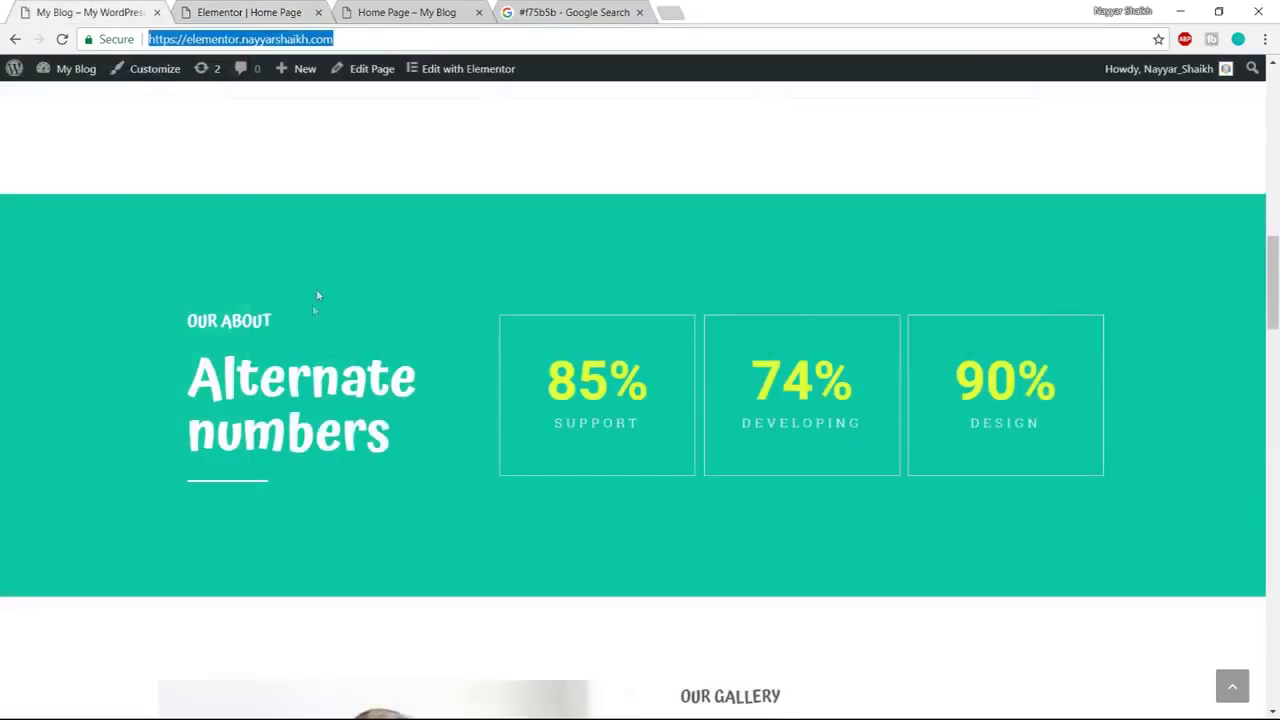
{"action": "left_click_drag", "start_coordinate": [185, 321], "coordinate": [288, 322]}
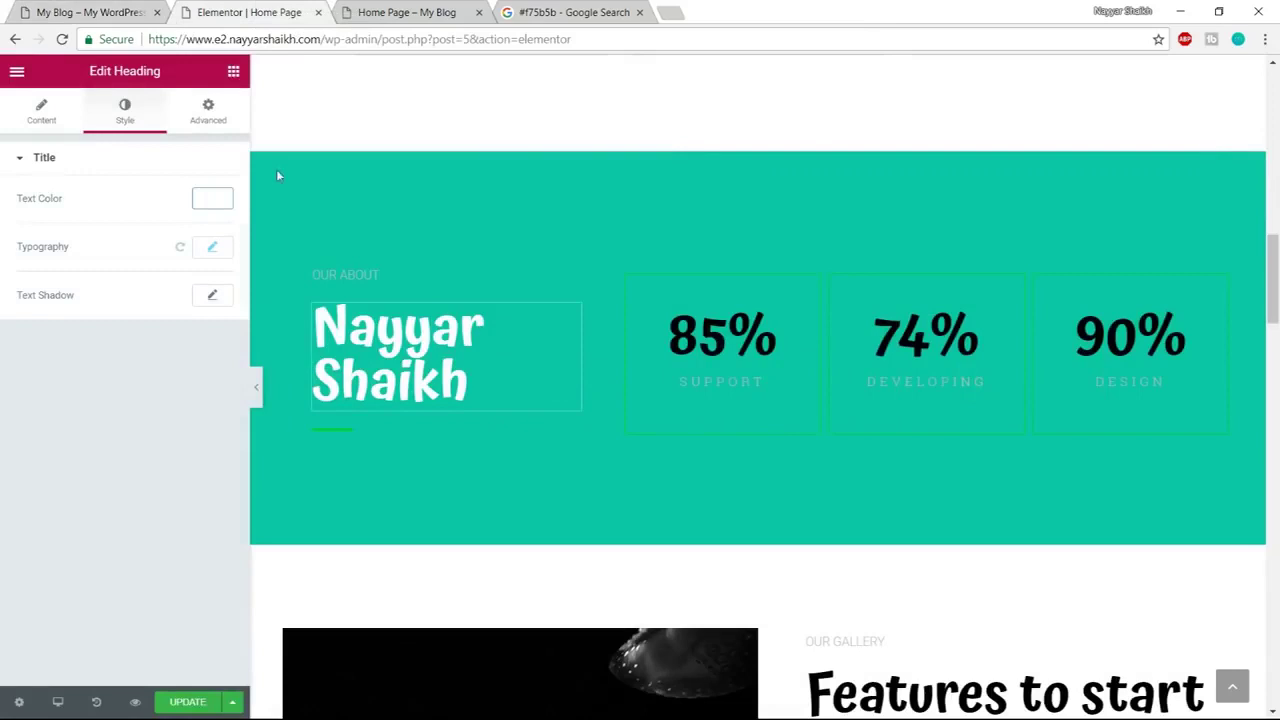
{"action": "left_click", "coordinate": [257, 10]}
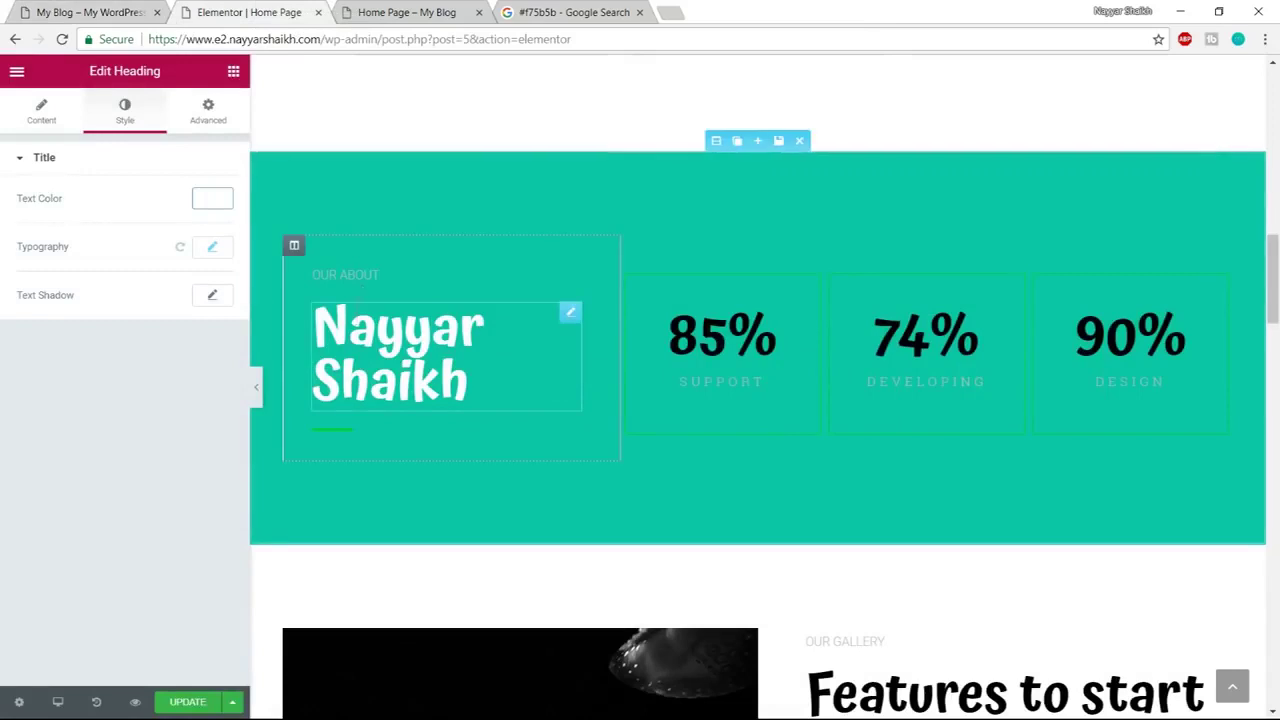
{"action": "left_click", "coordinate": [368, 279]}
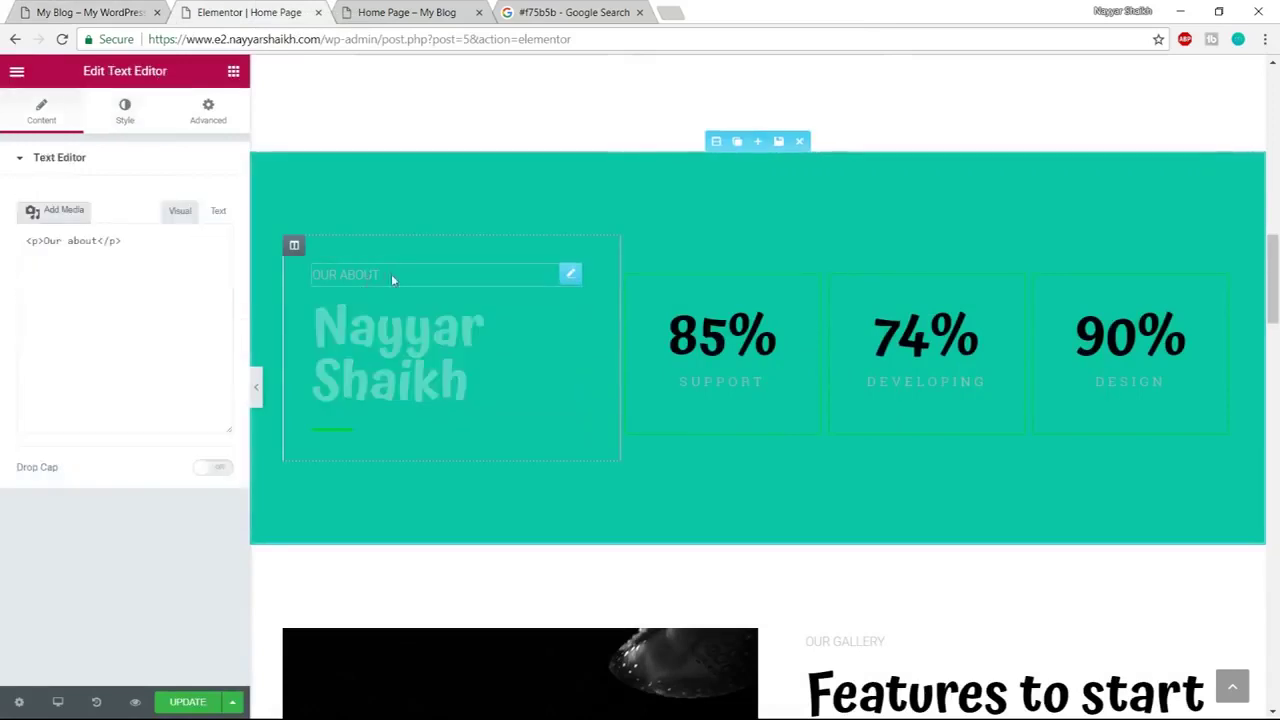
{"action": "left_click", "coordinate": [124, 110]}
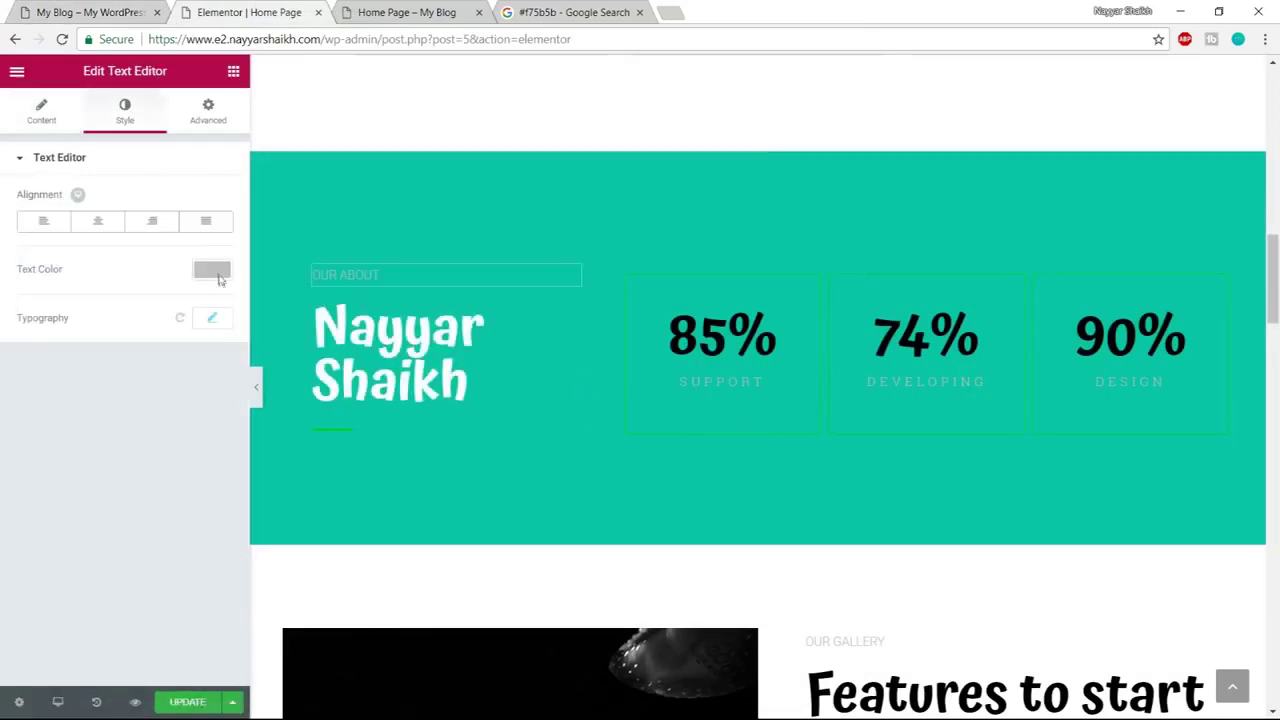
{"action": "left_click", "coordinate": [213, 271]}
{"action": "left_click", "coordinate": [171, 467]}
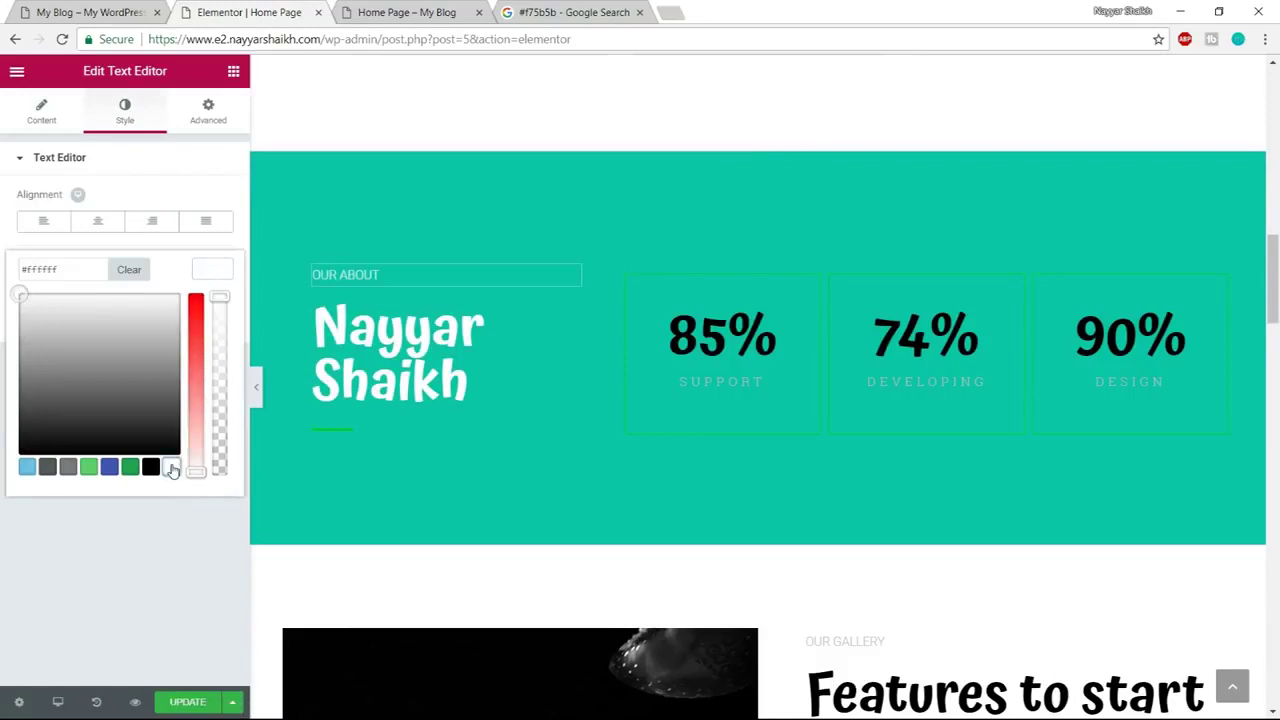
{"action": "left_click", "coordinate": [207, 280]}
Set the OUR ABOUT label's typography to Atma, size 20, weight 600.
{"action": "left_click", "coordinate": [212, 320]}
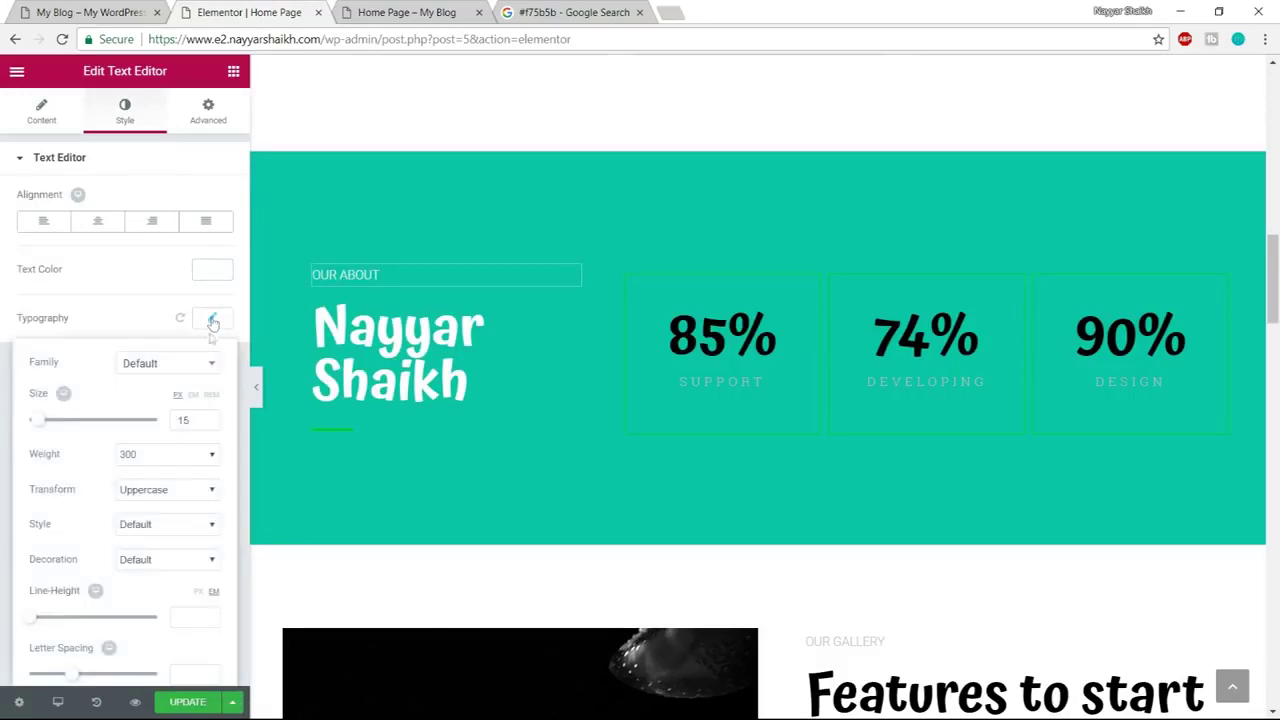
{"action": "left_click", "coordinate": [186, 371]}
{"action": "type", "text": "atma"}
{"action": "key", "text": "Return"}
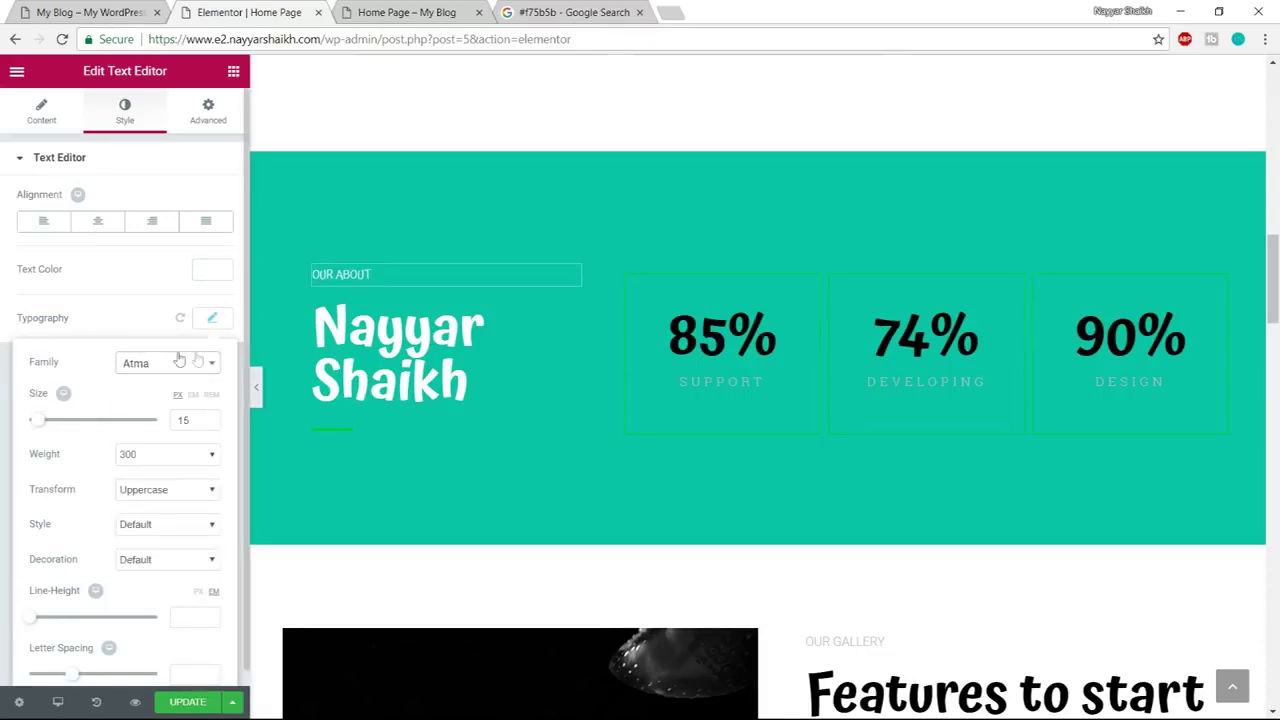
{"action": "left_click_drag", "start_coordinate": [39, 428], "coordinate": [43, 428]}
{"action": "type", "text": "20"}
{"action": "left_click", "coordinate": [168, 453]}
{"action": "left_click", "coordinate": [160, 533]}
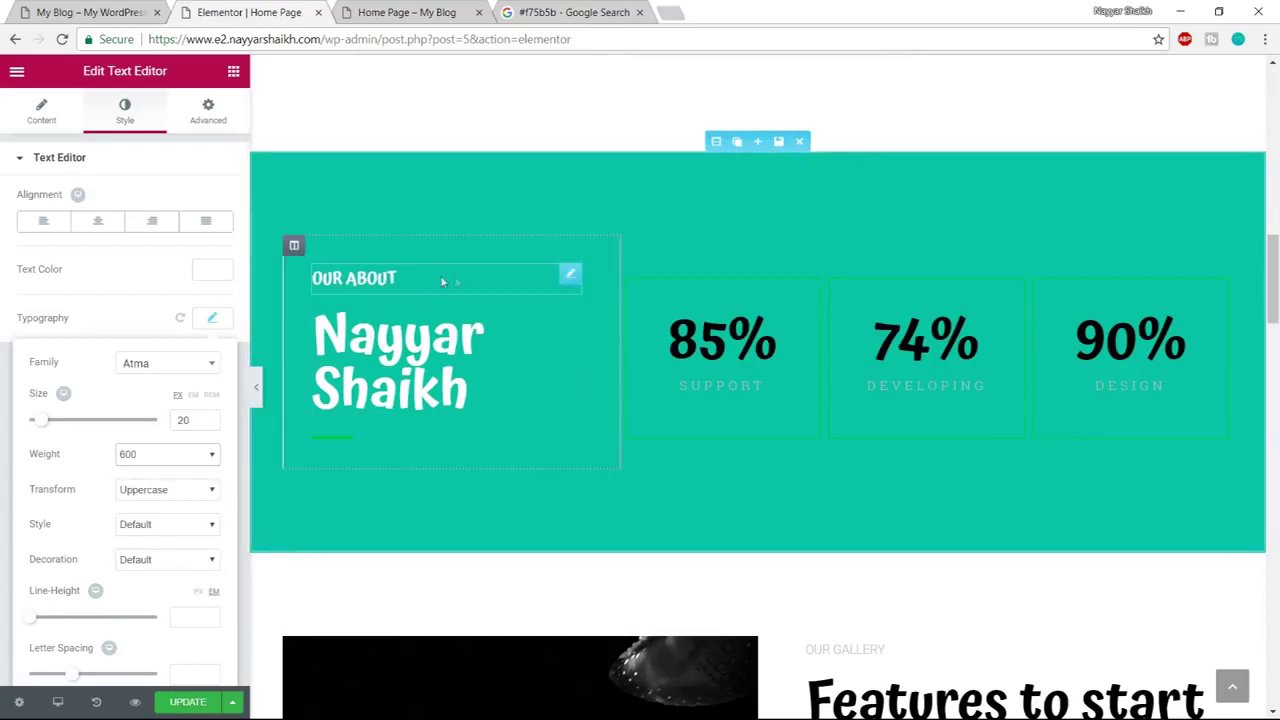
{"action": "left_click", "coordinate": [90, 12]}
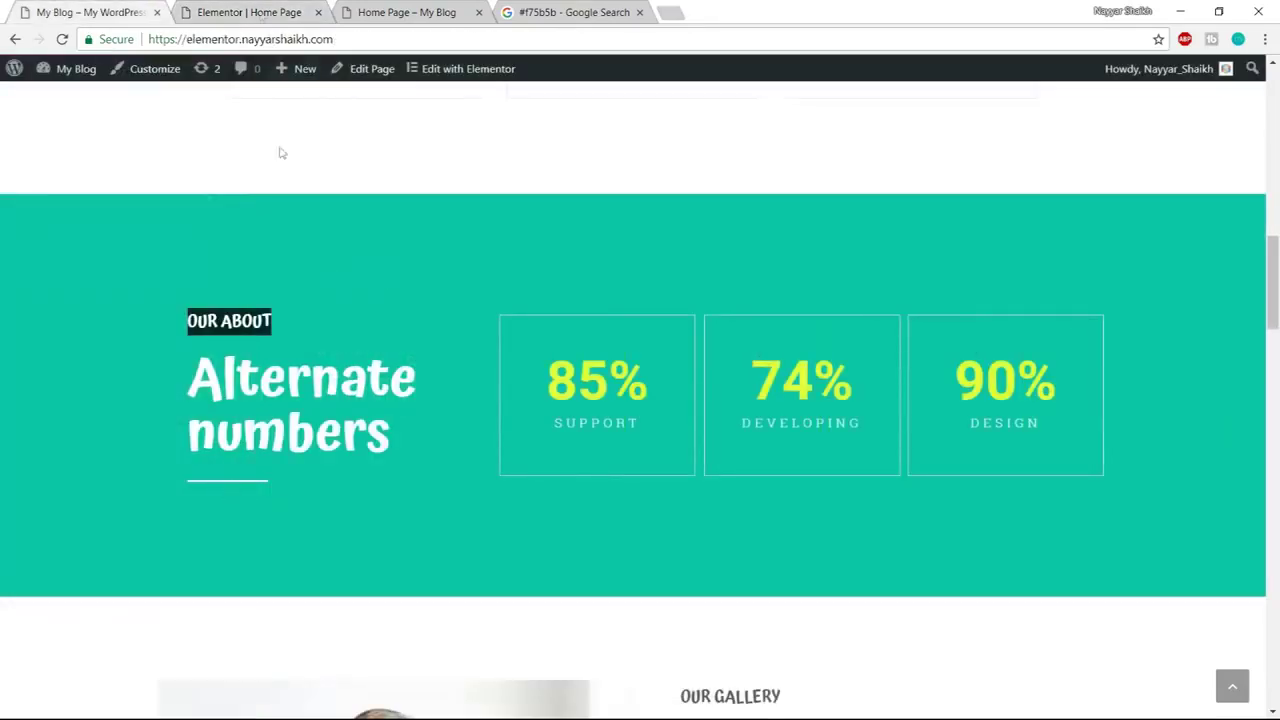
{"action": "left_click", "coordinate": [258, 12]}
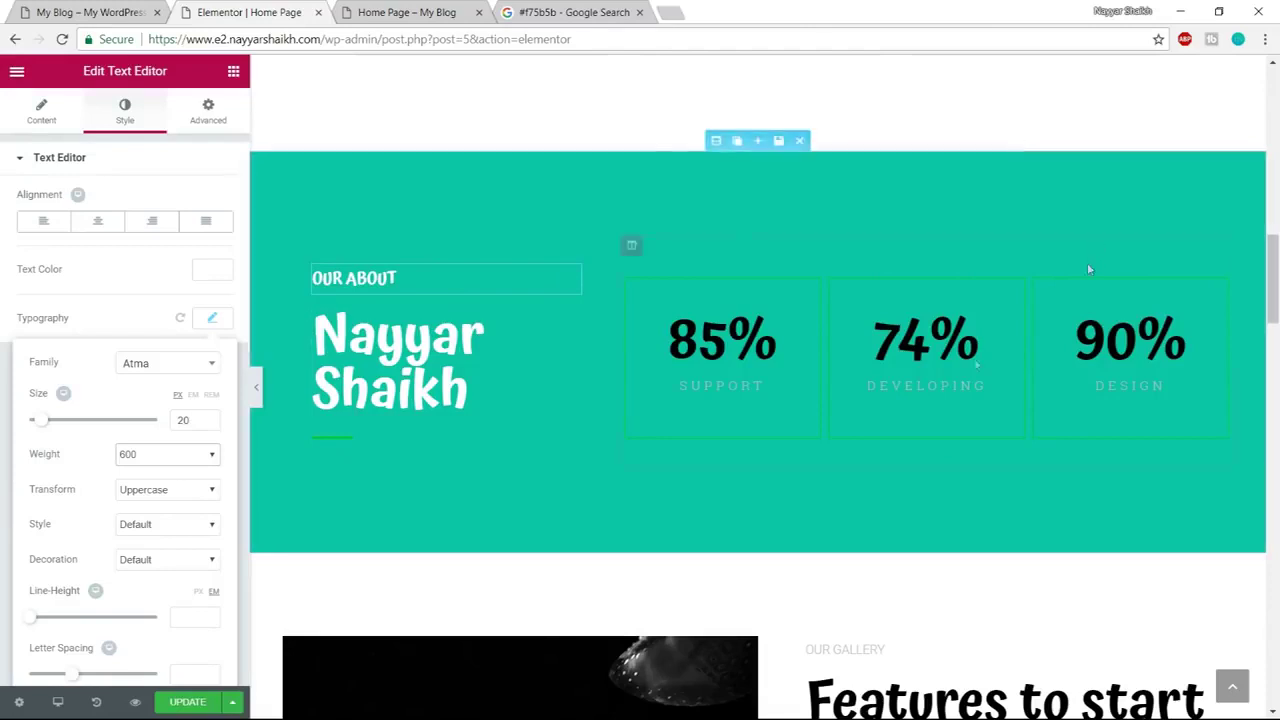
Make the divider under the about heading white, width 30 and weight 3.
{"action": "left_click", "coordinate": [345, 446]}
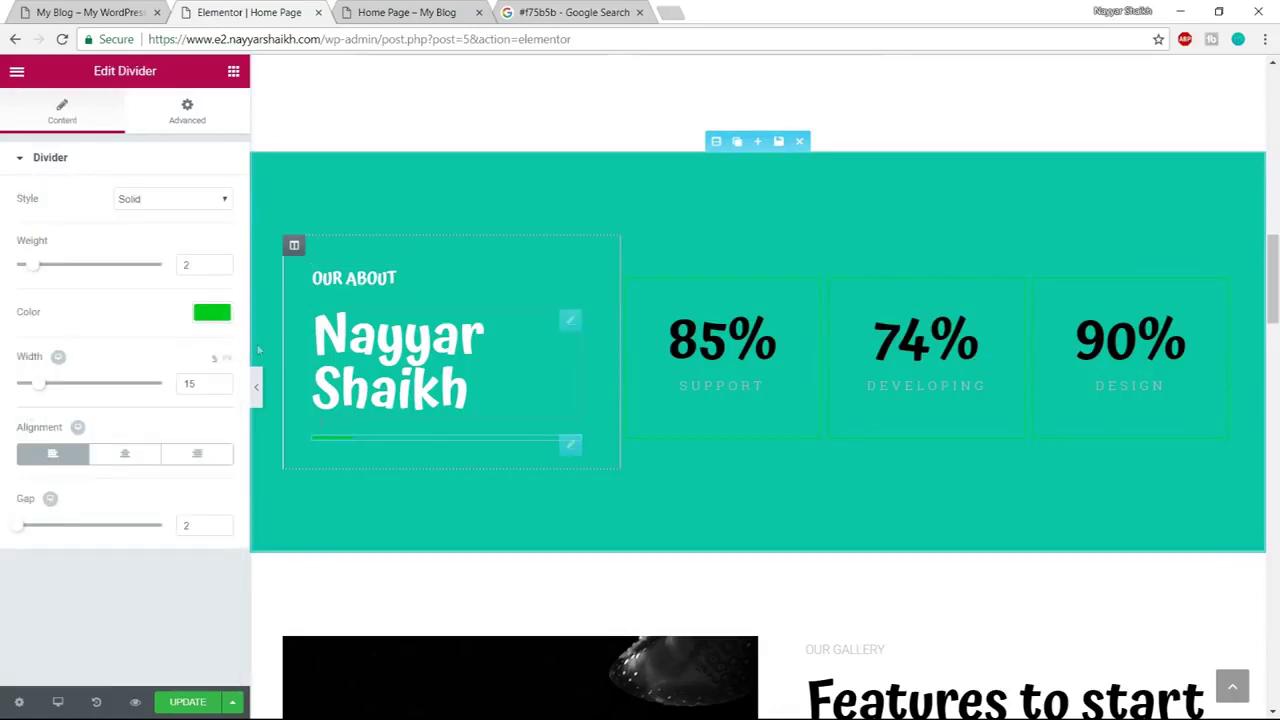
{"action": "left_click", "coordinate": [212, 313]}
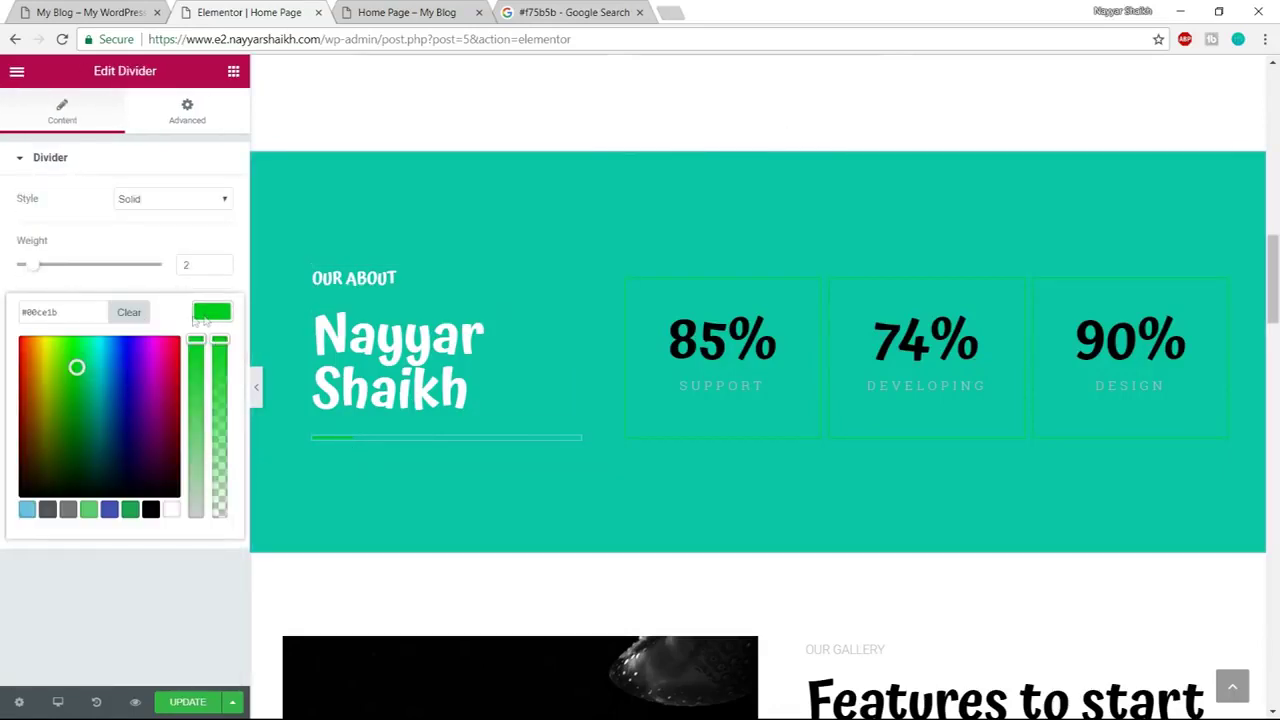
{"action": "left_click", "coordinate": [171, 511]}
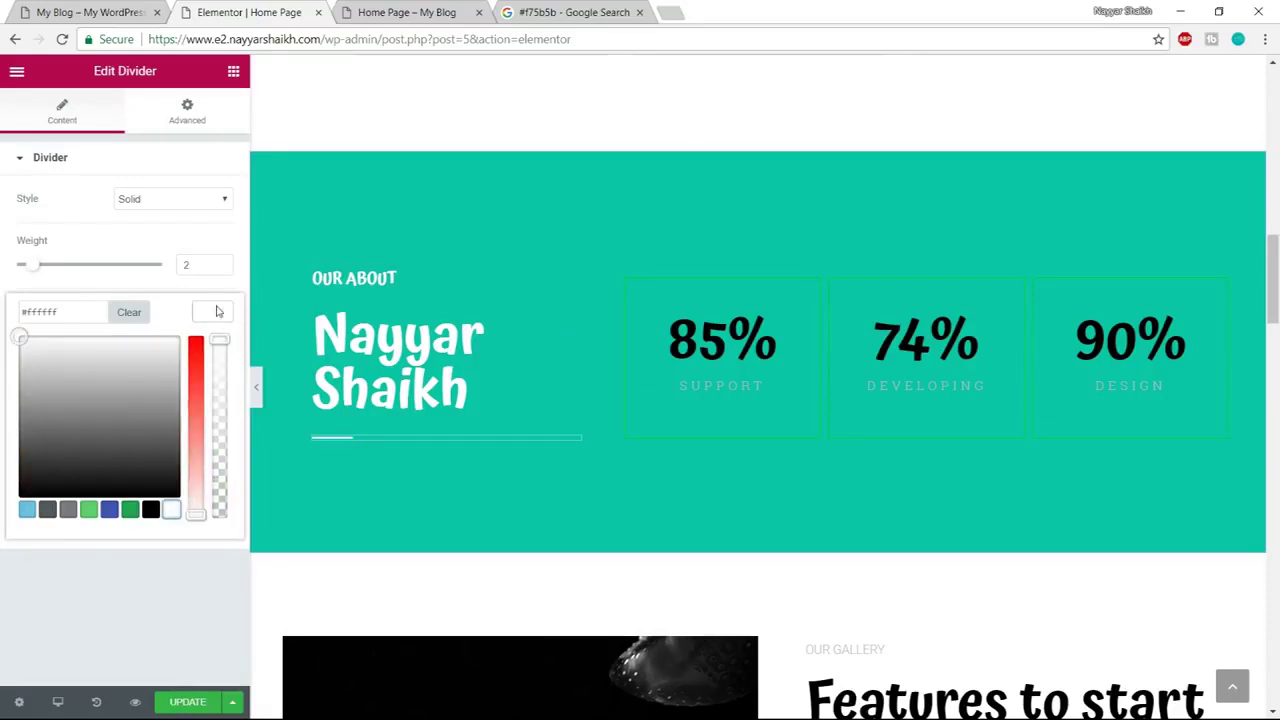
{"action": "left_click", "coordinate": [217, 311]}
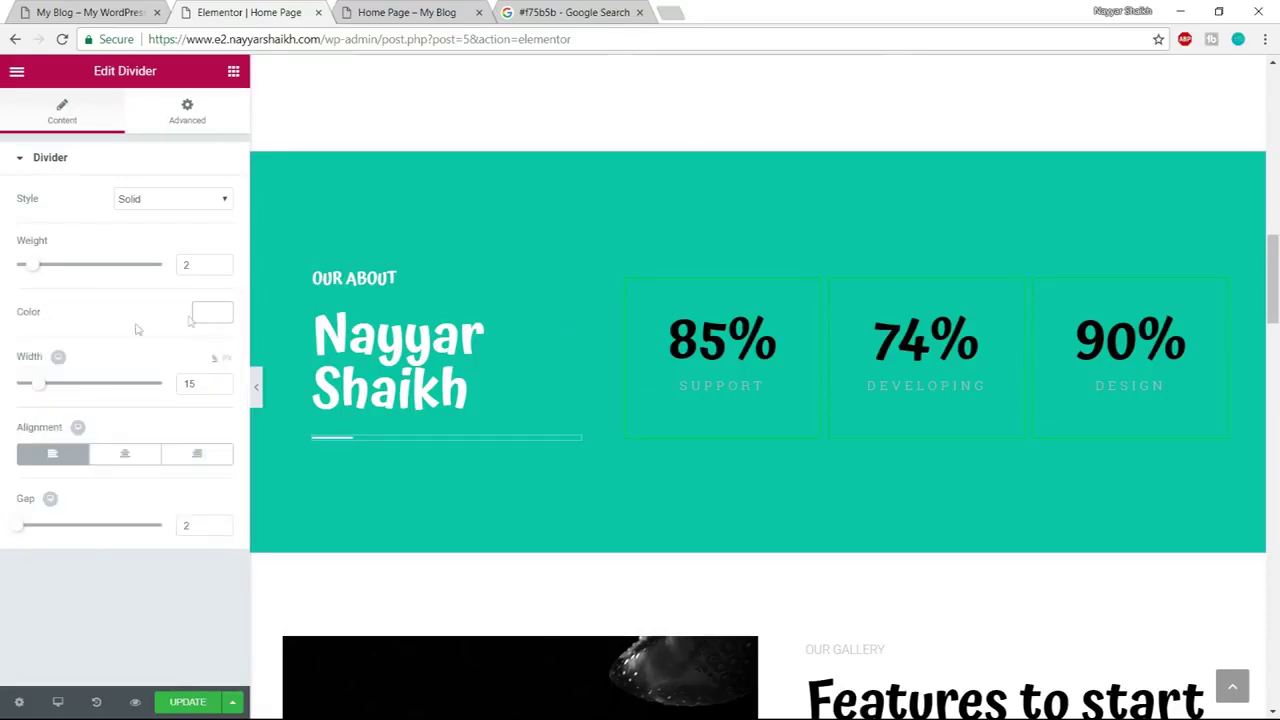
{"action": "double_click", "coordinate": [180, 384]}
{"action": "type", "text": "30"}
{"action": "left_click_drag", "start_coordinate": [42, 265], "coordinate": [48, 265]}
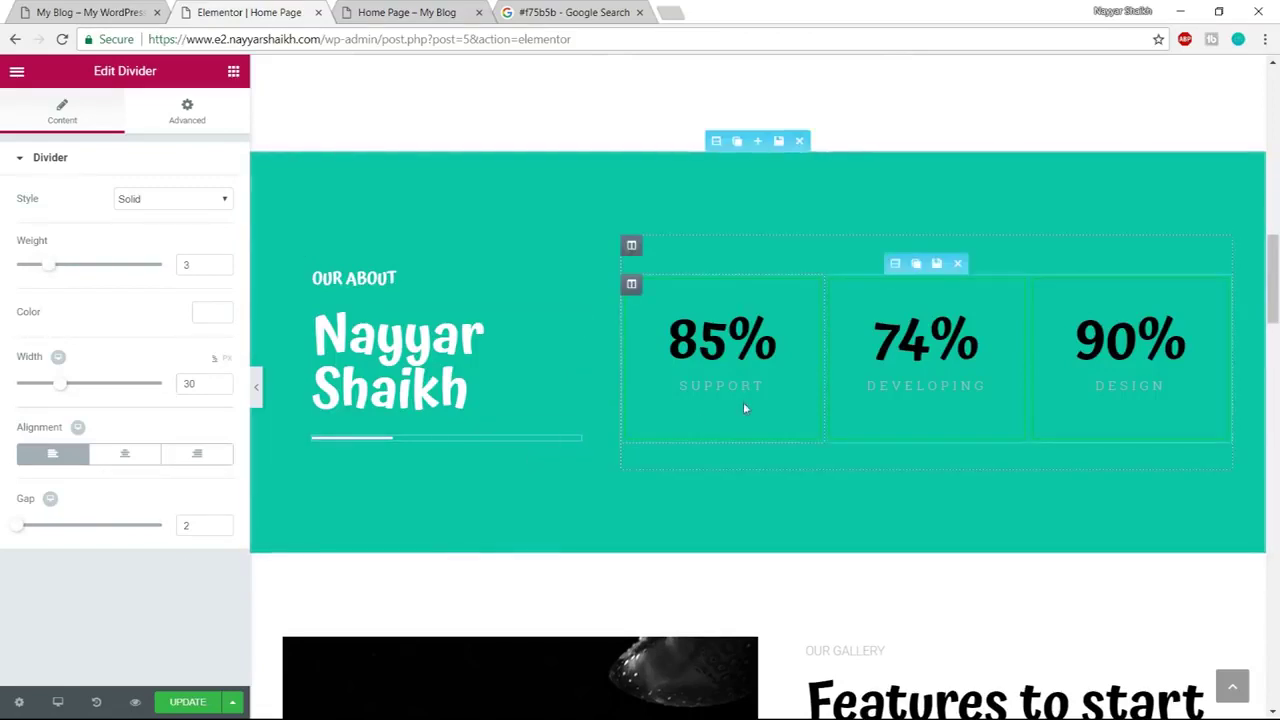
{"action": "scroll", "coordinate": [766, 363], "scroll_direction": "up", "scroll_amount": 1}
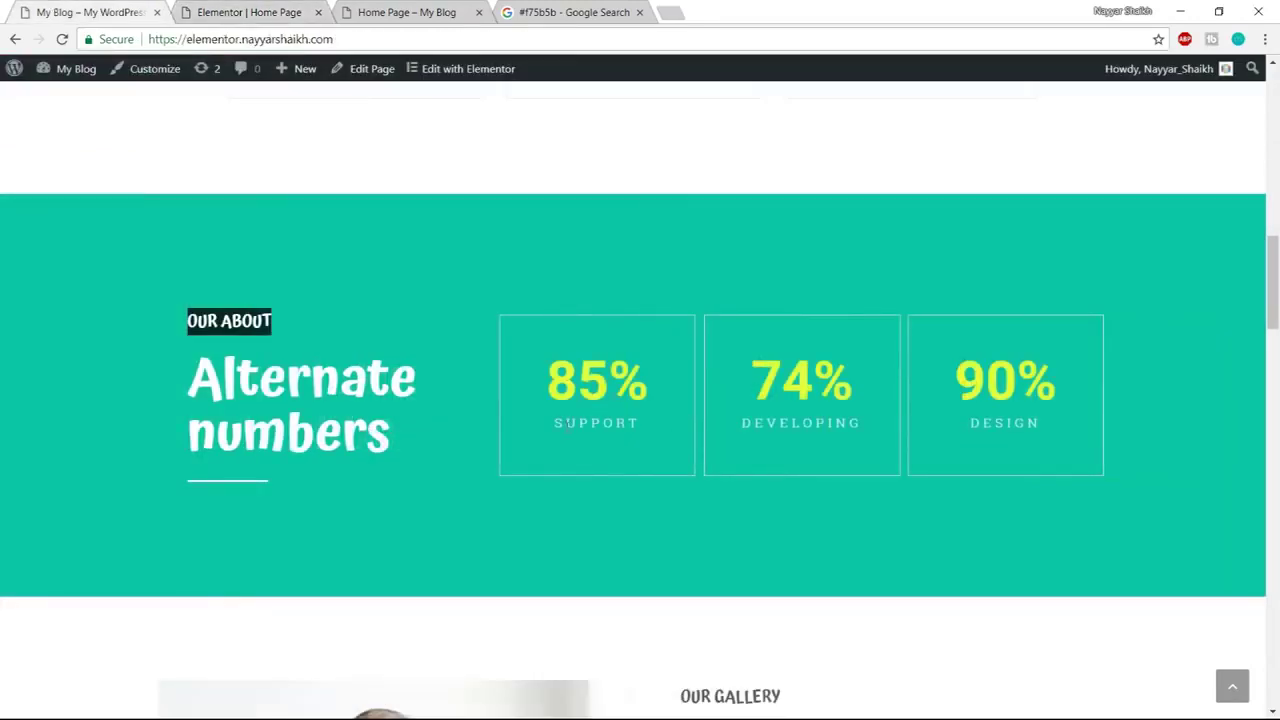
Inspect the live site's counter text, then go back to the editor.
{"action": "left_click", "coordinate": [567, 424]}
{"action": "double_click", "coordinate": [567, 424]}
{"action": "left_click", "coordinate": [567, 424]}
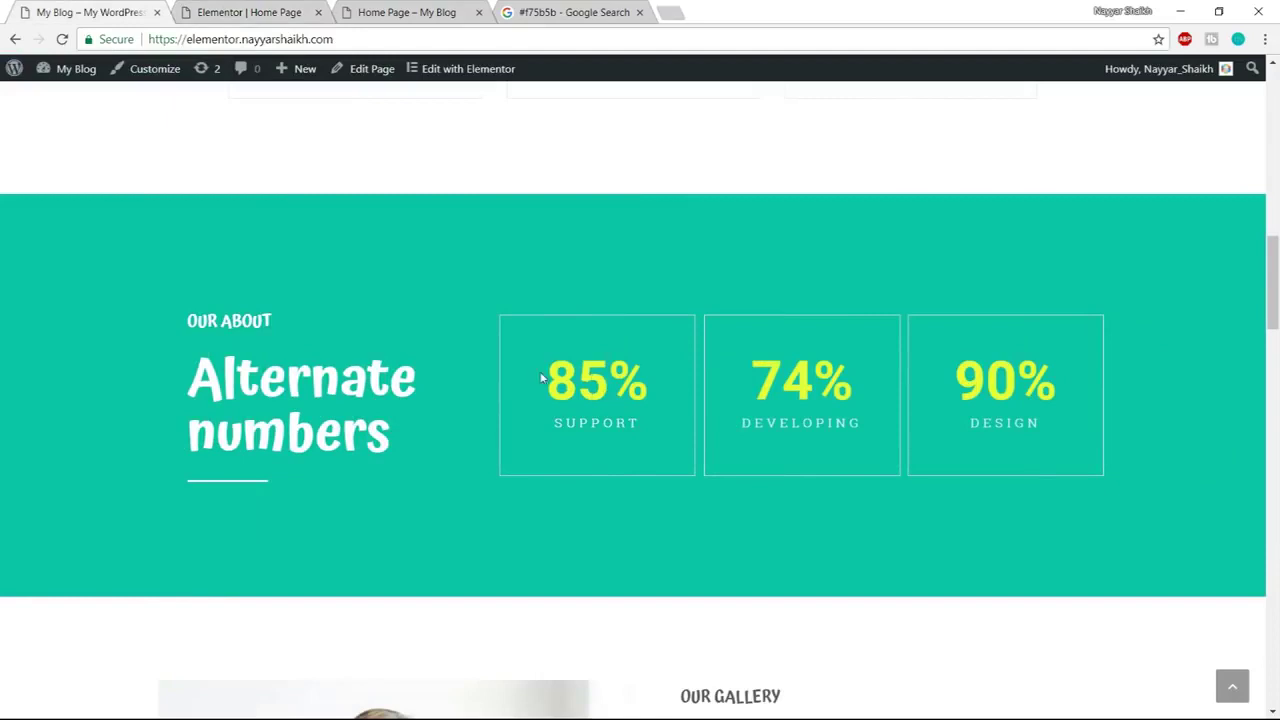
{"action": "left_click_drag", "start_coordinate": [553, 424], "coordinate": [606, 424]}
{"action": "left_click", "coordinate": [621, 424]}
{"action": "left_click", "coordinate": [249, 12]}
Change the 85% Support counter to end at 73 with the title Design.
{"action": "left_click", "coordinate": [706, 372]}
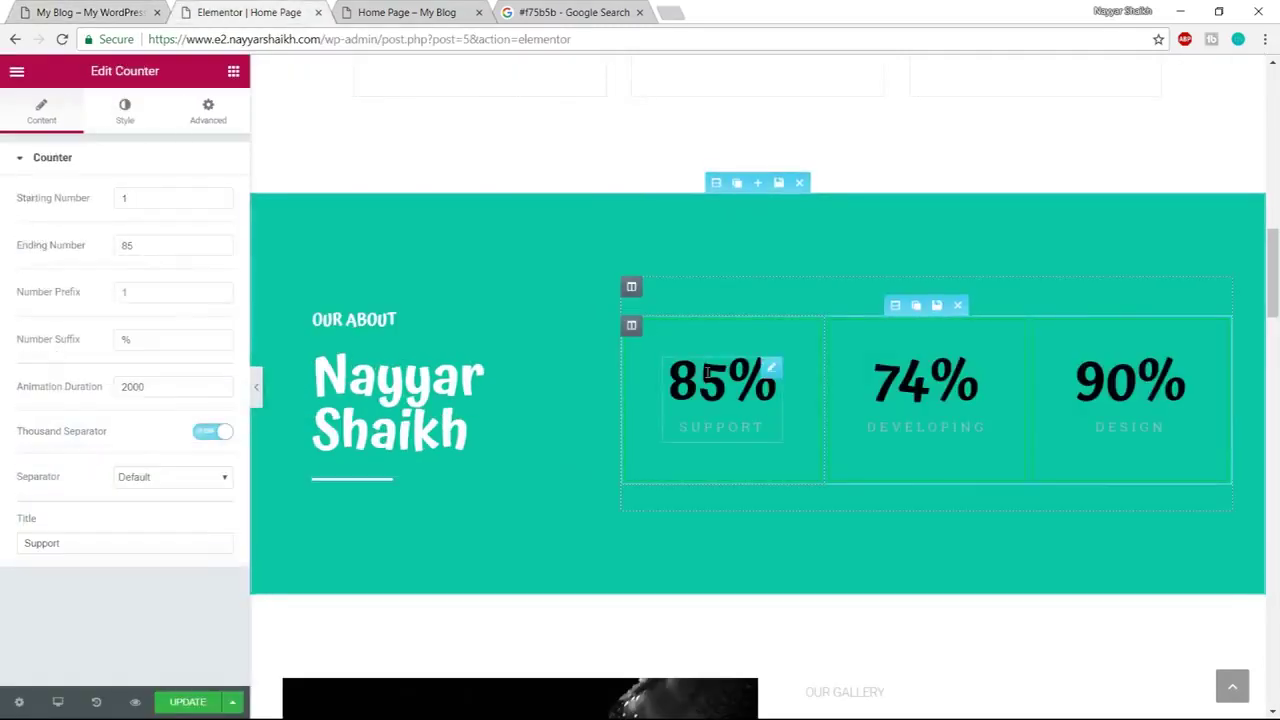
{"action": "left_click_drag", "start_coordinate": [143, 200], "coordinate": [110, 205]}
{"action": "double_click", "coordinate": [152, 244]}
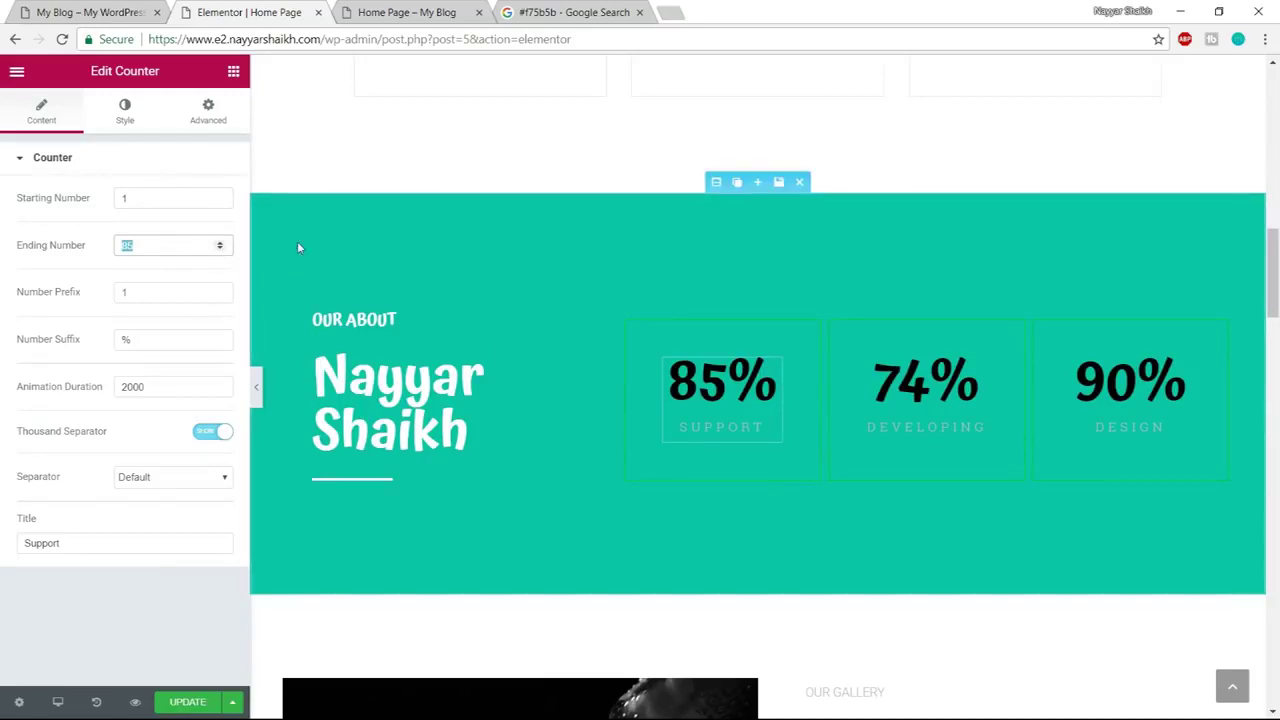
{"action": "type", "text": "73"}
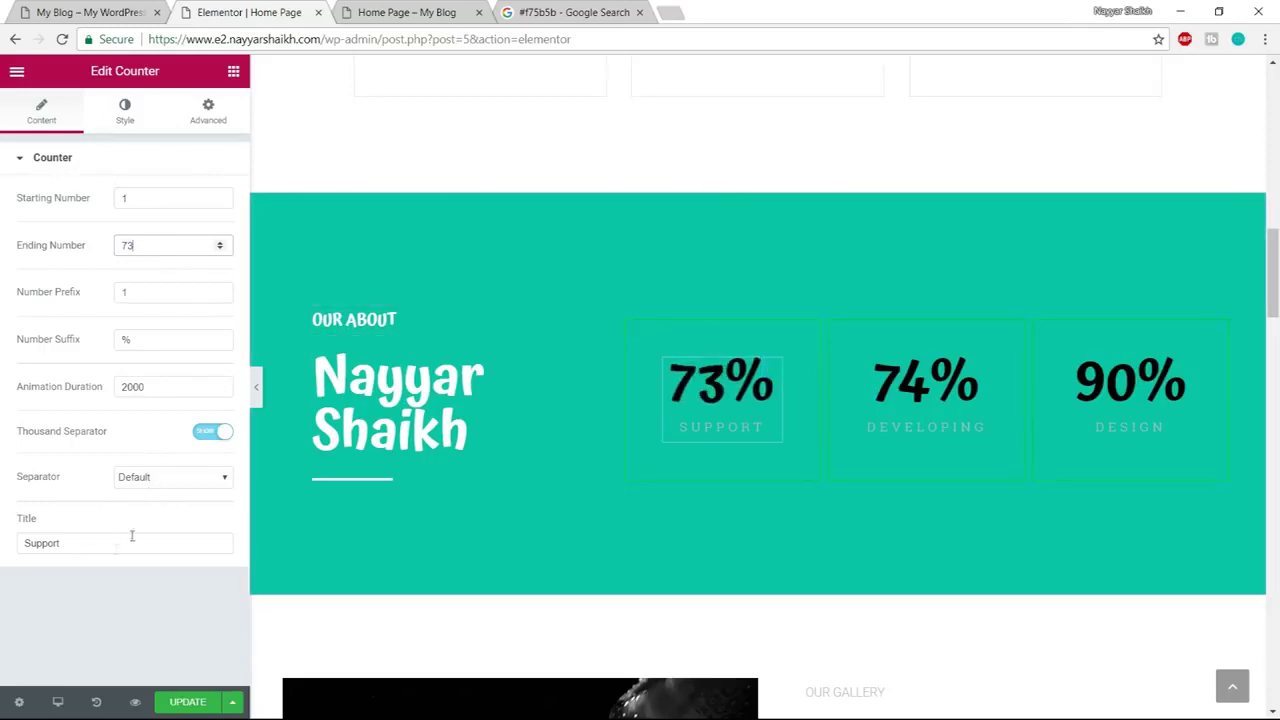
{"action": "left_click_drag", "start_coordinate": [114, 544], "coordinate": [3, 556]}
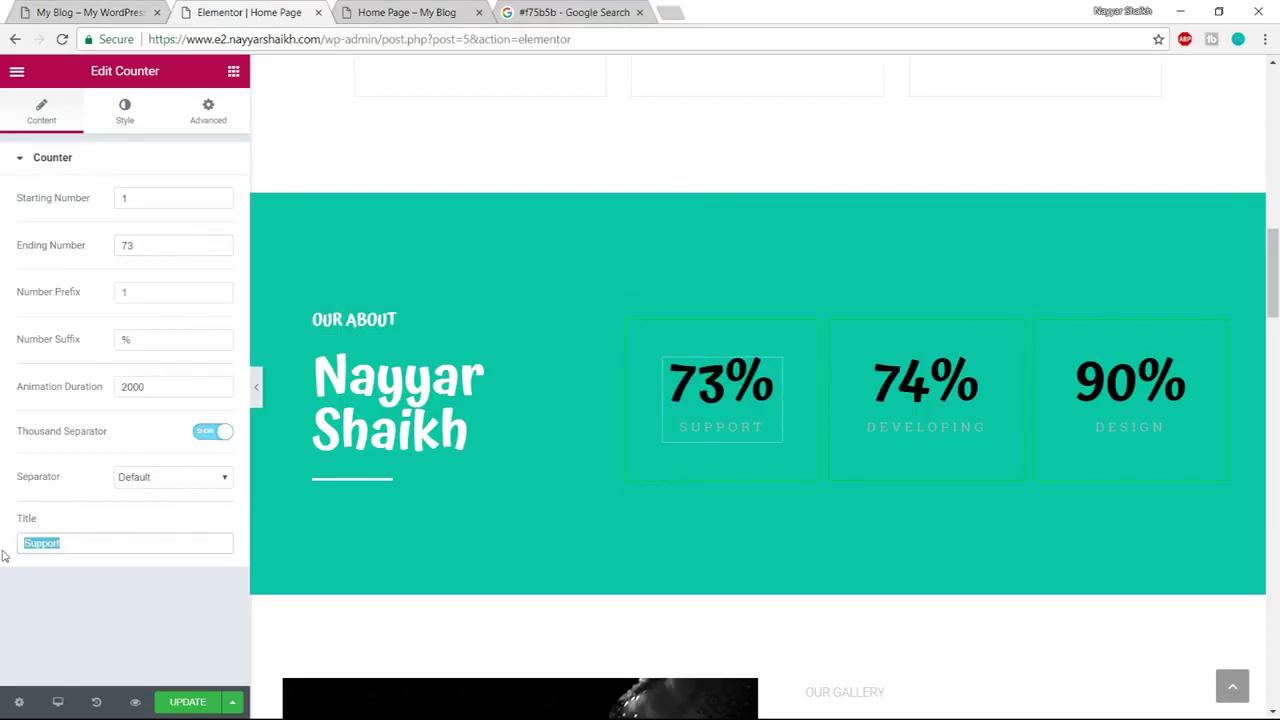
{"action": "type", "text": "Design"}
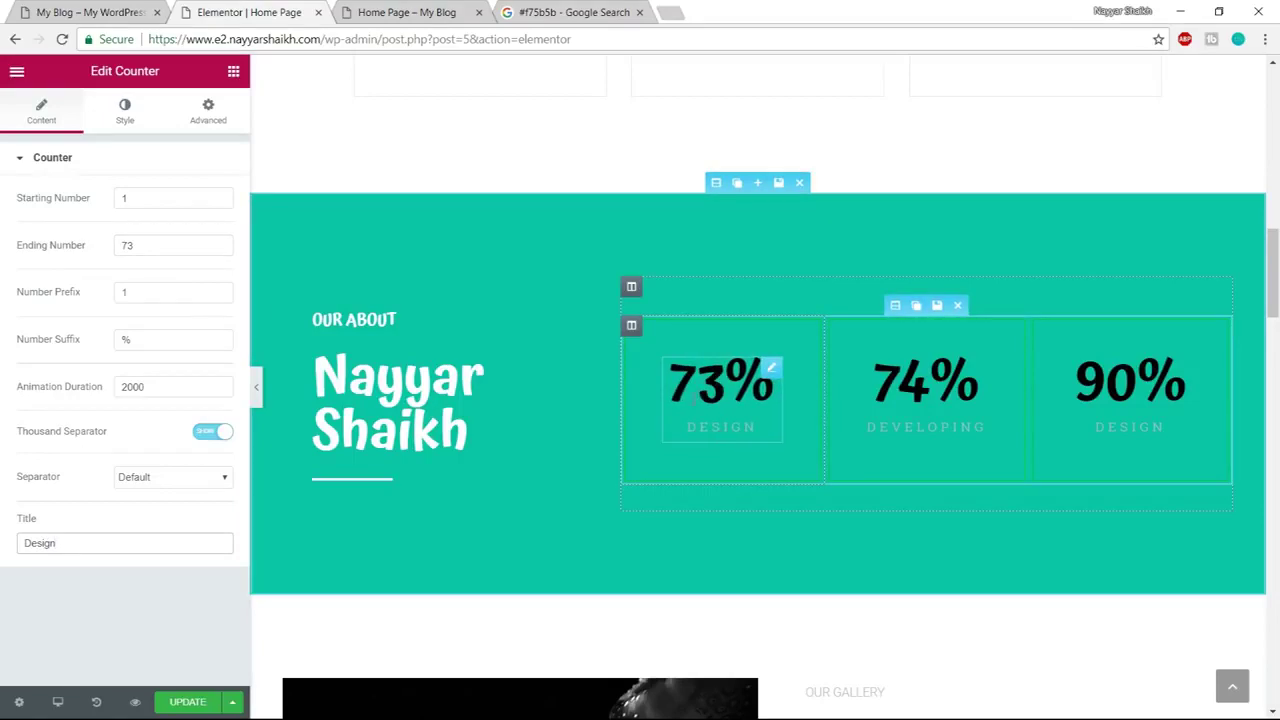
Make the 73% counter's number and DESIGN title white.
{"action": "left_click", "coordinate": [128, 119]}
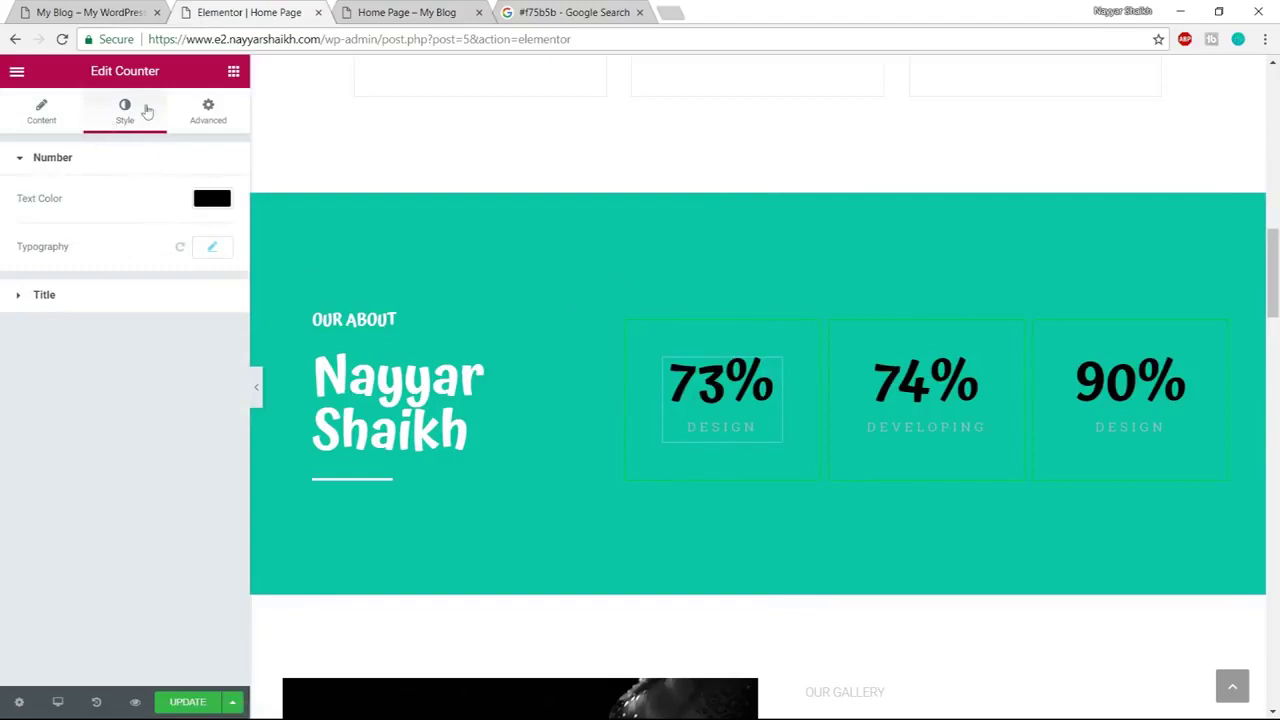
{"action": "left_click", "coordinate": [211, 199]}
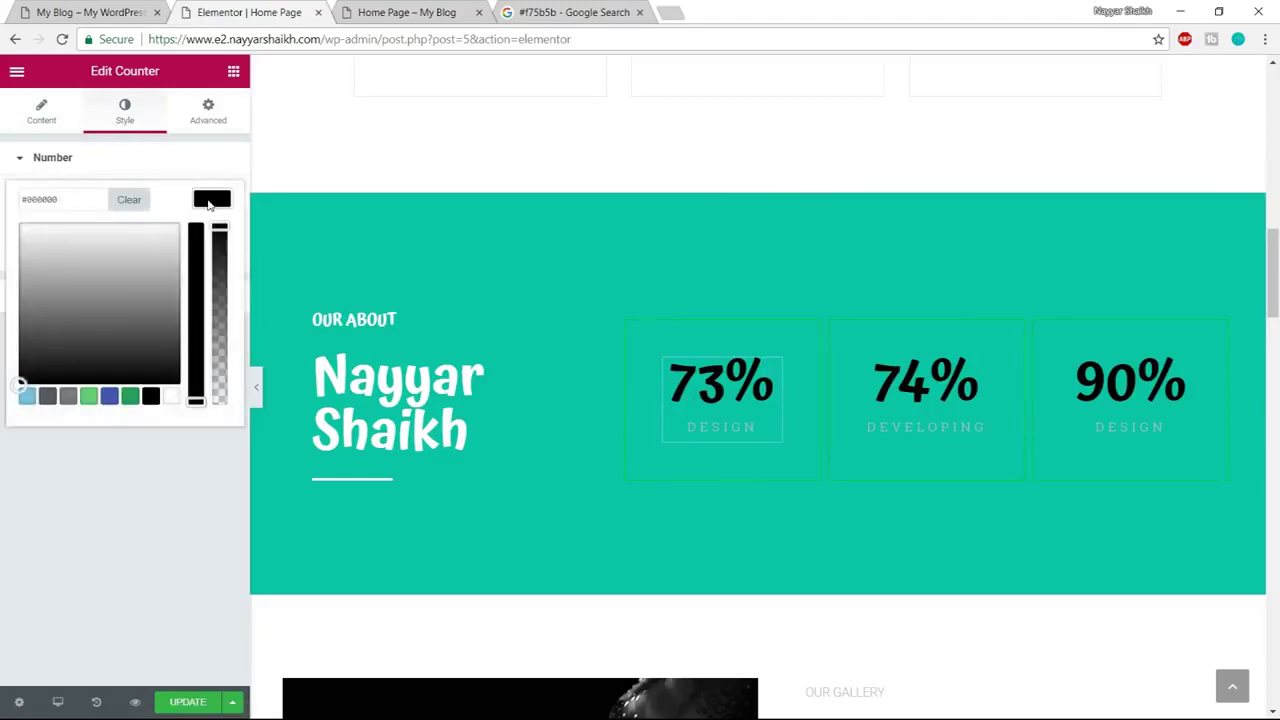
{"action": "left_click", "coordinate": [171, 397]}
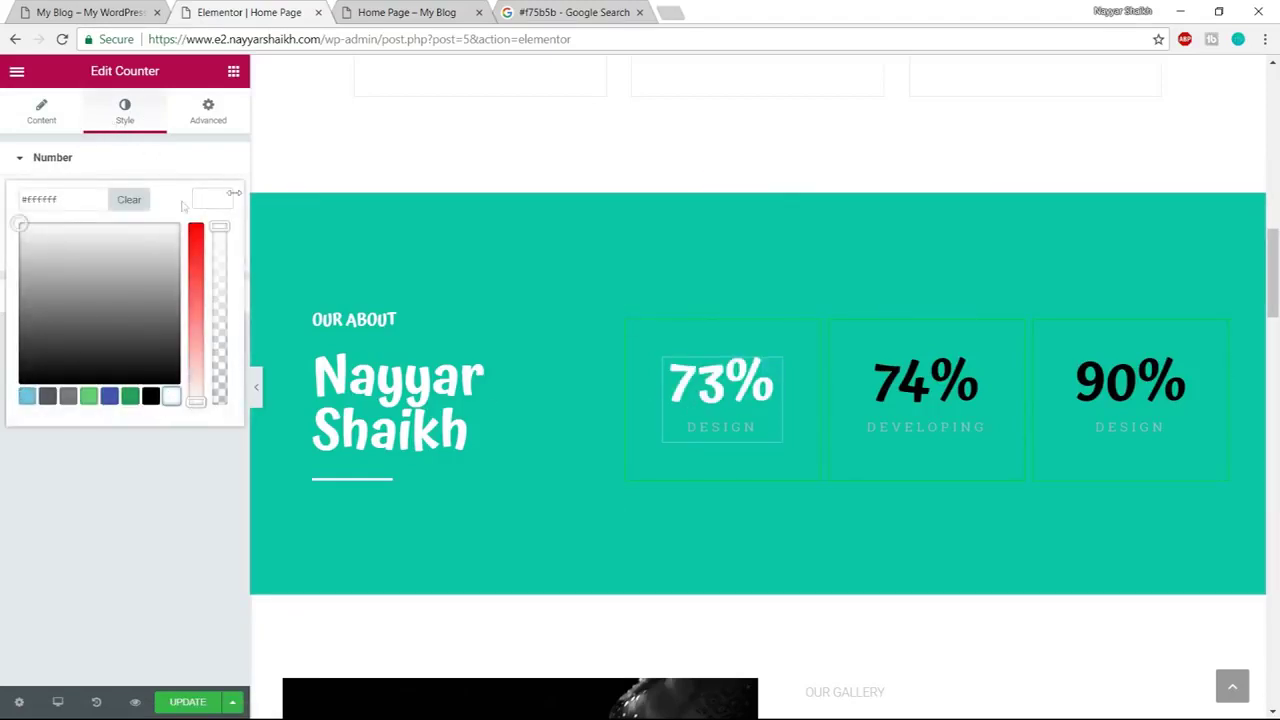
{"action": "left_click", "coordinate": [214, 200]}
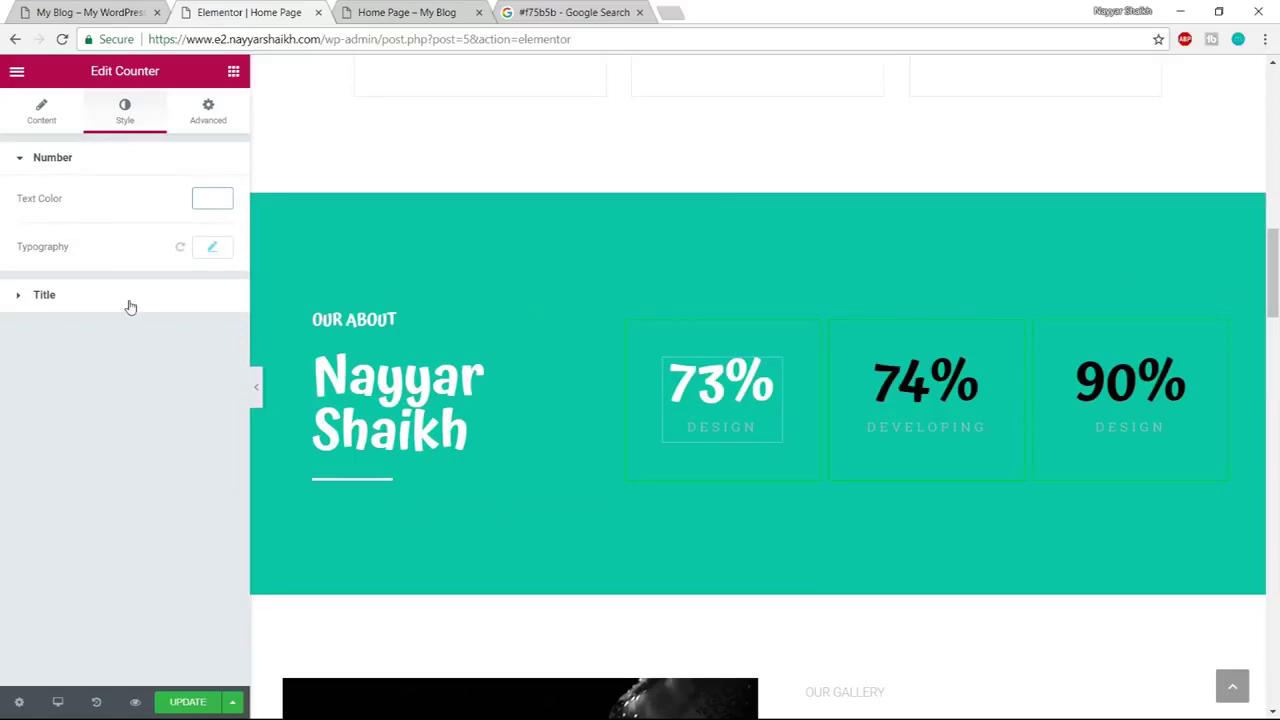
{"action": "left_click", "coordinate": [129, 306]}
{"action": "left_click", "coordinate": [211, 241]}
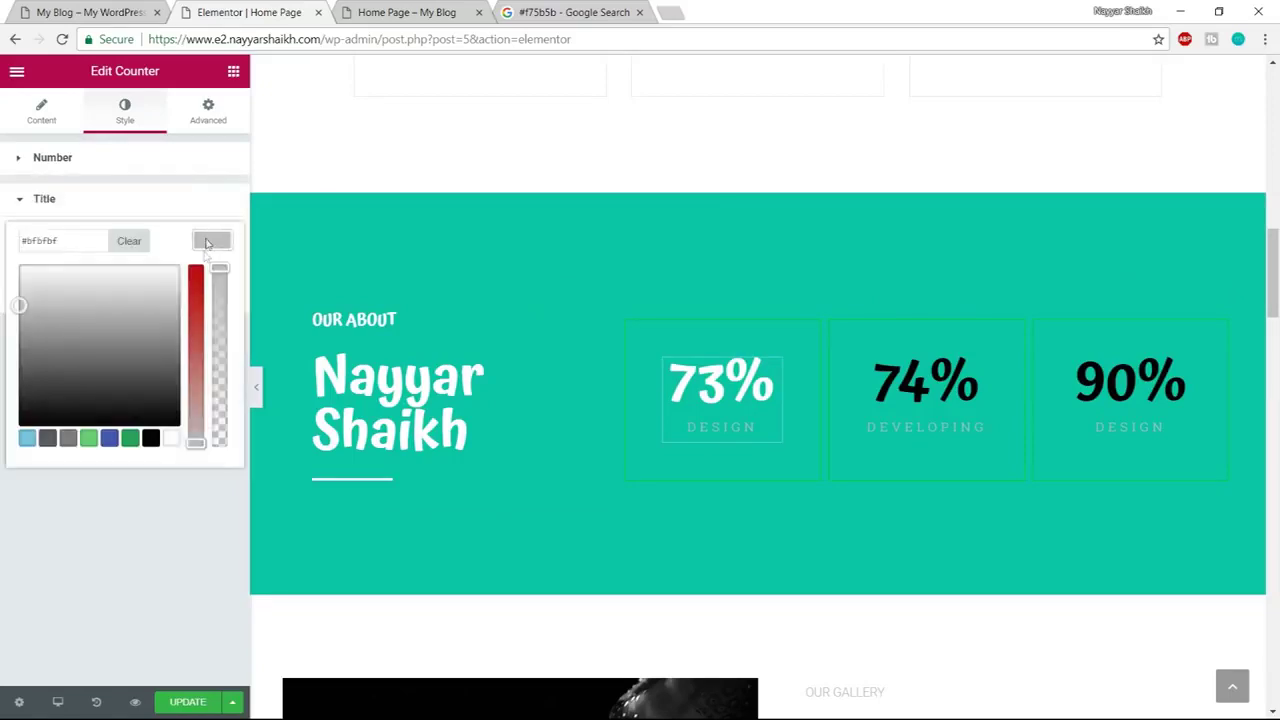
{"action": "left_click", "coordinate": [170, 437]}
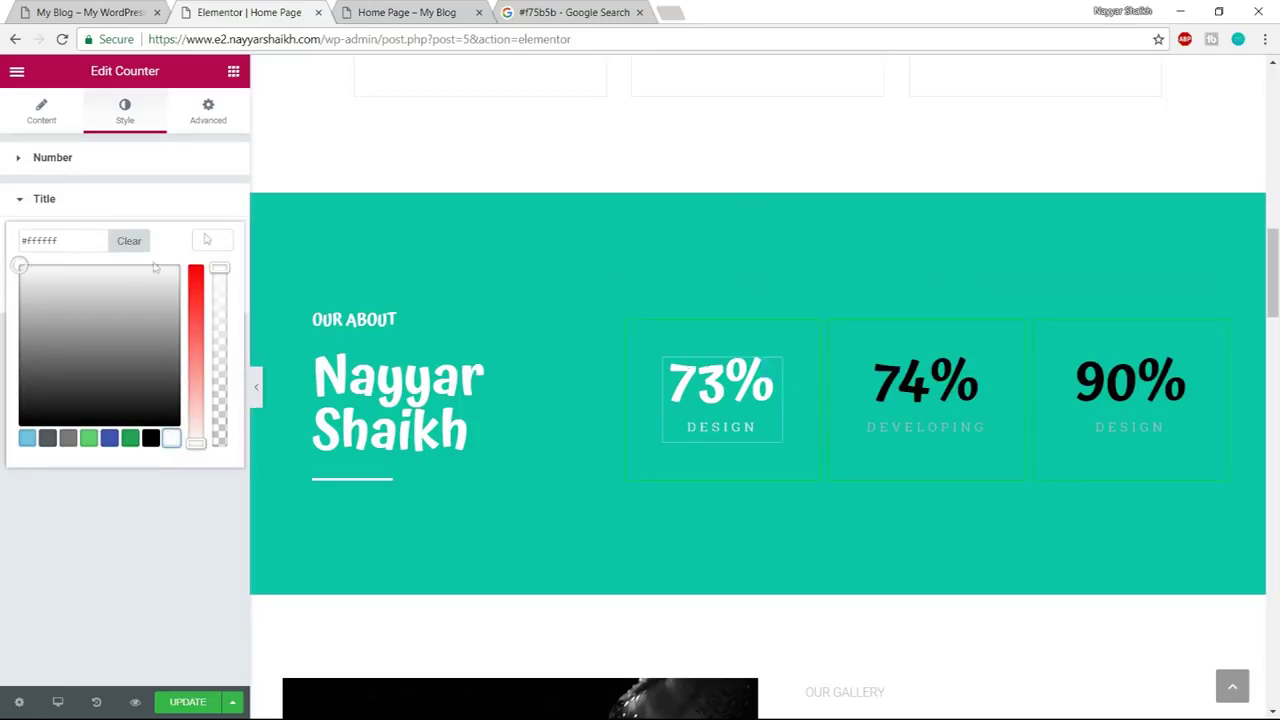
{"action": "left_click", "coordinate": [218, 239]}
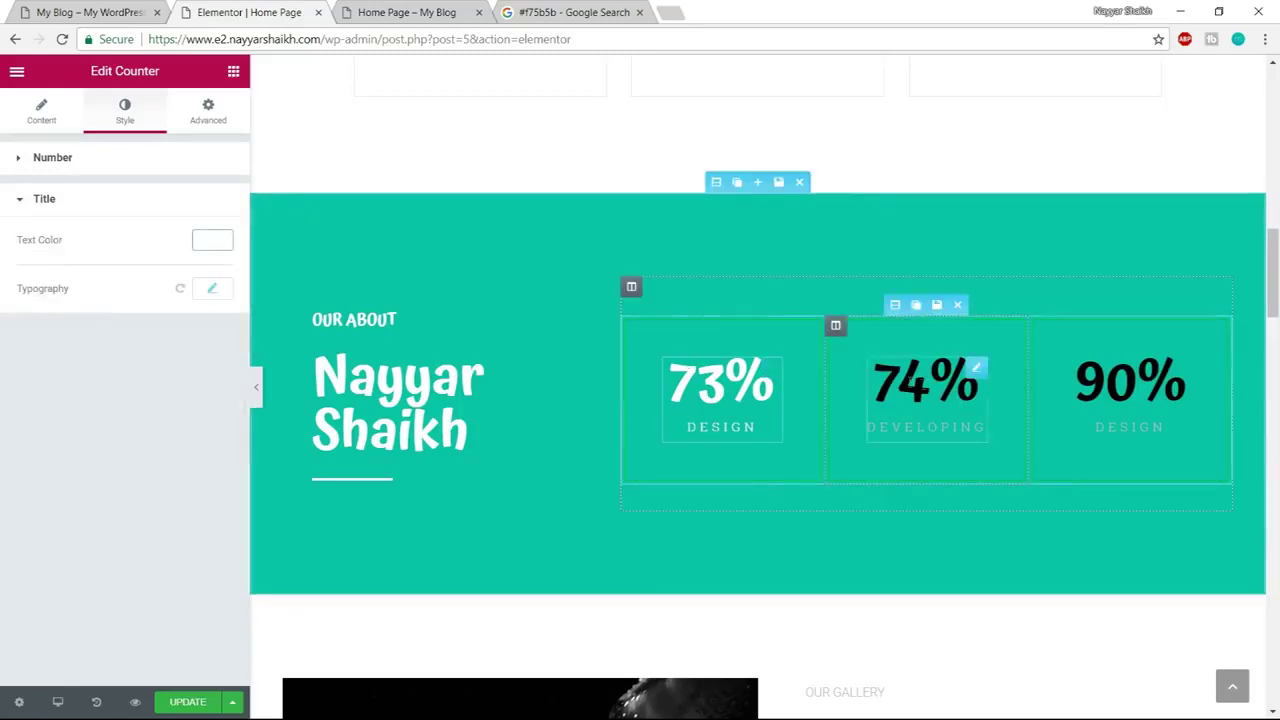
Change the Developing counter's ending number from 74 to 85 and make its number and title white.
{"action": "left_click", "coordinate": [912, 388]}
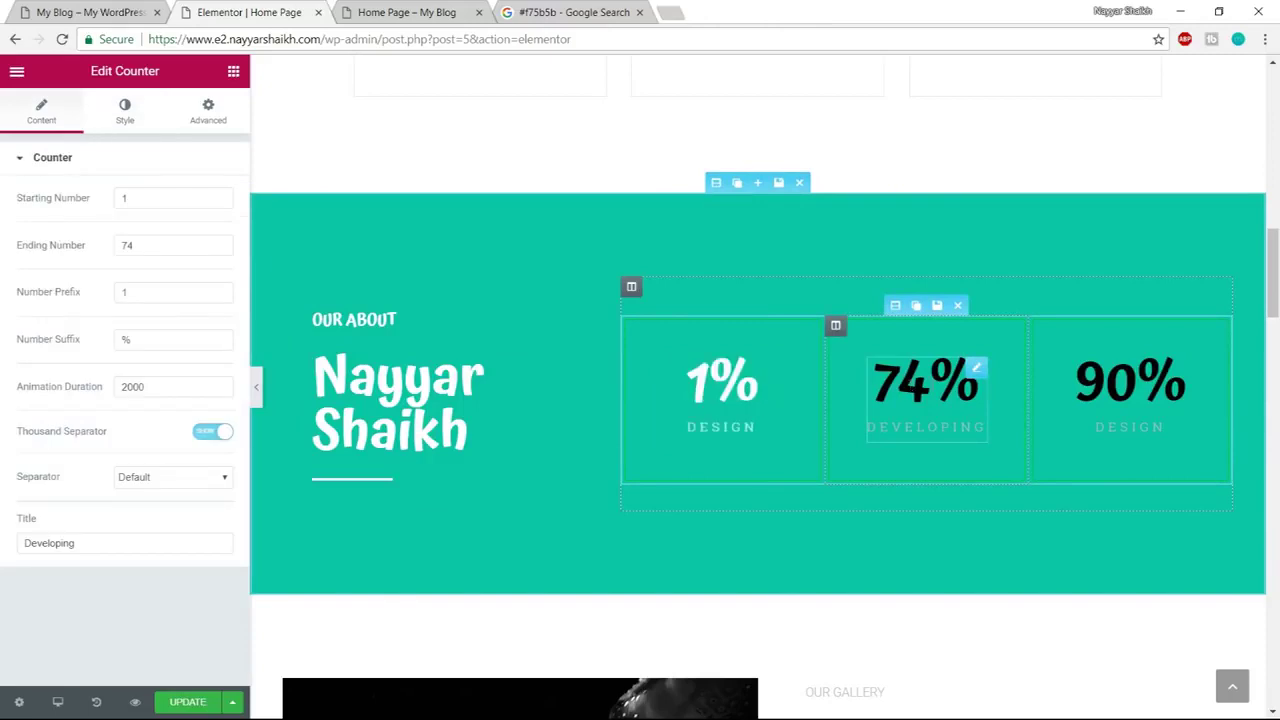
{"action": "left_click_drag", "start_coordinate": [161, 240], "coordinate": [108, 245]}
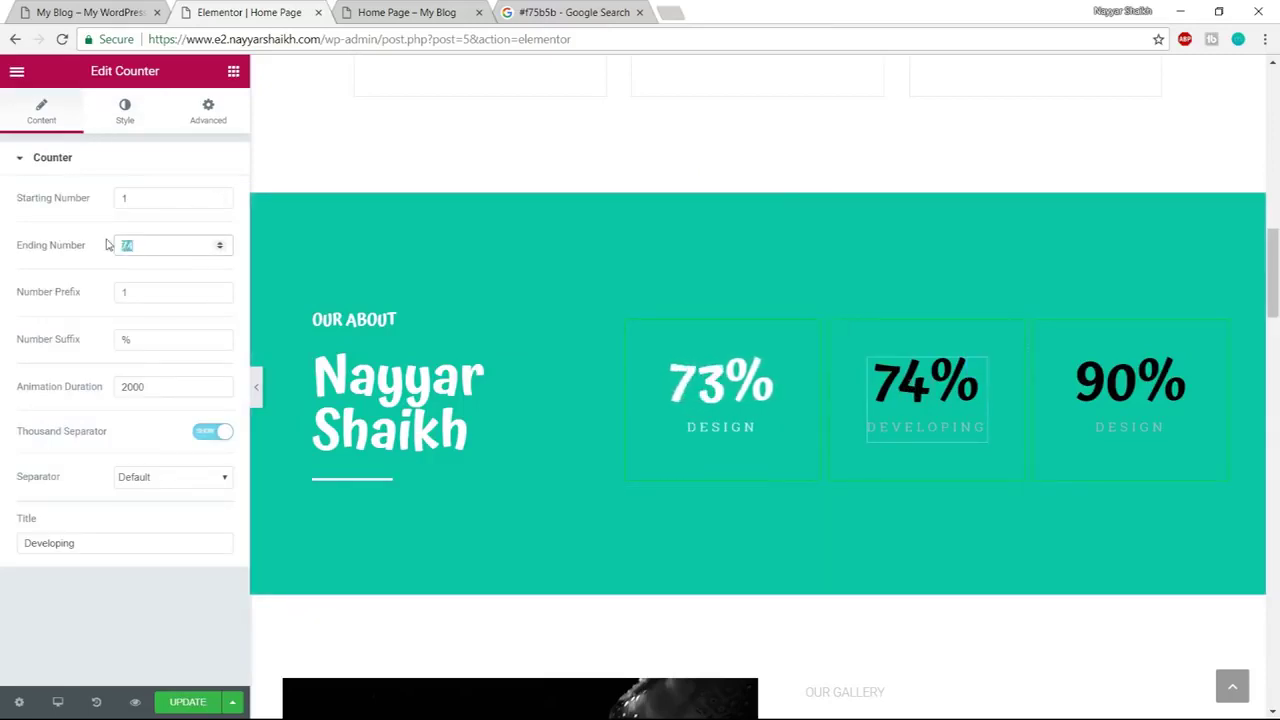
{"action": "type", "text": "85"}
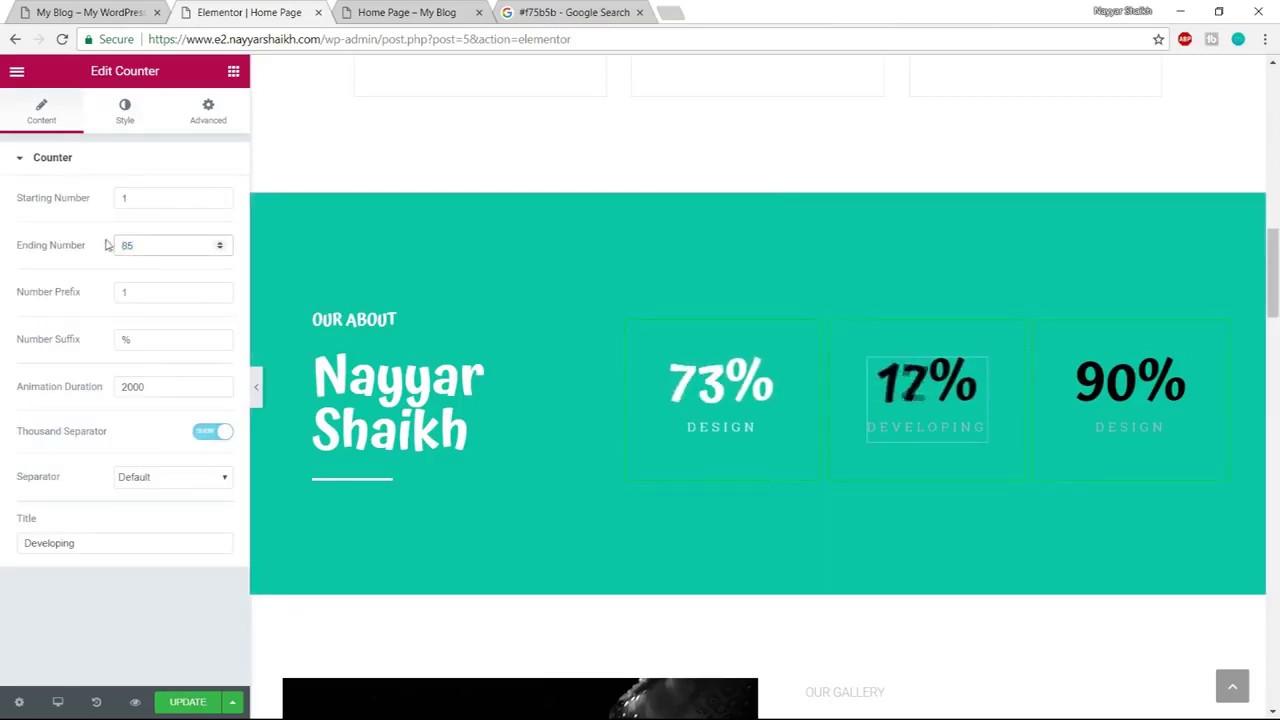
{"action": "left_click", "coordinate": [124, 108]}
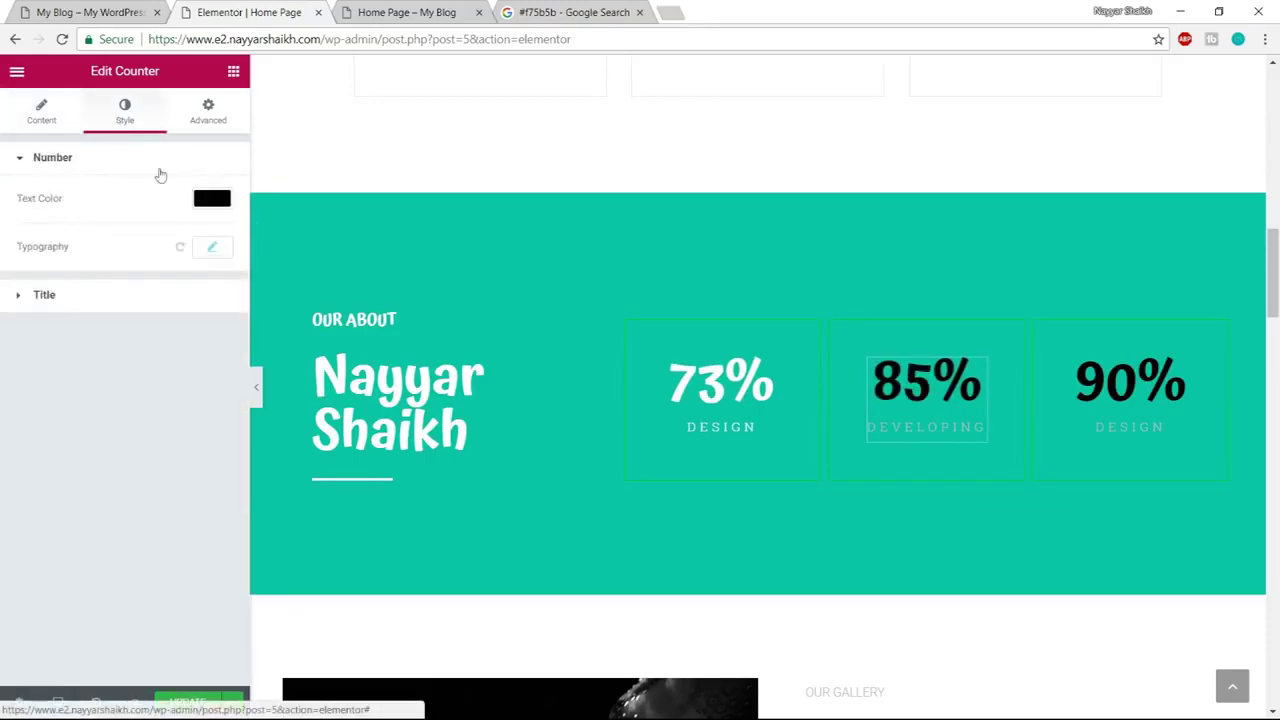
{"action": "left_click", "coordinate": [211, 199]}
{"action": "left_click", "coordinate": [171, 397]}
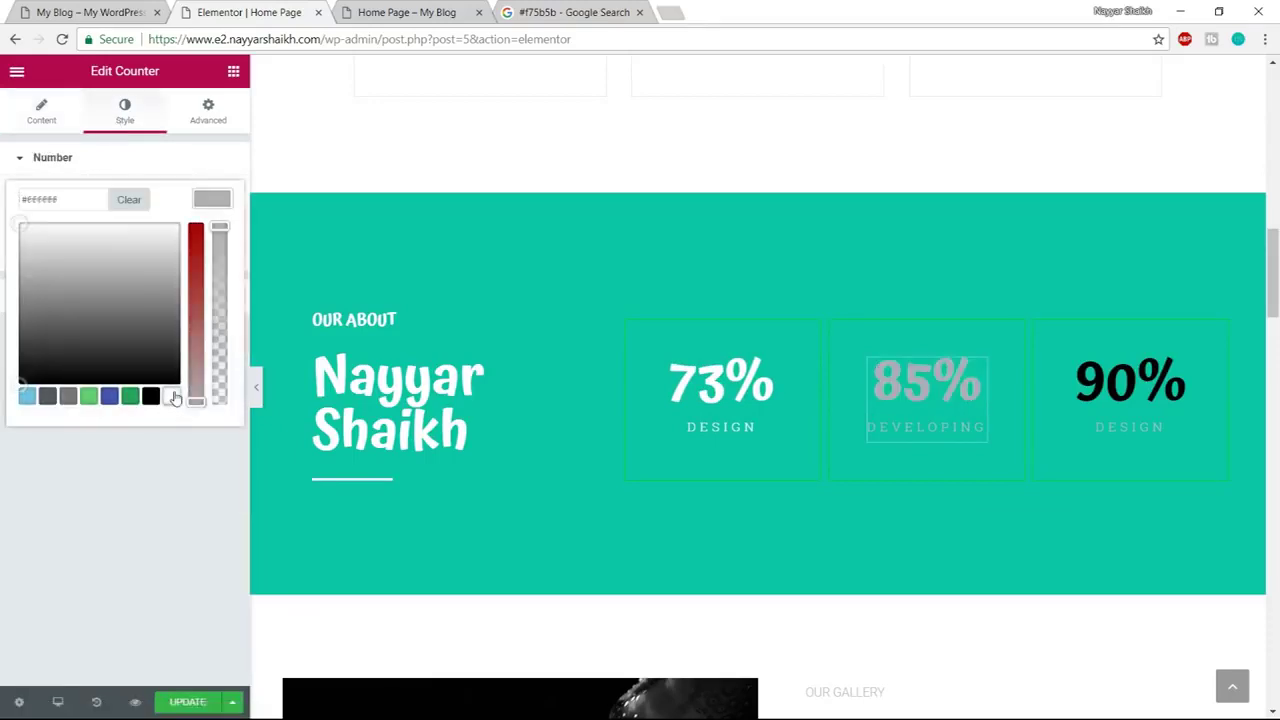
{"action": "left_click", "coordinate": [214, 203]}
{"action": "left_click", "coordinate": [141, 309]}
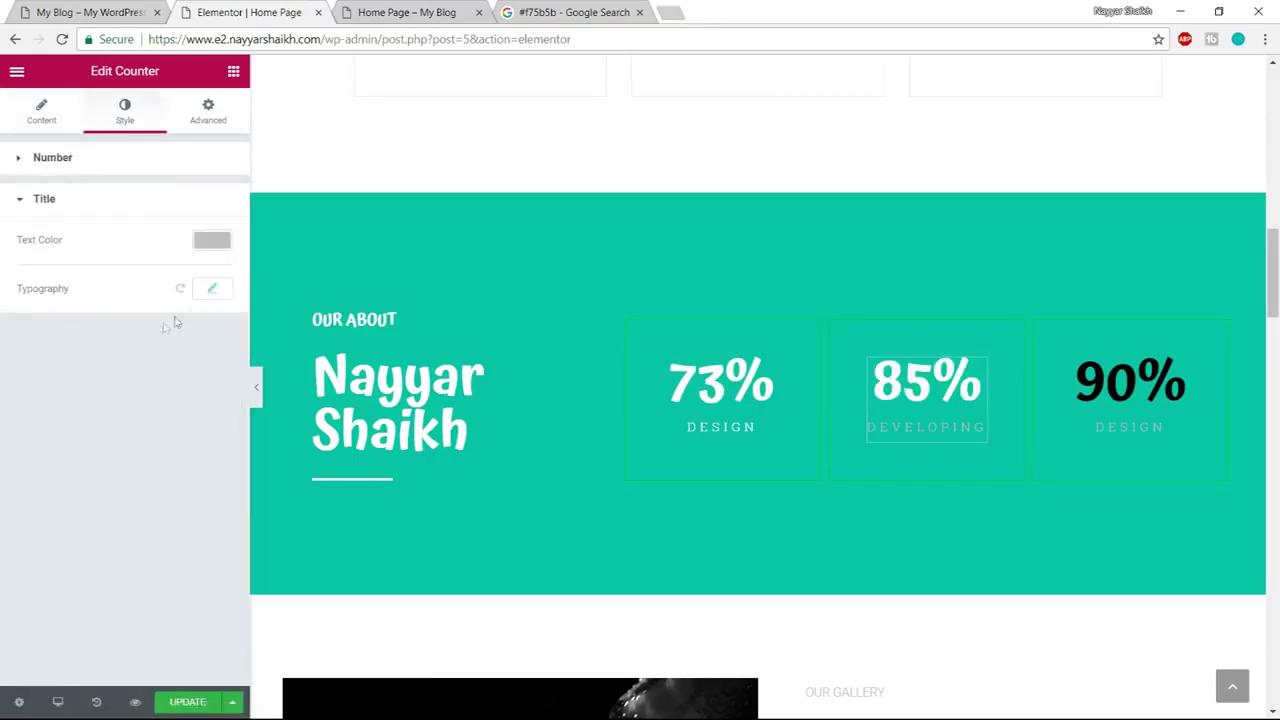
{"action": "left_click", "coordinate": [210, 245]}
{"action": "left_click", "coordinate": [171, 437]}
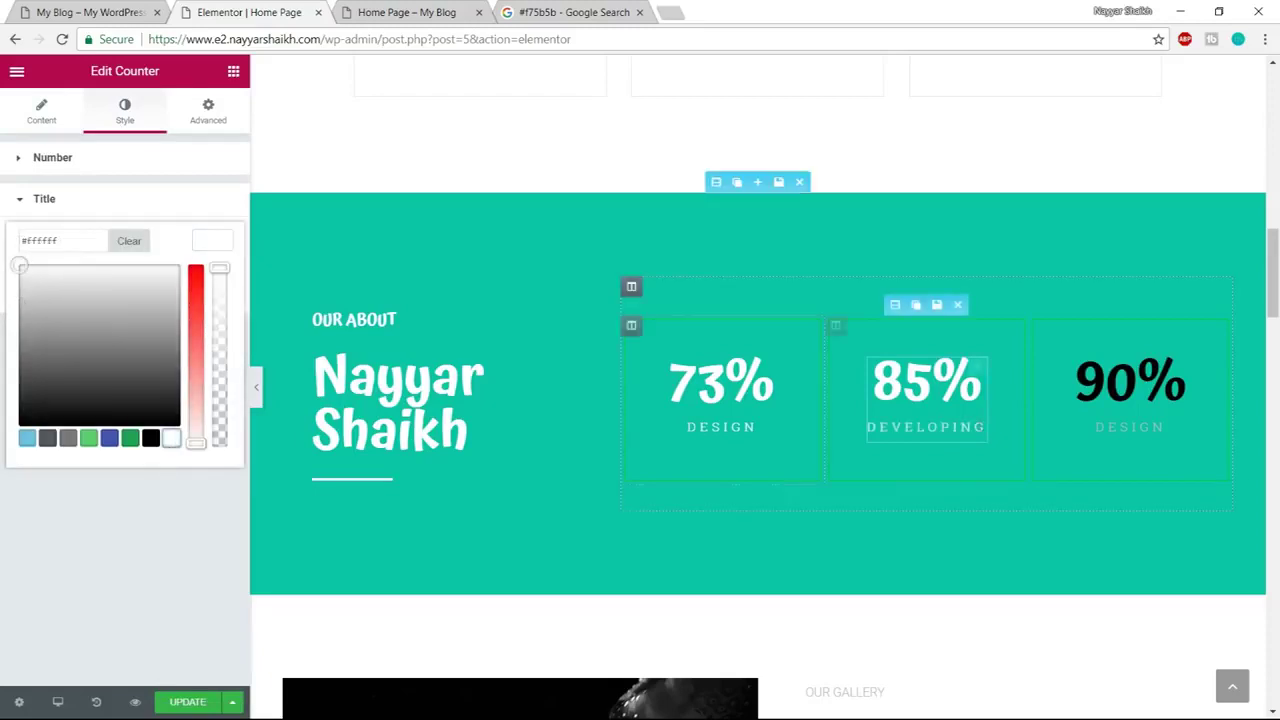
Make the 90% counter's number and DESIGN label white, then view the live site.
{"action": "left_click", "coordinate": [1180, 368]}
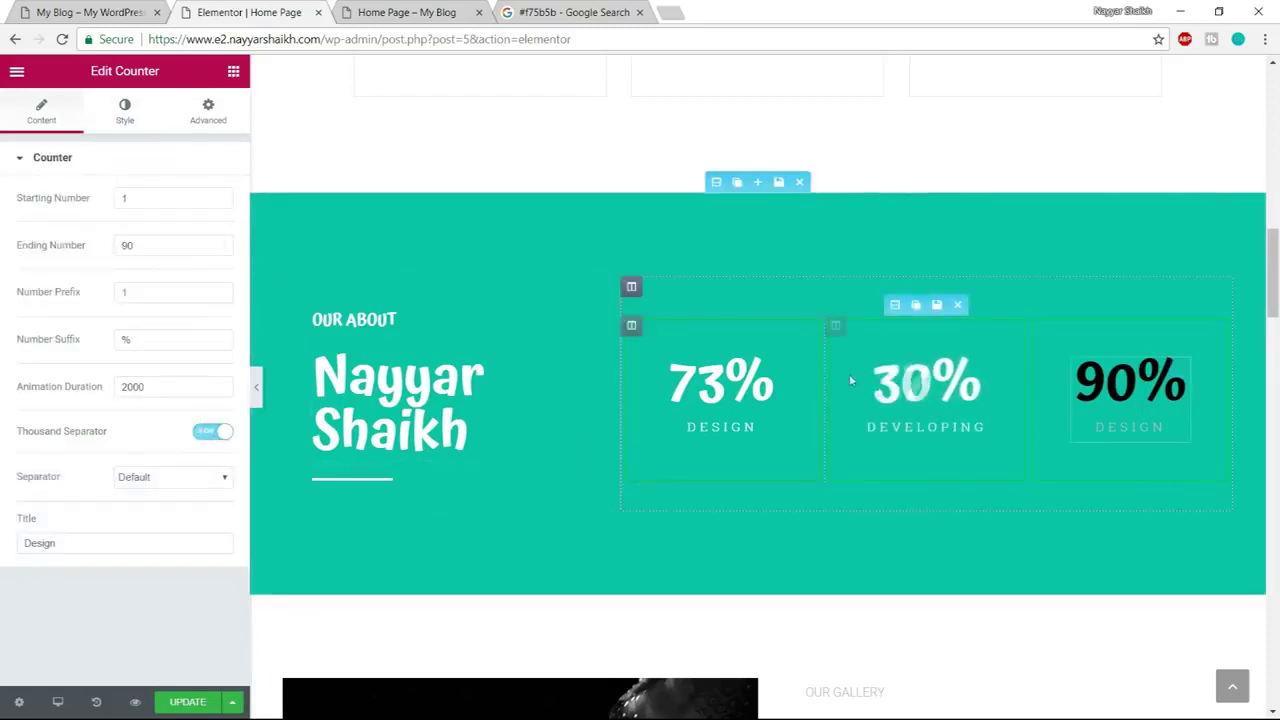
{"action": "left_click", "coordinate": [125, 115]}
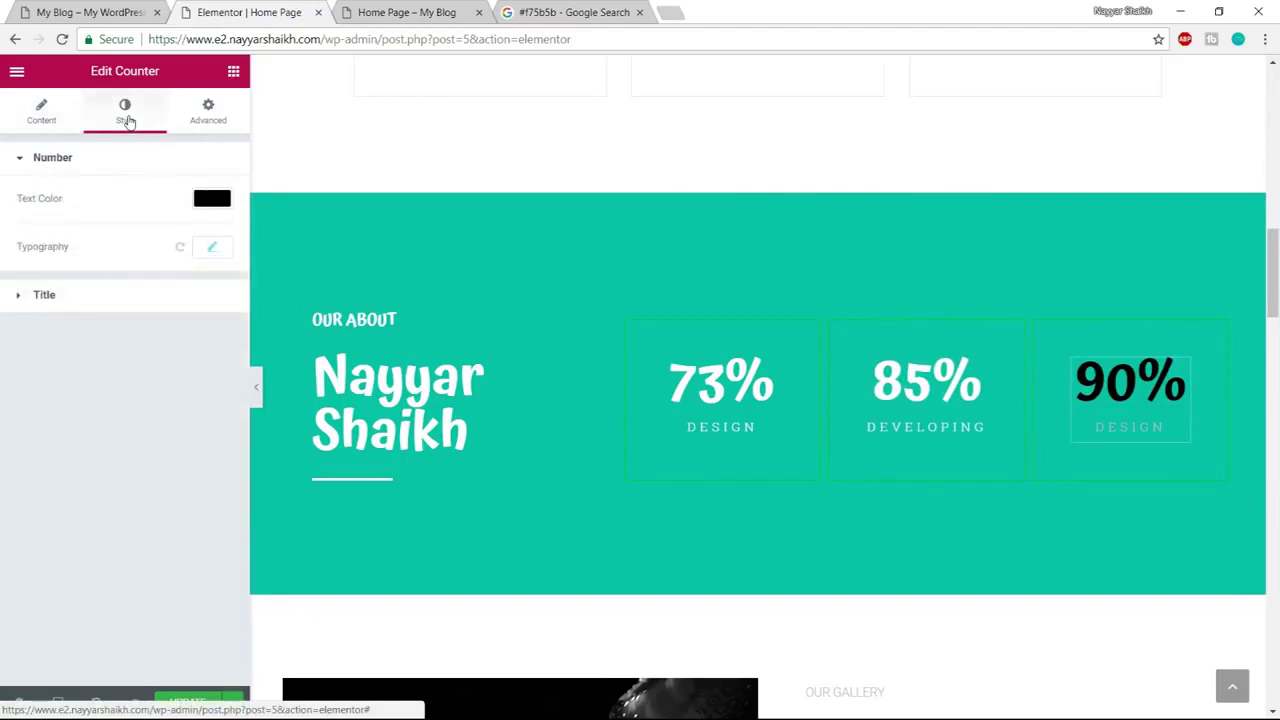
{"action": "left_click", "coordinate": [212, 205]}
{"action": "left_click", "coordinate": [171, 396]}
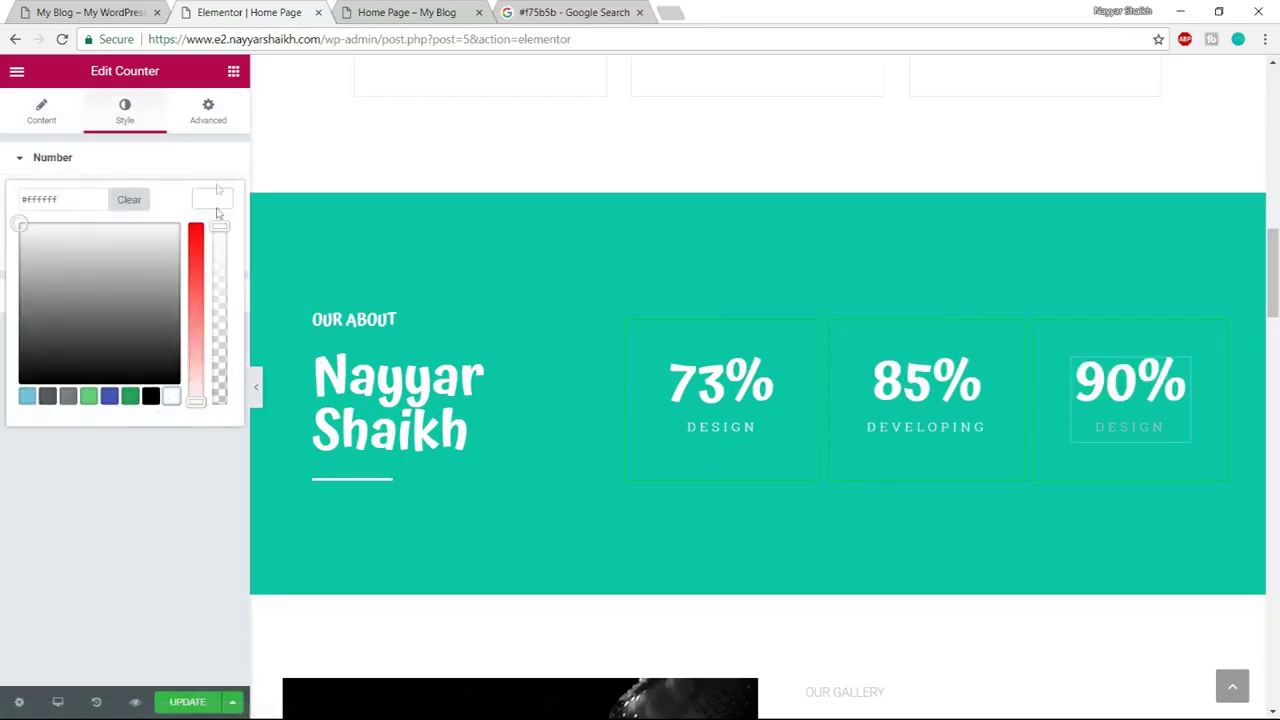
{"action": "left_click", "coordinate": [210, 200]}
{"action": "left_click", "coordinate": [188, 296]}
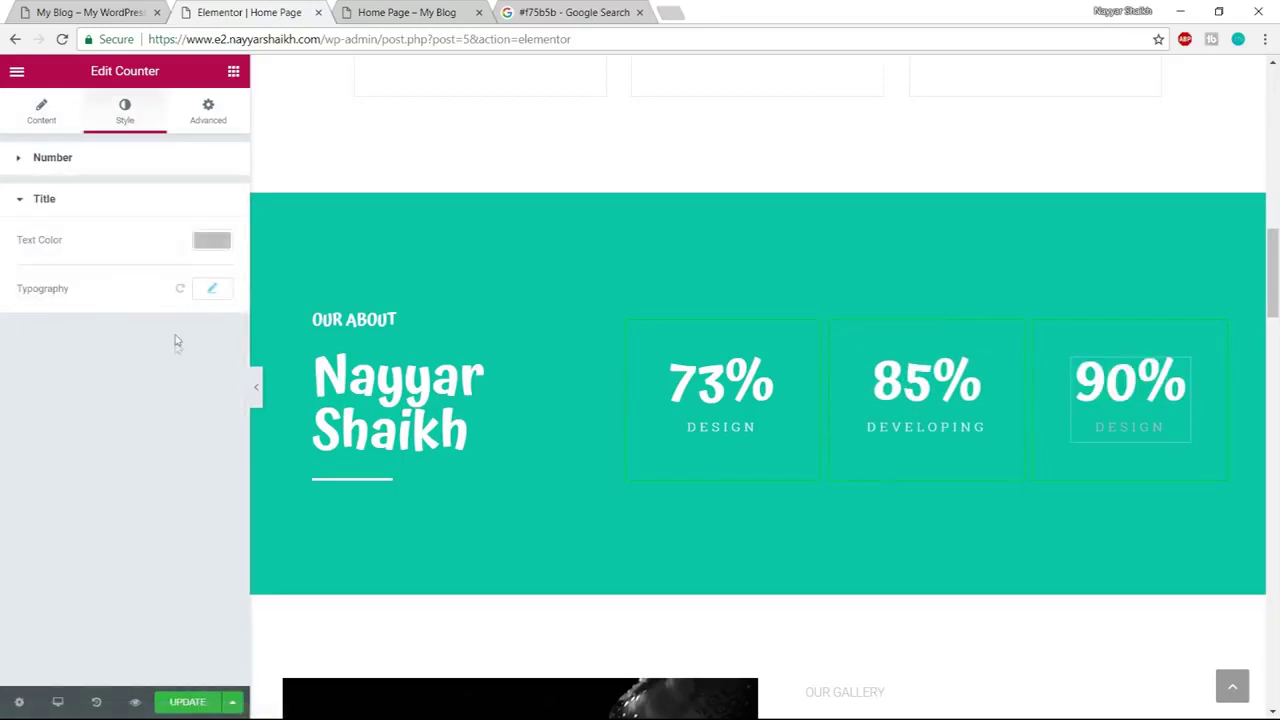
{"action": "left_click", "coordinate": [222, 291]}
{"action": "left_click", "coordinate": [213, 243]}
{"action": "left_click", "coordinate": [172, 438]}
{"action": "left_click", "coordinate": [213, 240]}
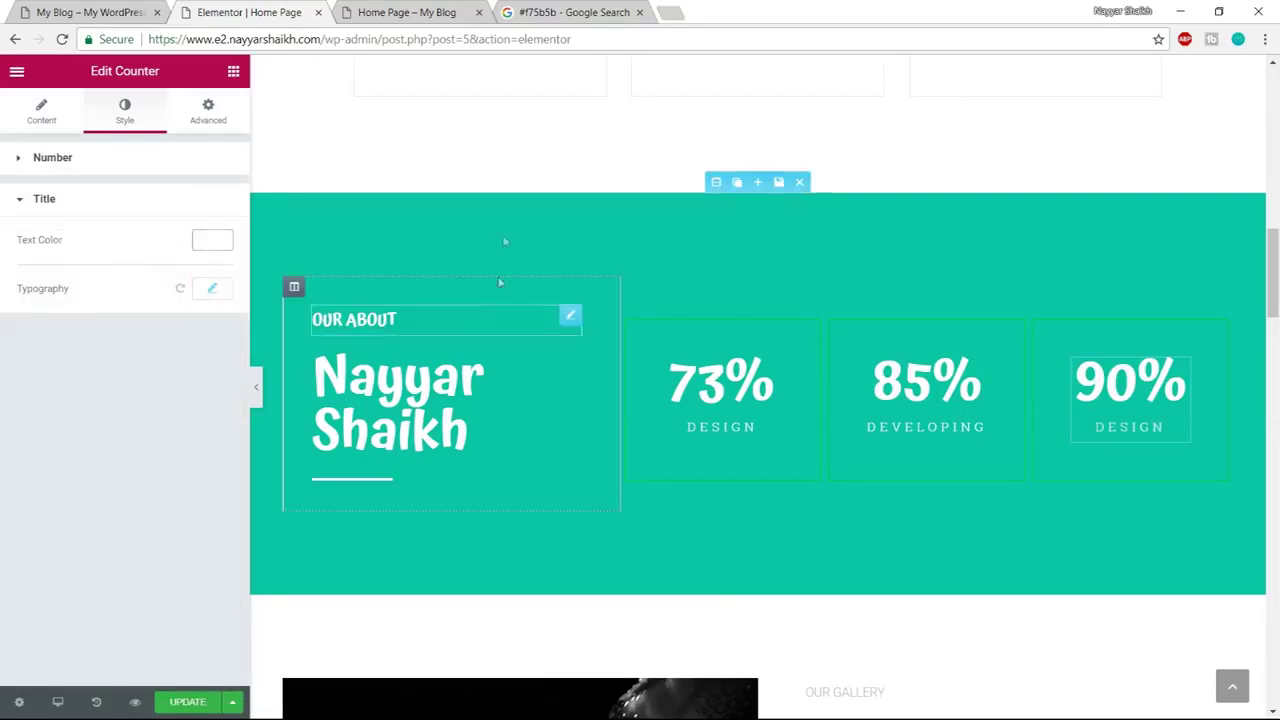
{"action": "left_click", "coordinate": [27, 8]}
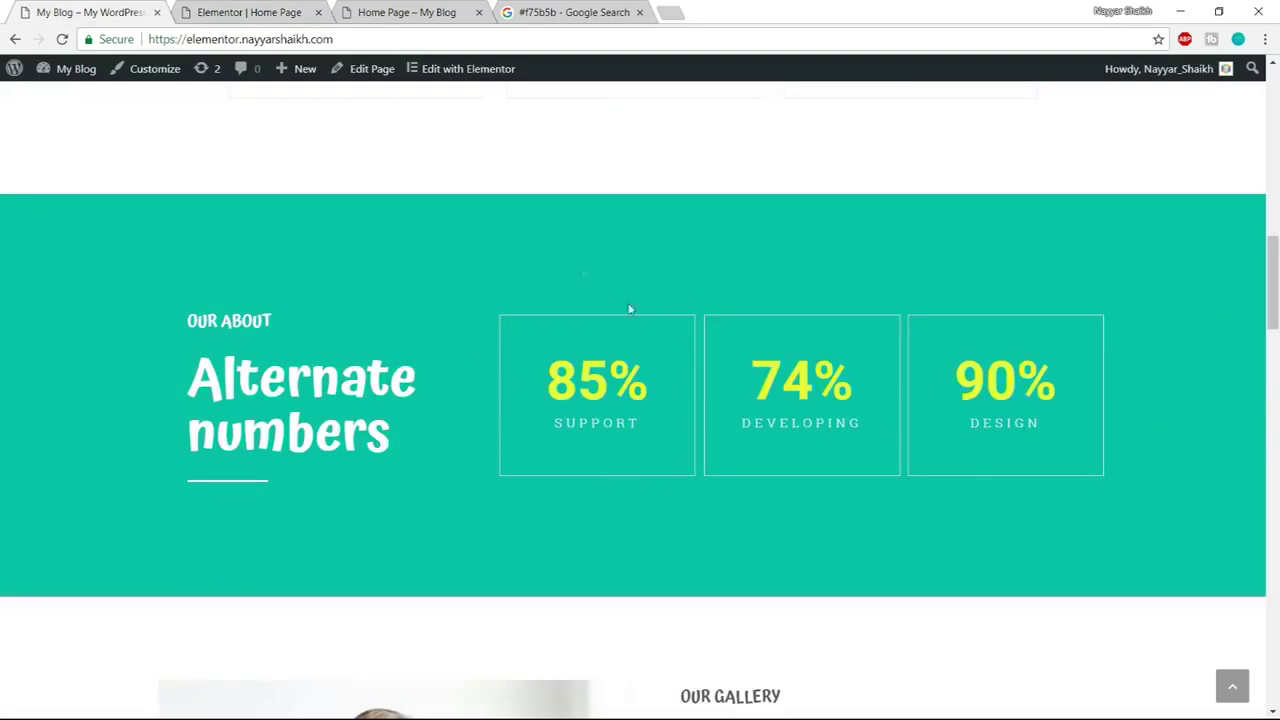
Give the first and second counter columns white borders.
{"action": "left_click", "coordinate": [249, 12]}
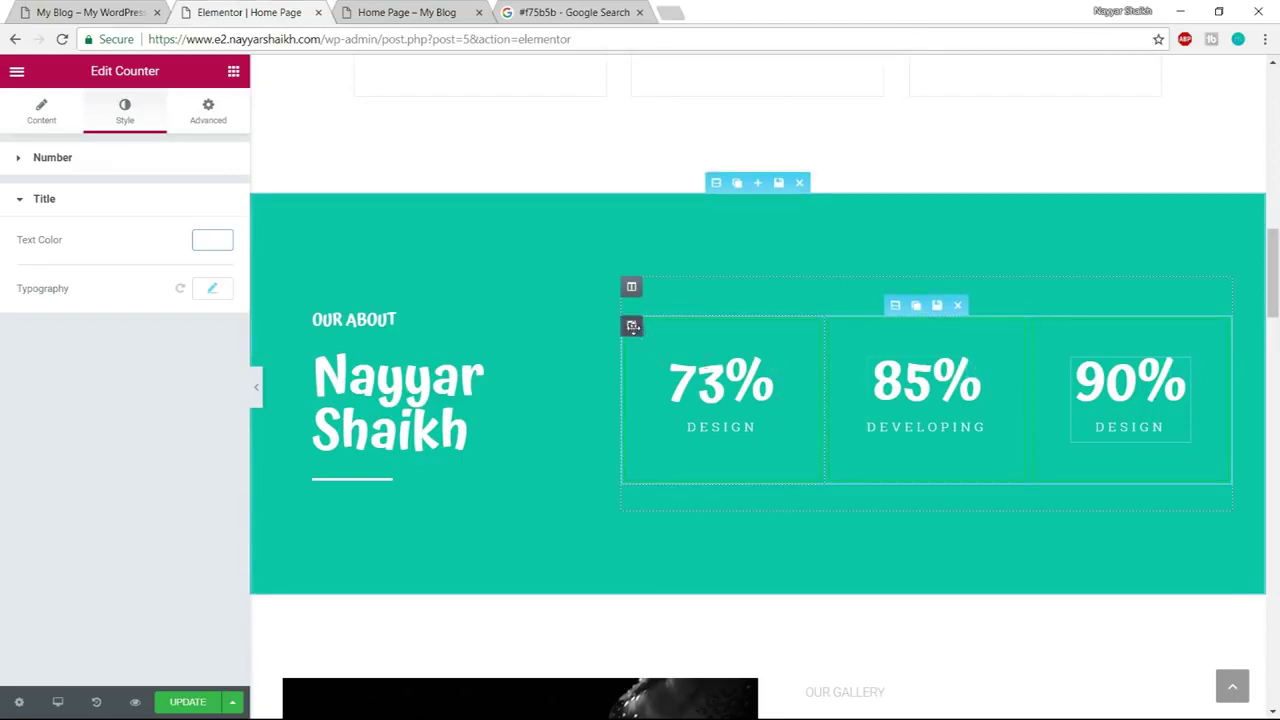
{"action": "mouse_move", "coordinate": [632, 326]}
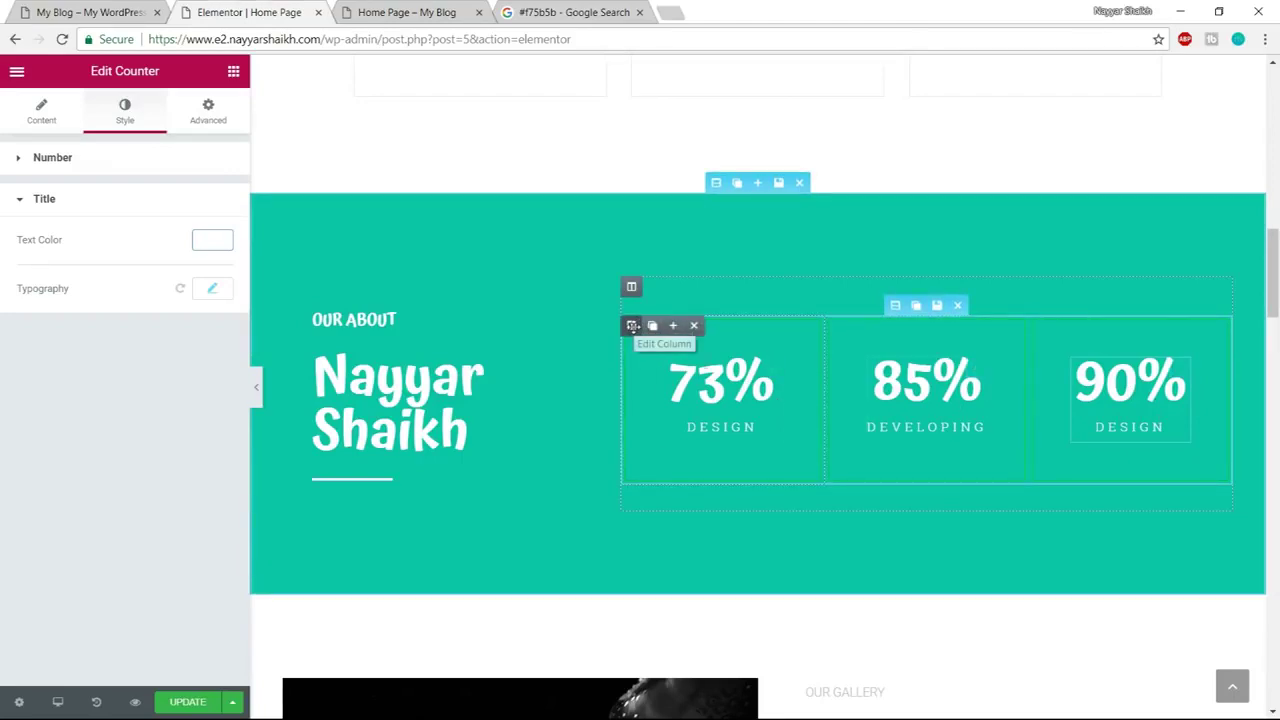
{"action": "left_click", "coordinate": [630, 326]}
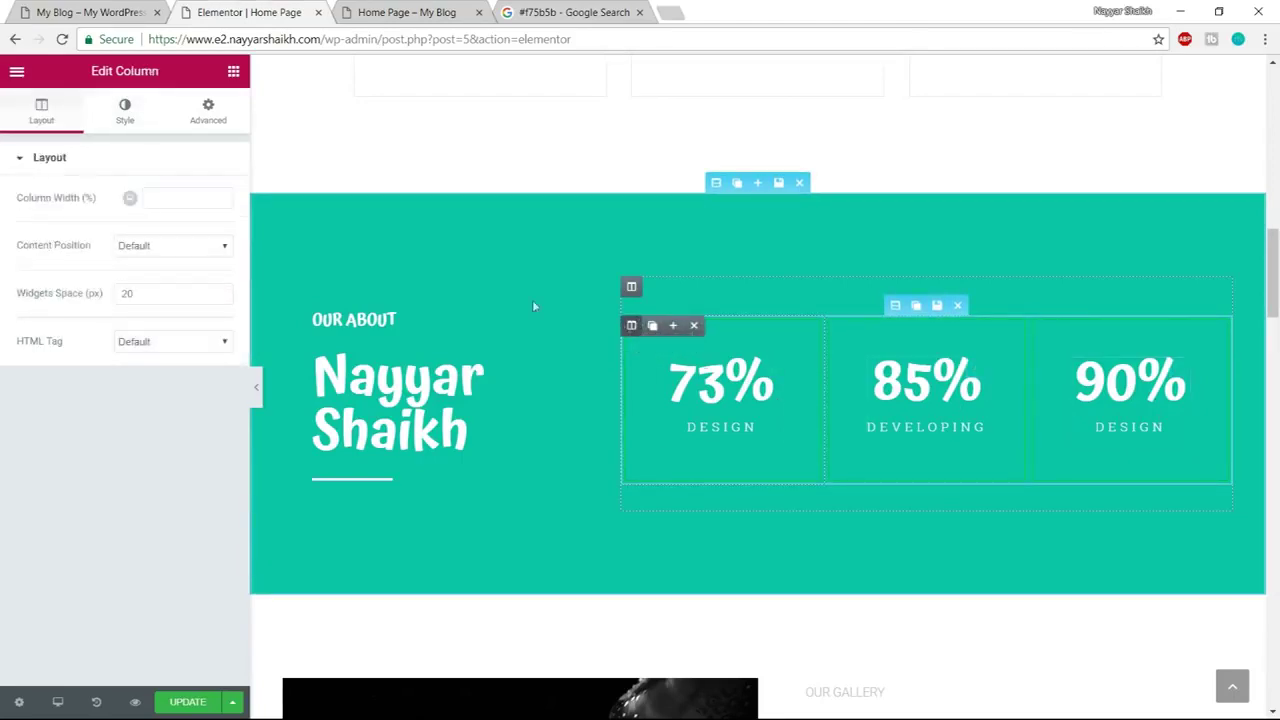
{"action": "left_click", "coordinate": [131, 98]}
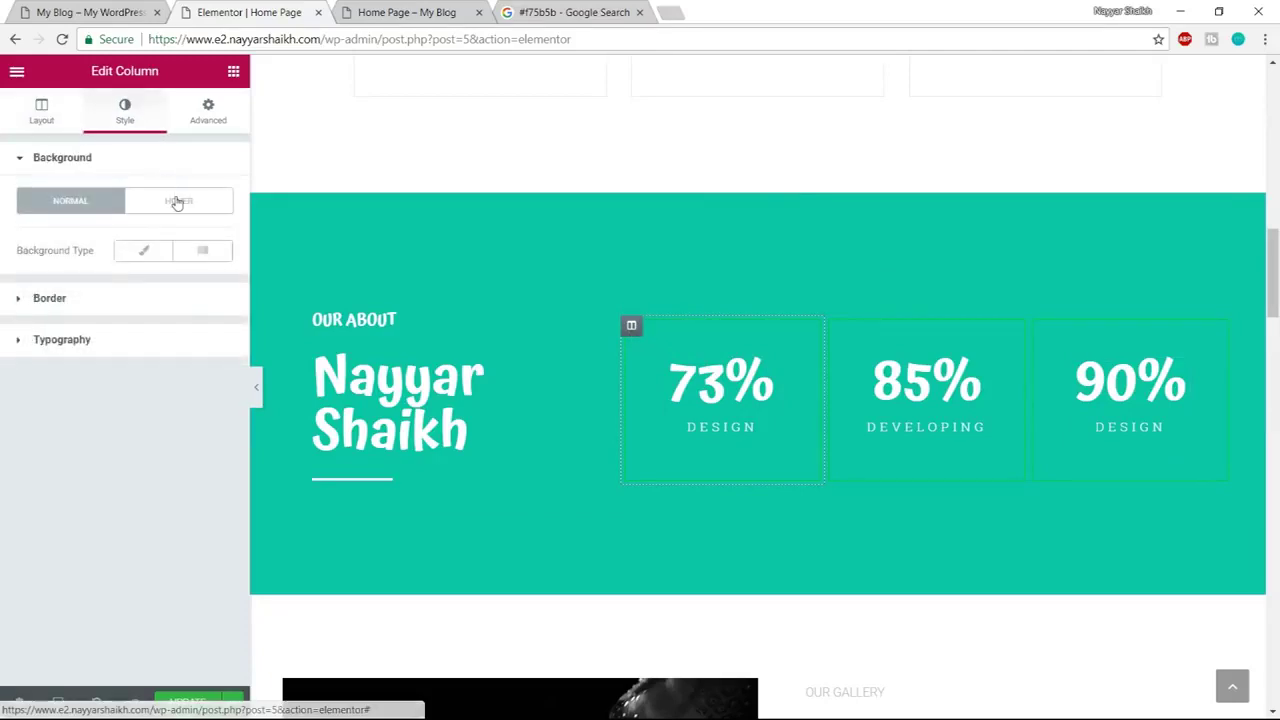
{"action": "left_click", "coordinate": [107, 314]}
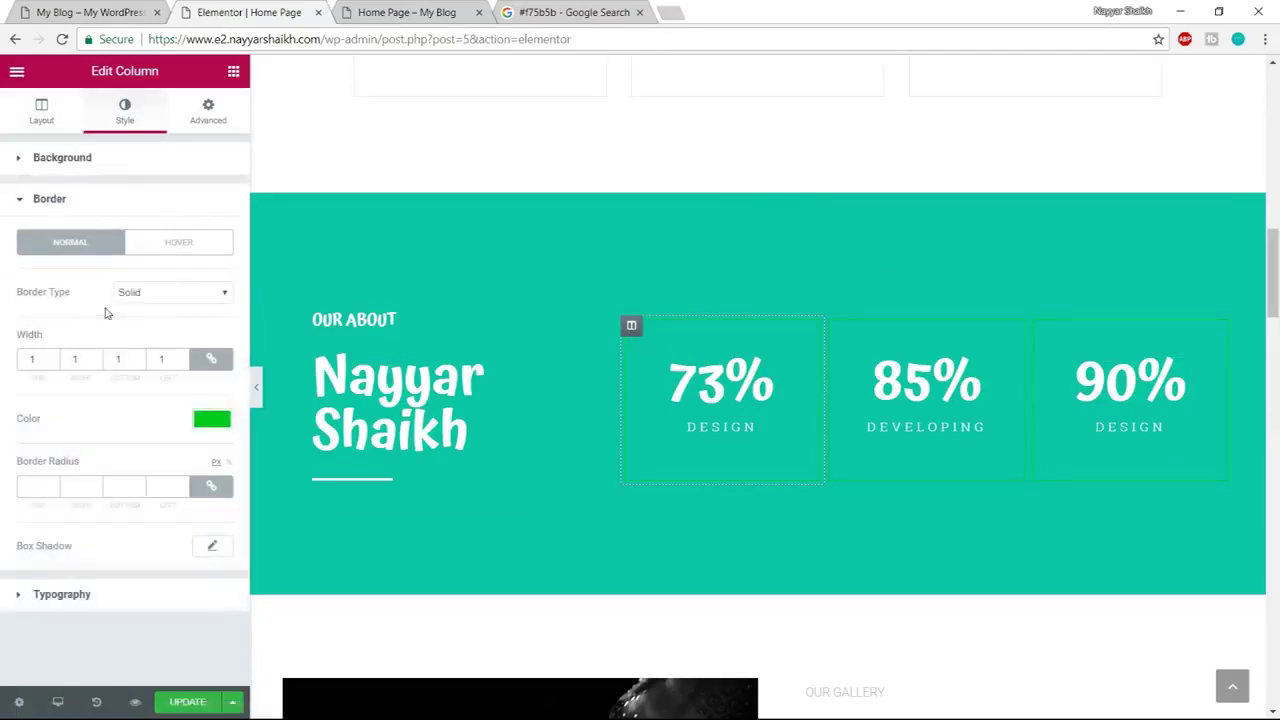
{"action": "left_click", "coordinate": [212, 419]}
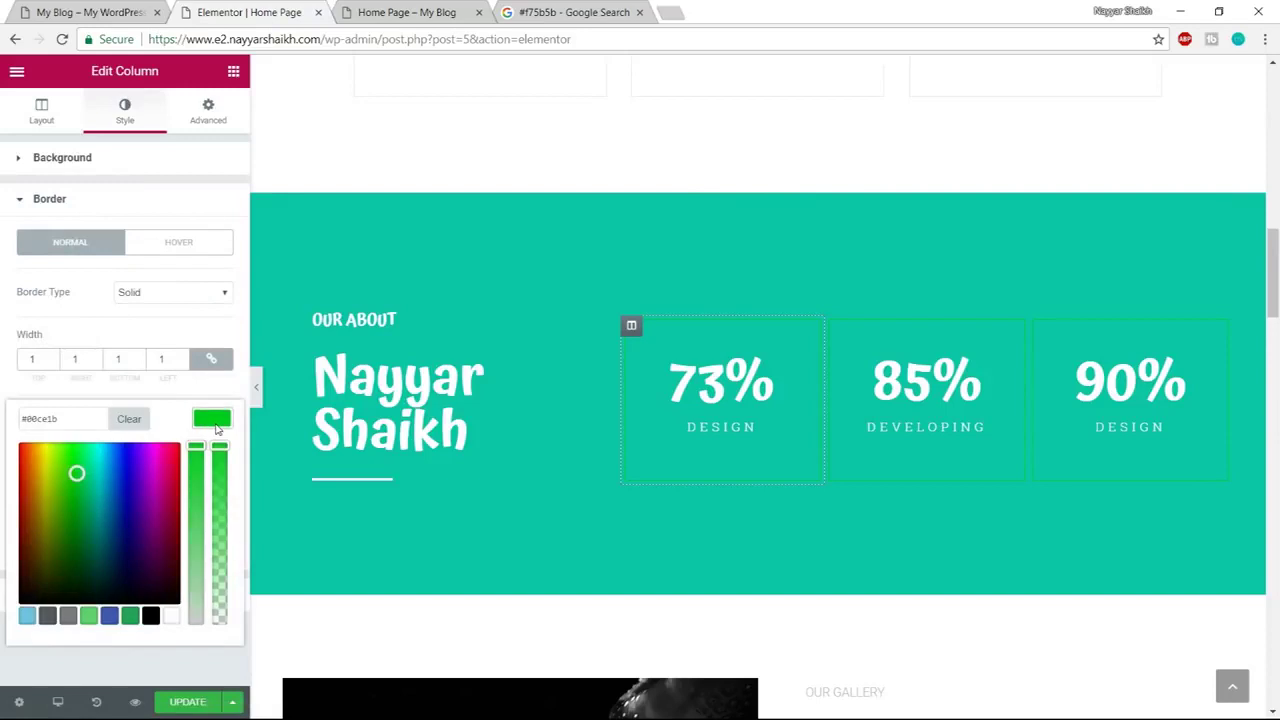
{"action": "left_click", "coordinate": [170, 617]}
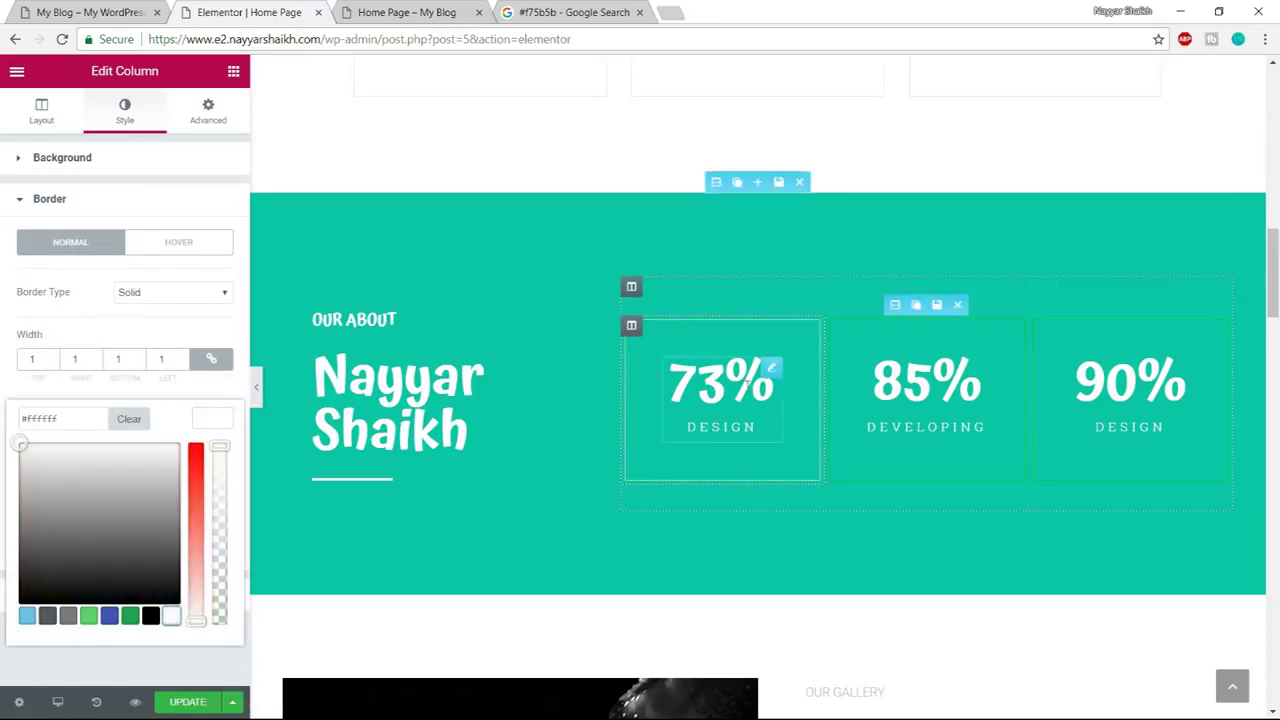
{"action": "mouse_move", "coordinate": [834, 326]}
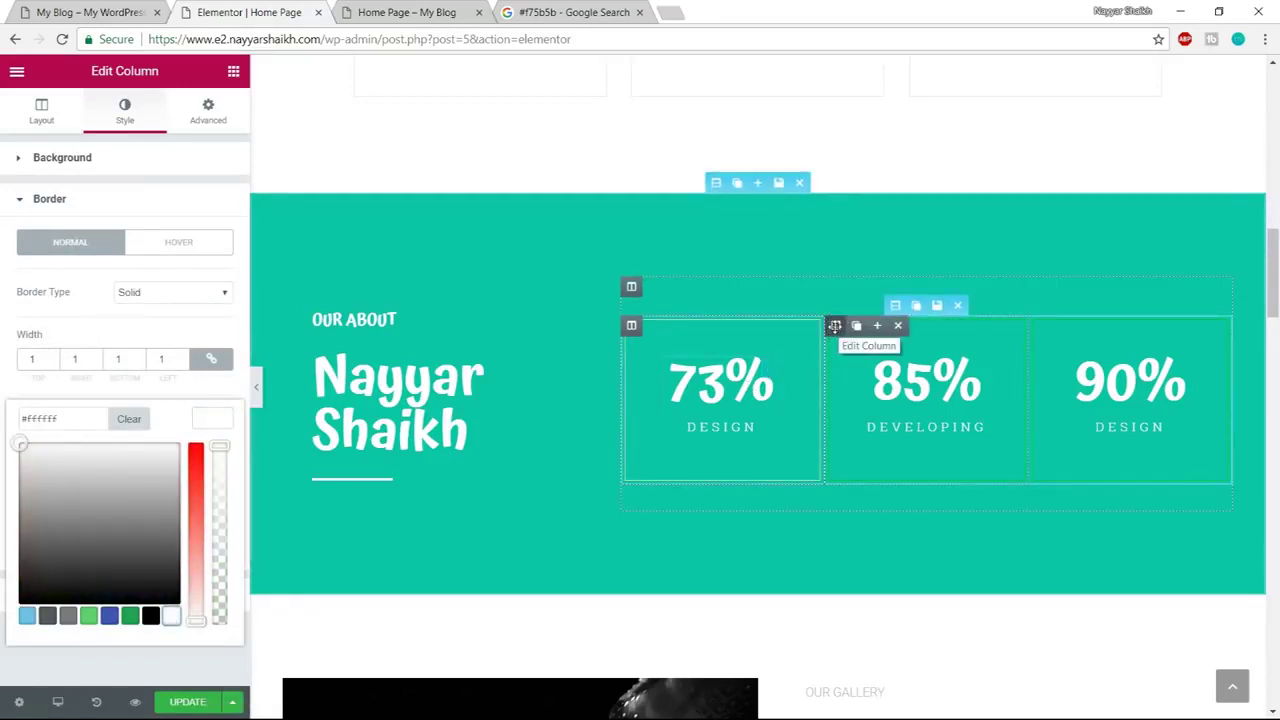
{"action": "left_click", "coordinate": [834, 326]}
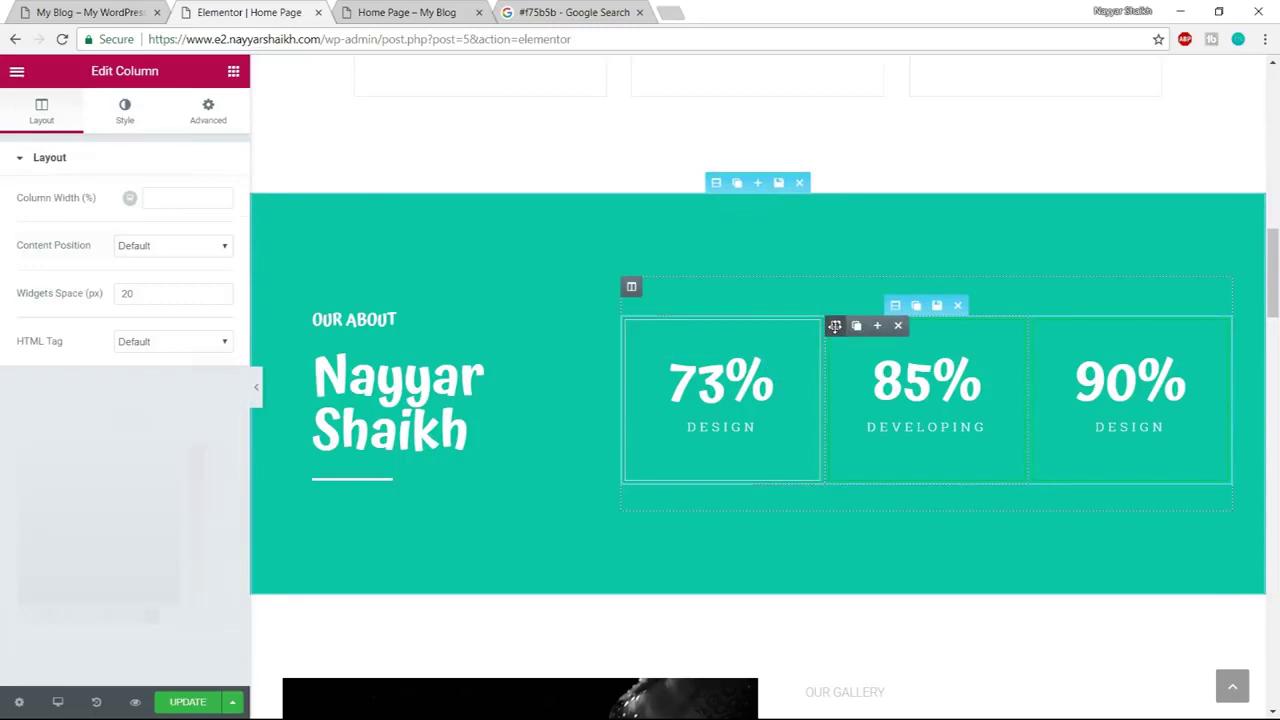
{"action": "left_click", "coordinate": [140, 115]}
{"action": "left_click", "coordinate": [130, 302]}
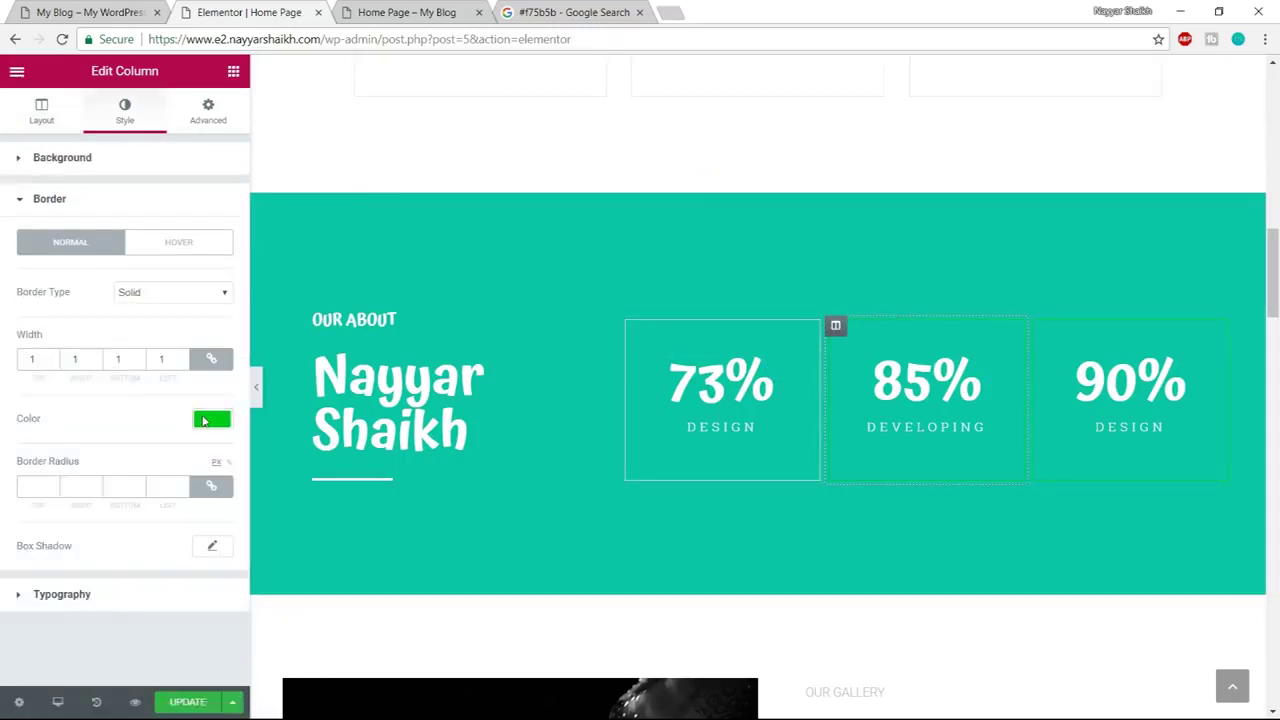
{"action": "left_click", "coordinate": [204, 421]}
{"action": "left_click", "coordinate": [171, 615]}
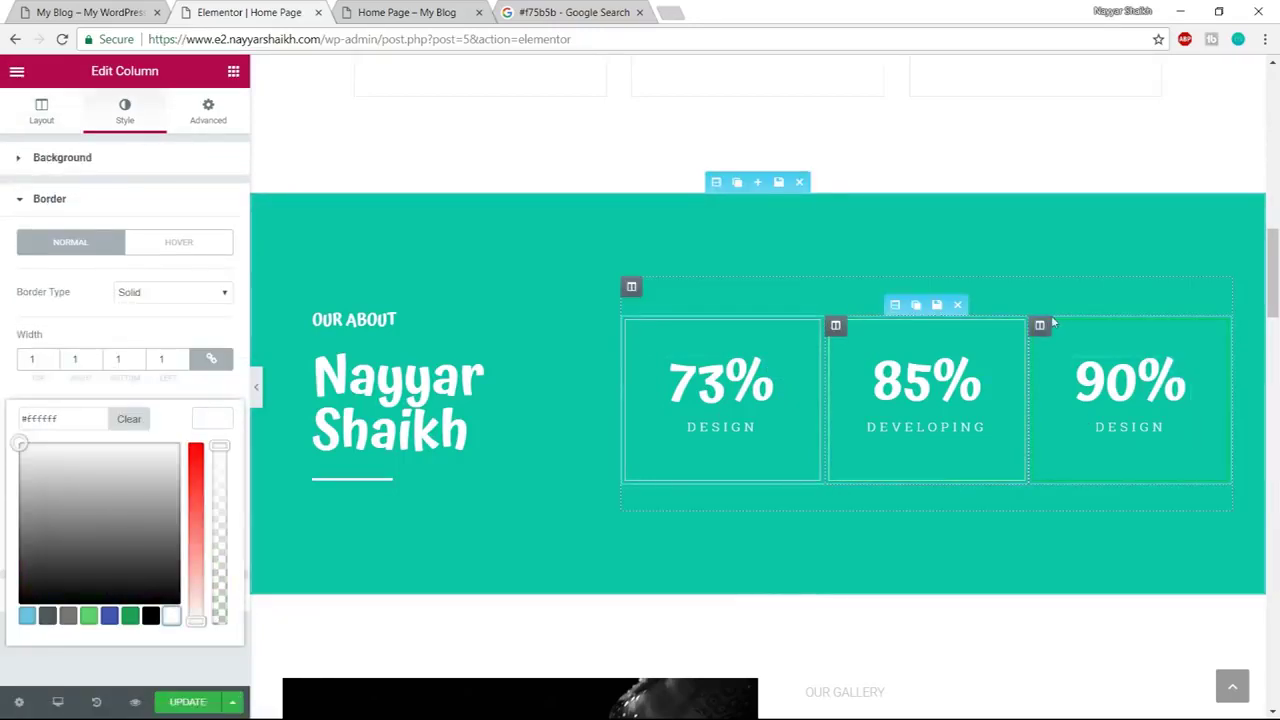
Give the third counter column a white border, update the page, and view its preview.
{"action": "left_click", "coordinate": [1040, 325]}
{"action": "left_click", "coordinate": [122, 115]}
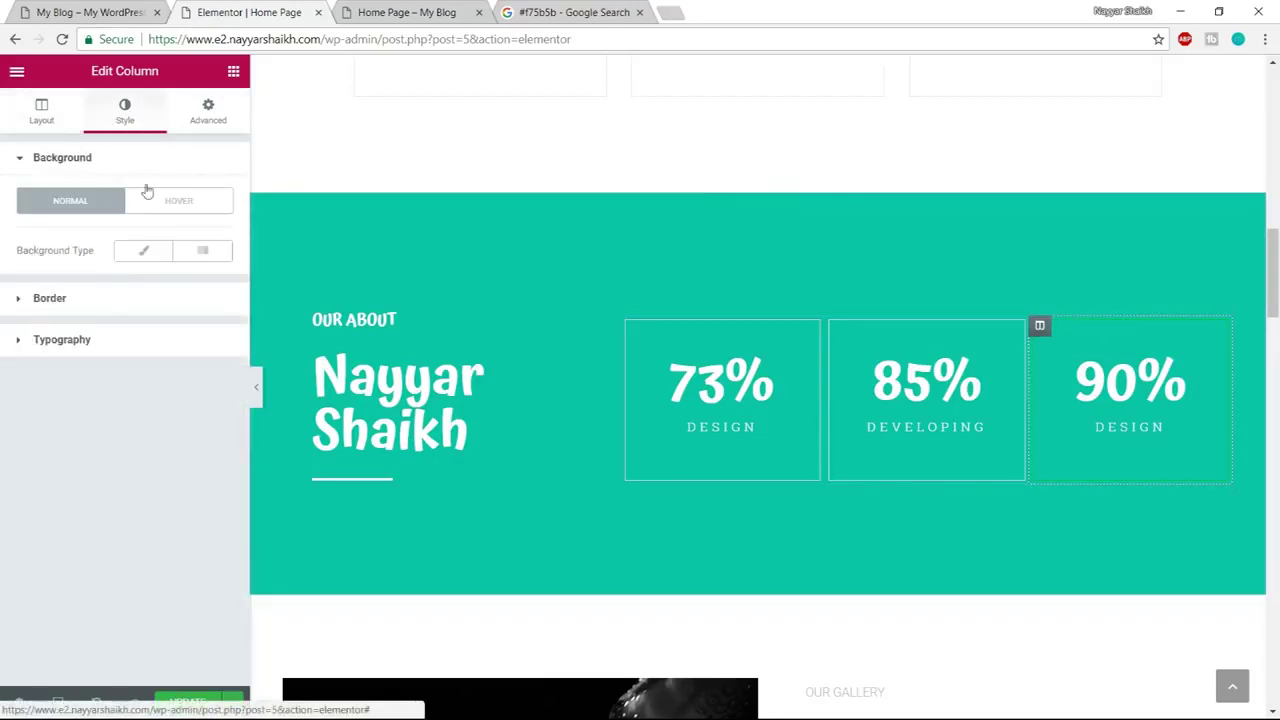
{"action": "left_click", "coordinate": [150, 298]}
{"action": "left_click", "coordinate": [211, 421]}
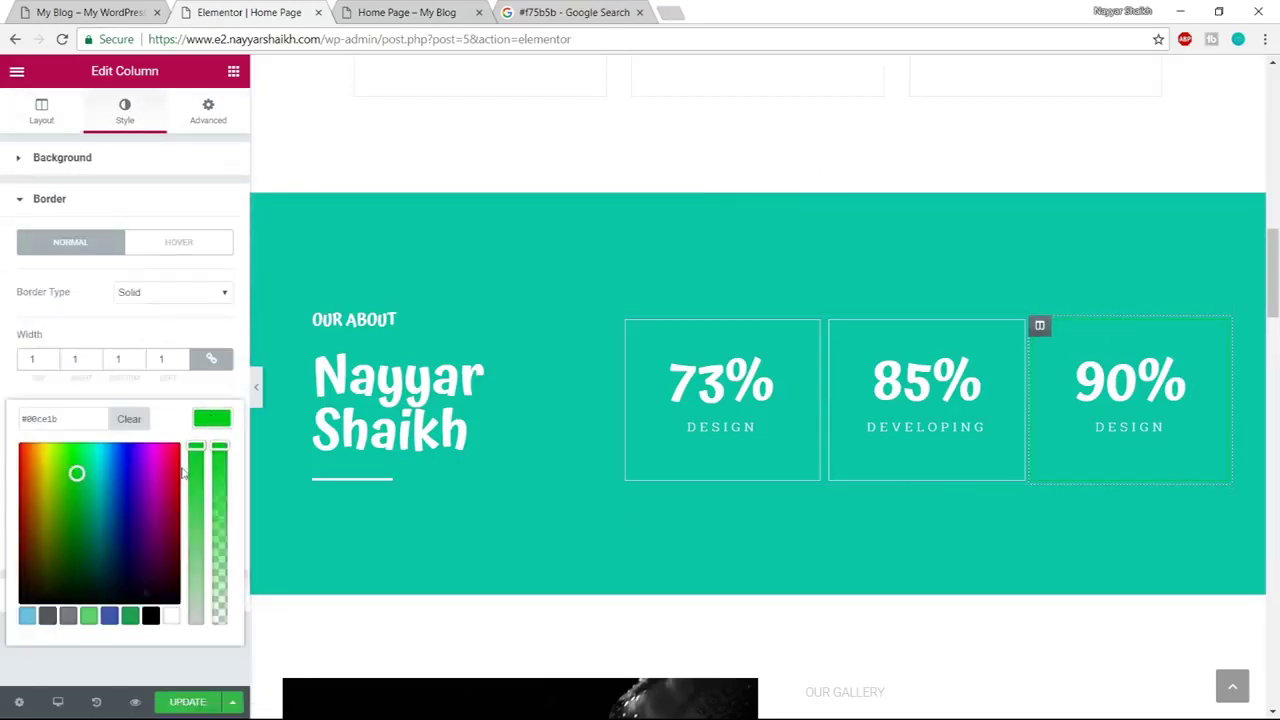
{"action": "left_click", "coordinate": [171, 615]}
{"action": "left_click", "coordinate": [188, 706]}
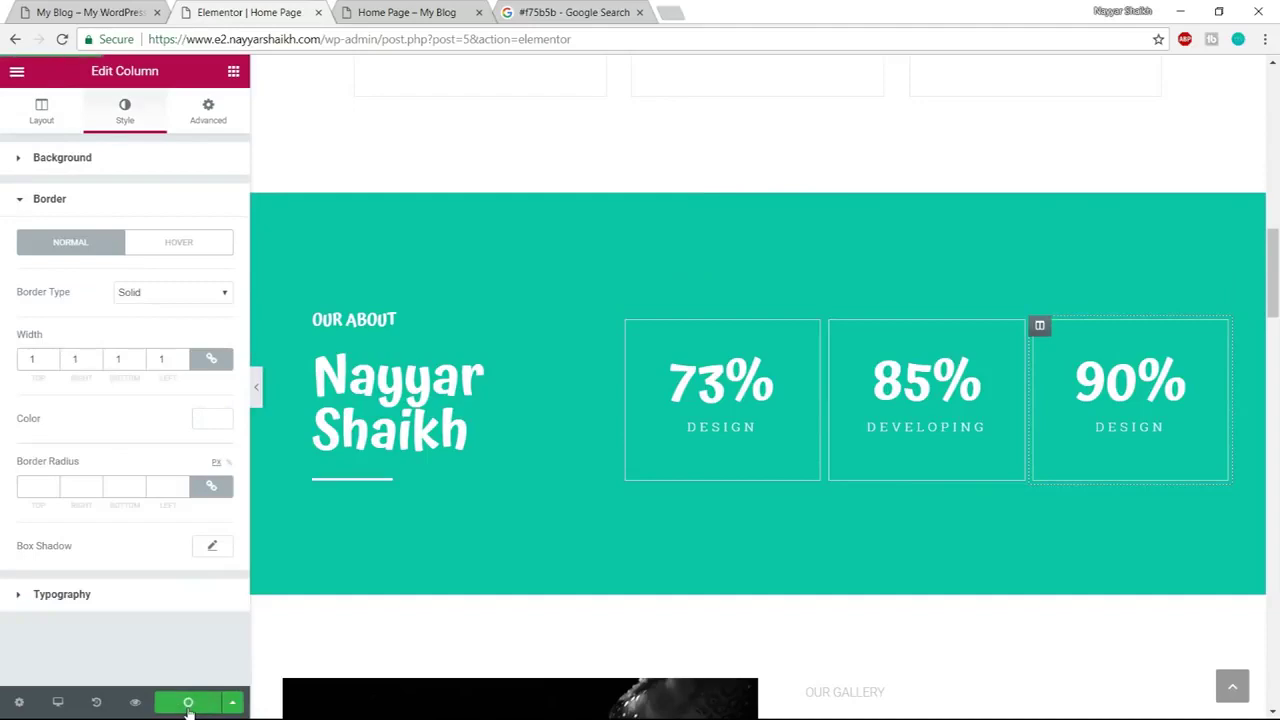
{"action": "left_click", "coordinate": [420, 12]}
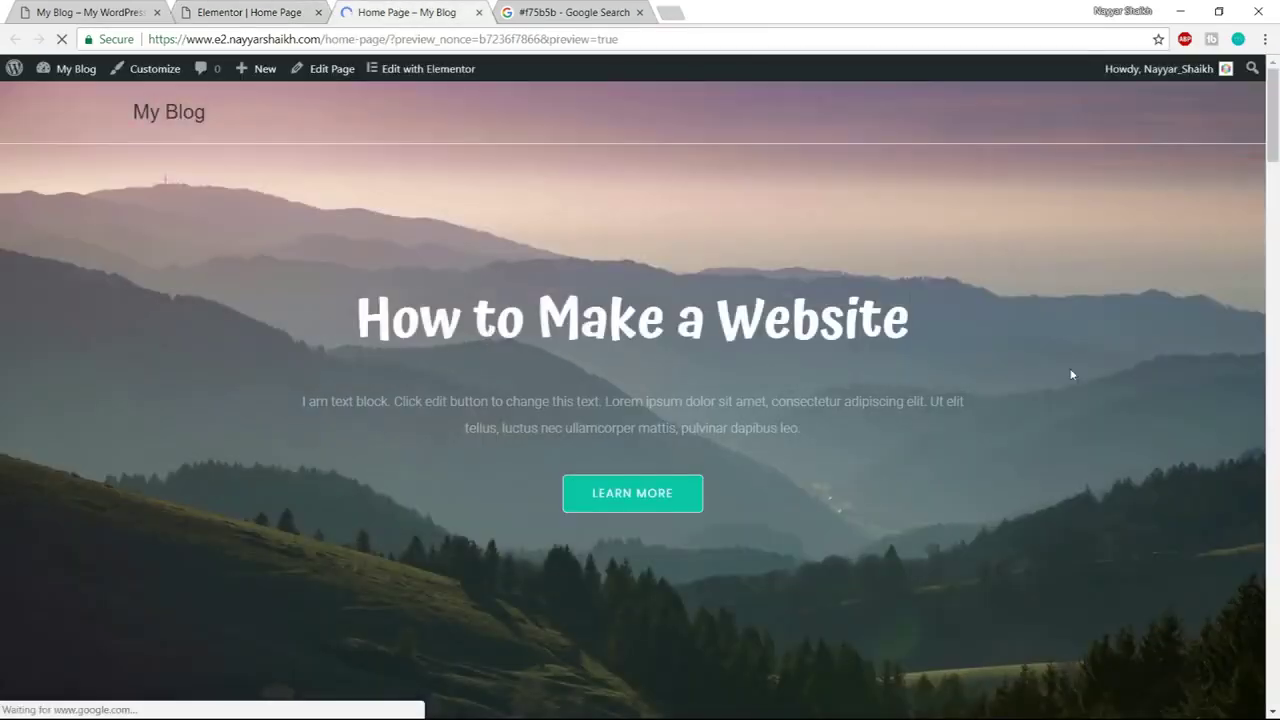
Compare the preview's white-bordered counters with the live site's counter section, then return to the editor.
{"action": "scroll", "coordinate": [1072, 375], "scroll_direction": "down", "scroll_amount": 5}
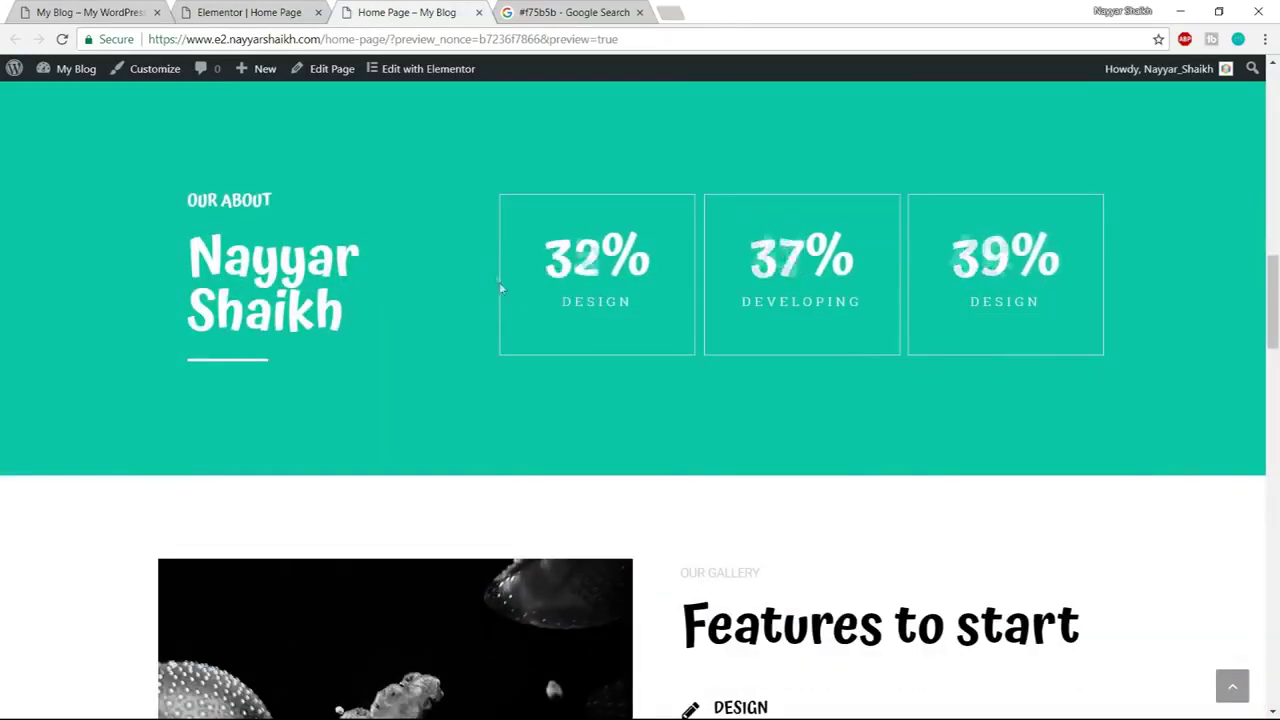
{"action": "scroll", "coordinate": [543, 397], "scroll_direction": "up", "scroll_amount": 1}
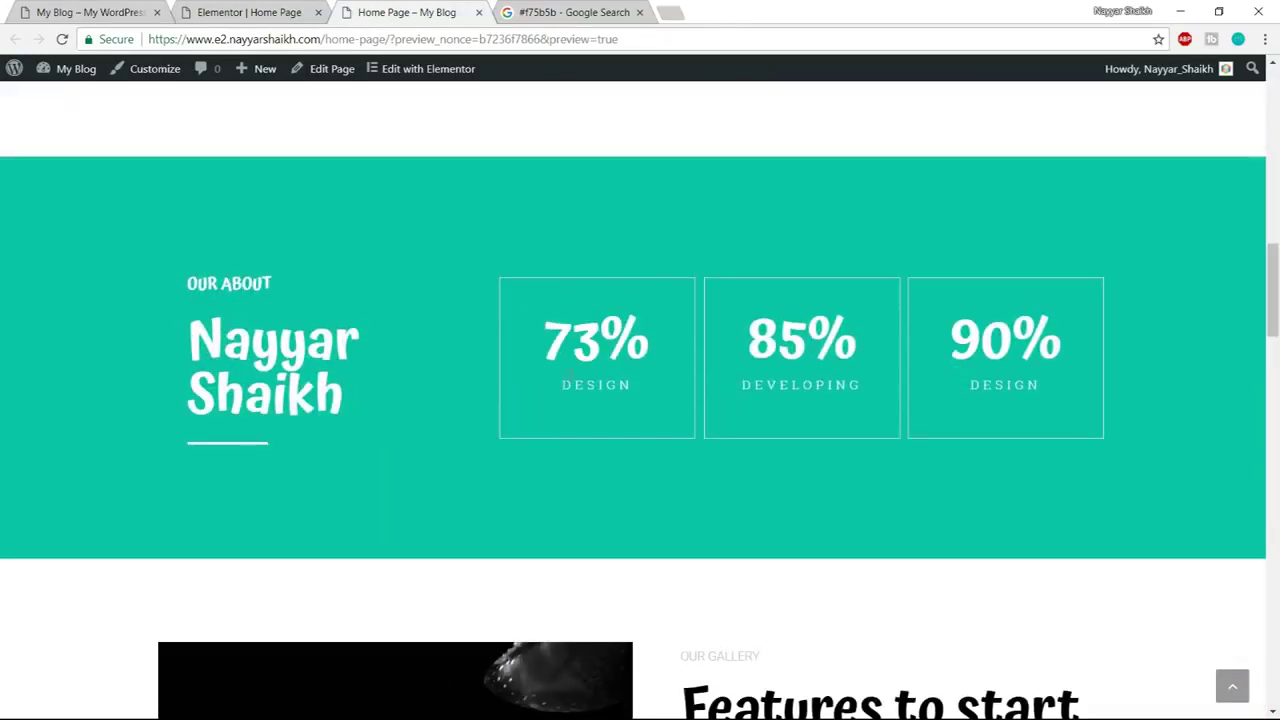
{"action": "scroll", "coordinate": [820, 386], "scroll_direction": "down", "scroll_amount": 5}
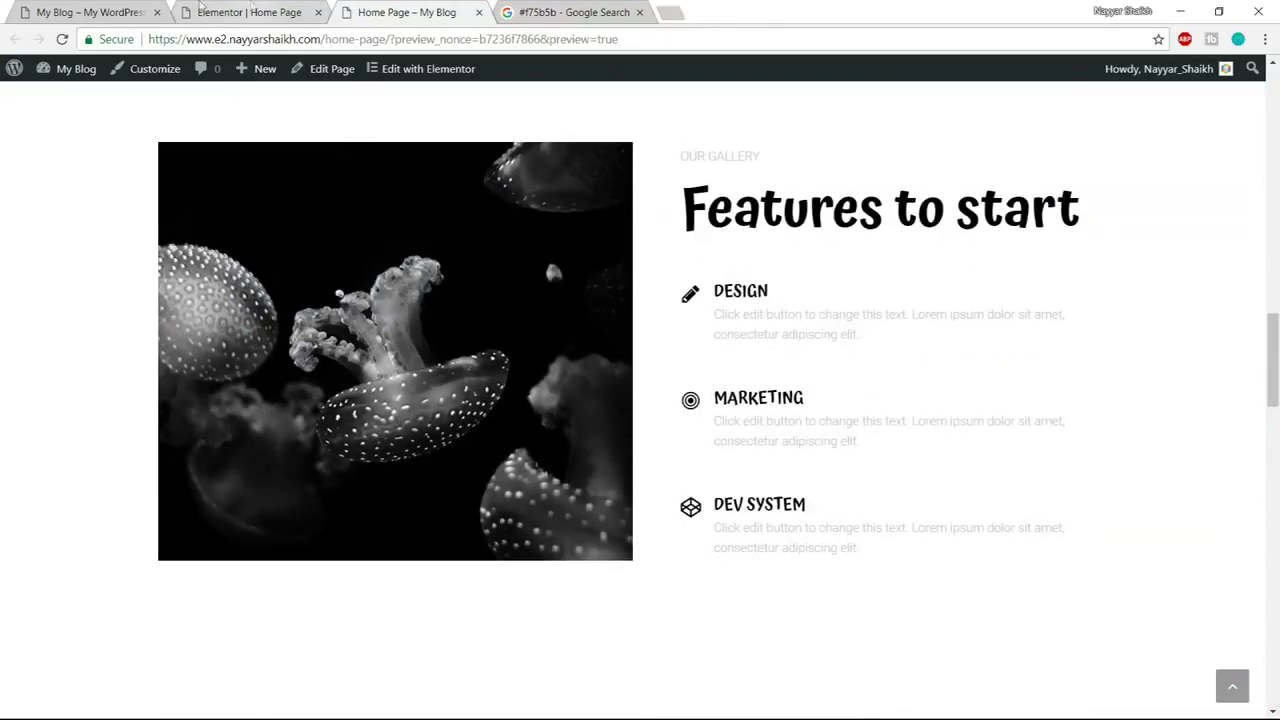
{"action": "left_click", "coordinate": [90, 12]}
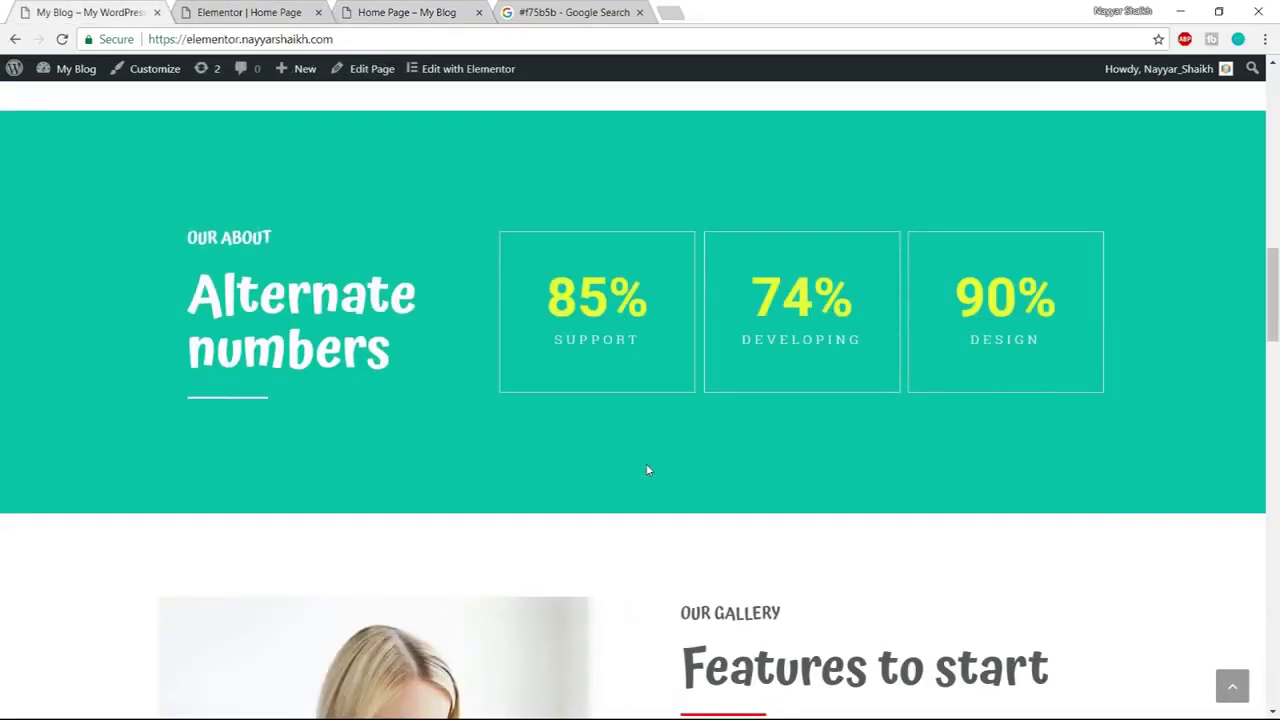
{"action": "scroll", "coordinate": [646, 470], "scroll_direction": "down", "scroll_amount": 4}
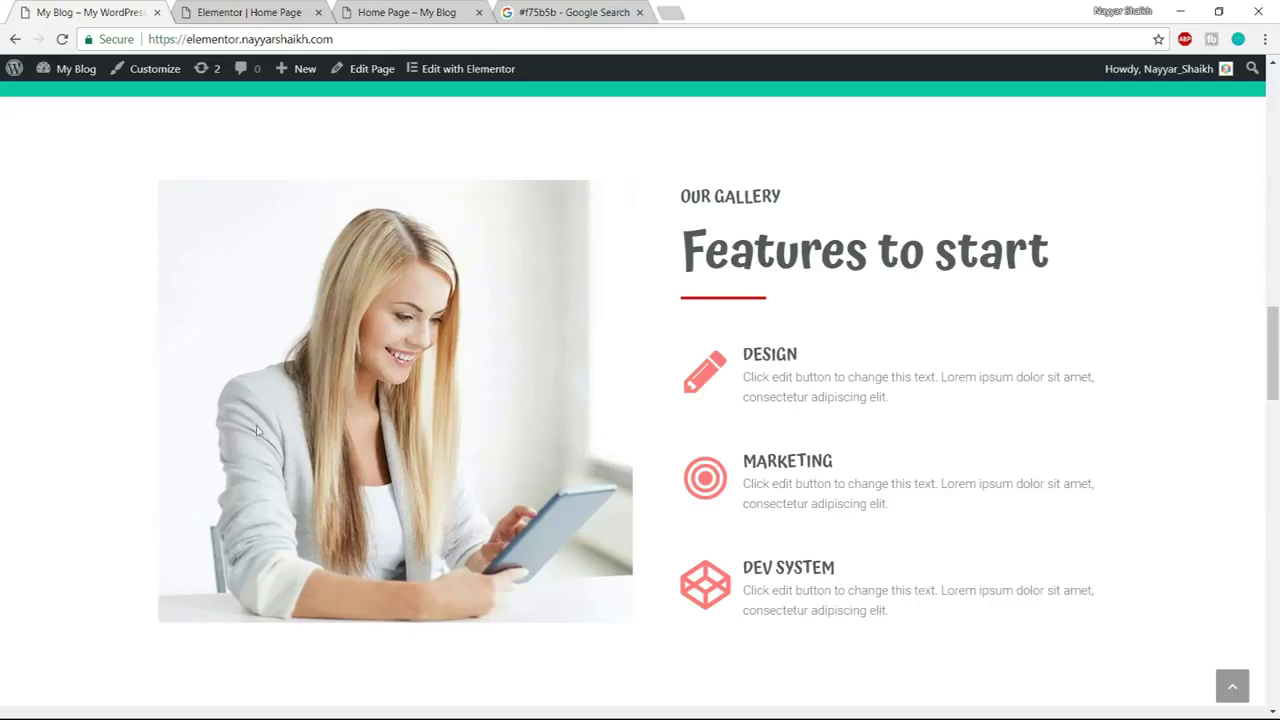
{"action": "left_click", "coordinate": [240, 12]}
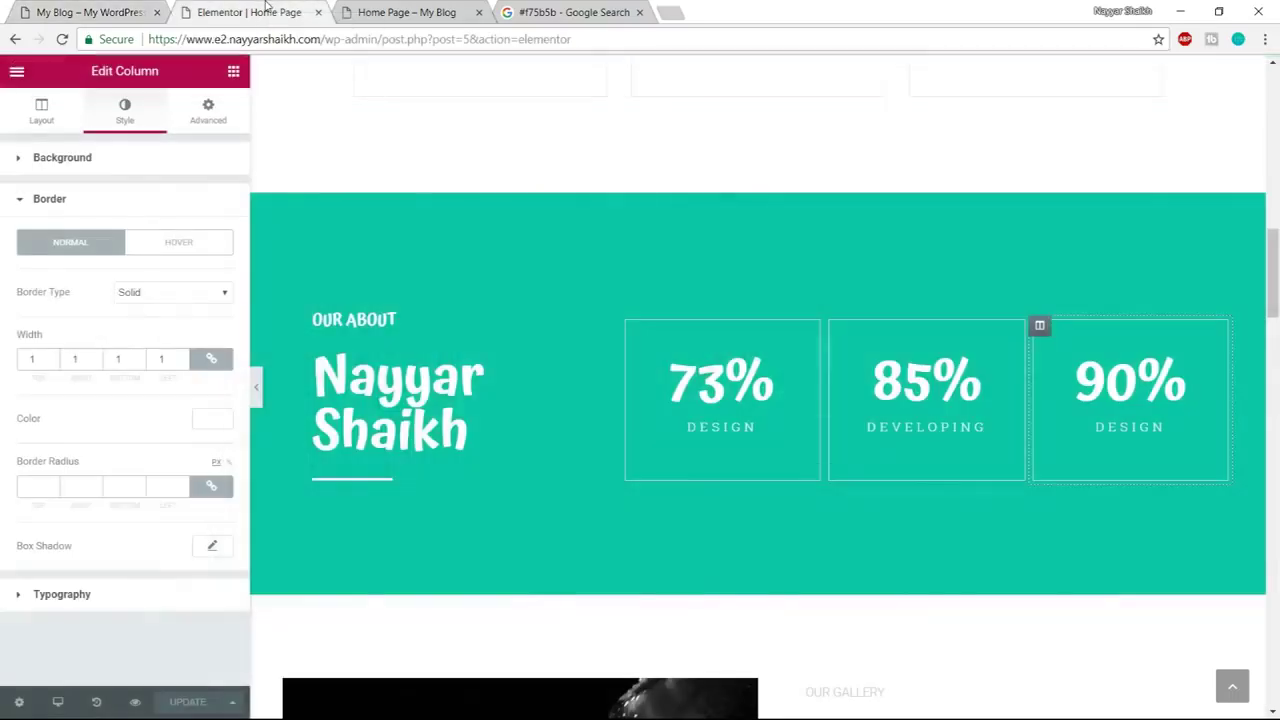
Replace the jellyfish image with a newly uploaded Gallery.jpg photo.
{"action": "scroll", "coordinate": [578, 435], "scroll_direction": "down", "scroll_amount": 3}
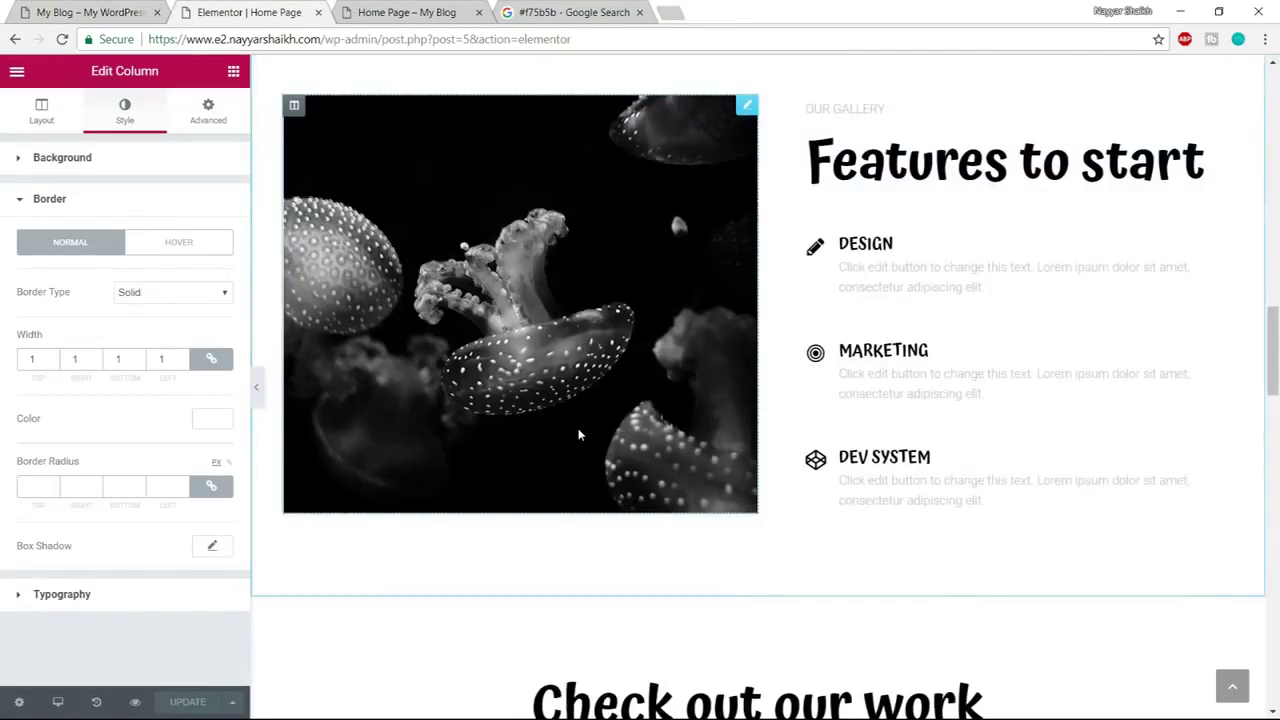
{"action": "scroll", "coordinate": [578, 435], "scroll_direction": "up", "scroll_amount": 1}
{"action": "left_click", "coordinate": [643, 390]}
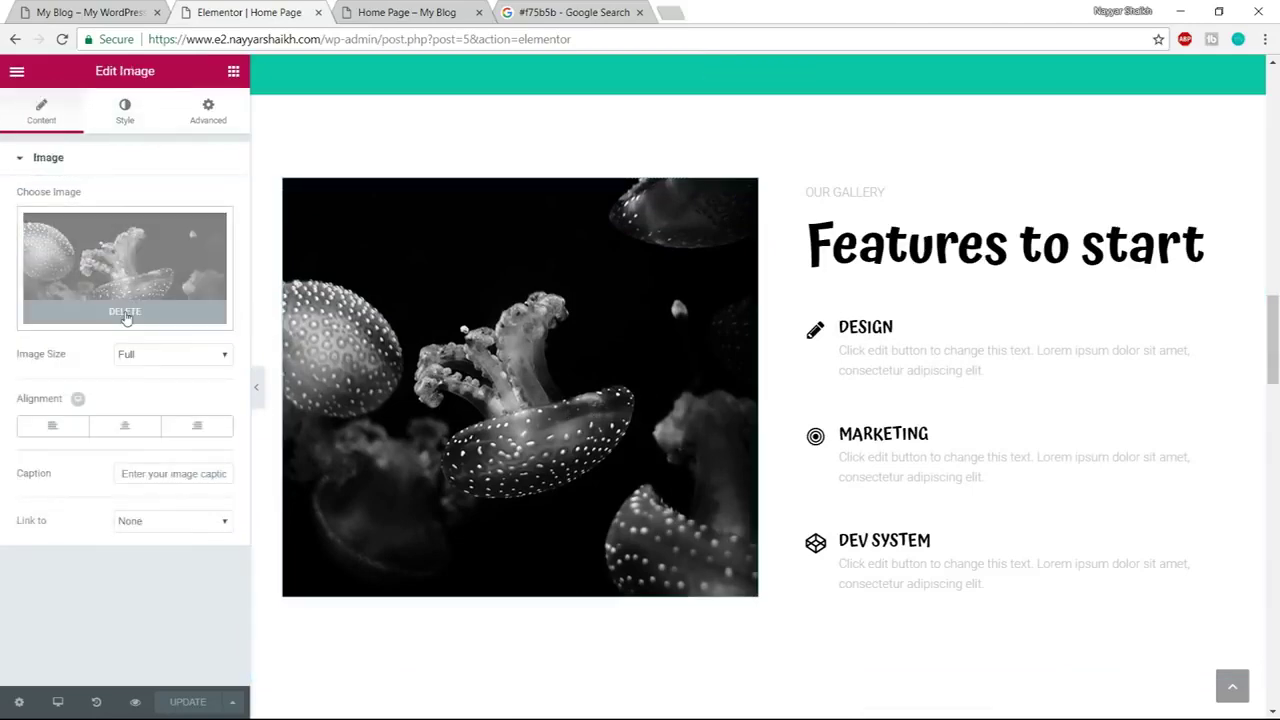
{"action": "left_click", "coordinate": [125, 313]}
{"action": "left_click", "coordinate": [123, 266]}
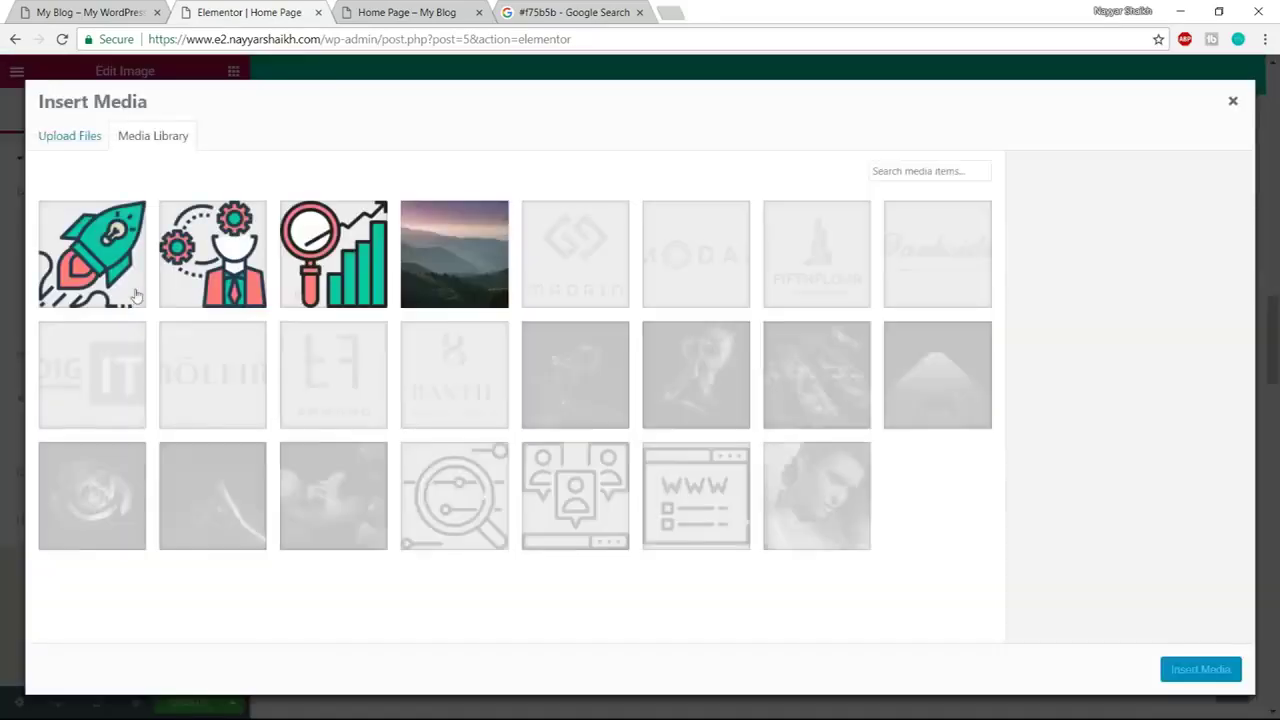
{"action": "left_click", "coordinate": [80, 145]}
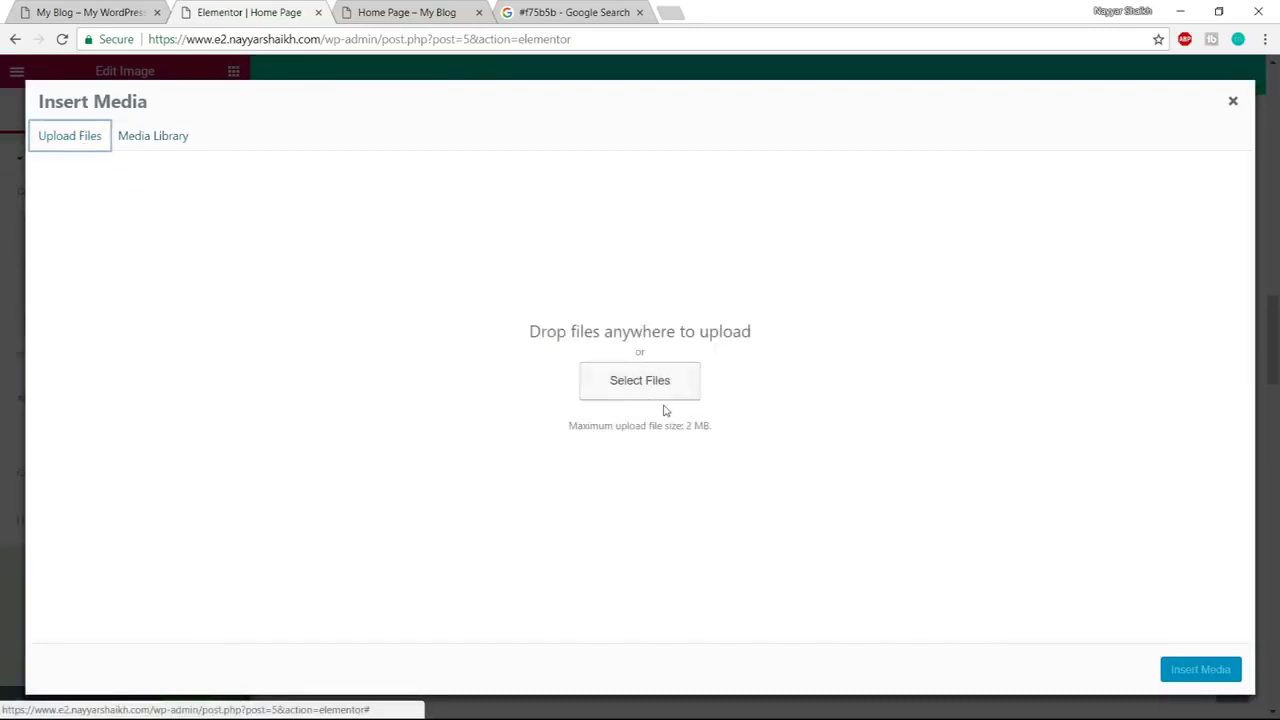
{"action": "left_click", "coordinate": [671, 384]}
{"action": "left_click", "coordinate": [497, 236]}
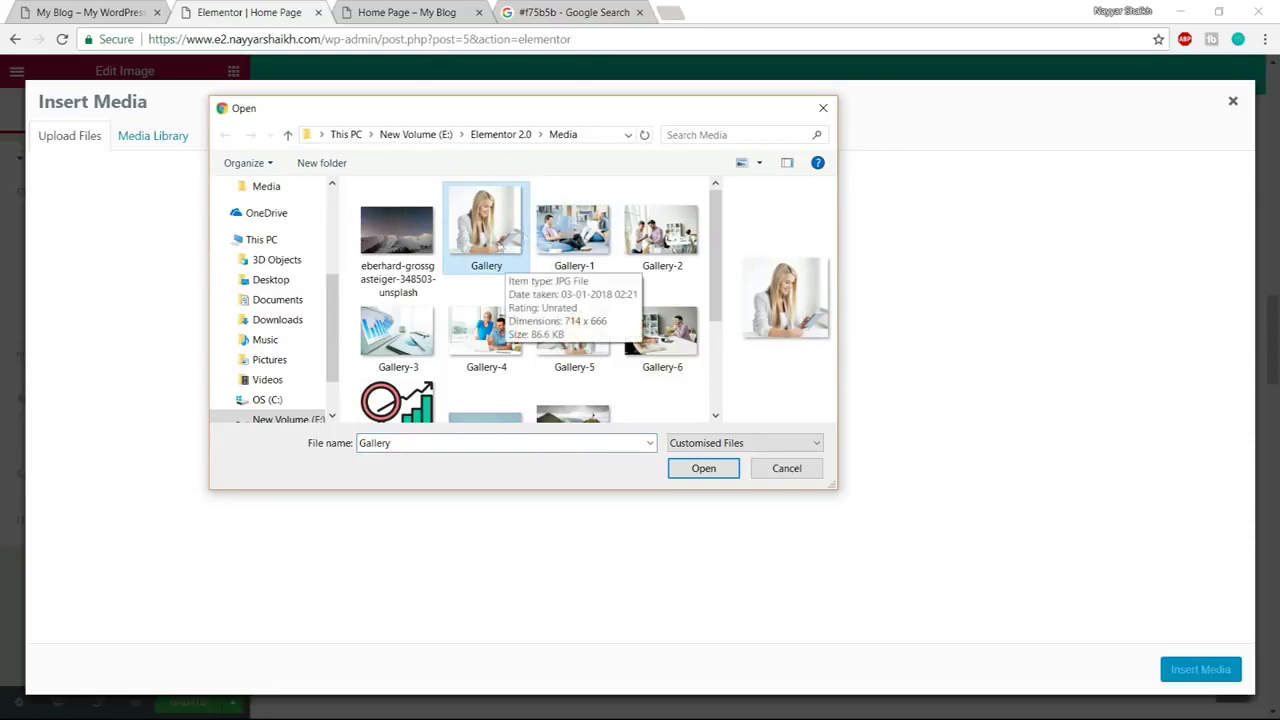
{"action": "left_click", "coordinate": [704, 469]}
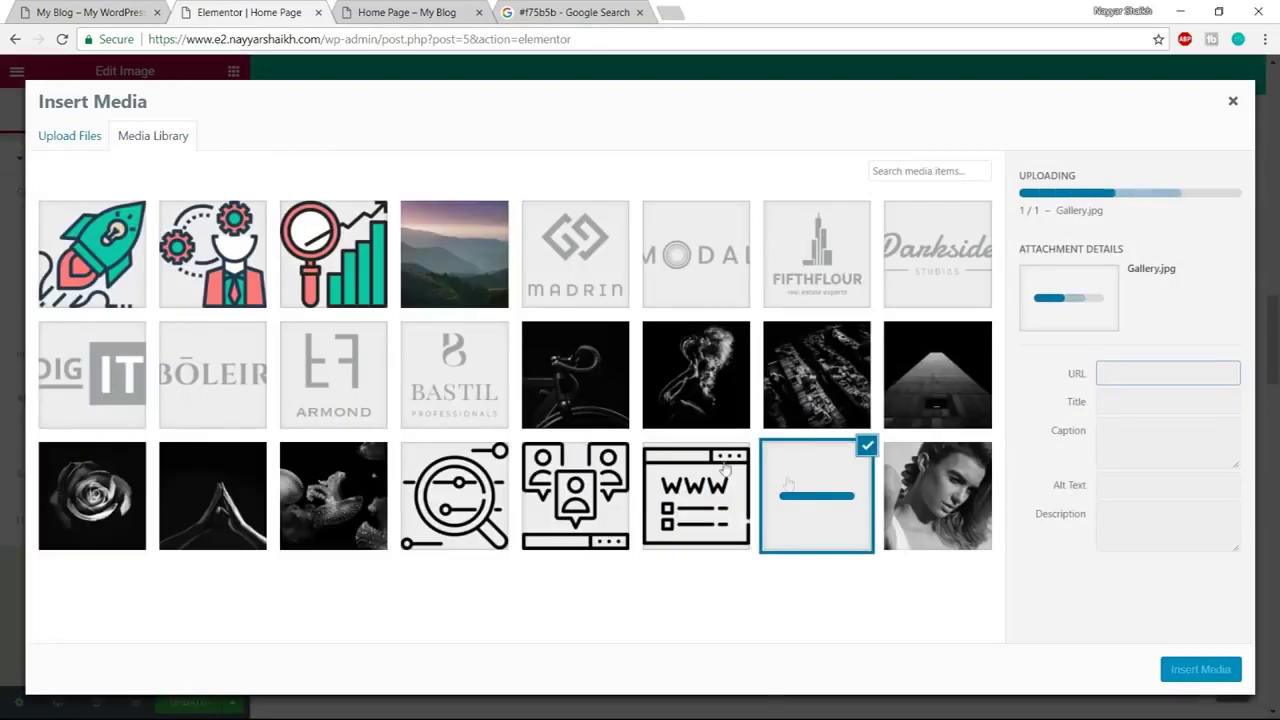
{"action": "left_click", "coordinate": [1199, 669]}
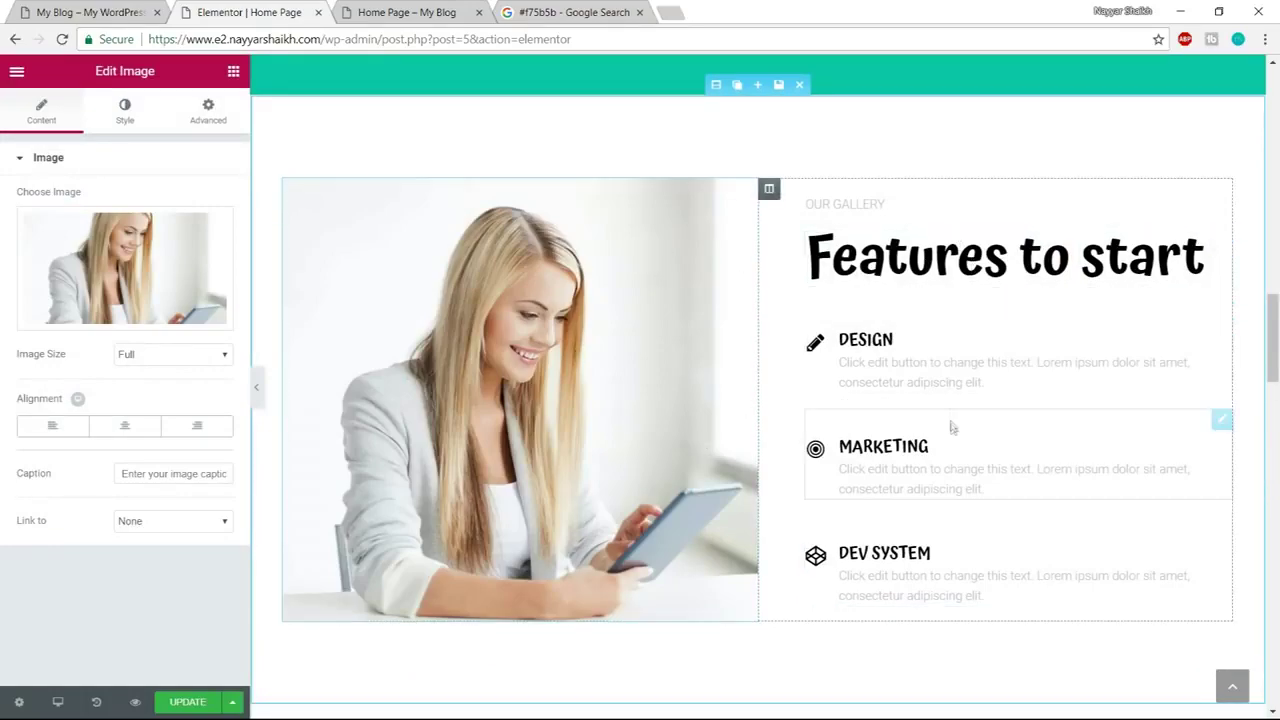
Check the live site's Features to start heading and OUR GALLERY subtitle, then select the editor's Features heading.
{"action": "scroll", "coordinate": [977, 480], "scroll_direction": "up", "scroll_amount": 5}
{"action": "scroll", "coordinate": [979, 483], "scroll_direction": "down", "scroll_amount": 4}
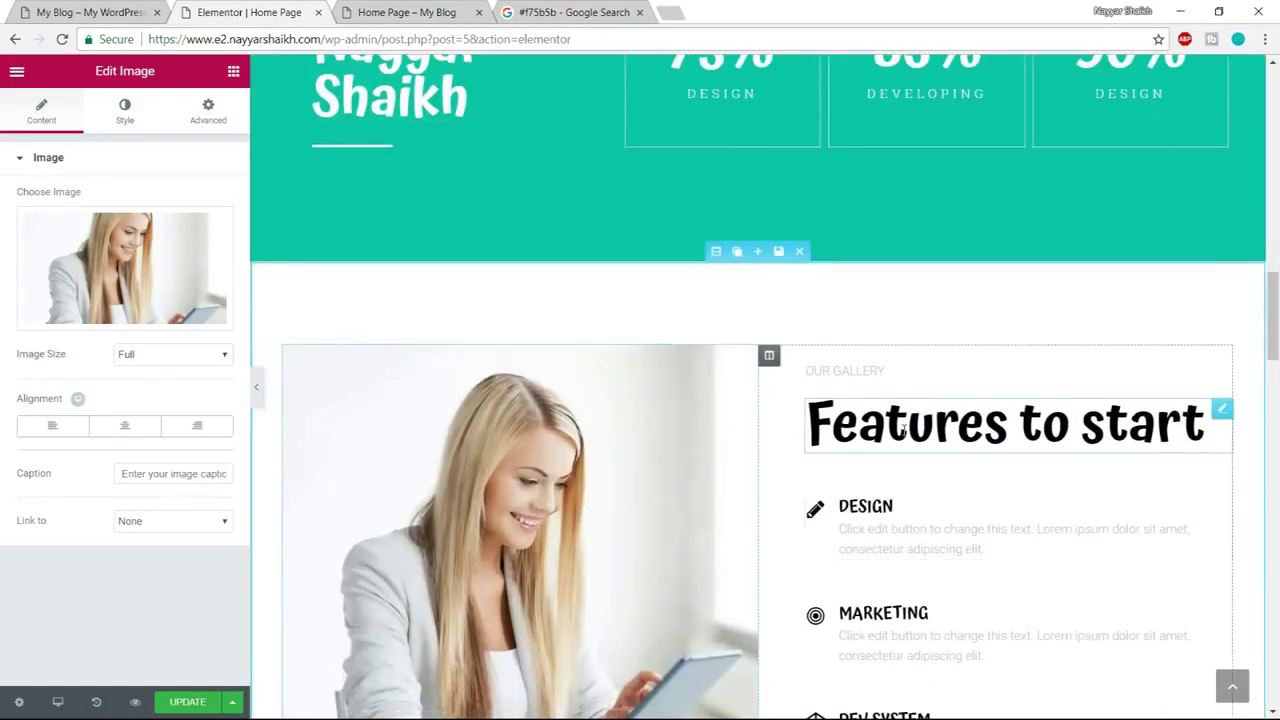
{"action": "left_click", "coordinate": [62, 10]}
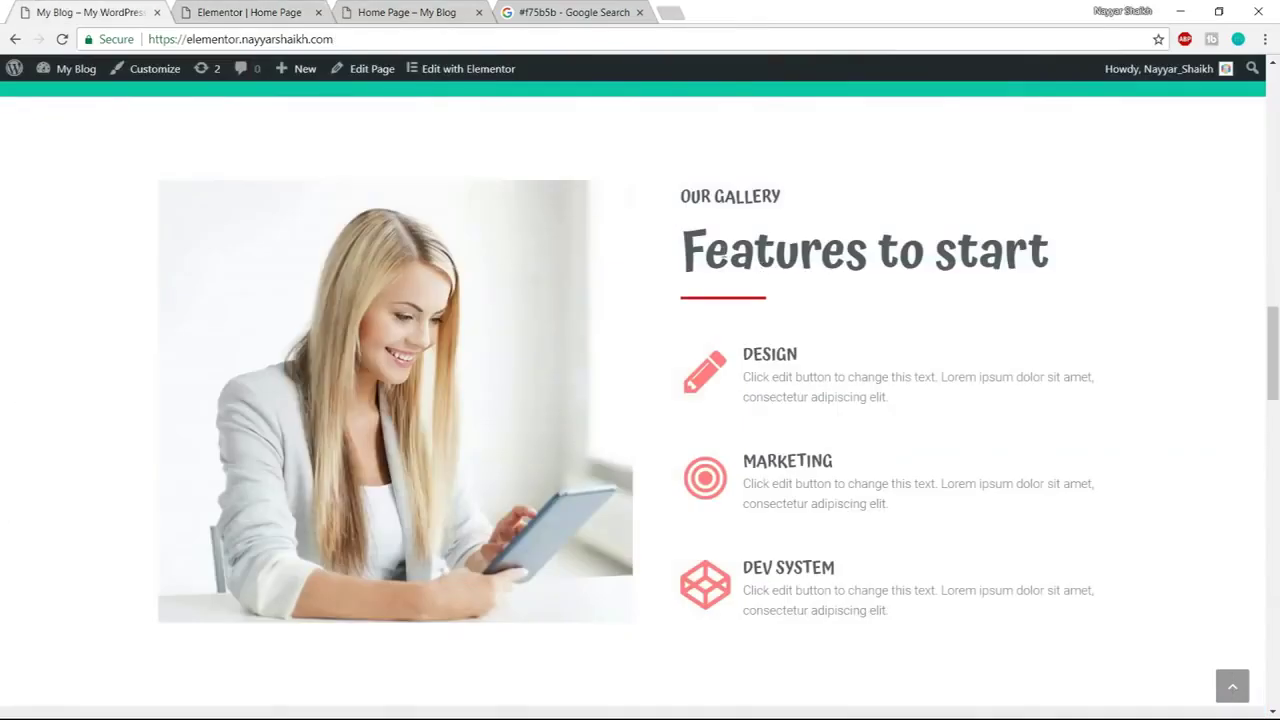
{"action": "left_click_drag", "start_coordinate": [680, 250], "coordinate": [1048, 252]}
{"action": "left_click", "coordinate": [1063, 253]}
{"action": "left_click_drag", "start_coordinate": [674, 195], "coordinate": [786, 197]}
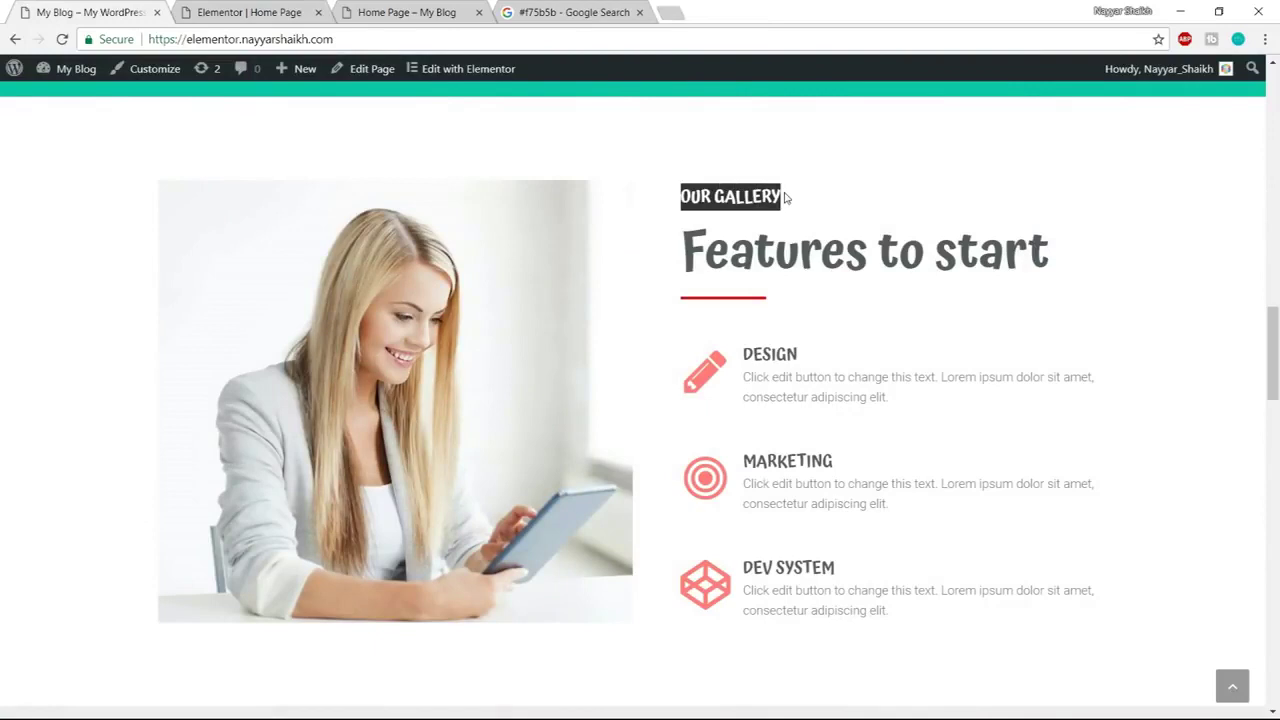
{"action": "left_click", "coordinate": [250, 11]}
{"action": "scroll", "coordinate": [950, 360], "scroll_direction": "down", "scroll_amount": 1}
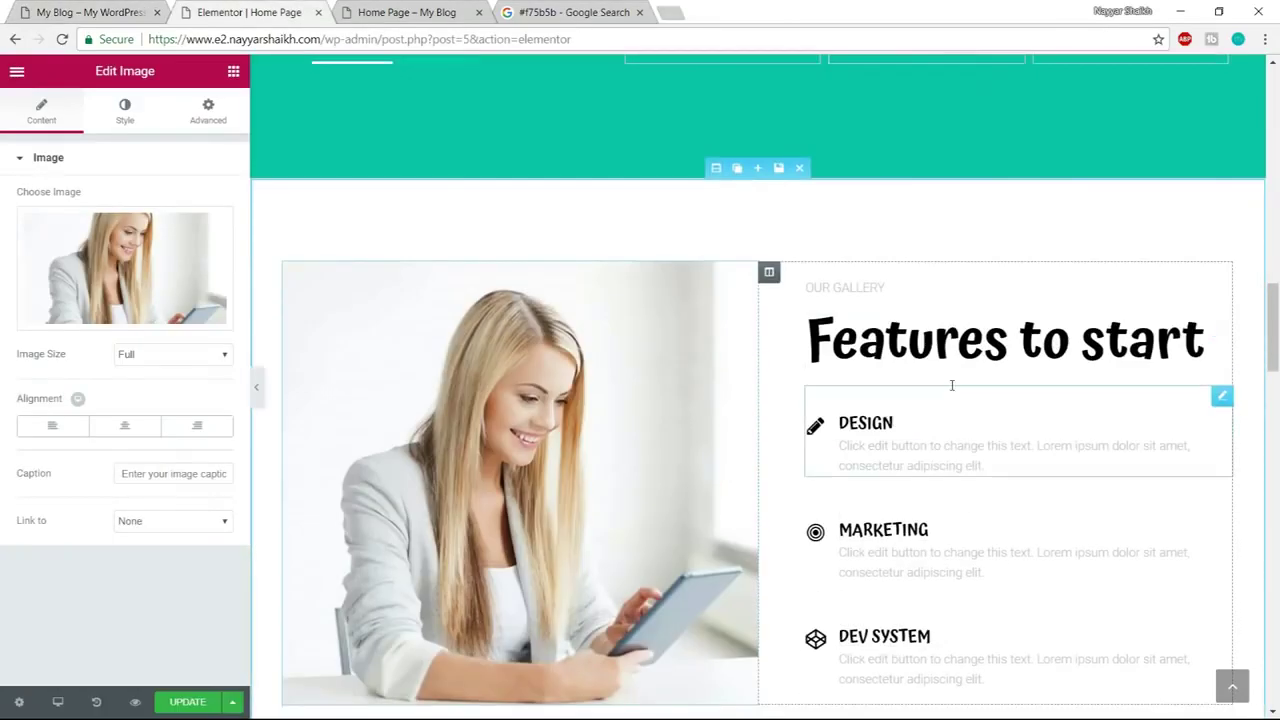
{"action": "left_click", "coordinate": [950, 357]}
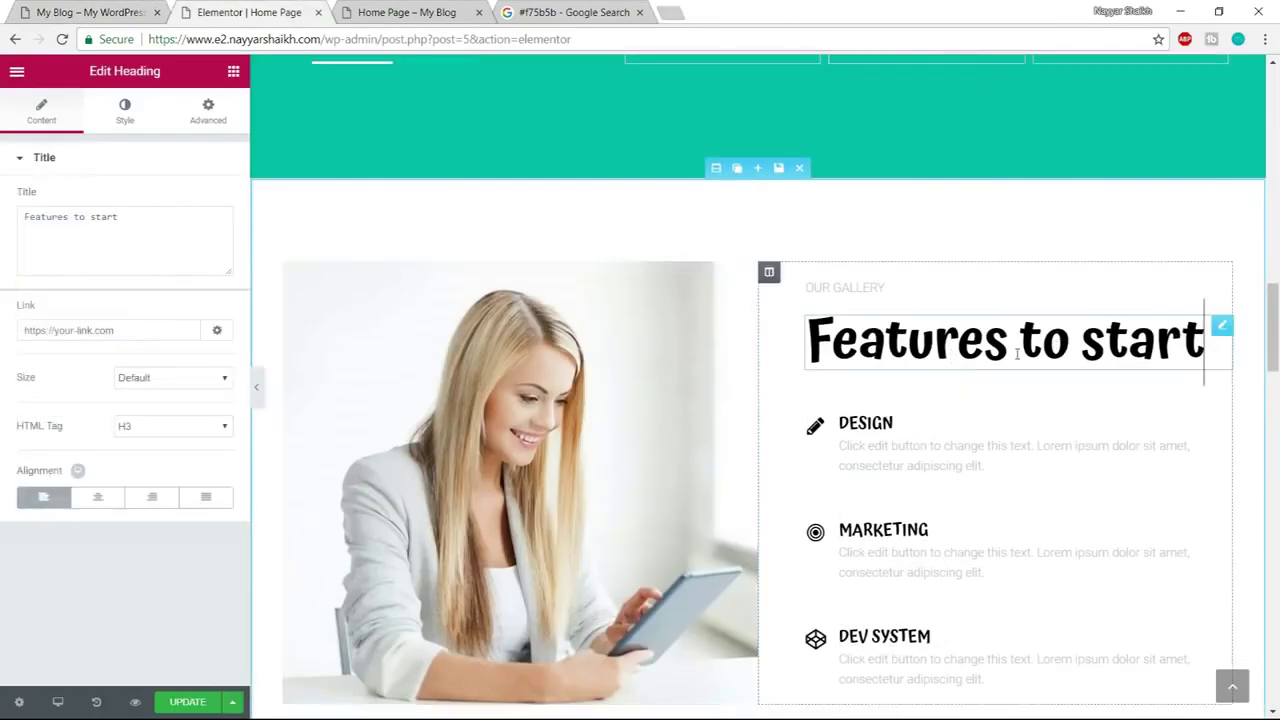
Try a new name as the heading title, then undo back to 'Features to start'.
{"action": "left_click_drag", "start_coordinate": [150, 217], "coordinate": [4, 220]}
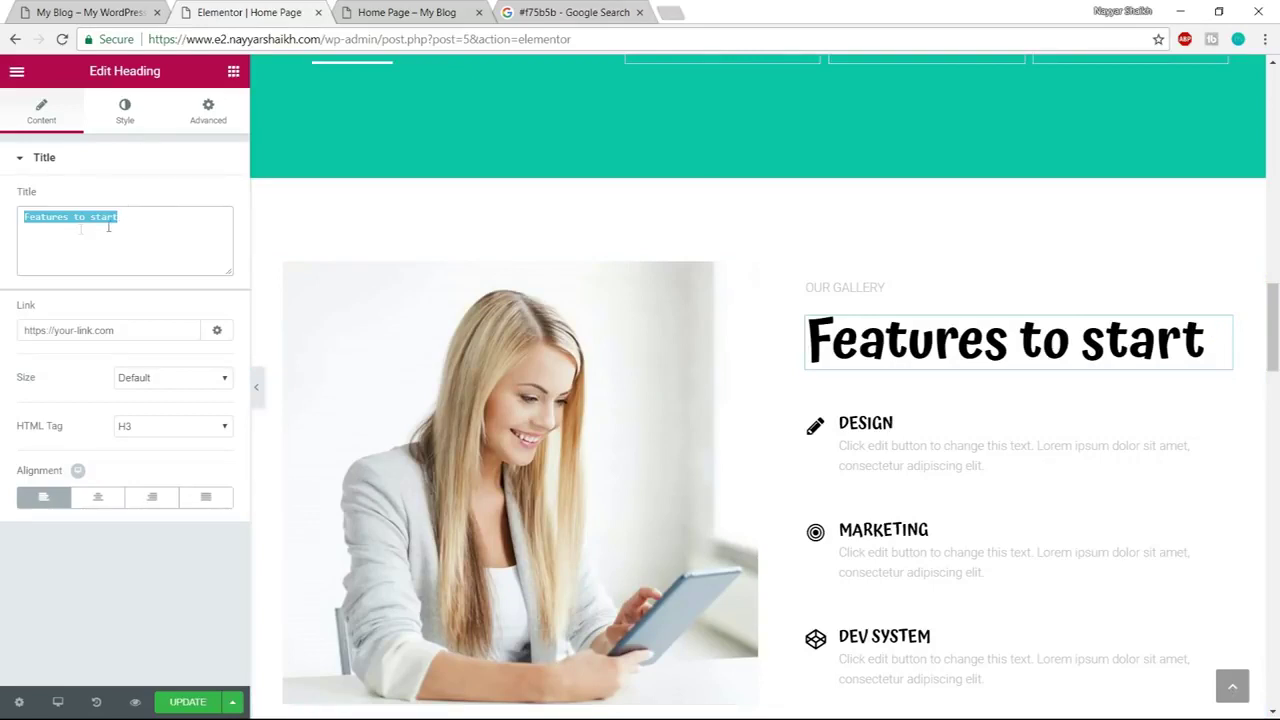
{"action": "type", "text": "Nay"}
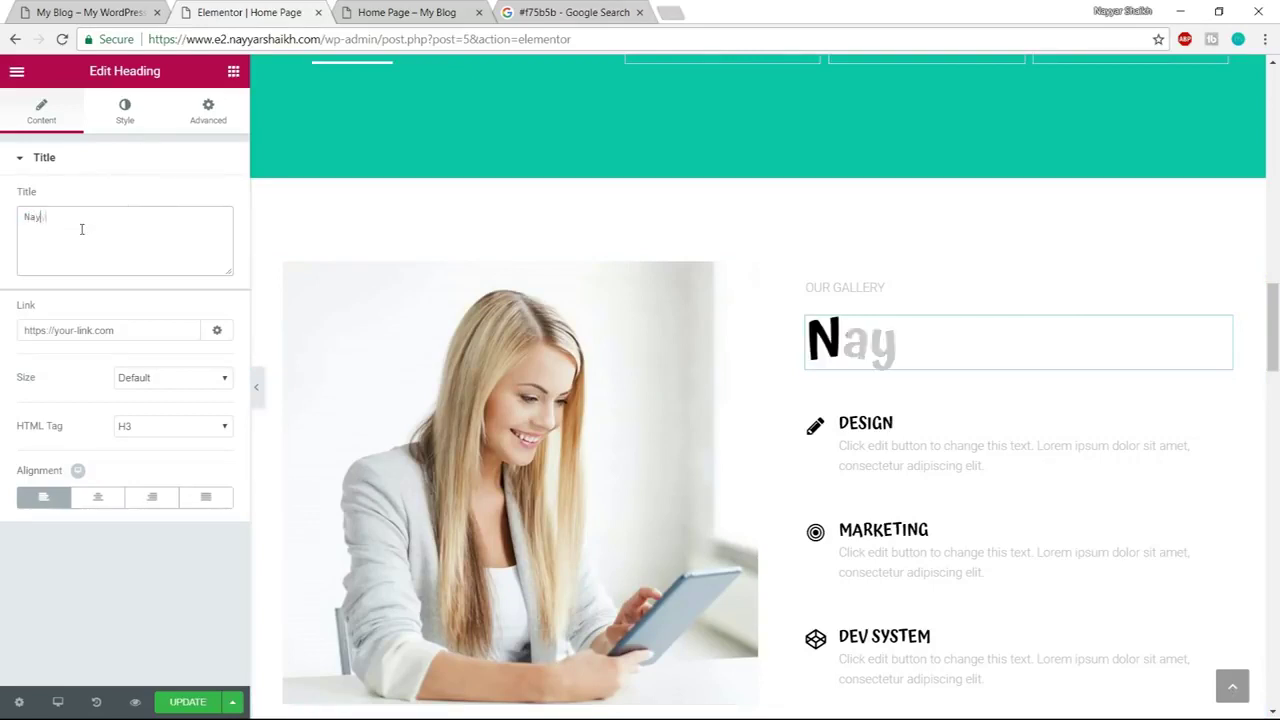
{"action": "type", "text": "yar Shaikh"}
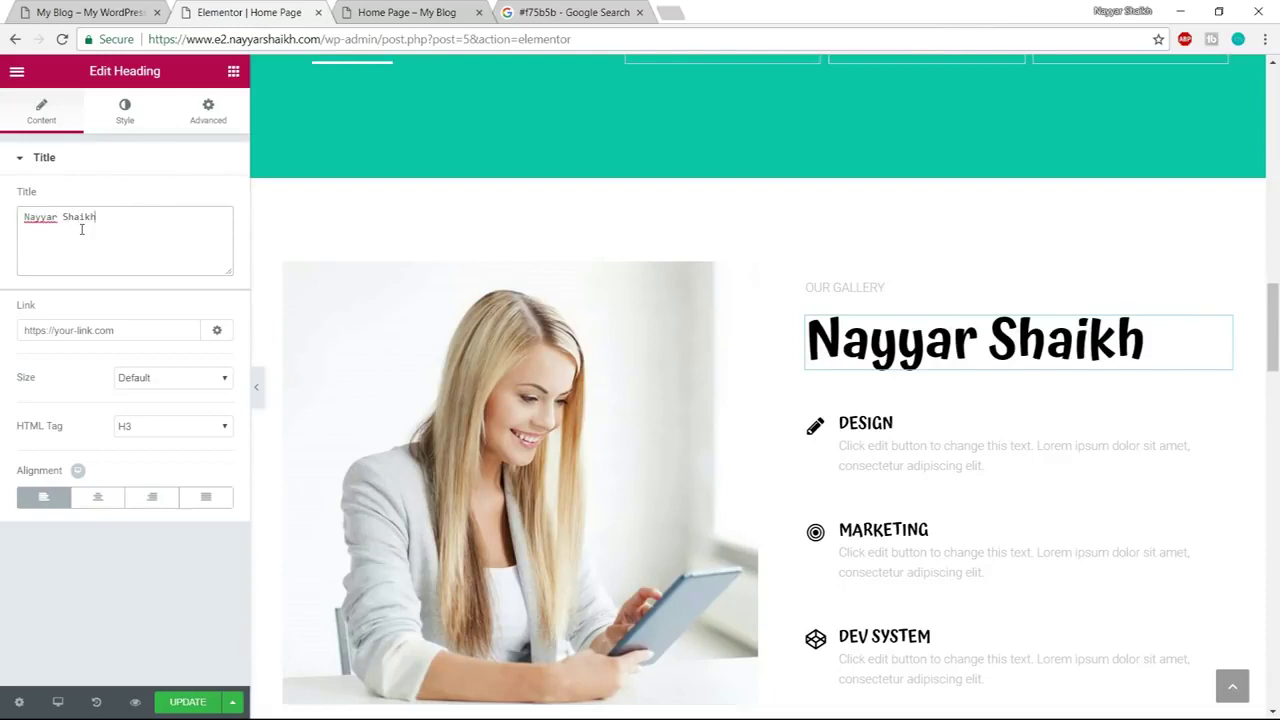
{"action": "key", "text": "ctrl+z"}
Colour the 'Features to start' heading text dark grey #54595f.
{"action": "left_click", "coordinate": [125, 127]}
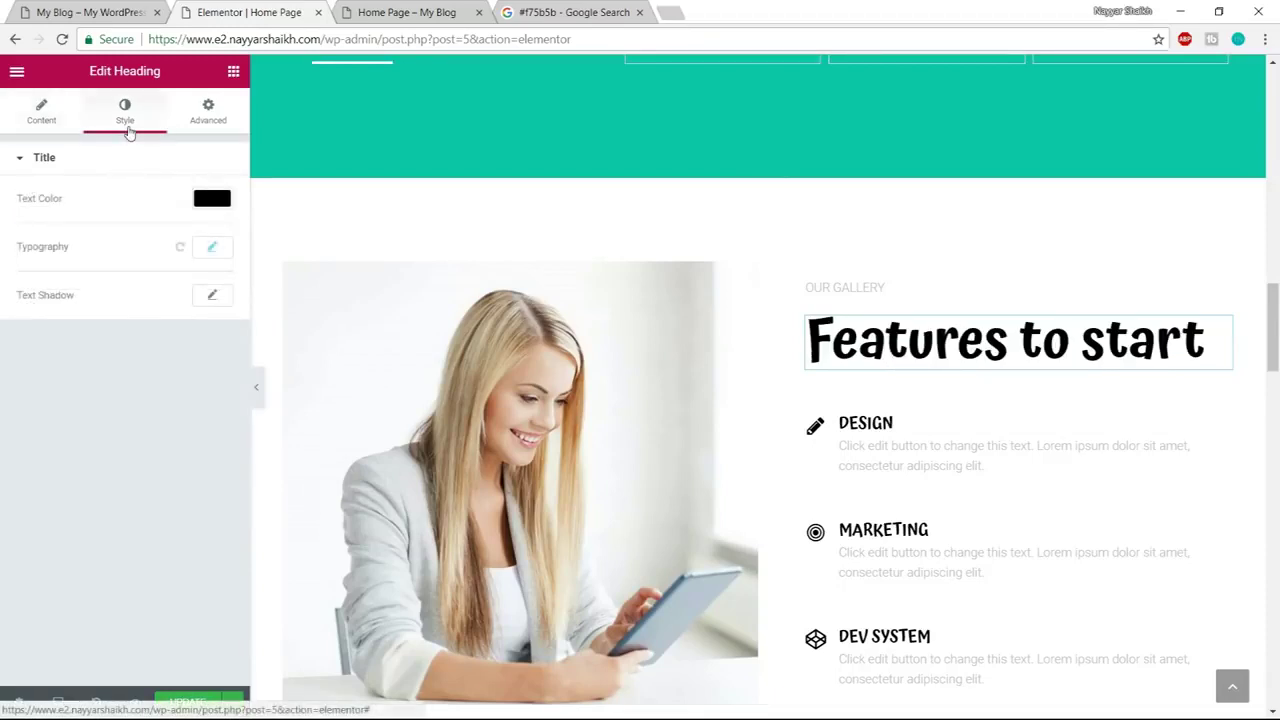
{"action": "left_click", "coordinate": [218, 202]}
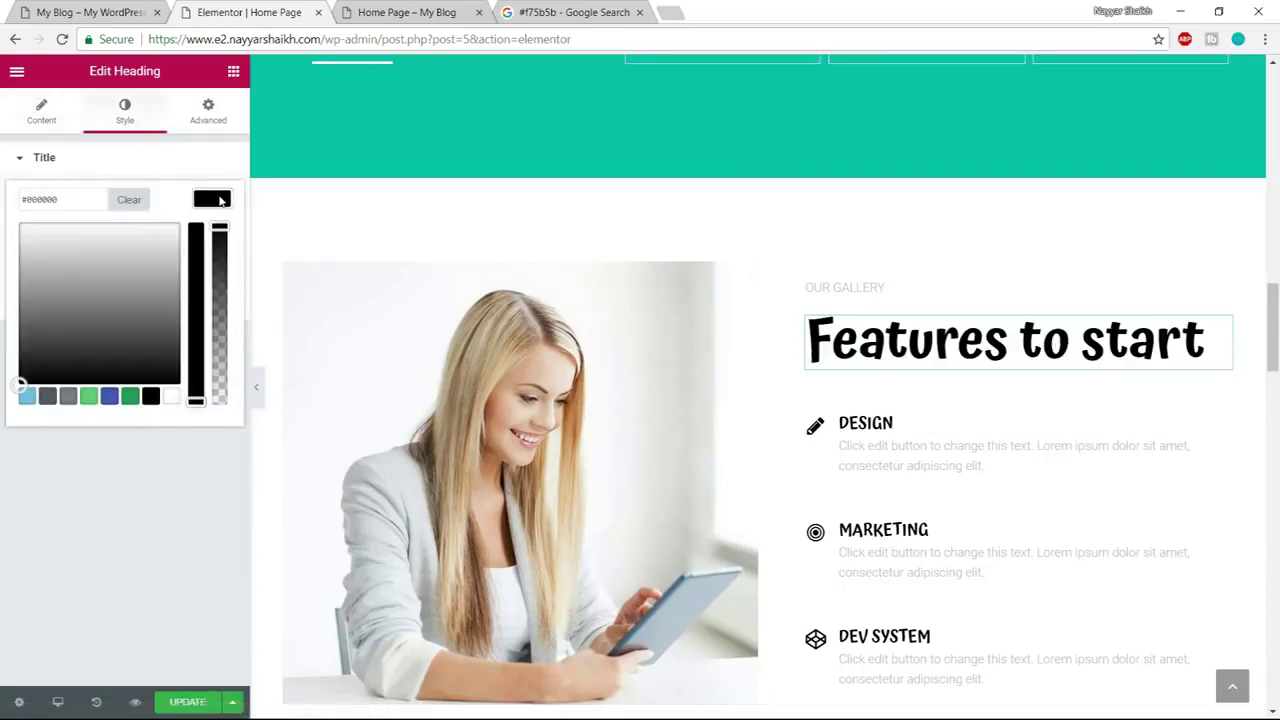
{"action": "left_click", "coordinate": [47, 397]}
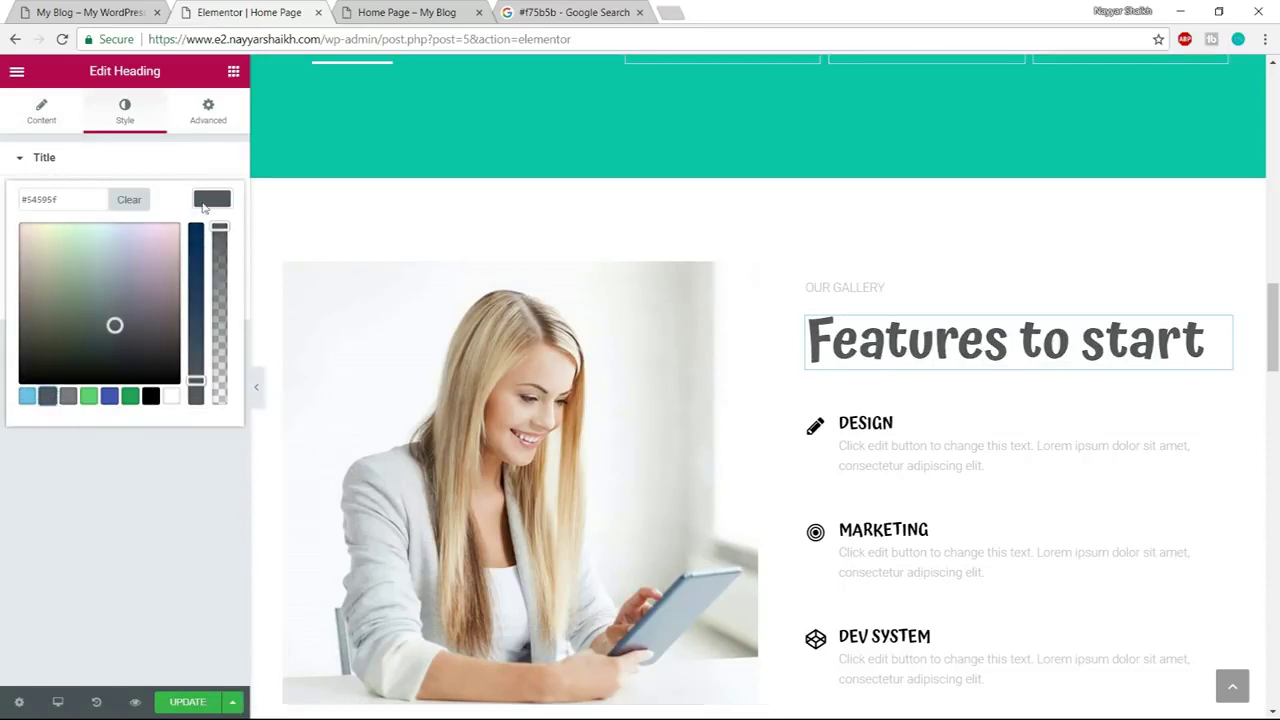
{"action": "left_click", "coordinate": [203, 207]}
{"action": "left_click", "coordinate": [860, 287]}
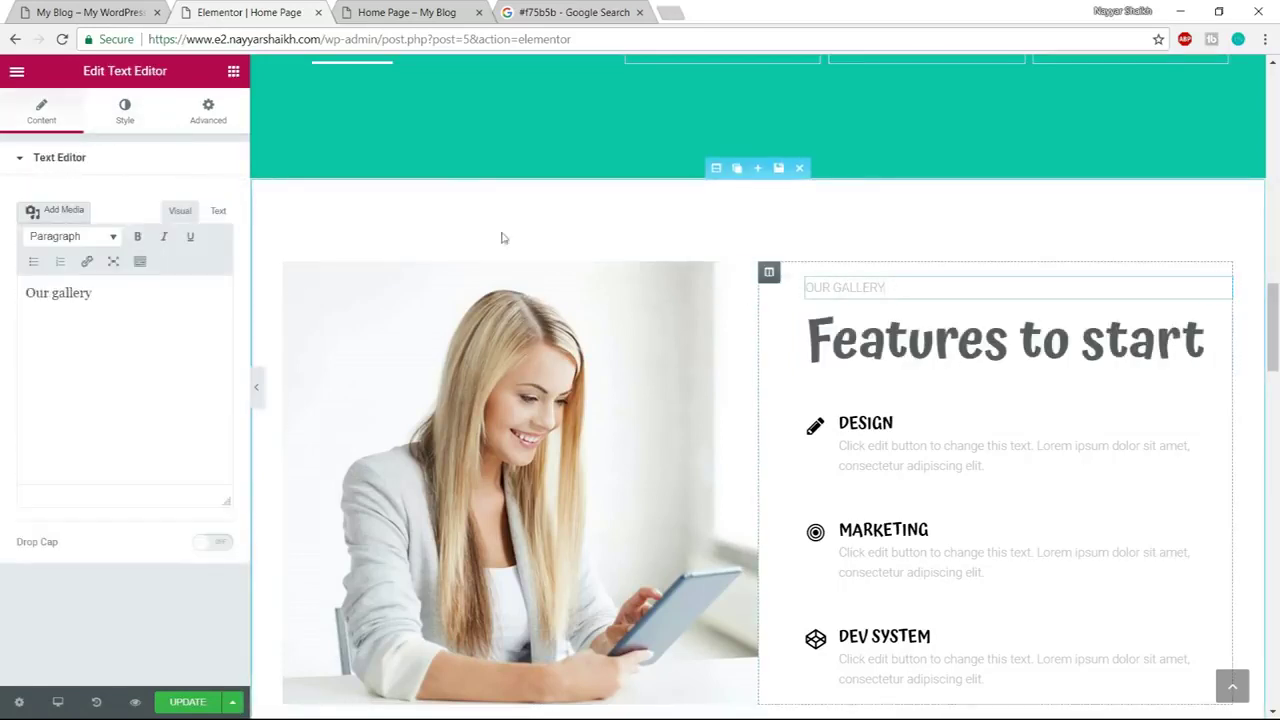
Set the OUR GALLERY subtitle's text colour to dark grey #54595f.
{"action": "left_click", "coordinate": [125, 112]}
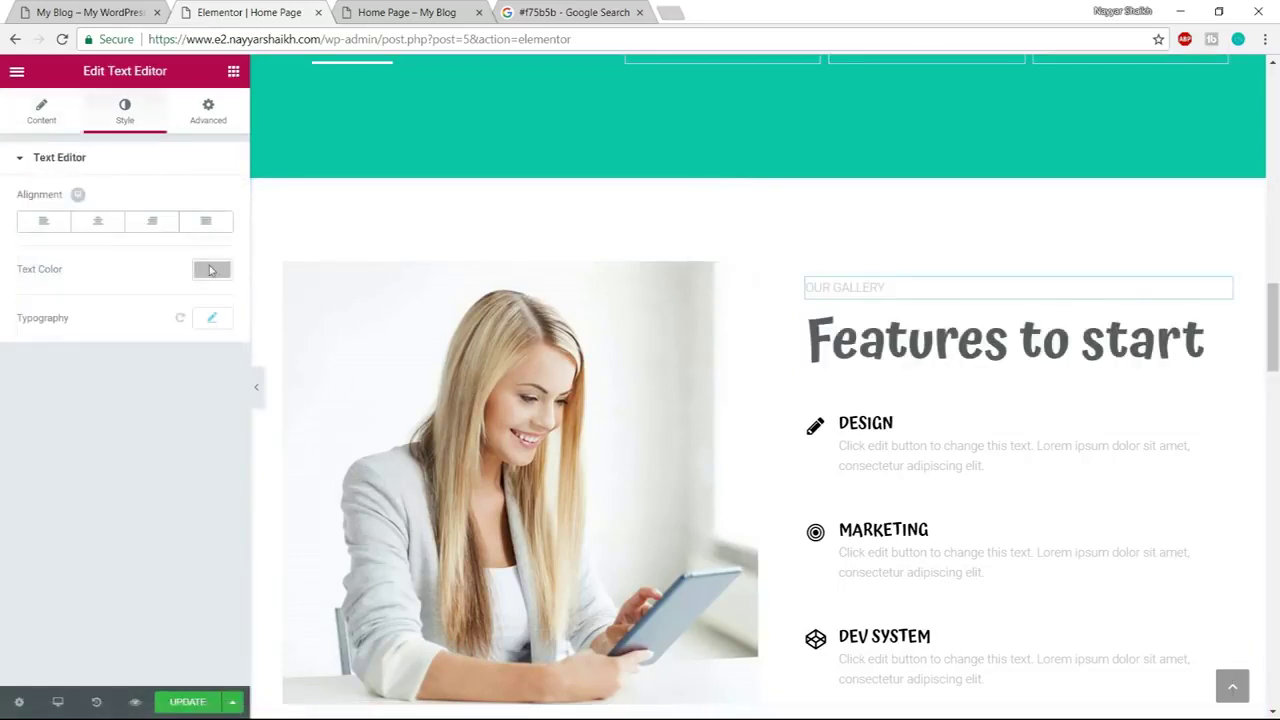
{"action": "left_click", "coordinate": [211, 267]}
{"action": "left_click", "coordinate": [47, 466]}
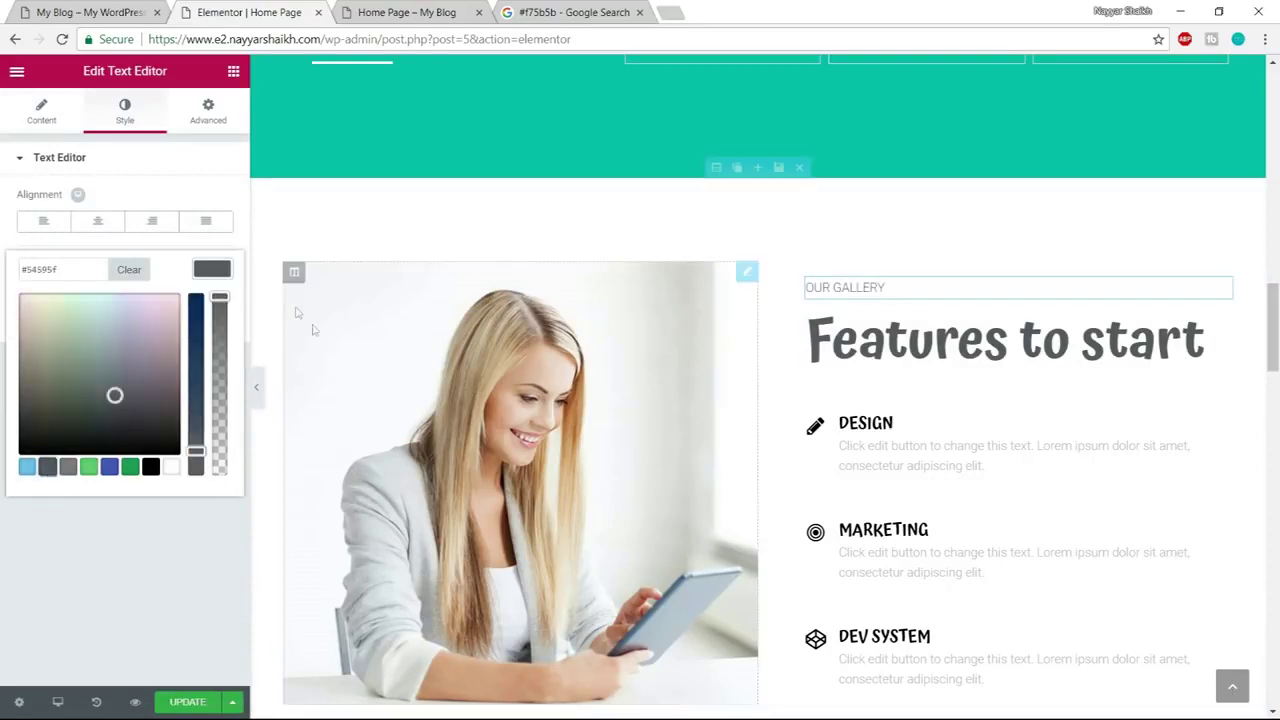
{"action": "left_click", "coordinate": [247, 345]}
Set the subtitle typography to Atma, size 20, weight 600.
{"action": "left_click", "coordinate": [213, 320]}
{"action": "left_click", "coordinate": [163, 368]}
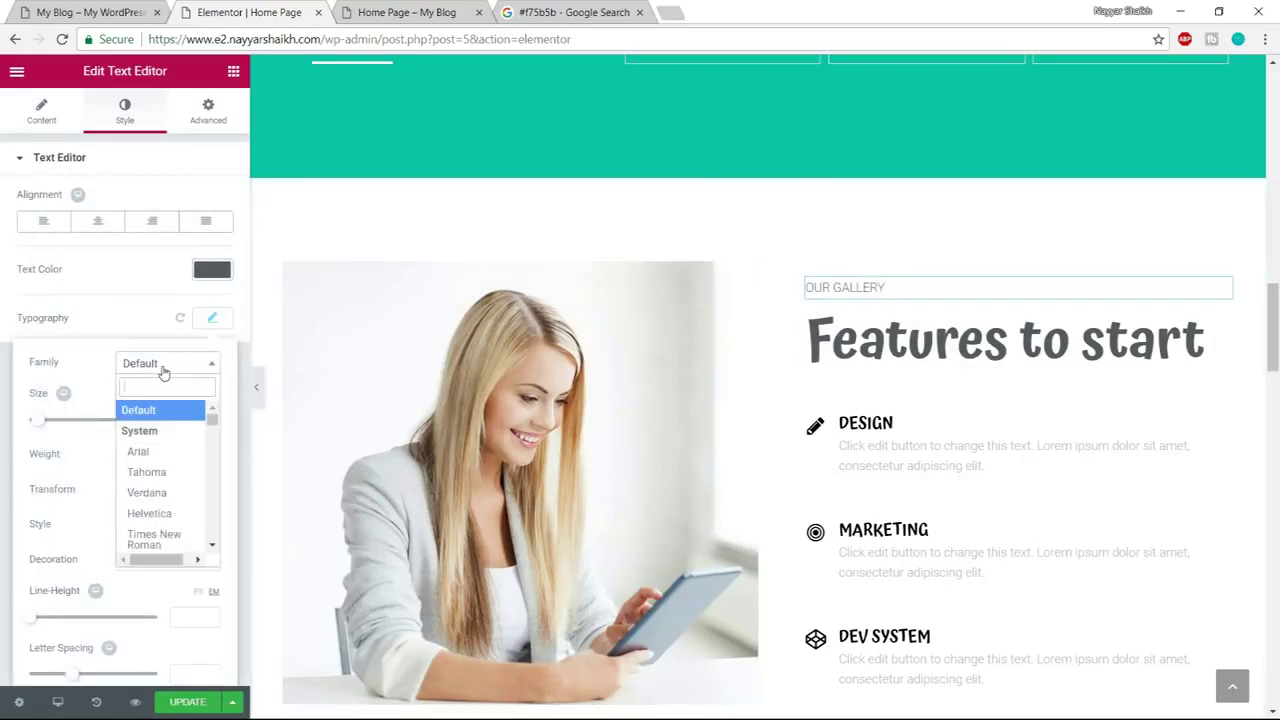
{"action": "type", "text": "atma"}
{"action": "key", "text": "Return"}
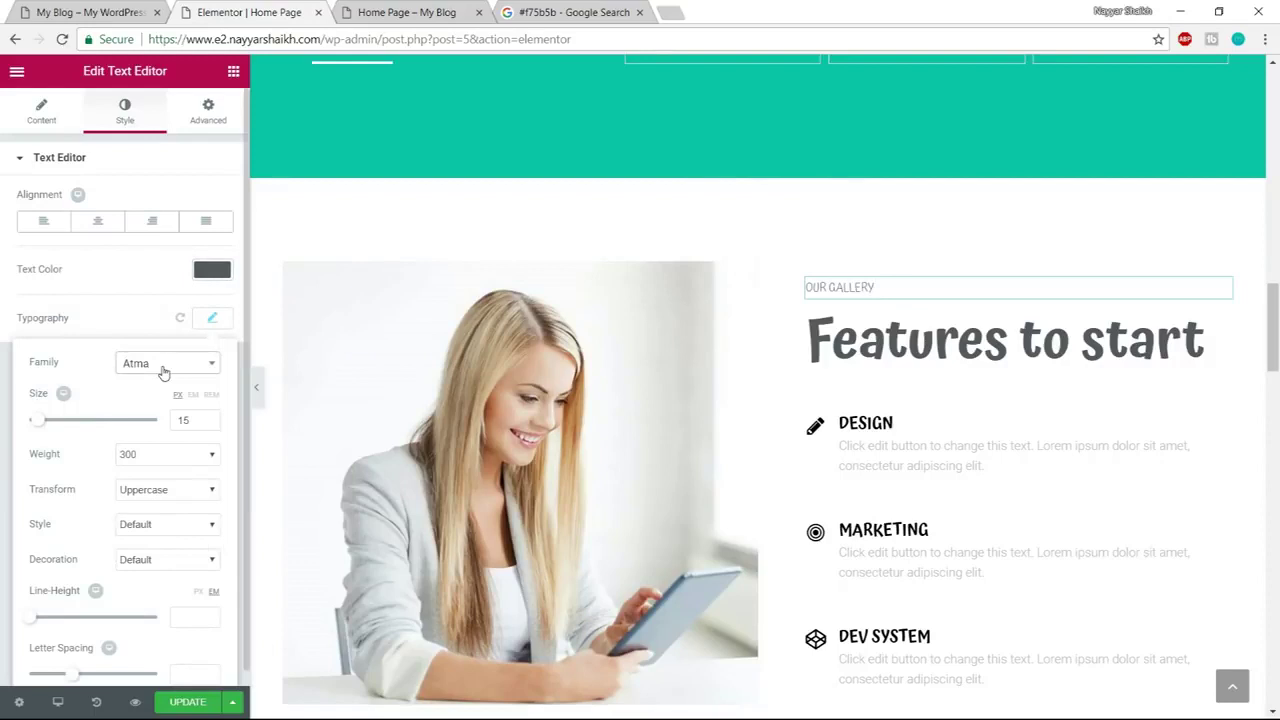
{"action": "left_click_drag", "start_coordinate": [186, 421], "coordinate": [160, 424]}
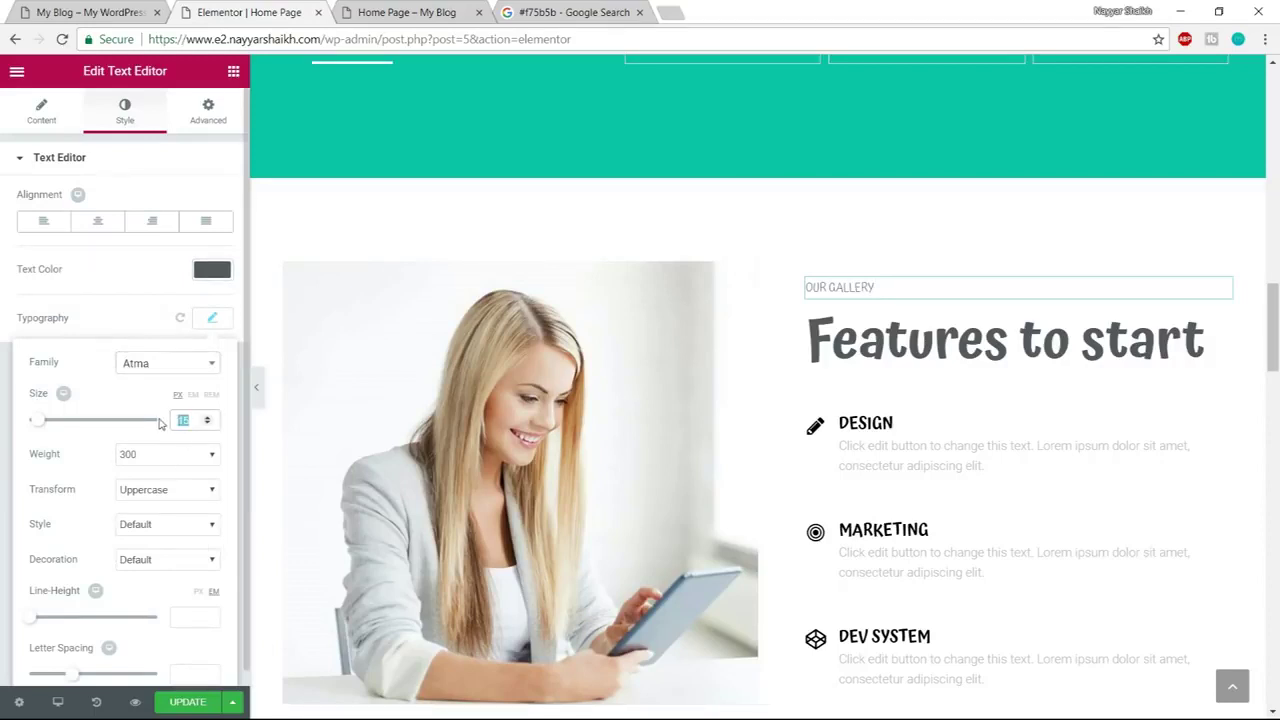
{"action": "type", "text": "20"}
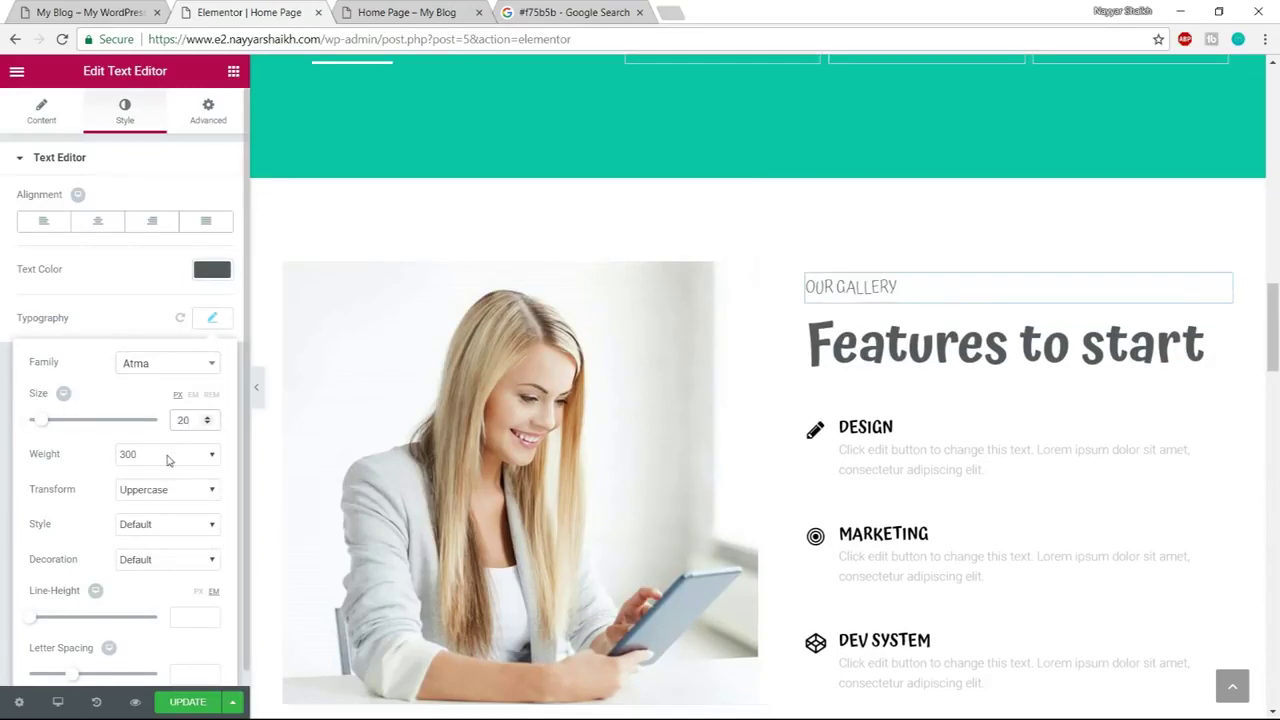
{"action": "left_click", "coordinate": [167, 456]}
{"action": "left_click", "coordinate": [158, 532]}
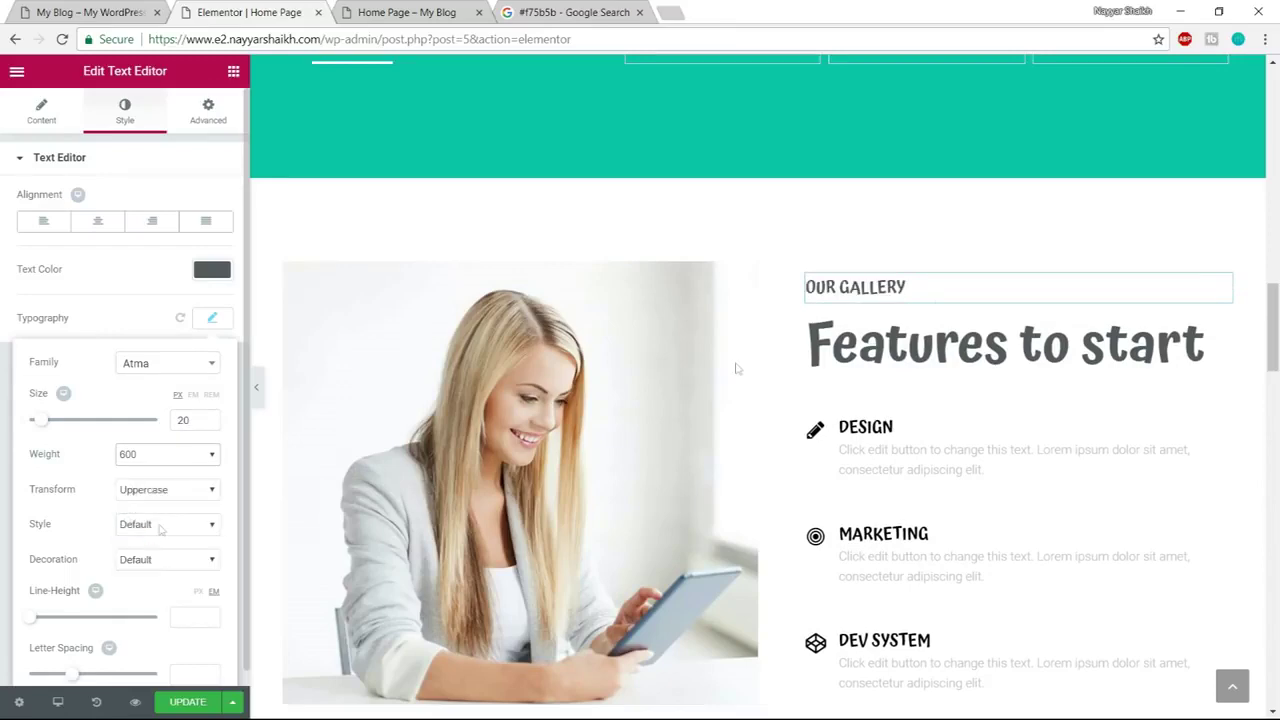
{"action": "scroll", "coordinate": [1000, 360], "scroll_direction": "down", "scroll_amount": 1}
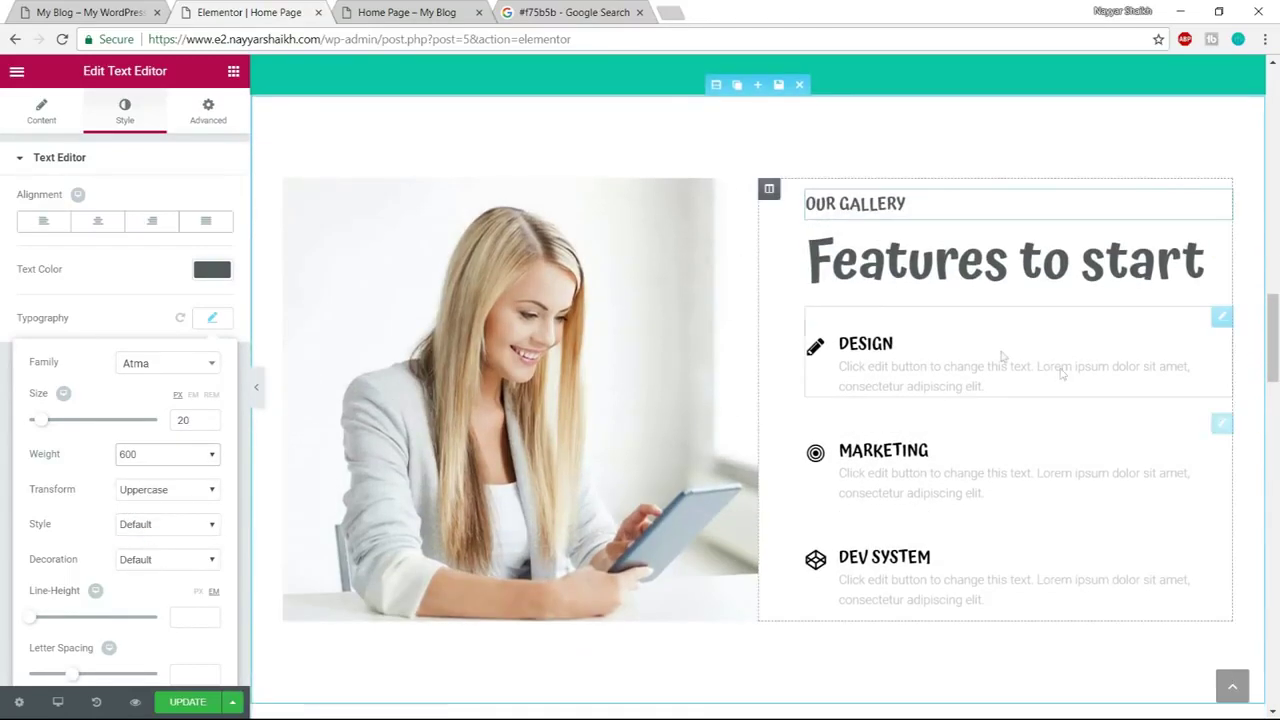
Select the DESIGN icon box and copy the #f75b5b colour code from the search results.
{"action": "left_click", "coordinate": [906, 357]}
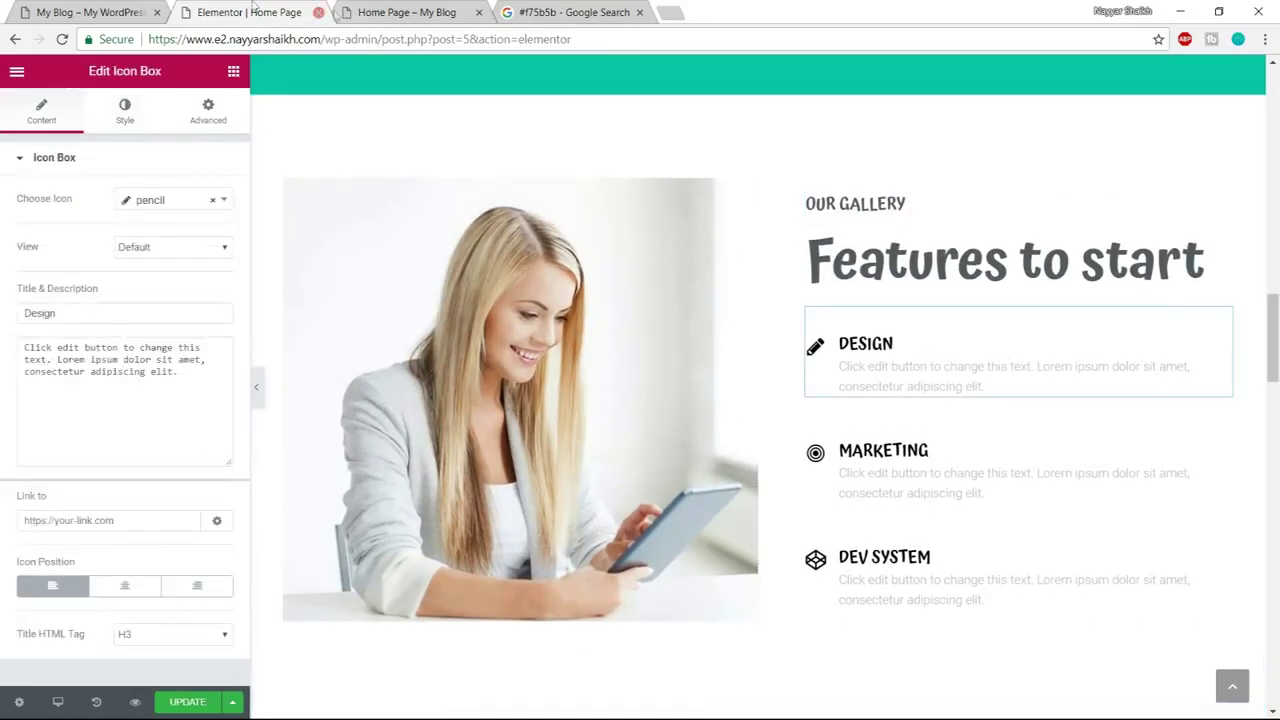
{"action": "left_click", "coordinate": [100, 8]}
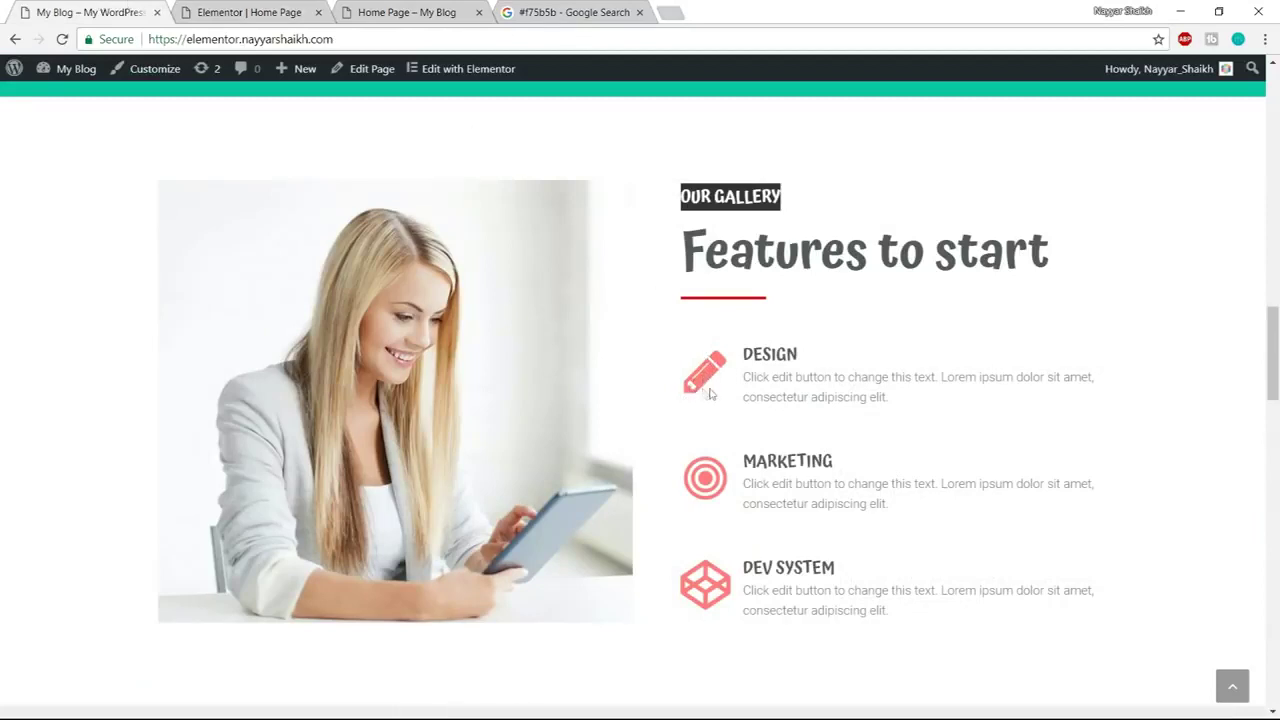
{"action": "left_click", "coordinate": [557, 8]}
{"action": "left_click_drag", "start_coordinate": [187, 90], "coordinate": [124, 79]}
{"action": "key", "text": "ctrl+c"}
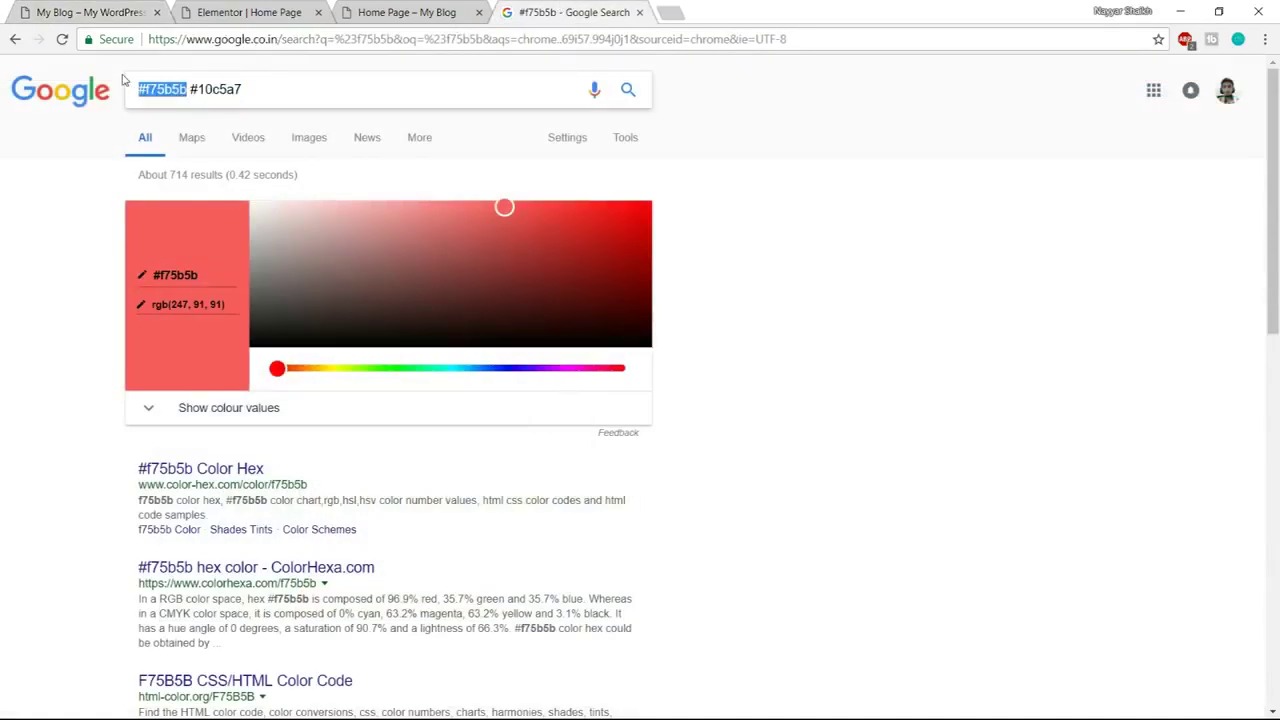
{"action": "left_click", "coordinate": [245, 14]}
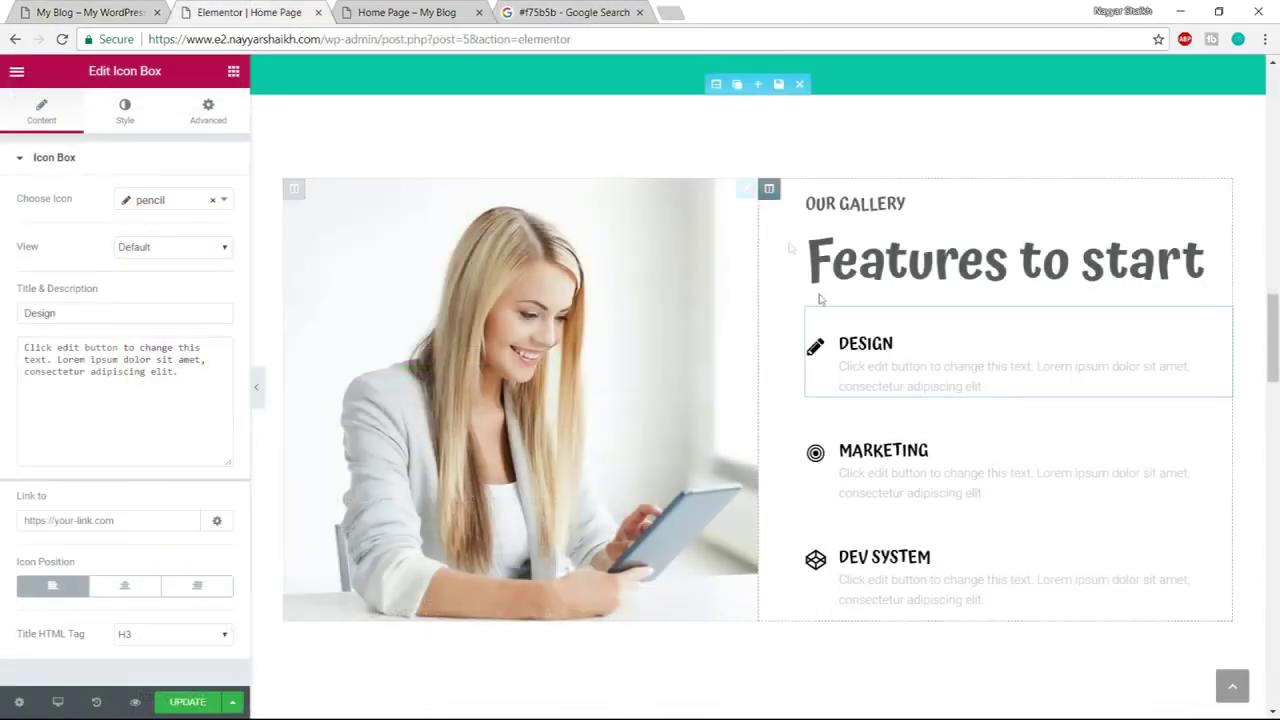
Search the icon library and pick the trophy icon for the DESIGN box.
{"action": "left_click", "coordinate": [158, 207]}
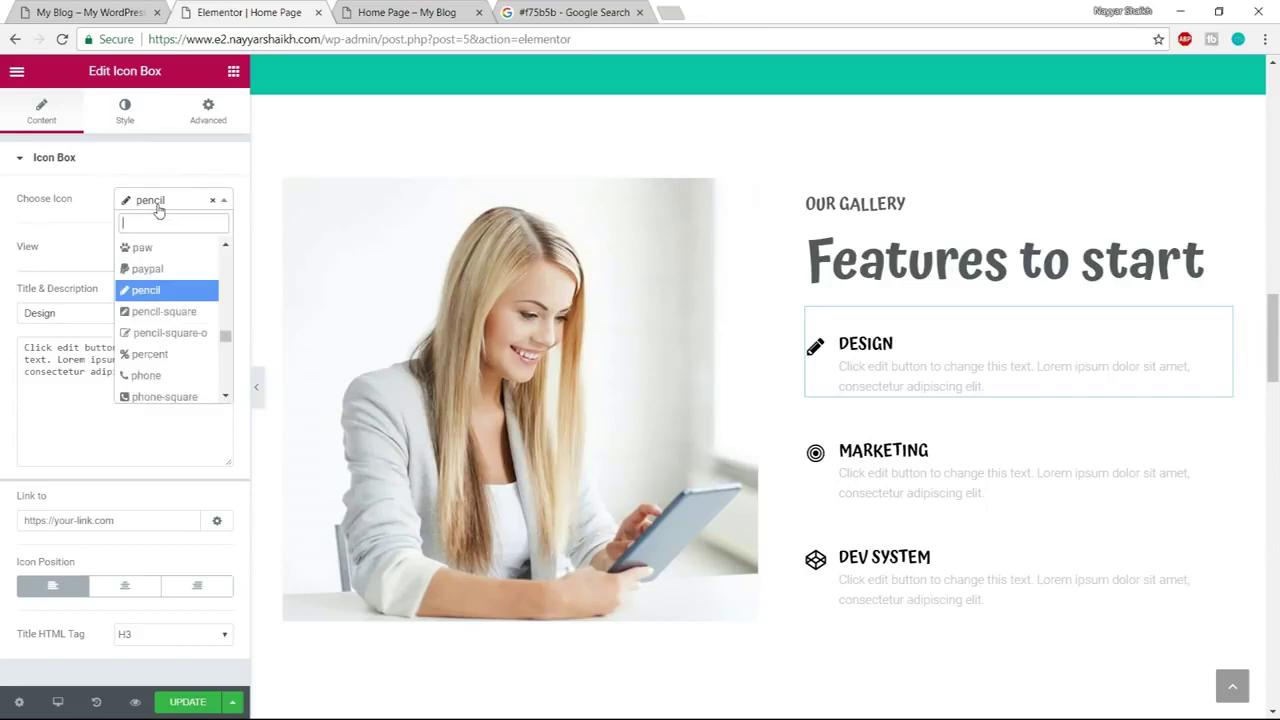
{"action": "type", "text": "desi"}
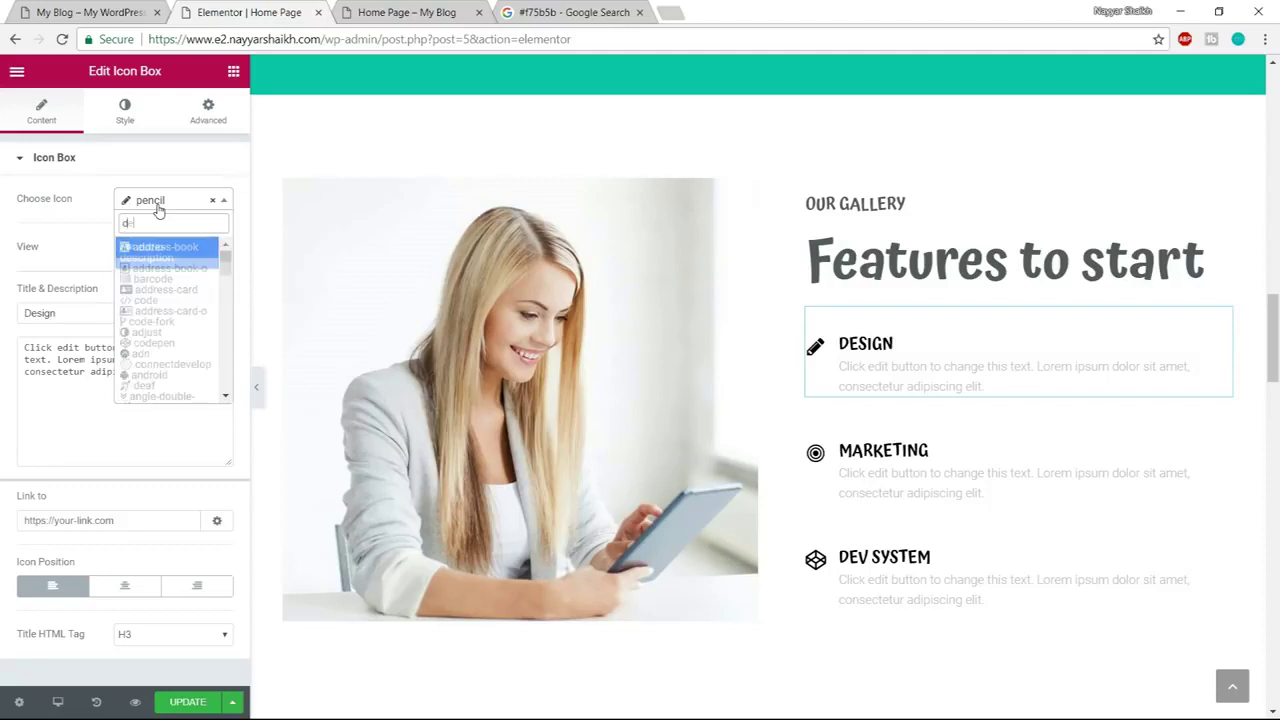
{"action": "key", "text": "BackSpace"}
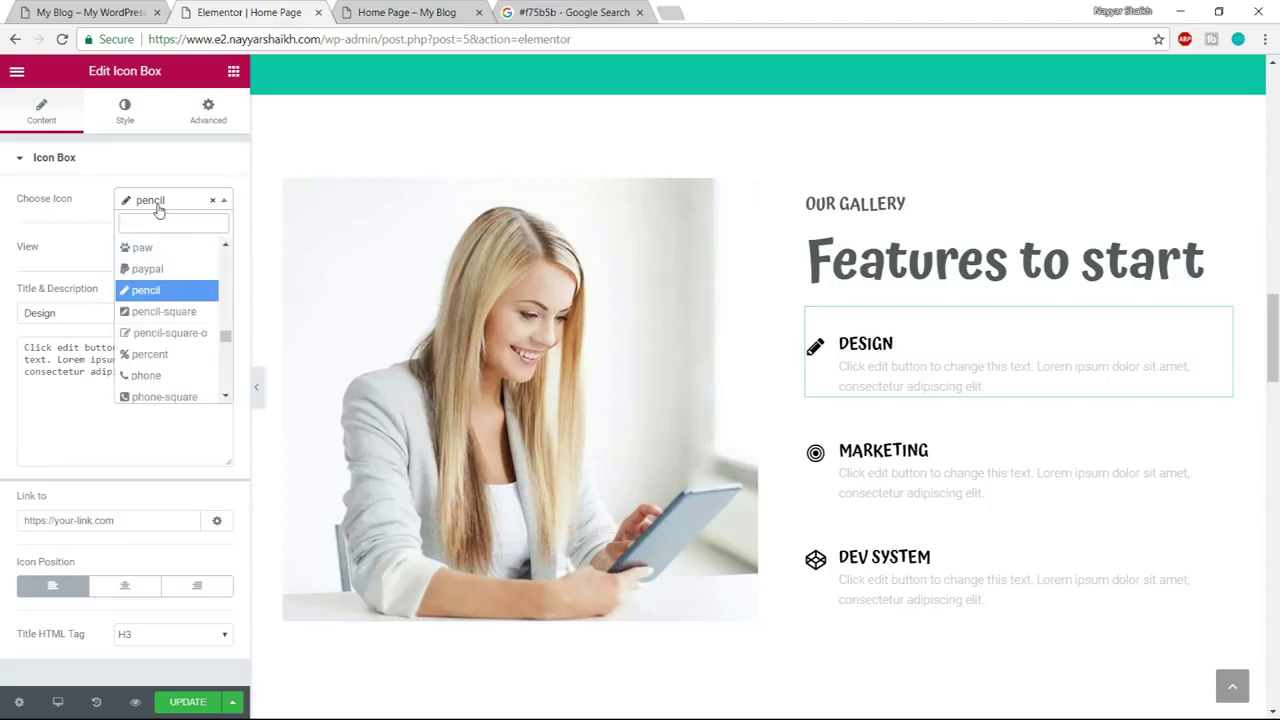
{"action": "type", "text": "cat"}
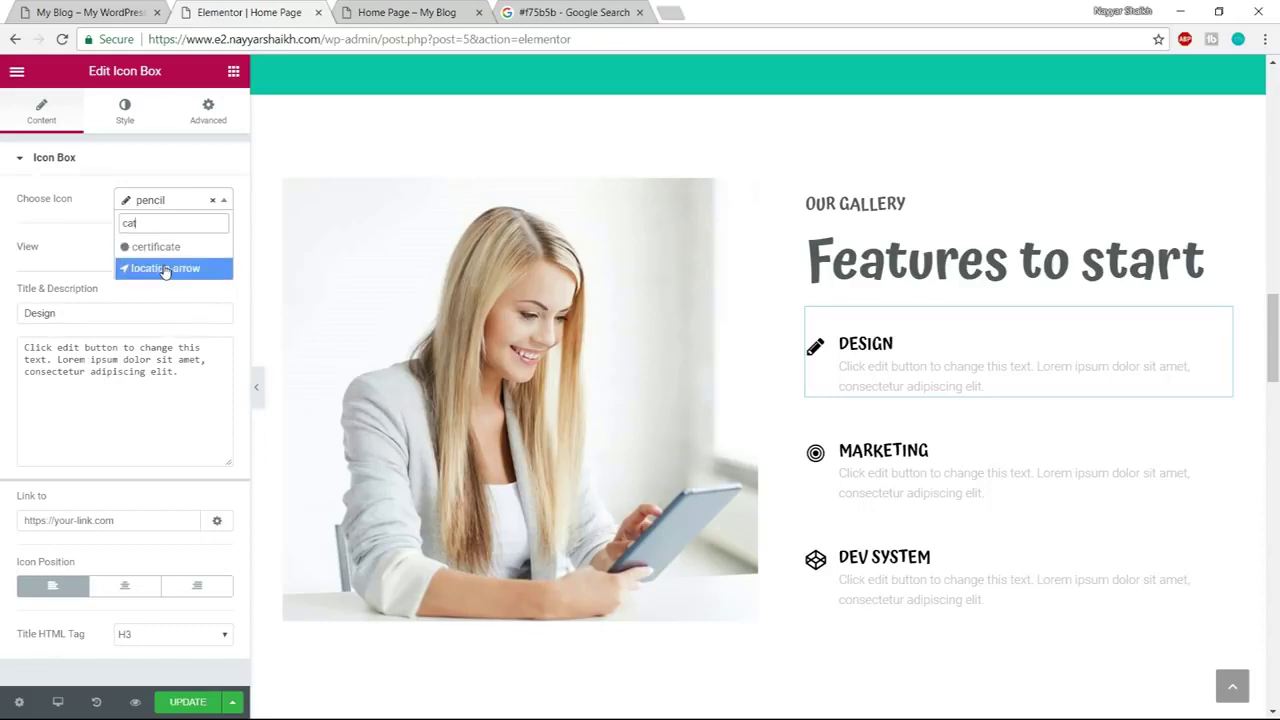
{"action": "type", "text": "trop"}
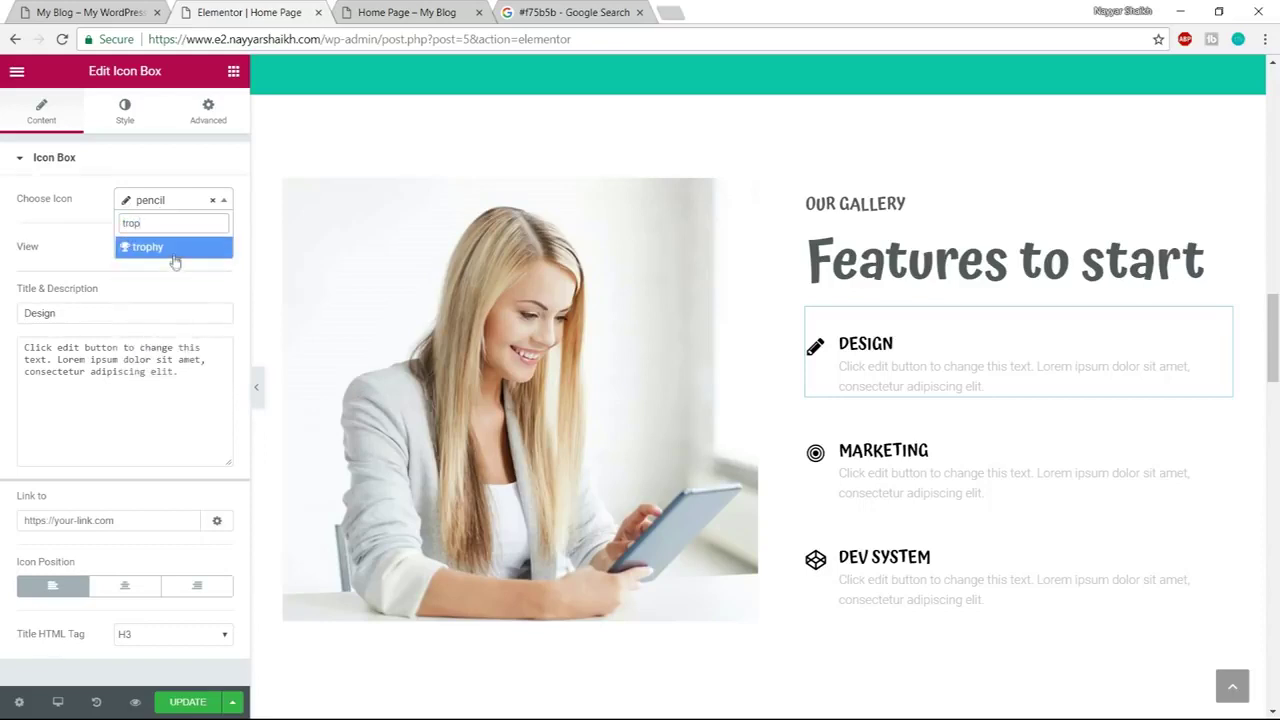
{"action": "left_click", "coordinate": [174, 258]}
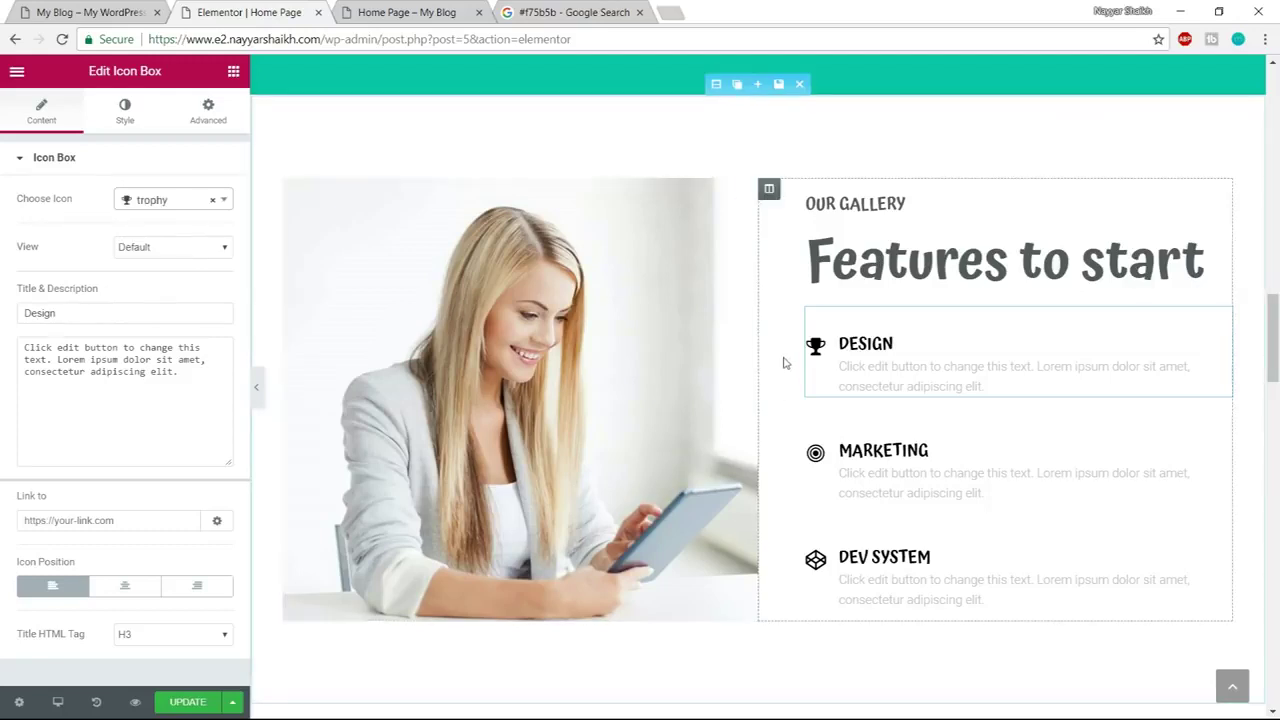
Search the icon library for 'pencil' and use the pencil icon instead.
{"action": "left_click", "coordinate": [145, 206]}
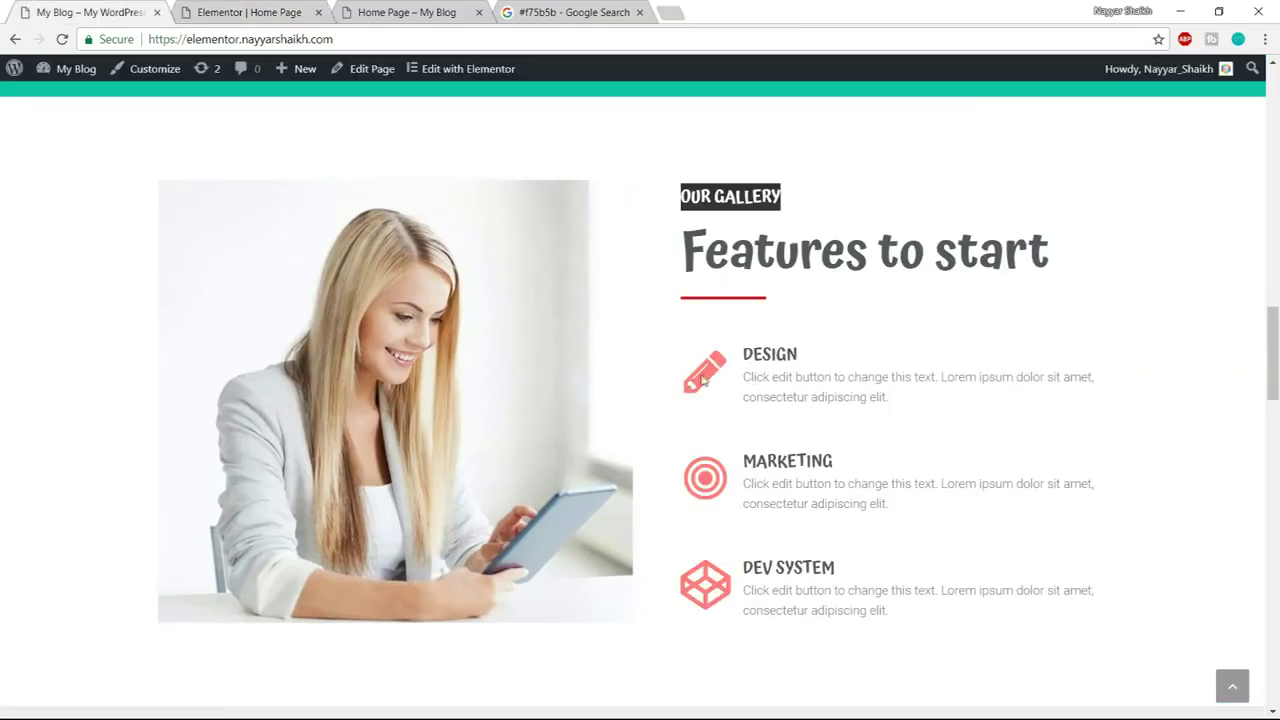
{"action": "left_click", "coordinate": [237, 6]}
{"action": "type", "text": "ped"}
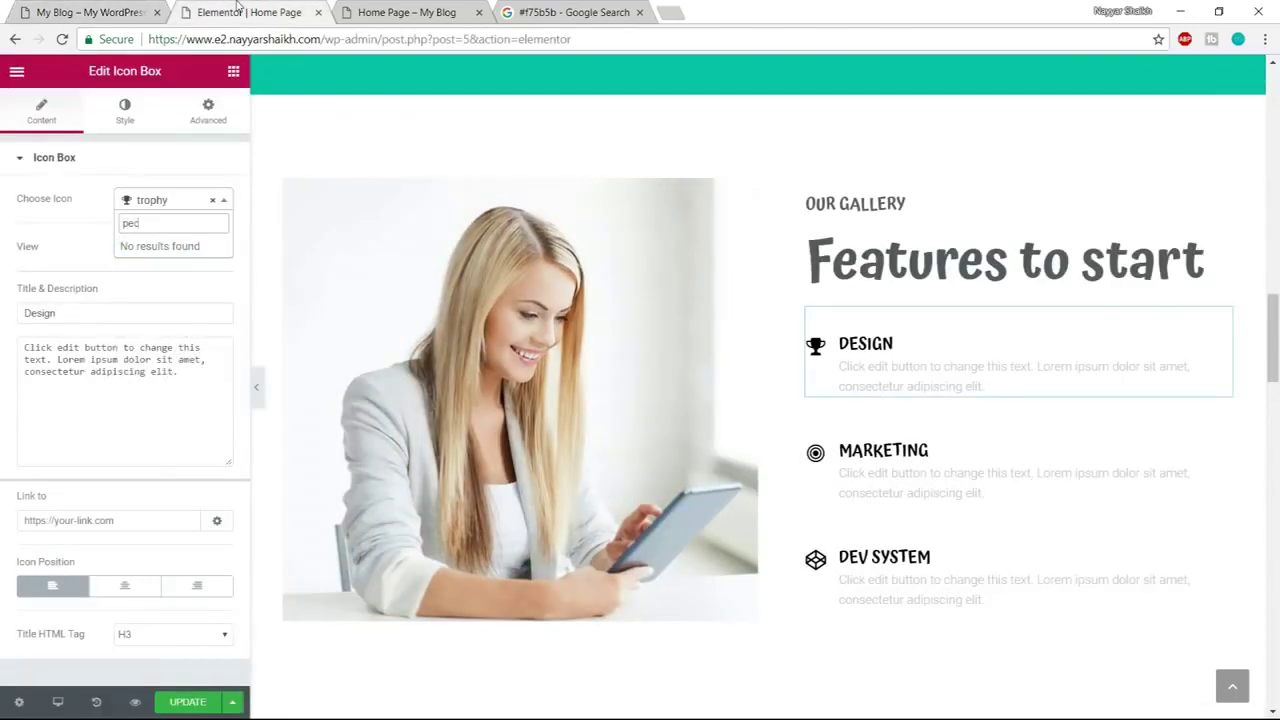
{"action": "key", "text": "BackSpace"}
{"action": "type", "text": "nc"}
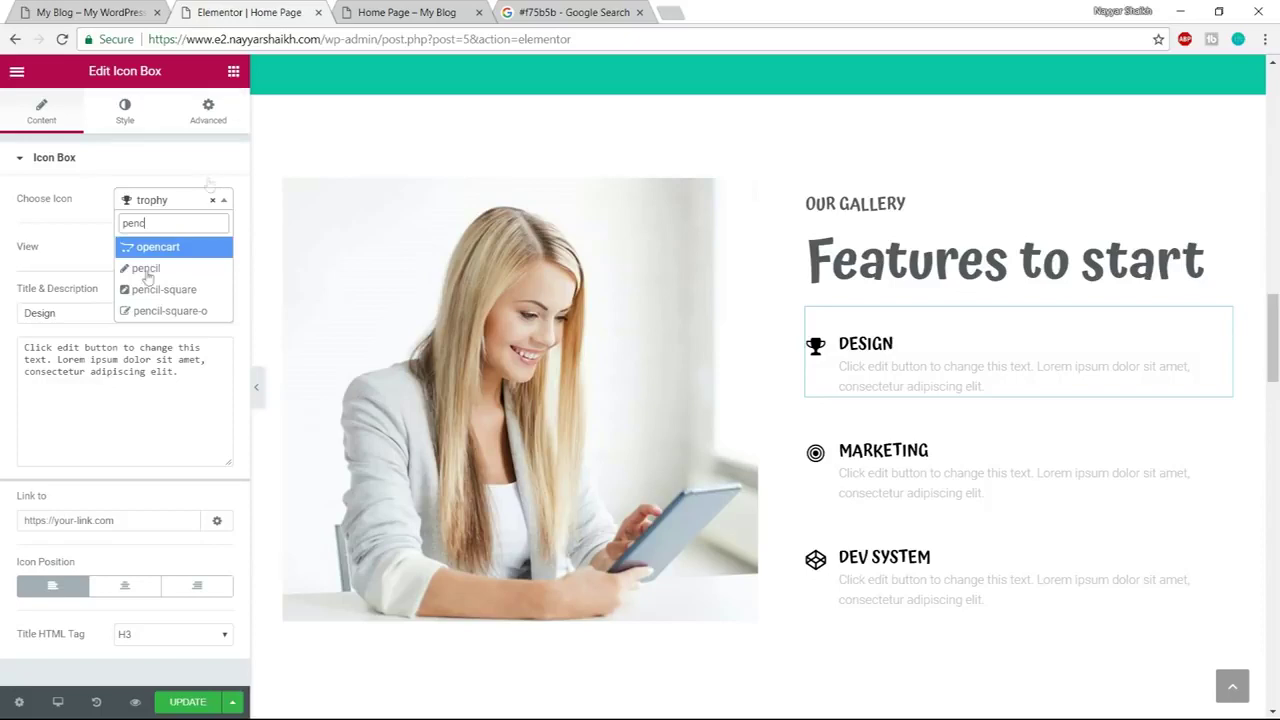
{"action": "left_click", "coordinate": [135, 268]}
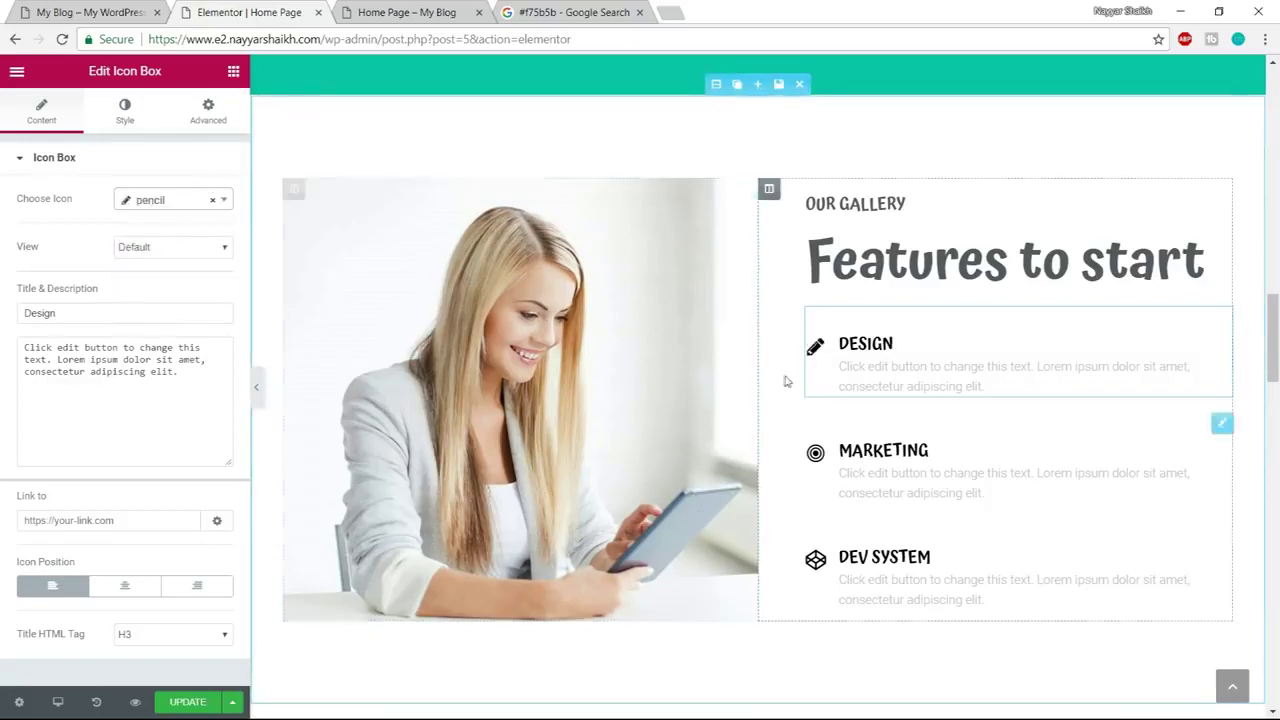
Retitle the DESIGN box 'SEO' and paste #f75b5b as its icon's primary colour.
{"action": "double_click", "coordinate": [94, 317]}
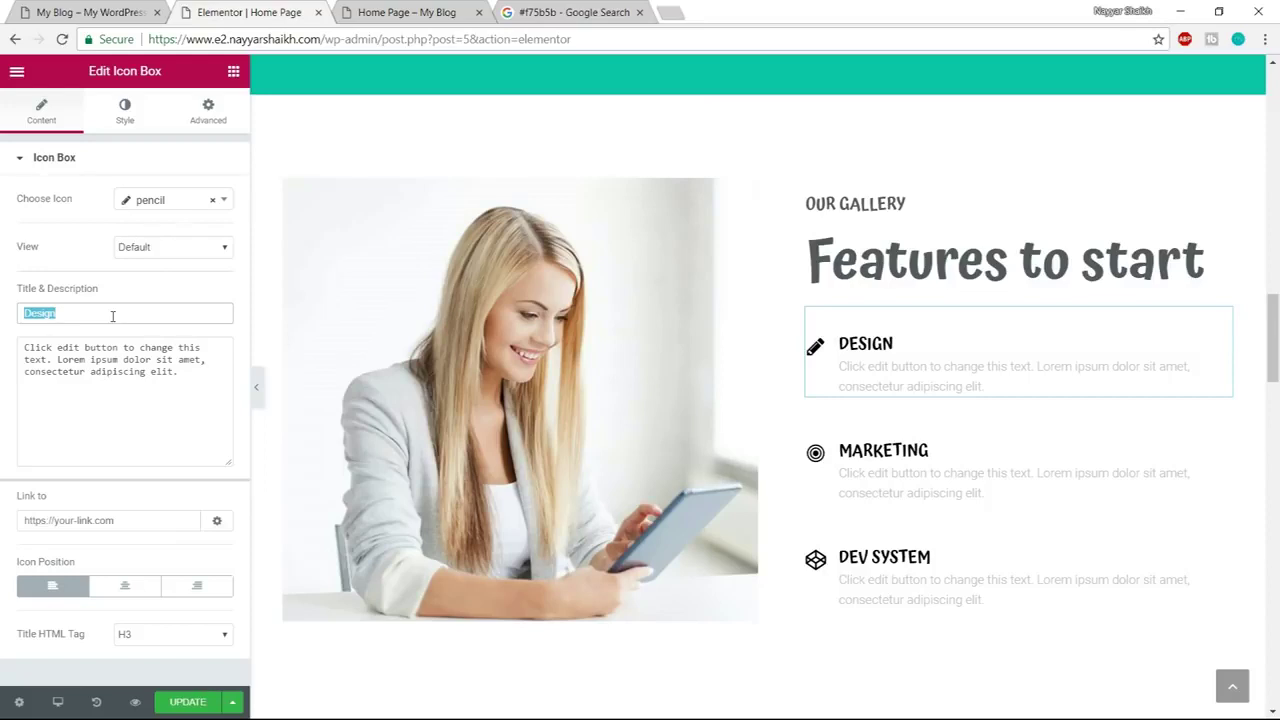
{"action": "type", "text": "SEO"}
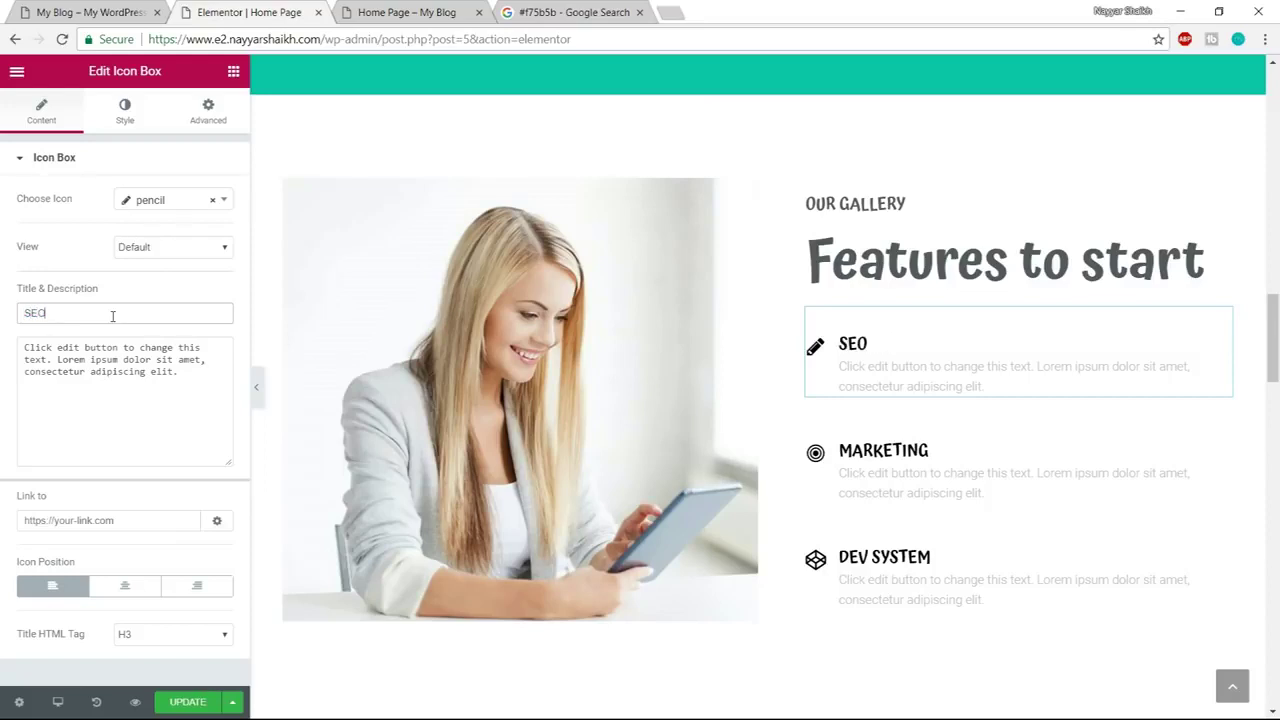
{"action": "left_click", "coordinate": [139, 114]}
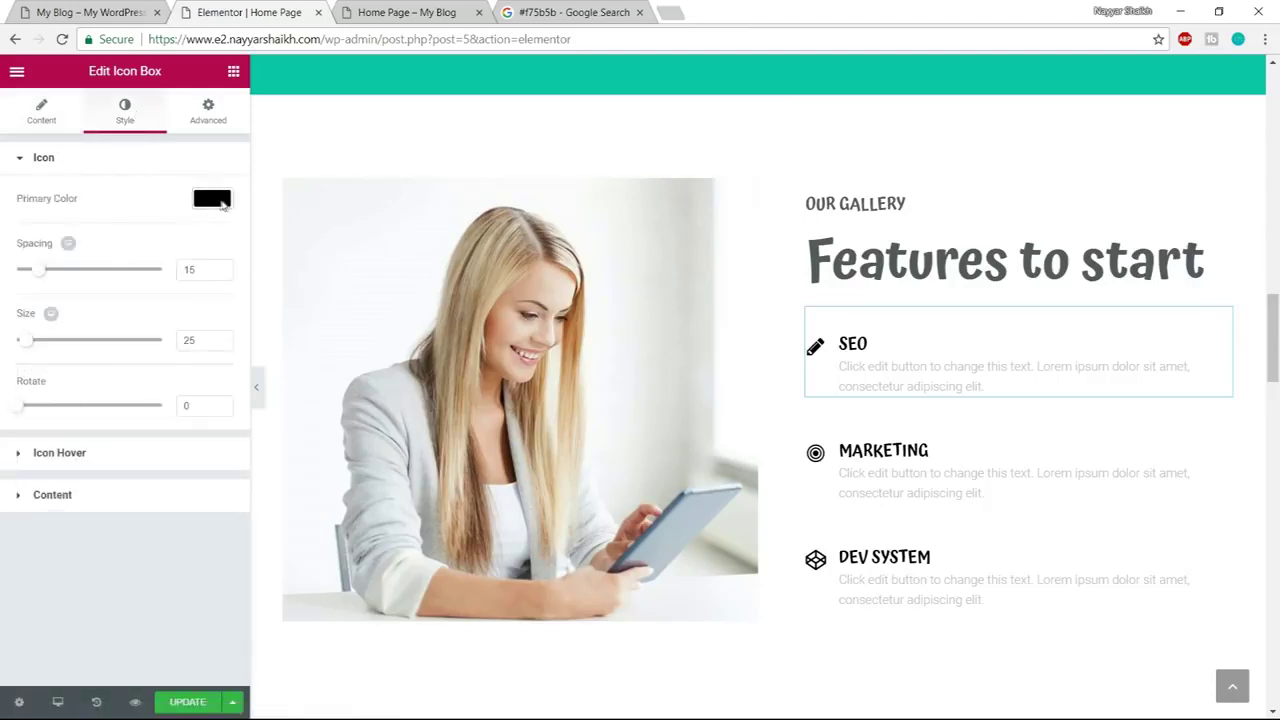
{"action": "left_click", "coordinate": [213, 203]}
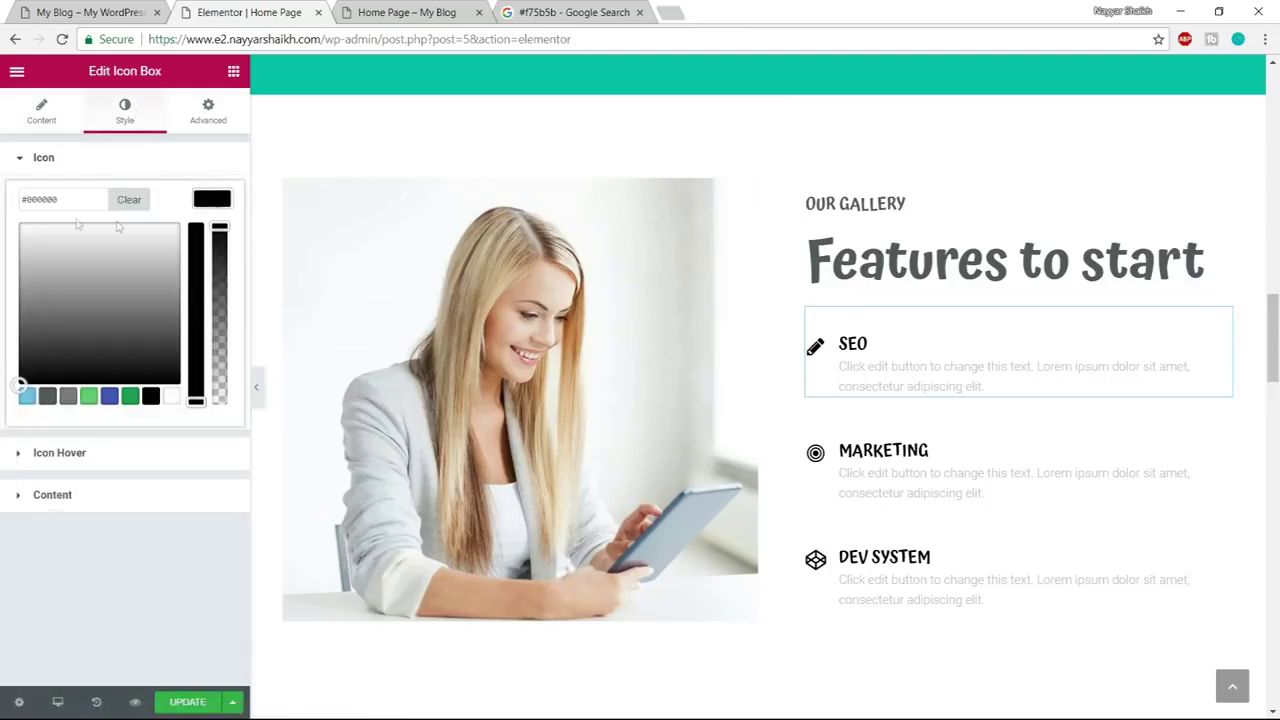
{"action": "triple_click", "coordinate": [74, 198]}
{"action": "key", "text": "ctrl+v"}
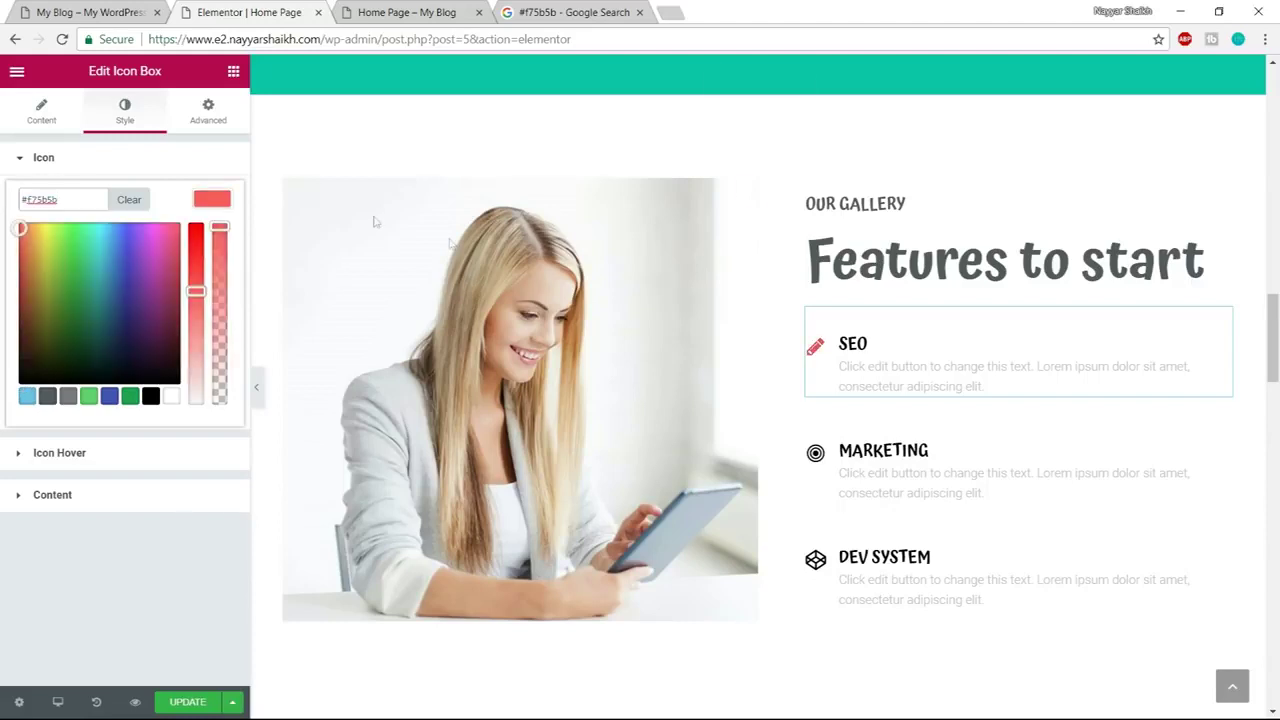
{"action": "left_click", "coordinate": [226, 197]}
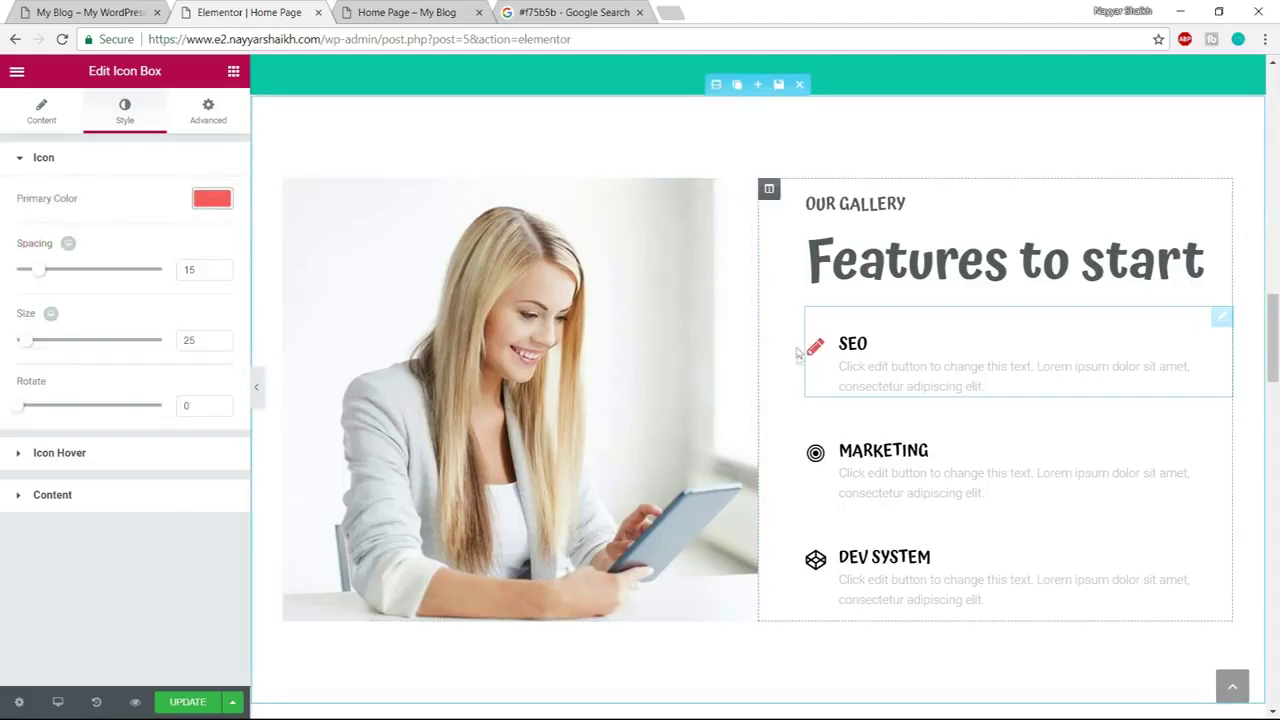
{"action": "left_click", "coordinate": [133, 10]}
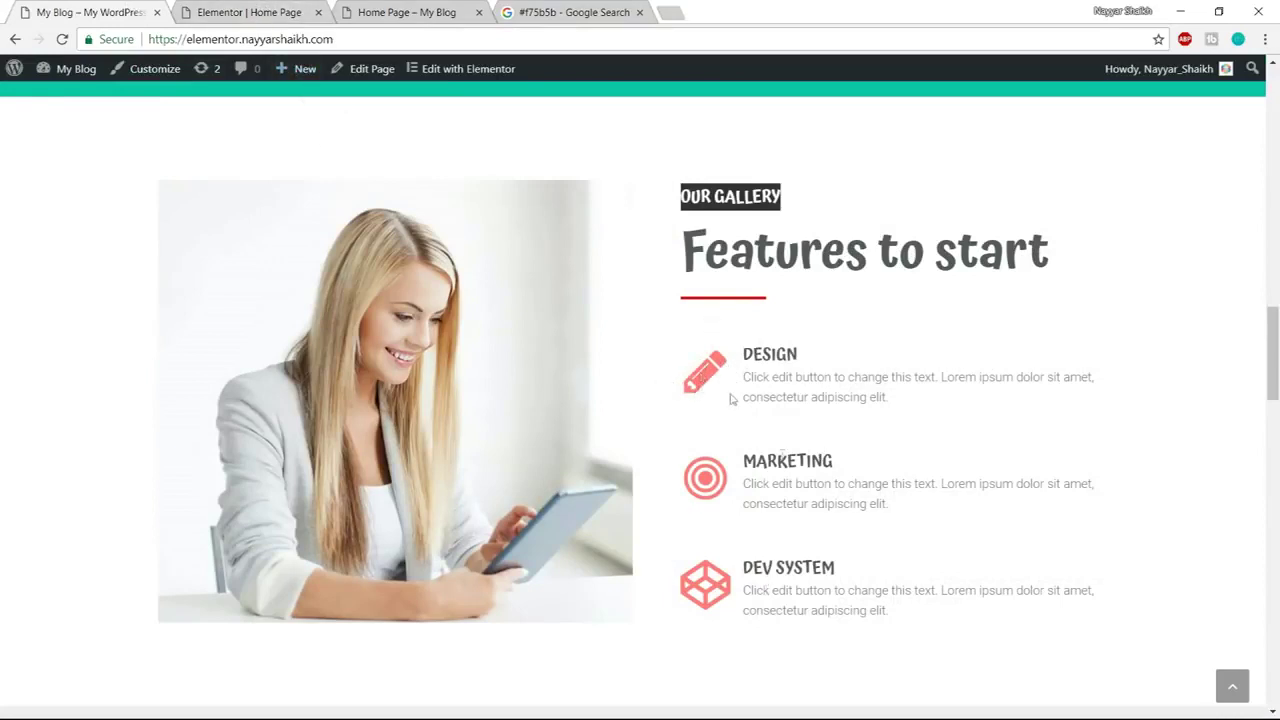
{"action": "left_click", "coordinate": [220, 8]}
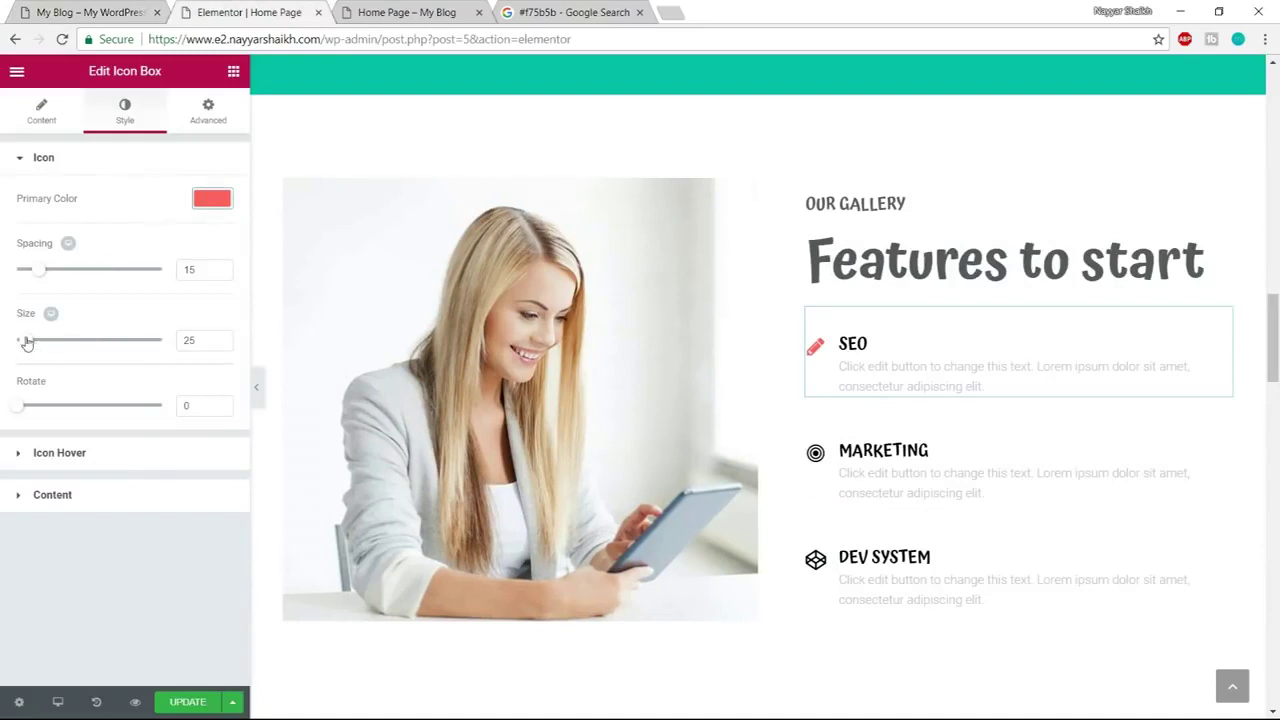
Enlarge the pencil icon to size 60 and give it the Grow hover animation.
{"action": "mouse_move", "coordinate": [27, 343]}
{"action": "left_mouse_down"}
{"action": "mouse_move", "coordinate": [69, 346]}
{"action": "mouse_move", "coordinate": [45, 352]}
{"action": "left_mouse_up"}
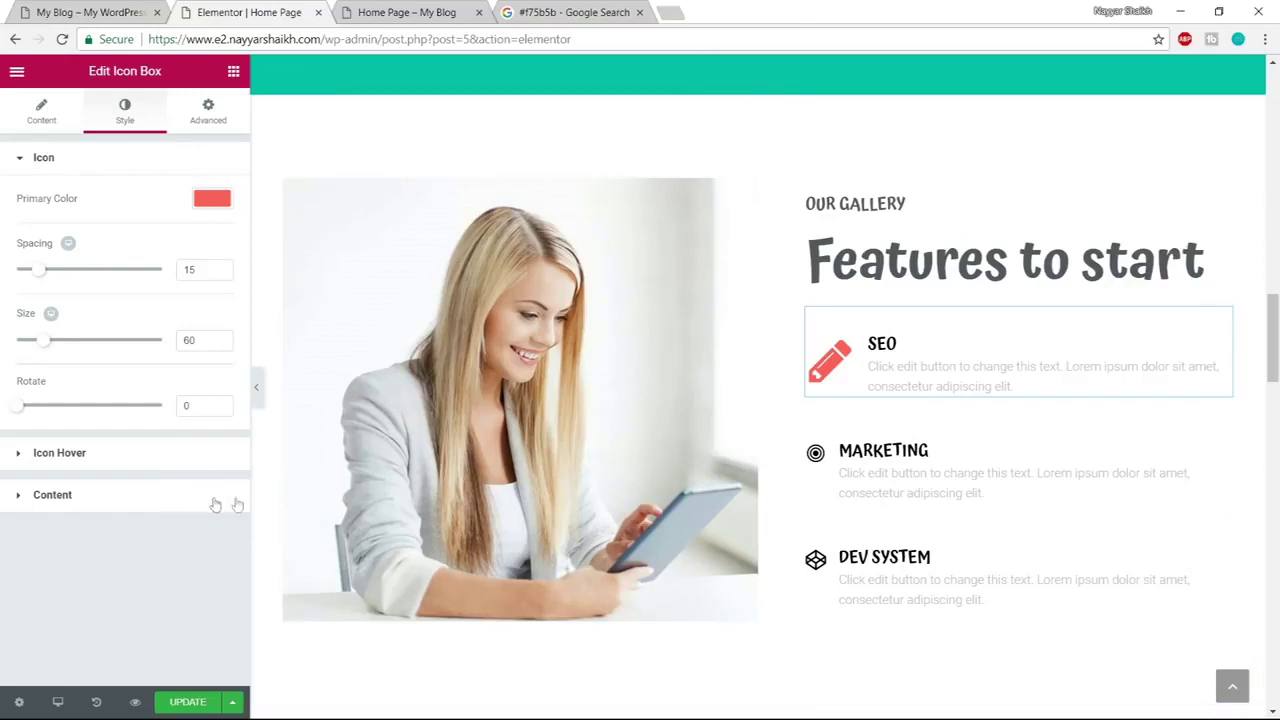
{"action": "left_click", "coordinate": [119, 464]}
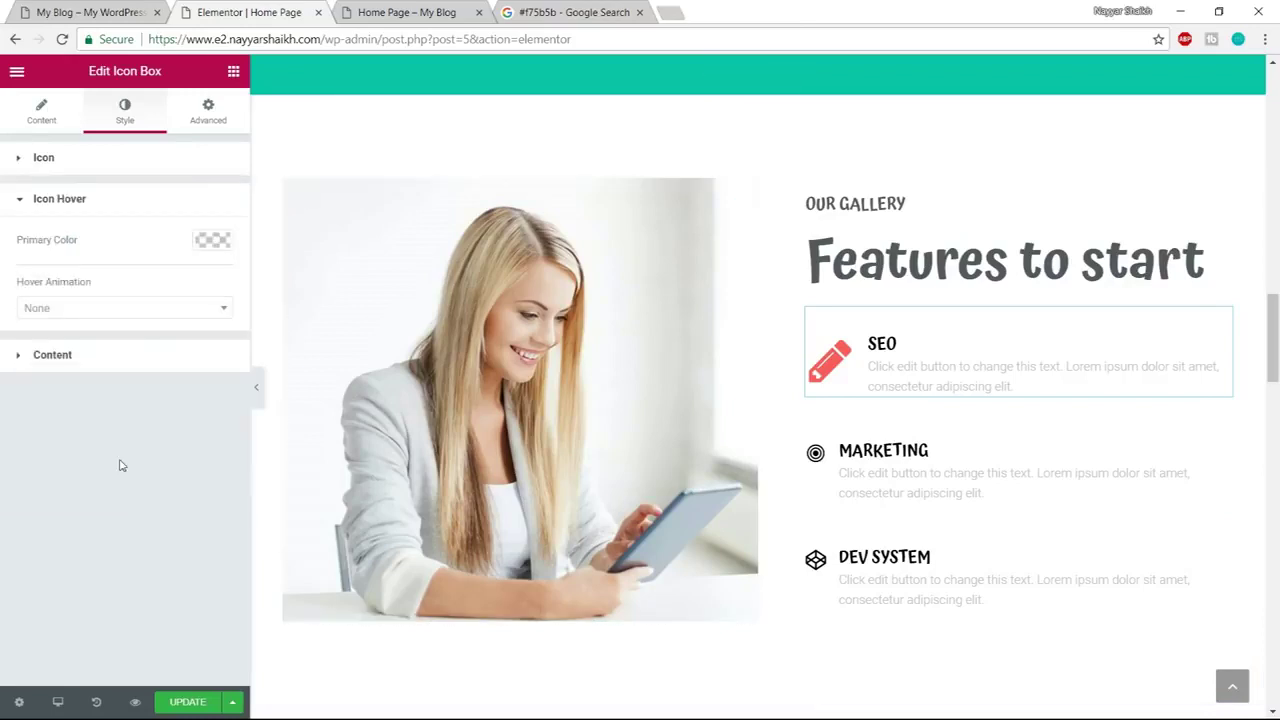
{"action": "left_click", "coordinate": [128, 312]}
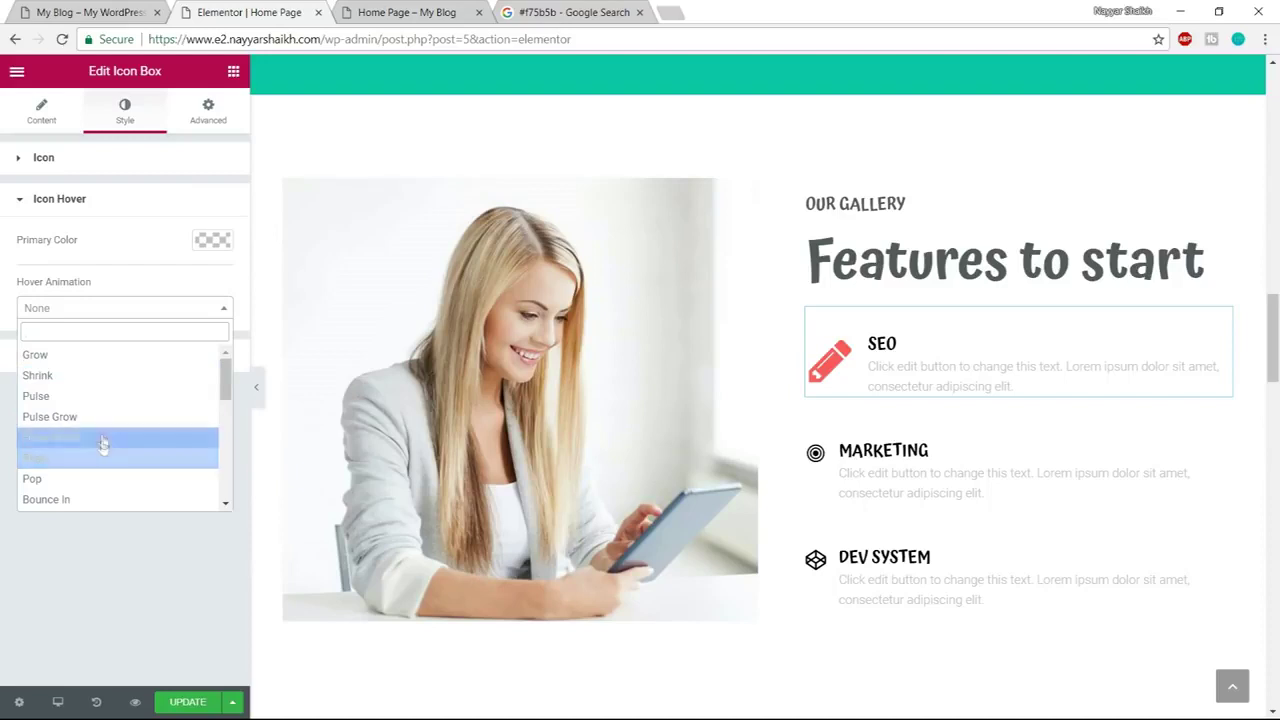
{"action": "left_click", "coordinate": [106, 357]}
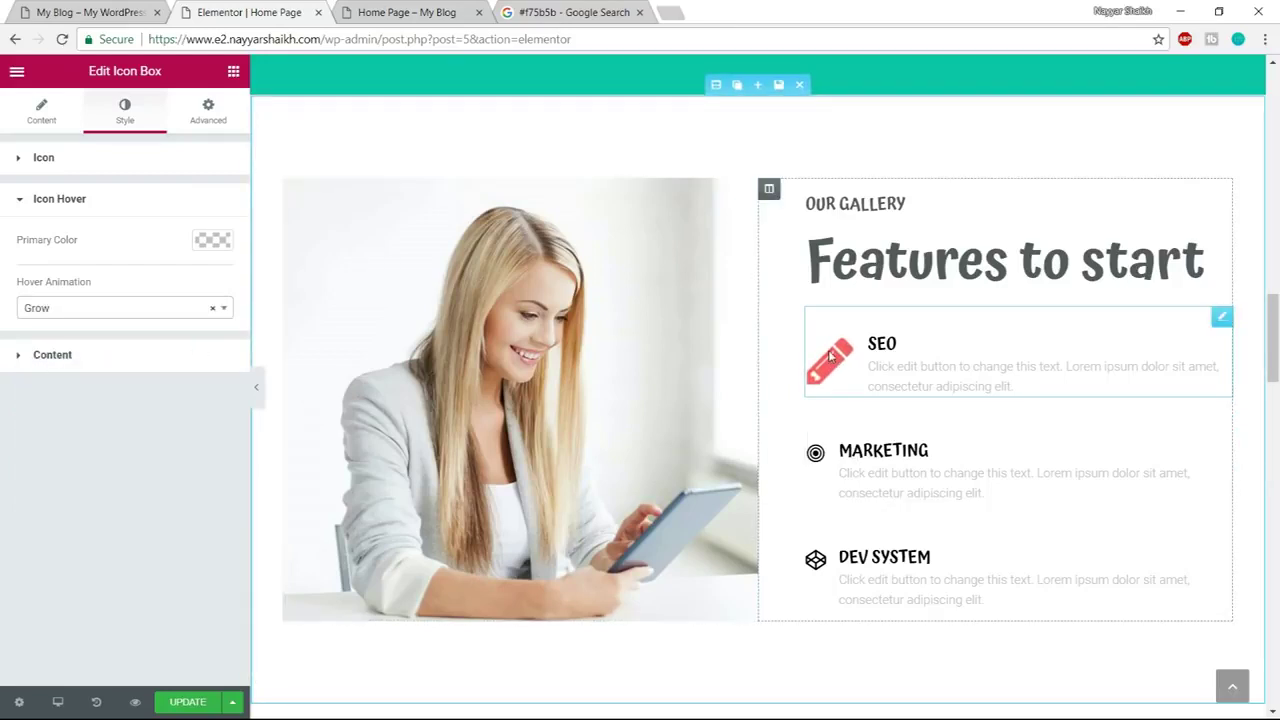
{"action": "left_click", "coordinate": [90, 12]}
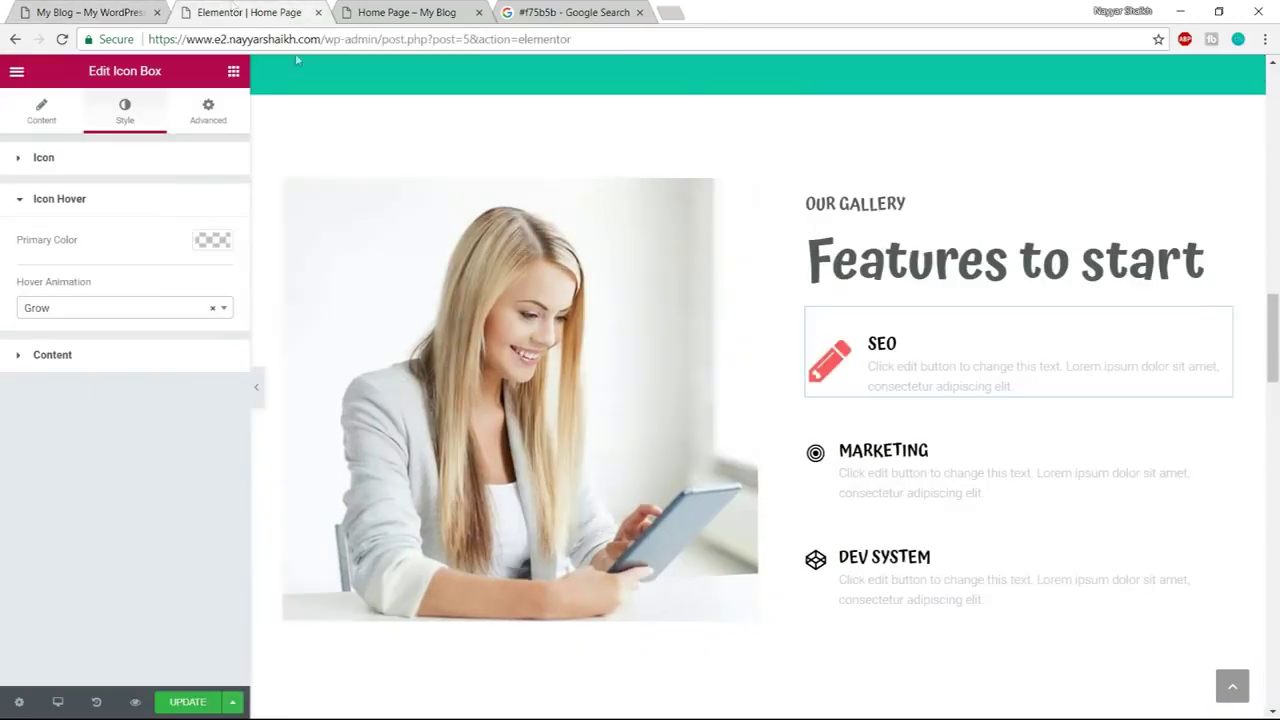
{"action": "left_click", "coordinate": [244, 10]}
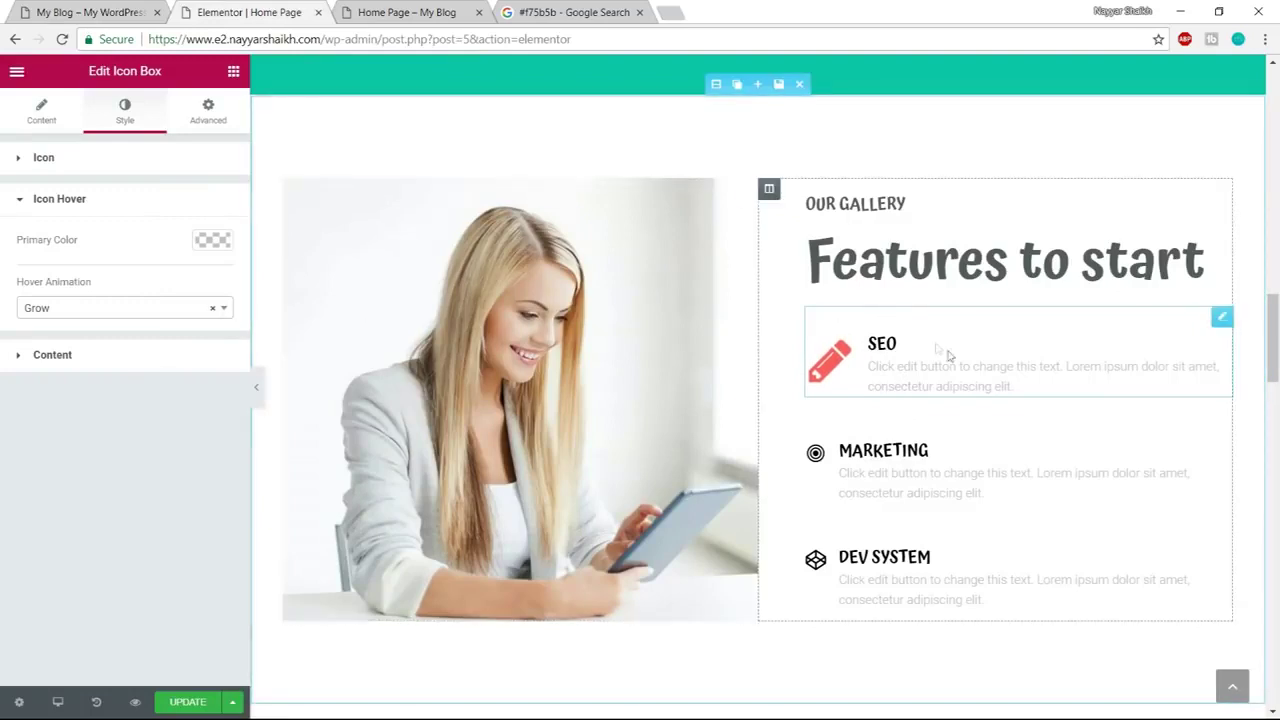
{"action": "key", "text": "ctrl+shift+Tab"}
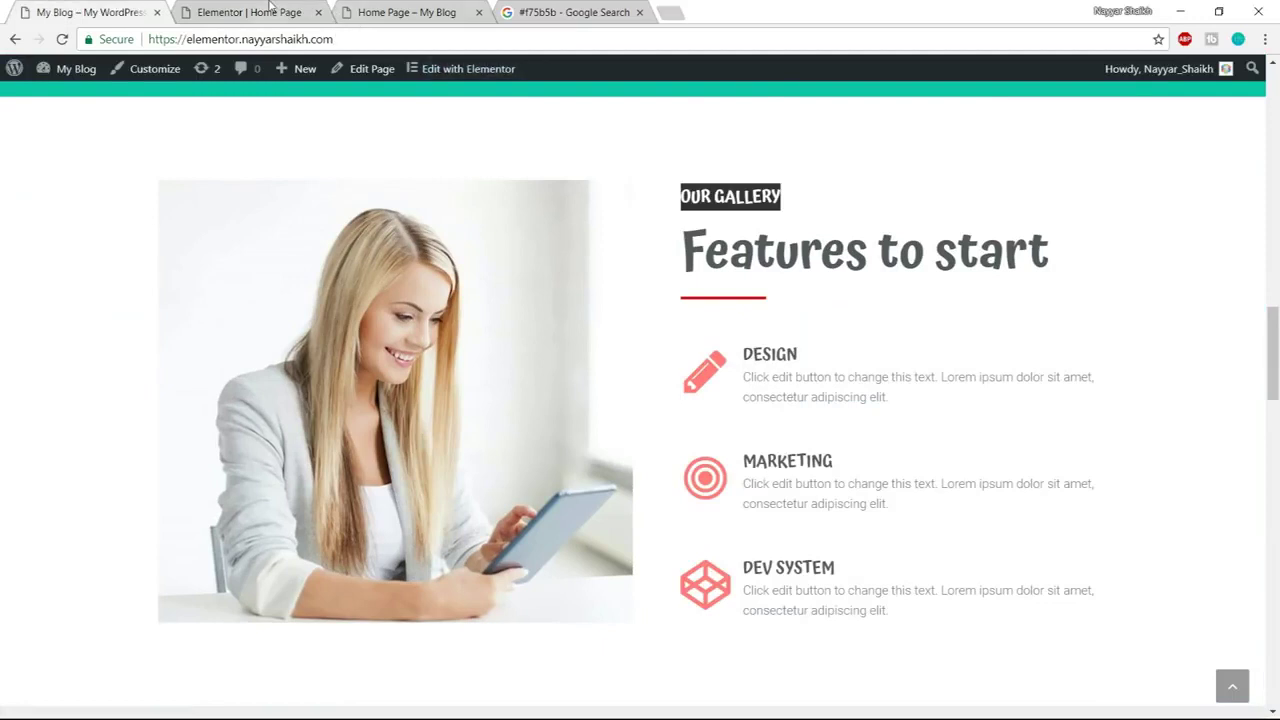
{"action": "left_click", "coordinate": [270, 8]}
Set the SEO title colour to the dark grey #54595f preset.
{"action": "left_click", "coordinate": [147, 360]}
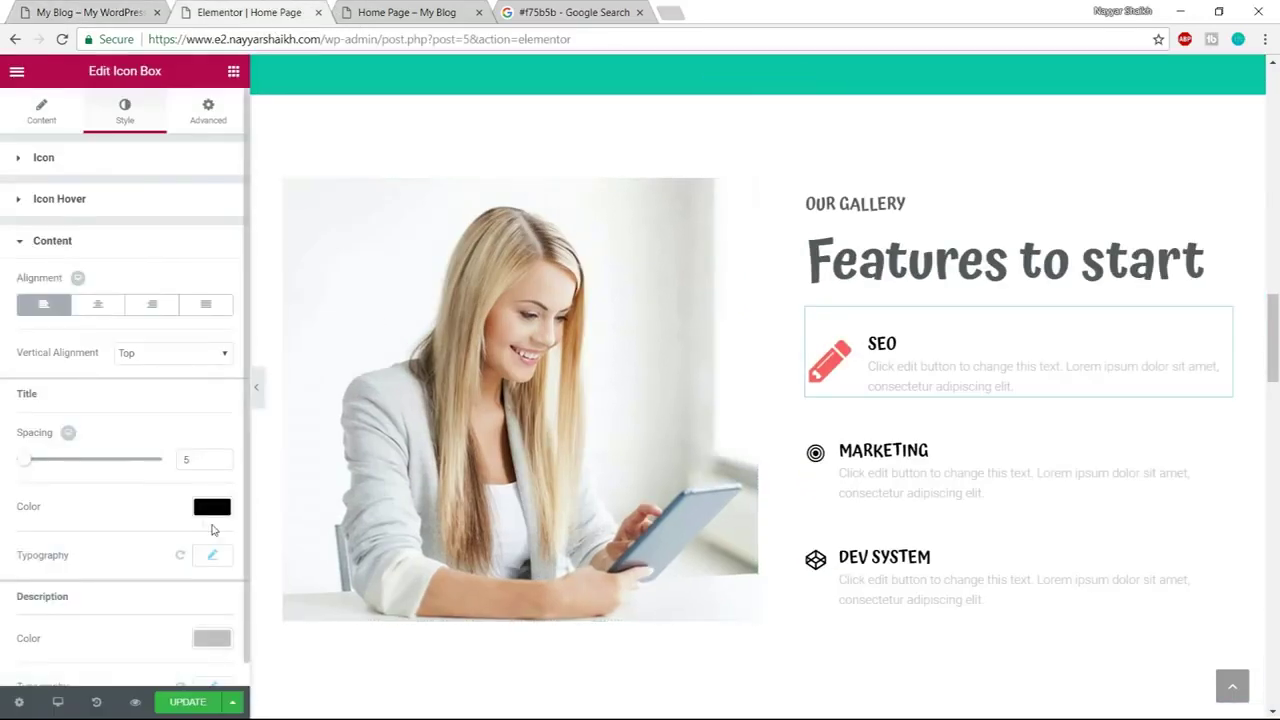
{"action": "scroll", "coordinate": [212, 530], "scroll_direction": "down", "scroll_amount": 1}
{"action": "left_click", "coordinate": [211, 484]}
{"action": "scroll", "coordinate": [150, 560], "scroll_direction": "down", "scroll_amount": 1}
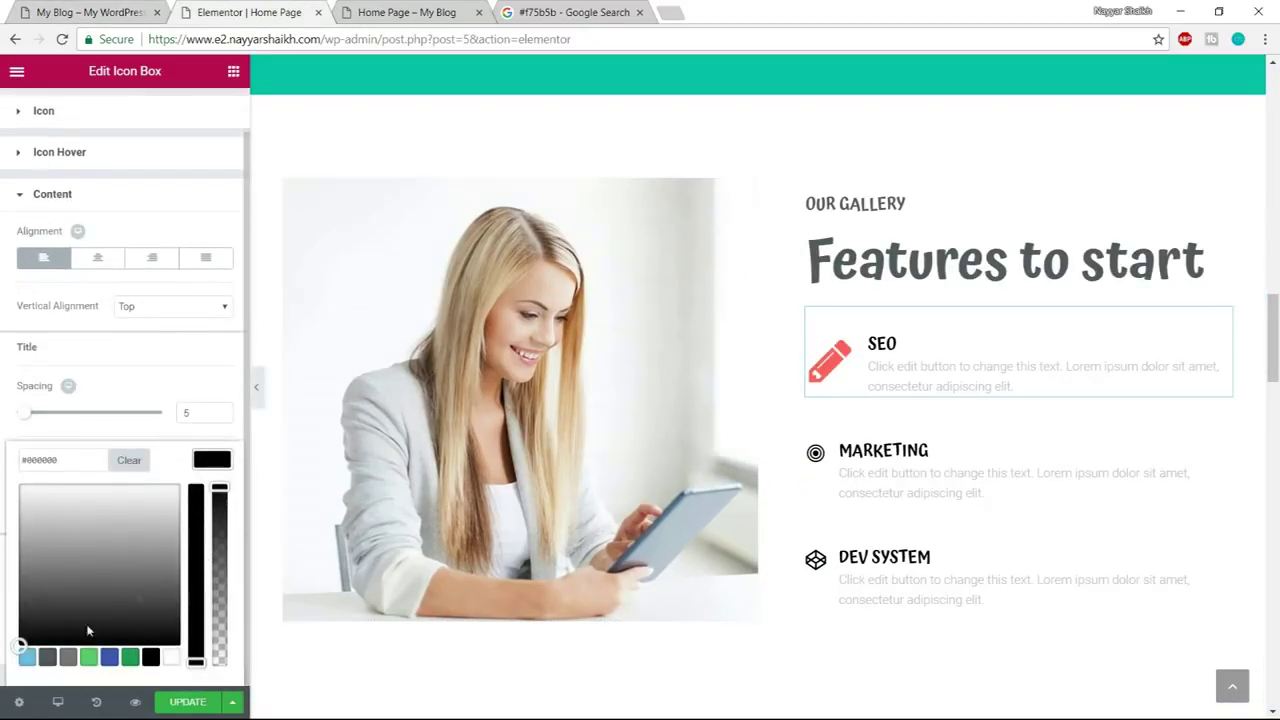
{"action": "left_click", "coordinate": [48, 657]}
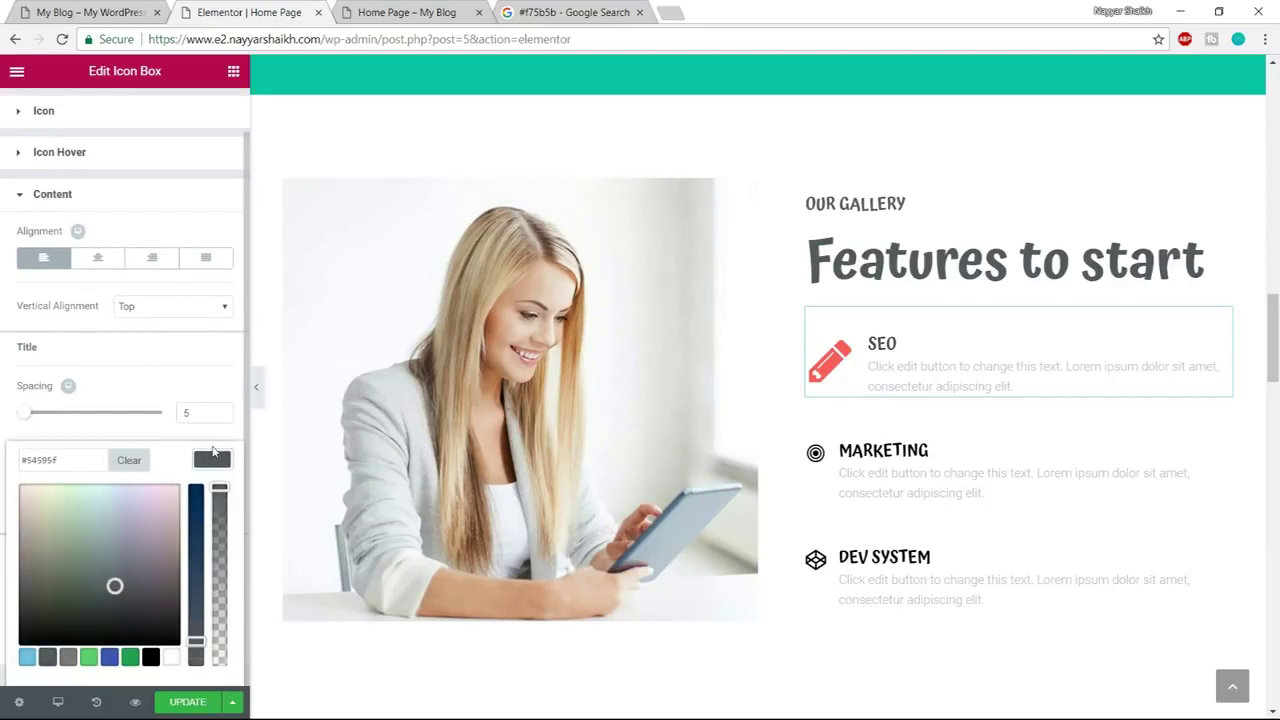
{"action": "left_click", "coordinate": [212, 459]}
Make the SEO box's description text dark grey #54595f as well.
{"action": "left_click", "coordinate": [212, 459]}
{"action": "left_click", "coordinate": [229, 486]}
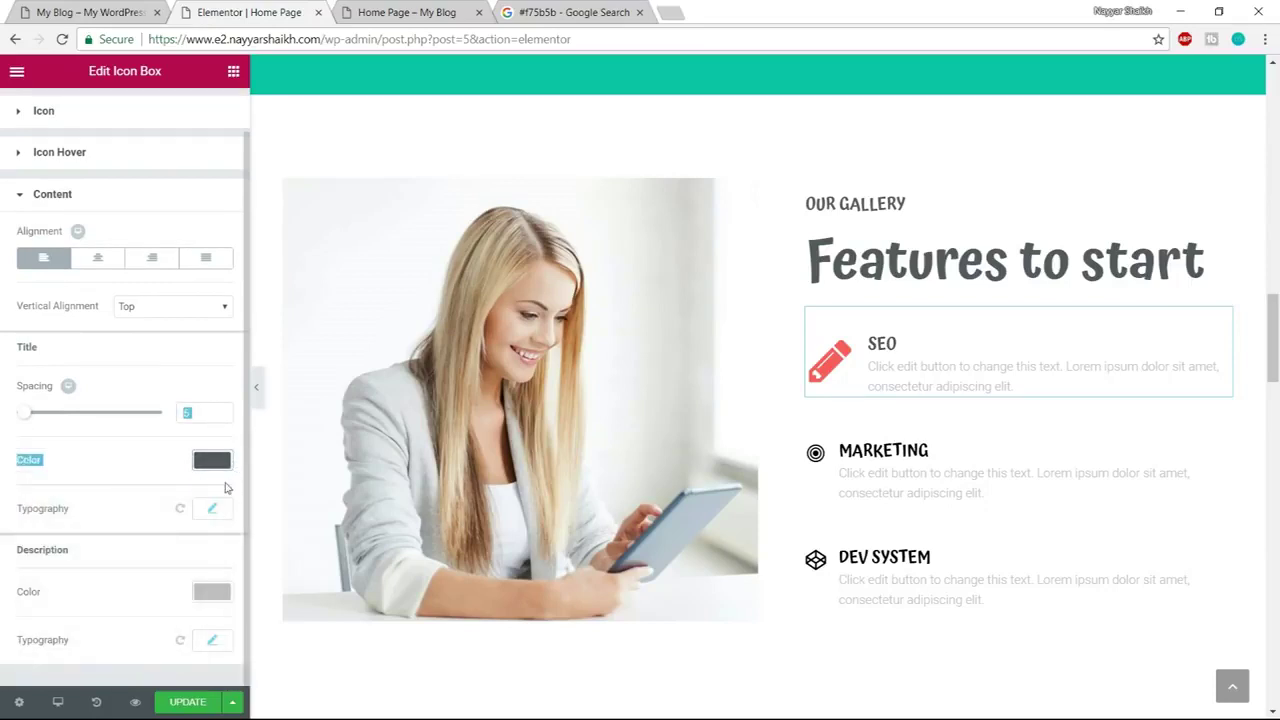
{"action": "left_click", "coordinate": [211, 590]}
{"action": "scroll", "coordinate": [155, 600], "scroll_direction": "down", "scroll_amount": 2}
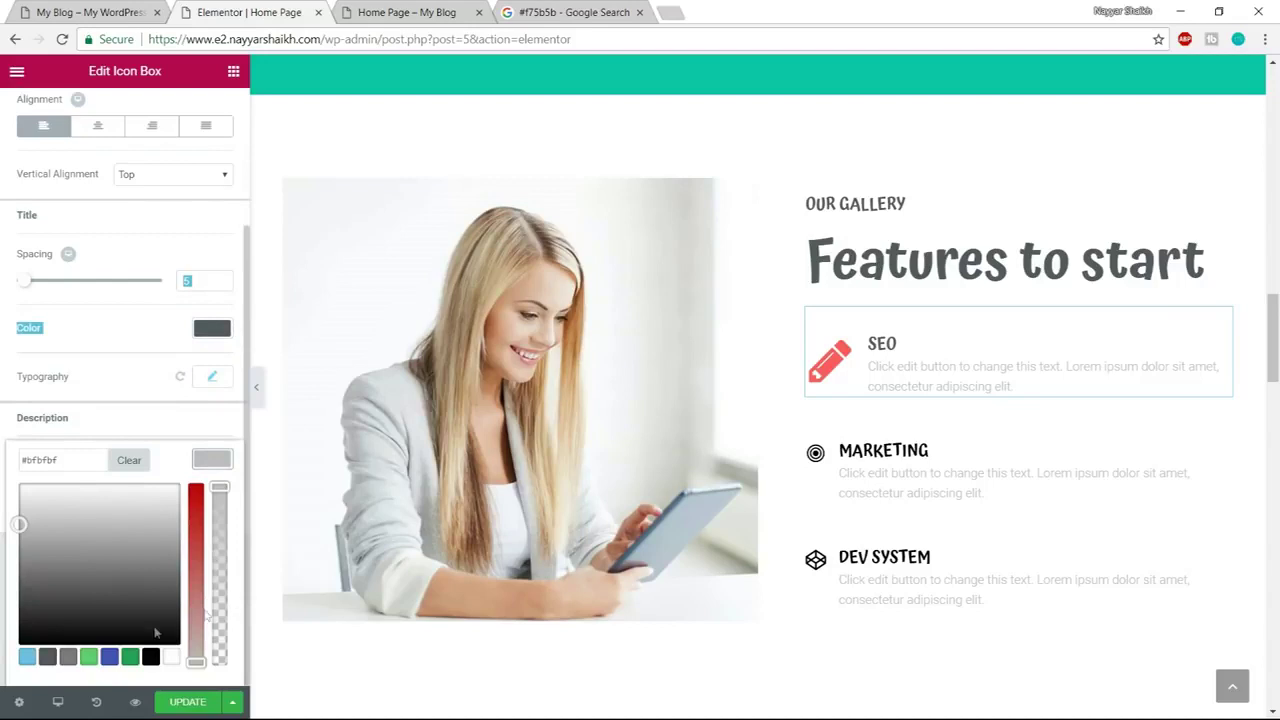
{"action": "left_click", "coordinate": [48, 657]}
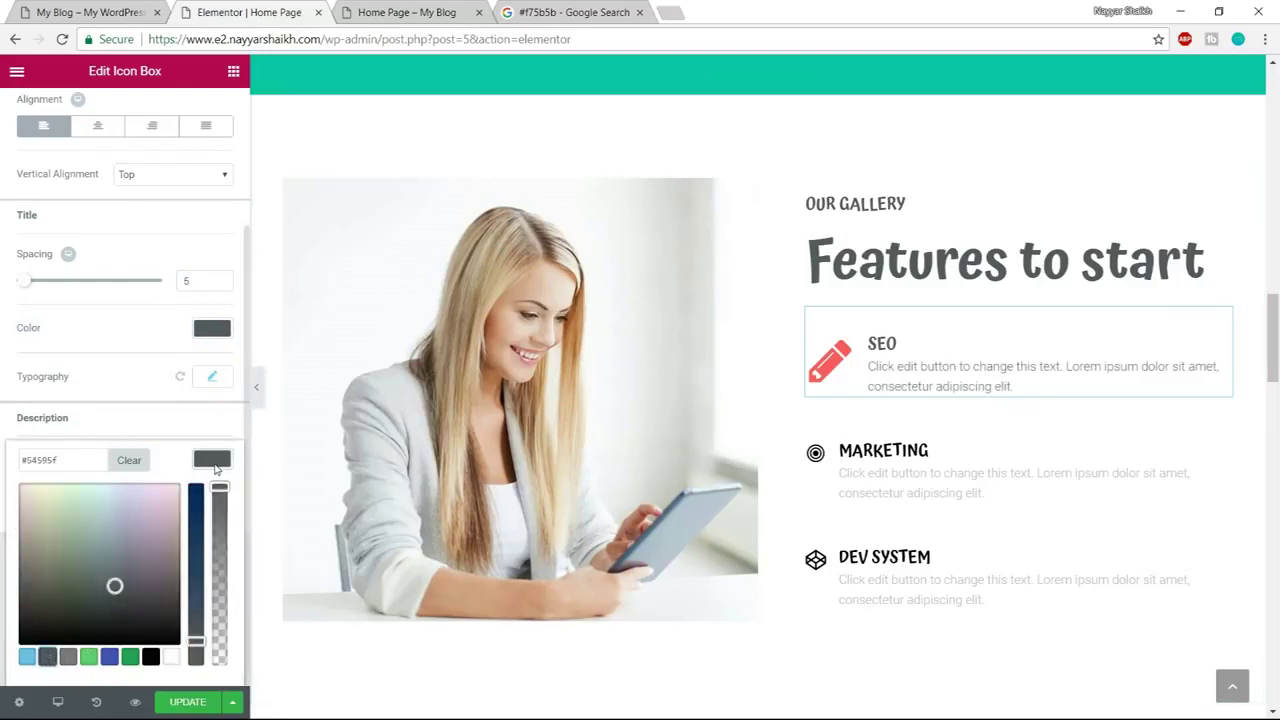
{"action": "left_click", "coordinate": [928, 358]}
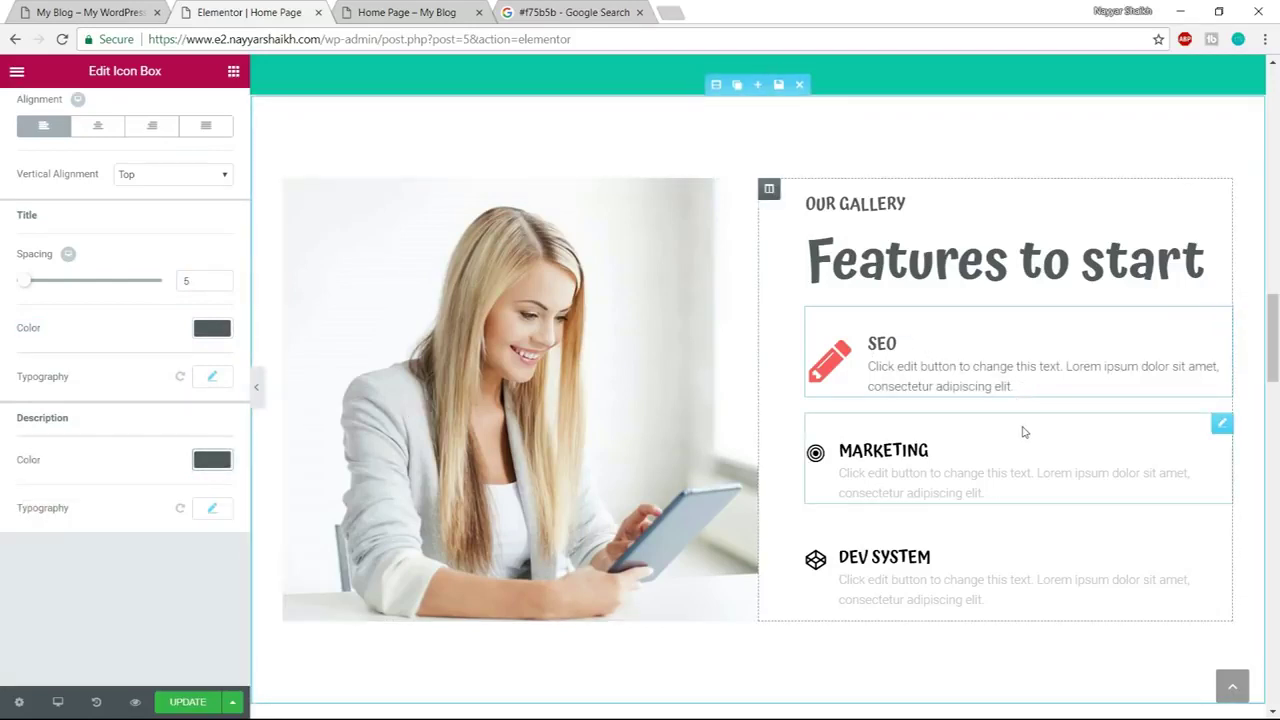
Compare with the live page, then scroll the editor to the Our Services divider.
{"action": "left_click", "coordinate": [97, 10]}
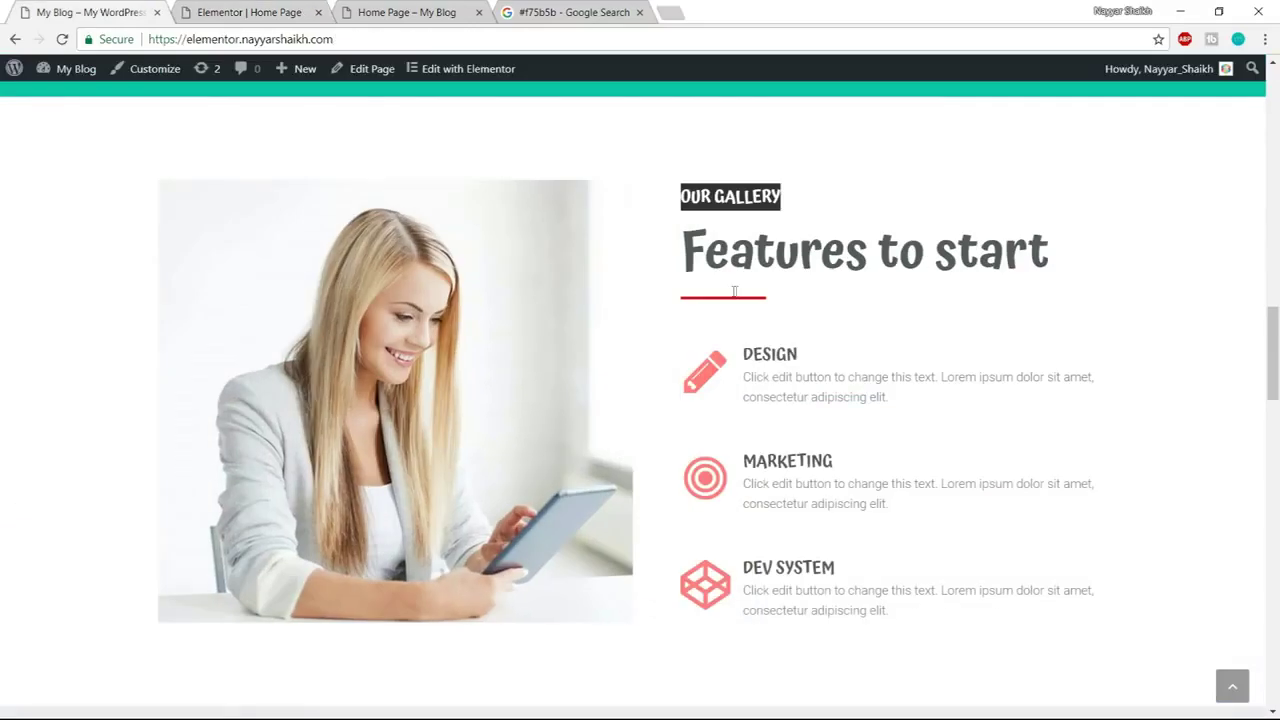
{"action": "left_click", "coordinate": [265, 8]}
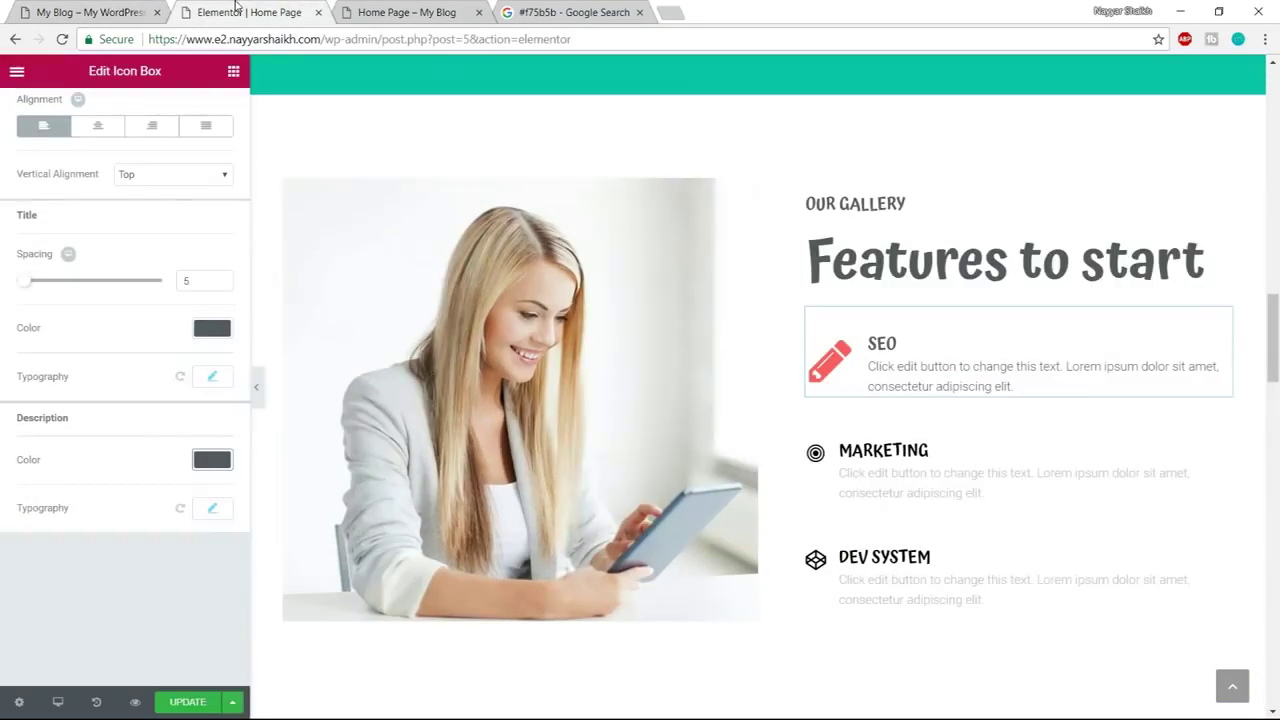
{"action": "scroll", "coordinate": [898, 436], "scroll_direction": "up", "scroll_amount": 3}
{"action": "scroll", "coordinate": [898, 436], "scroll_direction": "up", "scroll_amount": 3}
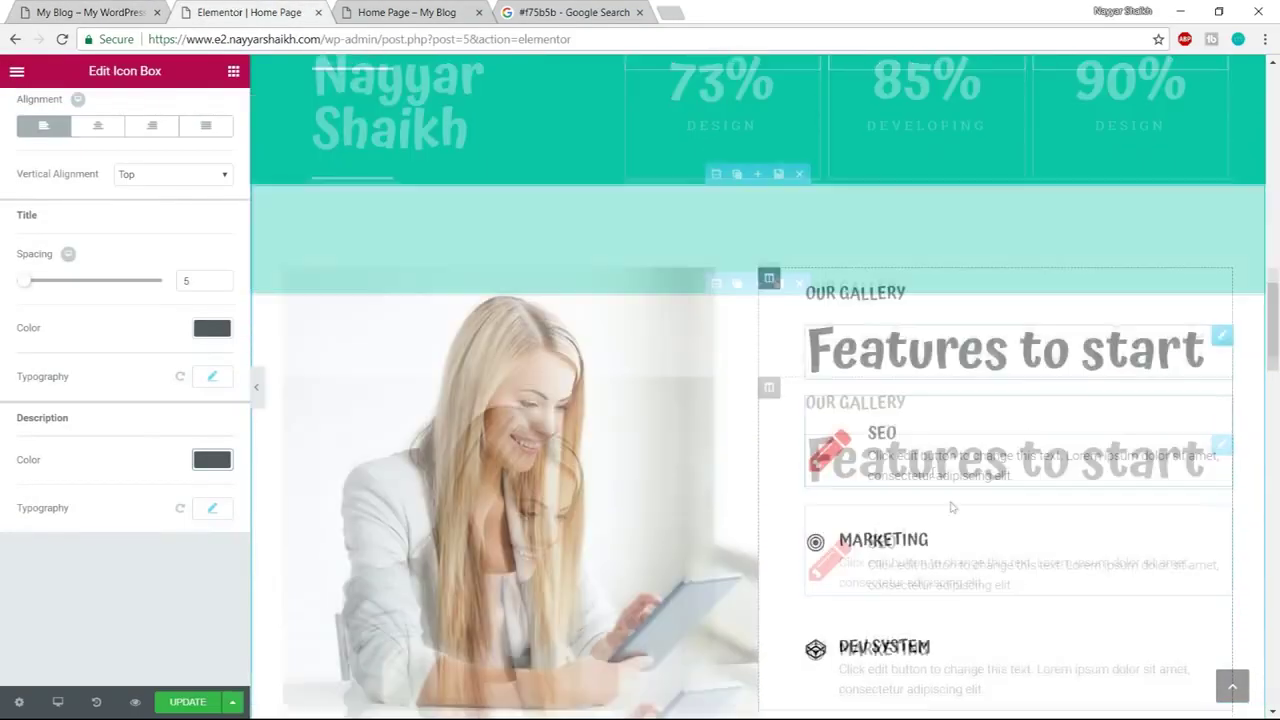
{"action": "scroll", "coordinate": [953, 545], "scroll_direction": "up", "scroll_amount": 8}
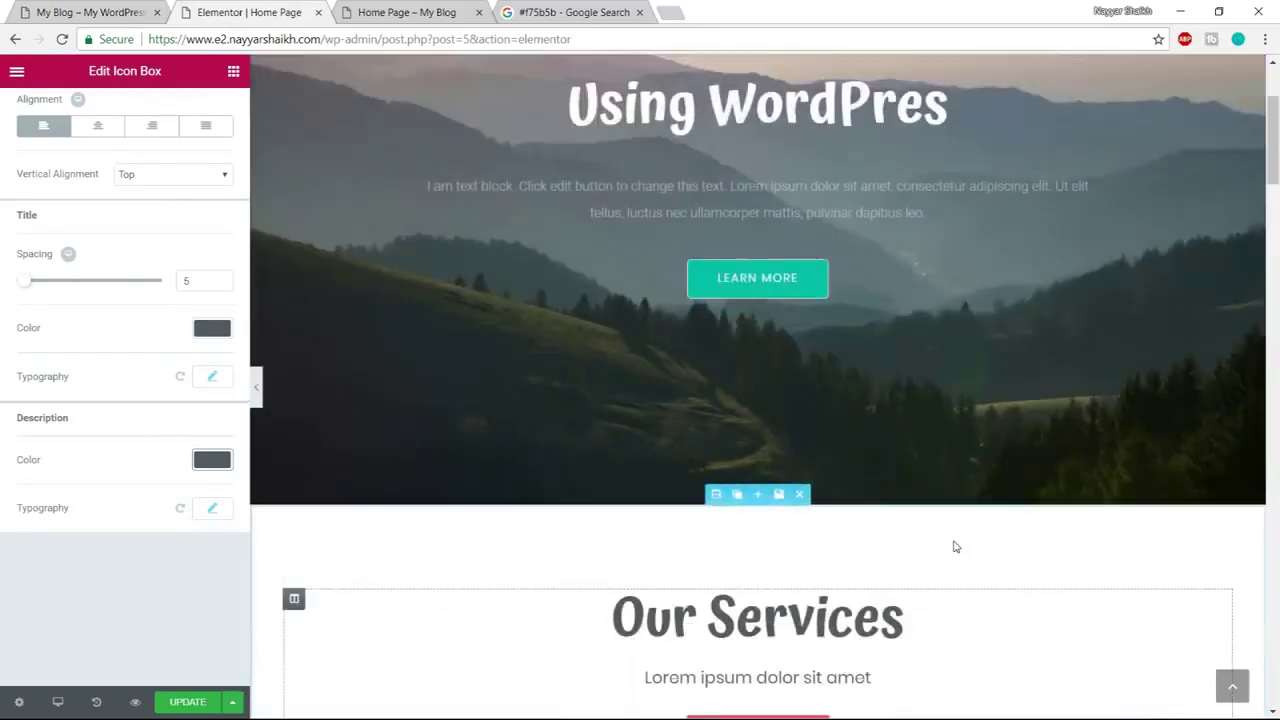
{"action": "scroll", "coordinate": [905, 518], "scroll_direction": "down", "scroll_amount": 3}
{"action": "scroll", "coordinate": [911, 518], "scroll_direction": "down", "scroll_amount": 3}
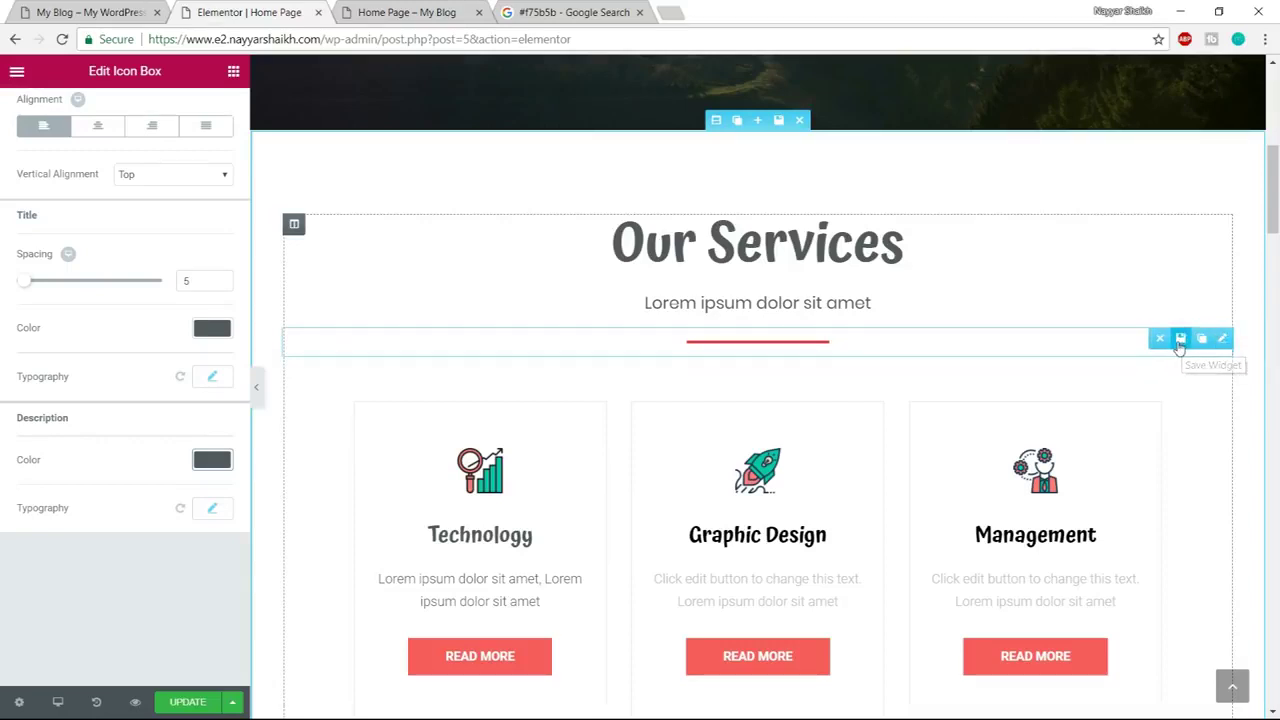
Save the red Our Services divider as a global widget named 'Divider'.
{"action": "left_click", "coordinate": [1180, 339]}
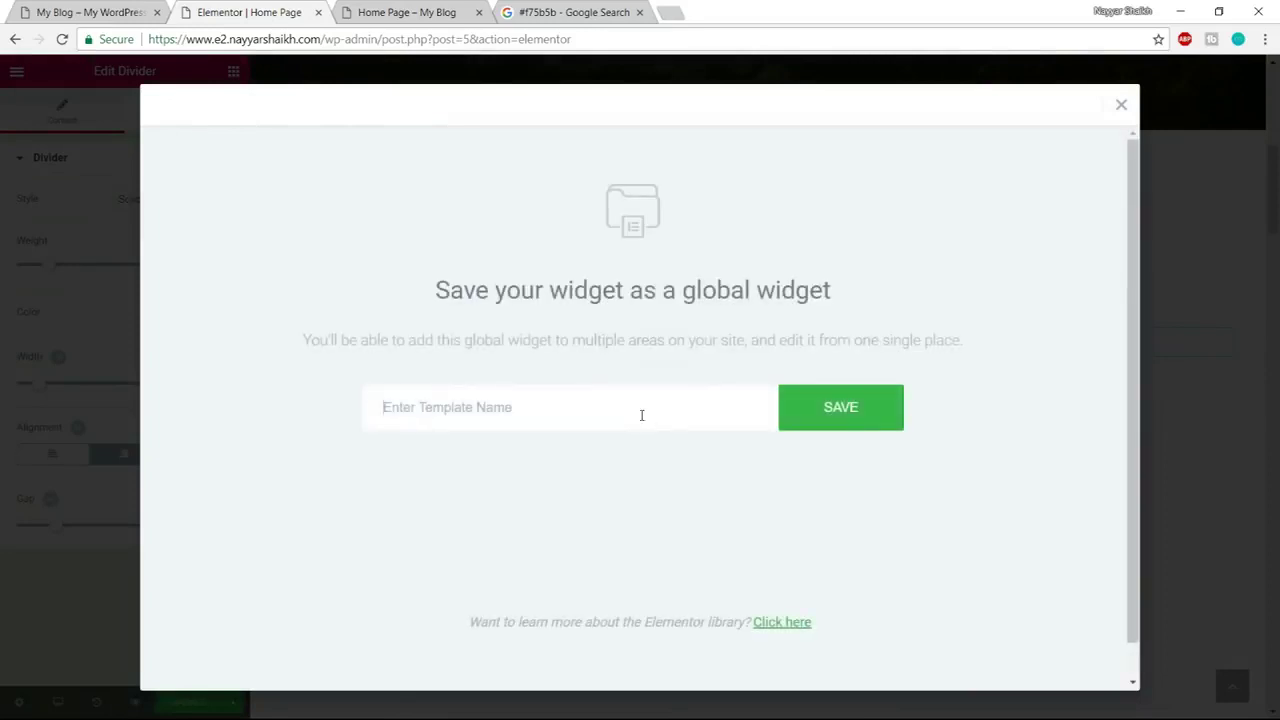
{"action": "type", "text": "Divider"}
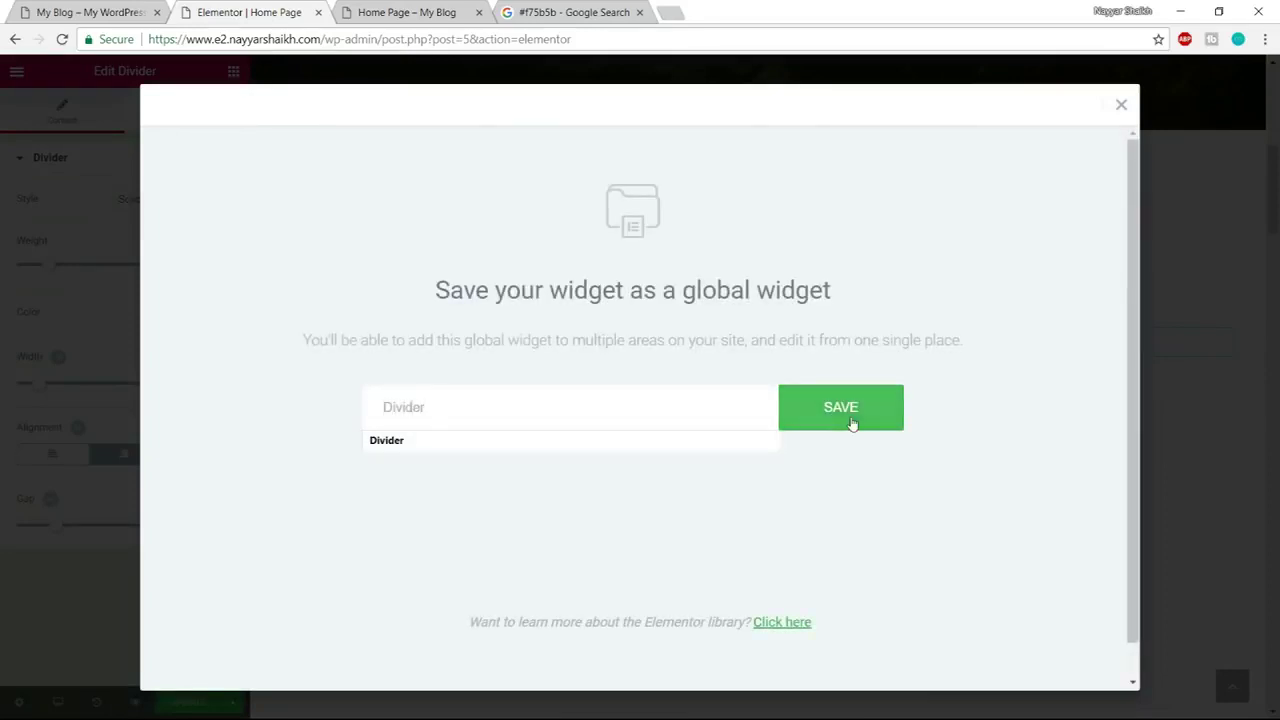
{"action": "left_click", "coordinate": [850, 420]}
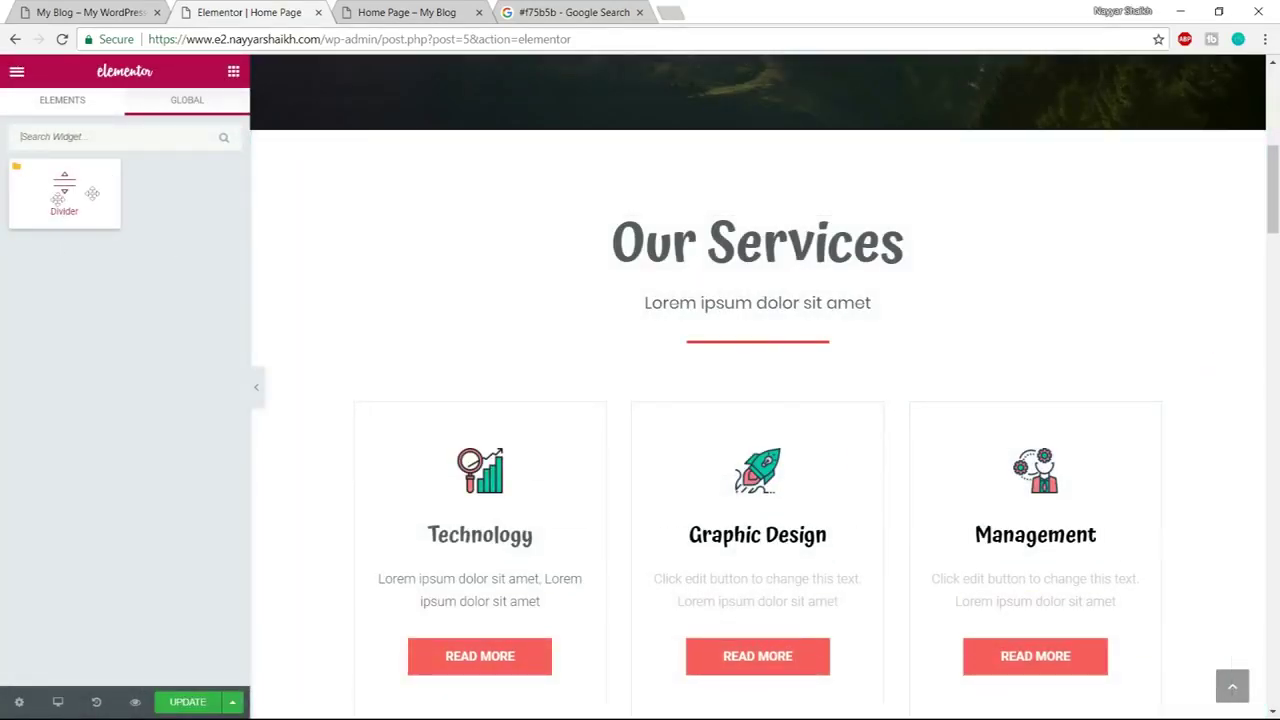
Drag the global Divider from the Global widgets under the 'Features to start' heading.
{"action": "left_click", "coordinate": [80, 100]}
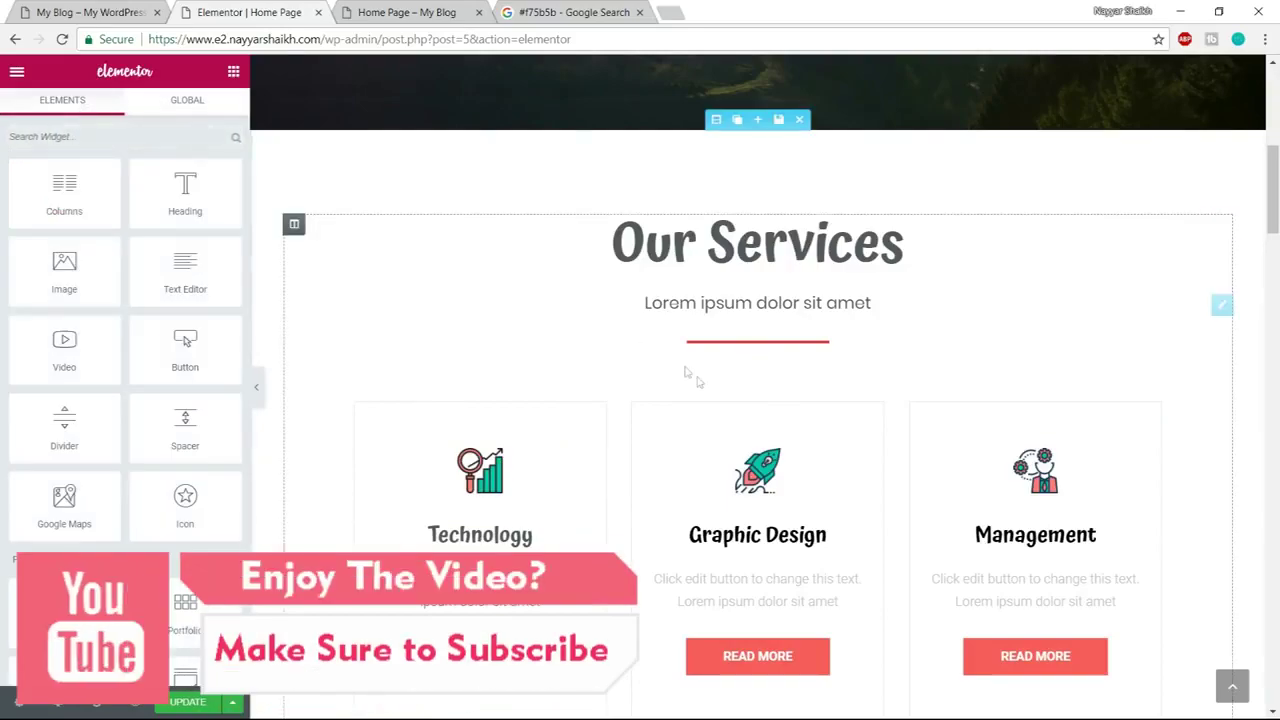
{"action": "scroll", "coordinate": [800, 520], "scroll_direction": "down", "scroll_amount": 10}
{"action": "scroll", "coordinate": [803, 517], "scroll_direction": "up", "scroll_amount": 3}
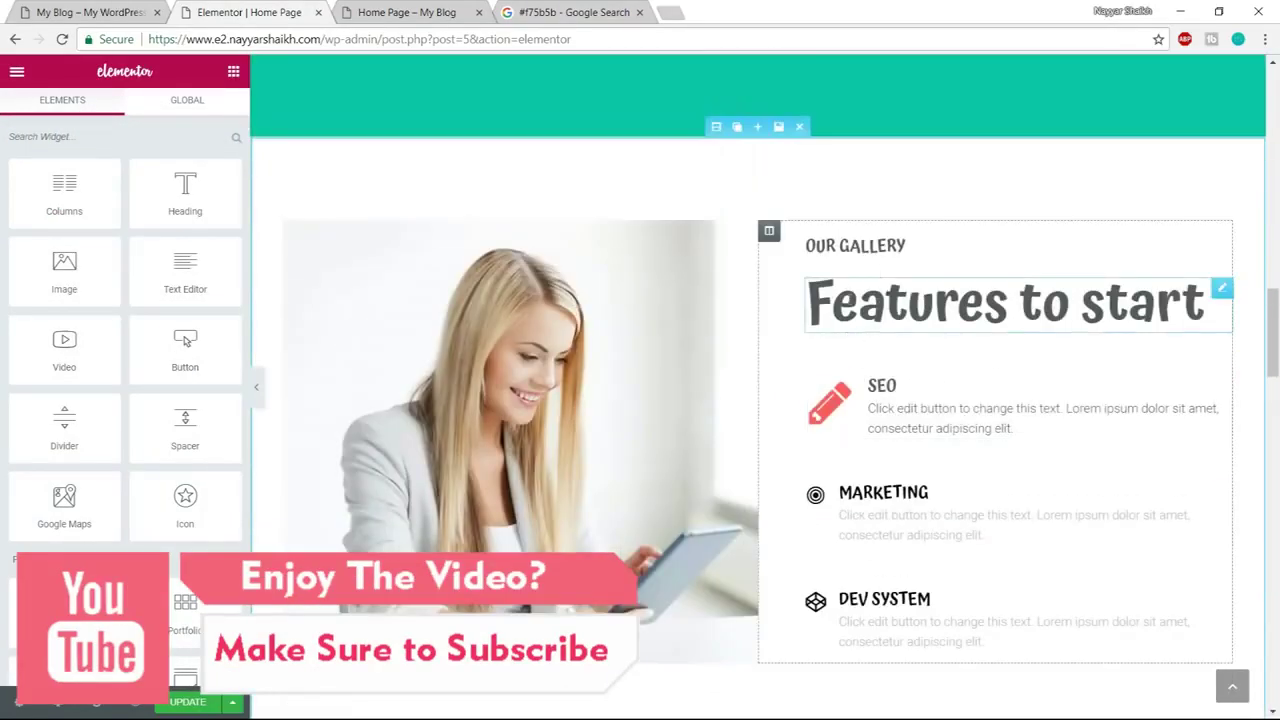
{"action": "left_click", "coordinate": [200, 100]}
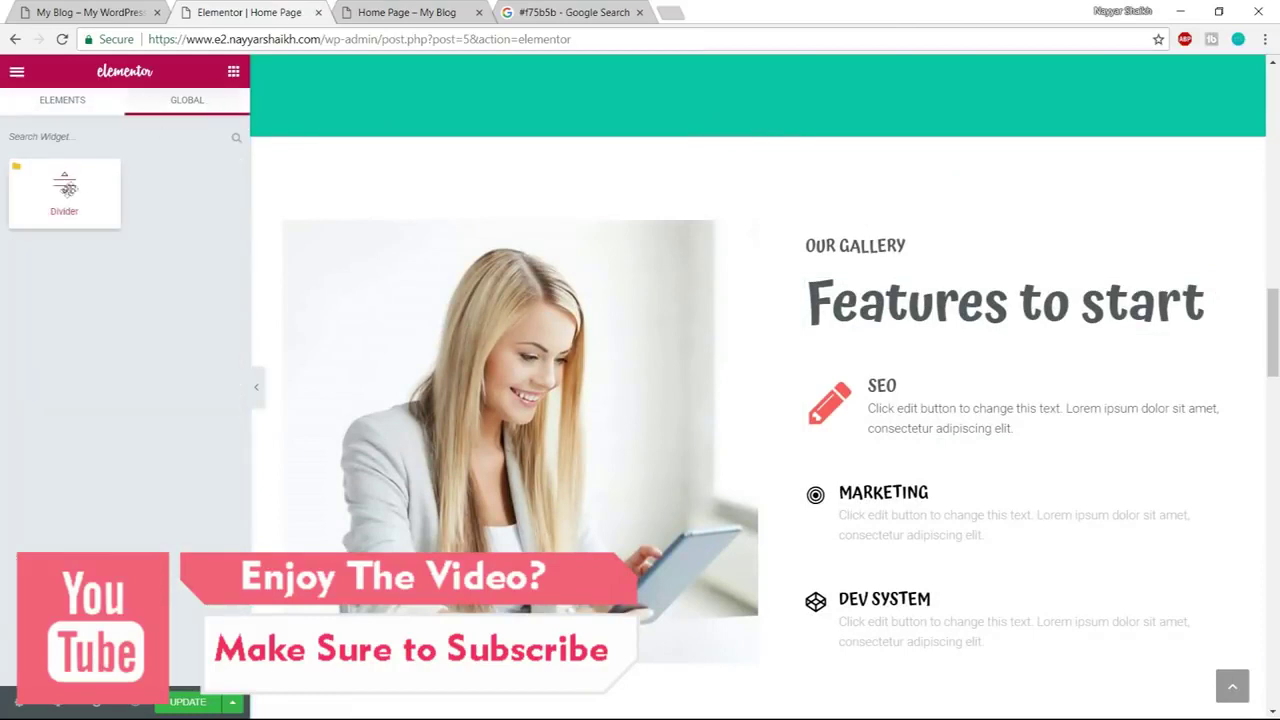
{"action": "left_click_drag", "start_coordinate": [70, 185], "coordinate": [917, 354]}
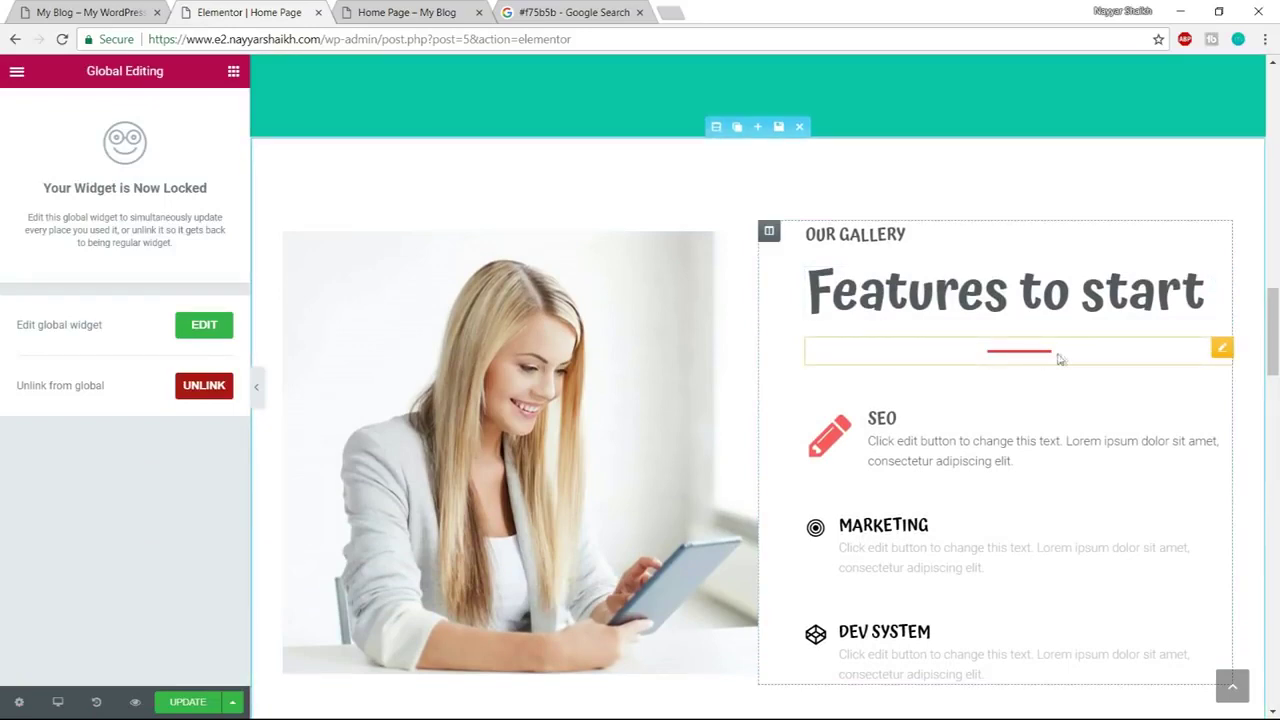
Unlink the divider from its global widget, set its width to 30 and align it left.
{"action": "left_click", "coordinate": [204, 386]}
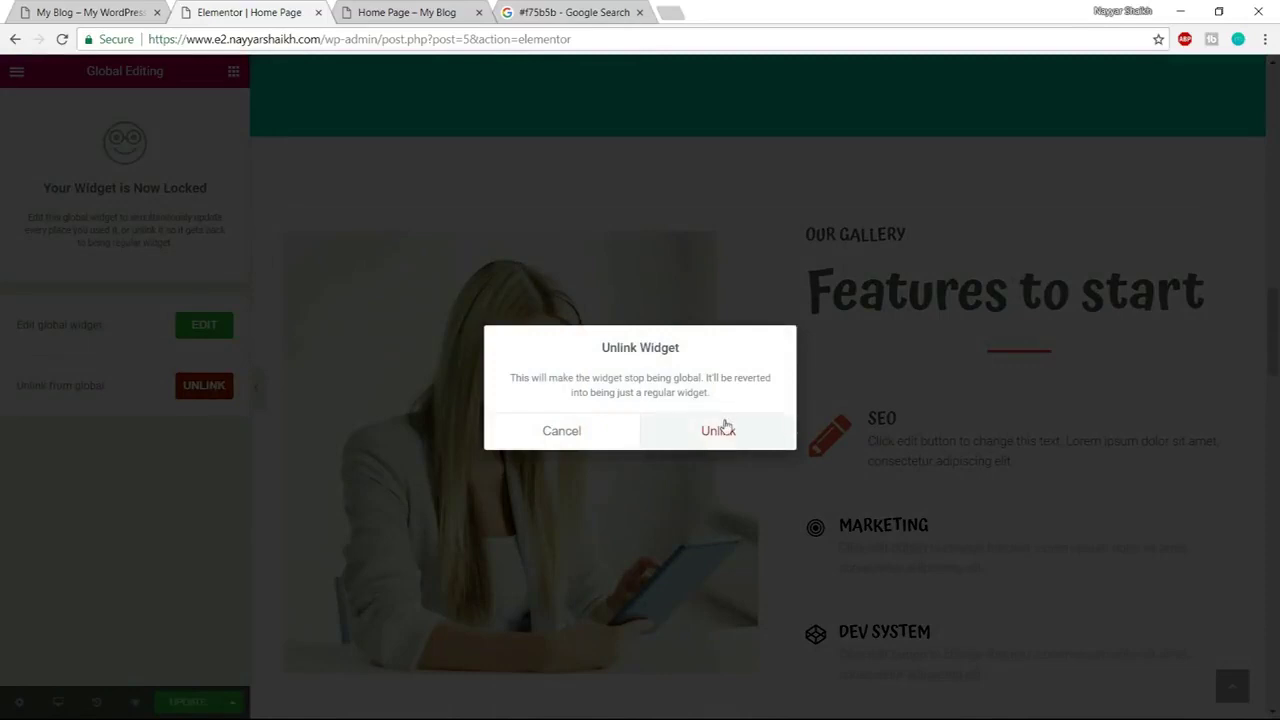
{"action": "left_click", "coordinate": [724, 427]}
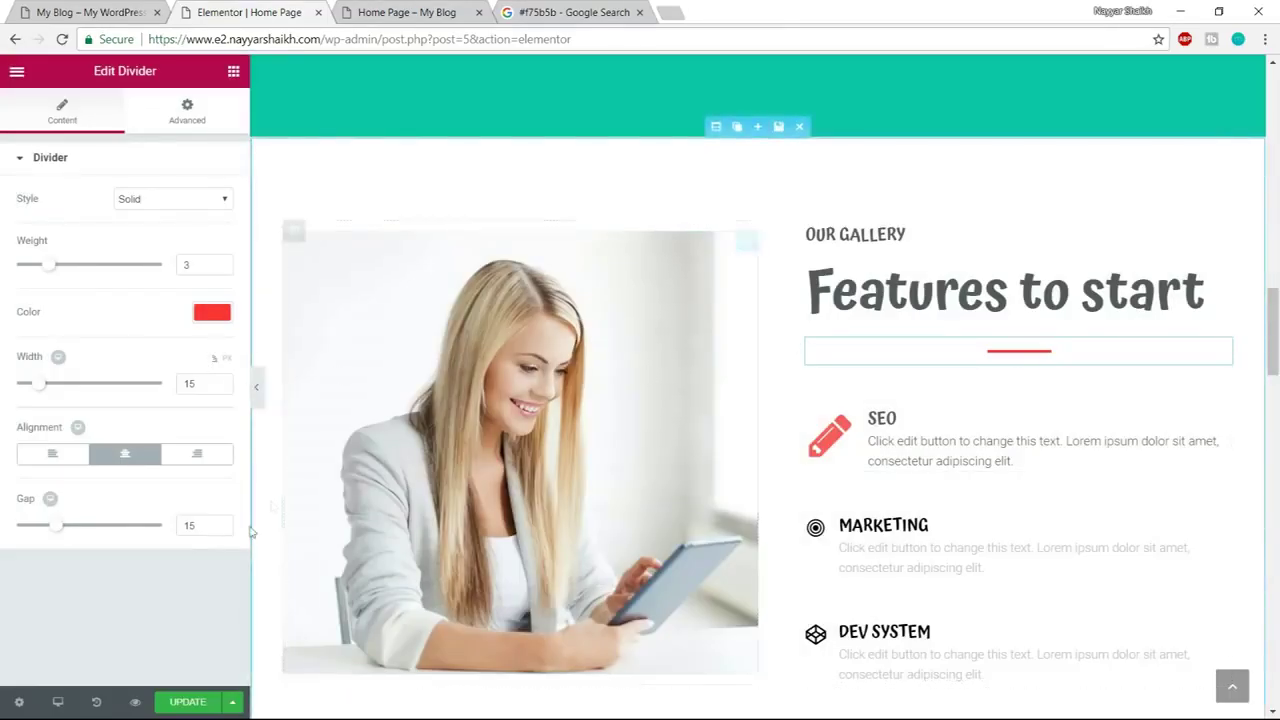
{"action": "left_click_drag", "start_coordinate": [204, 387], "coordinate": [165, 388]}
{"action": "type", "text": "330"}
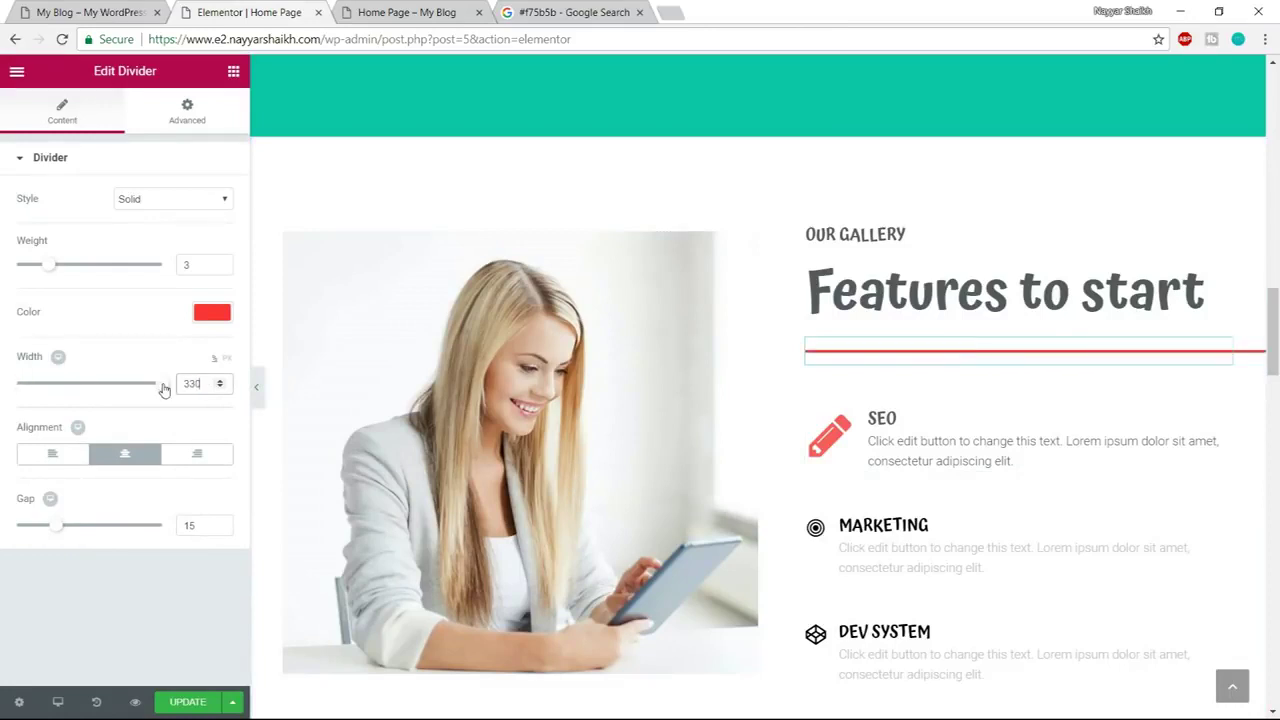
{"action": "type", "text": "30"}
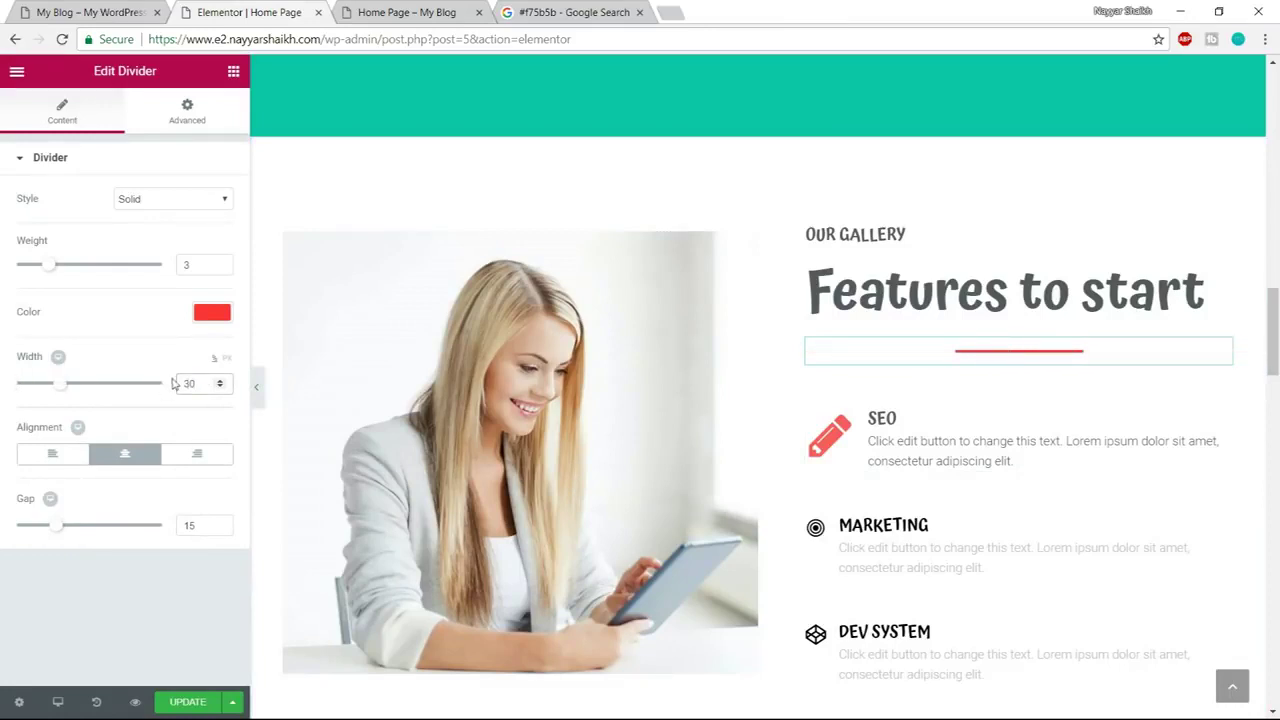
{"action": "left_click", "coordinate": [52, 455]}
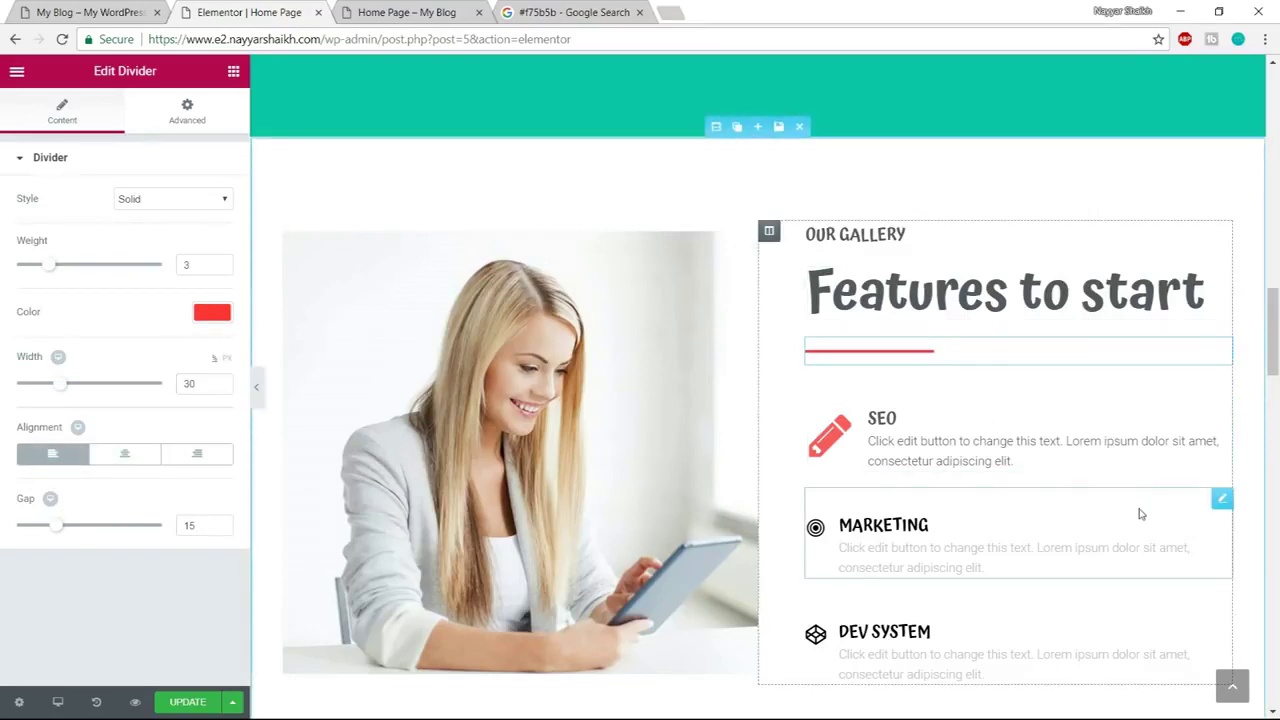
{"action": "scroll", "coordinate": [977, 543], "scroll_direction": "down", "scroll_amount": 1}
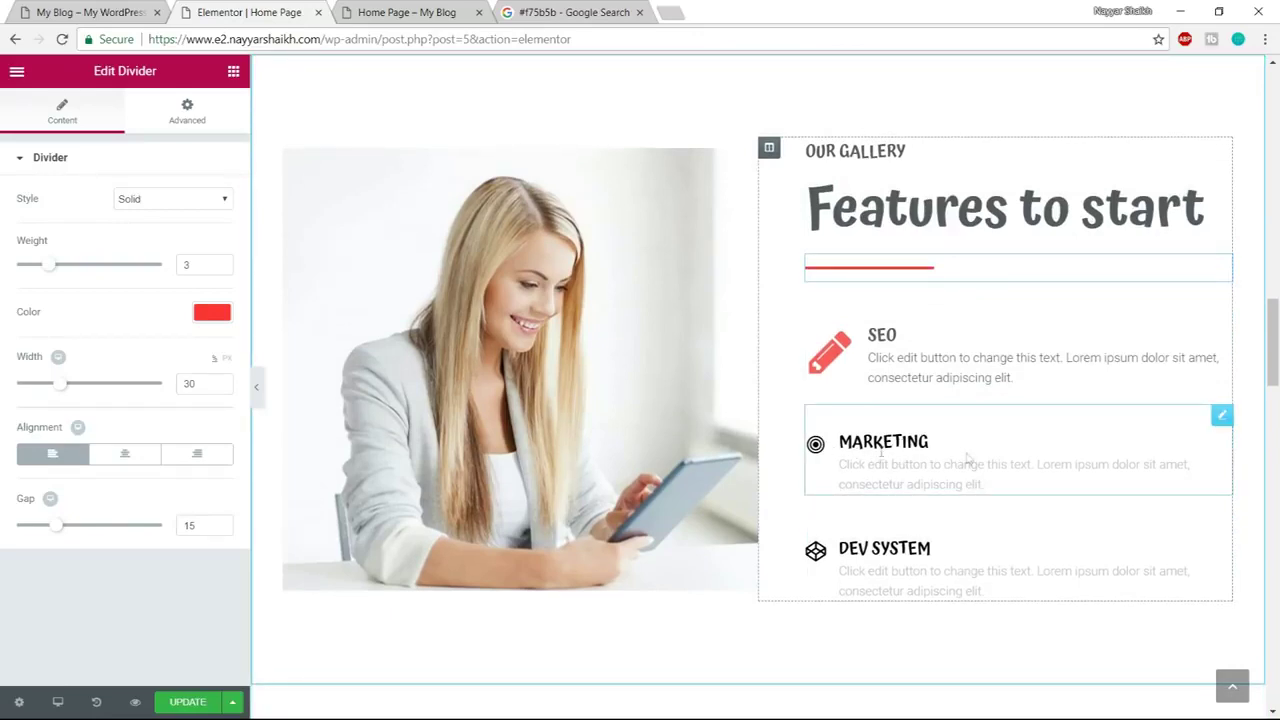
{"action": "scroll", "coordinate": [977, 464], "scroll_direction": "down", "scroll_amount": 6}
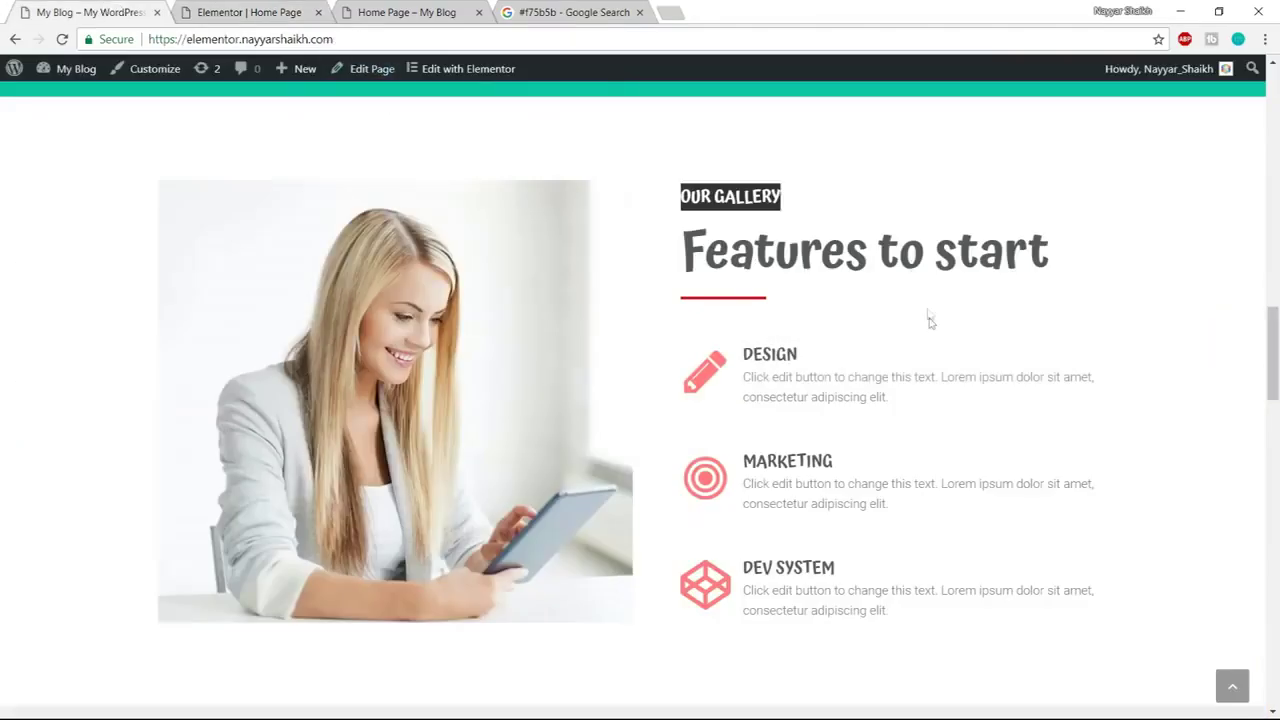
Look over the live site's gallery section, then return to the Elementor editor.
{"action": "scroll", "coordinate": [951, 363], "scroll_direction": "down", "scroll_amount": 6}
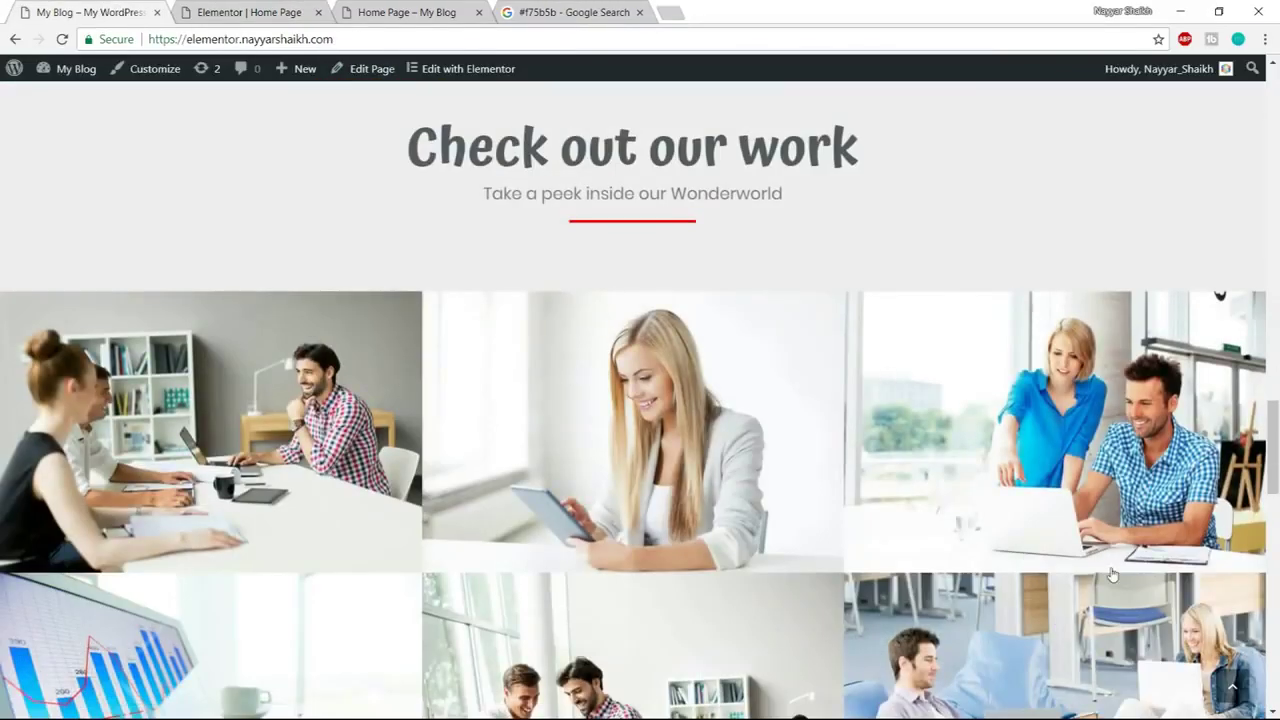
{"action": "scroll", "coordinate": [1083, 591], "scroll_direction": "down", "scroll_amount": 3}
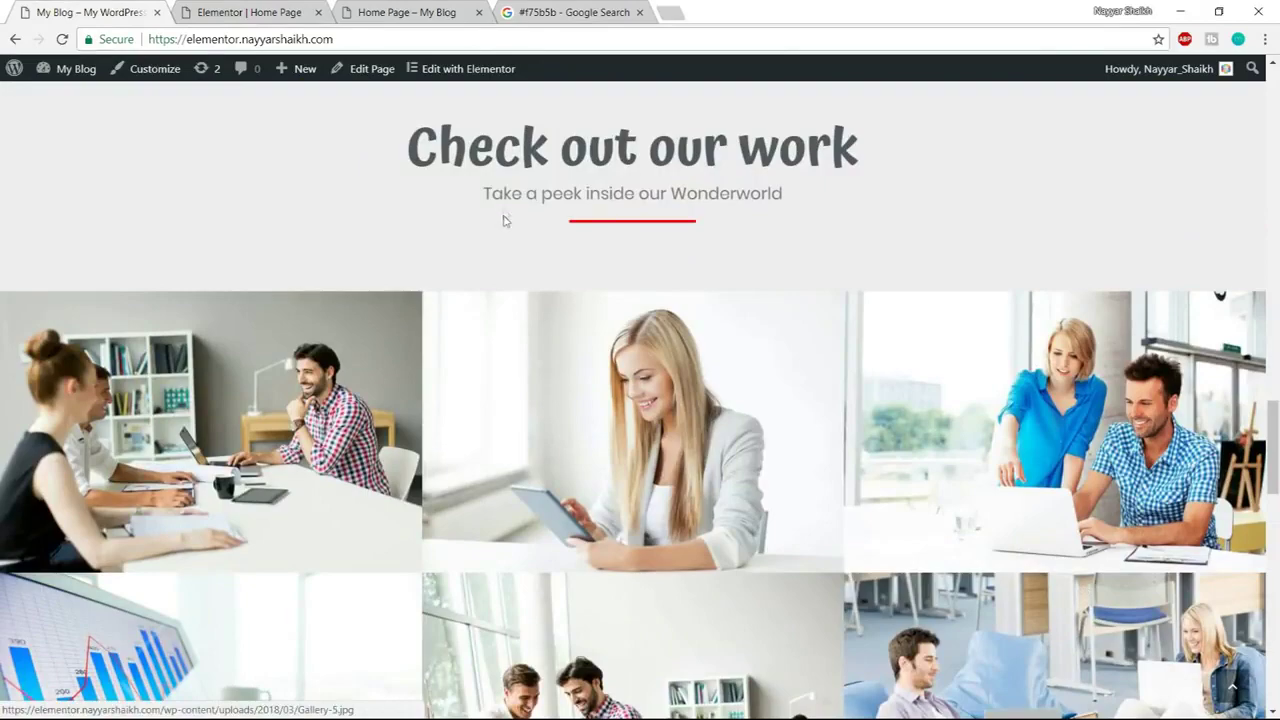
{"action": "scroll", "coordinate": [503, 219], "scroll_direction": "up", "scroll_amount": 2}
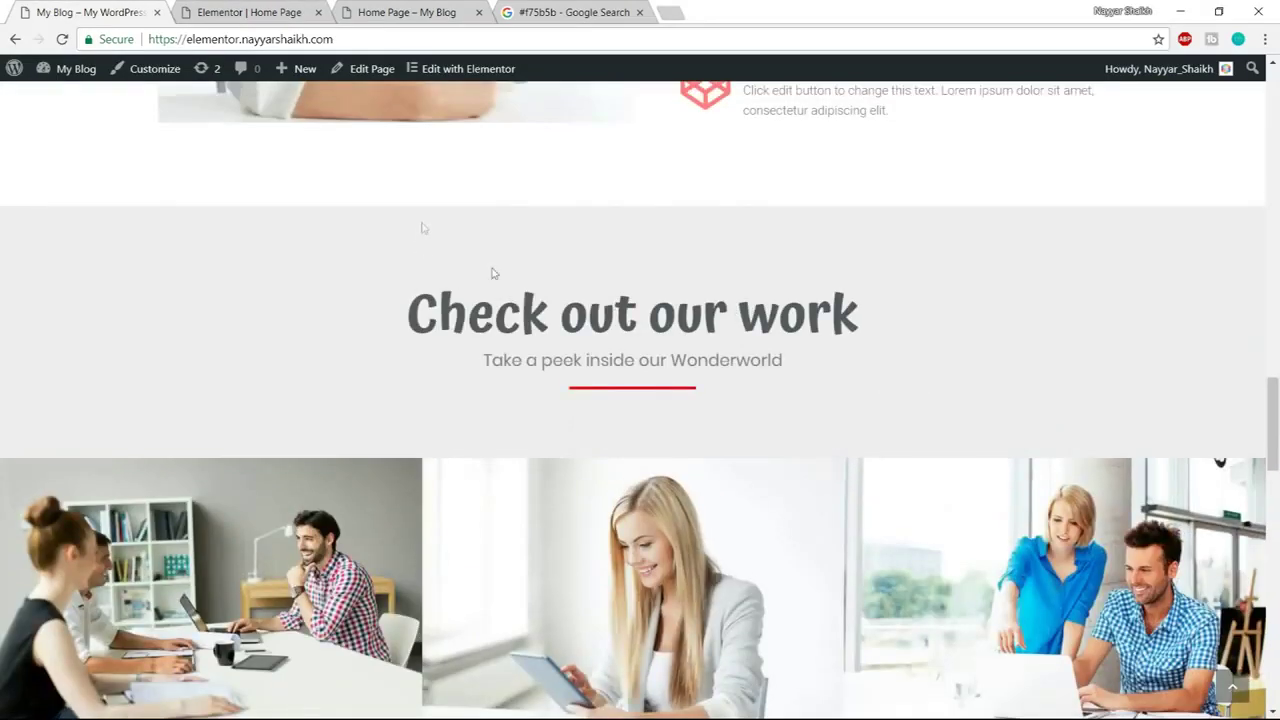
{"action": "scroll", "coordinate": [491, 273], "scroll_direction": "up", "scroll_amount": 2}
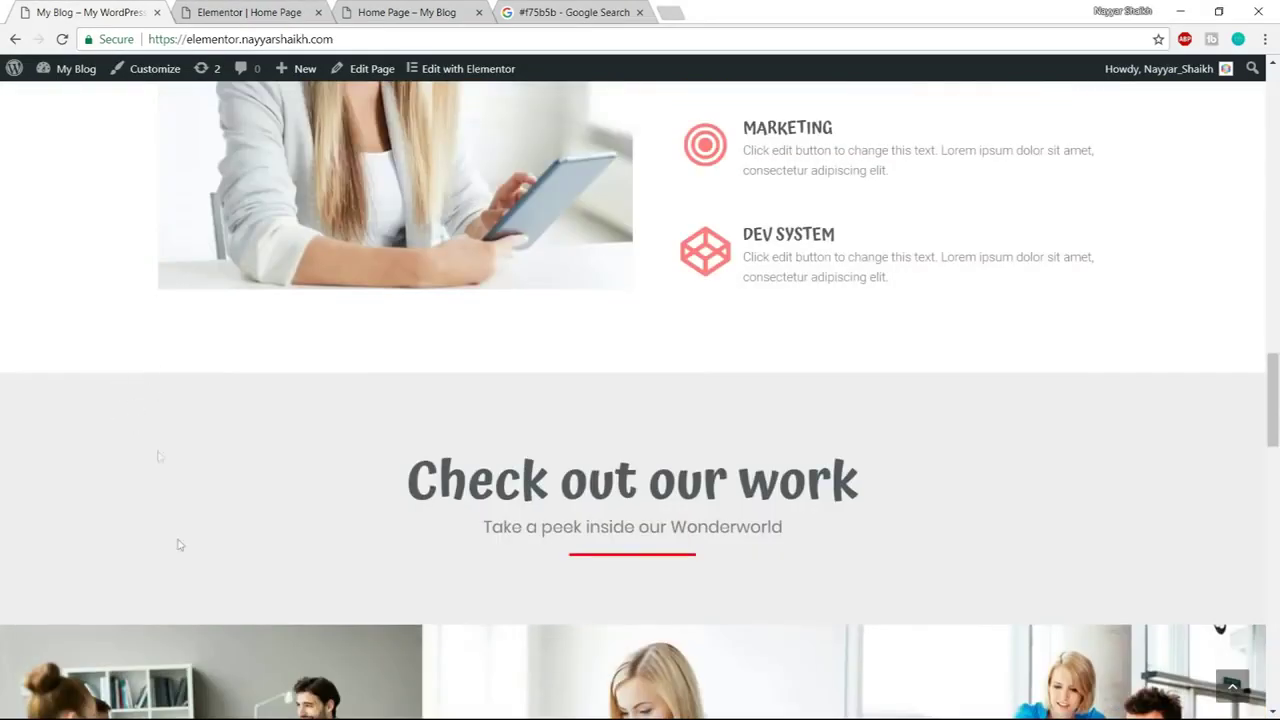
{"action": "scroll", "coordinate": [238, 475], "scroll_direction": "up", "scroll_amount": 2}
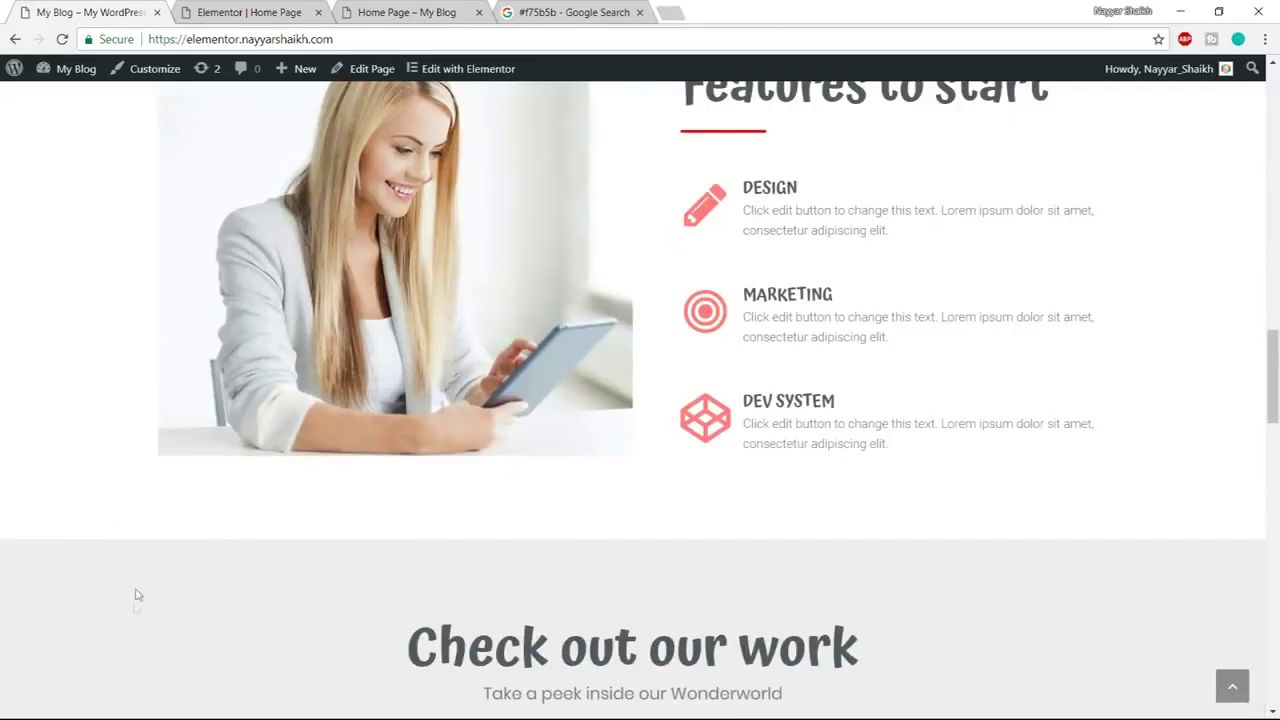
{"action": "left_click", "coordinate": [300, 10]}
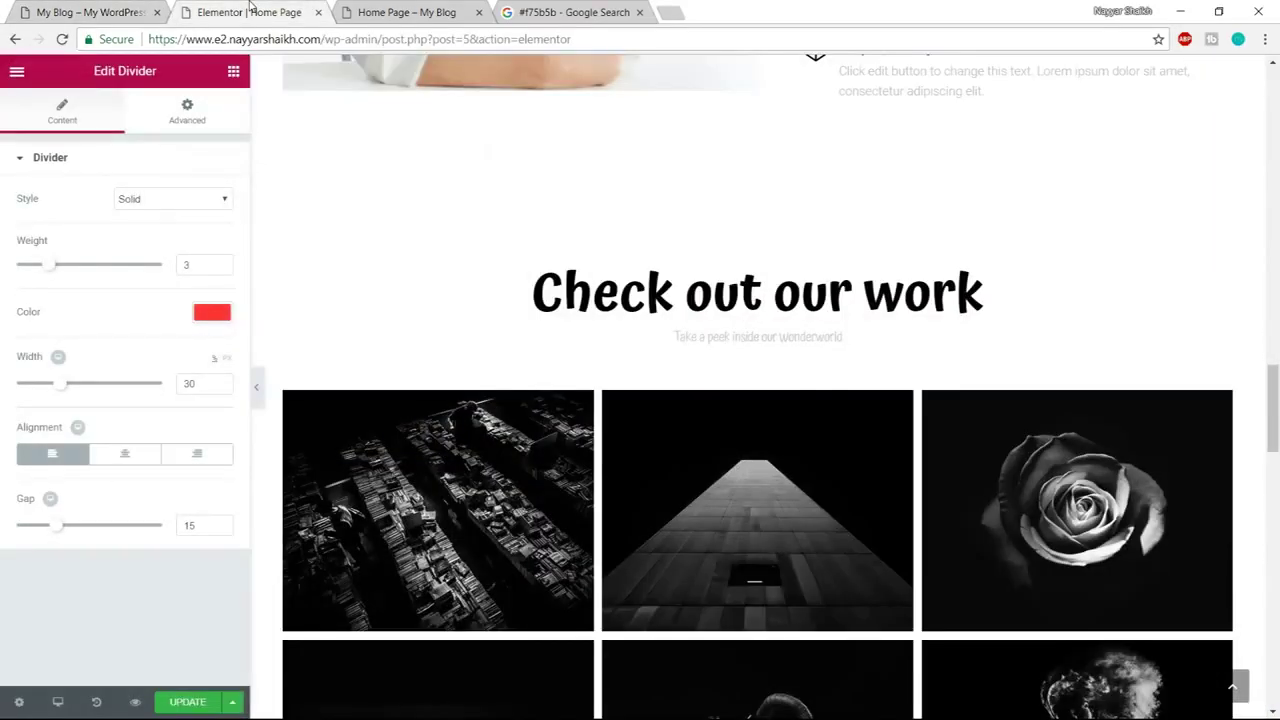
Give the 'Check out our work' section a classic light grey background colour.
{"action": "left_click", "coordinate": [714, 175]}
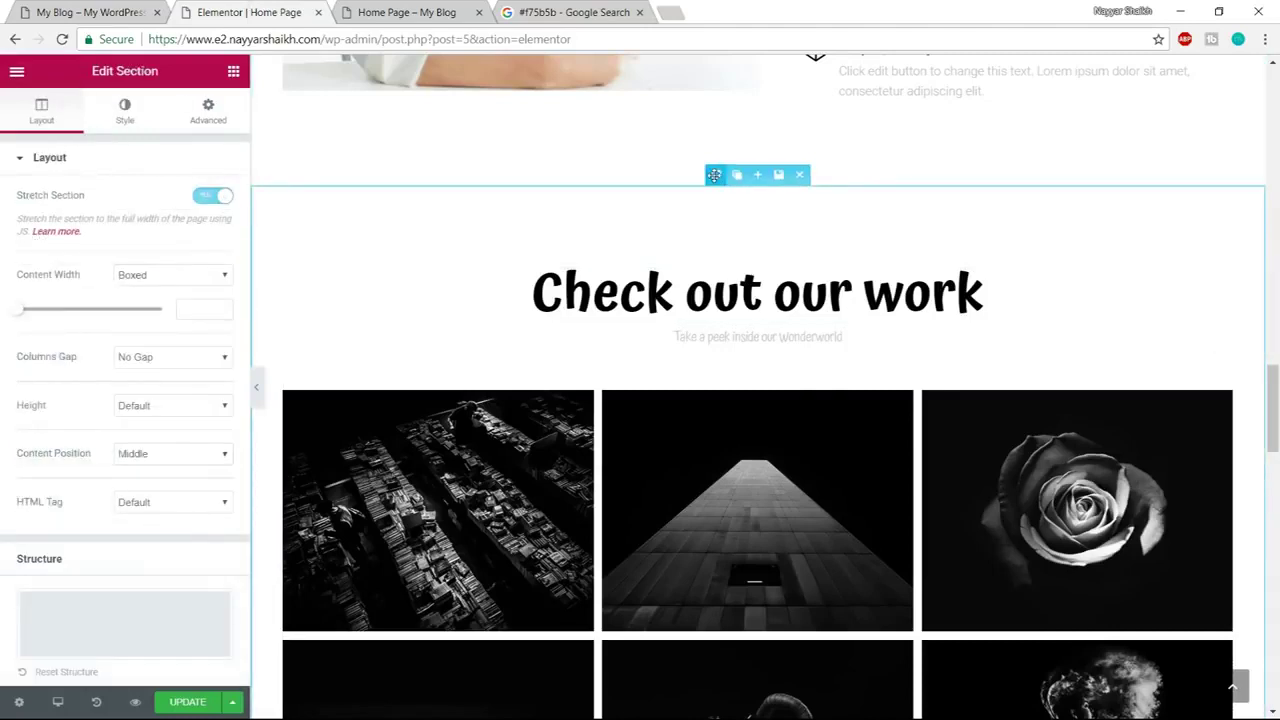
{"action": "left_click", "coordinate": [122, 112]}
{"action": "left_click", "coordinate": [134, 251]}
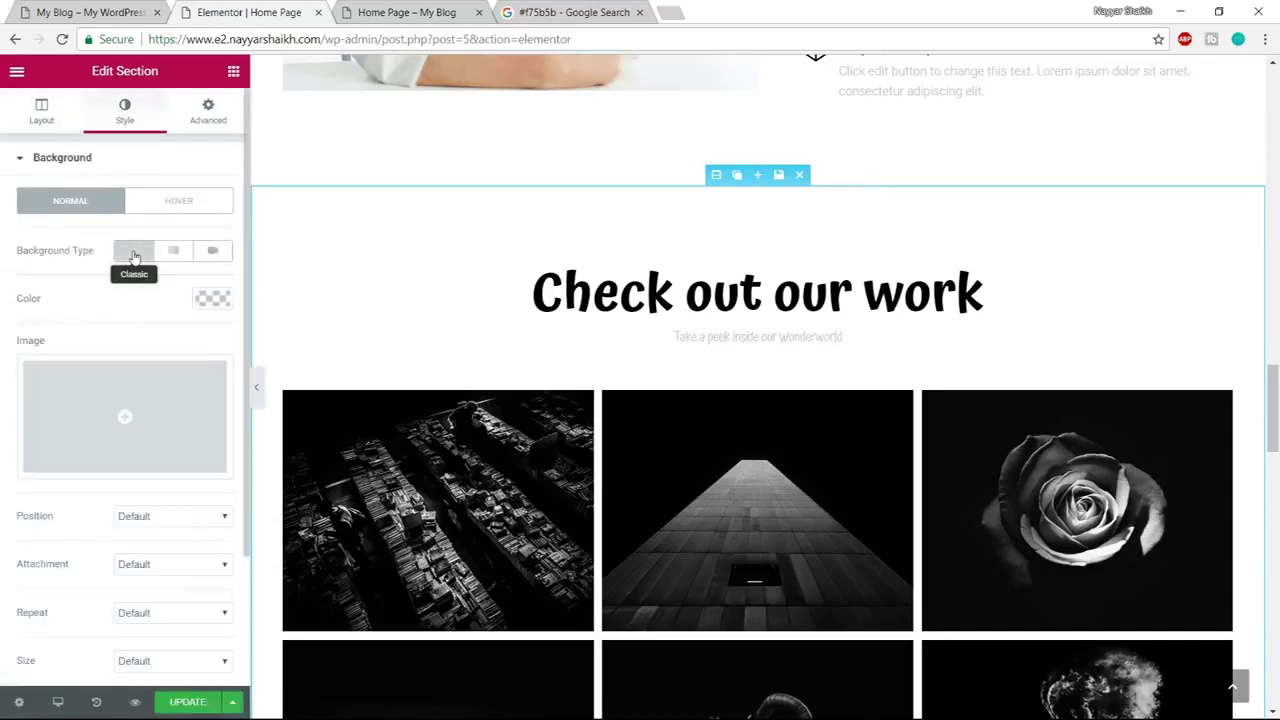
{"action": "left_click", "coordinate": [212, 299]}
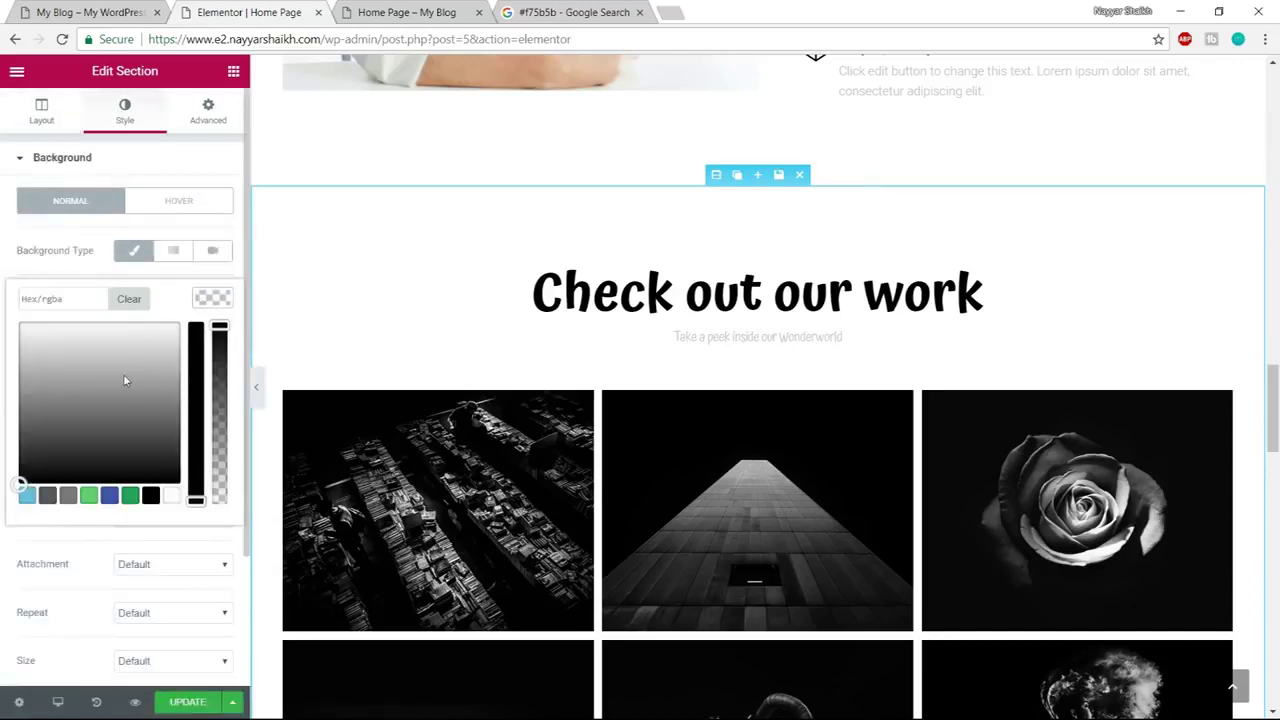
{"action": "left_click_drag", "start_coordinate": [45, 395], "coordinate": [14, 331]}
{"action": "left_click", "coordinate": [4, 341]}
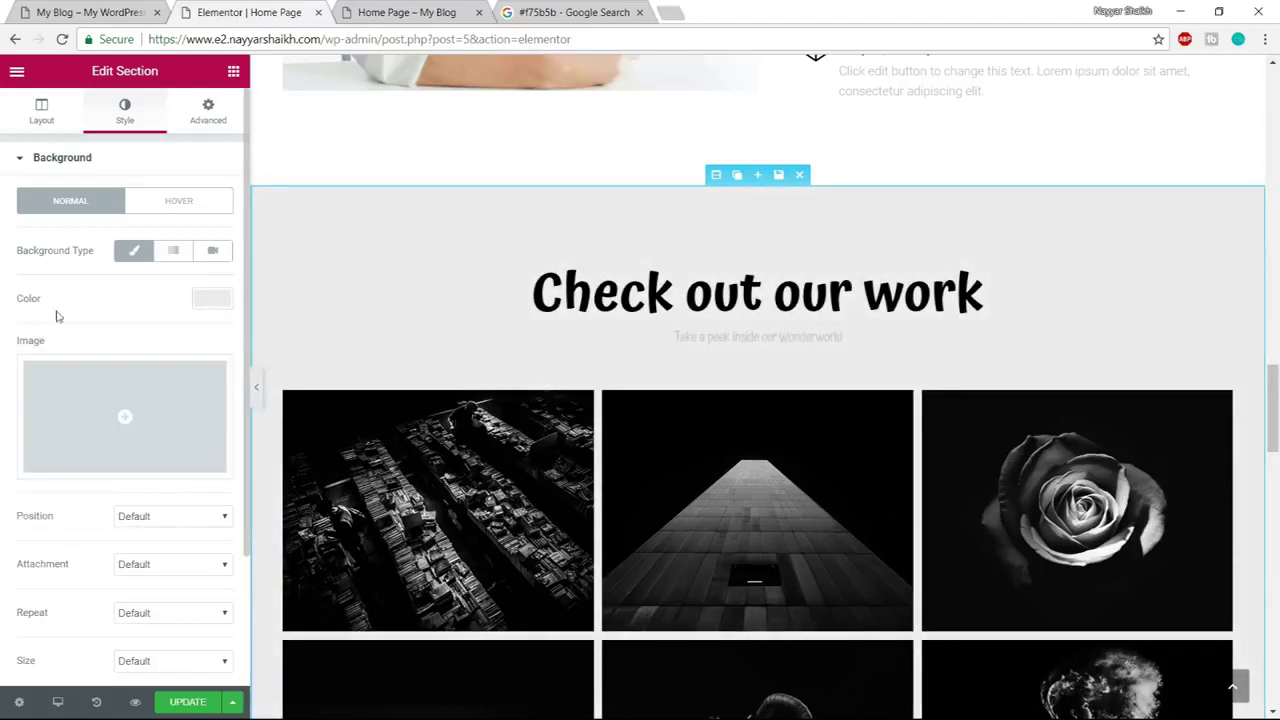
Refine the section background from #f7f7f7 to a slightly darker grey, #ededed.
{"action": "left_click", "coordinate": [219, 302]}
{"action": "left_click_drag", "start_coordinate": [81, 298], "coordinate": [17, 299]}
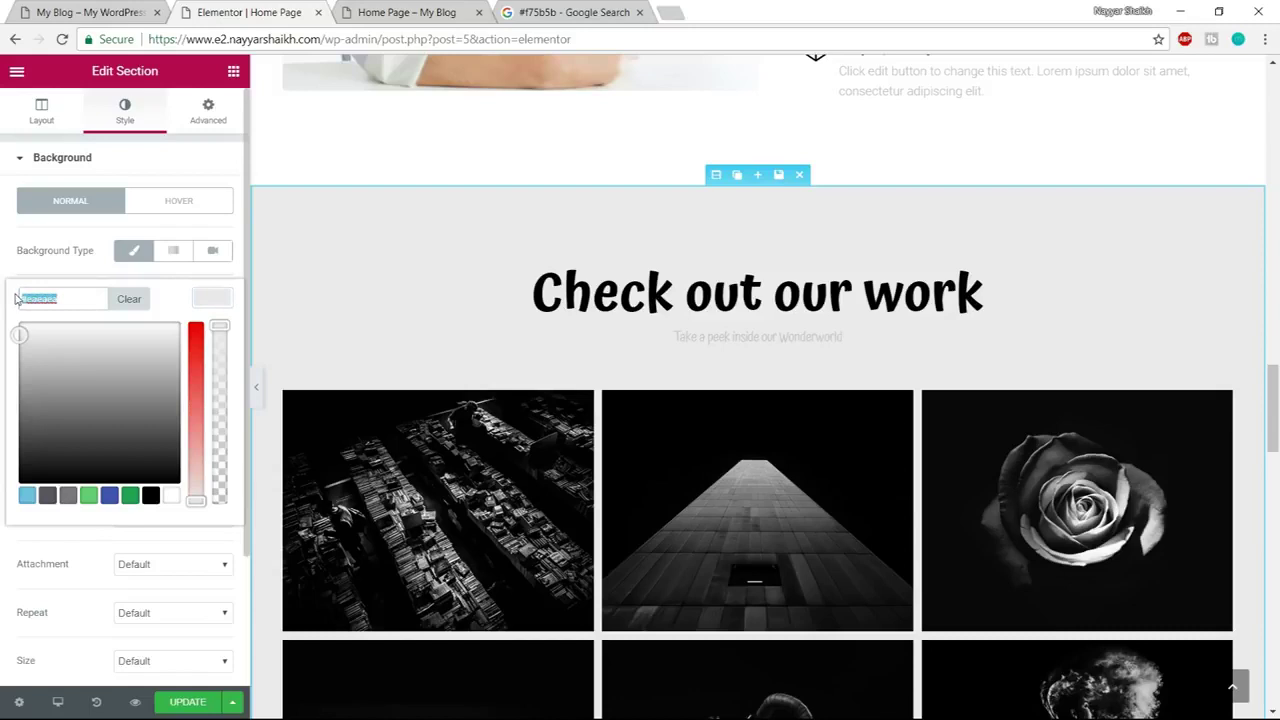
{"action": "type", "text": "#f7f7f7"}
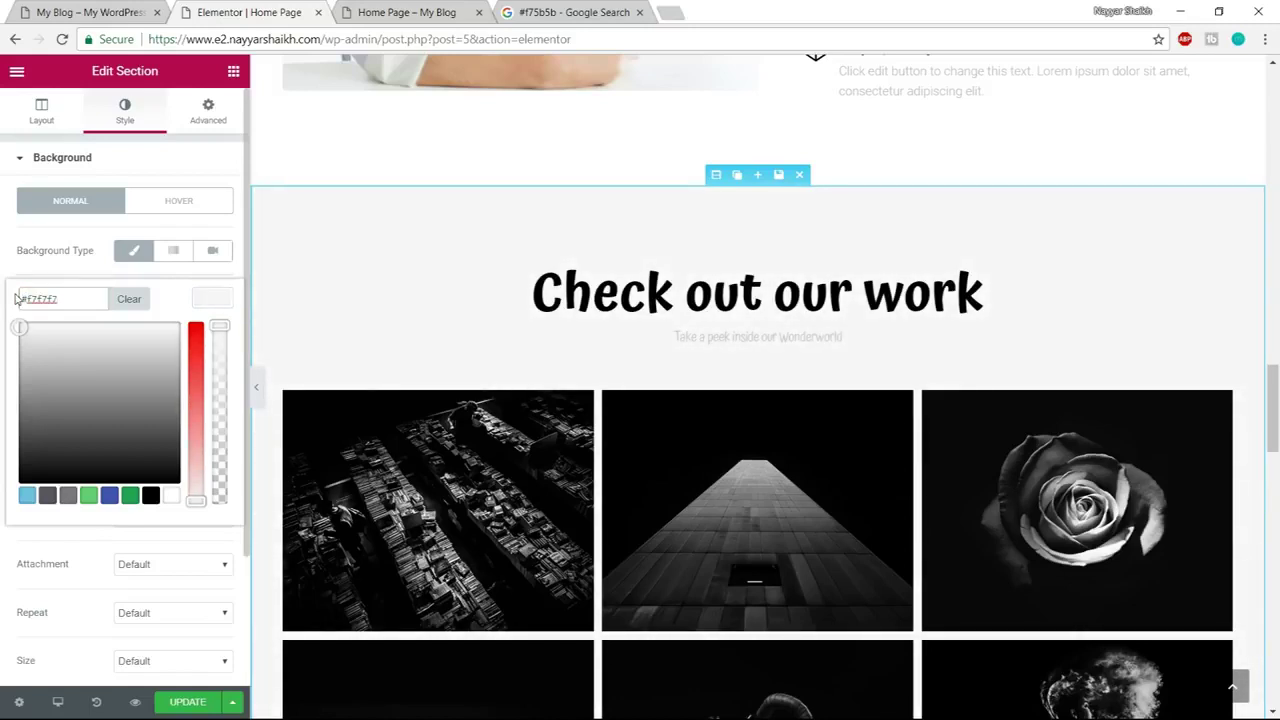
{"action": "left_click_drag", "start_coordinate": [27, 328], "coordinate": [13, 335]}
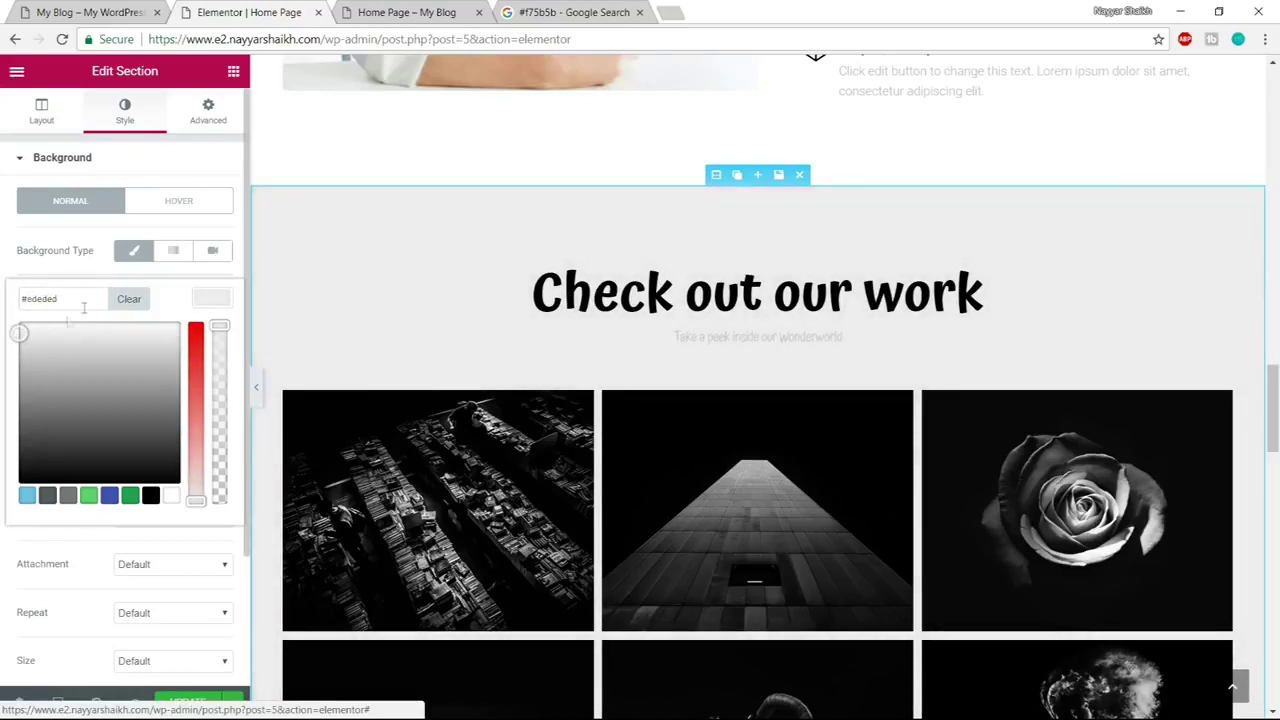
{"action": "left_click_drag", "start_coordinate": [69, 299], "coordinate": [21, 303]}
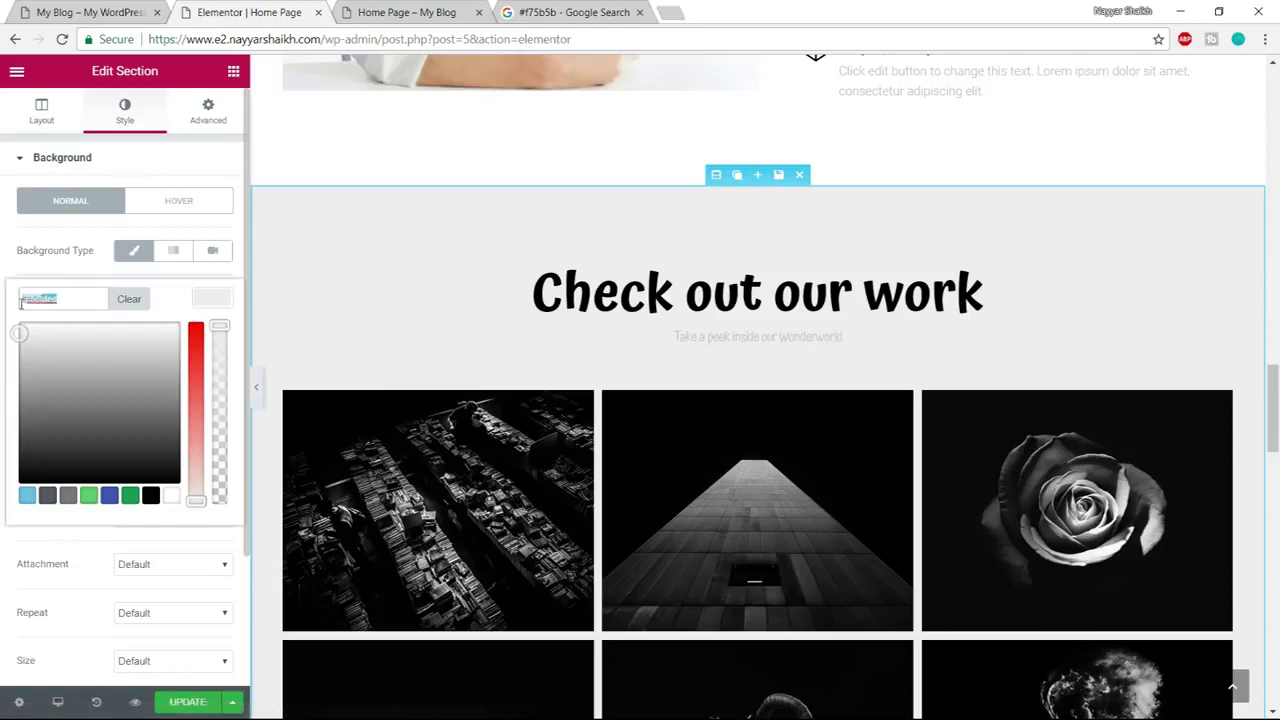
{"action": "left_click", "coordinate": [212, 311]}
{"action": "scroll", "coordinate": [833, 448], "scroll_direction": "up", "scroll_amount": 3}
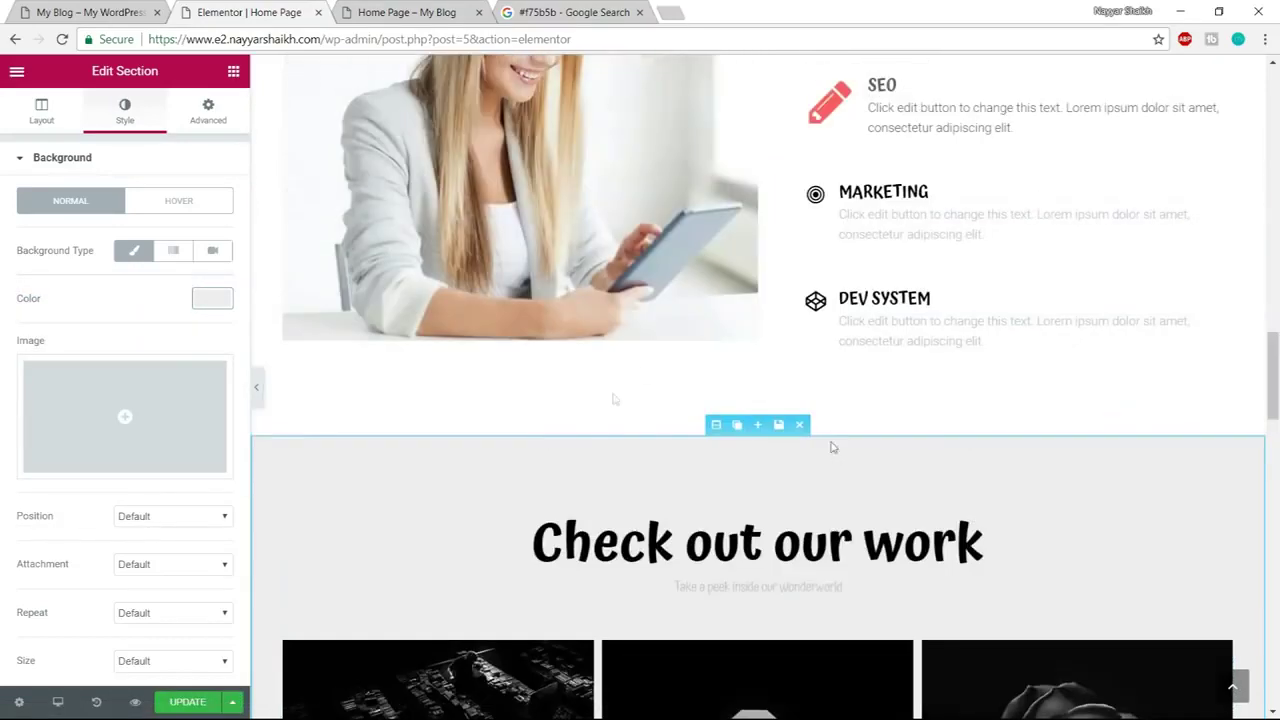
{"action": "scroll", "coordinate": [934, 443], "scroll_direction": "down", "scroll_amount": 3}
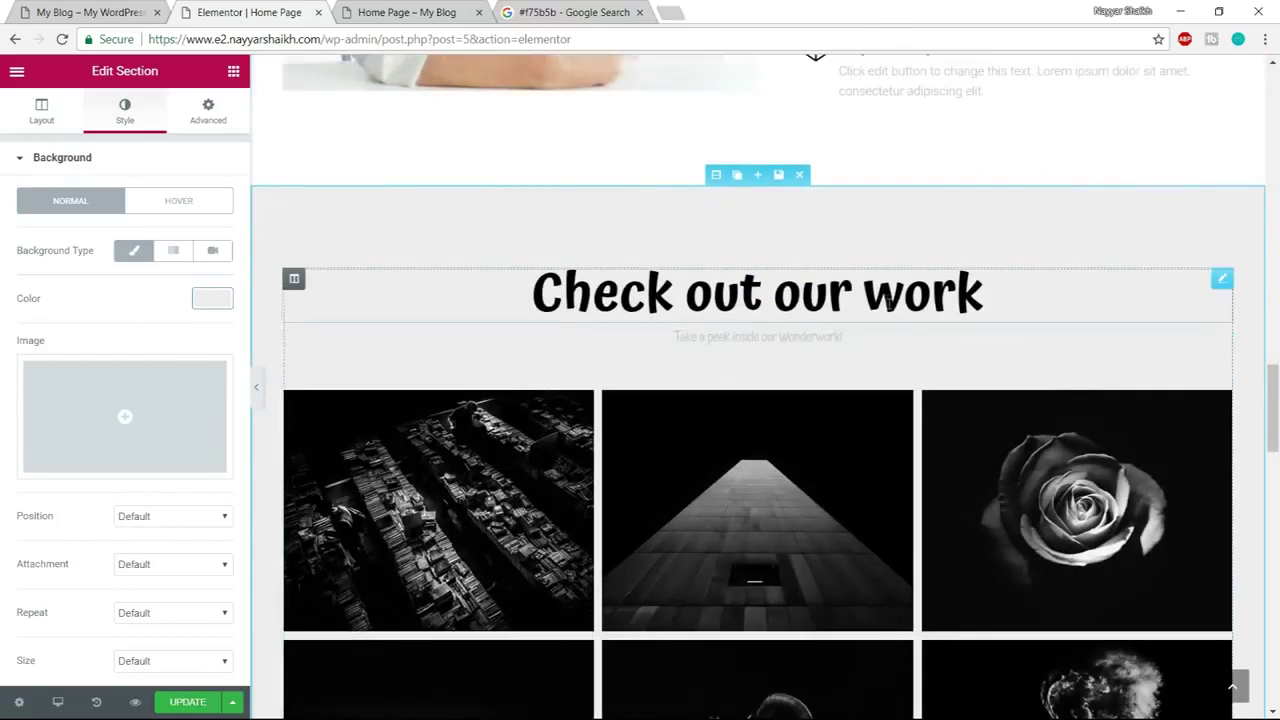
Change the section heading's title to 'Check out our Portfolio'.
{"action": "left_click", "coordinate": [770, 305]}
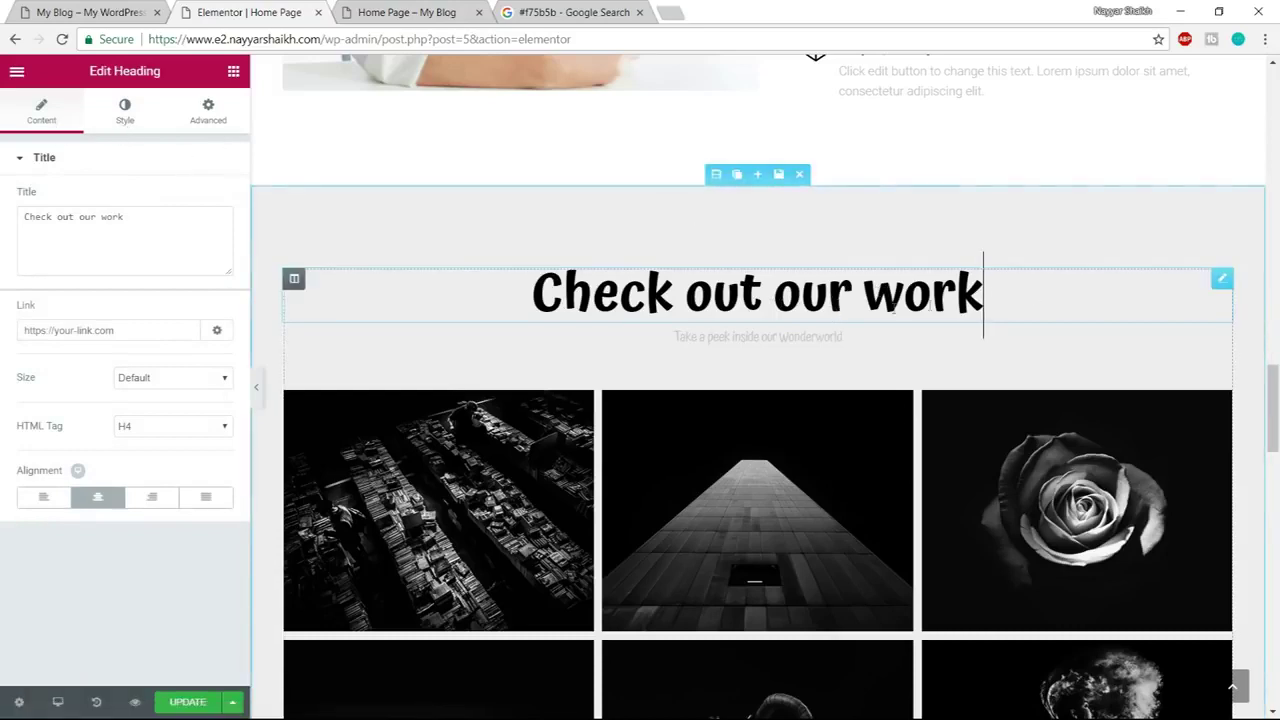
{"action": "left_click", "coordinate": [146, 219]}
{"action": "left_click_drag", "start_coordinate": [146, 219], "coordinate": [14, 222]}
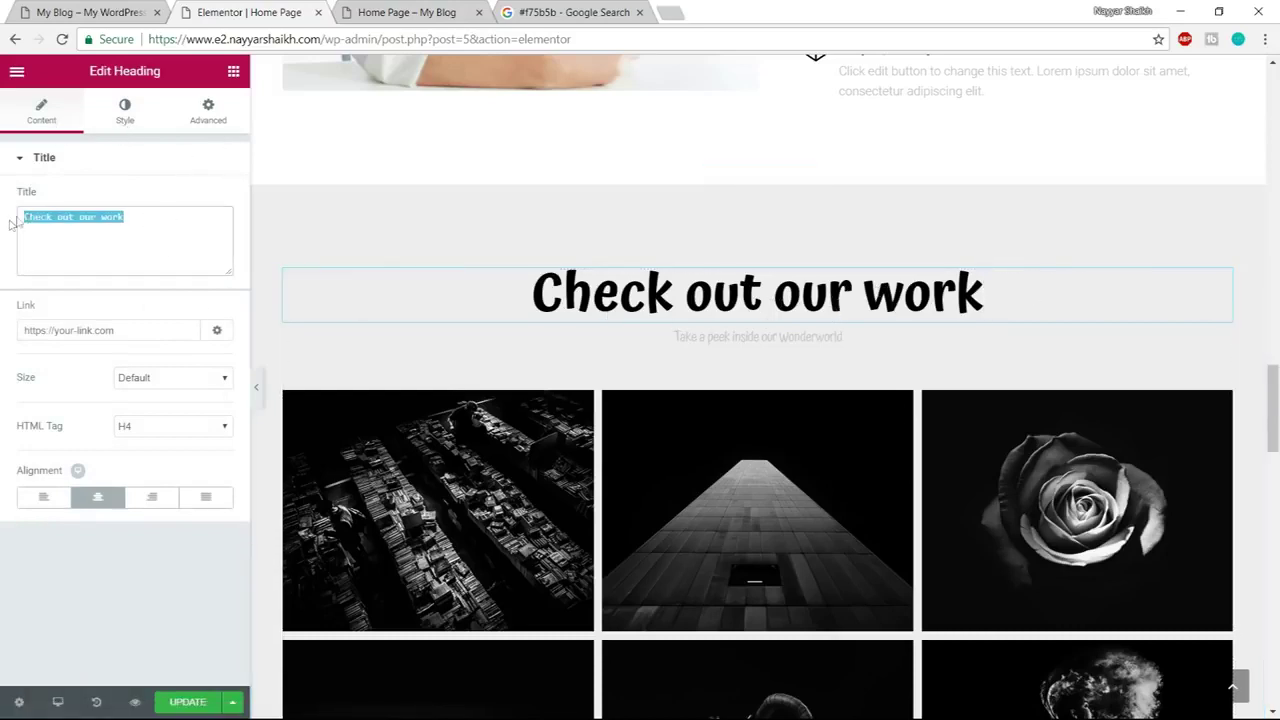
{"action": "left_click", "coordinate": [120, 263]}
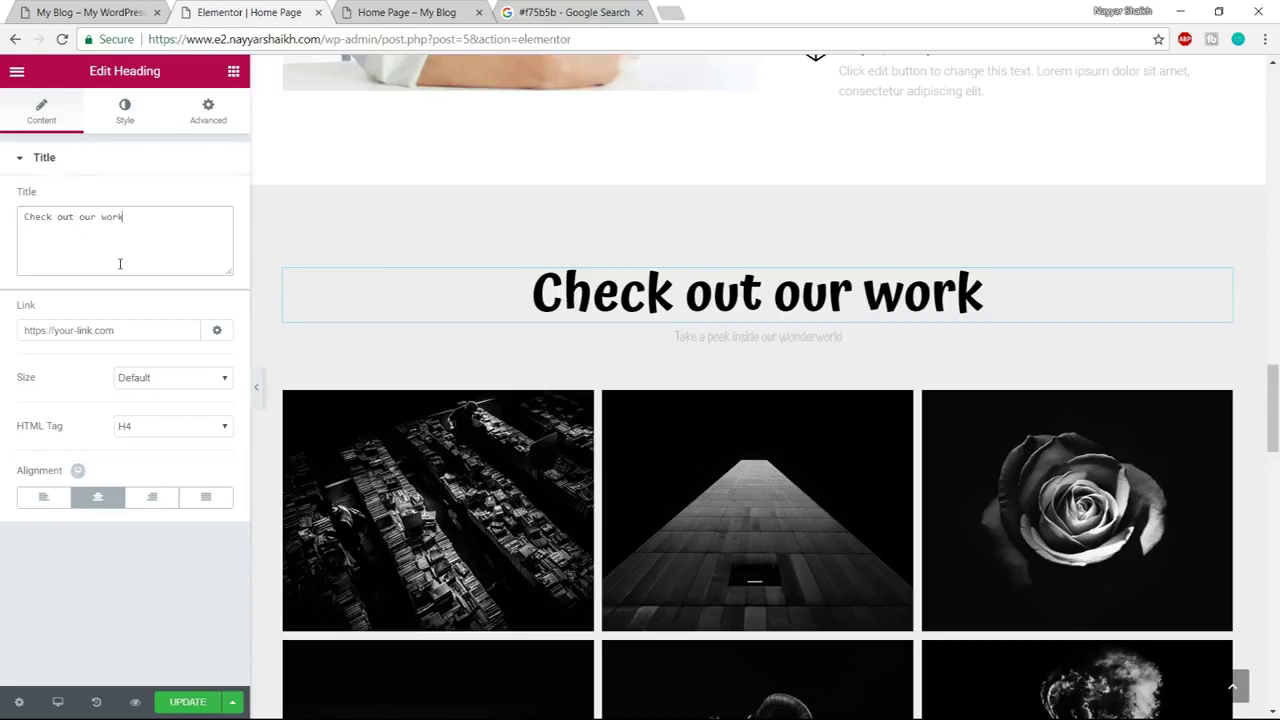
{"action": "key", "text": "BackSpace"}
{"action": "key", "text": "BackSpace"}
{"action": "key", "text": "BackSpace"}
{"action": "key", "text": "BackSpace"}
{"action": "type", "text": "Portfolio"}
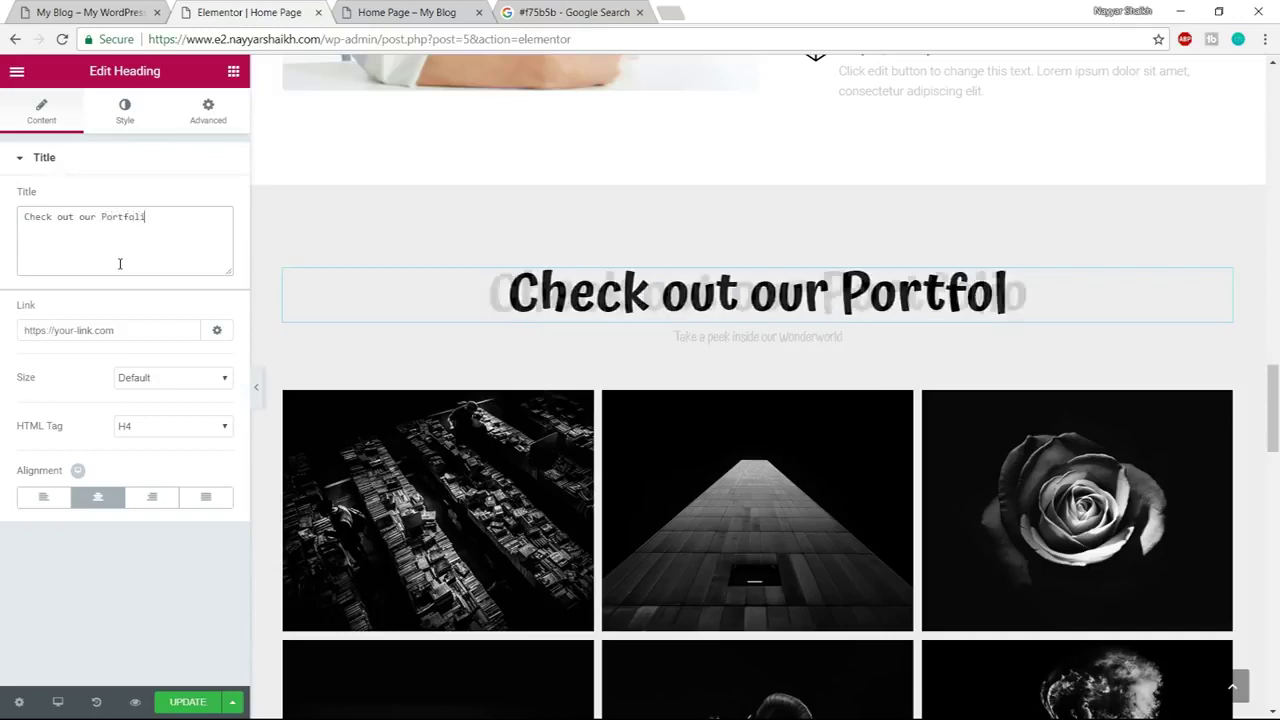
Set the heading text colour to dark grey #54595f, checking the live site for reference.
{"action": "left_click", "coordinate": [130, 118]}
{"action": "left_click", "coordinate": [212, 198]}
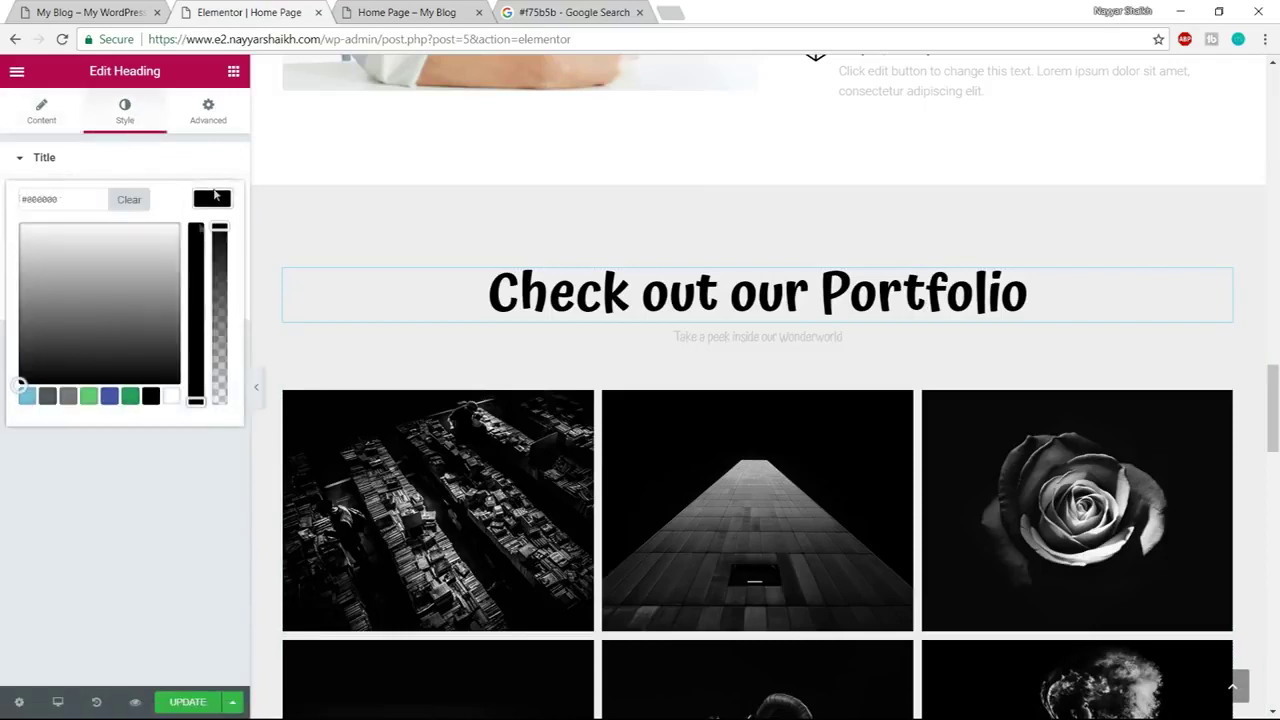
{"action": "left_click", "coordinate": [46, 398]}
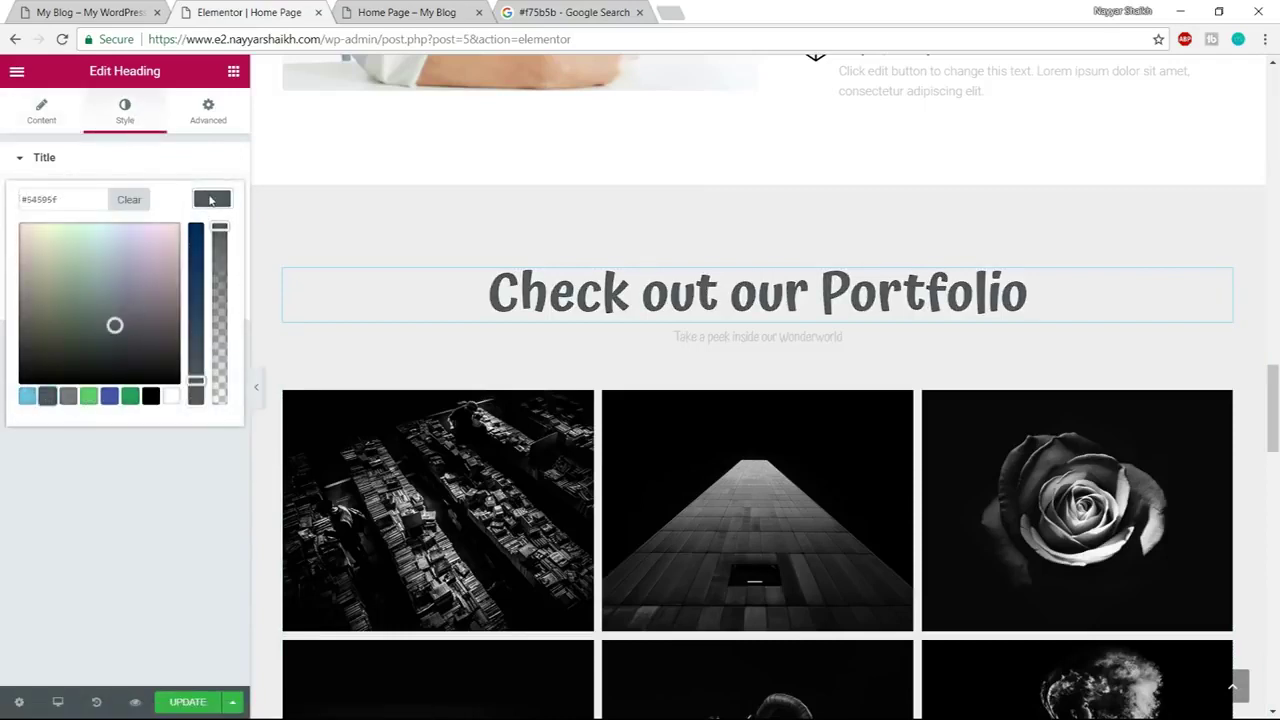
{"action": "left_click", "coordinate": [210, 200]}
{"action": "left_click", "coordinate": [105, 8]}
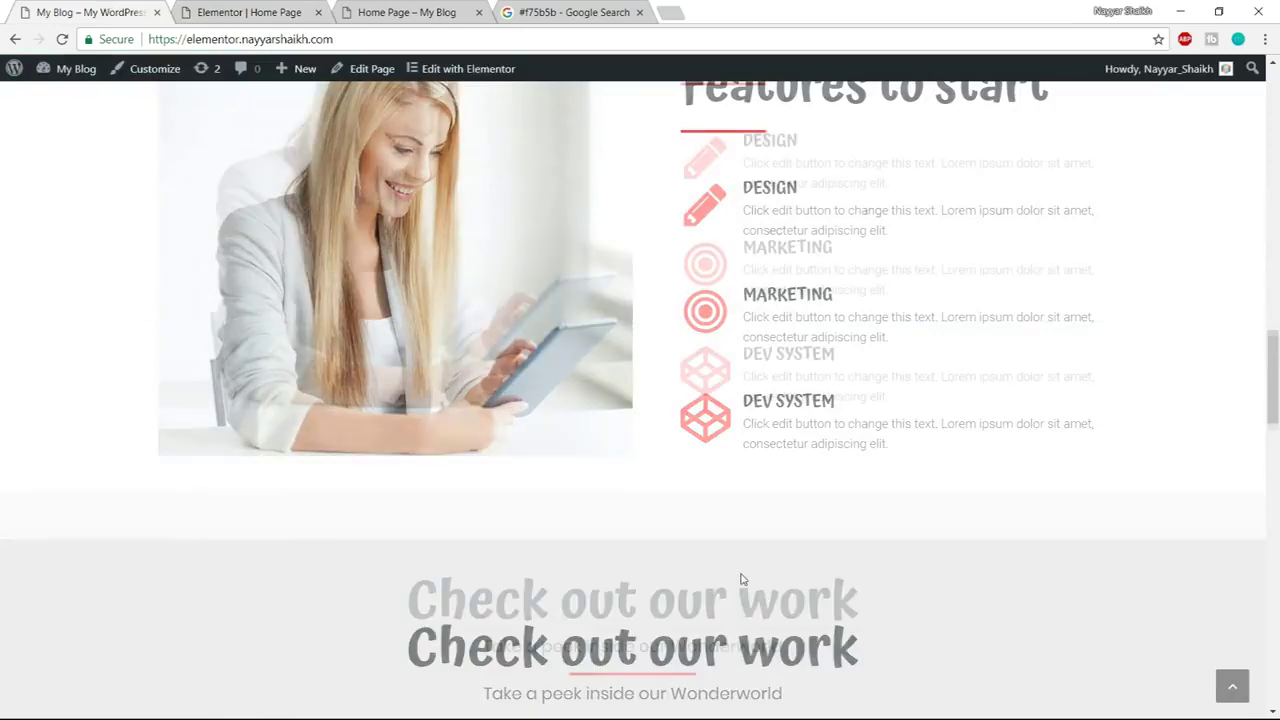
{"action": "scroll", "coordinate": [743, 579], "scroll_direction": "down", "scroll_amount": 3}
{"action": "left_click", "coordinate": [245, 8]}
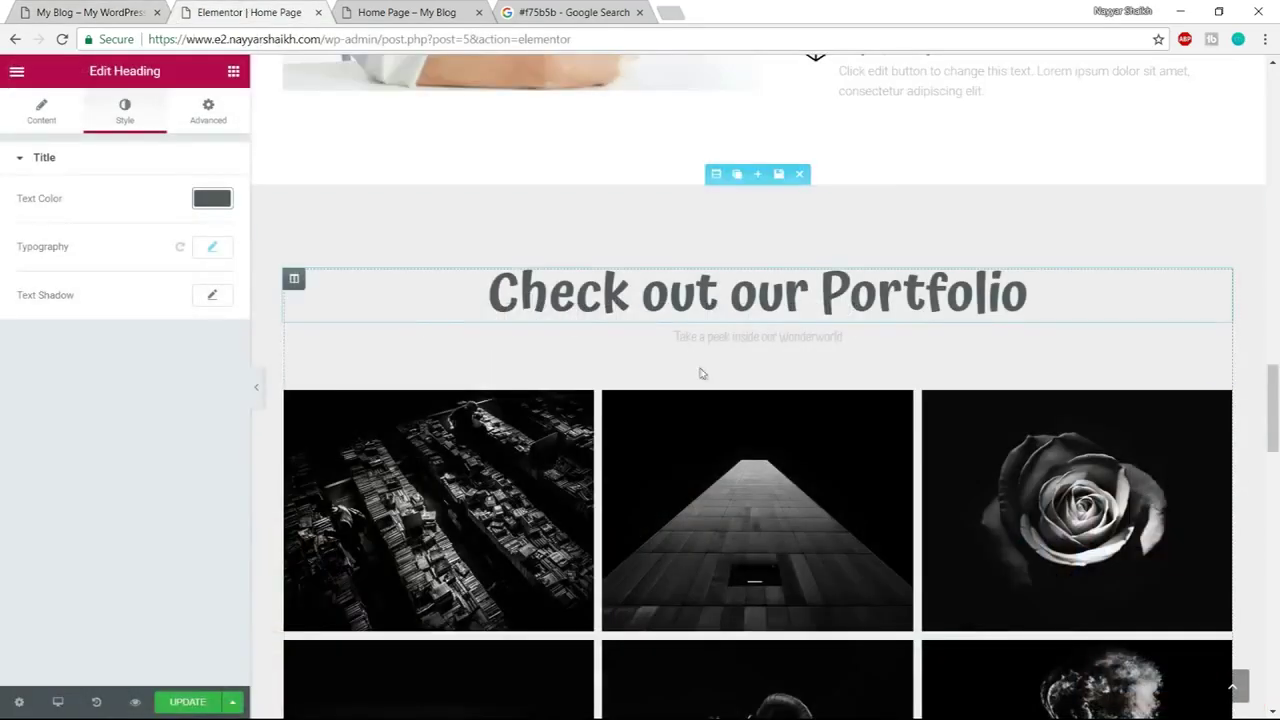
Make the 'Take a peek inside our Wonderworld' subtitle text dark grey #54595f.
{"action": "left_click", "coordinate": [749, 340]}
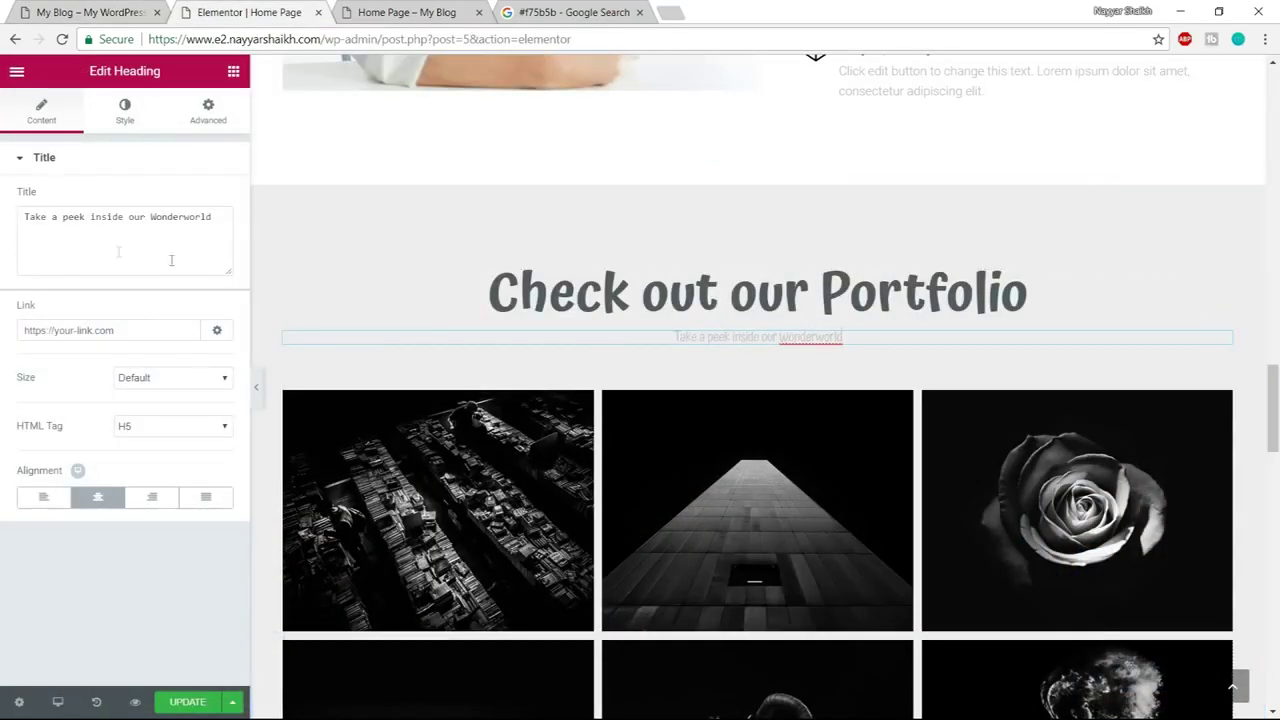
{"action": "left_click", "coordinate": [124, 112]}
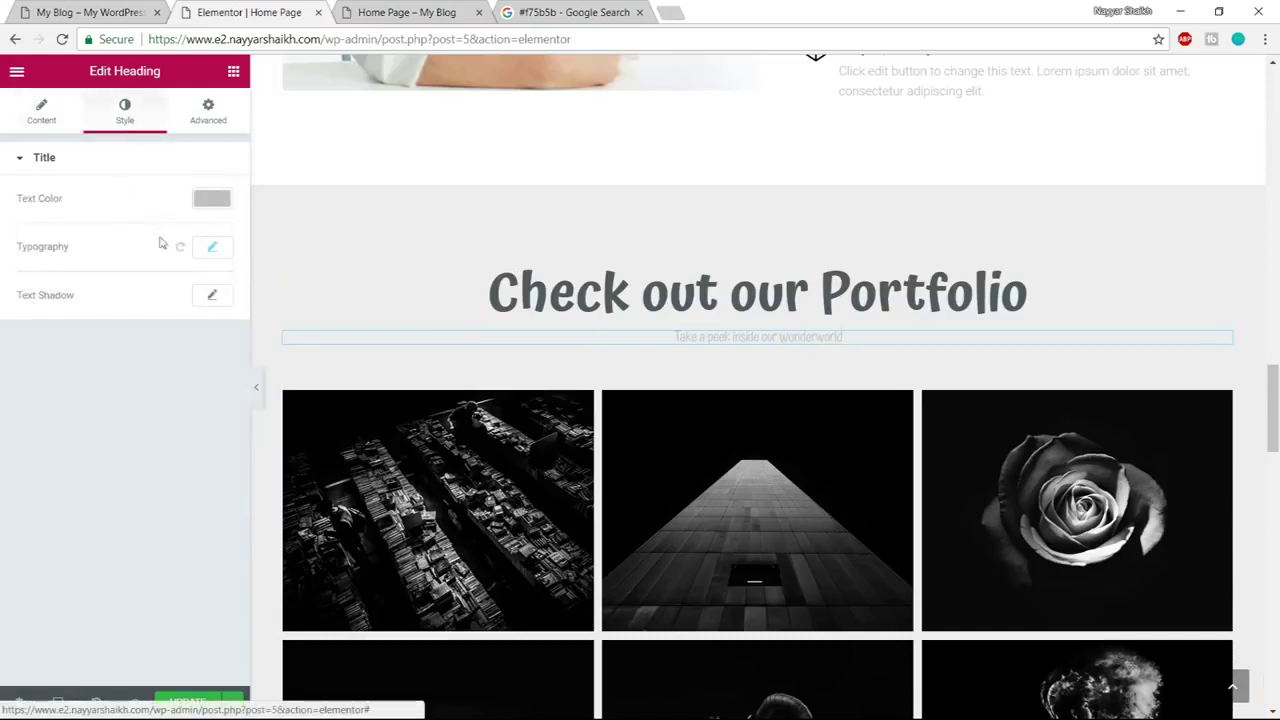
{"action": "left_click", "coordinate": [212, 199]}
{"action": "left_click", "coordinate": [44, 397]}
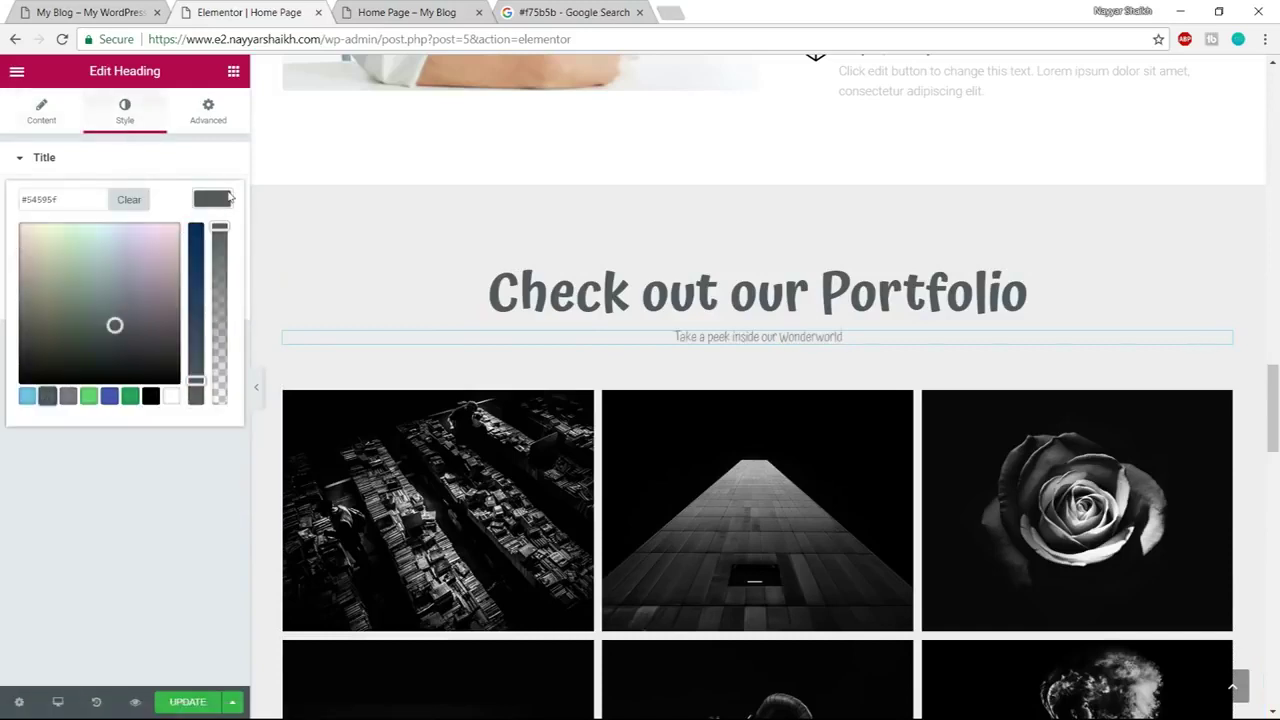
{"action": "left_click", "coordinate": [228, 197]}
Set the subtitle typography to Poppins, size 20, weight 400, comparing with the live site.
{"action": "left_click", "coordinate": [214, 254]}
{"action": "left_click", "coordinate": [166, 291]}
{"action": "type", "text": "popp"}
{"action": "key", "text": "Return"}
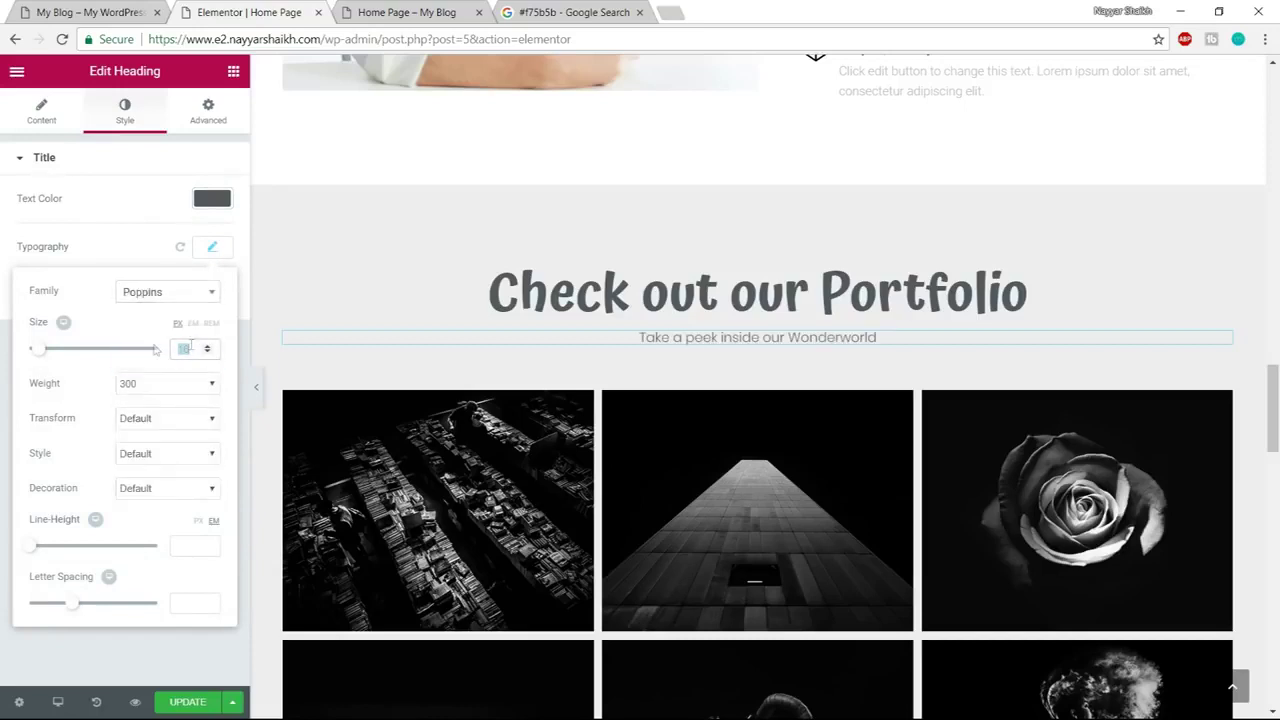
{"action": "type", "text": "20"}
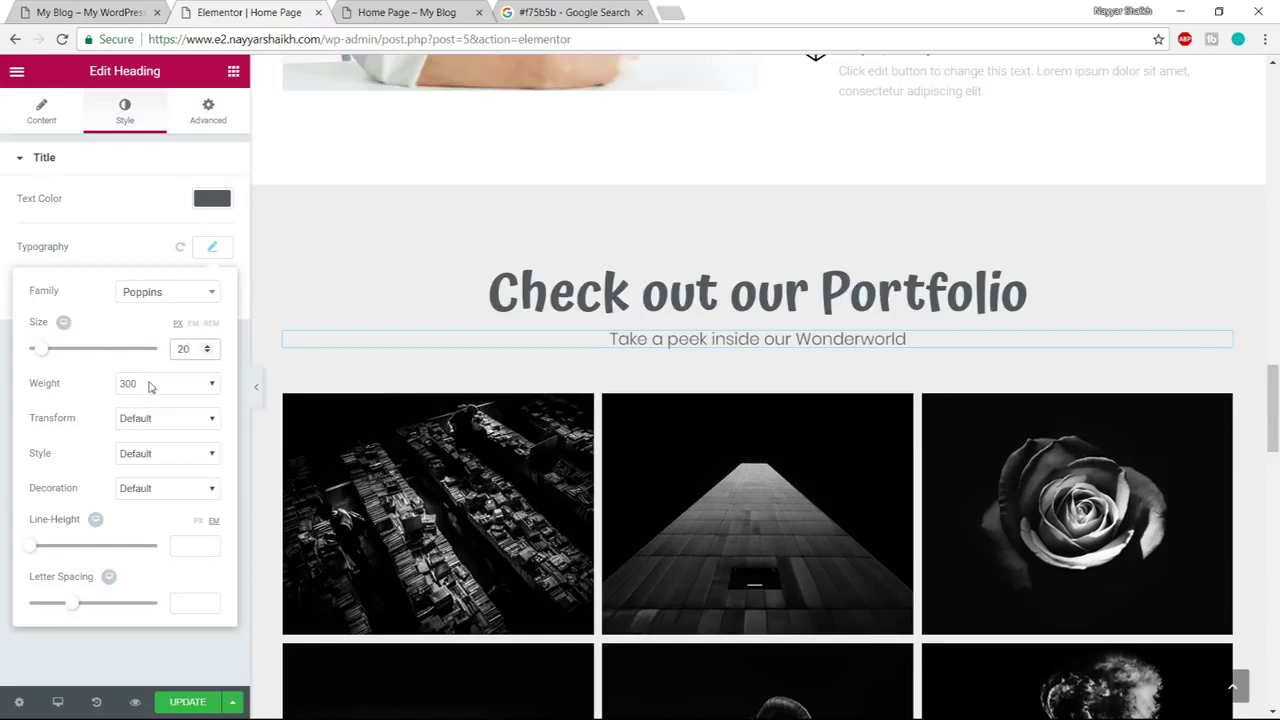
{"action": "left_click", "coordinate": [150, 387]}
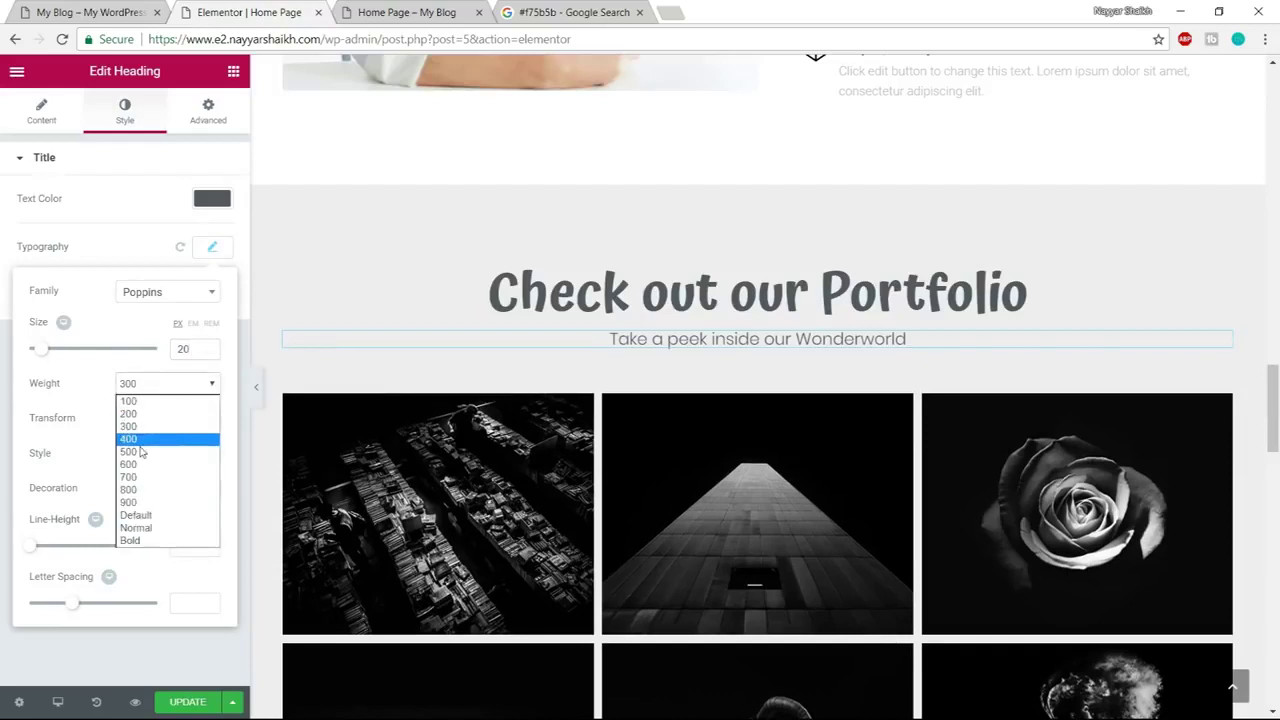
{"action": "left_click", "coordinate": [138, 440]}
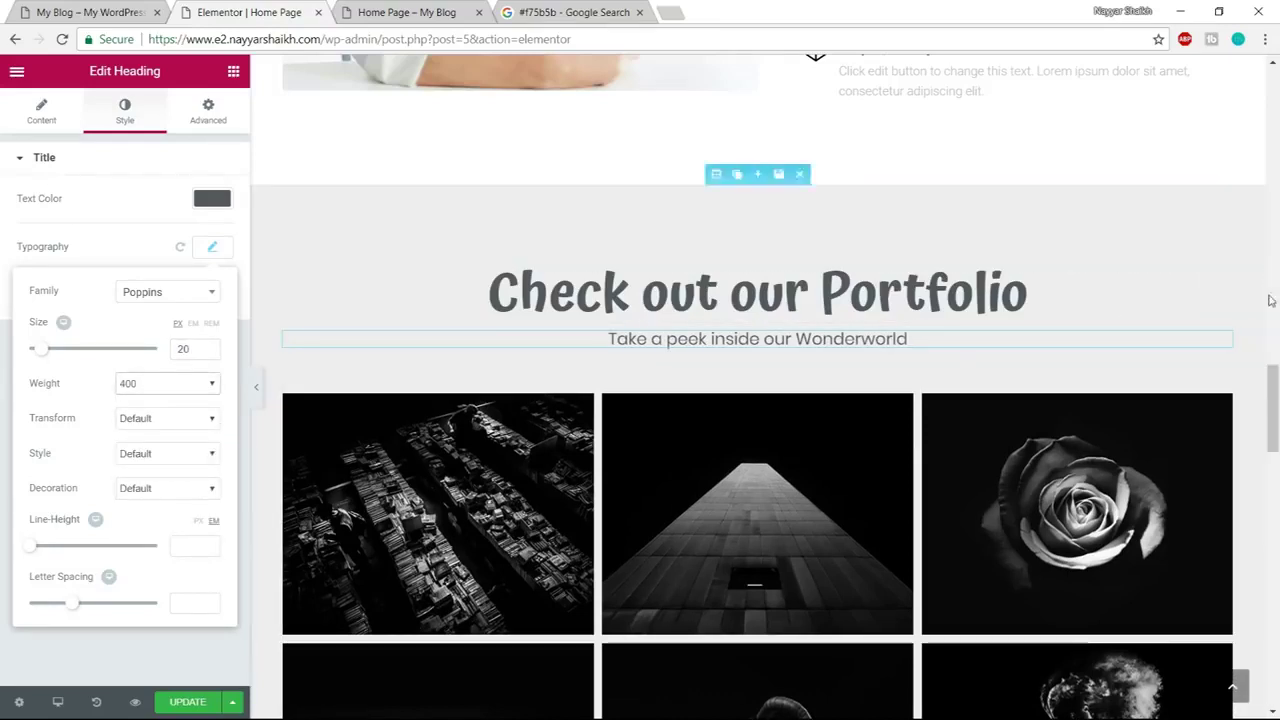
{"action": "key", "text": "ctrl+1"}
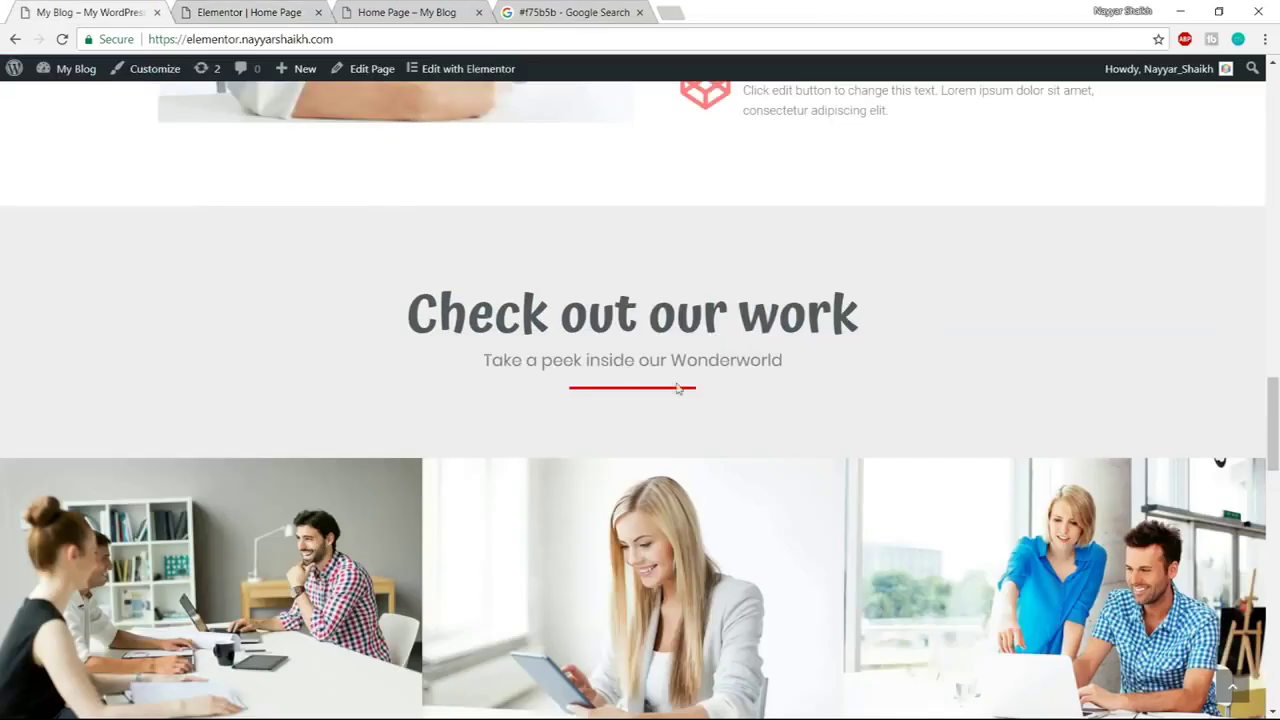
{"action": "left_click", "coordinate": [232, 8]}
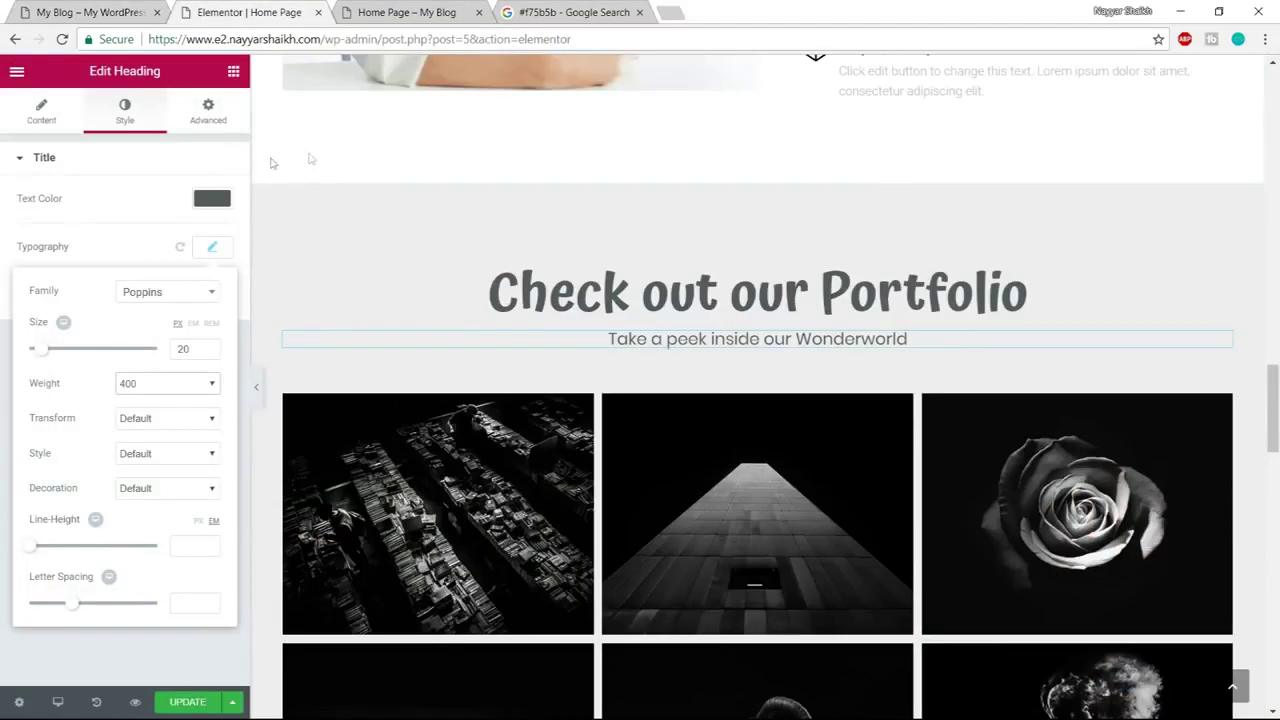
{"action": "left_click", "coordinate": [231, 73]}
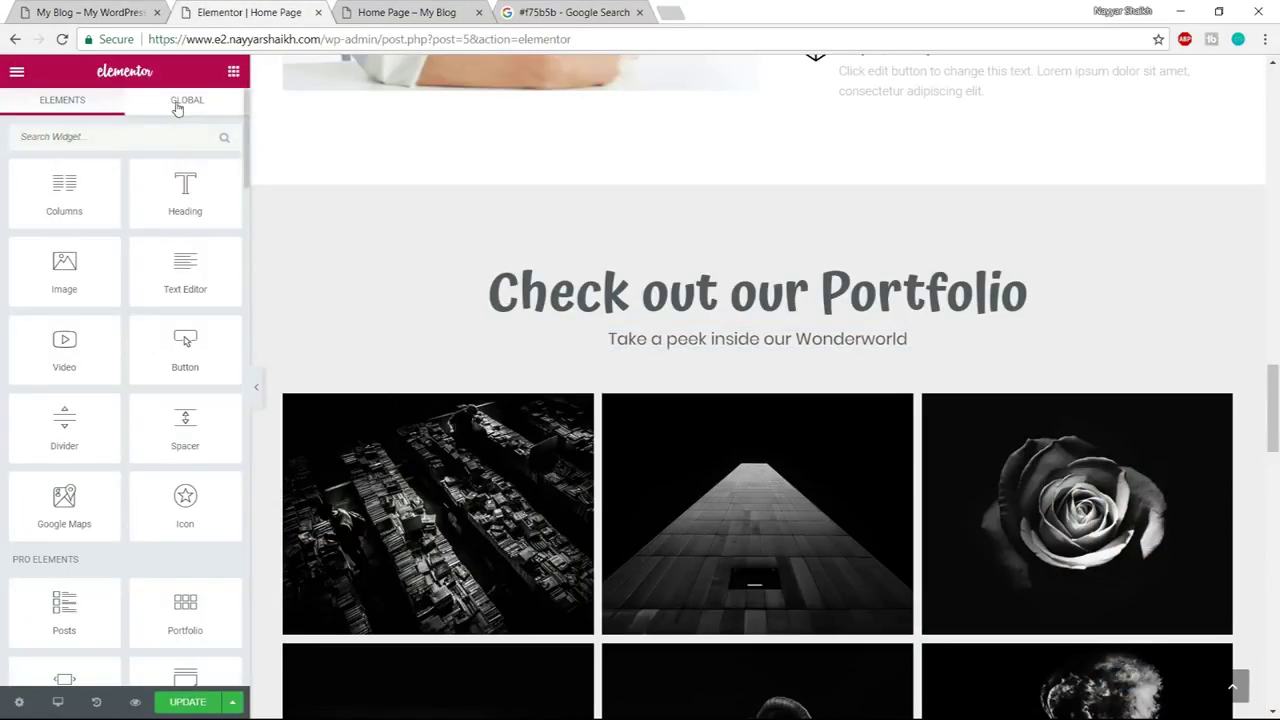
Drag the saved global red divider into place below the subtitle.
{"action": "left_click", "coordinate": [179, 104]}
{"action": "left_click_drag", "start_coordinate": [108, 179], "coordinate": [726, 372]}
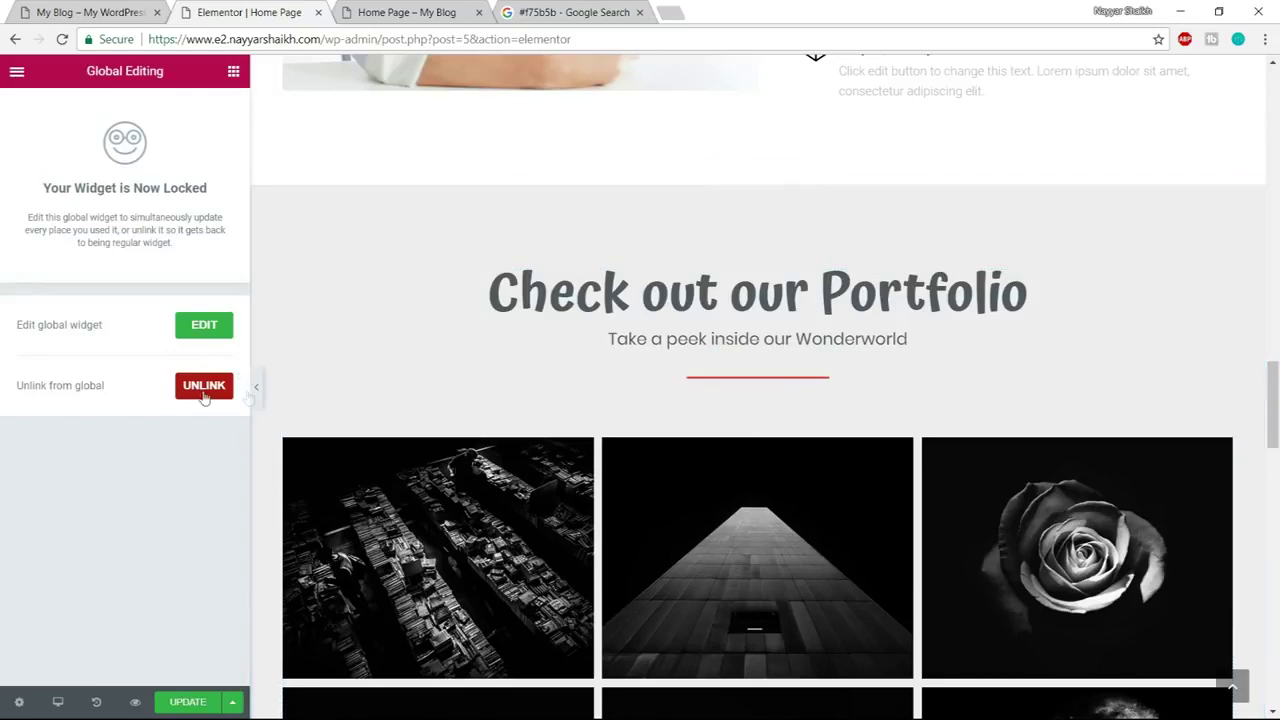
{"action": "scroll", "coordinate": [897, 442], "scroll_direction": "down", "scroll_amount": 2}
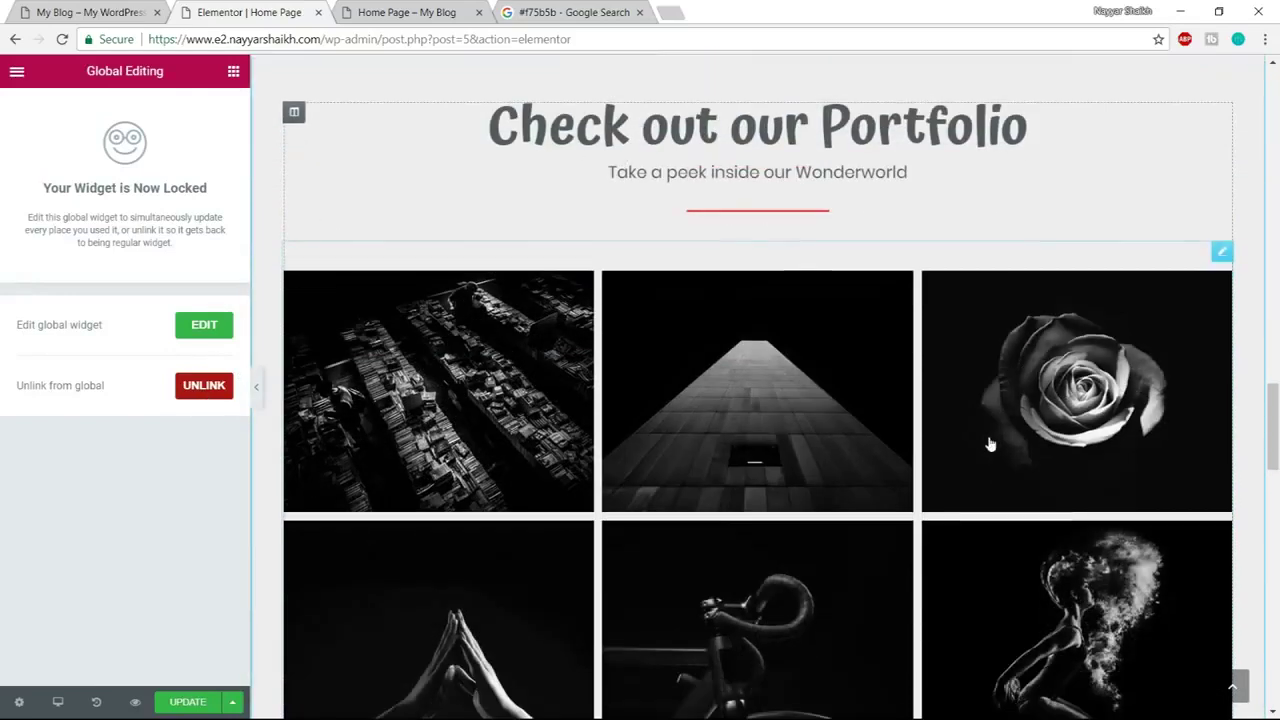
Clear all six black-and-white photos from the portfolio image gallery and confirm the deletion.
{"action": "left_click", "coordinate": [432, 359]}
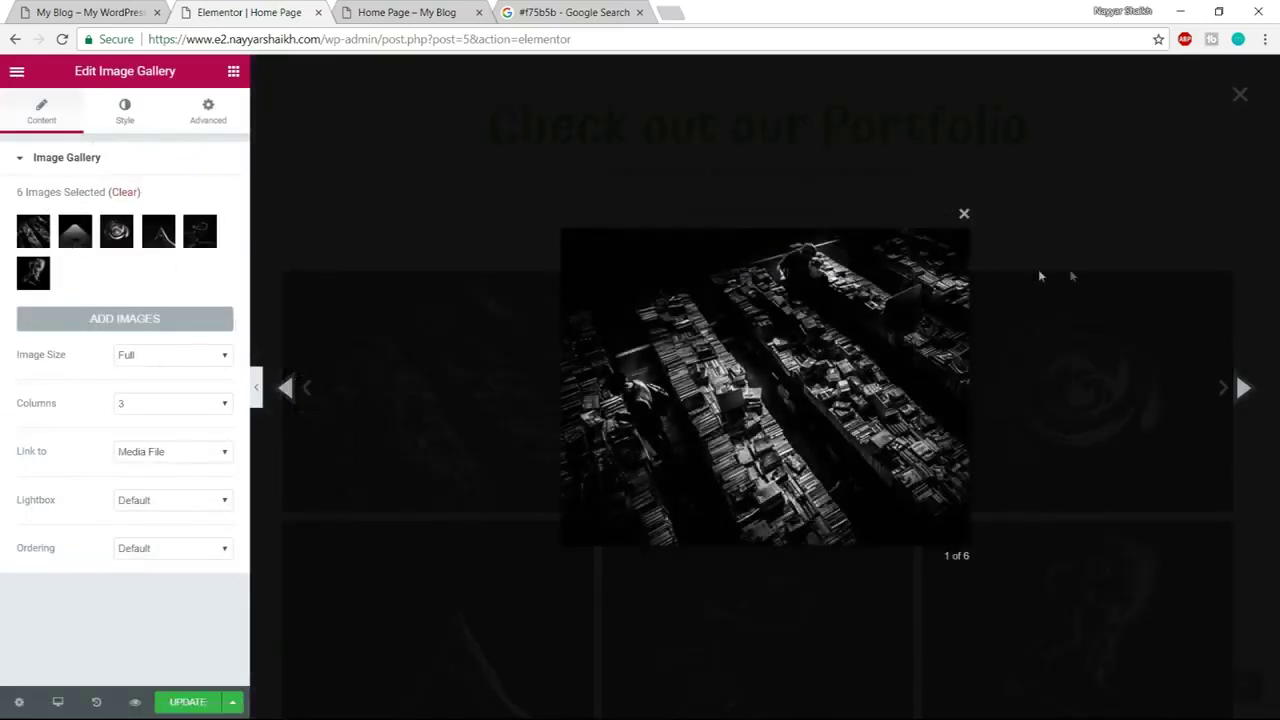
{"action": "left_click", "coordinate": [964, 213]}
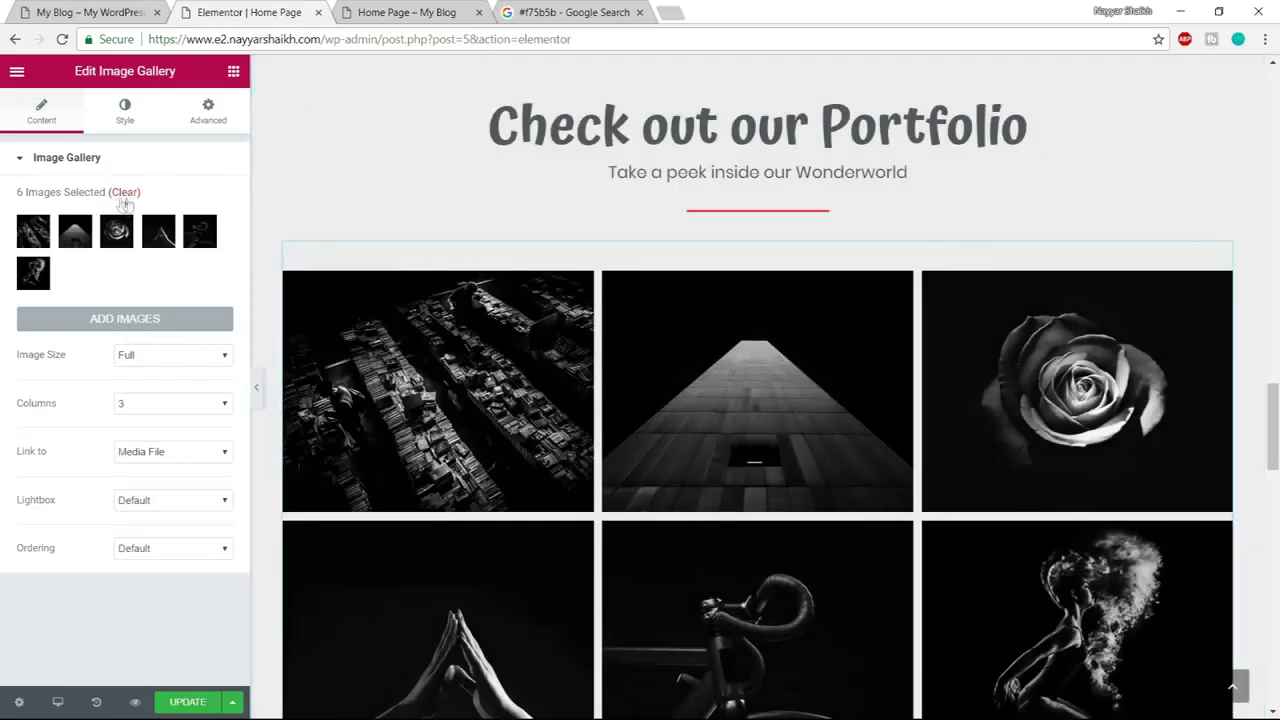
{"action": "left_click", "coordinate": [124, 197]}
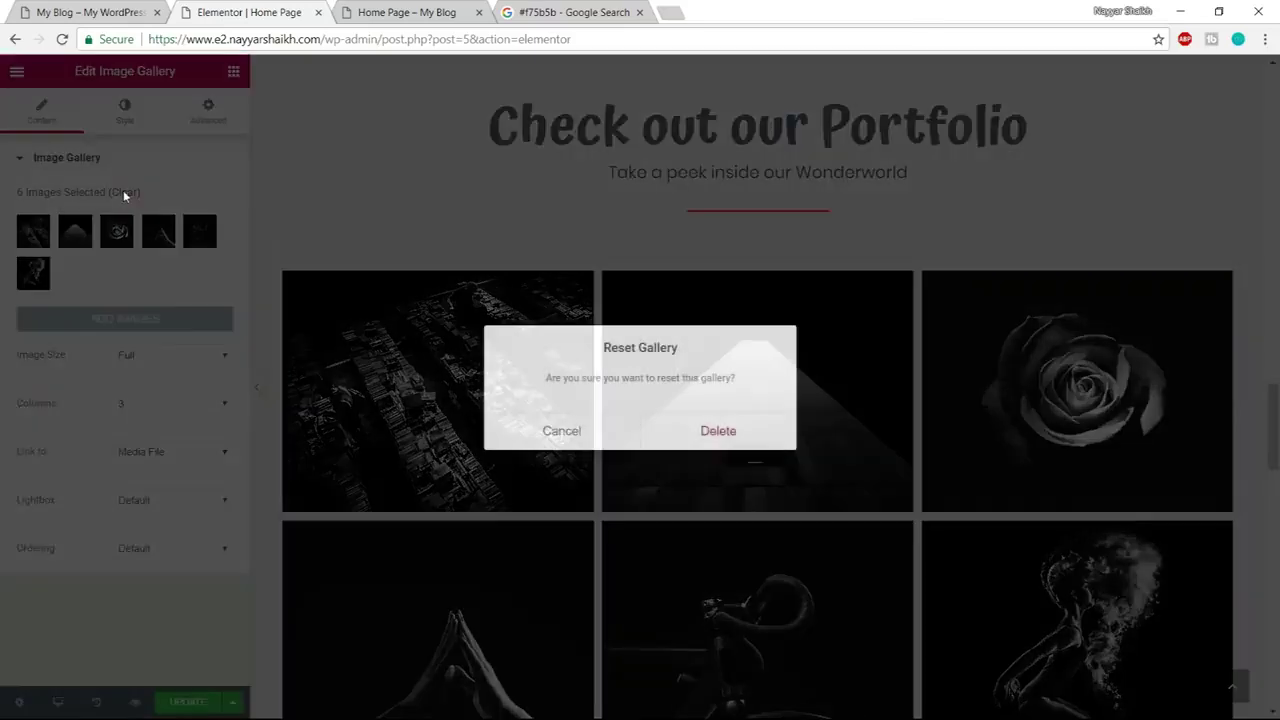
{"action": "left_click", "coordinate": [745, 429]}
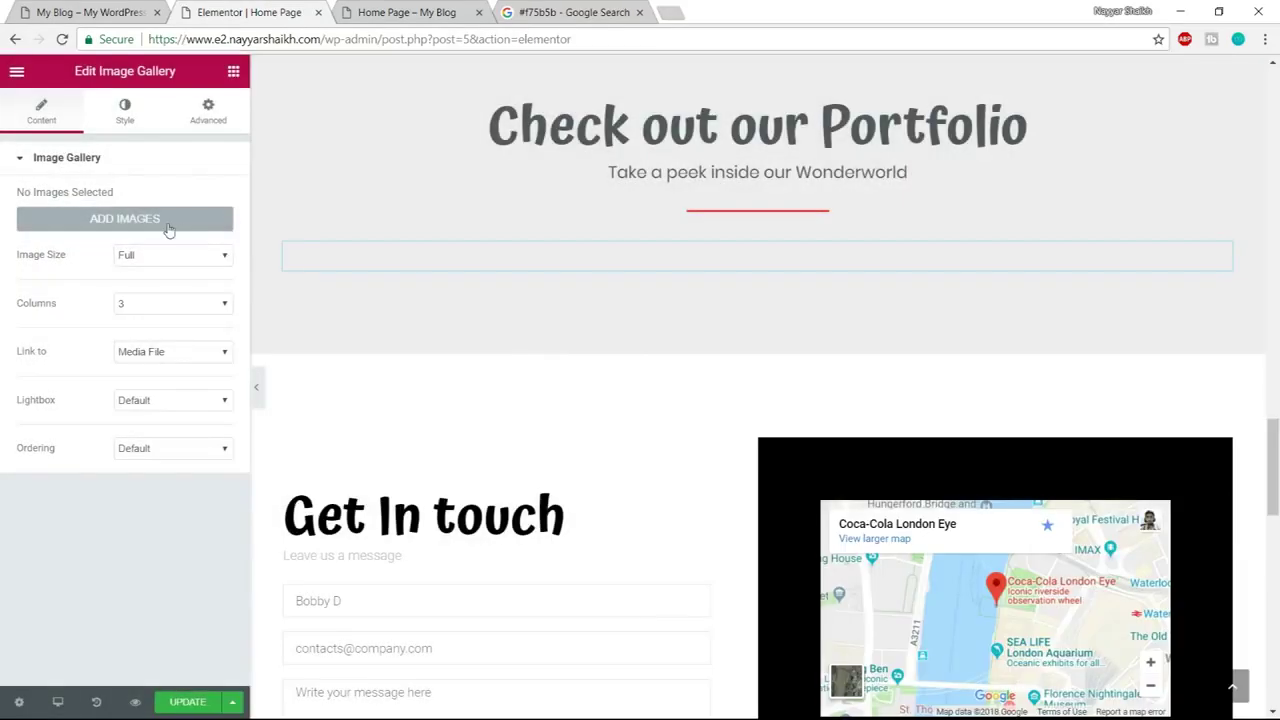
Select photos Gallery-1 through Gallery-6 from the computer for upload to the gallery.
{"action": "left_click", "coordinate": [160, 220]}
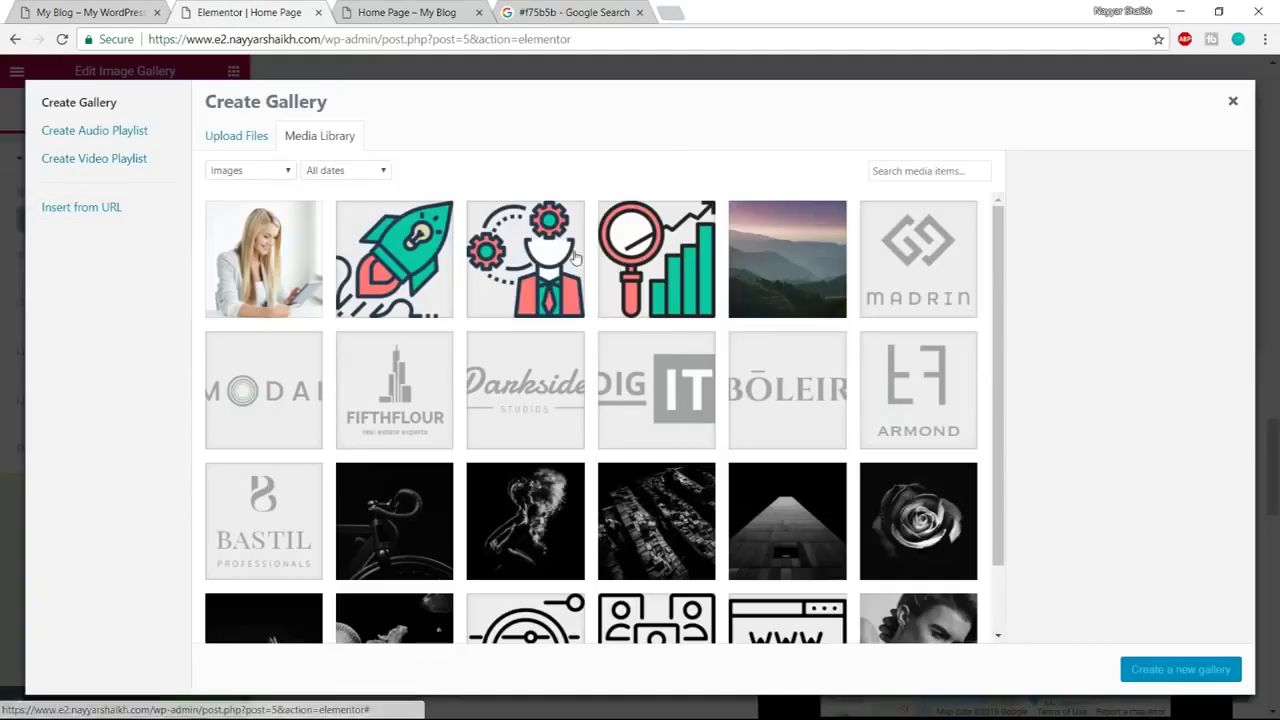
{"action": "left_click", "coordinate": [230, 140]}
{"action": "left_click", "coordinate": [726, 380]}
{"action": "left_click", "coordinate": [573, 232]}
{"action": "left_click", "coordinate": [662, 232], "text": "ctrl"}
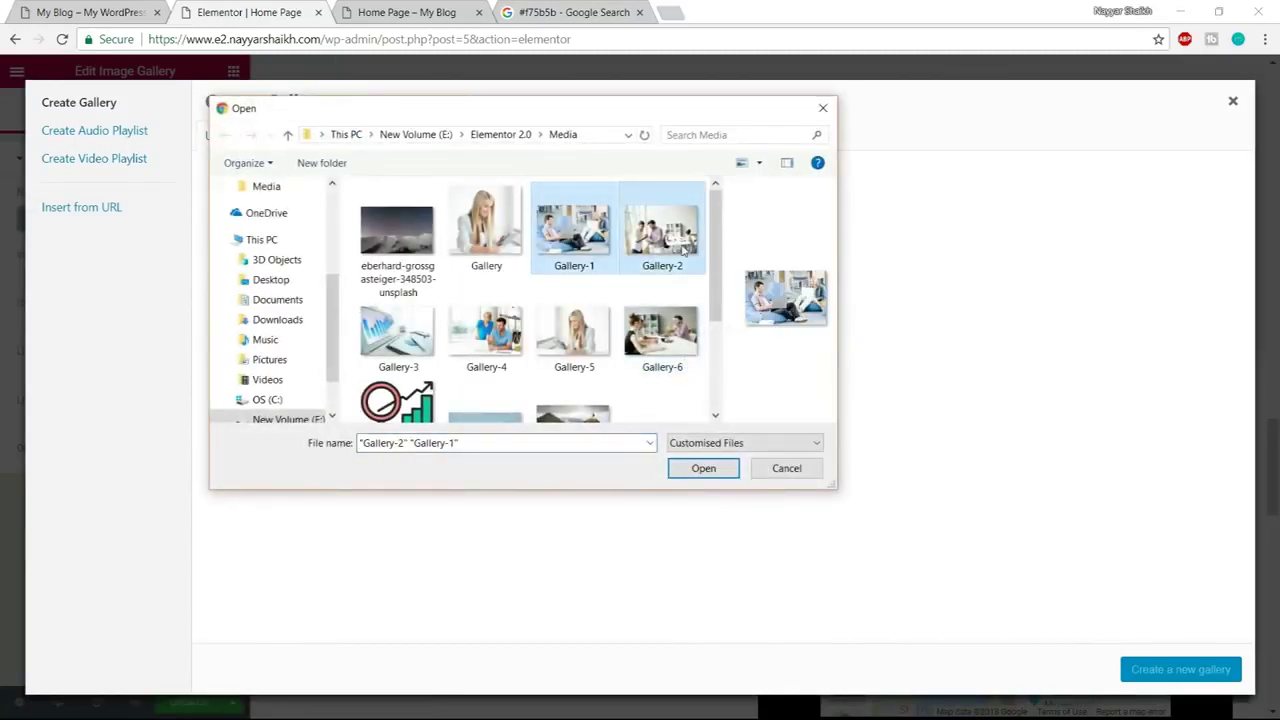
{"action": "left_click", "coordinate": [665, 340], "text": "ctrl"}
{"action": "left_click", "coordinate": [574, 332], "text": "ctrl"}
{"action": "left_click", "coordinate": [486, 332], "text": "ctrl"}
{"action": "left_click", "coordinate": [398, 332], "text": "ctrl"}
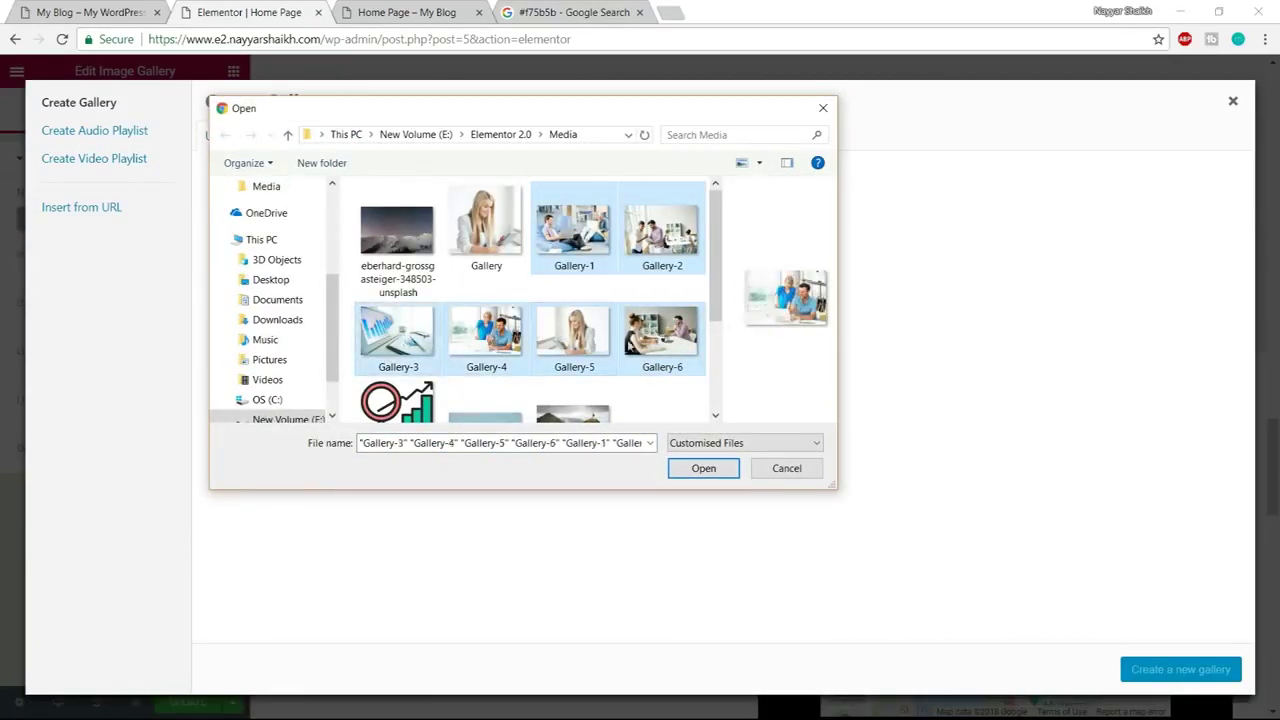
{"action": "scroll", "coordinate": [700, 345], "scroll_direction": "down", "scroll_amount": 1}
{"action": "scroll", "coordinate": [689, 351], "scroll_direction": "up", "scroll_amount": 1}
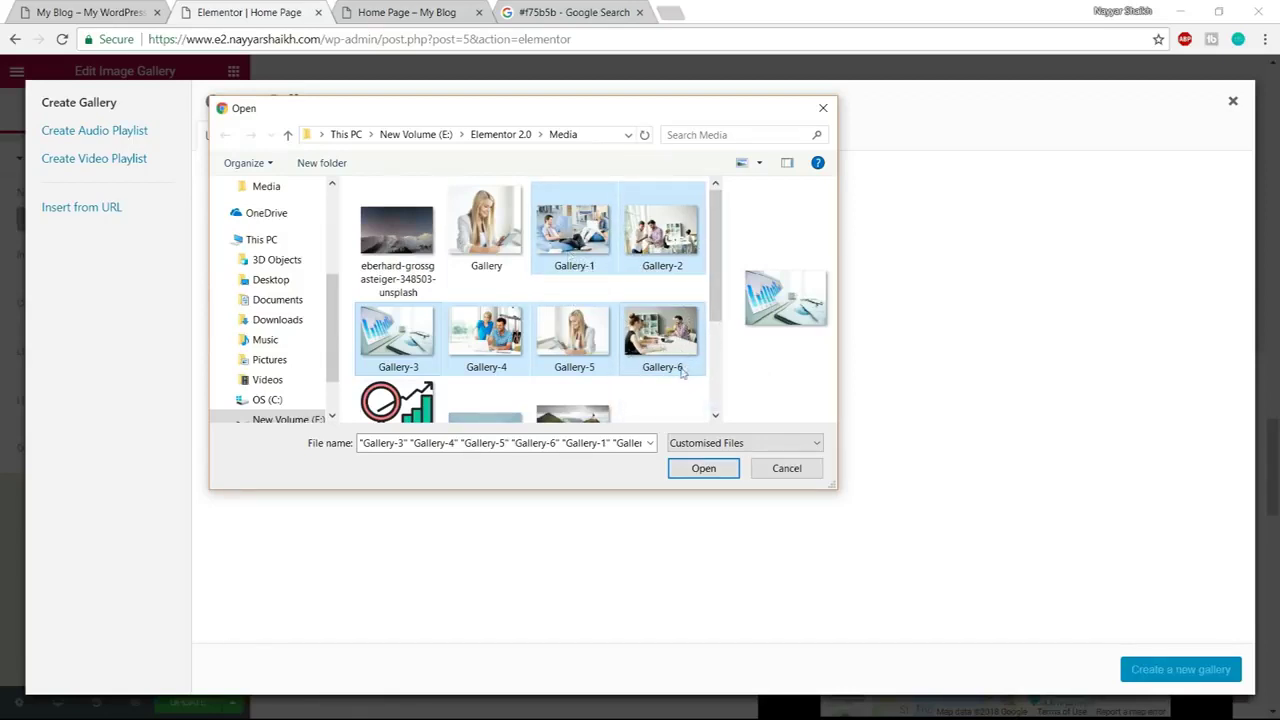
Upload the six photos, create and insert them as the gallery, then view the live site.
{"action": "left_click", "coordinate": [704, 469]}
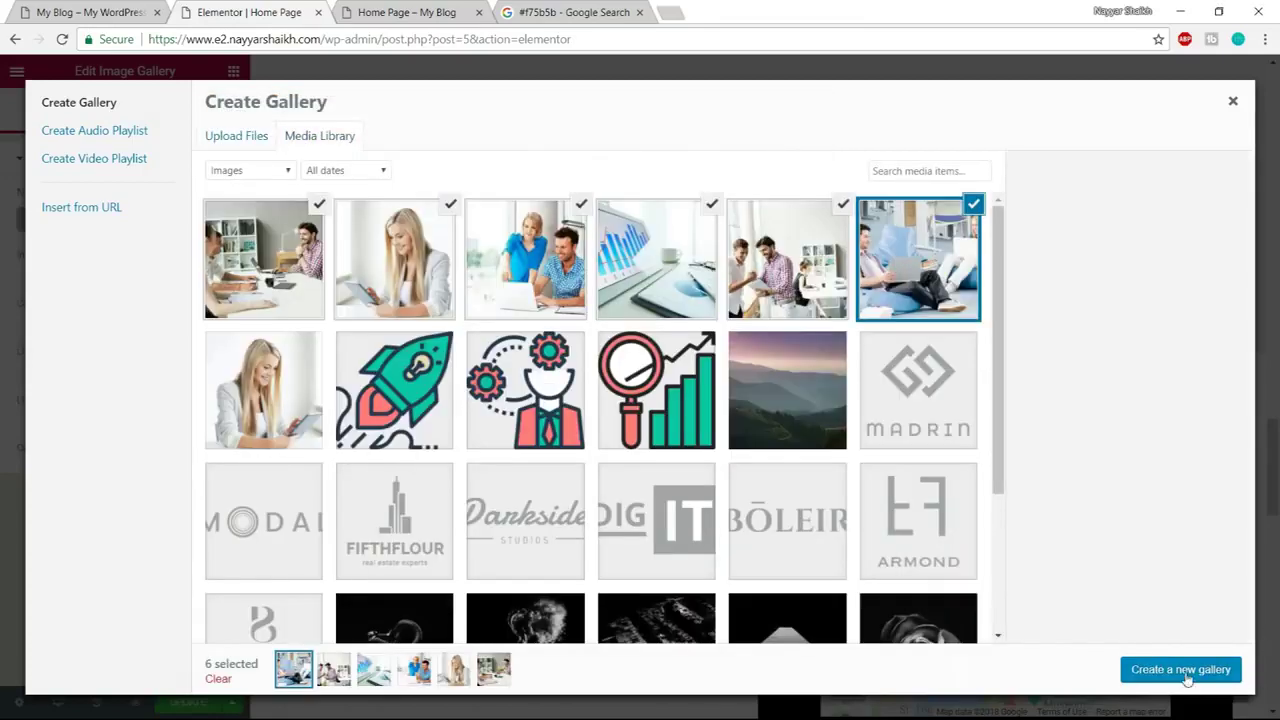
{"action": "left_click", "coordinate": [1183, 670]}
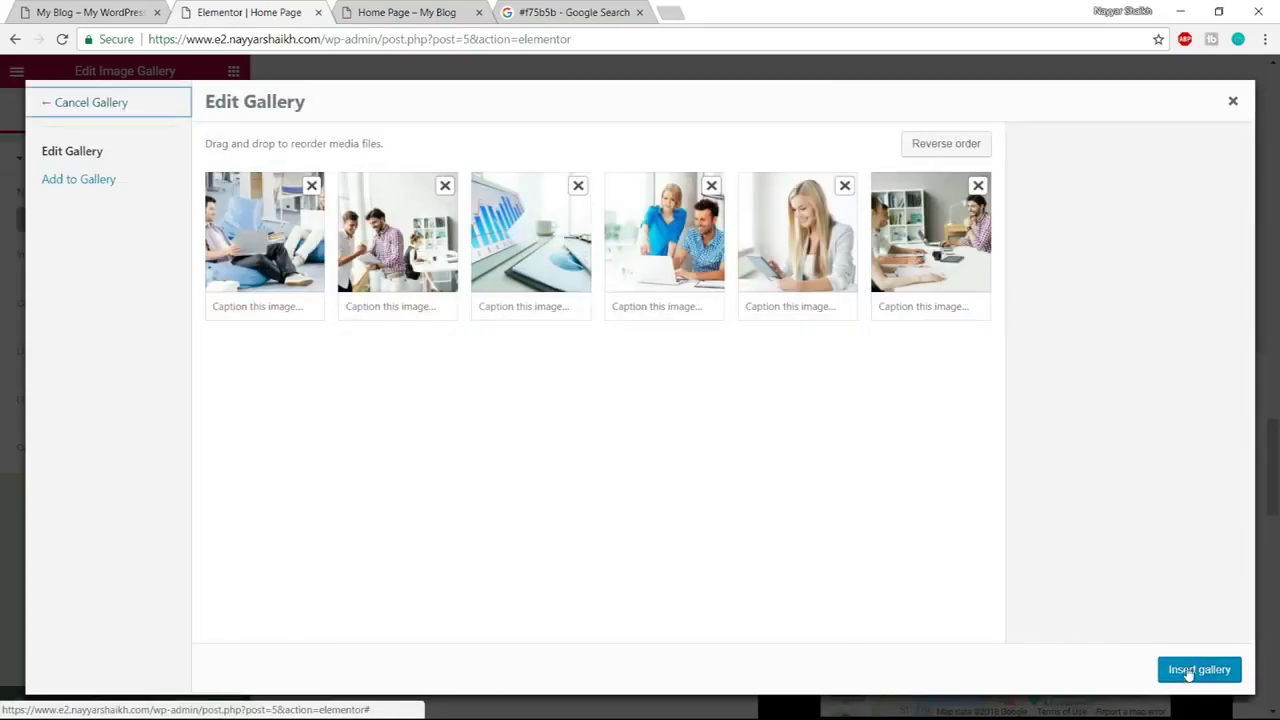
{"action": "left_click", "coordinate": [1188, 672]}
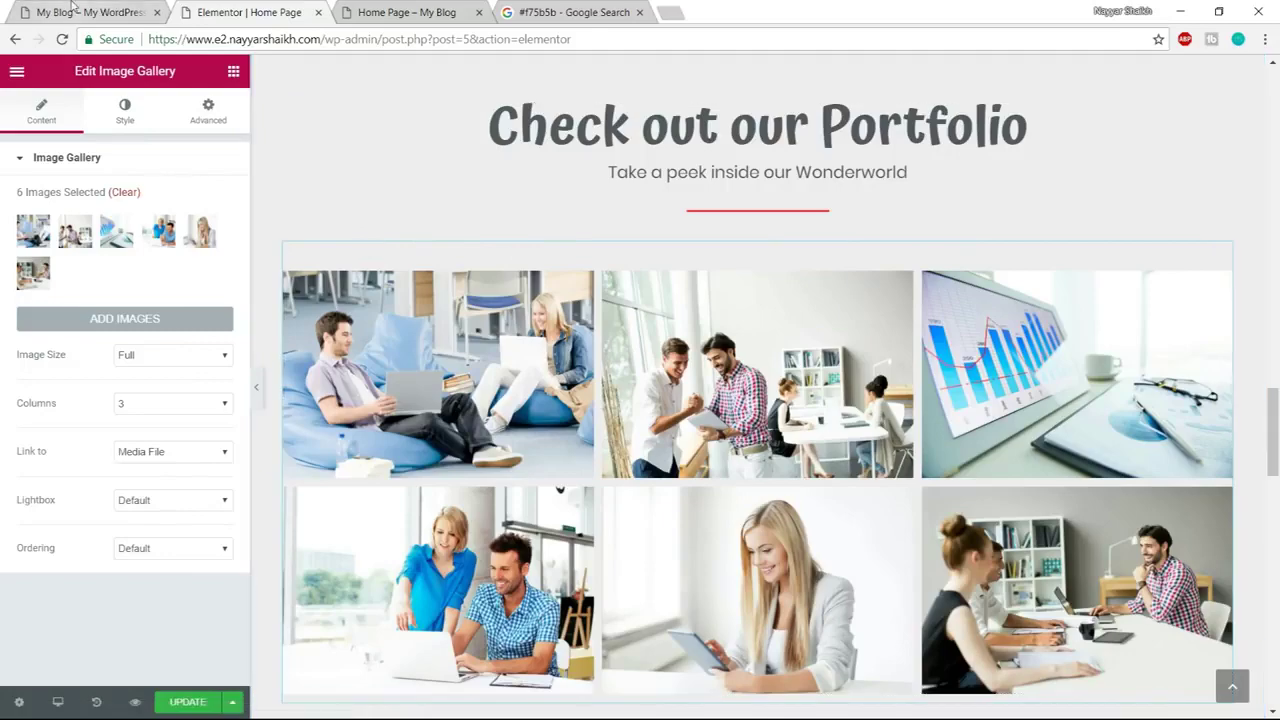
{"action": "left_click", "coordinate": [72, 8]}
{"action": "scroll", "coordinate": [575, 460], "scroll_direction": "down", "scroll_amount": 3}
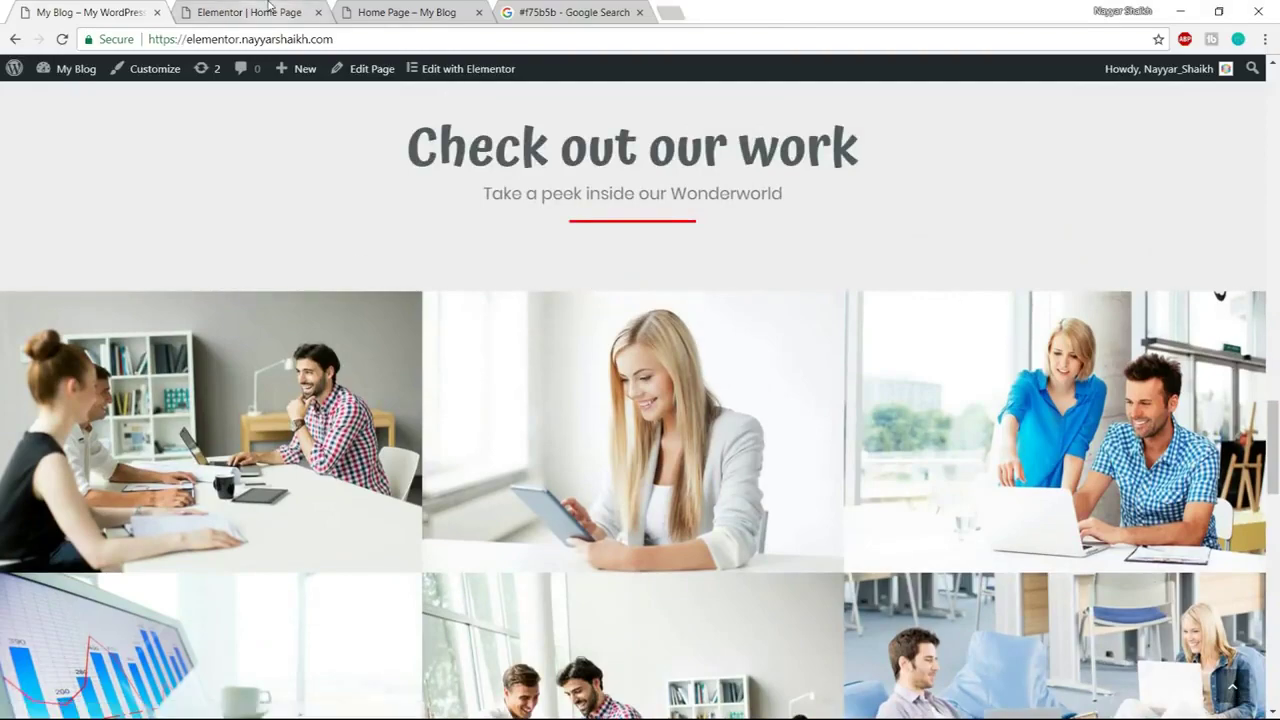
Set the Portfolio section to Full Width content with No Gap between columns.
{"action": "left_click", "coordinate": [268, 8]}
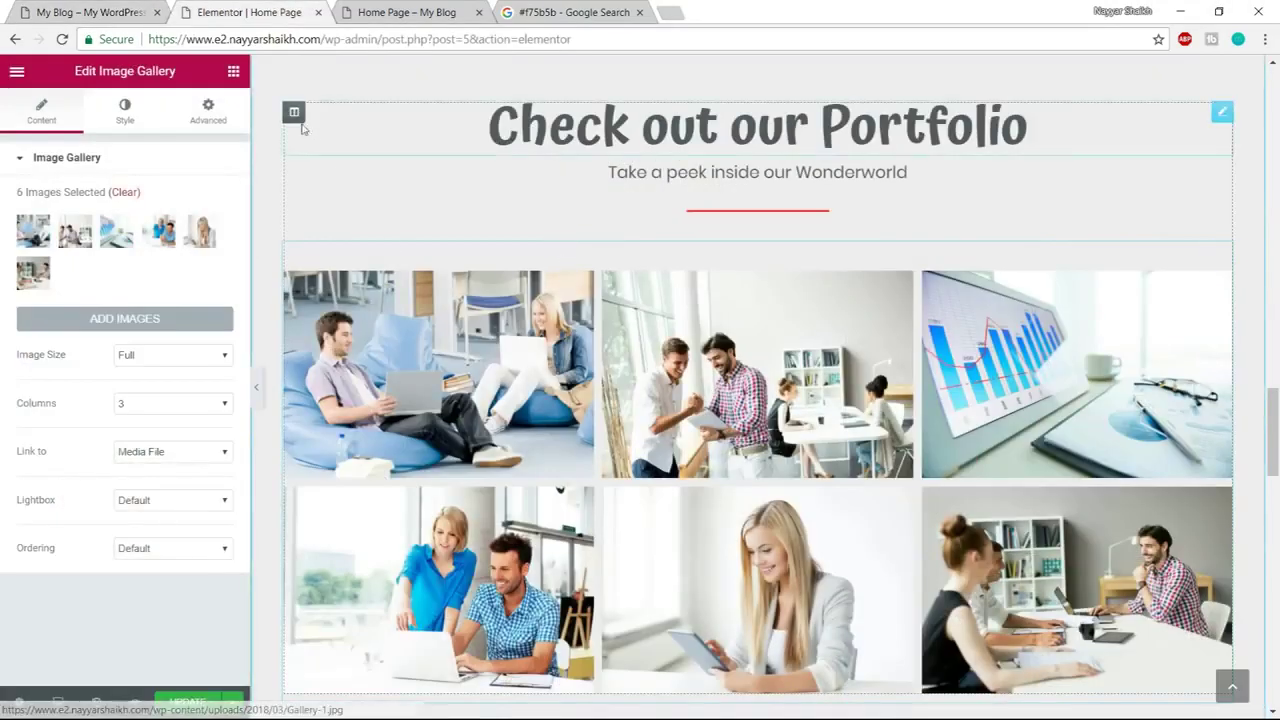
{"action": "left_click", "coordinate": [295, 113]}
{"action": "scroll", "coordinate": [1109, 386], "scroll_direction": "up", "scroll_amount": 1}
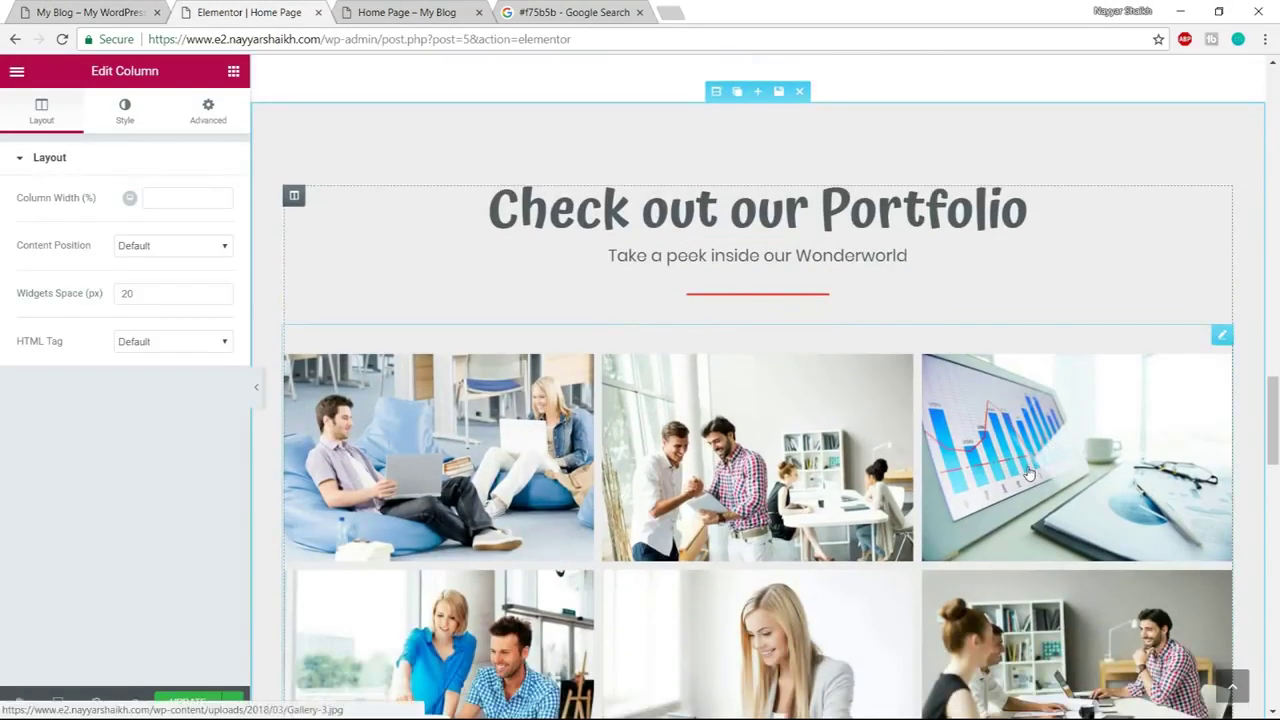
{"action": "scroll", "coordinate": [1030, 472], "scroll_direction": "up", "scroll_amount": 1}
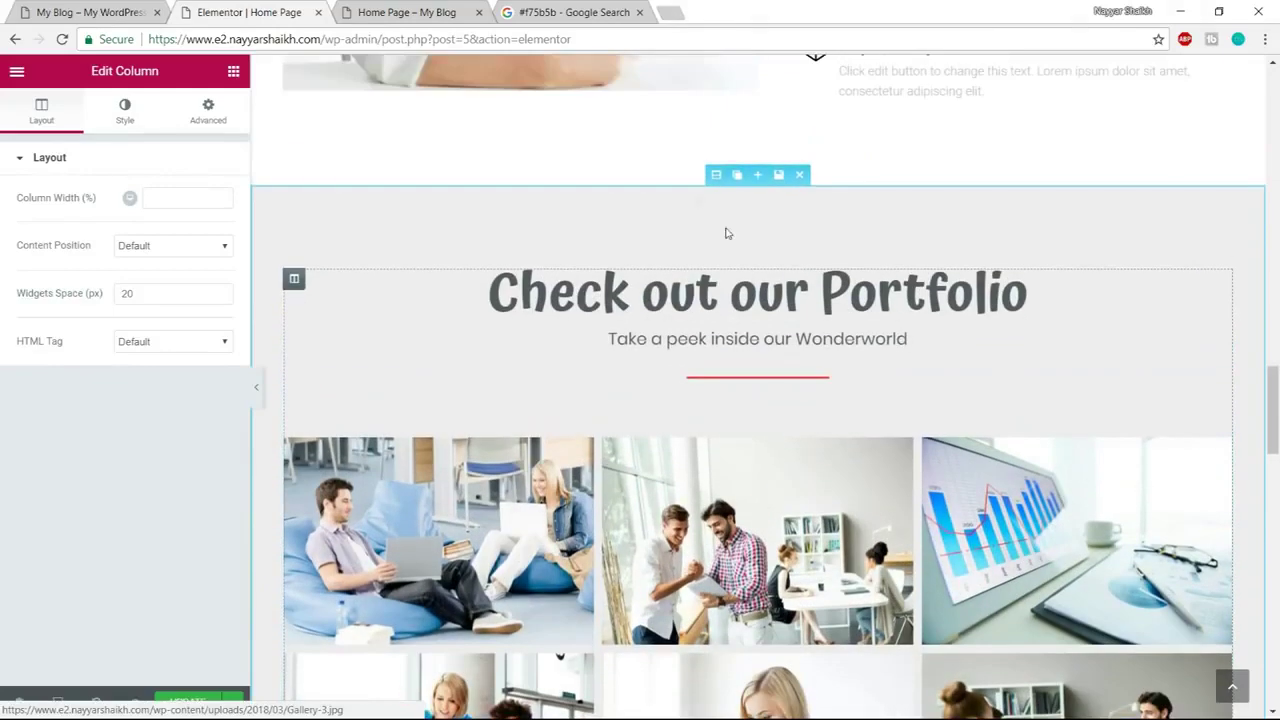
{"action": "left_click", "coordinate": [716, 175]}
{"action": "left_click", "coordinate": [170, 280]}
{"action": "left_click", "coordinate": [165, 302]}
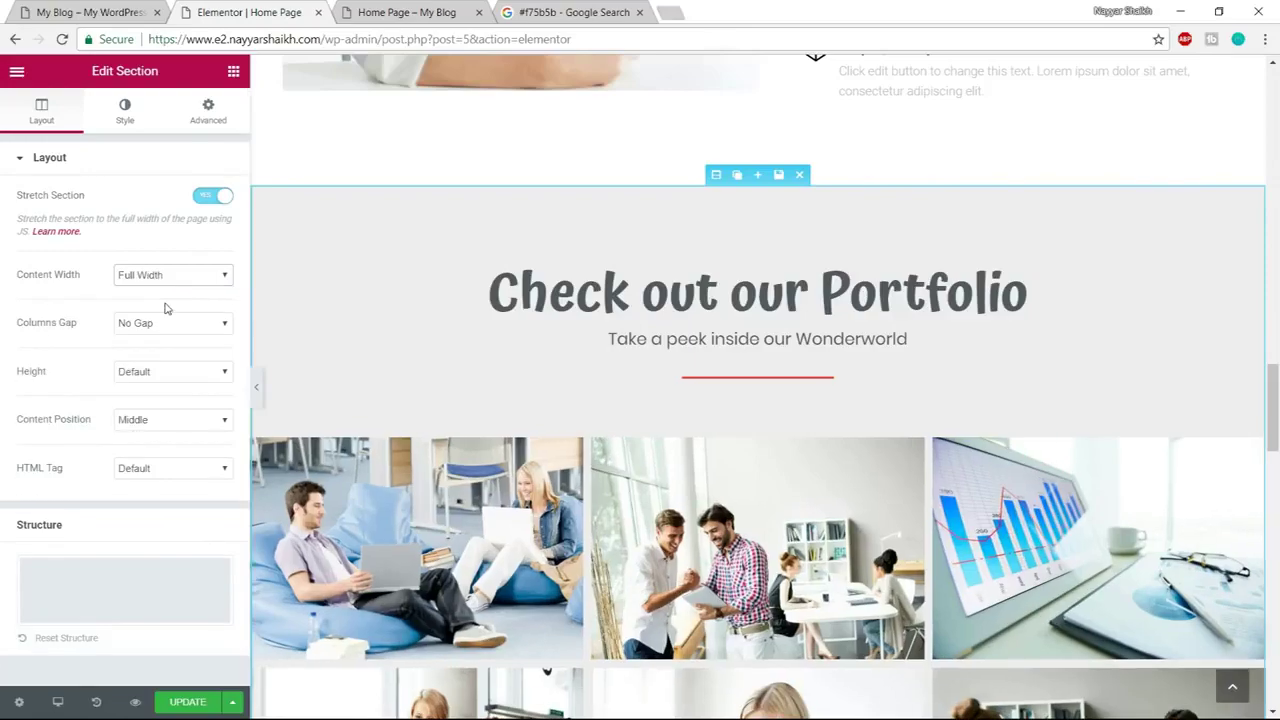
{"action": "scroll", "coordinate": [843, 434], "scroll_direction": "down", "scroll_amount": 3}
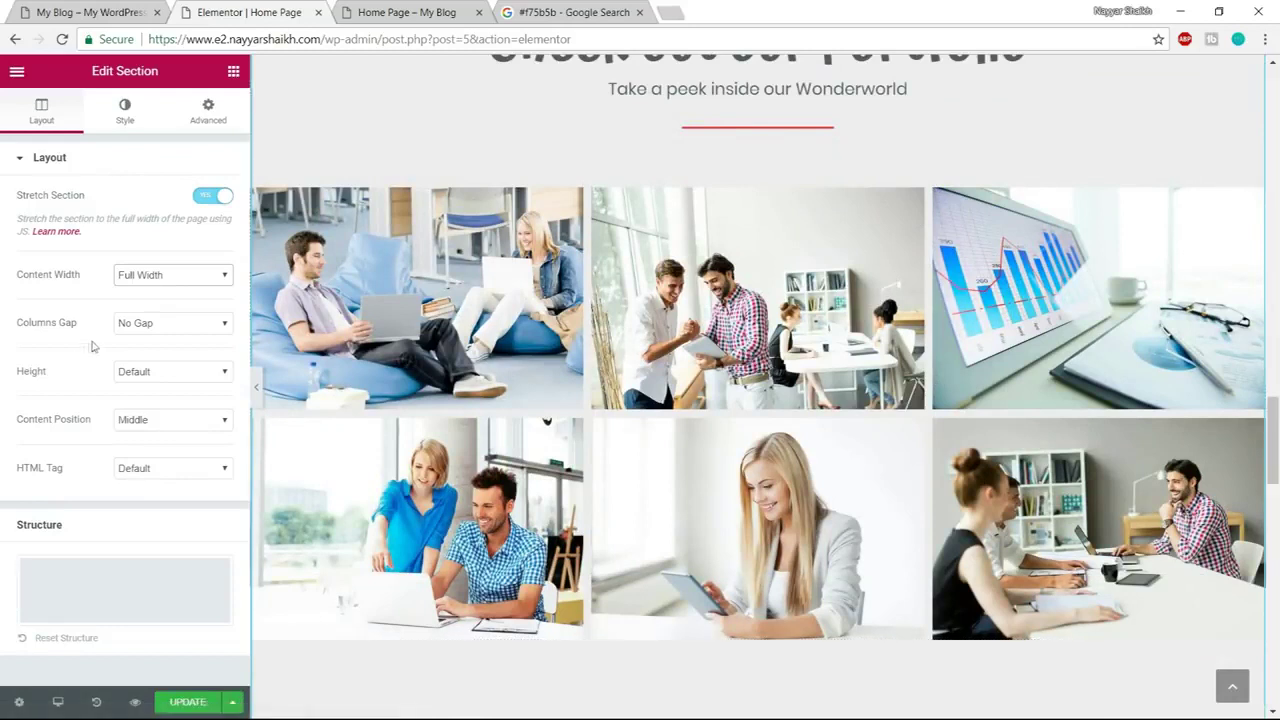
{"action": "left_click", "coordinate": [163, 323]}
{"action": "left_click", "coordinate": [163, 323]}
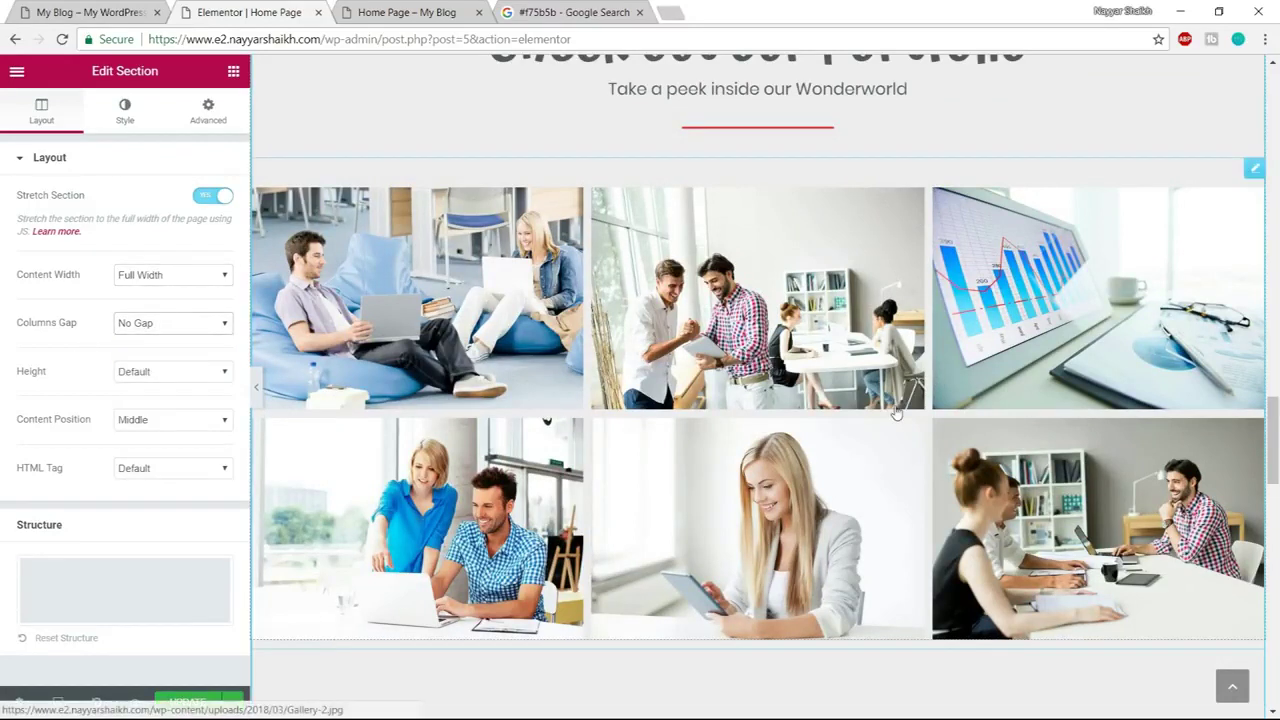
{"action": "scroll", "coordinate": [712, 316], "scroll_direction": "up", "scroll_amount": 2}
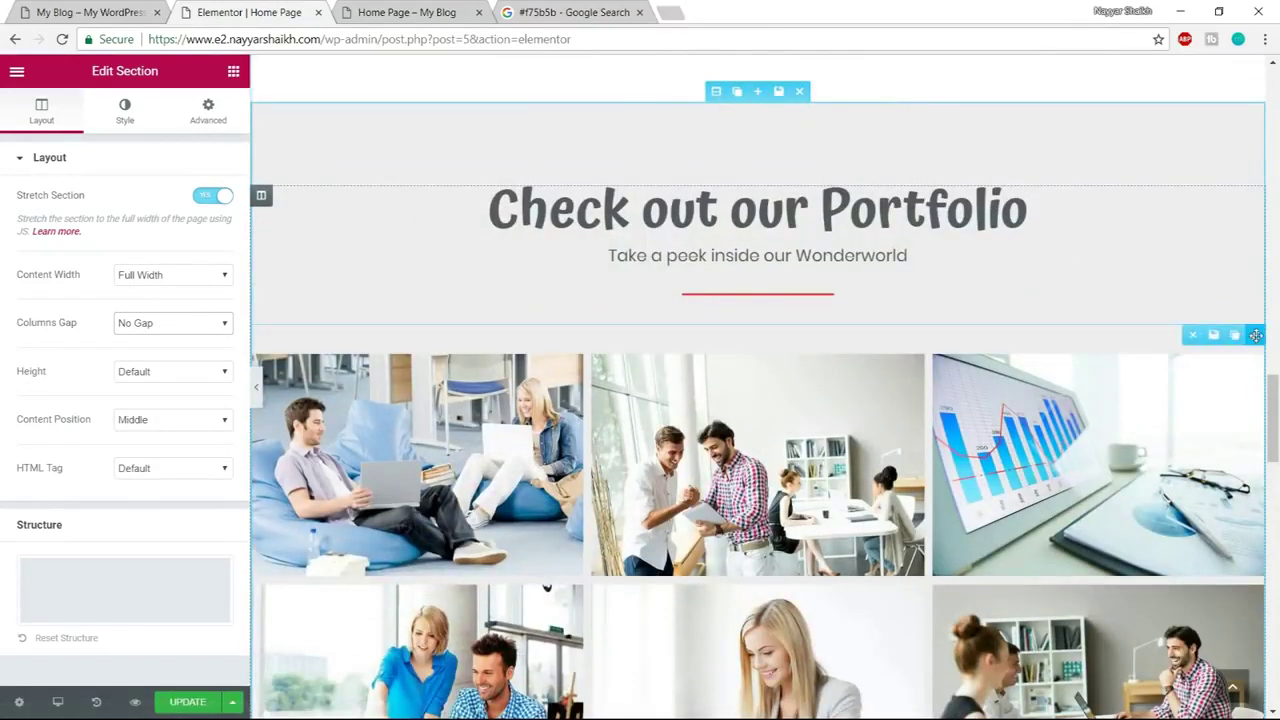
Set the gallery's image spacing to Custom 0 and update the page.
{"action": "left_click", "coordinate": [1255, 335]}
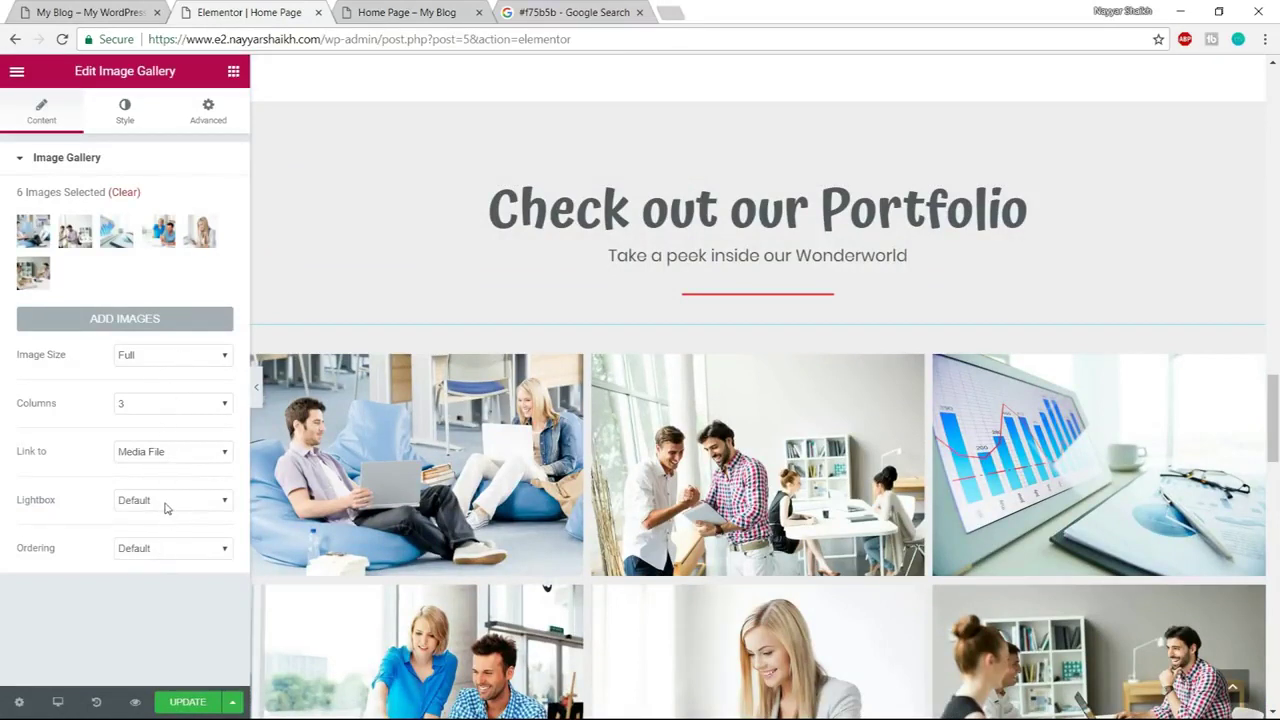
{"action": "left_click", "coordinate": [132, 120]}
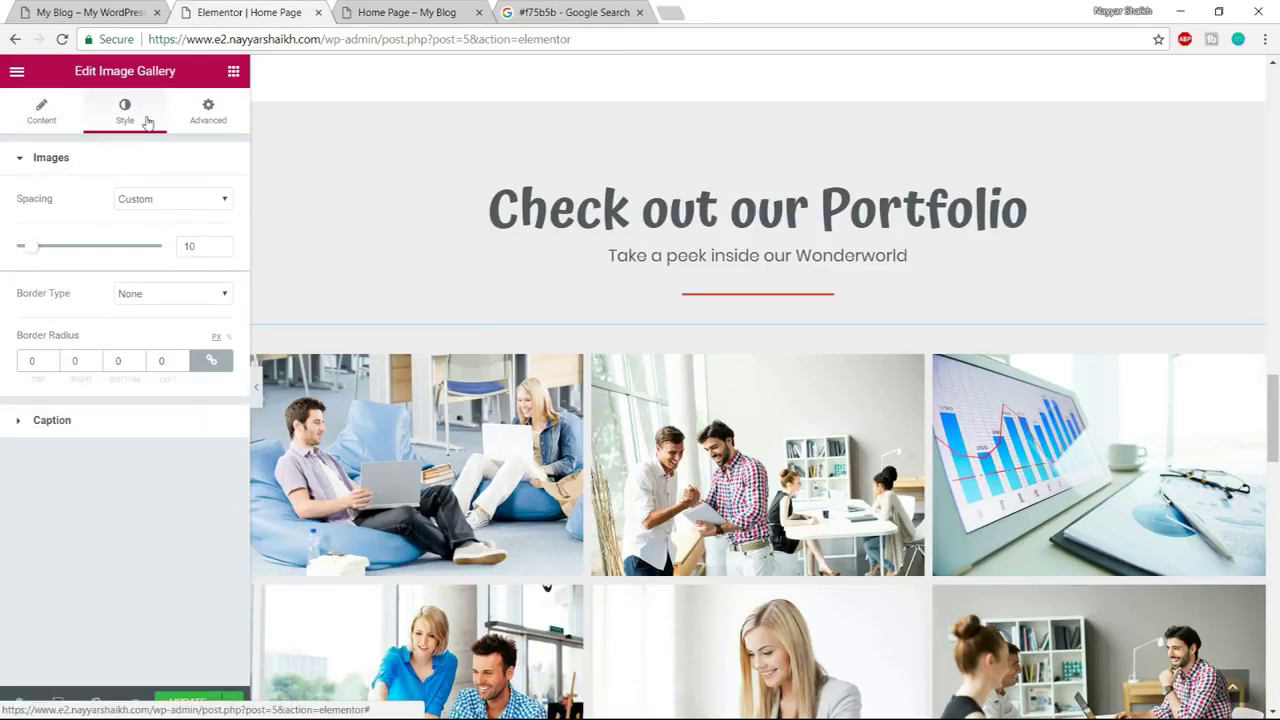
{"action": "left_click", "coordinate": [157, 205]}
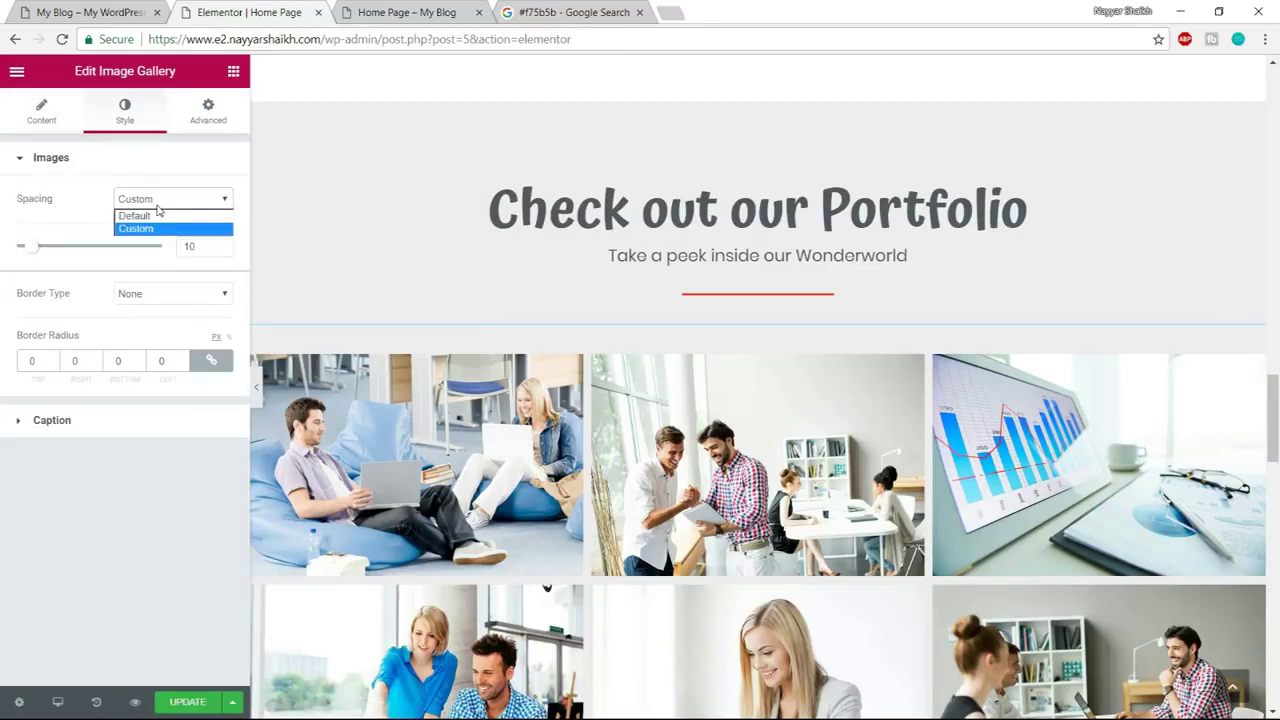
{"action": "left_click", "coordinate": [157, 206]}
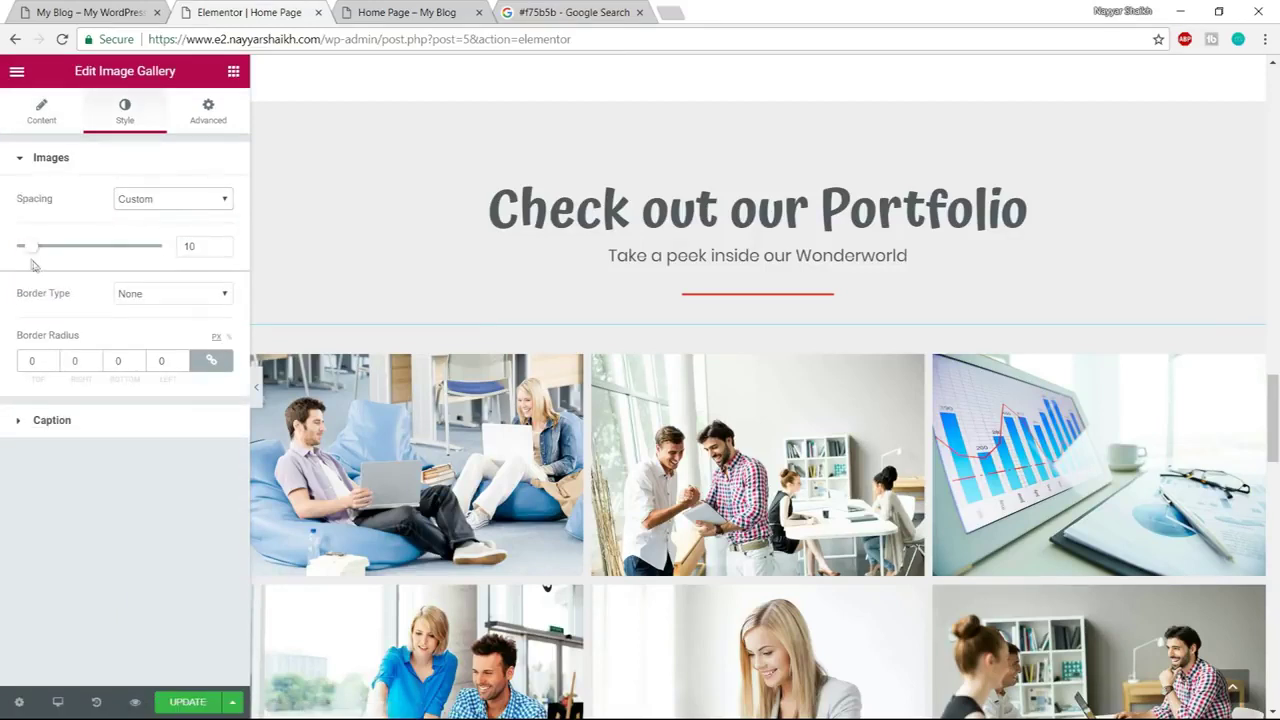
{"action": "left_click_drag", "start_coordinate": [32, 253], "coordinate": [3, 248]}
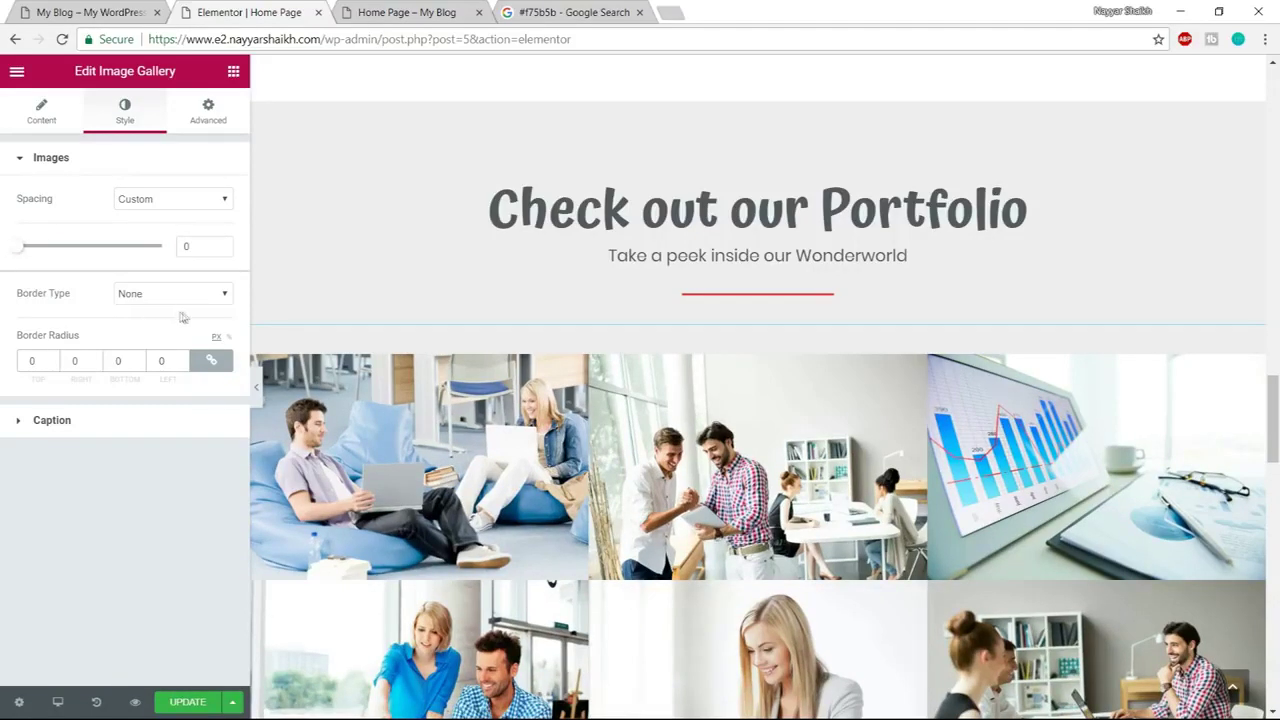
{"action": "scroll", "coordinate": [611, 456], "scroll_direction": "down", "scroll_amount": 2}
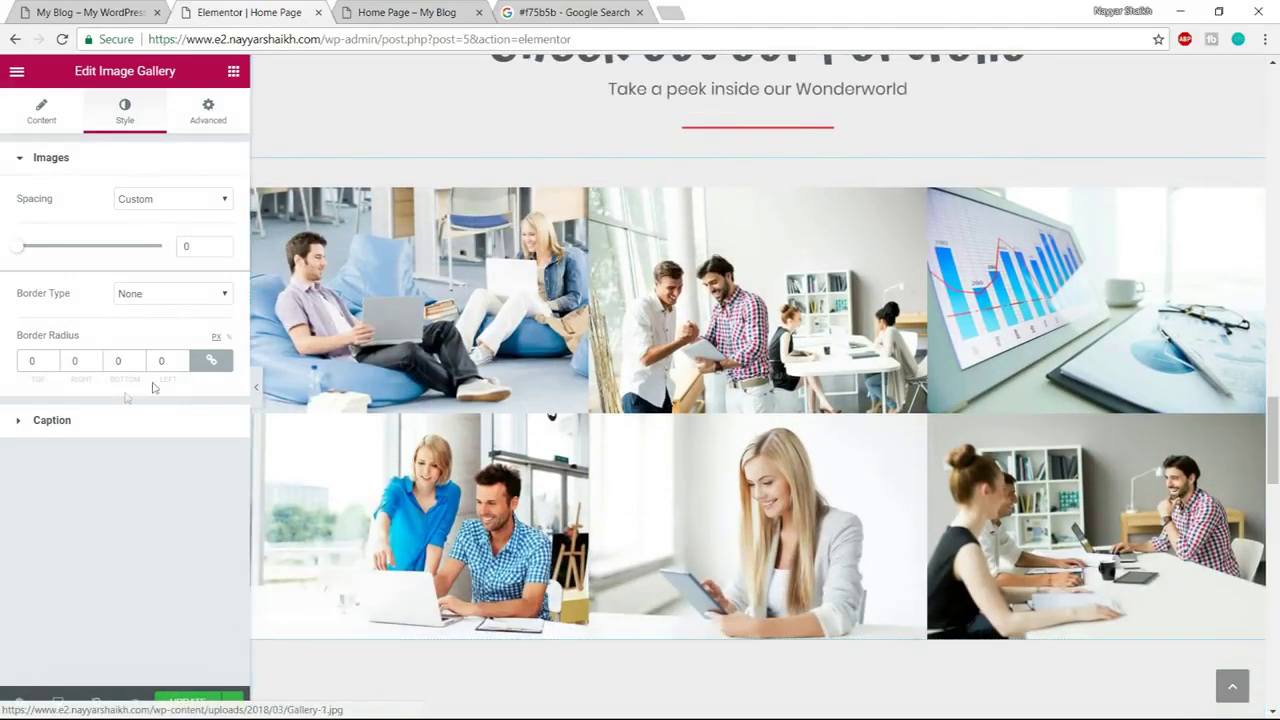
{"action": "left_click", "coordinate": [186, 703]}
{"action": "left_click", "coordinate": [436, 9]}
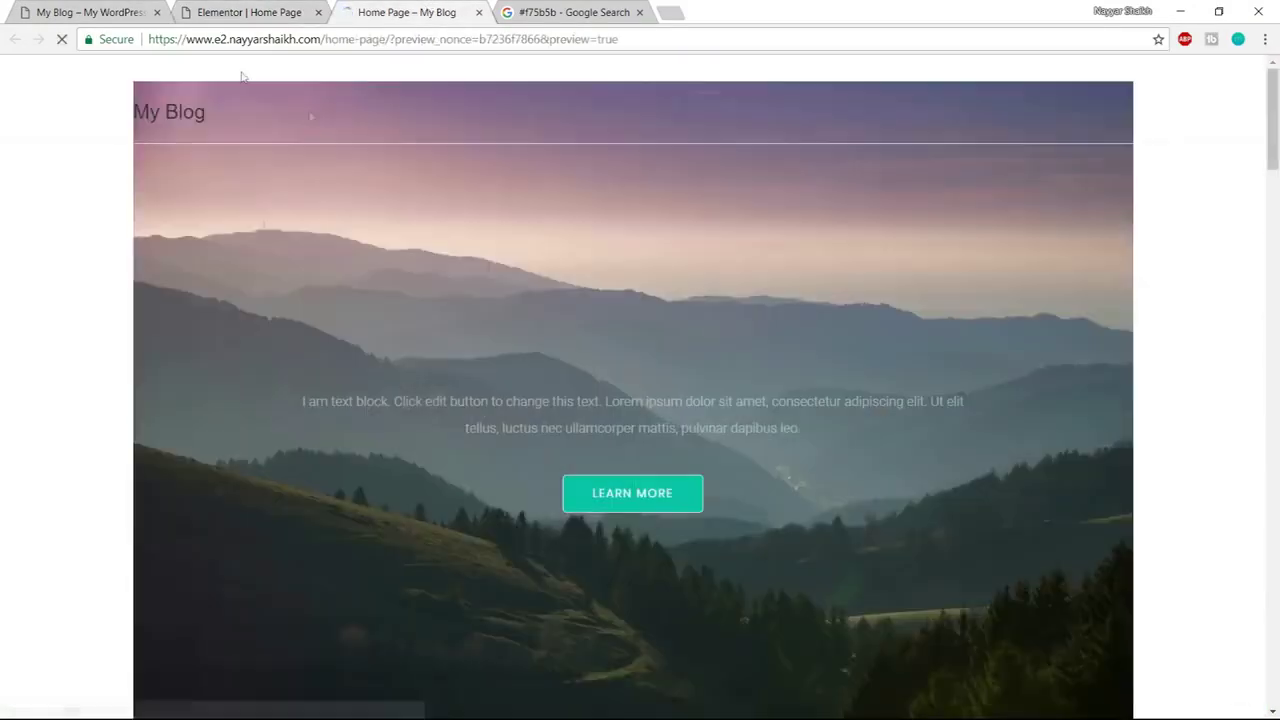
{"action": "scroll", "coordinate": [856, 508], "scroll_direction": "down", "scroll_amount": 10}
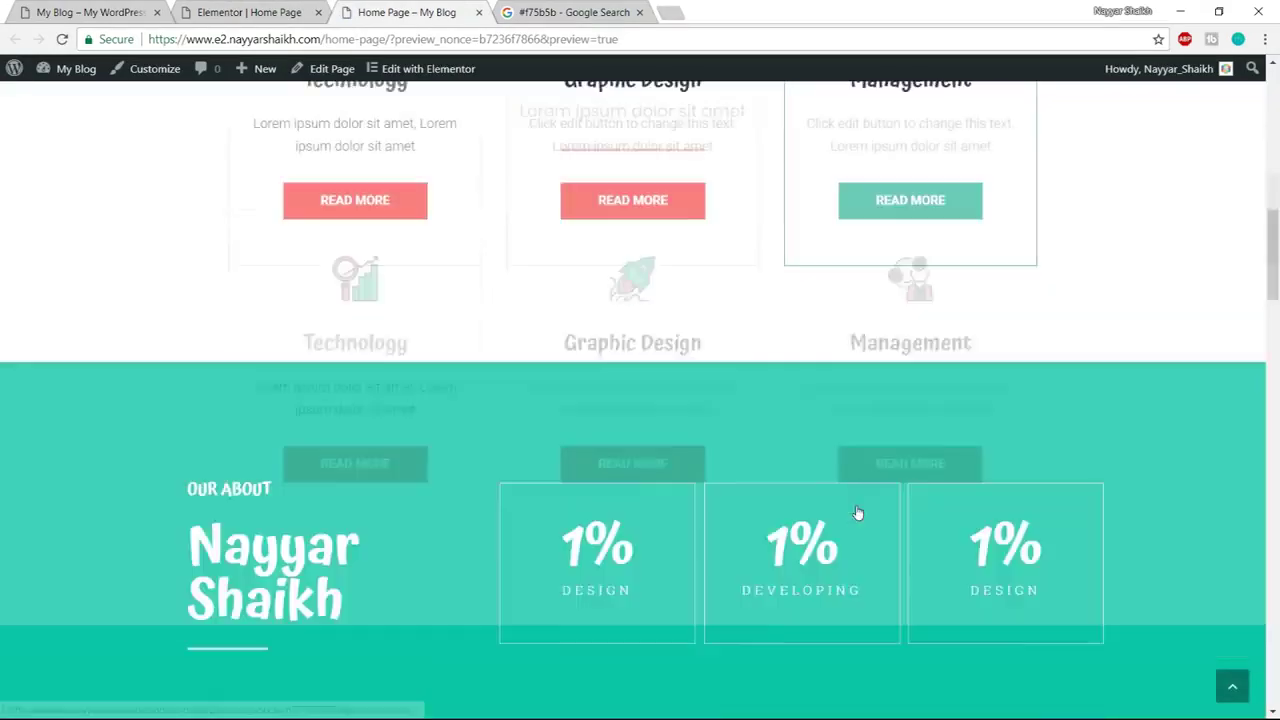
{"action": "scroll", "coordinate": [857, 512], "scroll_direction": "down", "scroll_amount": 8}
{"action": "scroll", "coordinate": [857, 513], "scroll_direction": "down", "scroll_amount": 5}
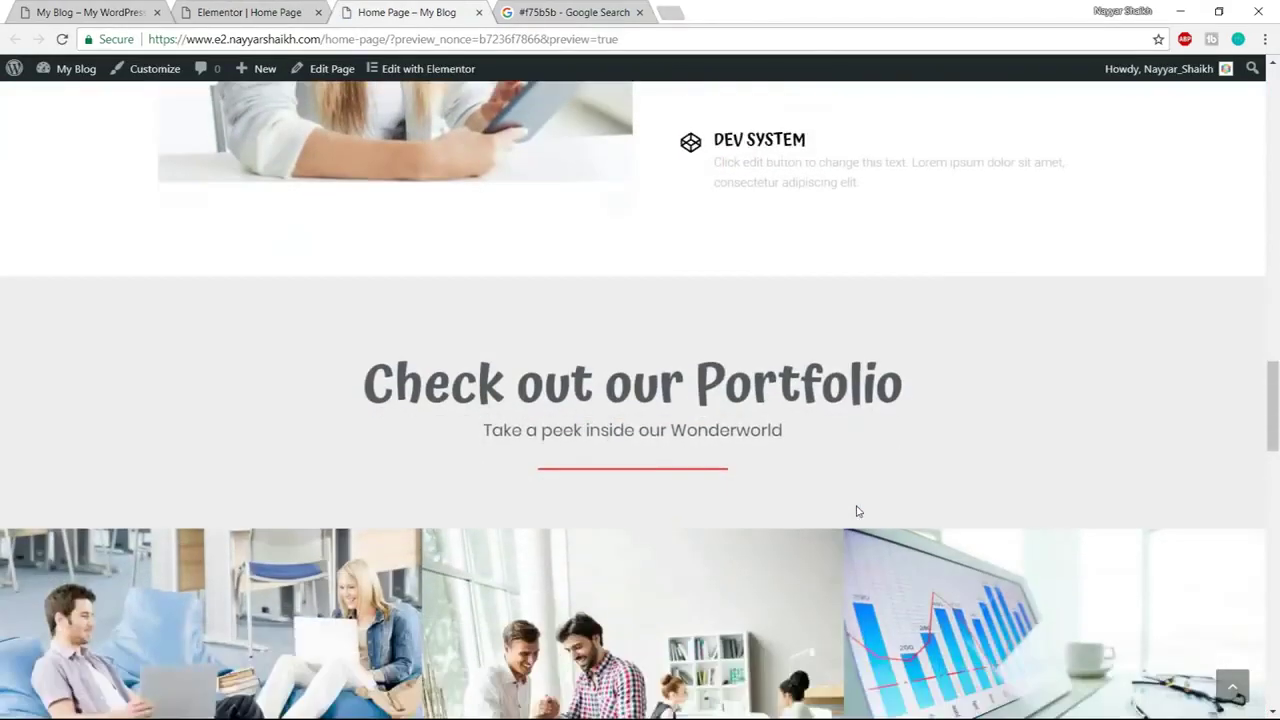
{"action": "scroll", "coordinate": [696, 539], "scroll_direction": "down", "scroll_amount": 4}
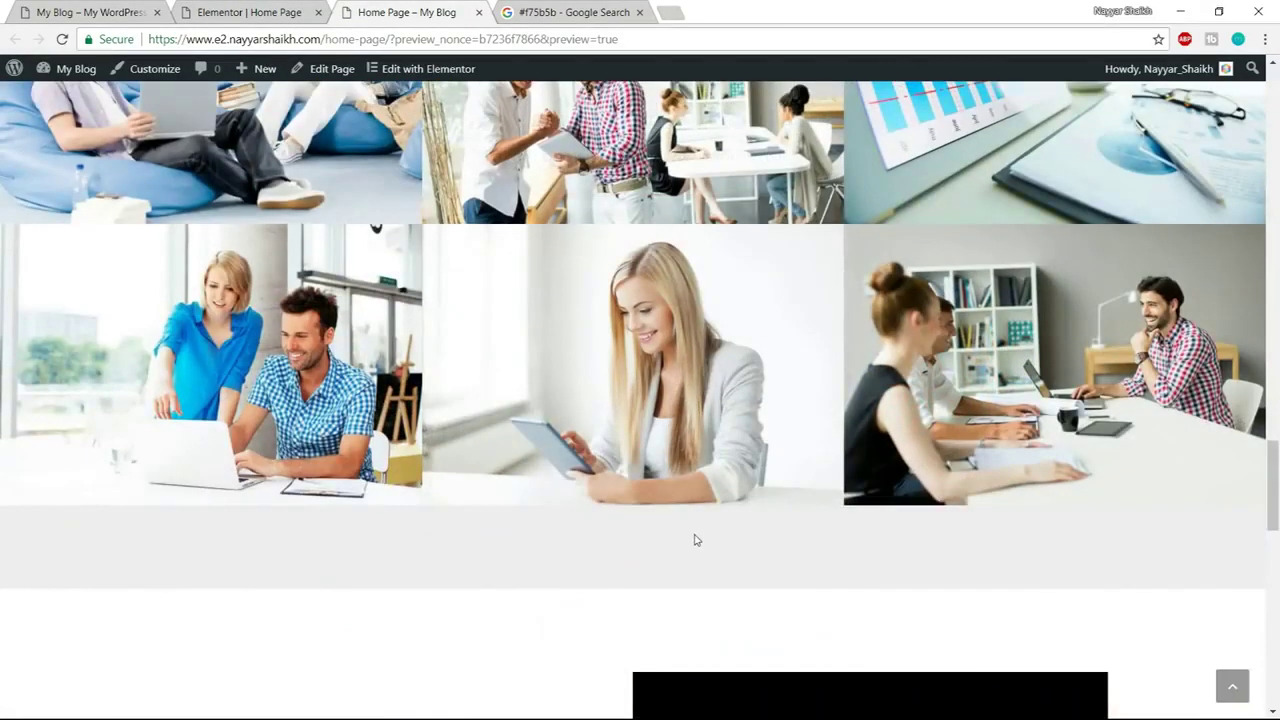
{"action": "scroll", "coordinate": [696, 540], "scroll_direction": "up", "scroll_amount": 2}
{"action": "scroll", "coordinate": [691, 537], "scroll_direction": "down", "scroll_amount": 3}
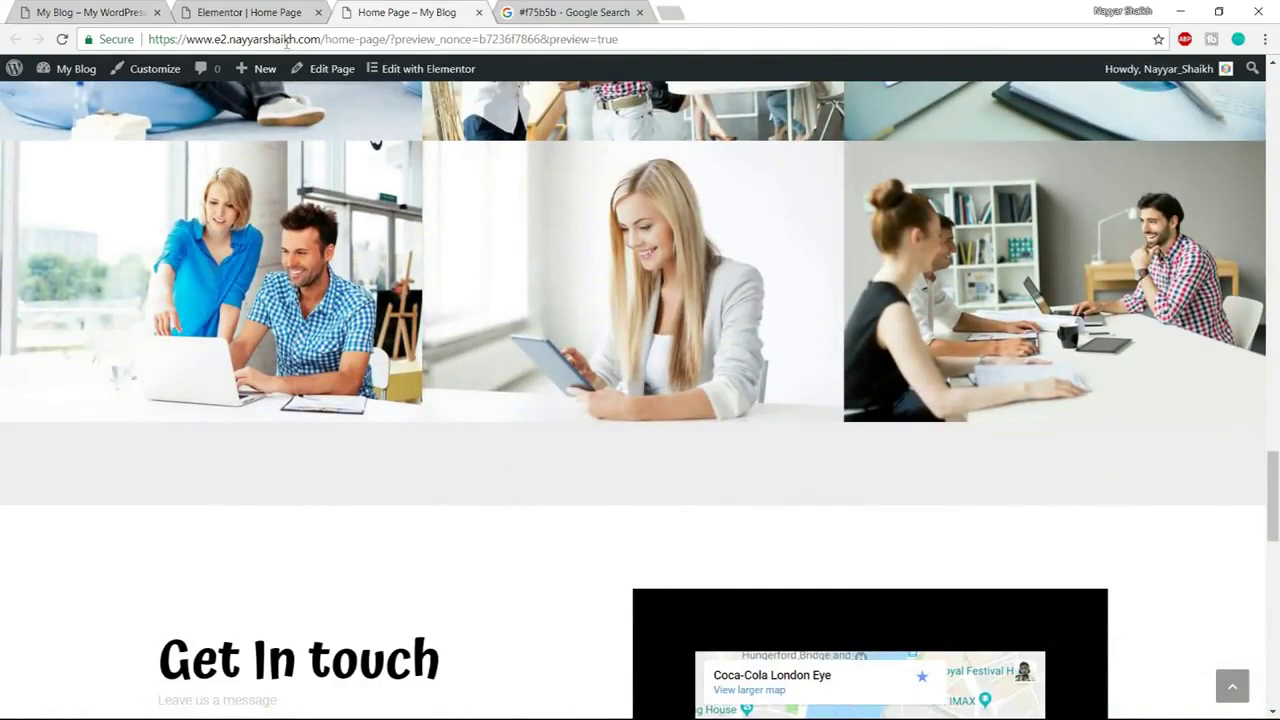
{"action": "left_click", "coordinate": [240, 12]}
{"action": "scroll", "coordinate": [634, 506], "scroll_direction": "down", "scroll_amount": 5}
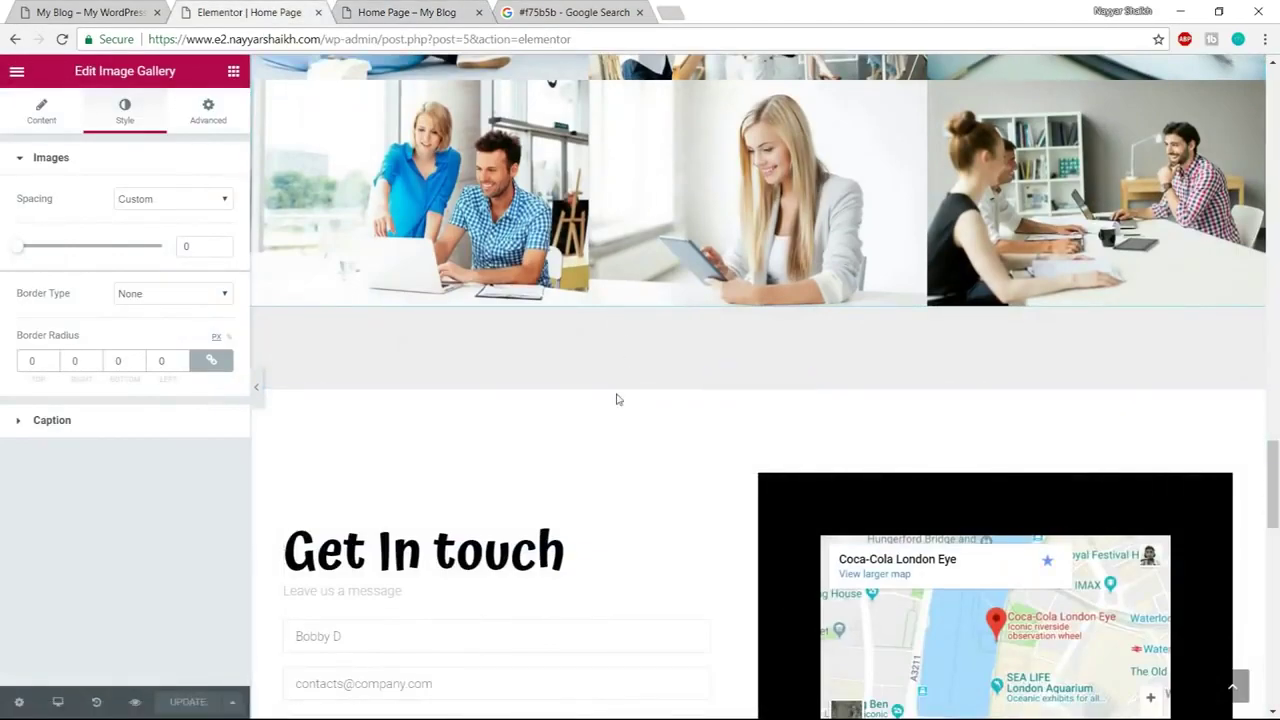
{"action": "scroll", "coordinate": [612, 418], "scroll_direction": "up", "scroll_amount": 10}
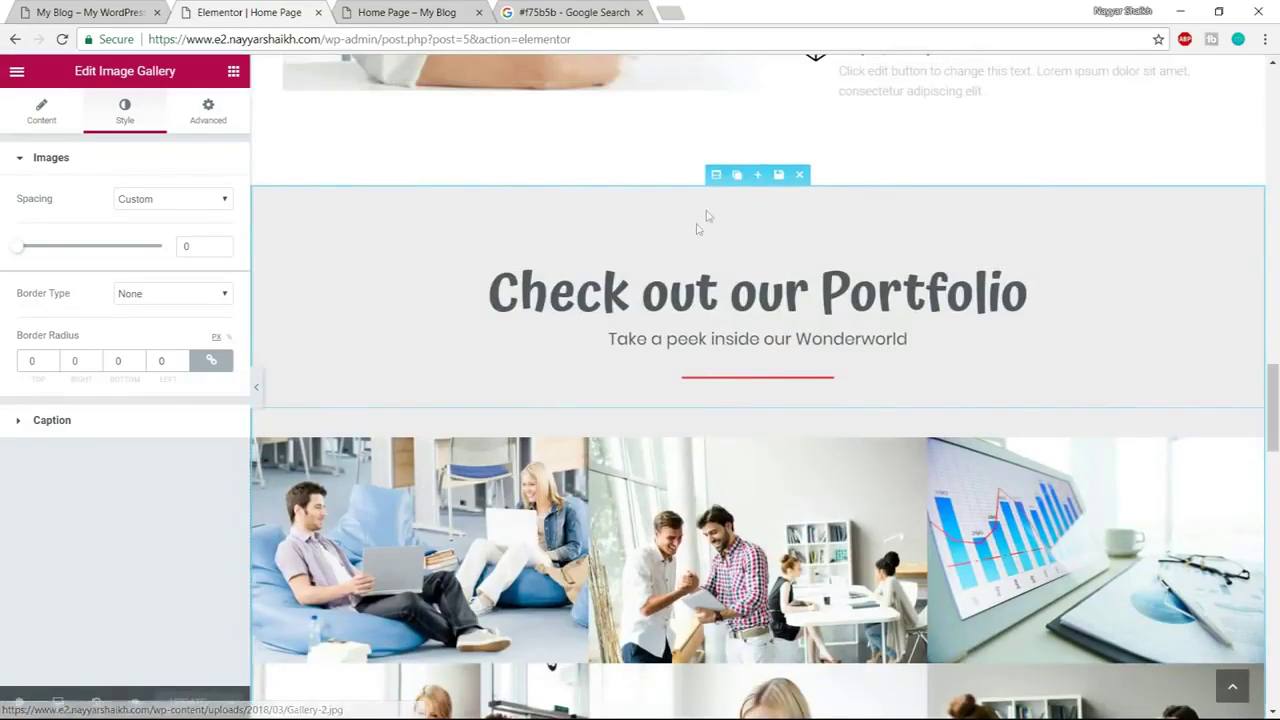
Change the Portfolio section's bottom padding from 100 to 0, then compare with the live site.
{"action": "left_click", "coordinate": [717, 175]}
{"action": "left_click", "coordinate": [207, 120]}
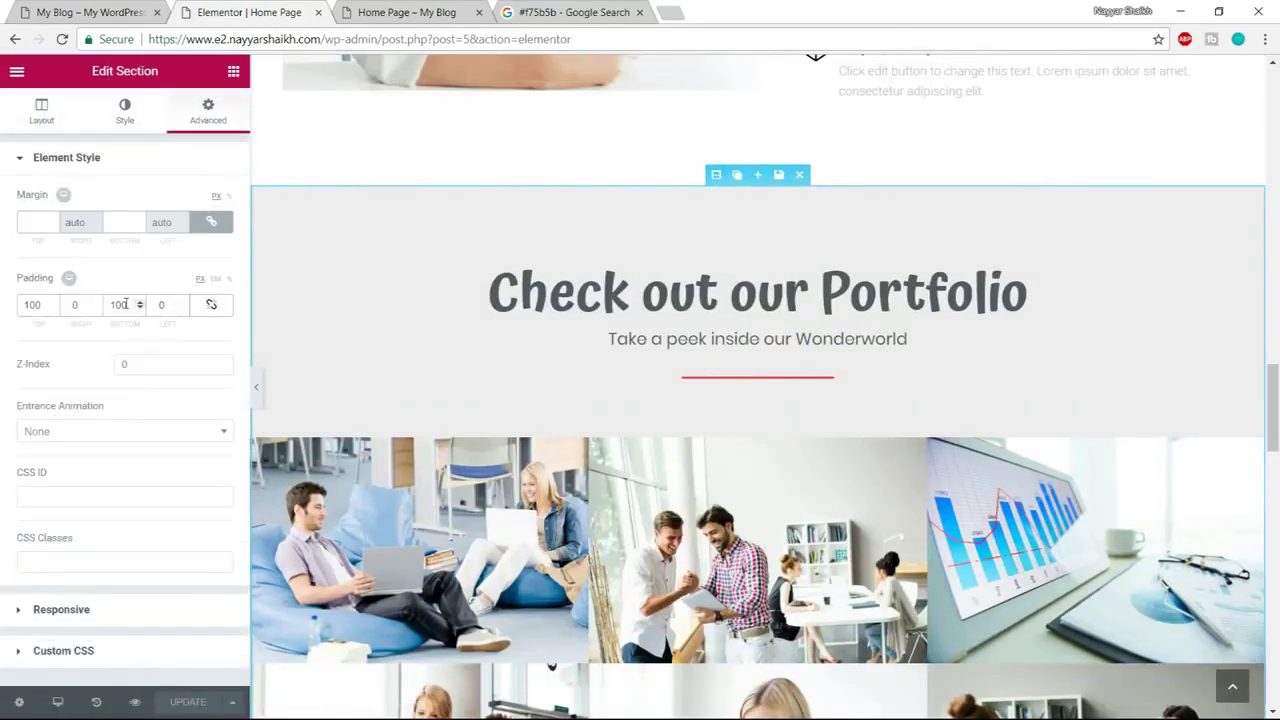
{"action": "left_click_drag", "start_coordinate": [126, 304], "coordinate": [108, 298]}
{"action": "type", "text": "0"}
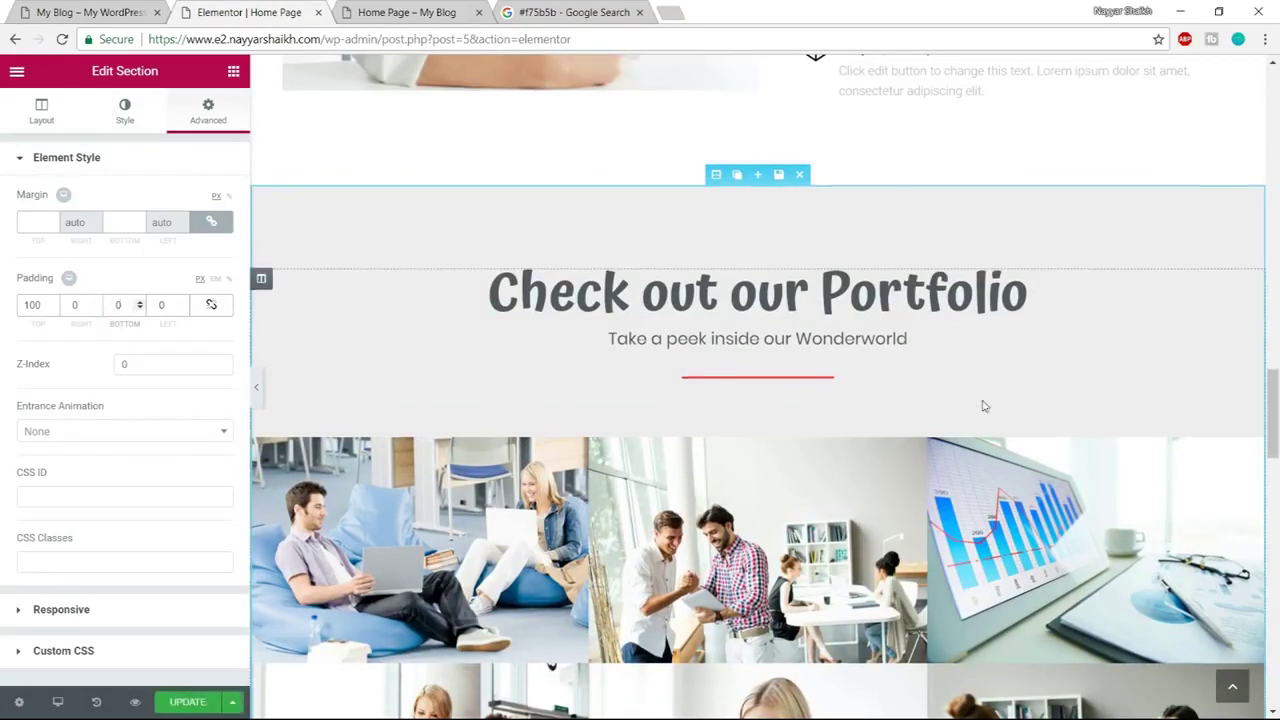
{"action": "scroll", "coordinate": [983, 403], "scroll_direction": "down", "scroll_amount": 4}
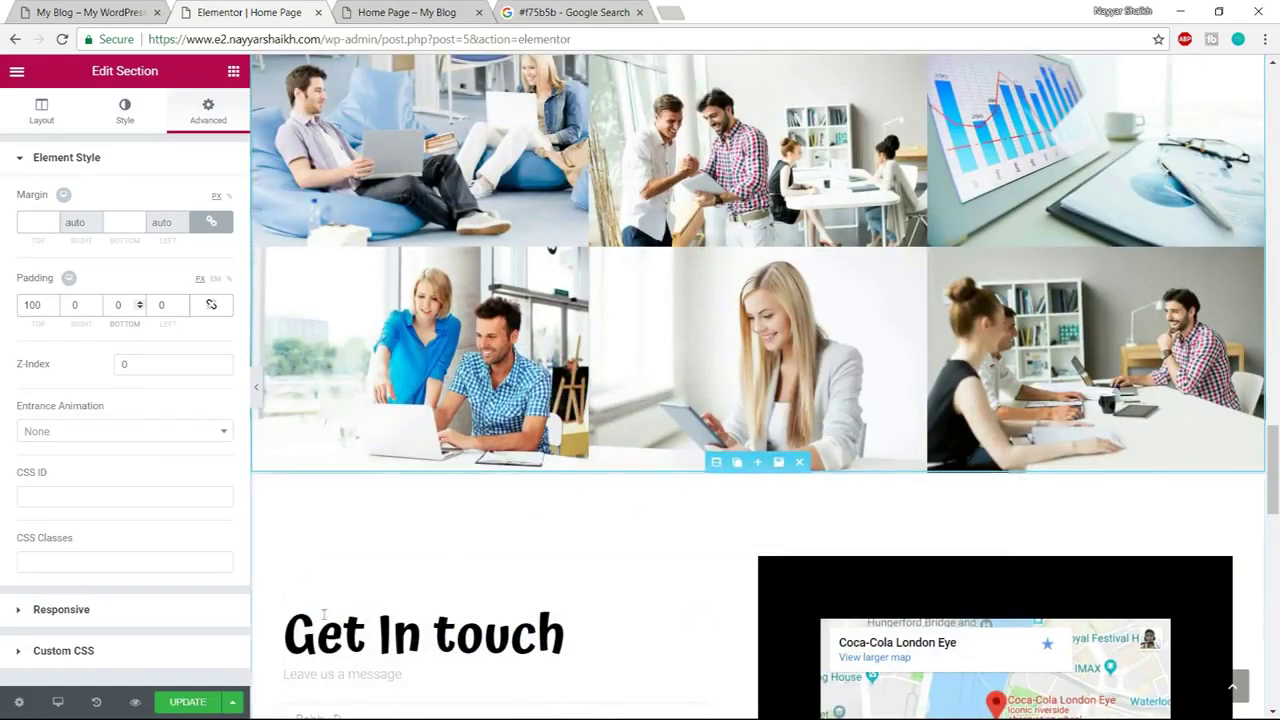
{"action": "scroll", "coordinate": [687, 532], "scroll_direction": "down", "scroll_amount": 3}
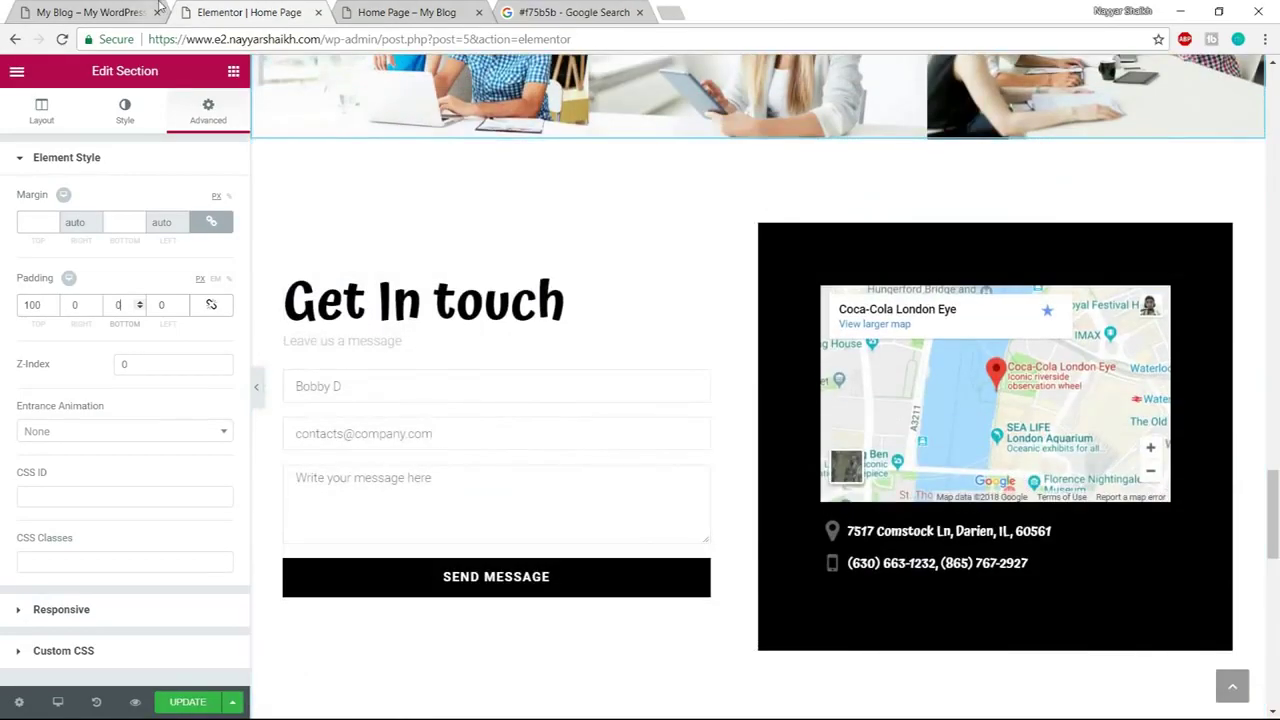
{"action": "left_click", "coordinate": [90, 12]}
{"action": "scroll", "coordinate": [544, 291], "scroll_direction": "down", "scroll_amount": 3}
{"action": "scroll", "coordinate": [617, 374], "scroll_direction": "down", "scroll_amount": 3}
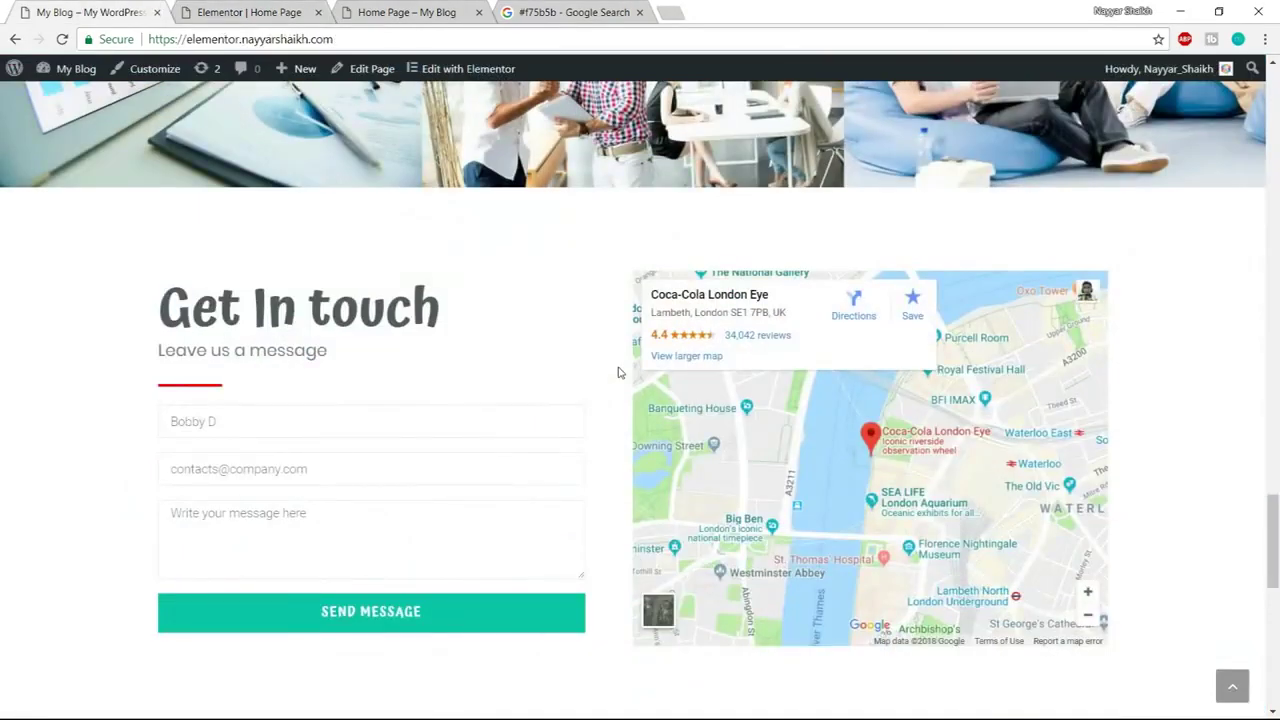
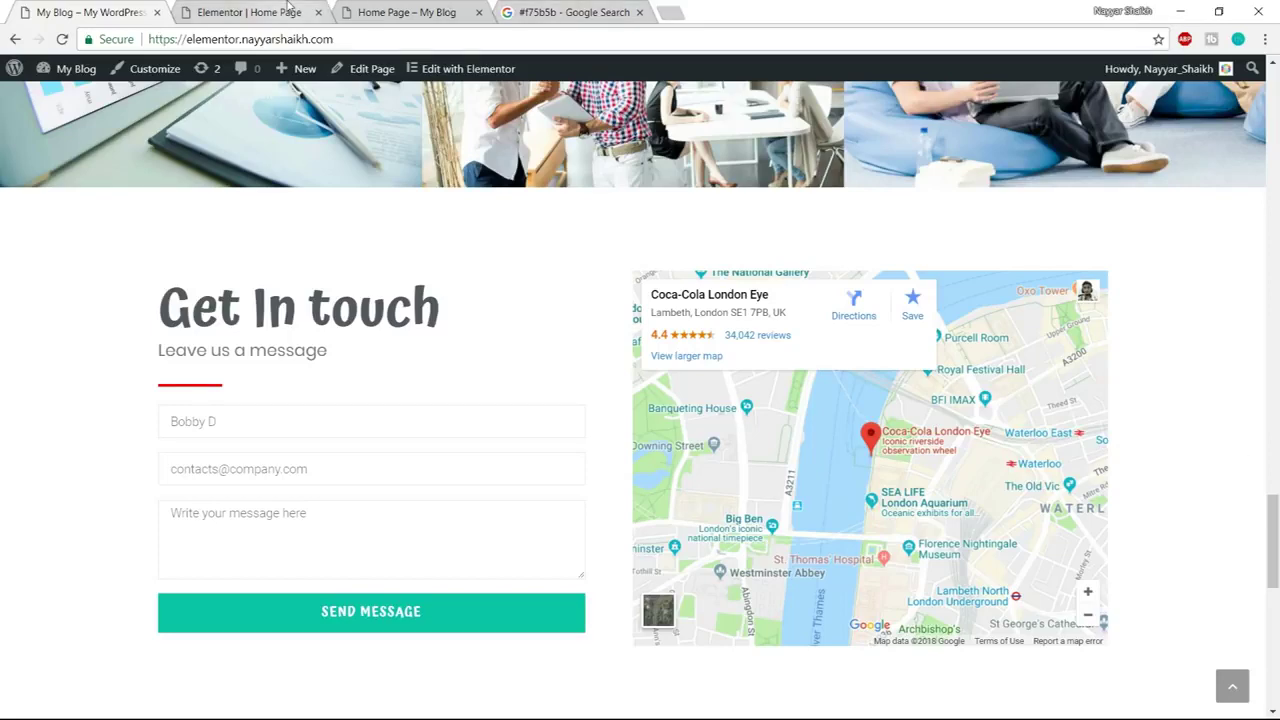
Color the Get In touch heading #54595f.
{"action": "left_click", "coordinate": [258, 12]}
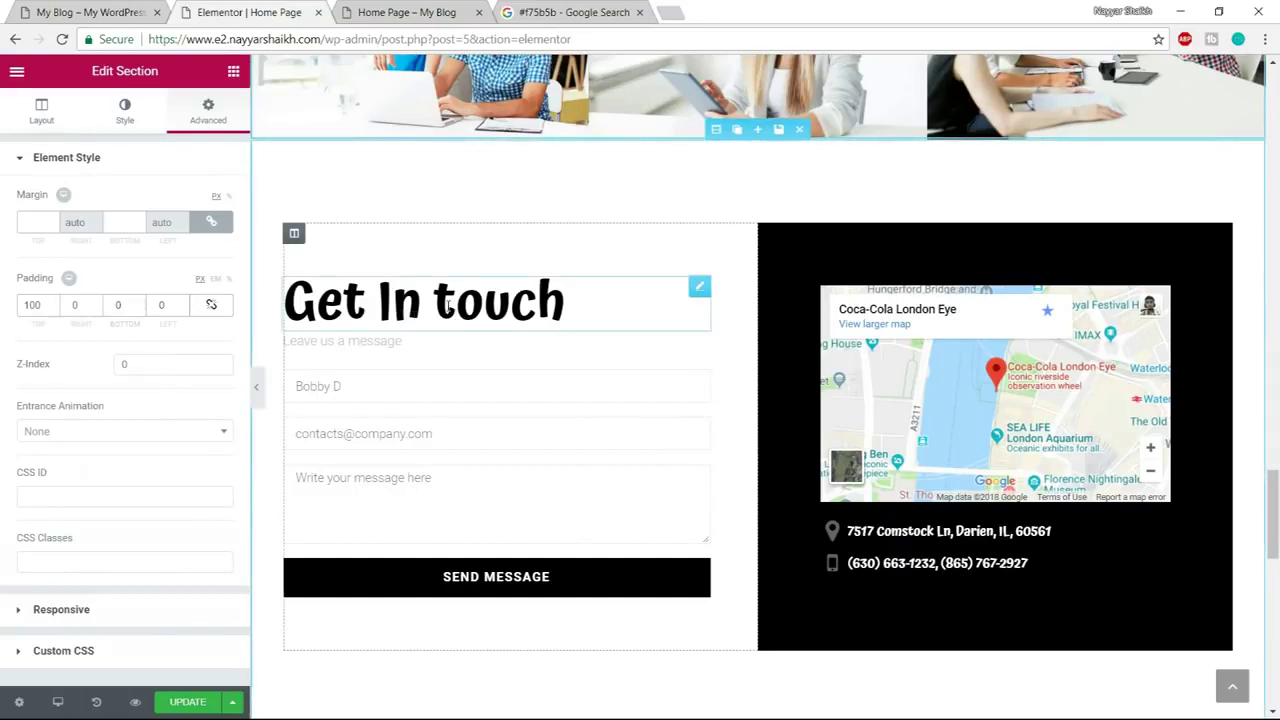
{"action": "left_click", "coordinate": [500, 300]}
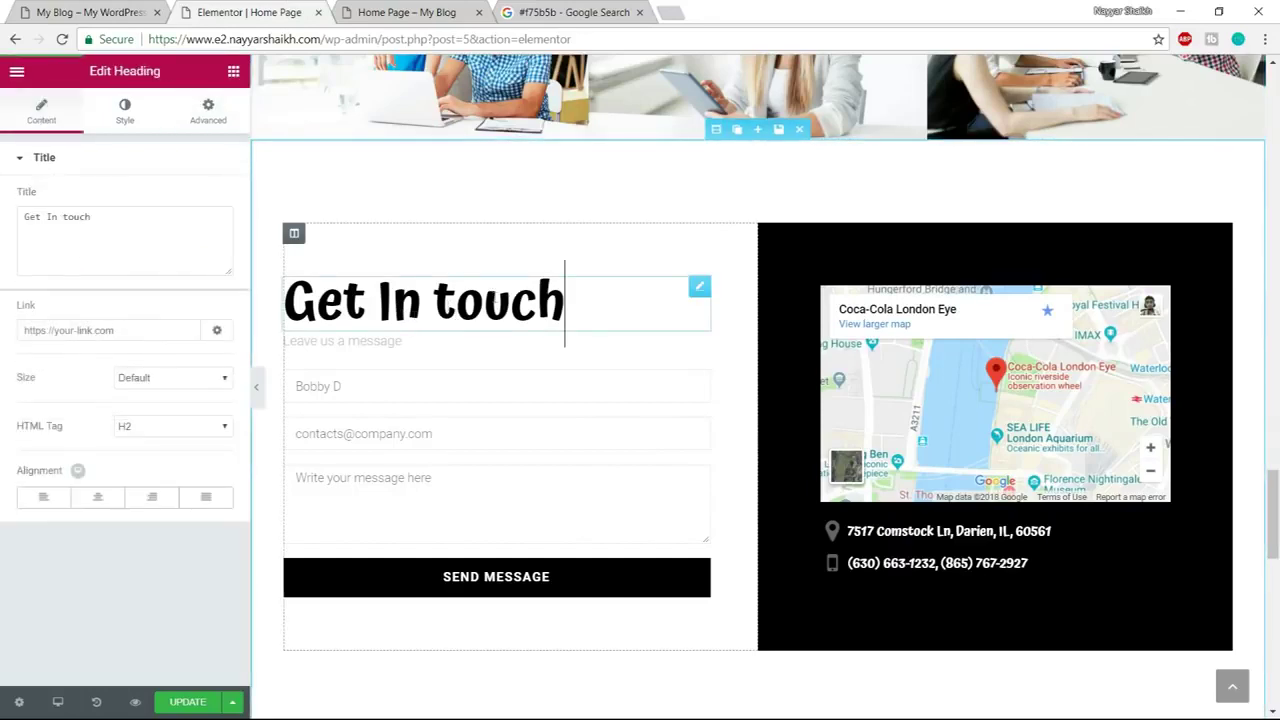
{"action": "left_click", "coordinate": [124, 110]}
{"action": "left_click", "coordinate": [211, 199]}
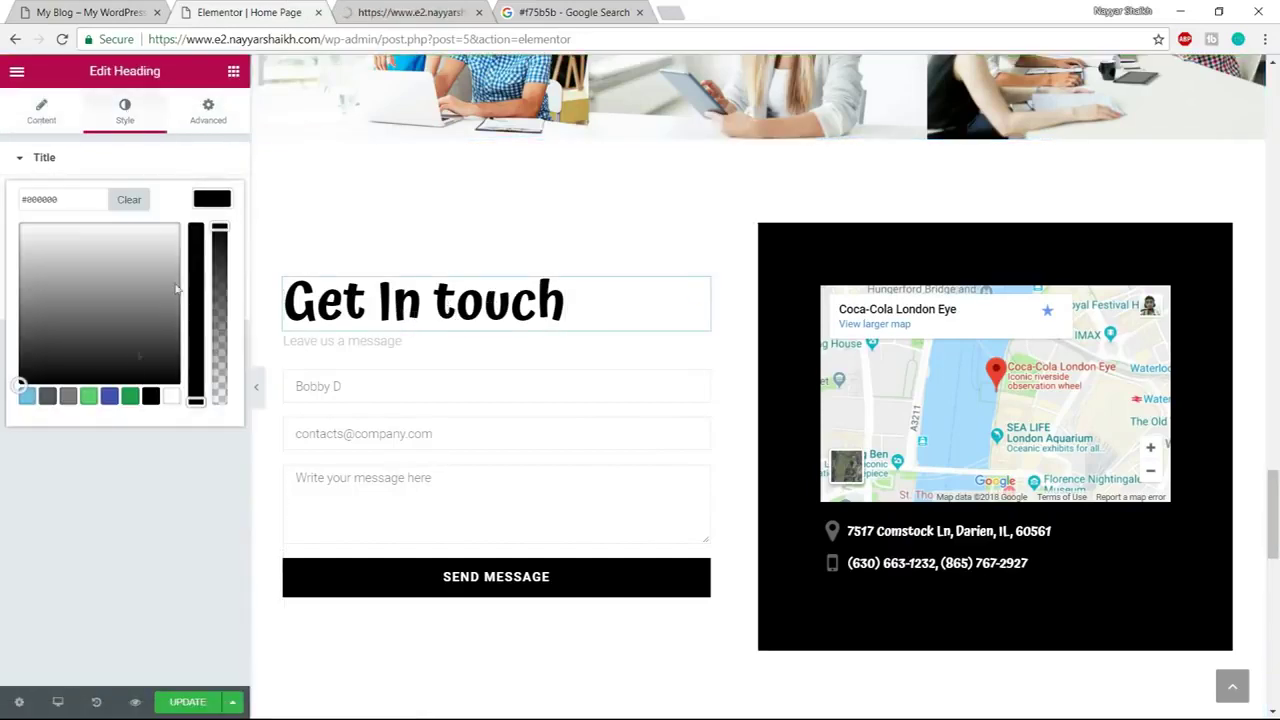
{"action": "left_click", "coordinate": [47, 396]}
Color the Leave us a message subtitle text #54595f.
{"action": "left_click", "coordinate": [333, 345]}
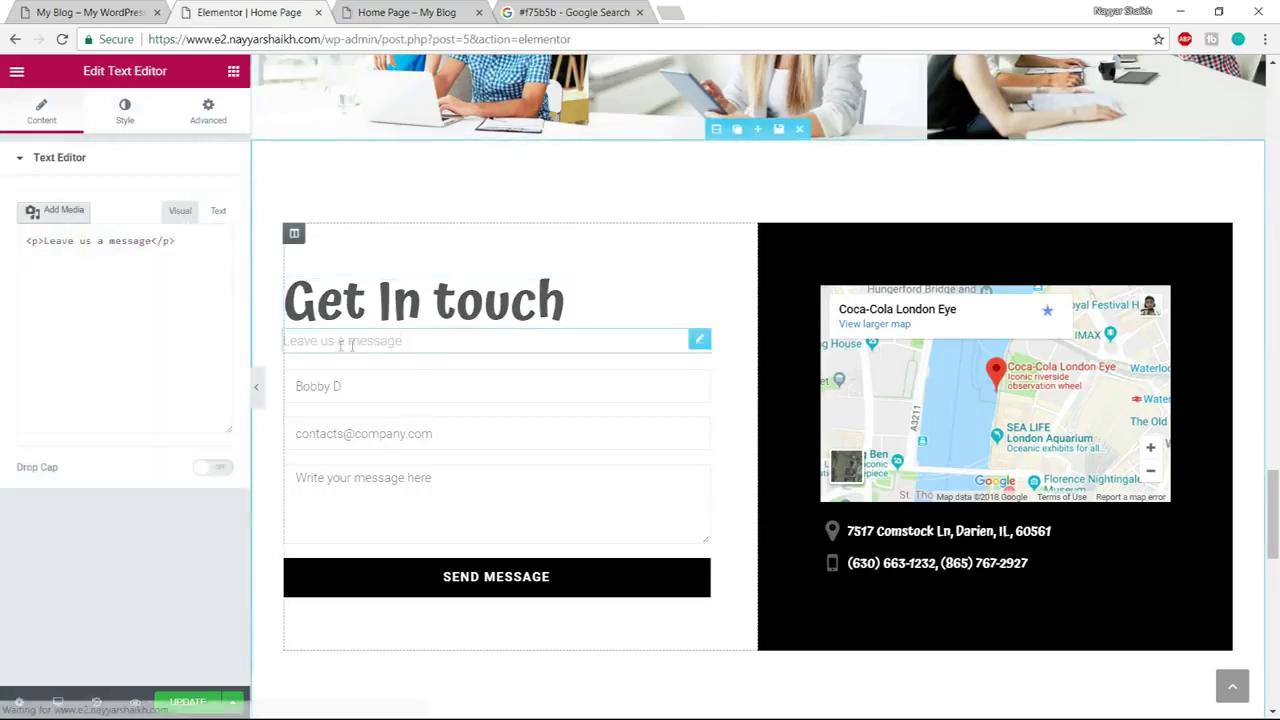
{"action": "left_click", "coordinate": [124, 110]}
{"action": "left_click", "coordinate": [212, 272]}
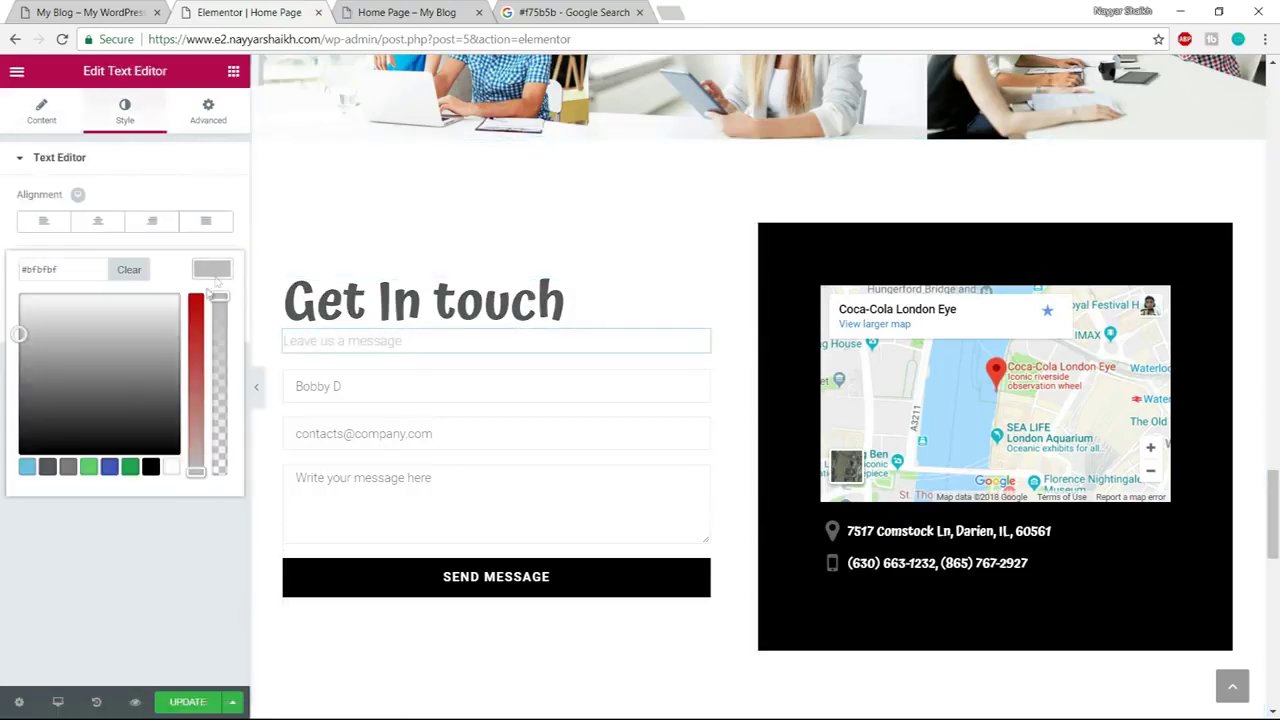
{"action": "left_click", "coordinate": [47, 467]}
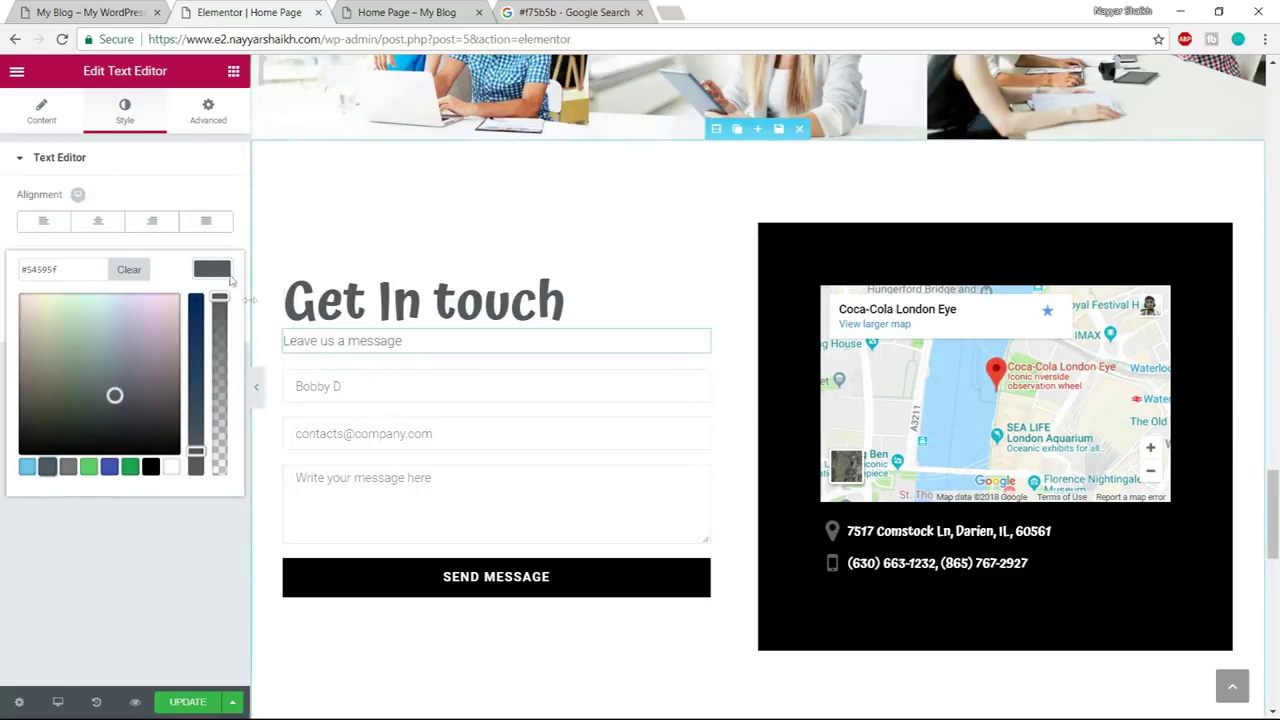
{"action": "left_click", "coordinate": [212, 269]}
Set the subtitle's typography to Poppins, size 20, weight 400.
{"action": "left_click", "coordinate": [213, 318]}
{"action": "left_click", "coordinate": [160, 368]}
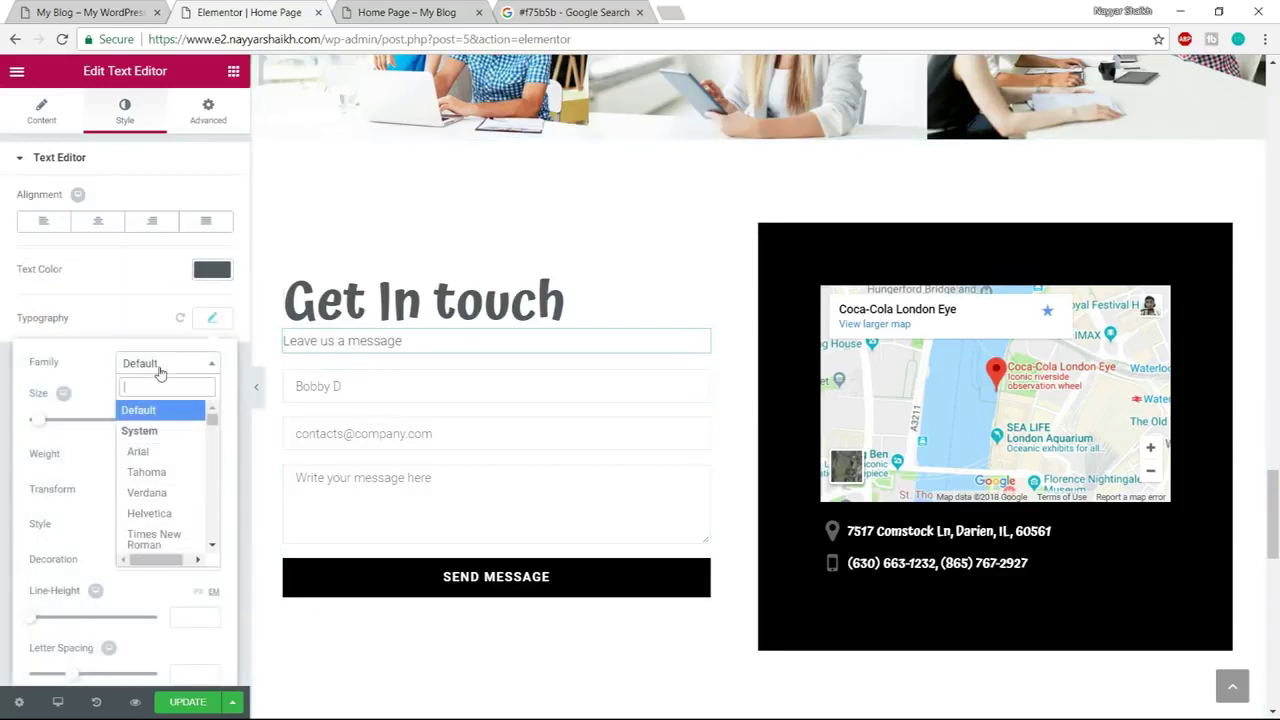
{"action": "type", "text": "poppi"}
{"action": "key", "text": "Return"}
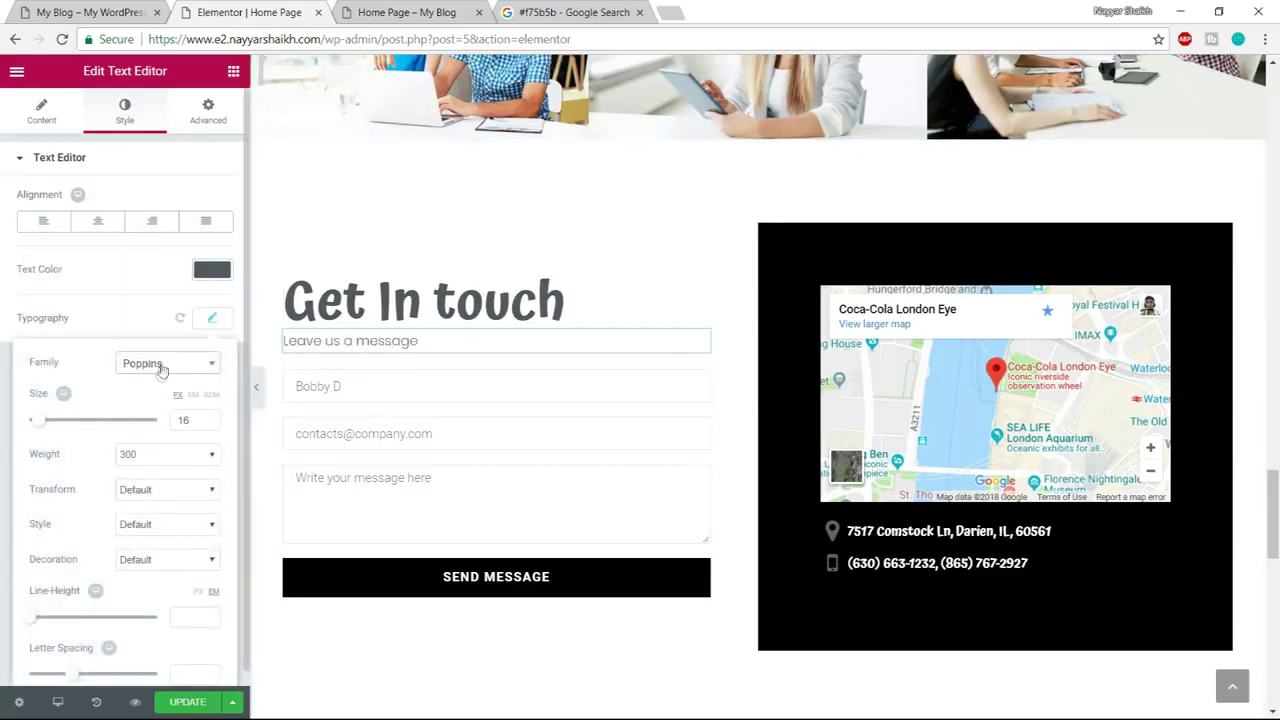
{"action": "left_click_drag", "start_coordinate": [188, 421], "coordinate": [165, 428]}
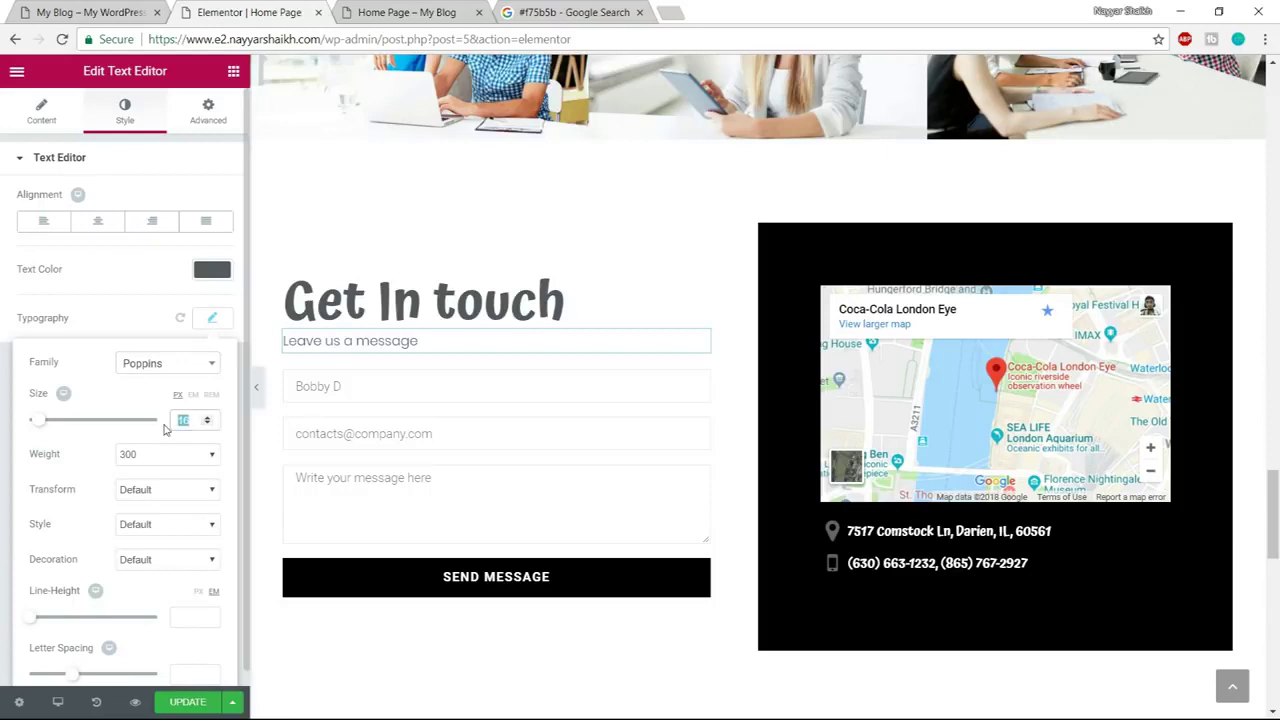
{"action": "type", "text": "20"}
{"action": "left_click", "coordinate": [171, 456]}
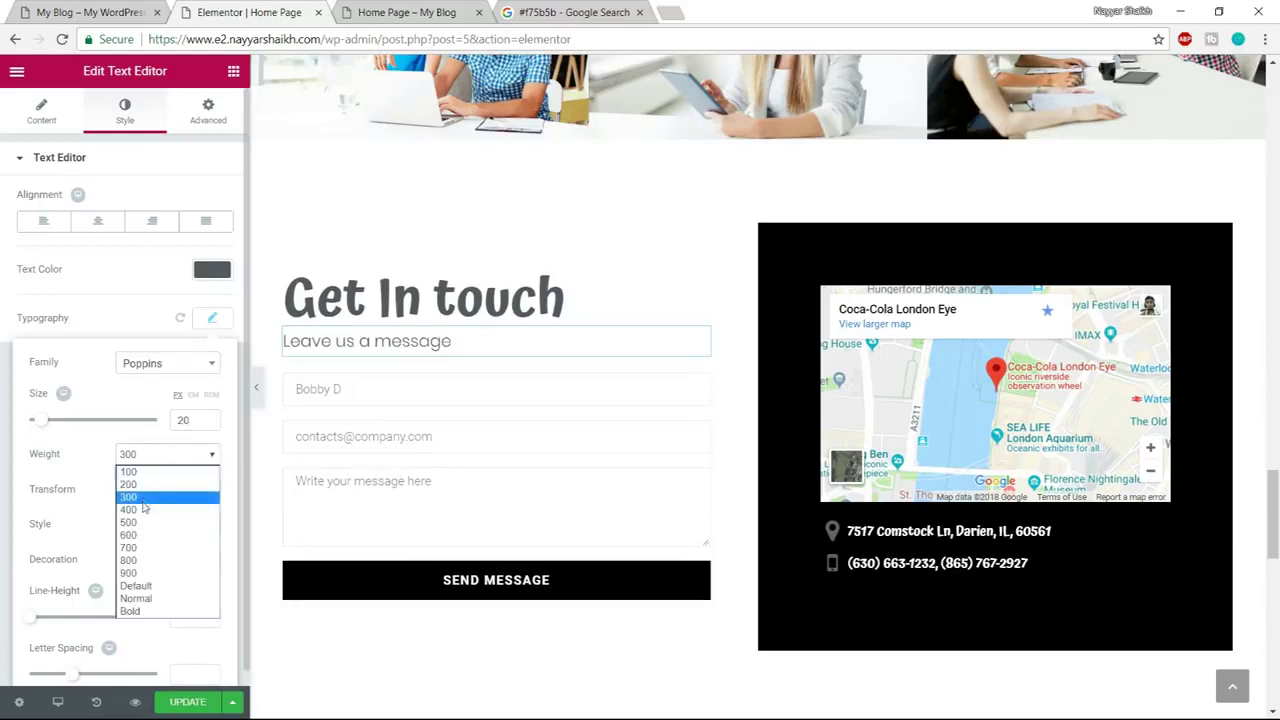
{"action": "left_click", "coordinate": [141, 509]}
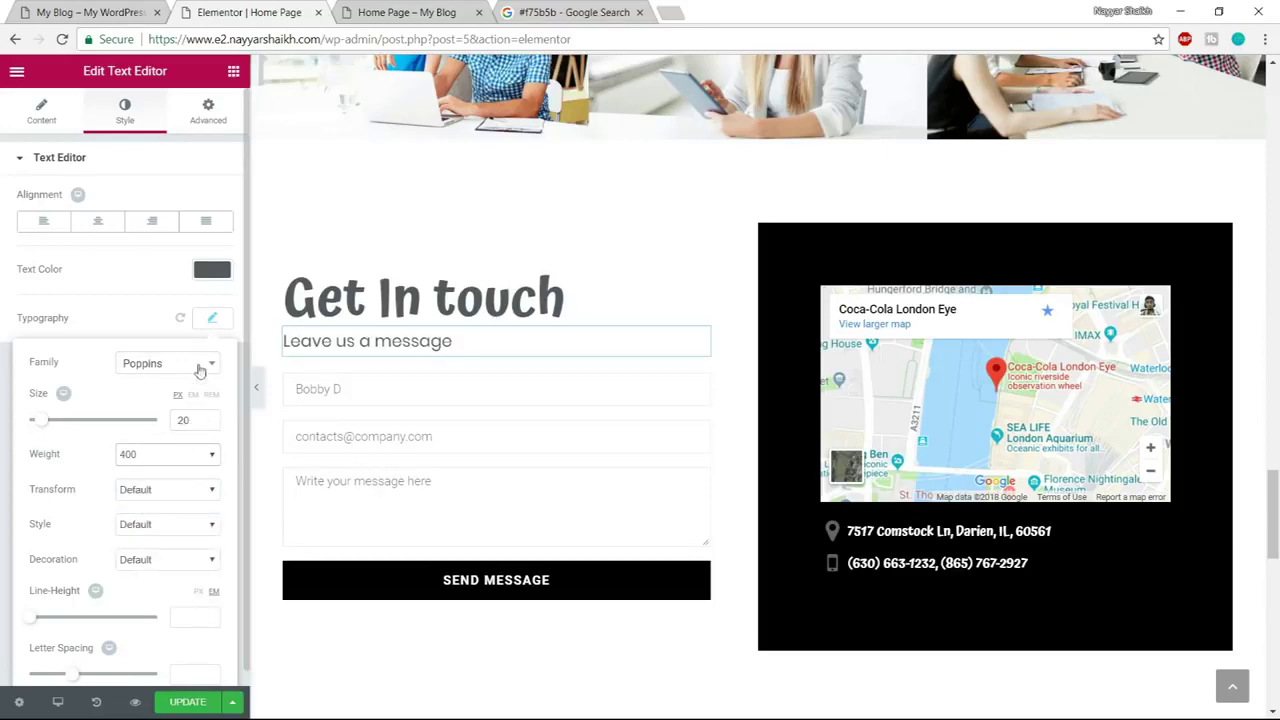
{"action": "left_click", "coordinate": [211, 318]}
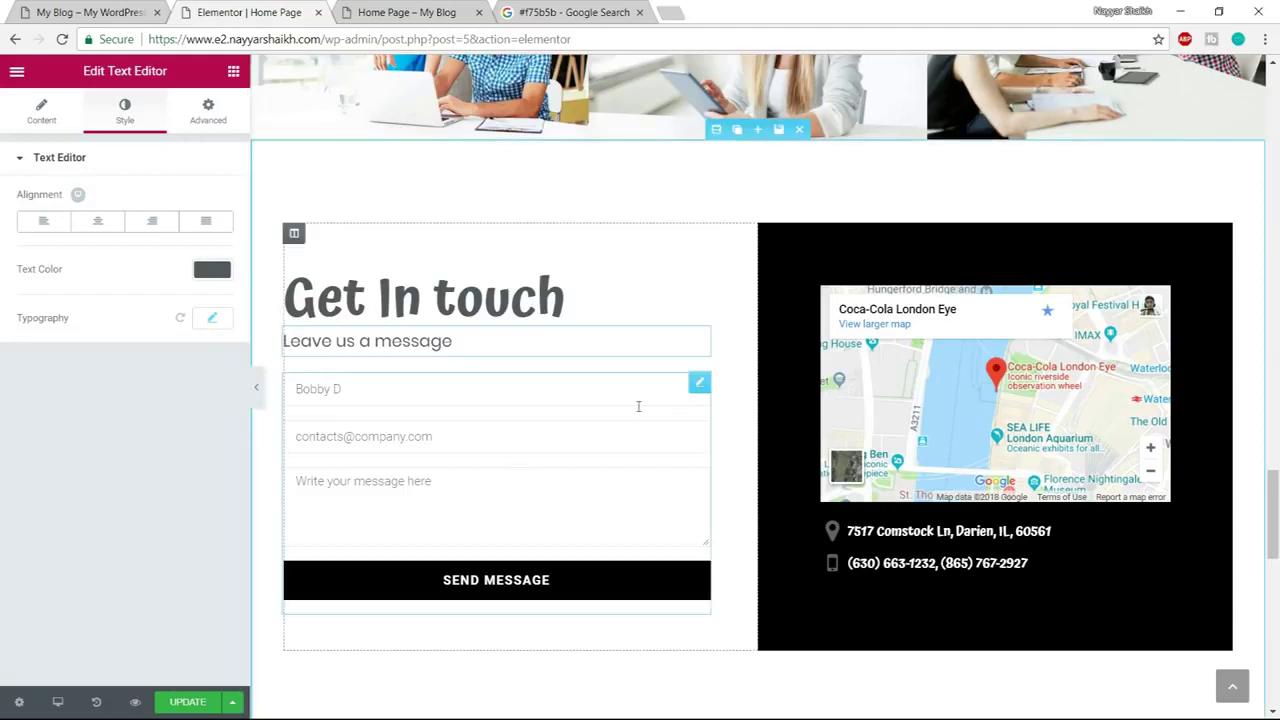
Delete and restore the contact form's Name field, expand its settings, then view the reference page.
{"action": "left_click", "coordinate": [457, 433]}
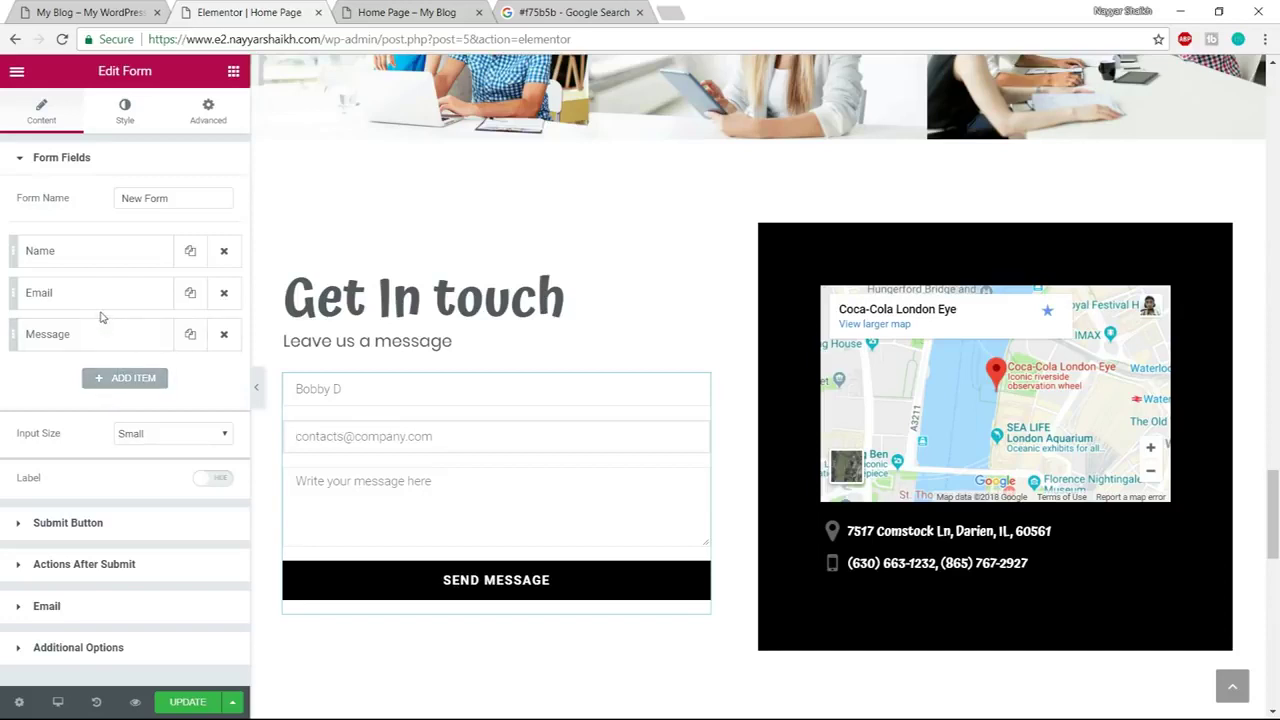
{"action": "left_click", "coordinate": [225, 252]}
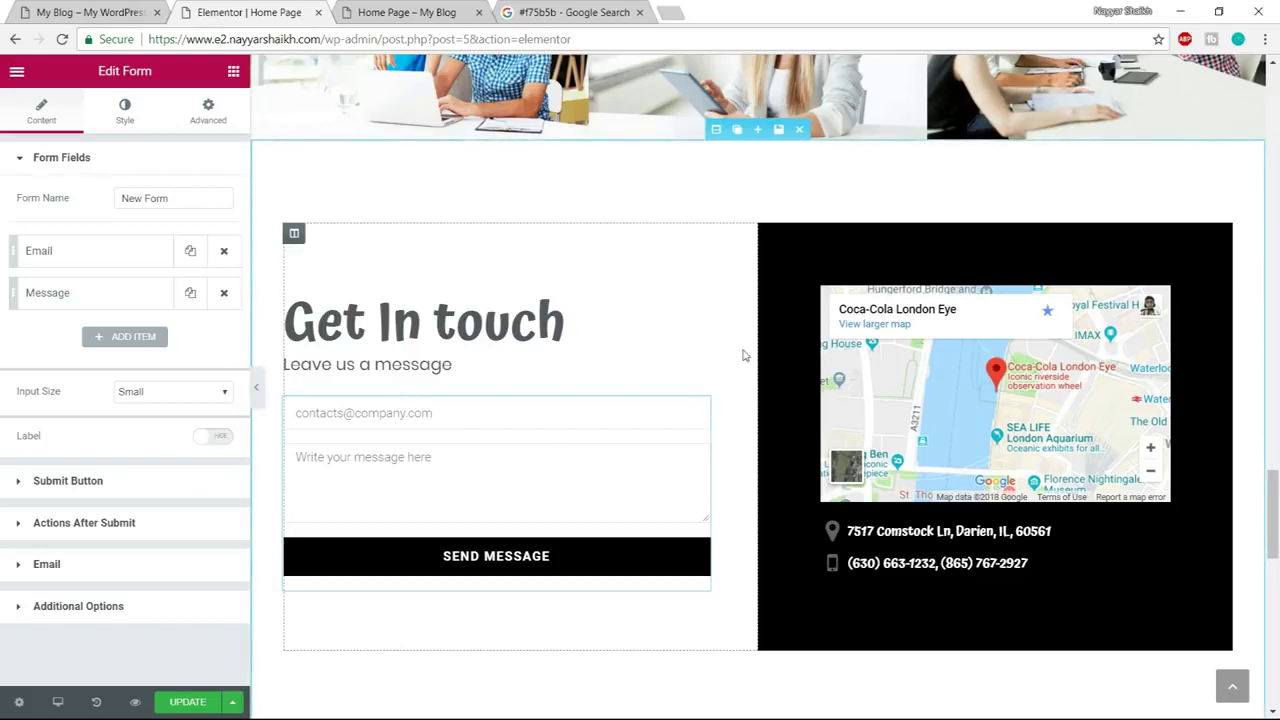
{"action": "key", "text": "ctrl+z"}
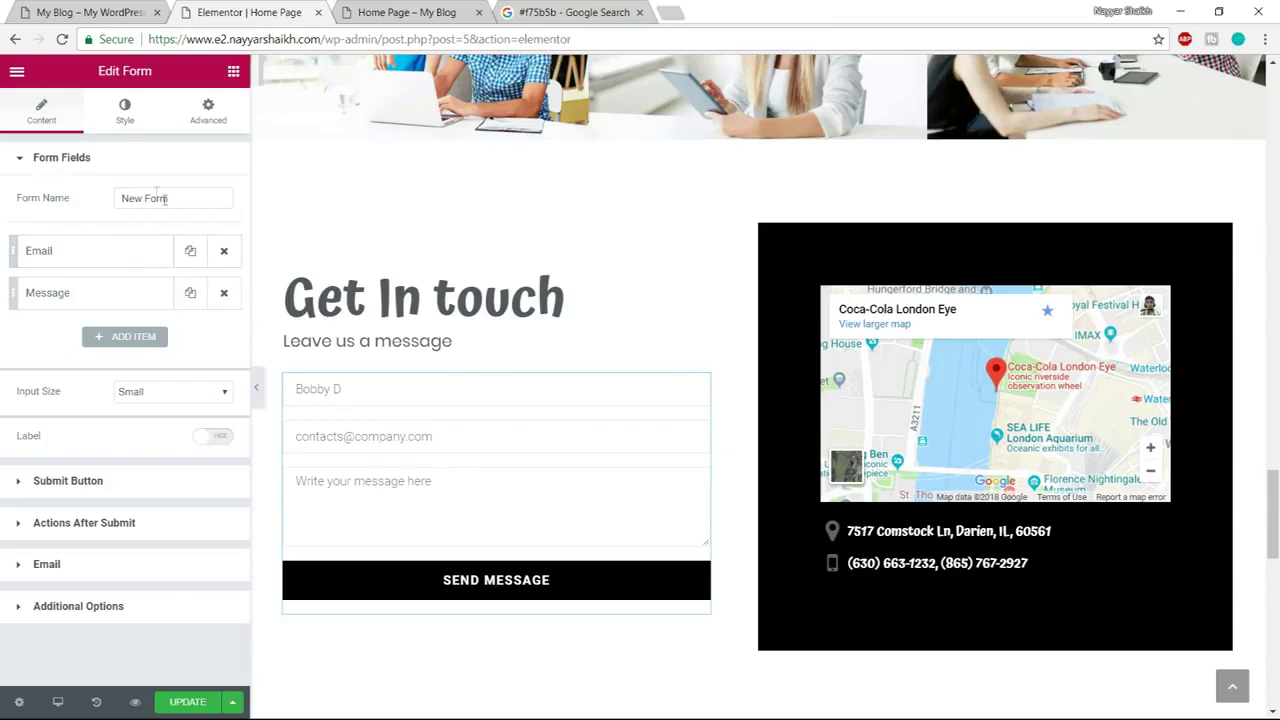
{"action": "left_click", "coordinate": [122, 118]}
{"action": "left_click", "coordinate": [44, 125]}
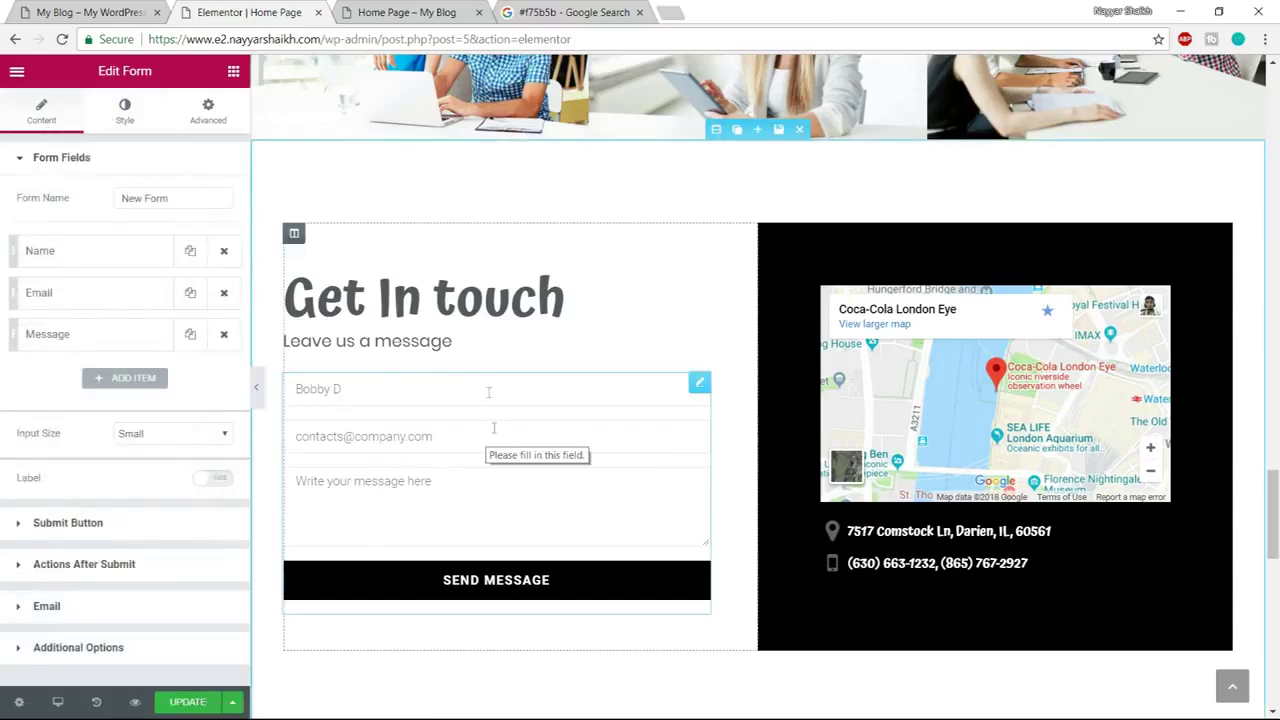
{"action": "left_click", "coordinate": [98, 262]}
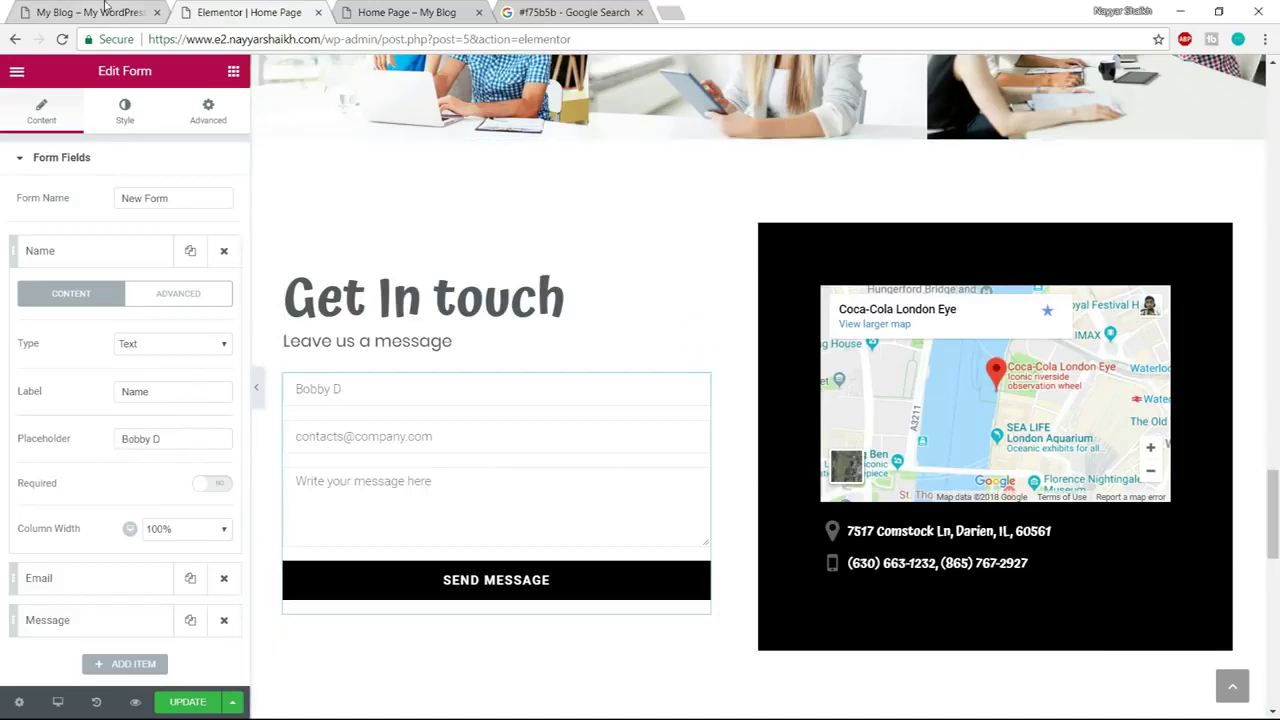
{"action": "key", "text": "ctrl+Page_Up"}
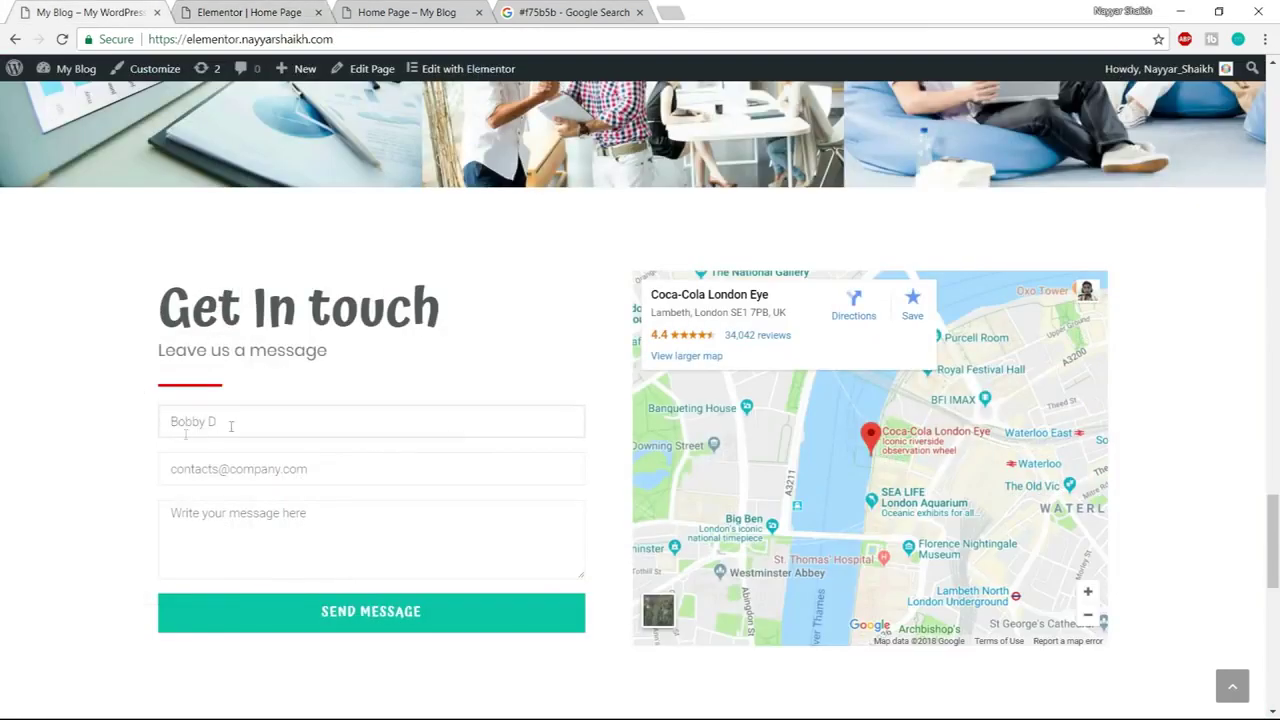
Change the Name field placeholder to 'Enter Your Name Here'.
{"action": "left_click", "coordinate": [248, 17]}
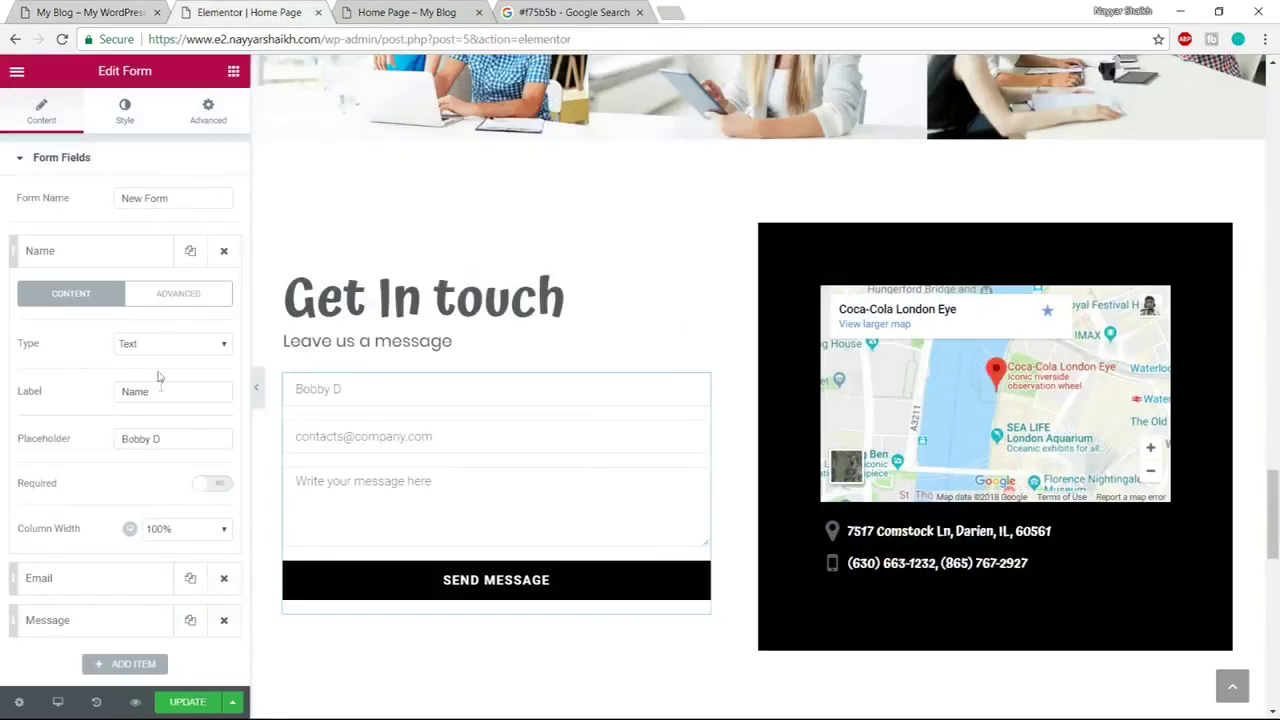
{"action": "left_click_drag", "start_coordinate": [174, 440], "coordinate": [82, 445]}
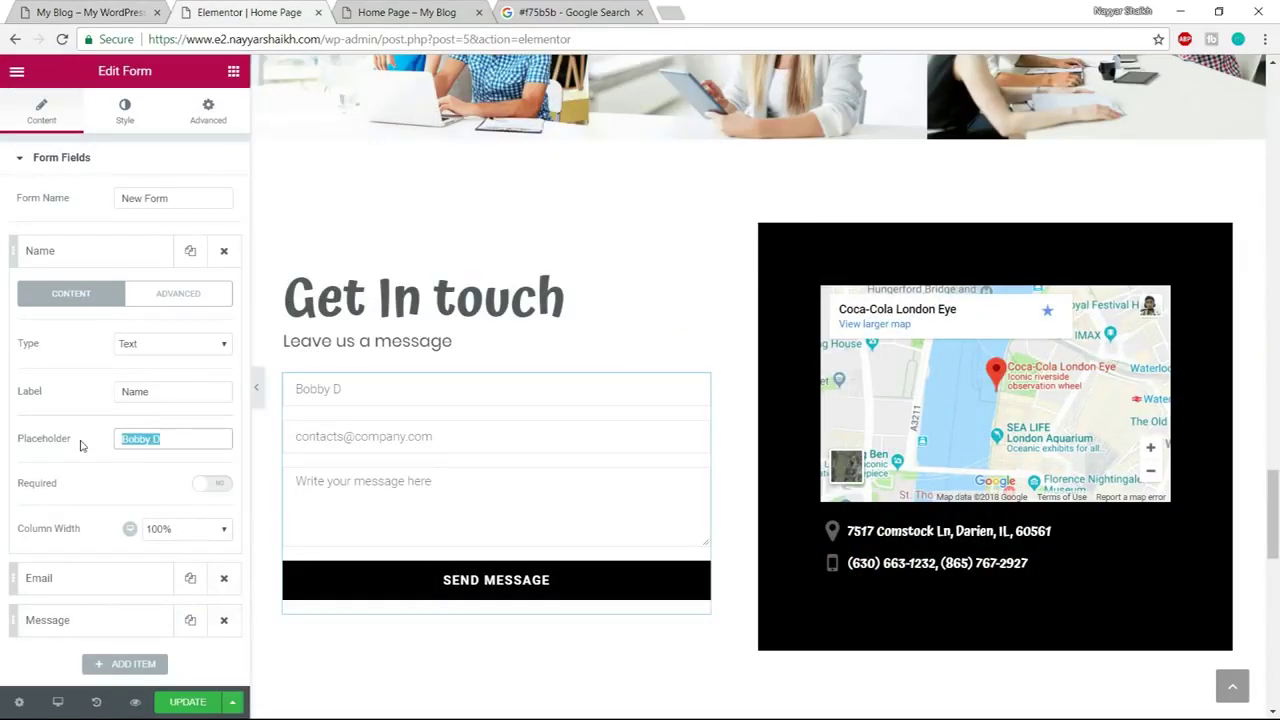
{"action": "type", "text": "Enter Y"}
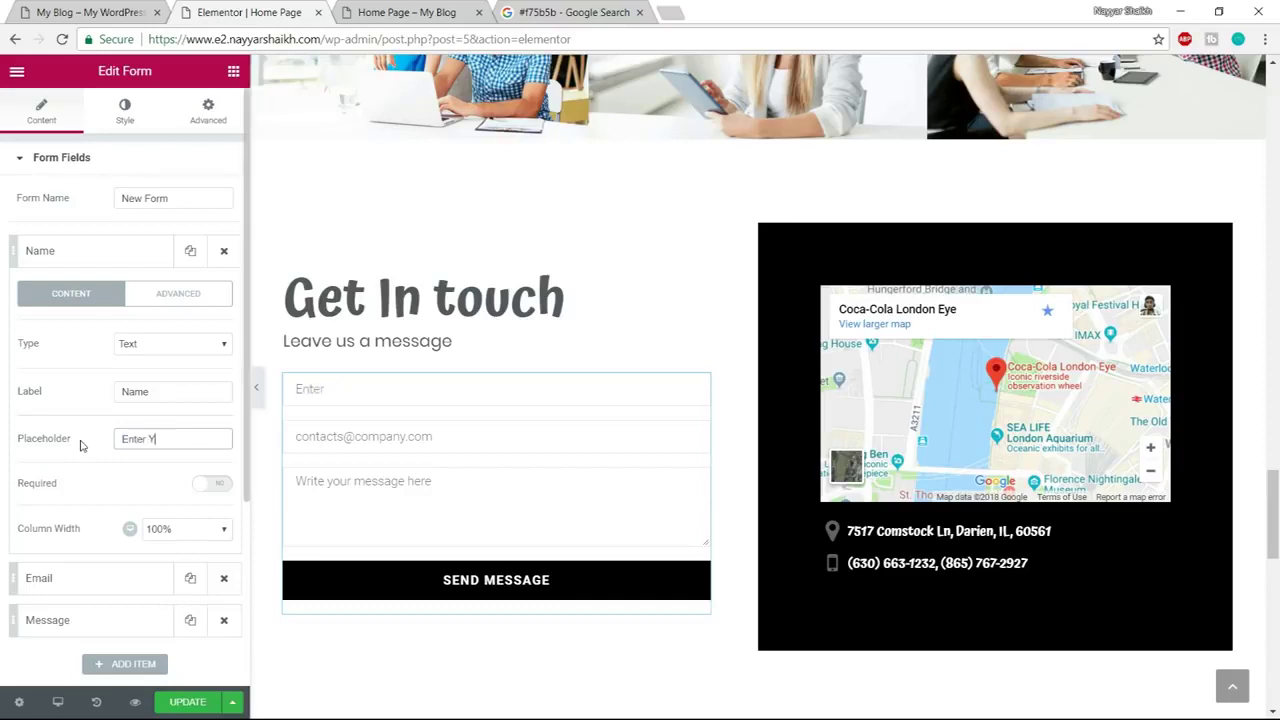
{"action": "type", "text": "our Name Here"}
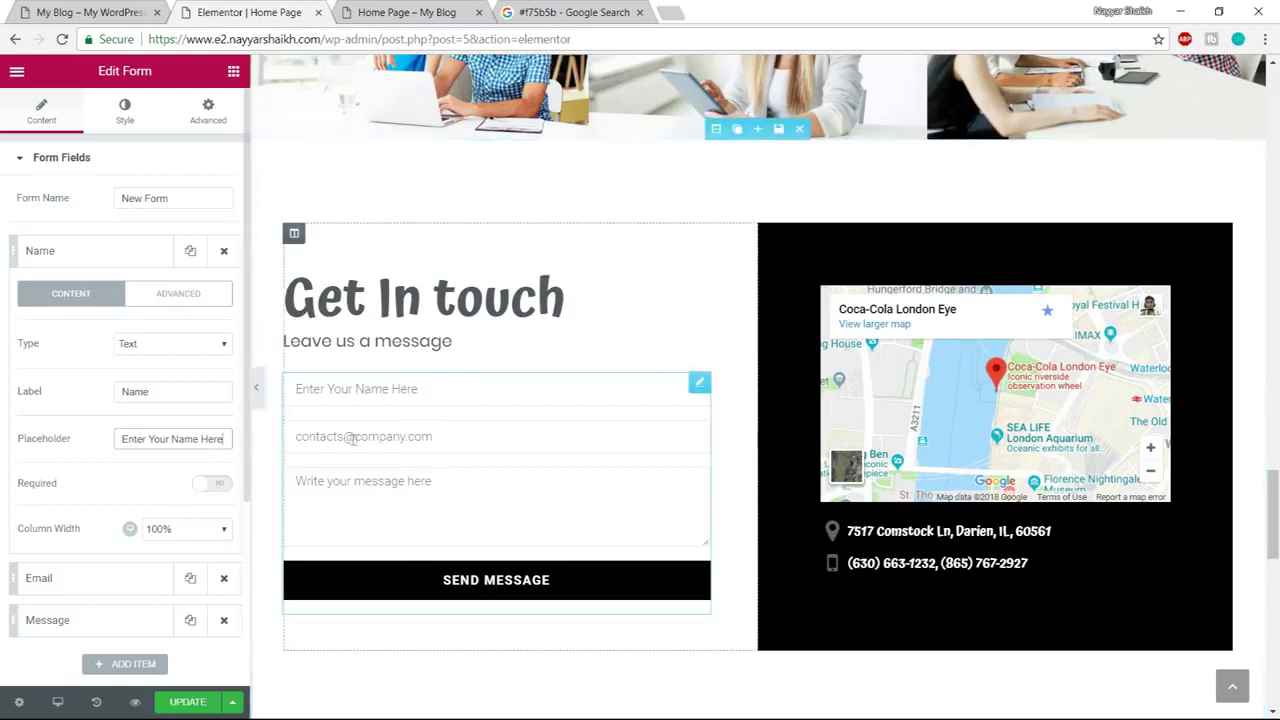
Leave the Name field optional at 100% column width and collapse Form Fields.
{"action": "scroll", "coordinate": [181, 543], "scroll_direction": "down", "scroll_amount": 1}
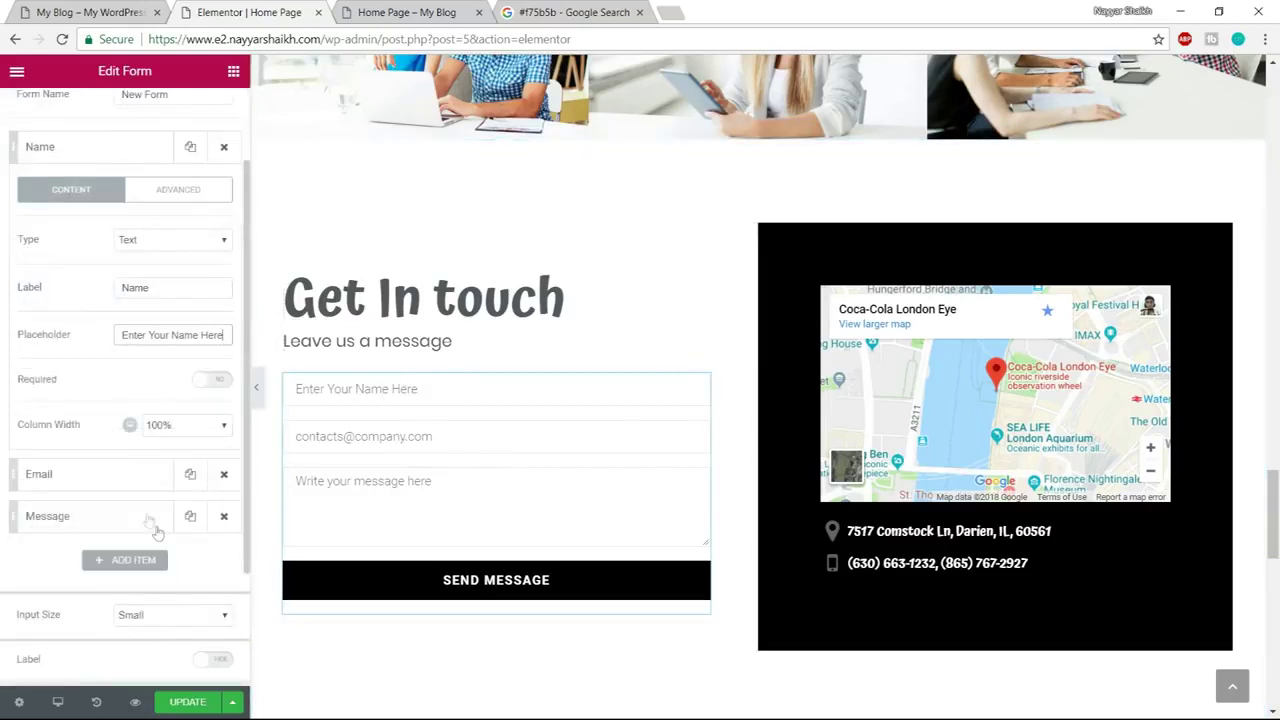
{"action": "left_click", "coordinate": [212, 382]}
{"action": "left_click", "coordinate": [215, 386]}
{"action": "left_click", "coordinate": [185, 428]}
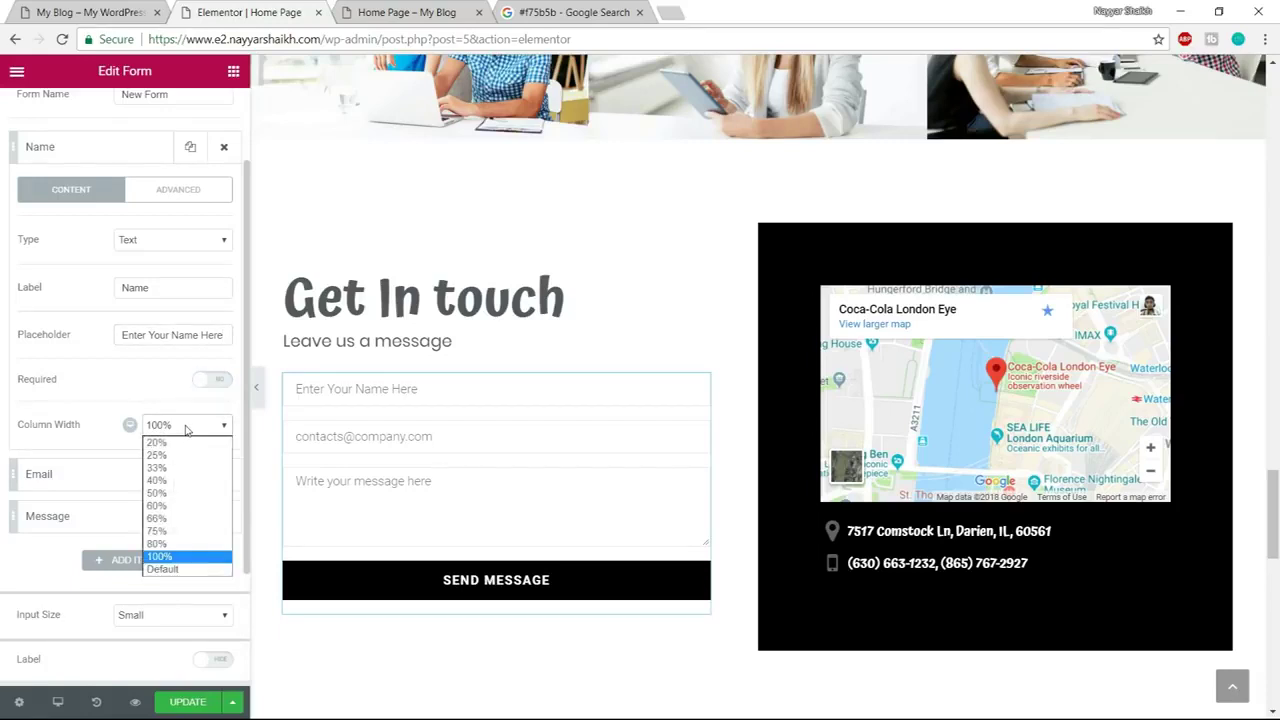
{"action": "left_click", "coordinate": [175, 481]}
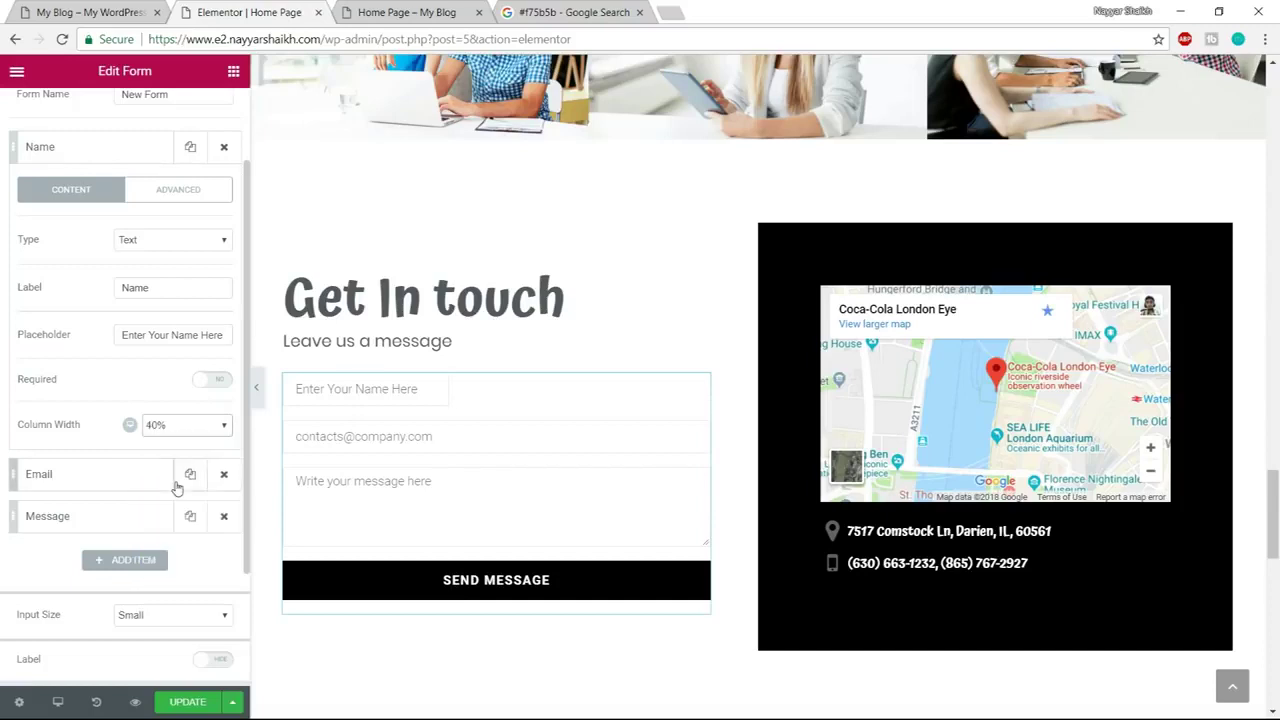
{"action": "left_click", "coordinate": [175, 432]}
{"action": "left_click", "coordinate": [172, 556]}
{"action": "scroll", "coordinate": [225, 515], "scroll_direction": "up", "scroll_amount": 1}
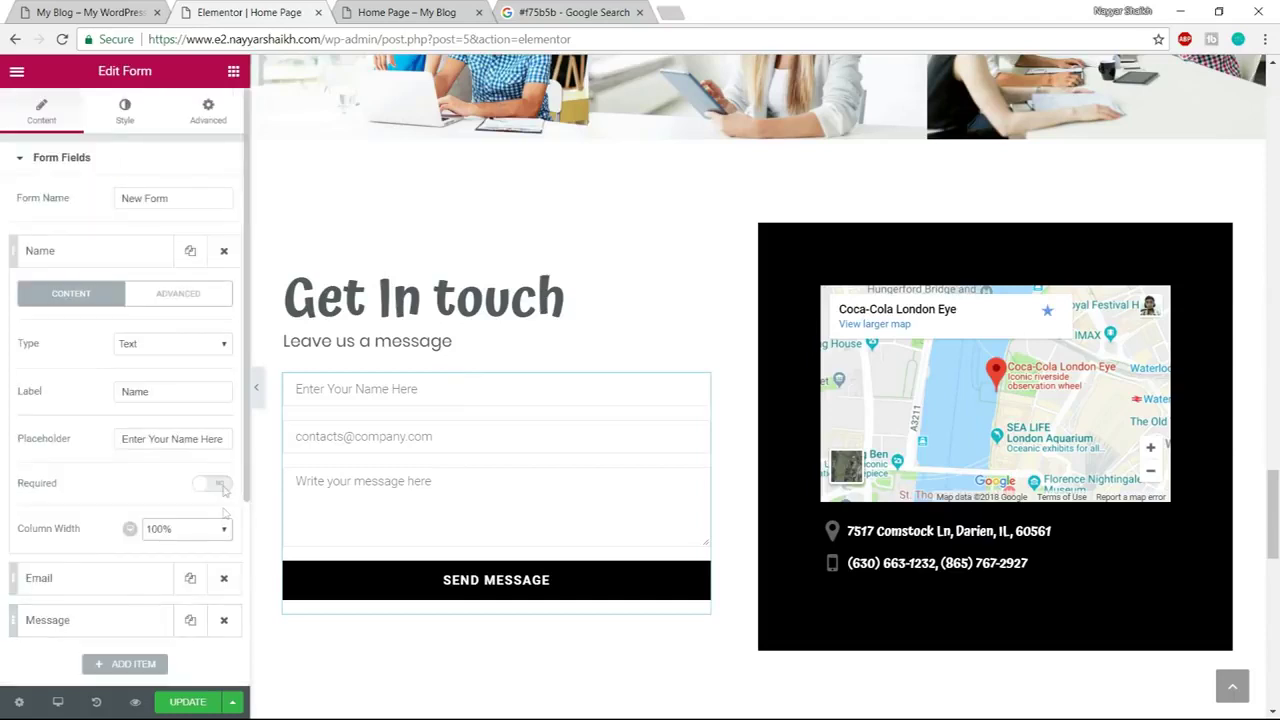
{"action": "left_click", "coordinate": [108, 165]}
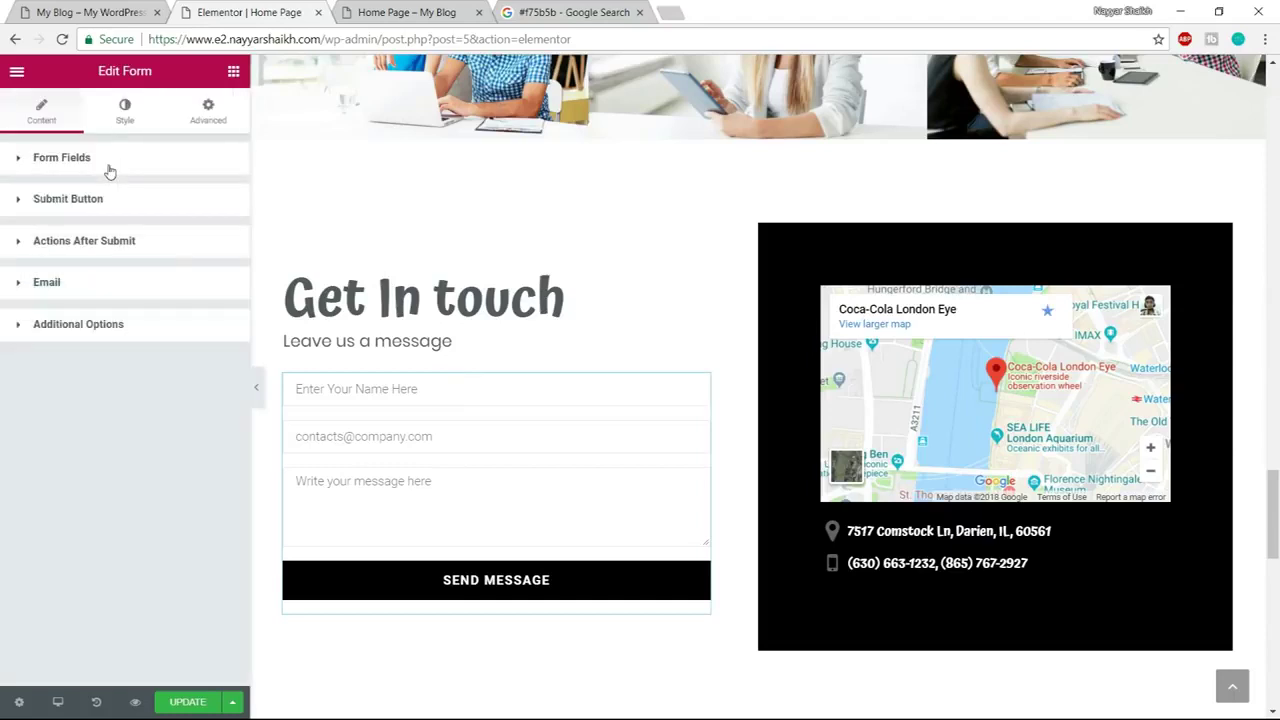
Change the Email field placeholder to 'Enter Your Email Here'.
{"action": "left_click", "coordinate": [110, 170]}
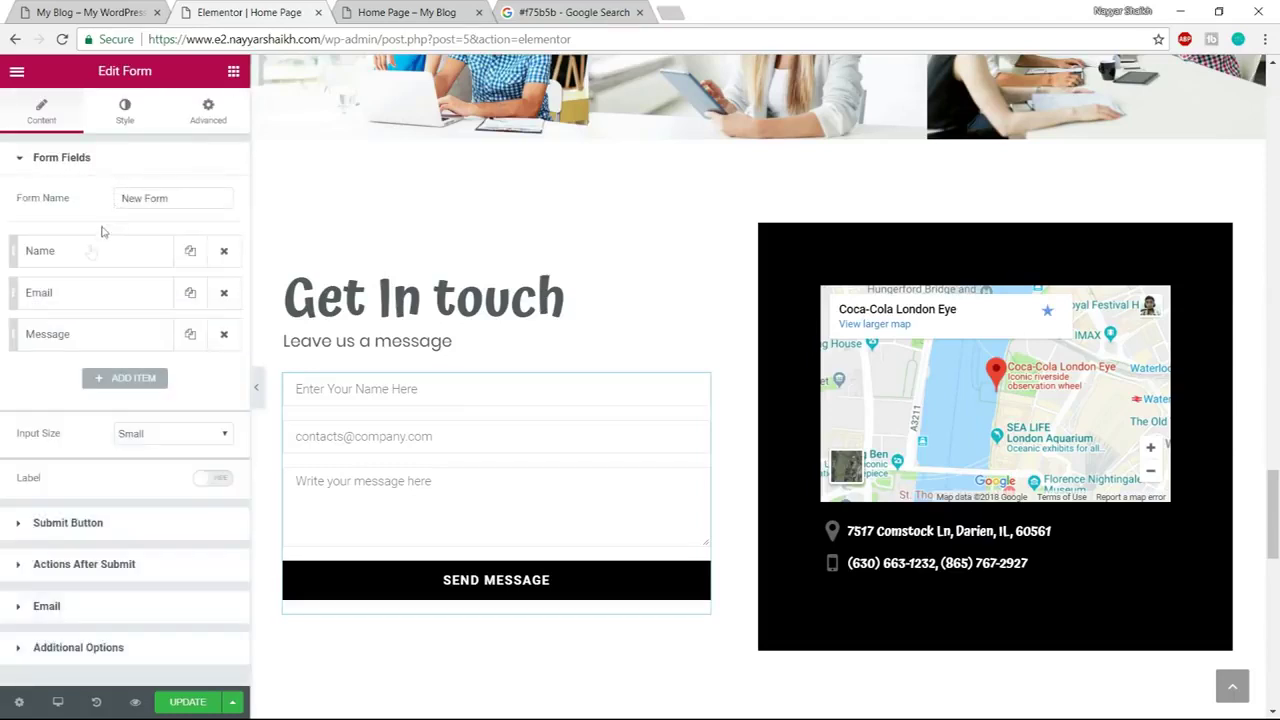
{"action": "left_click", "coordinate": [96, 296]}
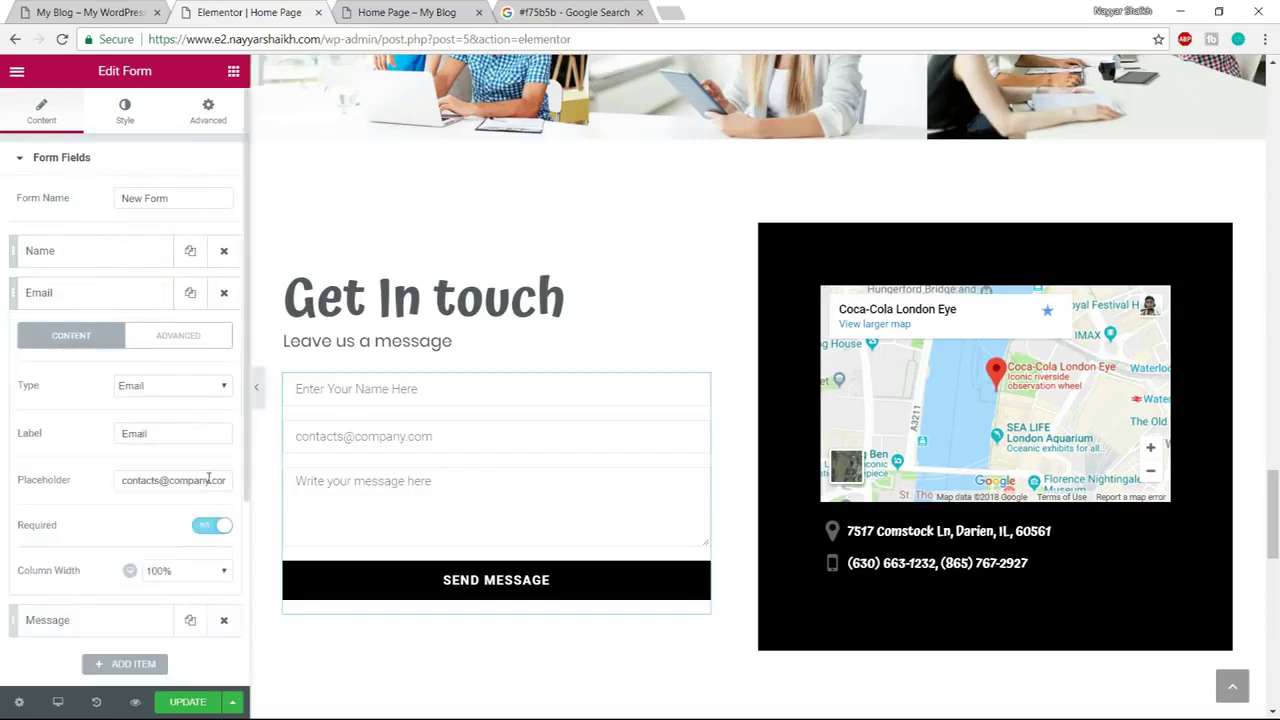
{"action": "left_click", "coordinate": [165, 481]}
{"action": "key", "text": "ctrl+a"}
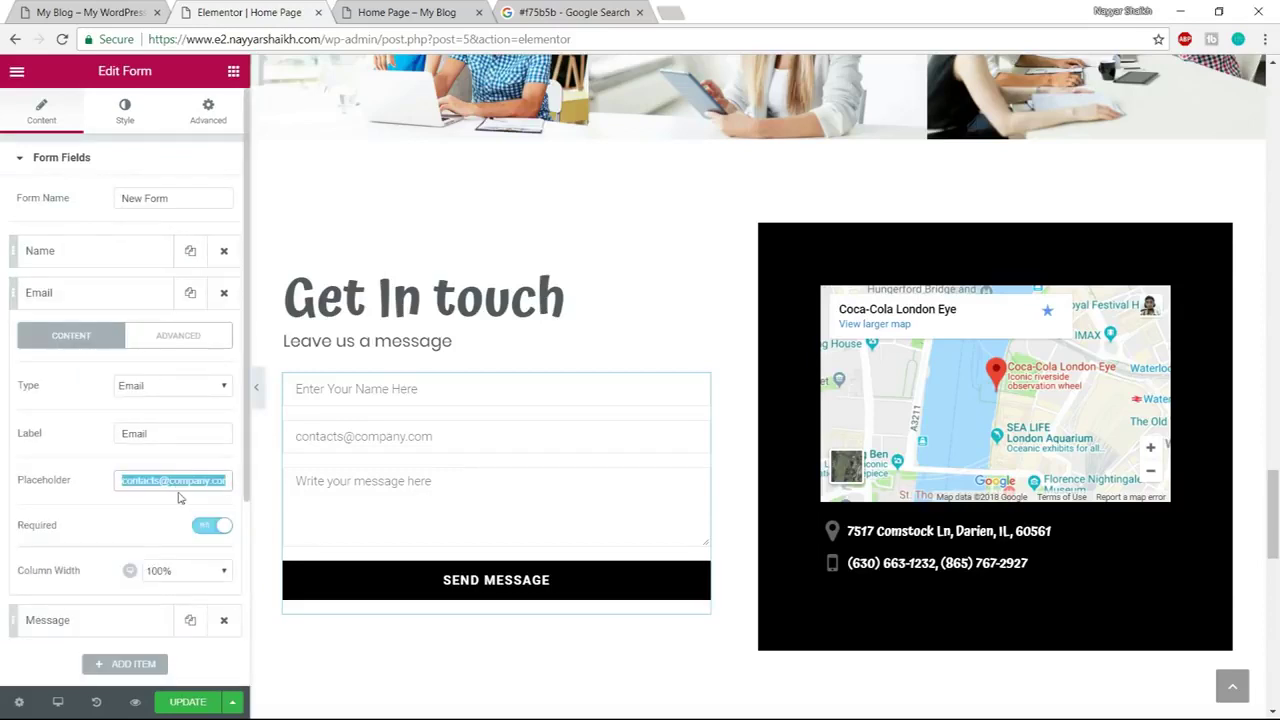
{"action": "type", "text": "Enter"}
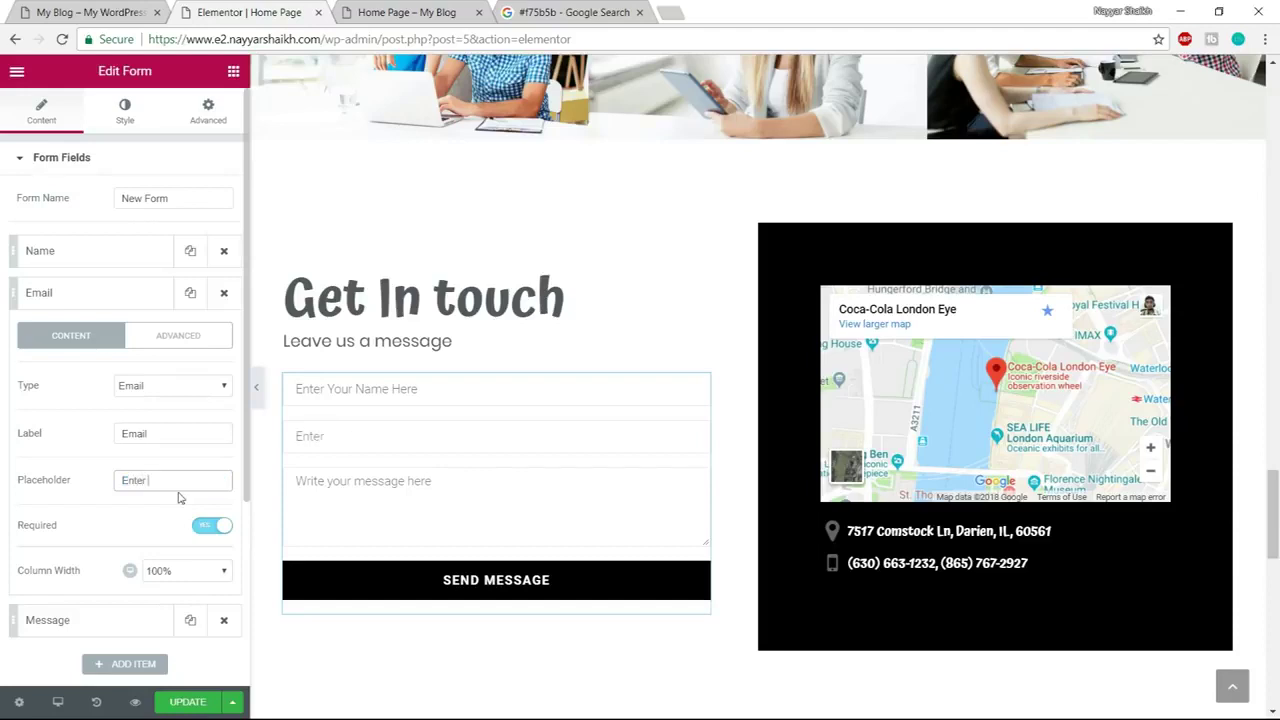
{"action": "type", "text": " Your Email Here"}
Keep the Email field type as Email and focus the live site's email box.
{"action": "left_click", "coordinate": [137, 393]}
{"action": "left_click", "coordinate": [149, 393]}
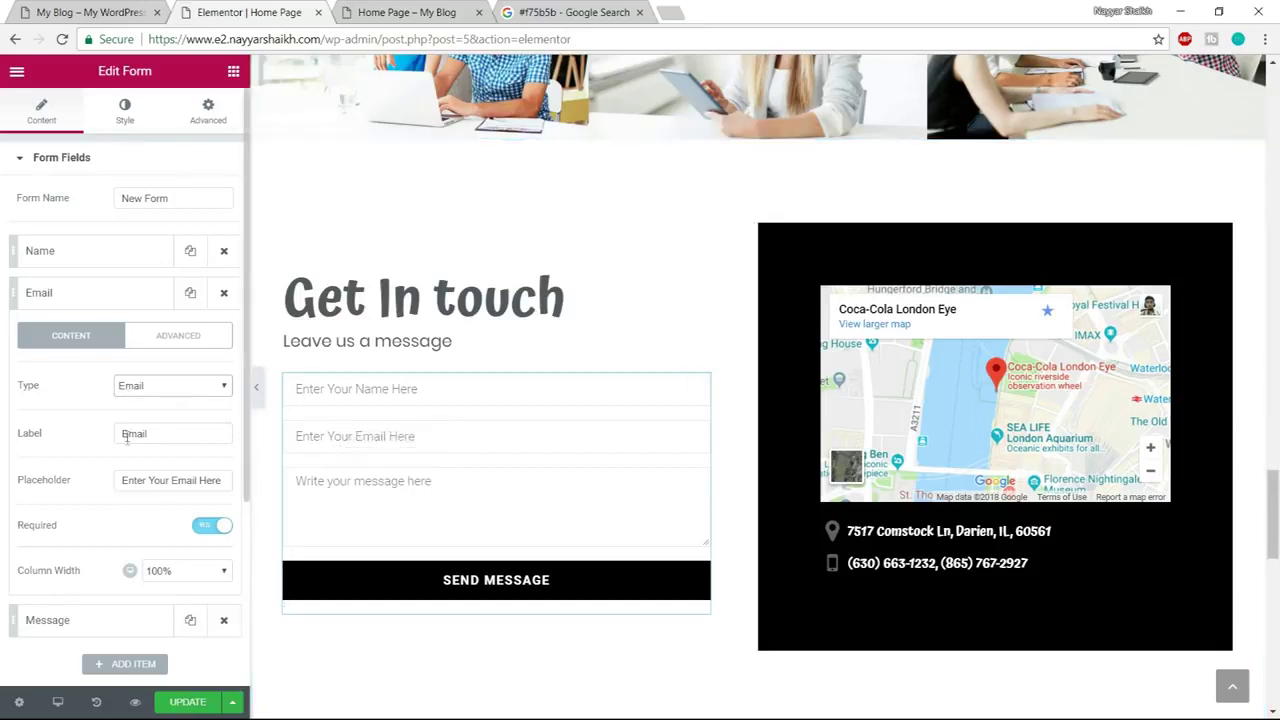
{"action": "left_click", "coordinate": [62, 8]}
{"action": "left_click", "coordinate": [353, 476]}
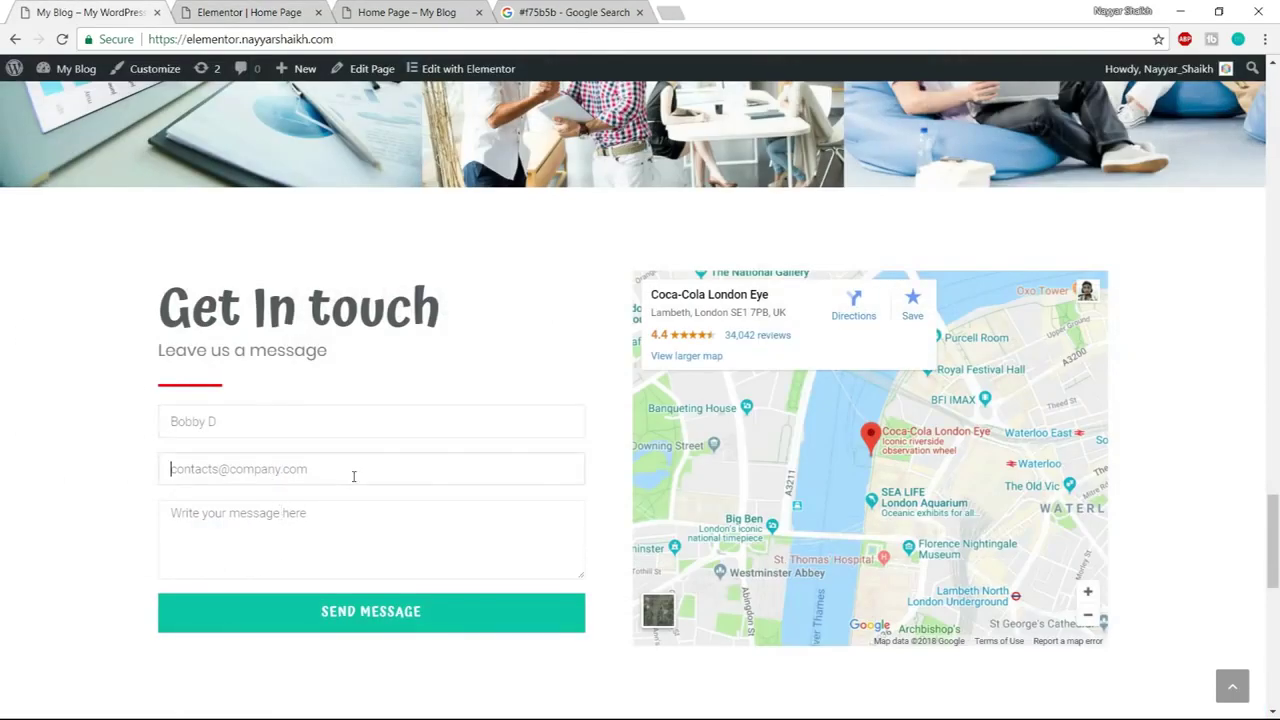
Submit the live form with '415' as email to see the validation warning, then clear it.
{"action": "type", "text": "41556"}
{"action": "left_click", "coordinate": [117, 537]}
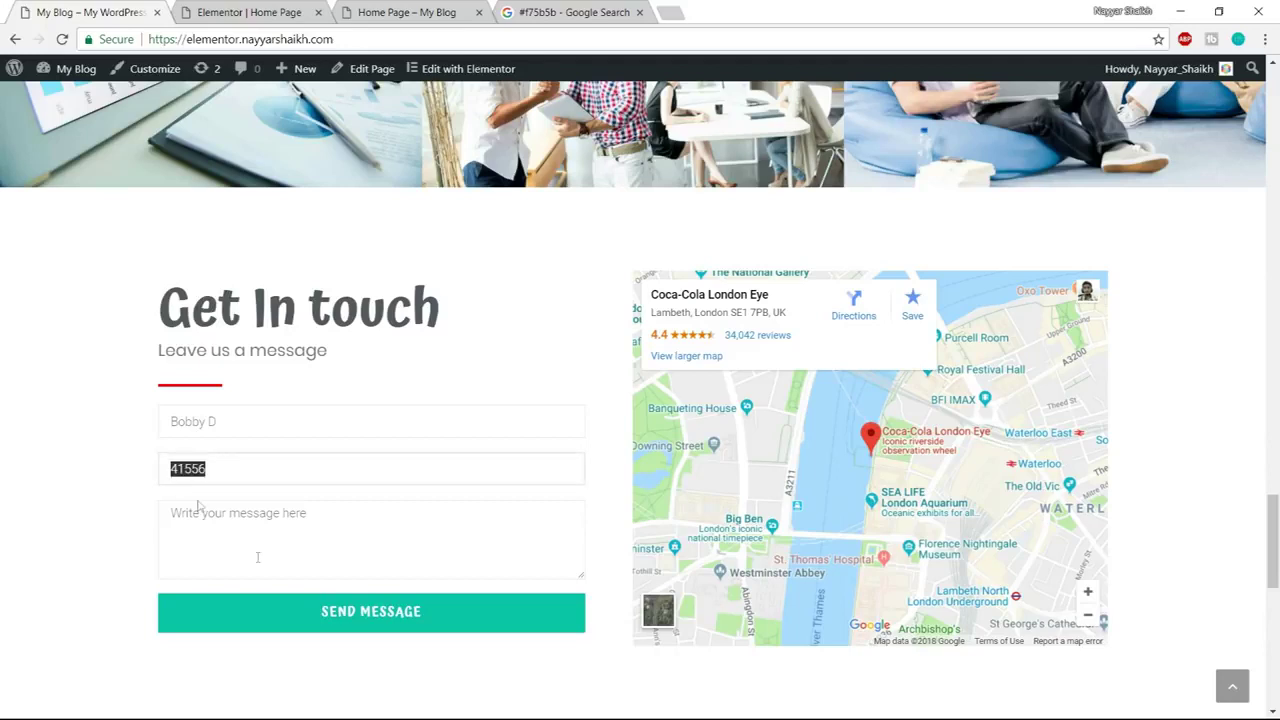
{"action": "left_click", "coordinate": [284, 610]}
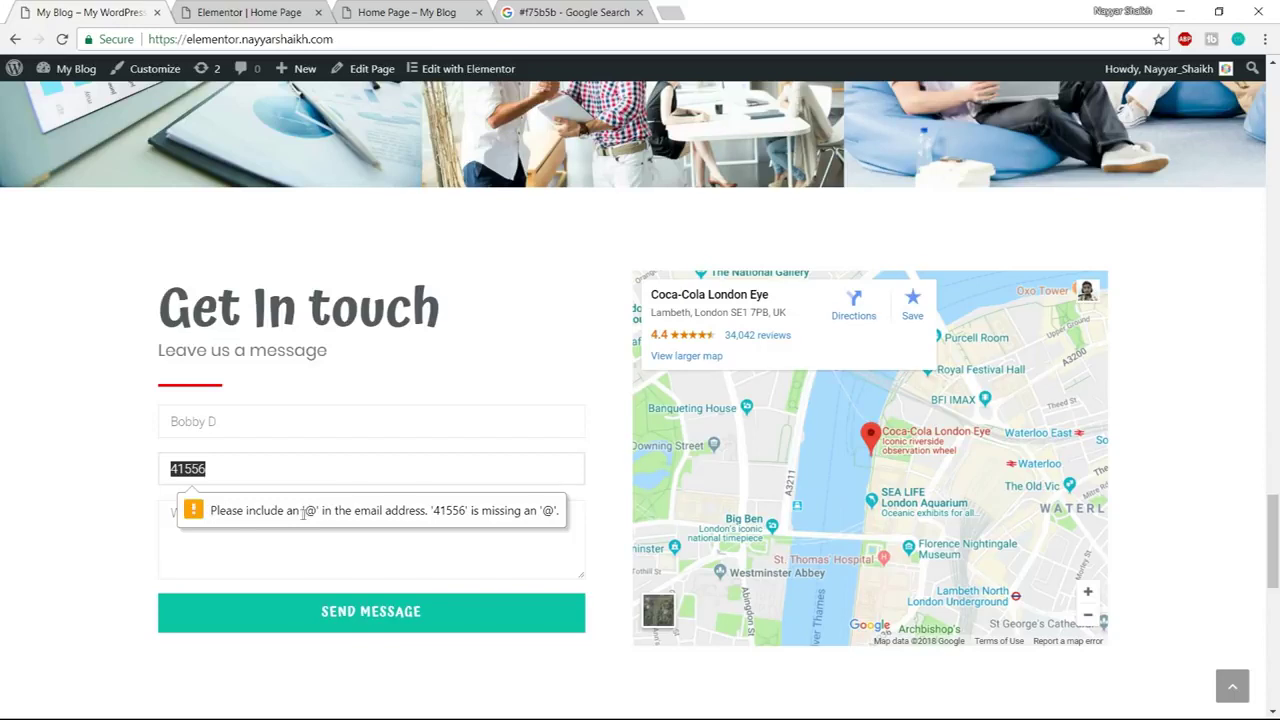
{"action": "key", "text": "BackSpace"}
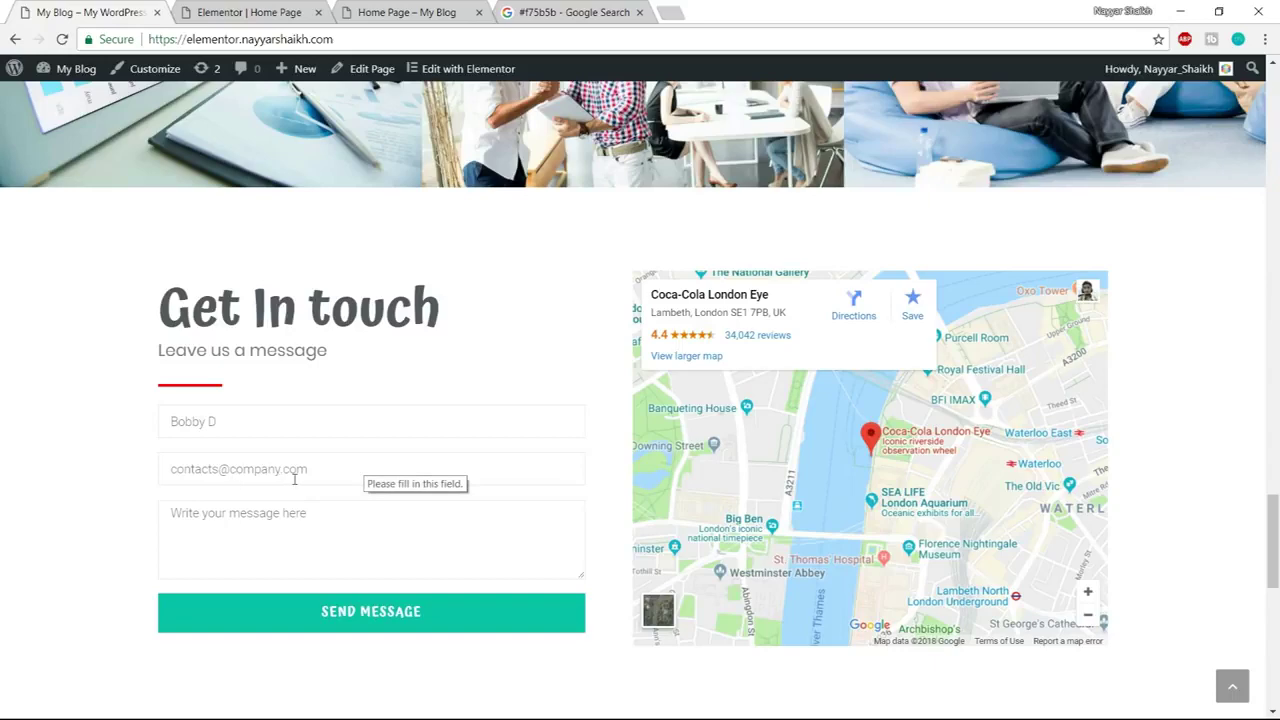
{"action": "key", "text": "ctrl+Tab"}
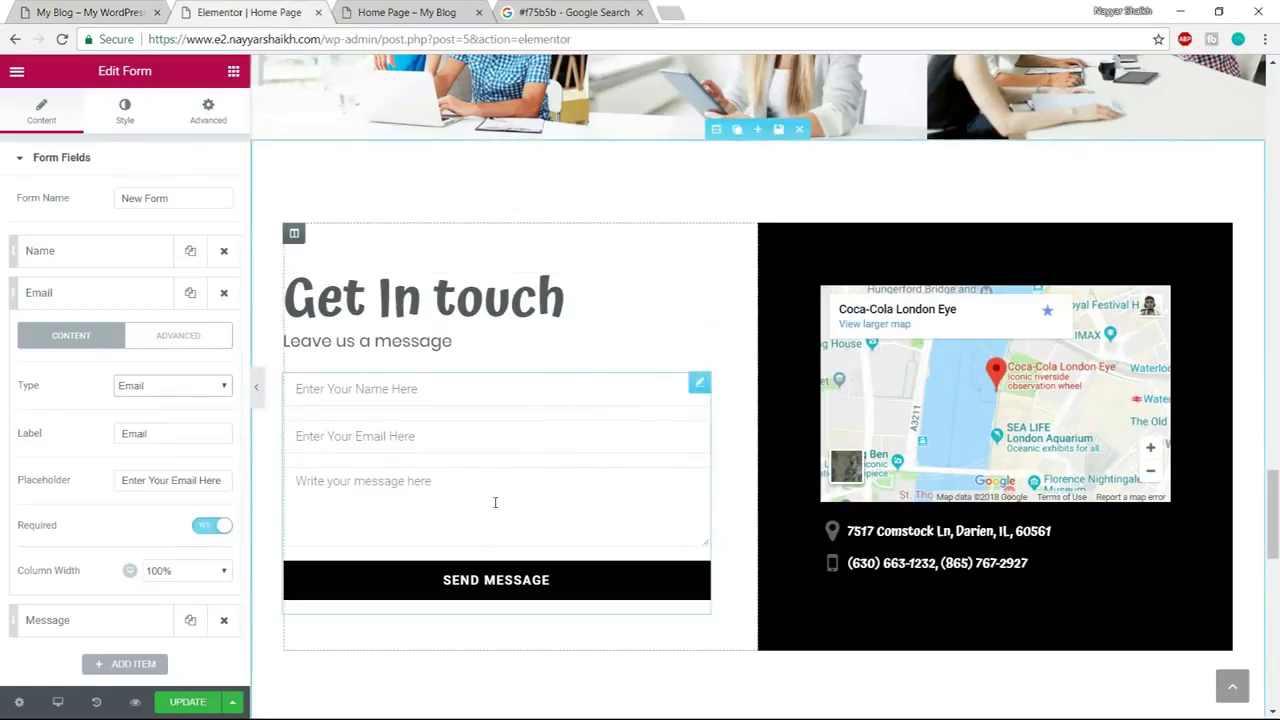
Compare the Submit Button's Send Message label with the live page, then expand Actions After Submit.
{"action": "left_click", "coordinate": [106, 294]}
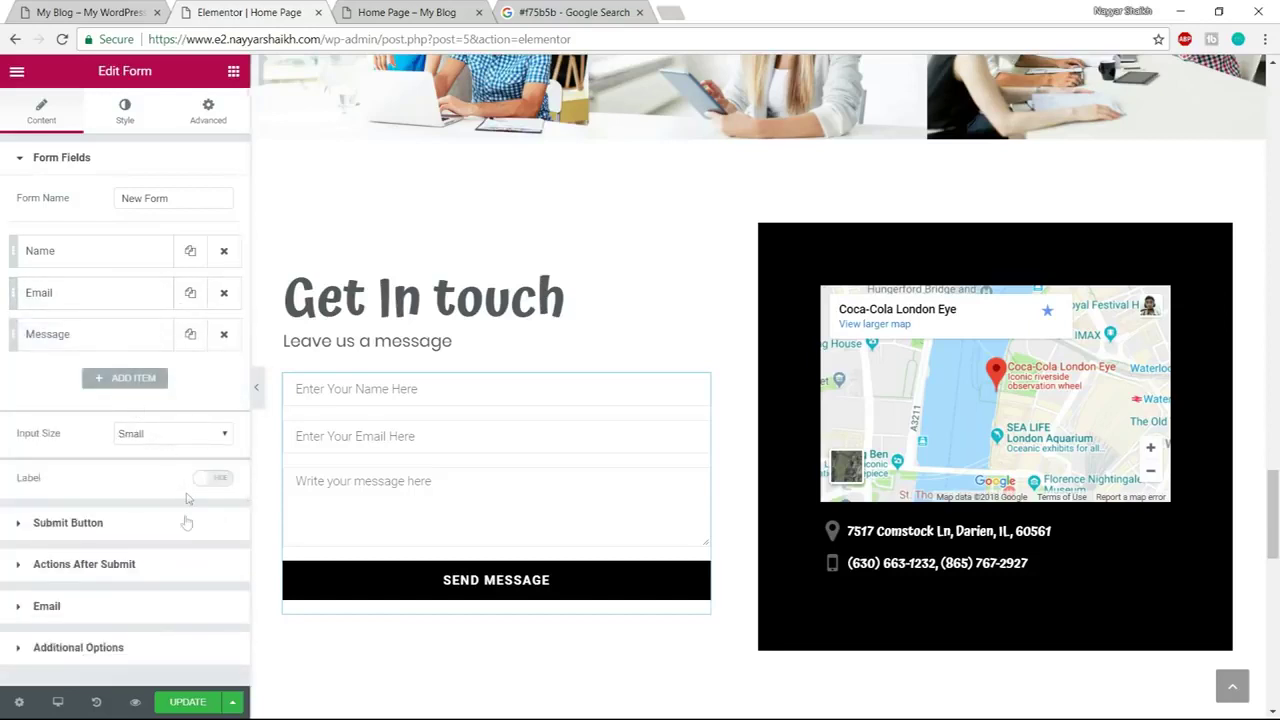
{"action": "left_click", "coordinate": [127, 528]}
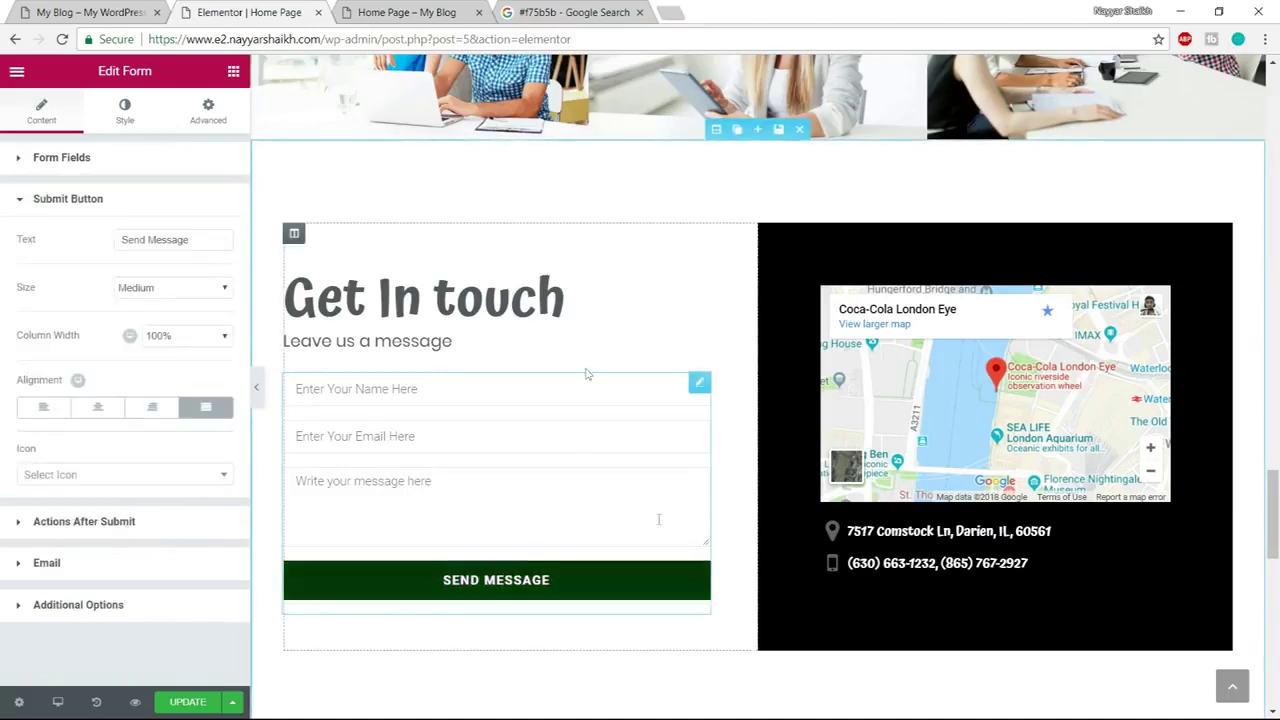
{"action": "left_click", "coordinate": [90, 12]}
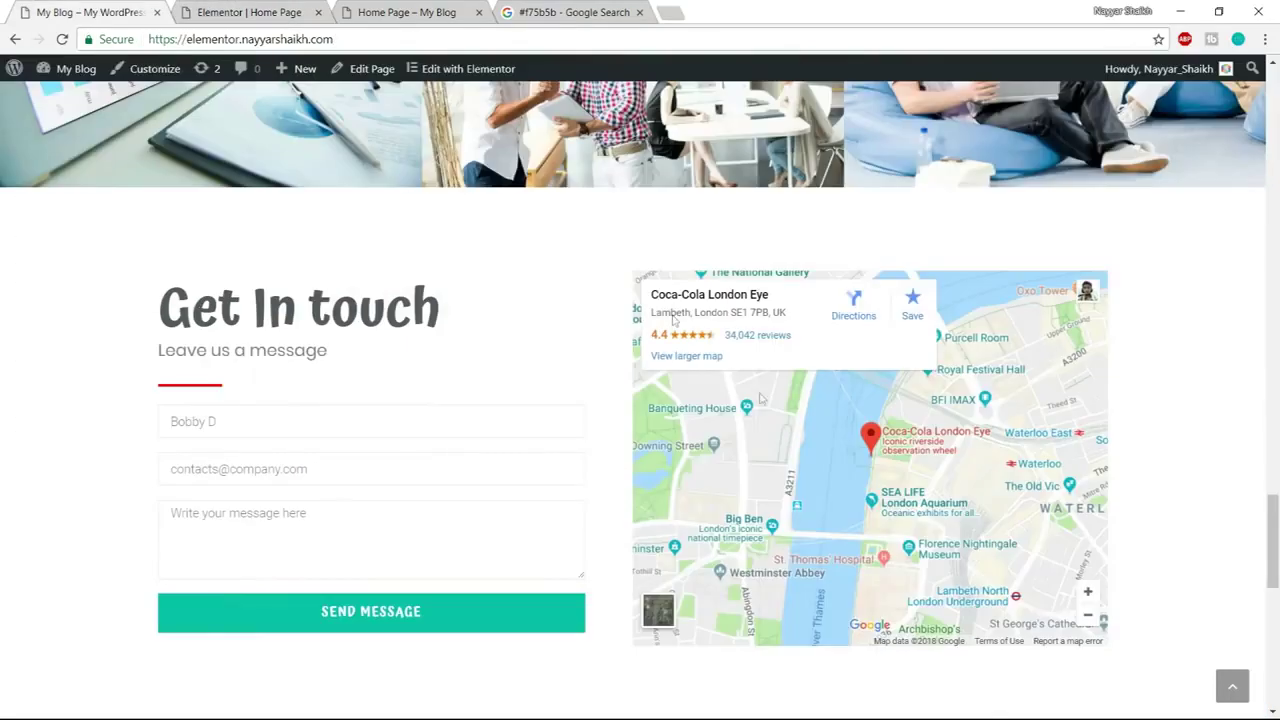
{"action": "scroll", "coordinate": [775, 449], "scroll_direction": "down", "scroll_amount": 2}
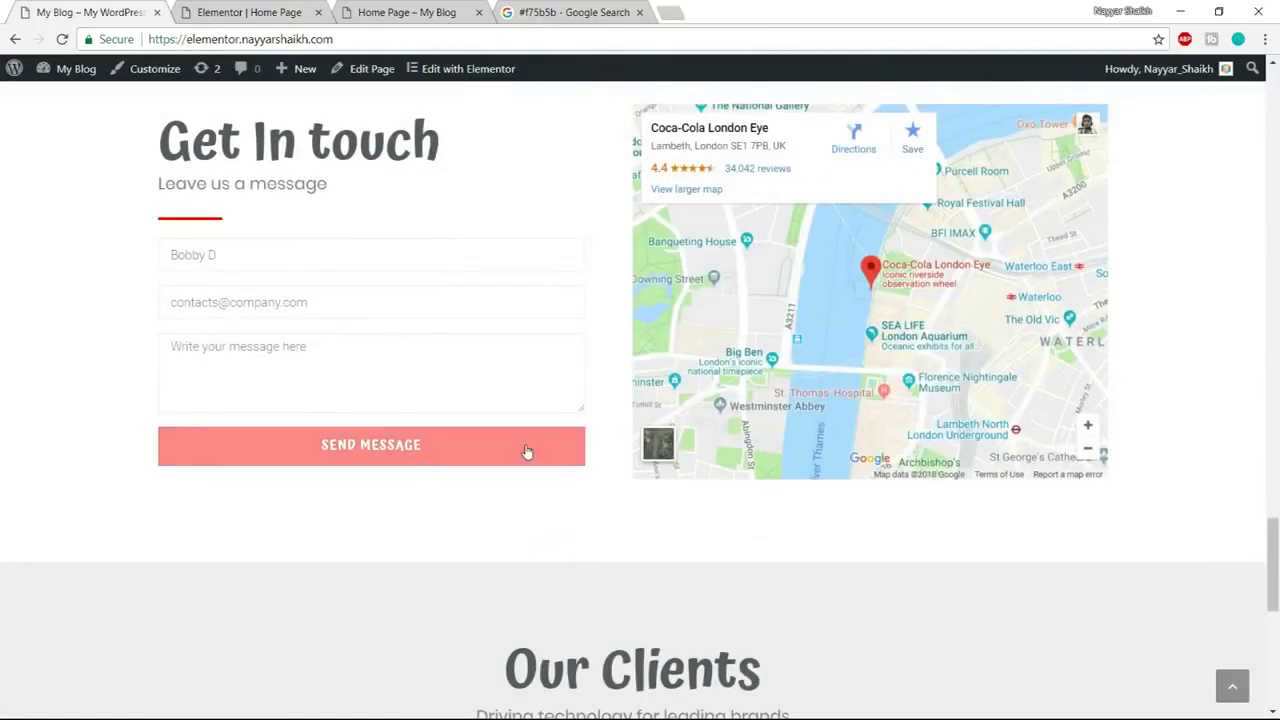
{"action": "left_click", "coordinate": [226, 10]}
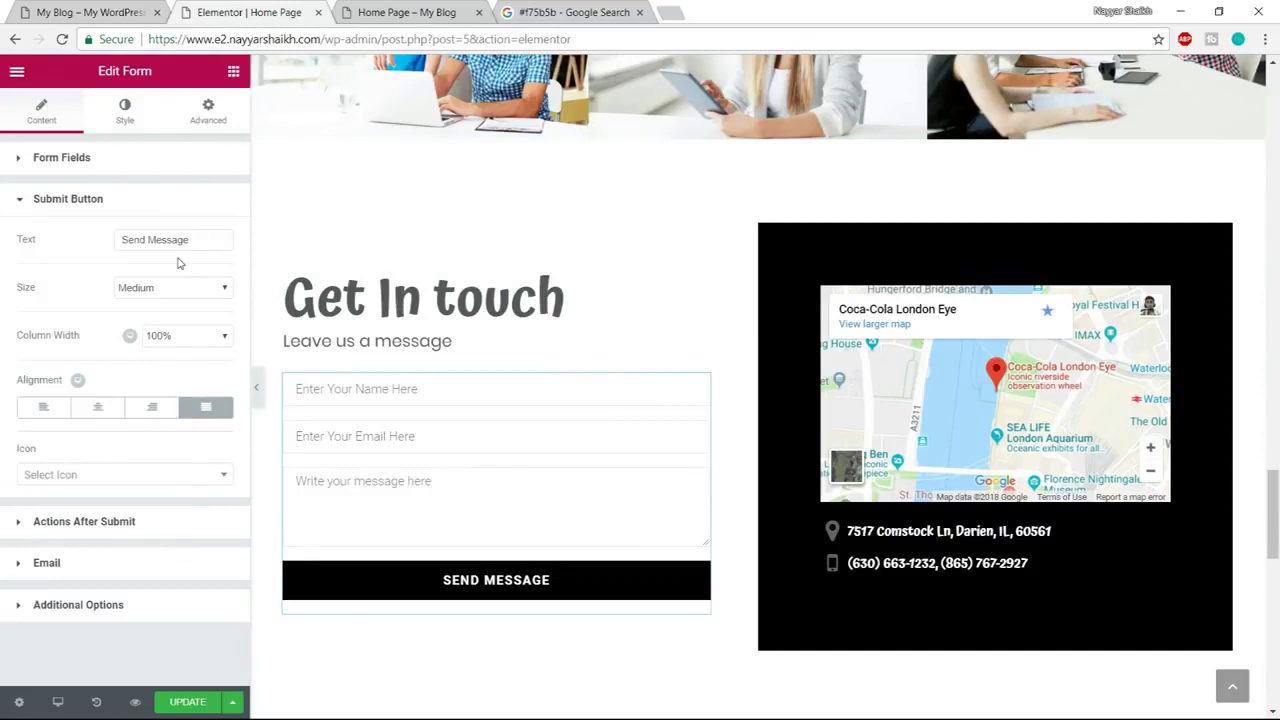
{"action": "left_click_drag", "start_coordinate": [201, 243], "coordinate": [96, 253]}
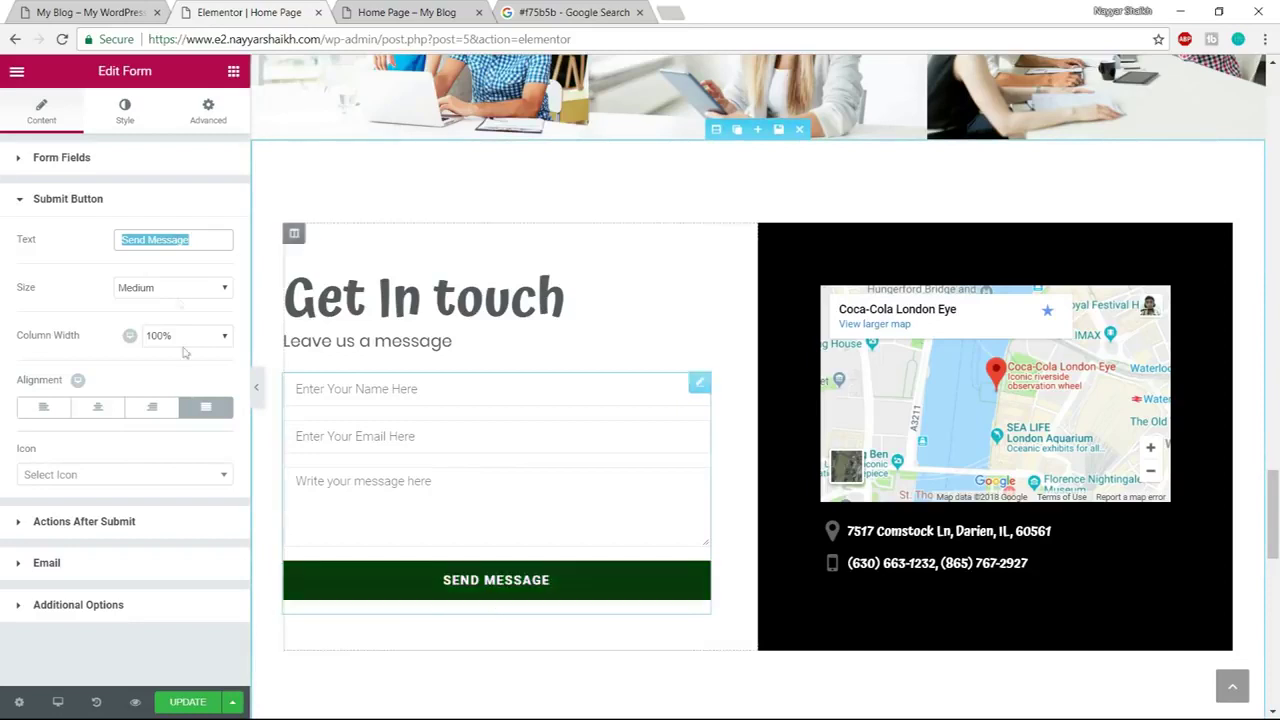
{"action": "left_click", "coordinate": [113, 528]}
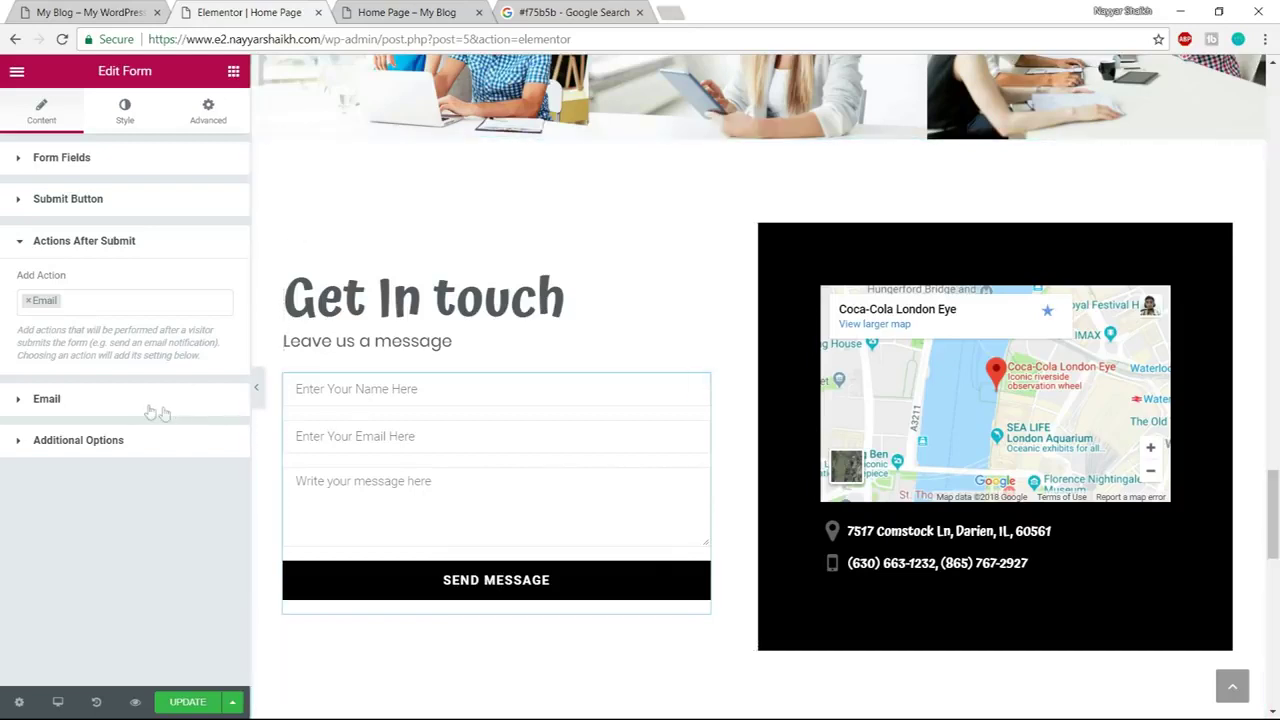
Replace the Email action's To address with the site owner's own e-mail and update the page.
{"action": "left_click", "coordinate": [47, 399]}
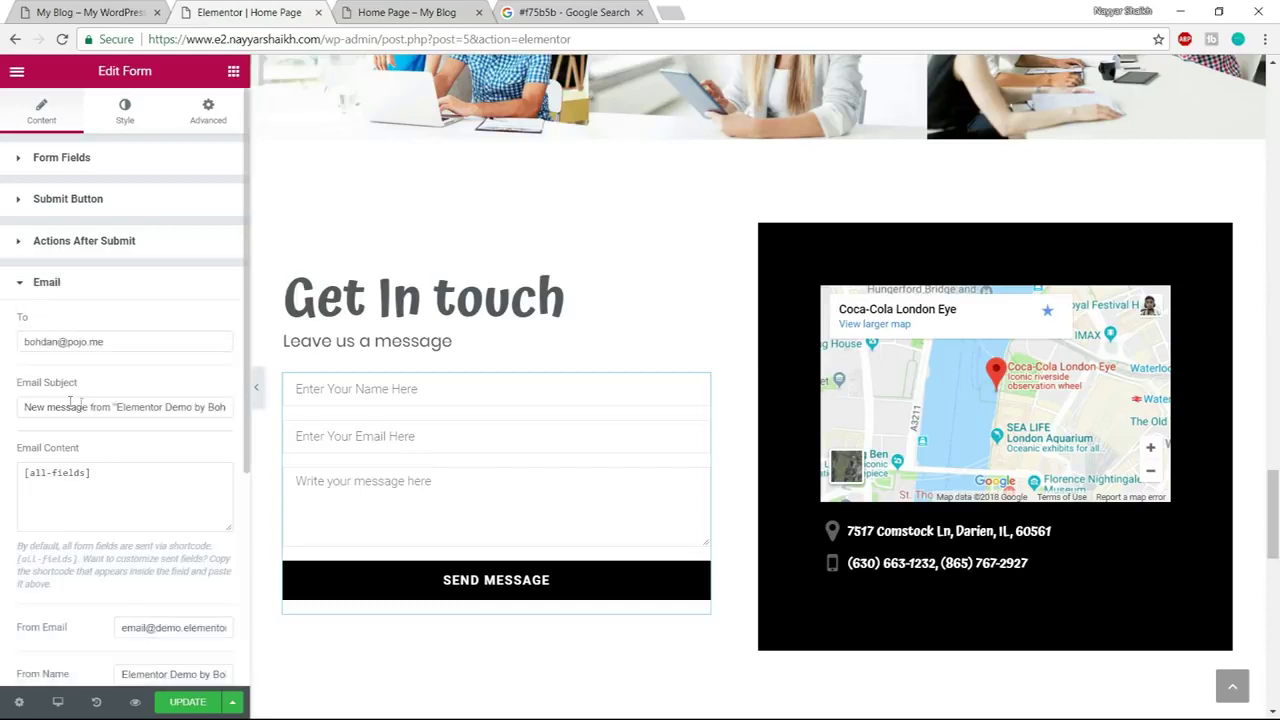
{"action": "triple_click", "coordinate": [126, 341]}
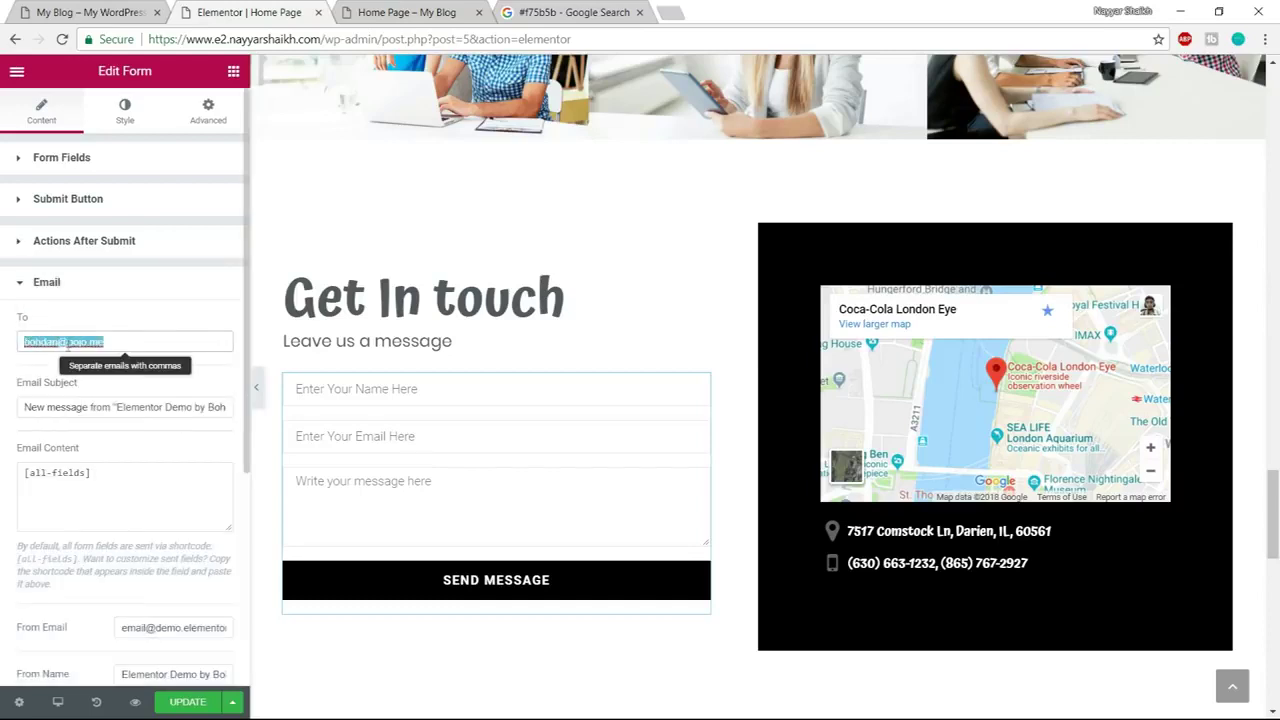
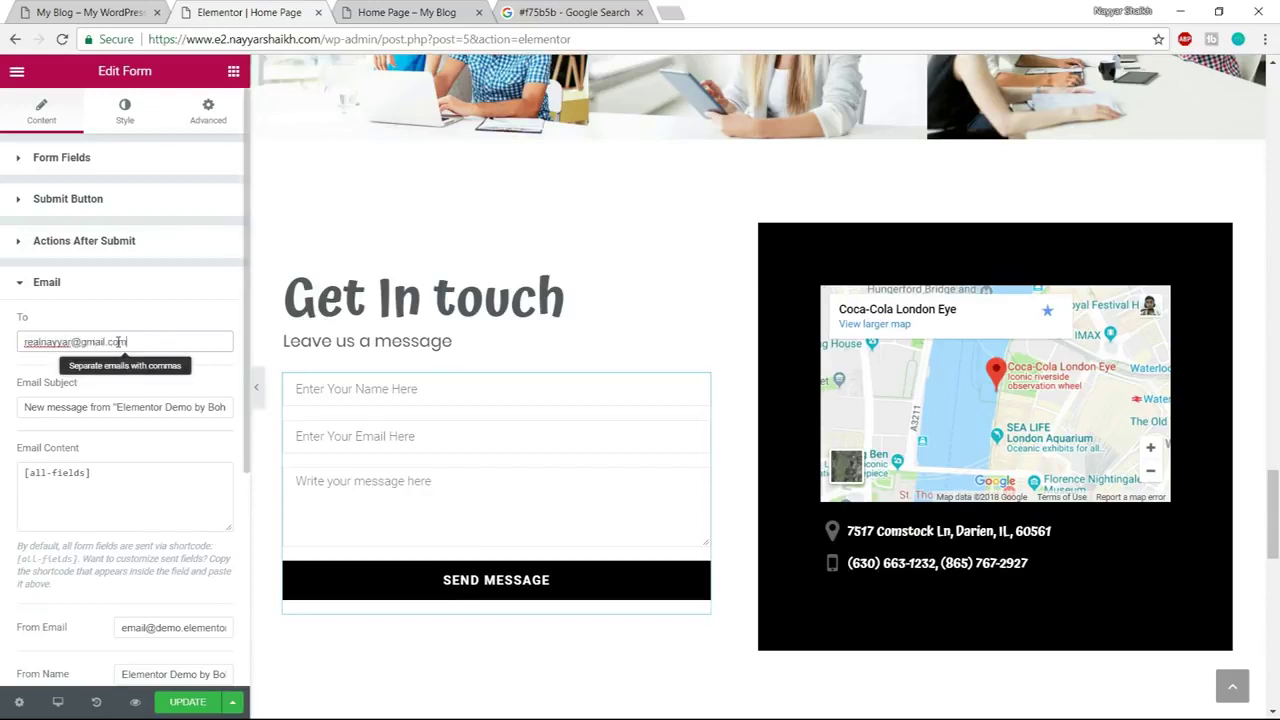
{"action": "left_click_drag", "start_coordinate": [135, 342], "coordinate": [5, 341]}
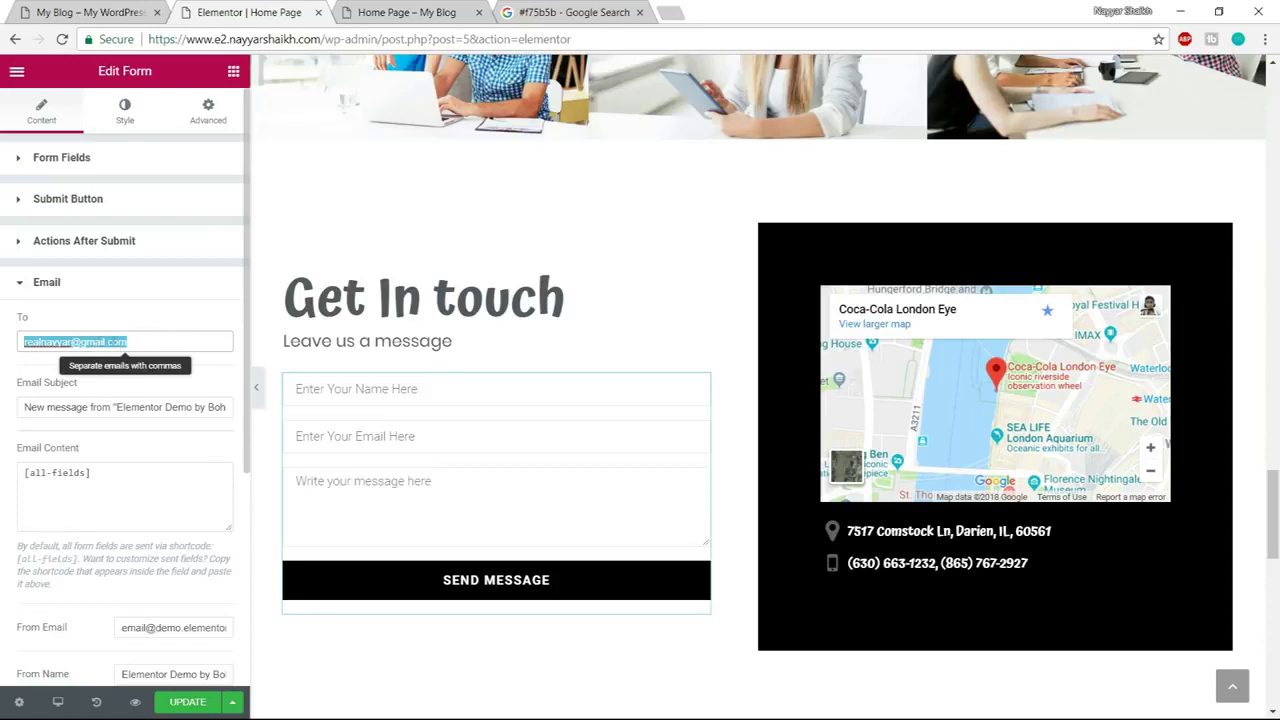
{"action": "scroll", "coordinate": [168, 468], "scroll_direction": "down", "scroll_amount": 1}
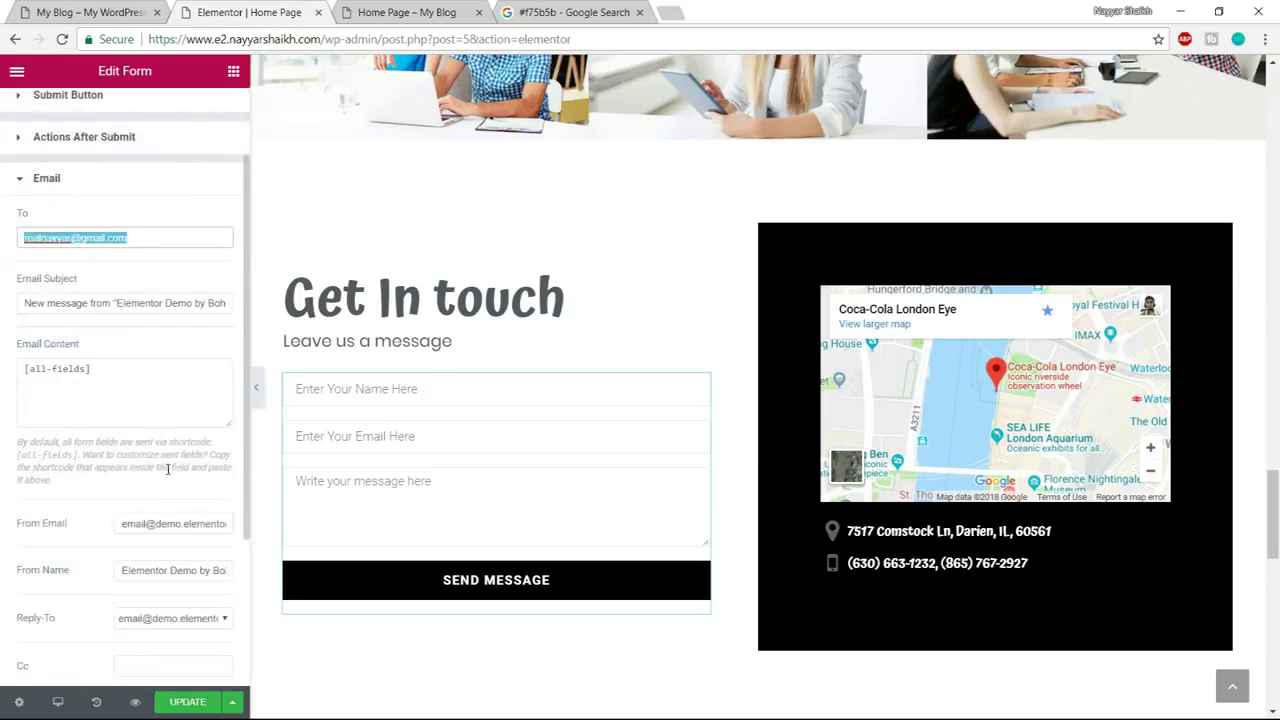
{"action": "scroll", "coordinate": [168, 468], "scroll_direction": "down", "scroll_amount": 2}
{"action": "scroll", "coordinate": [164, 347], "scroll_direction": "up", "scroll_amount": 1}
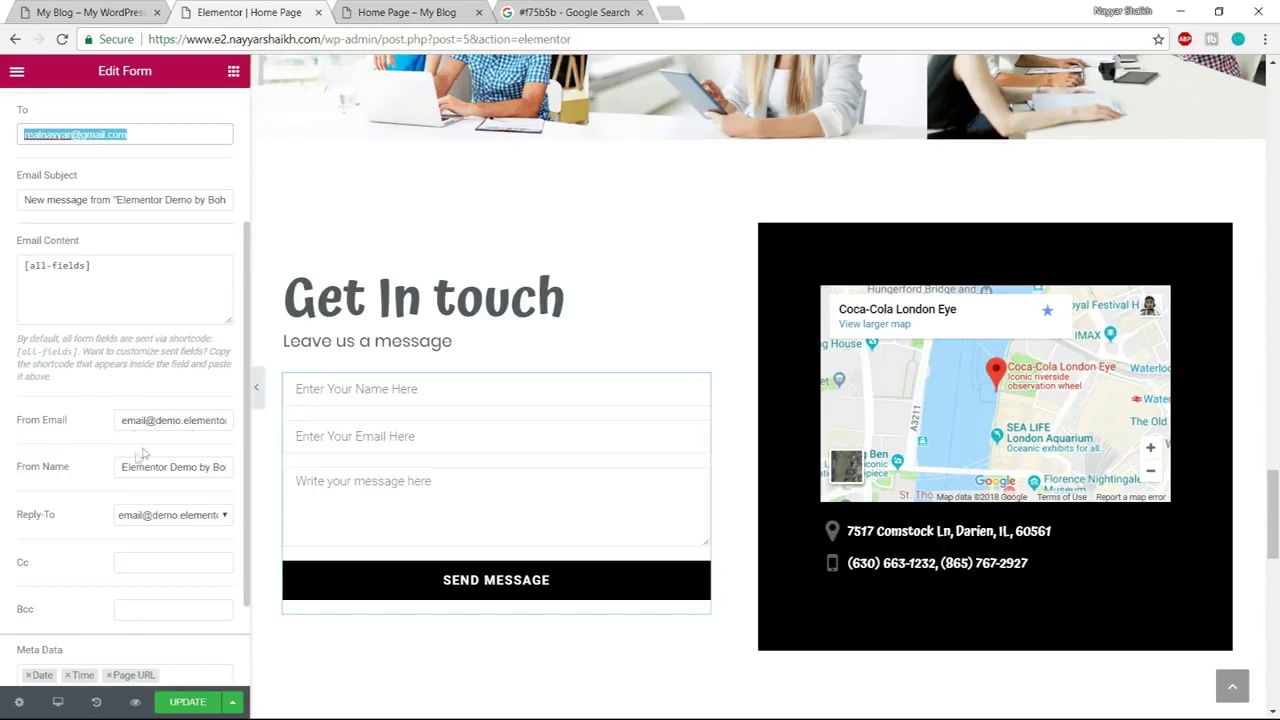
{"action": "scroll", "coordinate": [175, 546], "scroll_direction": "down", "scroll_amount": 1}
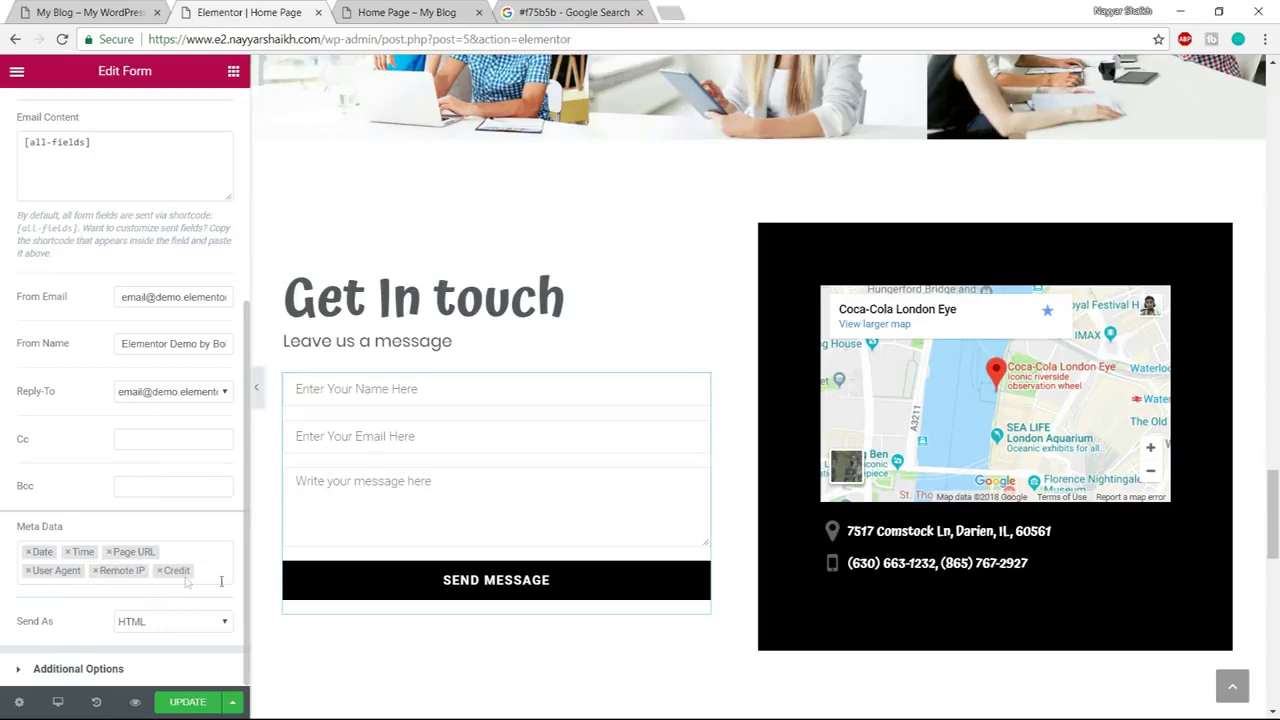
{"action": "left_click", "coordinate": [190, 703]}
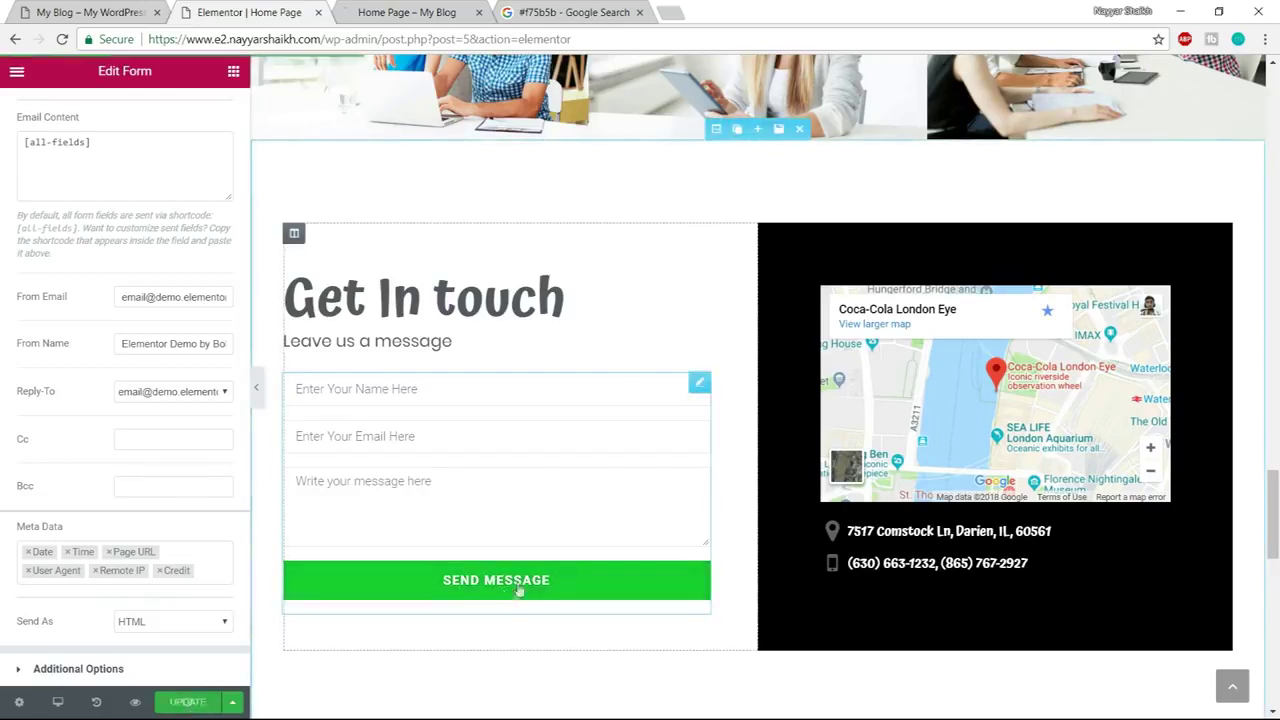
Paste #10c5a7 as the submit button's normal background color.
{"action": "left_click", "coordinate": [434, 461]}
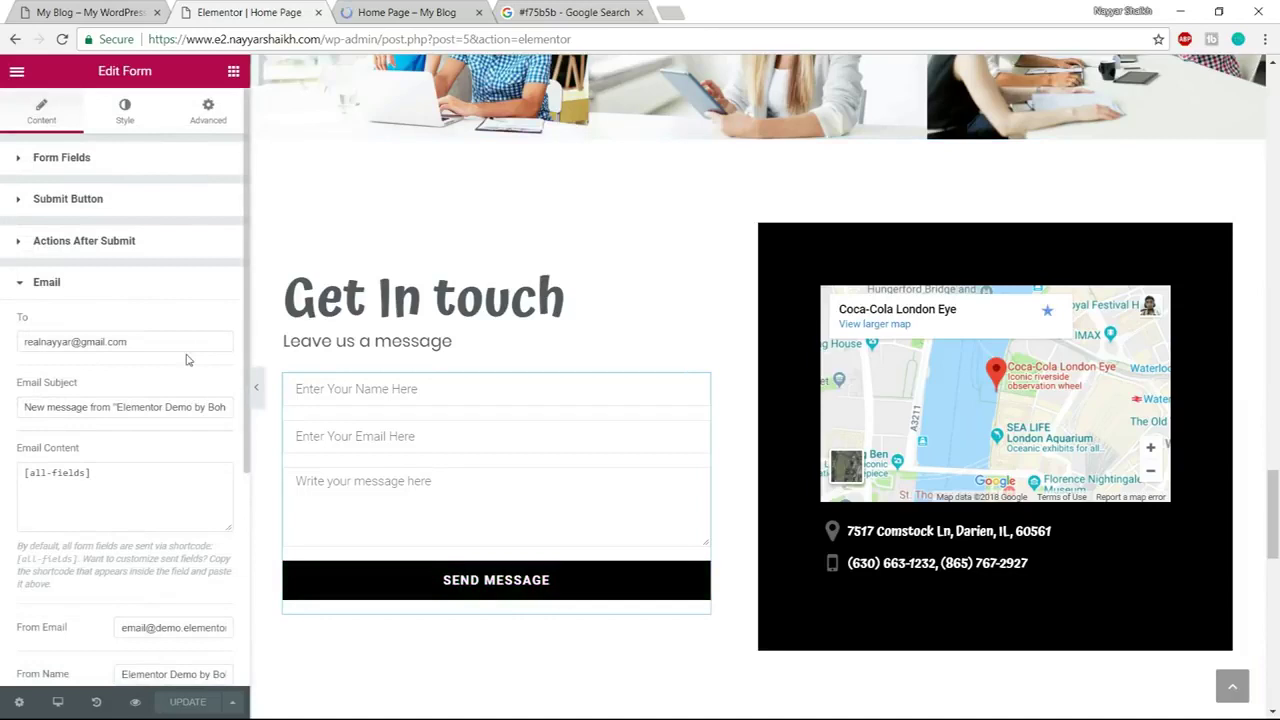
{"action": "left_click", "coordinate": [124, 108]}
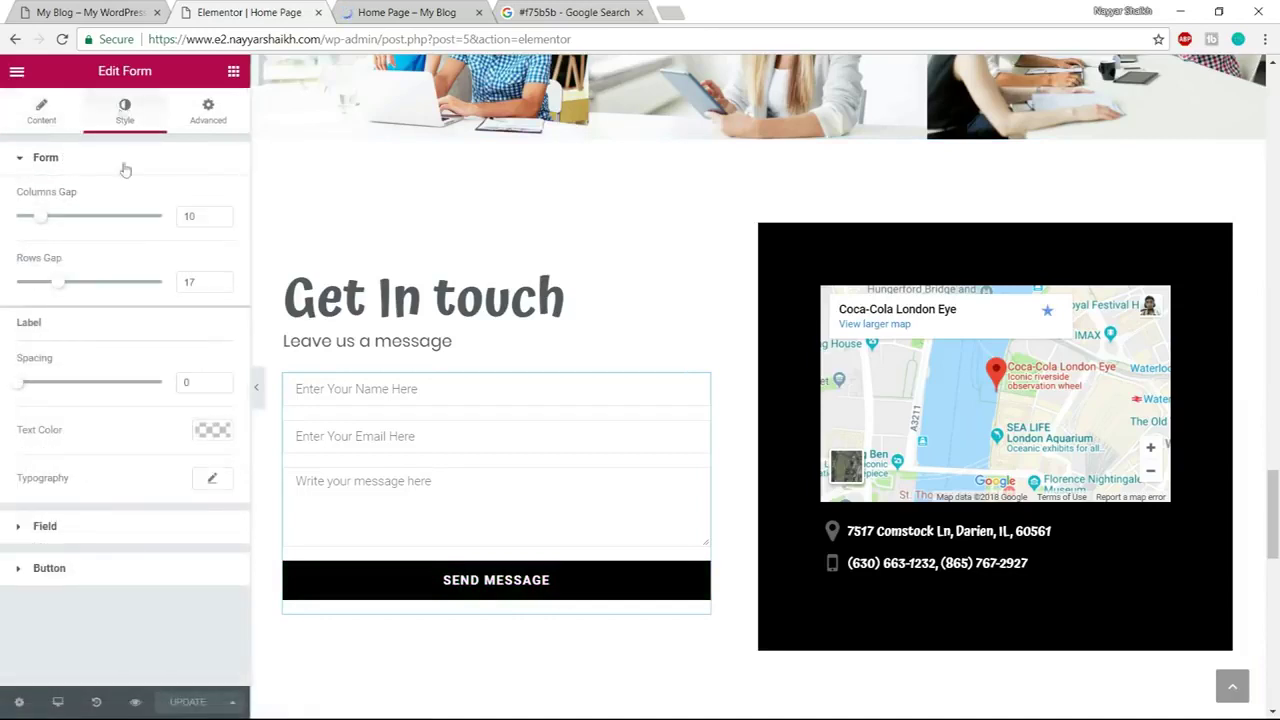
{"action": "left_click", "coordinate": [114, 575]}
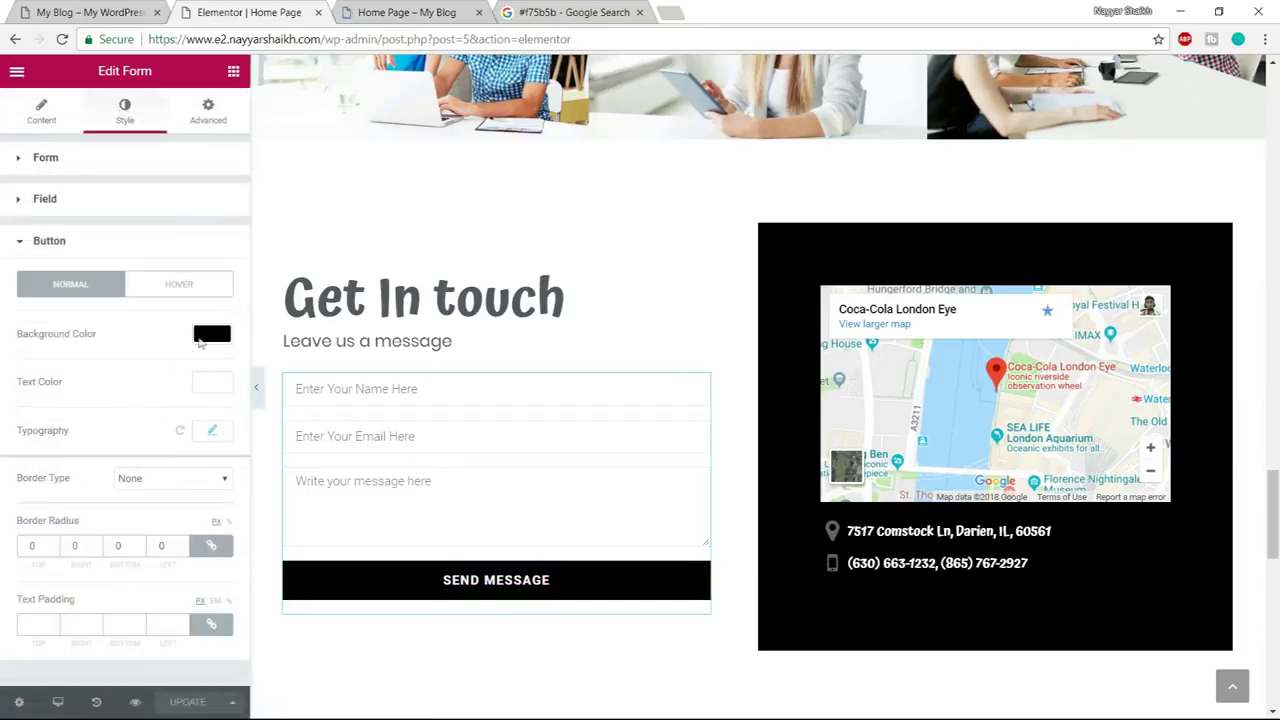
{"action": "left_click", "coordinate": [212, 334]}
{"action": "left_click", "coordinate": [570, 12]}
{"action": "left_click", "coordinate": [225, 95]}
{"action": "left_click_drag", "start_coordinate": [242, 95], "coordinate": [193, 97]}
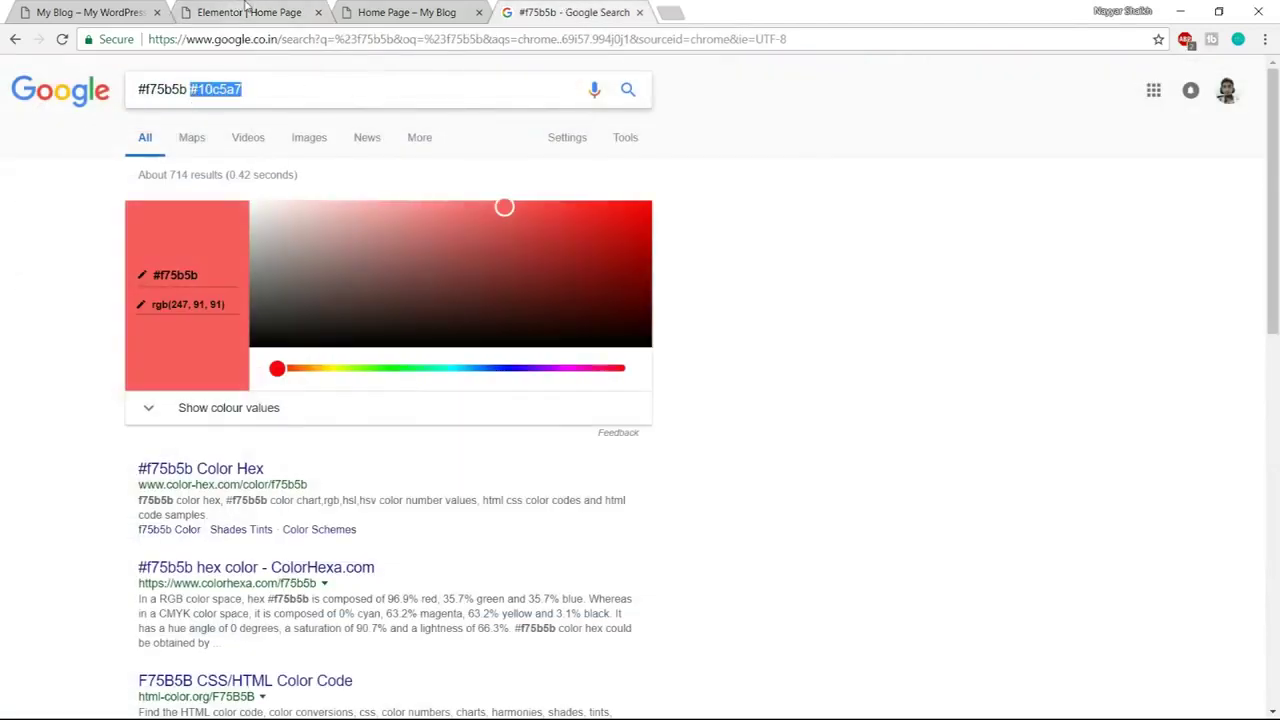
{"action": "key", "text": "ctrl+c"}
{"action": "left_click", "coordinate": [245, 12]}
{"action": "left_click_drag", "start_coordinate": [60, 334], "coordinate": [3, 340]}
{"action": "key", "text": "ctrl+v"}
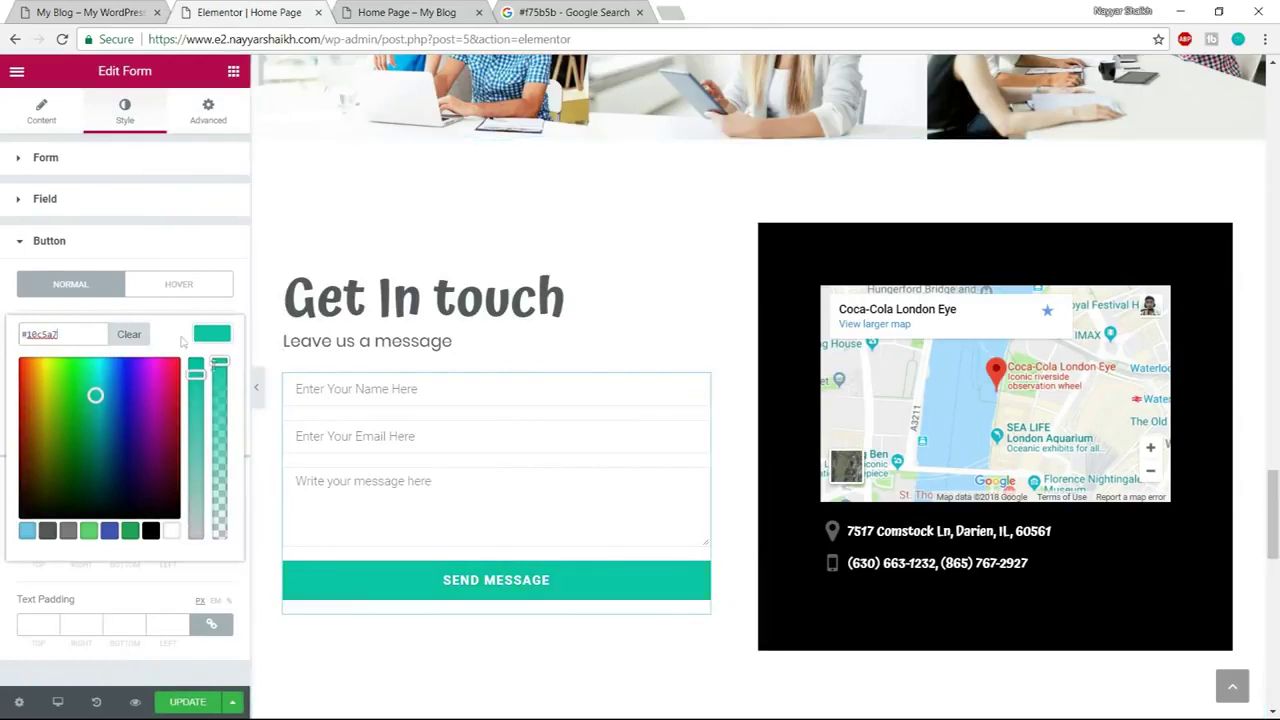
Set the button's hover background color to #f75b5b and view the live site.
{"action": "left_click", "coordinate": [179, 288]}
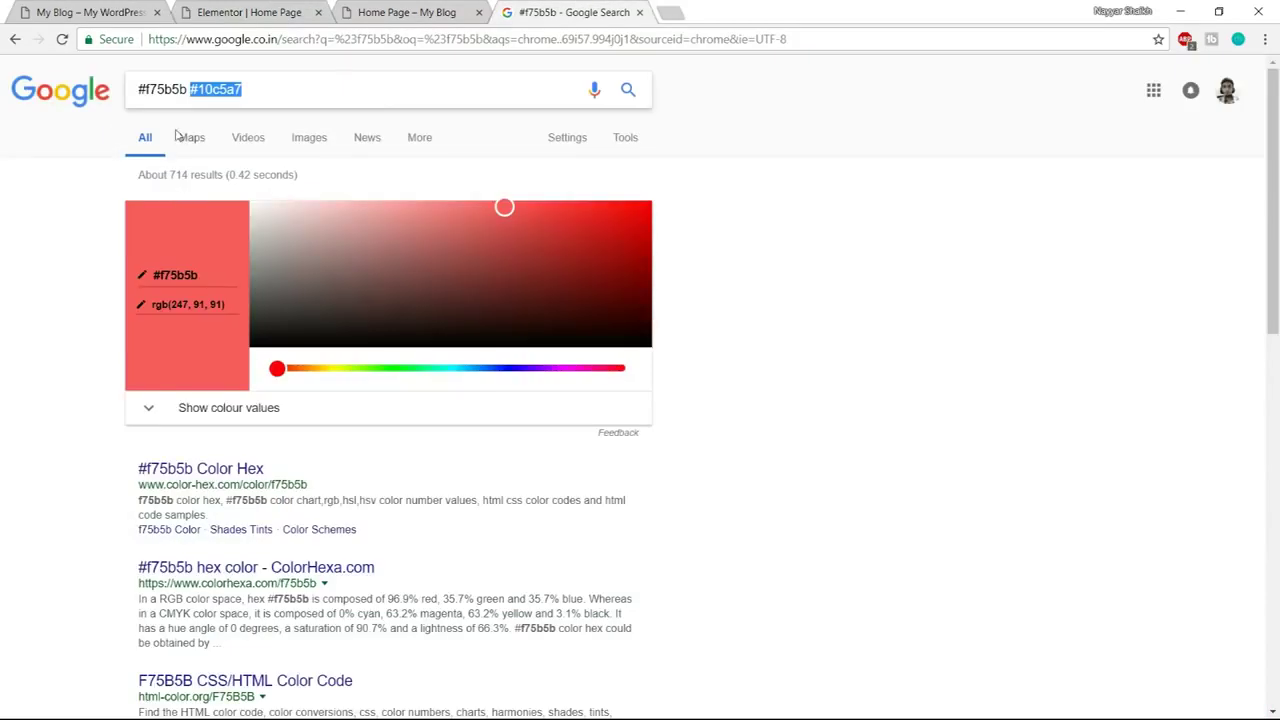
{"action": "double_click", "coordinate": [186, 89]}
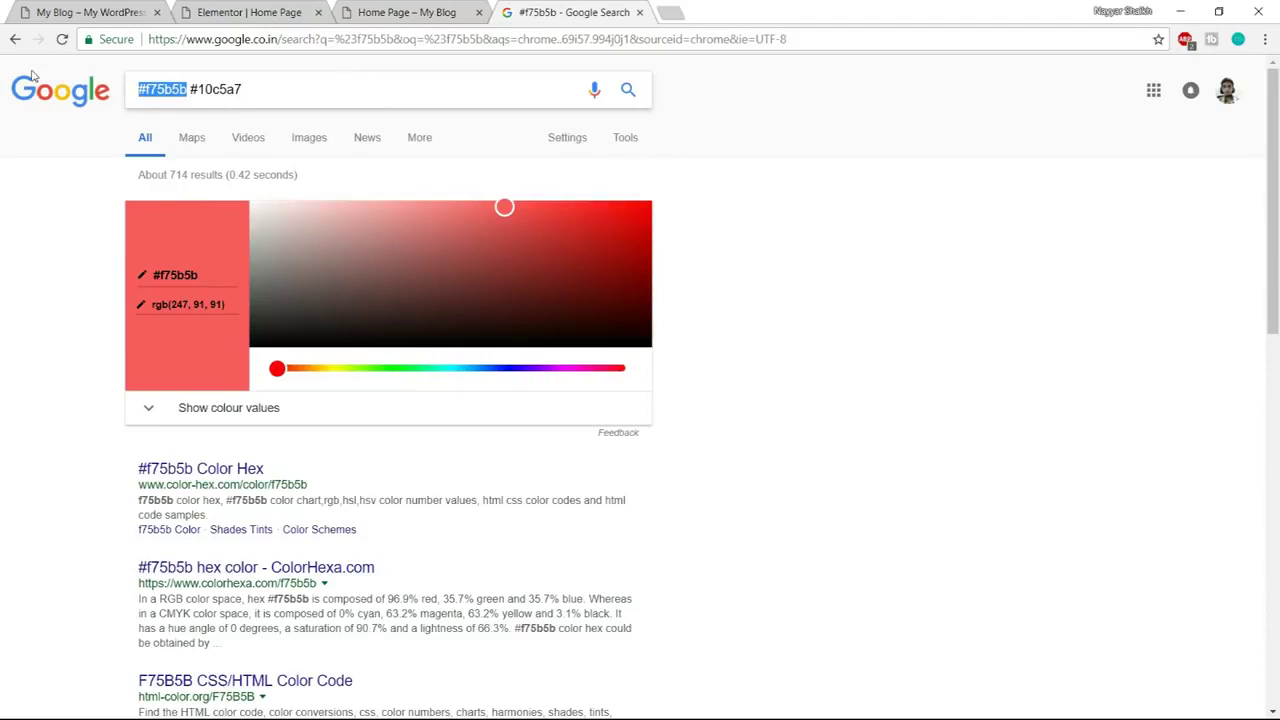
{"action": "left_click", "coordinate": [240, 12]}
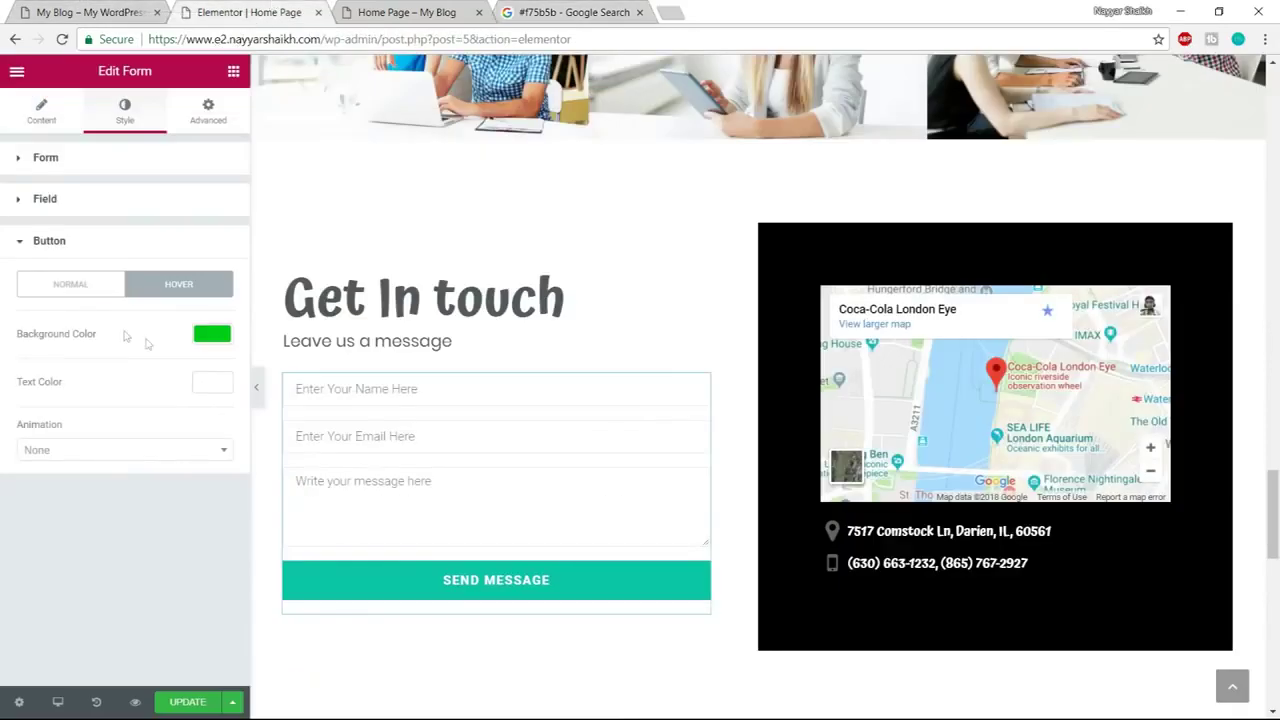
{"action": "left_click", "coordinate": [212, 334]}
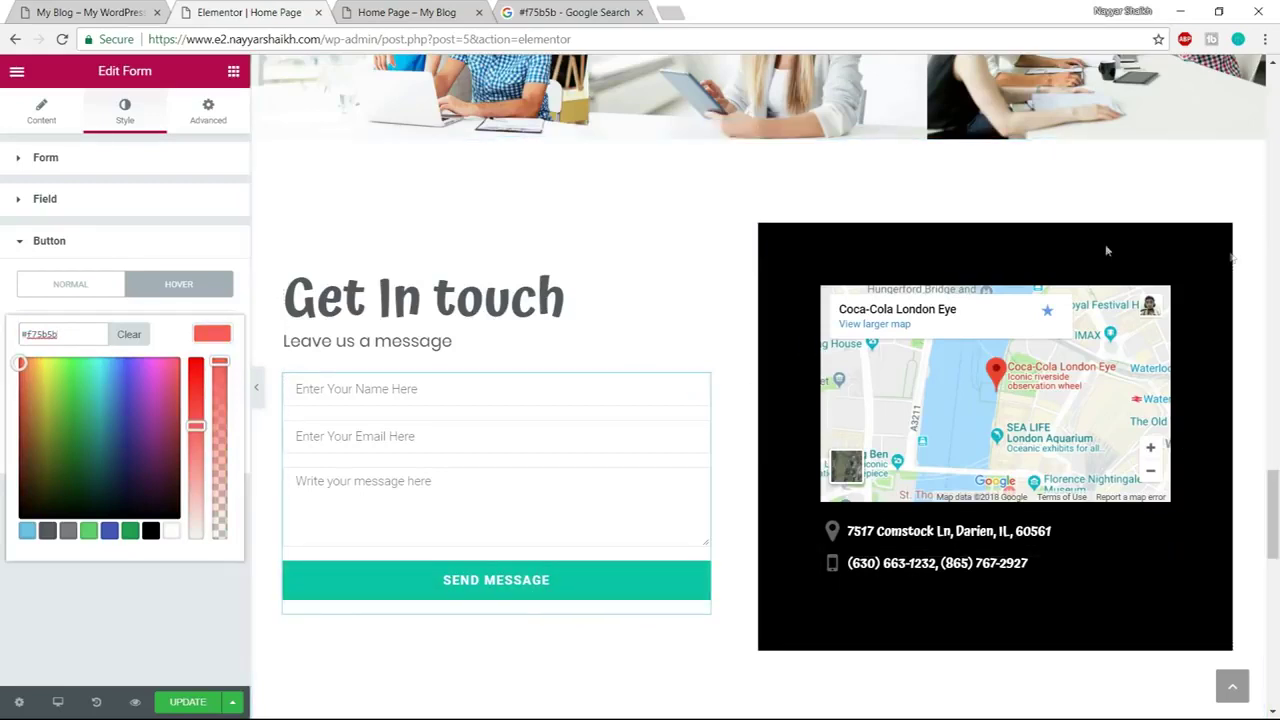
{"action": "left_click", "coordinate": [90, 12]}
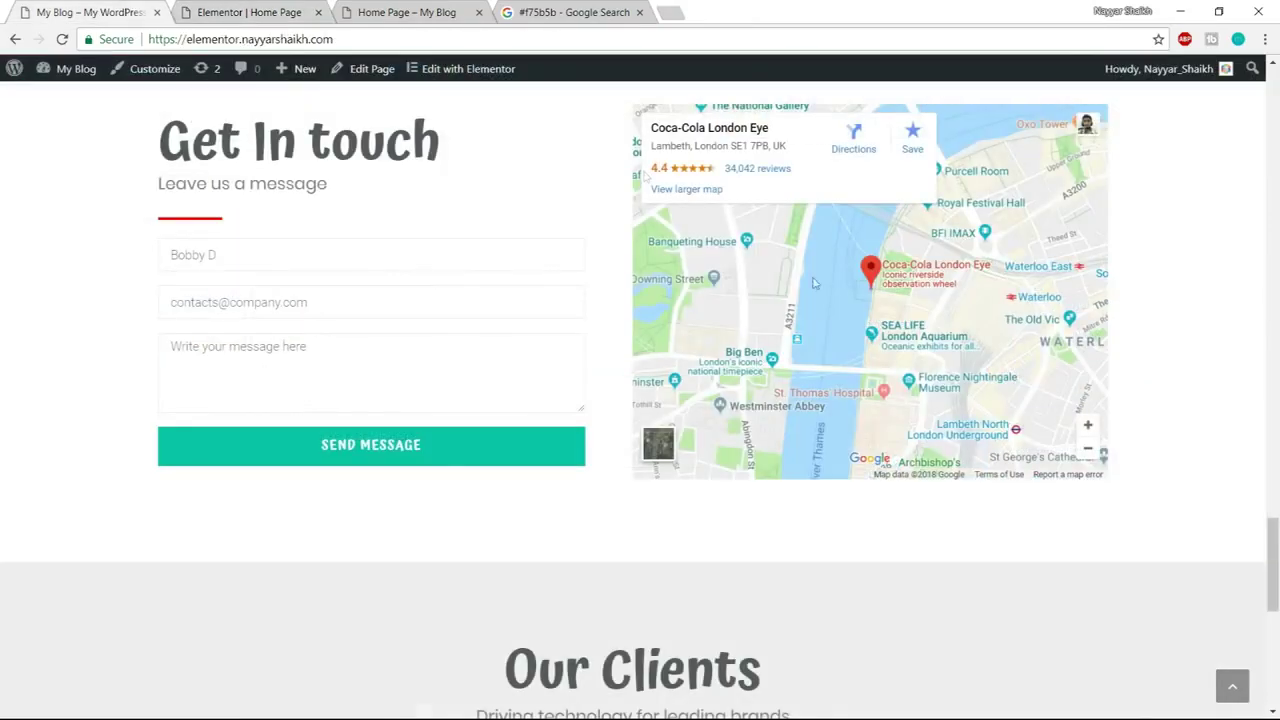
Delete the address and phone lines from the icon list under the map.
{"action": "scroll", "coordinate": [1068, 507], "scroll_direction": "up", "scroll_amount": 1}
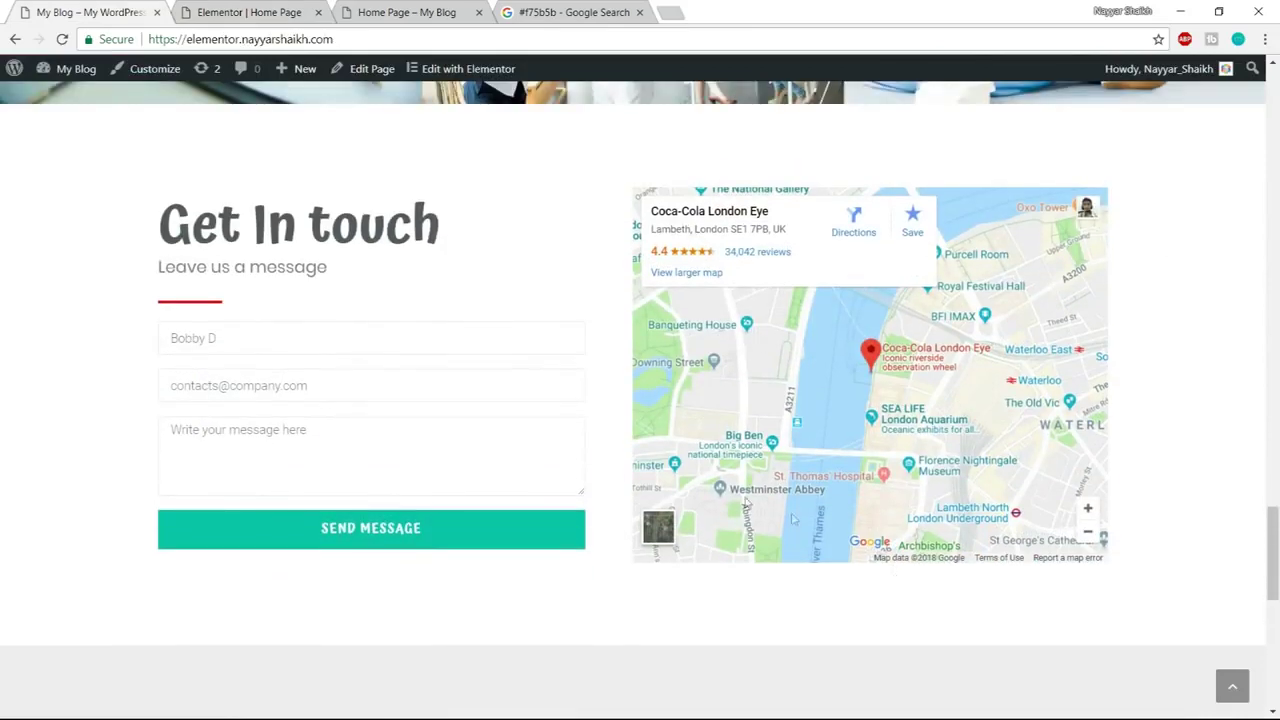
{"action": "left_click", "coordinate": [258, 12]}
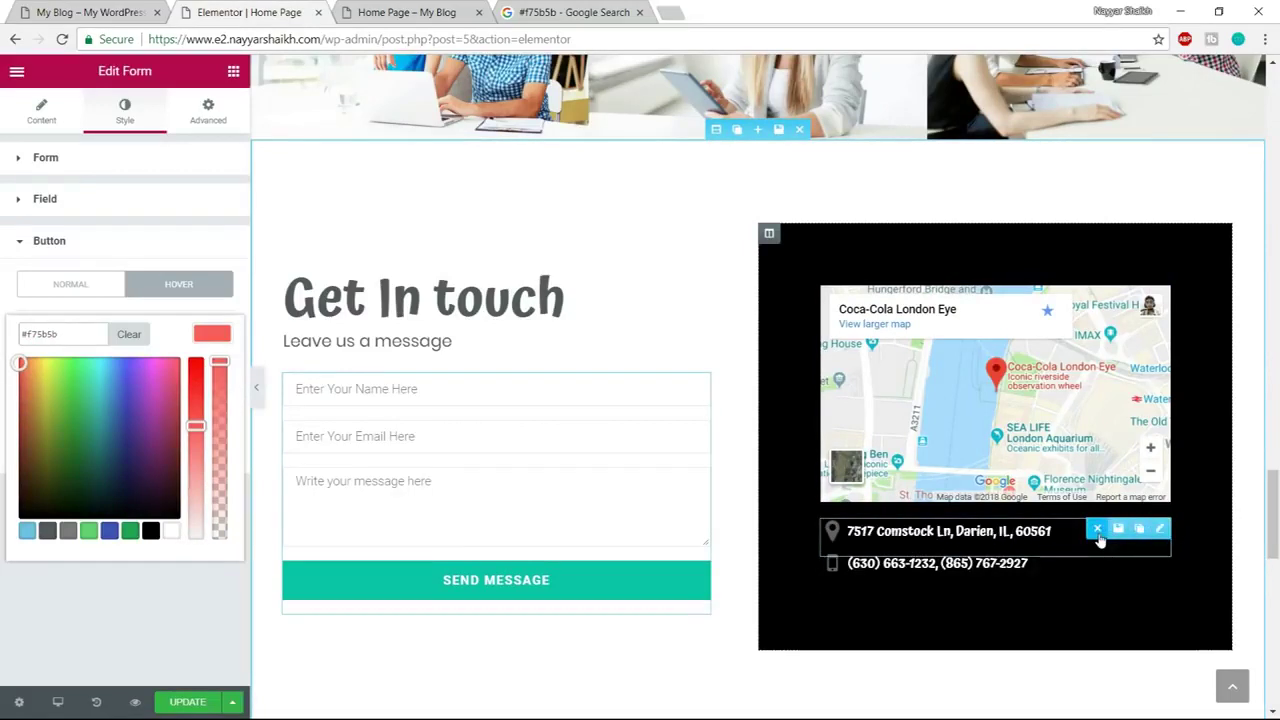
{"action": "left_click", "coordinate": [1132, 527]}
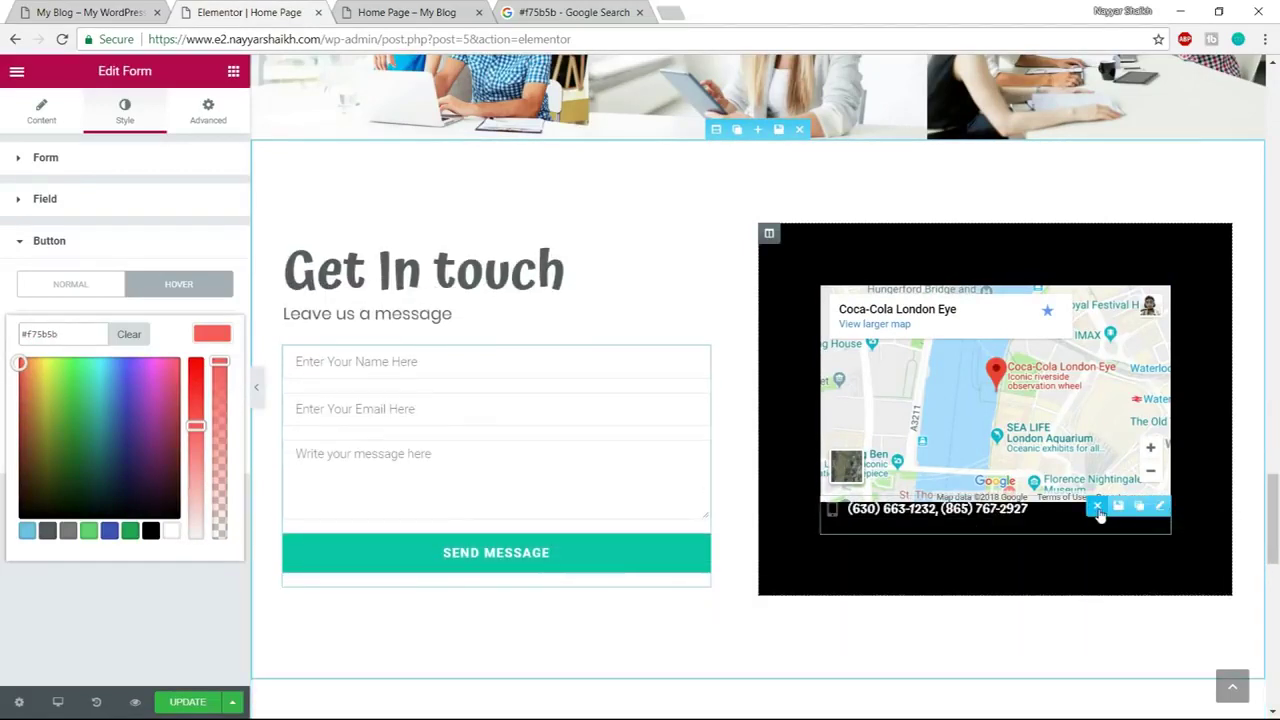
{"action": "left_click", "coordinate": [1100, 515]}
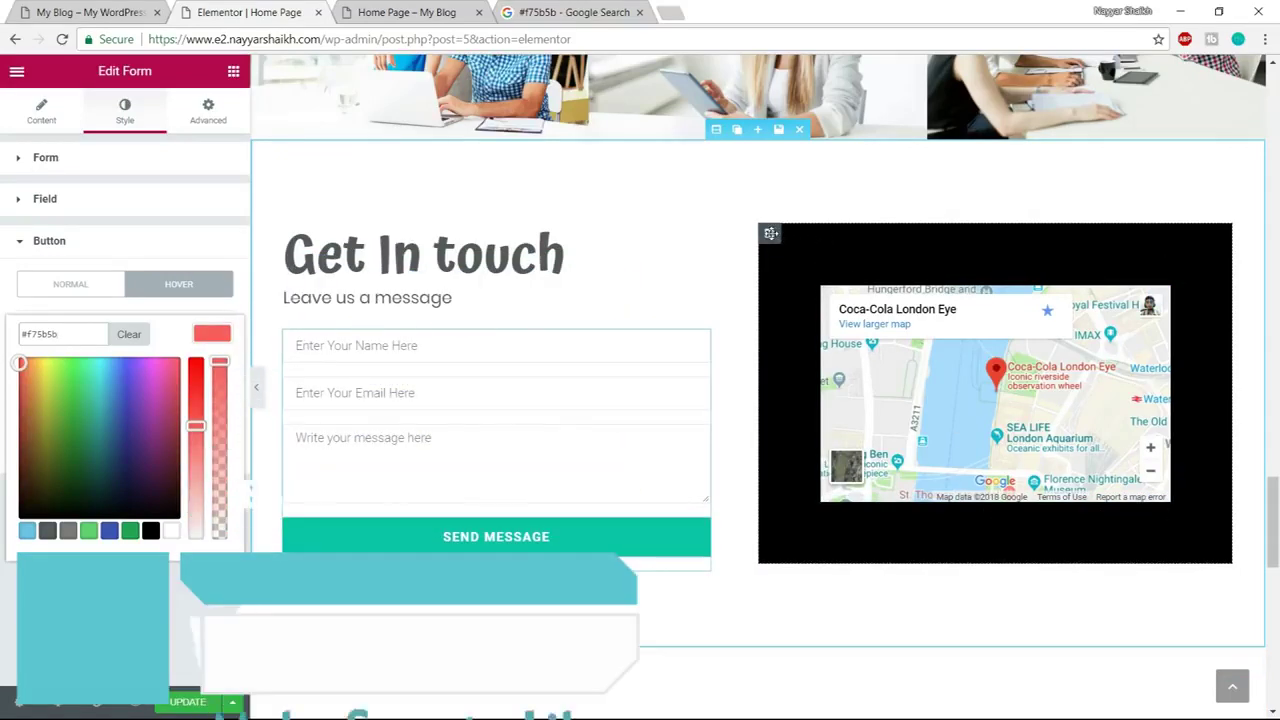
Clear the map column's black background color.
{"action": "left_click", "coordinate": [770, 233]}
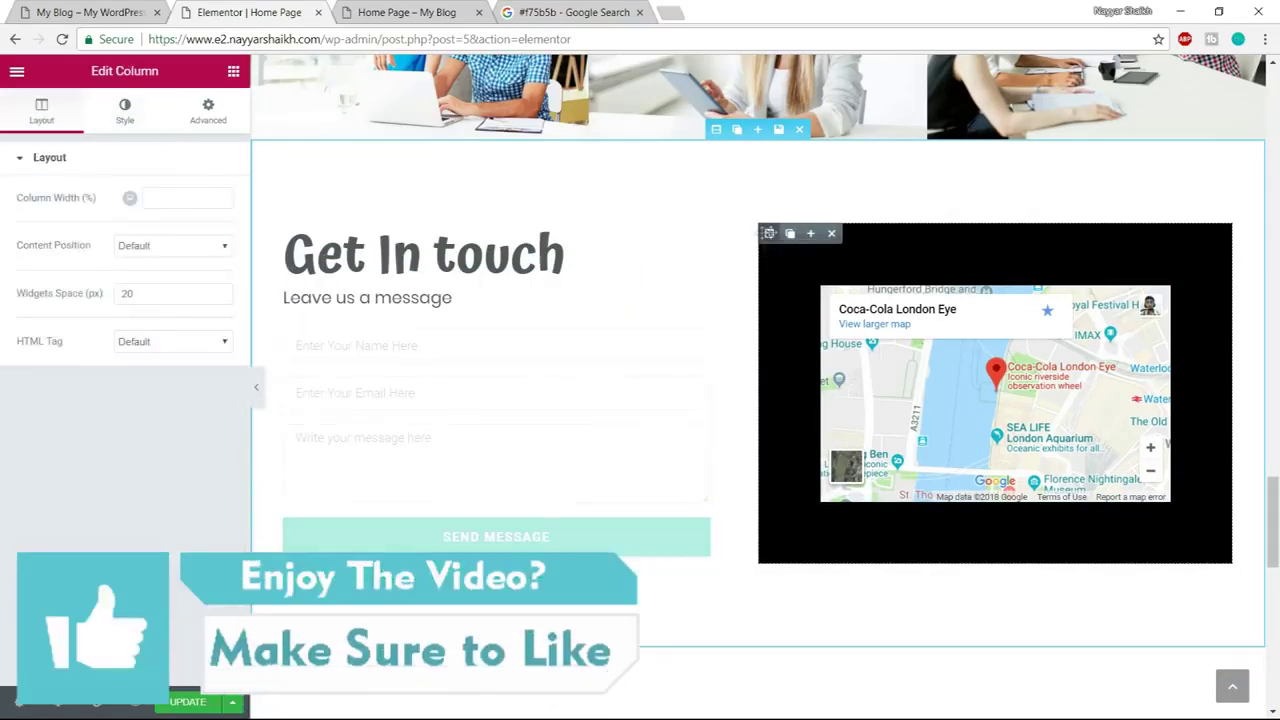
{"action": "left_click", "coordinate": [124, 110]}
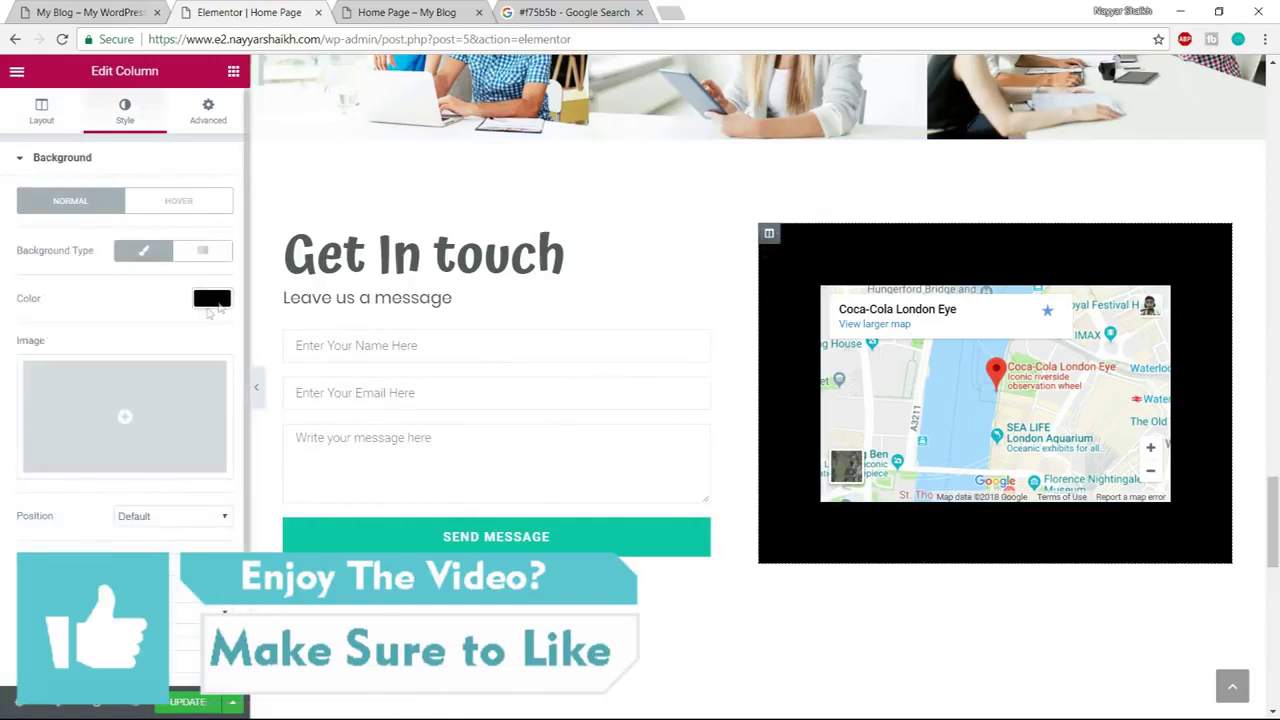
{"action": "left_click", "coordinate": [212, 299]}
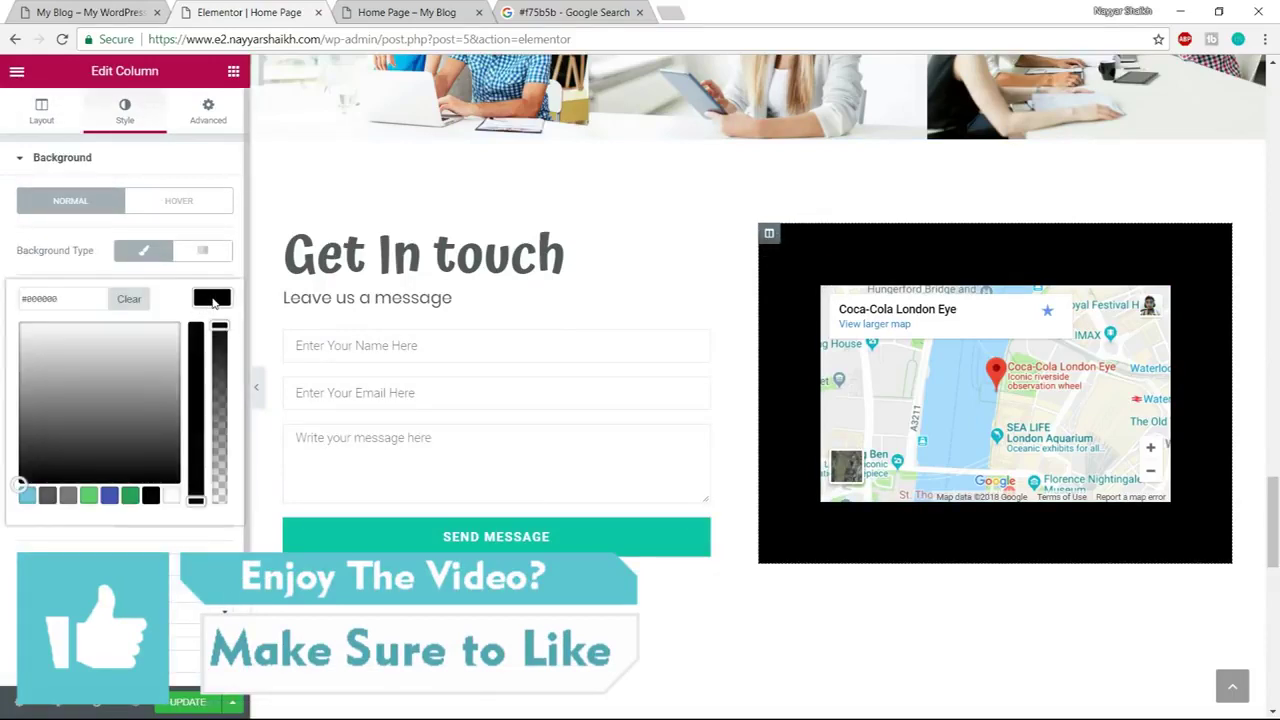
{"action": "left_click", "coordinate": [134, 303]}
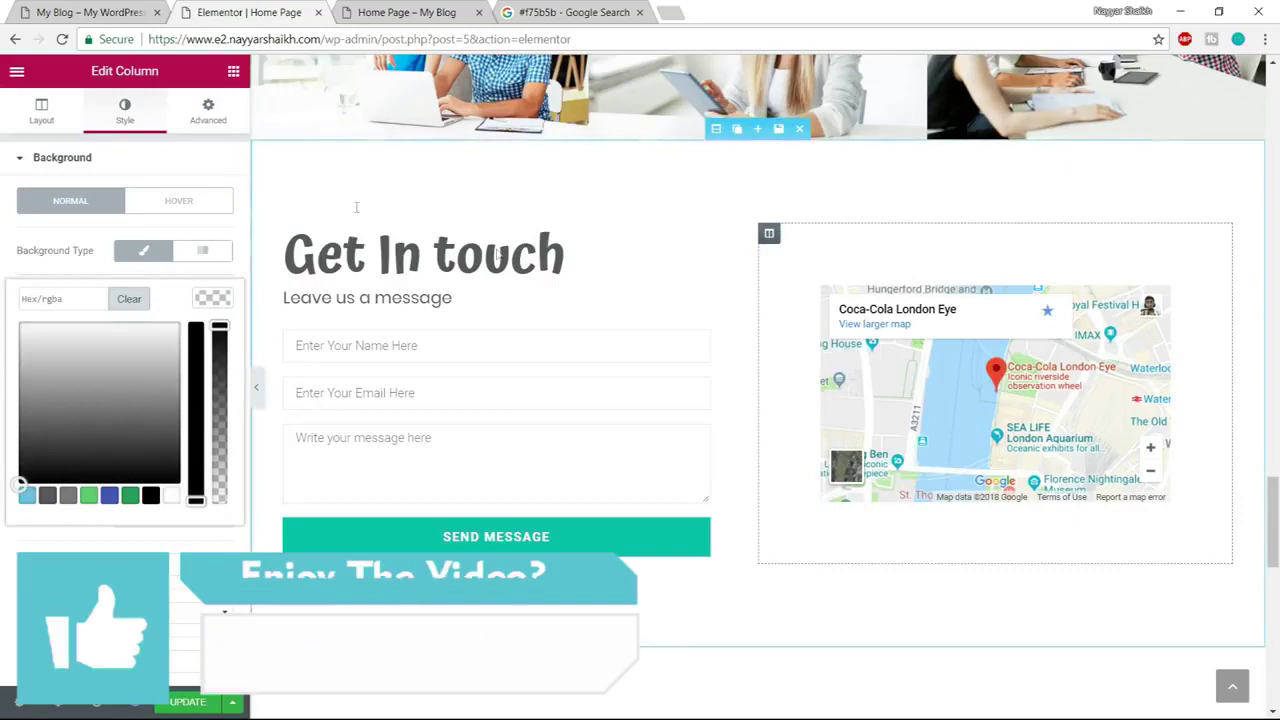
{"action": "left_click", "coordinate": [936, 380]}
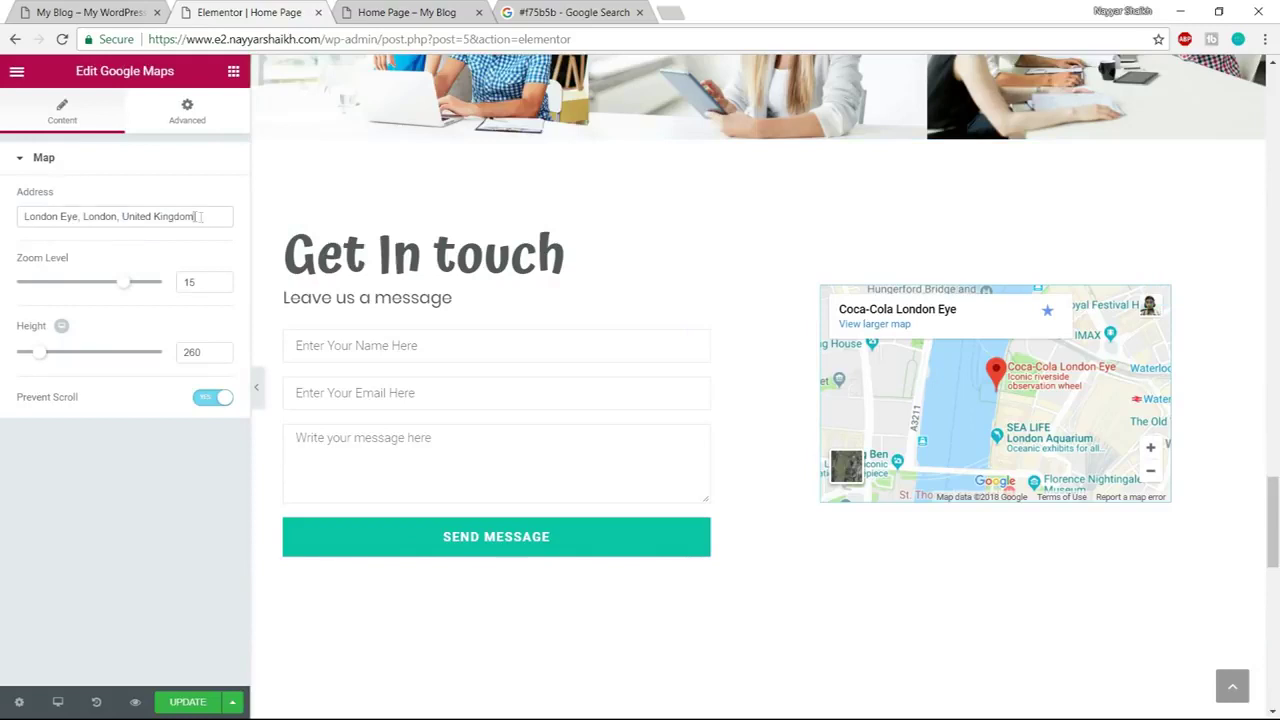
Point the Google Map at Mumbai and set its height to 450 px.
{"action": "left_click_drag", "start_coordinate": [200, 217], "coordinate": [36, 216]}
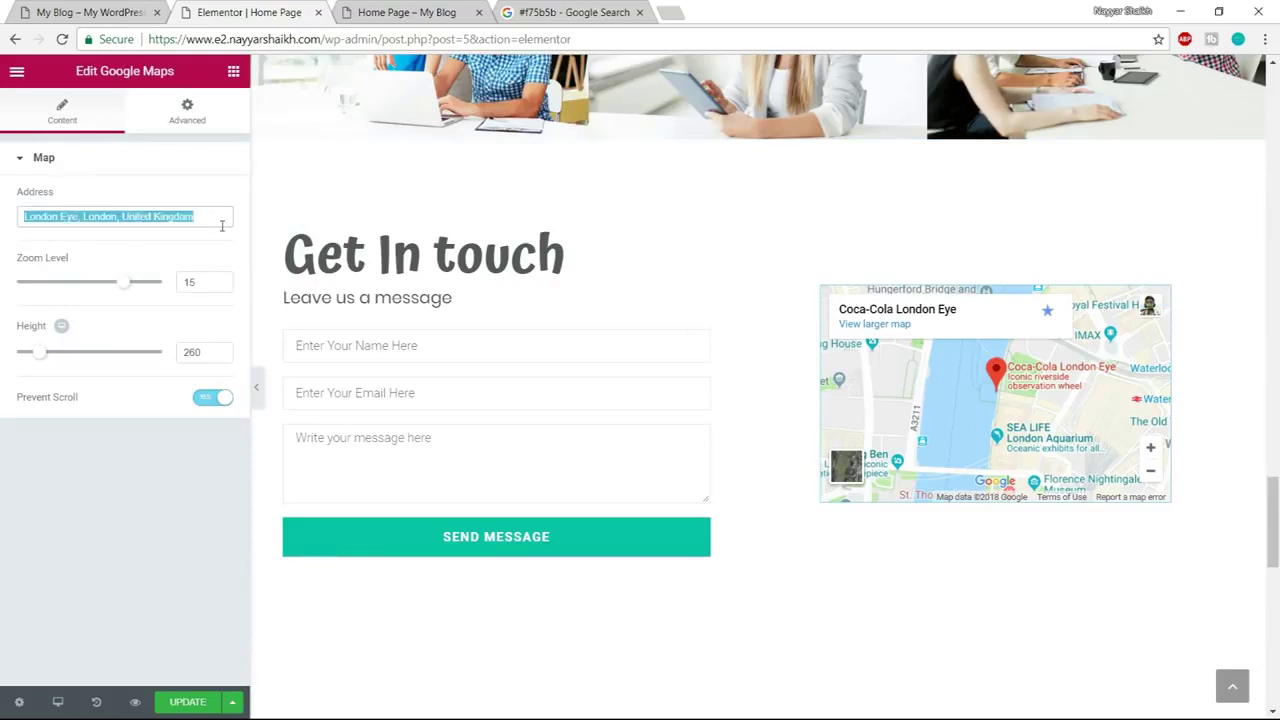
{"action": "type", "text": "Mumbai"}
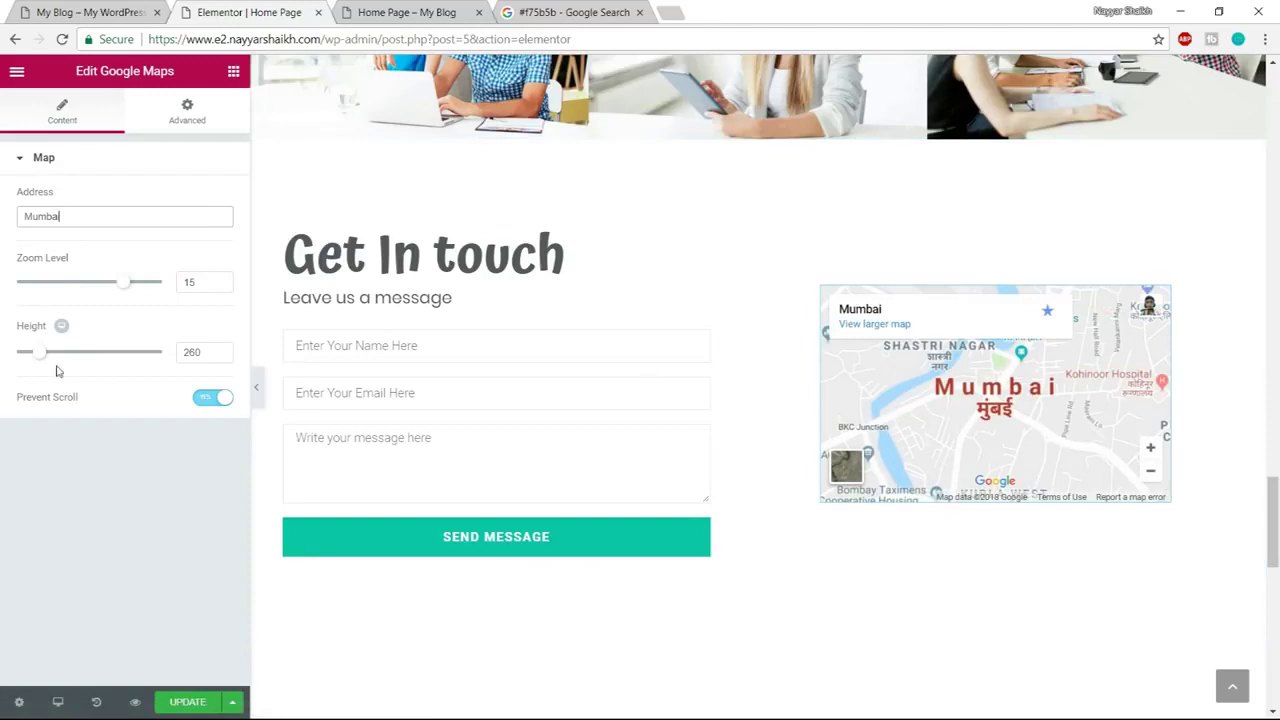
{"action": "left_click_drag", "start_coordinate": [42, 357], "coordinate": [62, 357]}
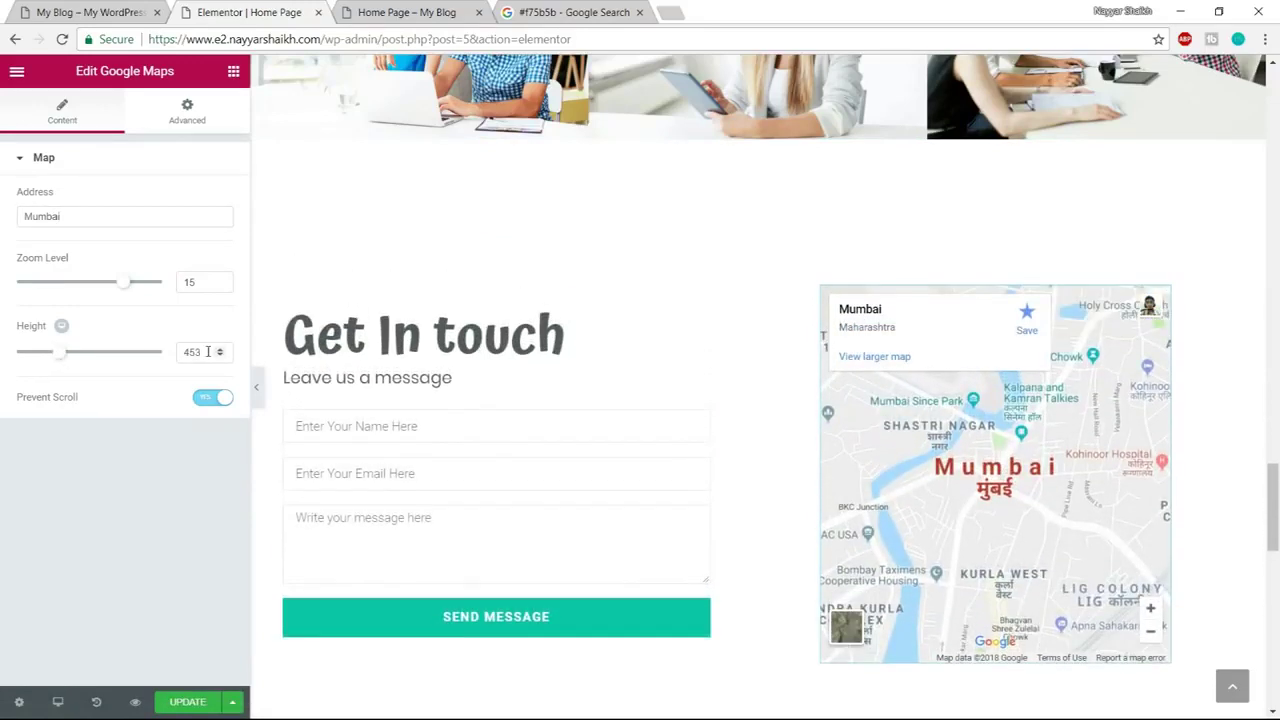
{"action": "type", "text": "450"}
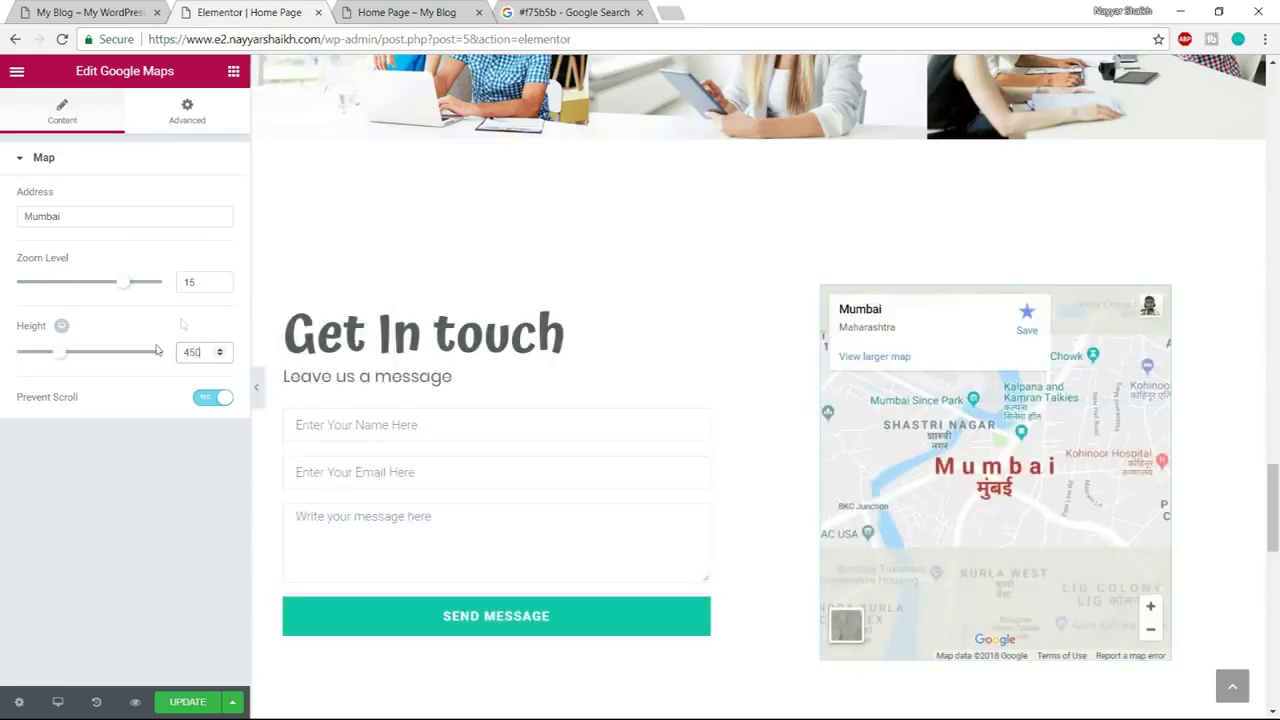
{"action": "left_click", "coordinate": [212, 117]}
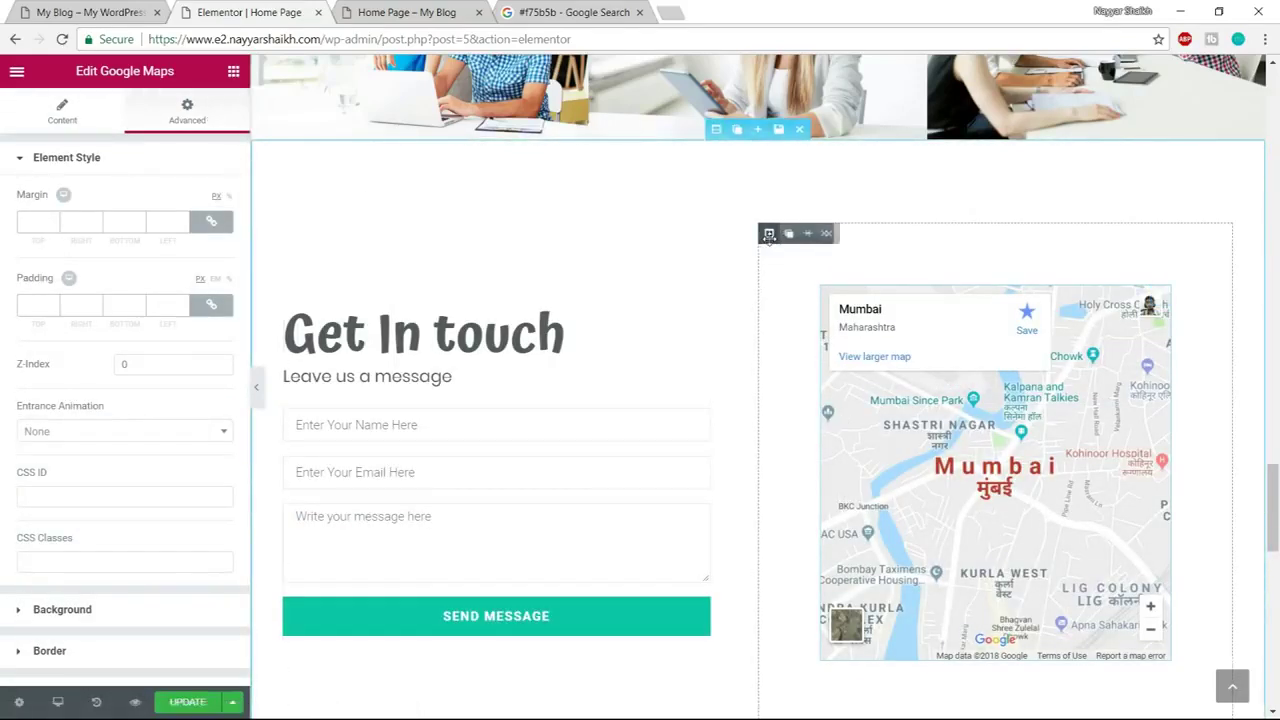
Set the map column's padding to 0 on all four linked sides, replacing the 75 px.
{"action": "left_click", "coordinate": [769, 234]}
{"action": "left_click", "coordinate": [208, 110]}
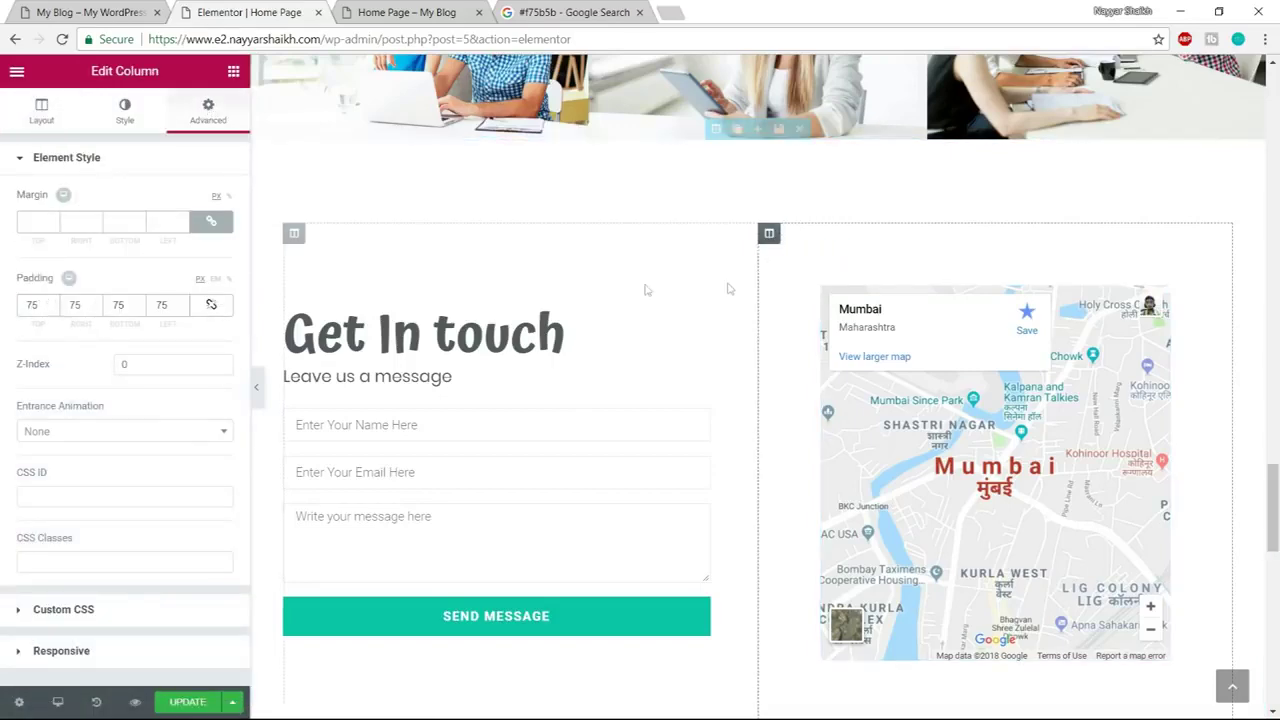
{"action": "scroll", "coordinate": [866, 545], "scroll_direction": "down", "scroll_amount": 2}
{"action": "scroll", "coordinate": [866, 545], "scroll_direction": "up", "scroll_amount": 1}
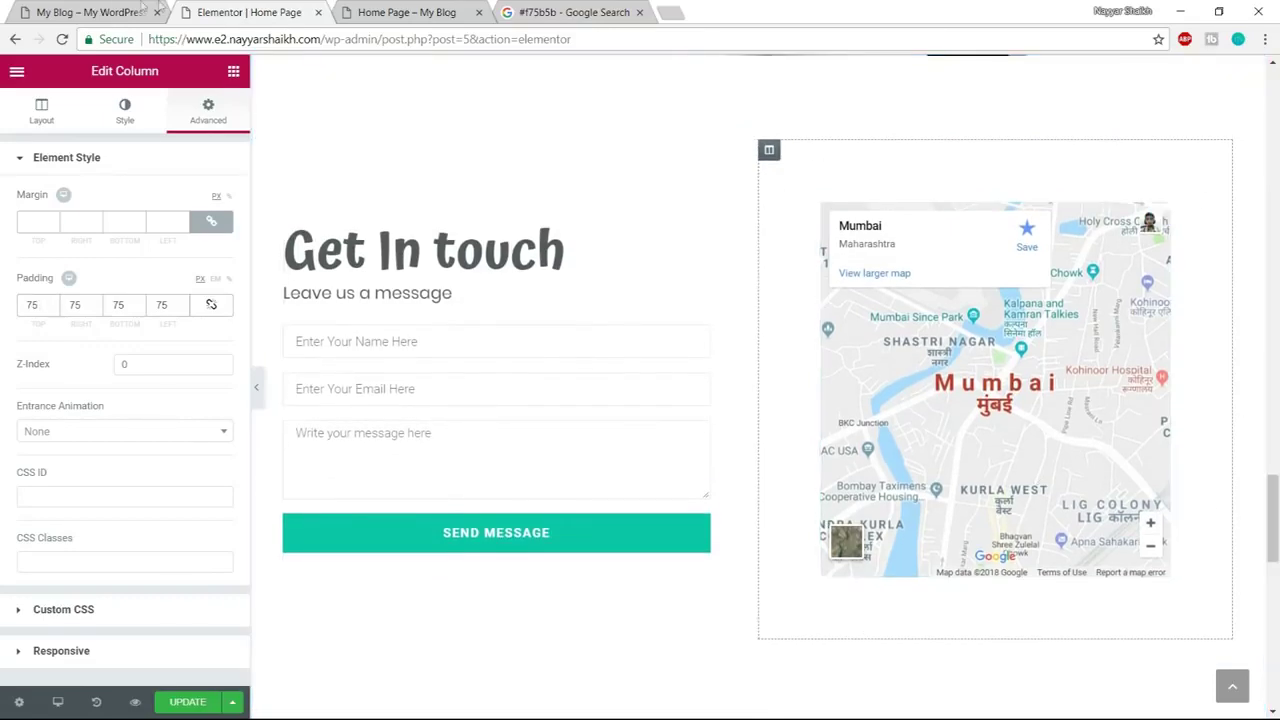
{"action": "key", "text": "ctrl+shift+Tab"}
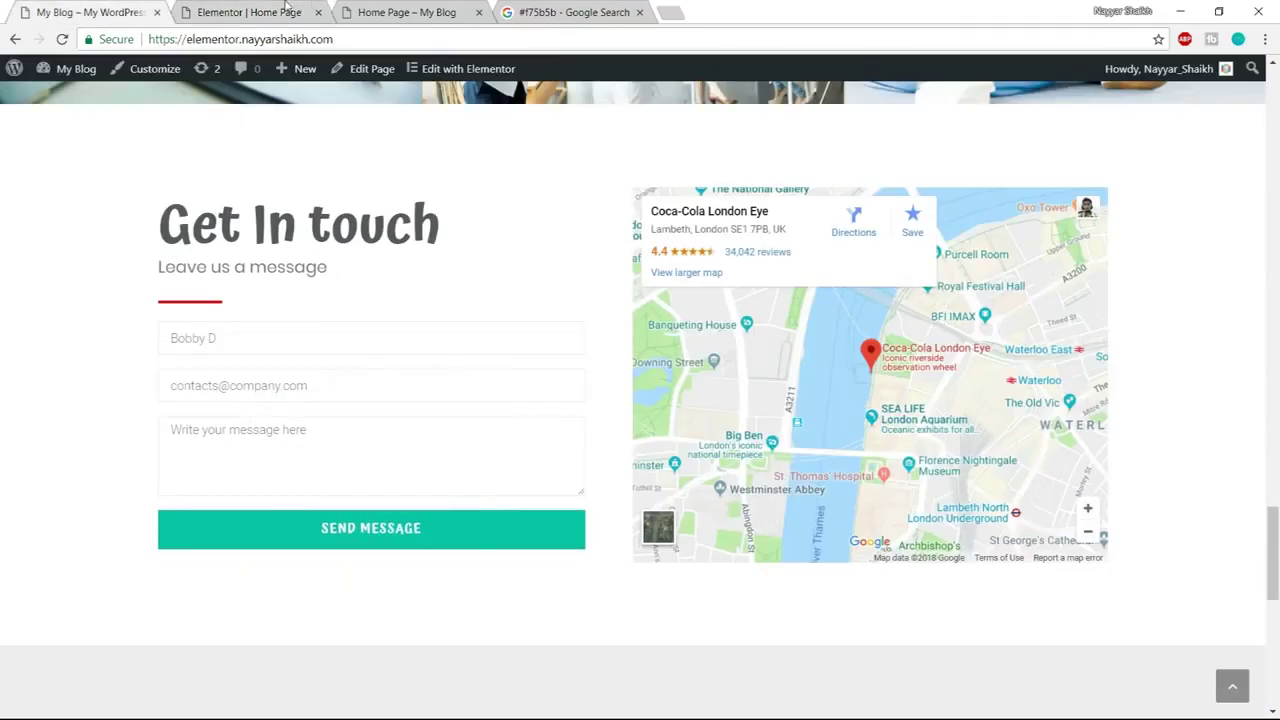
{"action": "left_click", "coordinate": [238, 8]}
{"action": "left_click", "coordinate": [211, 304]}
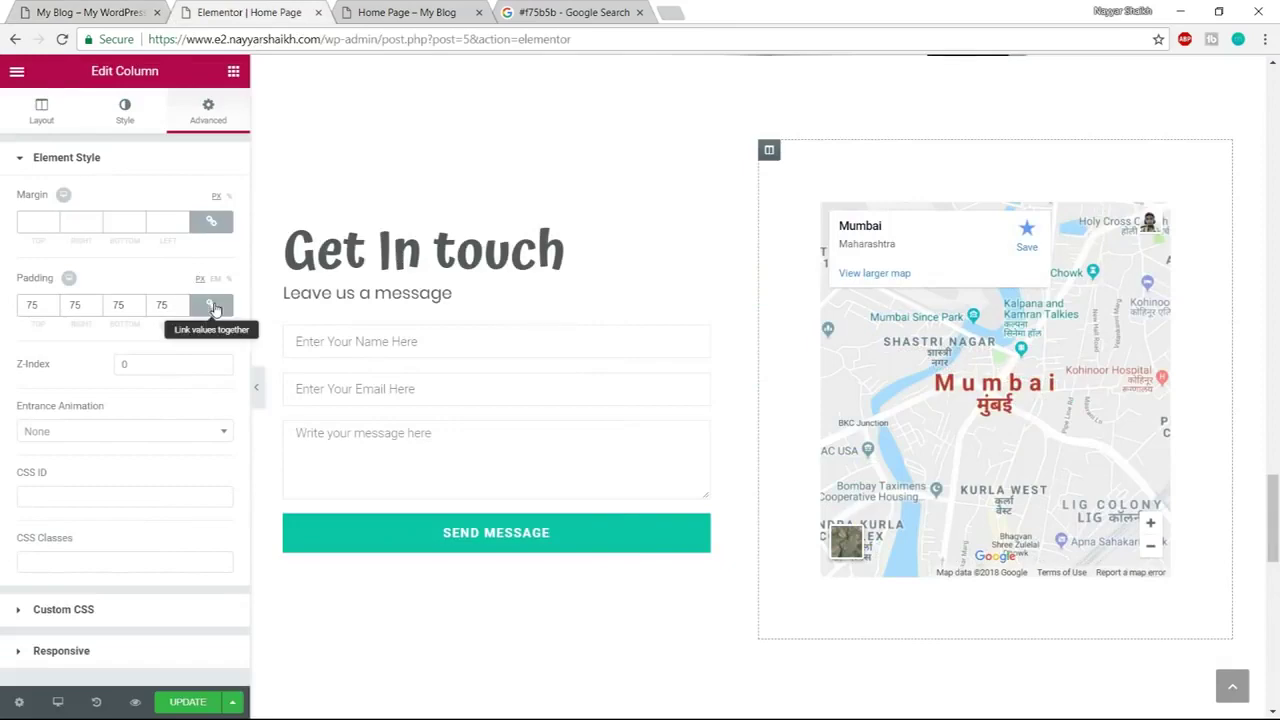
{"action": "type", "text": "0"}
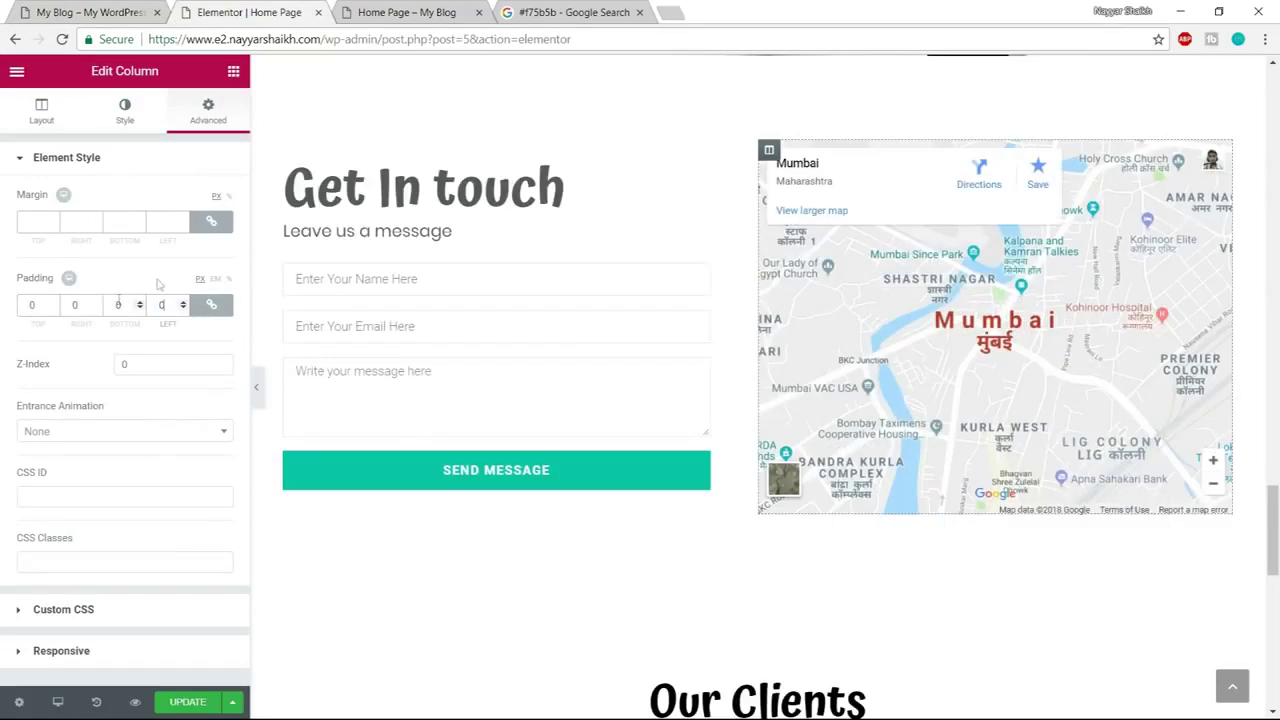
{"action": "scroll", "coordinate": [983, 340], "scroll_direction": "up", "scroll_amount": 1}
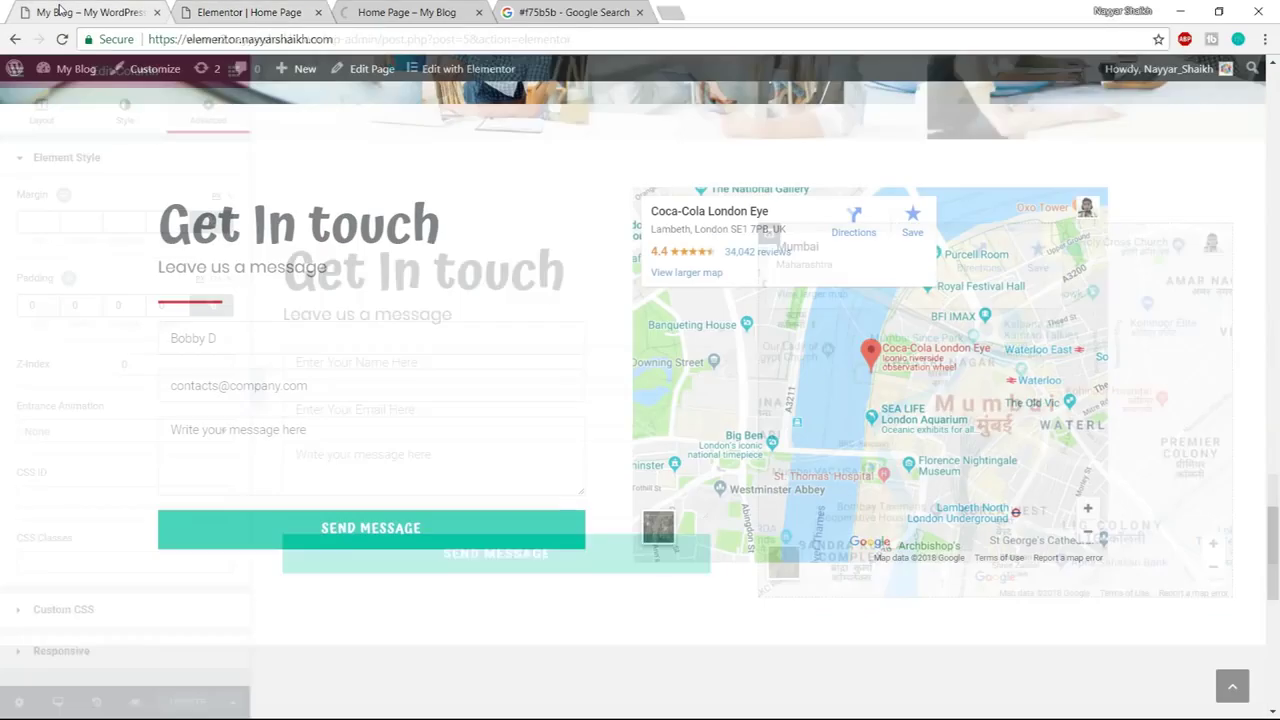
{"action": "scroll", "coordinate": [784, 637], "scroll_direction": "up", "scroll_amount": 5}
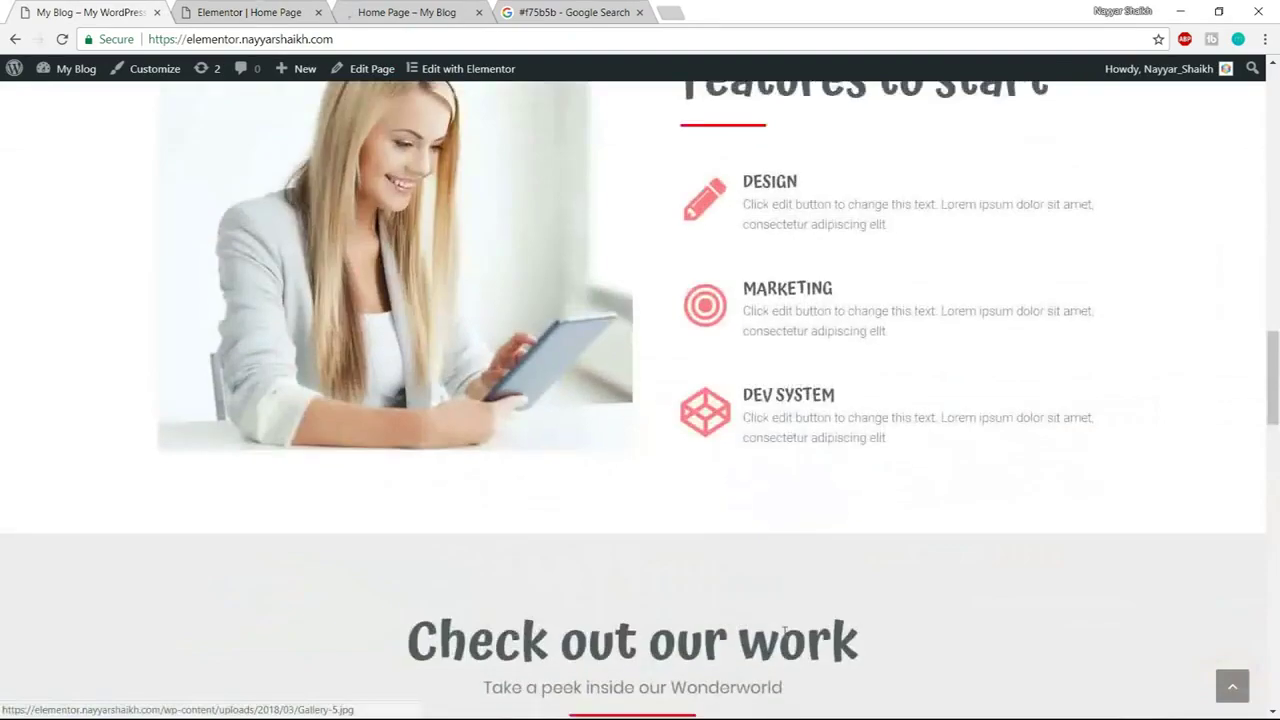
{"action": "scroll", "coordinate": [784, 637], "scroll_direction": "down", "scroll_amount": 10}
{"action": "scroll", "coordinate": [784, 632], "scroll_direction": "up", "scroll_amount": 10}
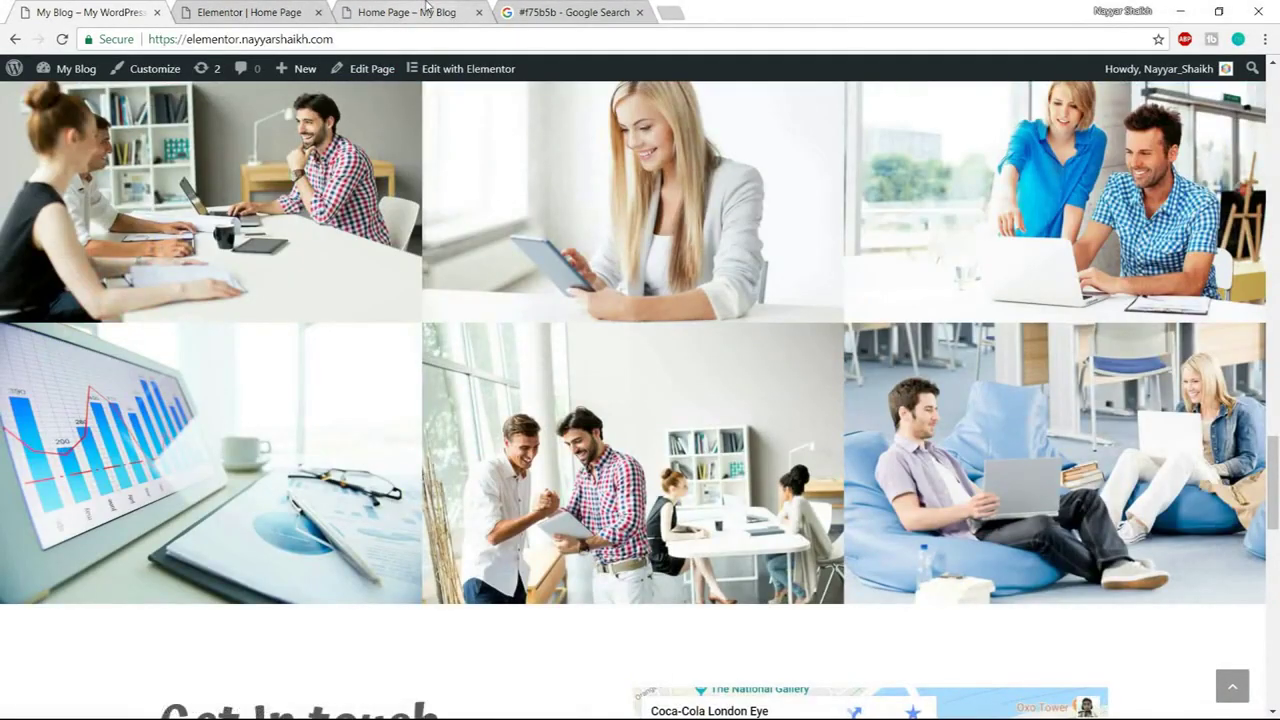
{"action": "left_click", "coordinate": [420, 12]}
{"action": "scroll", "coordinate": [908, 580], "scroll_direction": "down", "scroll_amount": 4}
{"action": "scroll", "coordinate": [908, 580], "scroll_direction": "down", "scroll_amount": 10}
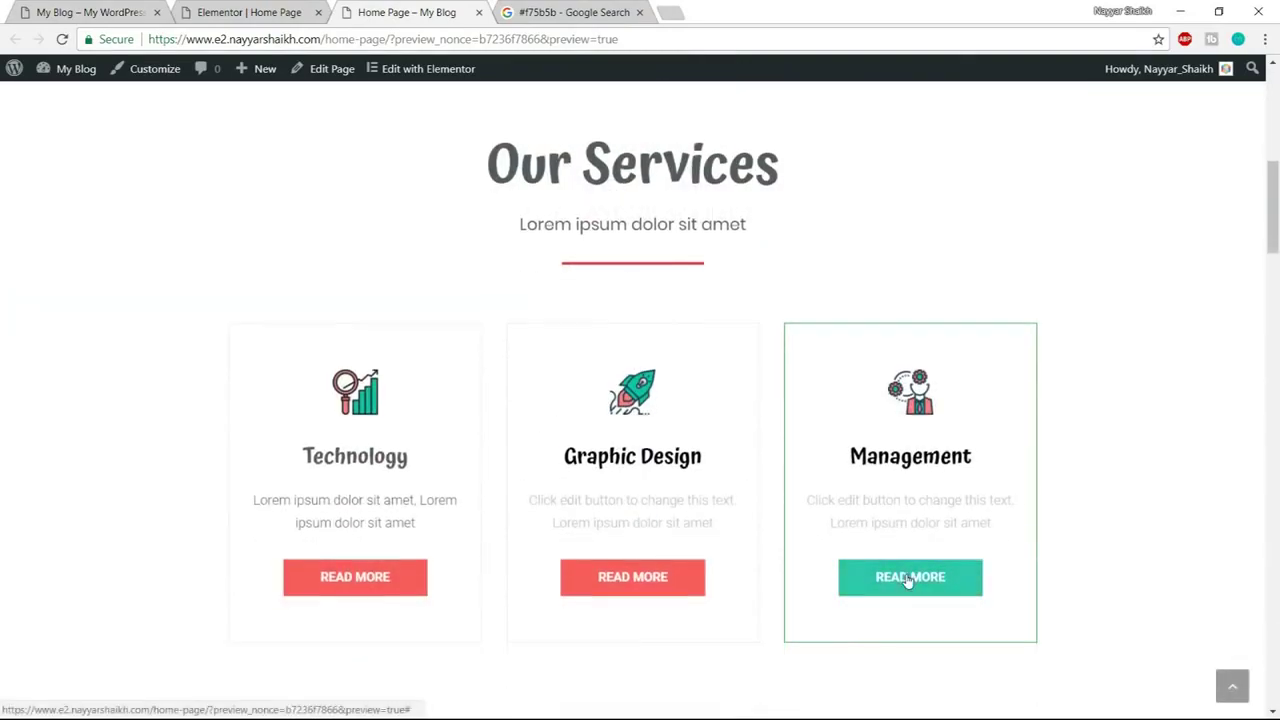
{"action": "scroll", "coordinate": [908, 578], "scroll_direction": "down", "scroll_amount": 10}
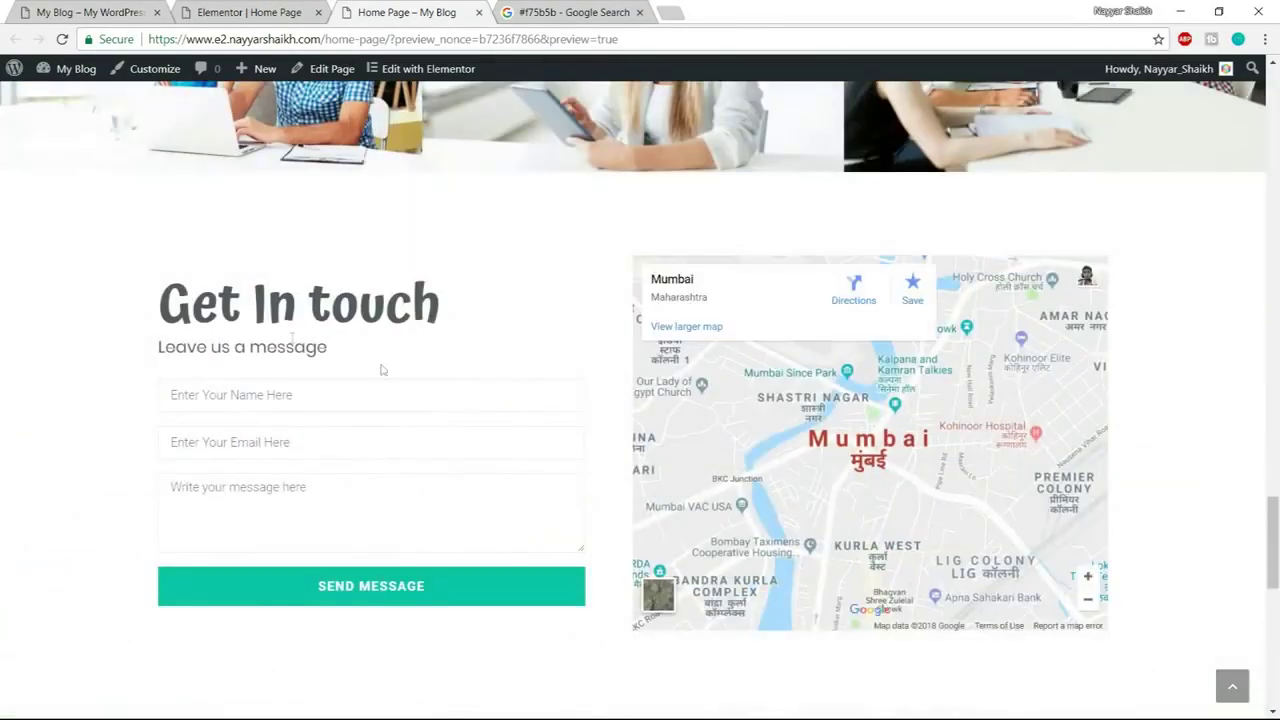
{"action": "scroll", "coordinate": [794, 437], "scroll_direction": "down", "scroll_amount": 6}
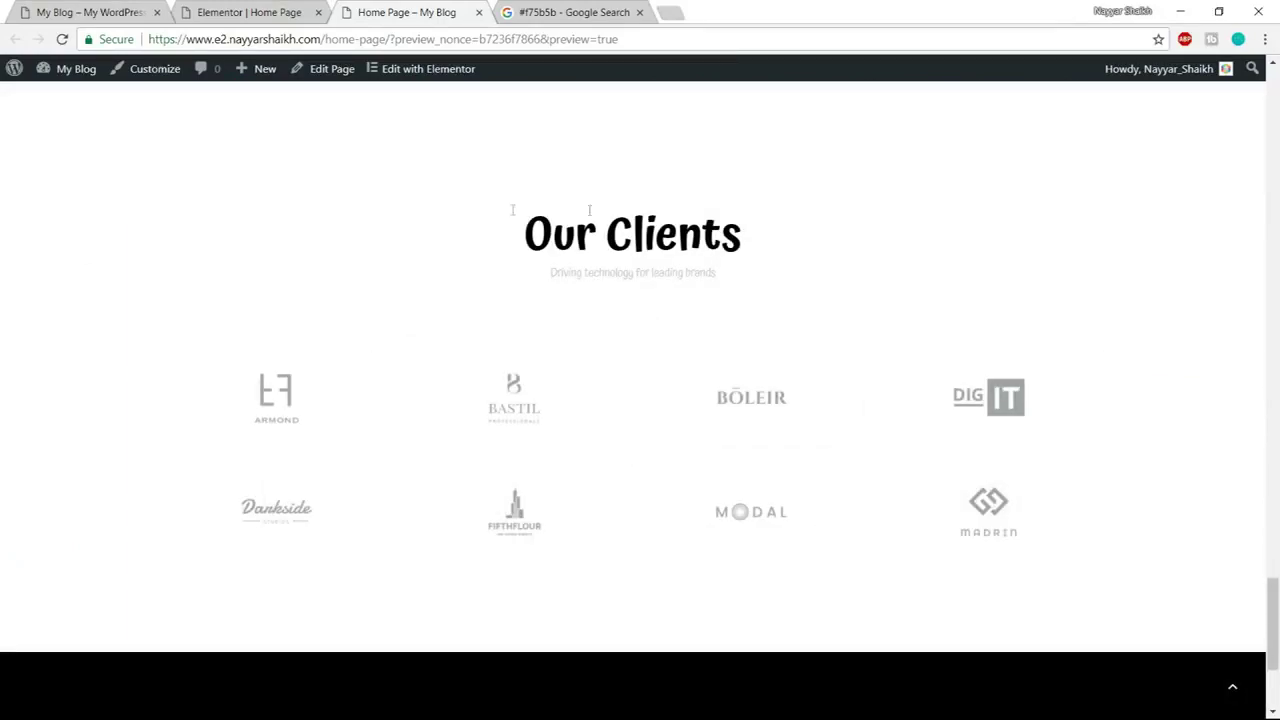
{"action": "left_click", "coordinate": [262, 12]}
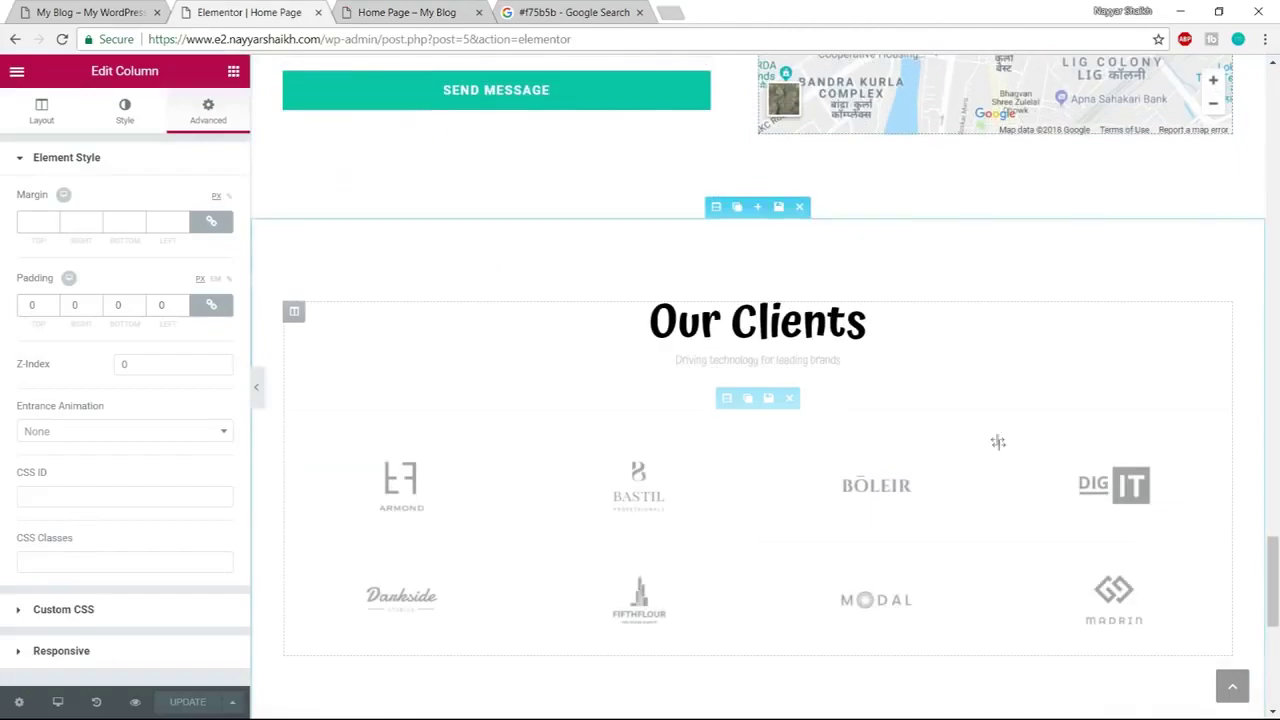
{"action": "left_click", "coordinate": [90, 12]}
{"action": "scroll", "coordinate": [679, 480], "scroll_direction": "down", "scroll_amount": 6}
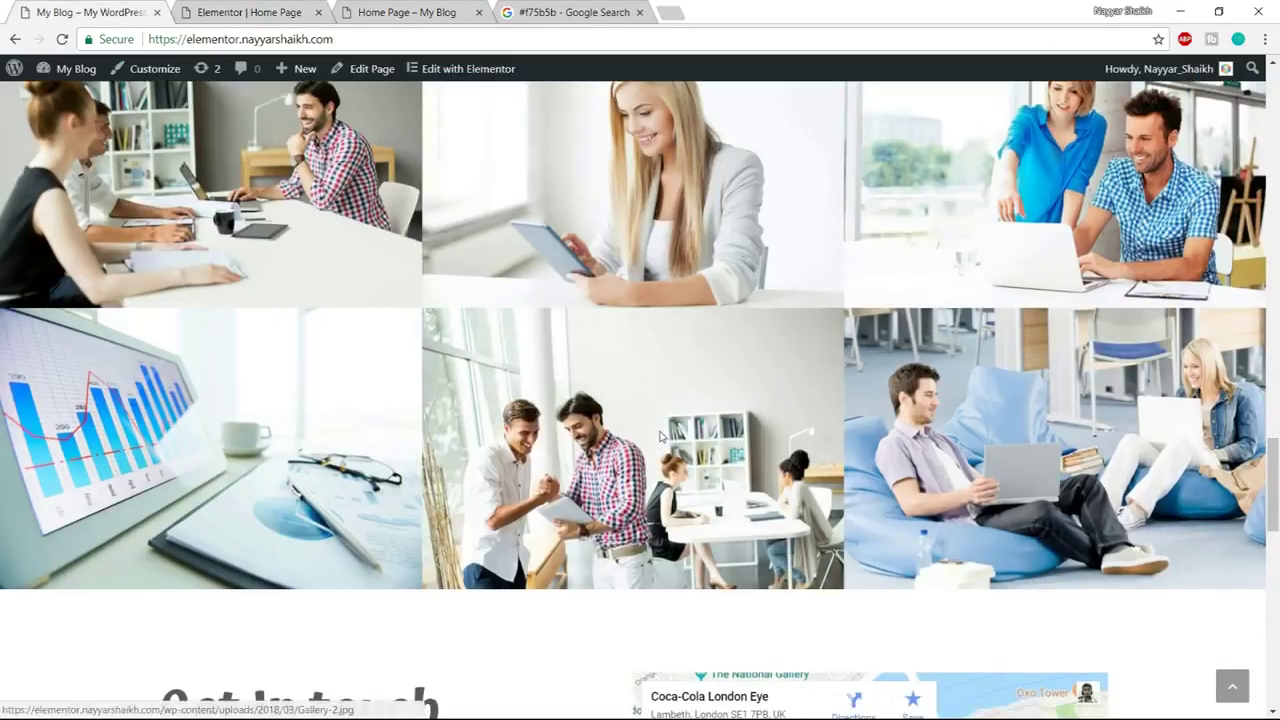
{"action": "scroll", "coordinate": [670, 492], "scroll_direction": "down", "scroll_amount": 4}
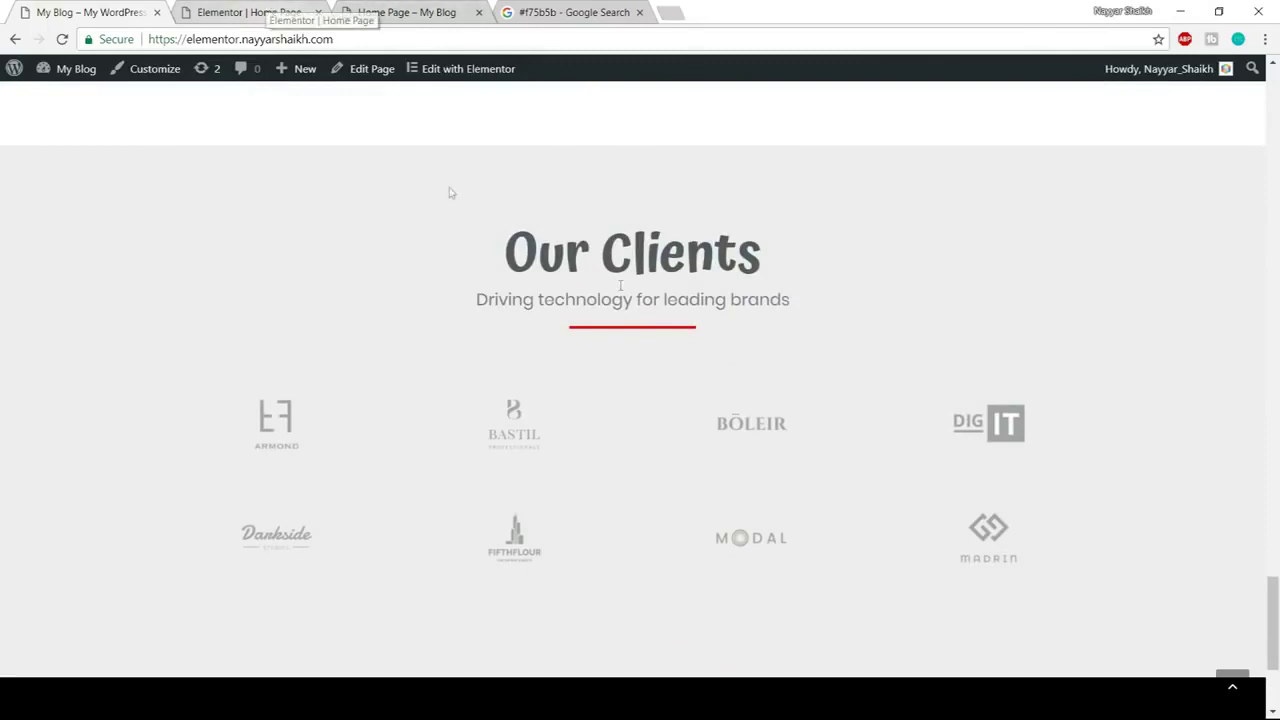
{"action": "left_click", "coordinate": [268, 8]}
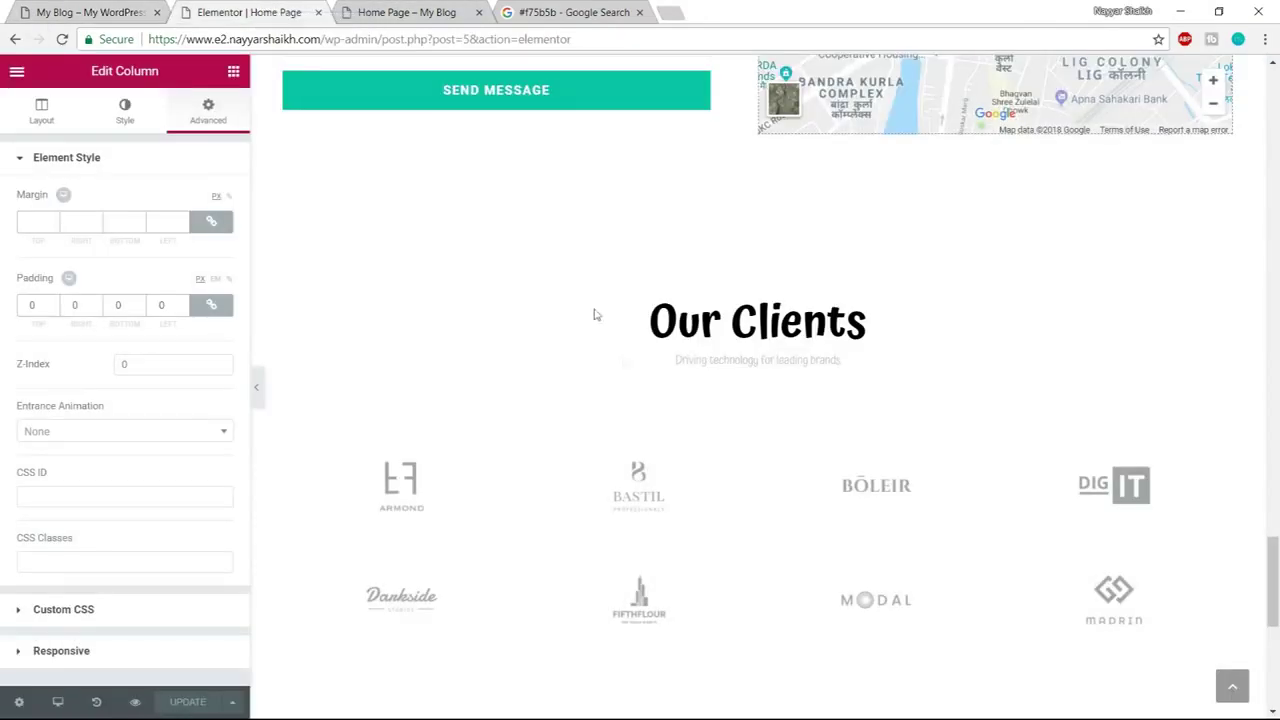
Give the Our Clients section a classic background coloured #ededed.
{"action": "left_click", "coordinate": [716, 207]}
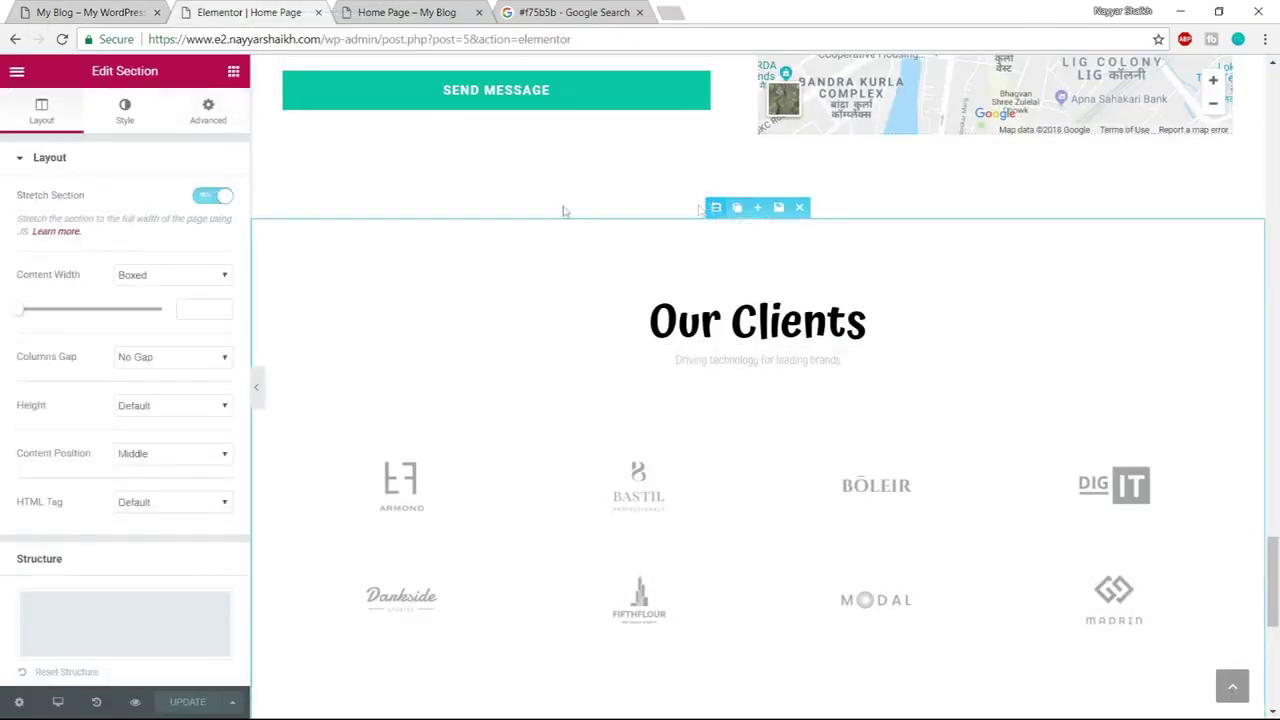
{"action": "left_click", "coordinate": [124, 110]}
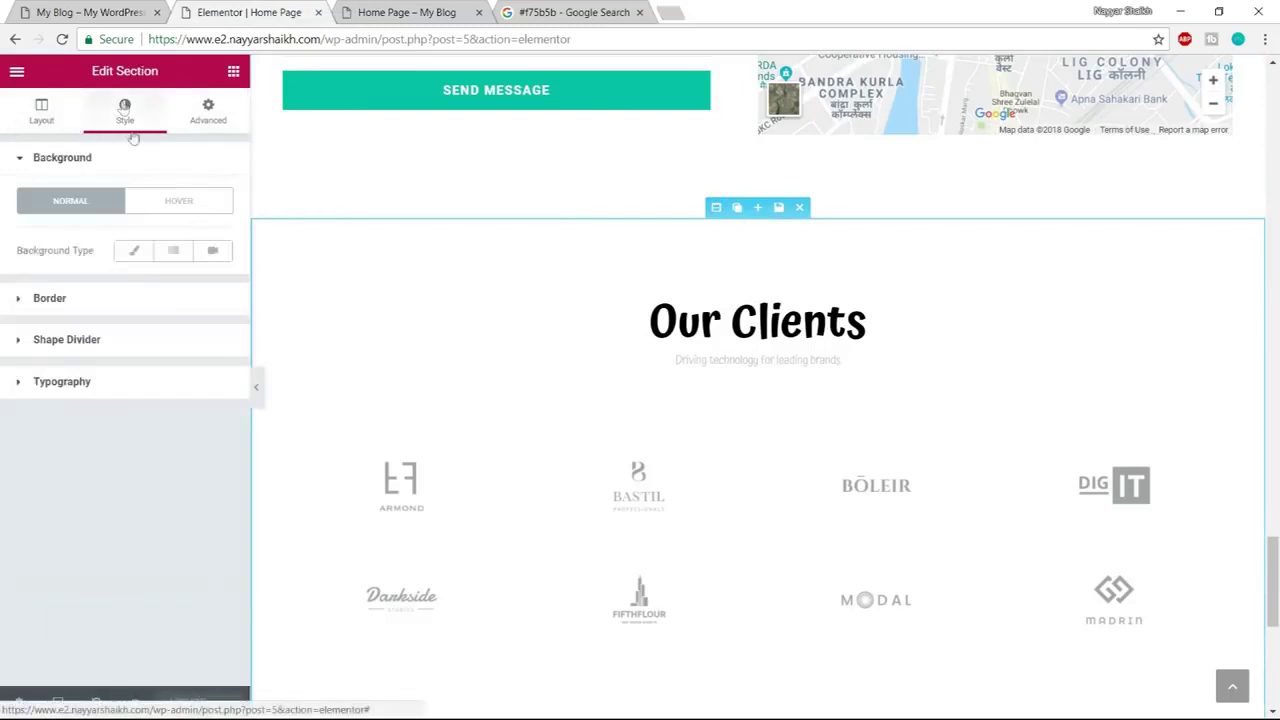
{"action": "left_click", "coordinate": [135, 251]}
{"action": "left_click", "coordinate": [213, 298]}
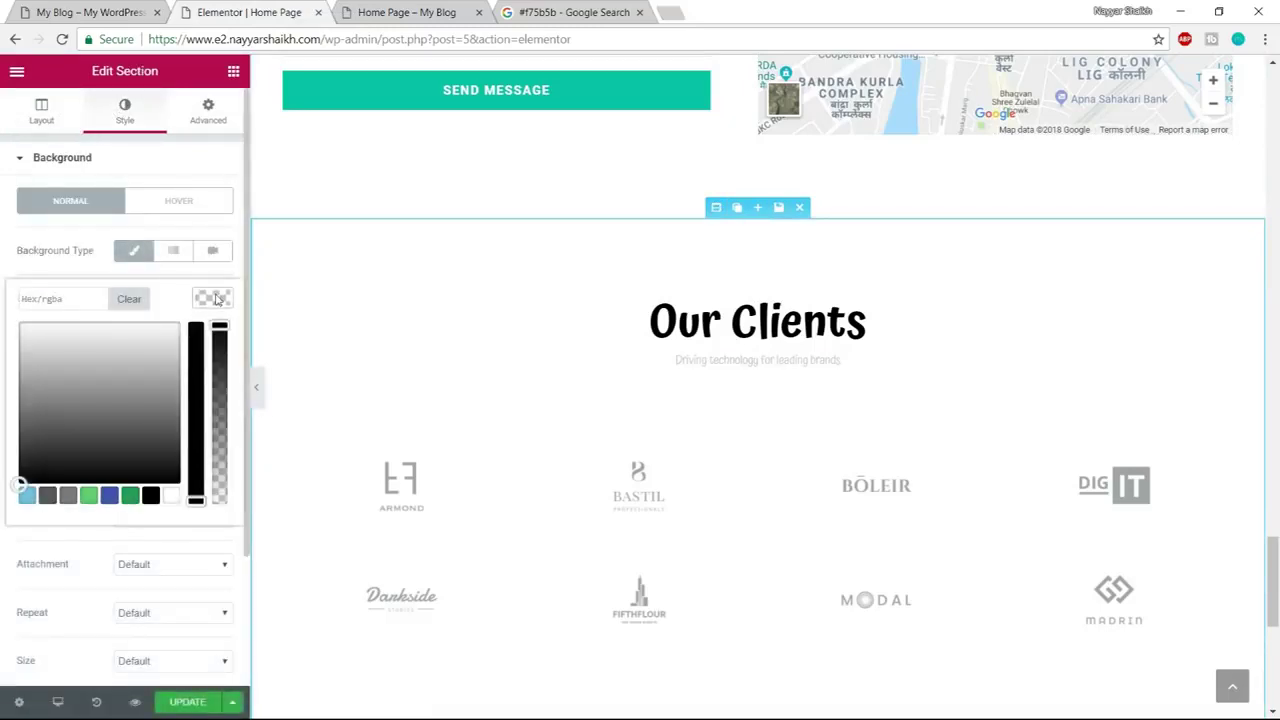
{"action": "type", "text": "#ededed"}
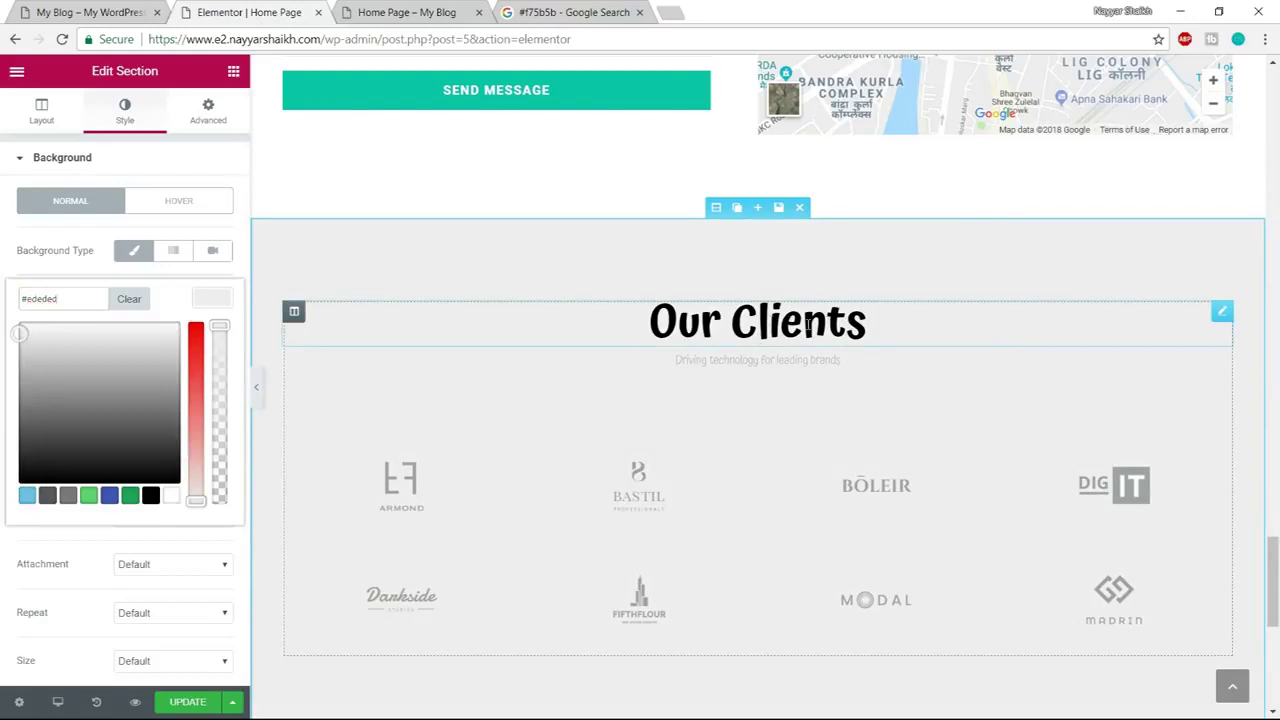
{"action": "left_click", "coordinate": [808, 324]}
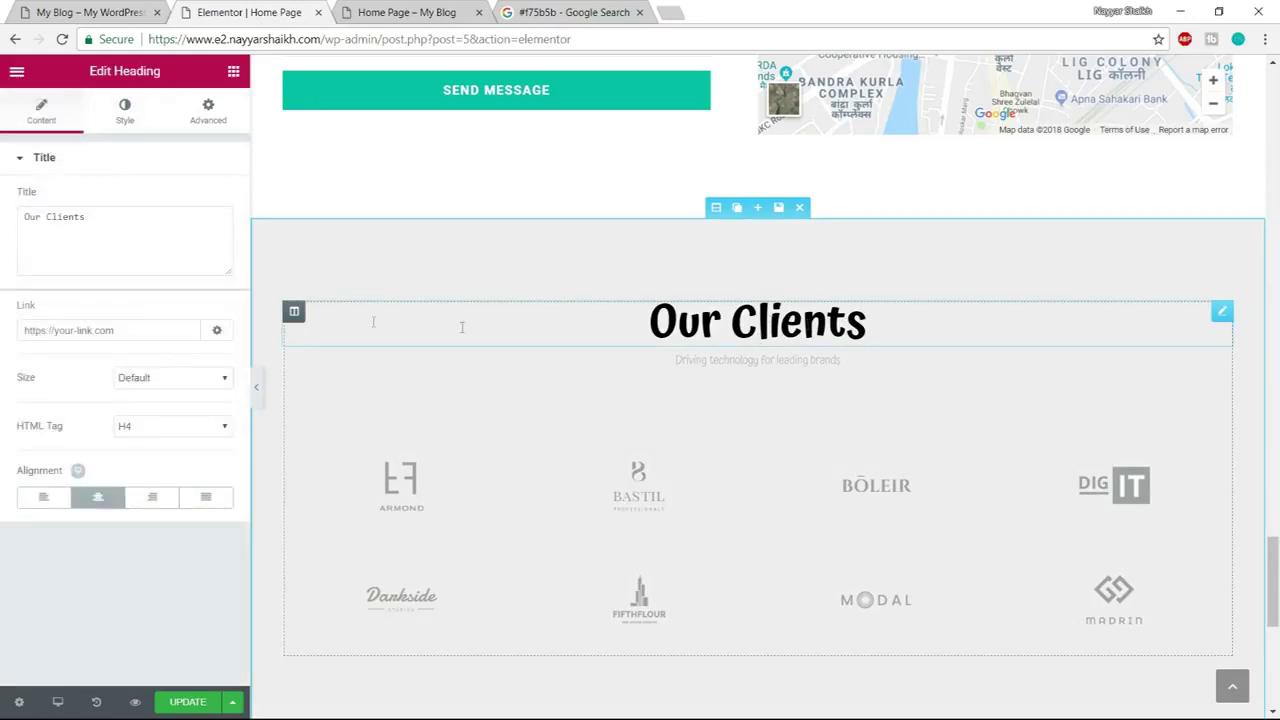
Make the Our Clients title and subtitle text dark grey.
{"action": "left_click", "coordinate": [124, 110]}
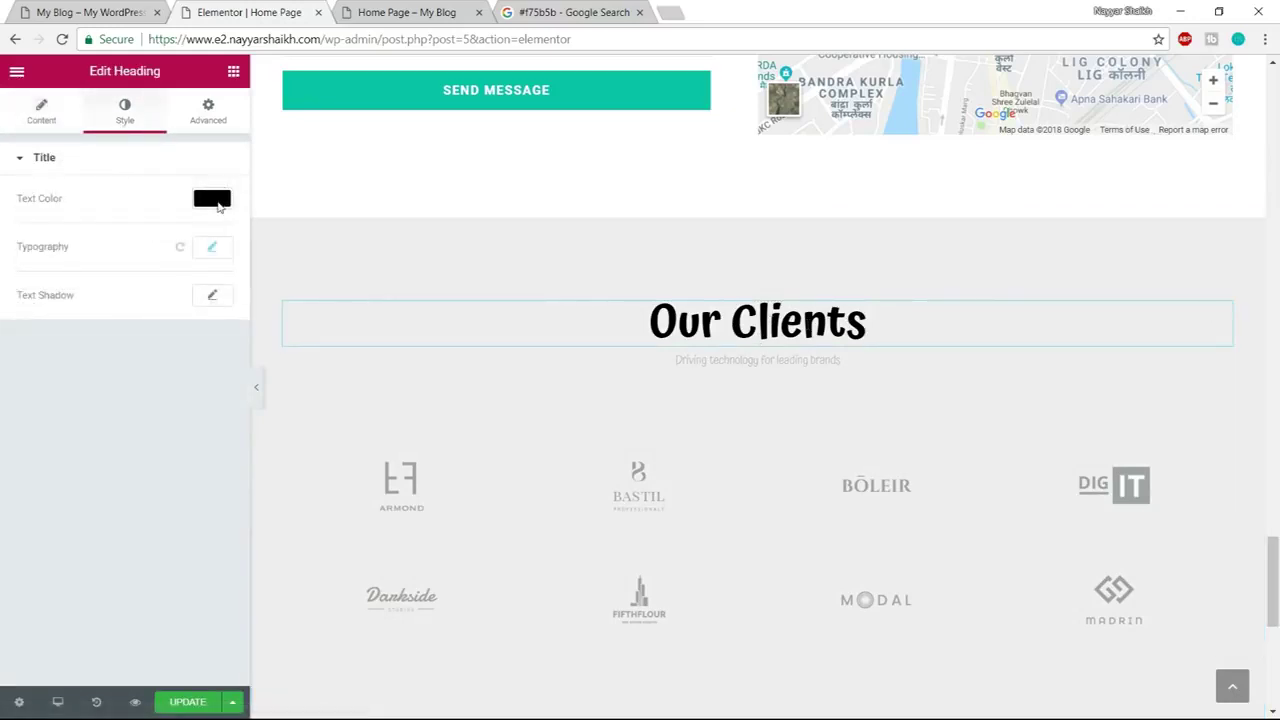
{"action": "left_click", "coordinate": [212, 199]}
{"action": "left_click", "coordinate": [50, 398]}
{"action": "left_click", "coordinate": [227, 191]}
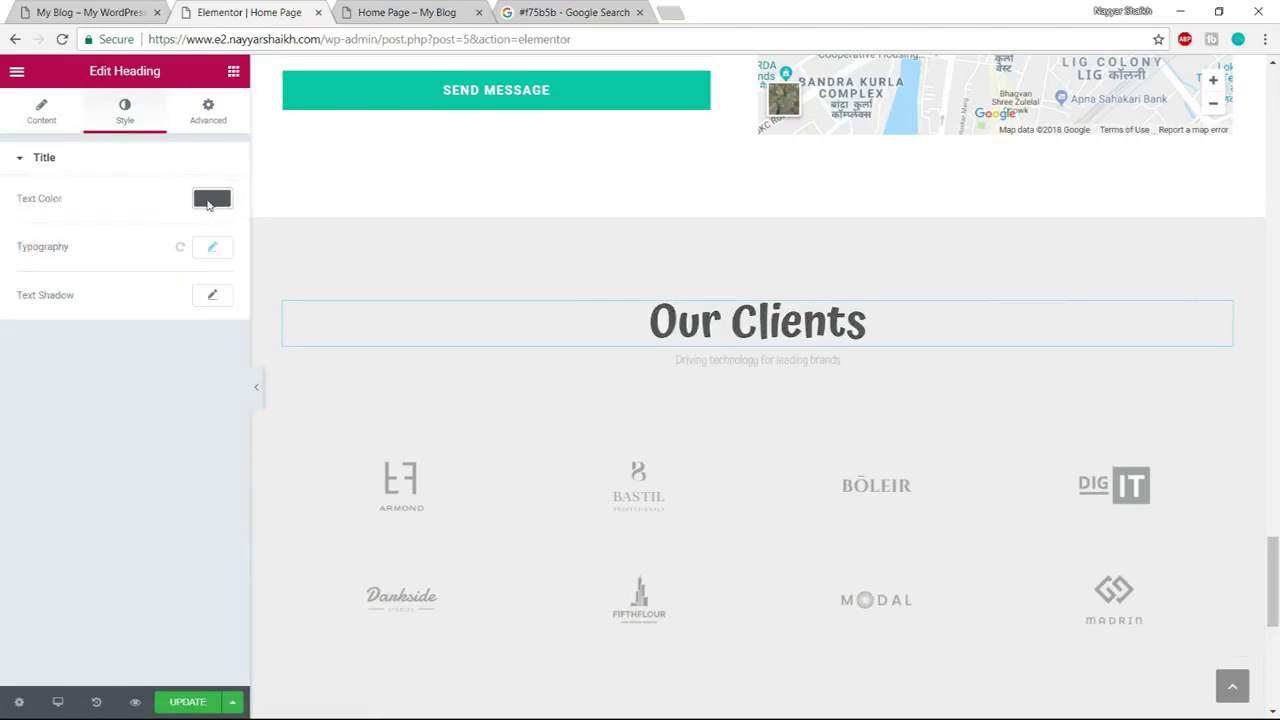
{"action": "left_click", "coordinate": [725, 352]}
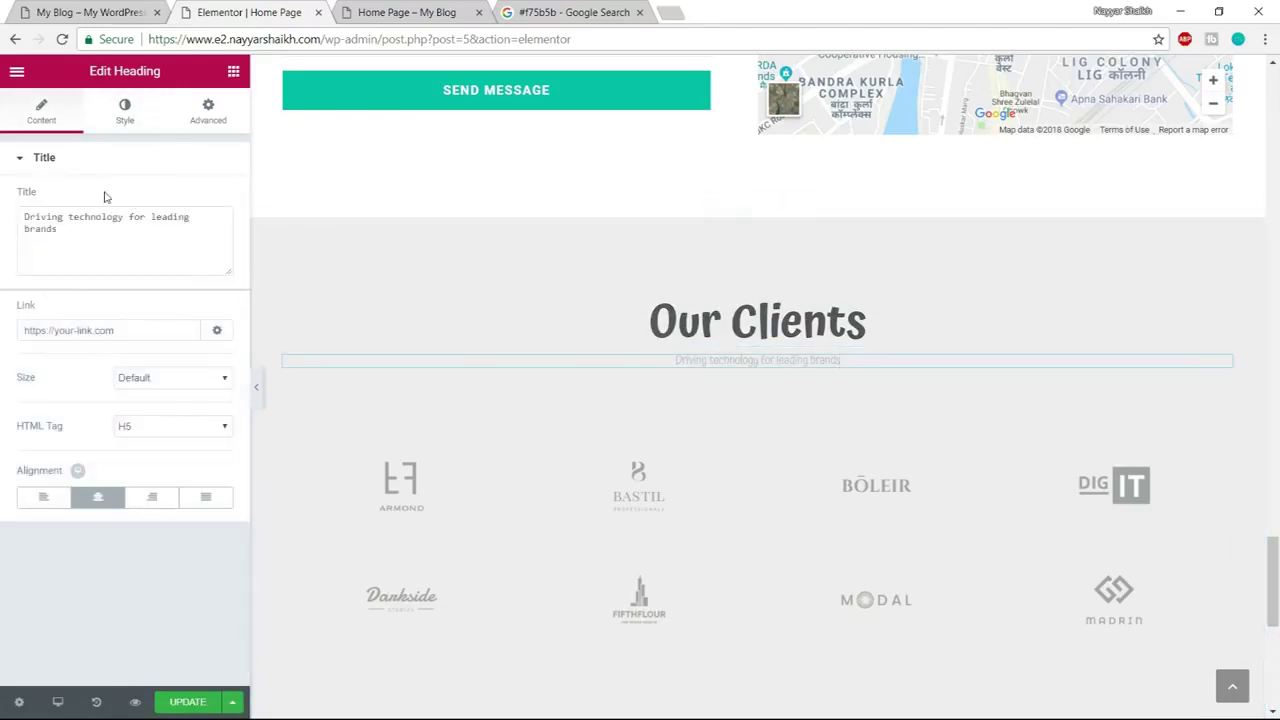
{"action": "left_click", "coordinate": [125, 110]}
{"action": "left_click", "coordinate": [212, 199]}
{"action": "left_click", "coordinate": [47, 396]}
{"action": "left_click", "coordinate": [213, 197]}
Set the subtitle typography to Poppins, size 20, weight 400.
{"action": "left_click", "coordinate": [212, 247]}
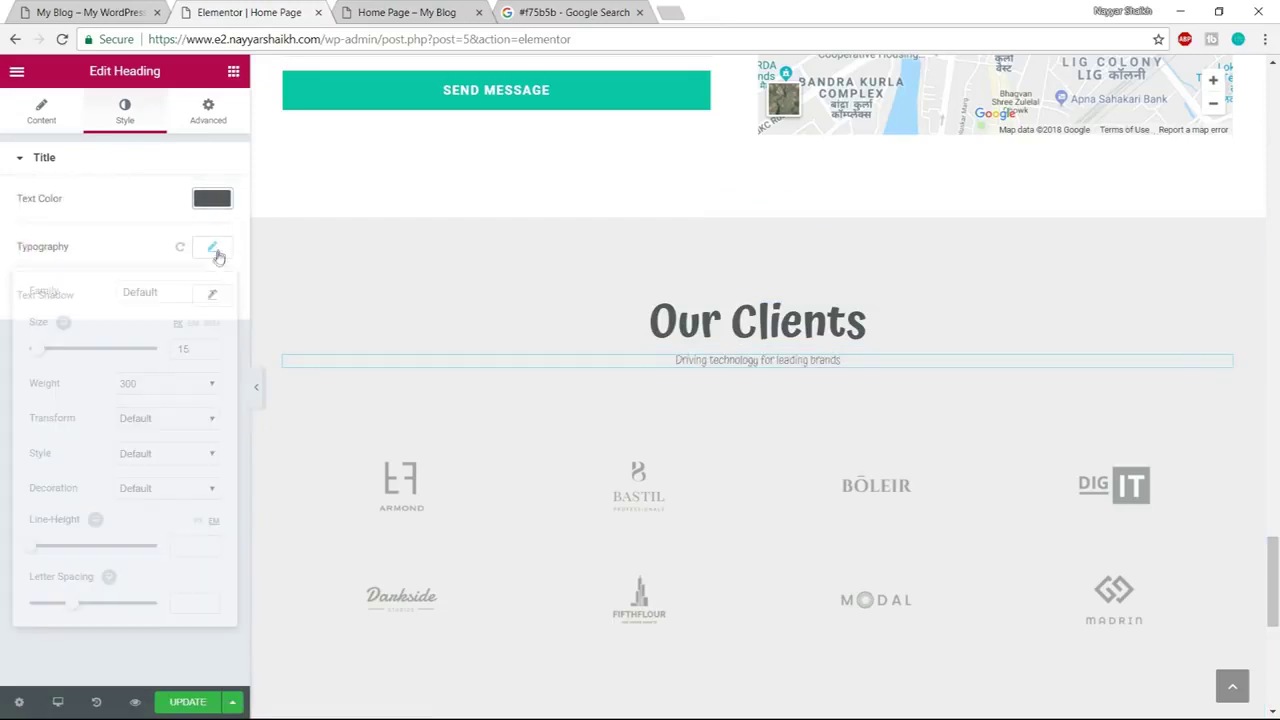
{"action": "left_click", "coordinate": [183, 294]}
{"action": "type", "text": "poppi"}
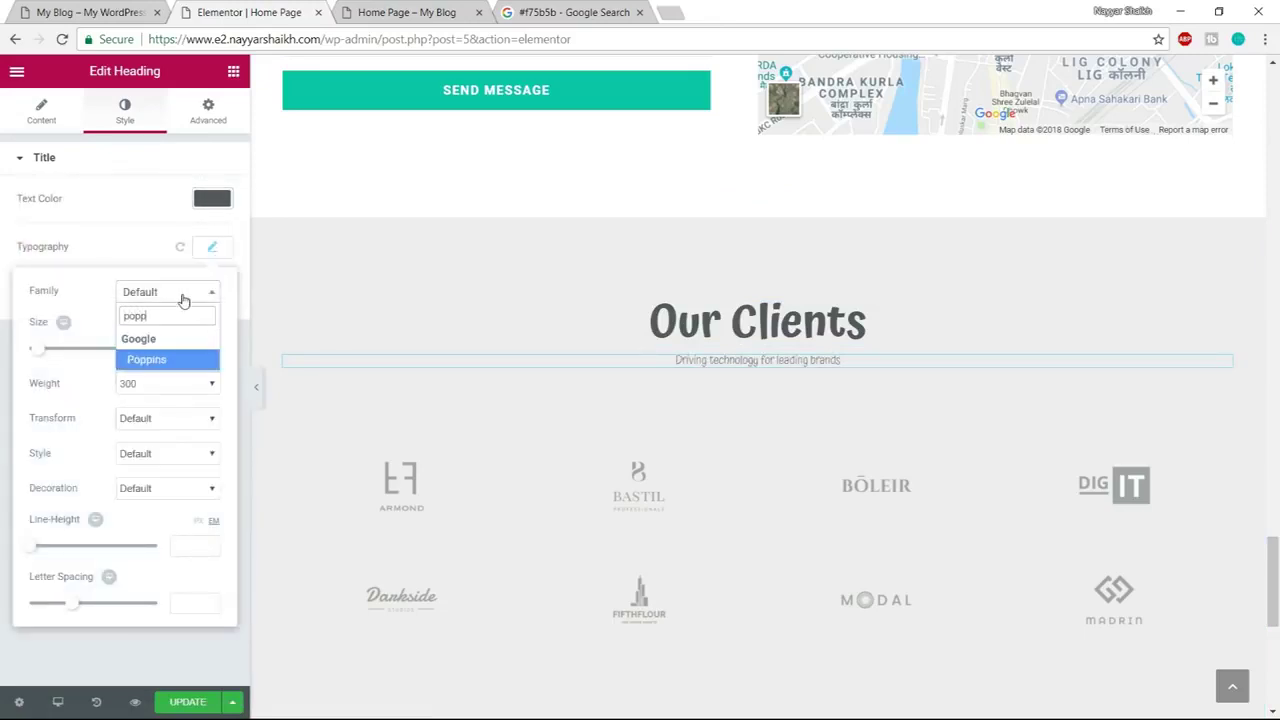
{"action": "key", "text": "Return"}
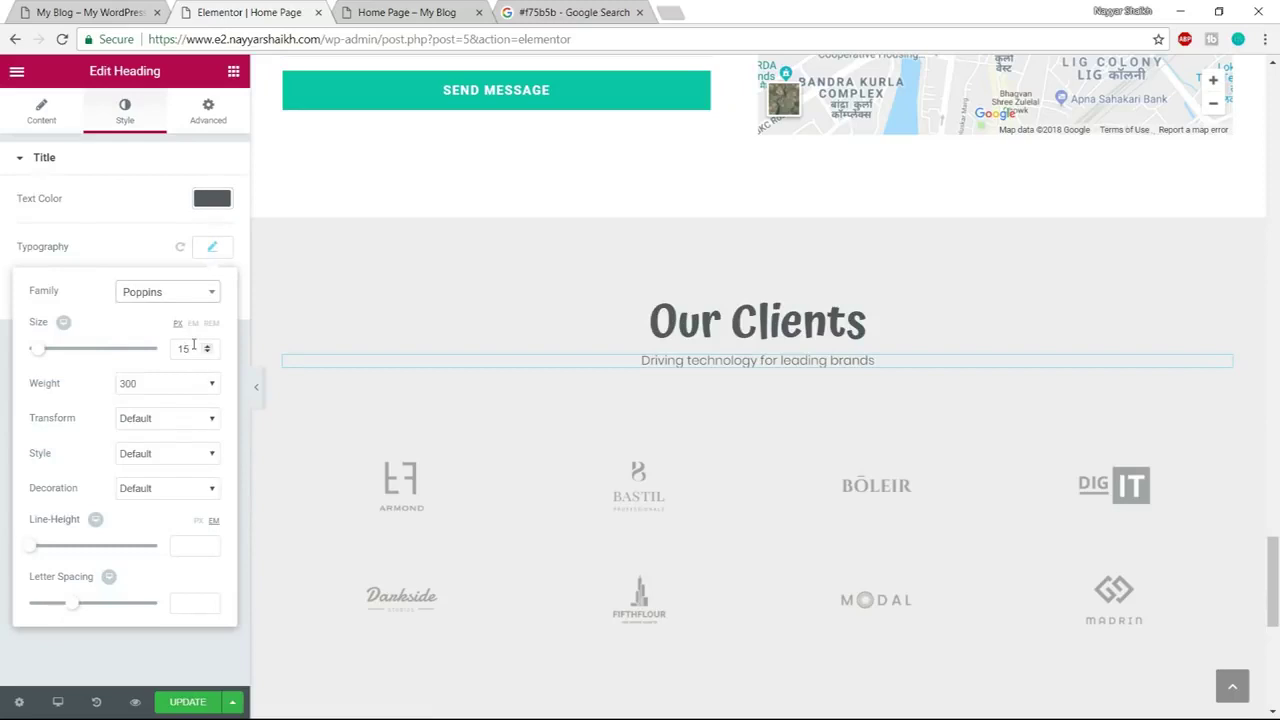
{"action": "type", "text": "20"}
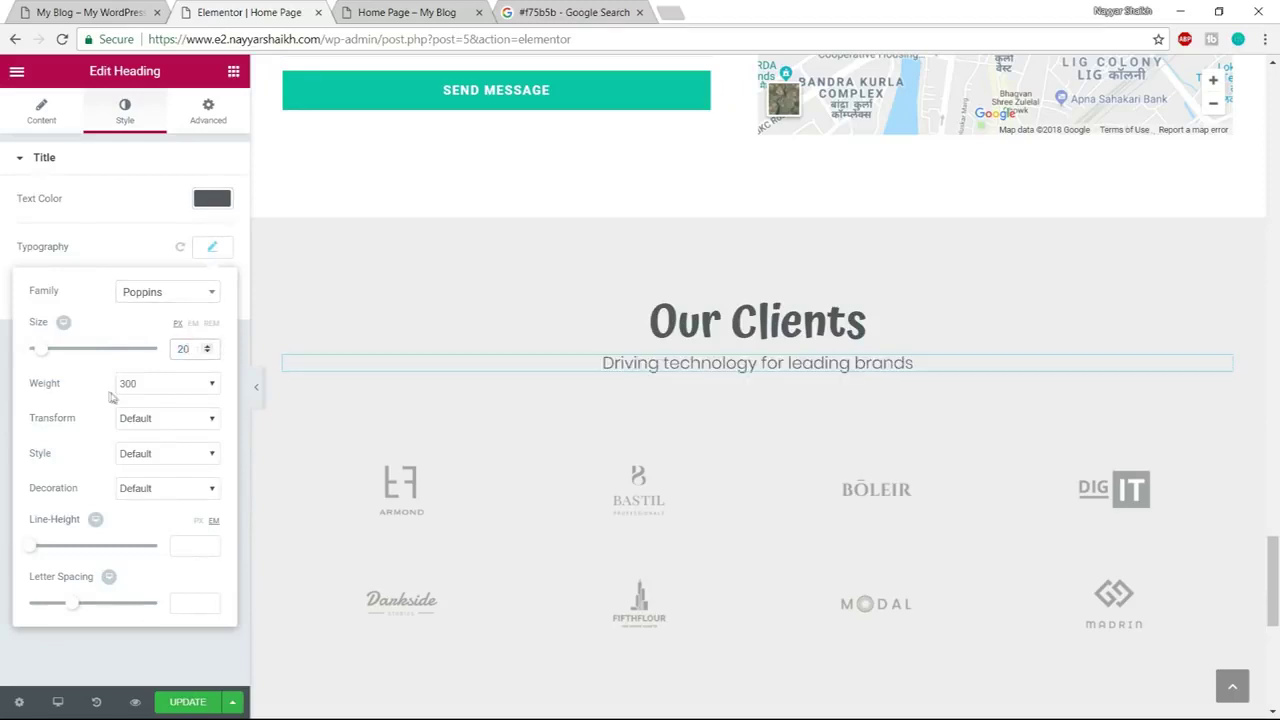
{"action": "left_click", "coordinate": [130, 388]}
{"action": "left_click", "coordinate": [135, 435]}
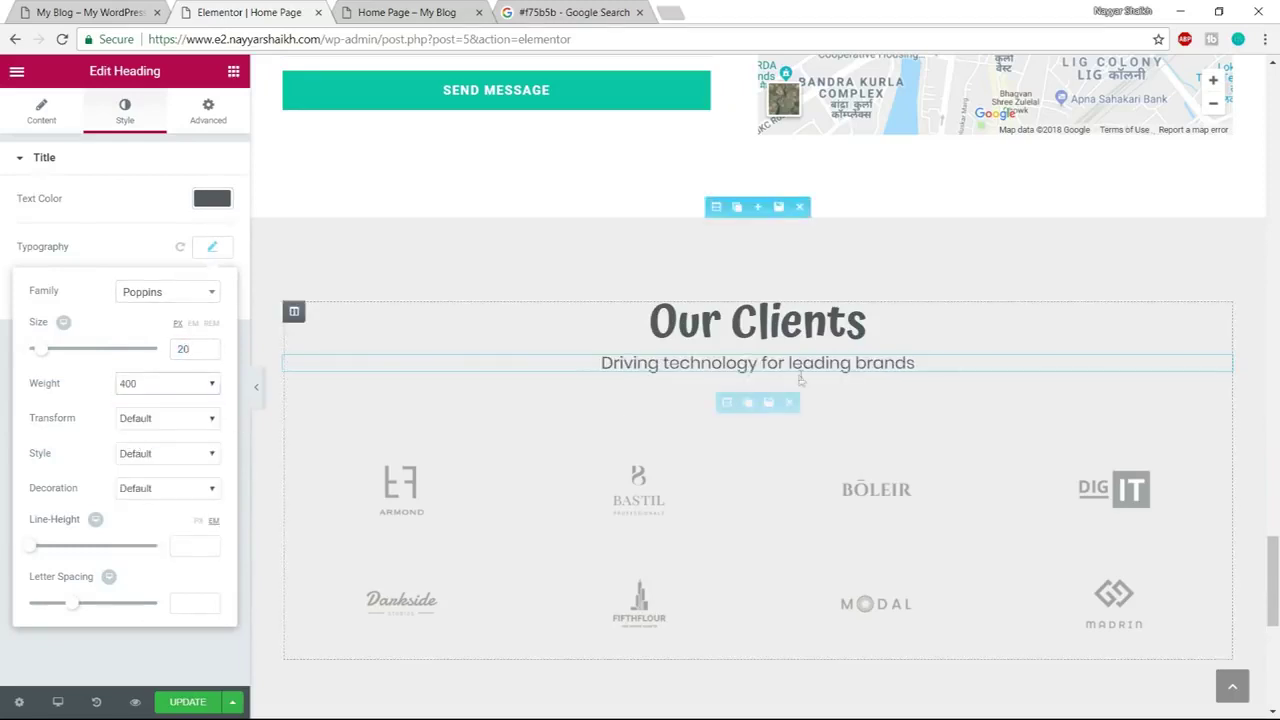
{"action": "key", "text": "ctrl+Page_Up"}
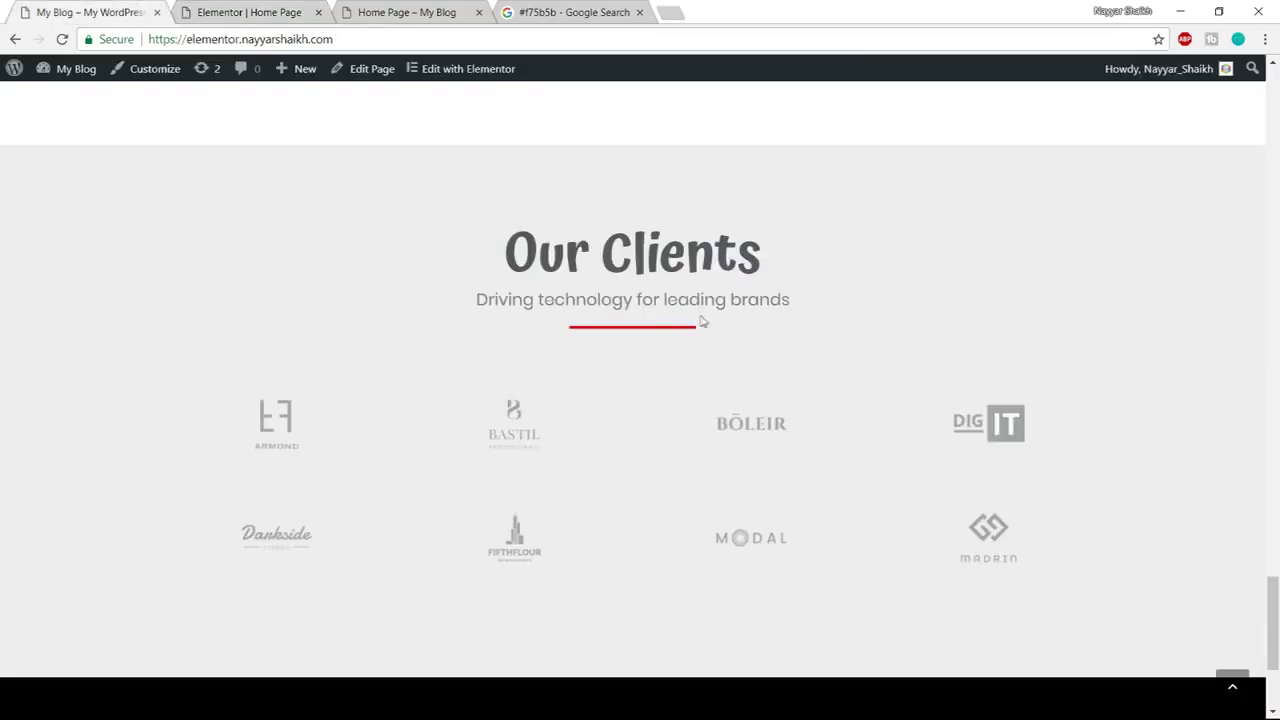
{"action": "left_click", "coordinate": [252, 12]}
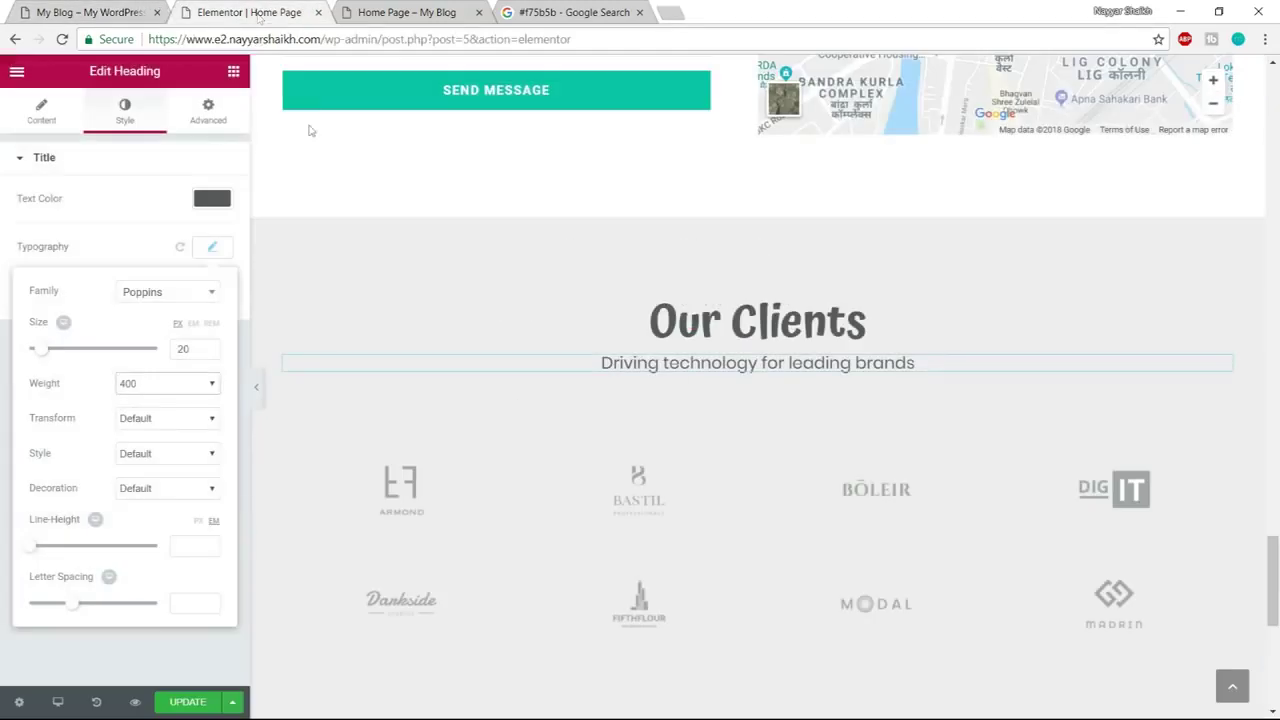
Drag the saved global red Divider widget beneath the Our Clients subtitle.
{"action": "left_click", "coordinate": [233, 75]}
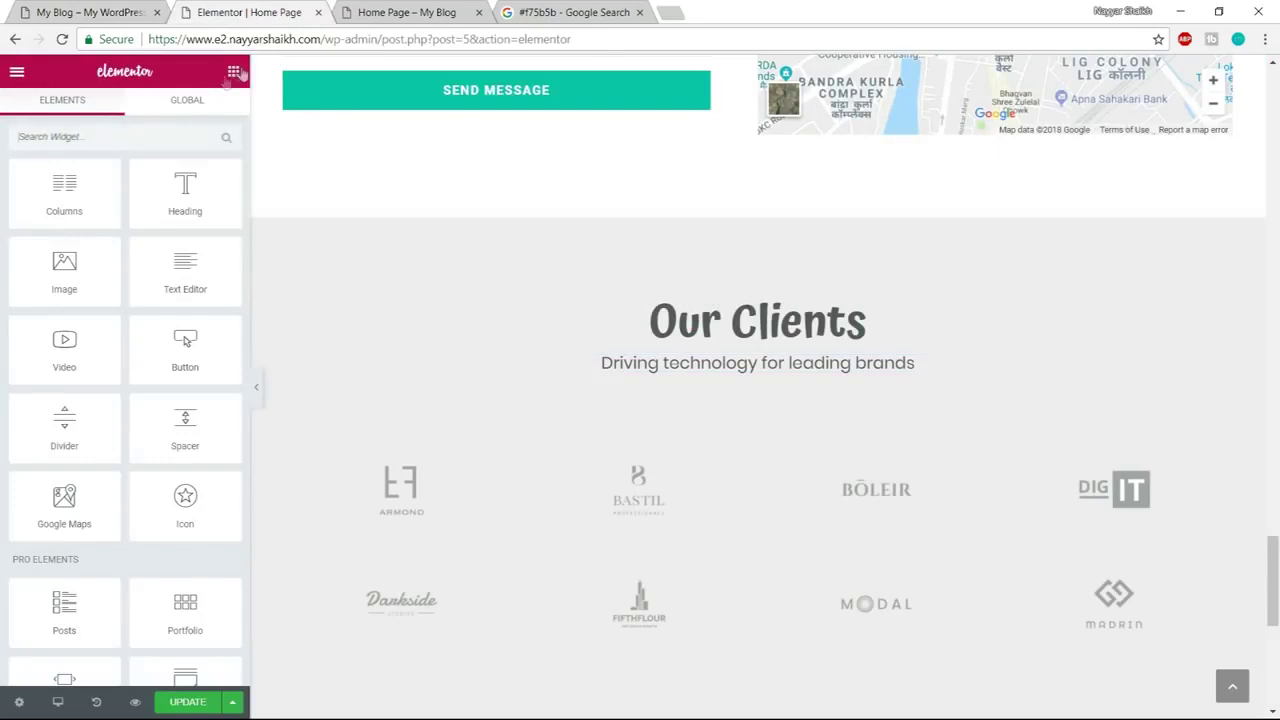
{"action": "left_click", "coordinate": [196, 110]}
{"action": "left_click_drag", "start_coordinate": [66, 192], "coordinate": [740, 415]}
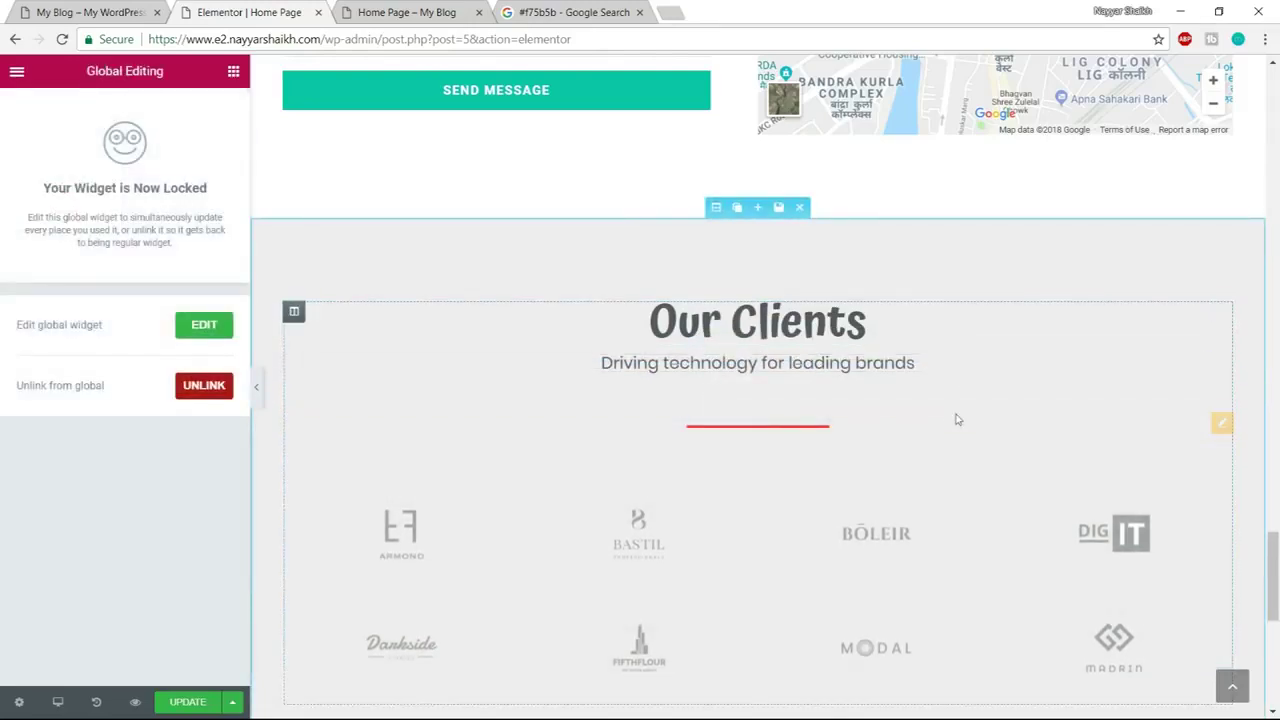
{"action": "left_click", "coordinate": [150, 8]}
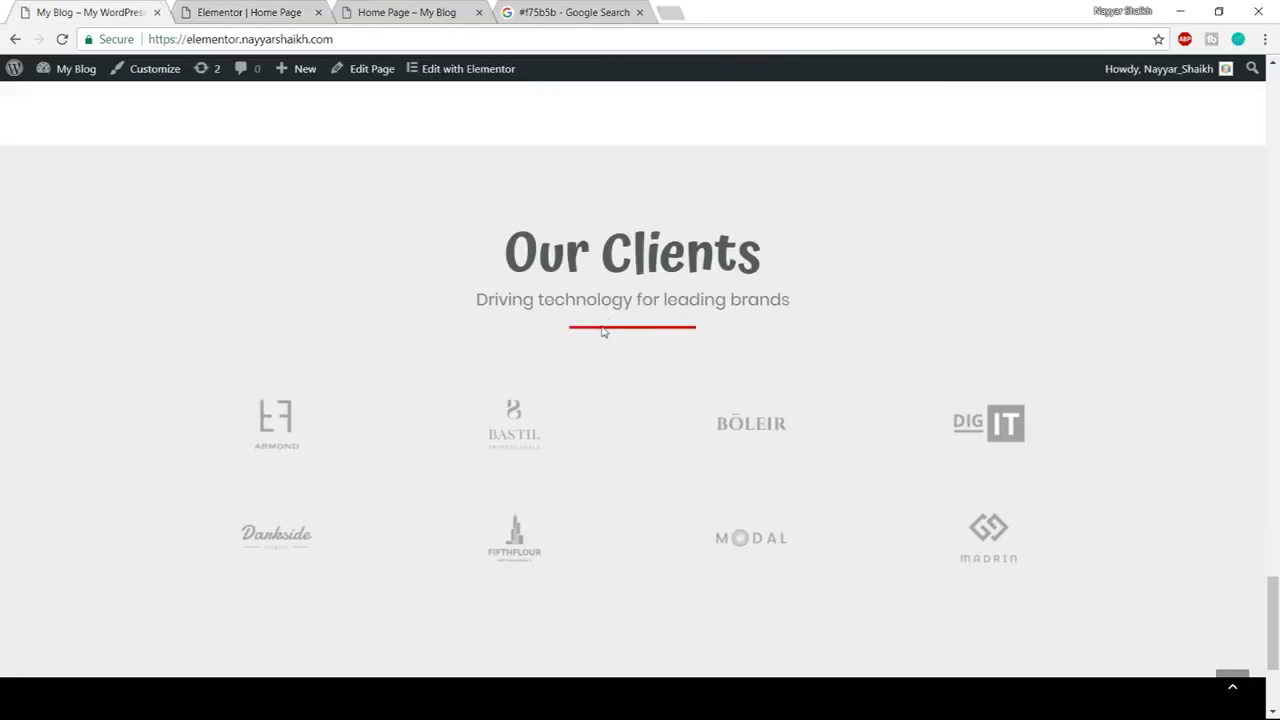
{"action": "left_click", "coordinate": [263, 8]}
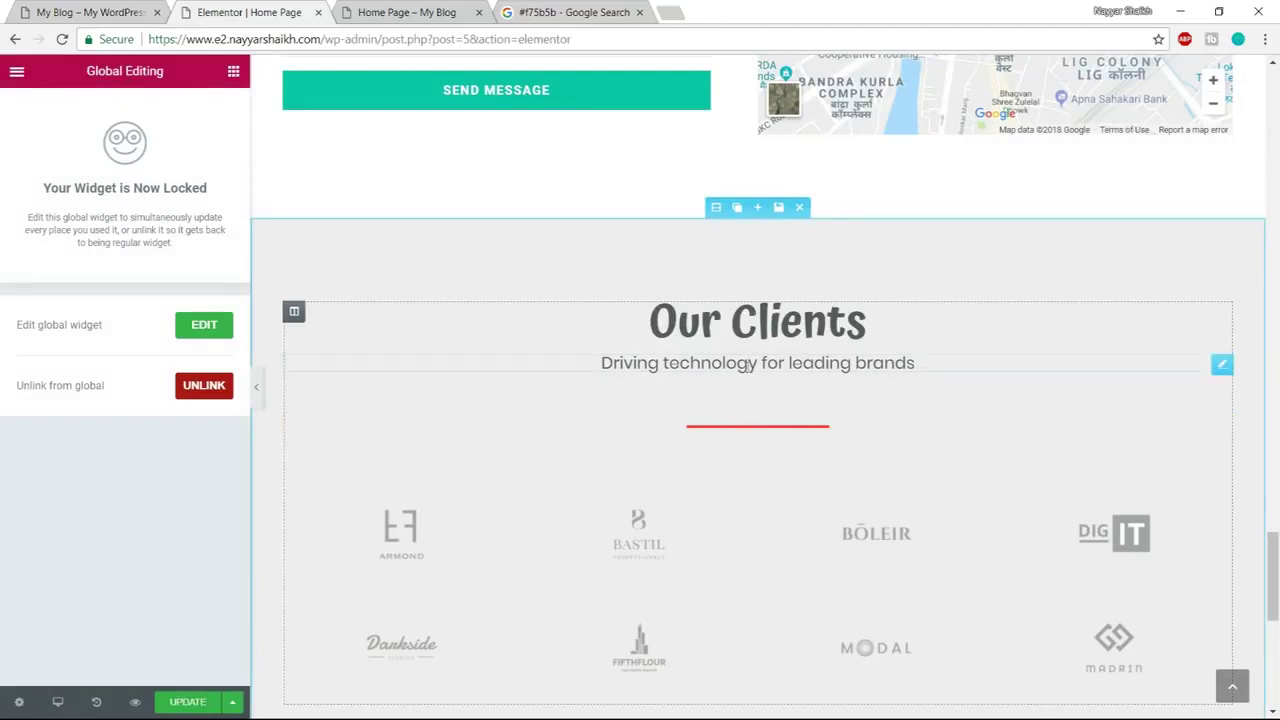
{"action": "left_click", "coordinate": [735, 363]}
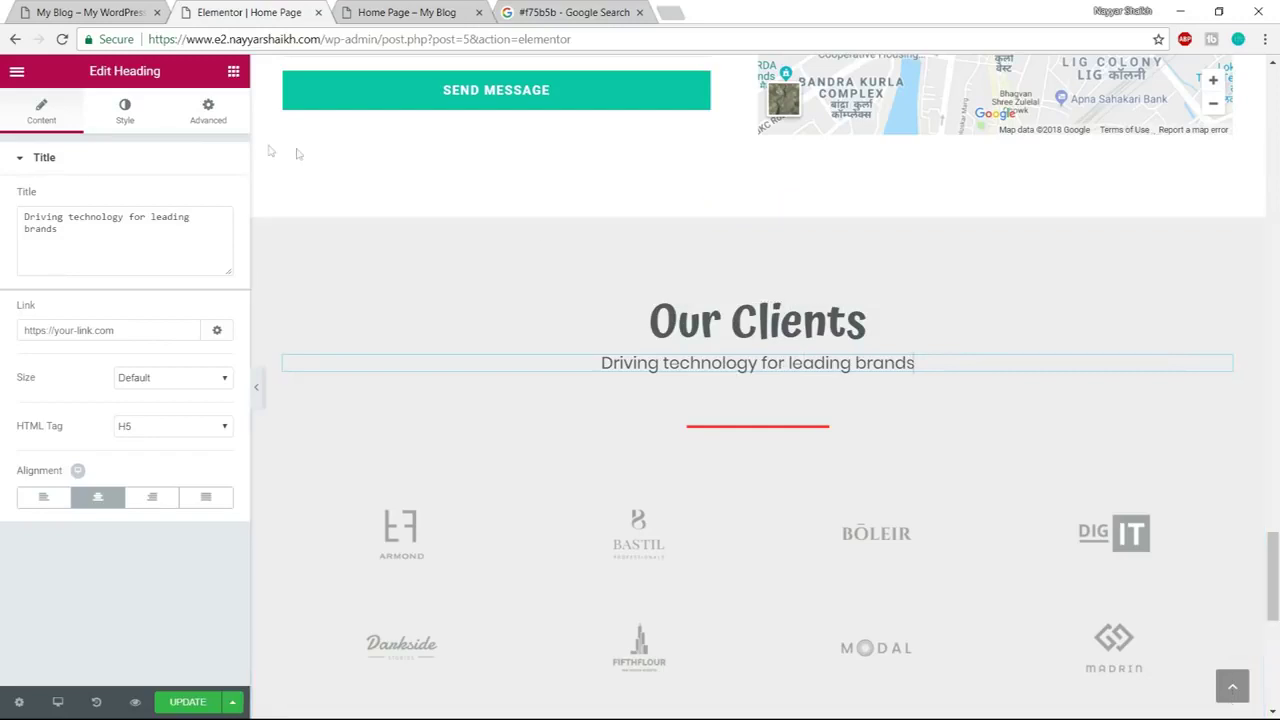
Set the Our Clients subtitle's bottom margin to 10 px.
{"action": "left_click", "coordinate": [208, 112]}
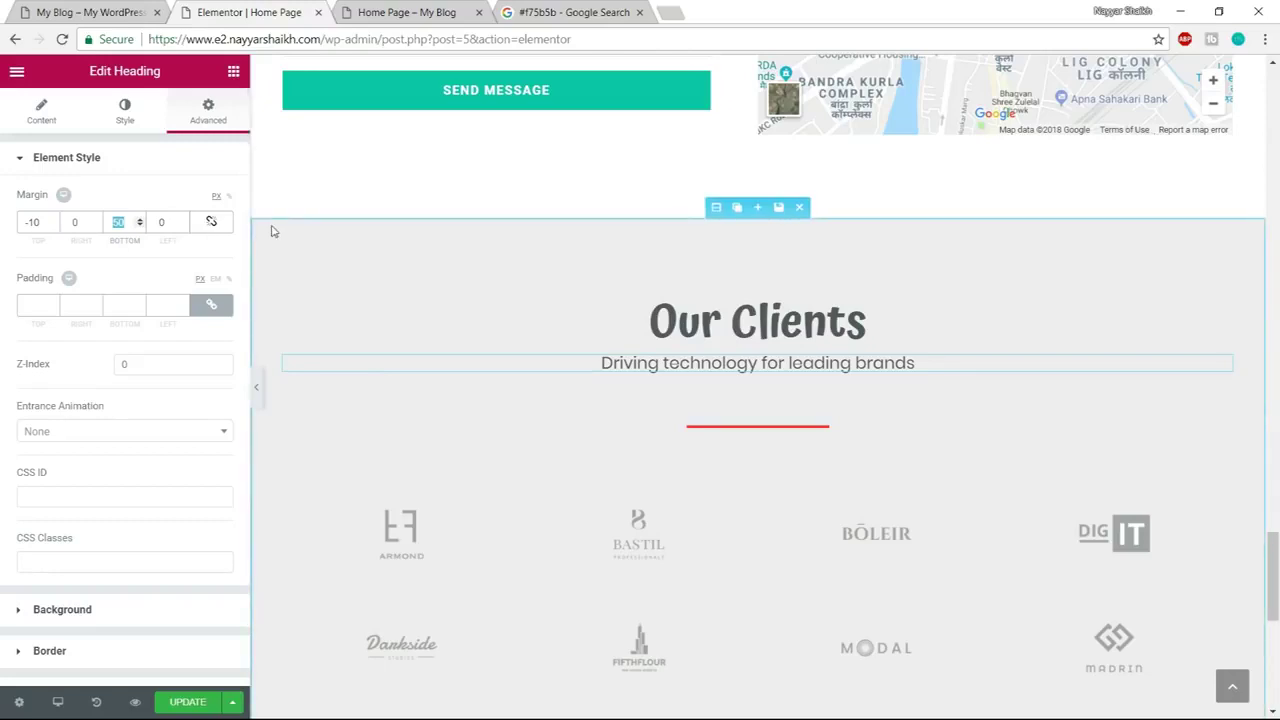
{"action": "type", "text": "10"}
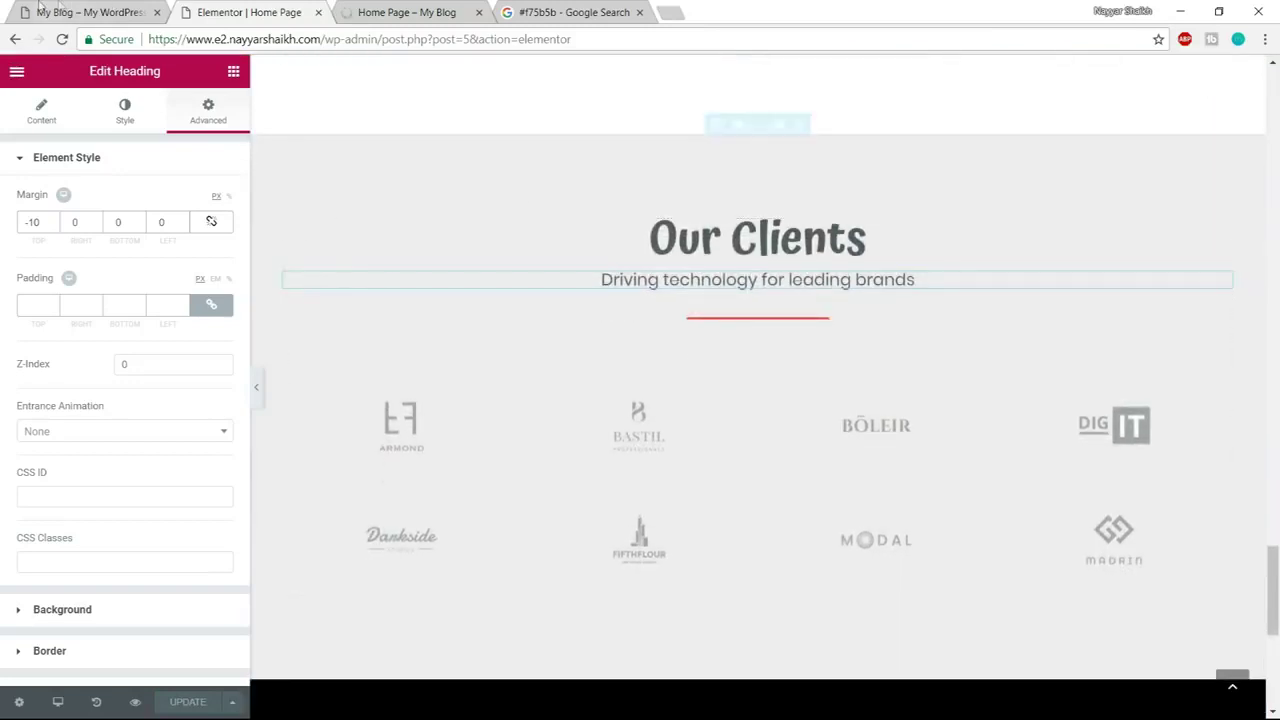
{"action": "left_click", "coordinate": [60, 10]}
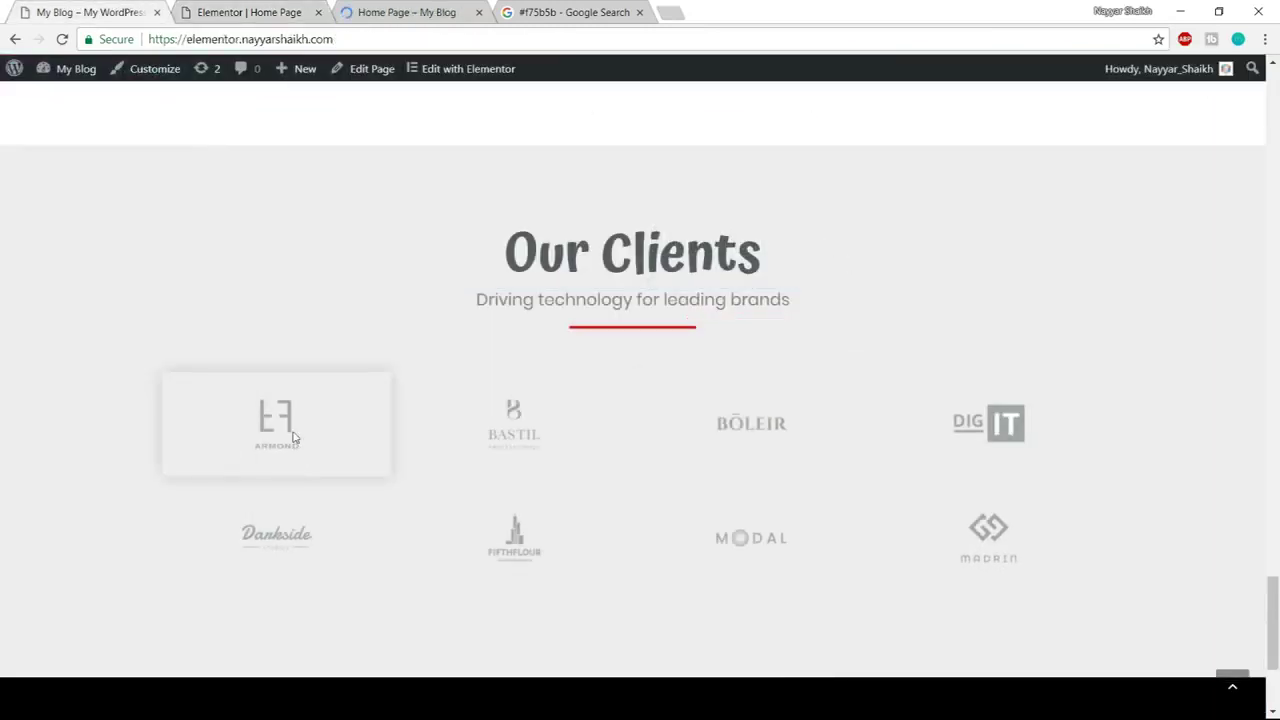
{"action": "left_click", "coordinate": [218, 8]}
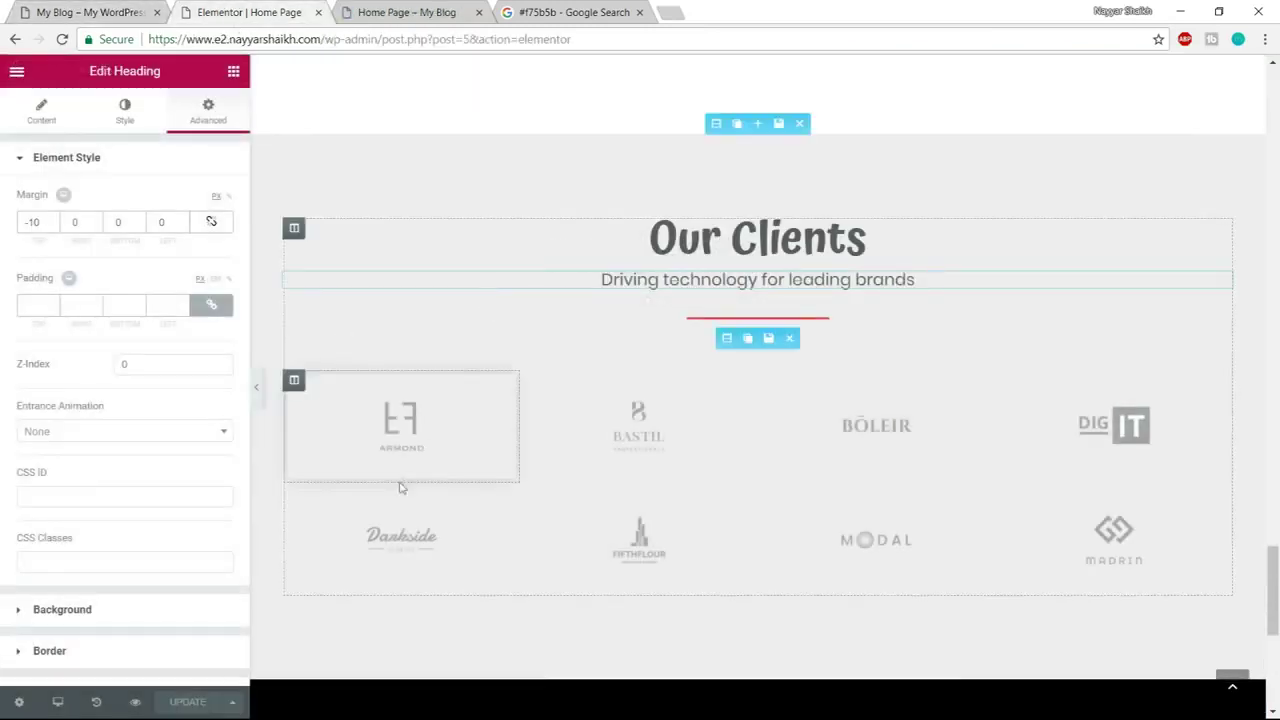
Swap the Armond client logo for the Darkside Studios image from the Media Library.
{"action": "left_click", "coordinate": [400, 425]}
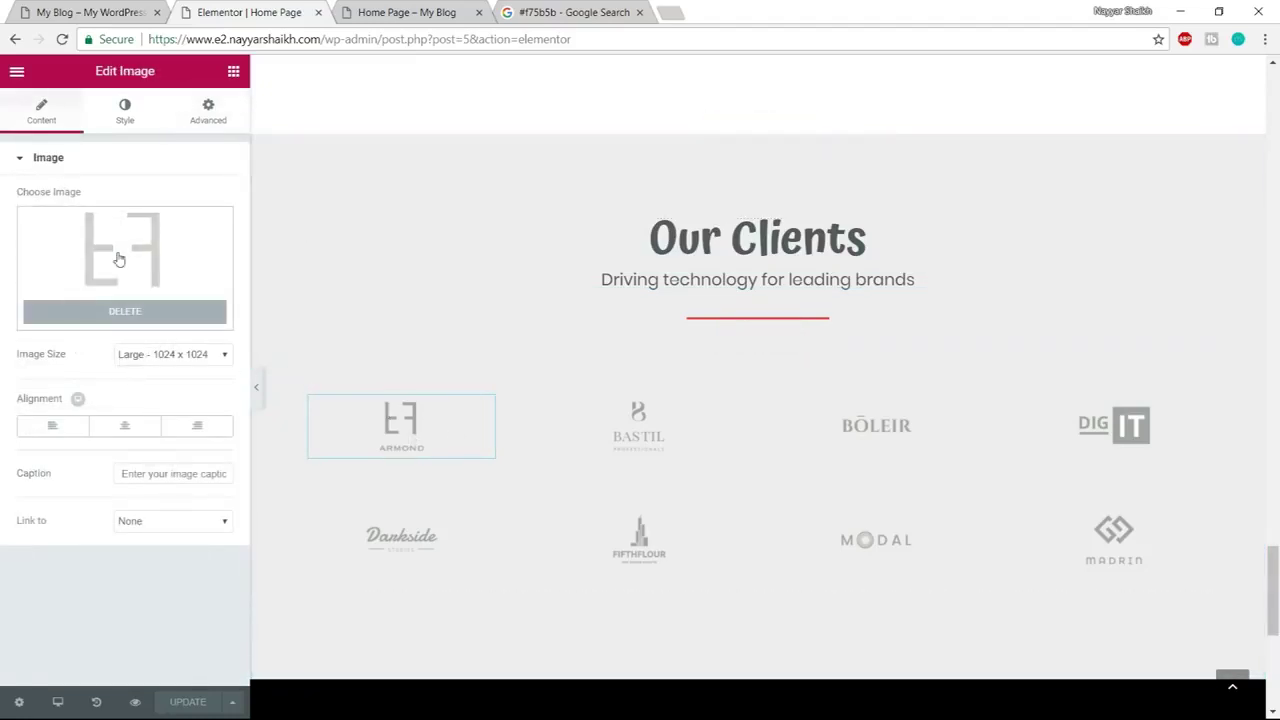
{"action": "left_click", "coordinate": [115, 309]}
{"action": "left_click", "coordinate": [136, 265]}
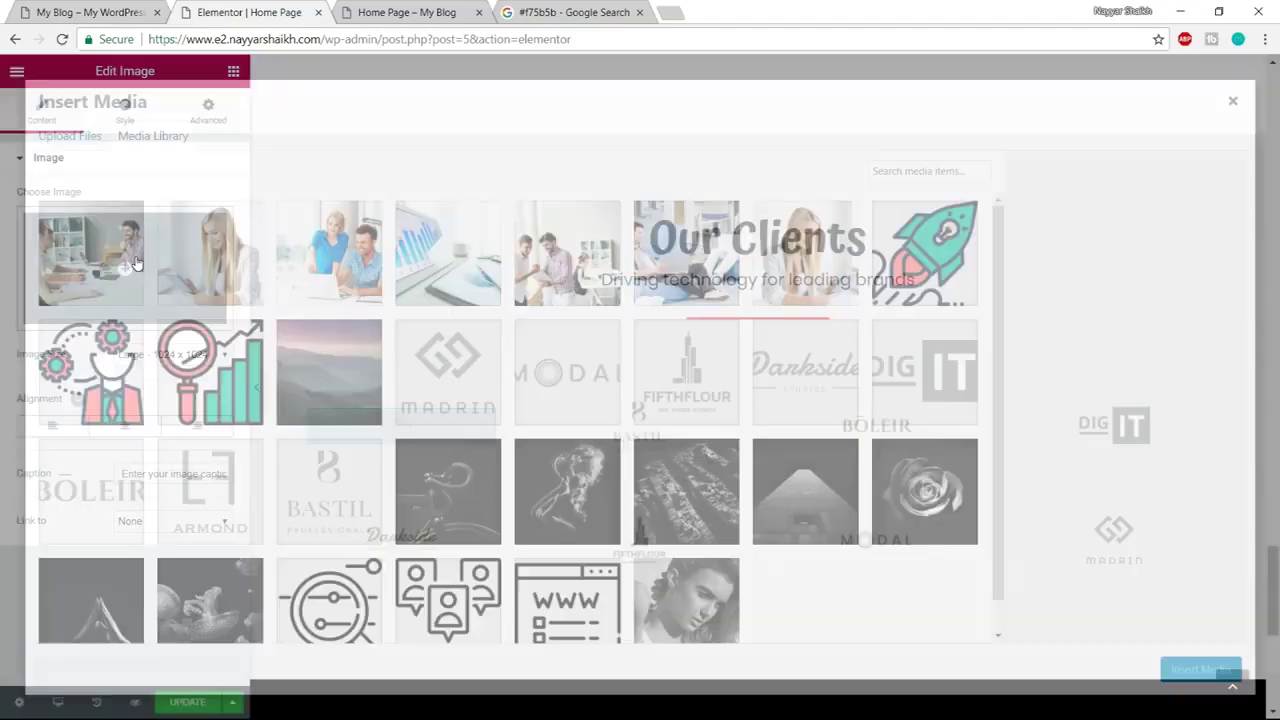
{"action": "scroll", "coordinate": [686, 467], "scroll_direction": "down", "scroll_amount": 1}
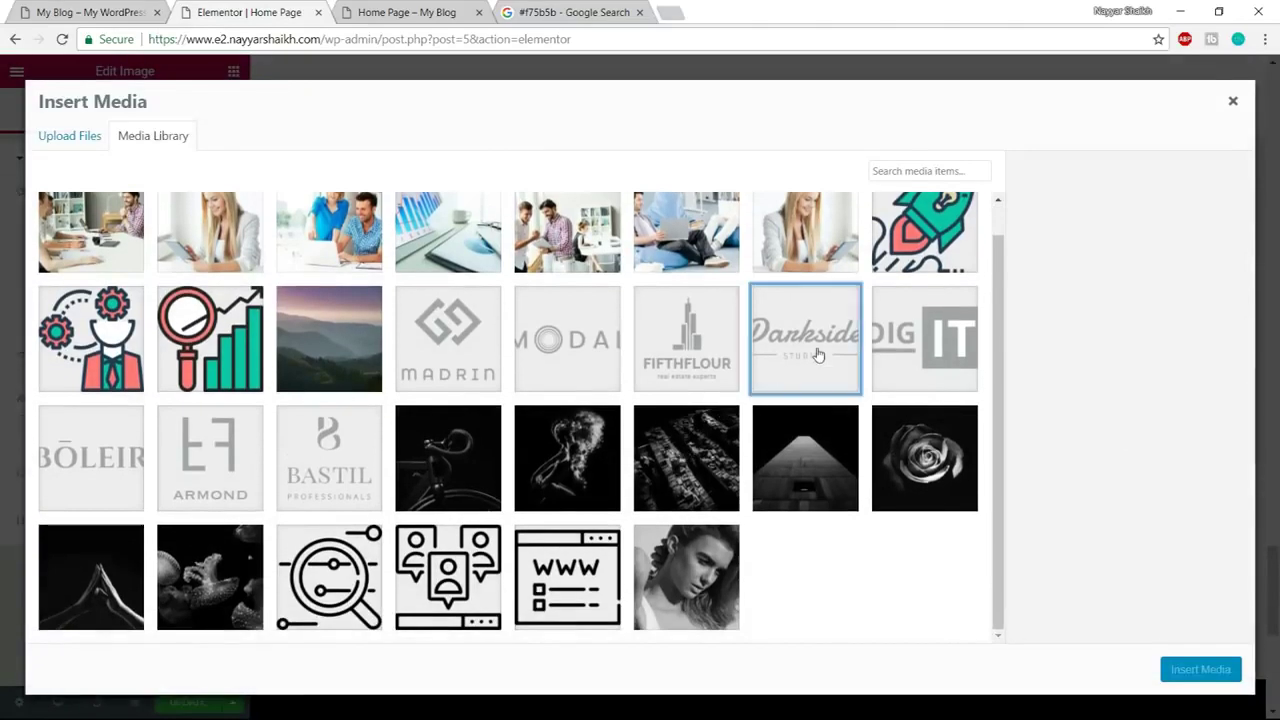
{"action": "left_click", "coordinate": [825, 353]}
{"action": "left_click", "coordinate": [1201, 670]}
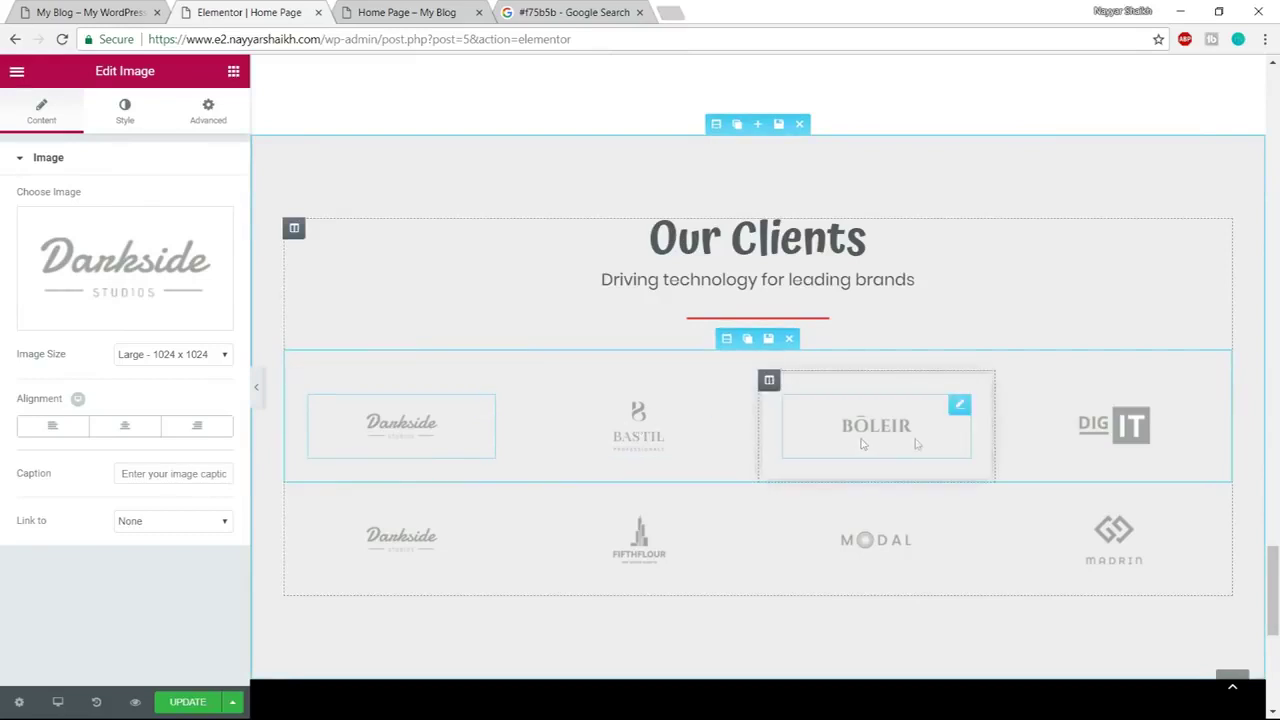
{"action": "scroll", "coordinate": [1030, 485], "scroll_direction": "down", "scroll_amount": 5}
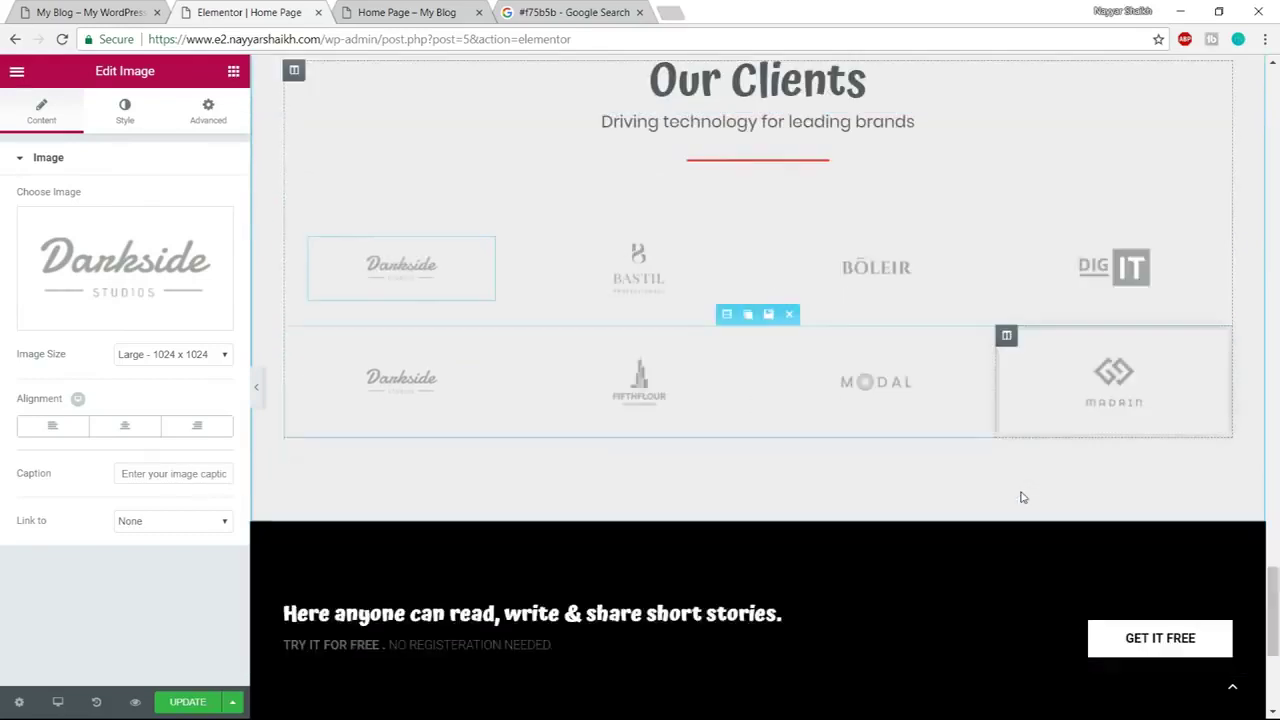
{"action": "scroll", "coordinate": [407, 338], "scroll_direction": "up", "scroll_amount": 1}
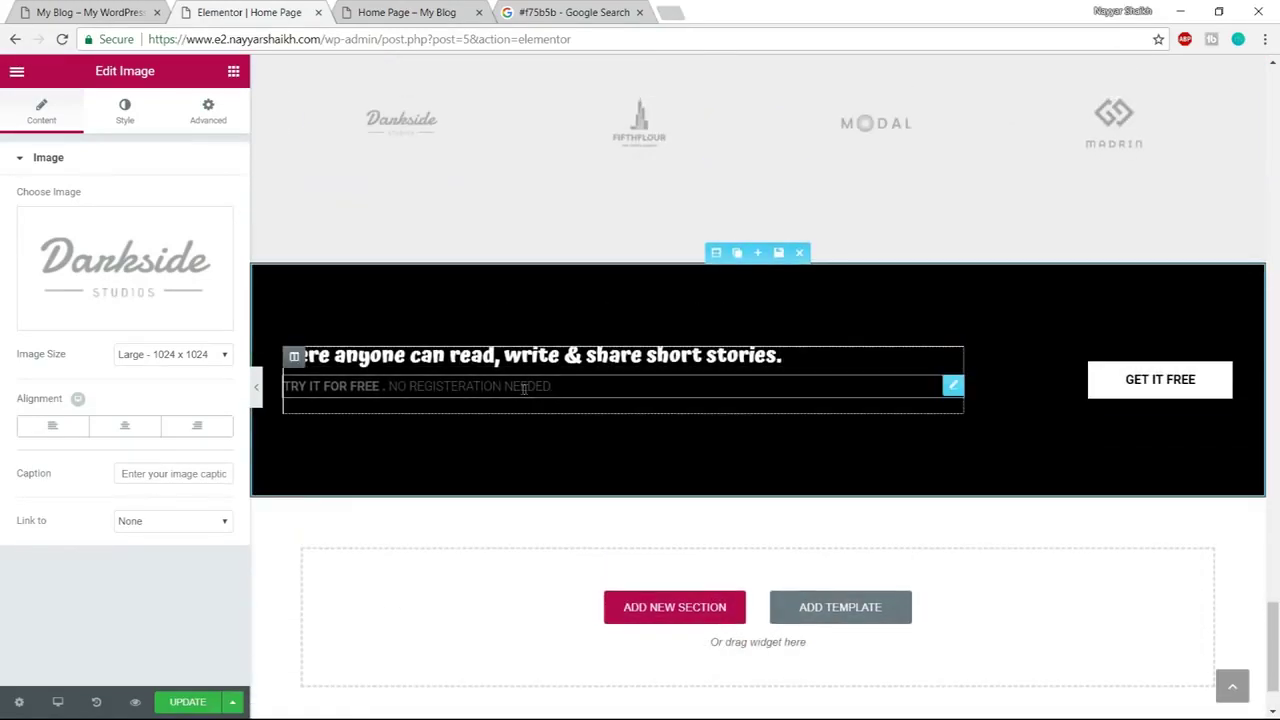
Delete the TRY IT FOR FREE line from the call-to-action.
{"action": "left_click", "coordinate": [85, 12]}
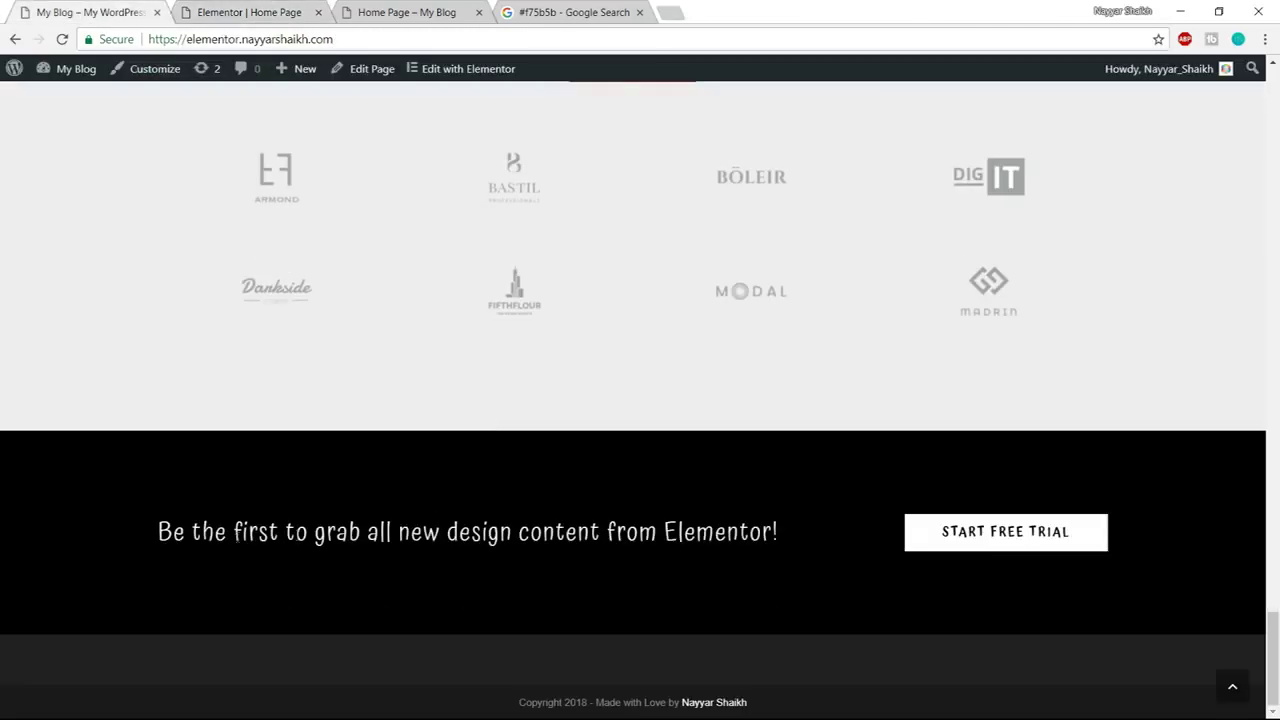
{"action": "left_click", "coordinate": [305, 5]}
{"action": "left_click", "coordinate": [492, 362]}
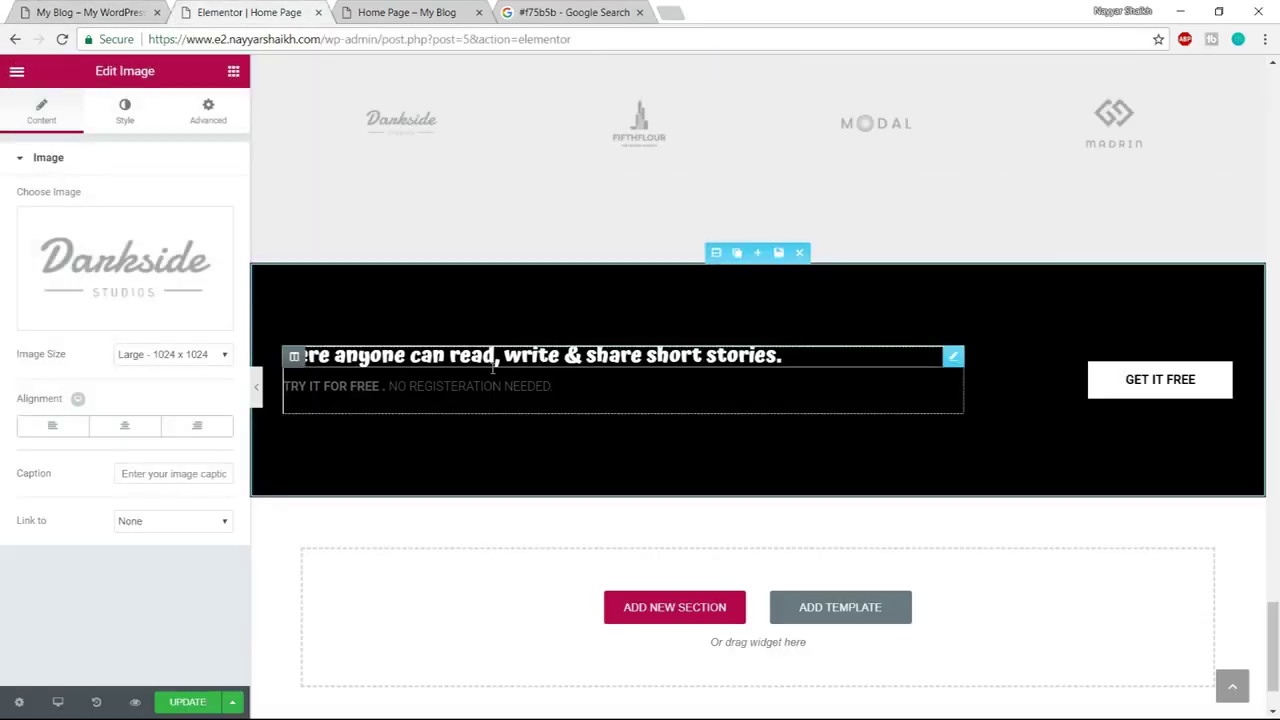
{"action": "scroll", "coordinate": [563, 380], "scroll_direction": "up", "scroll_amount": 1}
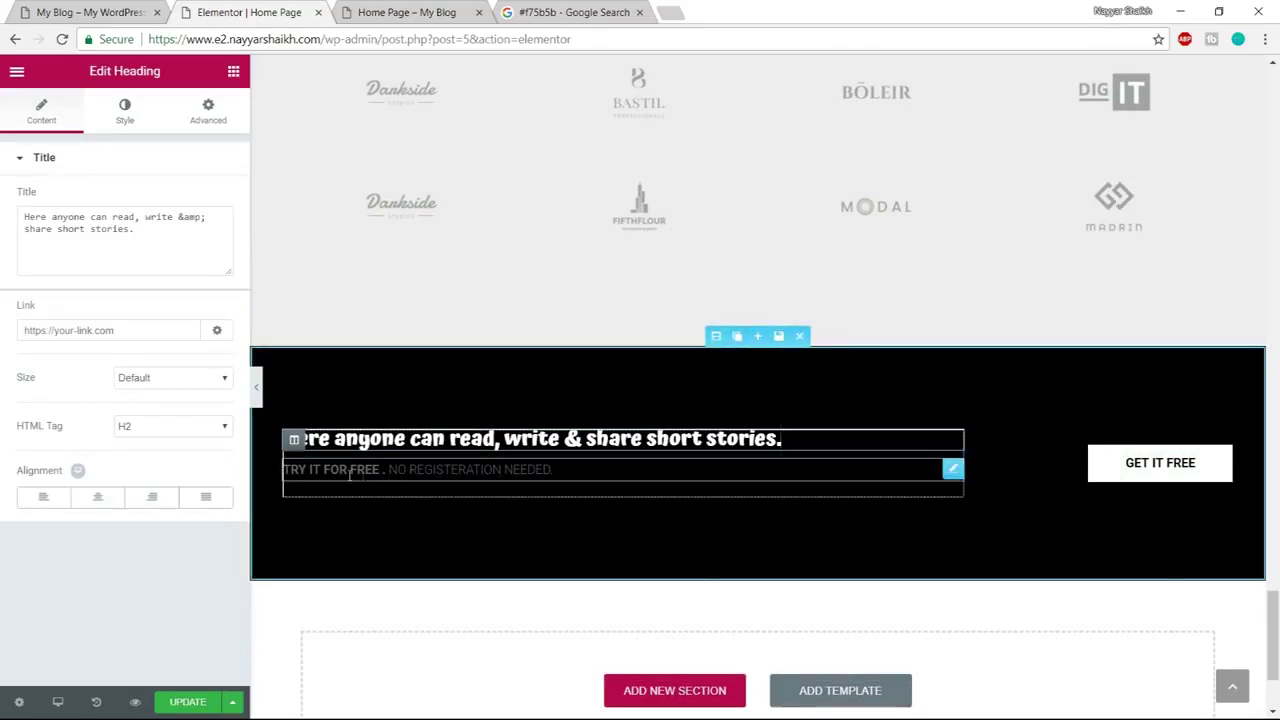
{"action": "left_click", "coordinate": [380, 465]}
{"action": "left_click", "coordinate": [892, 469]}
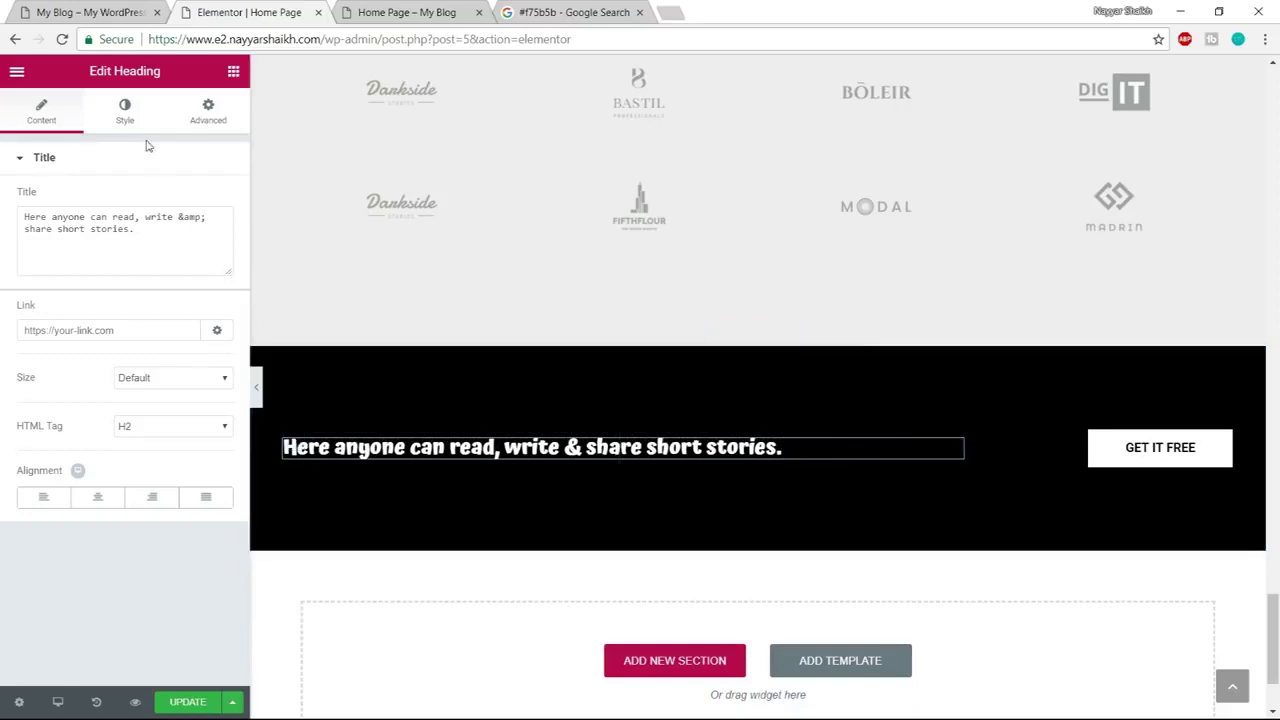
Set the 'Here anyone can read, write & share short stories.' heading to Poppins, weight 600.
{"action": "left_click", "coordinate": [118, 112]}
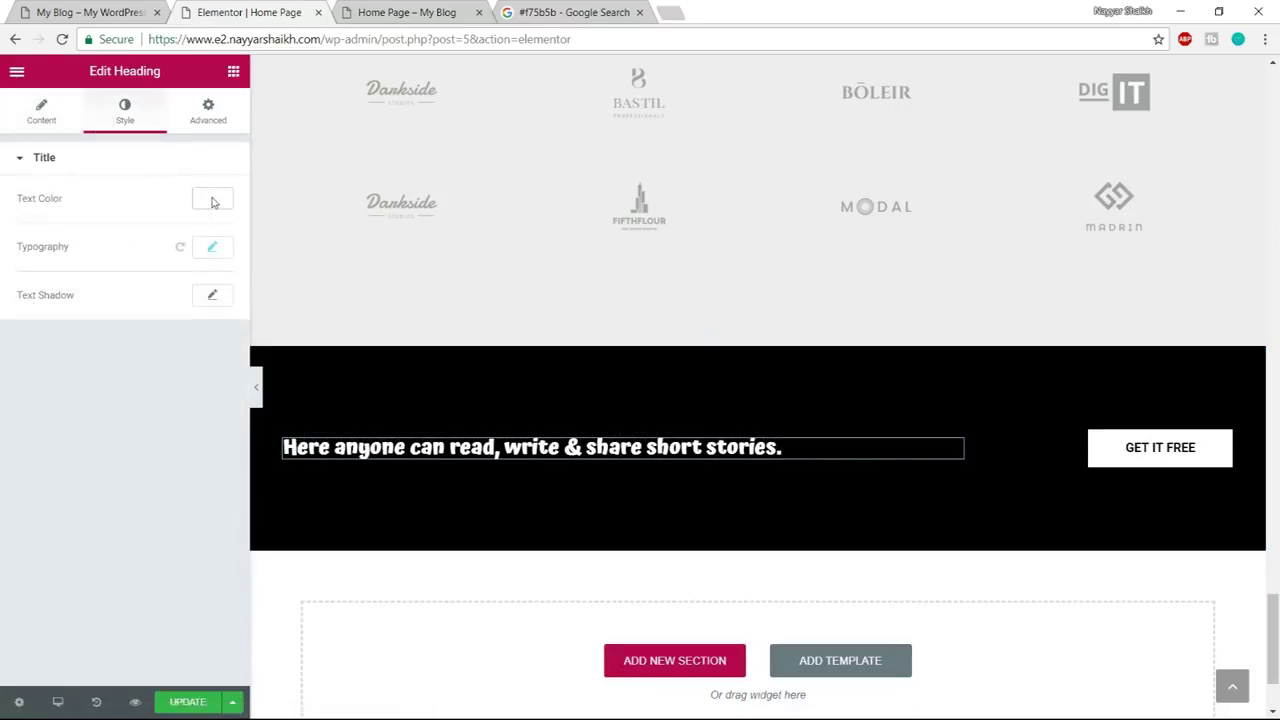
{"action": "left_click", "coordinate": [213, 249]}
{"action": "left_click", "coordinate": [180, 293]}
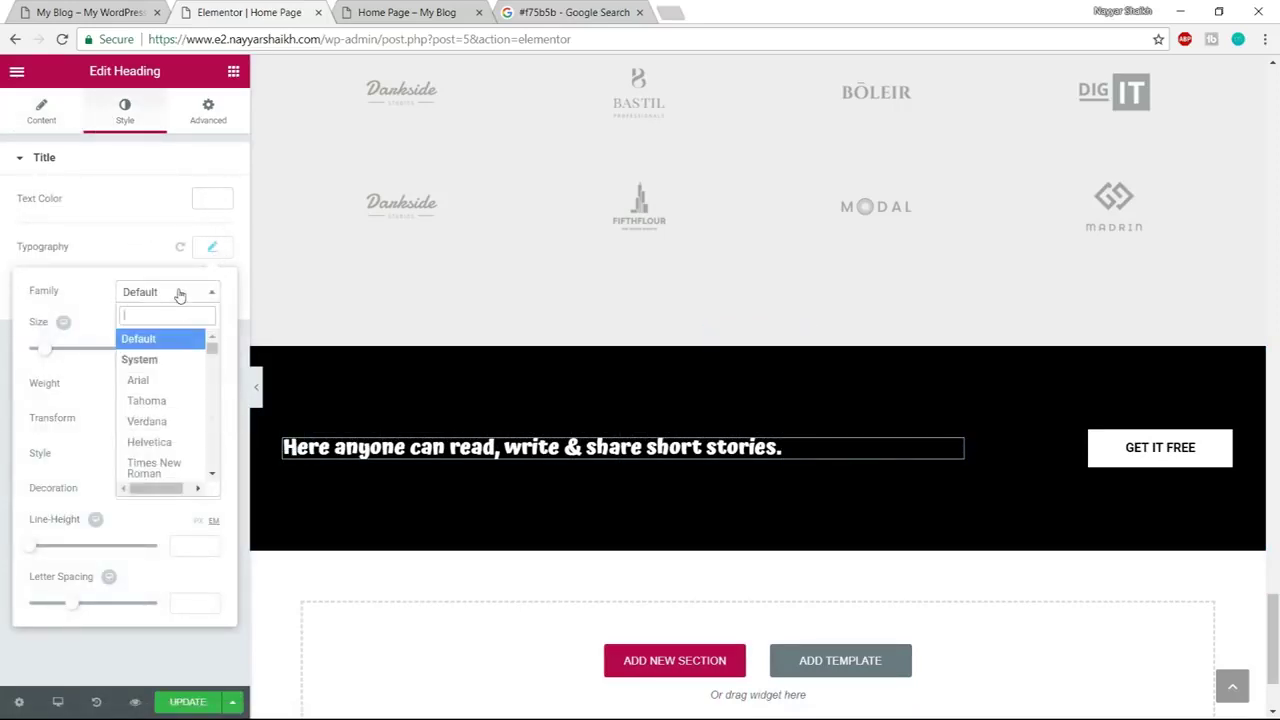
{"action": "type", "text": "pop"}
{"action": "key", "text": "Return"}
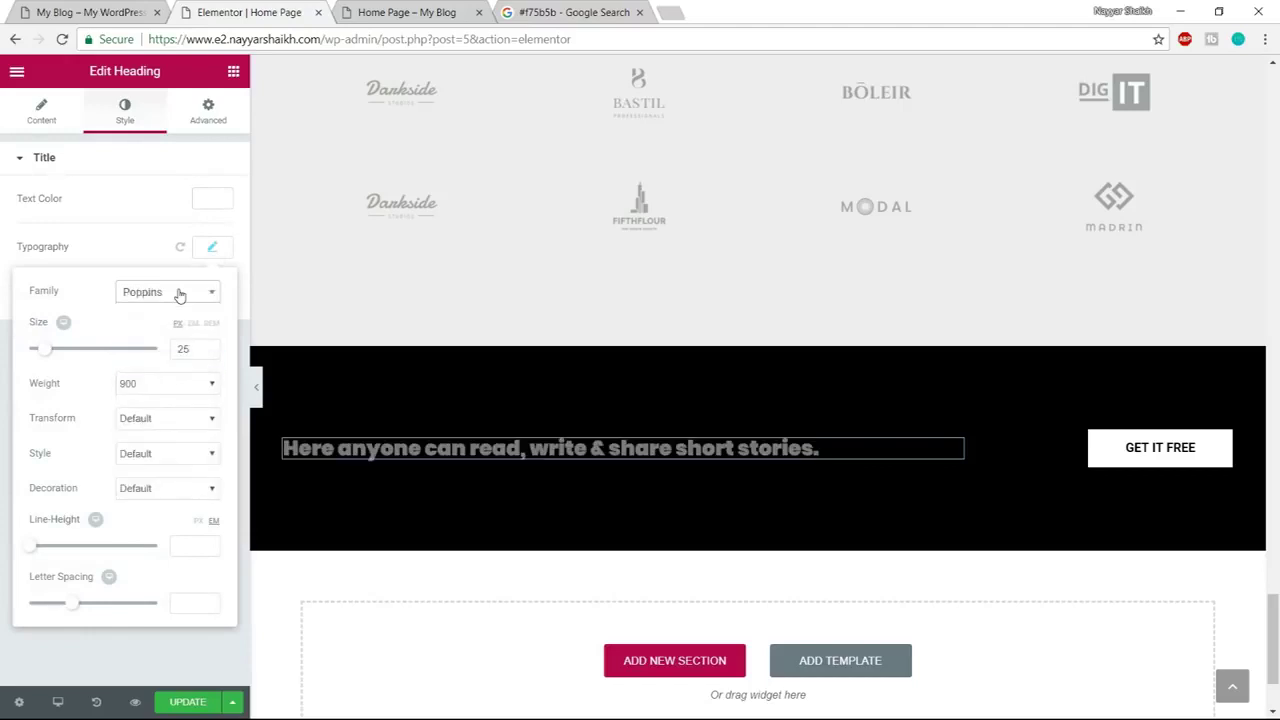
{"action": "left_click", "coordinate": [172, 387]}
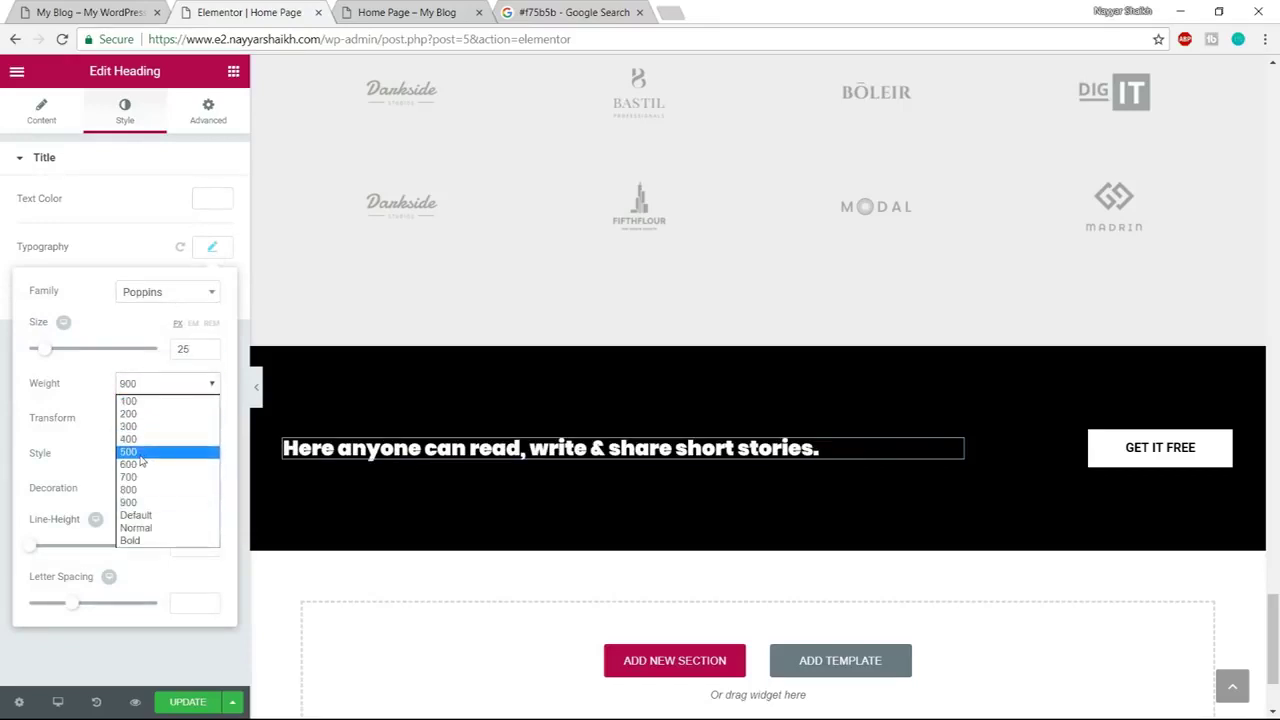
{"action": "left_click", "coordinate": [141, 464]}
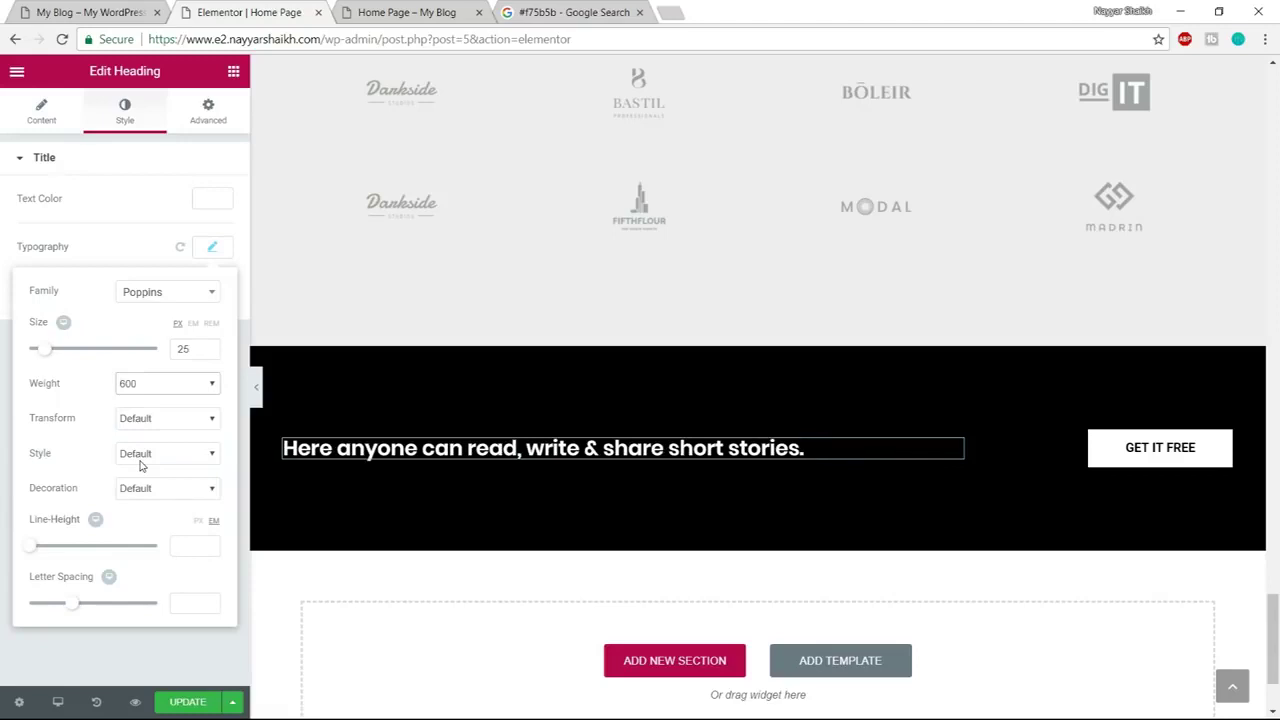
{"action": "left_click", "coordinate": [152, 390]}
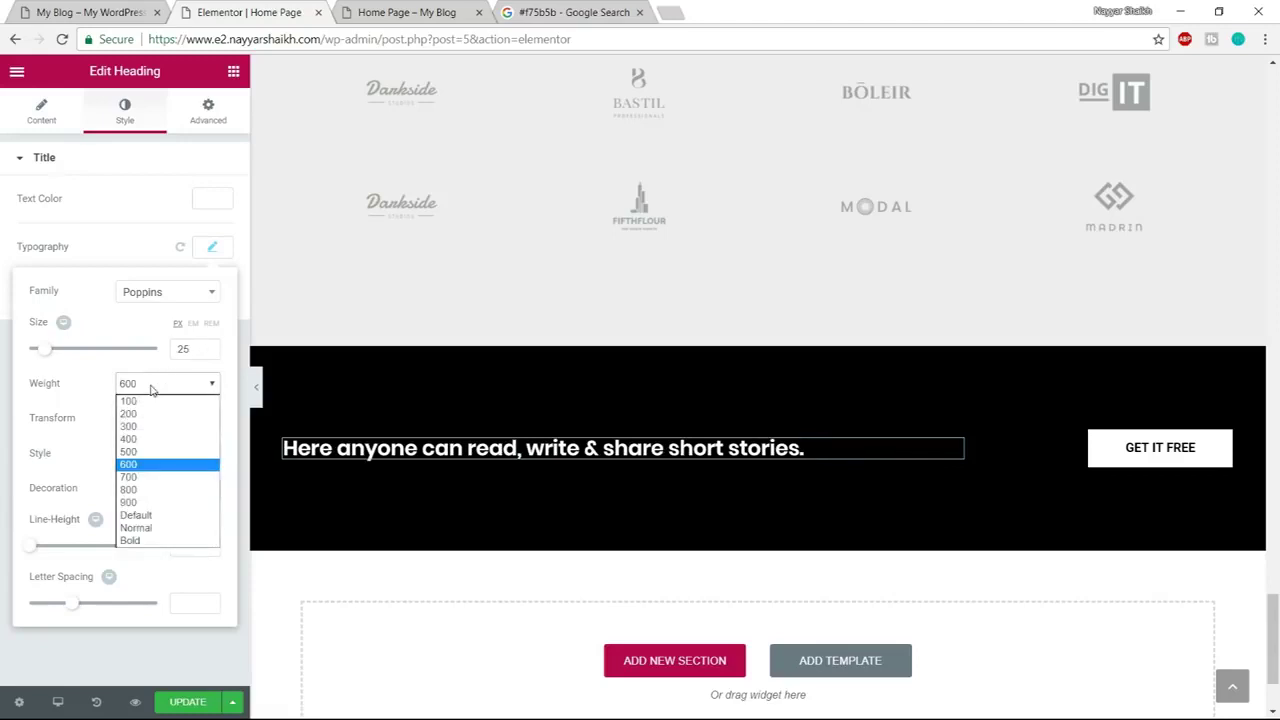
{"action": "left_click", "coordinate": [152, 390]}
{"action": "left_click", "coordinate": [1010, 505]}
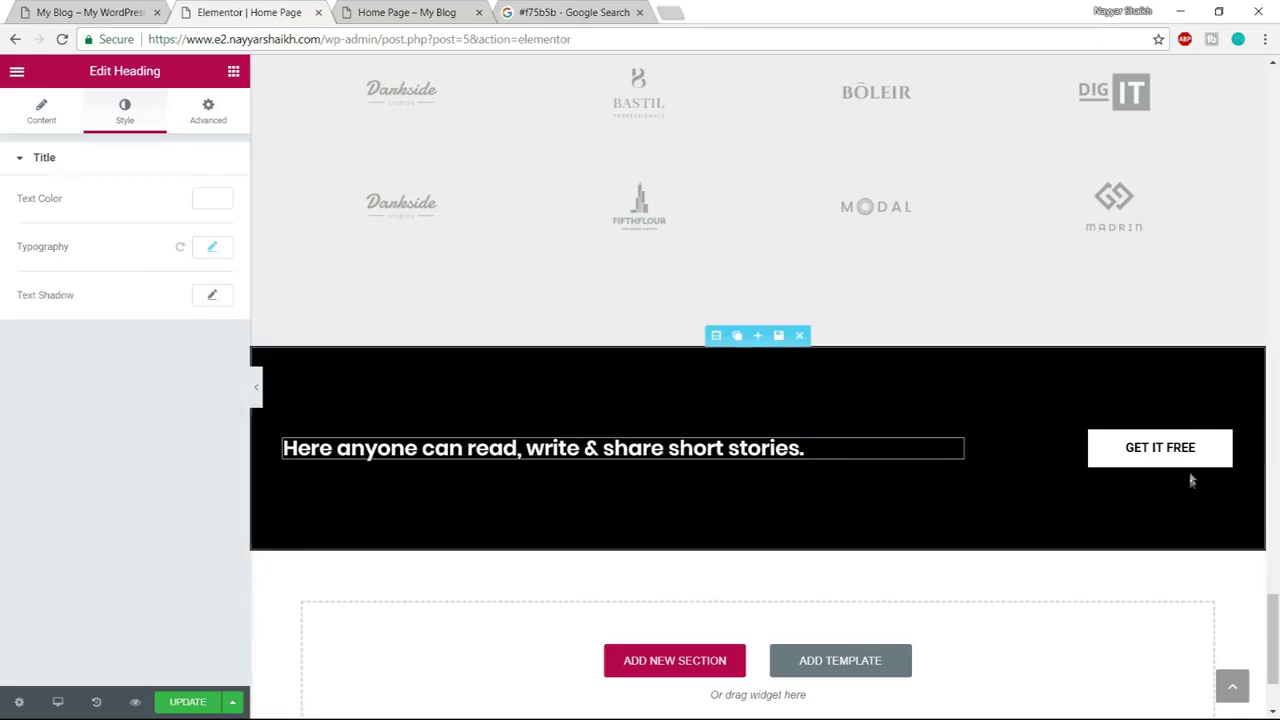
Save the Technology card's READ MORE button as a global widget named Button.
{"action": "left_click", "coordinate": [1190, 468]}
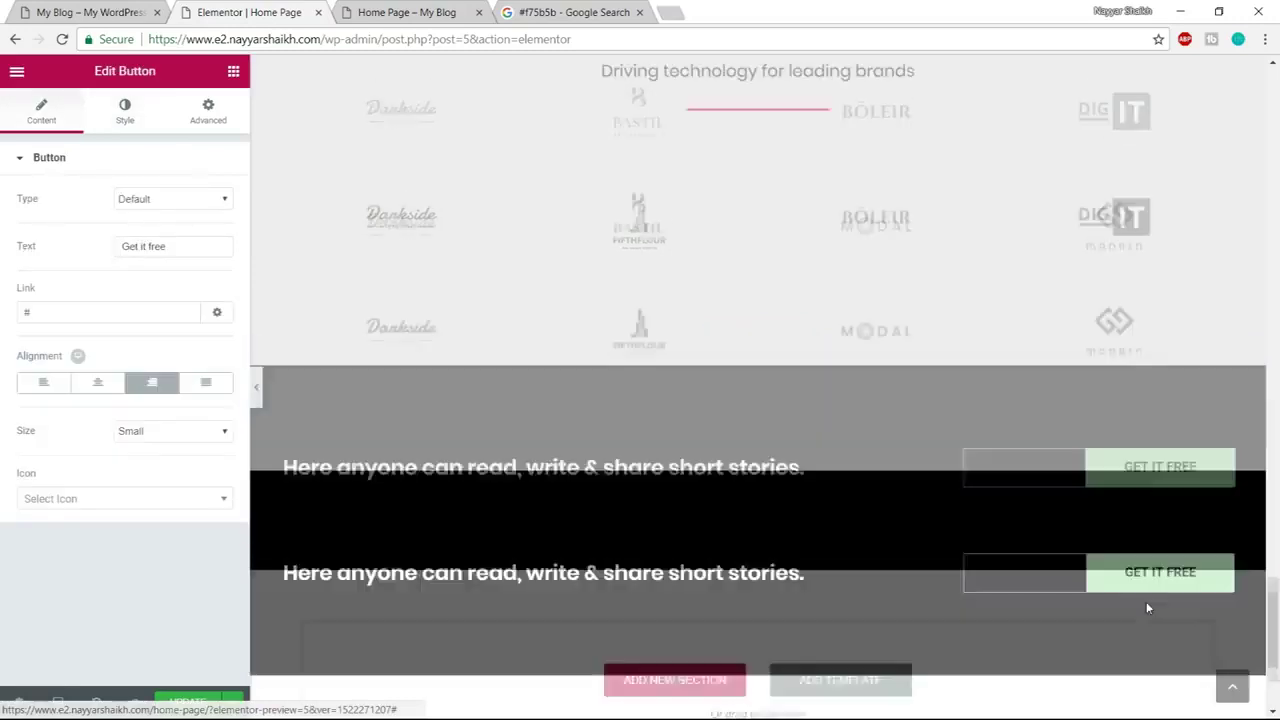
{"action": "scroll", "coordinate": [1147, 604], "scroll_direction": "up", "scroll_amount": 10}
{"action": "scroll", "coordinate": [1147, 606], "scroll_direction": "up", "scroll_amount": 20}
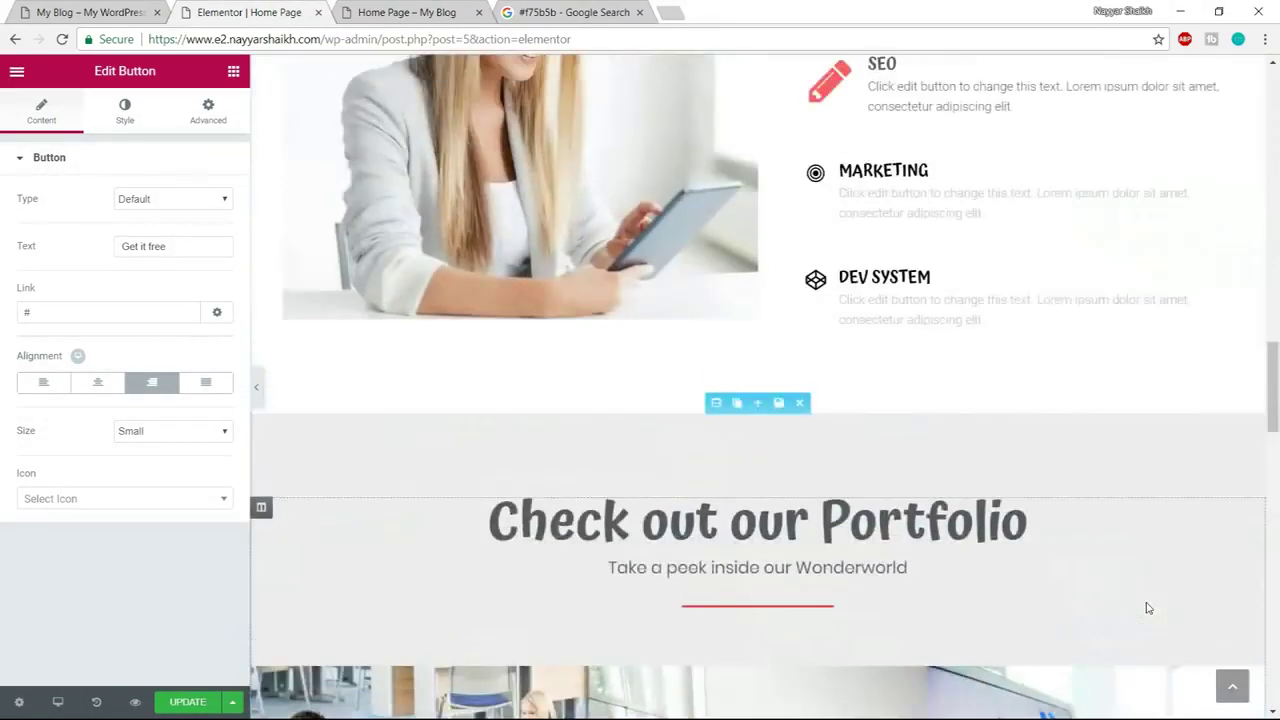
{"action": "scroll", "coordinate": [1130, 613], "scroll_direction": "down", "scroll_amount": 3}
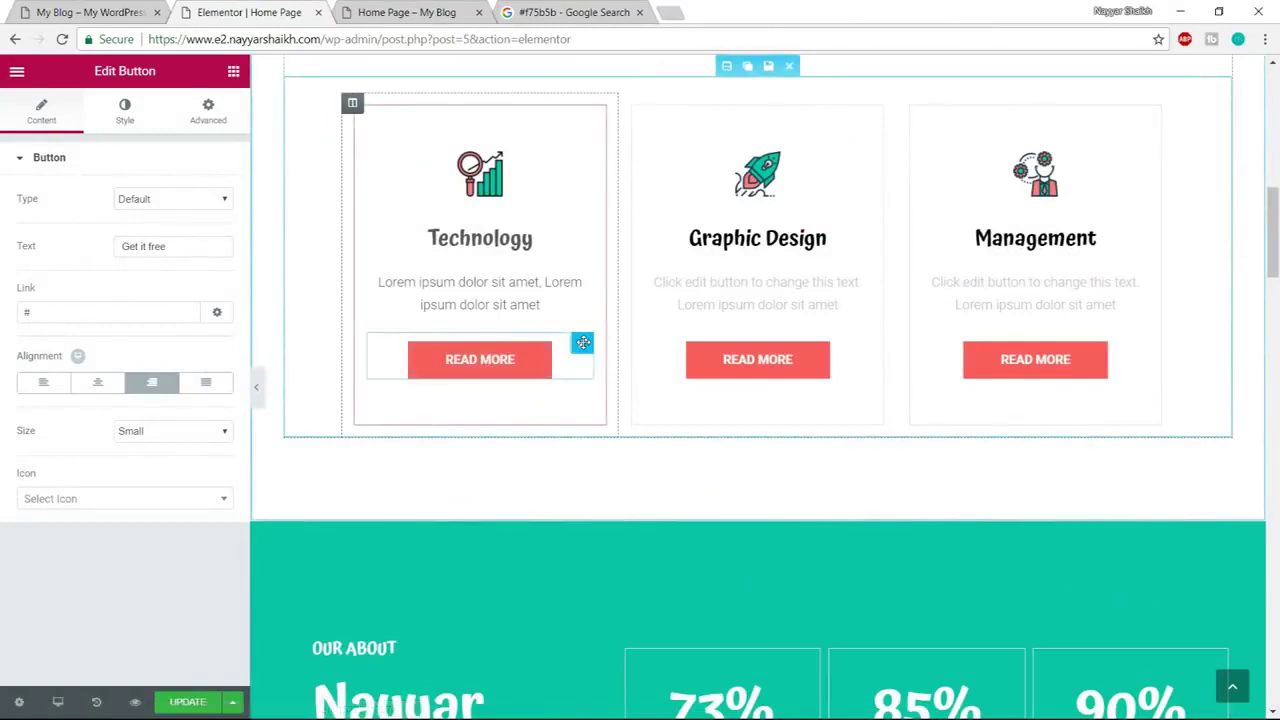
{"action": "left_click", "coordinate": [541, 344]}
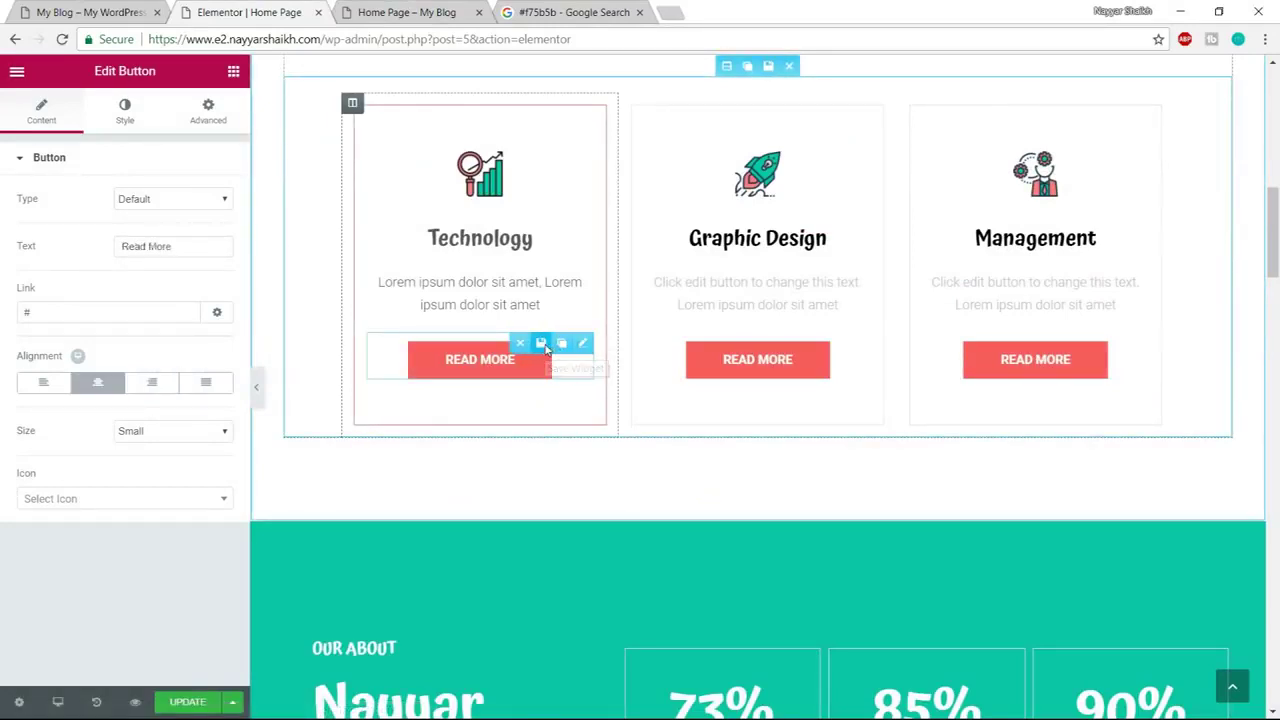
{"action": "type", "text": "Button"}
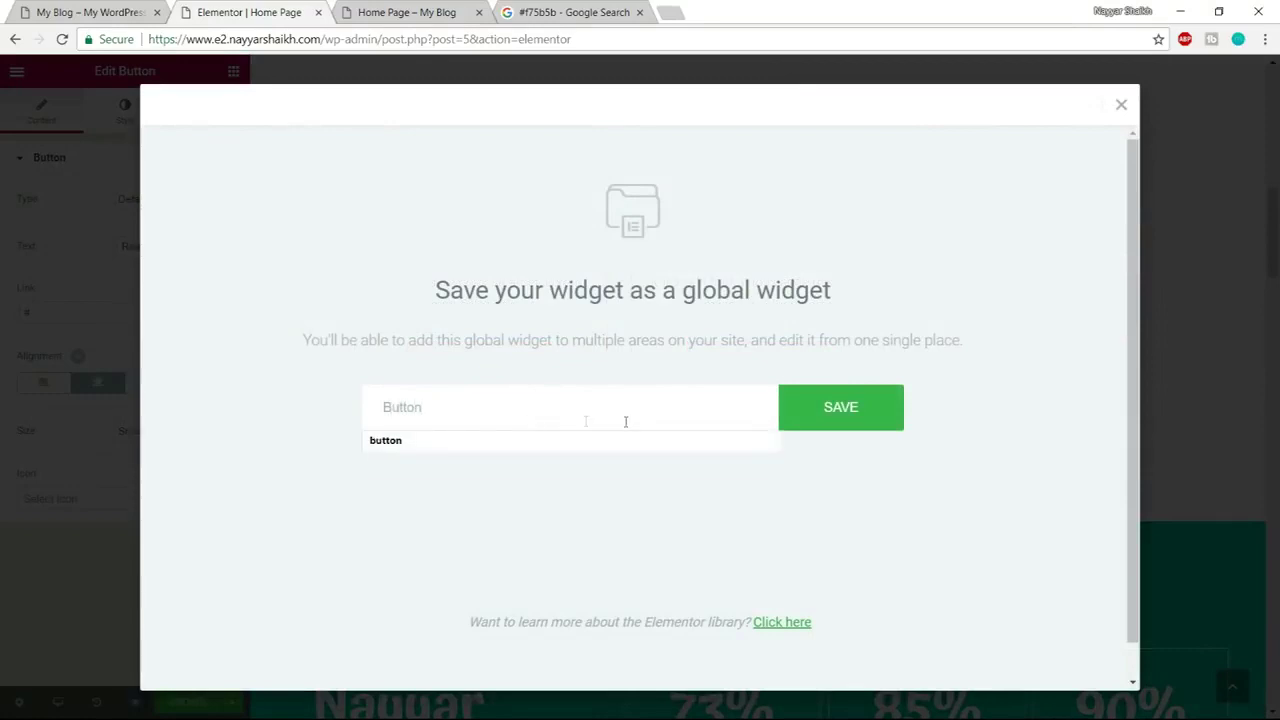
{"action": "left_click", "coordinate": [812, 411]}
{"action": "scroll", "coordinate": [1040, 530], "scroll_direction": "down", "scroll_amount": 10}
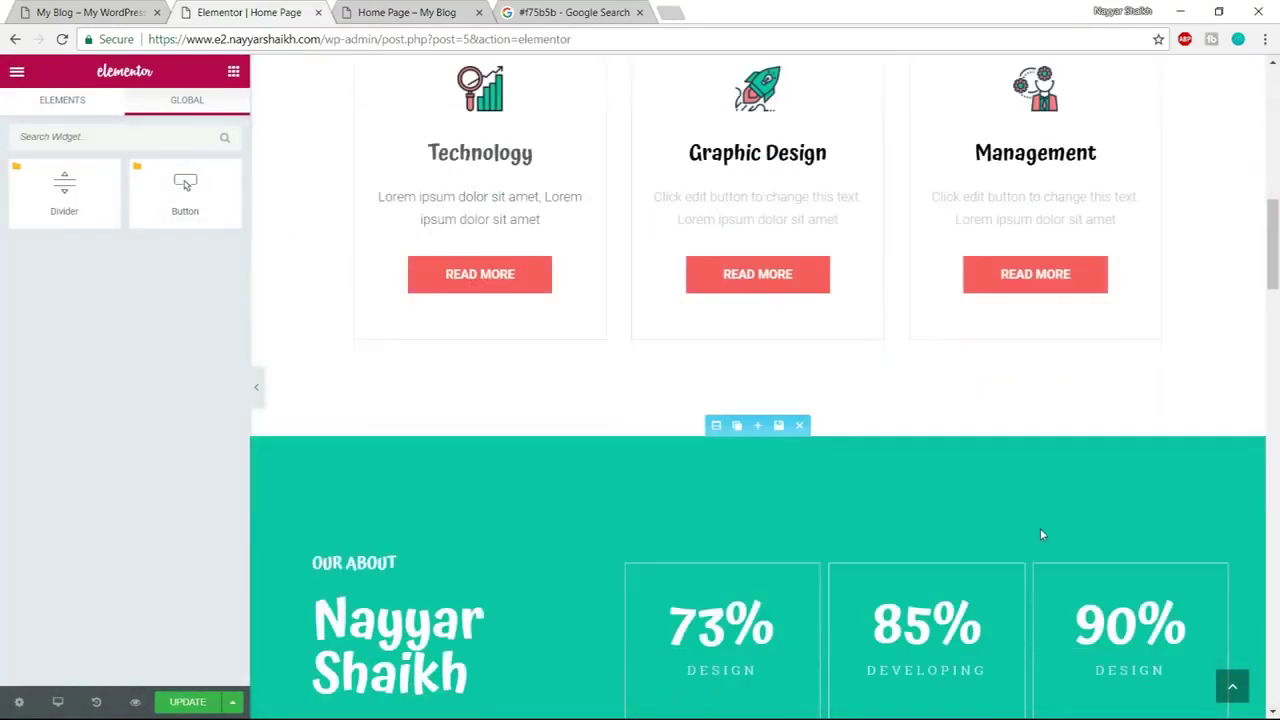
{"action": "scroll", "coordinate": [1040, 533], "scroll_direction": "down", "scroll_amount": 15}
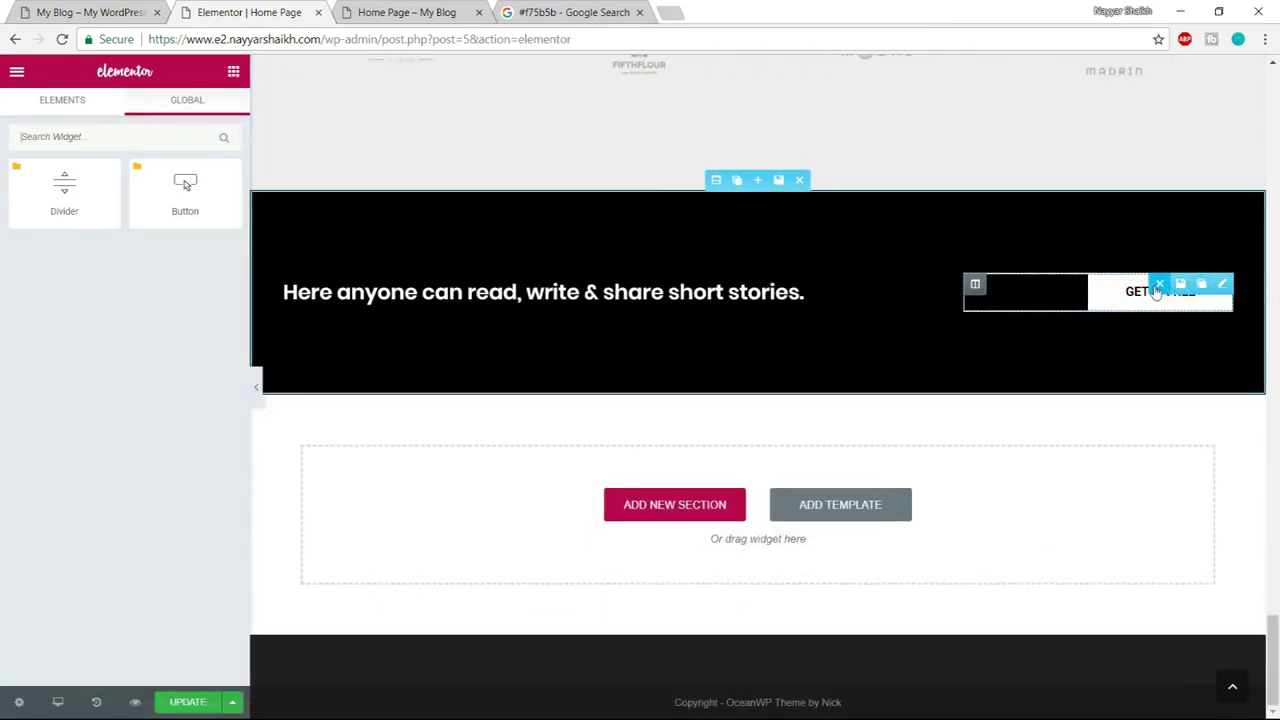
Replace GET IT FREE with an unlinked copy of the global Button reading Start free trial.
{"action": "left_click", "coordinate": [1158, 285]}
{"action": "left_click_drag", "start_coordinate": [160, 194], "coordinate": [1095, 294]}
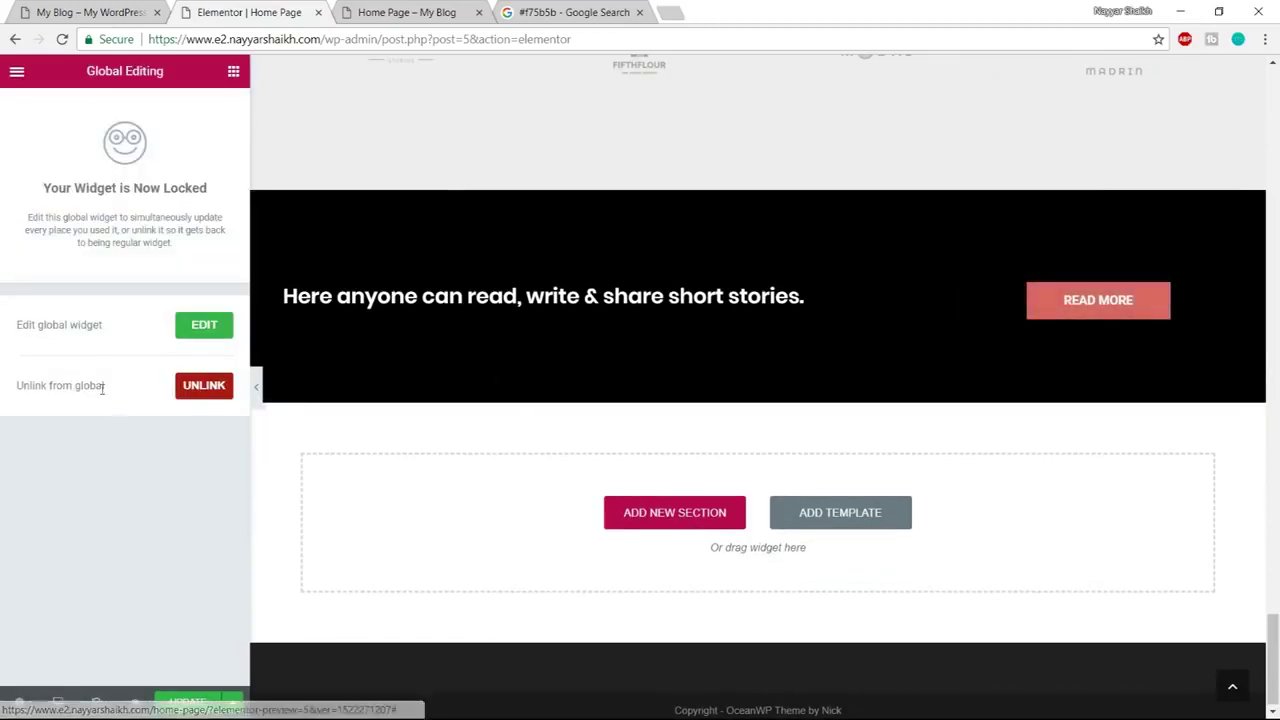
{"action": "left_click", "coordinate": [190, 388]}
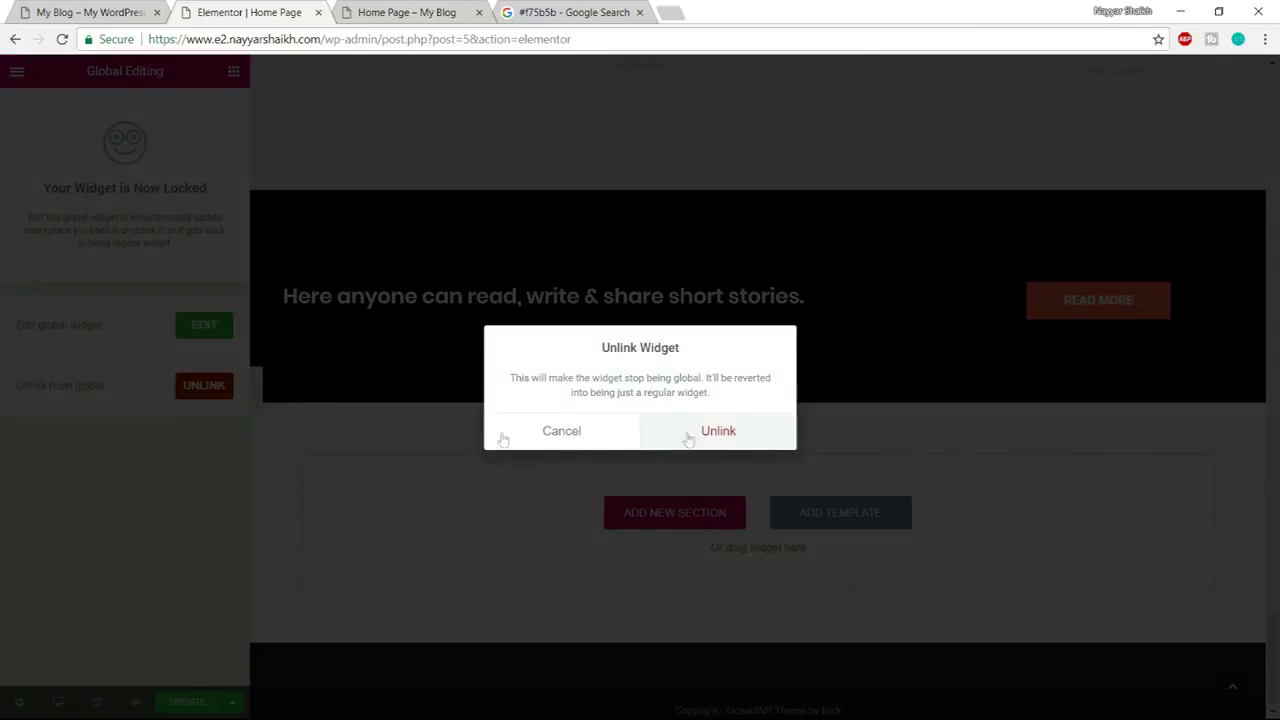
{"action": "left_click", "coordinate": [689, 434]}
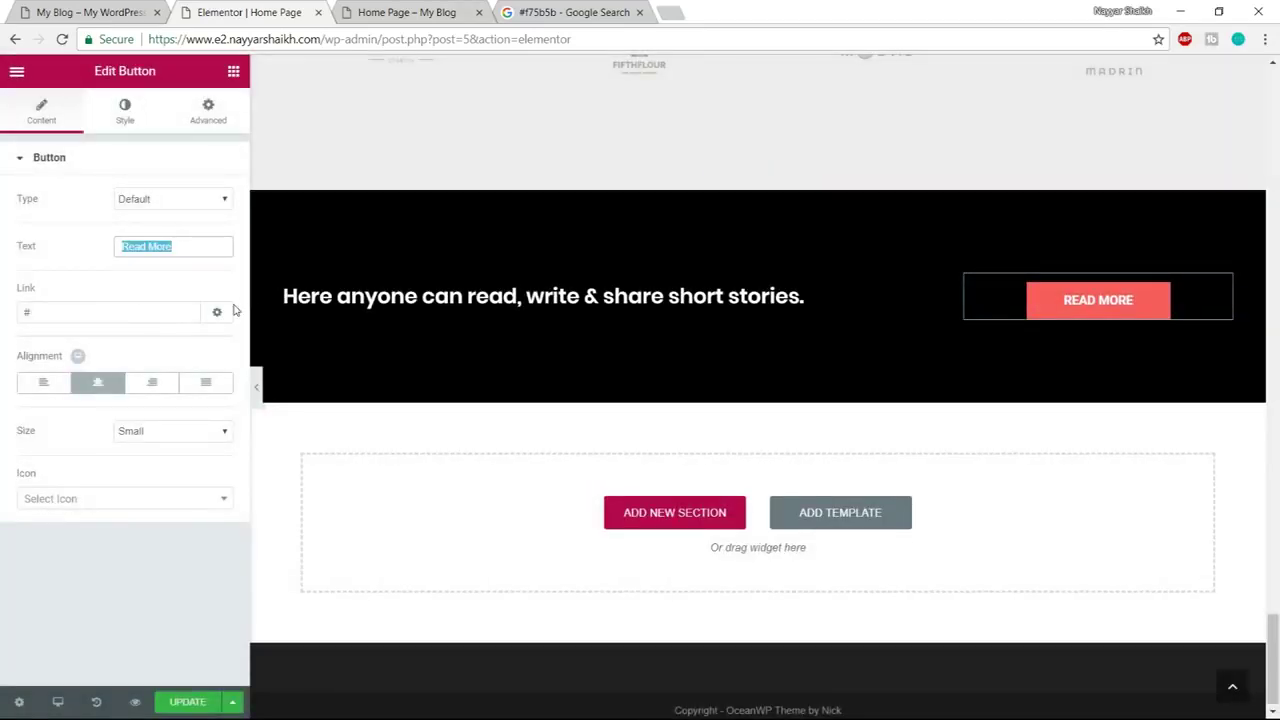
{"action": "left_click", "coordinate": [201, 8]}
{"action": "type", "text": "Start free trial"}
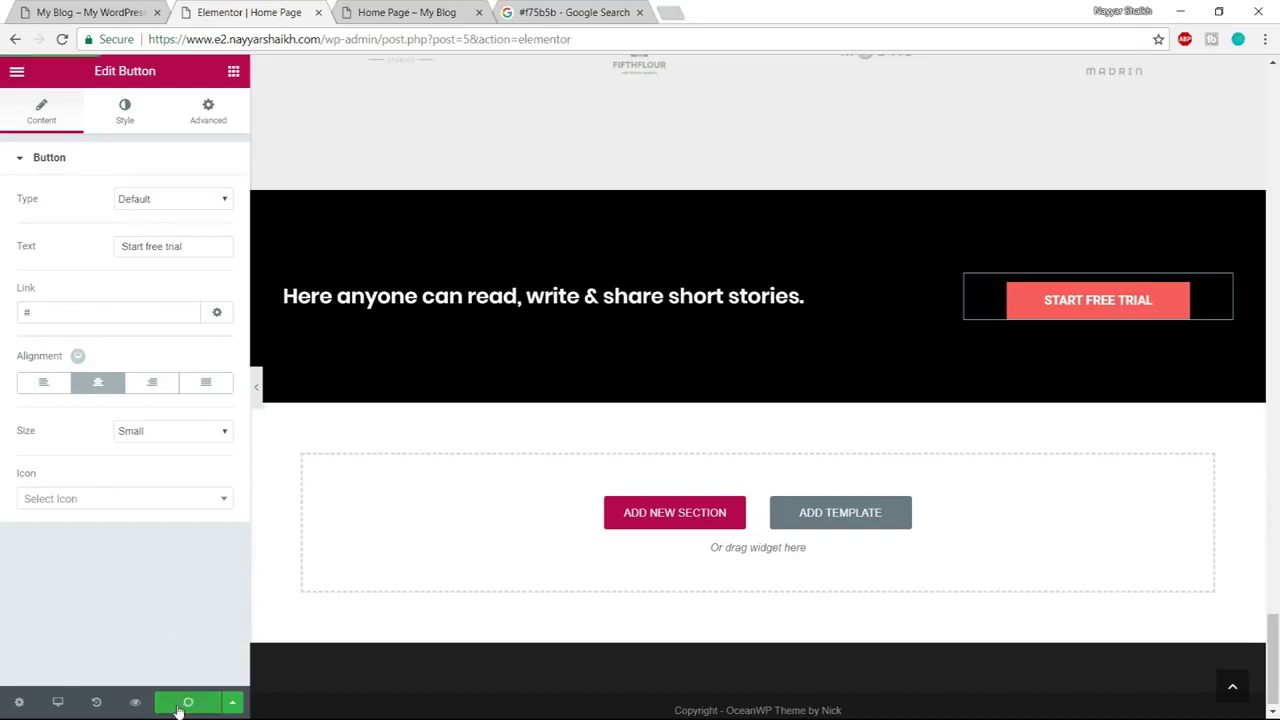
Preview the live home page down to the Start Free Trial banner, then jump back to the top.
{"action": "left_click", "coordinate": [135, 702]}
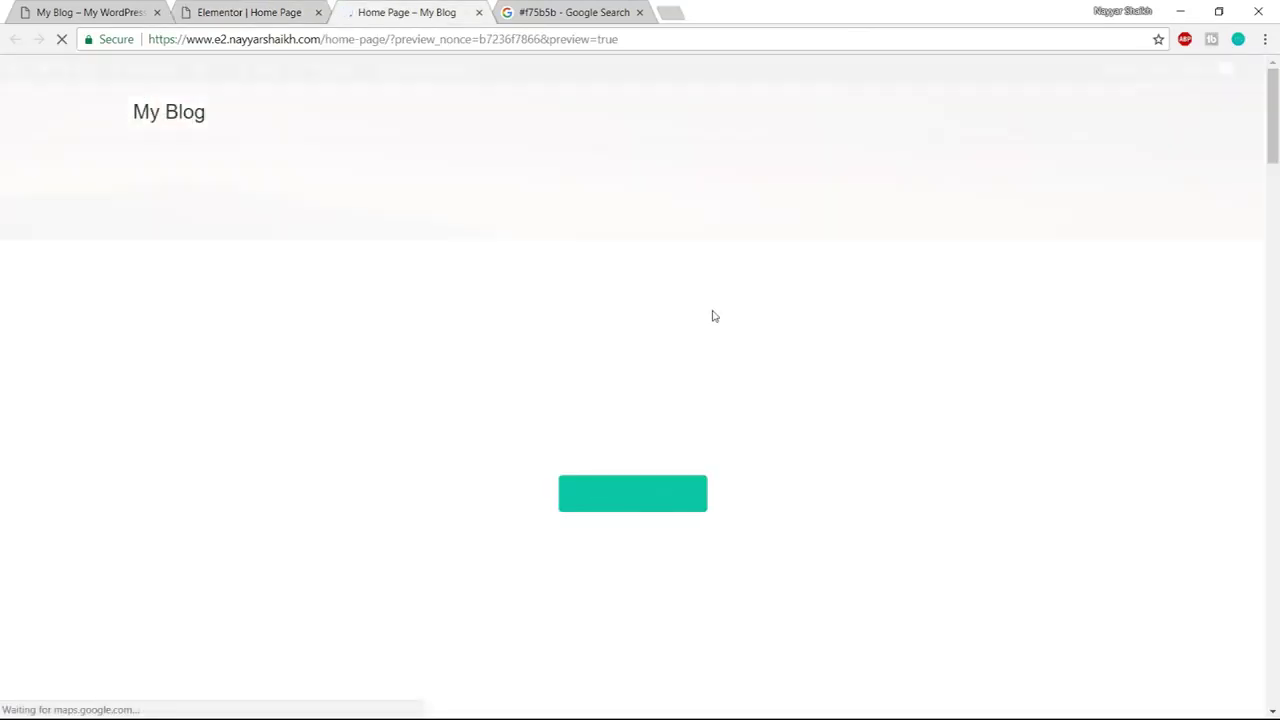
{"action": "scroll", "coordinate": [789, 390], "scroll_direction": "down", "scroll_amount": 15}
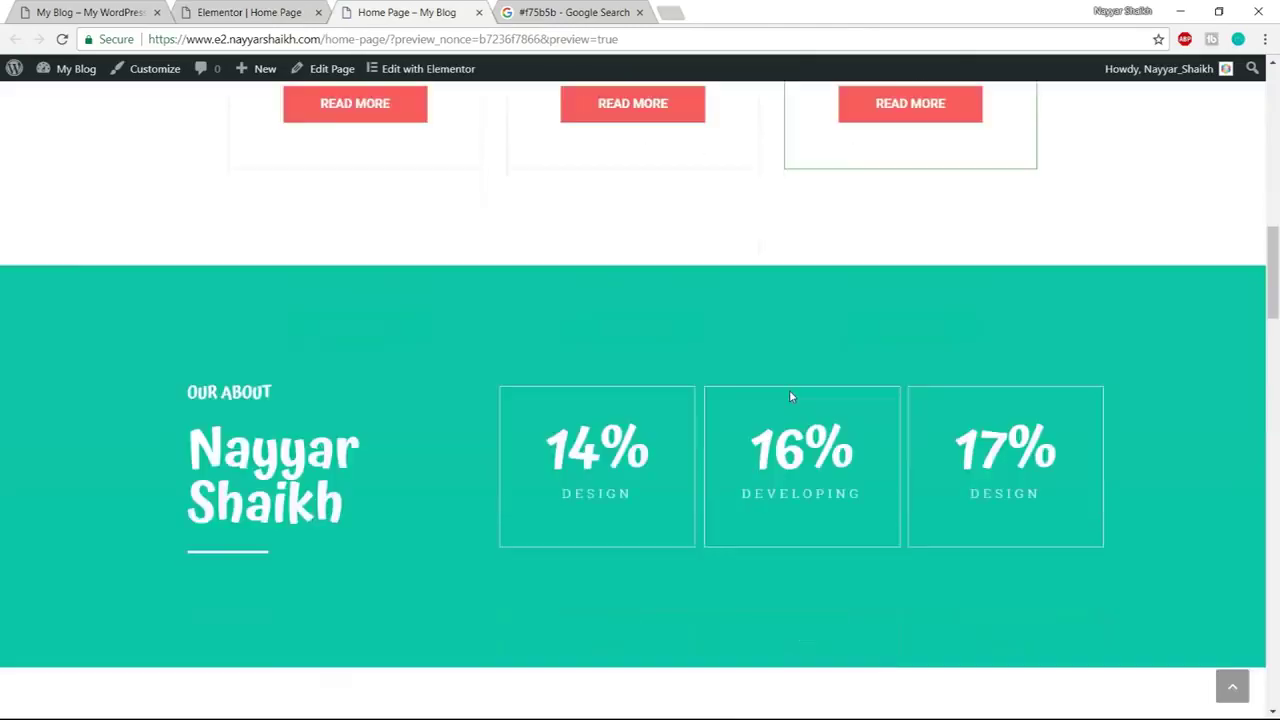
{"action": "scroll", "coordinate": [826, 489], "scroll_direction": "down", "scroll_amount": 15}
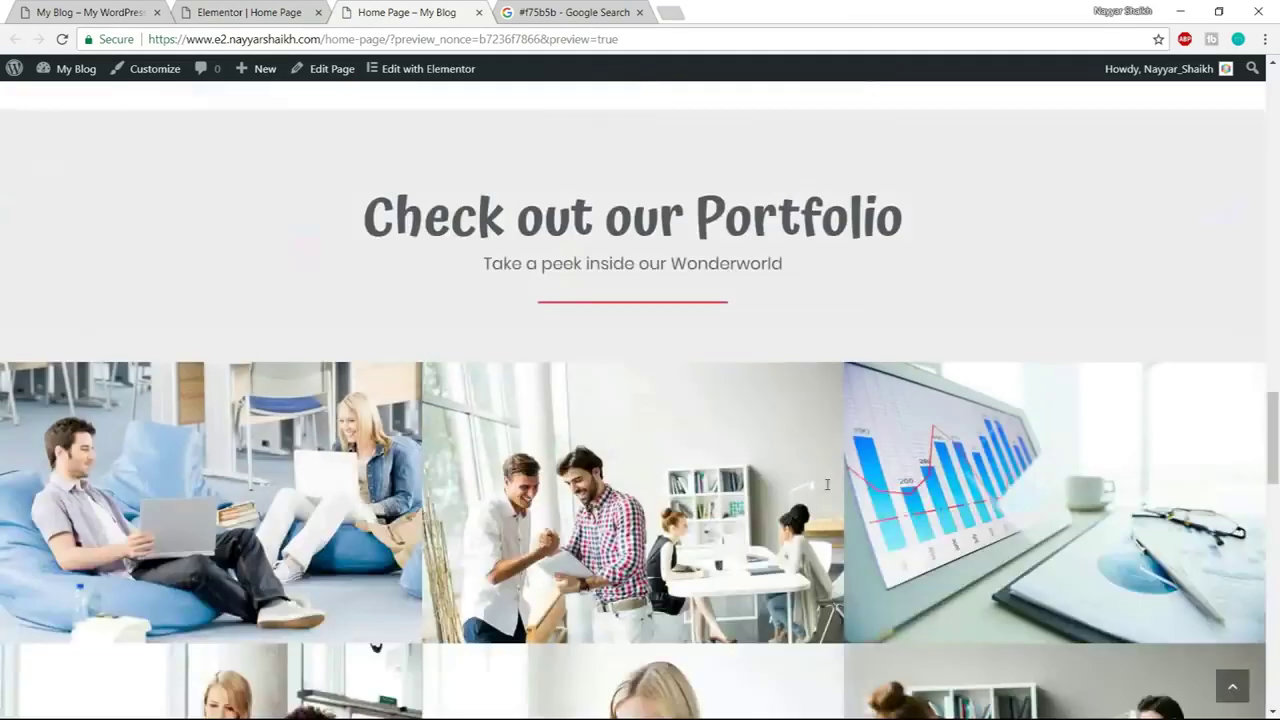
{"action": "scroll", "coordinate": [828, 491], "scroll_direction": "down", "scroll_amount": 10}
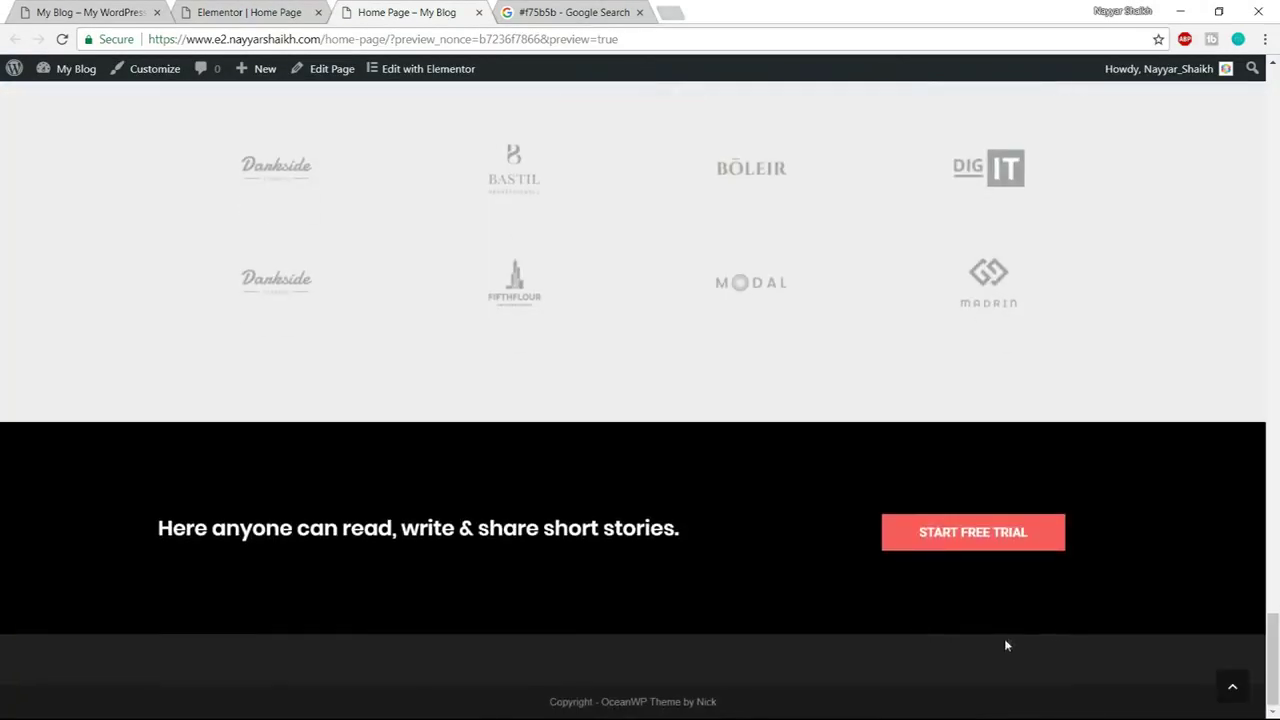
{"action": "left_click", "coordinate": [1236, 685]}
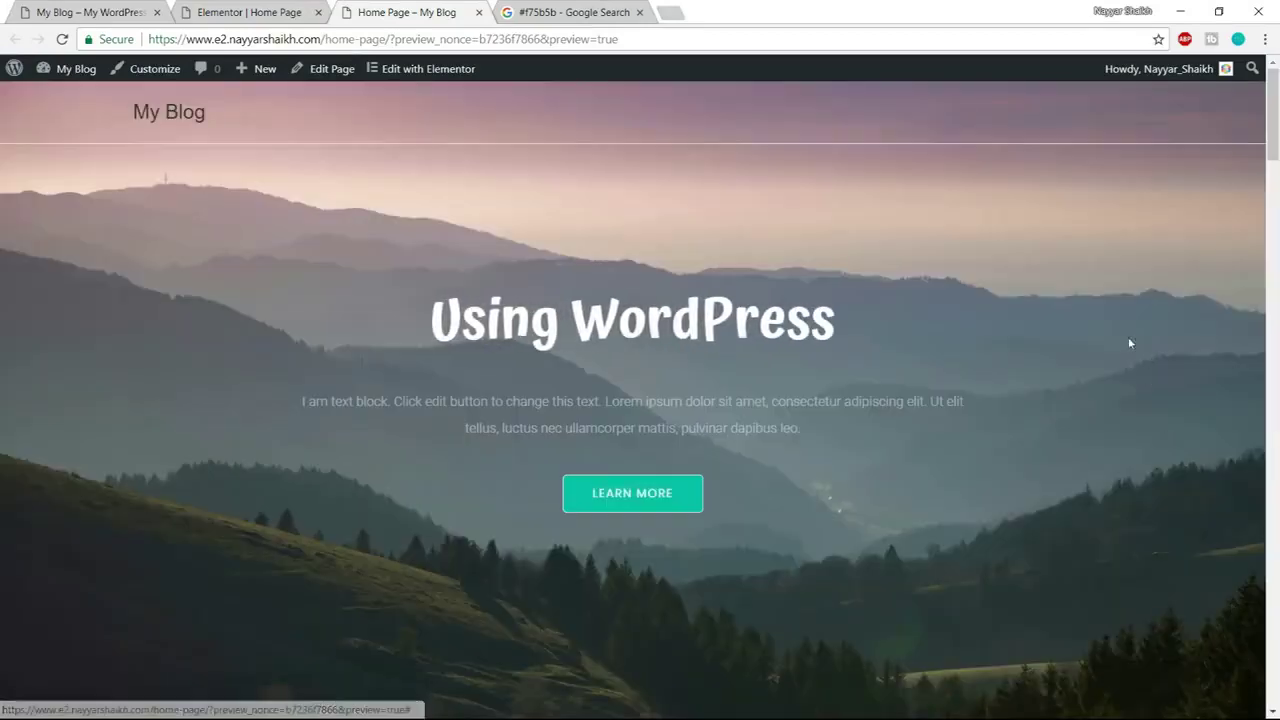
Reload the reference home page from the top and scroll down to watch its entrance animations.
{"action": "left_click", "coordinate": [90, 13]}
{"action": "scroll", "coordinate": [617, 434], "scroll_direction": "up", "scroll_amount": 4}
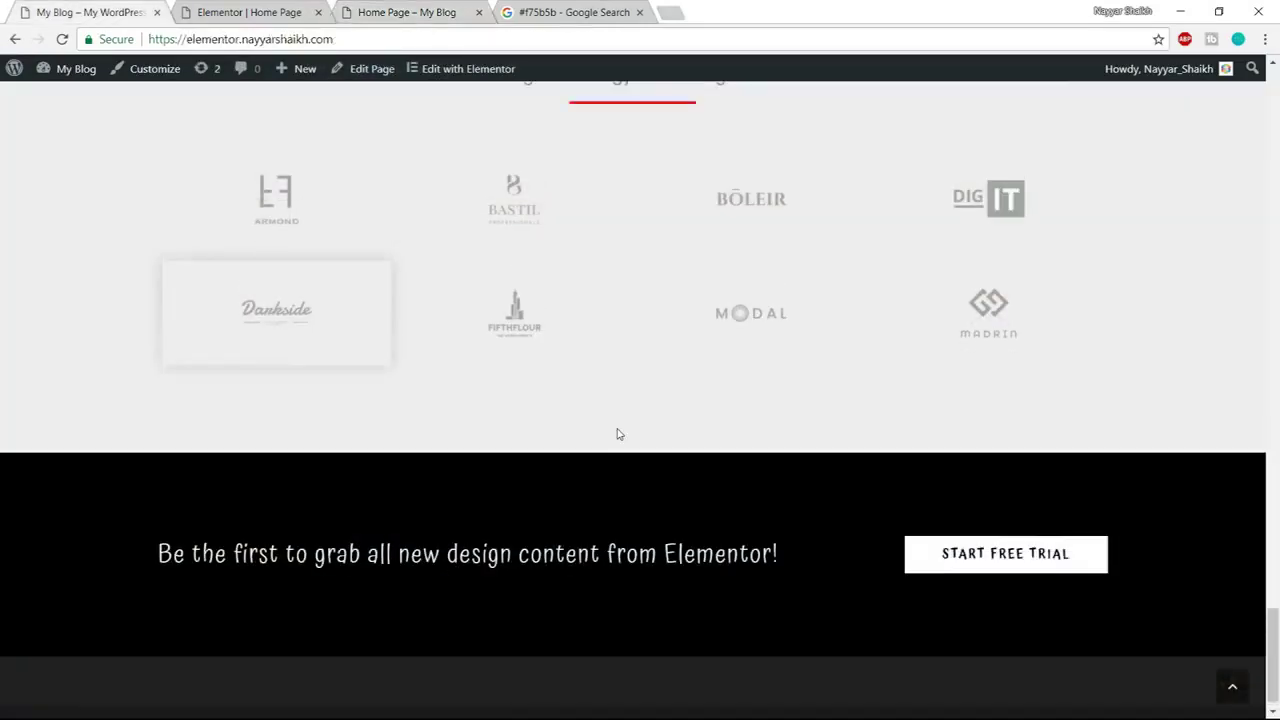
{"action": "left_click", "coordinate": [1236, 685]}
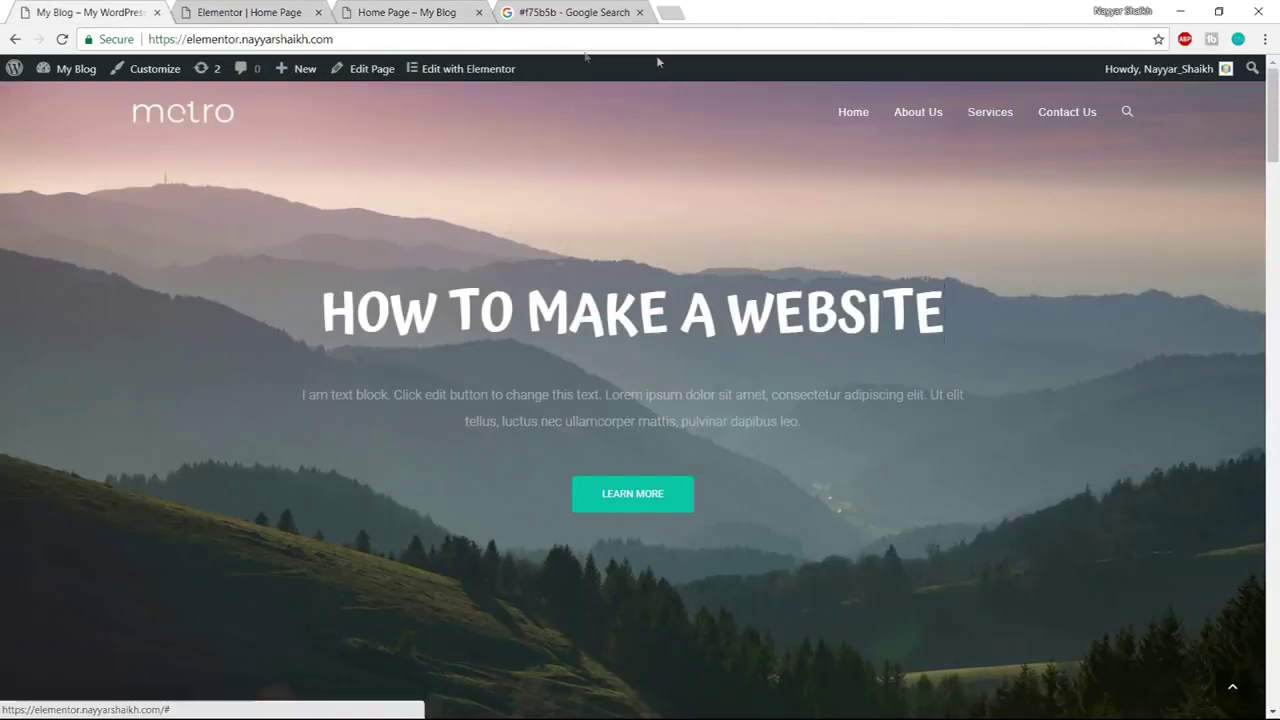
{"action": "left_click", "coordinate": [62, 40]}
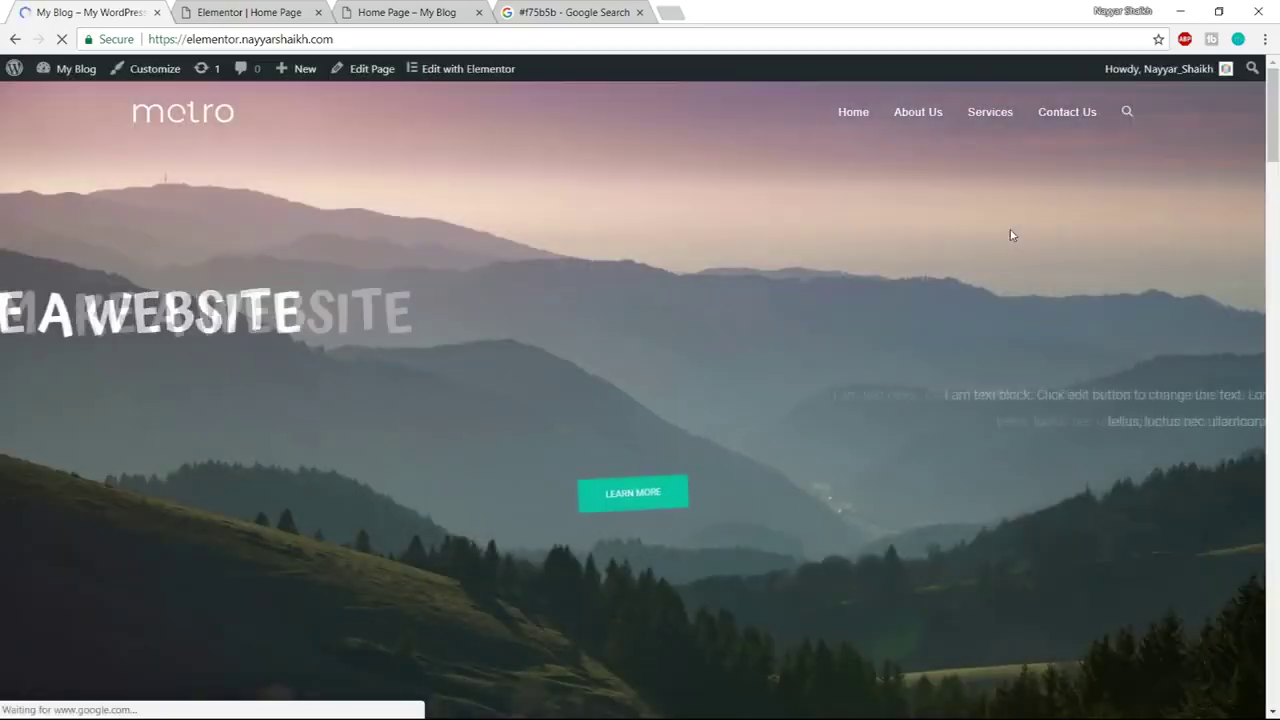
{"action": "scroll", "coordinate": [694, 429], "scroll_direction": "down", "scroll_amount": 6}
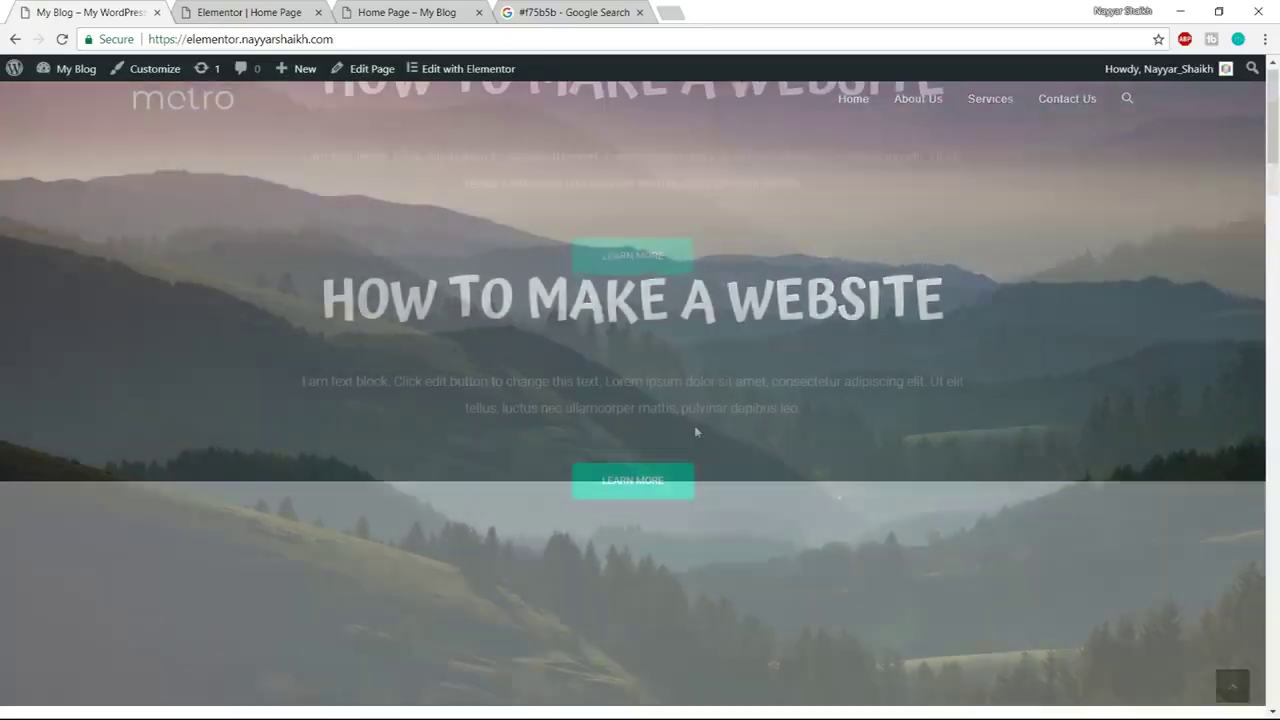
{"action": "scroll", "coordinate": [825, 412], "scroll_direction": "down", "scroll_amount": 10}
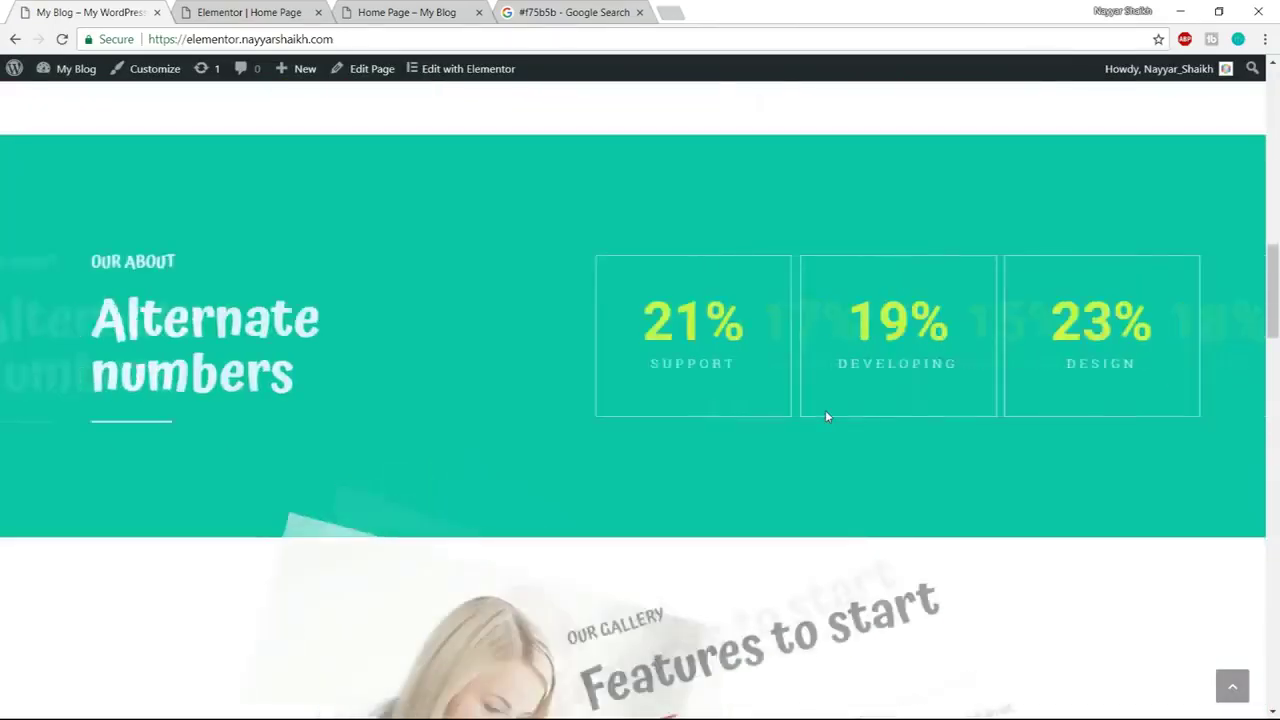
{"action": "scroll", "coordinate": [826, 416], "scroll_direction": "down", "scroll_amount": 8}
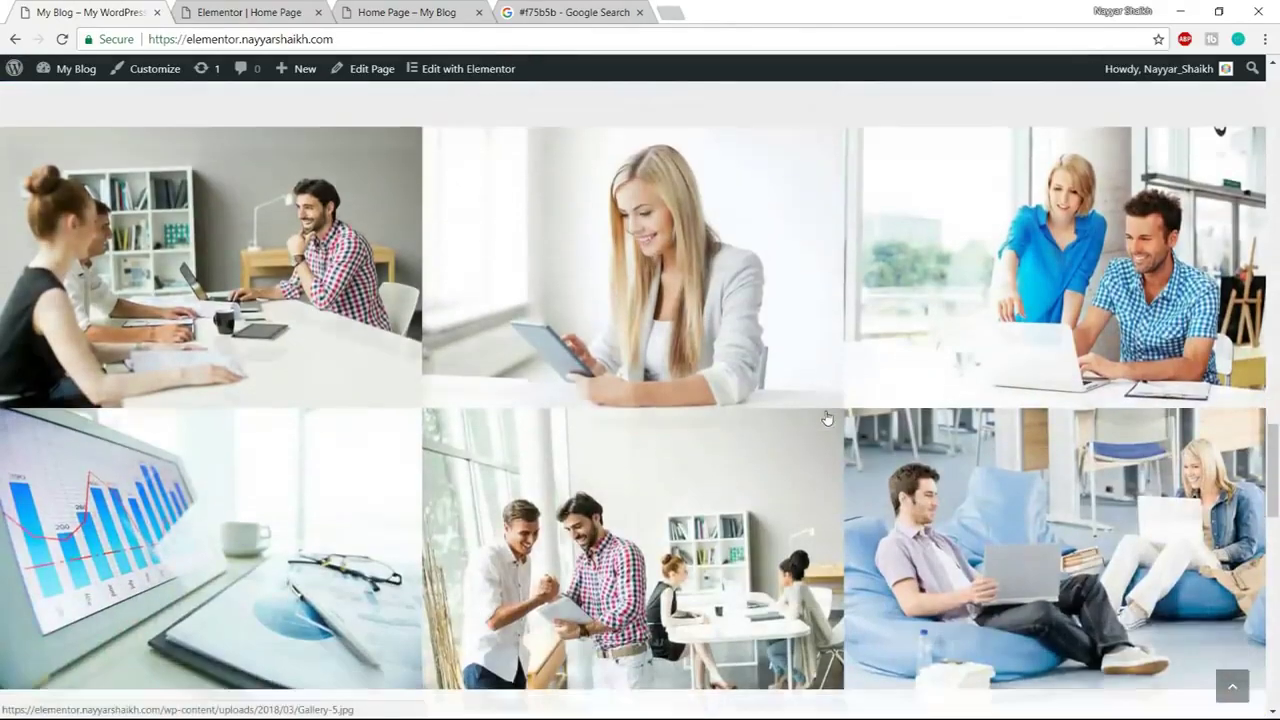
{"action": "scroll", "coordinate": [826, 416], "scroll_direction": "down", "scroll_amount": 8}
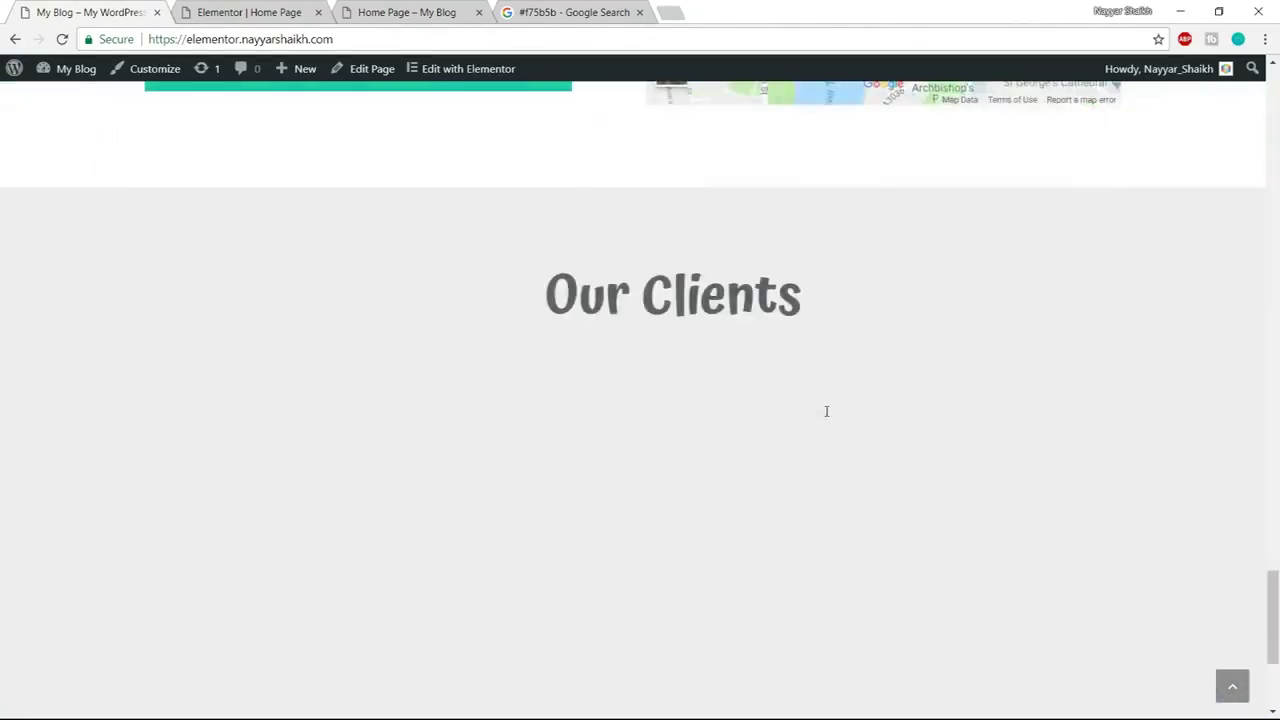
{"action": "scroll", "coordinate": [826, 416], "scroll_direction": "down", "scroll_amount": 2}
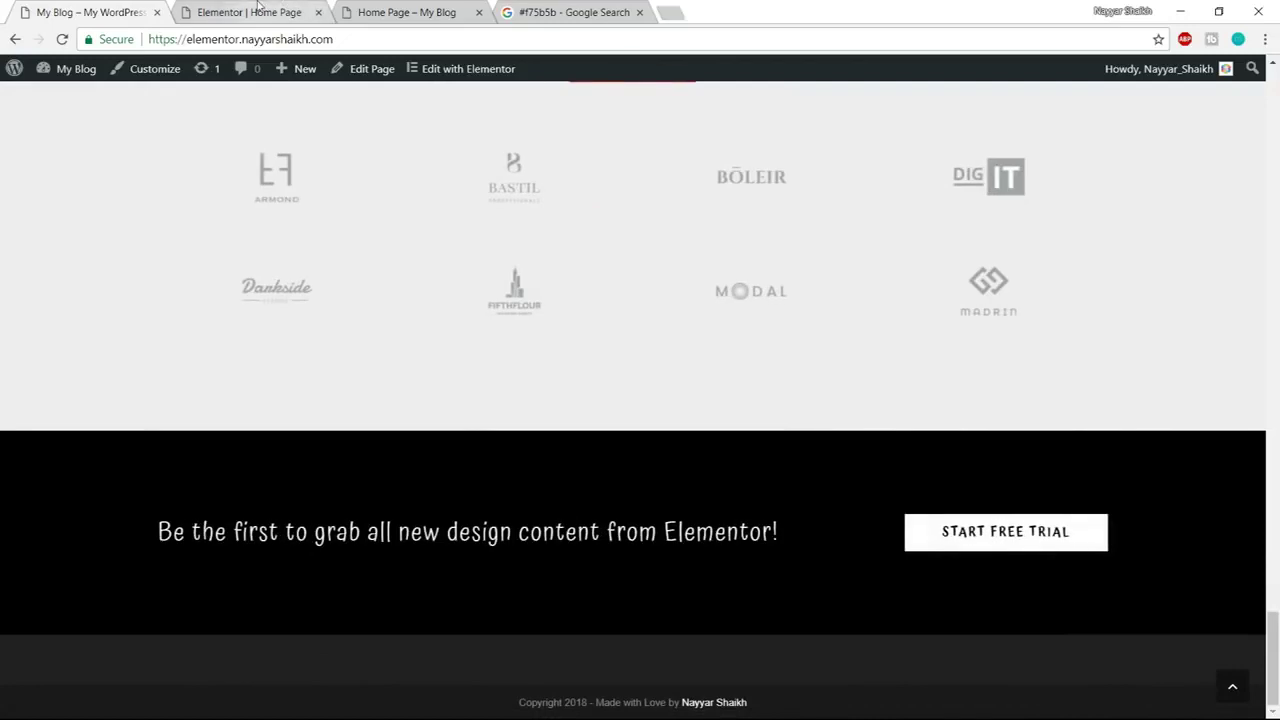
{"action": "key", "text": "ctrl+Tab"}
Give the hero's animated headline a Slide In Left entrance animation.
{"action": "left_click", "coordinate": [1236, 687]}
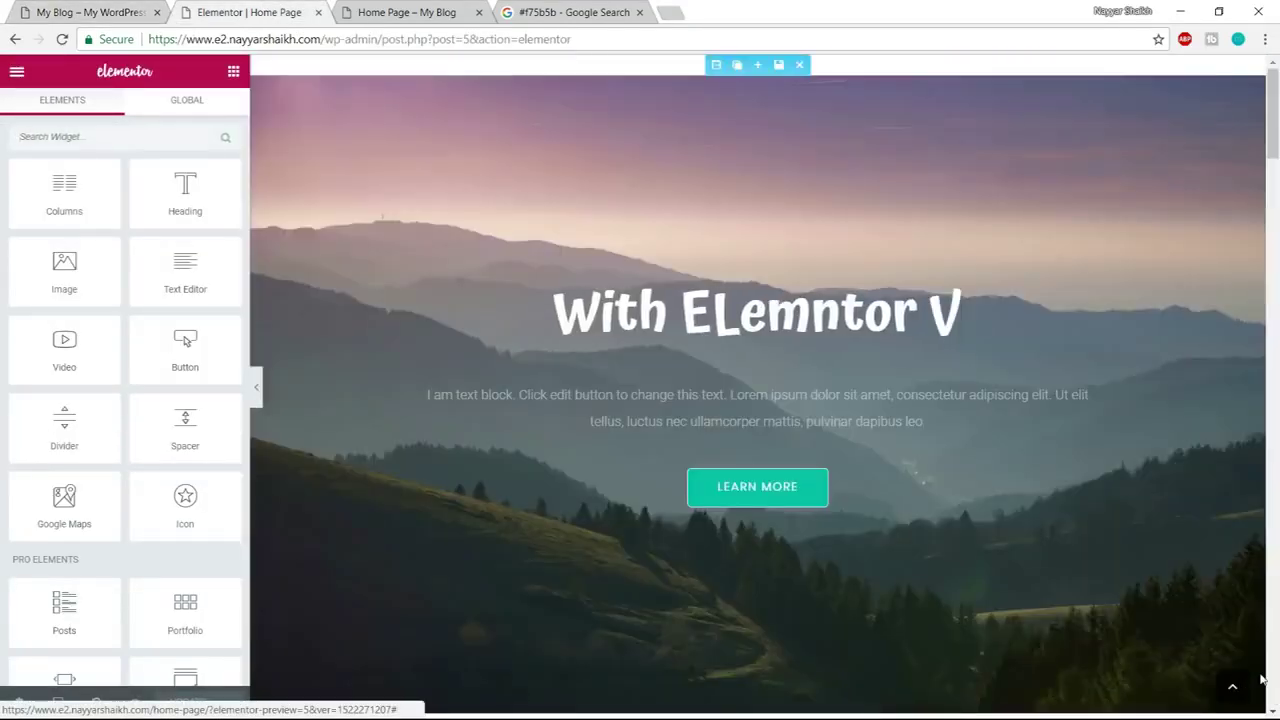
{"action": "left_click", "coordinate": [790, 310]}
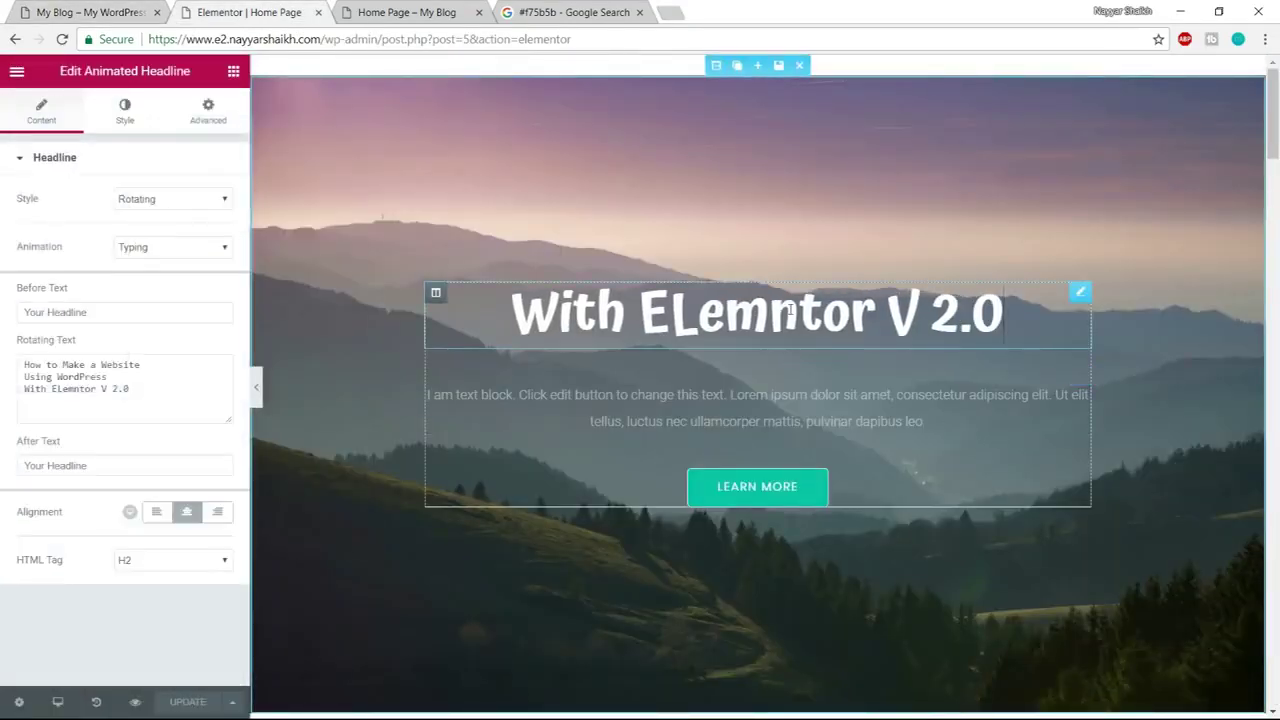
{"action": "left_click", "coordinate": [210, 114]}
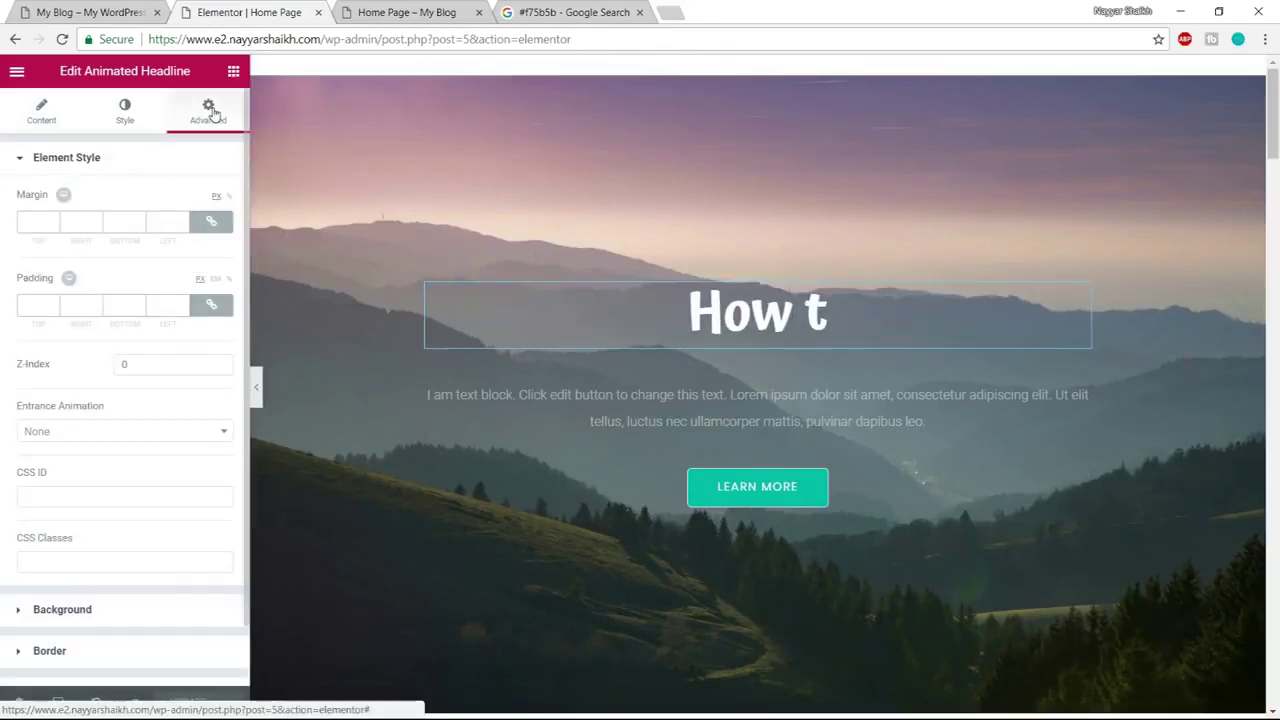
{"action": "left_click", "coordinate": [113, 431]}
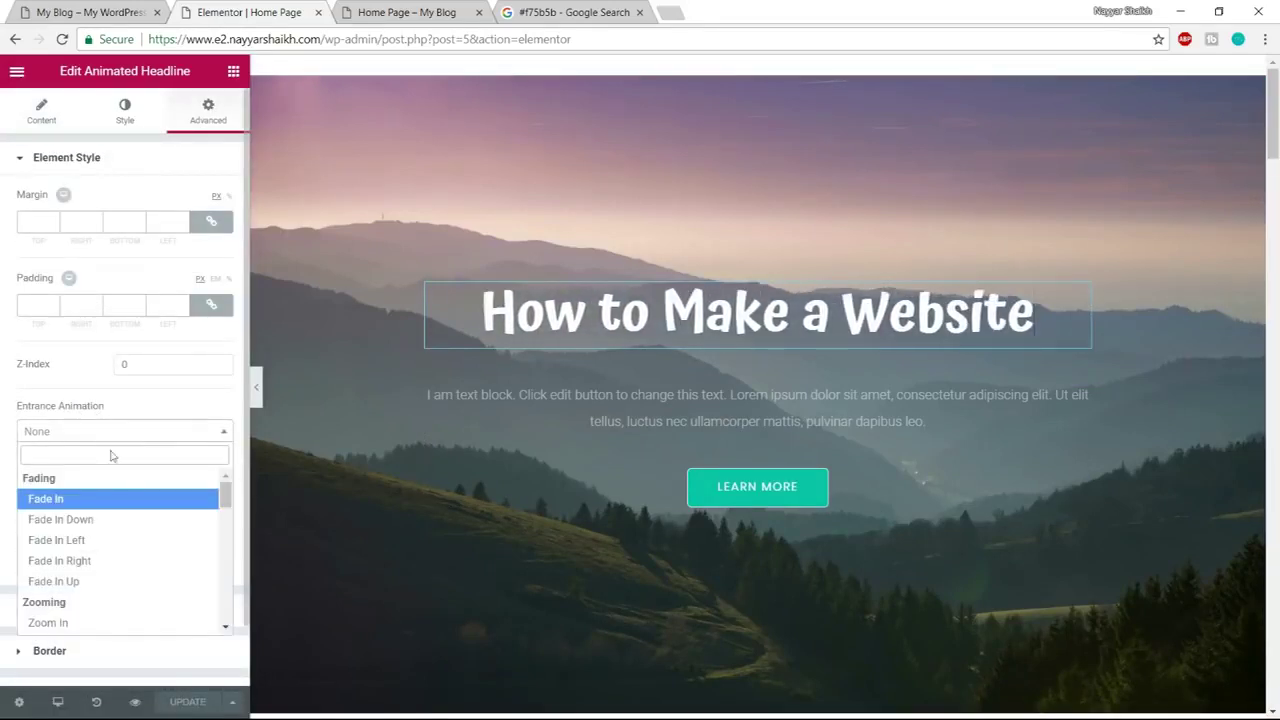
{"action": "scroll", "coordinate": [112, 565], "scroll_direction": "down", "scroll_amount": 3}
{"action": "scroll", "coordinate": [115, 568], "scroll_direction": "down", "scroll_amount": 3}
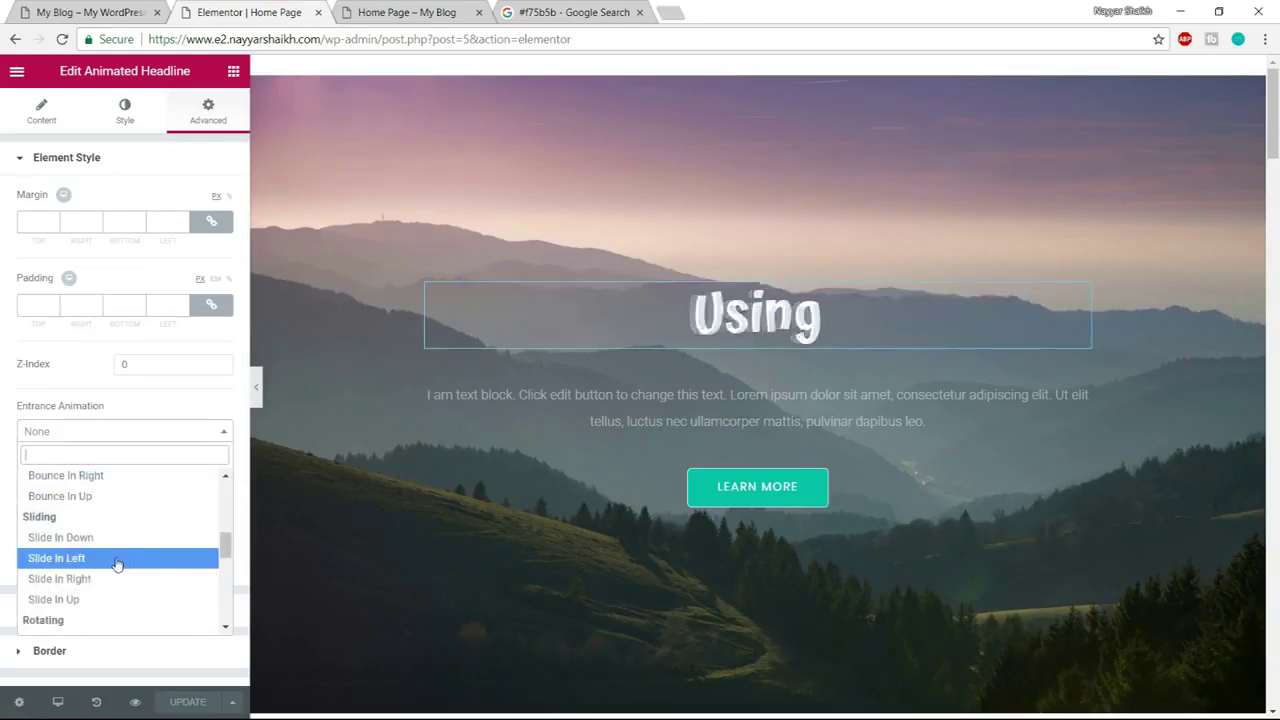
{"action": "left_click", "coordinate": [90, 560]}
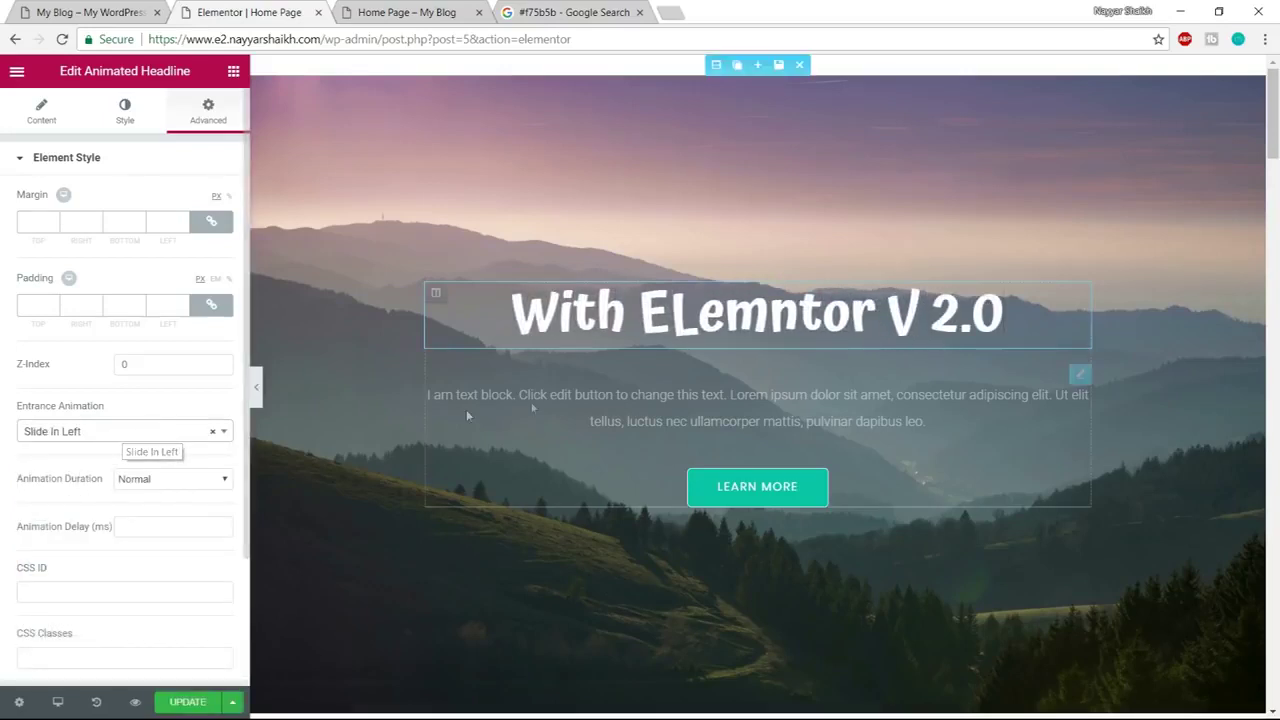
Give the hero paragraph text block a Slide In Right entrance animation.
{"action": "left_click", "coordinate": [732, 405]}
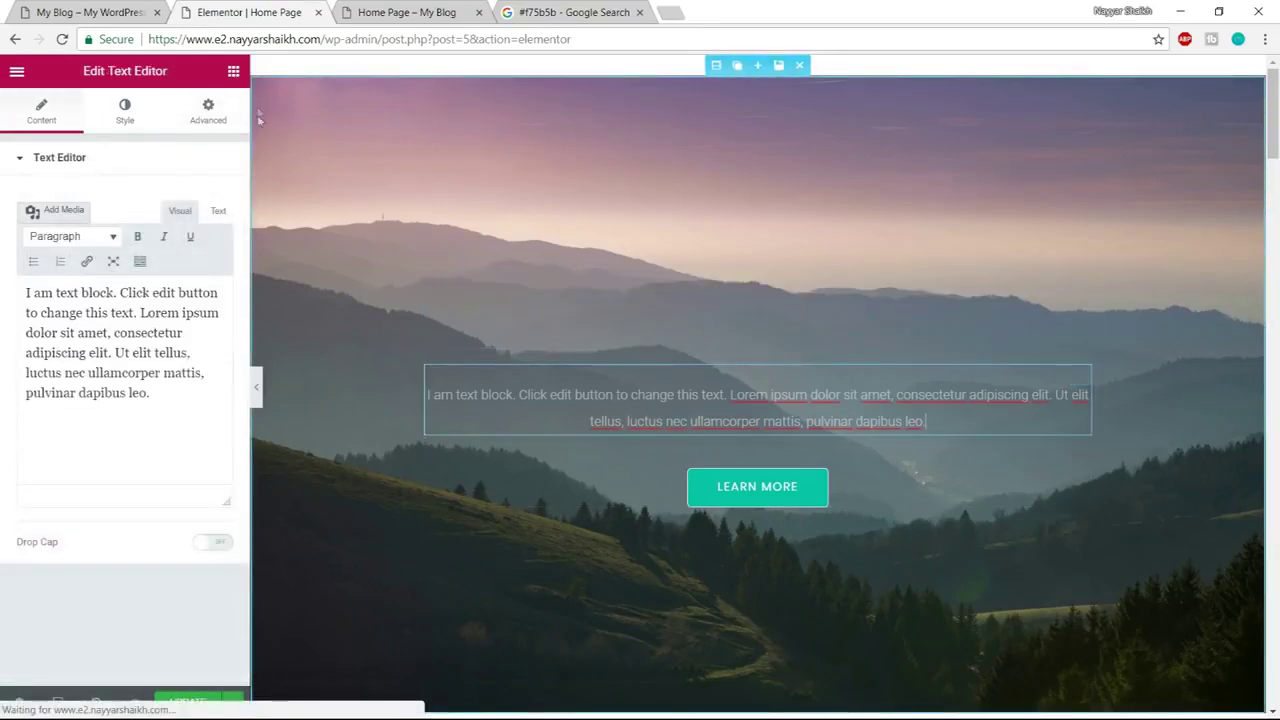
{"action": "left_click", "coordinate": [208, 110]}
{"action": "left_click", "coordinate": [113, 432]}
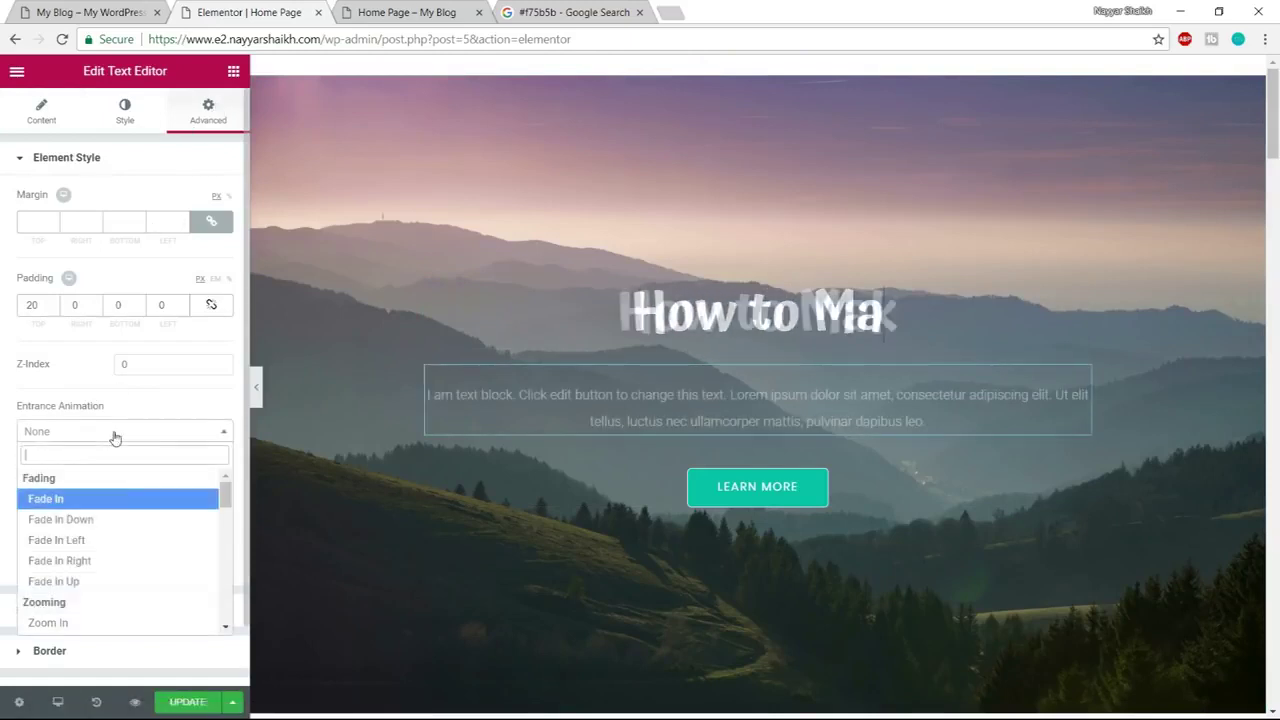
{"action": "scroll", "coordinate": [107, 569], "scroll_direction": "down", "scroll_amount": 5}
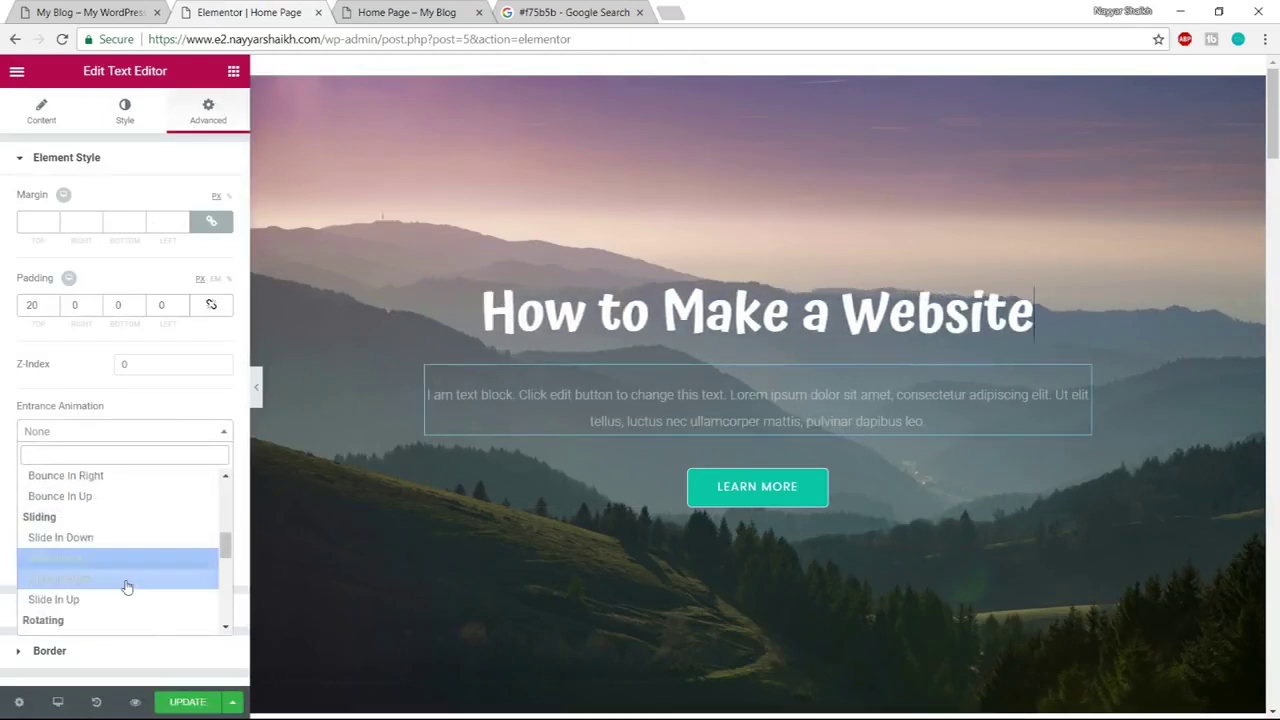
{"action": "left_click", "coordinate": [120, 583]}
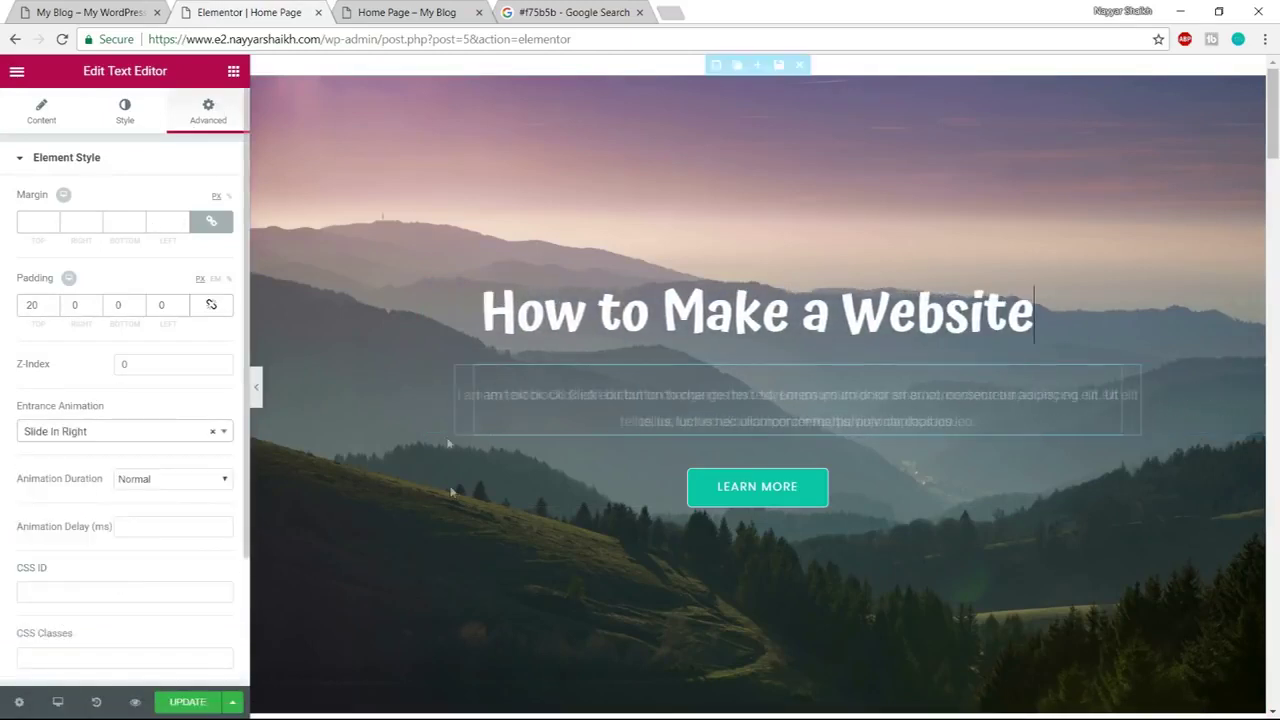
Give the LEARN MORE button a Zoom In Up entrance animation.
{"action": "left_click", "coordinate": [788, 492]}
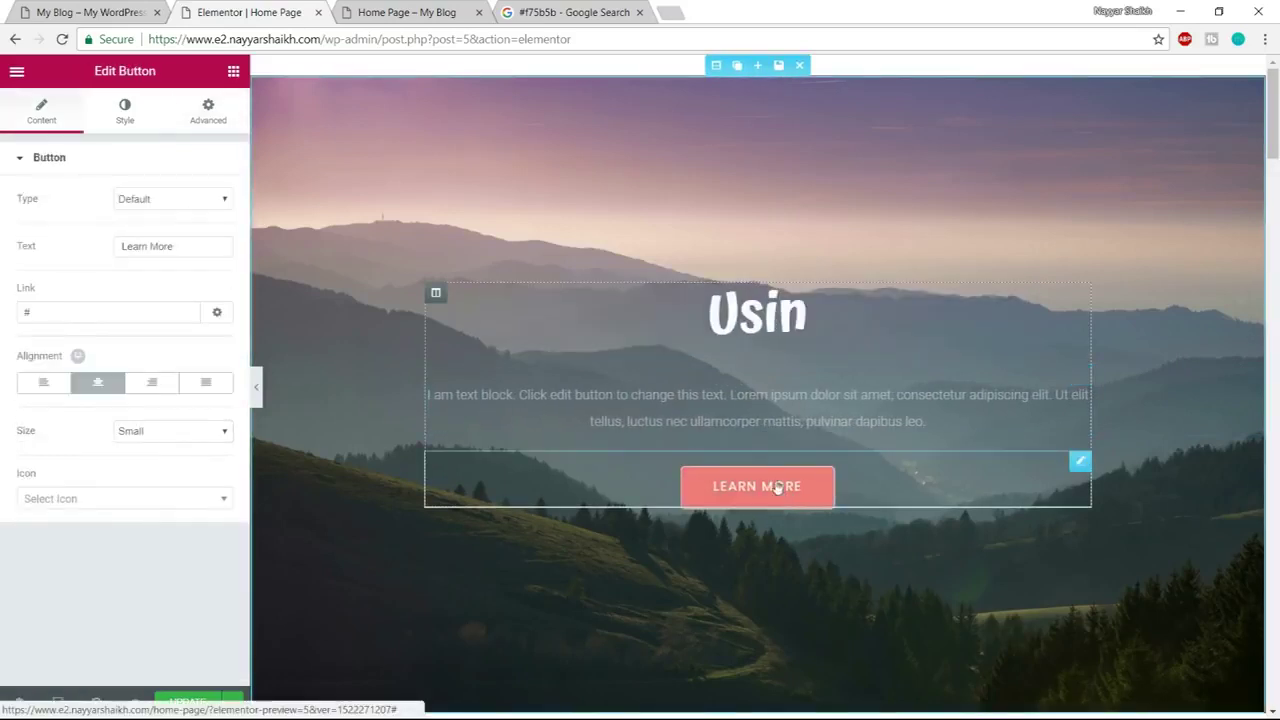
{"action": "left_click", "coordinate": [191, 115]}
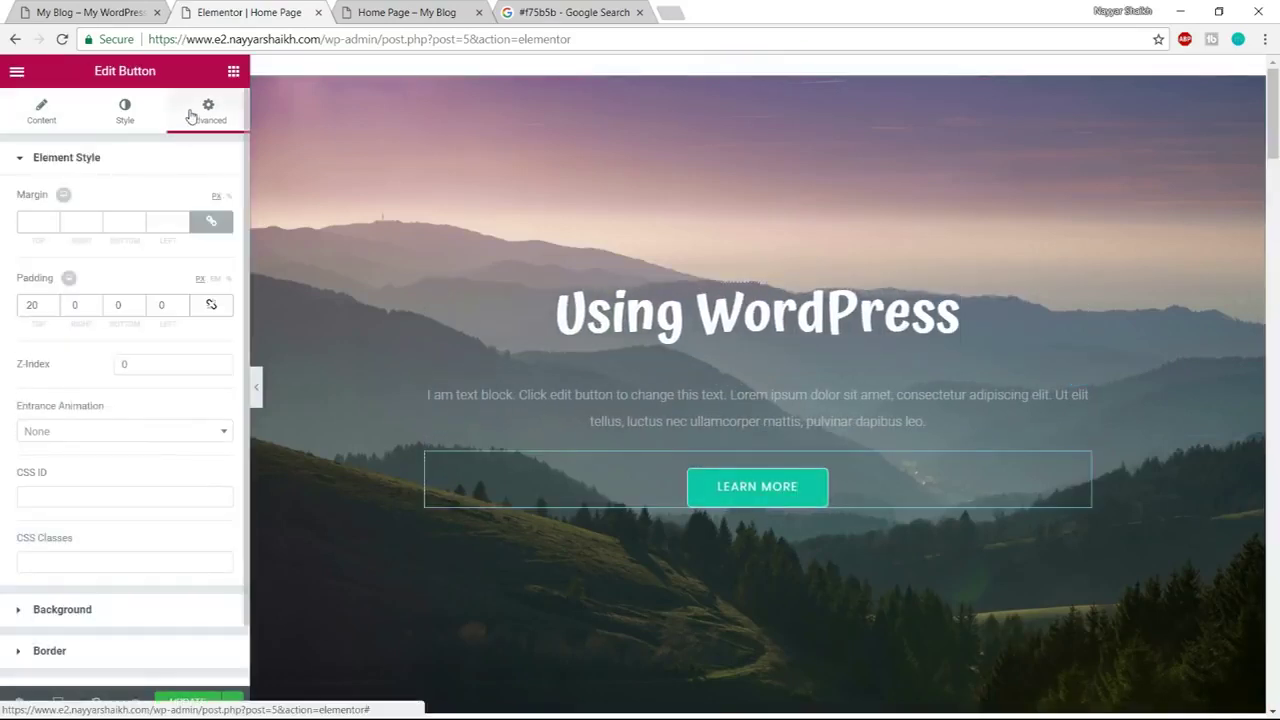
{"action": "left_click", "coordinate": [136, 434]}
{"action": "scroll", "coordinate": [118, 600], "scroll_direction": "down", "scroll_amount": 1}
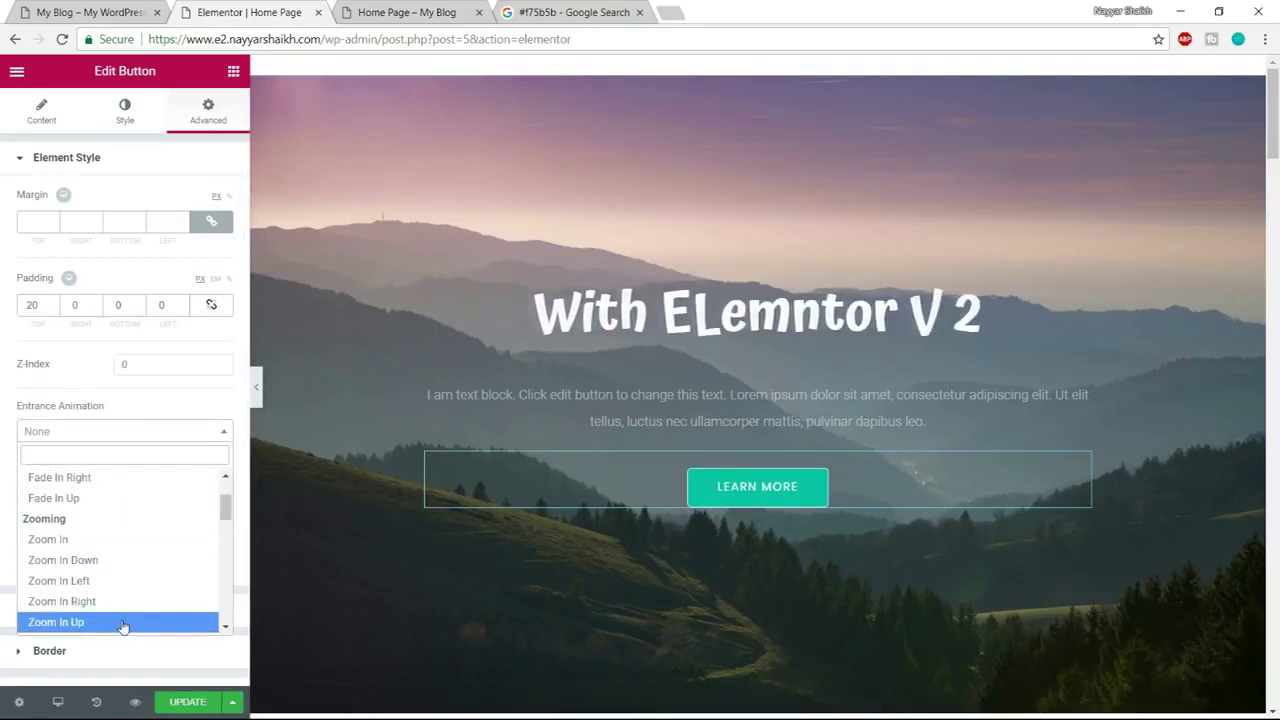
{"action": "left_click", "coordinate": [123, 622]}
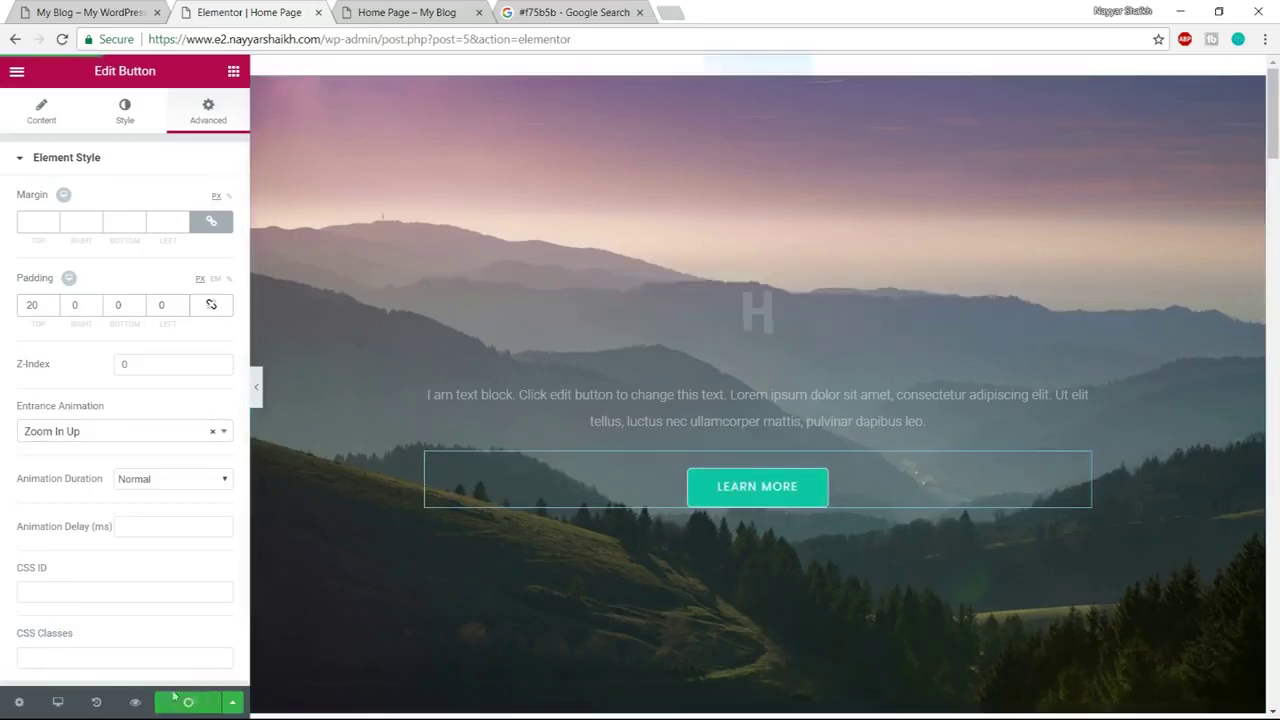
Reload the live preview to check the hero animations, then return to the editor.
{"action": "left_click", "coordinate": [407, 12]}
{"action": "key", "text": "F5"}
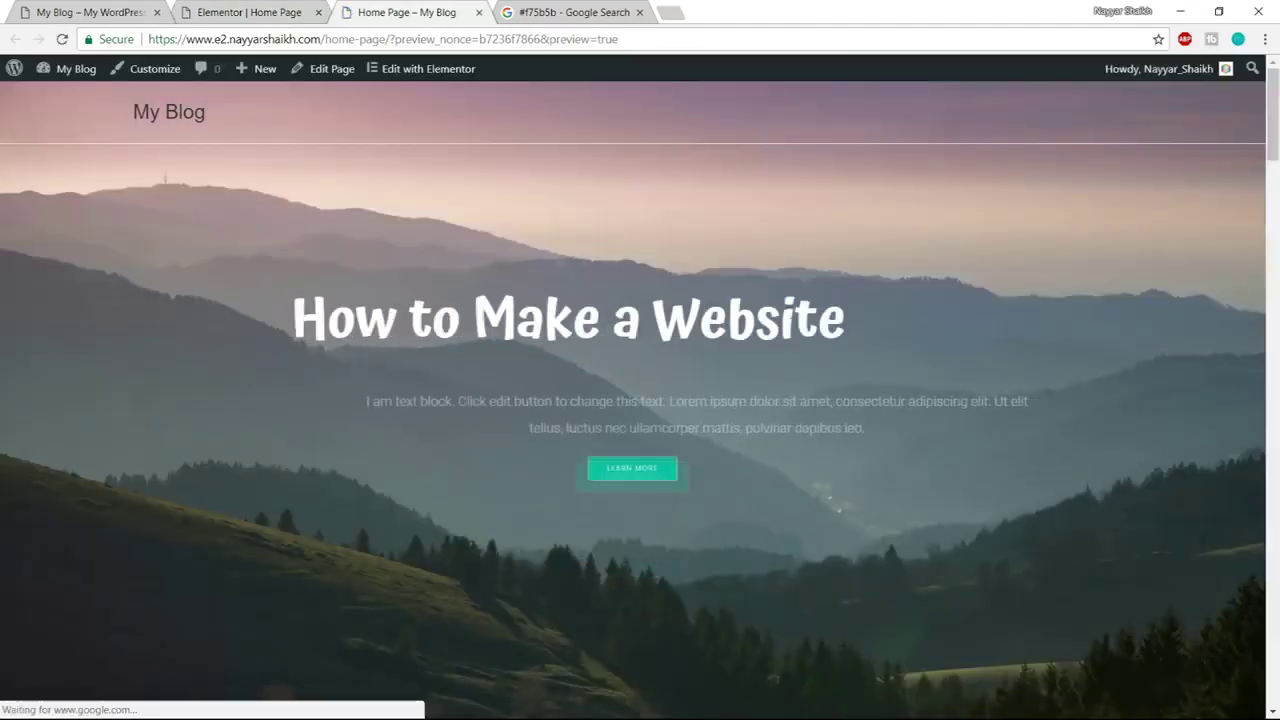
{"action": "scroll", "coordinate": [835, 400], "scroll_direction": "down", "scroll_amount": 5}
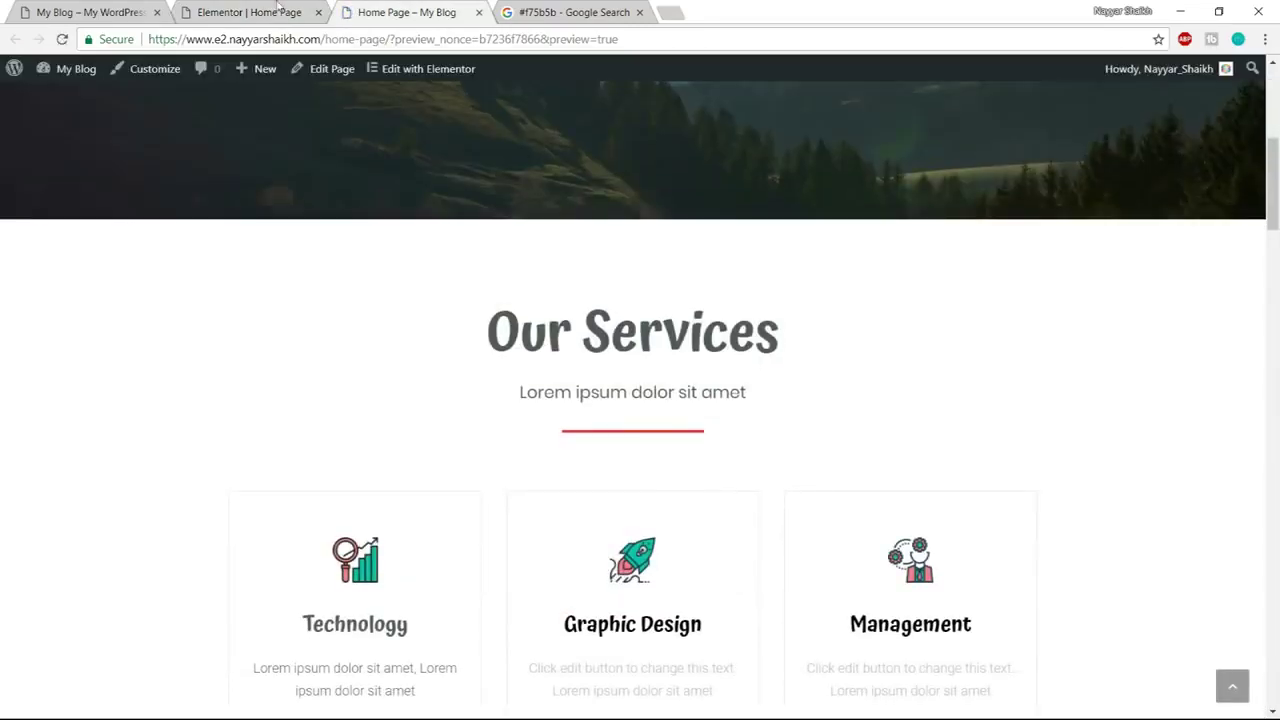
{"action": "left_click", "coordinate": [279, 9]}
Give the Technology service column a Fade In Left entrance animation.
{"action": "scroll", "coordinate": [940, 388], "scroll_direction": "down", "scroll_amount": 5}
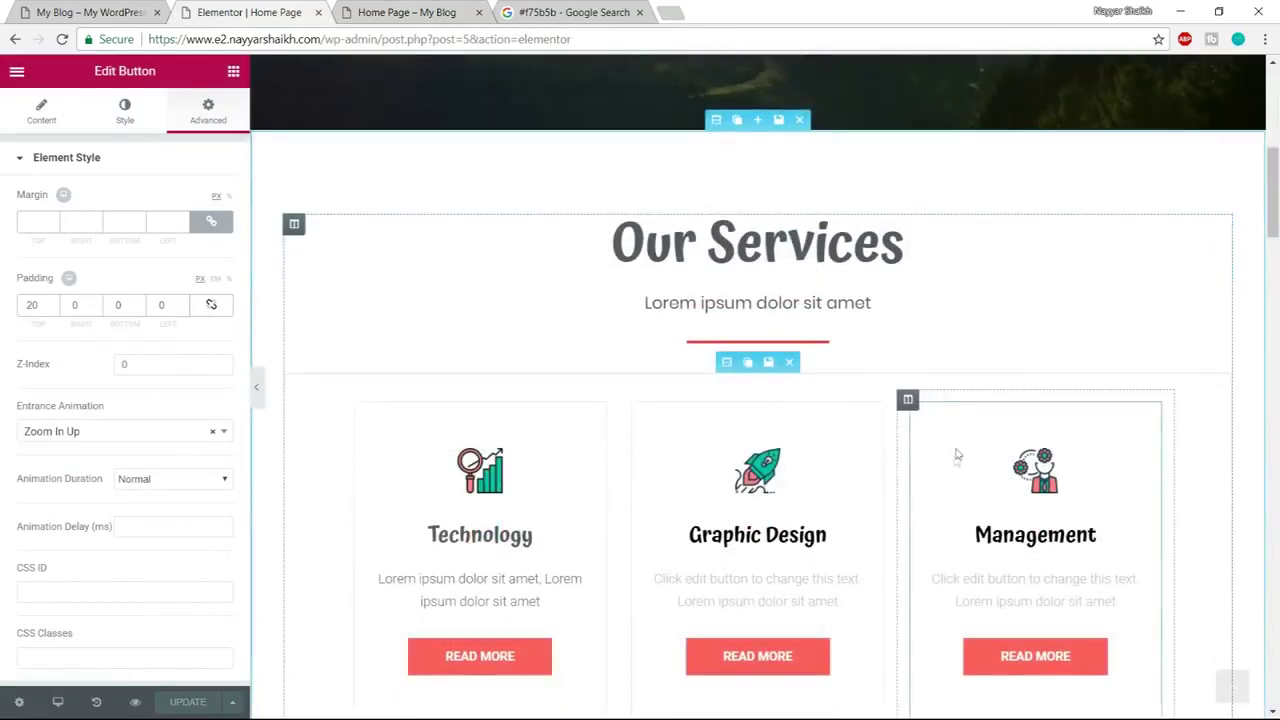
{"action": "scroll", "coordinate": [940, 460], "scroll_direction": "down", "scroll_amount": 2}
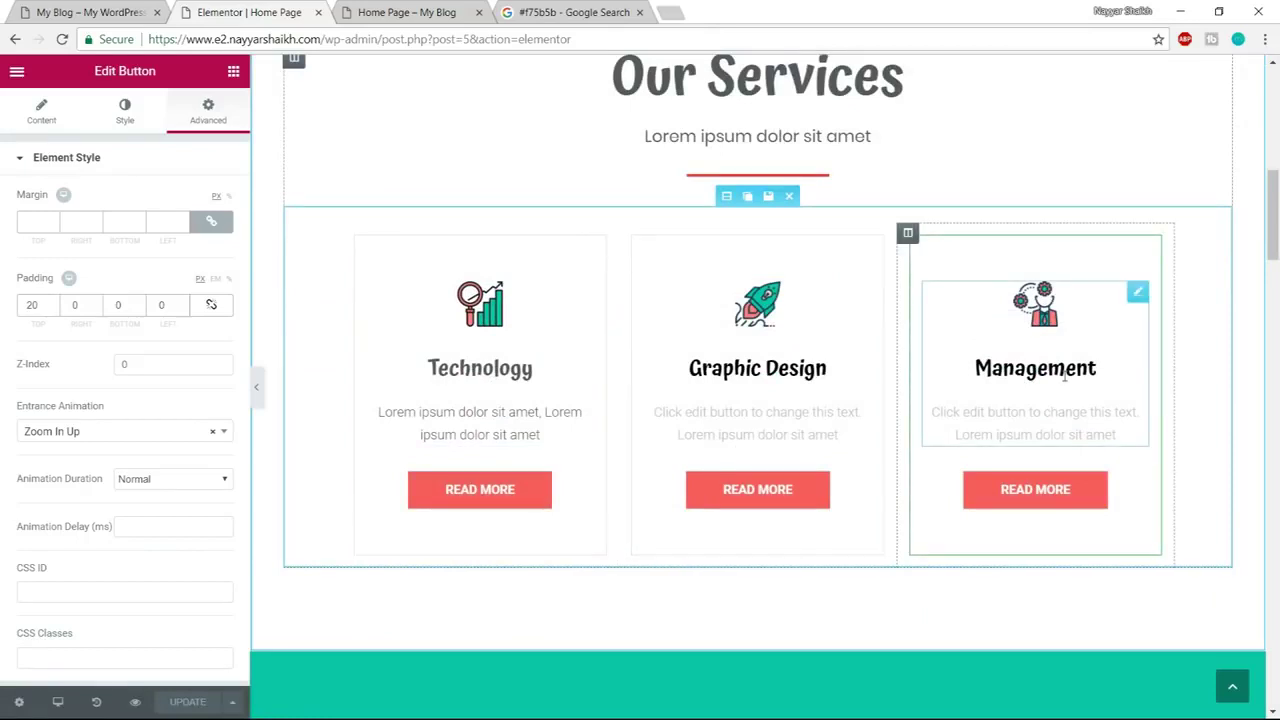
{"action": "scroll", "coordinate": [1065, 378], "scroll_direction": "up", "scroll_amount": 1}
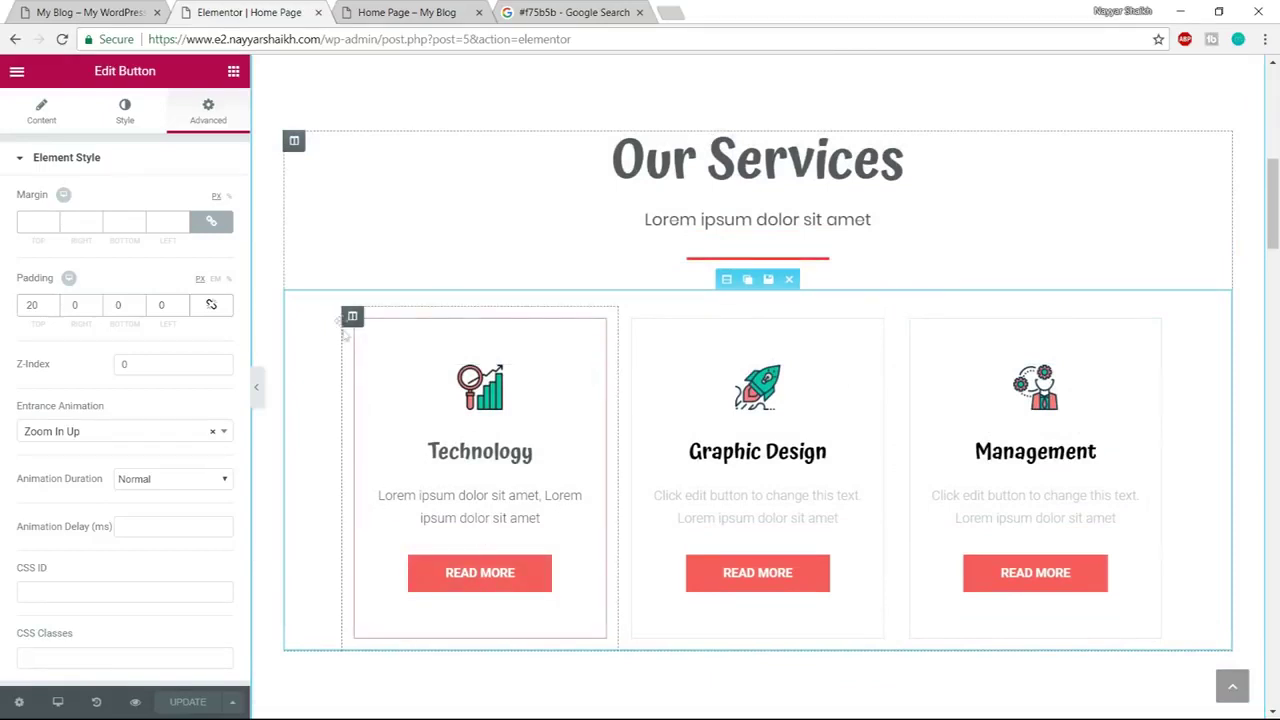
{"action": "left_click", "coordinate": [351, 316]}
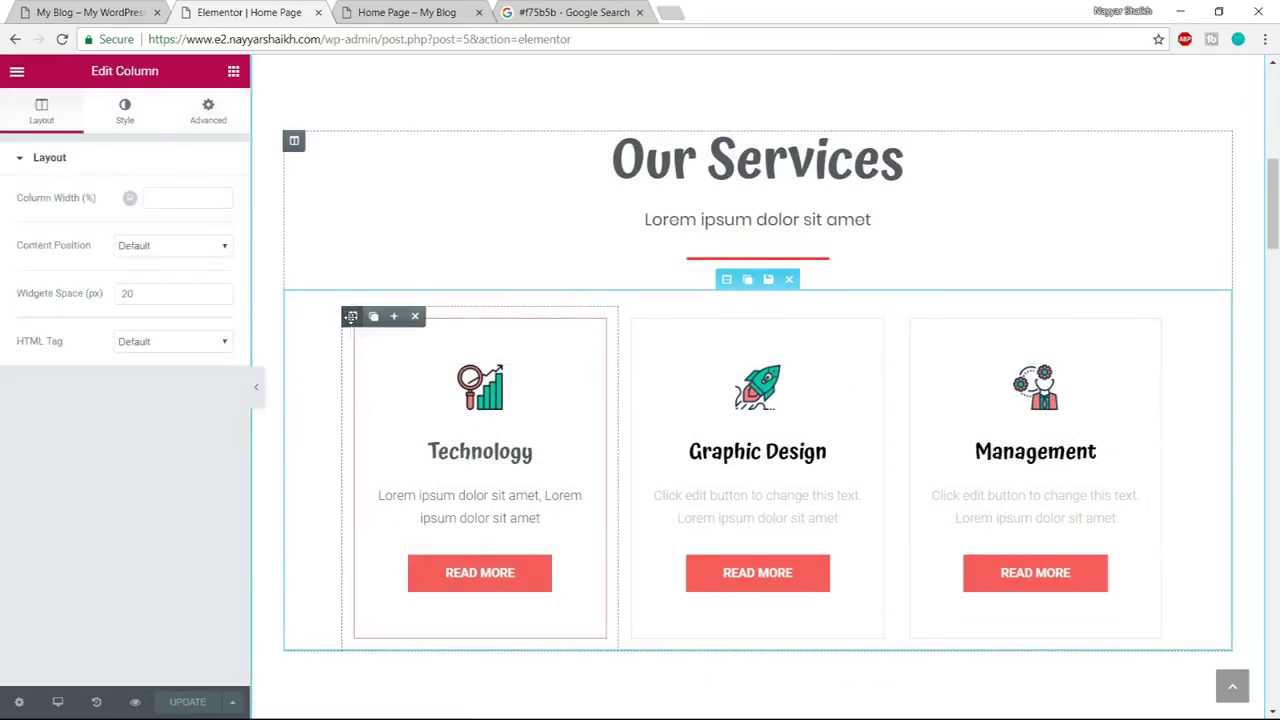
{"action": "left_click", "coordinate": [212, 112]}
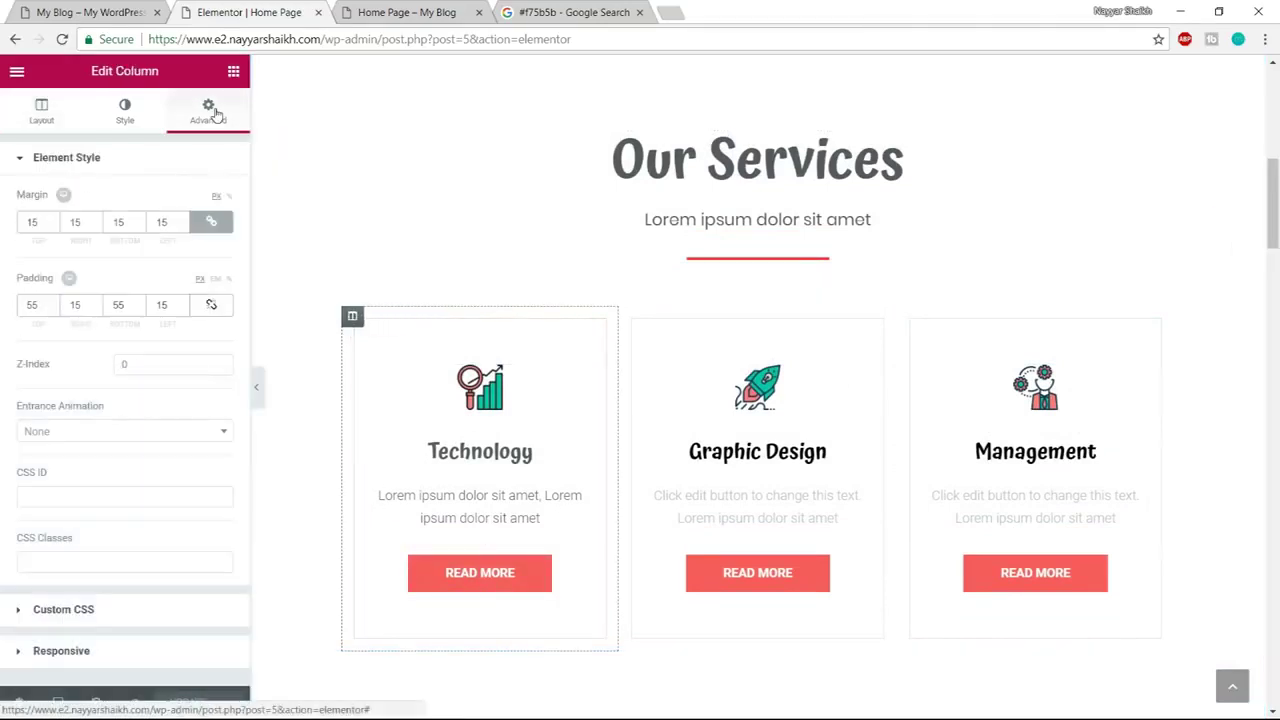
{"action": "left_click", "coordinate": [138, 438]}
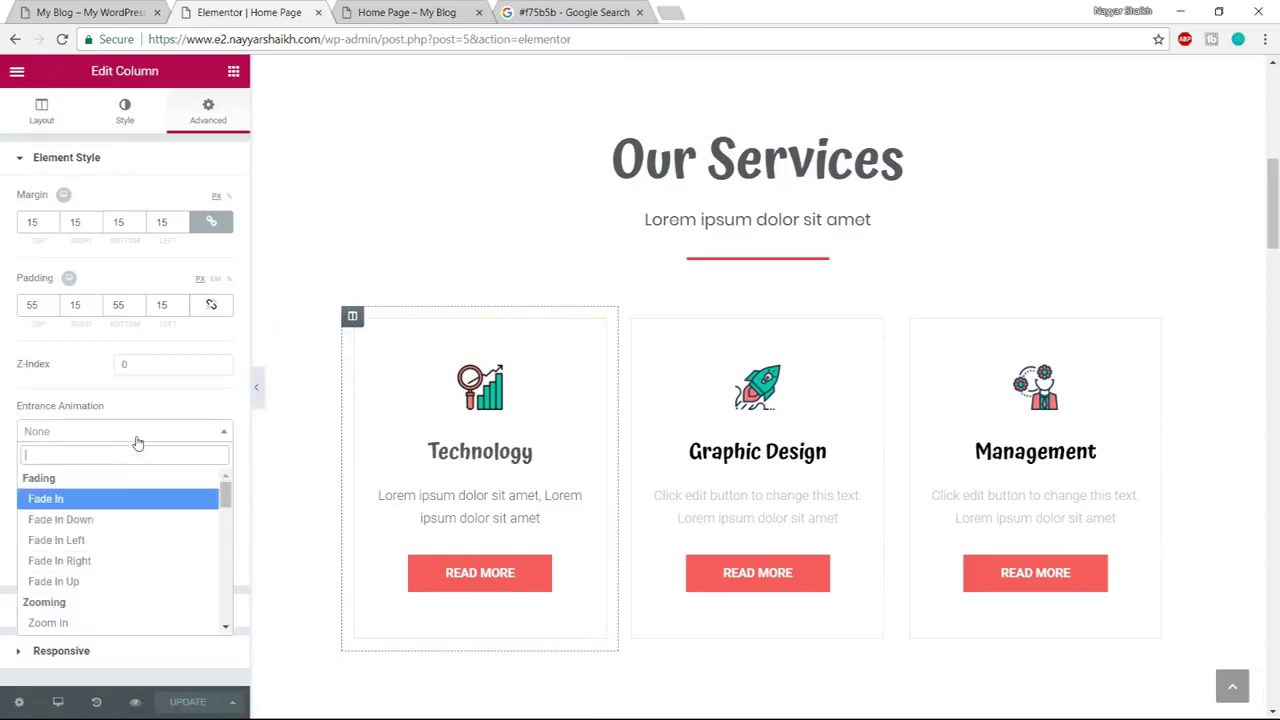
{"action": "left_click", "coordinate": [118, 545]}
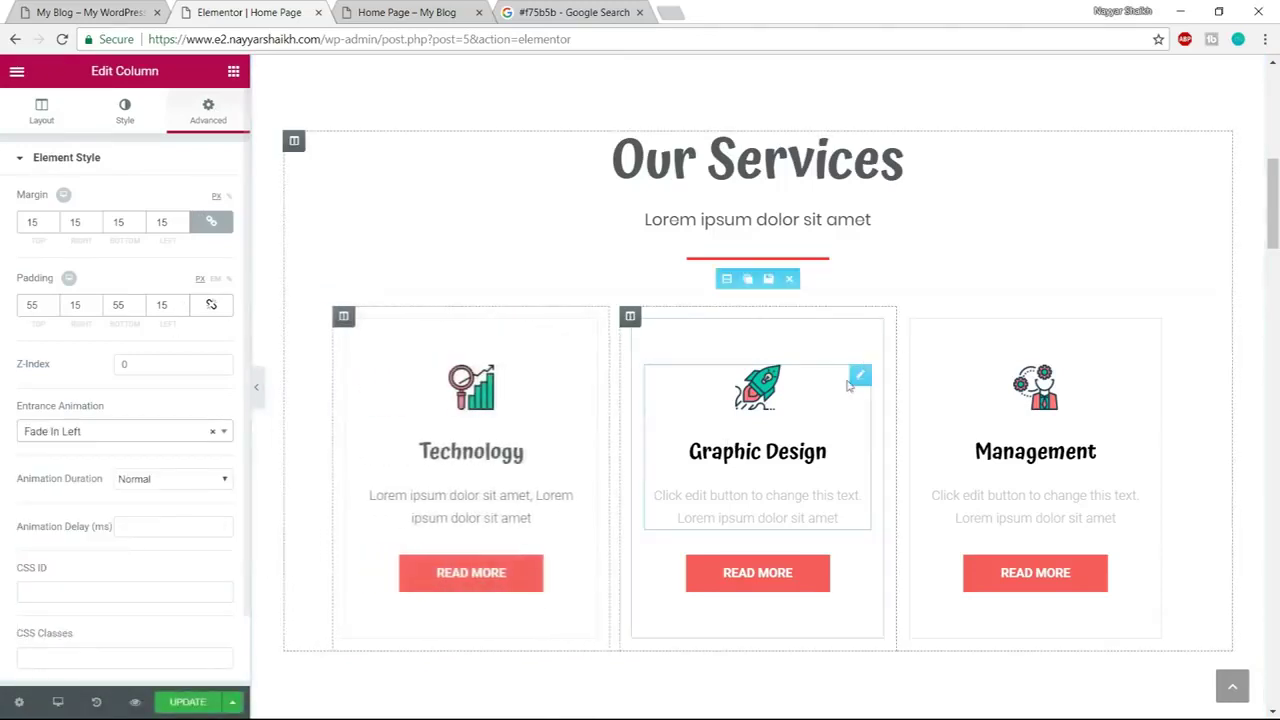
Set the Management column to Fade In Right and the Graphic Design column to Fade In Up.
{"action": "left_click", "coordinate": [910, 315]}
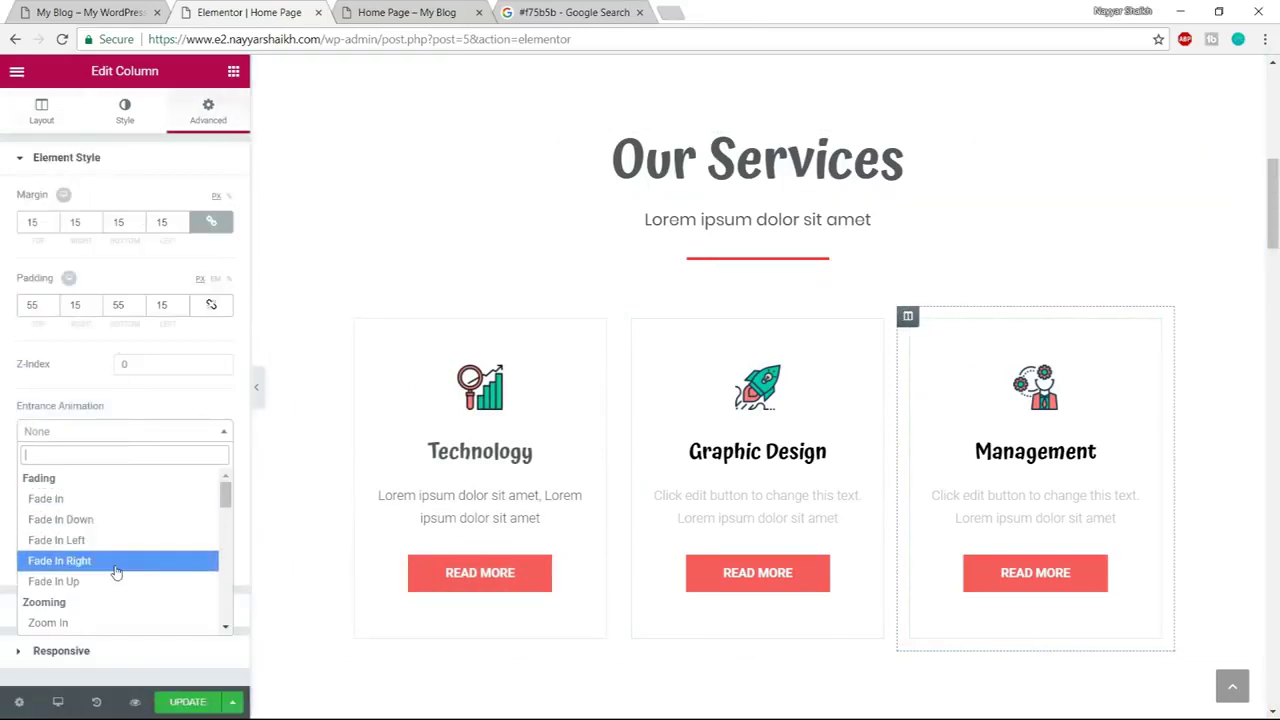
{"action": "left_click", "coordinate": [117, 568]}
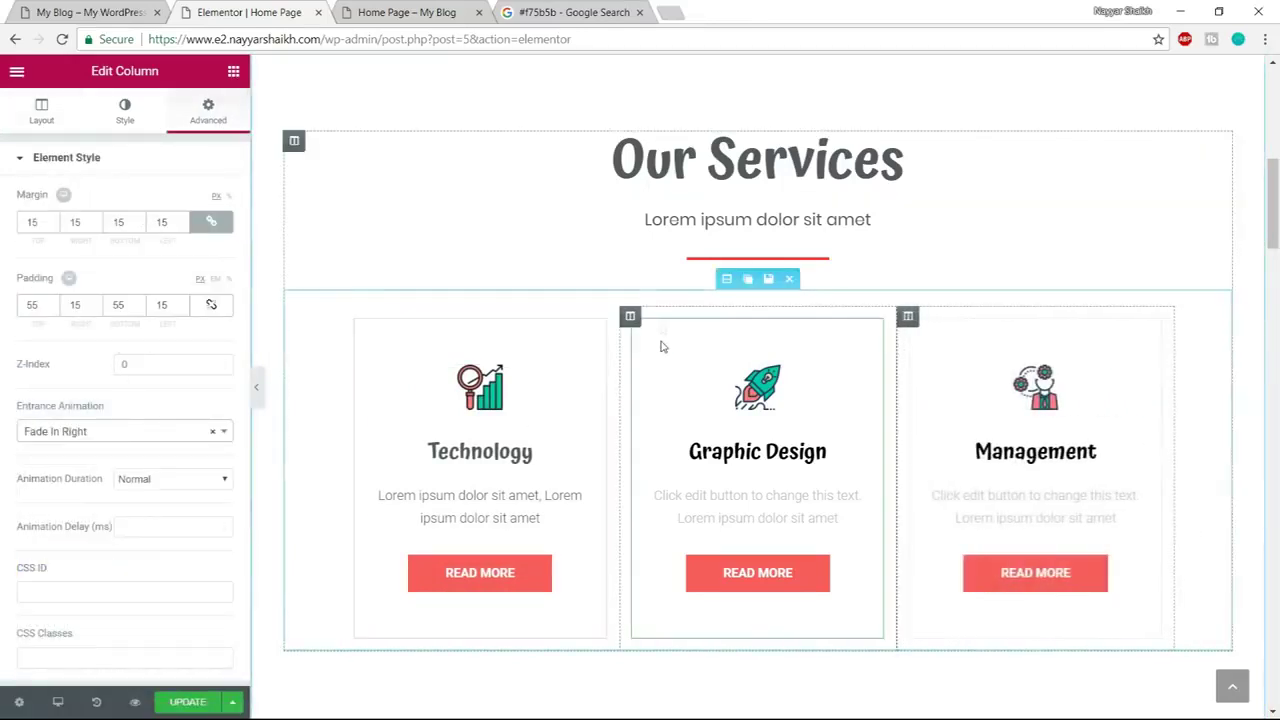
{"action": "key", "text": "ctrl+z"}
{"action": "left_click", "coordinate": [208, 110]}
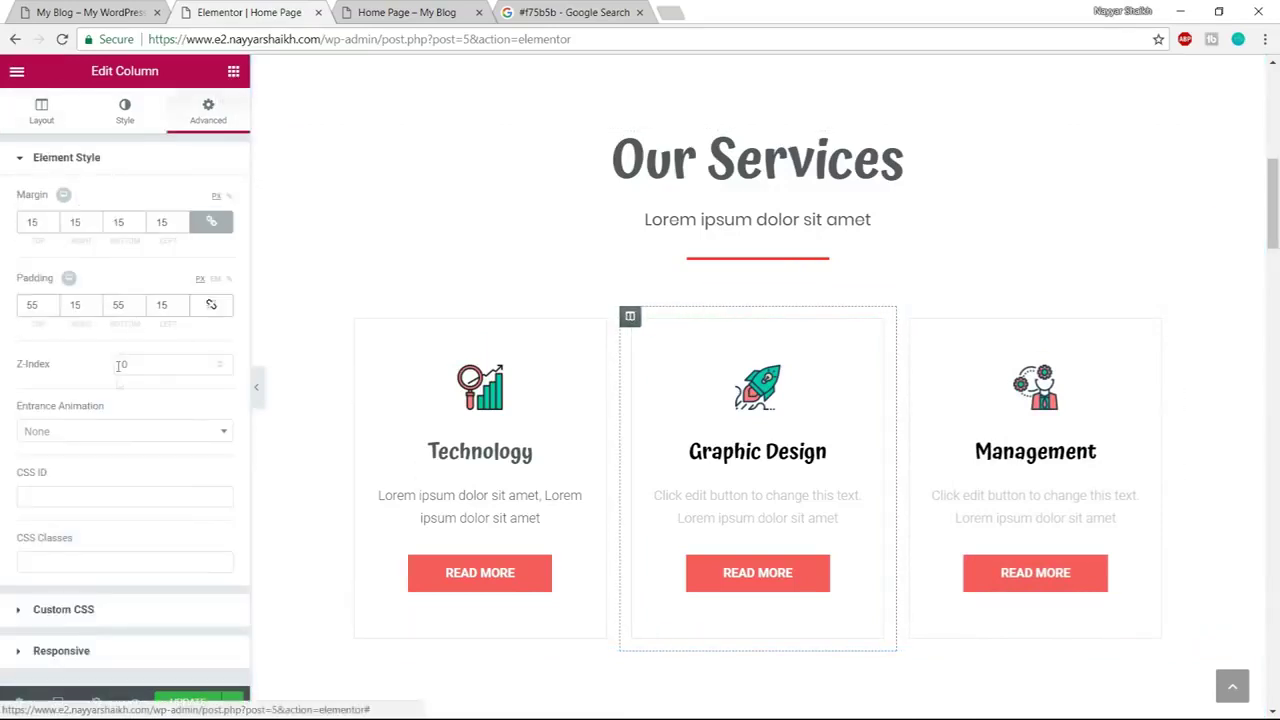
{"action": "left_click", "coordinate": [104, 432]}
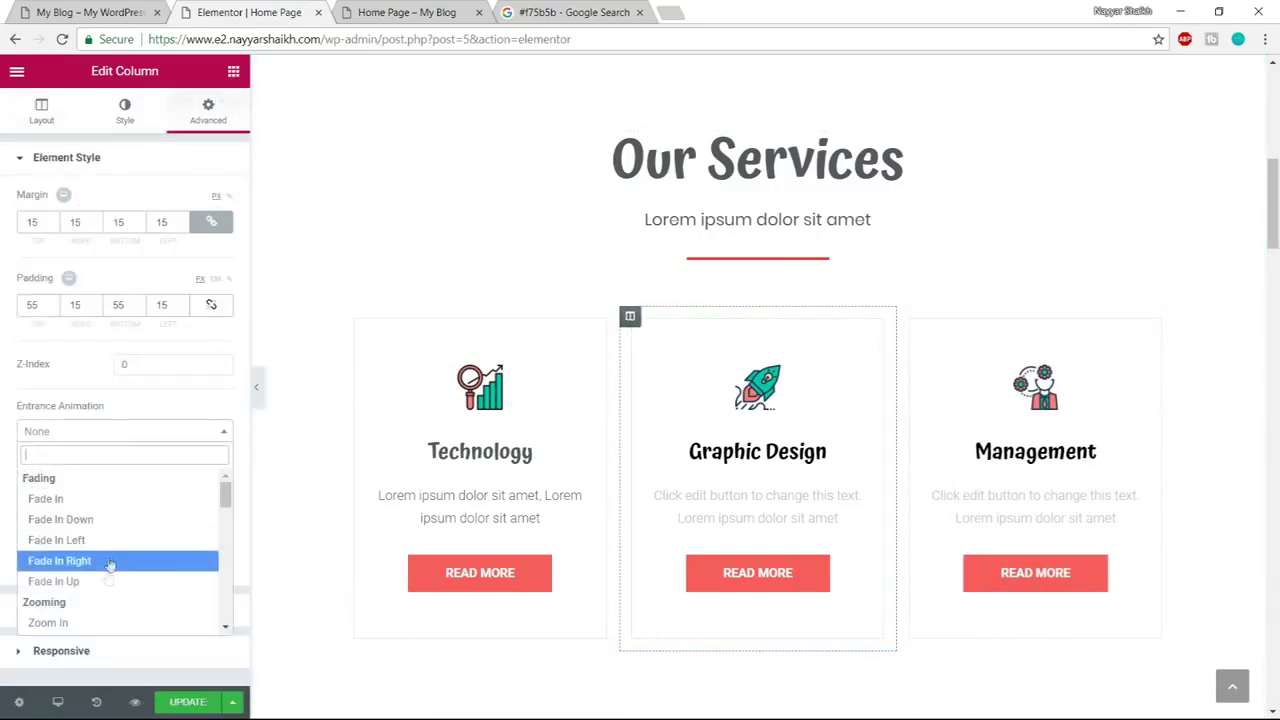
{"action": "left_click", "coordinate": [106, 581]}
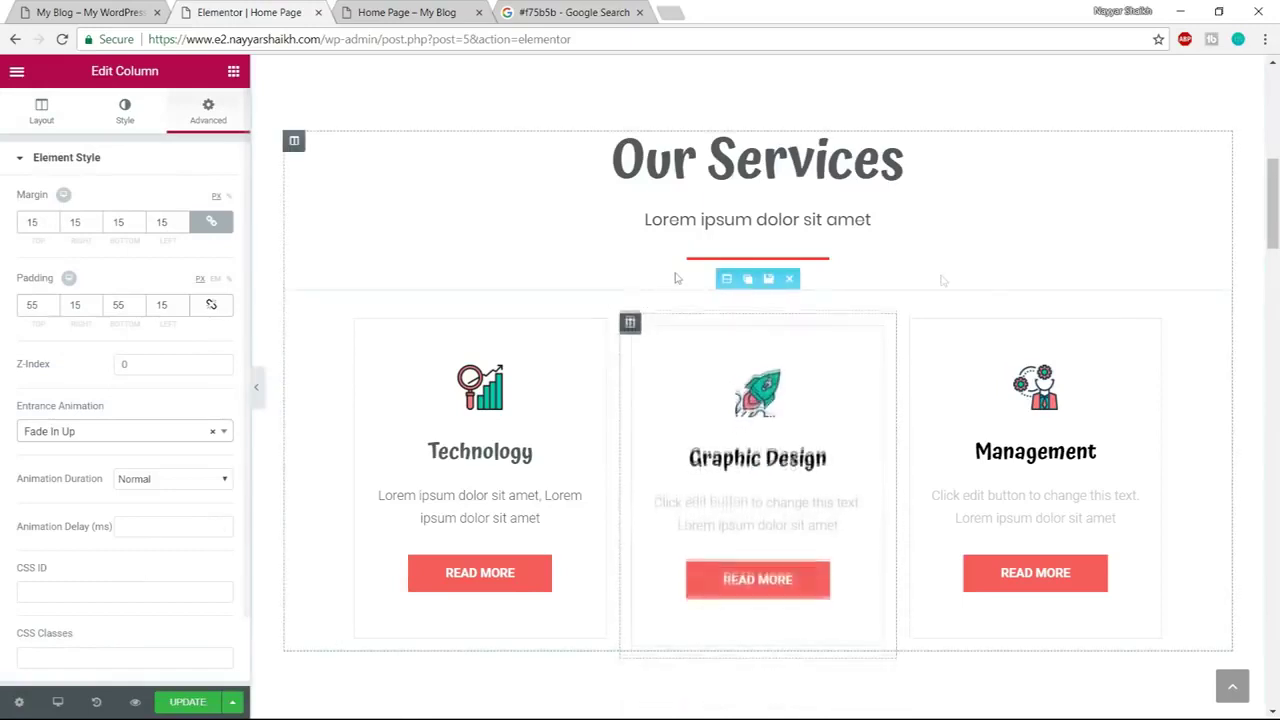
{"action": "scroll", "coordinate": [675, 278], "scroll_direction": "up", "scroll_amount": 1}
Give the Our Services heading a slide-in-upward entrance animation.
{"action": "left_click", "coordinate": [900, 243]}
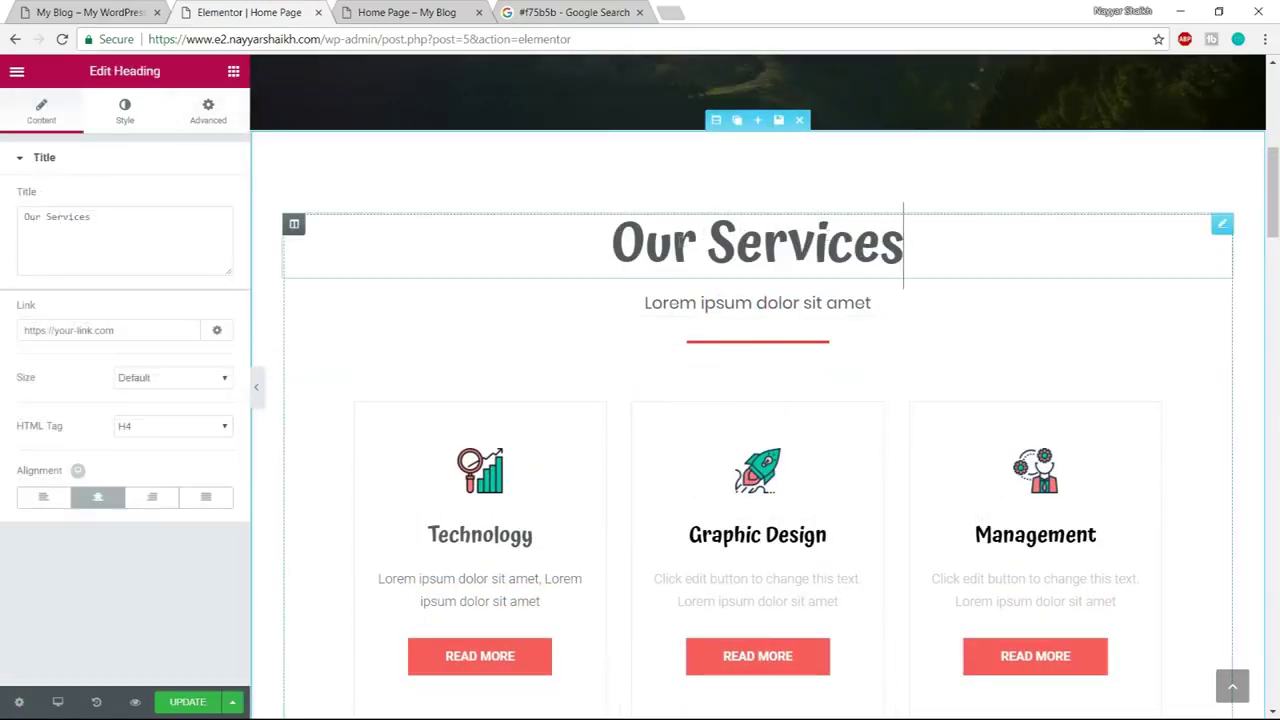
{"action": "left_click", "coordinate": [208, 110]}
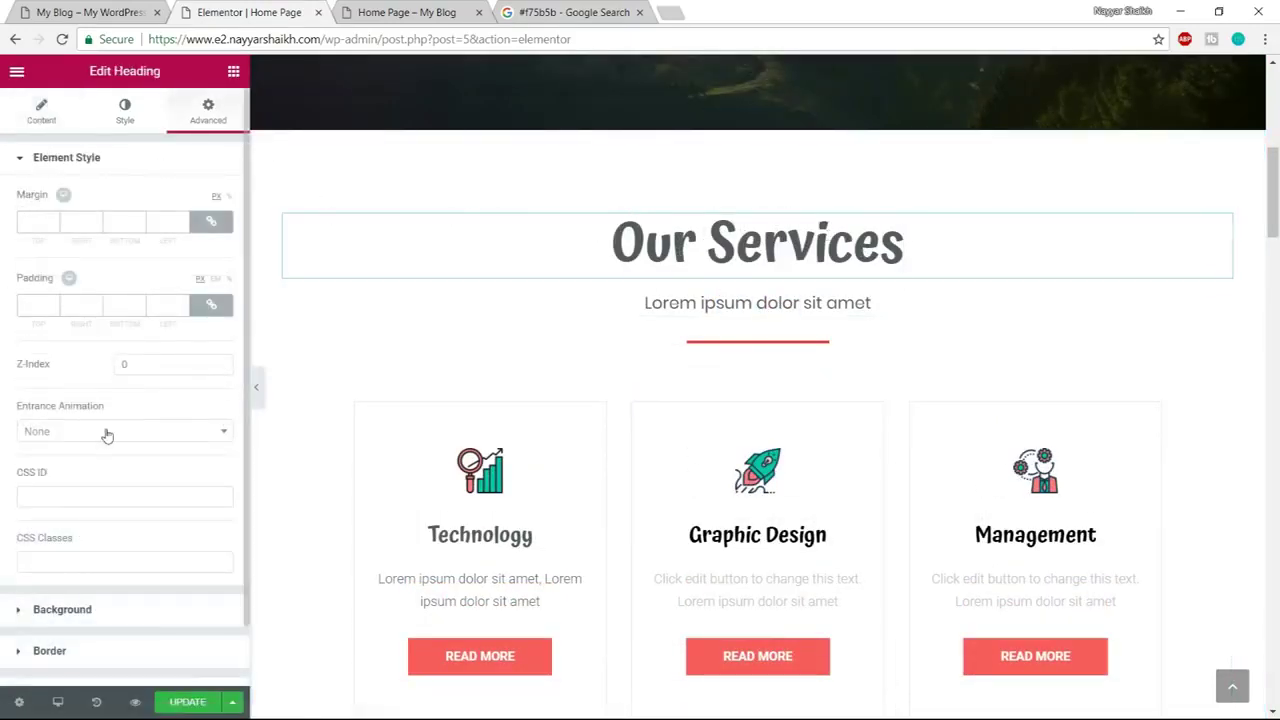
{"action": "left_click", "coordinate": [106, 432]}
{"action": "scroll", "coordinate": [120, 605], "scroll_direction": "down", "scroll_amount": 5}
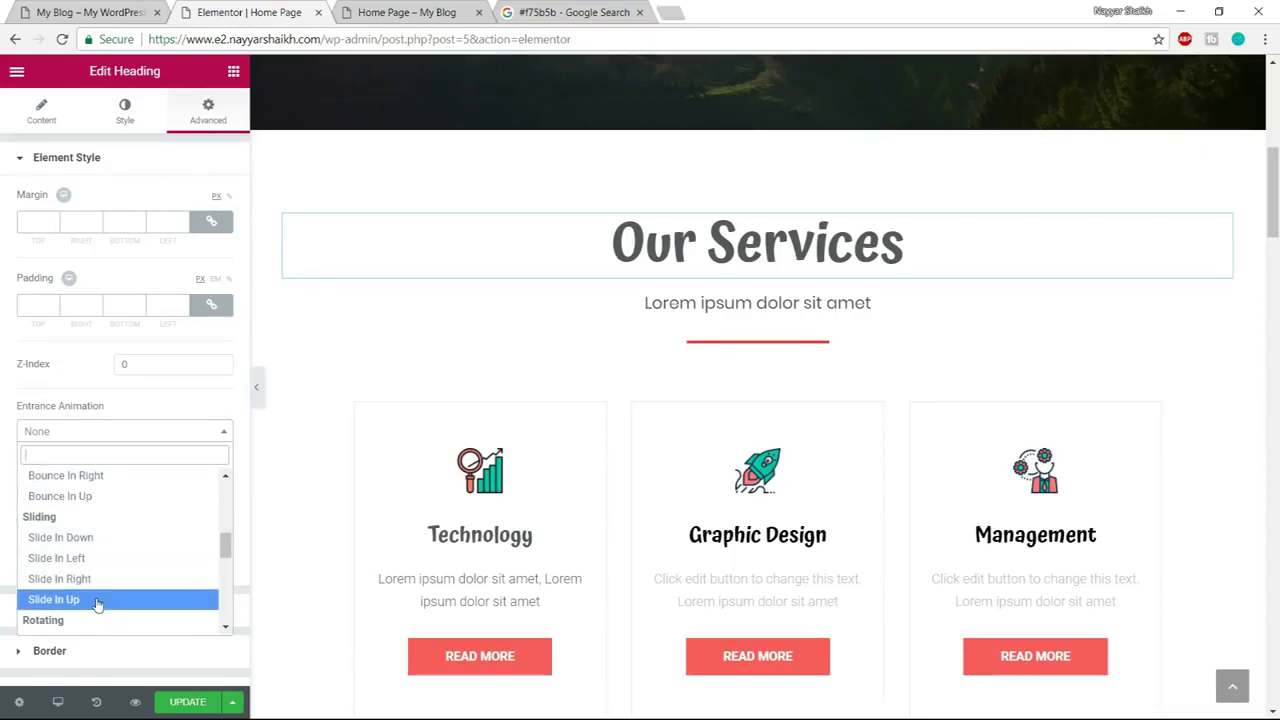
{"action": "left_click", "coordinate": [97, 600]}
Give the services subheading a Slide In Down entrance animation.
{"action": "left_click", "coordinate": [705, 302]}
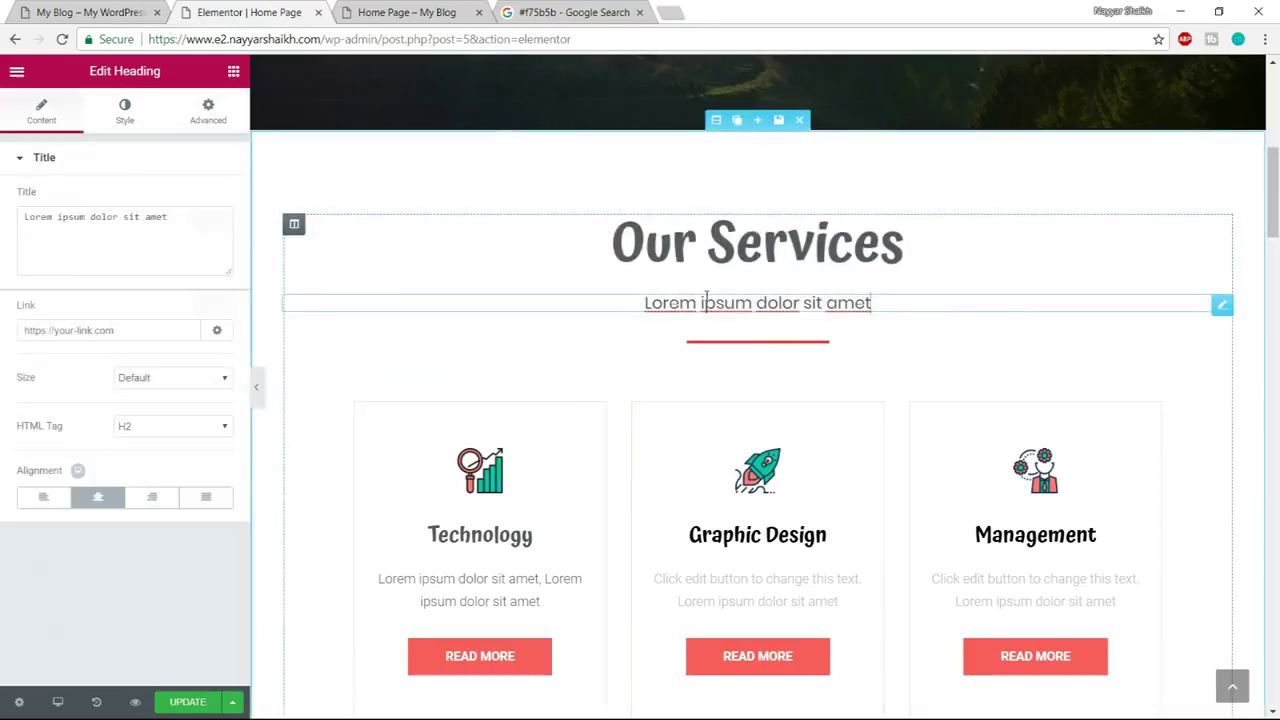
{"action": "left_click", "coordinate": [216, 124]}
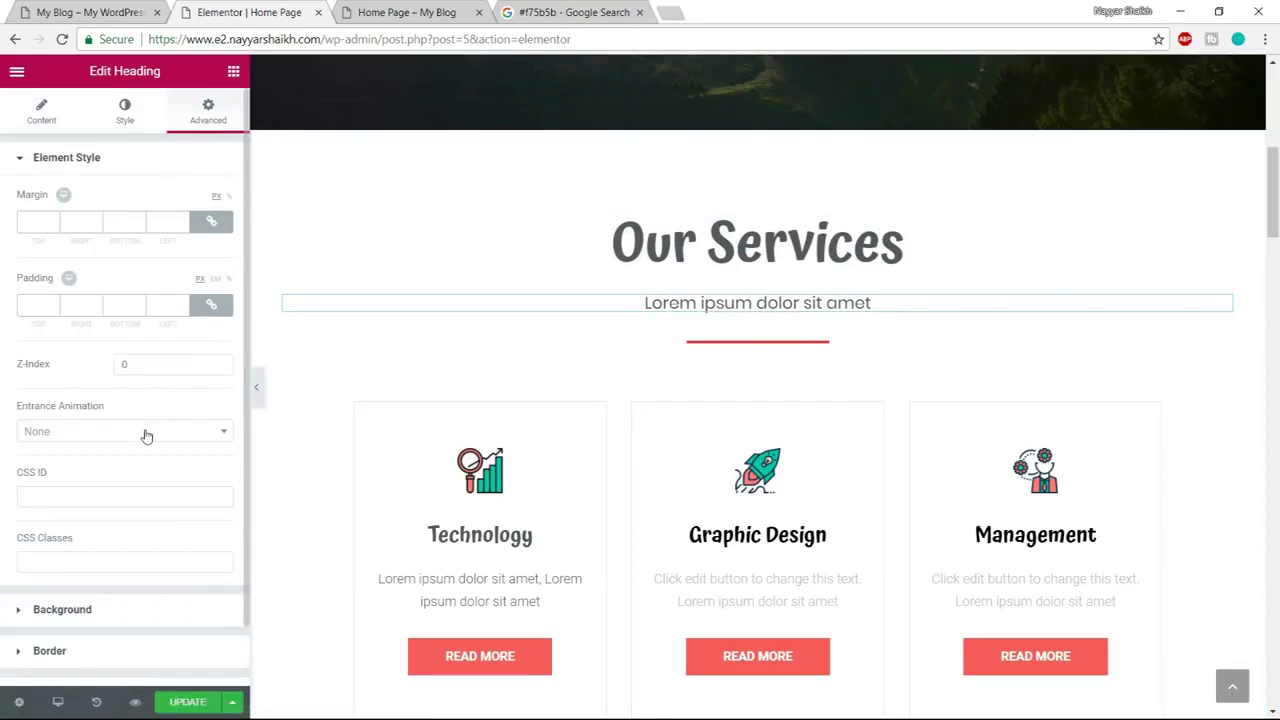
{"action": "left_click", "coordinate": [146, 436]}
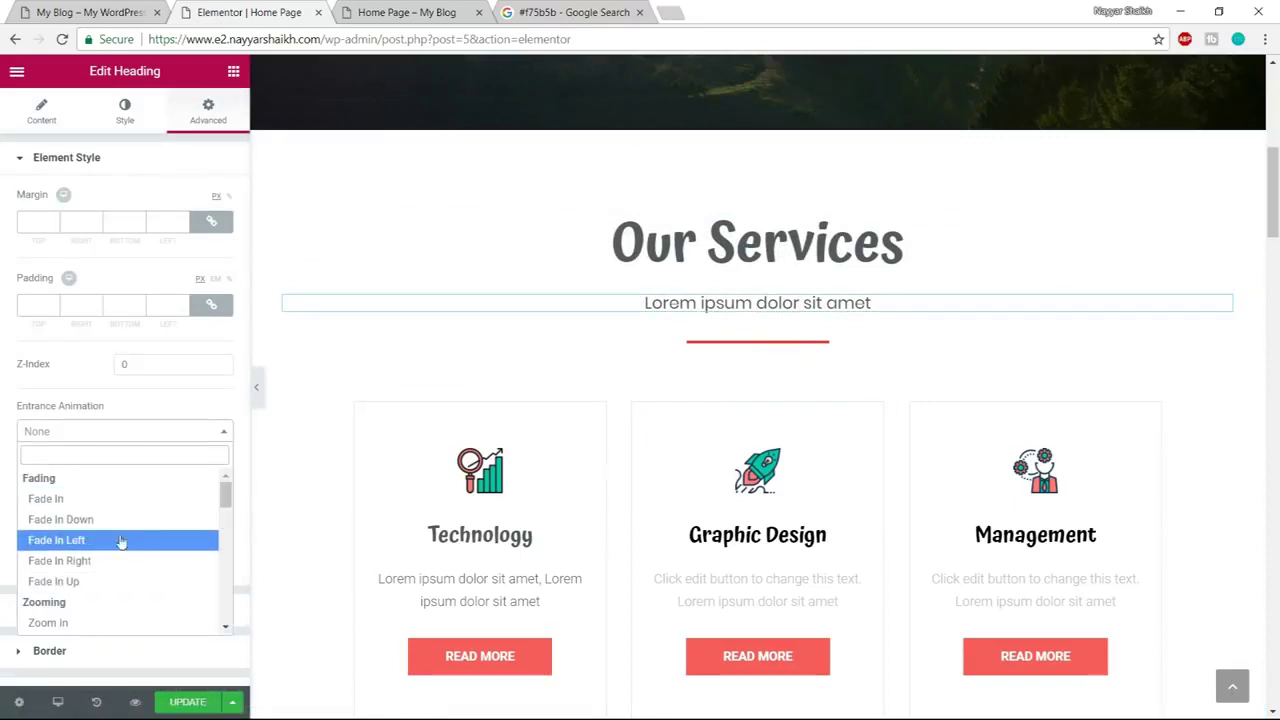
{"action": "scroll", "coordinate": [125, 545], "scroll_direction": "down", "scroll_amount": 3}
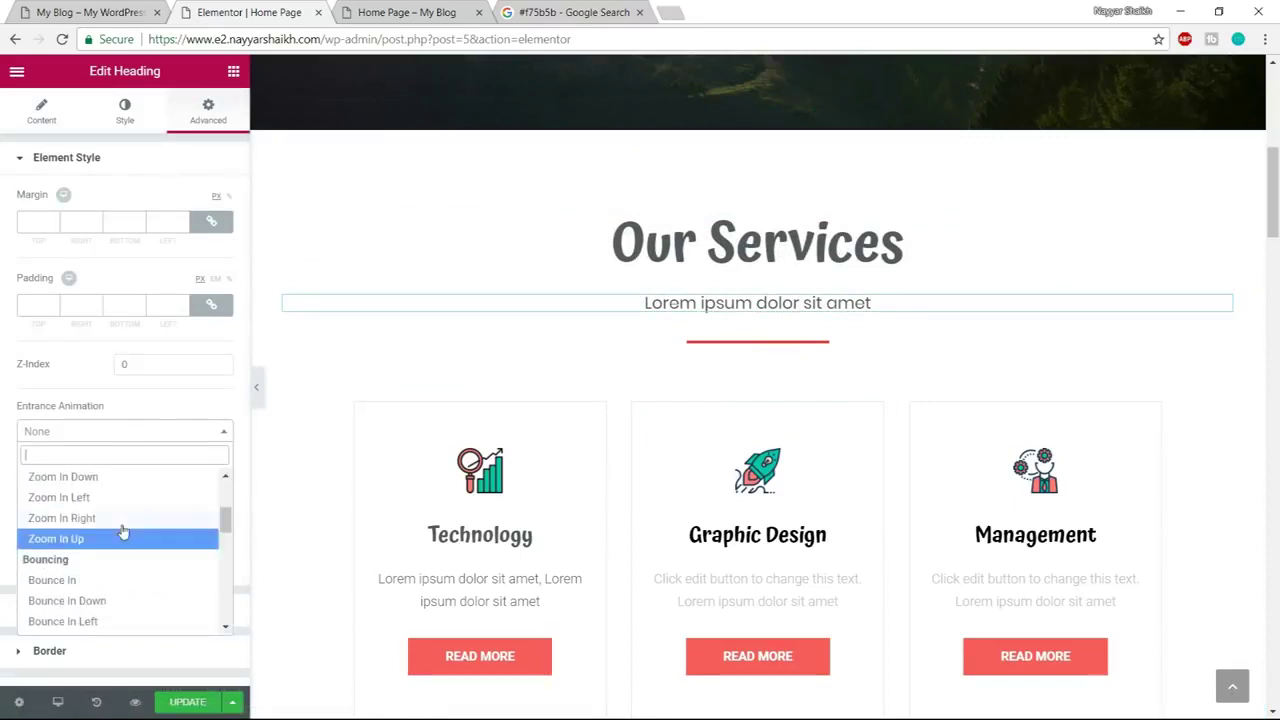
{"action": "scroll", "coordinate": [120, 535], "scroll_direction": "down", "scroll_amount": 4}
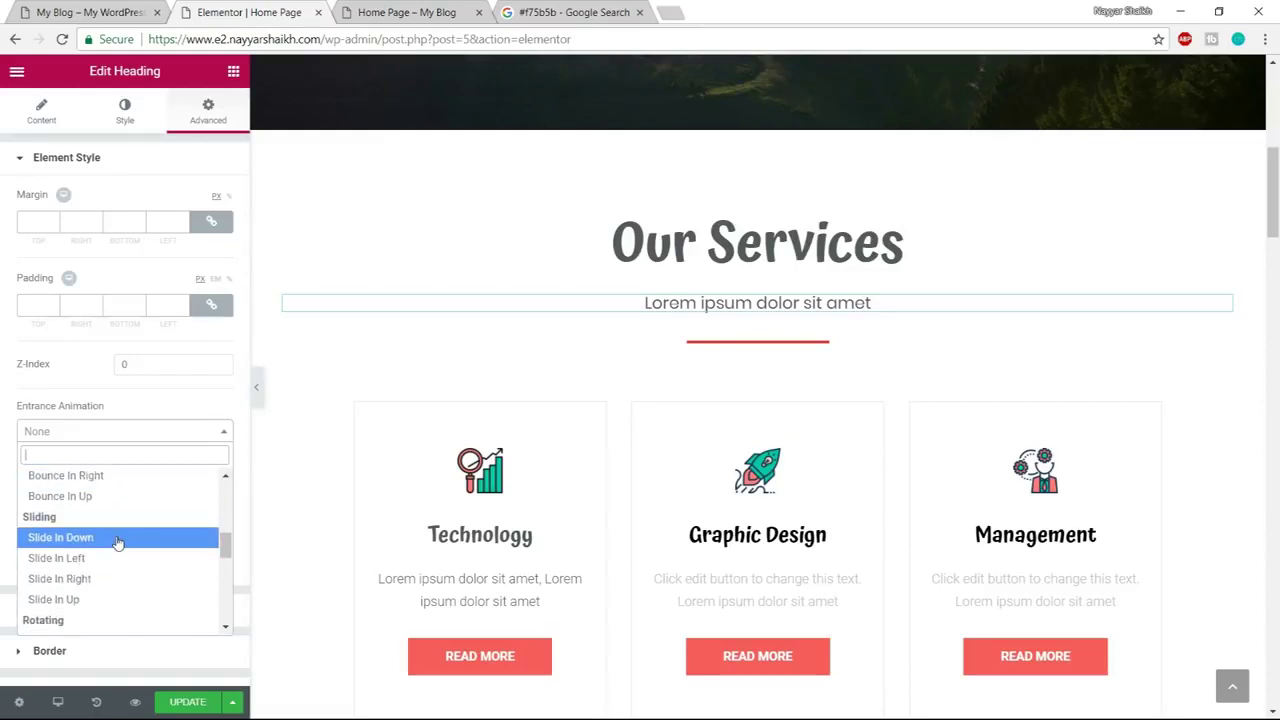
{"action": "left_click", "coordinate": [118, 540]}
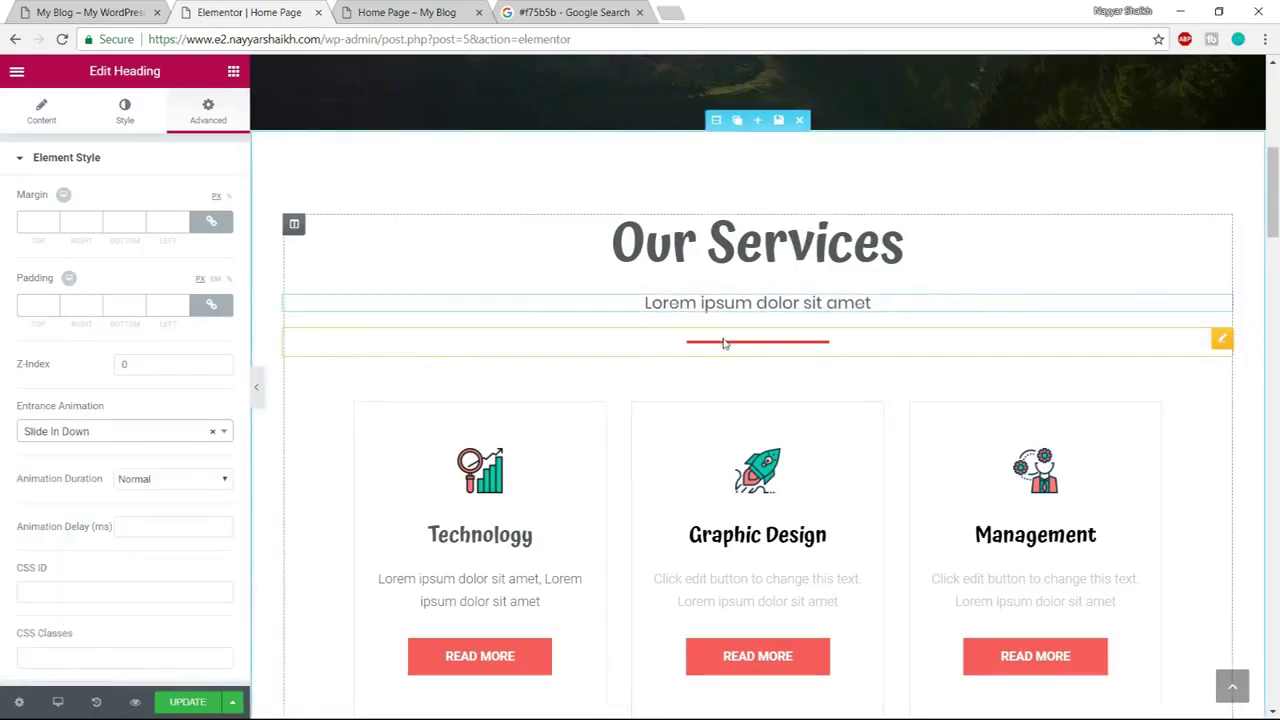
Unlink the red divider under the subheading from its global widget.
{"action": "left_click", "coordinate": [724, 343]}
{"action": "left_click", "coordinate": [197, 393]}
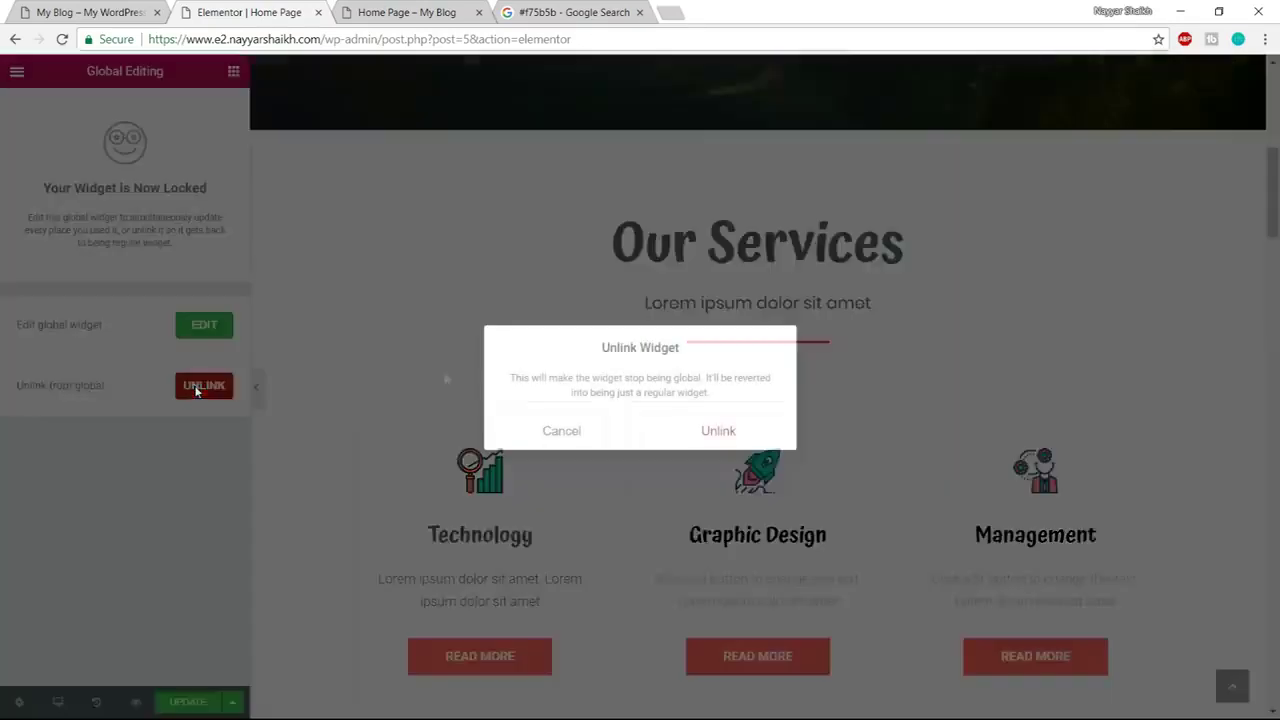
{"action": "left_click", "coordinate": [717, 433]}
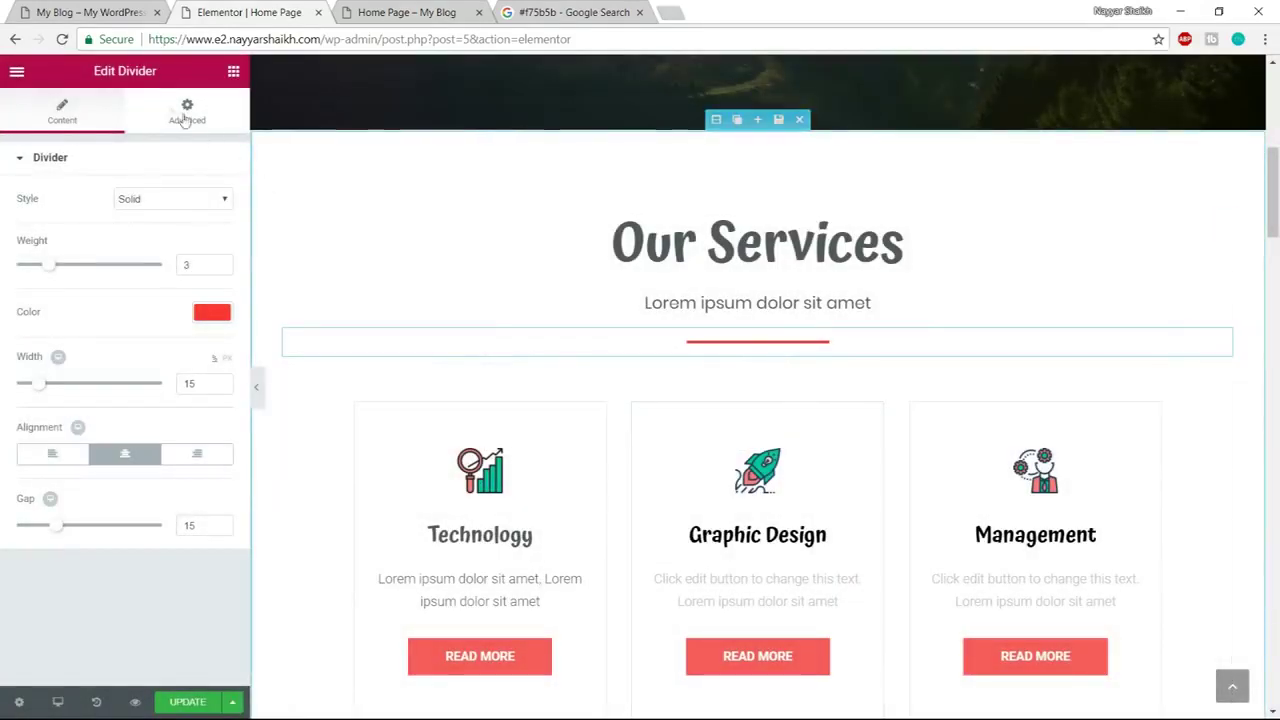
Give the divider a Bounce In Up animation at Fast duration, then save and preview.
{"action": "left_click", "coordinate": [187, 110]}
{"action": "left_click", "coordinate": [119, 436]}
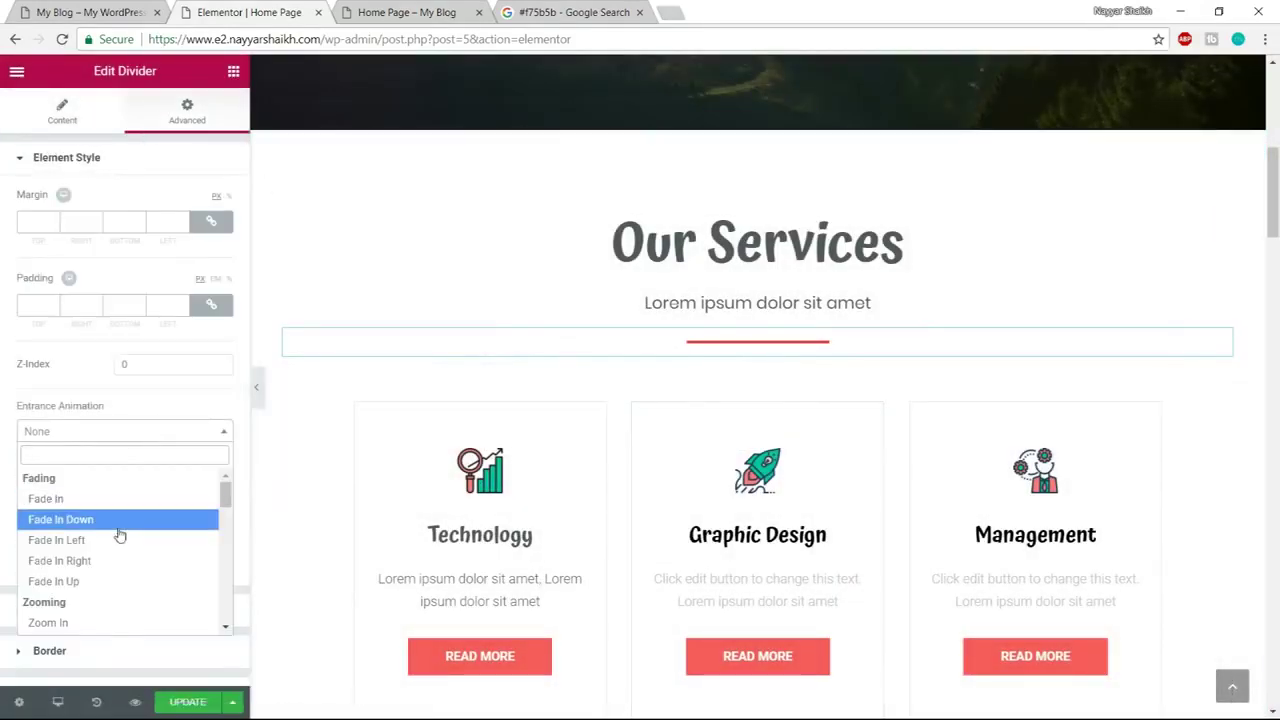
{"action": "scroll", "coordinate": [118, 540], "scroll_direction": "down", "scroll_amount": 2}
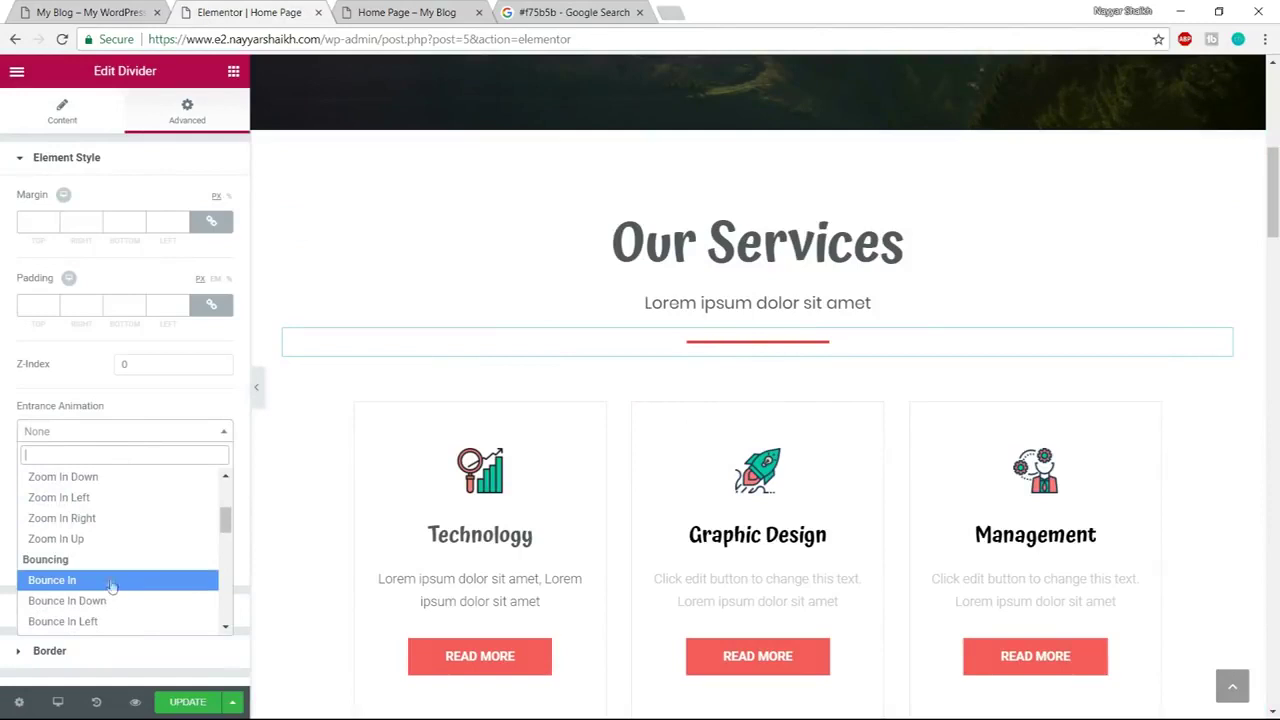
{"action": "scroll", "coordinate": [115, 555], "scroll_direction": "down", "scroll_amount": 1}
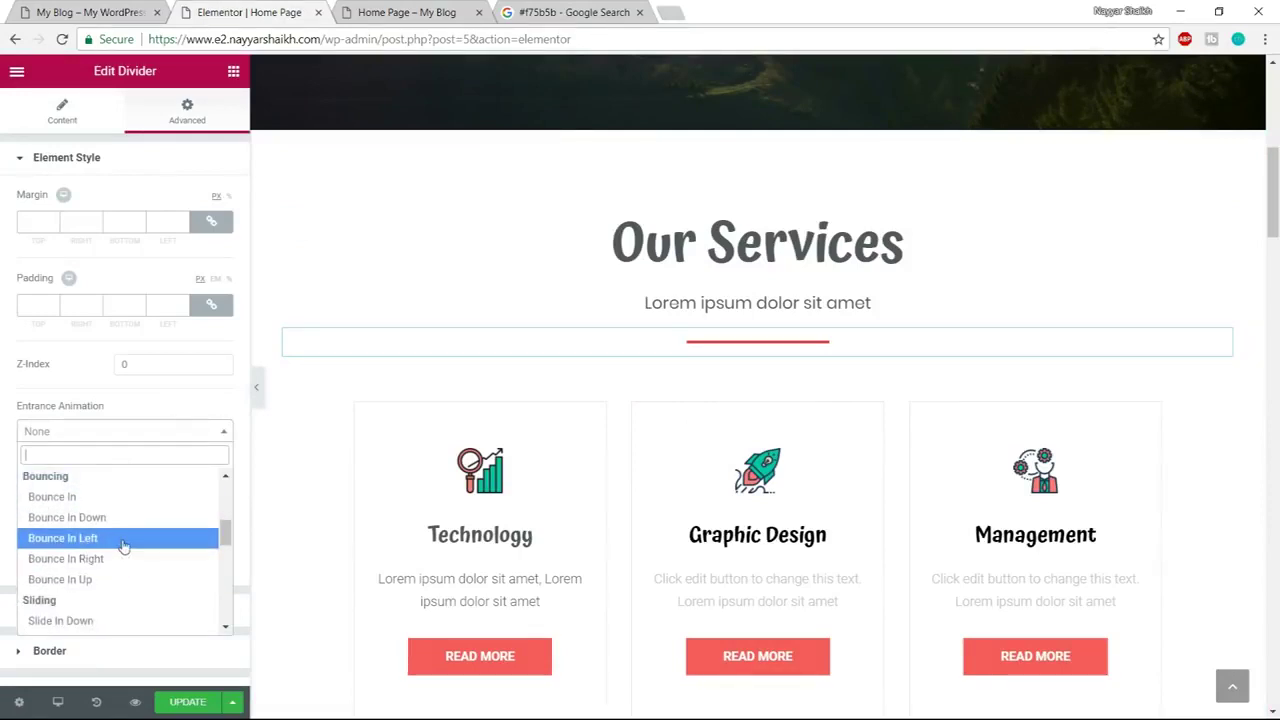
{"action": "left_click", "coordinate": [114, 579]}
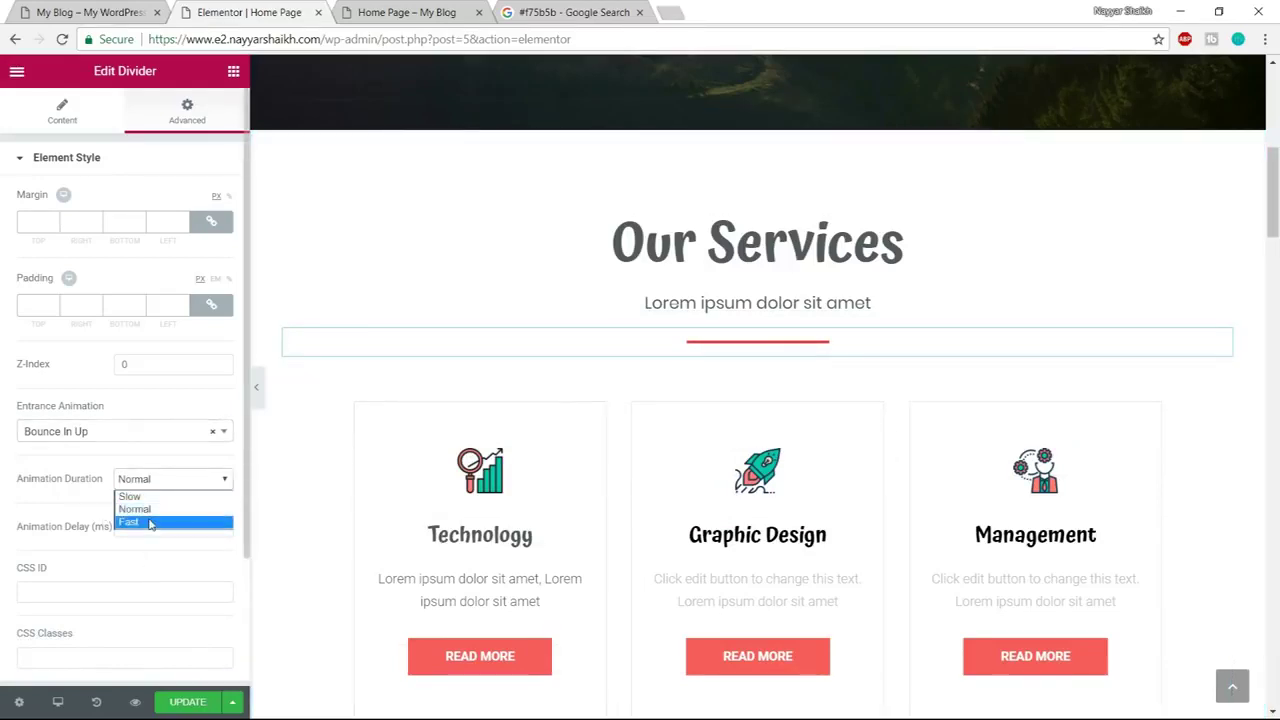
{"action": "left_click", "coordinate": [146, 522]}
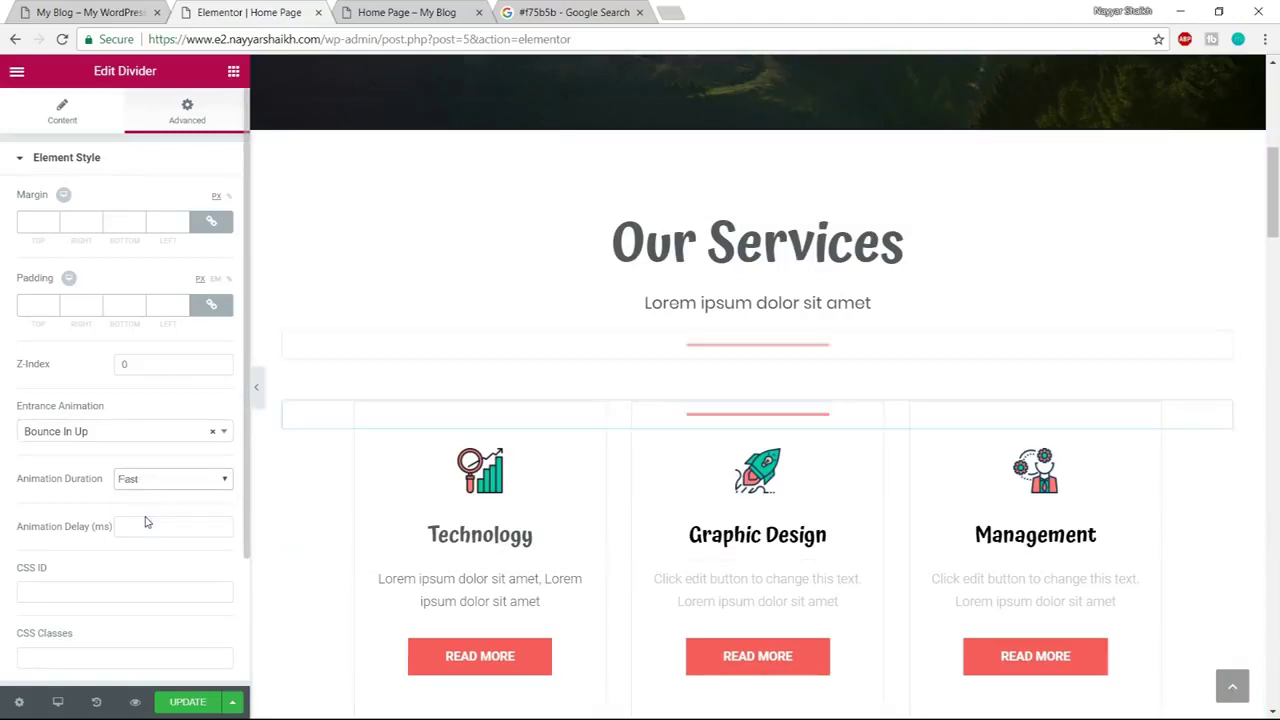
{"action": "left_click", "coordinate": [150, 498]}
{"action": "left_click", "coordinate": [170, 482]}
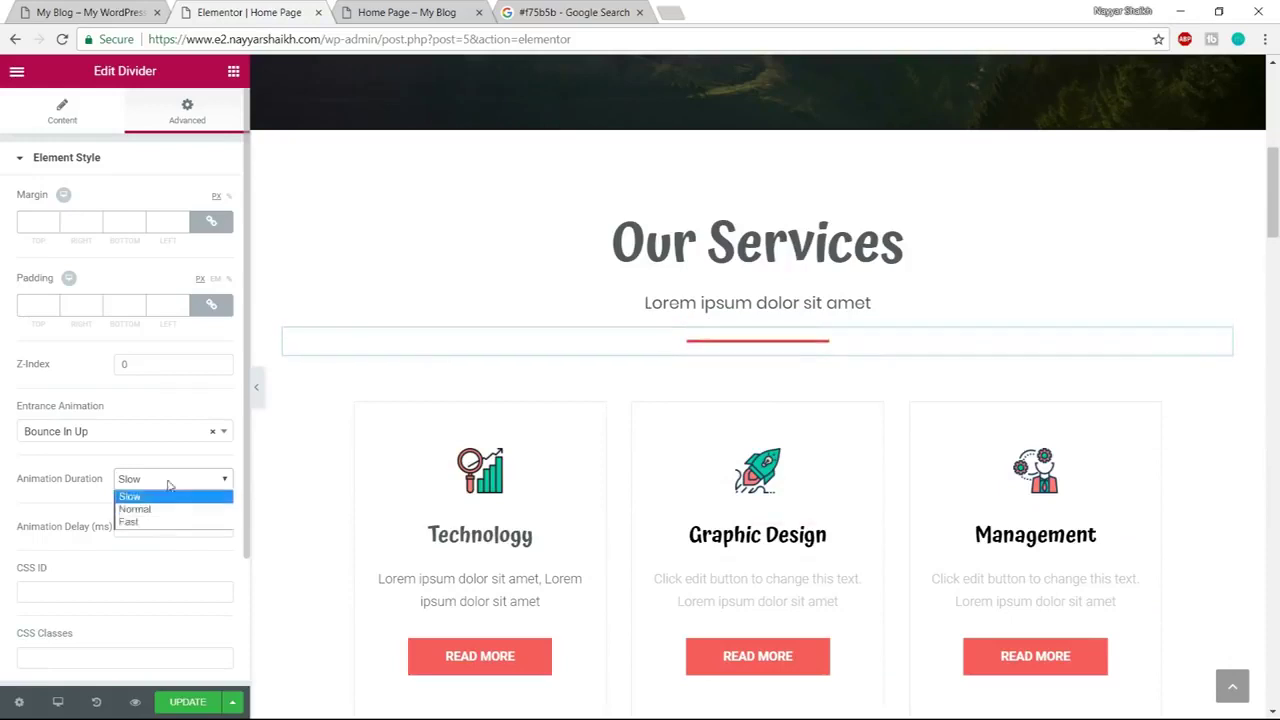
{"action": "left_click", "coordinate": [187, 702]}
{"action": "left_click", "coordinate": [421, 10]}
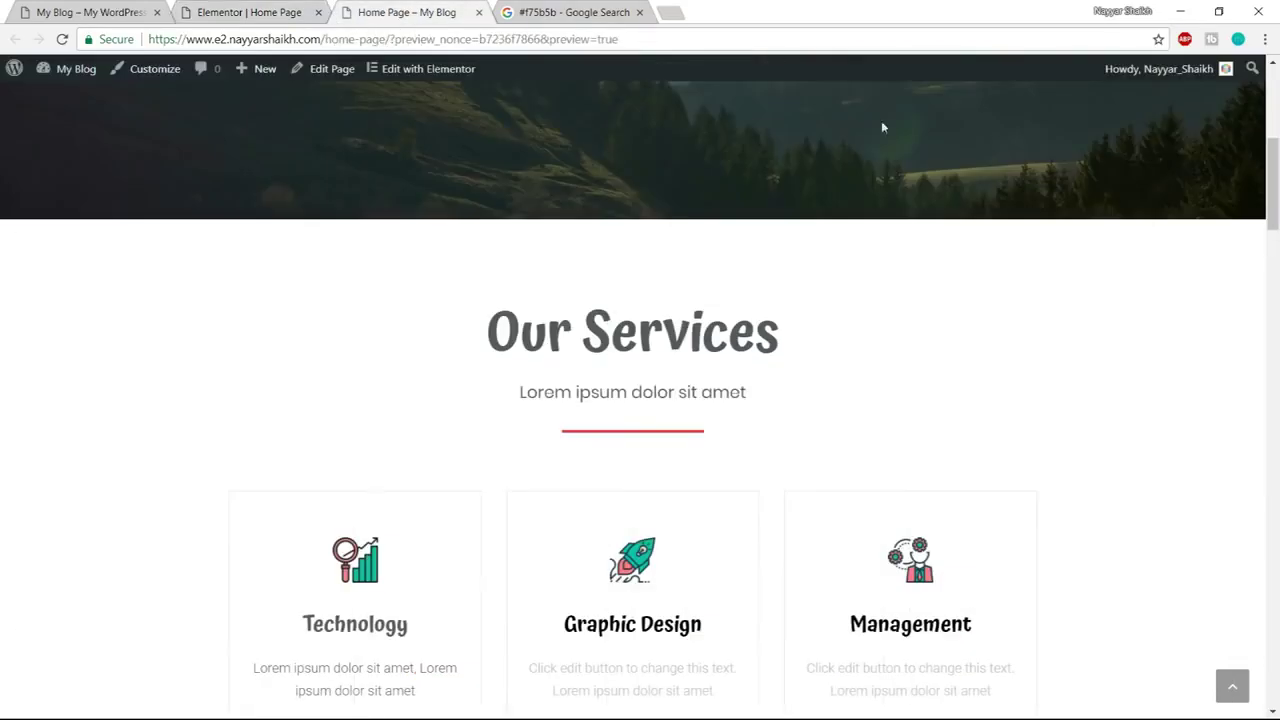
Check the animations in the live preview, then go back to the top of the page in the editor.
{"action": "scroll", "coordinate": [1037, 399], "scroll_direction": "up", "scroll_amount": 8}
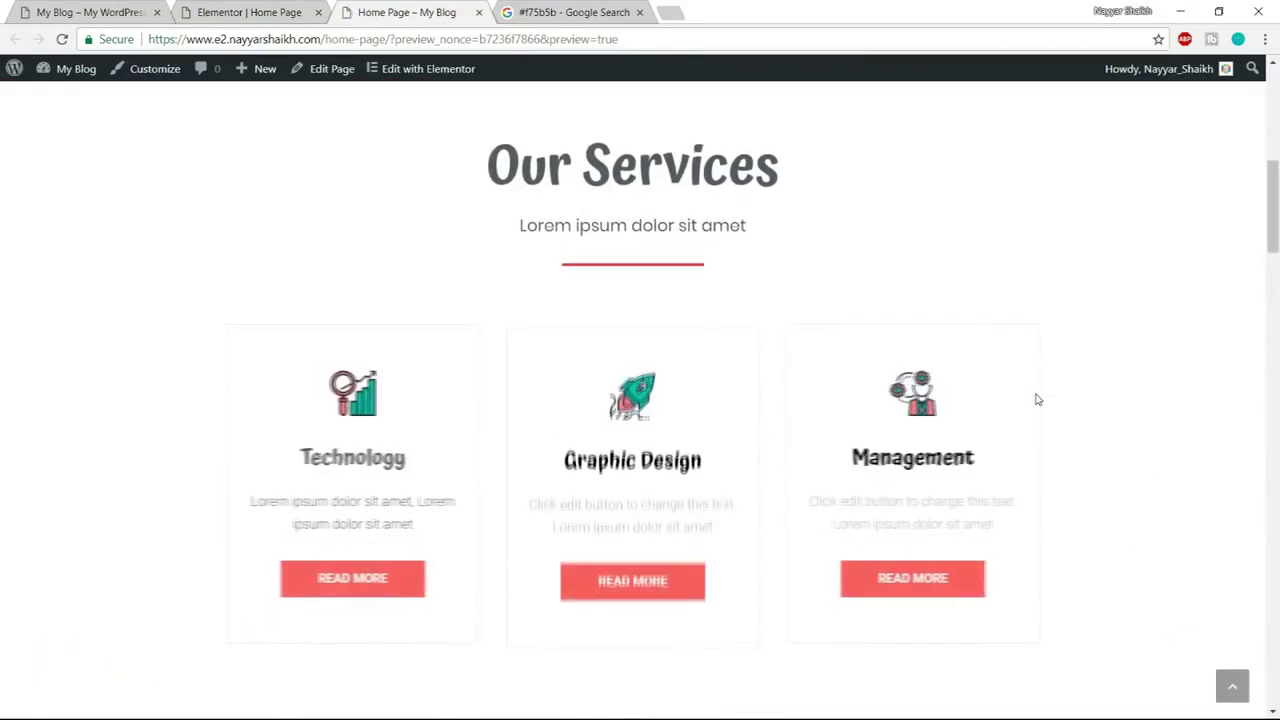
{"action": "left_click", "coordinate": [280, 12]}
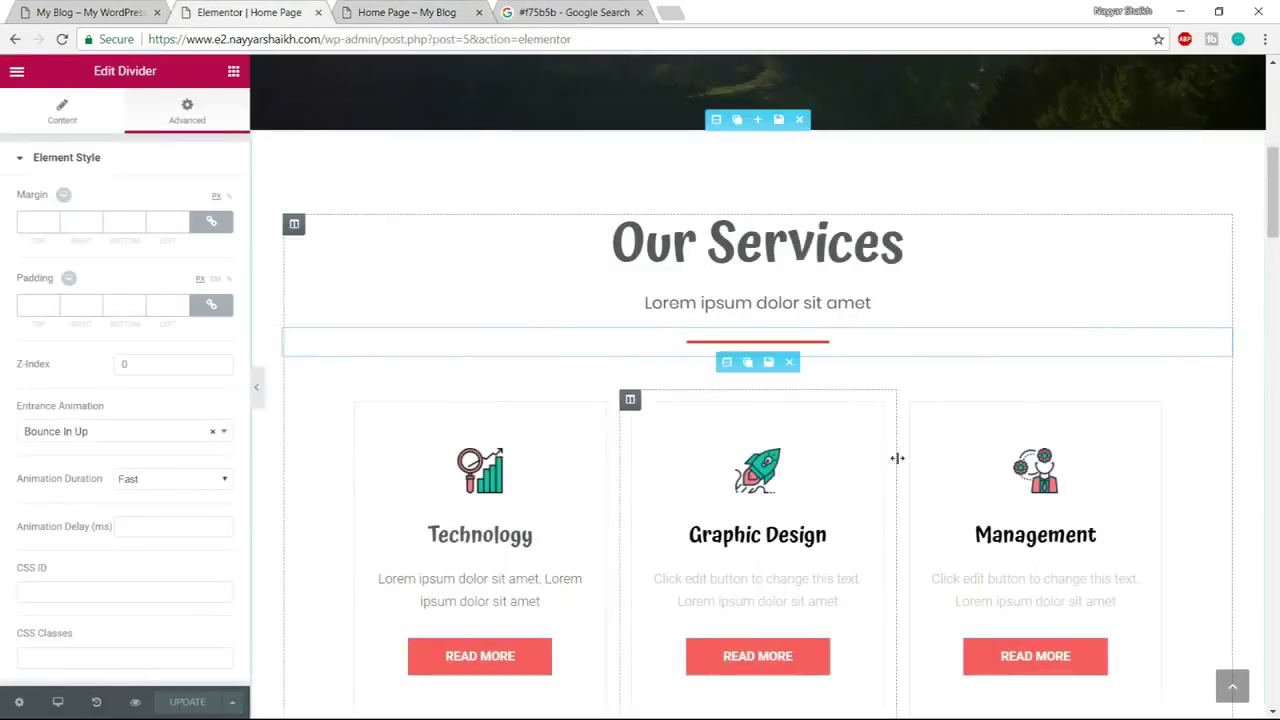
{"action": "scroll", "coordinate": [897, 457], "scroll_direction": "down", "scroll_amount": 10}
{"action": "scroll", "coordinate": [897, 463], "scroll_direction": "down", "scroll_amount": 15}
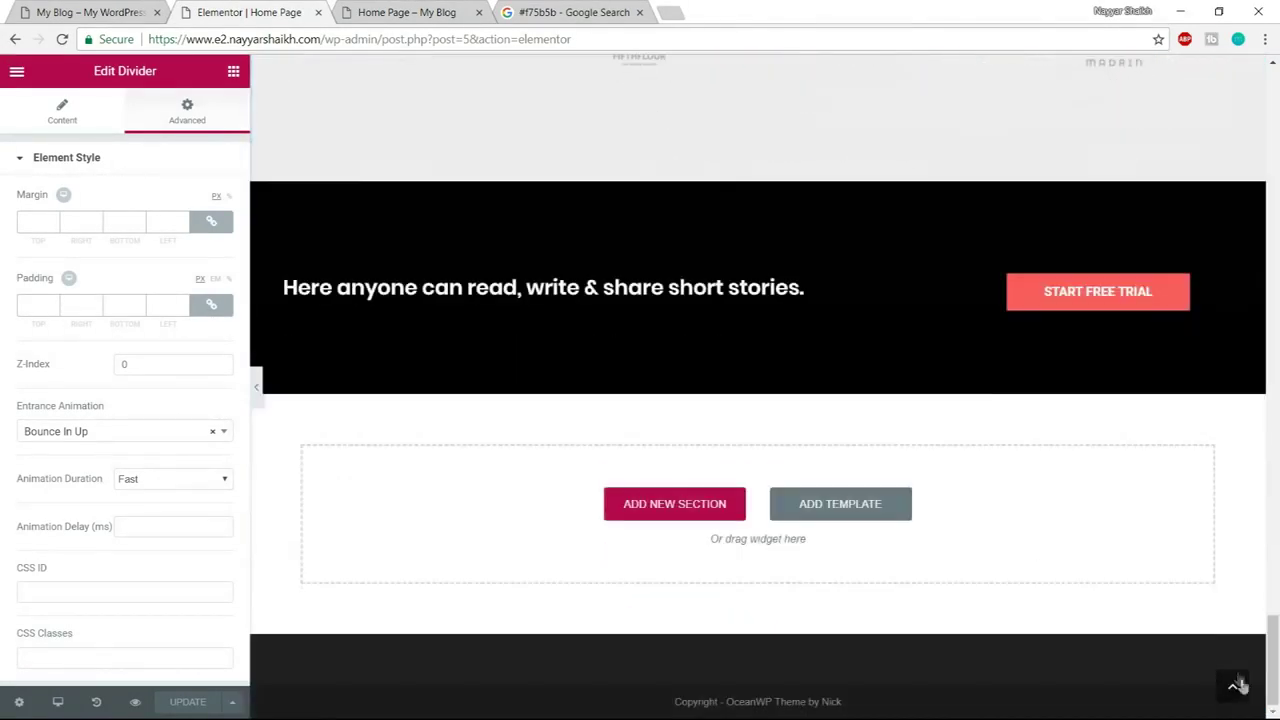
{"action": "left_click", "coordinate": [1238, 685]}
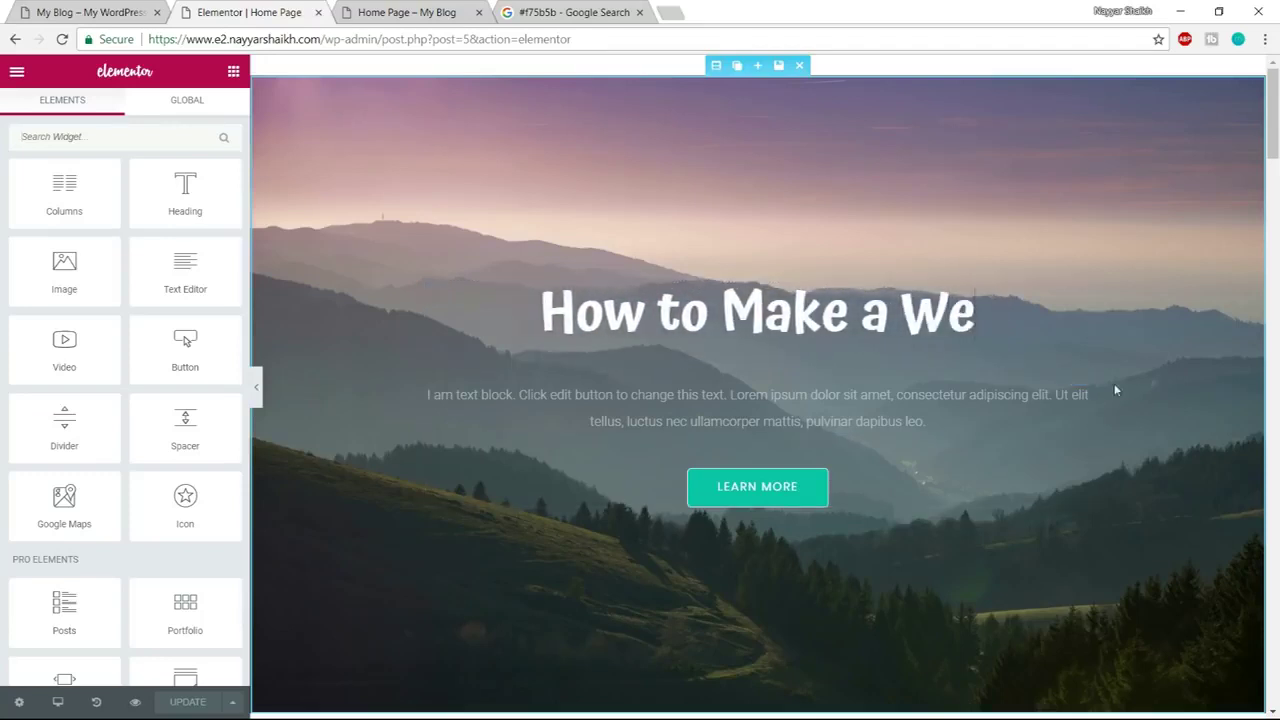
Switch the editor to mobile preview and scroll down to the call-to-action heading.
{"action": "left_click", "coordinate": [59, 706]}
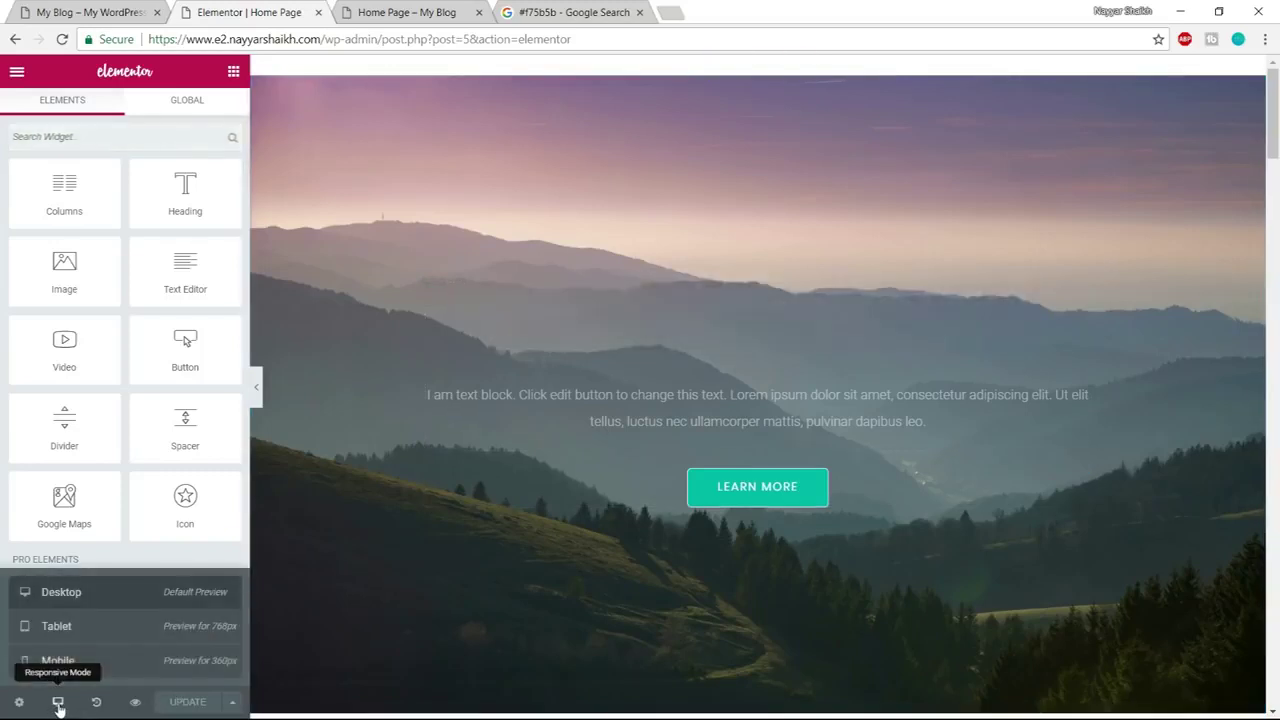
{"action": "left_click", "coordinate": [80, 668]}
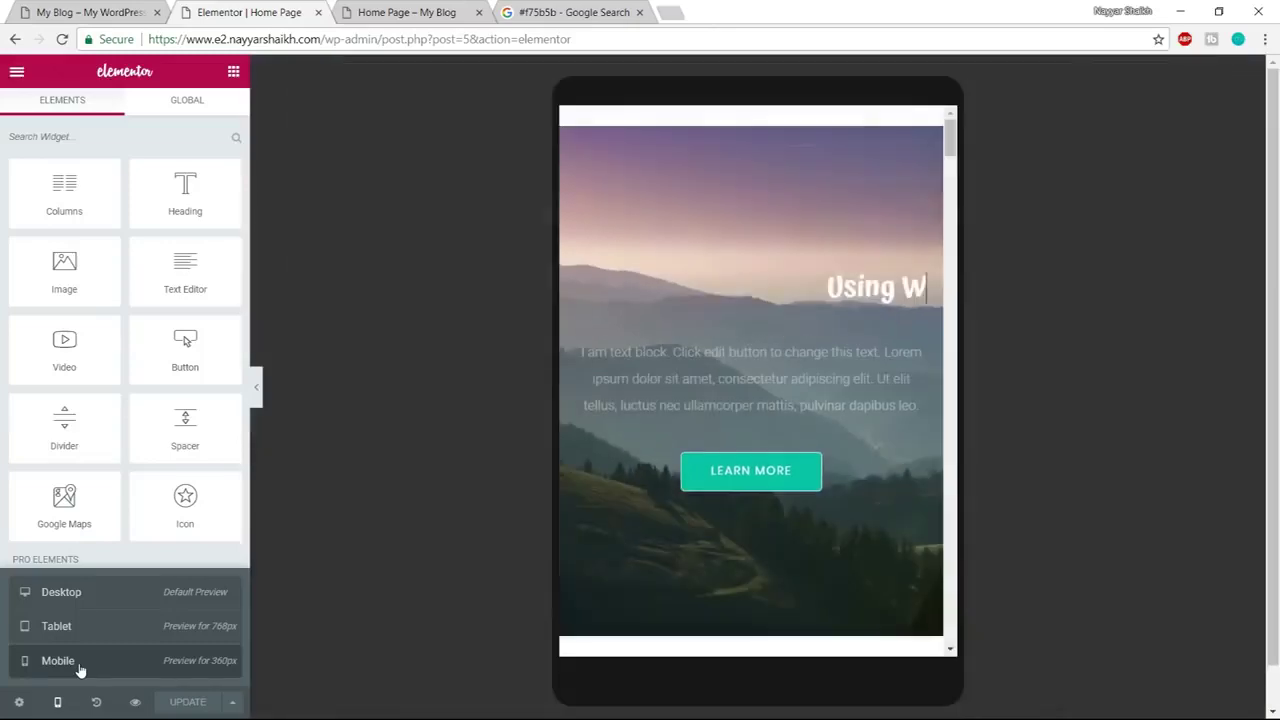
{"action": "scroll", "coordinate": [797, 482], "scroll_direction": "down", "scroll_amount": 10}
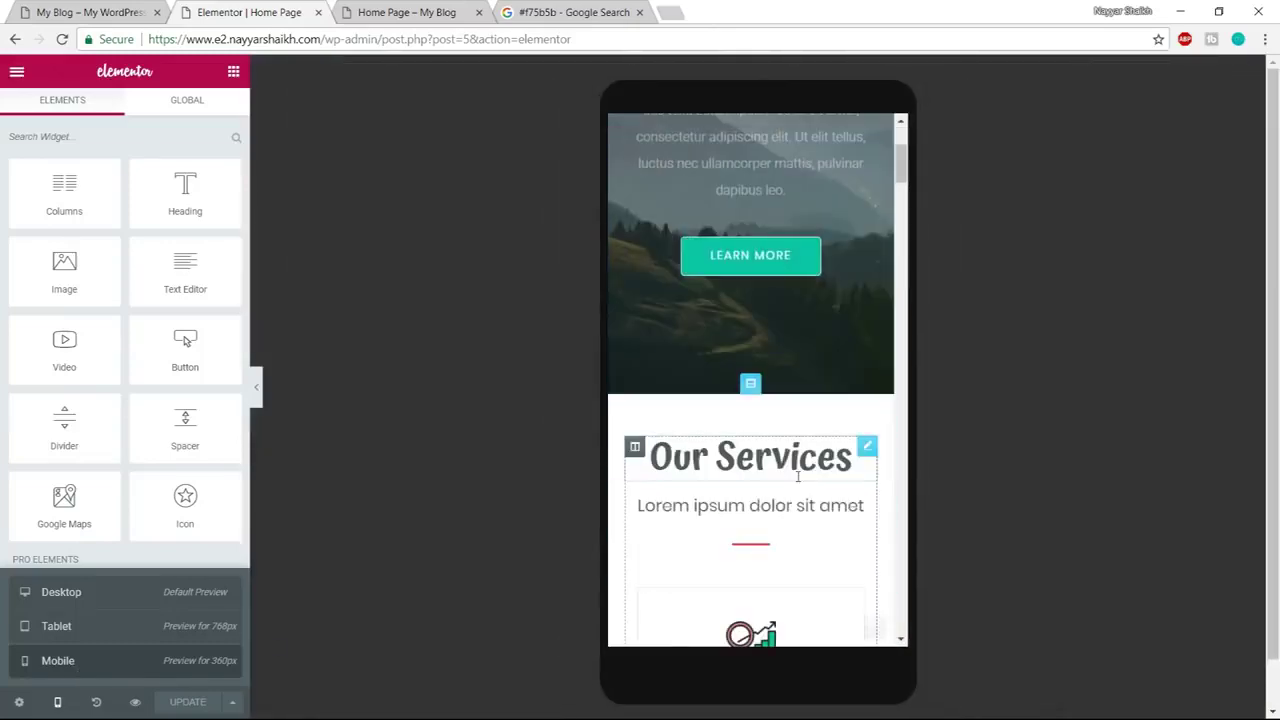
{"action": "scroll", "coordinate": [797, 482], "scroll_direction": "down", "scroll_amount": 10}
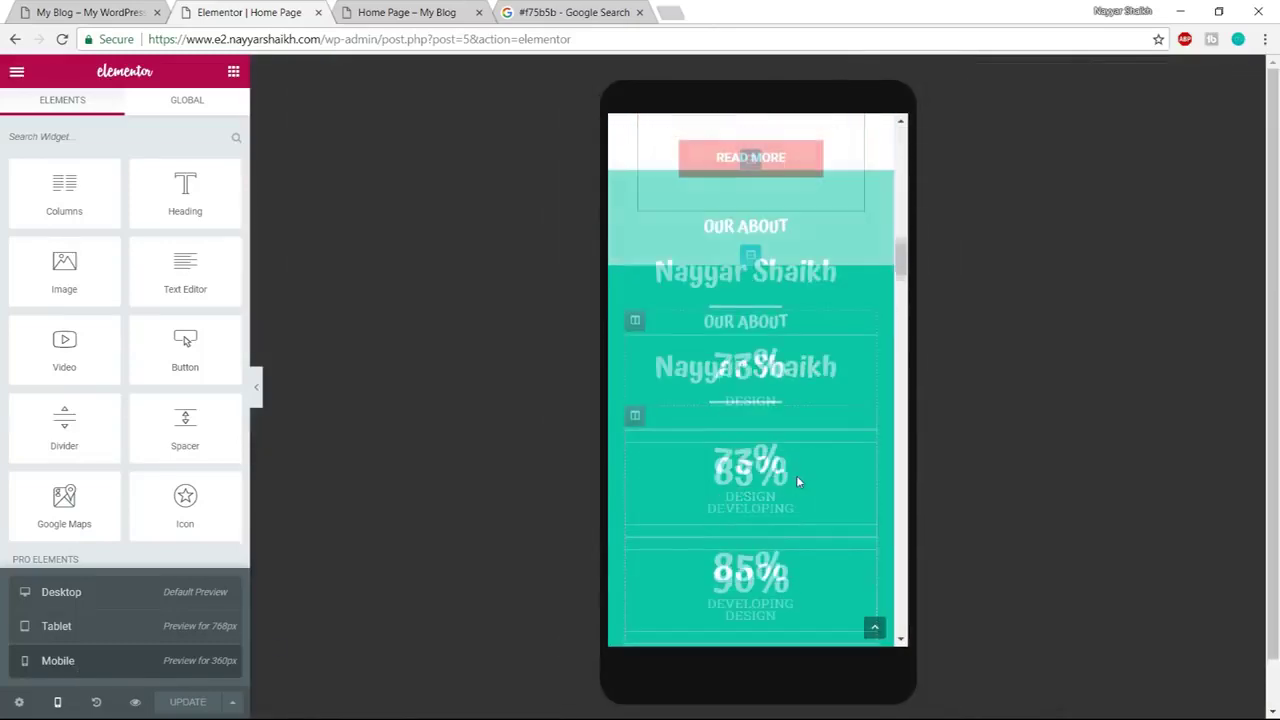
{"action": "scroll", "coordinate": [825, 451], "scroll_direction": "down", "scroll_amount": 10}
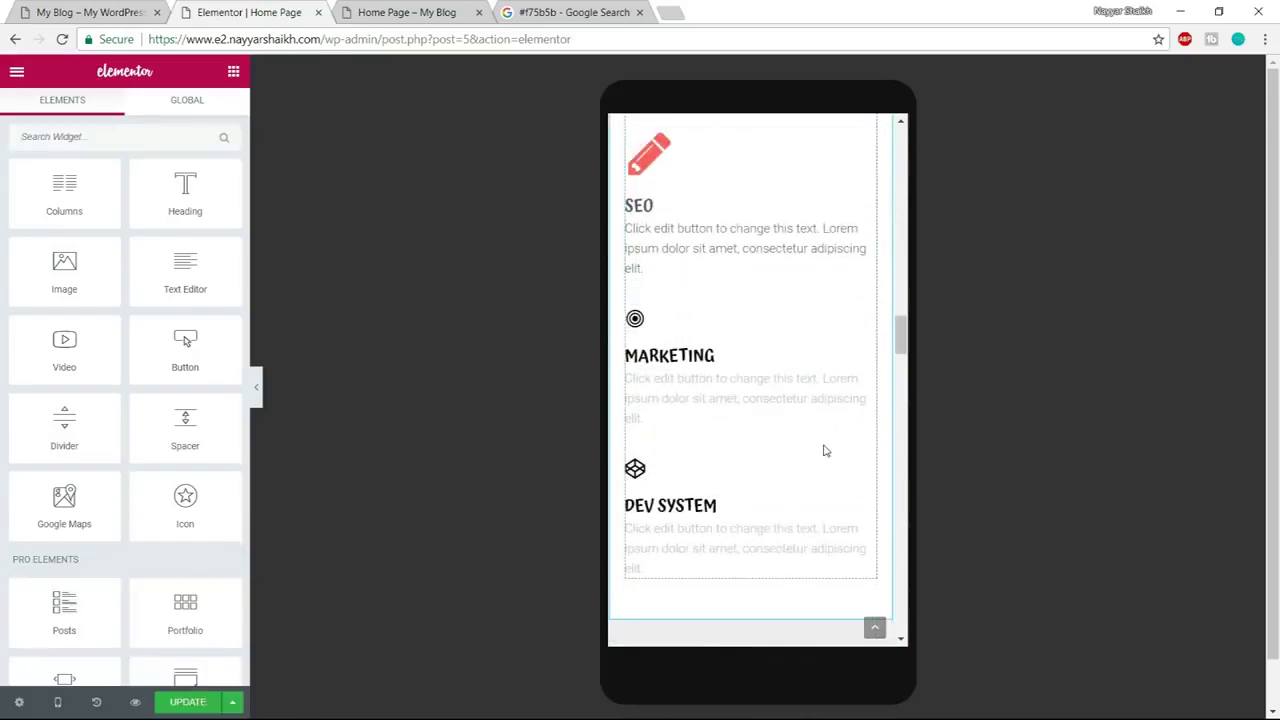
{"action": "scroll", "coordinate": [825, 451], "scroll_direction": "down", "scroll_amount": 10}
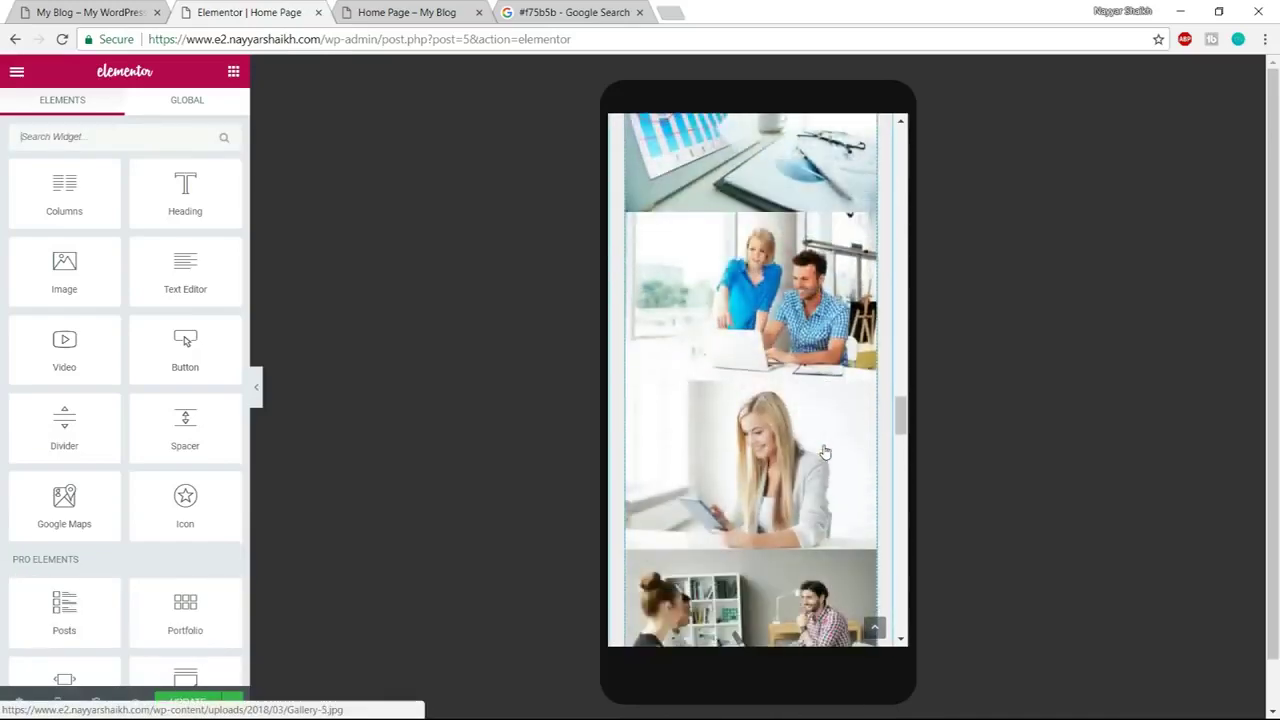
{"action": "scroll", "coordinate": [825, 451], "scroll_direction": "down", "scroll_amount": 10}
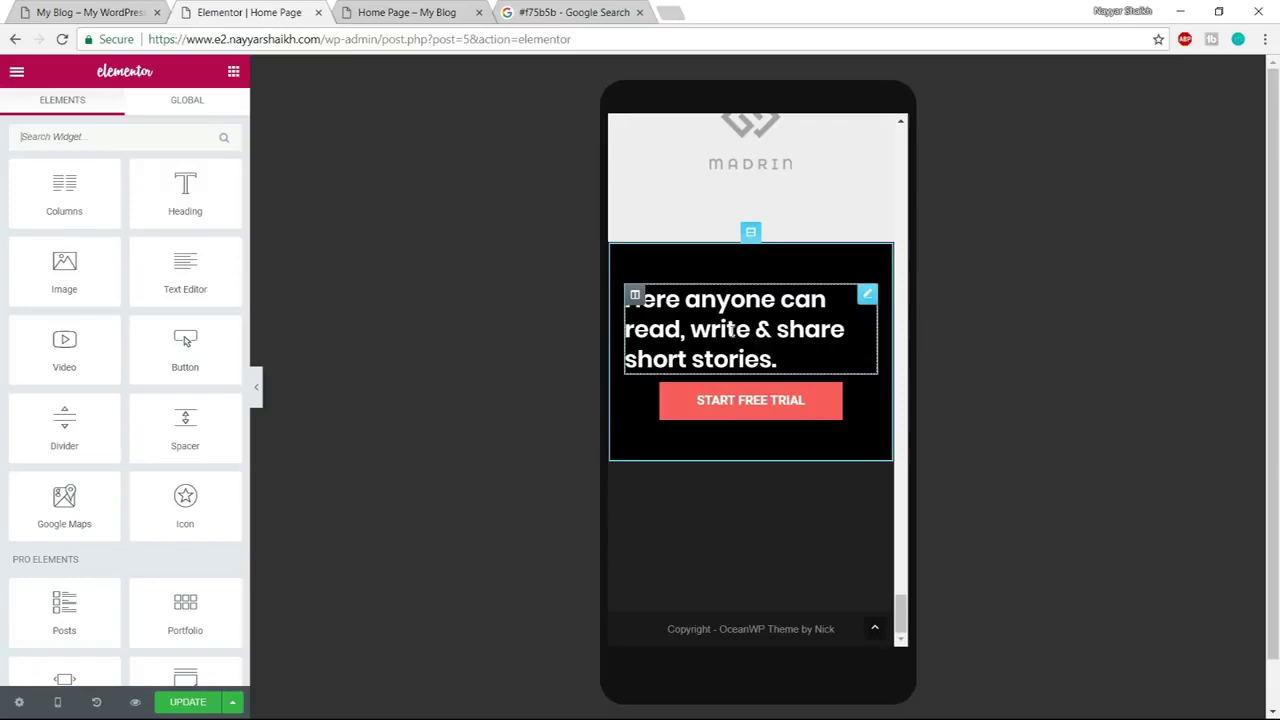
Centre the CTA heading on mobile and set its typography size to 20 px.
{"action": "left_click", "coordinate": [733, 330]}
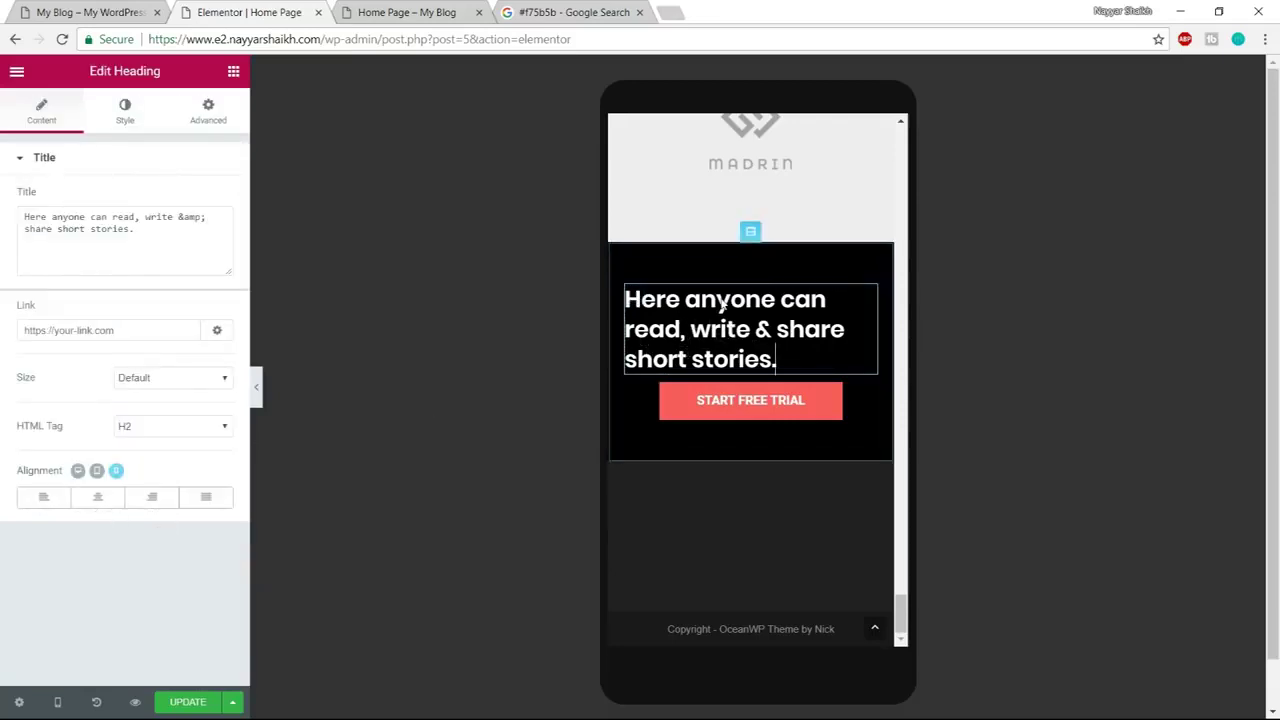
{"action": "left_click", "coordinate": [98, 498]}
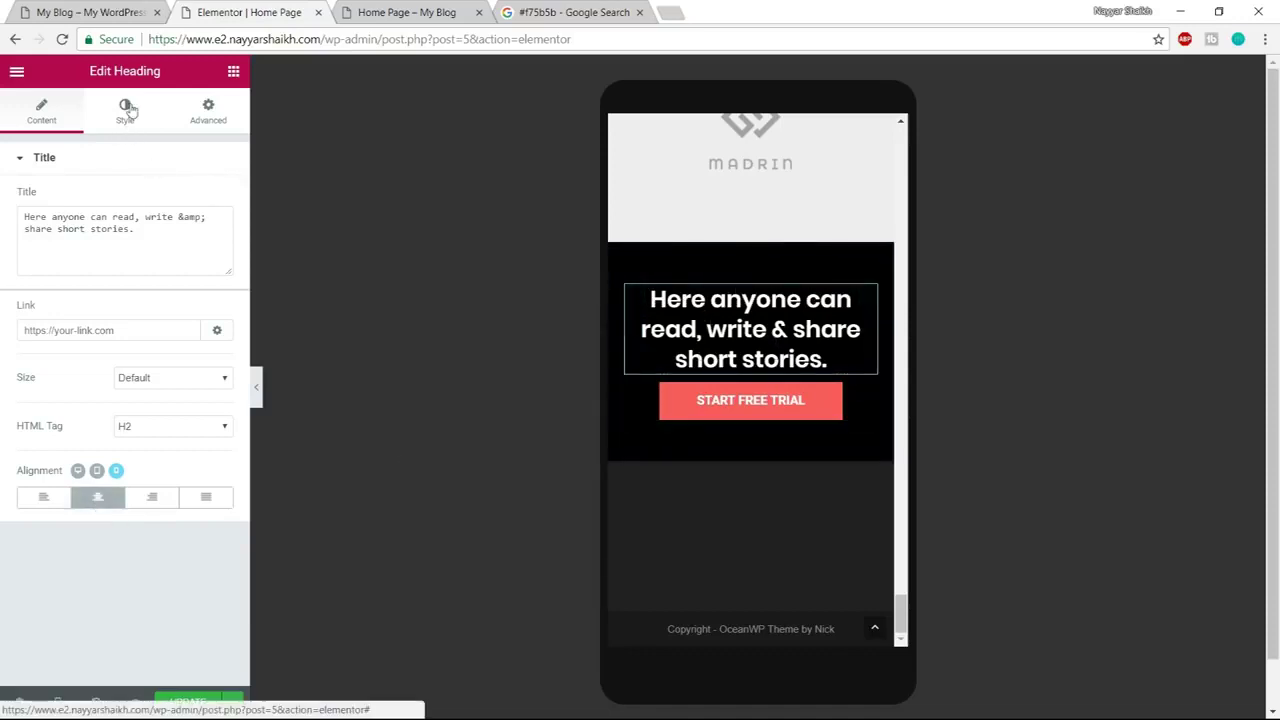
{"action": "left_click", "coordinate": [127, 110]}
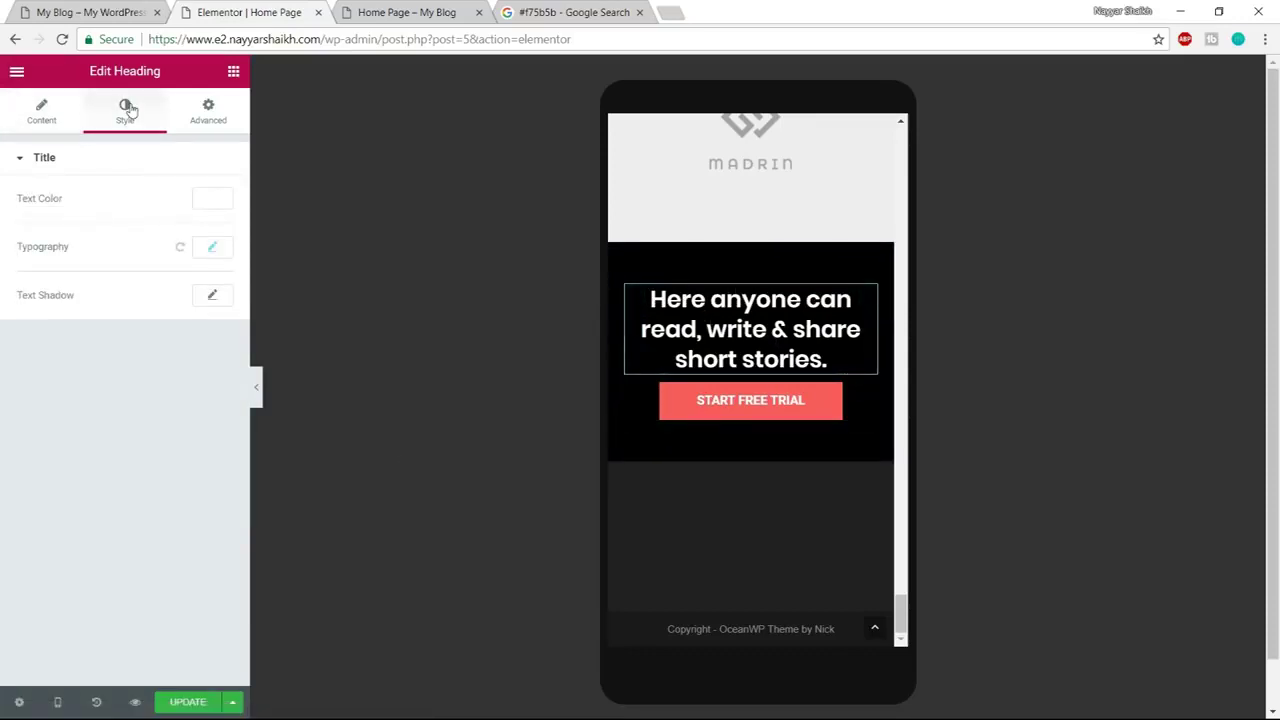
{"action": "left_click", "coordinate": [209, 249]}
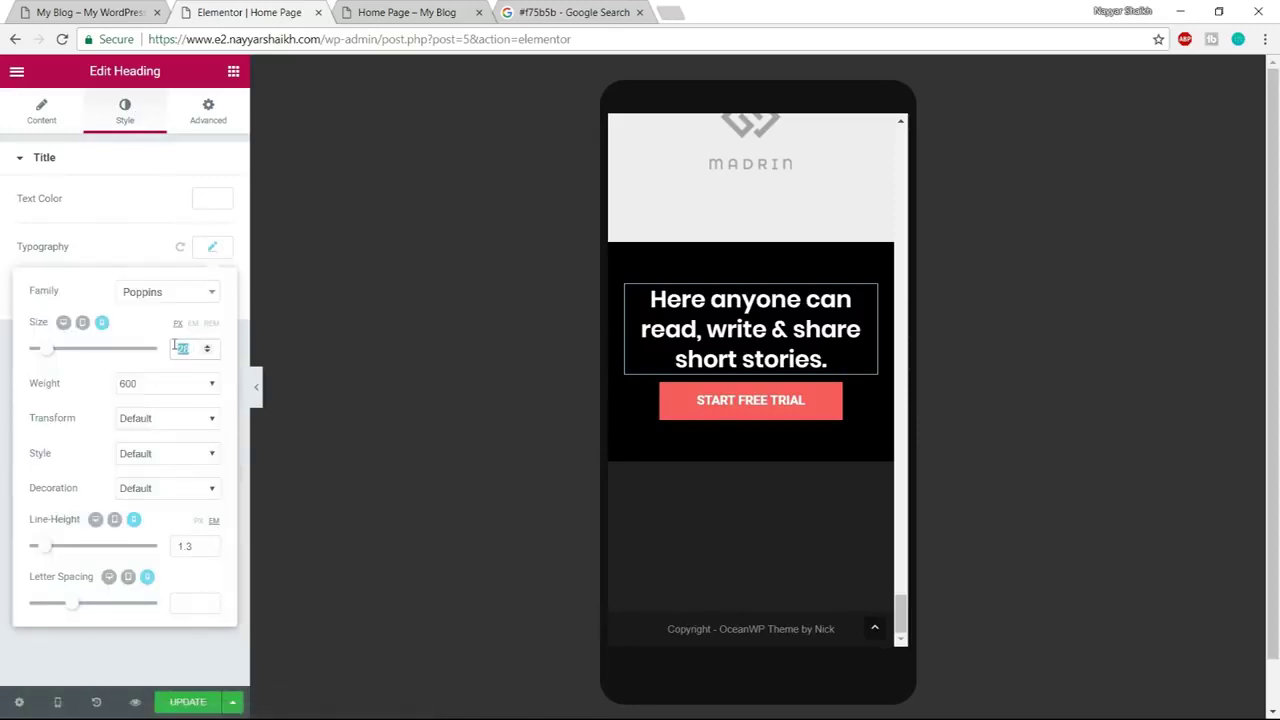
{"action": "type", "text": "20"}
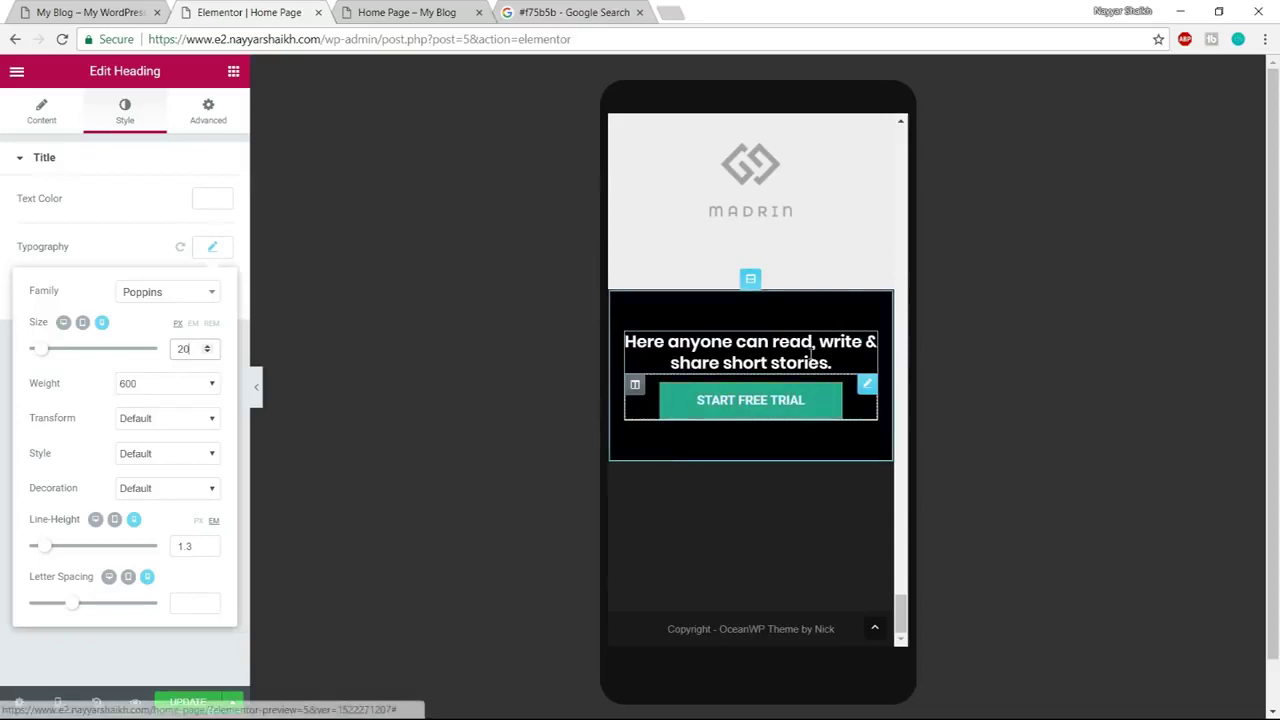
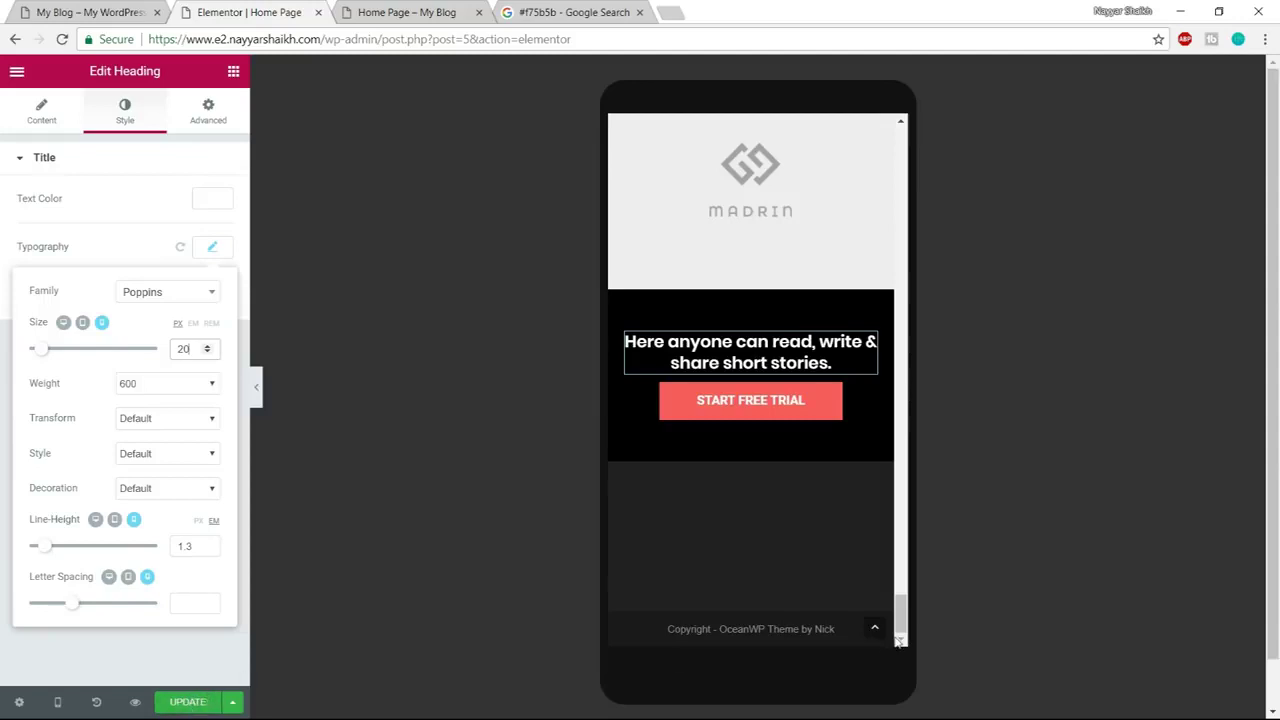
Close the heading's Typography popover and return the page preview to Desktop view.
{"action": "scroll", "coordinate": [897, 641], "scroll_direction": "up", "scroll_amount": 5}
{"action": "left_click", "coordinate": [181, 716]}
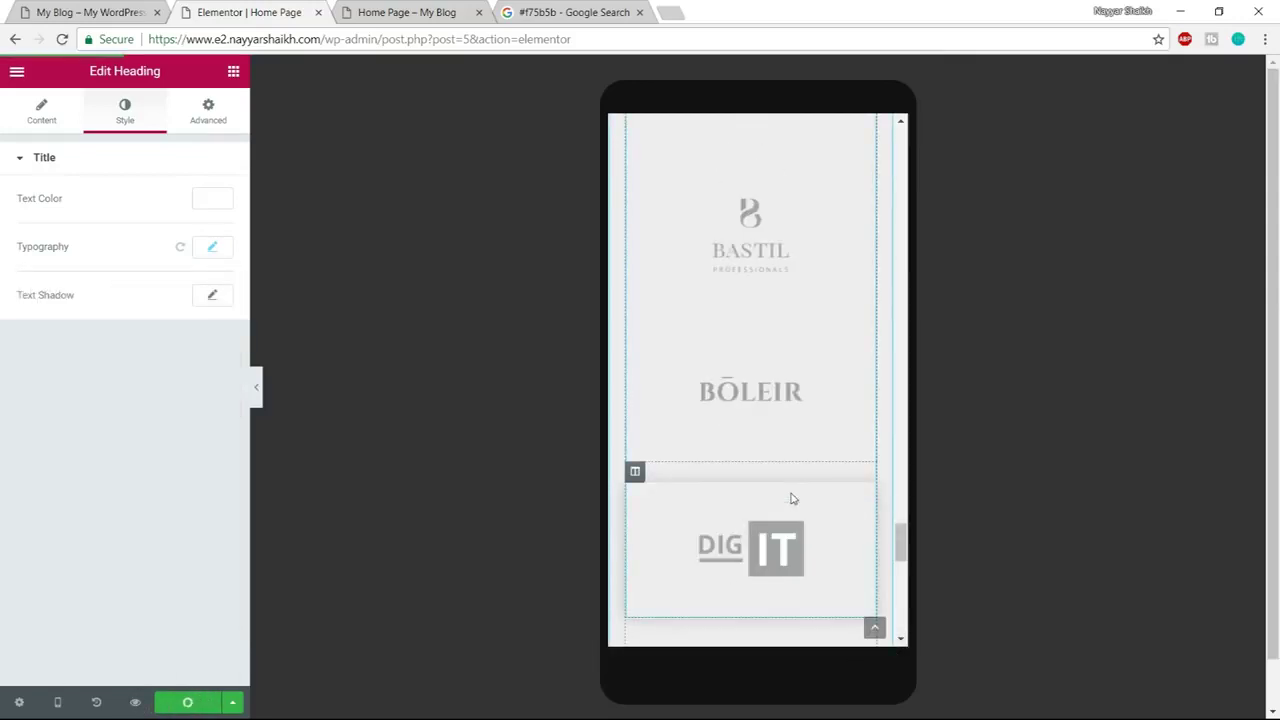
{"action": "left_click", "coordinate": [58, 702]}
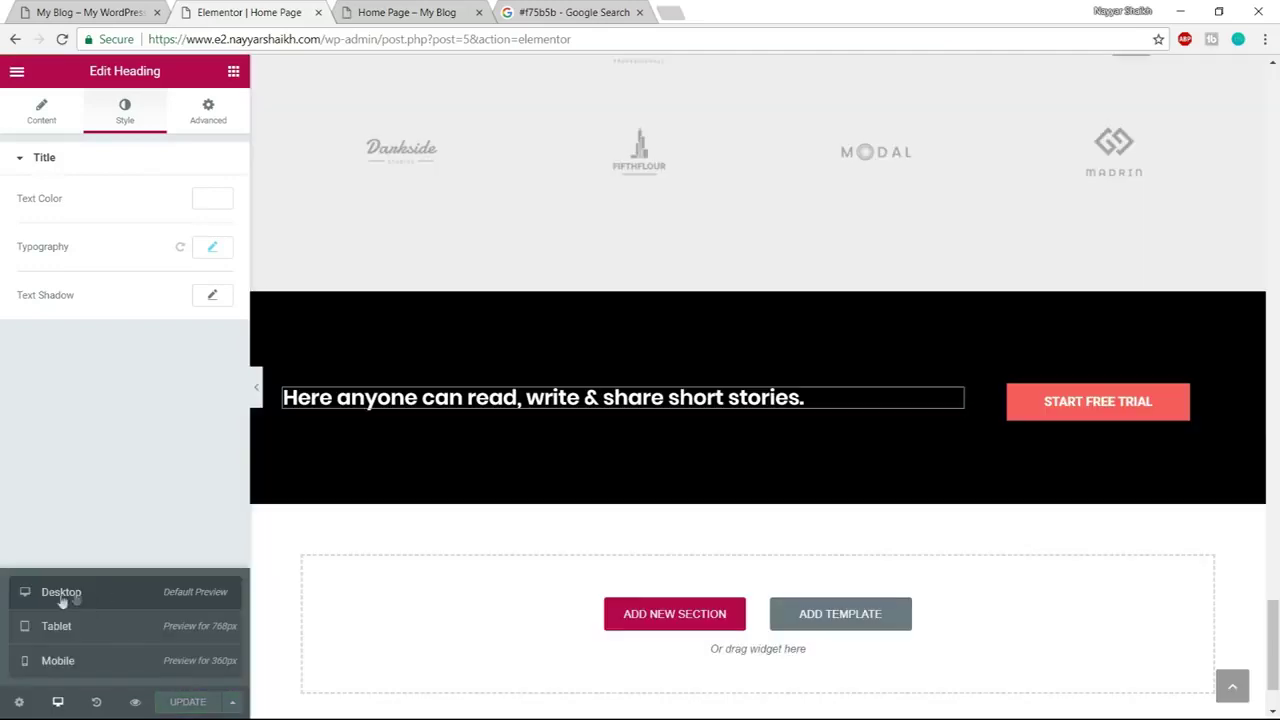
{"action": "scroll", "coordinate": [1276, 695], "scroll_direction": "up", "scroll_amount": 5}
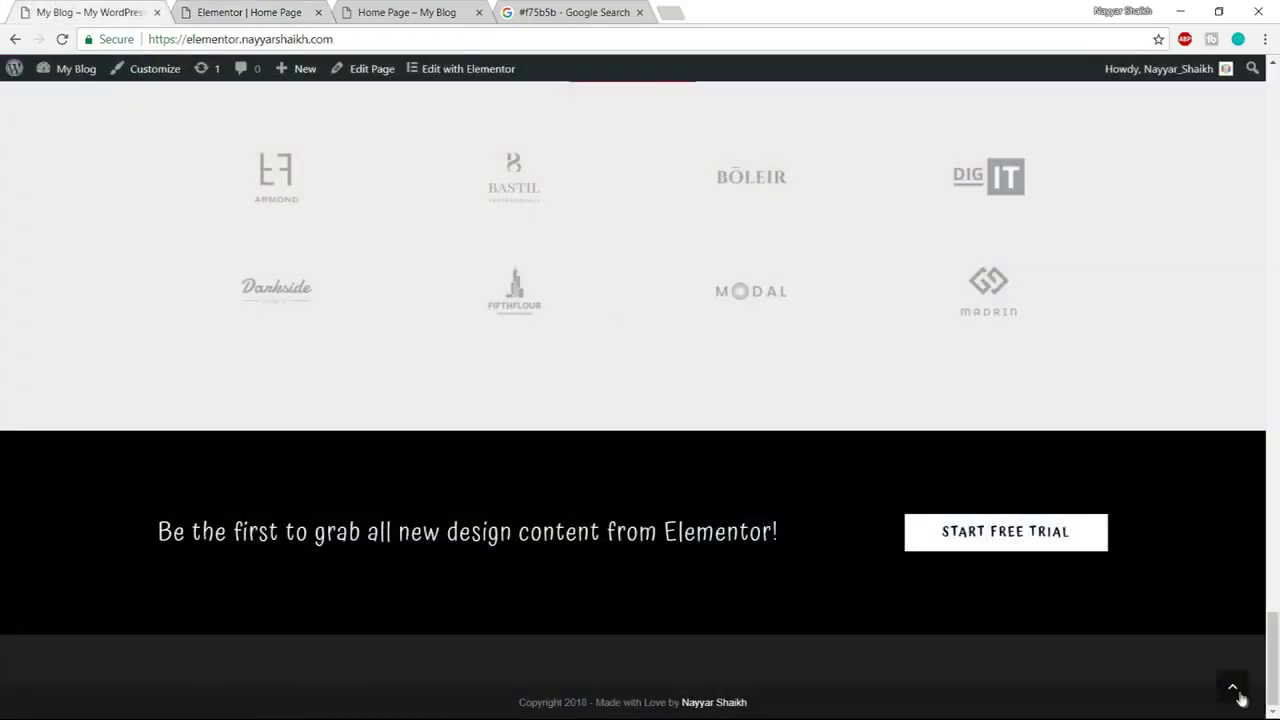
Browse the demo site's About Us page for reference, then return to the Elementor Home Page editor.
{"action": "left_click", "coordinate": [1236, 692]}
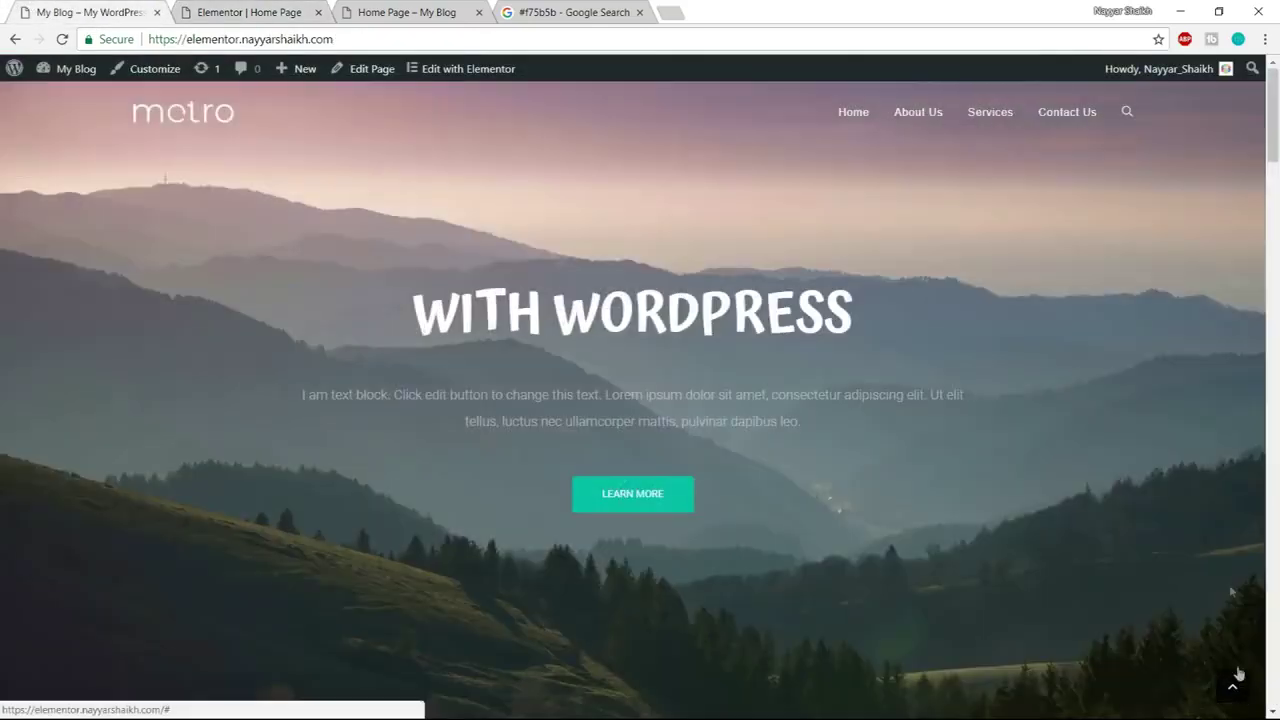
{"action": "left_click", "coordinate": [909, 120]}
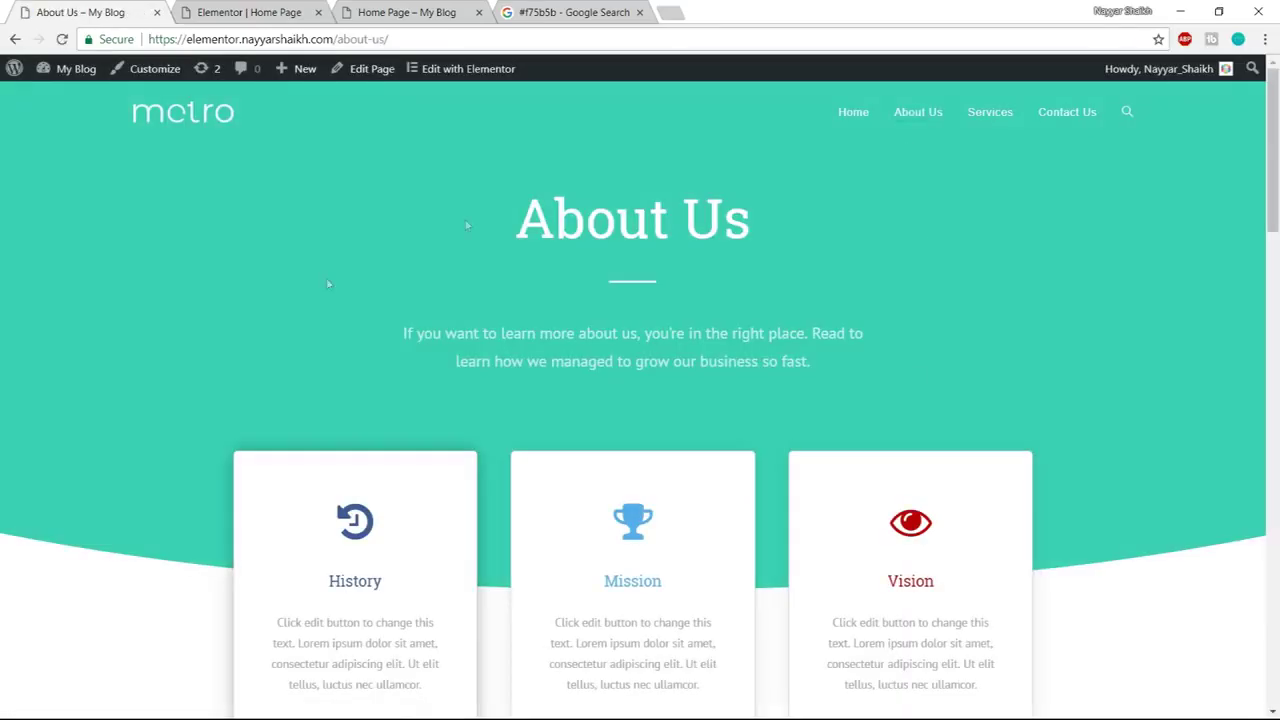
{"action": "scroll", "coordinate": [1057, 432], "scroll_direction": "down", "scroll_amount": 15}
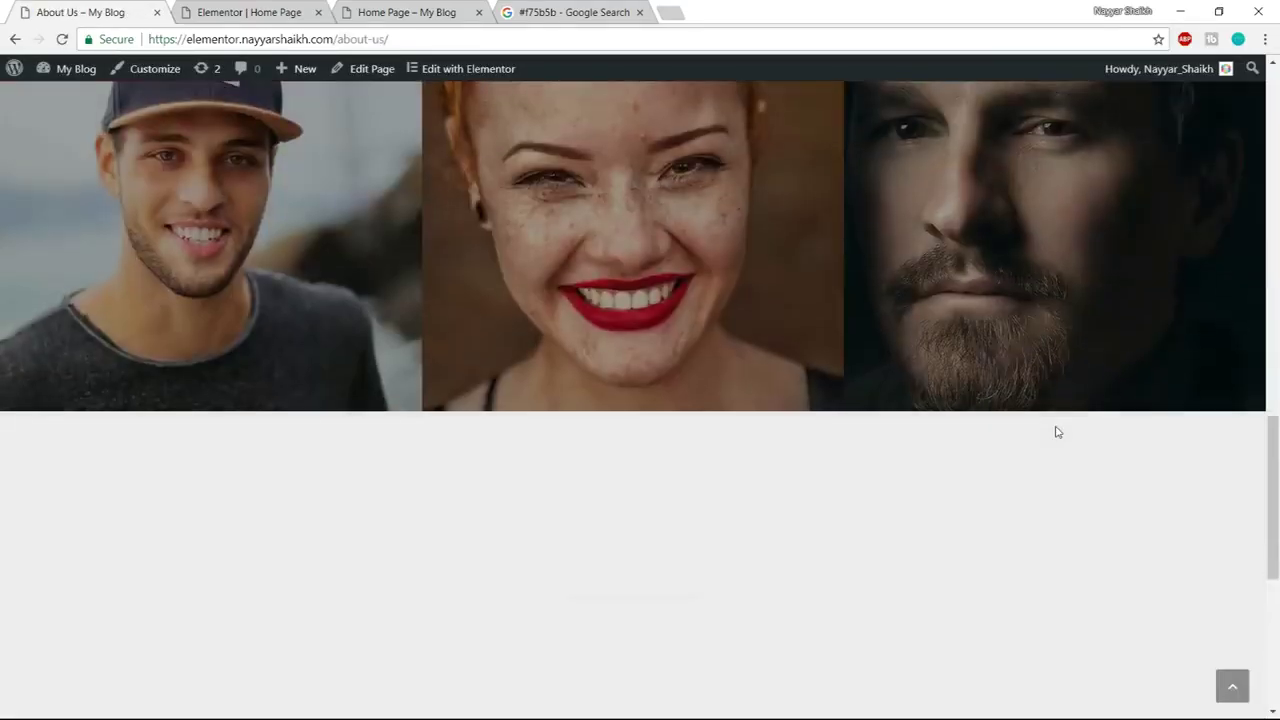
{"action": "scroll", "coordinate": [1055, 431], "scroll_direction": "down", "scroll_amount": 10}
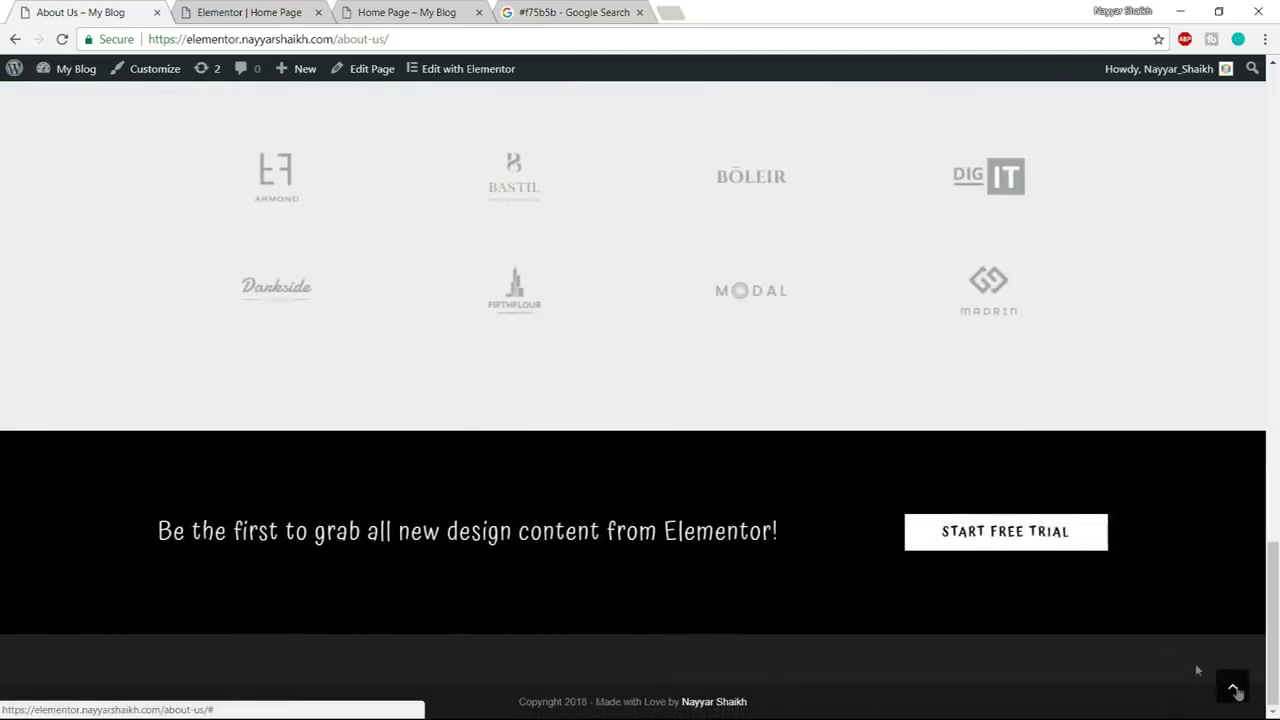
{"action": "scroll", "coordinate": [1078, 507], "scroll_direction": "up", "scroll_amount": 3}
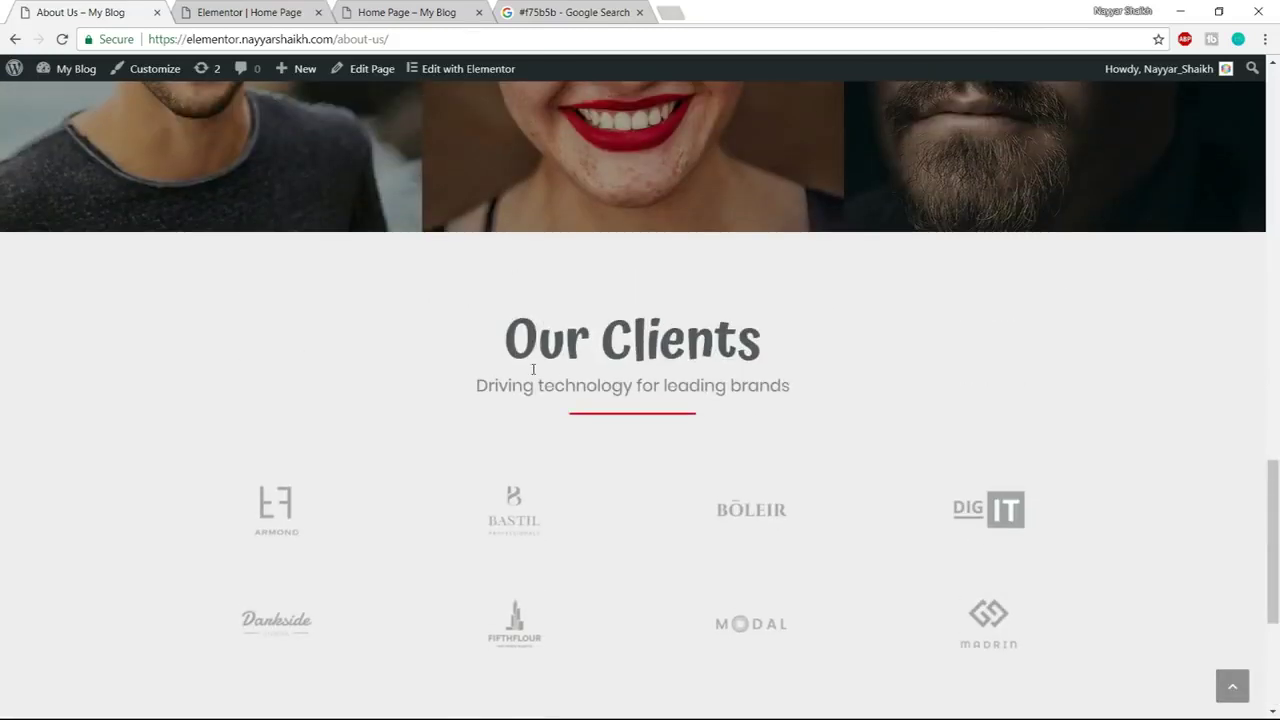
{"action": "left_click_drag", "start_coordinate": [502, 342], "coordinate": [762, 360]}
{"action": "scroll", "coordinate": [720, 434], "scroll_direction": "down", "scroll_amount": 3}
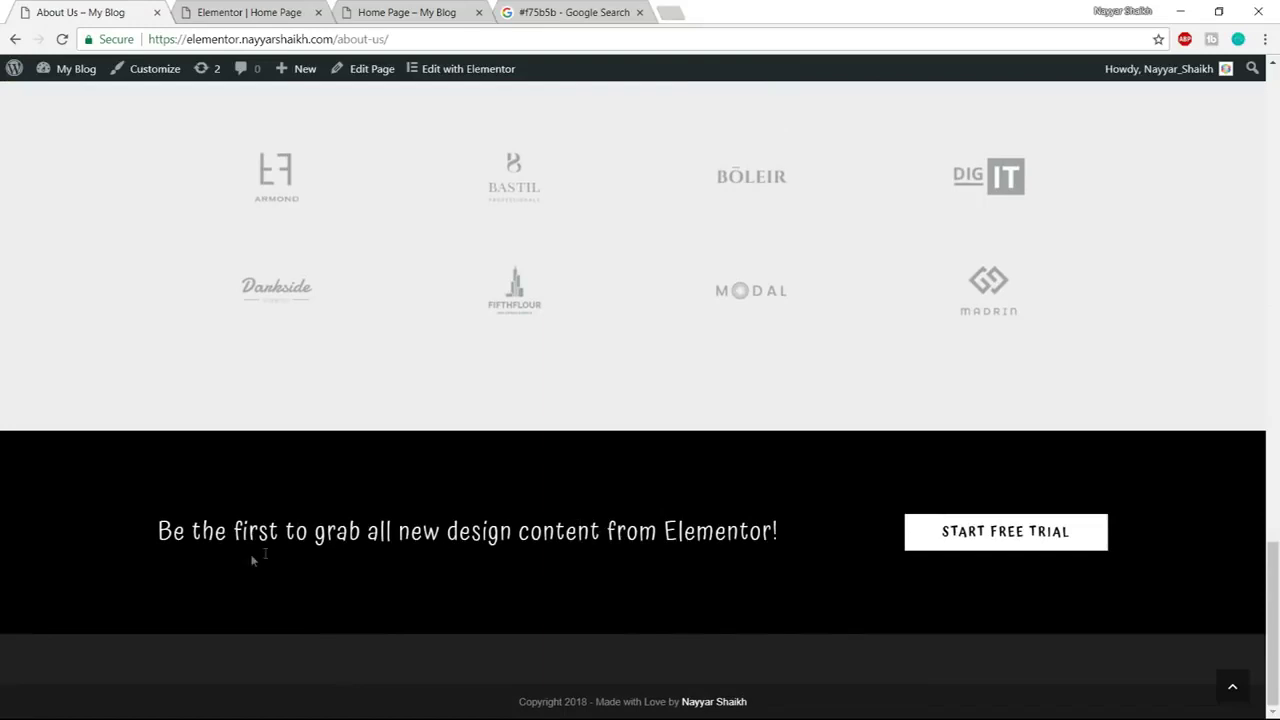
{"action": "scroll", "coordinate": [1074, 589], "scroll_direction": "up", "scroll_amount": 5}
{"action": "scroll", "coordinate": [720, 290], "scroll_direction": "down", "scroll_amount": 5}
{"action": "left_click", "coordinate": [274, 8]}
{"action": "scroll", "coordinate": [971, 457], "scroll_direction": "down", "scroll_amount": 10}
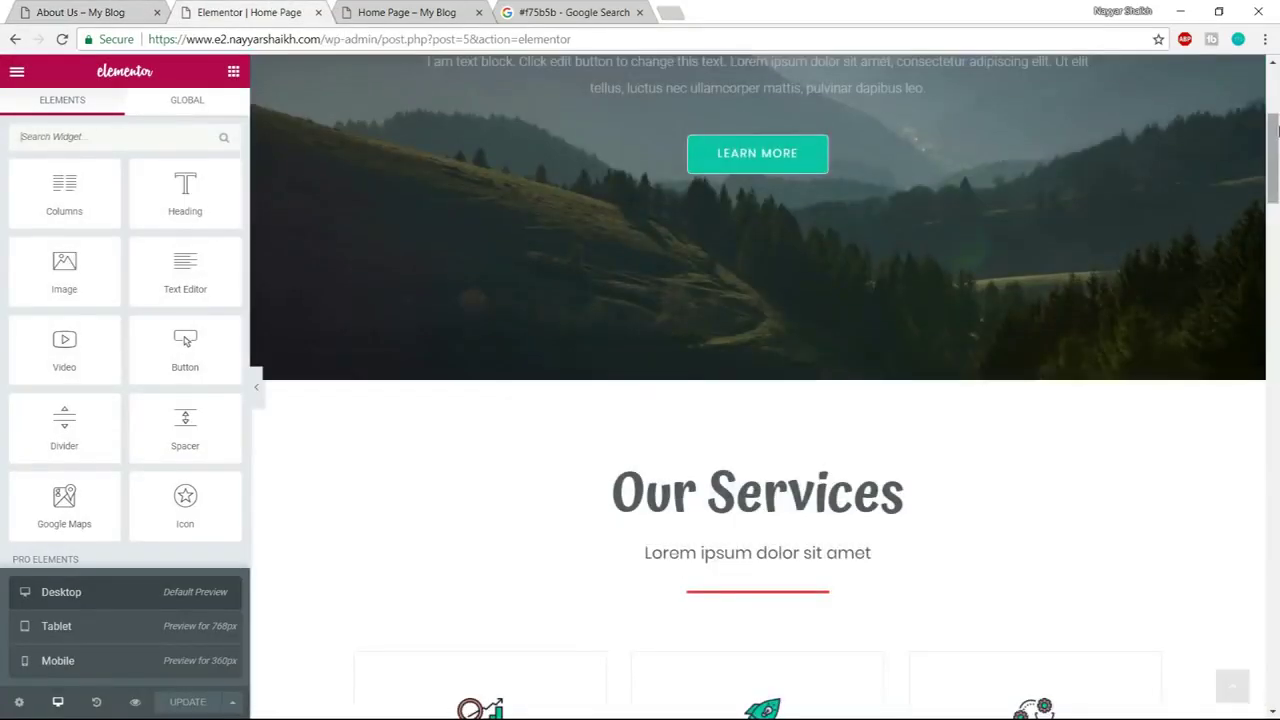
Save the Our Clients section to the library as the 'Clients' template.
{"action": "scroll", "coordinate": [1180, 560], "scroll_direction": "down", "scroll_amount": 10}
{"action": "scroll", "coordinate": [1183, 571], "scroll_direction": "up", "scroll_amount": 10}
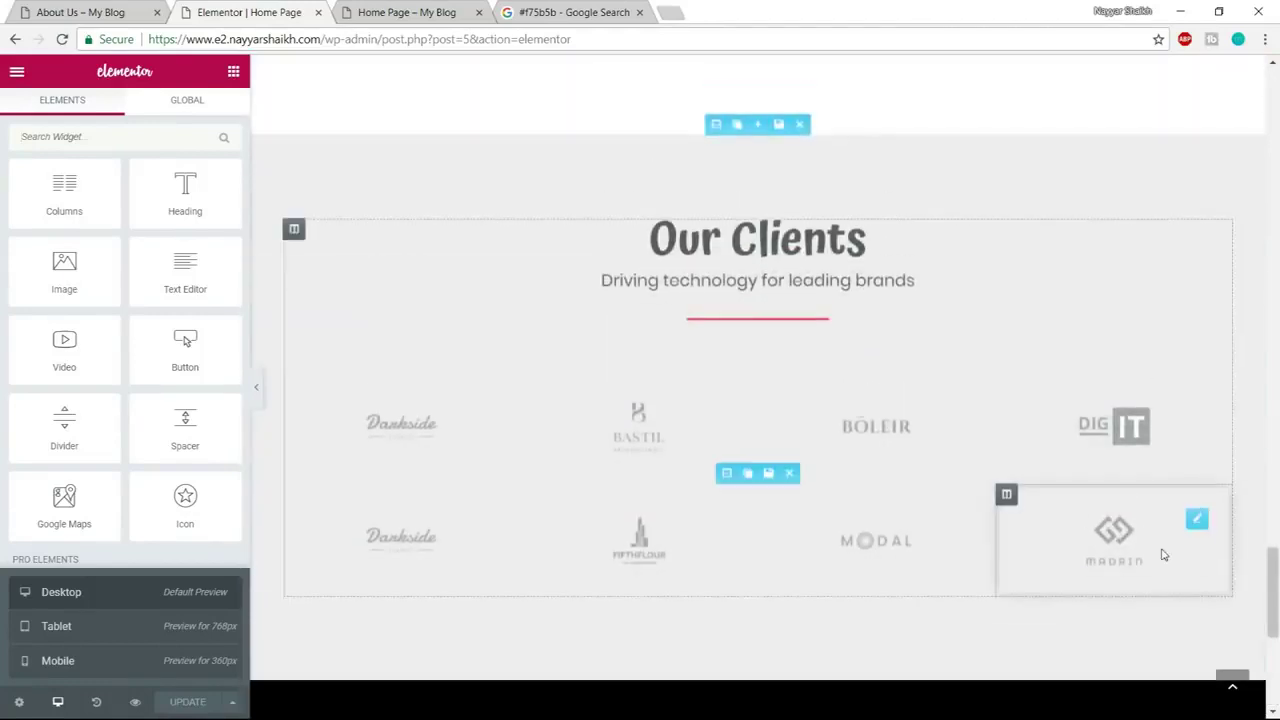
{"action": "scroll", "coordinate": [1023, 487], "scroll_direction": "down", "scroll_amount": 3}
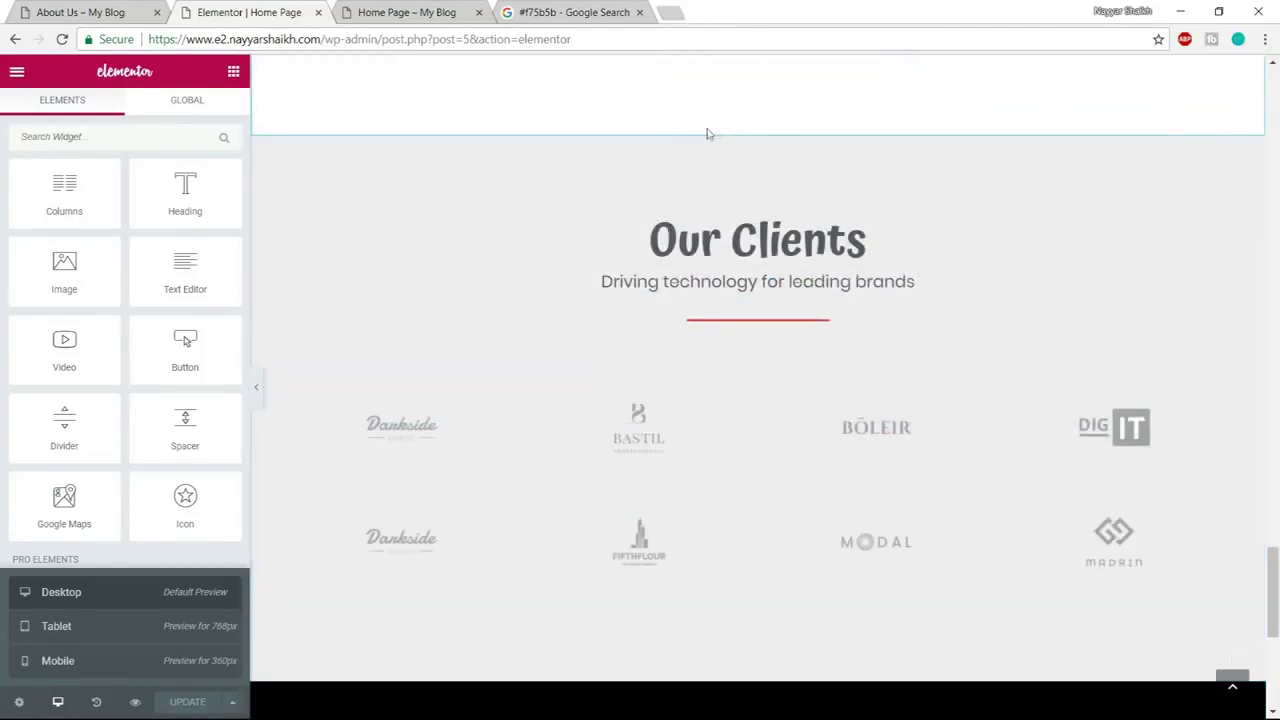
{"action": "mouse_move", "coordinate": [721, 127]}
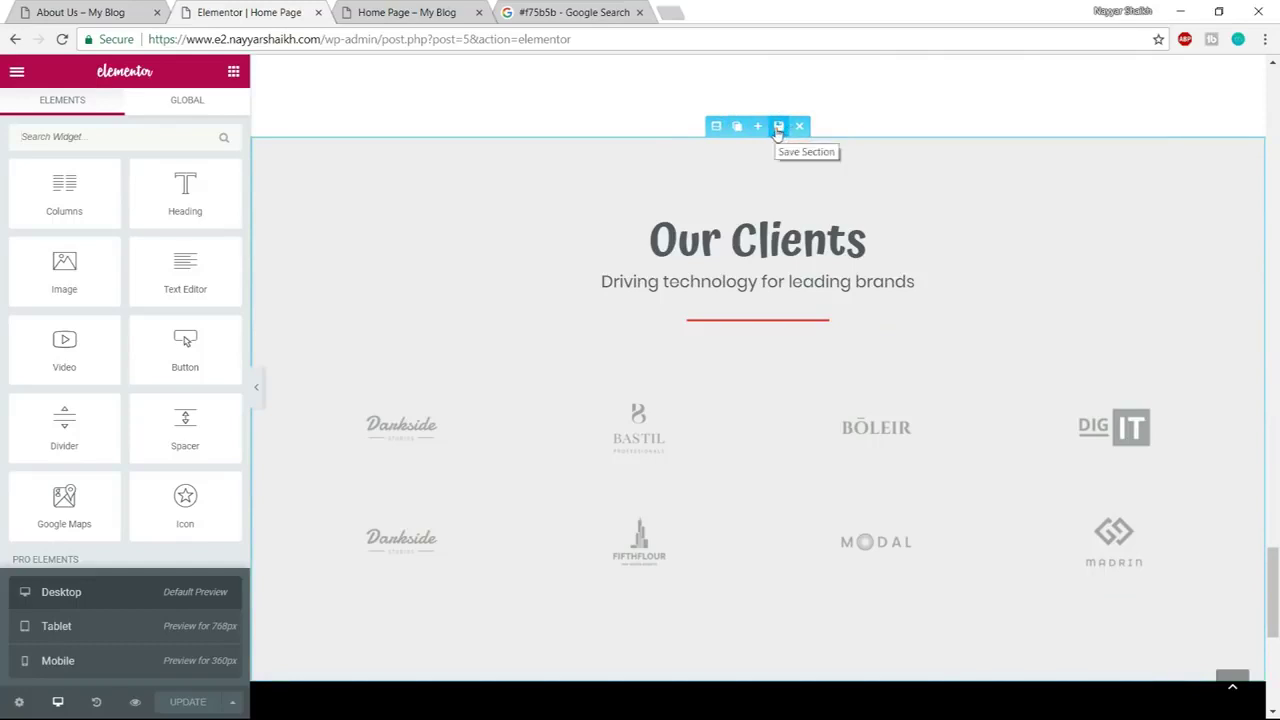
{"action": "left_click", "coordinate": [778, 127]}
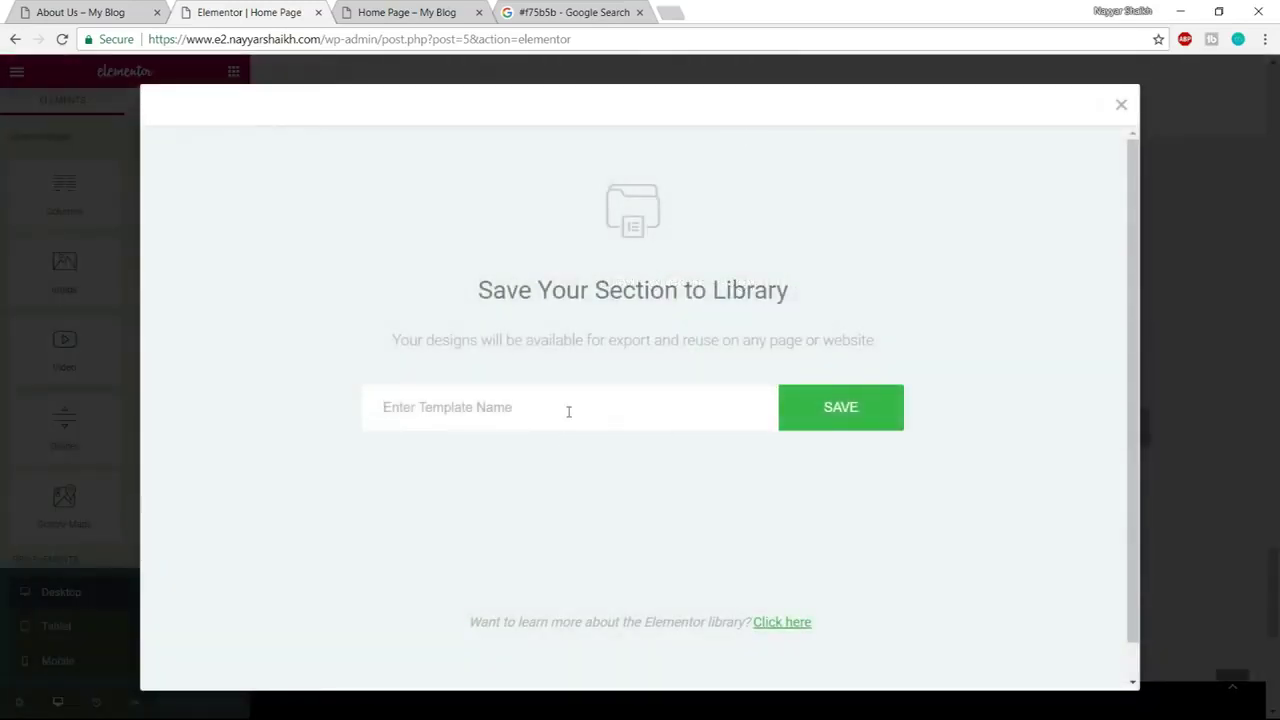
{"action": "type", "text": "Cl"}
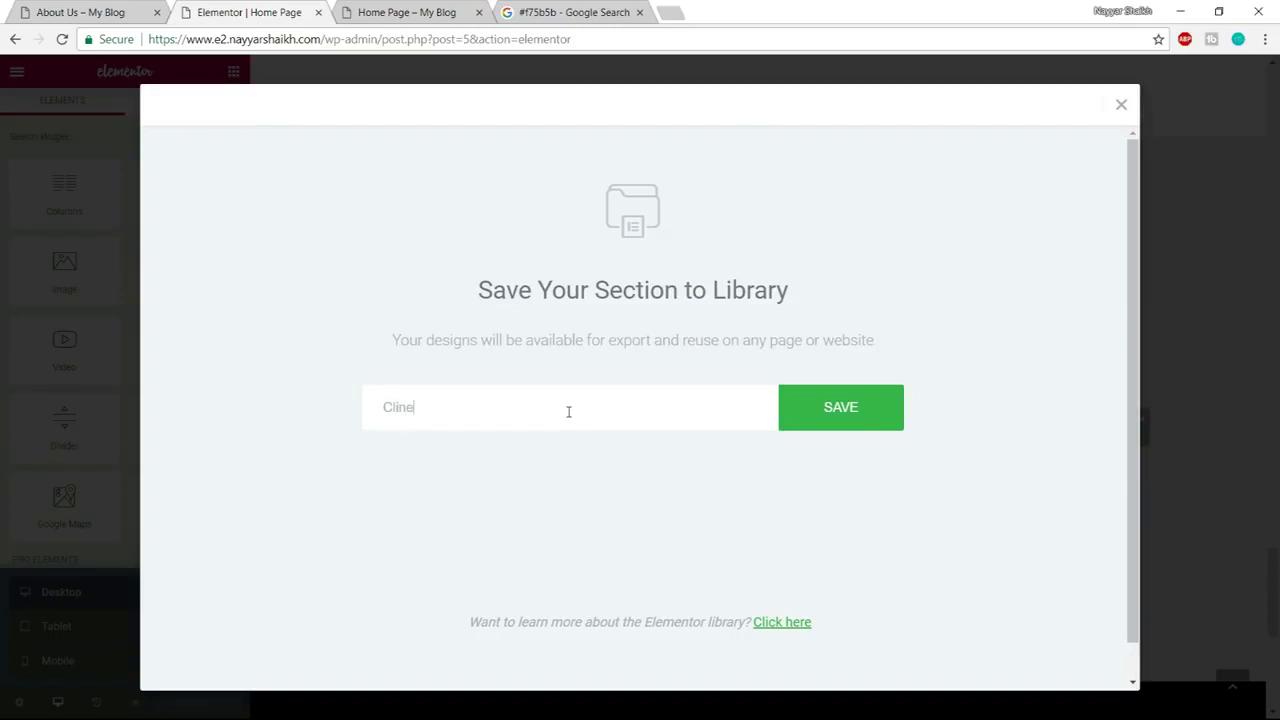
{"action": "type", "text": "ients"}
{"action": "left_click", "coordinate": [803, 419]}
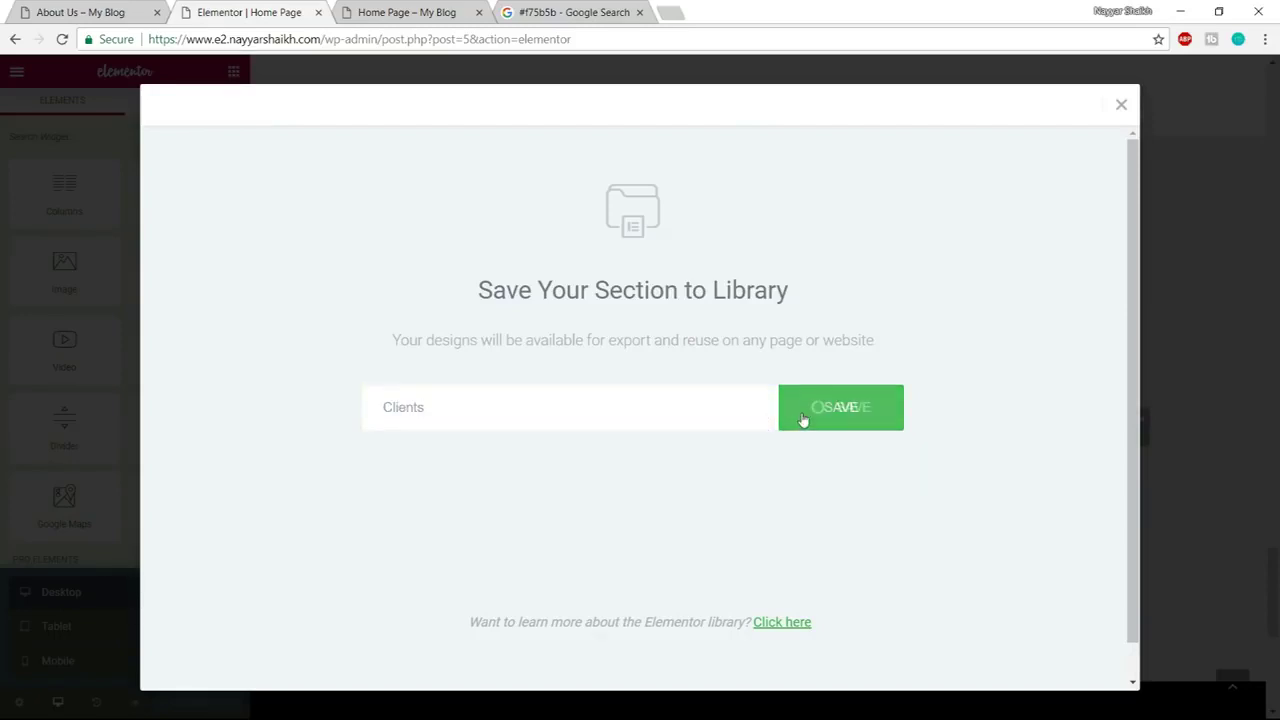
{"action": "left_click", "coordinate": [1121, 106]}
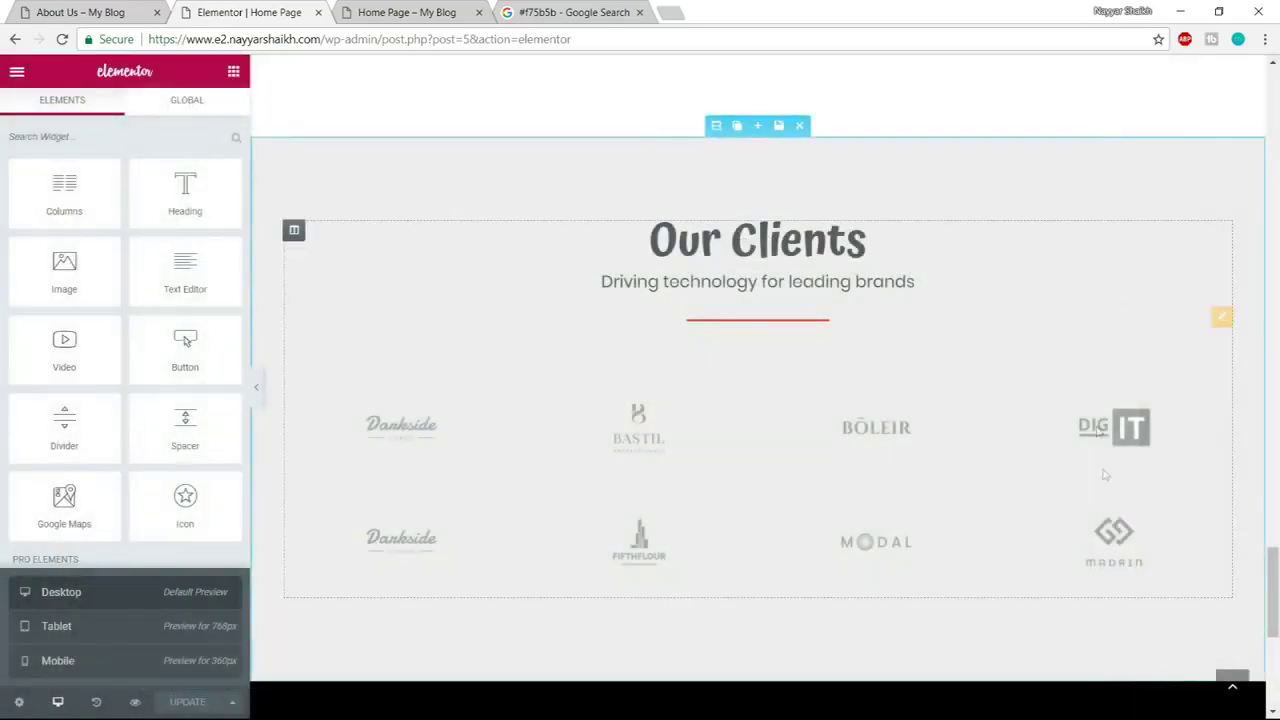
Save the black call-to-action section as the 'Footer' template and close the editor.
{"action": "scroll", "coordinate": [1130, 557], "scroll_direction": "down", "scroll_amount": 4}
{"action": "scroll", "coordinate": [800, 251], "scroll_direction": "up", "scroll_amount": 1}
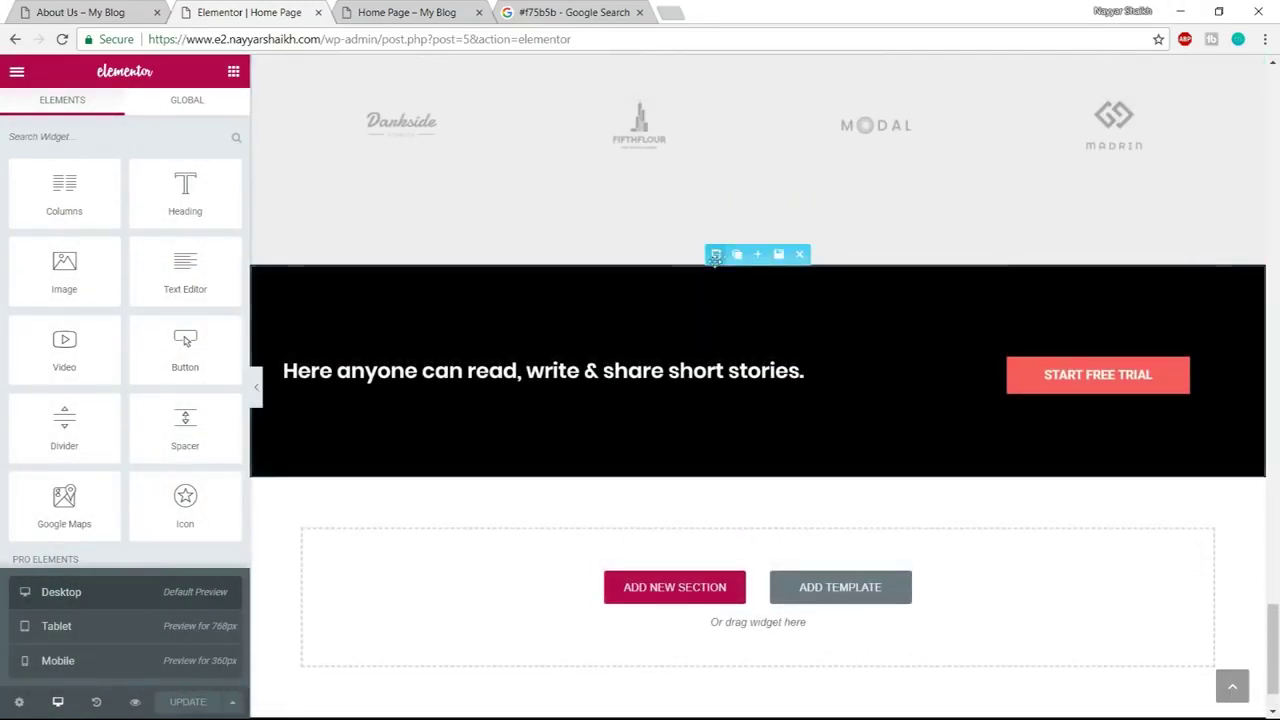
{"action": "left_click", "coordinate": [778, 256]}
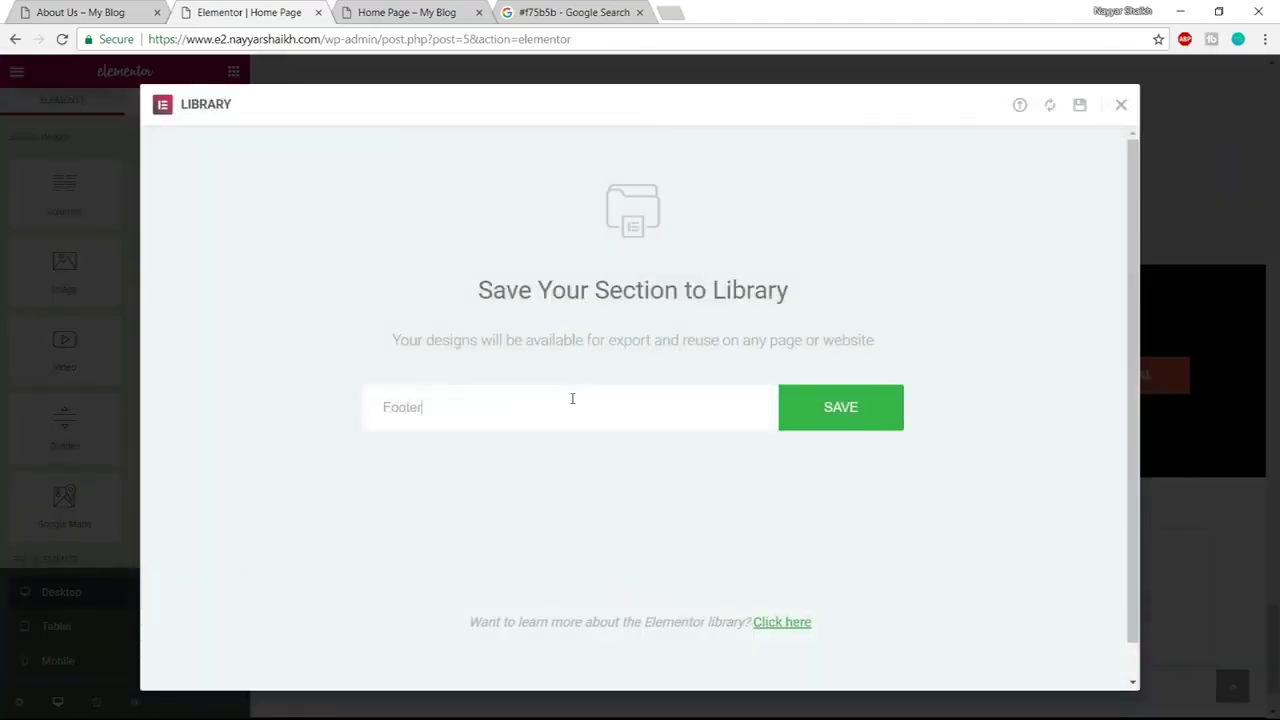
{"action": "left_click", "coordinate": [815, 425]}
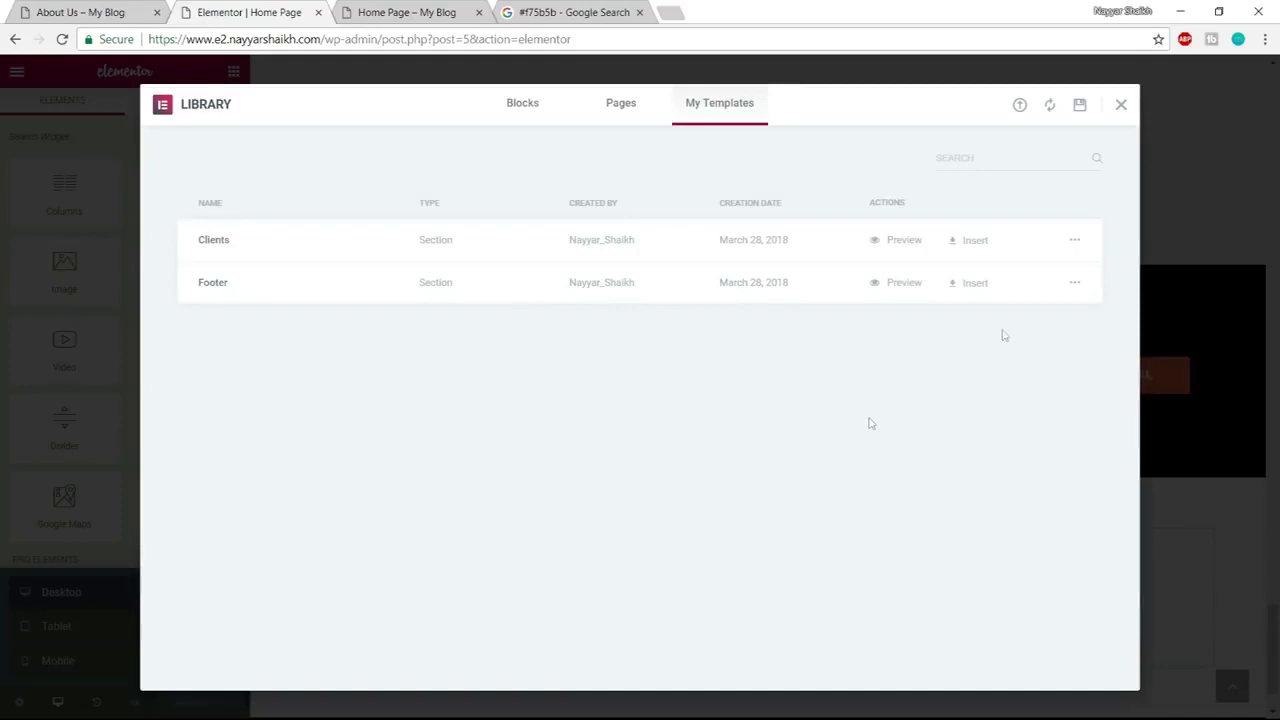
{"action": "left_click", "coordinate": [1121, 104]}
{"action": "scroll", "coordinate": [720, 300], "scroll_direction": "up", "scroll_amount": 2}
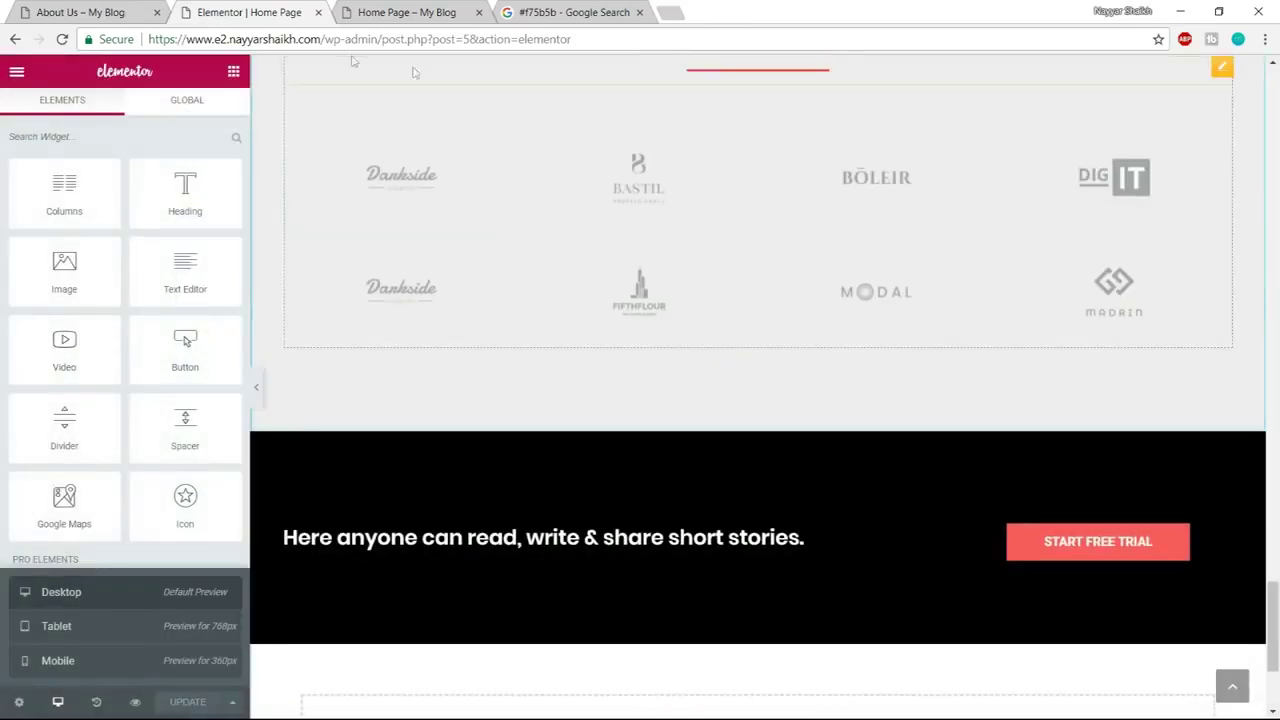
{"action": "left_click", "coordinate": [319, 12]}
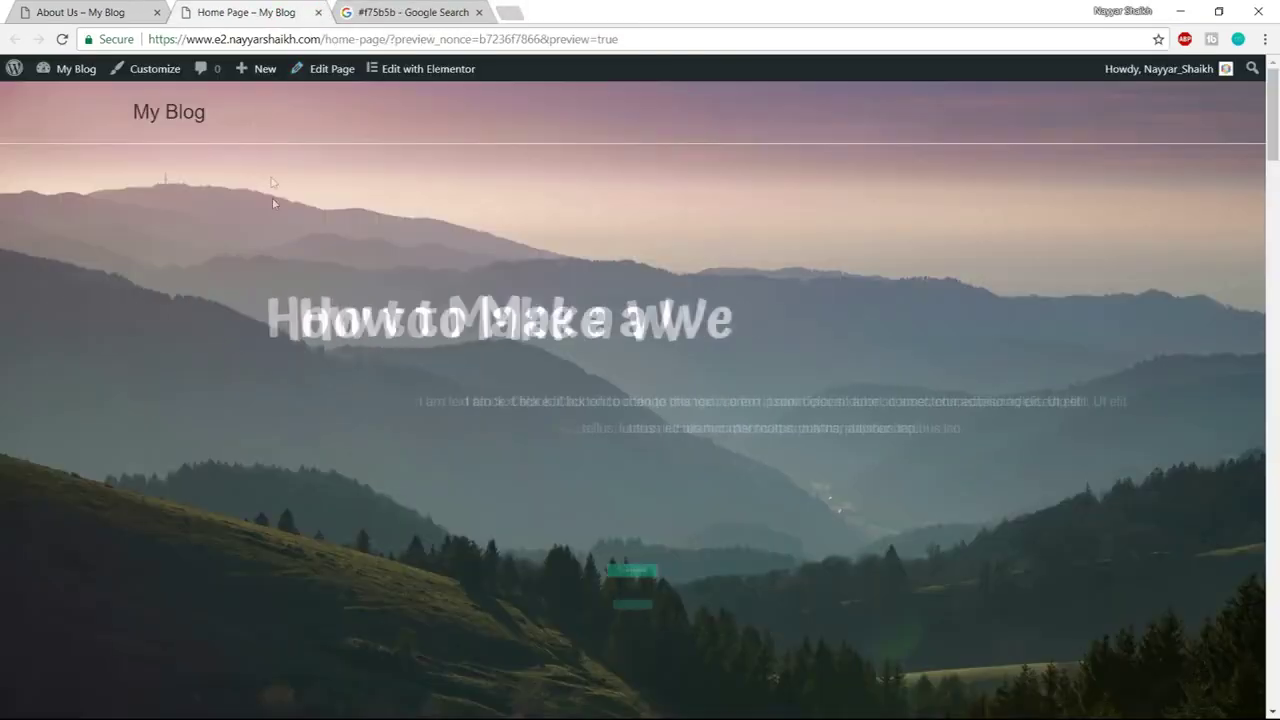
Title the new page 'About Us' with a Full Width content layout and margins disabled.
{"action": "left_click", "coordinate": [101, 10]}
{"action": "left_click", "coordinate": [1244, 694]}
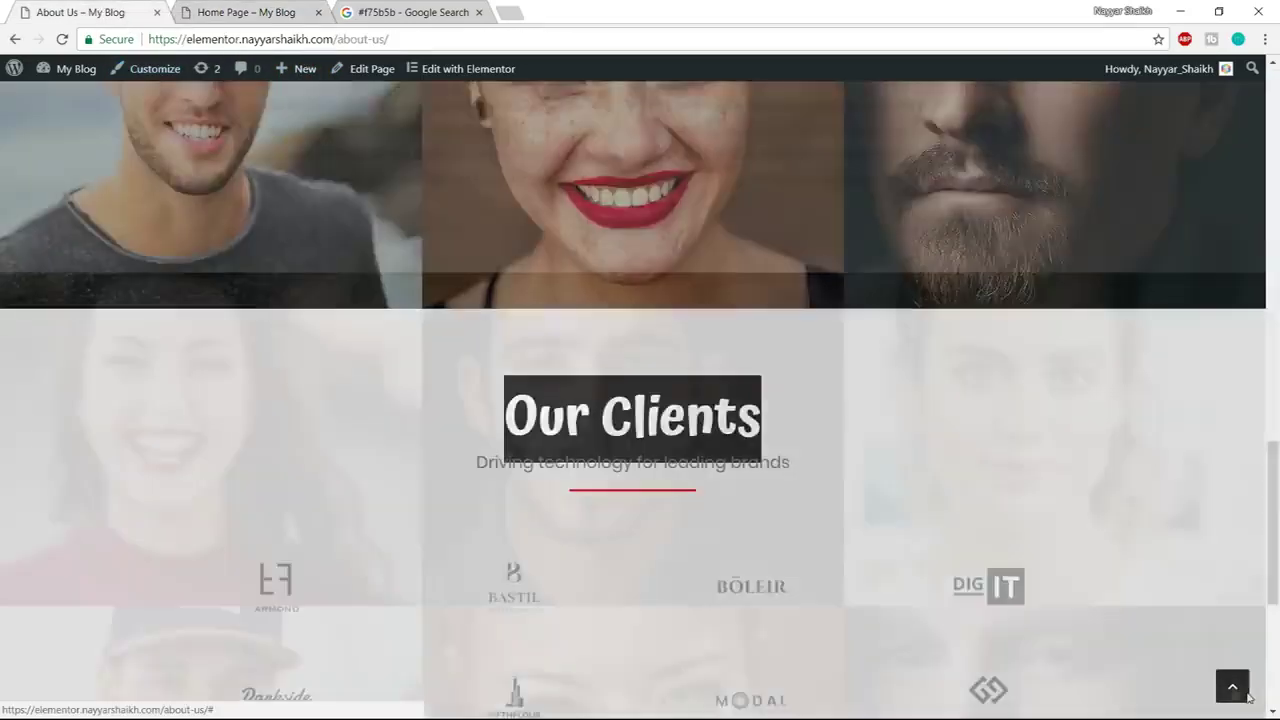
{"action": "left_click", "coordinate": [232, 12]}
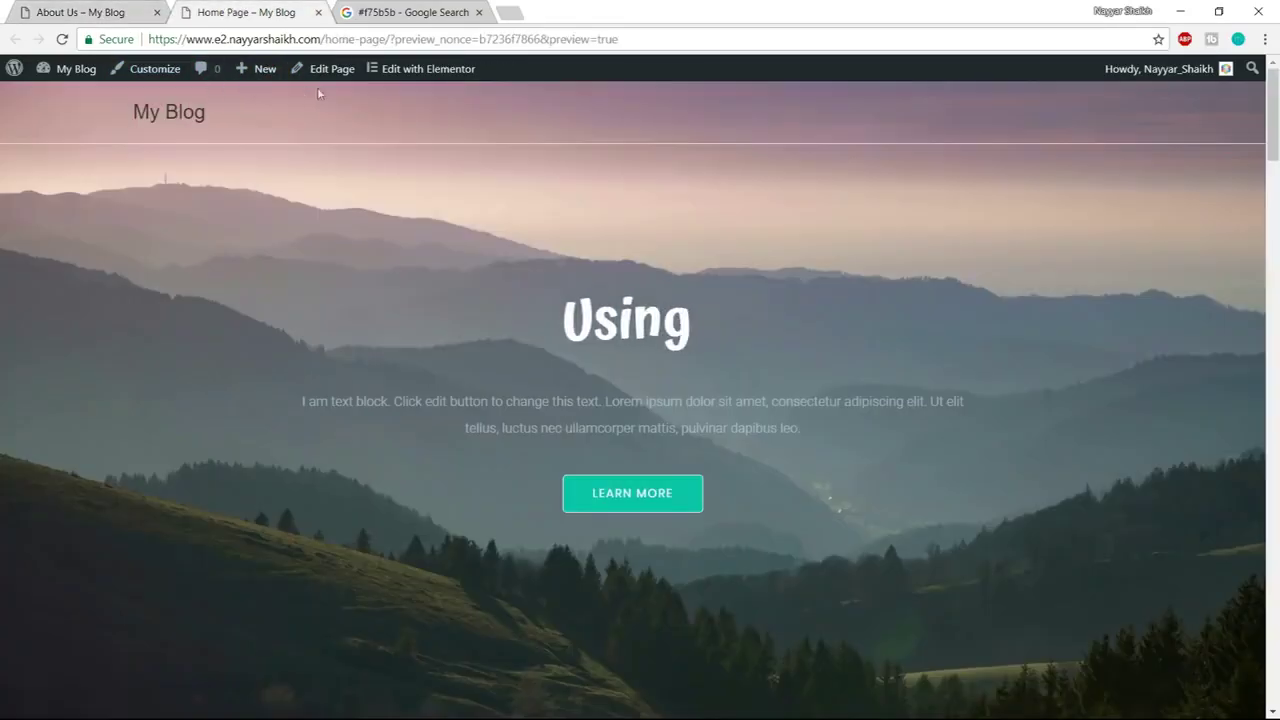
{"action": "mouse_move", "coordinate": [268, 77]}
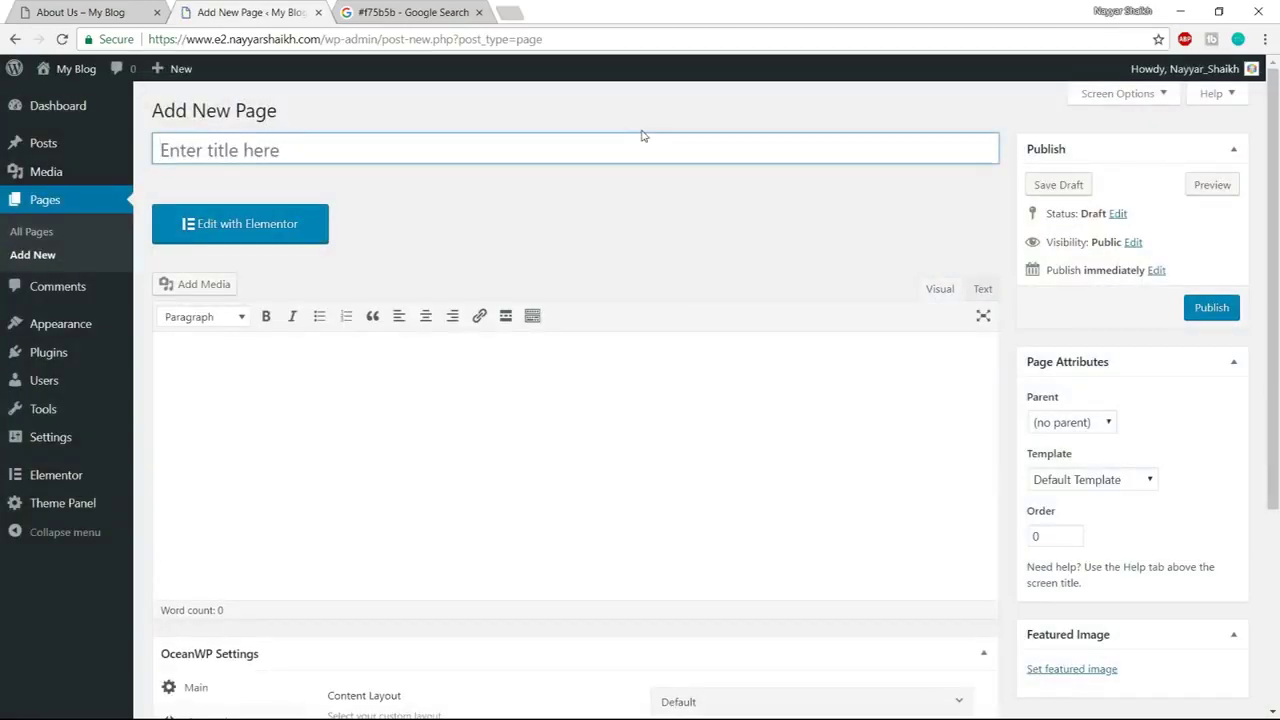
{"action": "type", "text": "About Us"}
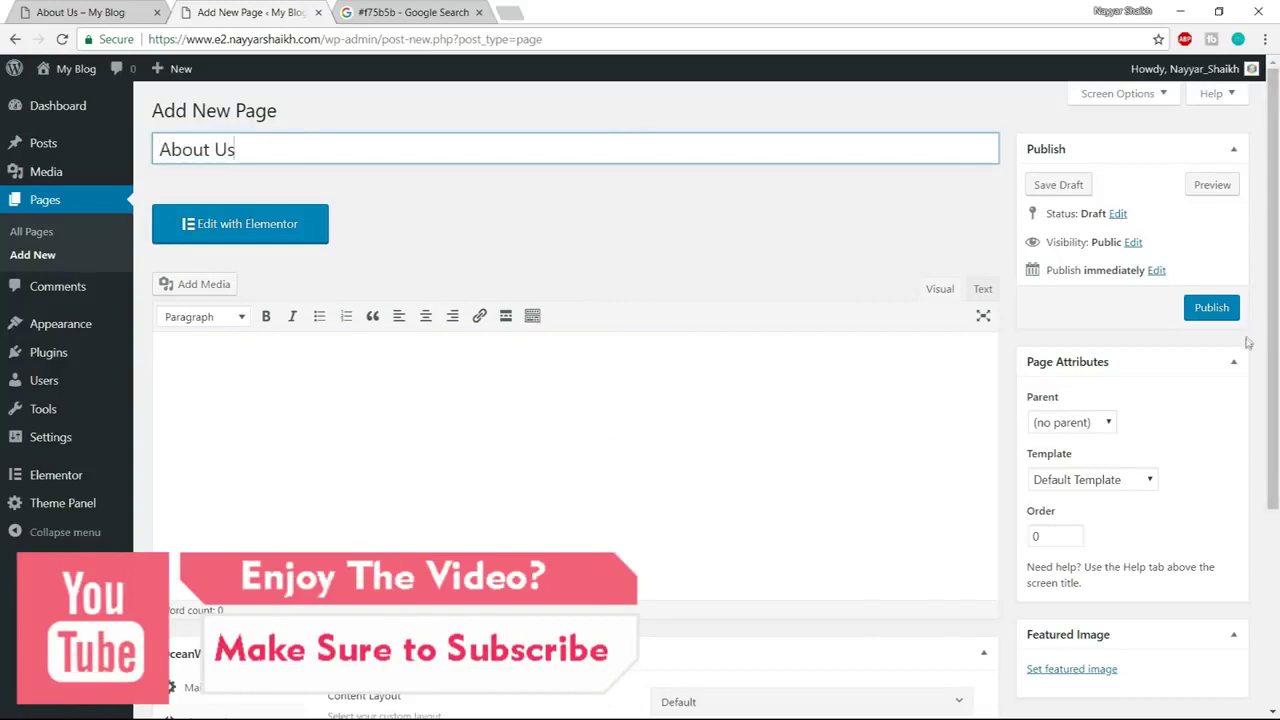
{"action": "scroll", "coordinate": [1247, 344], "scroll_direction": "down", "scroll_amount": 3}
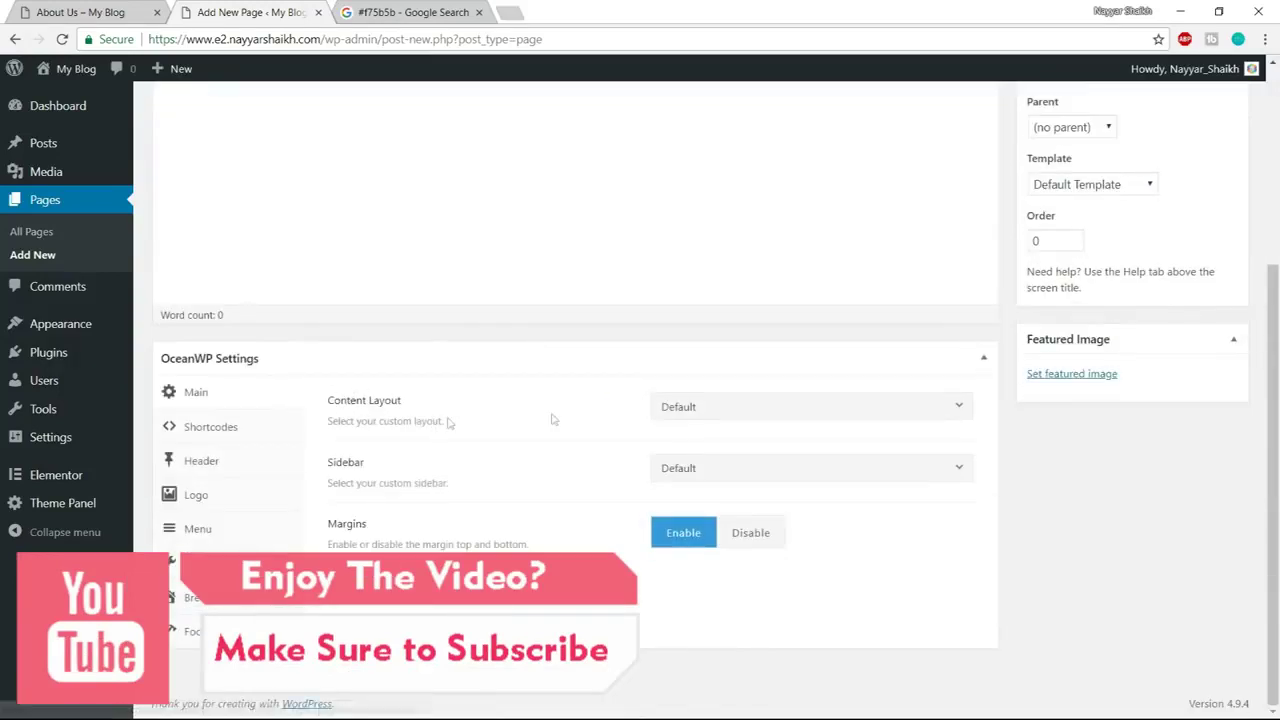
{"action": "left_click", "coordinate": [726, 418]}
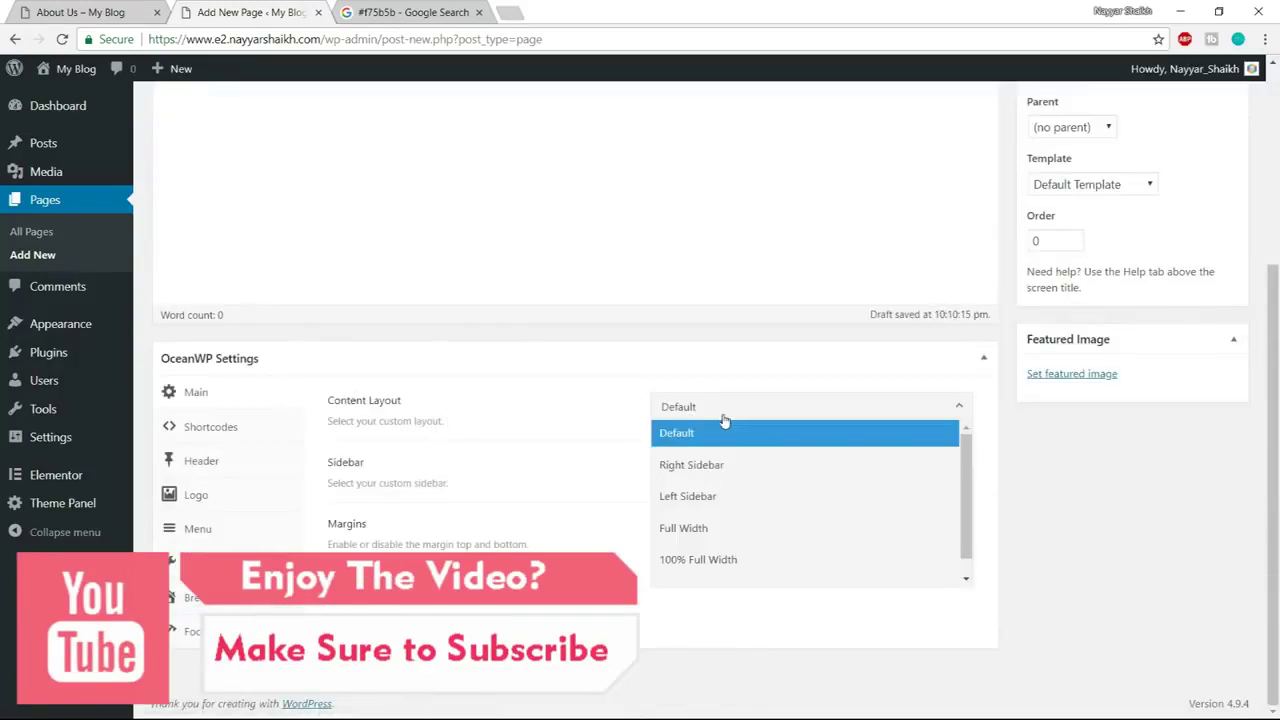
{"action": "left_click", "coordinate": [722, 530]}
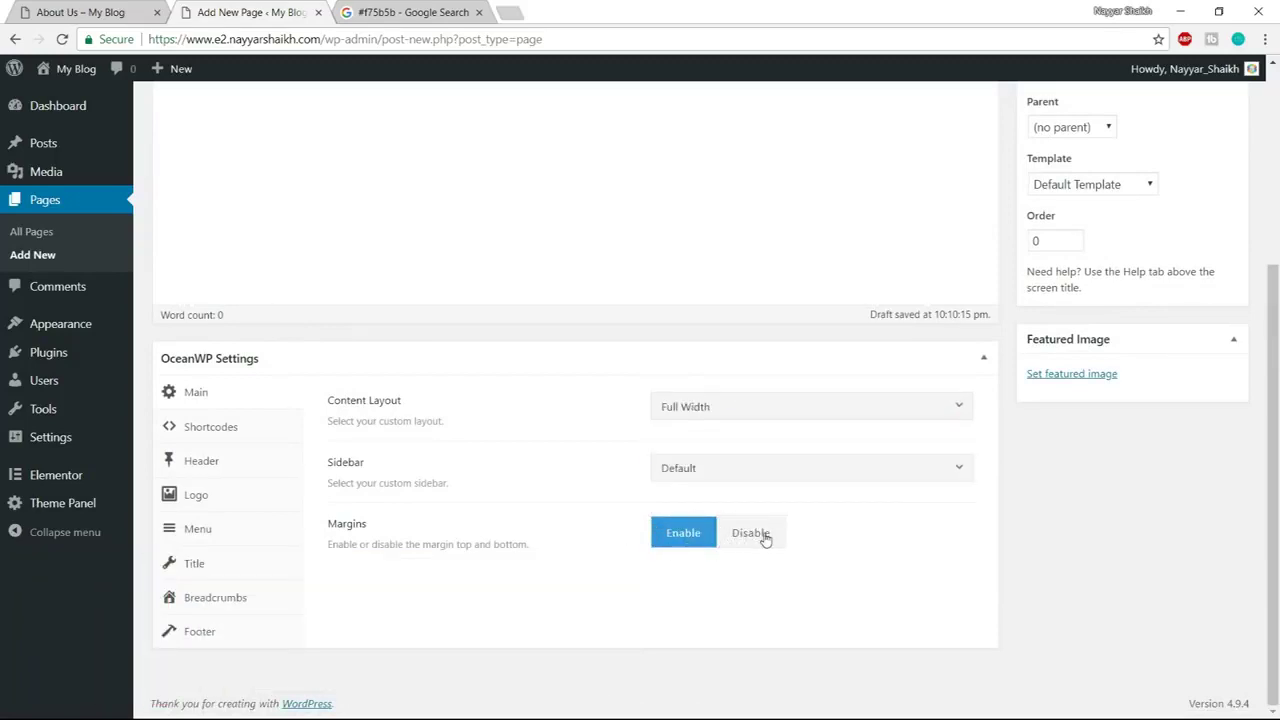
{"action": "left_click", "coordinate": [765, 538]}
Disable the top bar, page title and breadcrumbs, use a Transparent header, and publish.
{"action": "left_click", "coordinate": [240, 472]}
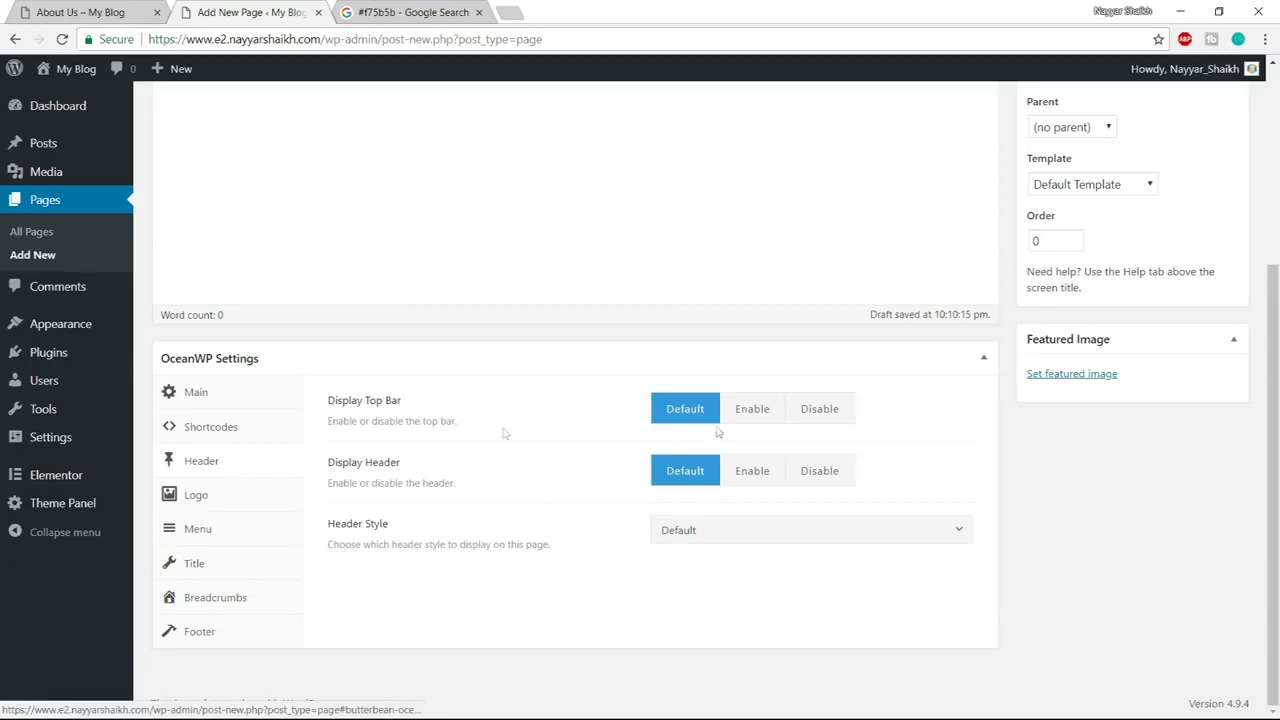
{"action": "left_click", "coordinate": [811, 420]}
{"action": "left_click", "coordinate": [709, 532]}
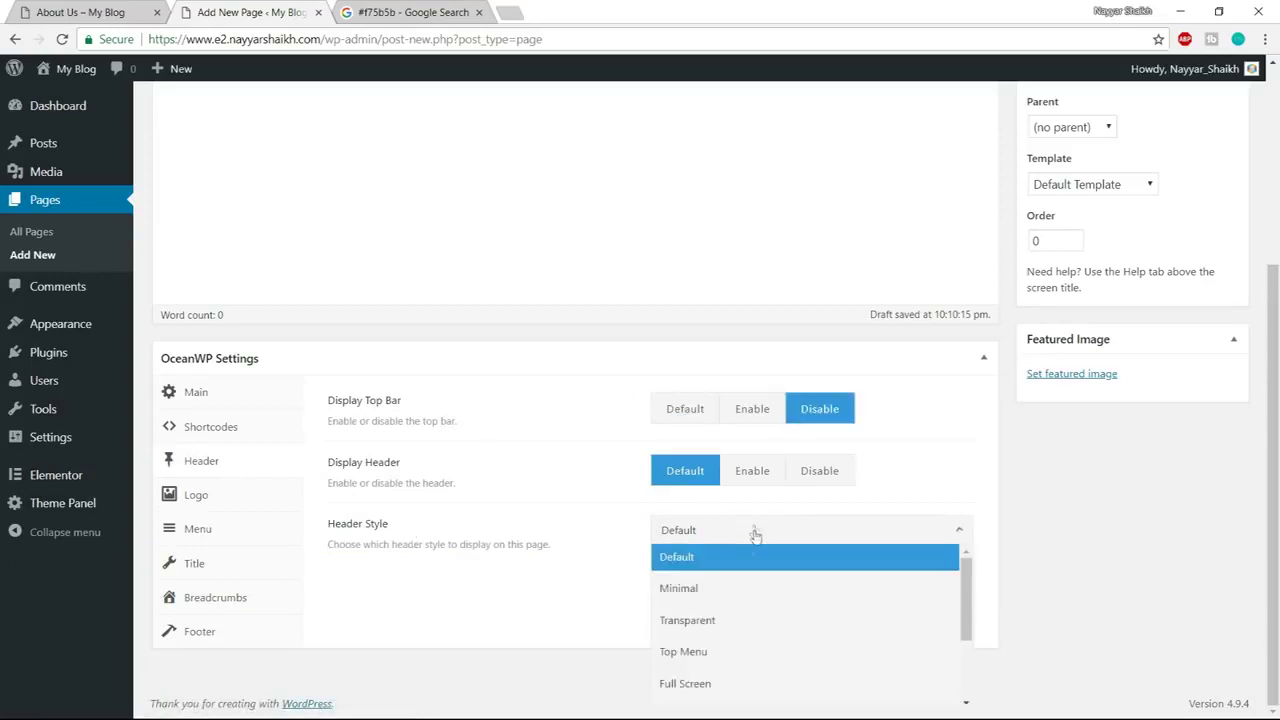
{"action": "left_click", "coordinate": [714, 616]}
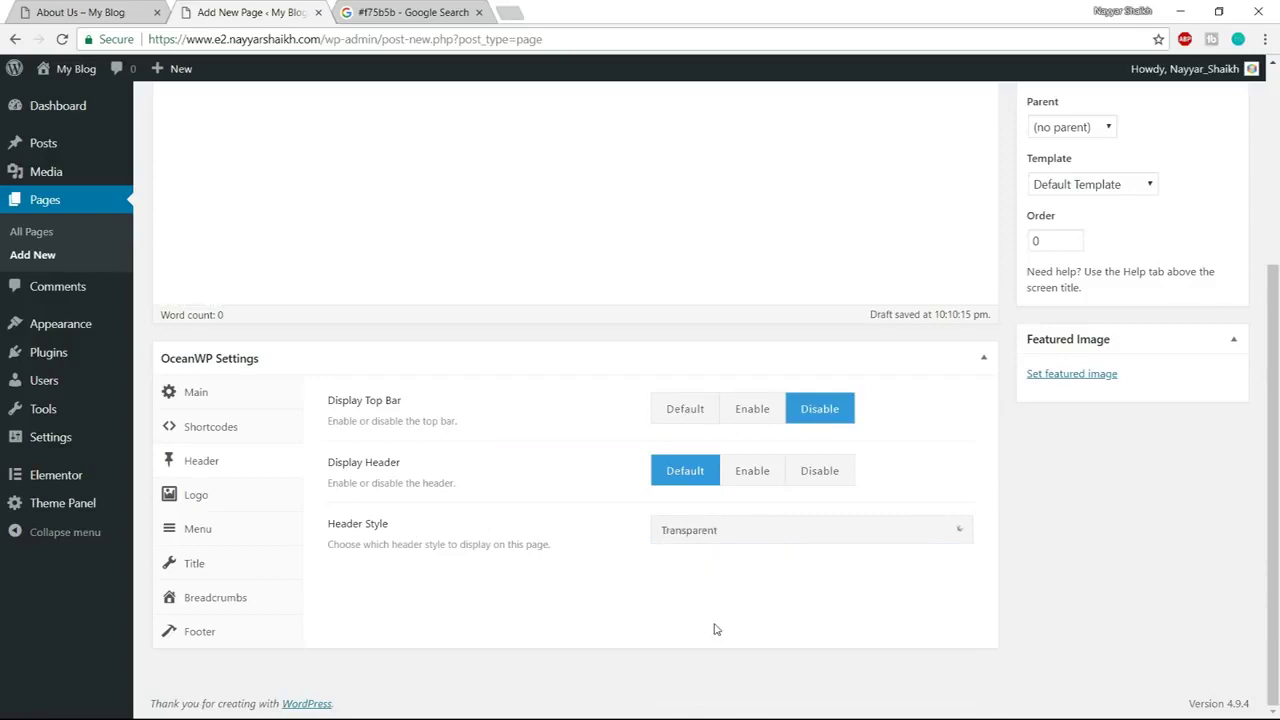
{"action": "left_click", "coordinate": [185, 564]}
{"action": "left_click", "coordinate": [824, 412]}
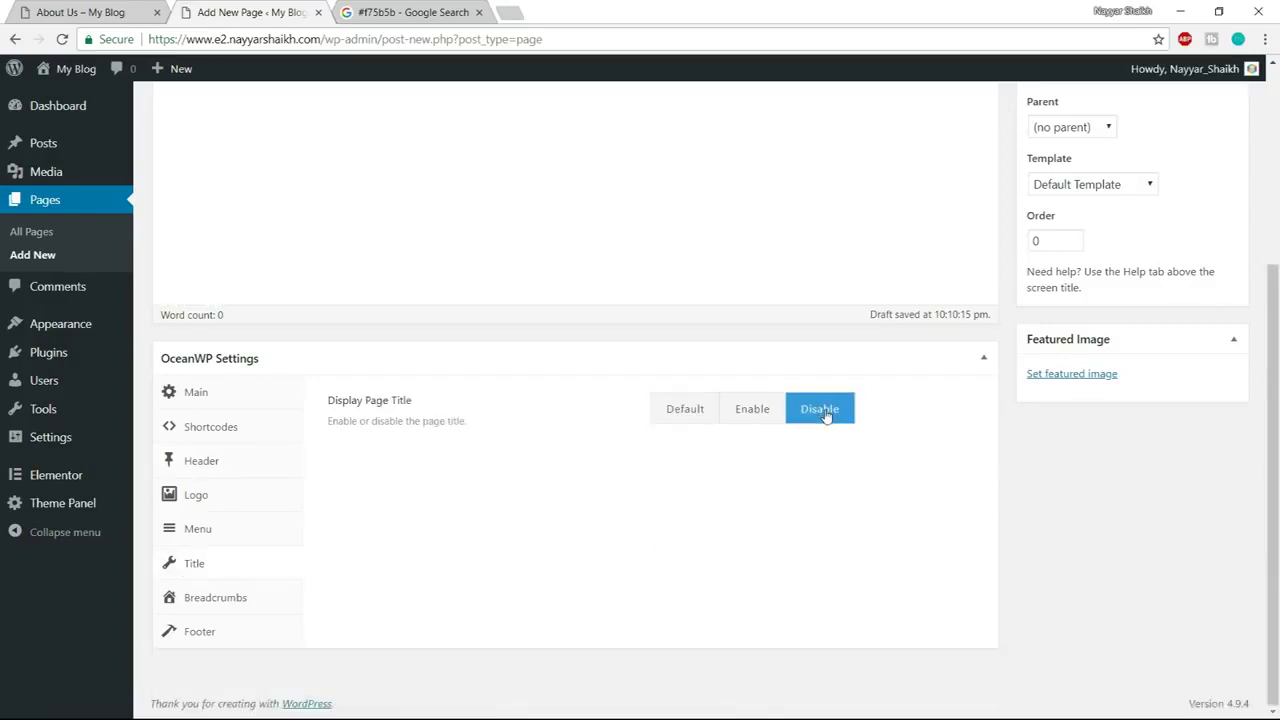
{"action": "left_click", "coordinate": [206, 597]}
{"action": "left_click", "coordinate": [824, 410]}
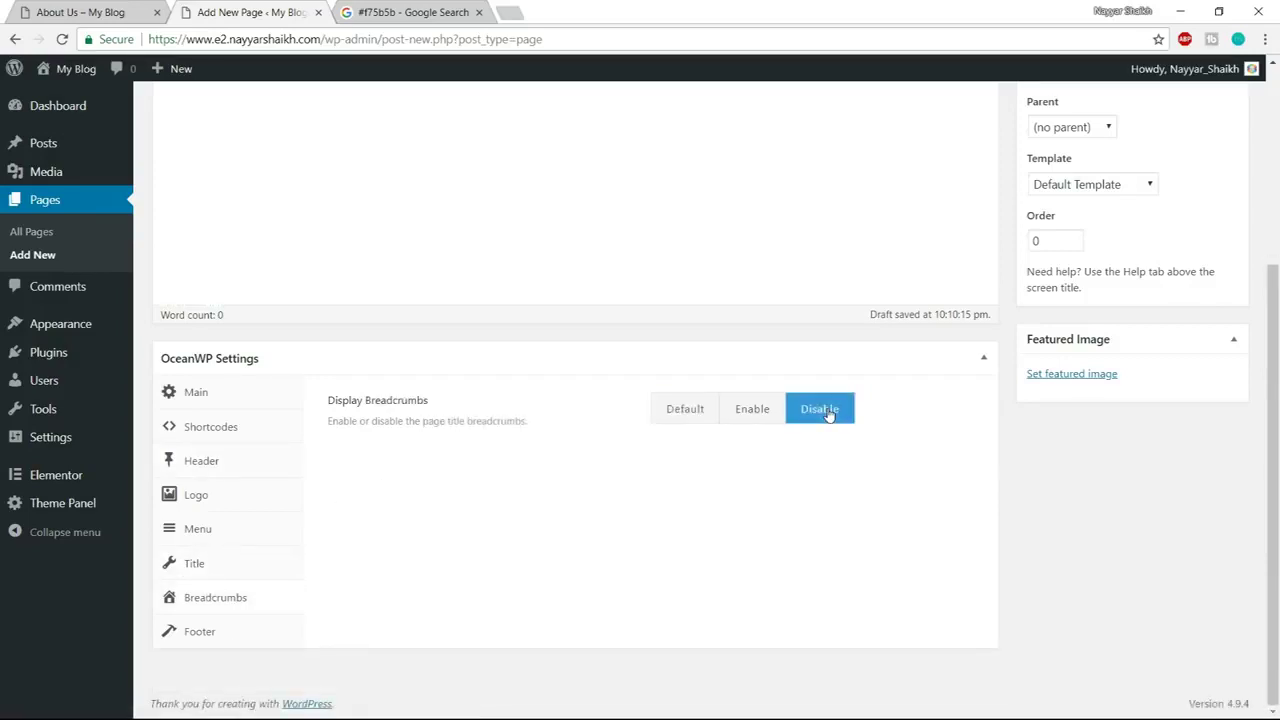
{"action": "scroll", "coordinate": [1012, 563], "scroll_direction": "up", "scroll_amount": 3}
{"action": "left_click", "coordinate": [1232, 310]}
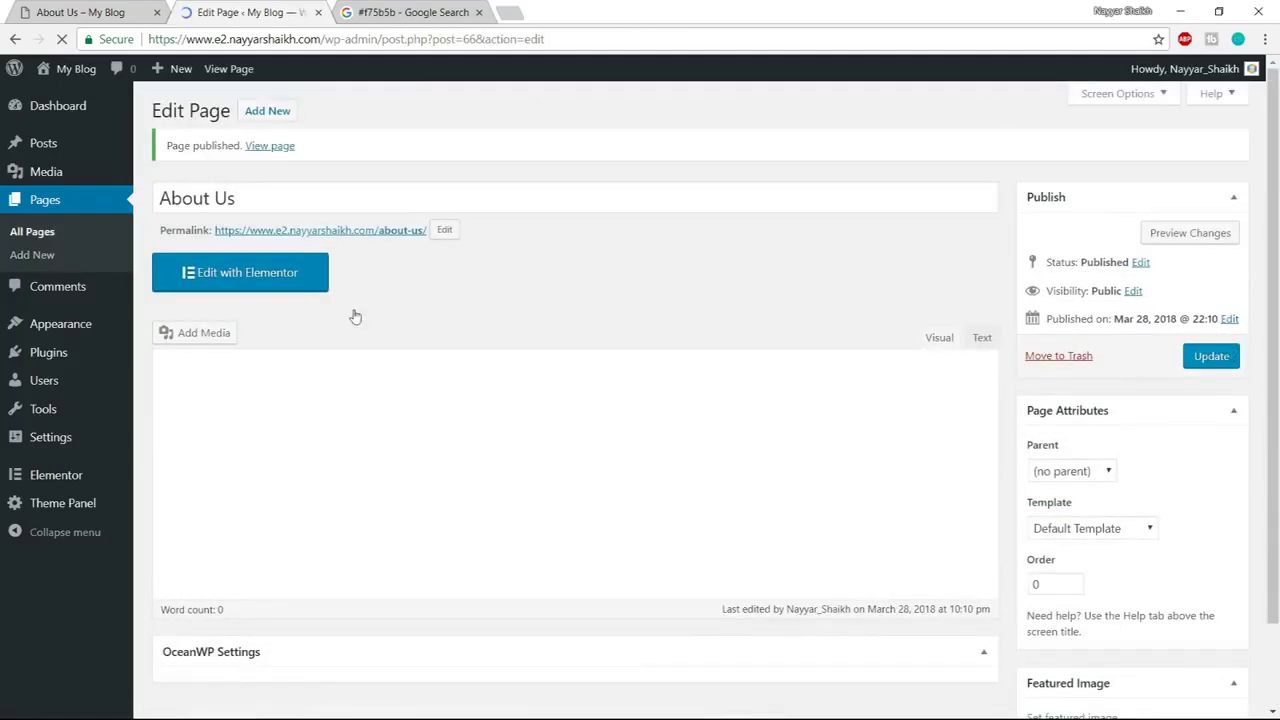
Open the About Us page in the Elementor editor and review the live reference page.
{"action": "left_click", "coordinate": [290, 273]}
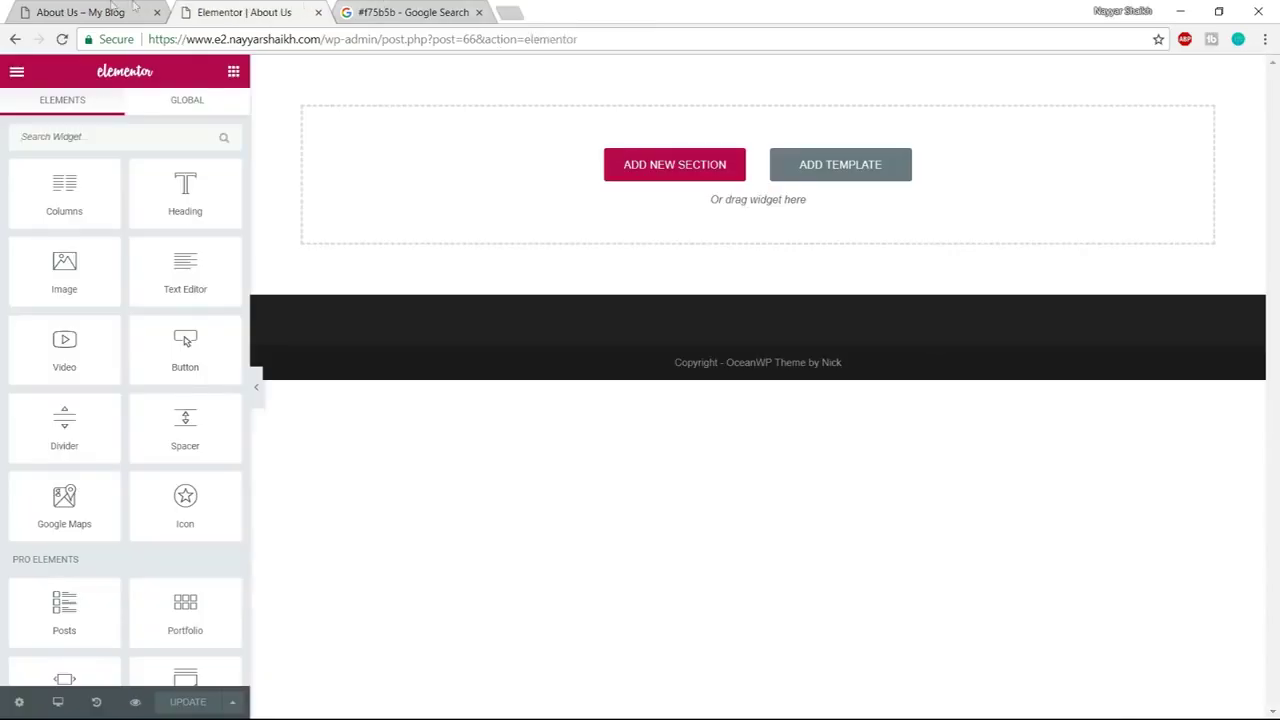
{"action": "left_click", "coordinate": [110, 9]}
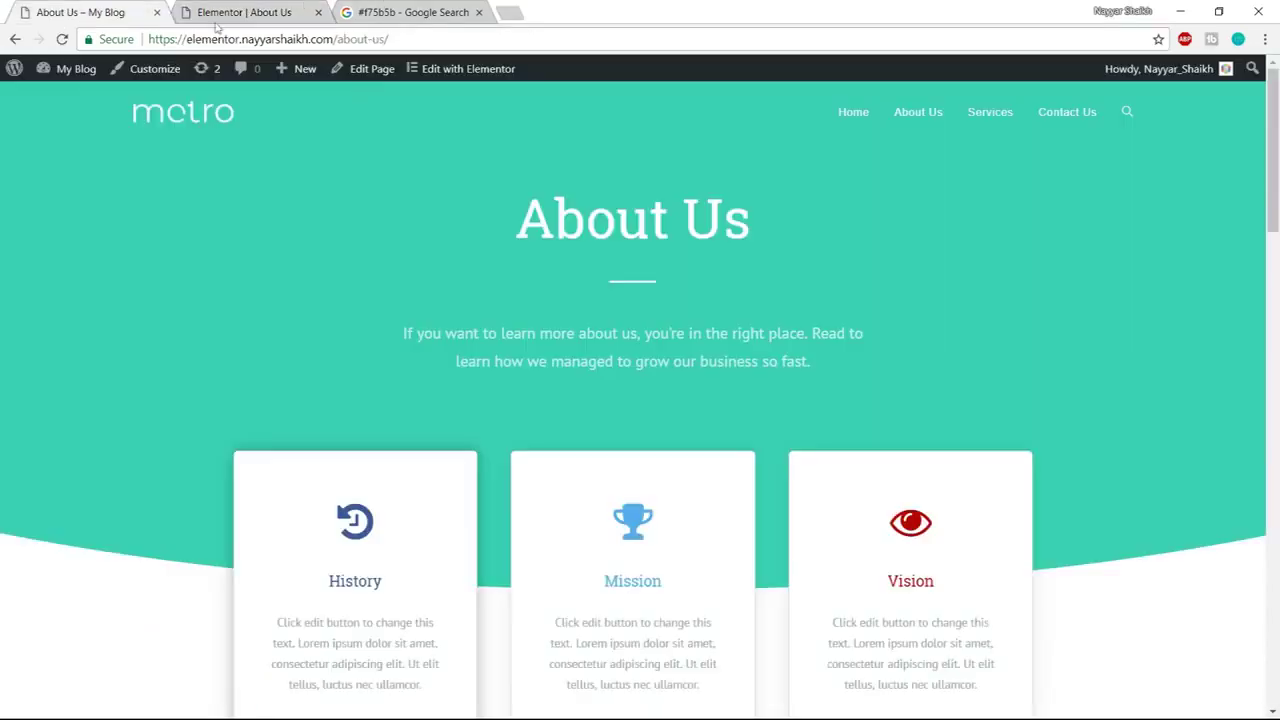
{"action": "scroll", "coordinate": [904, 464], "scroll_direction": "down", "scroll_amount": 3}
{"action": "scroll", "coordinate": [820, 432], "scroll_direction": "up", "scroll_amount": 3}
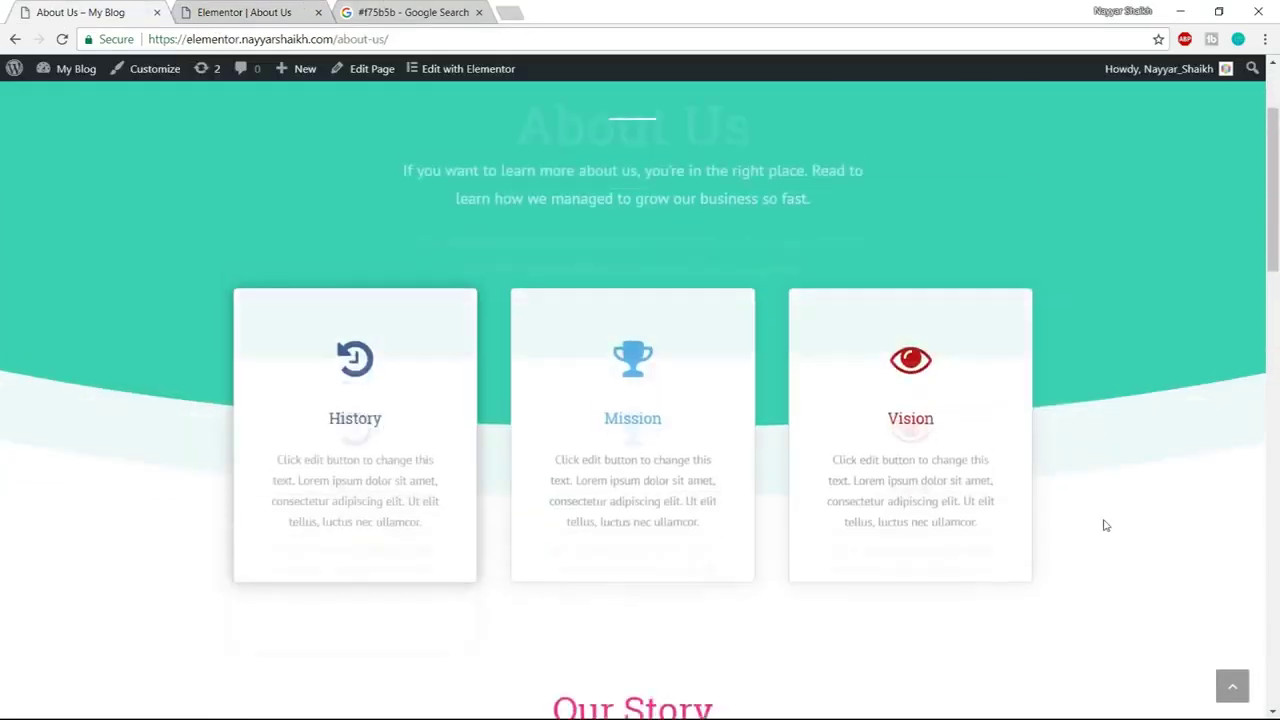
{"action": "scroll", "coordinate": [910, 418], "scroll_direction": "down", "scroll_amount": 1}
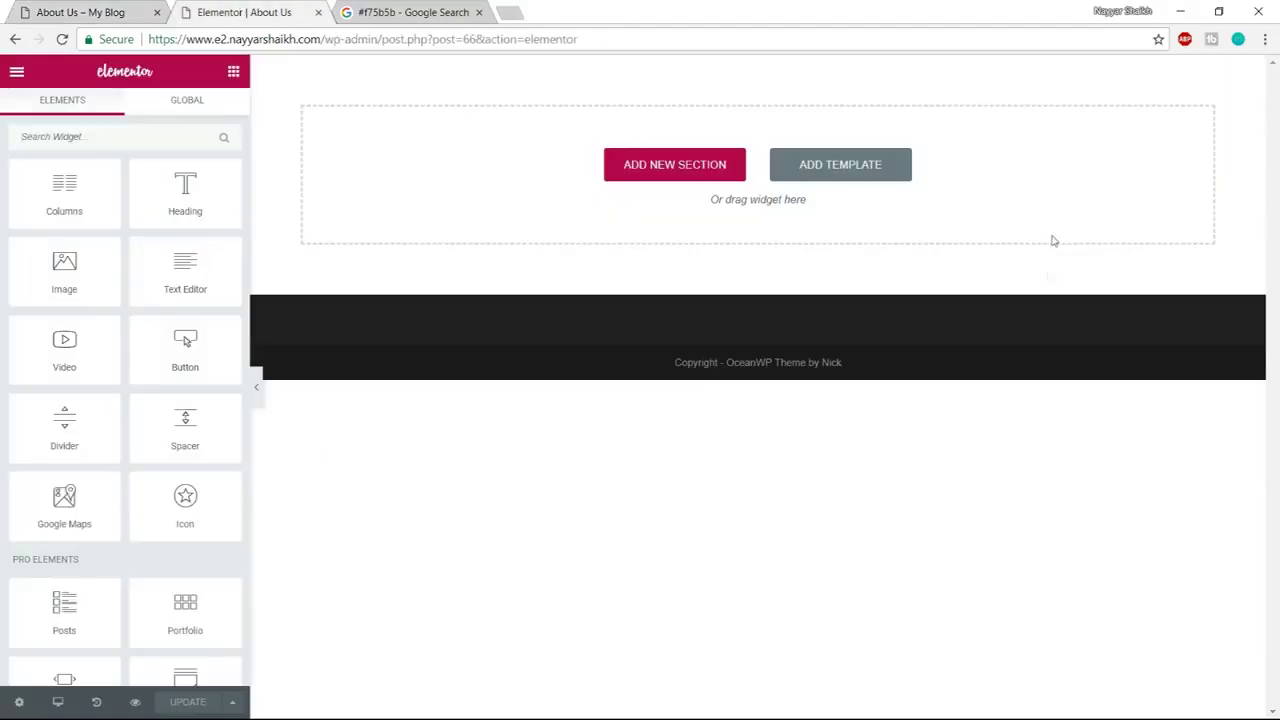
Browse the template library's blocks filtered to the Services category.
{"action": "left_click", "coordinate": [871, 173]}
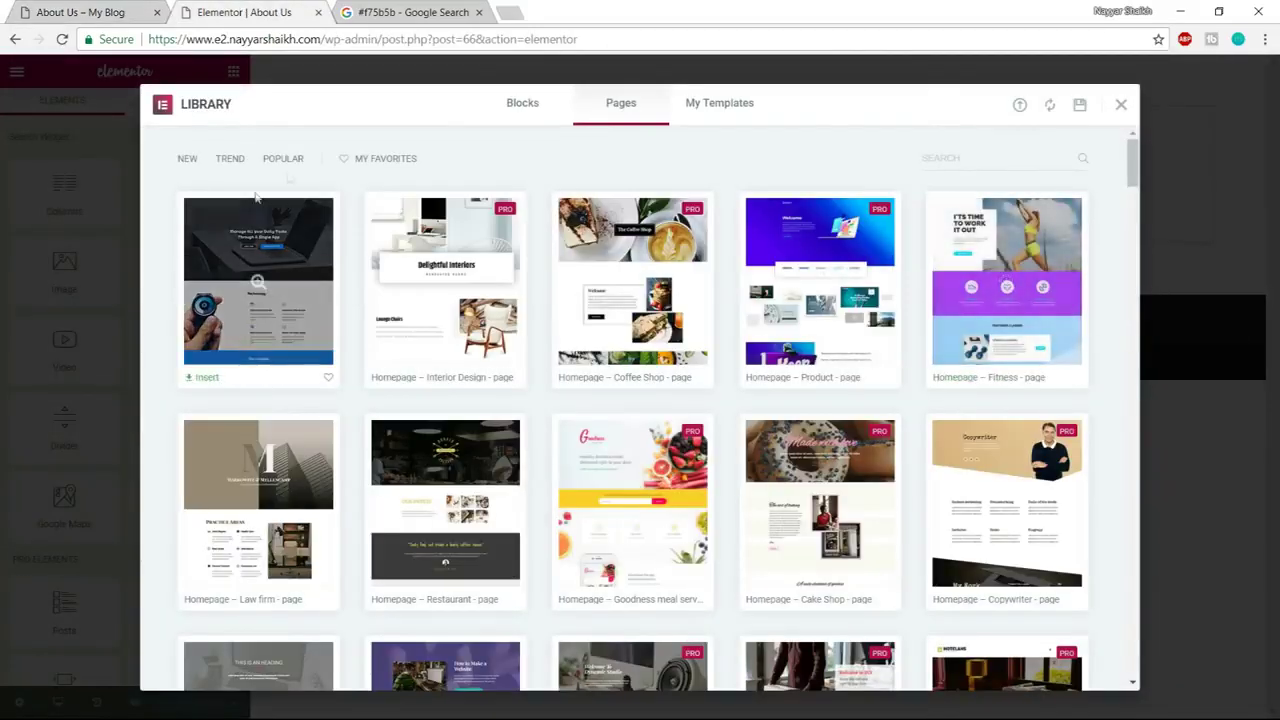
{"action": "left_click", "coordinate": [516, 108]}
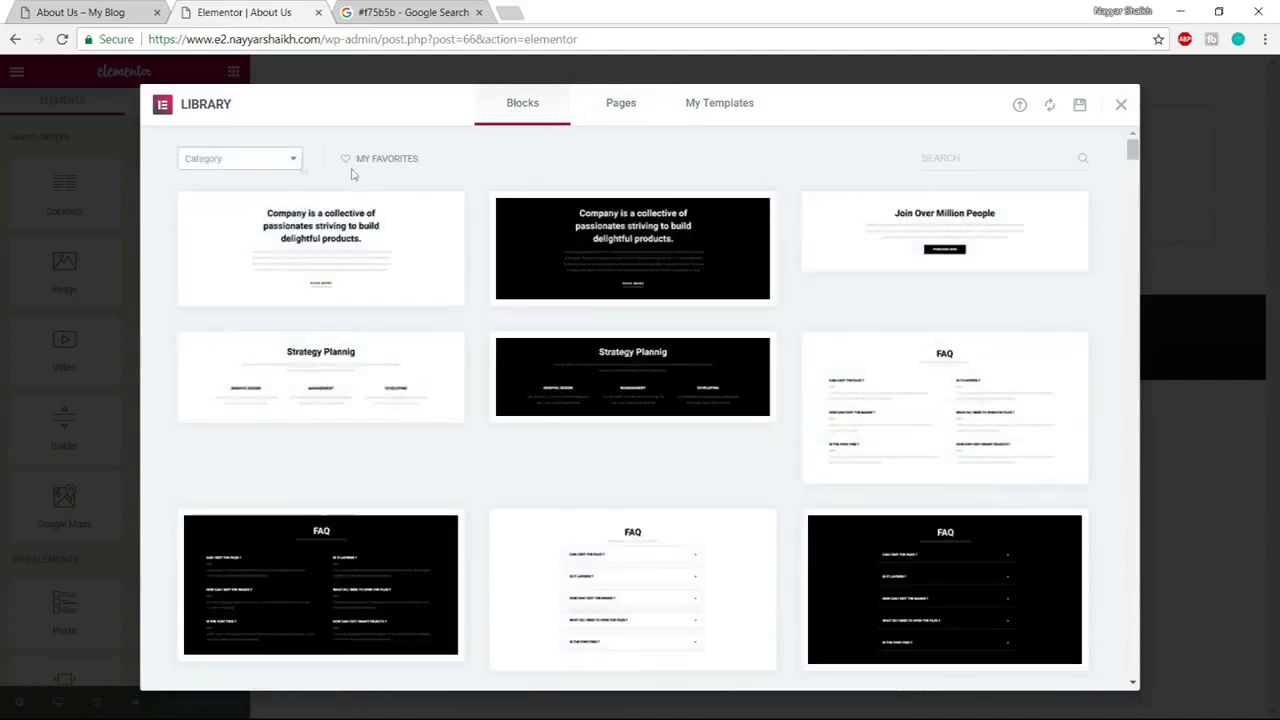
{"action": "left_click", "coordinate": [247, 158]}
{"action": "scroll", "coordinate": [238, 338], "scroll_direction": "down", "scroll_amount": 3}
{"action": "left_click", "coordinate": [238, 287]}
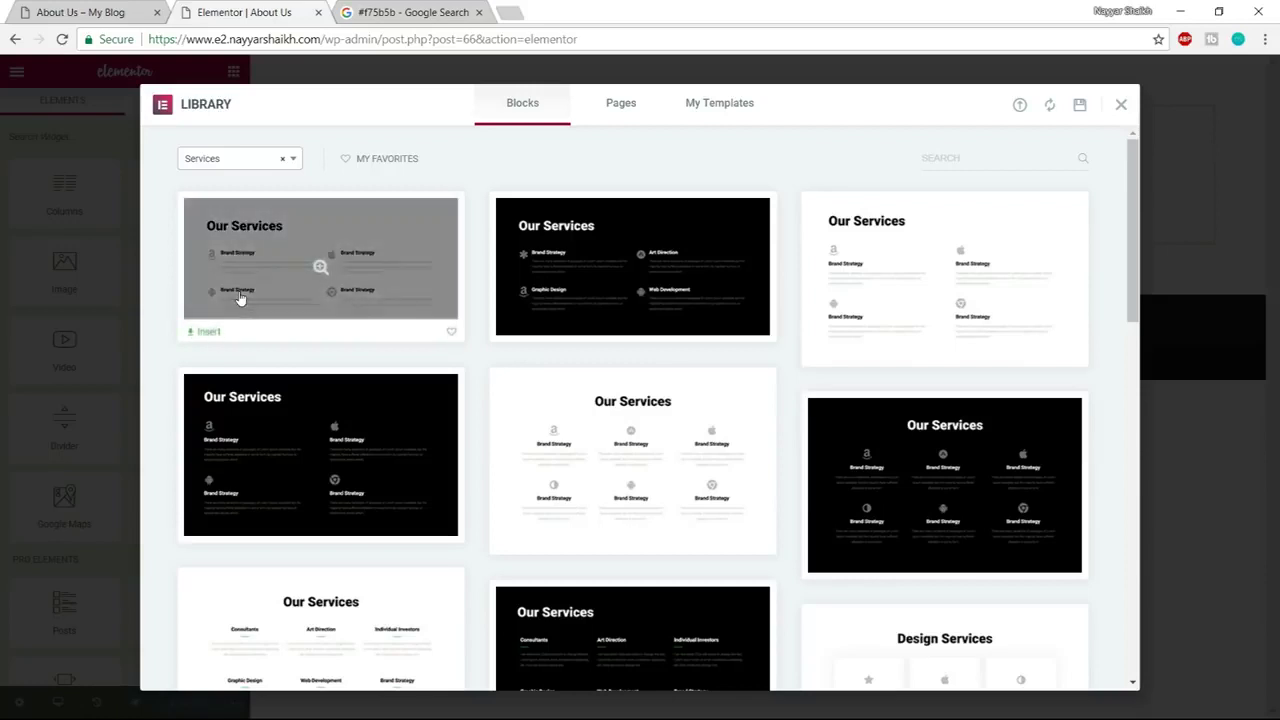
Compare designs against the live About Us page and insert the Design Services block.
{"action": "left_click", "coordinate": [128, 8]}
{"action": "left_click", "coordinate": [225, 8]}
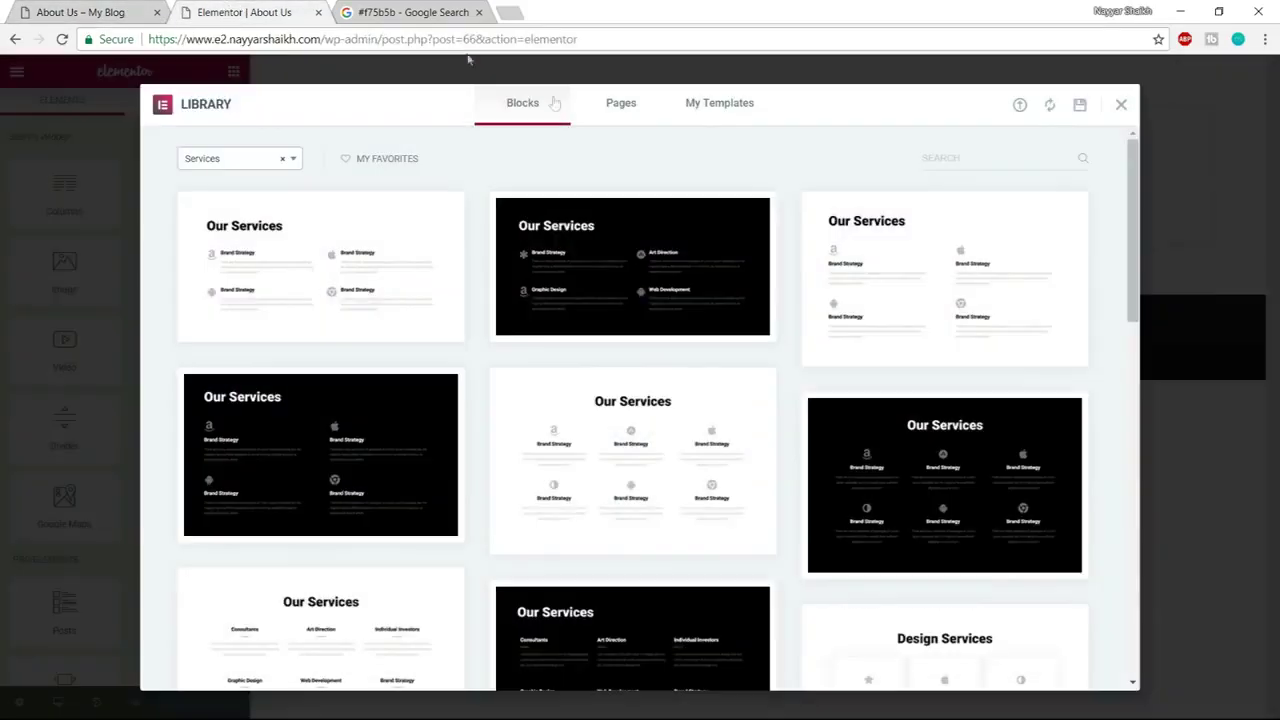
{"action": "scroll", "coordinate": [949, 260], "scroll_direction": "down", "scroll_amount": 3}
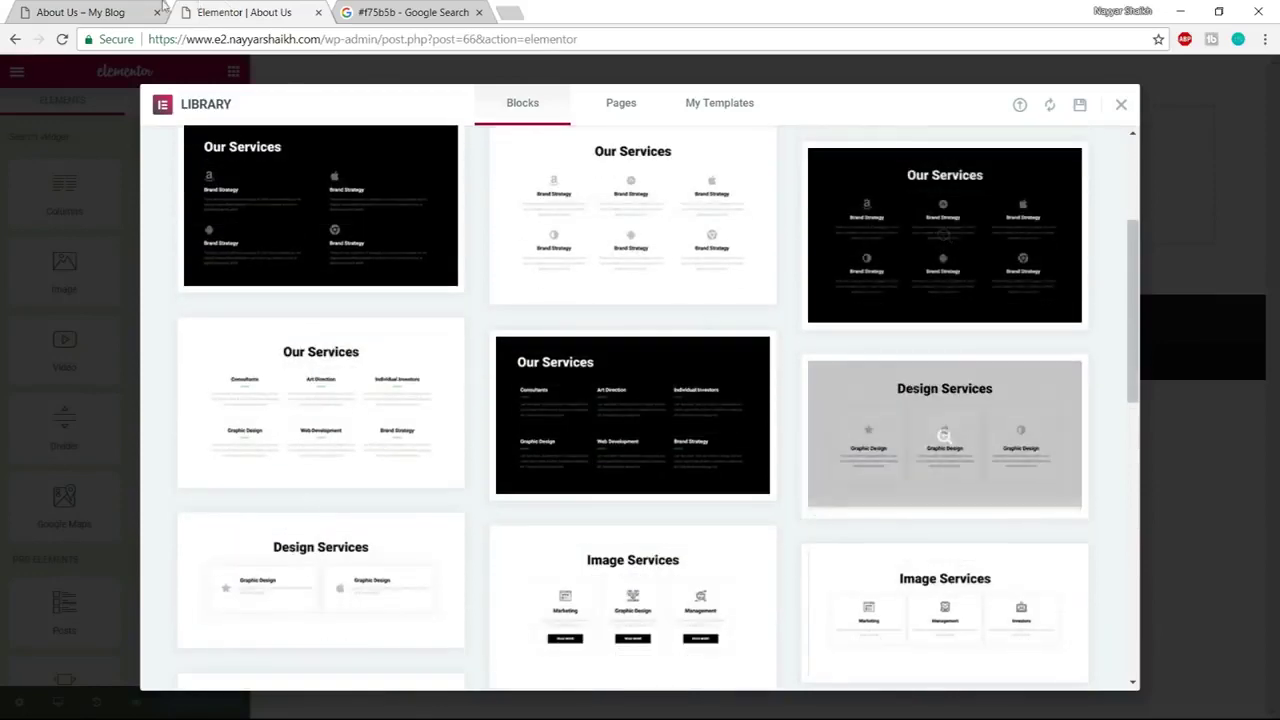
{"action": "left_click", "coordinate": [130, 10]}
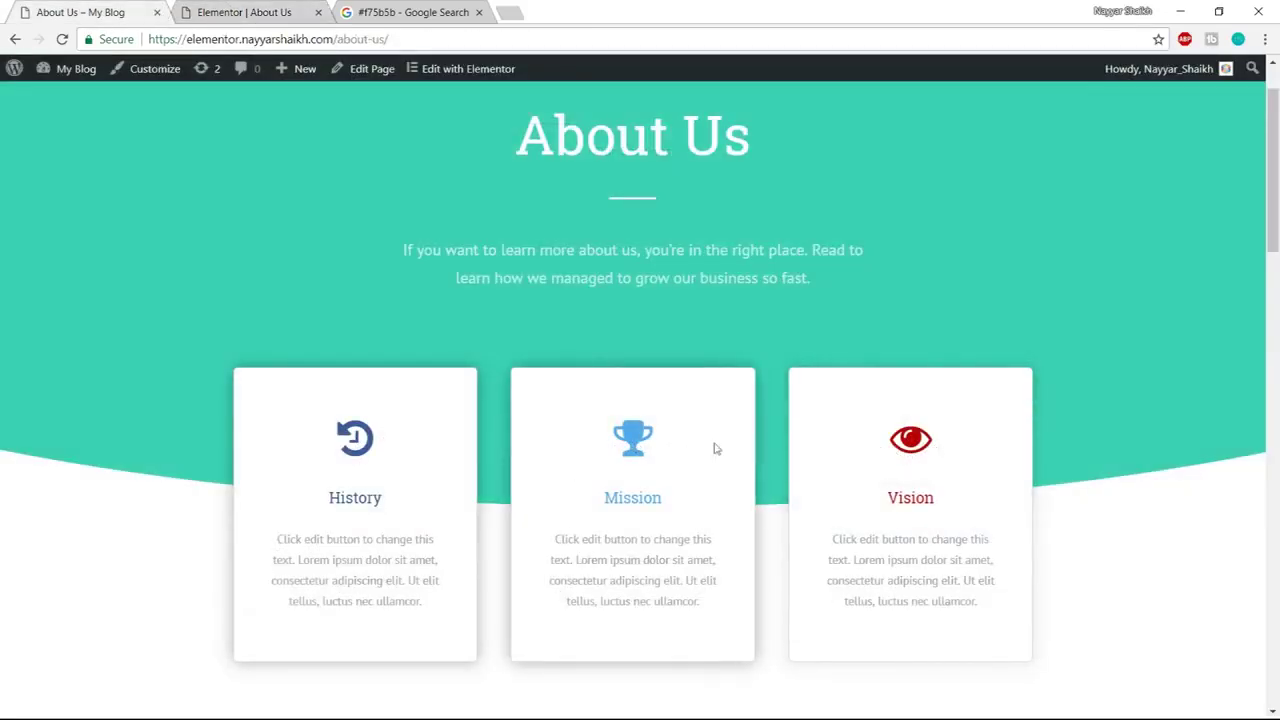
{"action": "left_click", "coordinate": [267, 6]}
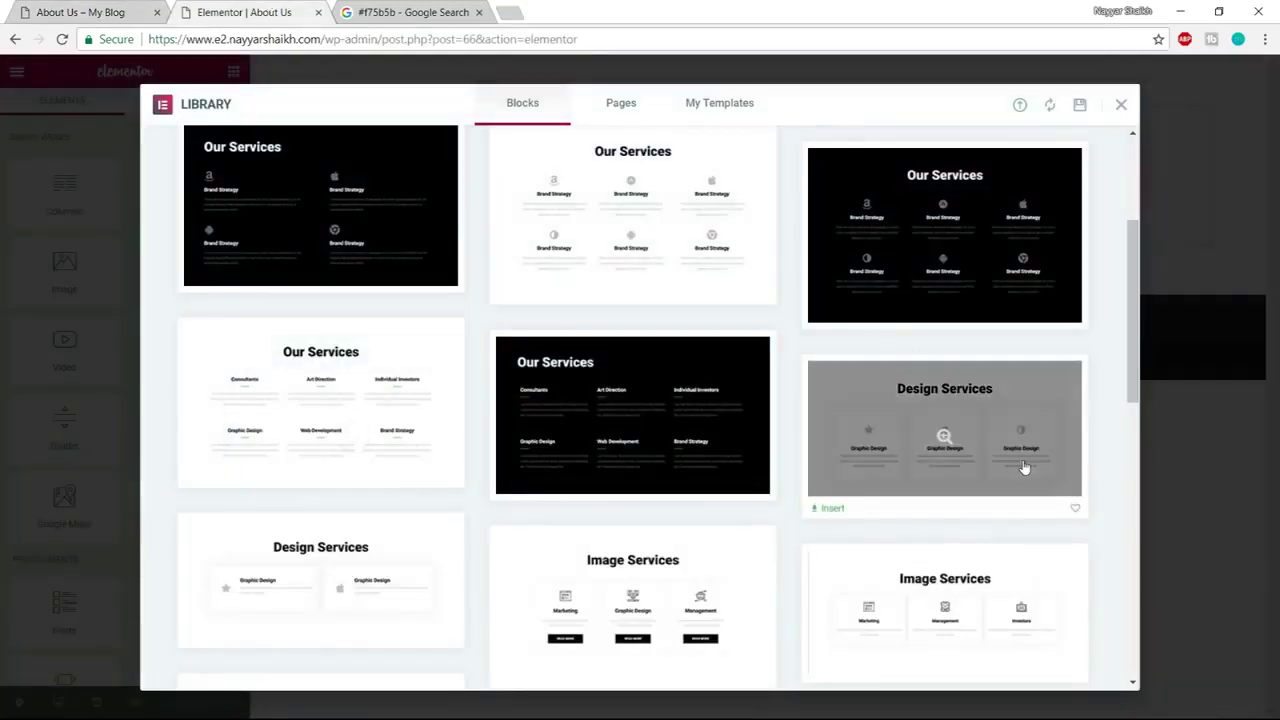
{"action": "scroll", "coordinate": [1030, 465], "scroll_direction": "down", "scroll_amount": 2}
{"action": "scroll", "coordinate": [1040, 470], "scroll_direction": "up", "scroll_amount": 2}
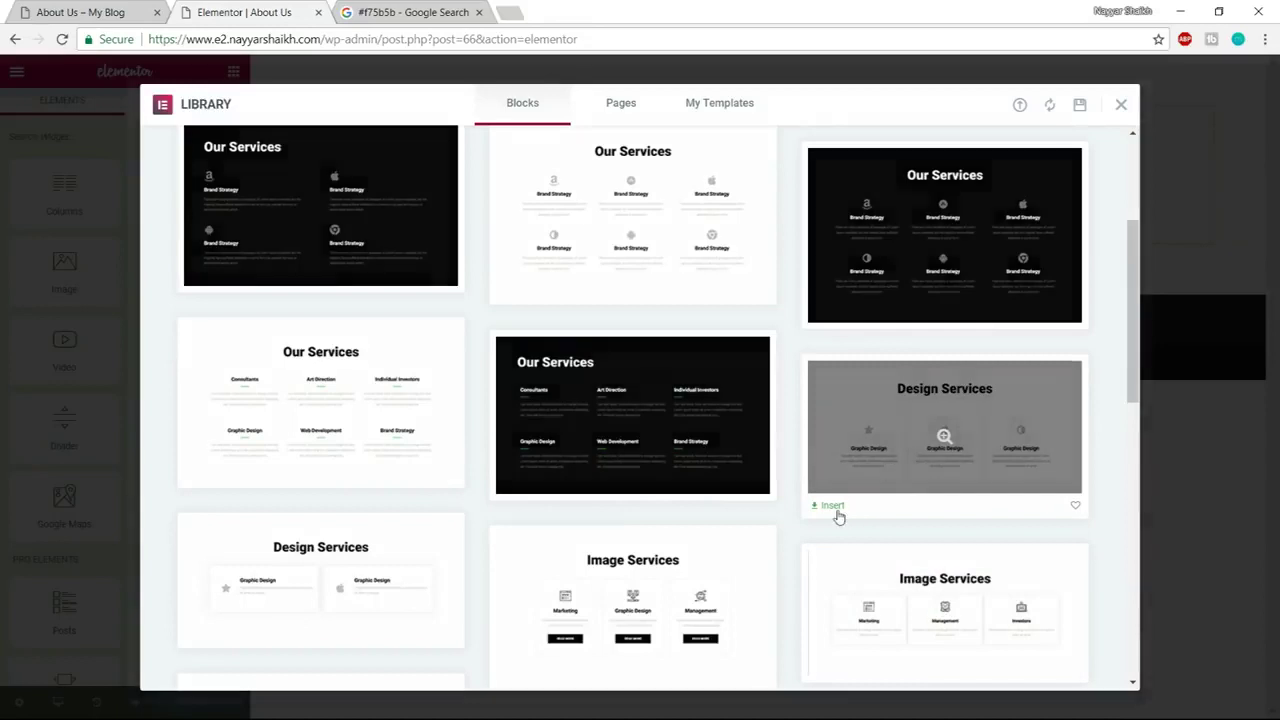
{"action": "left_click", "coordinate": [830, 506]}
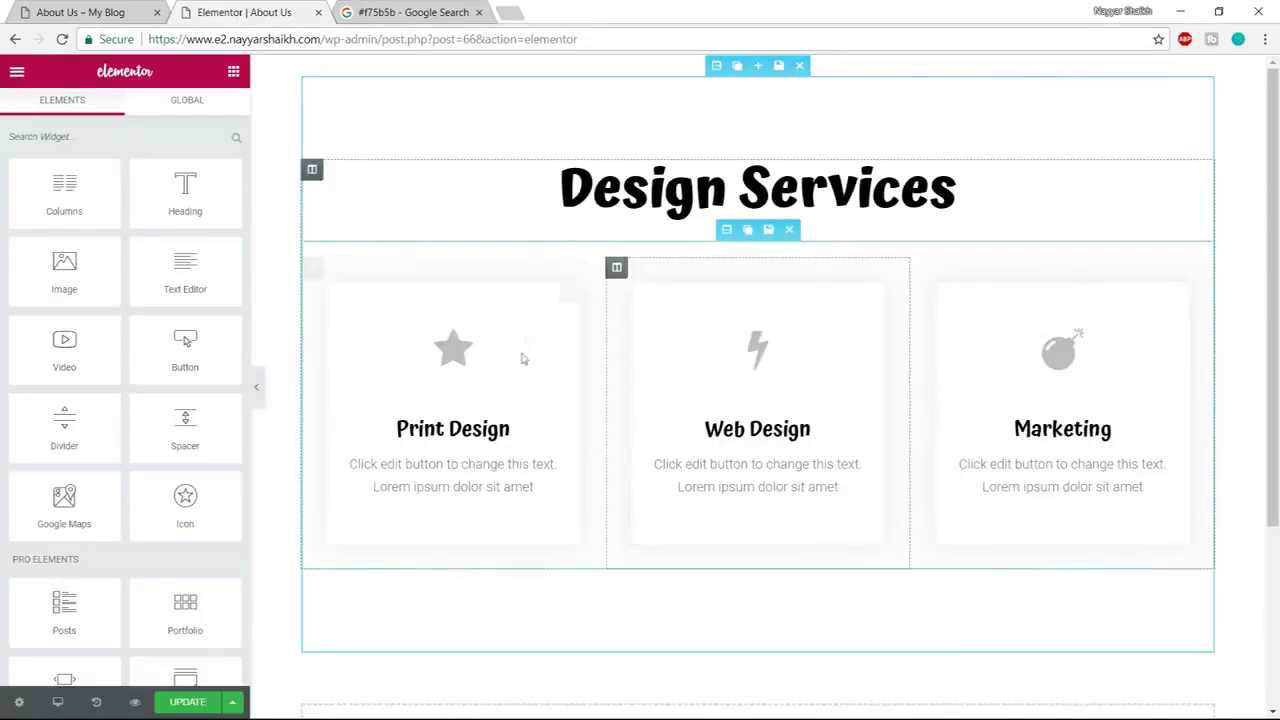
Check the live About Us page, then open Edit Section for the Design Services section.
{"action": "left_click", "coordinate": [97, 8]}
{"action": "scroll", "coordinate": [545, 448], "scroll_direction": "up", "scroll_amount": 1}
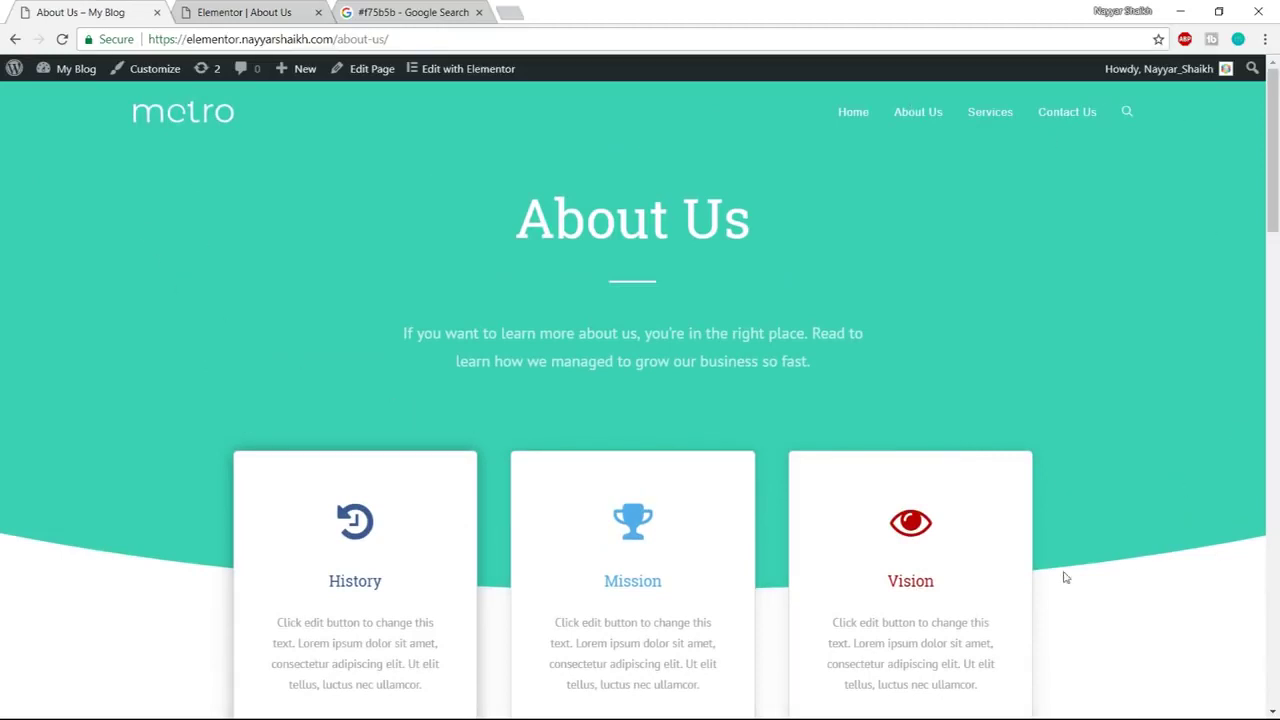
{"action": "scroll", "coordinate": [206, 409], "scroll_direction": "down", "scroll_amount": 2}
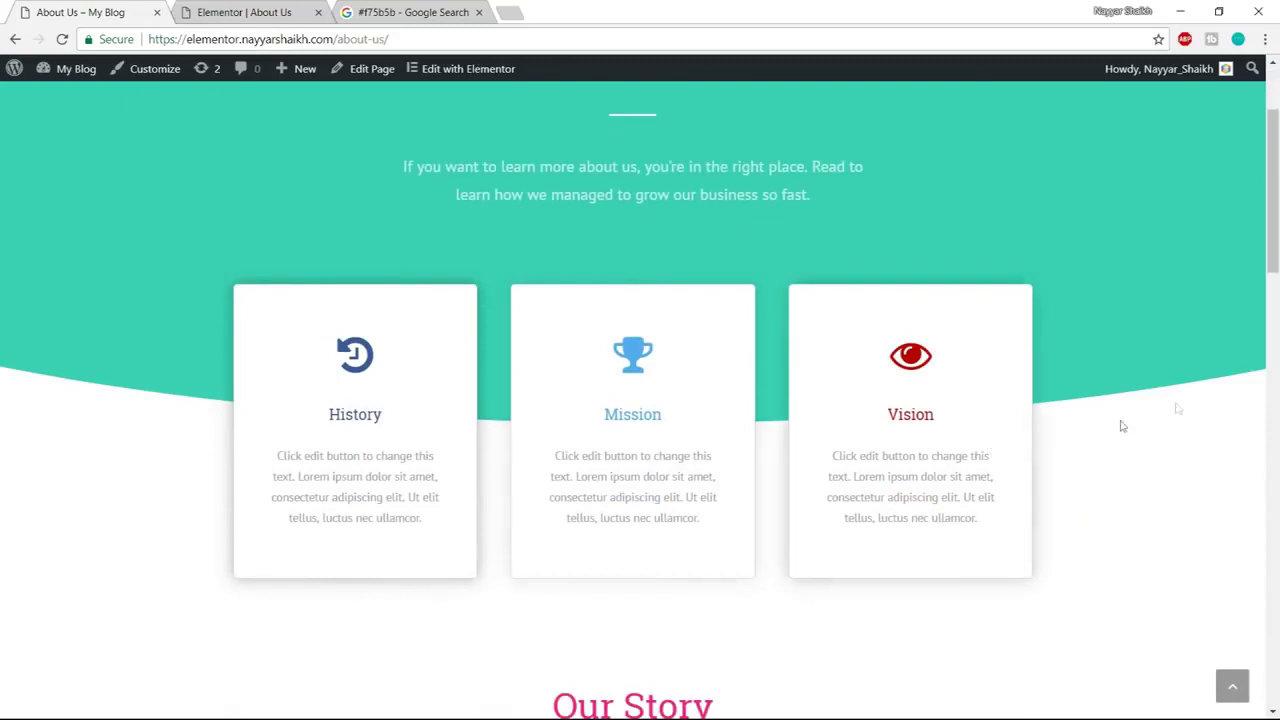
{"action": "scroll", "coordinate": [811, 455], "scroll_direction": "up", "scroll_amount": 2}
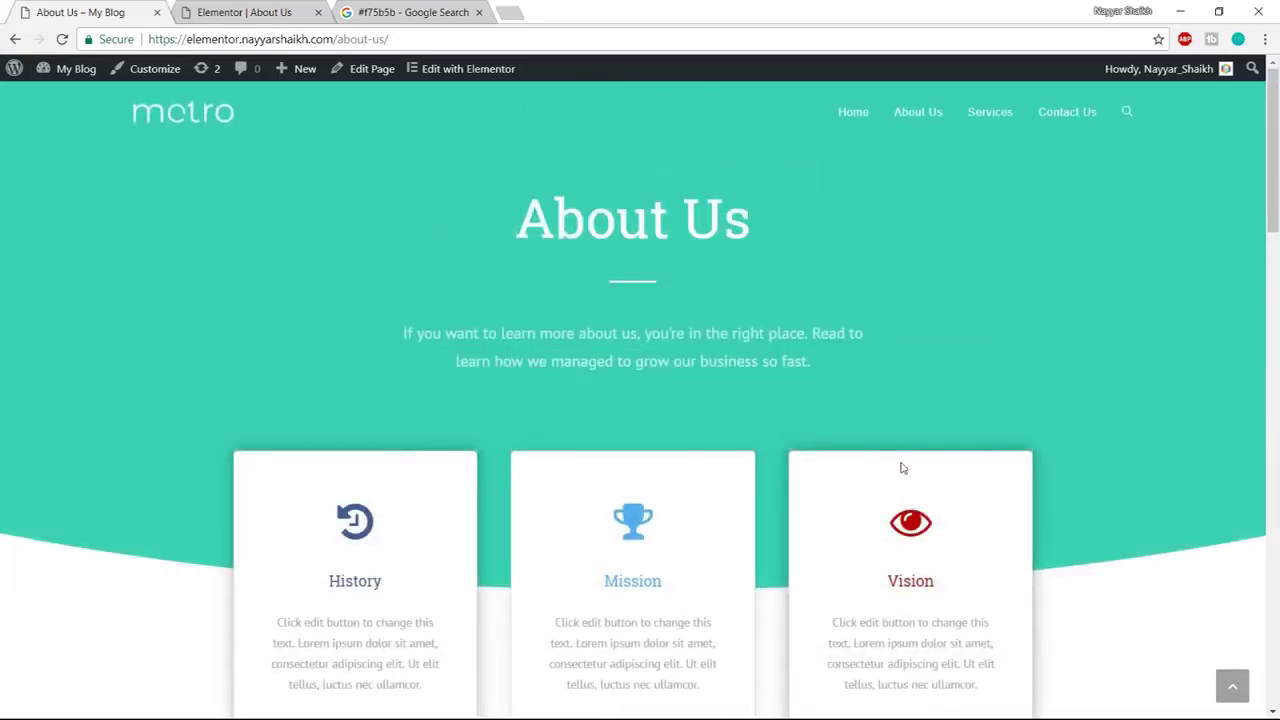
{"action": "left_click", "coordinate": [244, 12]}
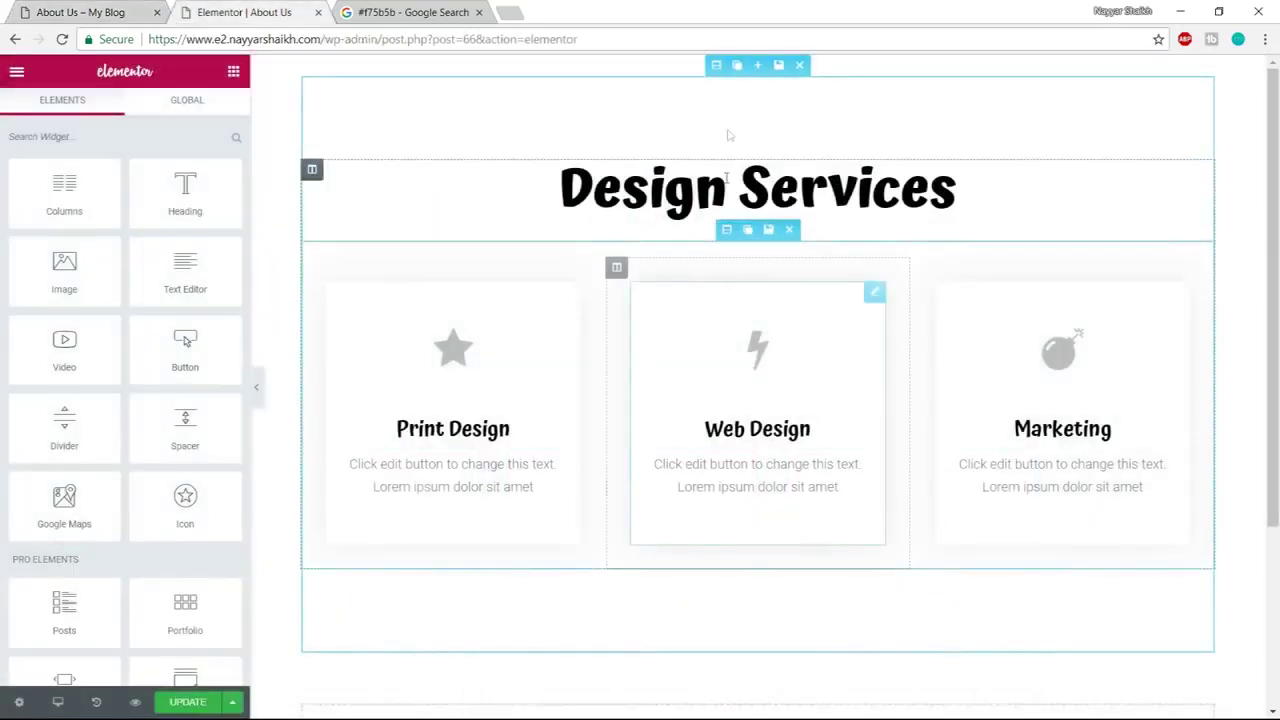
{"action": "left_click", "coordinate": [718, 66]}
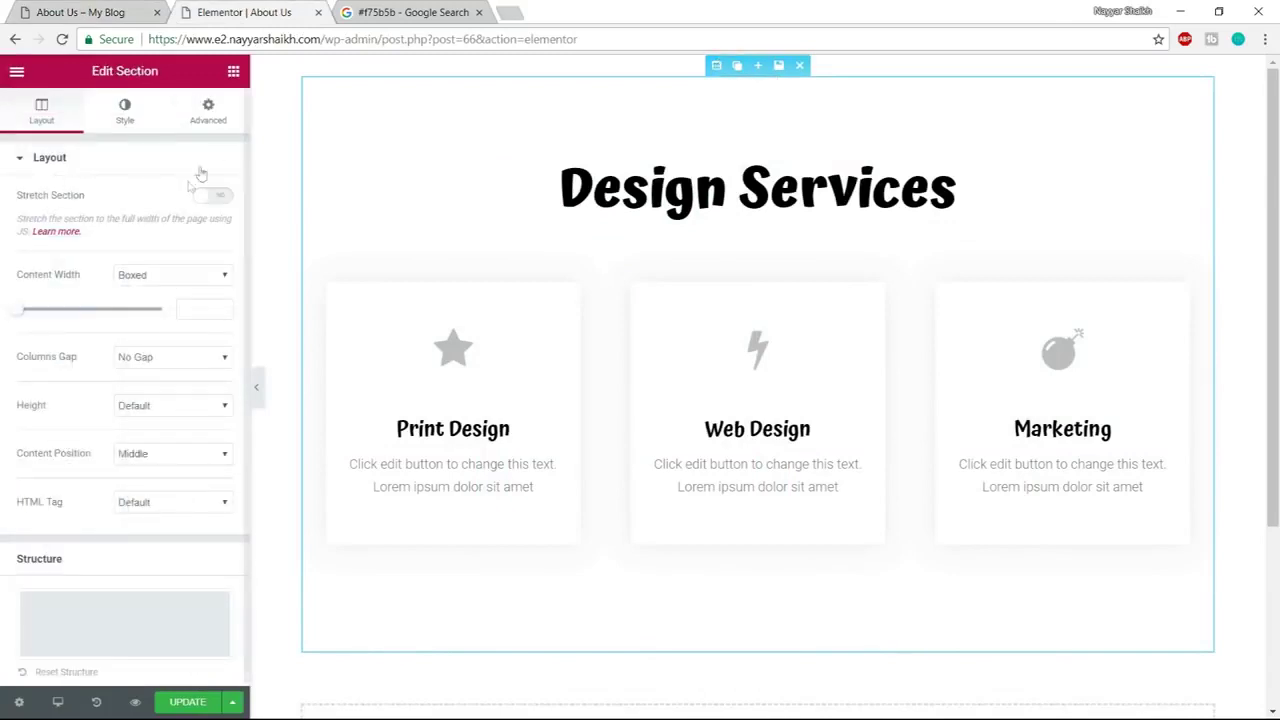
Stretch the Design Services section to full width and set its background overlay to Classic.
{"action": "left_click", "coordinate": [207, 199]}
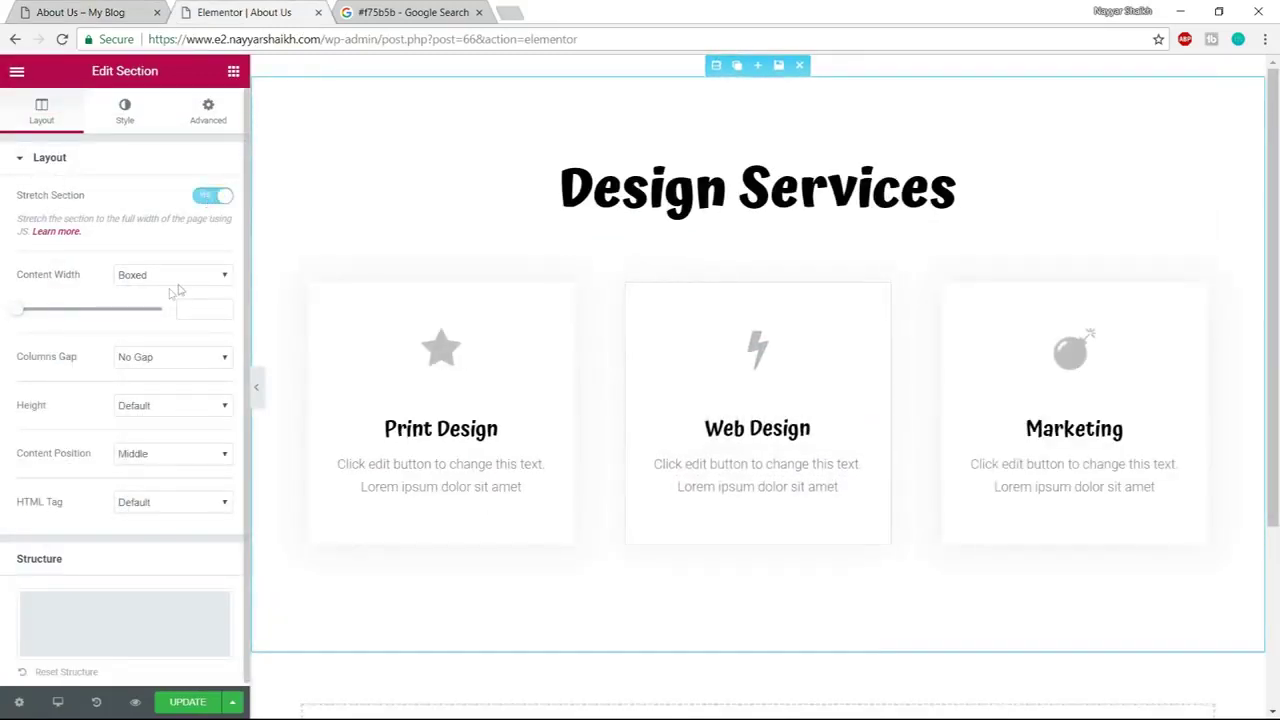
{"action": "left_click", "coordinate": [126, 120]}
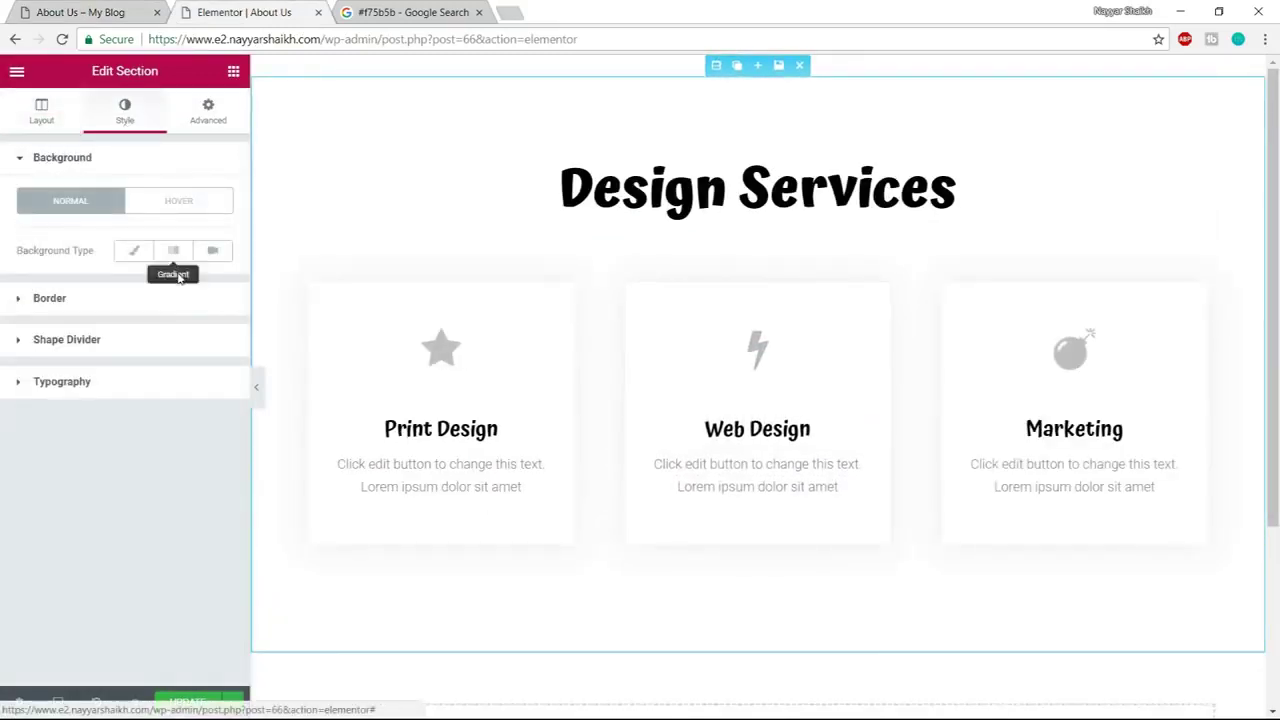
{"action": "left_click", "coordinate": [127, 258]}
{"action": "left_click", "coordinate": [131, 257]}
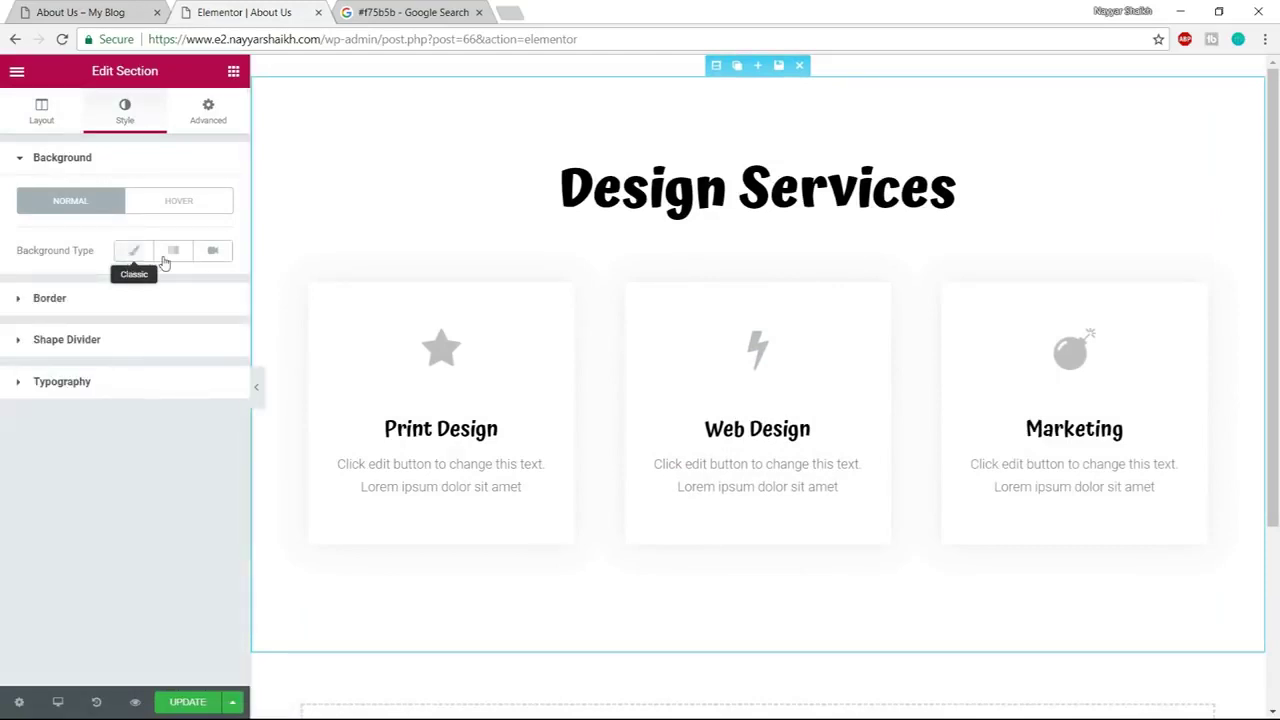
{"action": "left_click", "coordinate": [136, 260]}
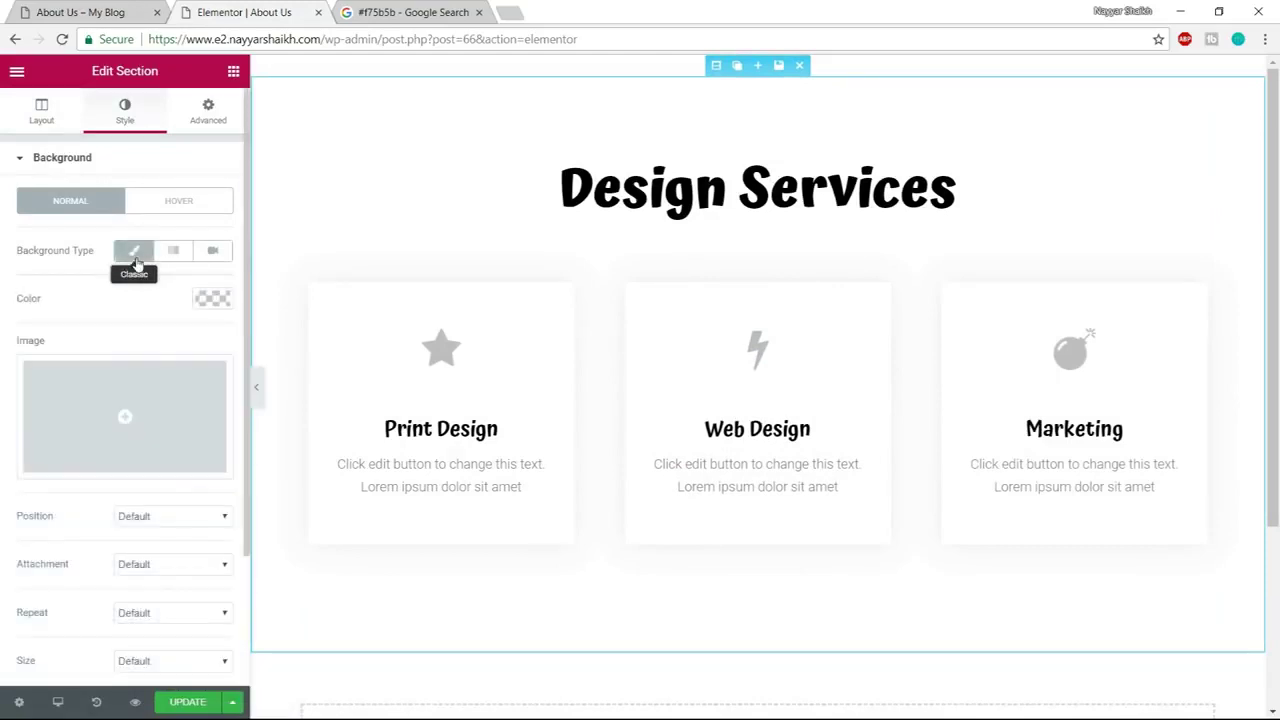
{"action": "scroll", "coordinate": [206, 356], "scroll_direction": "down", "scroll_amount": 2}
{"action": "left_click", "coordinate": [152, 543]}
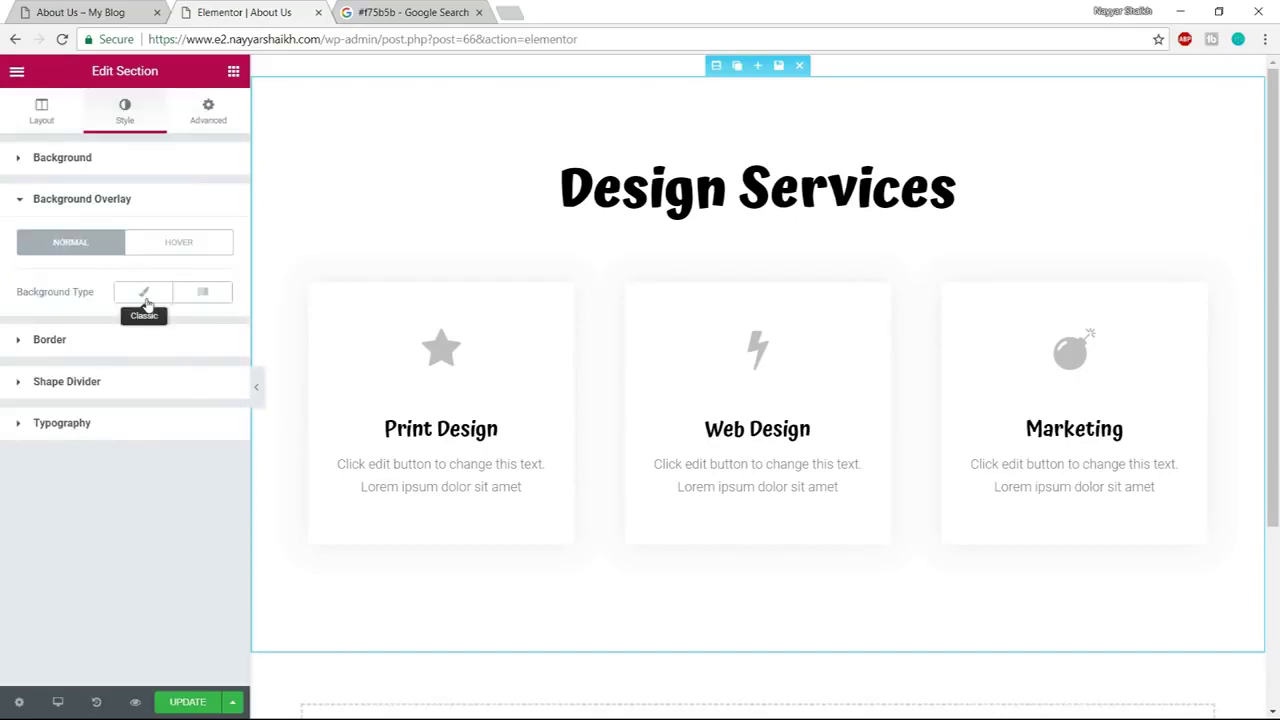
{"action": "left_click", "coordinate": [145, 298]}
{"action": "left_click", "coordinate": [397, 10]}
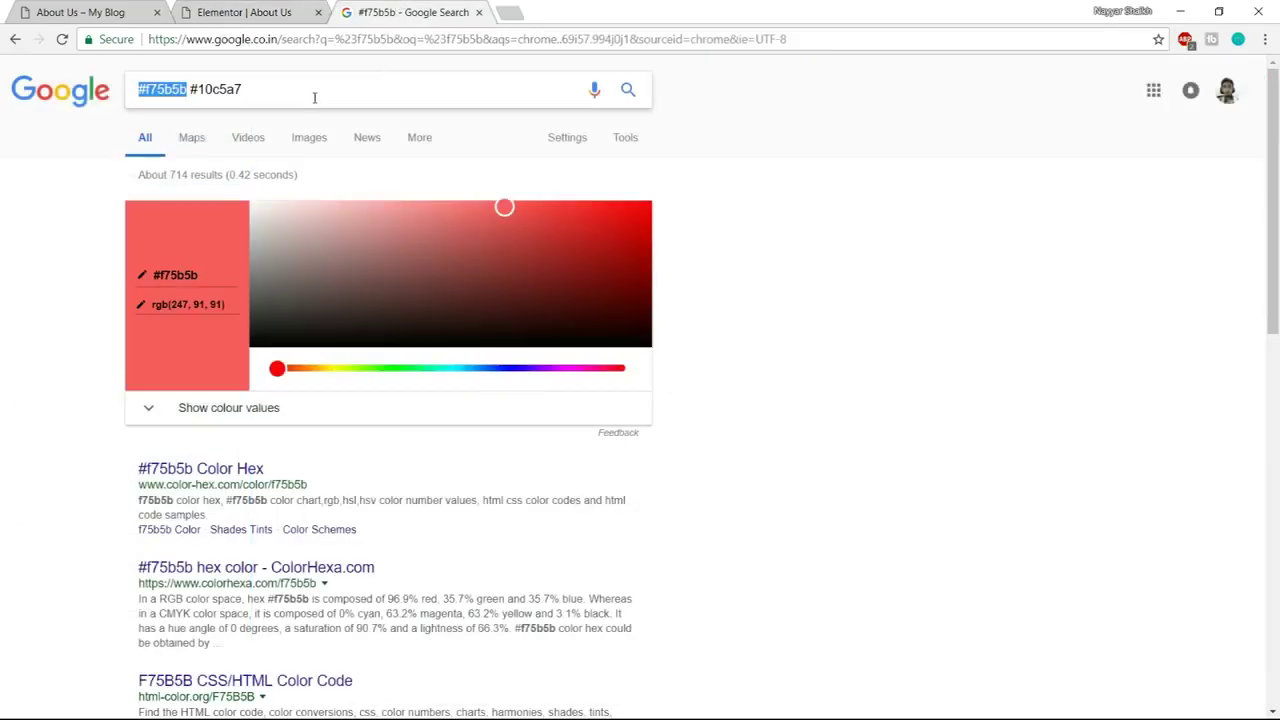
Copy #10c5a7 and apply it as a reduced-opacity teal overlay on the Design Services section.
{"action": "left_click_drag", "start_coordinate": [314, 97], "coordinate": [222, 93]}
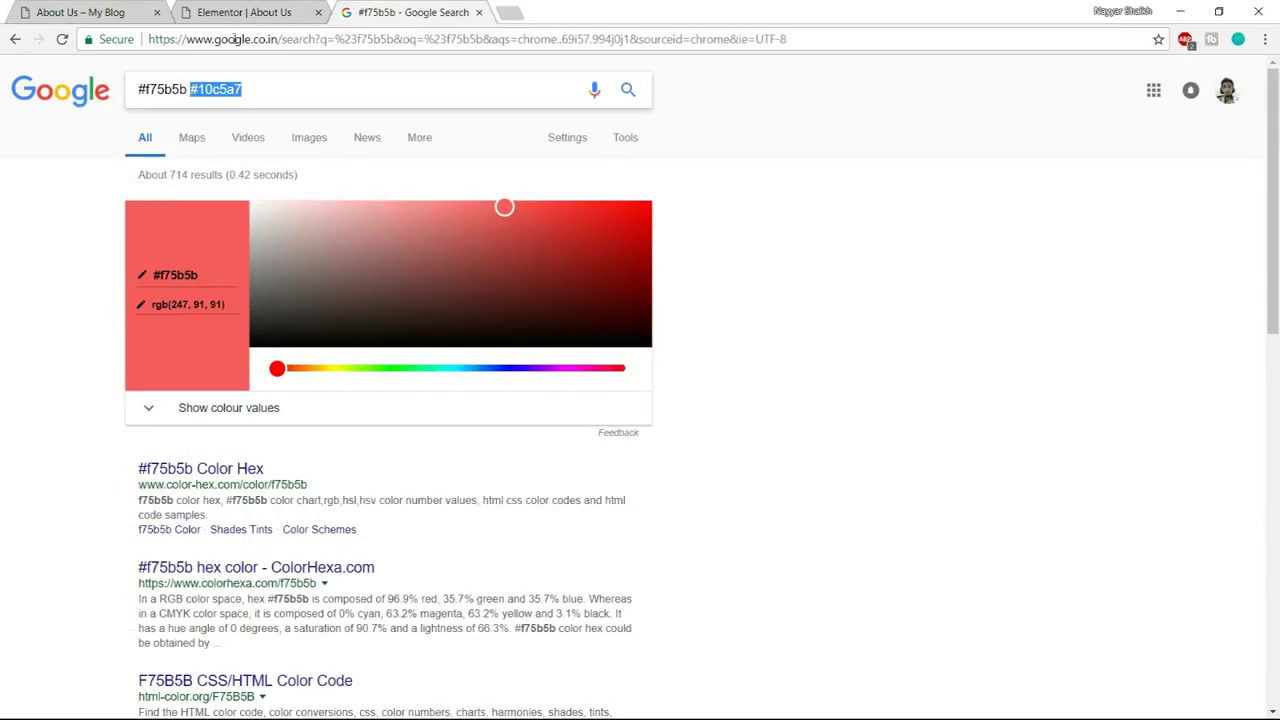
{"action": "left_click", "coordinate": [250, 12]}
{"action": "left_click", "coordinate": [212, 340]}
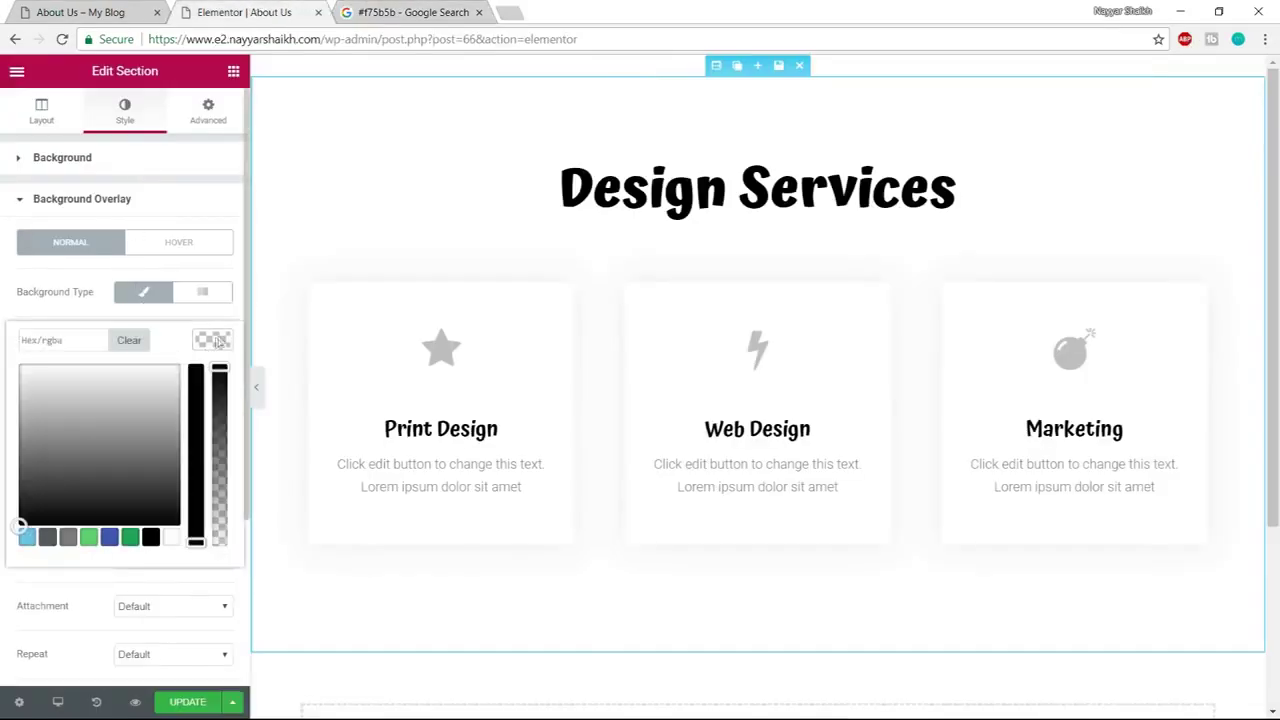
{"action": "left_click", "coordinate": [75, 339]}
{"action": "type", "text": "#10c5a7"}
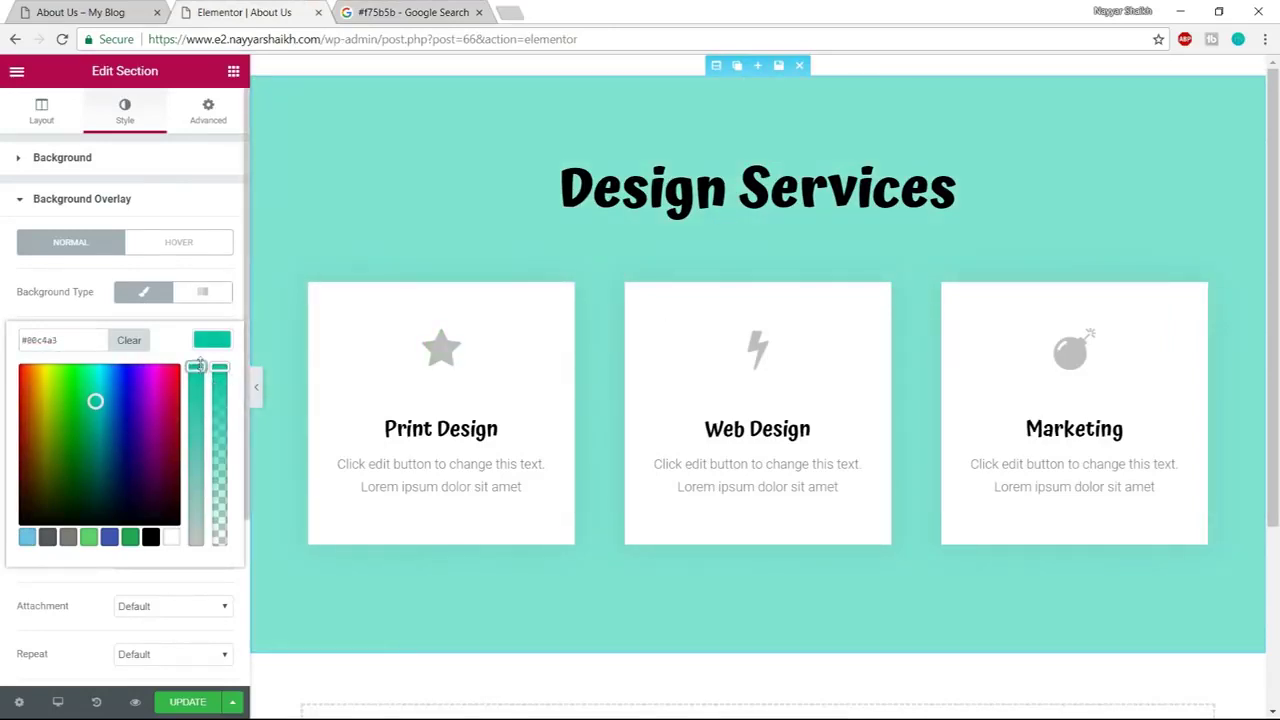
{"action": "left_click_drag", "start_coordinate": [221, 368], "coordinate": [208, 347]}
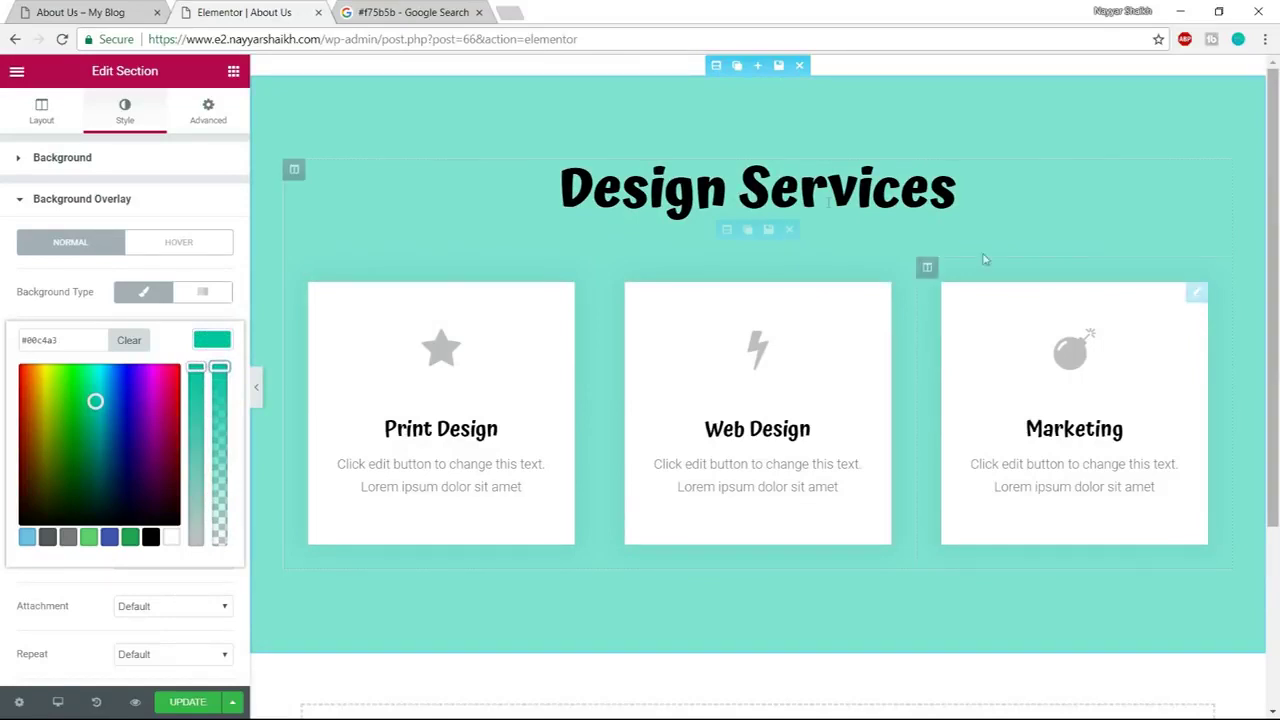
{"action": "left_click", "coordinate": [215, 342]}
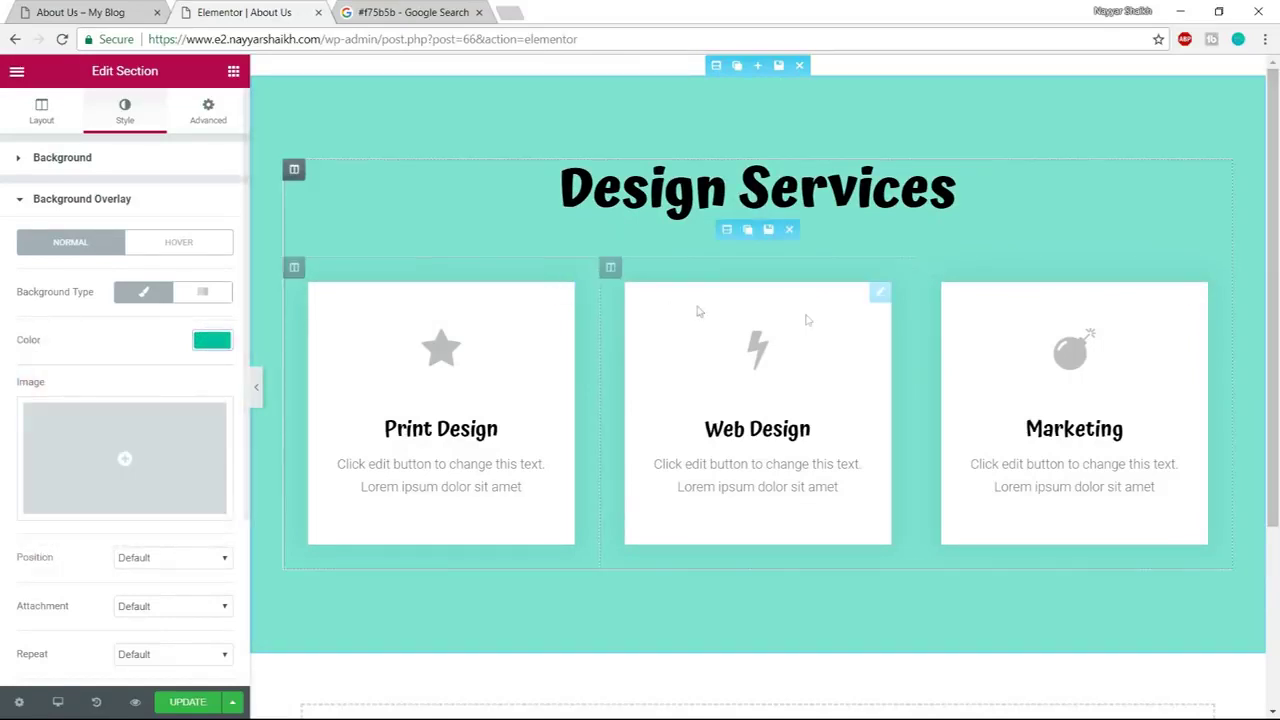
{"action": "key", "text": "ctrl+1"}
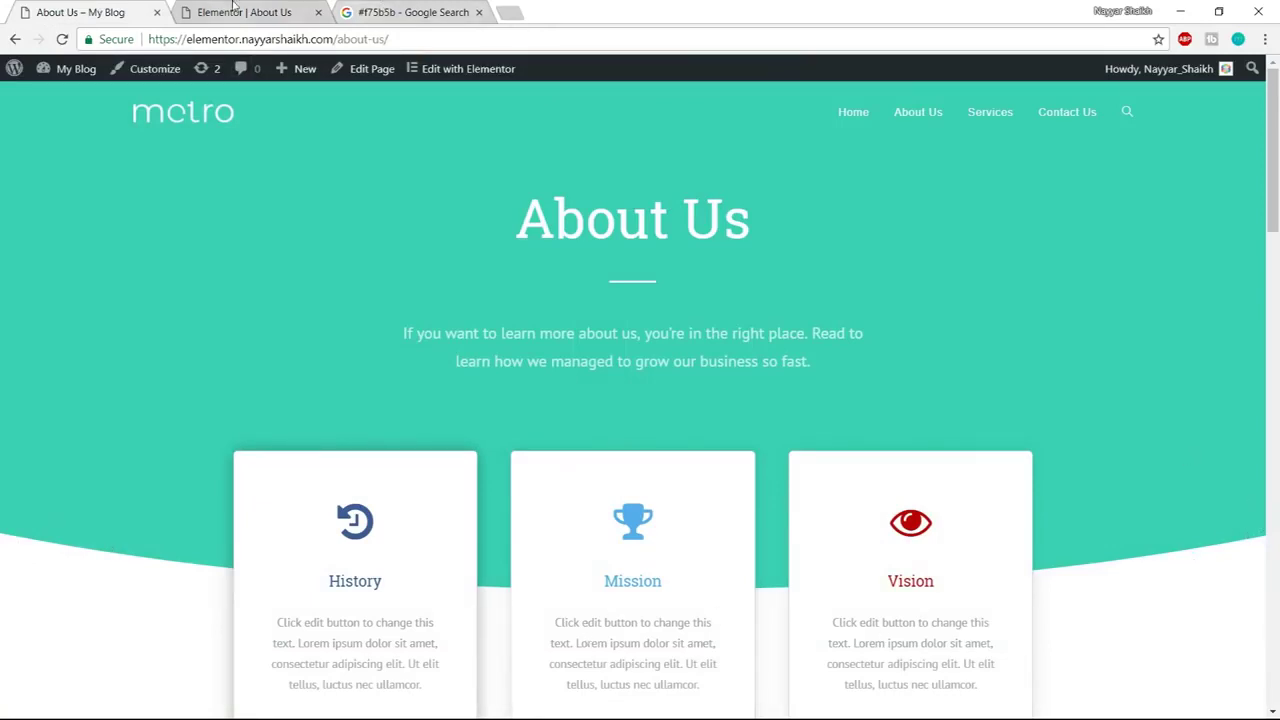
Add a bottom Curve shape divider with Invert turned on, then preview the section.
{"action": "key", "text": "ctrl+2"}
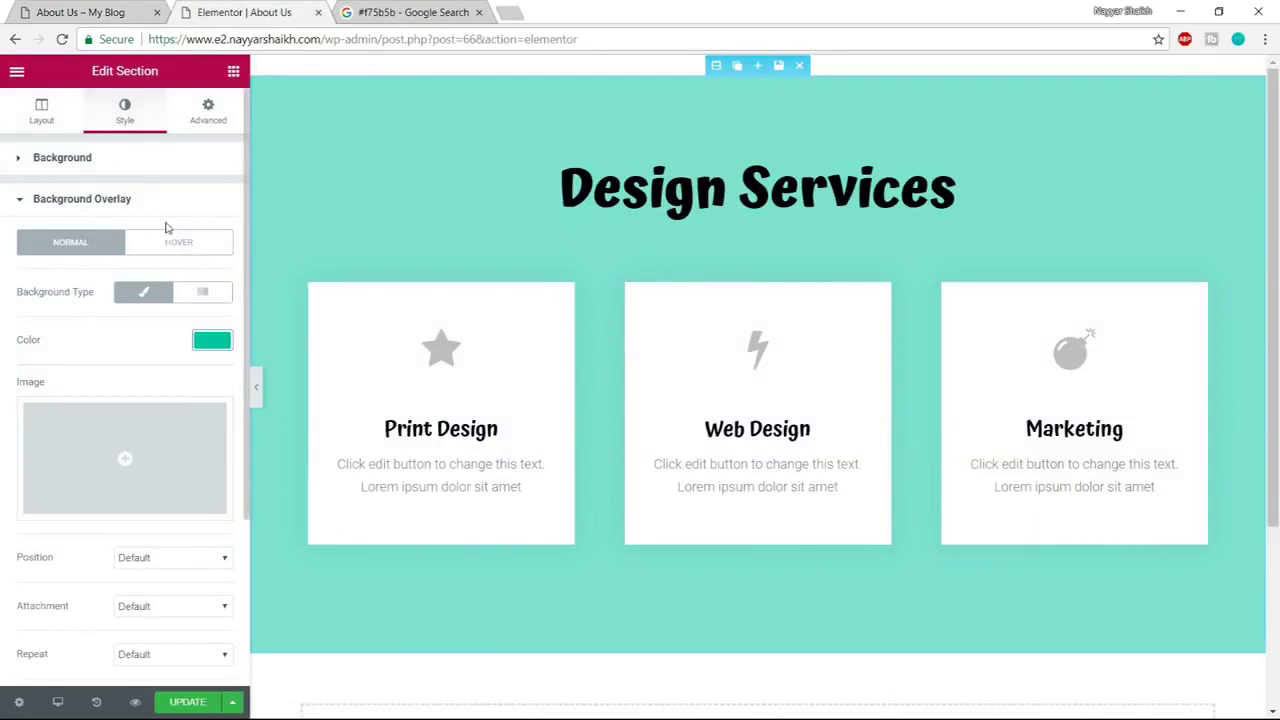
{"action": "left_click", "coordinate": [160, 206]}
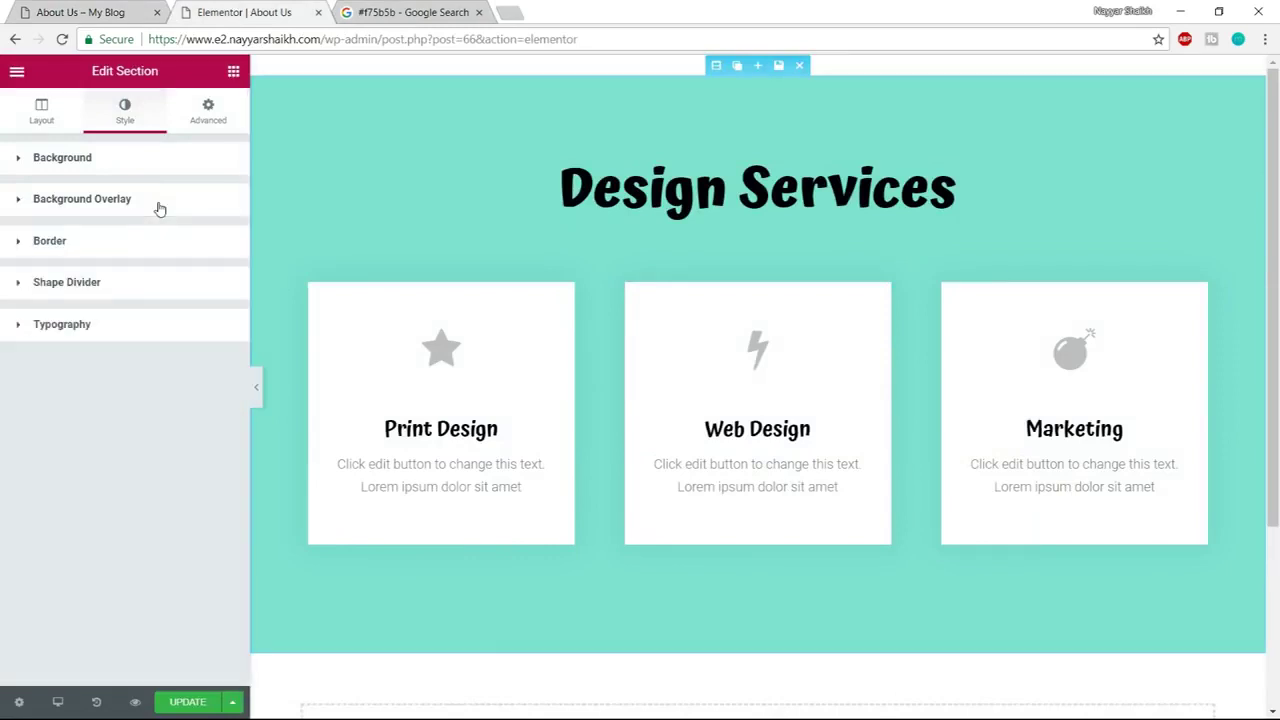
{"action": "left_click", "coordinate": [102, 288]}
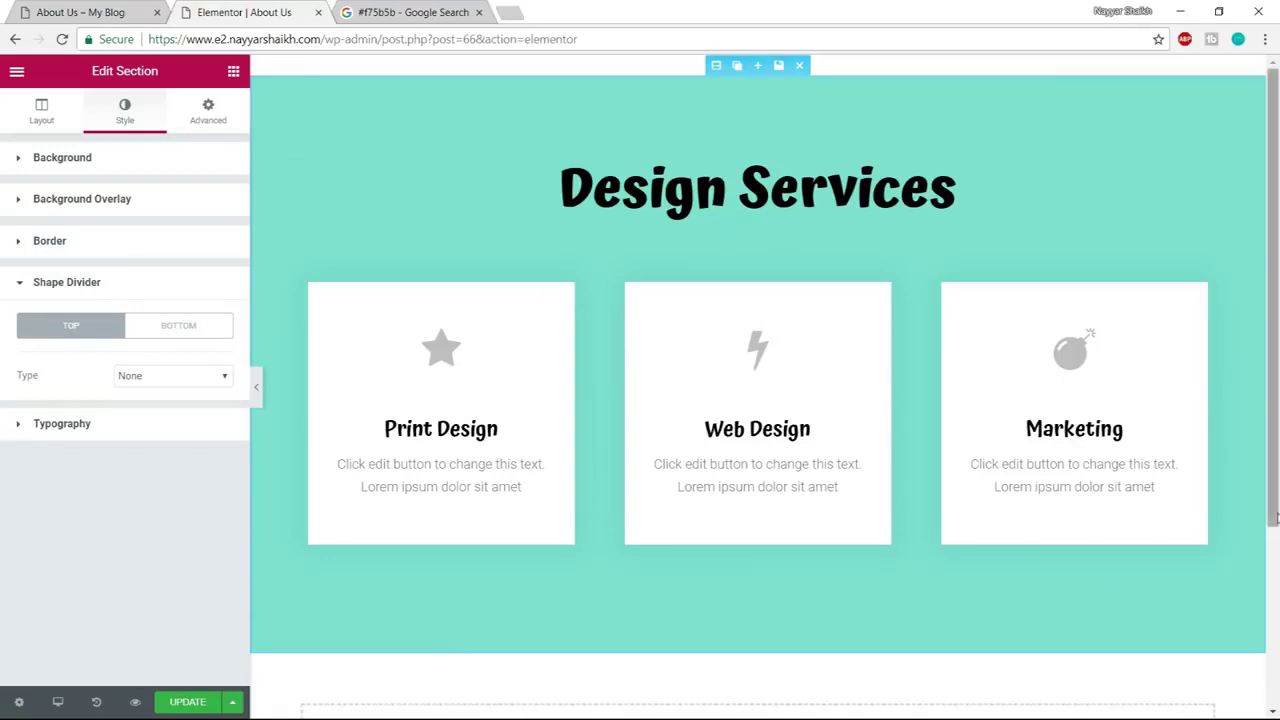
{"action": "left_click", "coordinate": [184, 327]}
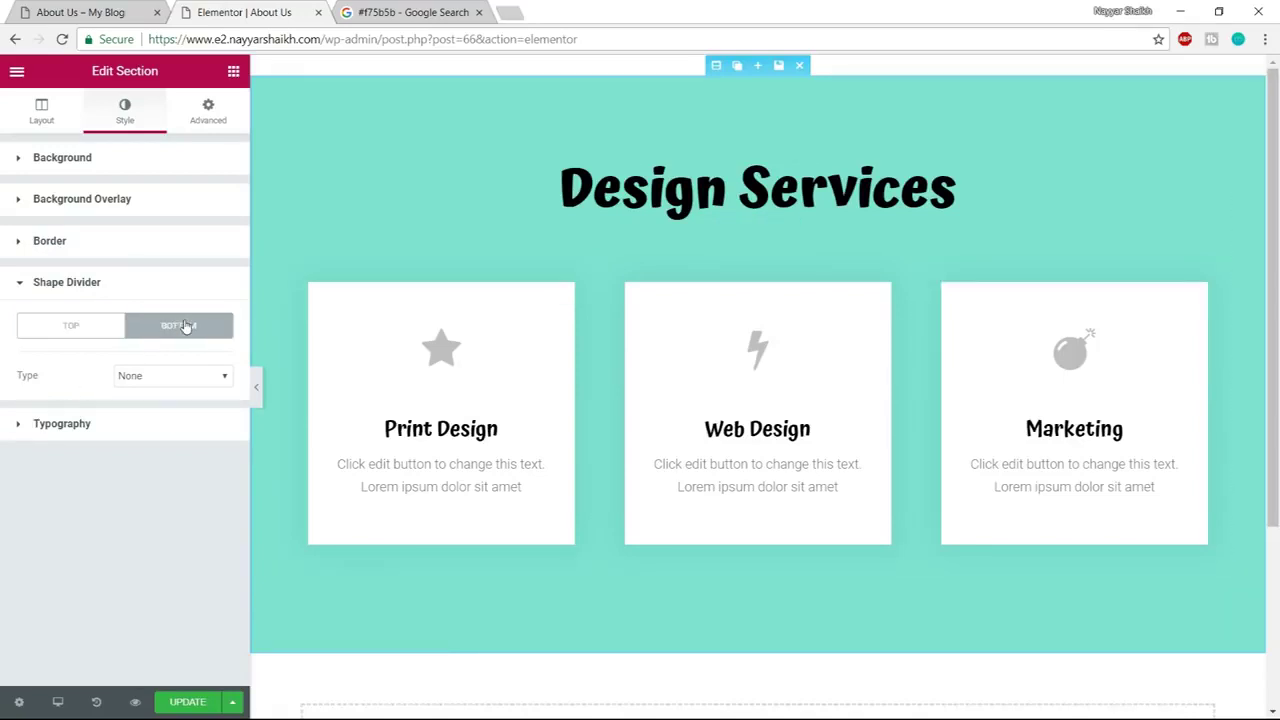
{"action": "left_click", "coordinate": [186, 378]}
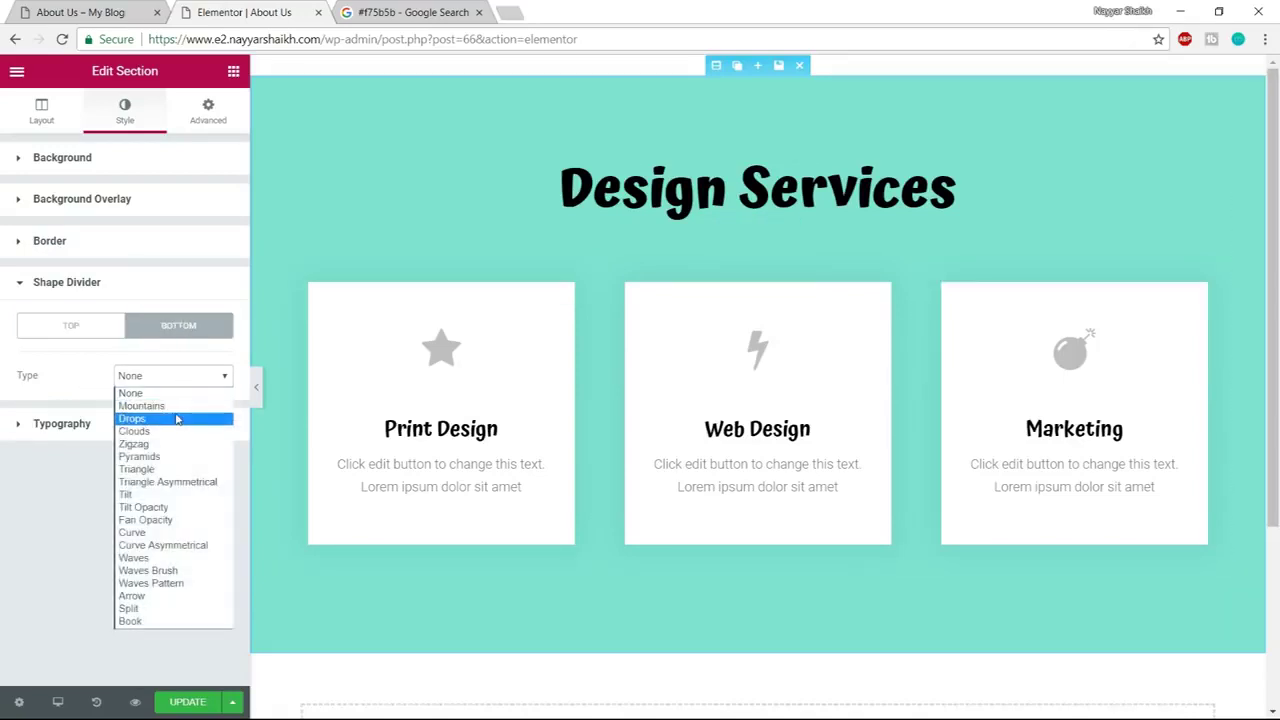
{"action": "left_click", "coordinate": [175, 535]}
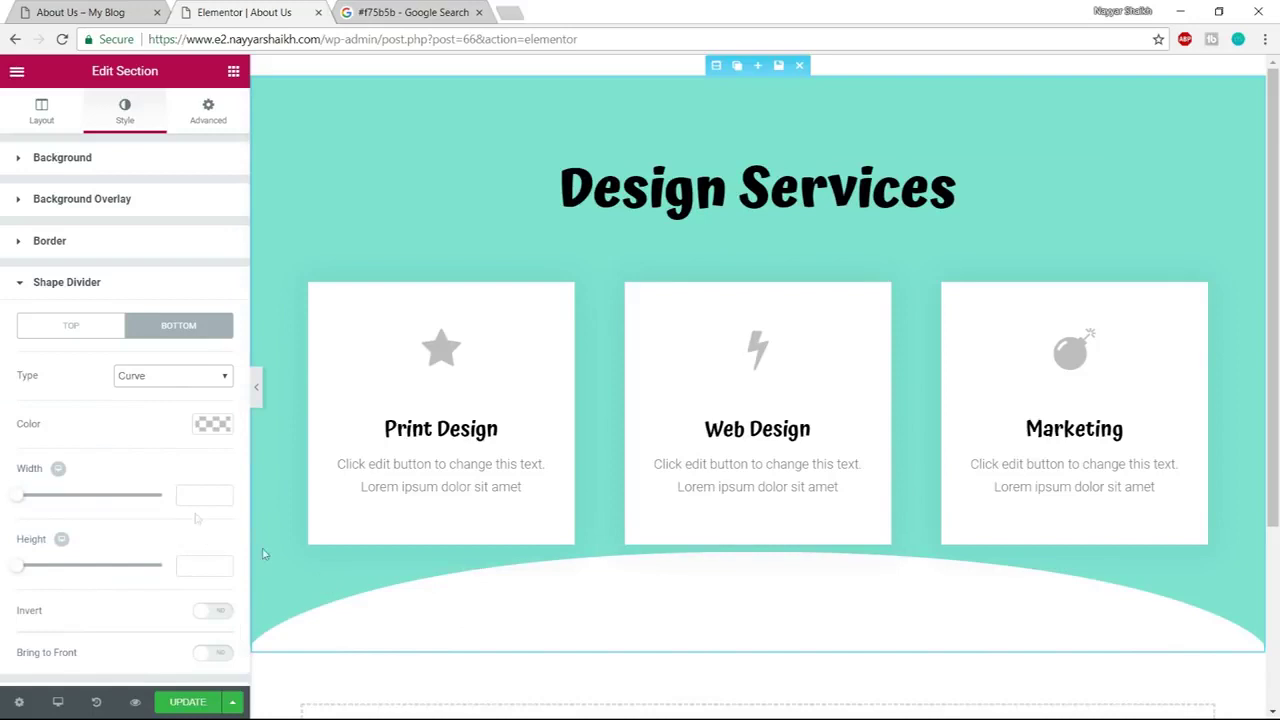
{"action": "scroll", "coordinate": [210, 511], "scroll_direction": "down", "scroll_amount": 1}
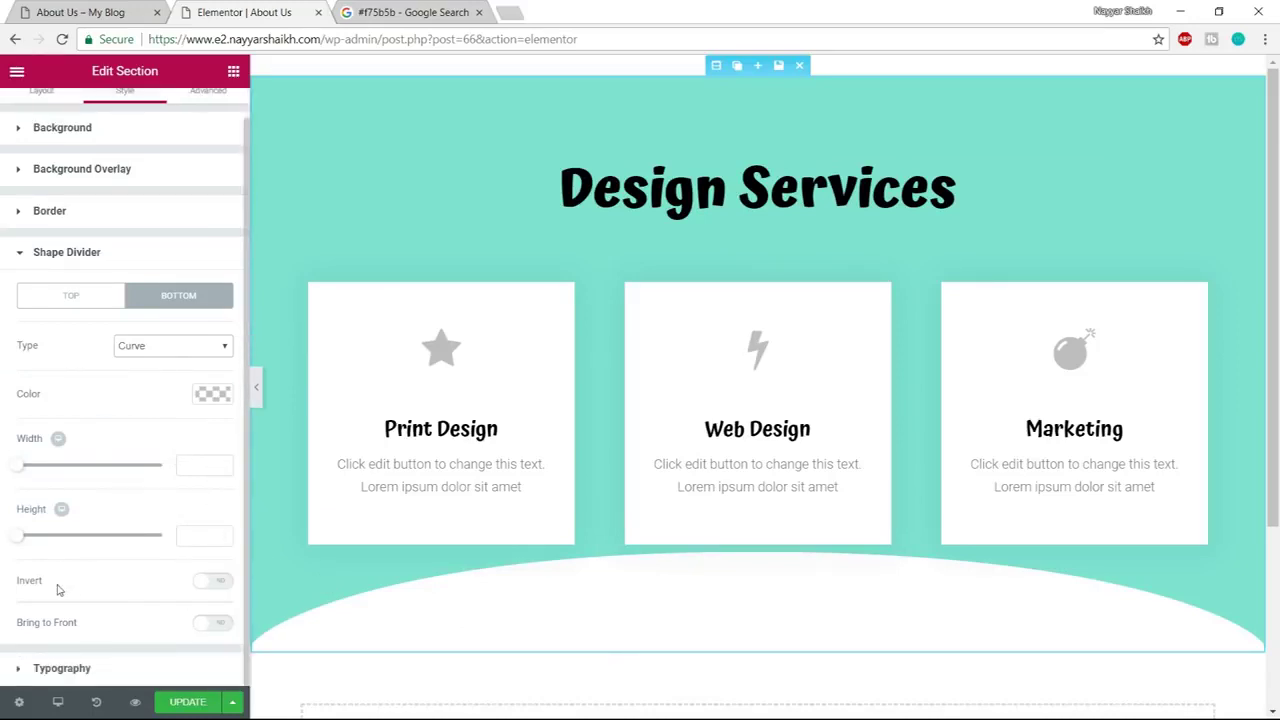
{"action": "left_click", "coordinate": [214, 582]}
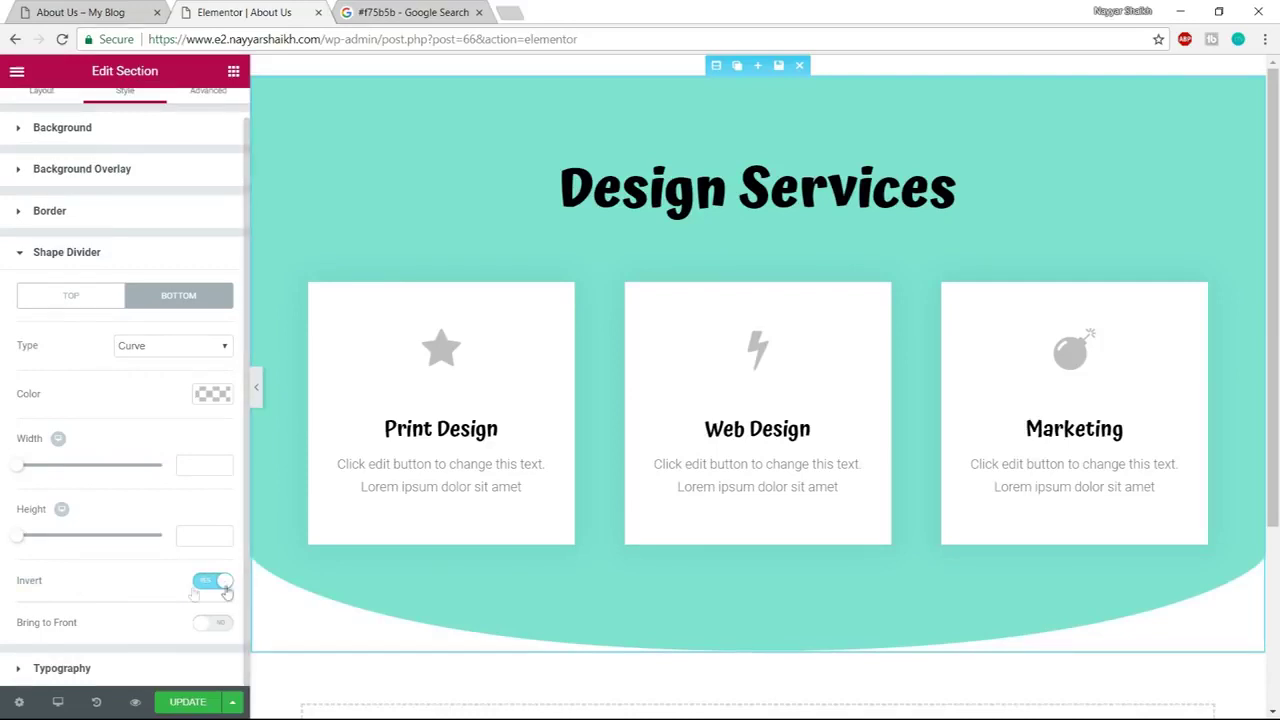
{"action": "left_click", "coordinate": [256, 388]}
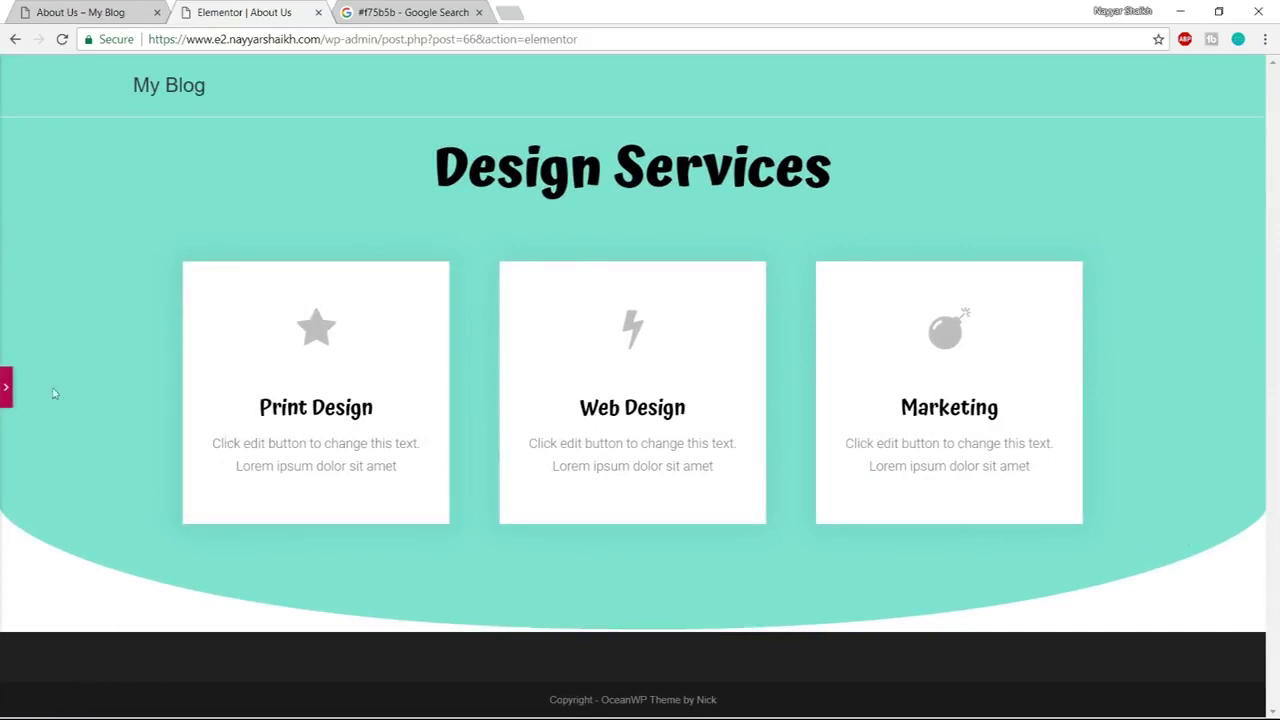
{"action": "left_click", "coordinate": [7, 388]}
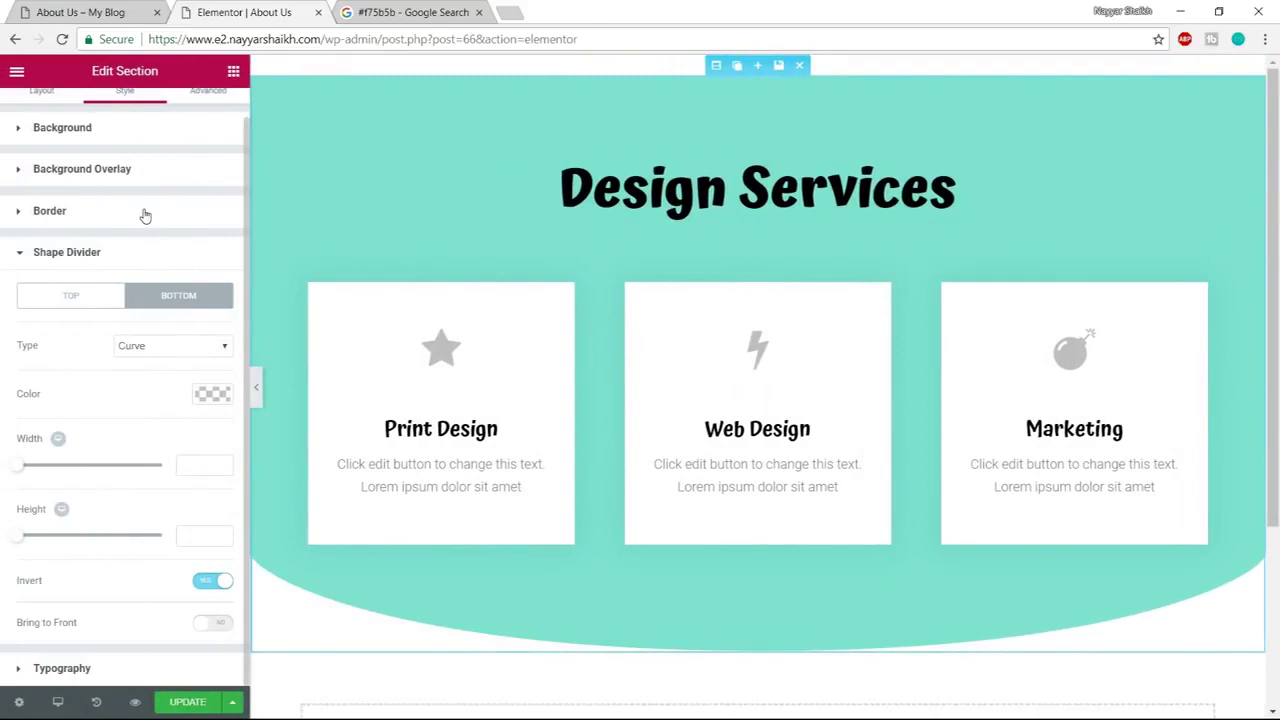
Clear the Design Services section's background overlay colour.
{"action": "left_click", "coordinate": [143, 176]}
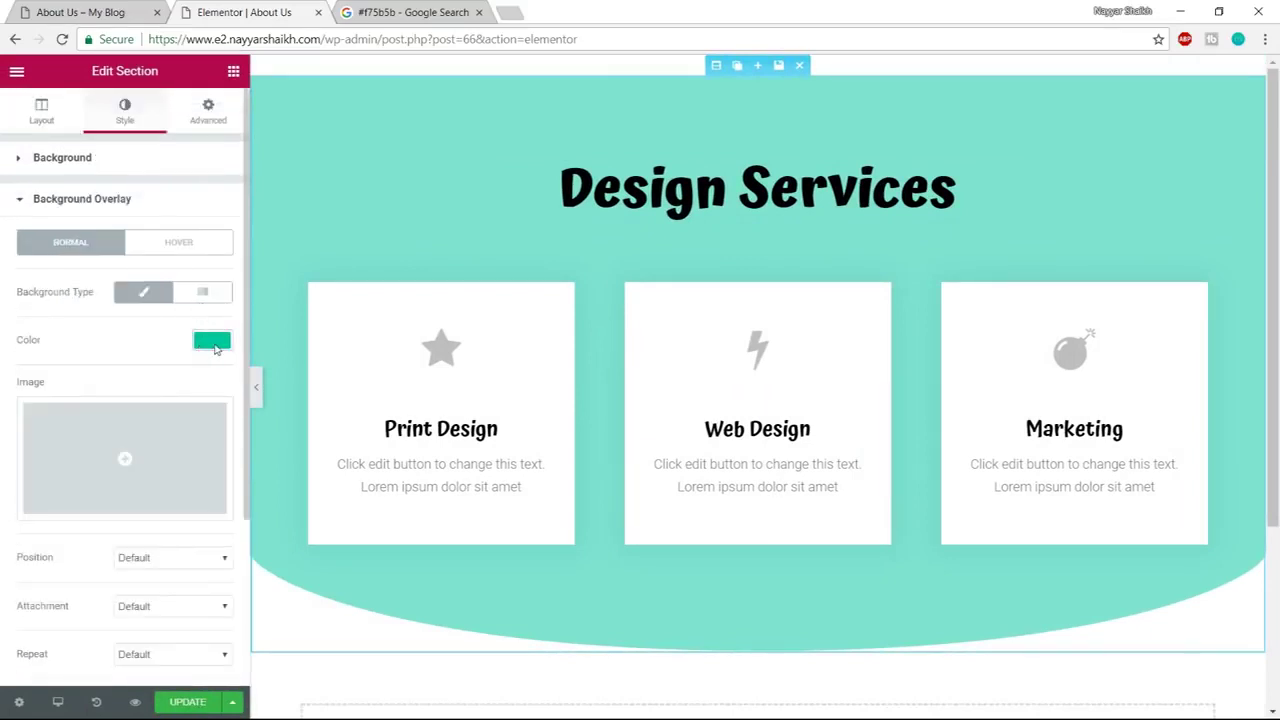
{"action": "left_click", "coordinate": [211, 342]}
{"action": "left_click_drag", "start_coordinate": [95, 400], "coordinate": [88, 385]}
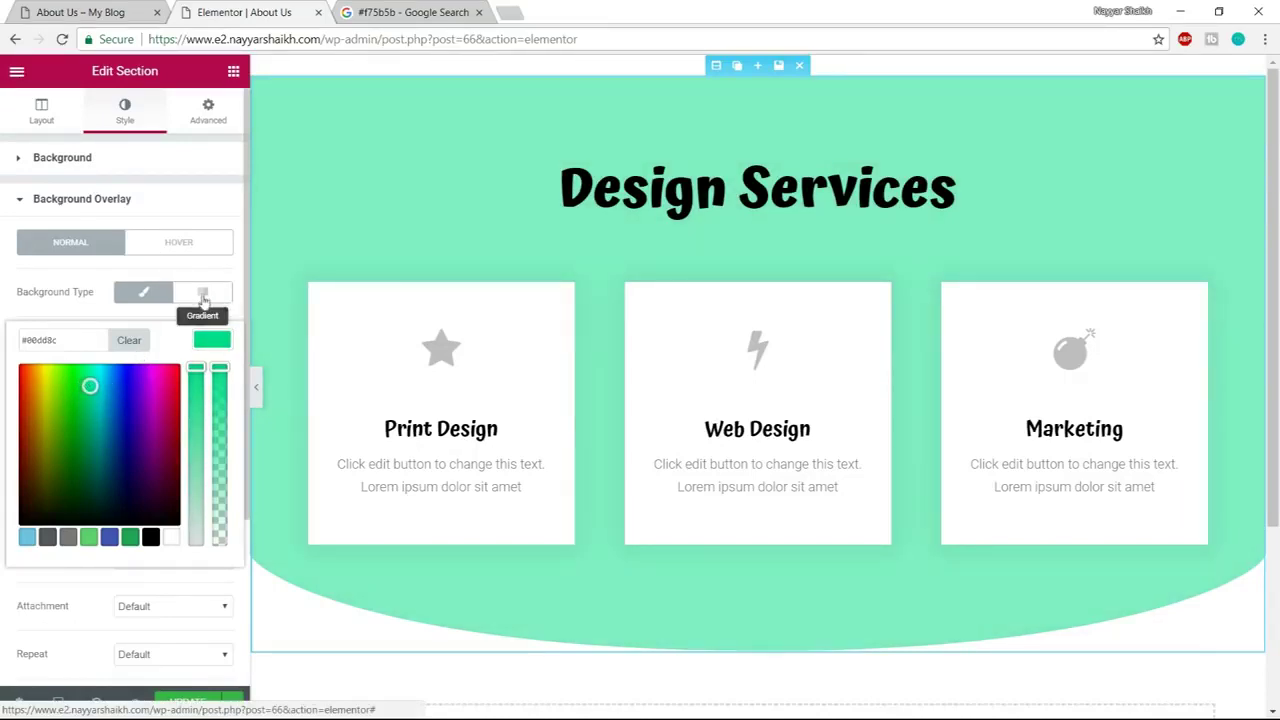
{"action": "left_click", "coordinate": [207, 342]}
{"action": "left_click", "coordinate": [211, 340]}
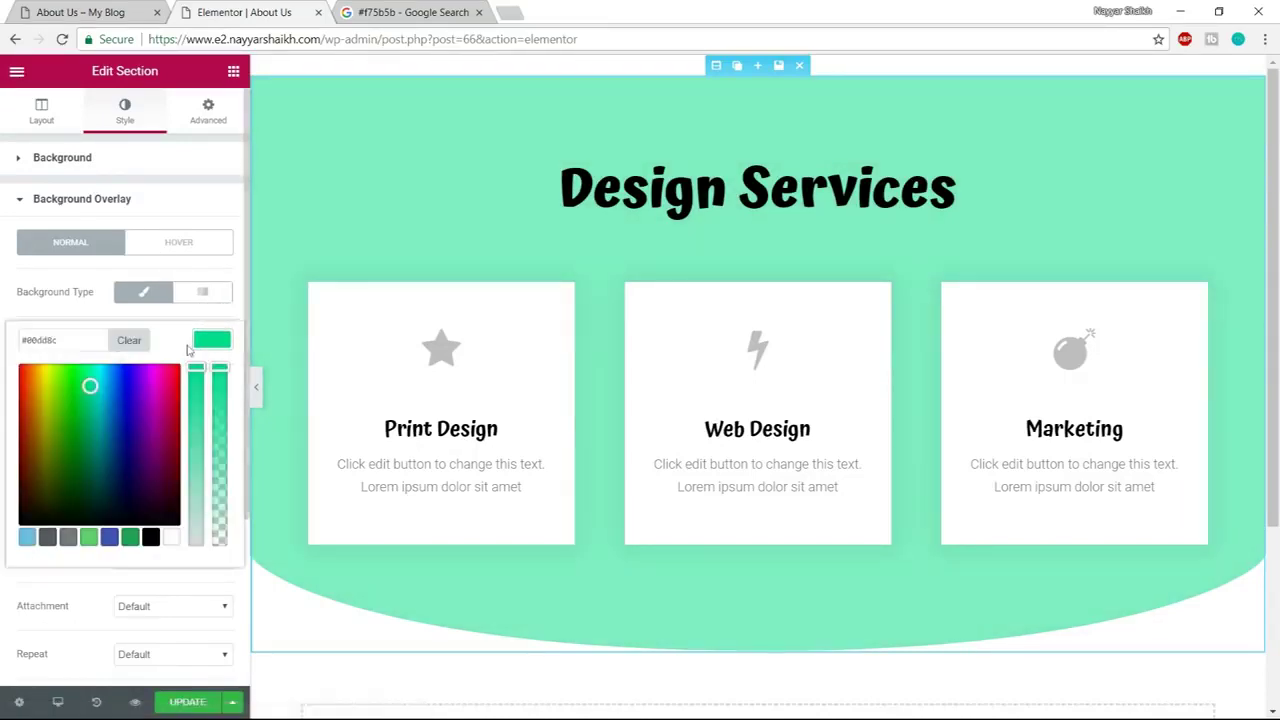
{"action": "left_click", "coordinate": [129, 340]}
Set the section's background colour to #10c5a7 and preview the result.
{"action": "left_click", "coordinate": [133, 168]}
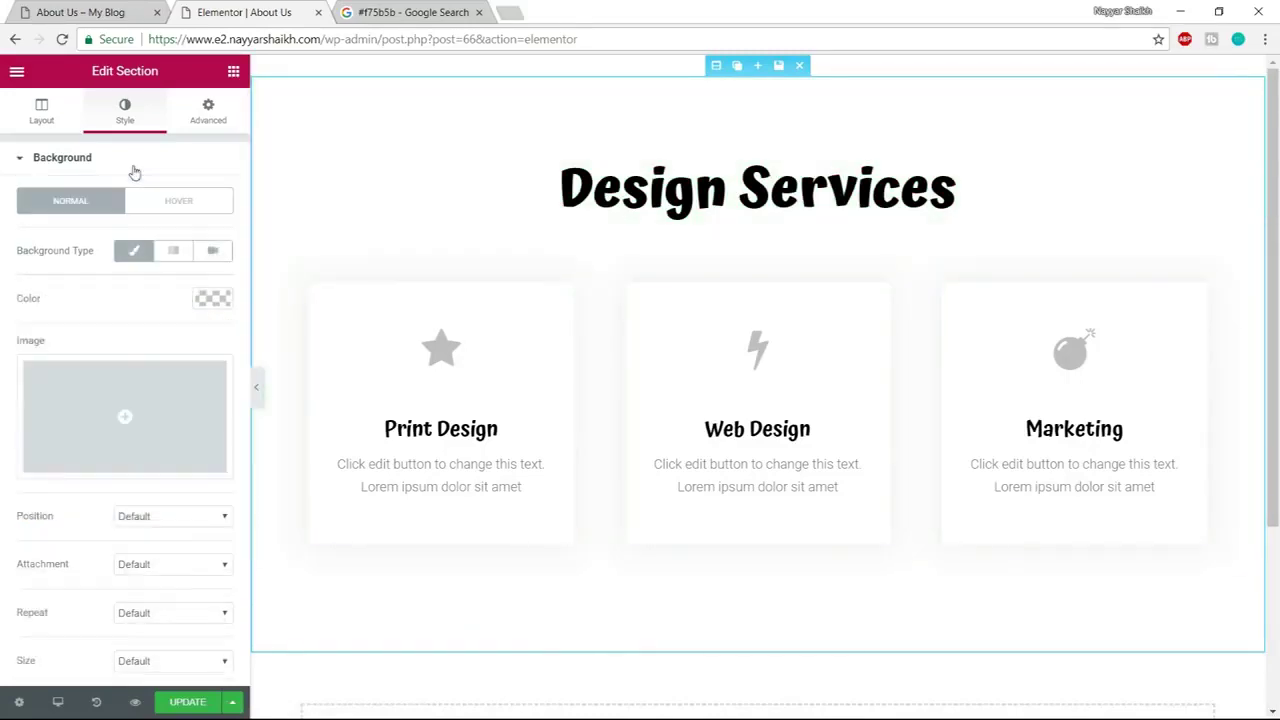
{"action": "left_click", "coordinate": [209, 295]}
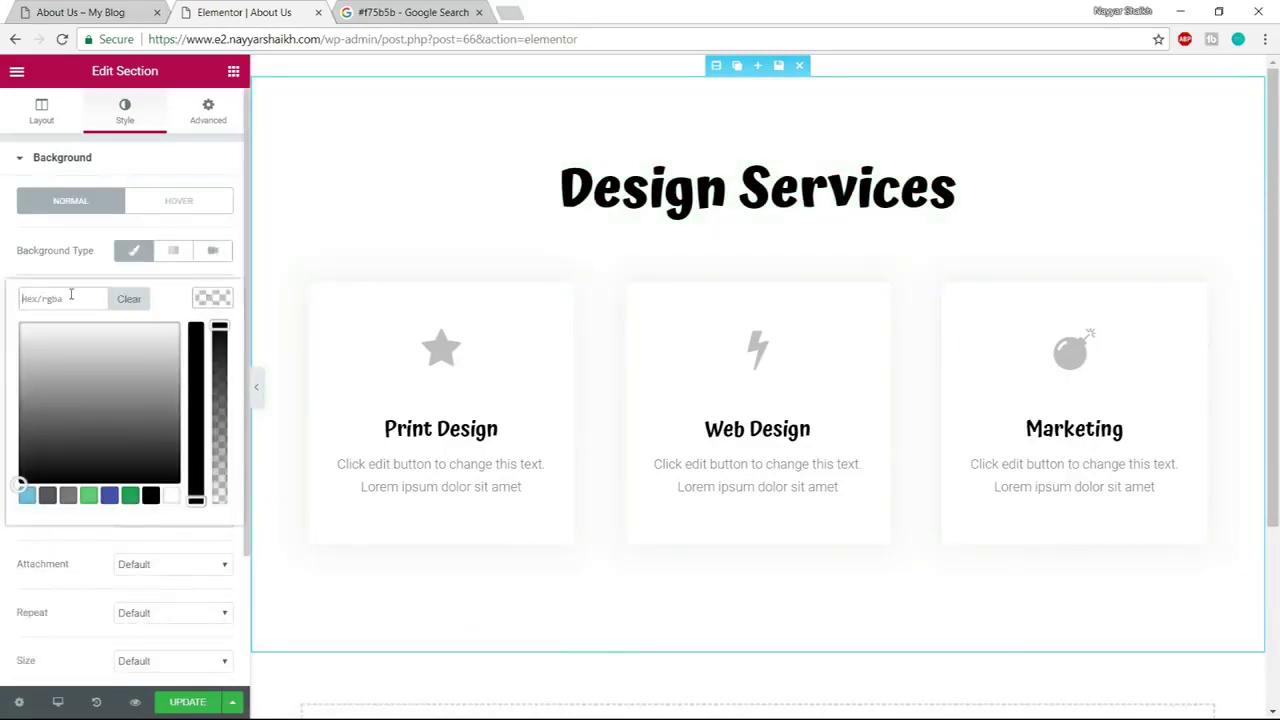
{"action": "type", "text": "#10c5a7"}
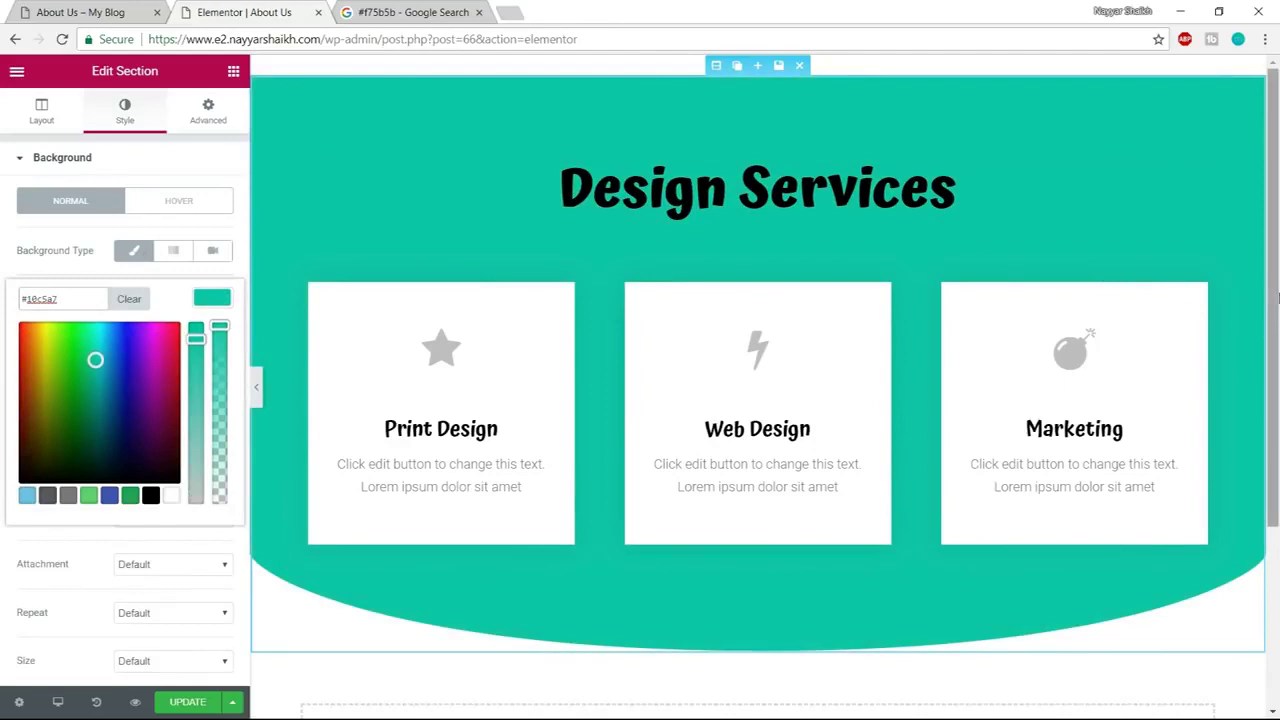
{"action": "left_click", "coordinate": [140, 262]}
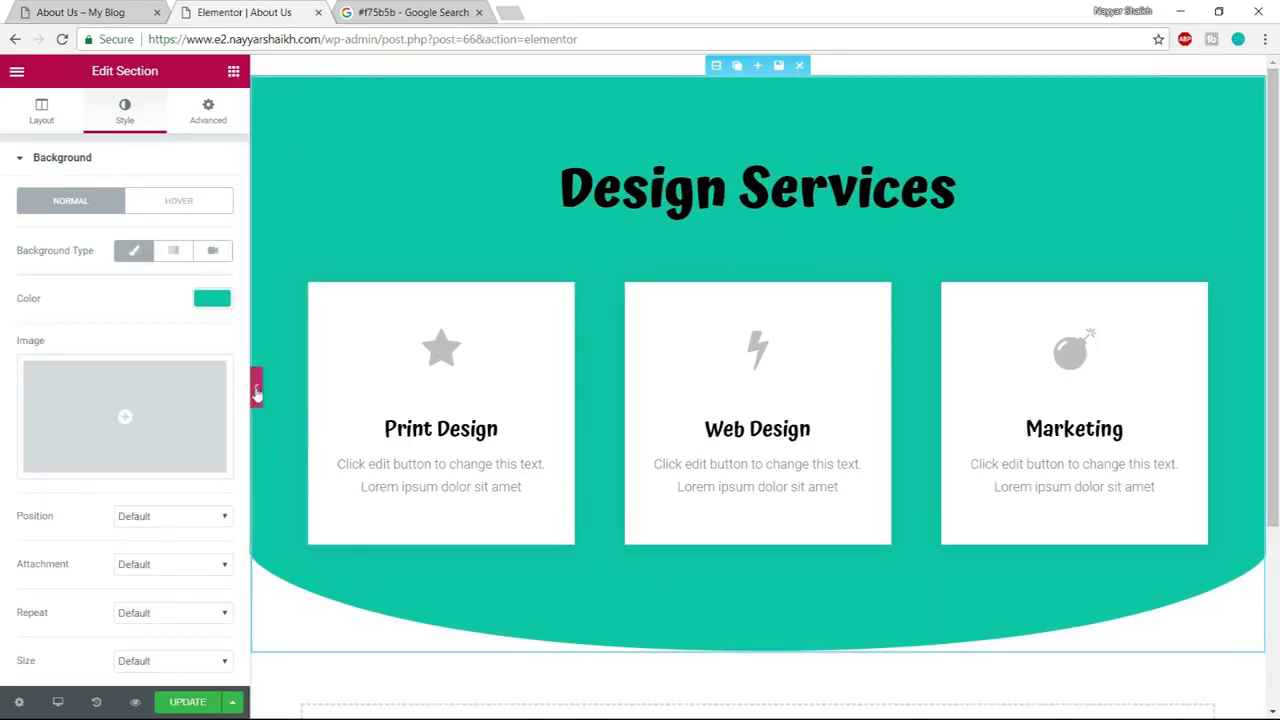
{"action": "left_click", "coordinate": [256, 387]}
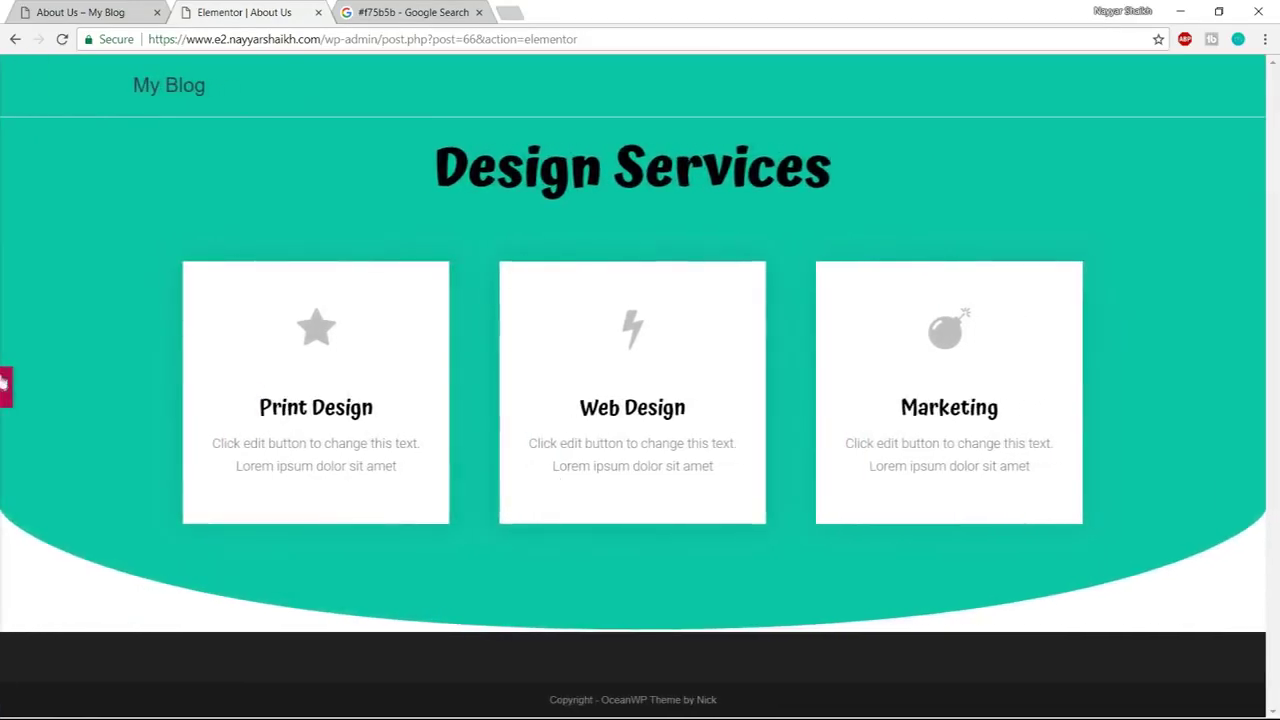
{"action": "left_click", "coordinate": [7, 390]}
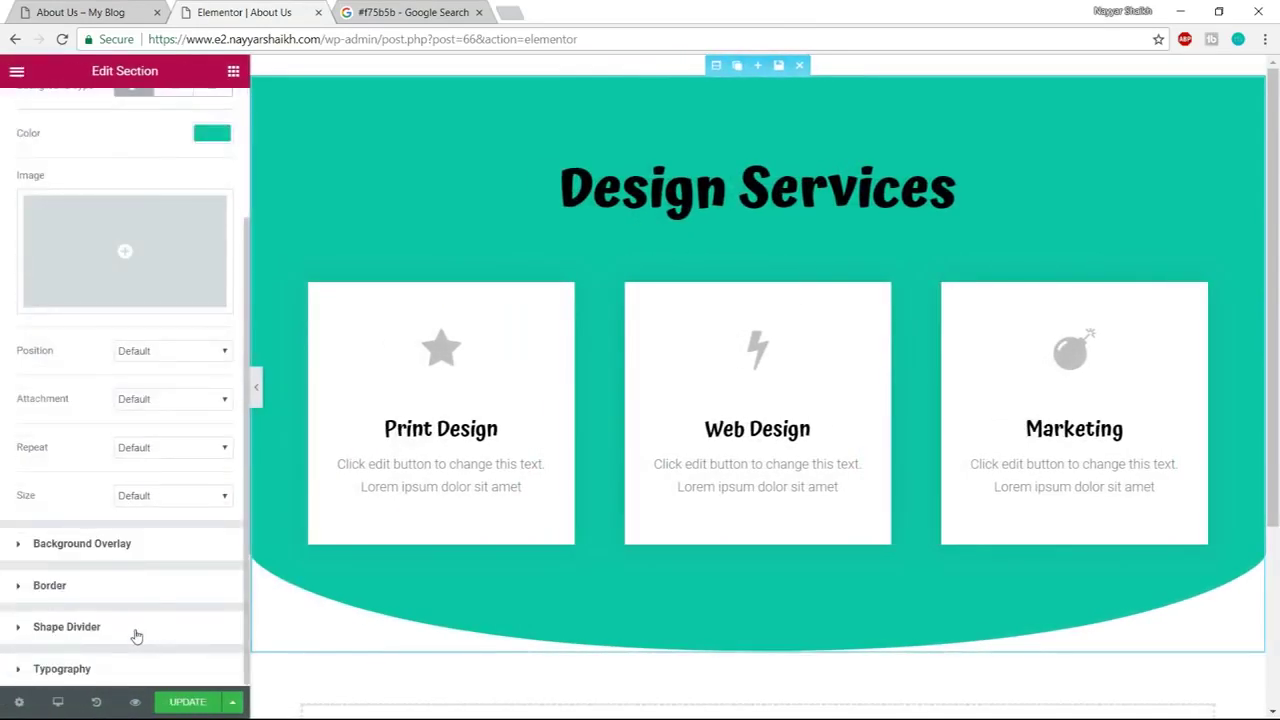
Make the bottom curve shape divider 200 wide and 450 tall, then update the page.
{"action": "left_click", "coordinate": [137, 636]}
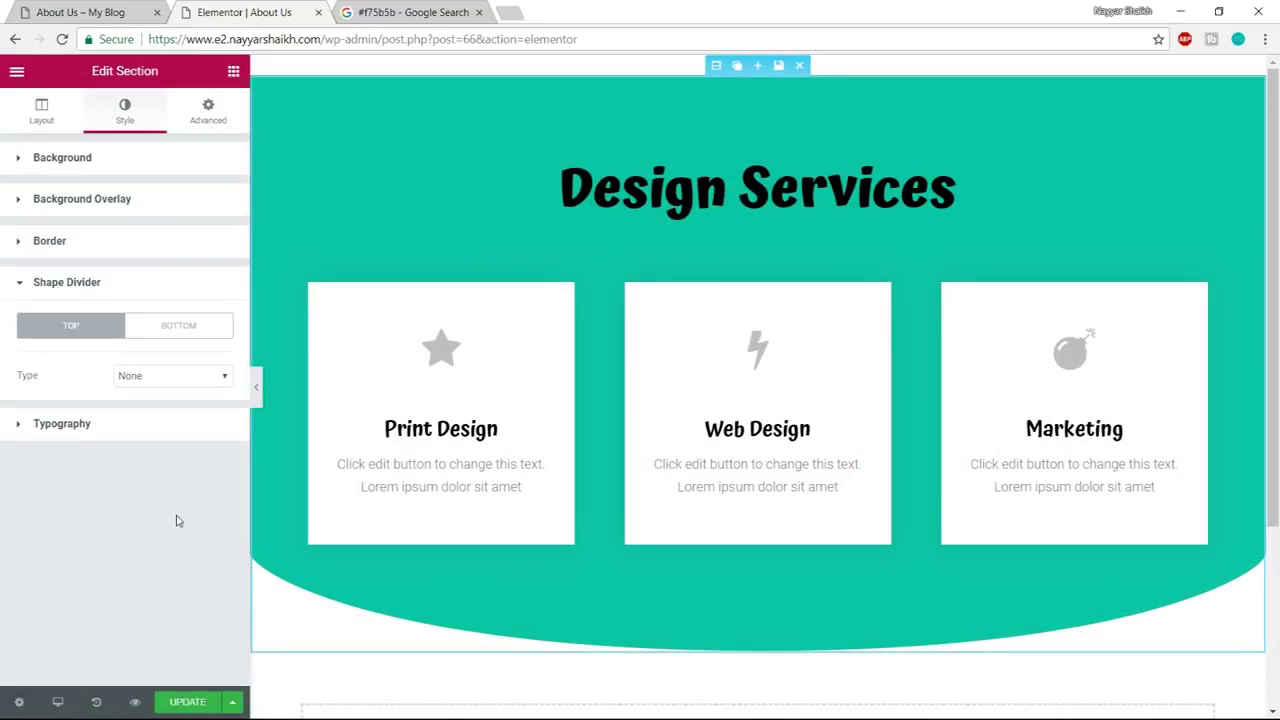
{"action": "left_click", "coordinate": [180, 330]}
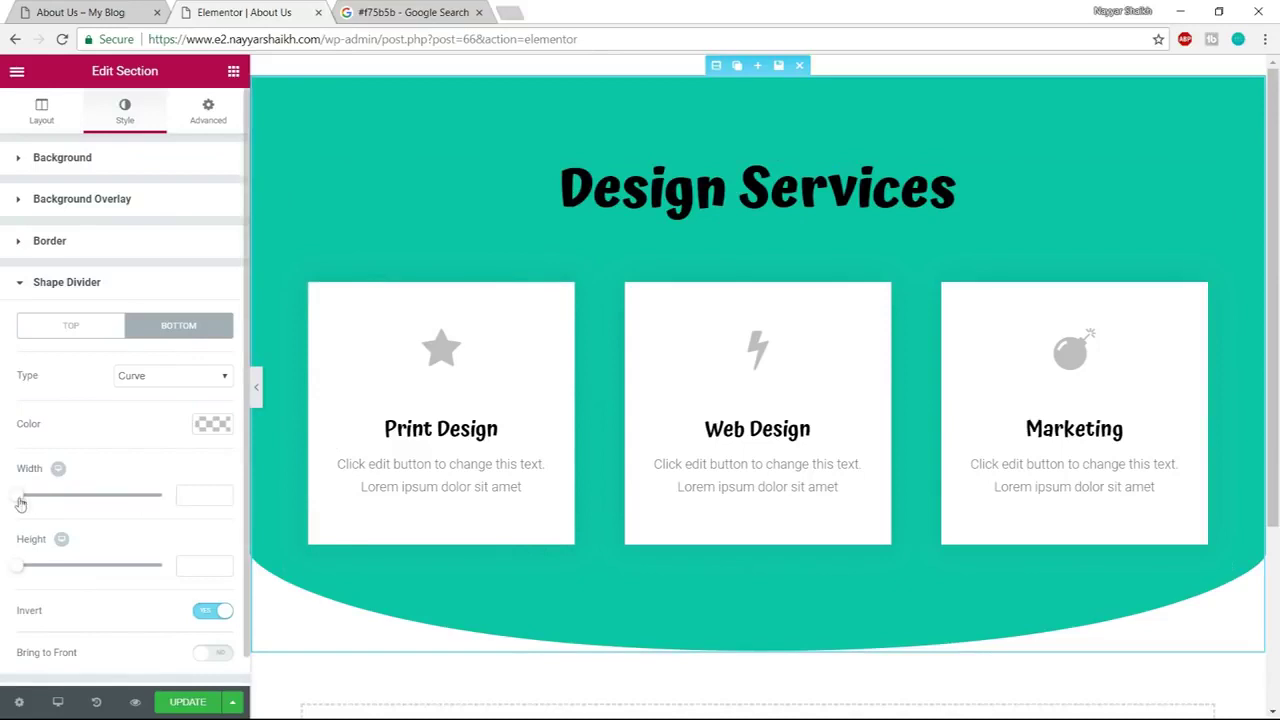
{"action": "left_click_drag", "start_coordinate": [20, 500], "coordinate": [61, 500]}
{"action": "double_click", "coordinate": [188, 496]}
{"action": "type", "text": "200"}
{"action": "left_click_drag", "start_coordinate": [23, 571], "coordinate": [57, 570]}
{"action": "left_click_drag", "start_coordinate": [111, 577], "coordinate": [260, 573]}
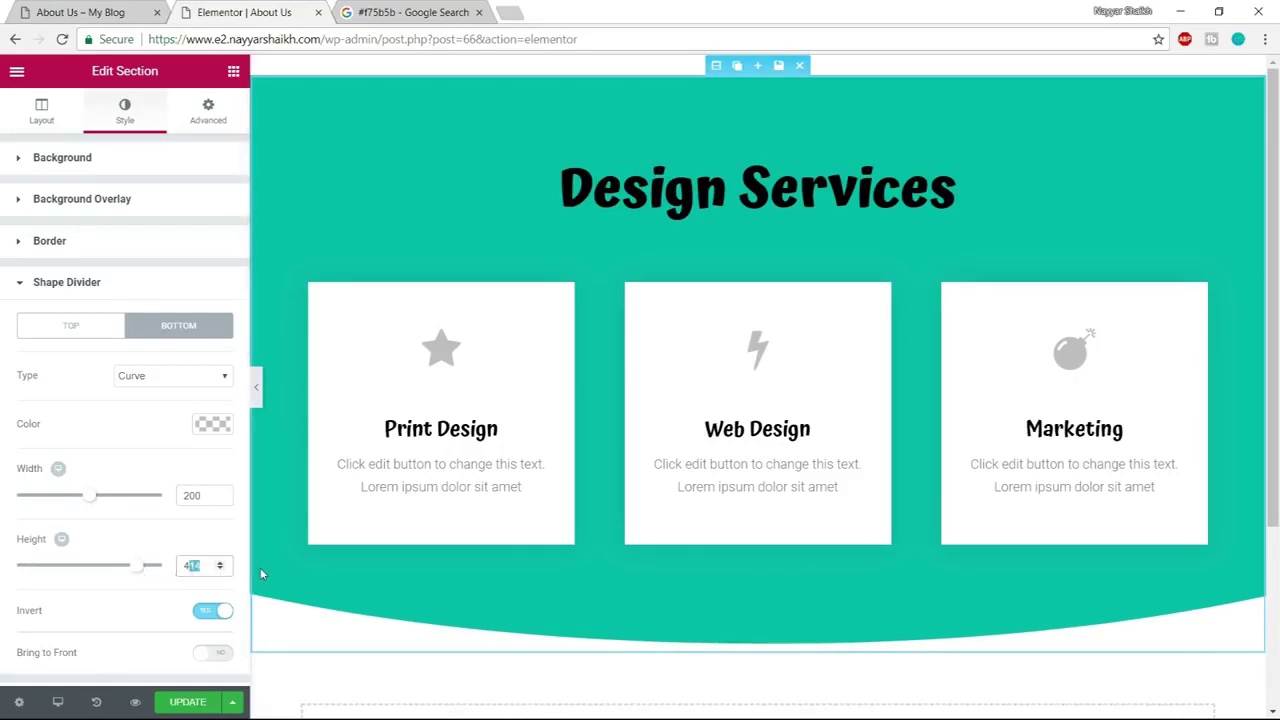
{"action": "type", "text": "450"}
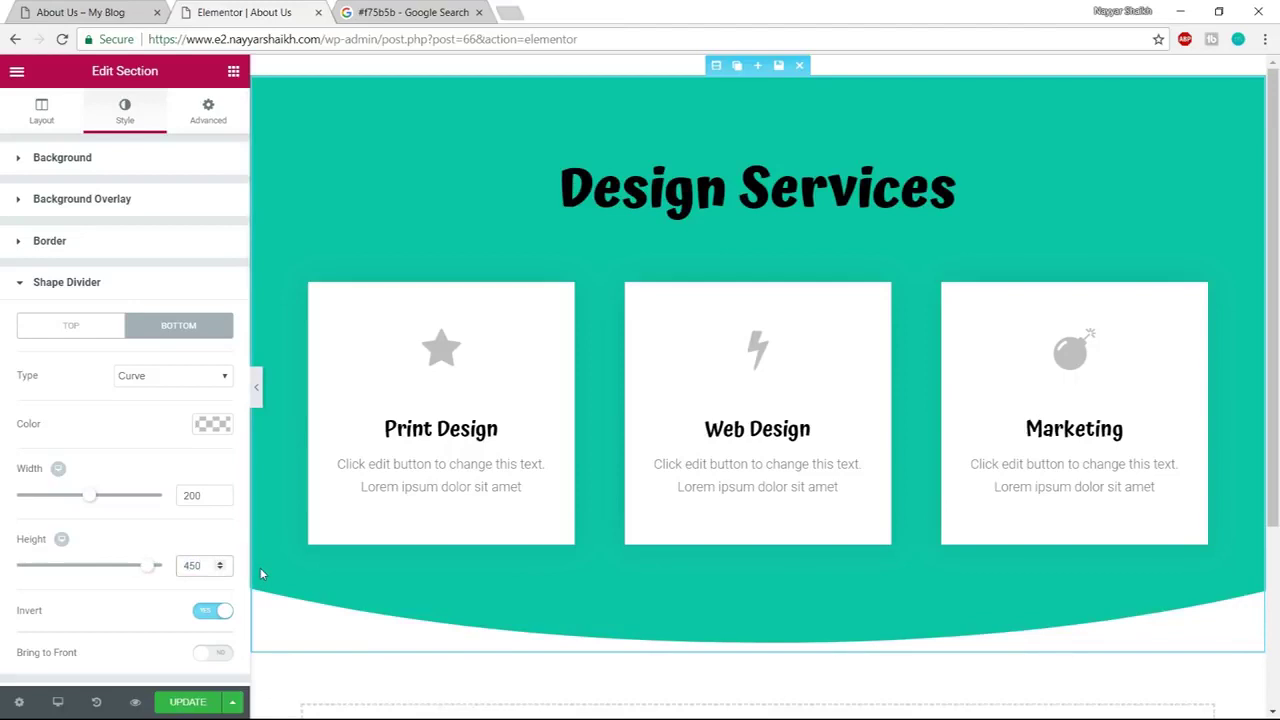
{"action": "scroll", "coordinate": [208, 662], "scroll_direction": "down", "scroll_amount": 1}
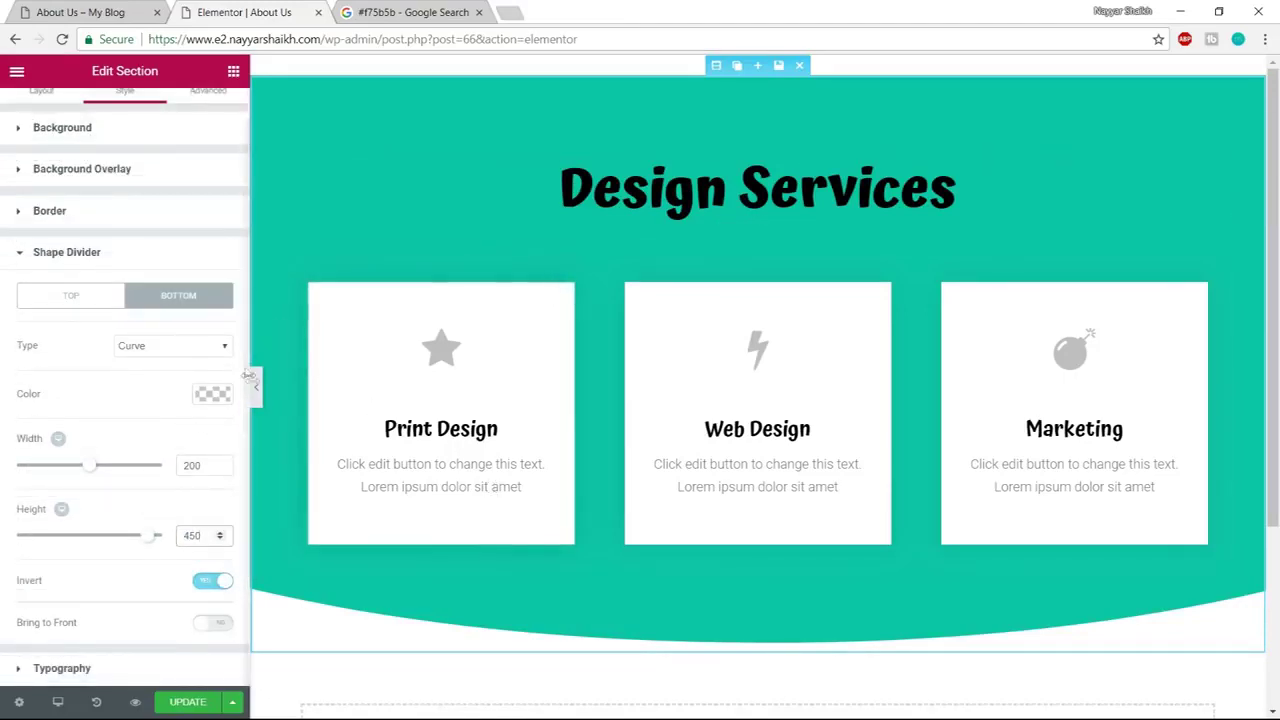
{"action": "left_click", "coordinate": [176, 704]}
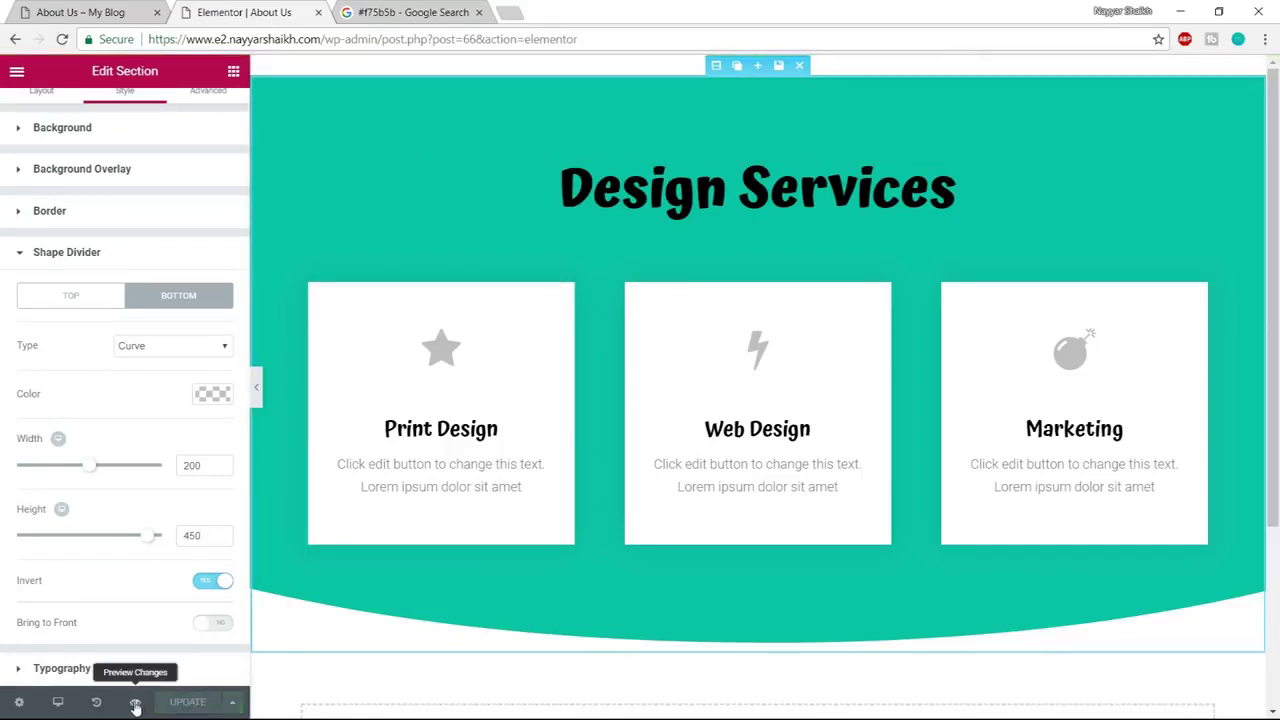
Preview the updated About Us page in a new tab and compare it with the live page.
{"action": "left_click", "coordinate": [135, 705]}
{"action": "scroll", "coordinate": [660, 420], "scroll_direction": "down", "scroll_amount": 2}
{"action": "scroll", "coordinate": [686, 489], "scroll_direction": "up", "scroll_amount": 2}
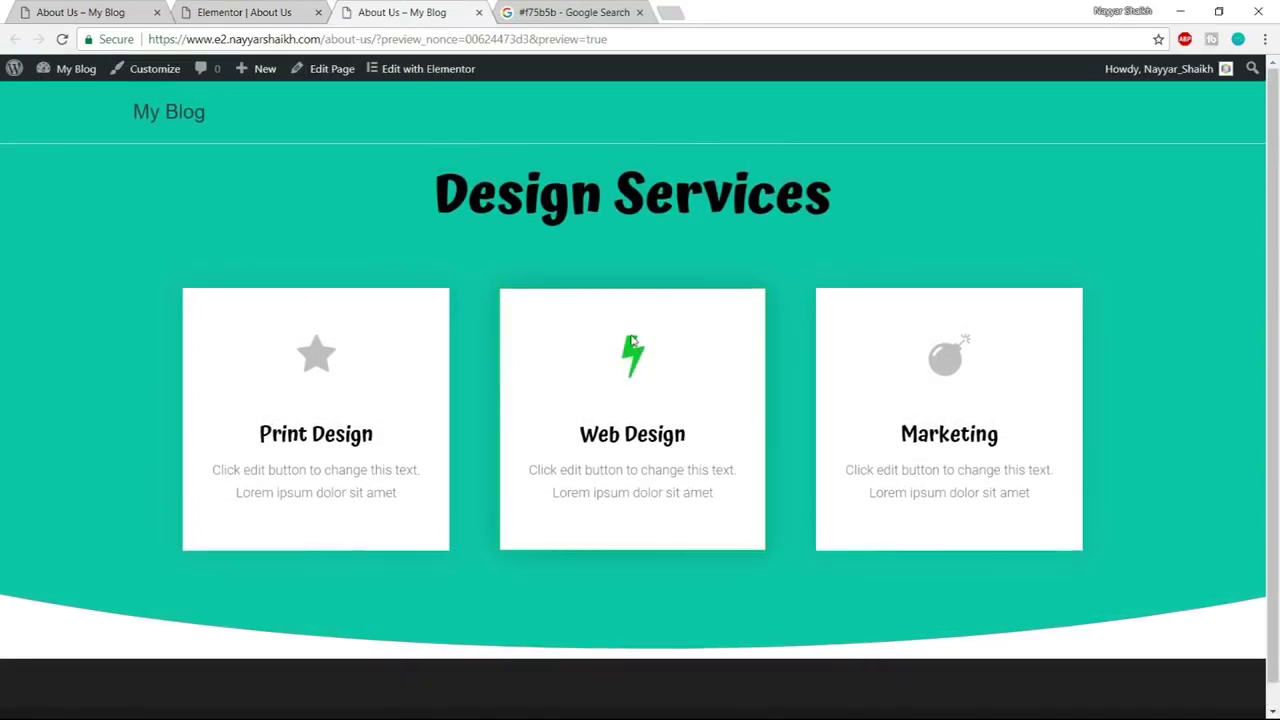
{"action": "left_click", "coordinate": [245, 12]}
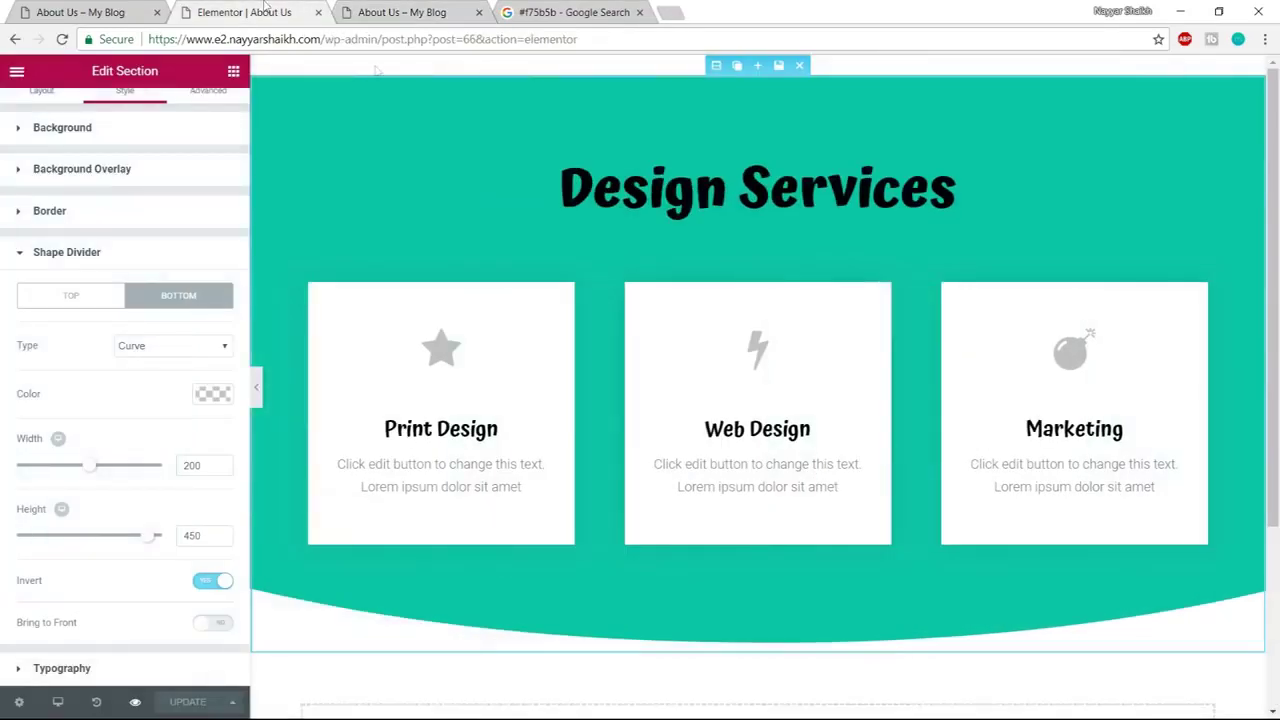
{"action": "left_click", "coordinate": [80, 12]}
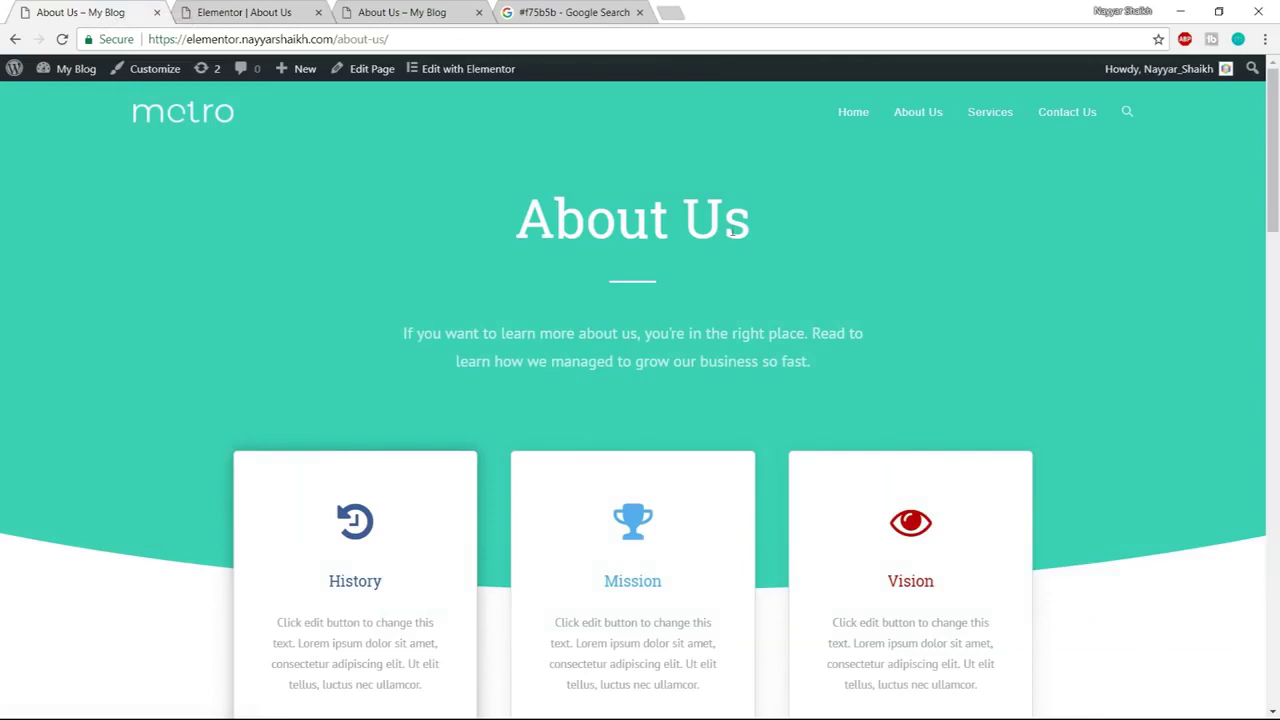
{"action": "left_click", "coordinate": [250, 12]}
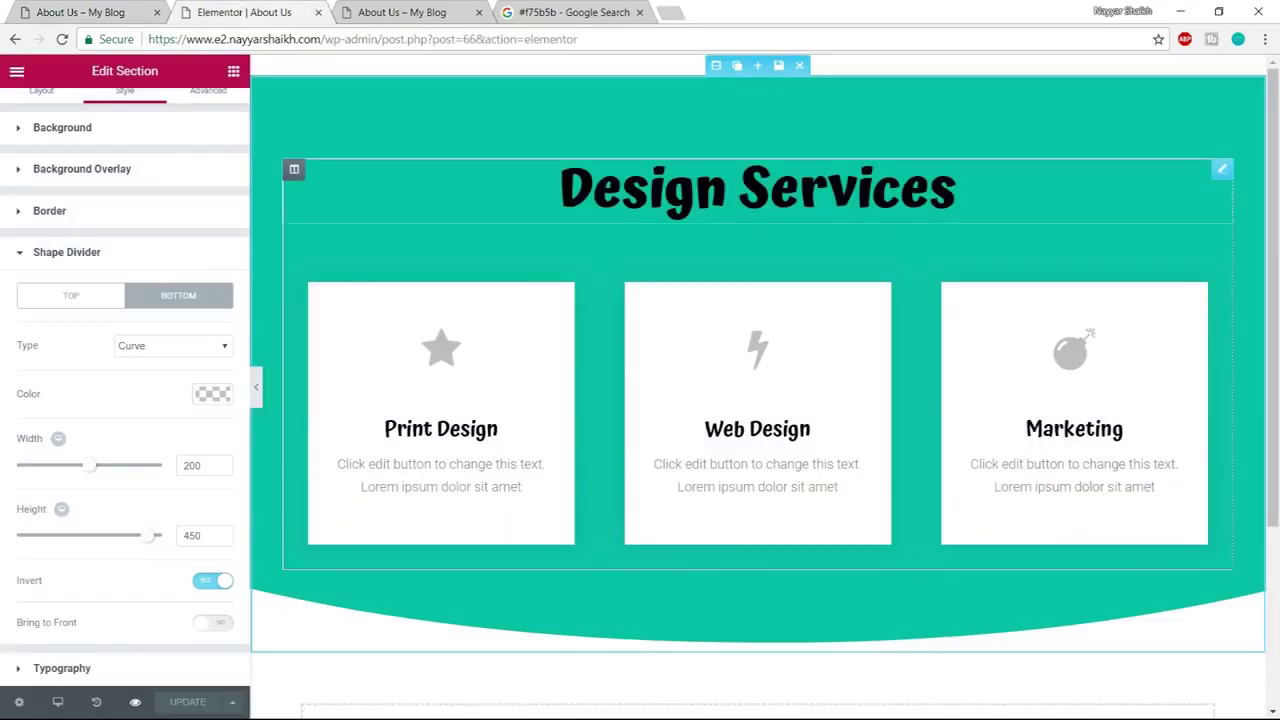
Replace the Design Services heading text with 'About Us'.
{"action": "left_click", "coordinate": [670, 190]}
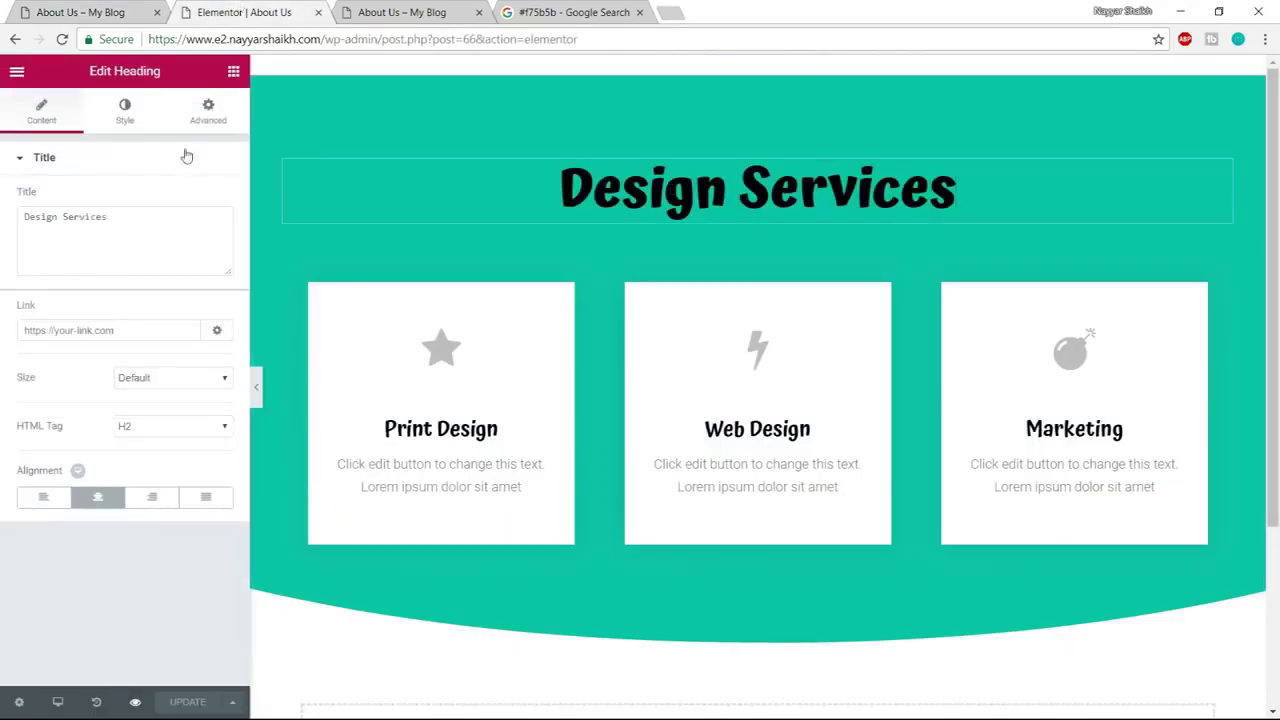
{"action": "left_click", "coordinate": [125, 112]}
{"action": "key", "text": "ctrl+1"}
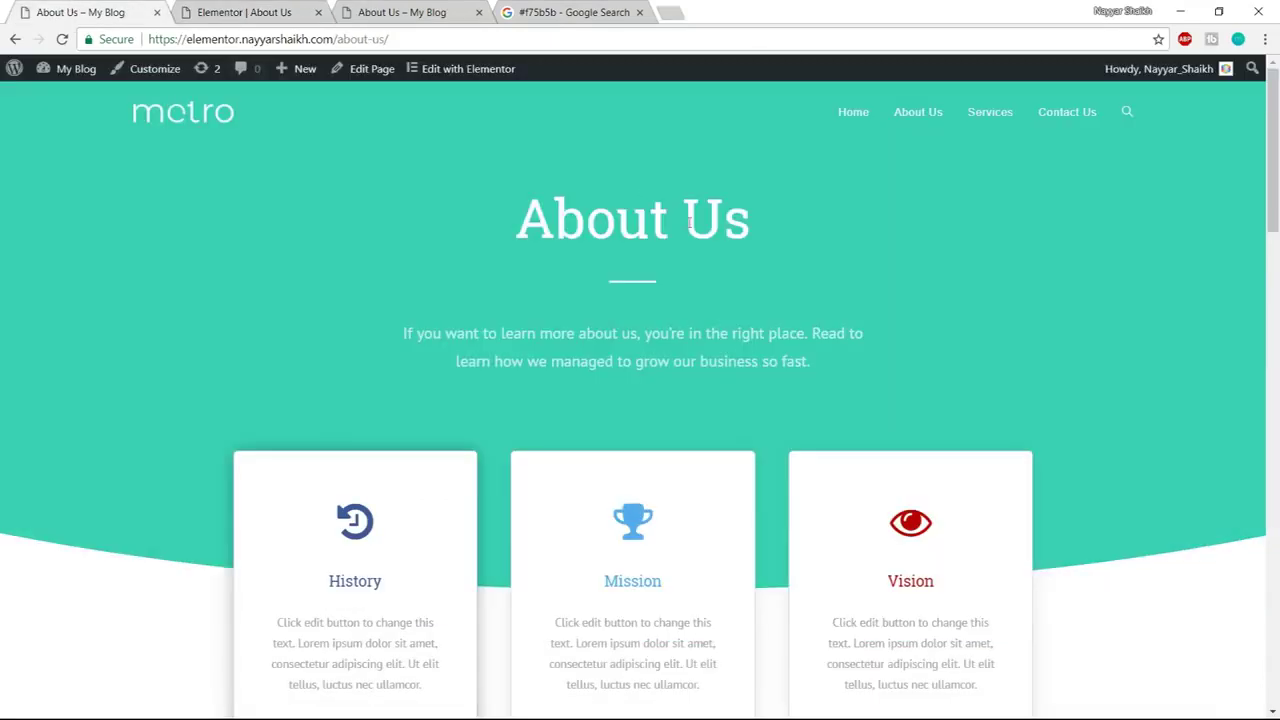
{"action": "key", "text": "ctrl+2"}
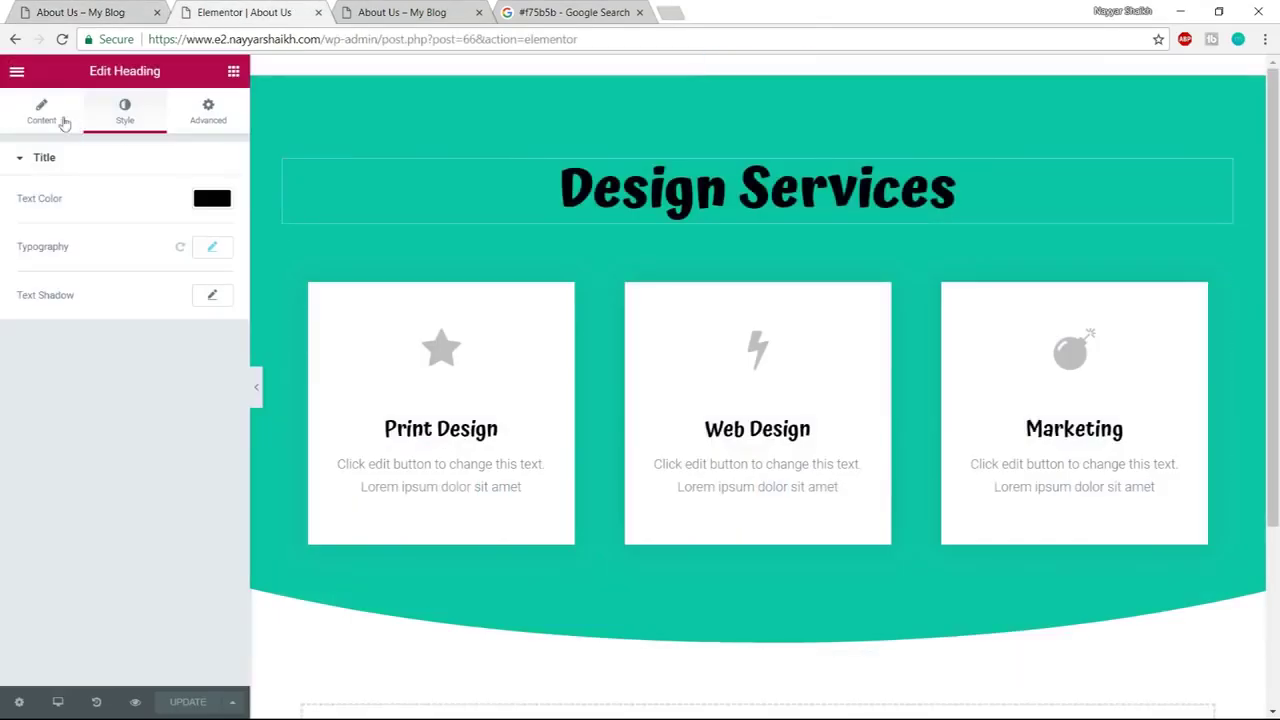
{"action": "left_click", "coordinate": [50, 115]}
{"action": "left_click_drag", "start_coordinate": [112, 217], "coordinate": [7, 228]}
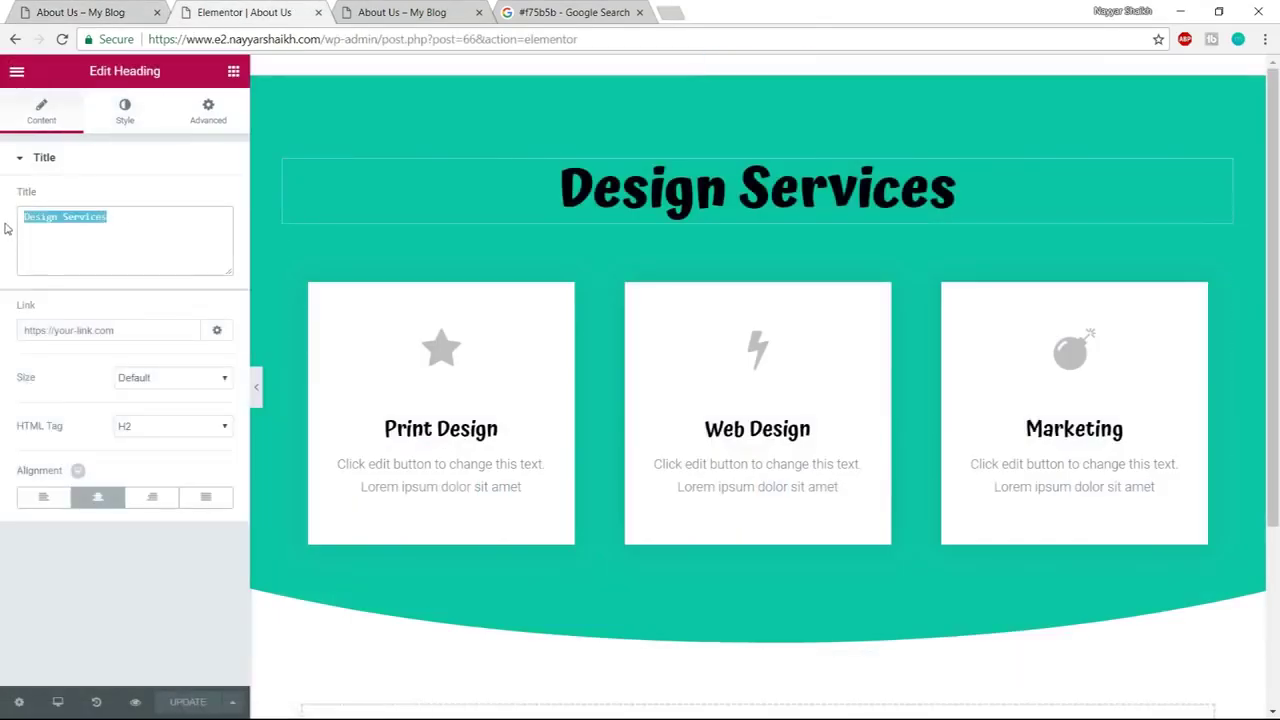
{"action": "type", "text": "About Us"}
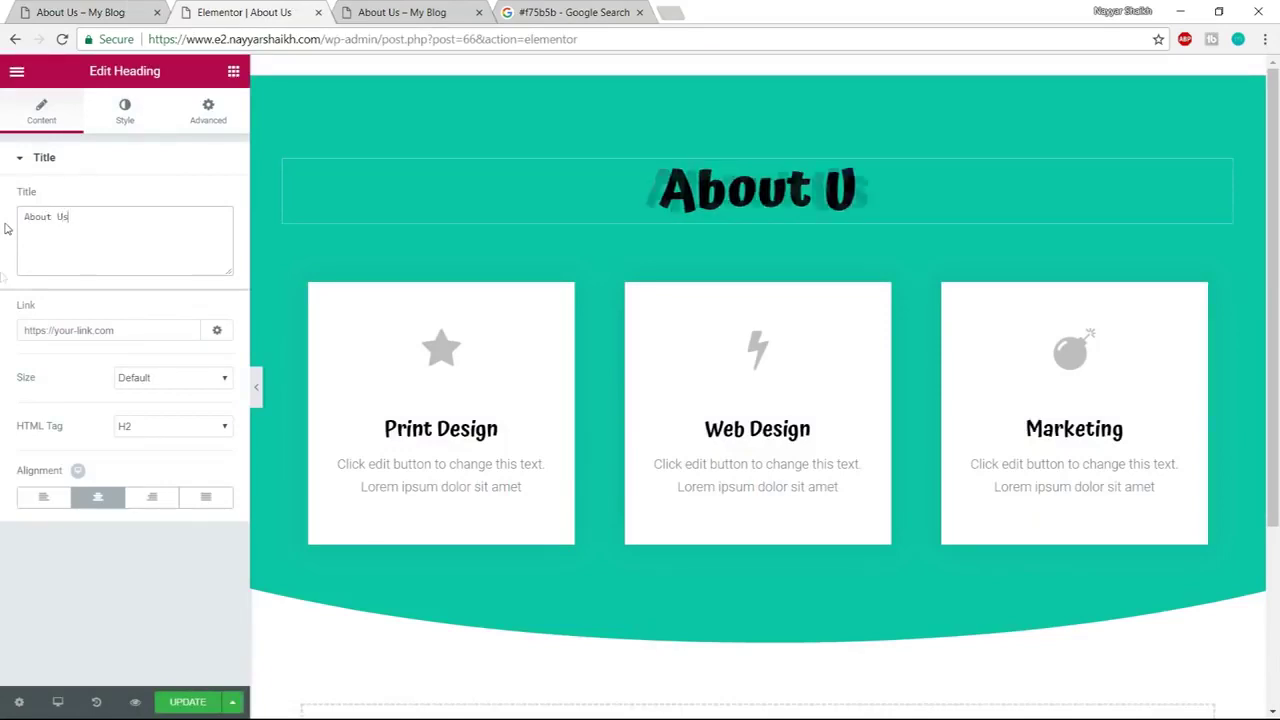
Make the About Us heading white with font weight 600.
{"action": "left_click", "coordinate": [125, 112]}
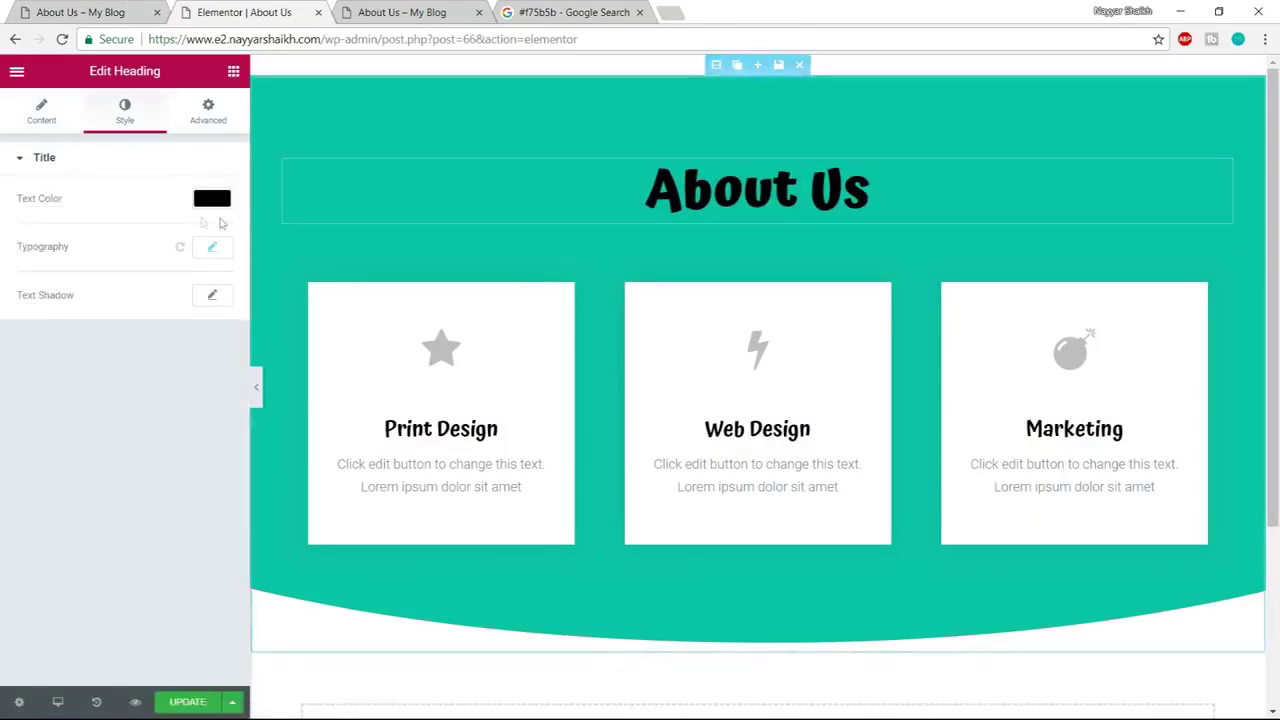
{"action": "left_click", "coordinate": [208, 199]}
{"action": "left_click", "coordinate": [172, 396]}
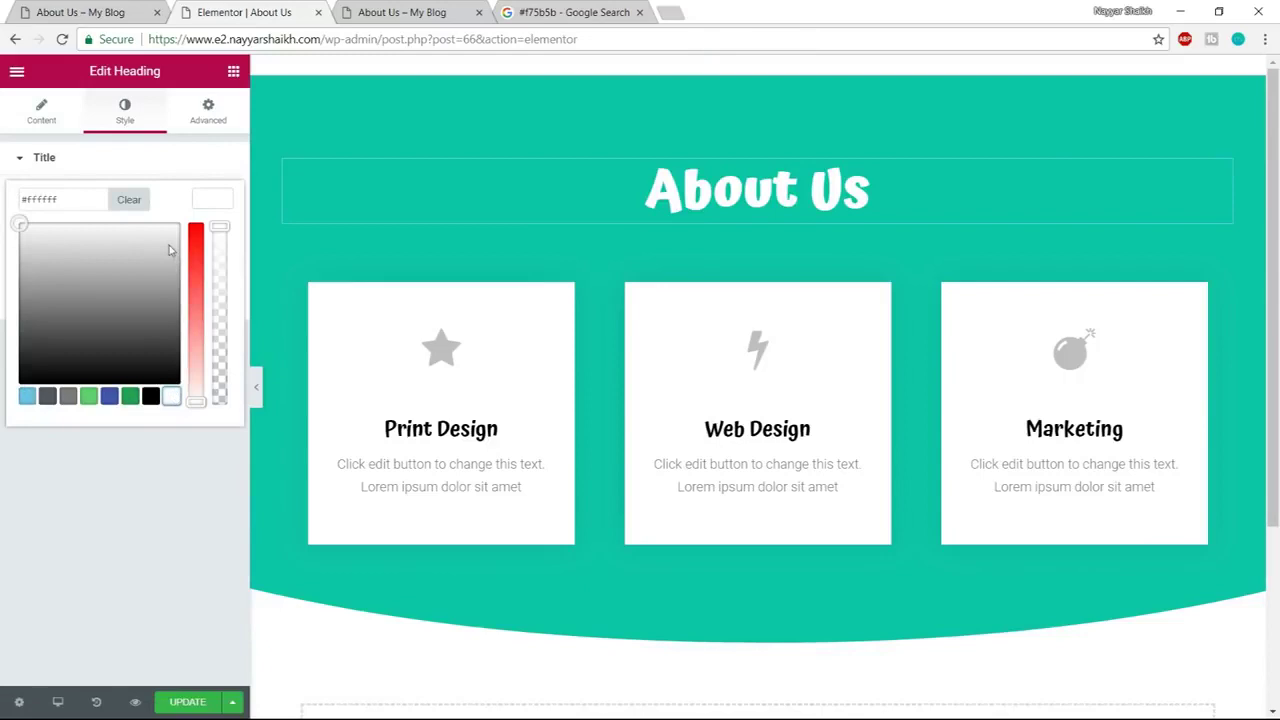
{"action": "left_click", "coordinate": [211, 200]}
{"action": "left_click", "coordinate": [212, 250]}
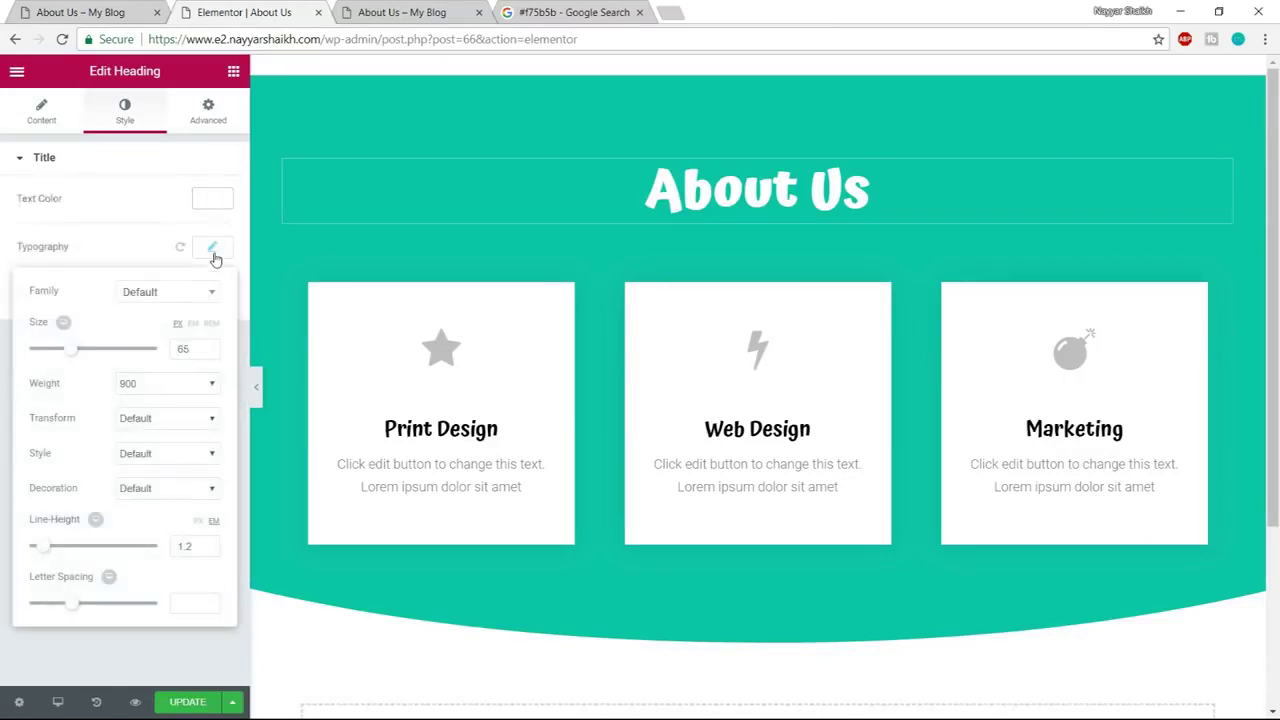
{"action": "left_click", "coordinate": [140, 388]}
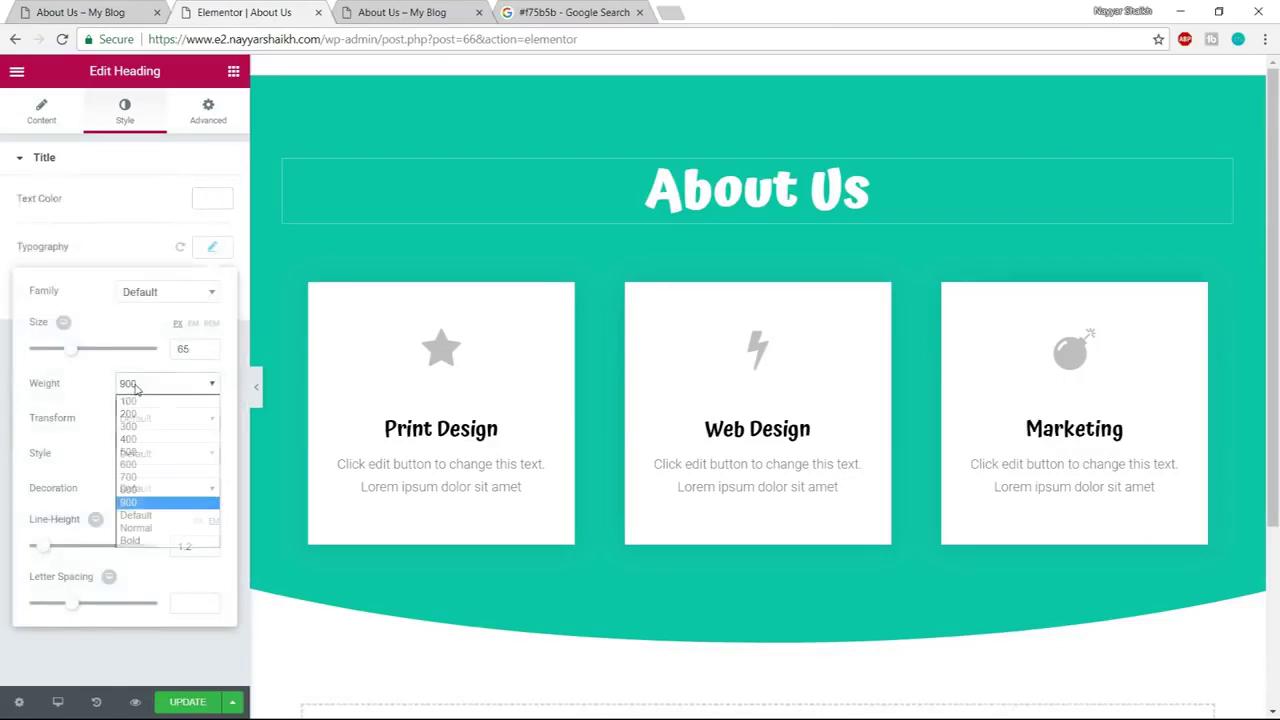
{"action": "left_click", "coordinate": [144, 478]}
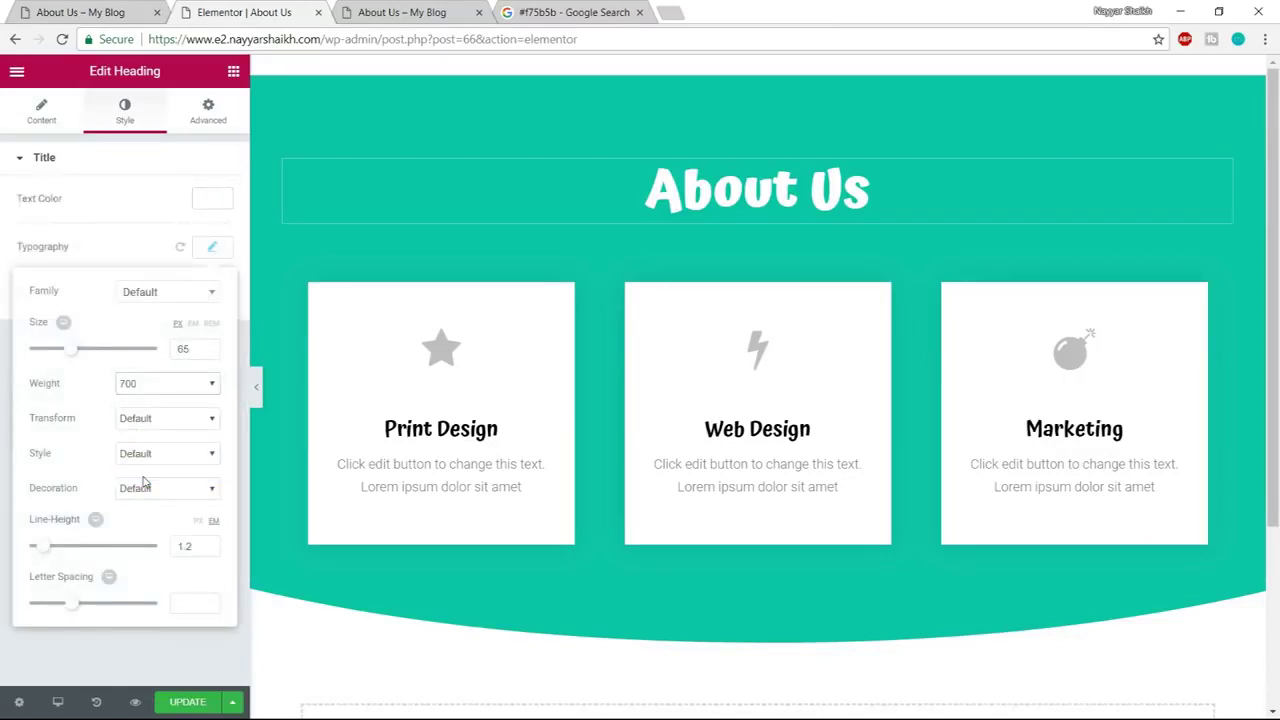
{"action": "left_click", "coordinate": [156, 389]}
{"action": "left_click", "coordinate": [155, 465]}
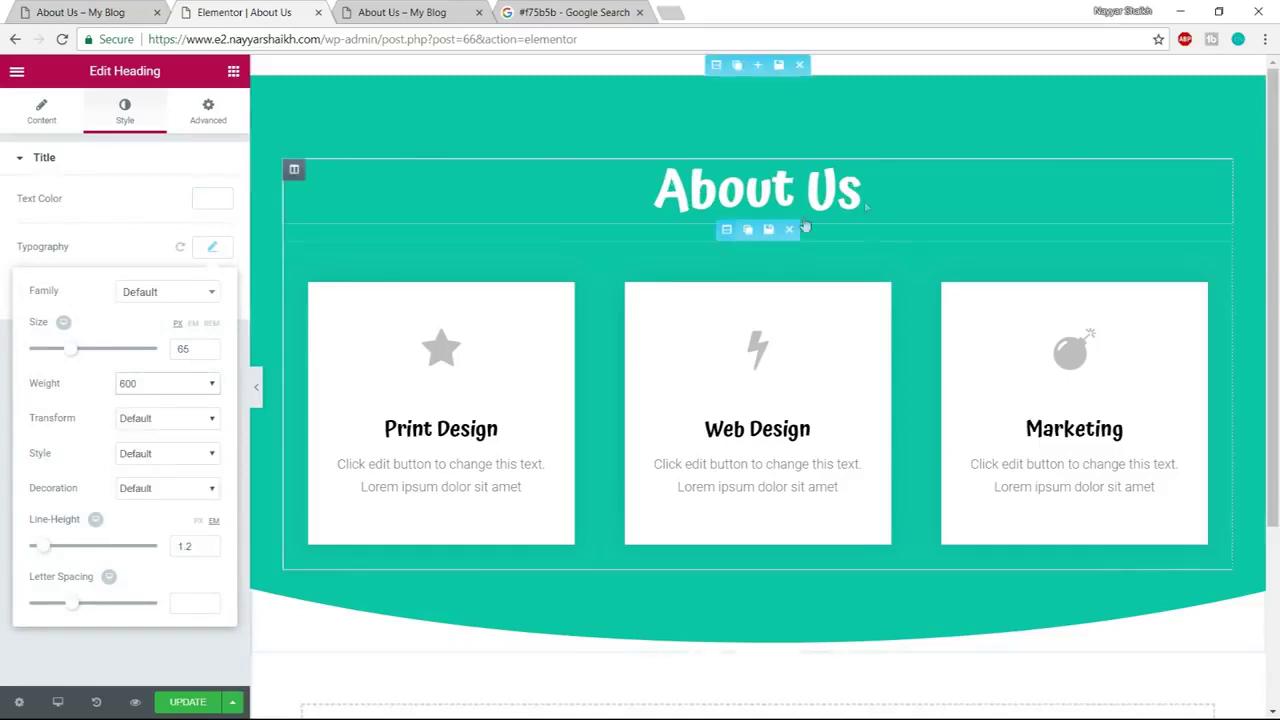
Check the live page's intro paragraph for reference, then bring up the widget list.
{"action": "left_click", "coordinate": [163, 6]}
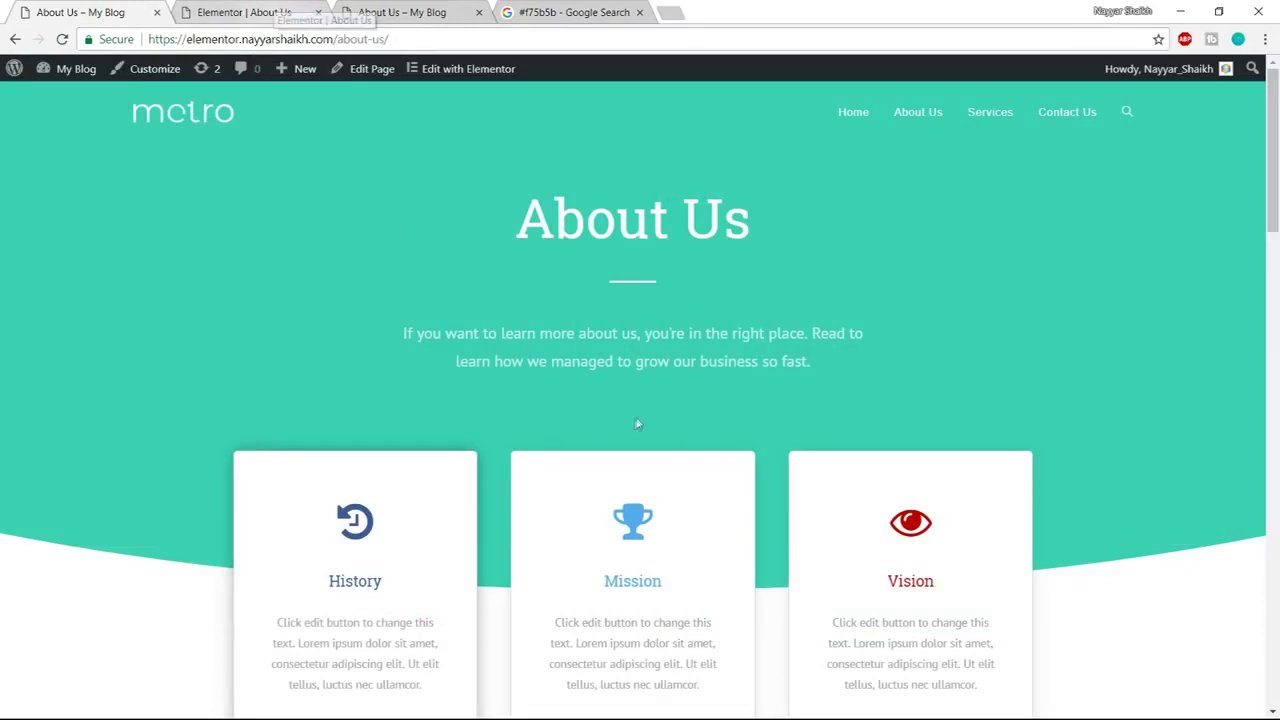
{"action": "left_click_drag", "start_coordinate": [404, 328], "coordinate": [892, 380]}
{"action": "key", "text": "ctrl+c"}
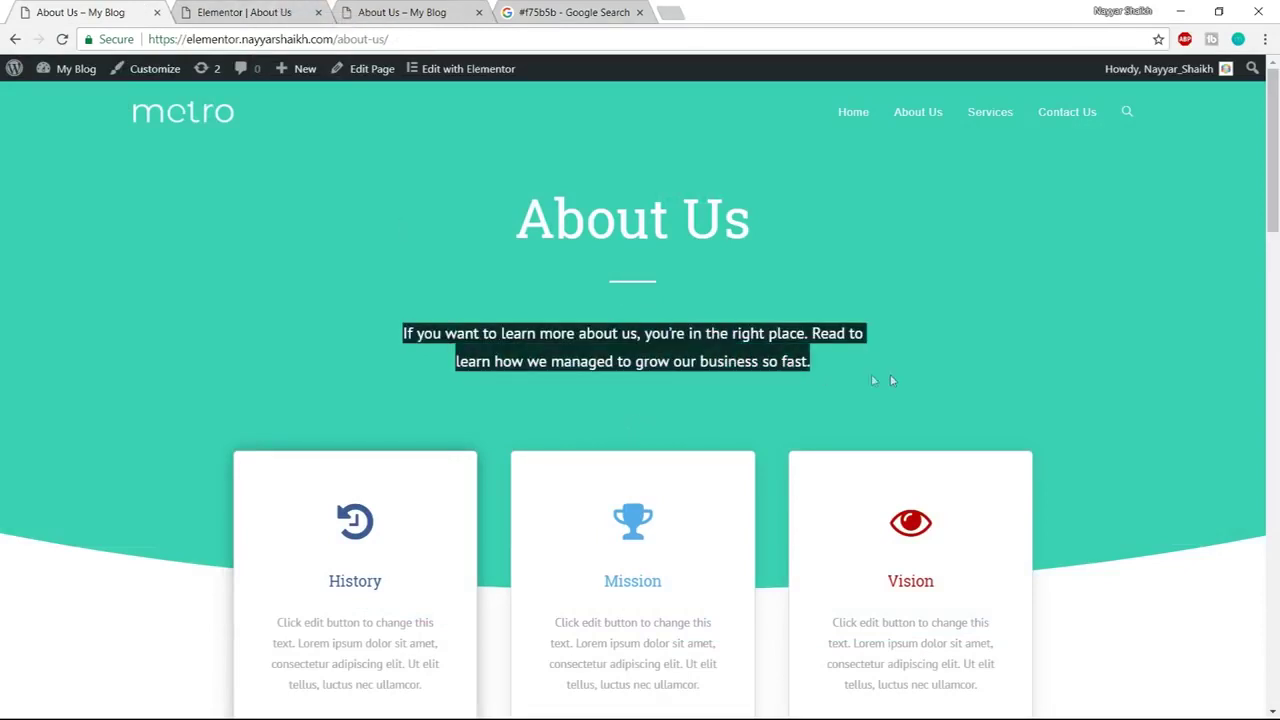
{"action": "left_click", "coordinate": [258, 6]}
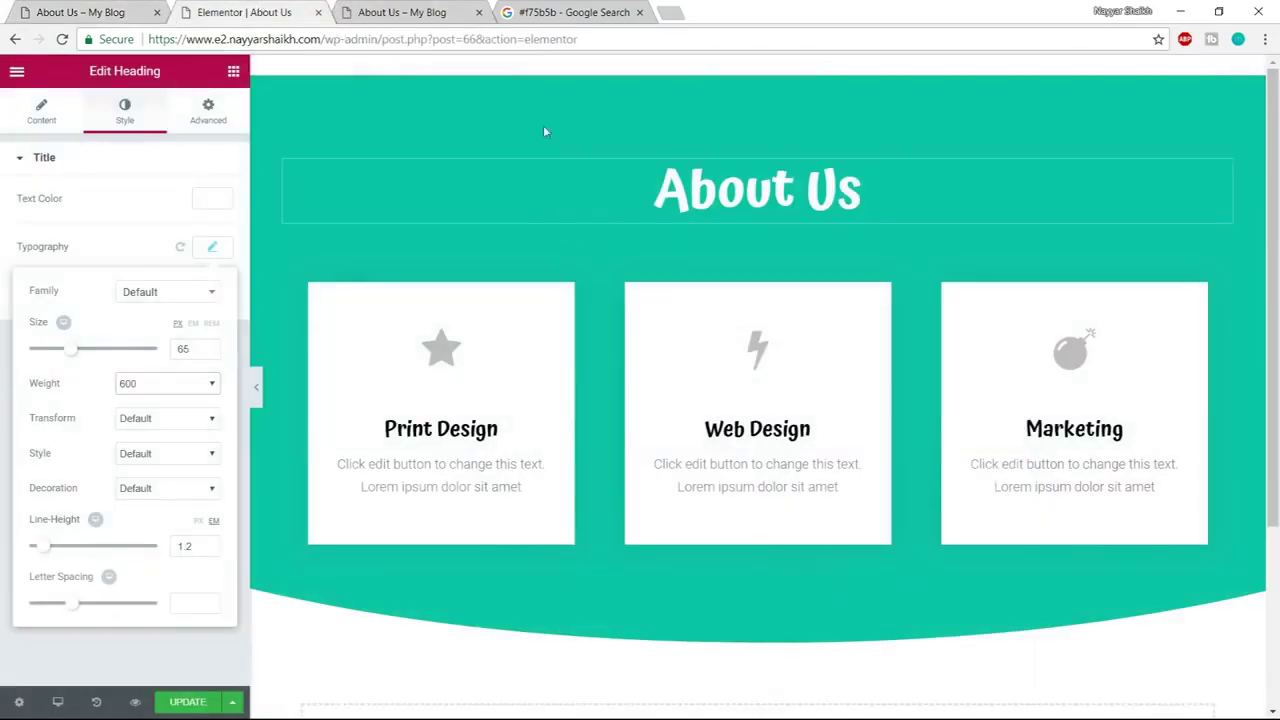
{"action": "left_click", "coordinate": [231, 74]}
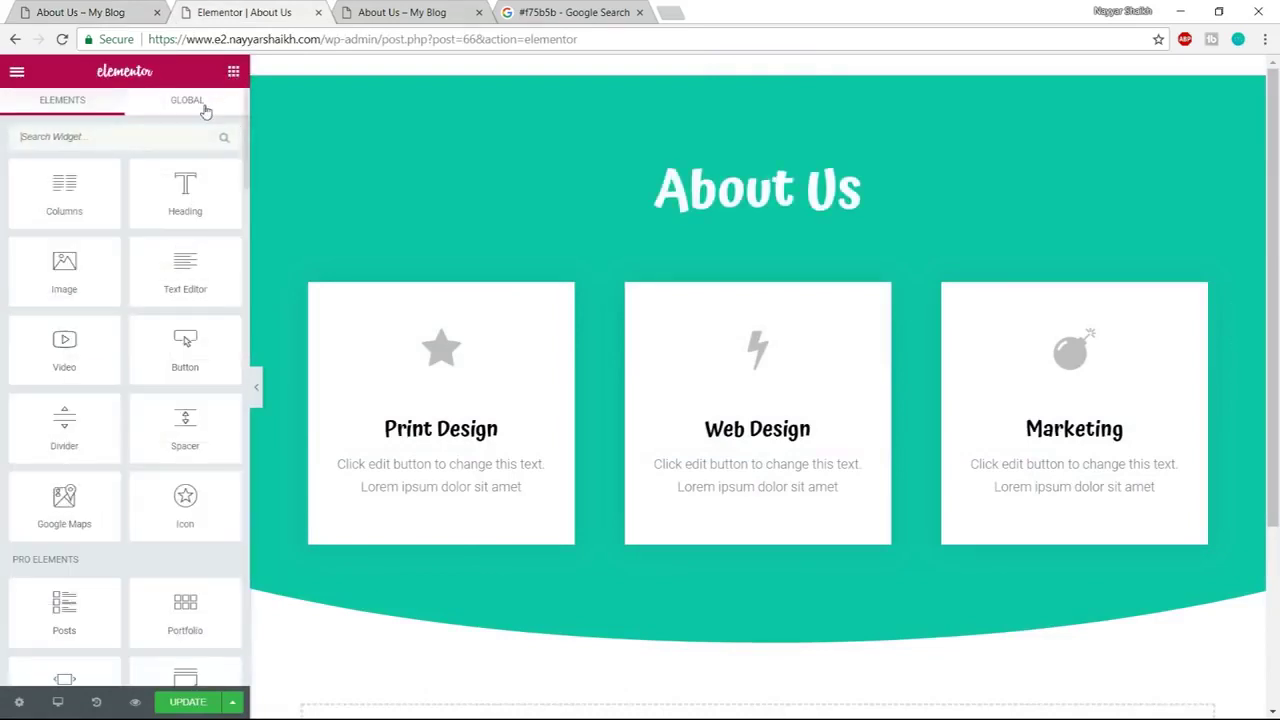
Place the global Divider under the heading, unlink it, and make it white with width 10.
{"action": "left_click", "coordinate": [203, 105]}
{"action": "left_click_drag", "start_coordinate": [64, 190], "coordinate": [793, 227]}
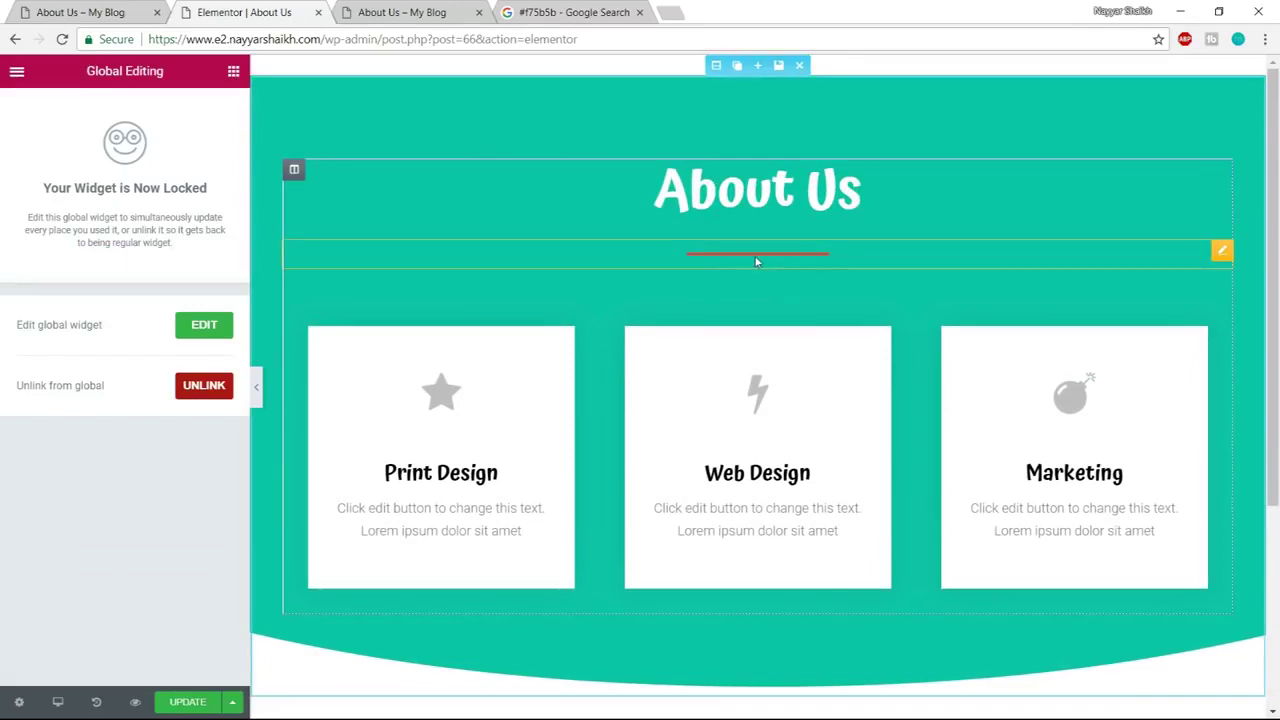
{"action": "left_click", "coordinate": [203, 389]}
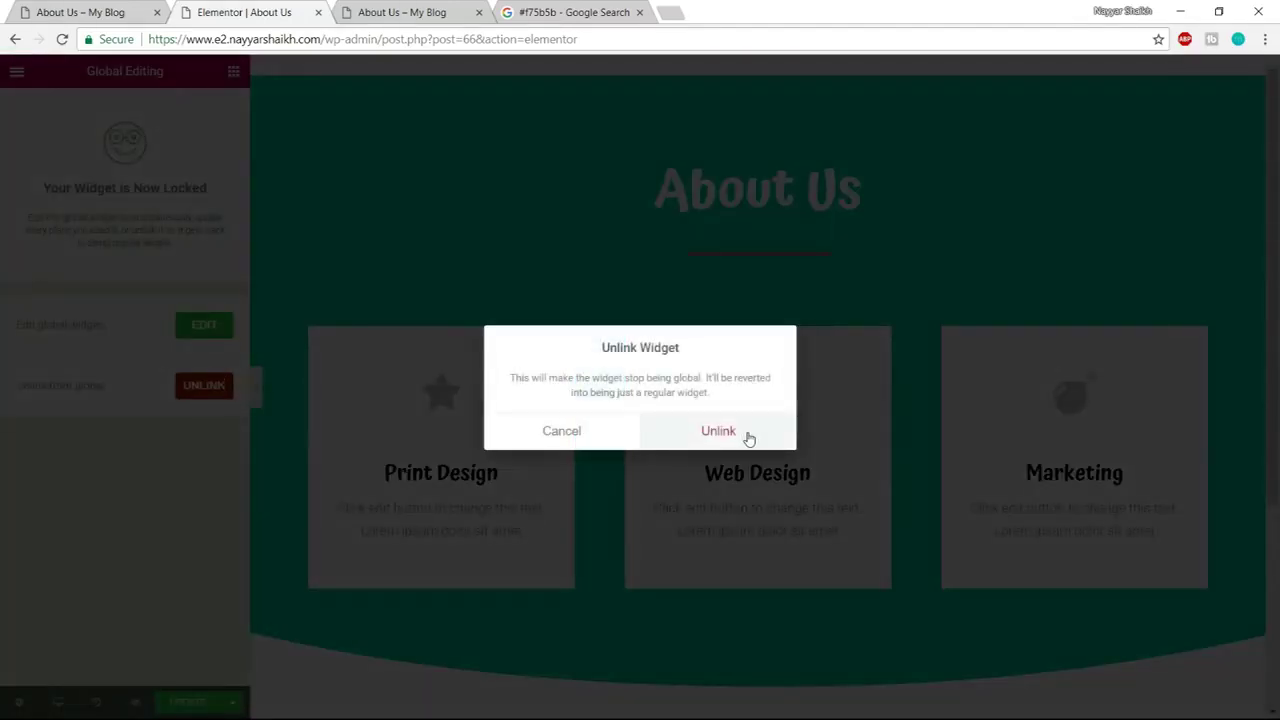
{"action": "left_click", "coordinate": [718, 431]}
{"action": "left_click", "coordinate": [210, 310]}
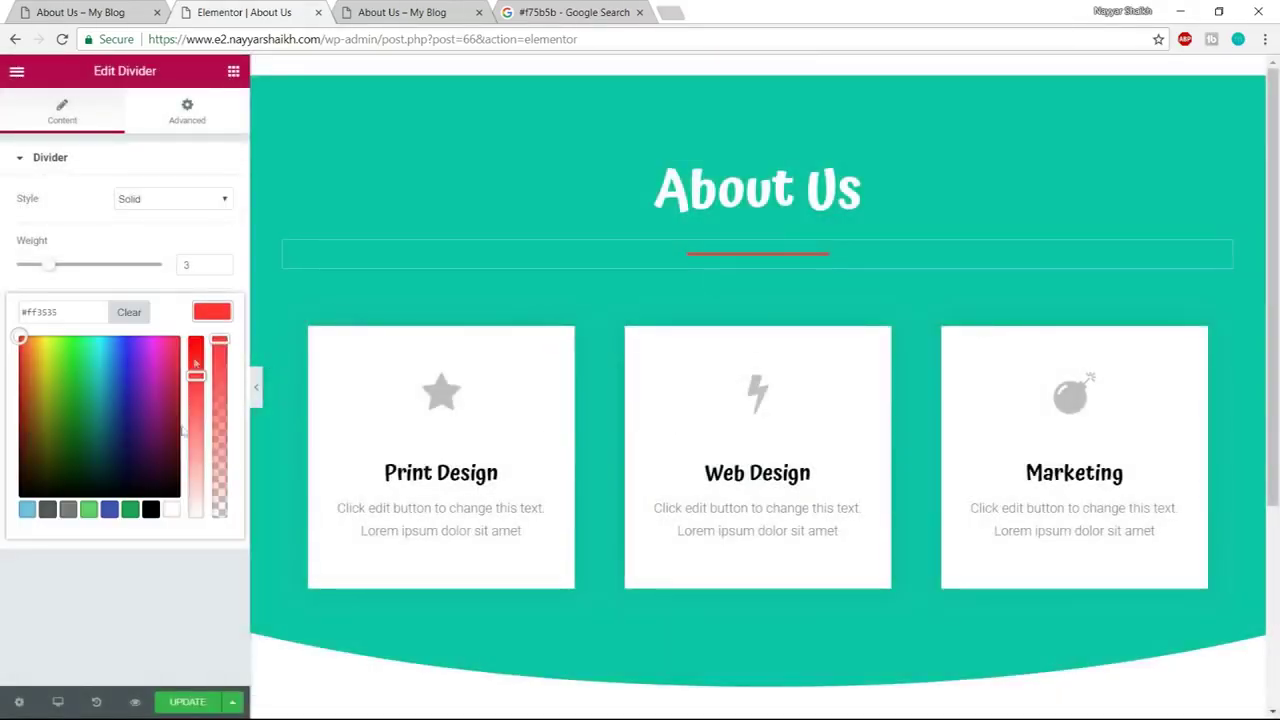
{"action": "left_click", "coordinate": [172, 510]}
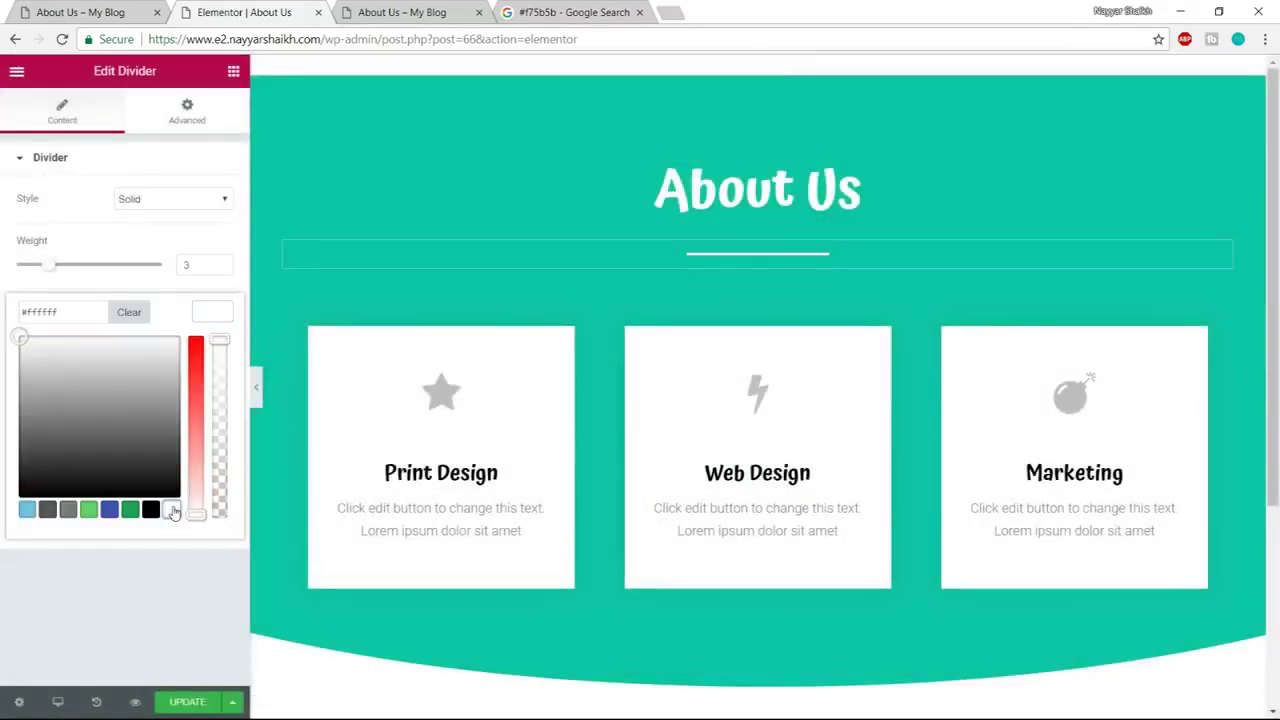
{"action": "left_click", "coordinate": [203, 233]}
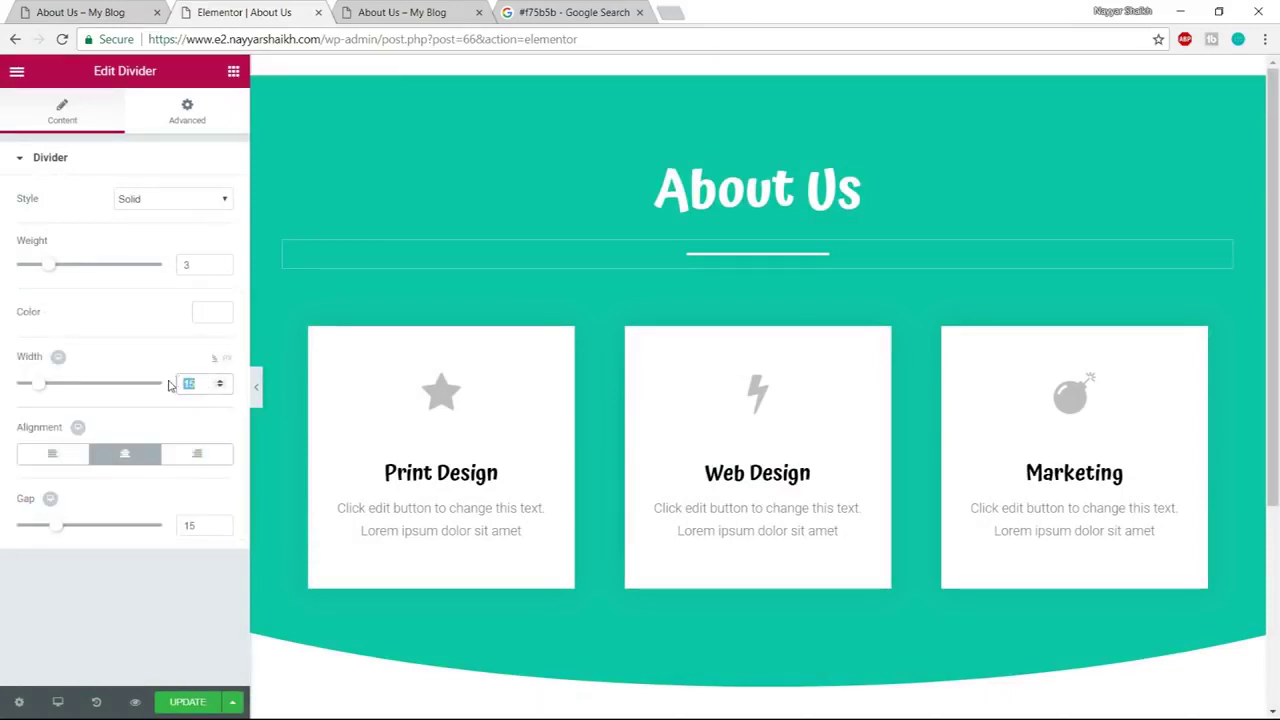
{"action": "type", "text": "10"}
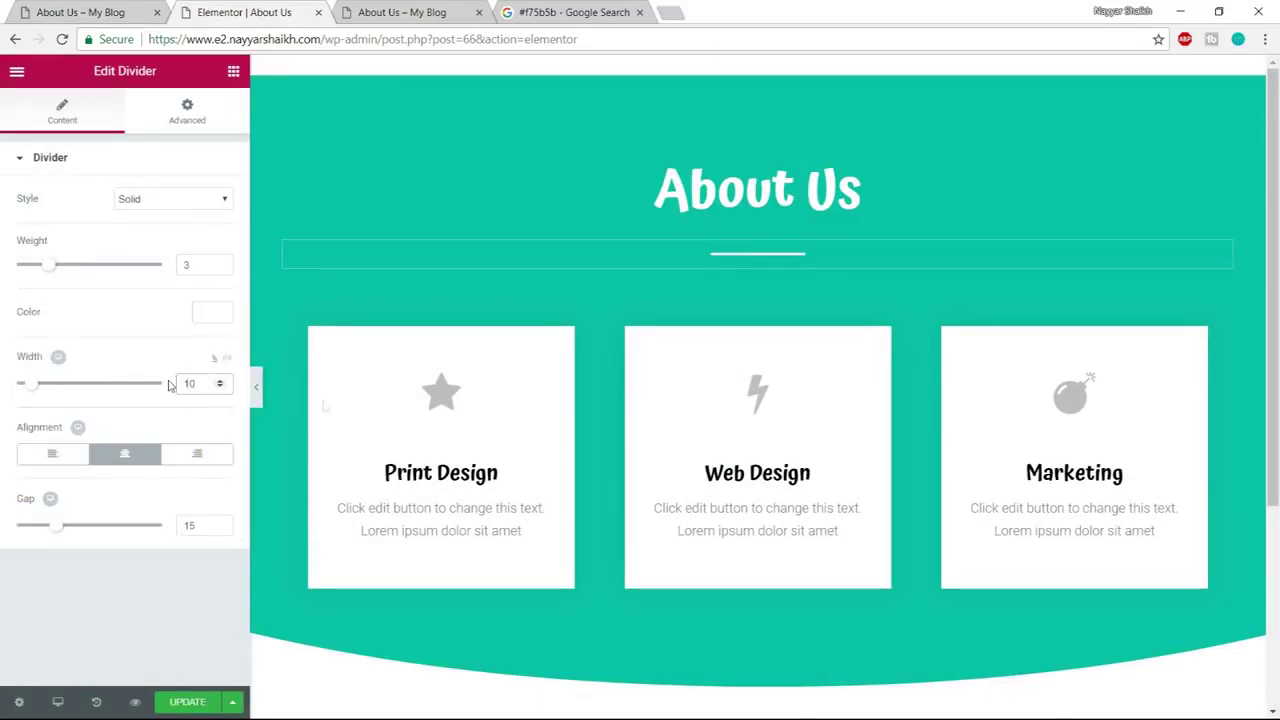
Check the live About Us page, then add a Heading widget below the divider.
{"action": "left_click", "coordinate": [72, 8]}
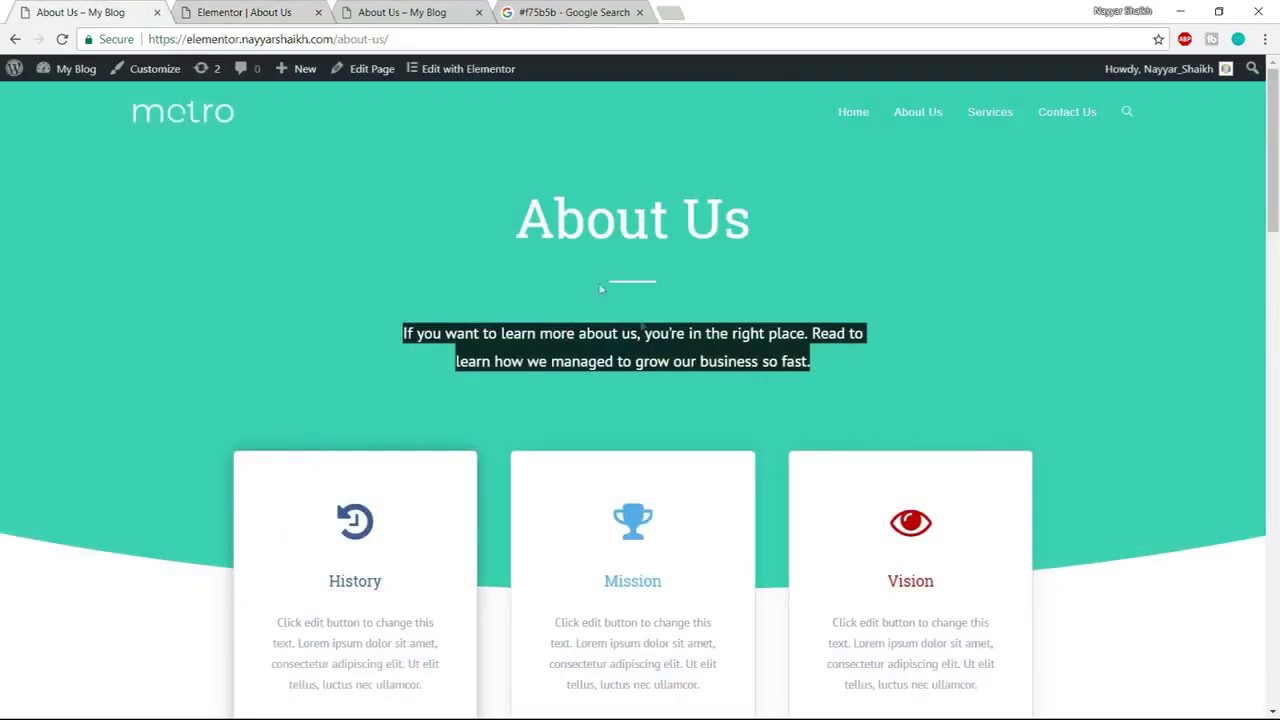
{"action": "left_click", "coordinate": [238, 10]}
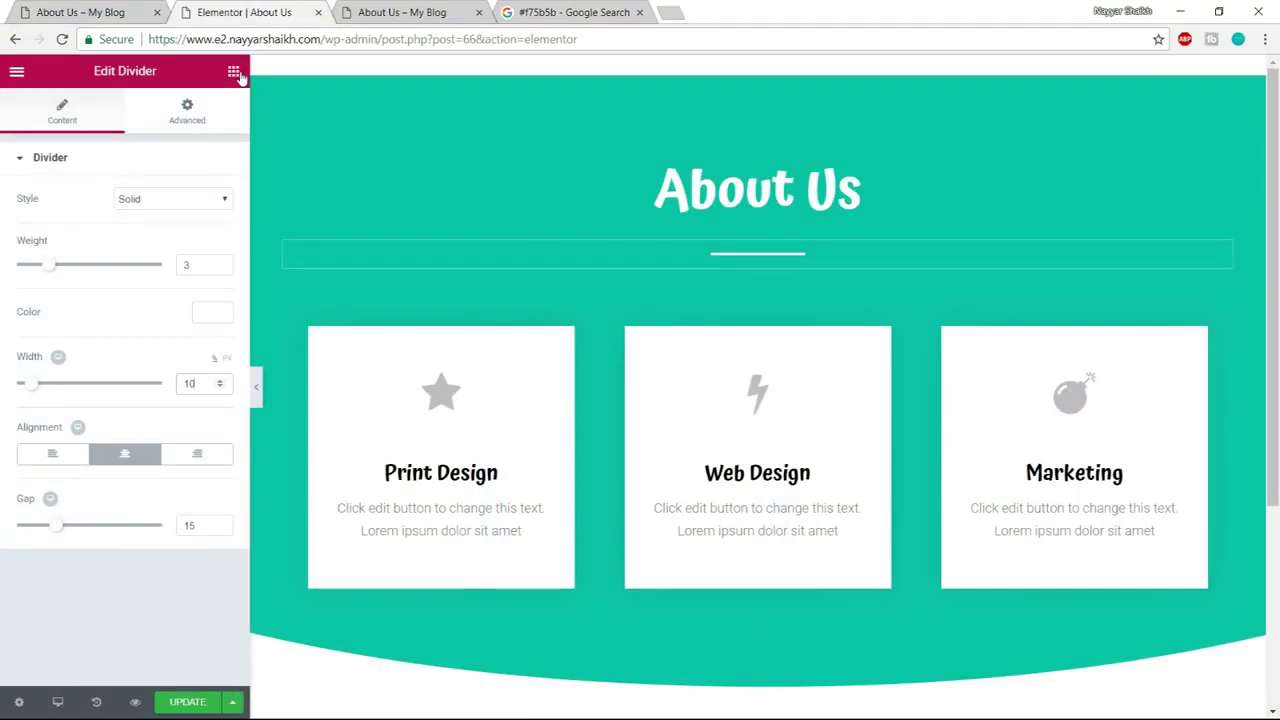
{"action": "left_click", "coordinate": [236, 73]}
{"action": "left_click_drag", "start_coordinate": [191, 193], "coordinate": [775, 268]}
Paste the intro sentence into the new heading, centre it, and make it white.
{"action": "triple_click", "coordinate": [135, 213]}
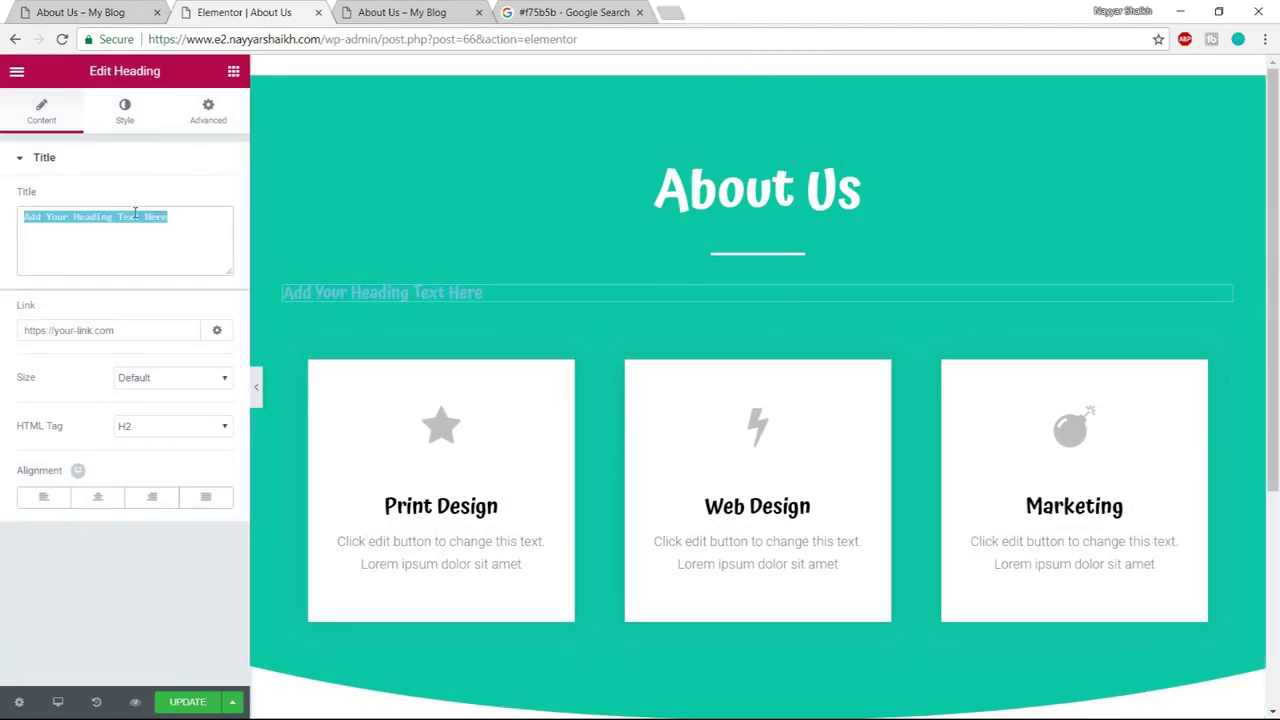
{"action": "key", "text": "ctrl+v"}
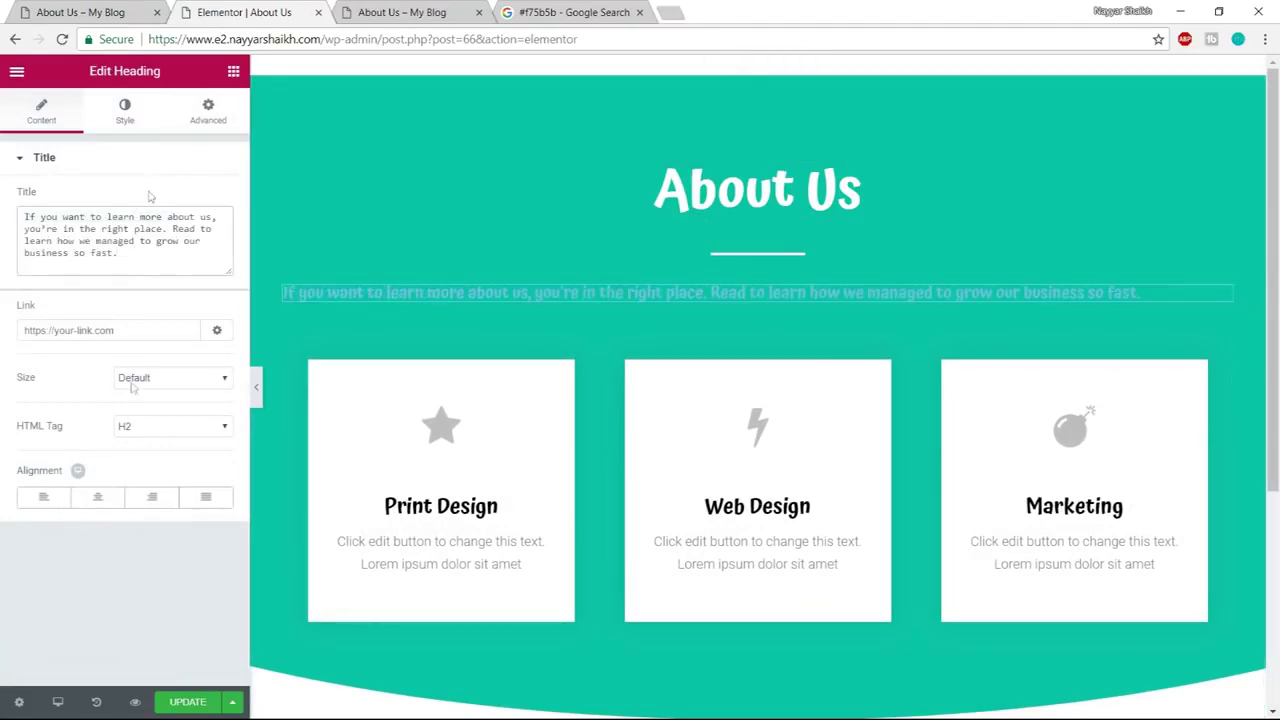
{"action": "left_click", "coordinate": [98, 500]}
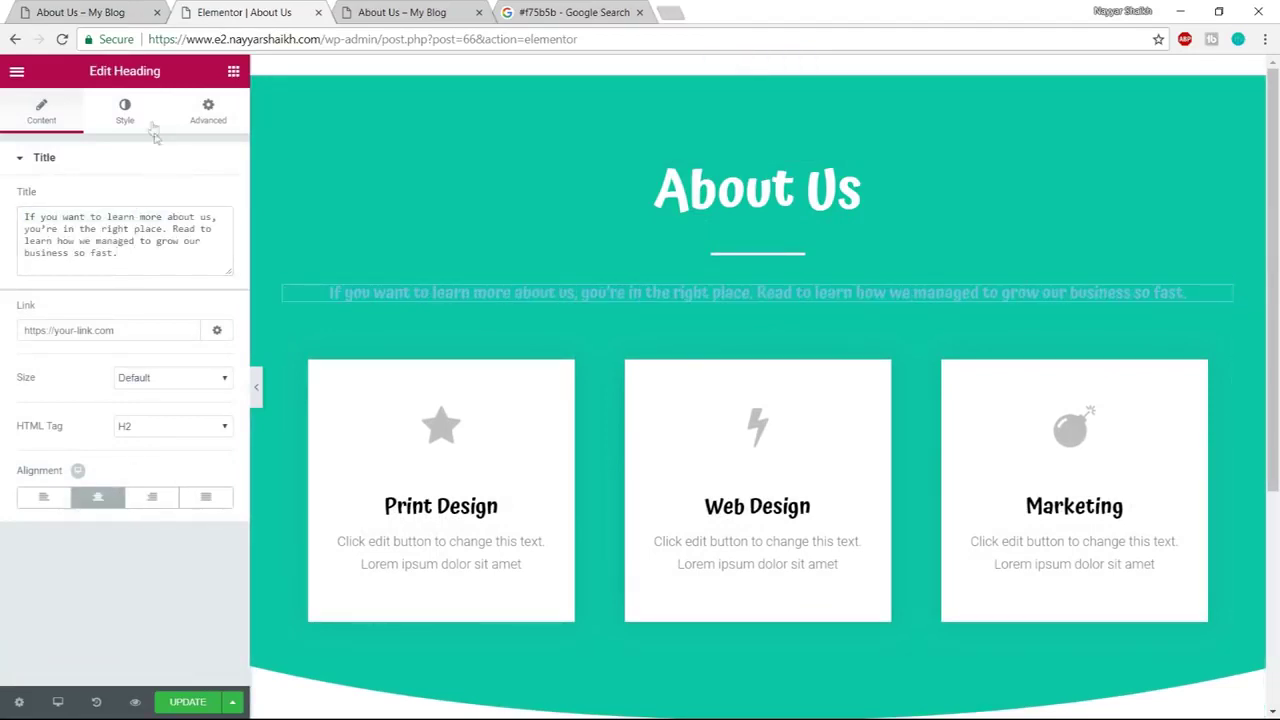
{"action": "left_click", "coordinate": [126, 112]}
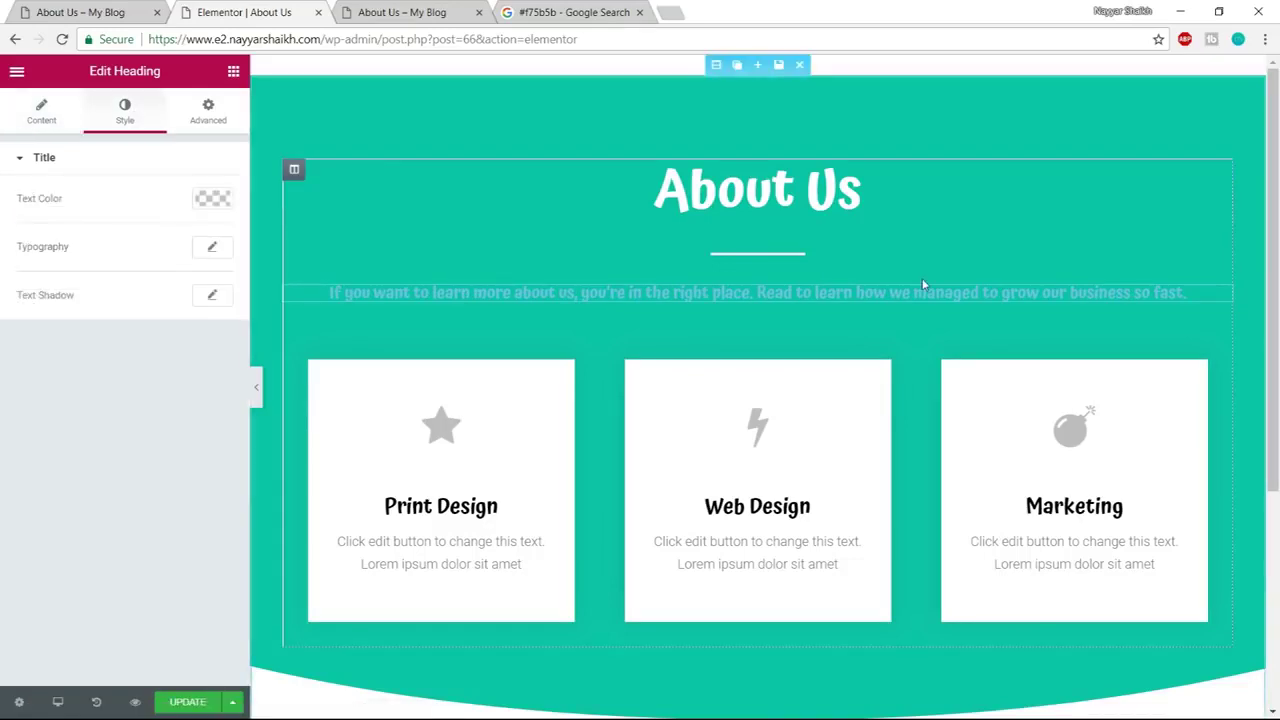
{"action": "left_click", "coordinate": [212, 198]}
{"action": "left_click", "coordinate": [172, 396]}
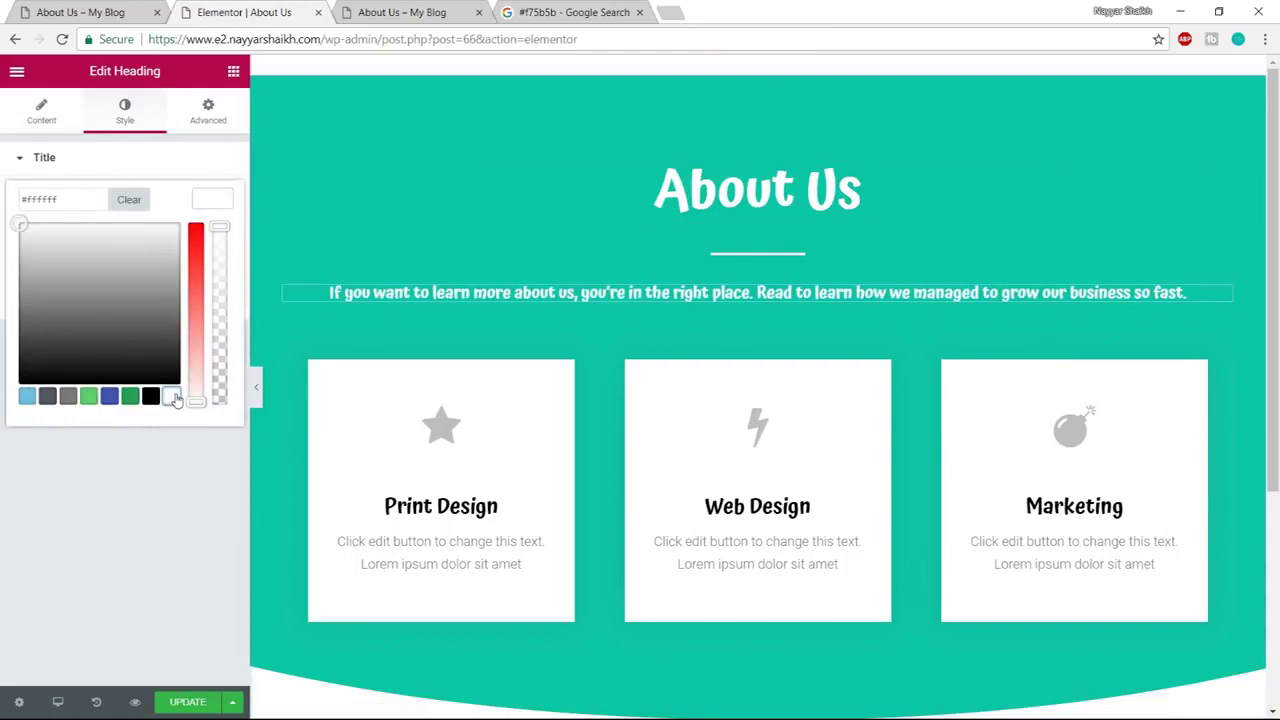
{"action": "left_click", "coordinate": [205, 199]}
Set the subtitle typography to Poppins, 18 px, weight 400.
{"action": "left_click", "coordinate": [220, 250]}
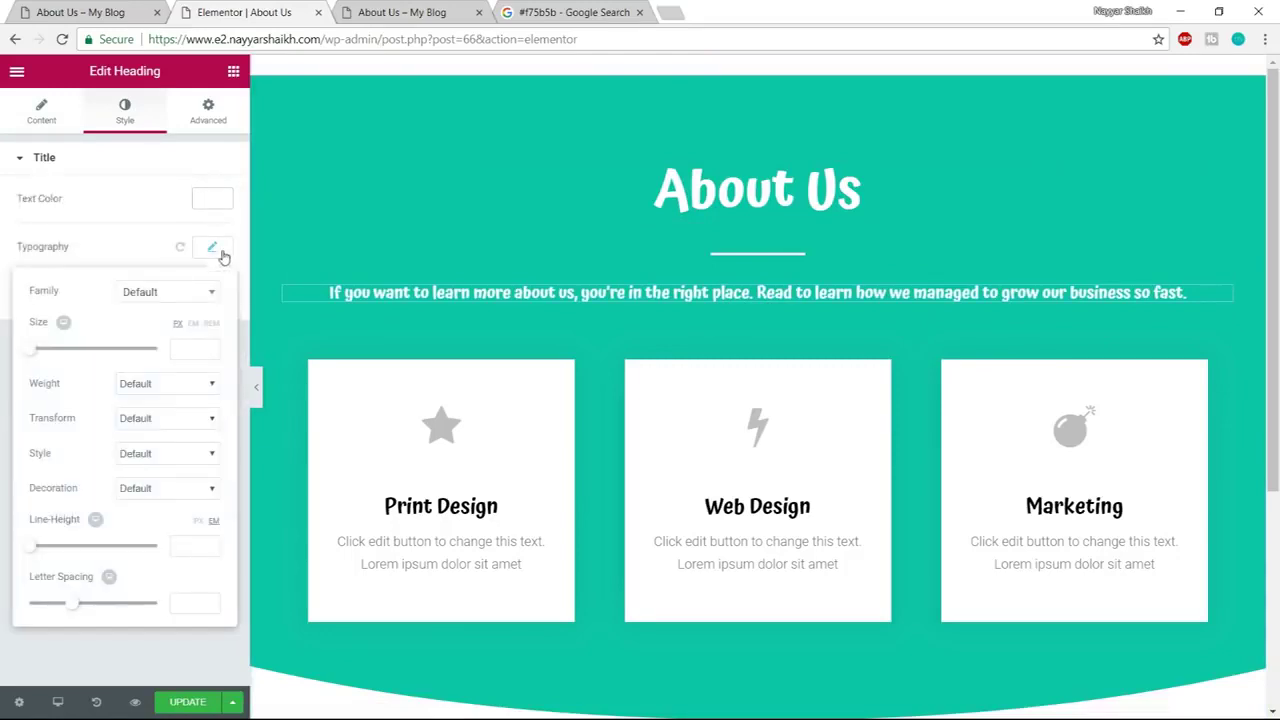
{"action": "left_click", "coordinate": [148, 298]}
{"action": "type", "text": "poppins"}
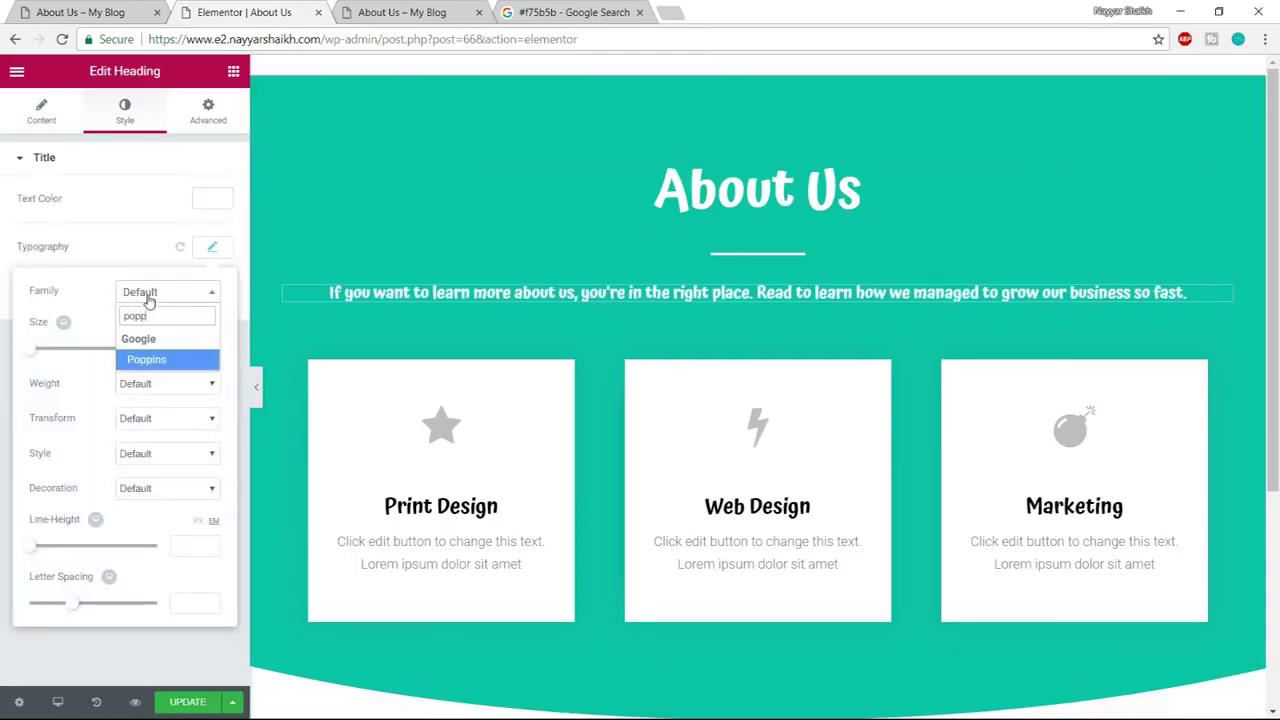
{"action": "key", "text": "Return"}
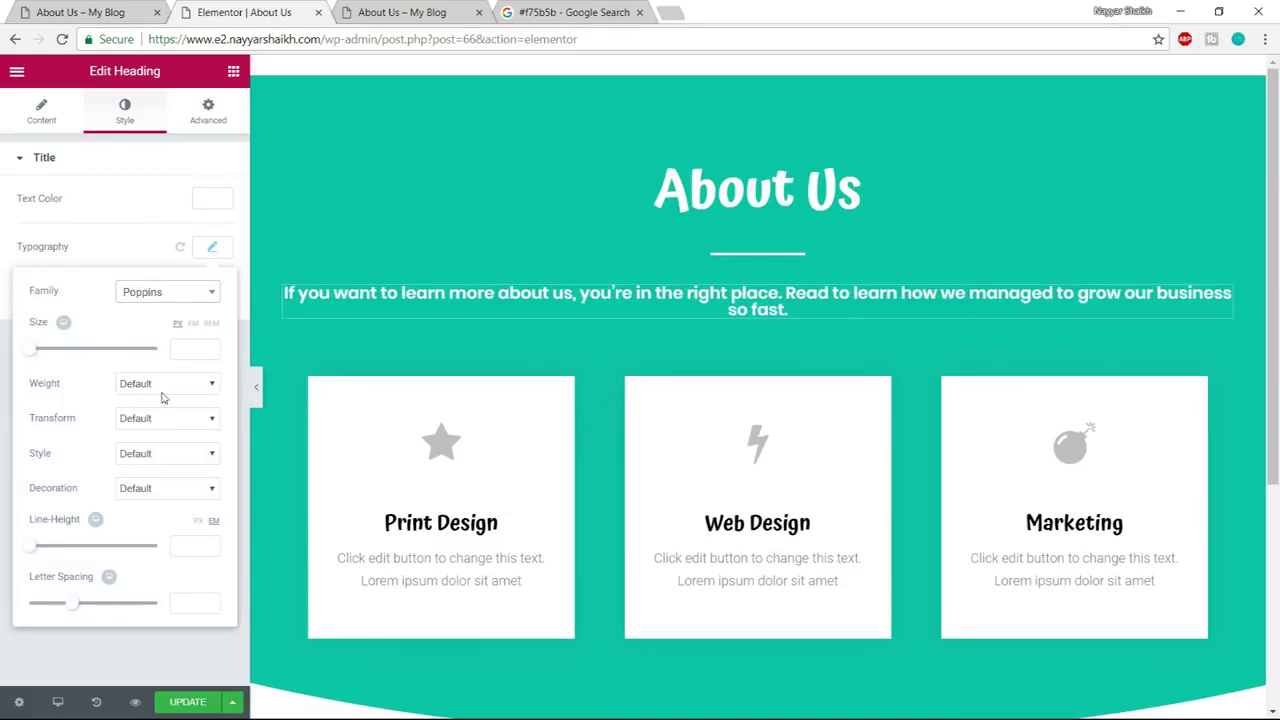
{"action": "left_click", "coordinate": [194, 349]}
{"action": "type", "text": "20"}
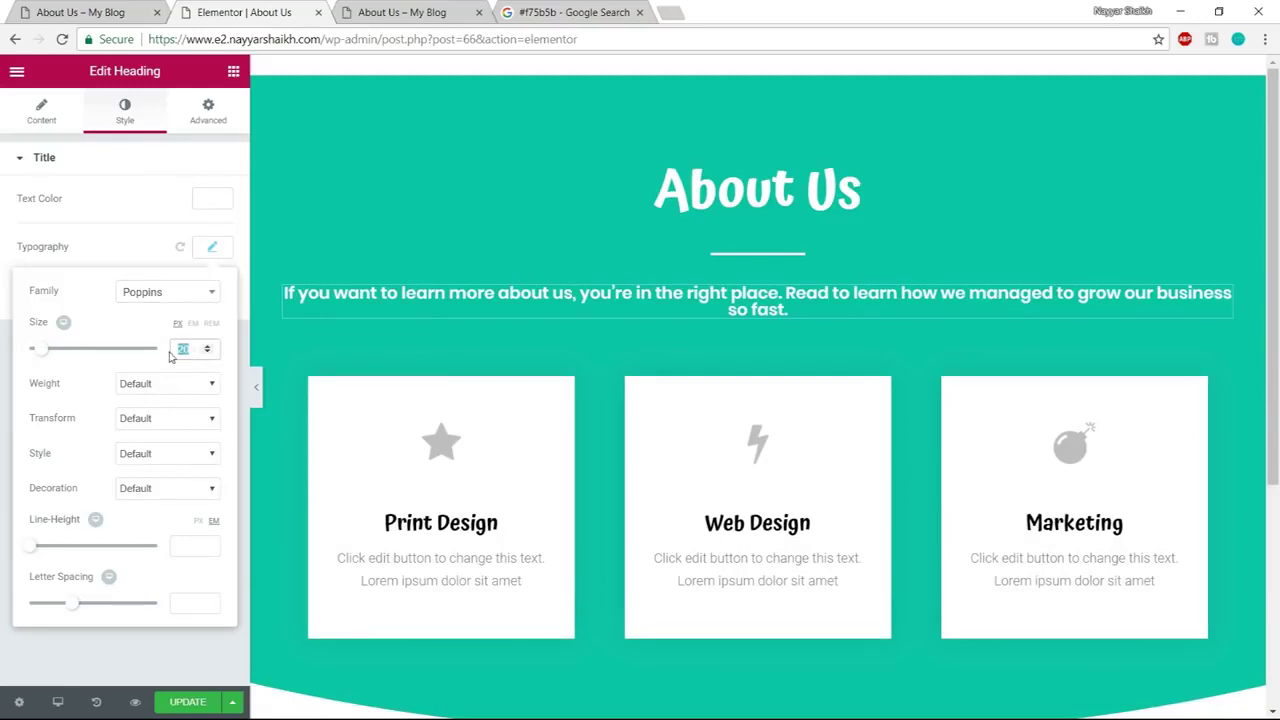
{"action": "type", "text": "18"}
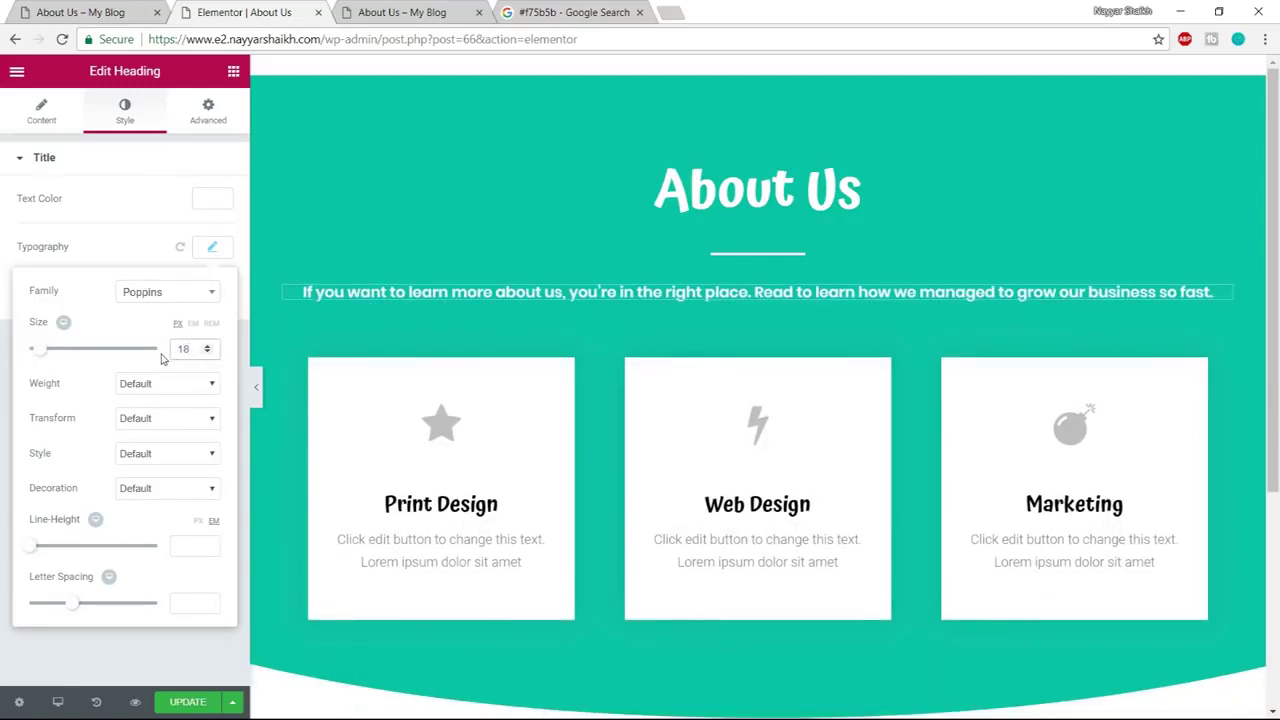
{"action": "left_click", "coordinate": [174, 386]}
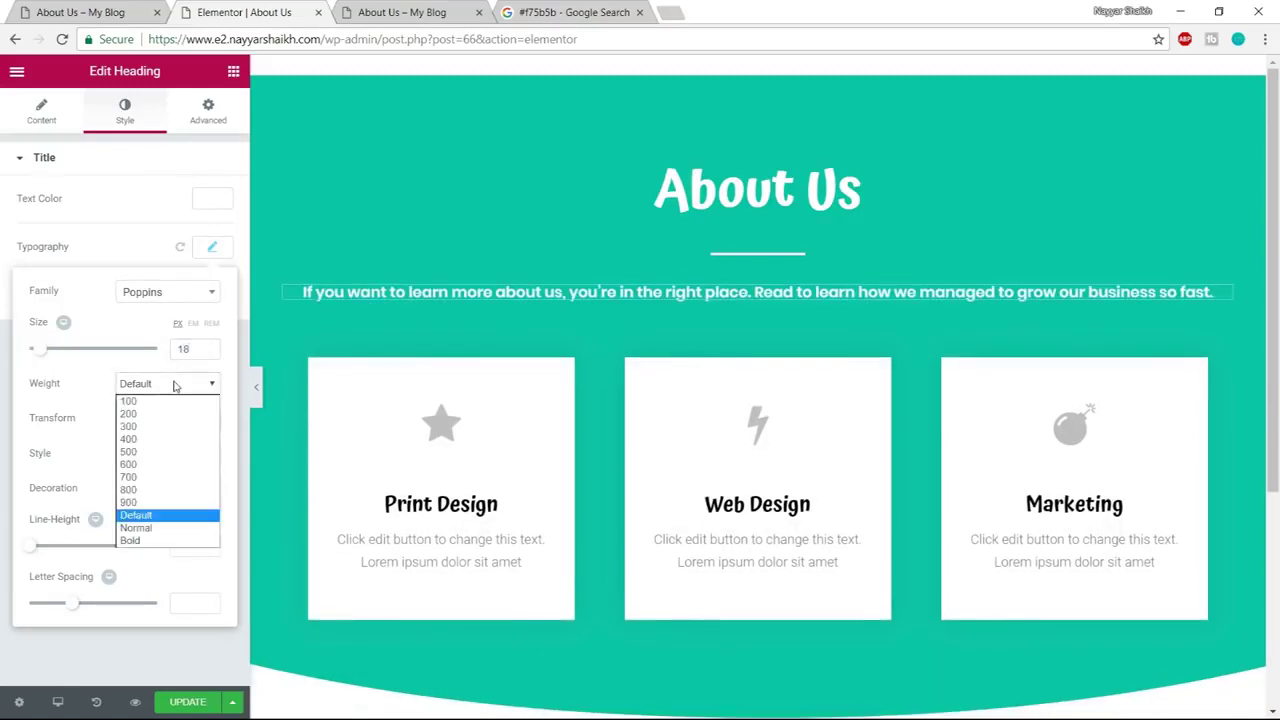
{"action": "left_click", "coordinate": [158, 439]}
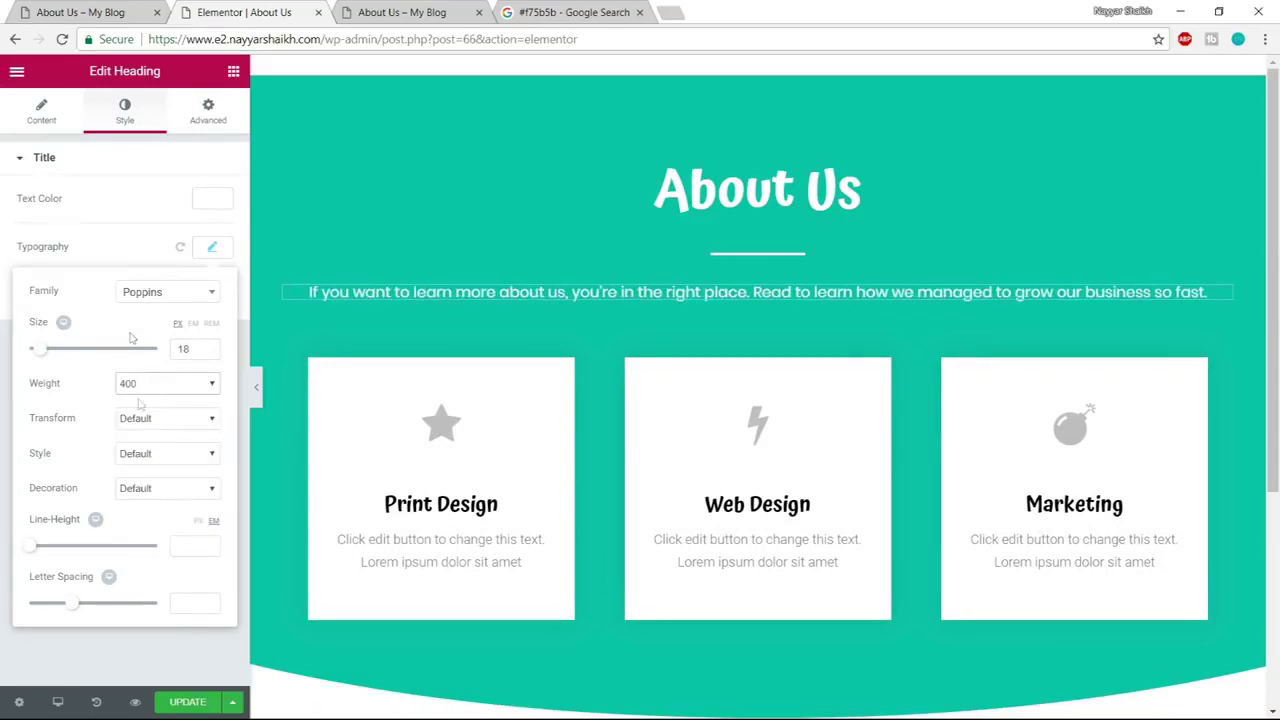
{"action": "left_click", "coordinate": [212, 250]}
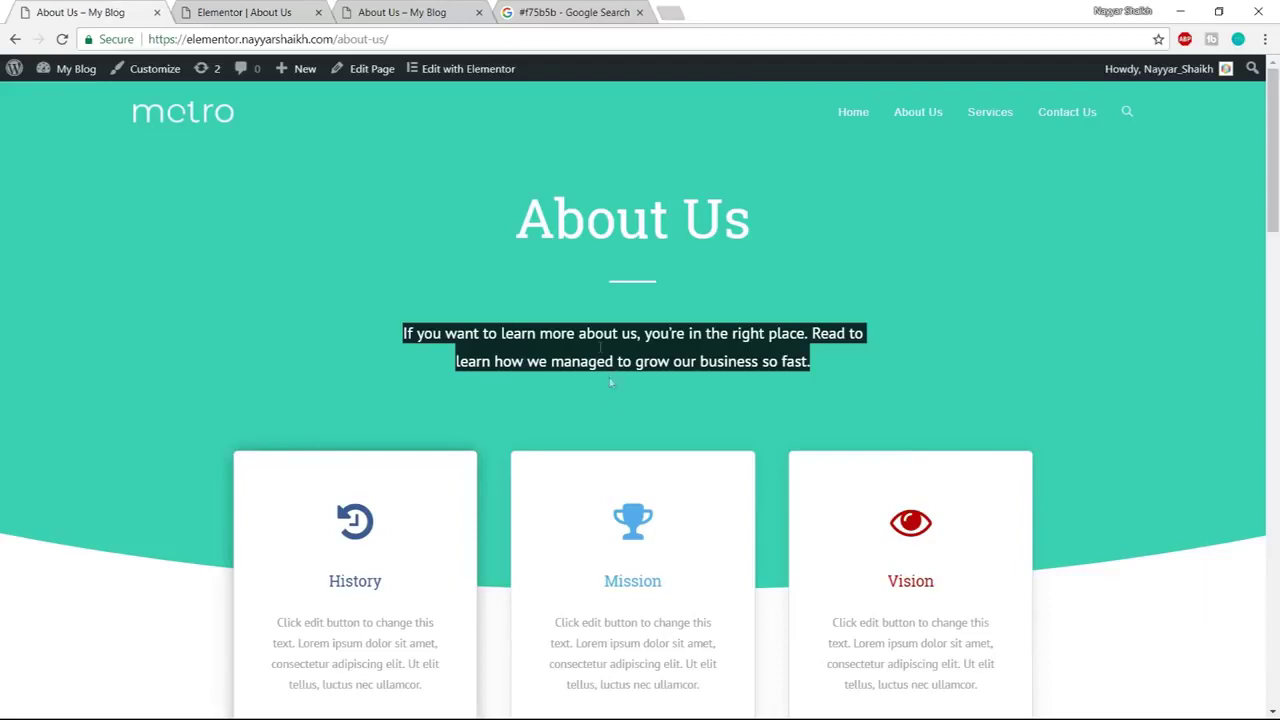
Compare the new subtitle with the live About Us page, then pick up the three-card section.
{"action": "scroll", "coordinate": [610, 382], "scroll_direction": "down", "scroll_amount": 3}
{"action": "scroll", "coordinate": [420, 414], "scroll_direction": "up", "scroll_amount": 2}
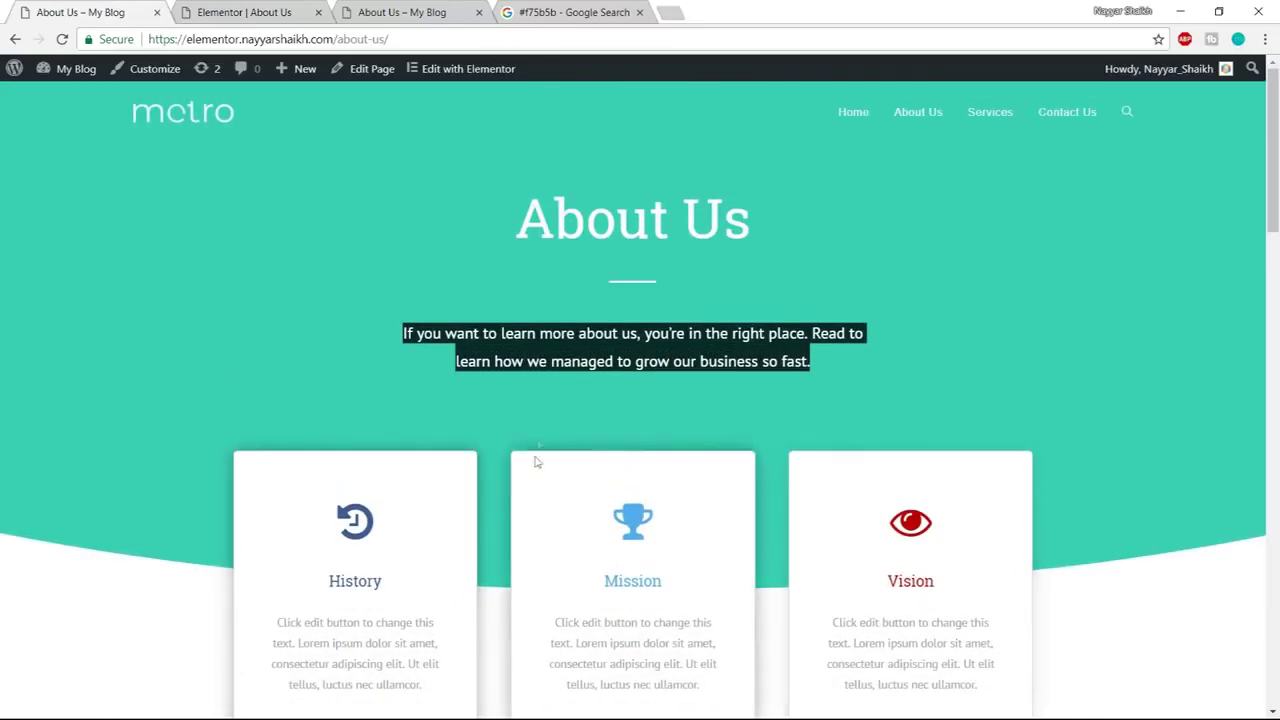
{"action": "left_click", "coordinate": [817, 355]}
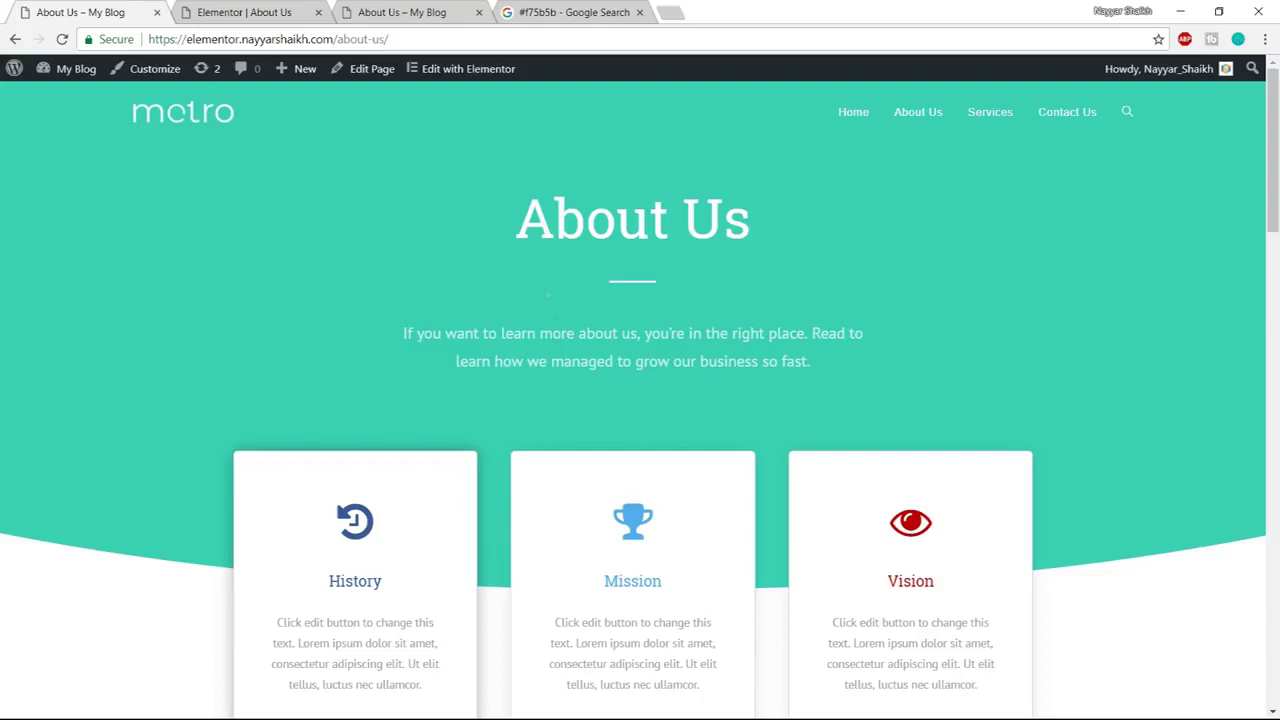
{"action": "scroll", "coordinate": [260, 561], "scroll_direction": "down", "scroll_amount": 2}
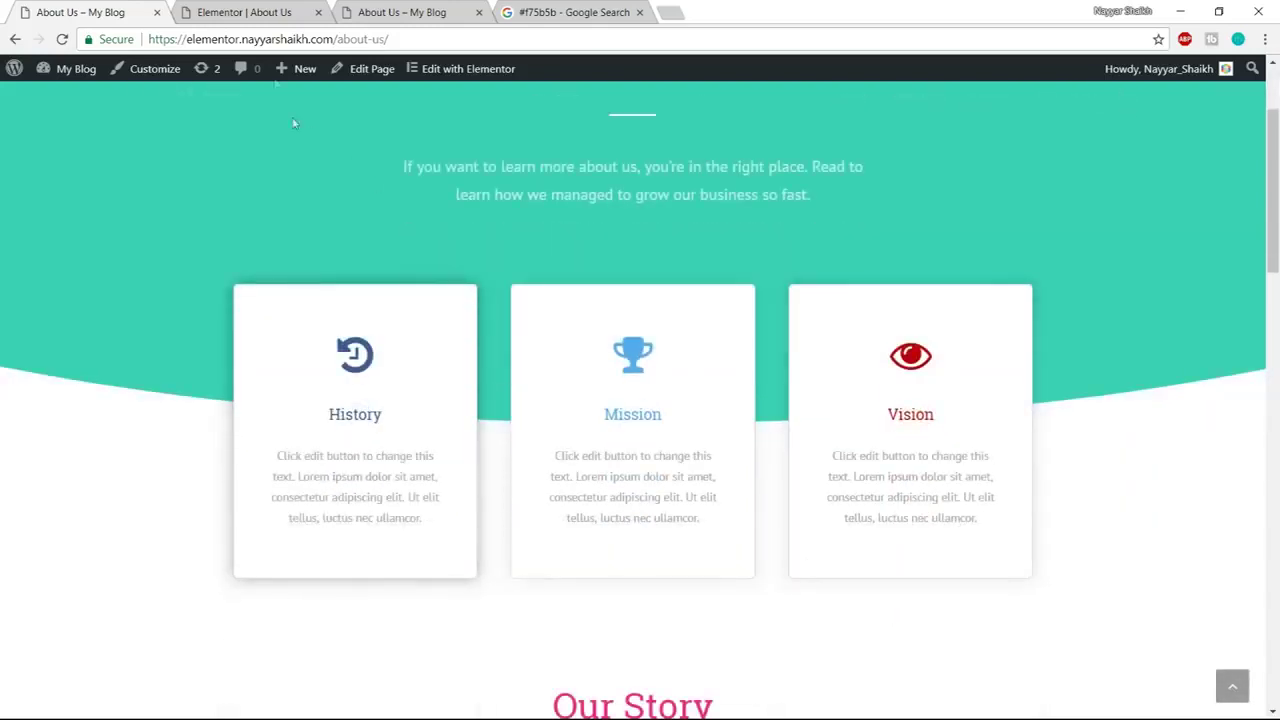
{"action": "left_click", "coordinate": [255, 12]}
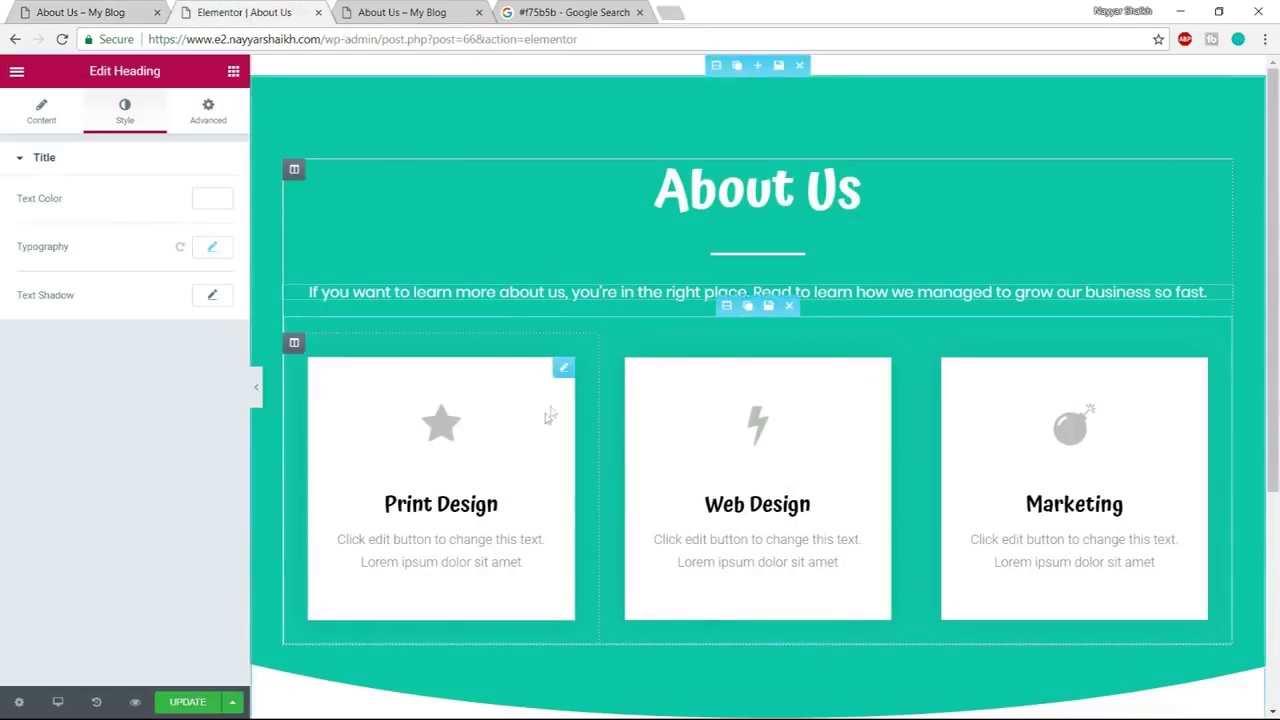
{"action": "scroll", "coordinate": [730, 258], "scroll_direction": "down", "scroll_amount": 1}
{"action": "left_click_drag", "start_coordinate": [727, 223], "coordinate": [742, 295]}
Add a single-column section and drag the Print Design, Web Design and Marketing cards into it.
{"action": "scroll", "coordinate": [921, 496], "scroll_direction": "down", "scroll_amount": 3}
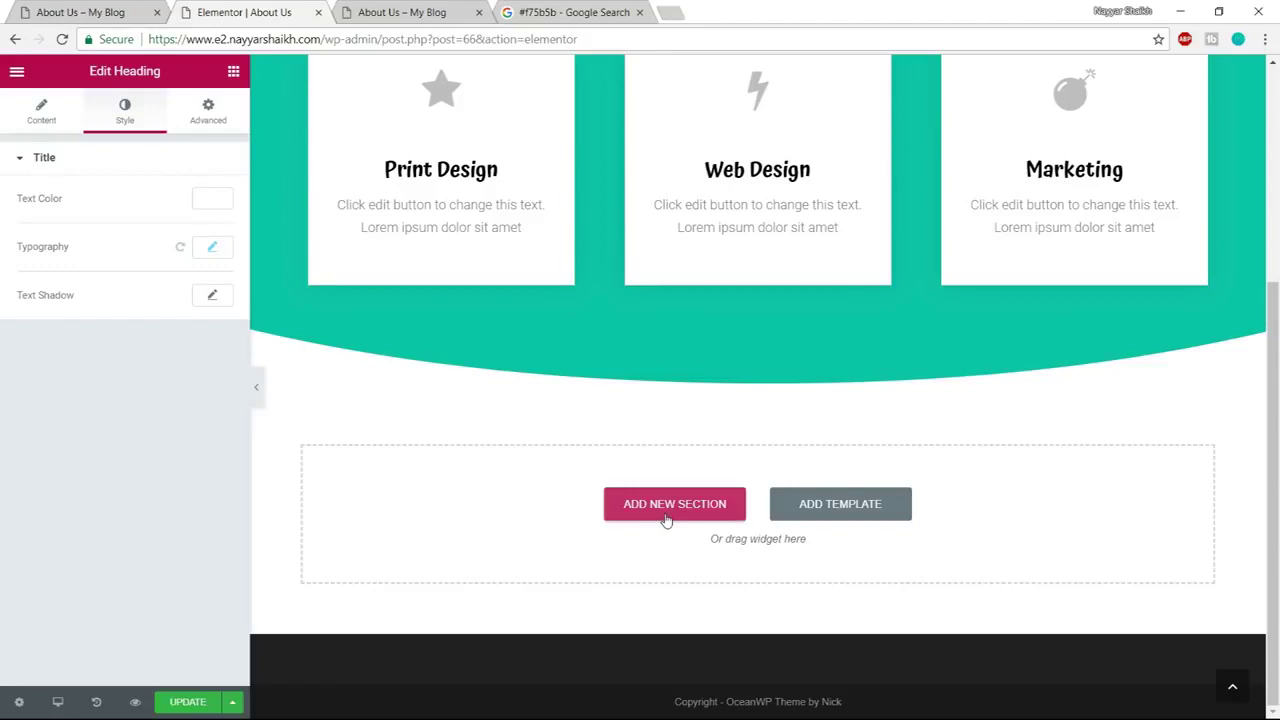
{"action": "left_click", "coordinate": [666, 518]}
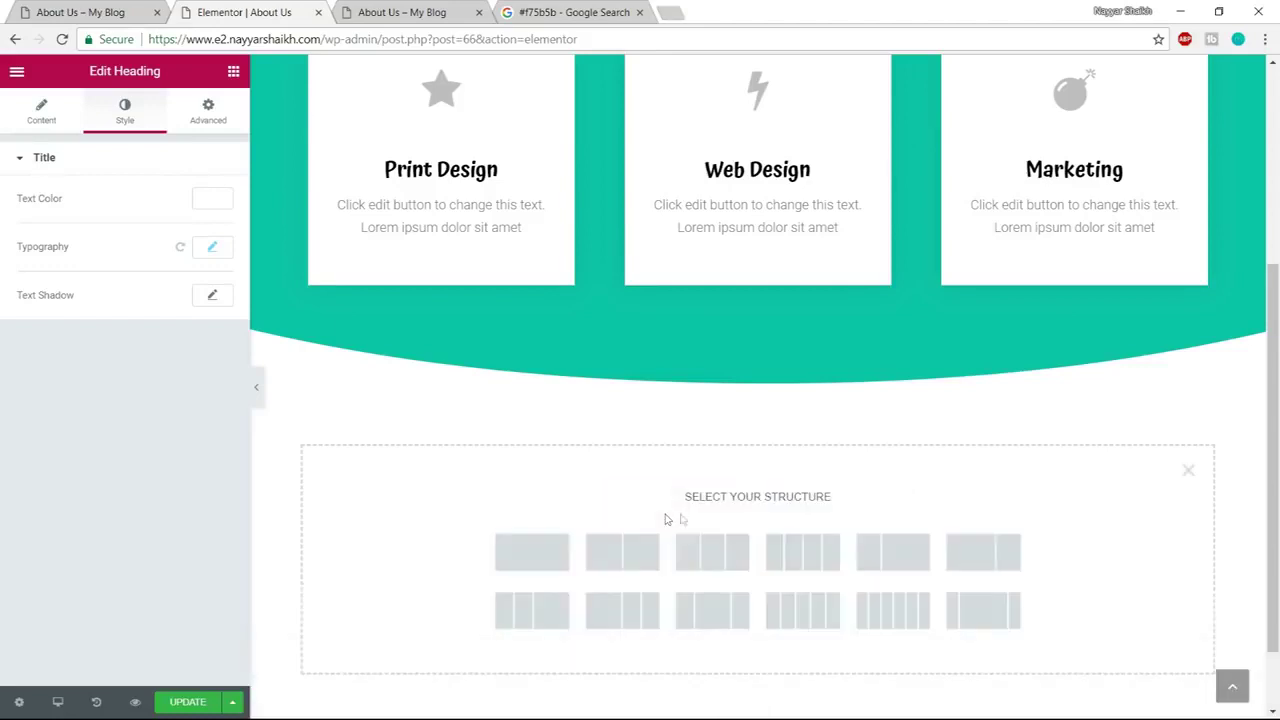
{"action": "left_click", "coordinate": [538, 565]}
{"action": "scroll", "coordinate": [745, 520], "scroll_direction": "up", "scroll_amount": 2}
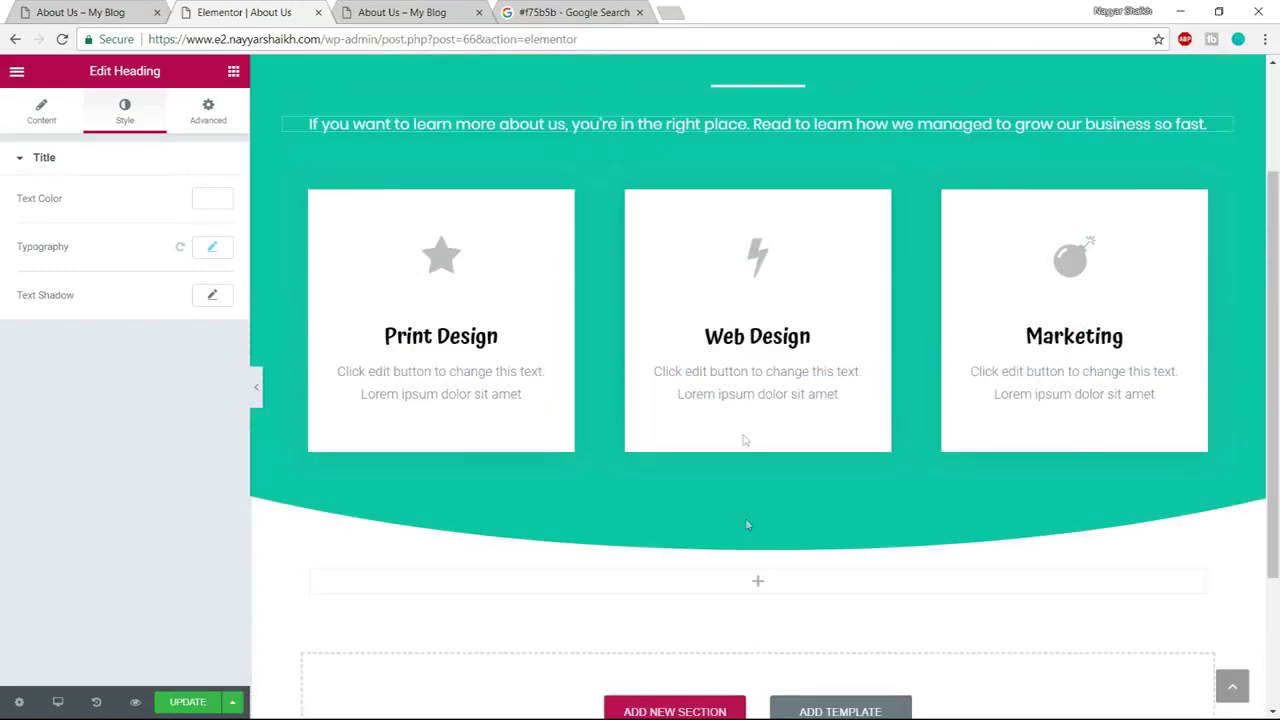
{"action": "left_click_drag", "start_coordinate": [727, 137], "coordinate": [710, 378]}
{"action": "scroll", "coordinate": [851, 423], "scroll_direction": "up", "scroll_amount": 2}
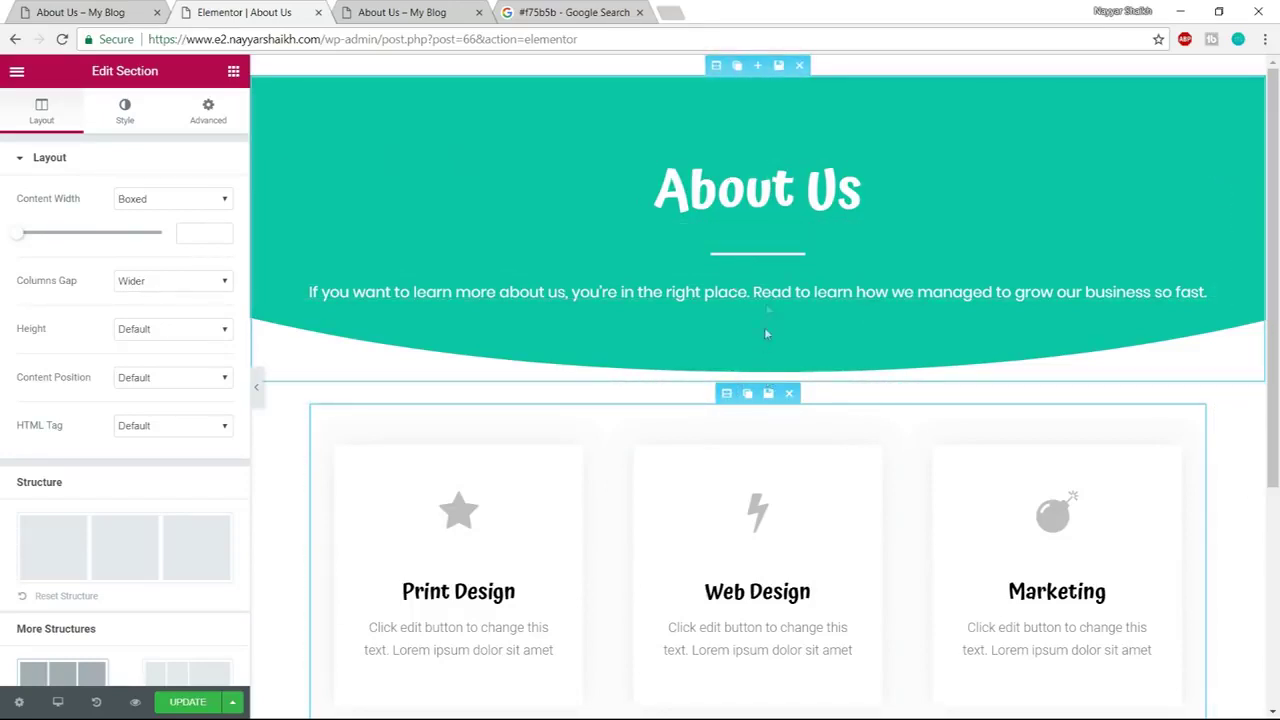
Set the teal header section's bottom padding to 300, keeping 100 top padding.
{"action": "left_click", "coordinate": [717, 64]}
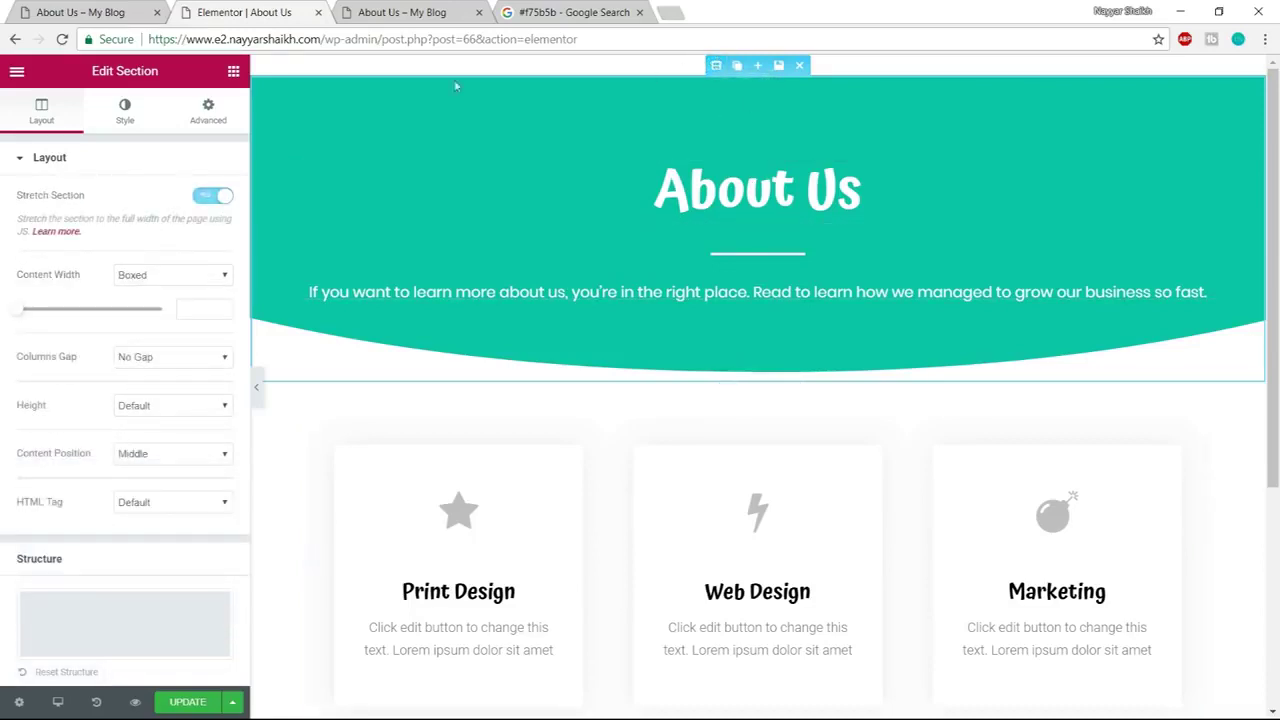
{"action": "left_click", "coordinate": [200, 112]}
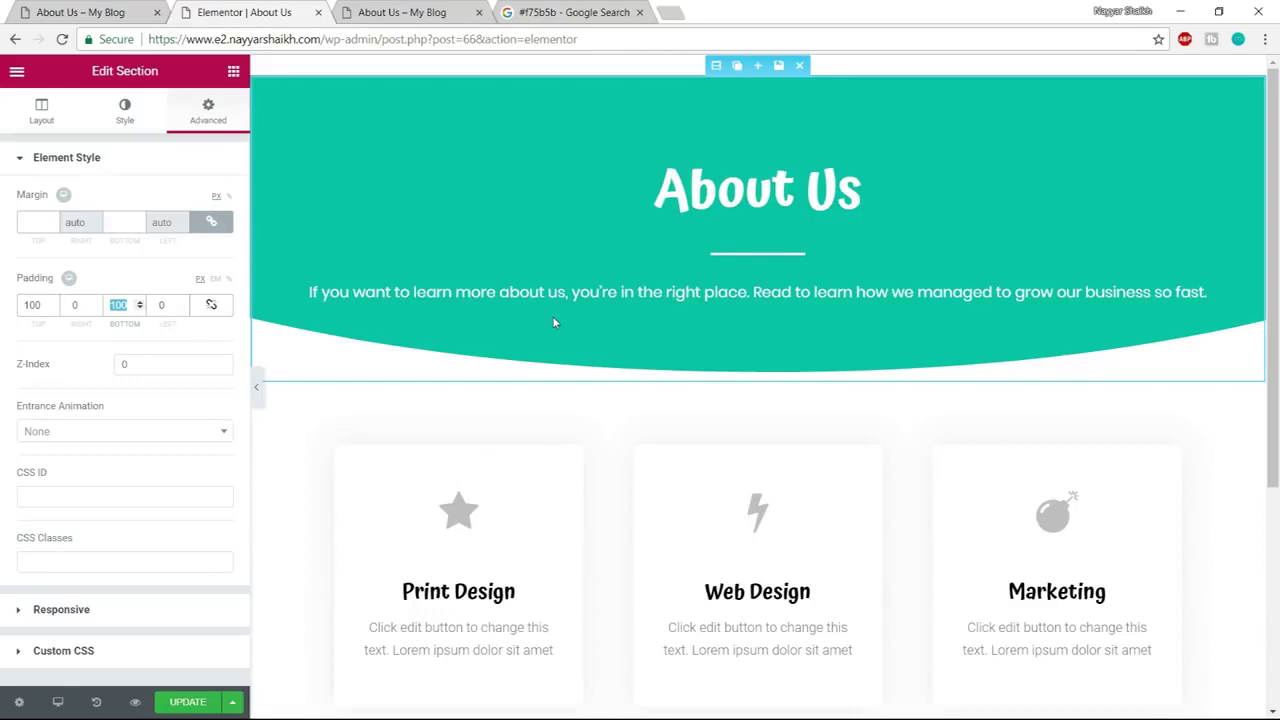
{"action": "type", "text": "300"}
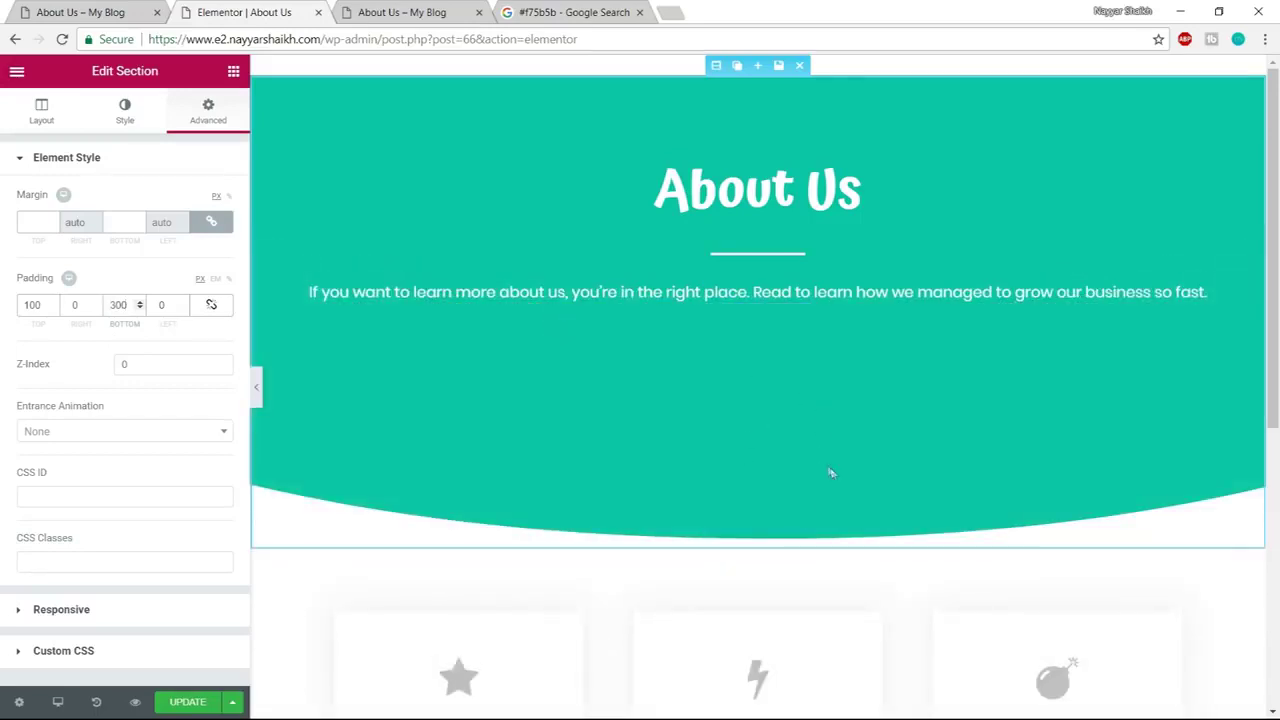
{"action": "scroll", "coordinate": [834, 477], "scroll_direction": "down", "scroll_amount": 3}
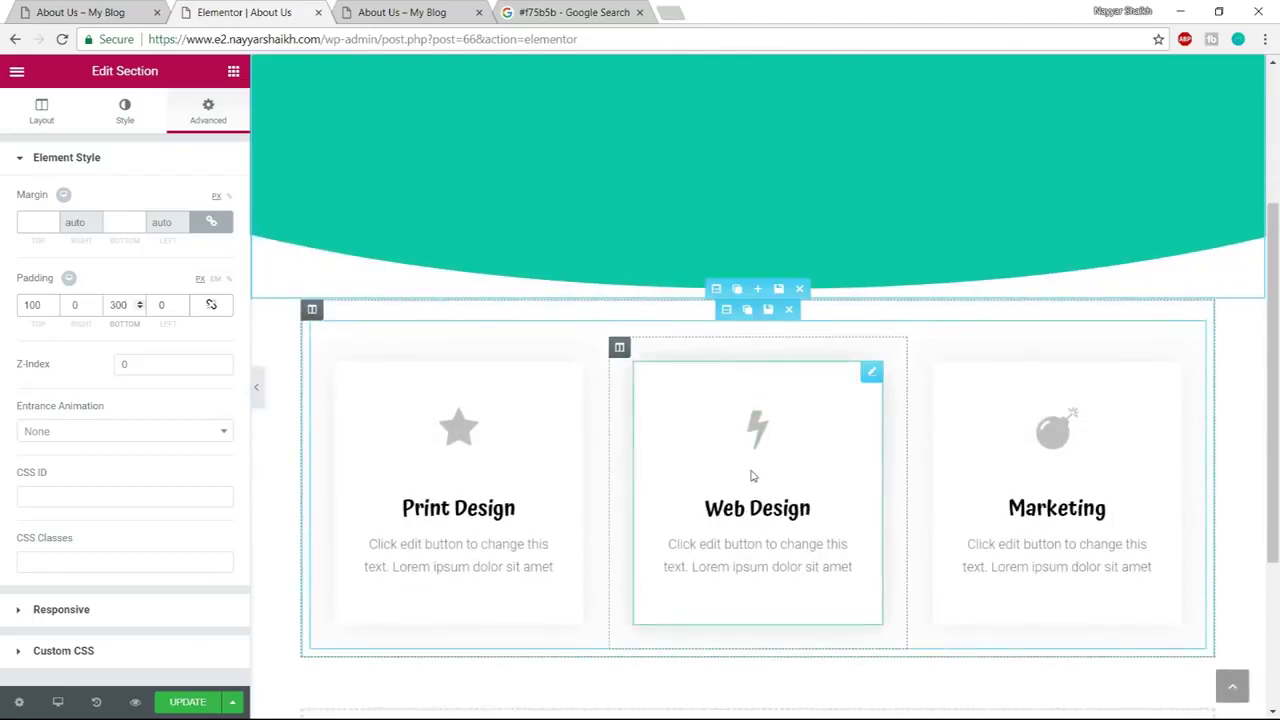
{"action": "scroll", "coordinate": [812, 625], "scroll_direction": "up", "scroll_amount": 2}
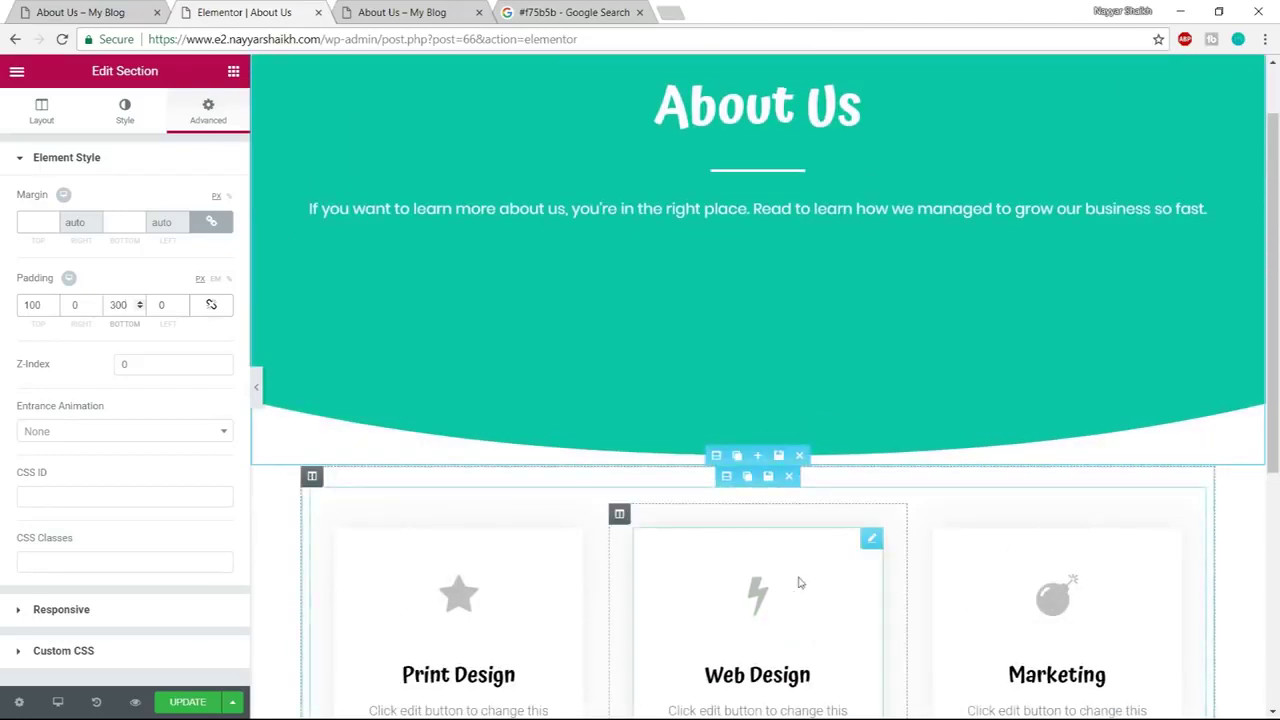
Unlink the cards section's margins and give it a -150 top margin.
{"action": "left_click", "coordinate": [720, 457]}
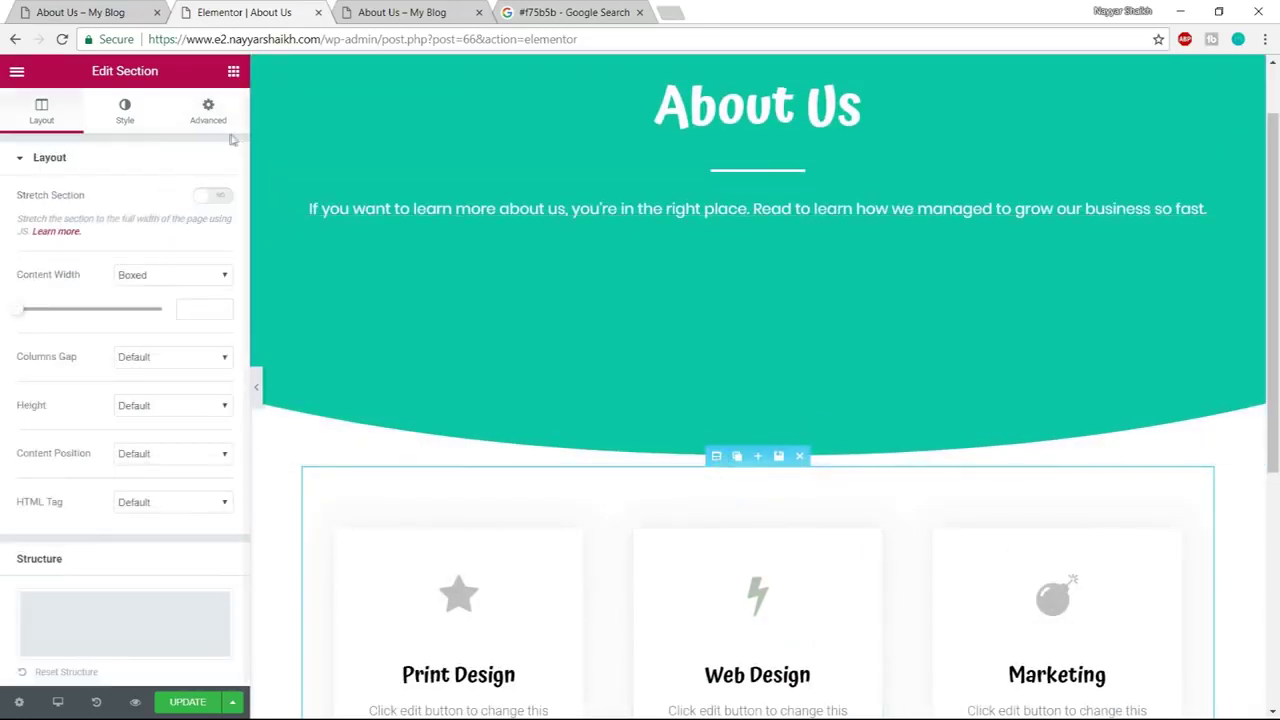
{"action": "left_click", "coordinate": [210, 112]}
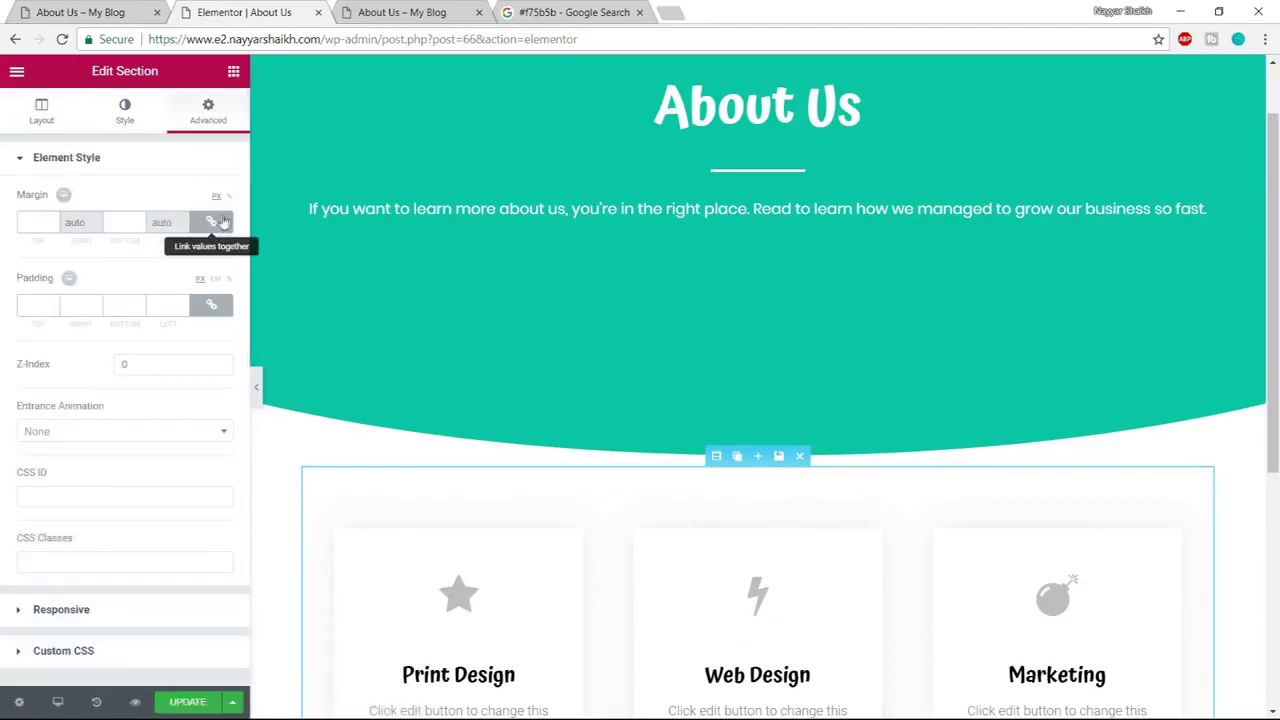
{"action": "left_click", "coordinate": [222, 222]}
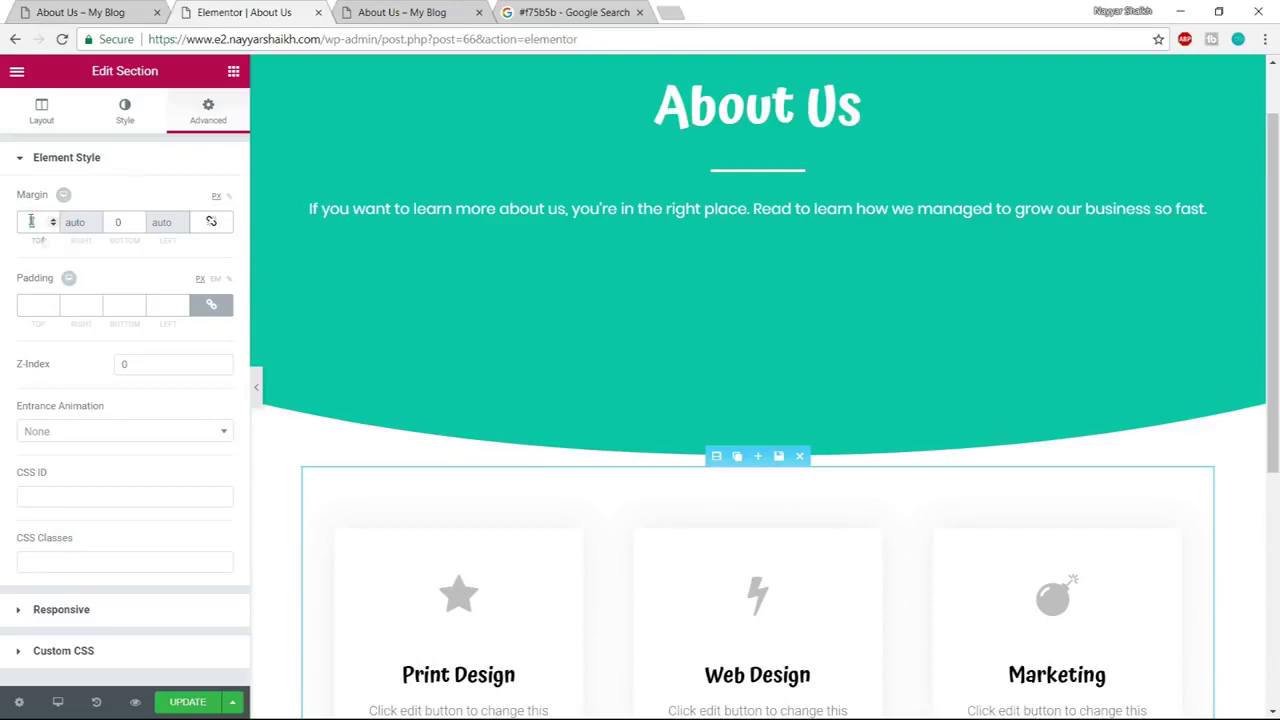
{"action": "type", "text": "150"}
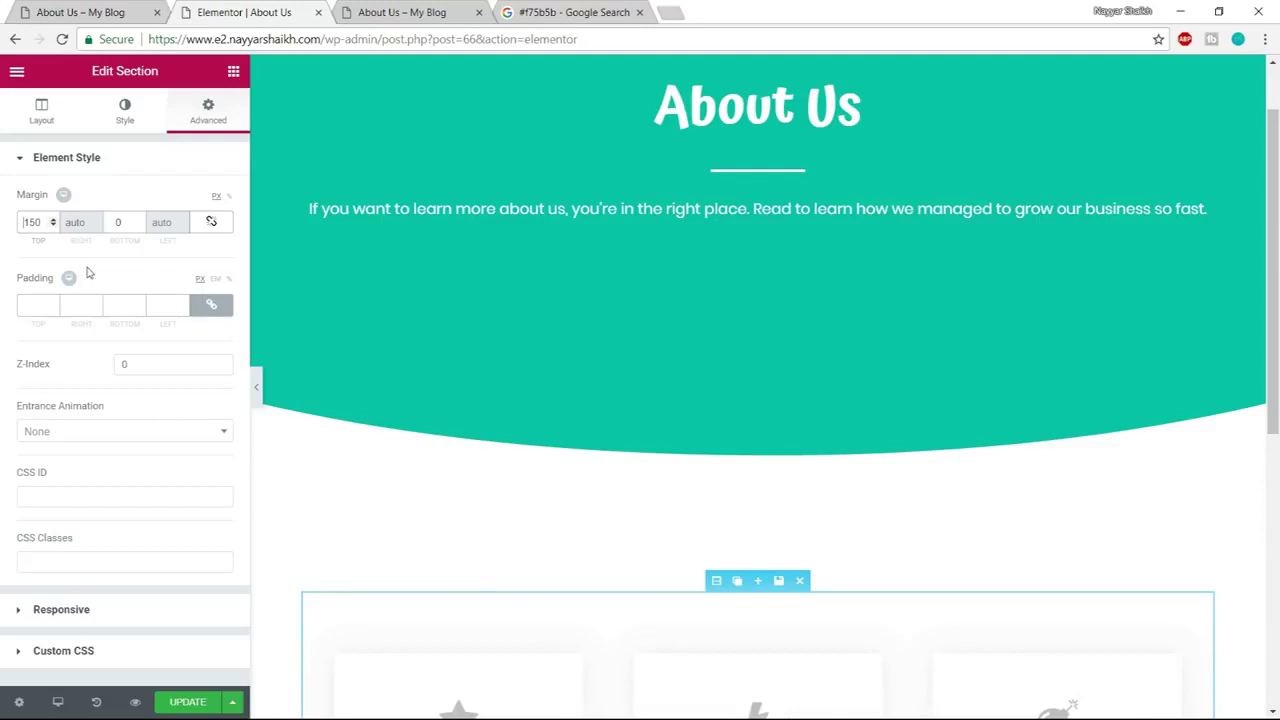
{"action": "type", "text": "-"}
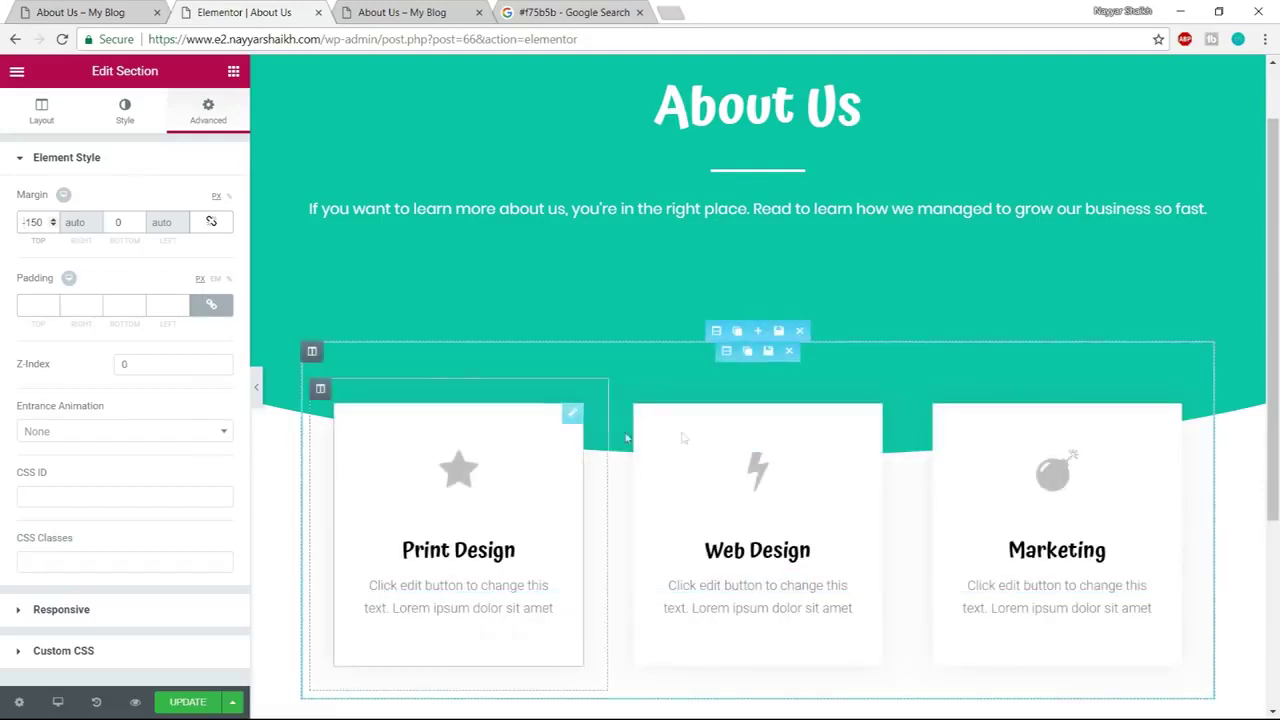
{"action": "scroll", "coordinate": [1231, 391], "scroll_direction": "up", "scroll_amount": 1}
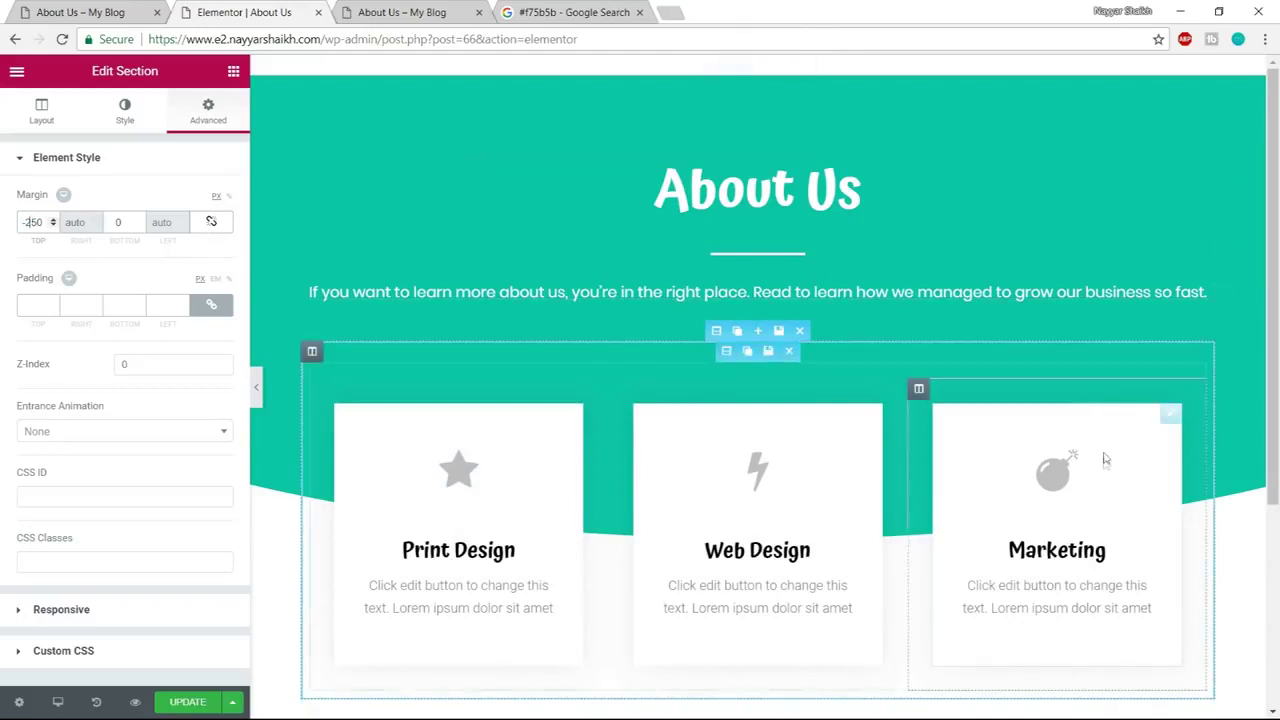
Compare the overlapping cards with the live demo page, then update the page.
{"action": "key", "text": "ctrl+Page_Up"}
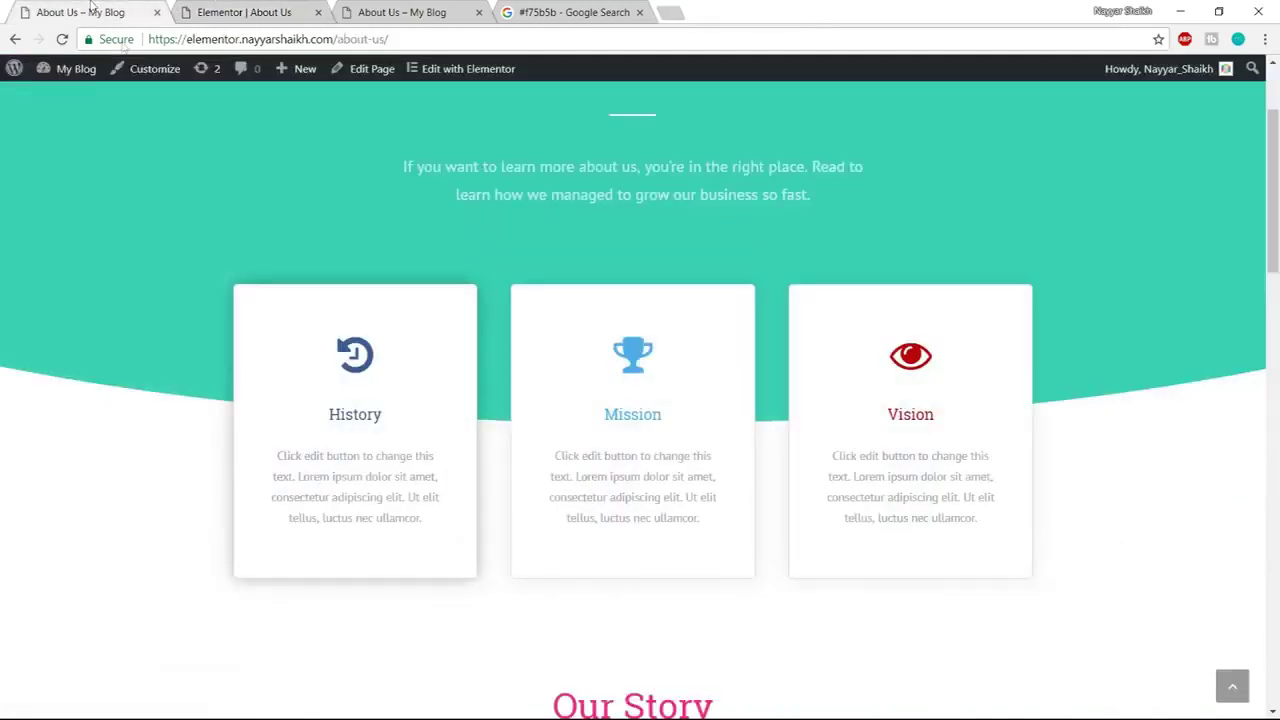
{"action": "scroll", "coordinate": [823, 534], "scroll_direction": "up", "scroll_amount": 2}
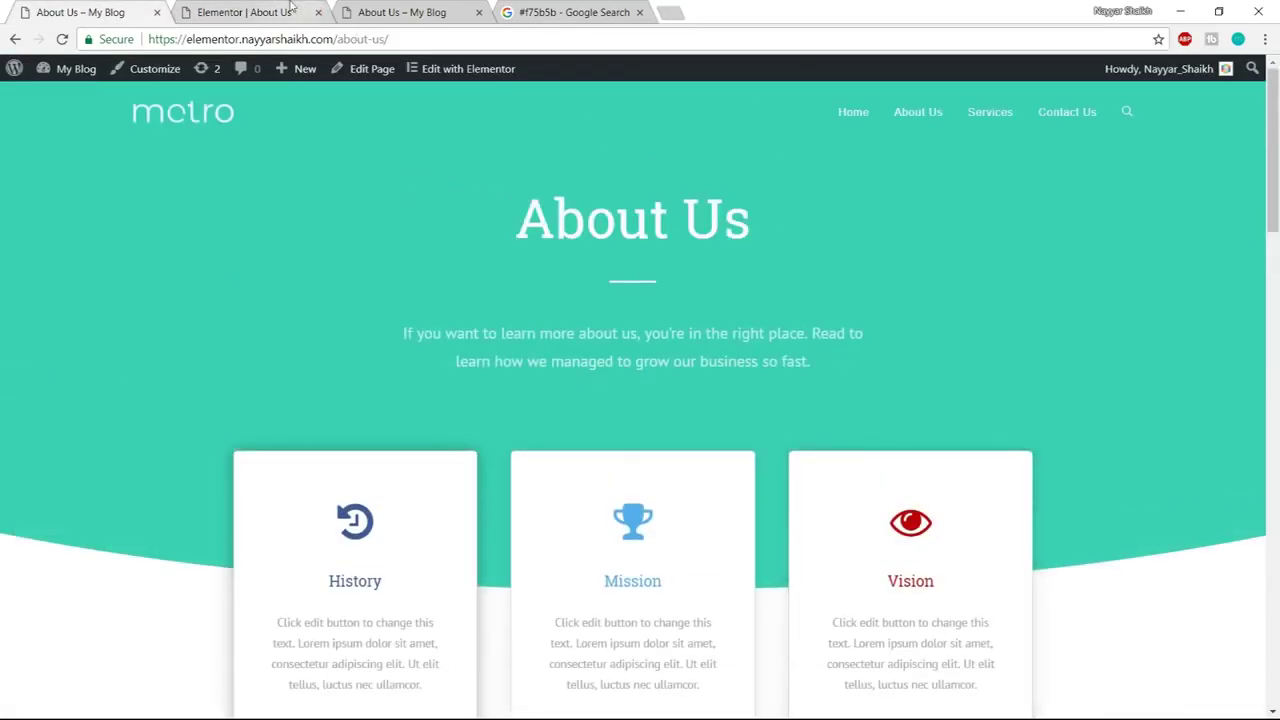
{"action": "key", "text": "ctrl+Page_Down"}
{"action": "left_click", "coordinate": [188, 702]}
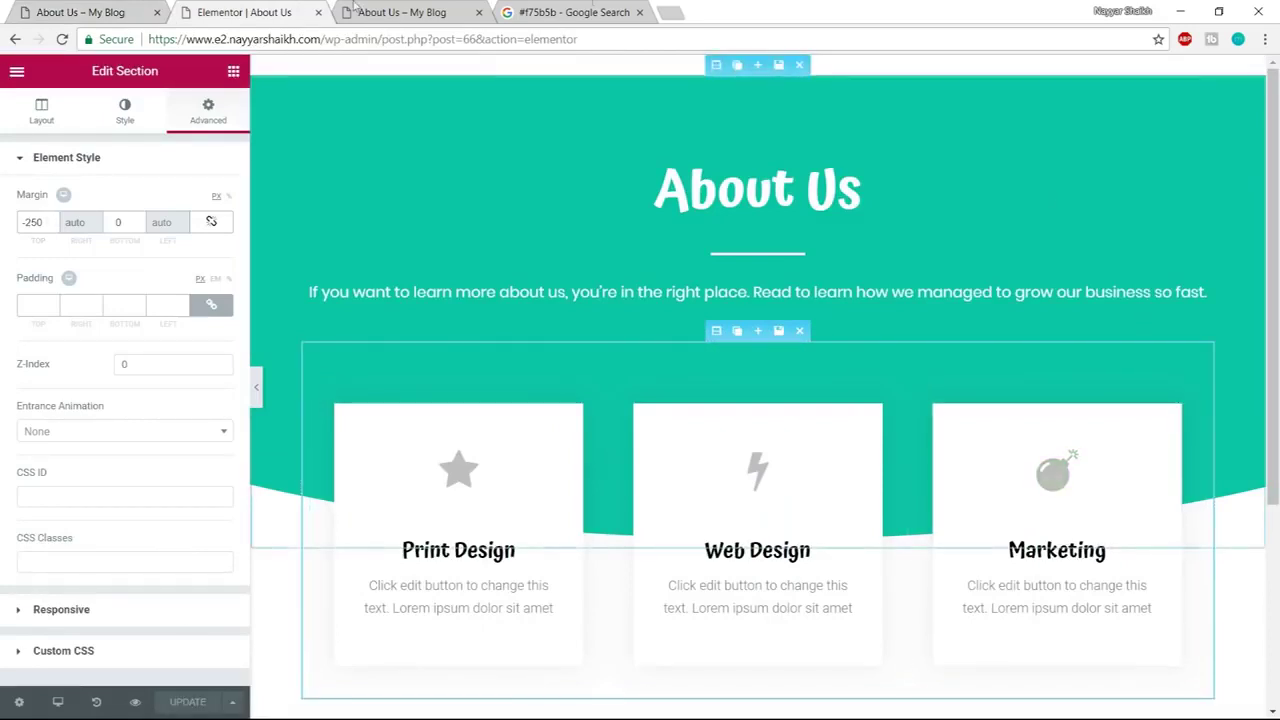
Inspect the History card heading on the live demo page before returning to the editor.
{"action": "left_click", "coordinate": [100, 10]}
{"action": "scroll", "coordinate": [1234, 560], "scroll_direction": "down", "scroll_amount": 2}
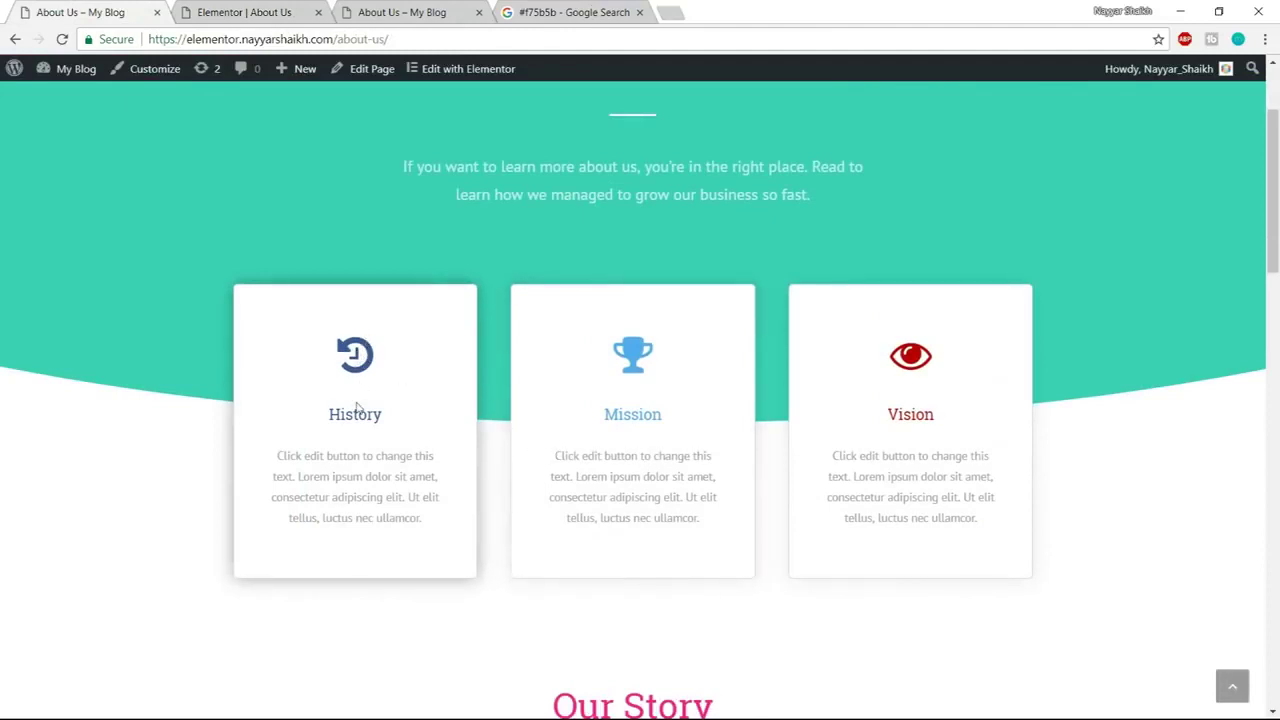
{"action": "left_click_drag", "start_coordinate": [330, 420], "coordinate": [377, 418]}
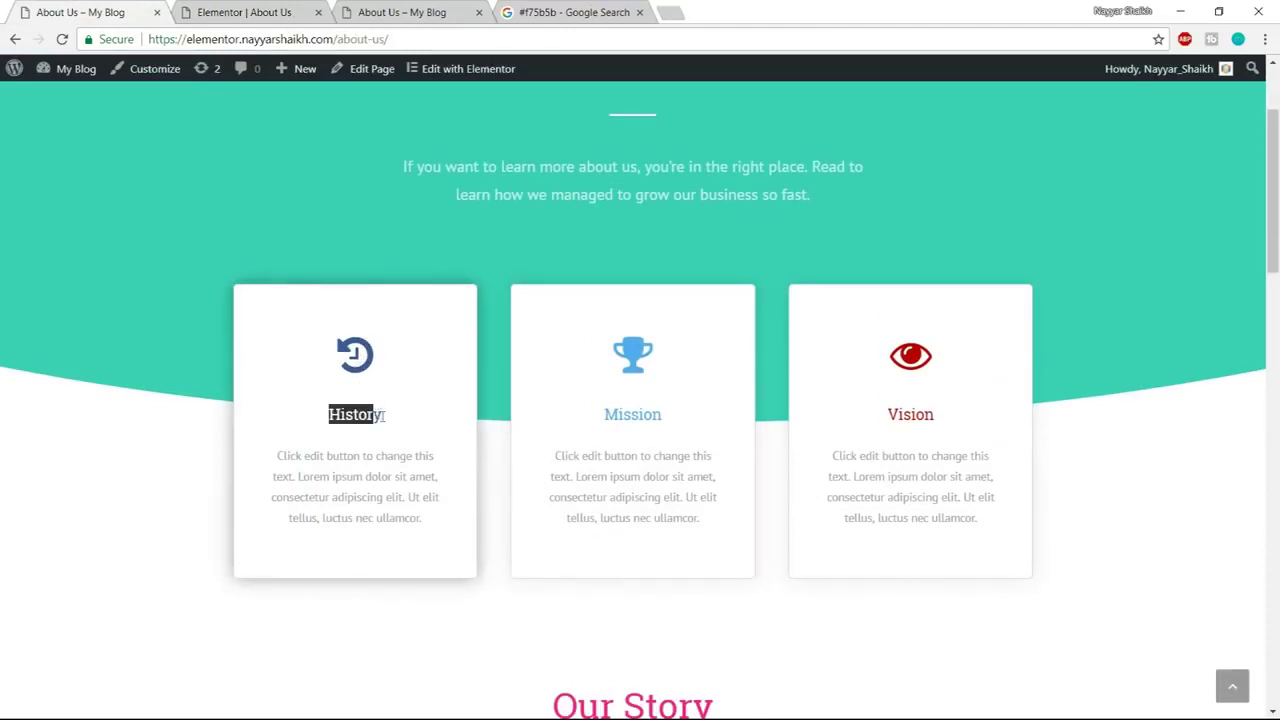
{"action": "left_click", "coordinate": [381, 416]}
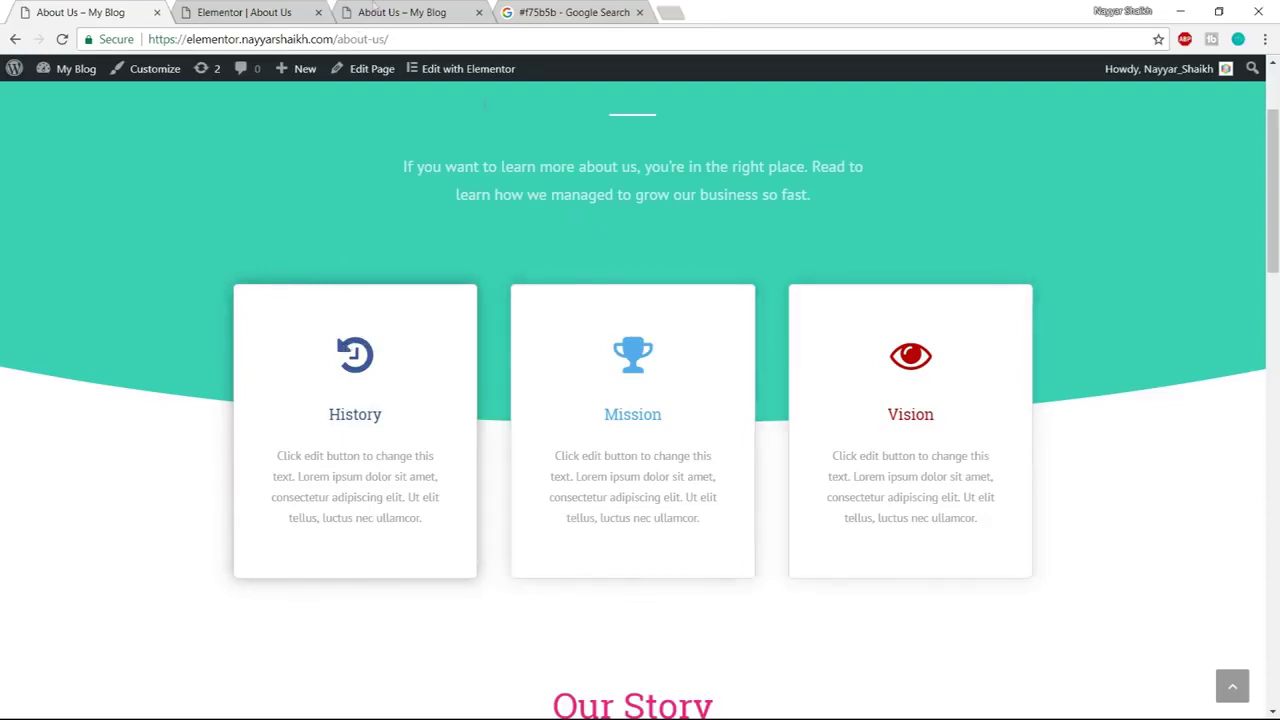
{"action": "left_click", "coordinate": [262, 8]}
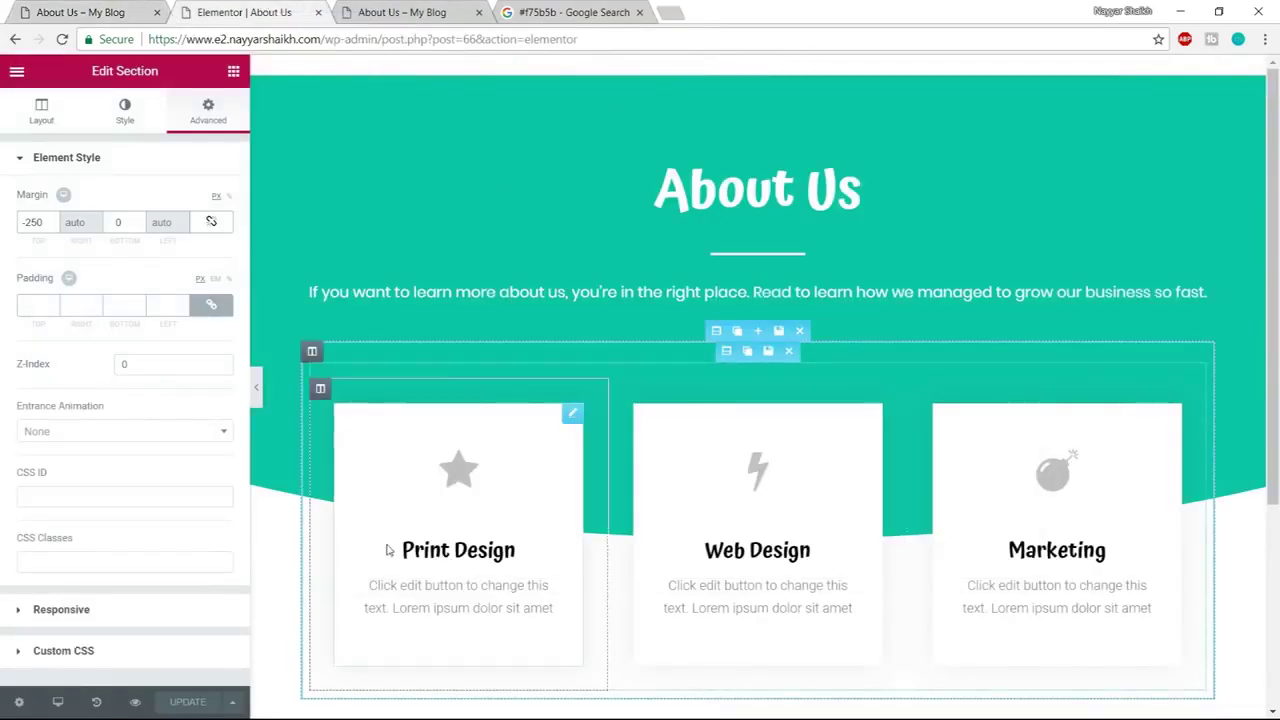
Give the first card the history clock icon by searching 'hist' in the icon library.
{"action": "left_click", "coordinate": [465, 478]}
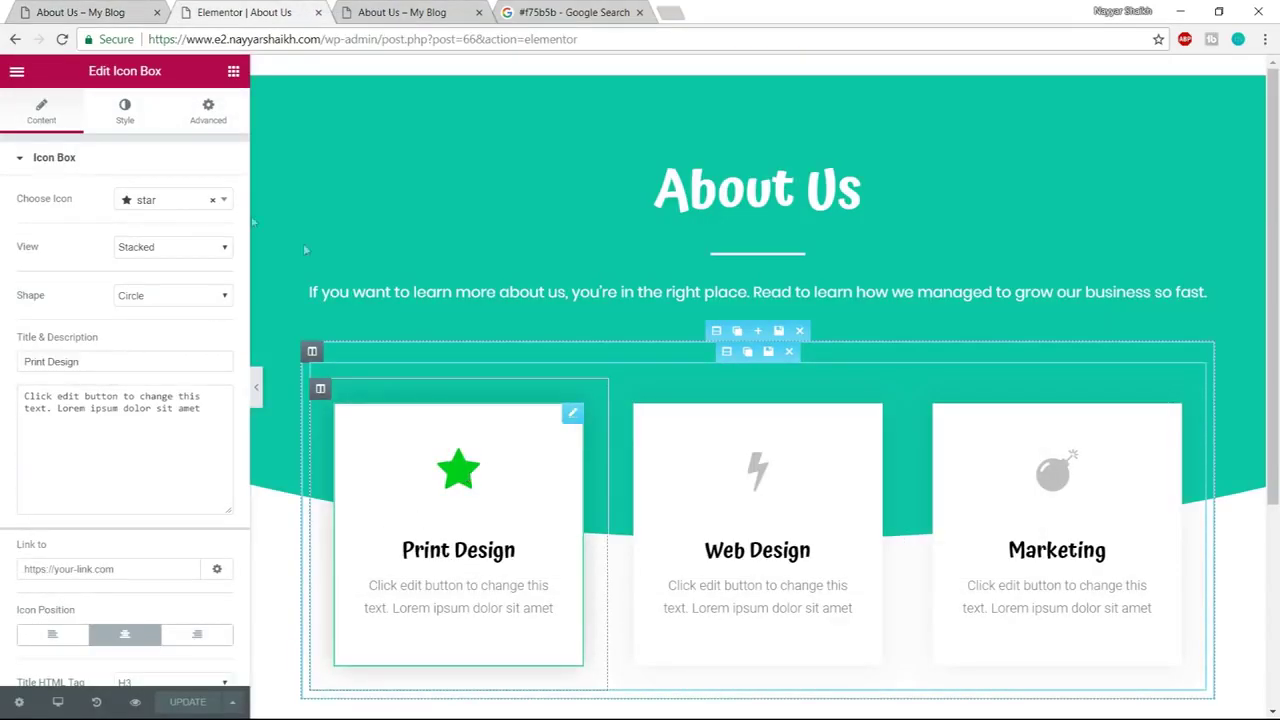
{"action": "left_click", "coordinate": [157, 203]}
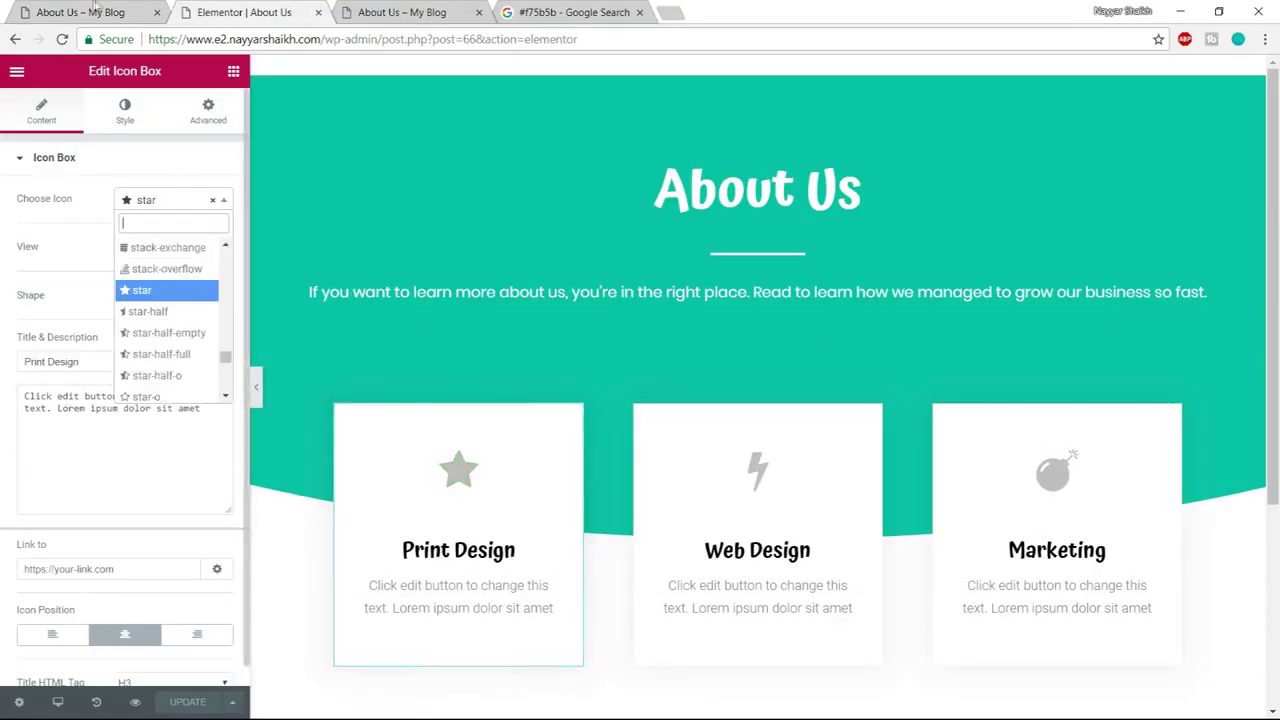
{"action": "key", "text": "ctrl+shift+Tab"}
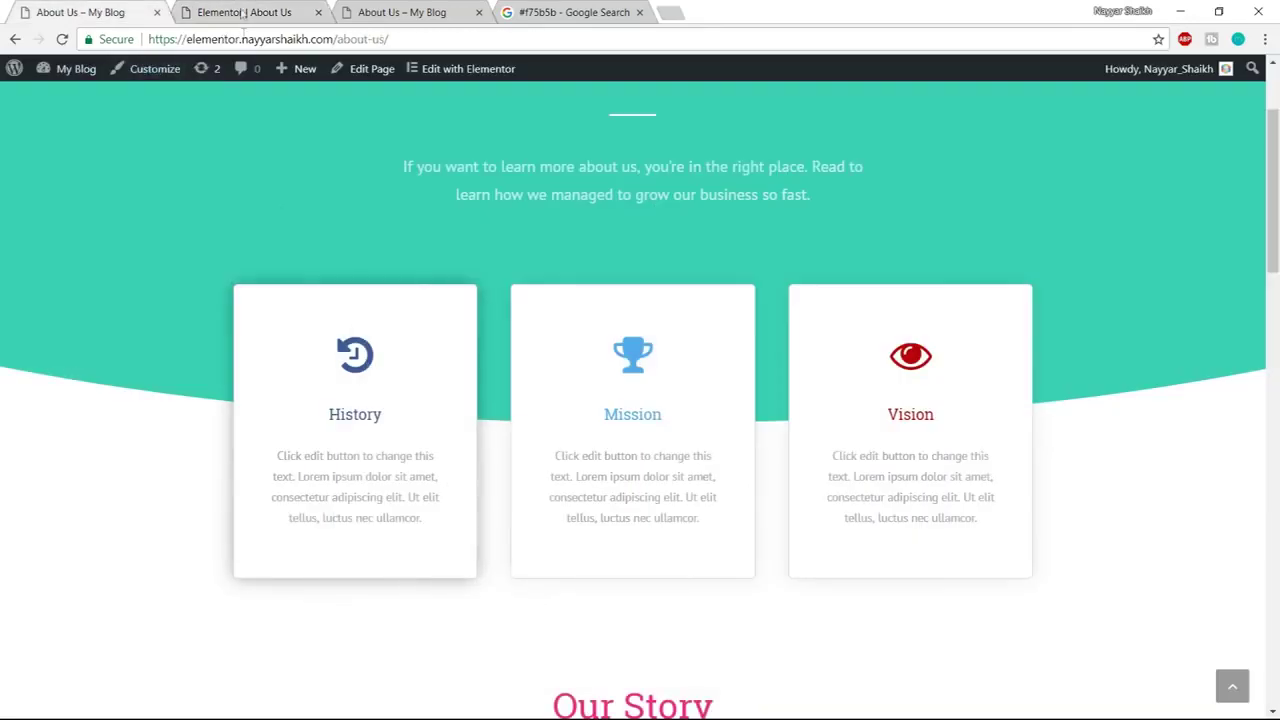
{"action": "left_click", "coordinate": [244, 13]}
{"action": "type", "text": "hist"}
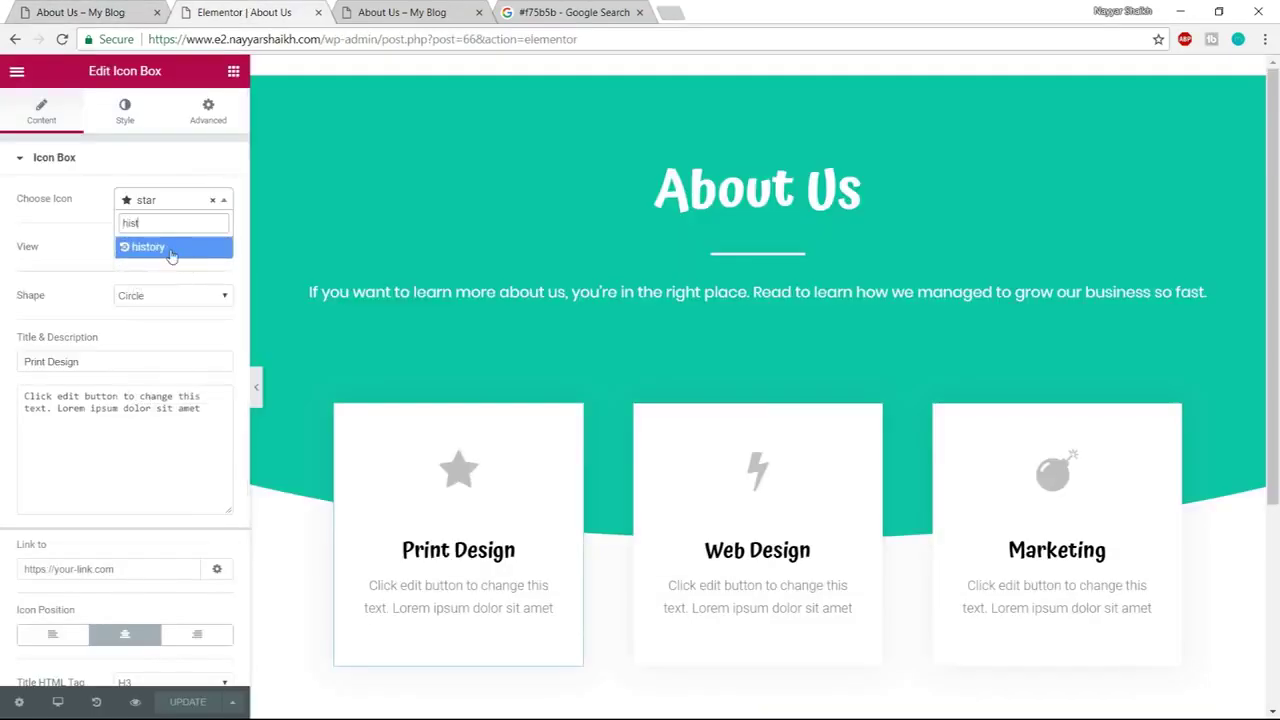
{"action": "left_click", "coordinate": [172, 252]}
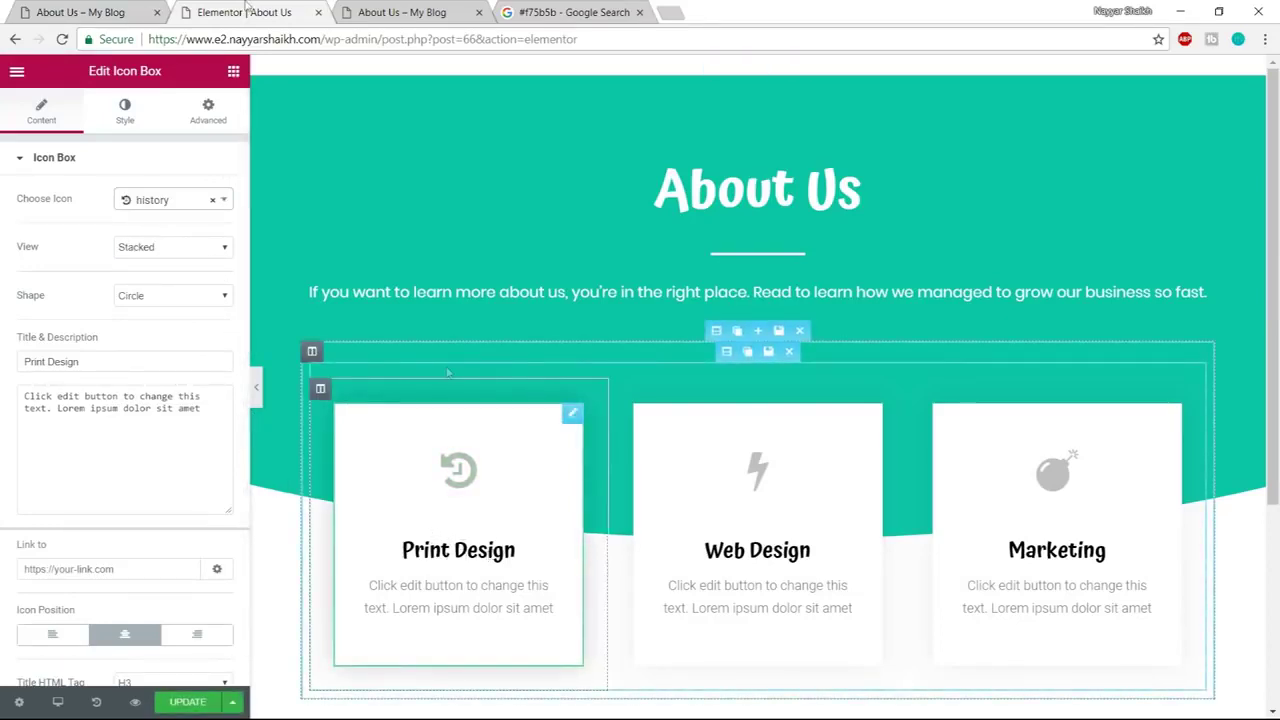
Replace the card title 'Print Design' with 'History'.
{"action": "scroll", "coordinate": [166, 469], "scroll_direction": "down", "scroll_amount": 1}
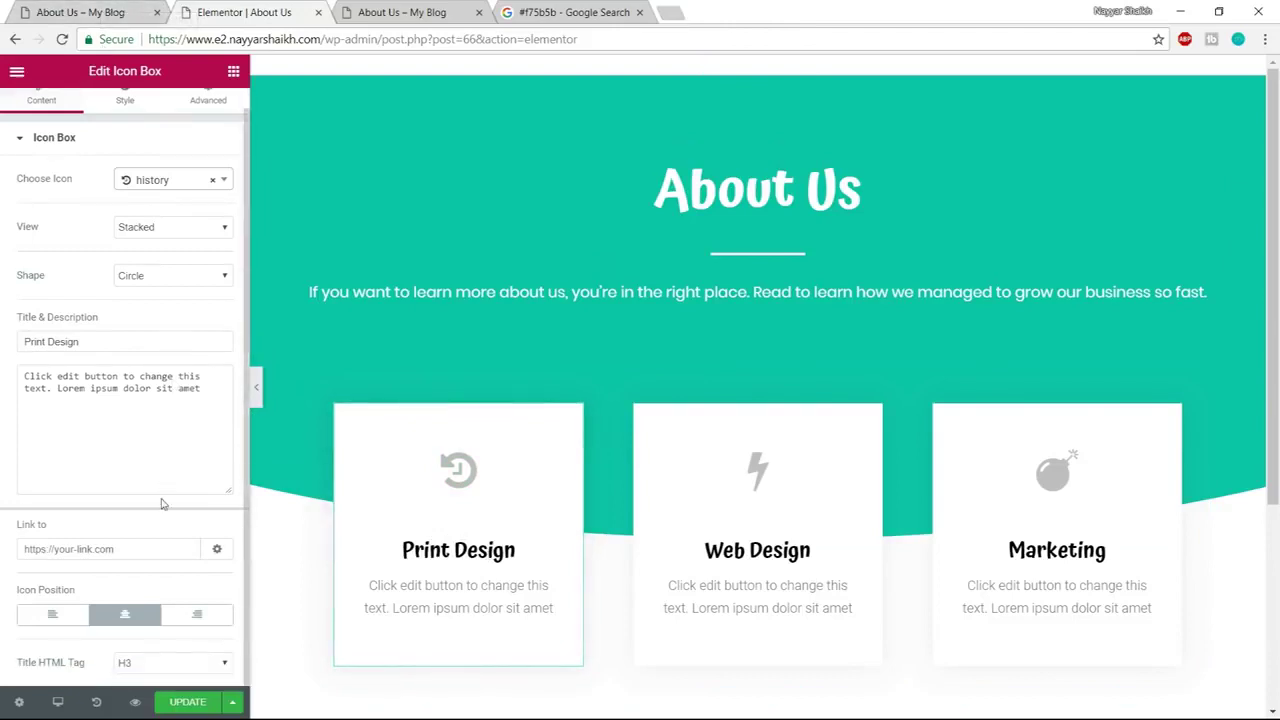
{"action": "scroll", "coordinate": [164, 477], "scroll_direction": "up", "scroll_amount": 1}
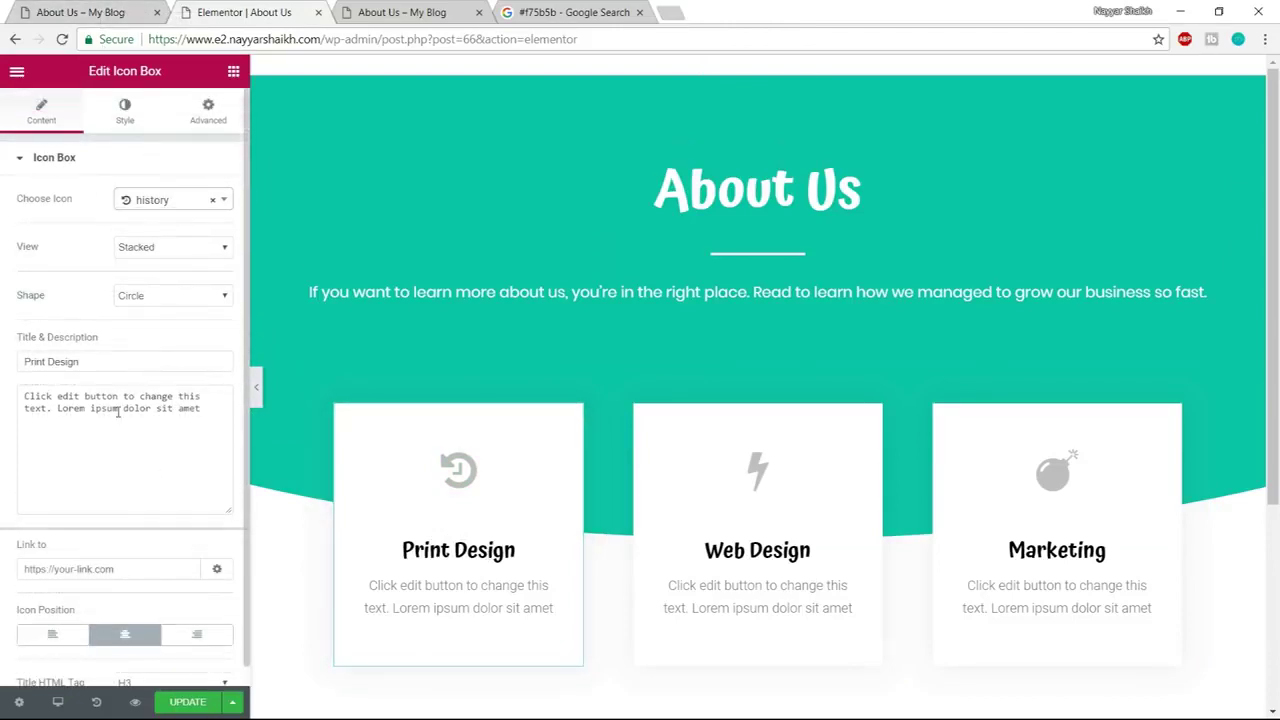
{"action": "left_click_drag", "start_coordinate": [89, 363], "coordinate": [40, 357]}
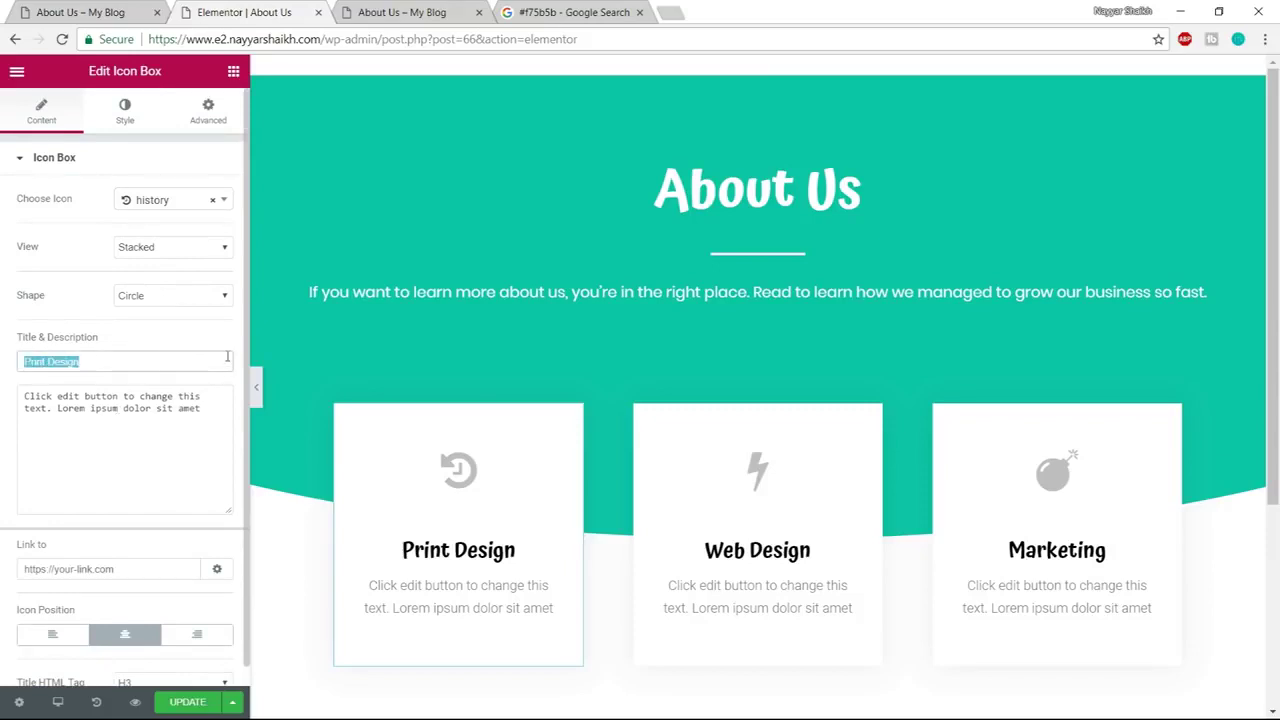
{"action": "type", "text": "History"}
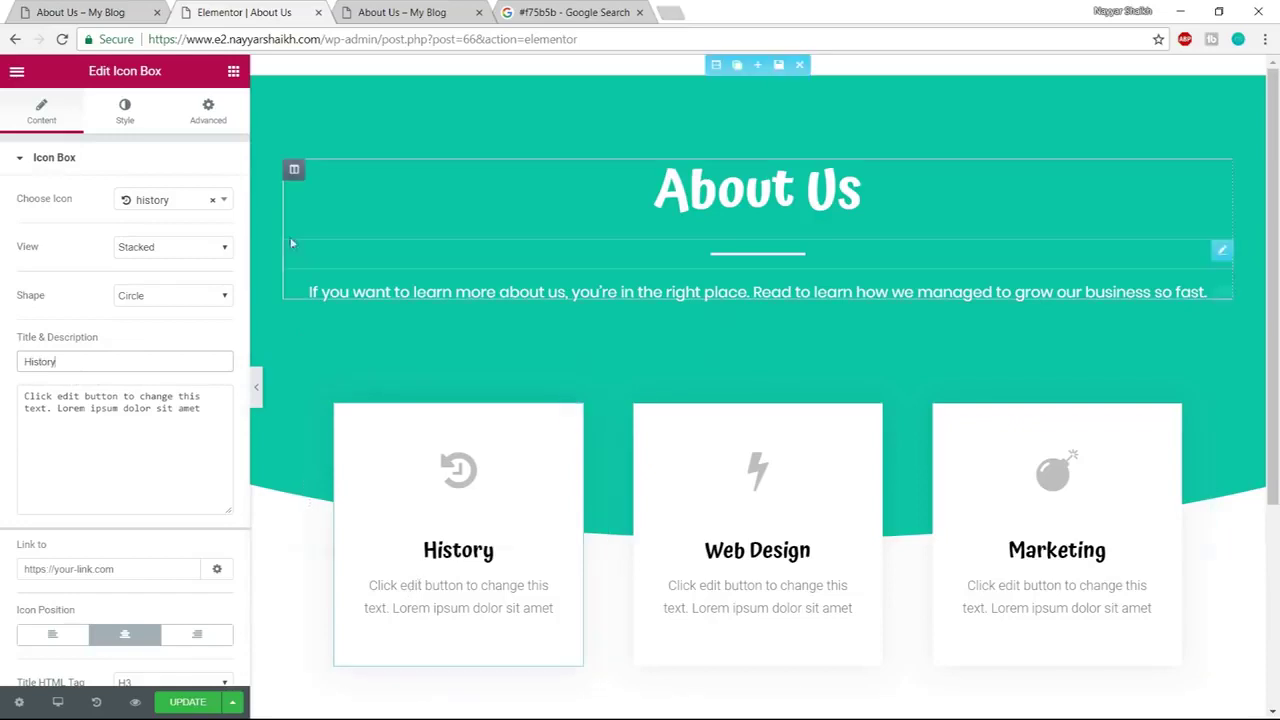
{"action": "left_click", "coordinate": [125, 115]}
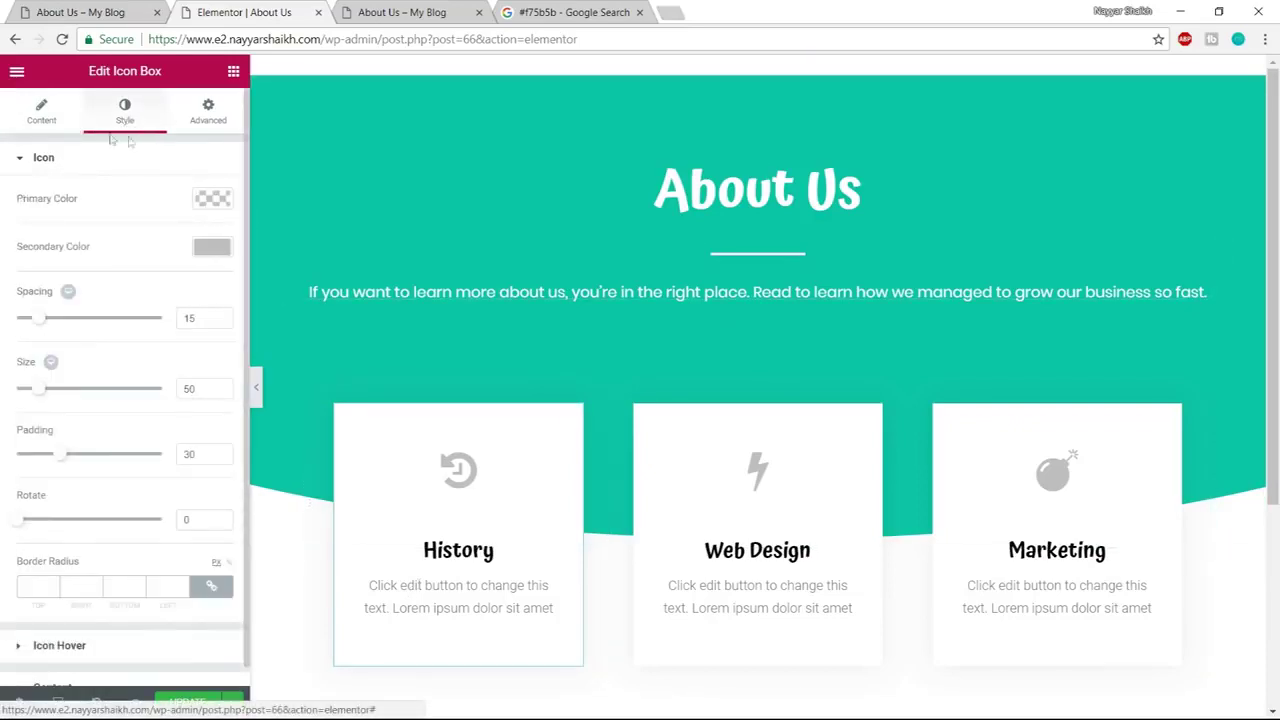
Set the History icon's primary colour to blue #4054b2.
{"action": "left_click", "coordinate": [212, 248]}
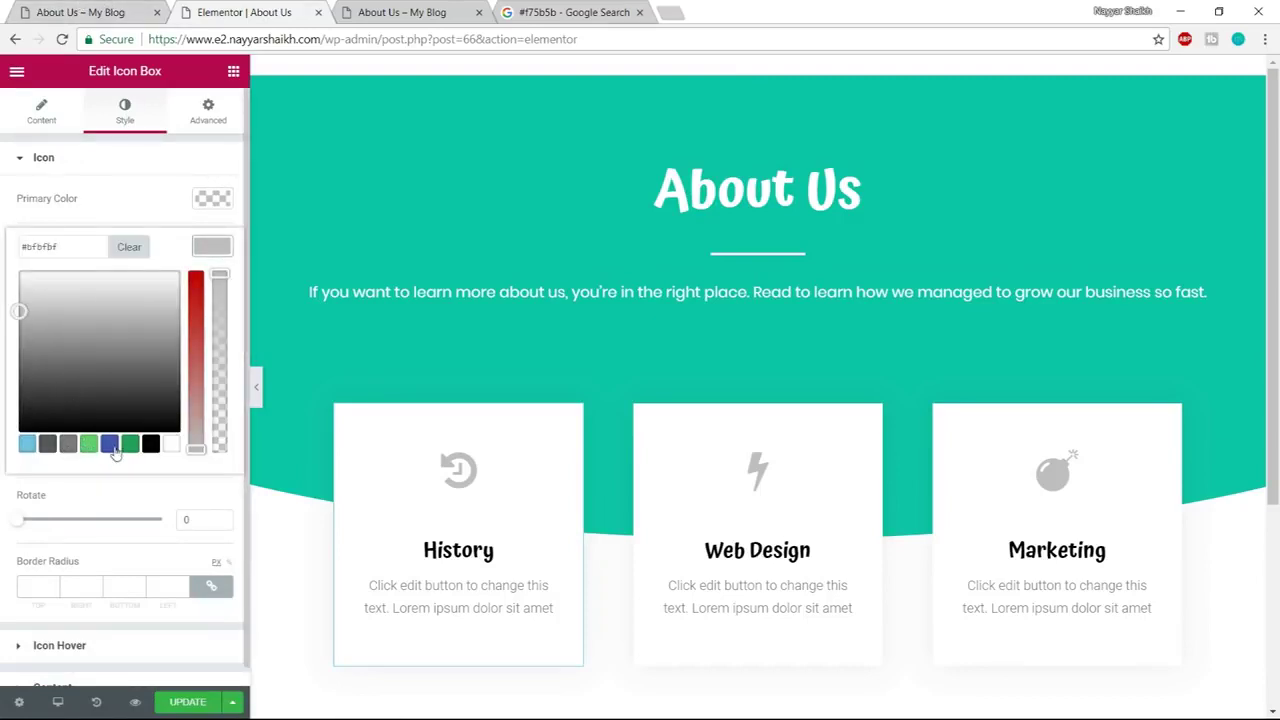
{"action": "left_click", "coordinate": [111, 446]}
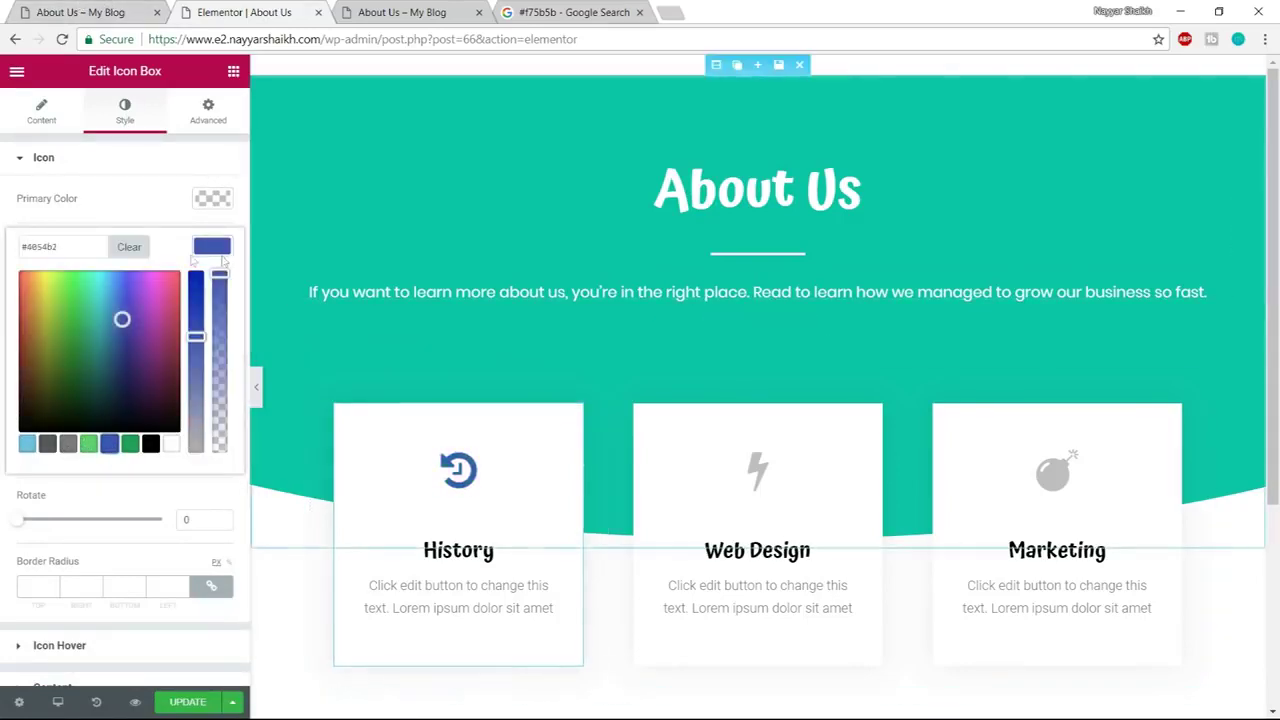
{"action": "left_click", "coordinate": [203, 252]}
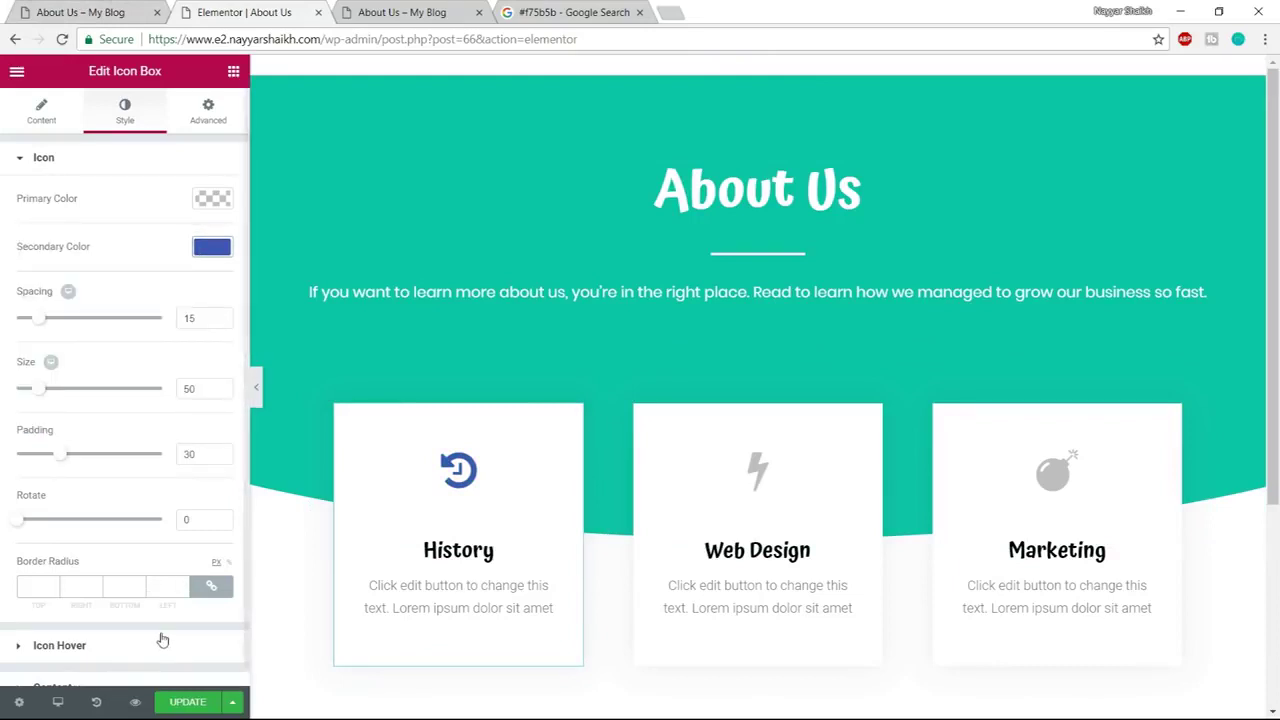
{"action": "scroll", "coordinate": [110, 675], "scroll_direction": "down", "scroll_amount": 1}
Make the History title blue #4054b2 as well, comparing against the live demo page.
{"action": "left_click", "coordinate": [110, 672]}
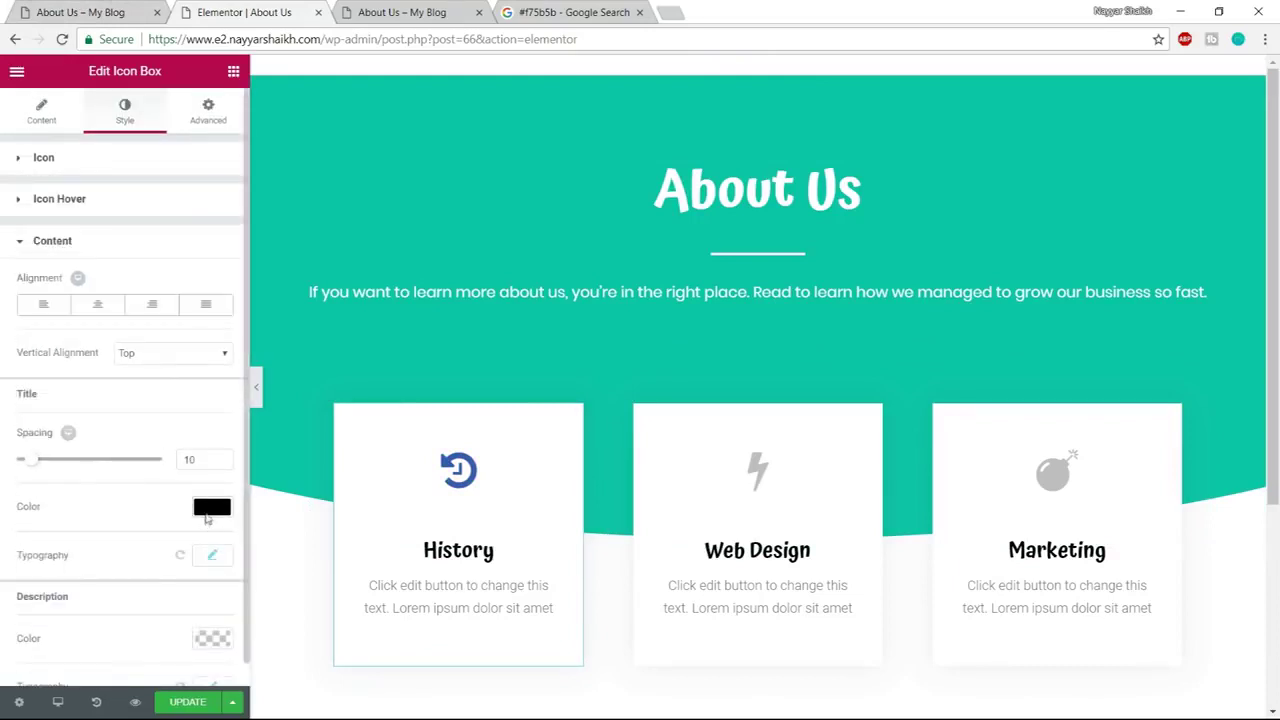
{"action": "left_click", "coordinate": [211, 510]}
{"action": "scroll", "coordinate": [150, 575], "scroll_direction": "down", "scroll_amount": 1}
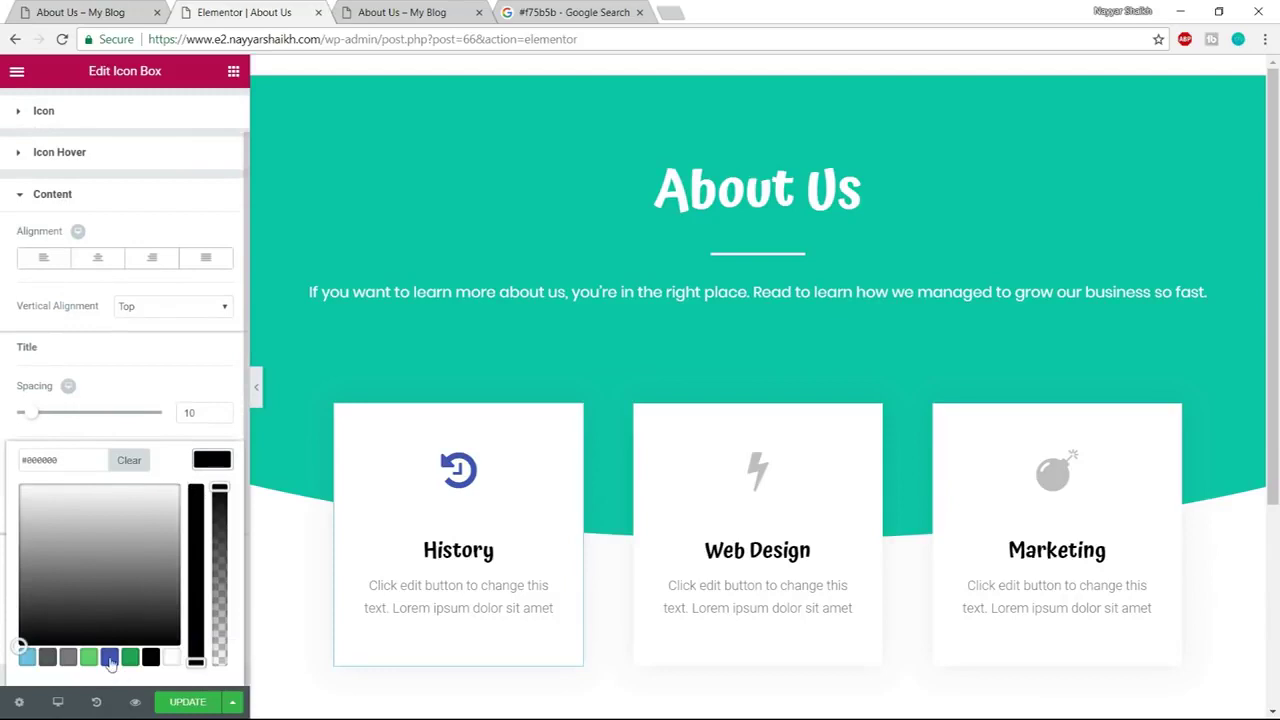
{"action": "left_click", "coordinate": [109, 657]}
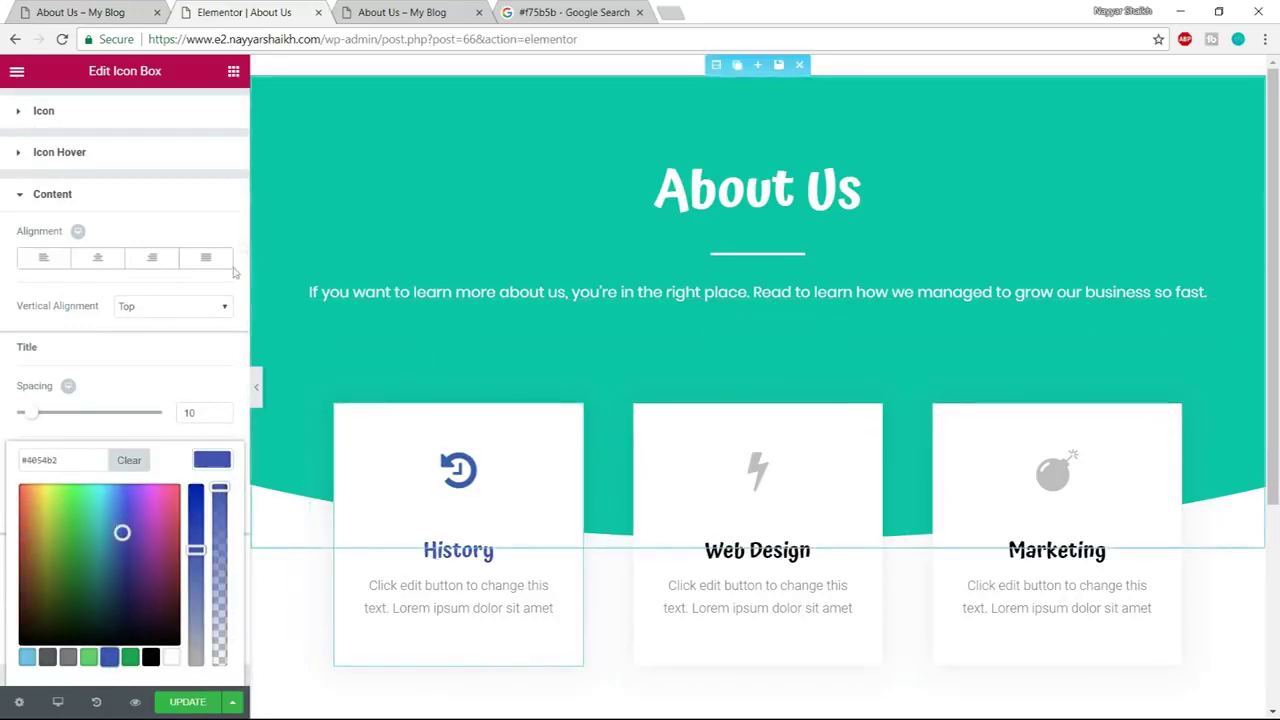
{"action": "left_click", "coordinate": [47, 6]}
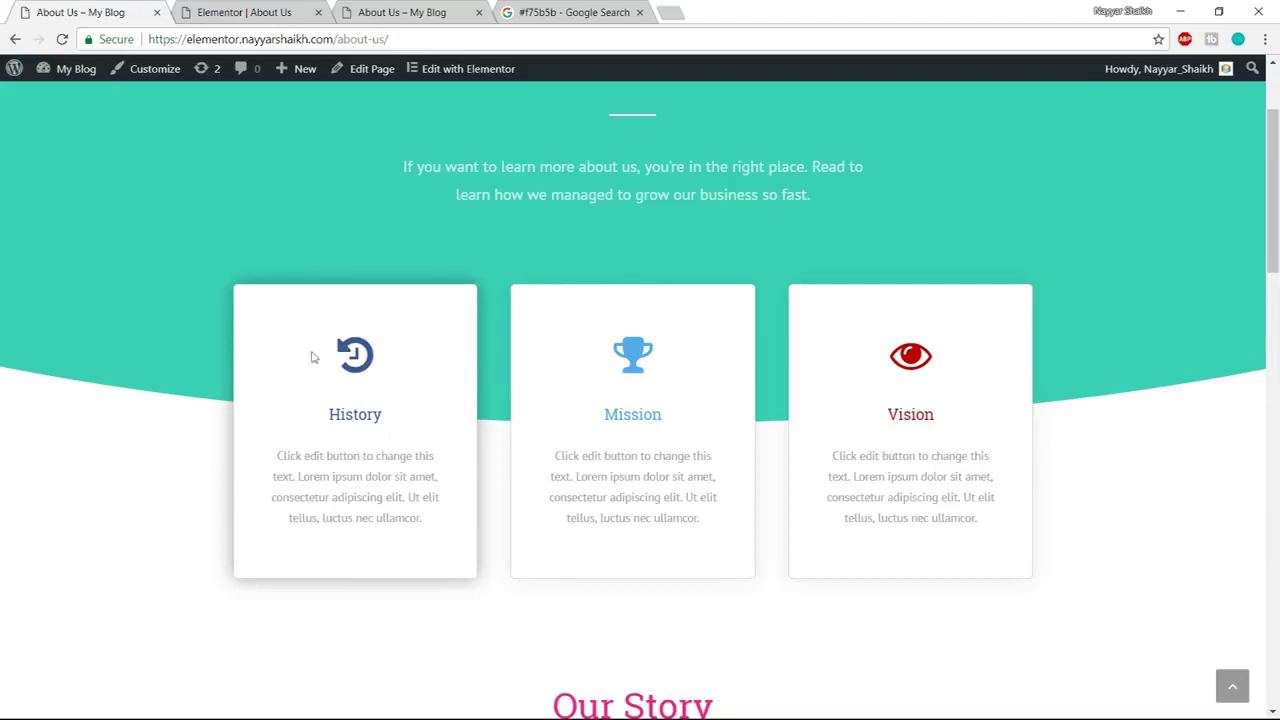
{"action": "left_click", "coordinate": [276, 12]}
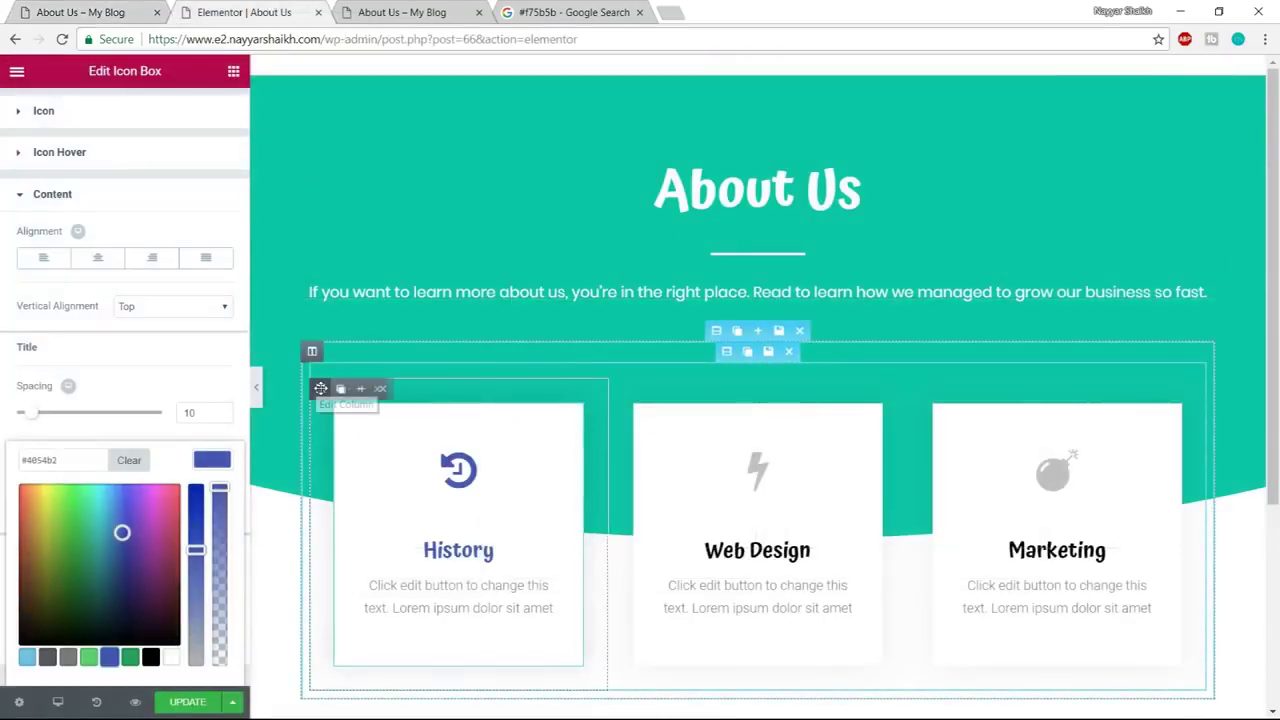
{"action": "left_click", "coordinate": [320, 388]}
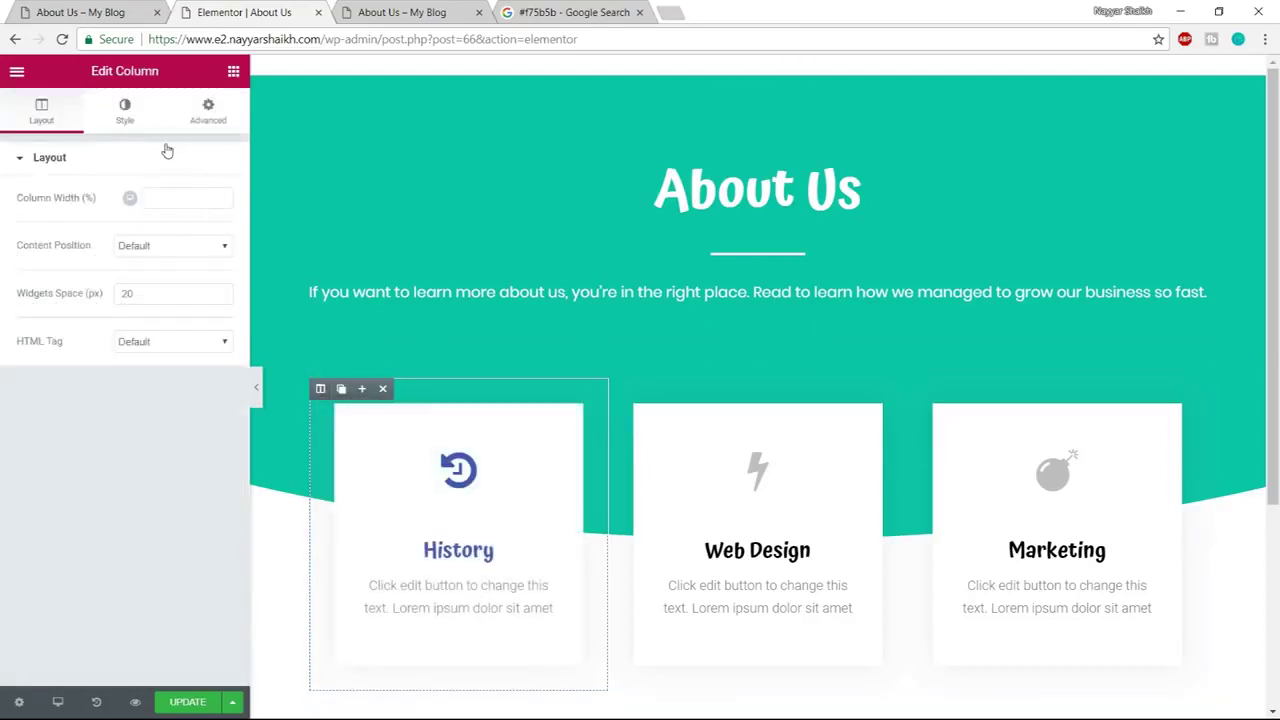
Give the History column a 20 border radius on all corners in its Style border settings.
{"action": "left_click", "coordinate": [125, 112]}
{"action": "left_click", "coordinate": [100, 316]}
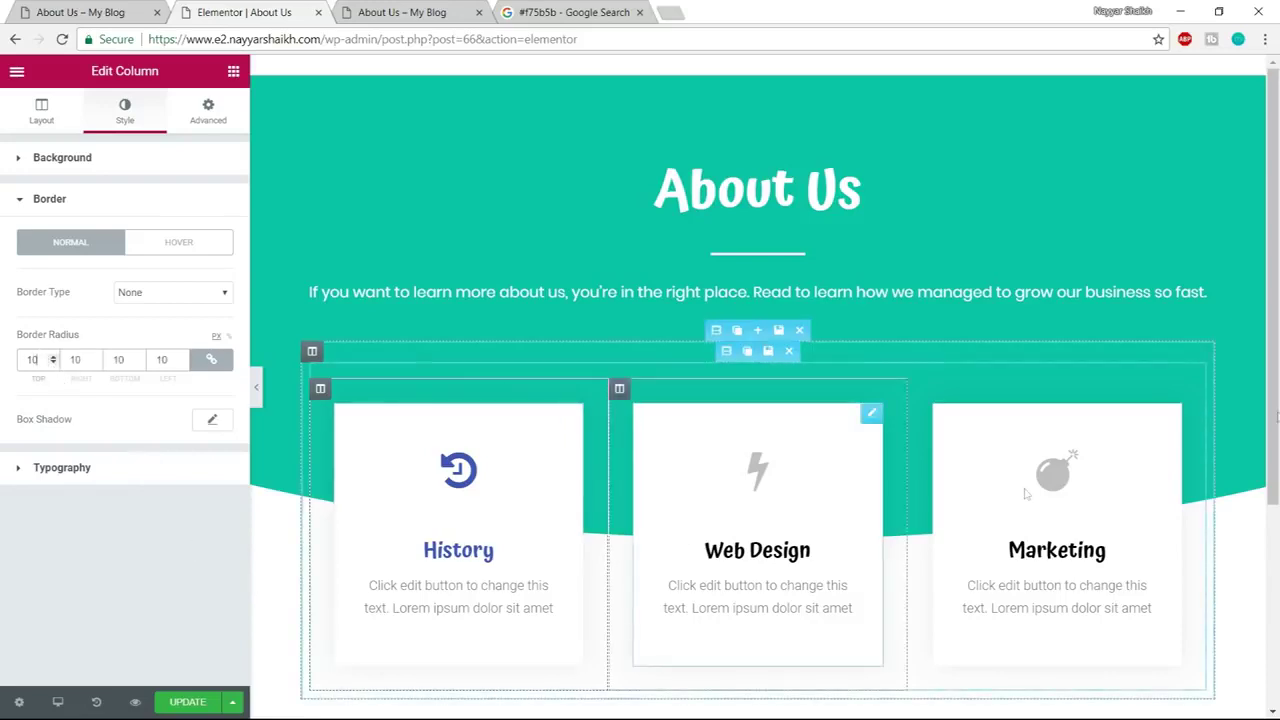
{"action": "key", "text": "ctrl+a"}
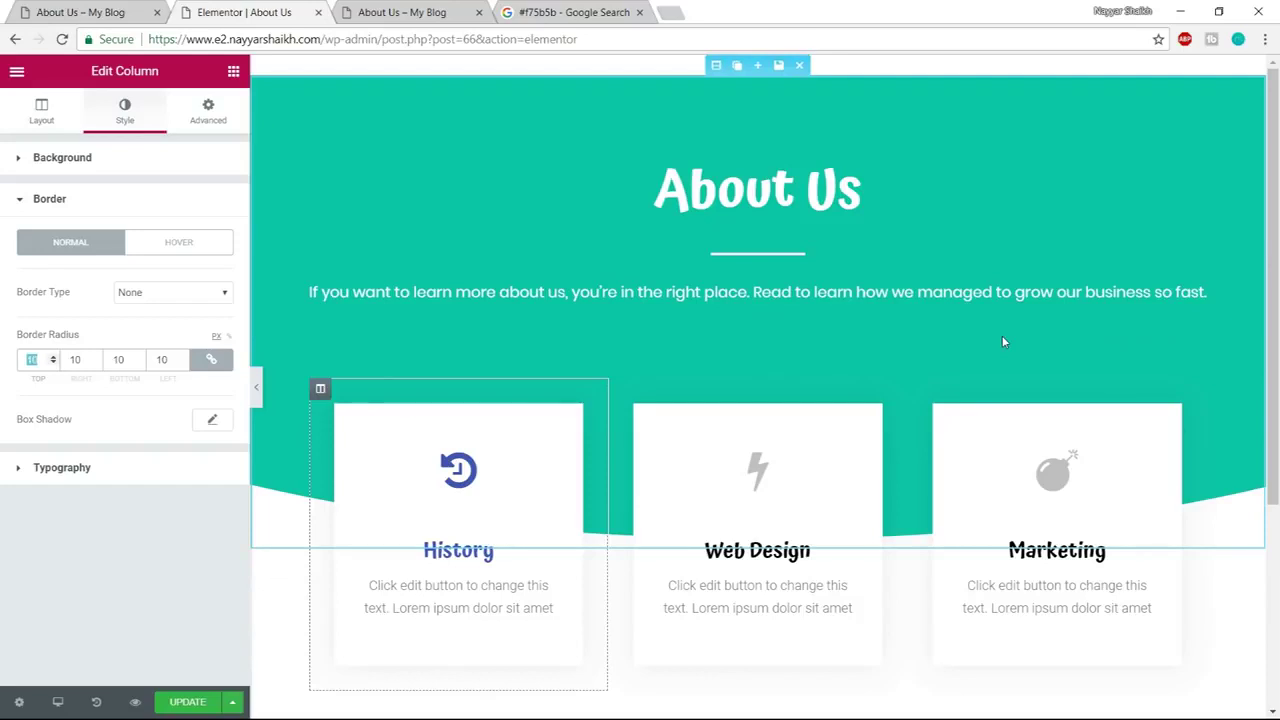
{"action": "type", "text": "20"}
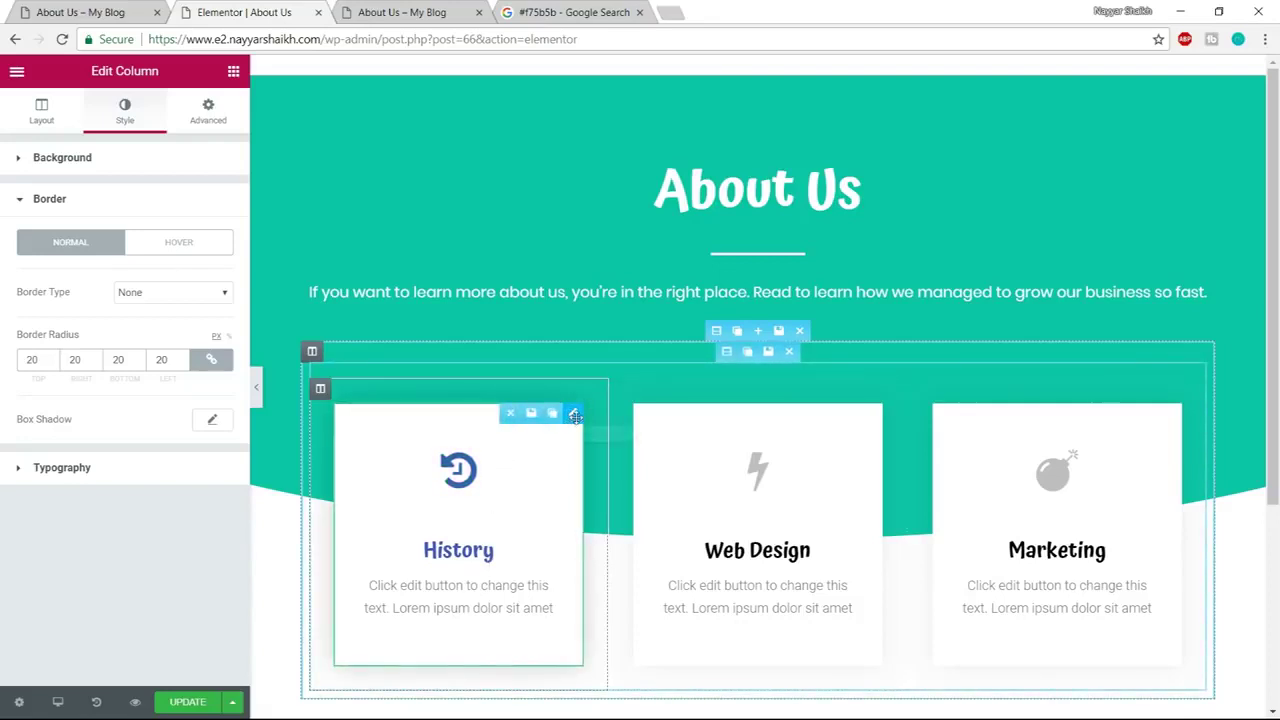
{"action": "left_click", "coordinate": [466, 483]}
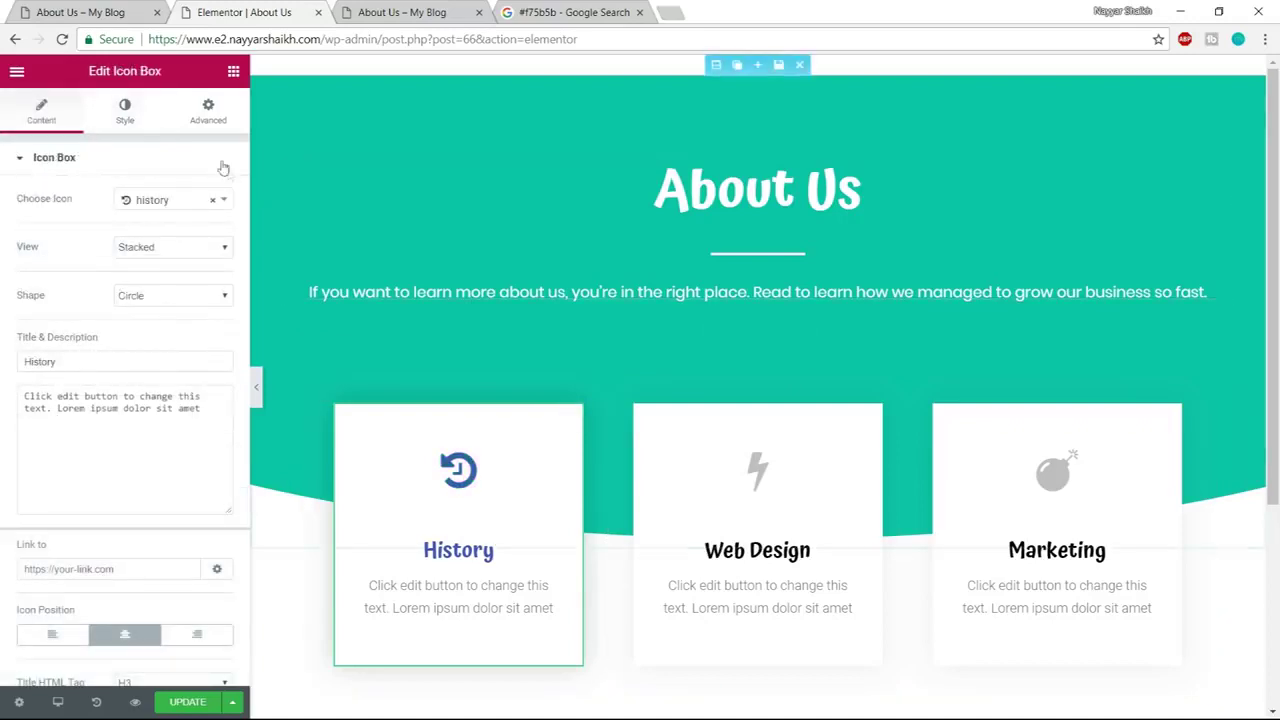
{"action": "left_click", "coordinate": [120, 112]}
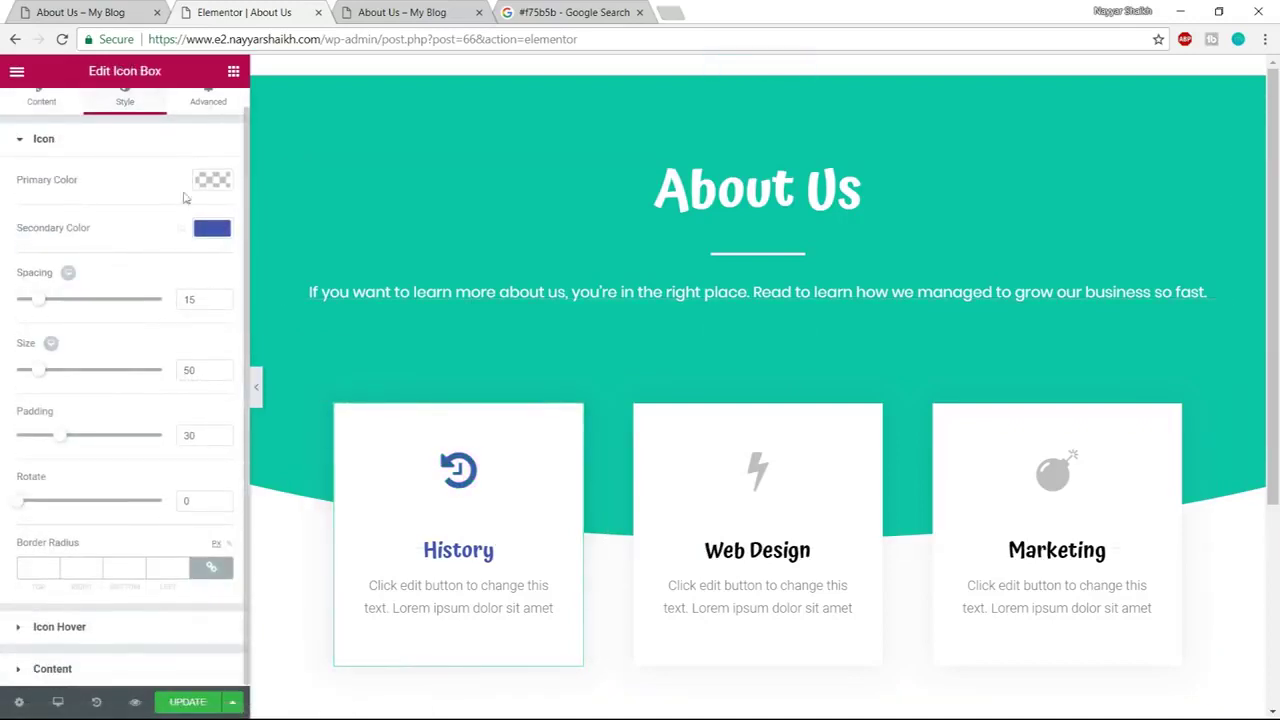
Show the Border section in the History icon box's Advanced settings.
{"action": "left_click", "coordinate": [210, 108]}
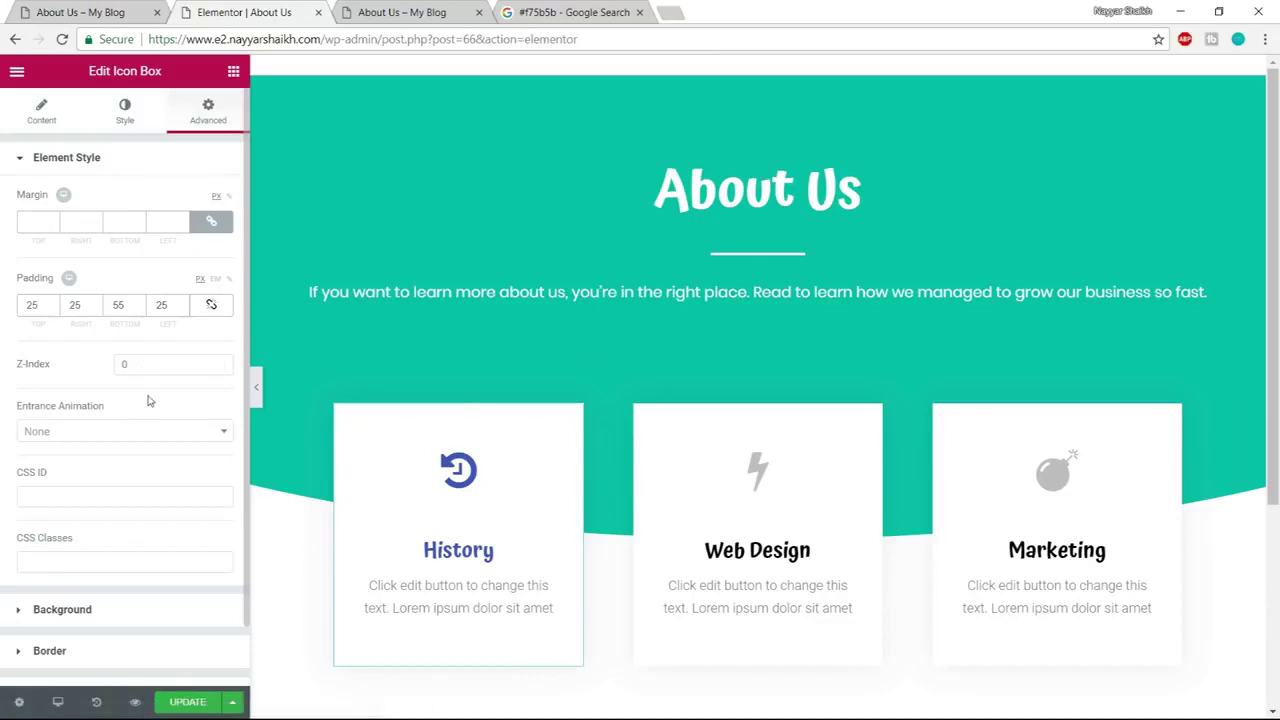
{"action": "scroll", "coordinate": [148, 398], "scroll_direction": "down", "scroll_amount": 1}
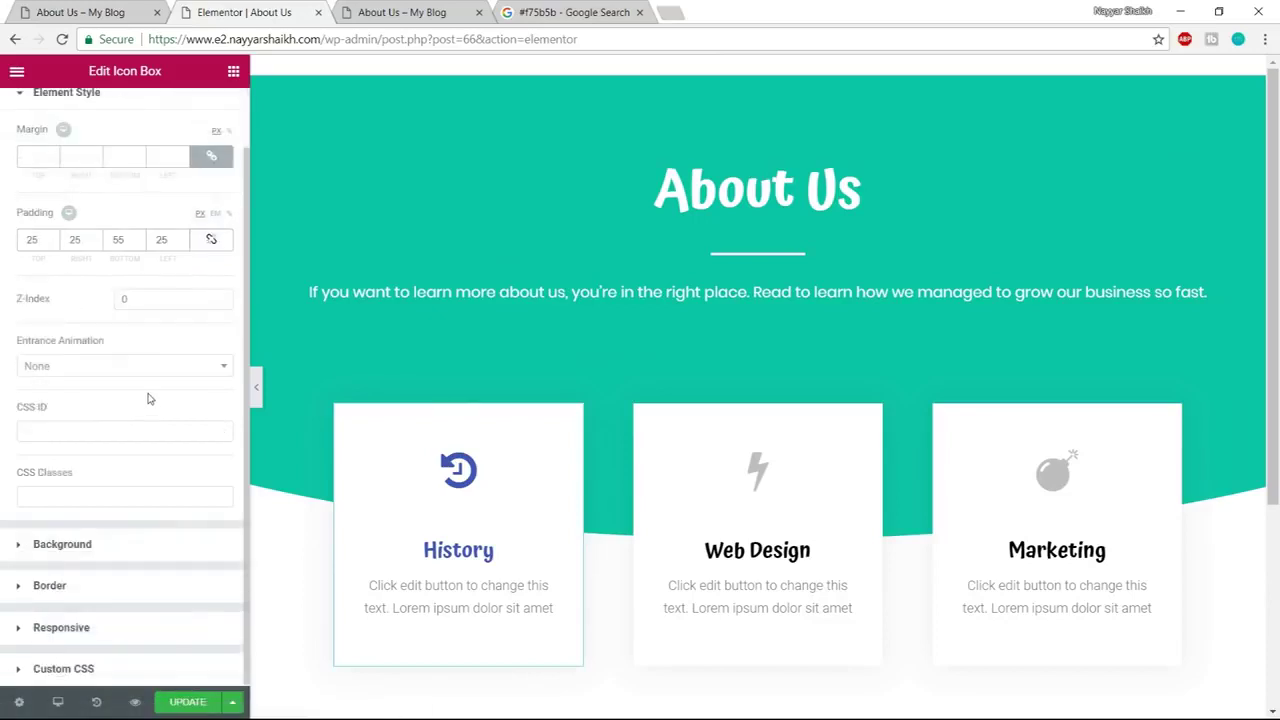
{"action": "left_click", "coordinate": [113, 589]}
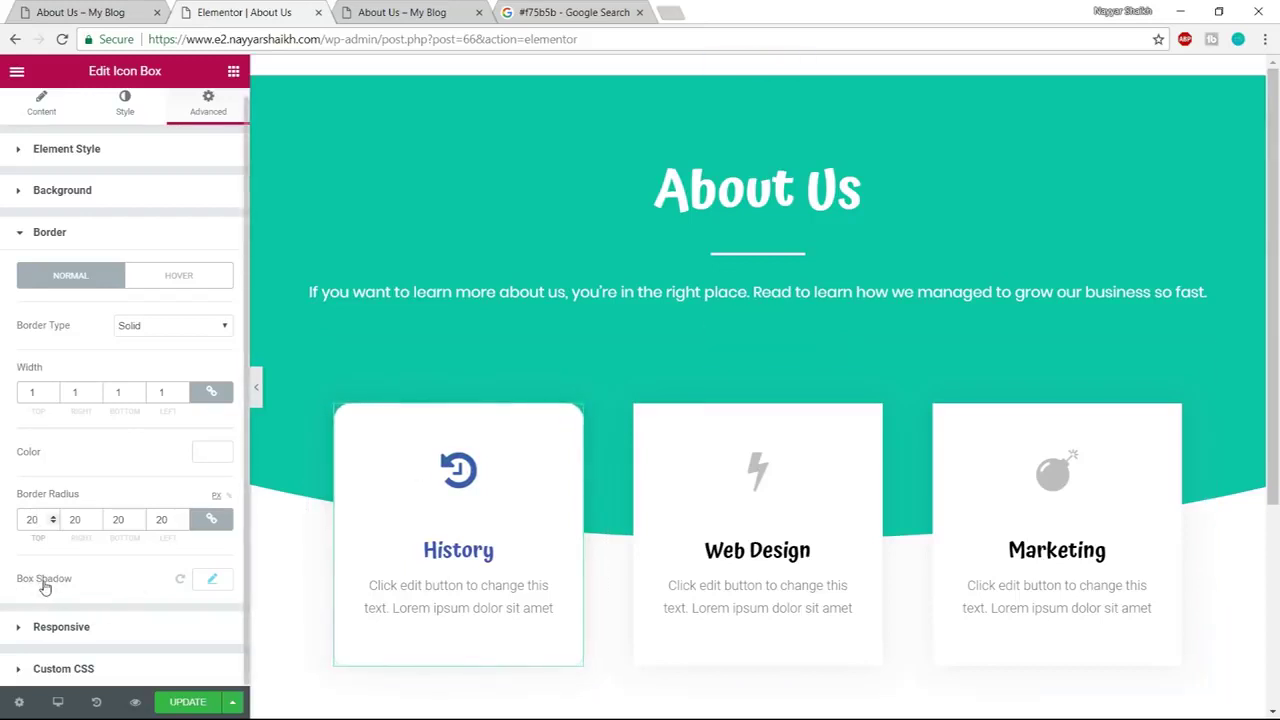
Add a box shadow to the History card with a wider spread and black colour.
{"action": "left_click", "coordinate": [210, 581]}
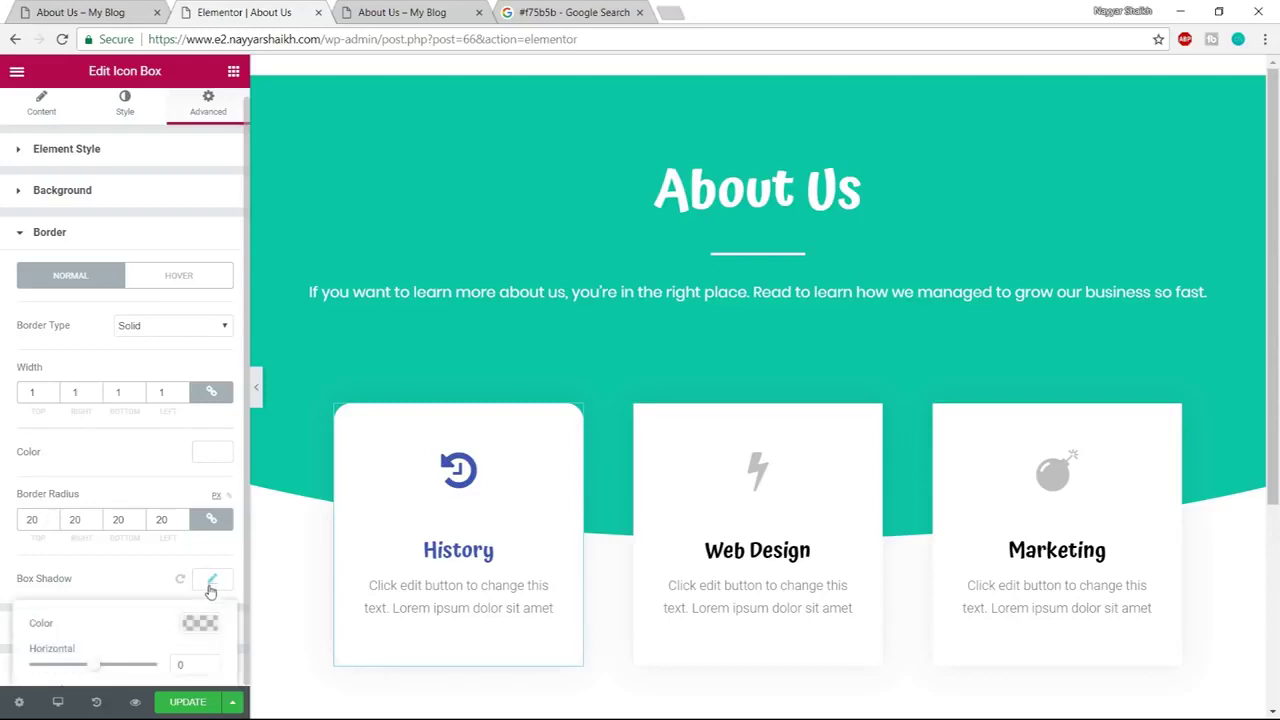
{"action": "scroll", "coordinate": [208, 590], "scroll_direction": "down", "scroll_amount": 3}
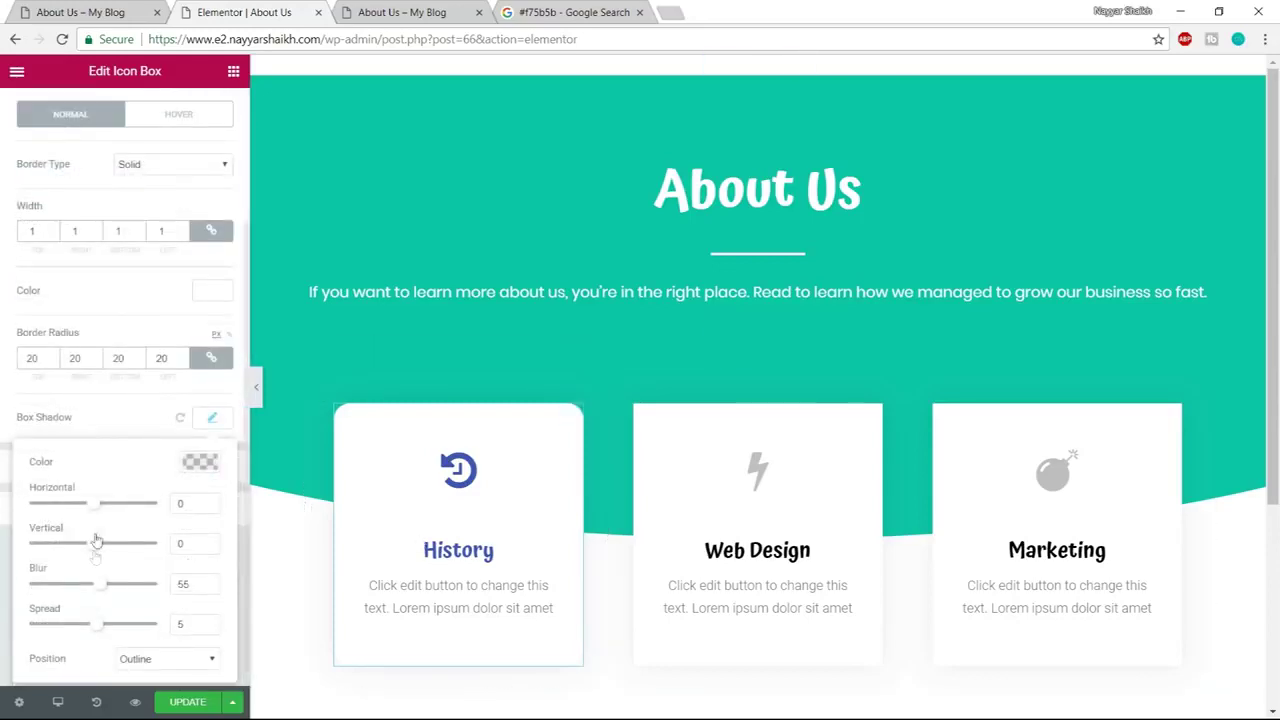
{"action": "left_click_drag", "start_coordinate": [98, 636], "coordinate": [117, 631]}
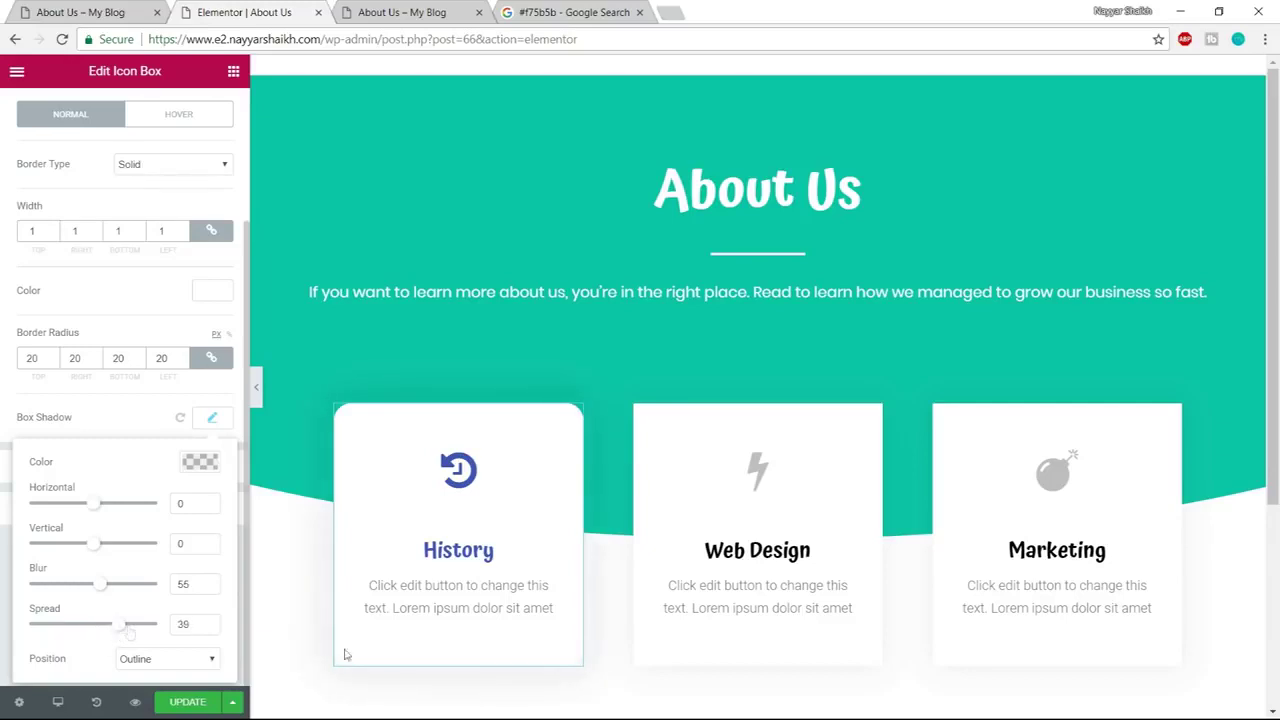
{"action": "left_click", "coordinate": [205, 461]}
{"action": "scroll", "coordinate": [226, 532], "scroll_direction": "down", "scroll_amount": 1}
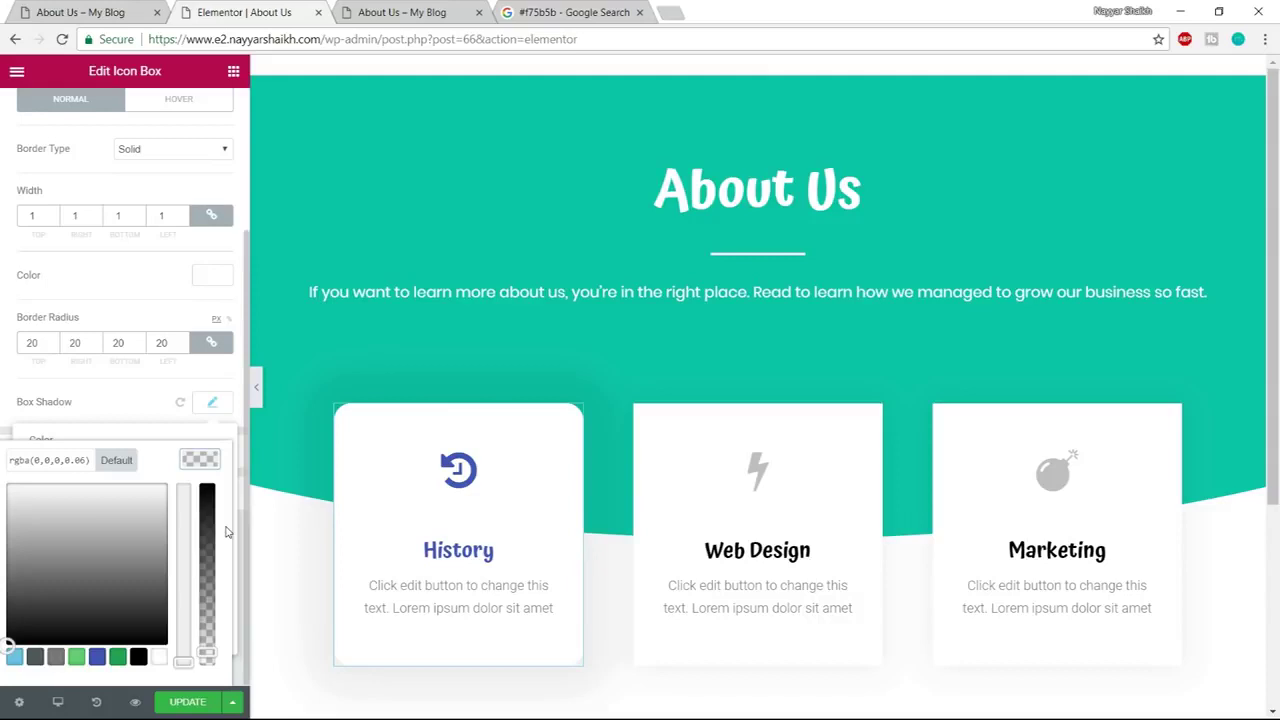
{"action": "left_click_drag", "start_coordinate": [206, 650], "coordinate": [183, 420]}
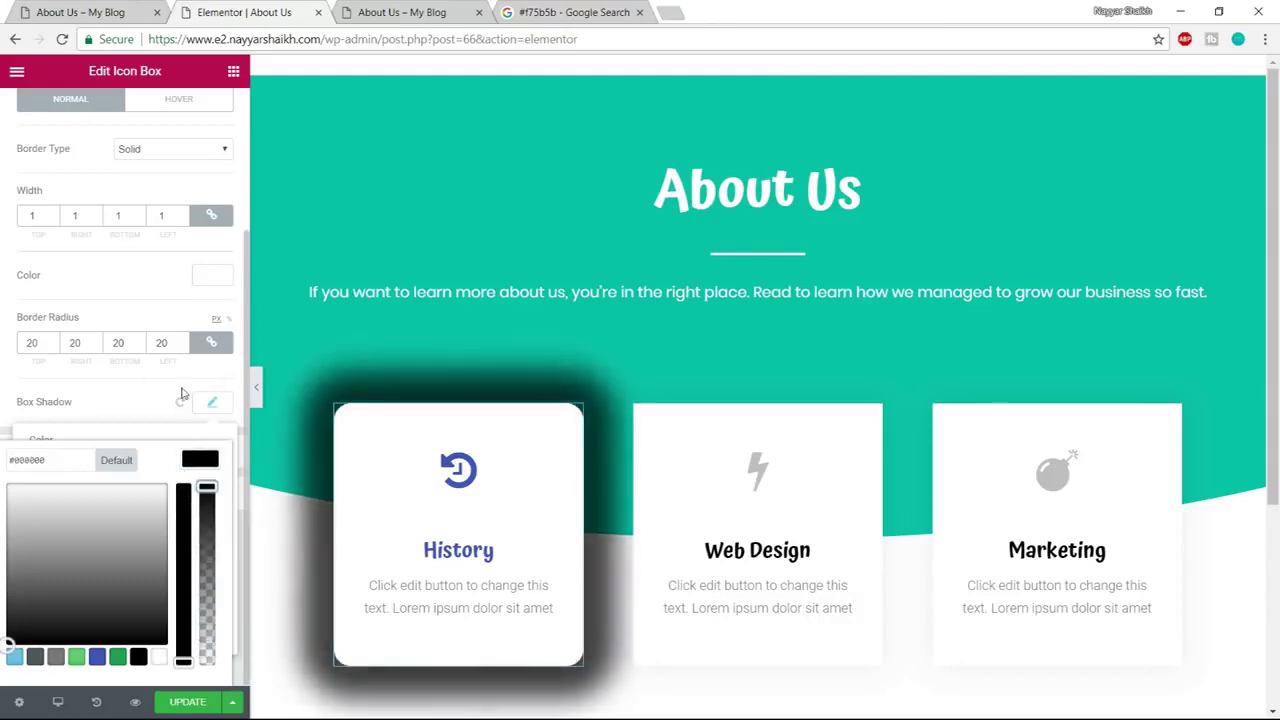
{"action": "left_click", "coordinate": [241, 483]}
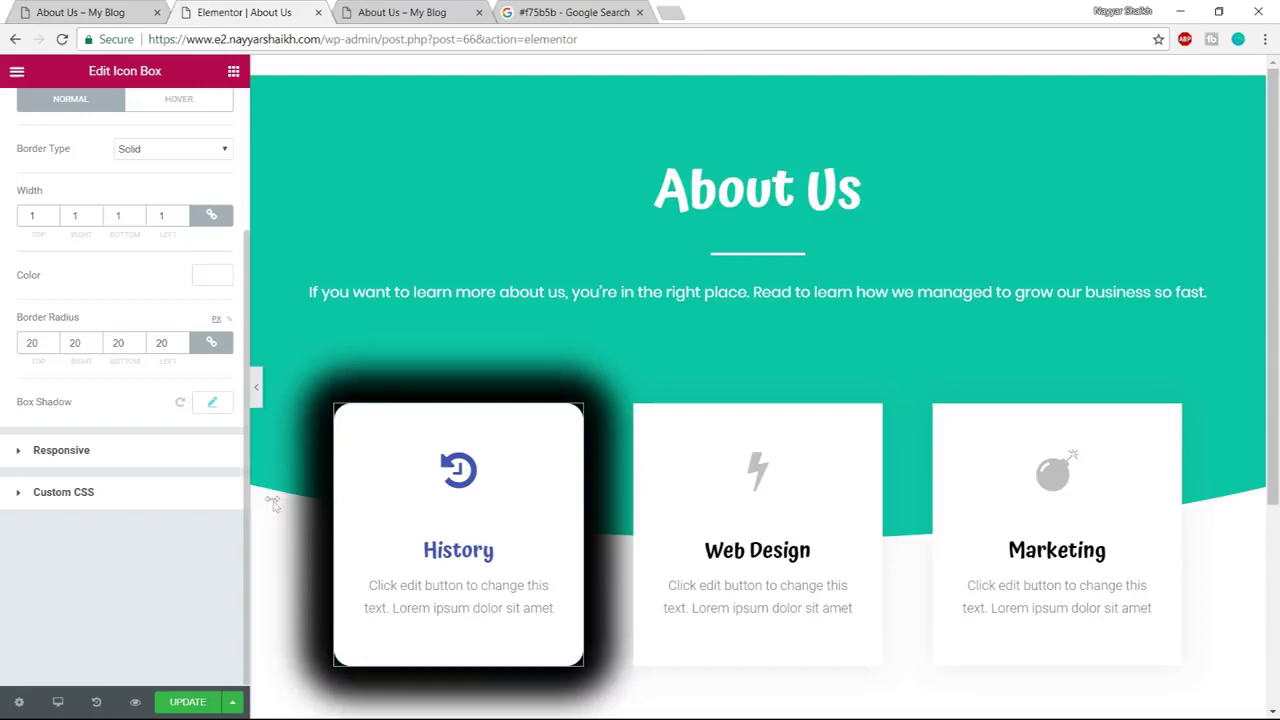
Lighten the shadow colour to 29% opacity and reduce the spread back to 1.
{"action": "left_click", "coordinate": [212, 403]}
{"action": "left_click", "coordinate": [201, 458]}
{"action": "left_click_drag", "start_coordinate": [206, 488], "coordinate": [206, 600]}
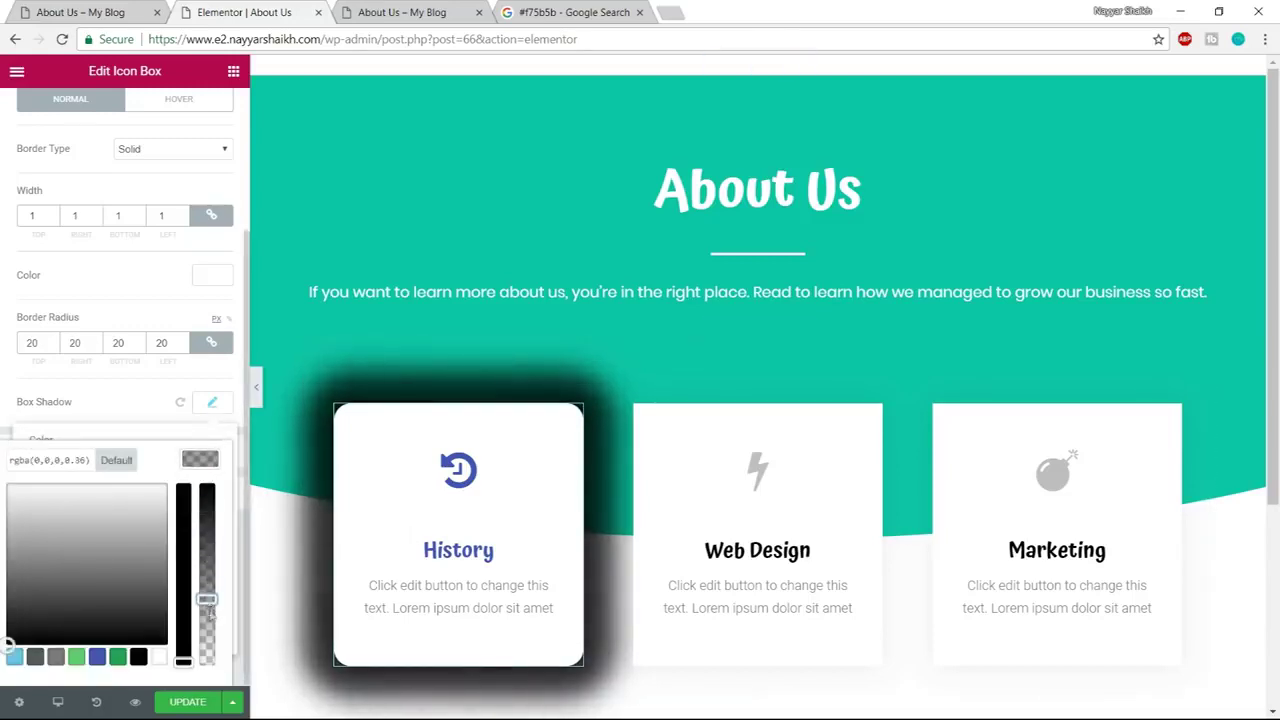
{"action": "left_click_drag", "start_coordinate": [207, 602], "coordinate": [207, 621]}
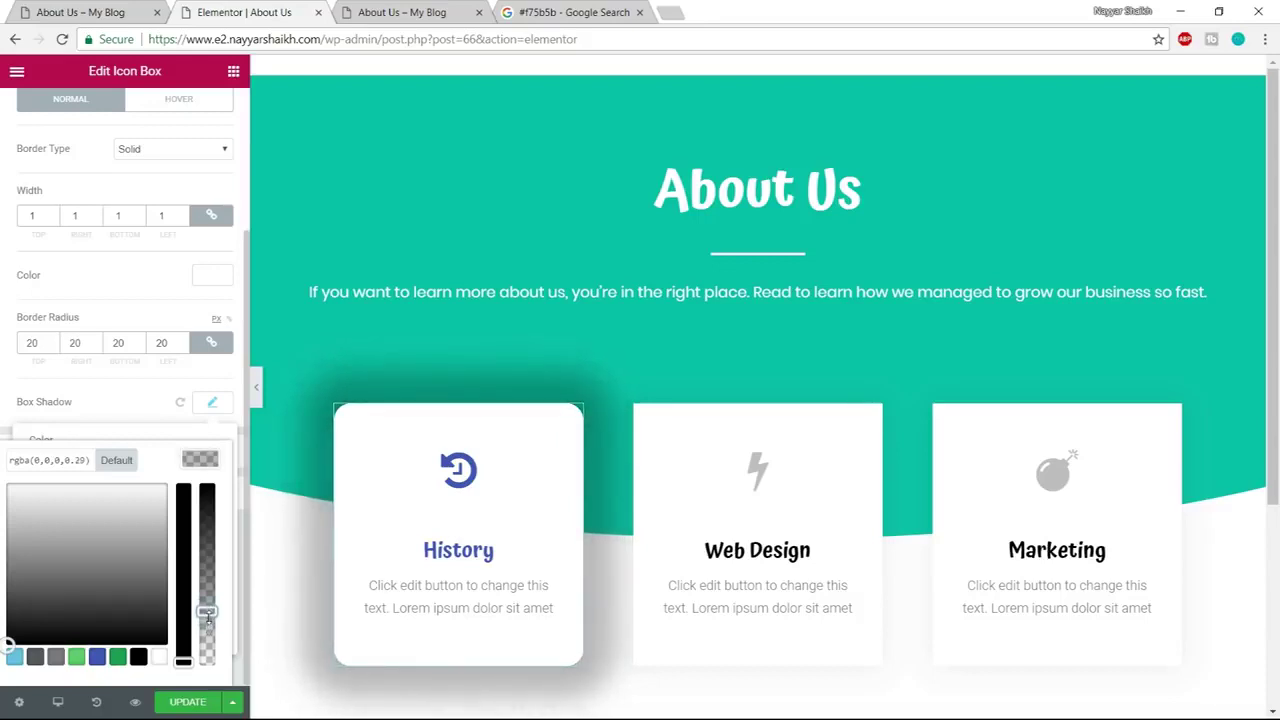
{"action": "left_click", "coordinate": [208, 419]}
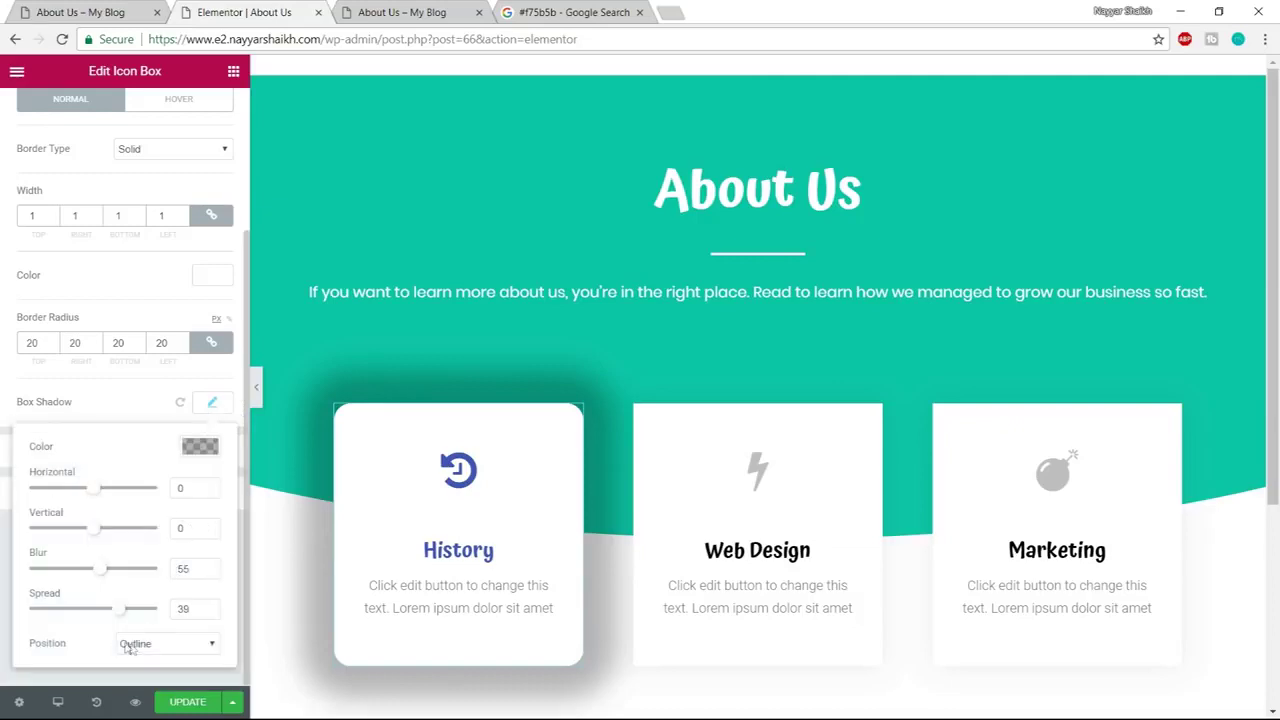
{"action": "left_click_drag", "start_coordinate": [125, 620], "coordinate": [98, 616]}
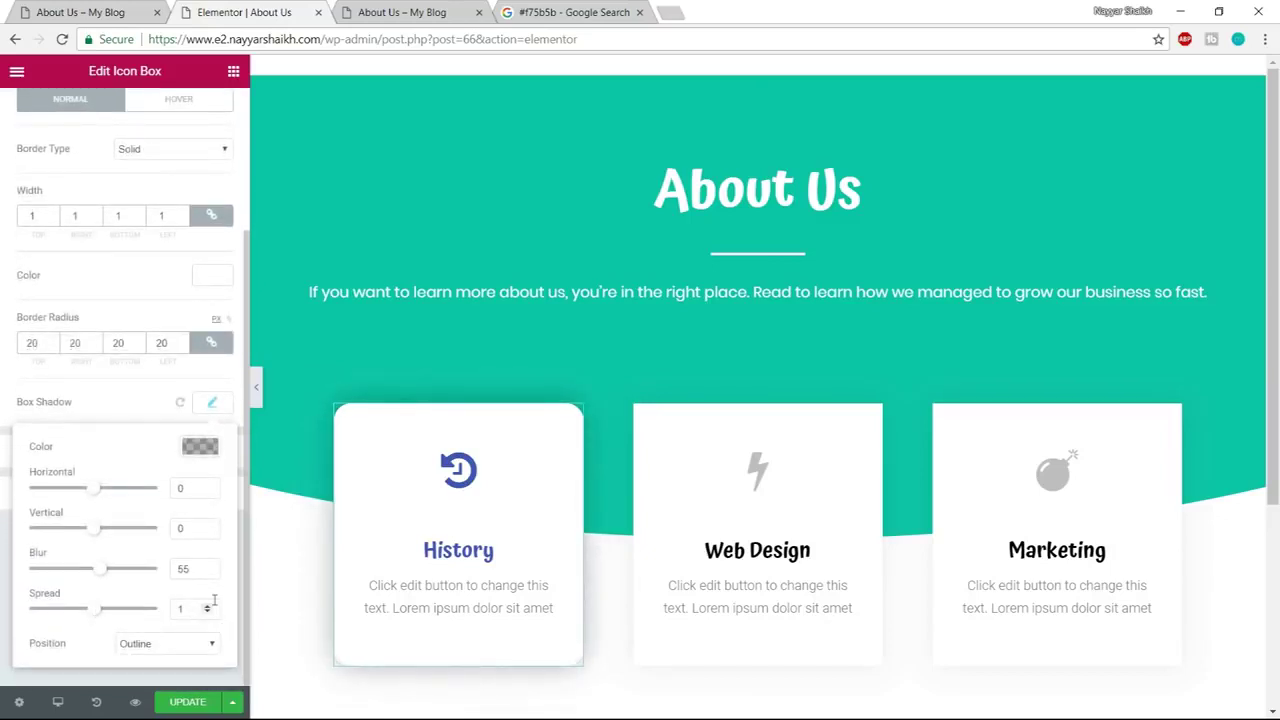
{"action": "left_click", "coordinate": [211, 404]}
{"action": "left_click", "coordinate": [211, 404]}
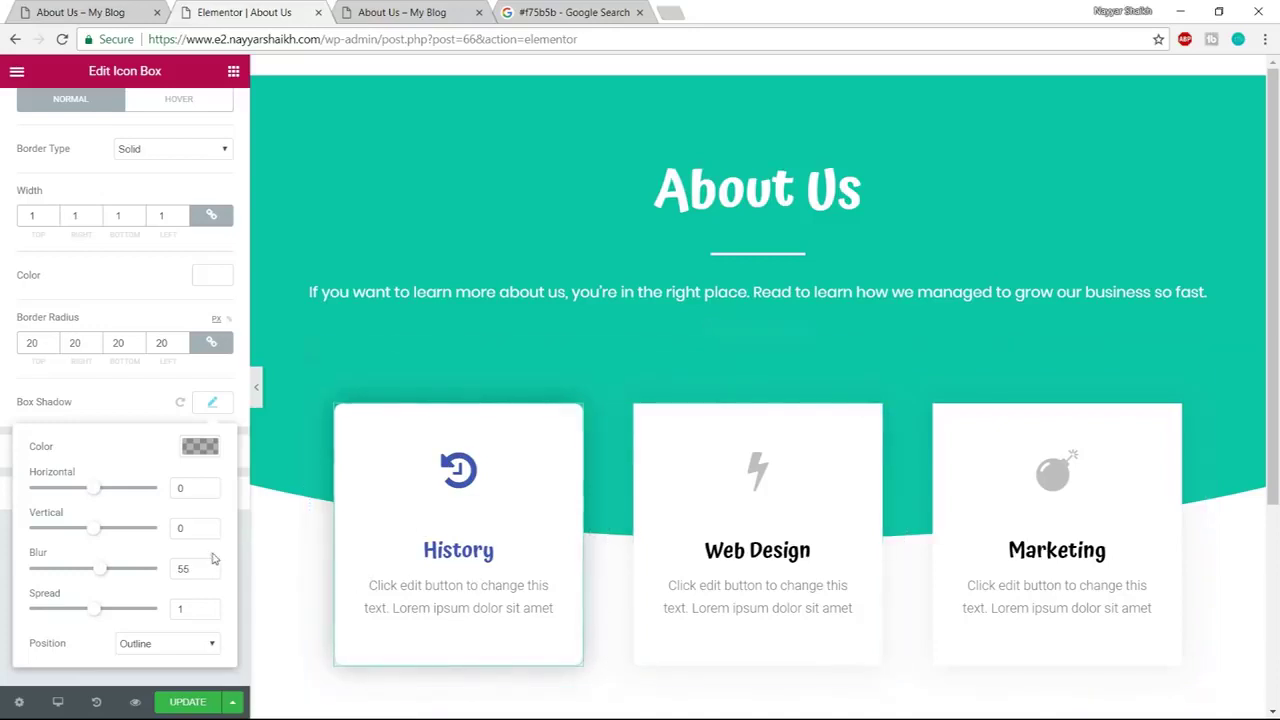
{"action": "left_click", "coordinate": [201, 447]}
{"action": "left_click", "coordinate": [200, 463]}
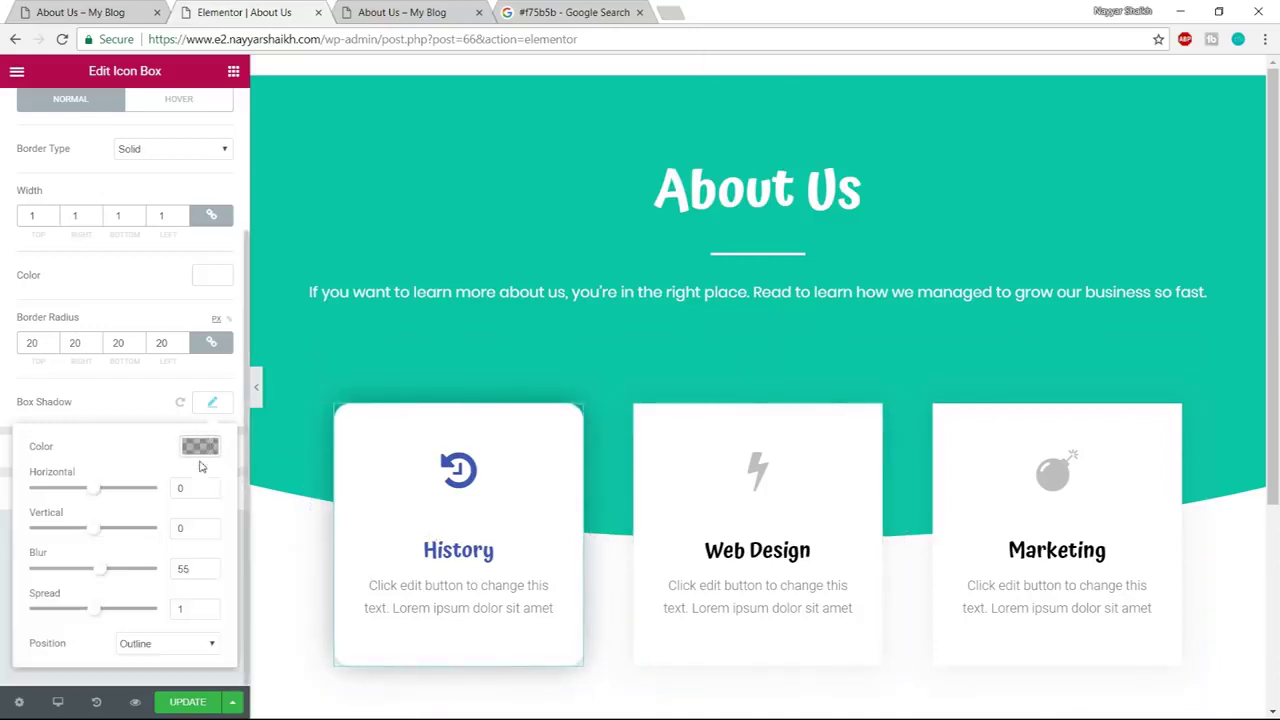
{"action": "left_click", "coordinate": [224, 404]}
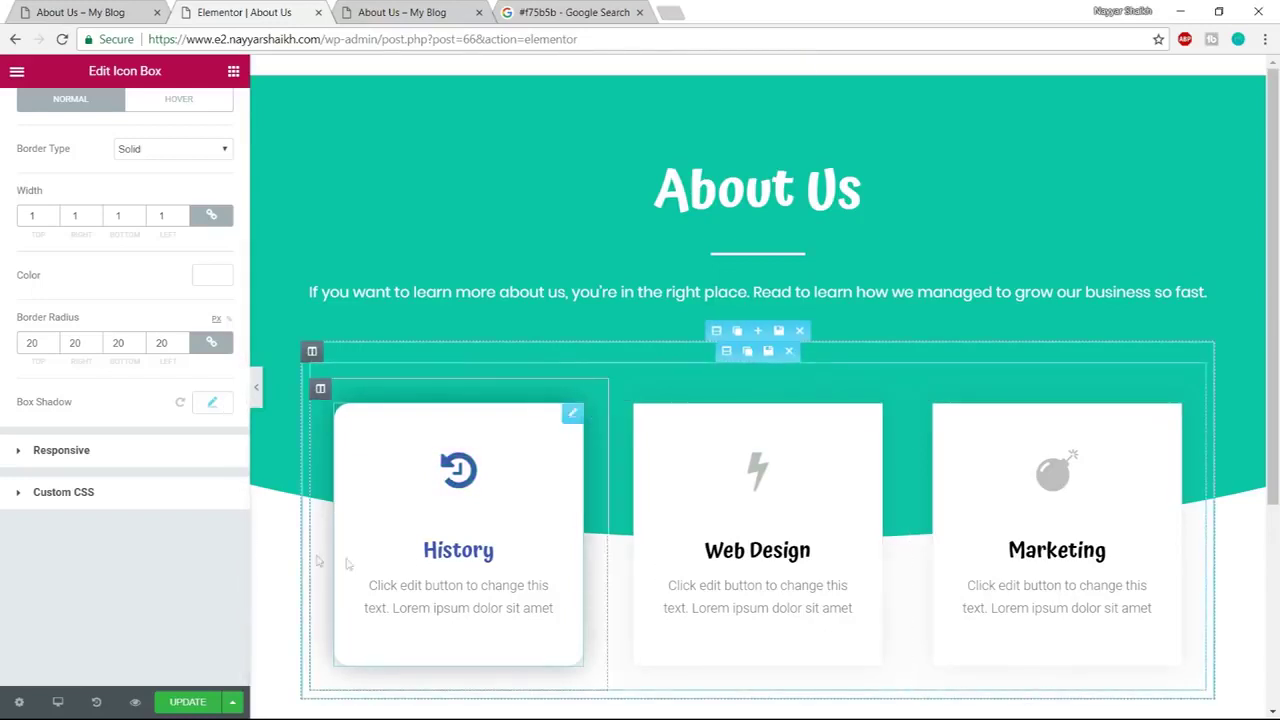
{"action": "scroll", "coordinate": [211, 395], "scroll_direction": "up", "scroll_amount": 3}
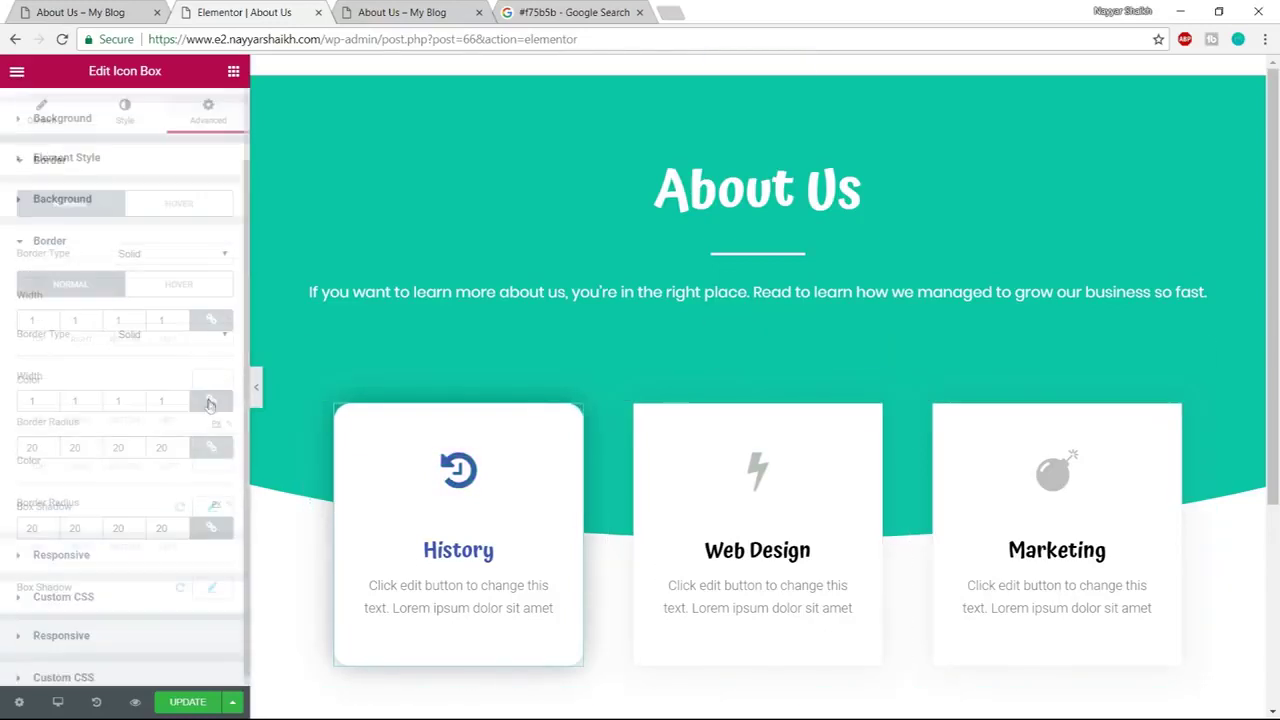
Set the History card's hover border colour to grey.
{"action": "left_click", "coordinate": [180, 287]}
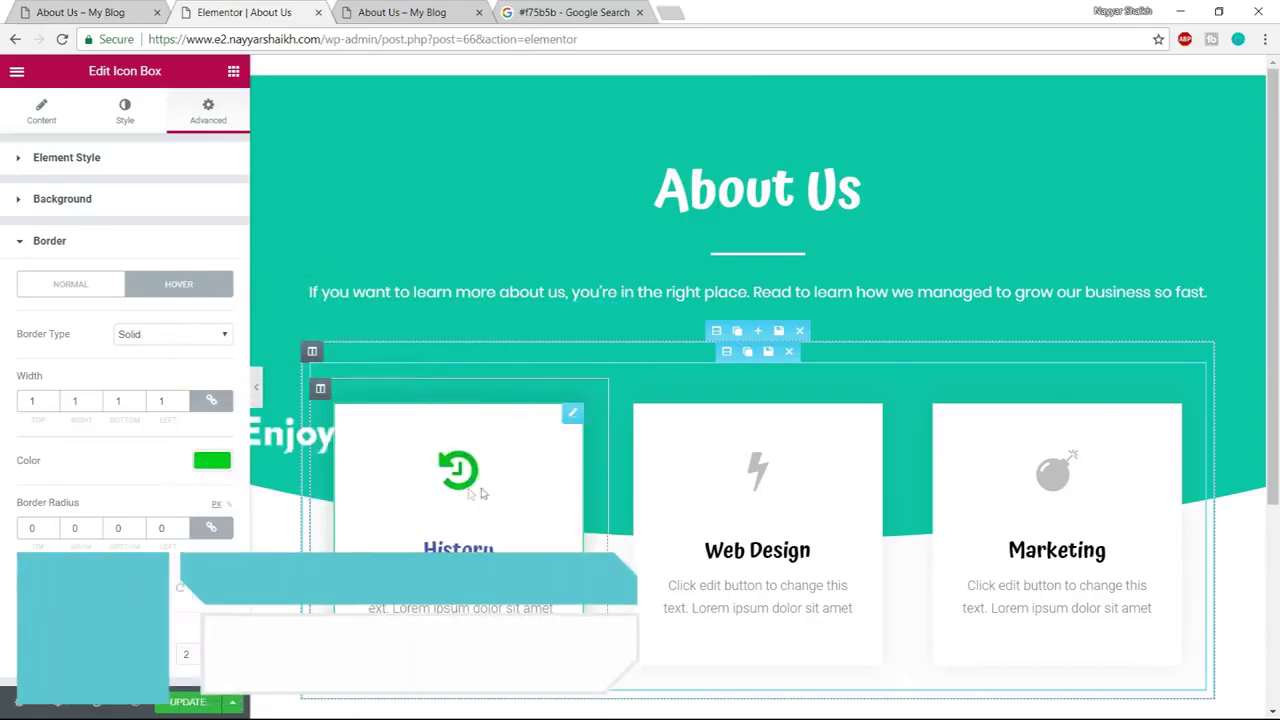
{"action": "left_click", "coordinate": [212, 461]}
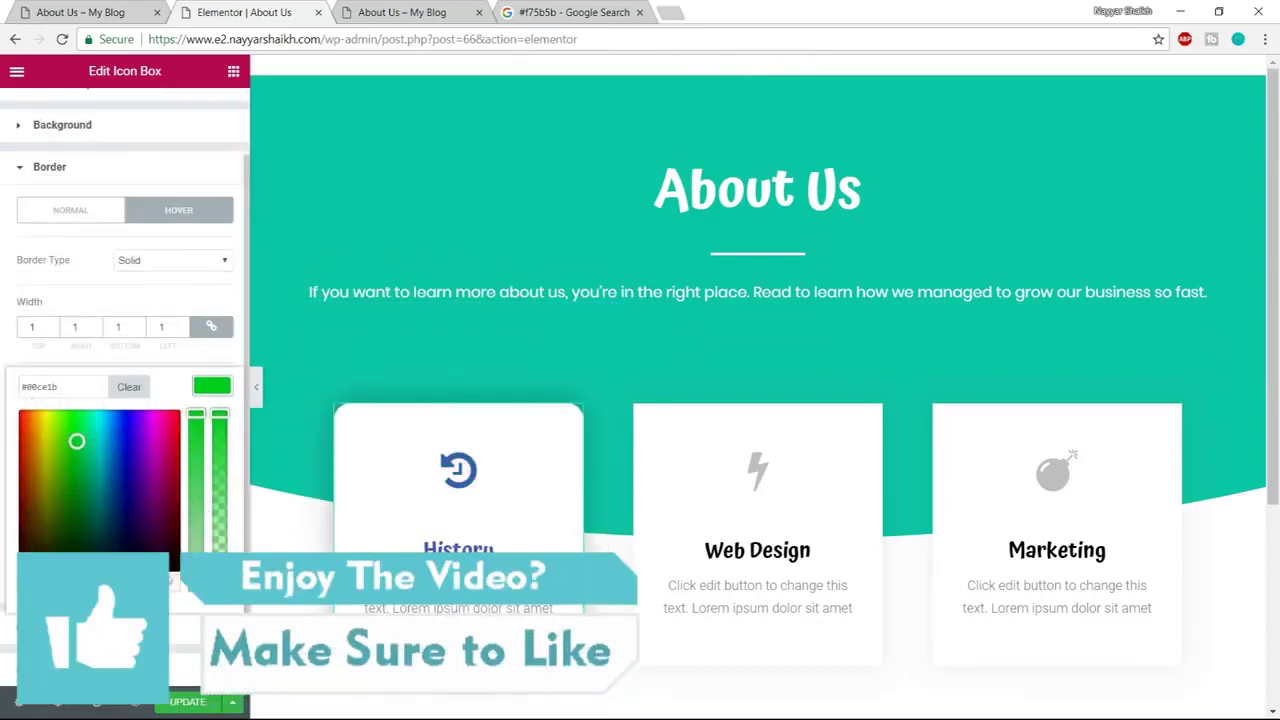
{"action": "type", "text": "#4054b2"}
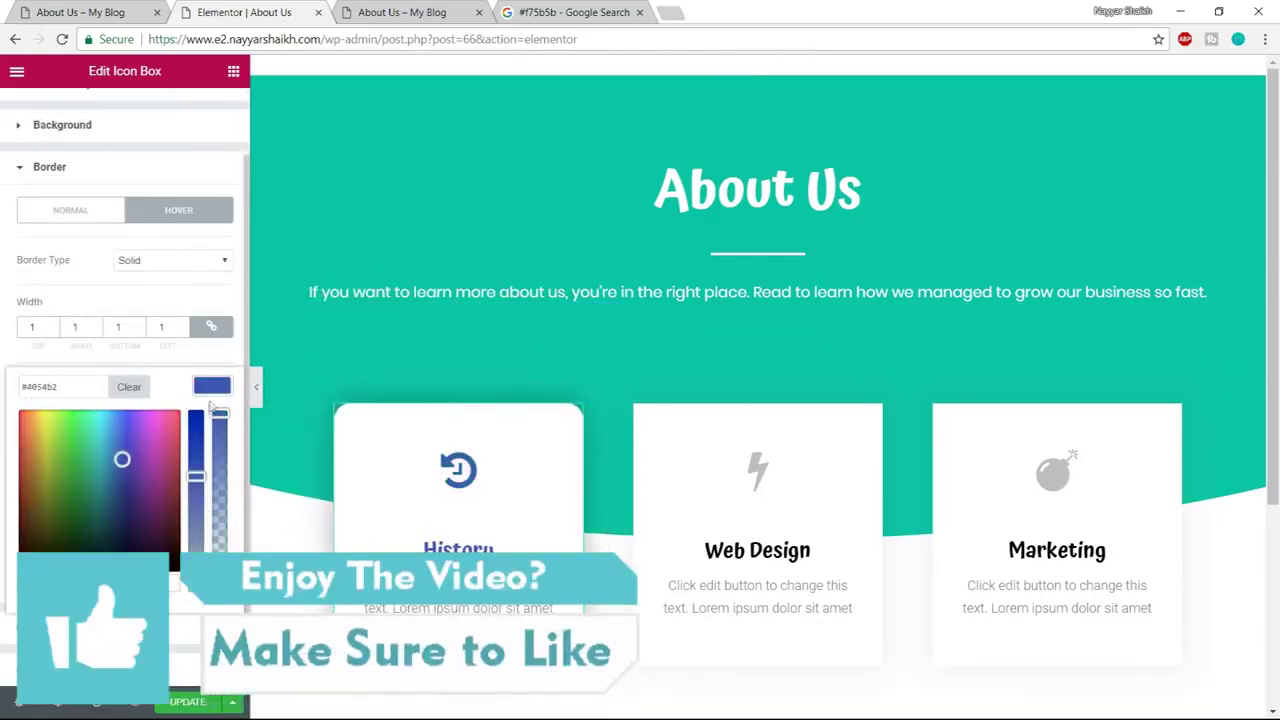
{"action": "left_click", "coordinate": [215, 392]}
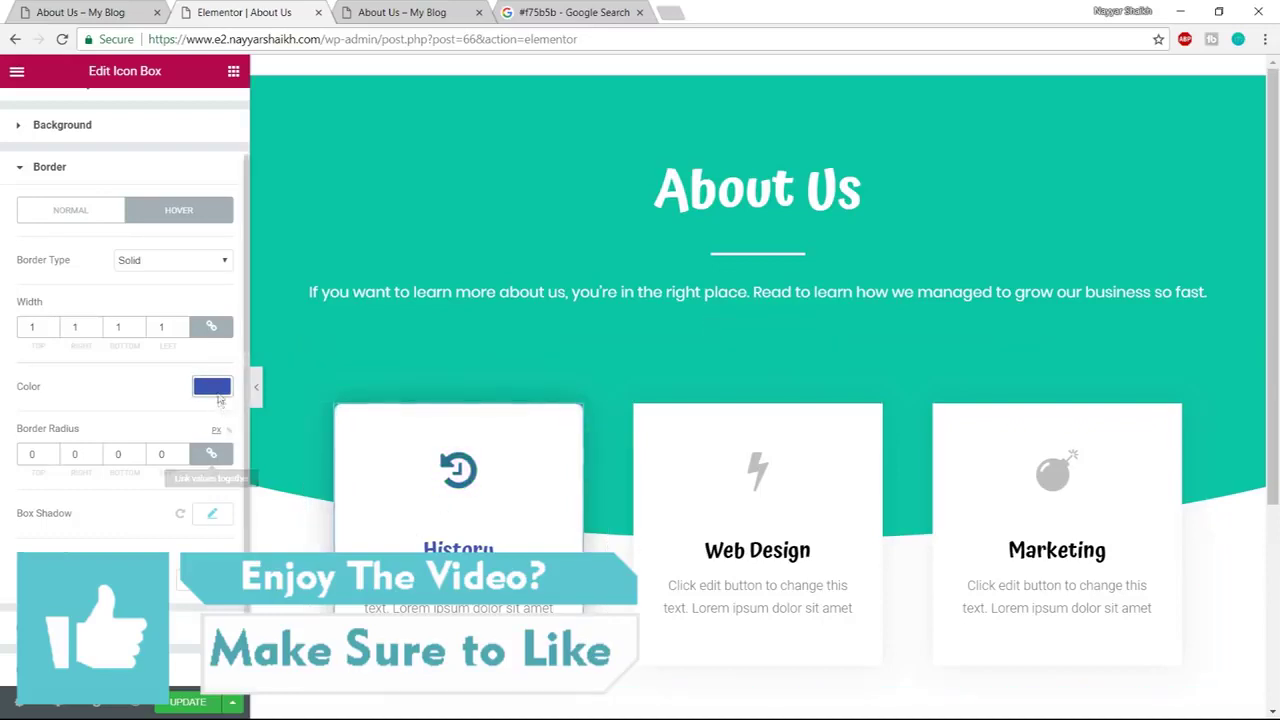
{"action": "left_click", "coordinate": [218, 397]}
{"action": "left_click", "coordinate": [218, 397]}
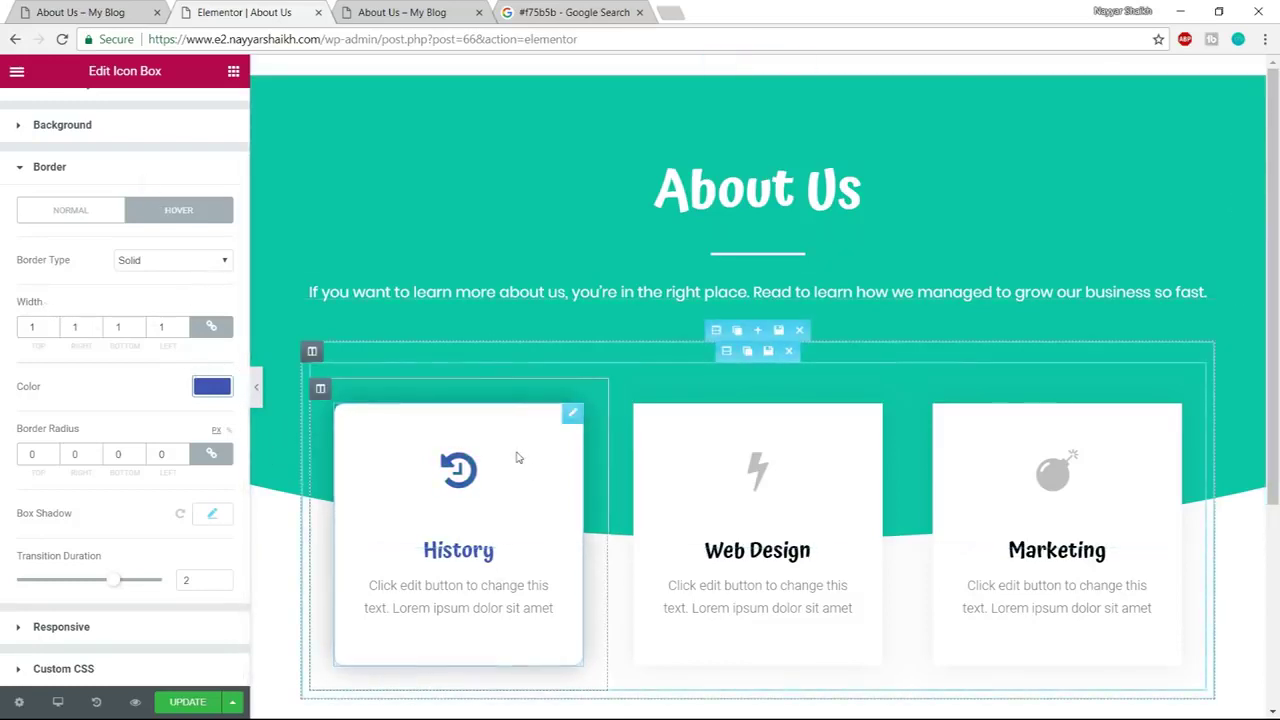
{"action": "left_click", "coordinate": [211, 386]}
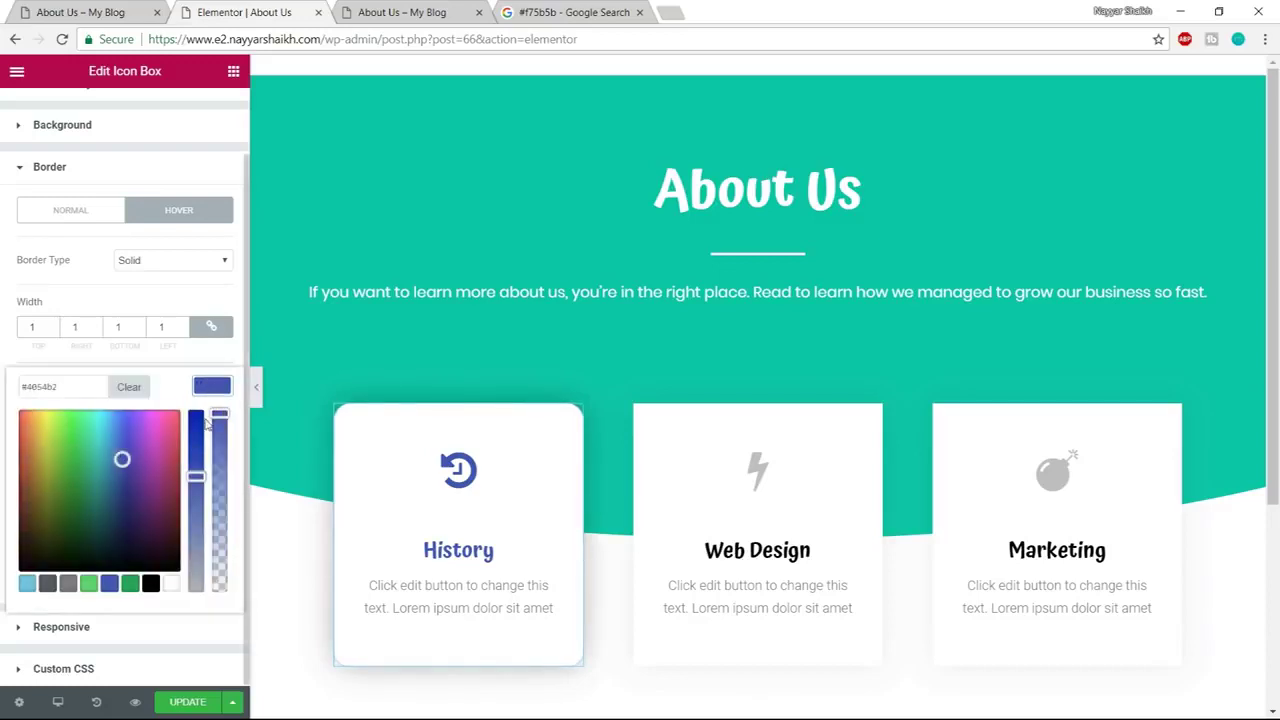
{"action": "left_click", "coordinate": [68, 583]}
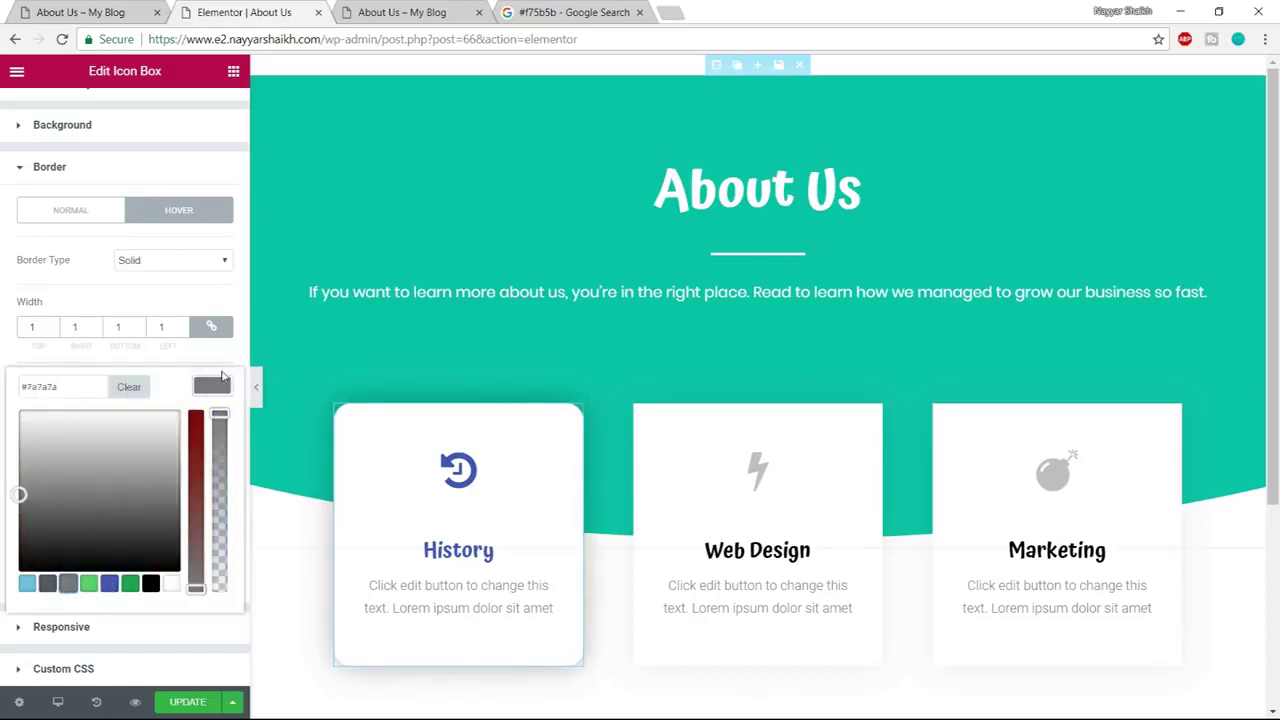
{"action": "left_click", "coordinate": [199, 391]}
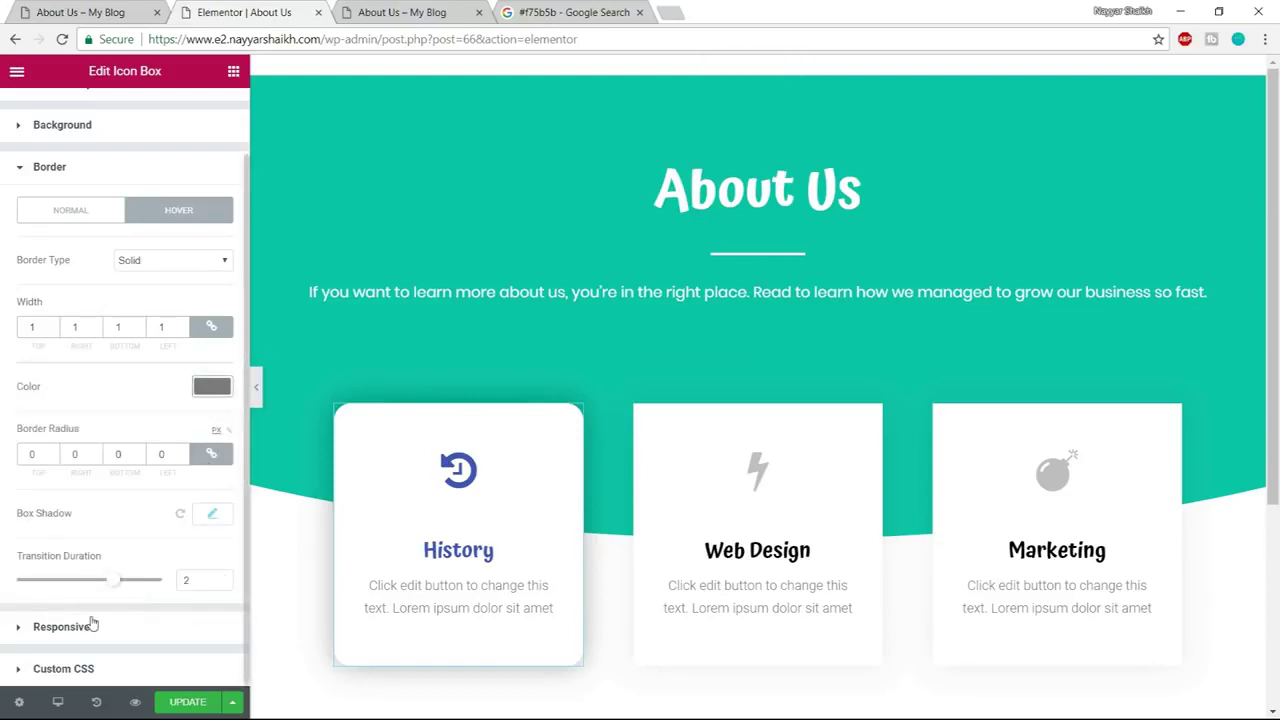
Set hover transition 1, hover shadow opacity 0.38, border radius 25, and update the page.
{"action": "left_click_drag", "start_coordinate": [115, 587], "coordinate": [87, 587]}
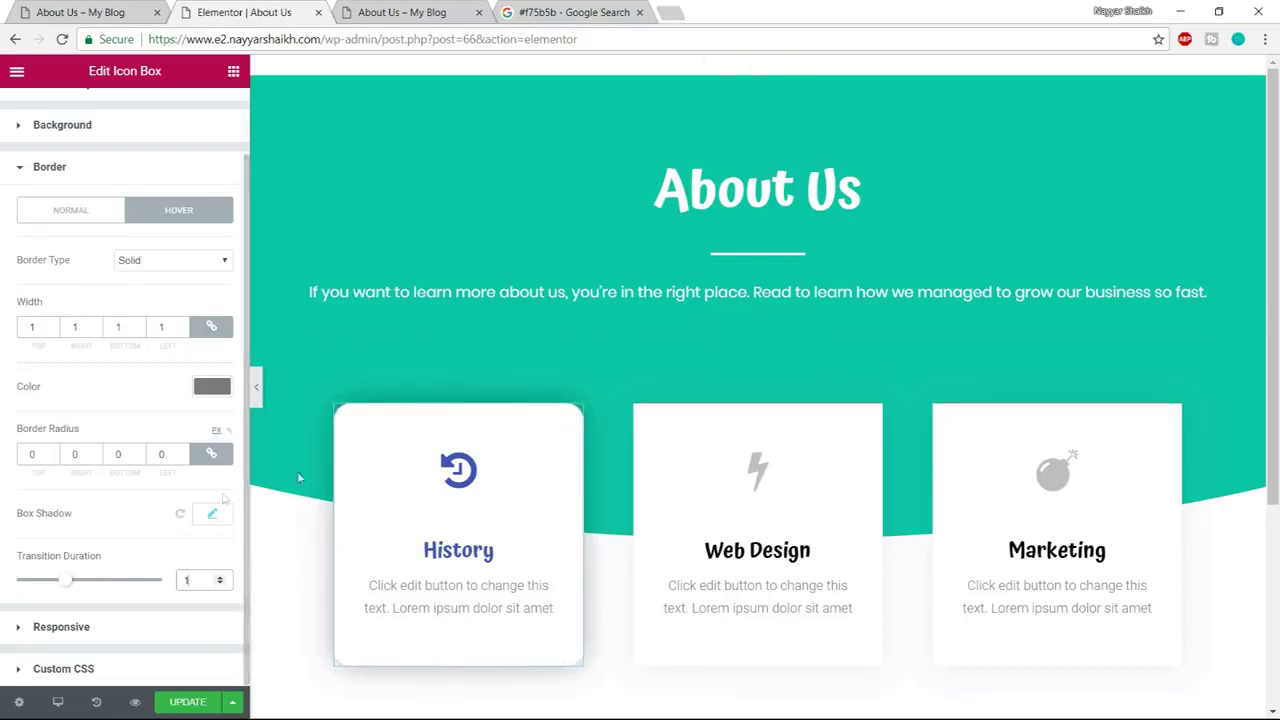
{"action": "left_click", "coordinate": [213, 517]}
{"action": "scroll", "coordinate": [208, 545], "scroll_direction": "down", "scroll_amount": 1}
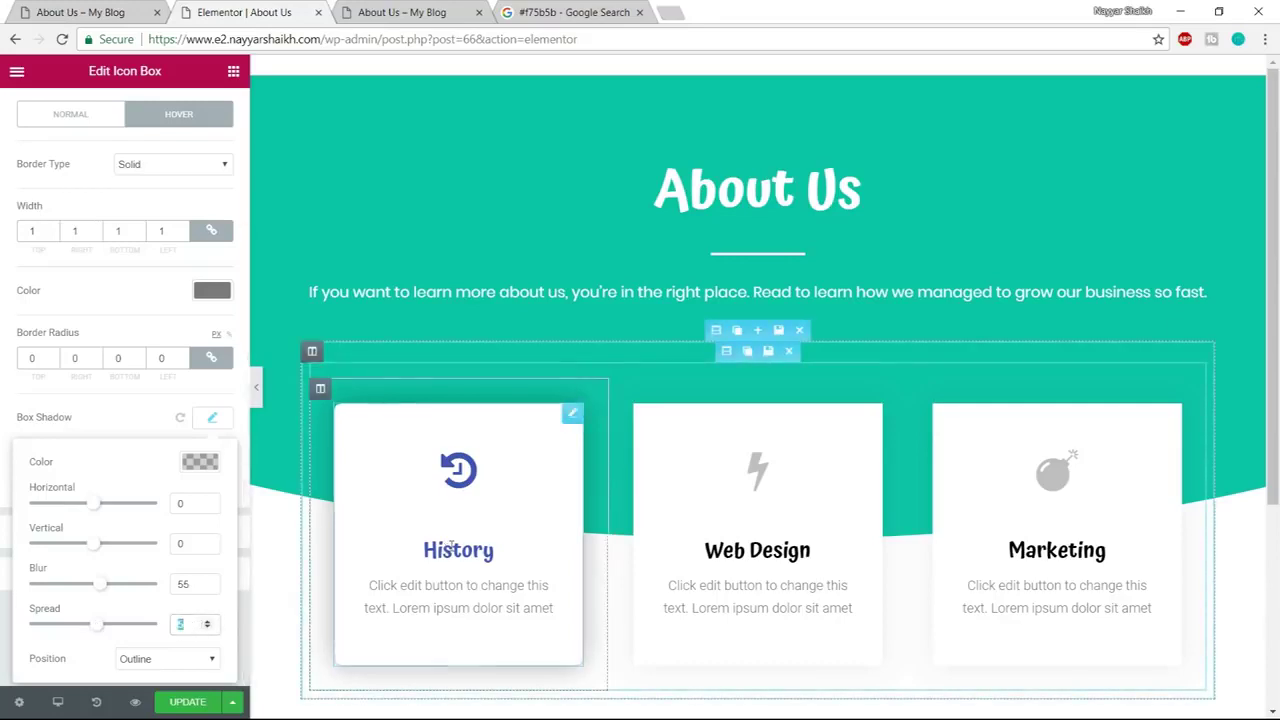
{"action": "type", "text": "1"}
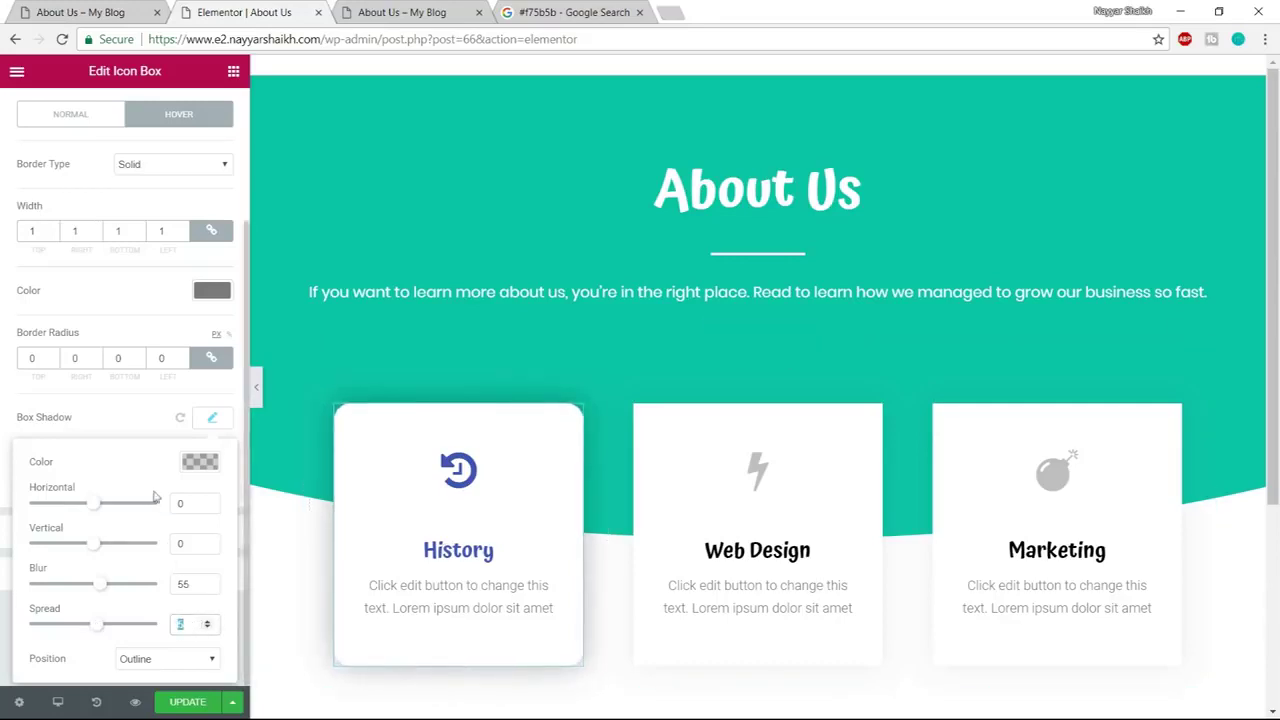
{"action": "left_click", "coordinate": [214, 463]}
{"action": "left_click_drag", "start_coordinate": [207, 643], "coordinate": [207, 610]}
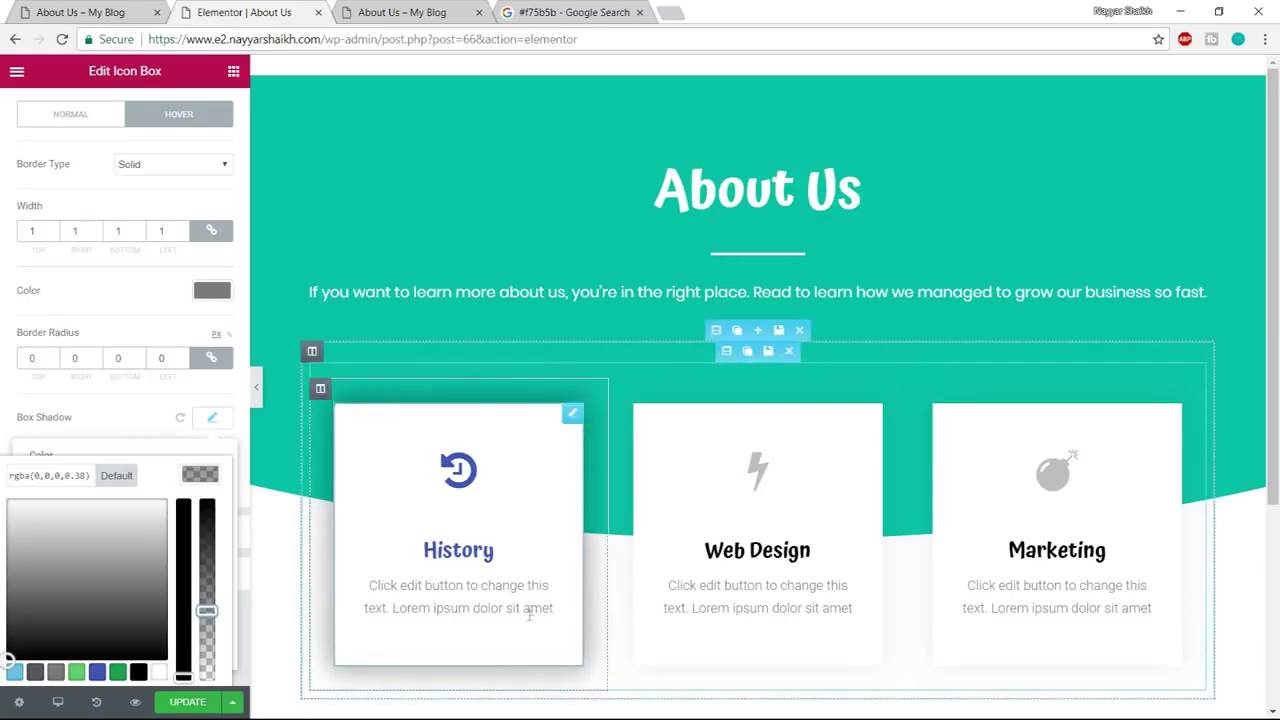
{"action": "left_click", "coordinate": [218, 519]}
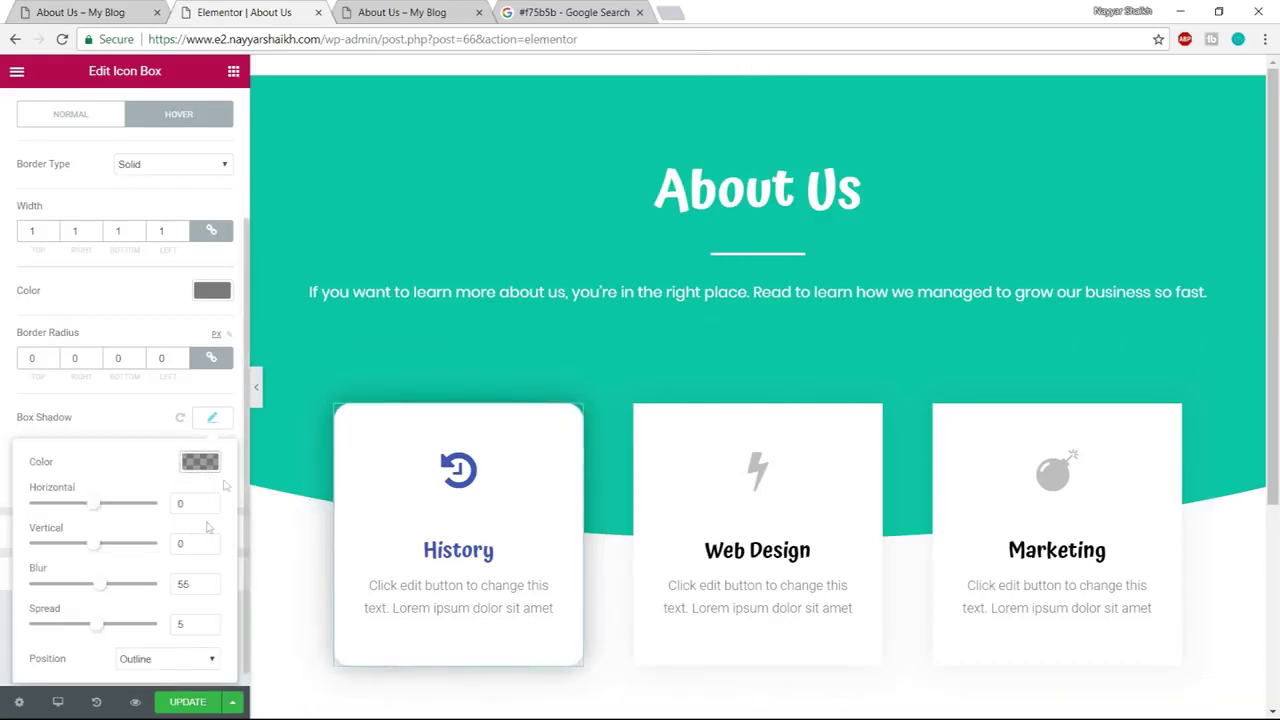
{"action": "left_click", "coordinate": [213, 418]}
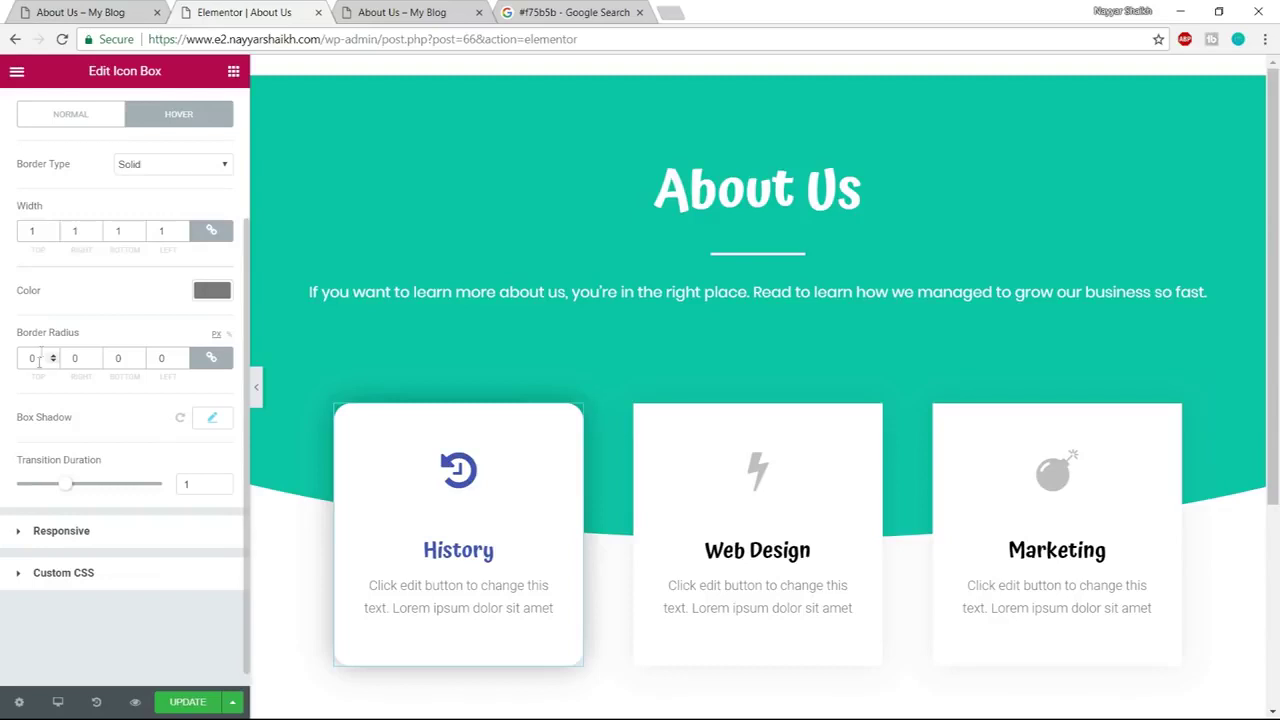
{"action": "type", "text": "25"}
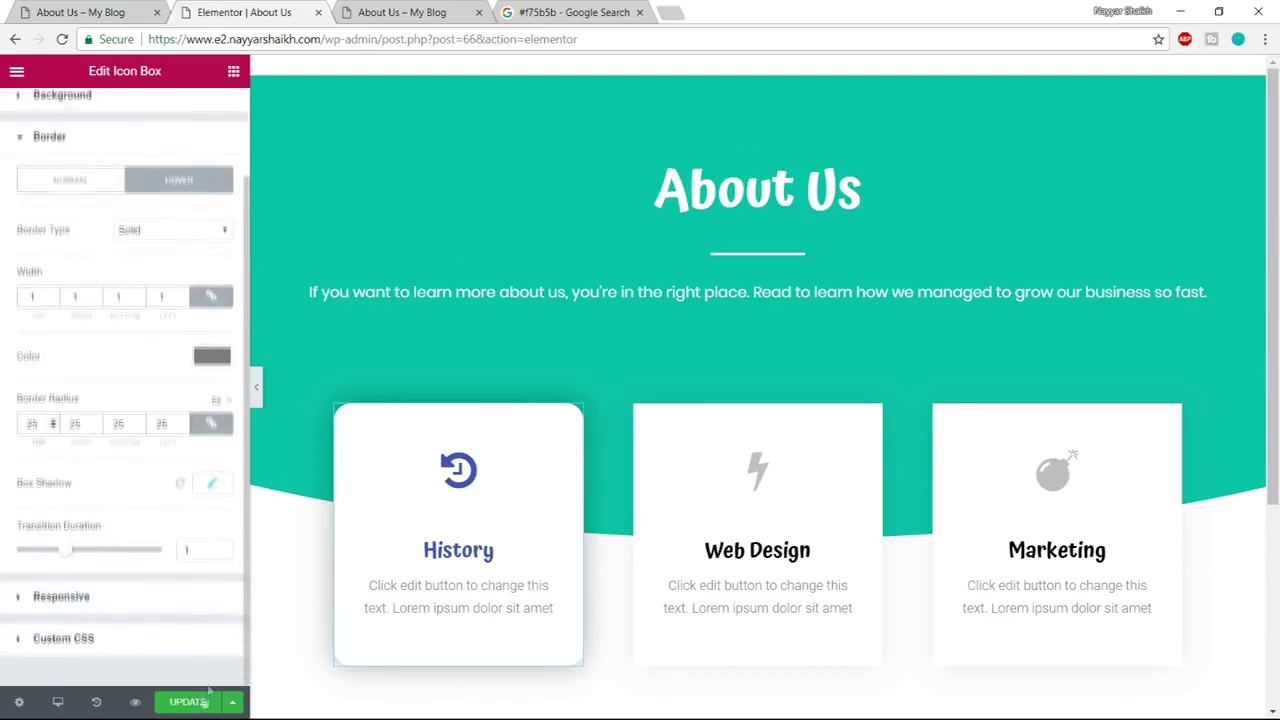
{"action": "left_click", "coordinate": [197, 703]}
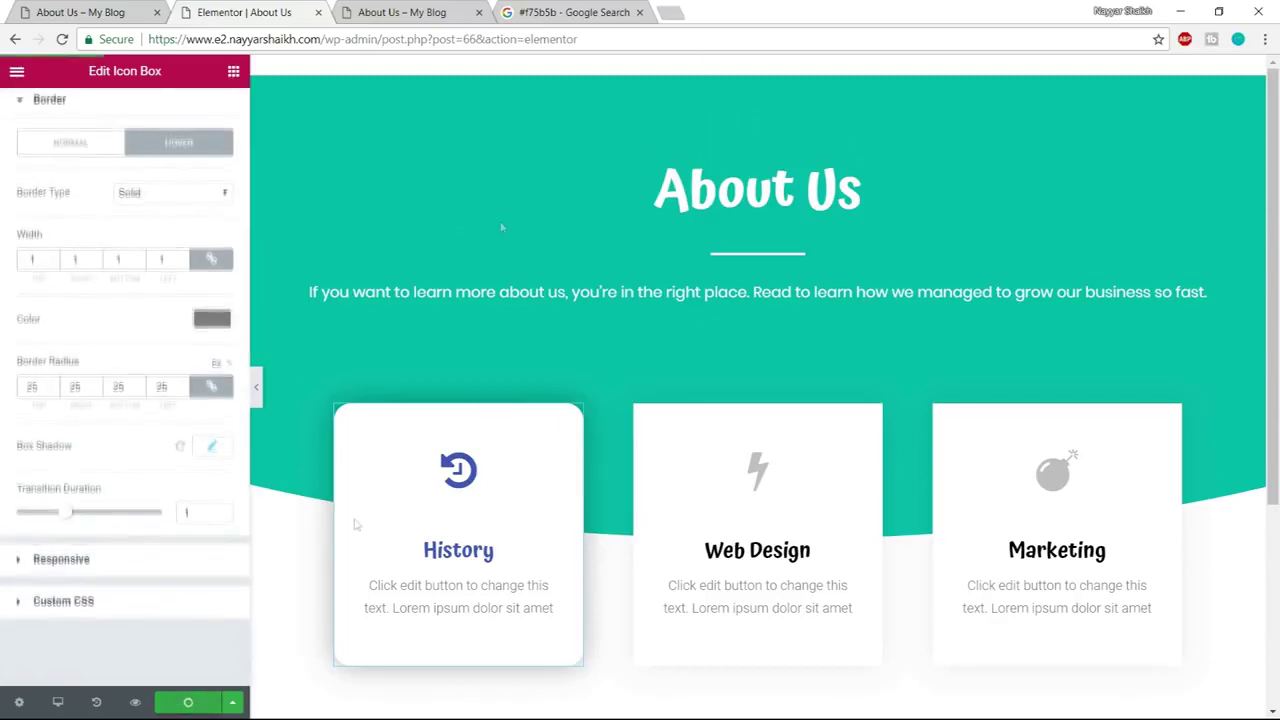
{"action": "left_click", "coordinate": [135, 702]}
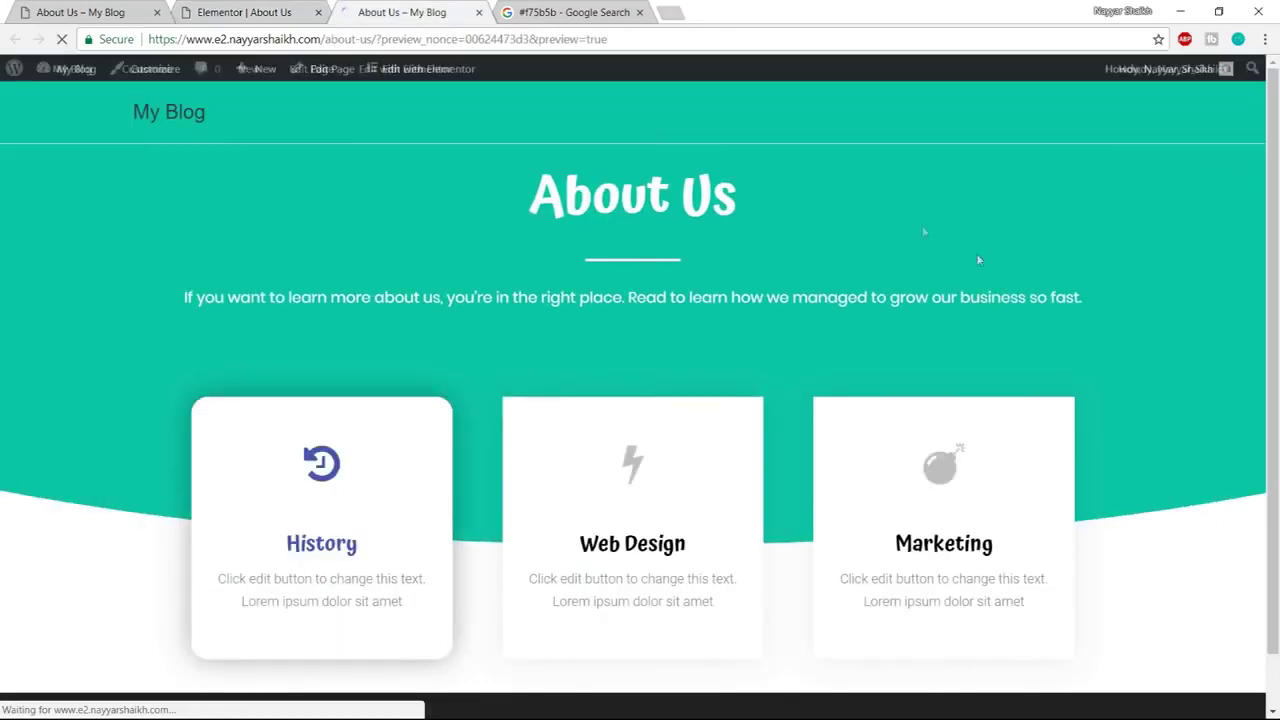
{"action": "scroll", "coordinate": [475, 432], "scroll_direction": "down", "scroll_amount": 1}
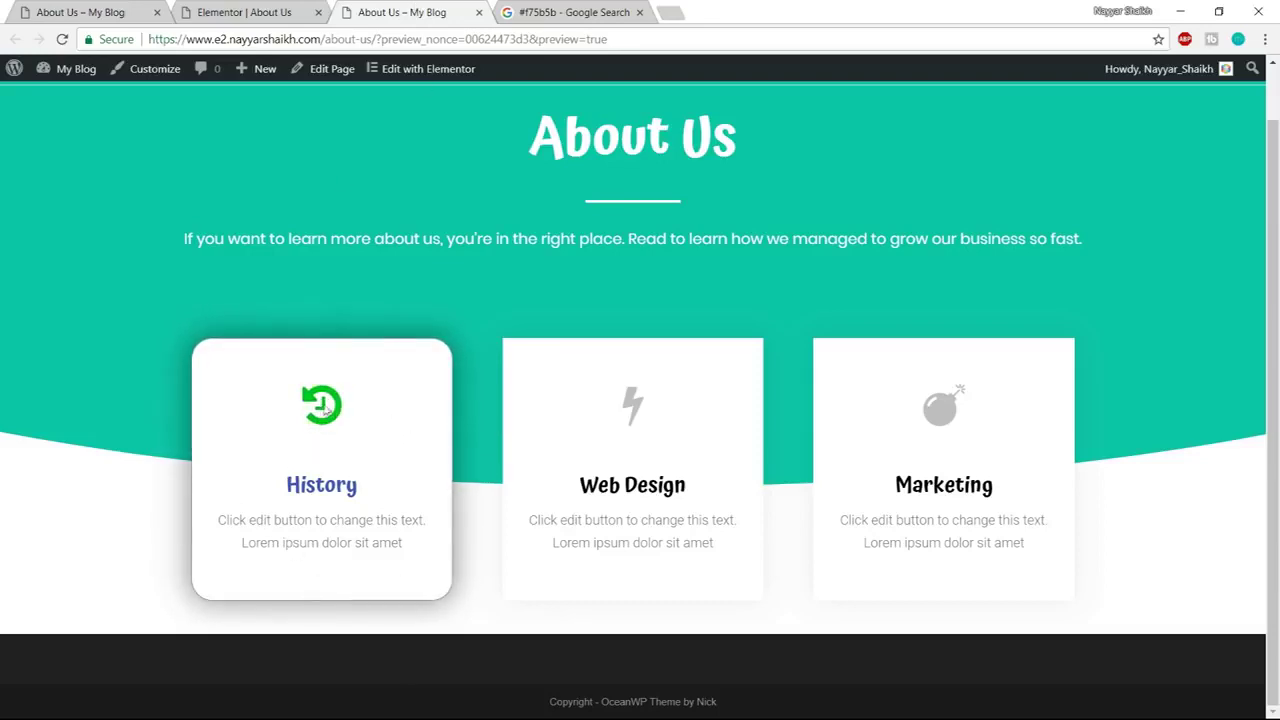
{"action": "key", "text": "ctrl+shift+Tab"}
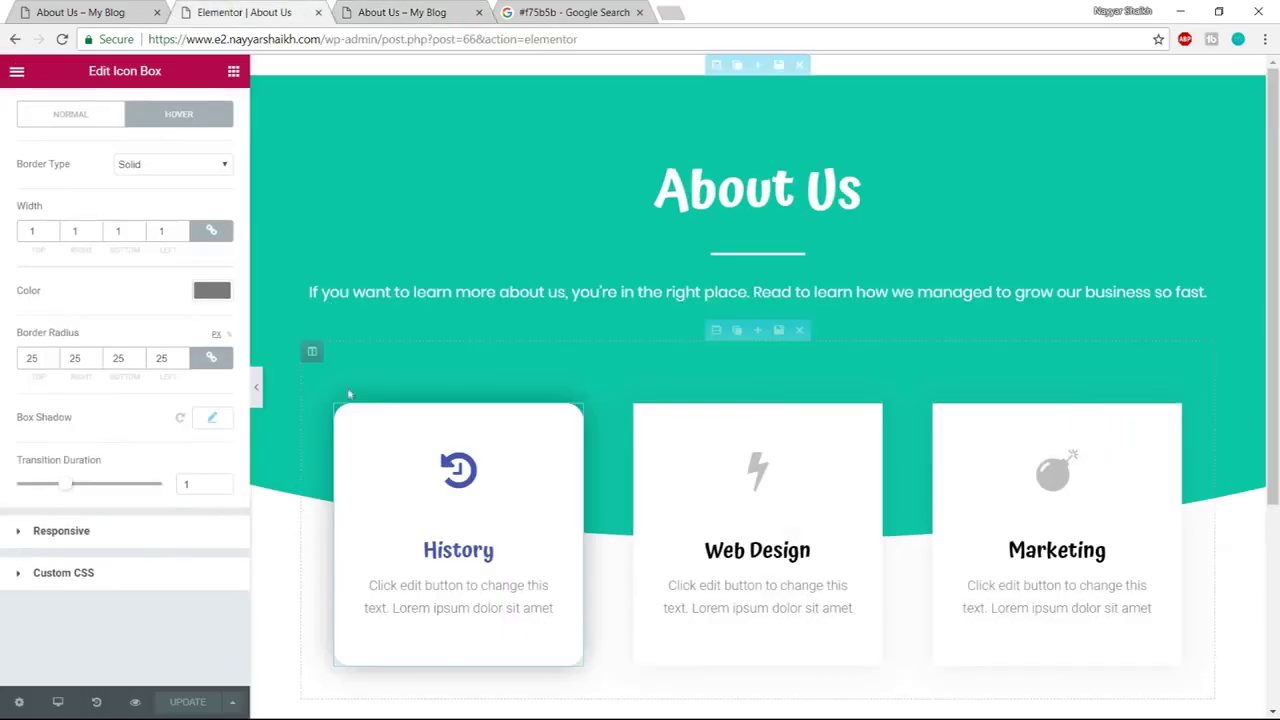
Pick the #4054b2 swatch as the Icon Hover secondary colour and update the page.
{"action": "scroll", "coordinate": [170, 286], "scroll_direction": "up", "scroll_amount": 3}
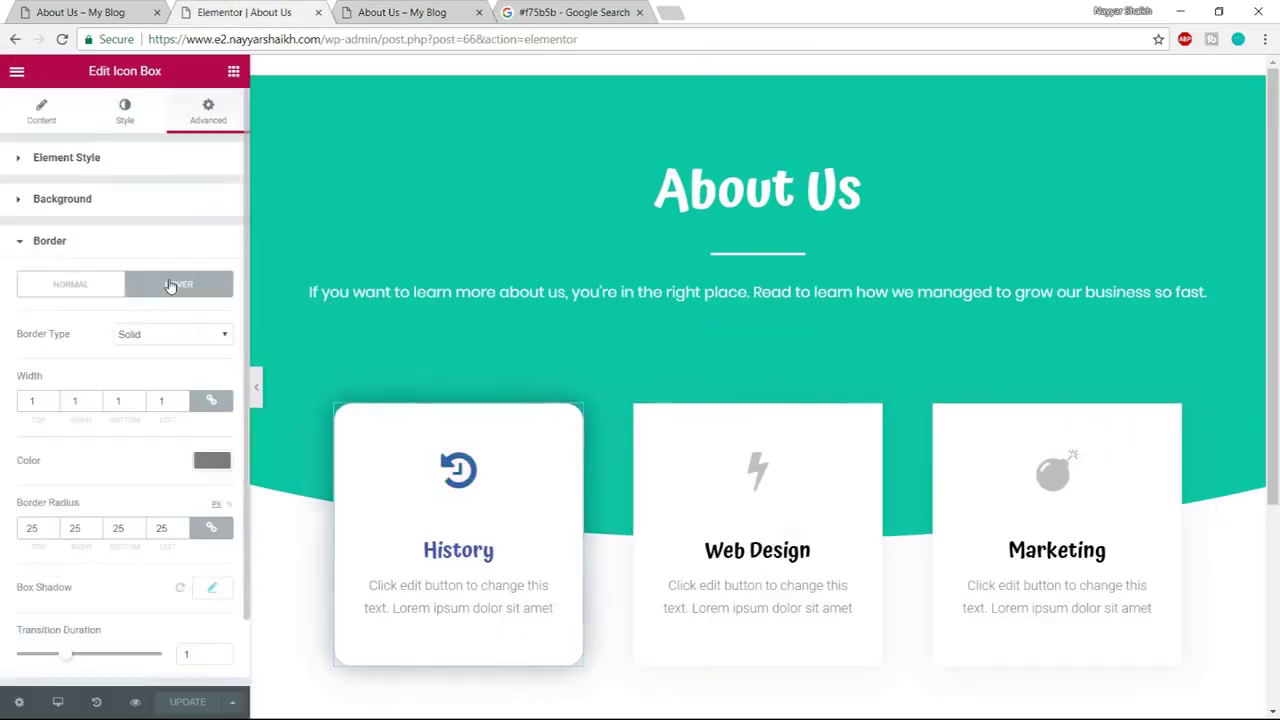
{"action": "left_click", "coordinate": [121, 110]}
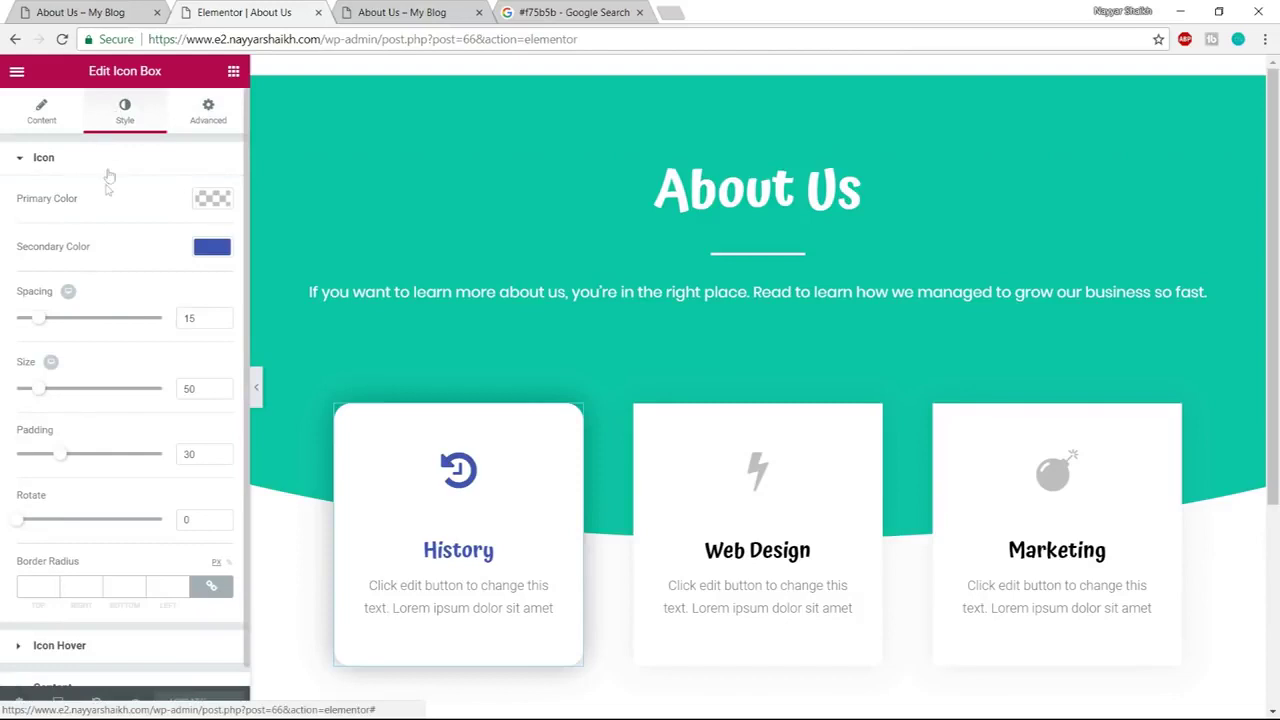
{"action": "scroll", "coordinate": [183, 281], "scroll_direction": "down", "scroll_amount": 1}
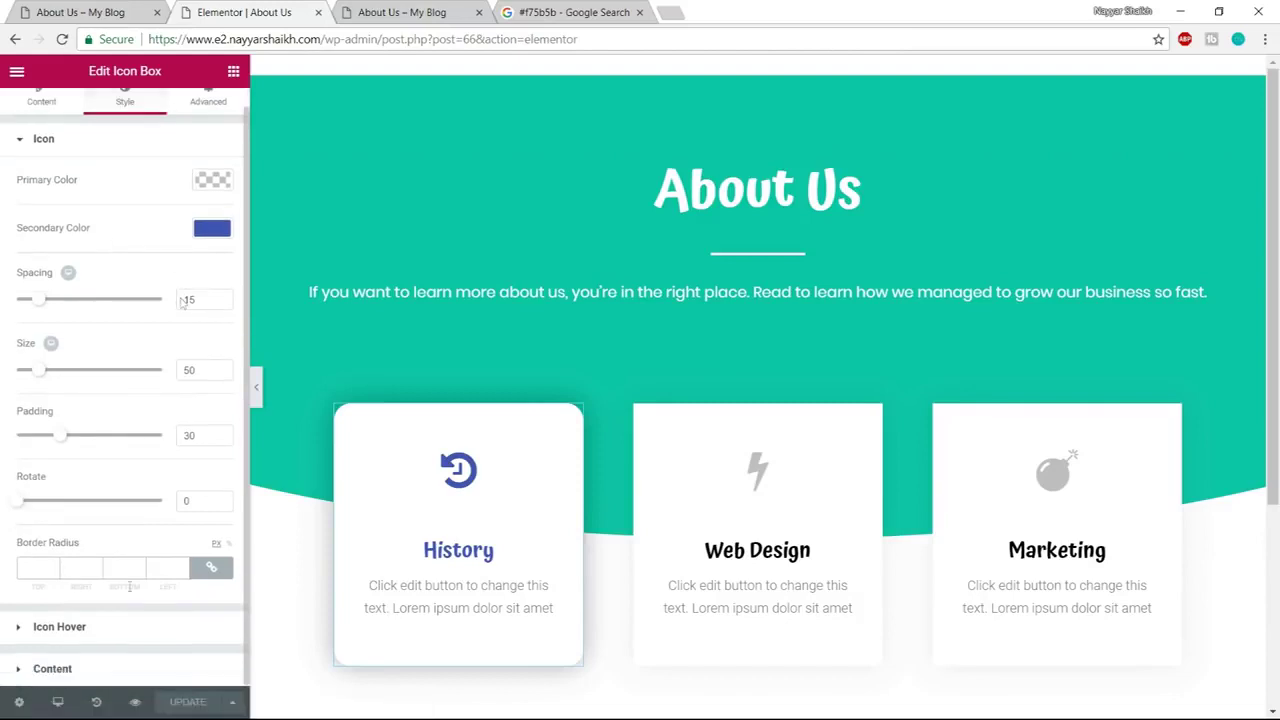
{"action": "left_click", "coordinate": [110, 633]}
{"action": "left_click", "coordinate": [206, 297]}
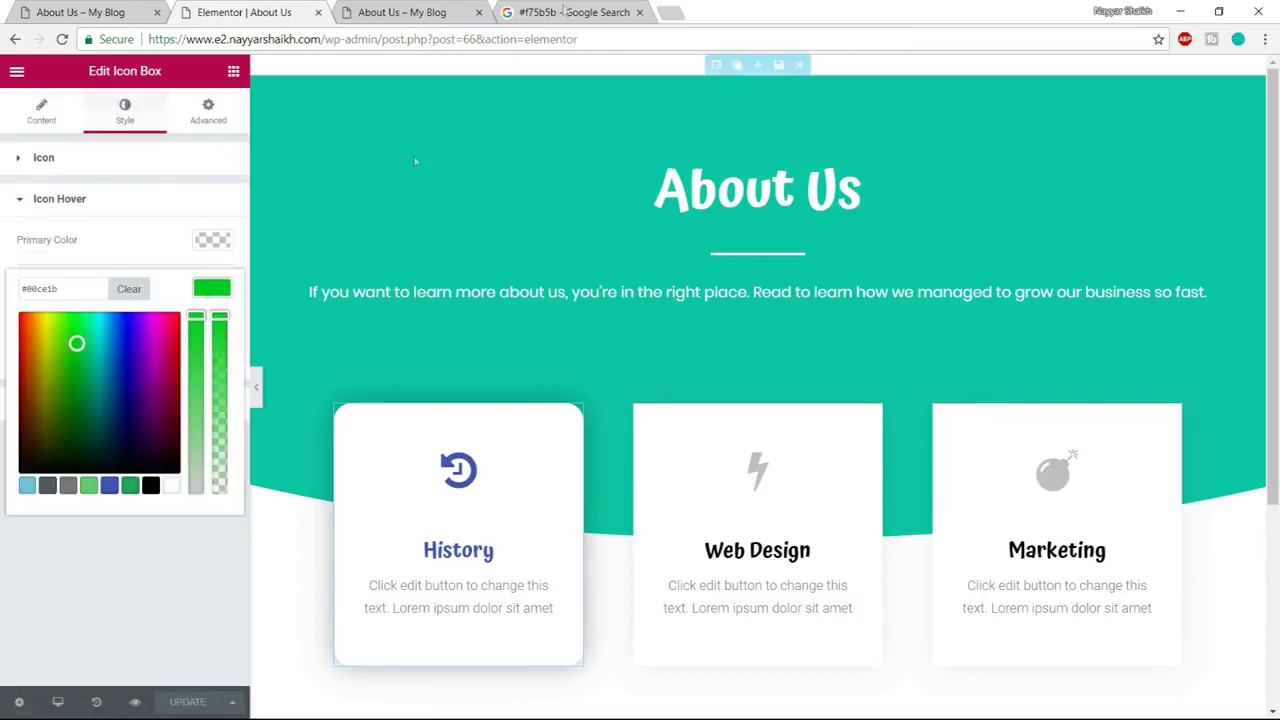
{"action": "left_click", "coordinate": [572, 12]}
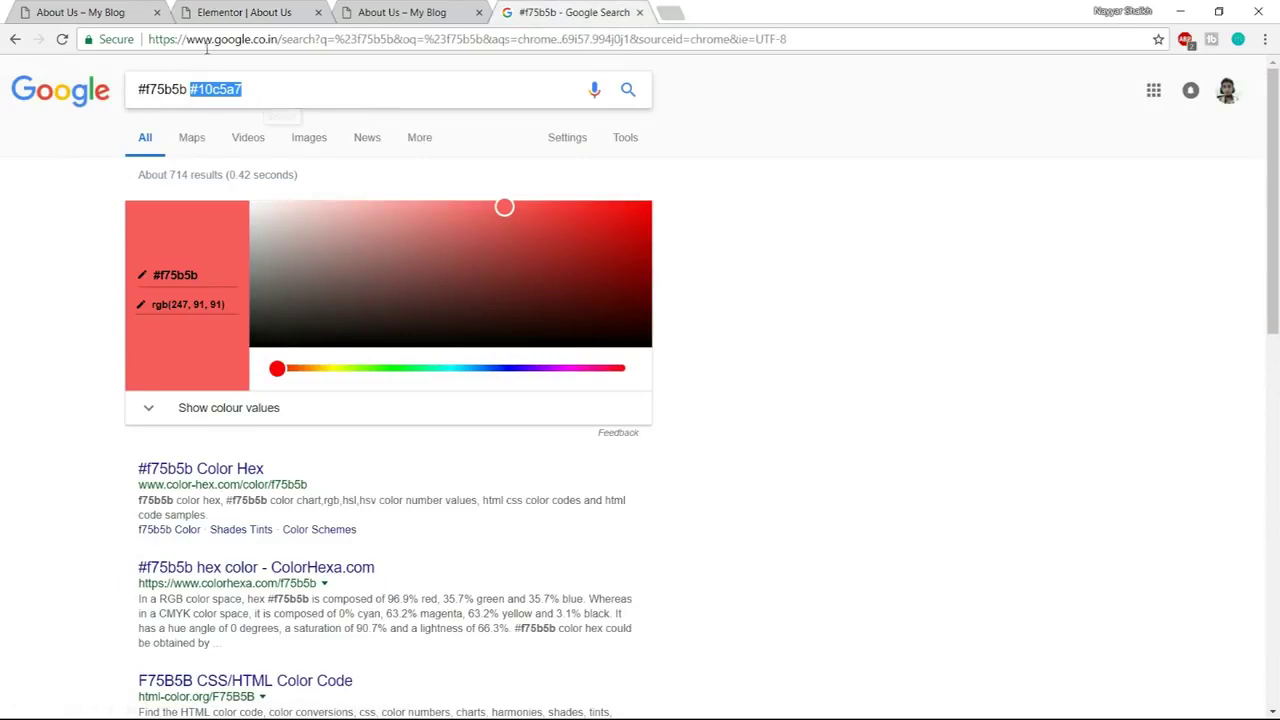
{"action": "left_click", "coordinate": [273, 8]}
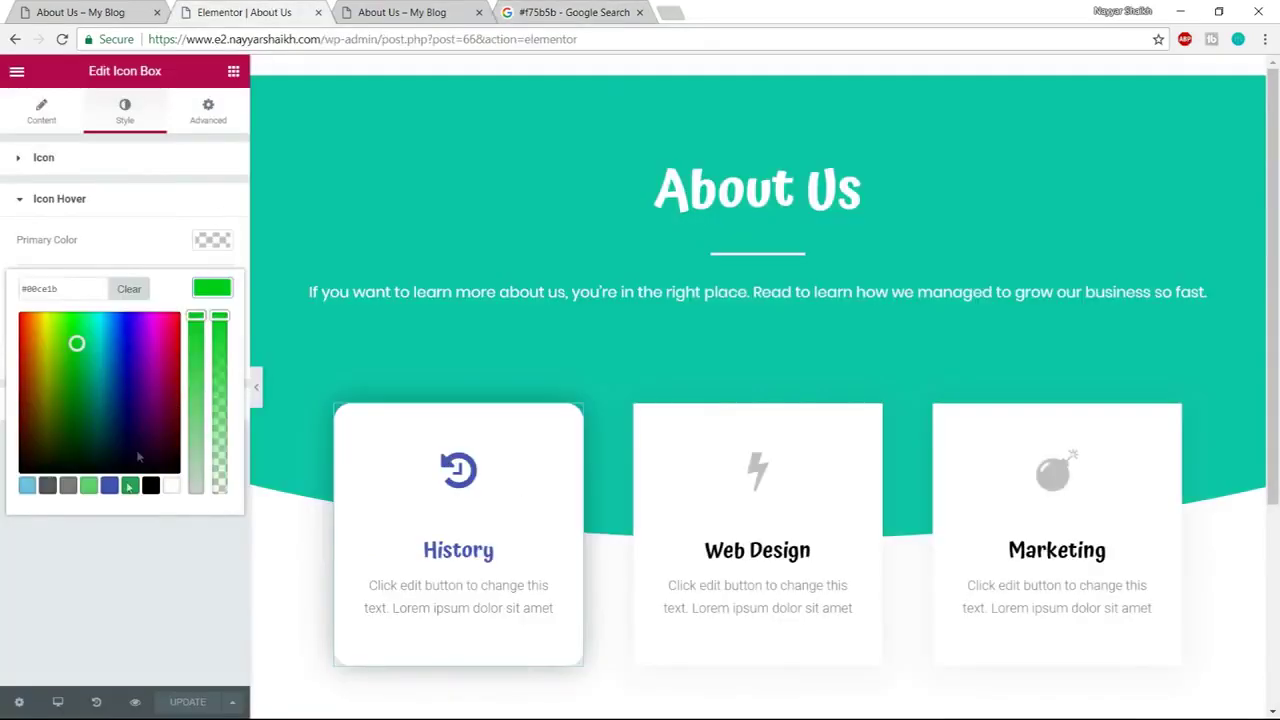
{"action": "left_click", "coordinate": [110, 490]}
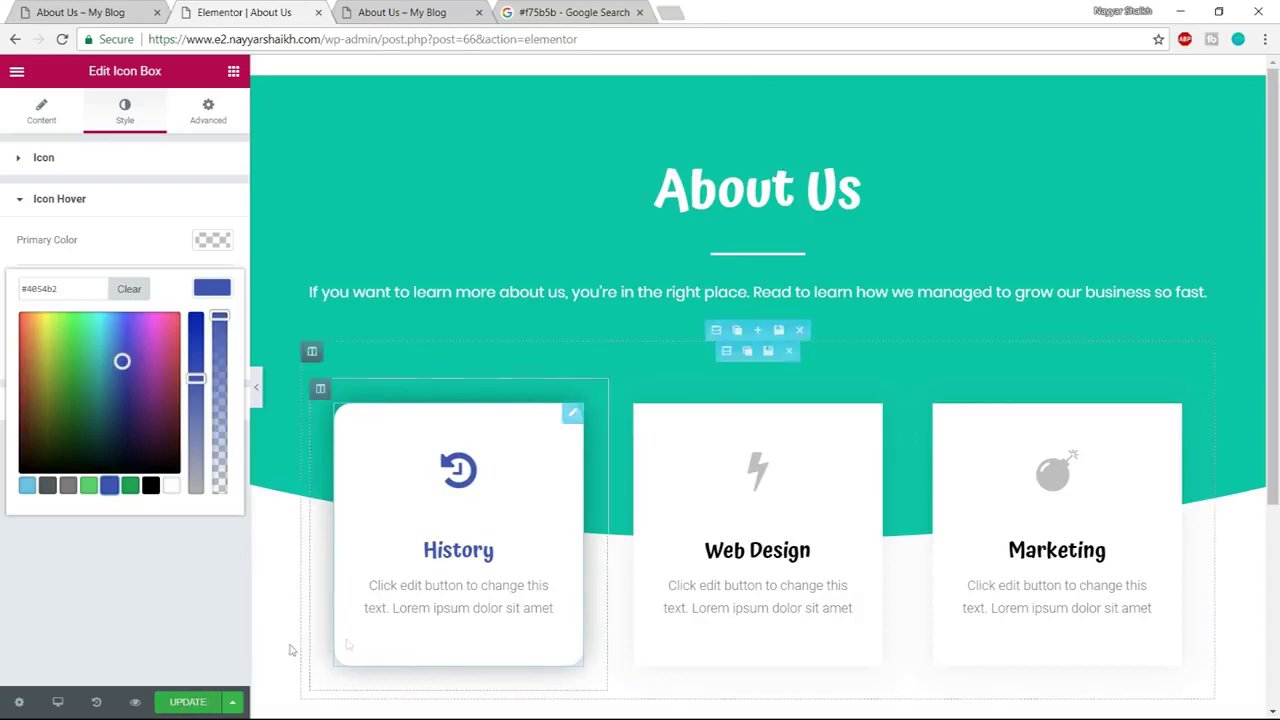
{"action": "left_click", "coordinate": [186, 702]}
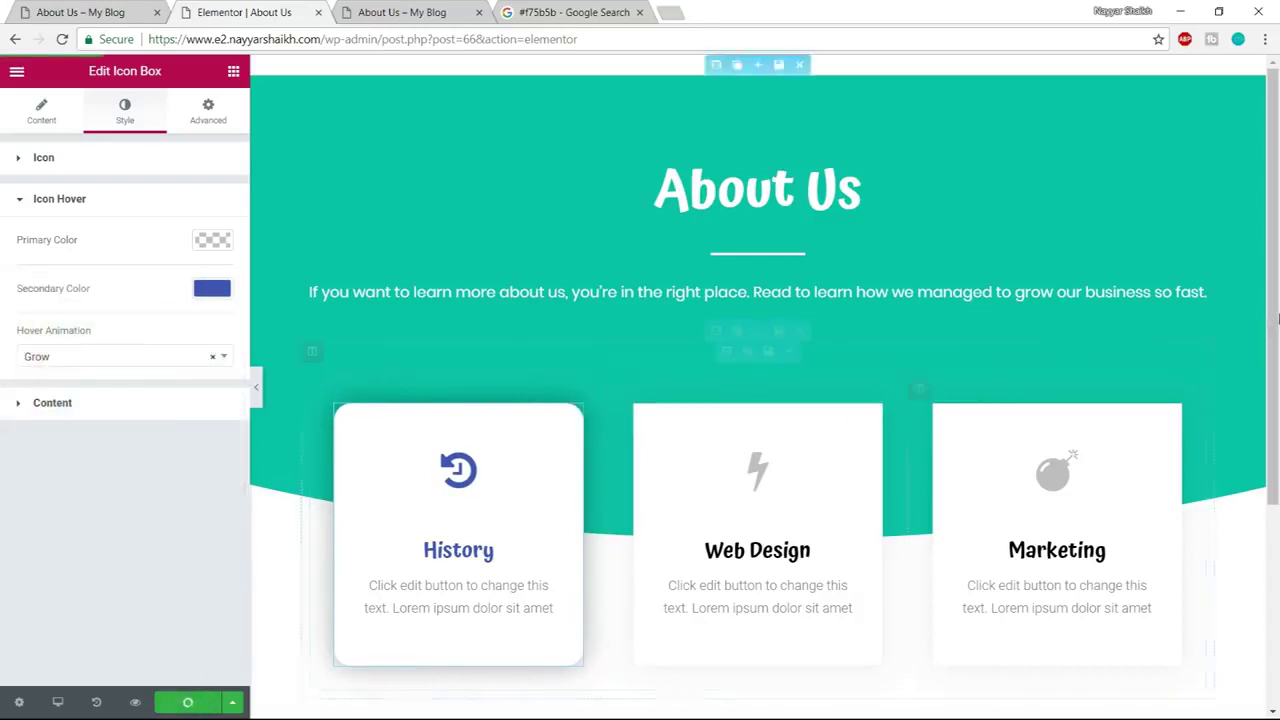
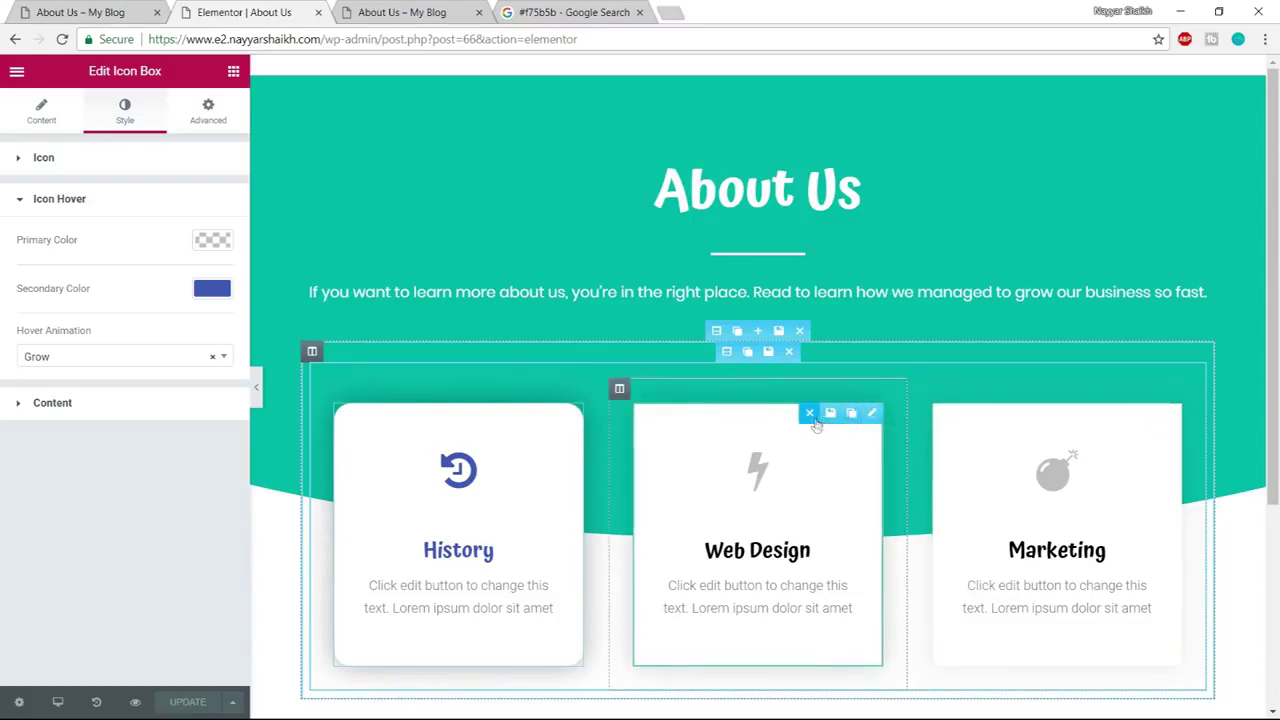
Delete the Web Design and Marketing boxes, fill their columns with History copies, and check the live page.
{"action": "left_click", "coordinate": [811, 414]}
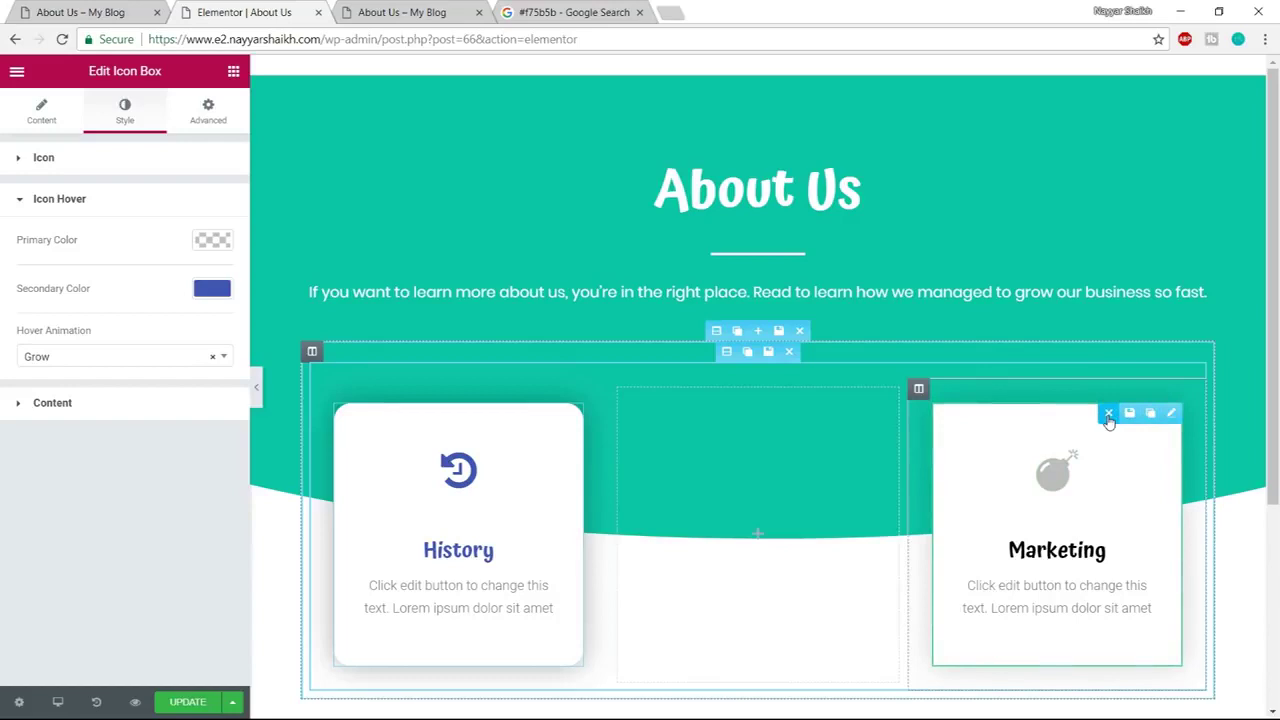
{"action": "left_click", "coordinate": [1108, 413]}
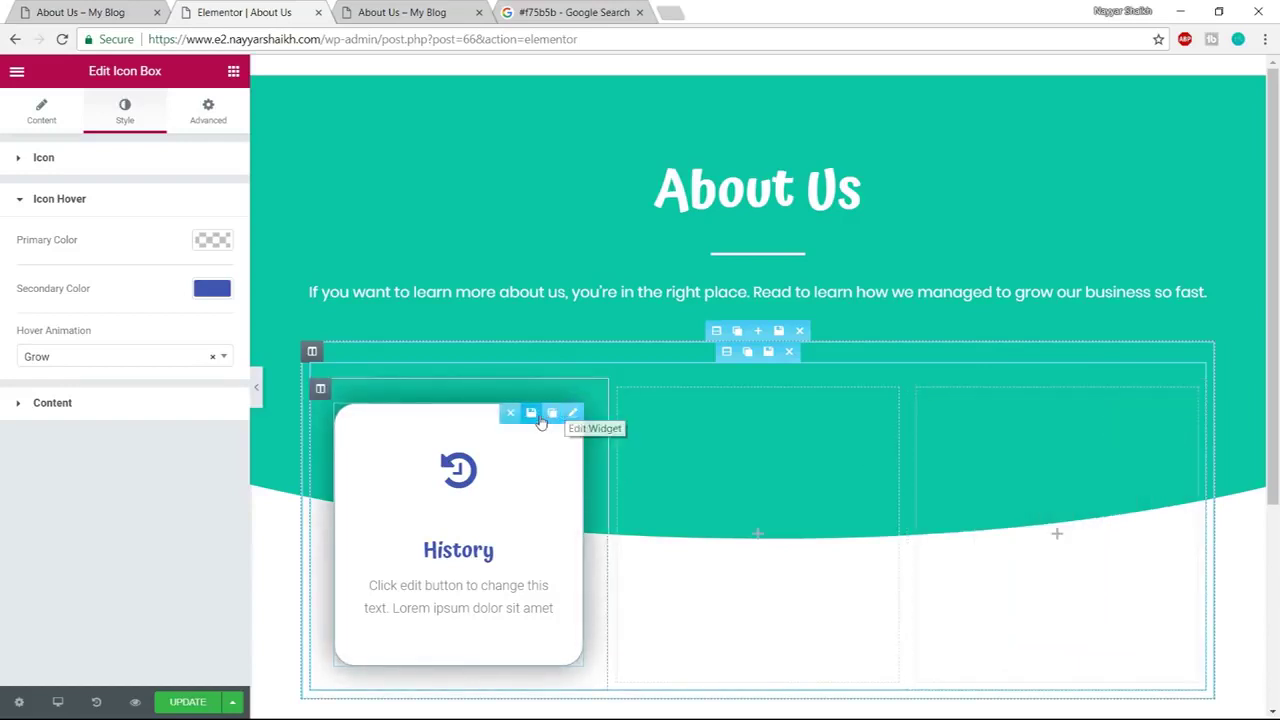
{"action": "left_click", "coordinate": [552, 413]}
{"action": "left_click_drag", "start_coordinate": [424, 428], "coordinate": [737, 445]}
{"action": "left_click_drag", "start_coordinate": [597, 452], "coordinate": [1015, 464]}
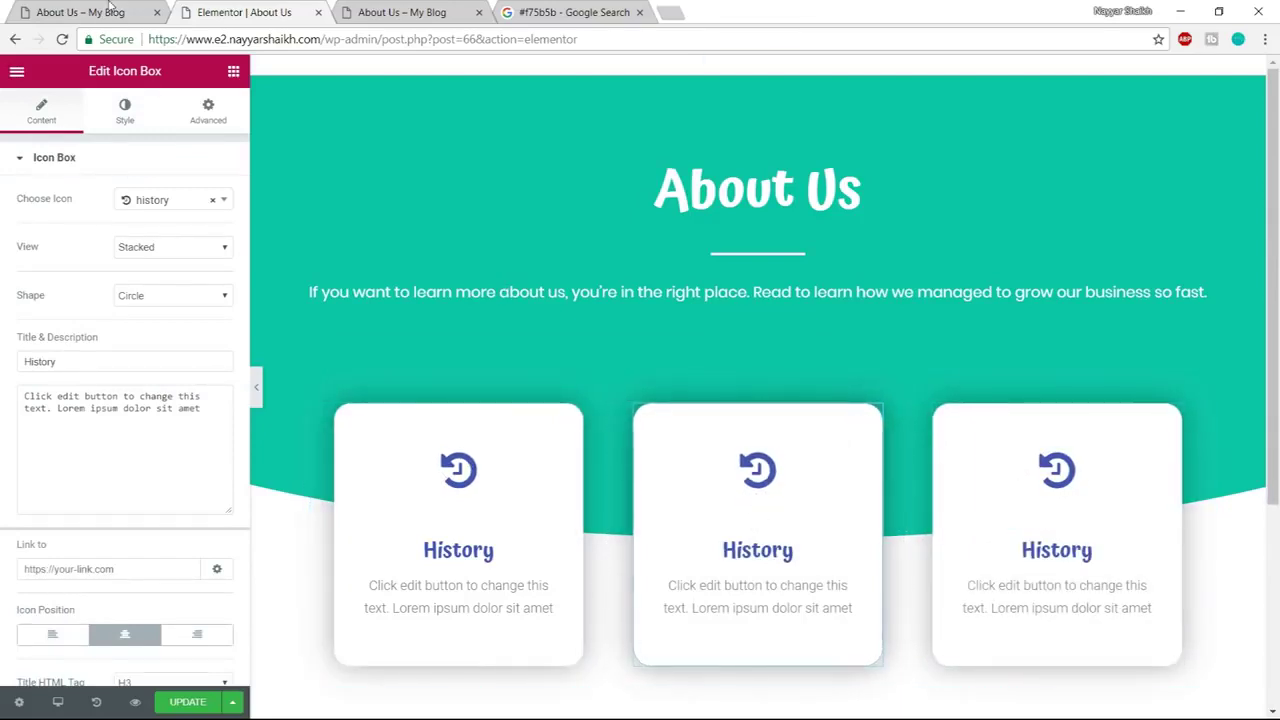
{"action": "left_click", "coordinate": [80, 12]}
{"action": "left_click_drag", "start_coordinate": [603, 416], "coordinate": [674, 418]}
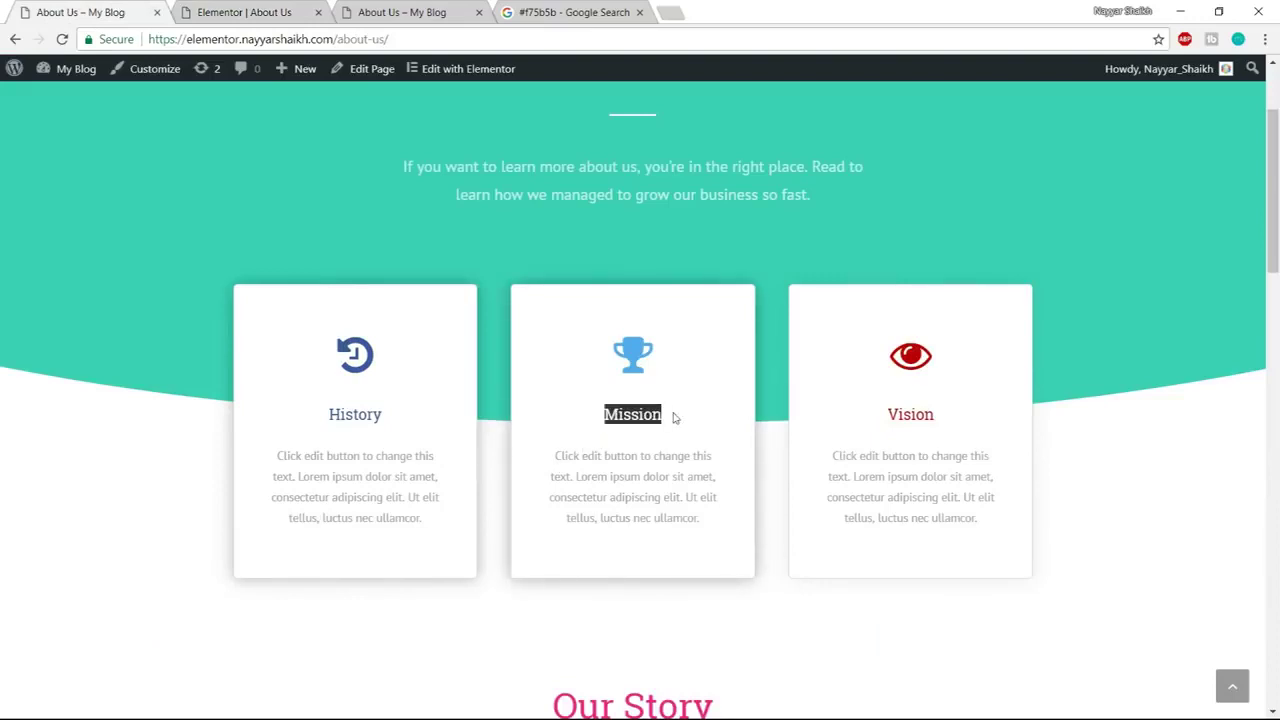
Give the middle box a trophy icon and the title Mission.
{"action": "left_click", "coordinate": [298, 8]}
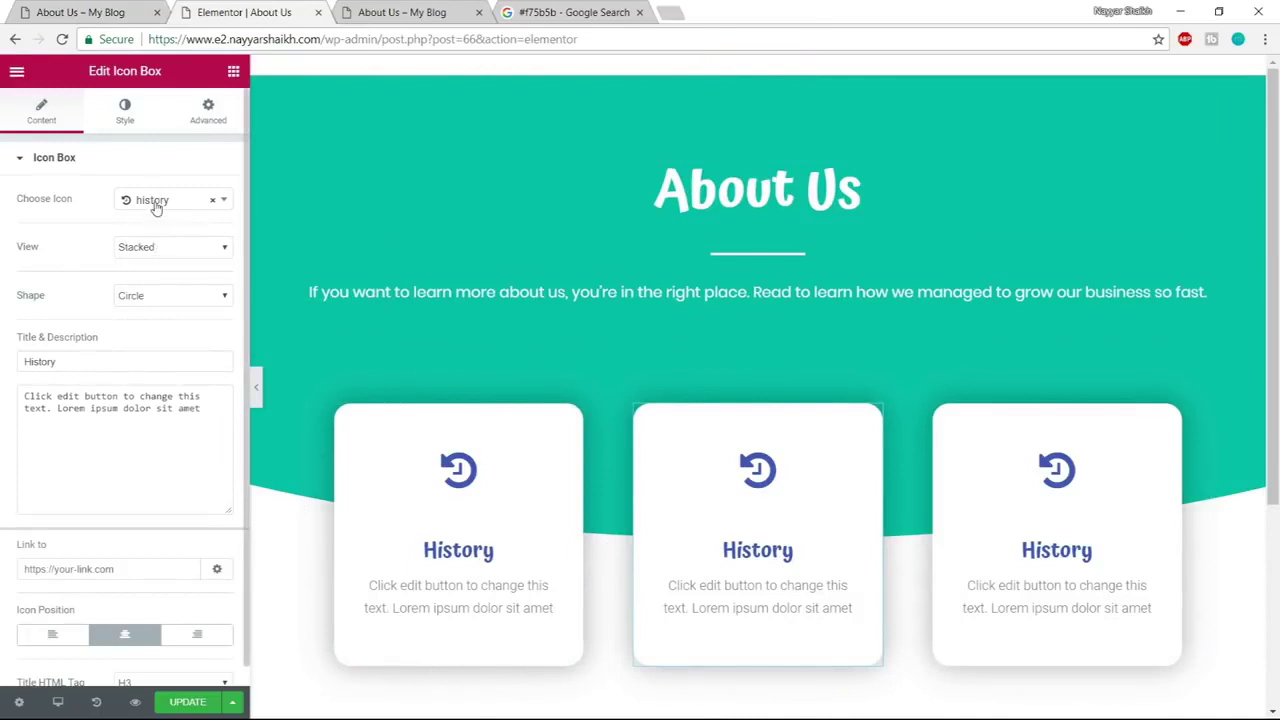
{"action": "left_click", "coordinate": [156, 205]}
{"action": "type", "text": "trophy"}
{"action": "key", "text": "Return"}
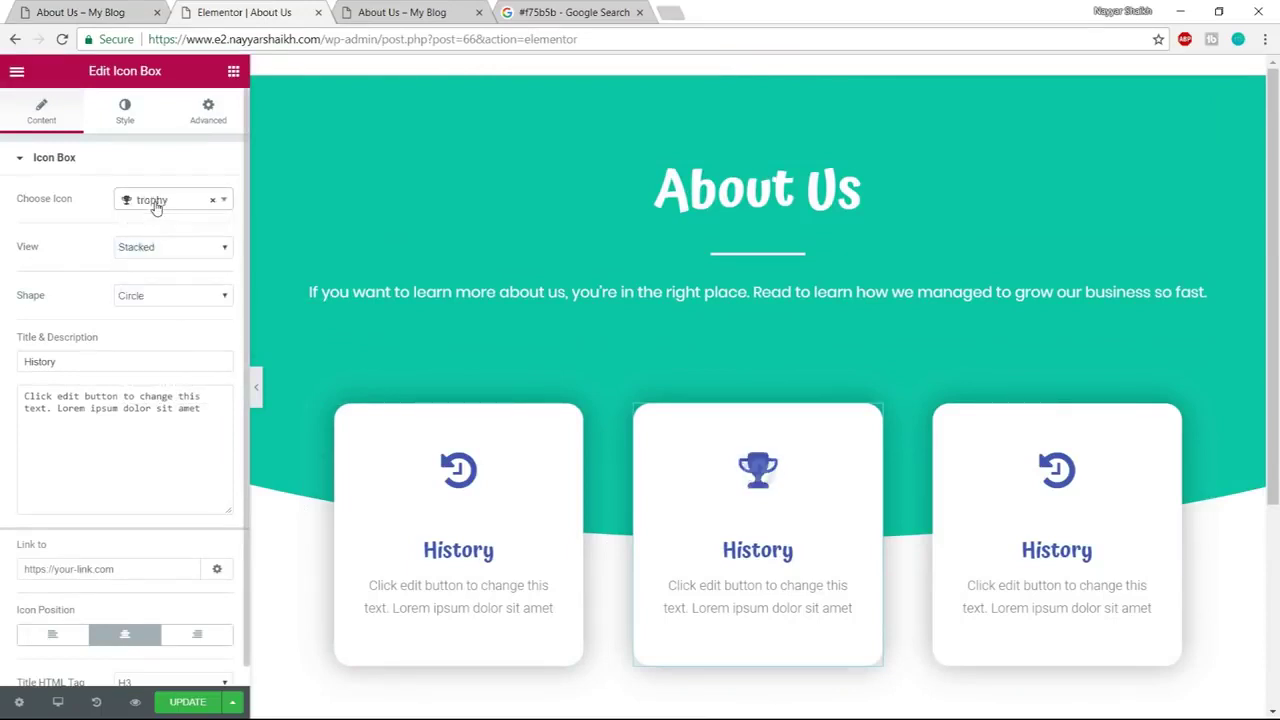
{"action": "left_click_drag", "start_coordinate": [101, 369], "coordinate": [4, 373]}
{"action": "type", "text": "Mission"}
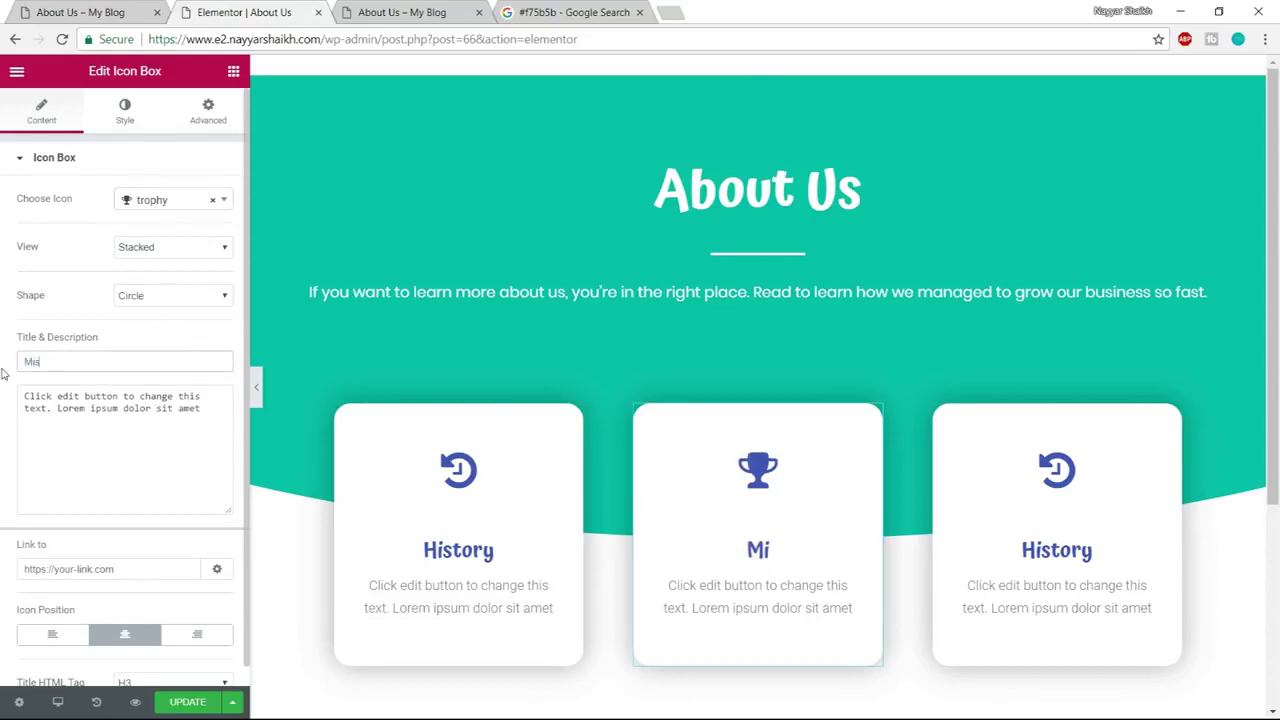
Colour the trophy icon and the Mission title light blue #6ec1e4.
{"action": "left_click", "coordinate": [125, 112]}
{"action": "left_click", "coordinate": [211, 247]}
{"action": "left_click", "coordinate": [33, 446]}
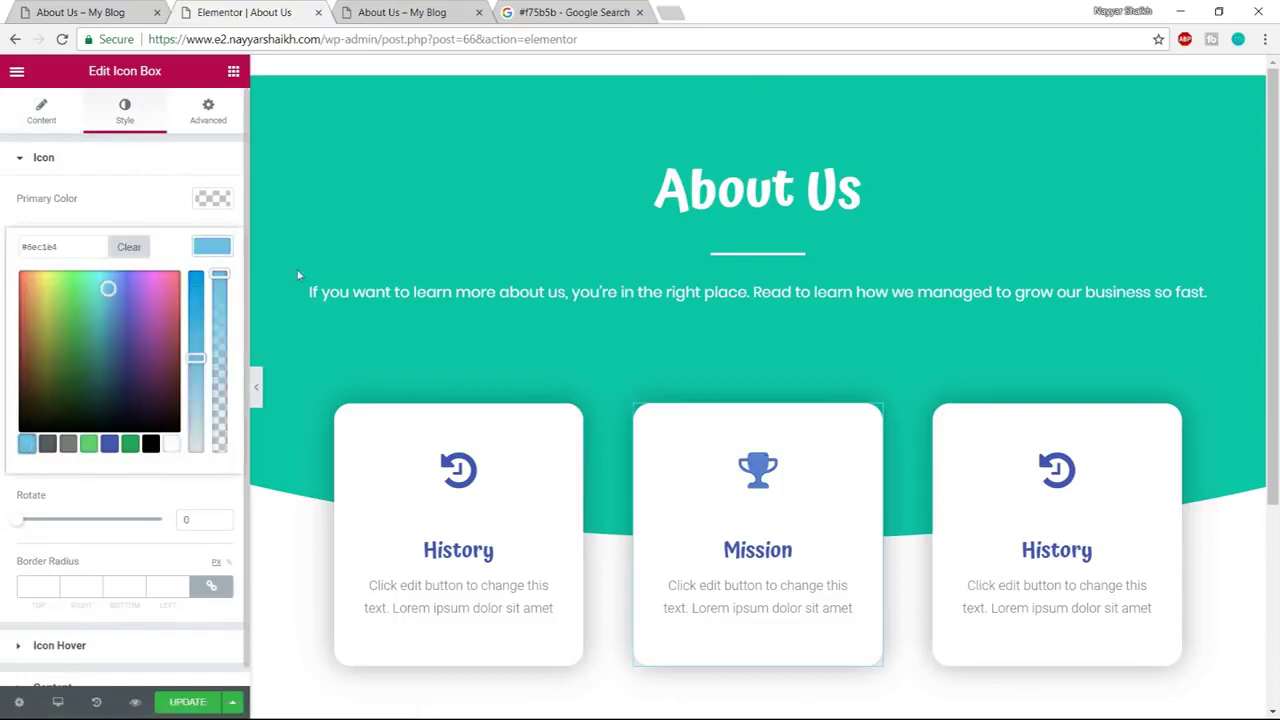
{"action": "scroll", "coordinate": [206, 620], "scroll_direction": "down", "scroll_amount": 1}
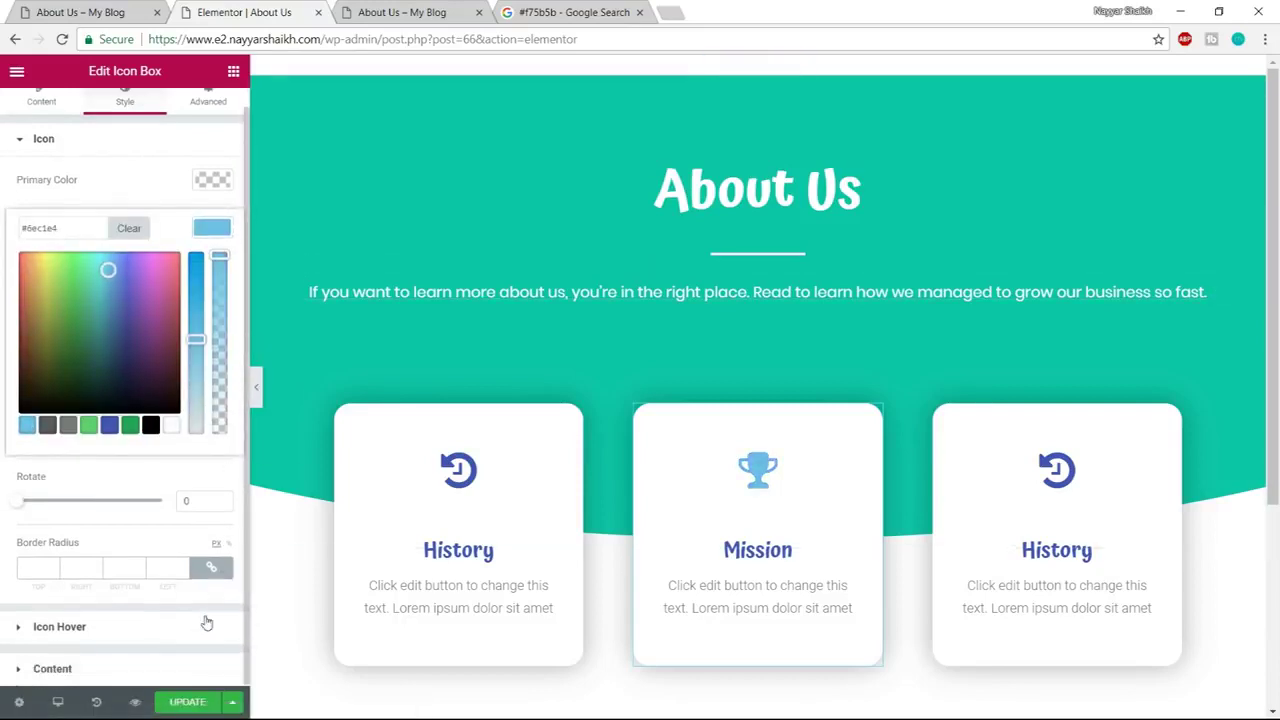
{"action": "left_click", "coordinate": [139, 669]}
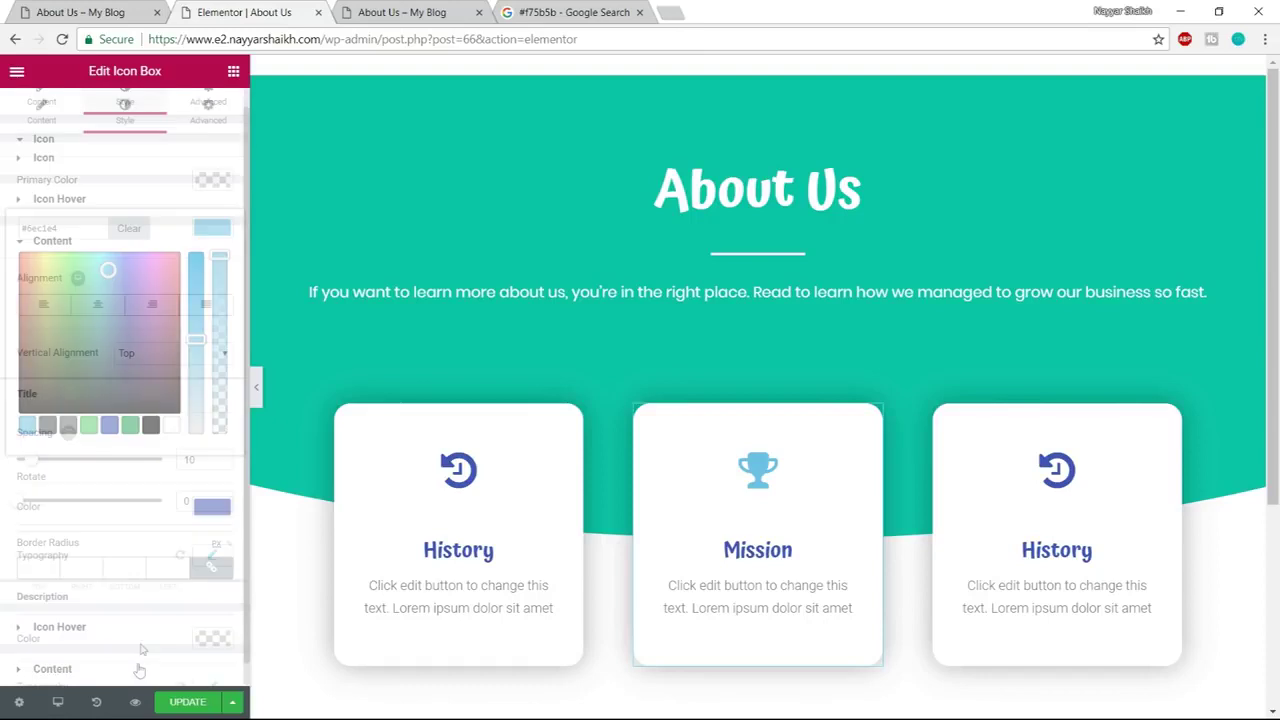
{"action": "left_click", "coordinate": [210, 505]}
{"action": "scroll", "coordinate": [110, 640], "scroll_direction": "down", "scroll_amount": 1}
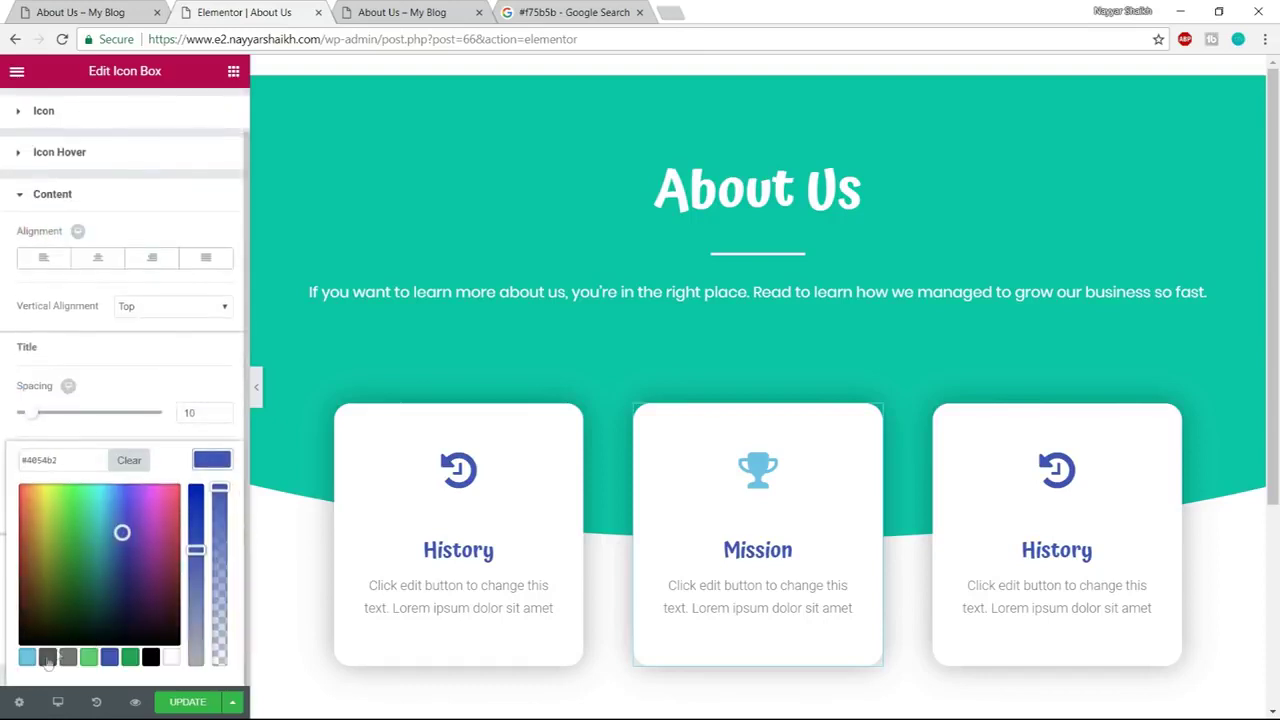
{"action": "left_click", "coordinate": [28, 661]}
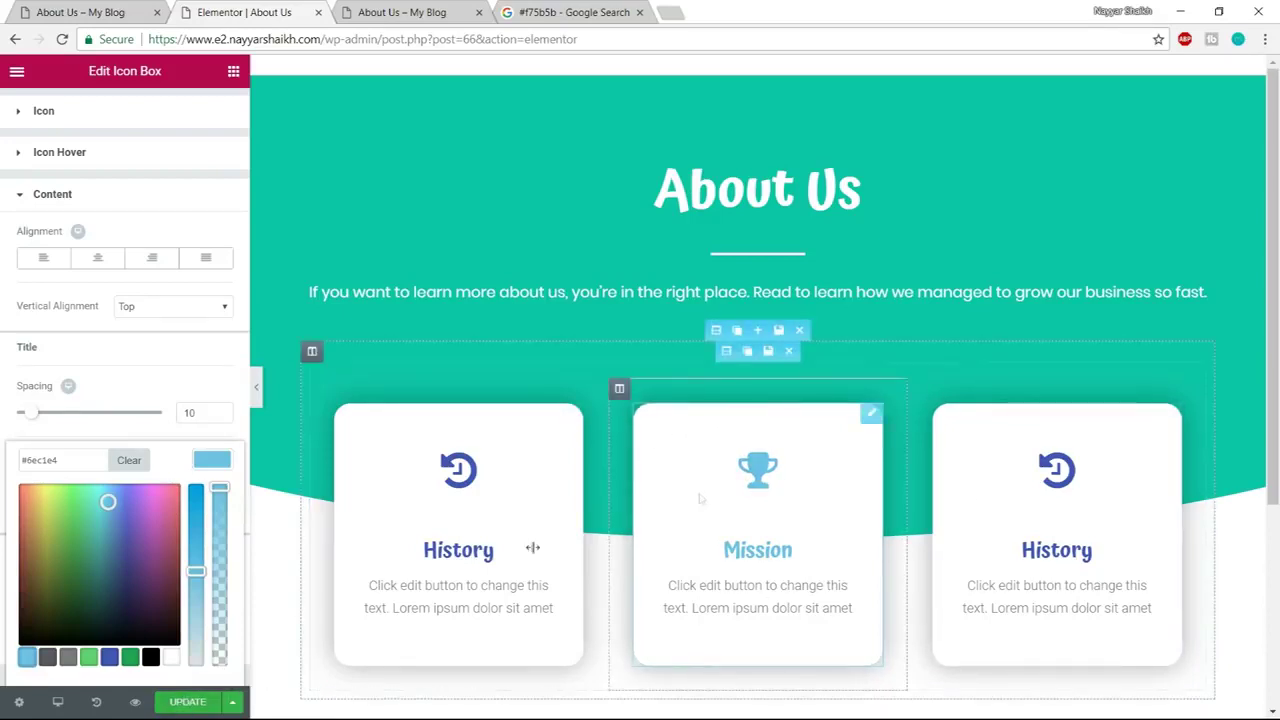
{"action": "left_click", "coordinate": [187, 702]}
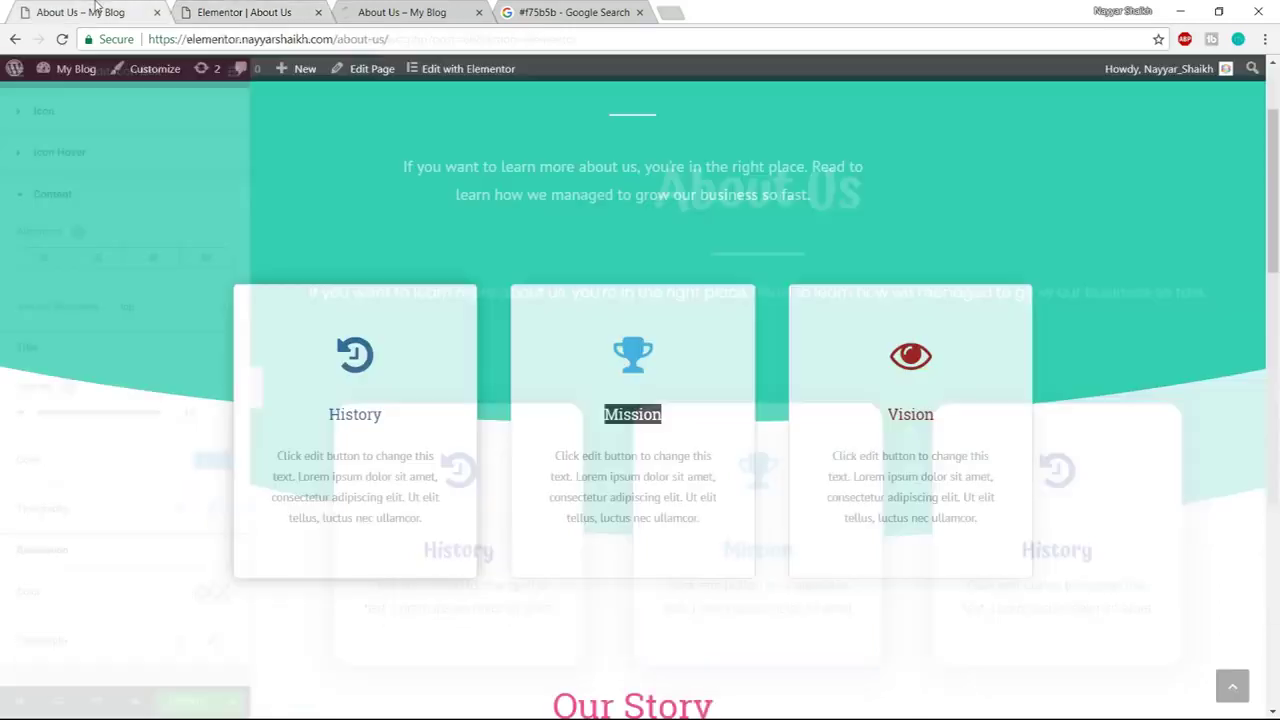
Compare the editor with the Our Story heading on the live About Us page.
{"action": "scroll", "coordinate": [873, 354], "scroll_direction": "down", "scroll_amount": 3}
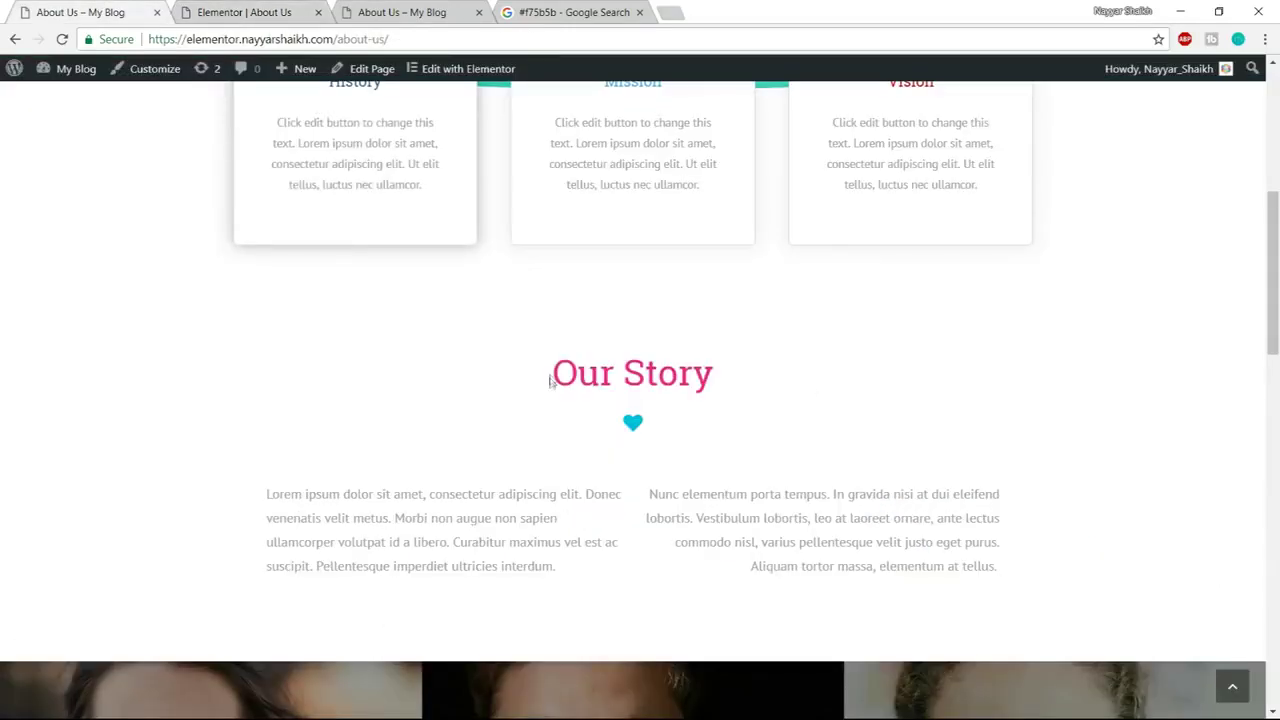
{"action": "left_click_drag", "start_coordinate": [550, 380], "coordinate": [789, 369]}
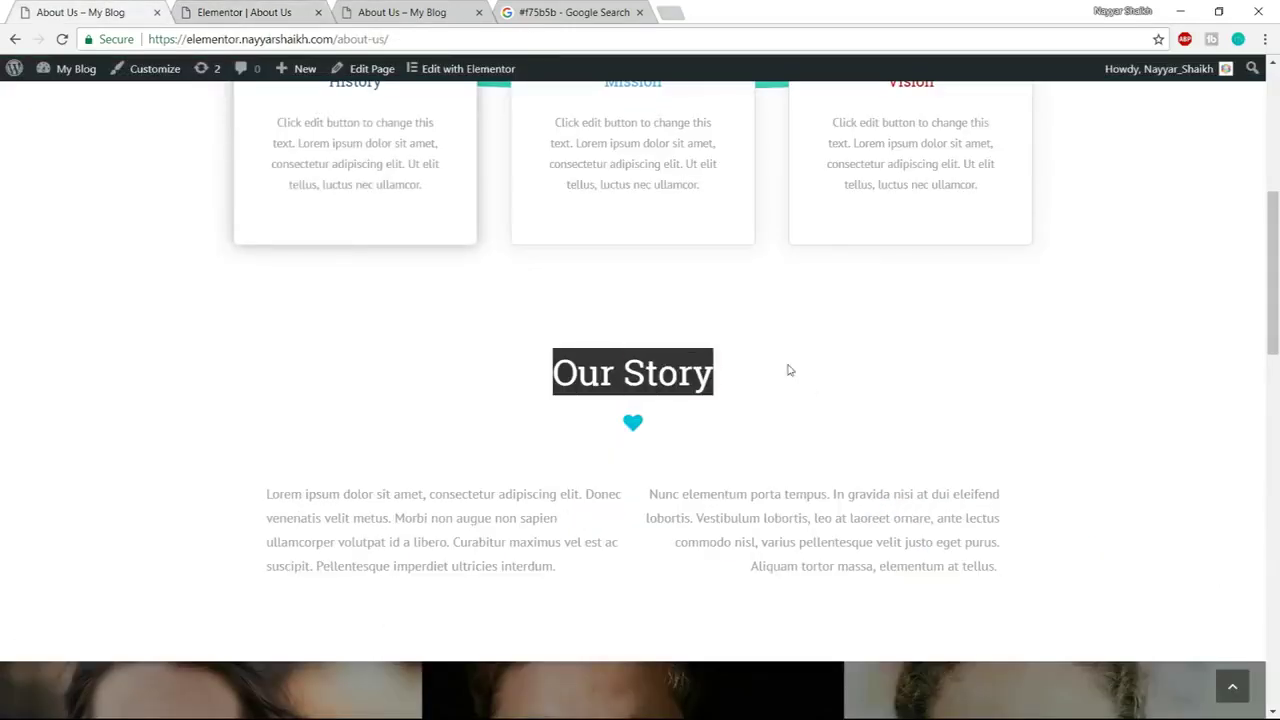
{"action": "left_click", "coordinate": [786, 372]}
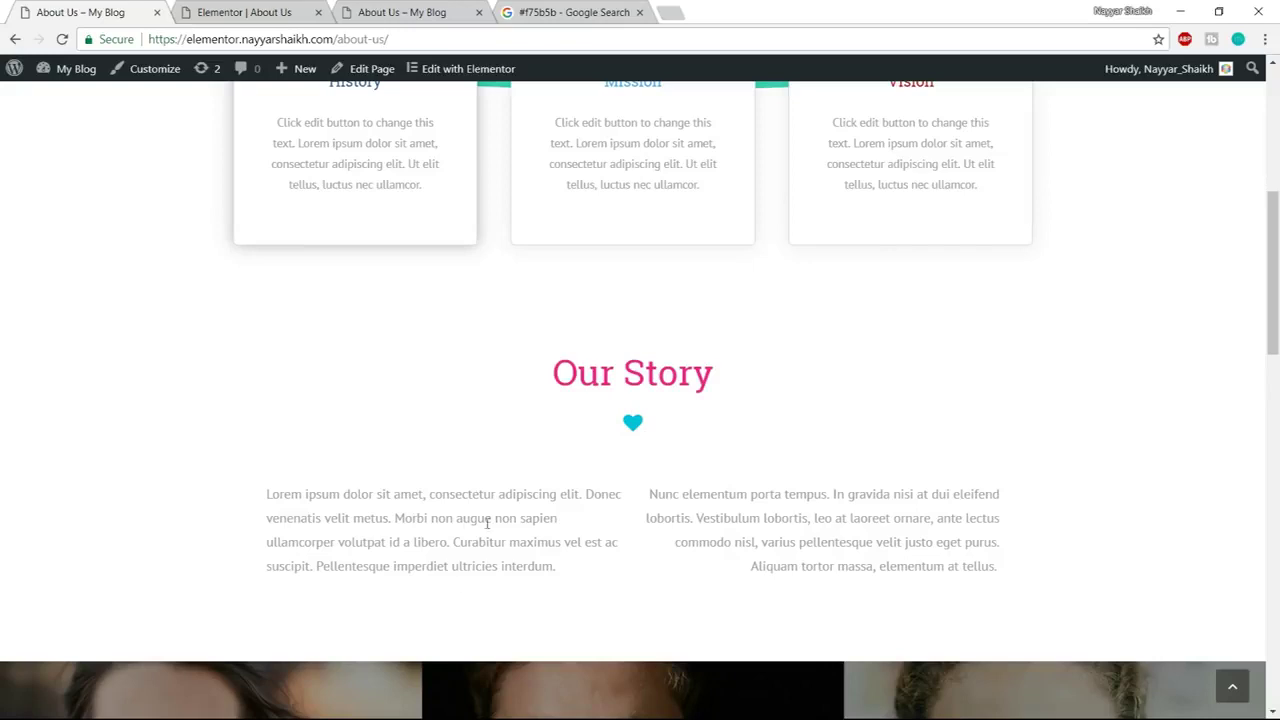
{"action": "left_click", "coordinate": [272, 8]}
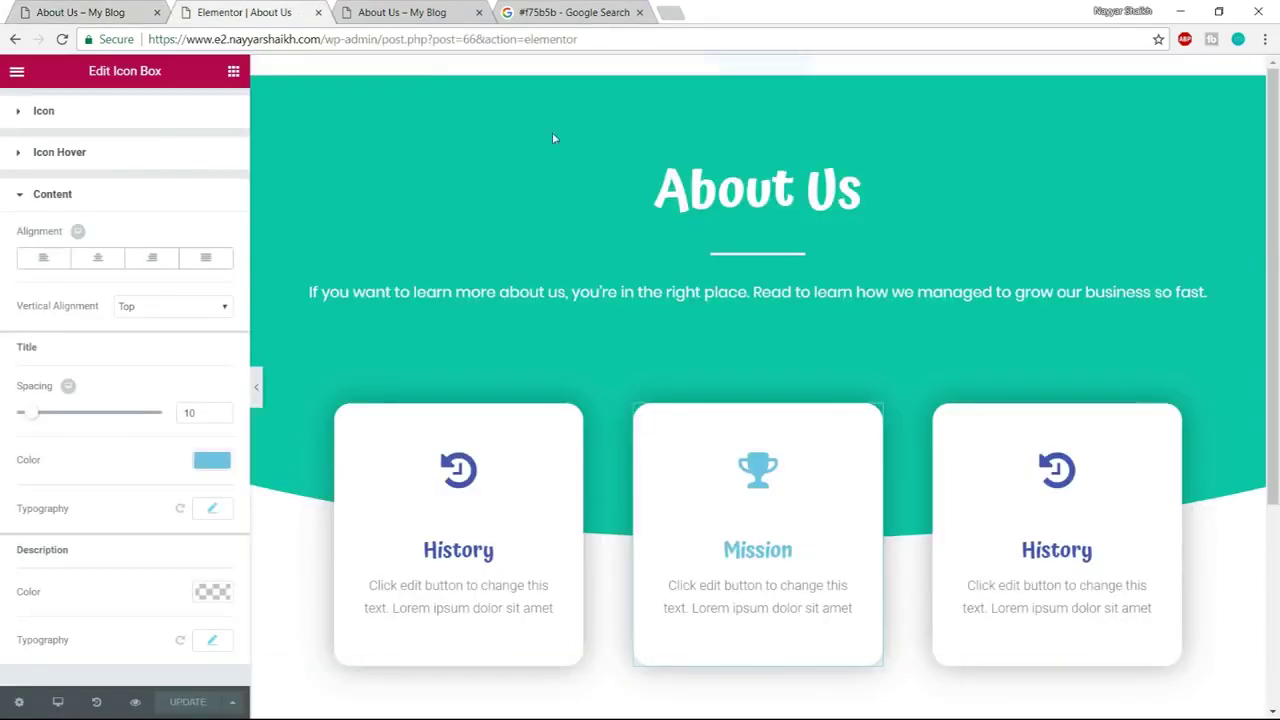
{"action": "scroll", "coordinate": [782, 378], "scroll_direction": "down", "scroll_amount": 3}
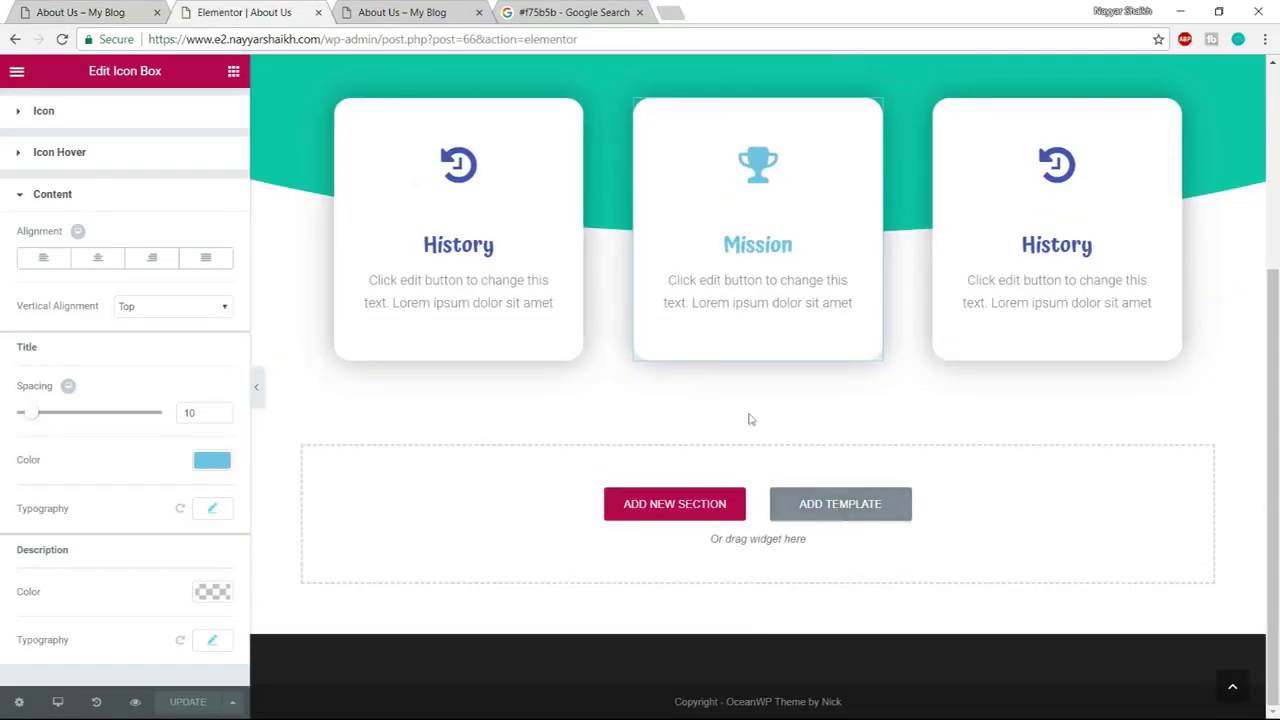
{"action": "left_click", "coordinate": [100, 10]}
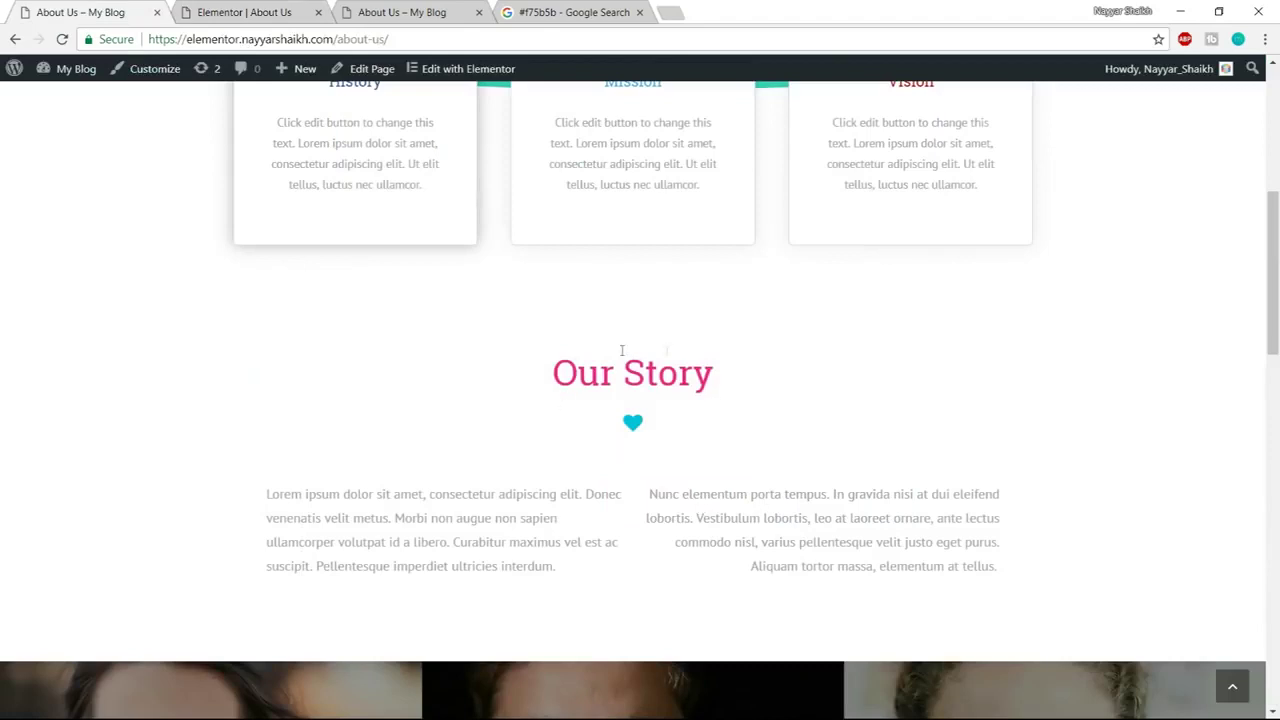
{"action": "left_click", "coordinate": [262, 14]}
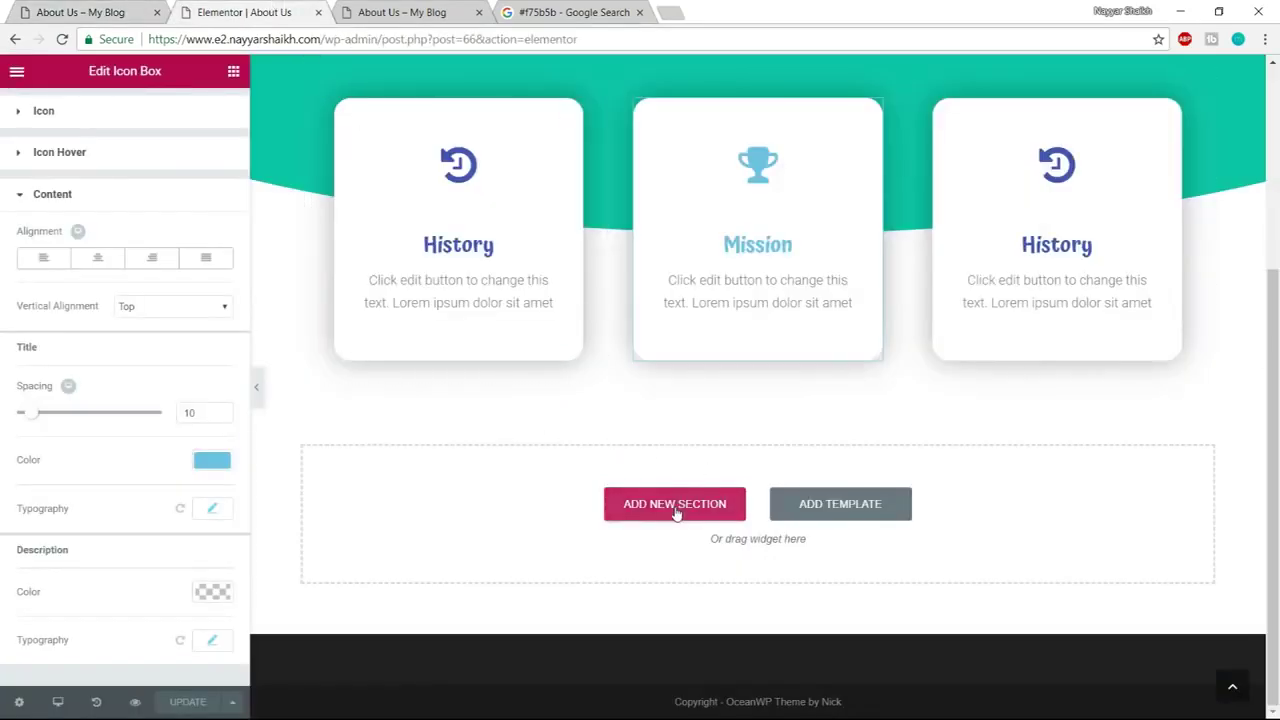
Add a single-column section below the icon boxes and bring up the widgets panel.
{"action": "left_click", "coordinate": [677, 509]}
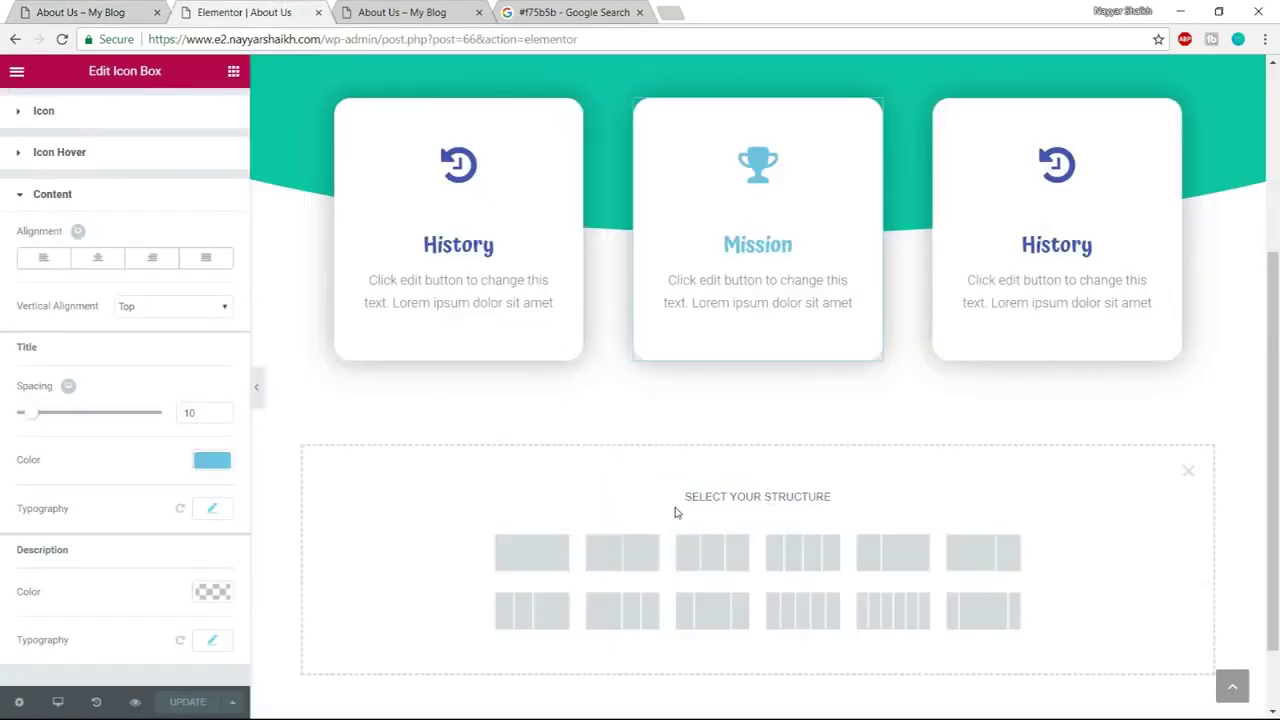
{"action": "left_click", "coordinate": [532, 553]}
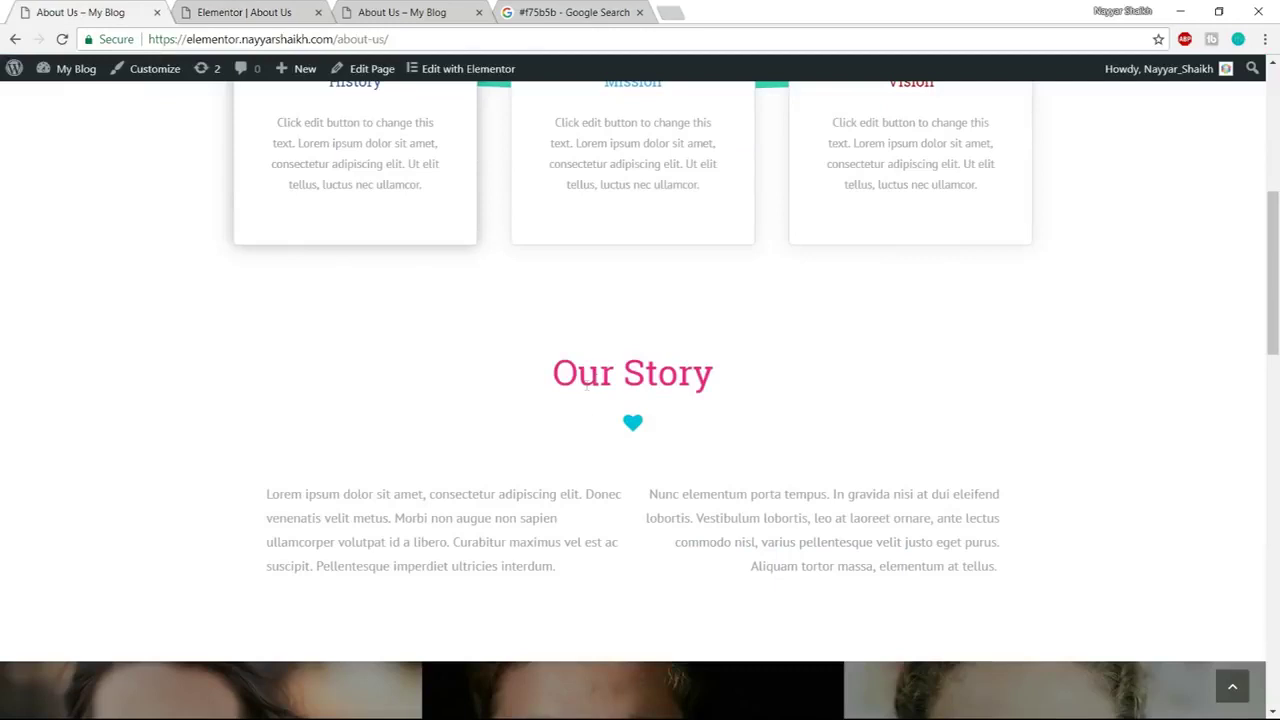
{"action": "left_click_drag", "start_coordinate": [561, 374], "coordinate": [792, 366]}
{"action": "key", "text": "ctrl+c"}
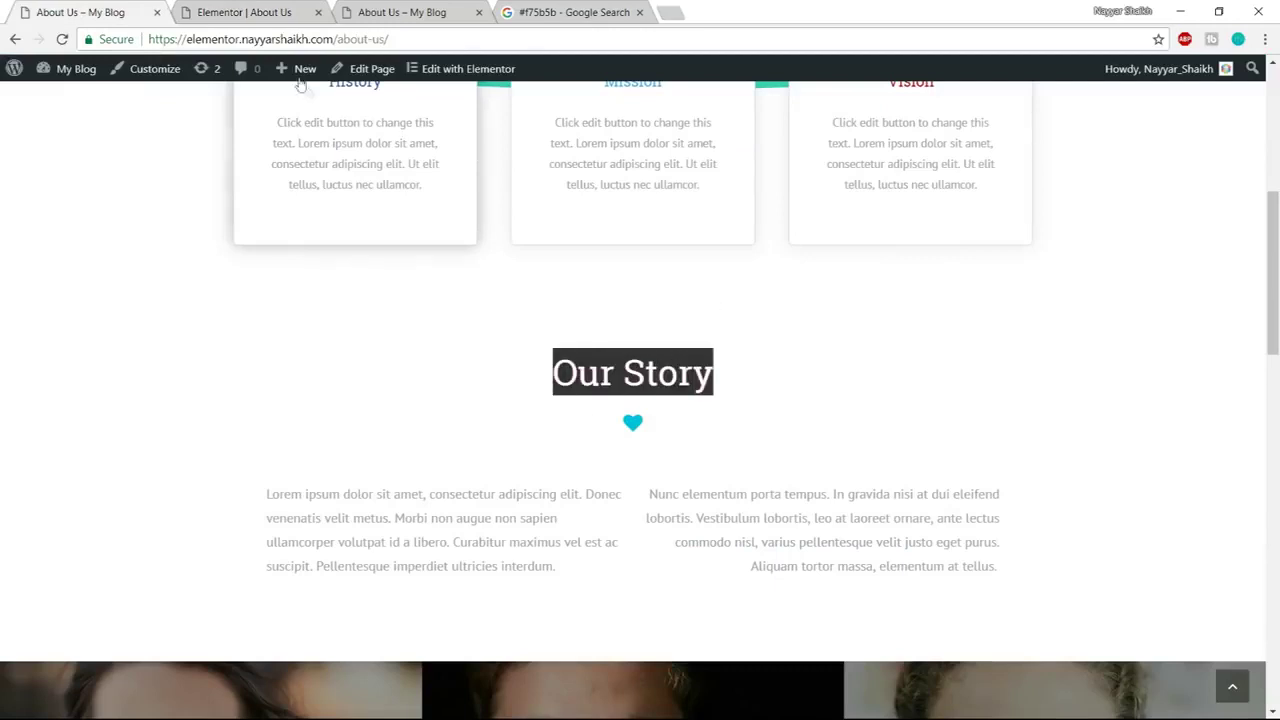
{"action": "left_click", "coordinate": [255, 8]}
{"action": "left_click", "coordinate": [233, 71]}
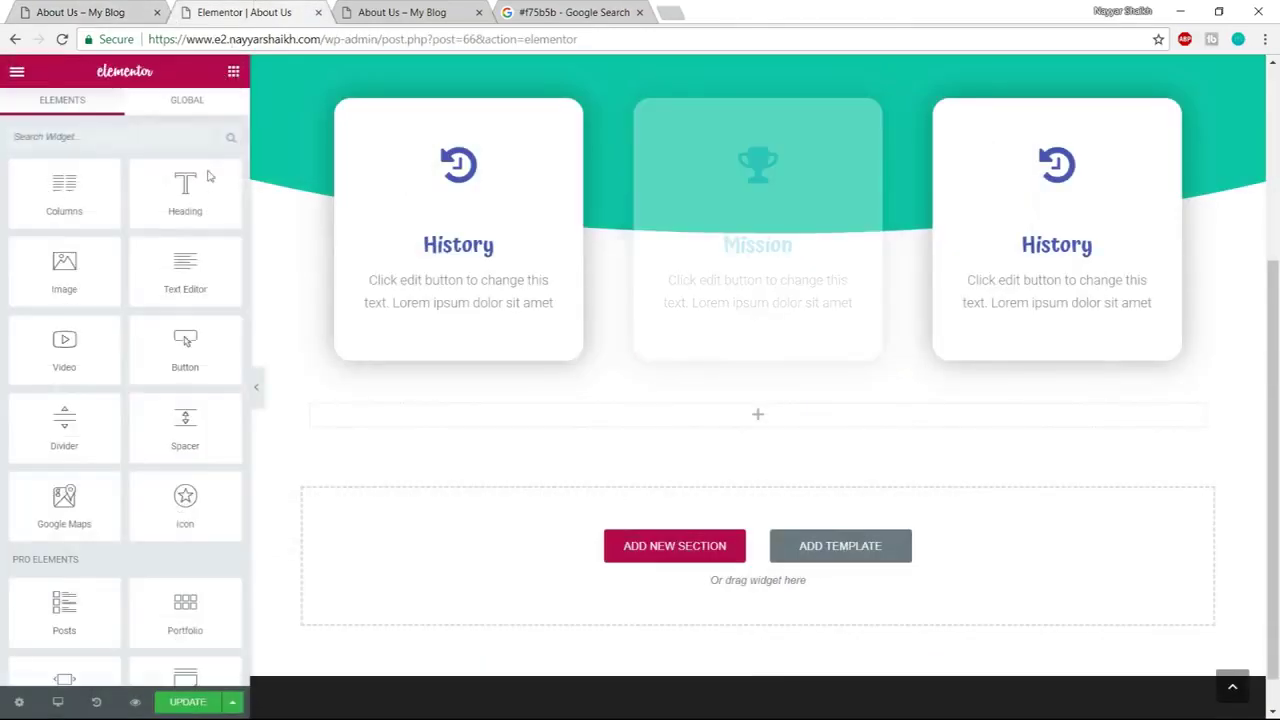
Place a centred heading reading 'Our Story' in the new section.
{"action": "left_click_drag", "start_coordinate": [185, 205], "coordinate": [734, 429]}
{"action": "key", "text": "ctrl+a"}
{"action": "key", "text": "ctrl+v"}
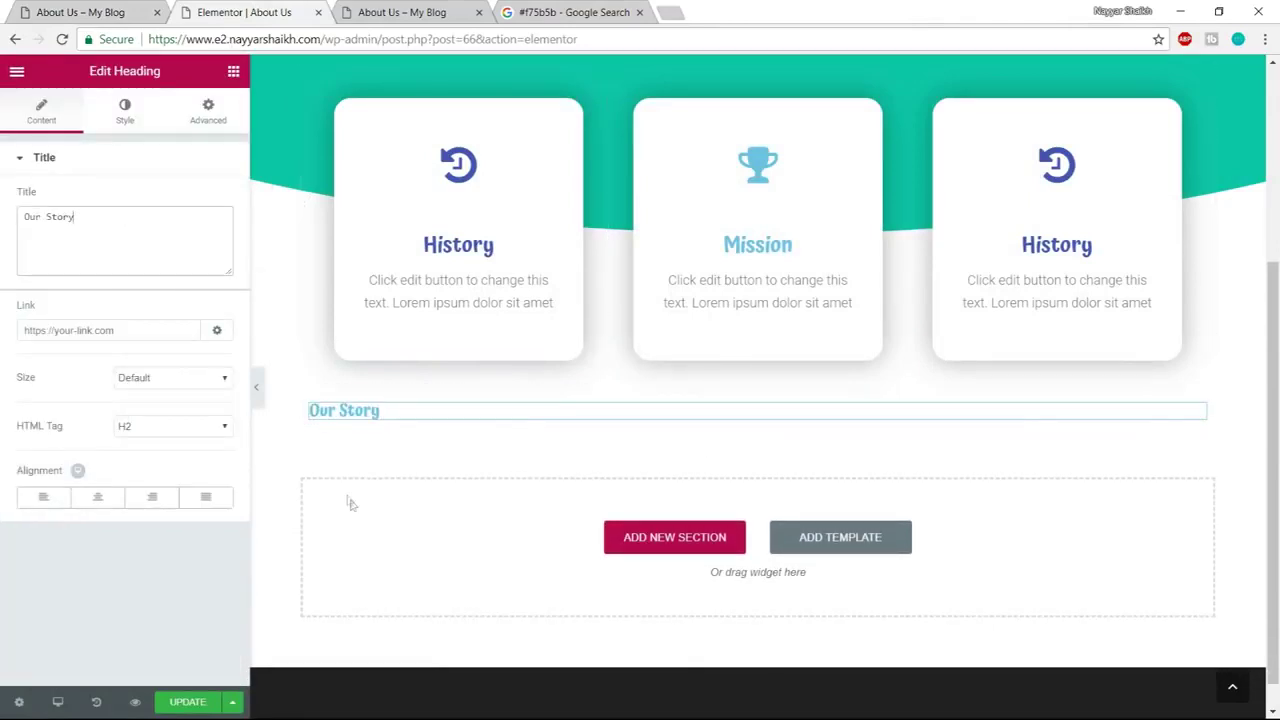
{"action": "left_click", "coordinate": [95, 500]}
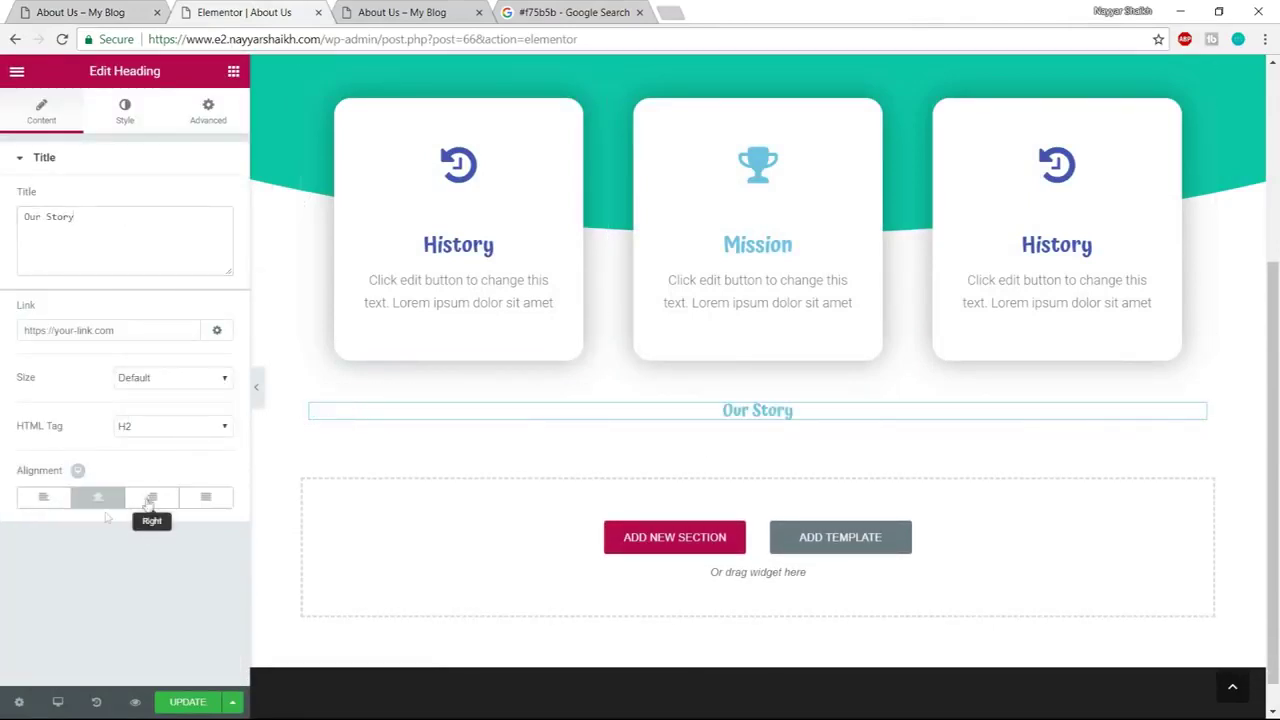
Set the Our Story heading colour to a light red pink.
{"action": "left_click", "coordinate": [125, 110]}
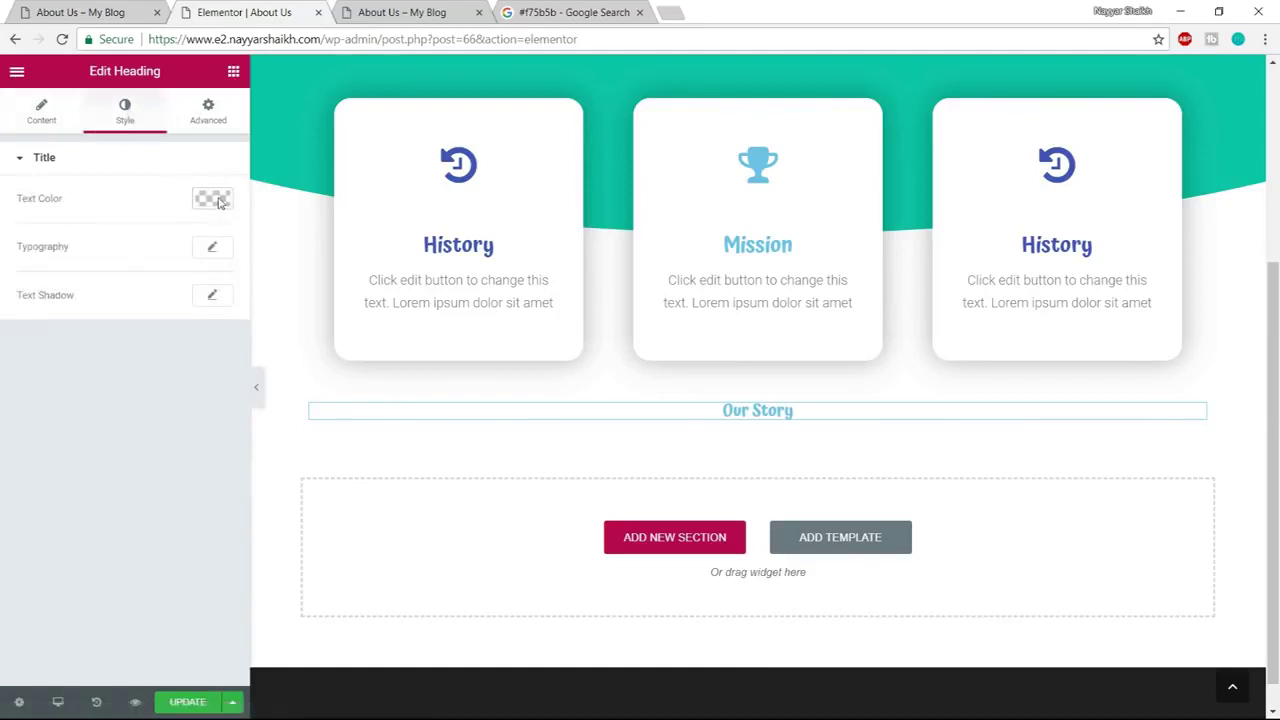
{"action": "left_click", "coordinate": [220, 202]}
{"action": "left_click", "coordinate": [75, 346]}
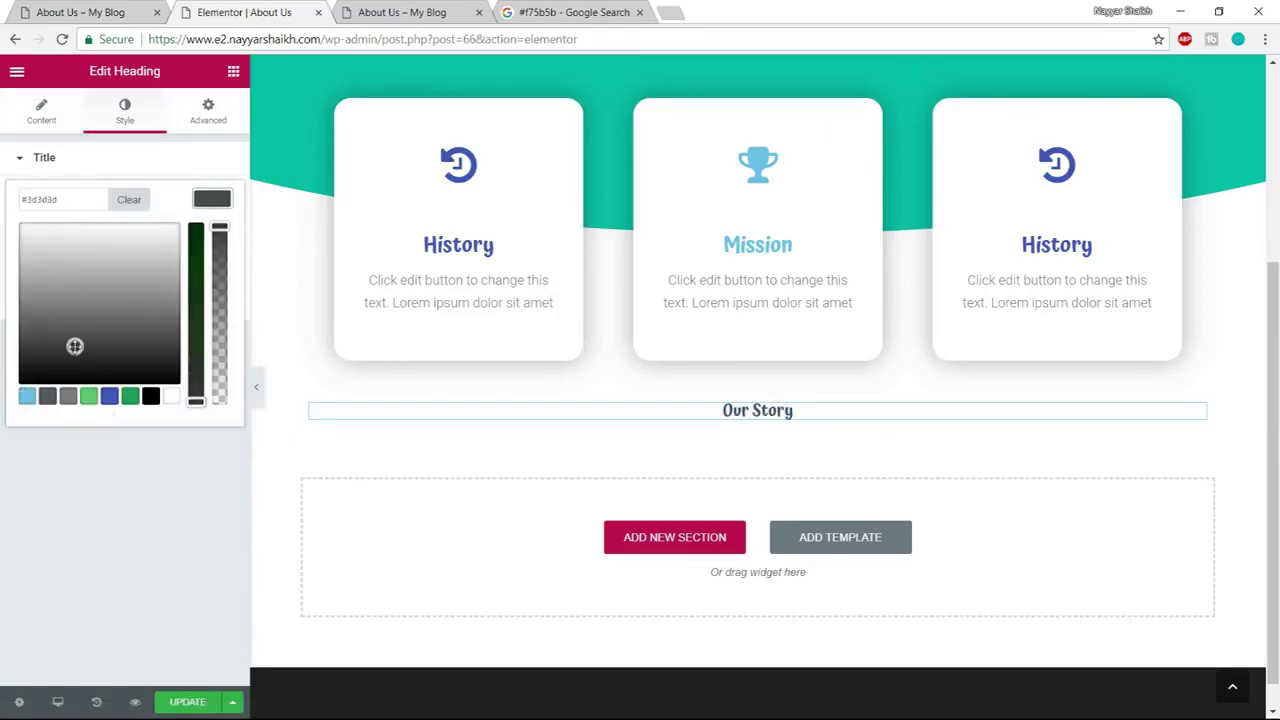
{"action": "left_click", "coordinate": [27, 396]}
{"action": "left_click_drag", "start_coordinate": [66, 316], "coordinate": [194, 226]}
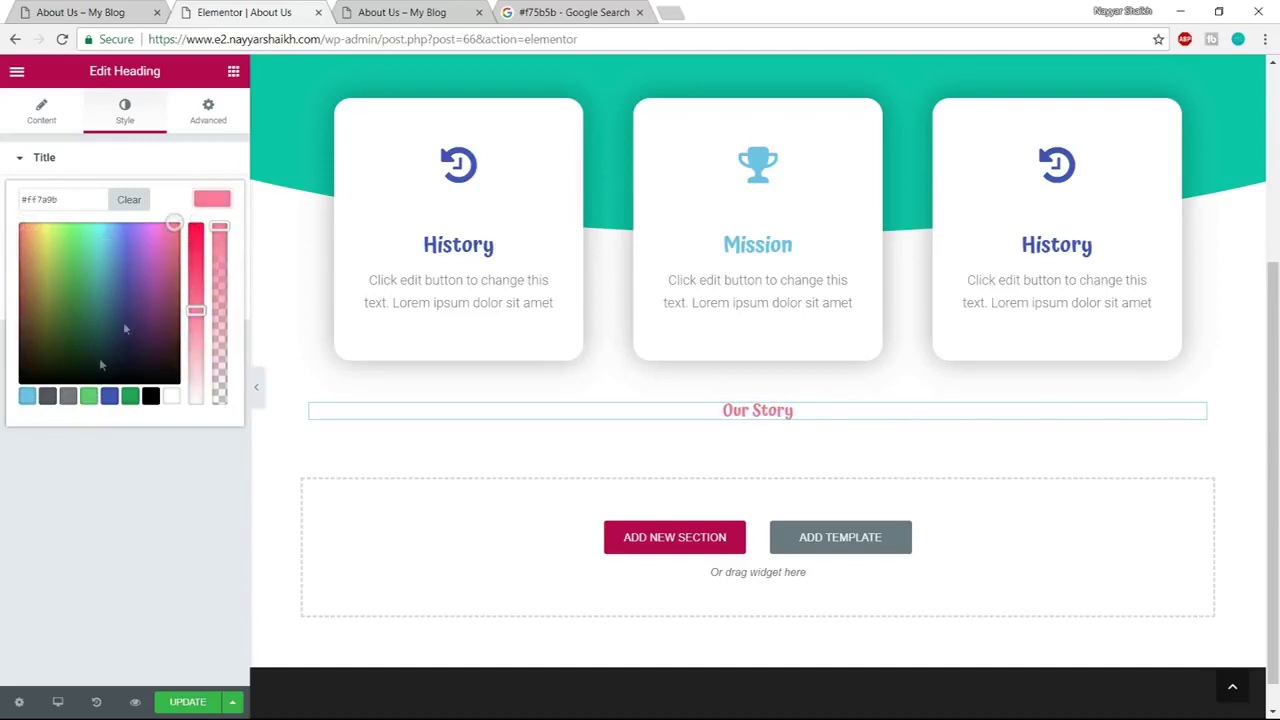
{"action": "left_click", "coordinate": [212, 200]}
Set the heading typography to Poppins, size 40, weight 400.
{"action": "left_click", "coordinate": [207, 256]}
{"action": "left_click", "coordinate": [171, 290]}
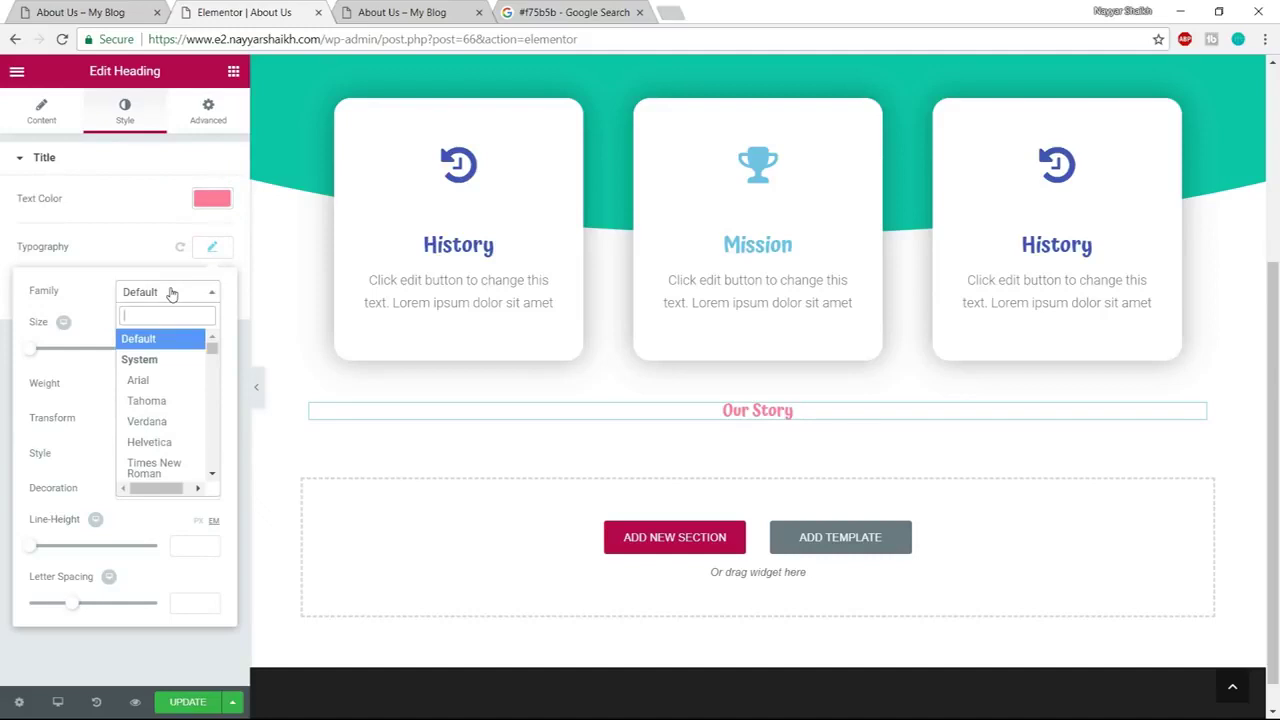
{"action": "type", "text": "pop"}
{"action": "key", "text": "Return"}
{"action": "left_click_drag", "start_coordinate": [32, 357], "coordinate": [55, 356]}
{"action": "type", "text": "40"}
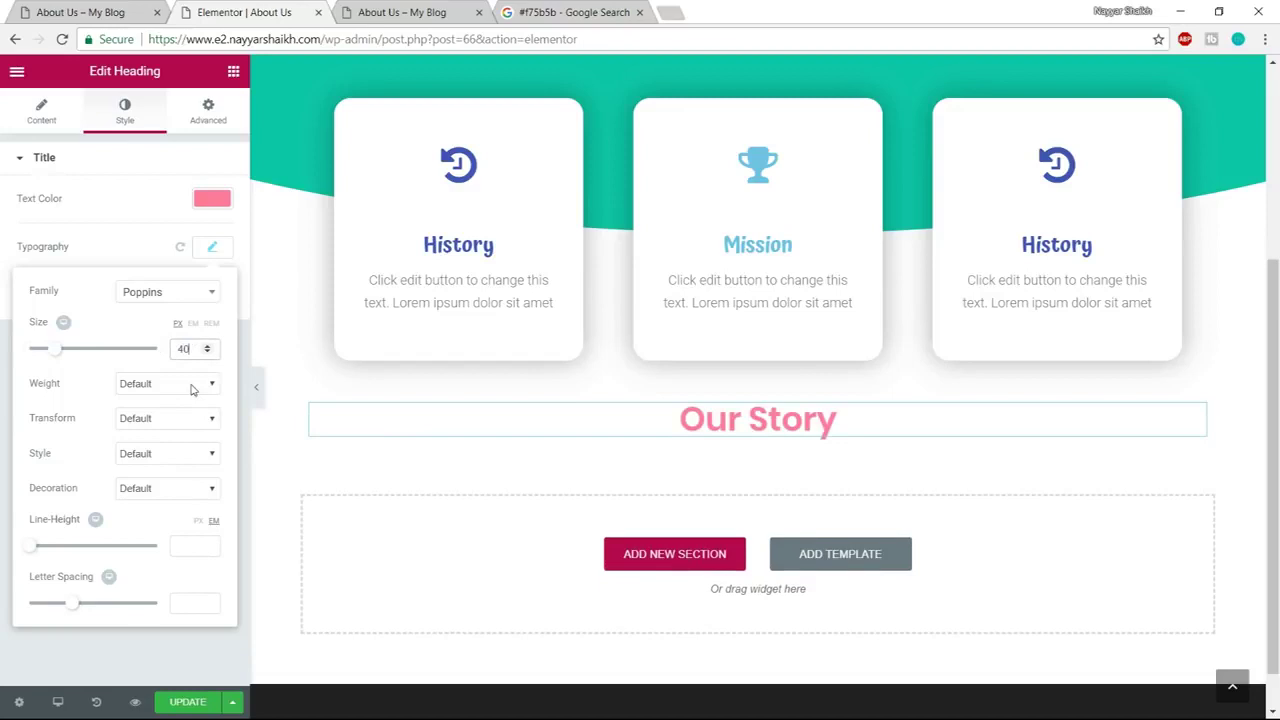
{"action": "left_click", "coordinate": [193, 389]}
{"action": "left_click", "coordinate": [160, 448]}
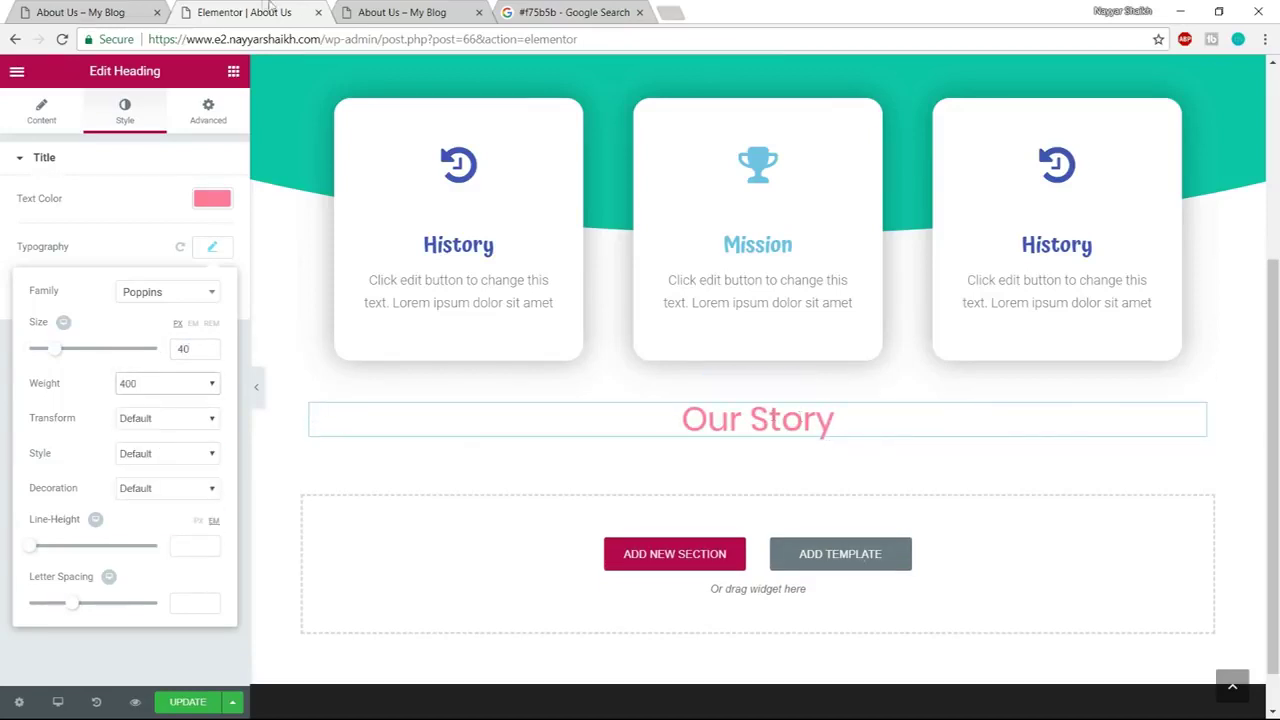
{"action": "left_click", "coordinate": [112, 10]}
{"action": "left_click", "coordinate": [233, 74]}
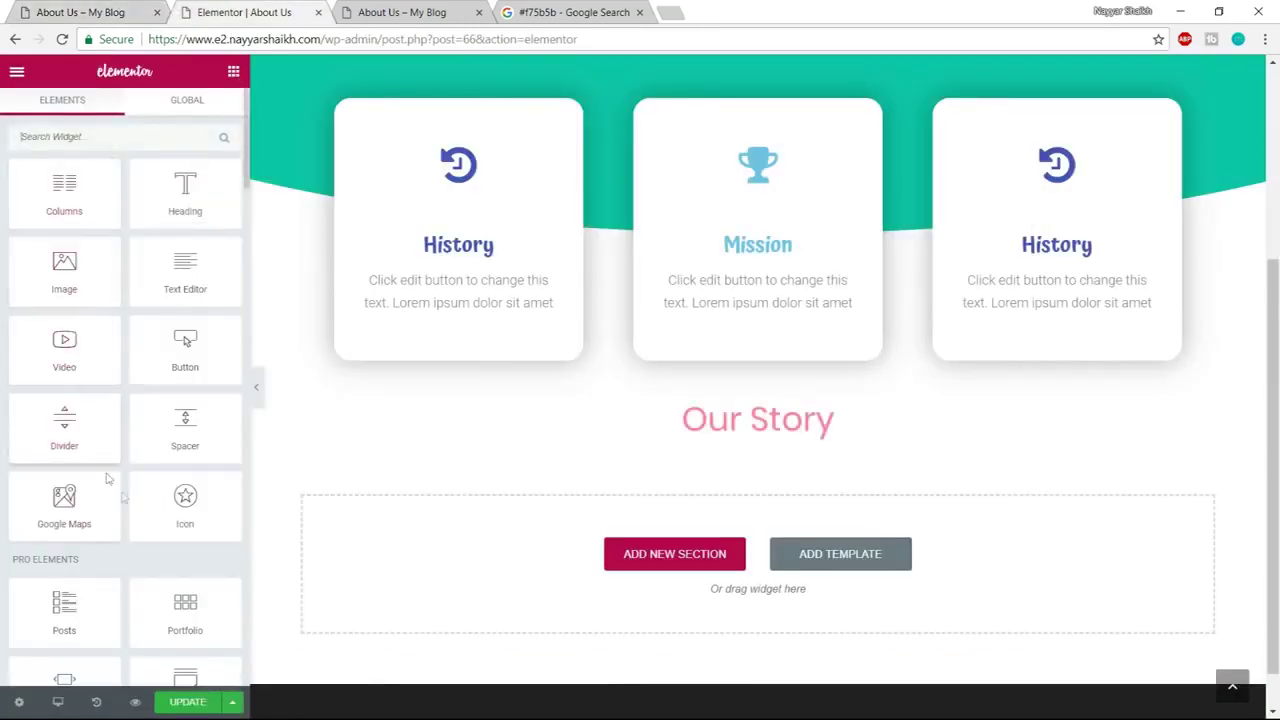
Add a heart icon at size 25 under the Our Story heading.
{"action": "left_click_drag", "start_coordinate": [168, 509], "coordinate": [792, 442]}
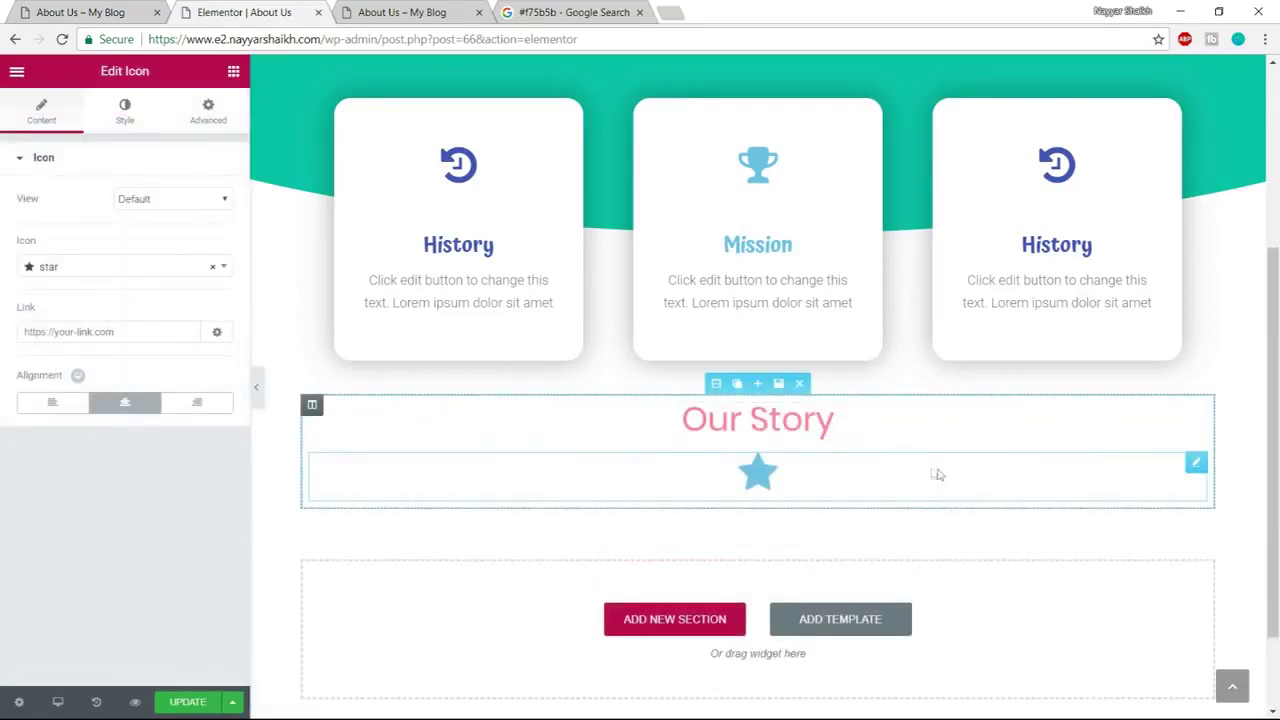
{"action": "left_click", "coordinate": [106, 272]}
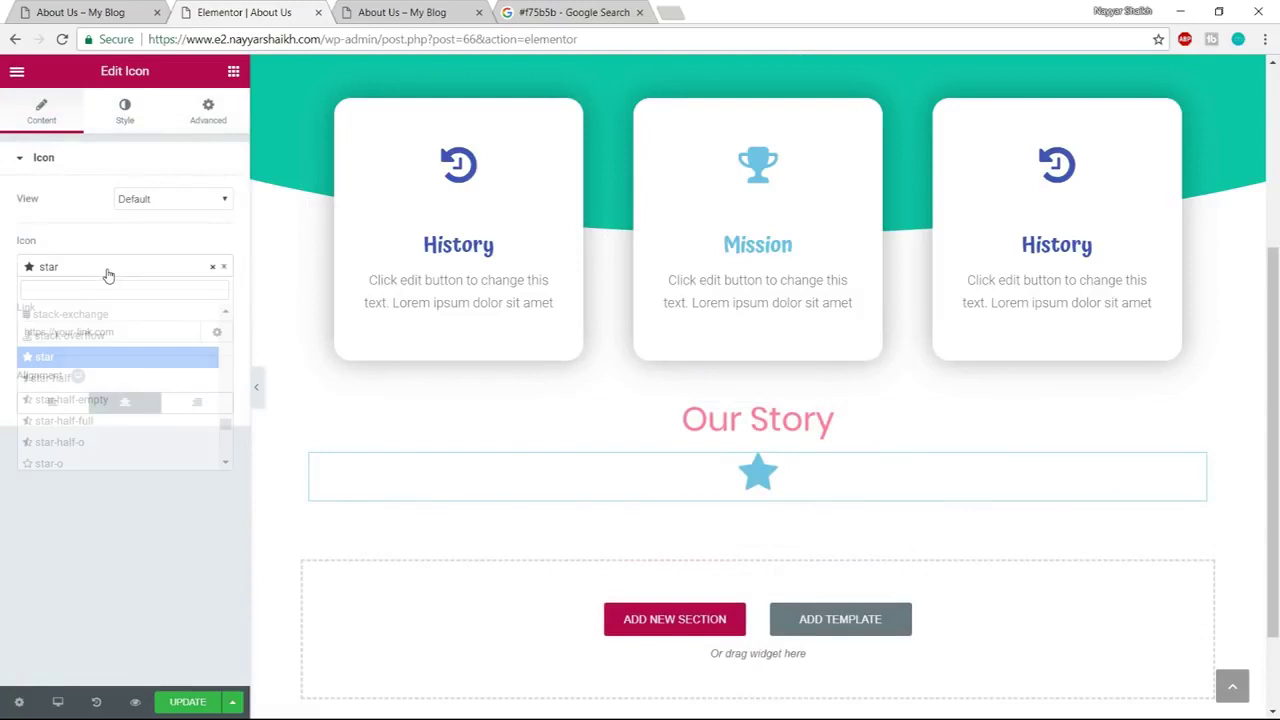
{"action": "type", "text": "heart"}
{"action": "key", "text": "Return"}
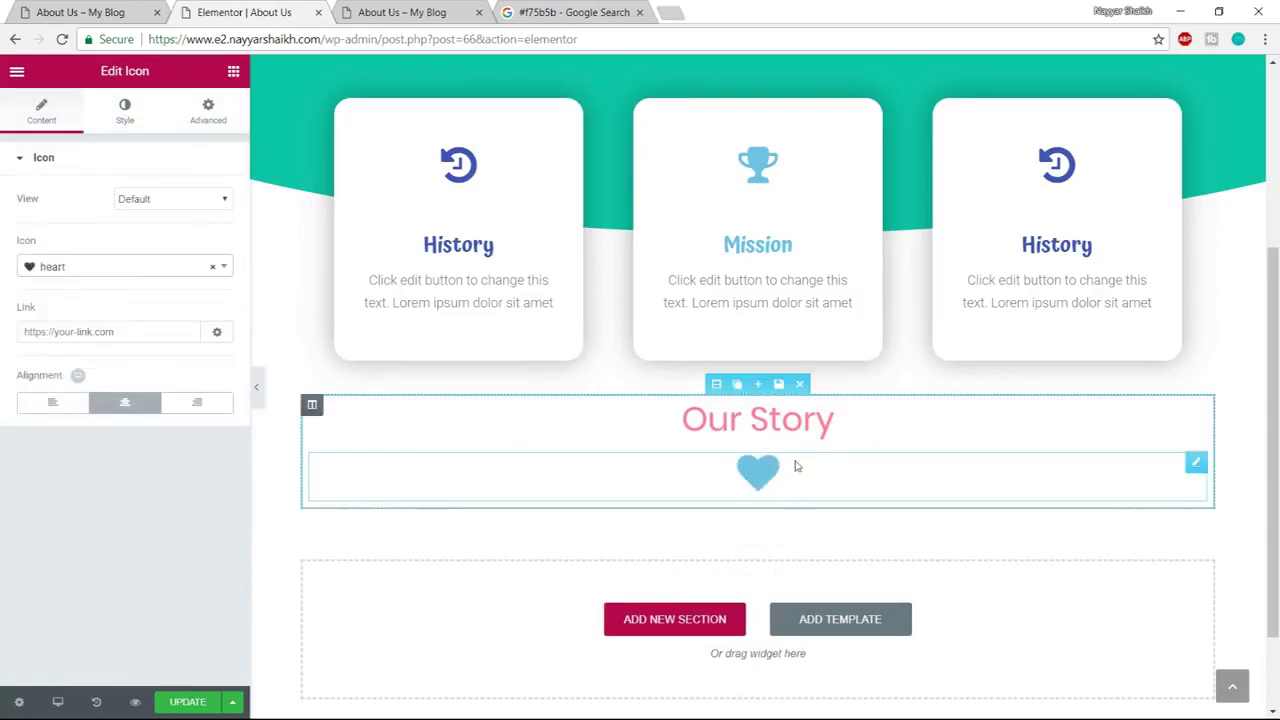
{"action": "left_click", "coordinate": [128, 116]}
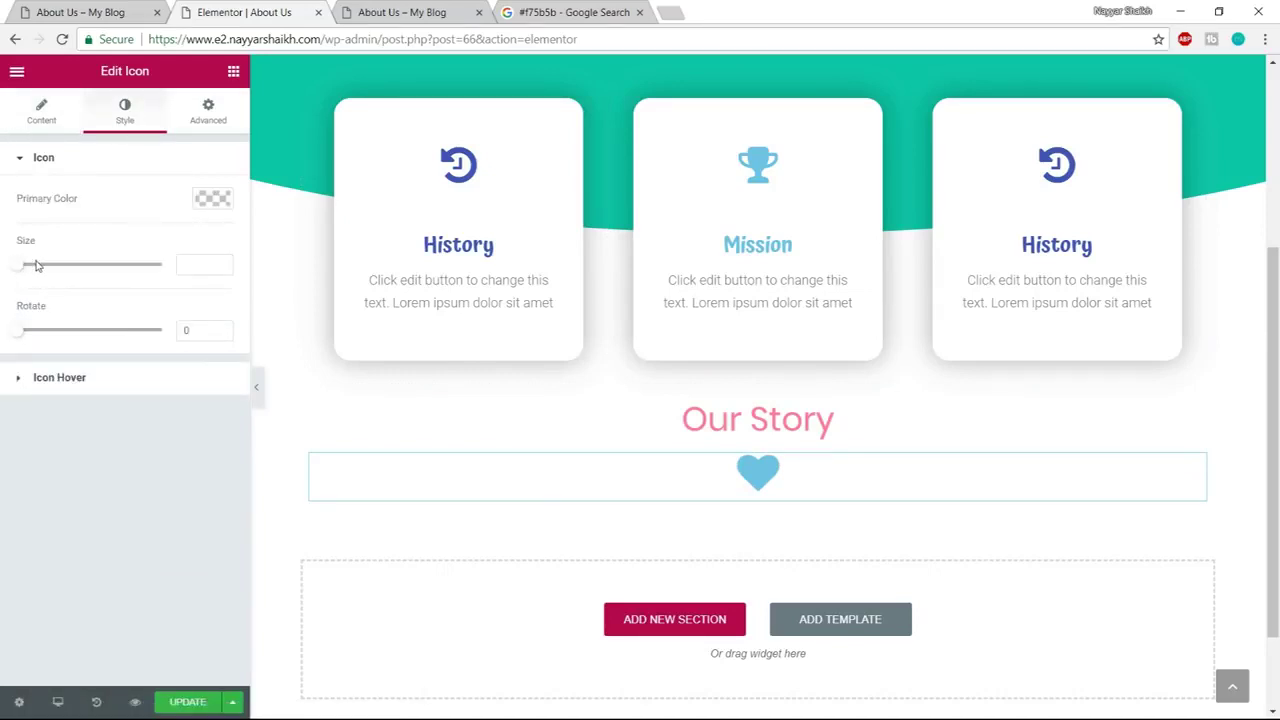
{"action": "left_click_drag", "start_coordinate": [35, 267], "coordinate": [21, 268]}
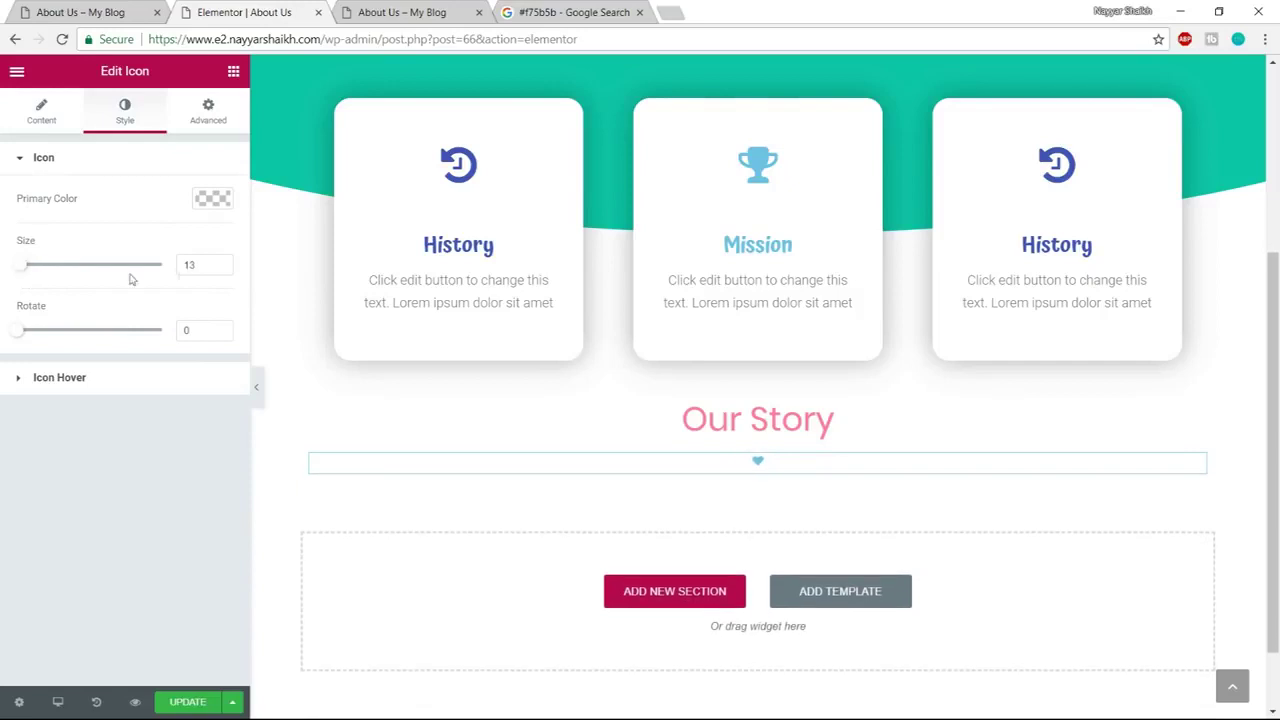
{"action": "type", "text": "20"}
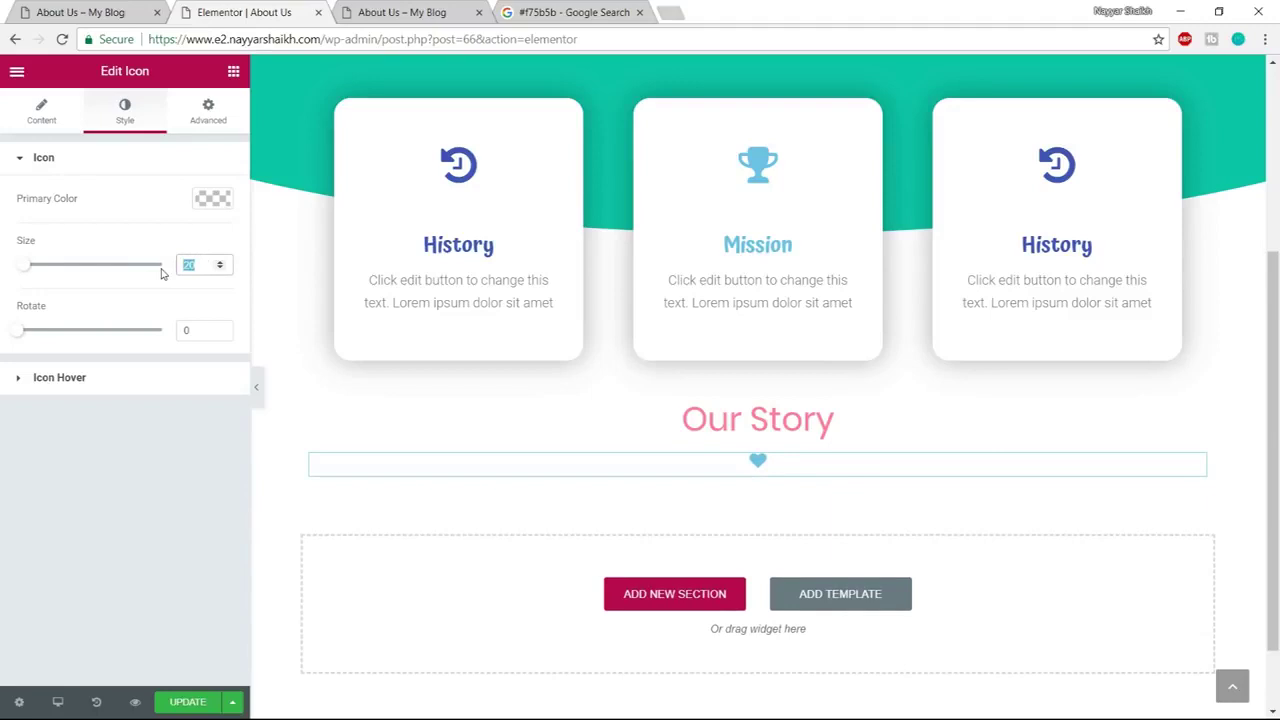
{"action": "type", "text": "25"}
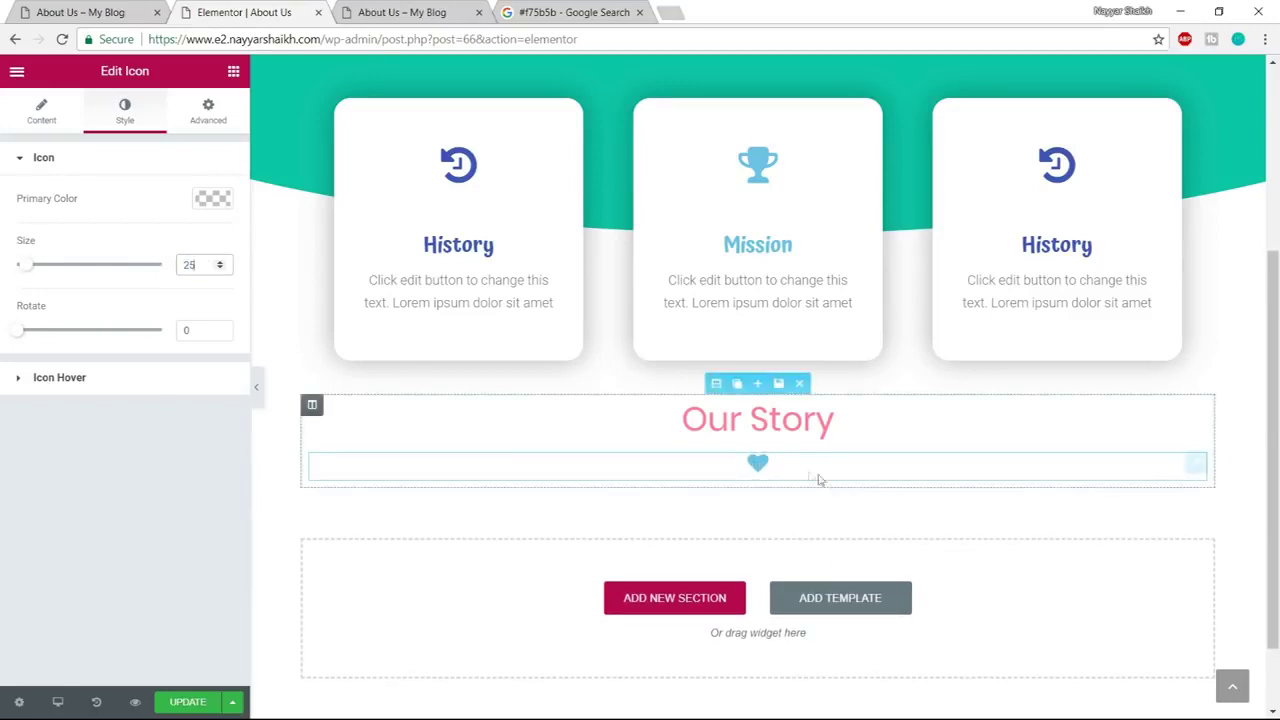
{"action": "left_click", "coordinate": [73, 8]}
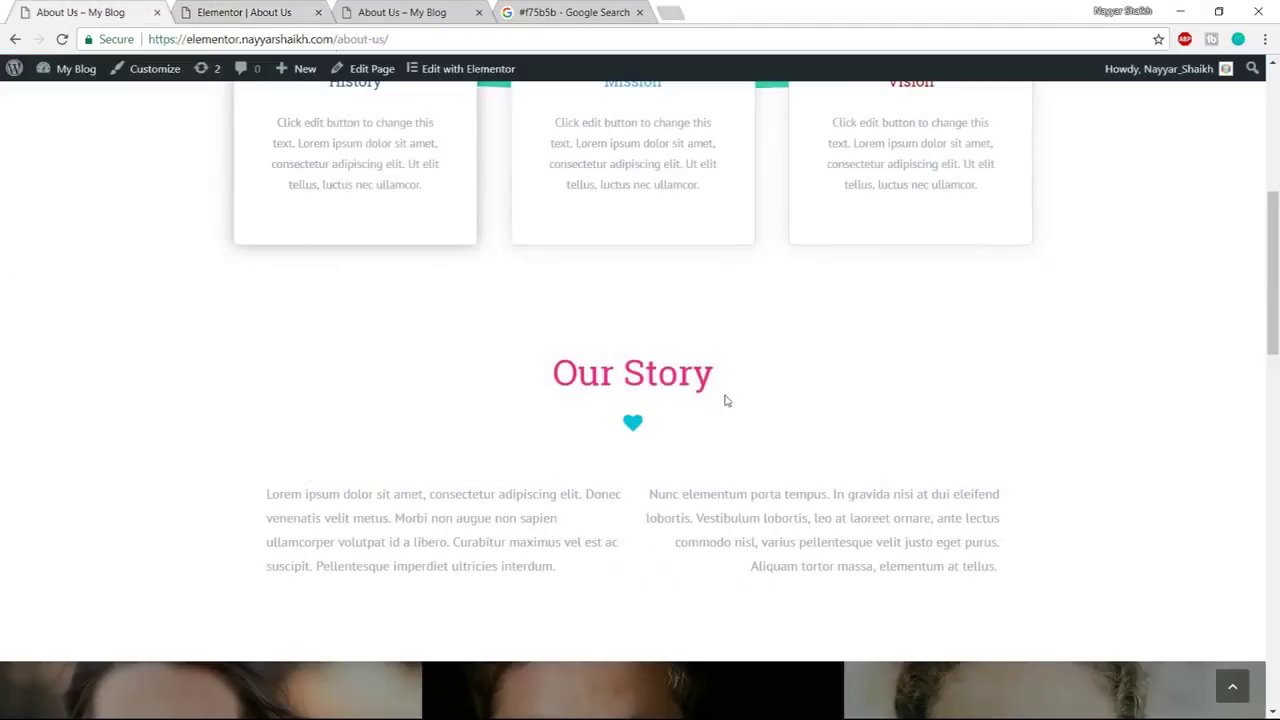
Copy the live page's left Lorem ipsum paragraph into a new heading below the heart.
{"action": "scroll", "coordinate": [727, 401], "scroll_direction": "down", "scroll_amount": 1}
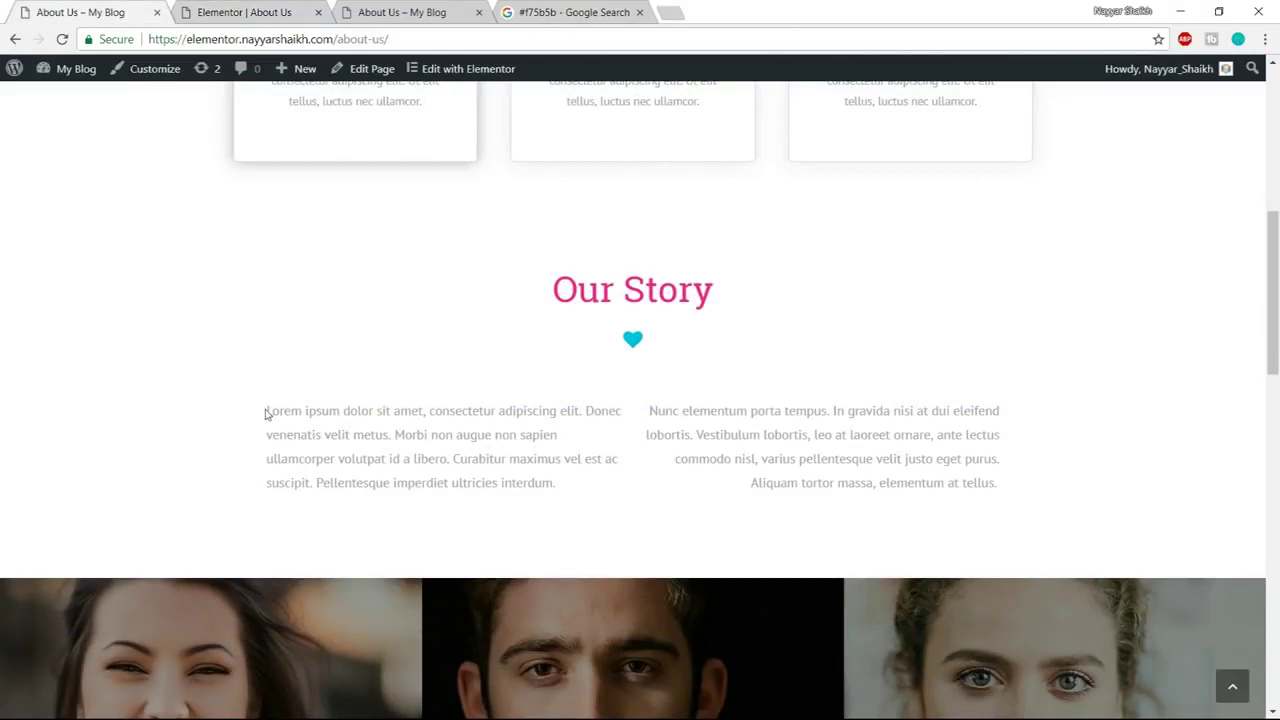
{"action": "left_click_drag", "start_coordinate": [266, 414], "coordinate": [519, 491]}
{"action": "key", "text": "ctrl+c"}
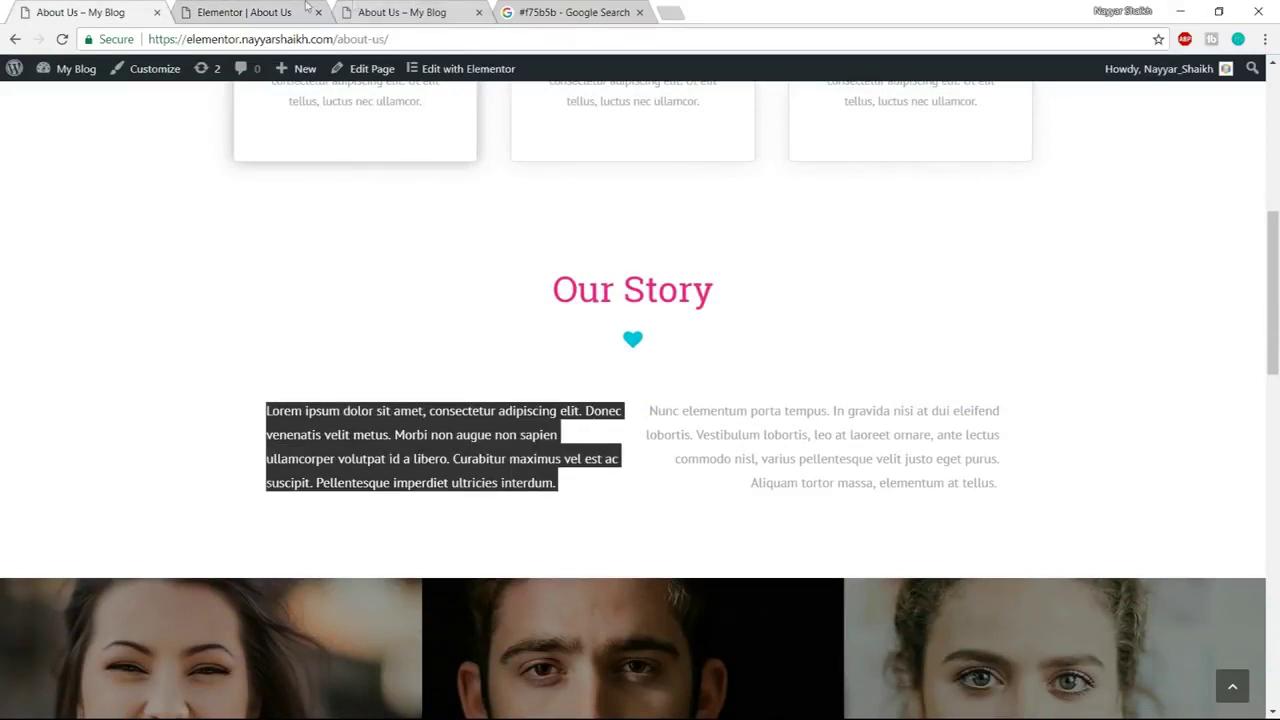
{"action": "left_click", "coordinate": [307, 6]}
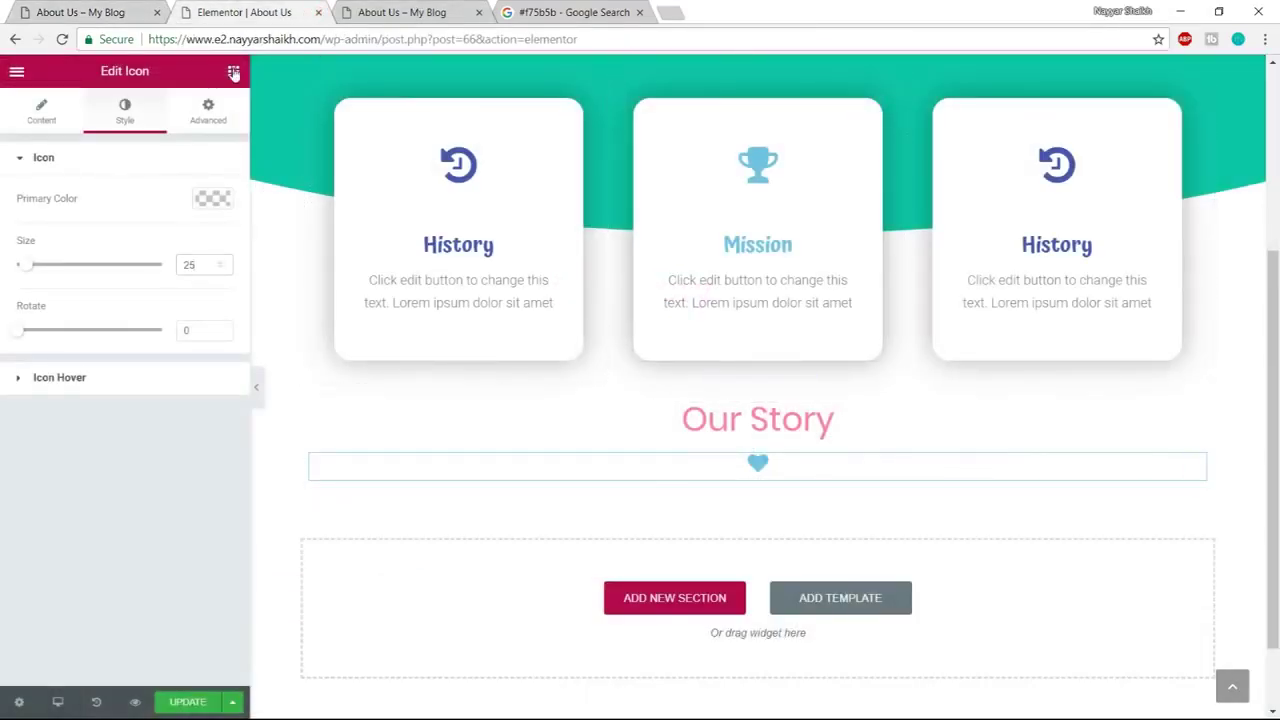
{"action": "left_click", "coordinate": [233, 73]}
{"action": "left_click_drag", "start_coordinate": [268, 187], "coordinate": [752, 482]}
{"action": "triple_click", "coordinate": [166, 257]}
{"action": "key", "text": "ctrl+v"}
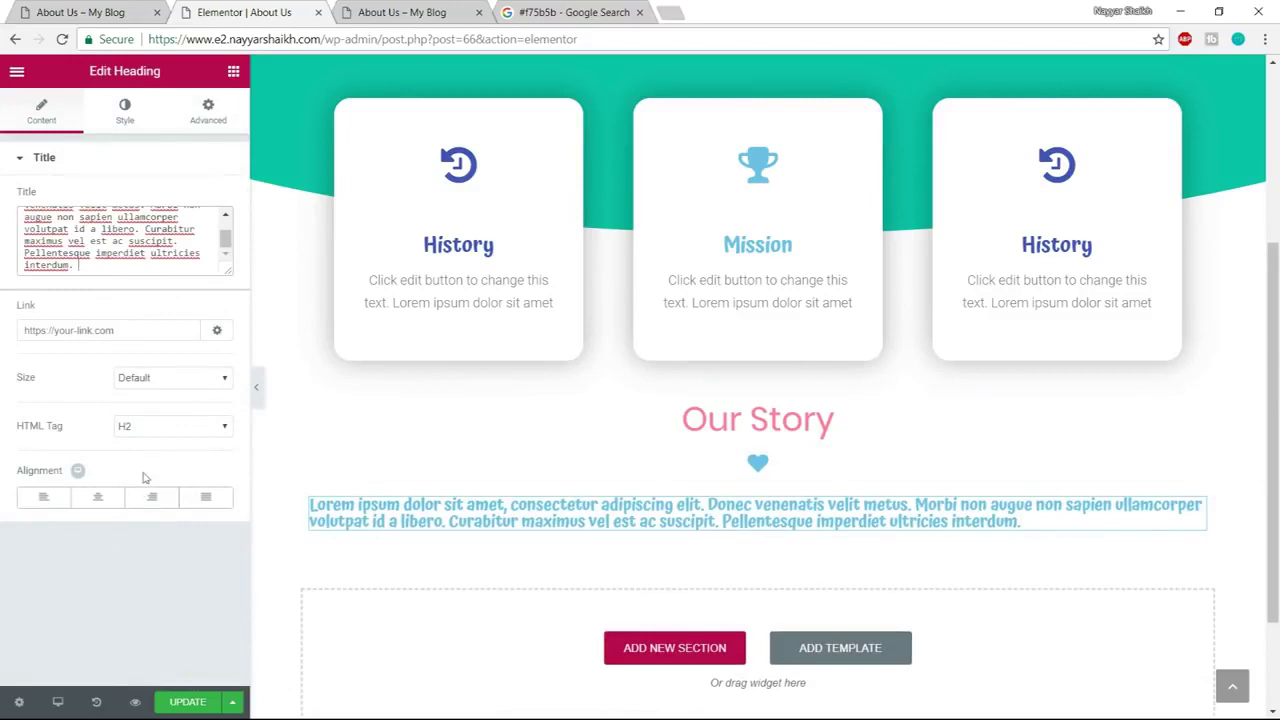
Left-align the paragraph and colour it with the dark grey preset.
{"action": "left_click", "coordinate": [45, 497]}
{"action": "left_click", "coordinate": [124, 110]}
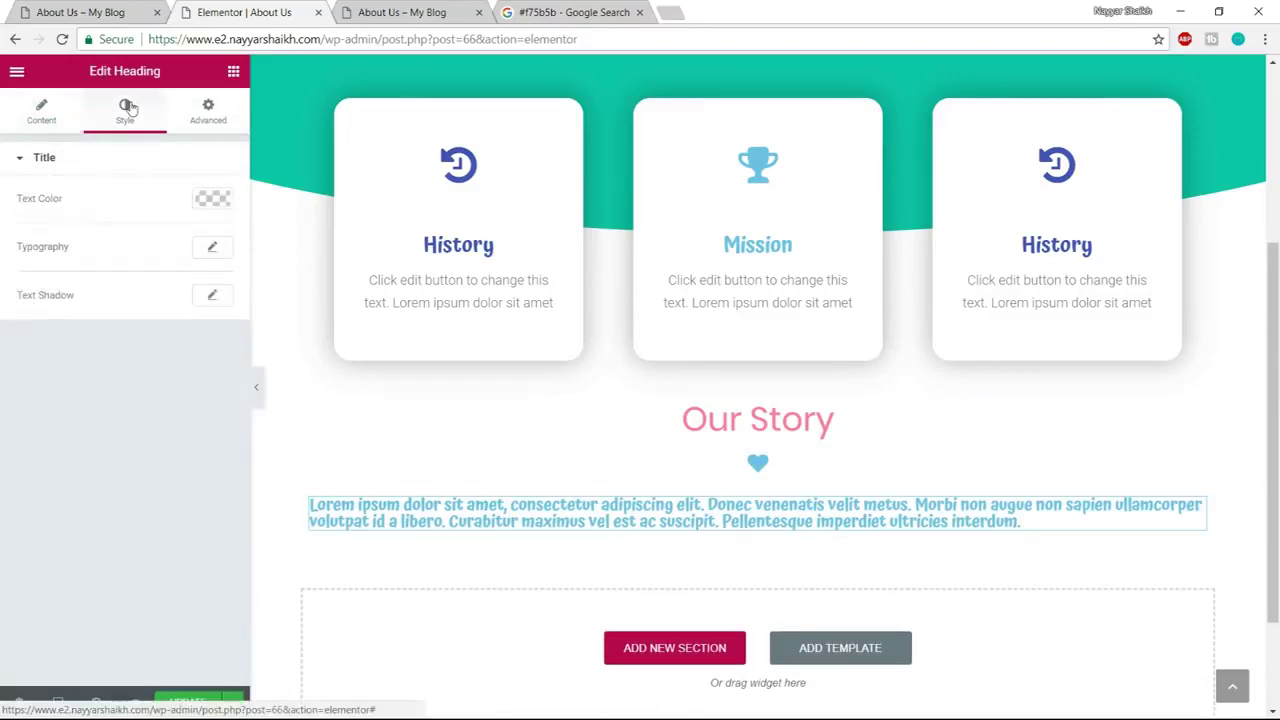
{"action": "left_click", "coordinate": [211, 199]}
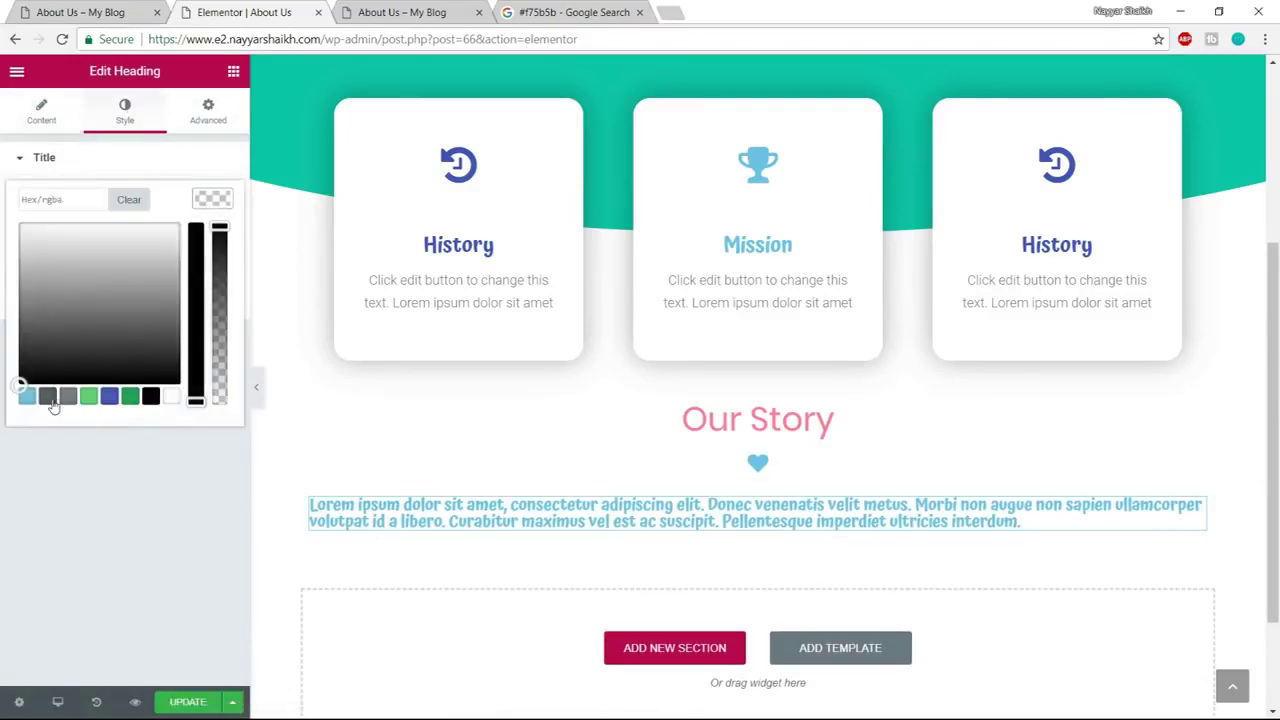
{"action": "left_click", "coordinate": [48, 397]}
{"action": "left_click", "coordinate": [220, 197]}
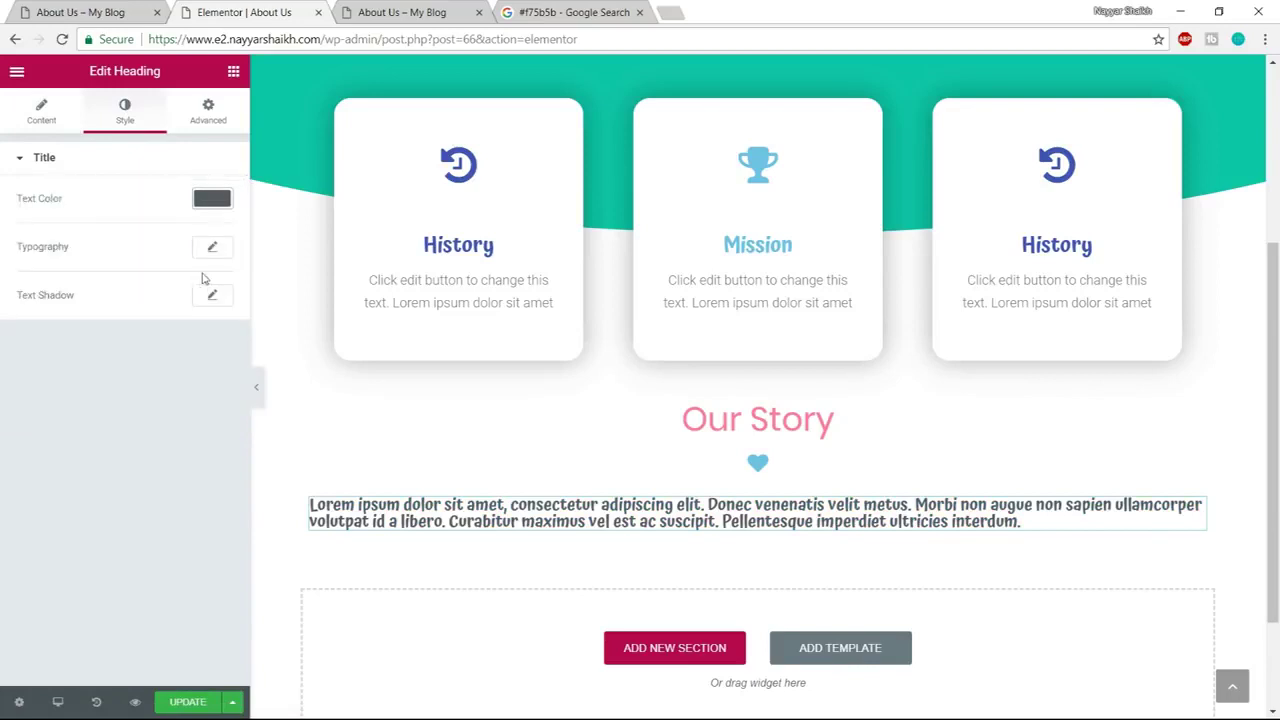
Set the paragraph typography to Poppins, 18 px, weight 300, line height 1.4.
{"action": "left_click", "coordinate": [211, 252]}
{"action": "left_click", "coordinate": [180, 291]}
{"action": "type", "text": "poppi"}
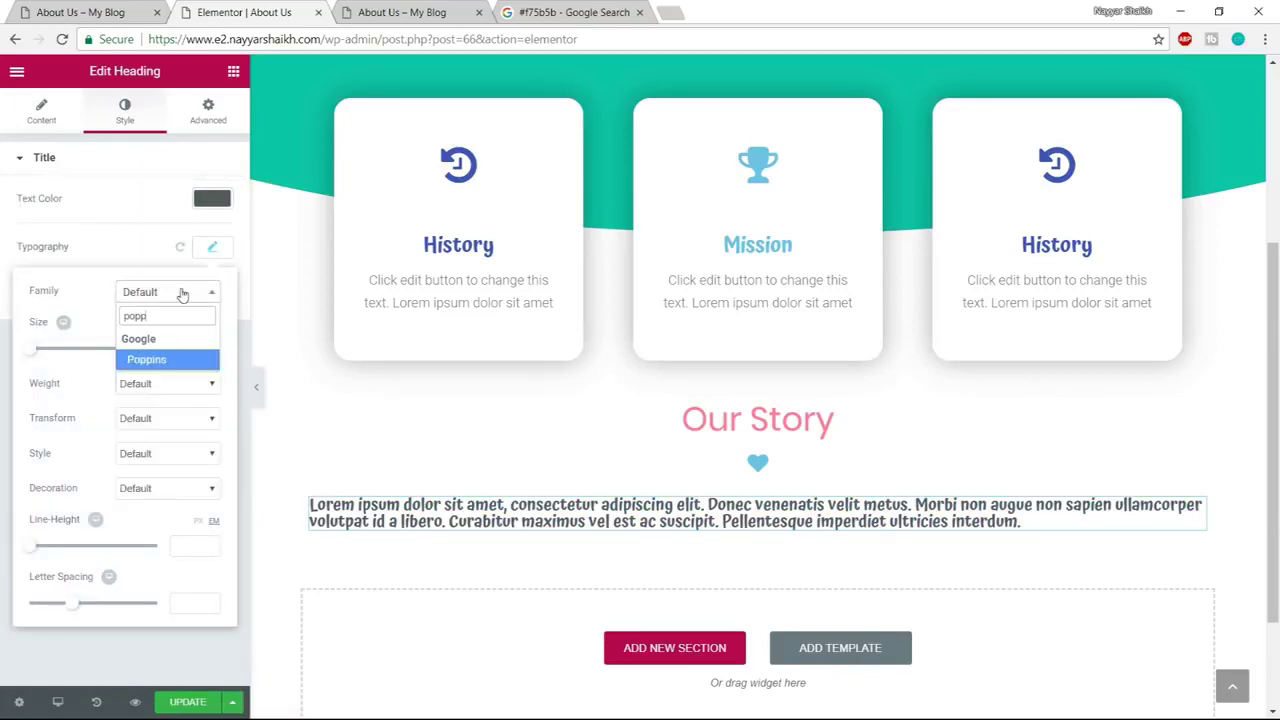
{"action": "key", "text": "Return"}
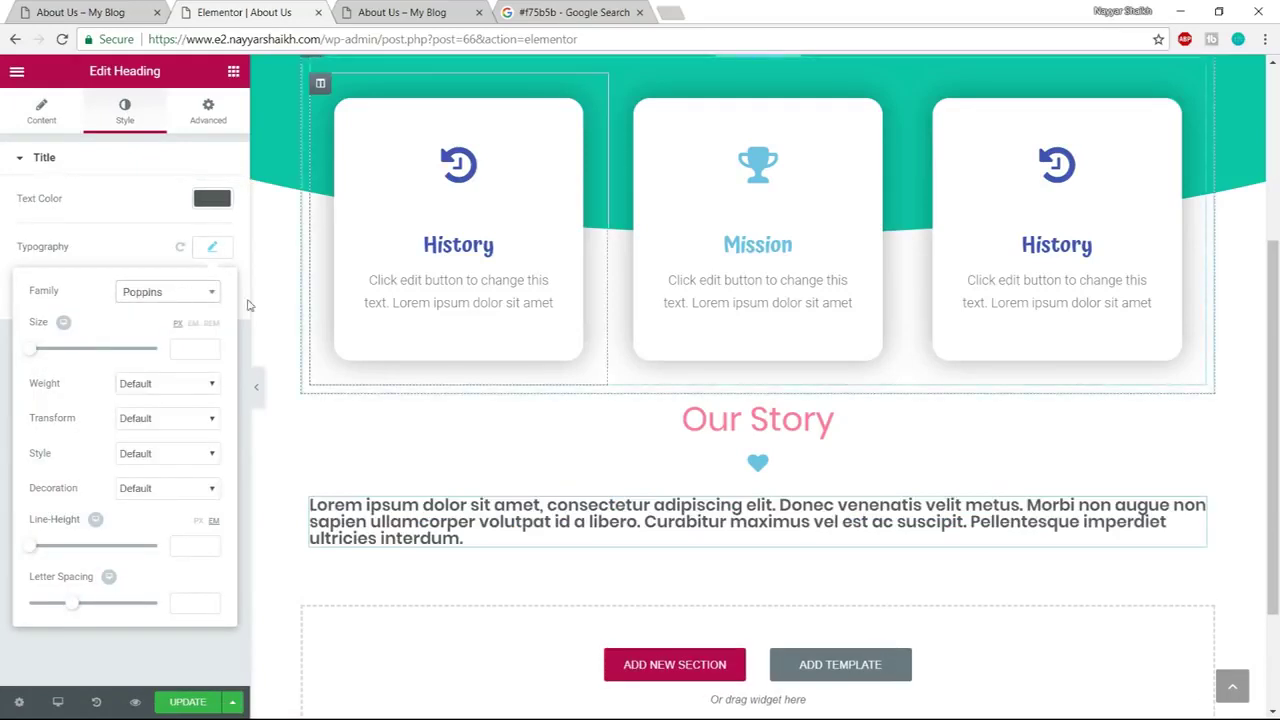
{"action": "left_click_drag", "start_coordinate": [37, 358], "coordinate": [50, 358]}
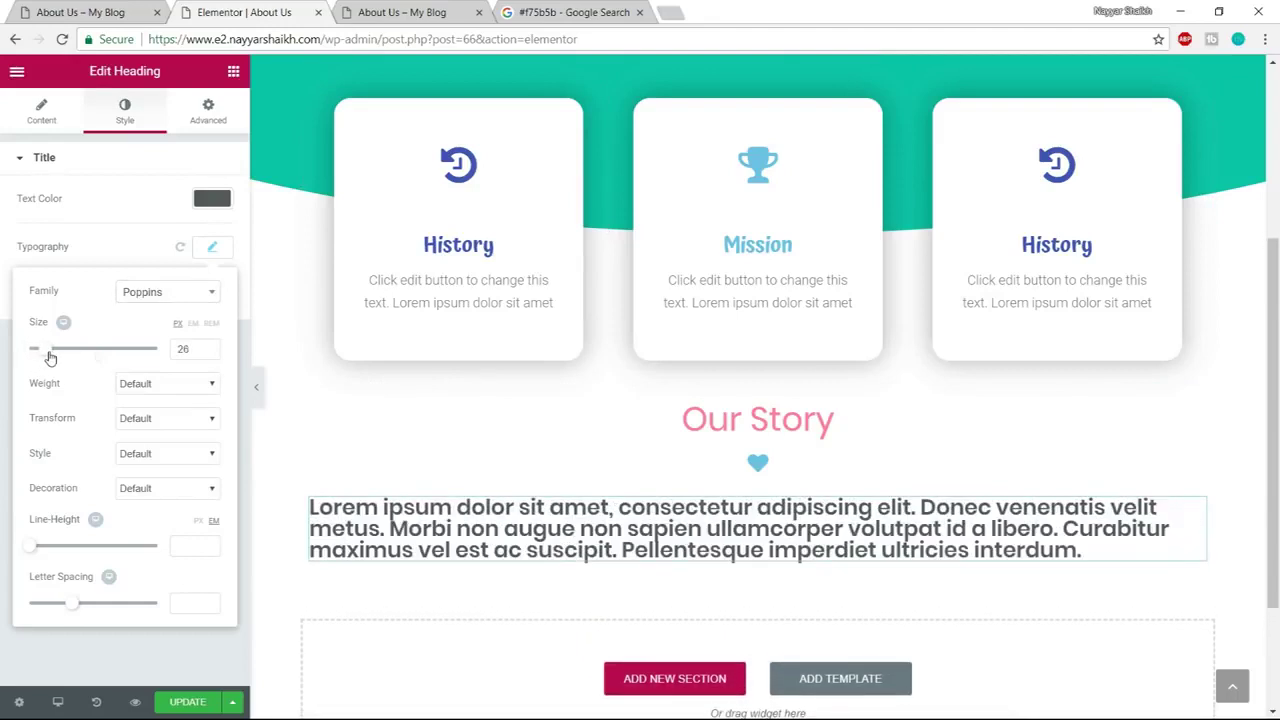
{"action": "type", "text": "20"}
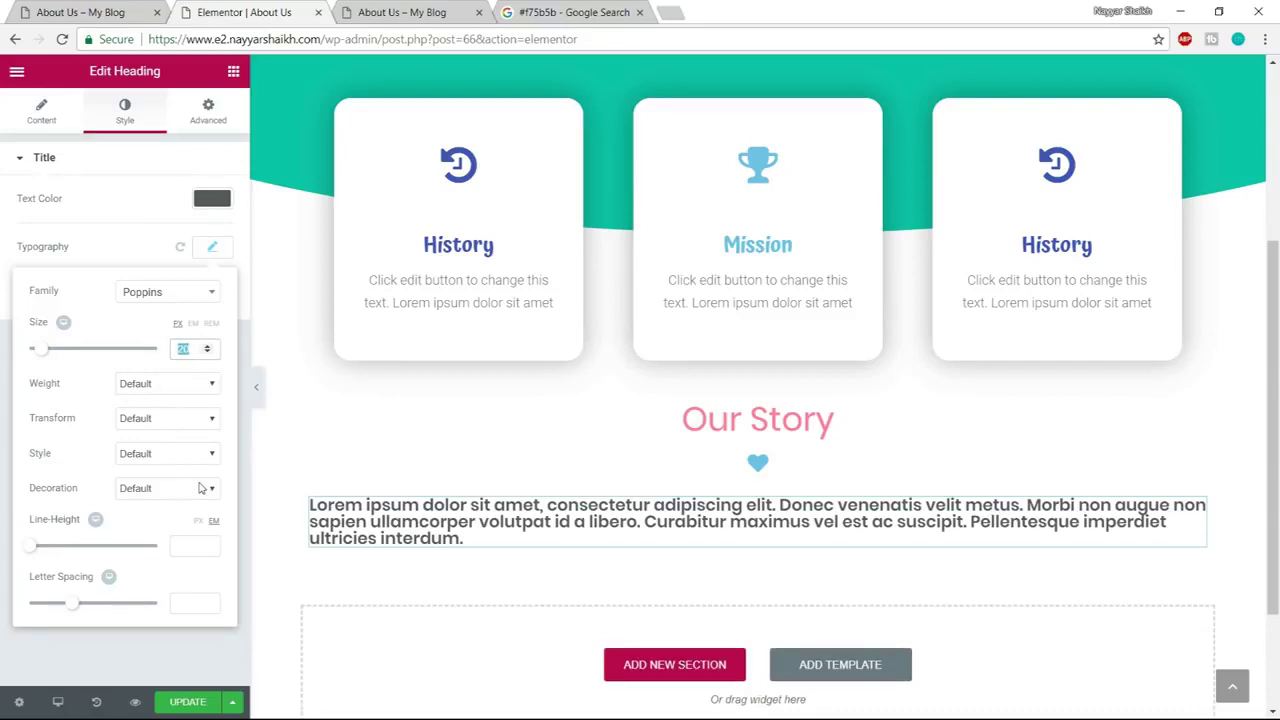
{"action": "type", "text": "16"}
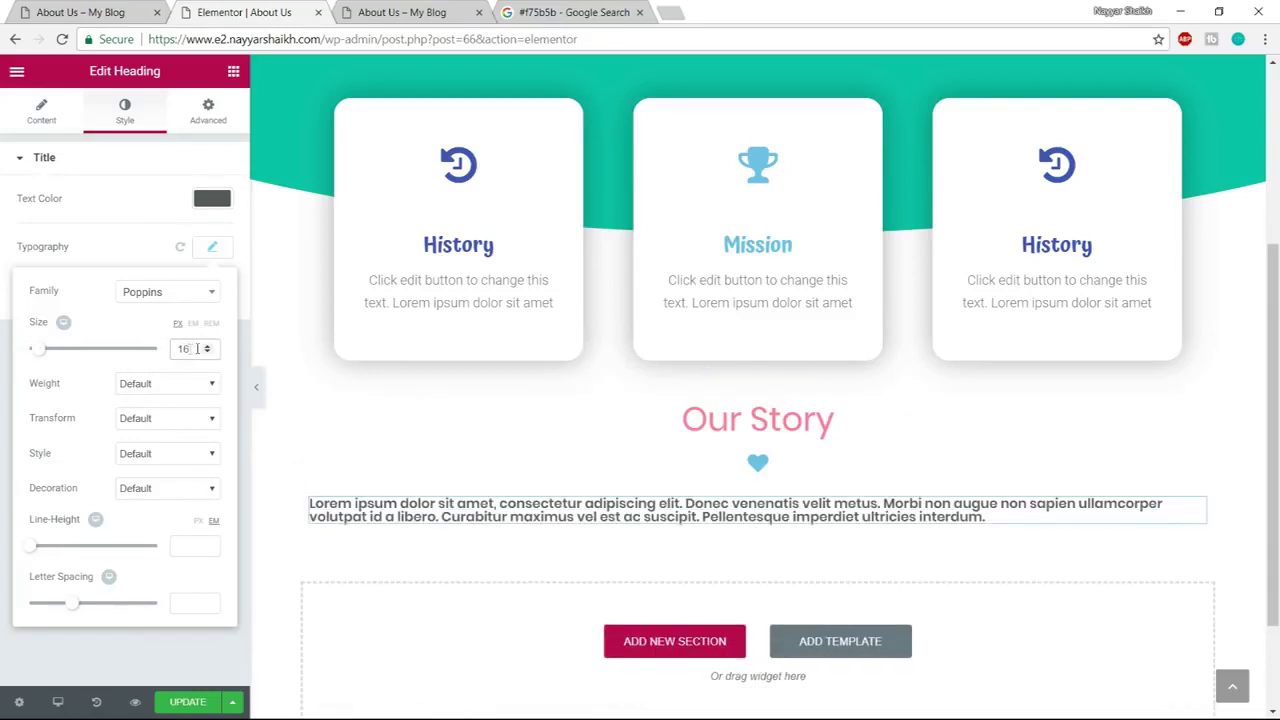
{"action": "type", "text": "18"}
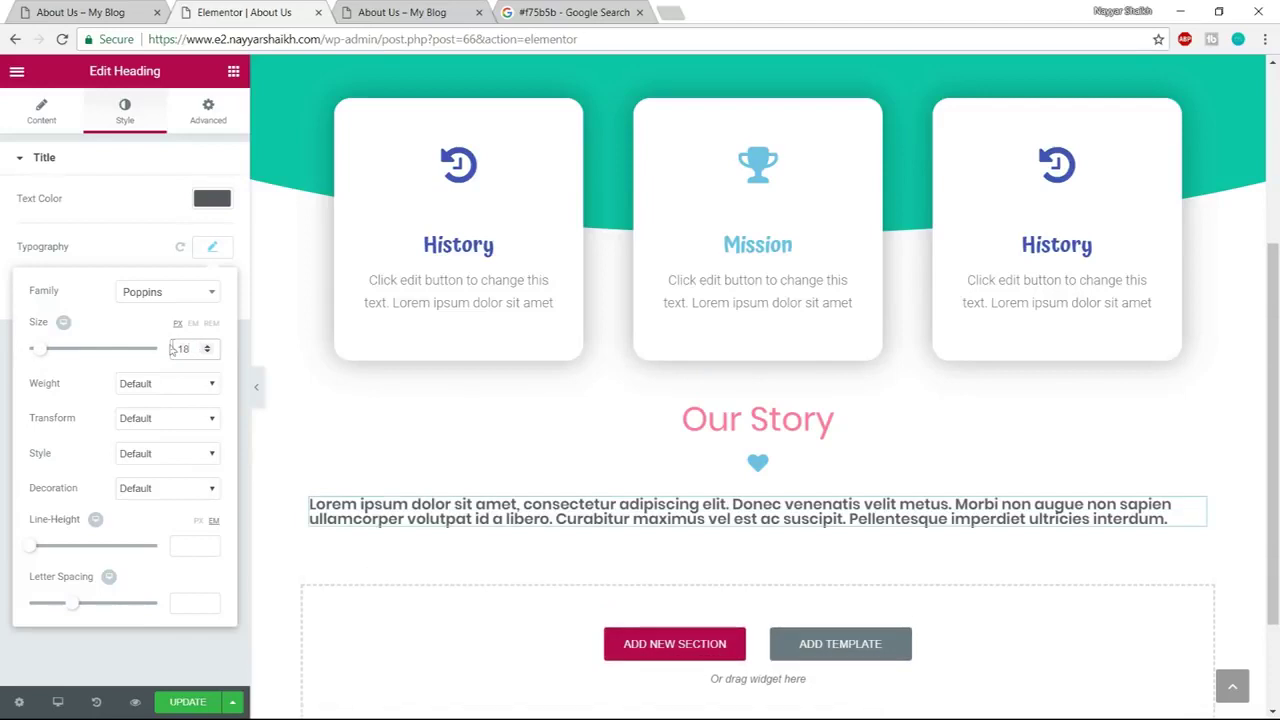
{"action": "left_click", "coordinate": [180, 386]}
{"action": "left_click", "coordinate": [170, 443]}
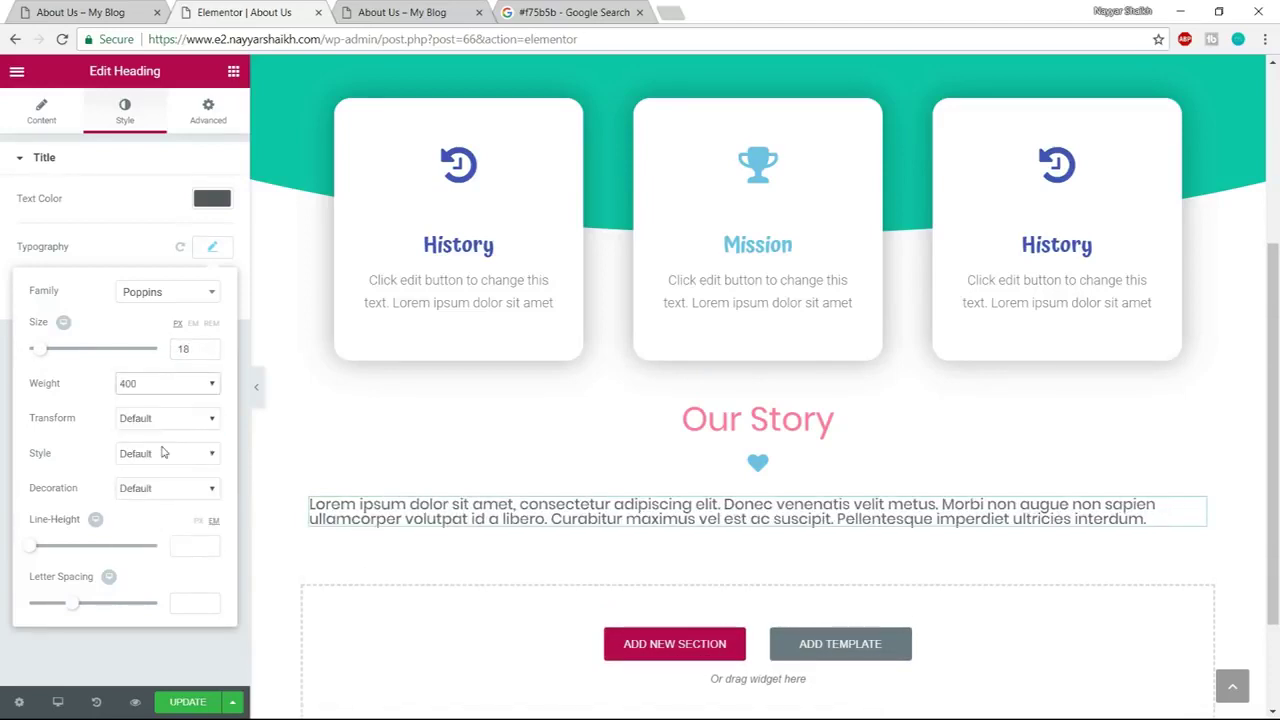
{"action": "left_click", "coordinate": [170, 384]}
{"action": "left_click", "coordinate": [150, 424]}
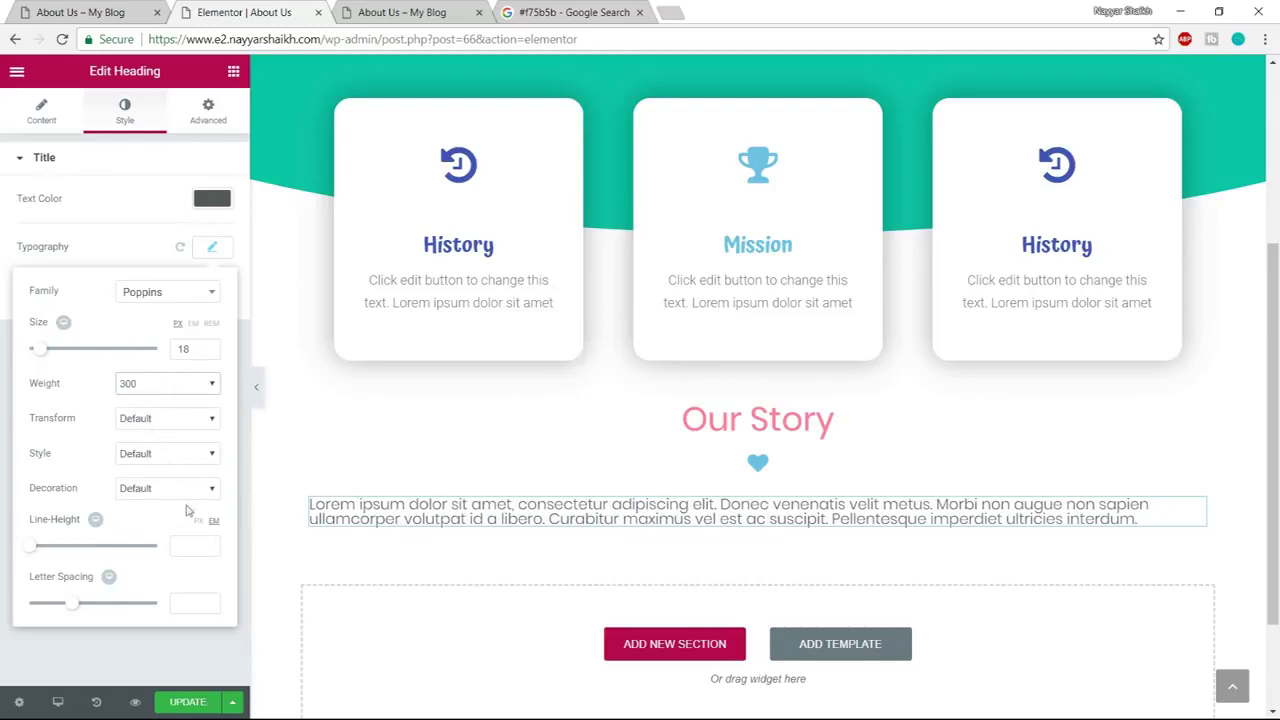
{"action": "left_click_drag", "start_coordinate": [35, 551], "coordinate": [48, 545]}
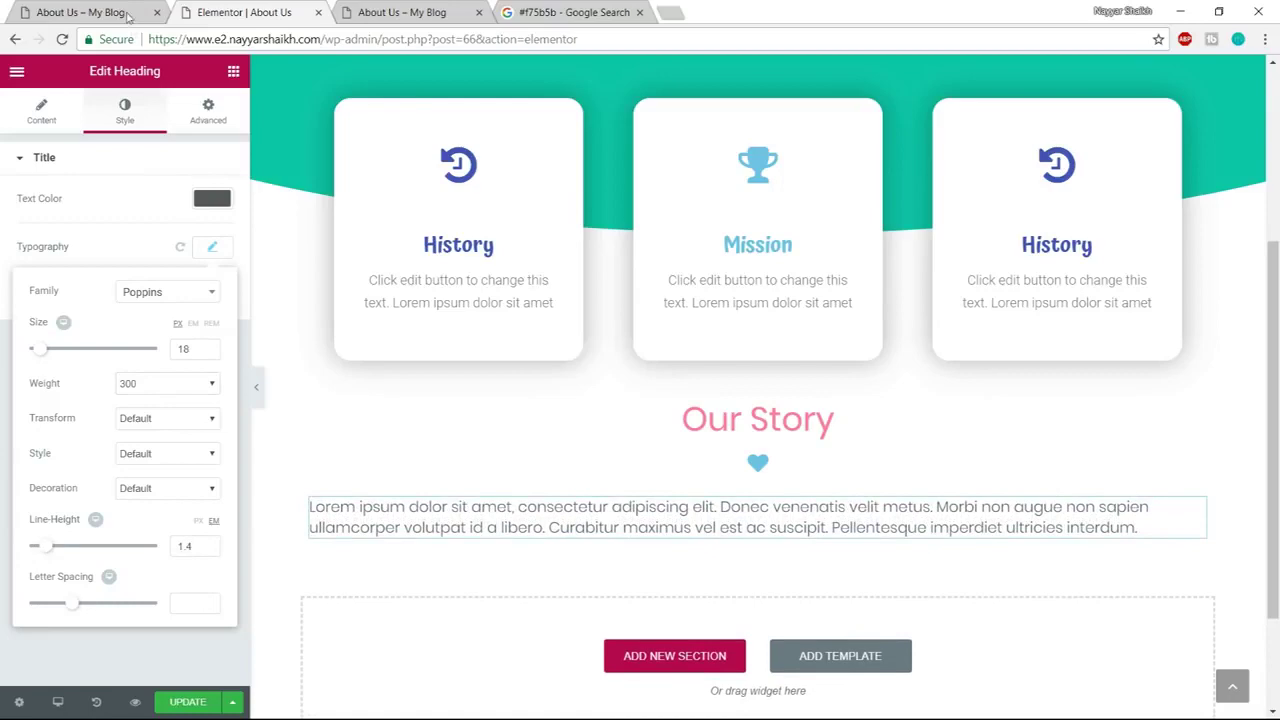
After checking the live page, raise the paragraph's line height to 2.
{"action": "left_click", "coordinate": [90, 12]}
{"action": "left_click", "coordinate": [339, 480]}
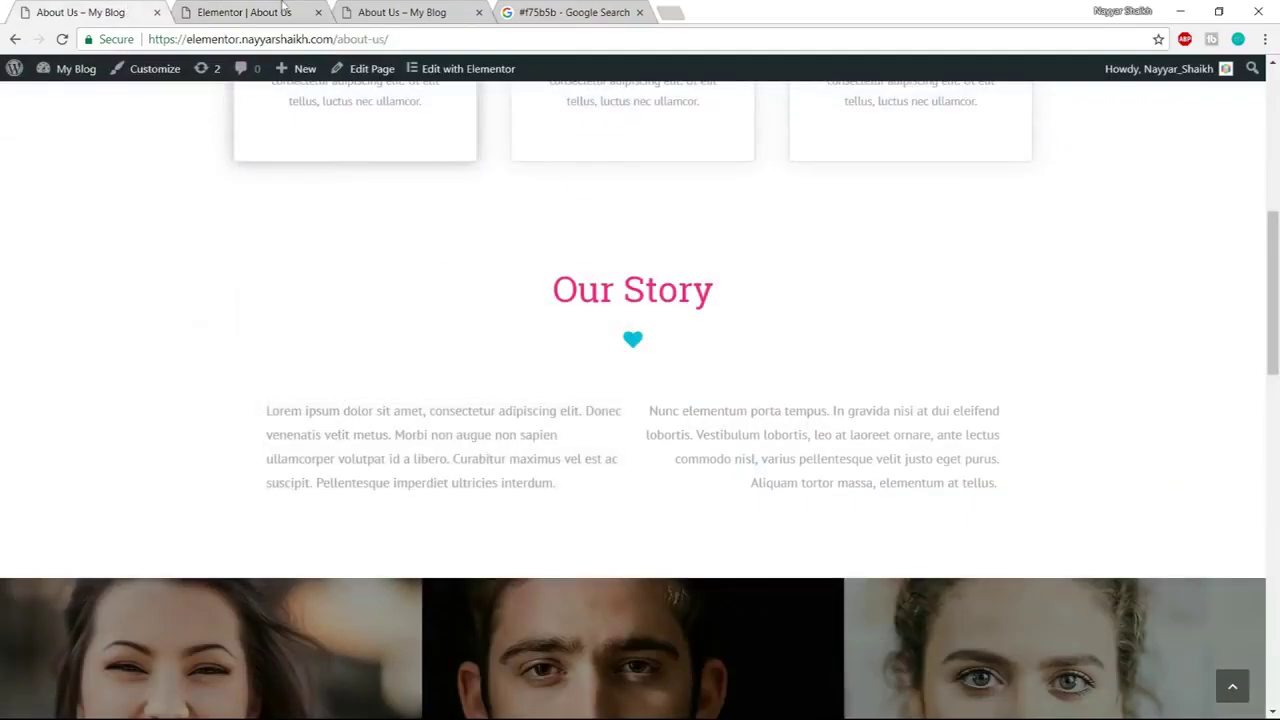
{"action": "left_click", "coordinate": [244, 12]}
{"action": "left_click_drag", "start_coordinate": [48, 553], "coordinate": [57, 549]}
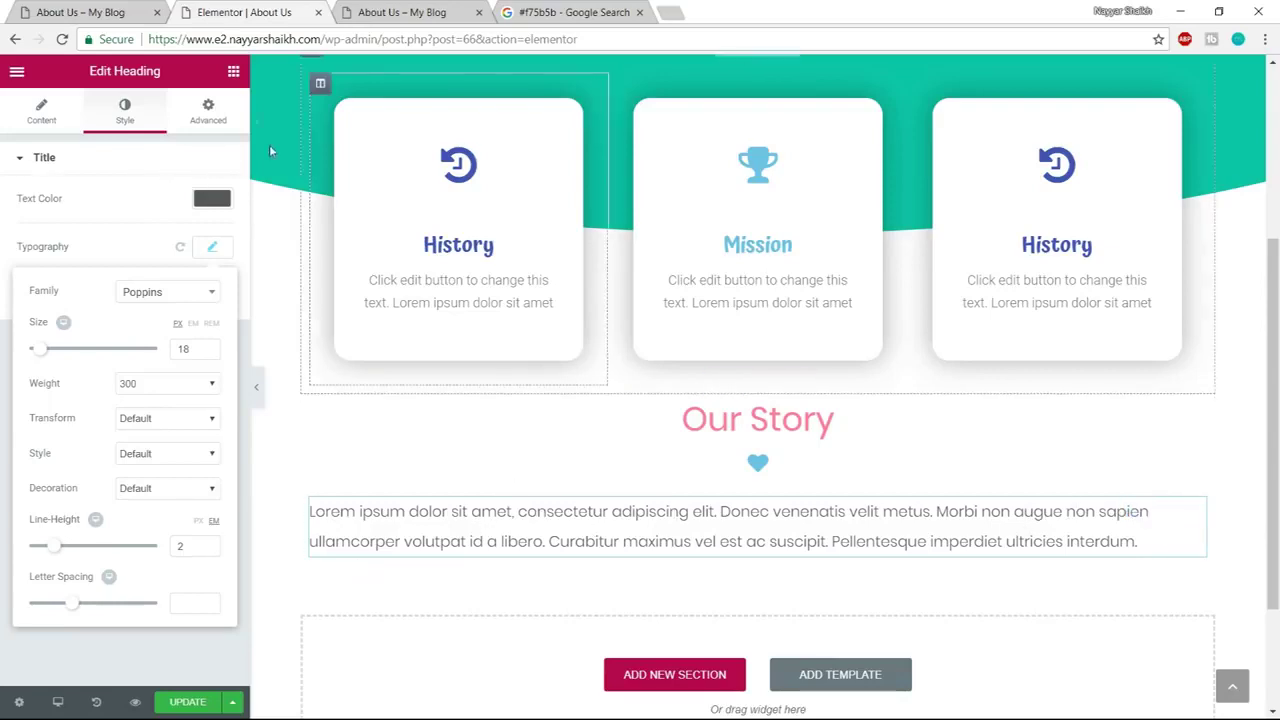
Add a two-column section holding the paragraph on the left and a duplicate on the right.
{"action": "left_click", "coordinate": [233, 72]}
{"action": "left_click_drag", "start_coordinate": [64, 190], "coordinate": [695, 560]}
{"action": "left_click_drag", "start_coordinate": [645, 515], "coordinate": [650, 372]}
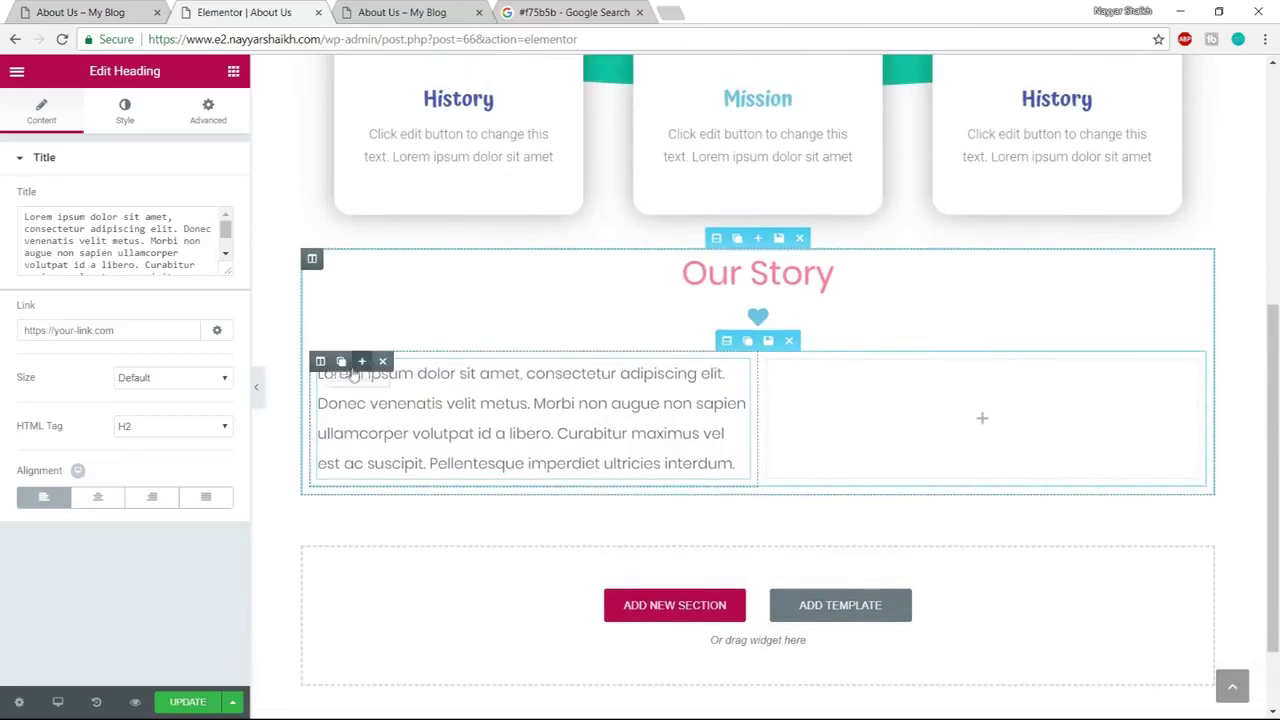
{"action": "mouse_move", "coordinate": [718, 375]}
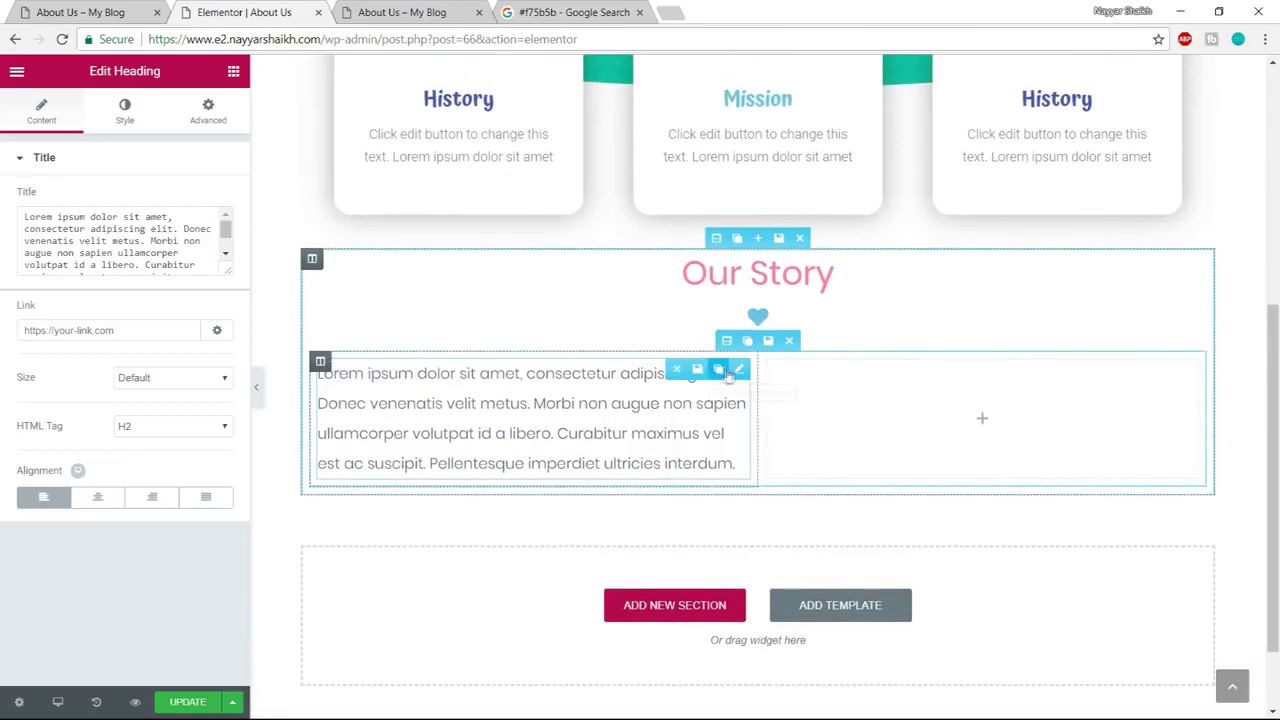
{"action": "left_click_drag", "start_coordinate": [728, 375], "coordinate": [700, 262]}
{"action": "key", "text": "ctrl+z"}
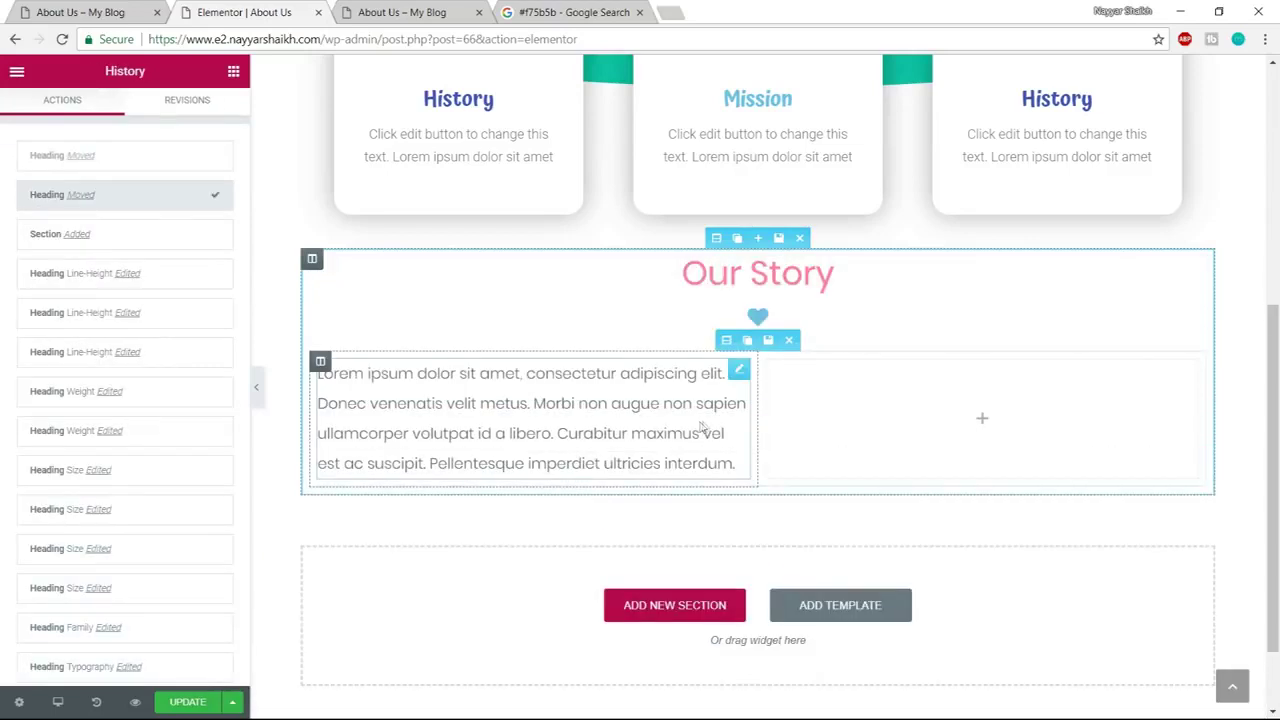
{"action": "left_click", "coordinate": [718, 370]}
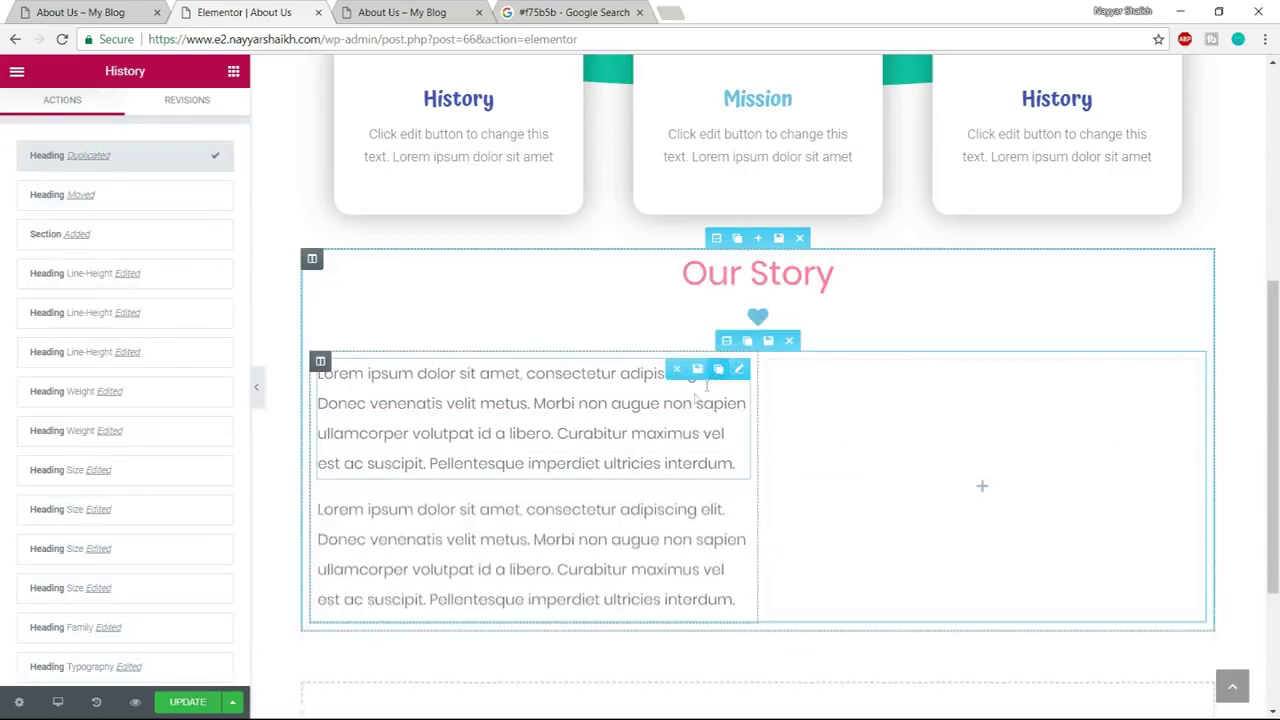
{"action": "left_click_drag", "start_coordinate": [521, 540], "coordinate": [862, 421]}
{"action": "left_click_drag", "start_coordinate": [738, 508], "coordinate": [980, 470]}
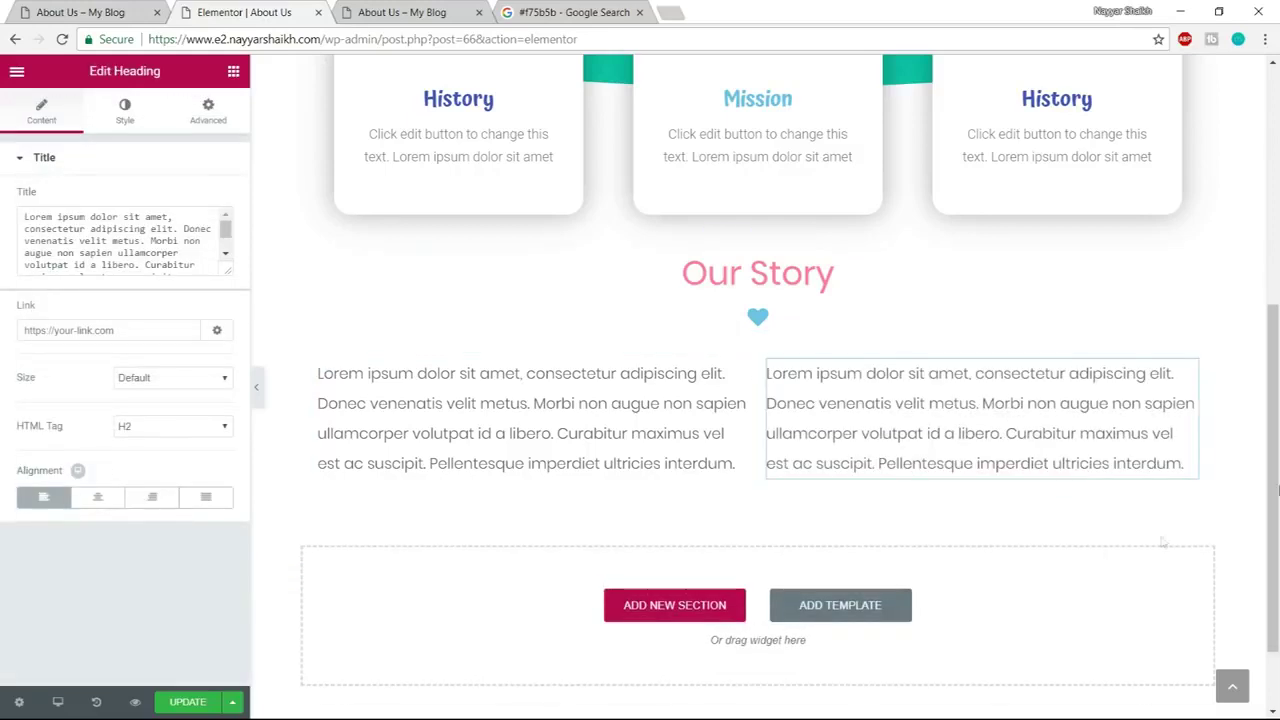
Update the page and review it on the live About Us page.
{"action": "left_click", "coordinate": [182, 702]}
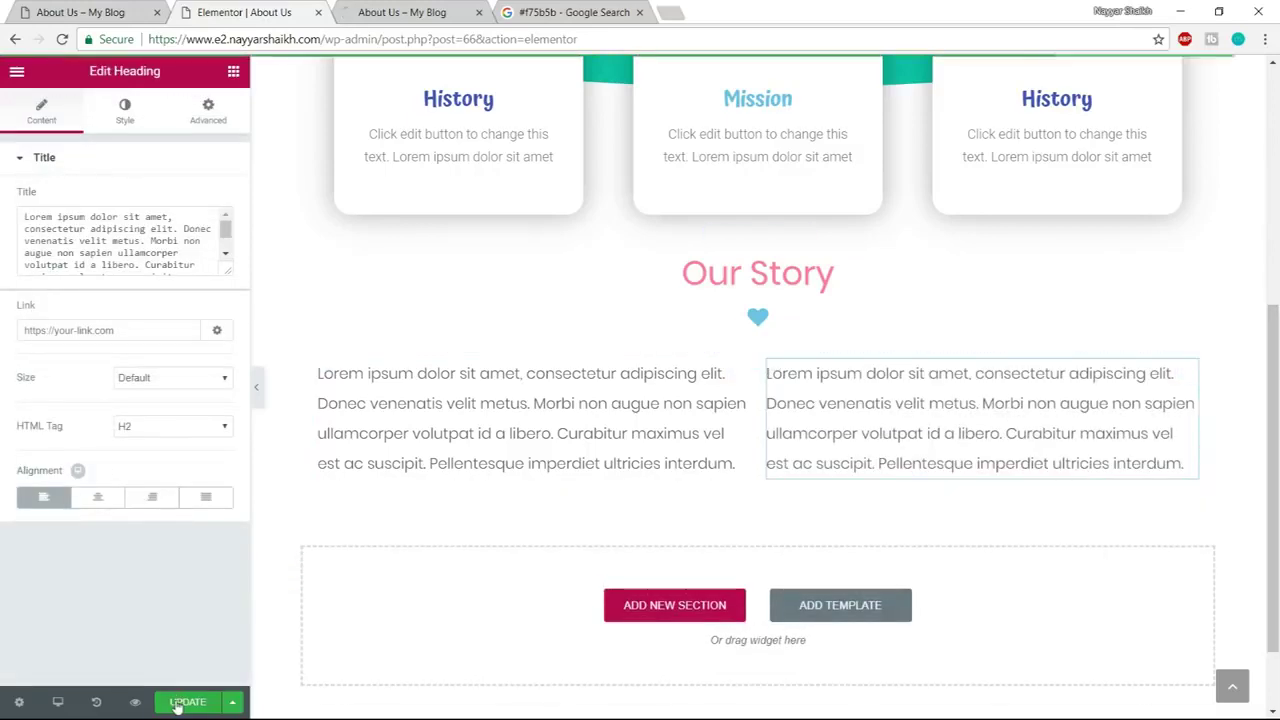
{"action": "left_click", "coordinate": [40, 8]}
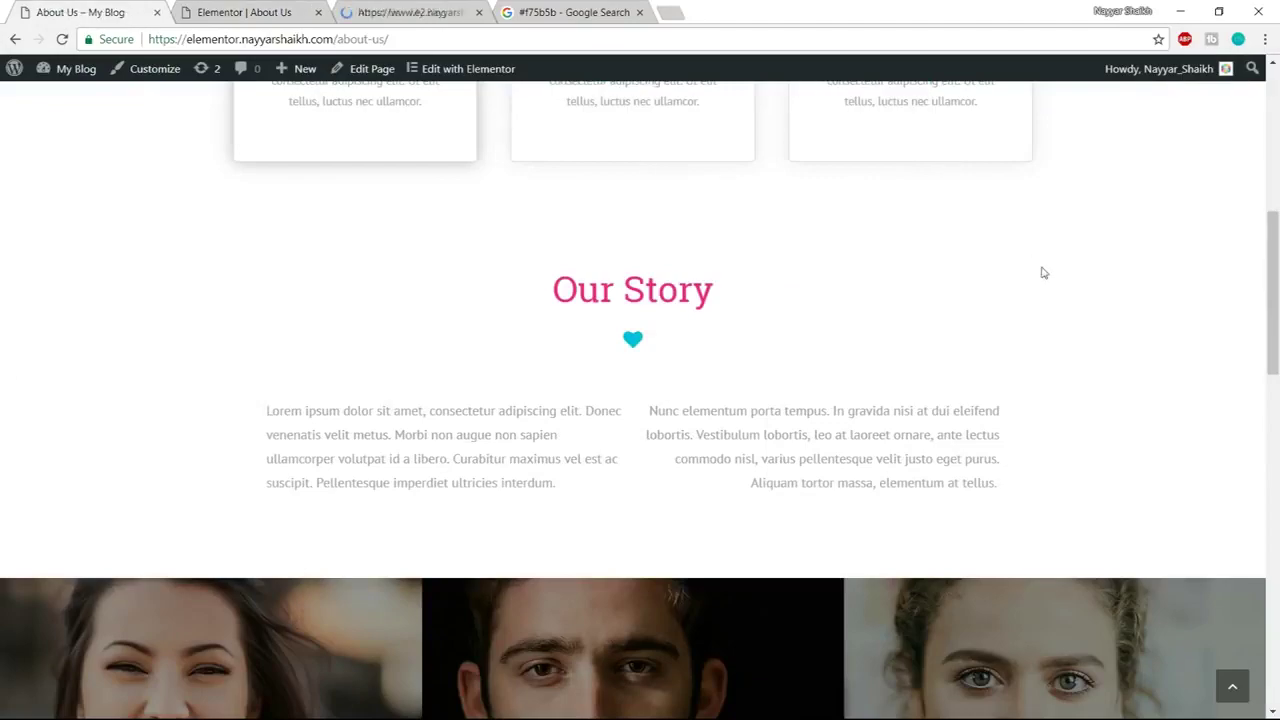
{"action": "scroll", "coordinate": [1043, 272], "scroll_direction": "down", "scroll_amount": 5}
{"action": "scroll", "coordinate": [1155, 384], "scroll_direction": "down", "scroll_amount": 3}
{"action": "scroll", "coordinate": [1155, 384], "scroll_direction": "up", "scroll_amount": 2}
{"action": "key", "text": "ctrl+Tab"}
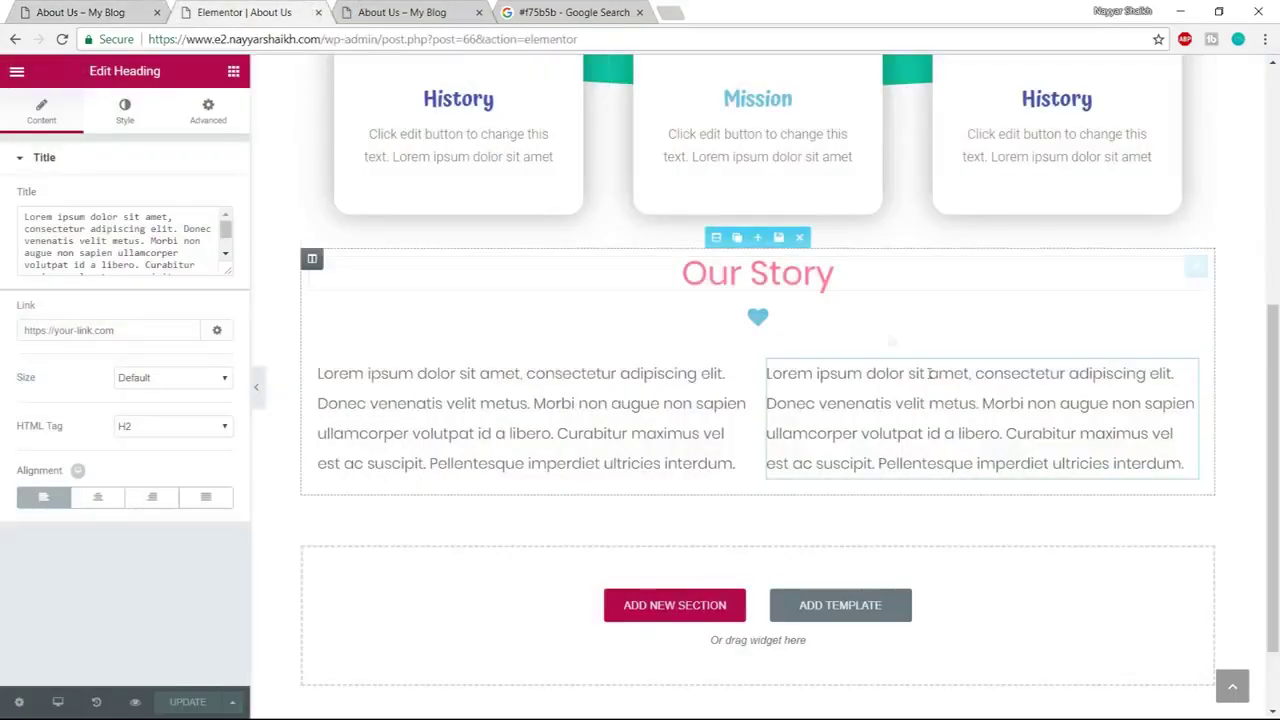
{"action": "scroll", "coordinate": [891, 341], "scroll_direction": "down", "scroll_amount": 1}
Open the template library and filter blocks to the Team category.
{"action": "left_click", "coordinate": [832, 535]}
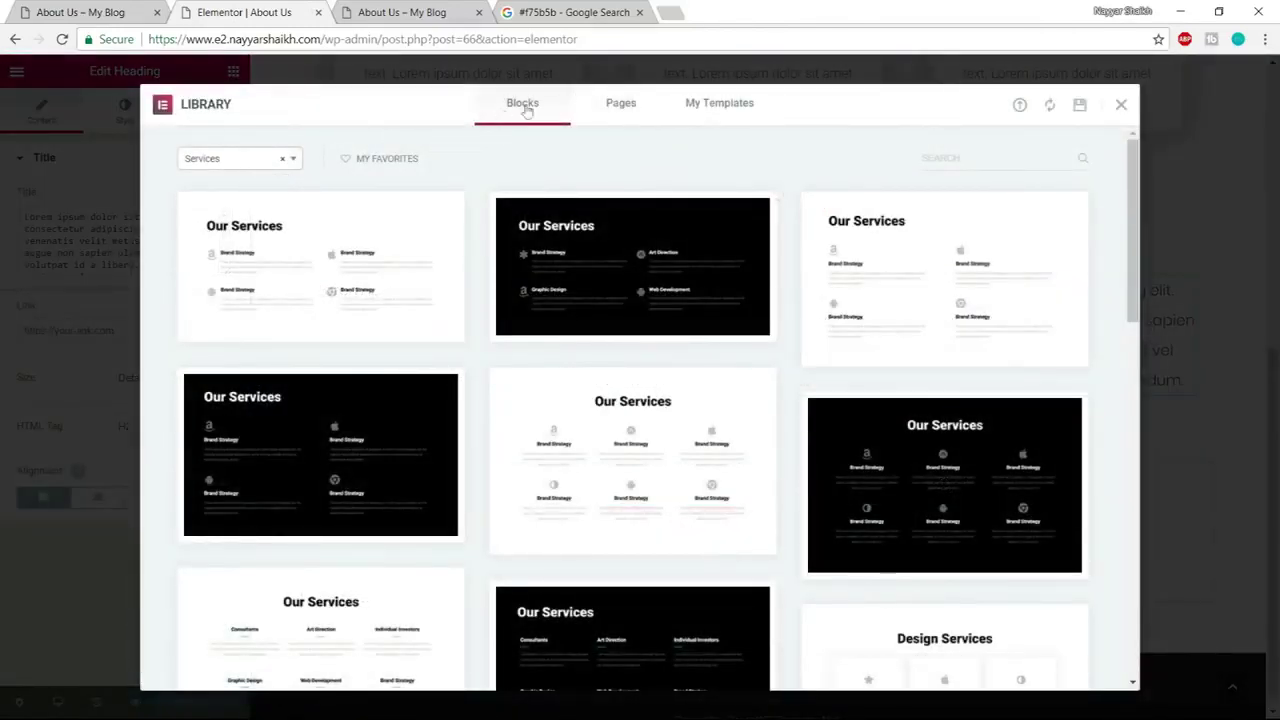
{"action": "left_click", "coordinate": [220, 165]}
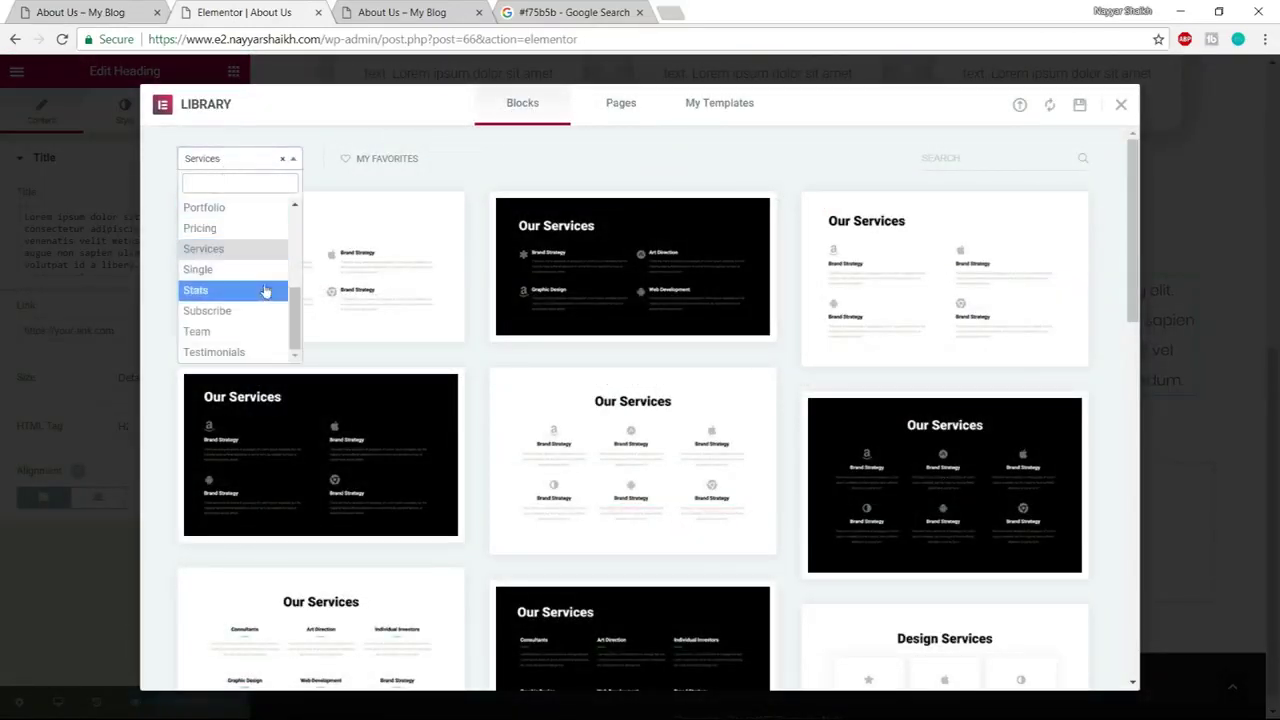
{"action": "scroll", "coordinate": [262, 285], "scroll_direction": "up", "scroll_amount": 1}
{"action": "scroll", "coordinate": [262, 285], "scroll_direction": "up", "scroll_amount": 2}
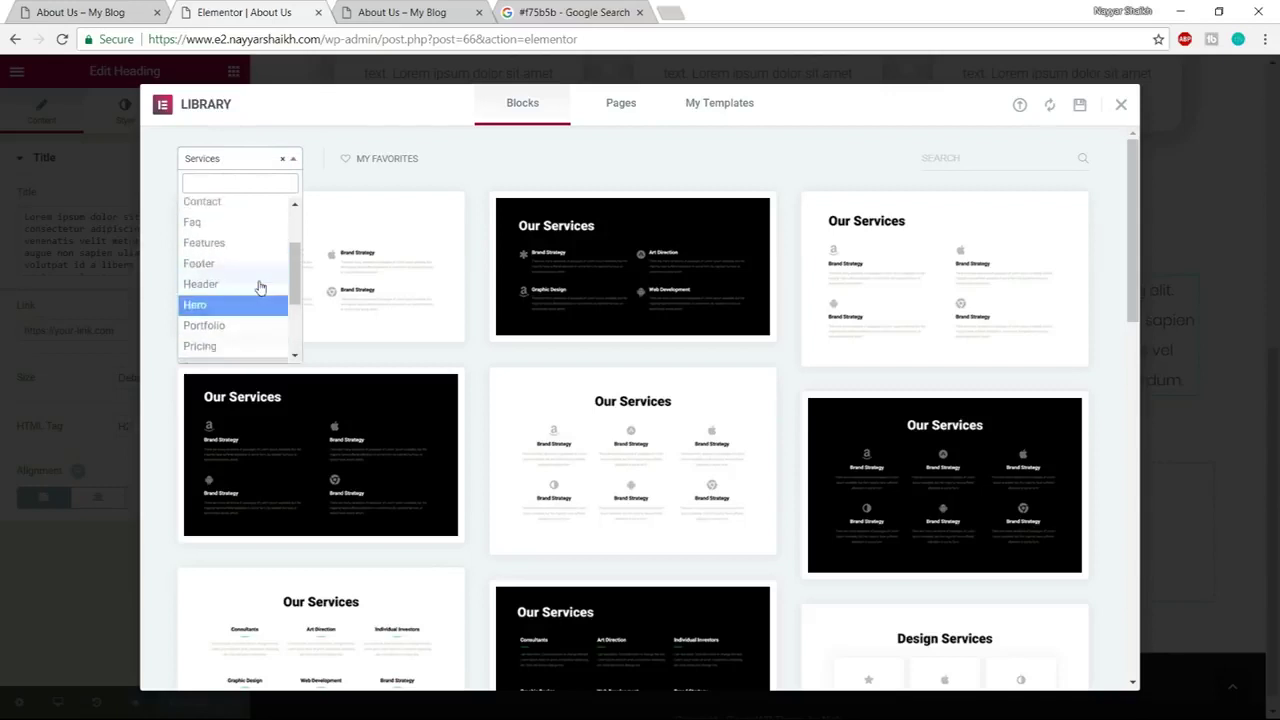
{"action": "scroll", "coordinate": [259, 288], "scroll_direction": "down", "scroll_amount": 3}
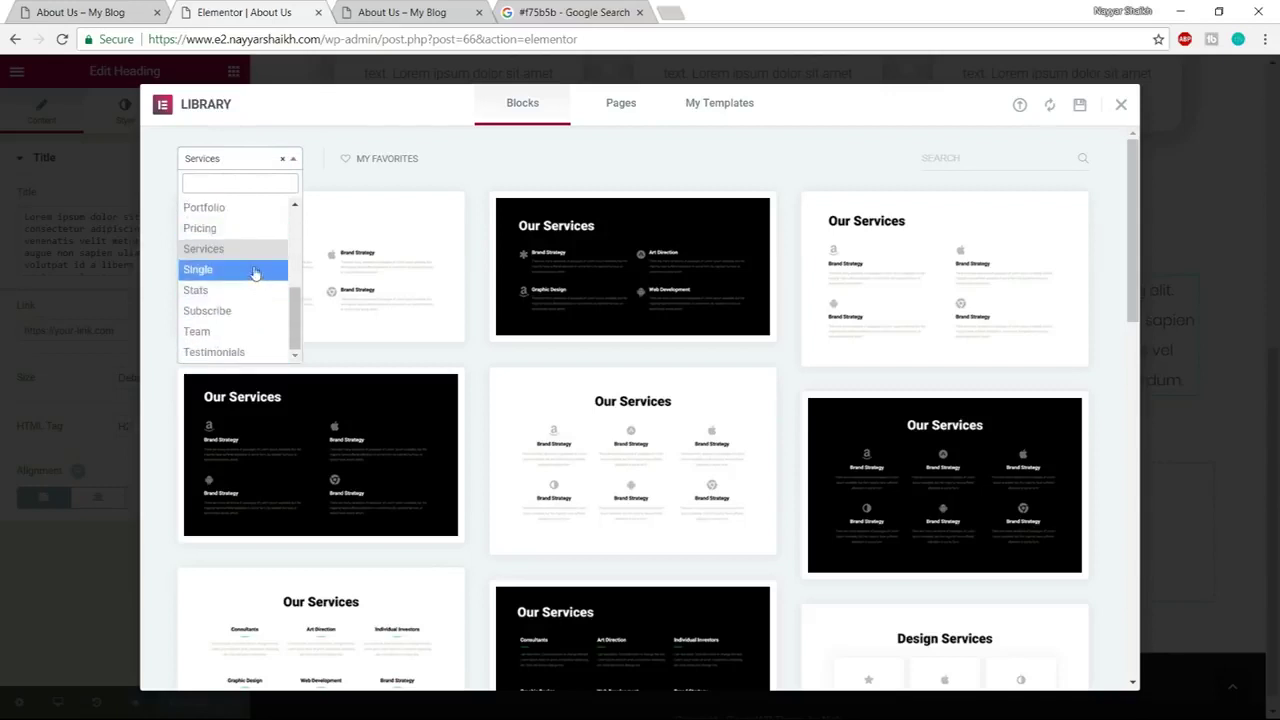
{"action": "scroll", "coordinate": [255, 280], "scroll_direction": "up", "scroll_amount": 3}
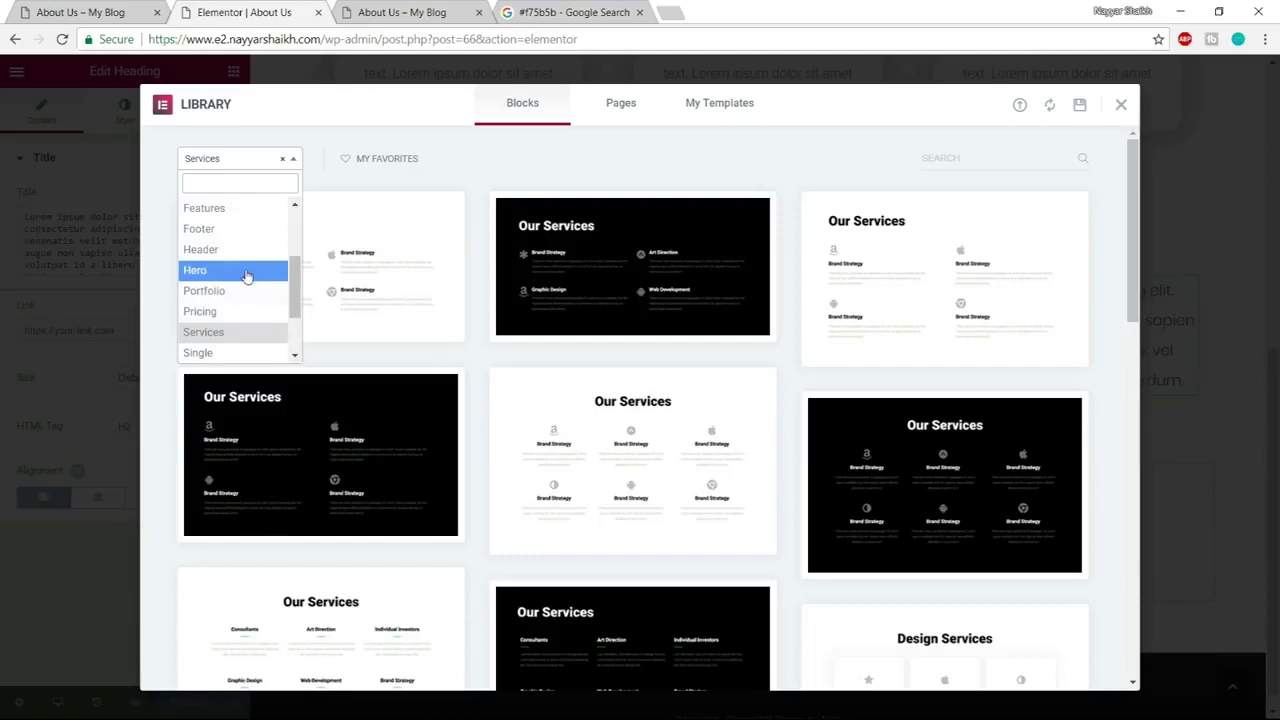
{"action": "scroll", "coordinate": [247, 277], "scroll_direction": "down", "scroll_amount": 3}
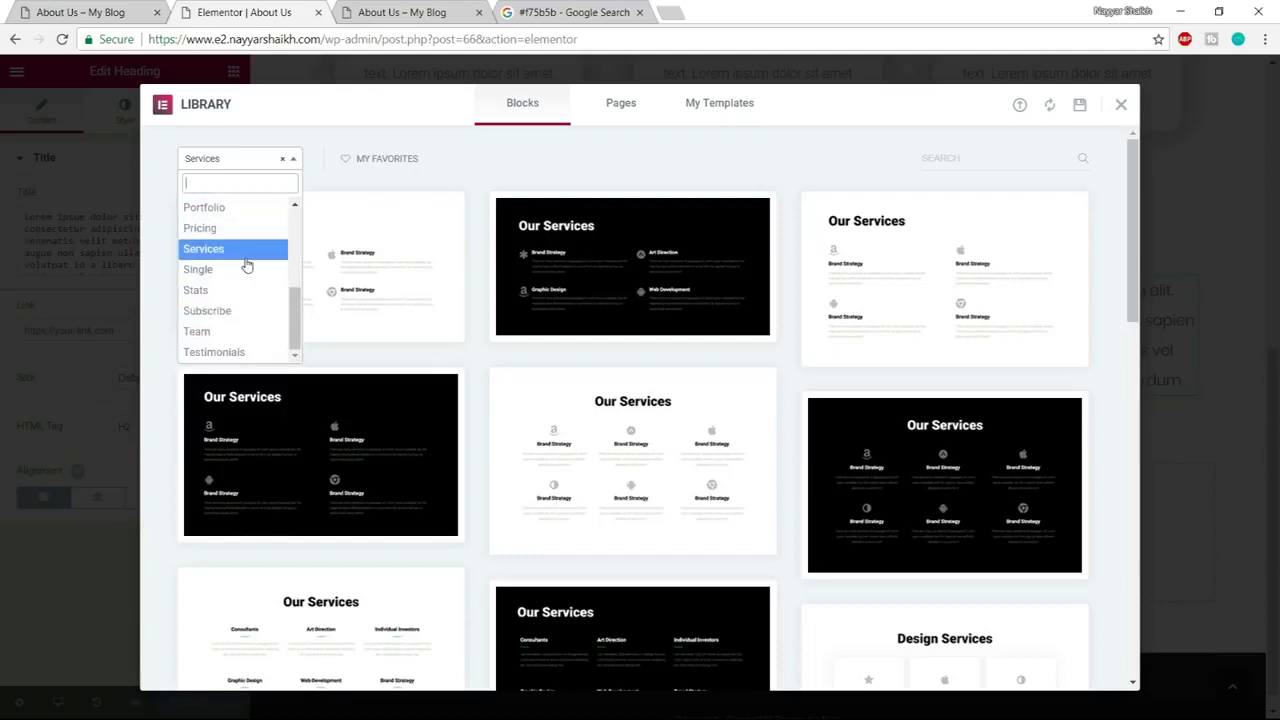
{"action": "left_click", "coordinate": [208, 332]}
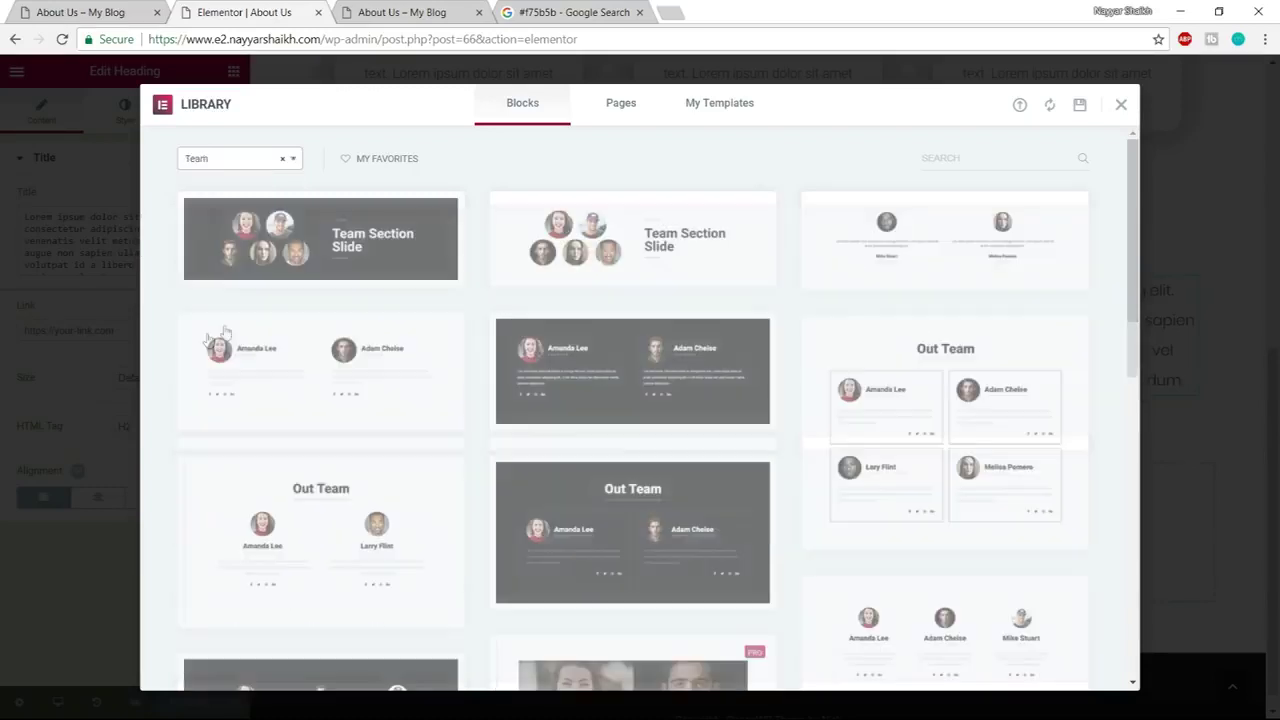
Insert the six-photo team grid block into the page.
{"action": "scroll", "coordinate": [1000, 305], "scroll_direction": "down", "scroll_amount": 1}
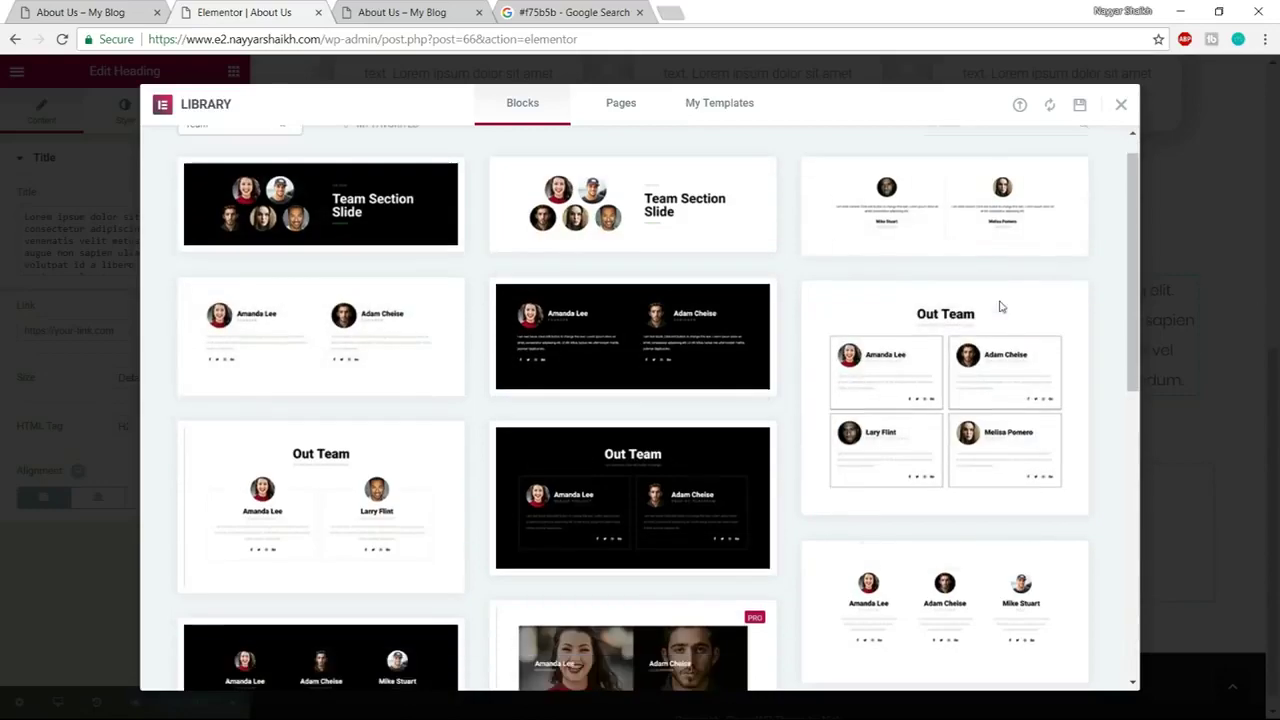
{"action": "scroll", "coordinate": [790, 245], "scroll_direction": "up", "scroll_amount": 1}
{"action": "scroll", "coordinate": [451, 434], "scroll_direction": "down", "scroll_amount": 2}
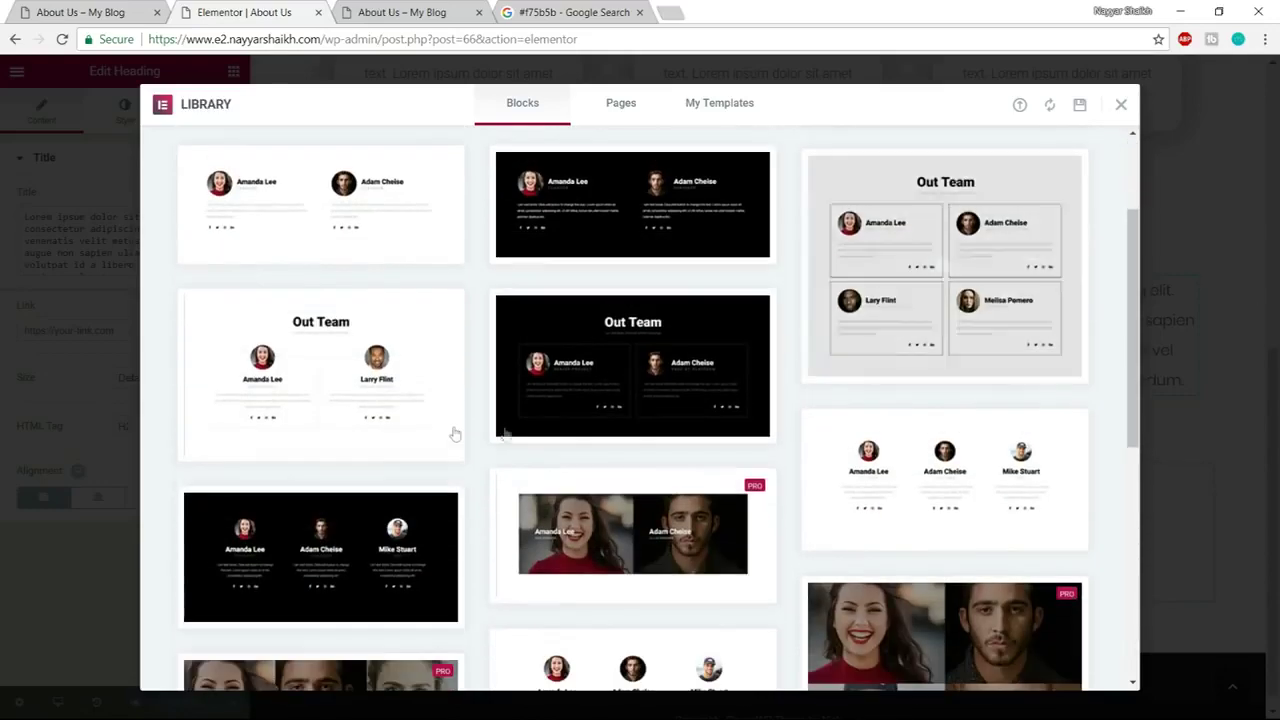
{"action": "scroll", "coordinate": [455, 425], "scroll_direction": "down", "scroll_amount": 2}
{"action": "scroll", "coordinate": [465, 423], "scroll_direction": "down", "scroll_amount": 2}
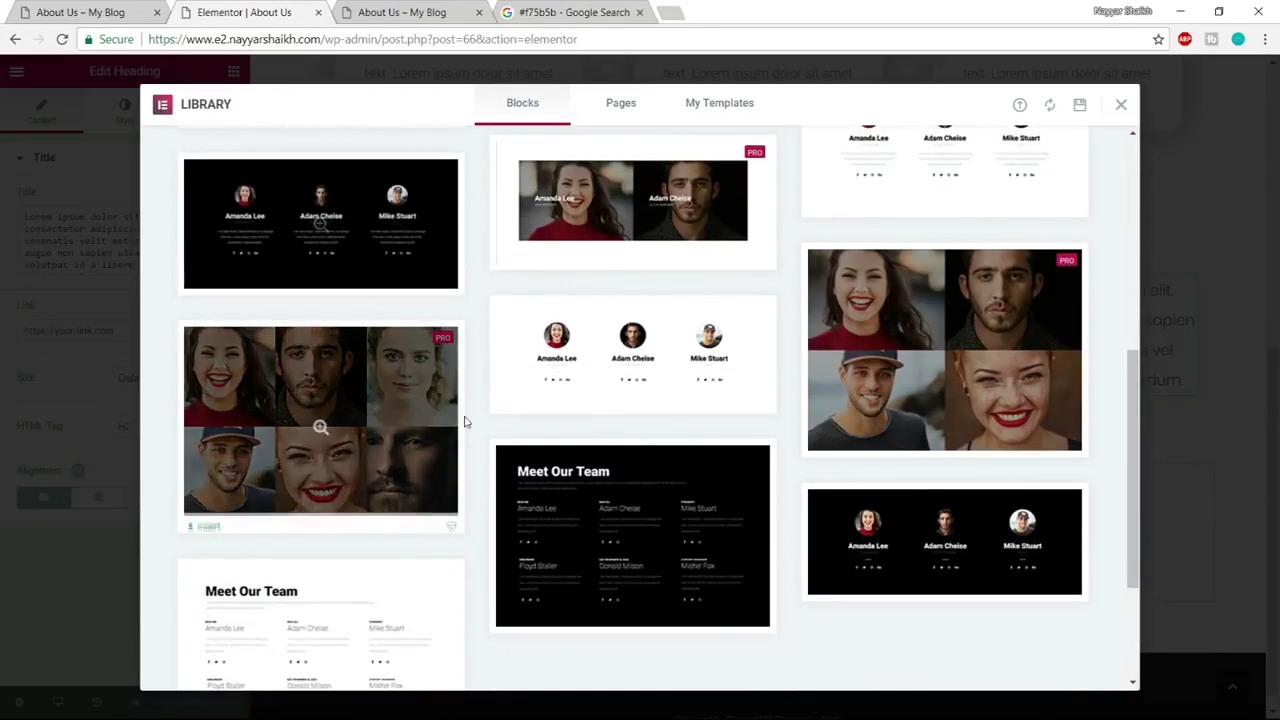
{"action": "scroll", "coordinate": [466, 423], "scroll_direction": "down", "scroll_amount": 3}
{"action": "scroll", "coordinate": [628, 420], "scroll_direction": "up", "scroll_amount": 2}
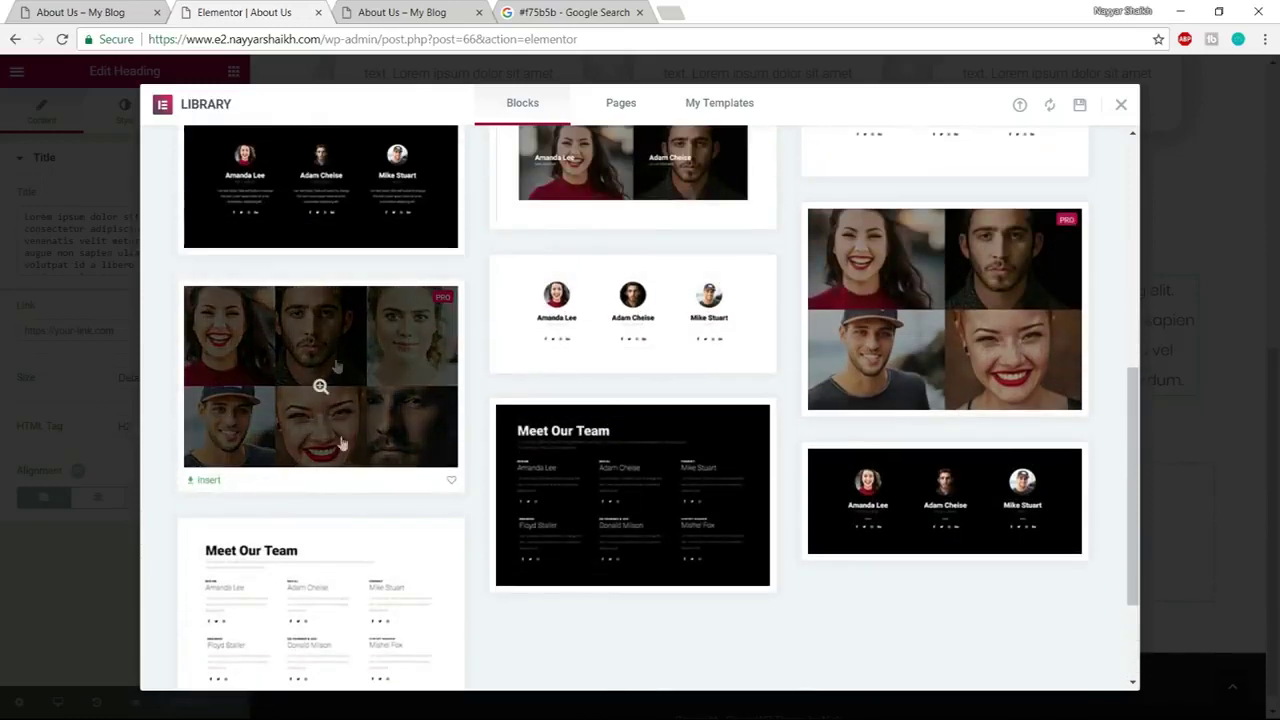
{"action": "left_click", "coordinate": [203, 482]}
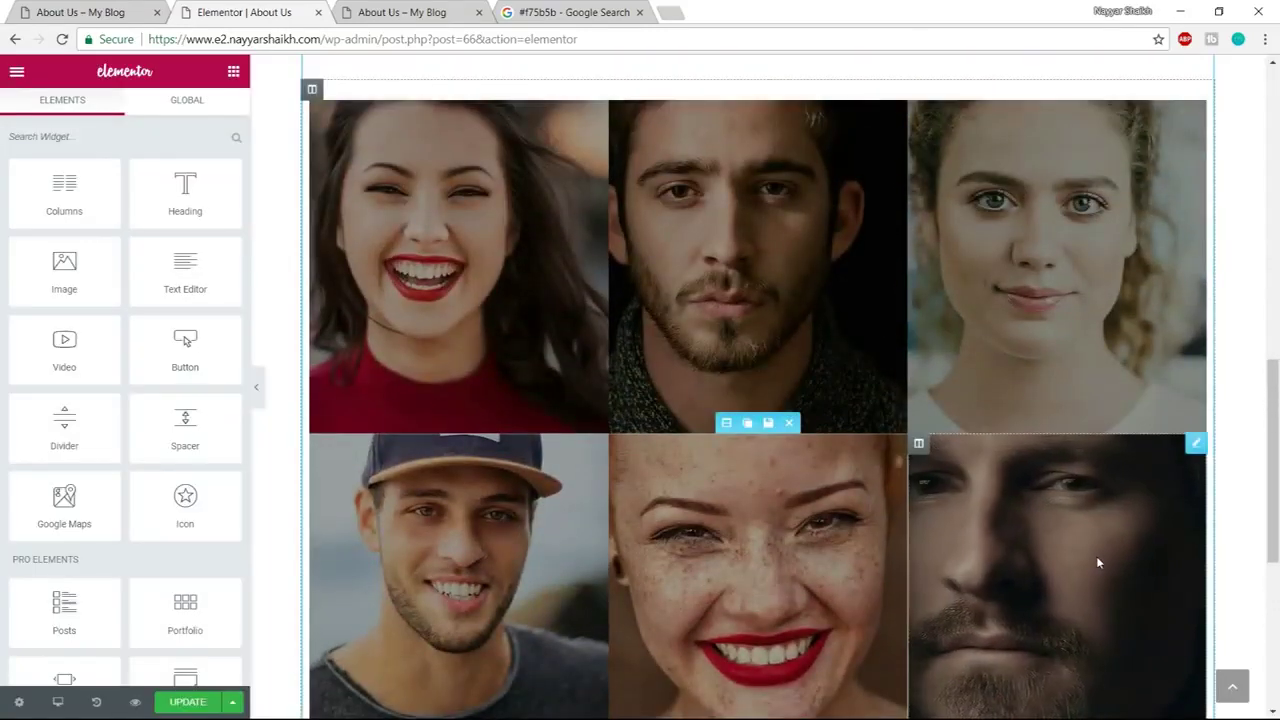
Stretch the photo grid section to full width and give it and its inner section Full Width content.
{"action": "scroll", "coordinate": [1096, 556], "scroll_direction": "up", "scroll_amount": 2}
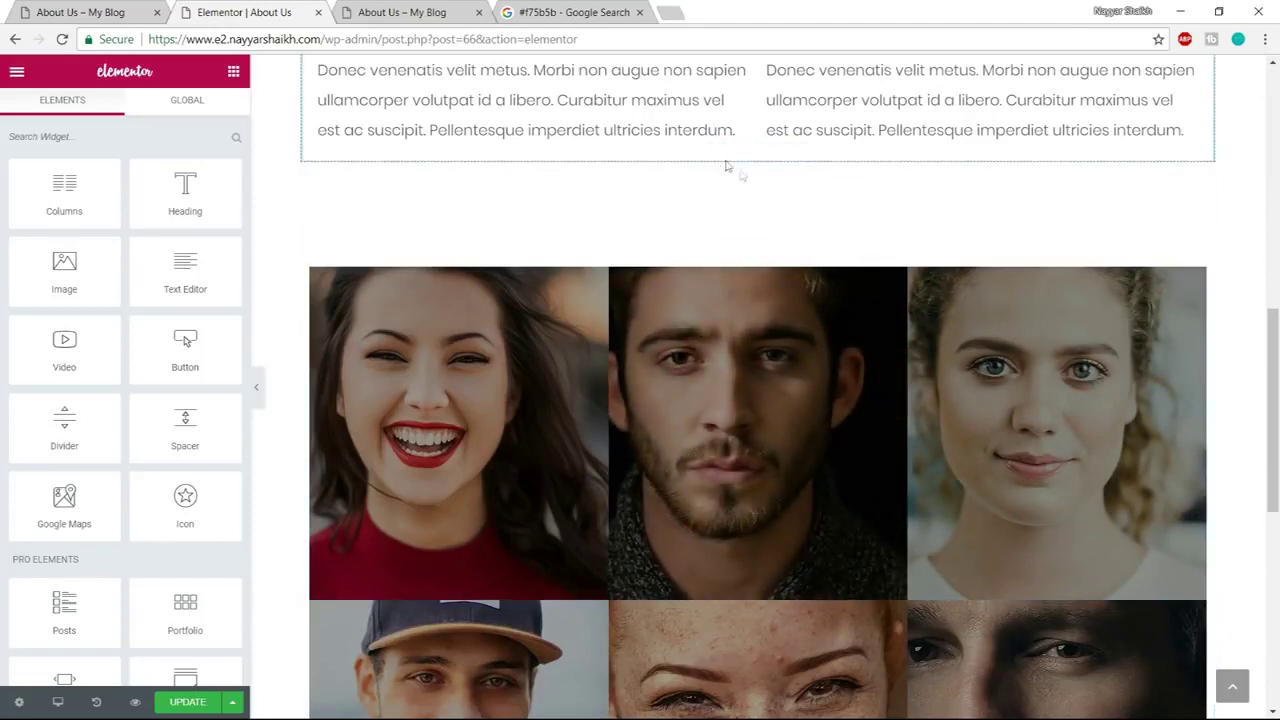
{"action": "left_click", "coordinate": [717, 150]}
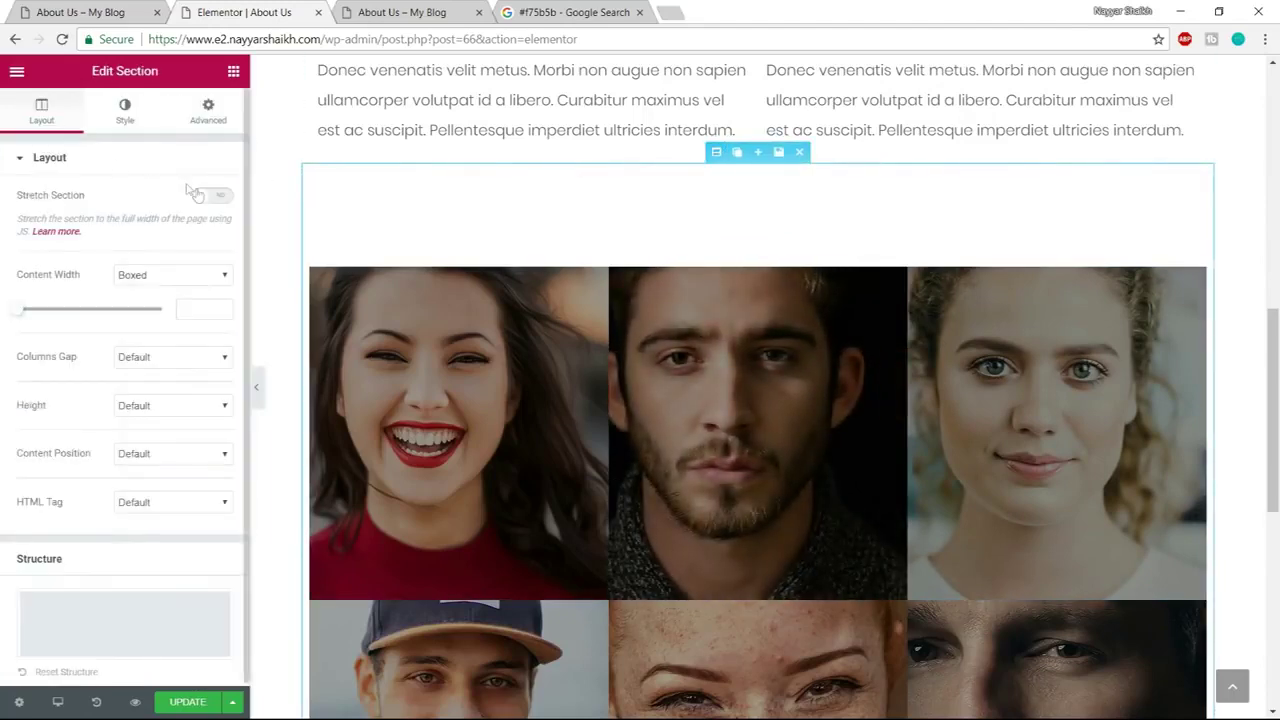
{"action": "left_click", "coordinate": [214, 198]}
{"action": "left_click", "coordinate": [170, 282]}
{"action": "left_click", "coordinate": [165, 304]}
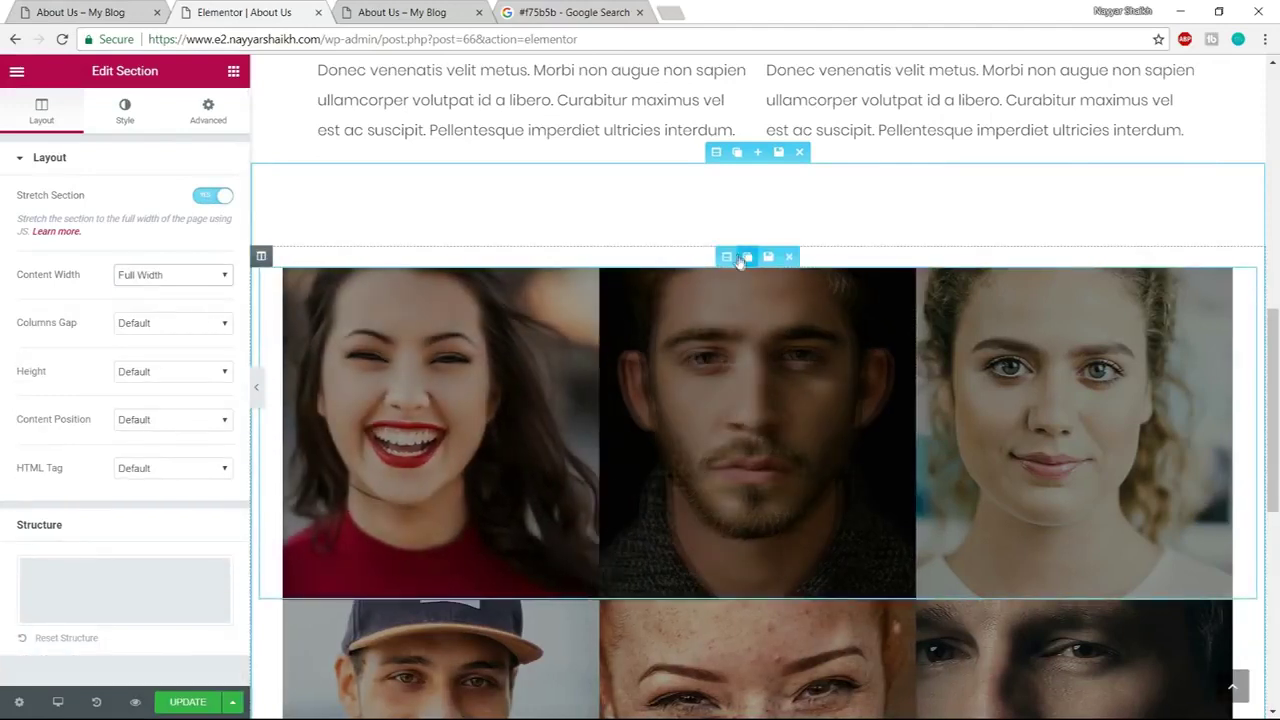
{"action": "left_click", "coordinate": [724, 256]}
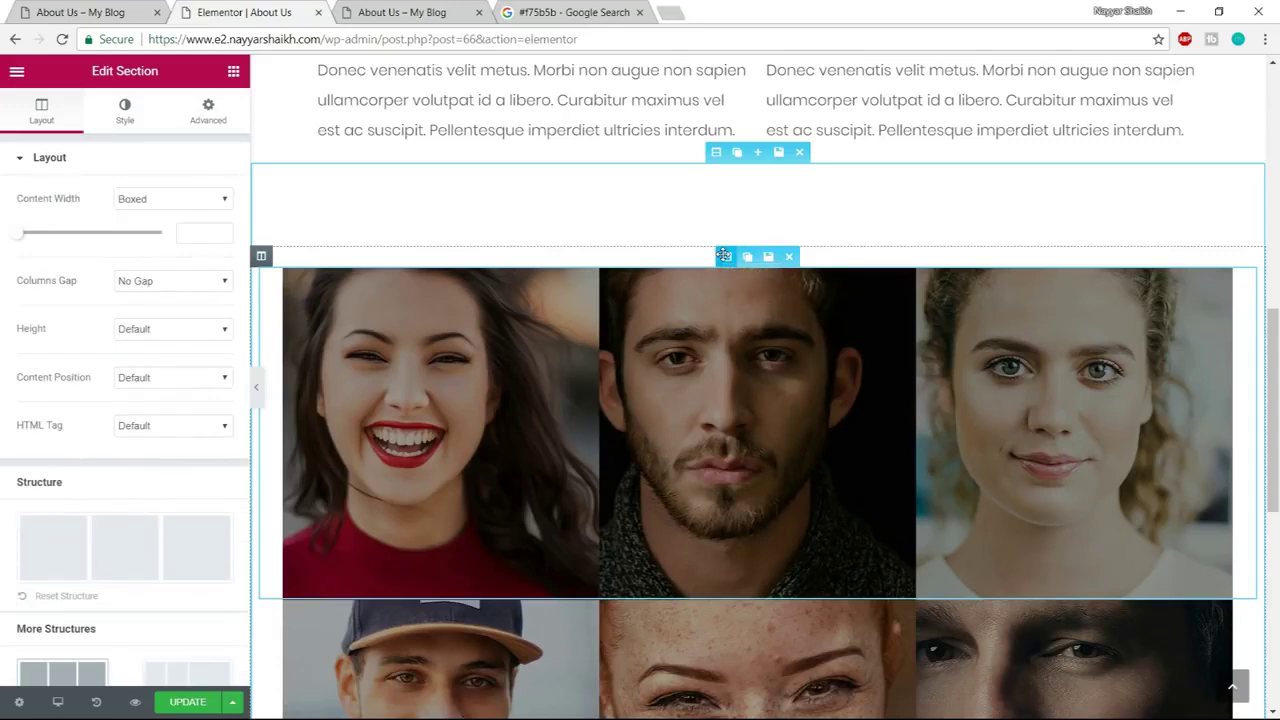
{"action": "left_click", "coordinate": [168, 198]}
{"action": "left_click", "coordinate": [160, 228]}
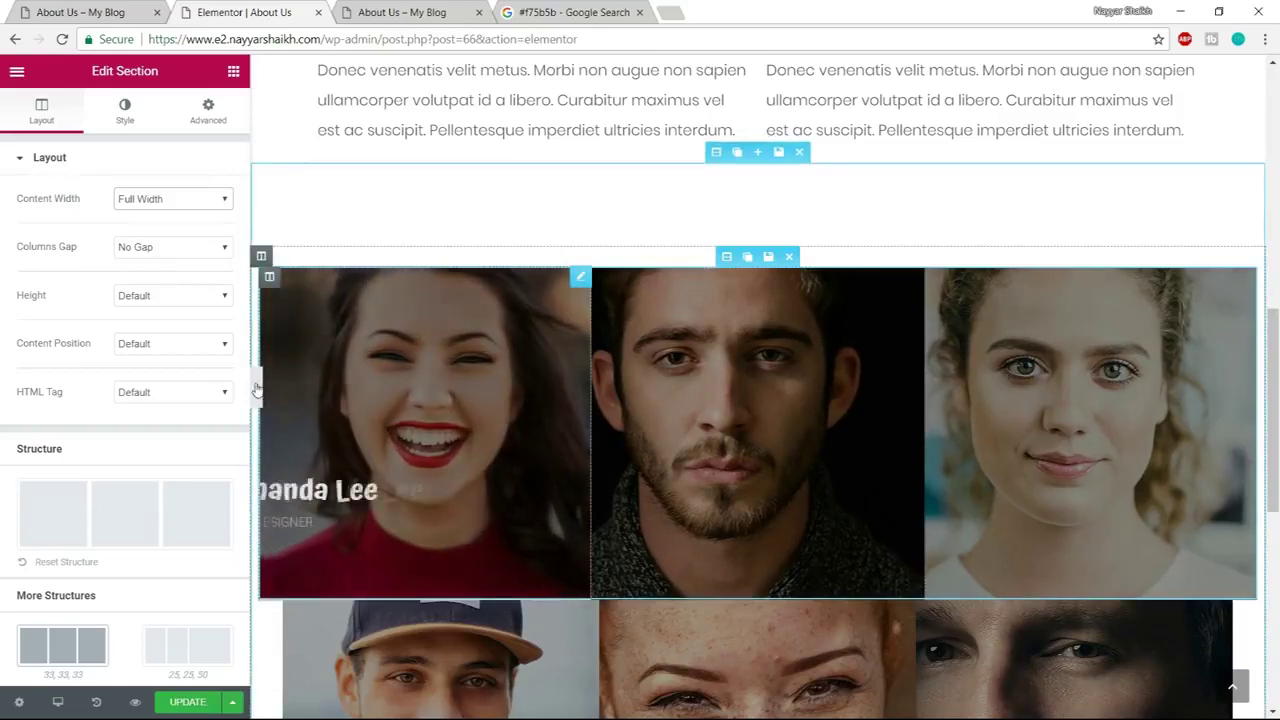
Preview without the panel, then set the outer photo section's column gap to No Gap.
{"action": "scroll", "coordinate": [327, 430], "scroll_direction": "down", "scroll_amount": 1}
{"action": "left_click", "coordinate": [256, 387]}
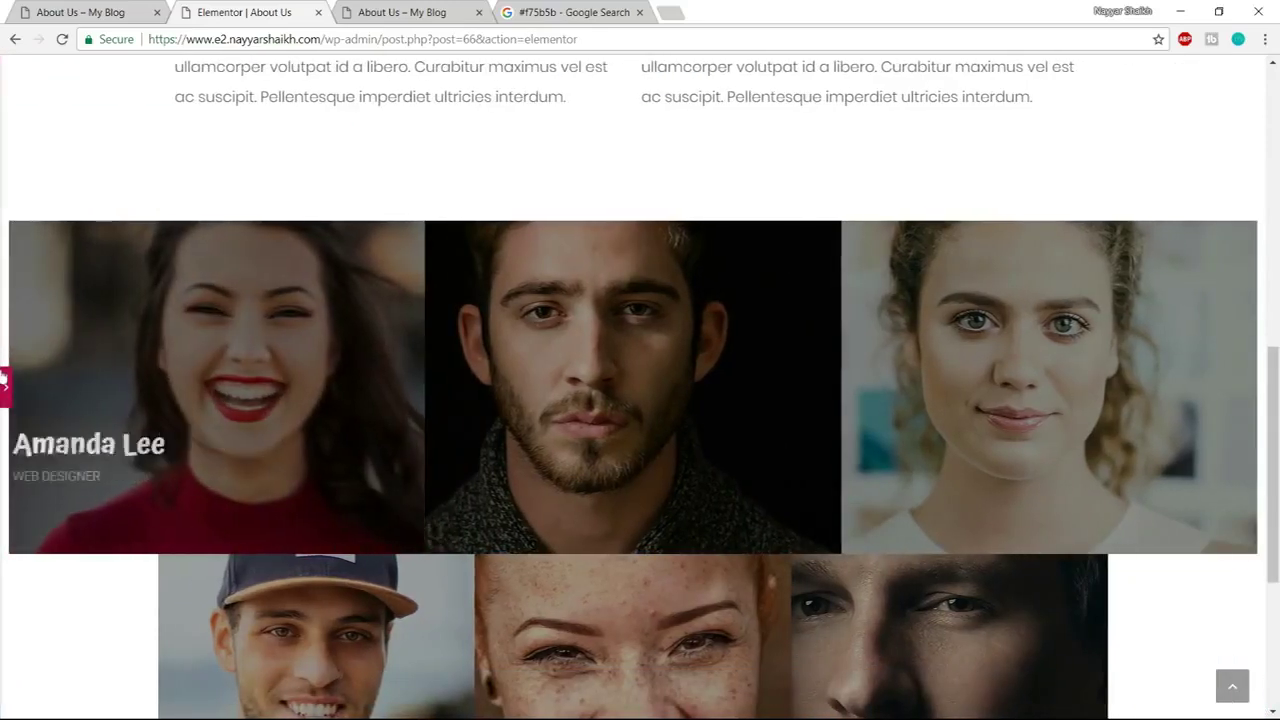
{"action": "left_click", "coordinate": [5, 386]}
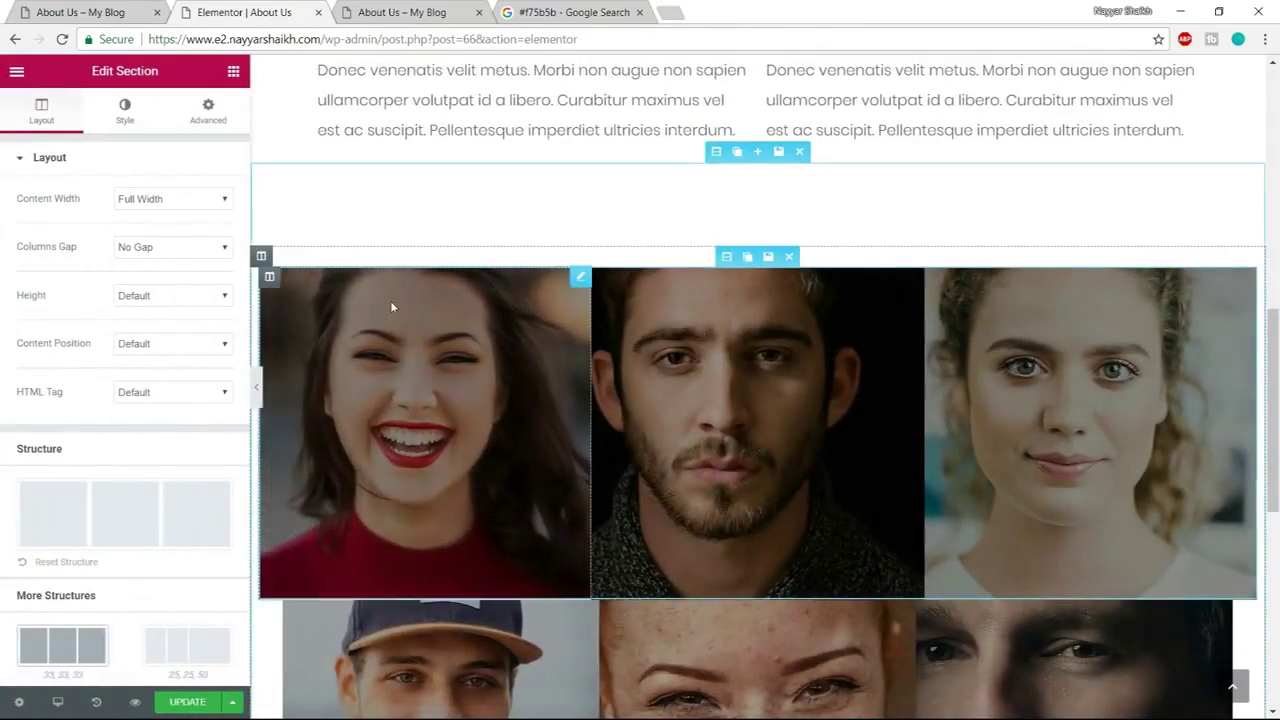
{"action": "scroll", "coordinate": [163, 486], "scroll_direction": "down", "scroll_amount": 3}
{"action": "scroll", "coordinate": [170, 525], "scroll_direction": "up", "scroll_amount": 3}
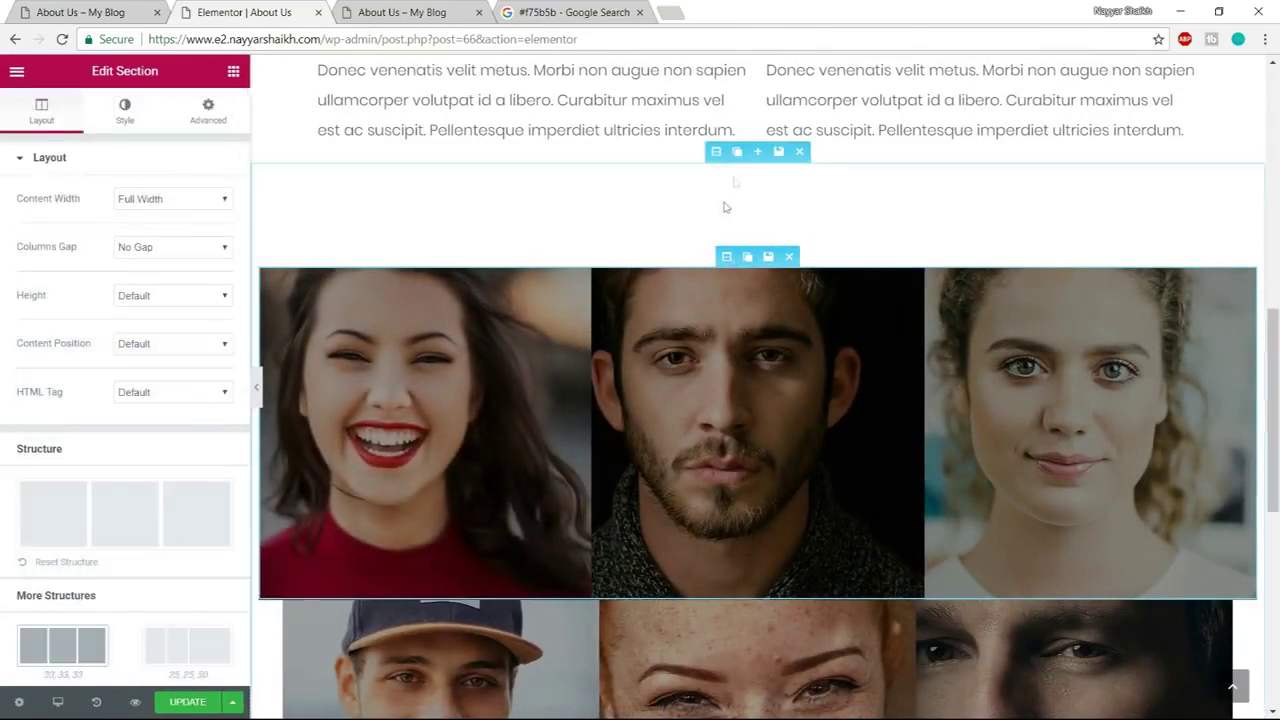
{"action": "left_click", "coordinate": [716, 153]}
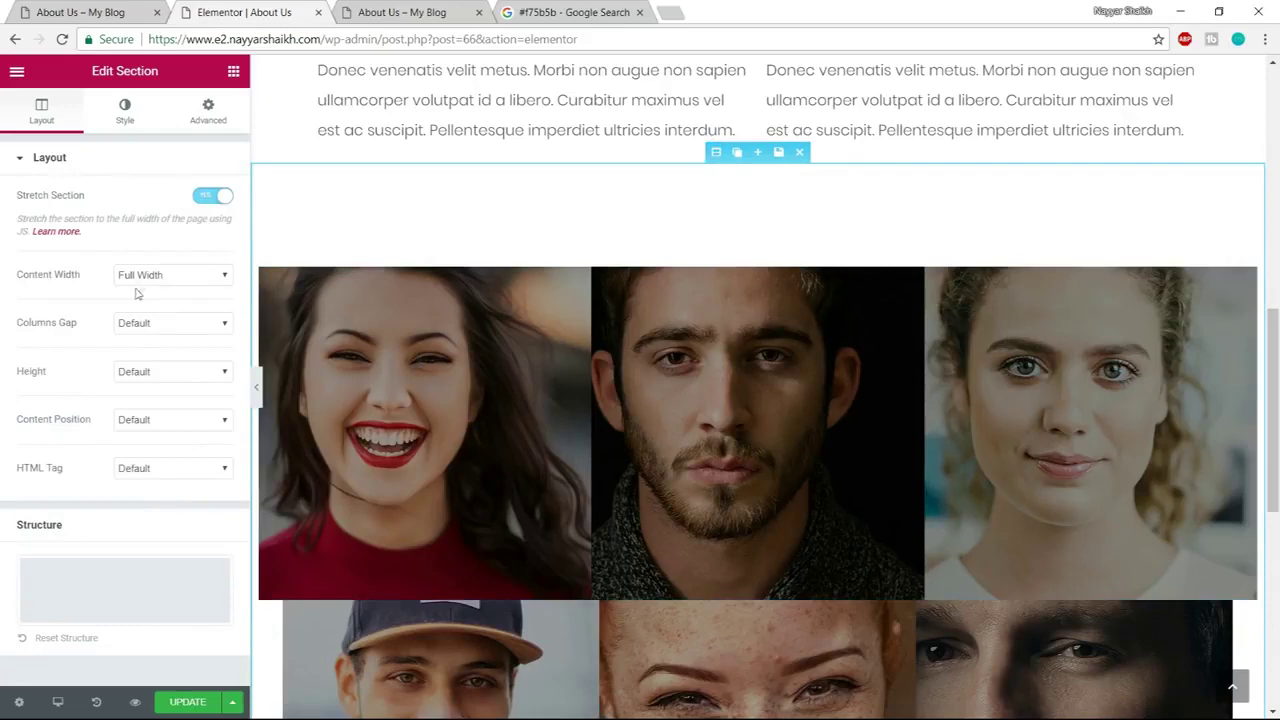
{"action": "left_click", "coordinate": [165, 322]}
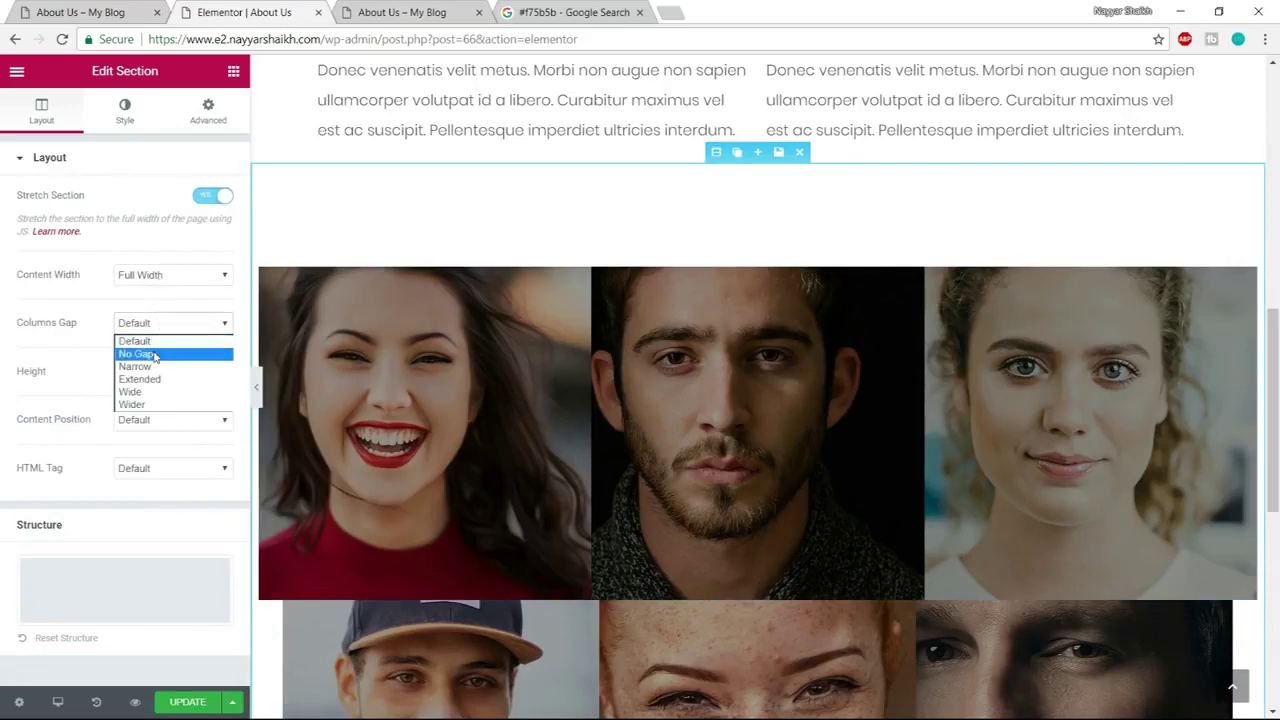
{"action": "left_click", "coordinate": [152, 355]}
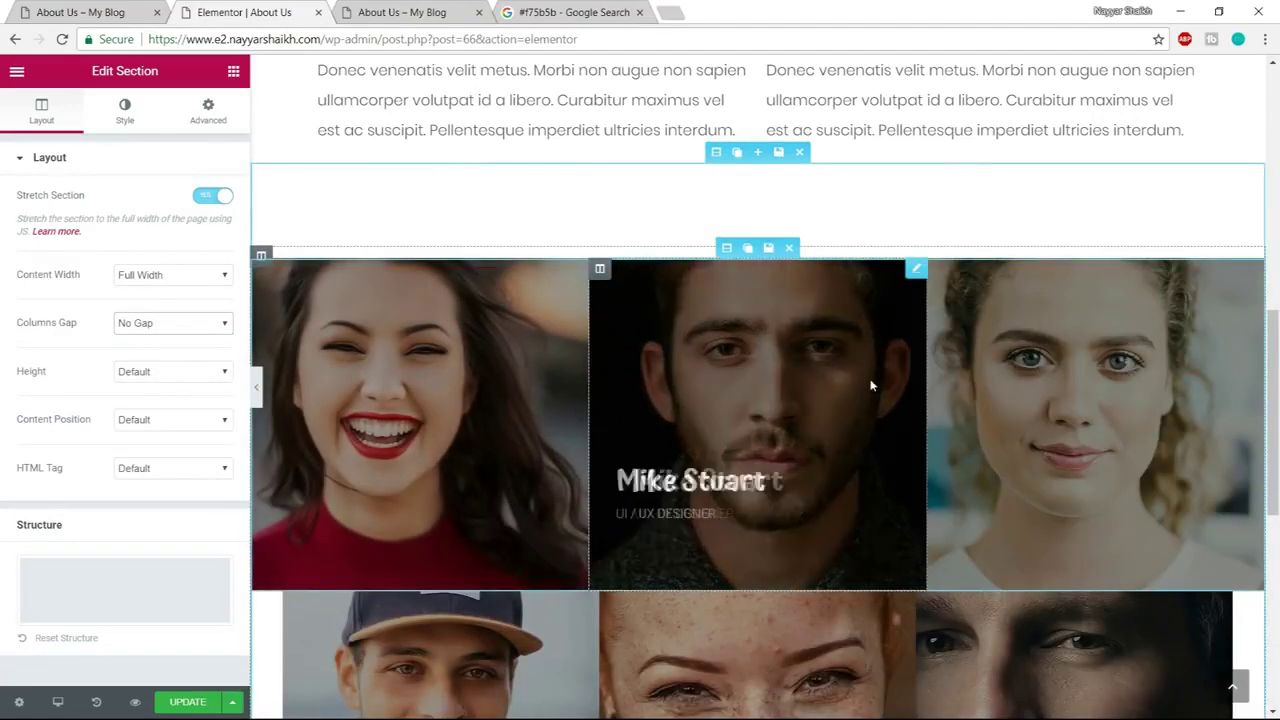
Set the lower photo row's content width to Full Width and preview with the panel hidden.
{"action": "scroll", "coordinate": [870, 385], "scroll_direction": "down", "scroll_amount": 3}
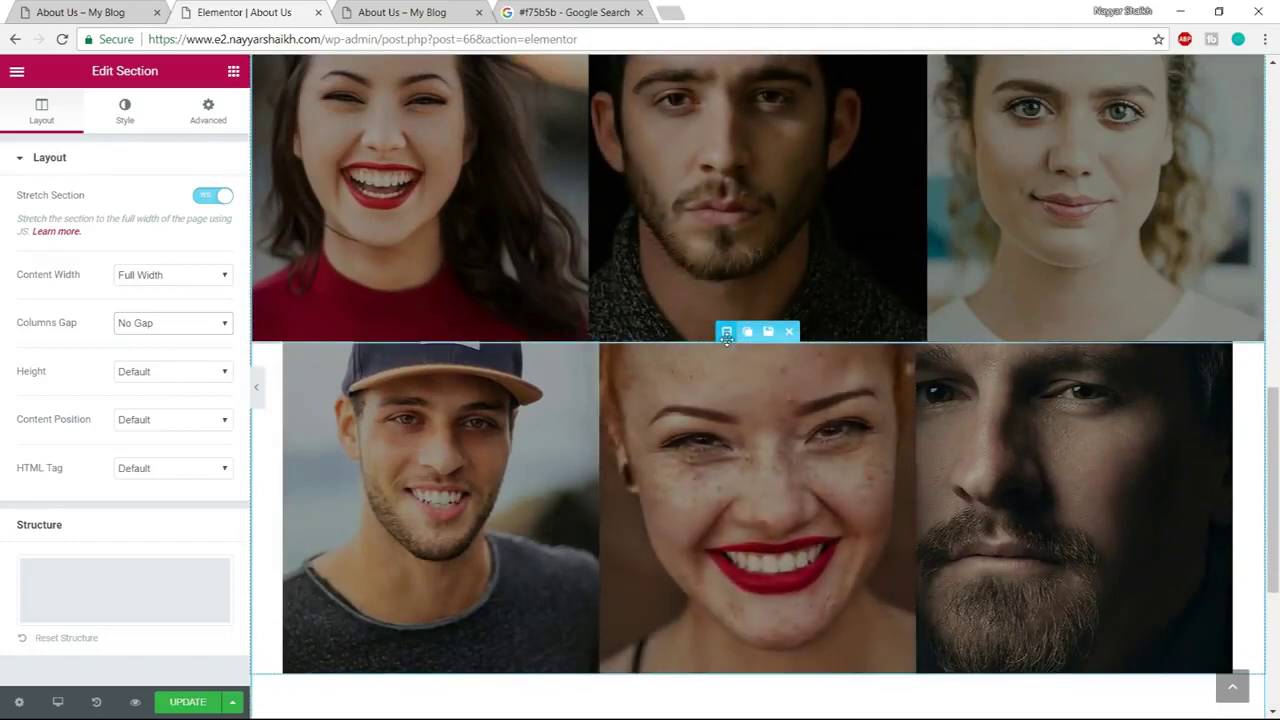
{"action": "left_click", "coordinate": [727, 333]}
{"action": "left_click", "coordinate": [153, 201]}
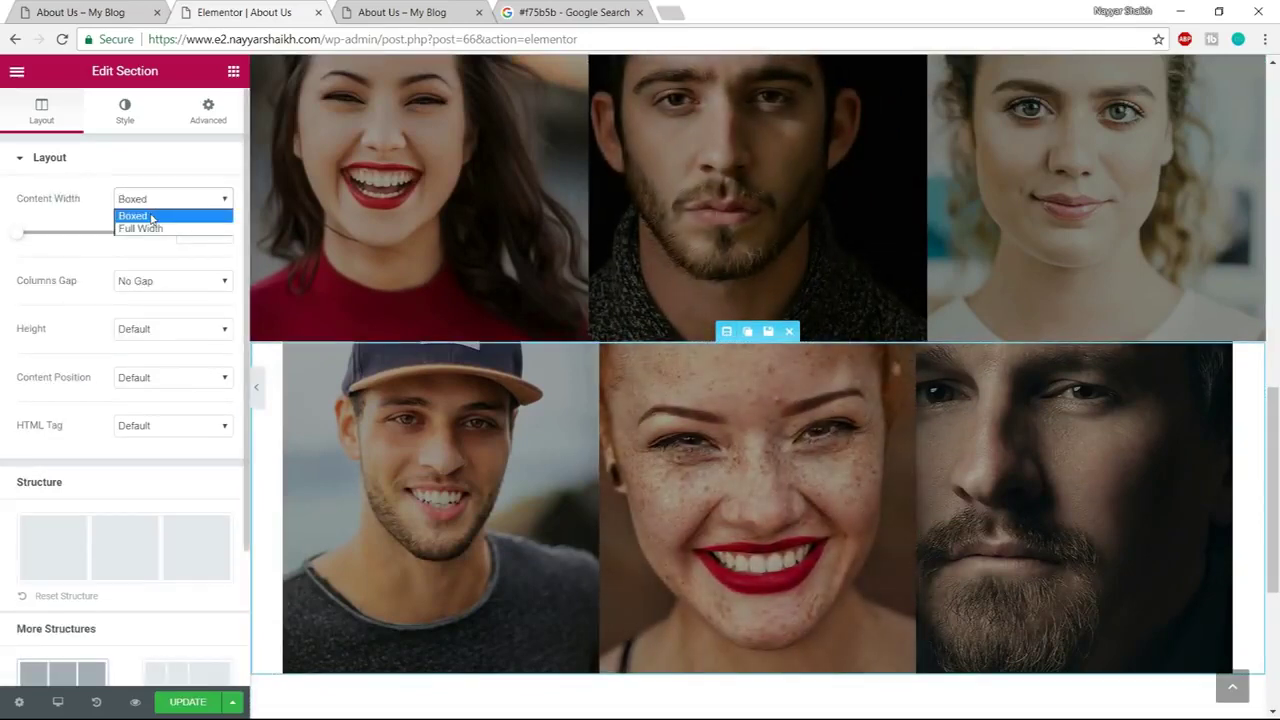
{"action": "left_click", "coordinate": [147, 230]}
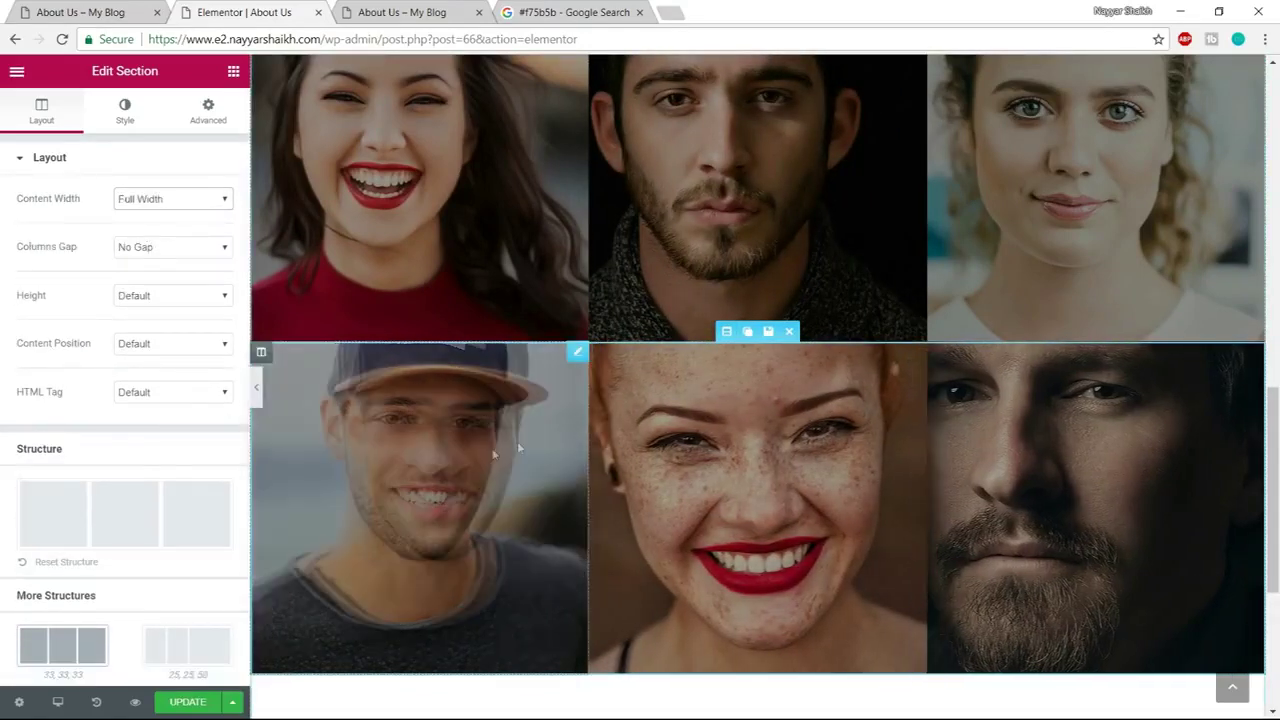
{"action": "left_click", "coordinate": [259, 395]}
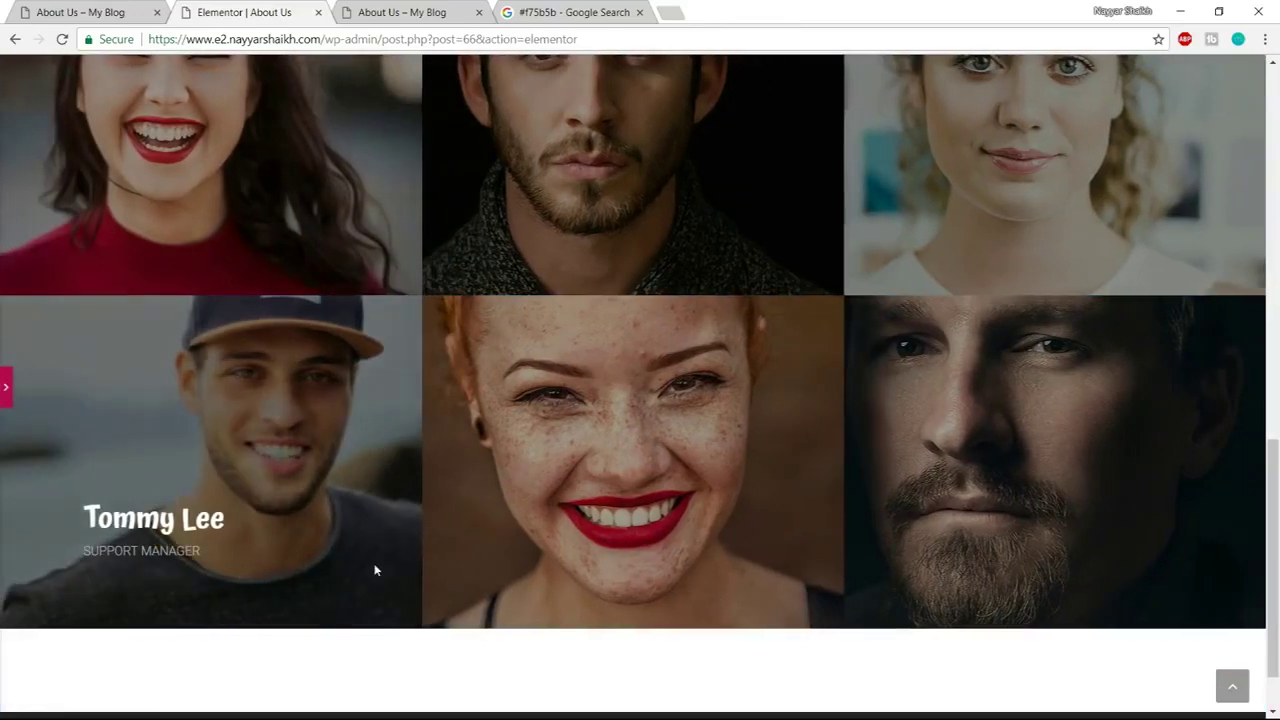
View the photo grid on the live About Us tab, then return to the editor with the panel restored.
{"action": "scroll", "coordinate": [374, 566], "scroll_direction": "up", "scroll_amount": 3}
{"action": "scroll", "coordinate": [296, 298], "scroll_direction": "down", "scroll_amount": 1}
{"action": "key", "text": "ctrl+shift+Tab"}
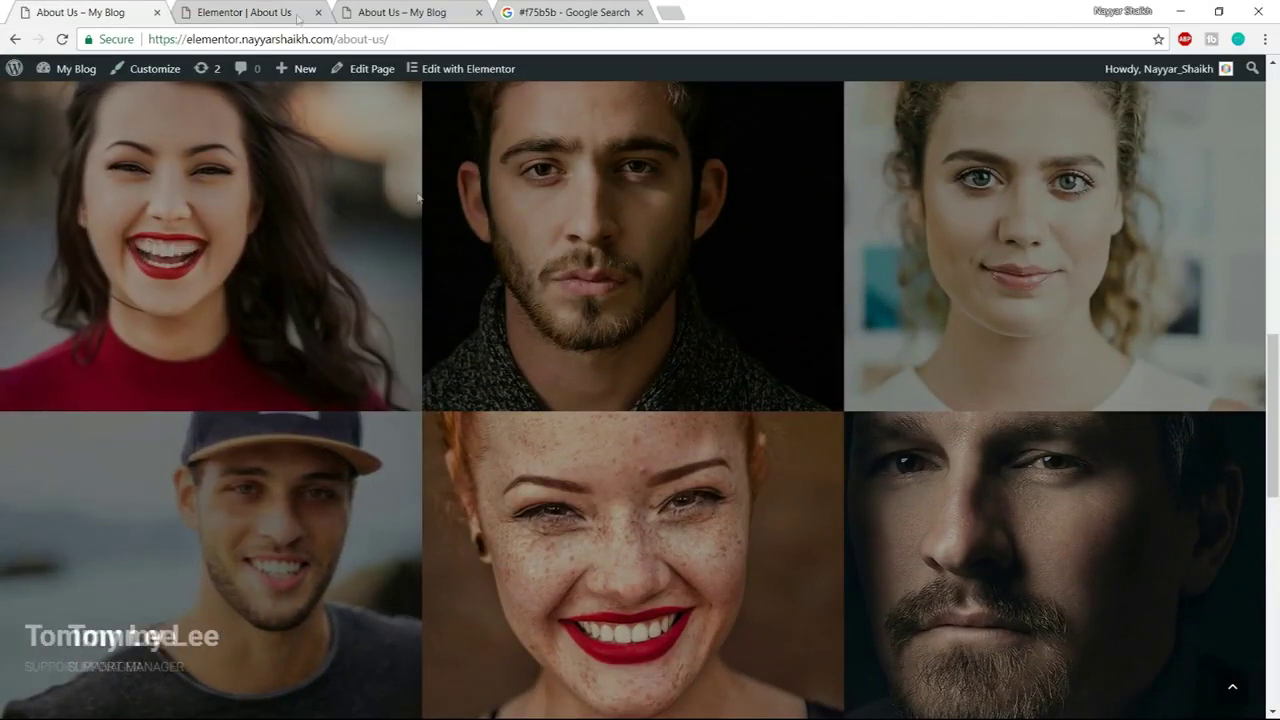
{"action": "scroll", "coordinate": [584, 390], "scroll_direction": "up", "scroll_amount": 1}
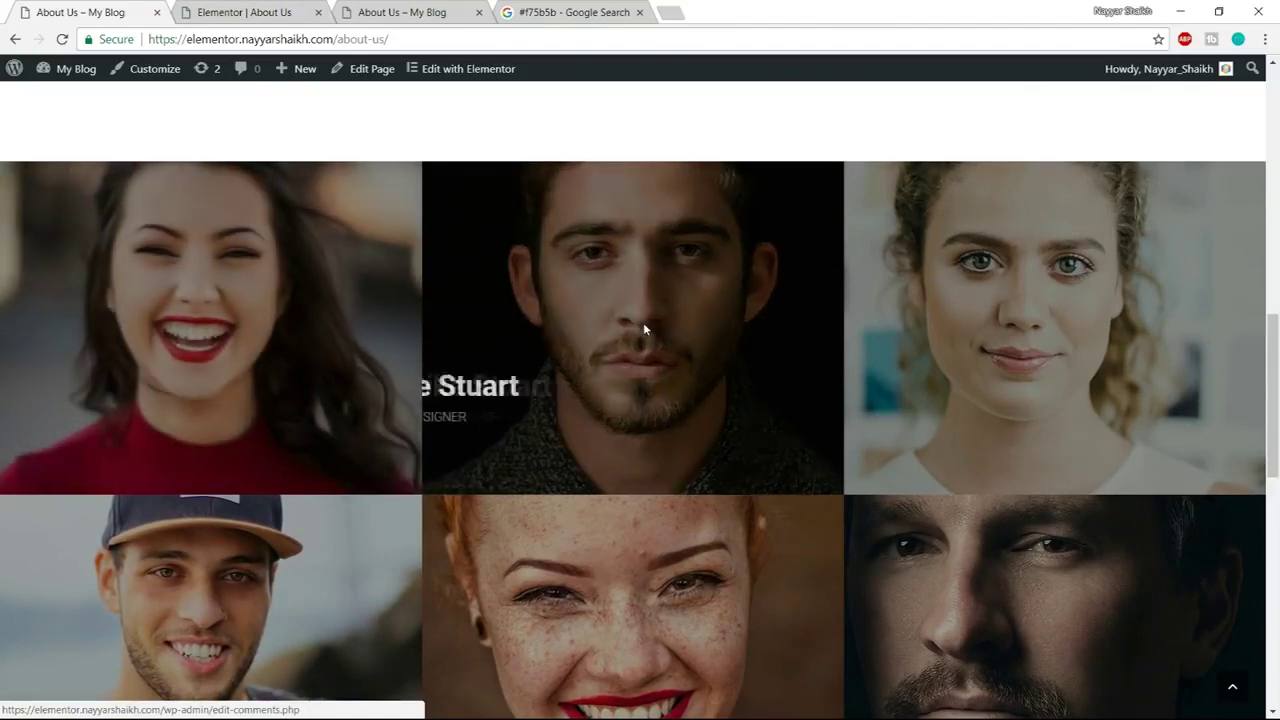
{"action": "key", "text": "ctrl+Tab"}
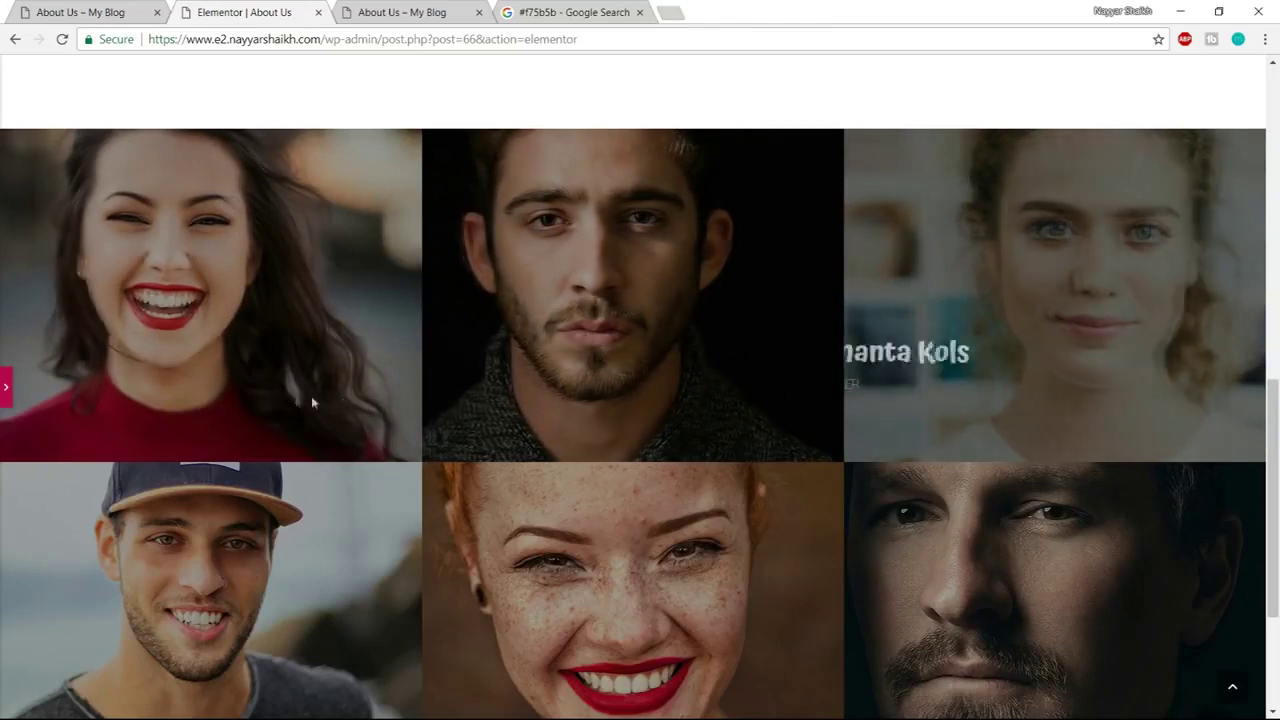
{"action": "left_click", "coordinate": [5, 385]}
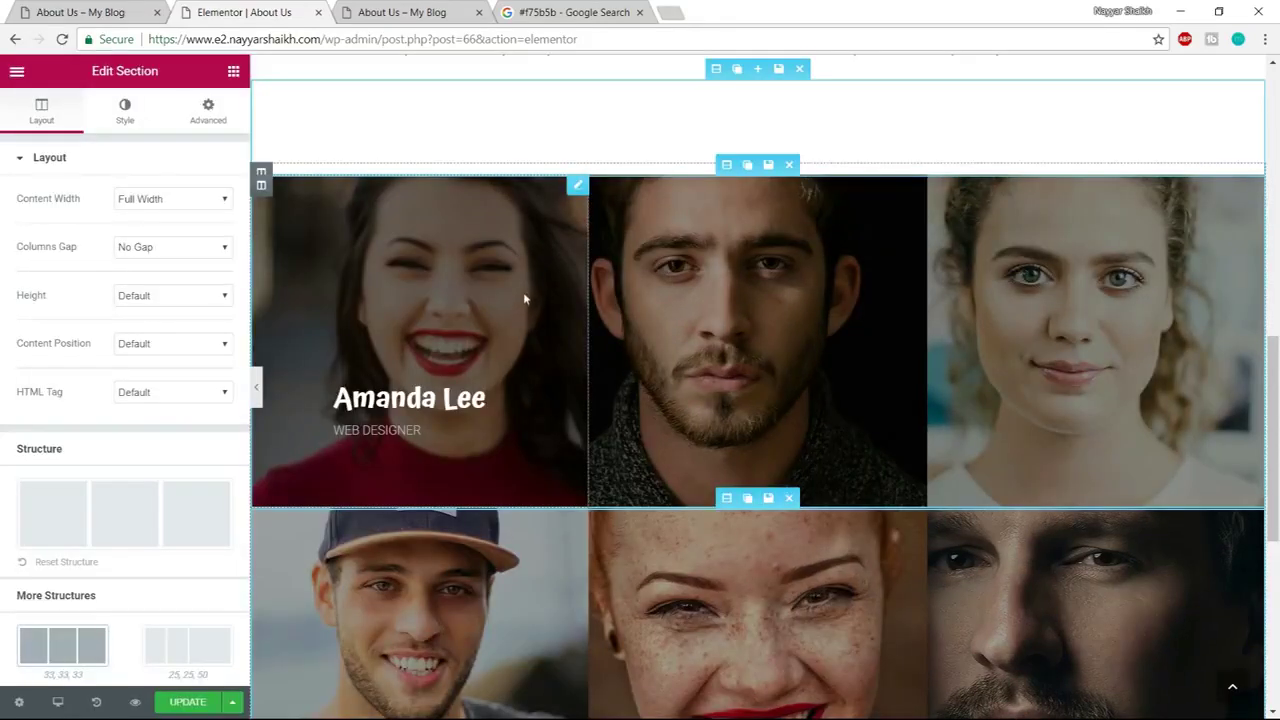
Replace the first team card's image with the blonde woman photo Gallery-5.jpg from the Media Library.
{"action": "left_click", "coordinate": [443, 280]}
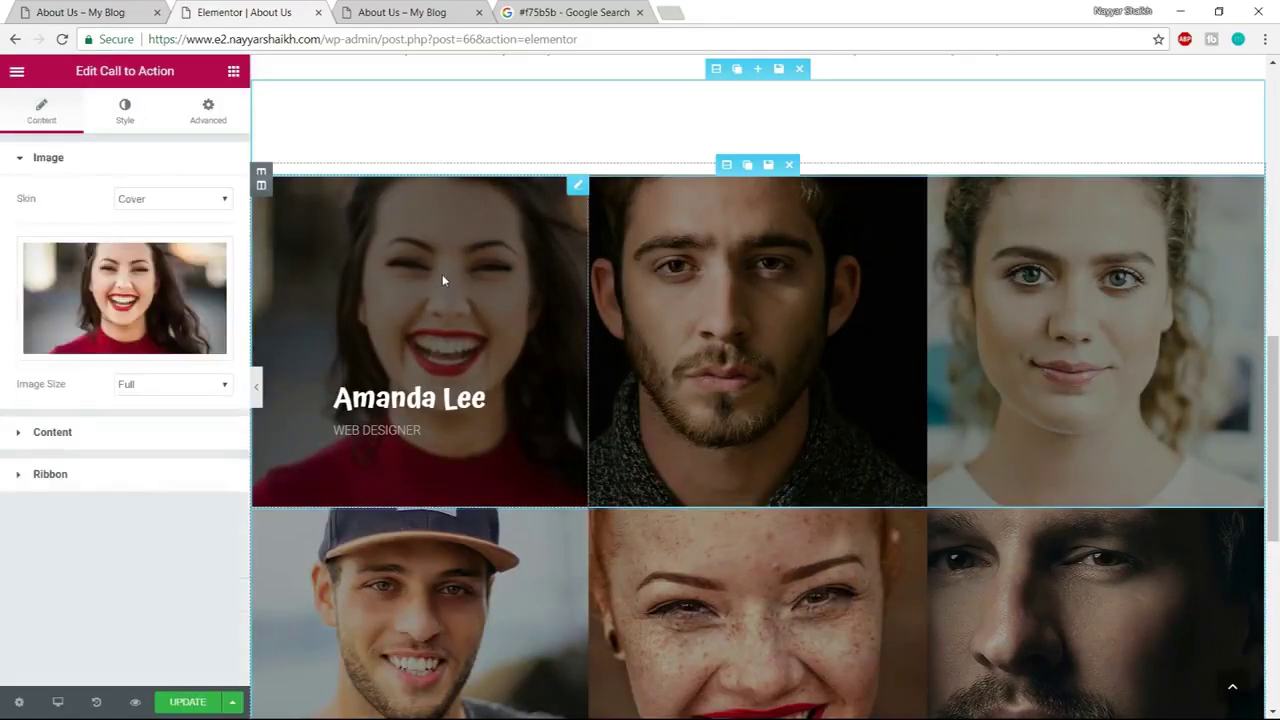
{"action": "left_click", "coordinate": [145, 299]}
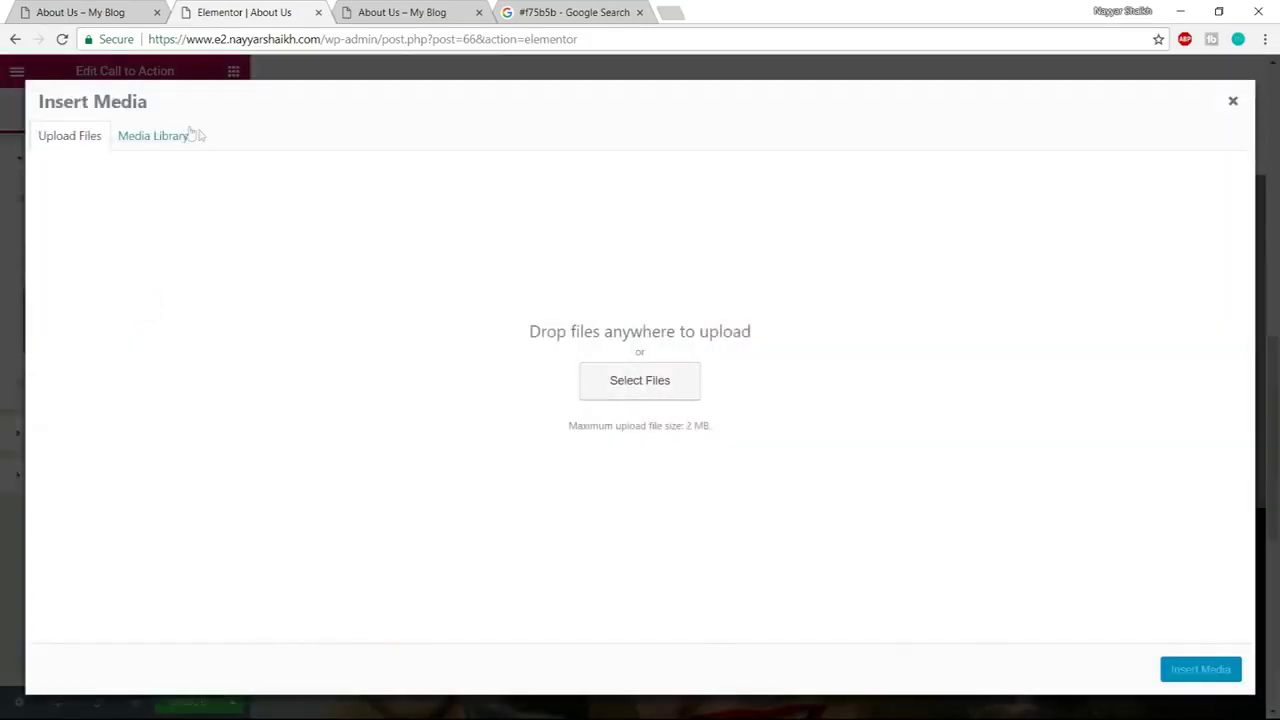
{"action": "left_click", "coordinate": [190, 135]}
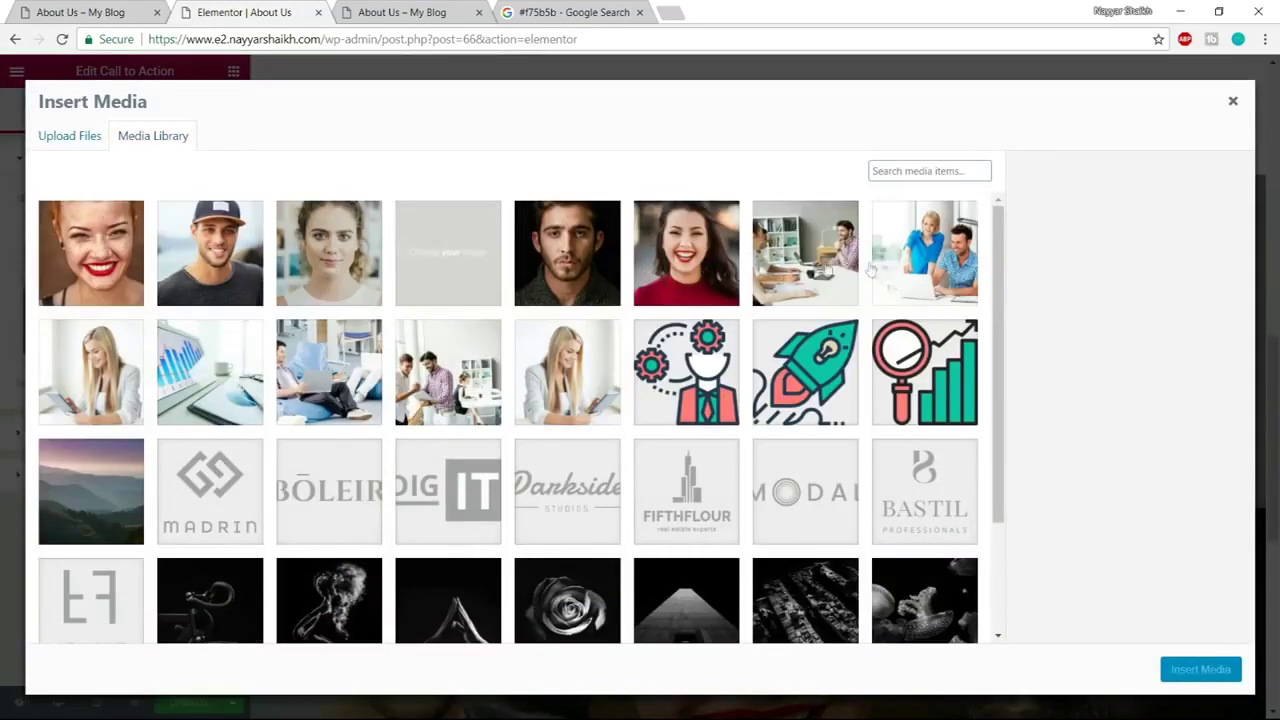
{"action": "scroll", "coordinate": [843, 287], "scroll_direction": "down", "scroll_amount": 1}
{"action": "left_click", "coordinate": [140, 272]}
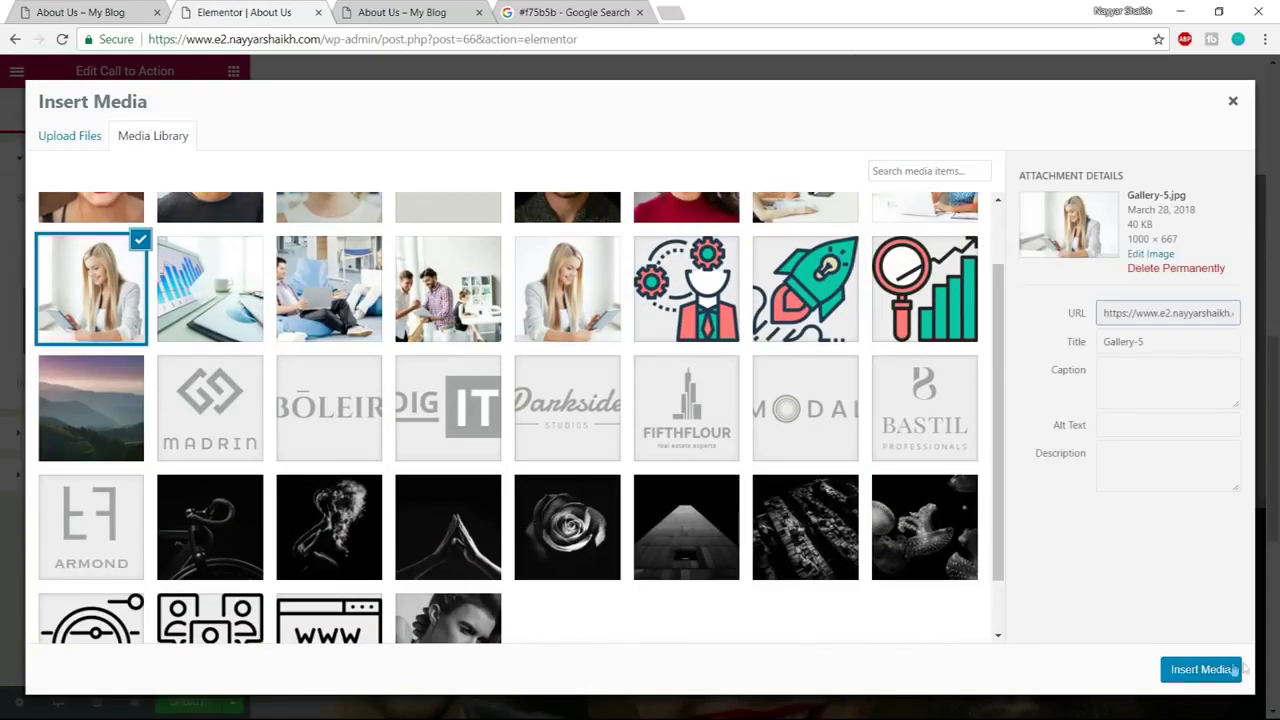
{"action": "left_click", "coordinate": [1200, 669]}
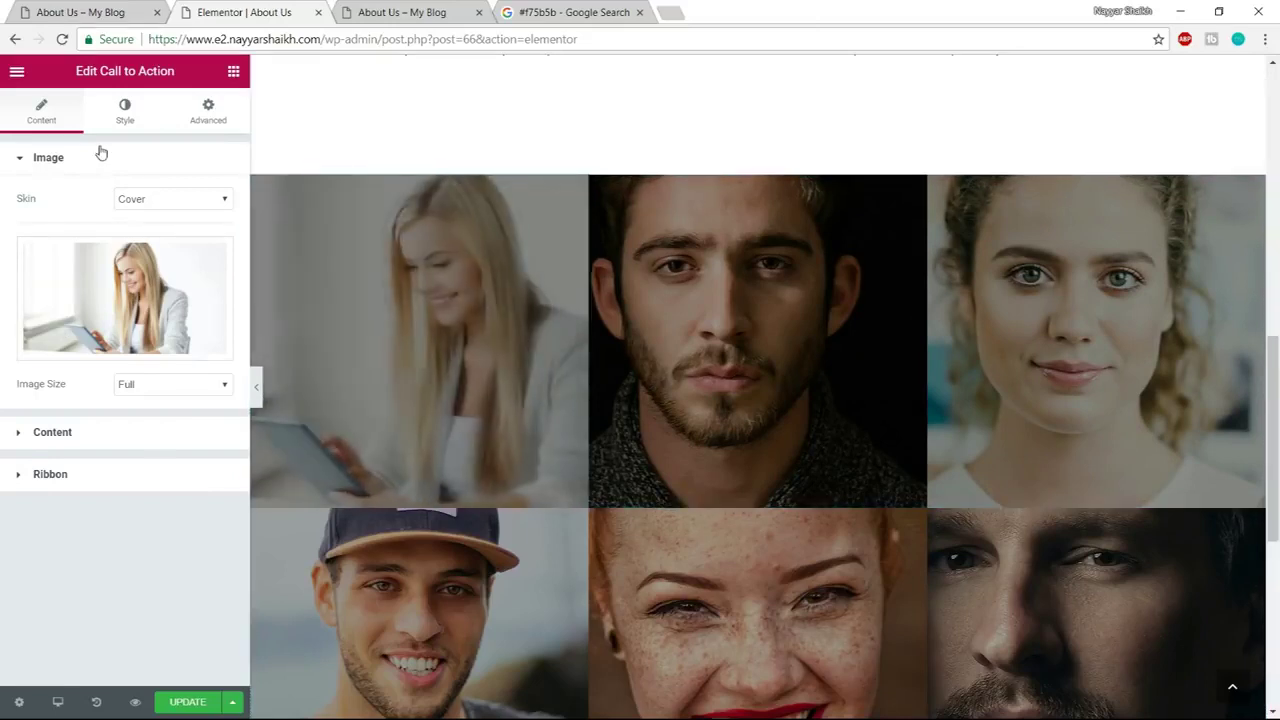
Change the card's title to the new member's name and its description from Web Designer to Artist.
{"action": "left_click", "coordinate": [60, 433]}
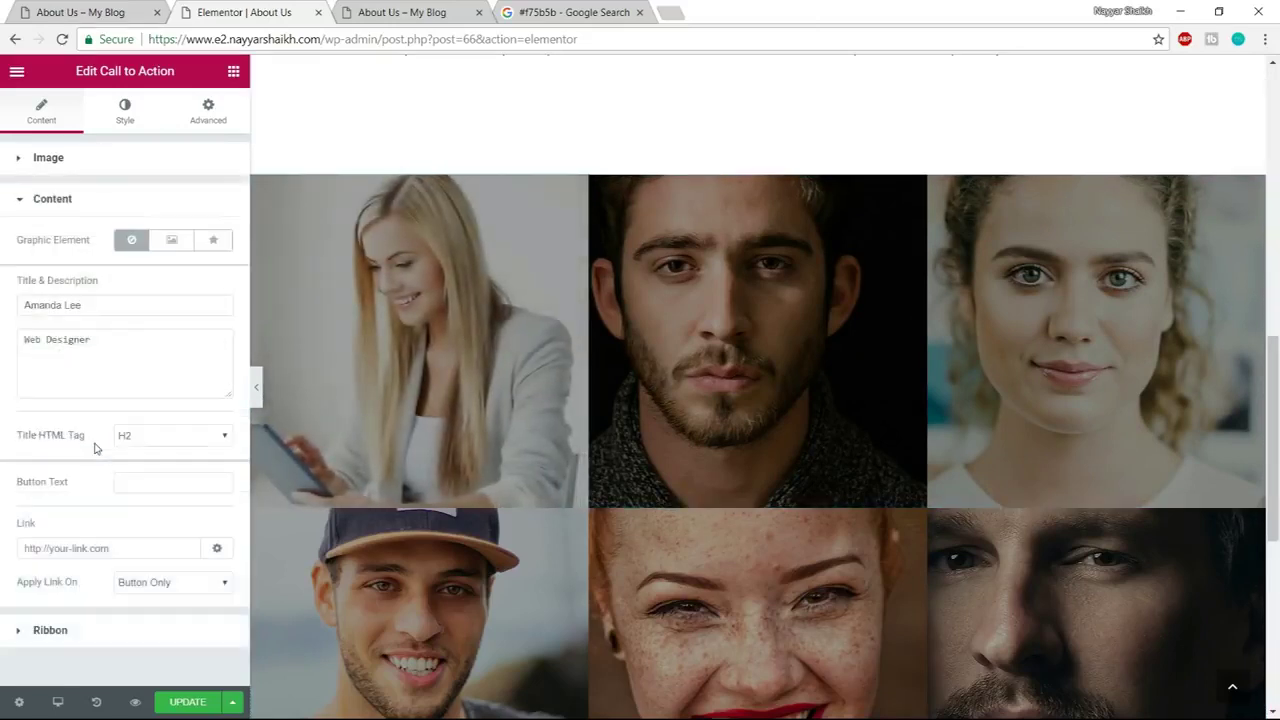
{"action": "left_click_drag", "start_coordinate": [111, 303], "coordinate": [2, 300]}
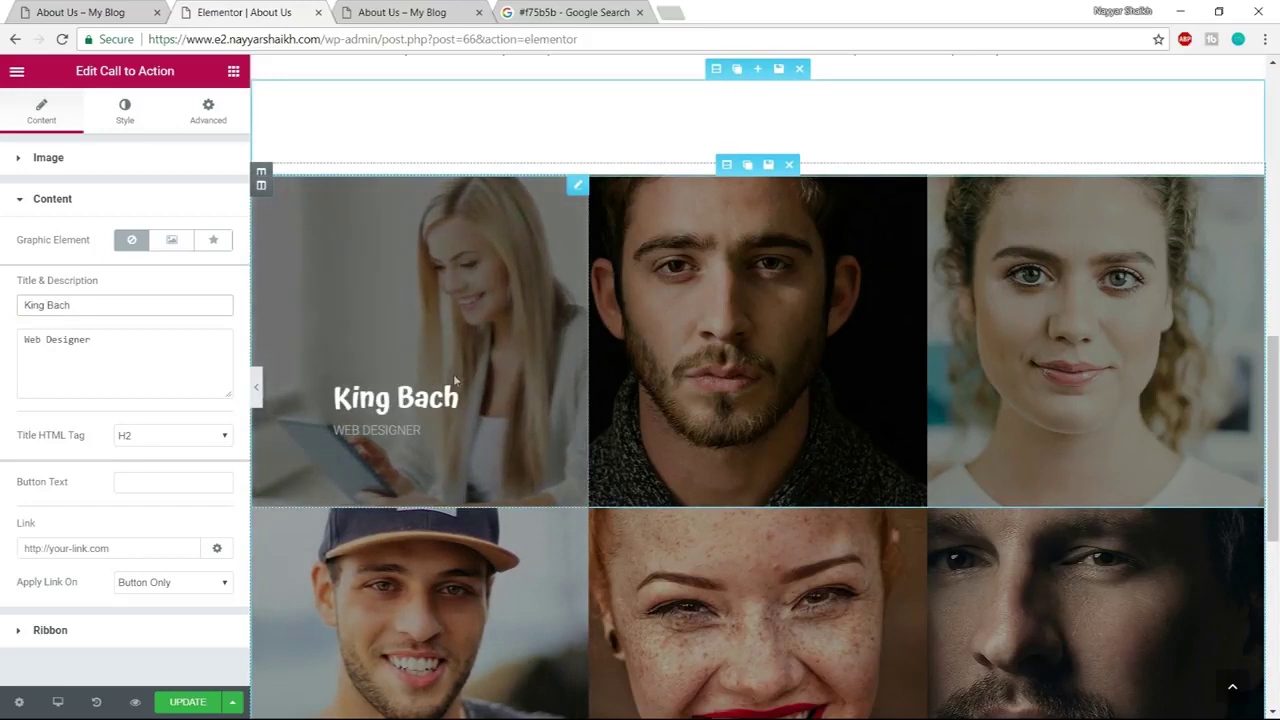
{"action": "left_click_drag", "start_coordinate": [103, 343], "coordinate": [20, 340]}
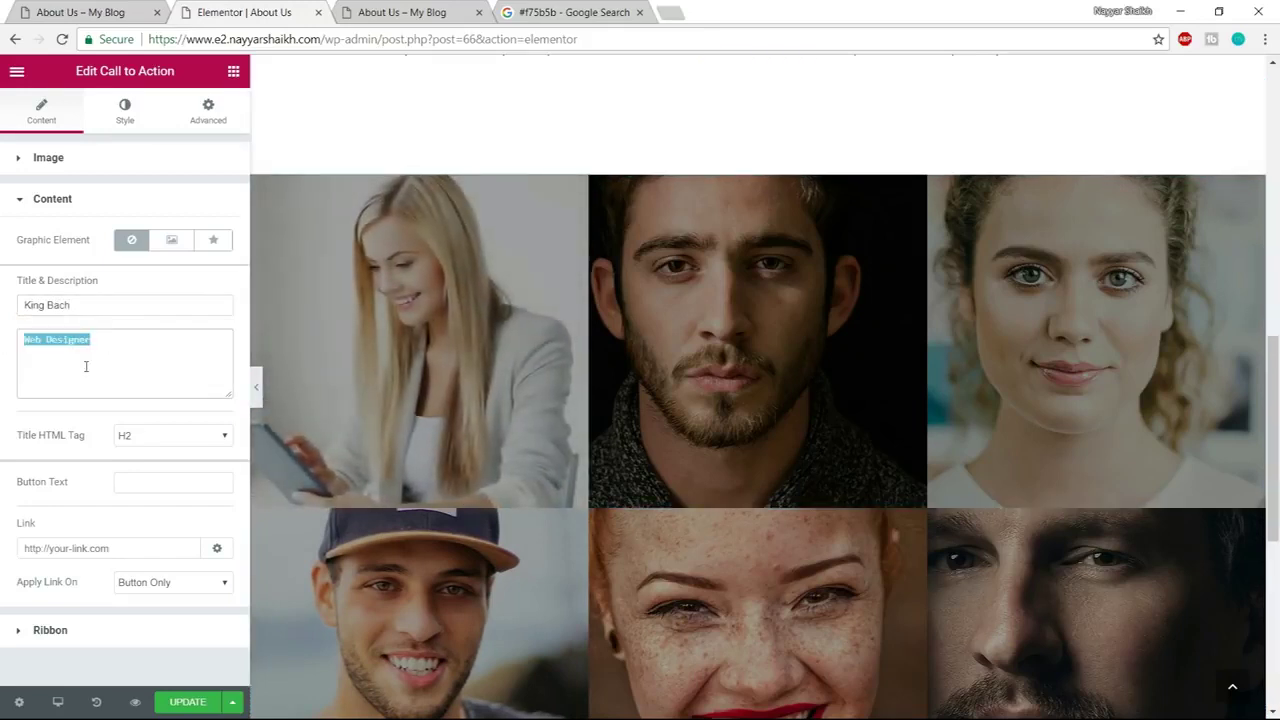
{"action": "type", "text": "Artist"}
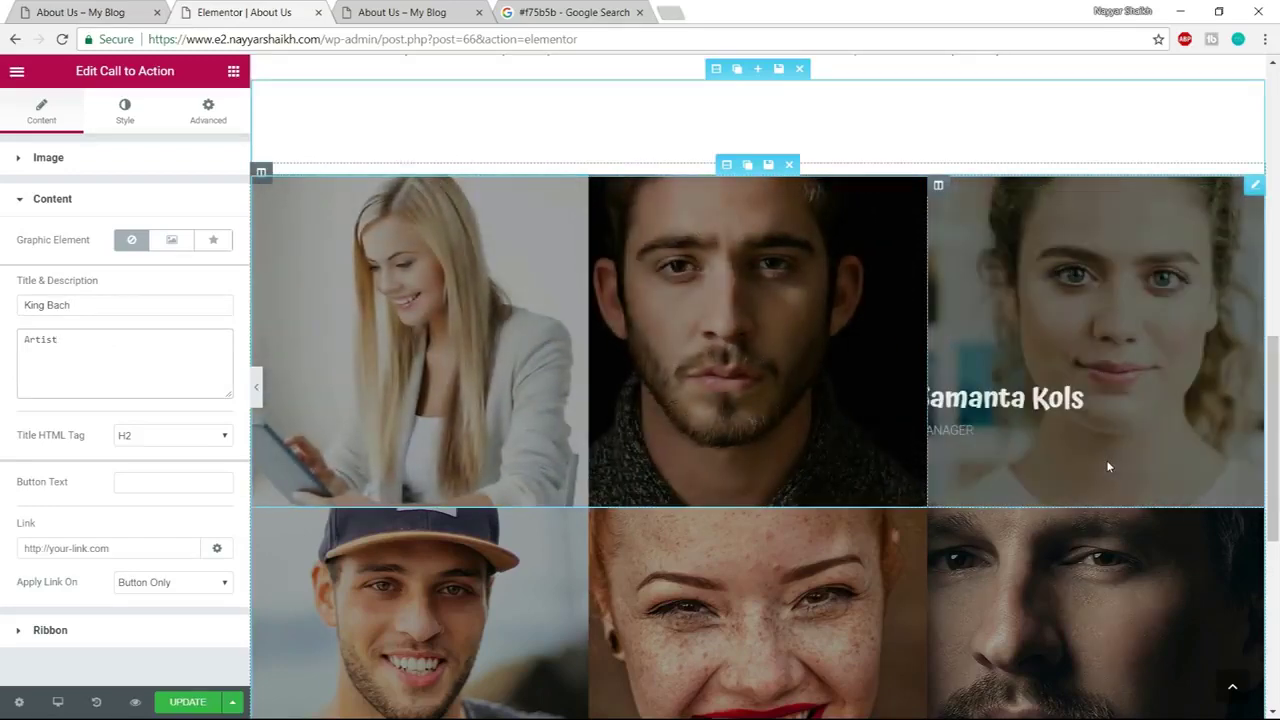
{"action": "scroll", "coordinate": [1107, 466], "scroll_direction": "down", "scroll_amount": 2}
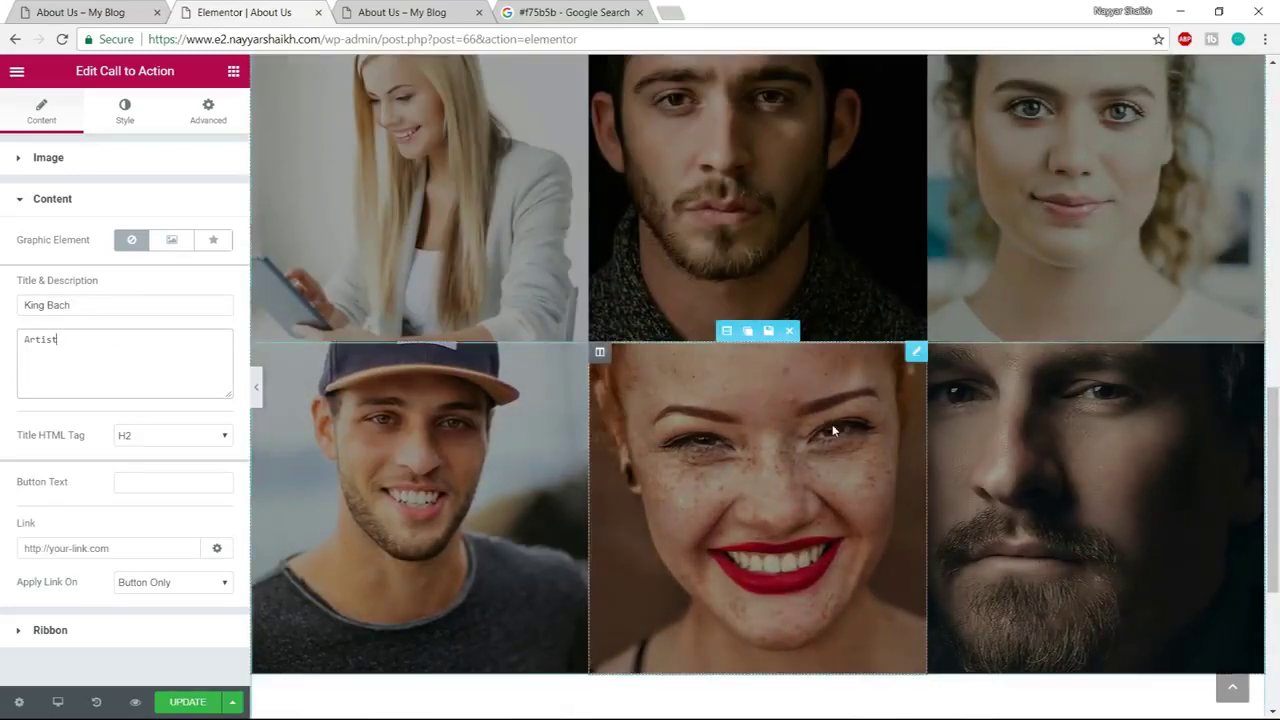
{"action": "scroll", "coordinate": [833, 430], "scroll_direction": "down", "scroll_amount": 3}
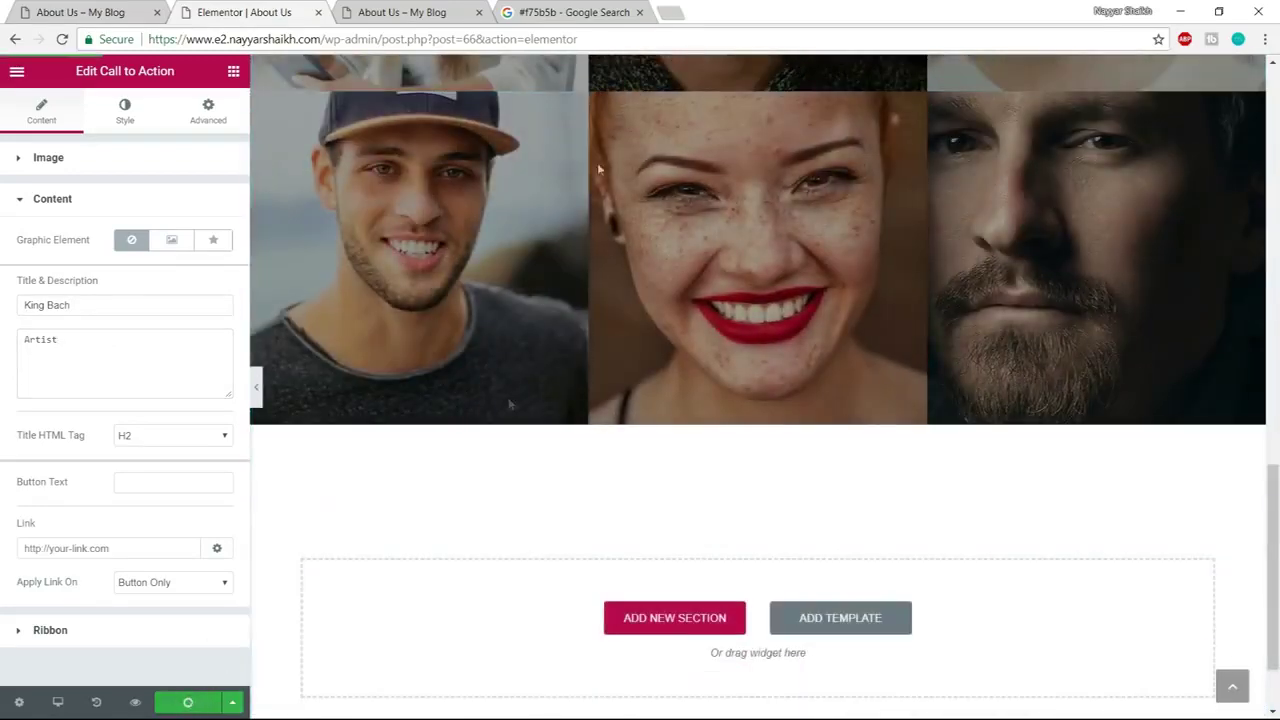
Look over the live About Us page, then go back to the editor.
{"action": "key", "text": "ctrl+Page_Up"}
{"action": "scroll", "coordinate": [465, 201], "scroll_direction": "down", "scroll_amount": 5}
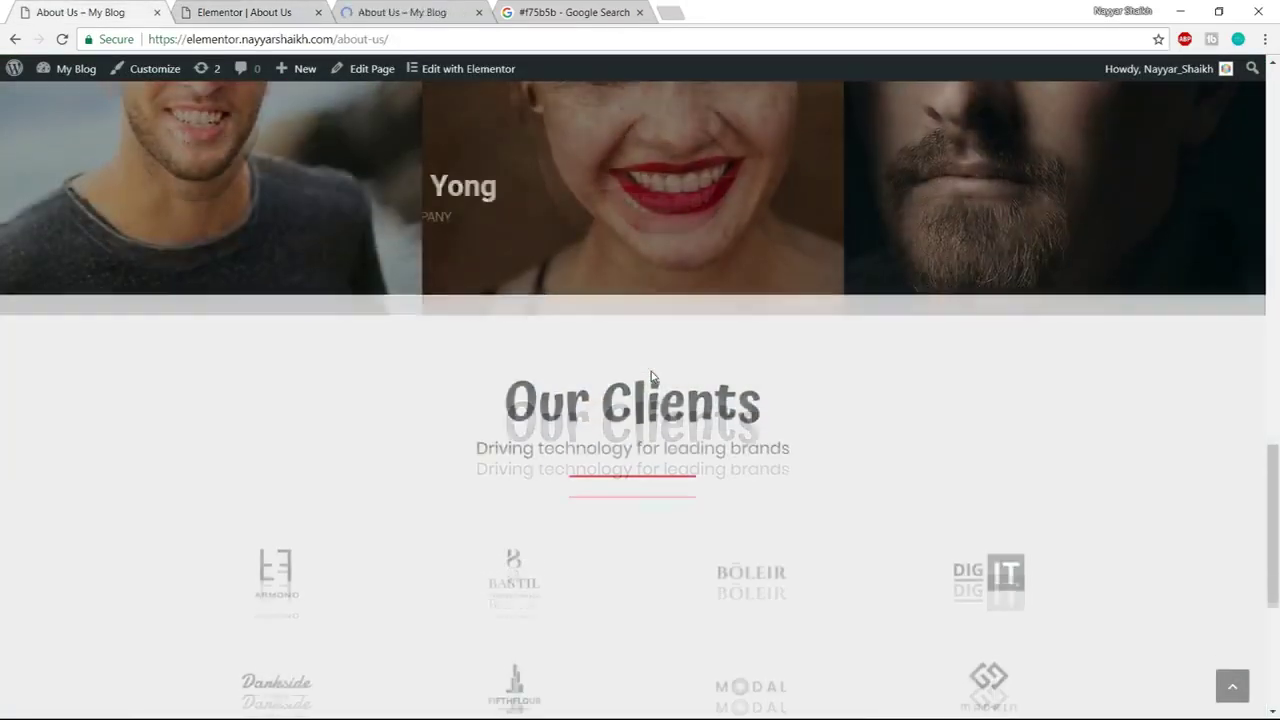
{"action": "scroll", "coordinate": [651, 376], "scroll_direction": "down", "scroll_amount": 3}
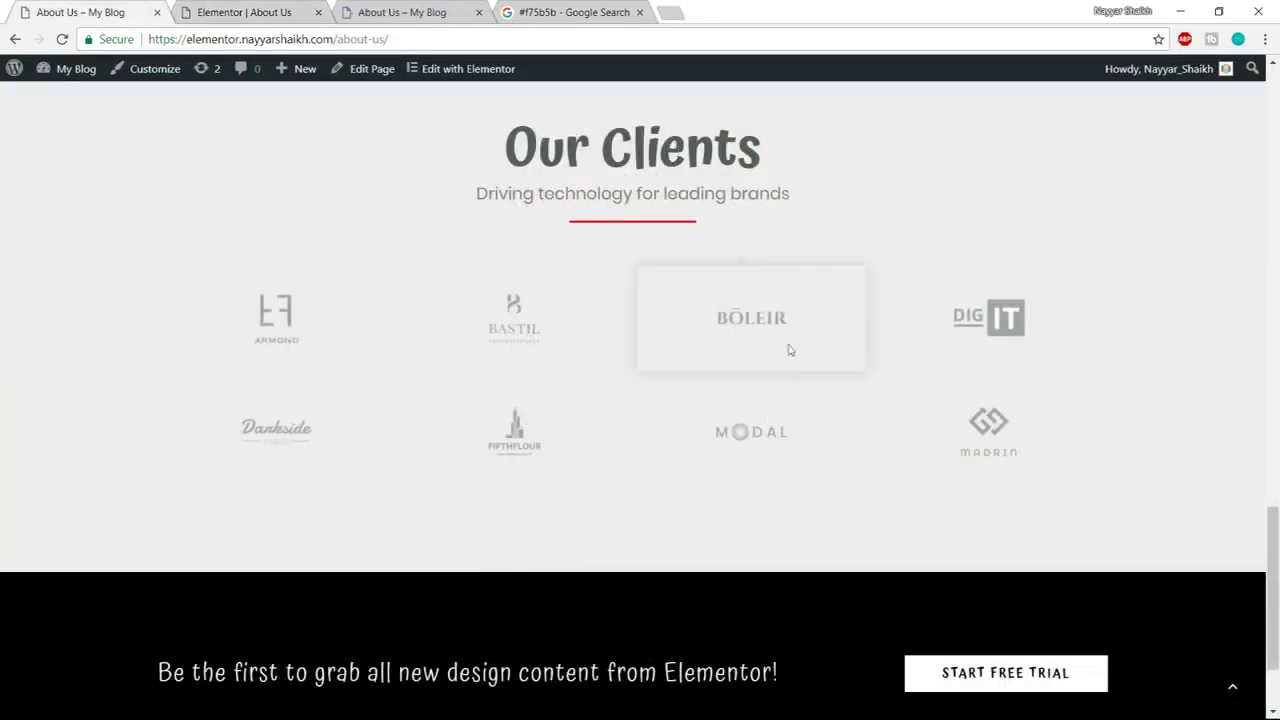
{"action": "scroll", "coordinate": [734, 258], "scroll_direction": "down", "scroll_amount": 2}
{"action": "scroll", "coordinate": [1123, 586], "scroll_direction": "up", "scroll_amount": 2}
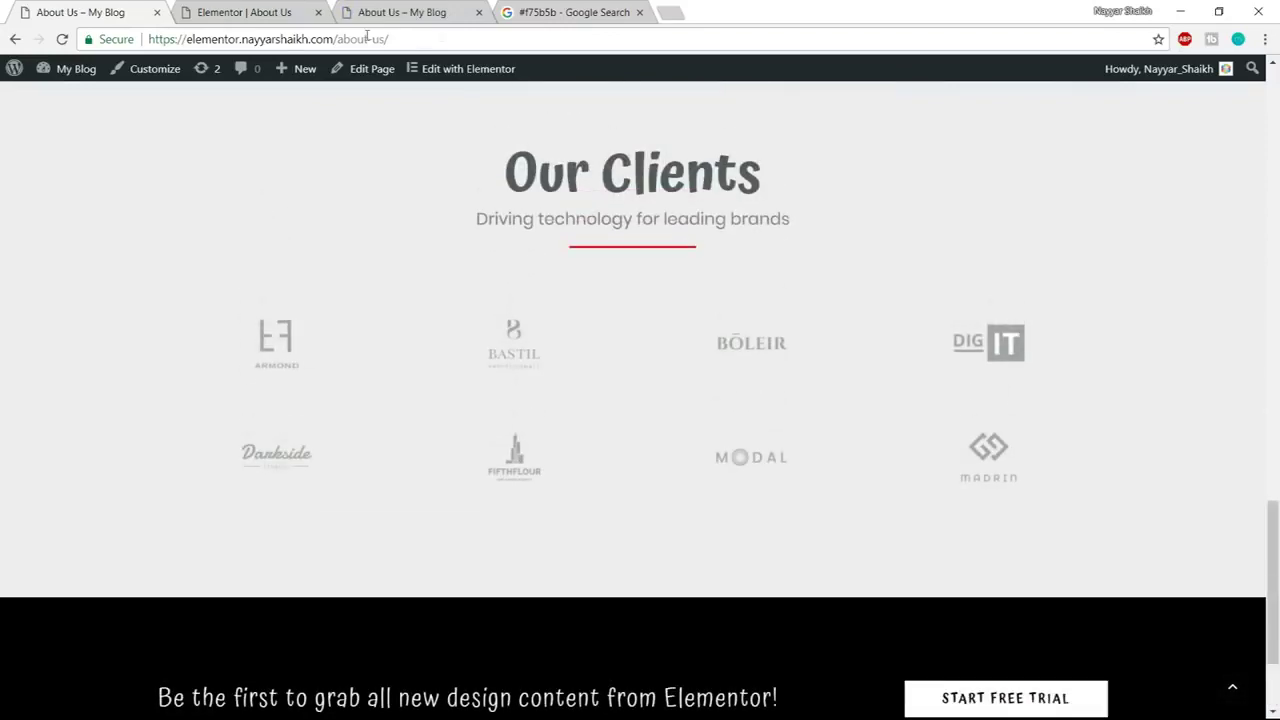
{"action": "left_click", "coordinate": [243, 9]}
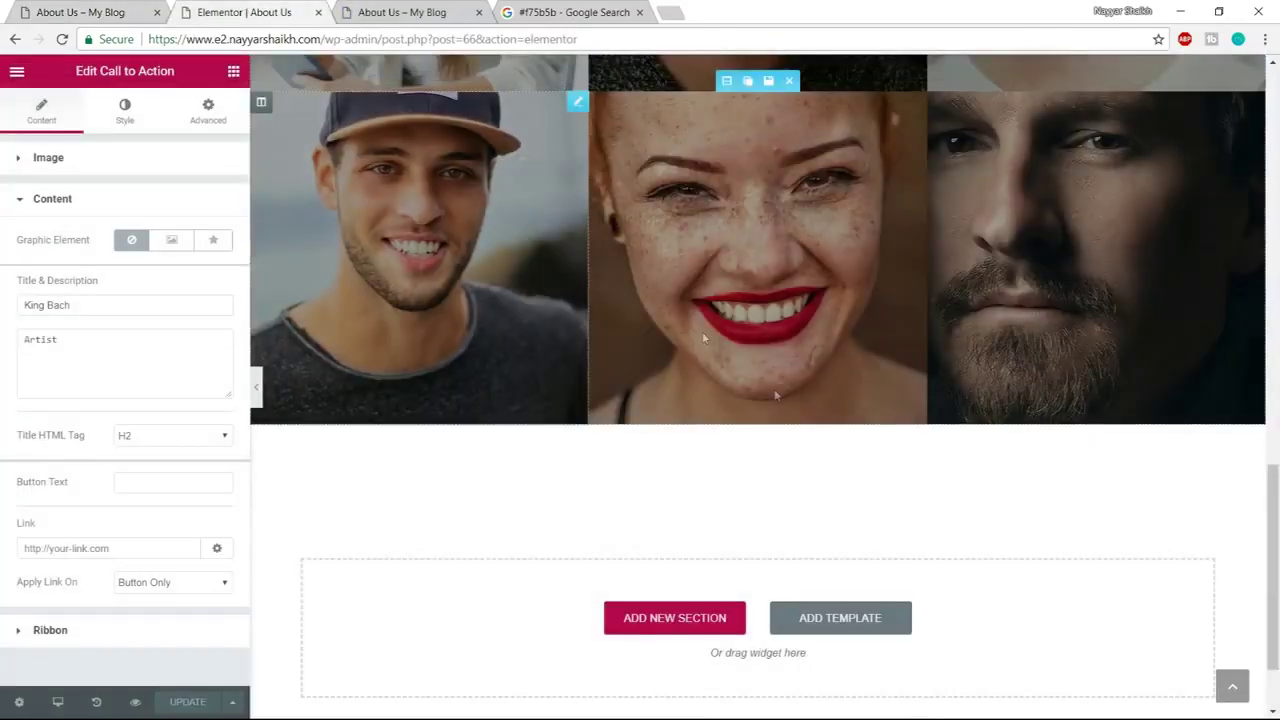
Insert the saved Clients template from My Templates below the team photos.
{"action": "left_click", "coordinate": [838, 620]}
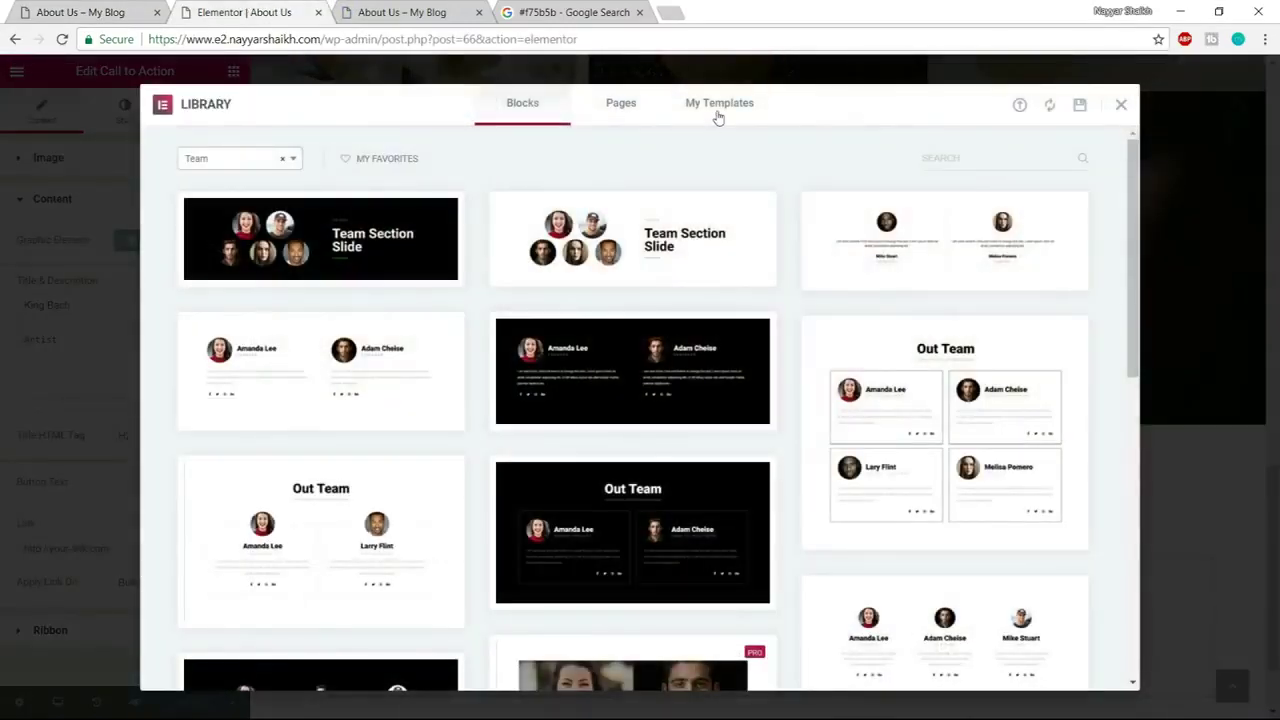
{"action": "left_click", "coordinate": [717, 115]}
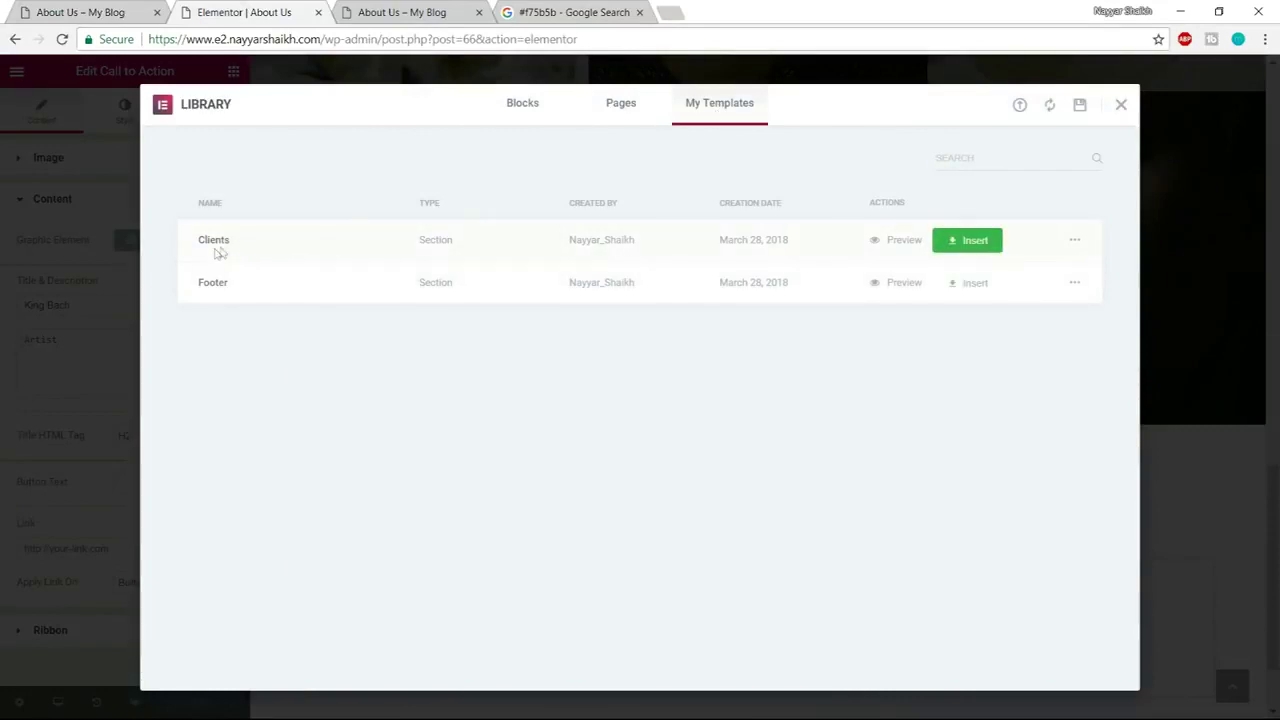
{"action": "left_click", "coordinate": [968, 241]}
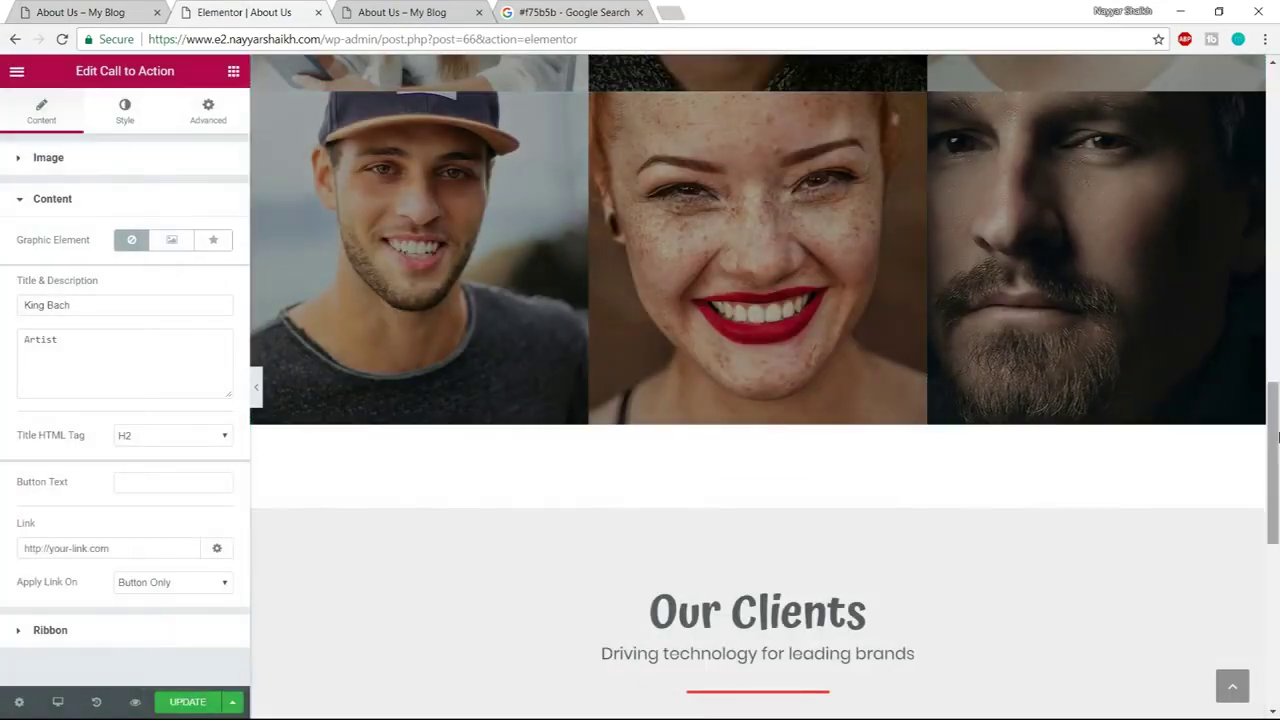
{"action": "scroll", "coordinate": [1278, 436], "scroll_direction": "down", "scroll_amount": 3}
{"action": "scroll", "coordinate": [669, 523], "scroll_direction": "up", "scroll_amount": 4}
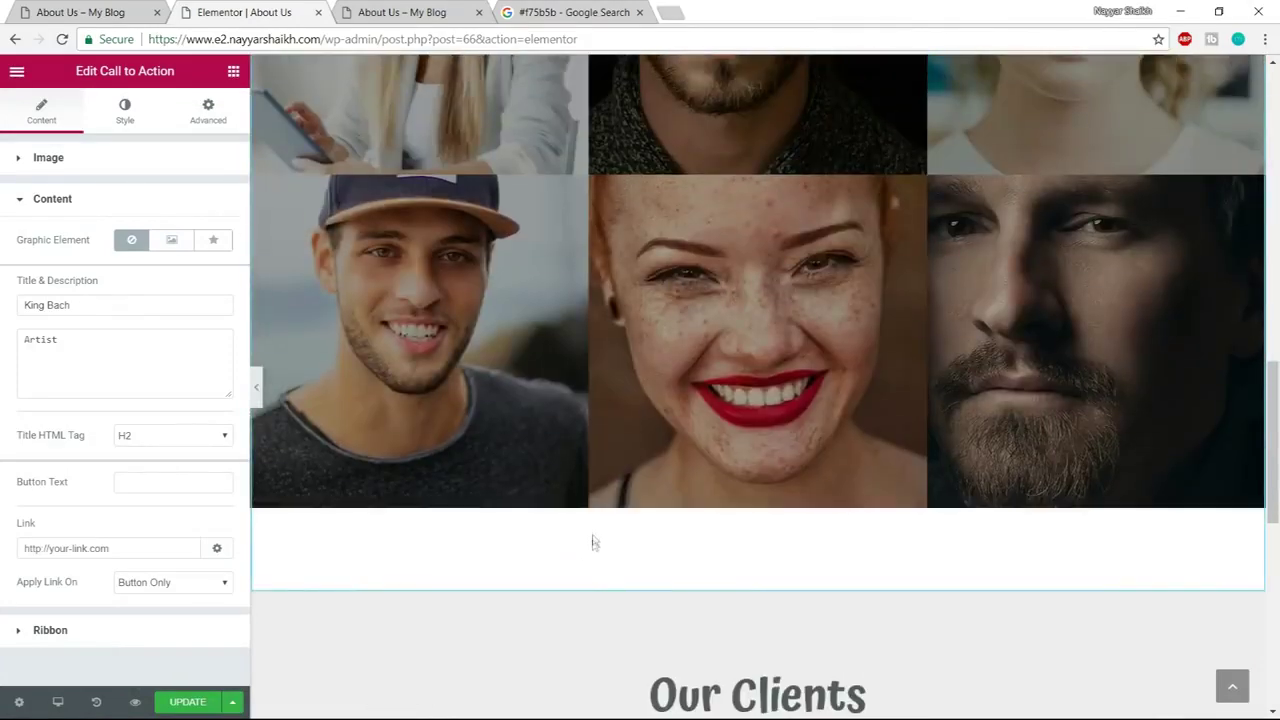
{"action": "scroll", "coordinate": [605, 574], "scroll_direction": "up", "scroll_amount": 6}
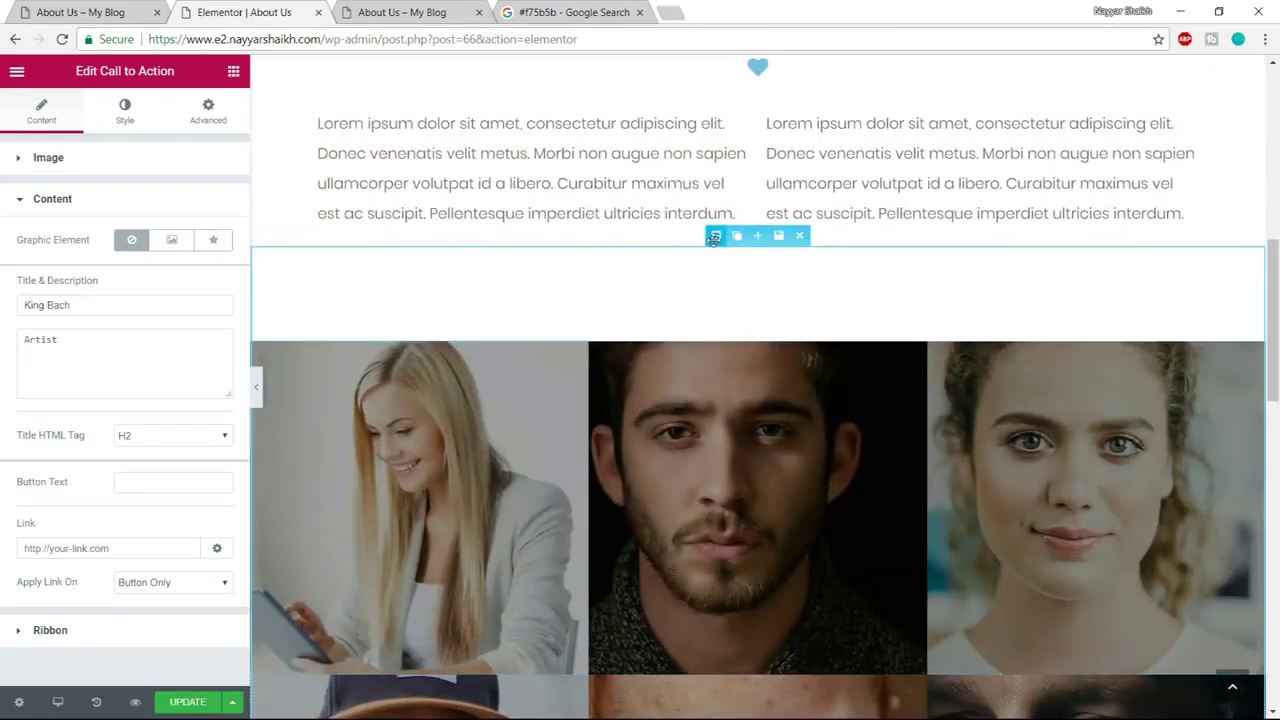
Open the photo grid section's margin and padding settings.
{"action": "left_click", "coordinate": [716, 235]}
{"action": "left_click", "coordinate": [217, 118]}
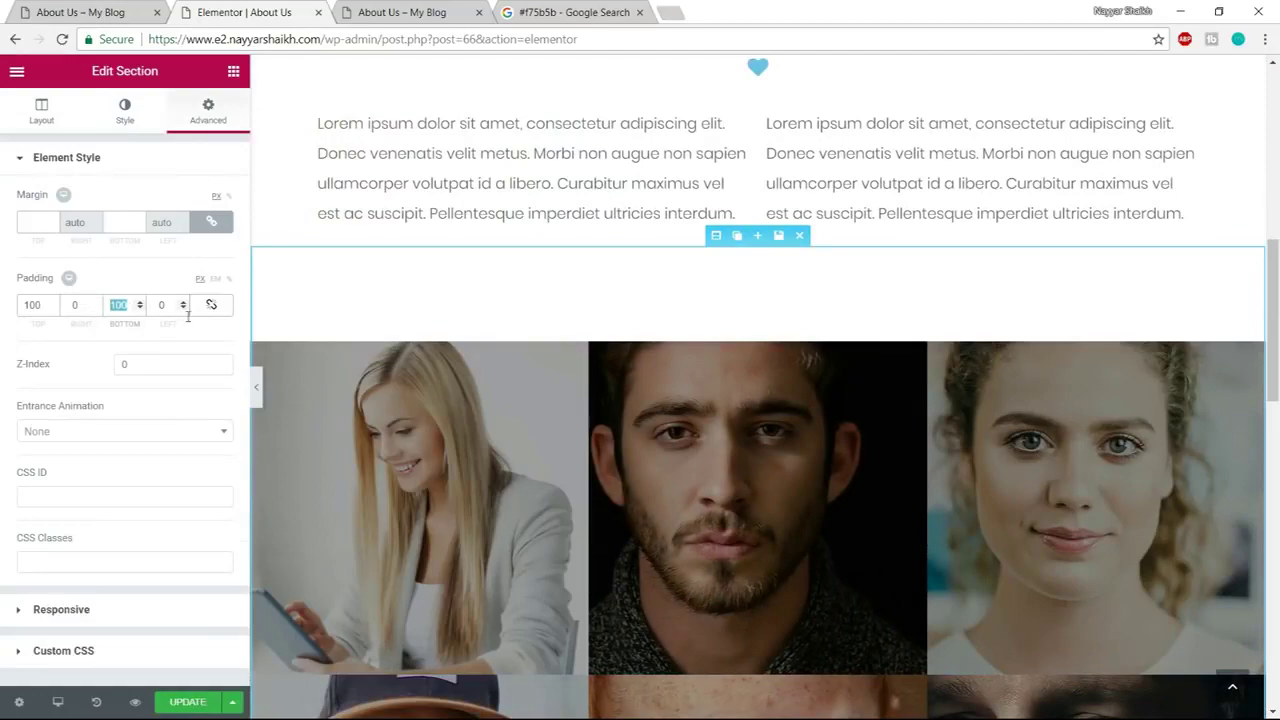
{"action": "scroll", "coordinate": [807, 476], "scroll_direction": "down", "scroll_amount": 7}
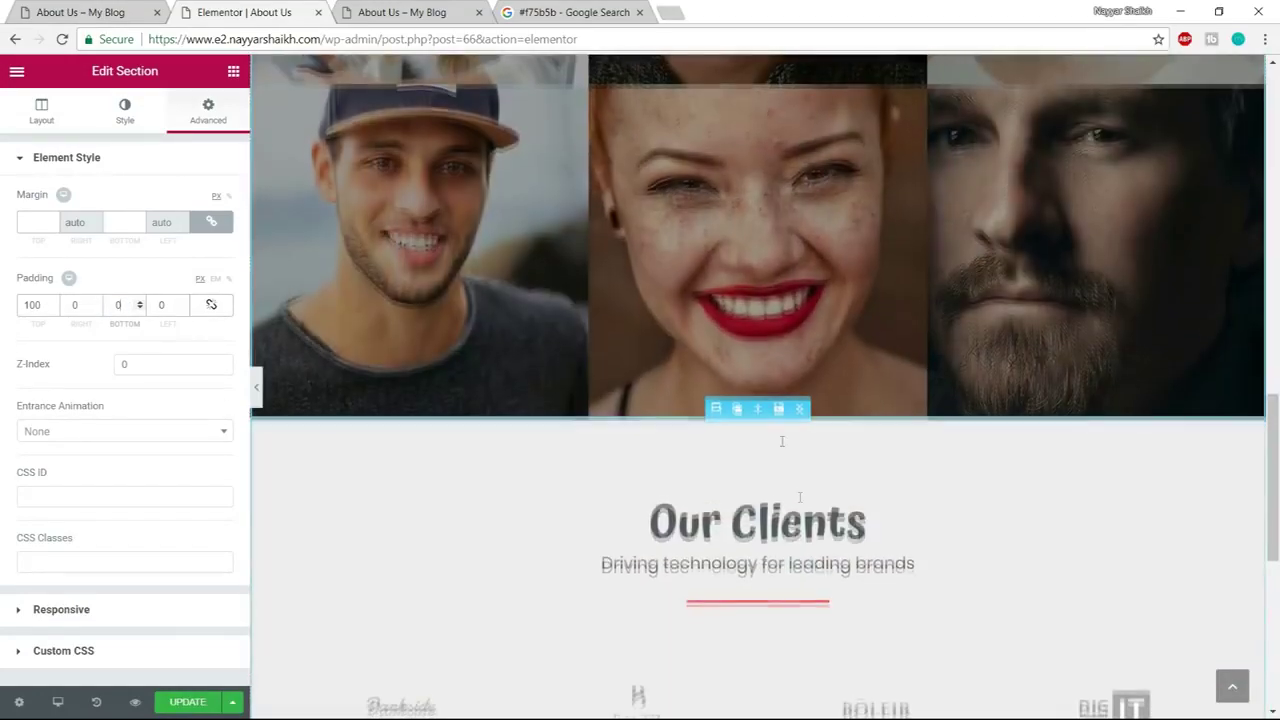
{"action": "scroll", "coordinate": [850, 410], "scroll_direction": "down", "scroll_amount": 4}
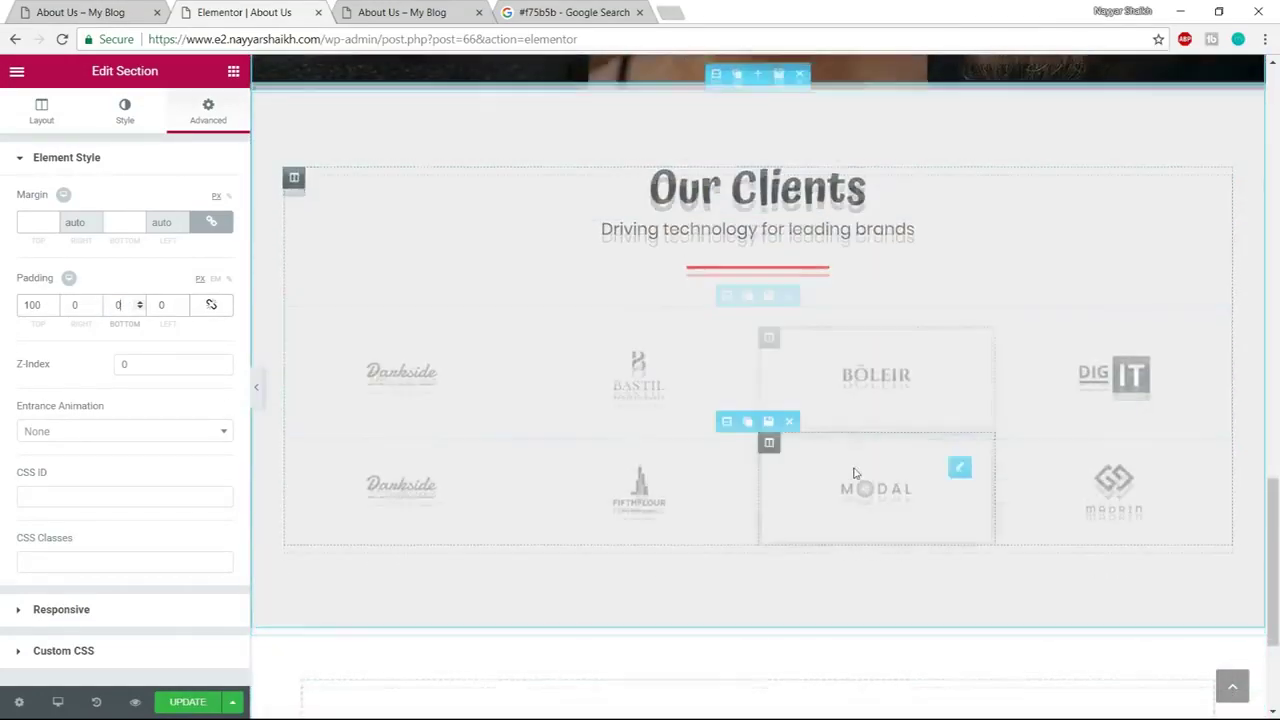
Insert the saved Footer template from My Templates and view the live About Us page.
{"action": "left_click", "coordinate": [857, 585]}
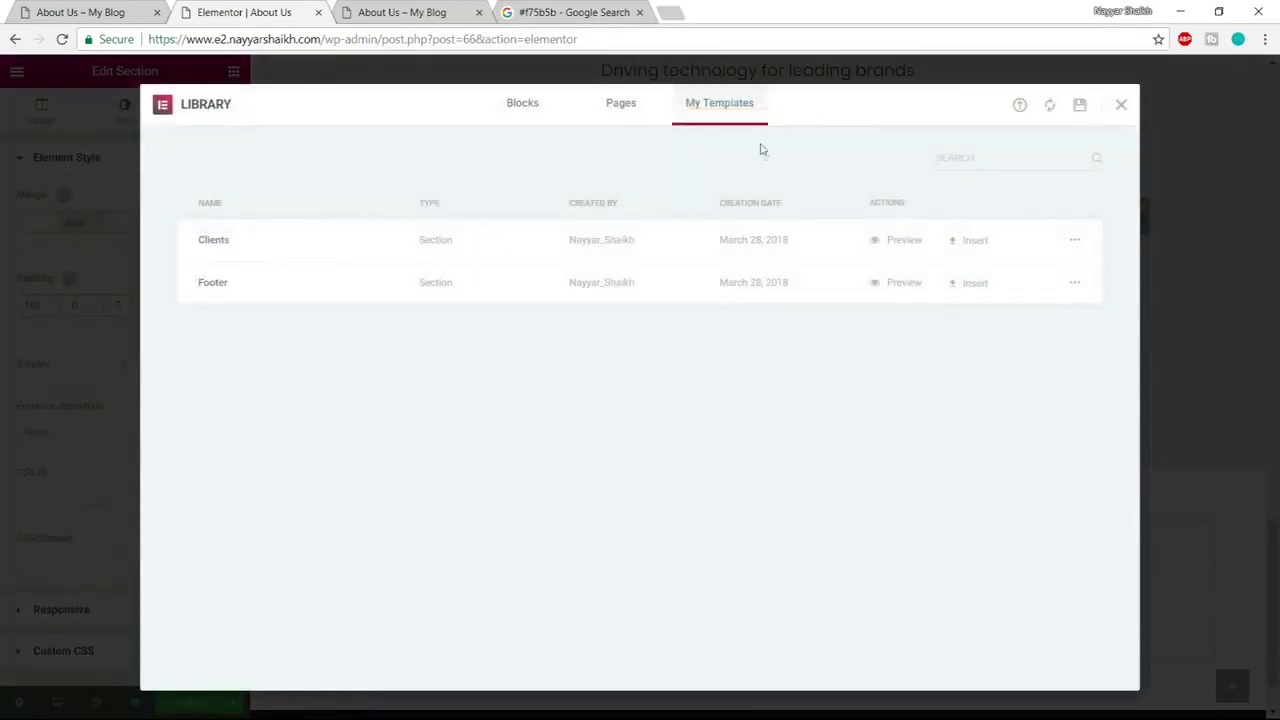
{"action": "left_click", "coordinate": [971, 292]}
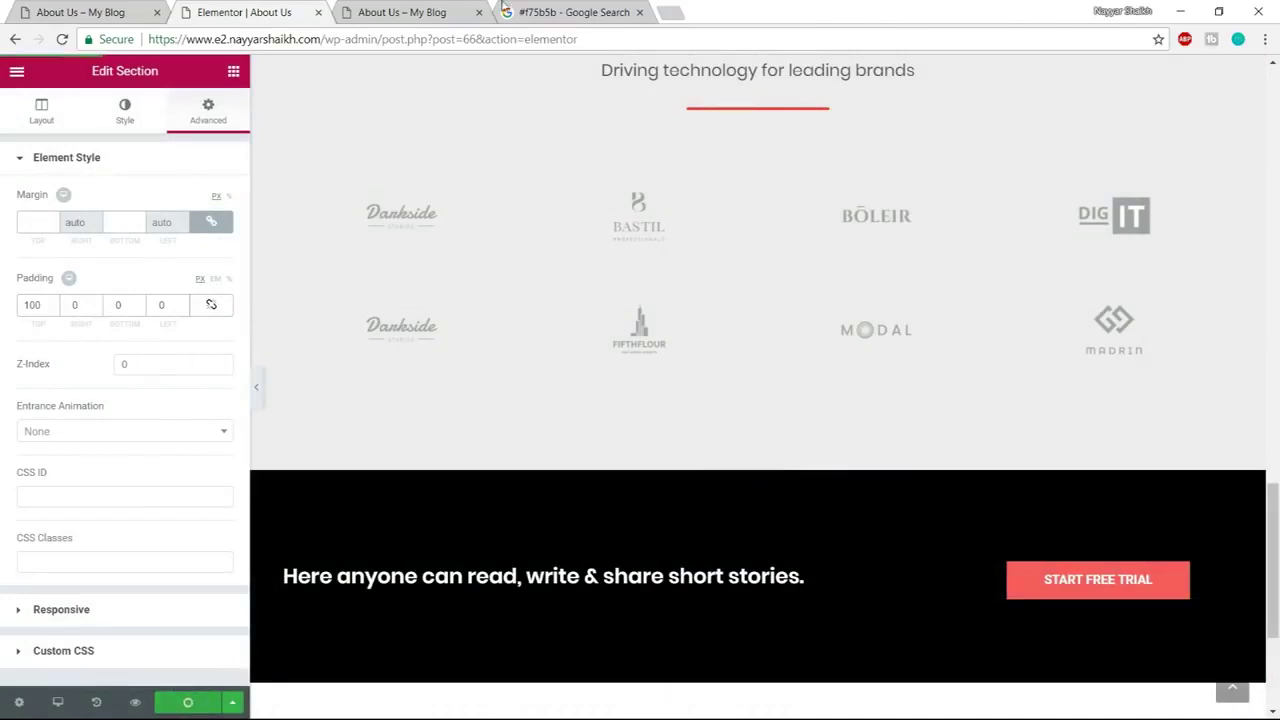
{"action": "left_click", "coordinate": [400, 12]}
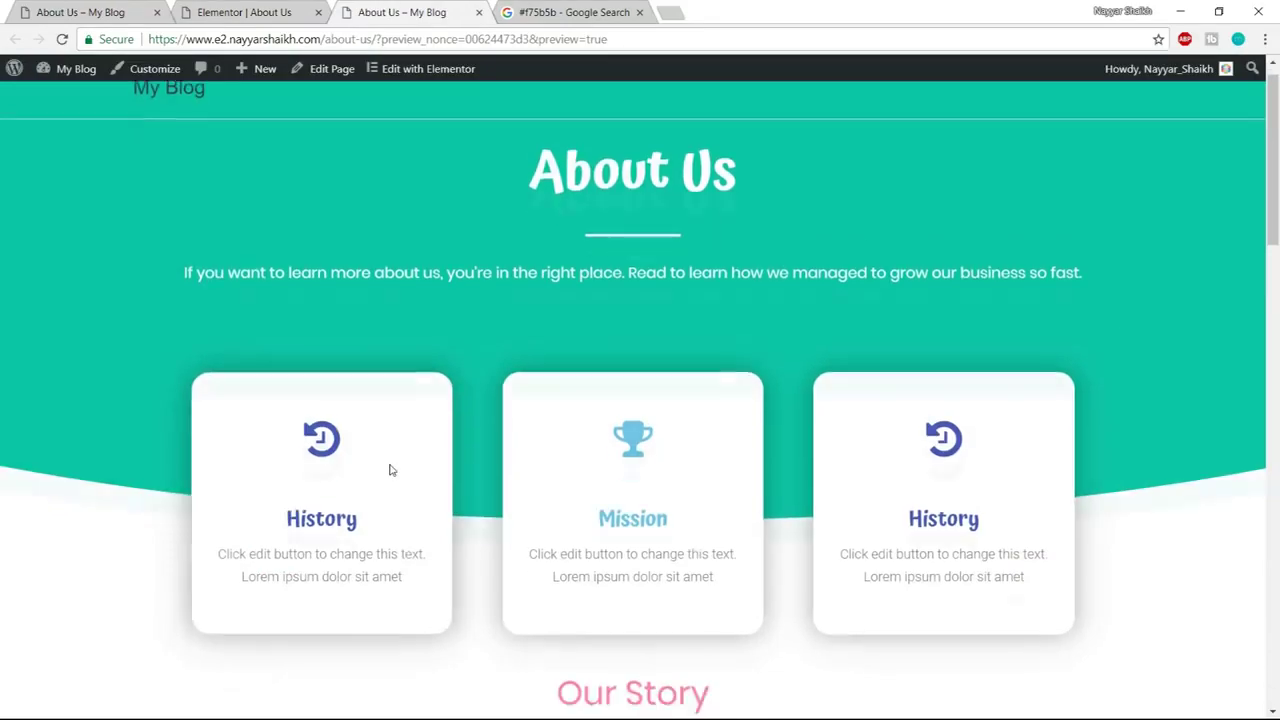
{"action": "scroll", "coordinate": [391, 468], "scroll_direction": "down", "scroll_amount": 4}
{"action": "scroll", "coordinate": [642, 385], "scroll_direction": "up", "scroll_amount": 1}
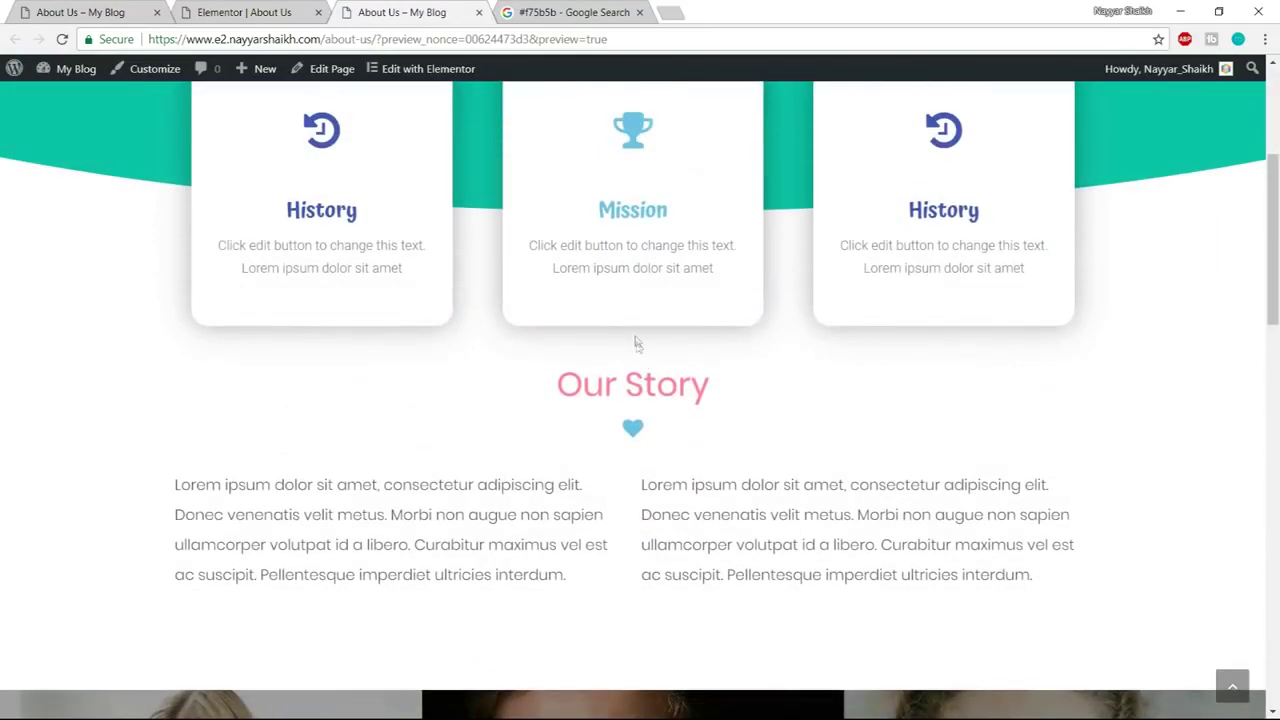
{"action": "scroll", "coordinate": [740, 374], "scroll_direction": "down", "scroll_amount": 12}
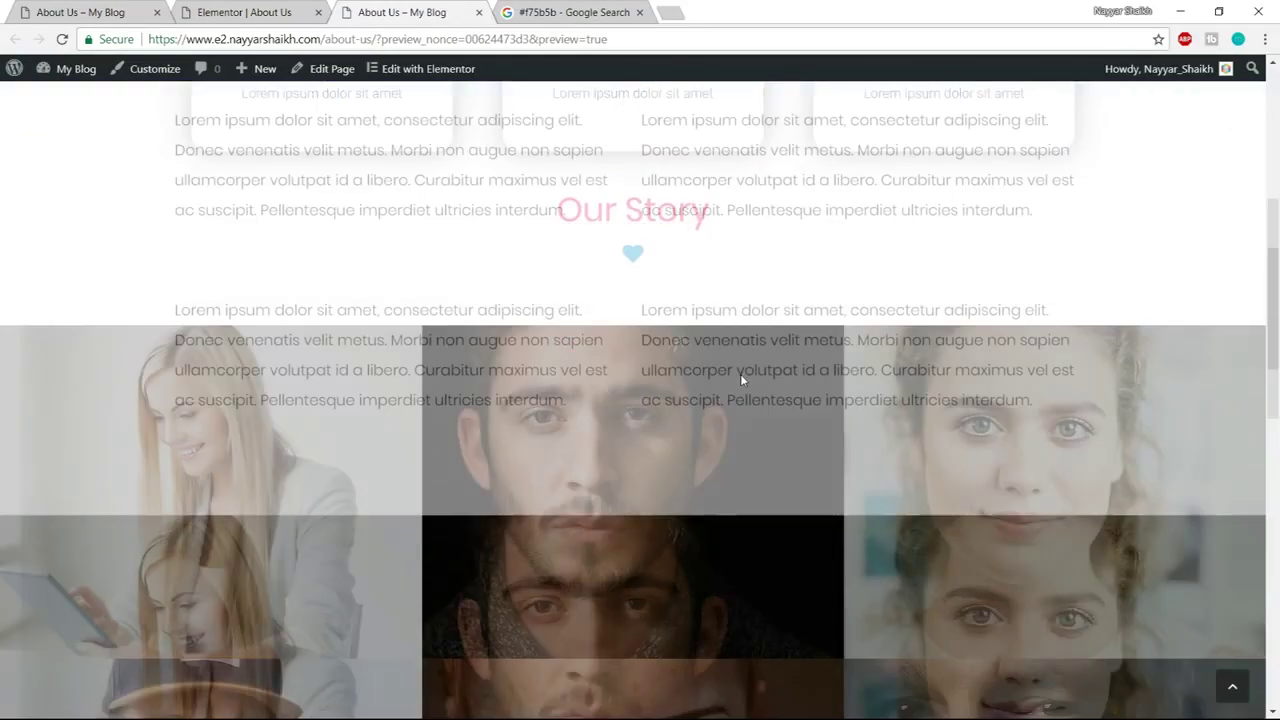
{"action": "scroll", "coordinate": [742, 380], "scroll_direction": "down", "scroll_amount": 2}
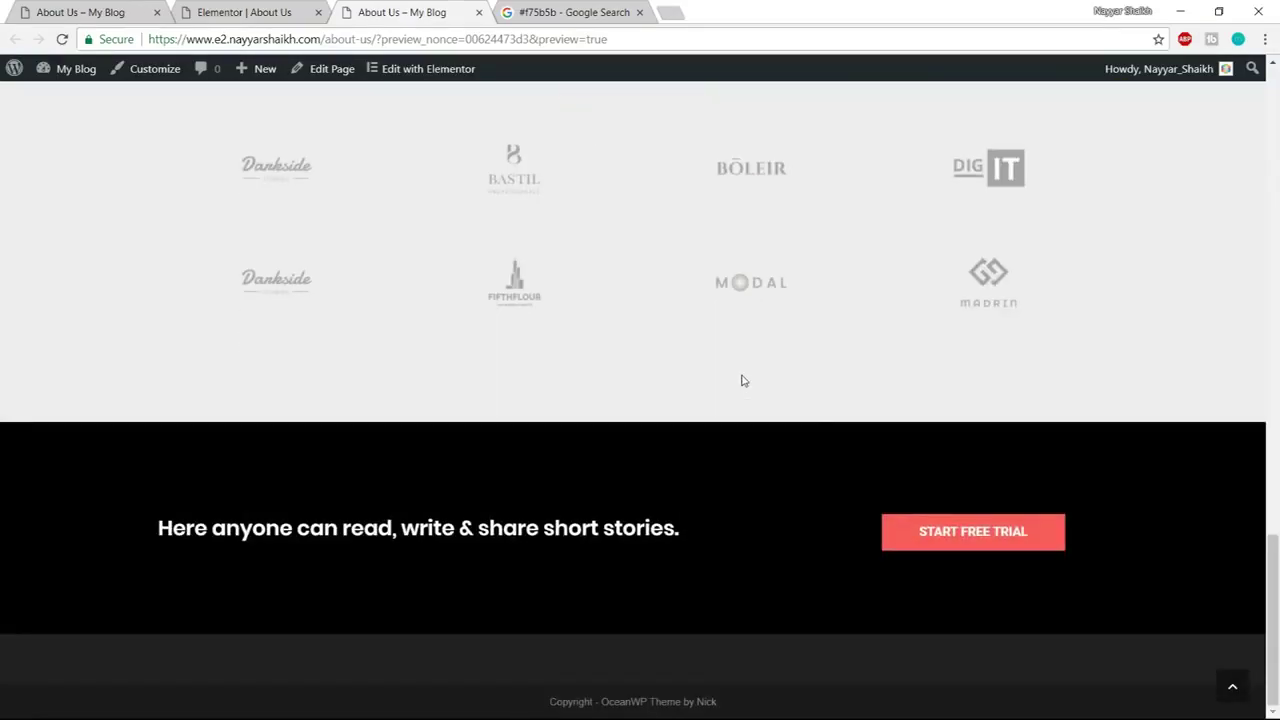
{"action": "scroll", "coordinate": [1196, 664], "scroll_direction": "up", "scroll_amount": 18}
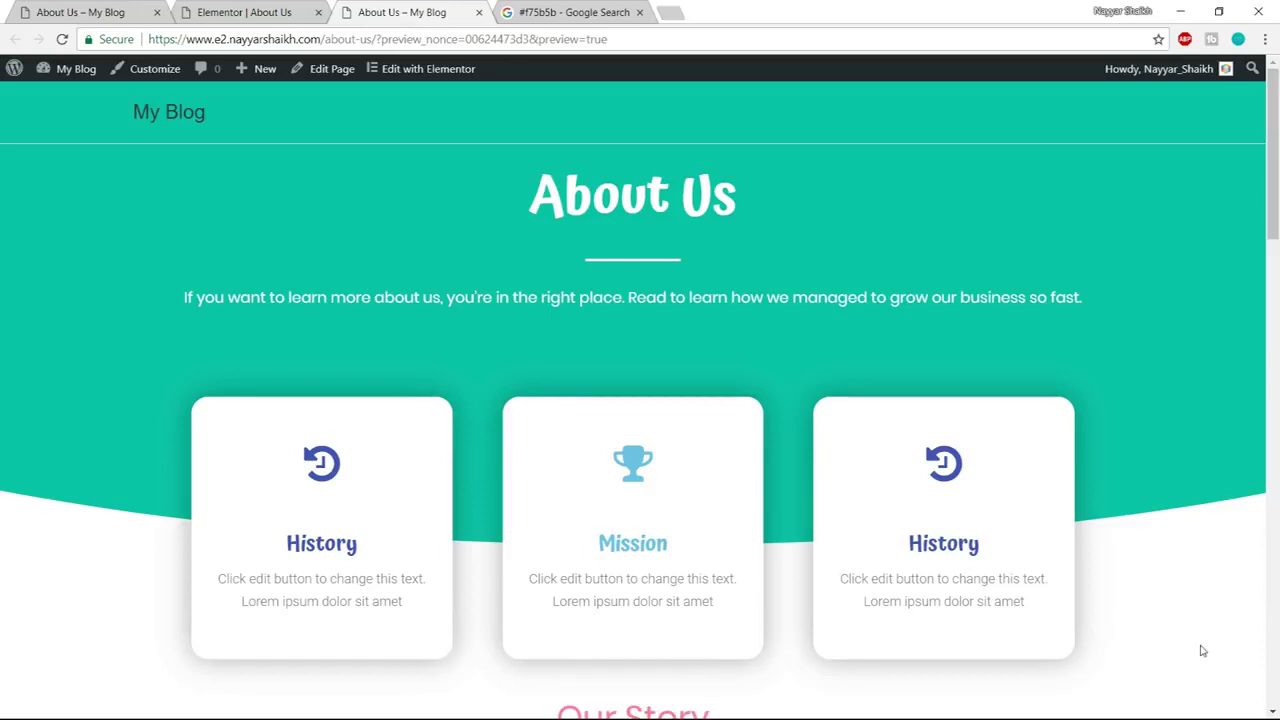
Unlink the Our Story section's padding, set Top to 100 px, and update the page.
{"action": "left_click", "coordinate": [250, 8]}
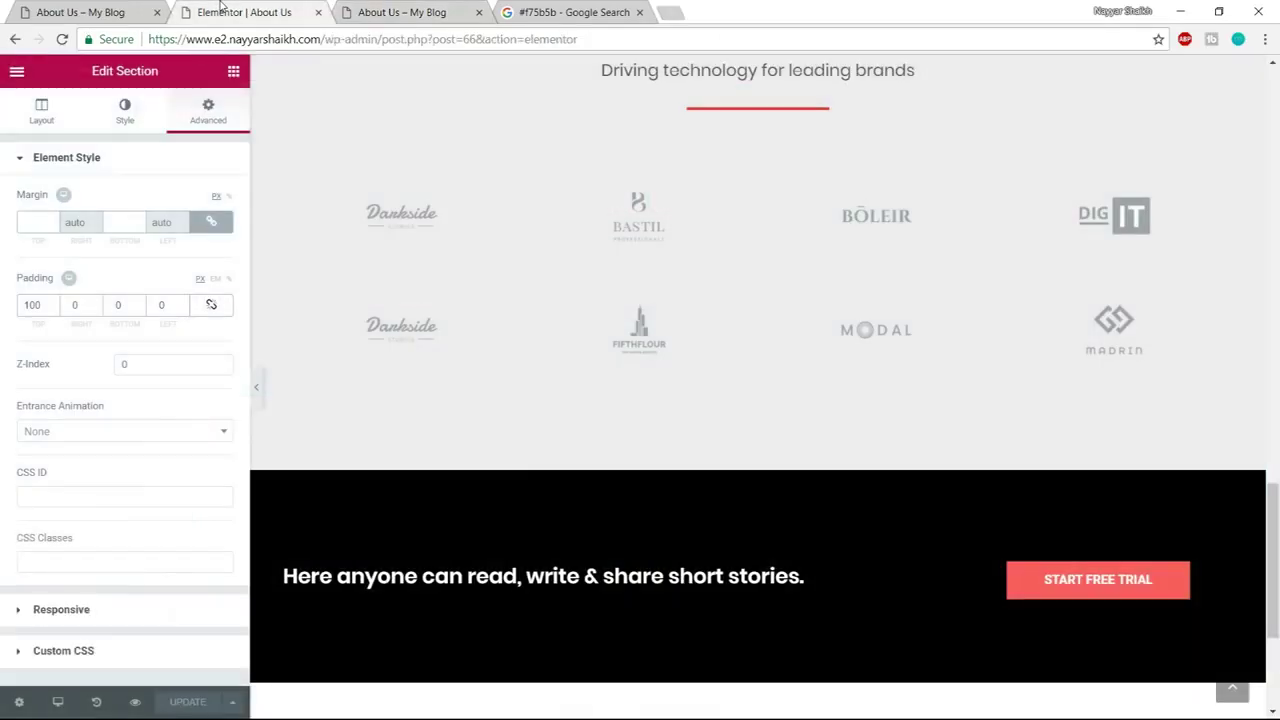
{"action": "scroll", "coordinate": [711, 481], "scroll_direction": "up", "scroll_amount": 2}
{"action": "scroll", "coordinate": [711, 481], "scroll_direction": "up", "scroll_amount": 5}
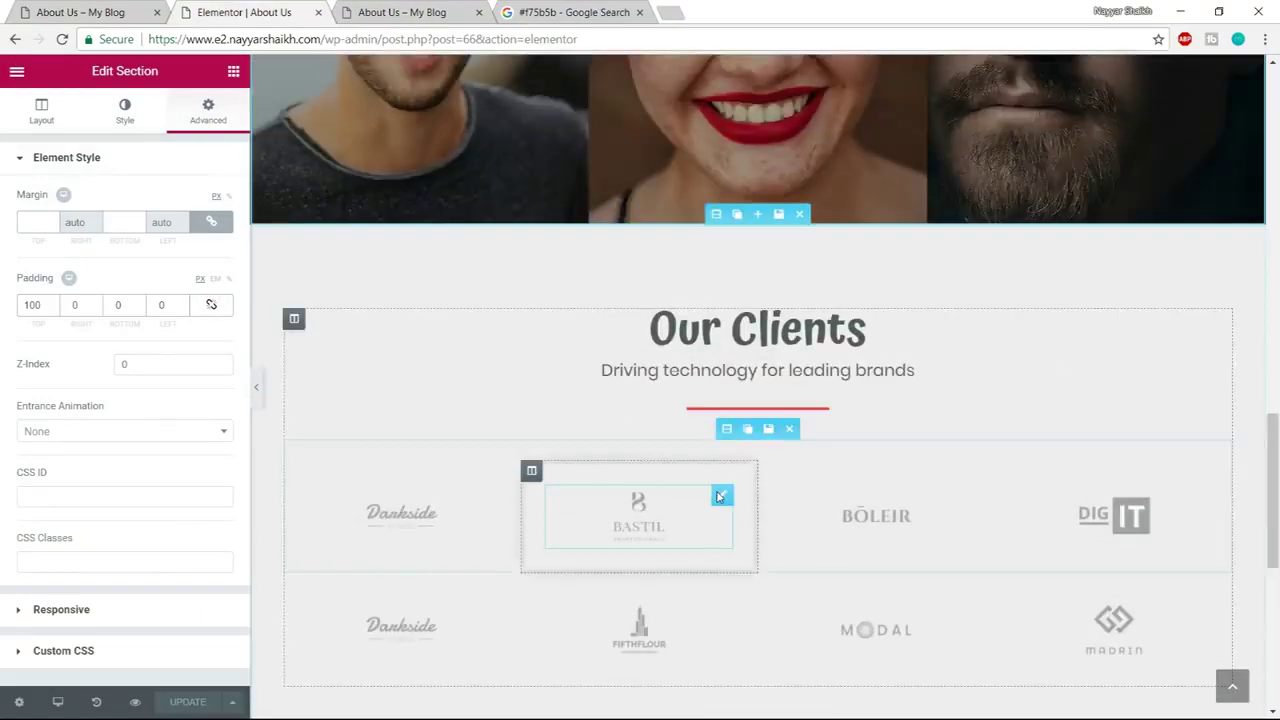
{"action": "scroll", "coordinate": [716, 490], "scroll_direction": "up", "scroll_amount": 6}
{"action": "scroll", "coordinate": [716, 496], "scroll_direction": "up", "scroll_amount": 4}
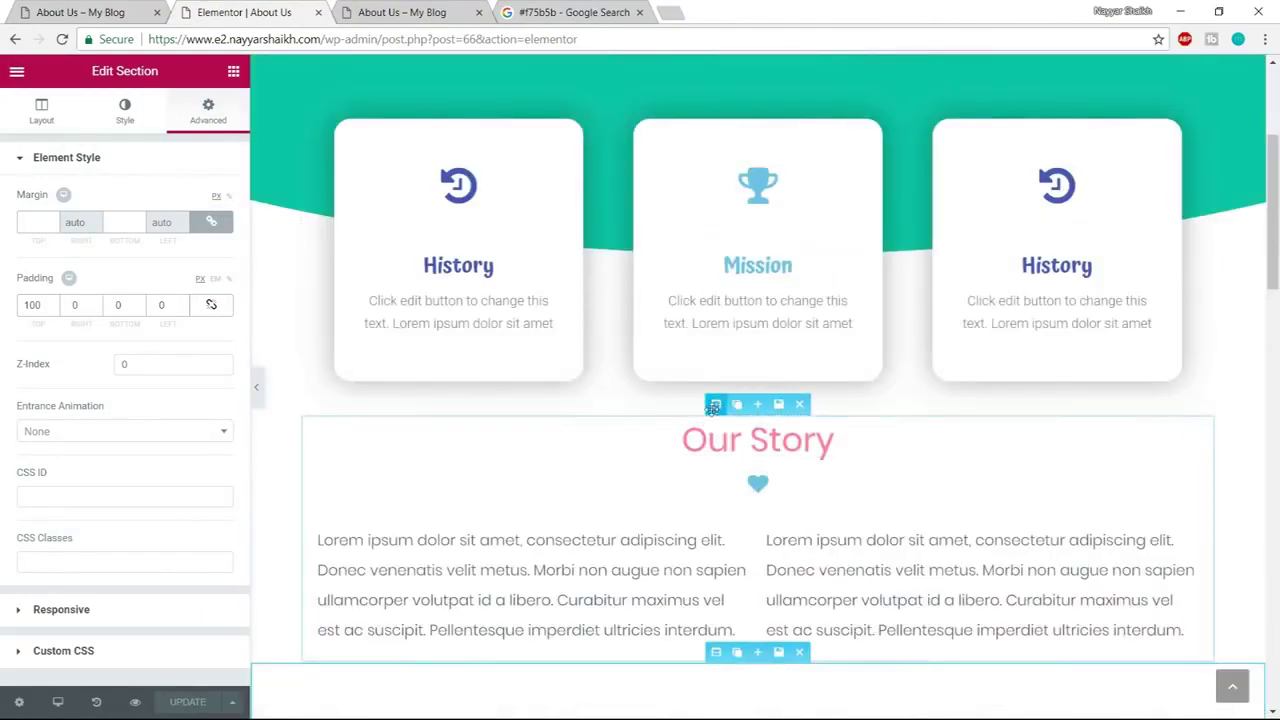
{"action": "left_click", "coordinate": [716, 404]}
{"action": "left_click", "coordinate": [203, 111]}
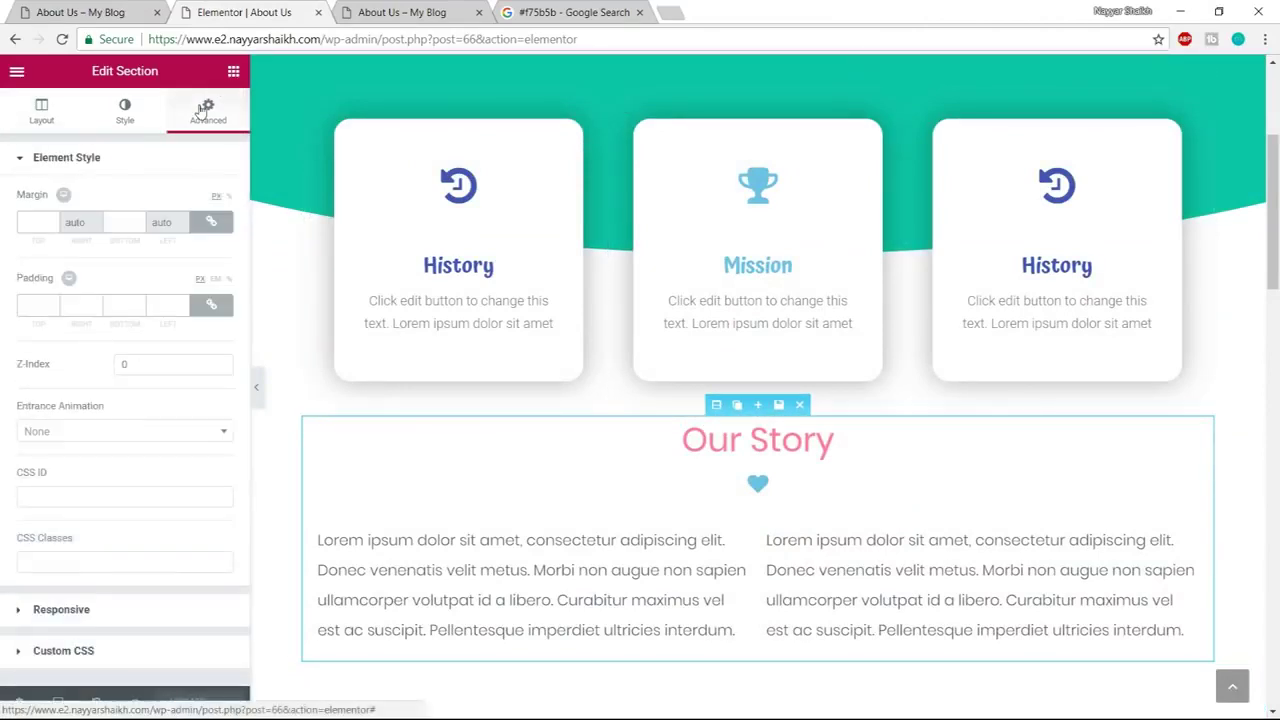
{"action": "left_click", "coordinate": [211, 306]}
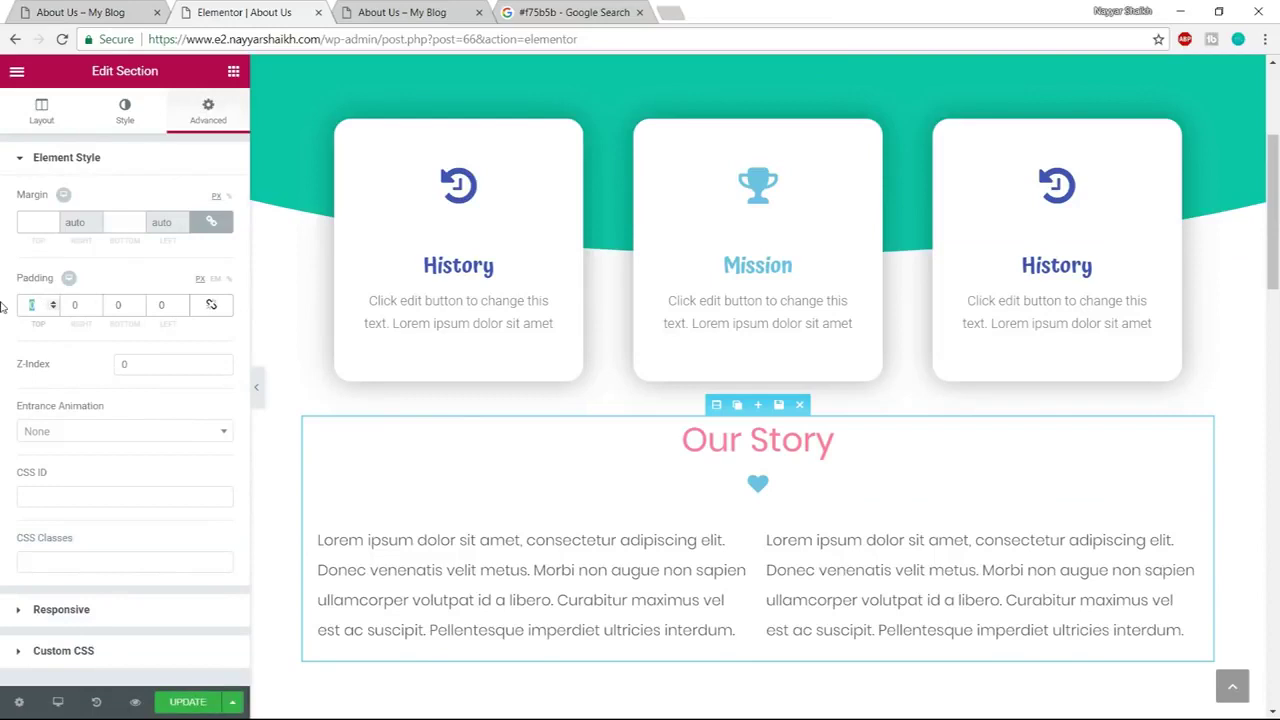
{"action": "type", "text": "100"}
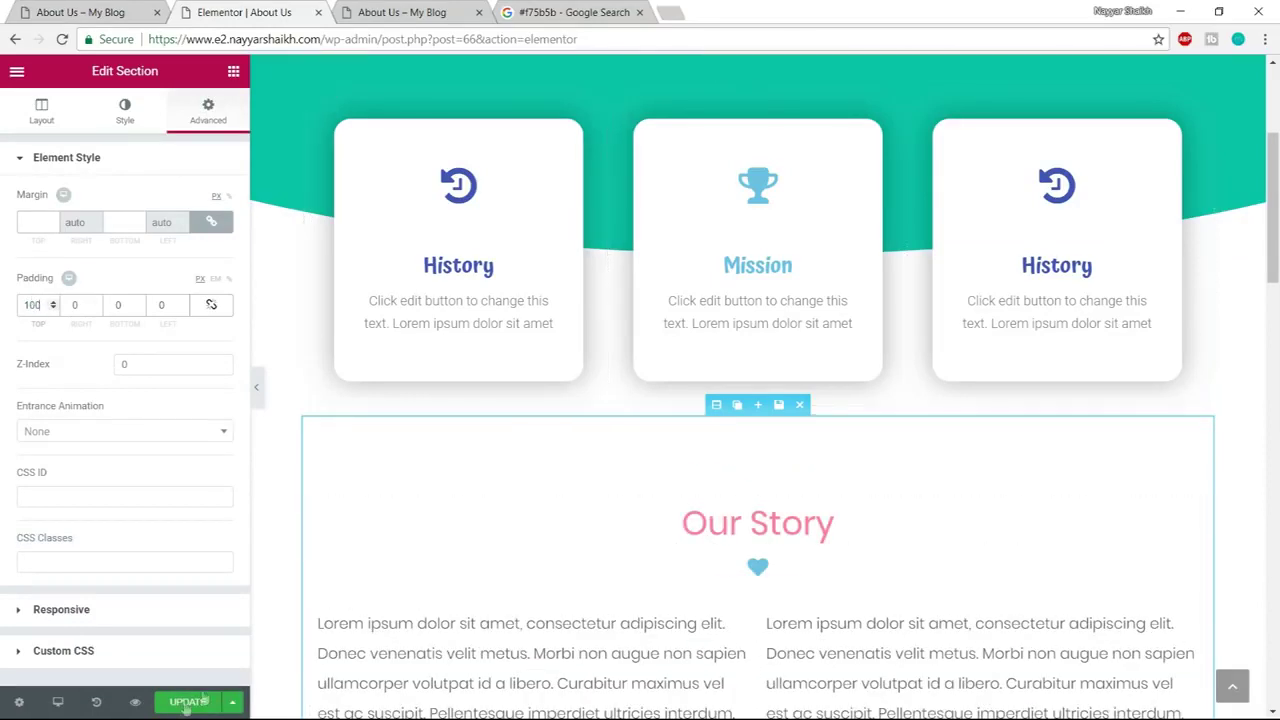
{"action": "left_click", "coordinate": [183, 705]}
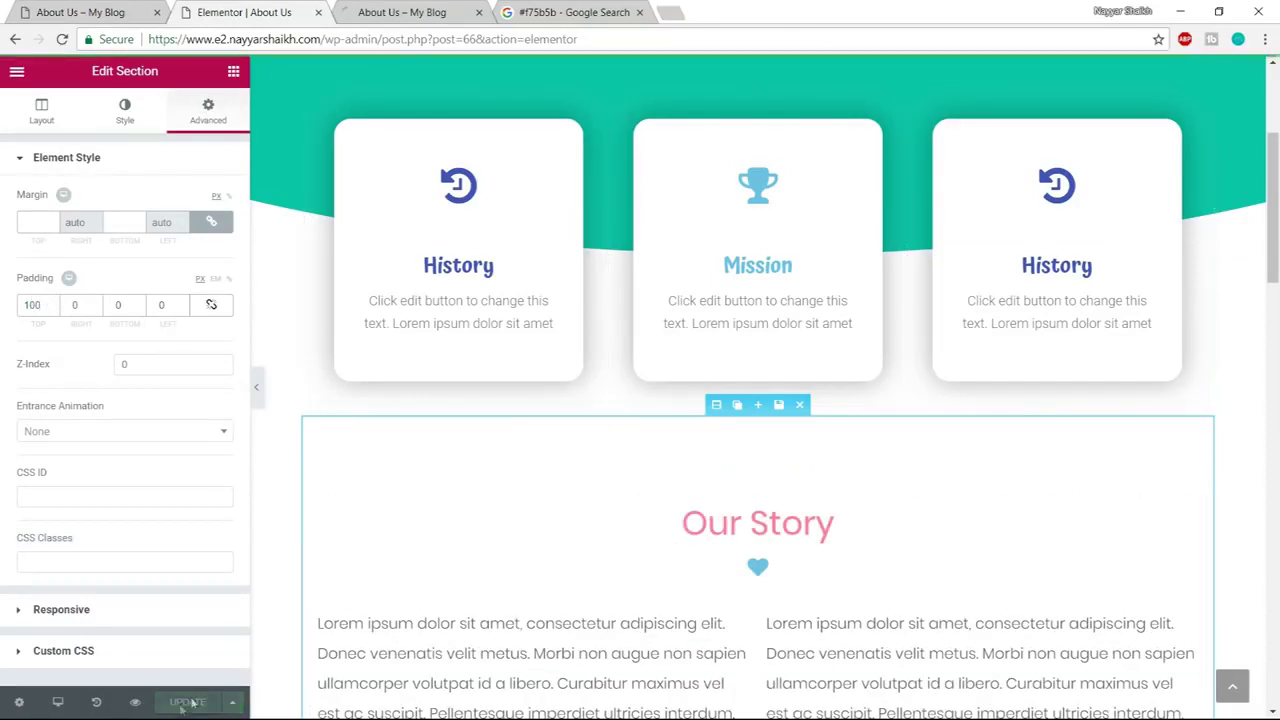
{"action": "scroll", "coordinate": [1105, 395], "scroll_direction": "up", "scroll_amount": 3}
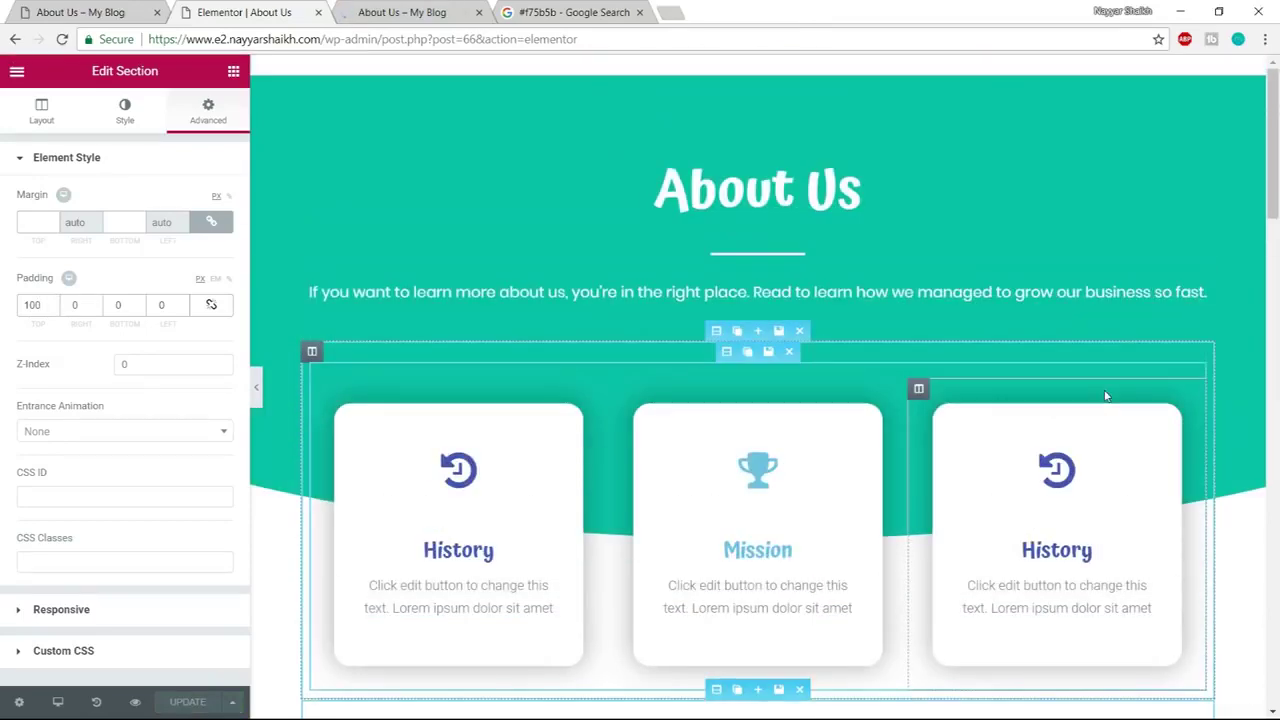
Close the editor, reopen About Us with Elementor, and view the reference About Us page from the top.
{"action": "left_click", "coordinate": [318, 12]}
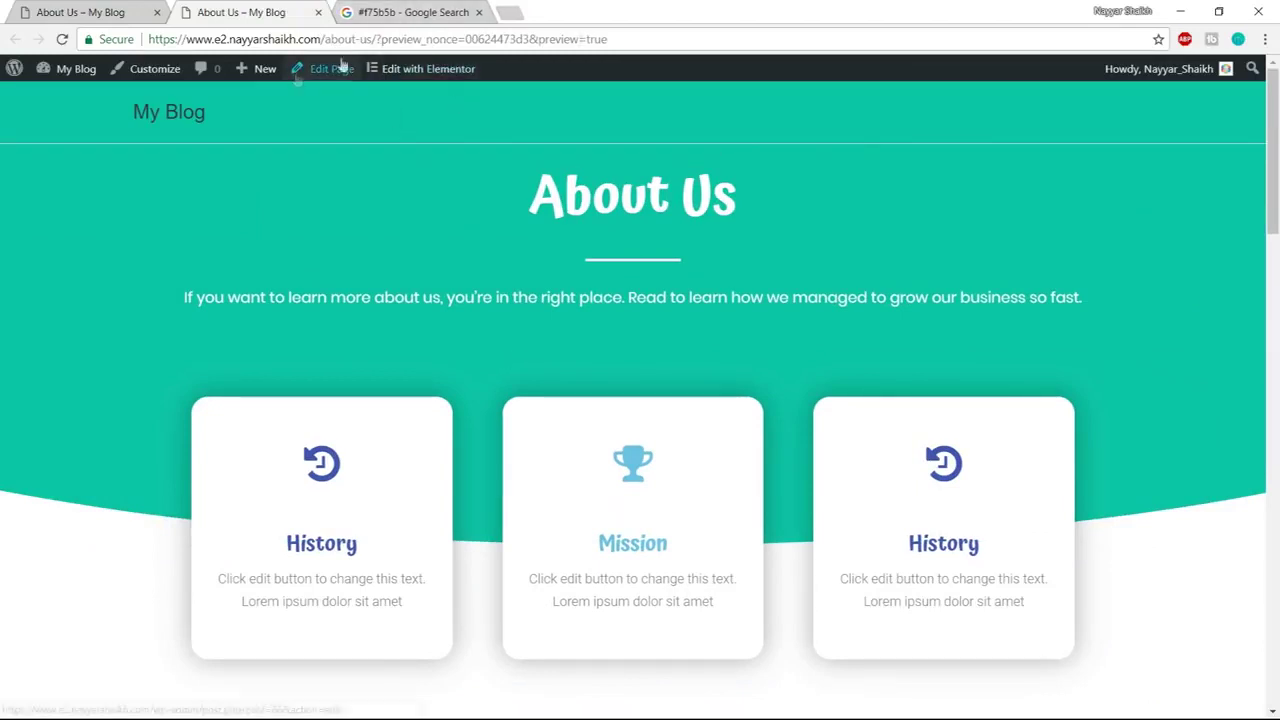
{"action": "left_click", "coordinate": [438, 78]}
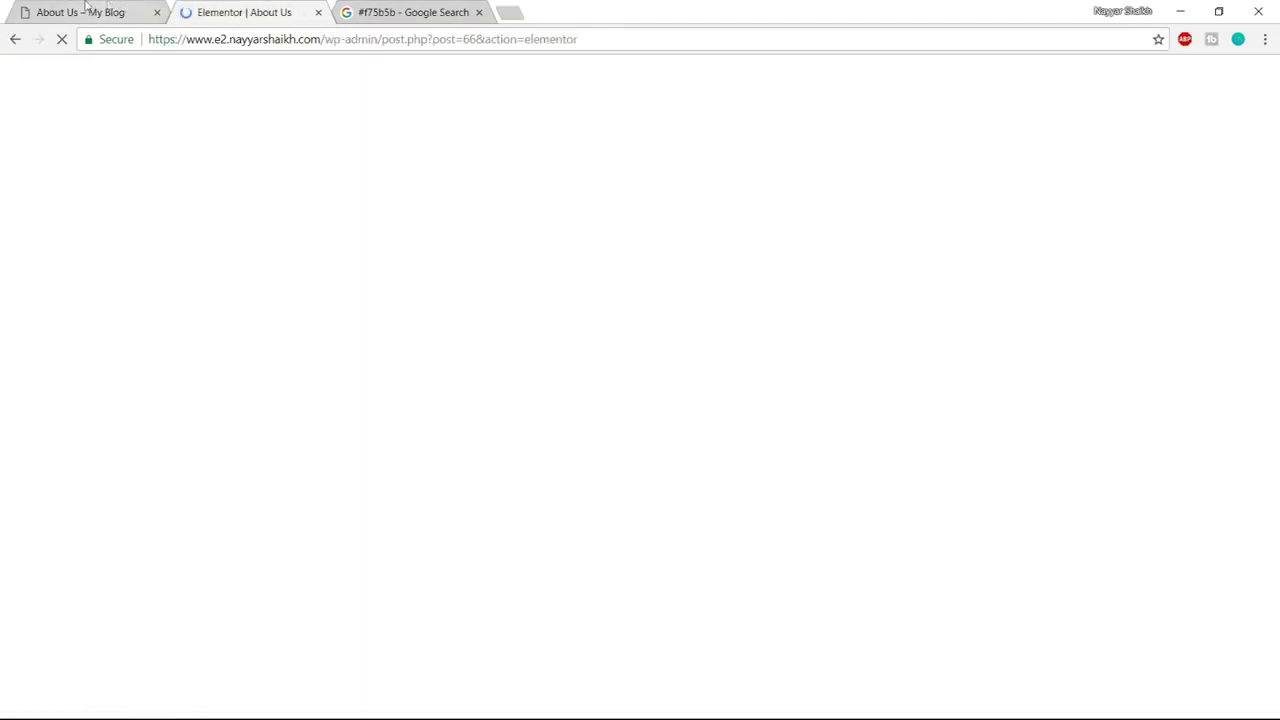
{"action": "left_click", "coordinate": [95, 12]}
{"action": "left_click", "coordinate": [1232, 692]}
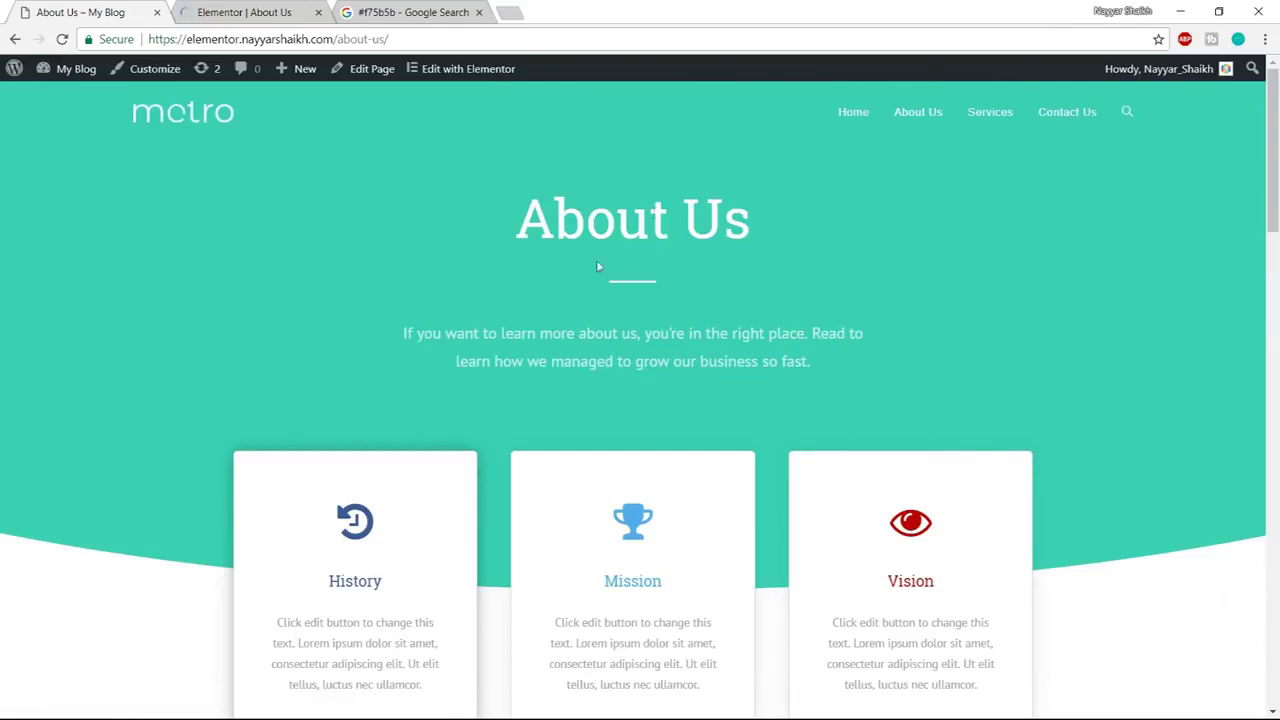
Open the reference Services page in a new tab, compare it with About Us, then close it.
{"action": "middle_click", "coordinate": [988, 123]}
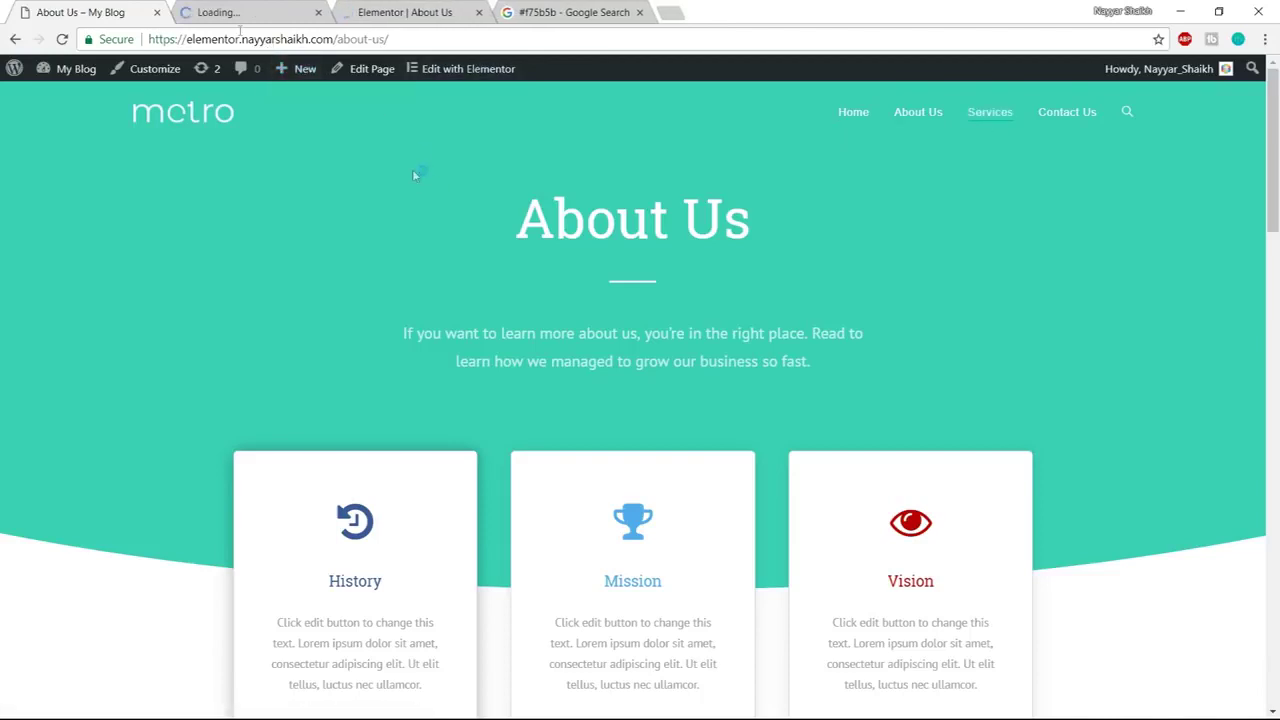
{"action": "left_click", "coordinate": [212, 10]}
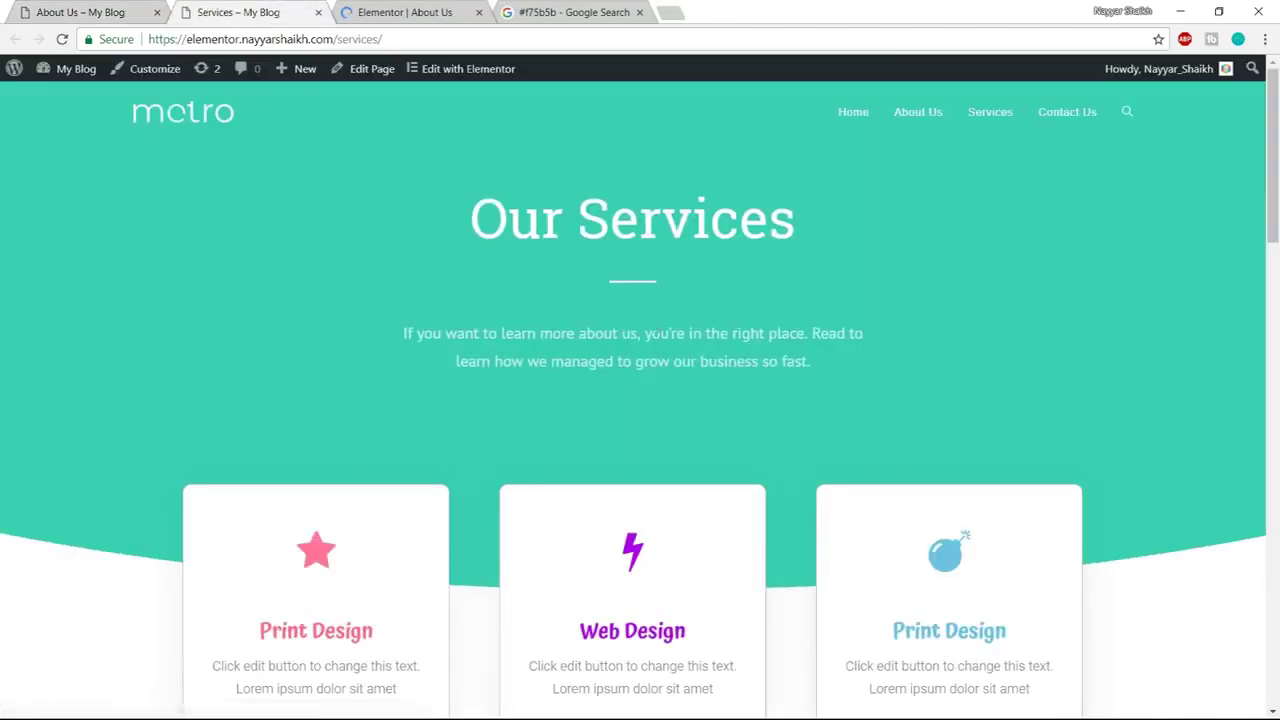
{"action": "left_click", "coordinate": [143, 8]}
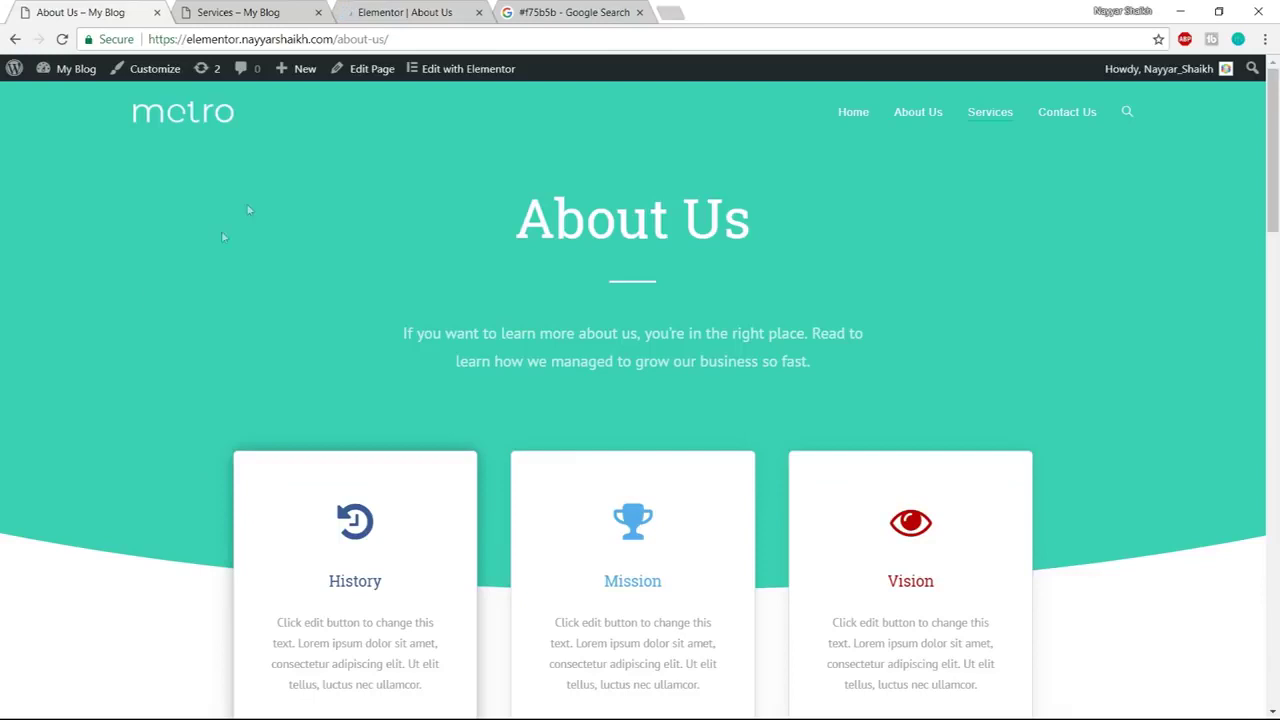
{"action": "left_click", "coordinate": [256, 10]}
{"action": "left_click", "coordinate": [130, 12]}
{"action": "left_click", "coordinate": [240, 10]}
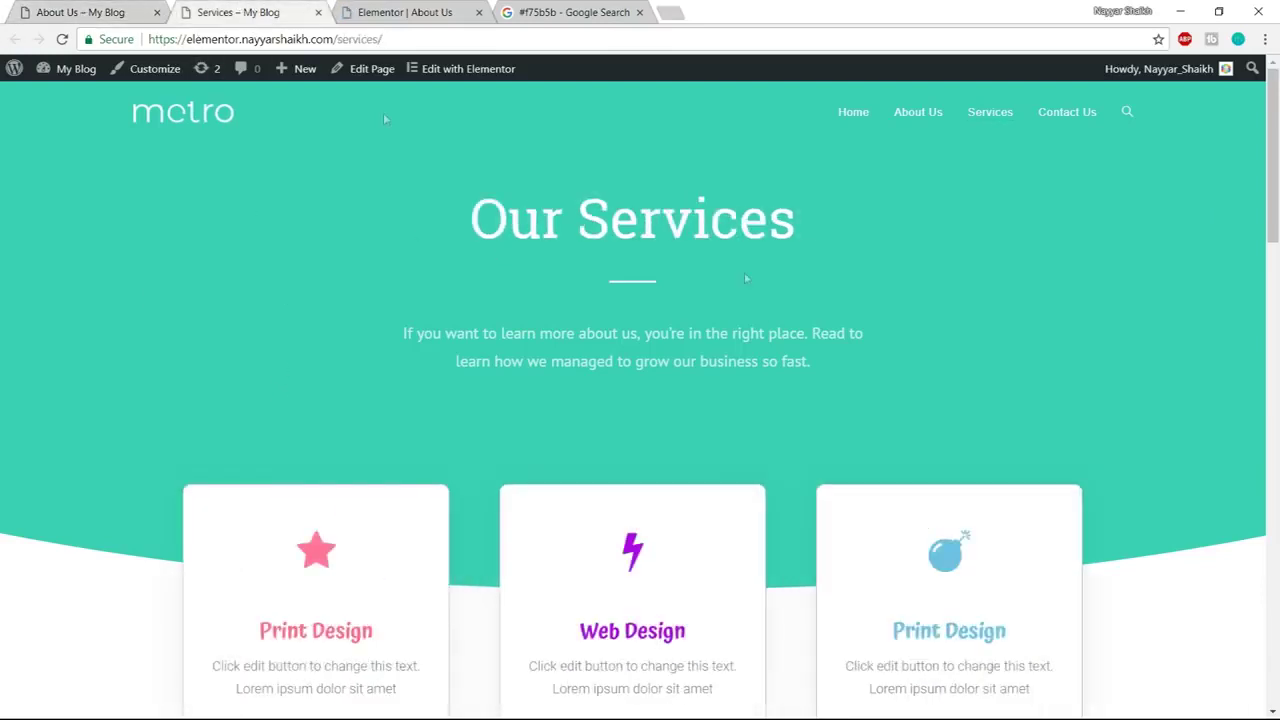
{"action": "left_click", "coordinate": [86, 10]}
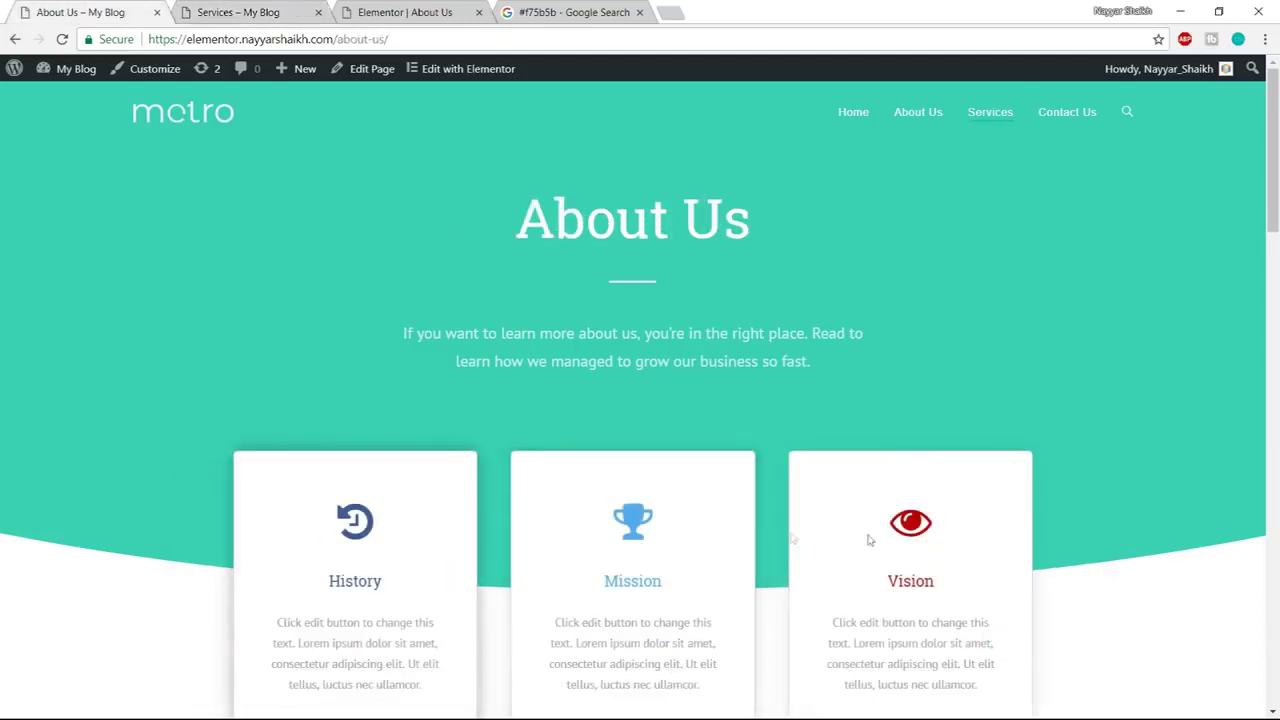
{"action": "key", "text": "ctrl+Tab"}
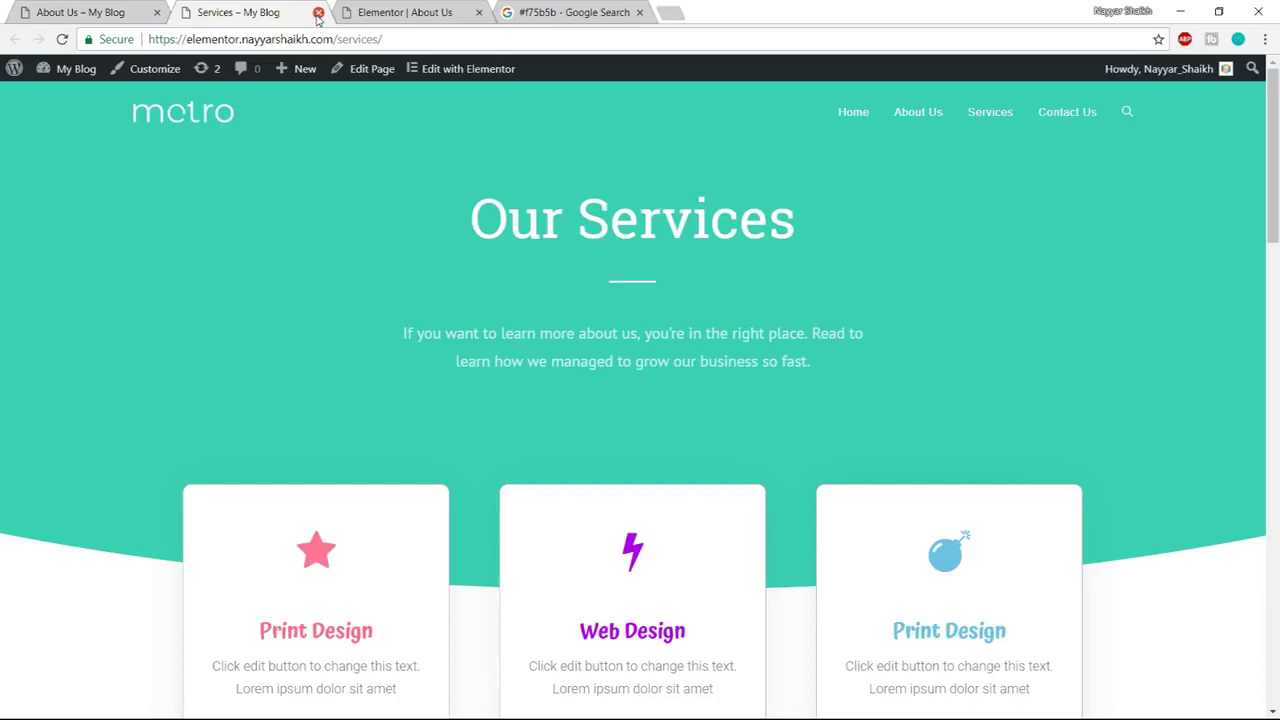
{"action": "left_click", "coordinate": [318, 14]}
{"action": "left_click", "coordinate": [240, 12]}
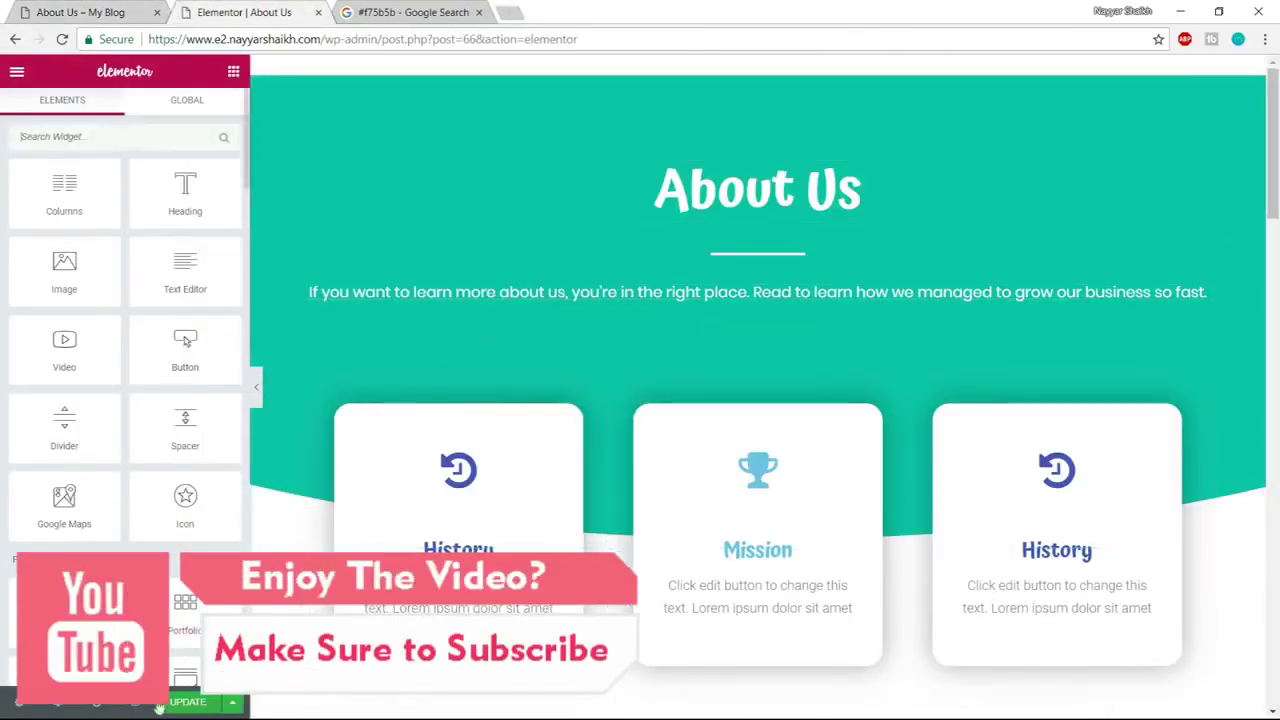
Save the About Us layout as a library template named 'Page Template', then close the library.
{"action": "left_click", "coordinate": [233, 704]}
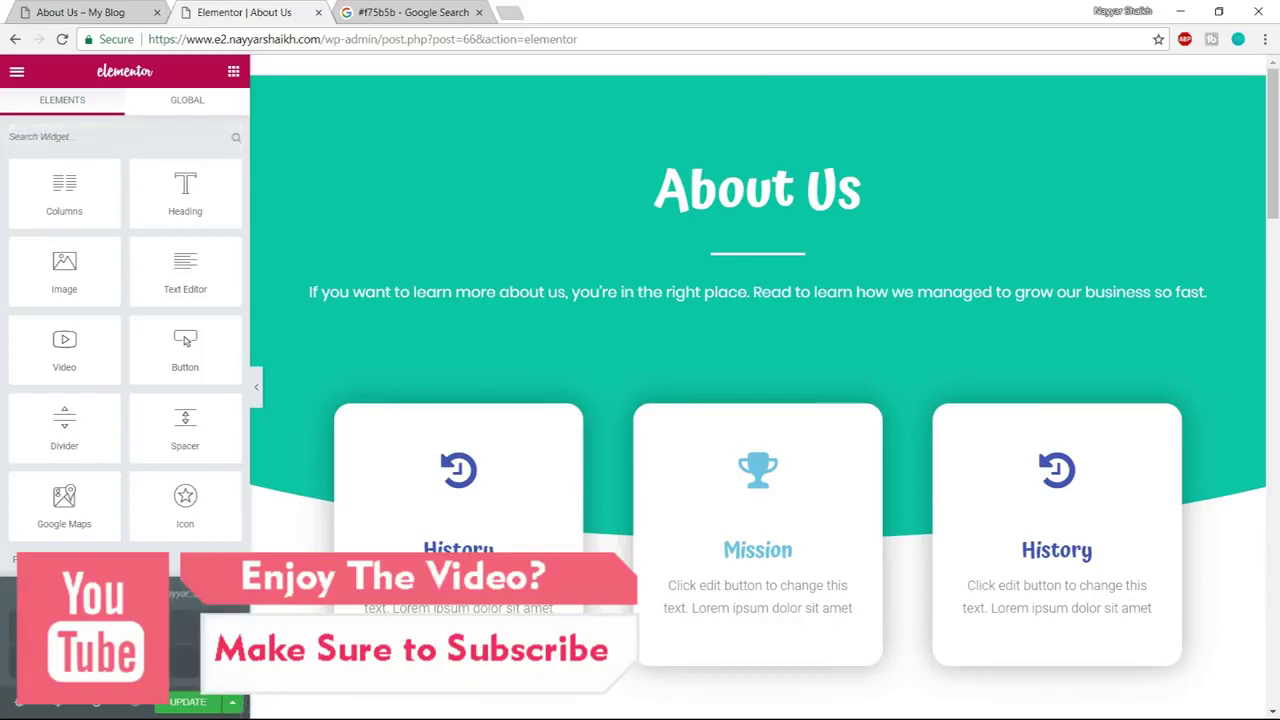
{"action": "left_click", "coordinate": [100, 630]}
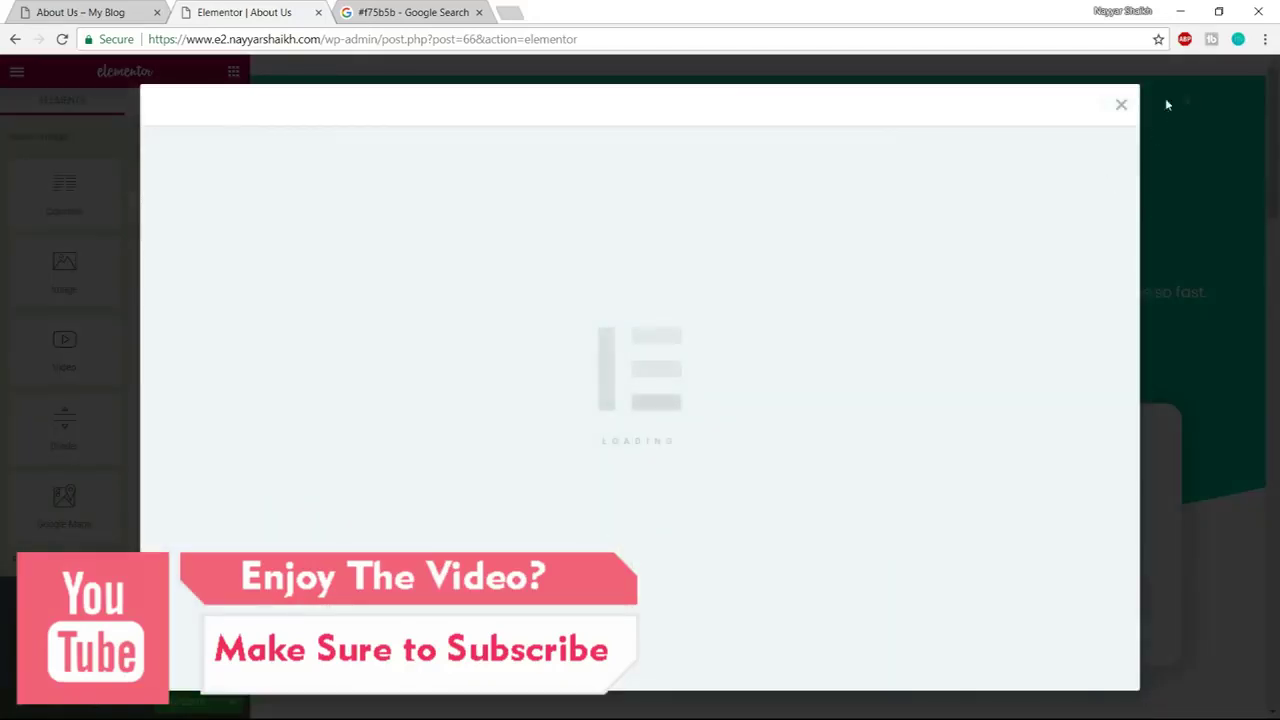
{"action": "left_click", "coordinate": [1121, 105]}
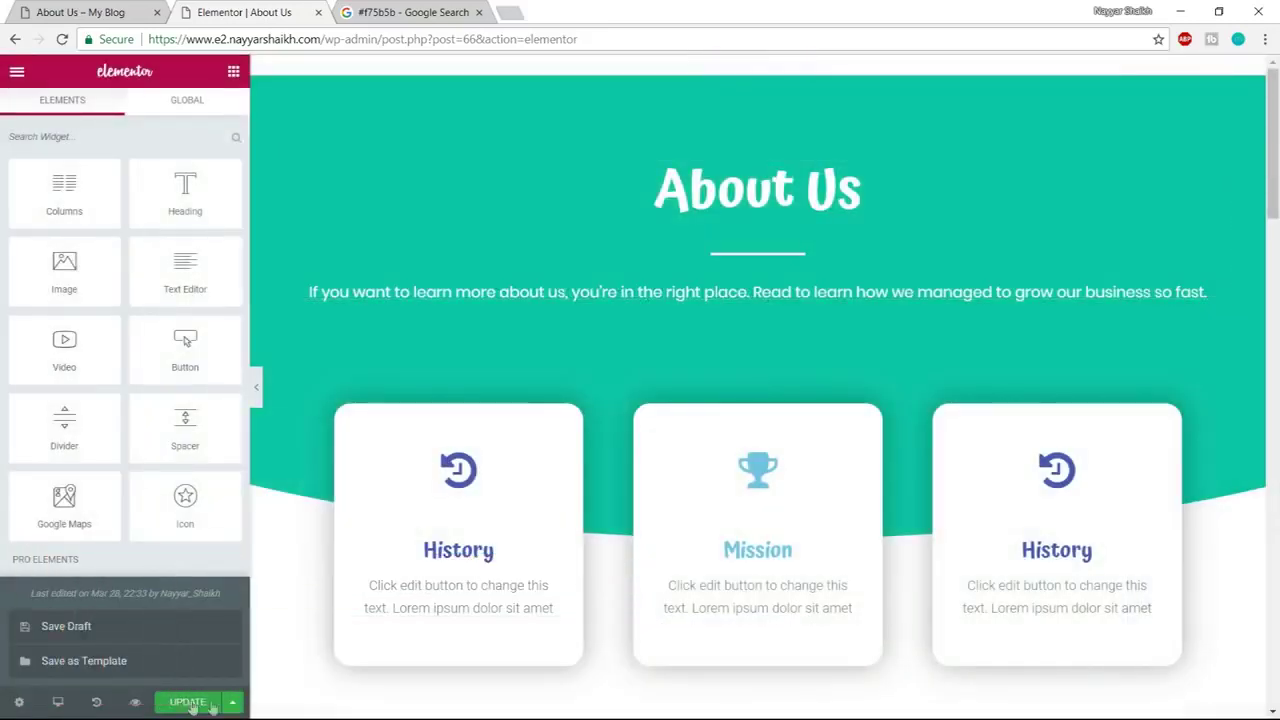
{"action": "left_click", "coordinate": [233, 705]}
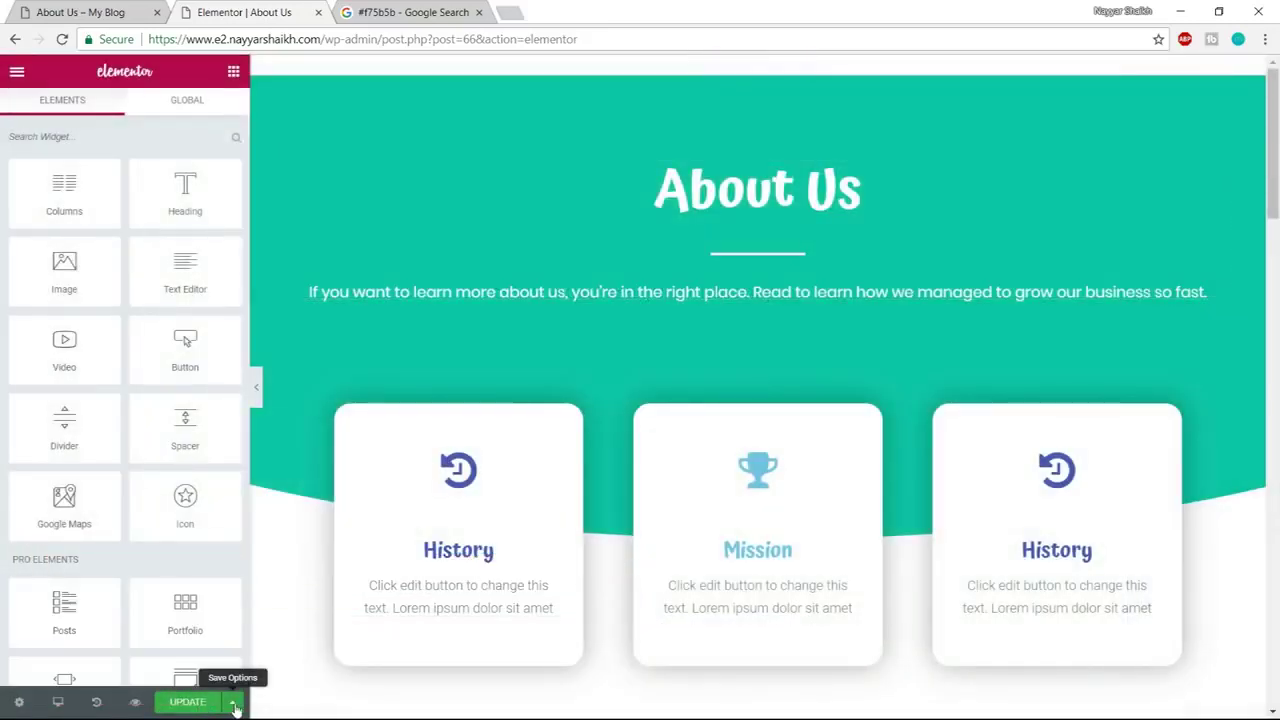
{"action": "left_click", "coordinate": [234, 706]}
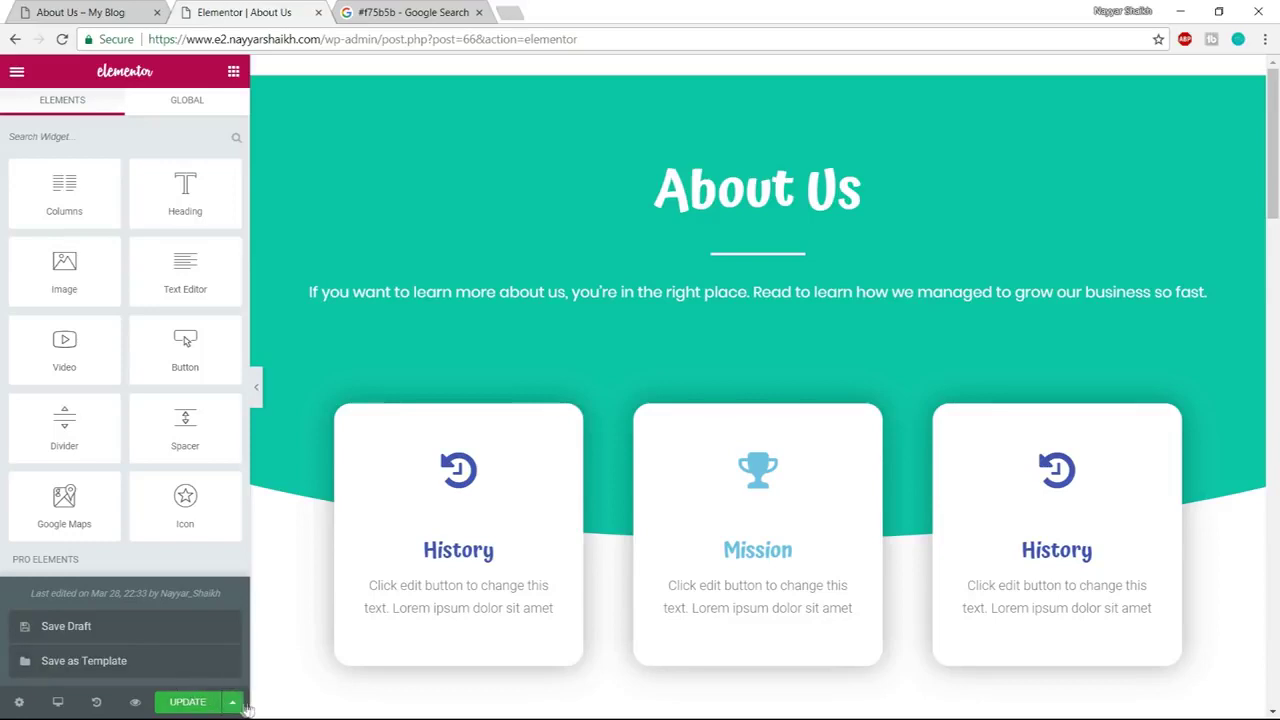
{"action": "left_click", "coordinate": [131, 663]}
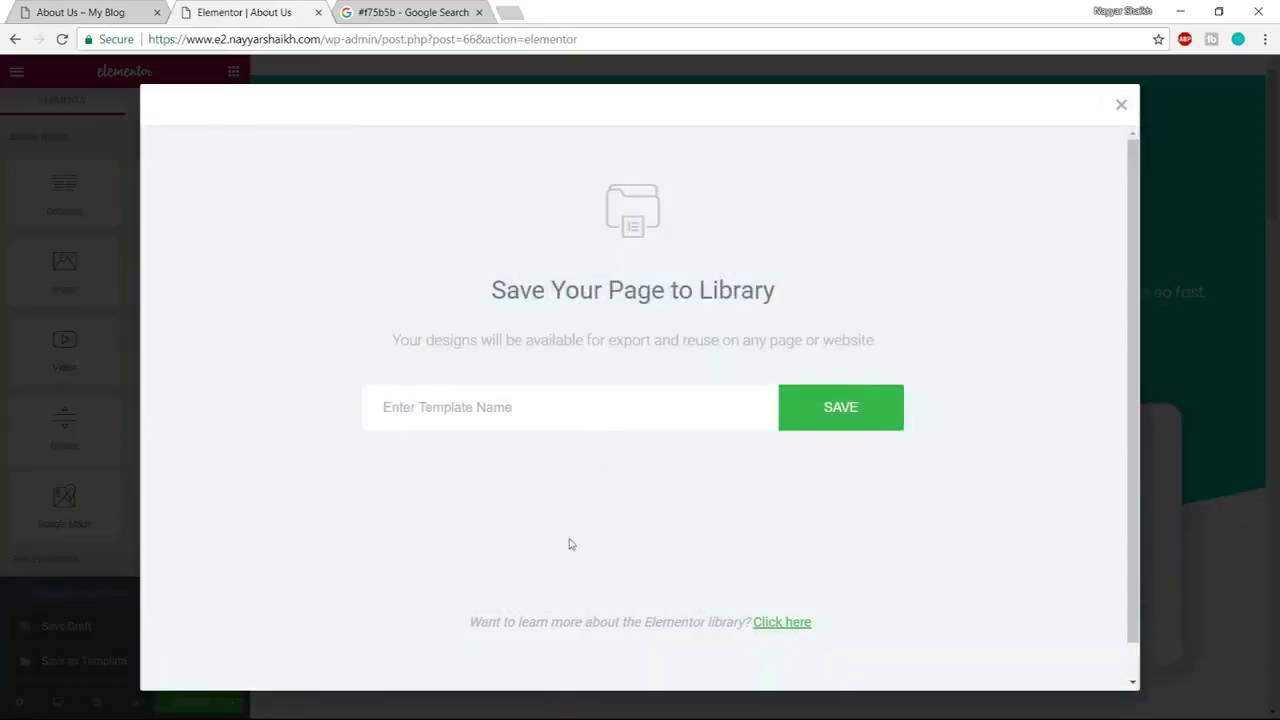
{"action": "left_click", "coordinate": [594, 423]}
{"action": "type", "text": "Page Template"}
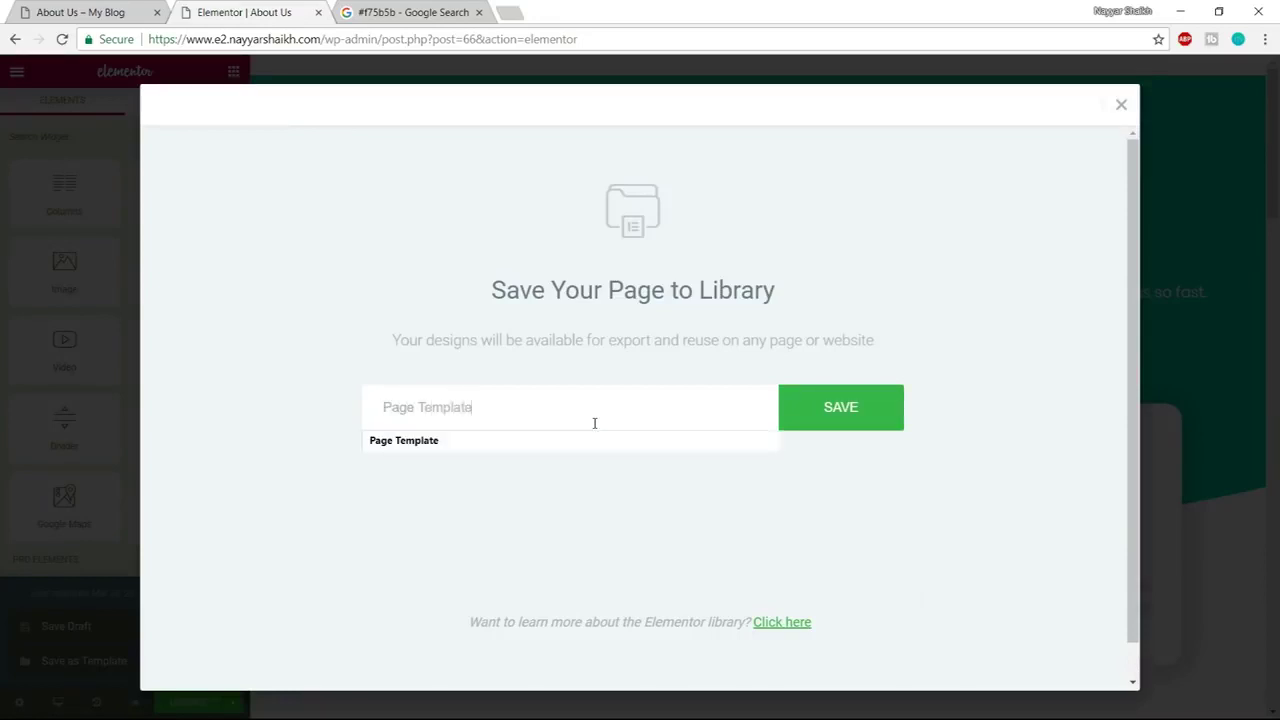
{"action": "left_click", "coordinate": [877, 417]}
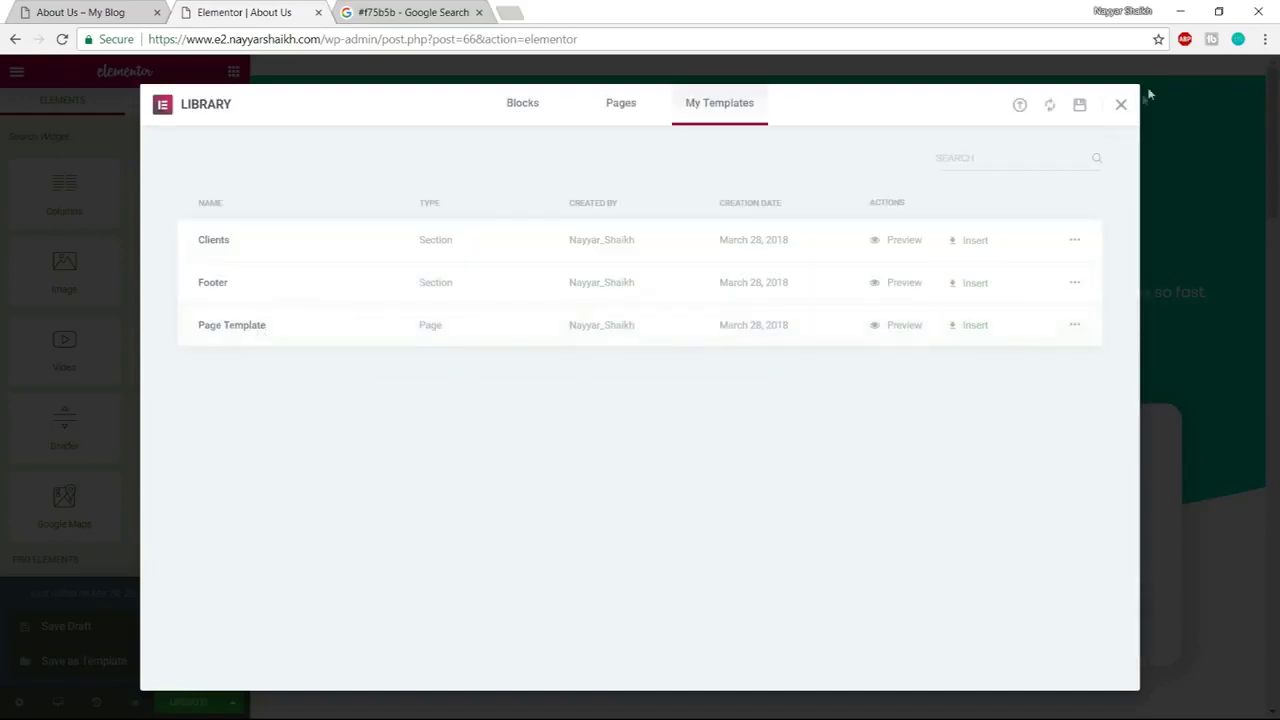
{"action": "left_click", "coordinate": [1121, 106]}
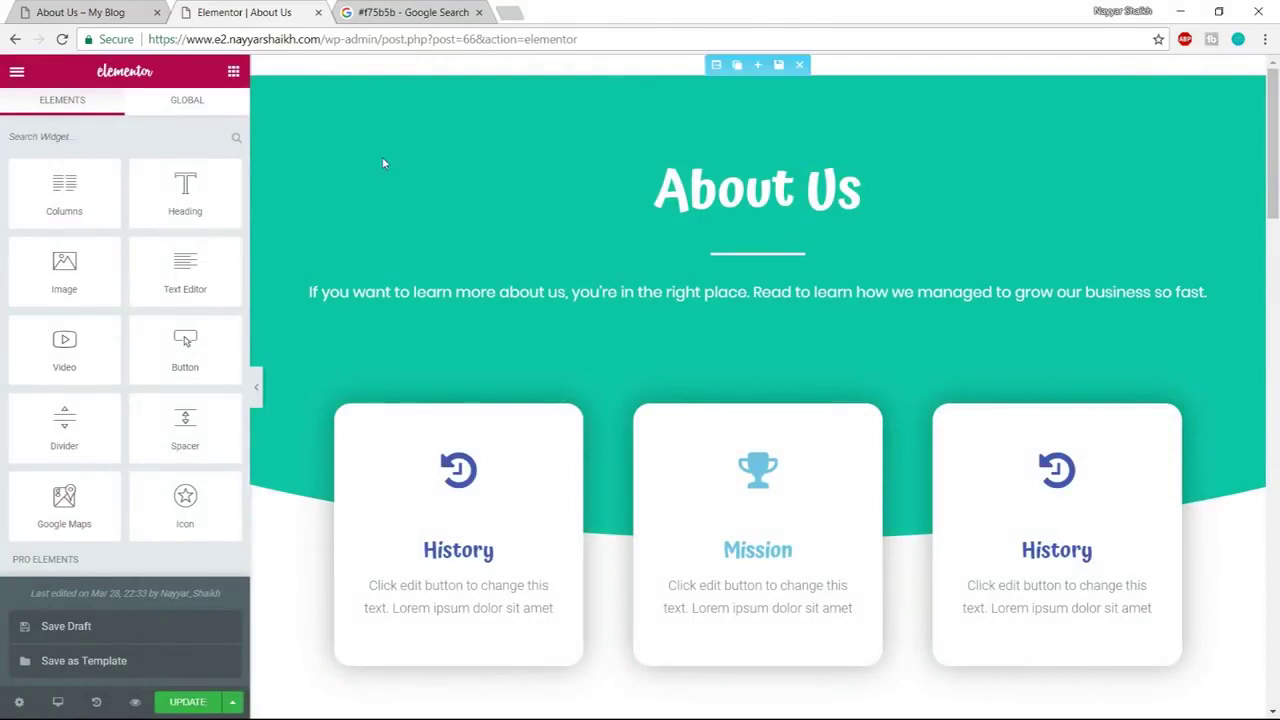
Try loading the site root from the address bar, but stay in the editor at the leave prompt.
{"action": "left_click", "coordinate": [330, 38]}
{"action": "left_click", "coordinate": [326, 38]}
{"action": "left_click_drag", "start_coordinate": [324, 38], "coordinate": [1115, 33]}
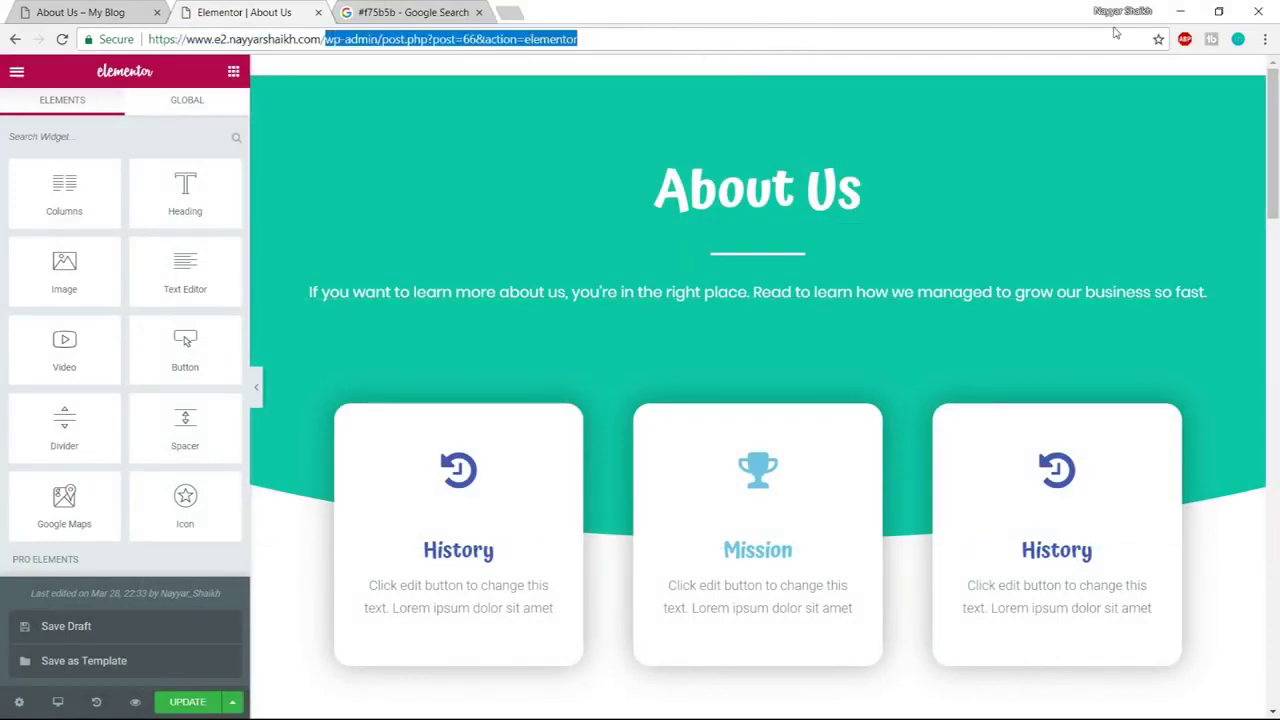
{"action": "key", "text": "BackSpace"}
{"action": "key", "text": "Return"}
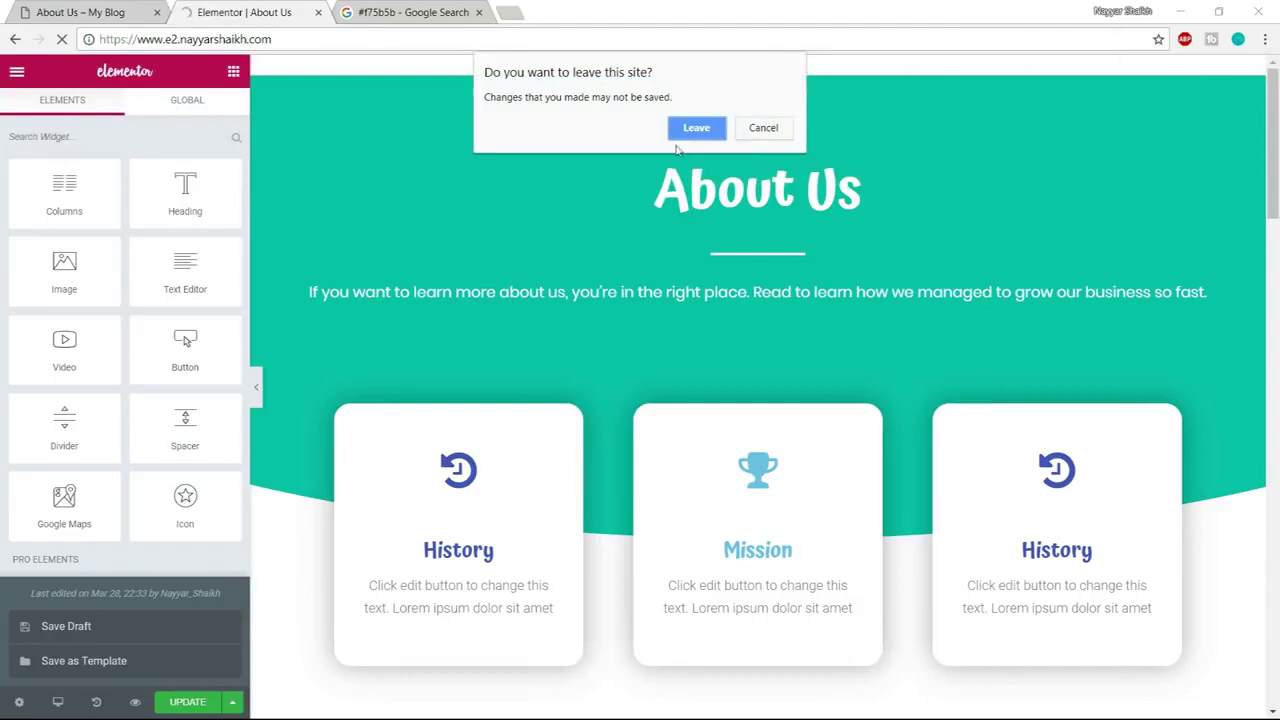
{"action": "left_click", "coordinate": [764, 130]}
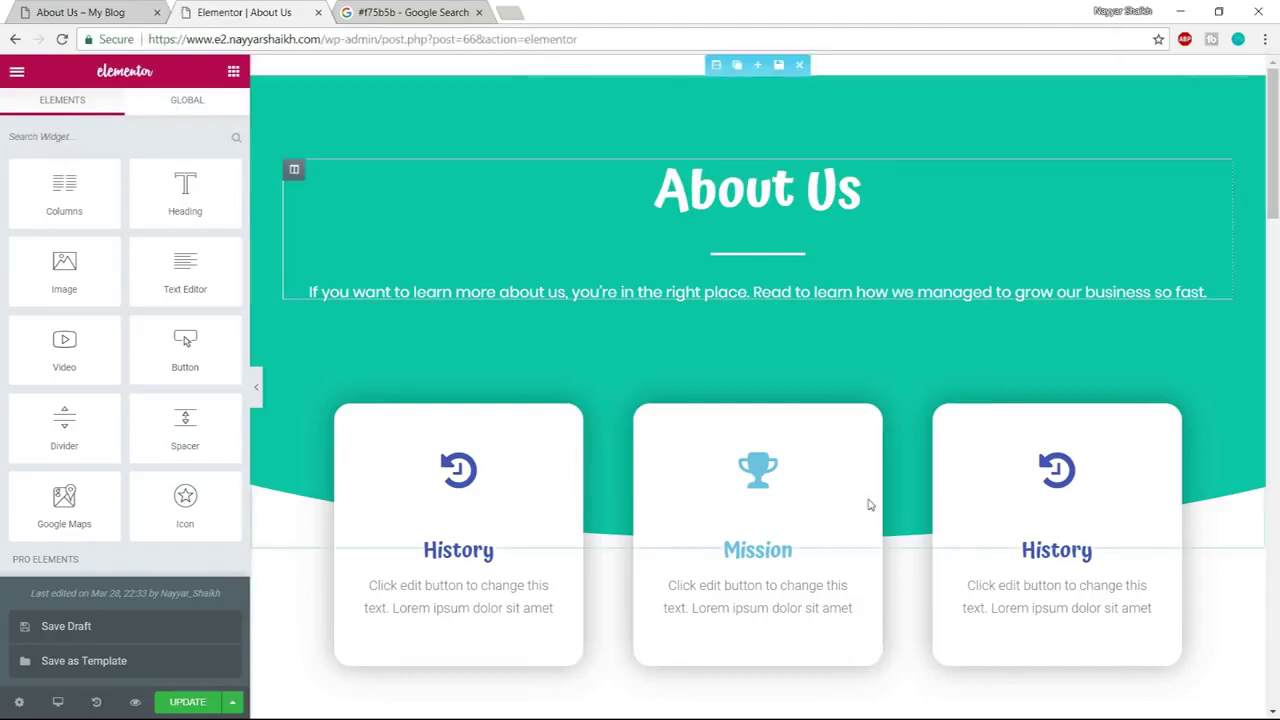
Save the page with Ctrl+S, then strip the wp-admin path from the address to load the home page.
{"action": "scroll", "coordinate": [869, 503], "scroll_direction": "down", "scroll_amount": 15}
{"action": "scroll", "coordinate": [920, 510], "scroll_direction": "down", "scroll_amount": 10}
{"action": "scroll", "coordinate": [1208, 487], "scroll_direction": "up", "scroll_amount": 10}
{"action": "scroll", "coordinate": [1208, 487], "scroll_direction": "down", "scroll_amount": 4}
{"action": "key", "text": "ctrl+s"}
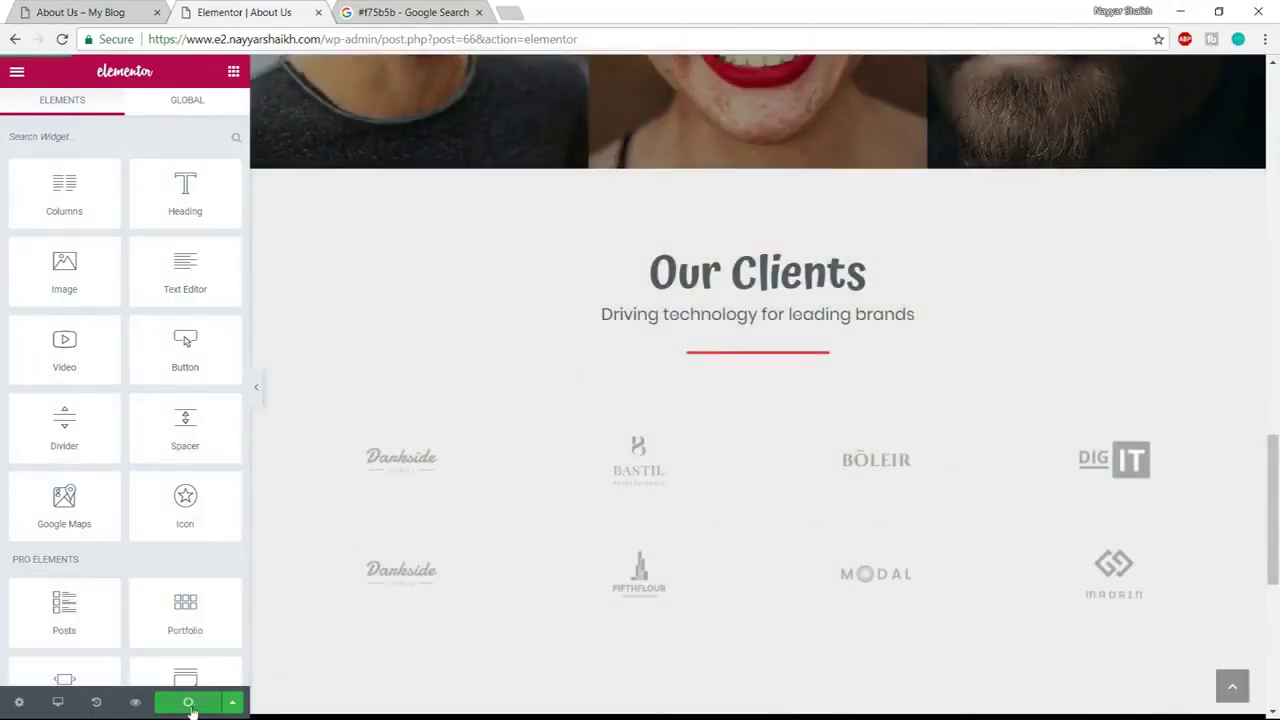
{"action": "scroll", "coordinate": [1200, 560], "scroll_direction": "up", "scroll_amount": 15}
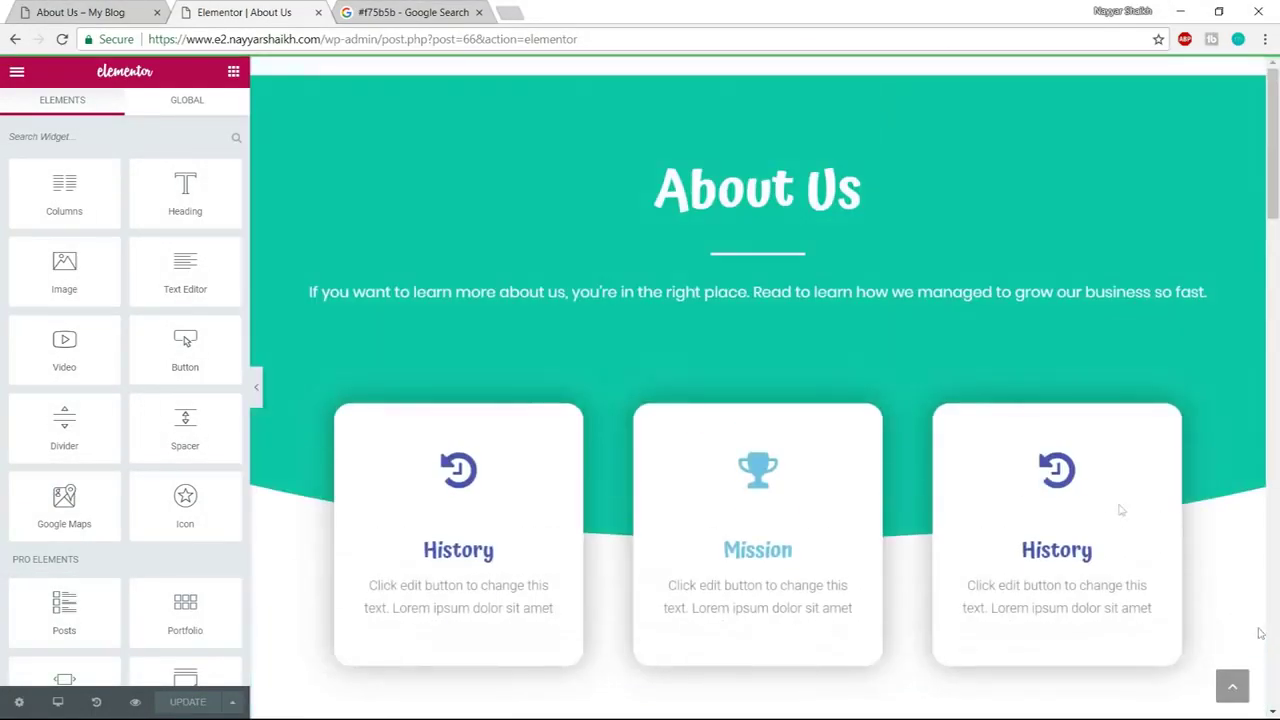
{"action": "left_click_drag", "start_coordinate": [325, 39], "coordinate": [872, 17]}
{"action": "key", "text": "BackSpace"}
{"action": "key", "text": "Return"}
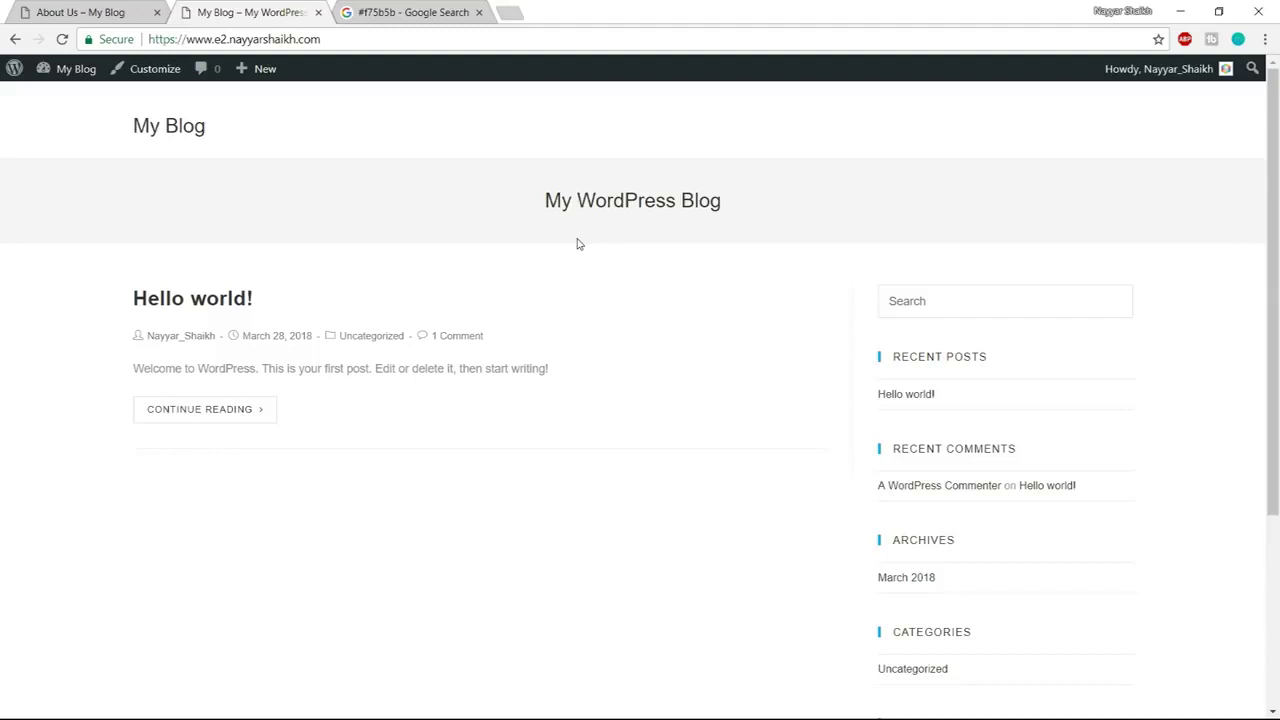
Go to the WordPress Dashboard and open Settings > Reading.
{"action": "mouse_move", "coordinate": [66, 72]}
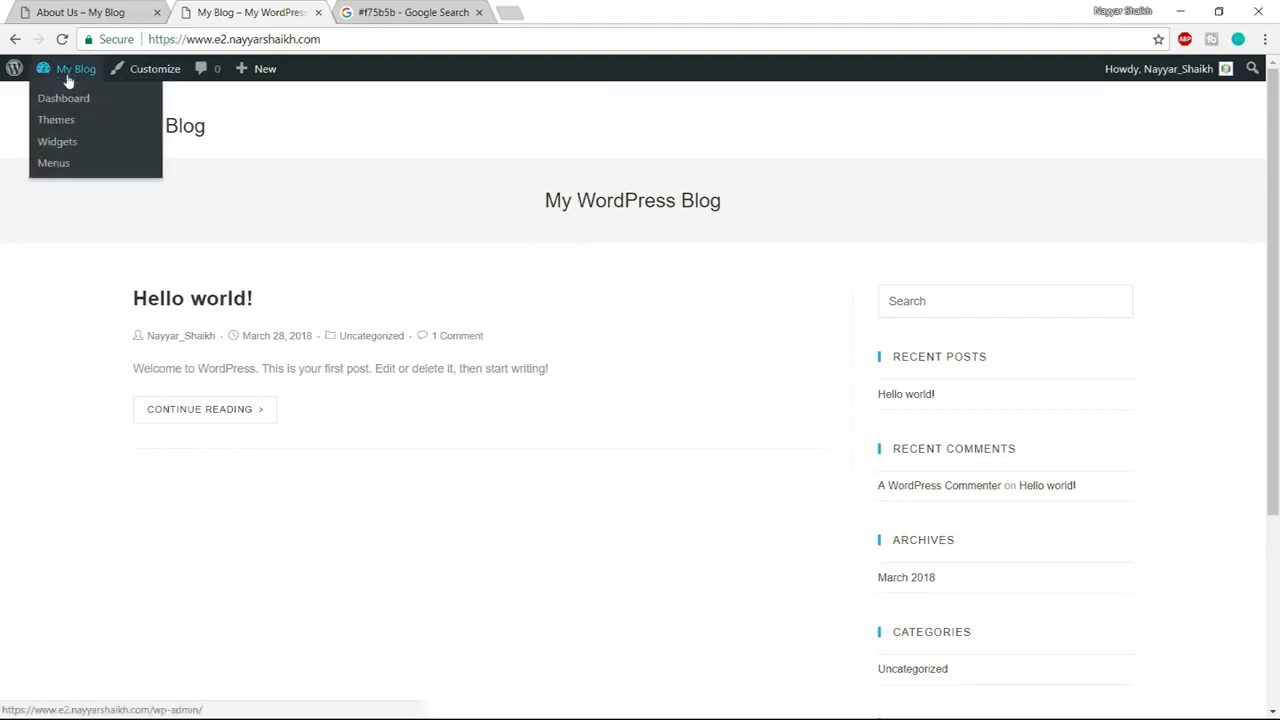
{"action": "left_click", "coordinate": [73, 103]}
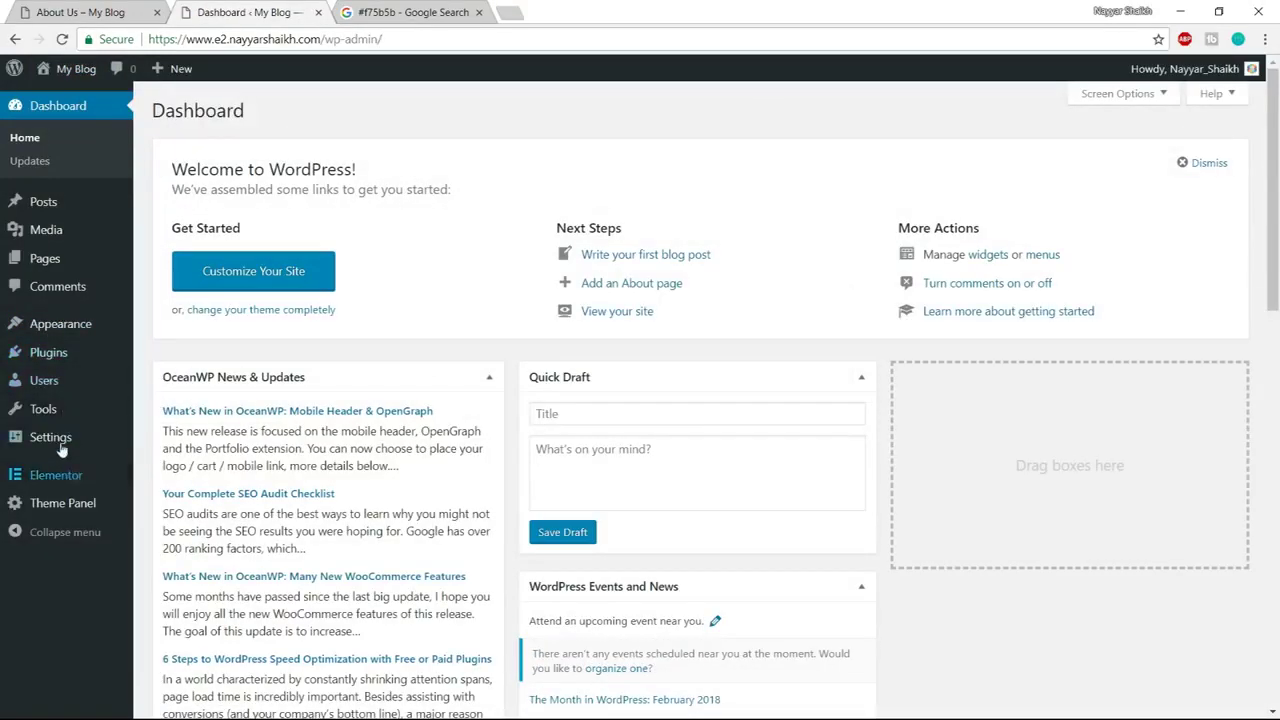
{"action": "mouse_move", "coordinate": [60, 450]}
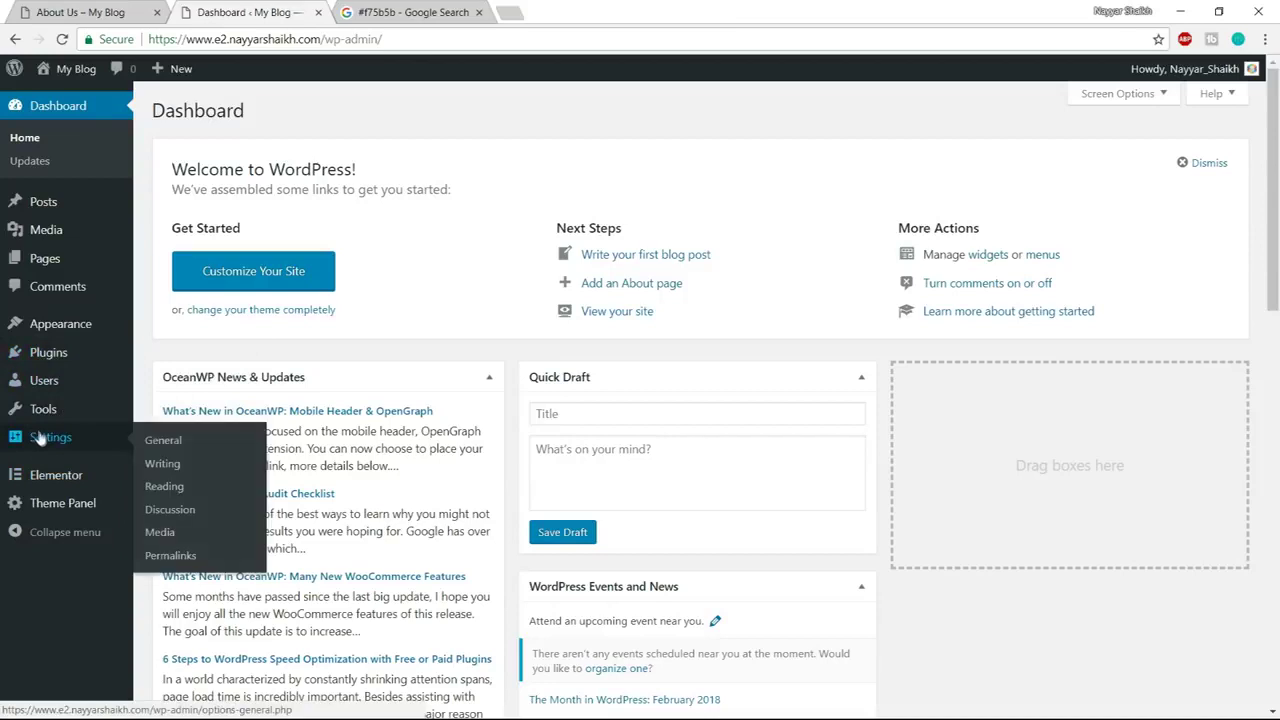
{"action": "left_click", "coordinate": [166, 494]}
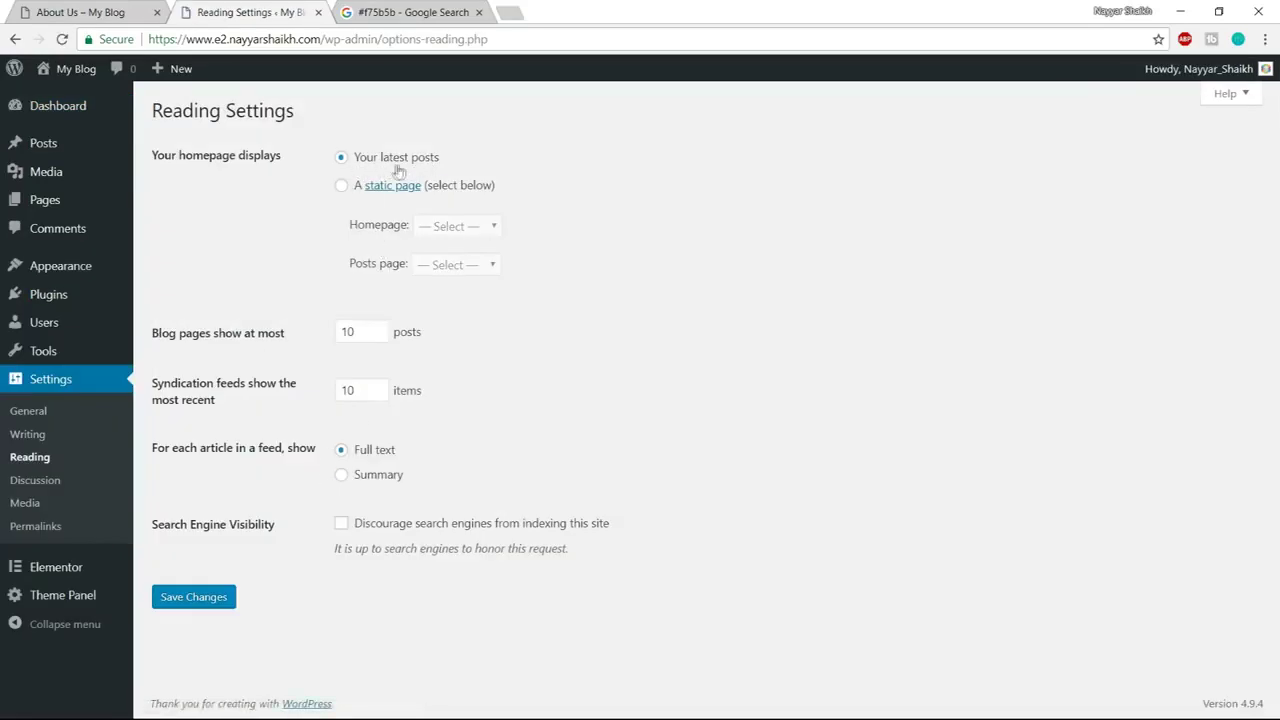
Set the homepage to the static page 'Home Page' and save the reading settings.
{"action": "left_click", "coordinate": [350, 188]}
{"action": "left_click", "coordinate": [437, 234]}
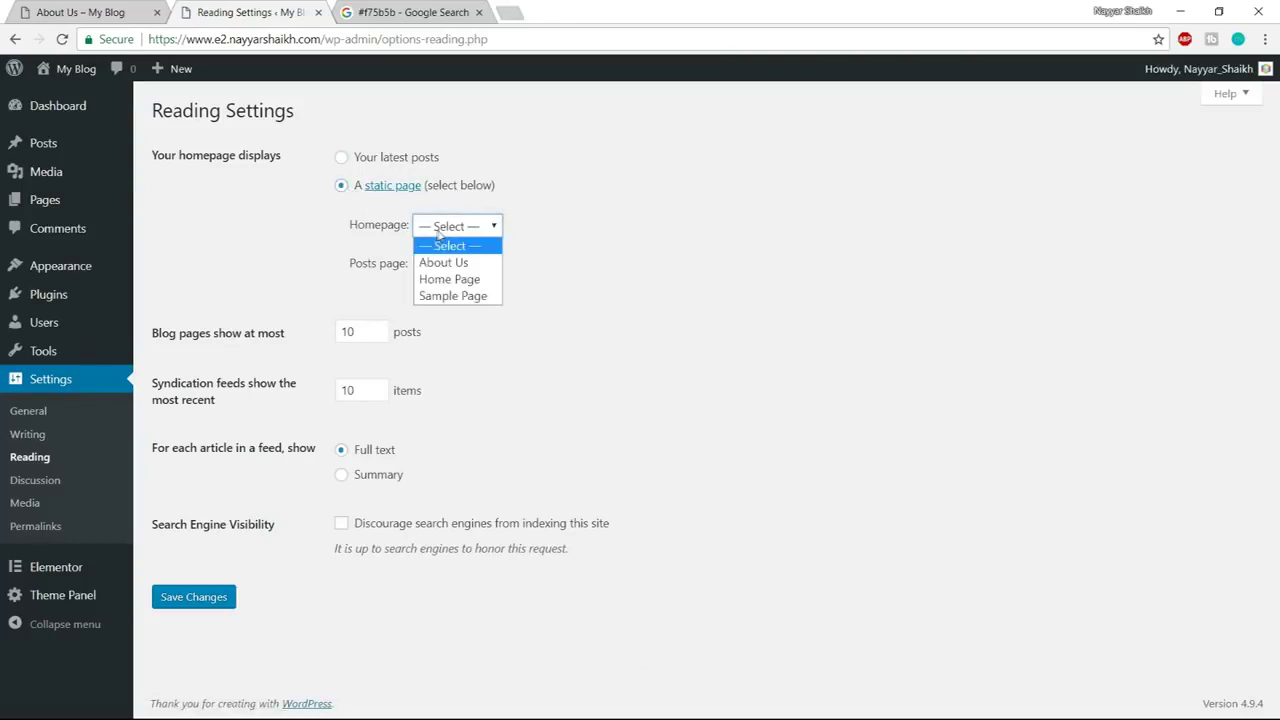
{"action": "left_click", "coordinate": [466, 280]}
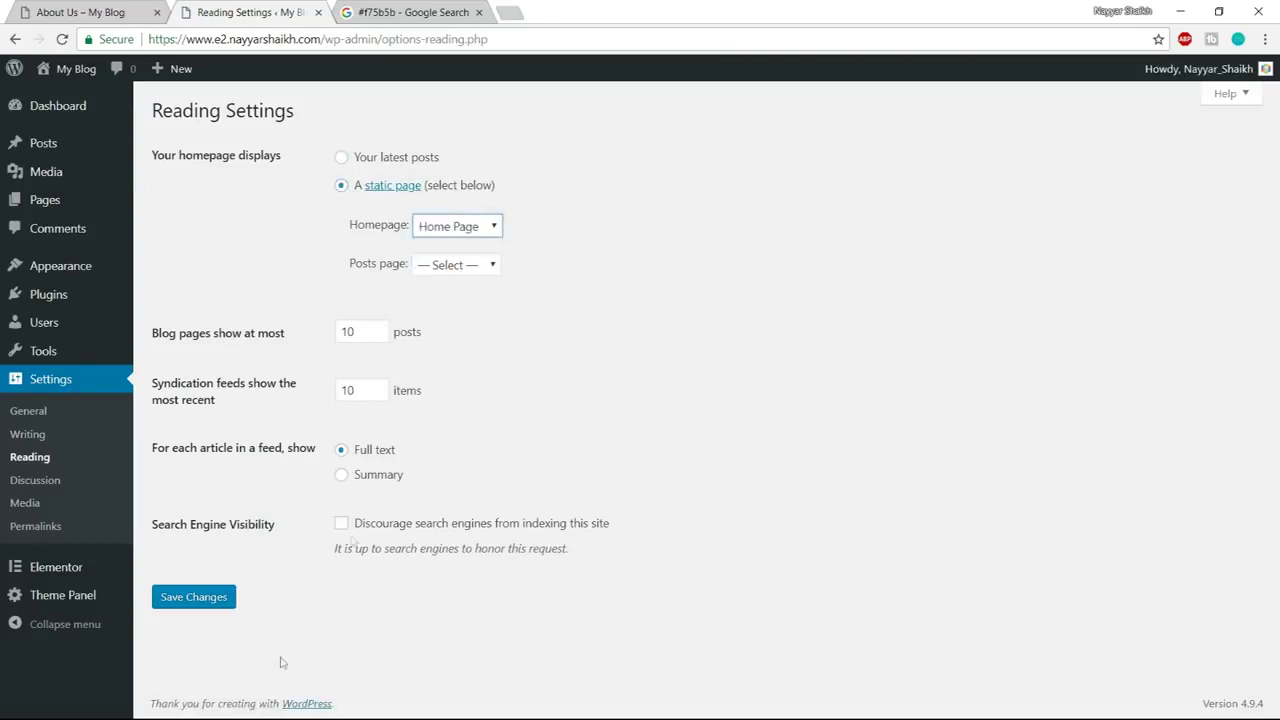
{"action": "left_click", "coordinate": [204, 600]}
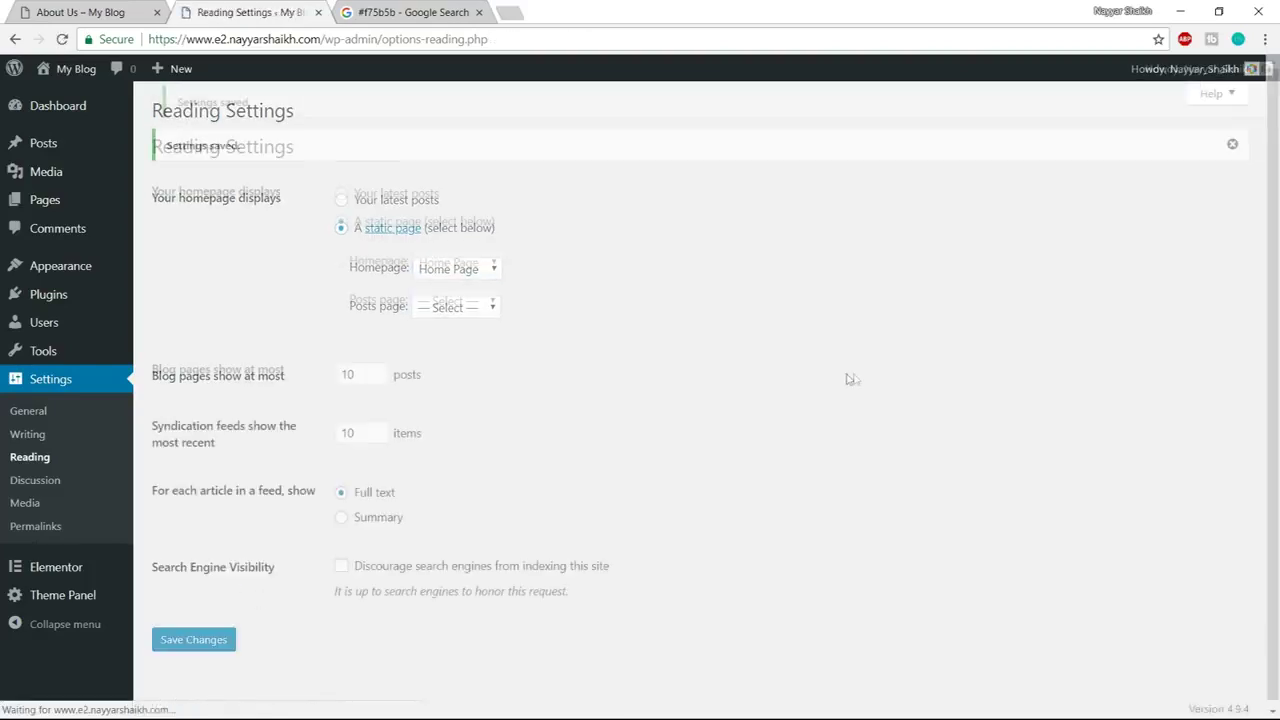
{"action": "mouse_move", "coordinate": [83, 85]}
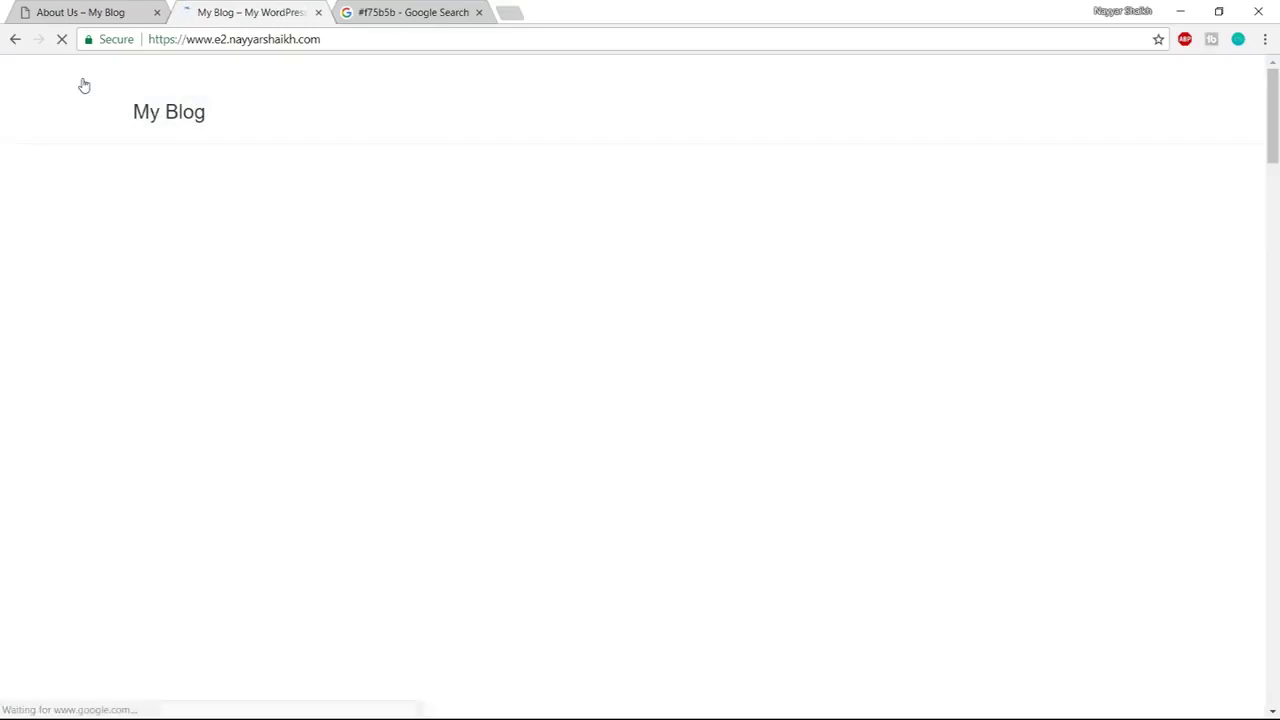
{"action": "scroll", "coordinate": [994, 540], "scroll_direction": "down", "scroll_amount": 5}
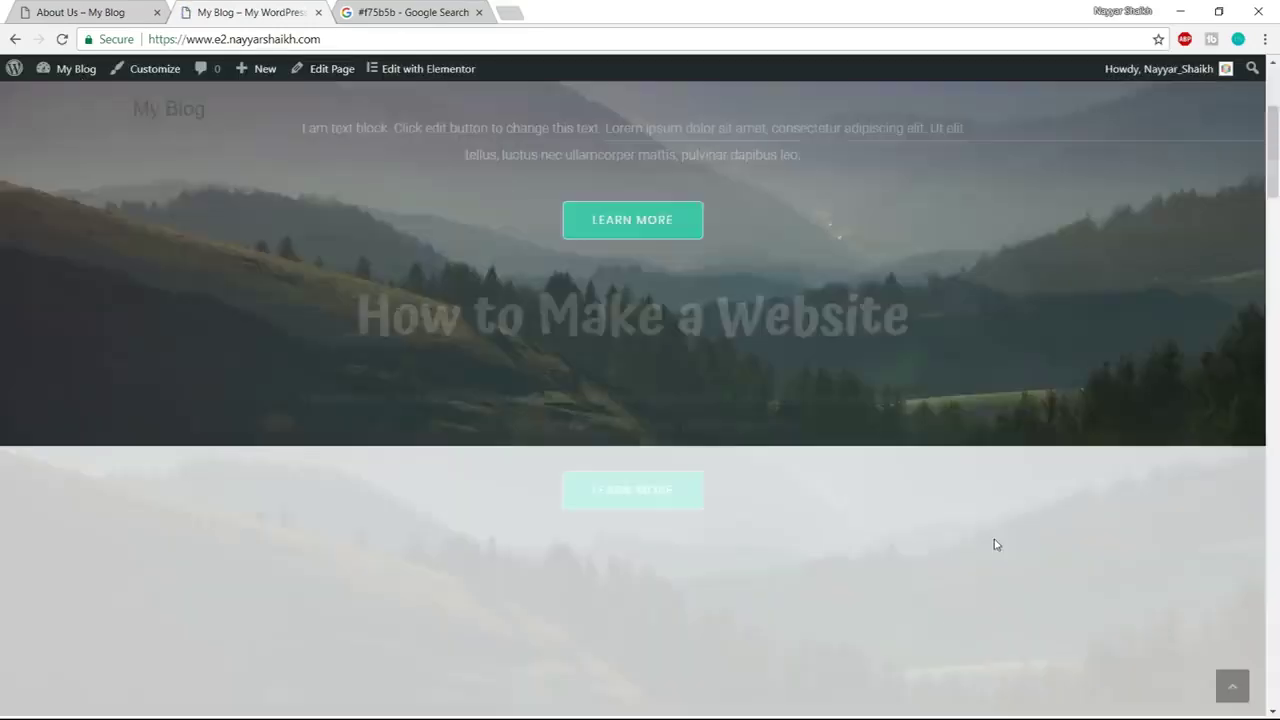
{"action": "scroll", "coordinate": [984, 609], "scroll_direction": "up", "scroll_amount": 5}
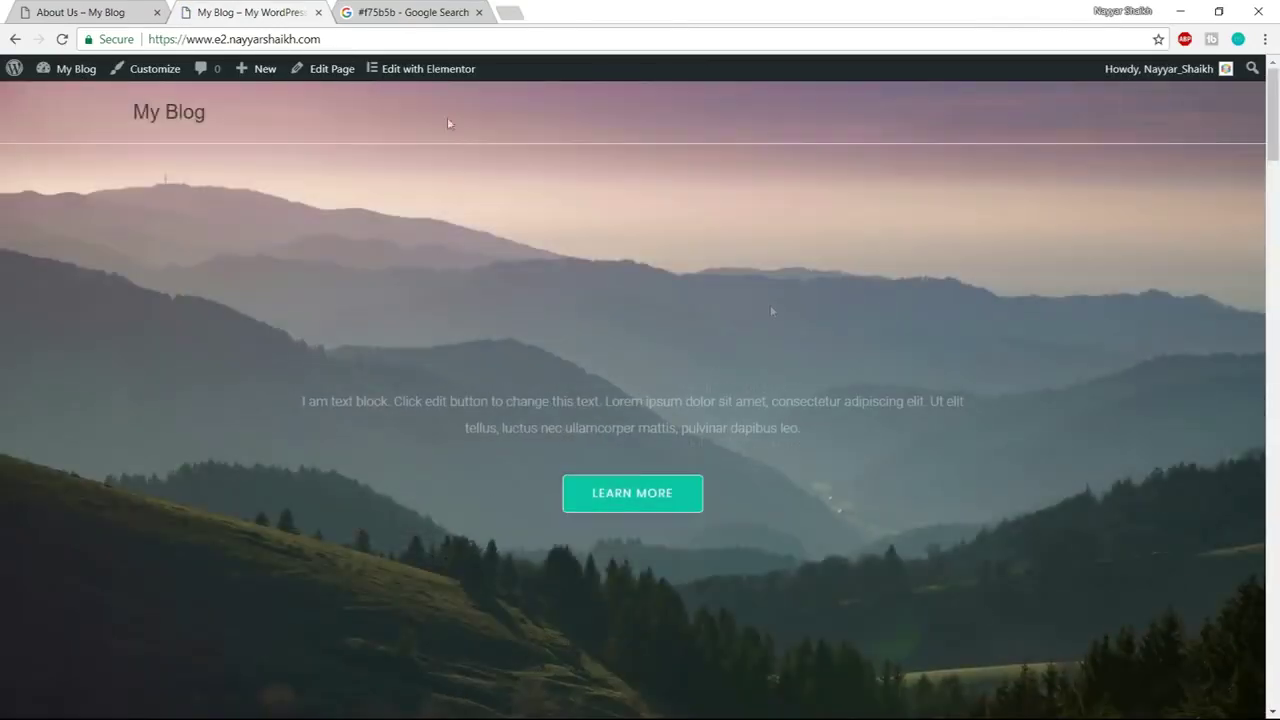
{"action": "mouse_move", "coordinate": [260, 78]}
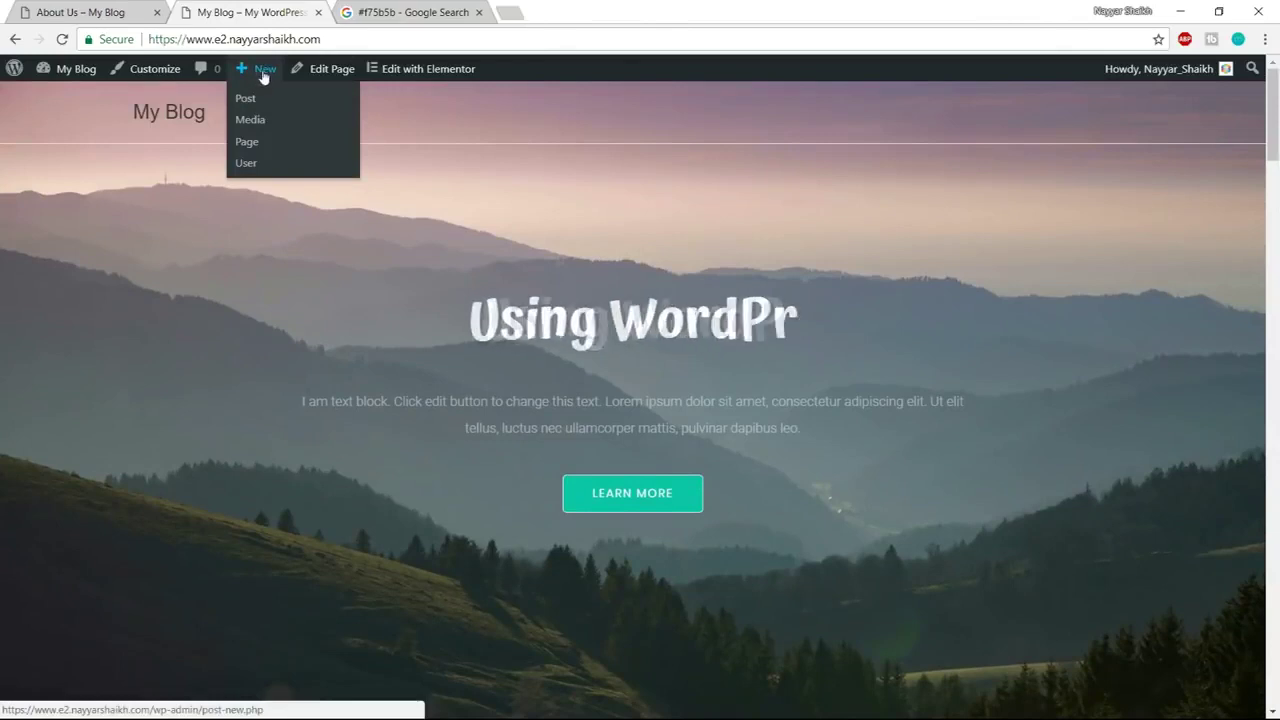
Create a new page titled Services with Full Width layout and no top/bottom margins.
{"action": "left_click", "coordinate": [257, 151]}
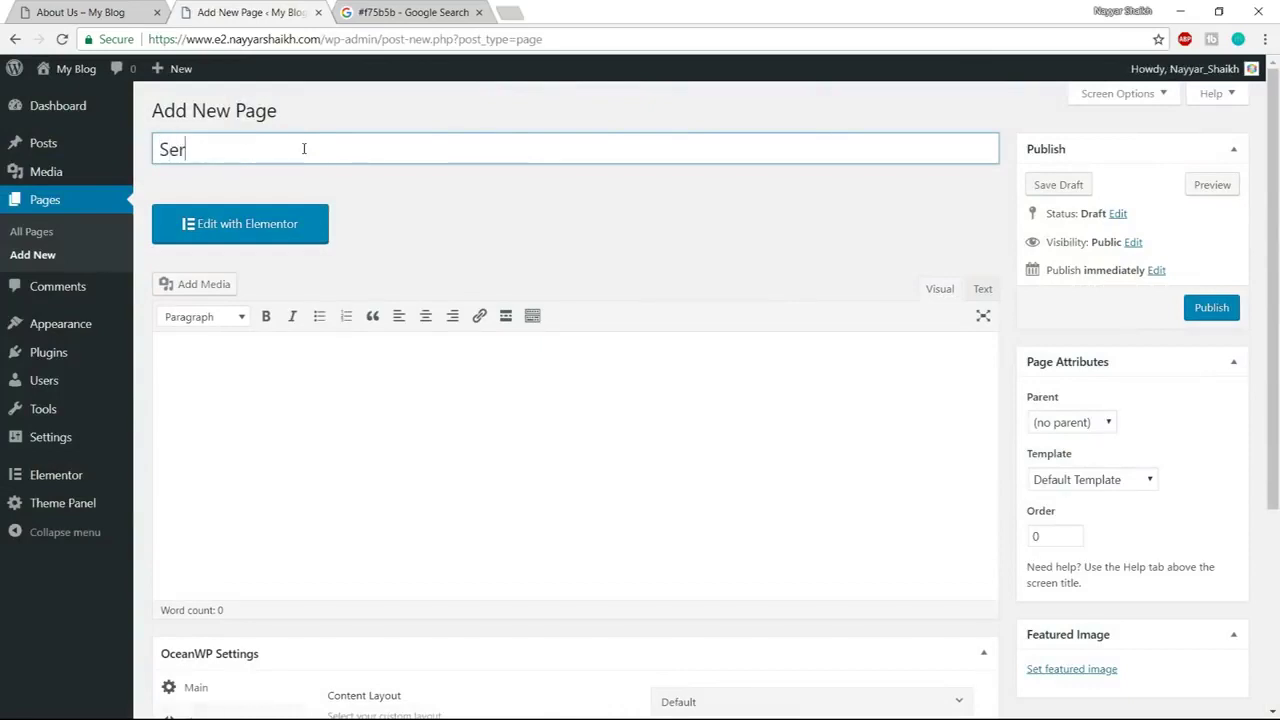
{"action": "type", "text": "Services"}
{"action": "scroll", "coordinate": [654, 246], "scroll_direction": "down", "scroll_amount": 3}
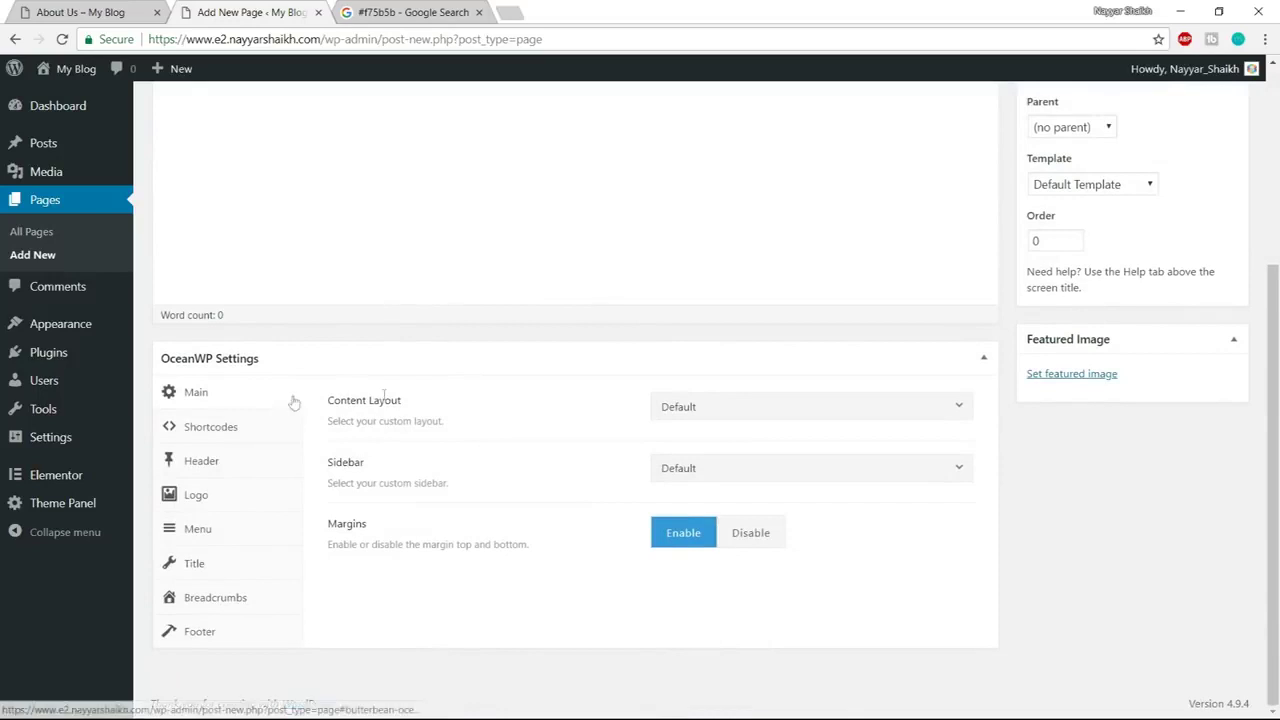
{"action": "left_click", "coordinate": [743, 412]}
{"action": "left_click", "coordinate": [704, 530]}
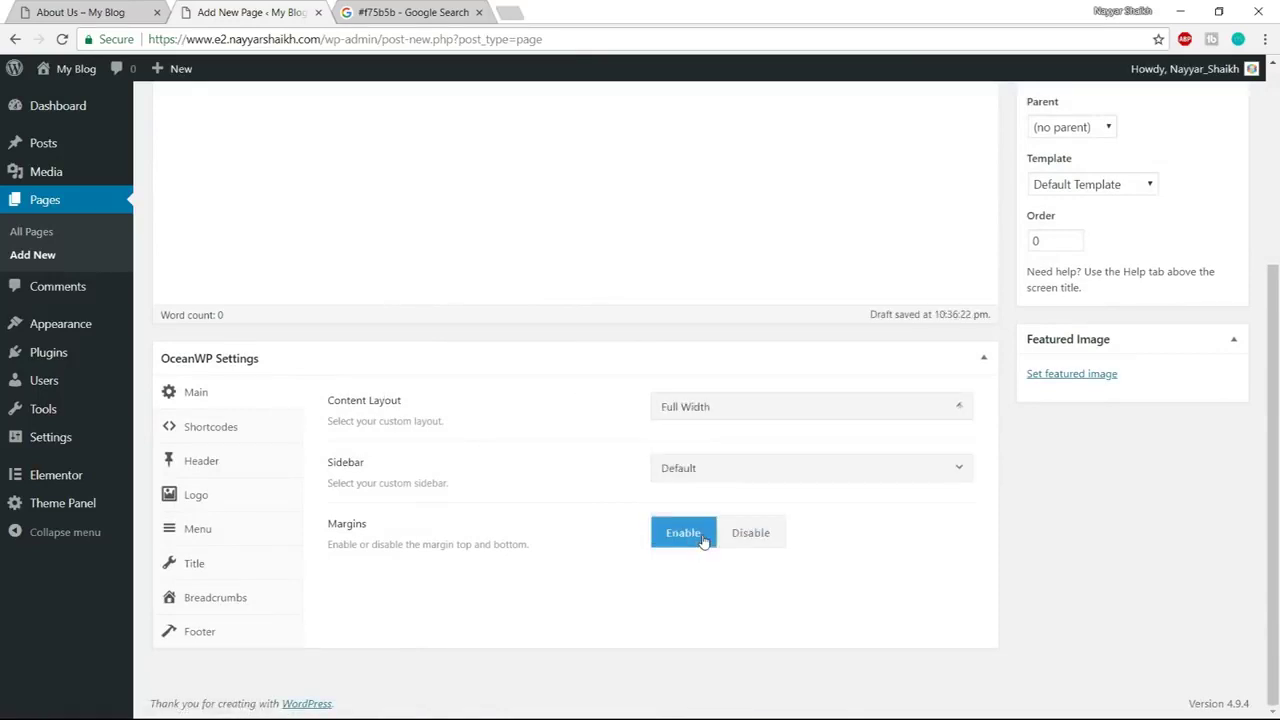
{"action": "left_click", "coordinate": [757, 540]}
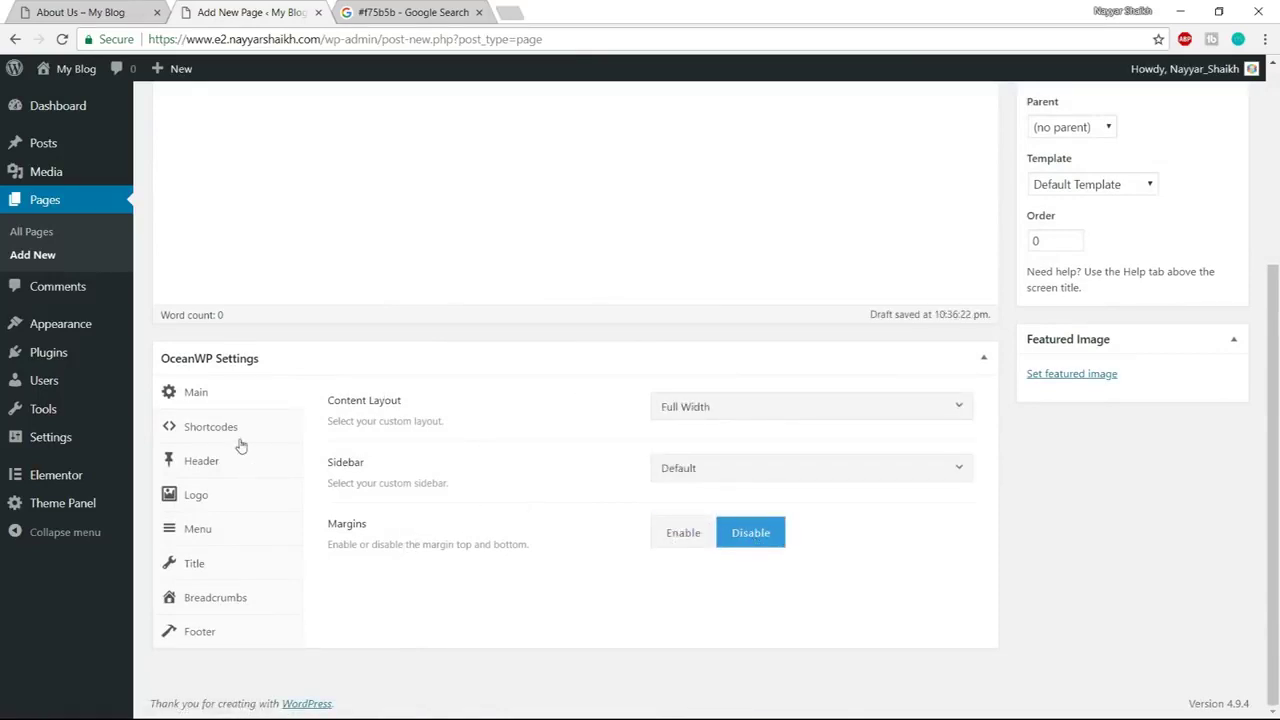
Hide the top bar, use a Transparent header, and disable the page title and breadcrumbs.
{"action": "left_click", "coordinate": [234, 469]}
{"action": "left_click", "coordinate": [851, 414]}
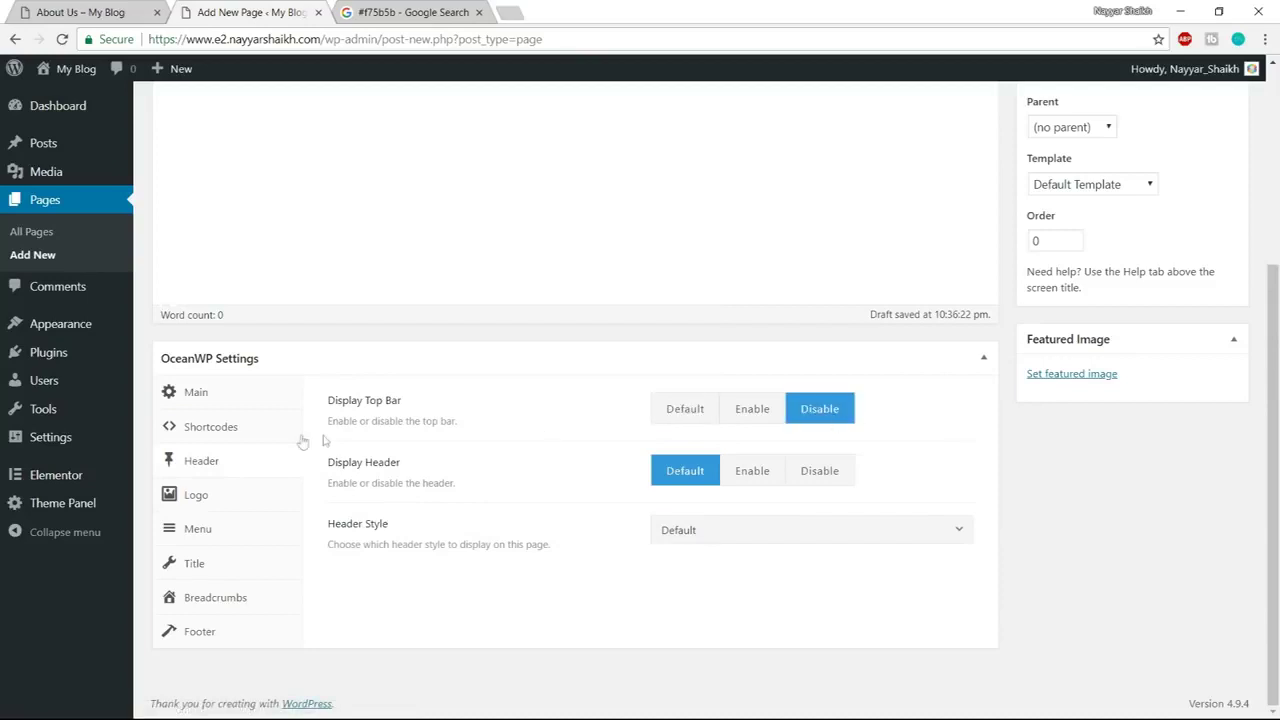
{"action": "left_click", "coordinate": [608, 532]}
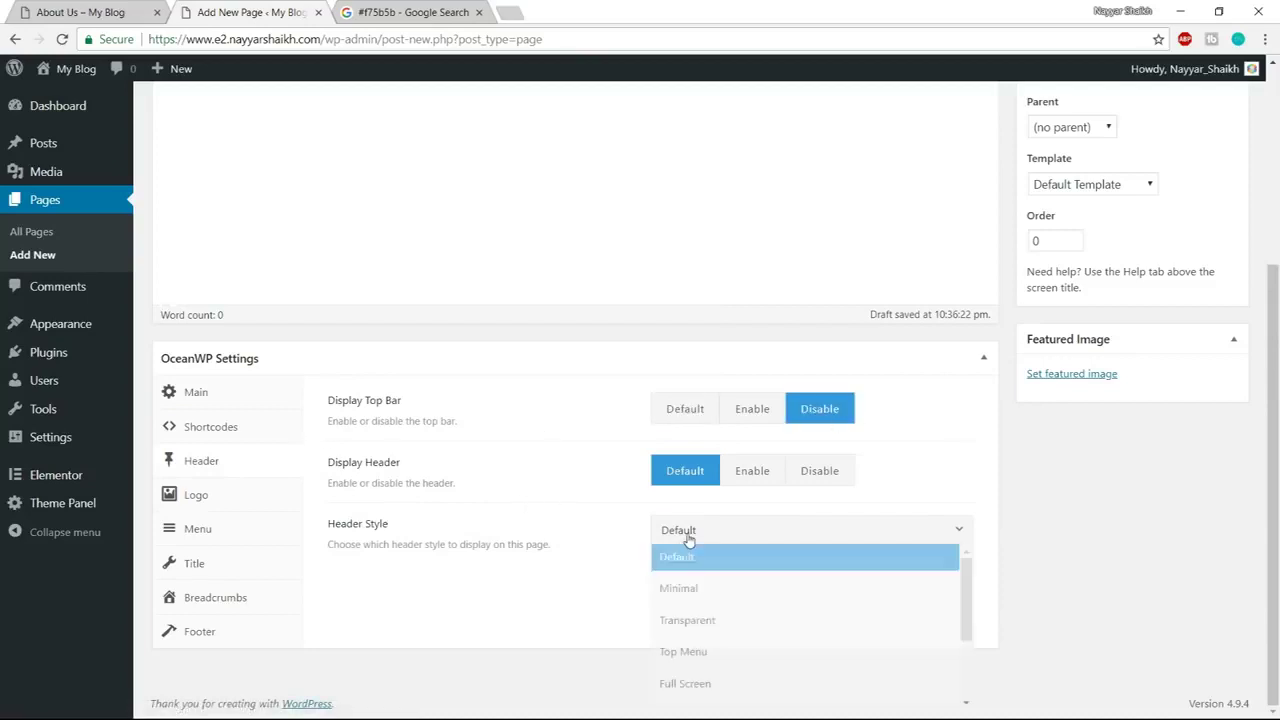
{"action": "left_click", "coordinate": [729, 621]}
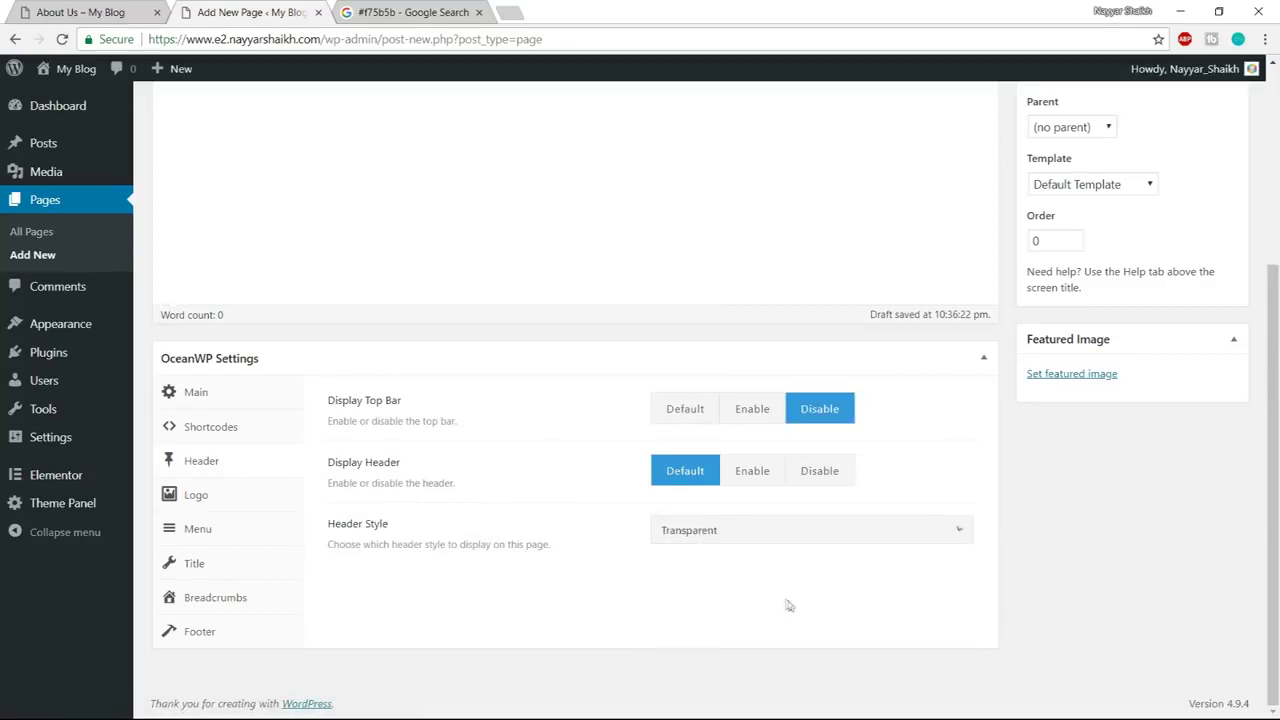
{"action": "left_click", "coordinate": [196, 564]}
{"action": "left_click", "coordinate": [828, 422]}
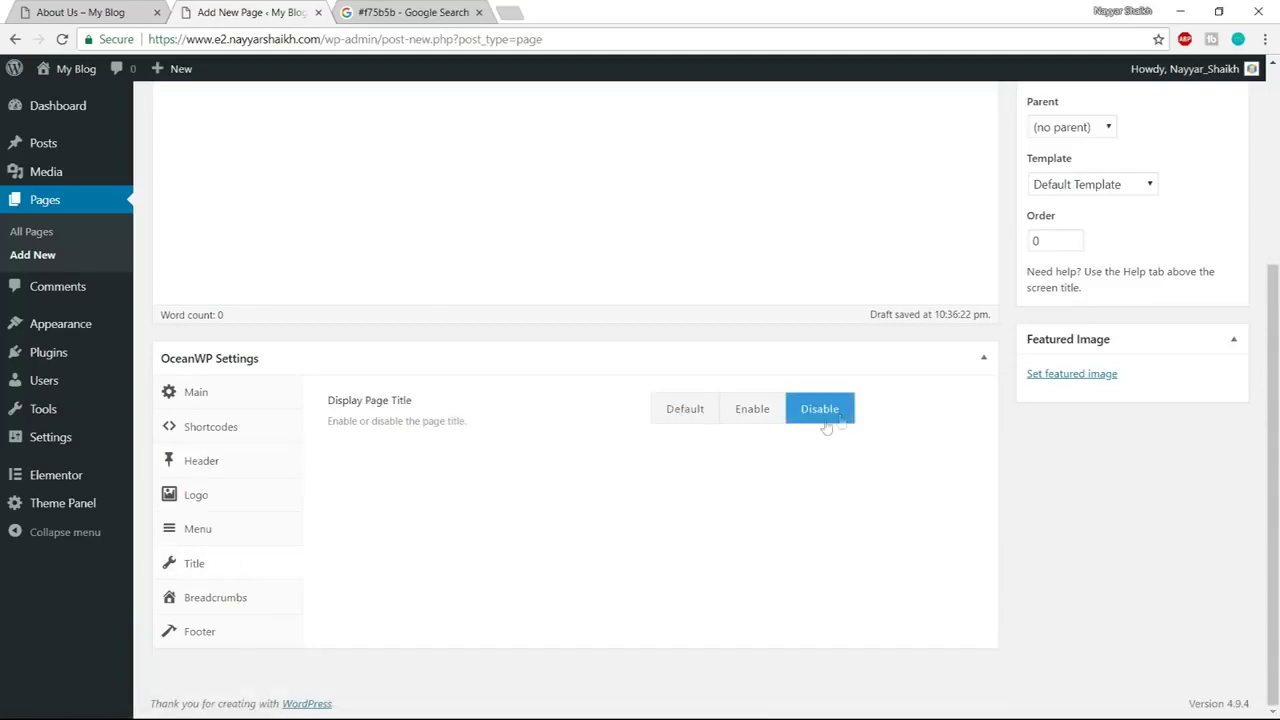
{"action": "left_click", "coordinate": [231, 607]}
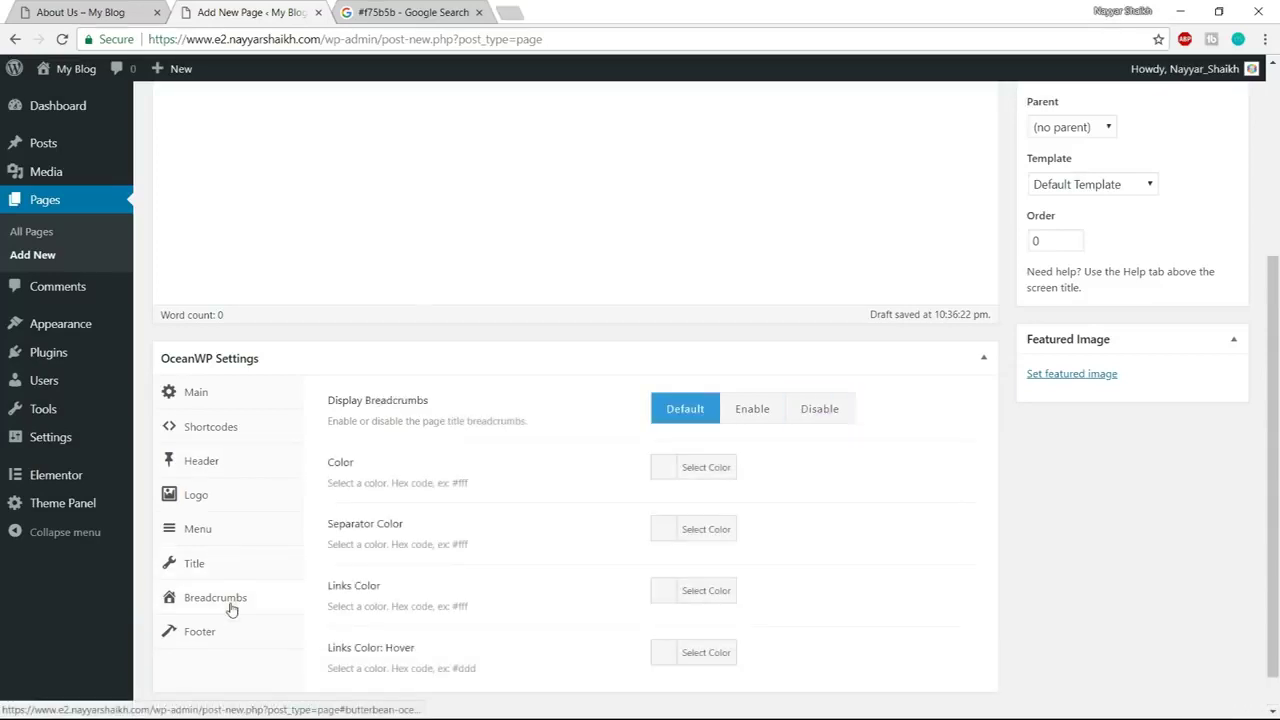
{"action": "left_click", "coordinate": [815, 418]}
Publish the Services page and open it in Elementor.
{"action": "scroll", "coordinate": [1140, 586], "scroll_direction": "up", "scroll_amount": 3}
{"action": "left_click", "coordinate": [1211, 307]}
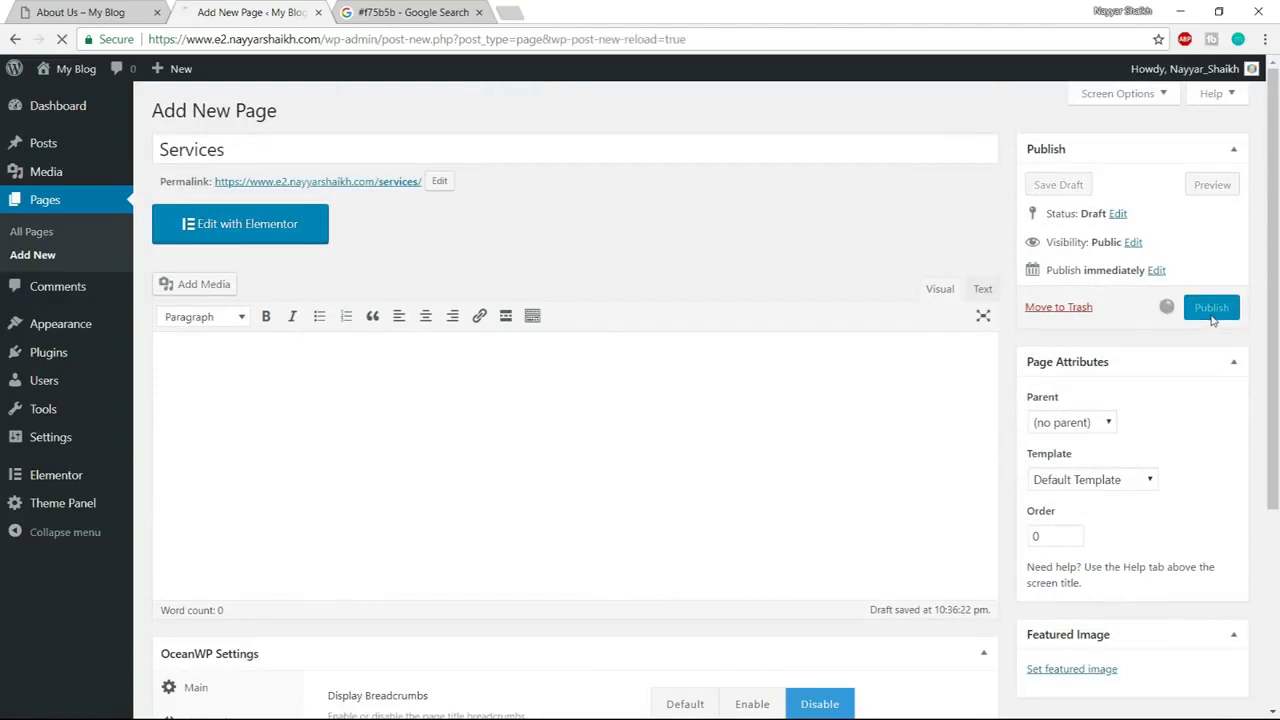
{"action": "left_click", "coordinate": [245, 285]}
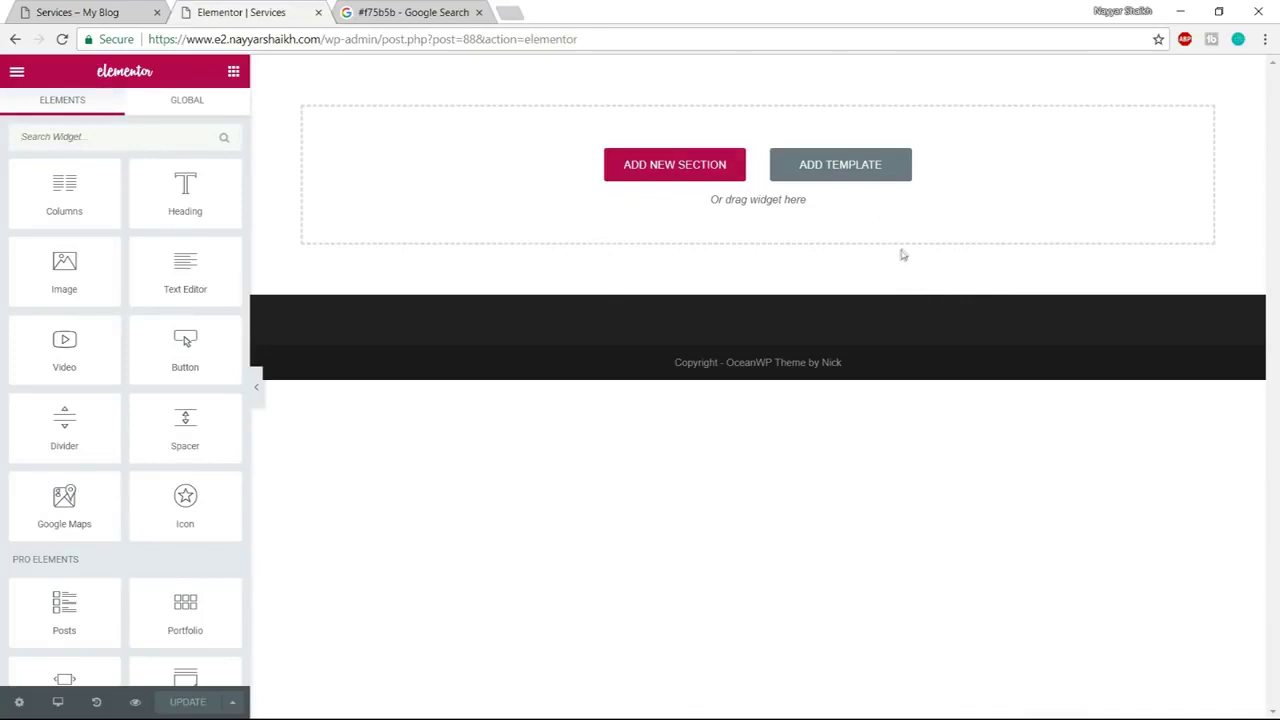
Insert the saved Page Template from My Templates, bringing in the About Us, Our Story and Our Clients sections.
{"action": "left_click", "coordinate": [874, 176]}
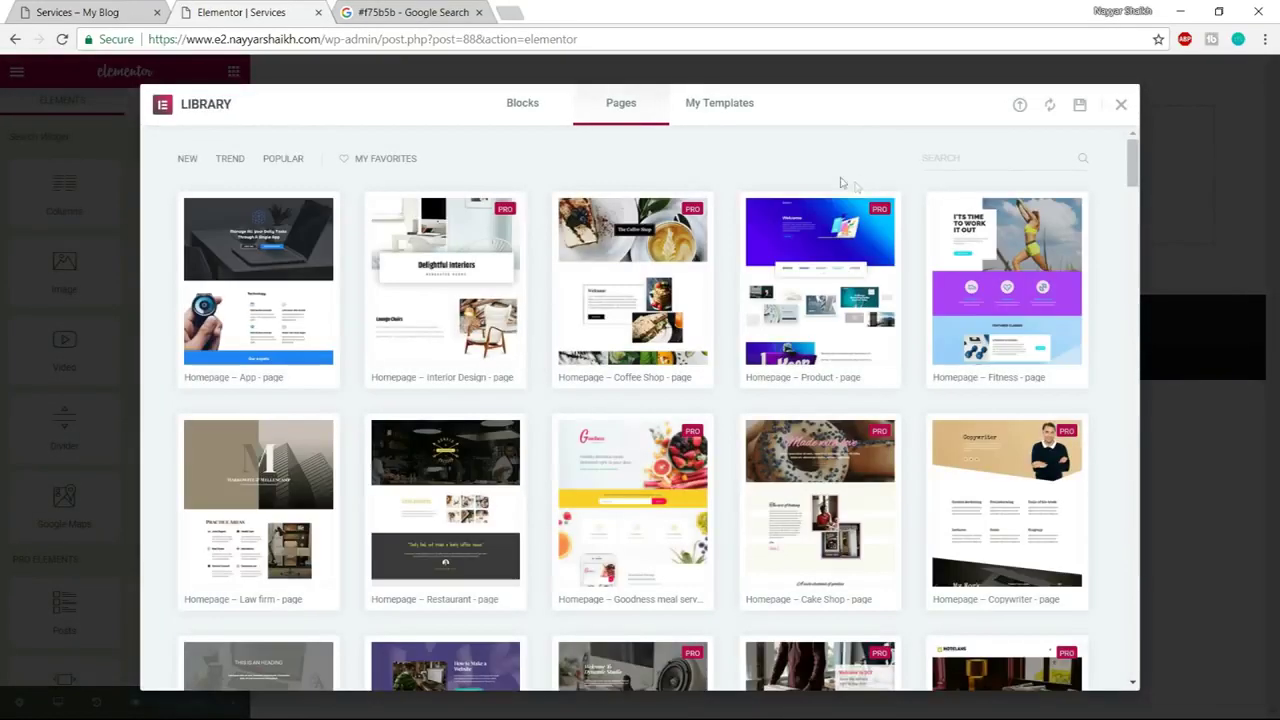
{"action": "left_click", "coordinate": [718, 120]}
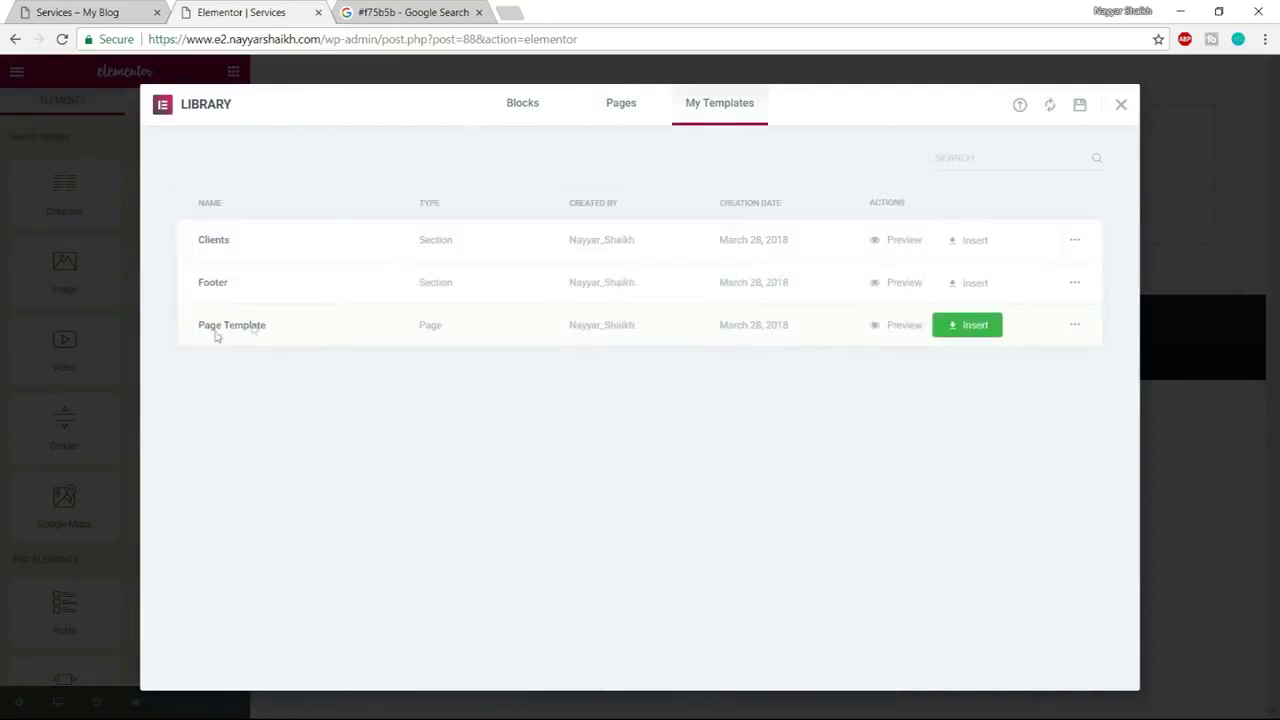
{"action": "left_click", "coordinate": [984, 326]}
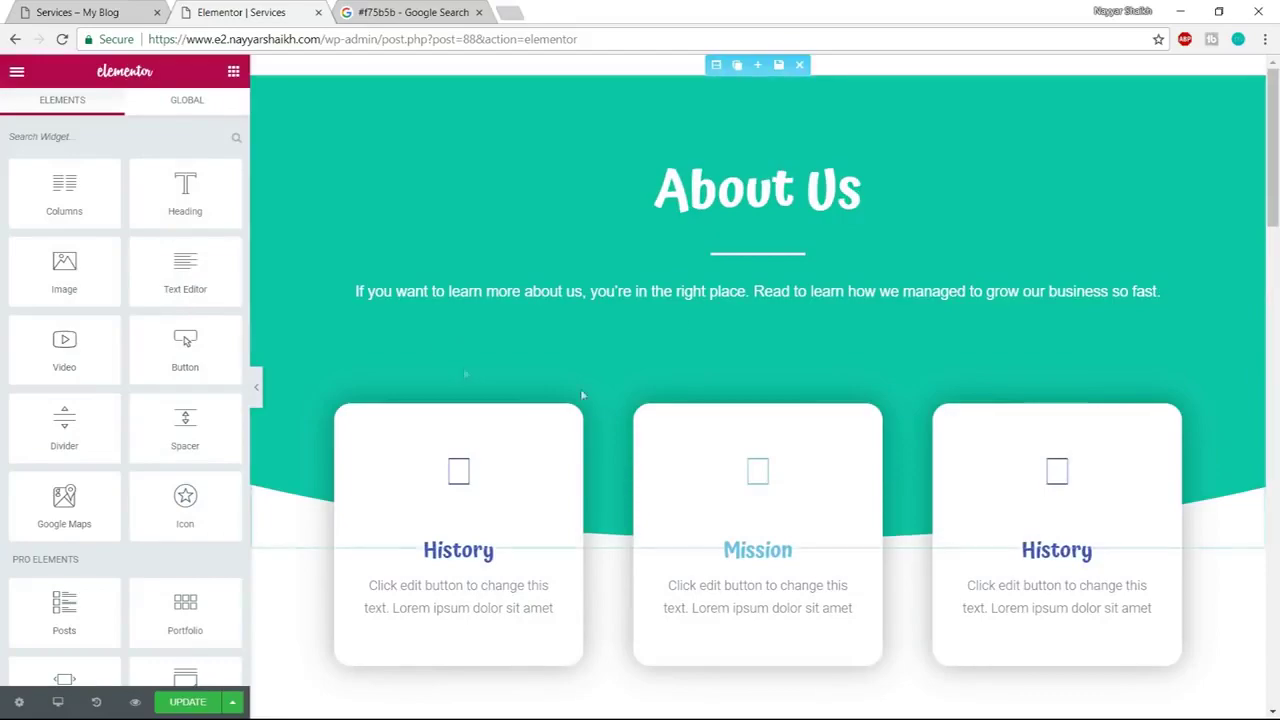
{"action": "scroll", "coordinate": [930, 510], "scroll_direction": "down", "scroll_amount": 15}
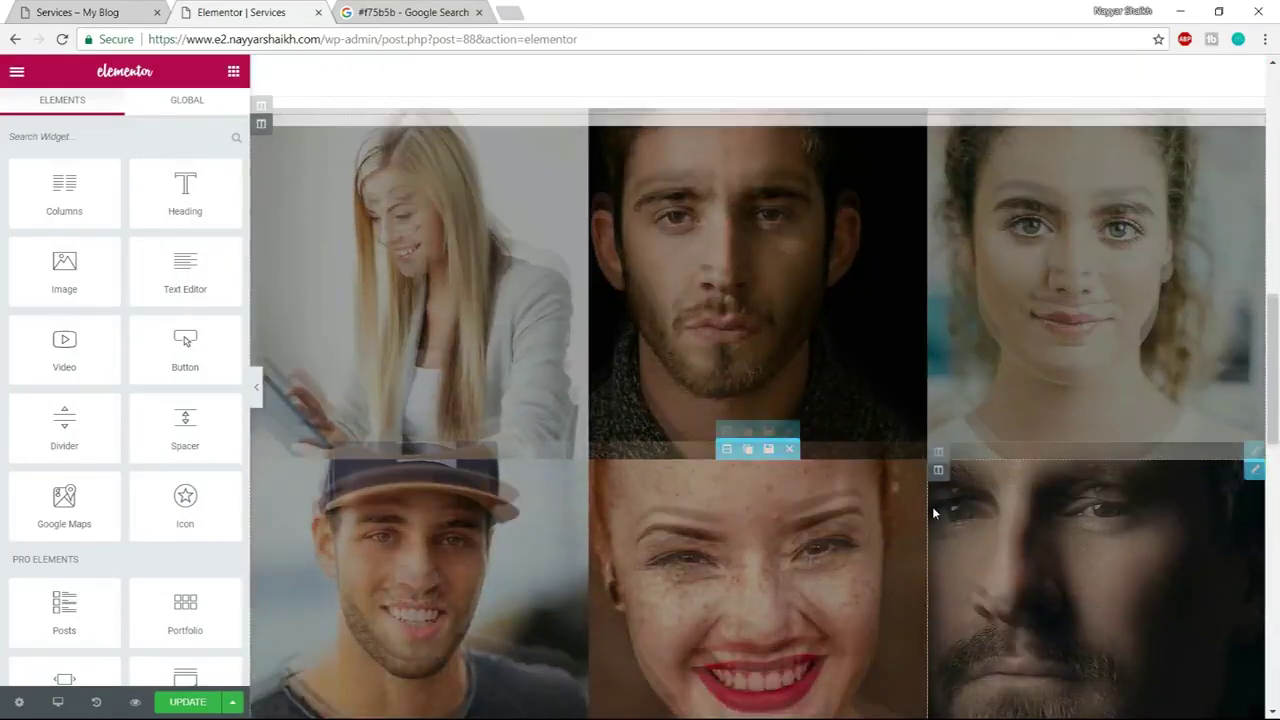
{"action": "scroll", "coordinate": [932, 512], "scroll_direction": "down", "scroll_amount": 5}
{"action": "scroll", "coordinate": [933, 520], "scroll_direction": "up", "scroll_amount": 10}
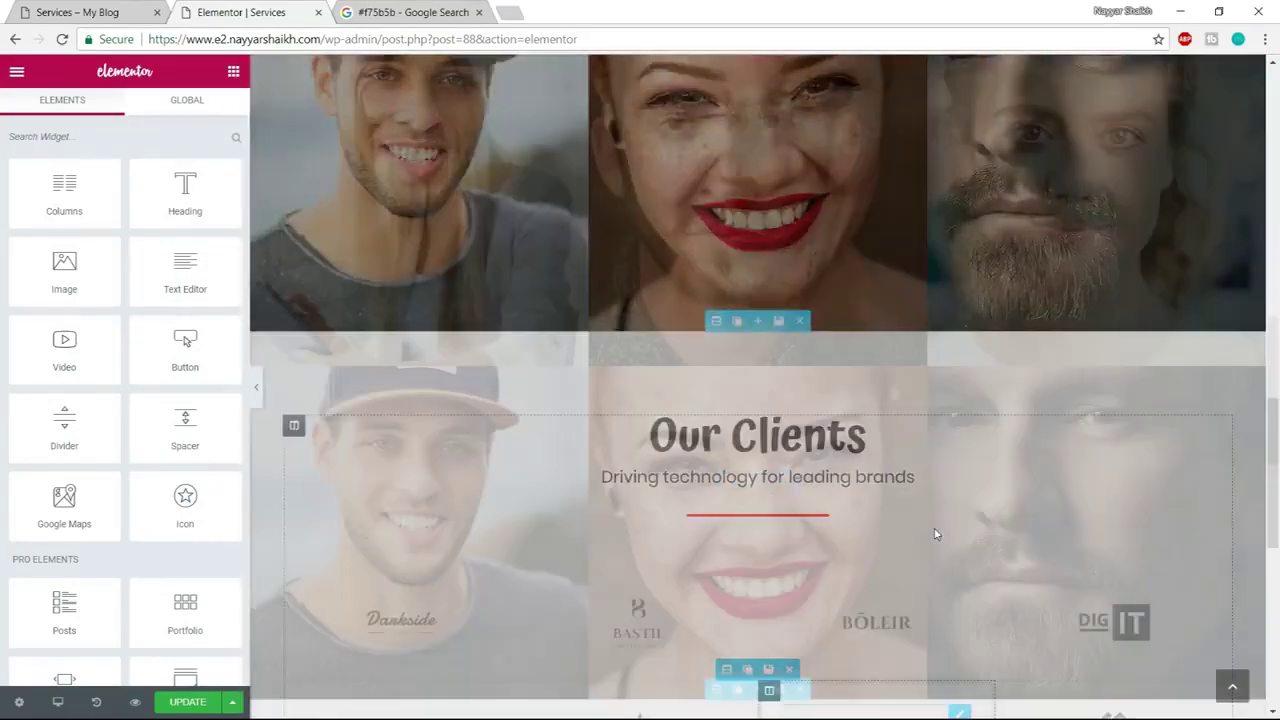
{"action": "scroll", "coordinate": [935, 534], "scroll_direction": "up", "scroll_amount": 5}
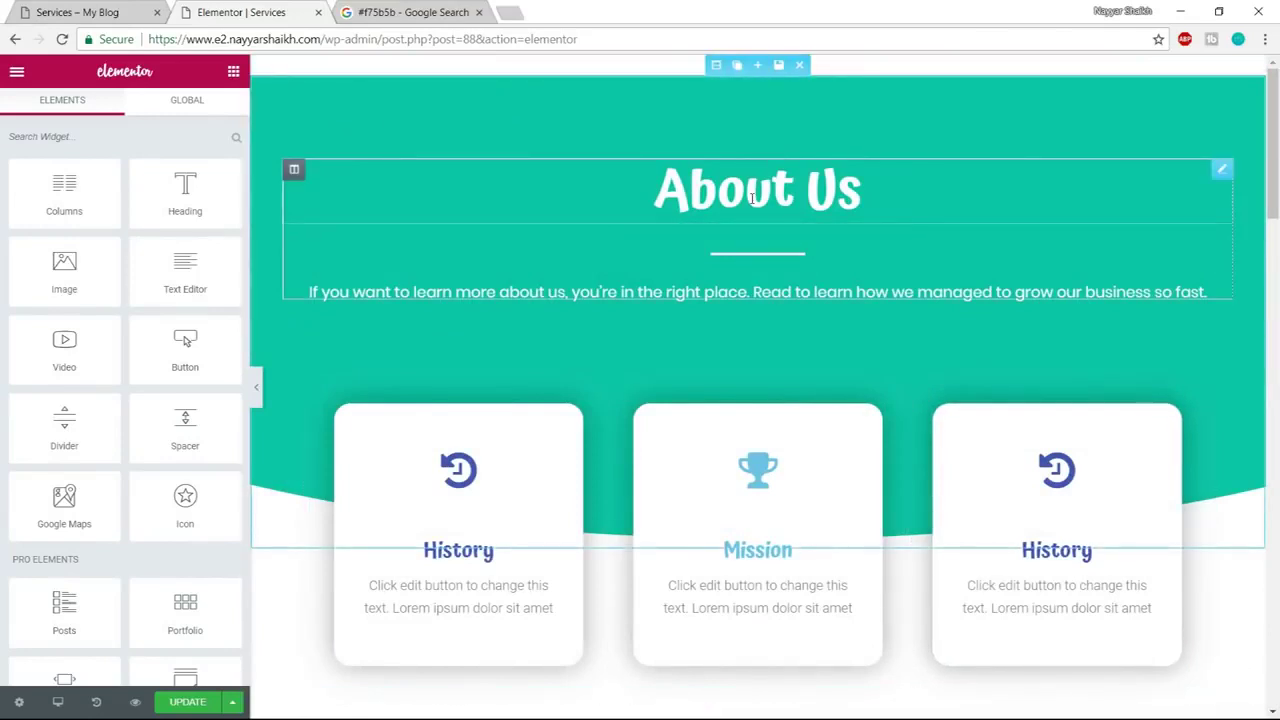
{"action": "left_click", "coordinate": [709, 198]}
Retitle the heading 'Our Services' and compare it with the live Services page.
{"action": "left_click_drag", "start_coordinate": [120, 214], "coordinate": [3, 237]}
{"action": "type", "text": "Ou"}
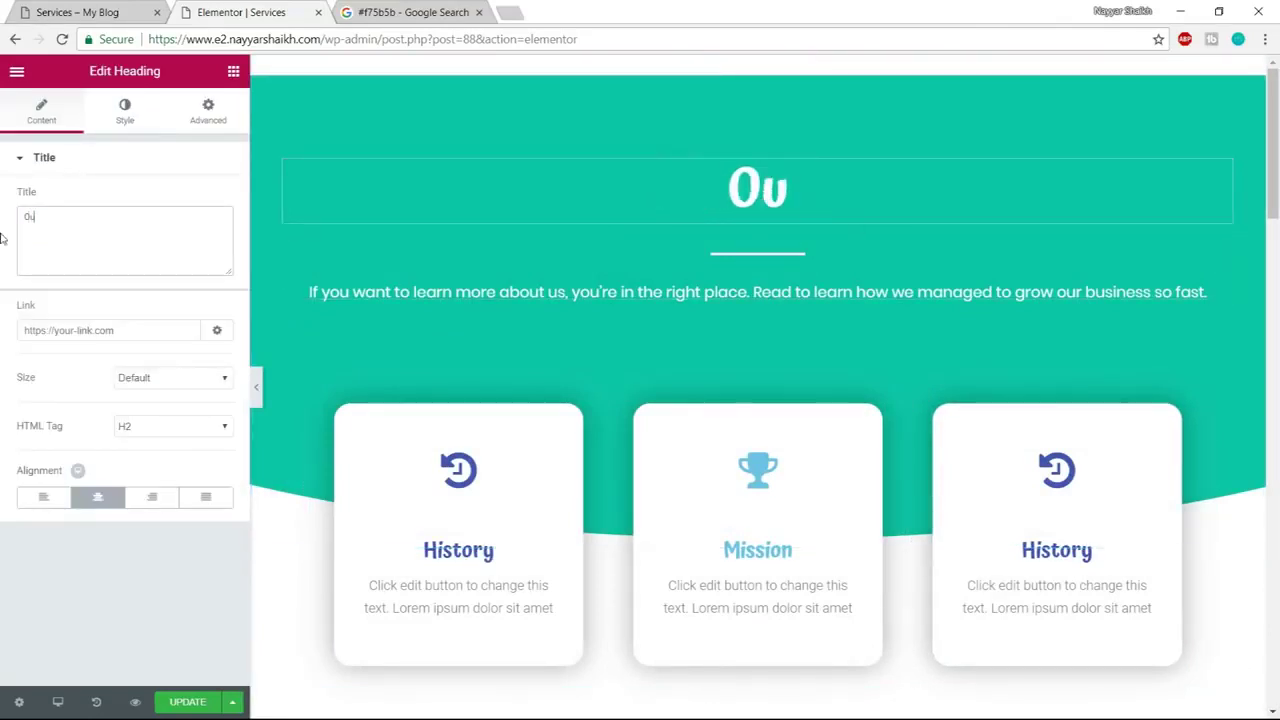
{"action": "type", "text": "r Services"}
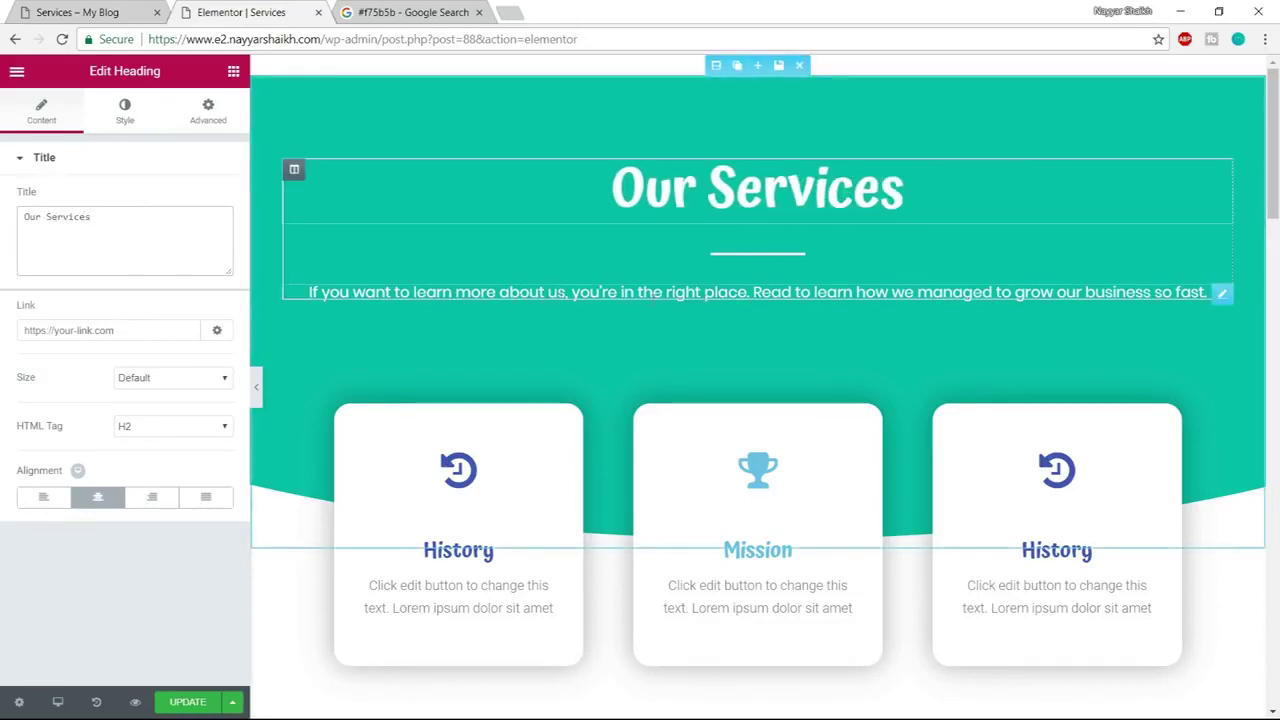
{"action": "scroll", "coordinate": [697, 417], "scroll_direction": "down", "scroll_amount": 1}
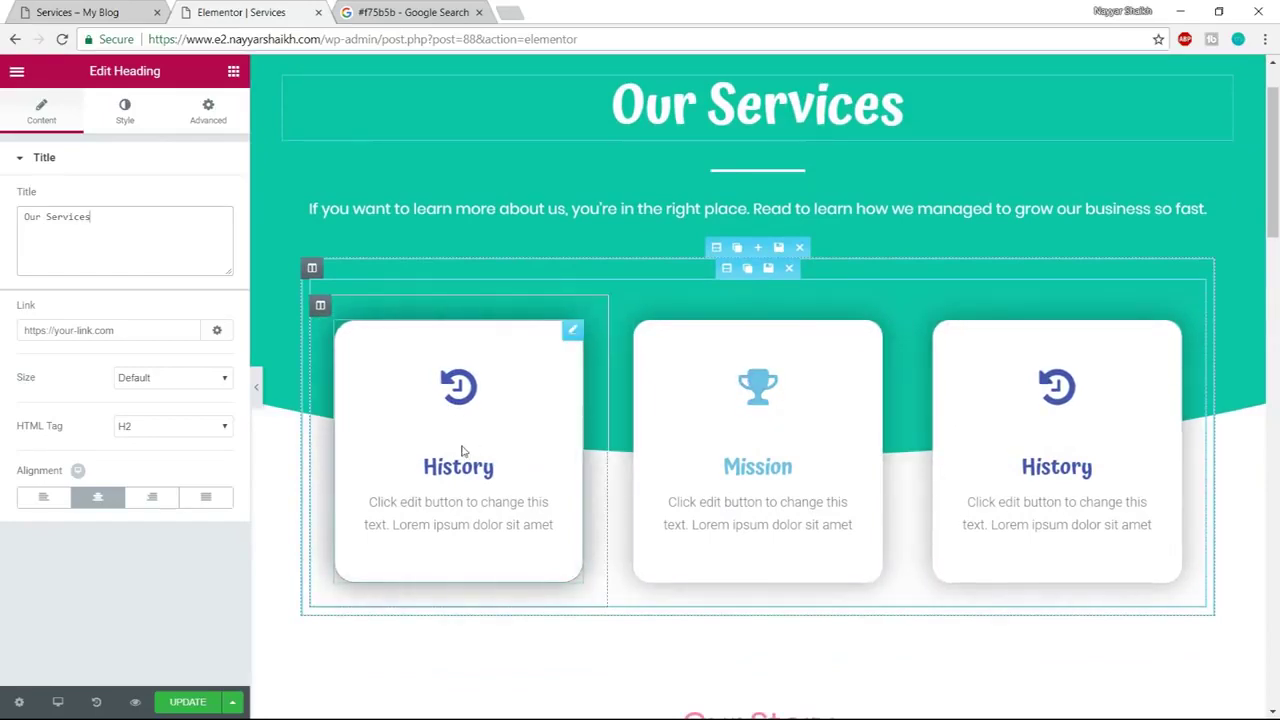
{"action": "left_click", "coordinate": [70, 12]}
{"action": "scroll", "coordinate": [363, 286], "scroll_direction": "down", "scroll_amount": 4}
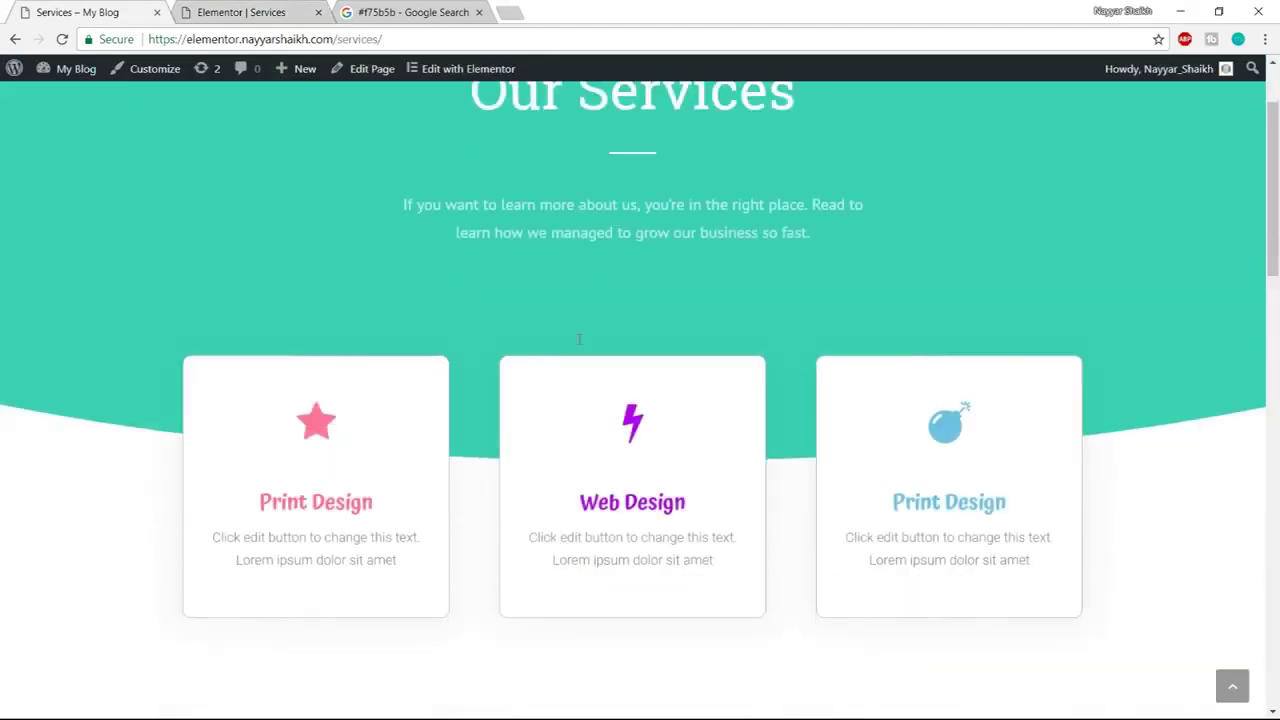
{"action": "left_click", "coordinate": [285, 8]}
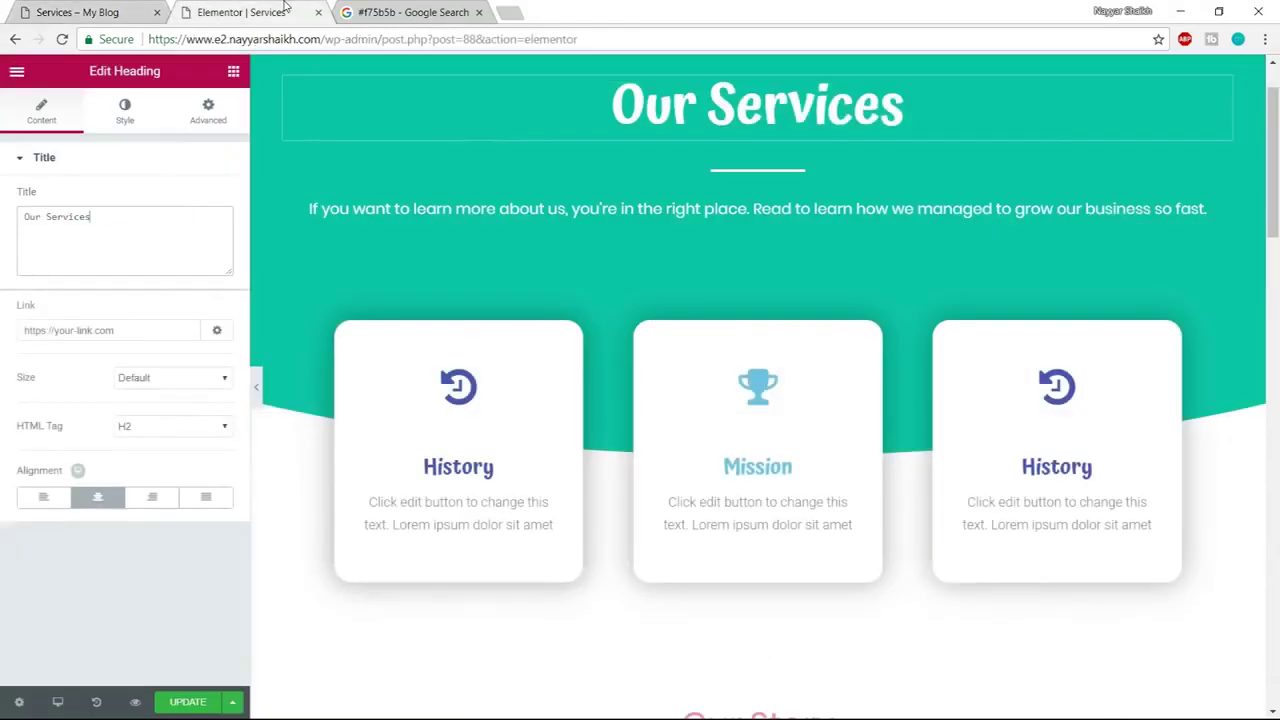
Give the first card a star icon and the title 'Print Design'.
{"action": "left_click", "coordinate": [480, 414]}
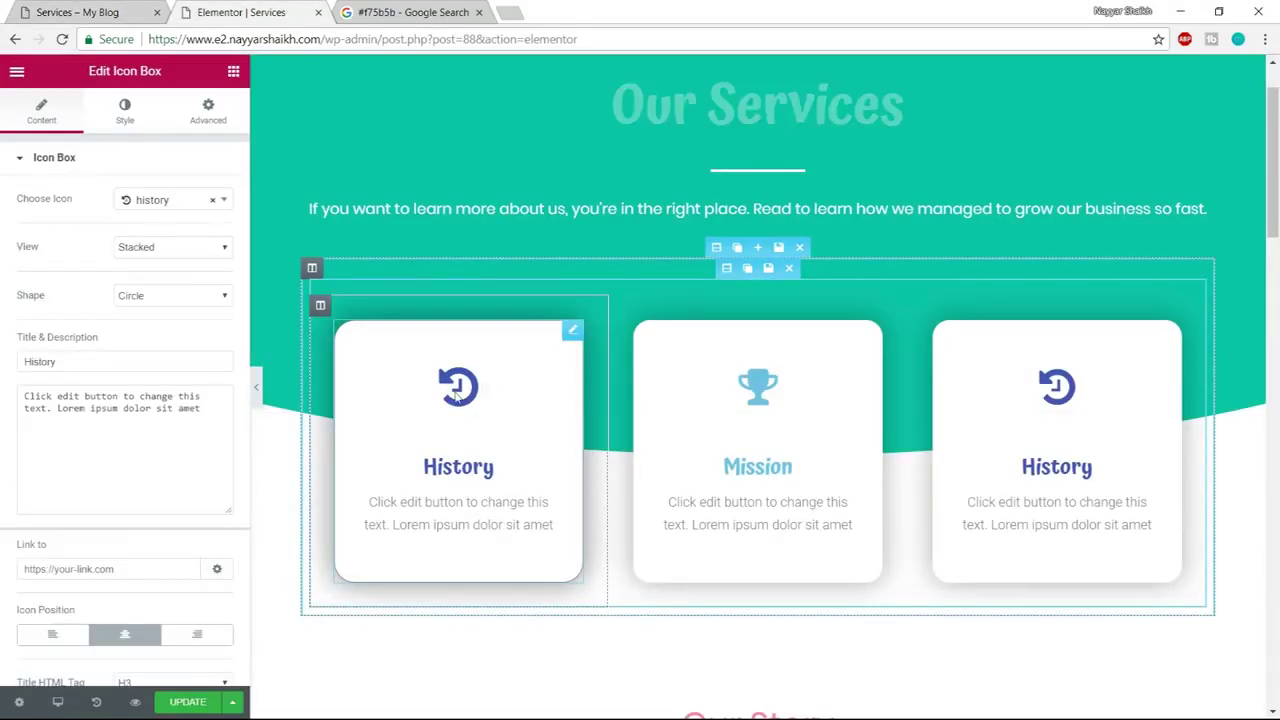
{"action": "left_click", "coordinate": [170, 201]}
{"action": "type", "text": "star"}
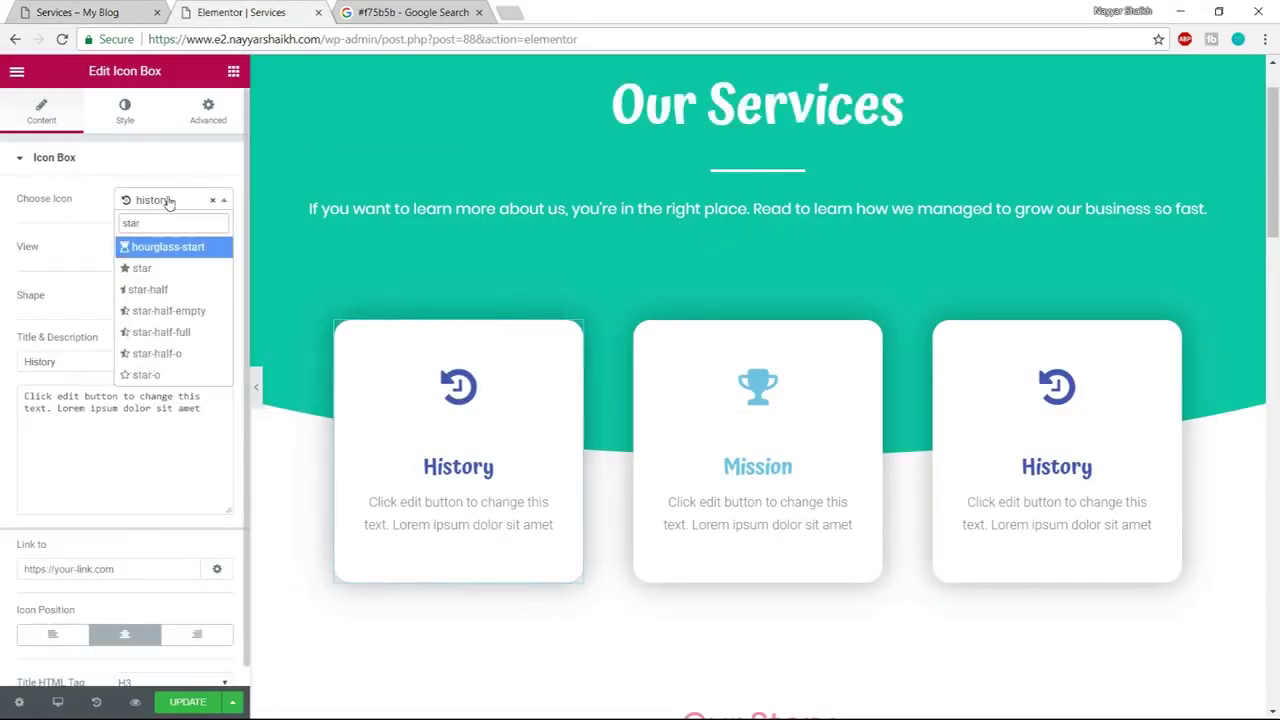
{"action": "left_click", "coordinate": [142, 268]}
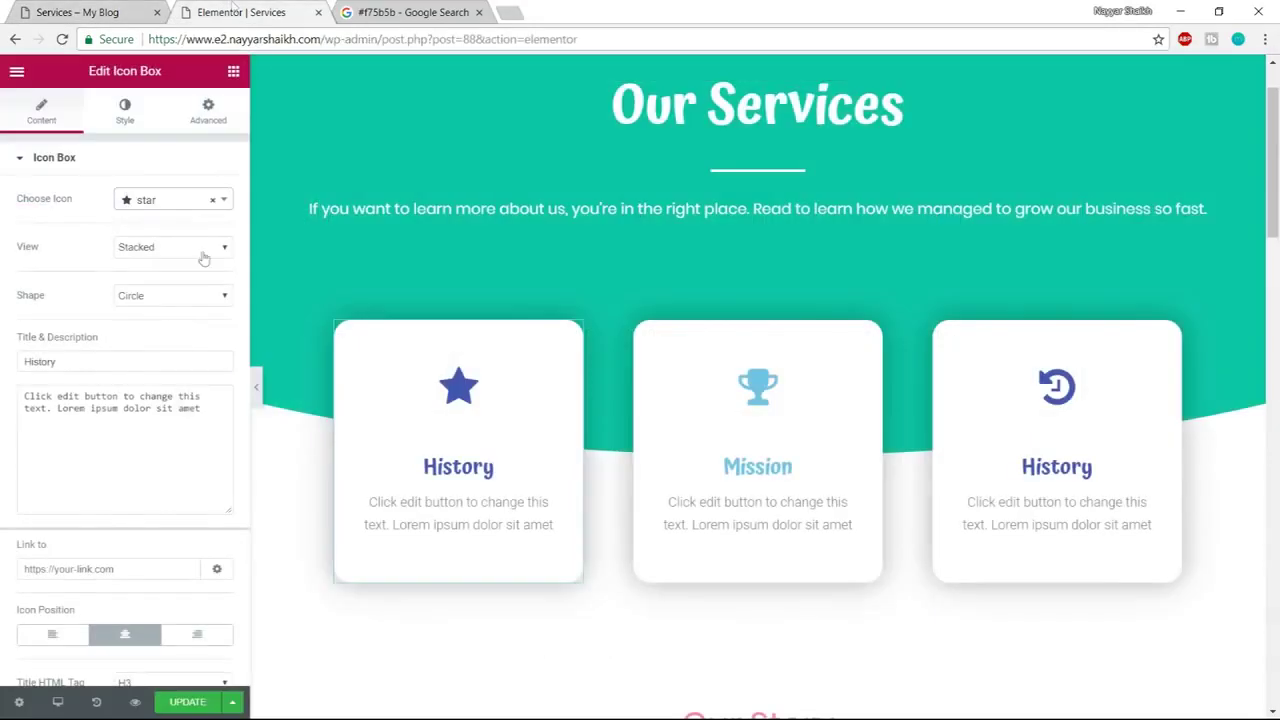
{"action": "left_click_drag", "start_coordinate": [160, 362], "coordinate": [3, 371]}
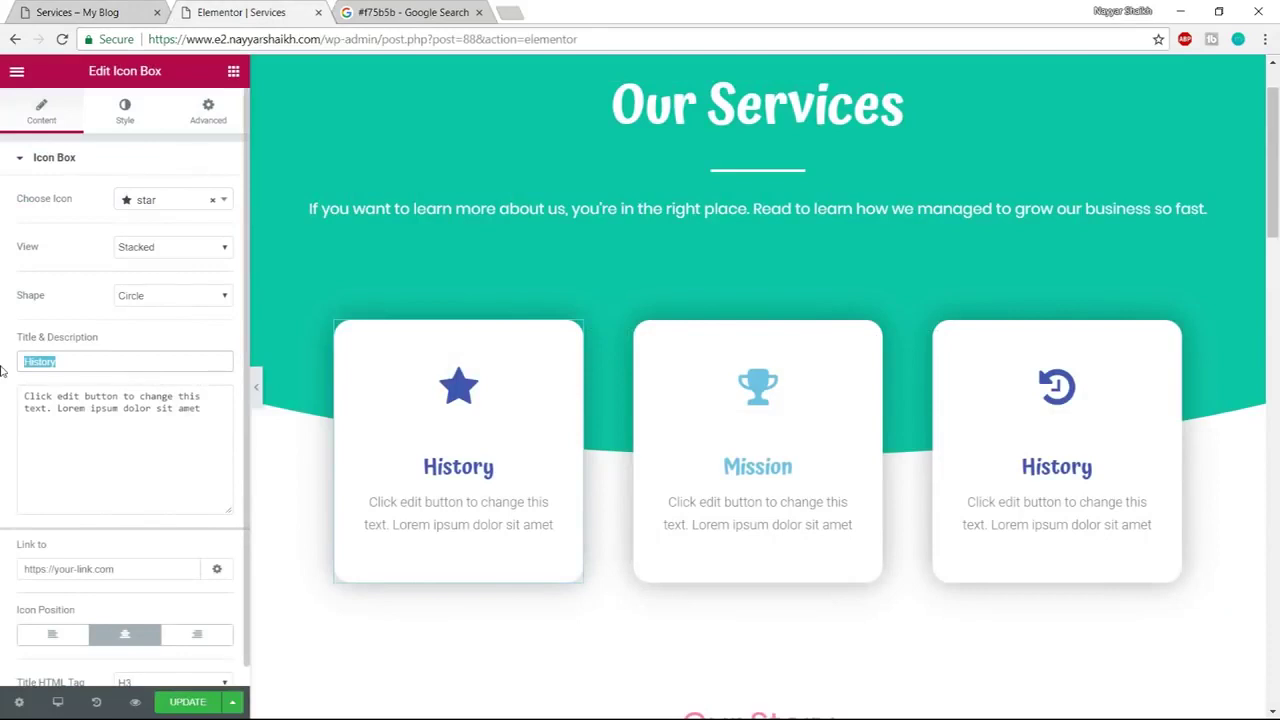
{"action": "type", "text": "Print Design"}
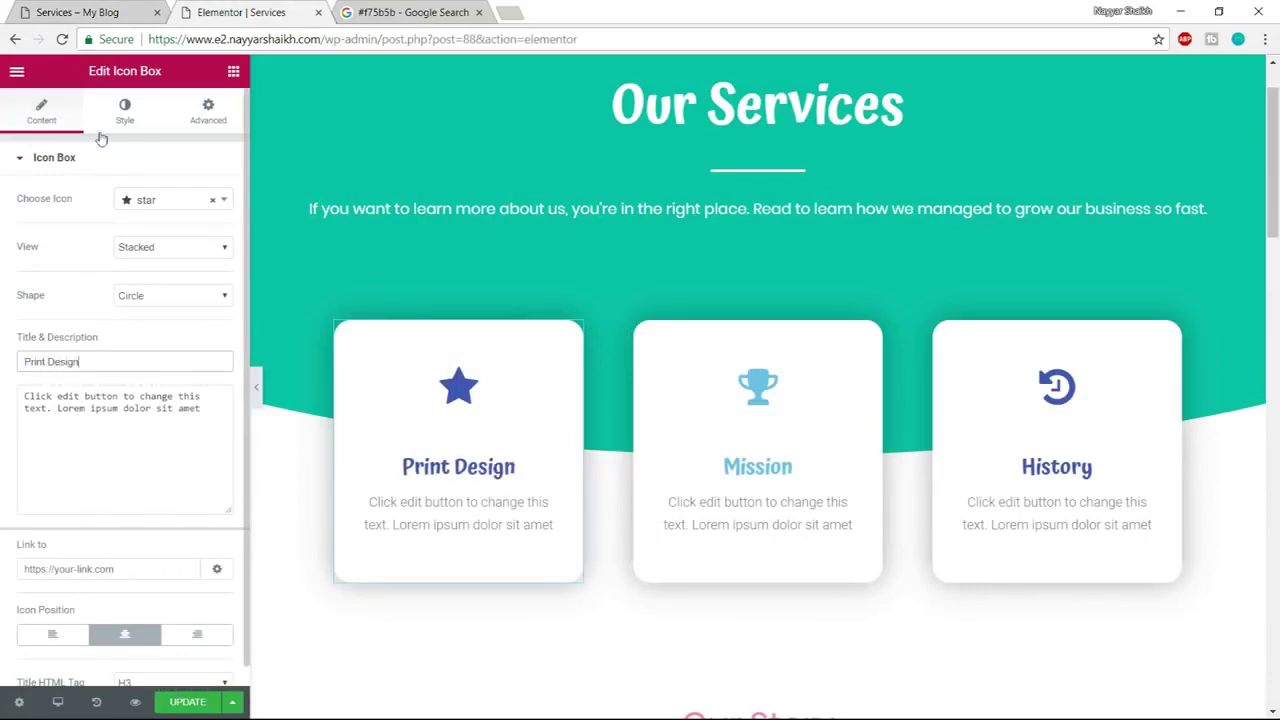
Colour the star icon pink #ff5b84 and set its hover colour to #f75b5b.
{"action": "left_click", "coordinate": [112, 128]}
{"action": "left_click", "coordinate": [210, 246]}
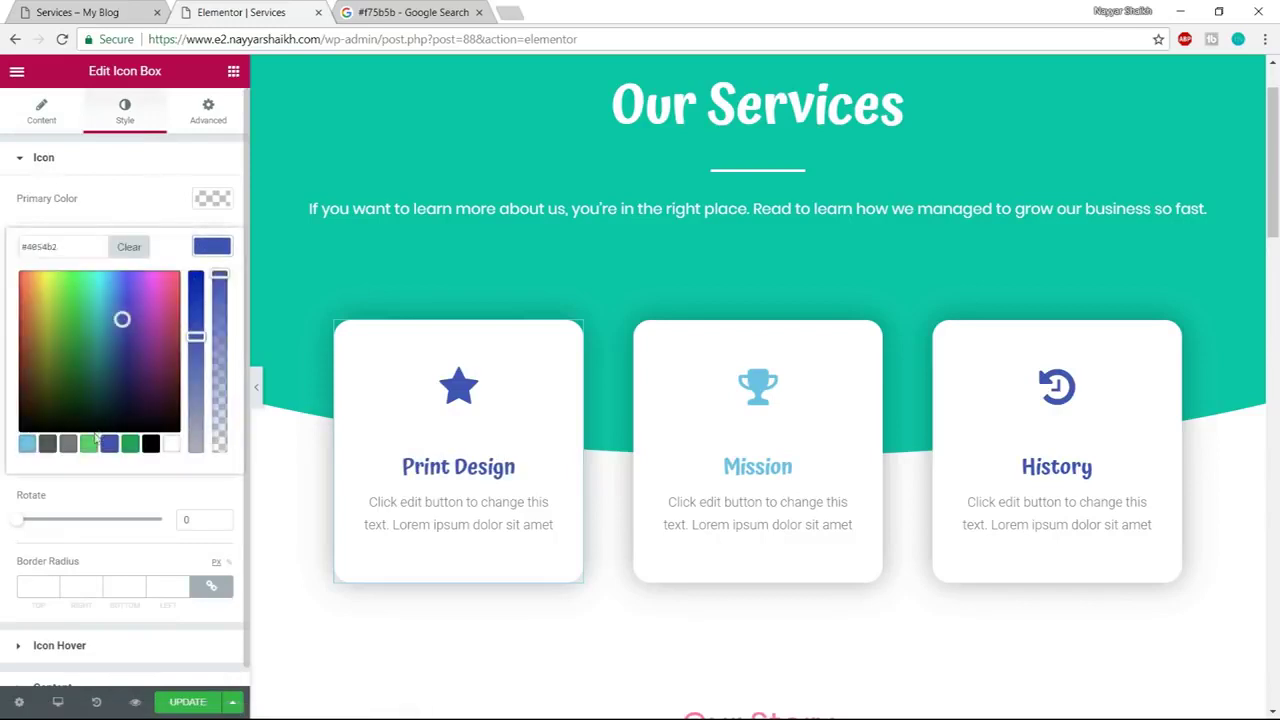
{"action": "left_click_drag", "start_coordinate": [140, 337], "coordinate": [197, 262]}
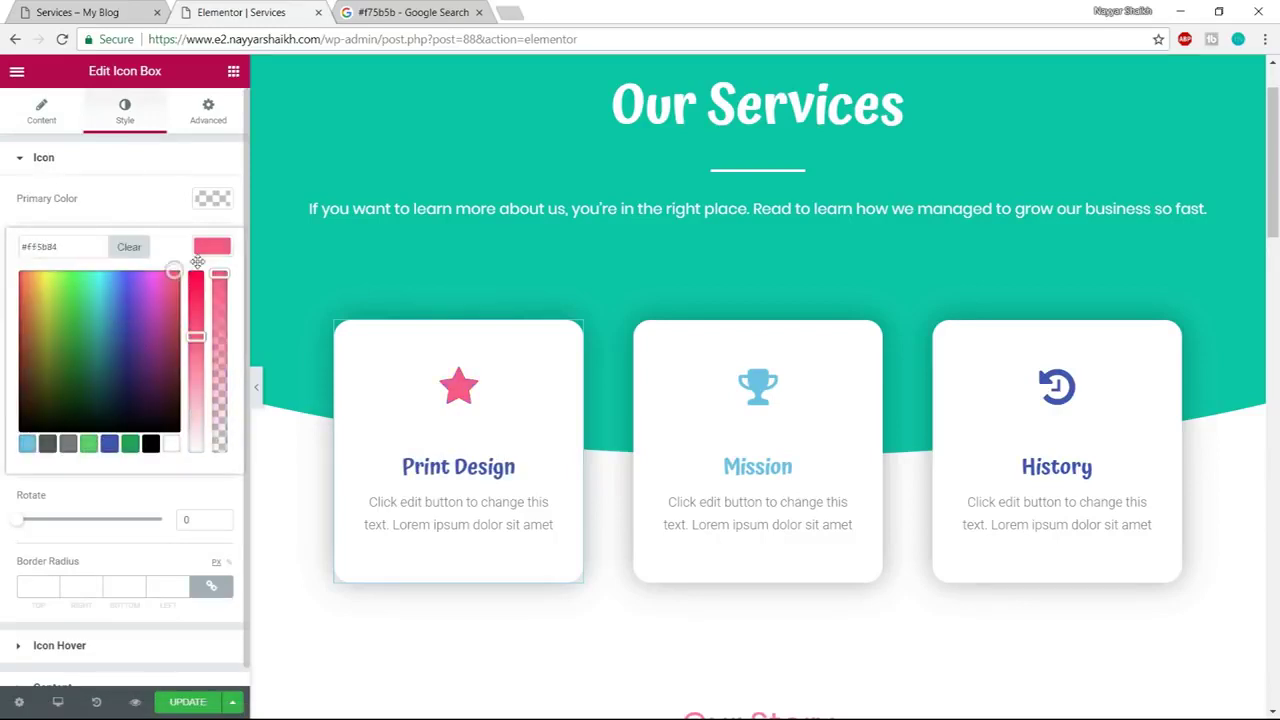
{"action": "left_click_drag", "start_coordinate": [75, 248], "coordinate": [2, 252]}
{"action": "left_click", "coordinate": [202, 244]}
{"action": "scroll", "coordinate": [188, 531], "scroll_direction": "down", "scroll_amount": 1}
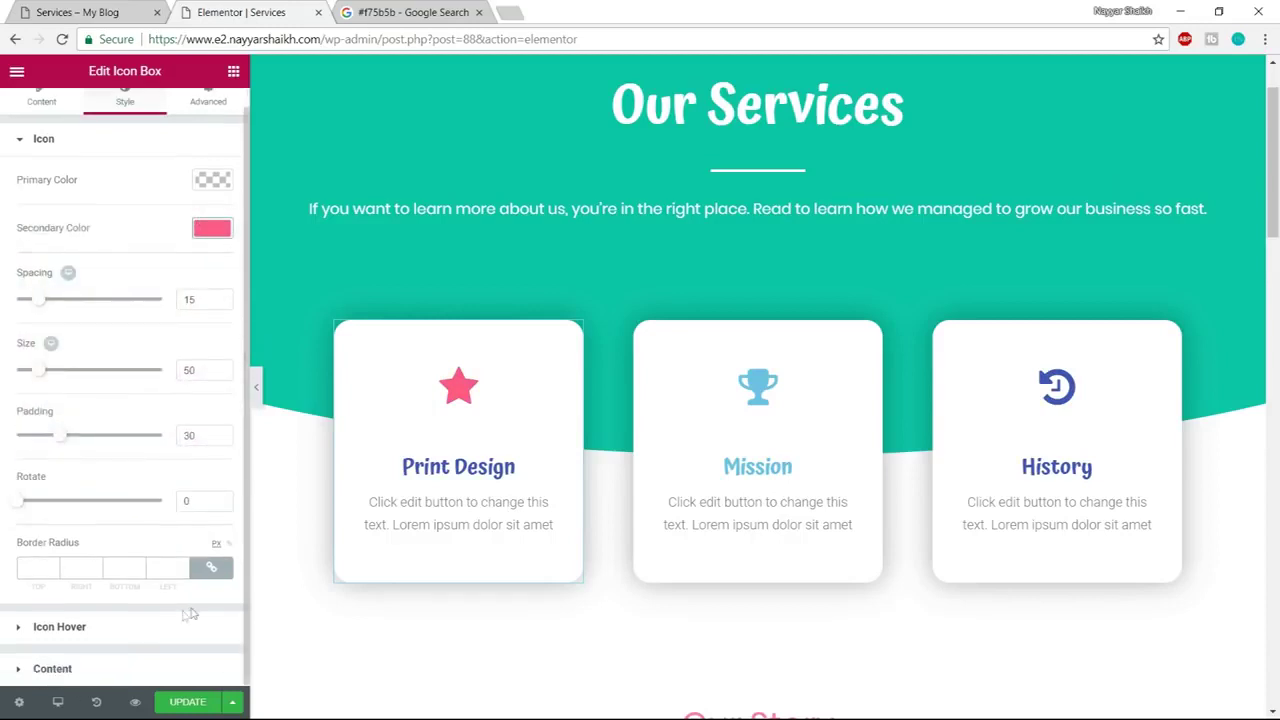
{"action": "left_click", "coordinate": [86, 628]}
{"action": "left_click", "coordinate": [211, 289]}
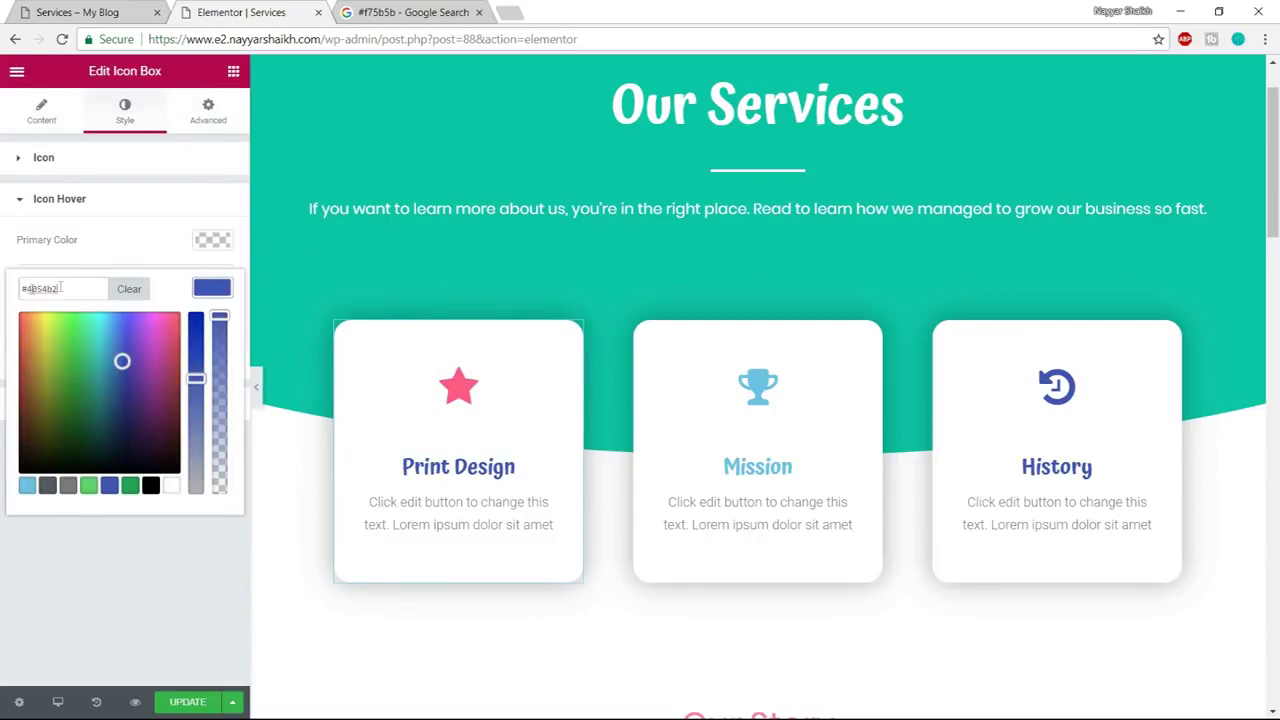
{"action": "type", "text": "#f75b5b"}
{"action": "left_click", "coordinate": [227, 290]}
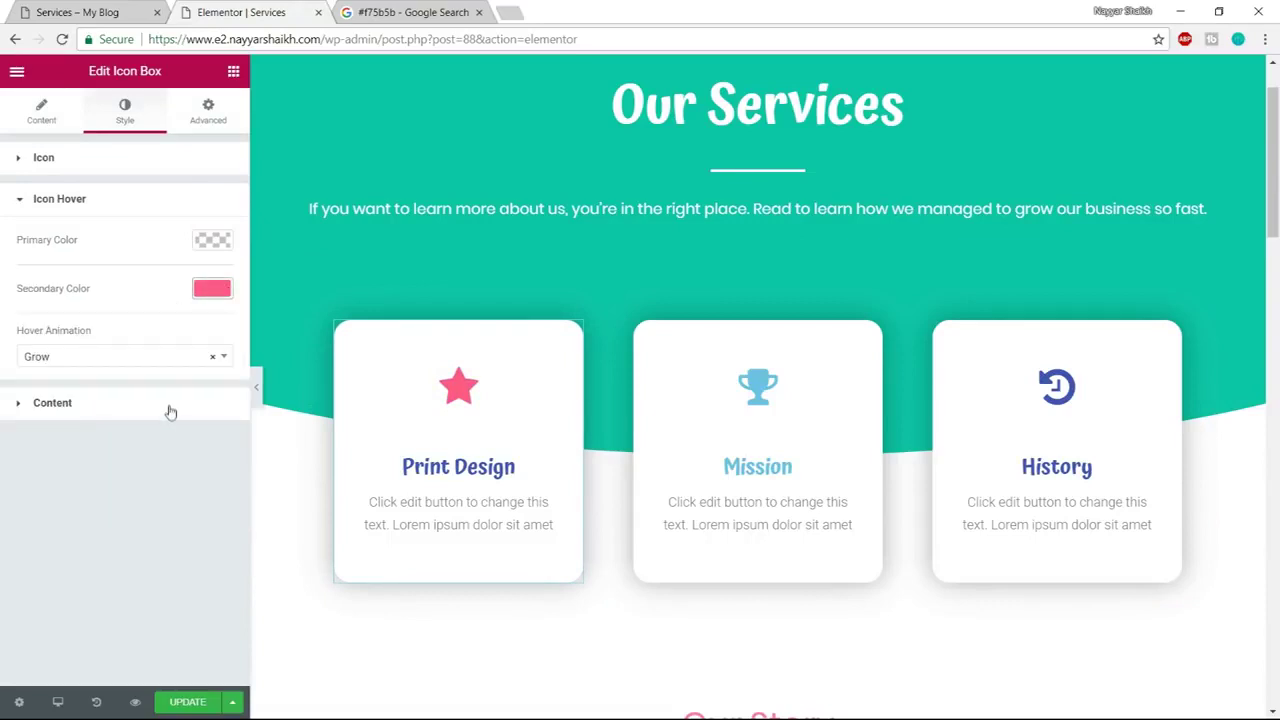
Set the Print Design title colour to #f75b5b, save, and view the live page.
{"action": "left_click", "coordinate": [170, 404]}
{"action": "scroll", "coordinate": [185, 440], "scroll_direction": "down", "scroll_amount": 1}
{"action": "left_click", "coordinate": [211, 484]}
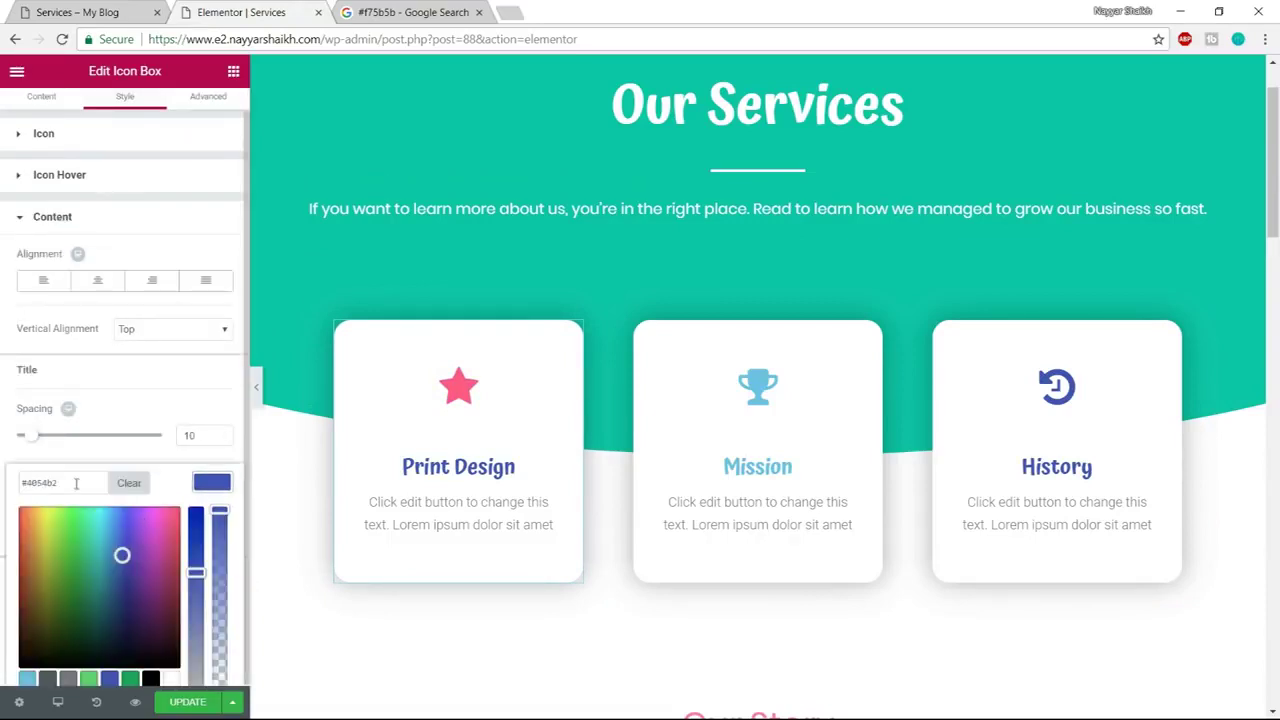
{"action": "type", "text": "#f75b5b"}
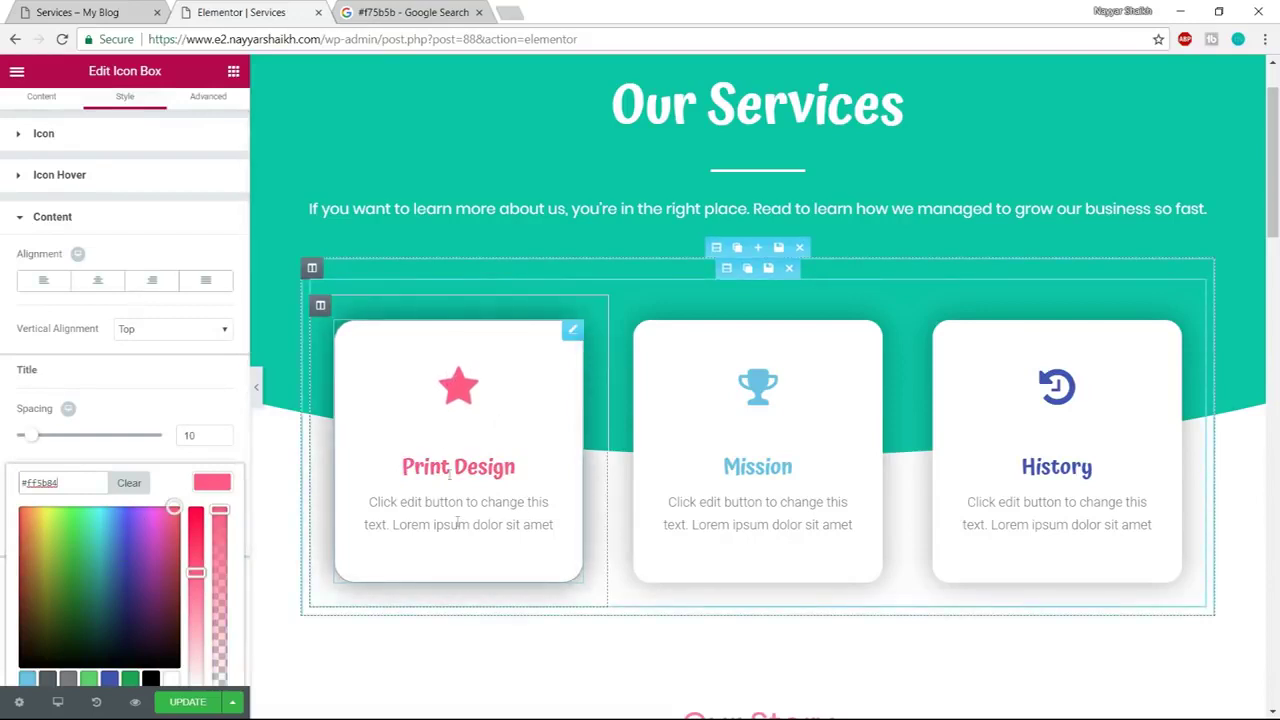
{"action": "left_click", "coordinate": [190, 704]}
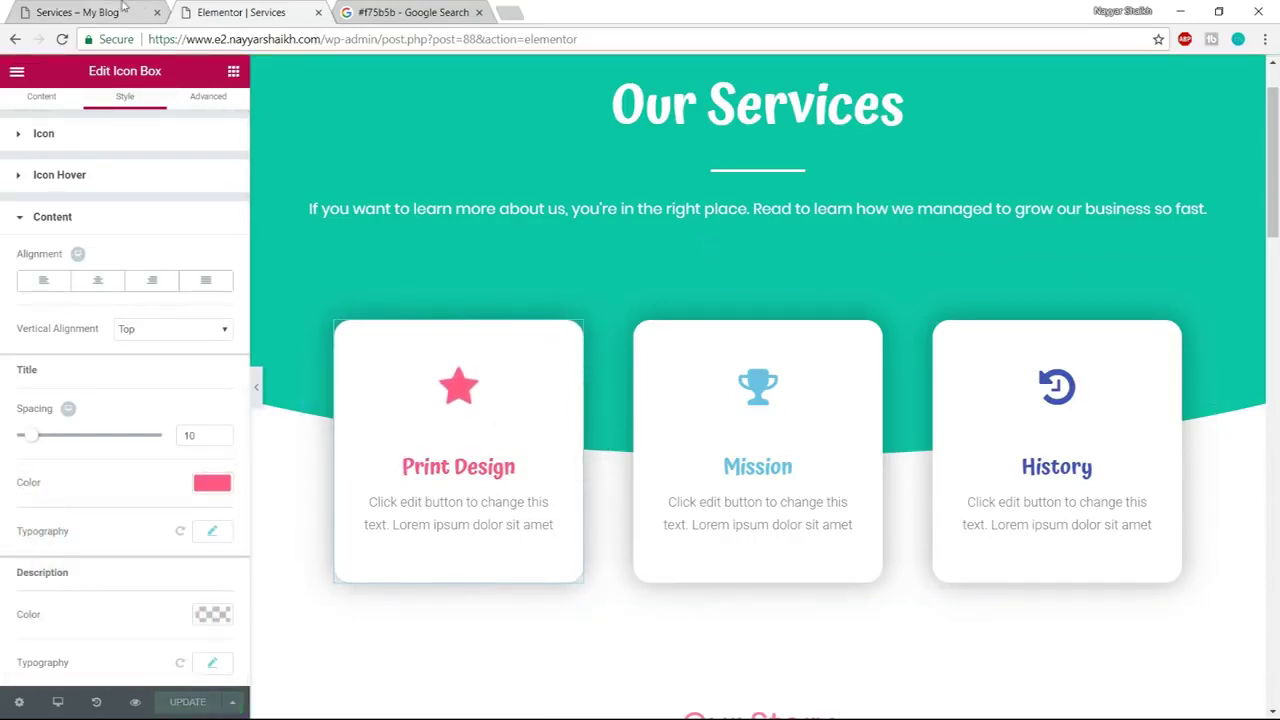
{"action": "left_click", "coordinate": [124, 8]}
{"action": "scroll", "coordinate": [810, 353], "scroll_direction": "down", "scroll_amount": 5}
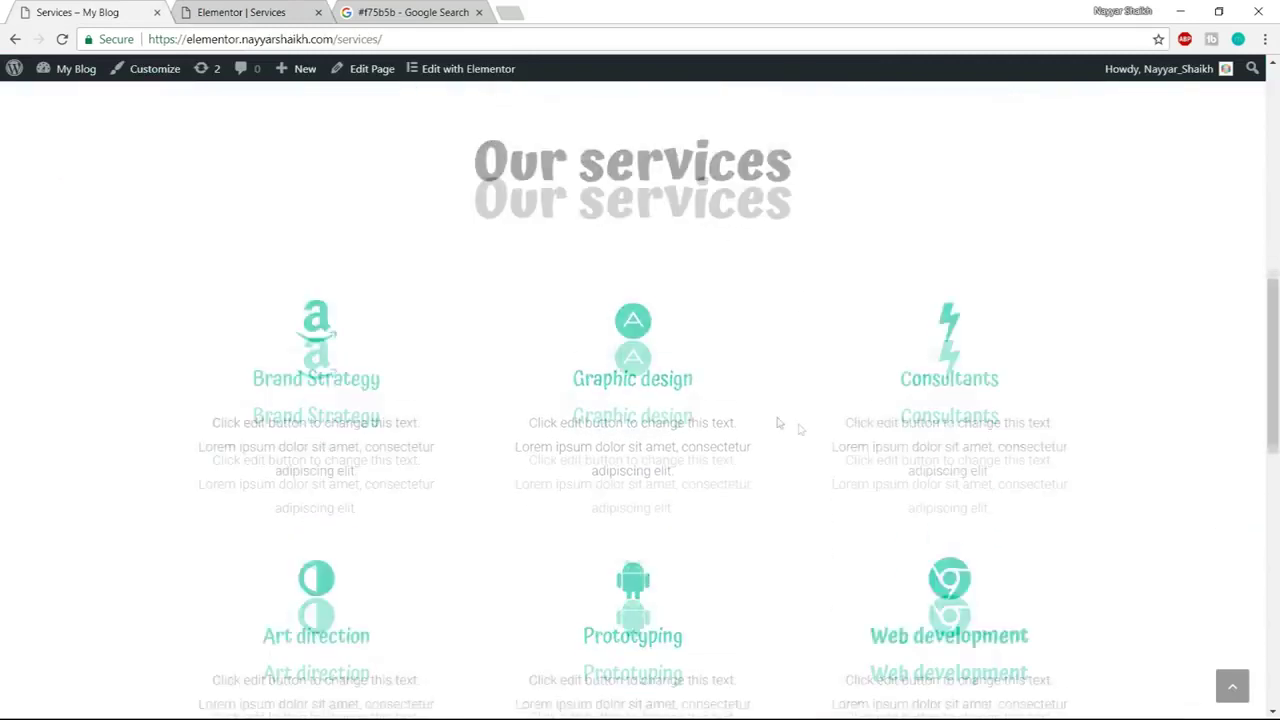
Delete the Our Story section and the empty section below the cards.
{"action": "left_click", "coordinate": [228, 8]}
{"action": "scroll", "coordinate": [734, 380], "scroll_direction": "down", "scroll_amount": 4}
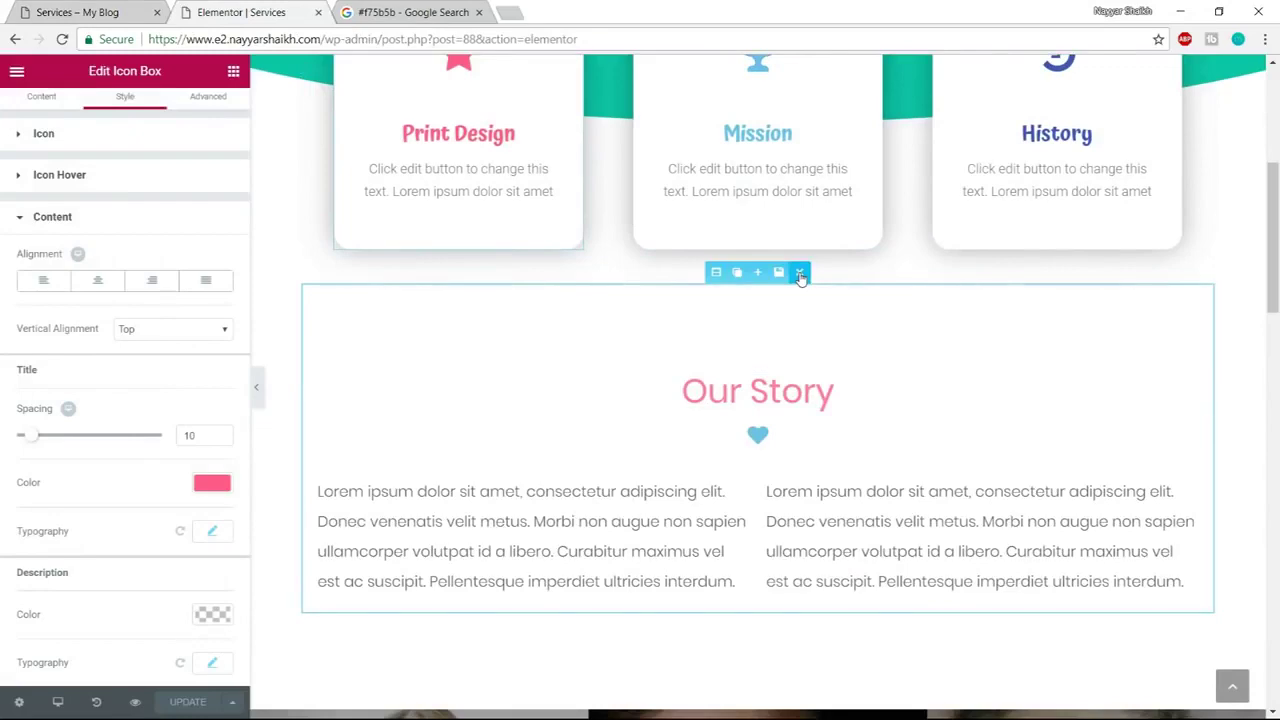
{"action": "left_click", "coordinate": [799, 272]}
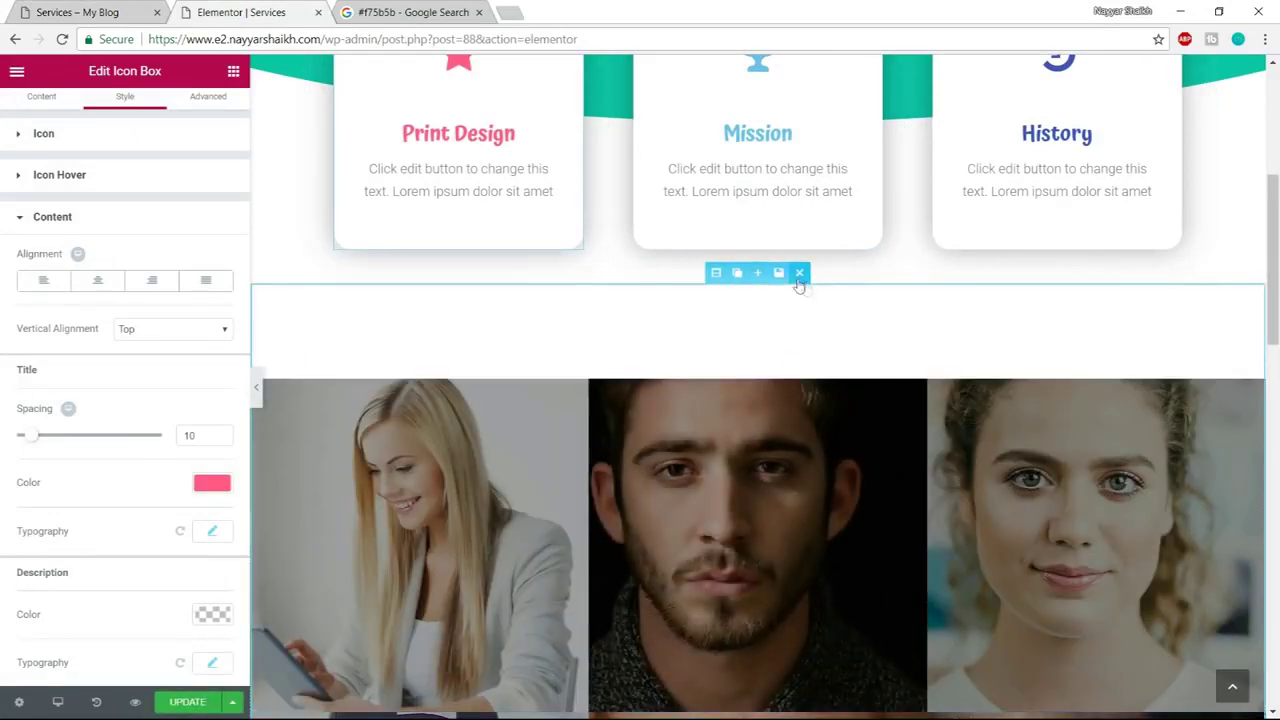
{"action": "left_click", "coordinate": [799, 272]}
Compare the edited layout against the live Services page, then return to the editor.
{"action": "key", "text": "ctrl+Page_Up"}
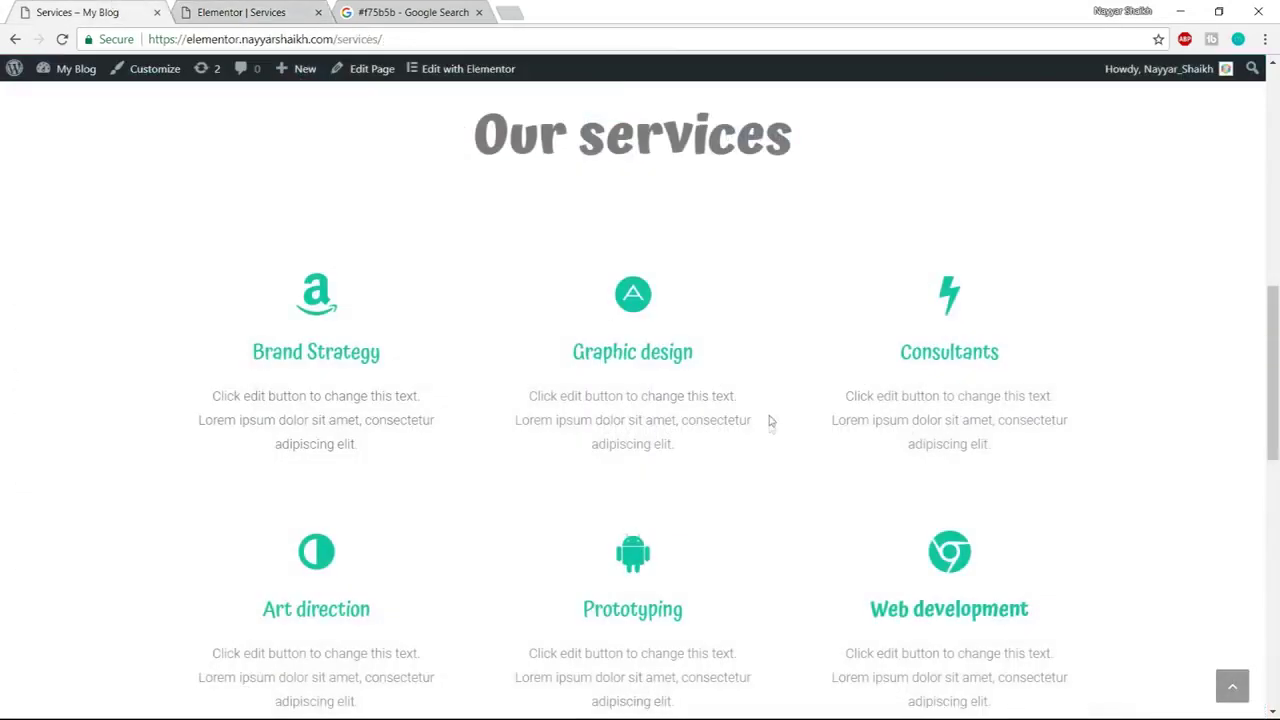
{"action": "scroll", "coordinate": [770, 440], "scroll_direction": "down", "scroll_amount": 4}
{"action": "scroll", "coordinate": [775, 462], "scroll_direction": "down", "scroll_amount": 5}
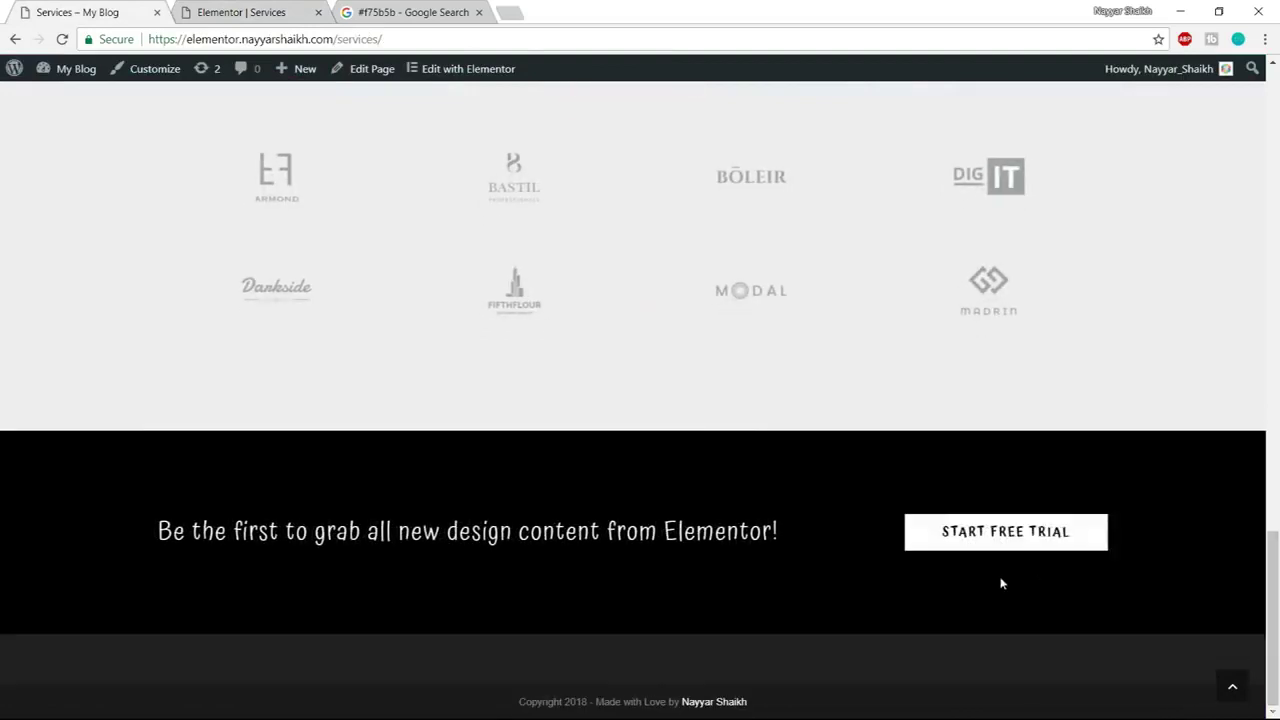
{"action": "scroll", "coordinate": [1000, 580], "scroll_direction": "up", "scroll_amount": 5}
{"action": "scroll", "coordinate": [1003, 583], "scroll_direction": "up", "scroll_amount": 3}
{"action": "left_click", "coordinate": [290, 12]}
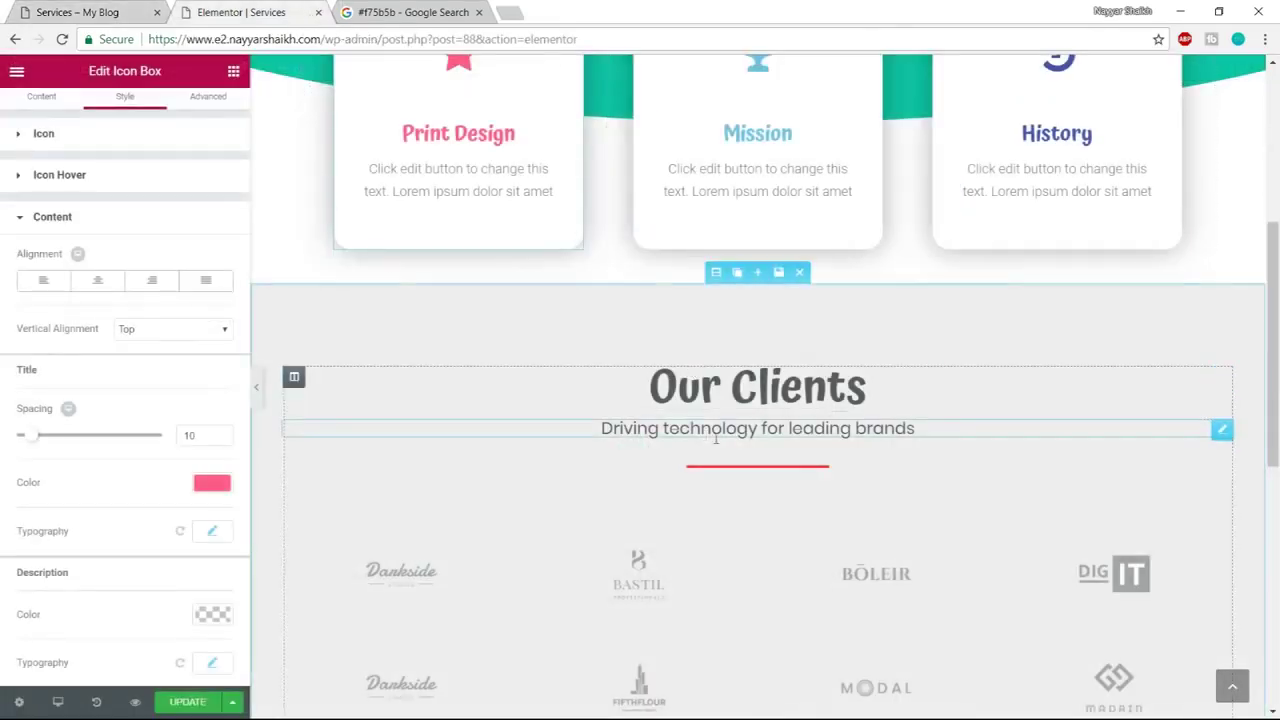
{"action": "scroll", "coordinate": [745, 287], "scroll_direction": "up", "scroll_amount": 1}
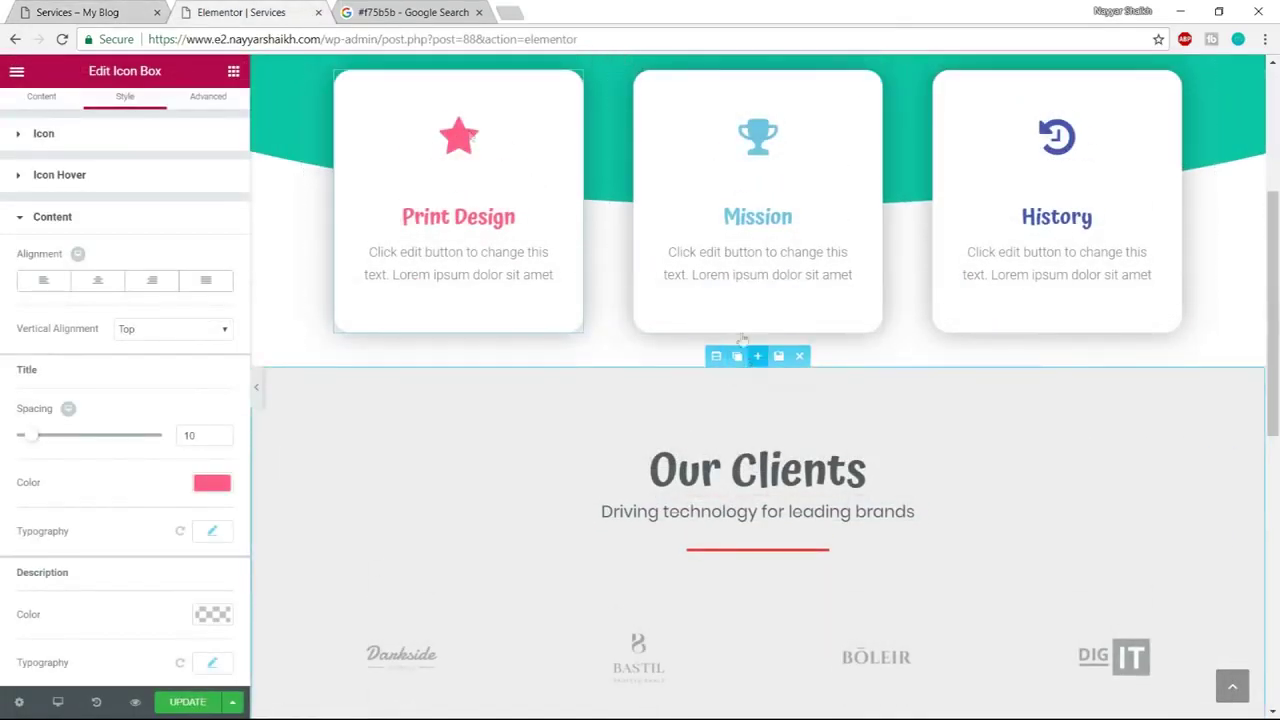
{"action": "left_click", "coordinate": [122, 8]}
{"action": "scroll", "coordinate": [661, 506], "scroll_direction": "up", "scroll_amount": 3}
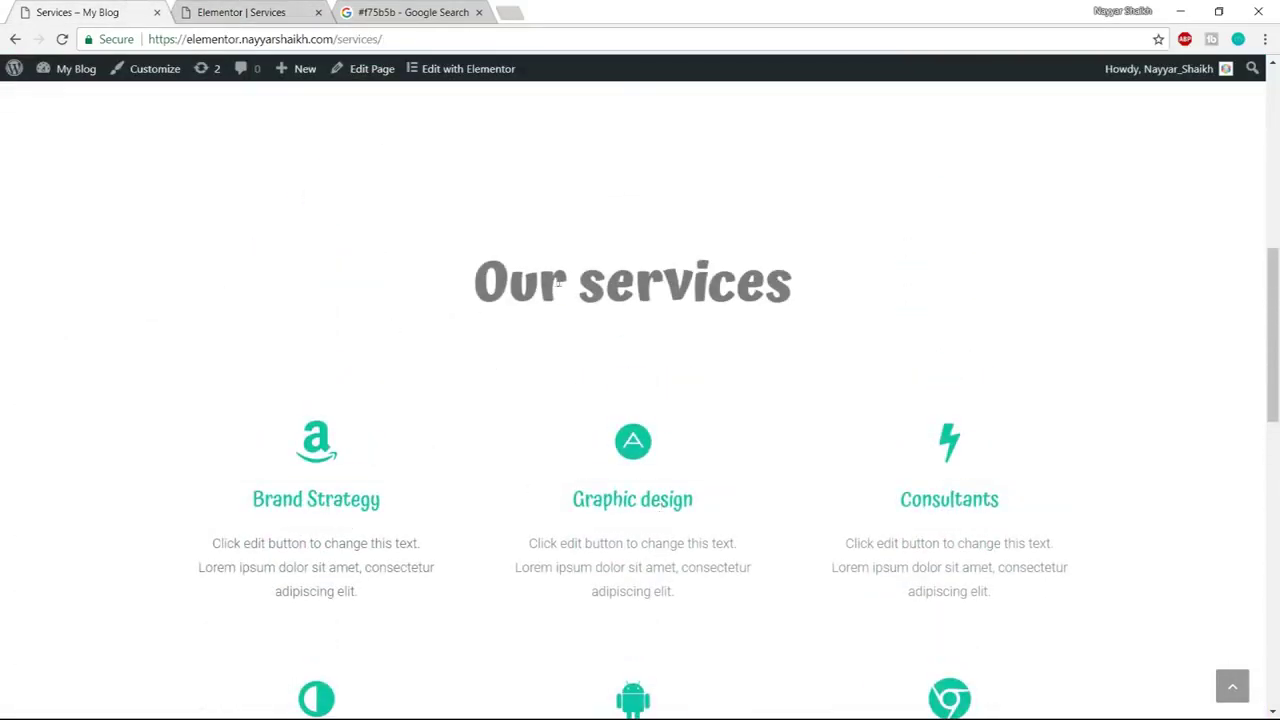
{"action": "left_click", "coordinate": [205, 10]}
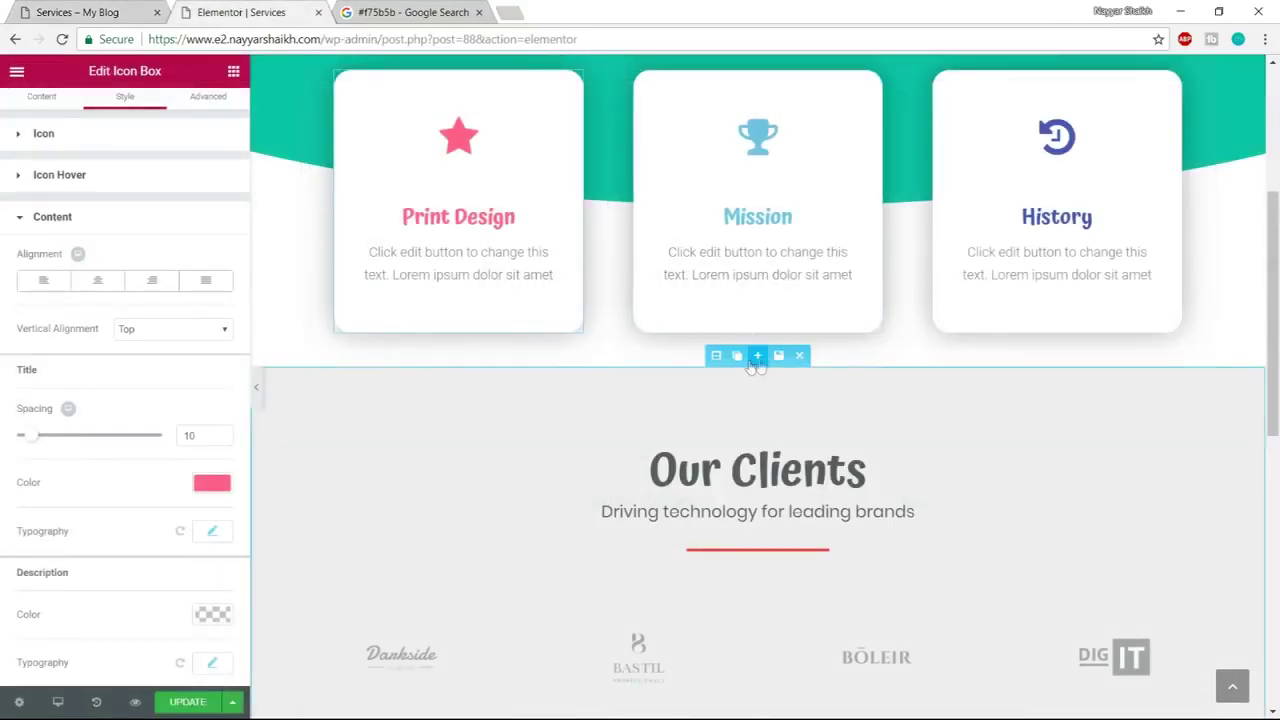
Add a section below the feature cards and filter the block library to the Services category.
{"action": "left_click", "coordinate": [759, 358]}
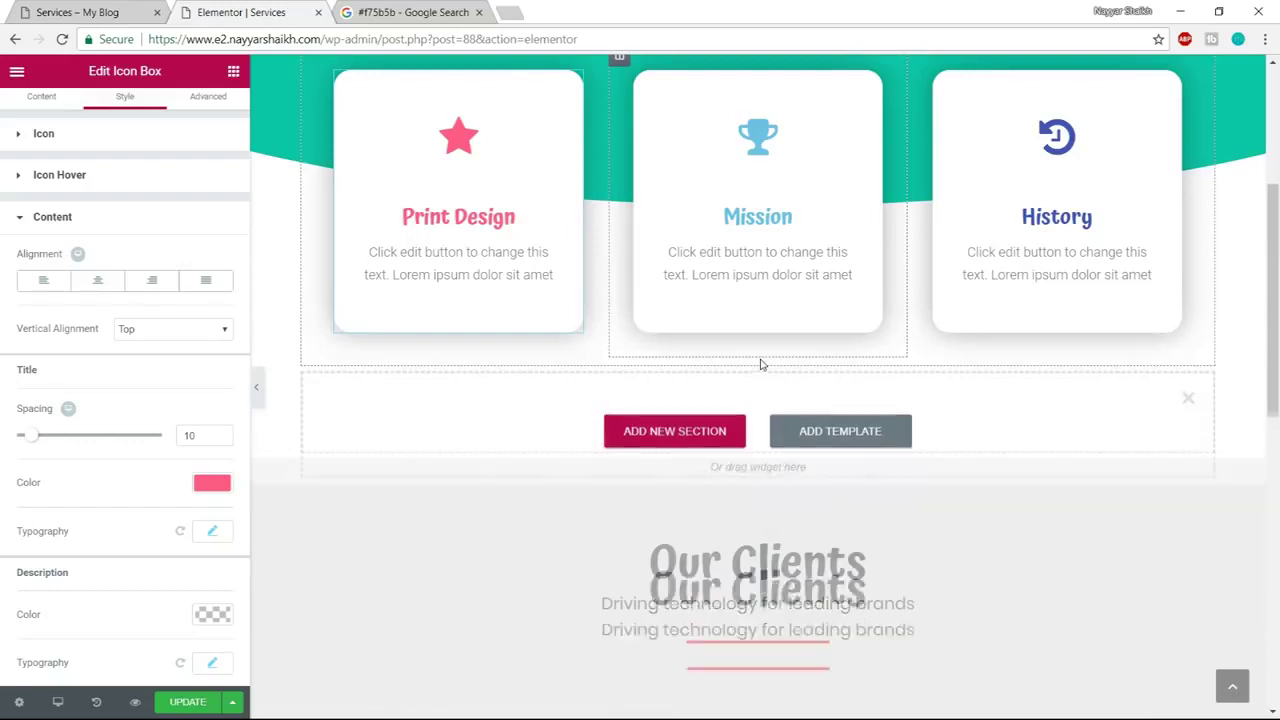
{"action": "left_click", "coordinate": [842, 450]}
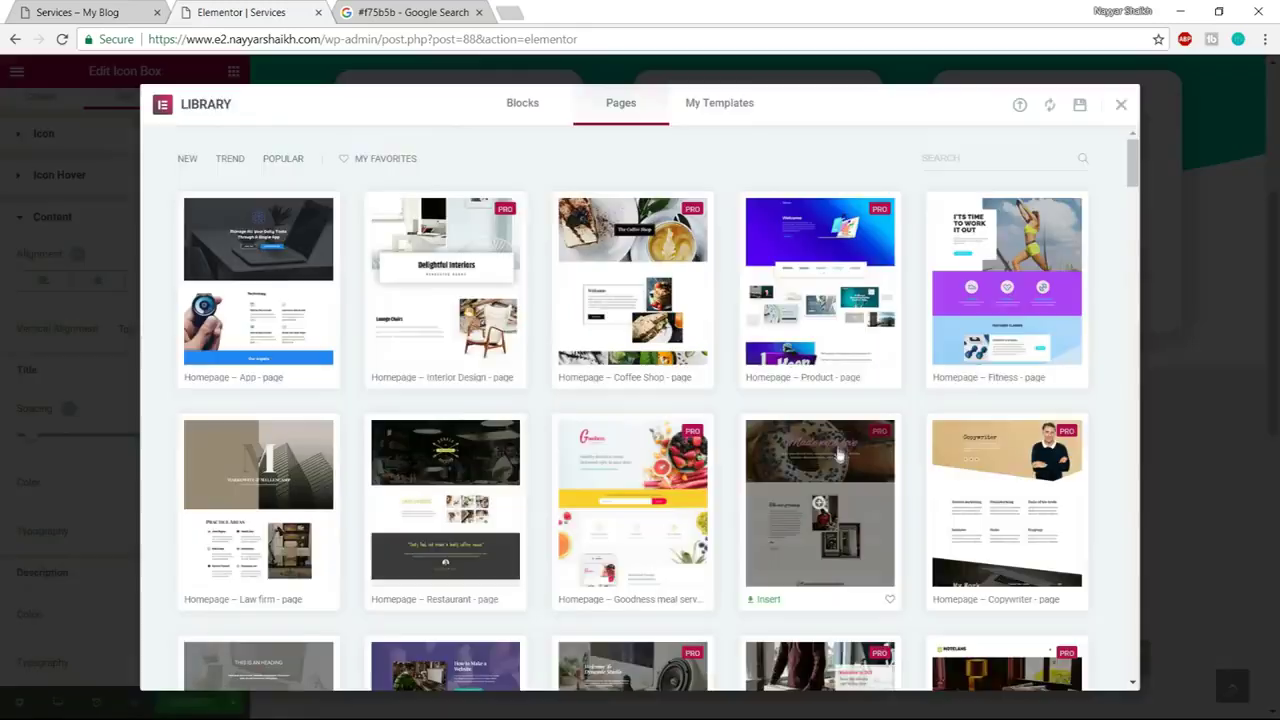
{"action": "left_click", "coordinate": [547, 119]}
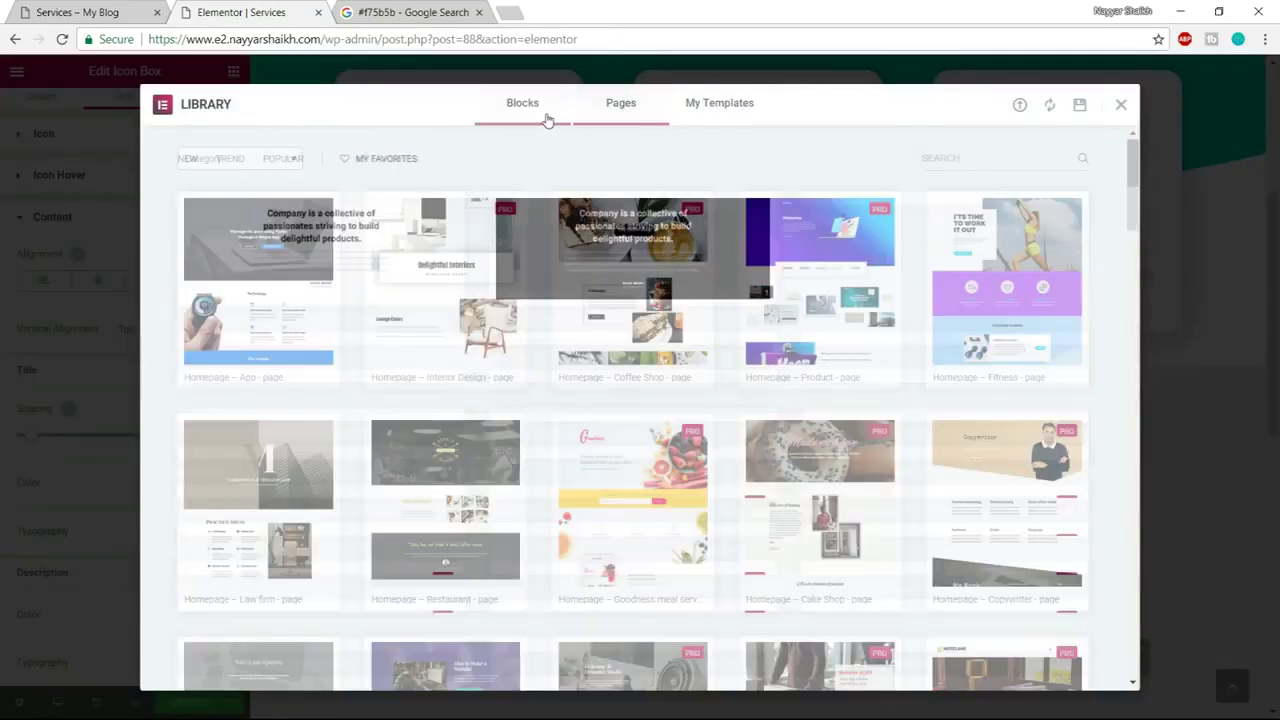
{"action": "left_click", "coordinate": [264, 172]}
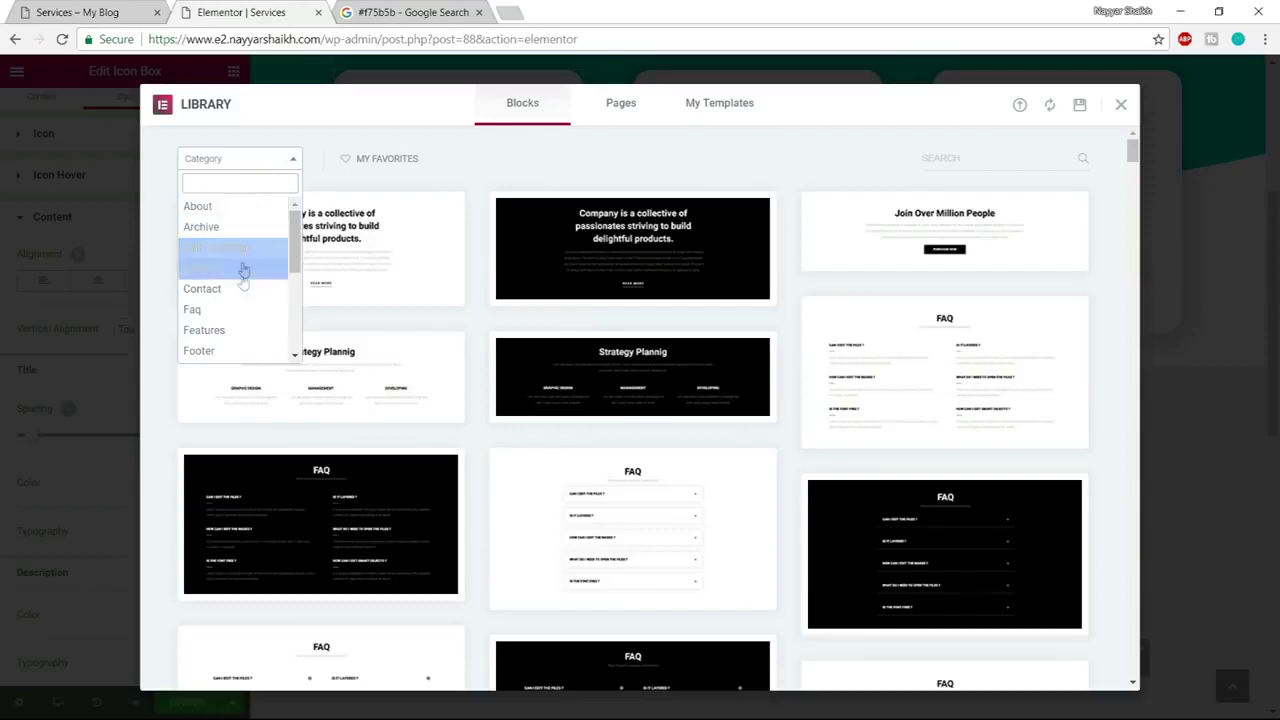
{"action": "scroll", "coordinate": [245, 332], "scroll_direction": "down", "scroll_amount": 2}
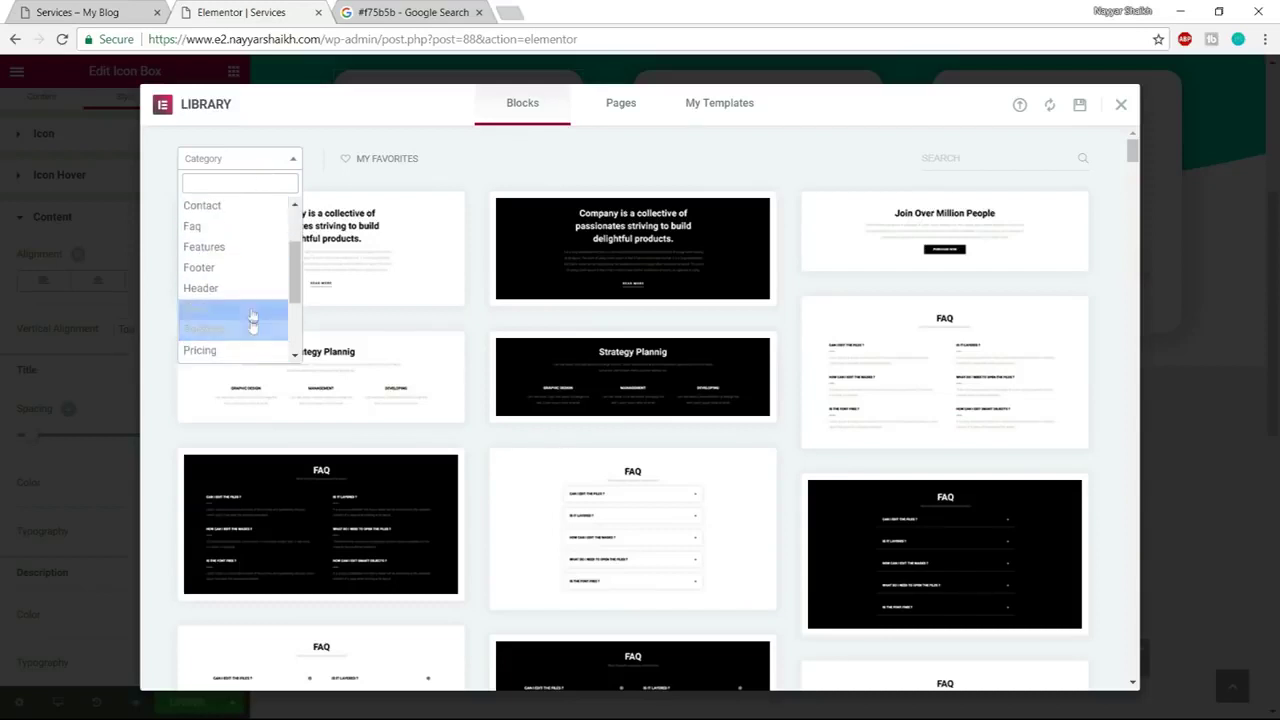
{"action": "left_click", "coordinate": [251, 287]}
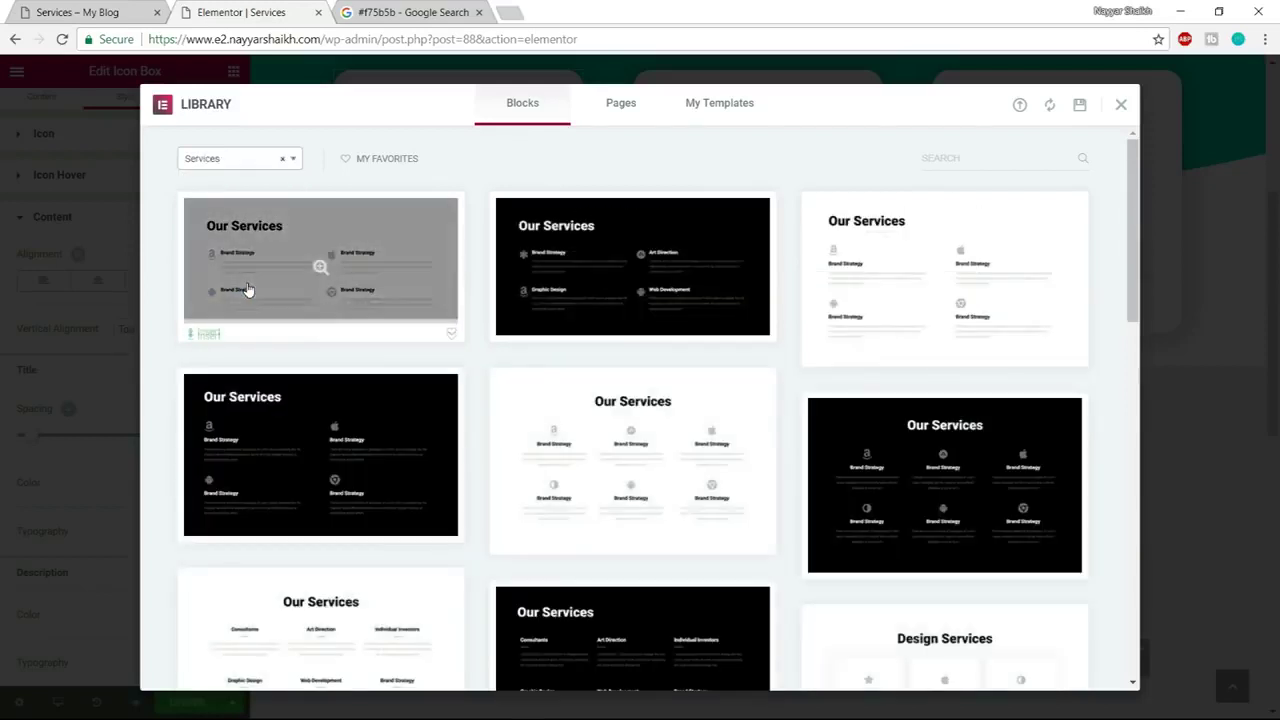
Check the live page, then insert the six-item Our Services block.
{"action": "scroll", "coordinate": [880, 370], "scroll_direction": "down", "scroll_amount": 1}
{"action": "scroll", "coordinate": [887, 380], "scroll_direction": "down", "scroll_amount": 4}
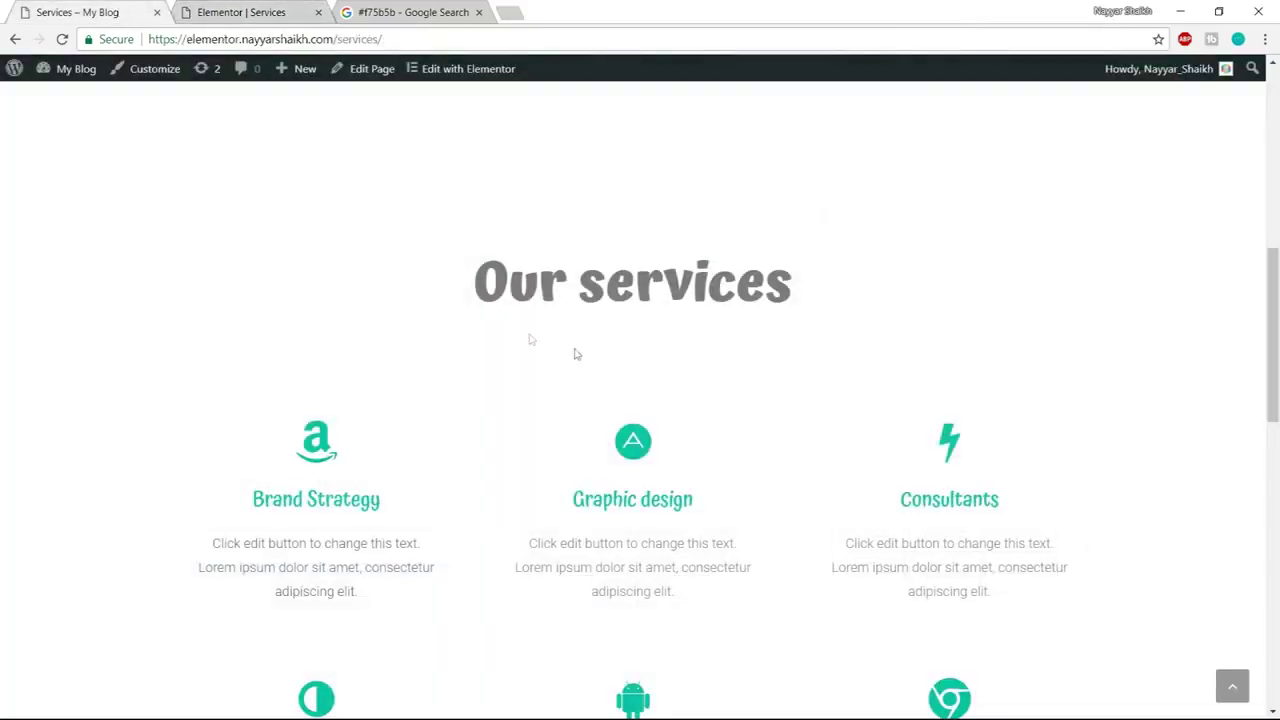
{"action": "scroll", "coordinate": [407, 272], "scroll_direction": "down", "scroll_amount": 2}
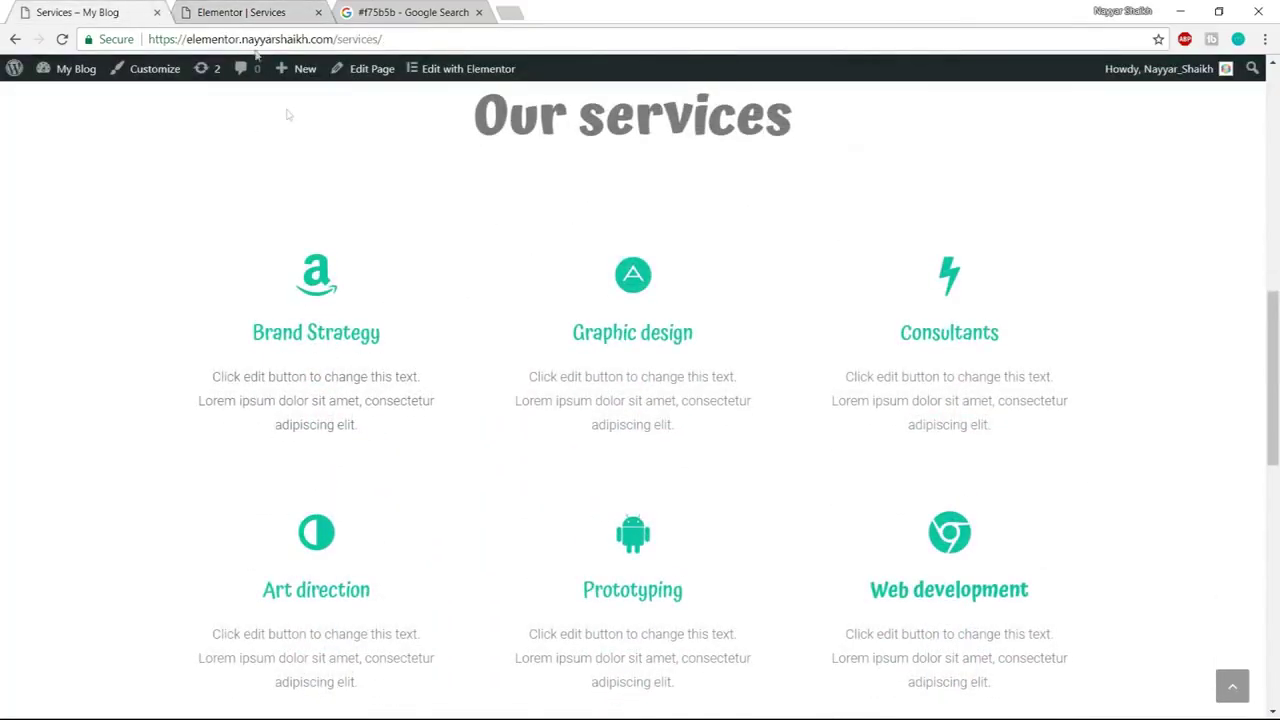
{"action": "left_click", "coordinate": [221, 8]}
{"action": "scroll", "coordinate": [816, 370], "scroll_direction": "down", "scroll_amount": 2}
{"action": "scroll", "coordinate": [816, 370], "scroll_direction": "up", "scroll_amount": 5}
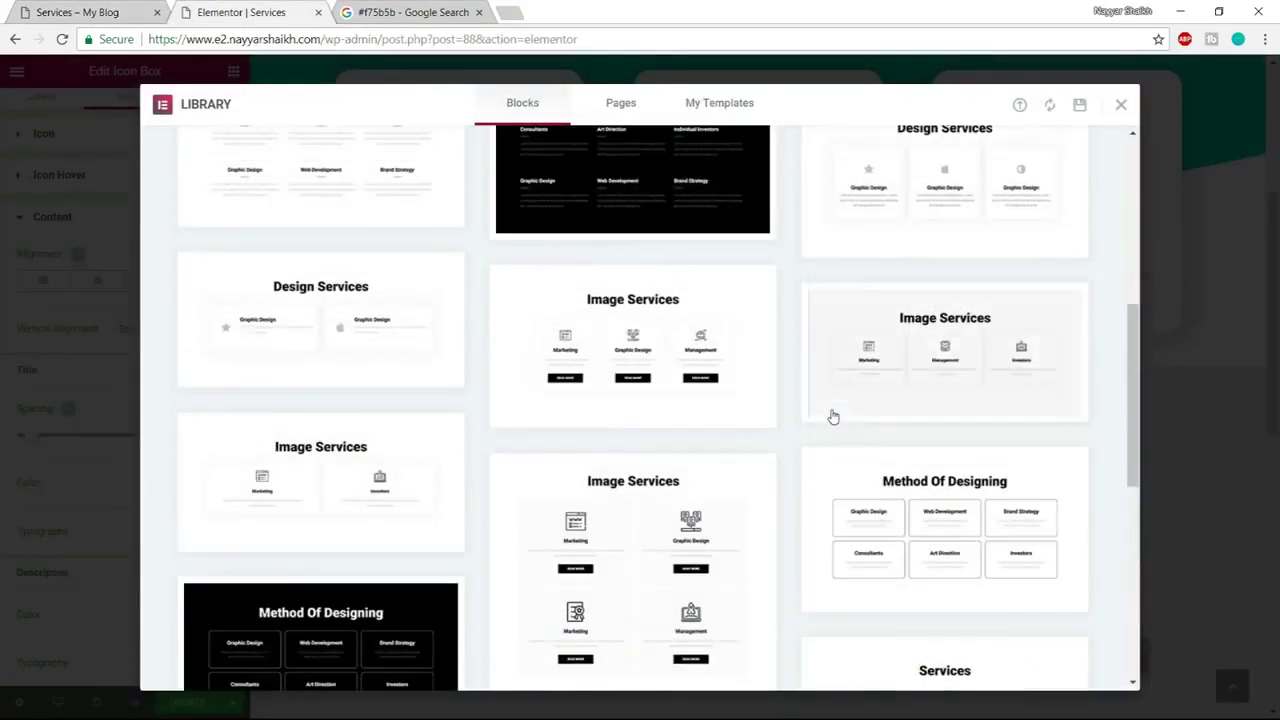
{"action": "scroll", "coordinate": [833, 417], "scroll_direction": "up", "scroll_amount": 1}
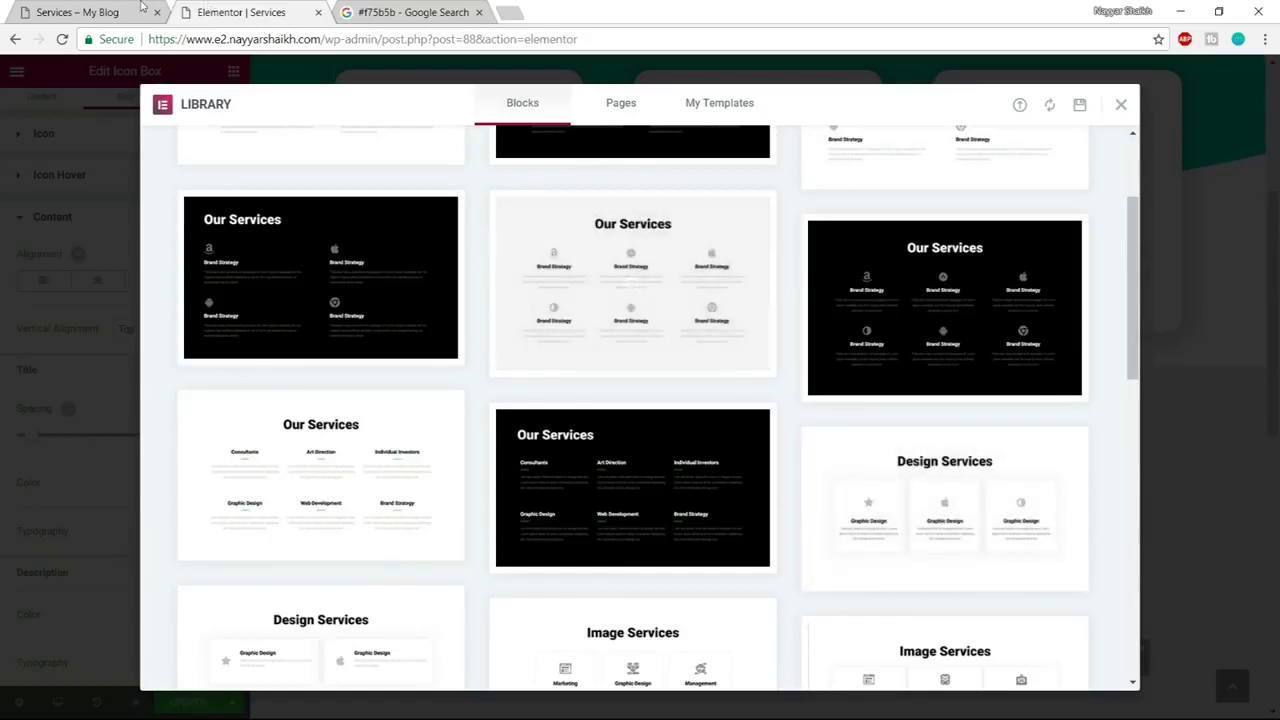
{"action": "key", "text": "ctrl+shift+Tab"}
{"action": "left_click", "coordinate": [255, 8]}
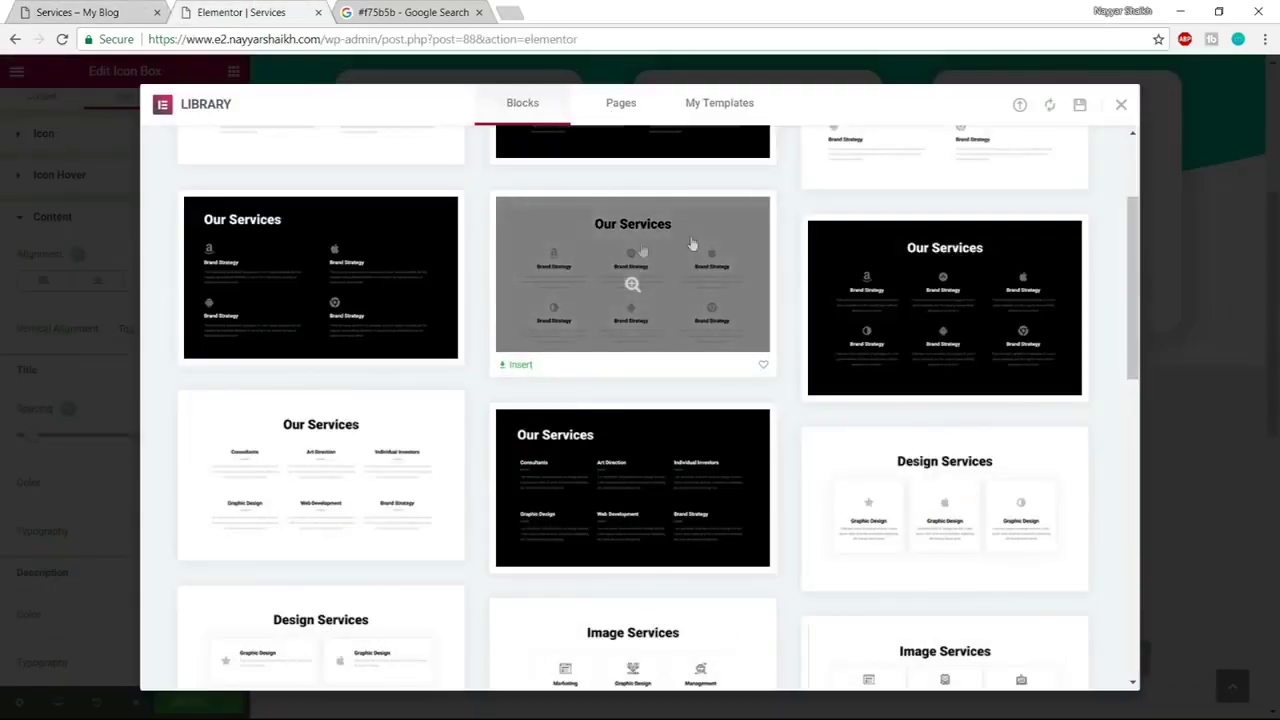
{"action": "left_click", "coordinate": [512, 368]}
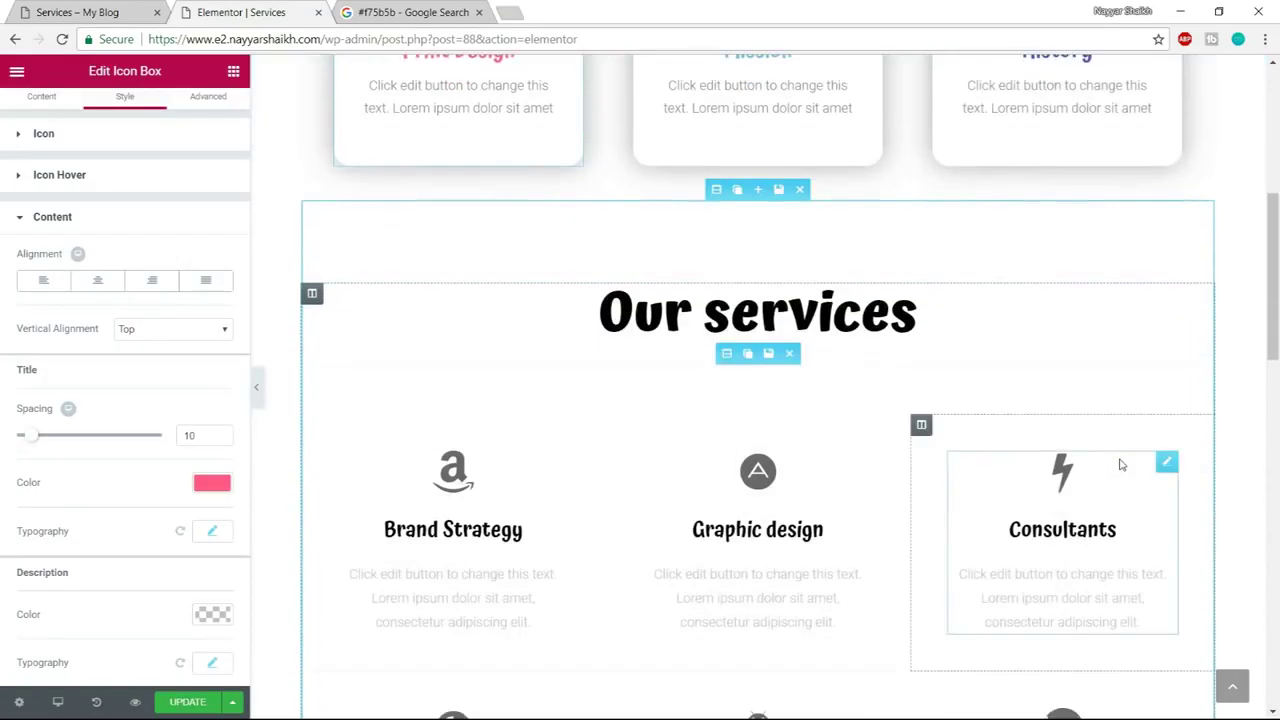
Set the Our services heading text colour to the dark grey swatch #54595f.
{"action": "left_click", "coordinate": [63, 8]}
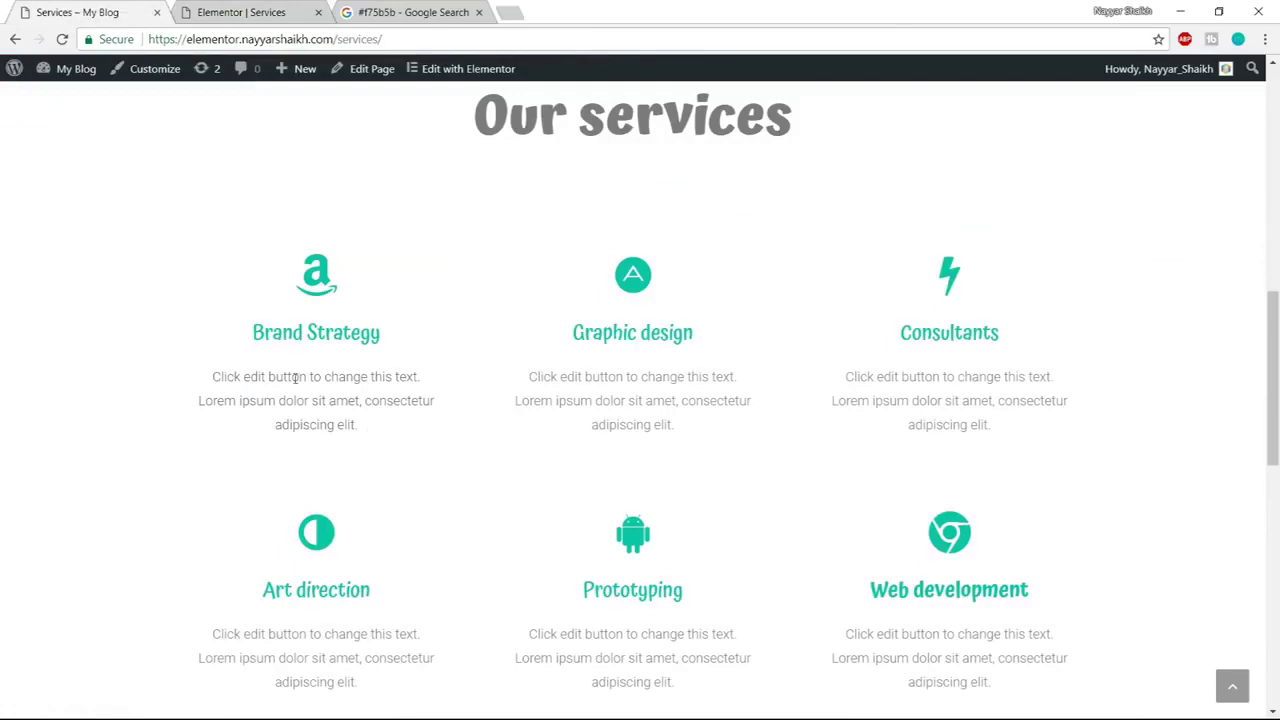
{"action": "left_click", "coordinate": [250, 12]}
{"action": "scroll", "coordinate": [680, 300], "scroll_direction": "up", "scroll_amount": 3}
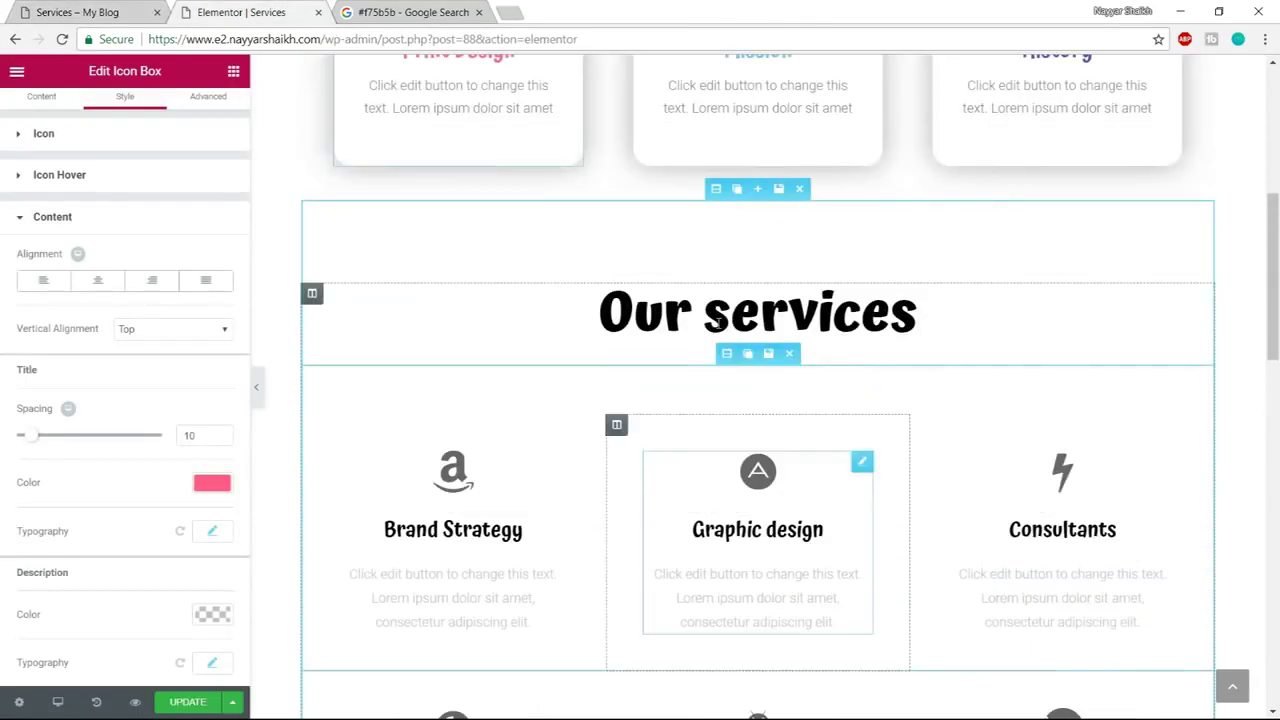
{"action": "left_click", "coordinate": [152, 7]}
{"action": "left_click", "coordinate": [252, 12]}
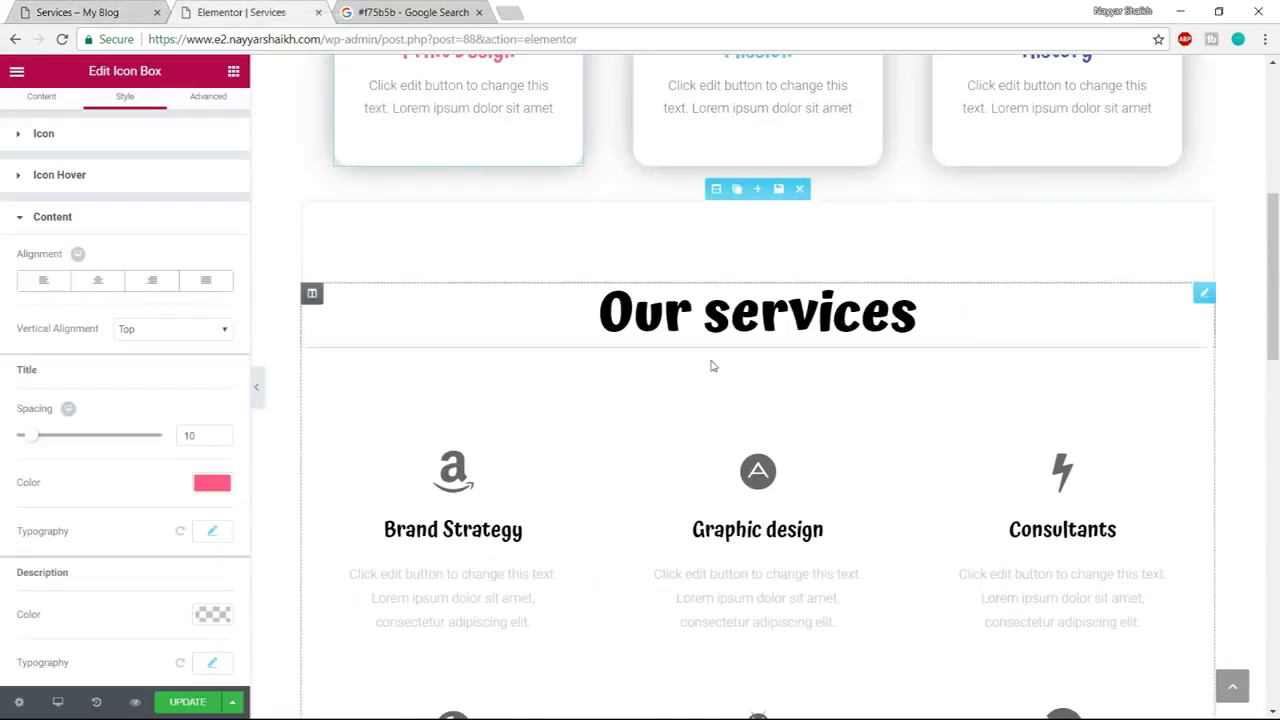
{"action": "left_click", "coordinate": [765, 308]}
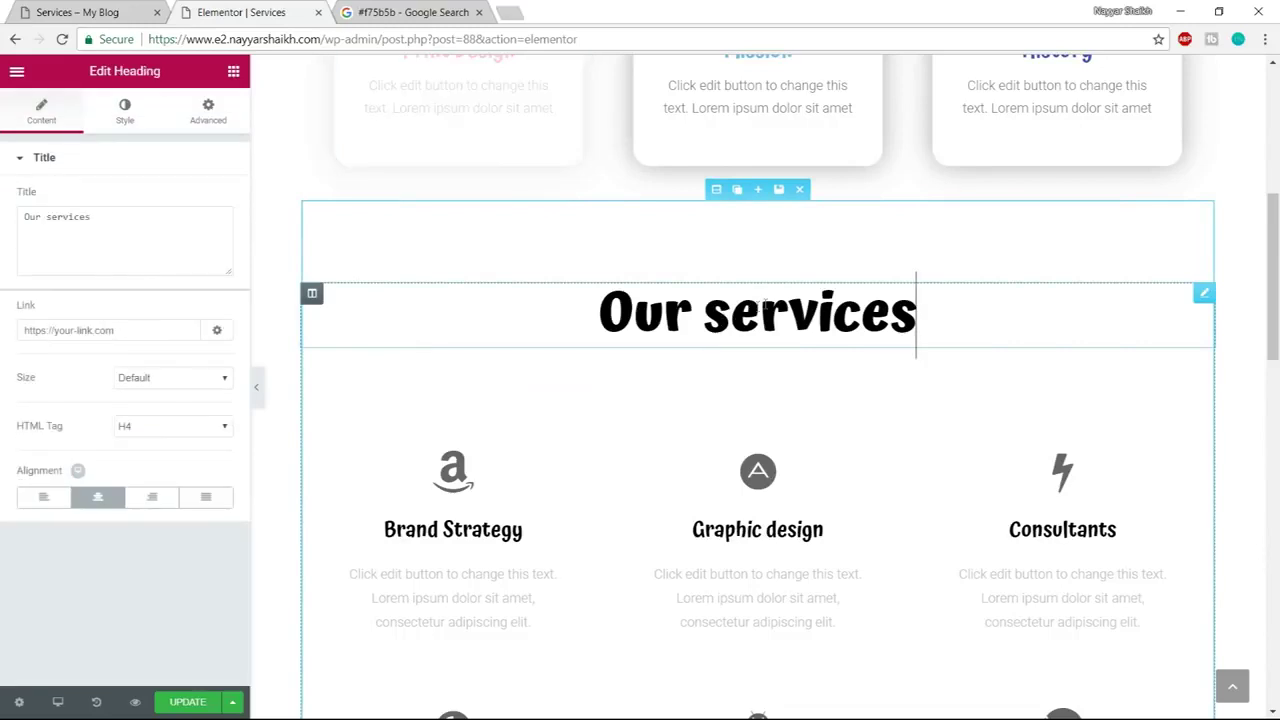
{"action": "left_click", "coordinate": [115, 127]}
{"action": "left_click", "coordinate": [221, 203]}
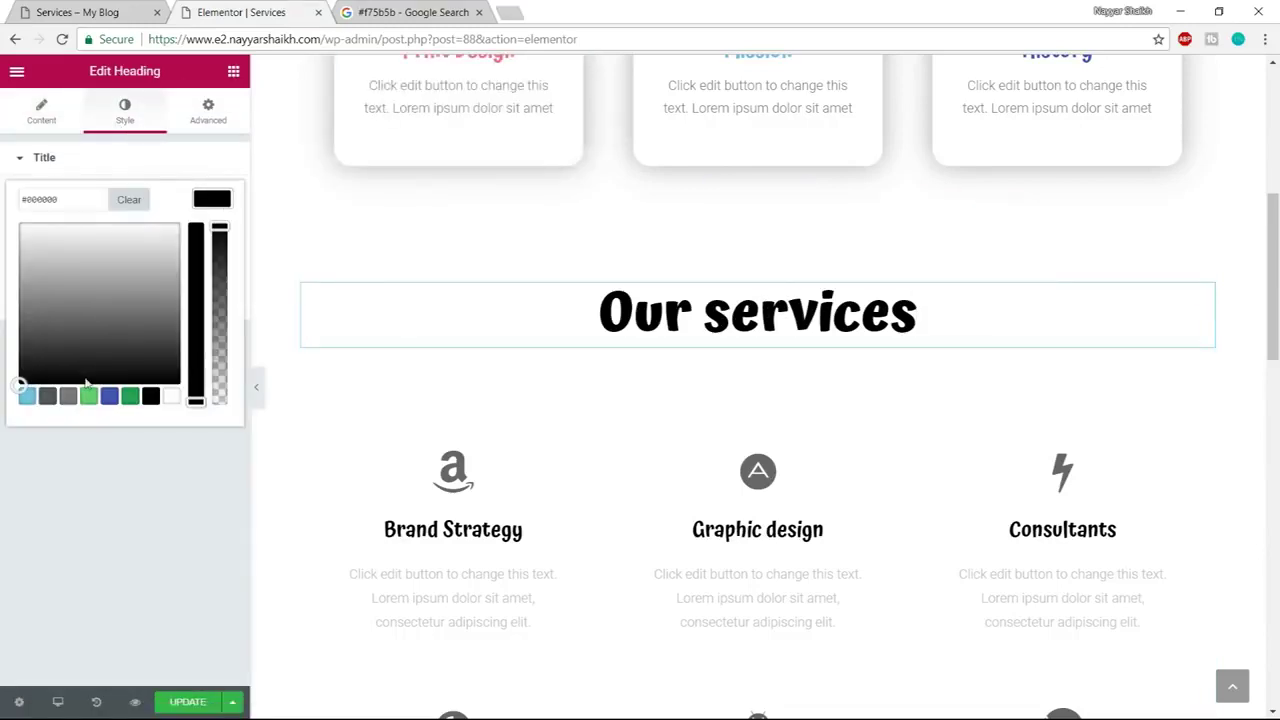
{"action": "left_click", "coordinate": [47, 396]}
{"action": "scroll", "coordinate": [689, 403], "scroll_direction": "down", "scroll_amount": 2}
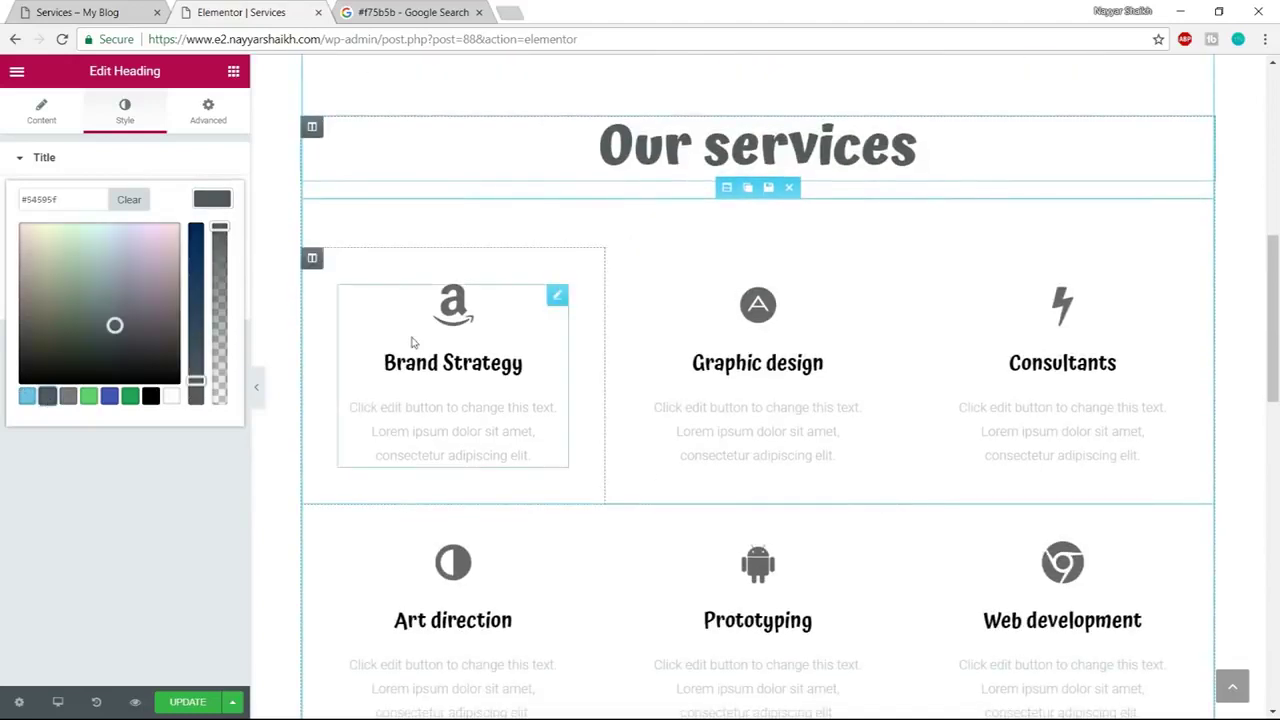
Check the noted colour codes and the live Brand Strategy title, then select that icon box.
{"action": "left_click", "coordinate": [400, 12]}
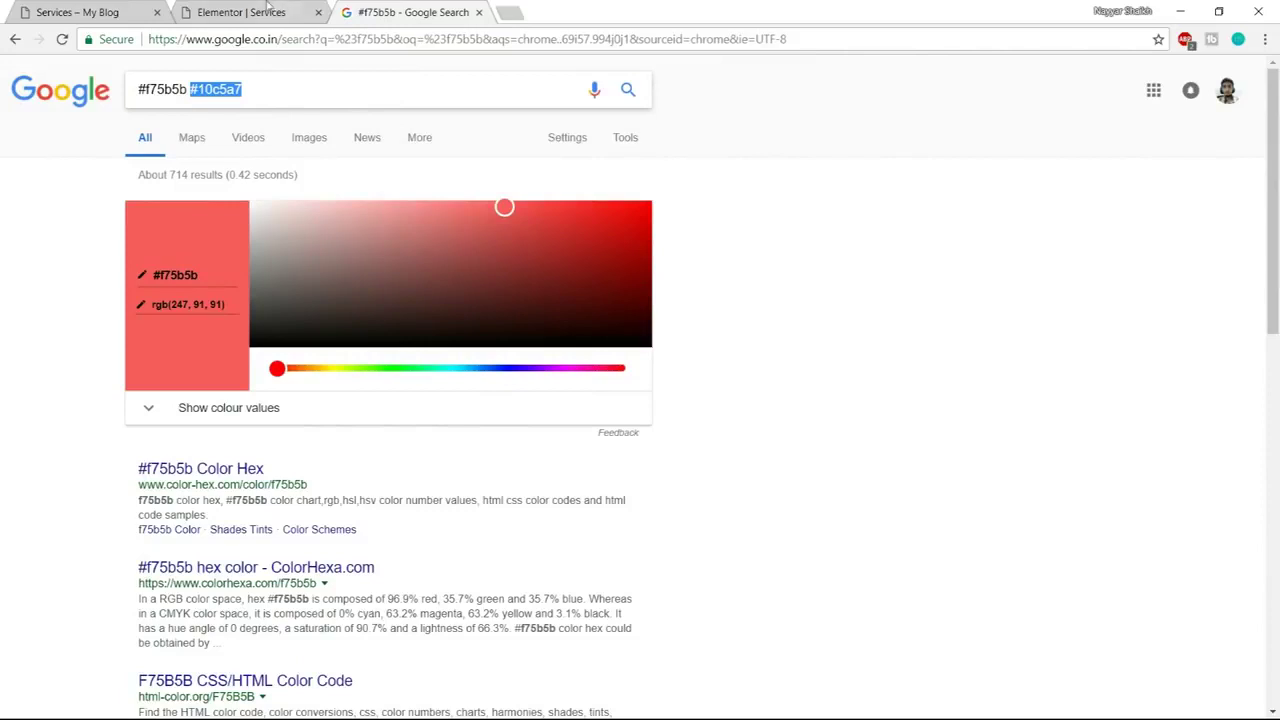
{"action": "left_click", "coordinate": [80, 12]}
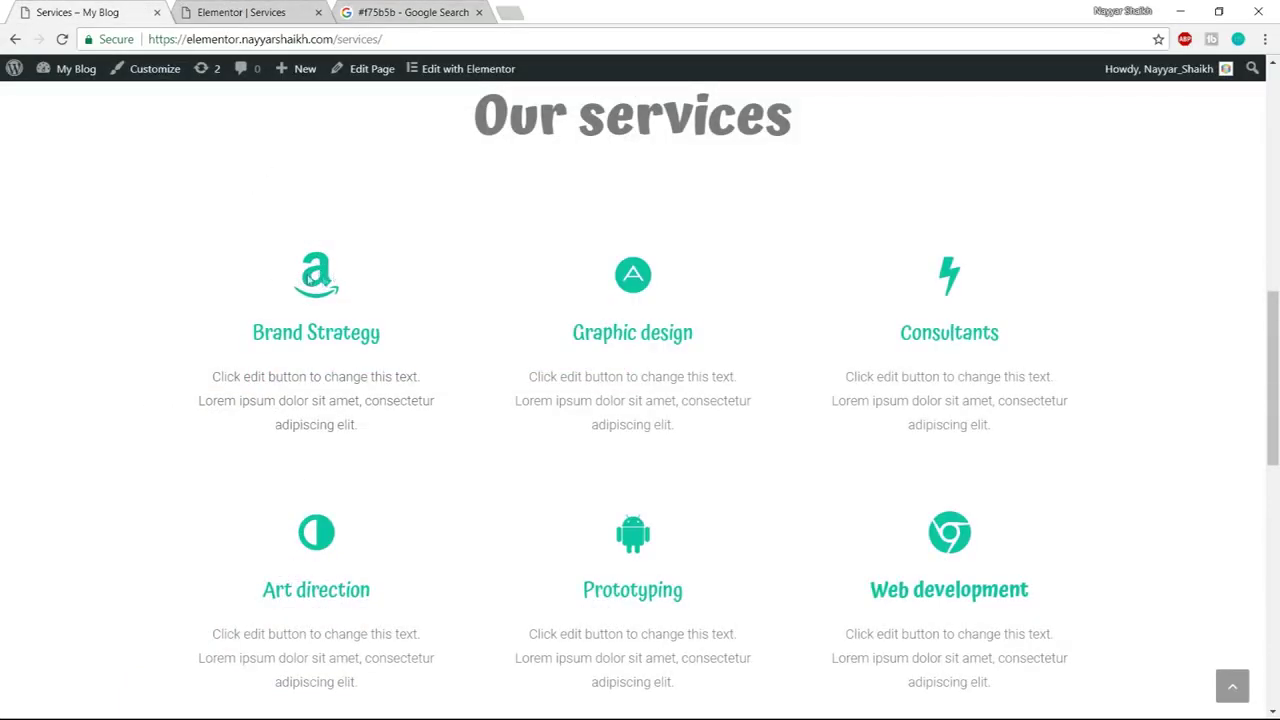
{"action": "left_click_drag", "start_coordinate": [254, 341], "coordinate": [388, 336]}
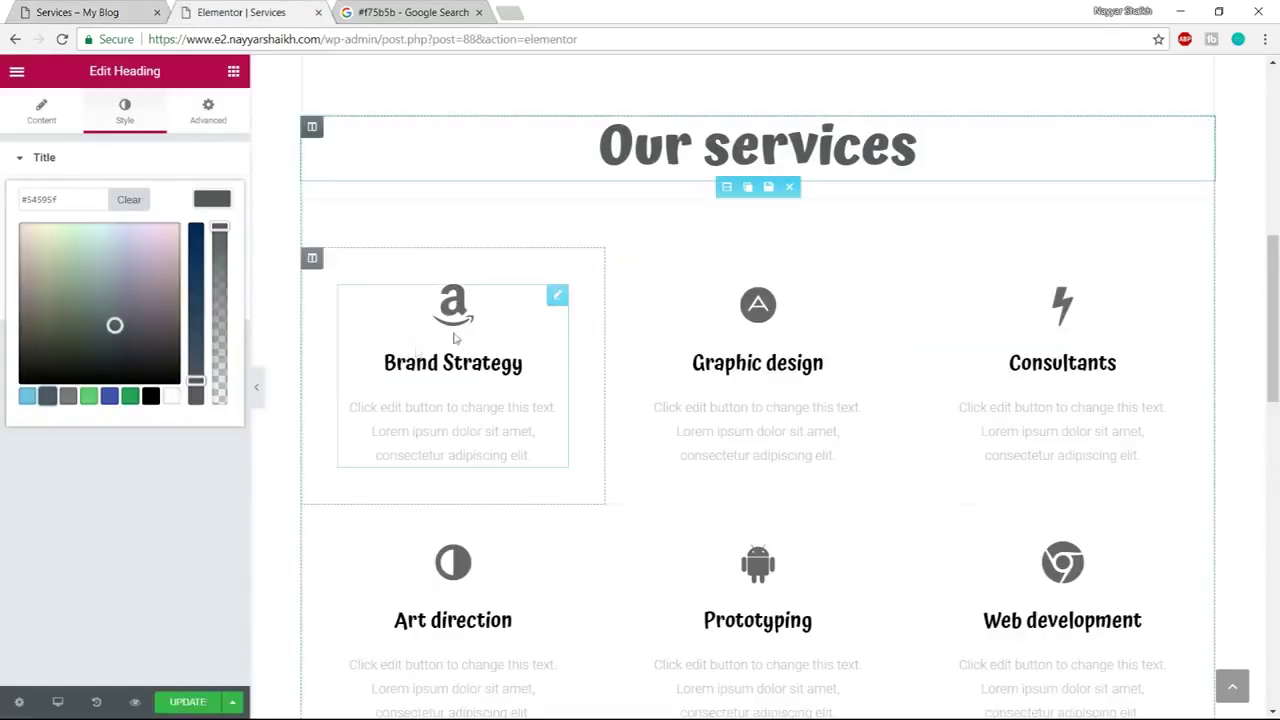
{"action": "left_click", "coordinate": [468, 318]}
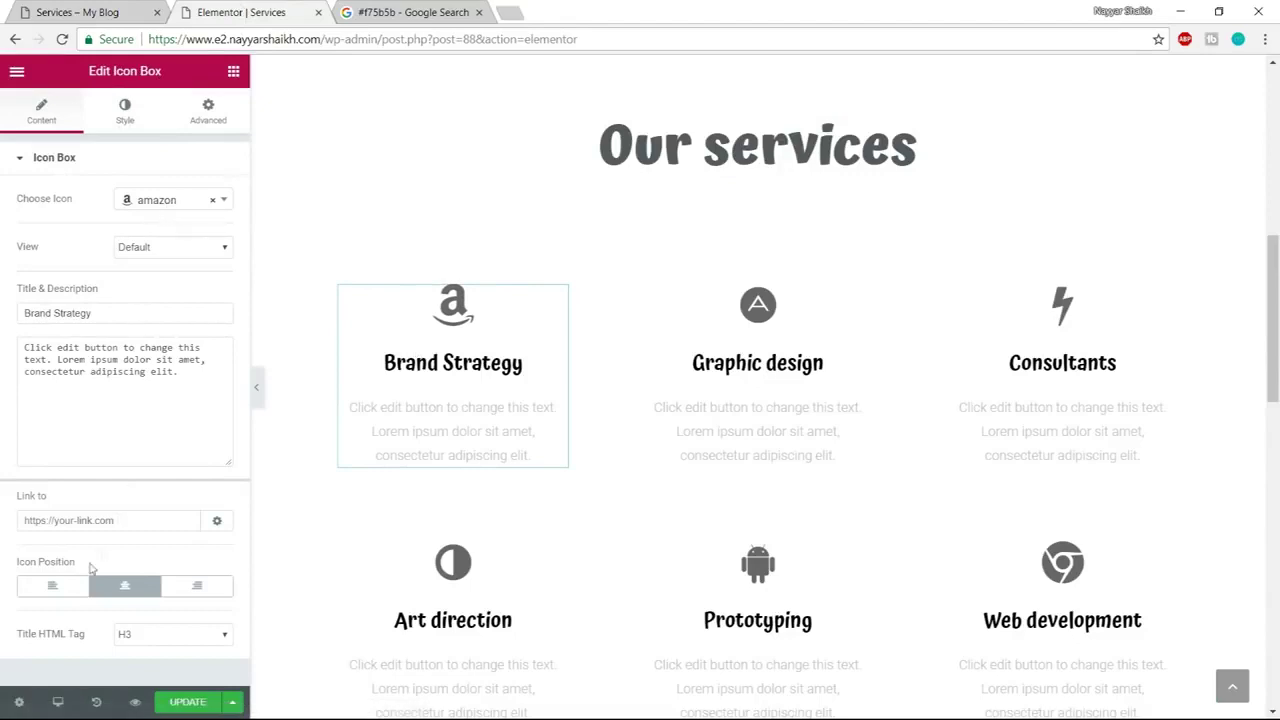
Make the Brand Strategy and Graphic design icons and titles teal #10c5a7.
{"action": "left_click", "coordinate": [115, 112]}
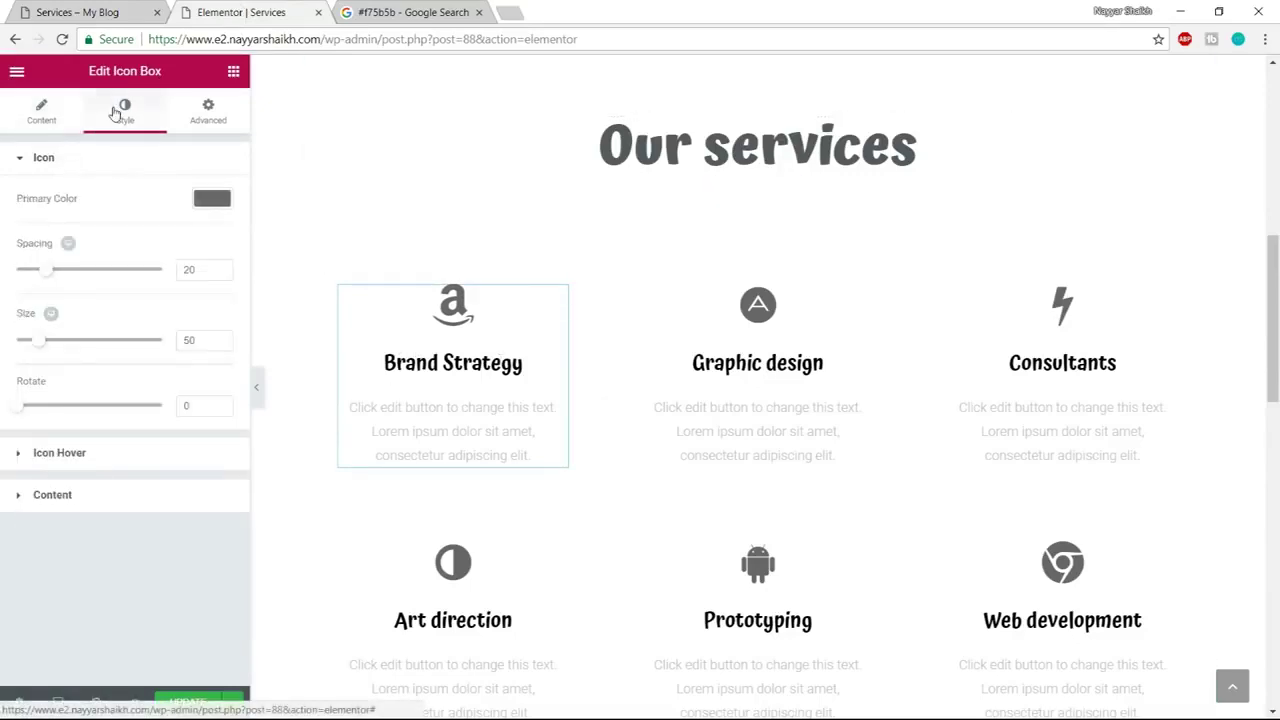
{"action": "left_click", "coordinate": [212, 199]}
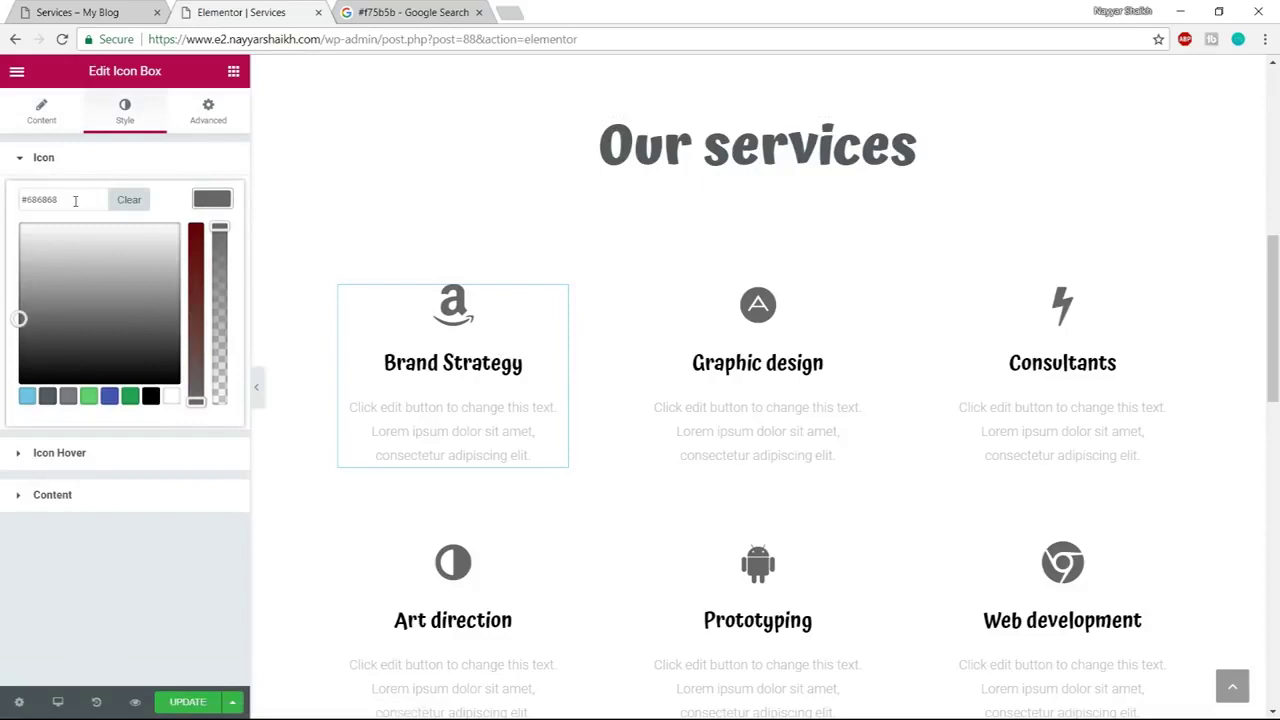
{"action": "type", "text": "#10c5a7"}
{"action": "left_click", "coordinate": [201, 206]}
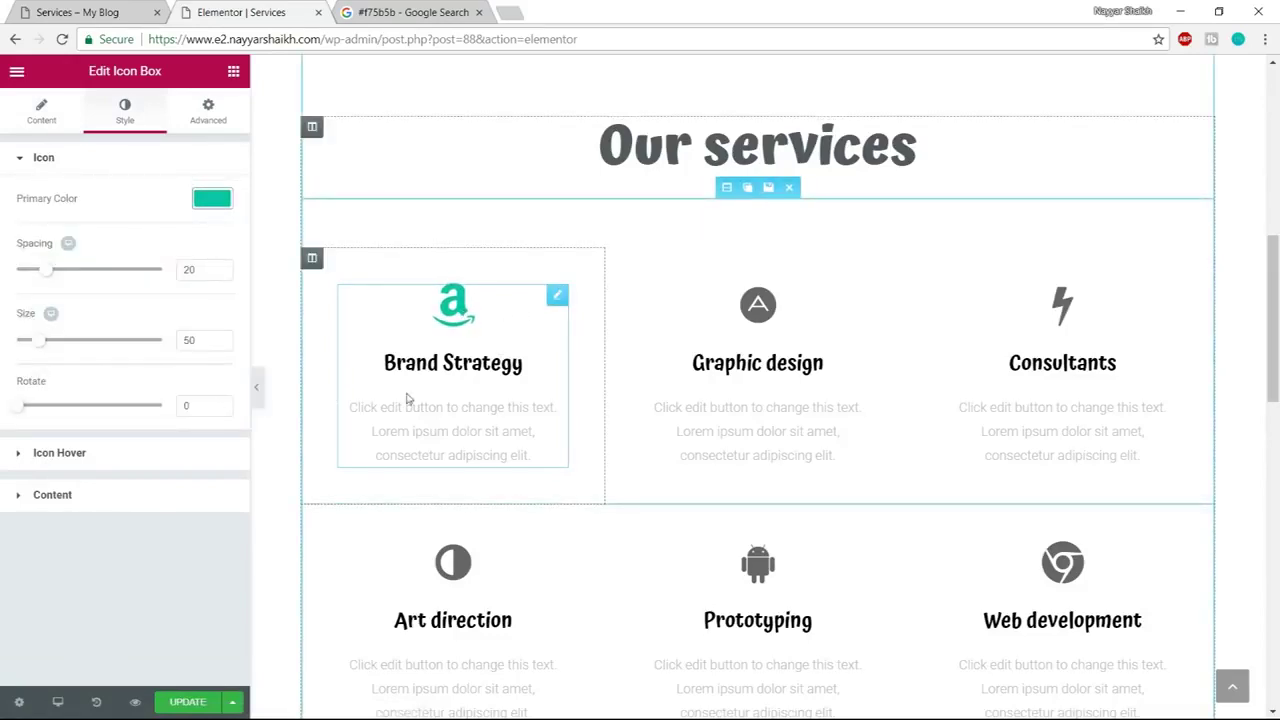
{"action": "left_click", "coordinate": [152, 496]}
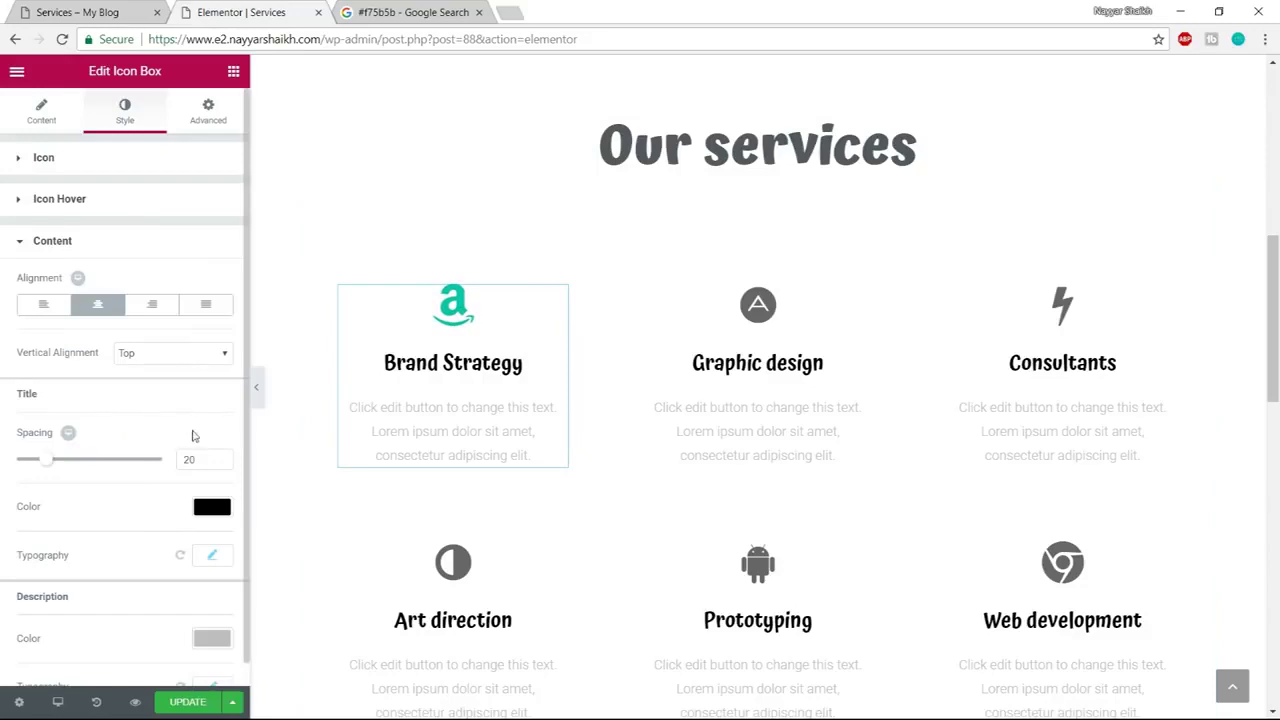
{"action": "left_click", "coordinate": [212, 507]}
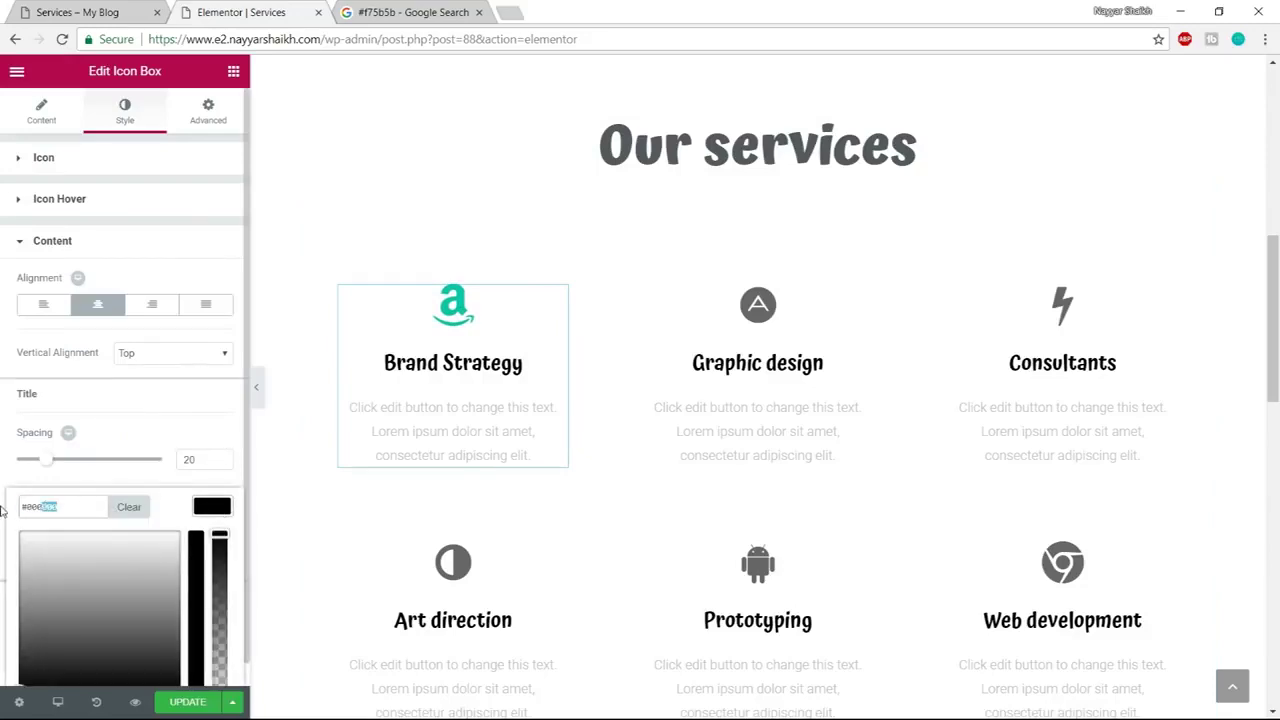
{"action": "type", "text": "#10c5a7"}
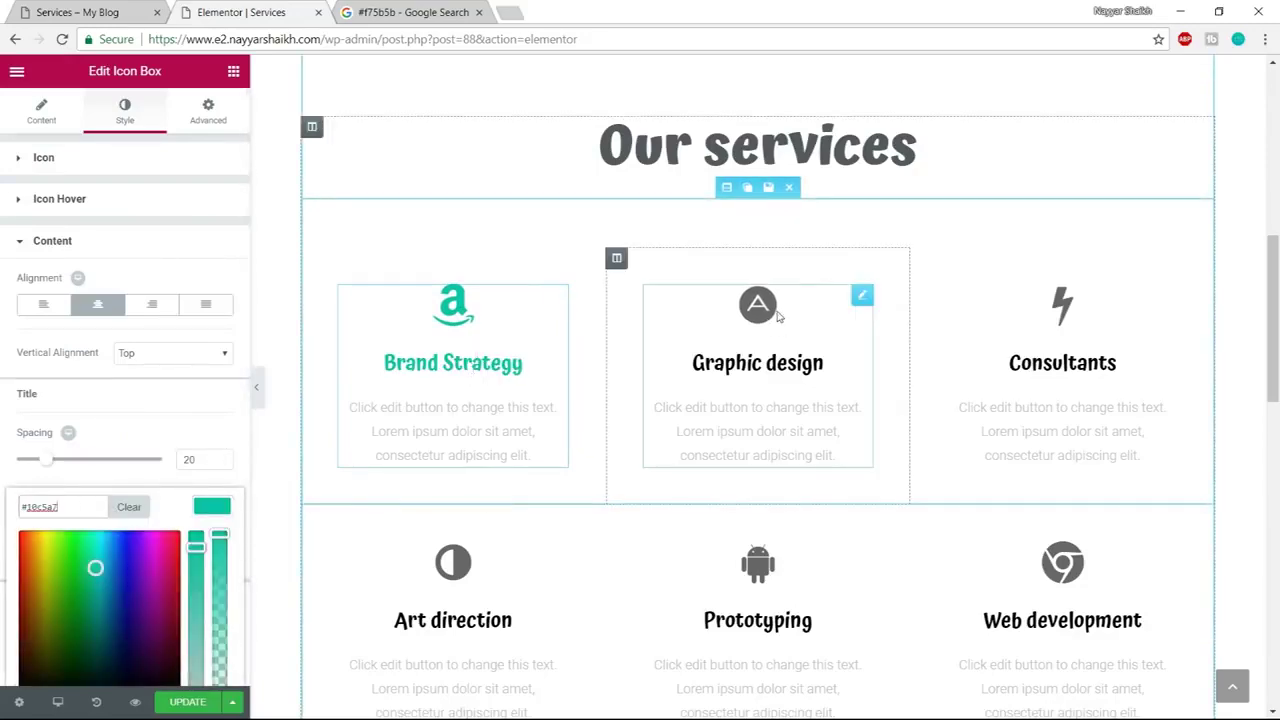
{"action": "left_click", "coordinate": [779, 320]}
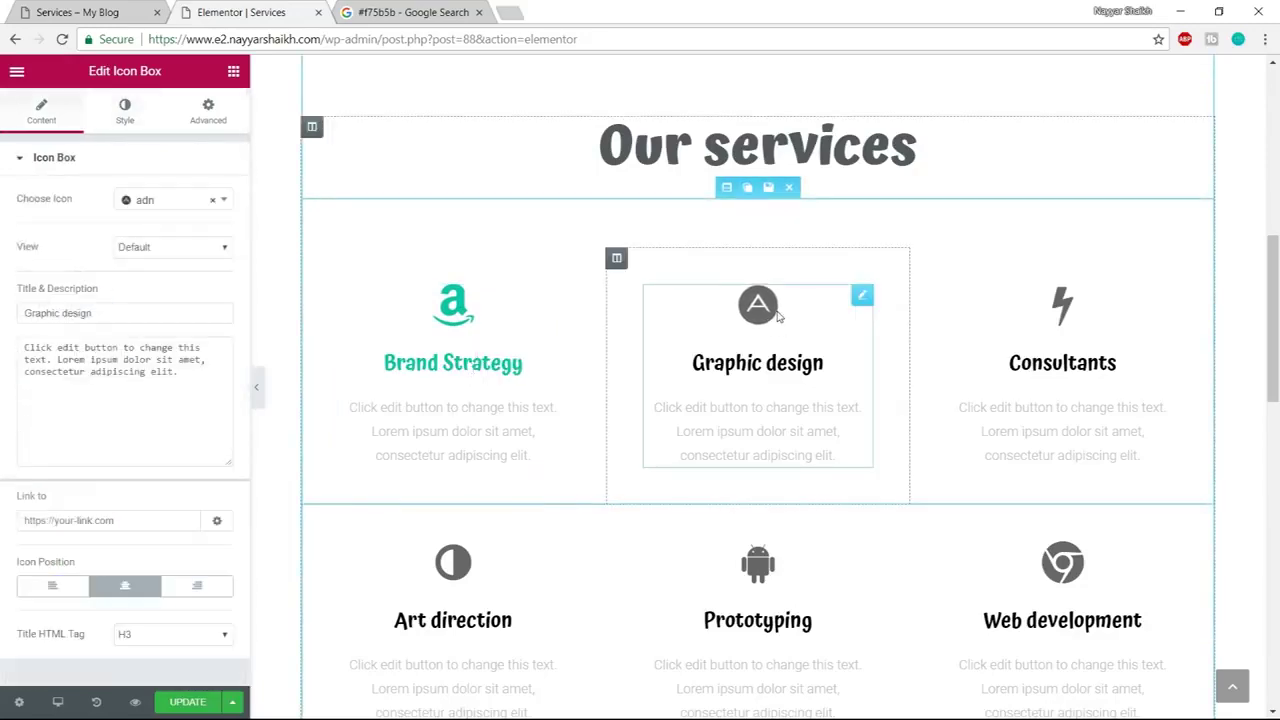
{"action": "left_click", "coordinate": [138, 120]}
{"action": "left_click", "coordinate": [211, 198]}
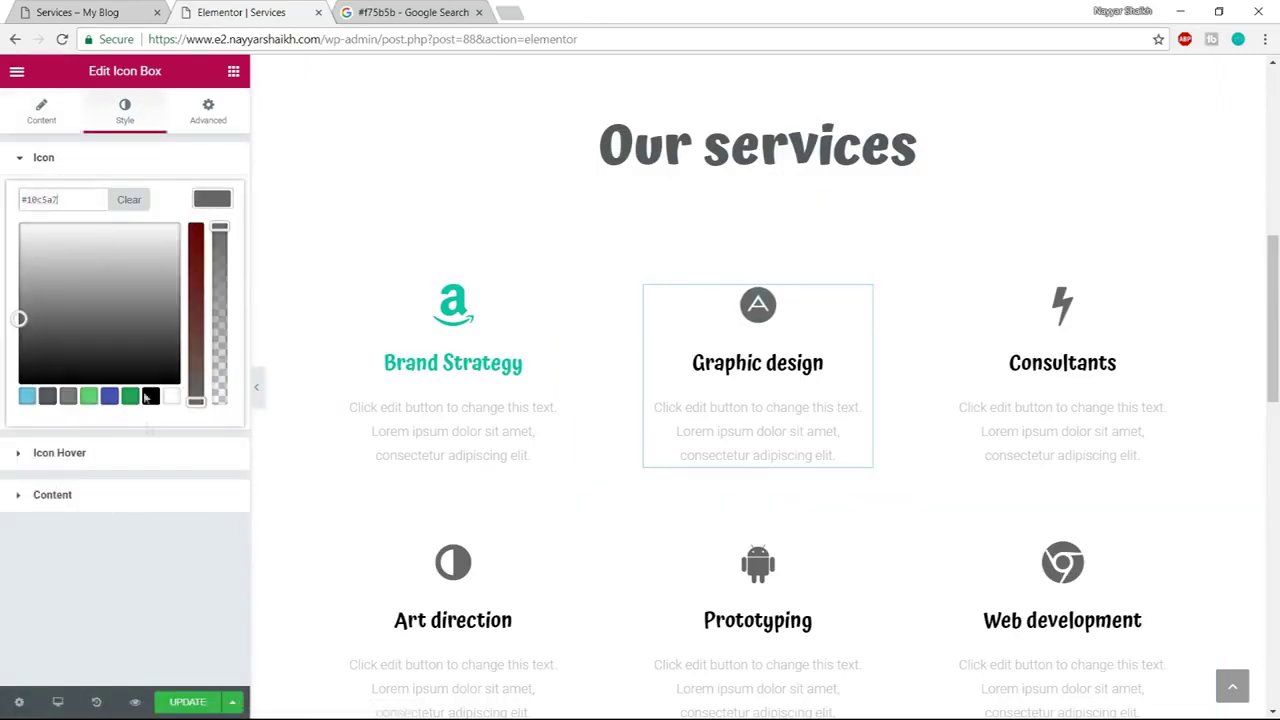
{"action": "left_click", "coordinate": [122, 500]}
{"action": "left_click", "coordinate": [211, 507]}
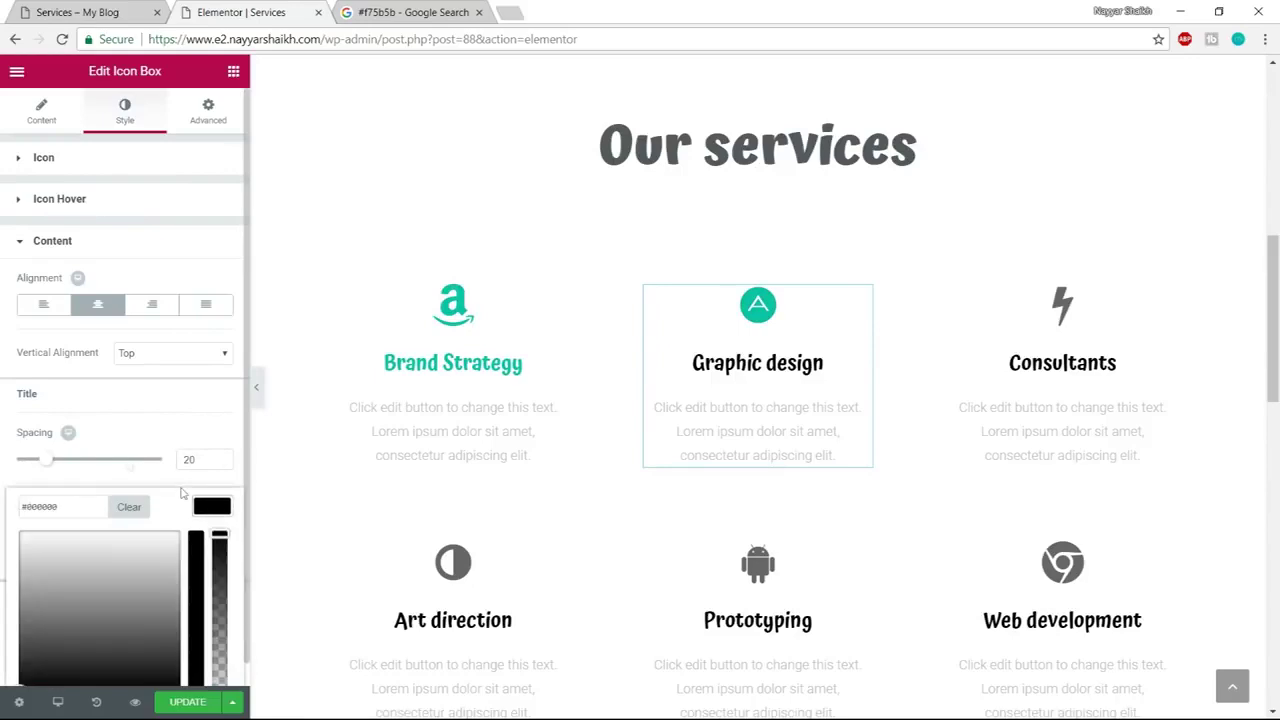
{"action": "key", "text": "ctrl+v"}
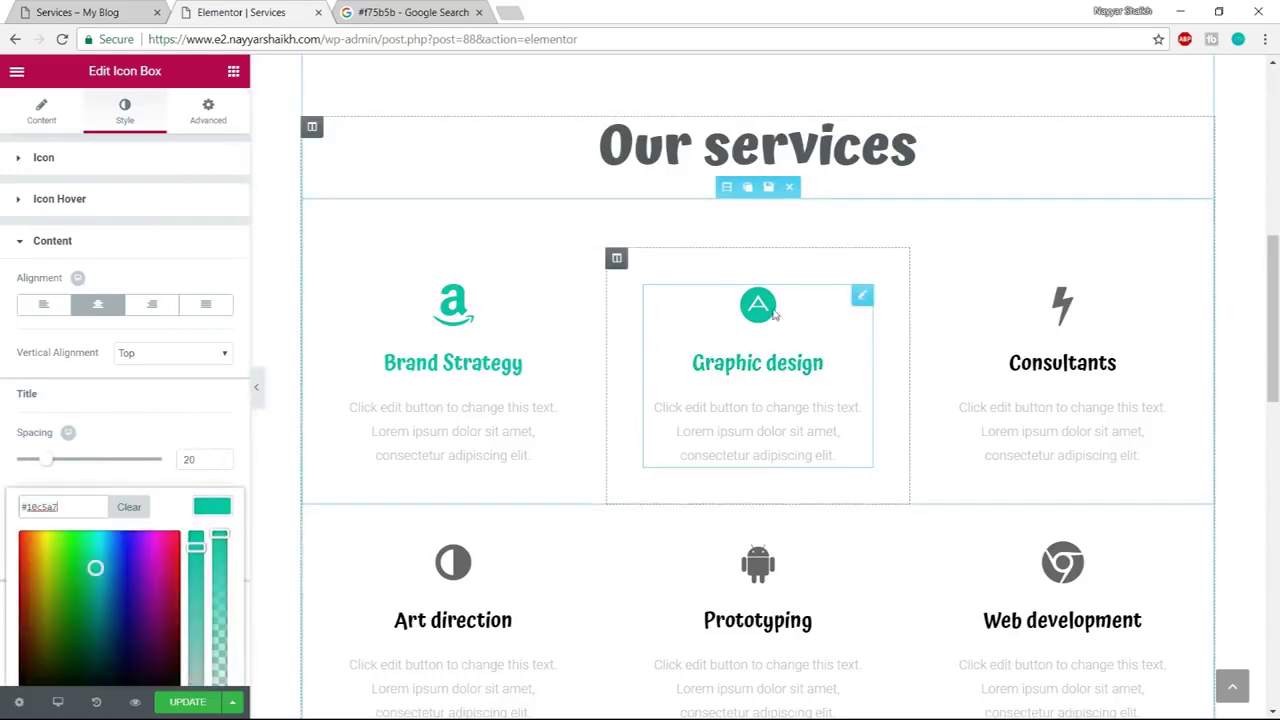
Make the Consultants and Art direction icons and titles teal #10c5a7.
{"action": "left_click", "coordinate": [940, 302]}
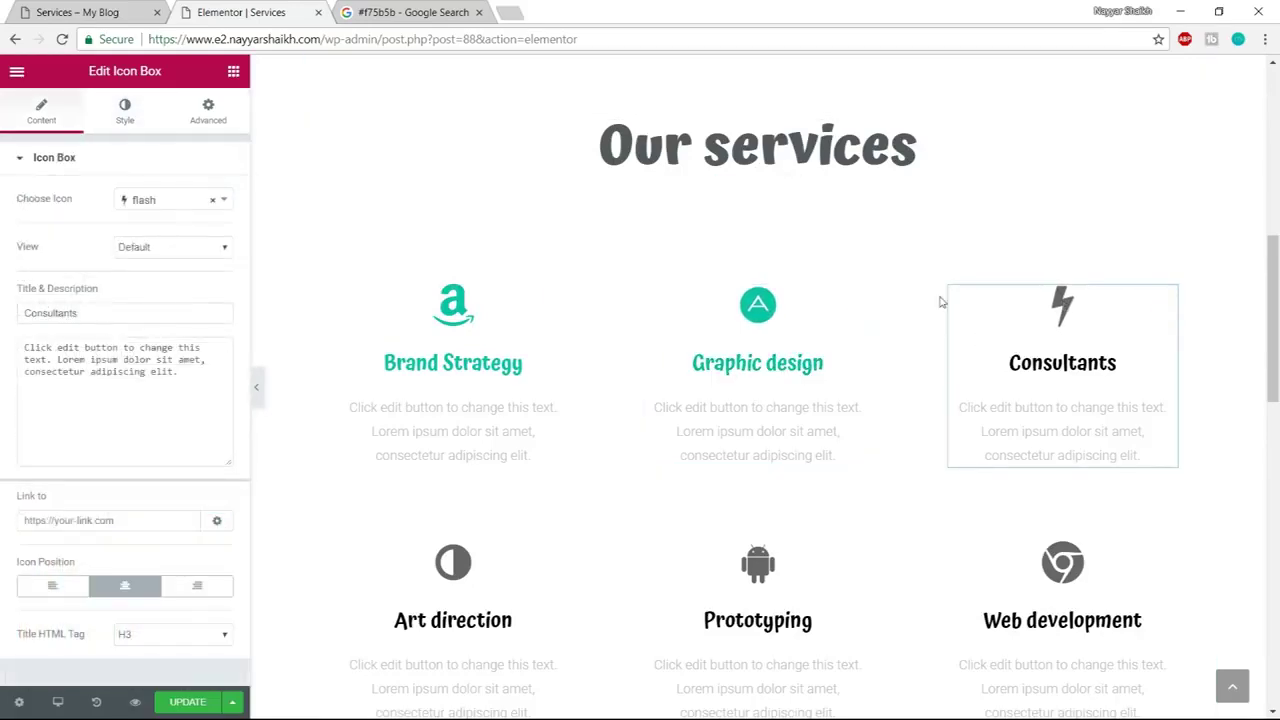
{"action": "left_click", "coordinate": [124, 110]}
{"action": "left_click", "coordinate": [211, 199]}
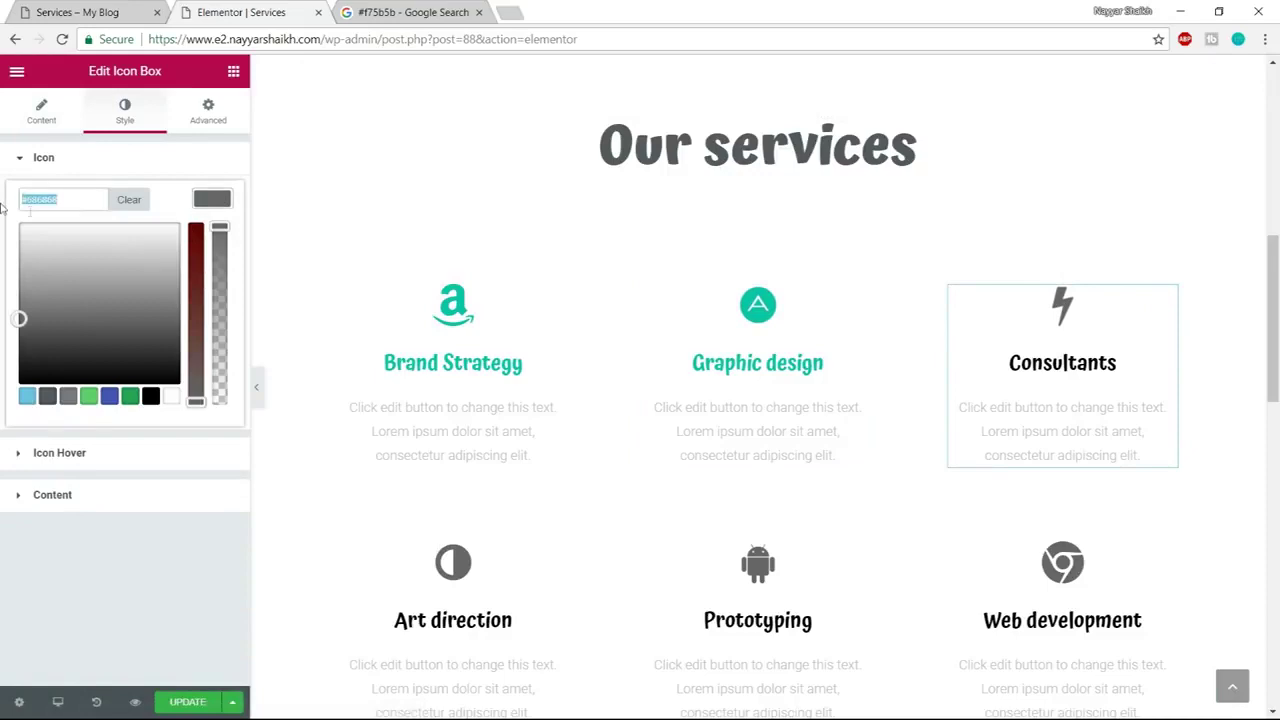
{"action": "left_click", "coordinate": [145, 495]}
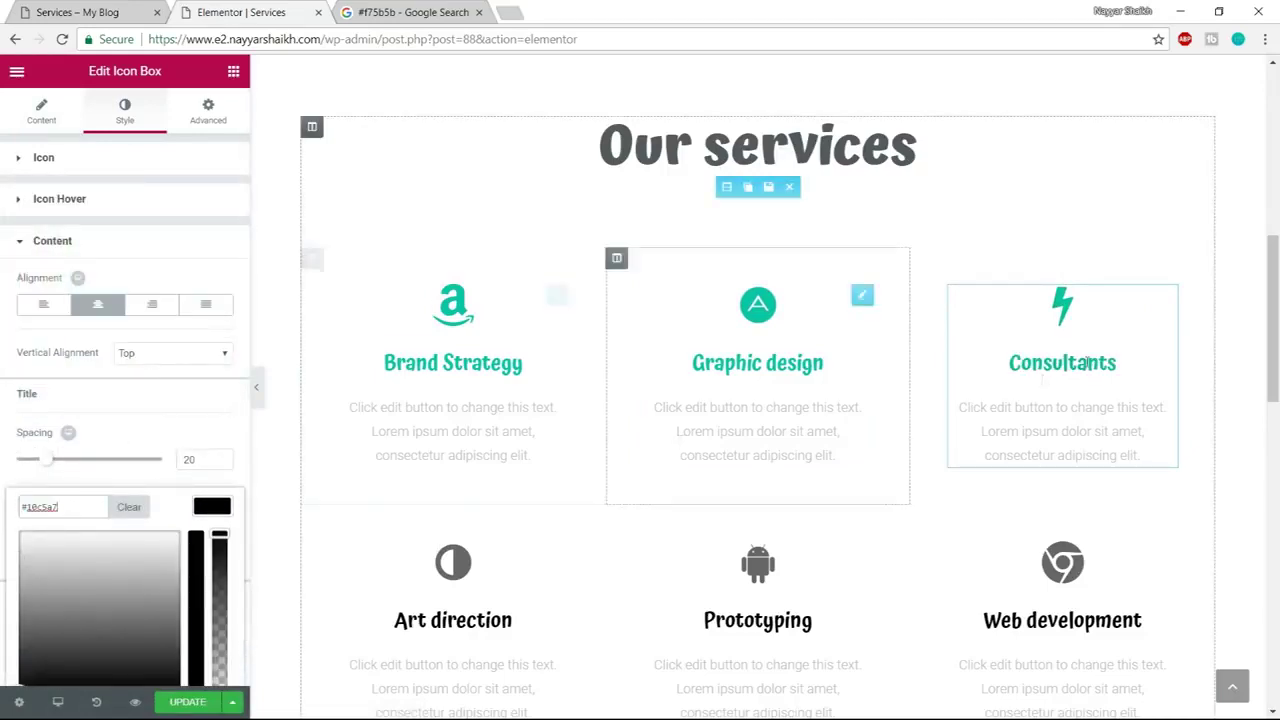
{"action": "key", "text": "ctrl+v"}
{"action": "scroll", "coordinate": [1129, 343], "scroll_direction": "down", "scroll_amount": 1}
{"action": "left_click", "coordinate": [530, 504]}
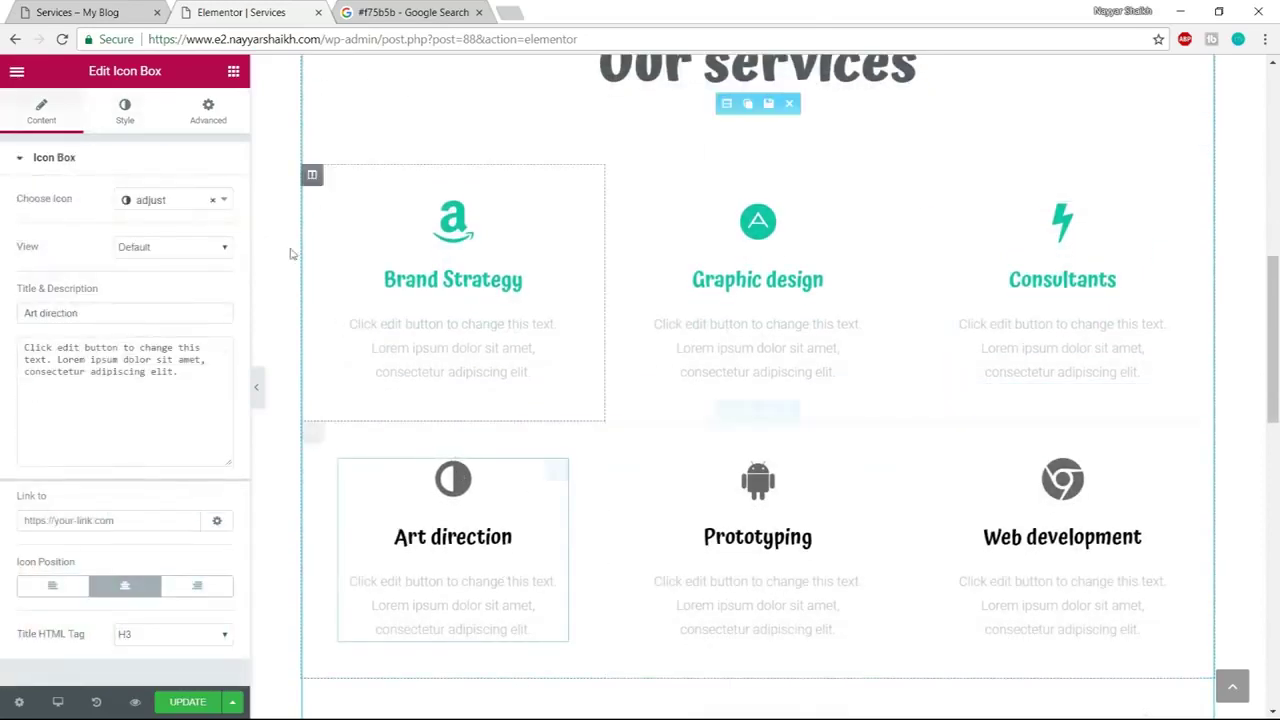
{"action": "left_click", "coordinate": [124, 110]}
{"action": "left_click", "coordinate": [212, 199]}
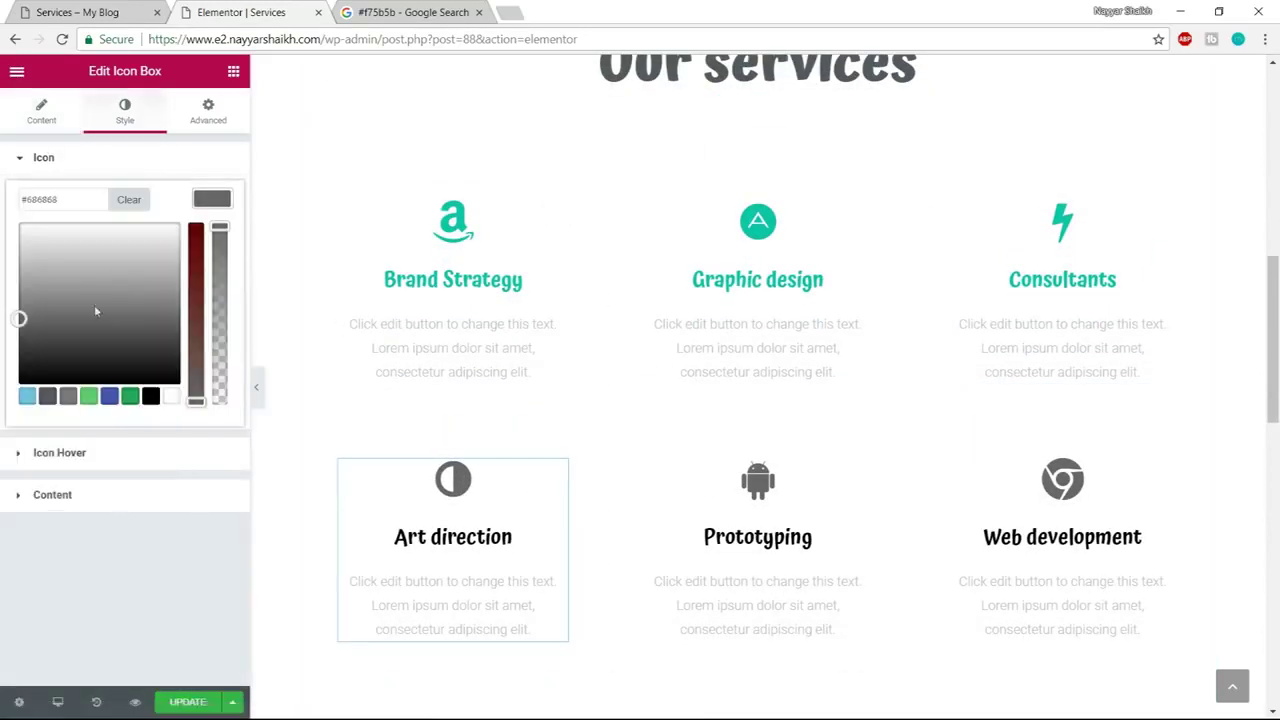
{"action": "left_click", "coordinate": [86, 495]}
{"action": "left_click", "coordinate": [212, 507]}
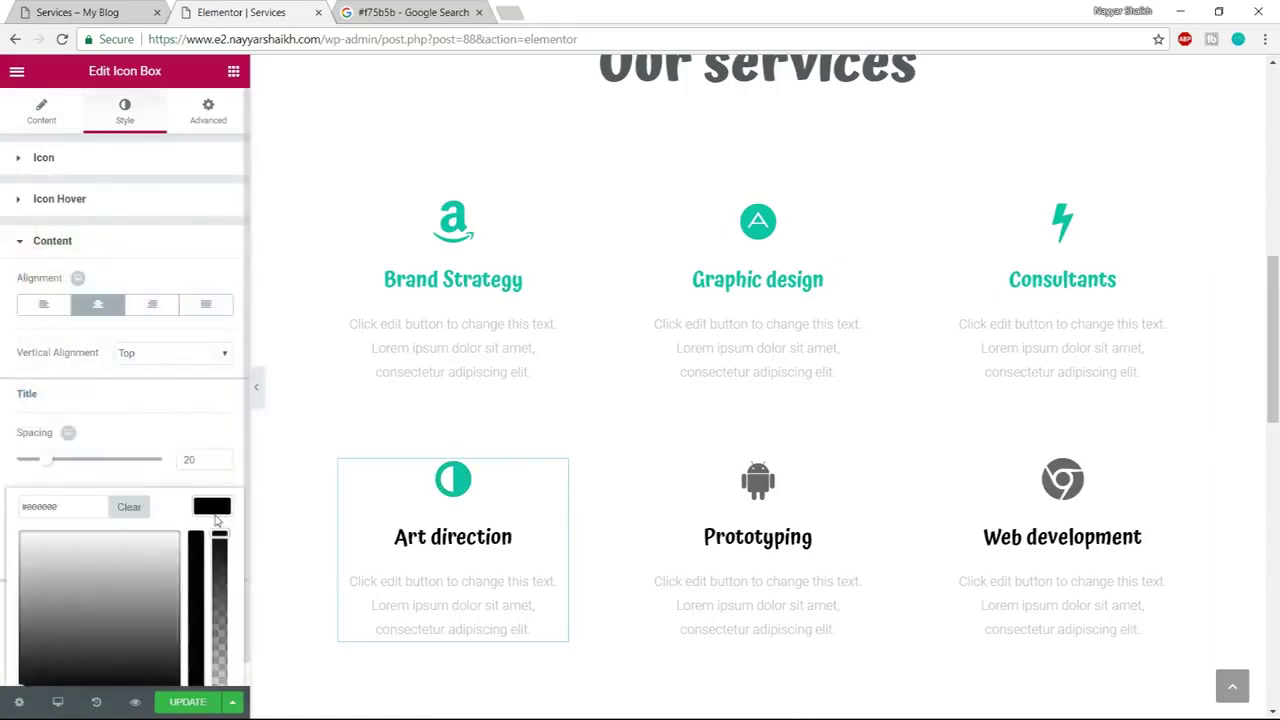
{"action": "key", "text": "ctrl+v"}
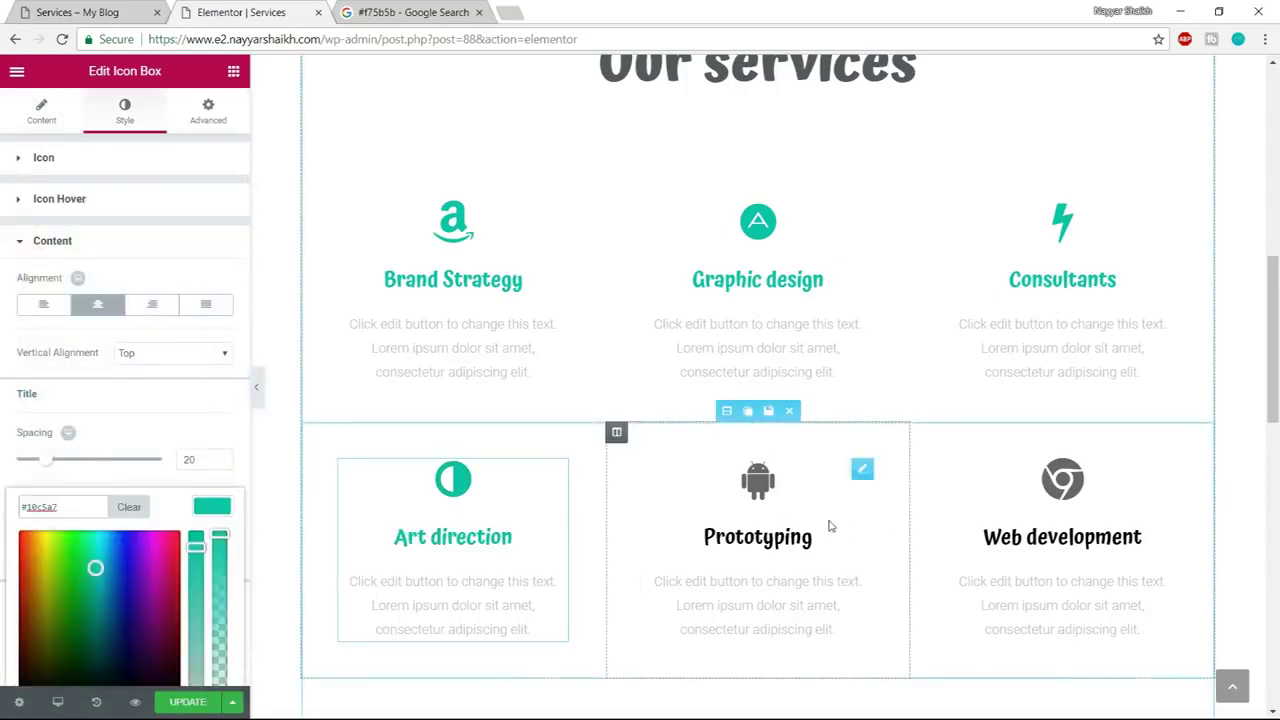
Make the Prototyping and Web development icons and titles teal #10c5a7.
{"action": "left_click", "coordinate": [815, 535]}
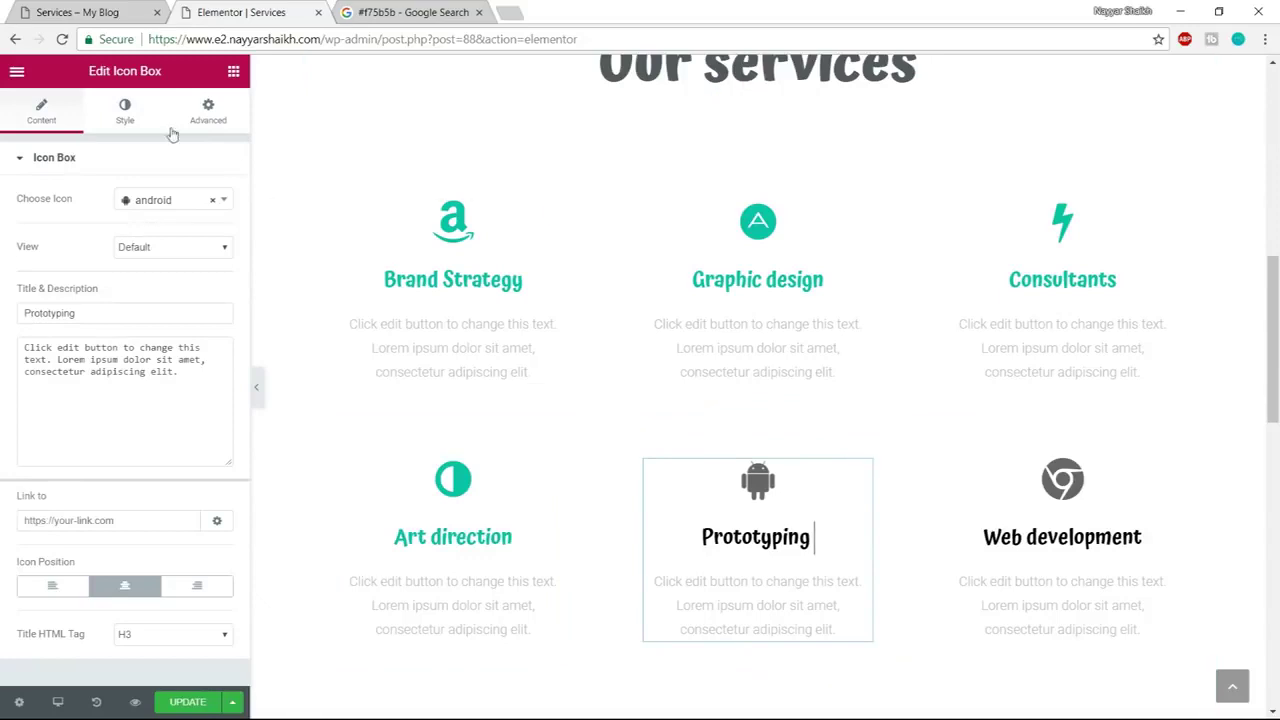
{"action": "left_click", "coordinate": [124, 110]}
{"action": "left_click", "coordinate": [212, 199]}
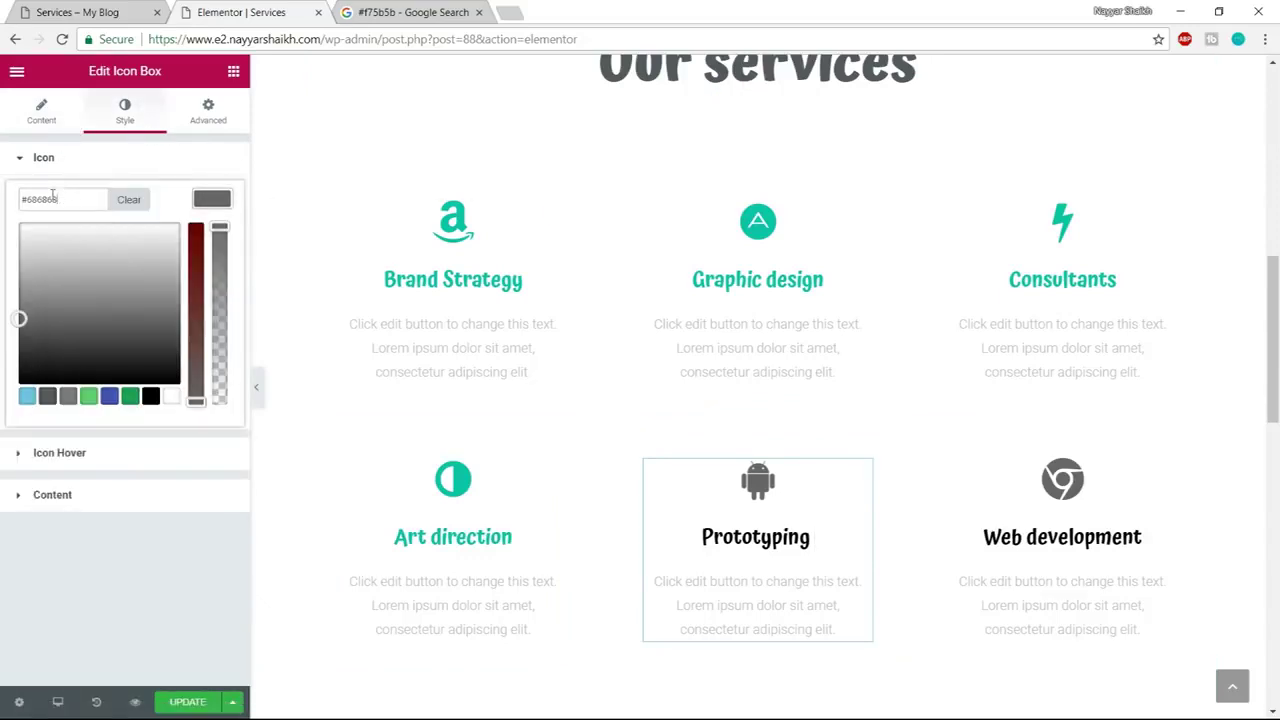
{"action": "left_click", "coordinate": [120, 496]}
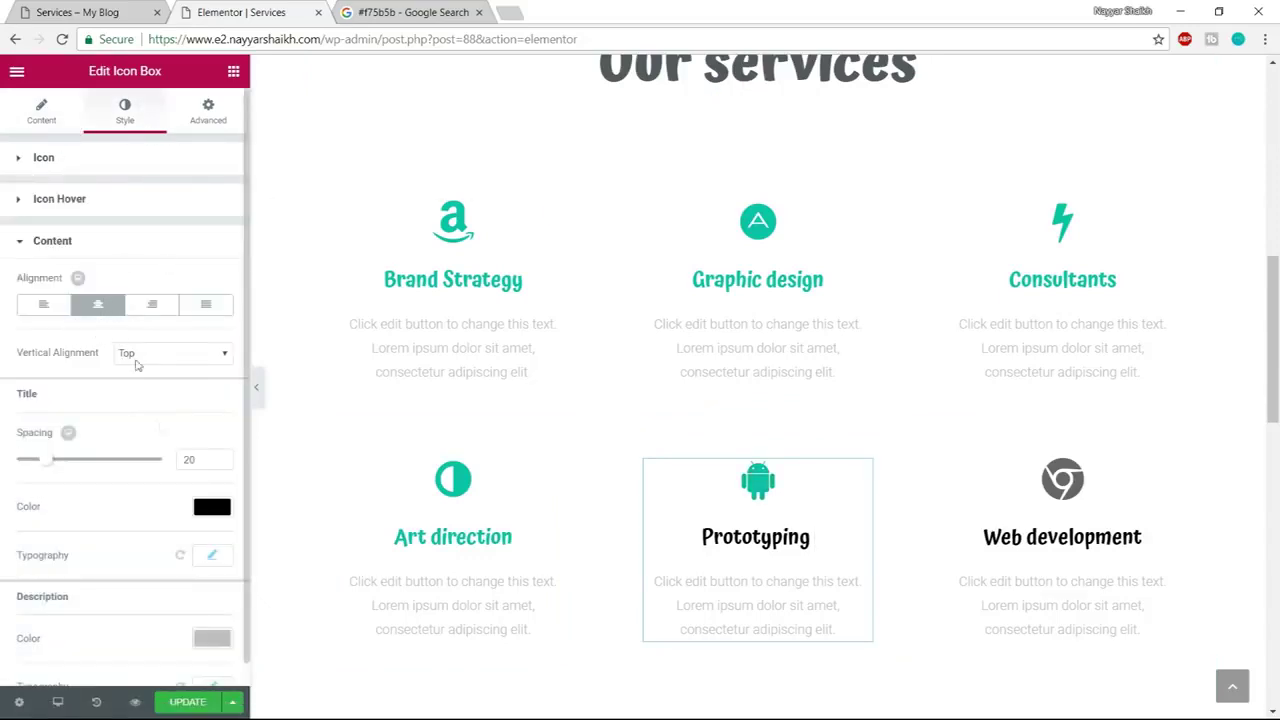
{"action": "left_click", "coordinate": [211, 507]}
{"action": "type", "text": "#10c5a7"}
{"action": "left_click", "coordinate": [1062, 478]}
{"action": "left_click", "coordinate": [122, 106]}
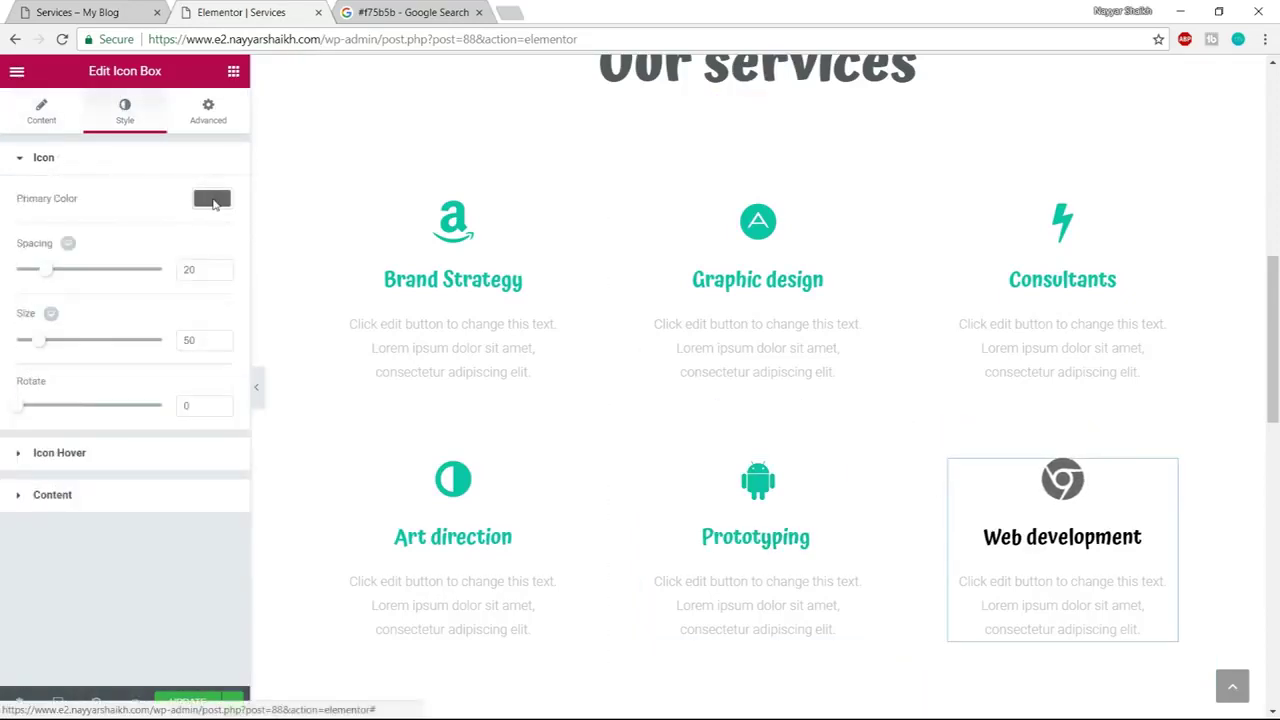
{"action": "left_click", "coordinate": [211, 199]}
{"action": "key", "text": "ctrl+v"}
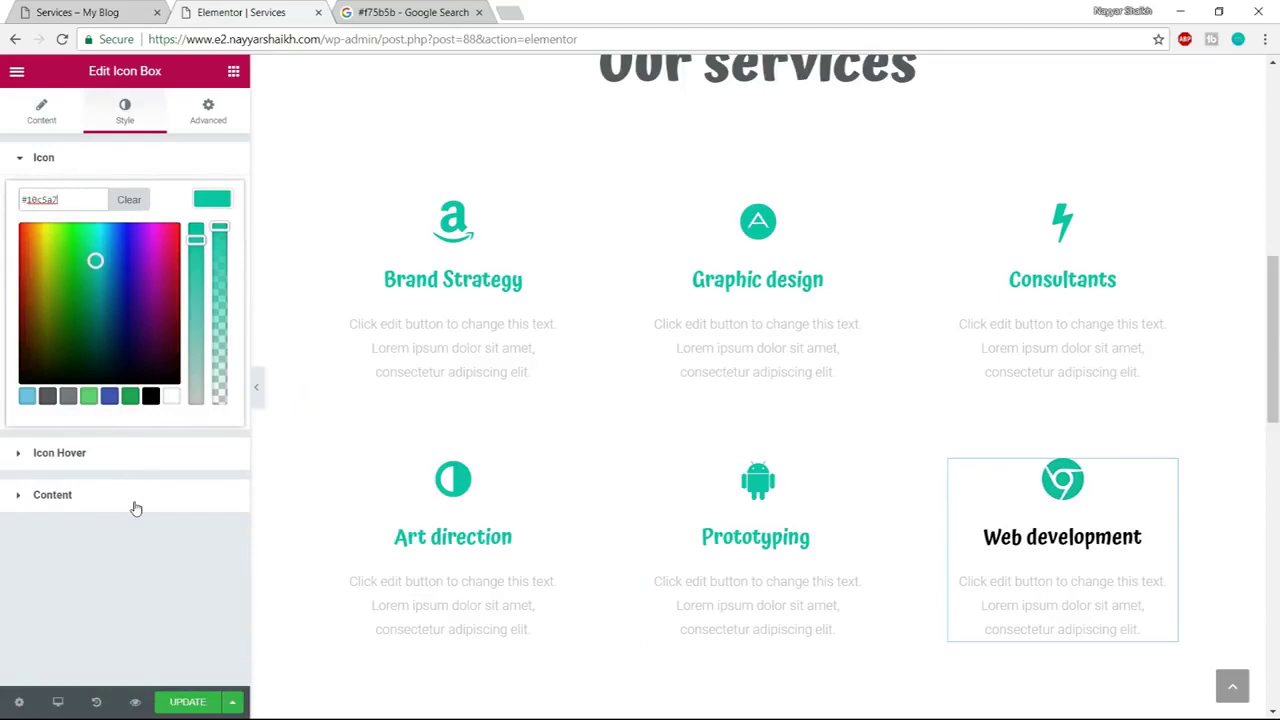
{"action": "left_click", "coordinate": [134, 500]}
{"action": "left_click", "coordinate": [211, 507]}
{"action": "type", "text": "#10c5a7"}
{"action": "scroll", "coordinate": [471, 537], "scroll_direction": "down", "scroll_amount": 3}
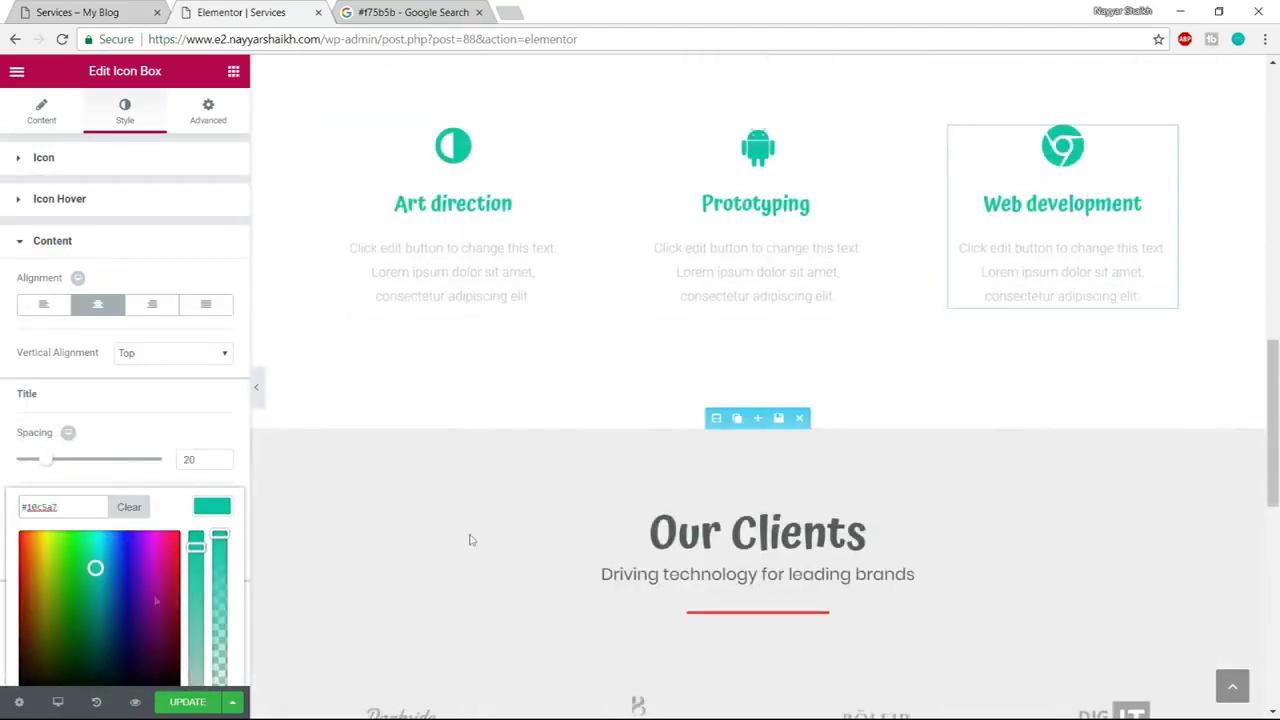
Save the recoloured Services page with Update and scroll through the full layout.
{"action": "left_click", "coordinate": [176, 703]}
{"action": "scroll", "coordinate": [1040, 482], "scroll_direction": "up", "scroll_amount": 5}
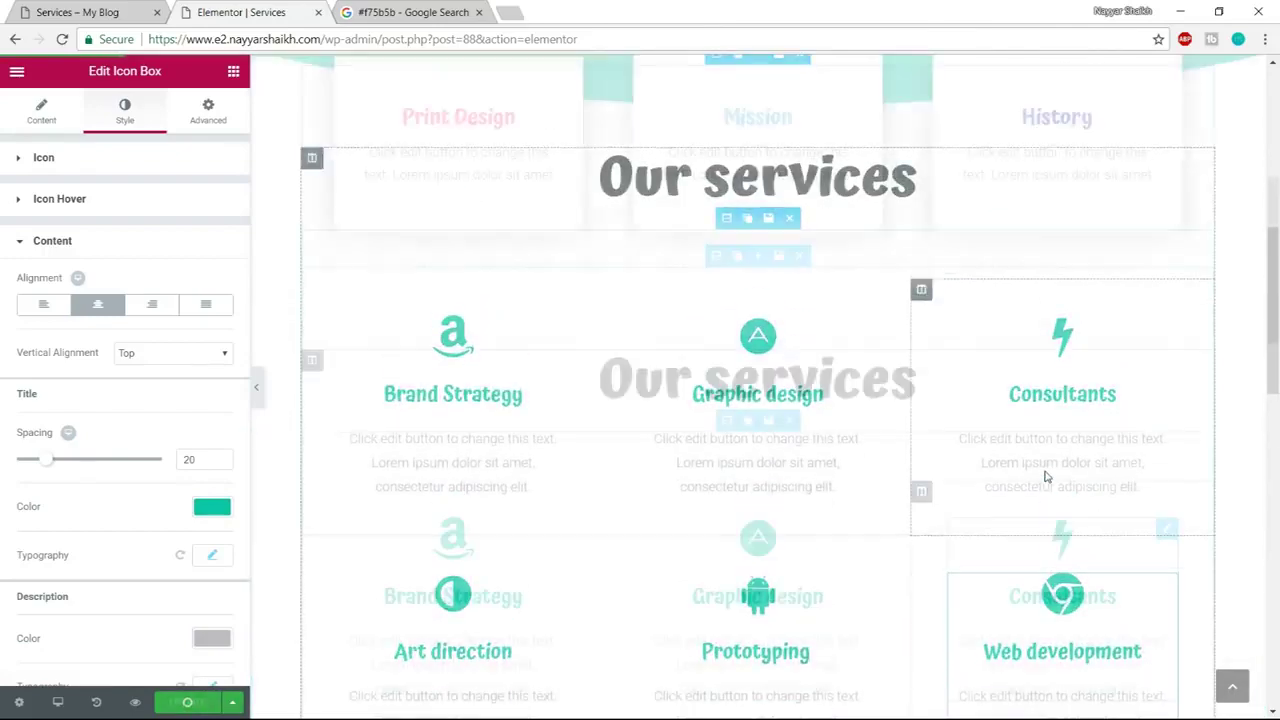
{"action": "scroll", "coordinate": [1046, 477], "scroll_direction": "up", "scroll_amount": 3}
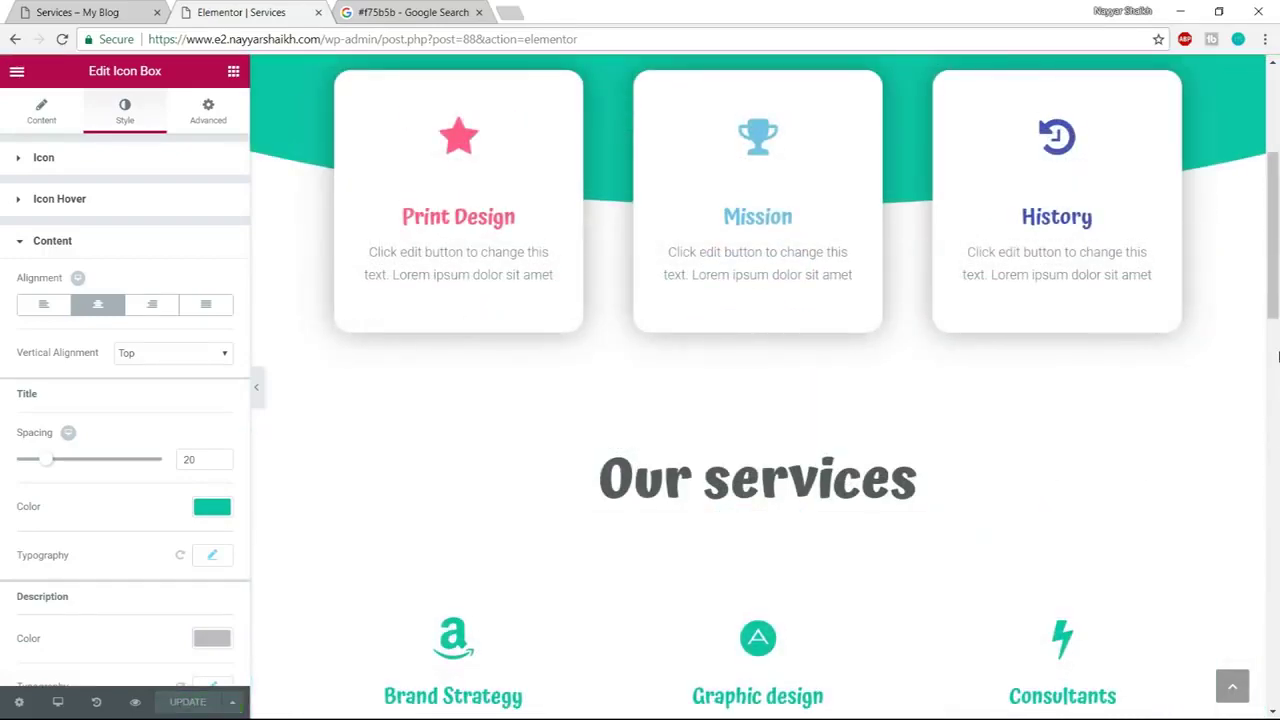
{"action": "scroll", "coordinate": [1278, 356], "scroll_direction": "up", "scroll_amount": 3}
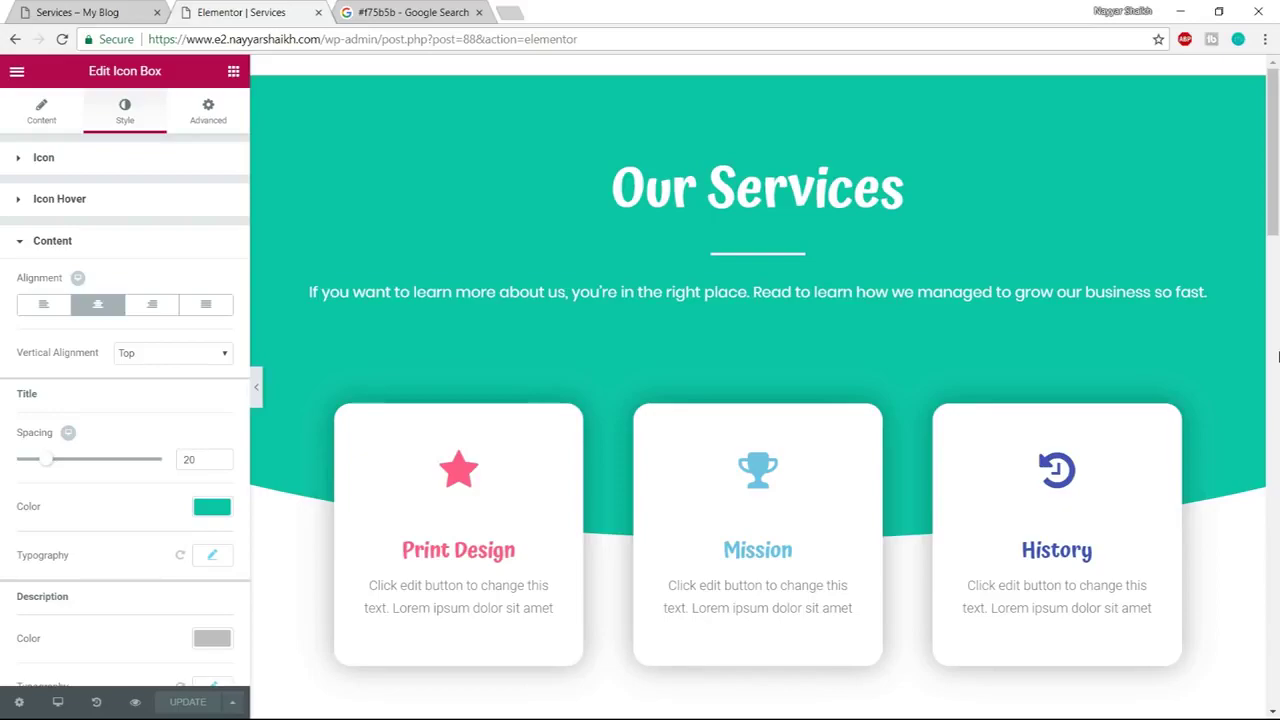
{"action": "scroll", "coordinate": [1277, 357], "scroll_direction": "down", "scroll_amount": 15}
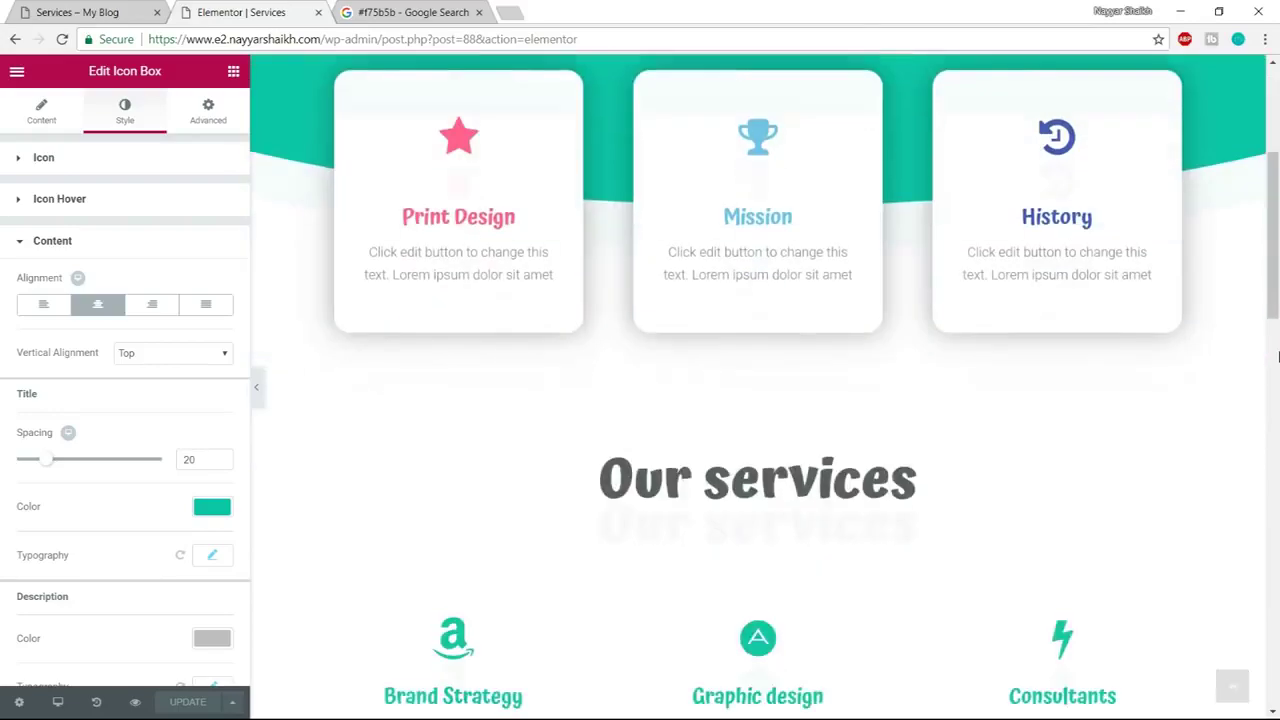
{"action": "scroll", "coordinate": [1277, 357], "scroll_direction": "down", "scroll_amount": 3}
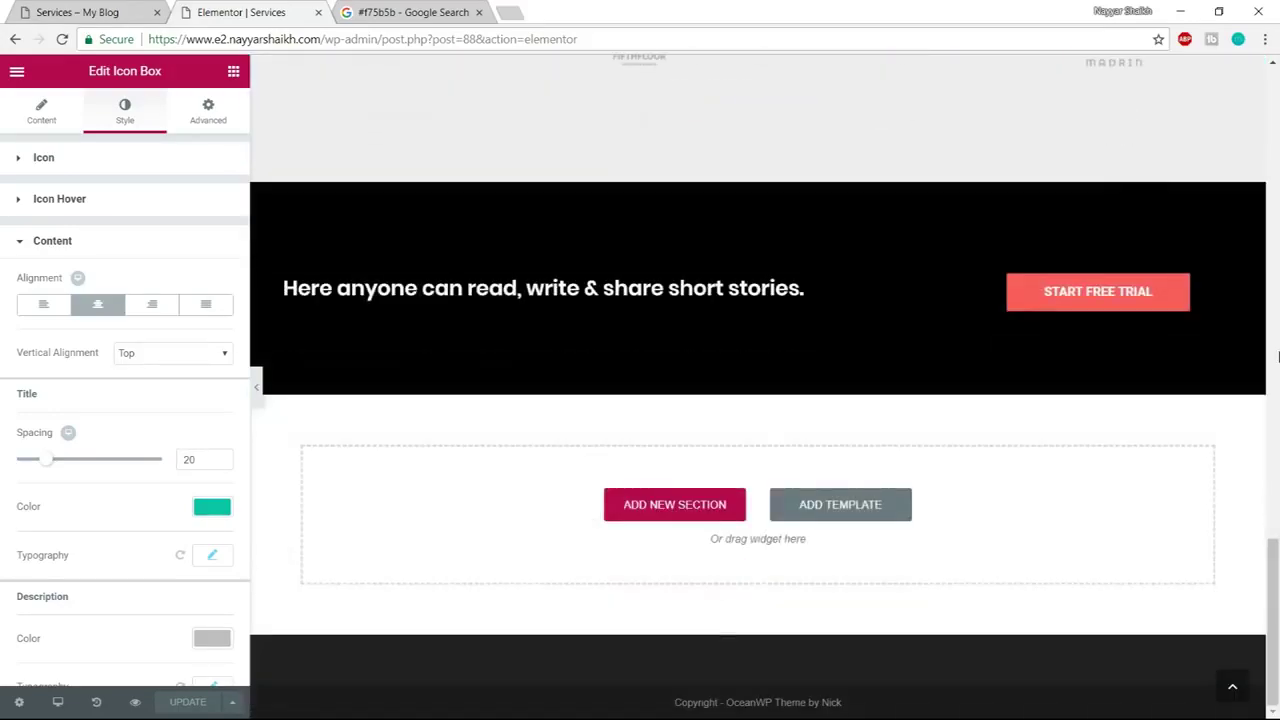
{"action": "scroll", "coordinate": [1277, 357], "scroll_direction": "up", "scroll_amount": 18}
{"action": "scroll", "coordinate": [1277, 357], "scroll_direction": "up", "scroll_amount": 5}
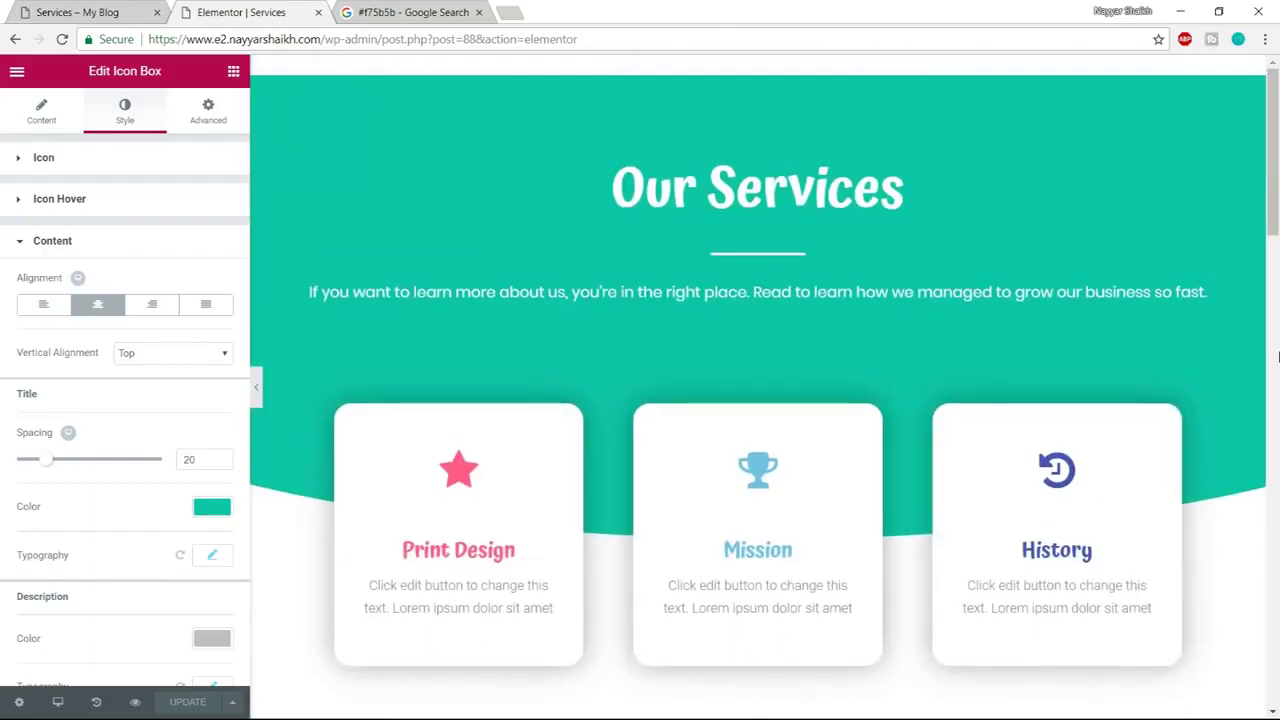
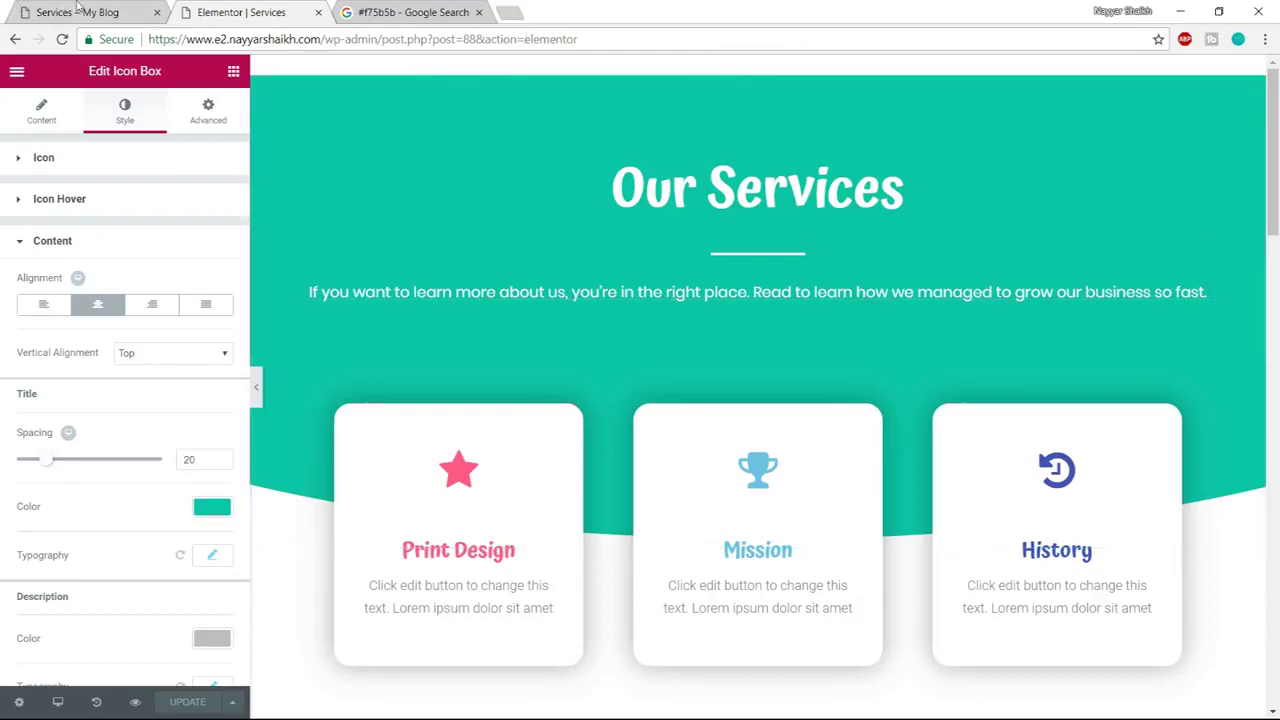
Look over the reference site's Contact Us page by scrolling through it.
{"action": "left_click", "coordinate": [78, 8]}
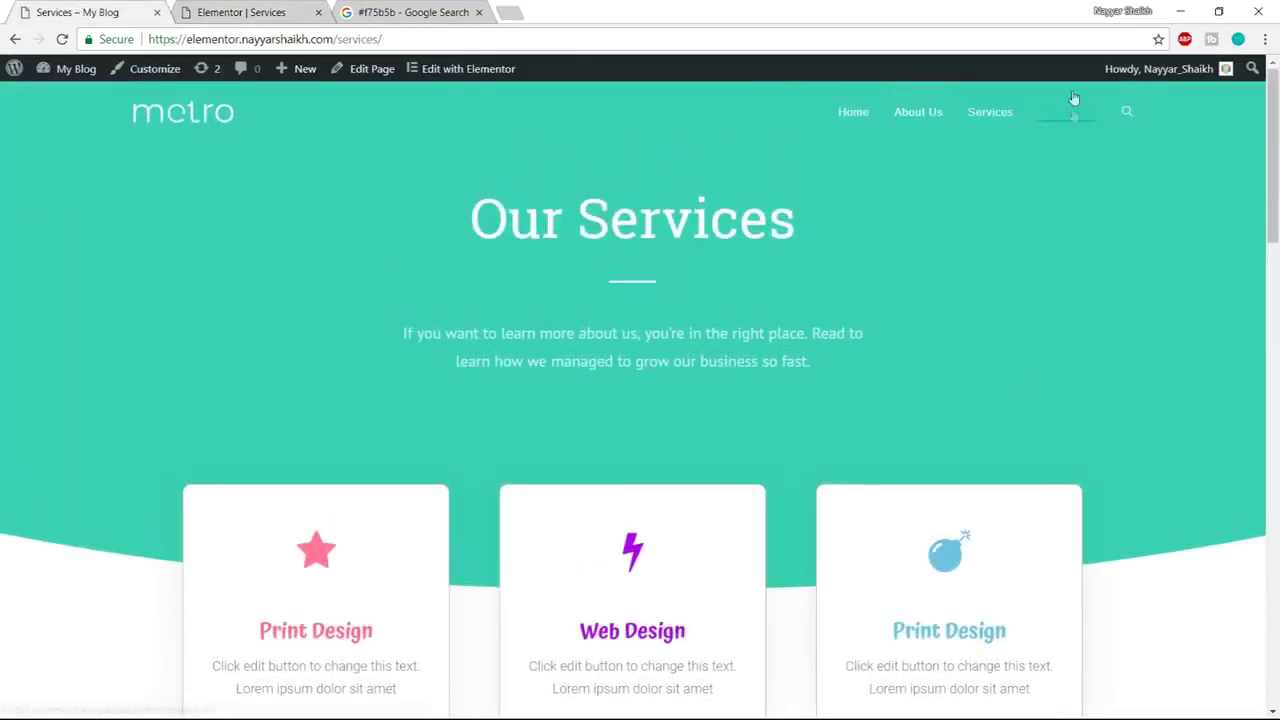
{"action": "left_click", "coordinate": [1073, 108]}
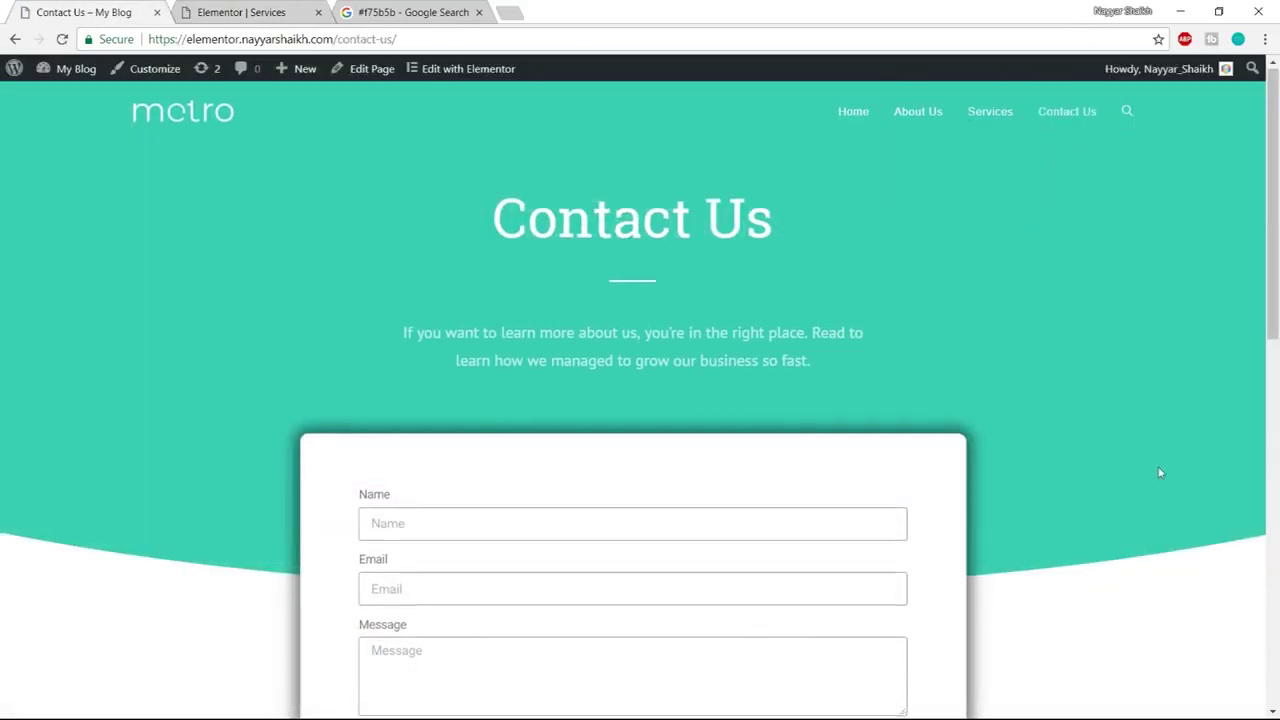
{"action": "scroll", "coordinate": [1157, 471], "scroll_direction": "down", "scroll_amount": 8}
{"action": "scroll", "coordinate": [1157, 563], "scroll_direction": "up", "scroll_amount": 7}
{"action": "scroll", "coordinate": [1157, 563], "scroll_direction": "down", "scroll_amount": 8}
{"action": "scroll", "coordinate": [1157, 563], "scroll_direction": "up", "scroll_amount": 8}
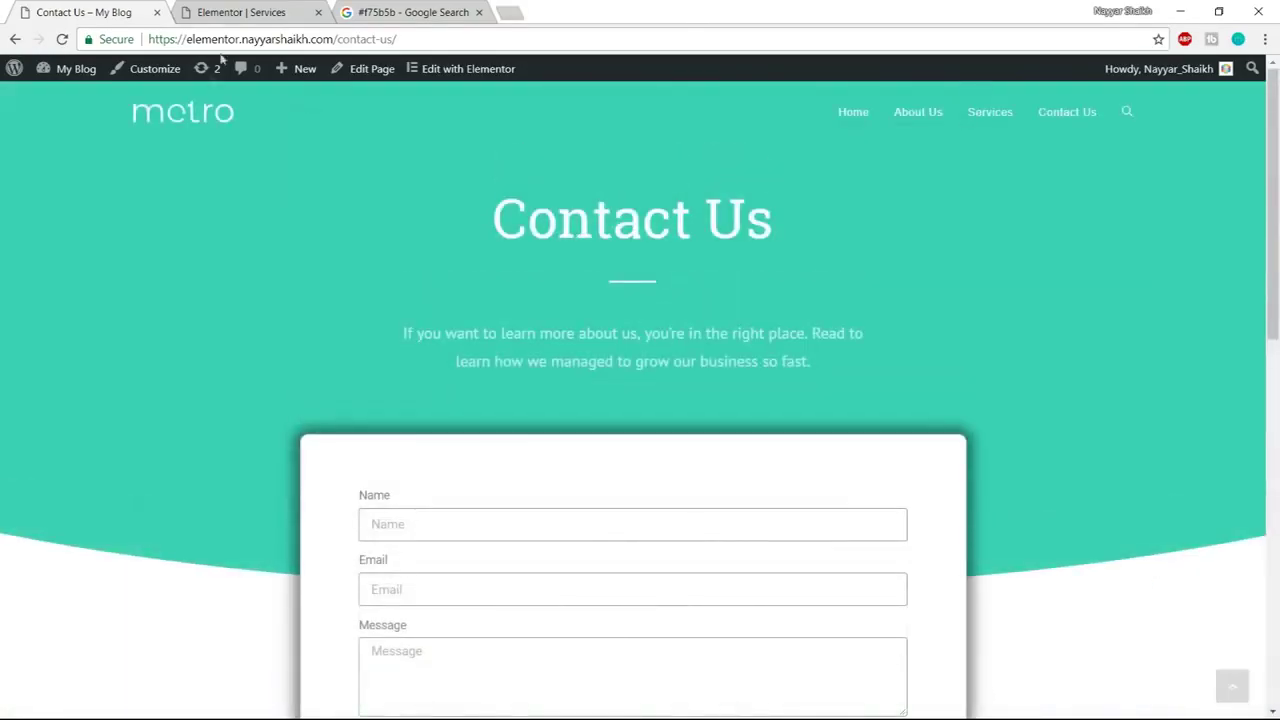
Trim the editor address back to /wp-admin to load the WordPress dashboard.
{"action": "left_click", "coordinate": [240, 12]}
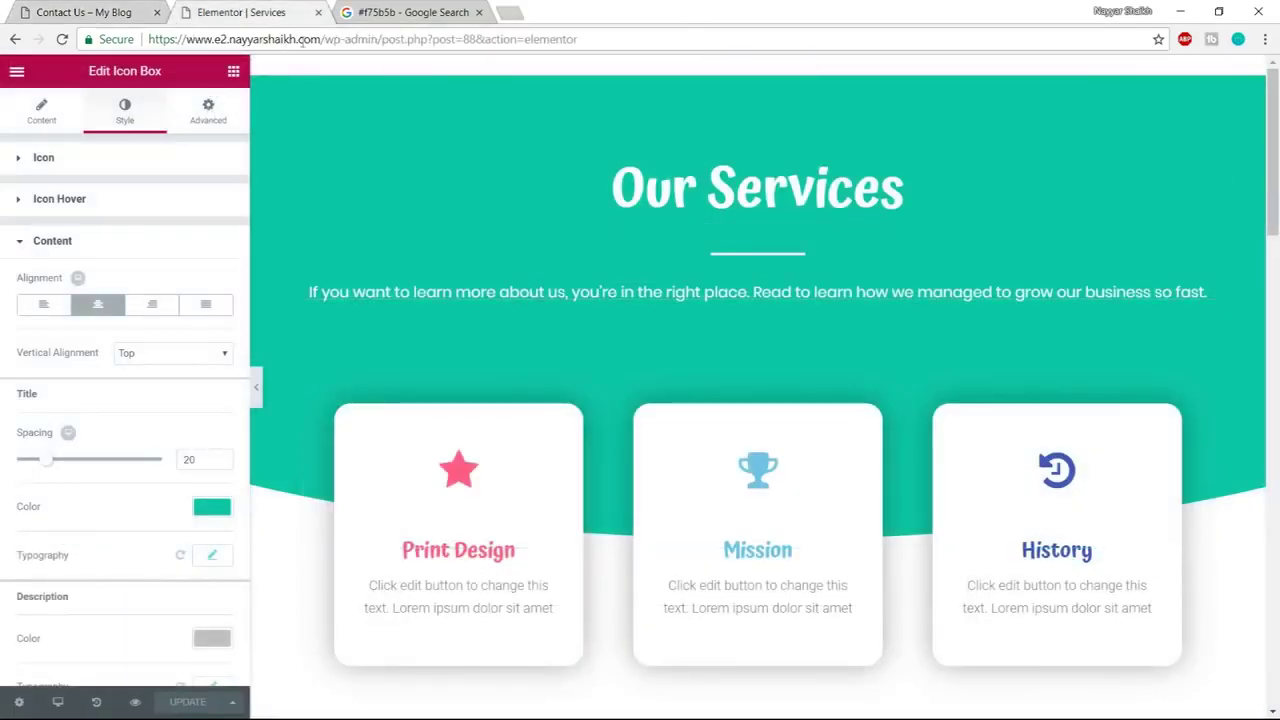
{"action": "left_click_drag", "start_coordinate": [379, 40], "coordinate": [1008, 3]}
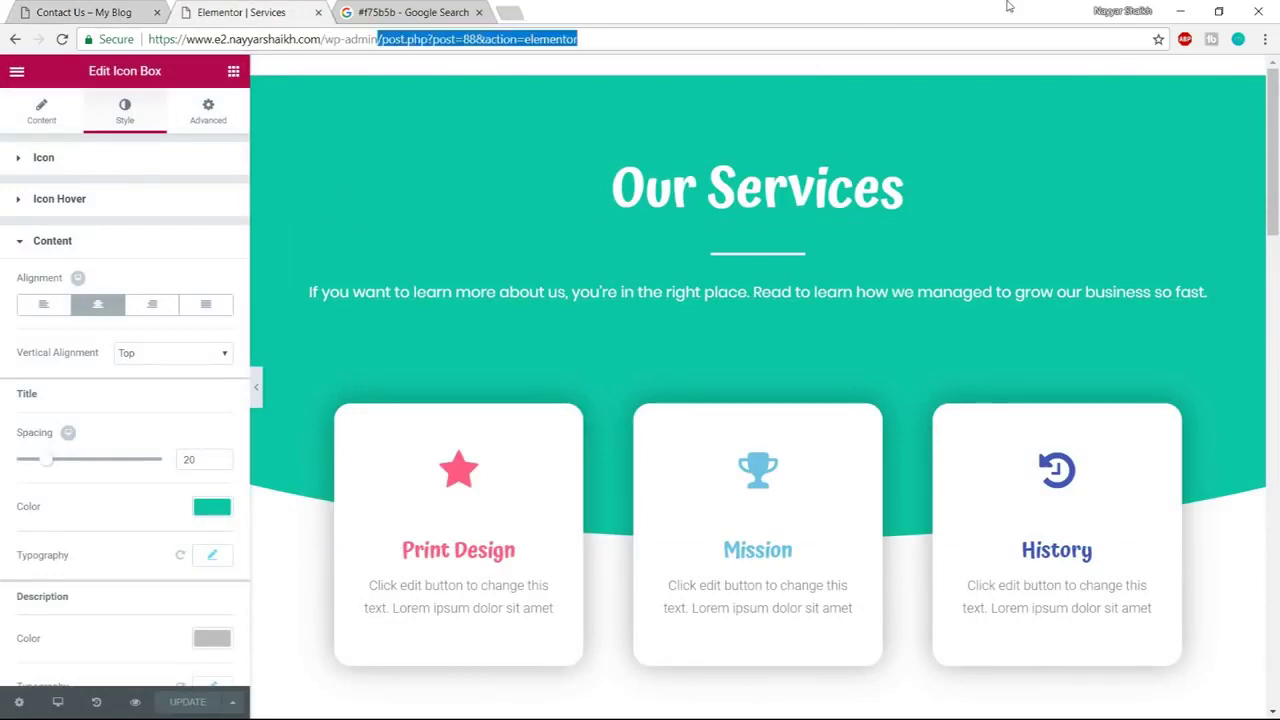
{"action": "key", "text": "BackSpace"}
{"action": "key", "text": "Return"}
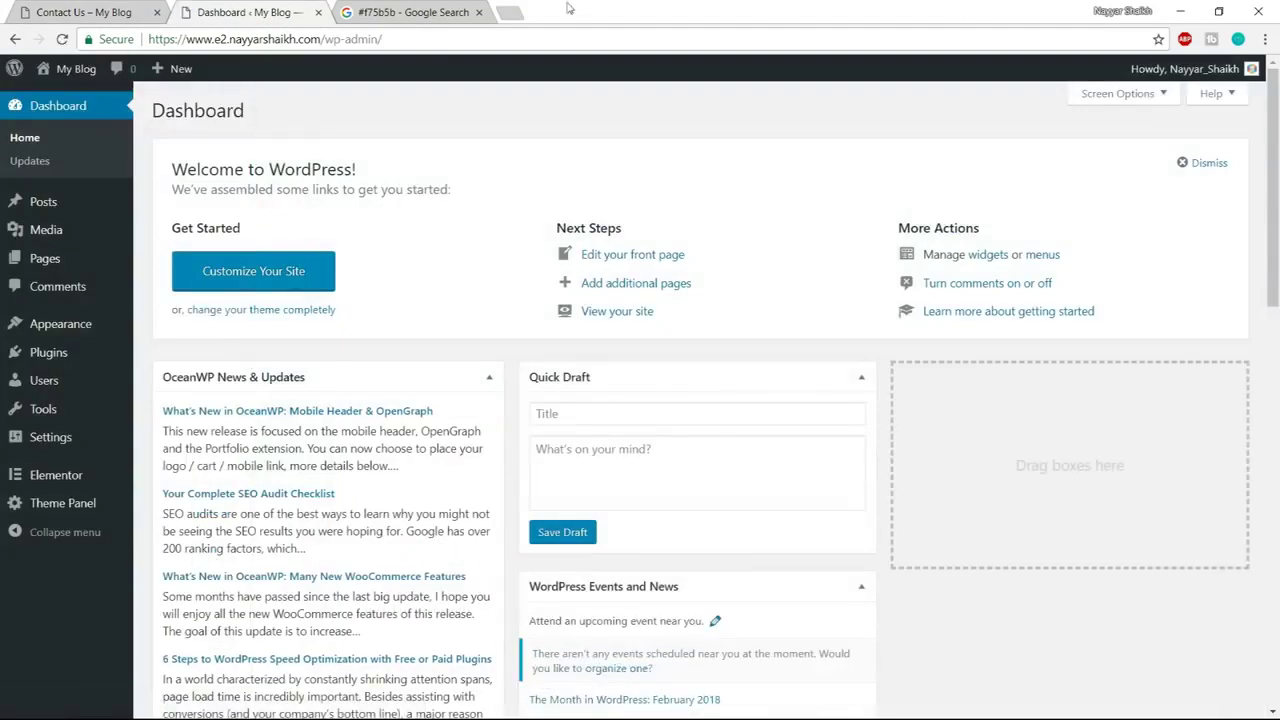
Add a new Contact page with OceanWP layout set to Full Width and margins disabled.
{"action": "mouse_move", "coordinate": [52, 272]}
{"action": "left_click", "coordinate": [168, 285]}
{"action": "type", "text": "Contact Us"}
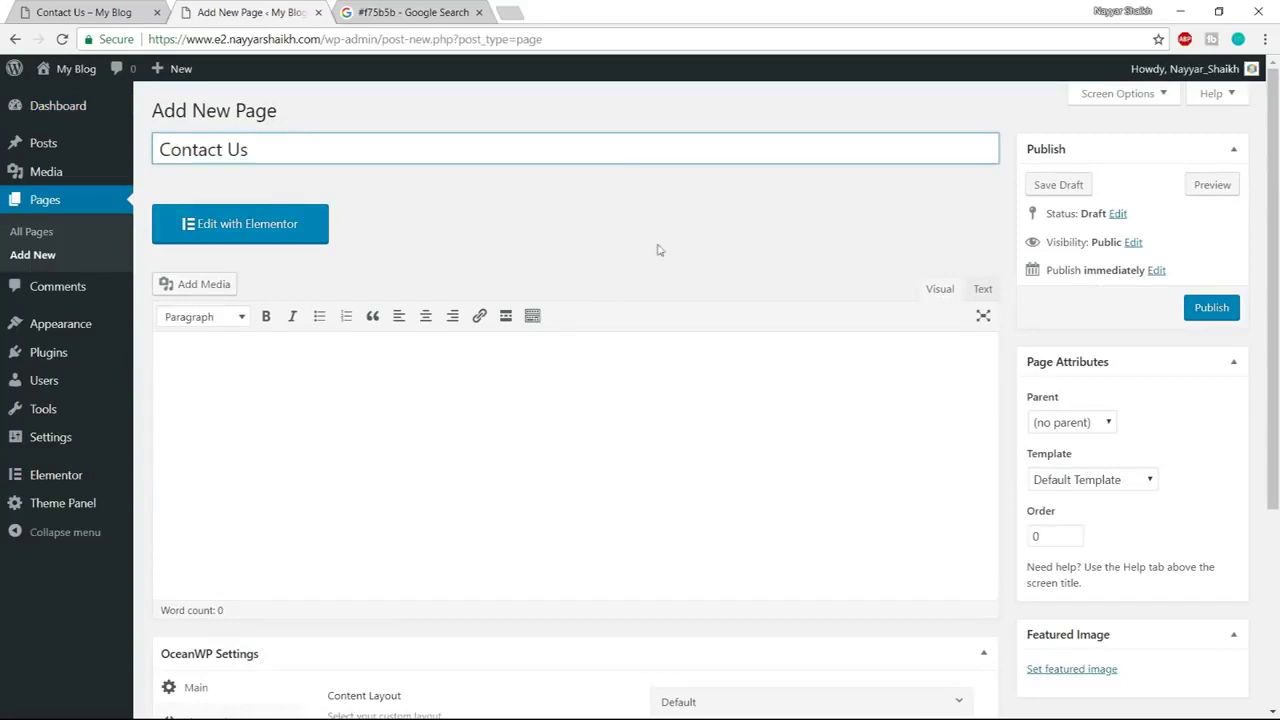
{"action": "scroll", "coordinate": [929, 409], "scroll_direction": "down", "scroll_amount": 3}
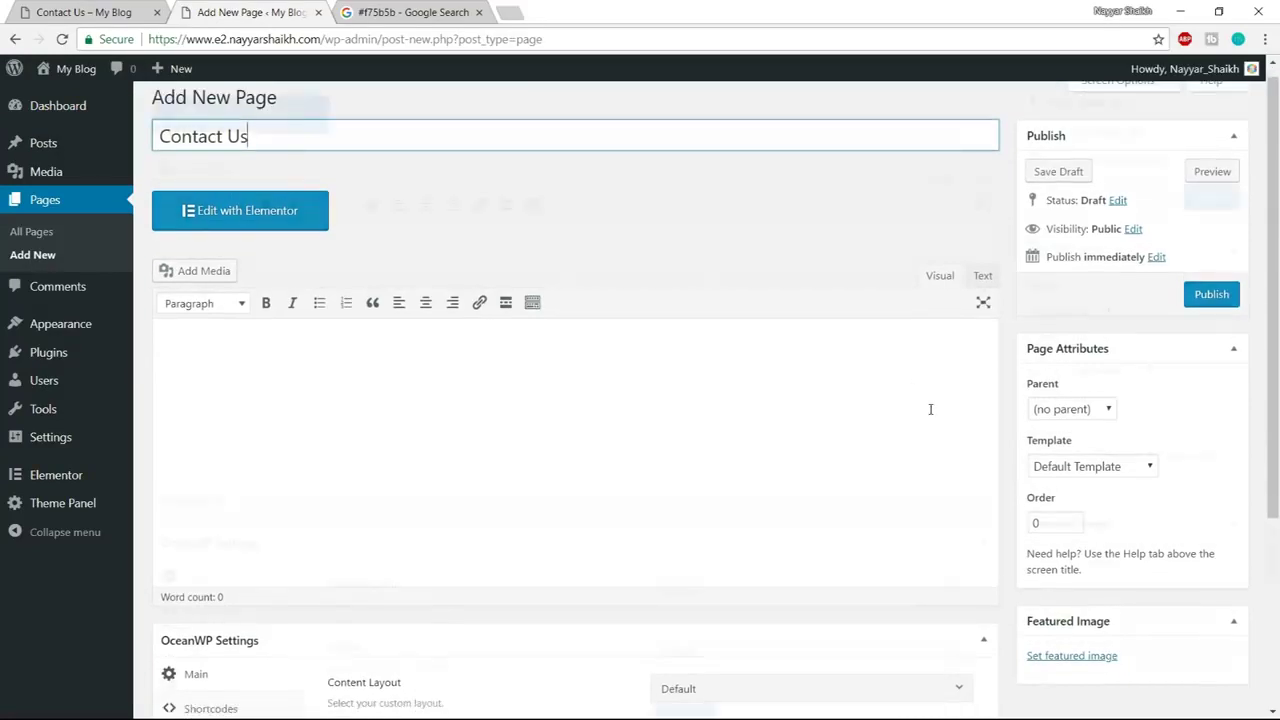
{"action": "left_click", "coordinate": [767, 410]}
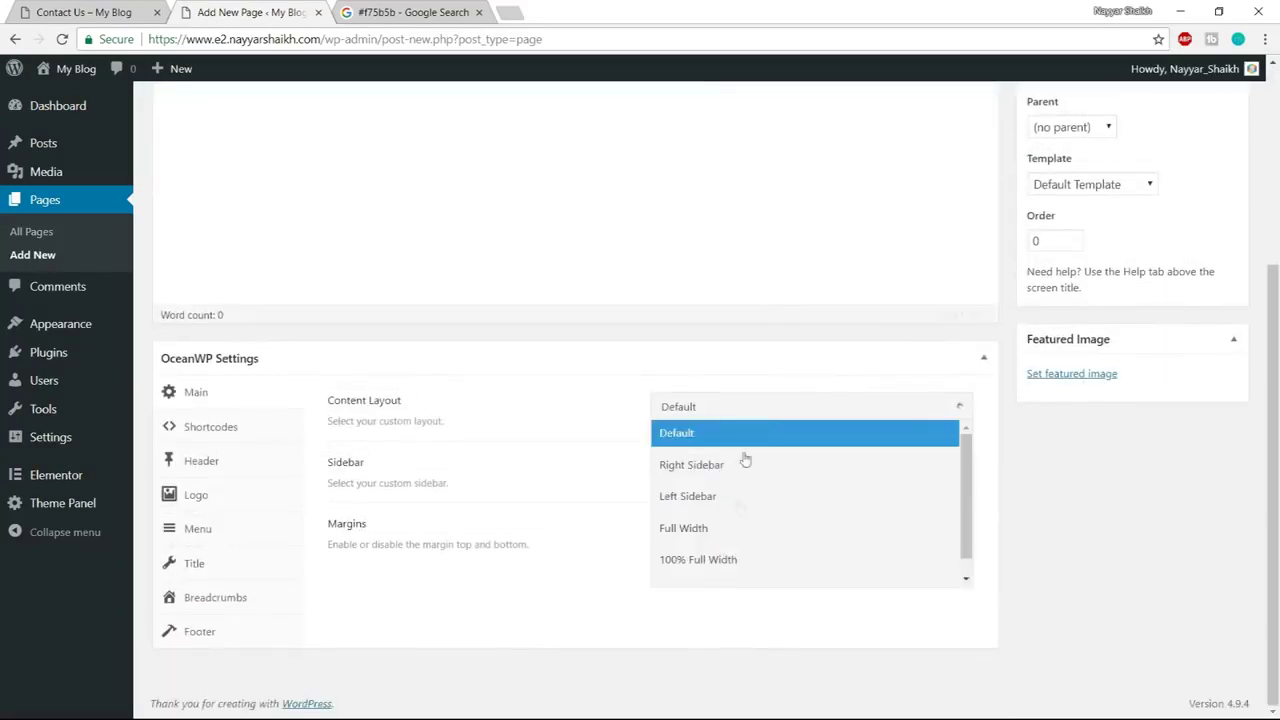
{"action": "left_click", "coordinate": [731, 531]}
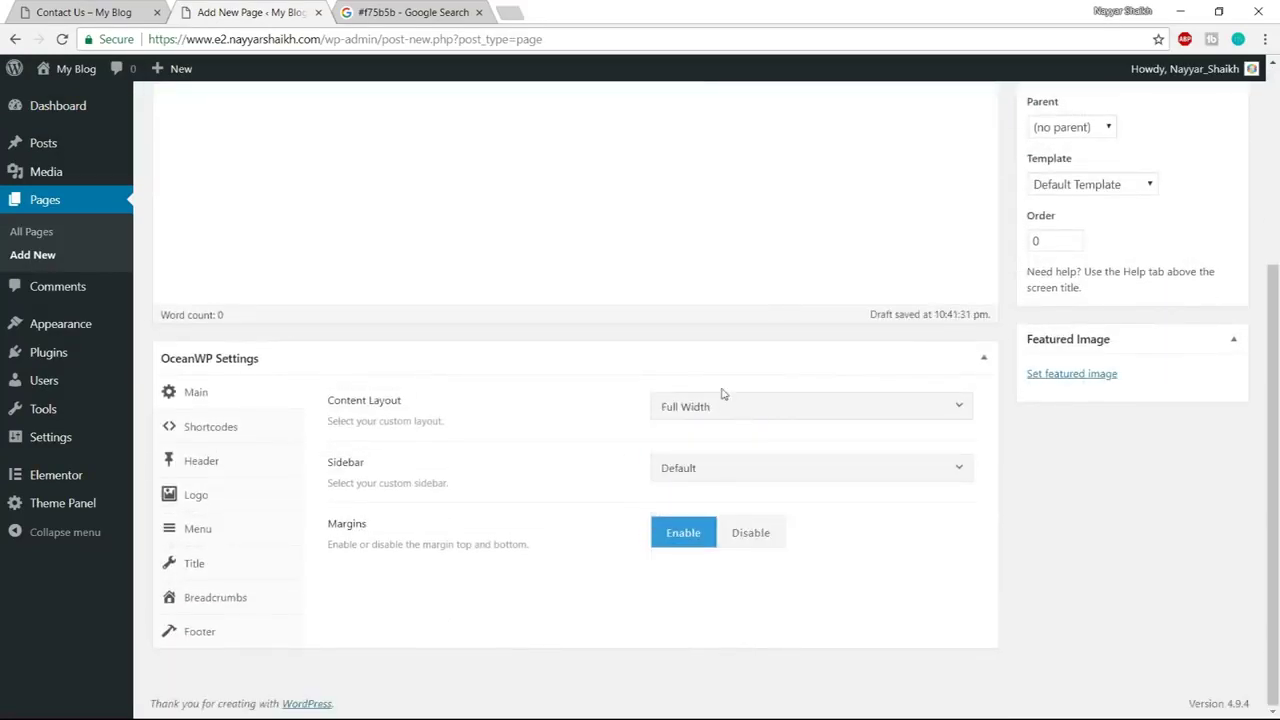
{"action": "left_click", "coordinate": [755, 533]}
Disable the top bar, page title and breadcrumbs, and set the header style to Transparent.
{"action": "left_click", "coordinate": [250, 467]}
{"action": "left_click", "coordinate": [845, 410]}
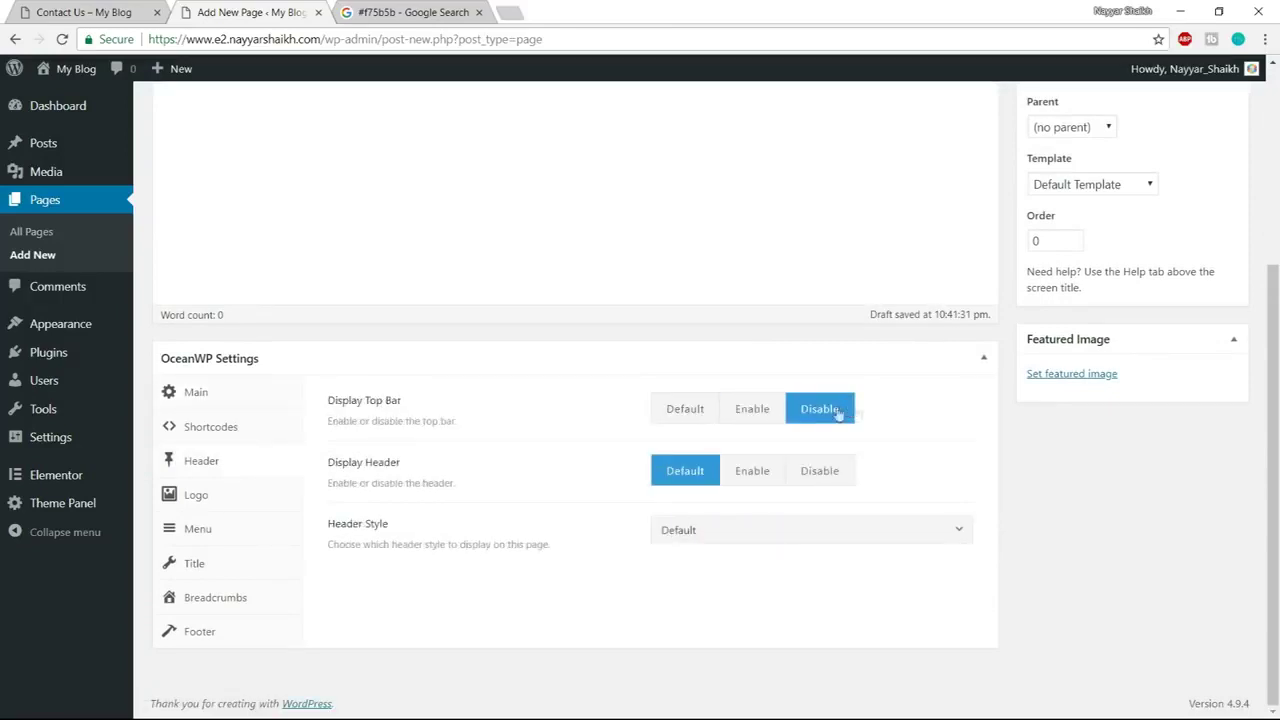
{"action": "left_click", "coordinate": [843, 538]}
{"action": "left_click", "coordinate": [760, 626]}
{"action": "left_click", "coordinate": [228, 570]}
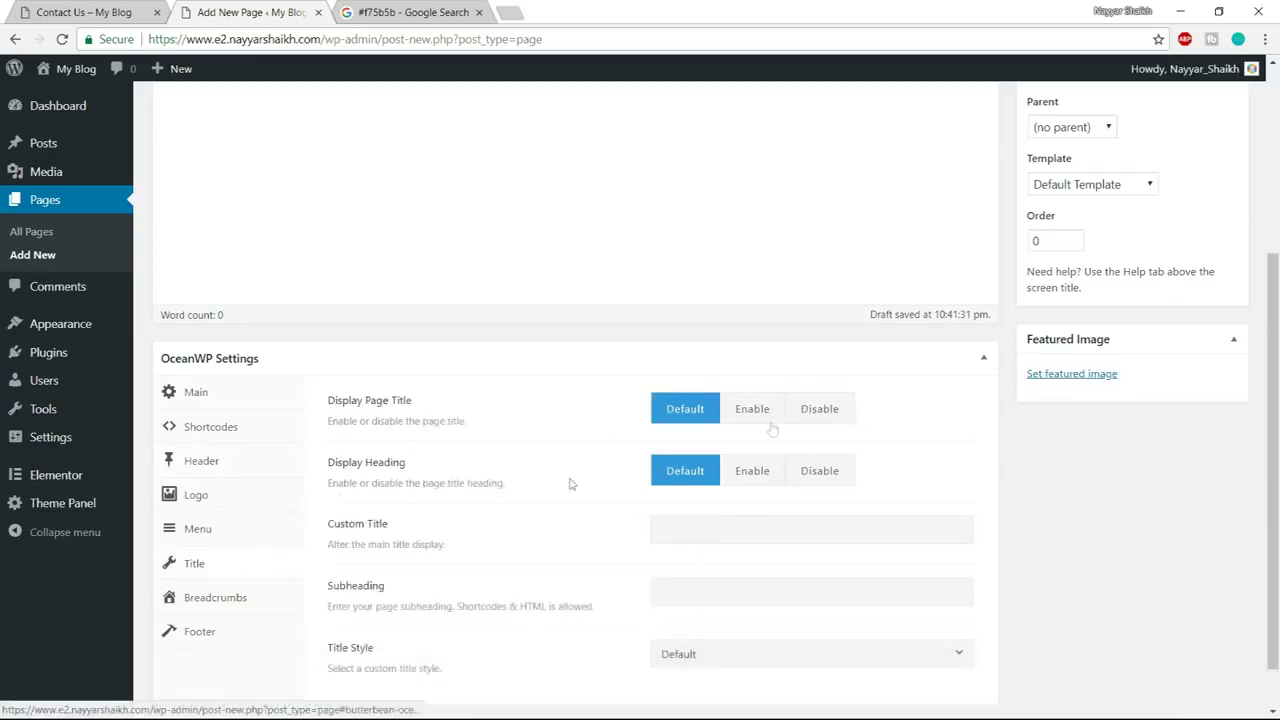
{"action": "left_click", "coordinate": [853, 410]}
{"action": "left_click", "coordinate": [214, 597]}
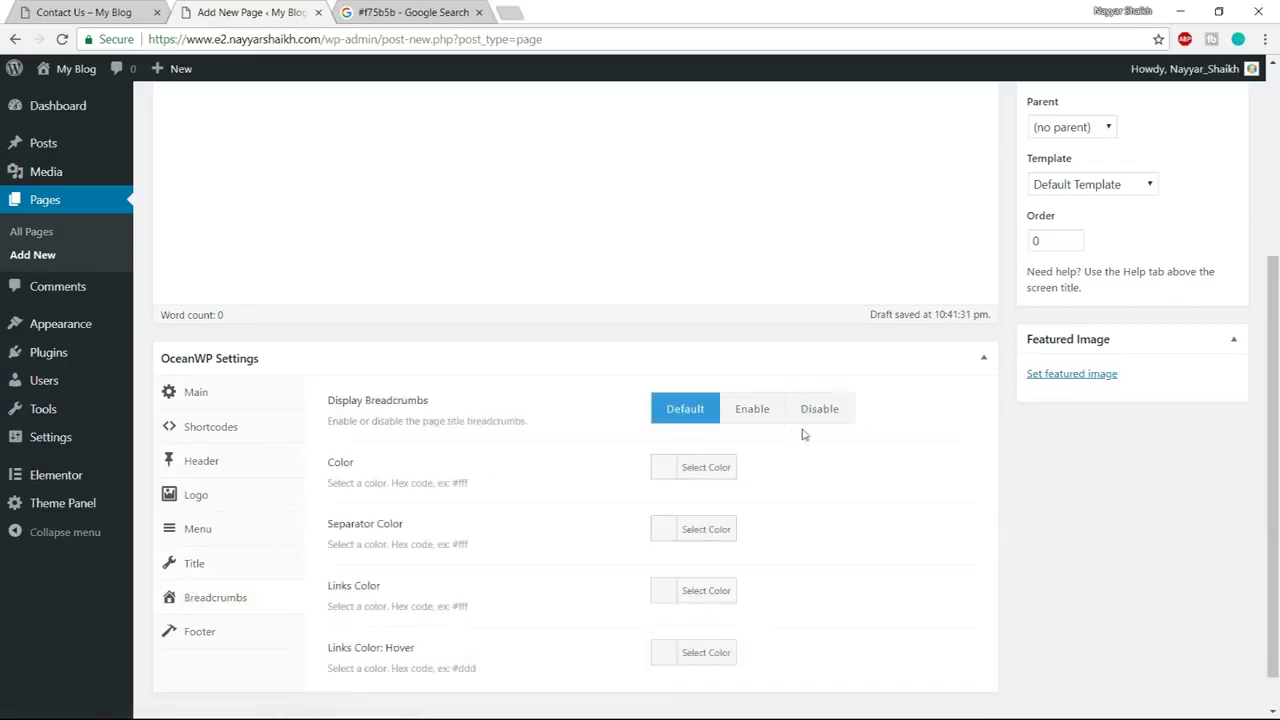
{"action": "left_click", "coordinate": [840, 410]}
Publish the Contact Us page and open it in Elementor.
{"action": "scroll", "coordinate": [869, 466], "scroll_direction": "up", "scroll_amount": 3}
{"action": "left_click", "coordinate": [1211, 310]}
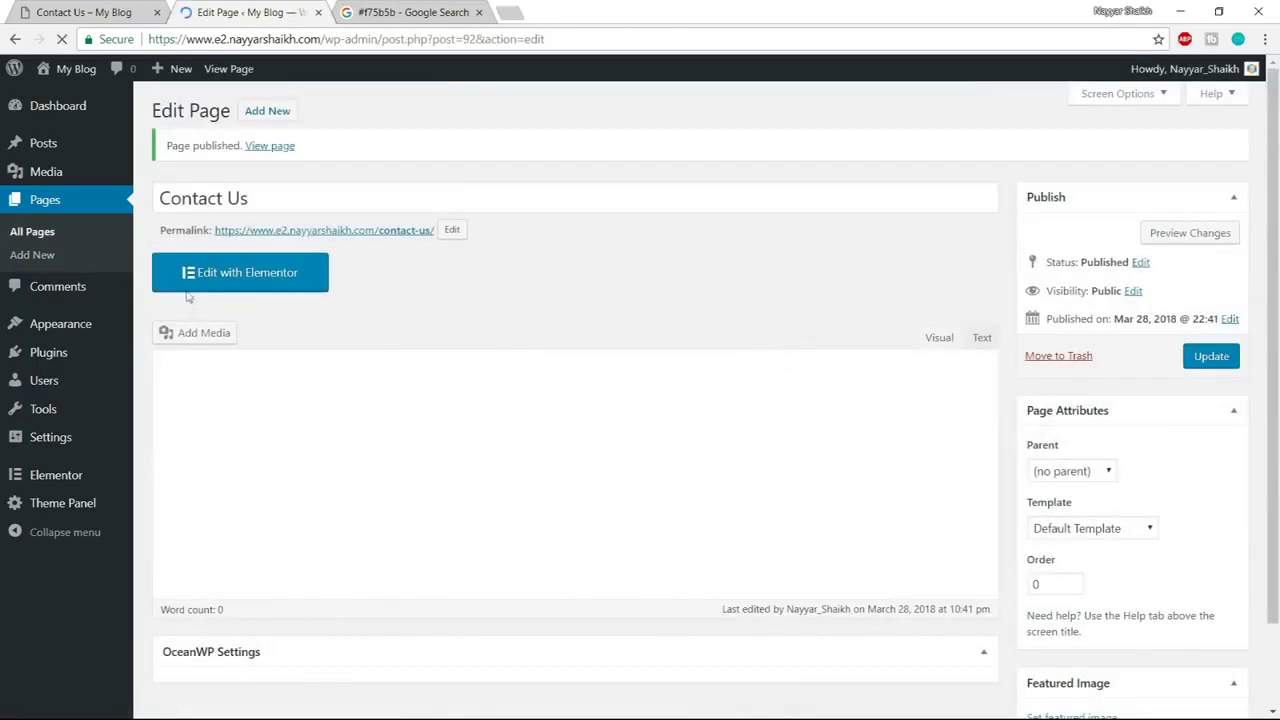
{"action": "left_click", "coordinate": [242, 293]}
Compare against the reference Contact Us page, then return to the Elementor editor.
{"action": "left_click", "coordinate": [62, 8]}
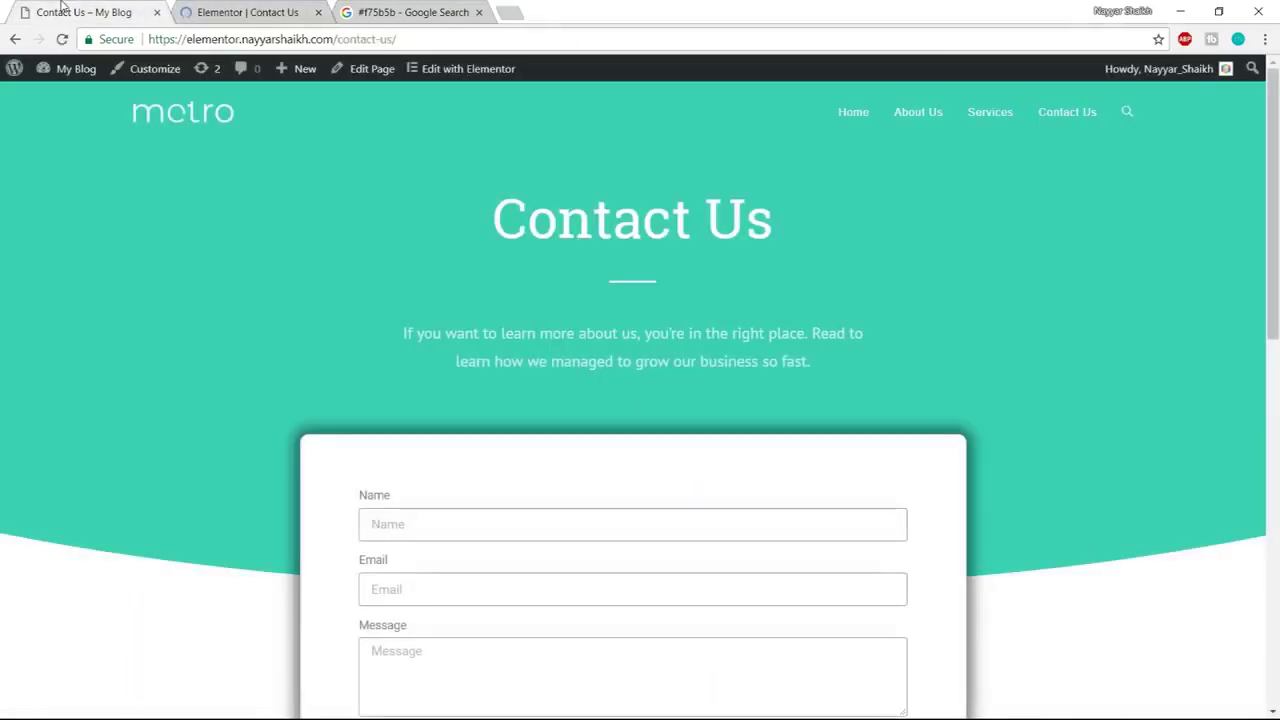
{"action": "key", "text": "ctrl+Tab"}
{"action": "key", "text": "ctrl+shift+Tab"}
{"action": "left_click", "coordinate": [222, 8]}
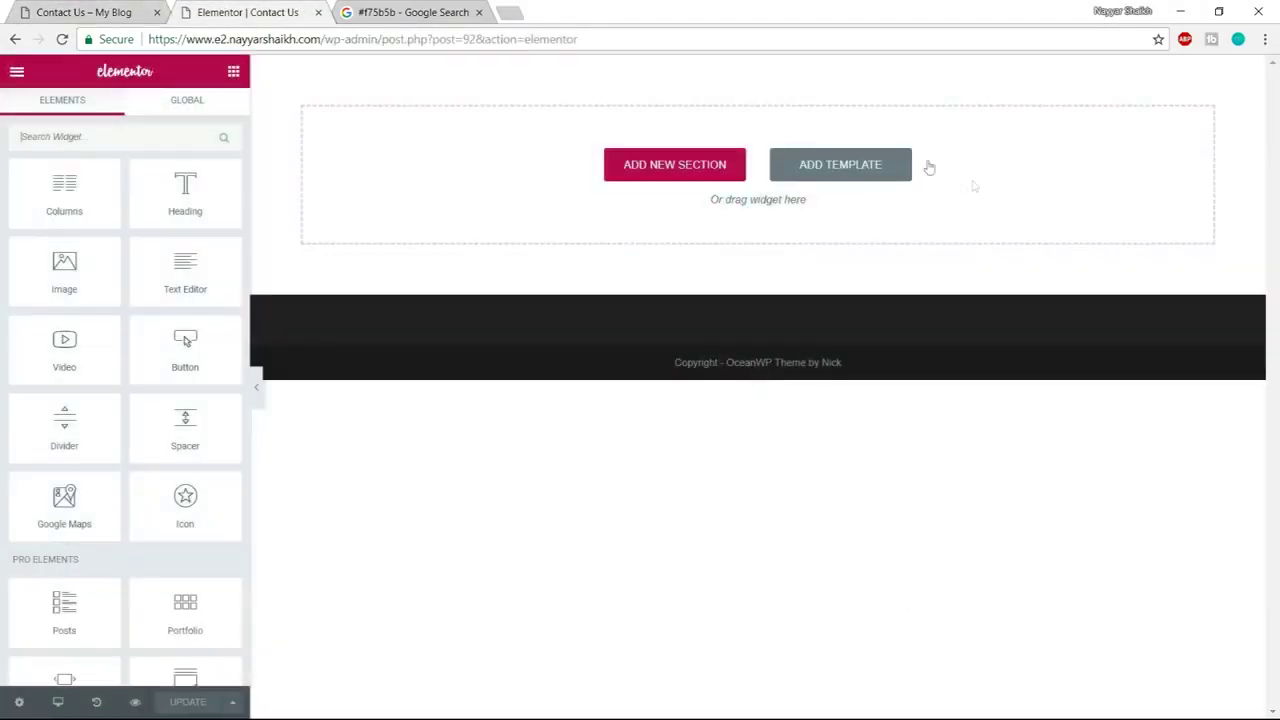
Insert the saved 'Page Template' from My Templates in the template library.
{"action": "left_click", "coordinate": [858, 168]}
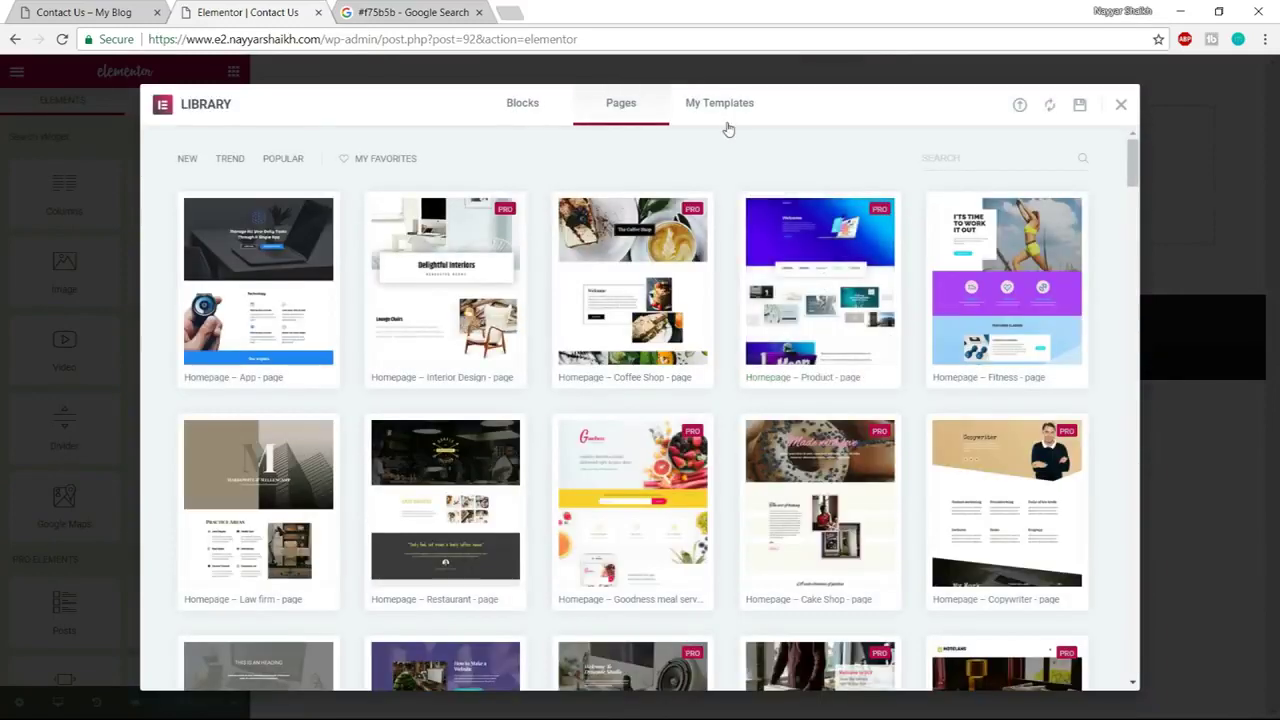
{"action": "left_click", "coordinate": [726, 122]}
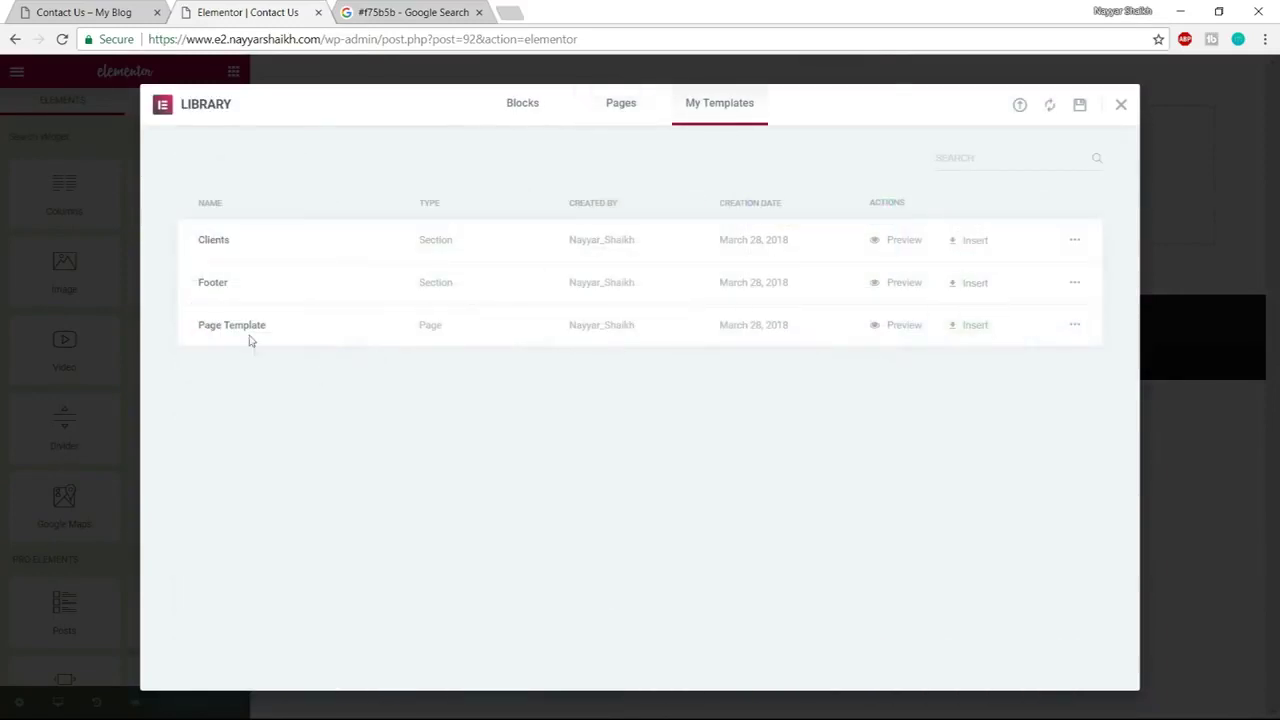
{"action": "left_click", "coordinate": [970, 325]}
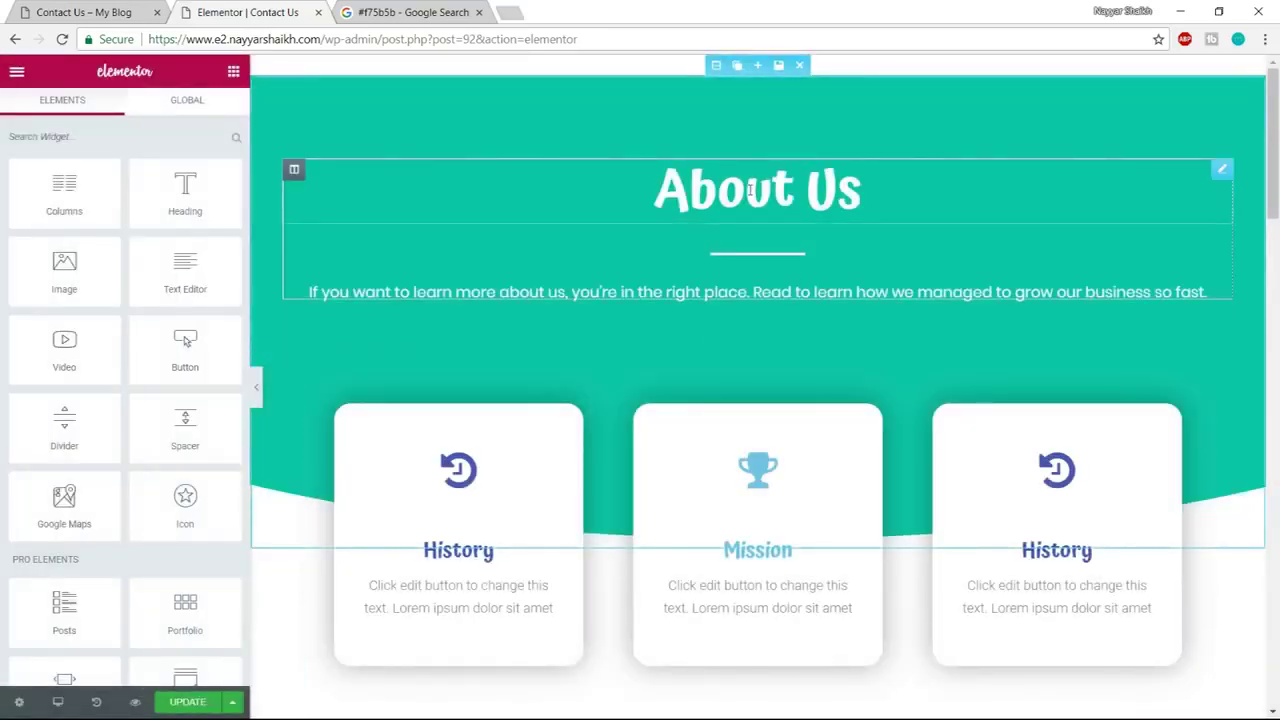
Change the hero heading text from 'About Us' to 'Contact Us'.
{"action": "left_click", "coordinate": [750, 190]}
{"action": "left_click_drag", "start_coordinate": [118, 229], "coordinate": [3, 233]}
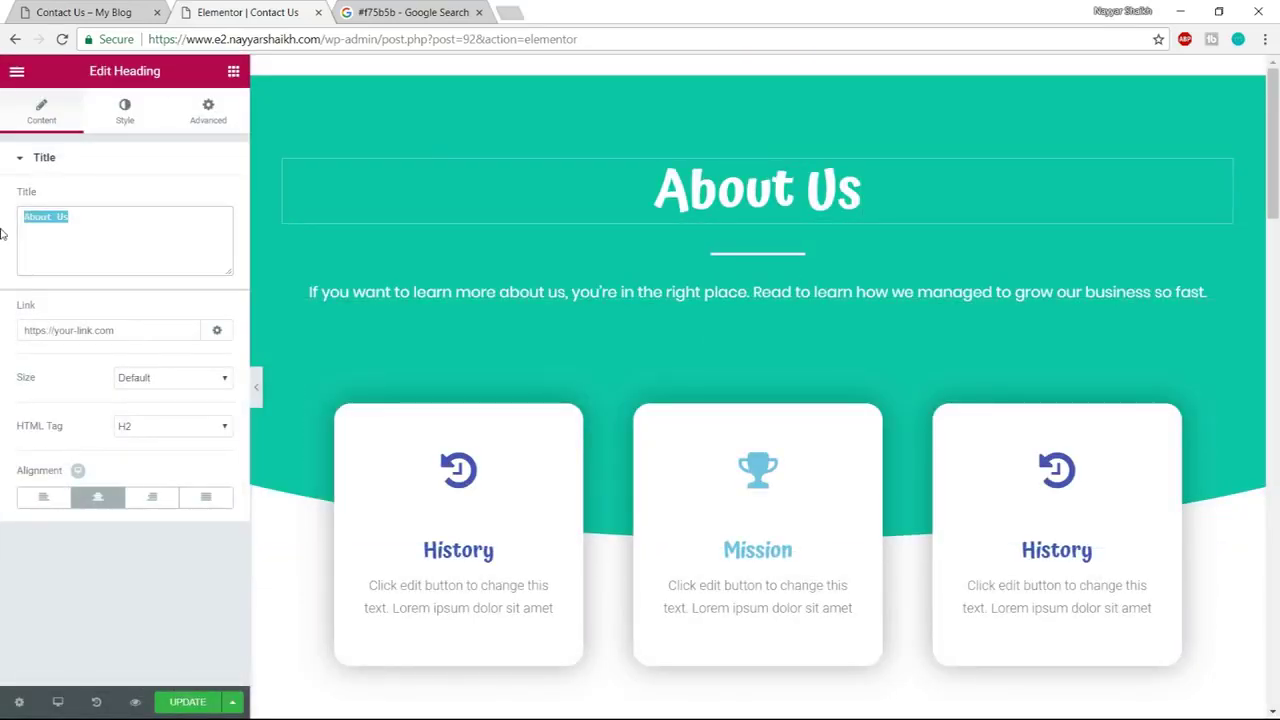
{"action": "type", "text": "Contact U"}
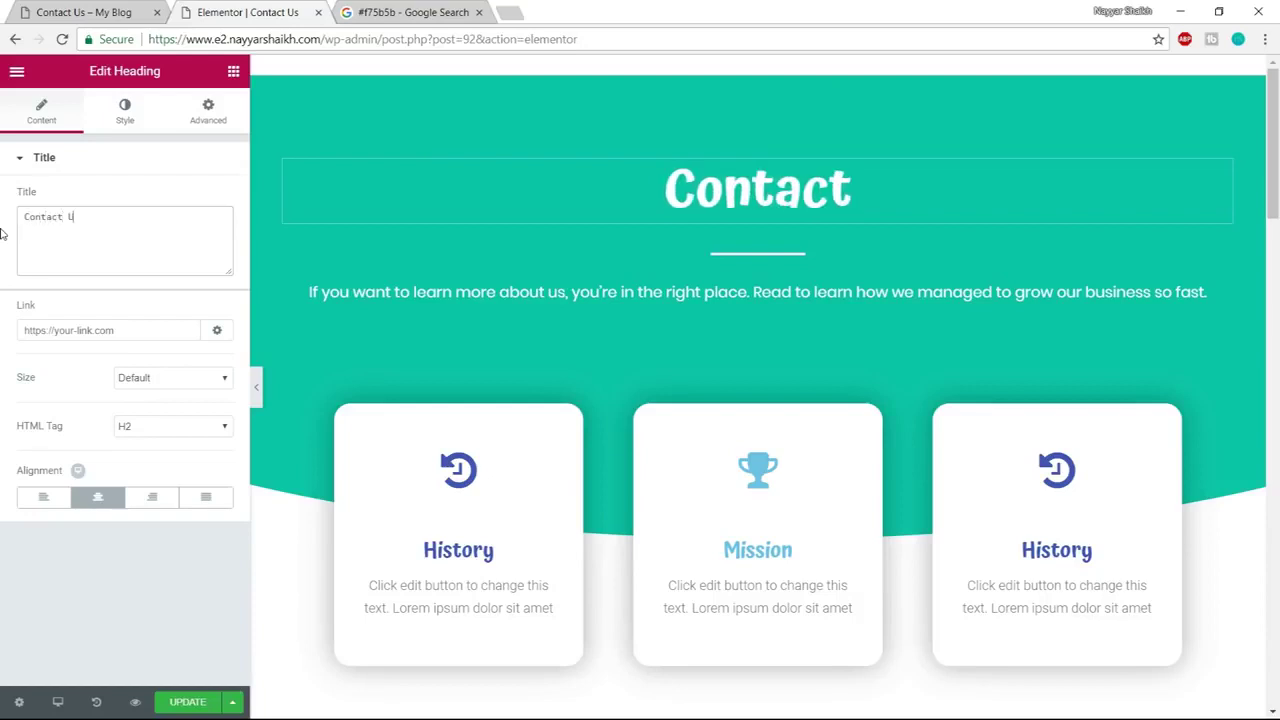
{"action": "type", "text": "s"}
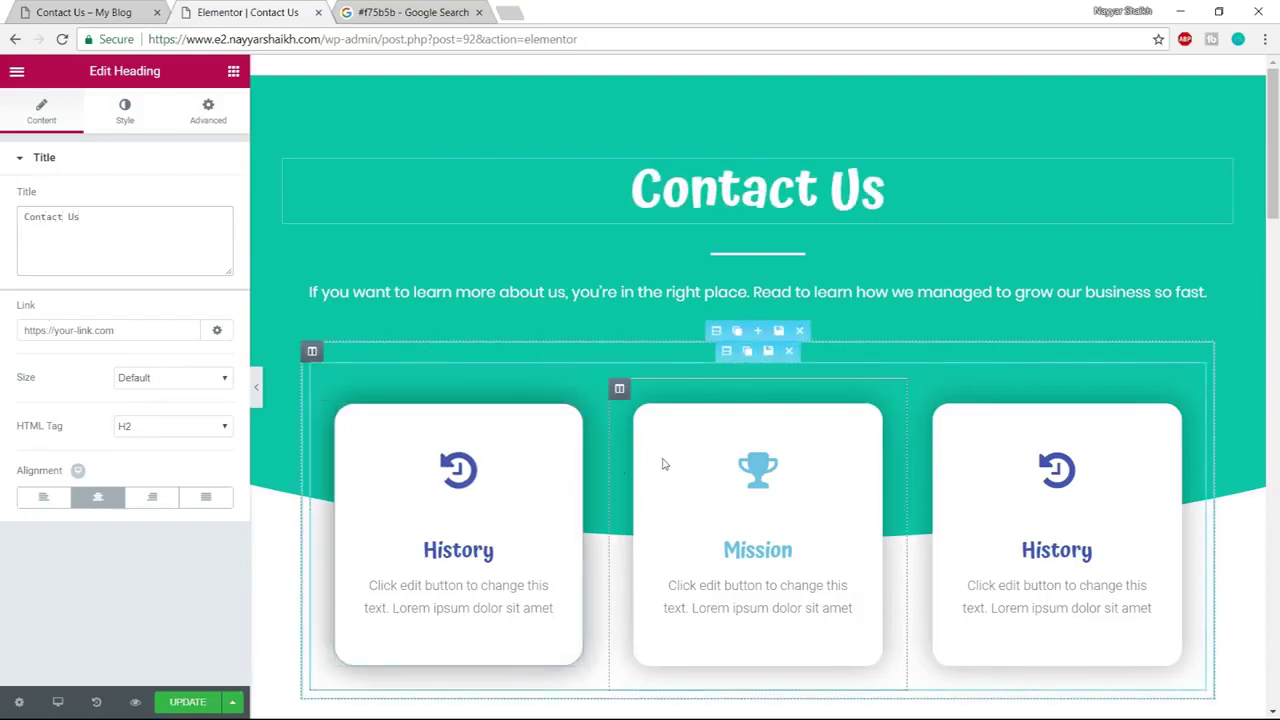
Remove the three-card, Our Story, photo grid and Our Clients sections, checking the live page.
{"action": "left_click", "coordinate": [799, 331]}
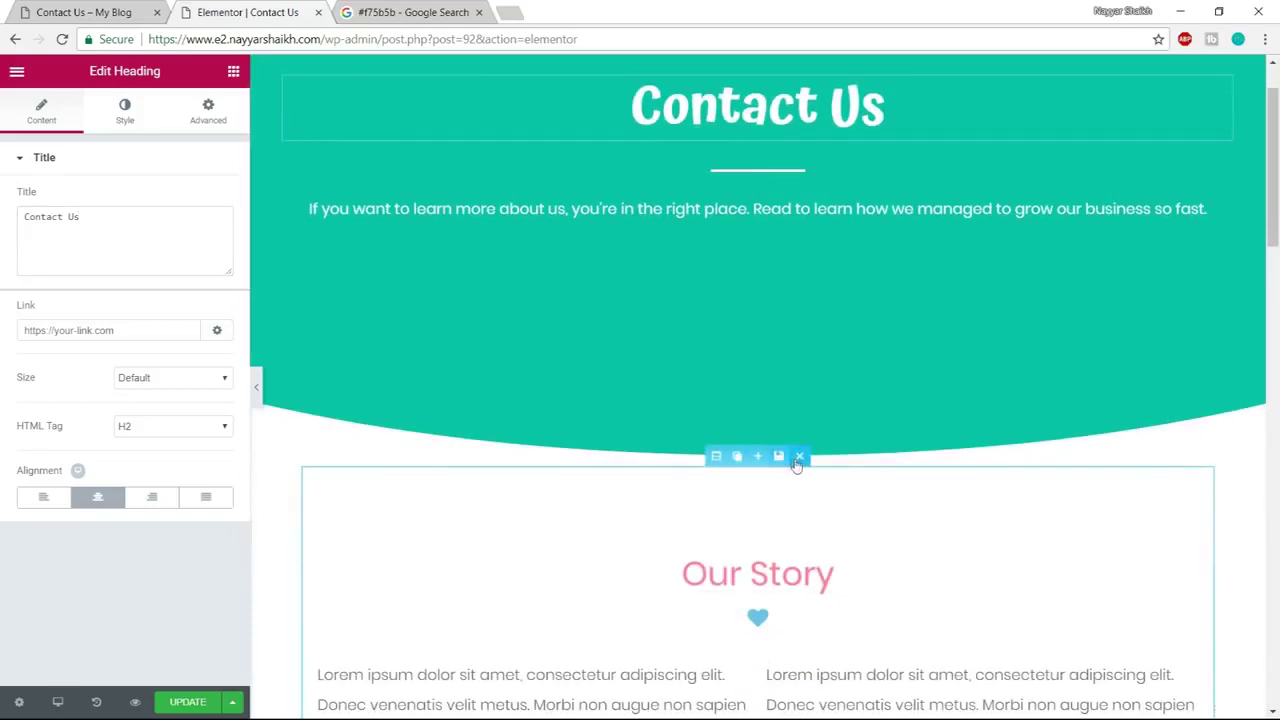
{"action": "left_click", "coordinate": [799, 457]}
{"action": "scroll", "coordinate": [794, 463], "scroll_direction": "down", "scroll_amount": 3}
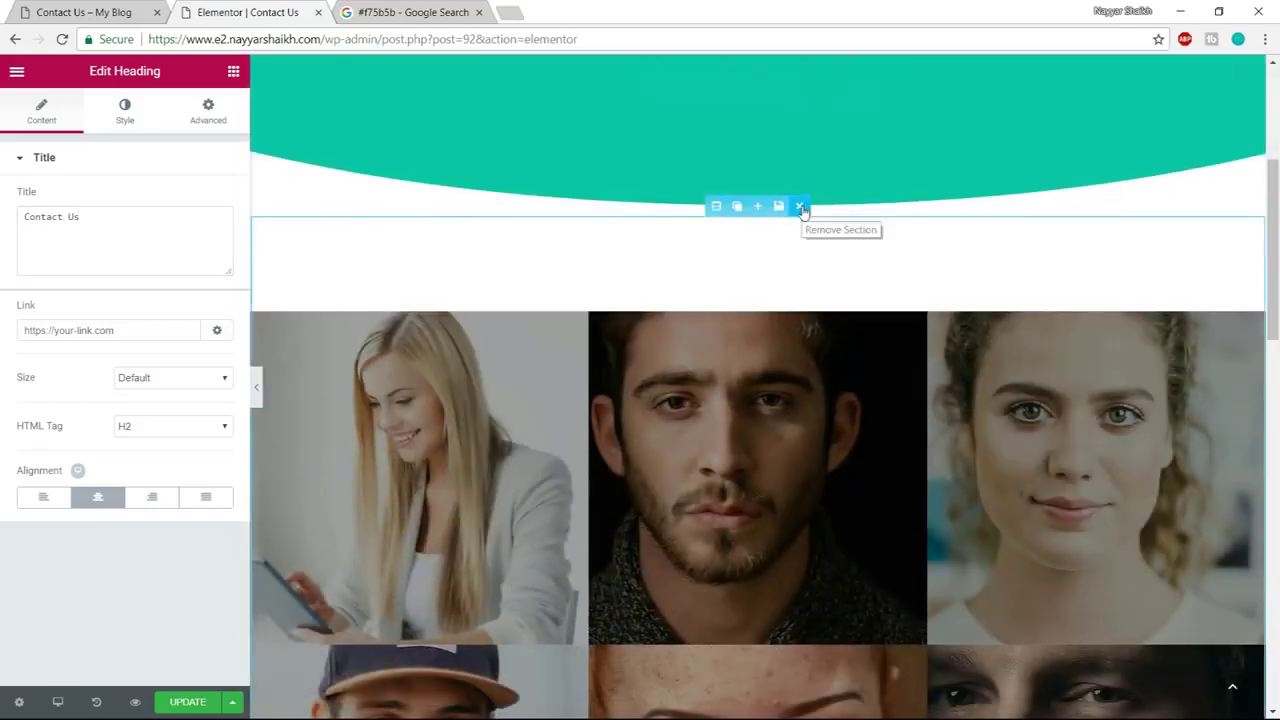
{"action": "left_click", "coordinate": [800, 207]}
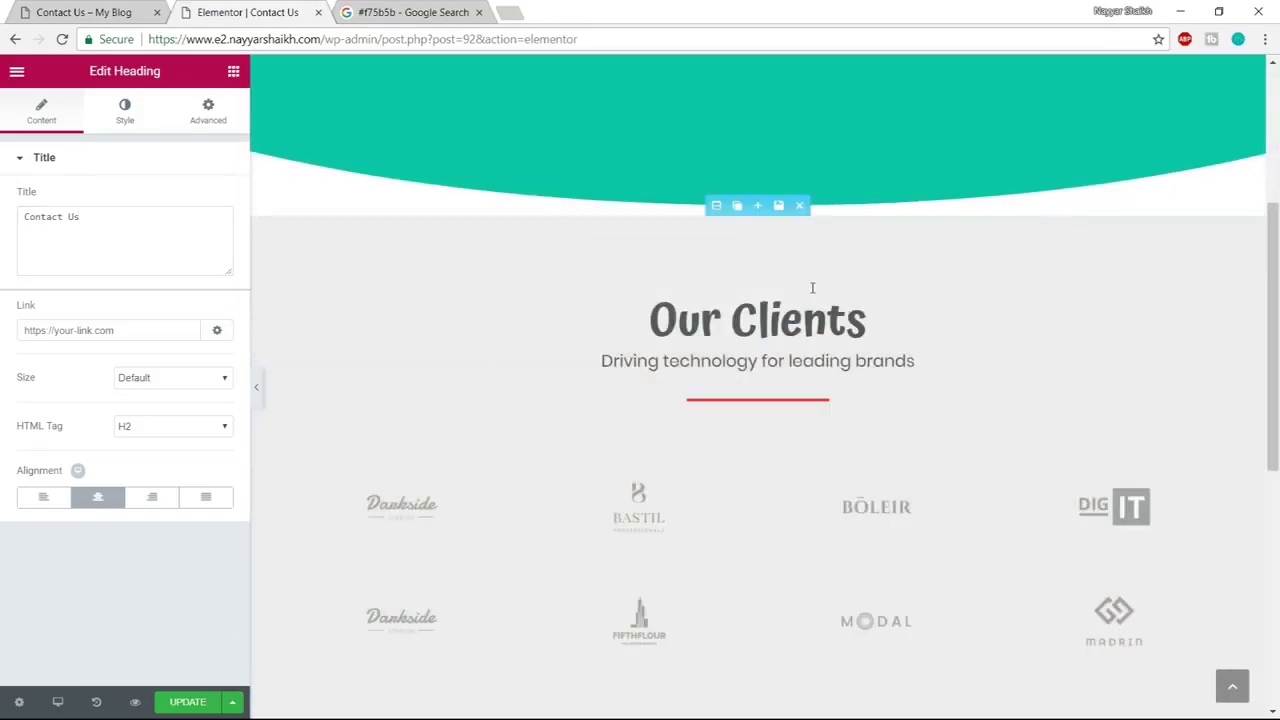
{"action": "left_click", "coordinate": [799, 206]}
{"action": "scroll", "coordinate": [760, 400], "scroll_direction": "up", "scroll_amount": 2}
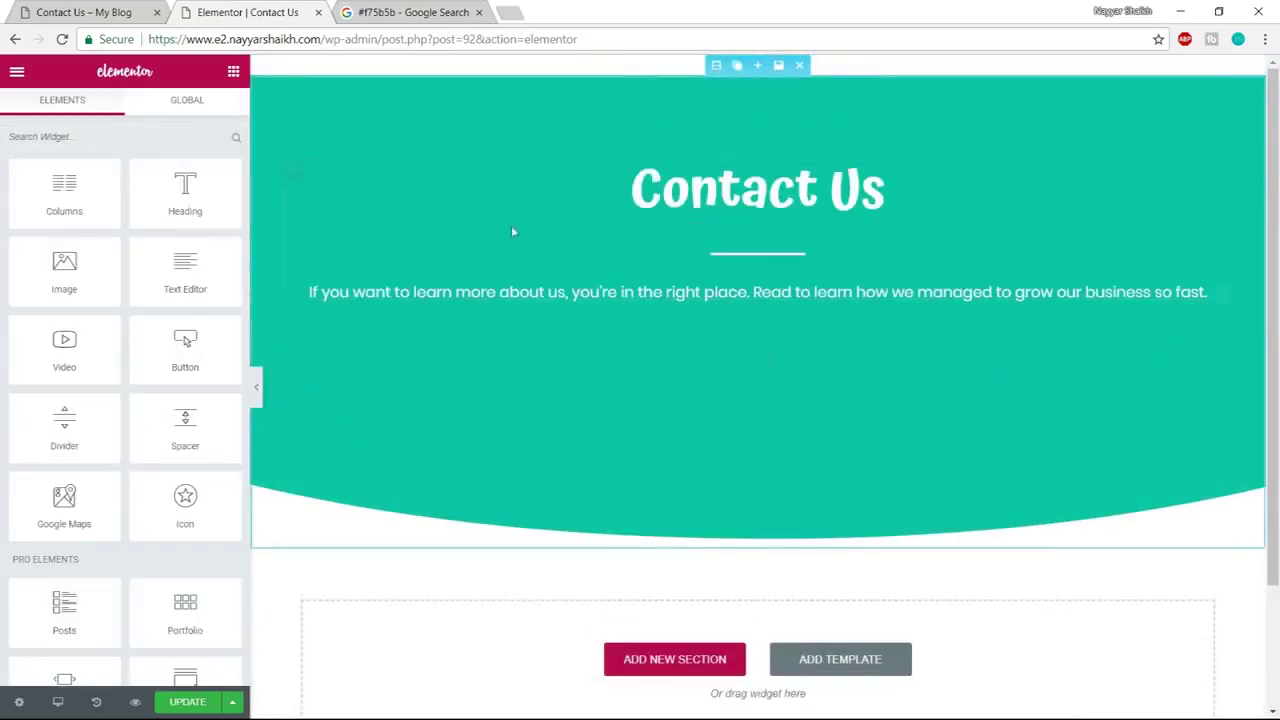
{"action": "key", "text": "ctrl+shift+Tab"}
{"action": "scroll", "coordinate": [483, 491], "scroll_direction": "down", "scroll_amount": 2}
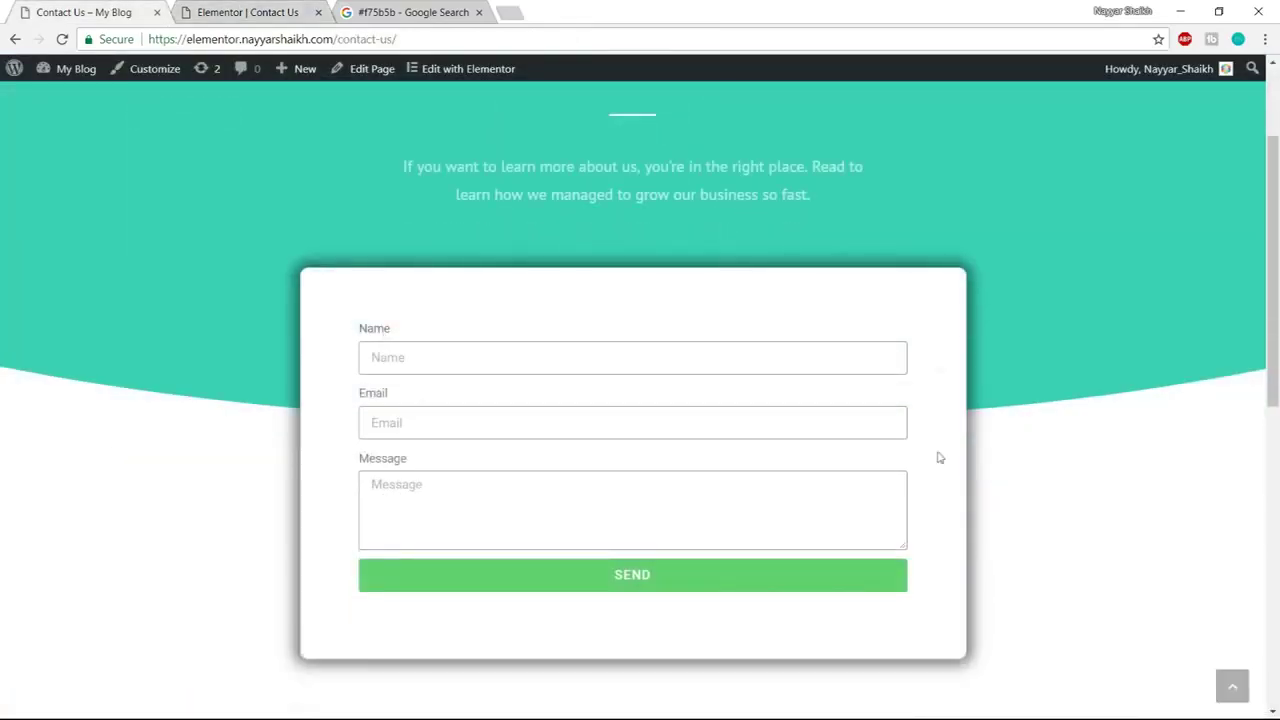
{"action": "left_click", "coordinate": [250, 12]}
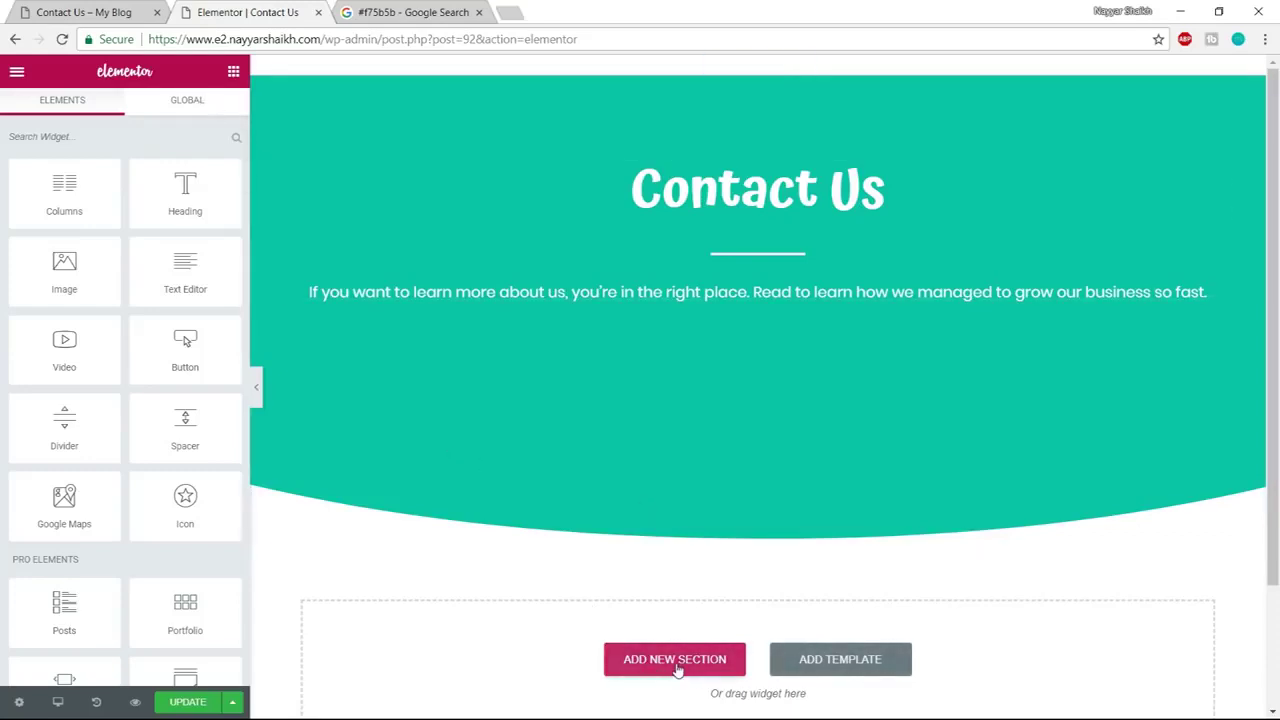
{"action": "left_click", "coordinate": [677, 668]}
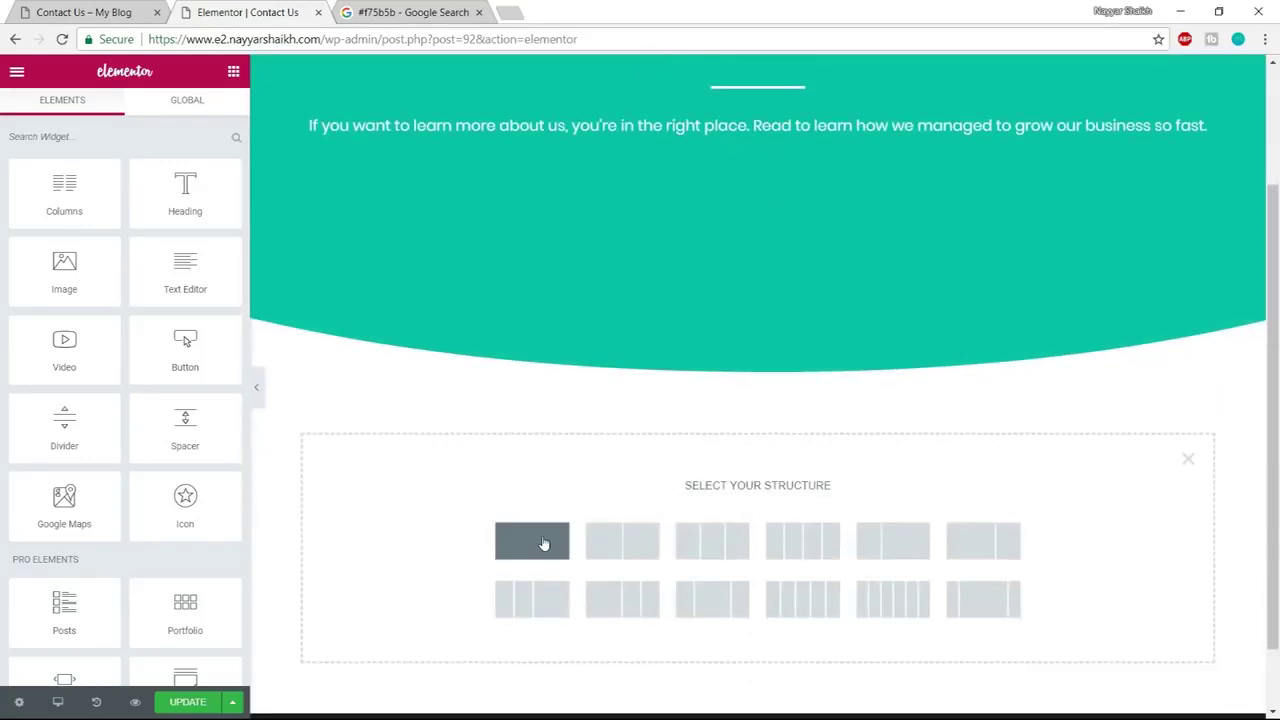
{"action": "left_click", "coordinate": [544, 543]}
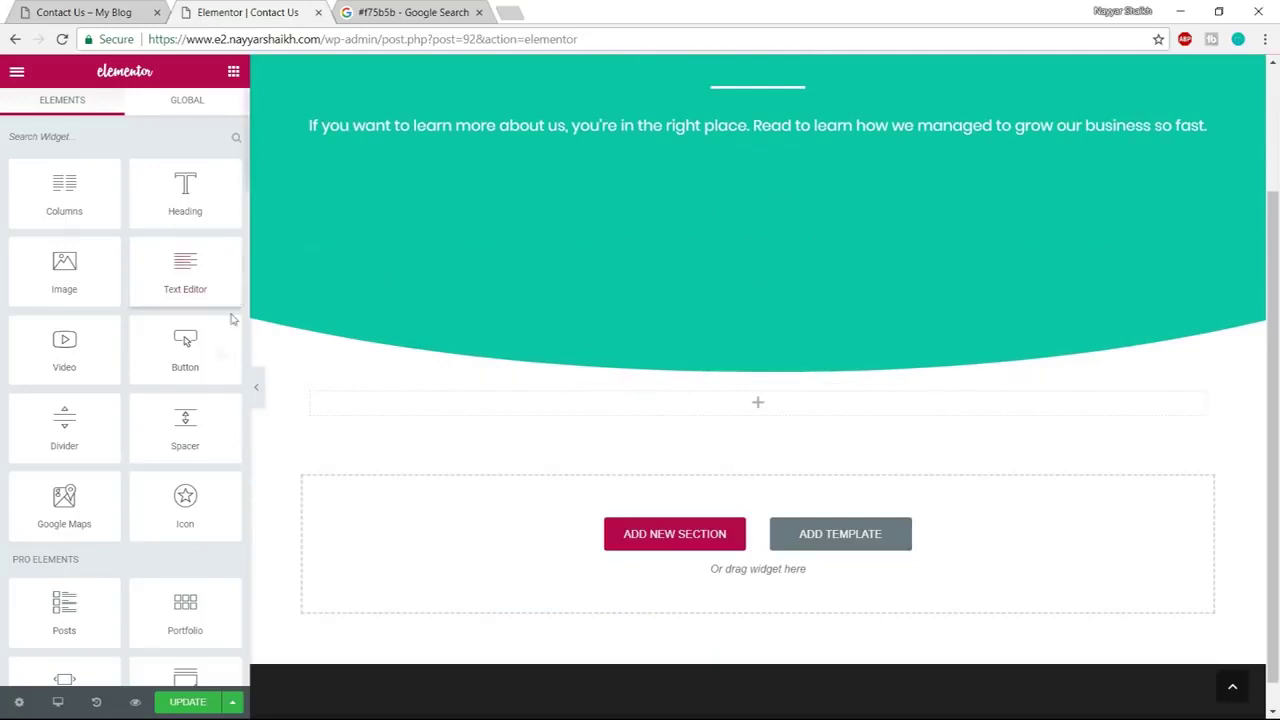
{"action": "scroll", "coordinate": [215, 397], "scroll_direction": "down", "scroll_amount": 1}
{"action": "scroll", "coordinate": [215, 397], "scroll_direction": "down", "scroll_amount": 2}
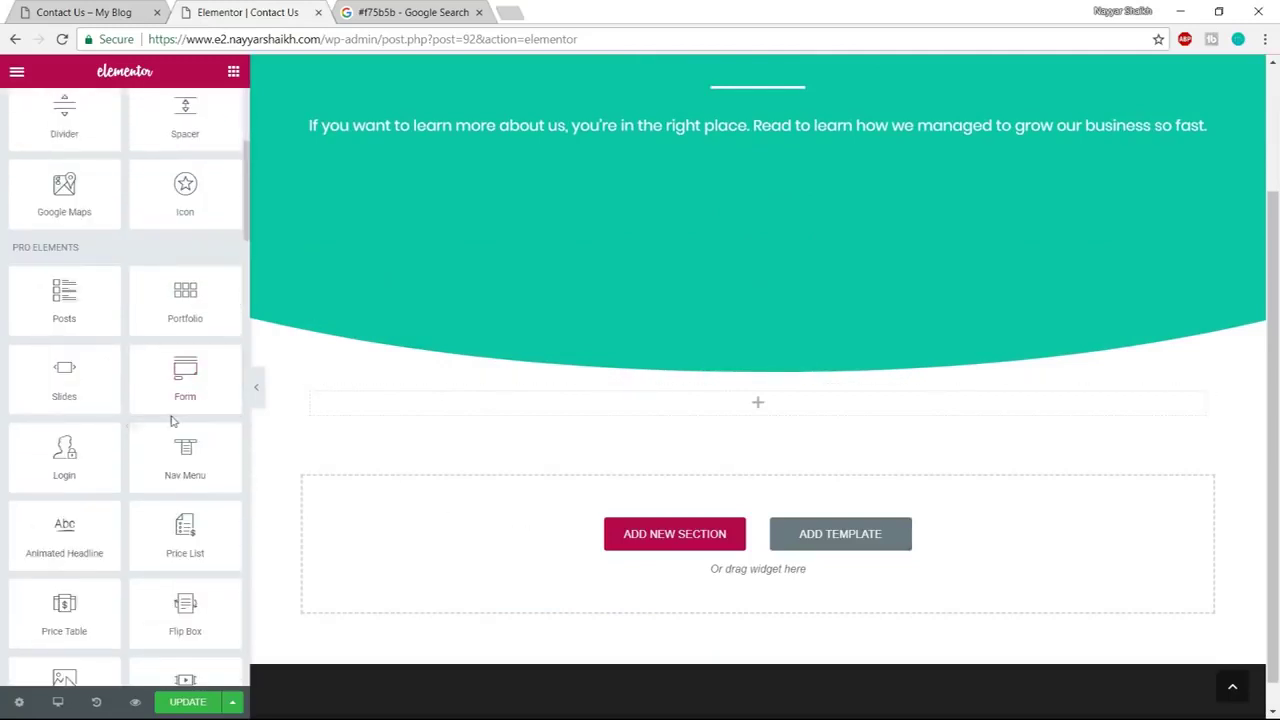
{"action": "left_click_drag", "start_coordinate": [174, 371], "coordinate": [723, 403]}
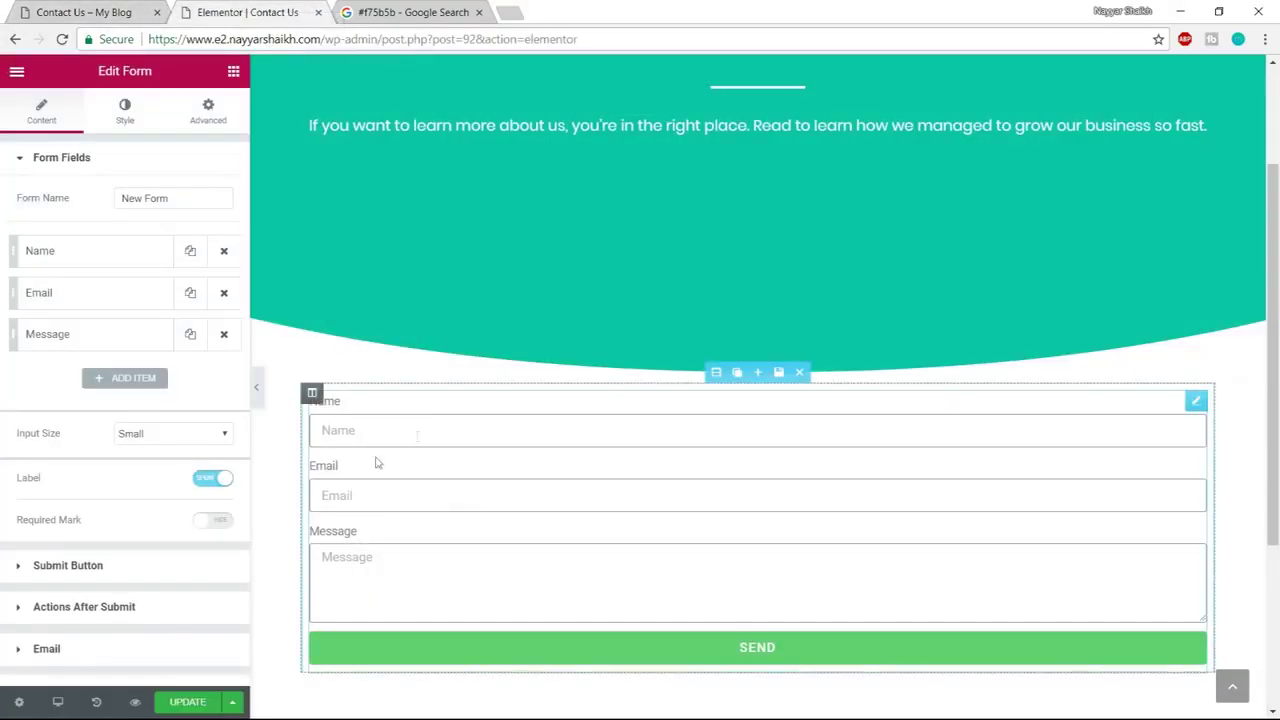
{"action": "left_click", "coordinate": [77, 10]}
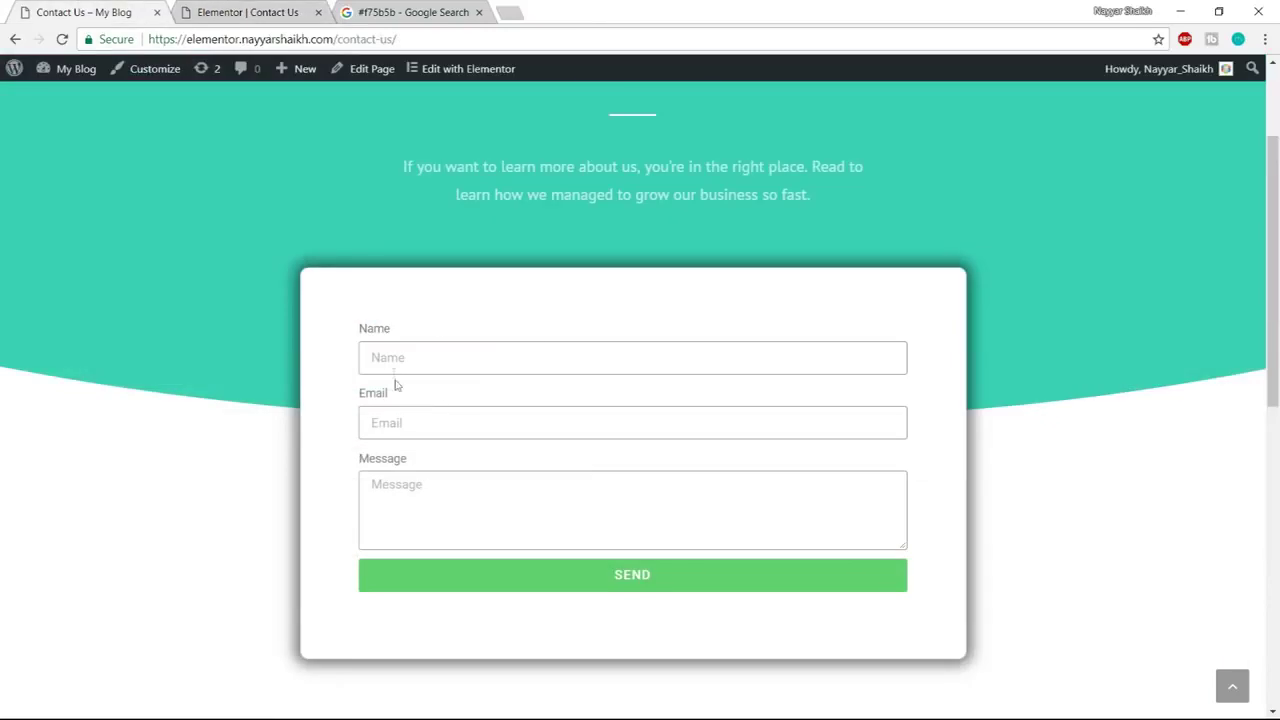
{"action": "left_click", "coordinate": [258, 8]}
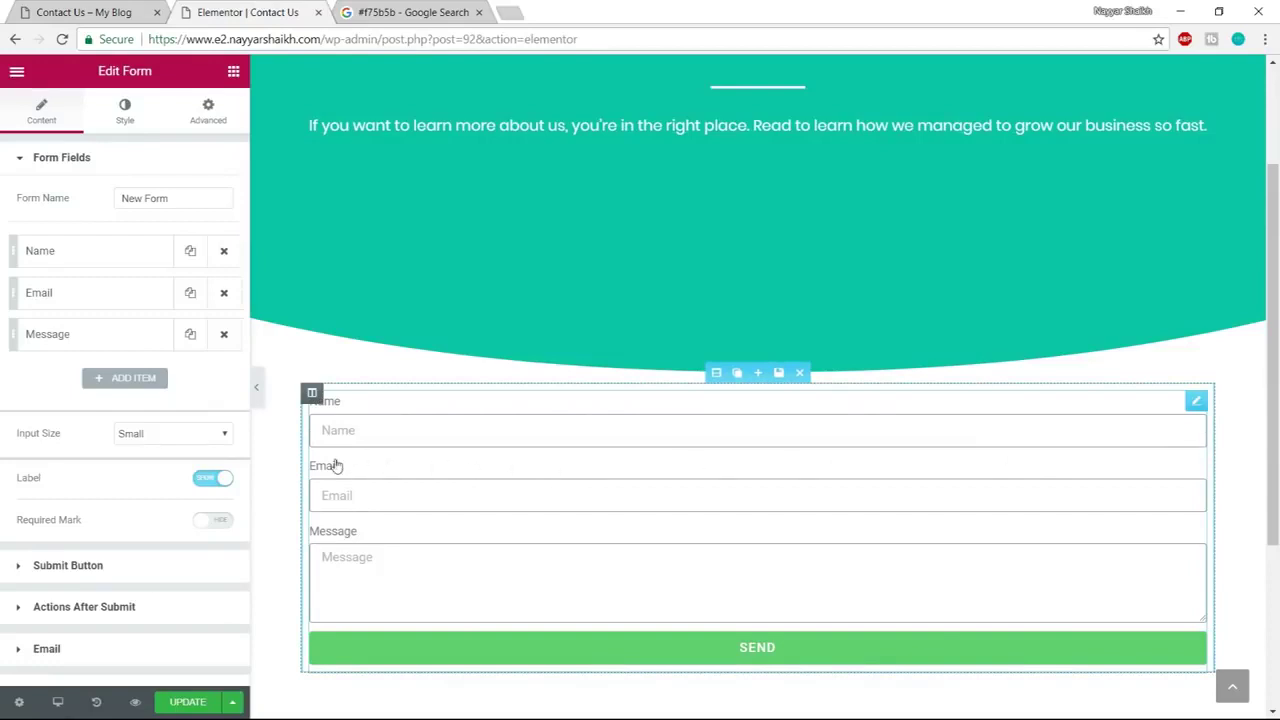
{"action": "key", "text": "ctrl+shift+Tab"}
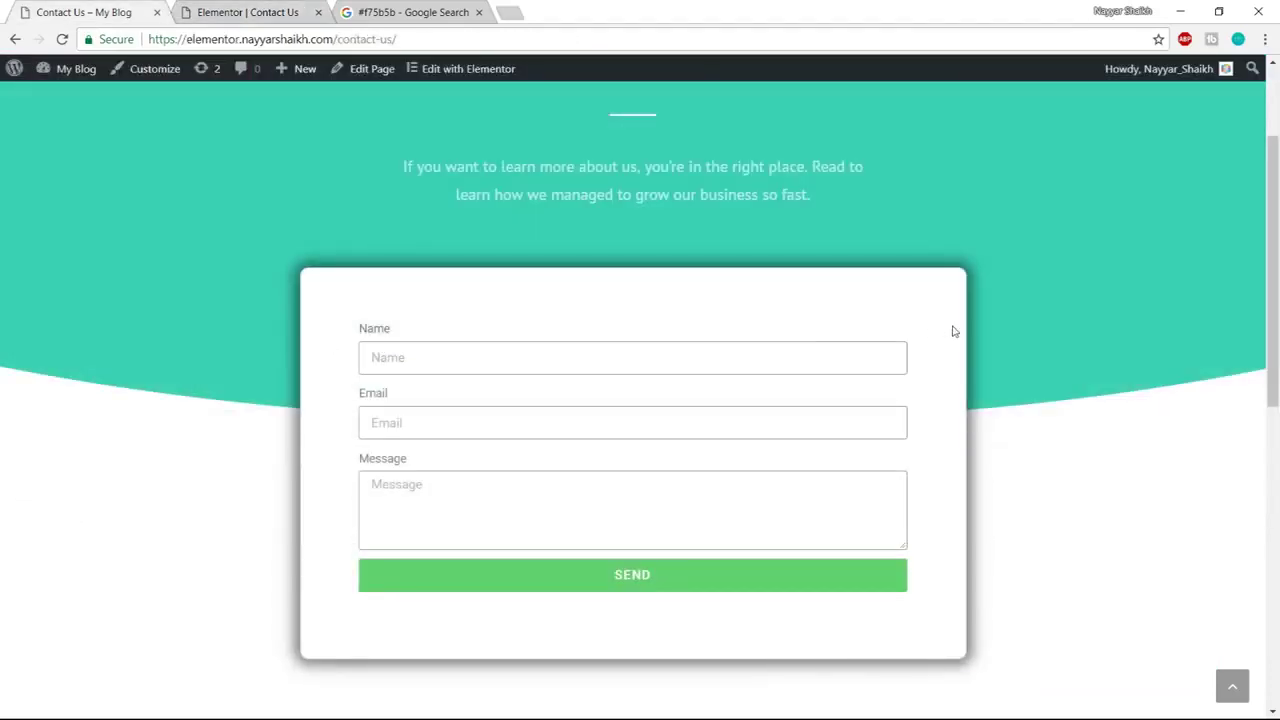
{"action": "scroll", "coordinate": [980, 372], "scroll_direction": "up", "scroll_amount": 2}
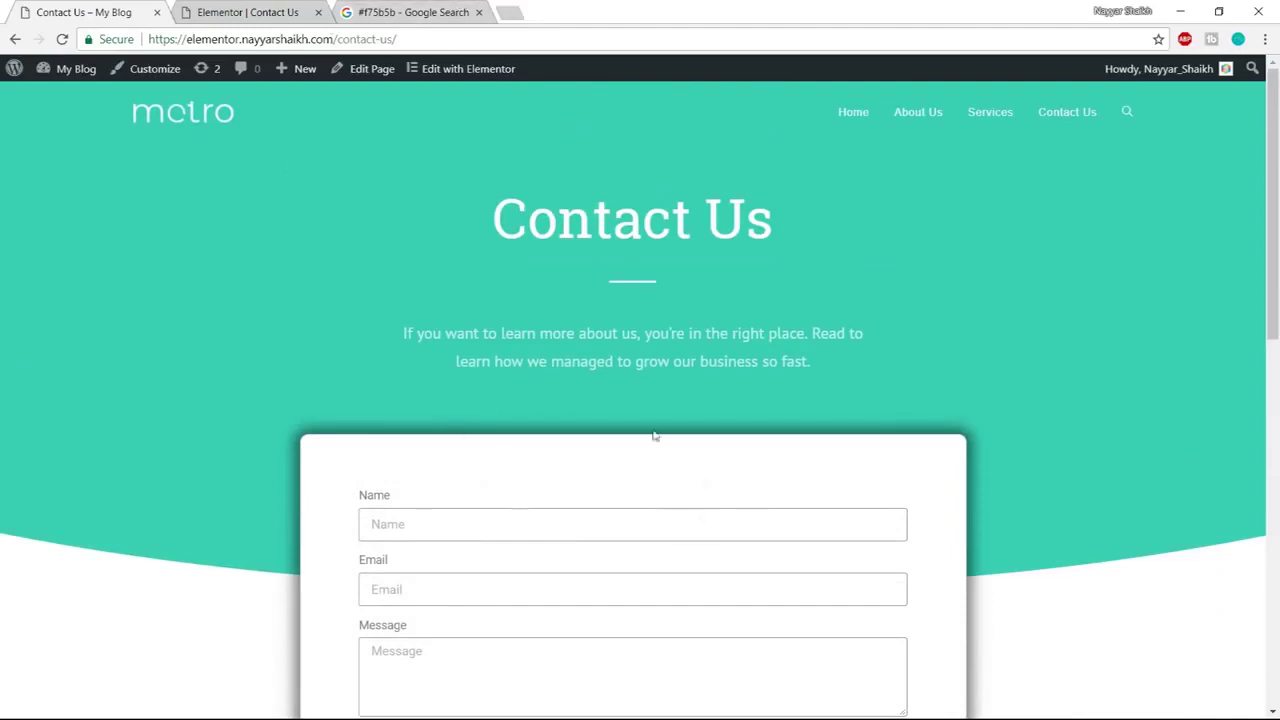
{"action": "left_click", "coordinate": [287, 10]}
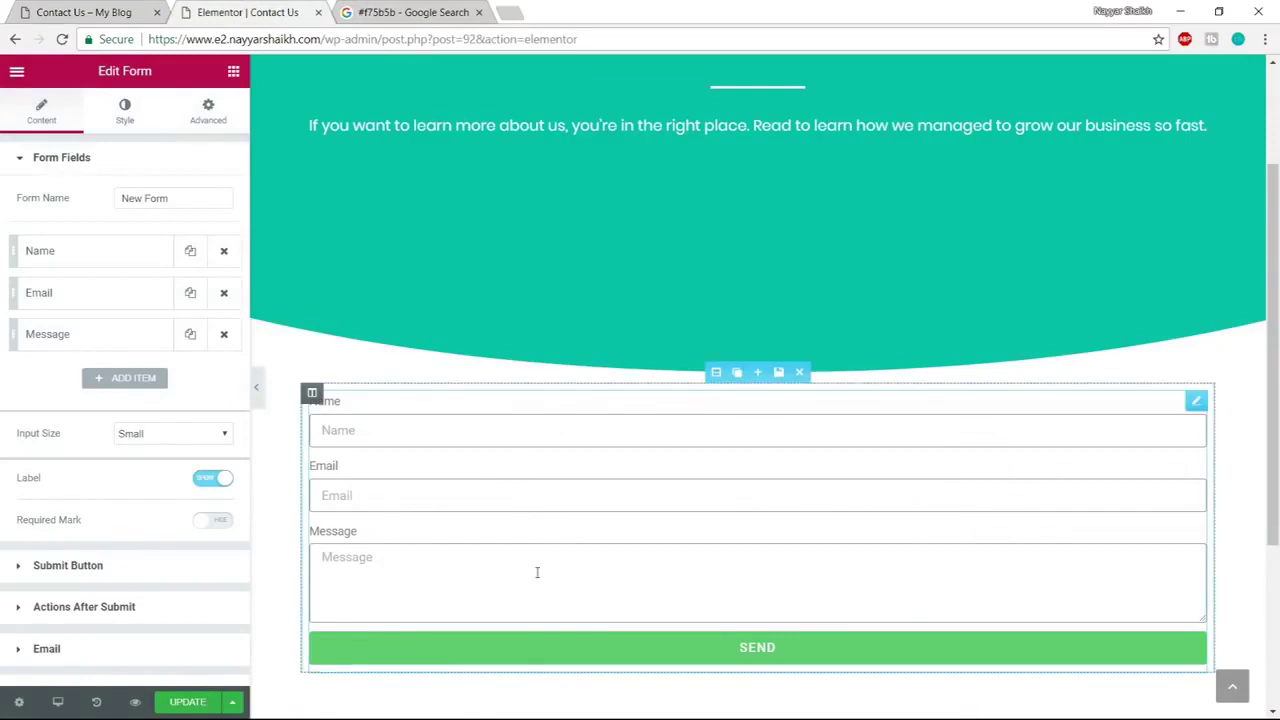
Set the form section's boxed content width to 800, then view the live page.
{"action": "left_click", "coordinate": [716, 372]}
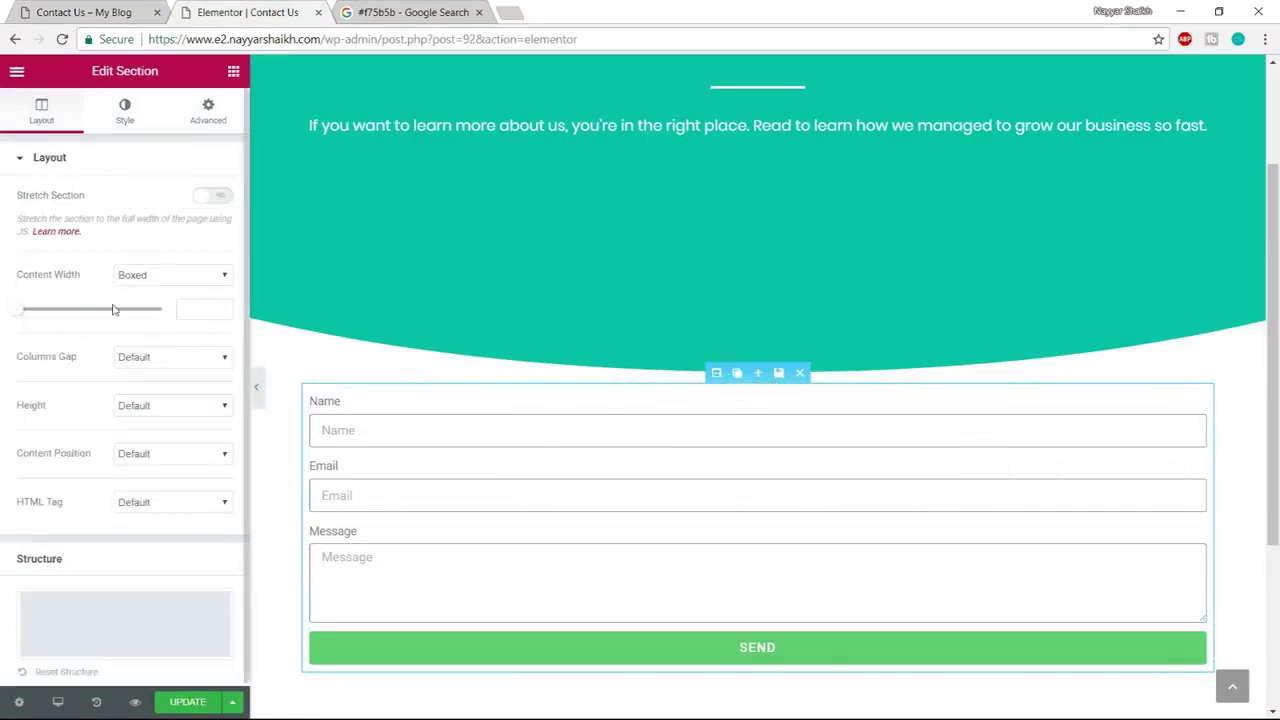
{"action": "left_click_drag", "start_coordinate": [33, 312], "coordinate": [39, 332]}
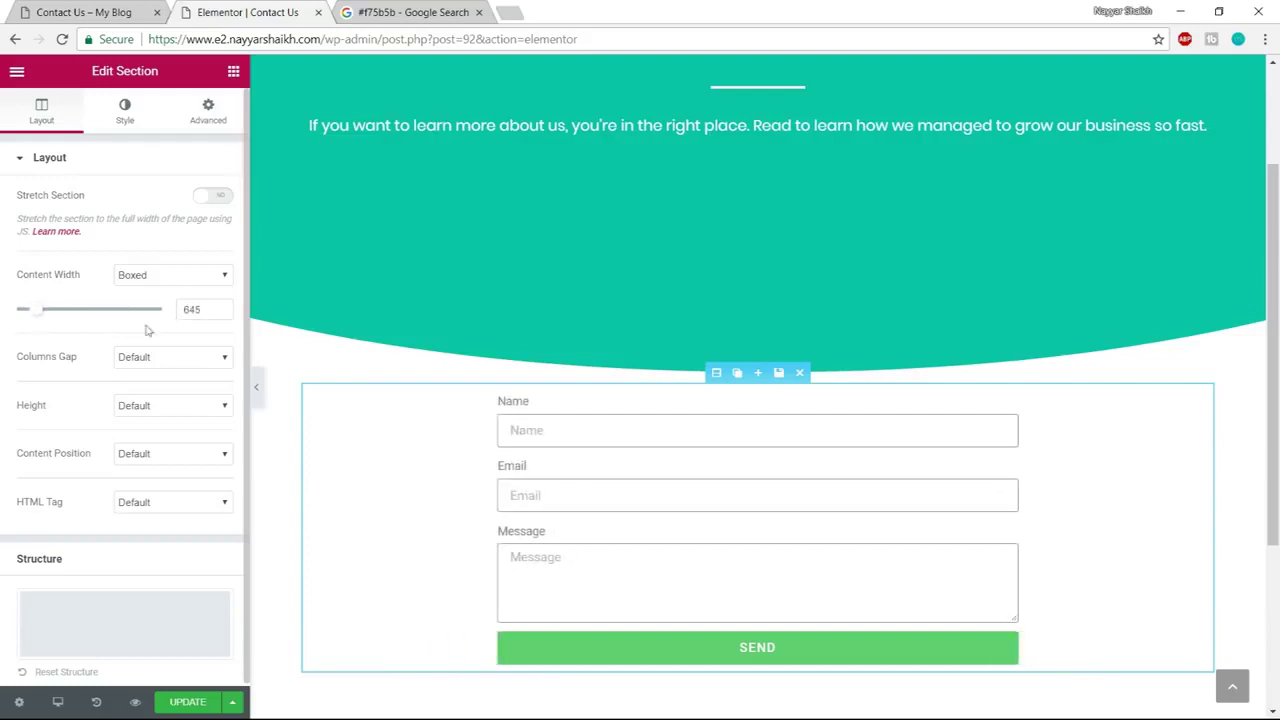
{"action": "type", "text": "800"}
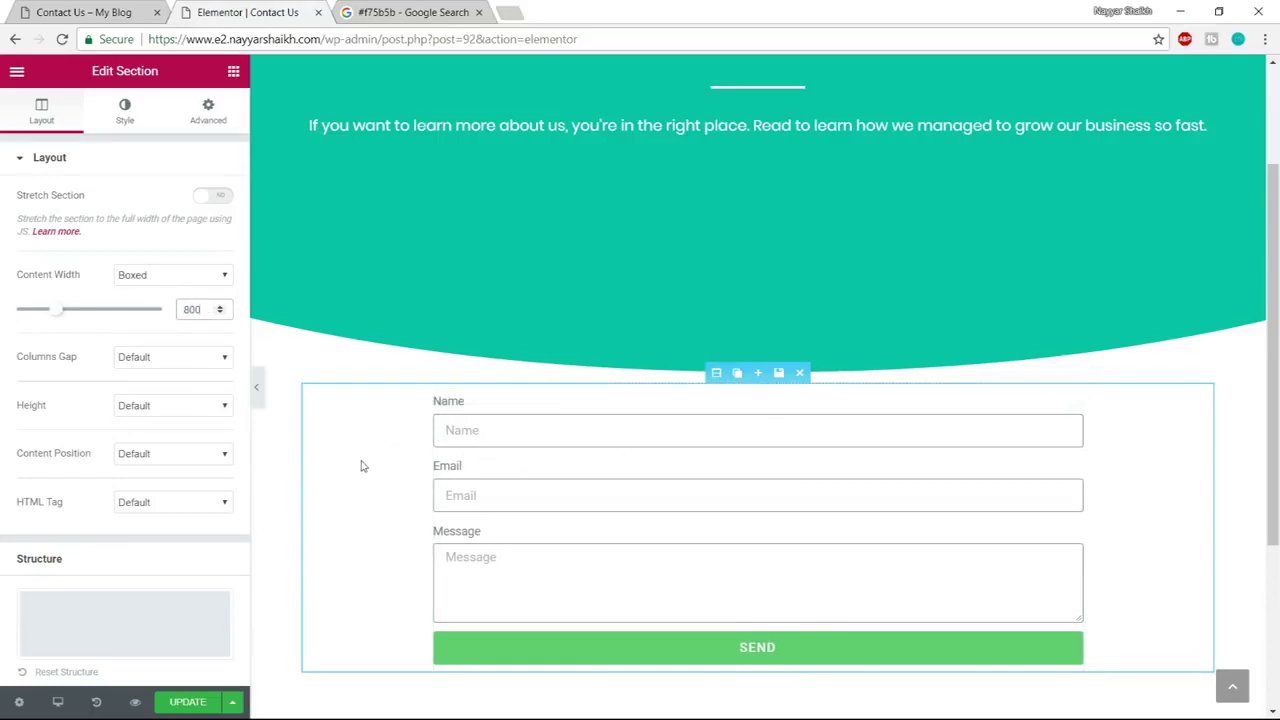
{"action": "left_click", "coordinate": [90, 12]}
{"action": "scroll", "coordinate": [550, 593], "scroll_direction": "down", "scroll_amount": 3}
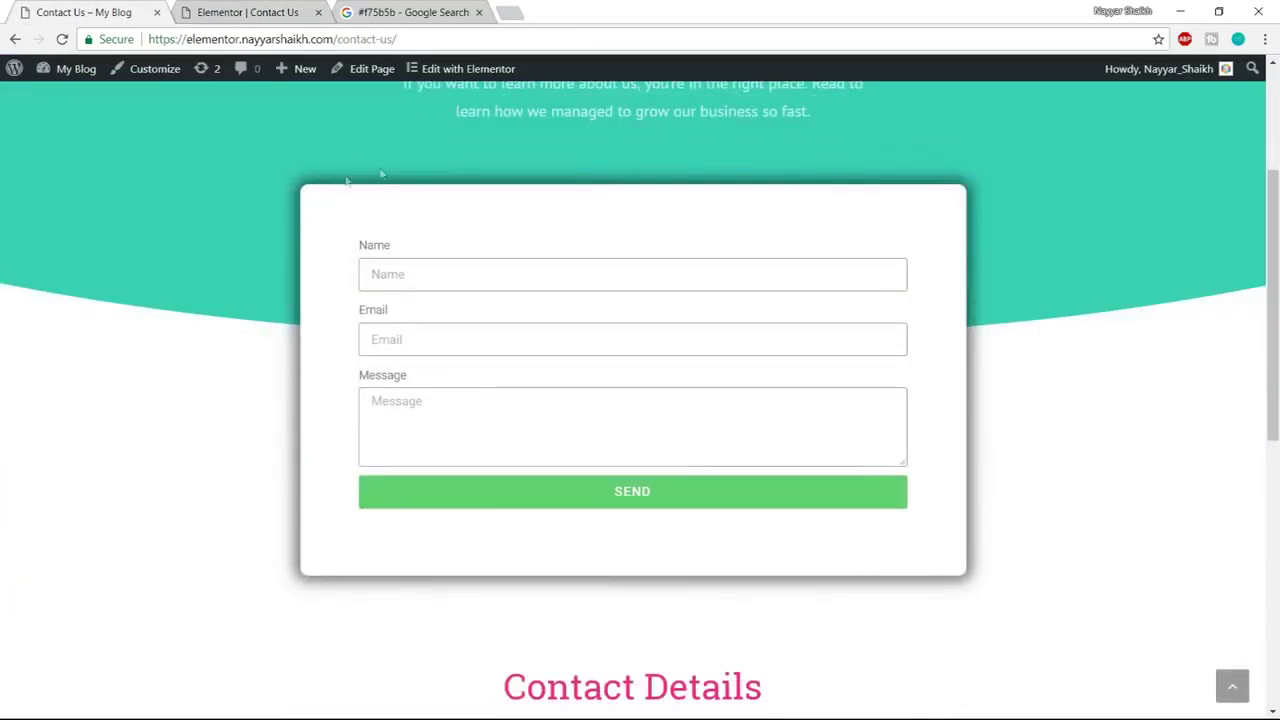
Give the form column a Classic background coloured white (#ffffff).
{"action": "left_click", "coordinate": [248, 11]}
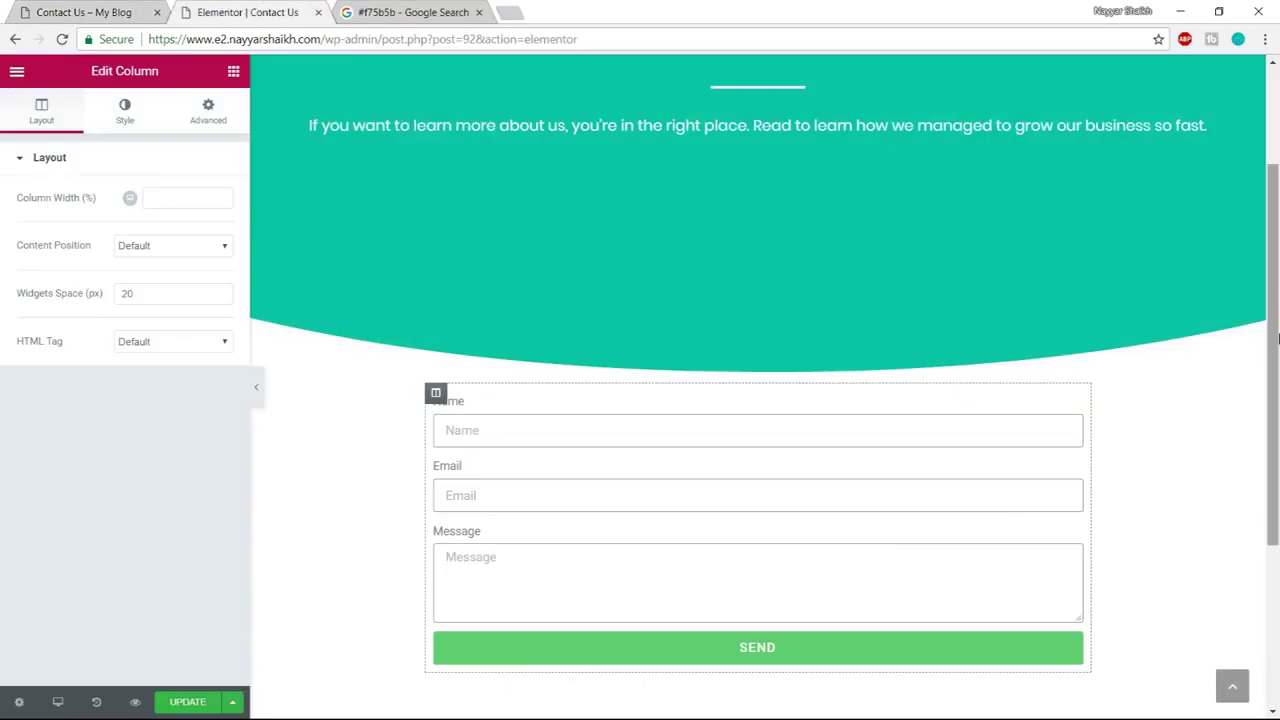
{"action": "mouse_move", "coordinate": [428, 393]}
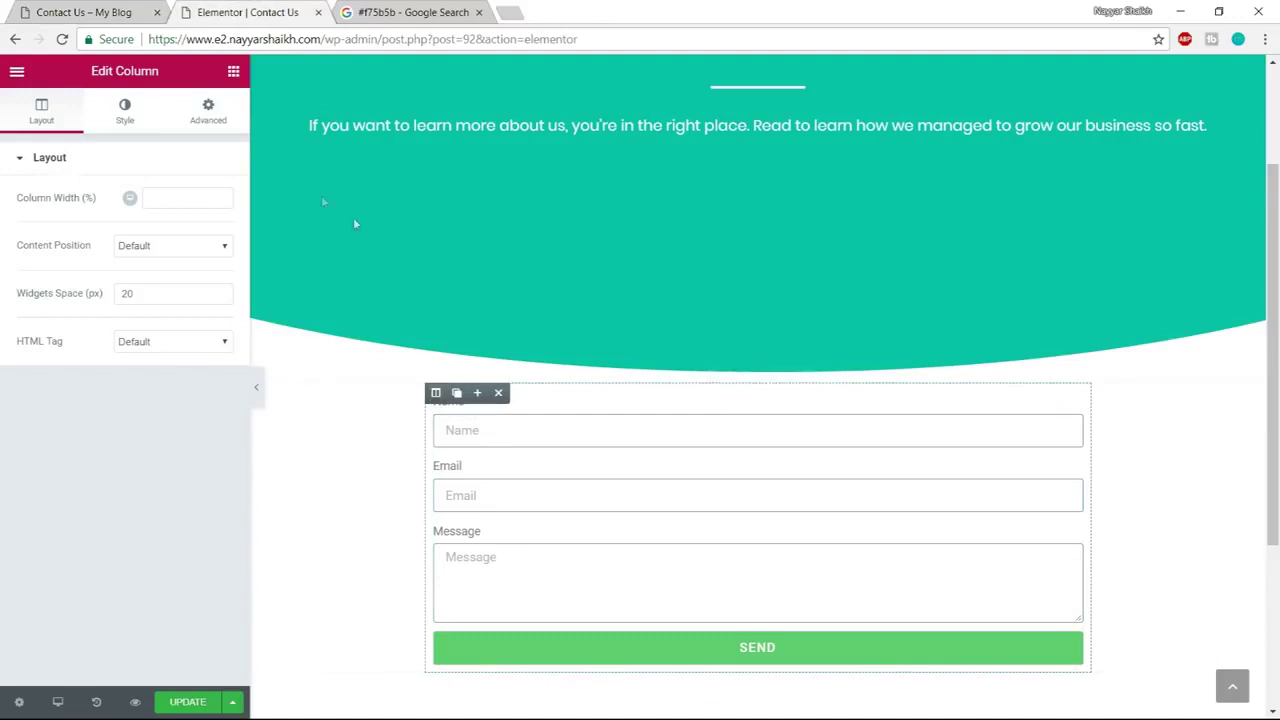
{"action": "left_click", "coordinate": [118, 120]}
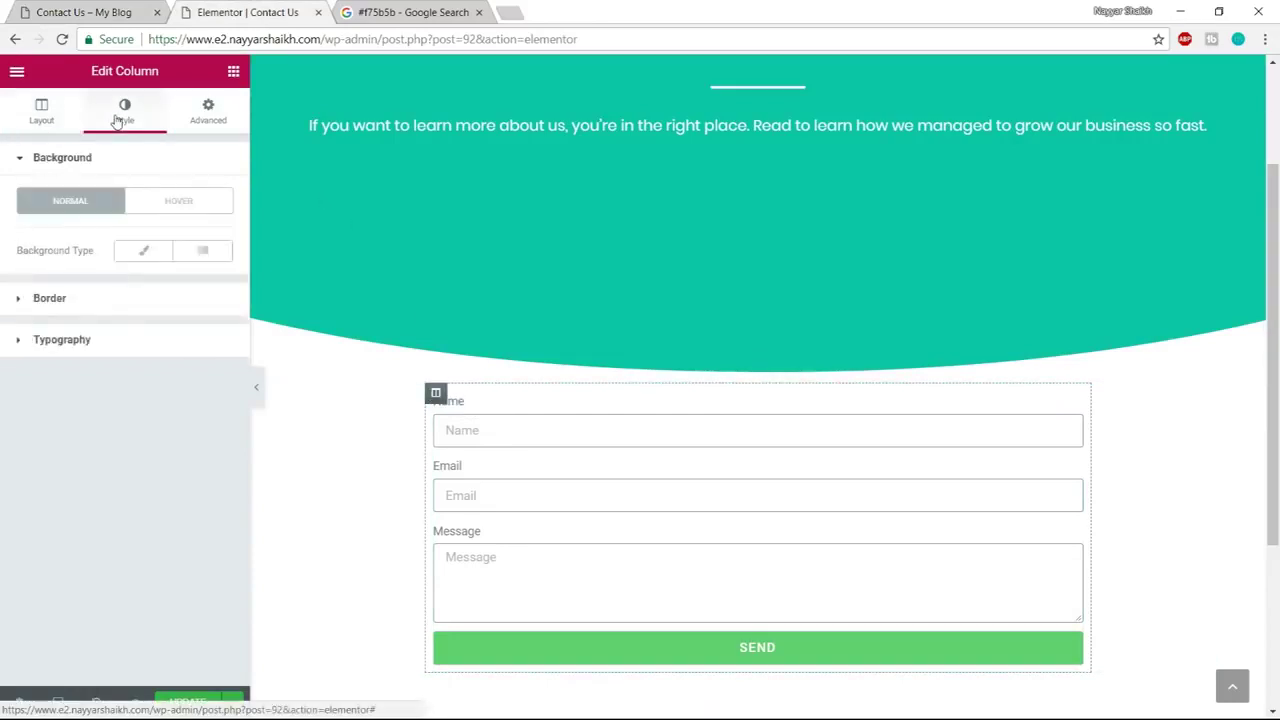
{"action": "left_click", "coordinate": [150, 251]}
{"action": "left_click", "coordinate": [201, 302]}
{"action": "left_click_drag", "start_coordinate": [151, 423], "coordinate": [79, 373]}
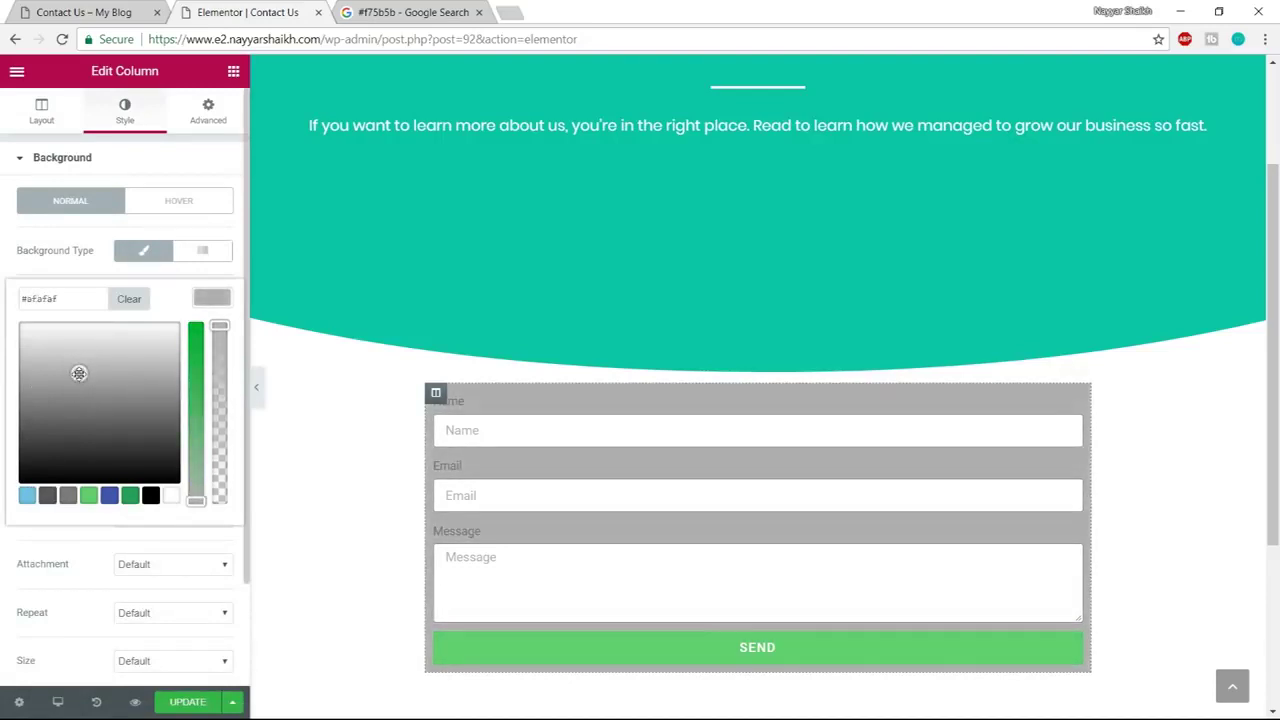
{"action": "left_click", "coordinate": [172, 496]}
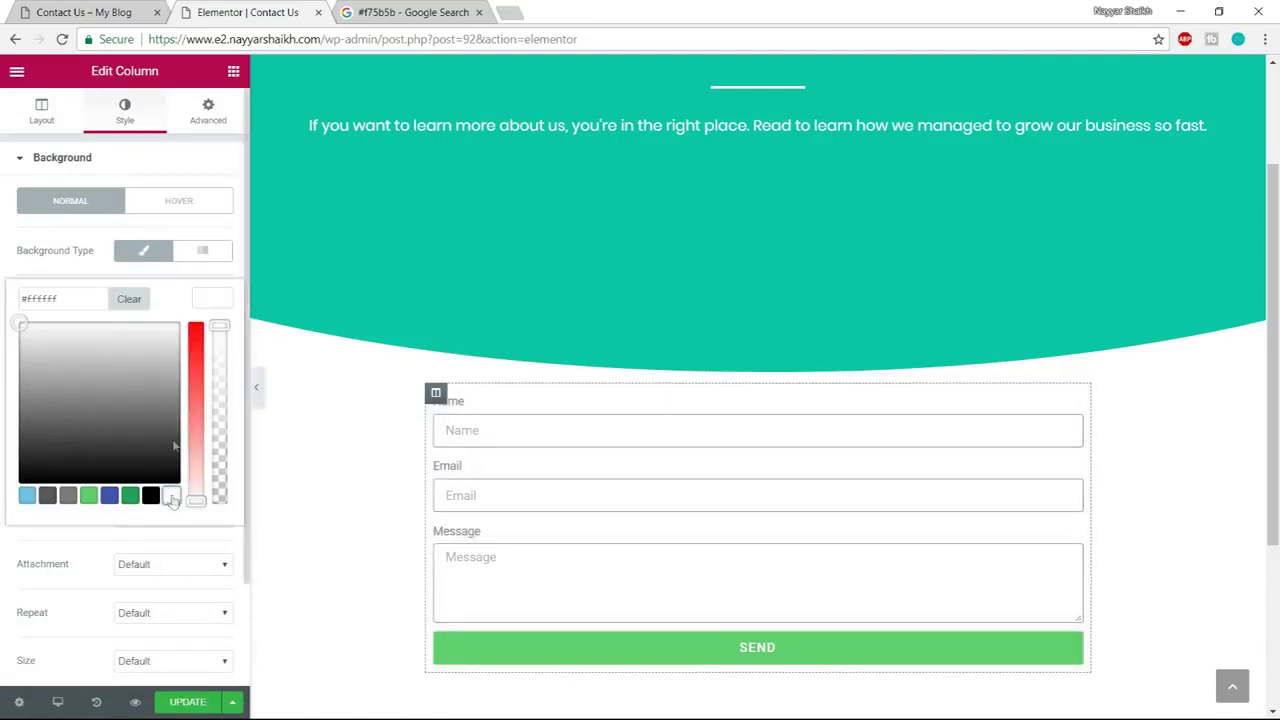
{"action": "left_click", "coordinate": [216, 299]}
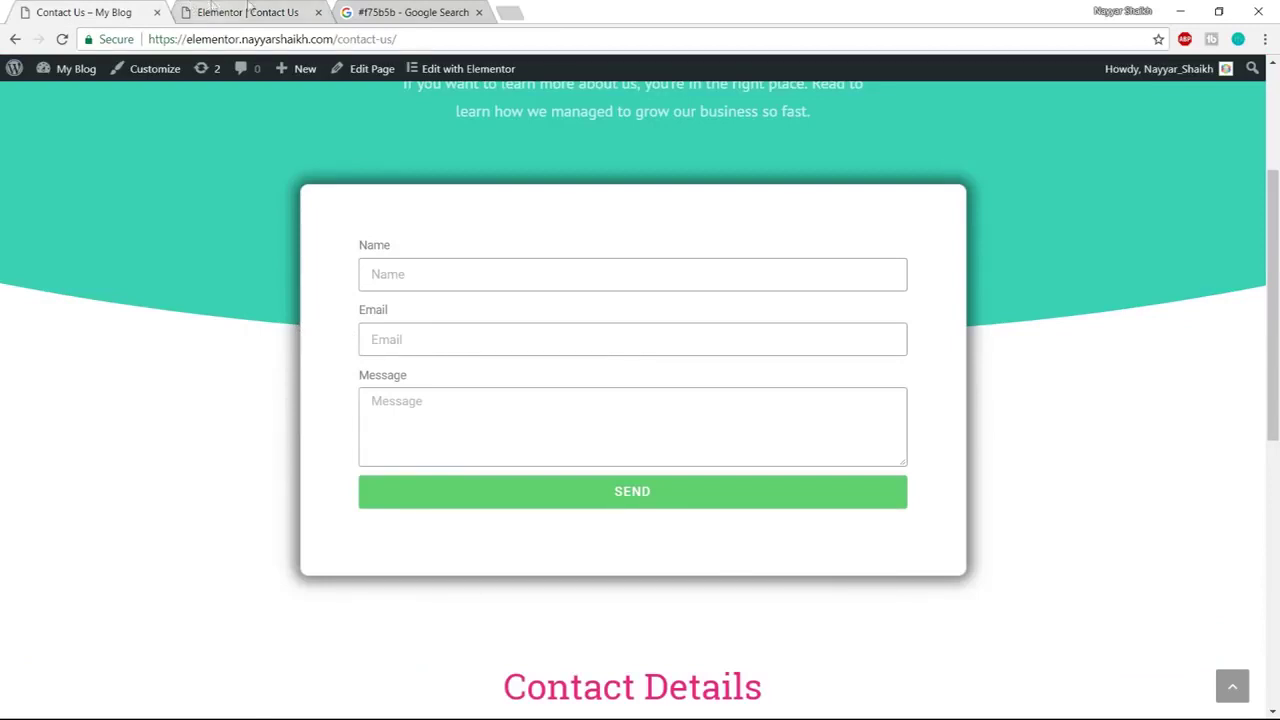
{"action": "left_click", "coordinate": [235, 12]}
{"action": "left_click", "coordinate": [220, 110]}
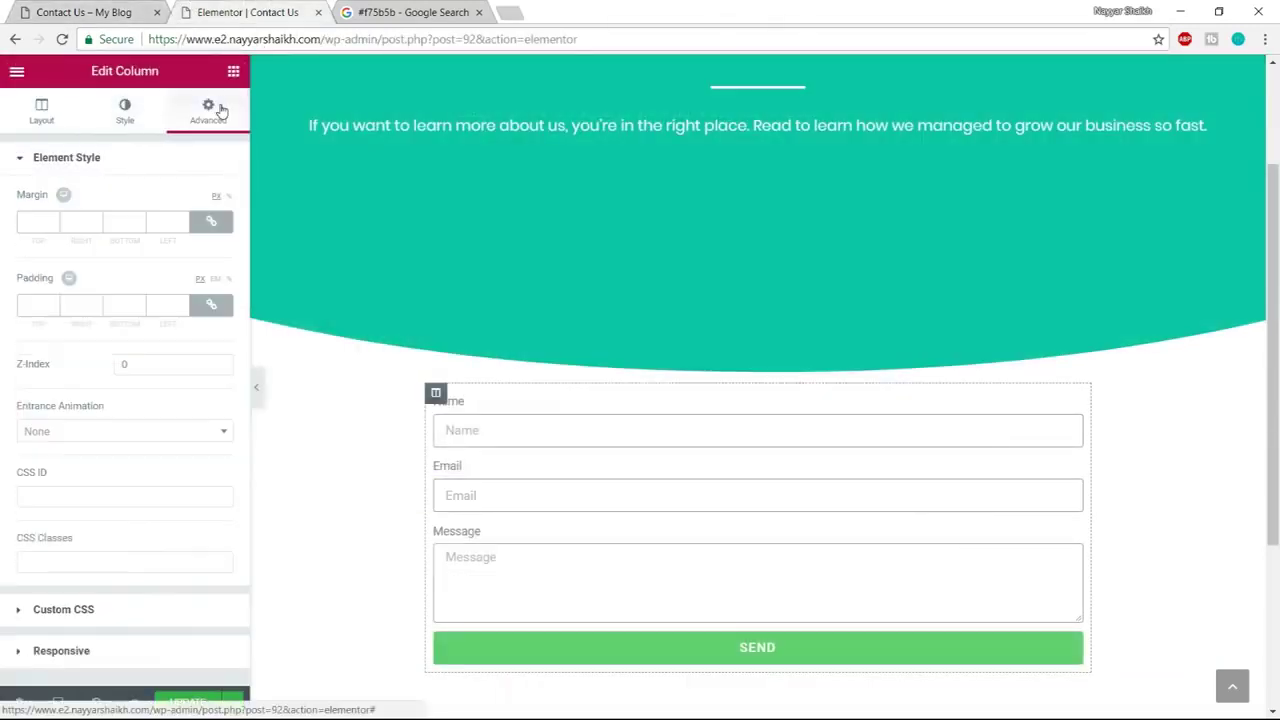
Unlink the form column padding and set 40 top, 50 right, 60 bottom, 50 left.
{"action": "left_click", "coordinate": [38, 305]}
{"action": "type", "text": "0"}
{"action": "left_click", "coordinate": [210, 305]}
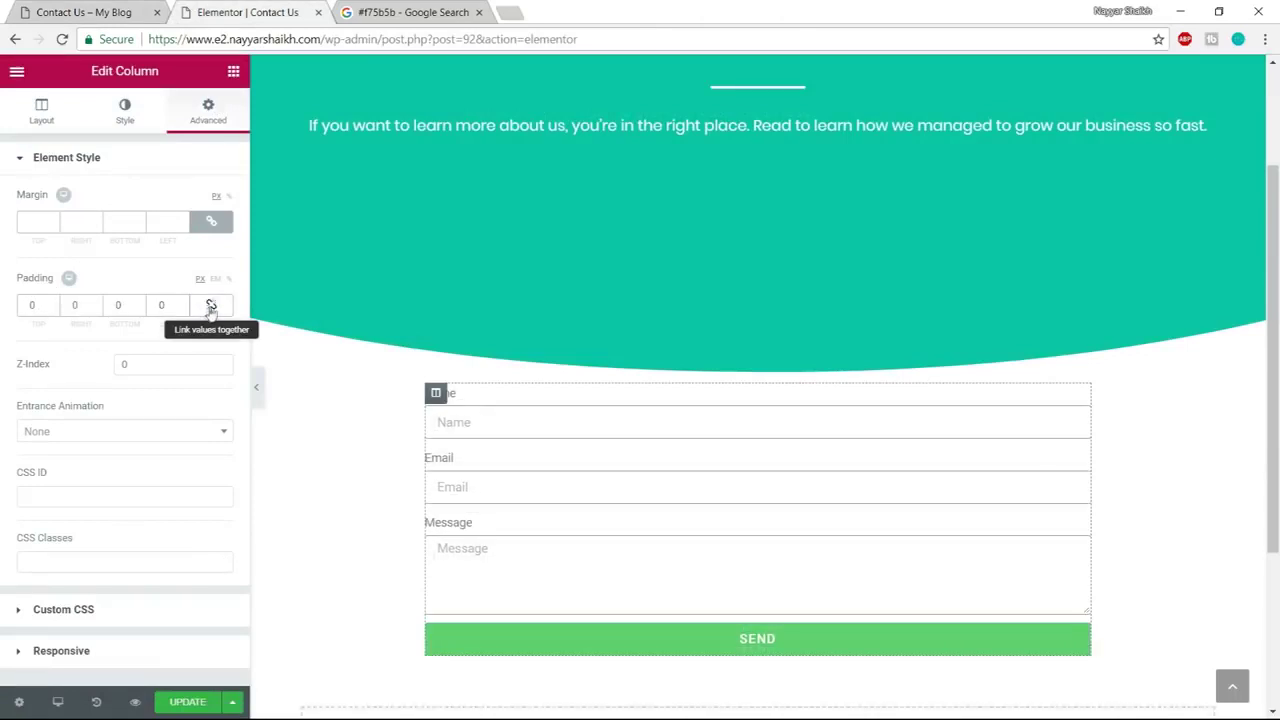
{"action": "left_click", "coordinate": [42, 314]}
{"action": "type", "text": "40"}
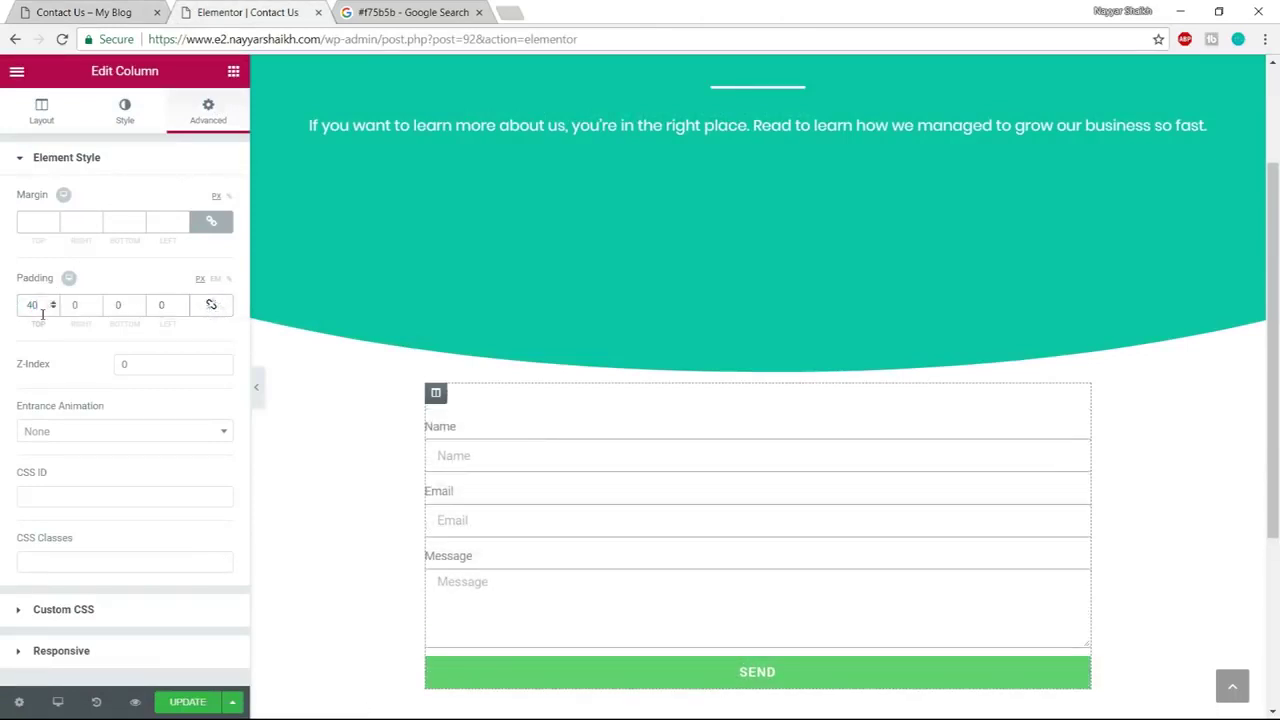
{"action": "type", "text": "50"}
{"action": "key", "text": "Tab"}
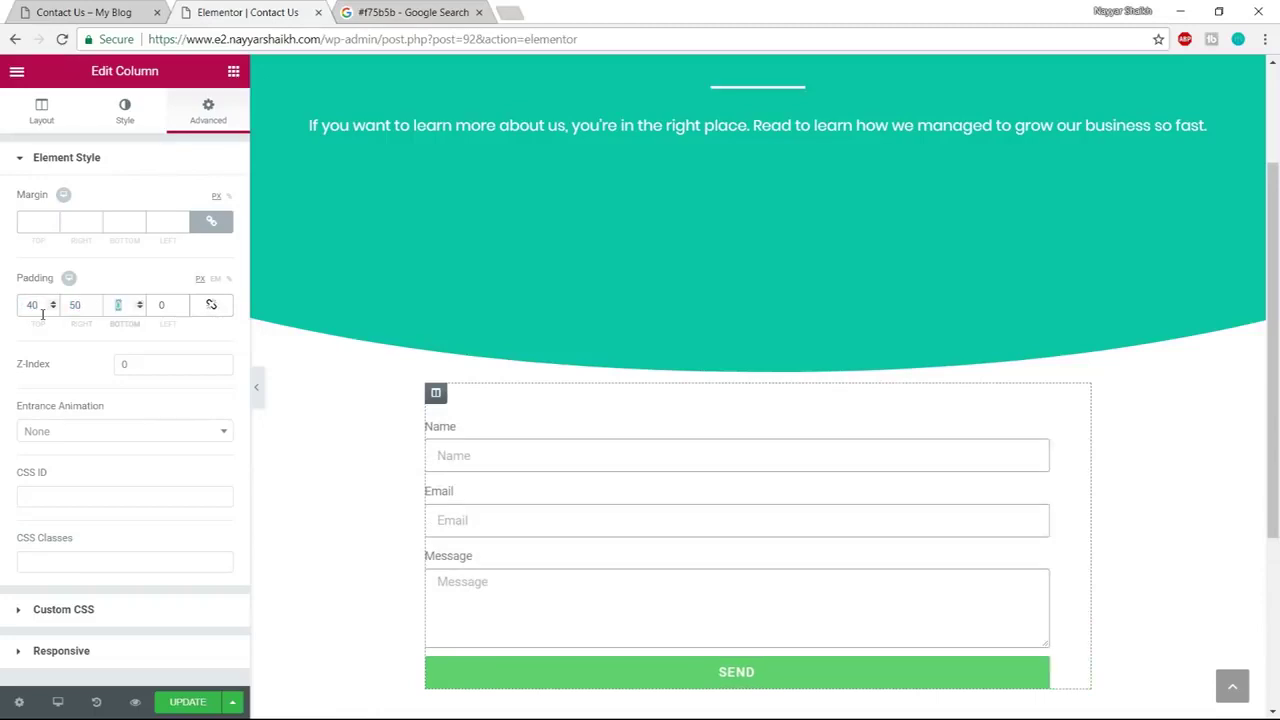
{"action": "type", "text": "60"}
{"action": "scroll", "coordinate": [606, 387], "scroll_direction": "down", "scroll_amount": 1}
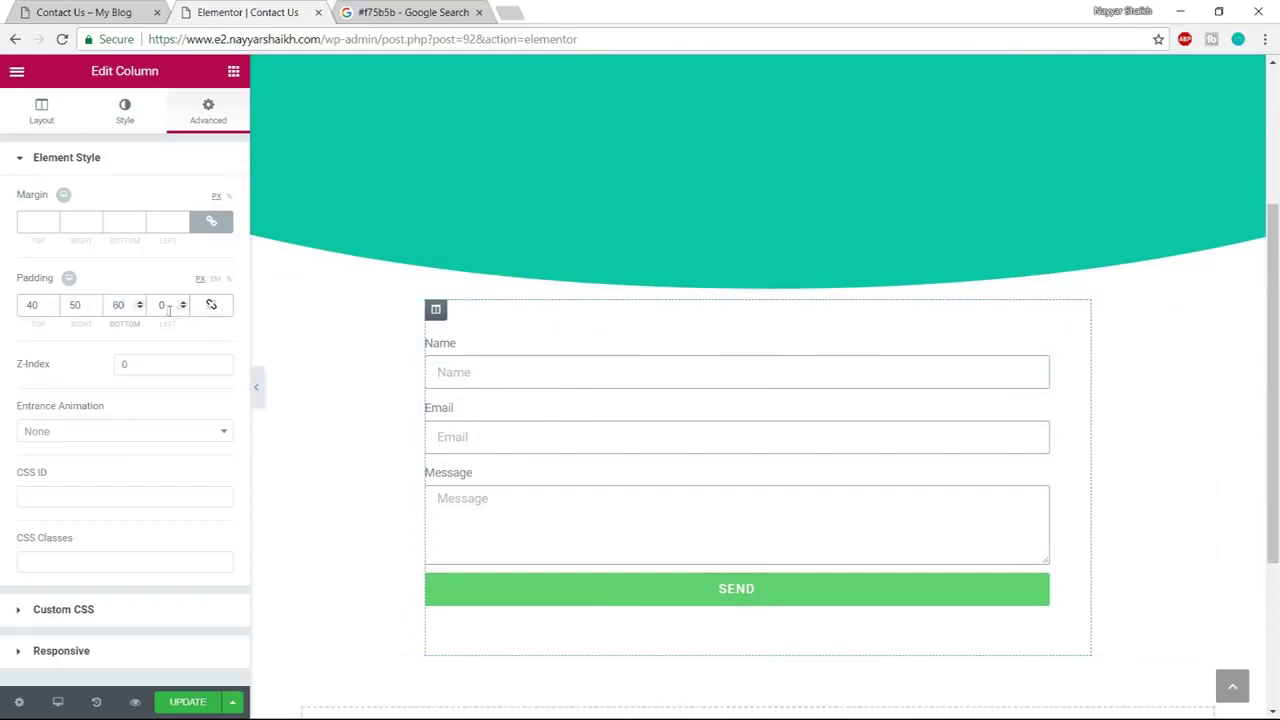
{"action": "type", "text": "50"}
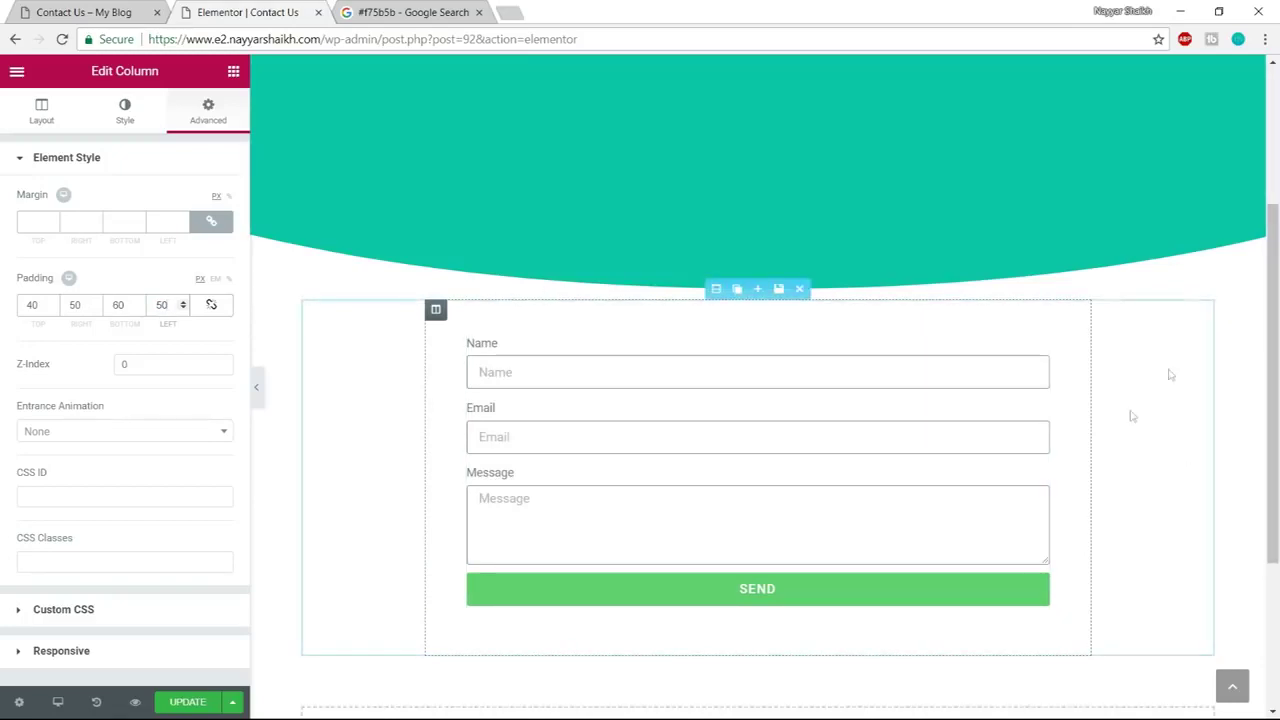
{"action": "left_click", "coordinate": [85, 12]}
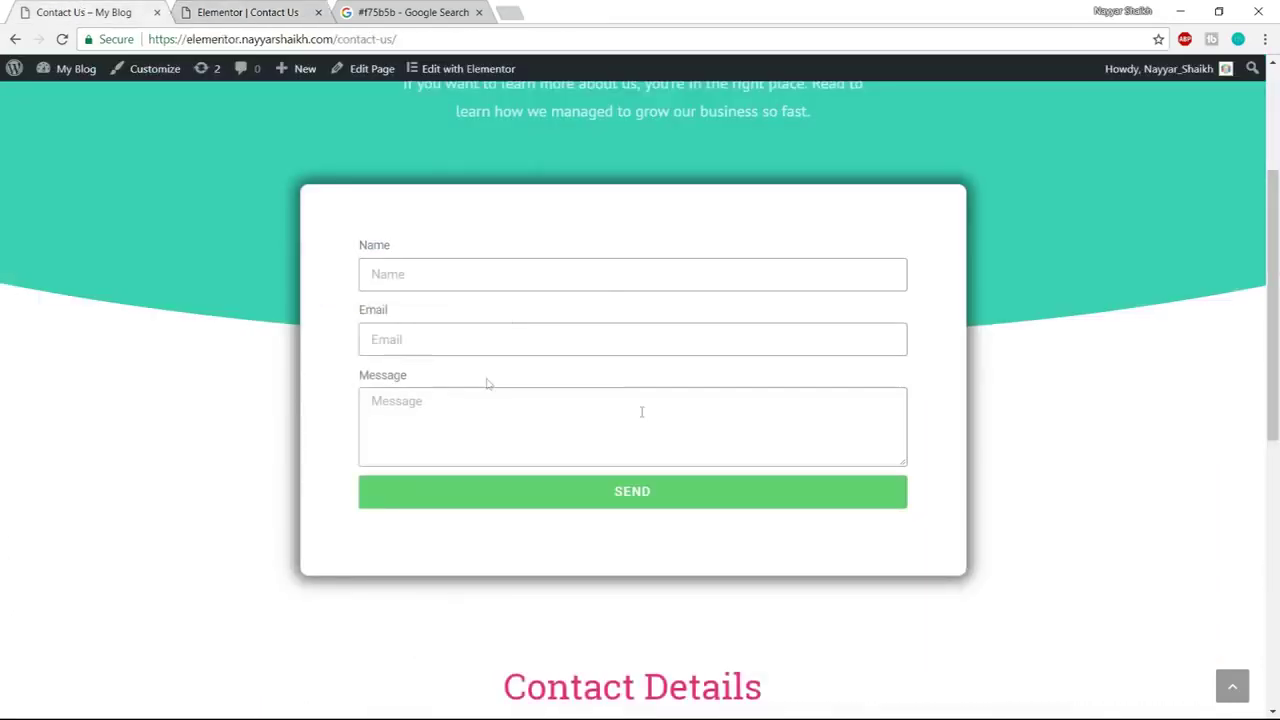
{"action": "left_click", "coordinate": [200, 10]}
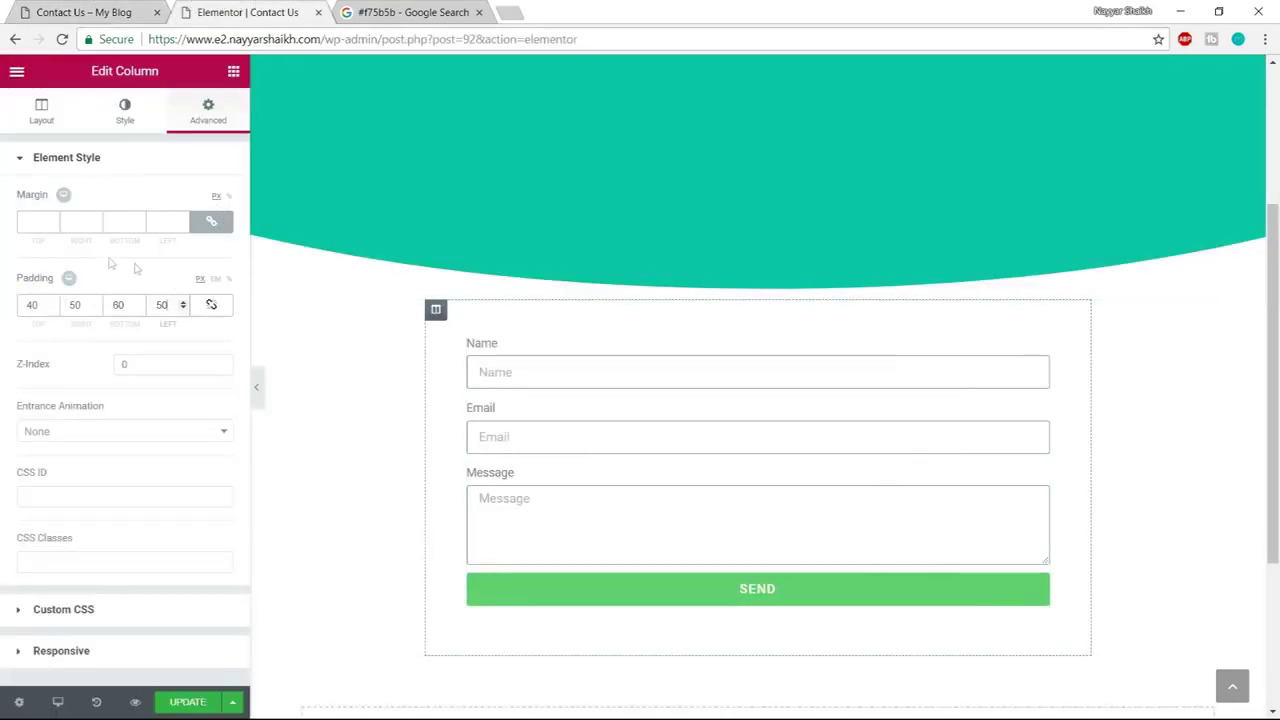
{"action": "left_click", "coordinate": [124, 112]}
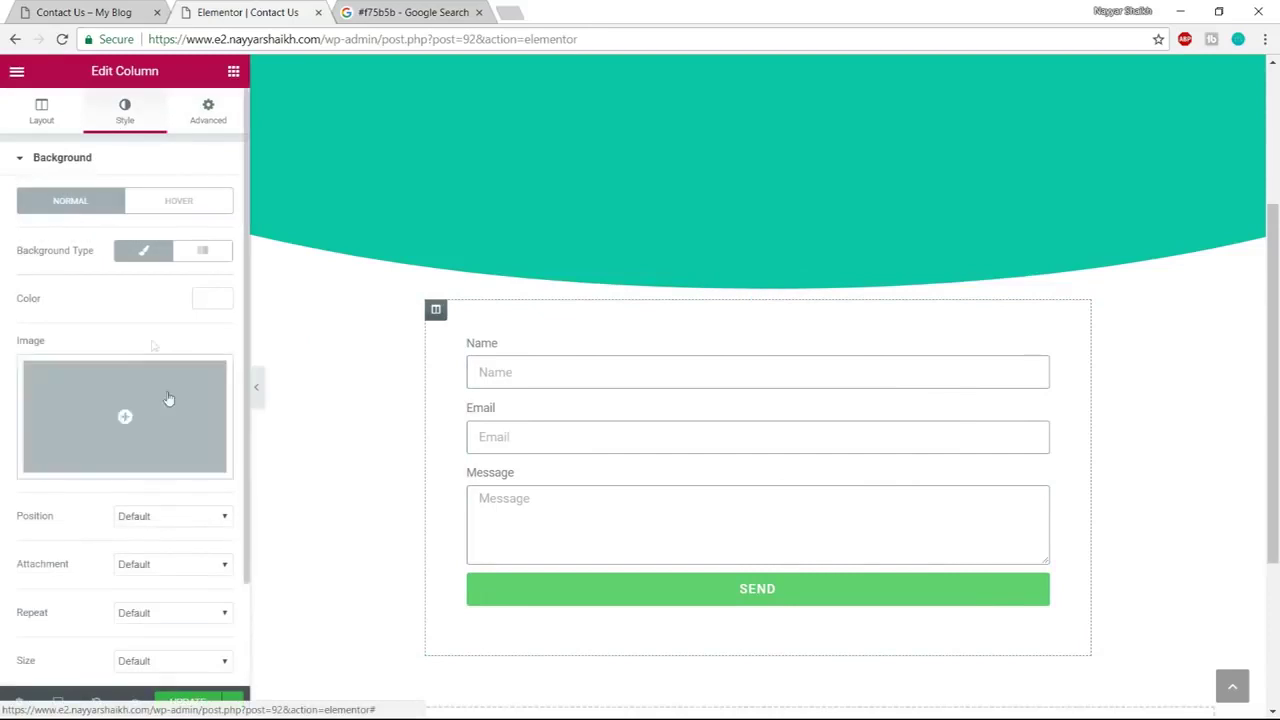
Give the form column a solid 1 px light grey border.
{"action": "scroll", "coordinate": [160, 400], "scroll_direction": "down", "scroll_amount": 1}
{"action": "left_click", "coordinate": [49, 627]}
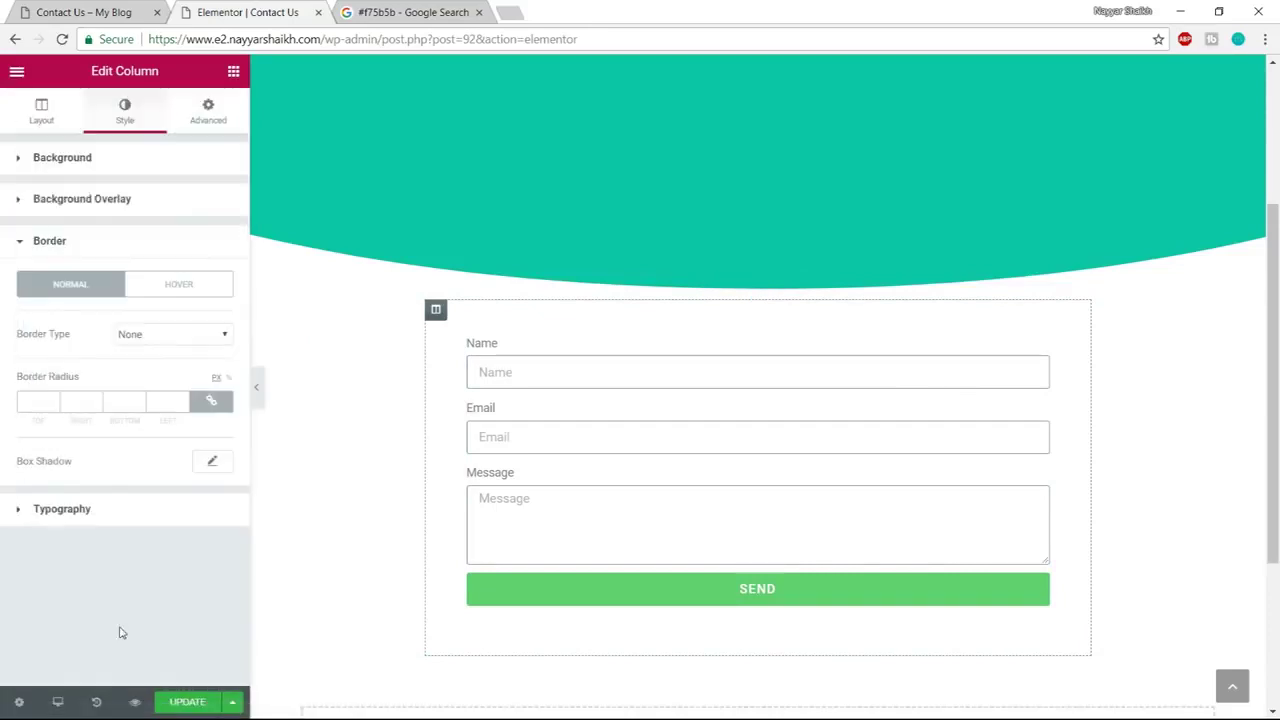
{"action": "left_click", "coordinate": [160, 334]}
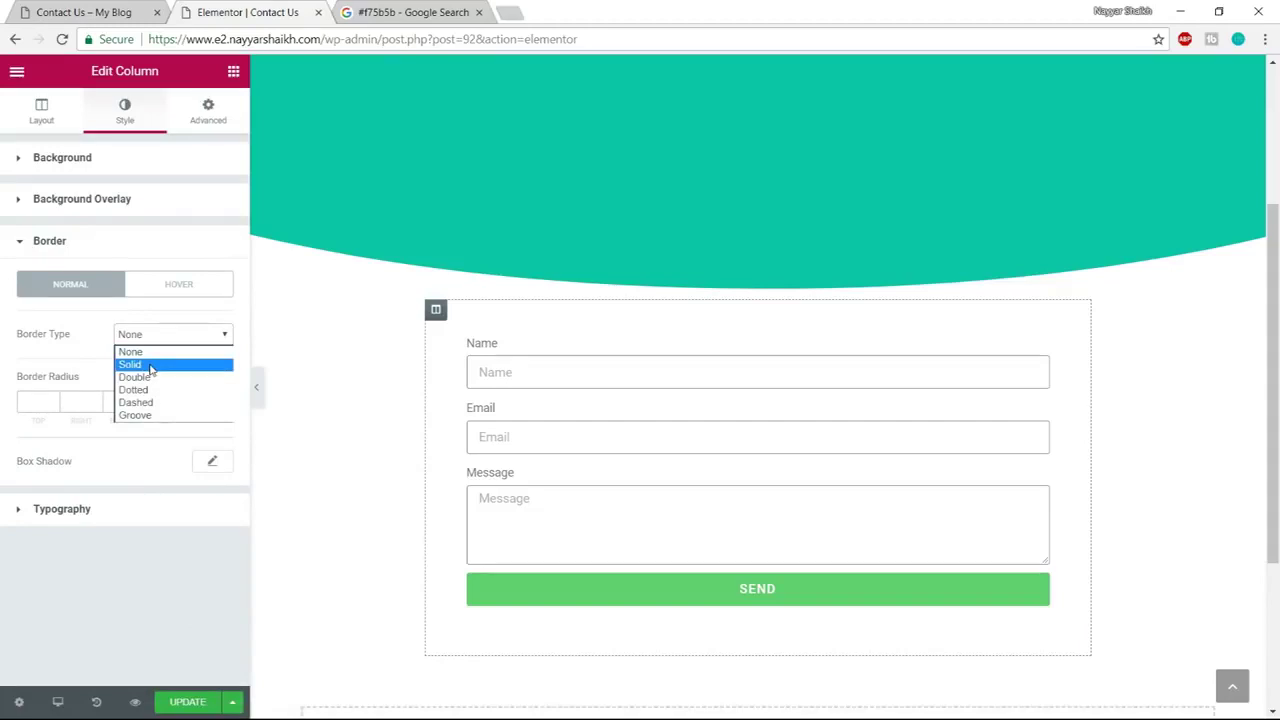
{"action": "left_click", "coordinate": [151, 365]}
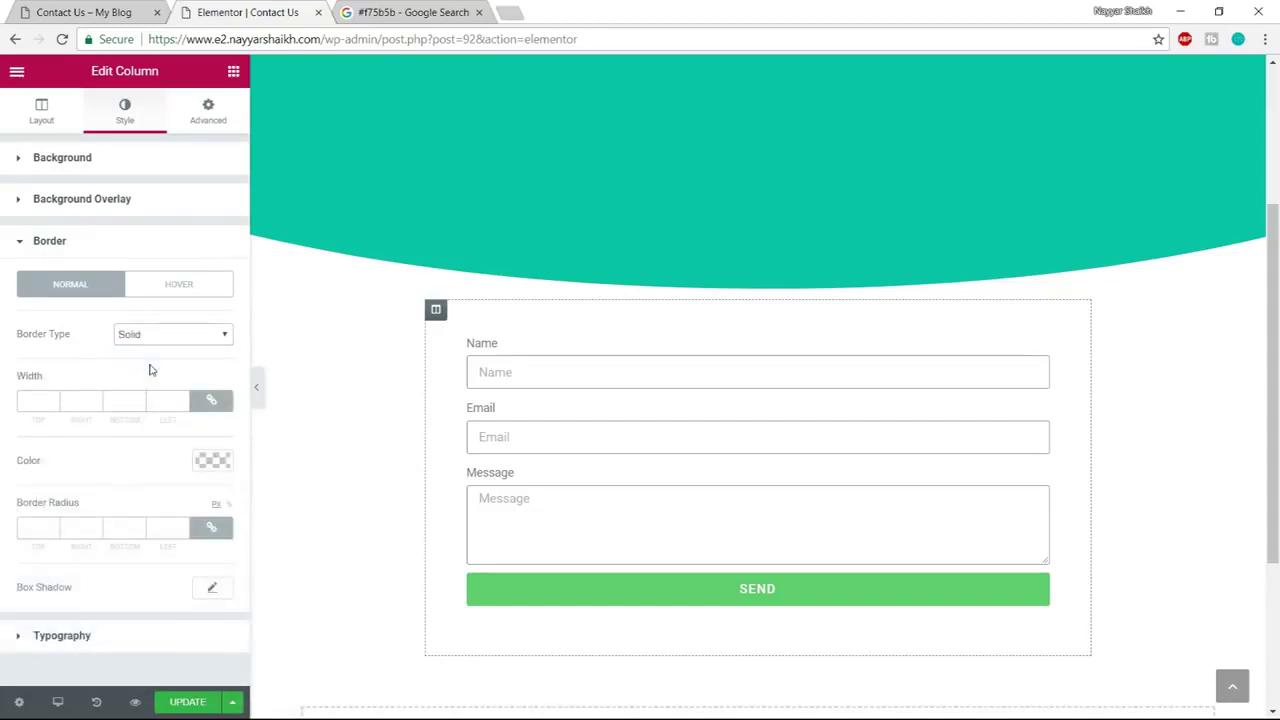
{"action": "left_click", "coordinate": [40, 403]}
{"action": "type", "text": "1"}
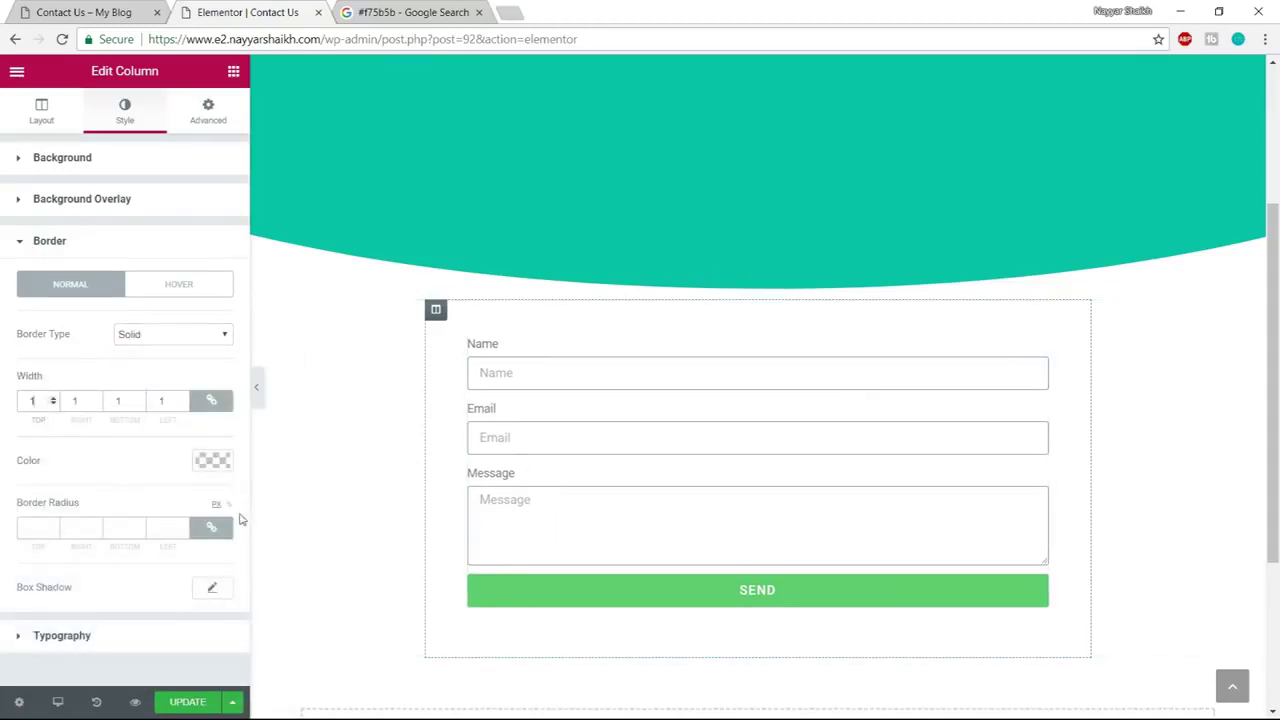
{"action": "left_click", "coordinate": [212, 462]}
{"action": "mouse_move", "coordinate": [42, 552]}
{"action": "left_mouse_down"}
{"action": "mouse_move", "coordinate": [12, 510]}
{"action": "mouse_move", "coordinate": [5, 523]}
{"action": "left_mouse_up"}
Add a box shadow with spread 5 and blur 40, comparing with the live page.
{"action": "left_click", "coordinate": [213, 588]}
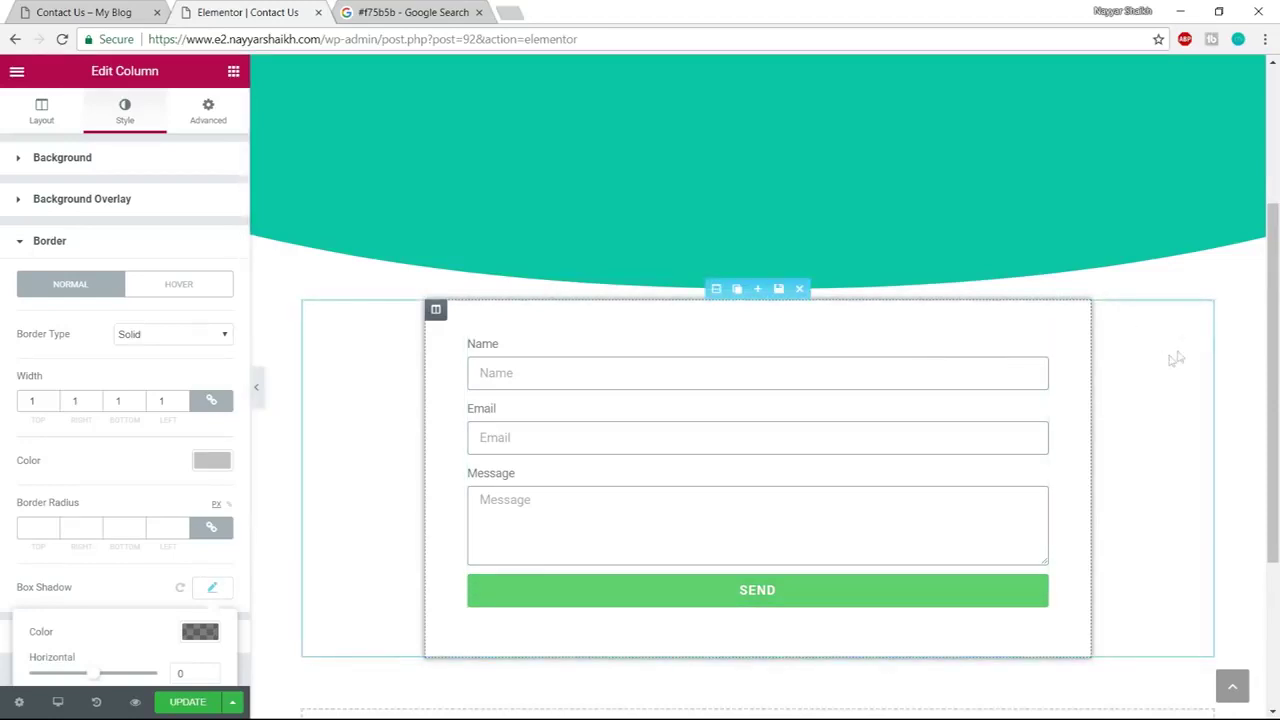
{"action": "scroll", "coordinate": [1000, 343], "scroll_direction": "down", "scroll_amount": 1}
{"action": "scroll", "coordinate": [224, 472], "scroll_direction": "down", "scroll_amount": 2}
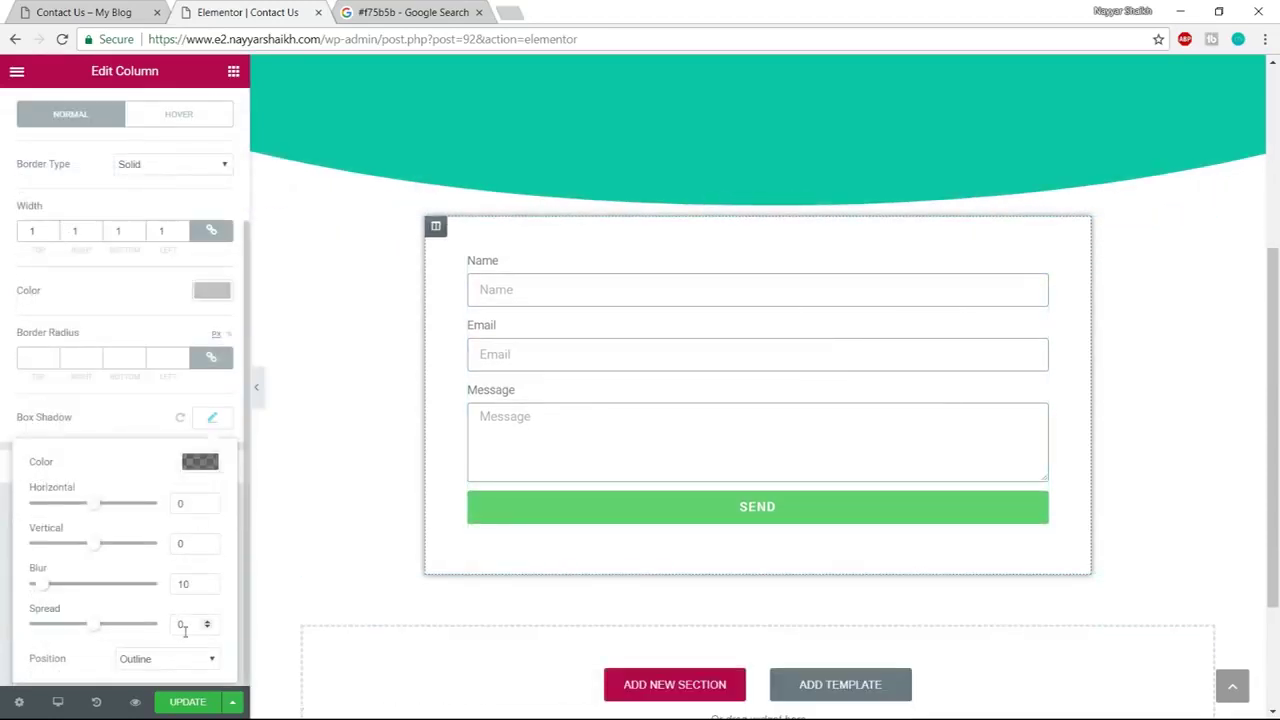
{"action": "left_click_drag", "start_coordinate": [87, 630], "coordinate": [97, 627]}
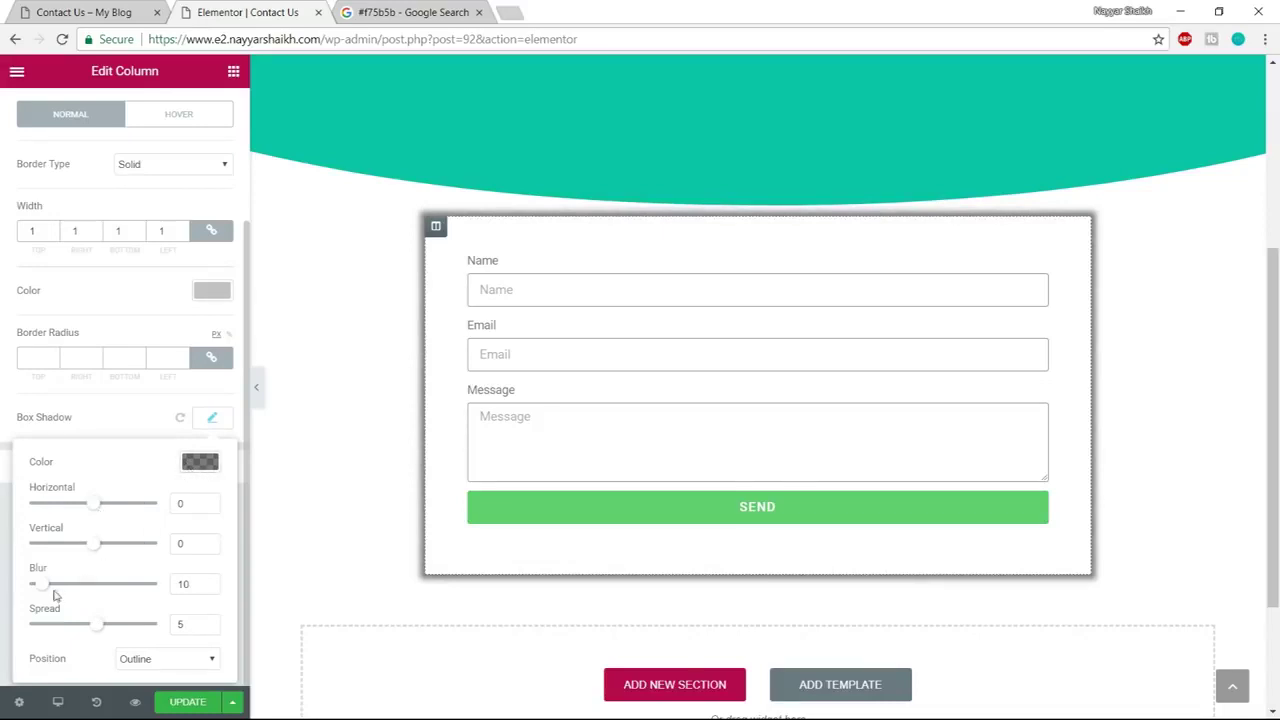
{"action": "left_click_drag", "start_coordinate": [44, 590], "coordinate": [81, 592]}
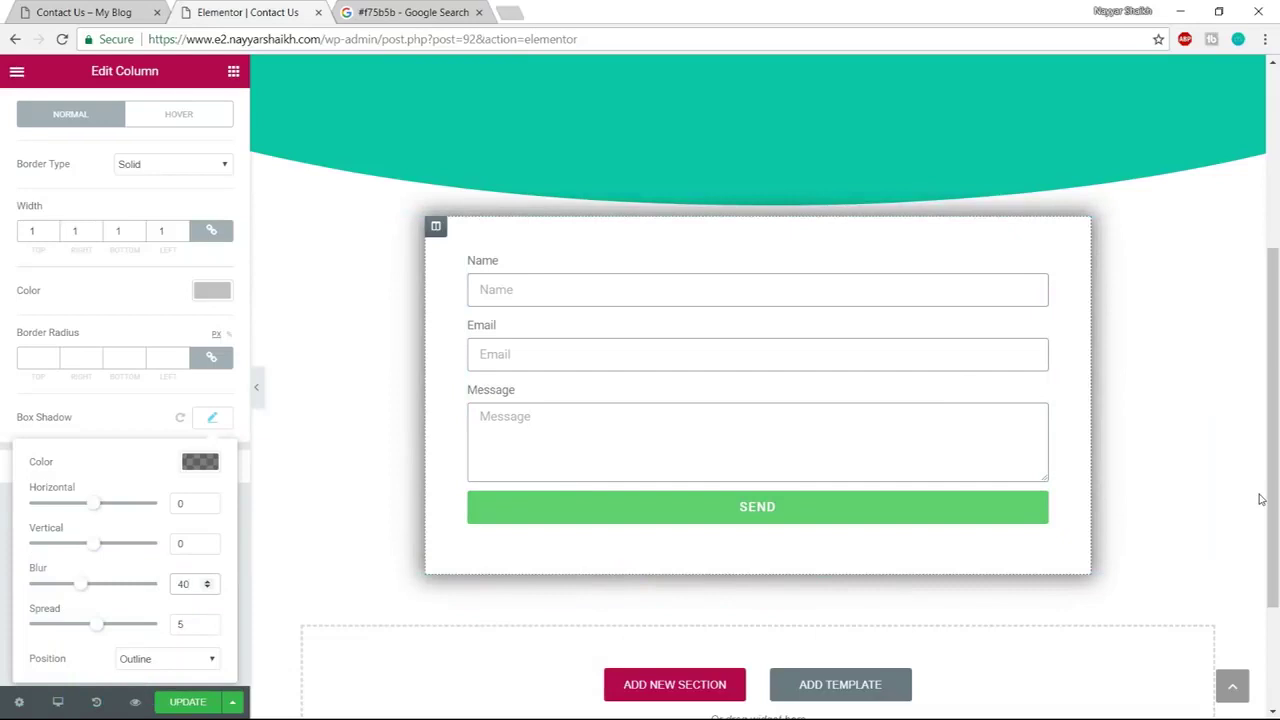
{"action": "left_click", "coordinate": [90, 12]}
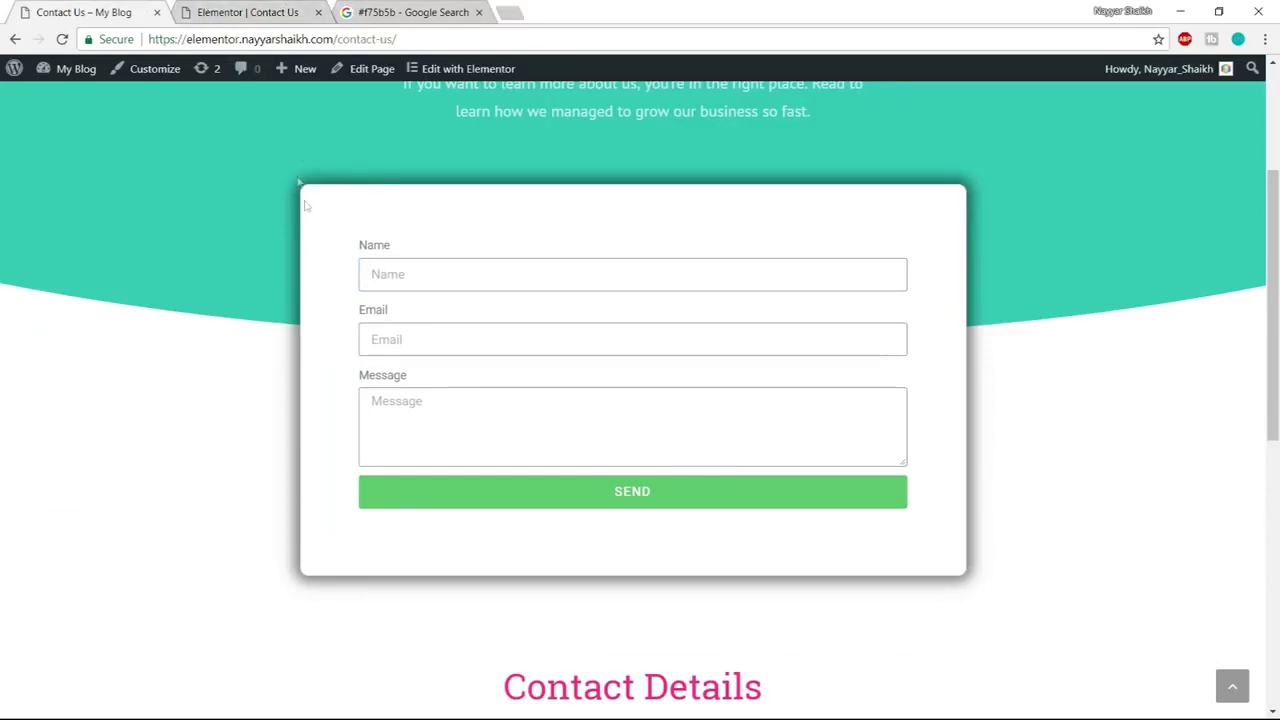
{"action": "left_click", "coordinate": [276, 14]}
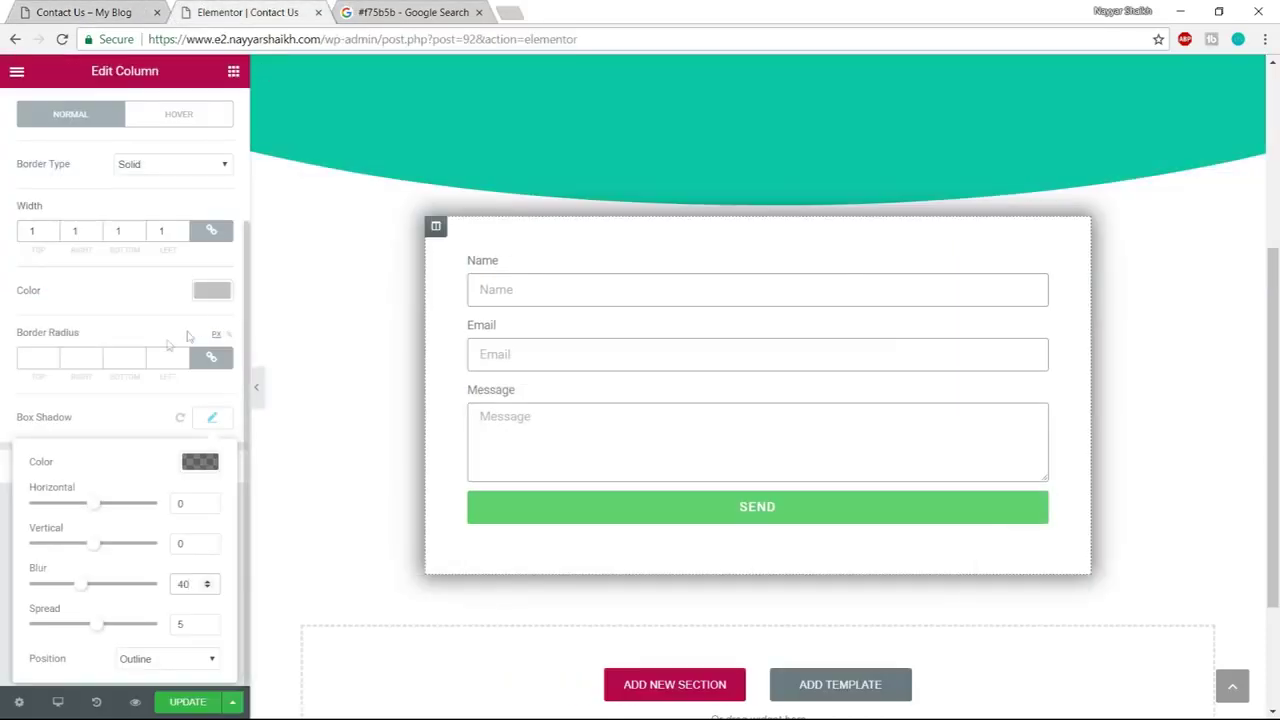
Round the form column's corners with a 20 px border radius.
{"action": "left_click", "coordinate": [28, 356]}
{"action": "scroll", "coordinate": [100, 352], "scroll_direction": "up", "scroll_amount": 2}
{"action": "type", "text": "20"}
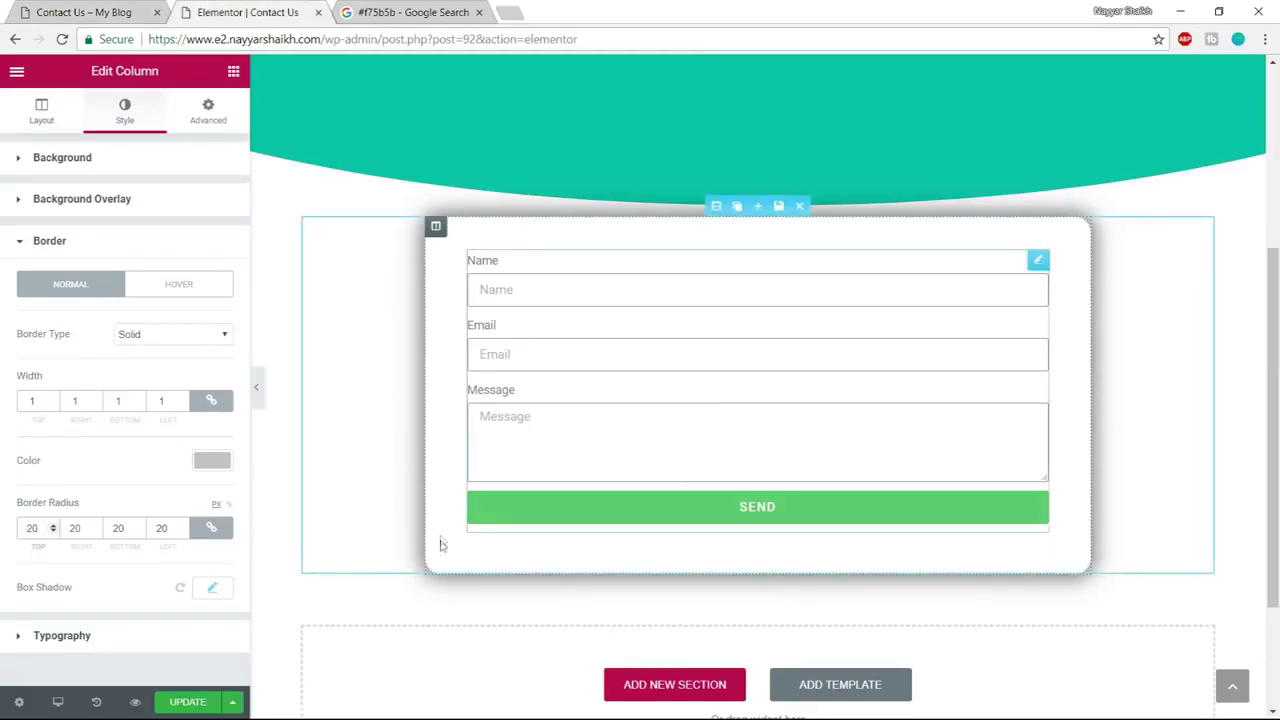
{"action": "scroll", "coordinate": [861, 451], "scroll_direction": "up", "scroll_amount": 1}
{"action": "scroll", "coordinate": [862, 453], "scroll_direction": "up", "scroll_amount": 2}
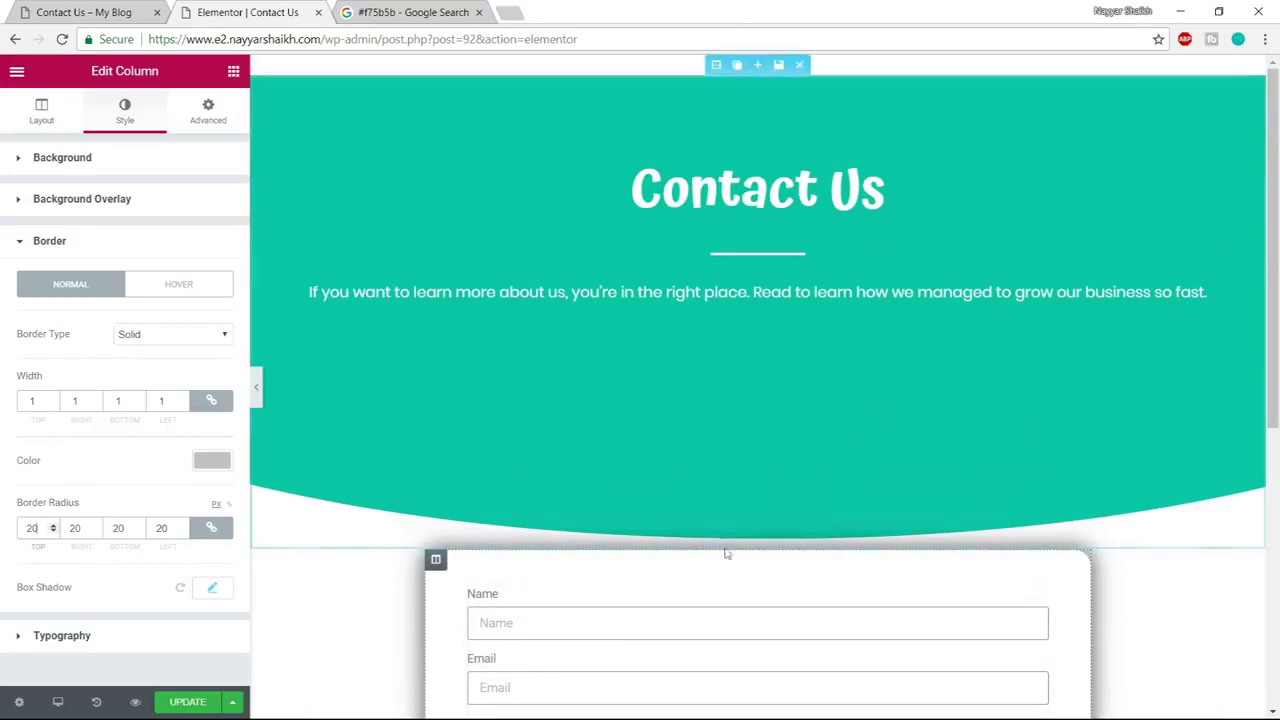
{"action": "scroll", "coordinate": [740, 588], "scroll_direction": "down", "scroll_amount": 2}
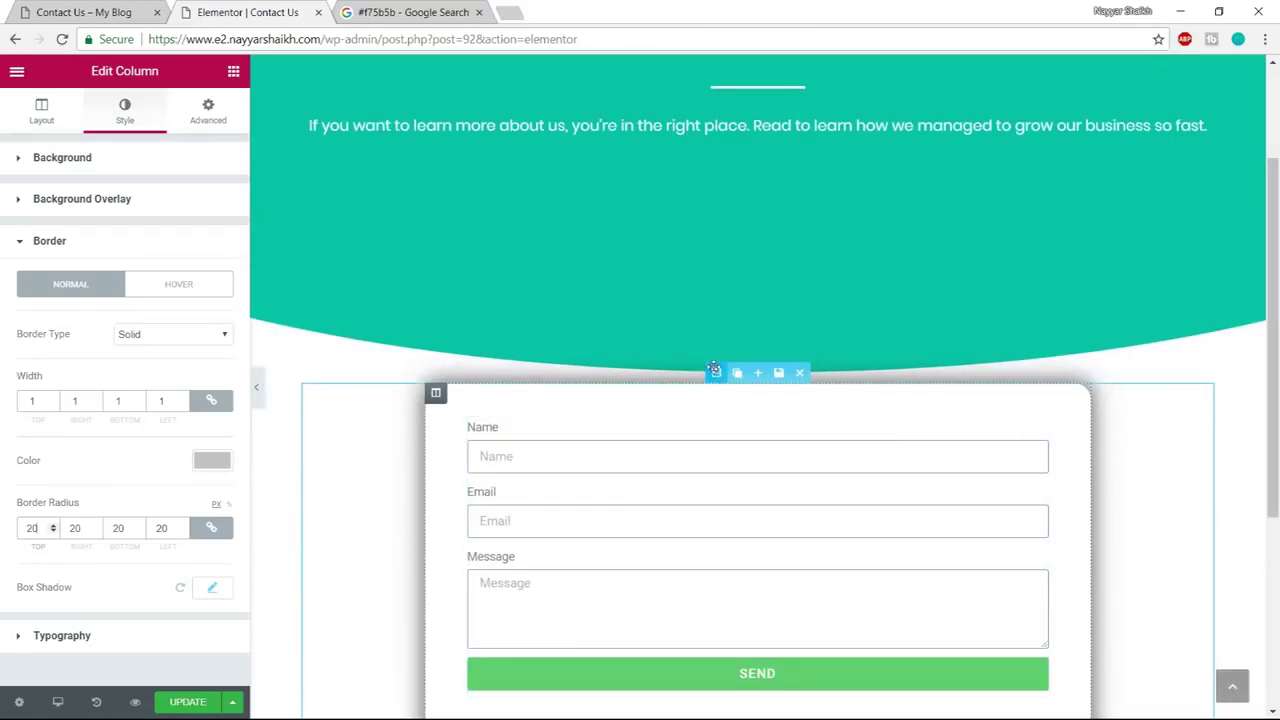
Unlink the form section's margins and set its top margin to -200.
{"action": "left_click", "coordinate": [714, 371]}
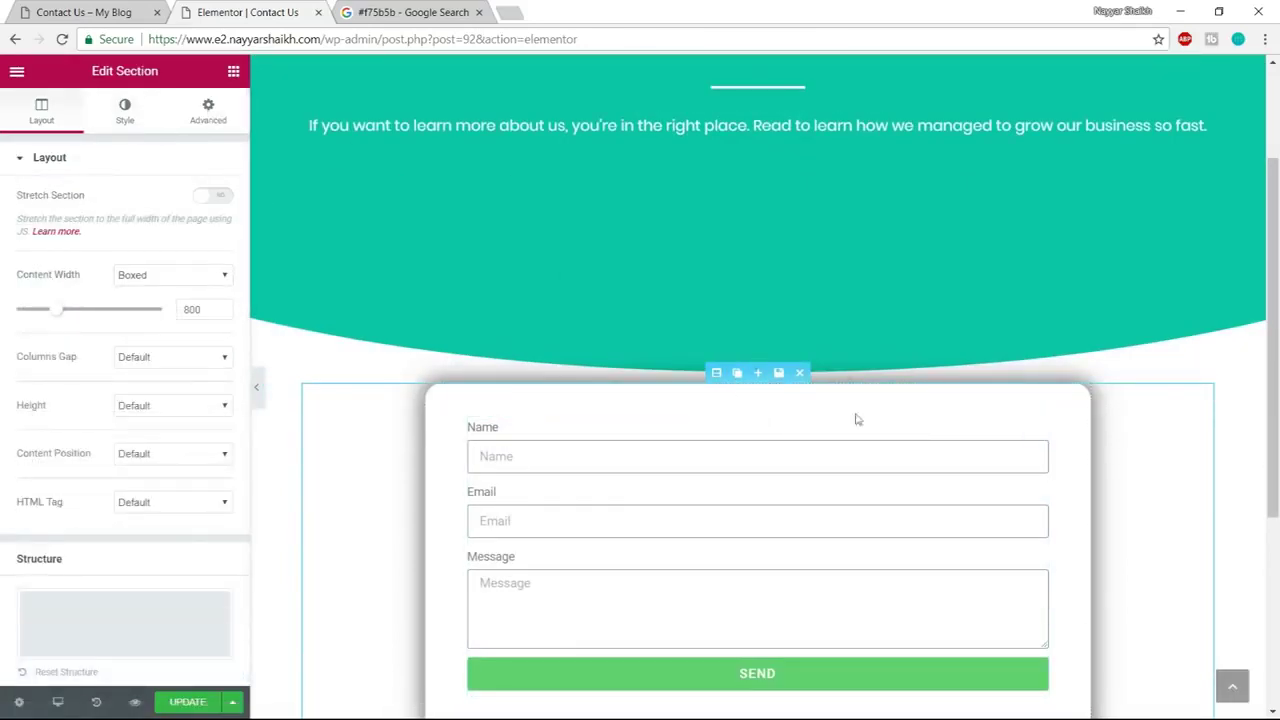
{"action": "left_click", "coordinate": [208, 110]}
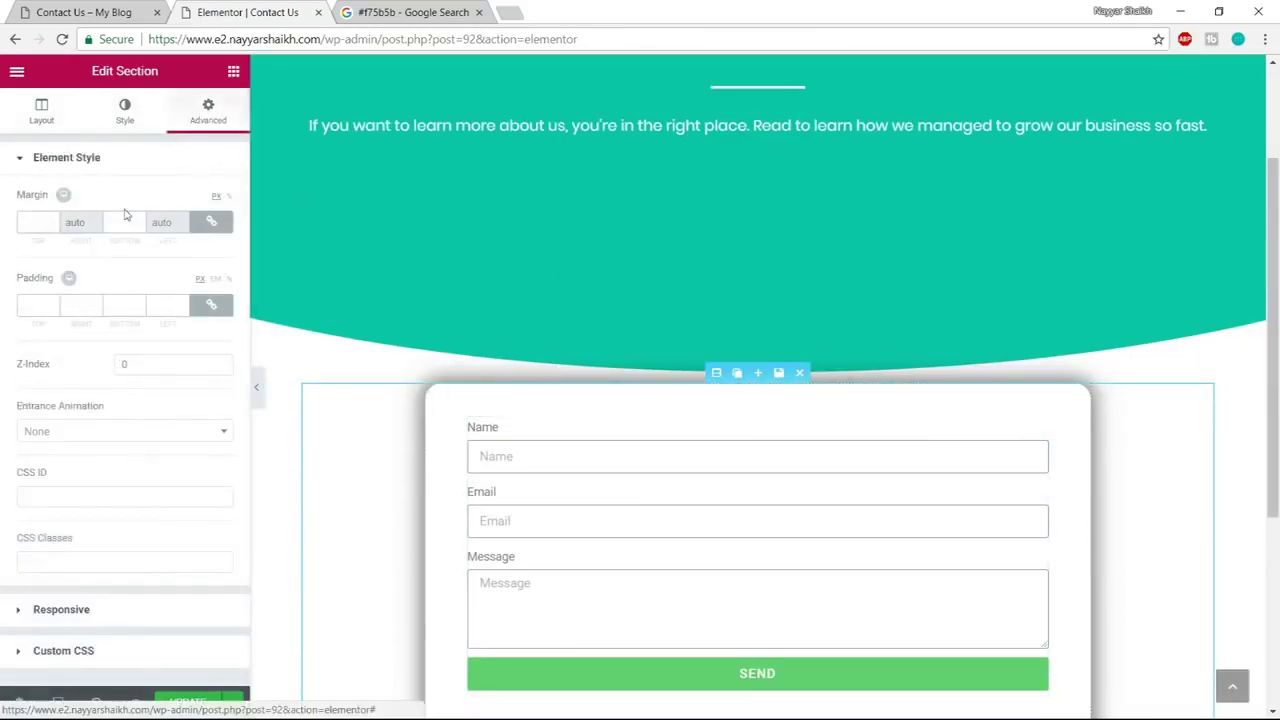
{"action": "left_click", "coordinate": [211, 221]}
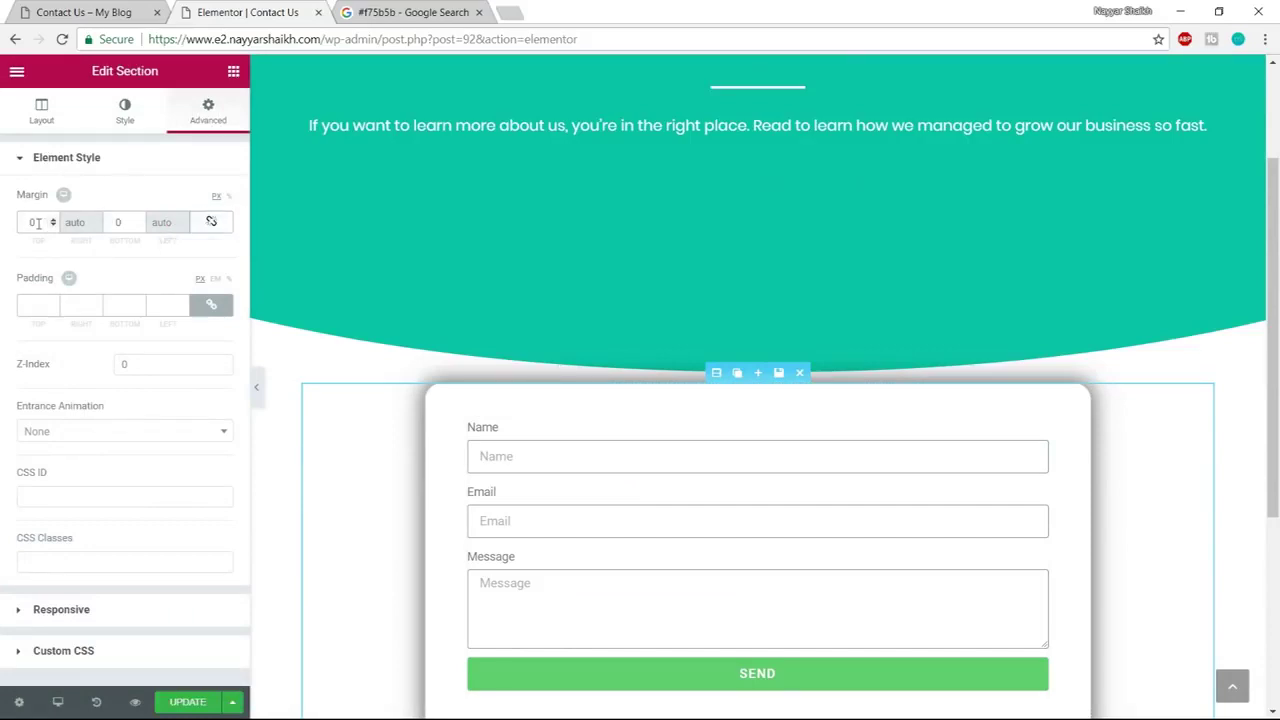
{"action": "type", "text": "150"}
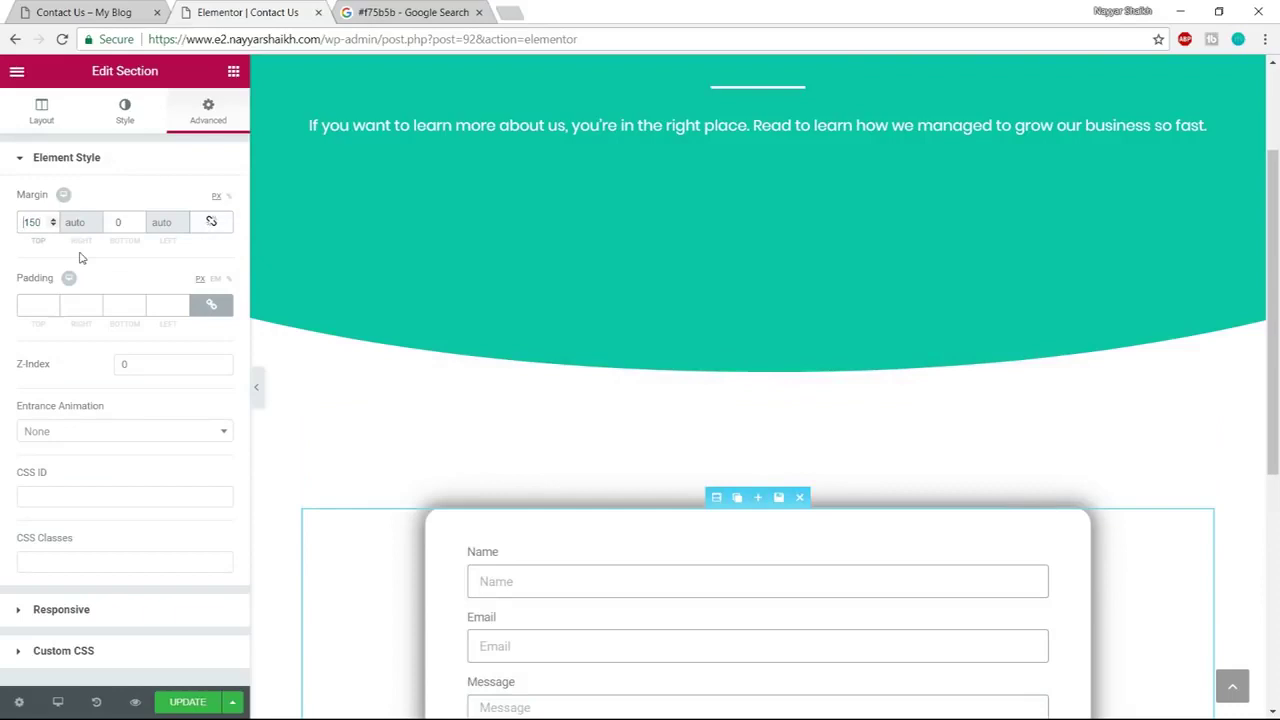
{"action": "type", "text": "-"}
{"action": "scroll", "coordinate": [608, 403], "scroll_direction": "up", "scroll_amount": 2}
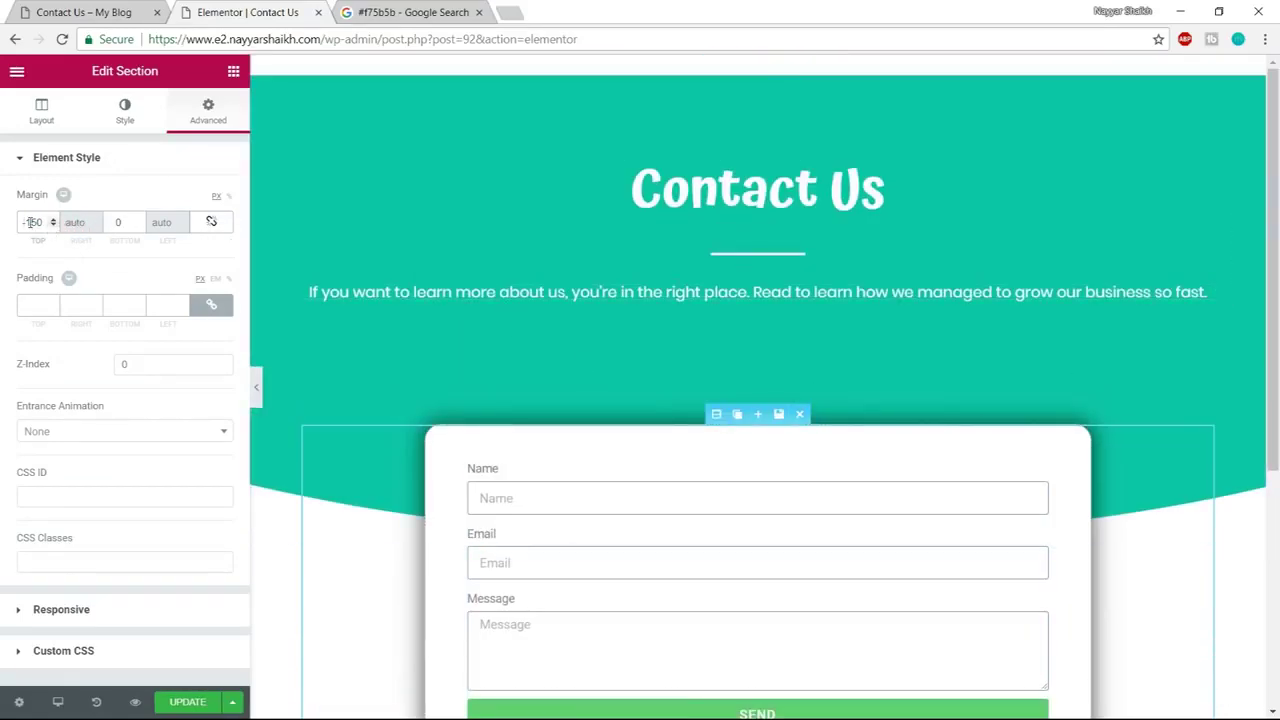
{"action": "type", "text": "-200"}
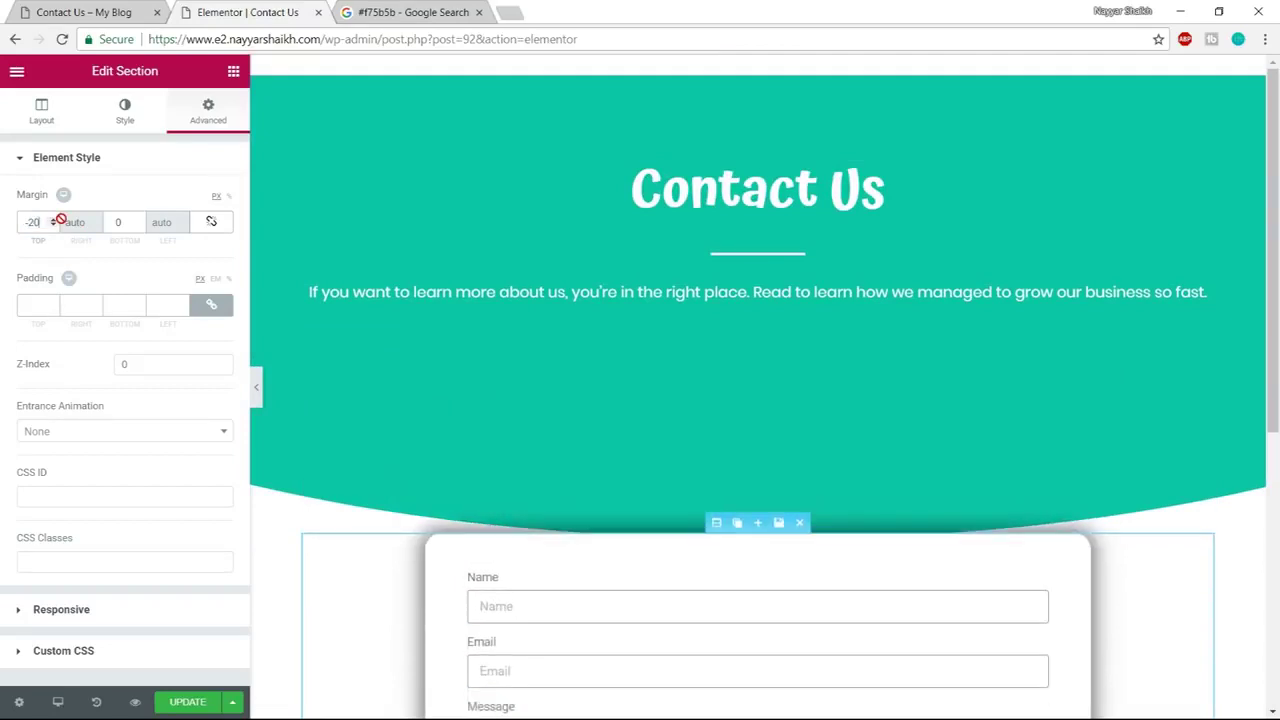
Update the page and preview the form card overlapping the teal hero.
{"action": "left_click", "coordinate": [177, 702]}
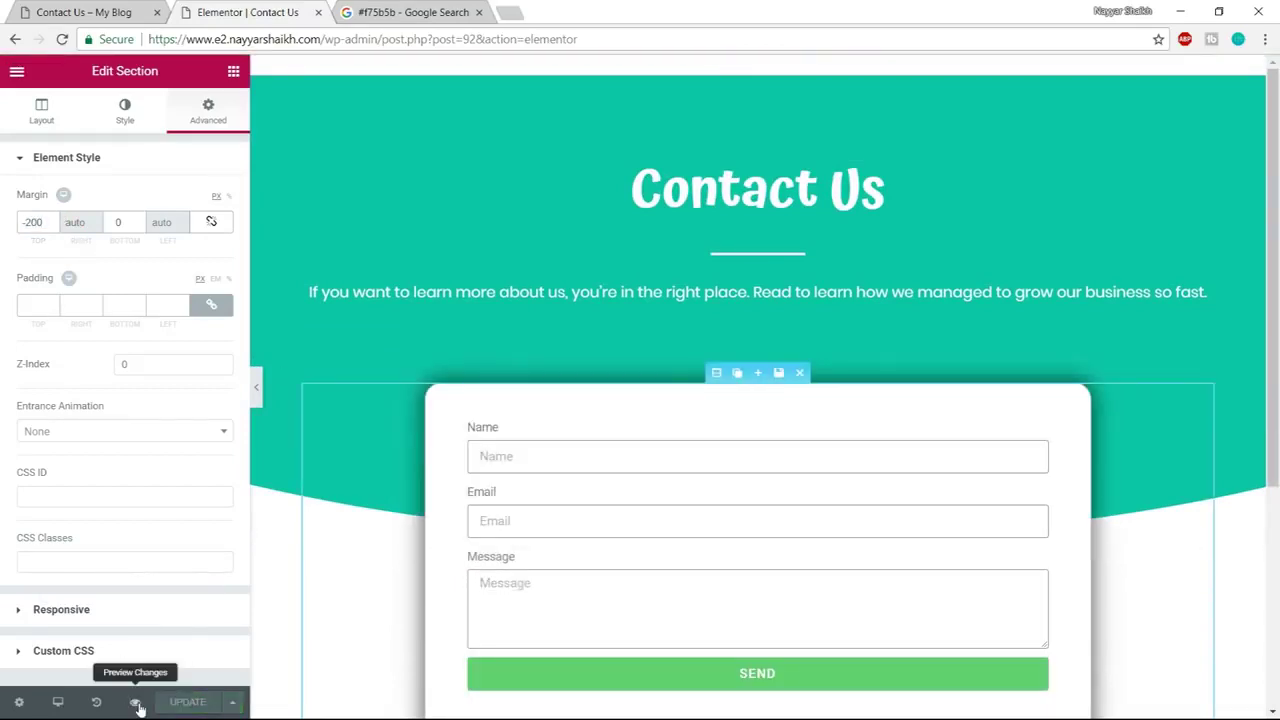
{"action": "left_click", "coordinate": [135, 702]}
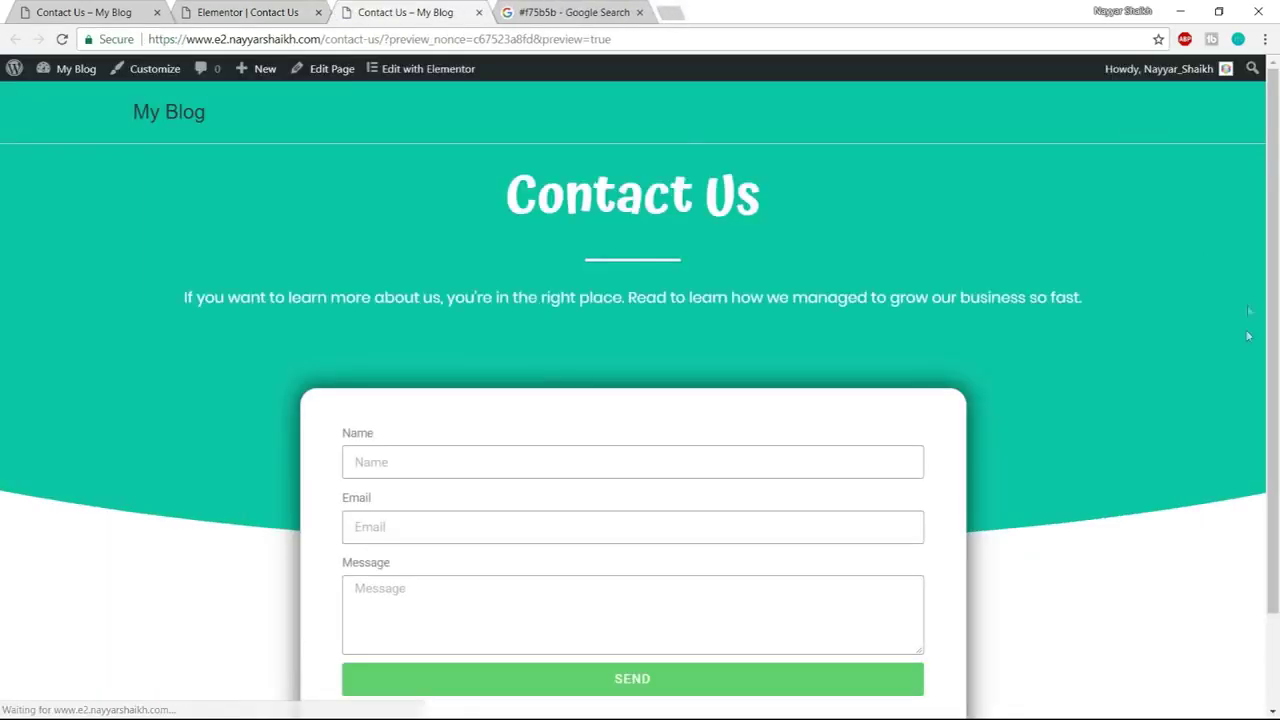
{"action": "scroll", "coordinate": [1244, 340], "scroll_direction": "down", "scroll_amount": 2}
{"action": "scroll", "coordinate": [1248, 374], "scroll_direction": "up", "scroll_amount": 1}
{"action": "scroll", "coordinate": [1248, 374], "scroll_direction": "down", "scroll_amount": 1}
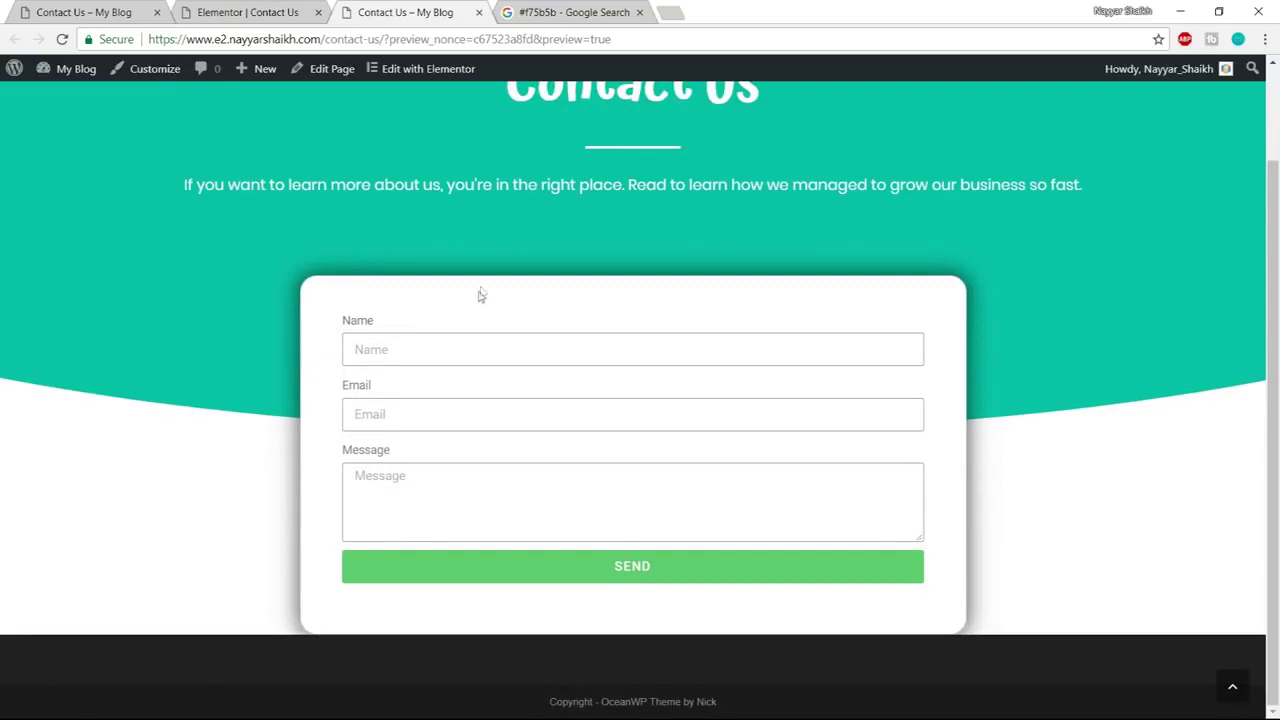
{"action": "scroll", "coordinate": [480, 292], "scroll_direction": "up", "scroll_amount": 1}
{"action": "left_click", "coordinate": [247, 12]}
{"action": "scroll", "coordinate": [968, 256], "scroll_direction": "down", "scroll_amount": 3}
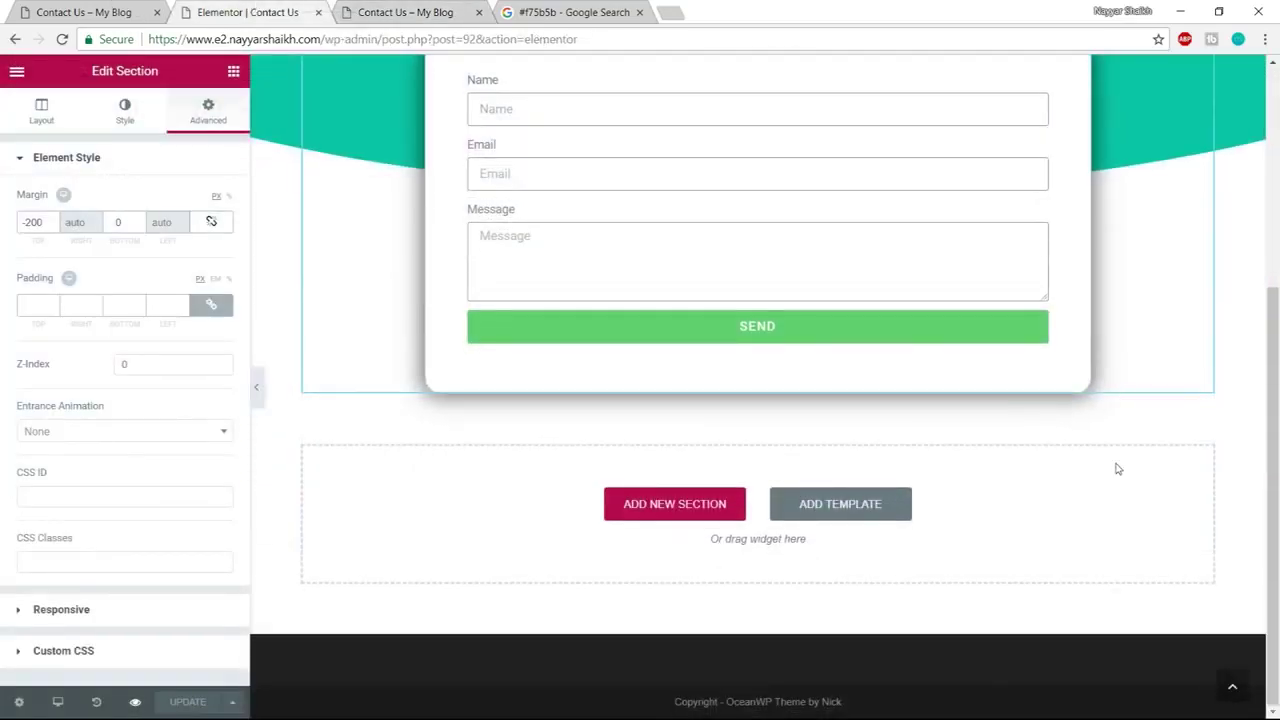
{"action": "scroll", "coordinate": [1118, 469], "scroll_direction": "up", "scroll_amount": 3}
{"action": "scroll", "coordinate": [680, 466], "scroll_direction": "down", "scroll_amount": 1}
{"action": "scroll", "coordinate": [680, 471], "scroll_direction": "up", "scroll_amount": 1}
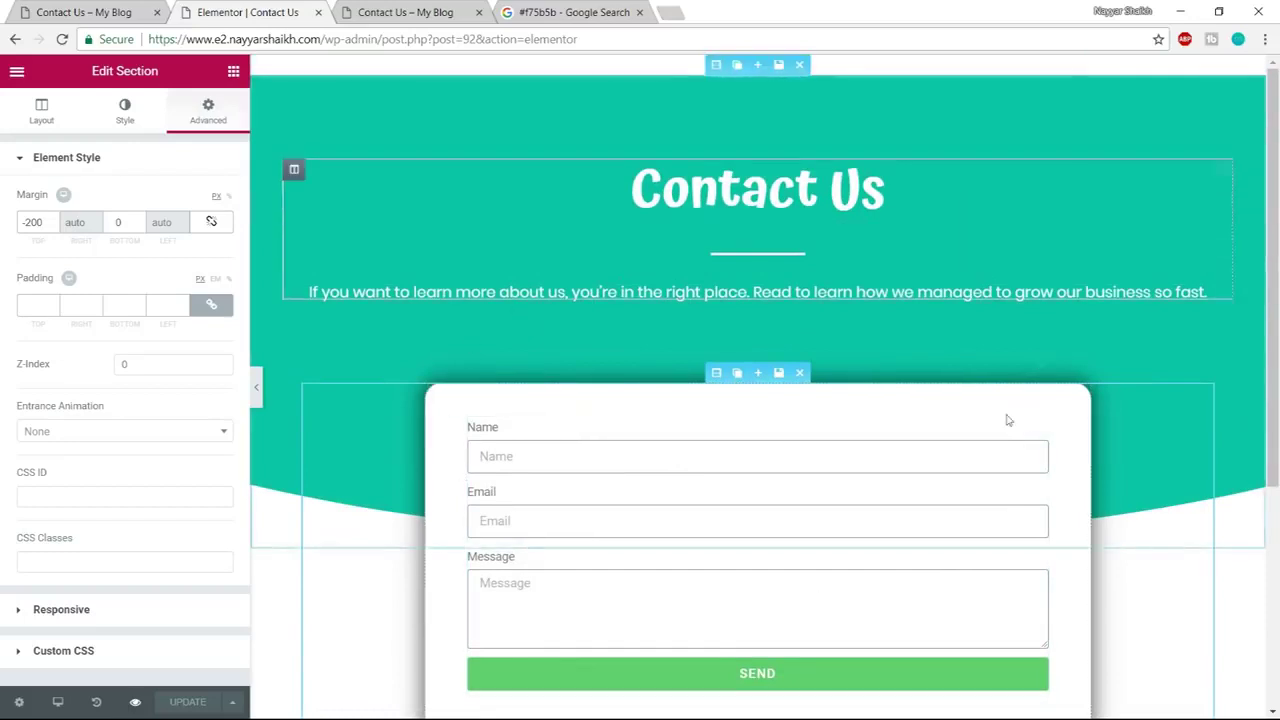
Expand the contact form's Email settings and select the recipient address in the To field.
{"action": "left_click", "coordinate": [602, 454]}
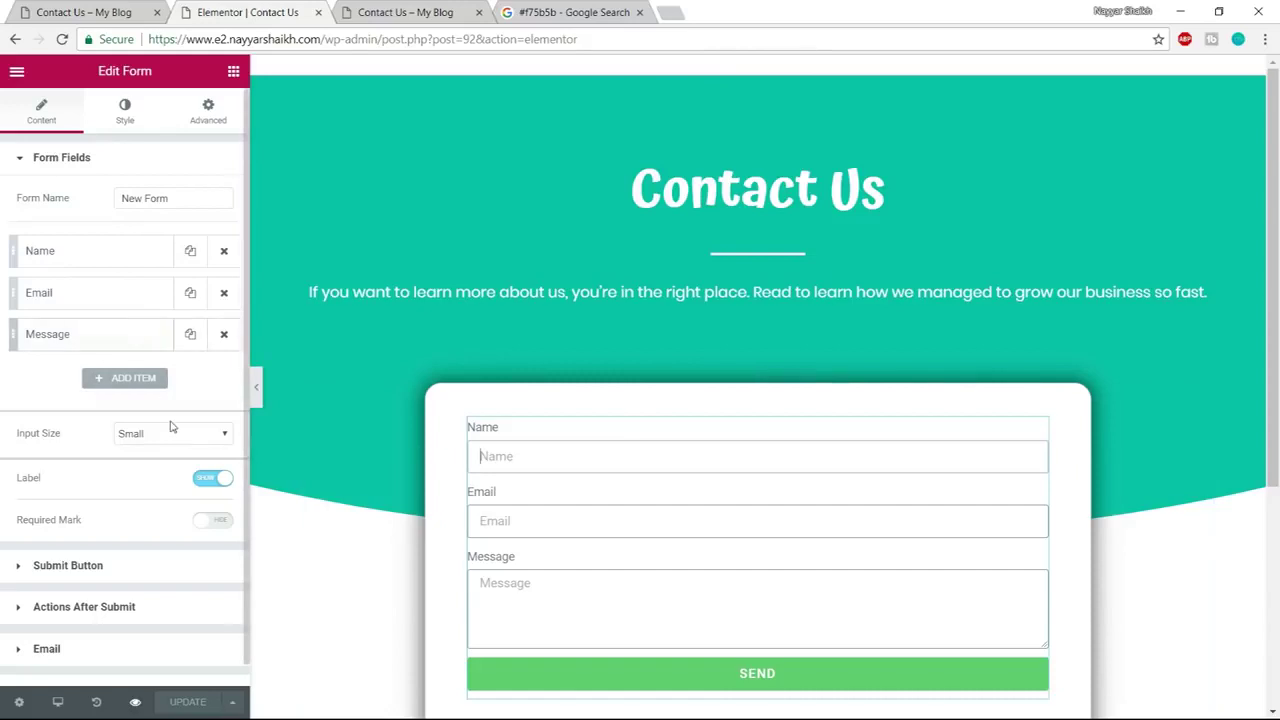
{"action": "scroll", "coordinate": [163, 440], "scroll_direction": "down", "scroll_amount": 1}
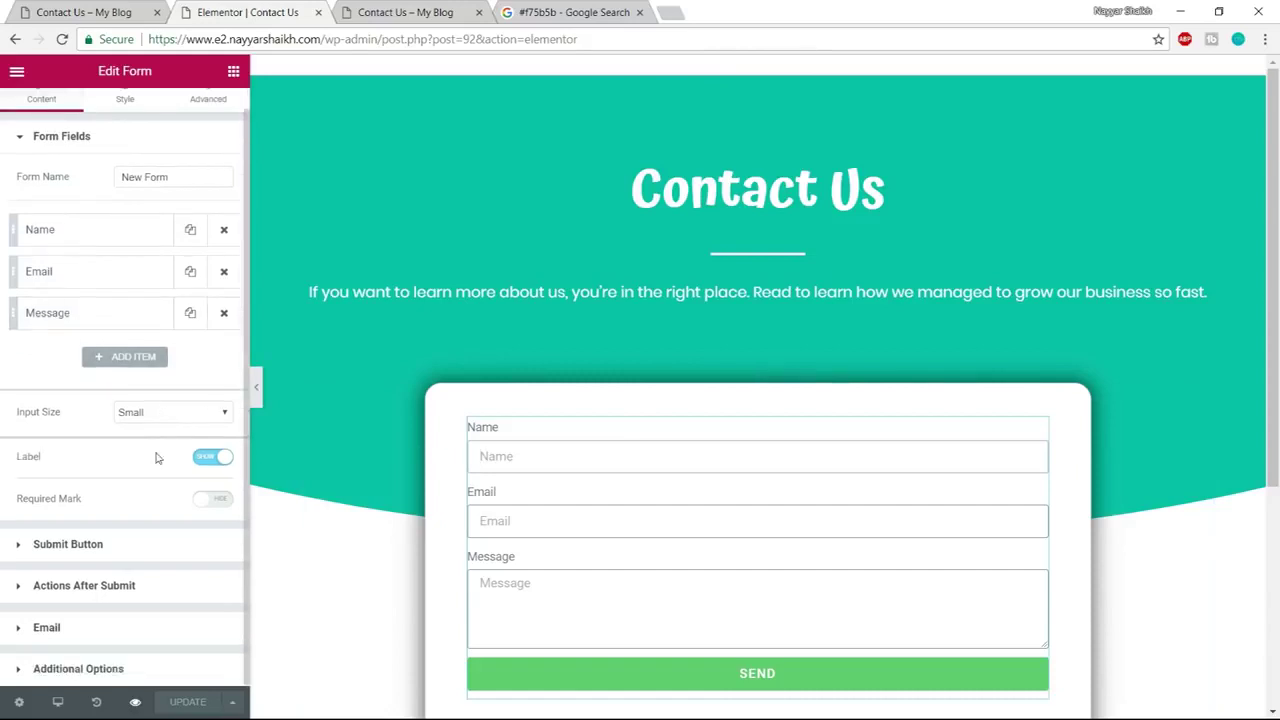
{"action": "left_click", "coordinate": [83, 630]}
{"action": "left_click_drag", "start_coordinate": [138, 340], "coordinate": [20, 341]}
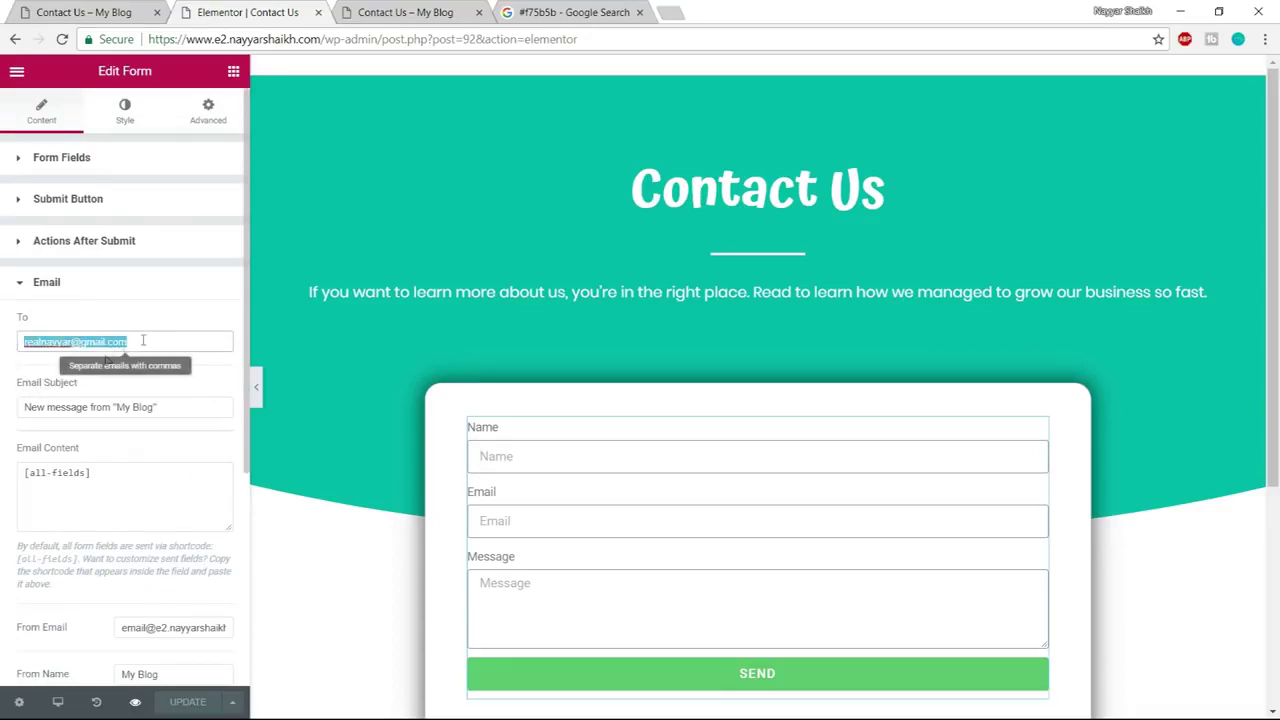
{"action": "scroll", "coordinate": [770, 571], "scroll_direction": "down", "scroll_amount": 1}
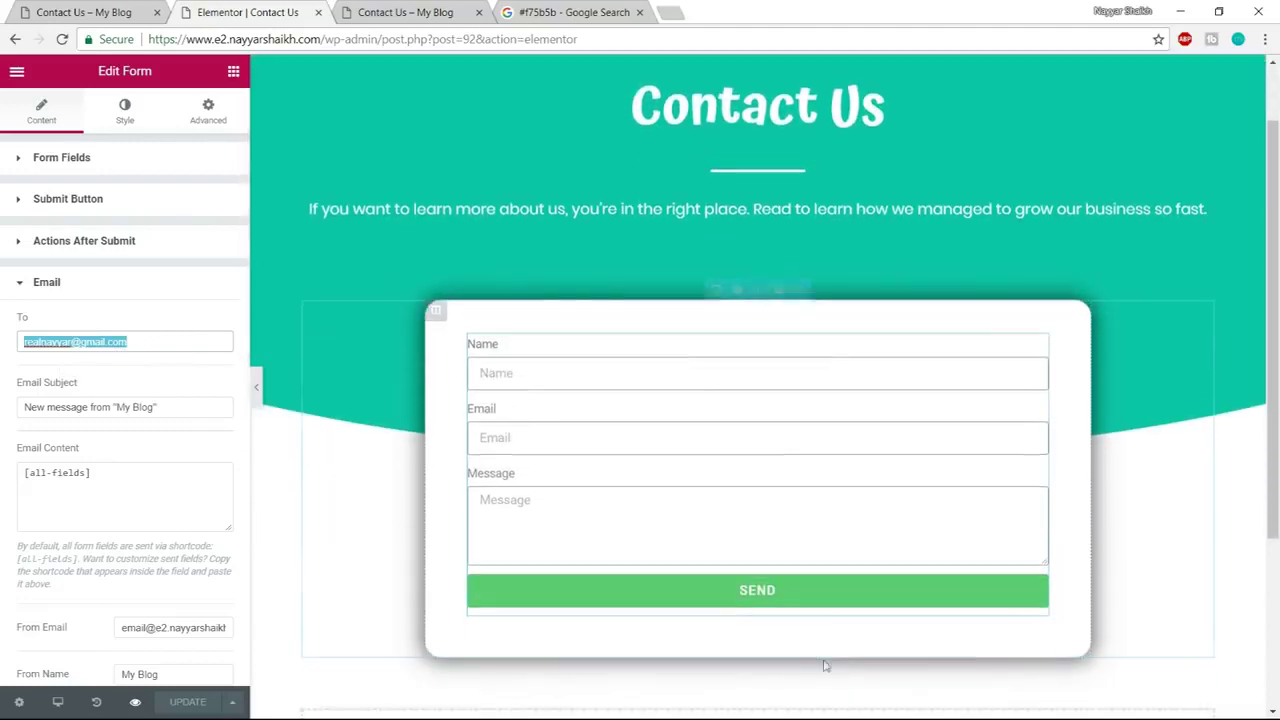
Review the live page's Contact Details heading and paragraph, then return to the editor.
{"action": "left_click", "coordinate": [97, 10]}
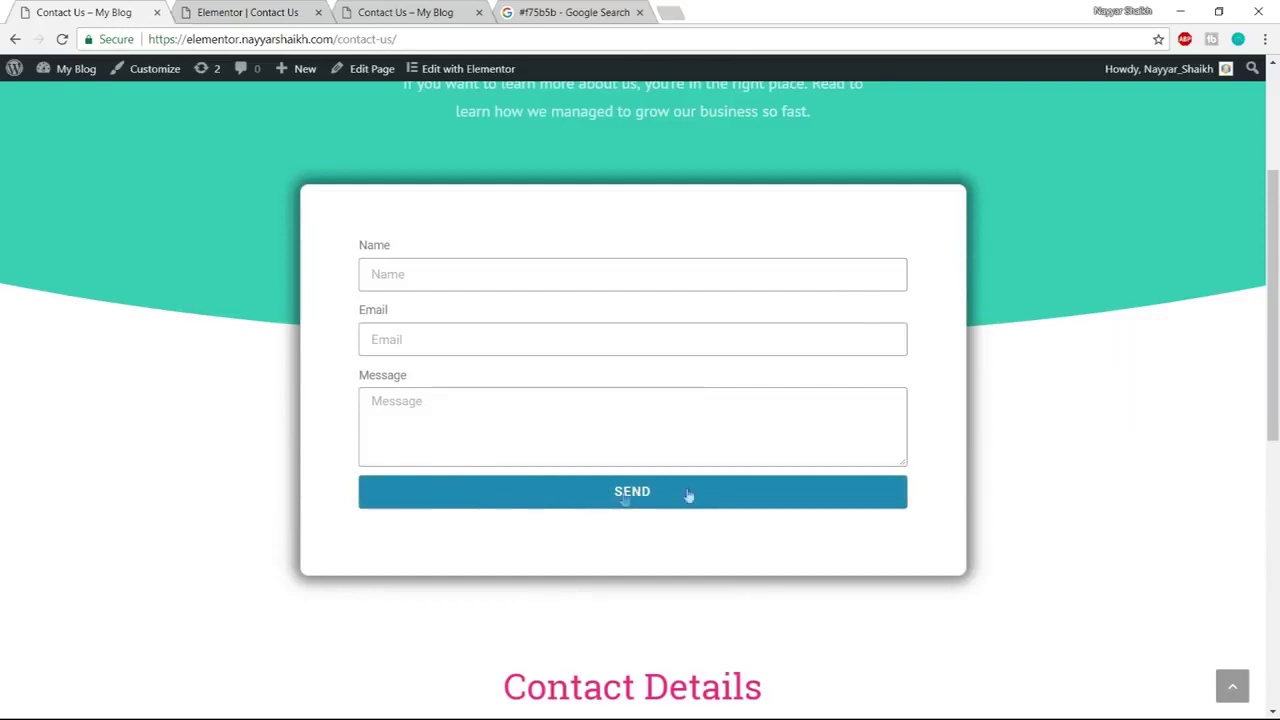
{"action": "left_click", "coordinate": [256, 11]}
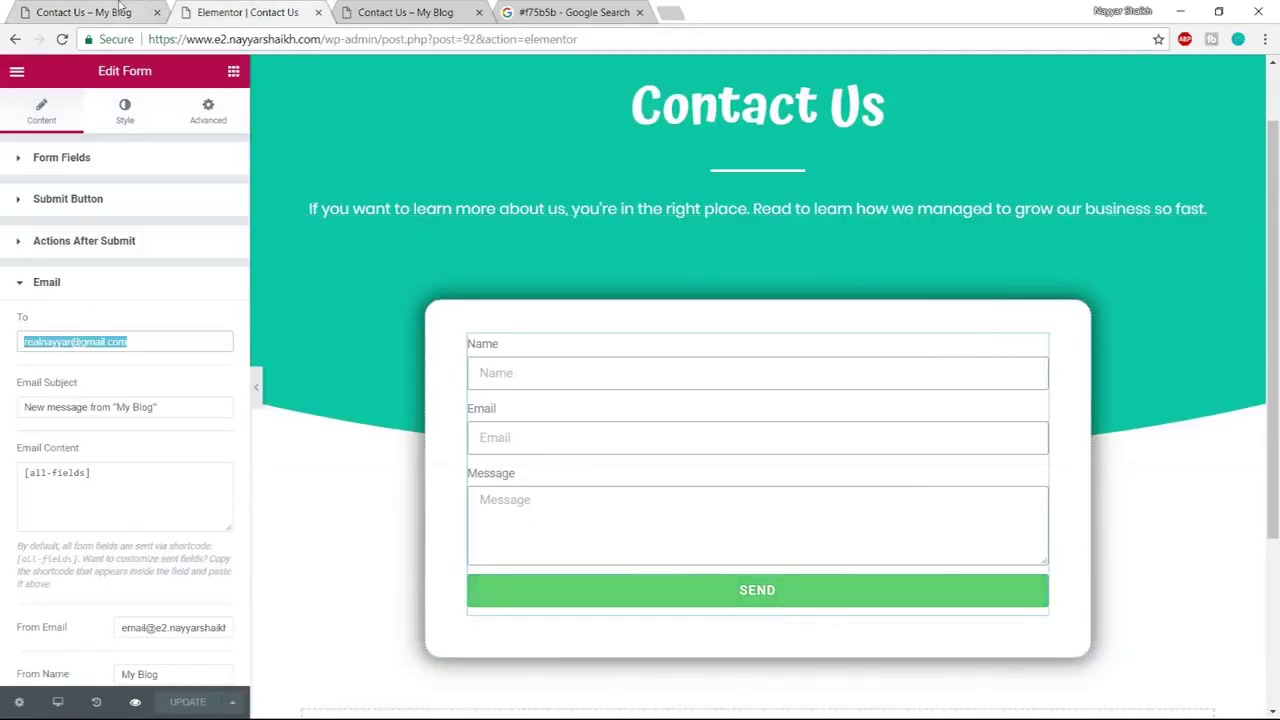
{"action": "left_click", "coordinate": [97, 12]}
{"action": "scroll", "coordinate": [687, 364], "scroll_direction": "down", "scroll_amount": 5}
{"action": "left_click_drag", "start_coordinate": [518, 192], "coordinate": [781, 195]}
{"action": "left_click", "coordinate": [781, 195]}
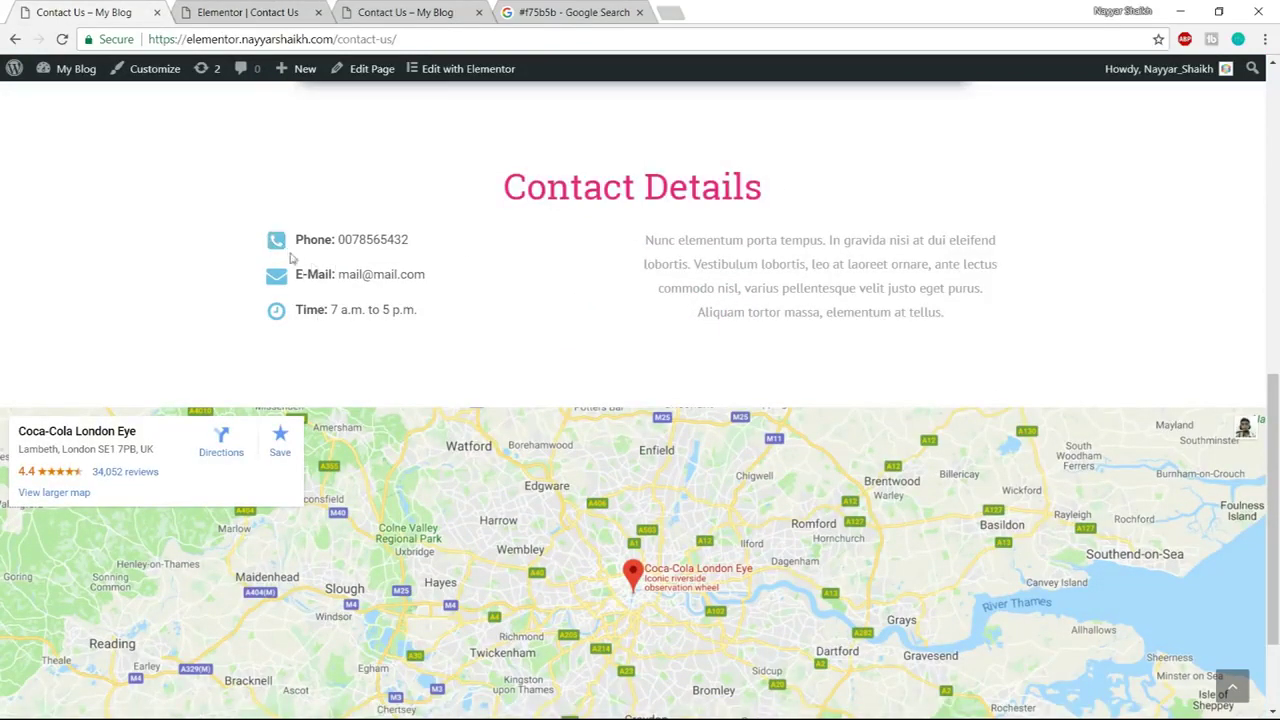
{"action": "left_click_drag", "start_coordinate": [641, 237], "coordinate": [945, 312]}
{"action": "left_click", "coordinate": [945, 312]}
{"action": "left_click", "coordinate": [257, 12]}
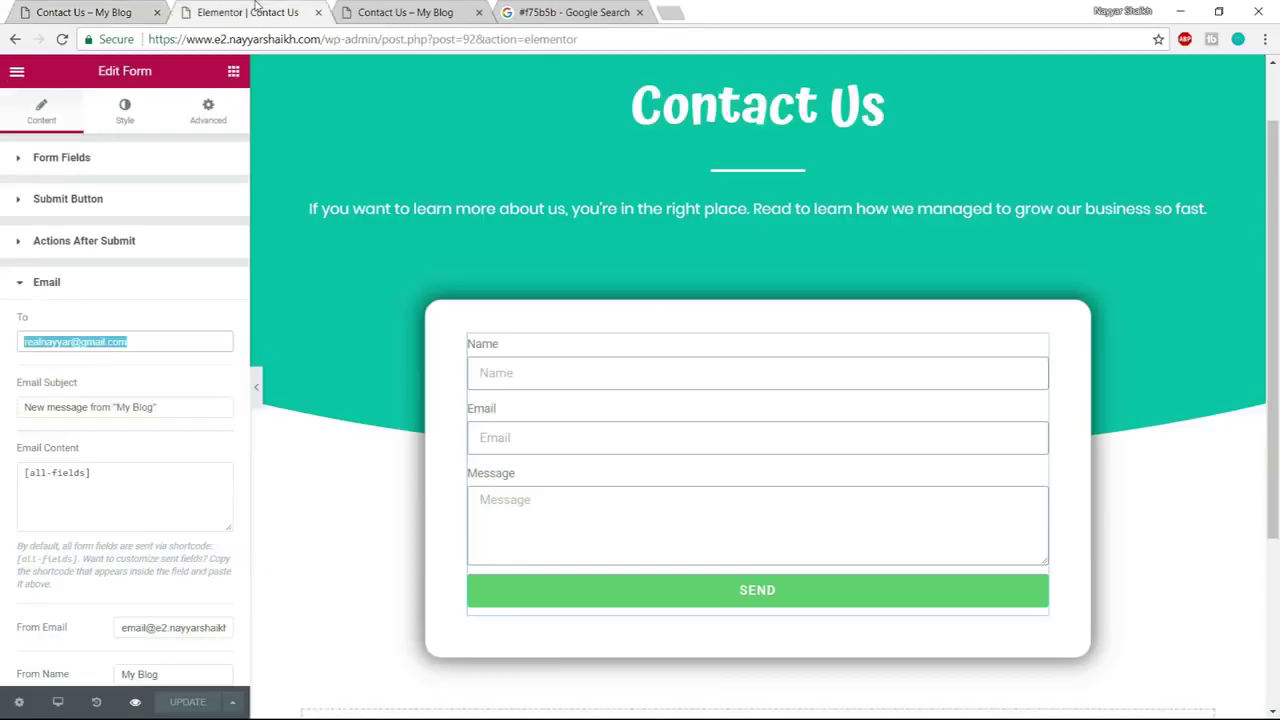
{"action": "scroll", "coordinate": [697, 342], "scroll_direction": "down", "scroll_amount": 3}
Add an empty one-column section below the contact form.
{"action": "left_click", "coordinate": [700, 520]}
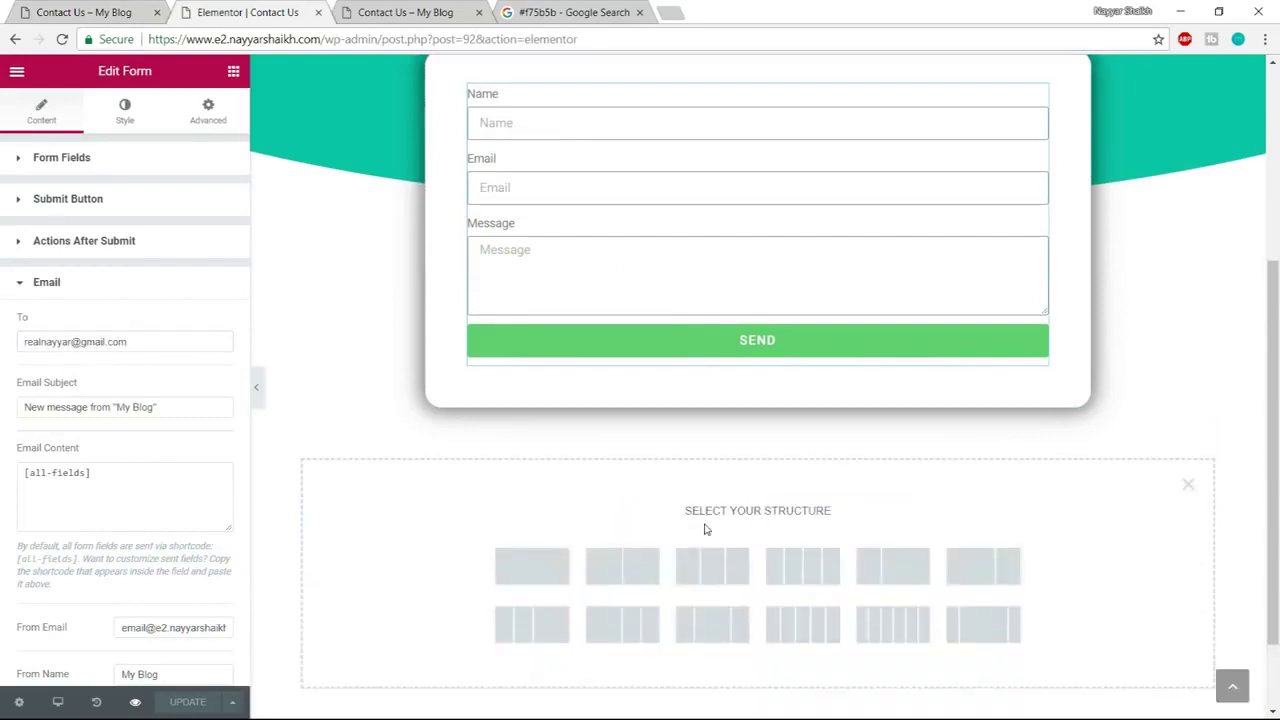
{"action": "left_click", "coordinate": [546, 568]}
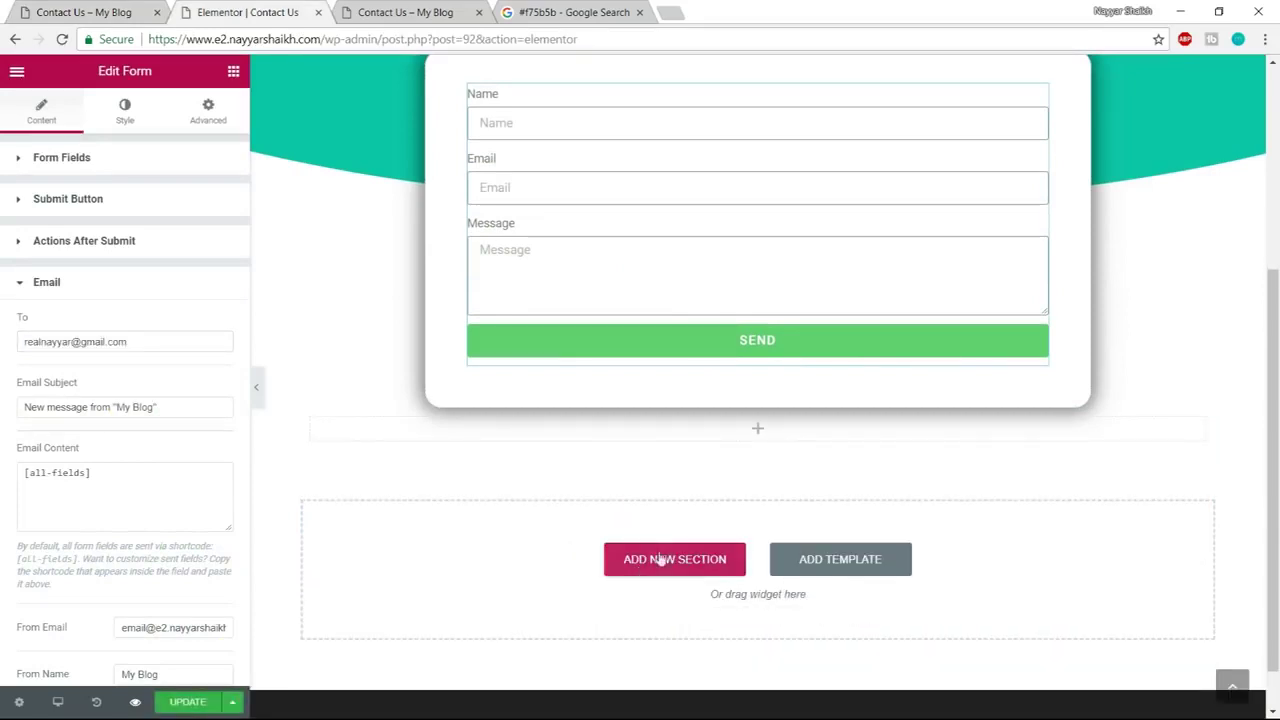
{"action": "scroll", "coordinate": [752, 435], "scroll_direction": "up", "scroll_amount": 3}
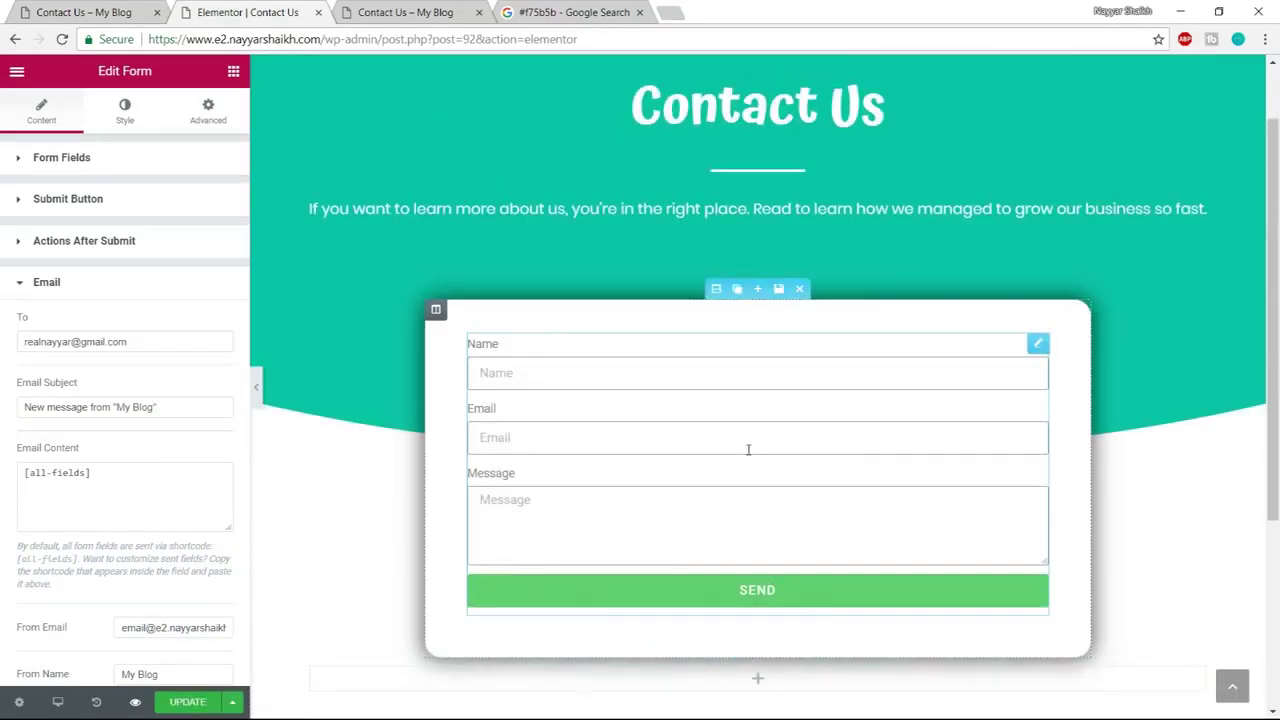
Give the form section a 100 px bottom margin alongside its -200 top margin.
{"action": "left_click", "coordinate": [718, 291]}
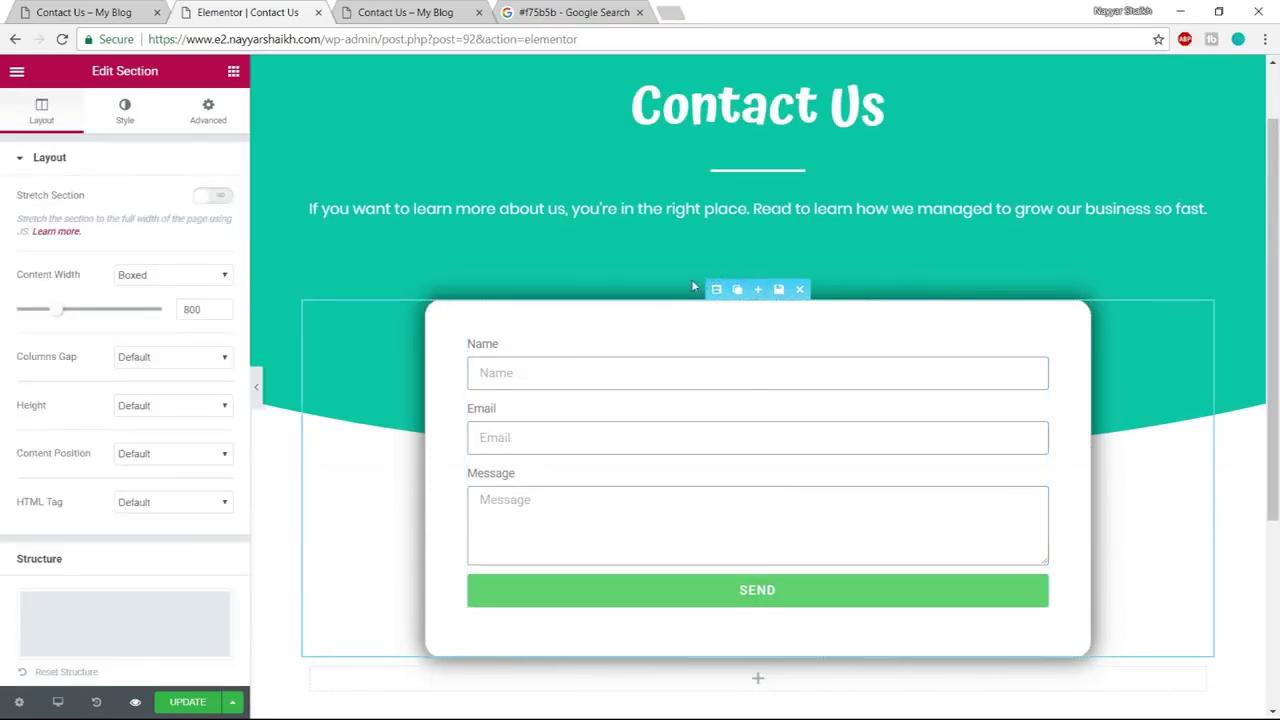
{"action": "left_click", "coordinate": [204, 117]}
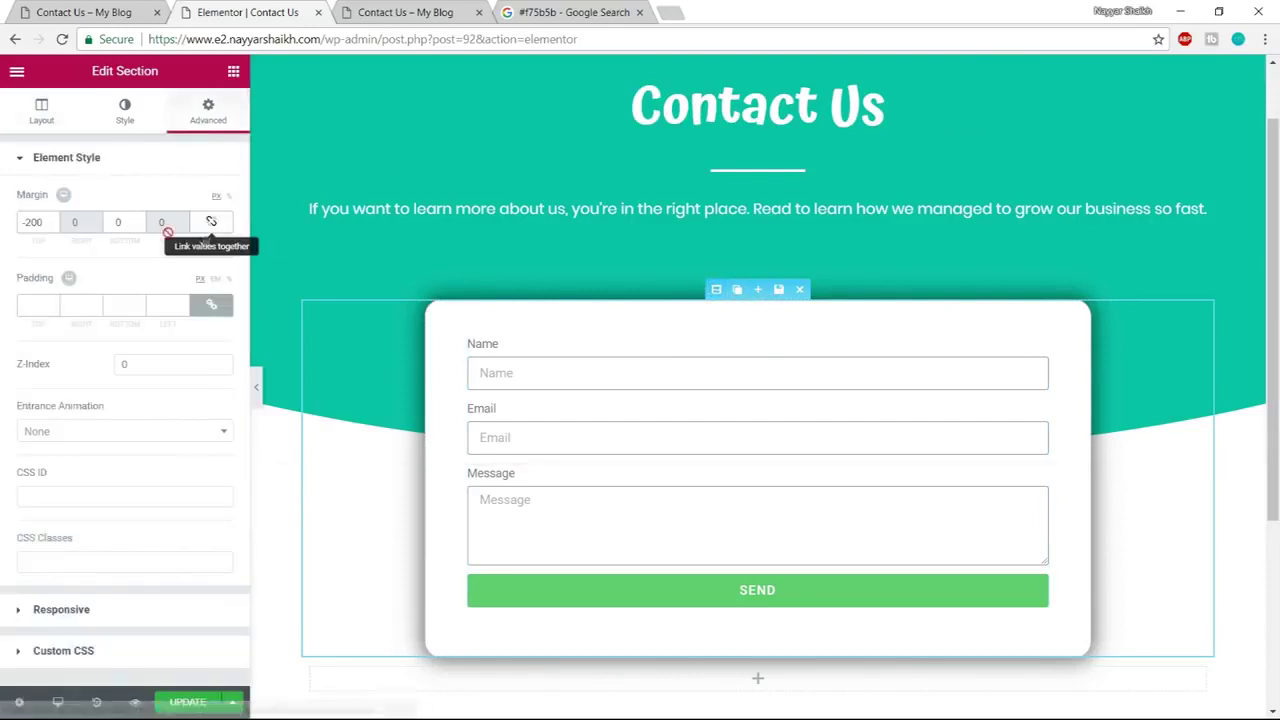
{"action": "left_click", "coordinate": [118, 222]}
{"action": "type", "text": "100"}
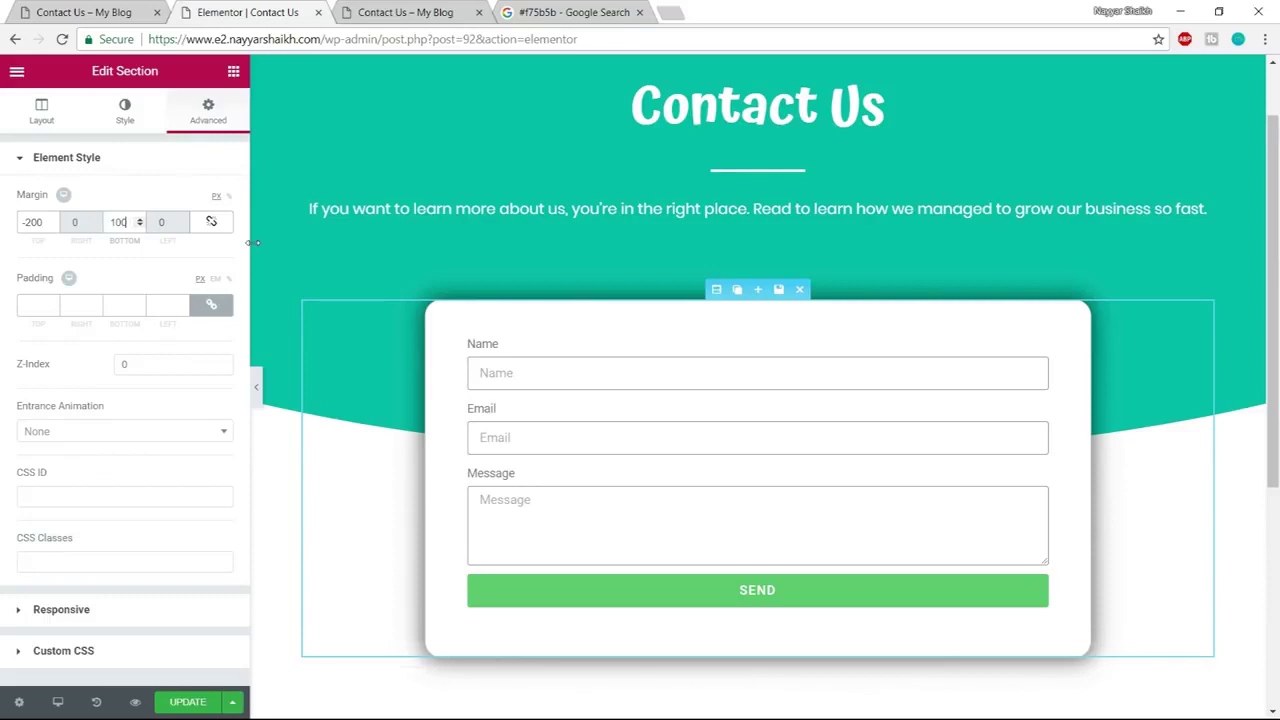
{"action": "scroll", "coordinate": [565, 546], "scroll_direction": "down", "scroll_amount": 2}
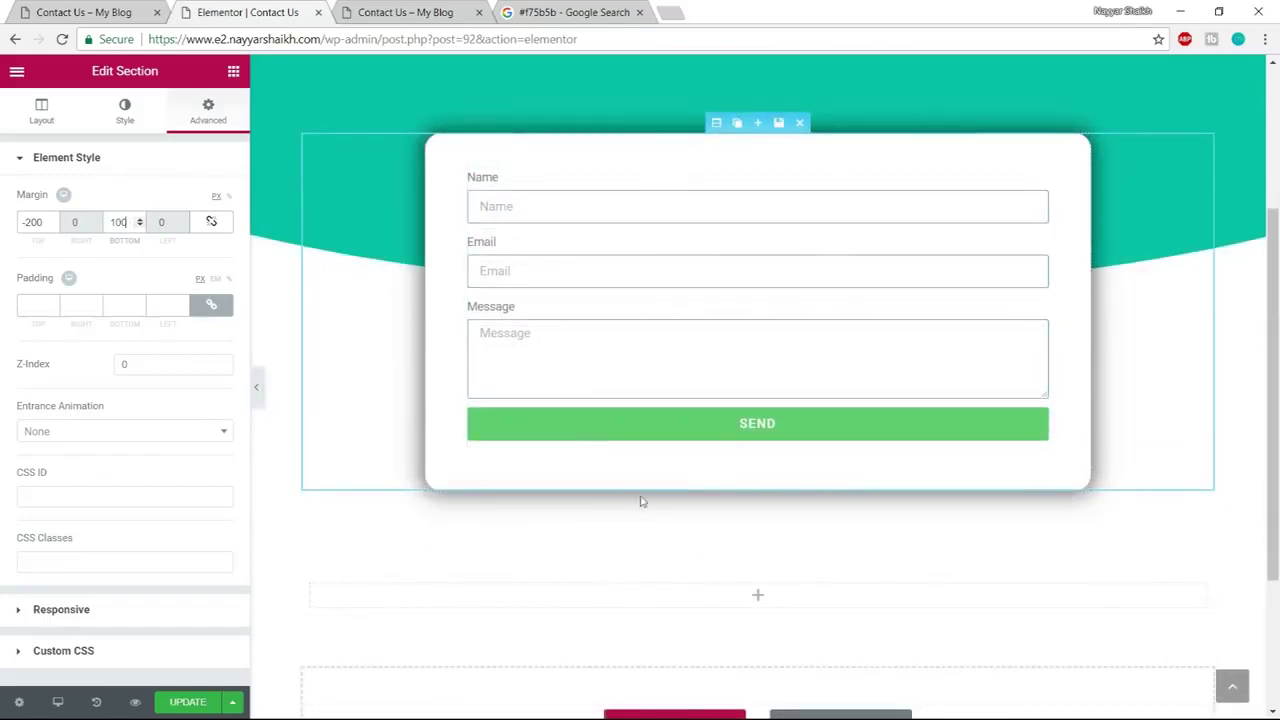
{"action": "scroll", "coordinate": [818, 515], "scroll_direction": "down", "scroll_amount": 2}
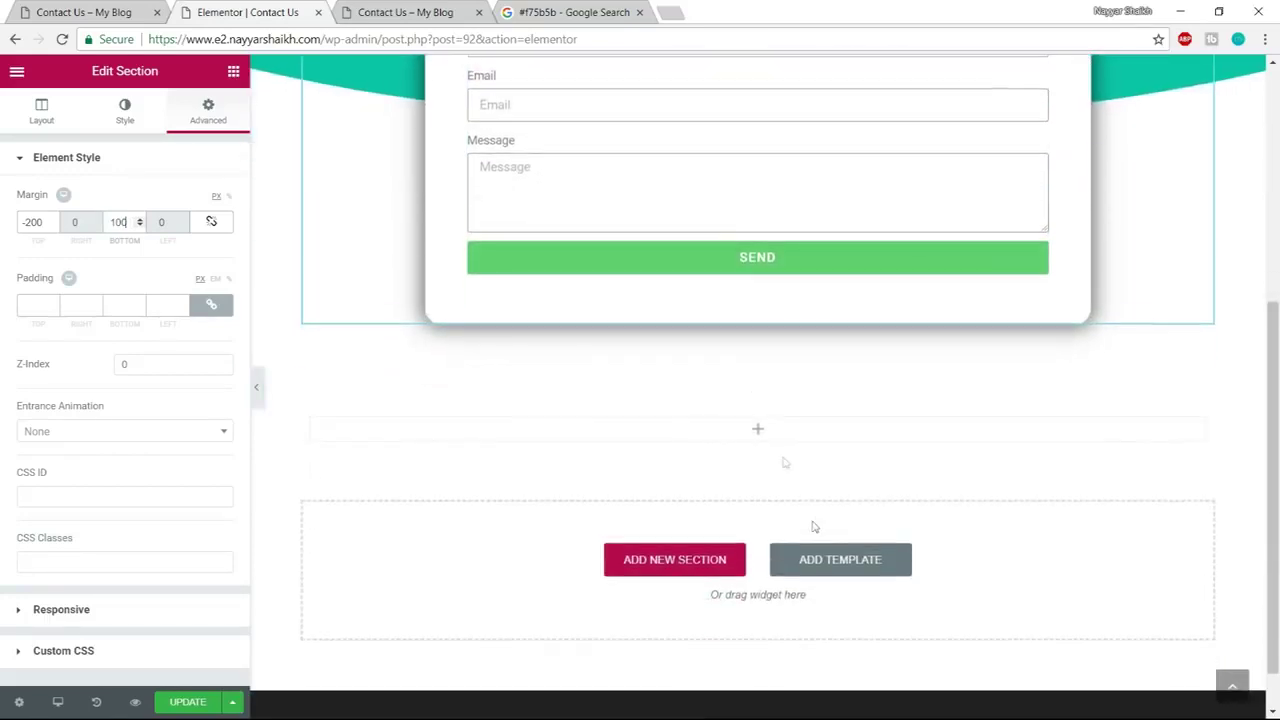
Add a centred heading widget titled 'Contact Details' in the empty section.
{"action": "left_click", "coordinate": [233, 71]}
{"action": "left_click_drag", "start_coordinate": [135, 203], "coordinate": [763, 441]}
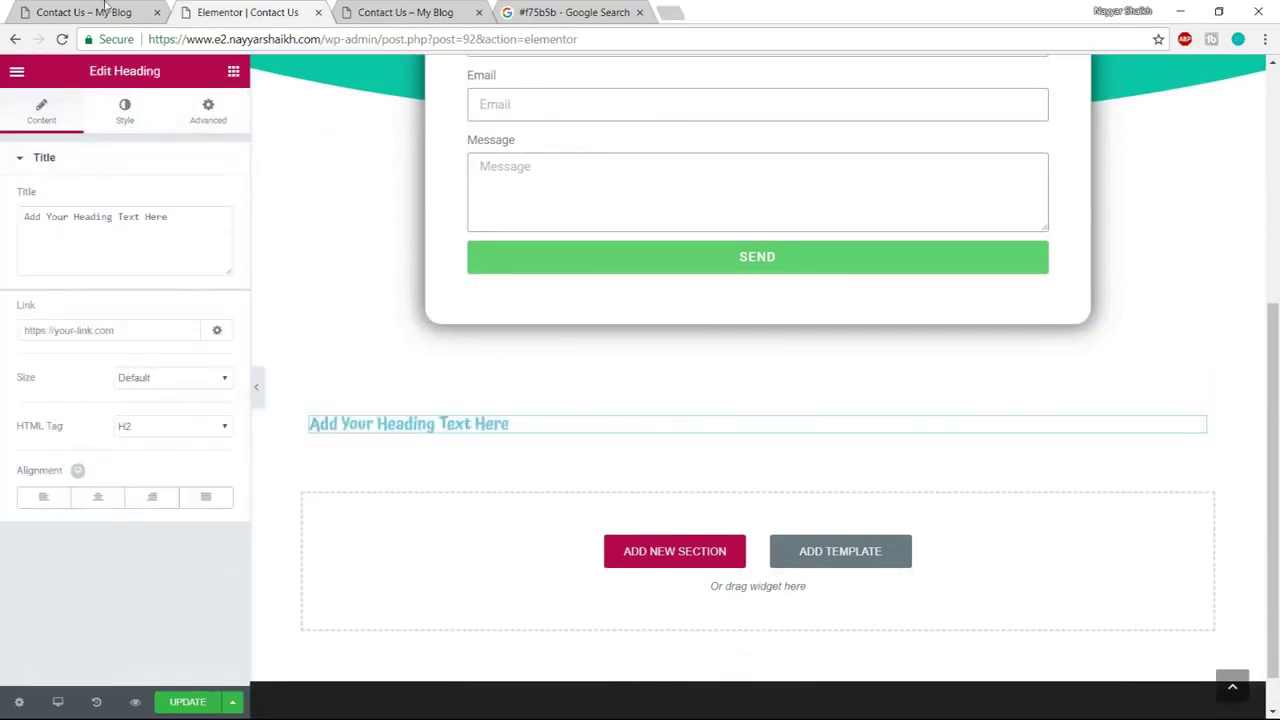
{"action": "key", "text": "ctrl+shift+Tab"}
{"action": "left_click_drag", "start_coordinate": [788, 188], "coordinate": [490, 187]}
{"action": "key", "text": "ctrl+c"}
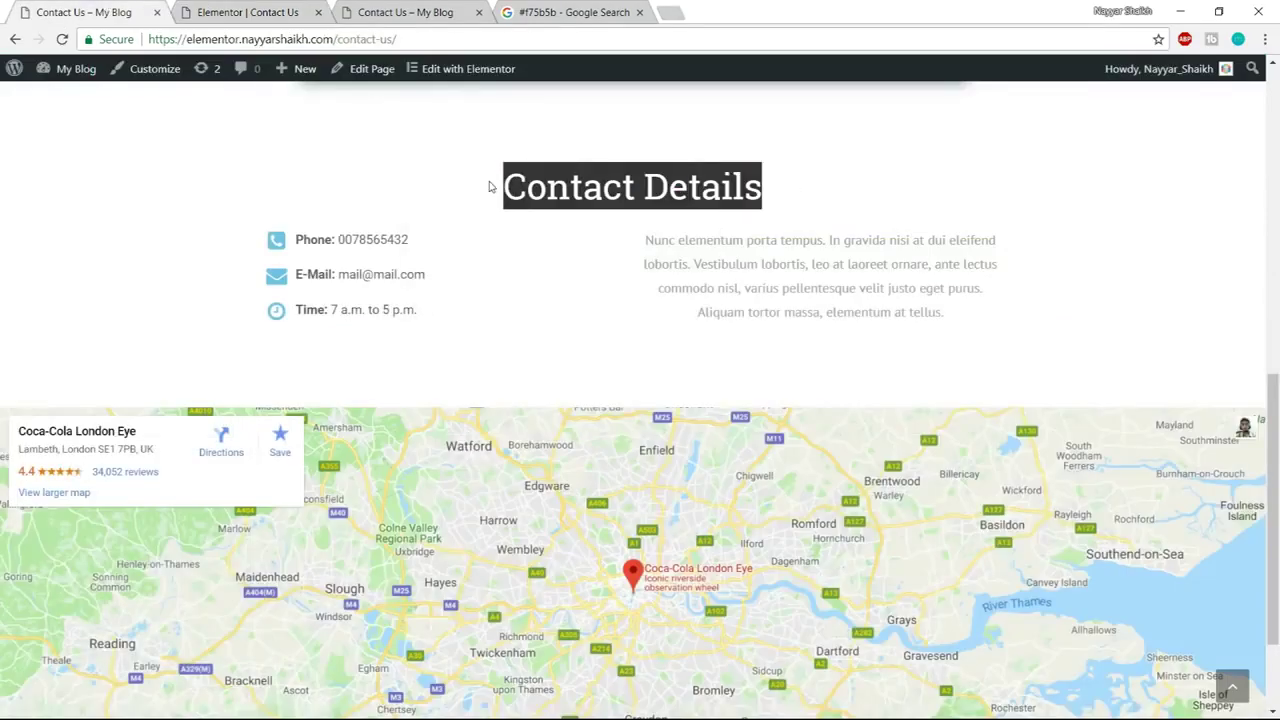
{"action": "left_click", "coordinate": [260, 12]}
{"action": "left_click_drag", "start_coordinate": [181, 231], "coordinate": [3, 238]}
{"action": "key", "text": "ctrl+v"}
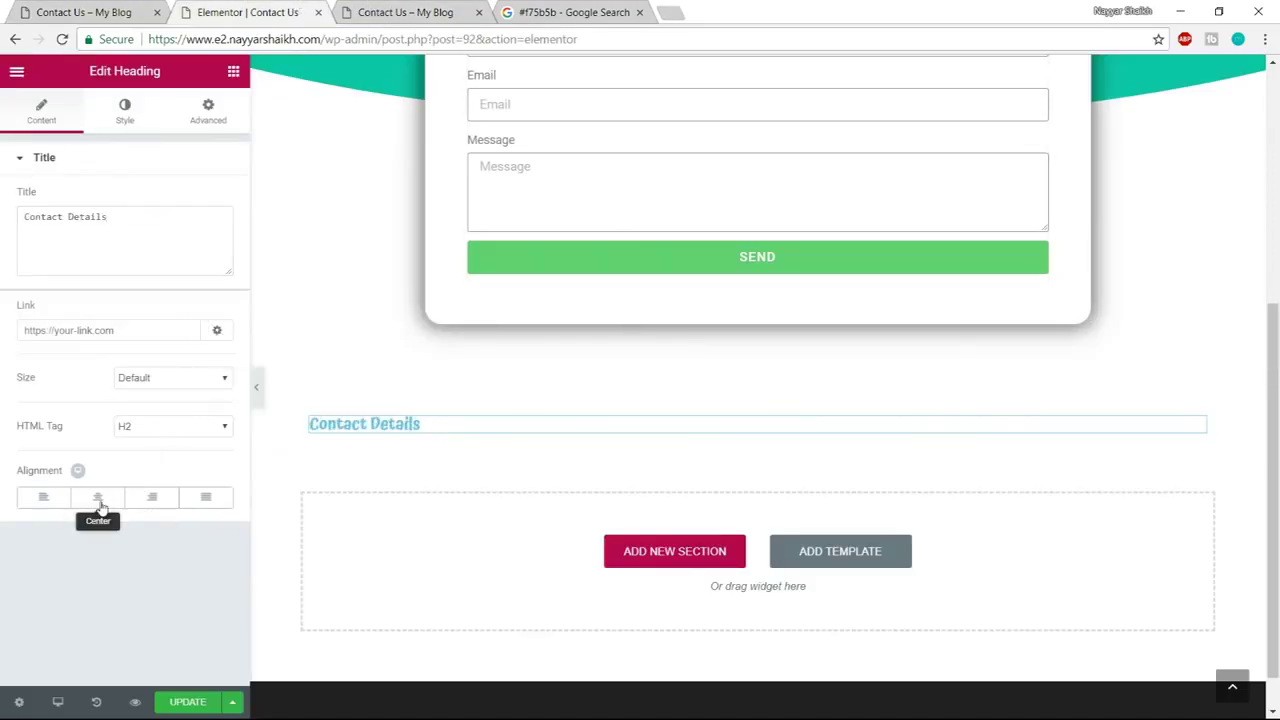
{"action": "left_click", "coordinate": [96, 497]}
Colour the heading text pink, #ff7093.
{"action": "left_click", "coordinate": [148, 110]}
{"action": "left_click", "coordinate": [220, 204]}
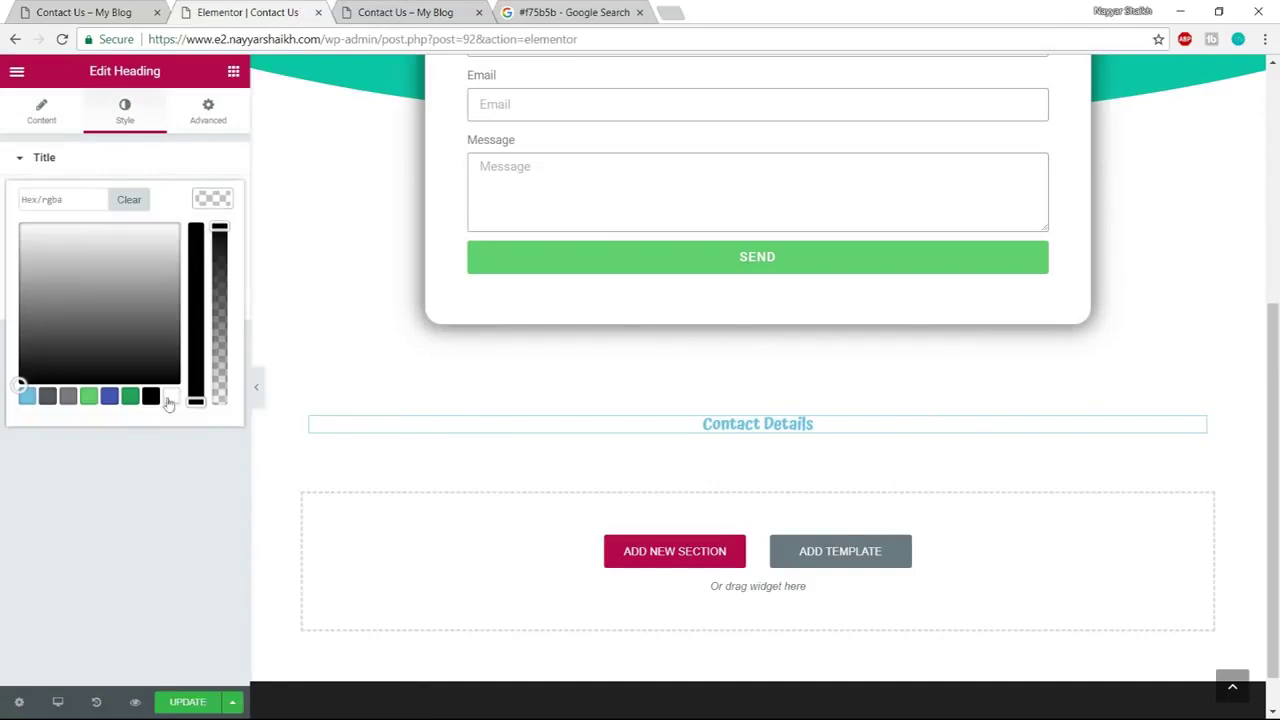
{"action": "left_click_drag", "start_coordinate": [143, 285], "coordinate": [232, 187]}
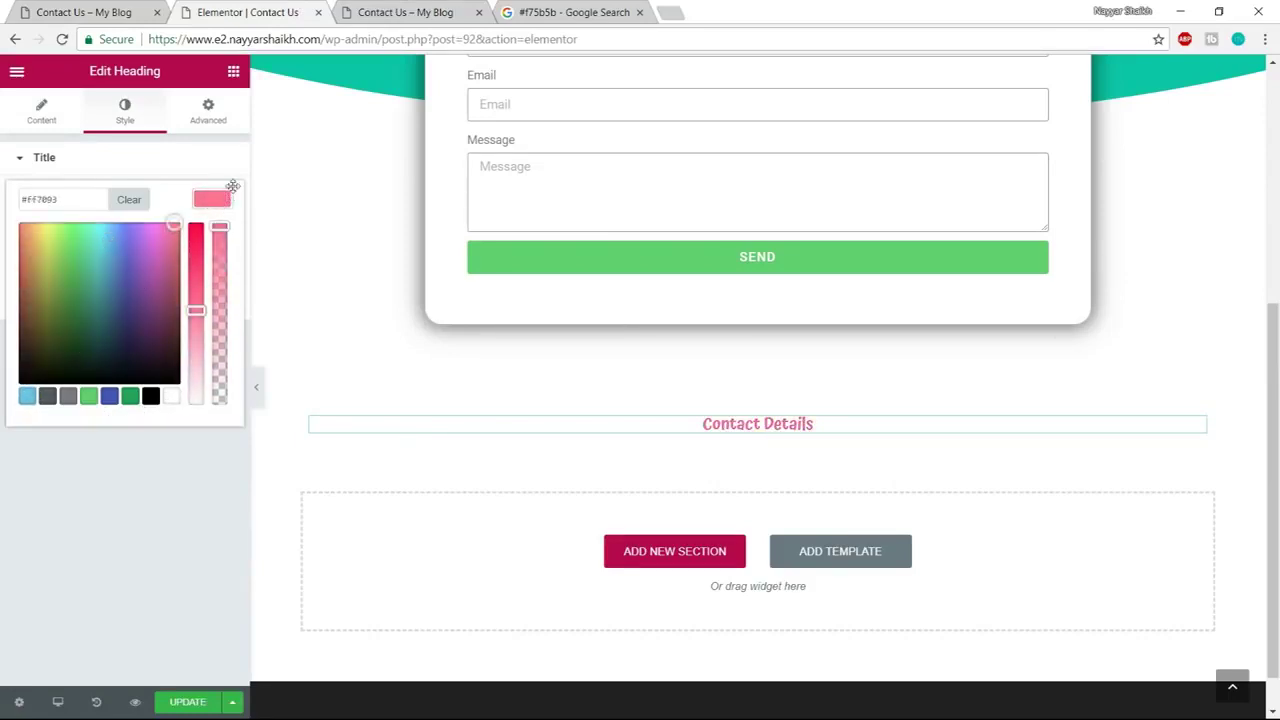
{"action": "left_click", "coordinate": [214, 203]}
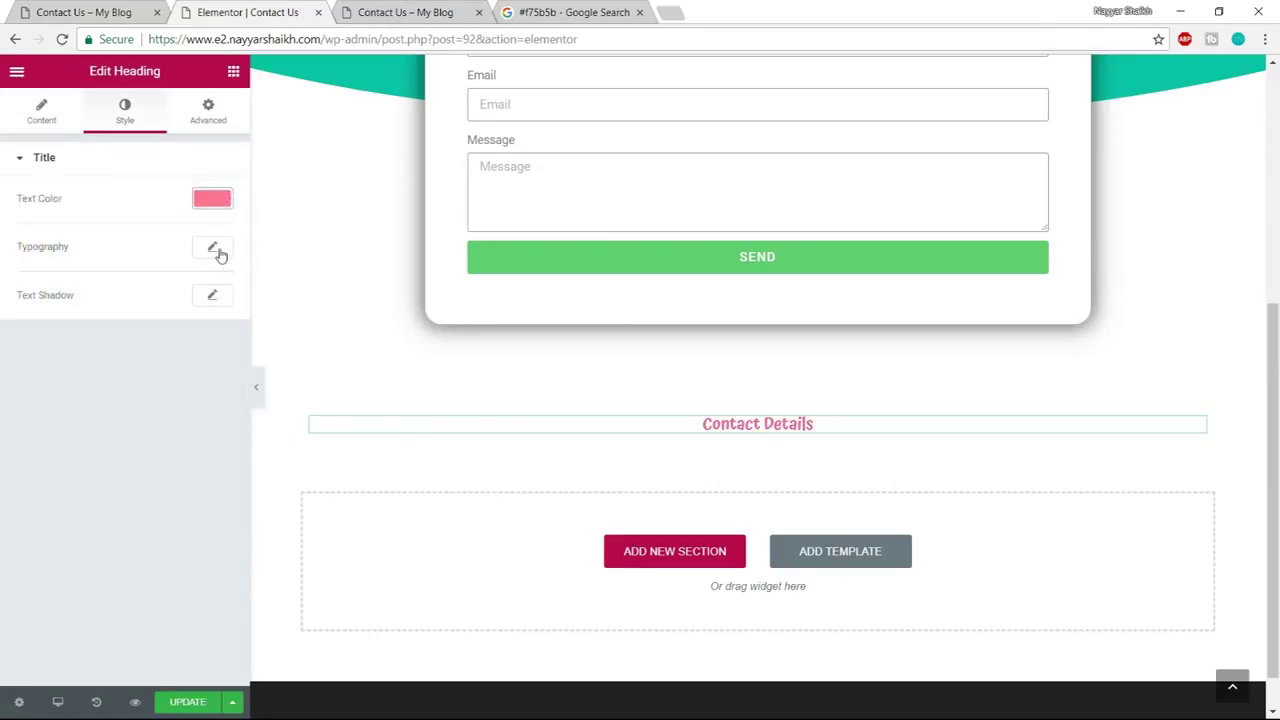
Set the heading typography to Poppins, size 40, weight 400.
{"action": "left_click", "coordinate": [213, 249]}
{"action": "left_click", "coordinate": [173, 292]}
{"action": "type", "text": "popp"}
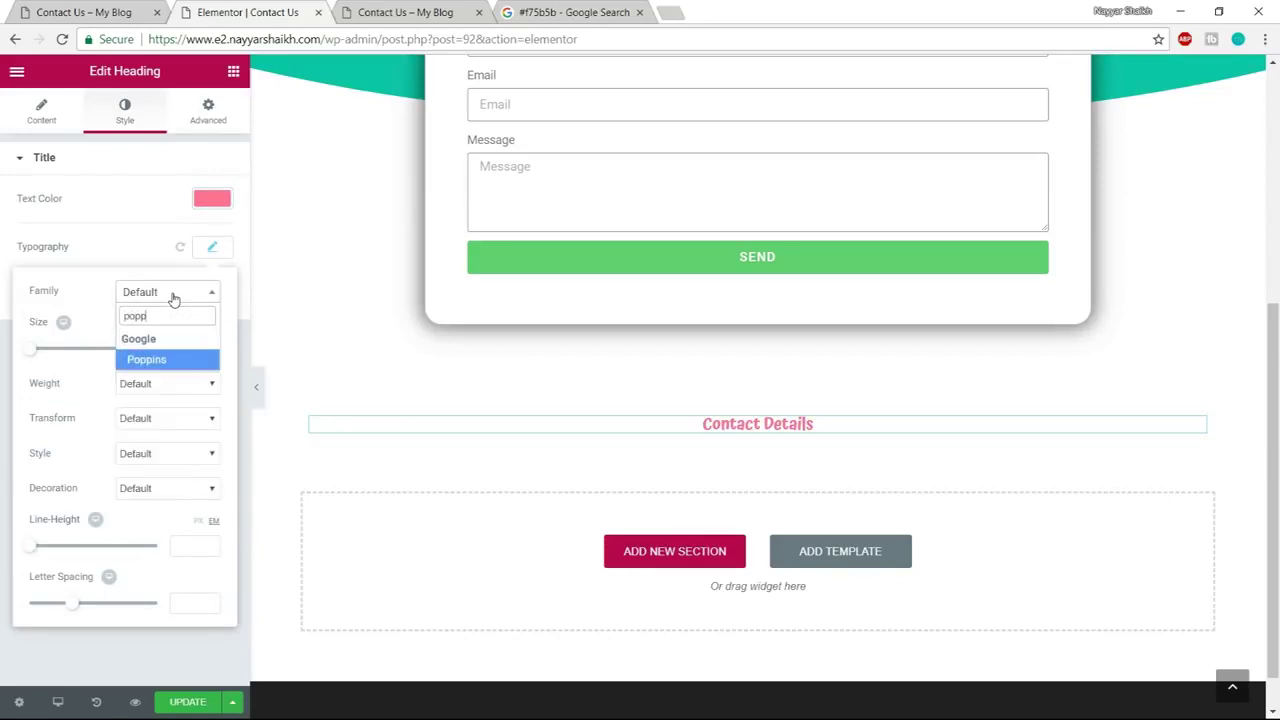
{"action": "key", "text": "Return"}
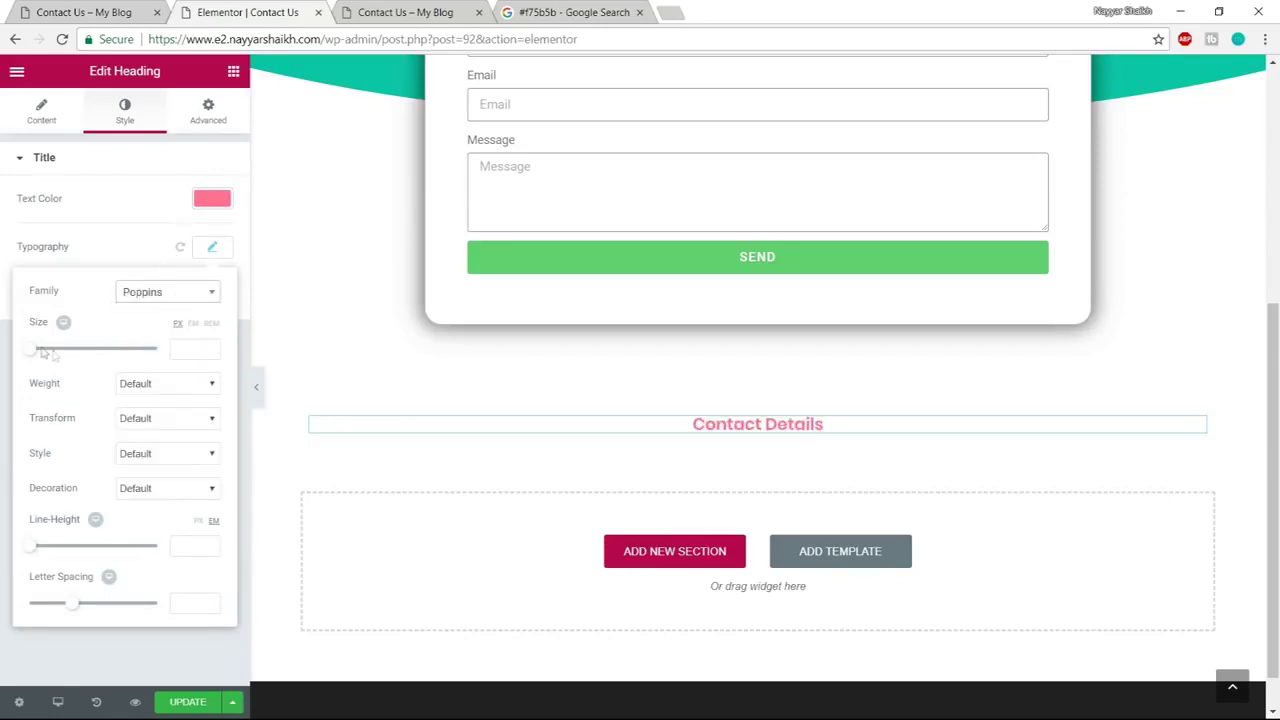
{"action": "left_click", "coordinate": [193, 348]}
{"action": "type", "text": "40"}
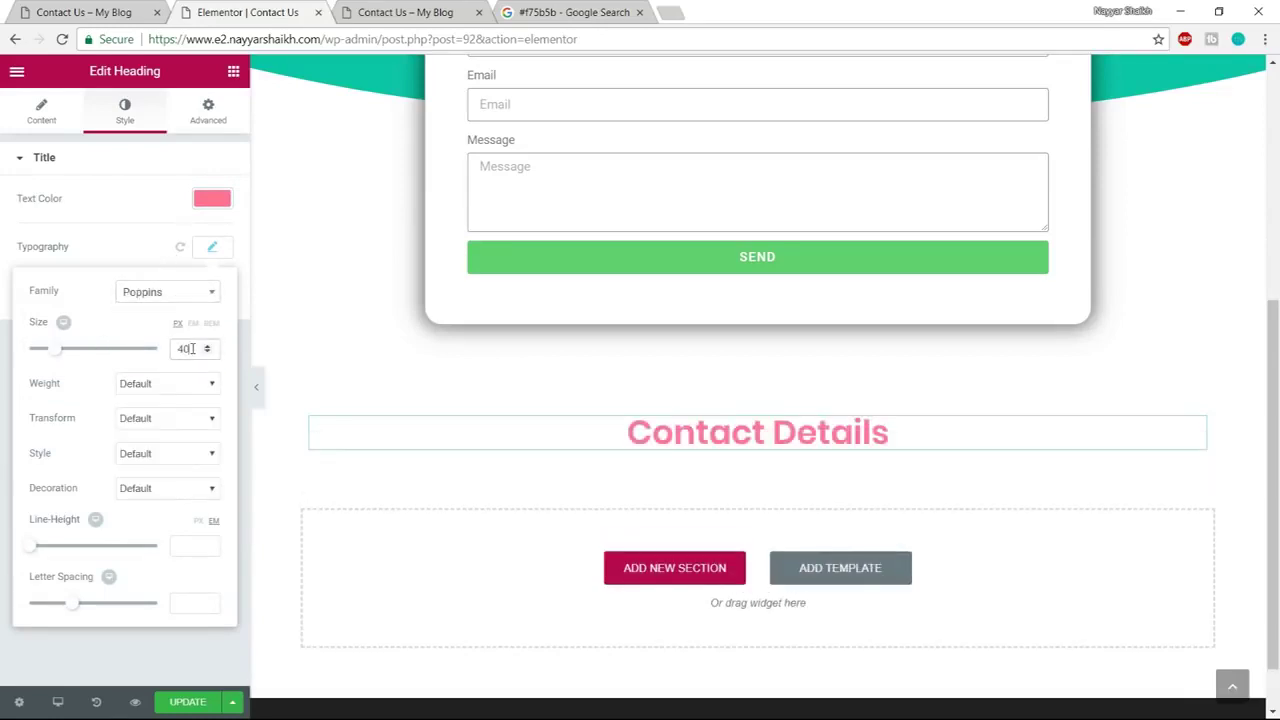
{"action": "left_click", "coordinate": [177, 385]}
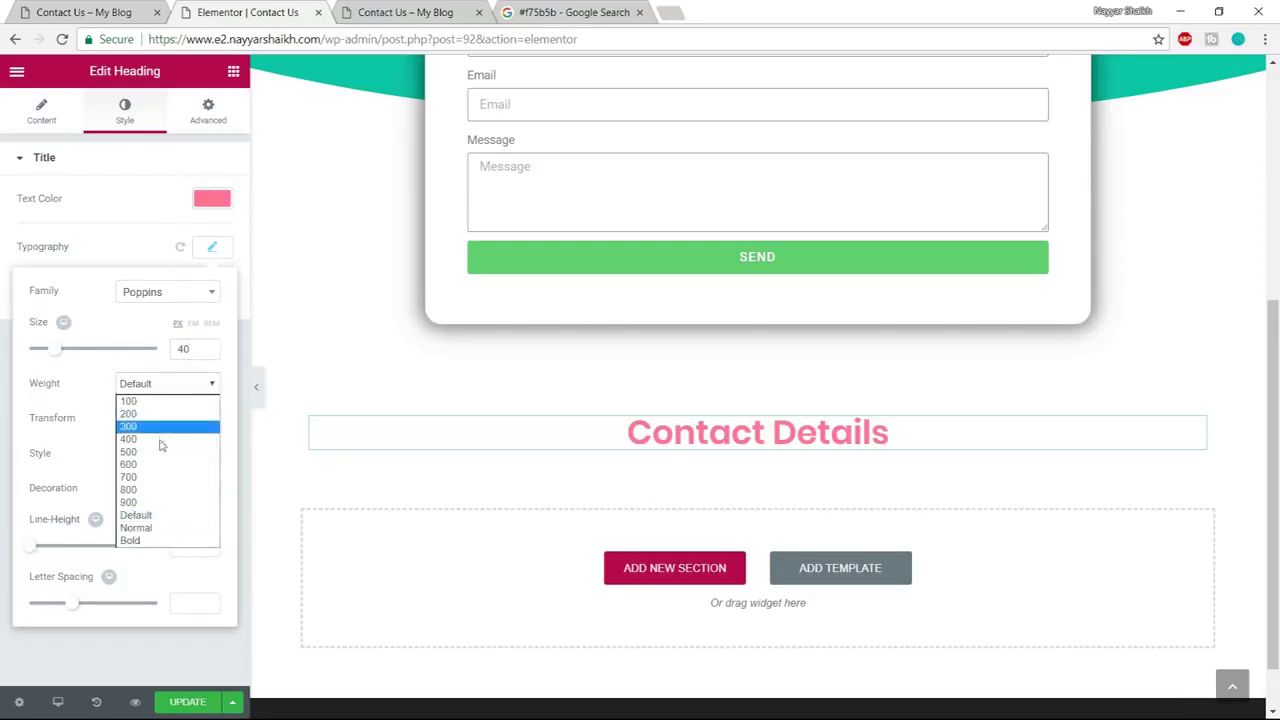
{"action": "left_click", "coordinate": [155, 466]}
{"action": "left_click", "coordinate": [162, 390]}
{"action": "left_click", "coordinate": [140, 443]}
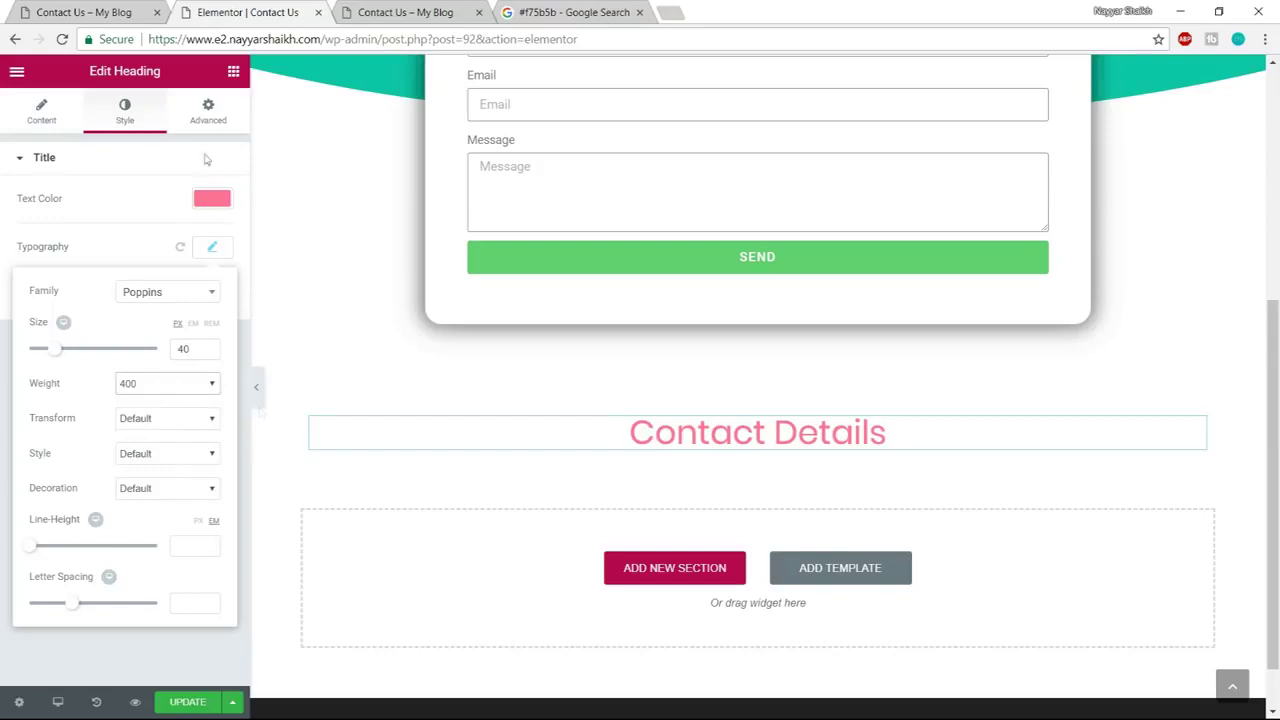
Compare the new heading against the live Contact Us page.
{"action": "left_click", "coordinate": [92, 12]}
{"action": "scroll", "coordinate": [348, 350], "scroll_direction": "up", "scroll_amount": 1}
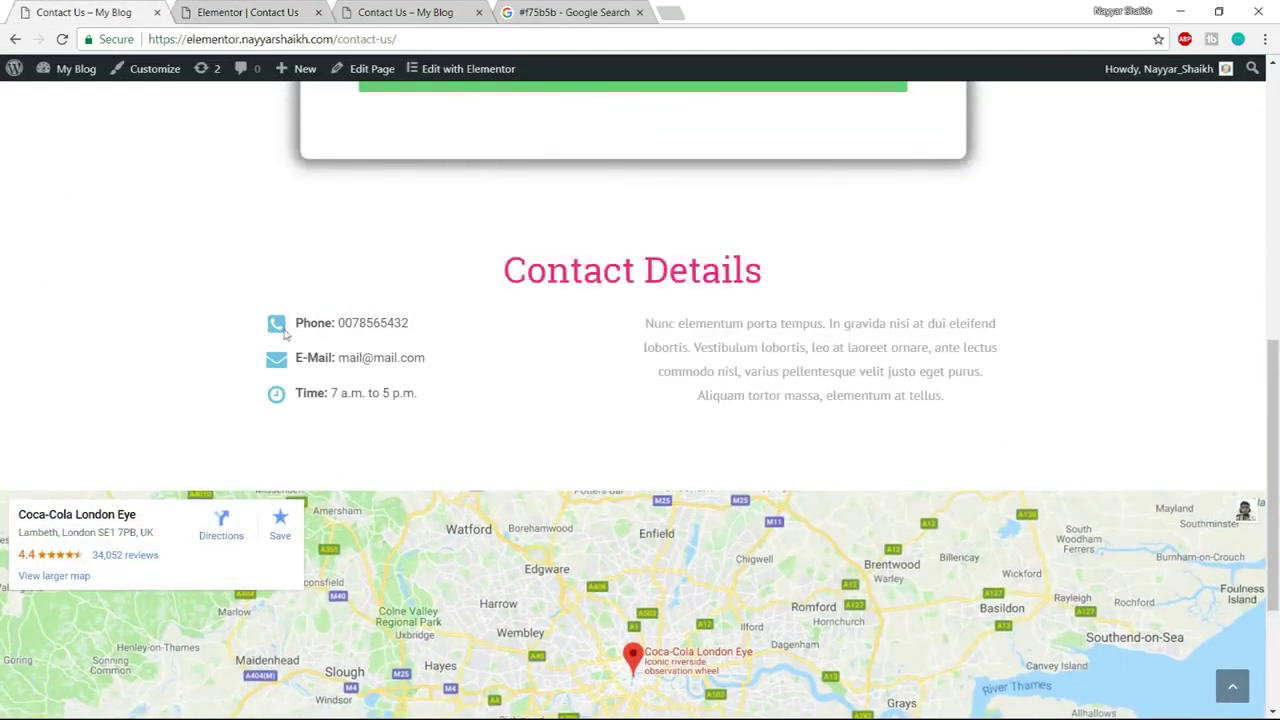
{"action": "left_click", "coordinate": [206, 10]}
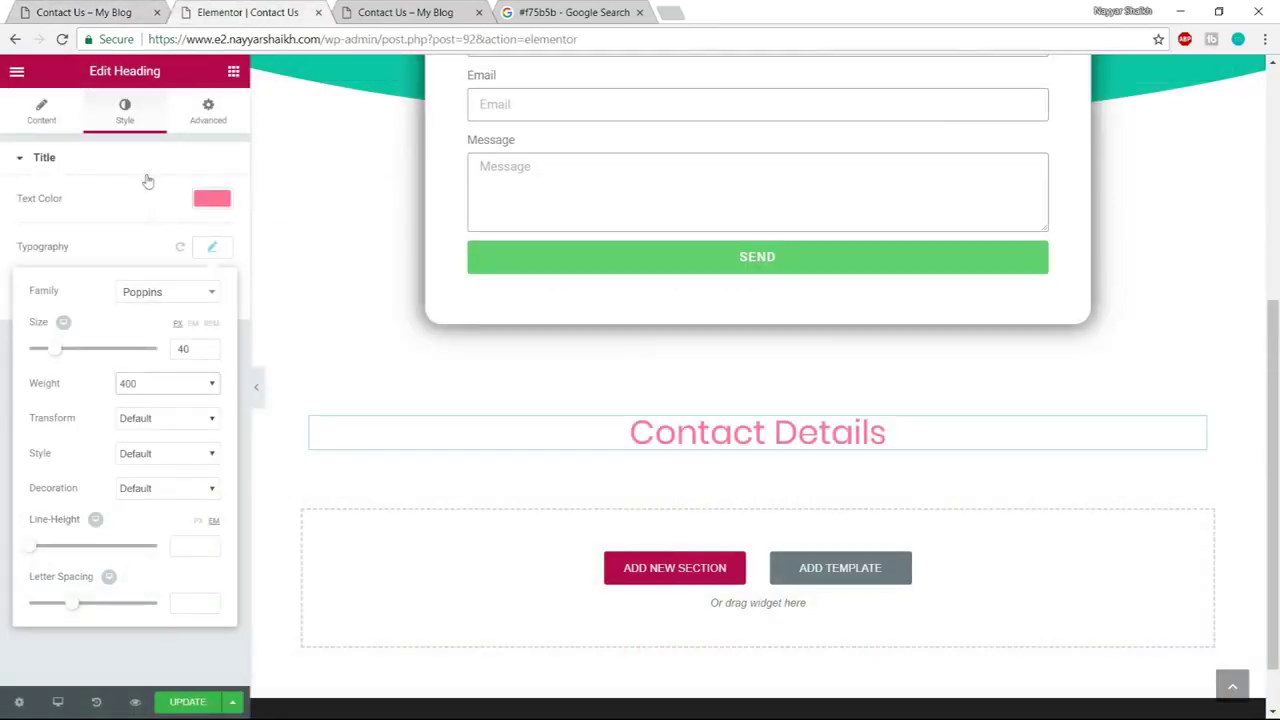
{"action": "left_click", "coordinate": [233, 72]}
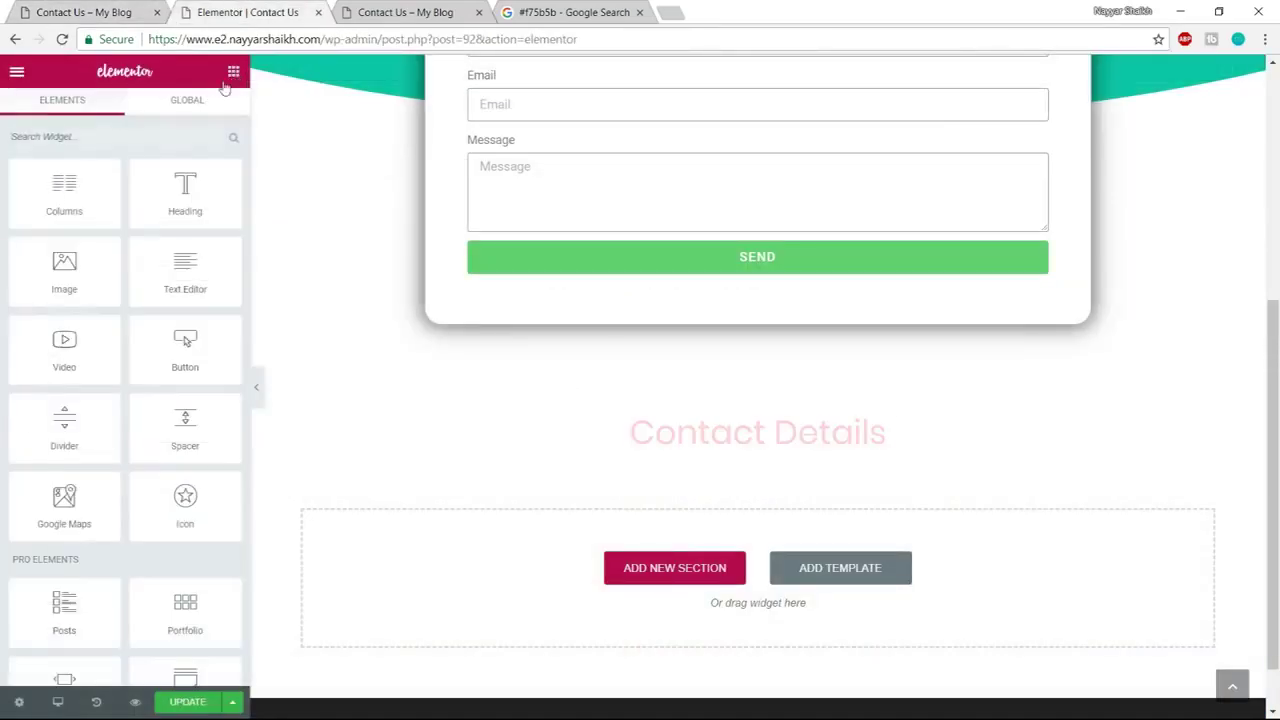
Add a two-column row below the Contact Details heading.
{"action": "left_click_drag", "start_coordinate": [63, 188], "coordinate": [682, 450]}
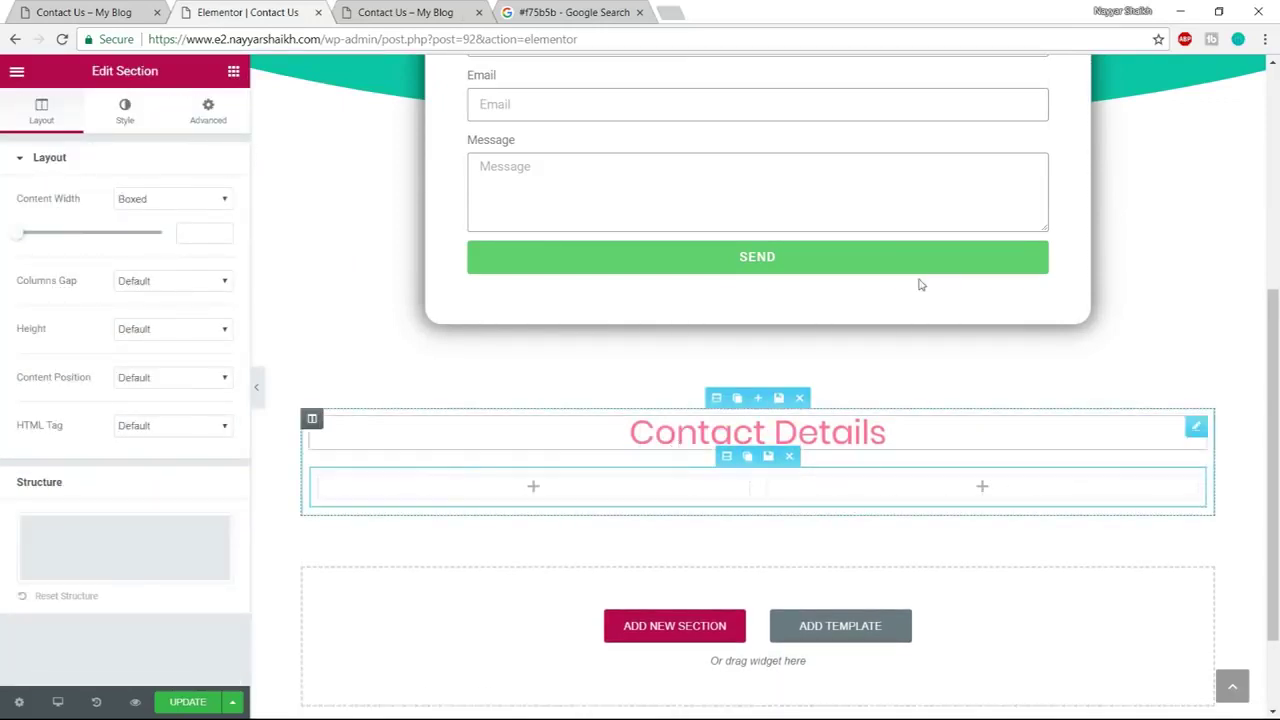
{"action": "key", "text": "ctrl+1"}
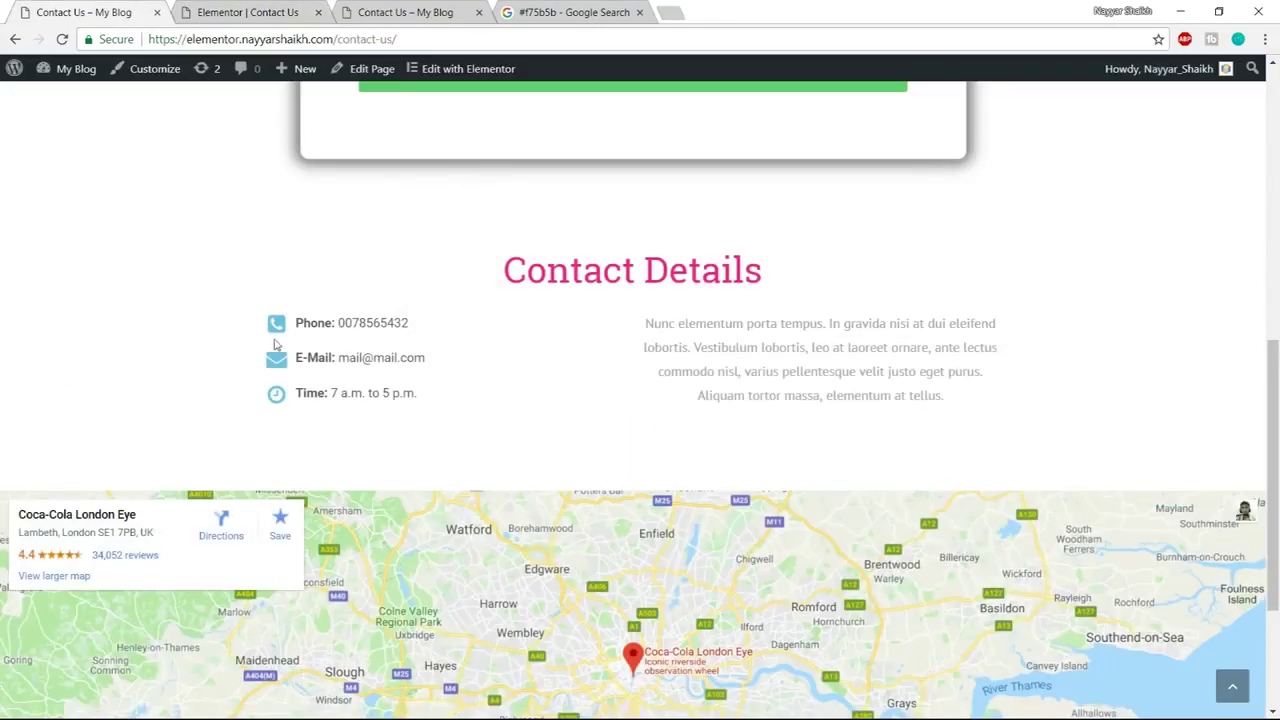
{"action": "left_click", "coordinate": [185, 9]}
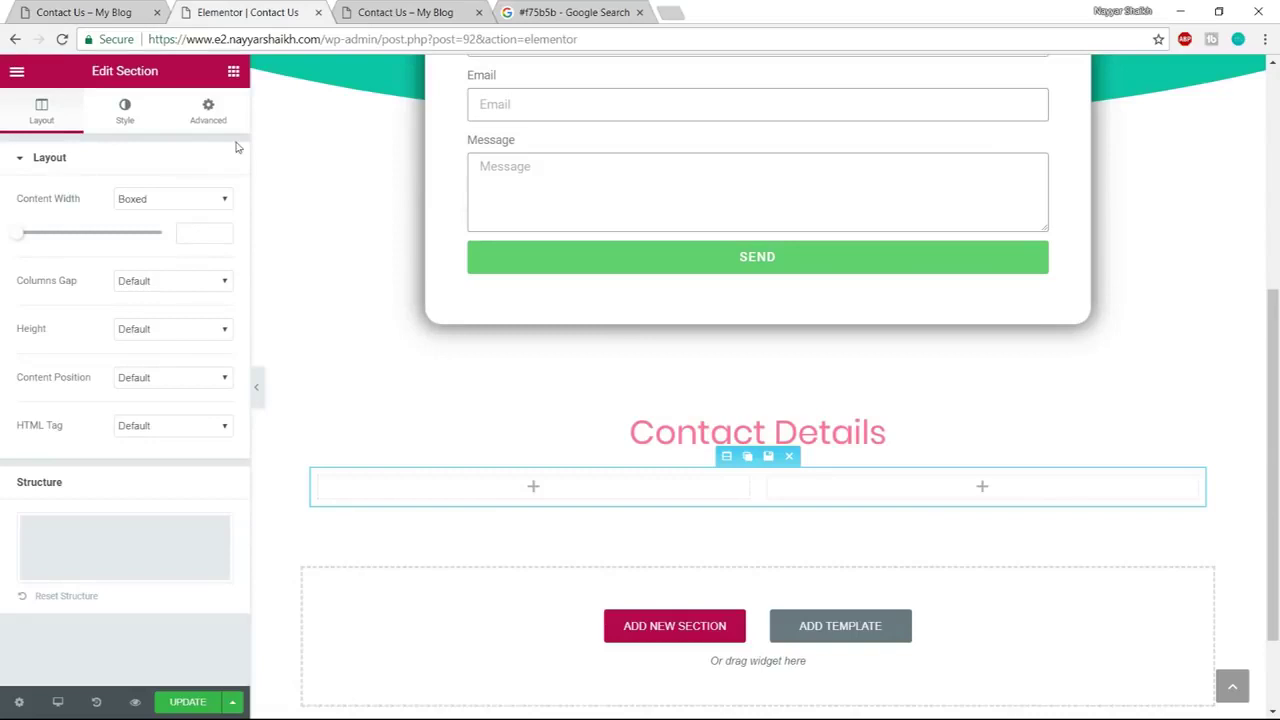
Place an Icon List widget in the row's left column.
{"action": "left_click", "coordinate": [235, 71]}
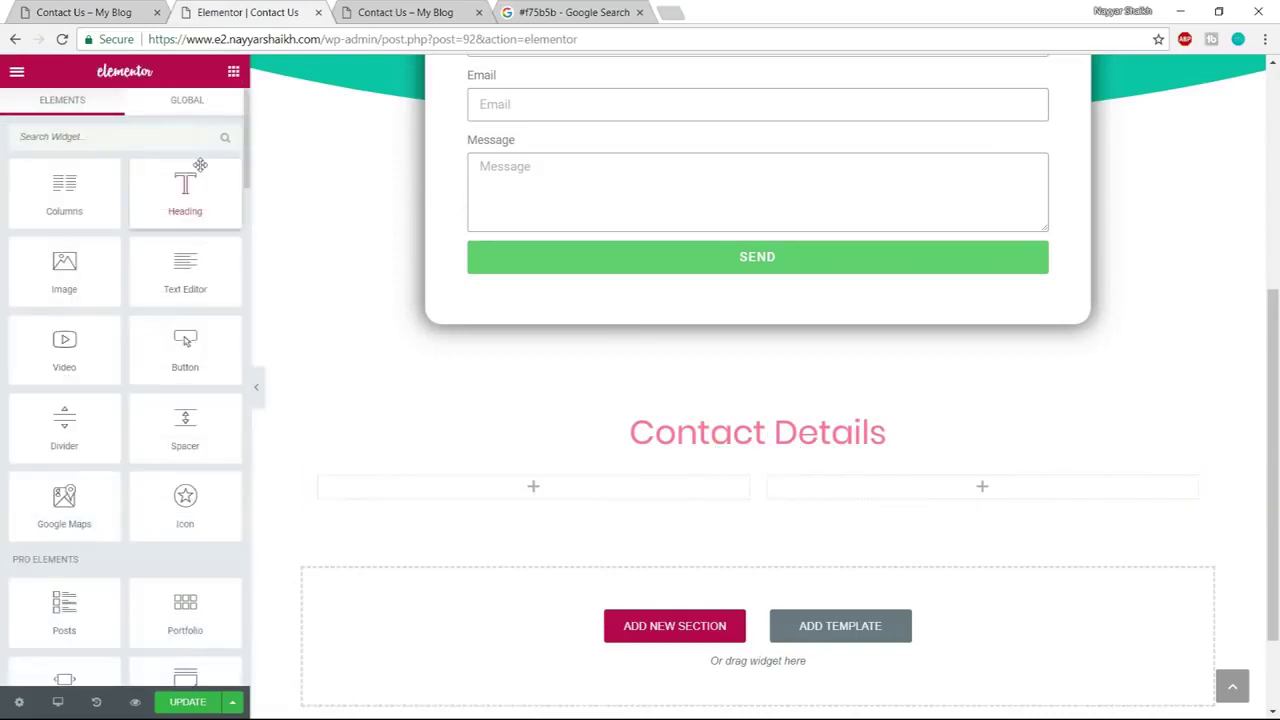
{"action": "scroll", "coordinate": [200, 276], "scroll_direction": "down", "scroll_amount": 5}
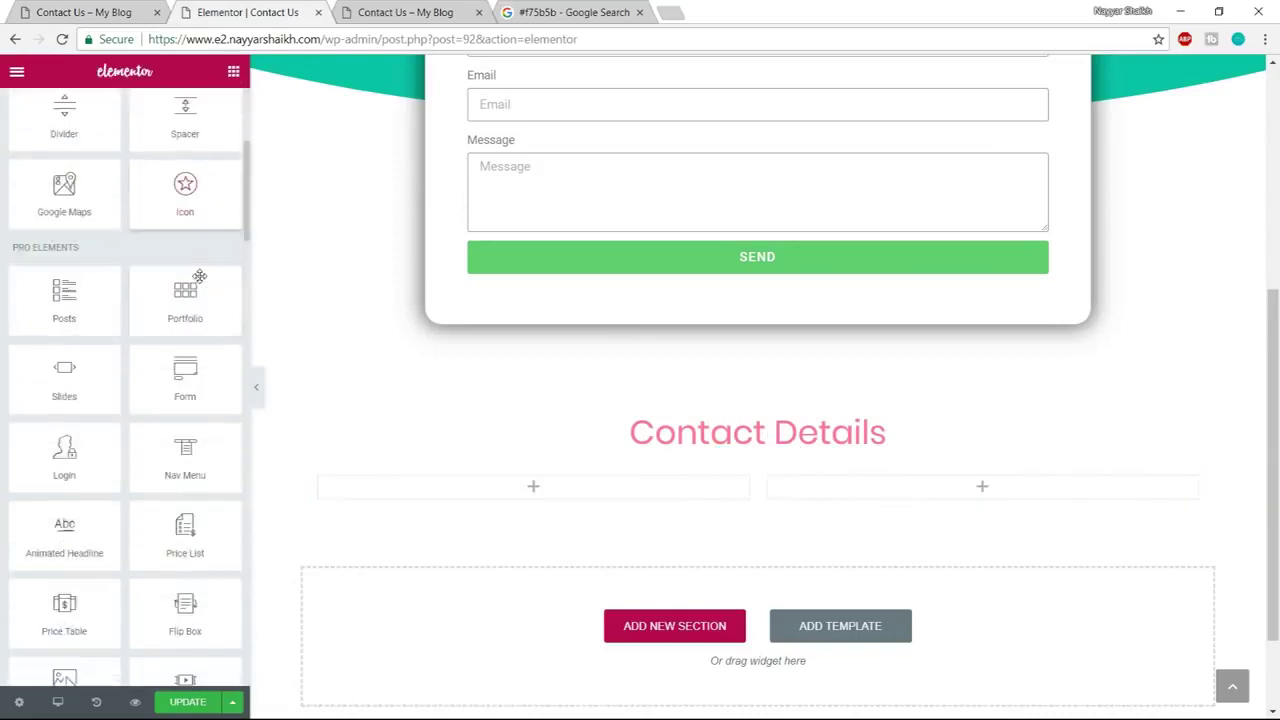
{"action": "scroll", "coordinate": [108, 399], "scroll_direction": "down", "scroll_amount": 4}
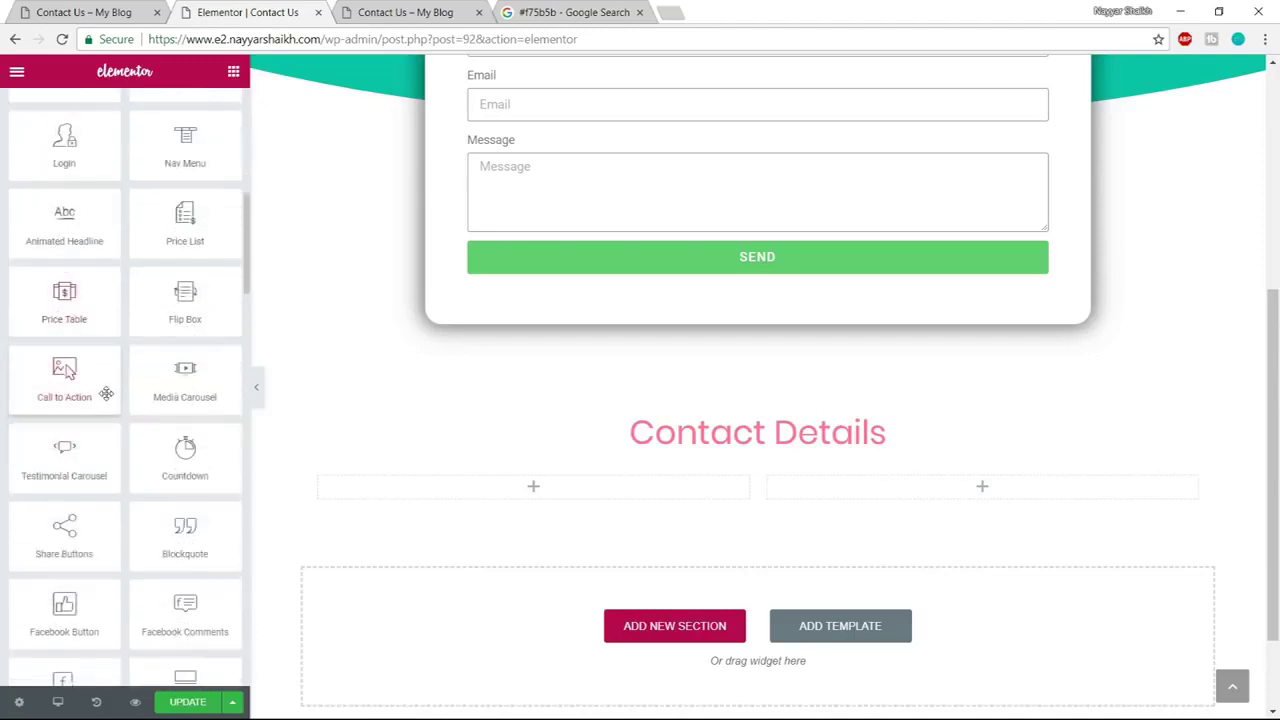
{"action": "scroll", "coordinate": [108, 399], "scroll_direction": "down", "scroll_amount": 10}
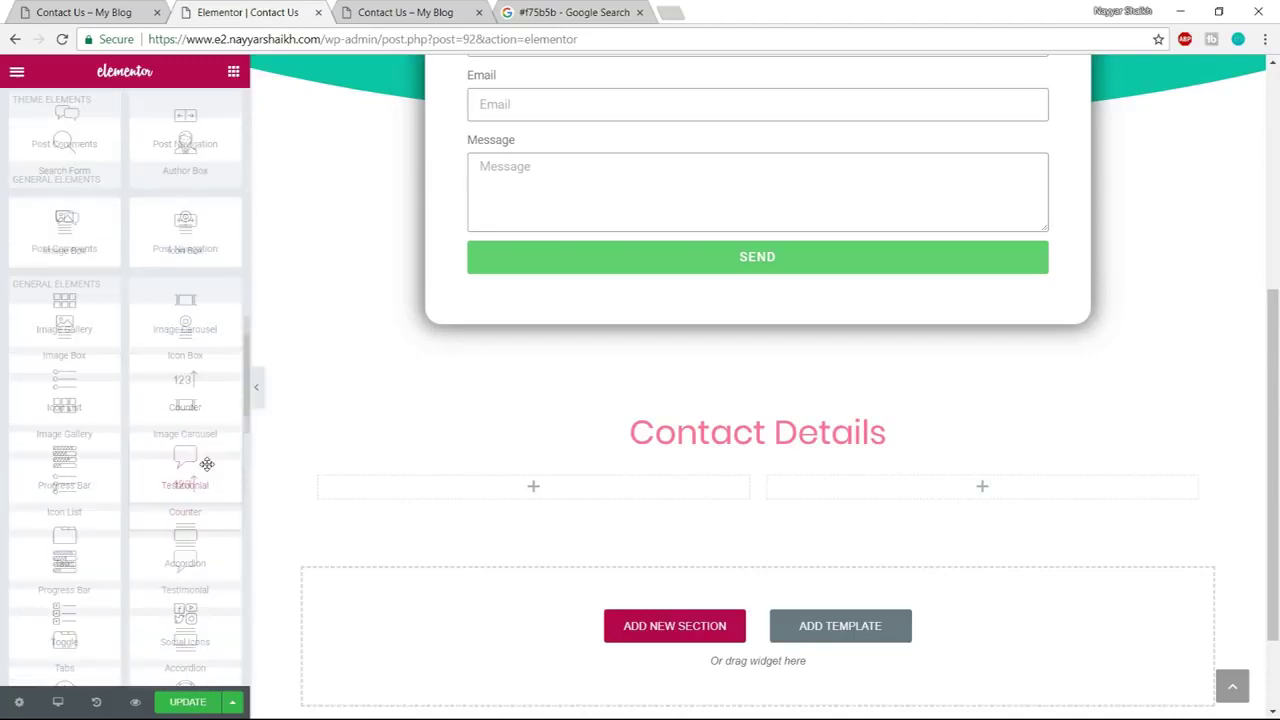
{"action": "left_click_drag", "start_coordinate": [12, 286], "coordinate": [104, 286]}
{"action": "left_click", "coordinate": [94, 363]}
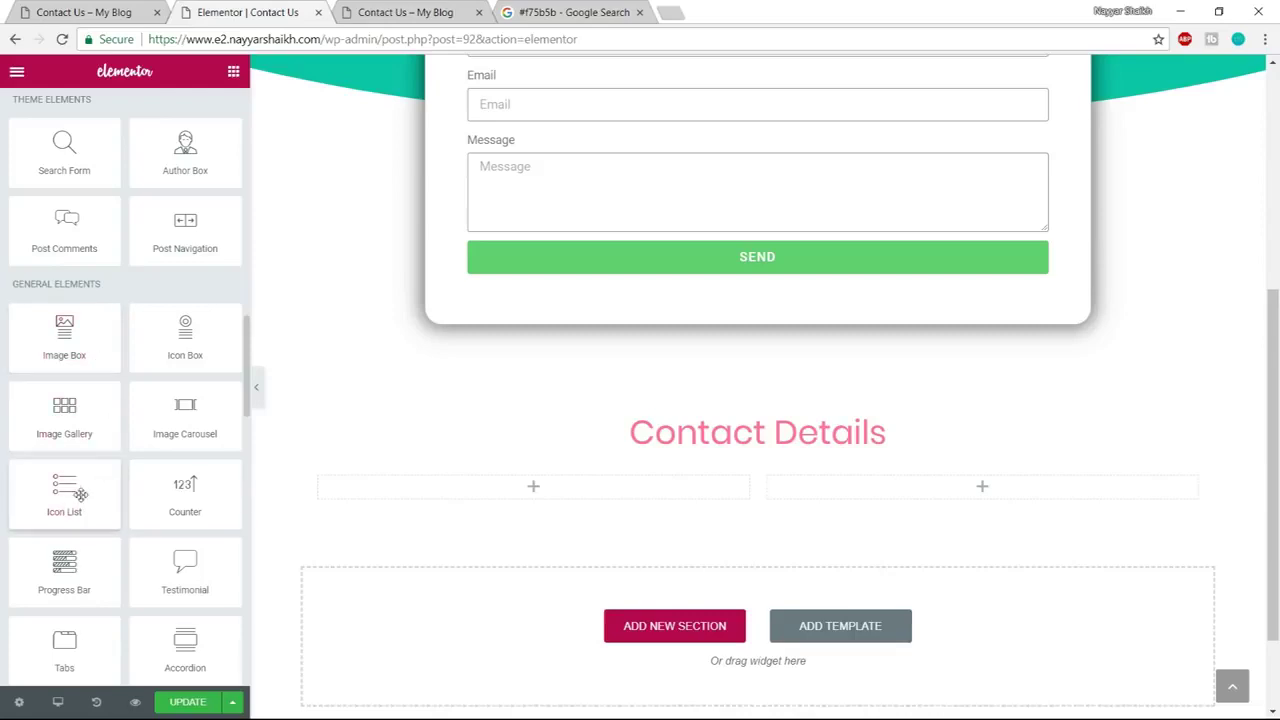
{"action": "left_click_drag", "start_coordinate": [62, 492], "coordinate": [410, 457]}
{"action": "left_click_drag", "start_coordinate": [563, 483], "coordinate": [558, 501]}
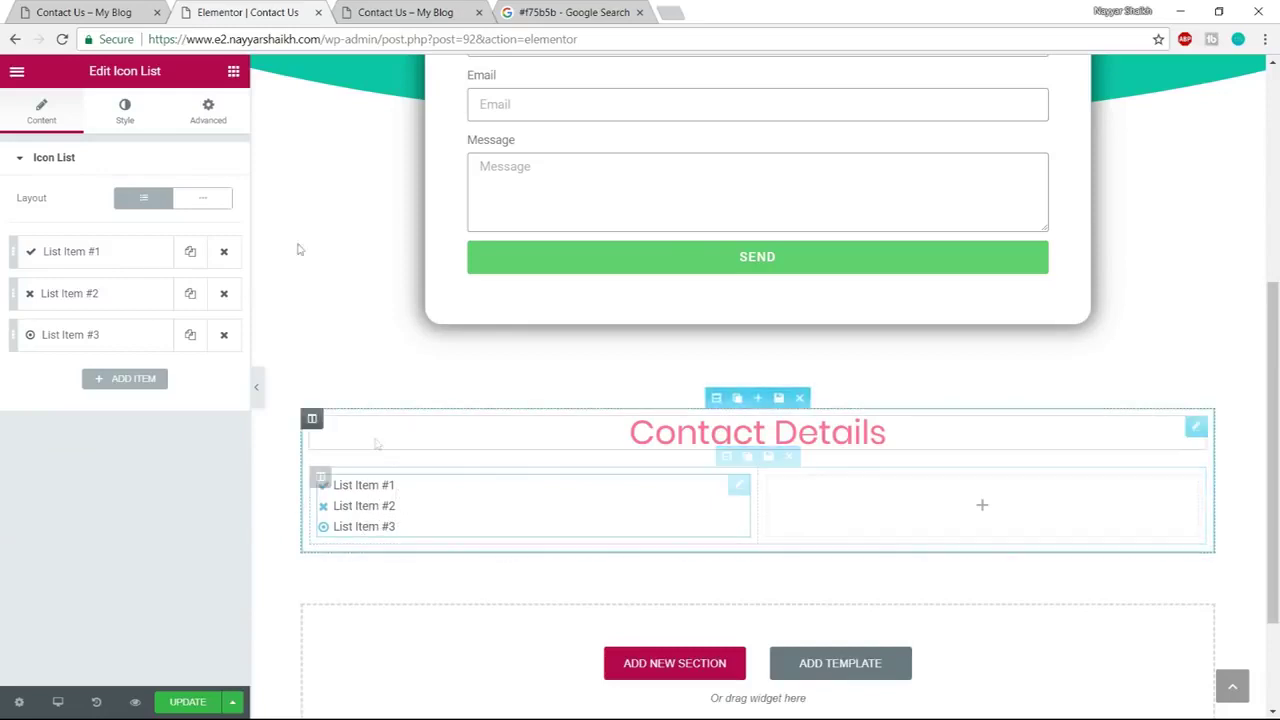
Look up the Phone line on the live Contact Us page.
{"action": "left_click", "coordinate": [84, 12]}
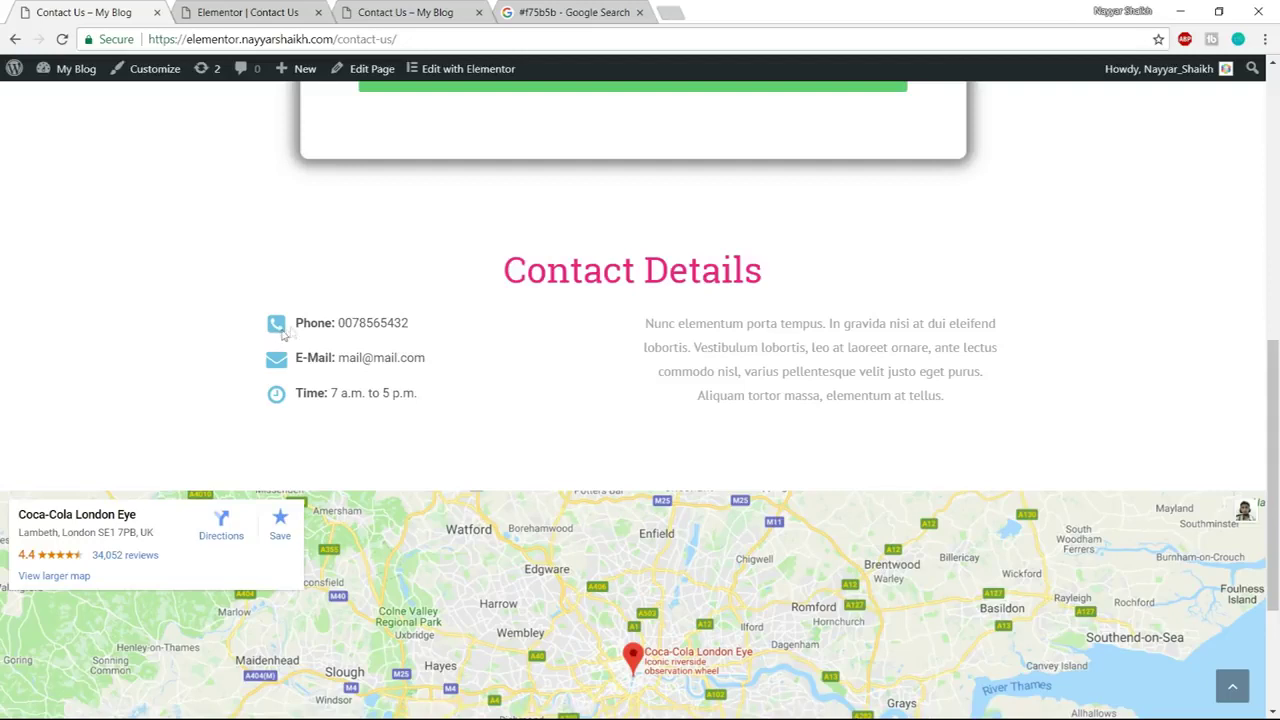
{"action": "left_click_drag", "start_coordinate": [293, 323], "coordinate": [431, 326]}
{"action": "key", "text": "ctrl+c"}
{"action": "left_click", "coordinate": [429, 327]}
{"action": "left_click", "coordinate": [255, 13]}
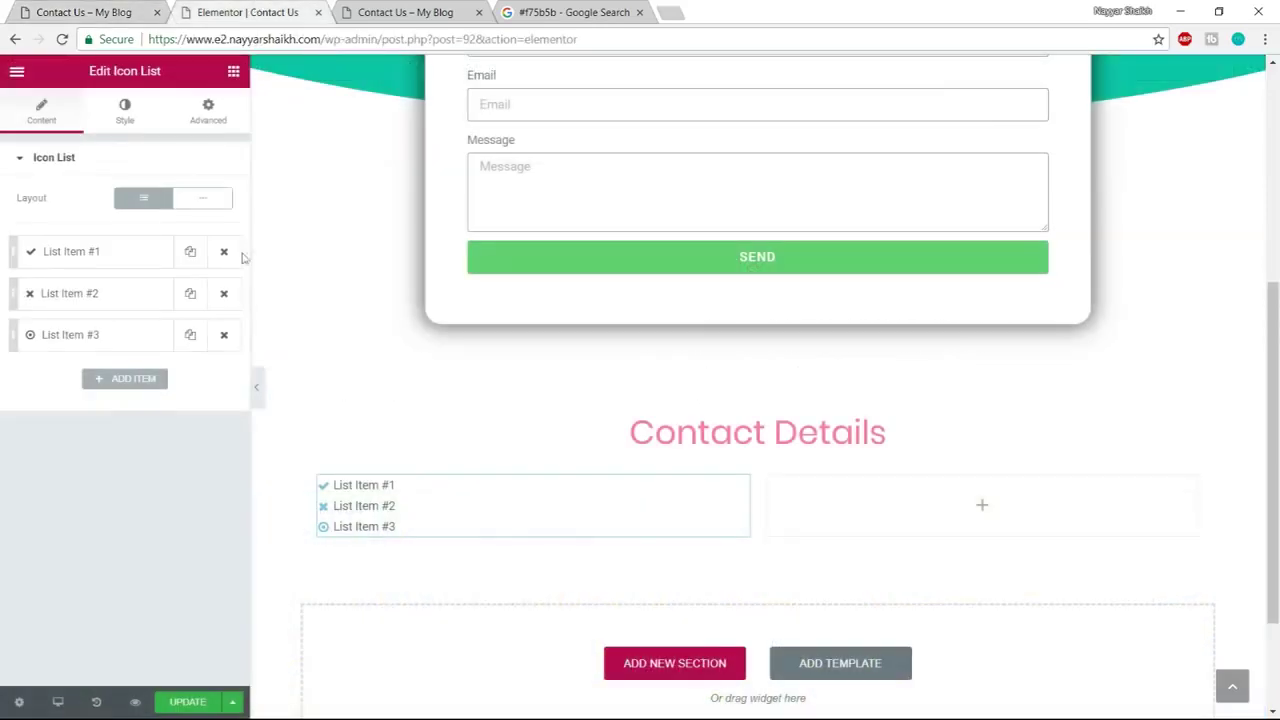
Give the first list item the phone-square icon and select the reference Phone line.
{"action": "left_click", "coordinate": [103, 259]}
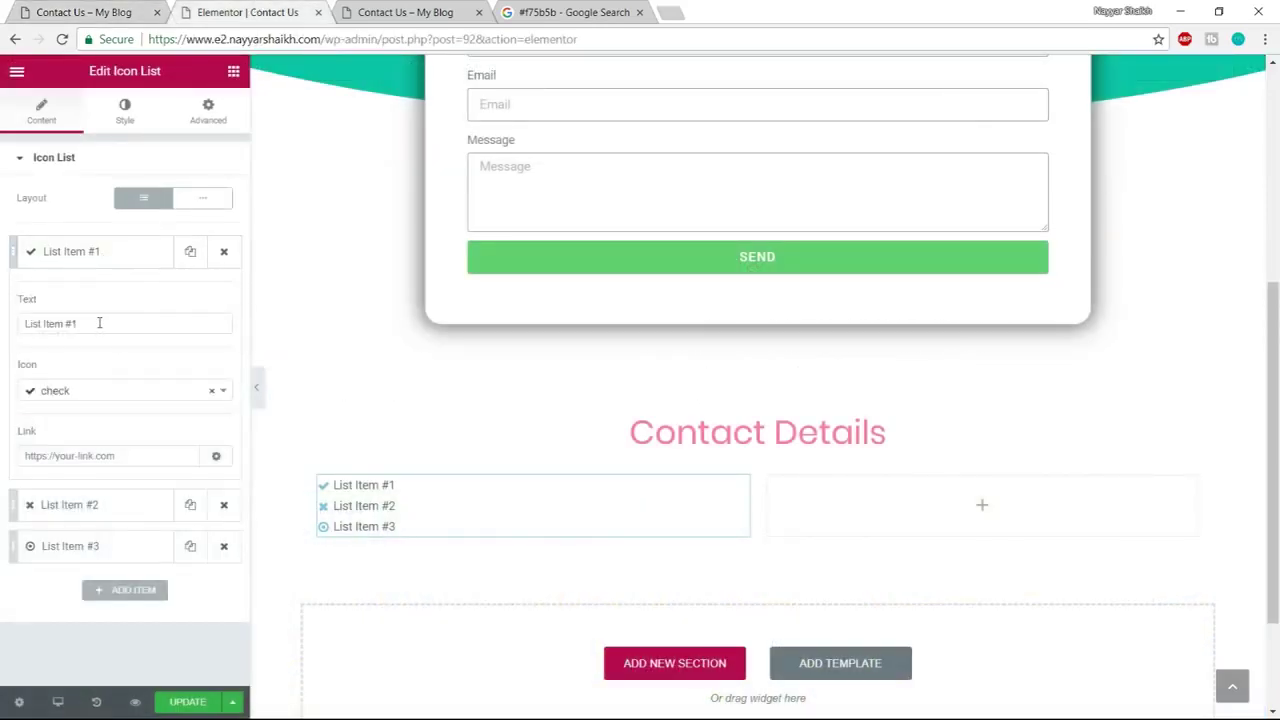
{"action": "left_click_drag", "start_coordinate": [99, 323], "coordinate": [14, 322]}
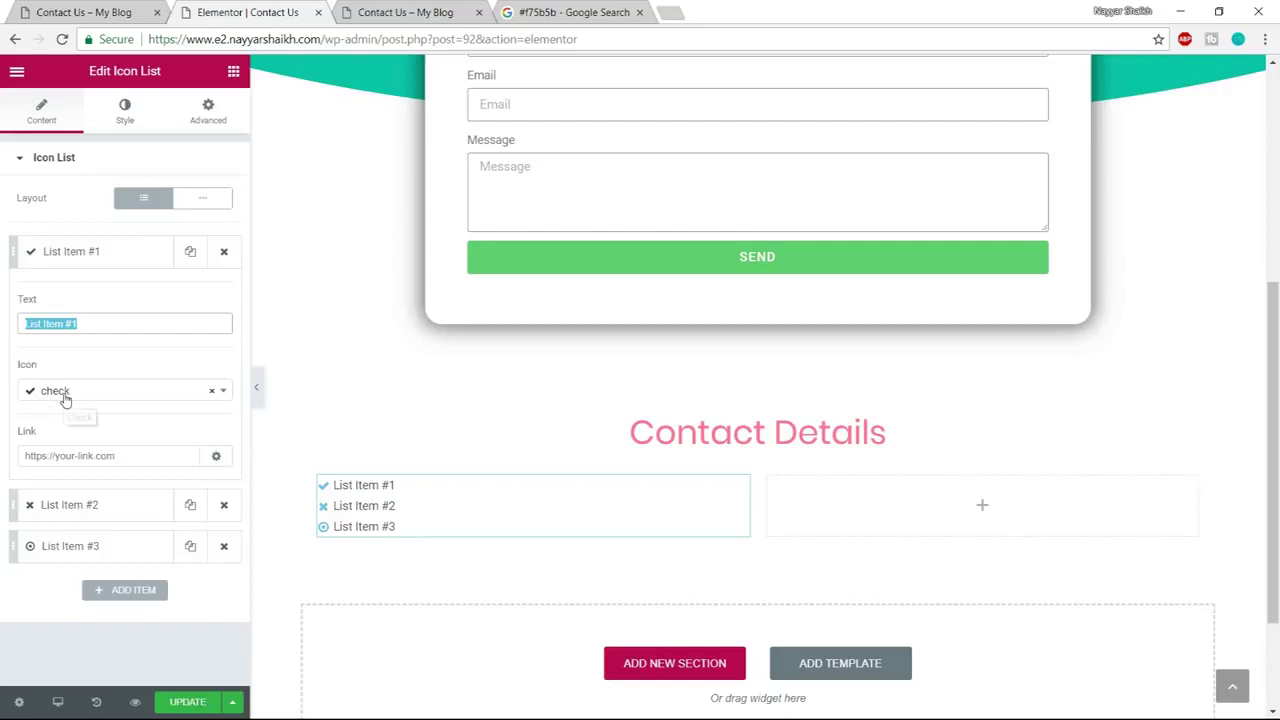
{"action": "left_click", "coordinate": [98, 396]}
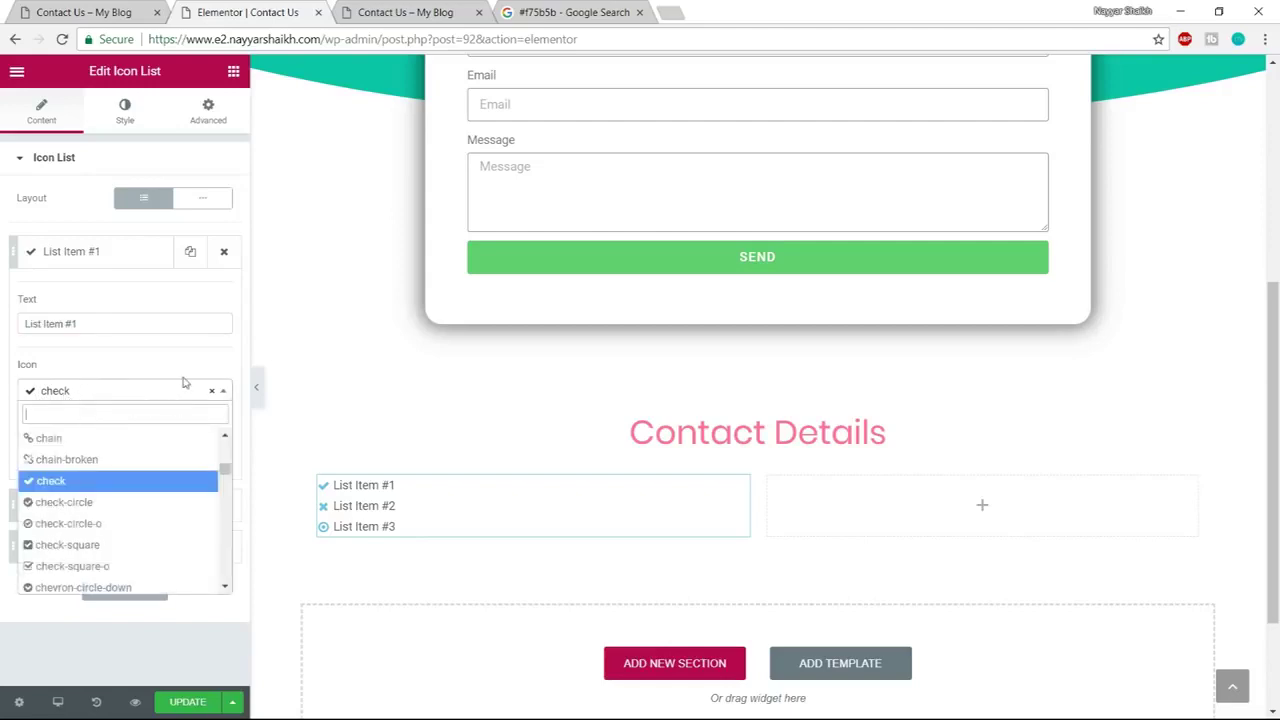
{"action": "type", "text": "phon"}
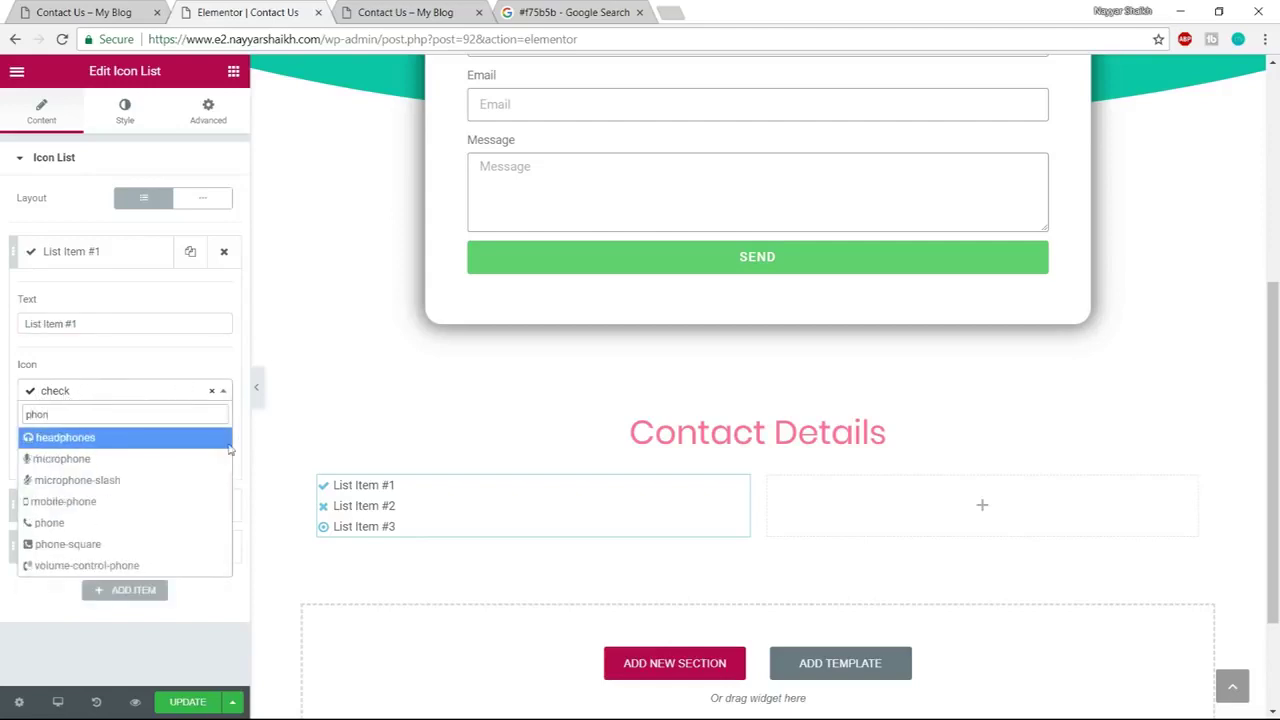
{"action": "left_click", "coordinate": [118, 544]}
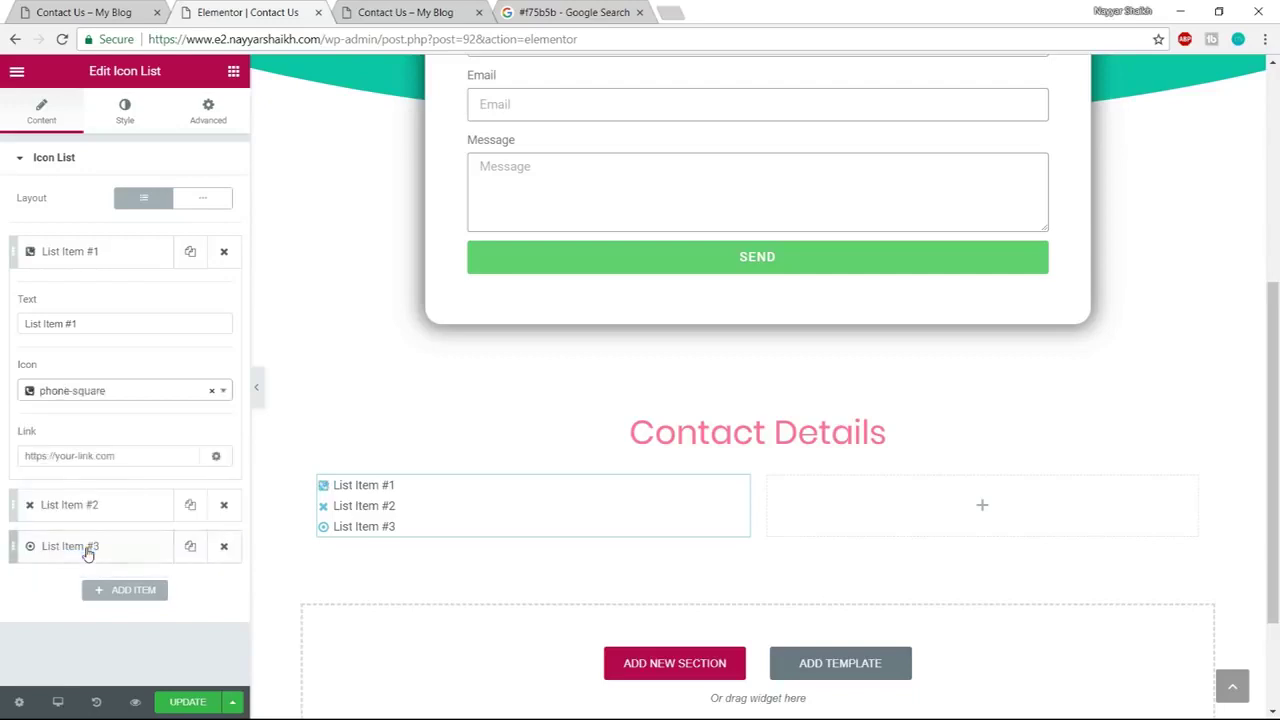
{"action": "left_click_drag", "start_coordinate": [100, 326], "coordinate": [14, 290]}
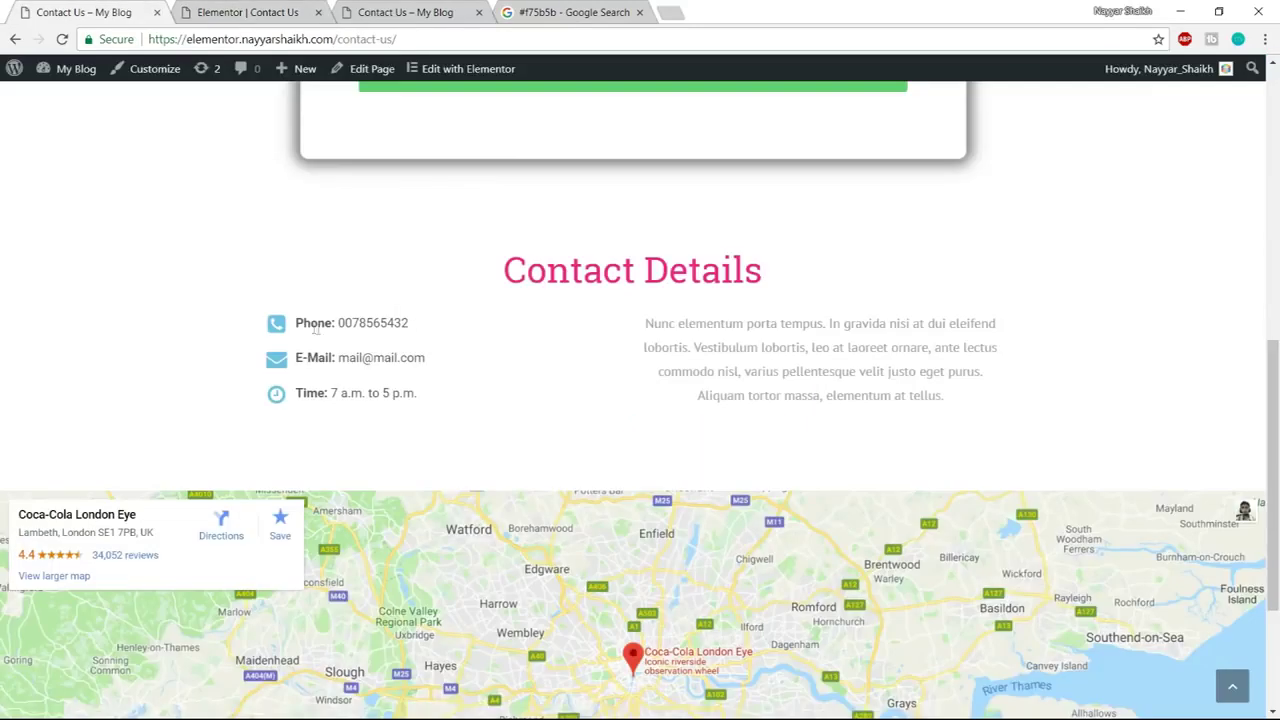
{"action": "left_click_drag", "start_coordinate": [296, 323], "coordinate": [436, 323]}
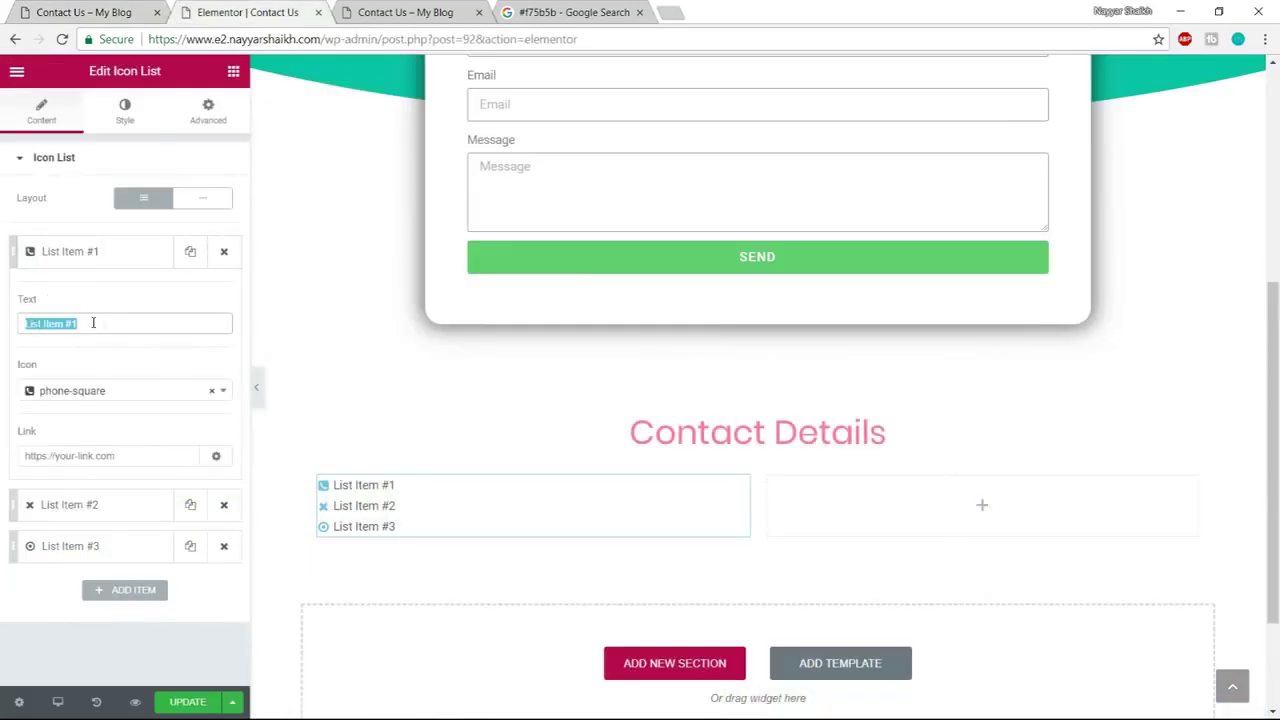
{"action": "key", "text": "ctrl+v"}
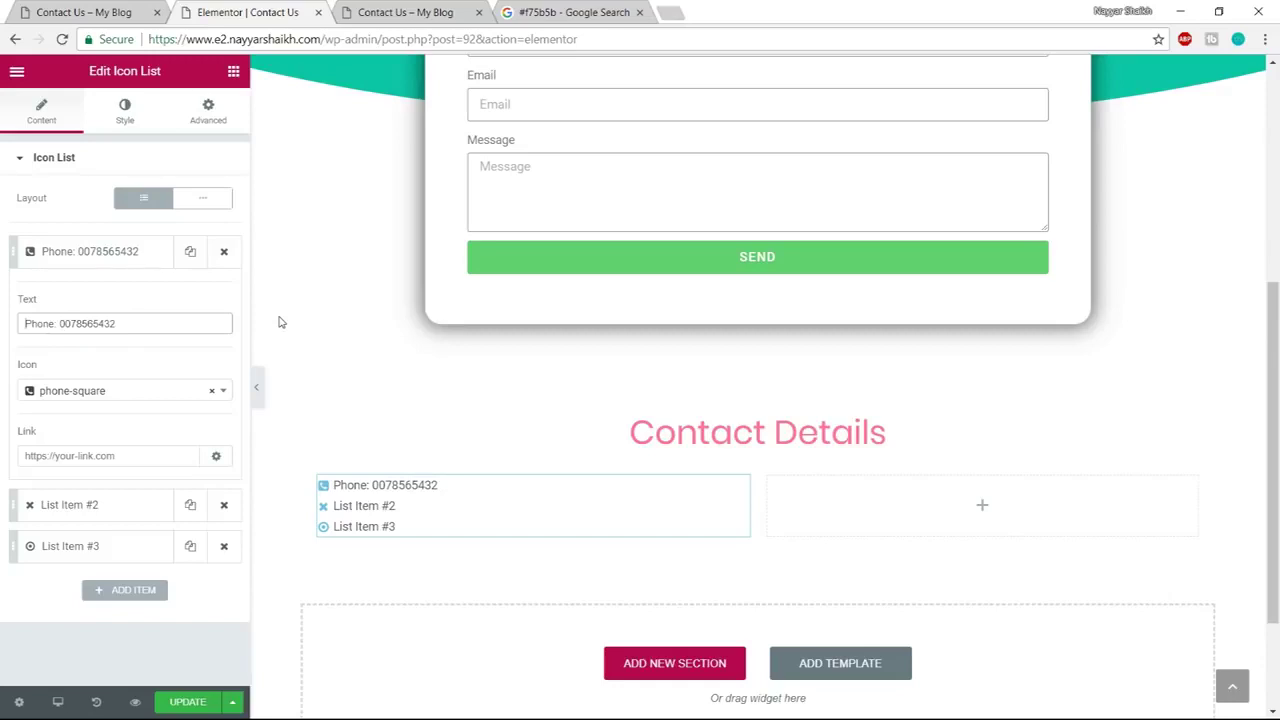
{"action": "type", "text": "<"}
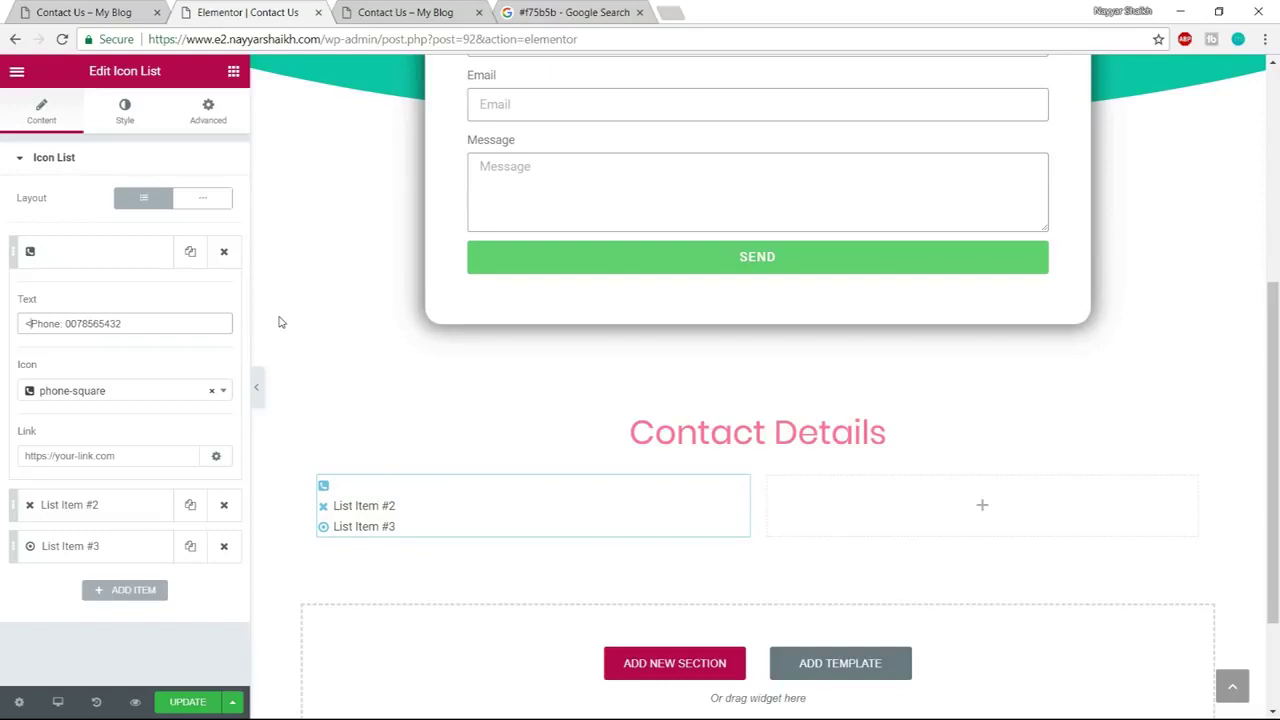
{"action": "type", "text": "strong>"}
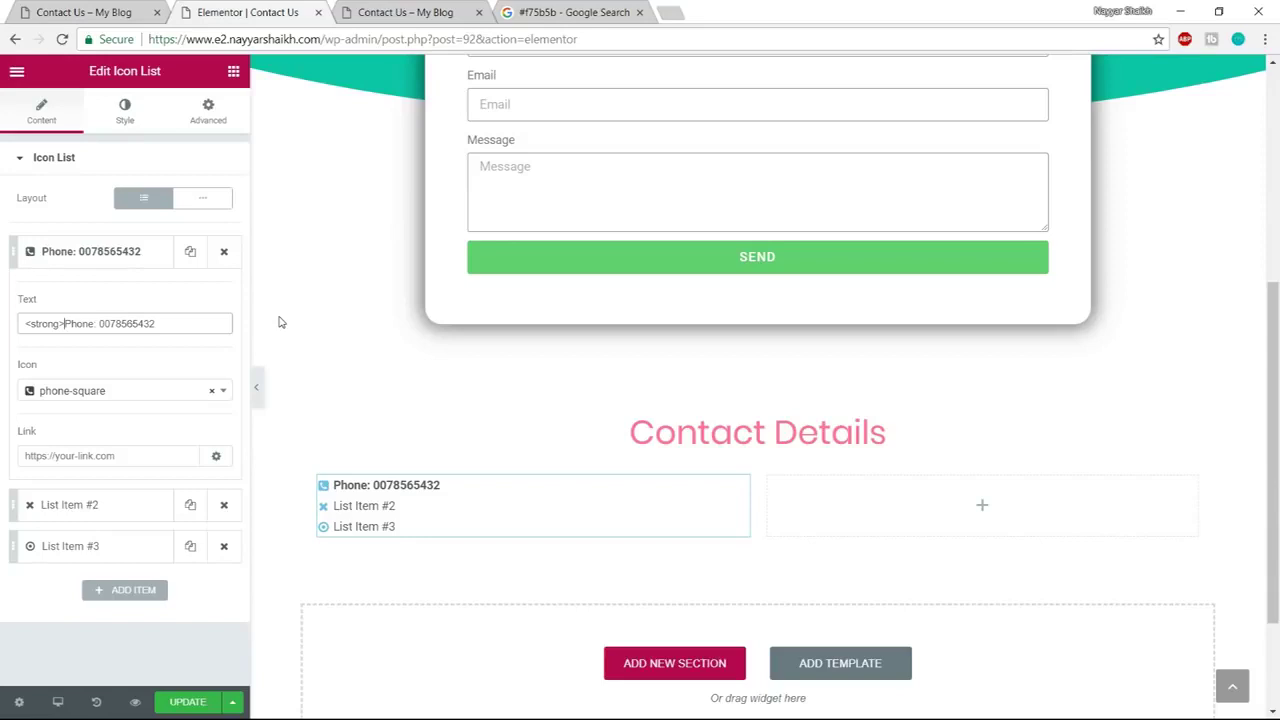
{"action": "left_click_drag", "start_coordinate": [64, 324], "coordinate": [2, 330]}
{"action": "key", "text": "ctrl+c"}
{"action": "left_click", "coordinate": [96, 323]}
{"action": "key", "text": "ctrl+v"}
{"action": "type", "text": "/"}
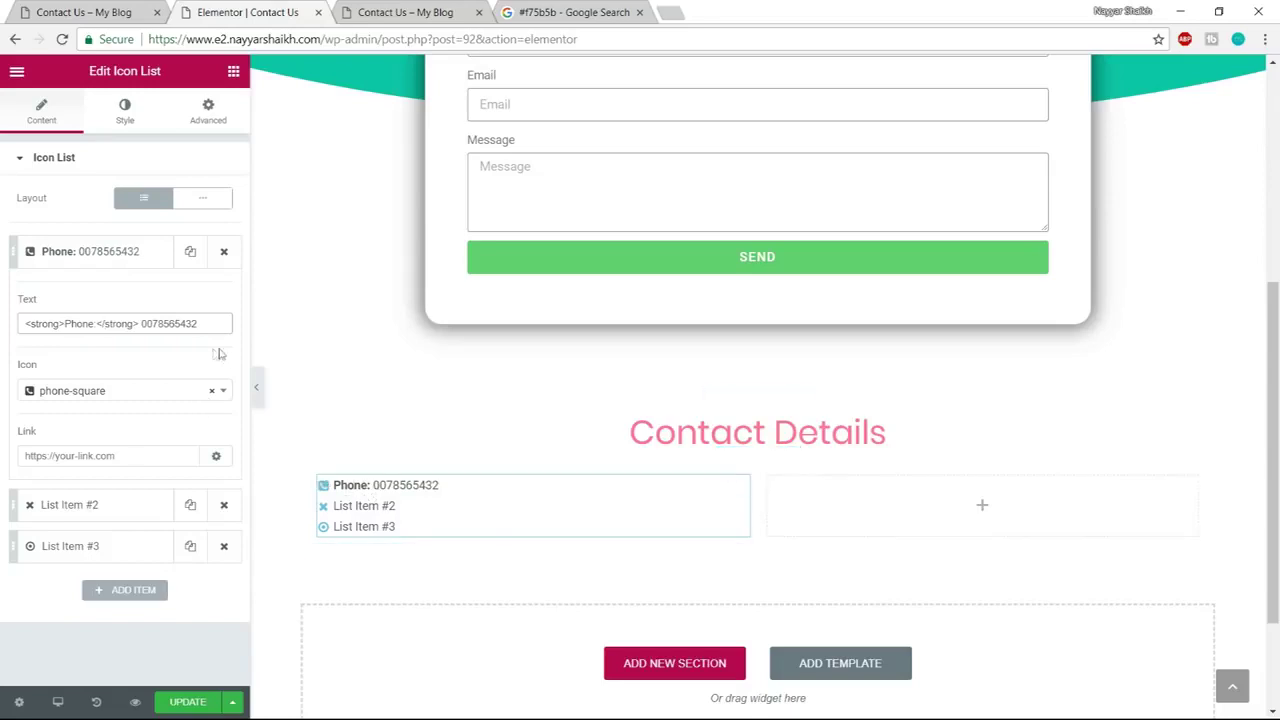
{"action": "left_click", "coordinate": [126, 120]}
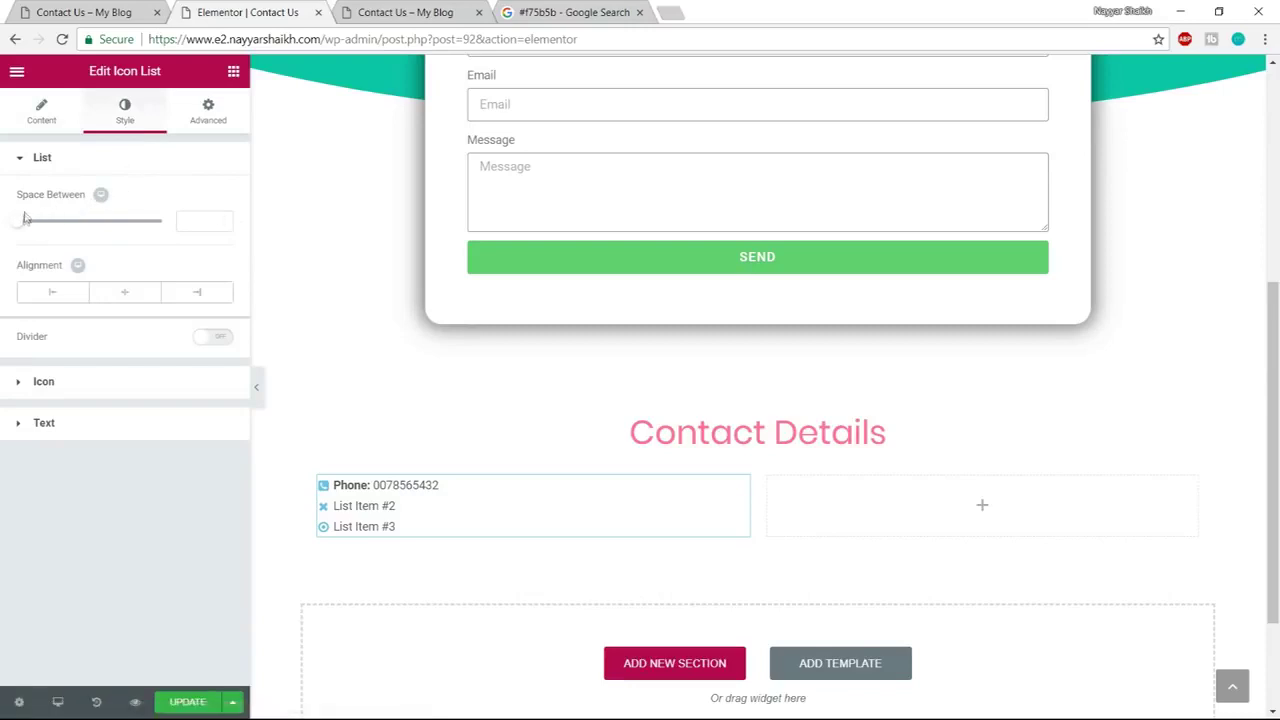
{"action": "left_click_drag", "start_coordinate": [23, 224], "coordinate": [51, 226]}
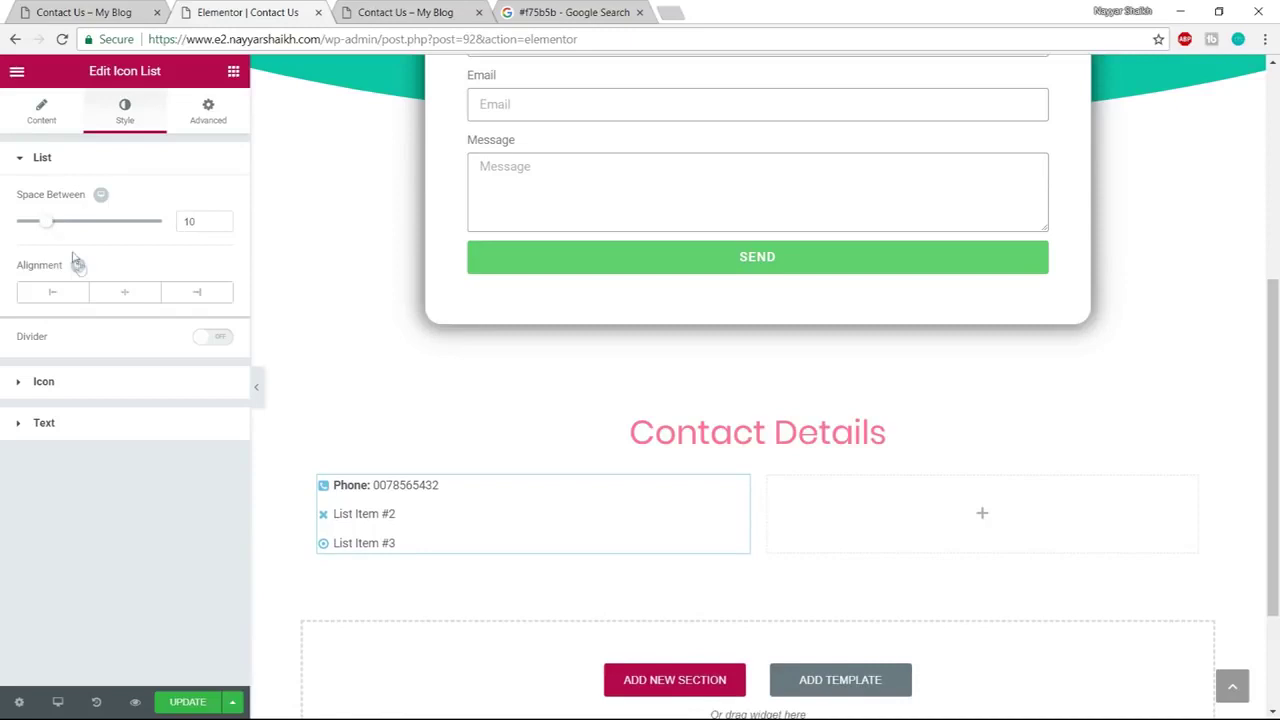
Enlarge the list icons to size 30.
{"action": "left_click", "coordinate": [108, 387]}
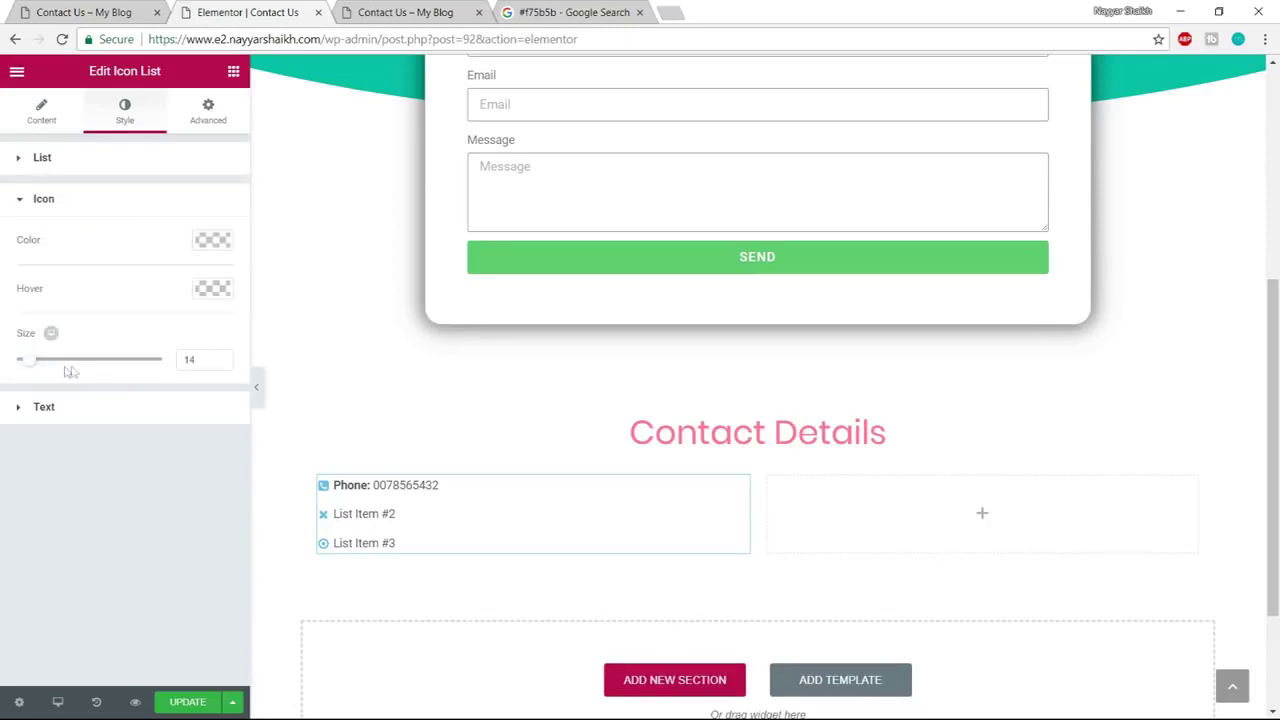
{"action": "left_click_drag", "start_coordinate": [35, 363], "coordinate": [59, 363]}
{"action": "double_click", "coordinate": [193, 359]}
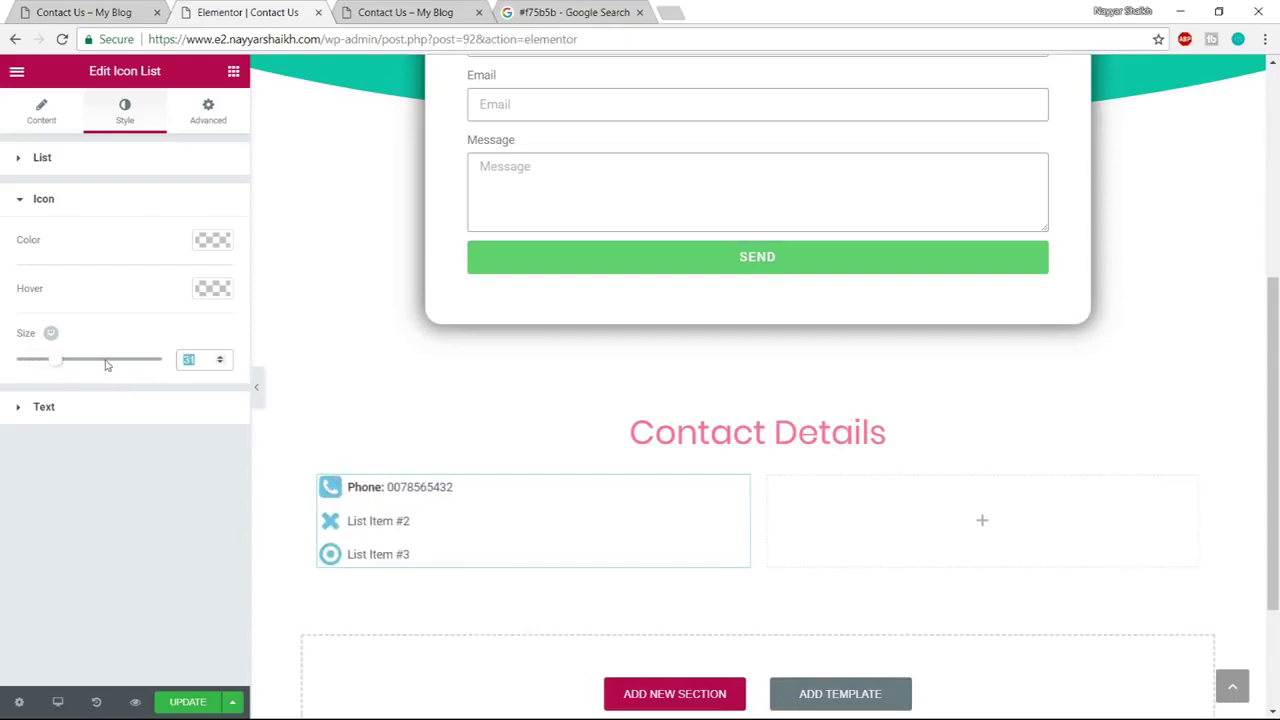
{"action": "type", "text": "30"}
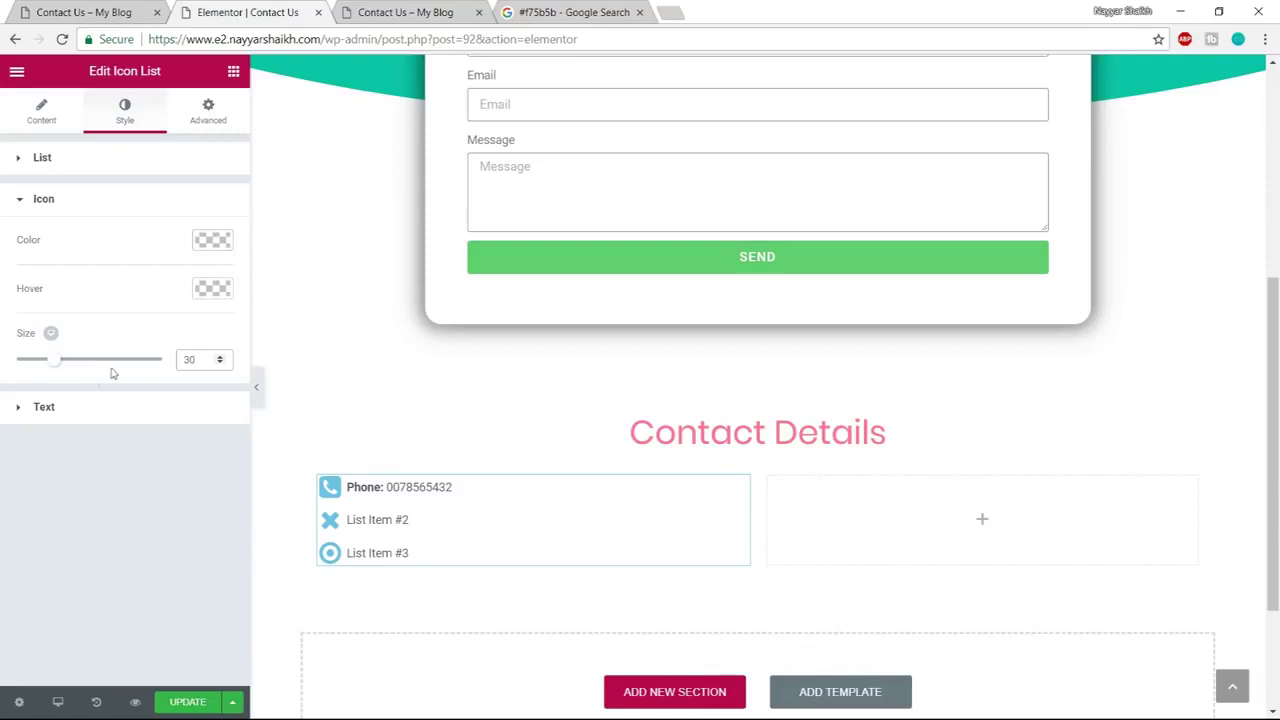
Indent the list text 15 and set its font size to 20.
{"action": "left_click", "coordinate": [89, 410]}
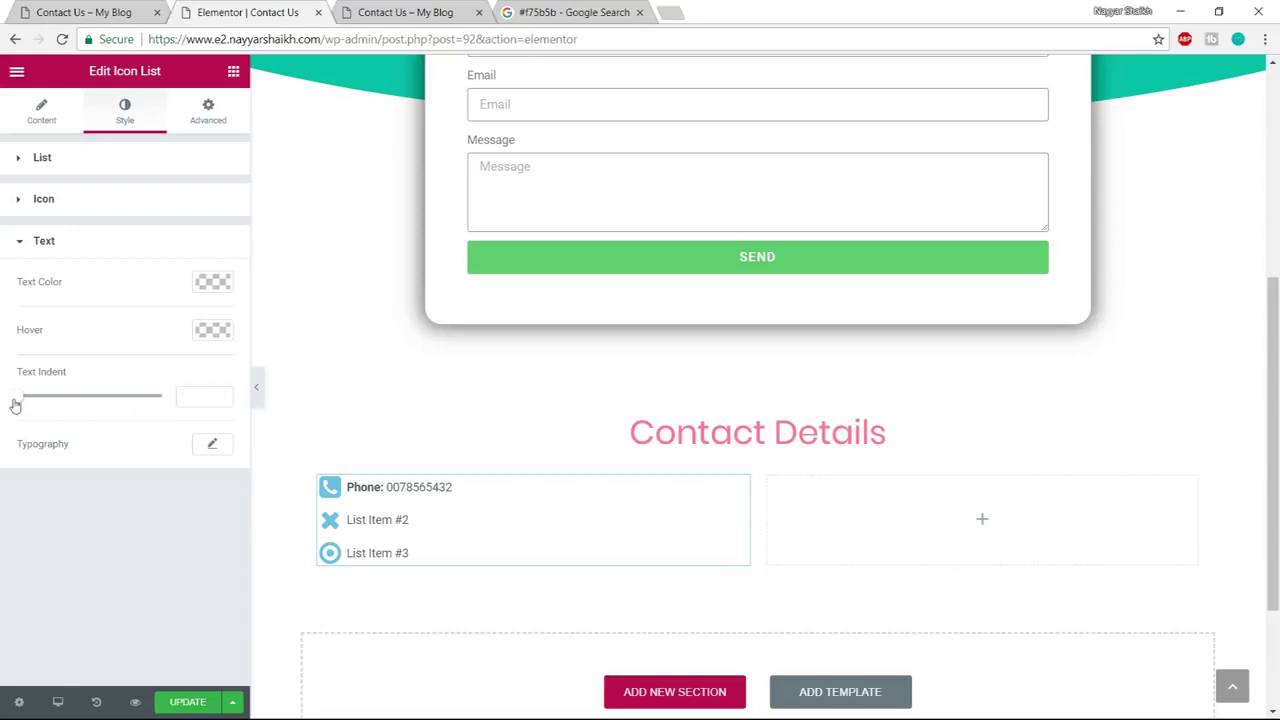
{"action": "left_click_drag", "start_coordinate": [17, 402], "coordinate": [62, 398]}
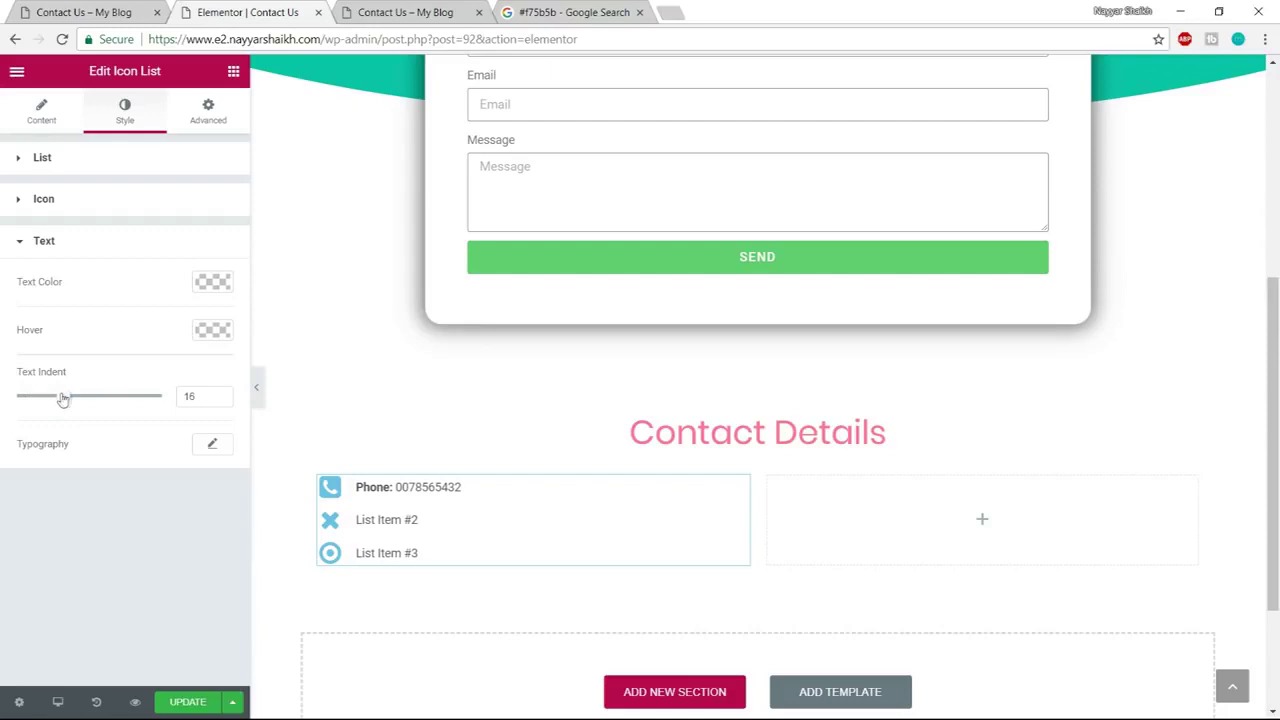
{"action": "left_click_drag", "start_coordinate": [63, 400], "coordinate": [60, 398]}
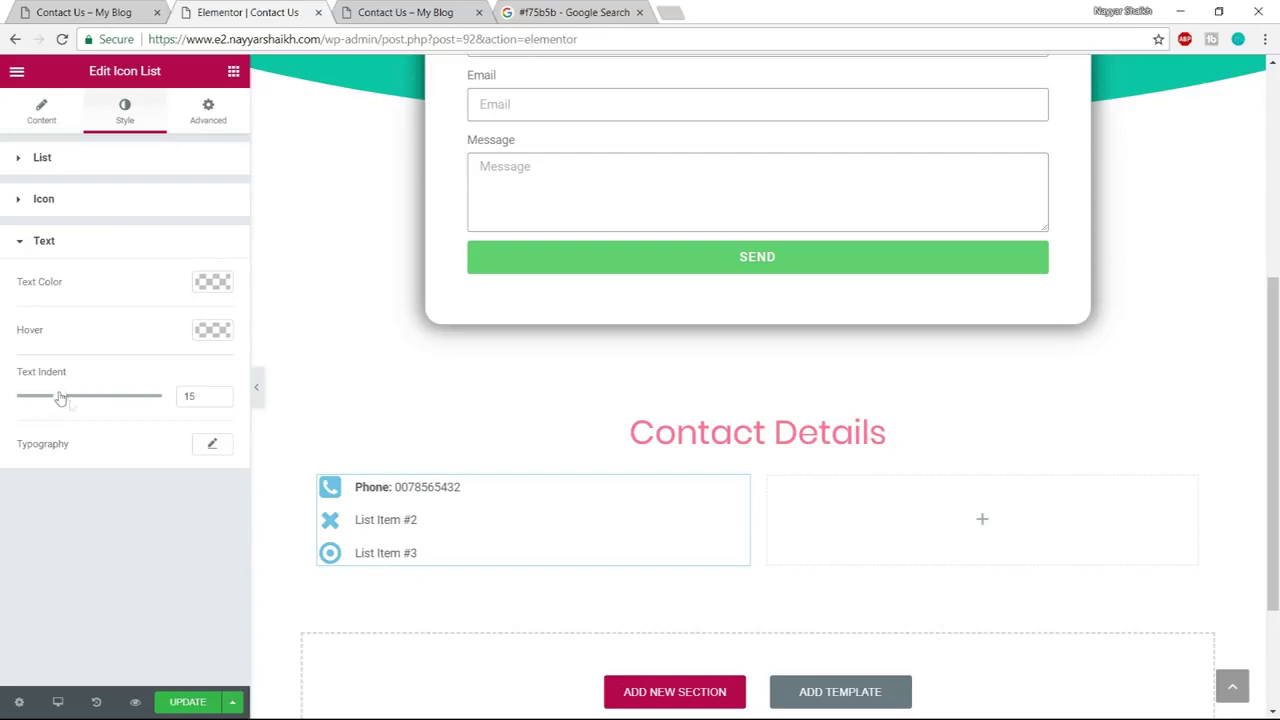
{"action": "left_click", "coordinate": [211, 444]}
{"action": "scroll", "coordinate": [204, 530], "scroll_direction": "down", "scroll_amount": 2}
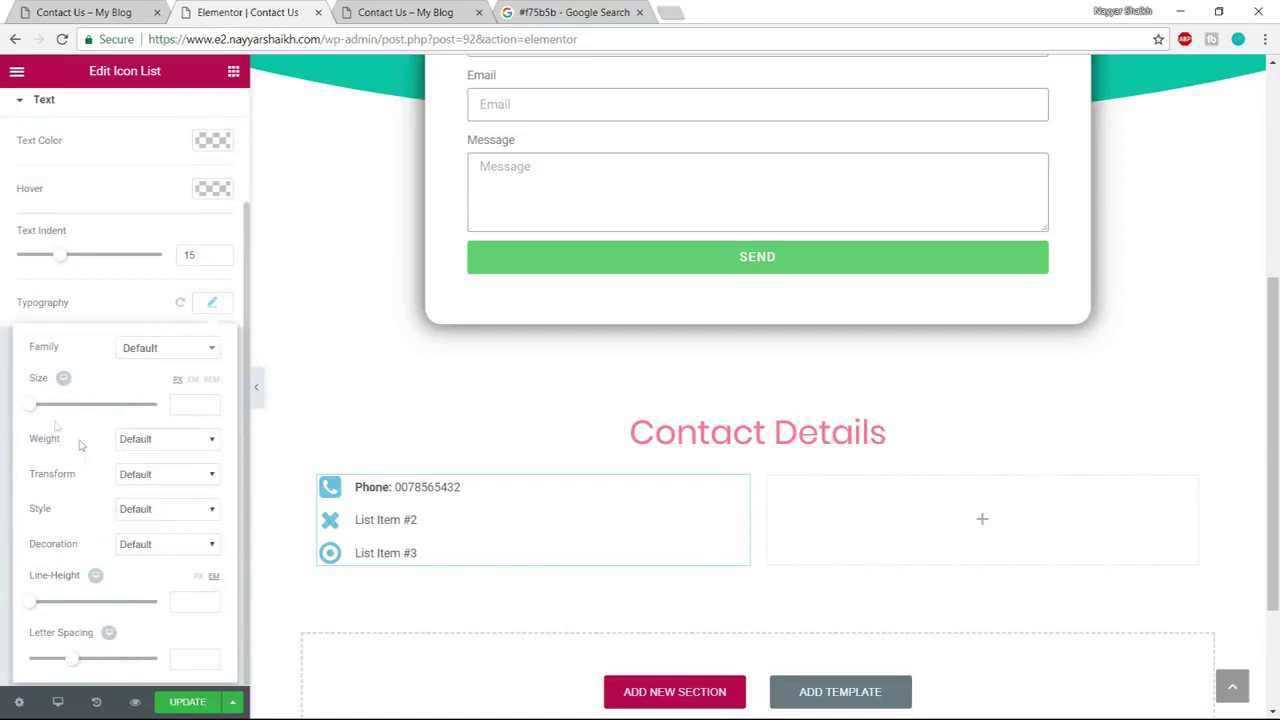
{"action": "left_click_drag", "start_coordinate": [34, 406], "coordinate": [43, 408]}
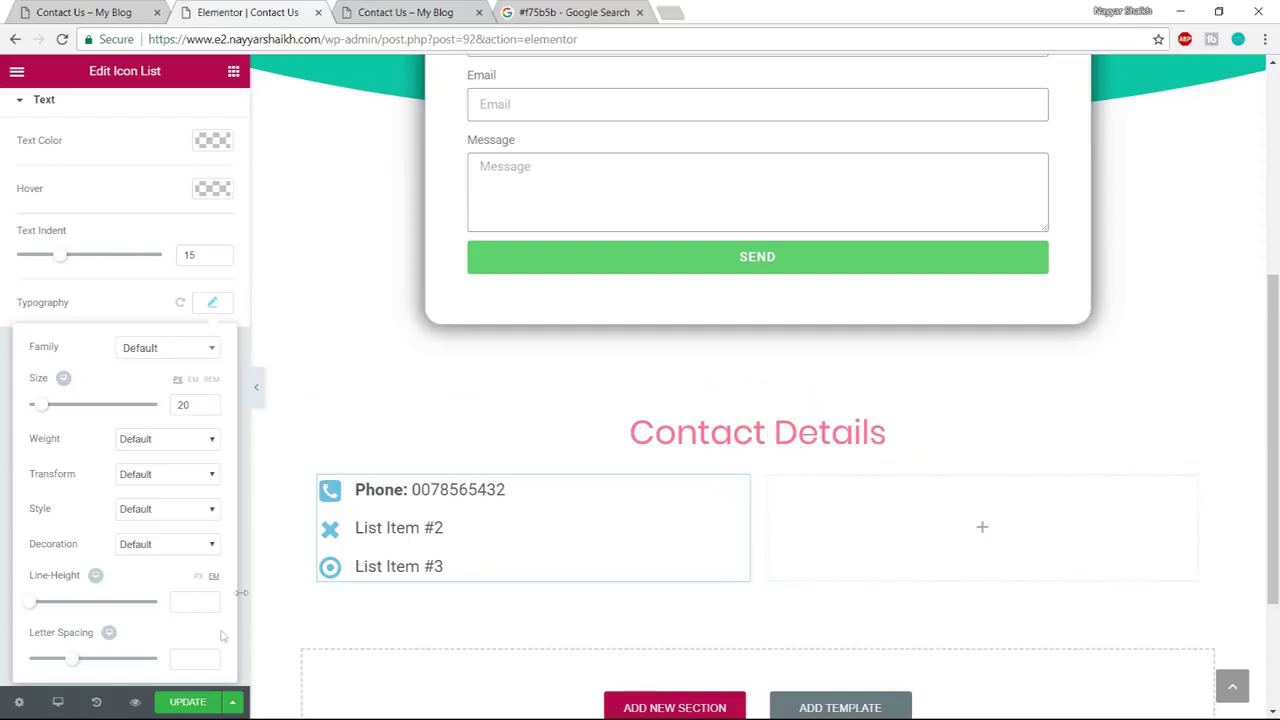
{"action": "left_click", "coordinate": [290, 575]}
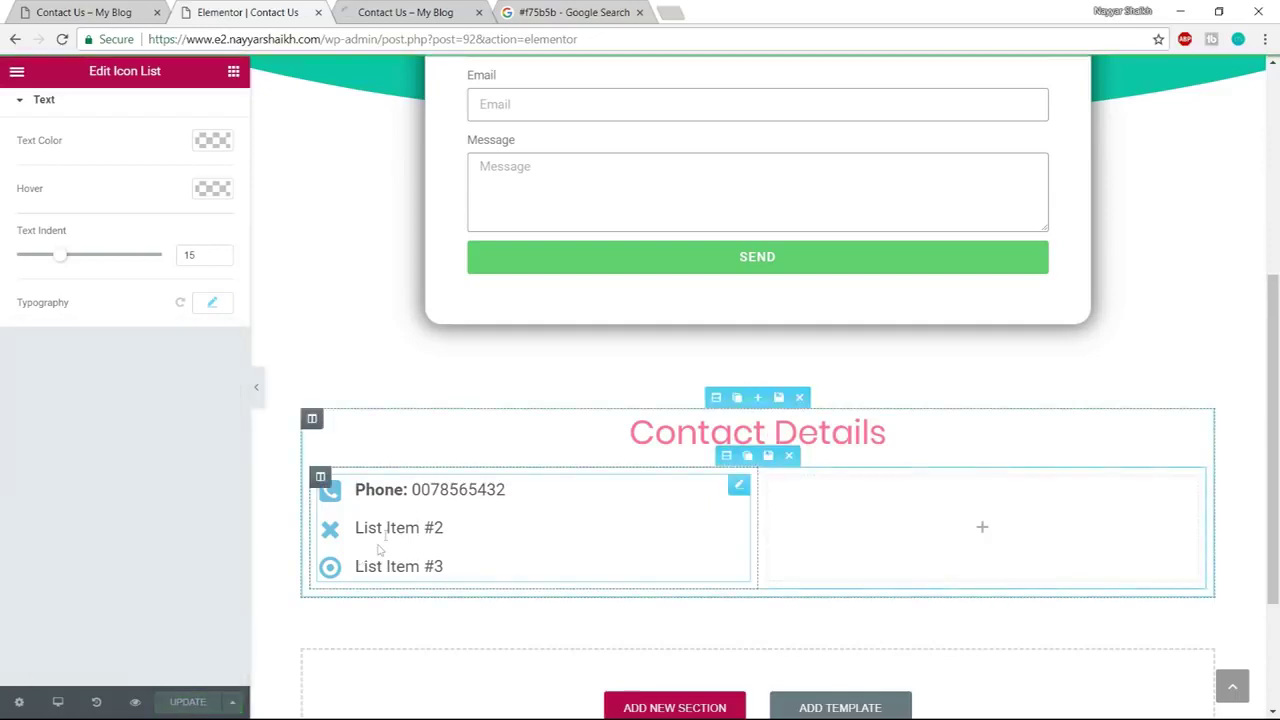
Return to the list's content settings and the live Contact Us page.
{"action": "scroll", "coordinate": [100, 260], "scroll_direction": "up", "scroll_amount": 2}
{"action": "left_click", "coordinate": [39, 112]}
{"action": "left_click", "coordinate": [86, 12]}
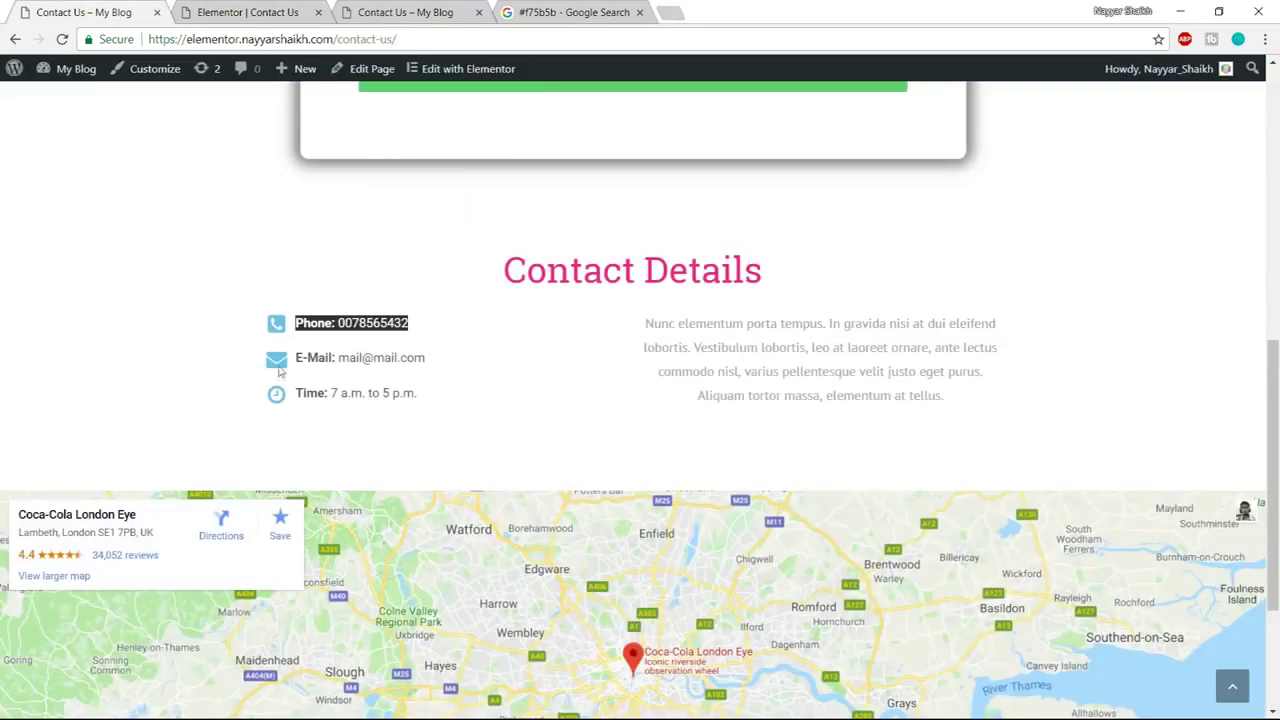
Select the Phone item's full text markup for reuse.
{"action": "left_click", "coordinate": [232, 14]}
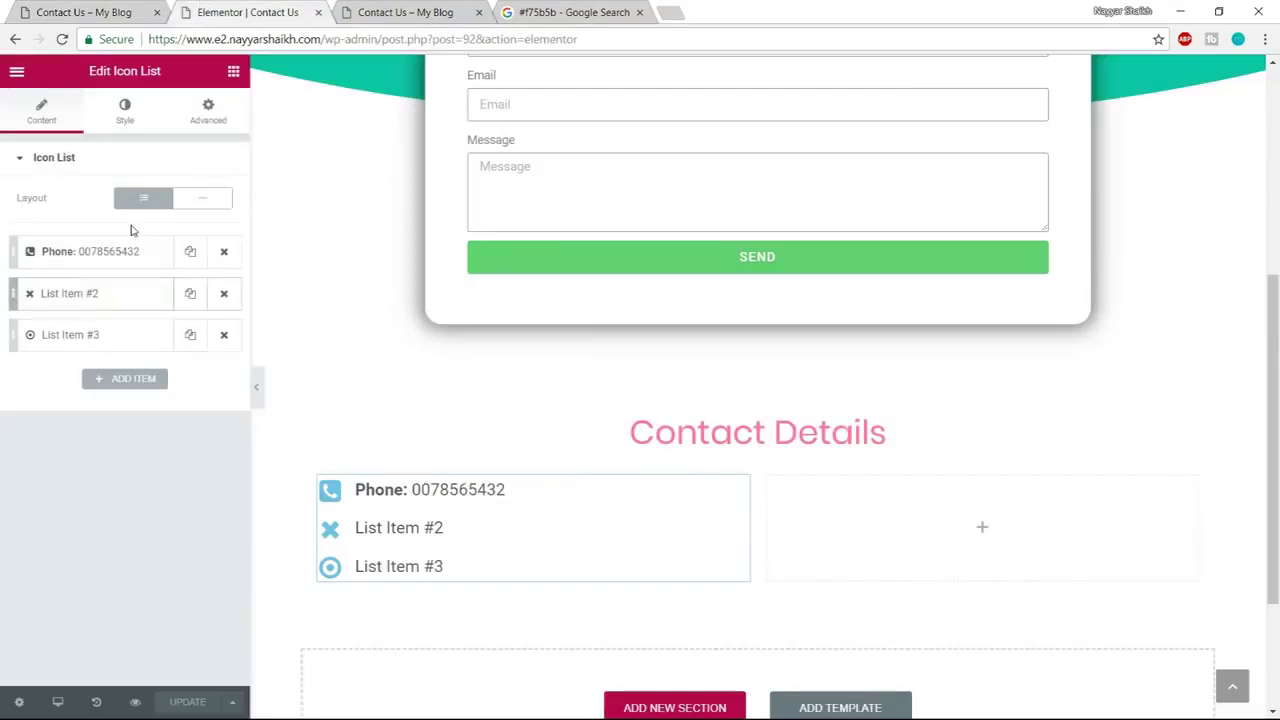
{"action": "left_click", "coordinate": [94, 251]}
{"action": "left_click_drag", "start_coordinate": [205, 323], "coordinate": [19, 319]}
{"action": "key", "text": "ctrl+c"}
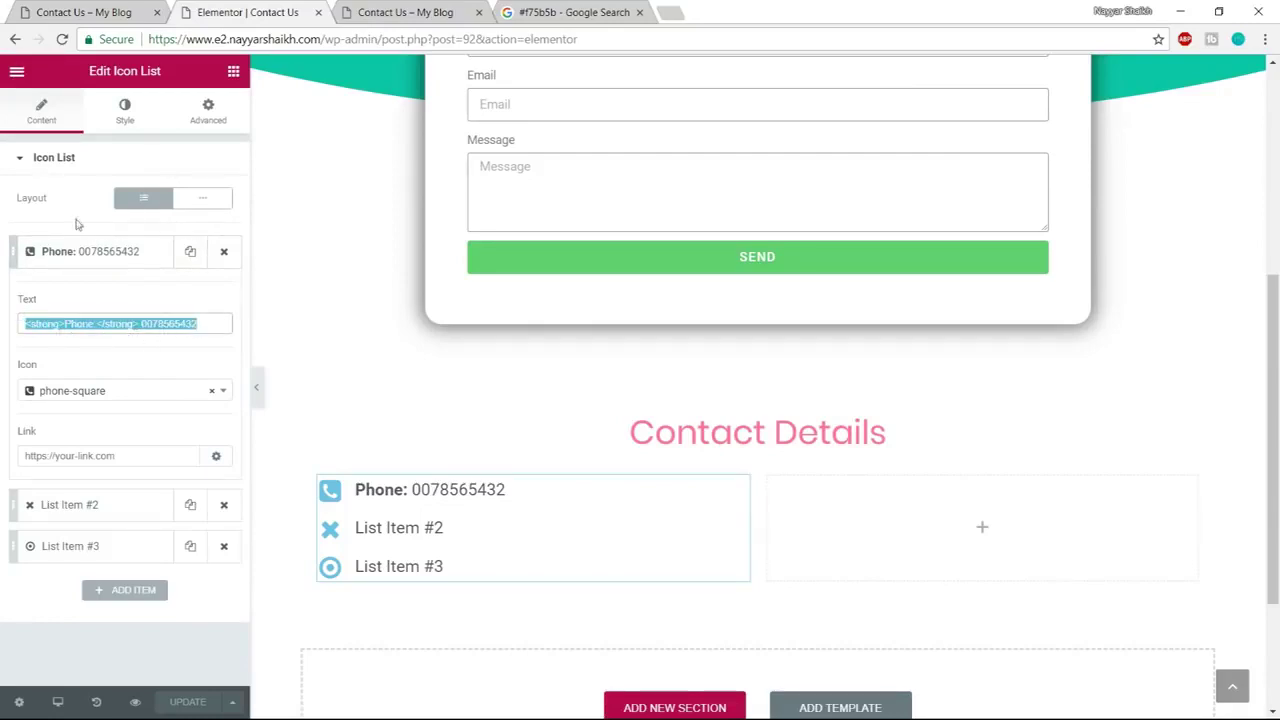
{"action": "left_click", "coordinate": [74, 260]}
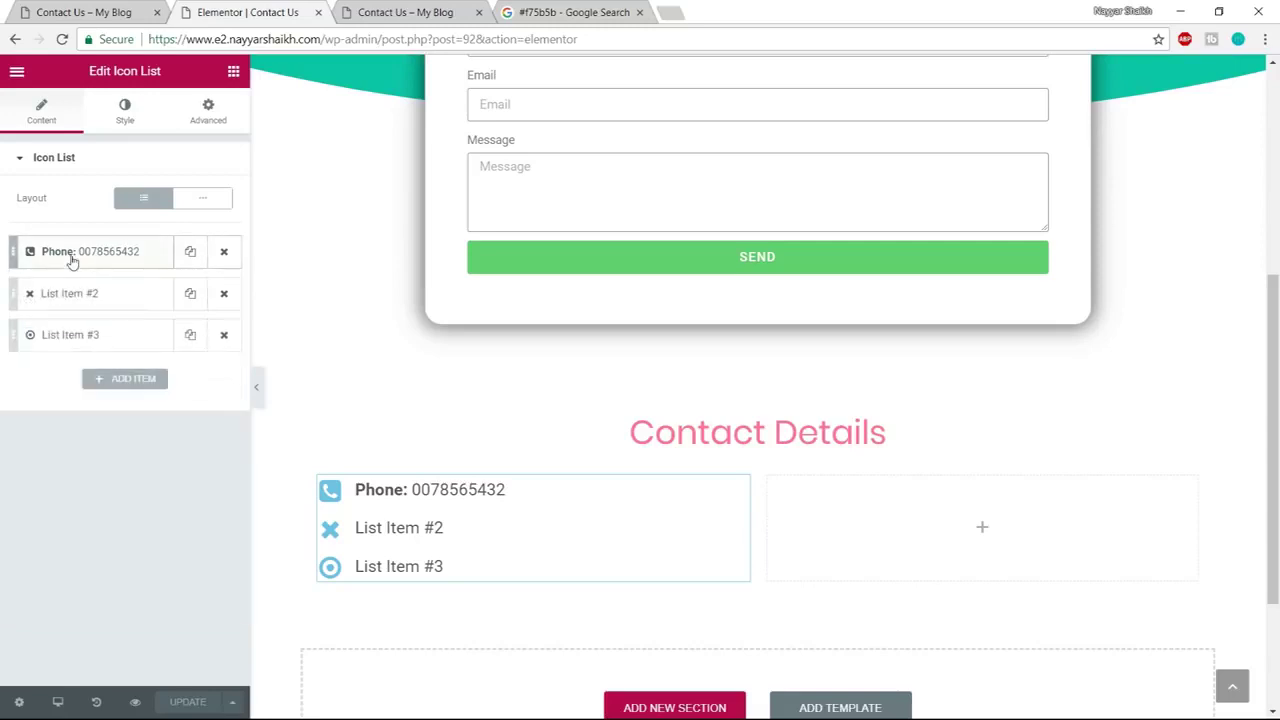
{"action": "left_click", "coordinate": [97, 306]}
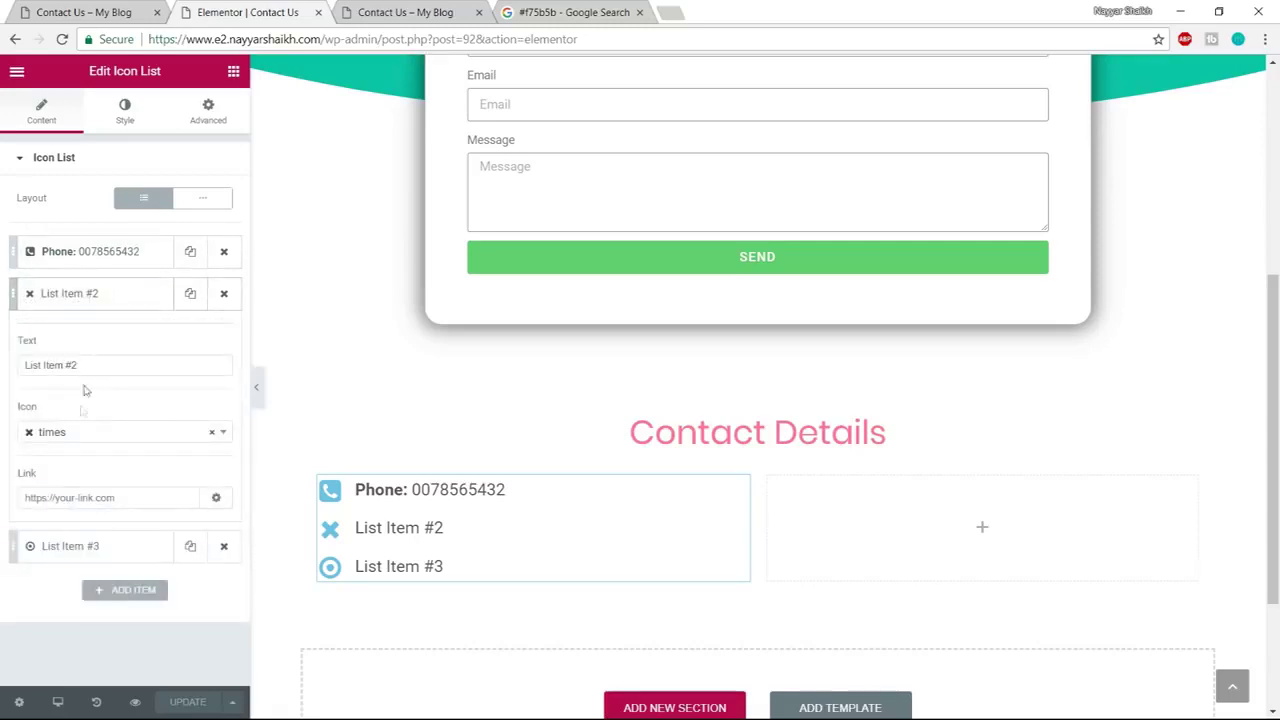
{"action": "left_click", "coordinate": [69, 438]}
{"action": "type", "text": "enve"}
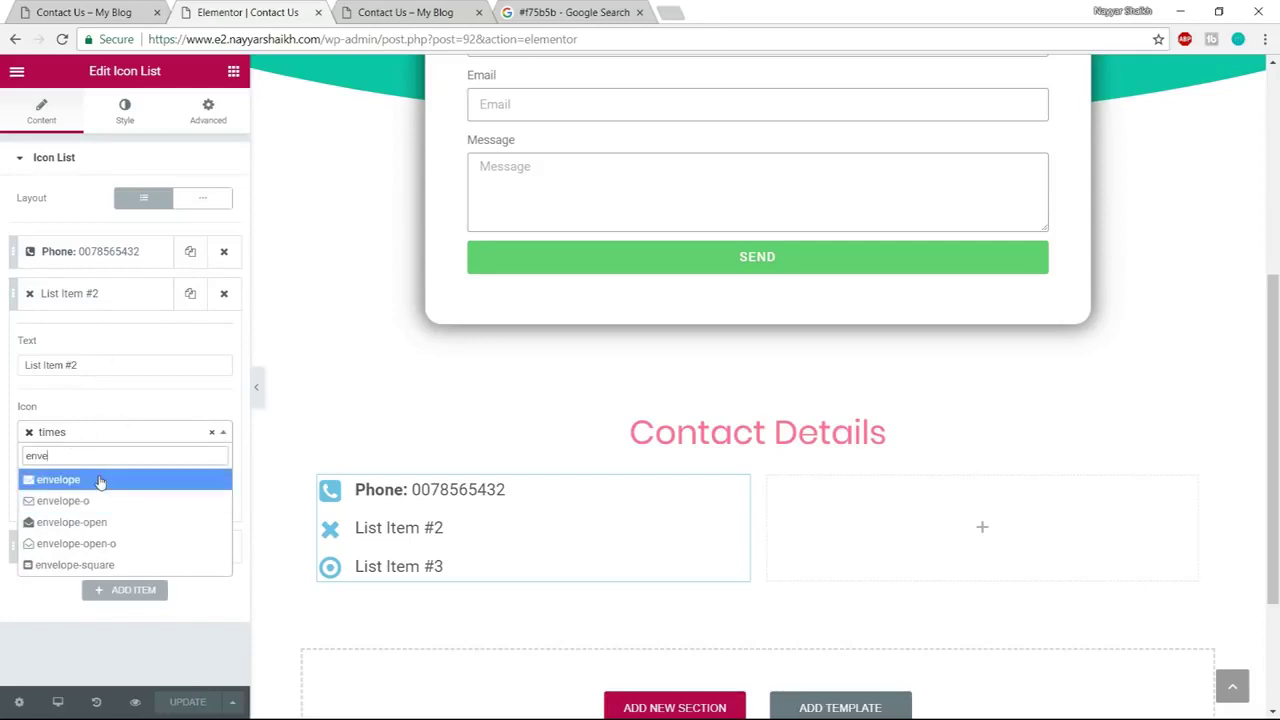
{"action": "left_click", "coordinate": [100, 480]}
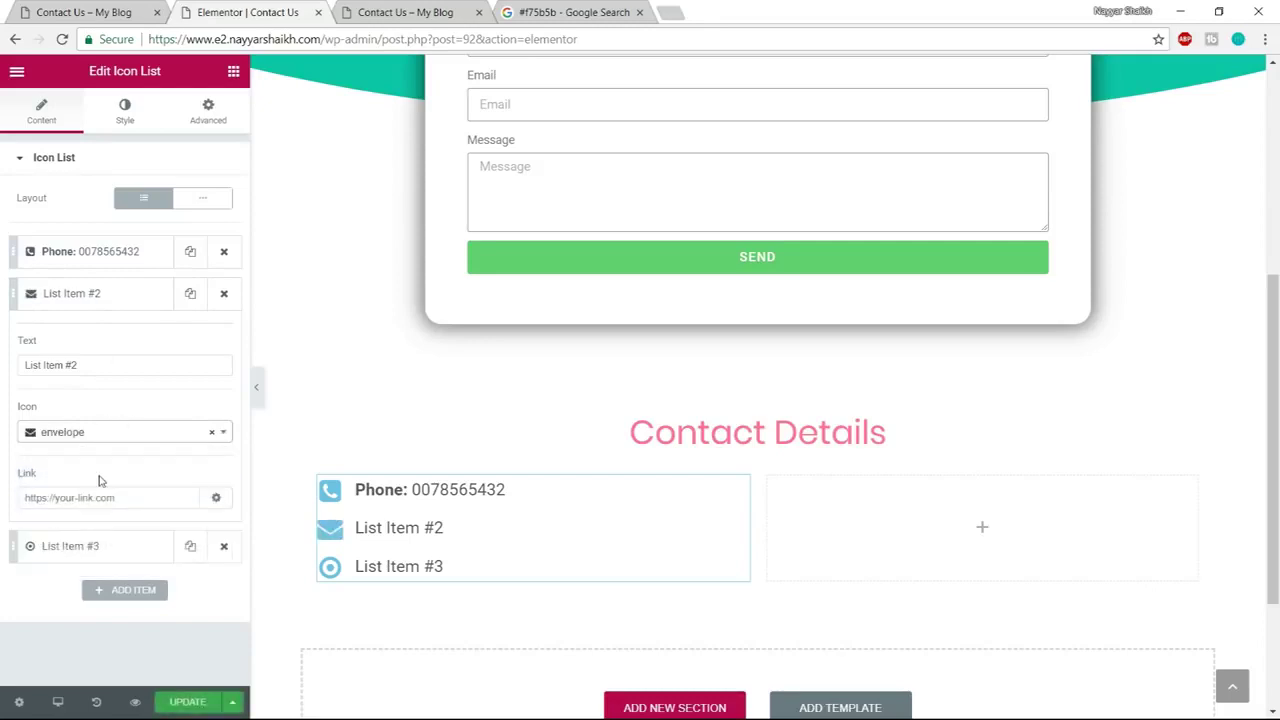
{"action": "triple_click", "coordinate": [134, 367]}
{"action": "key", "text": "ctrl+v"}
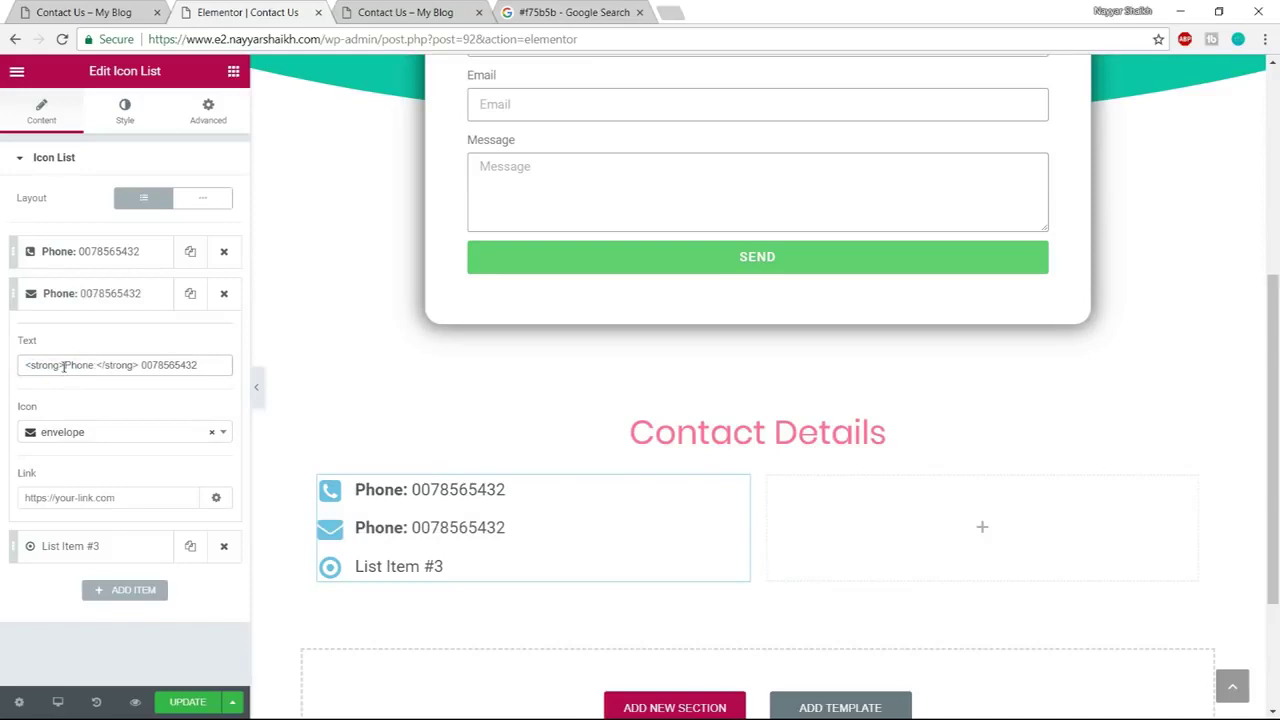
{"action": "left_click_drag", "start_coordinate": [65, 366], "coordinate": [89, 366]}
{"action": "type", "text": "Emia"}
{"action": "key", "text": "BackSpace"}
{"action": "key", "text": "BackSpace"}
{"action": "type", "text": "ail"}
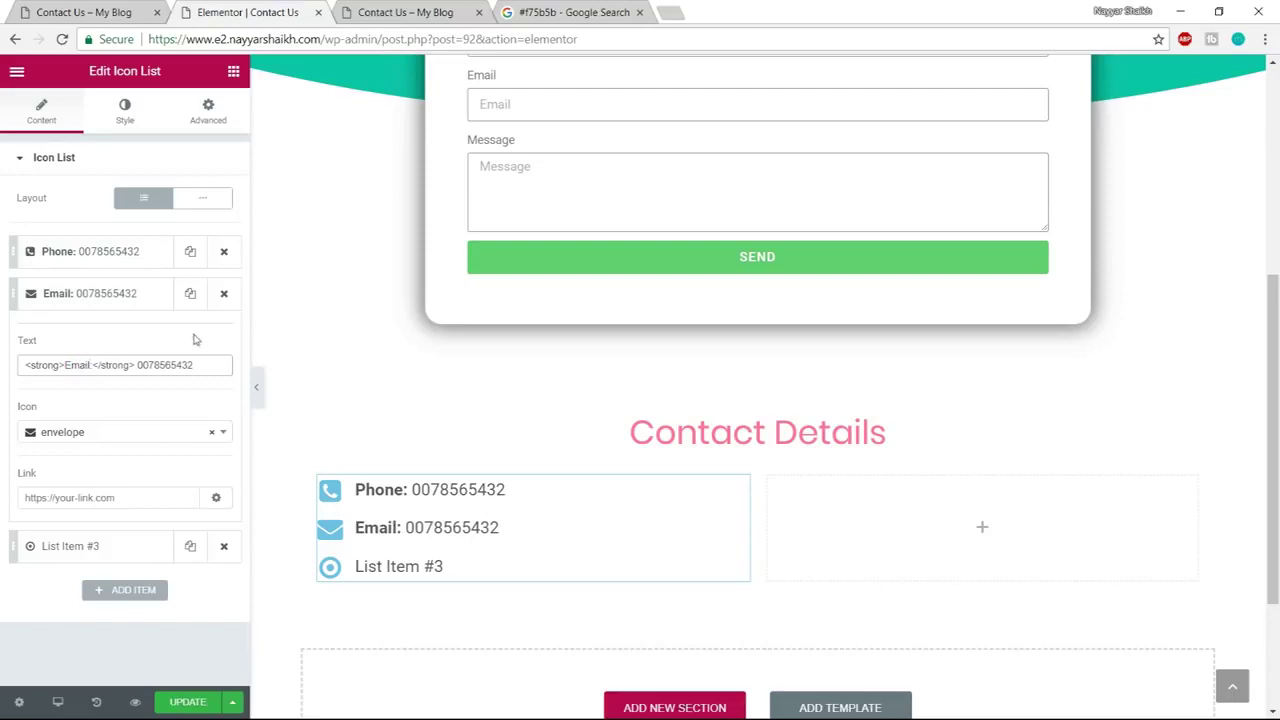
{"action": "left_click_drag", "start_coordinate": [193, 365], "coordinate": [143, 358]}
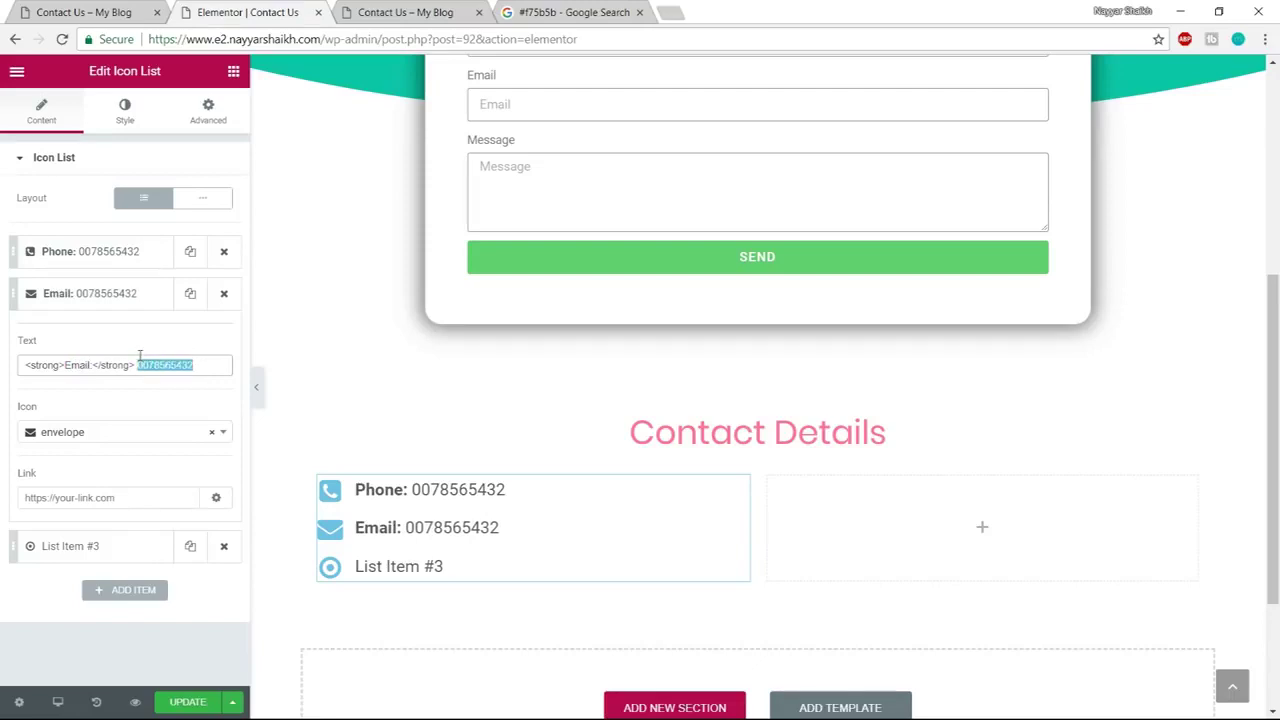
{"action": "type", "text": "mail@mail.com"}
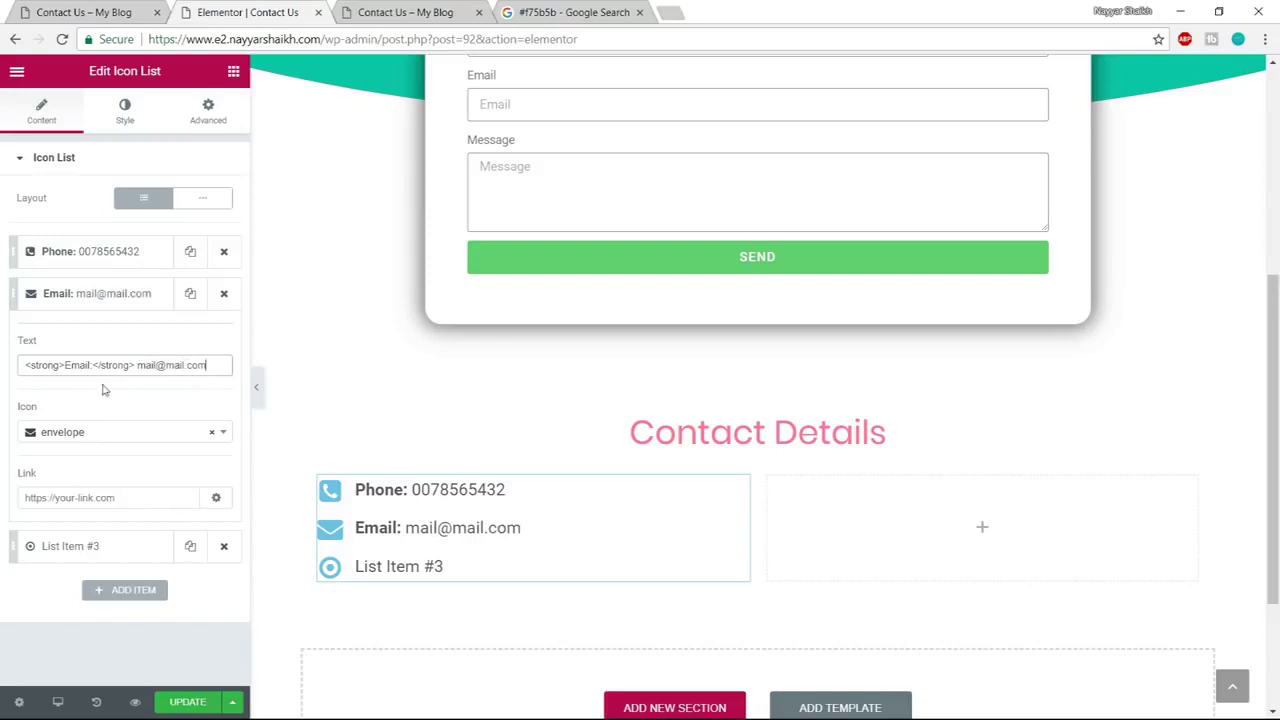
{"action": "left_click", "coordinate": [100, 294]}
Give the third list item the clock-o icon.
{"action": "left_click", "coordinate": [100, 342]}
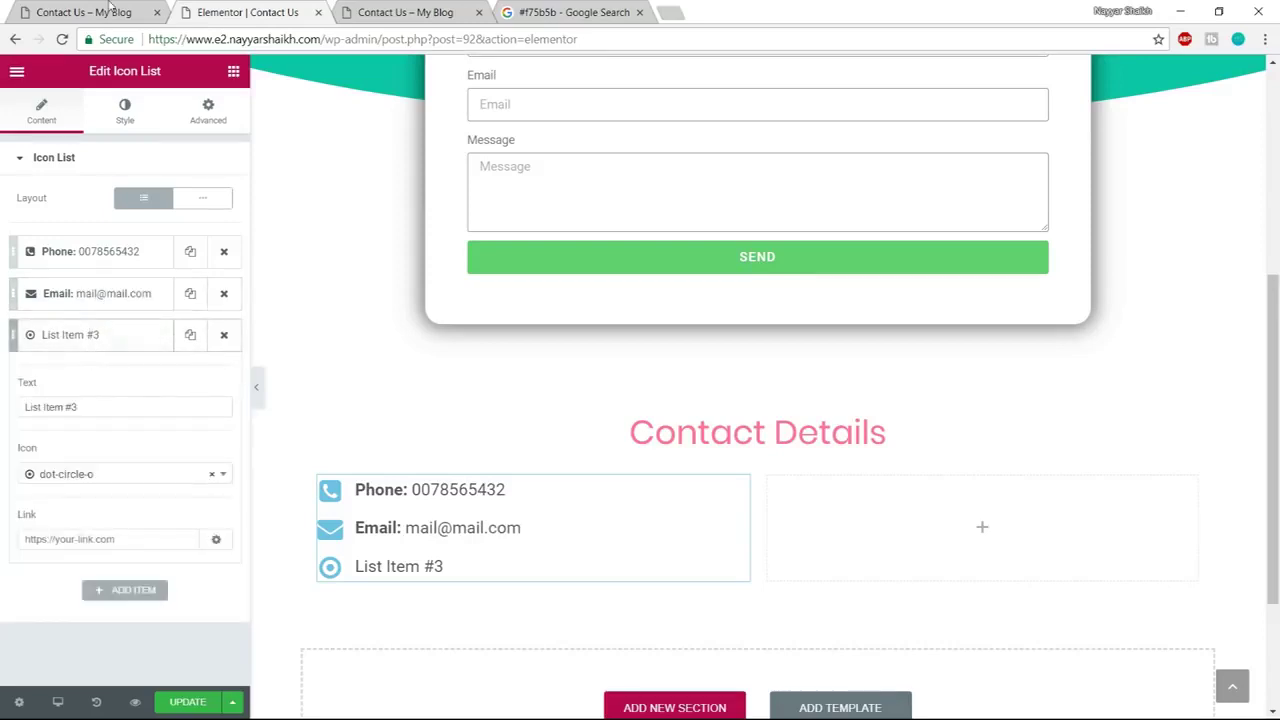
{"action": "left_click", "coordinate": [60, 10]}
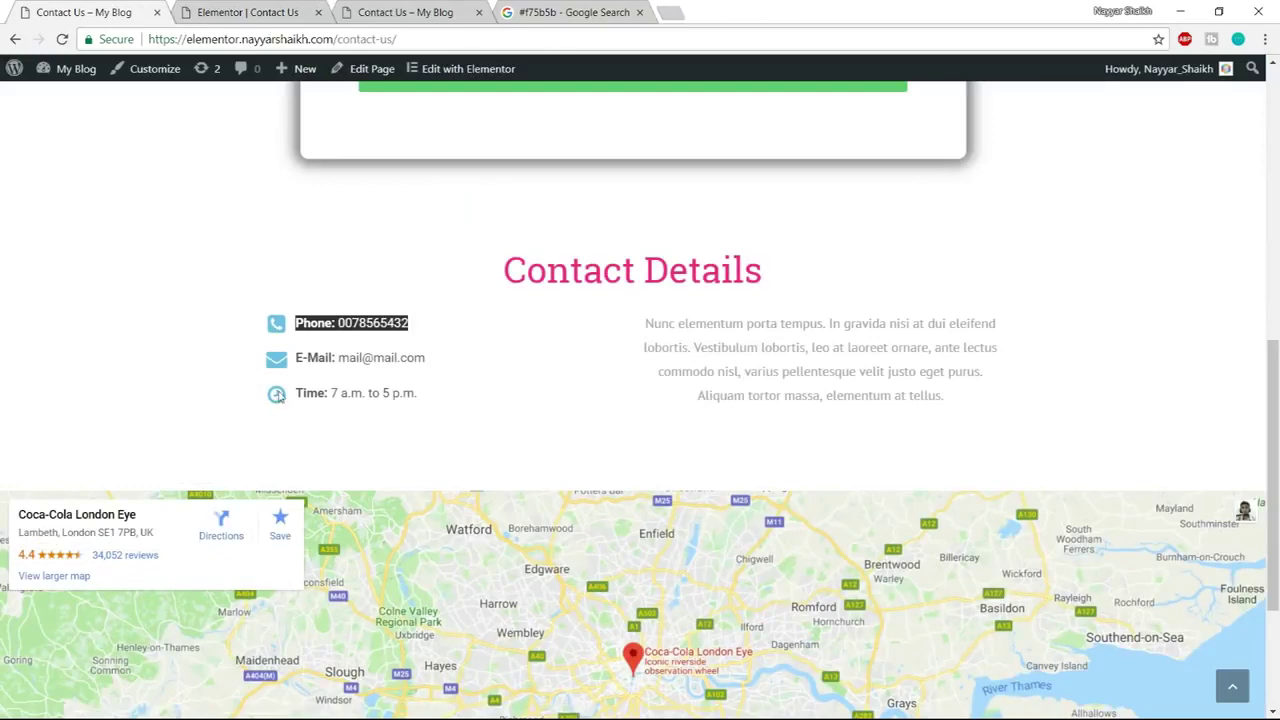
{"action": "left_click", "coordinate": [254, 10]}
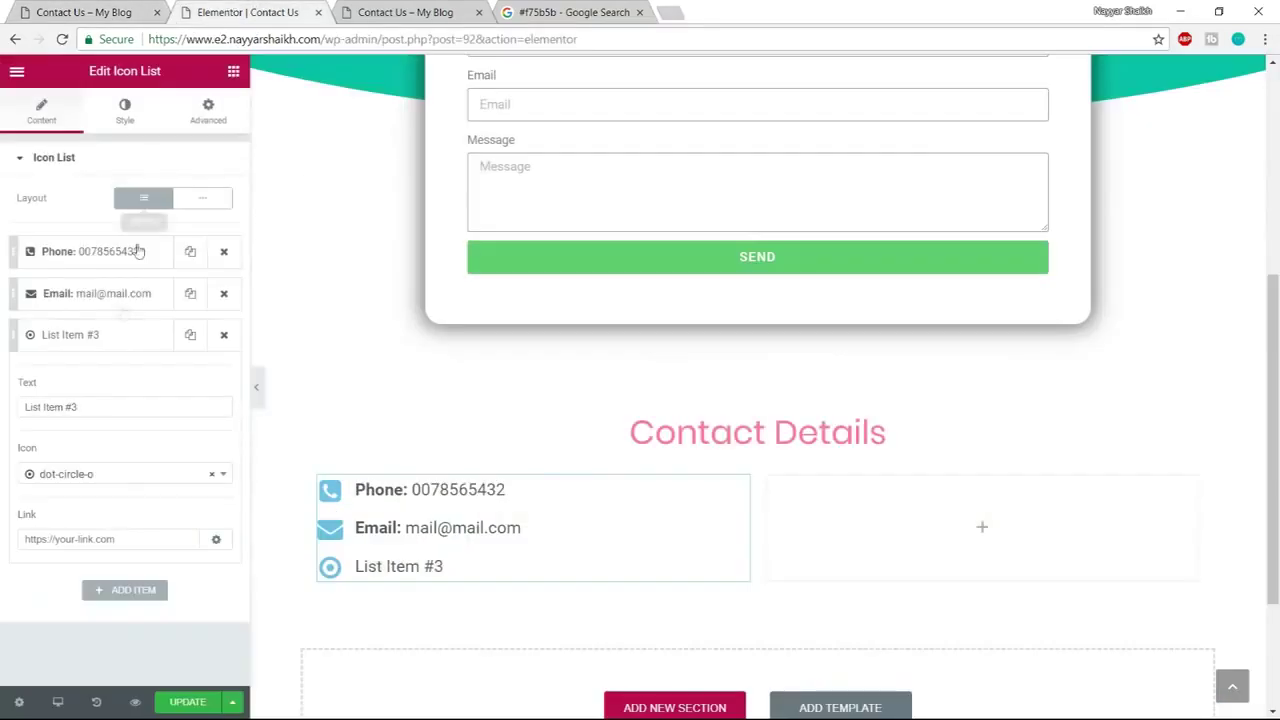
{"action": "left_click", "coordinate": [103, 334]}
{"action": "left_click", "coordinate": [103, 334]}
{"action": "left_click", "coordinate": [62, 476]}
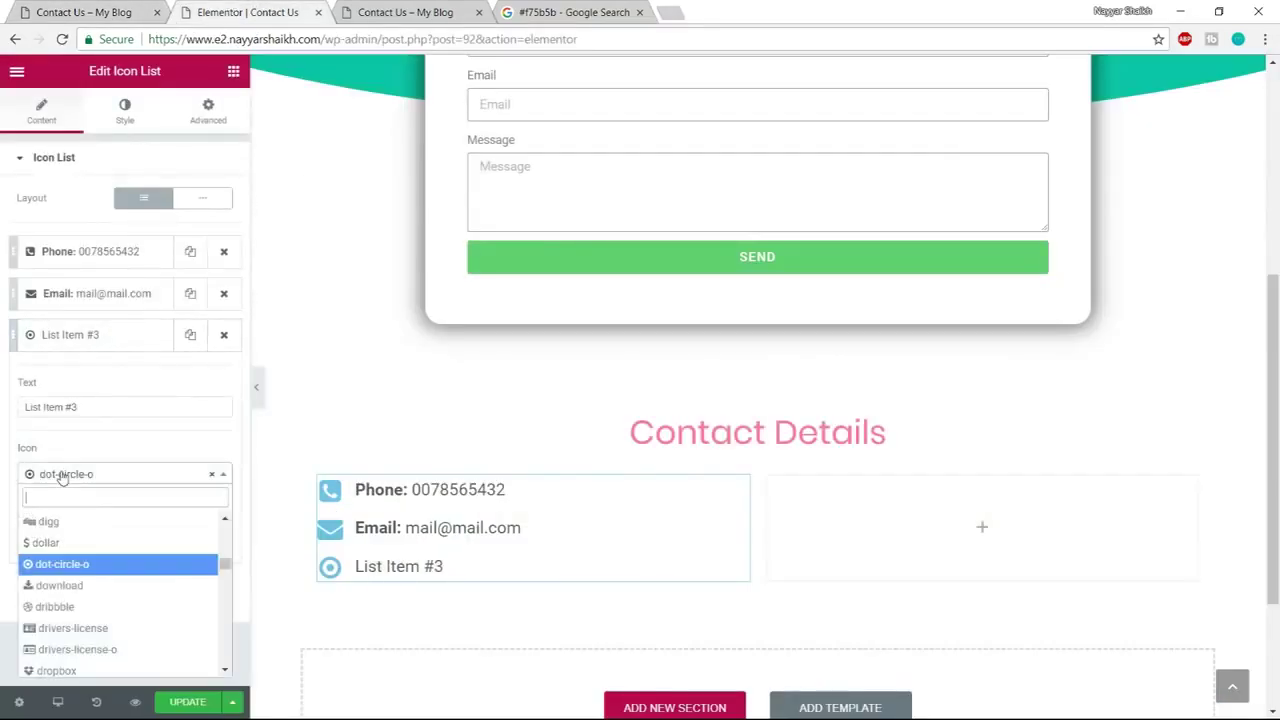
{"action": "type", "text": "clock"}
{"action": "key", "text": "Return"}
Make the third item read bold 'Time:' 7 am to 5 pm.
{"action": "triple_click", "coordinate": [92, 400]}
{"action": "key", "text": "ctrl+v"}
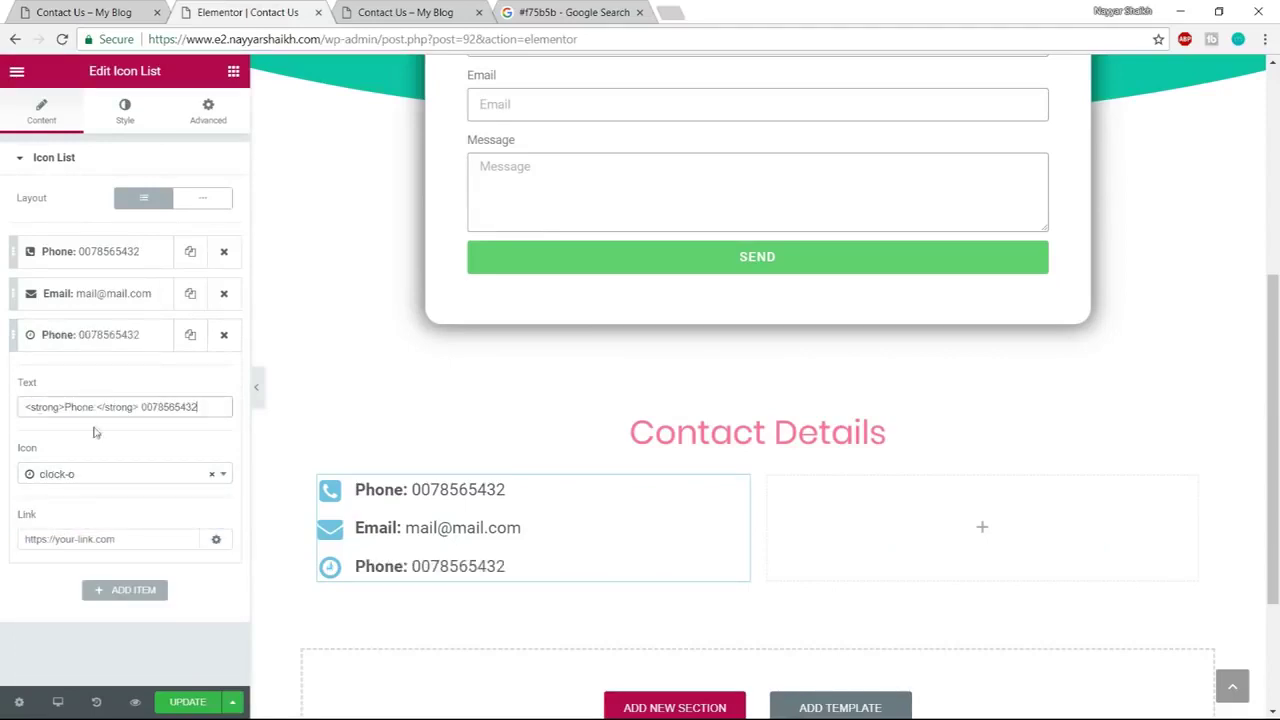
{"action": "left_click_drag", "start_coordinate": [65, 407], "coordinate": [95, 407]}
{"action": "type", "text": "Time:"}
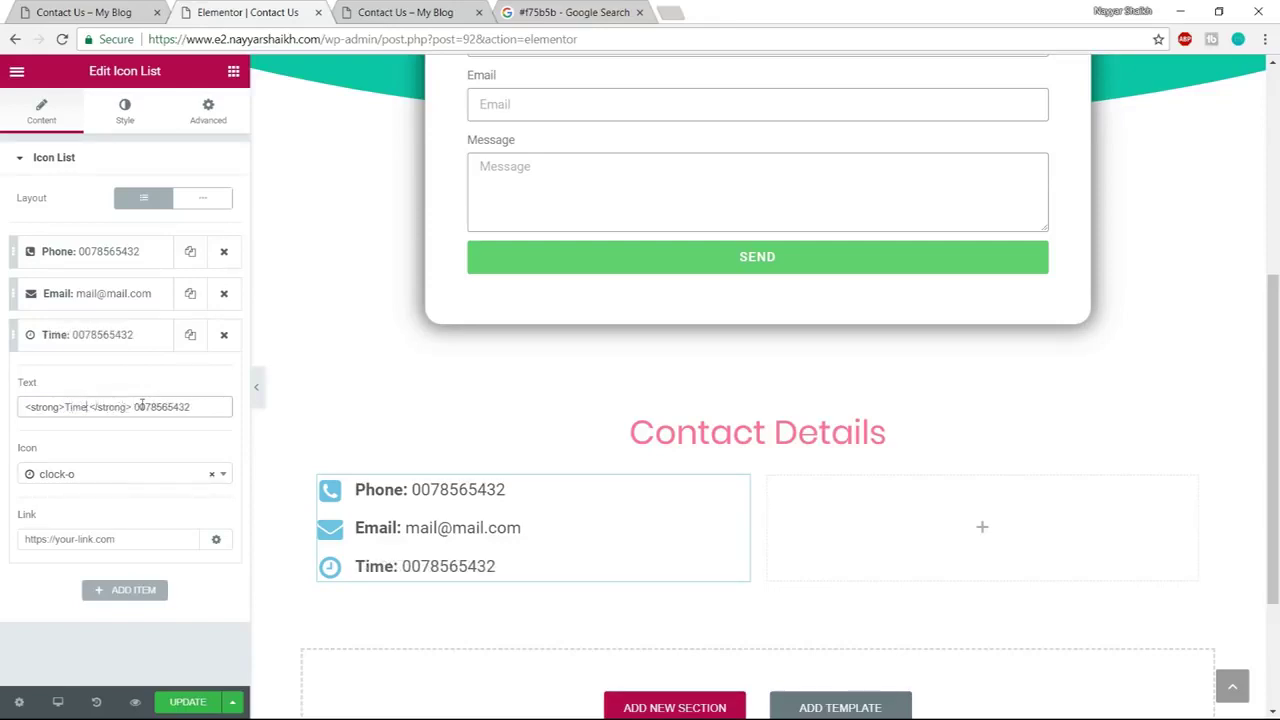
{"action": "left_click_drag", "start_coordinate": [136, 407], "coordinate": [291, 409]}
{"action": "key", "text": "BackSpace"}
{"action": "type", "text": "7 am to"}
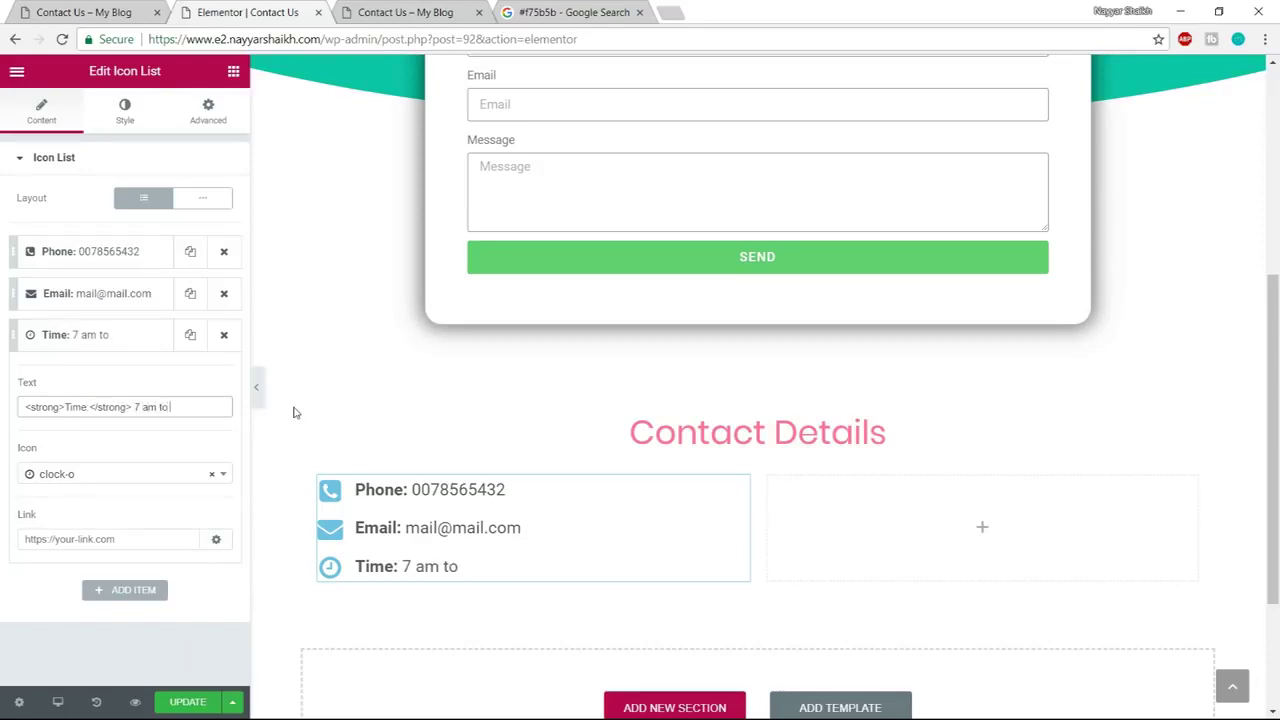
{"action": "type", "text": " 5 pm"}
Save the page with UPDATE and check it on the live site.
{"action": "left_click", "coordinate": [184, 702]}
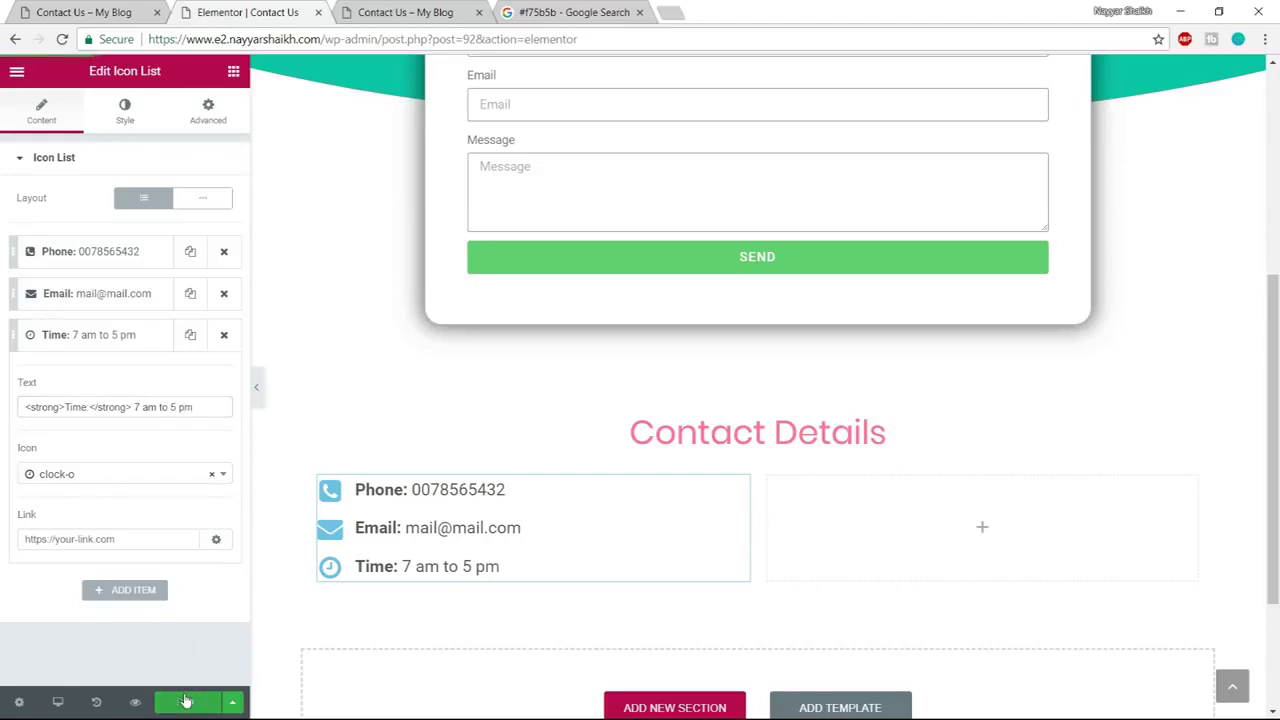
{"action": "left_click", "coordinate": [88, 12]}
{"action": "left_click_drag", "start_coordinate": [630, 320], "coordinate": [990, 410]}
{"action": "key", "text": "ctrl+c"}
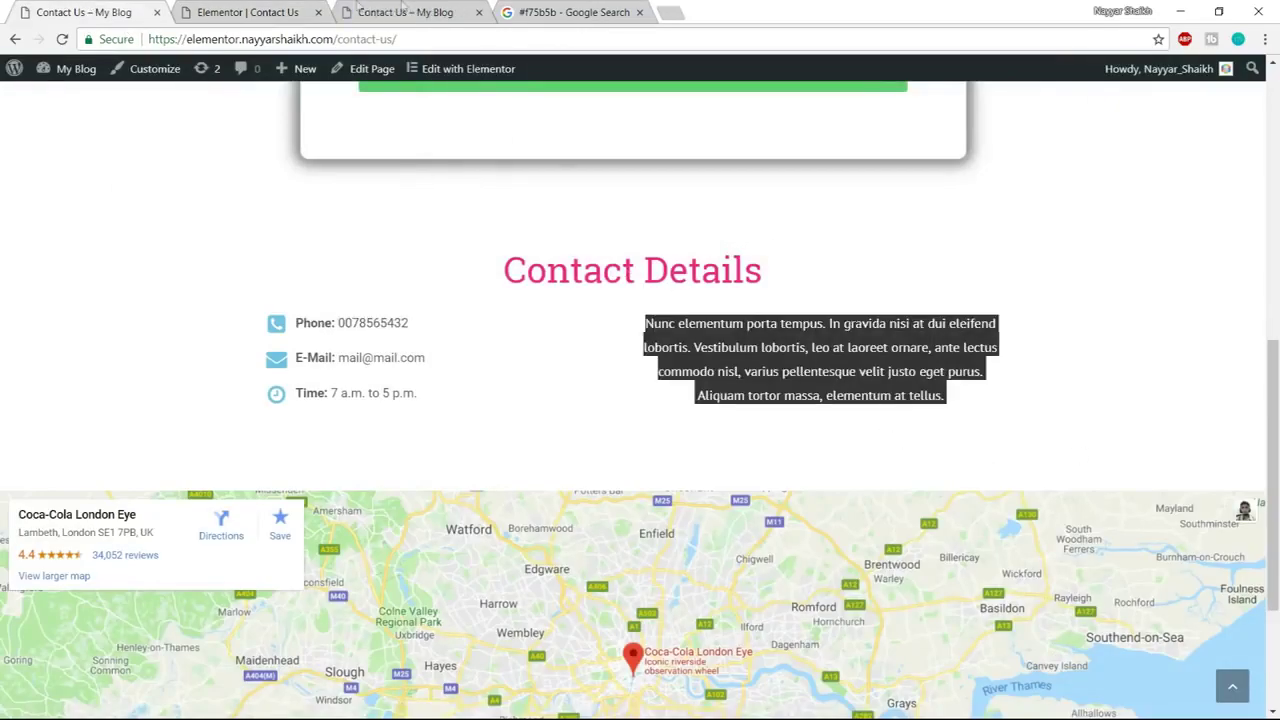
{"action": "left_click", "coordinate": [262, 12]}
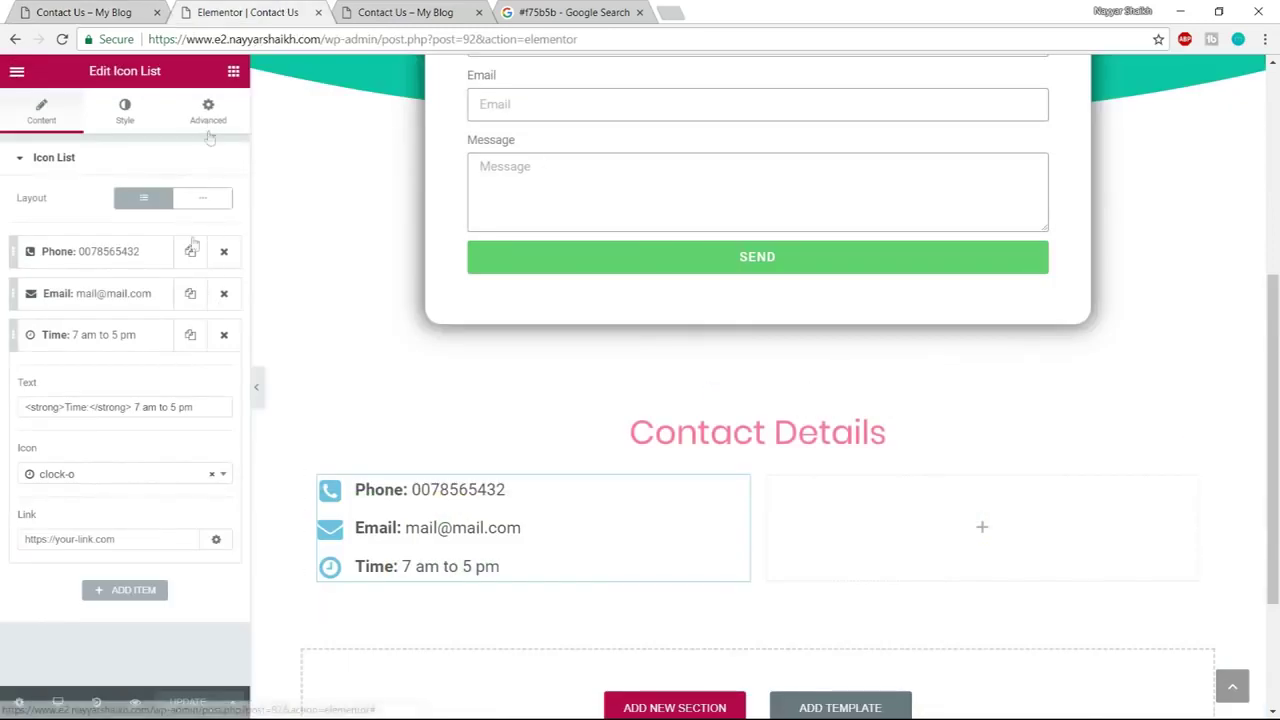
Drop a Heading widget into the empty right column, paste the Lorem paragraph, and centre-align it.
{"action": "left_click", "coordinate": [233, 71]}
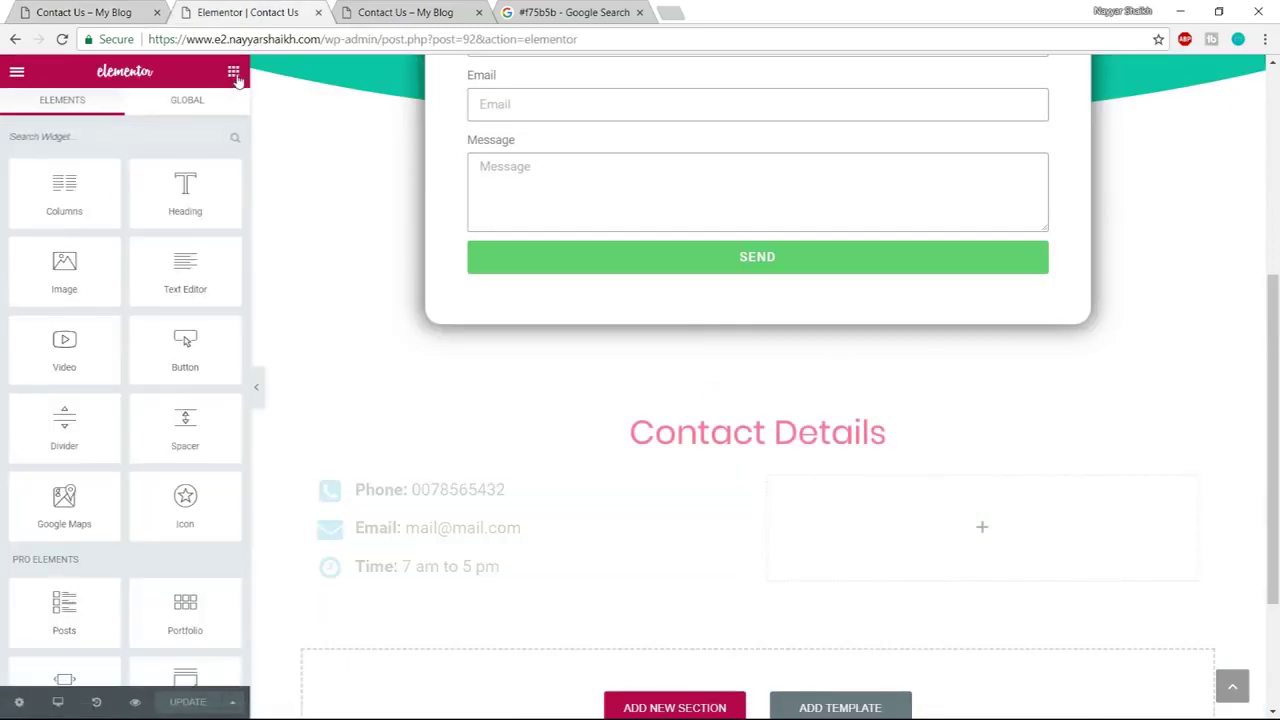
{"action": "left_click_drag", "start_coordinate": [176, 197], "coordinate": [268, 193]}
{"action": "left_click_drag", "start_coordinate": [436, 247], "coordinate": [951, 525]}
{"action": "triple_click", "coordinate": [218, 228]}
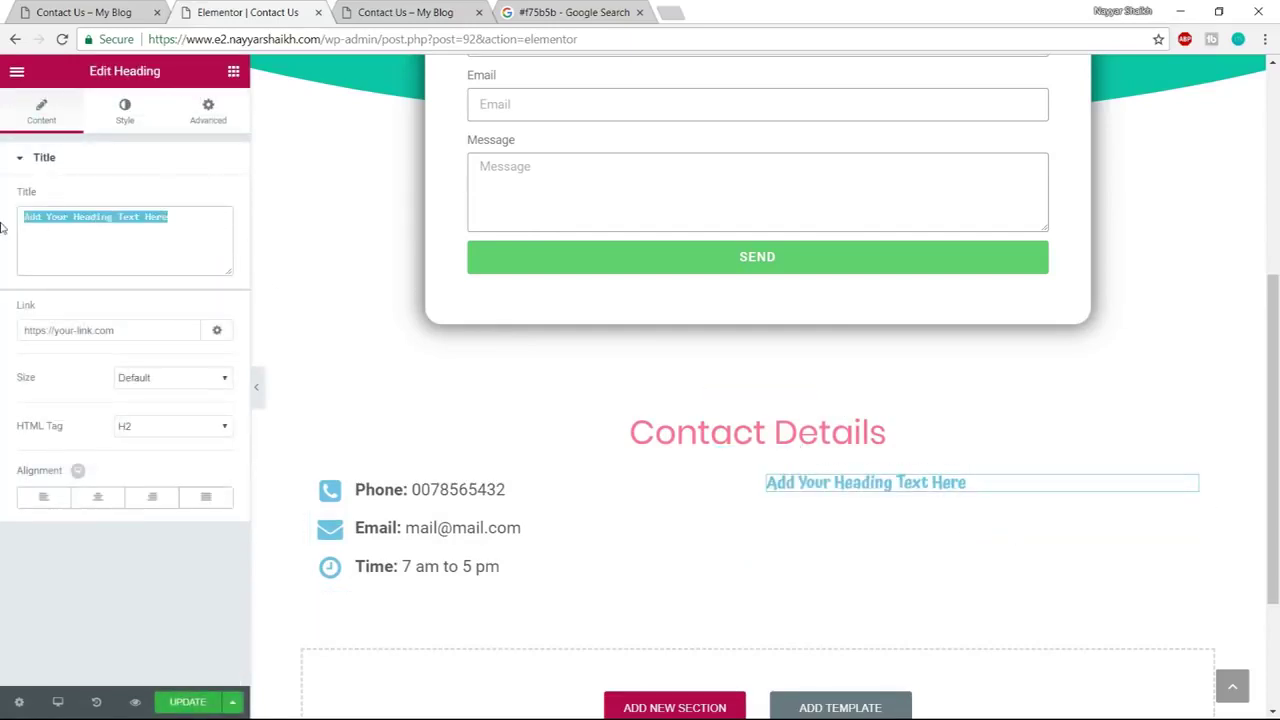
{"action": "key", "text": "ctrl+v"}
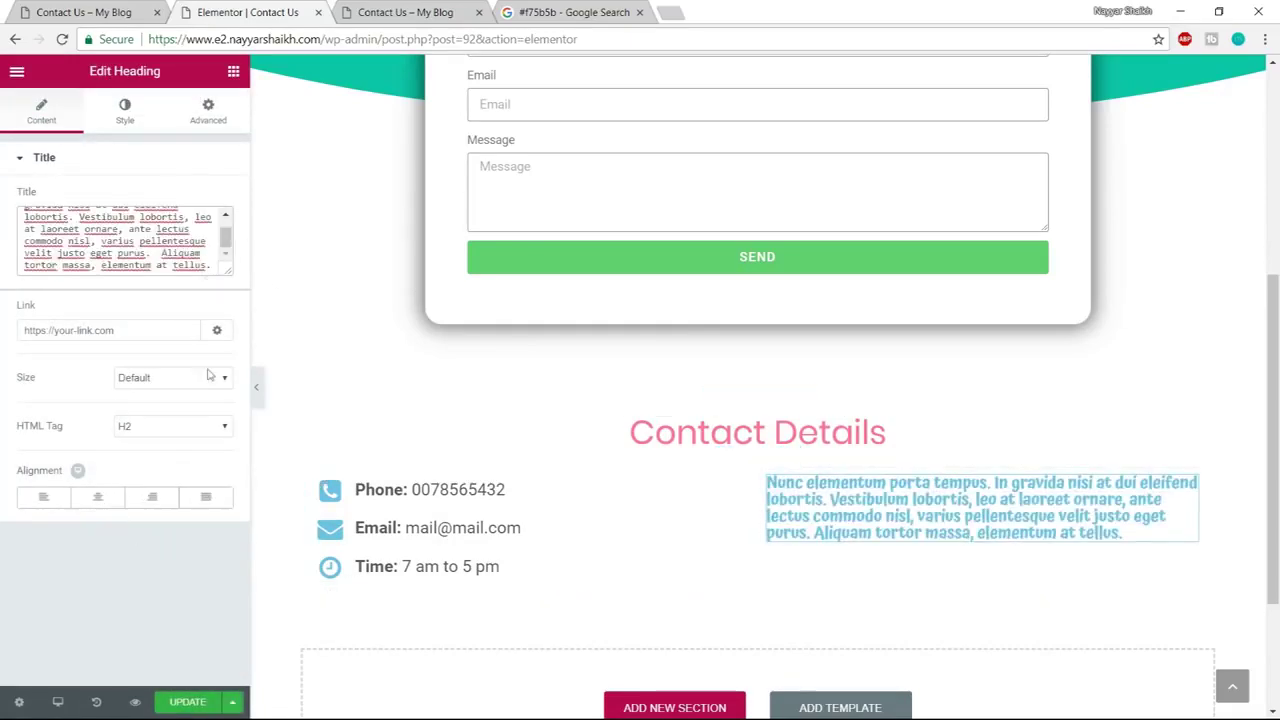
{"action": "left_click", "coordinate": [103, 508]}
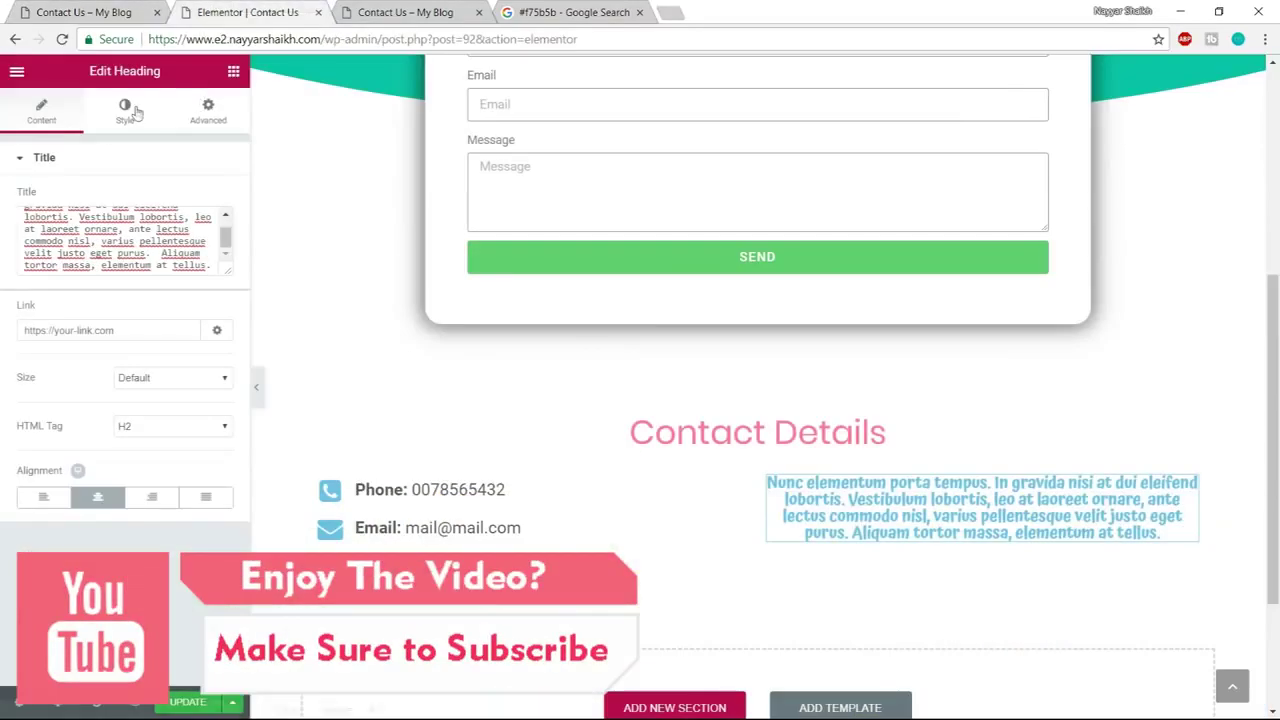
Set the heading's text colour to dark grey #54595F.
{"action": "left_click", "coordinate": [124, 110]}
{"action": "left_click", "coordinate": [212, 199]}
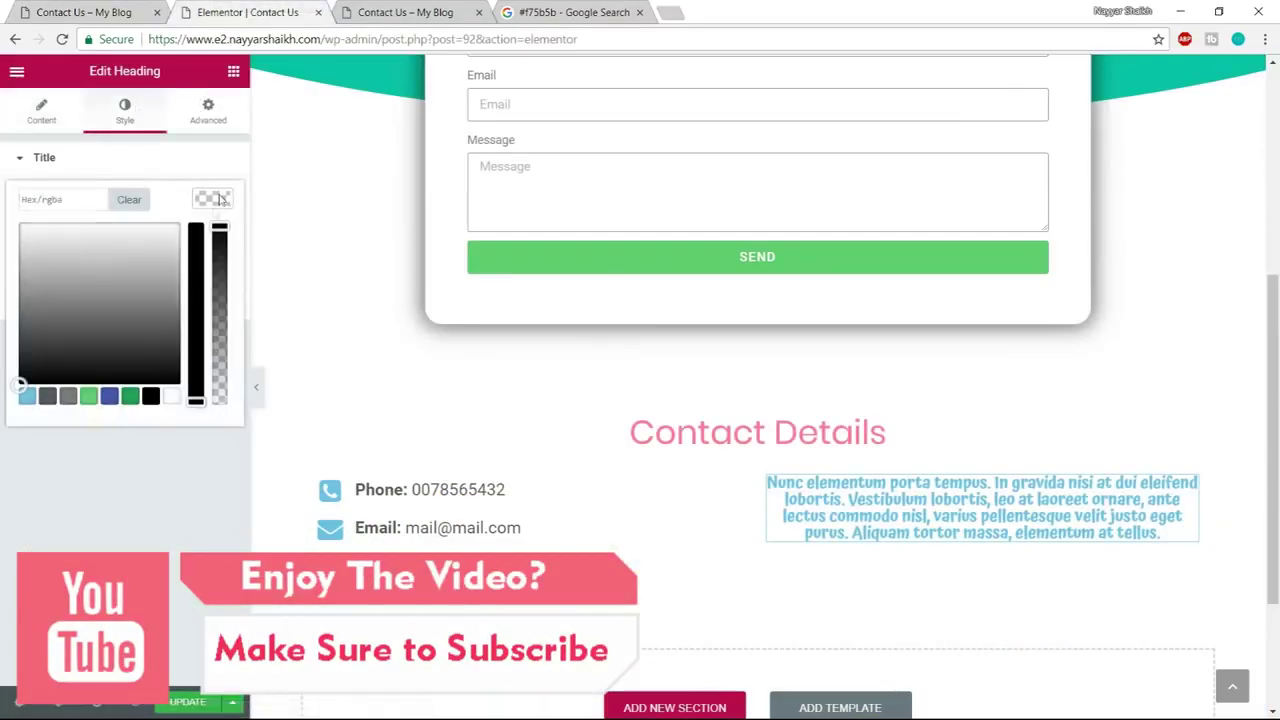
{"action": "left_click", "coordinate": [47, 396]}
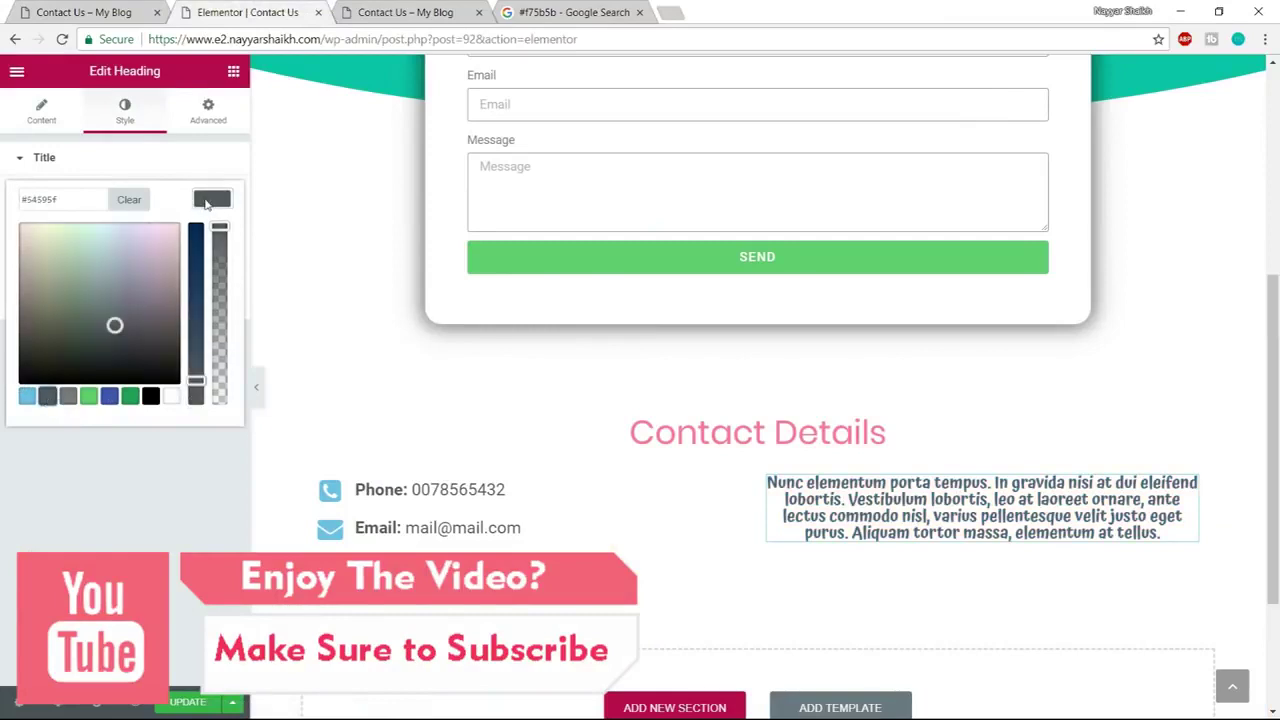
{"action": "left_click", "coordinate": [210, 199]}
Set the heading typography to Poppins, 18 px, font weight 400.
{"action": "left_click", "coordinate": [212, 246]}
{"action": "left_click", "coordinate": [192, 292]}
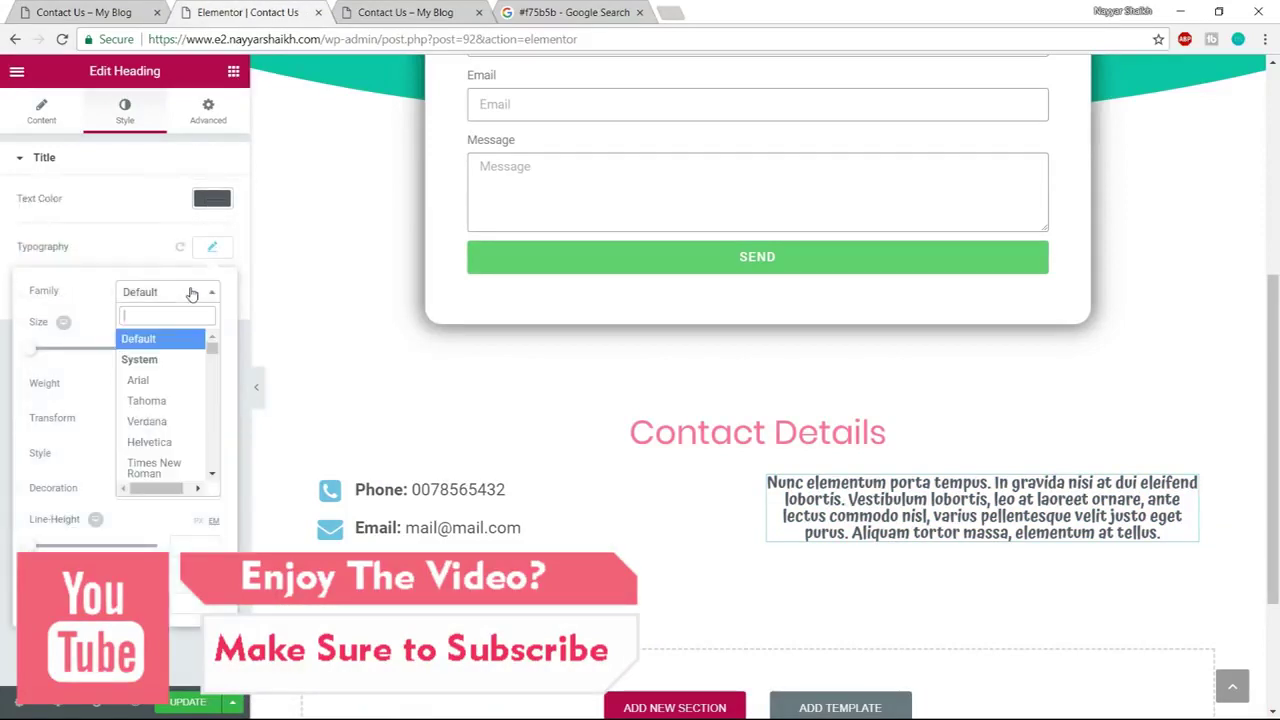
{"action": "type", "text": "popp"}
{"action": "key", "text": "Return"}
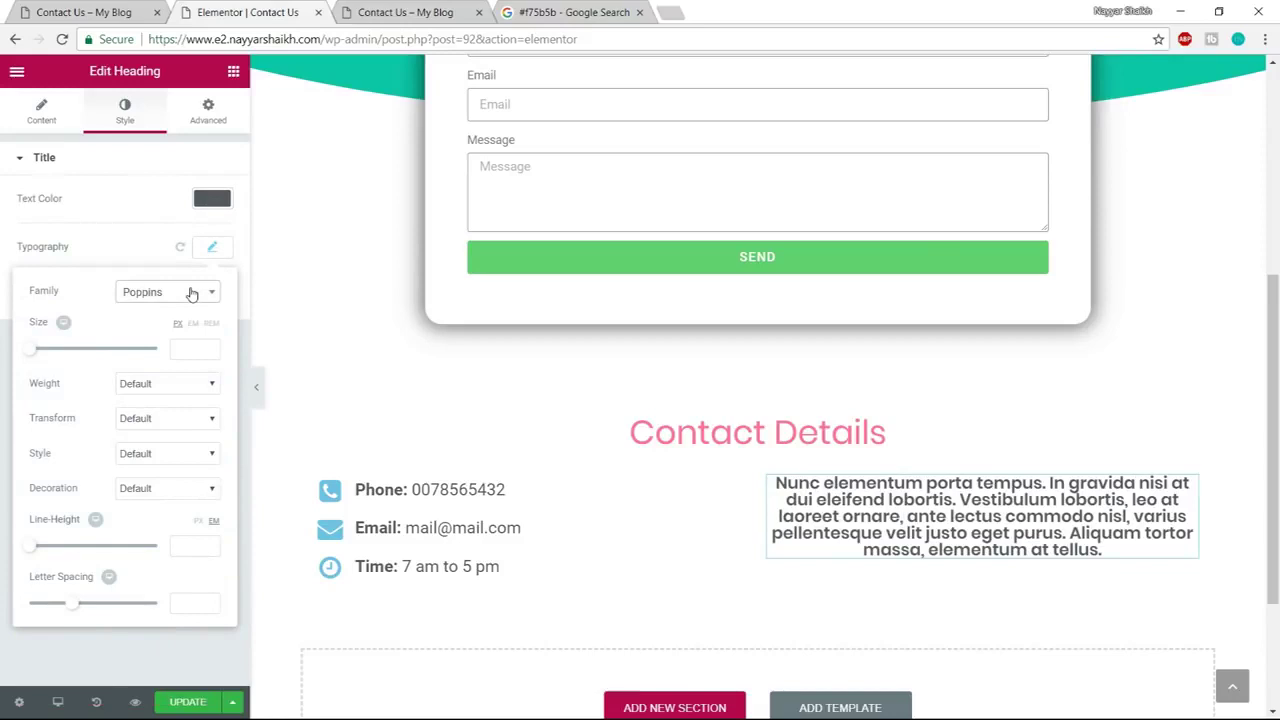
{"action": "left_click", "coordinate": [185, 352]}
{"action": "type", "text": "16"}
{"action": "key", "text": "ctrl+1"}
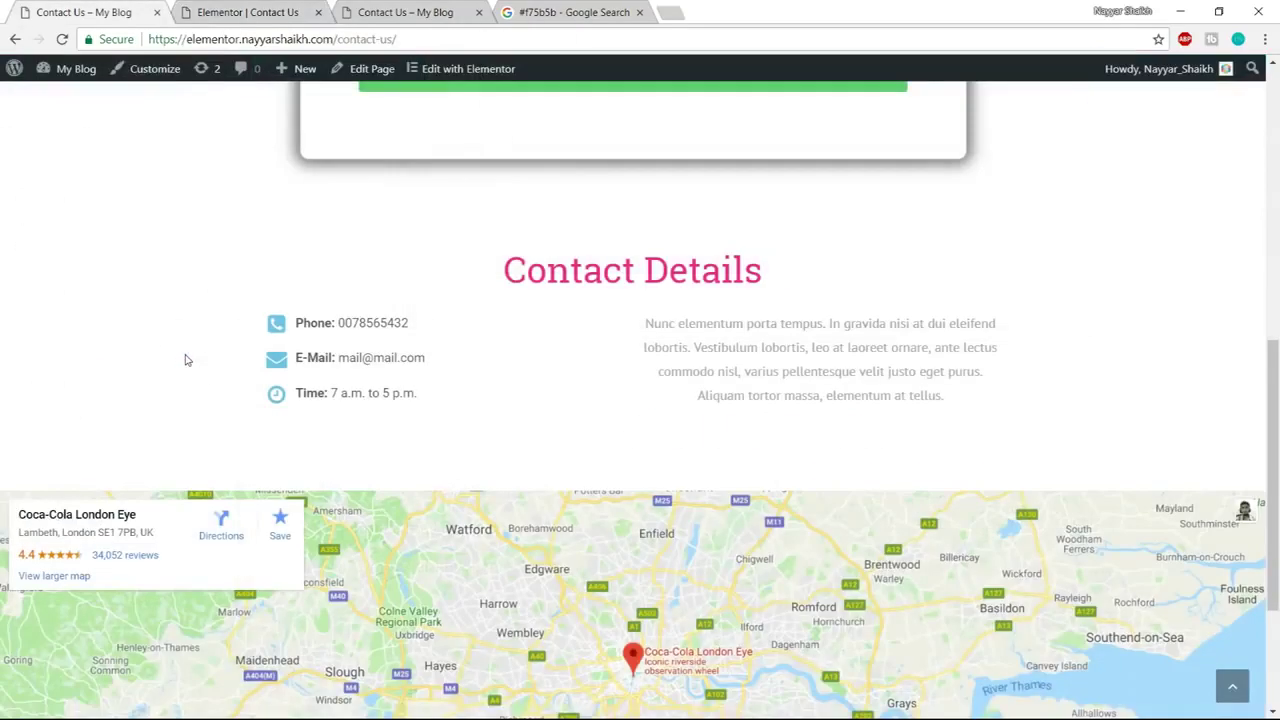
{"action": "key", "text": "ctrl+a"}
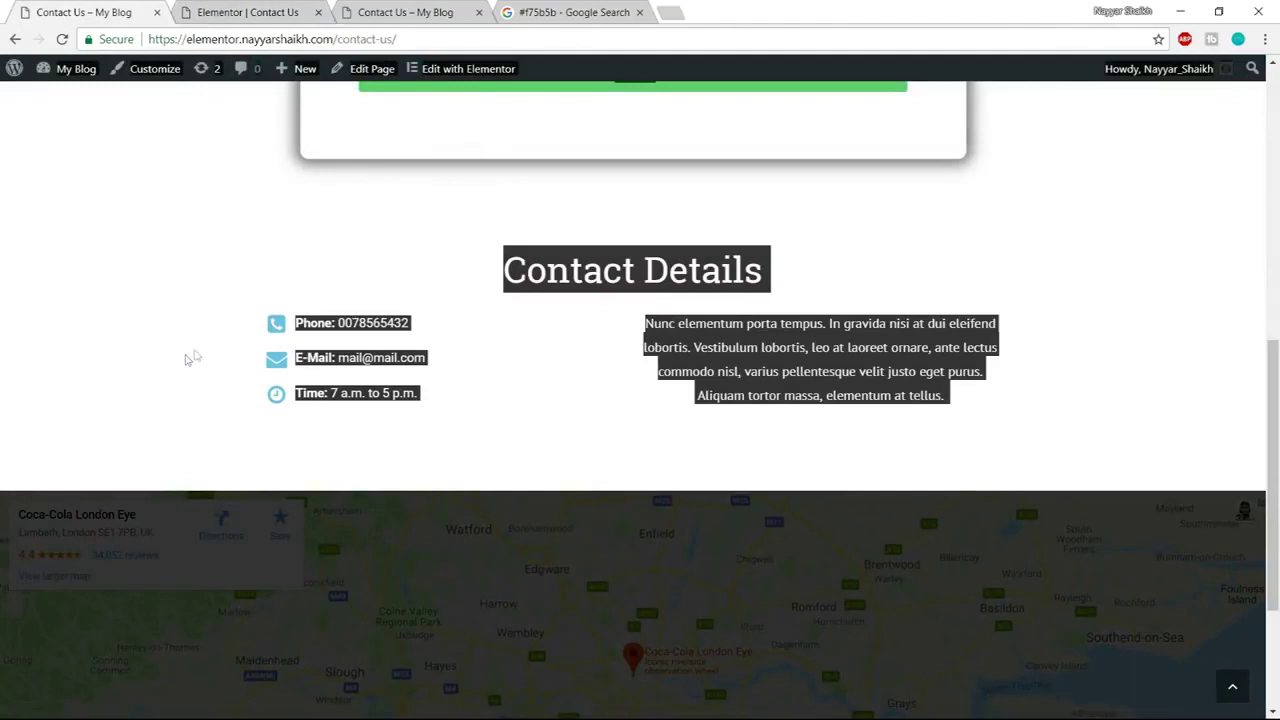
{"action": "left_click", "coordinate": [300, 8]}
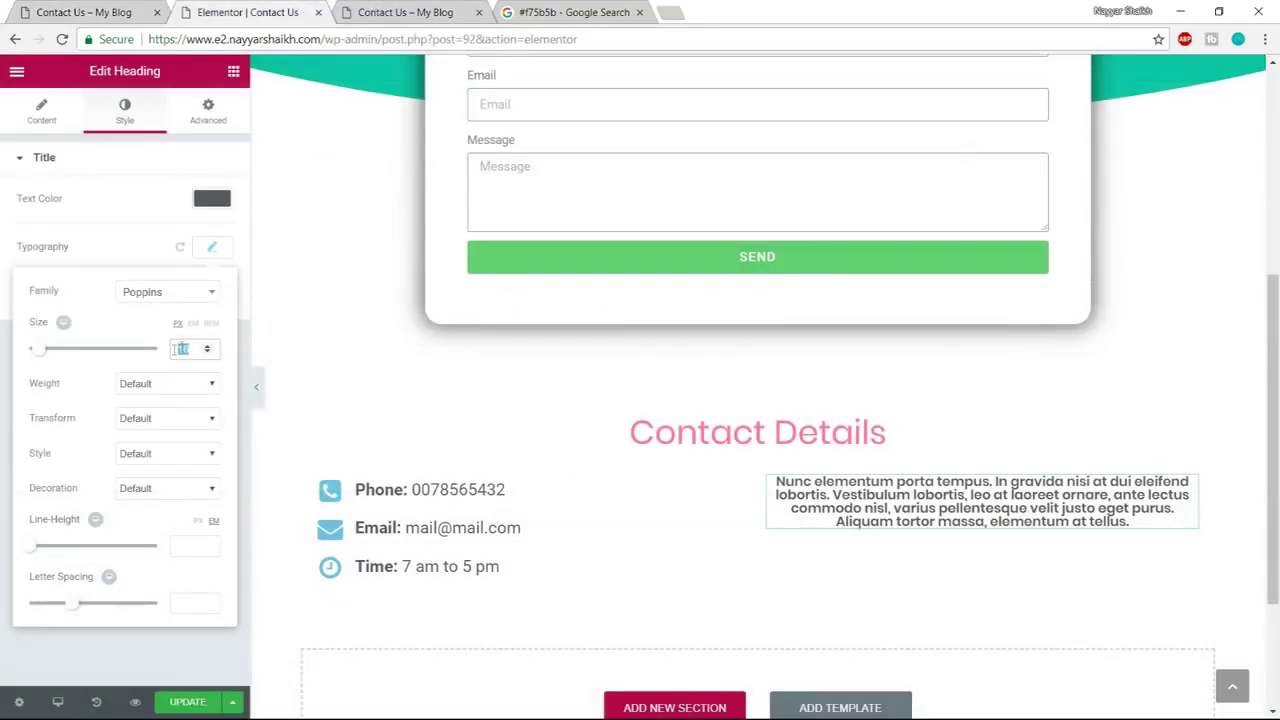
{"action": "type", "text": "14"}
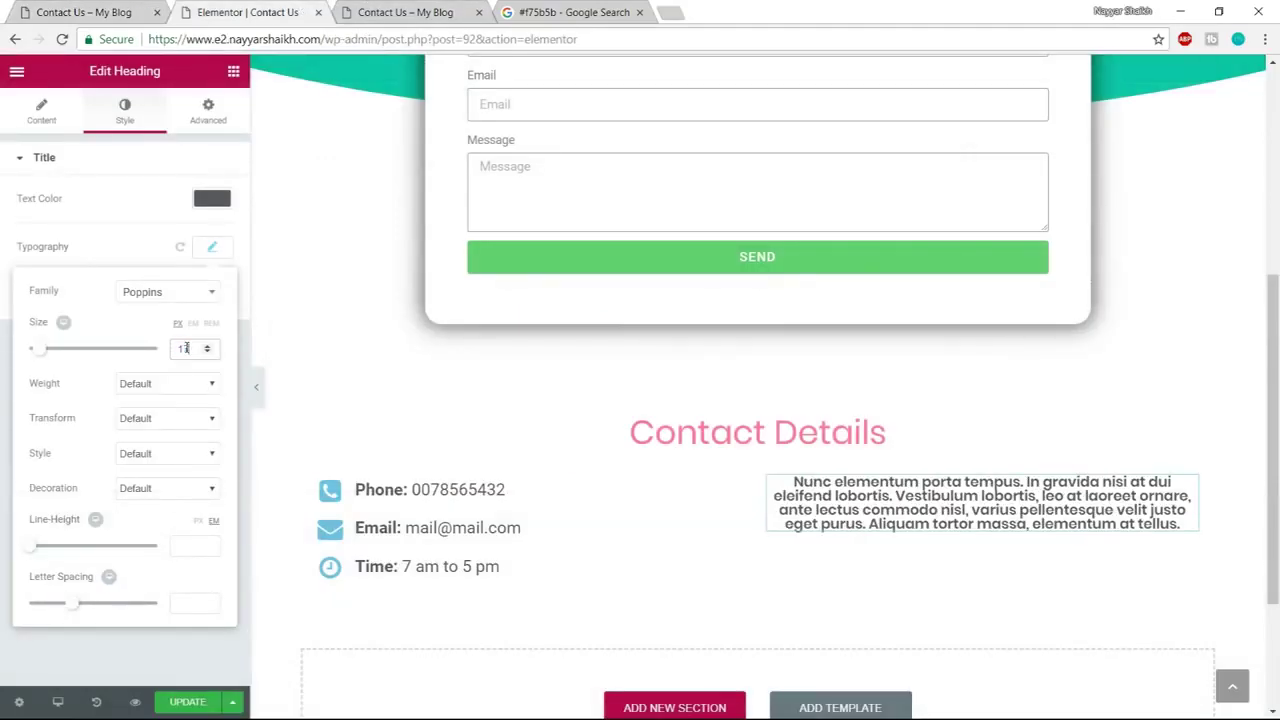
{"action": "type", "text": "16"}
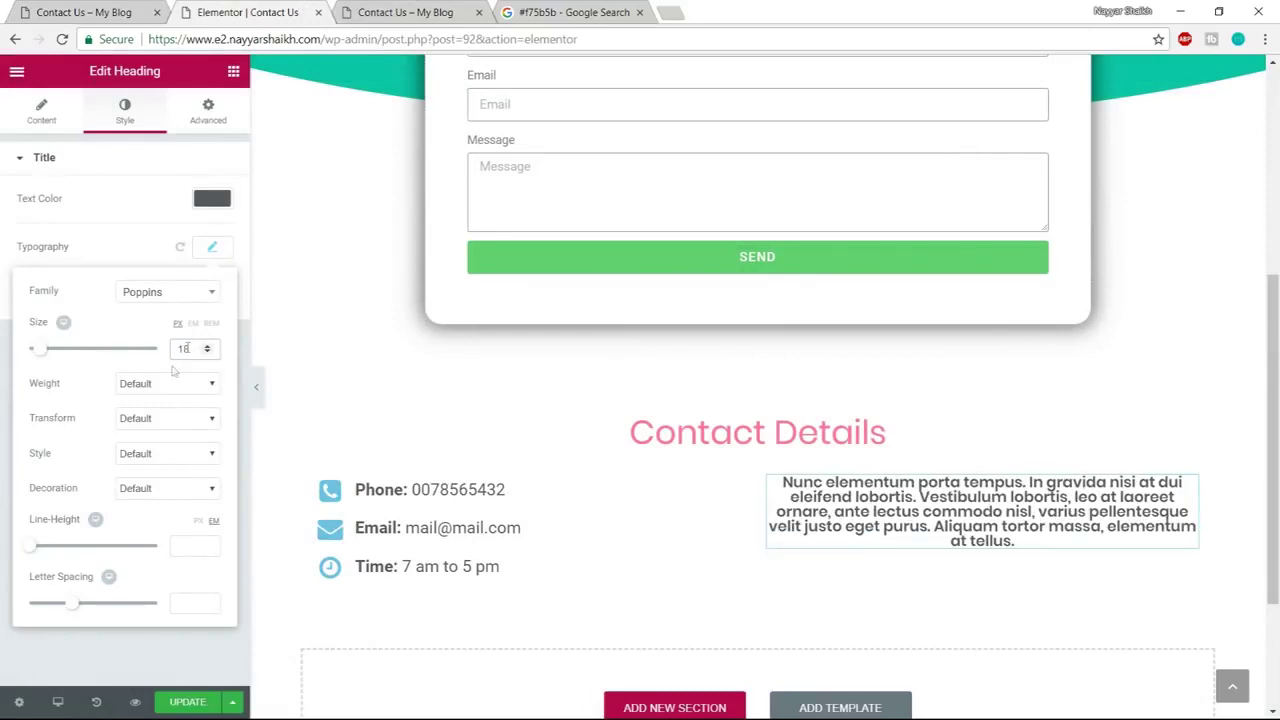
{"action": "left_click", "coordinate": [175, 390]}
{"action": "left_click", "coordinate": [153, 441]}
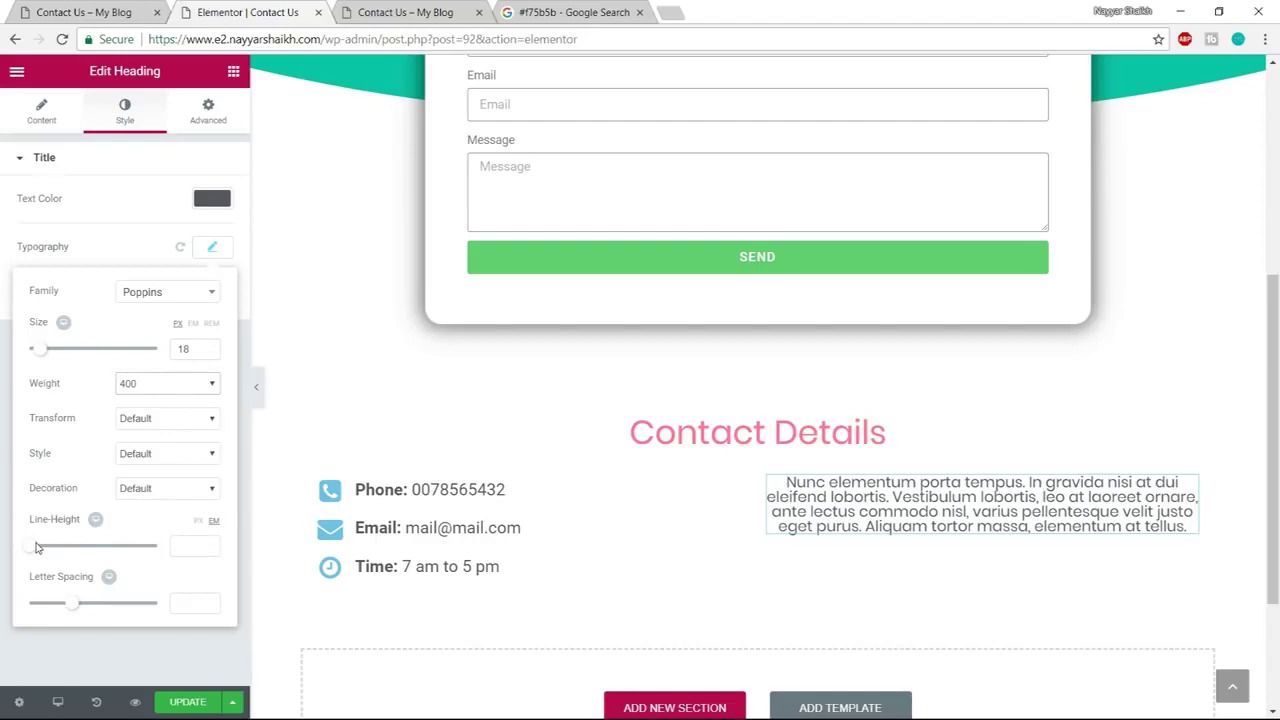
Set line height to 1.5, save the page, and check it live.
{"action": "left_click_drag", "start_coordinate": [31, 553], "coordinate": [56, 557]}
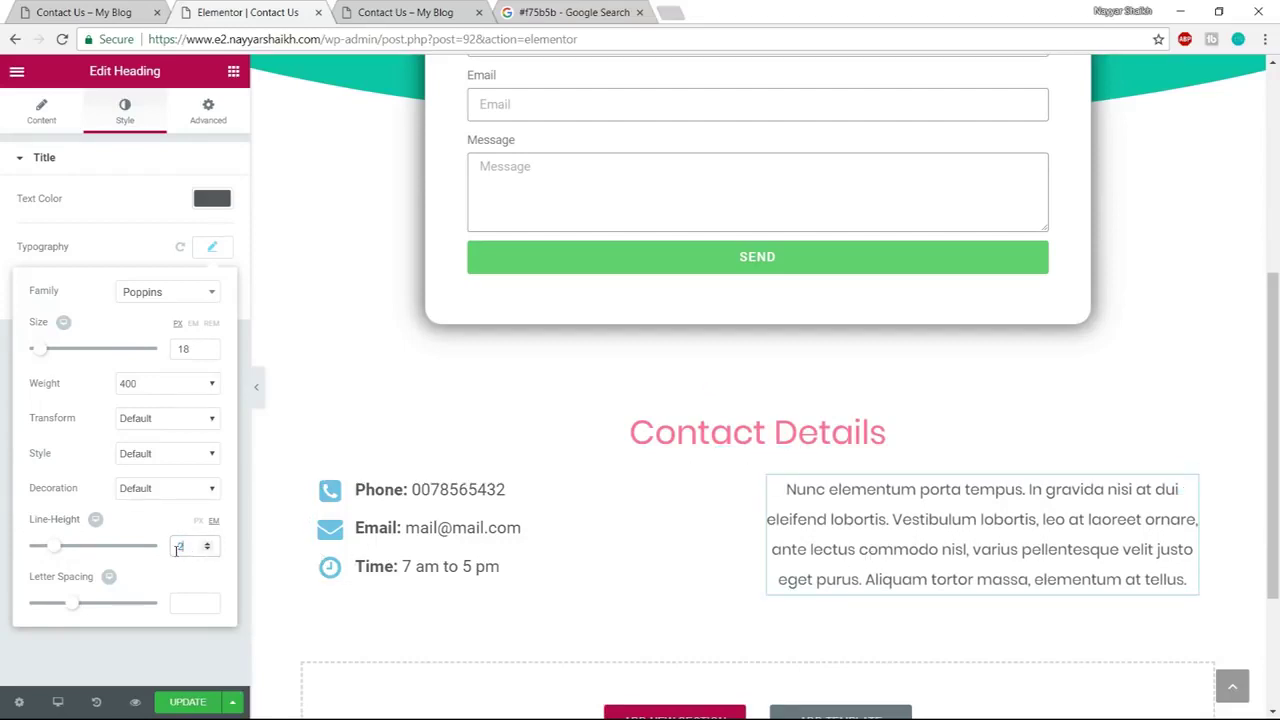
{"action": "type", "text": "1.5"}
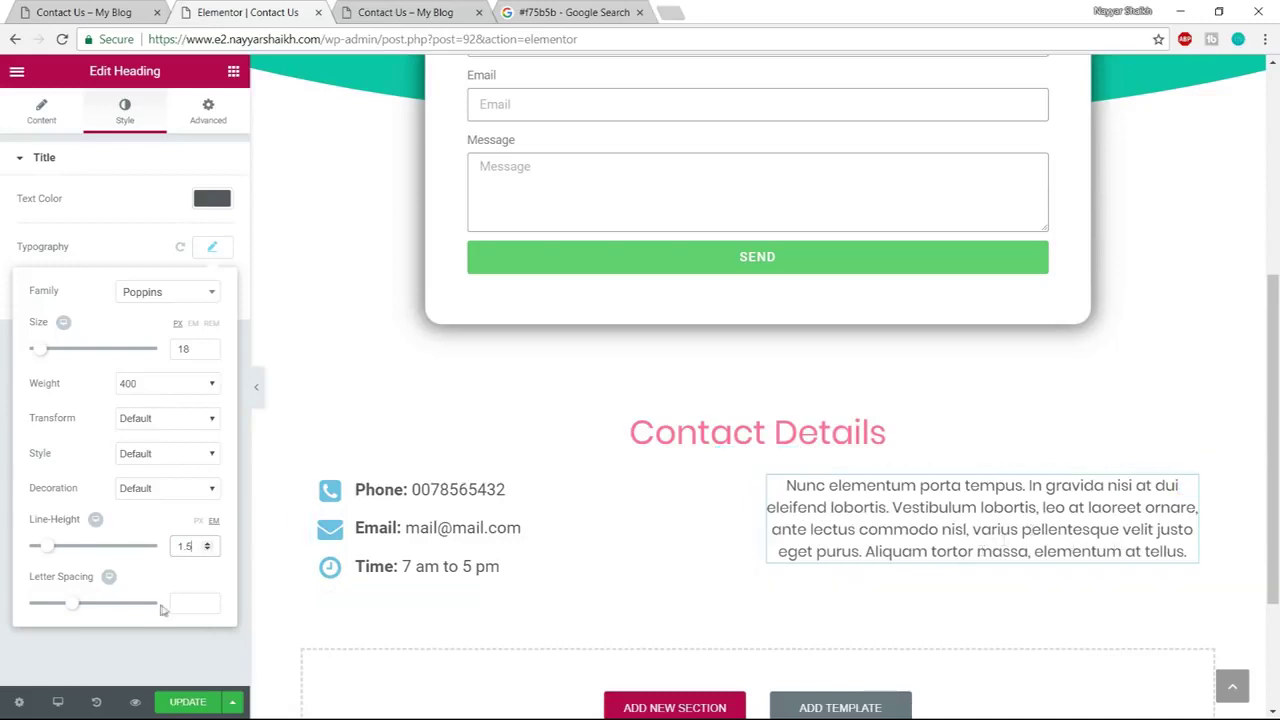
{"action": "scroll", "coordinate": [488, 558], "scroll_direction": "down", "scroll_amount": 2}
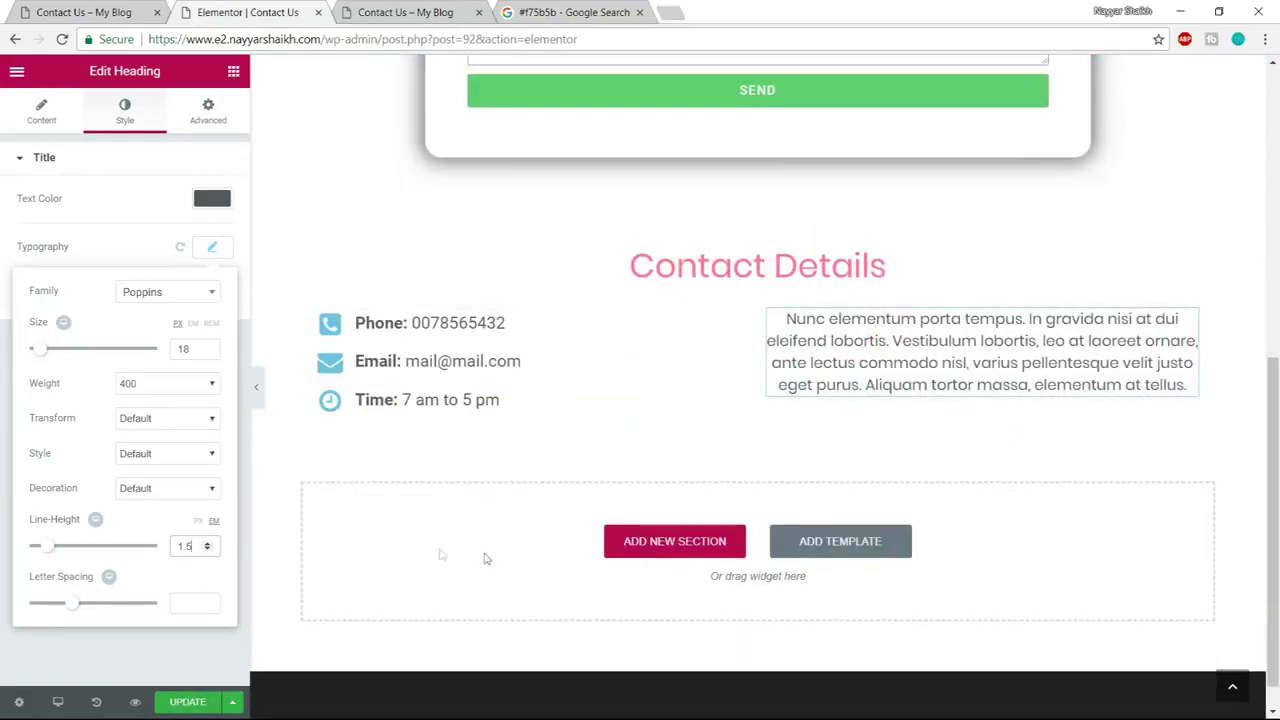
{"action": "left_click", "coordinate": [185, 705]}
{"action": "left_click", "coordinate": [84, 12]}
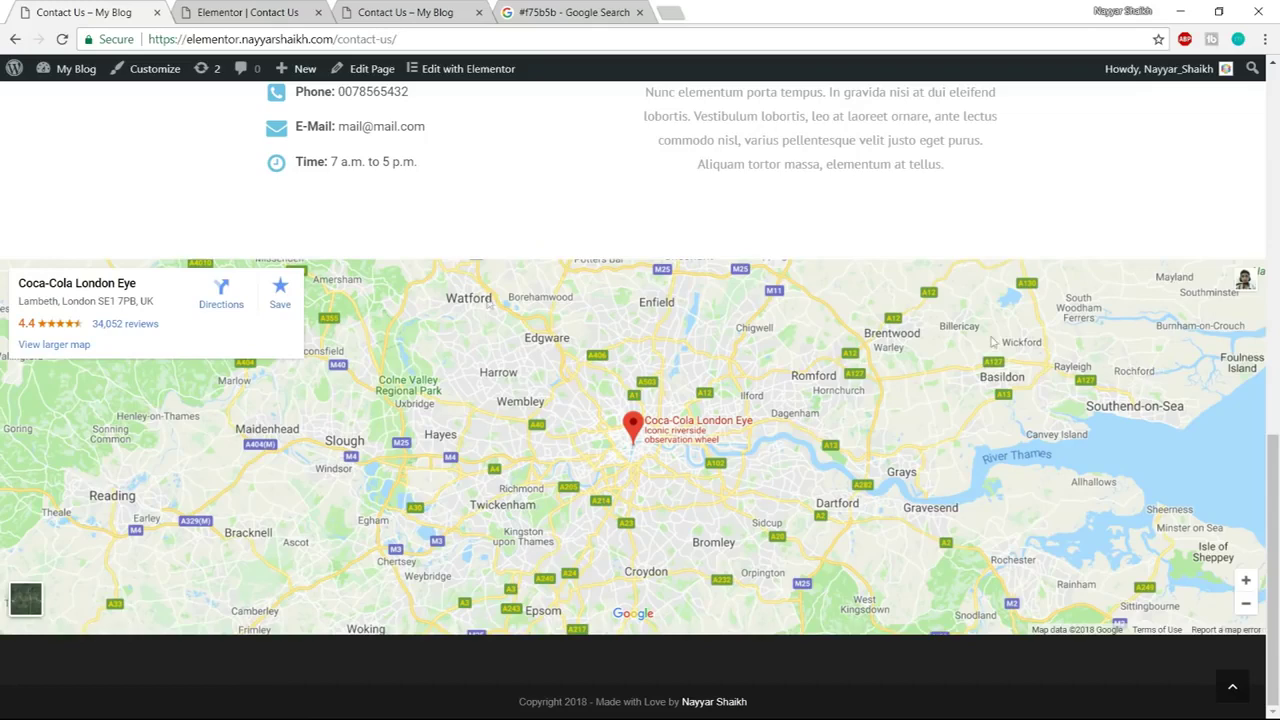
{"action": "left_click", "coordinate": [250, 12]}
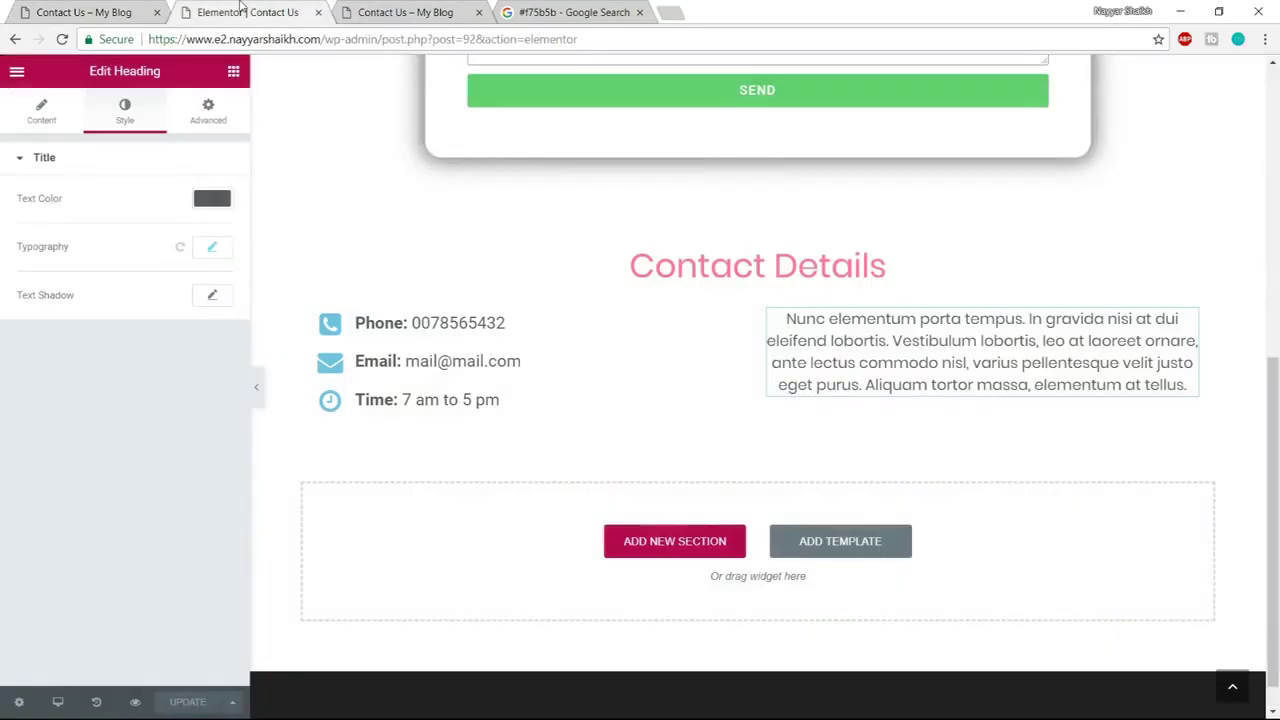
Add a new single-column section below and place a Google Map widget in it.
{"action": "left_click", "coordinate": [722, 548]}
{"action": "left_click", "coordinate": [532, 589]}
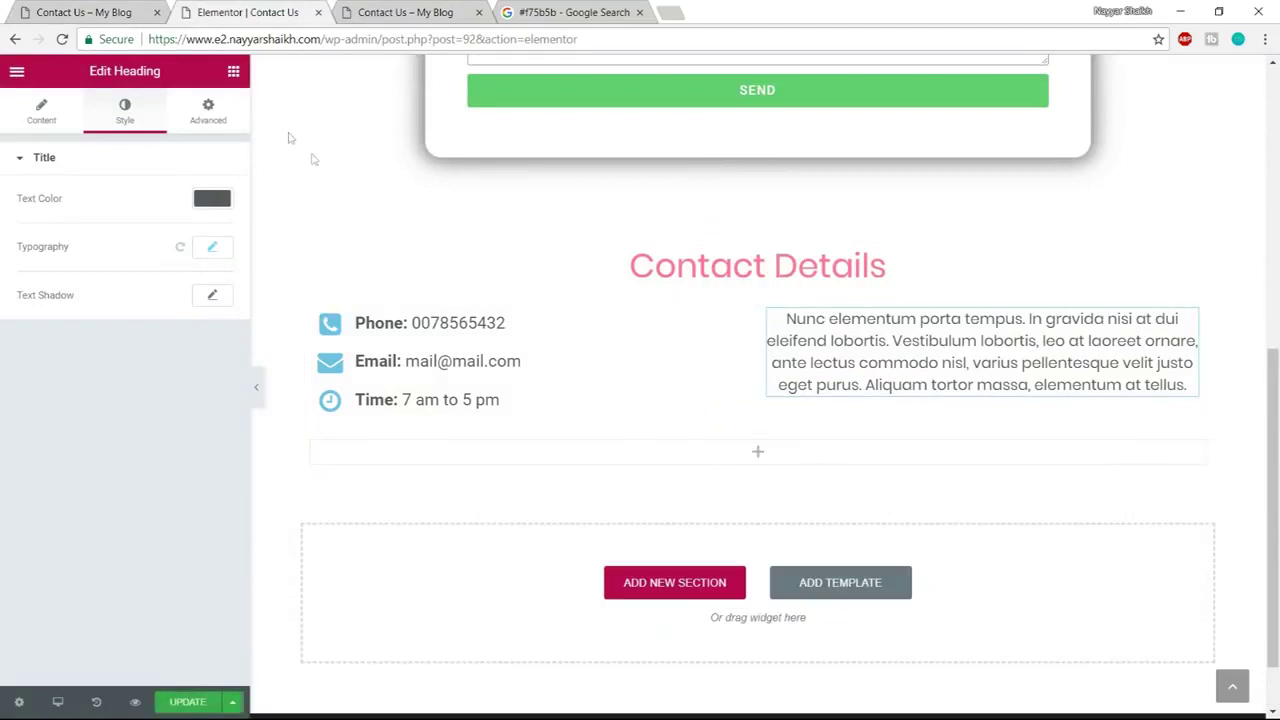
{"action": "left_click", "coordinate": [233, 71]}
{"action": "scroll", "coordinate": [120, 300], "scroll_direction": "down", "scroll_amount": 1}
{"action": "left_click_drag", "start_coordinate": [64, 400], "coordinate": [750, 443]}
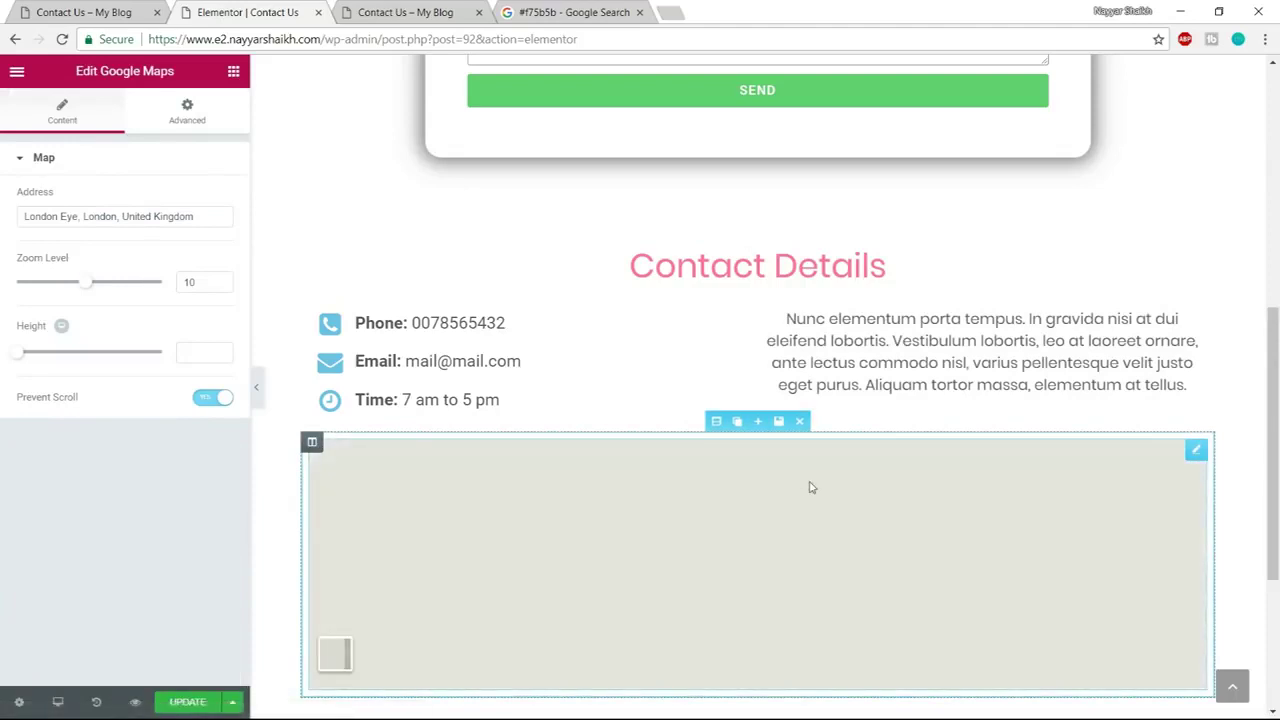
{"action": "scroll", "coordinate": [780, 440], "scroll_direction": "down", "scroll_amount": 1}
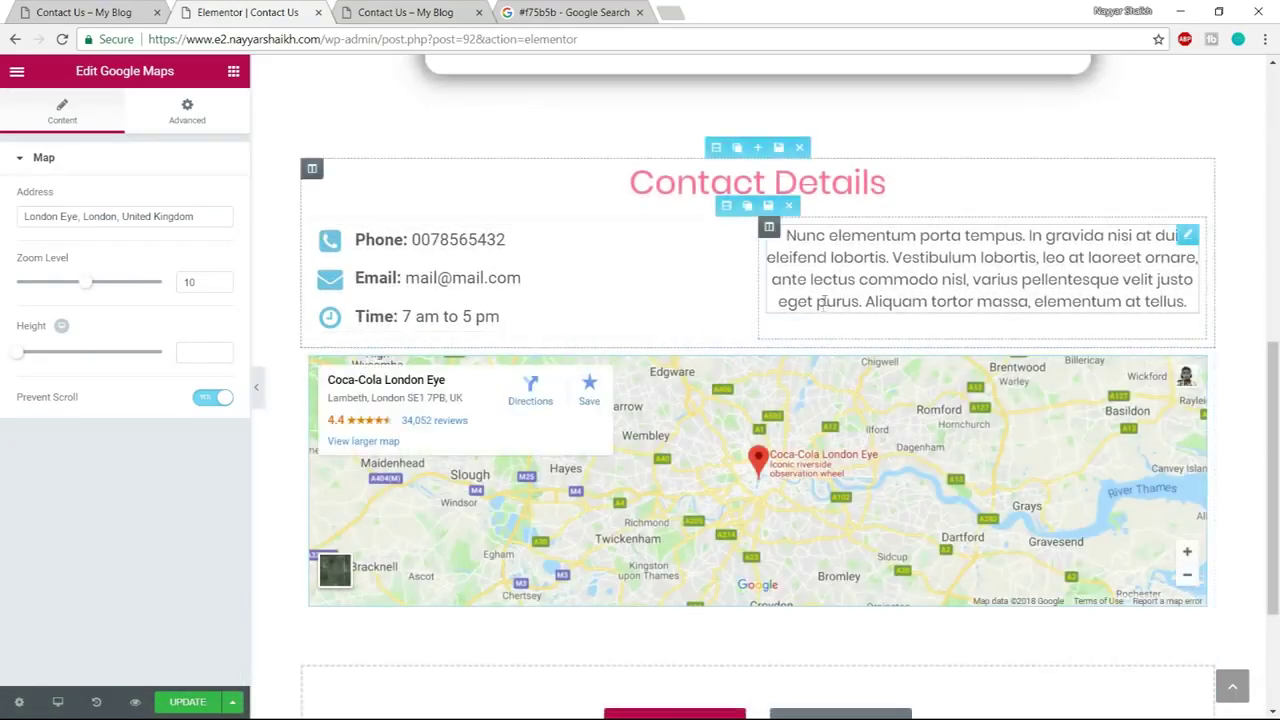
Unlink the map section's margins and enter a margin value of 100.
{"action": "left_click", "coordinate": [716, 338]}
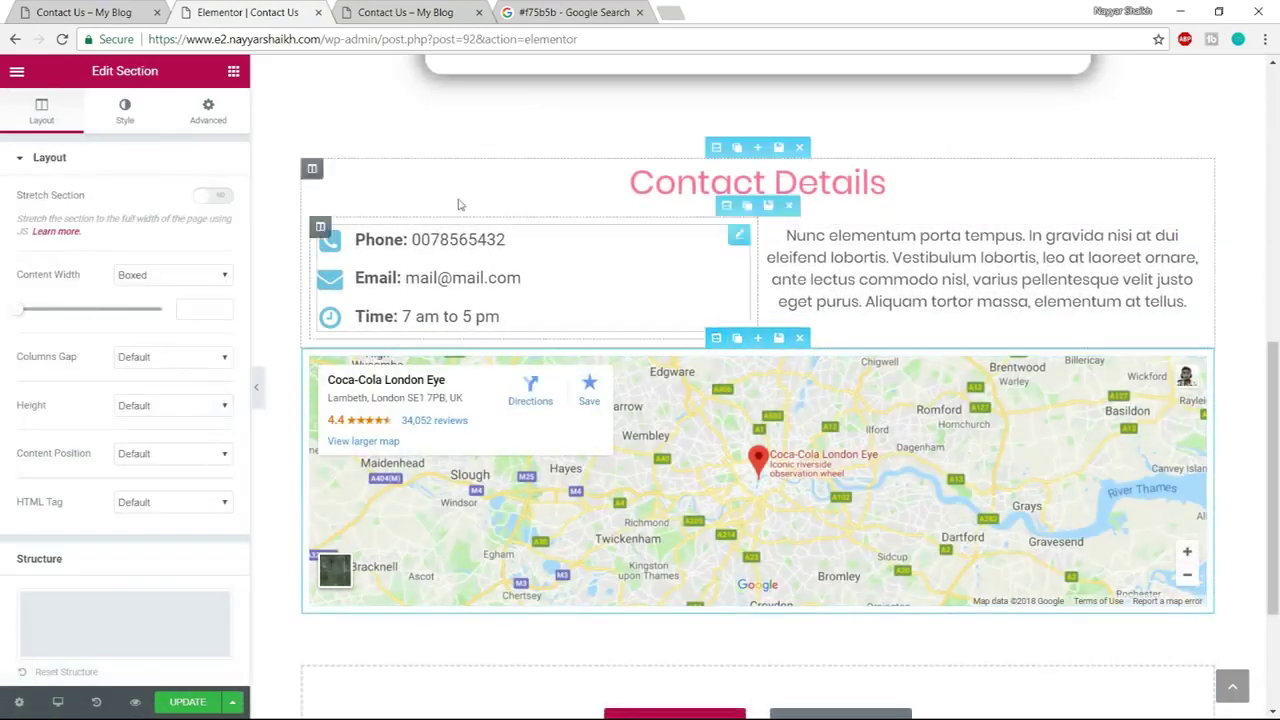
{"action": "left_click", "coordinate": [226, 122]}
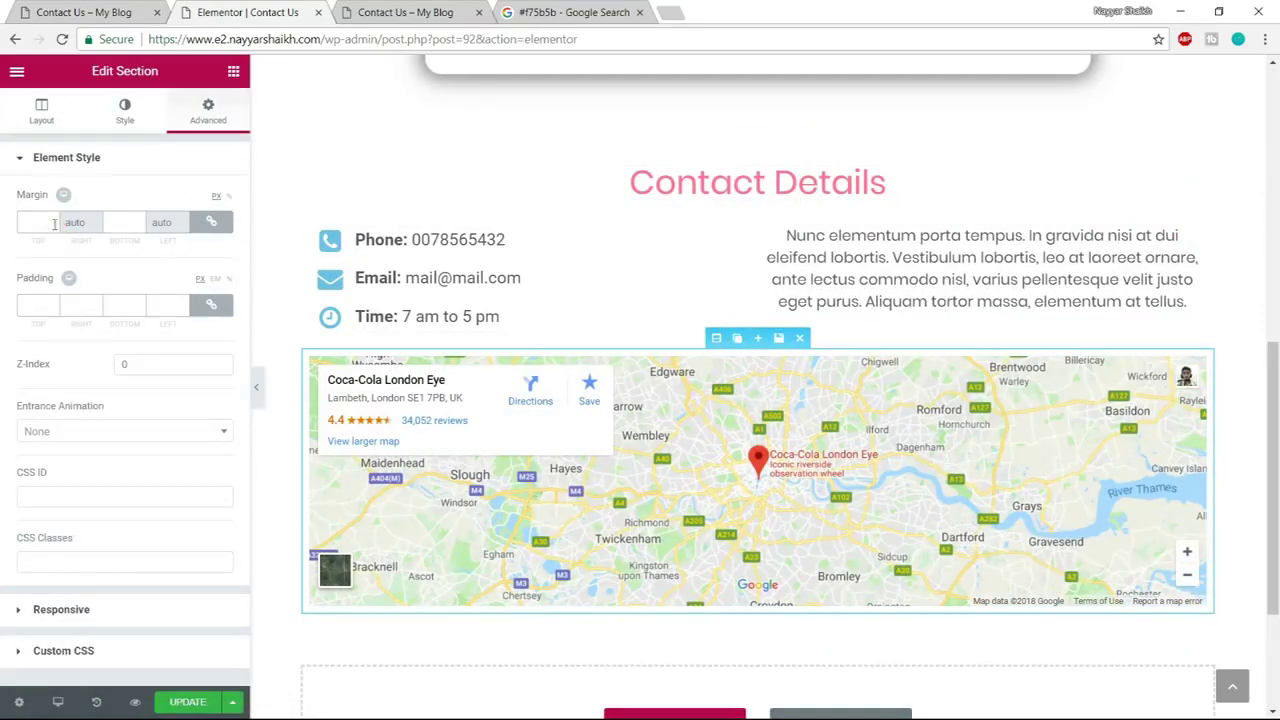
{"action": "left_click", "coordinate": [211, 226]}
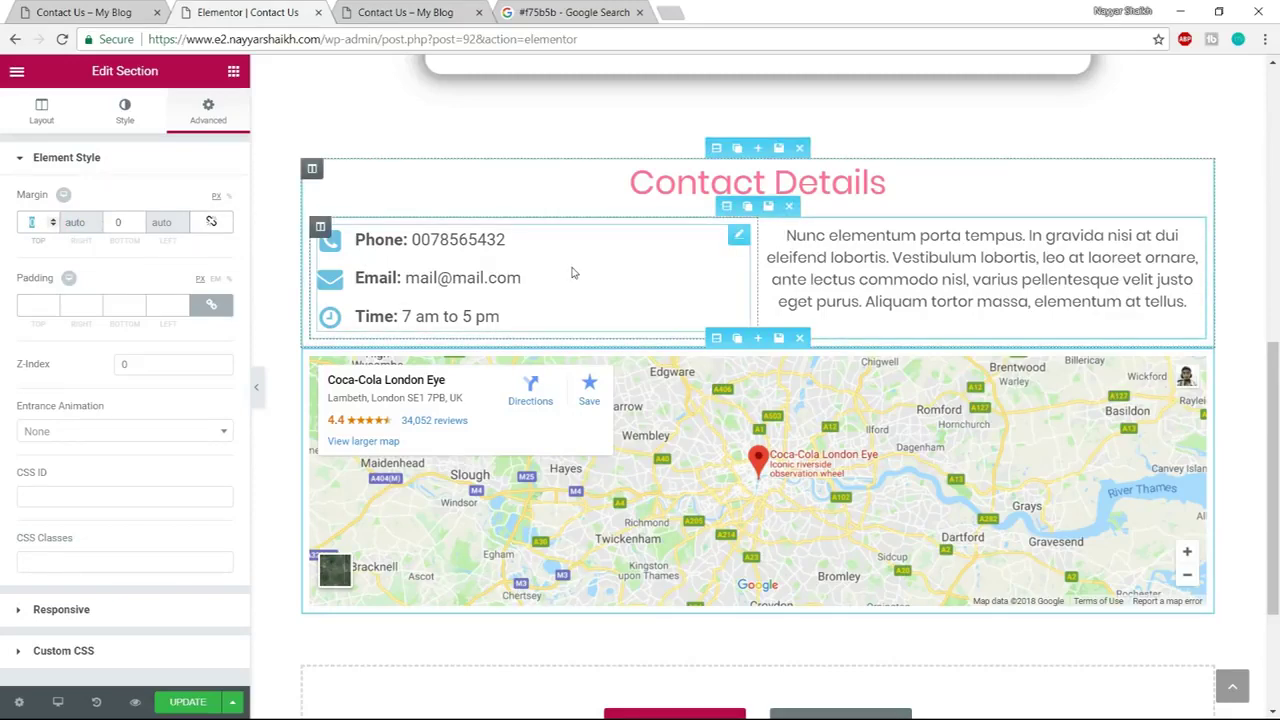
{"action": "type", "text": "100"}
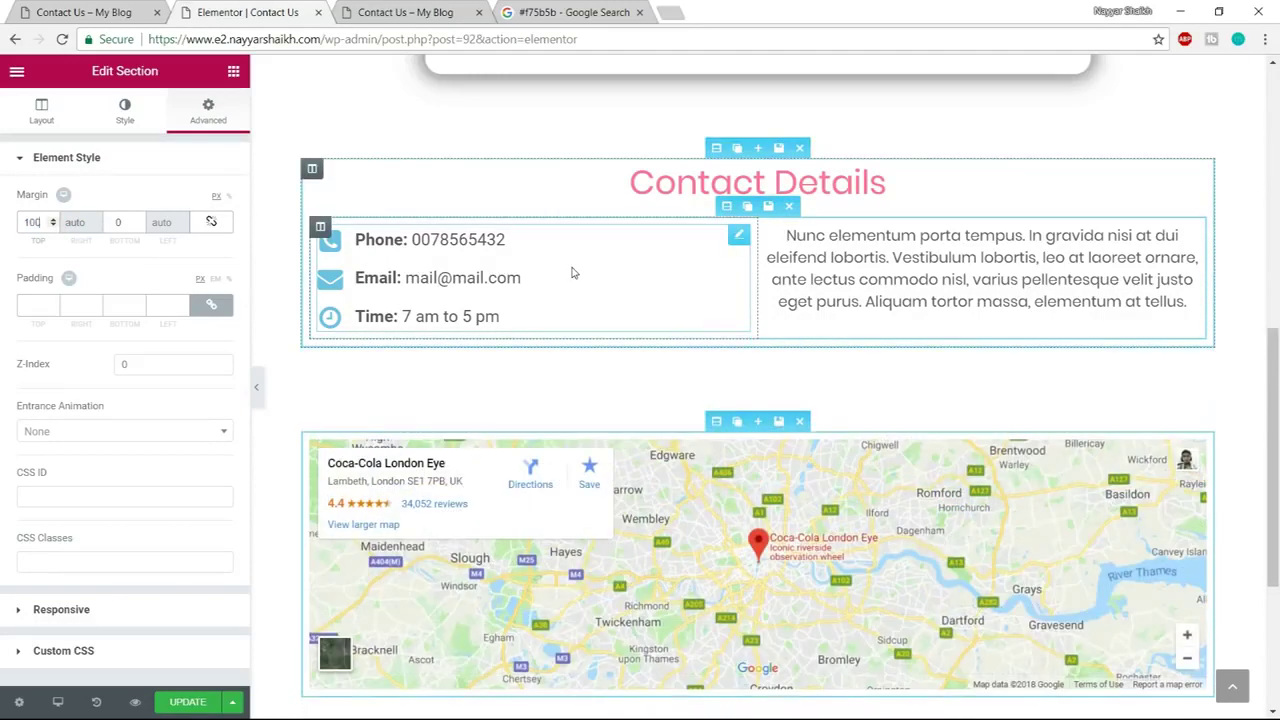
Stretch the map section, make its content full width with no column gap.
{"action": "left_click", "coordinate": [45, 115]}
{"action": "left_click", "coordinate": [213, 197]}
{"action": "scroll", "coordinate": [943, 363], "scroll_direction": "down", "scroll_amount": 2}
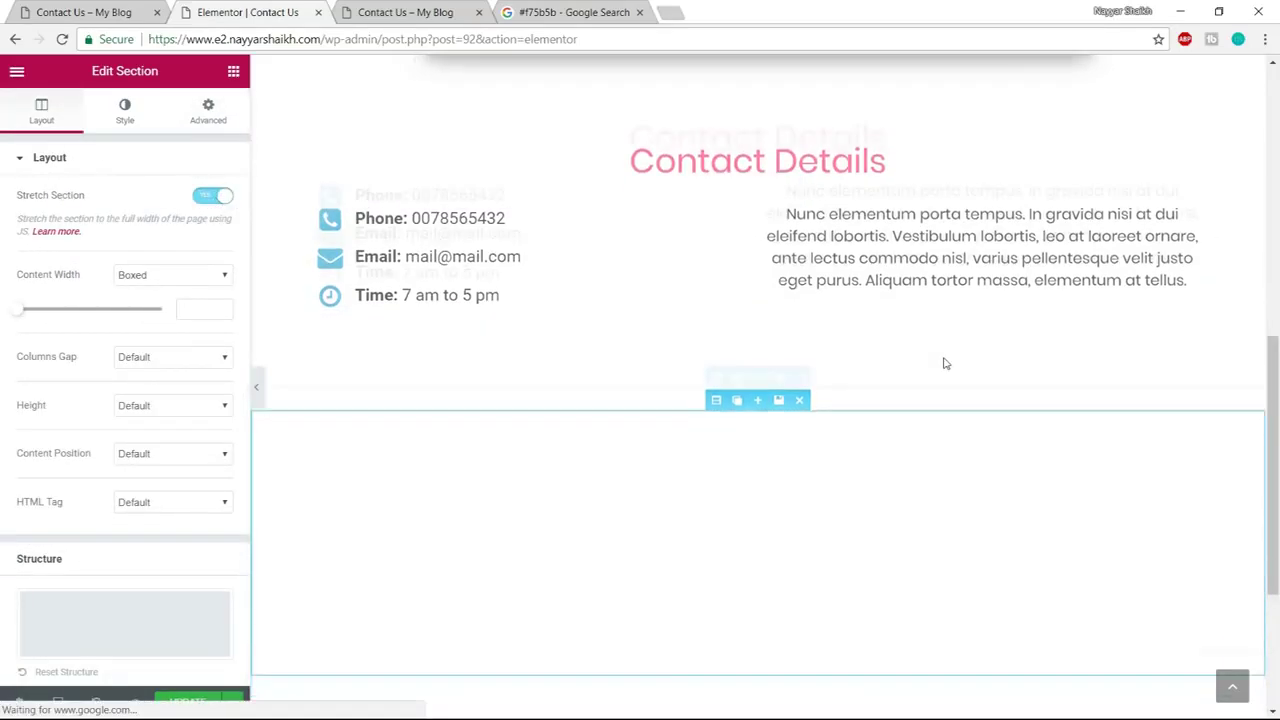
{"action": "left_click", "coordinate": [157, 276]}
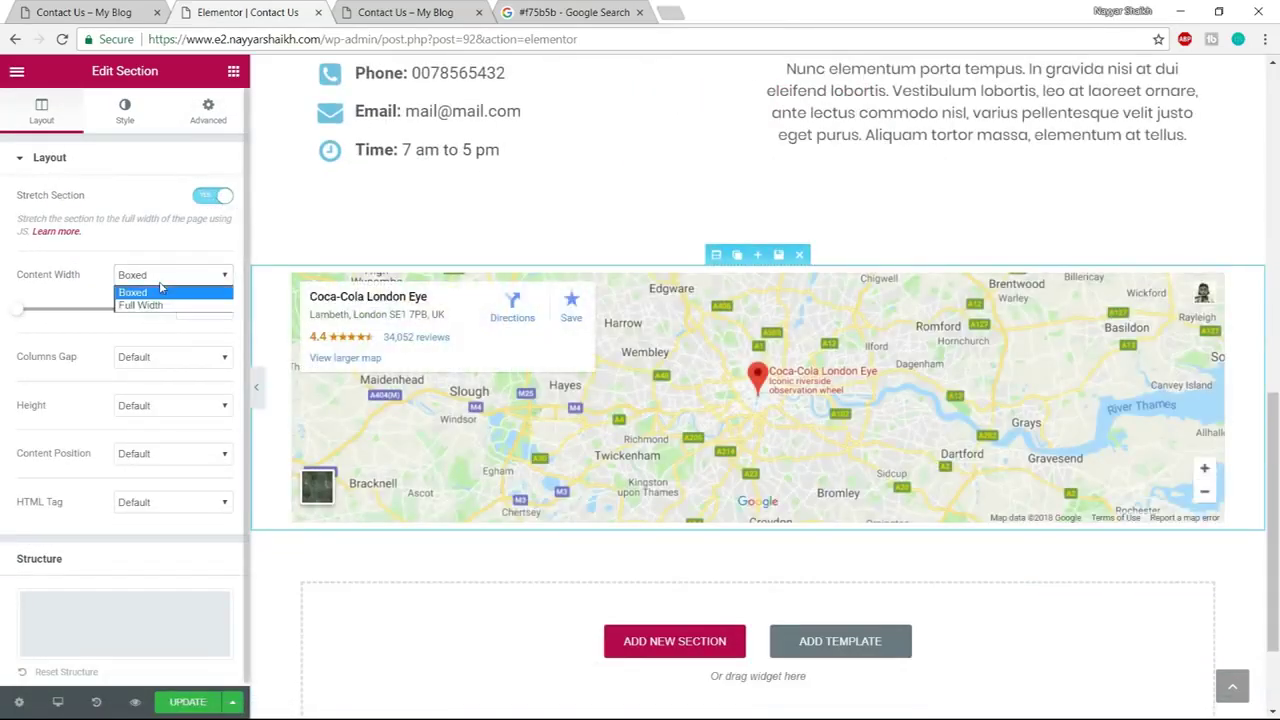
{"action": "left_click", "coordinate": [160, 306]}
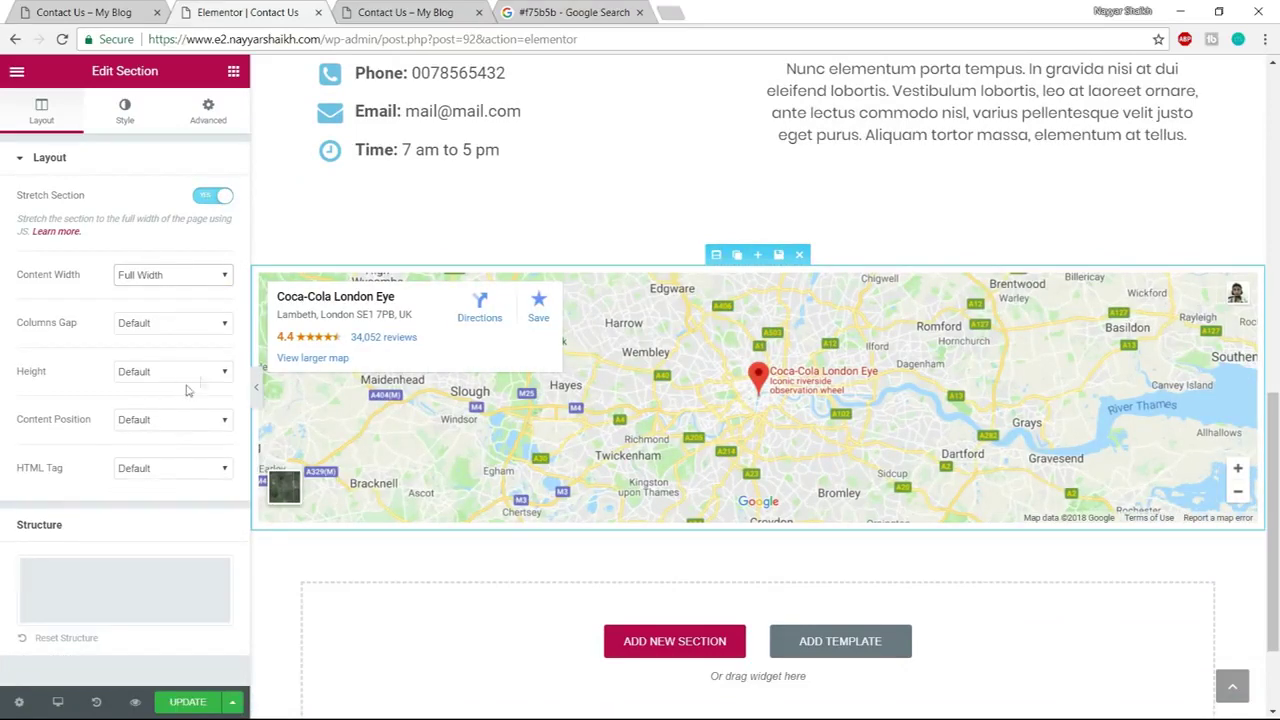
{"action": "left_click", "coordinate": [170, 323]}
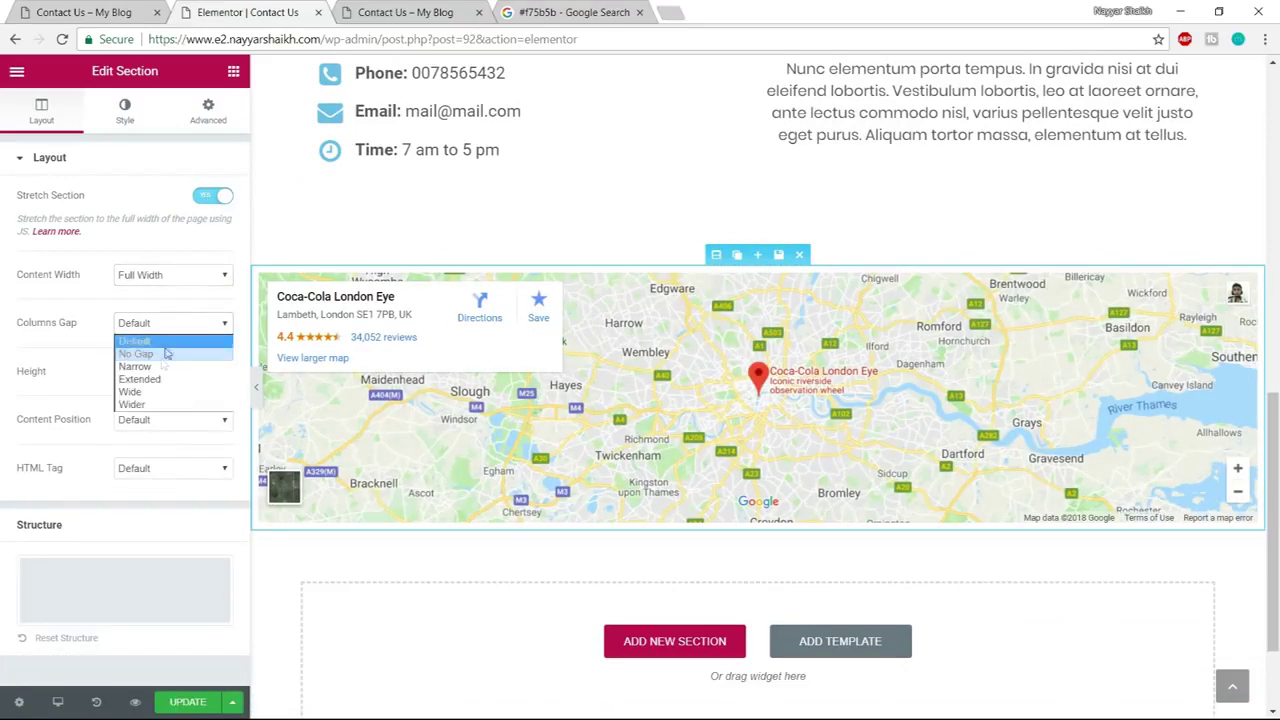
{"action": "left_click", "coordinate": [160, 356]}
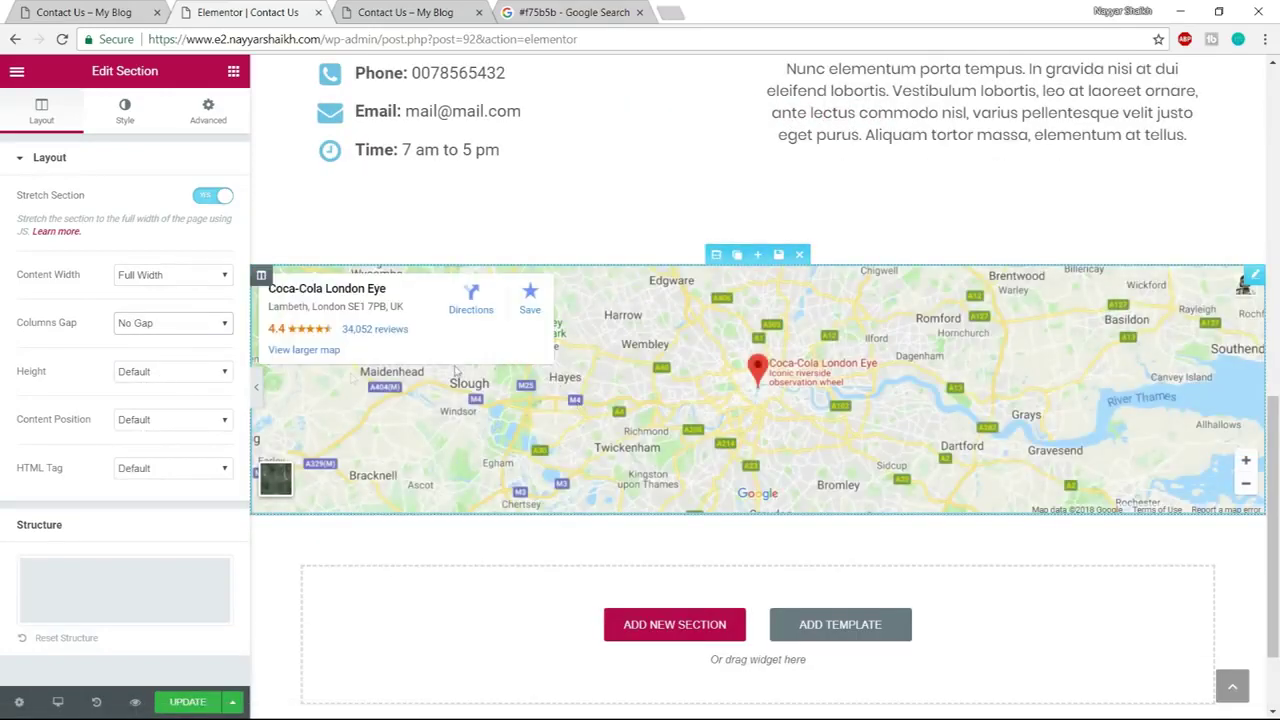
{"action": "left_click", "coordinate": [760, 360]}
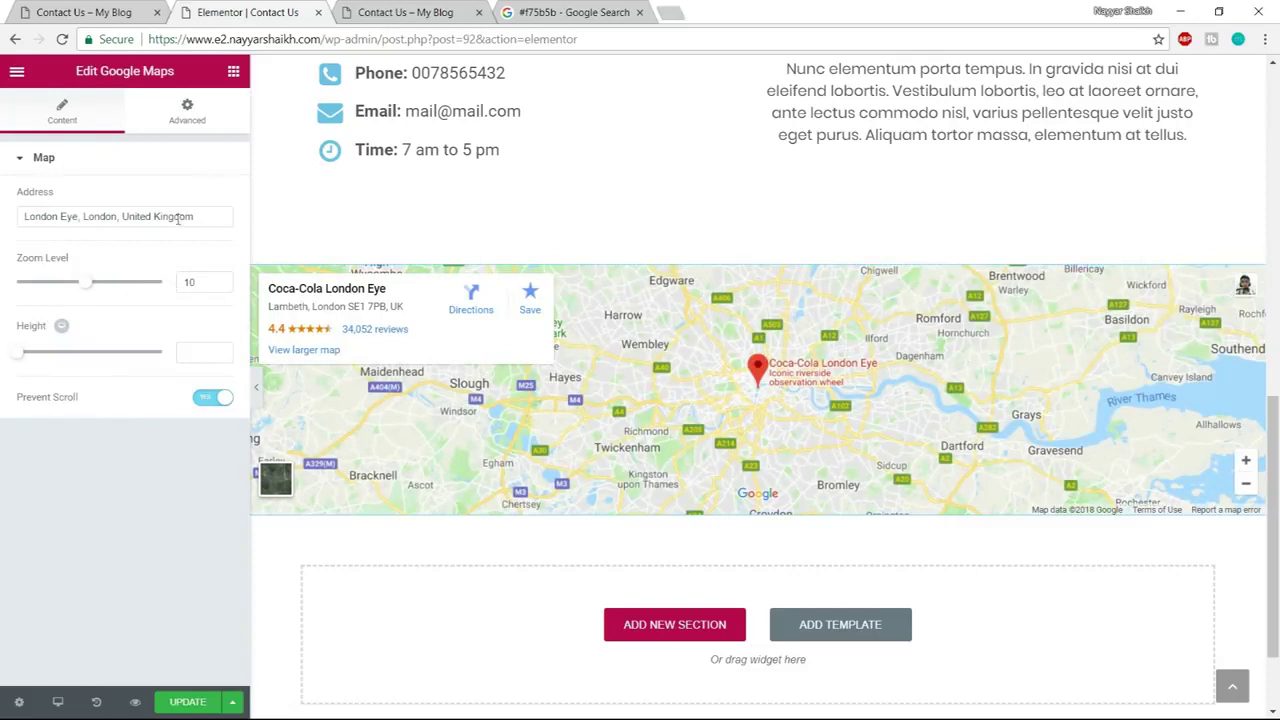
Change the map address from London Eye to 'sion, mumbai' and set zoom level 15.
{"action": "left_click_drag", "start_coordinate": [205, 220], "coordinate": [3, 221]}
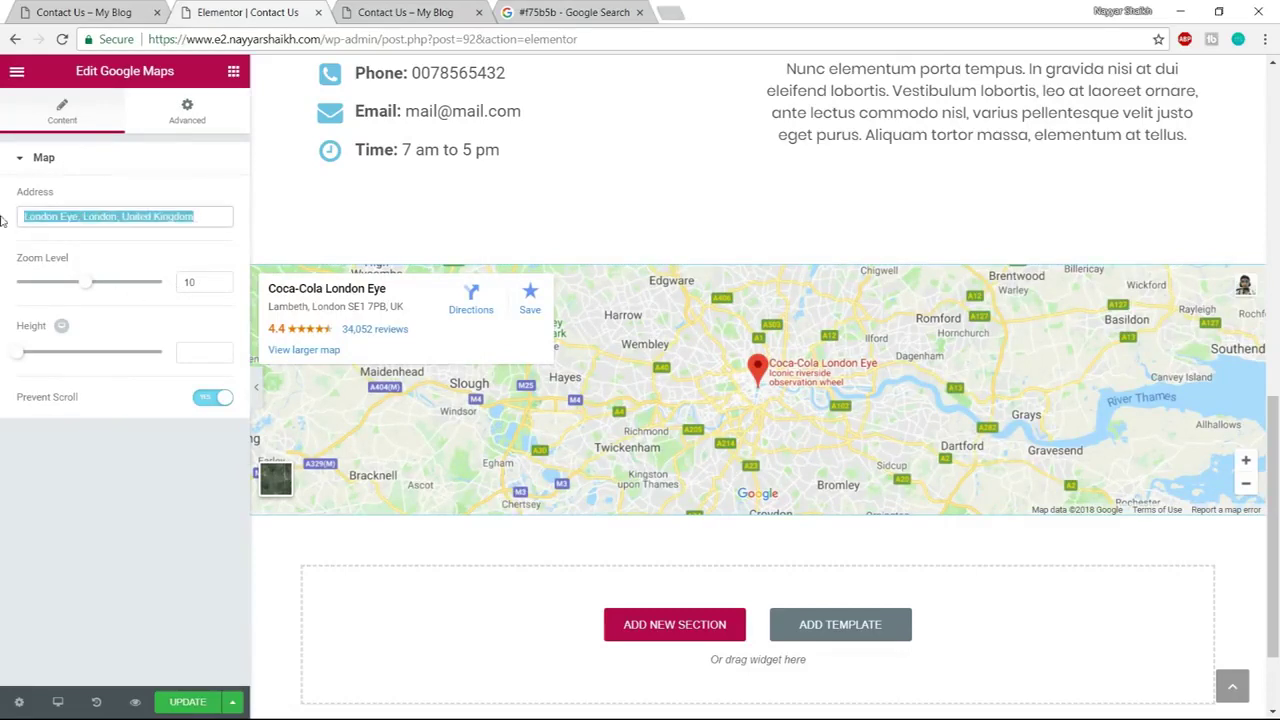
{"action": "type", "text": "mumbai"}
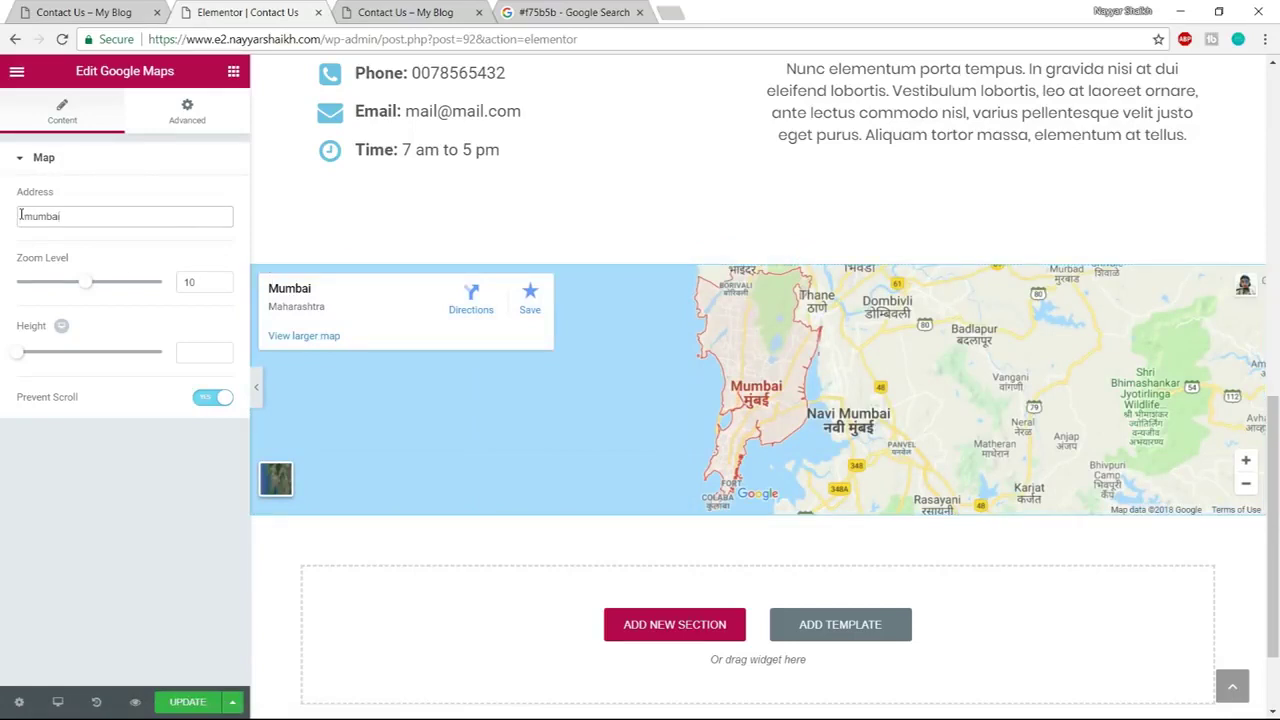
{"action": "type", "text": "sion,"}
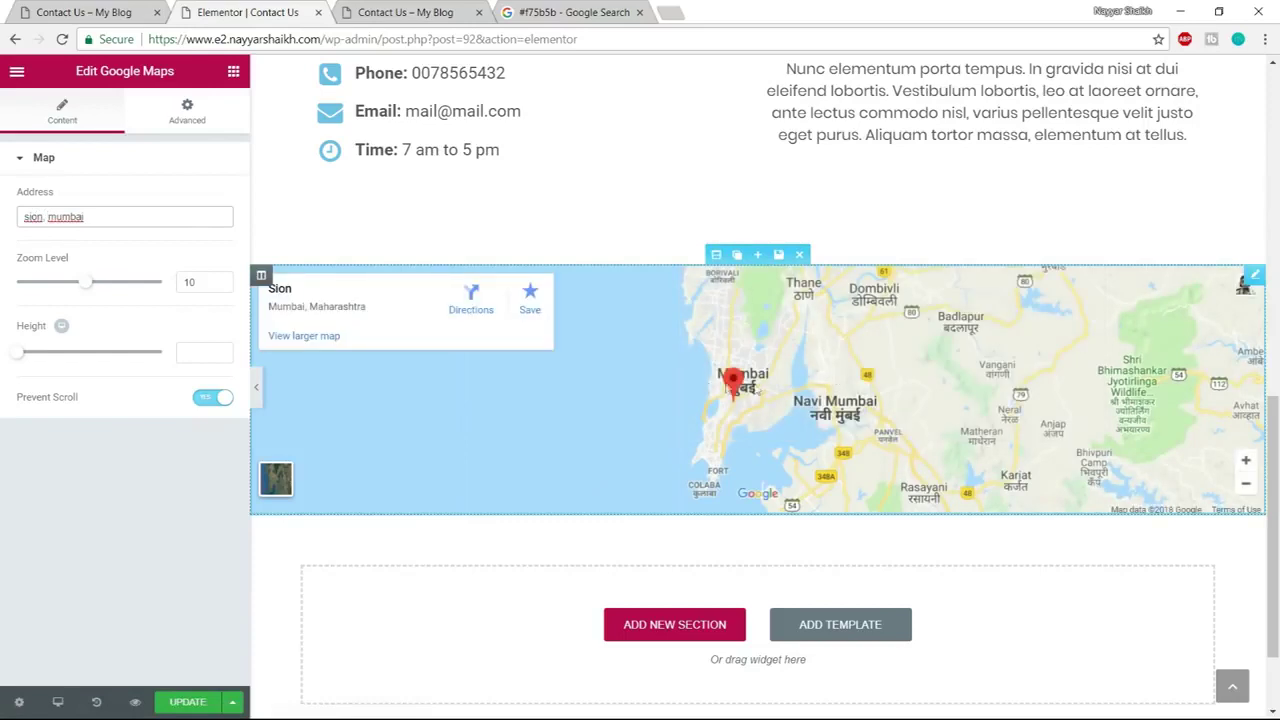
{"action": "left_click_drag", "start_coordinate": [87, 283], "coordinate": [99, 287]}
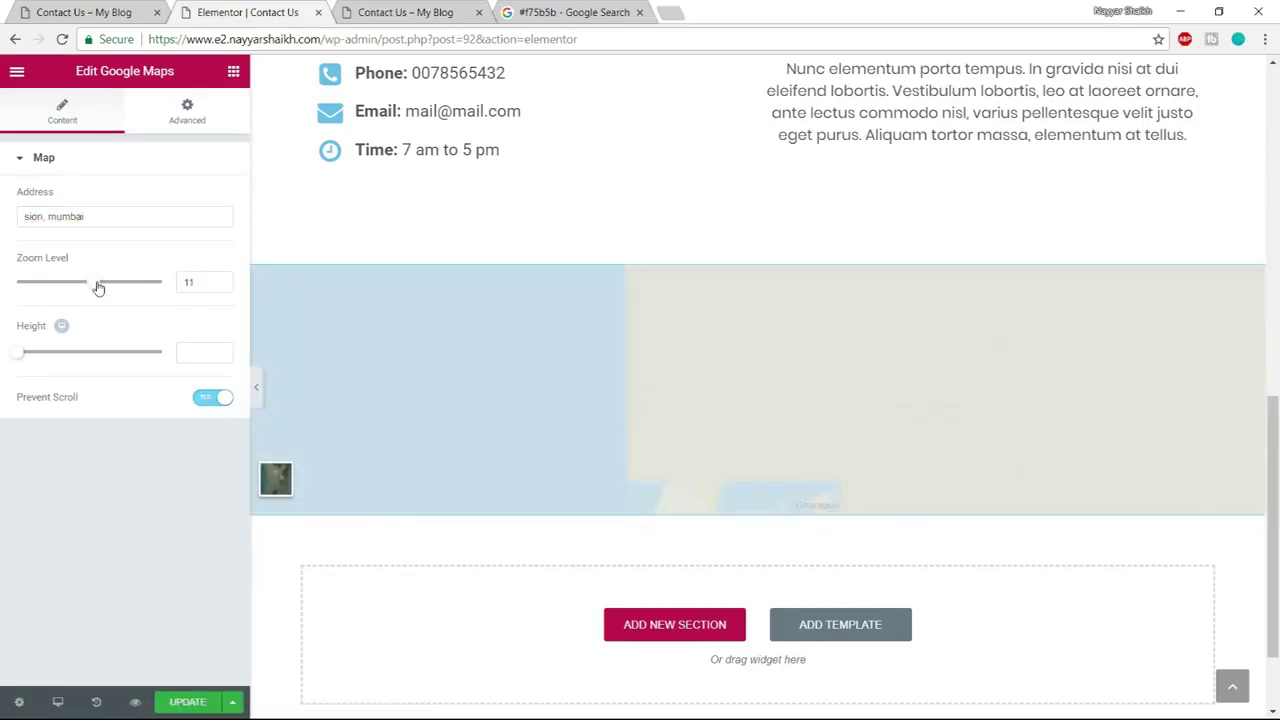
{"action": "left_click_drag", "start_coordinate": [98, 288], "coordinate": [102, 288]}
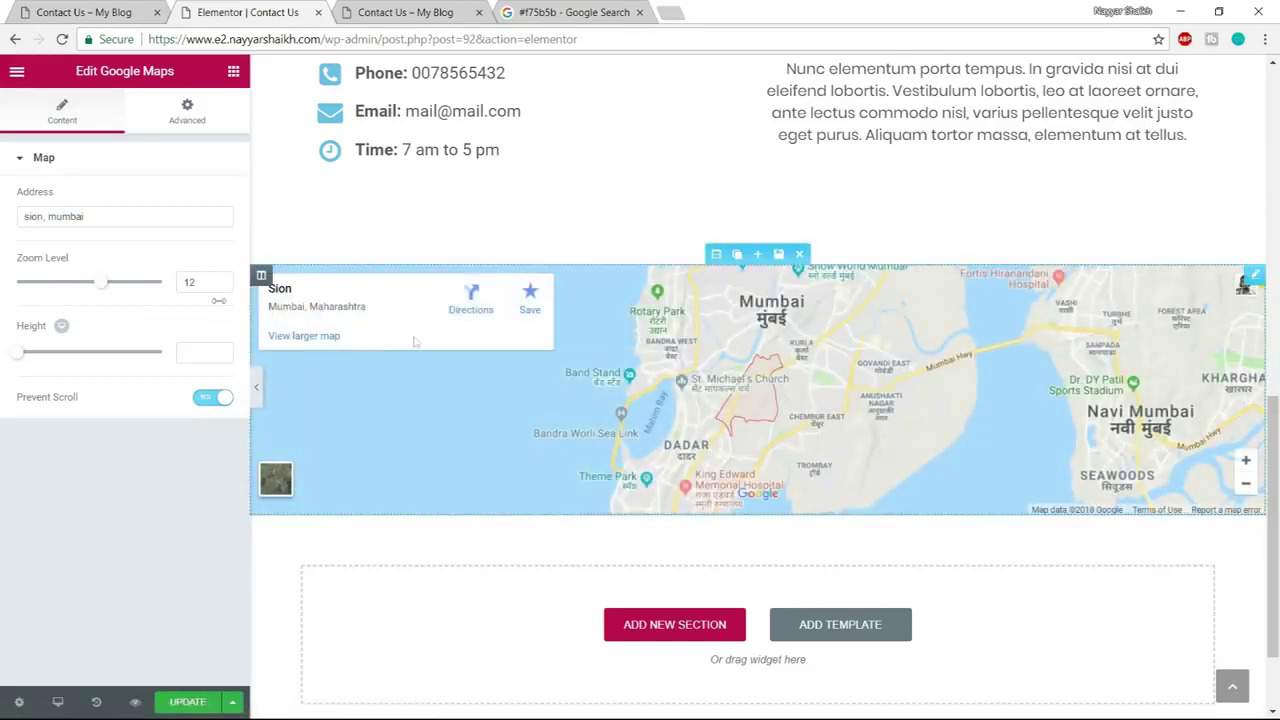
{"action": "left_click_drag", "start_coordinate": [106, 288], "coordinate": [126, 288]}
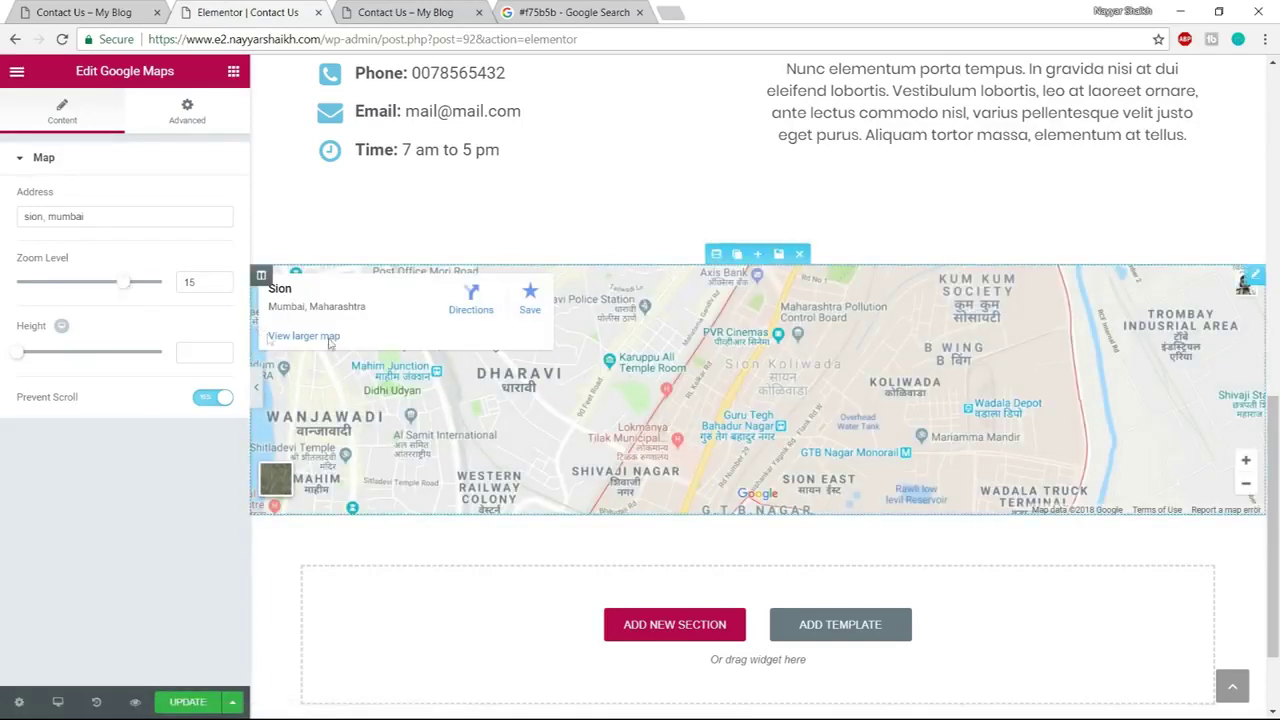
Set the map height to 500 and save the page.
{"action": "left_click_drag", "start_coordinate": [18, 358], "coordinate": [62, 361]}
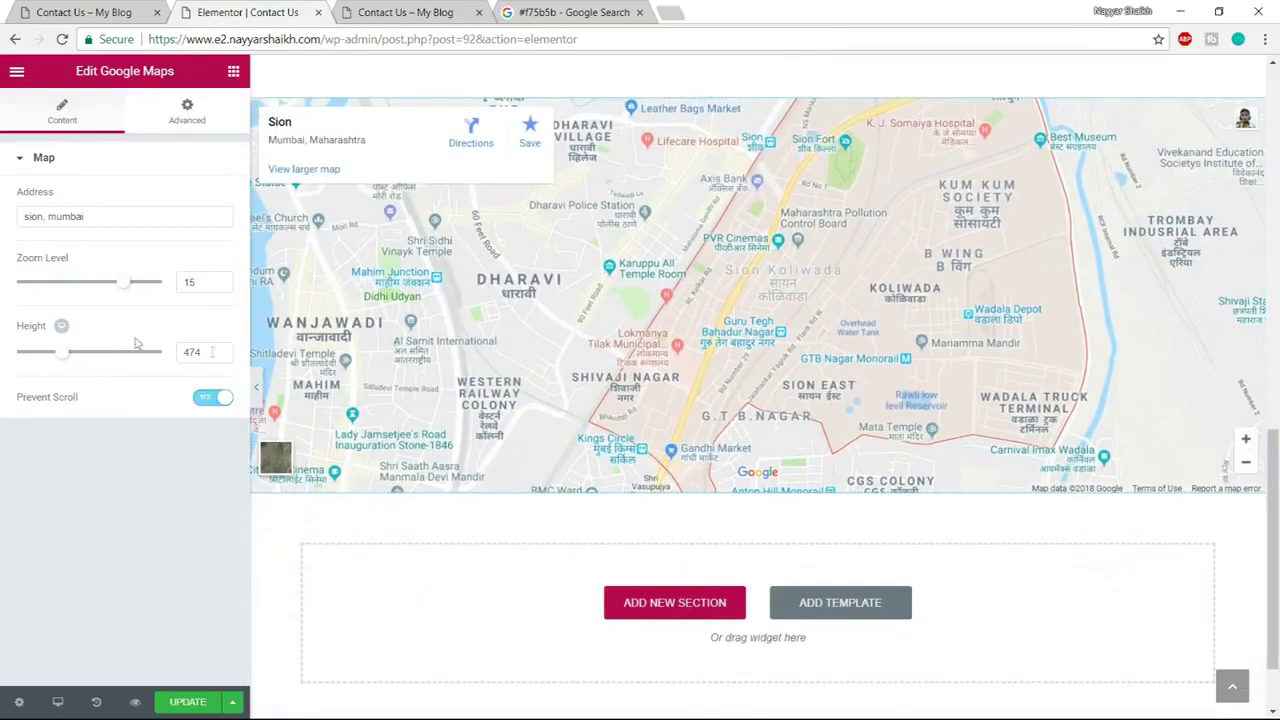
{"action": "left_click_drag", "start_coordinate": [204, 352], "coordinate": [168, 355]}
{"action": "type", "text": "500"}
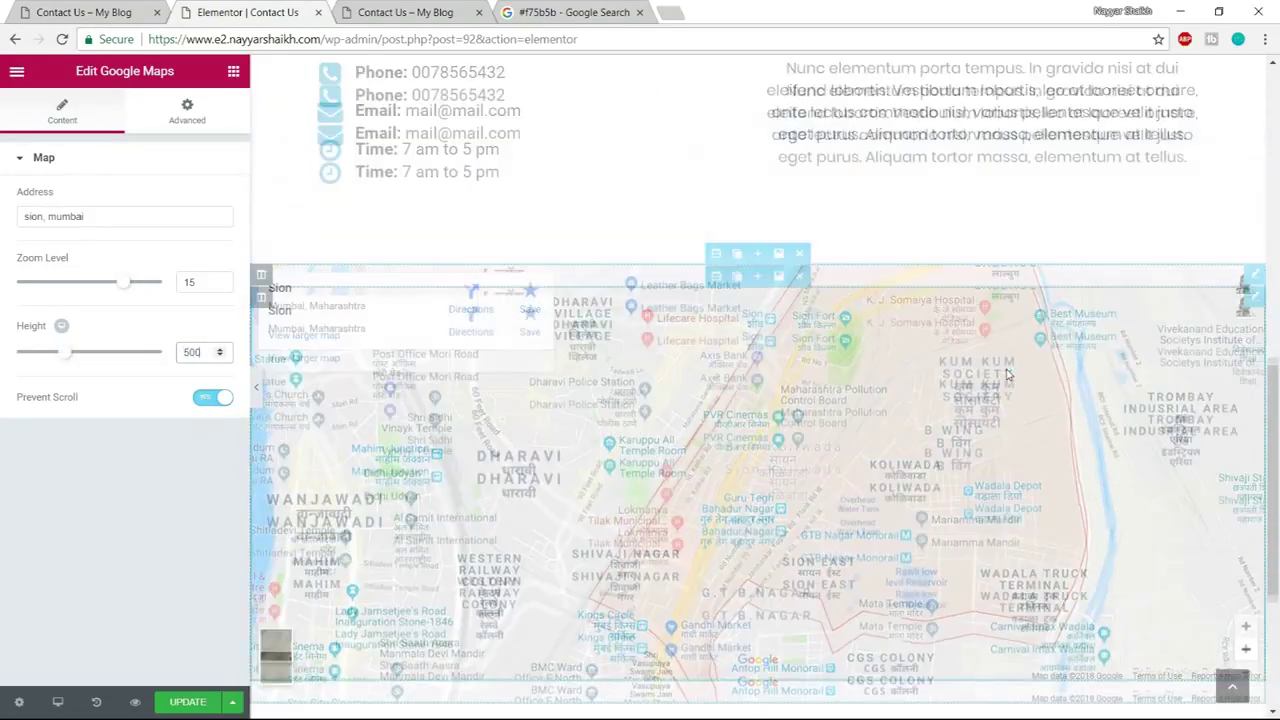
{"action": "scroll", "coordinate": [1050, 440], "scroll_direction": "up", "scroll_amount": 10}
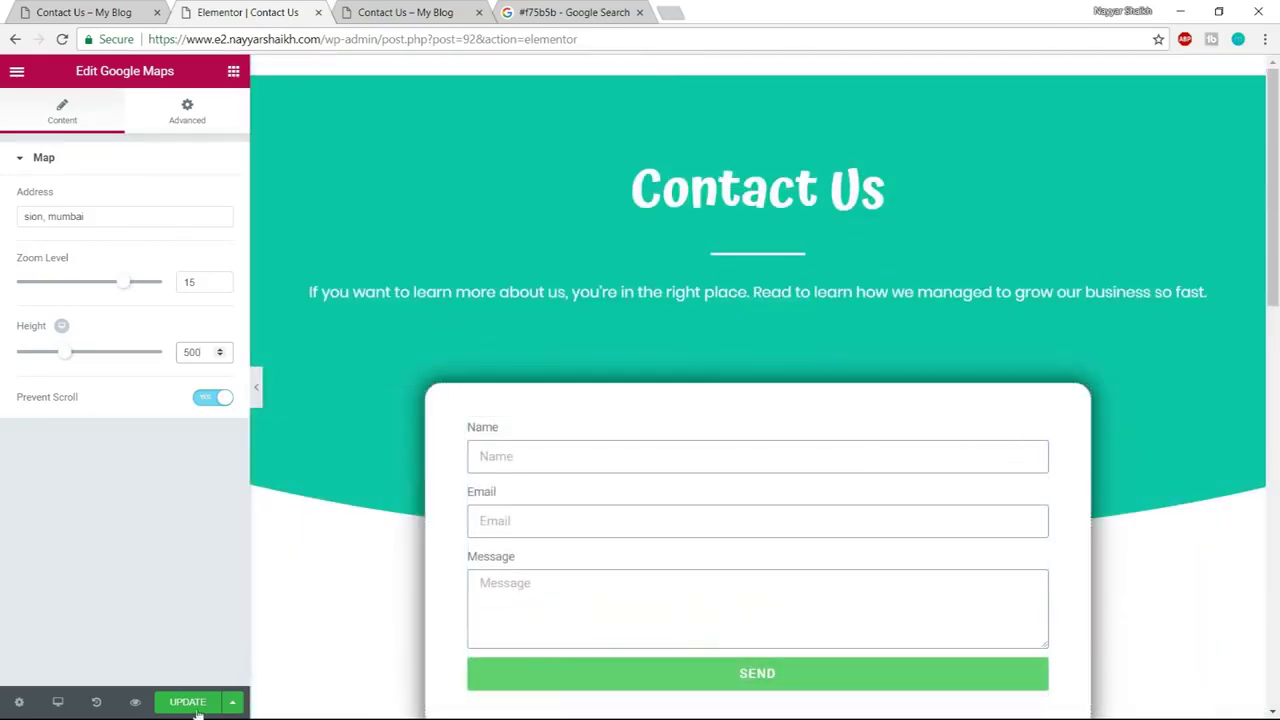
{"action": "left_click", "coordinate": [187, 702]}
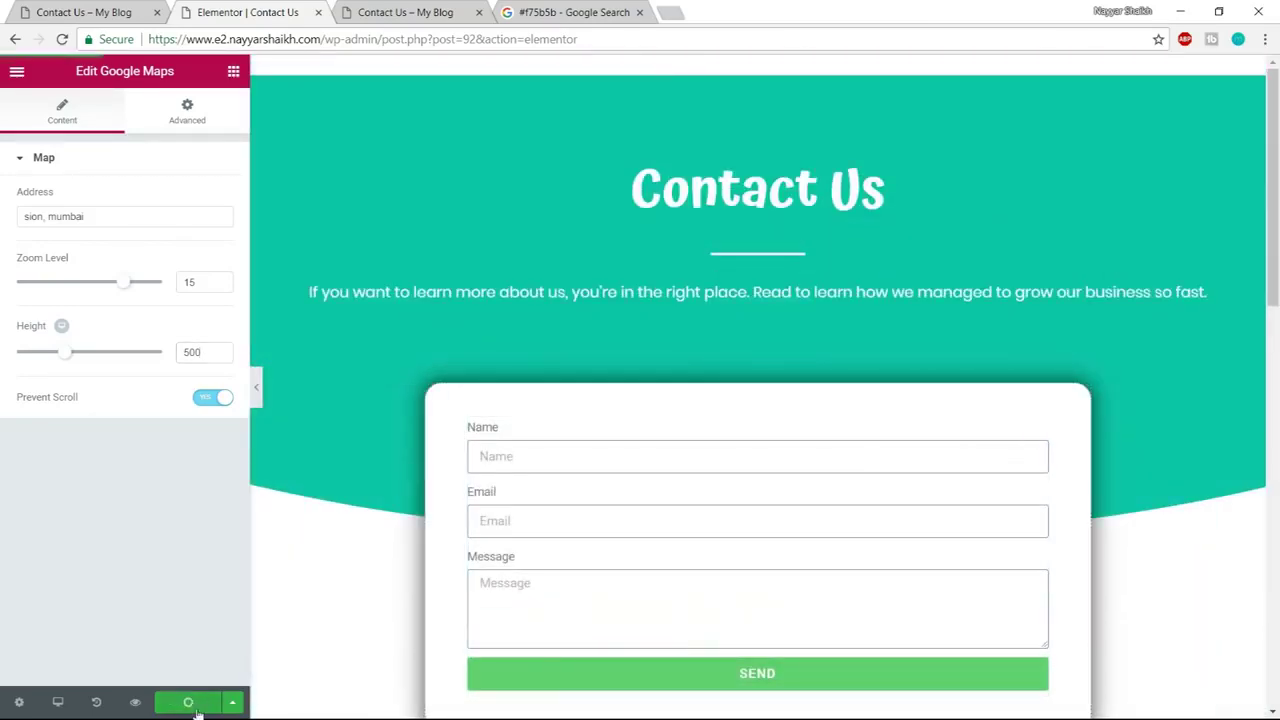
Check the saved map on the Contact Us page preview.
{"action": "left_click", "coordinate": [443, 10]}
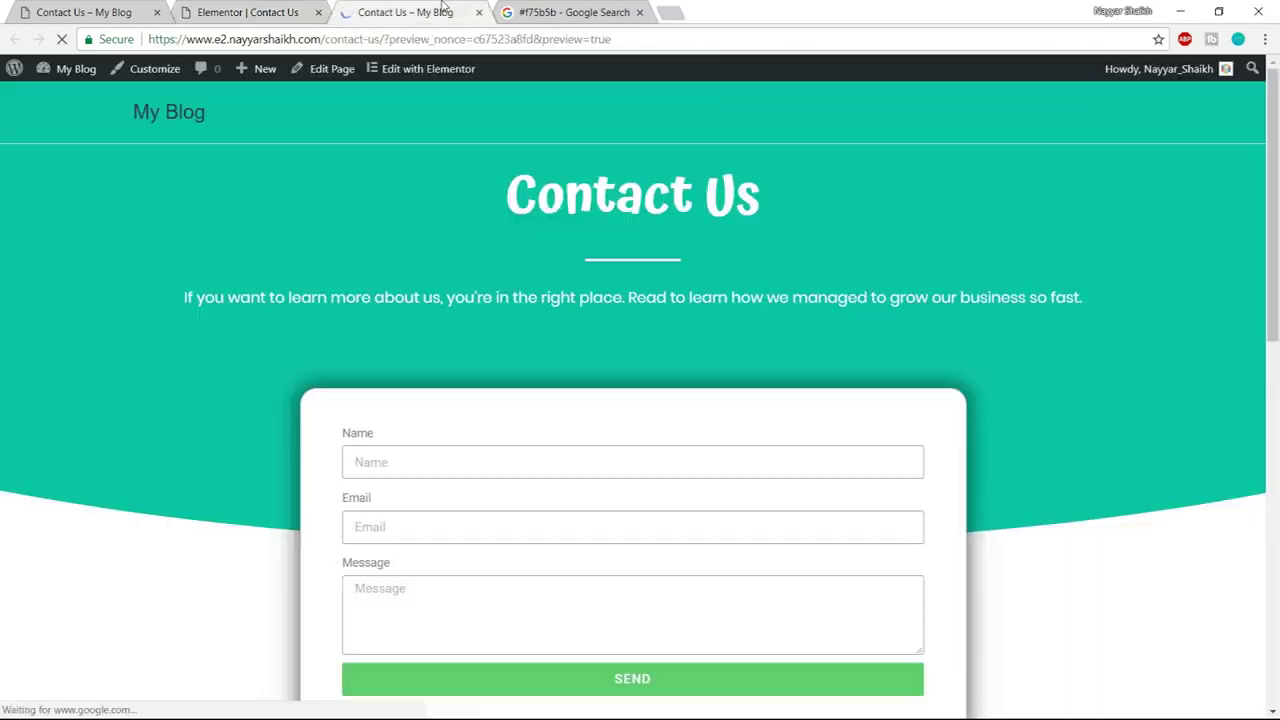
{"action": "scroll", "coordinate": [824, 315], "scroll_direction": "down", "scroll_amount": 10}
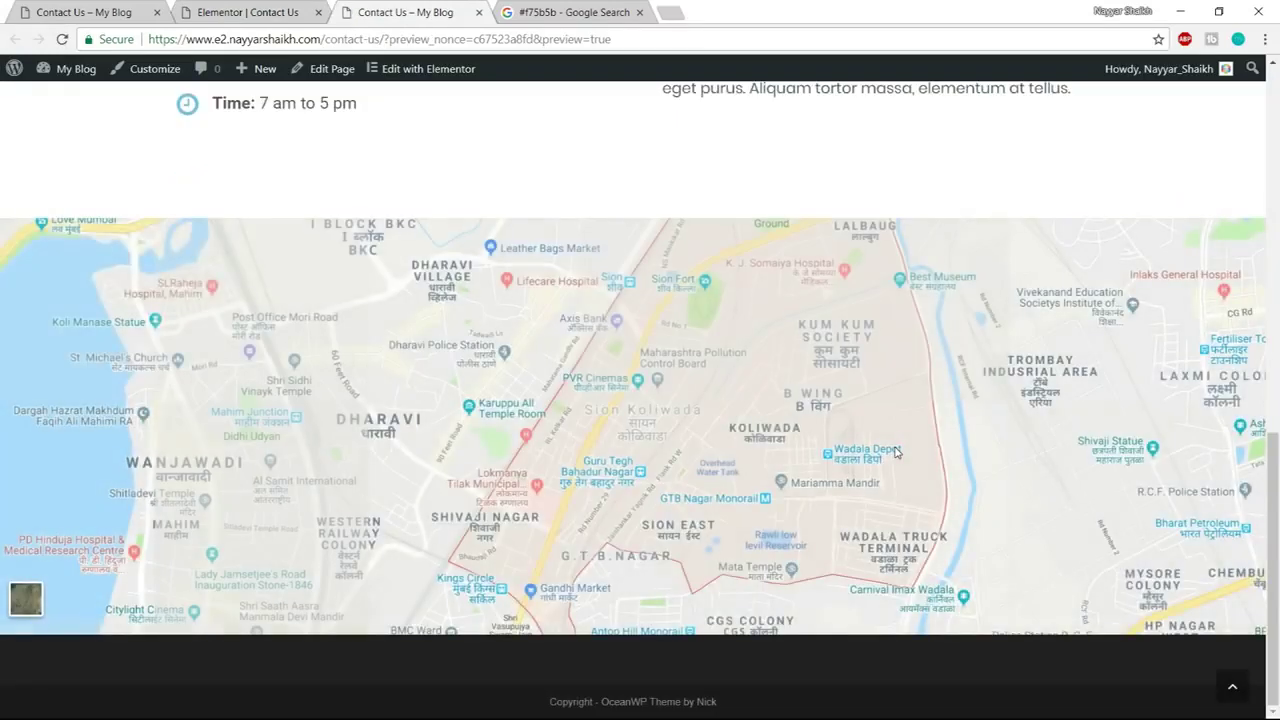
{"action": "scroll", "coordinate": [897, 453], "scroll_direction": "up", "scroll_amount": 10}
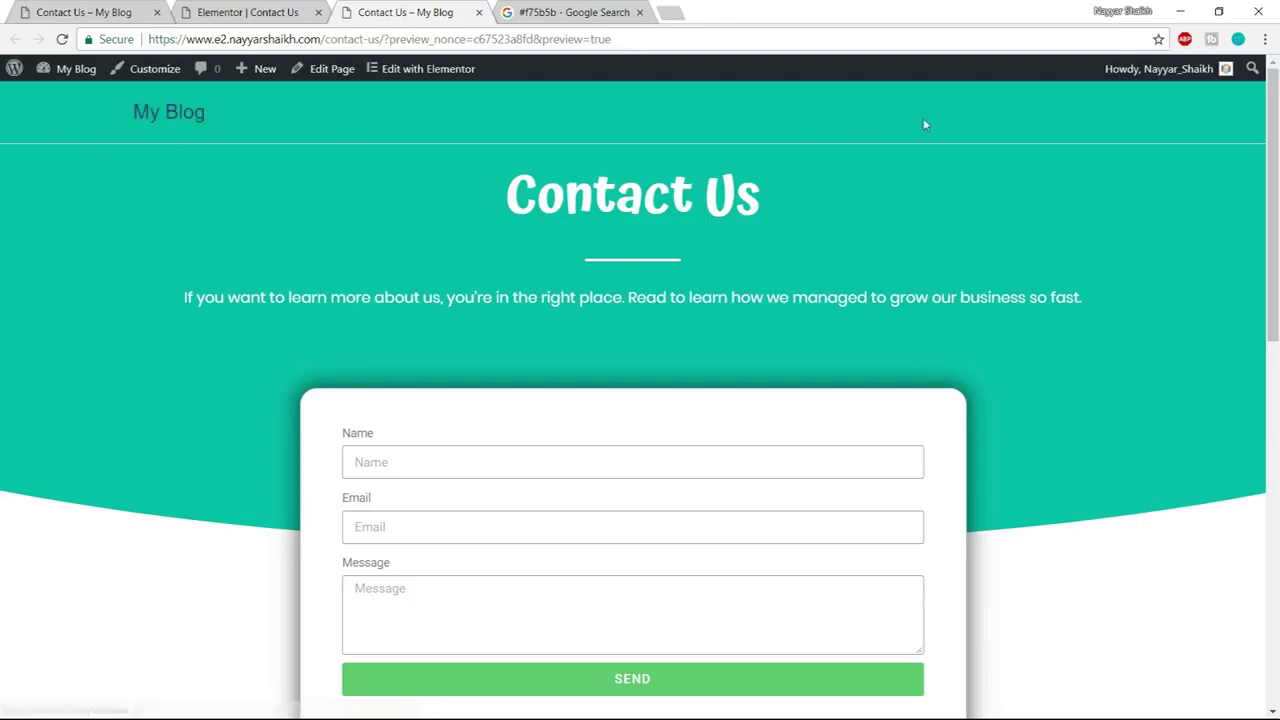
Leave the Elementor editor by changing the address to /wp-admin/ for the Dashboard.
{"action": "left_click", "coordinate": [276, 14]}
{"action": "left_click_drag", "start_coordinate": [385, 37], "coordinate": [1006, 12]}
{"action": "key", "text": "BackSpace"}
{"action": "key", "text": "Return"}
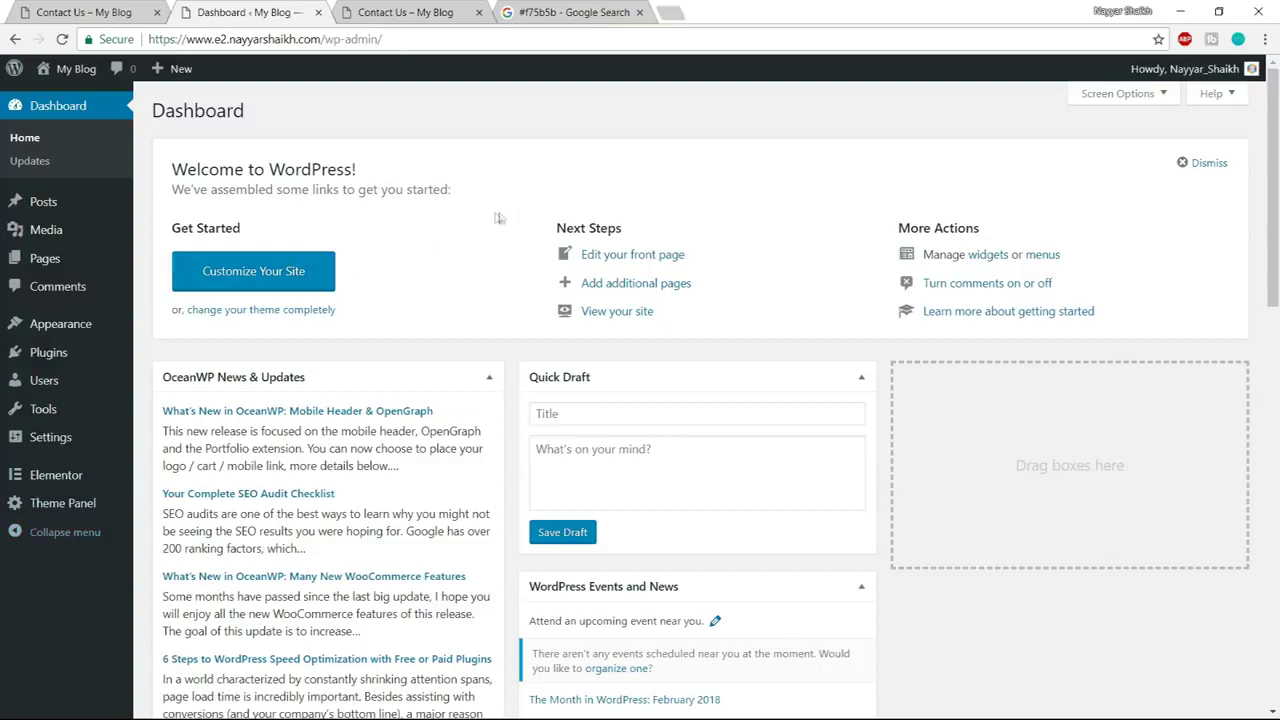
Create a new menu named 'Main Menu' under Appearance > Menus.
{"action": "mouse_move", "coordinate": [44, 346]}
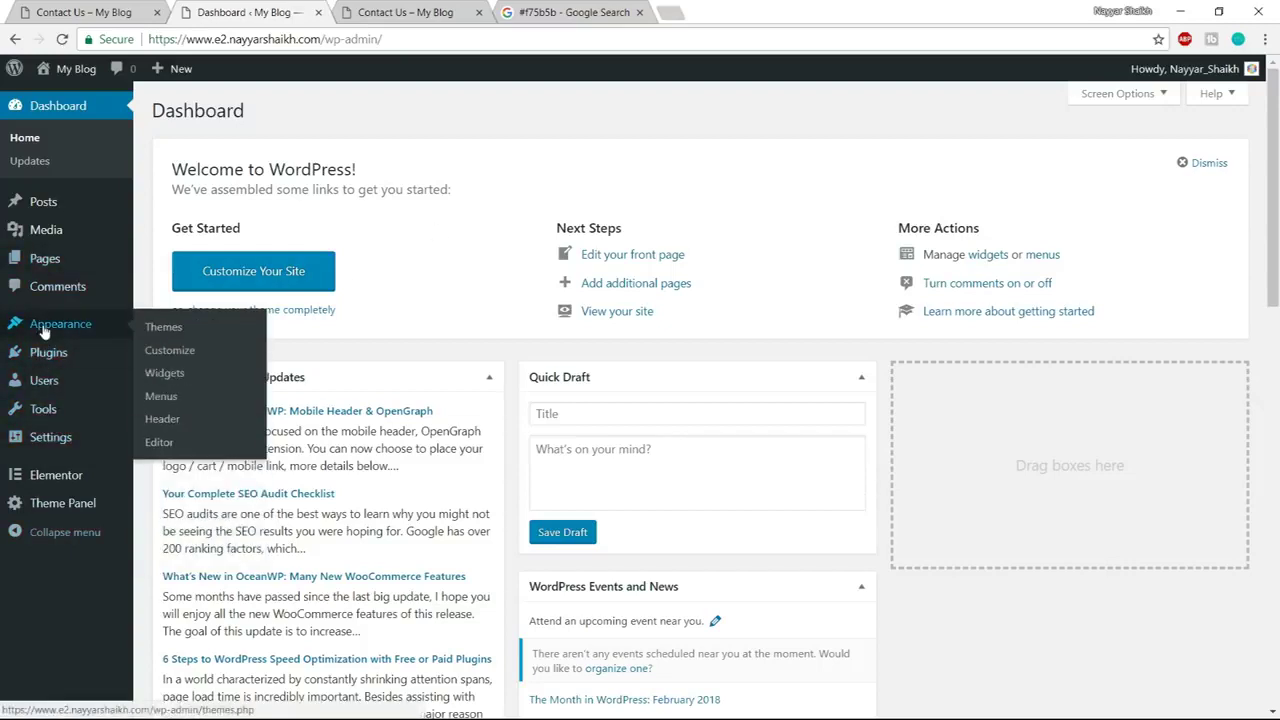
{"action": "left_click", "coordinate": [166, 403]}
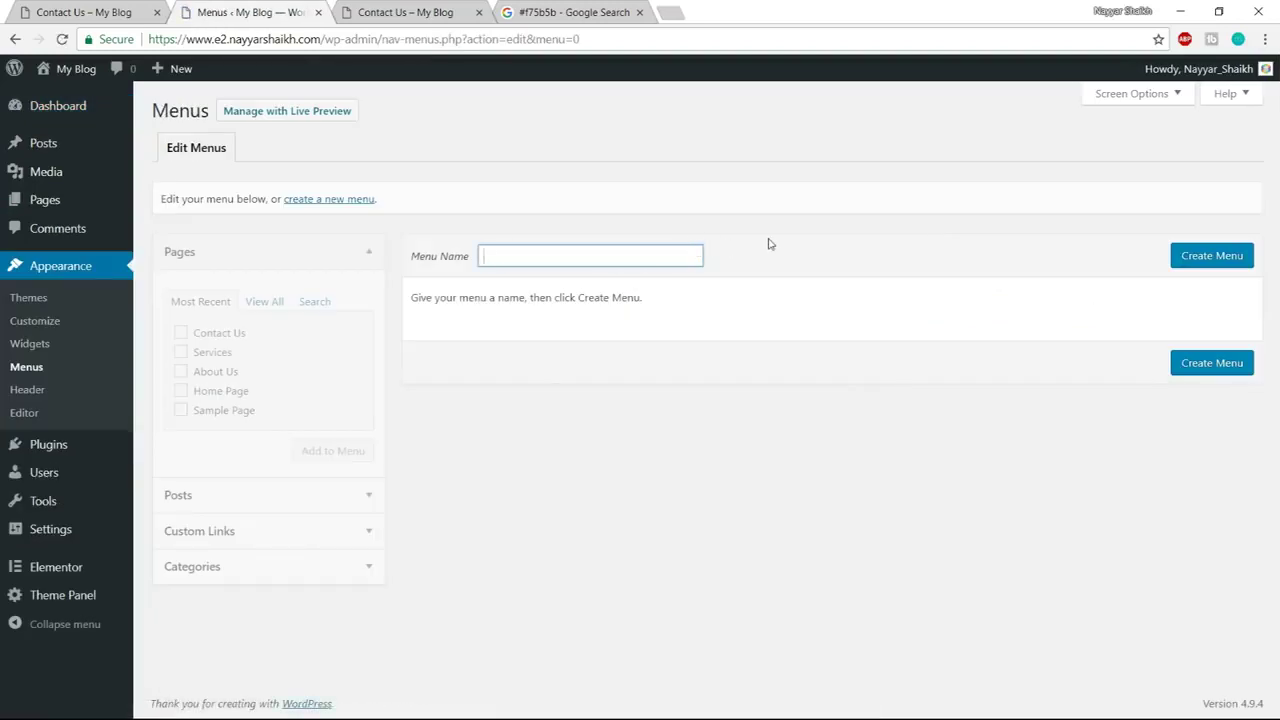
{"action": "type", "text": "Main Menu"}
{"action": "left_click", "coordinate": [1212, 256]}
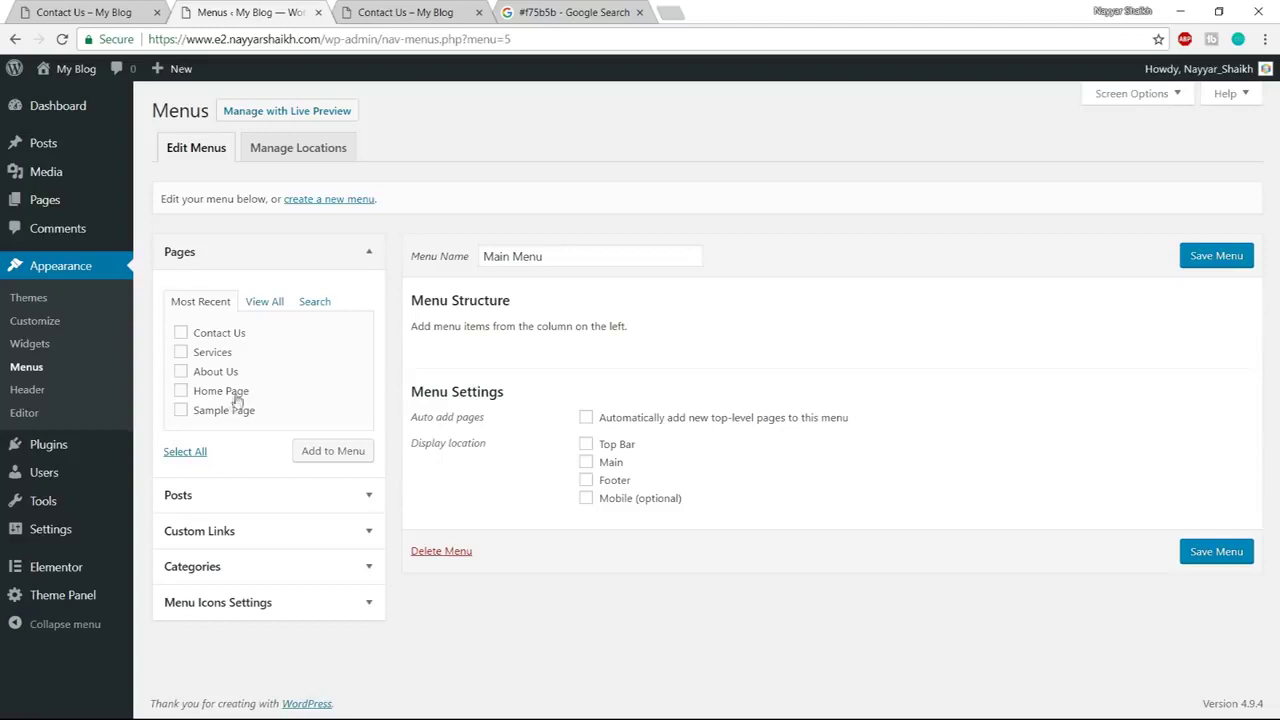
Add About Us, Services and Contact Us pages, ordering Home Page first and Services before Contact Us.
{"action": "left_click", "coordinate": [218, 374]}
{"action": "left_click", "coordinate": [223, 354]}
{"action": "left_click", "coordinate": [227, 335]}
{"action": "left_click", "coordinate": [336, 451]}
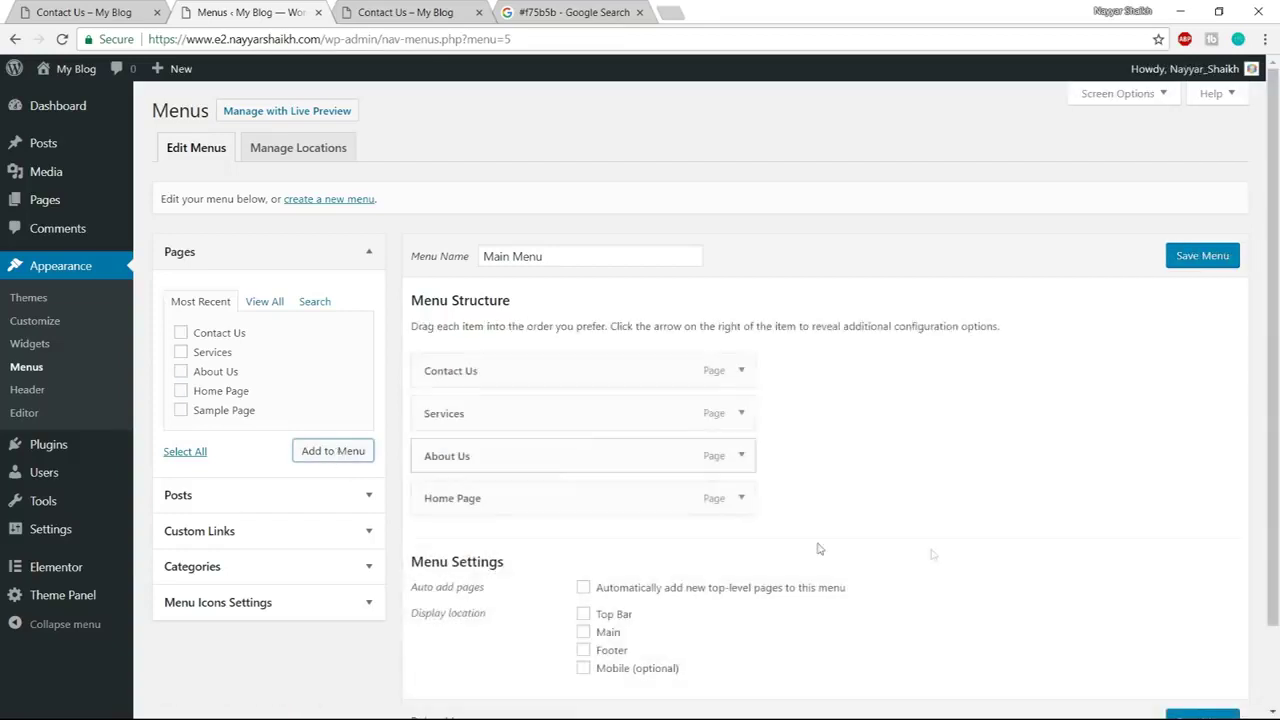
{"action": "scroll", "coordinate": [1005, 545], "scroll_direction": "down", "scroll_amount": 1}
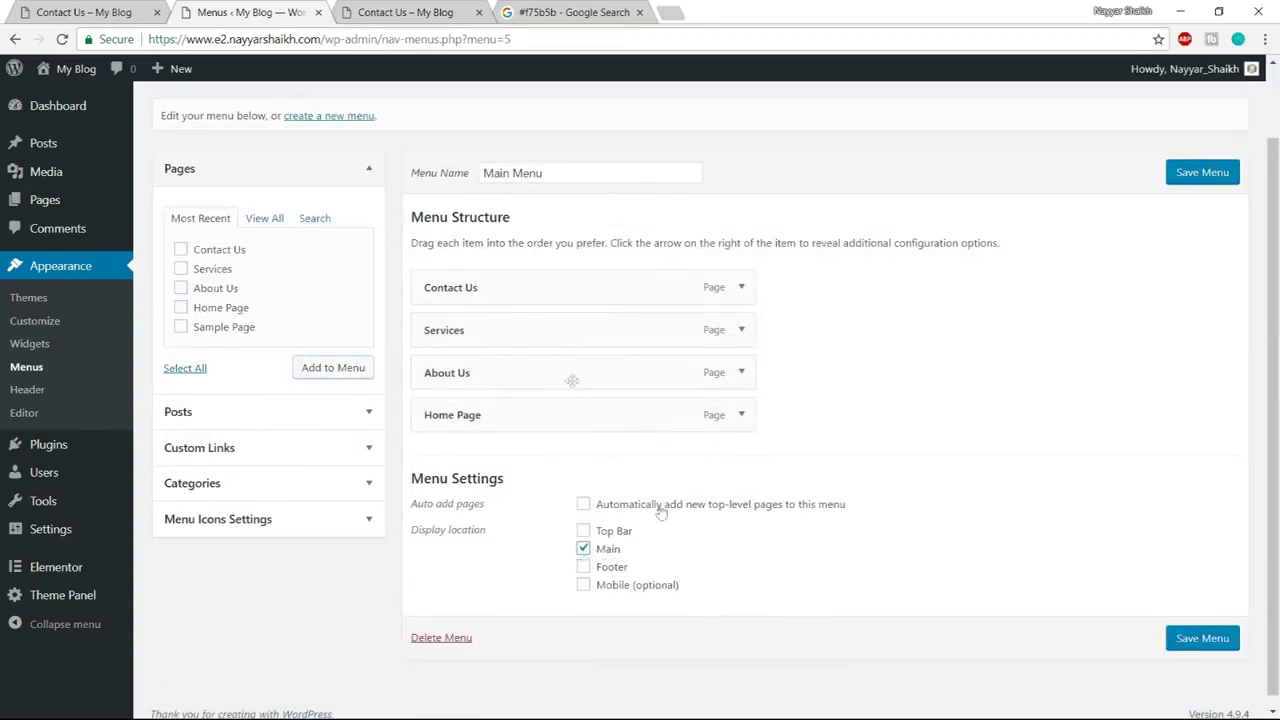
{"action": "left_click_drag", "start_coordinate": [500, 418], "coordinate": [494, 360]}
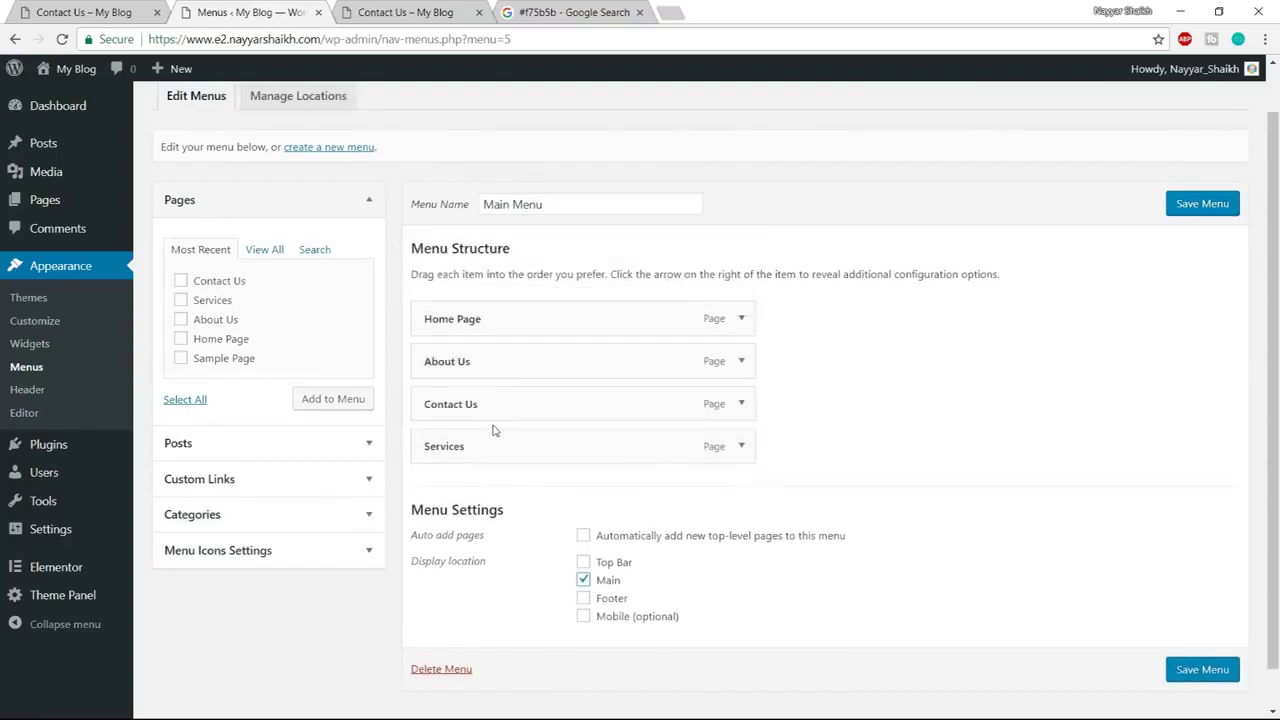
{"action": "left_click_drag", "start_coordinate": [470, 447], "coordinate": [492, 412]}
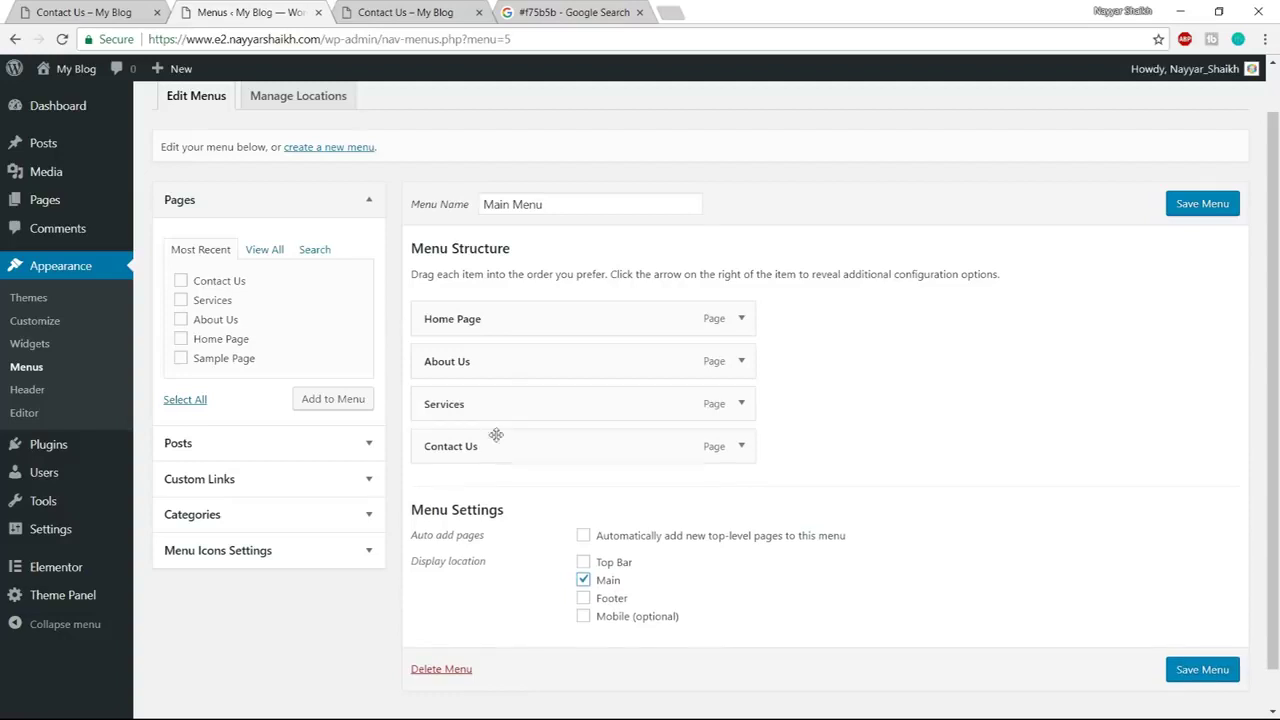
Rename the Home Page item to Home, save the menu, and open the site's home page.
{"action": "left_click", "coordinate": [742, 319]}
{"action": "left_click_drag", "start_coordinate": [457, 376], "coordinate": [620, 367]}
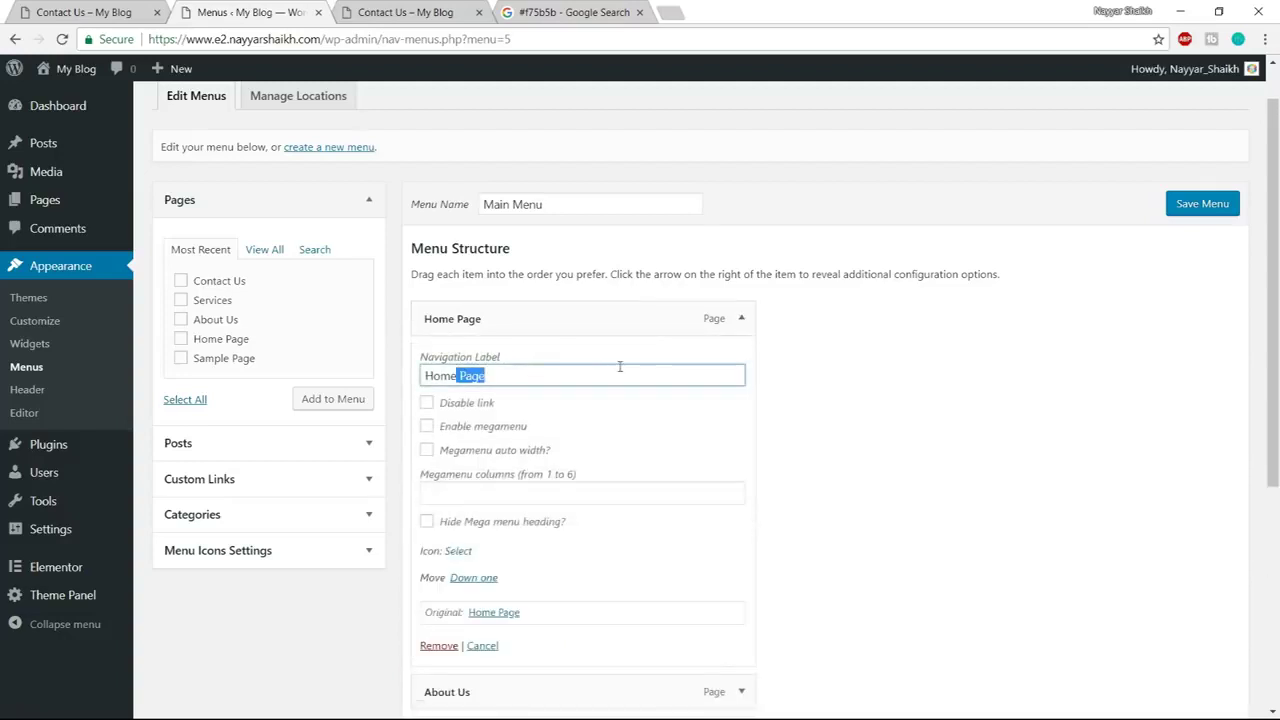
{"action": "key", "text": "BackSpace"}
{"action": "left_click", "coordinate": [739, 330]}
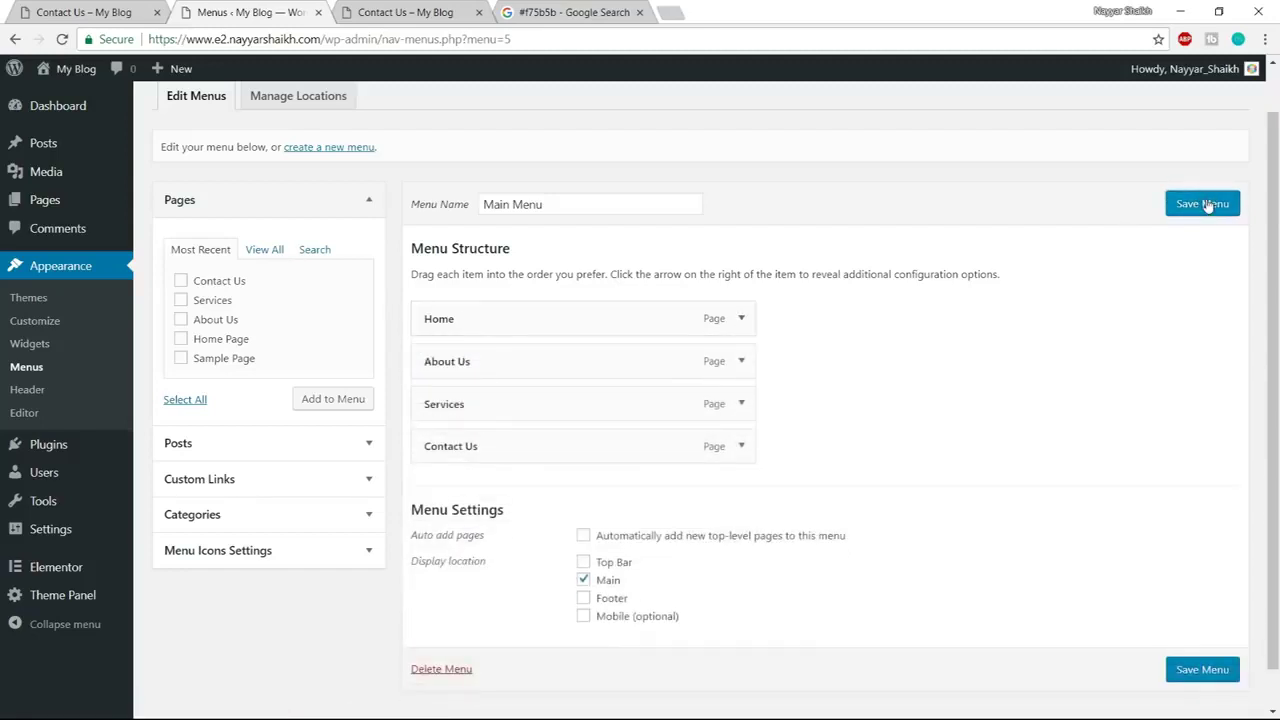
{"action": "left_click", "coordinate": [420, 12]}
{"action": "left_click", "coordinate": [163, 115]}
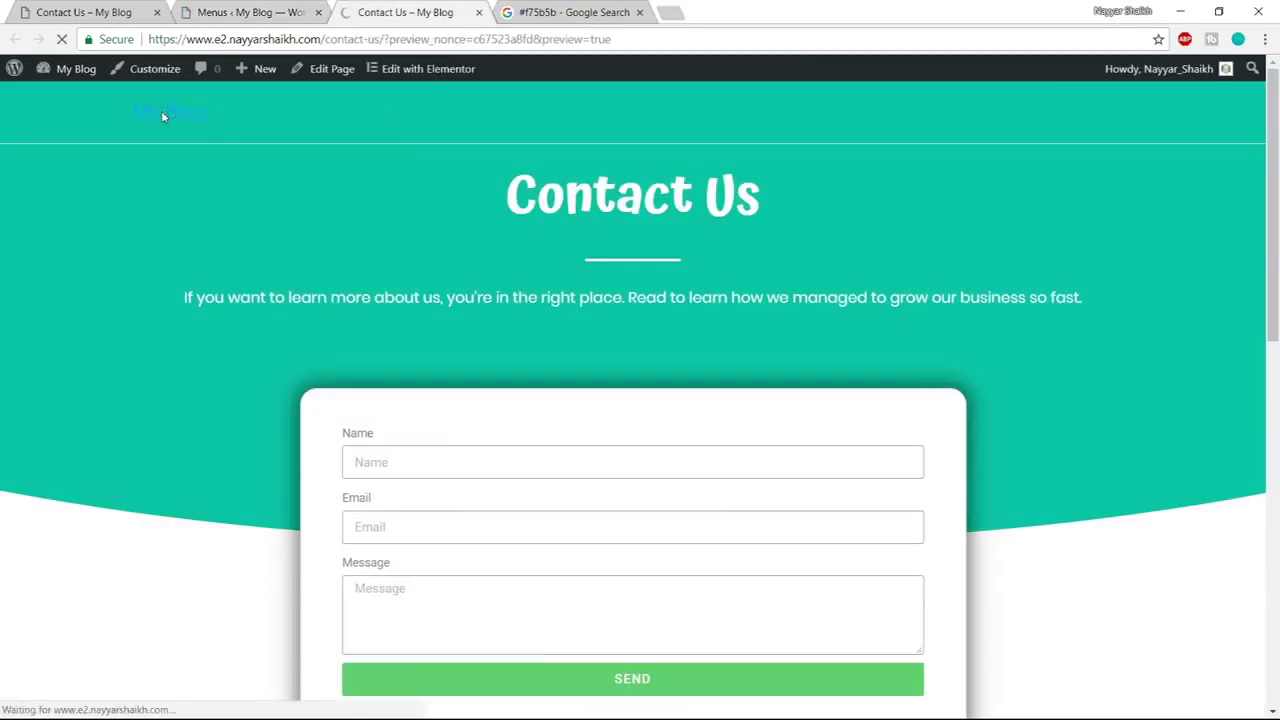
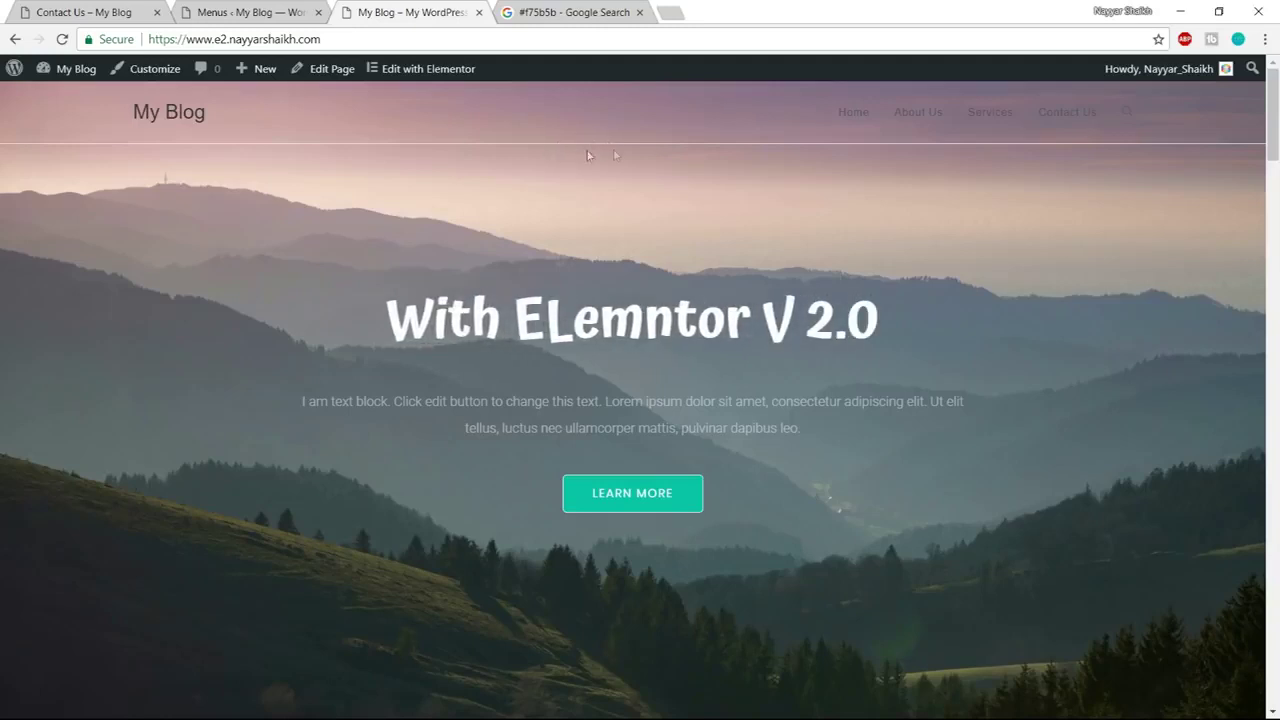
Upload logo-white-1 as the header logo and reduce its max width to 90 px.
{"action": "left_click", "coordinate": [150, 72]}
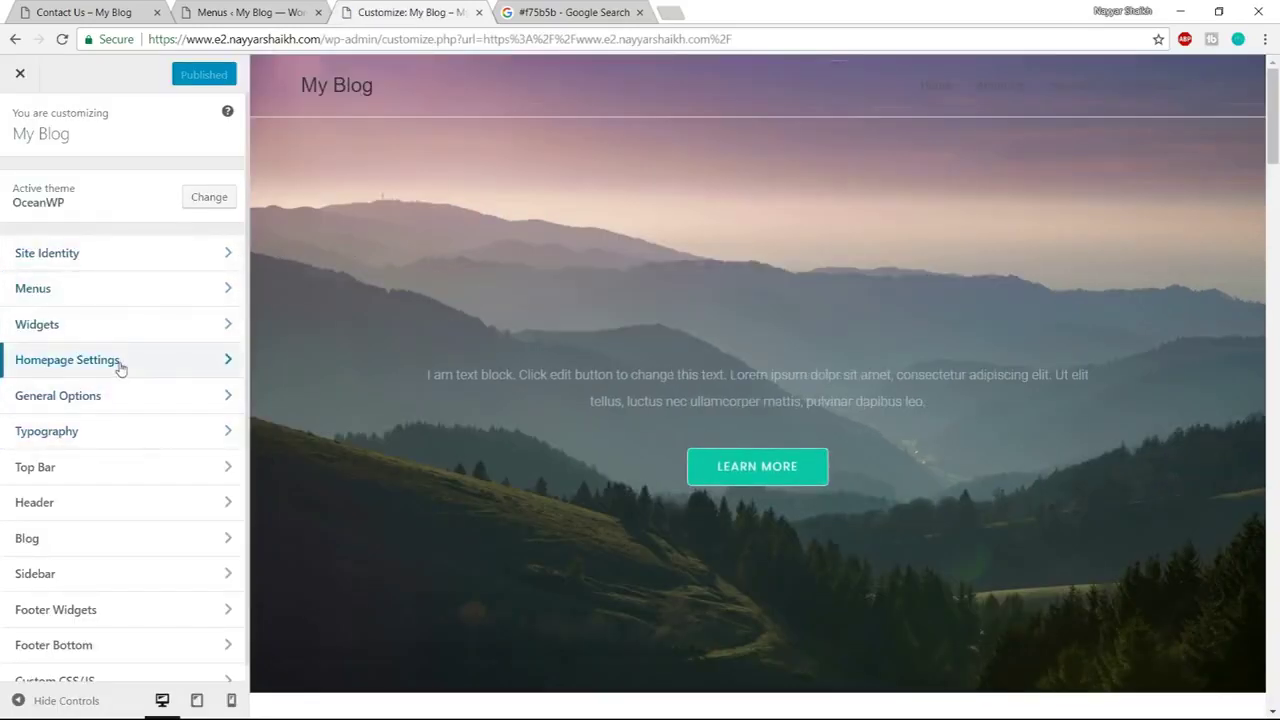
{"action": "left_click", "coordinate": [80, 502]}
{"action": "left_click", "coordinate": [83, 261]}
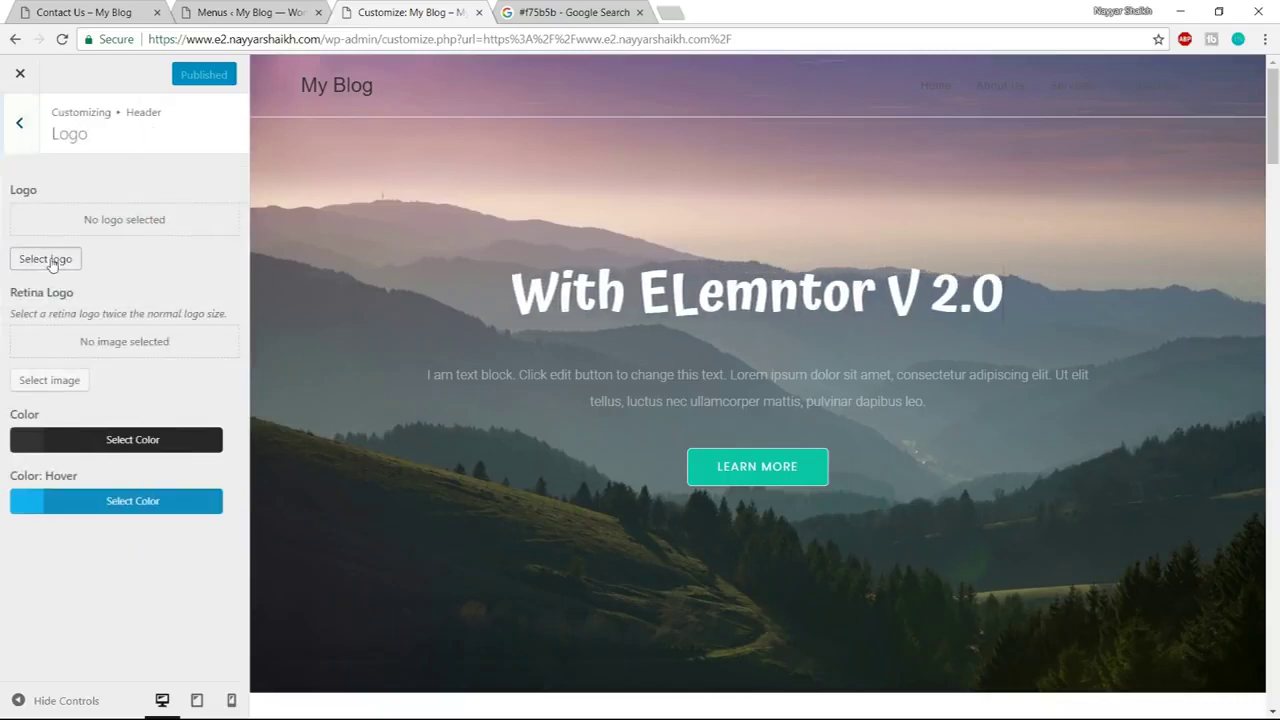
{"action": "left_click", "coordinate": [52, 262]}
{"action": "left_click", "coordinate": [80, 146]}
{"action": "left_click", "coordinate": [610, 400]}
{"action": "scroll", "coordinate": [543, 318], "scroll_direction": "down", "scroll_amount": 3}
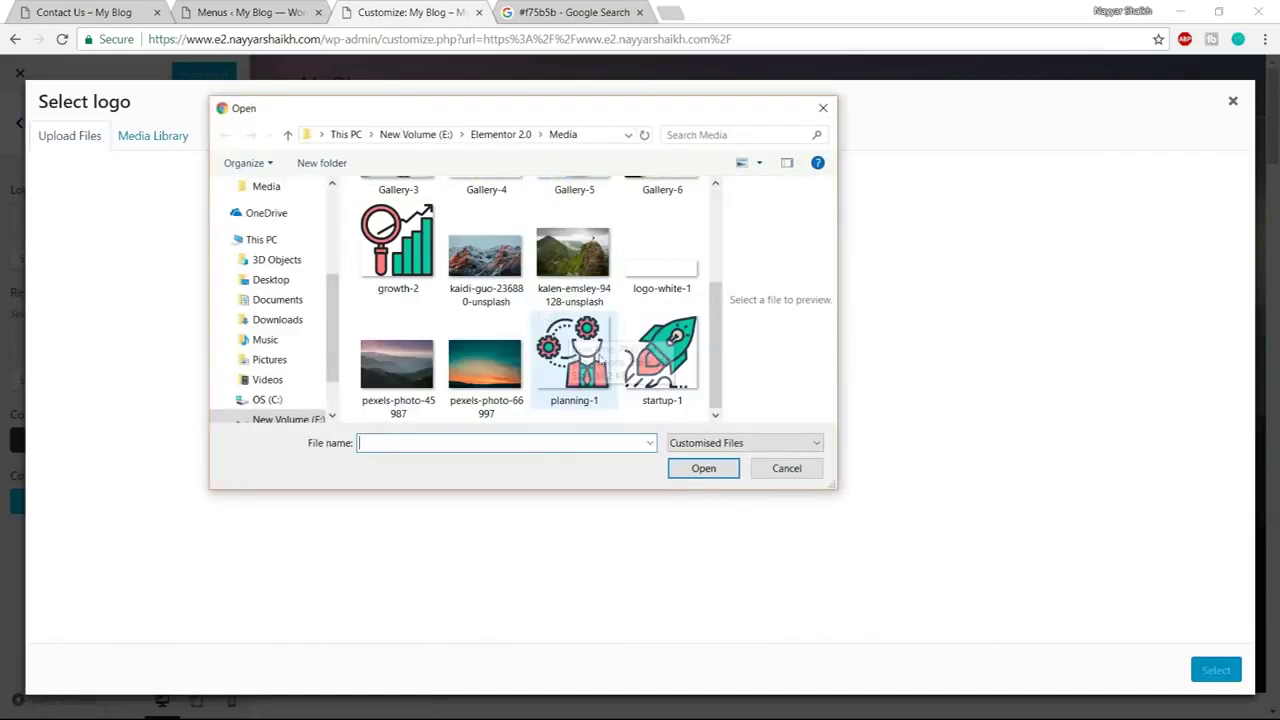
{"action": "left_click", "coordinate": [646, 288]}
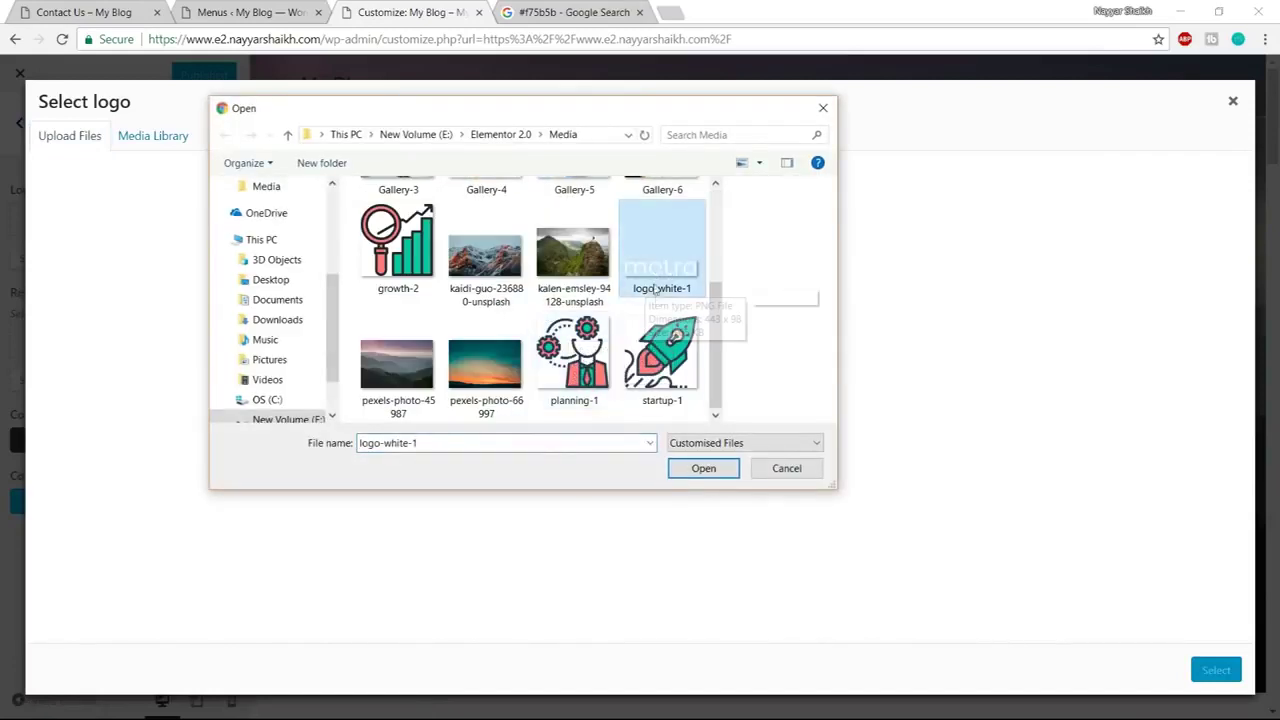
{"action": "left_click", "coordinate": [703, 468]}
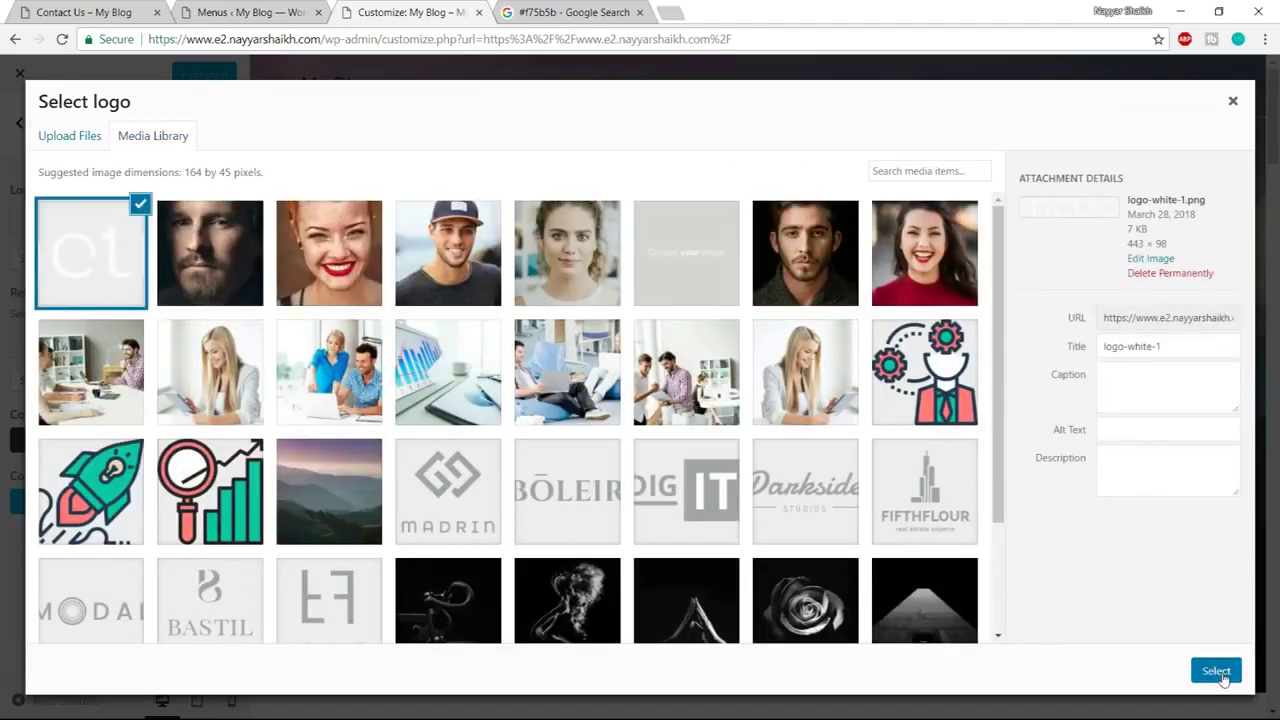
{"action": "left_click", "coordinate": [1216, 671]}
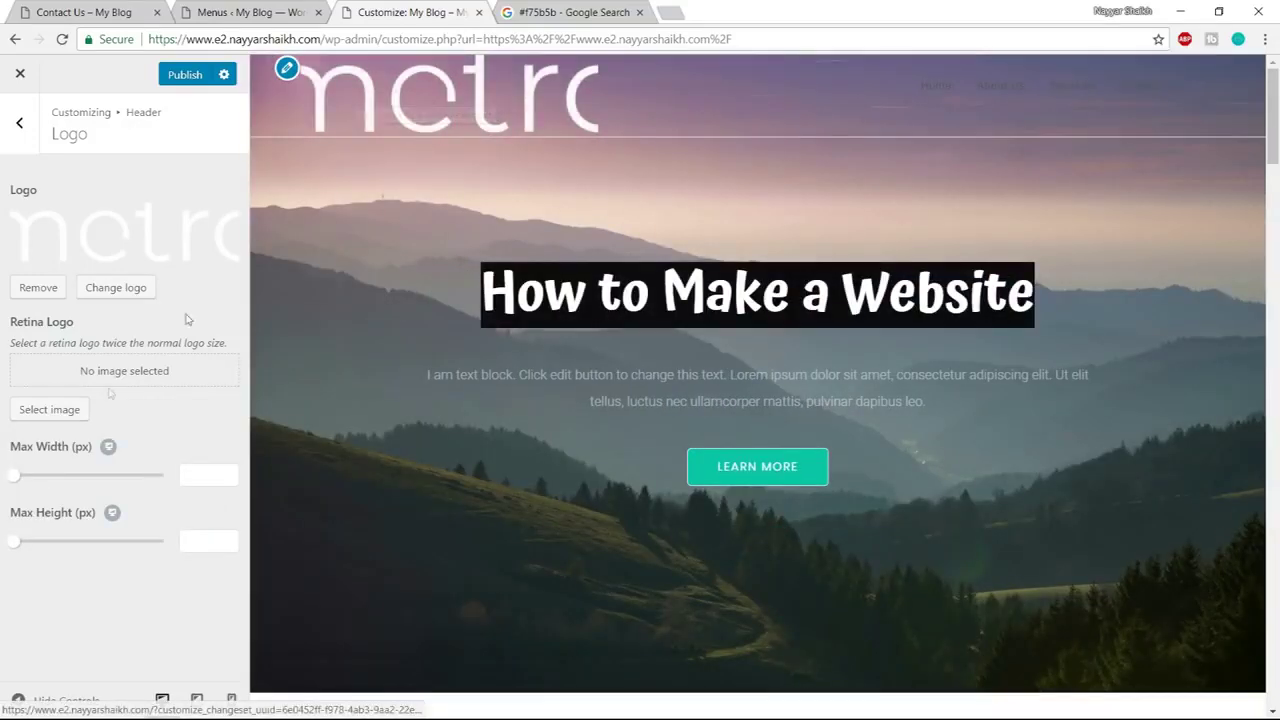
{"action": "left_click_drag", "start_coordinate": [17, 482], "coordinate": [38, 483]}
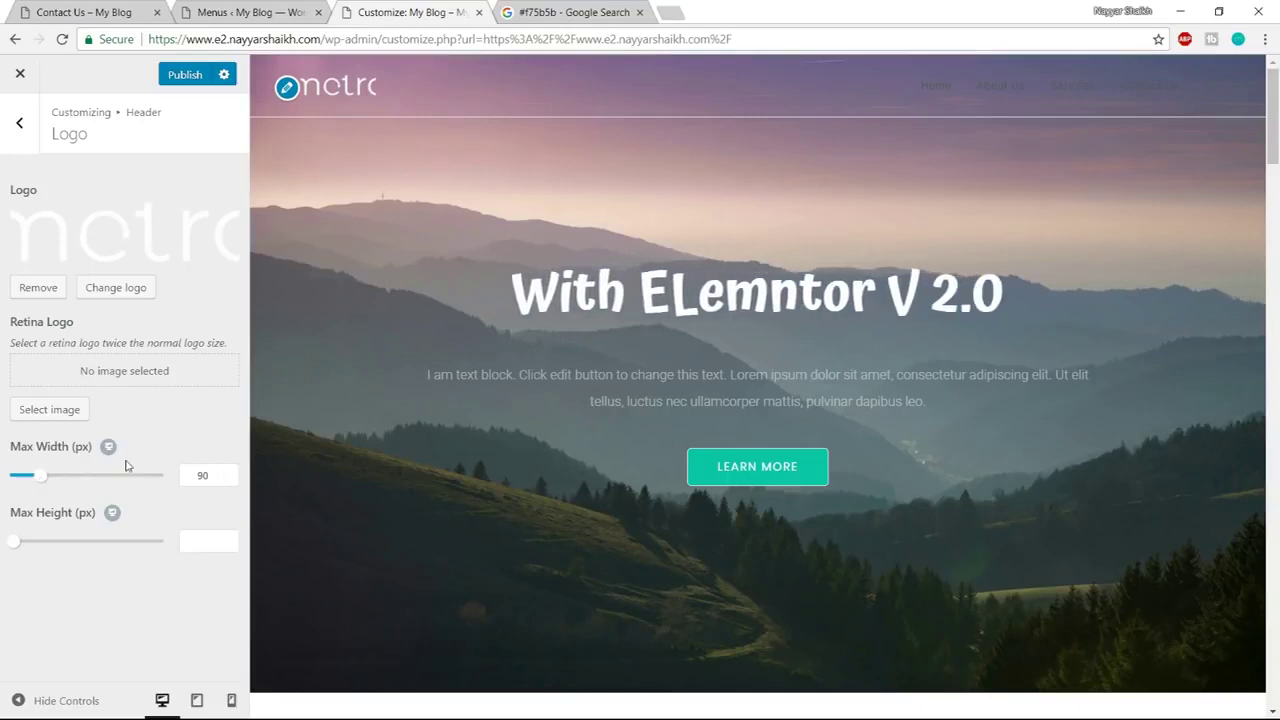
Turn off Header Border Bottom in the general header settings.
{"action": "left_click", "coordinate": [19, 127]}
{"action": "left_click", "coordinate": [100, 182]}
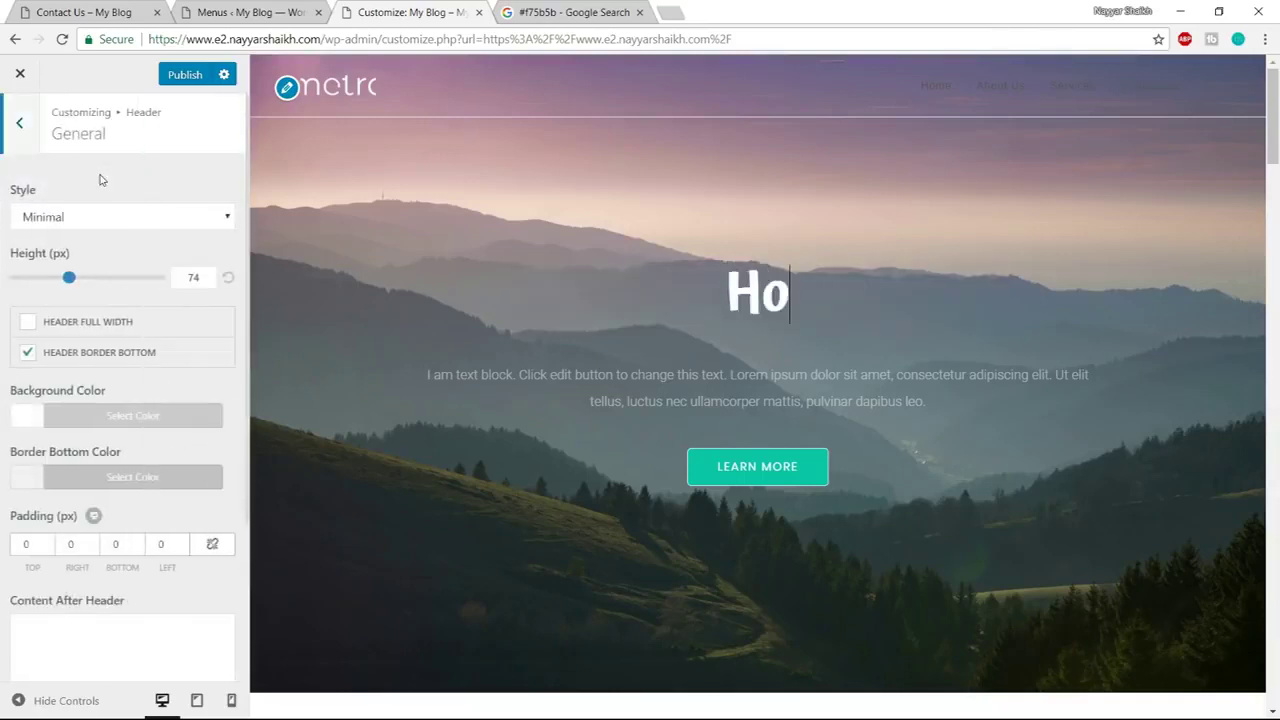
{"action": "left_click", "coordinate": [27, 355]}
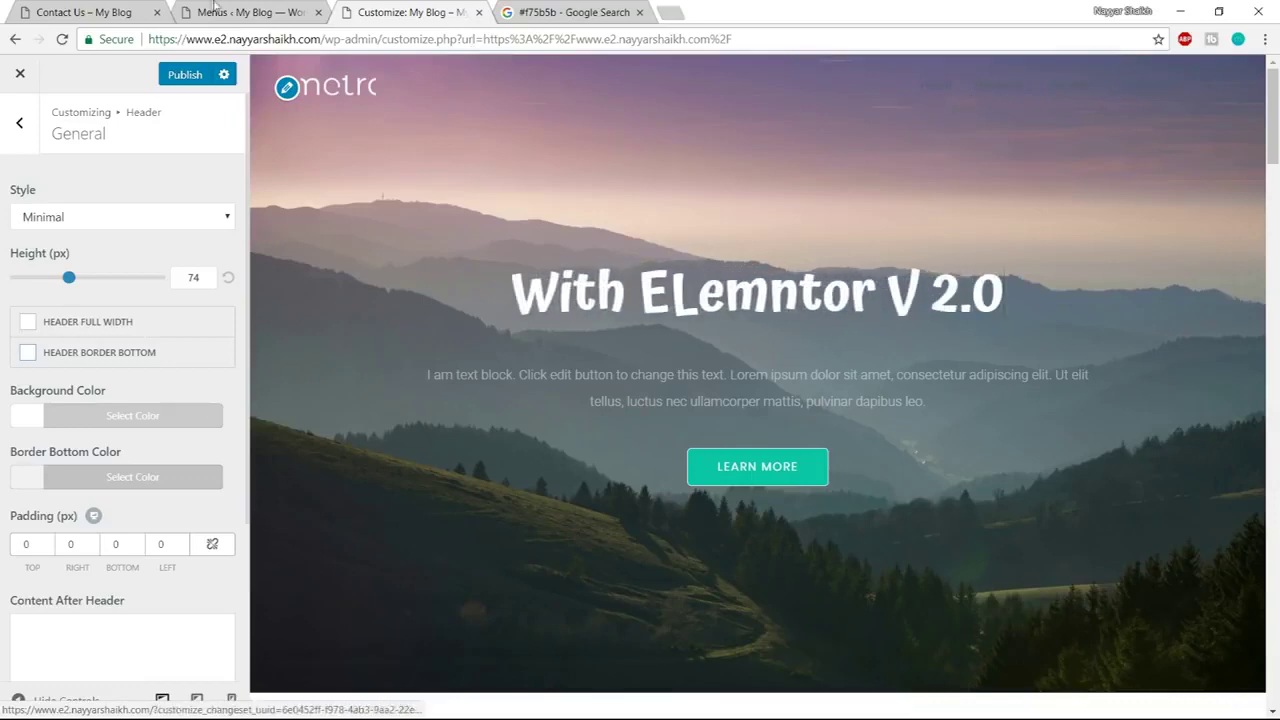
Check the live Contact Us page, then go to the Header Menu settings.
{"action": "left_click", "coordinate": [95, 12]}
{"action": "scroll", "coordinate": [730, 352], "scroll_direction": "up", "scroll_amount": 15}
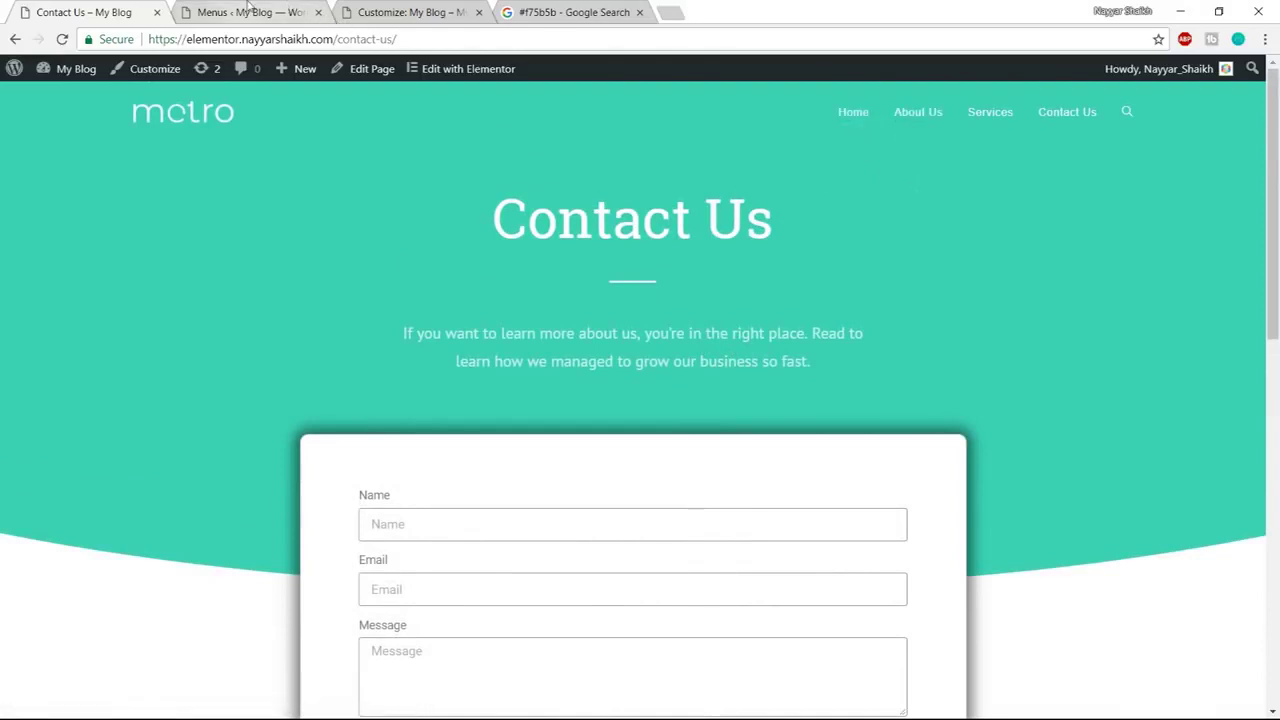
{"action": "left_click", "coordinate": [371, 8]}
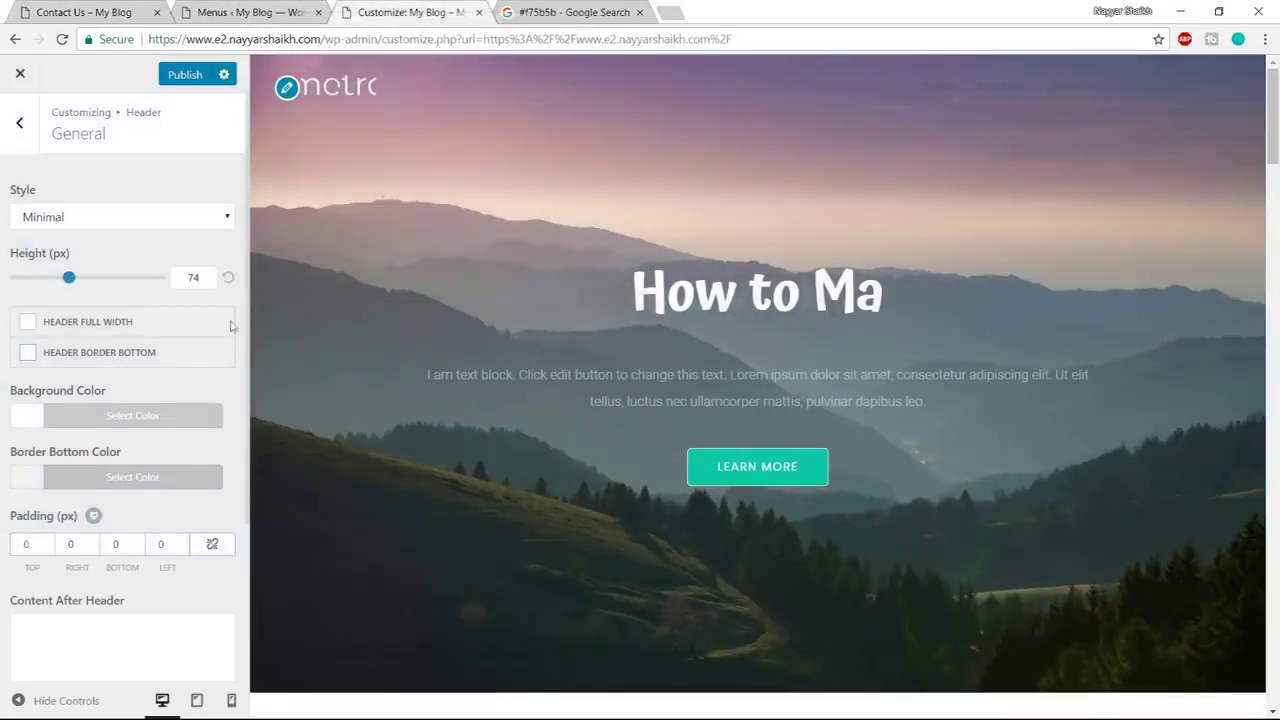
{"action": "scroll", "coordinate": [216, 467], "scroll_direction": "down", "scroll_amount": 2}
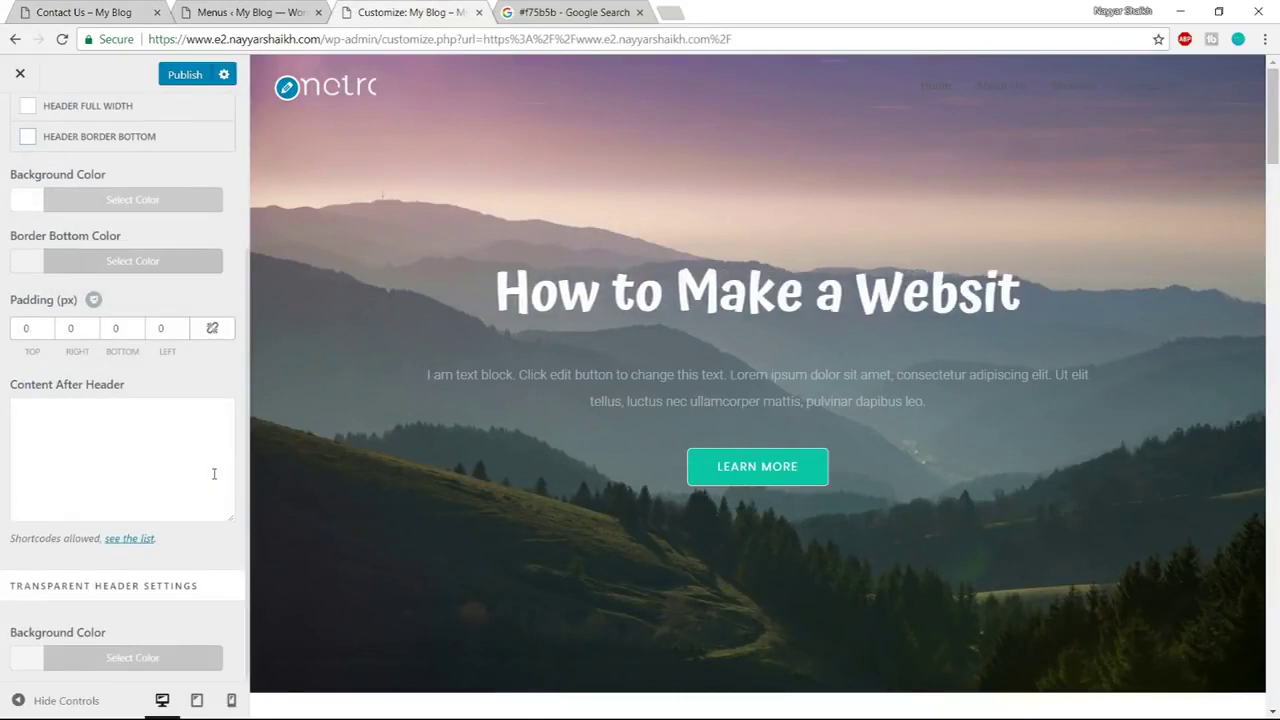
{"action": "scroll", "coordinate": [216, 467], "scroll_direction": "up", "scroll_amount": 2}
{"action": "scroll", "coordinate": [216, 467], "scroll_direction": "up", "scroll_amount": 1}
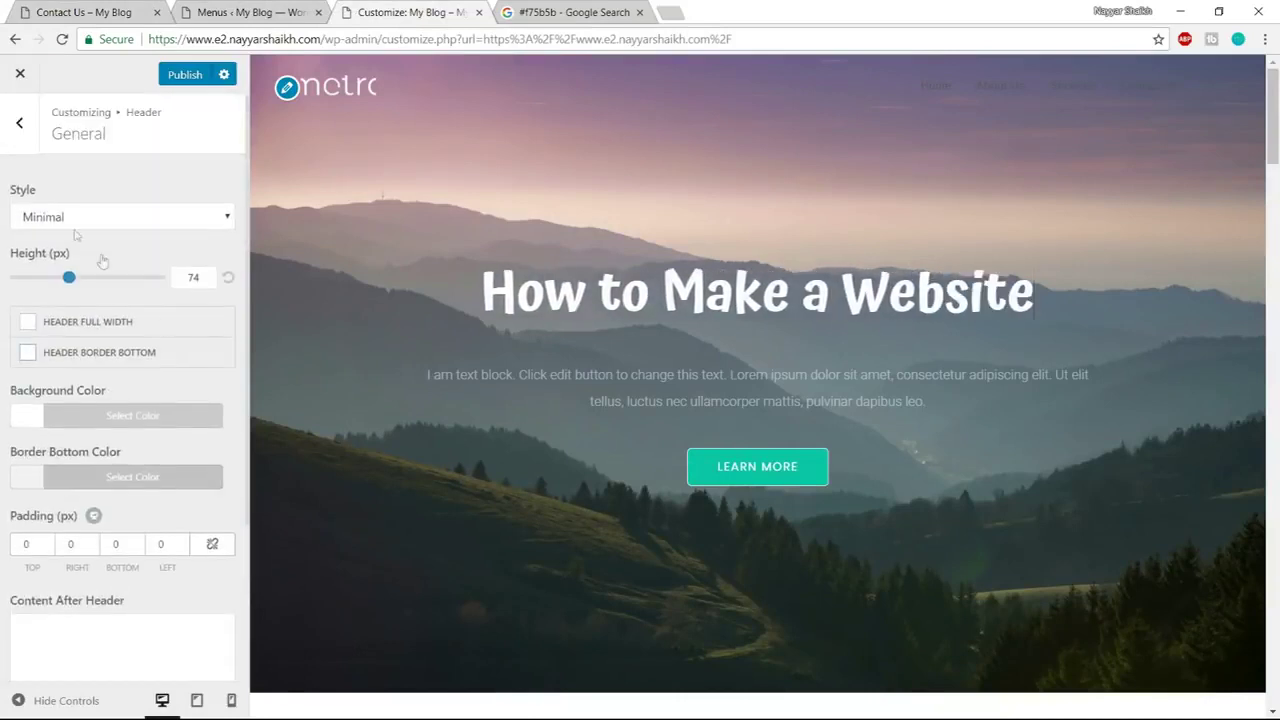
{"action": "left_click", "coordinate": [22, 143]}
{"action": "left_click", "coordinate": [97, 298]}
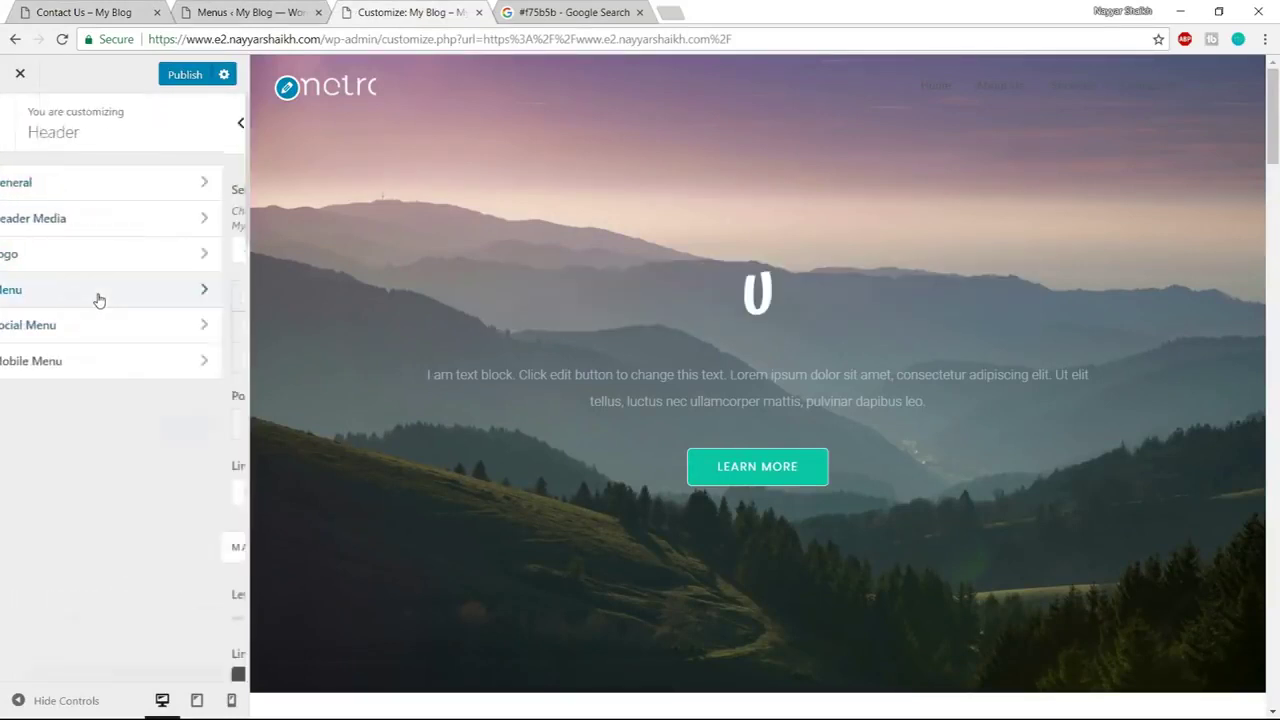
Set the header menu Link Color to white (#ffffff).
{"action": "scroll", "coordinate": [218, 313], "scroll_direction": "down", "scroll_amount": 1}
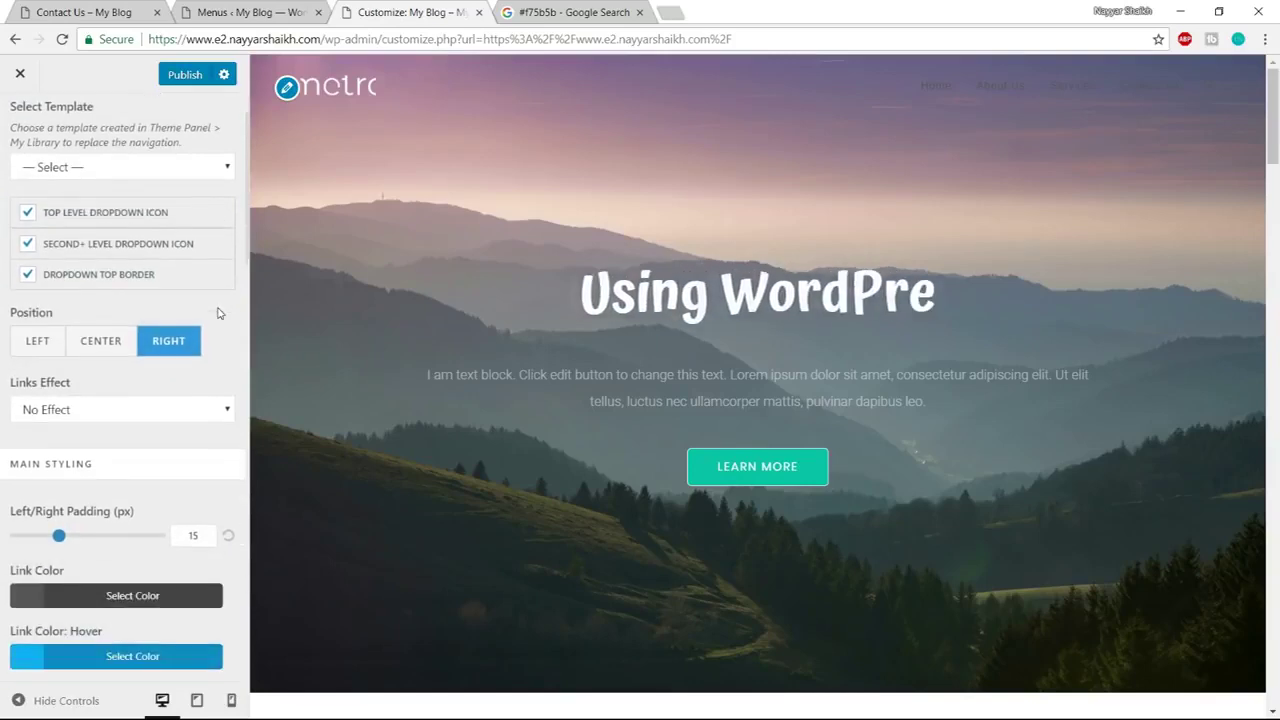
{"action": "scroll", "coordinate": [200, 345], "scroll_direction": "down", "scroll_amount": 1}
{"action": "scroll", "coordinate": [126, 446], "scroll_direction": "down", "scroll_amount": 1}
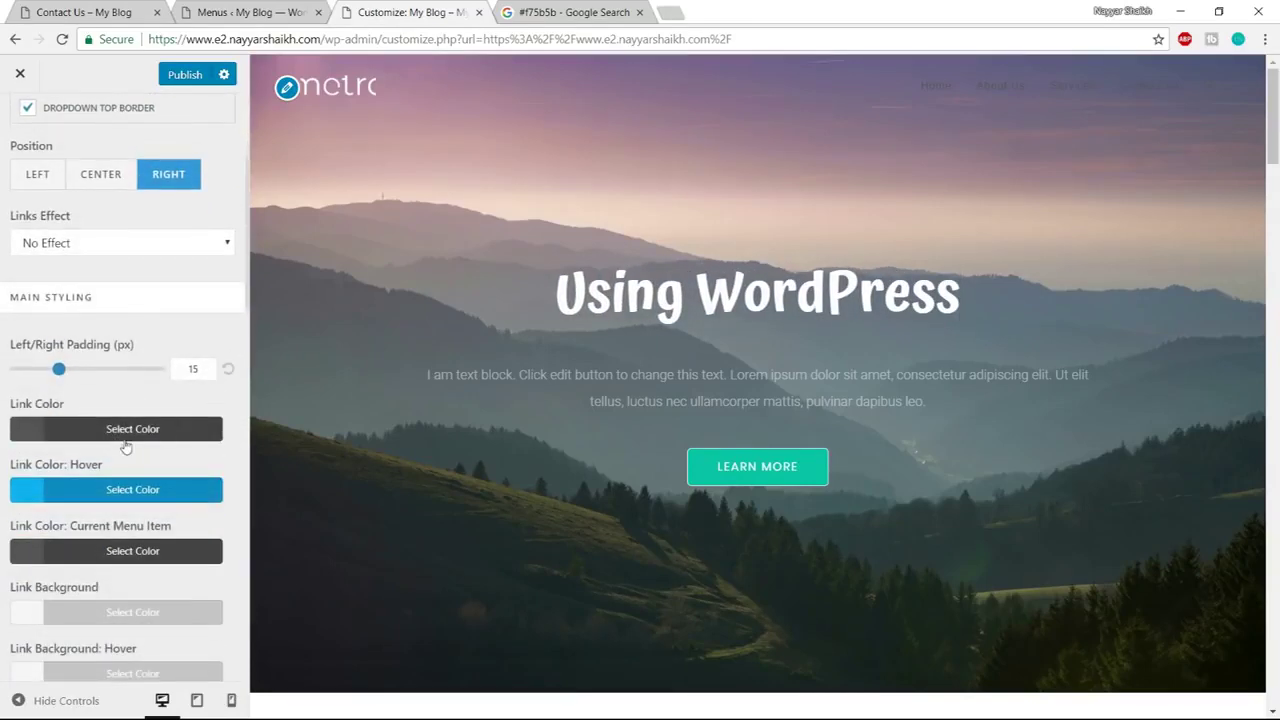
{"action": "scroll", "coordinate": [177, 434], "scroll_direction": "down", "scroll_amount": 1}
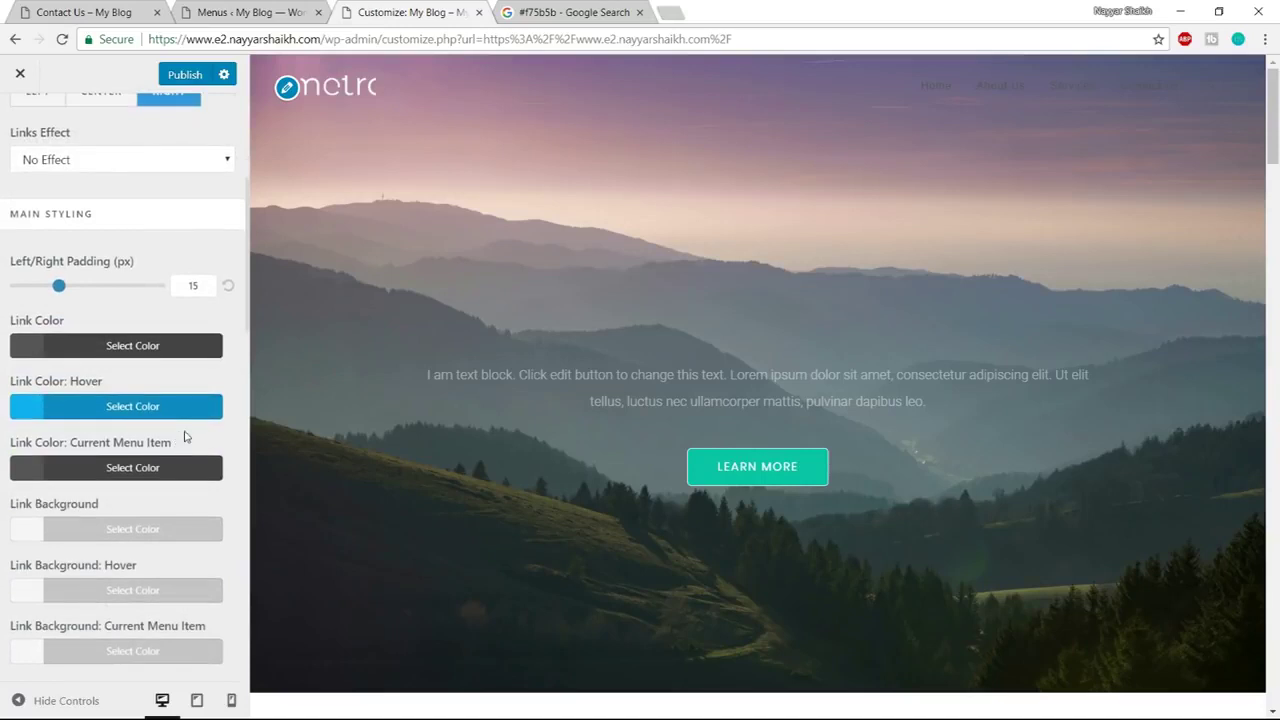
{"action": "left_click", "coordinate": [146, 348]}
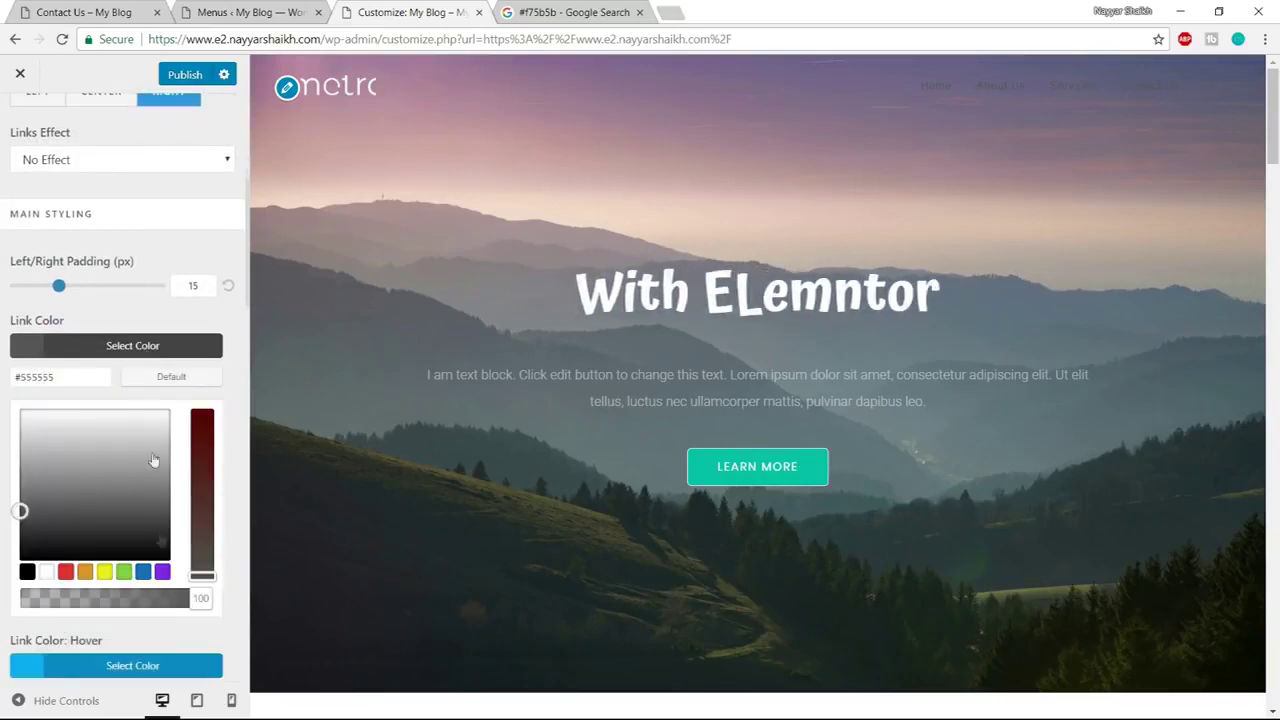
{"action": "left_click", "coordinate": [47, 572]}
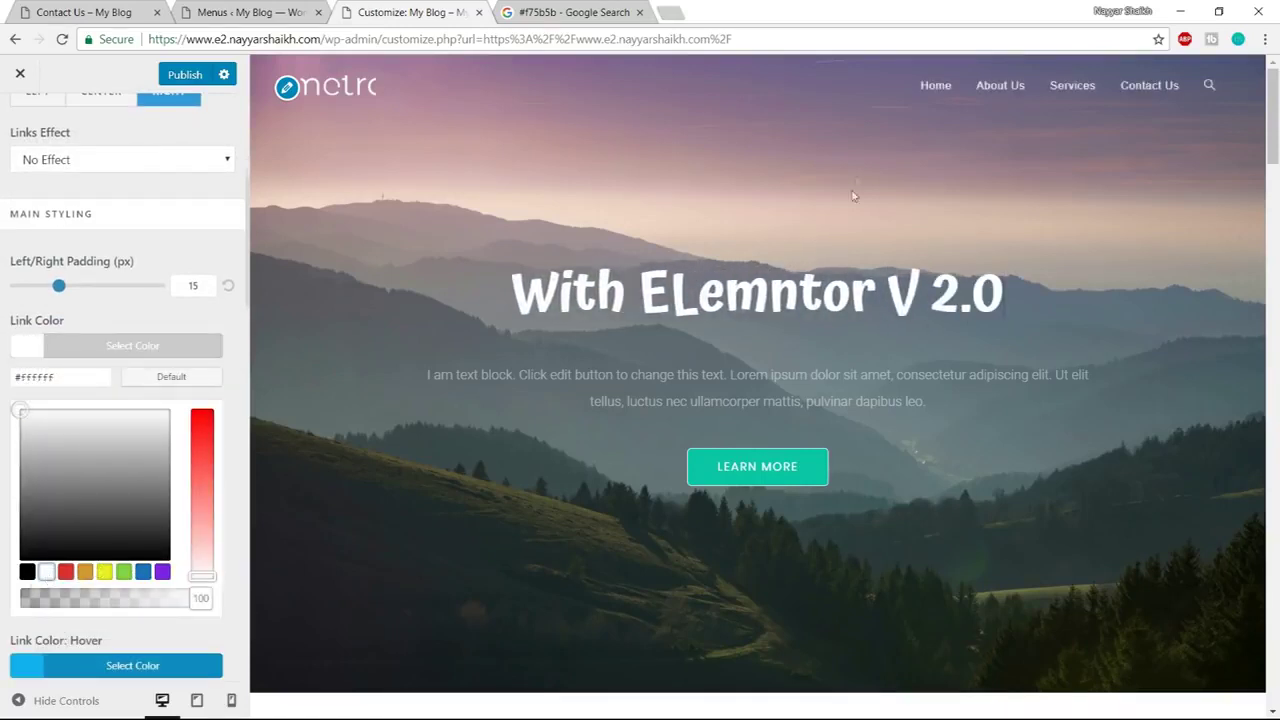
{"action": "left_click", "coordinate": [178, 350]}
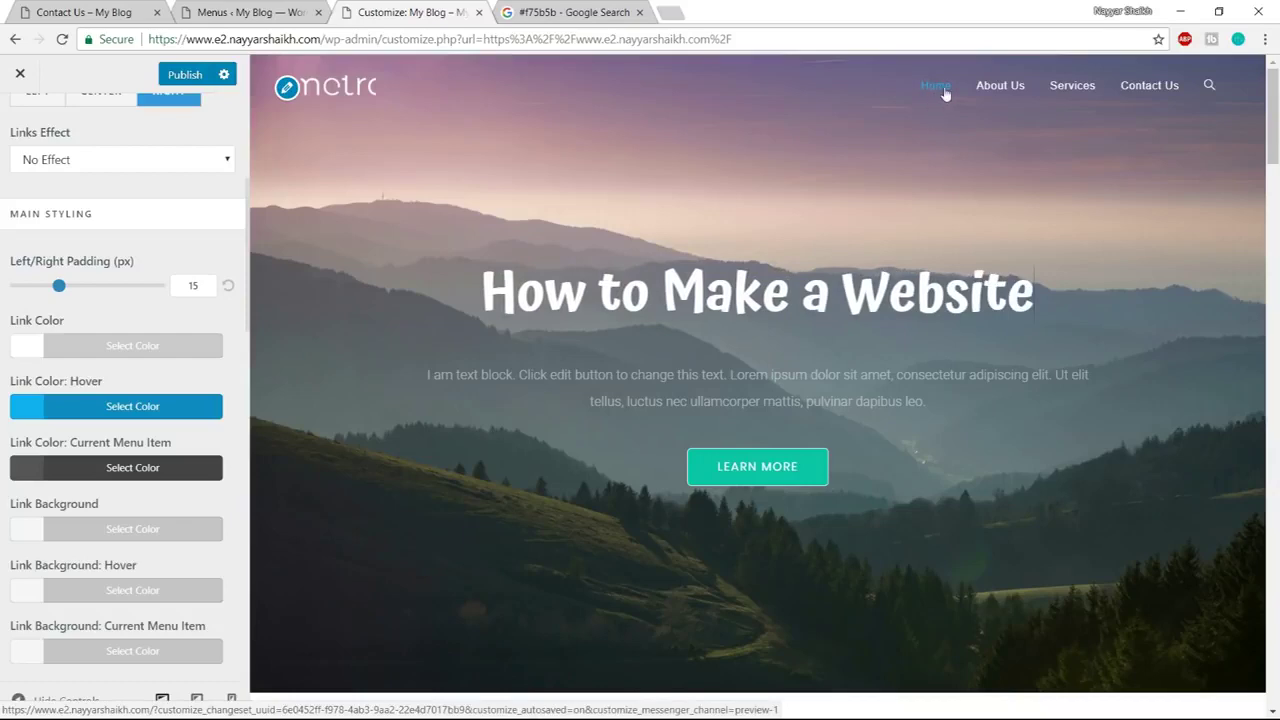
{"action": "scroll", "coordinate": [165, 300], "scroll_direction": "up", "scroll_amount": 5}
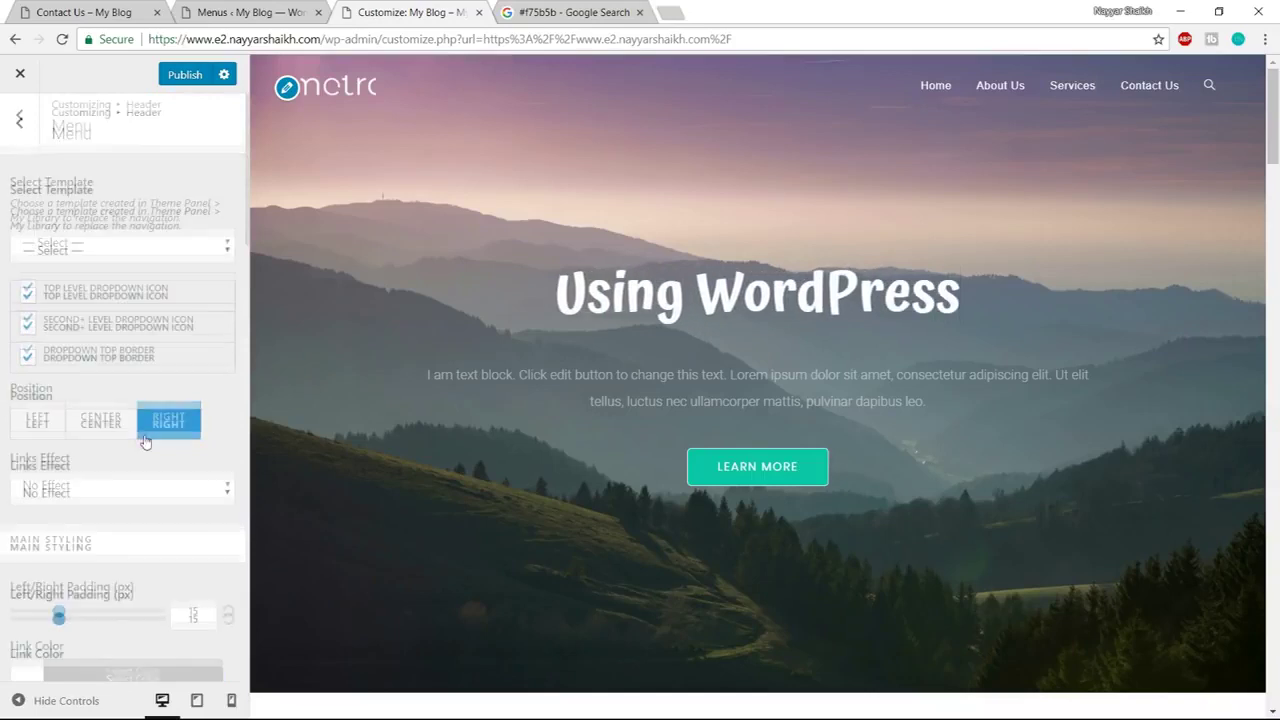
{"action": "scroll", "coordinate": [71, 432], "scroll_direction": "down", "scroll_amount": 1}
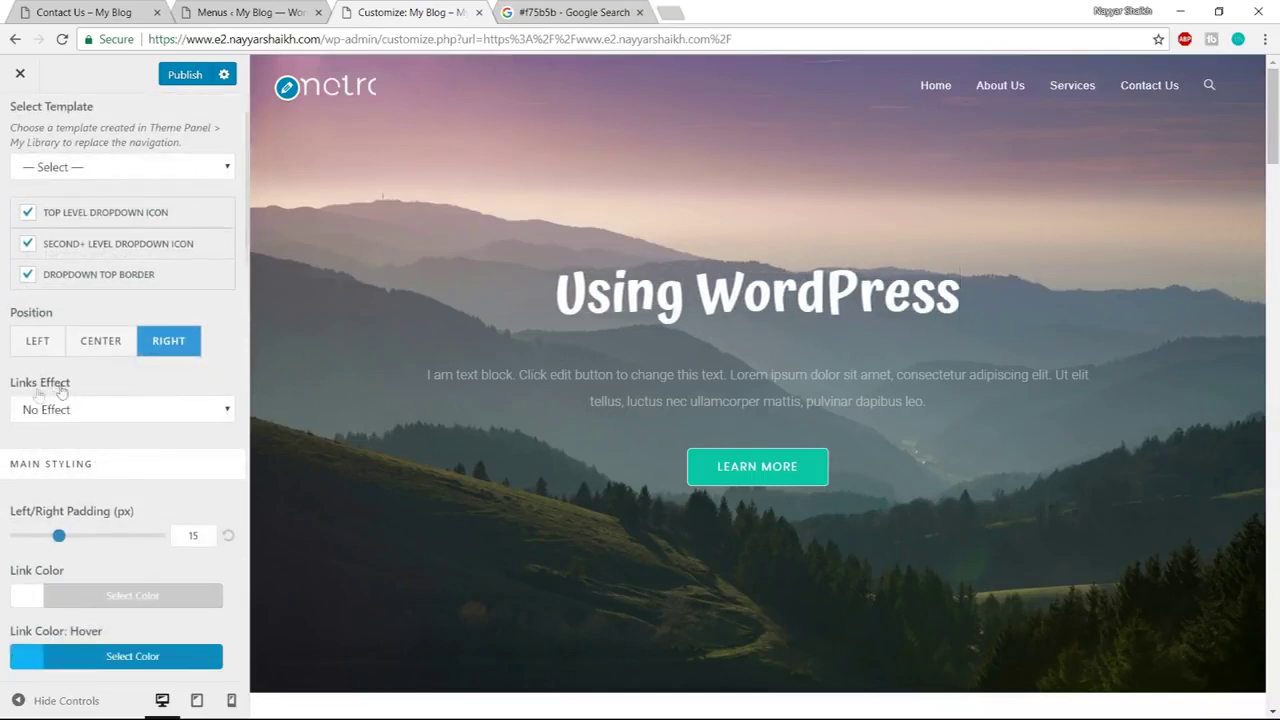
Try the Circular Reveal links effect, then settle on Underline From Left.
{"action": "left_click", "coordinate": [62, 409]}
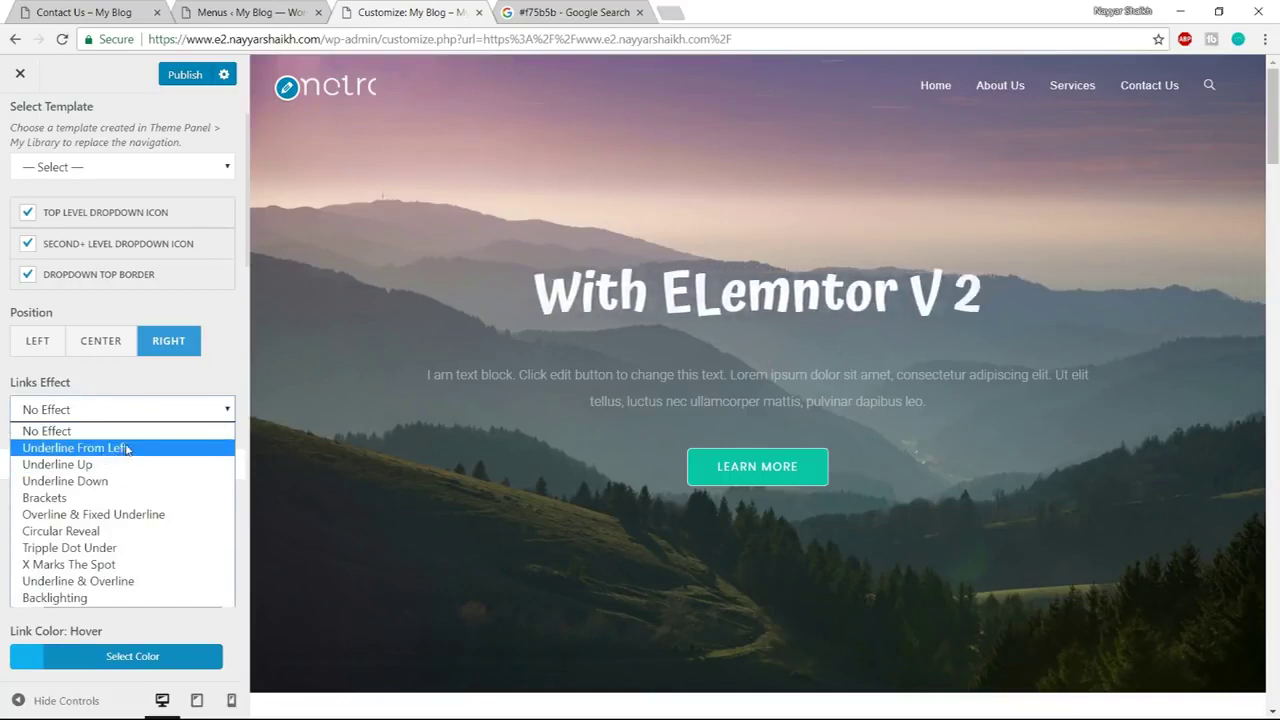
{"action": "left_click", "coordinate": [98, 535]}
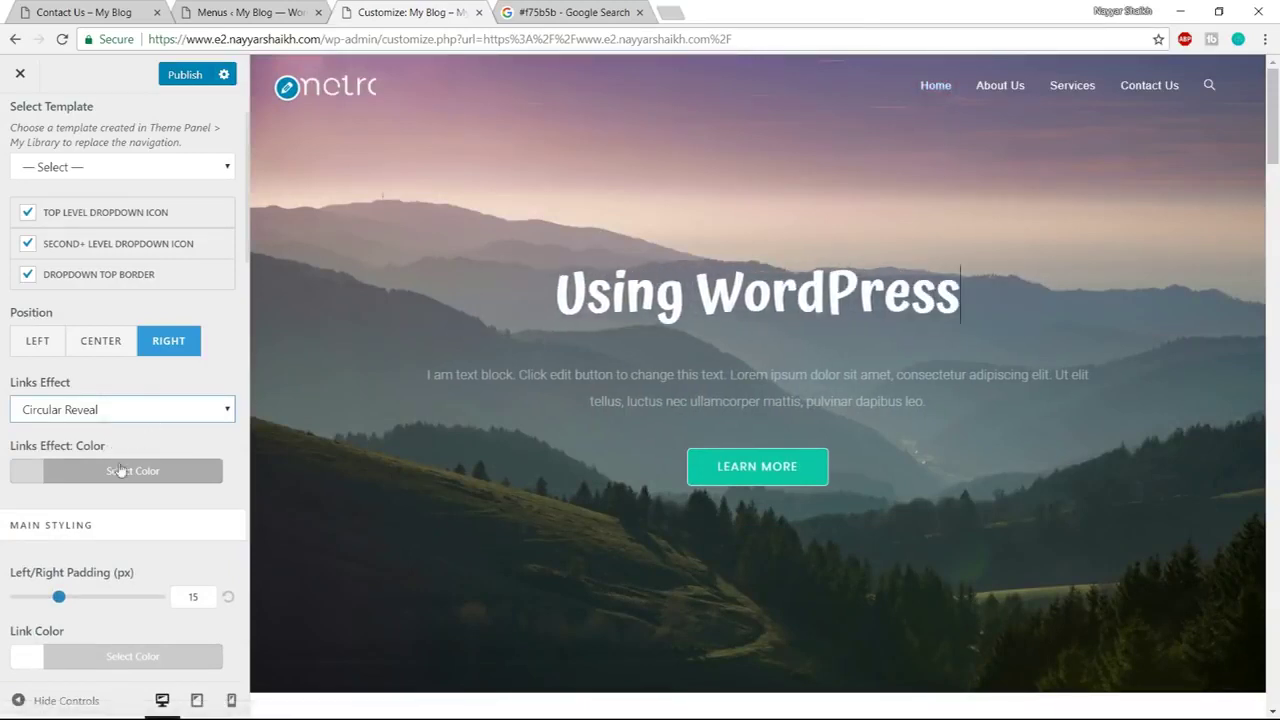
{"action": "left_click", "coordinate": [100, 410]}
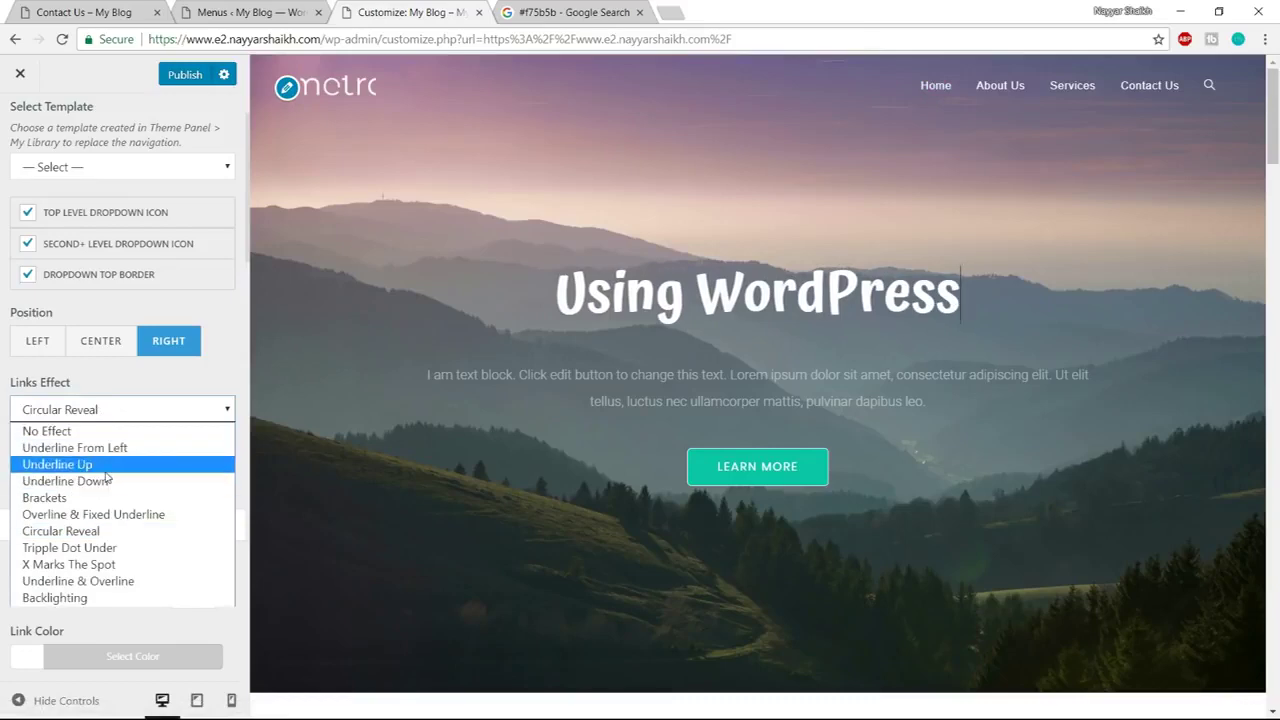
{"action": "left_click", "coordinate": [105, 448]}
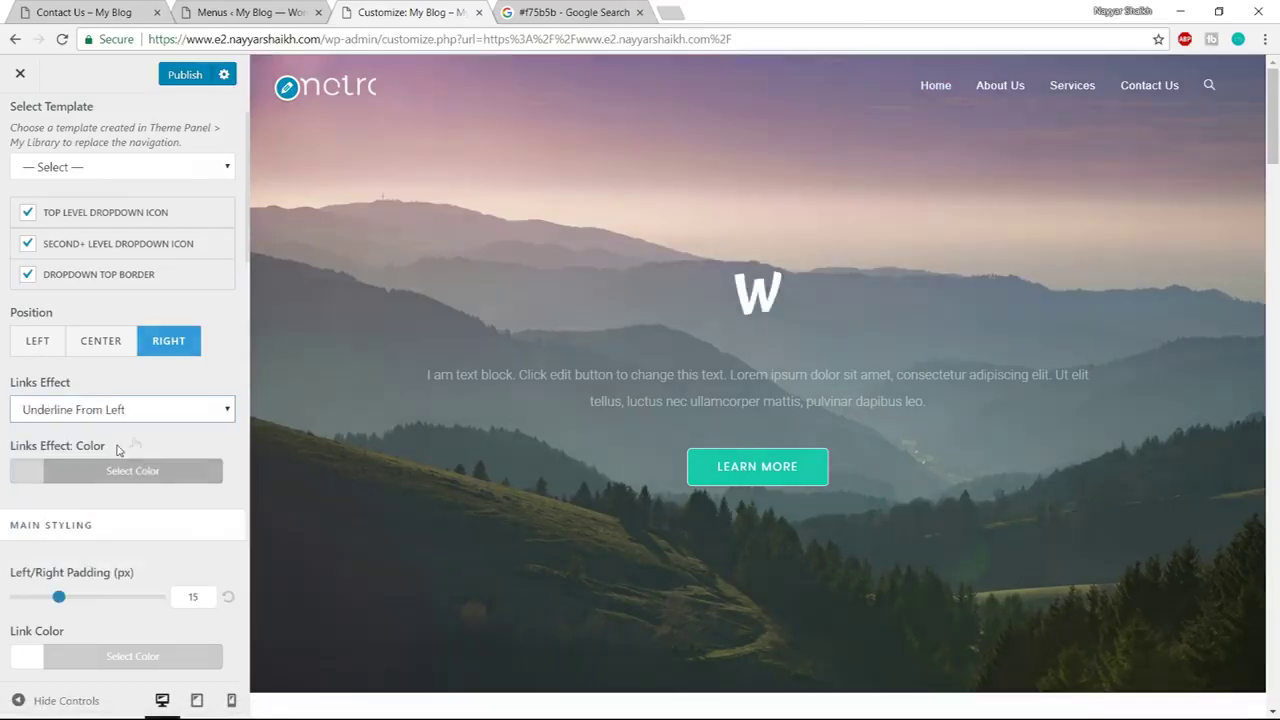
Set the Links Effect colour to white.
{"action": "left_click", "coordinate": [122, 472]}
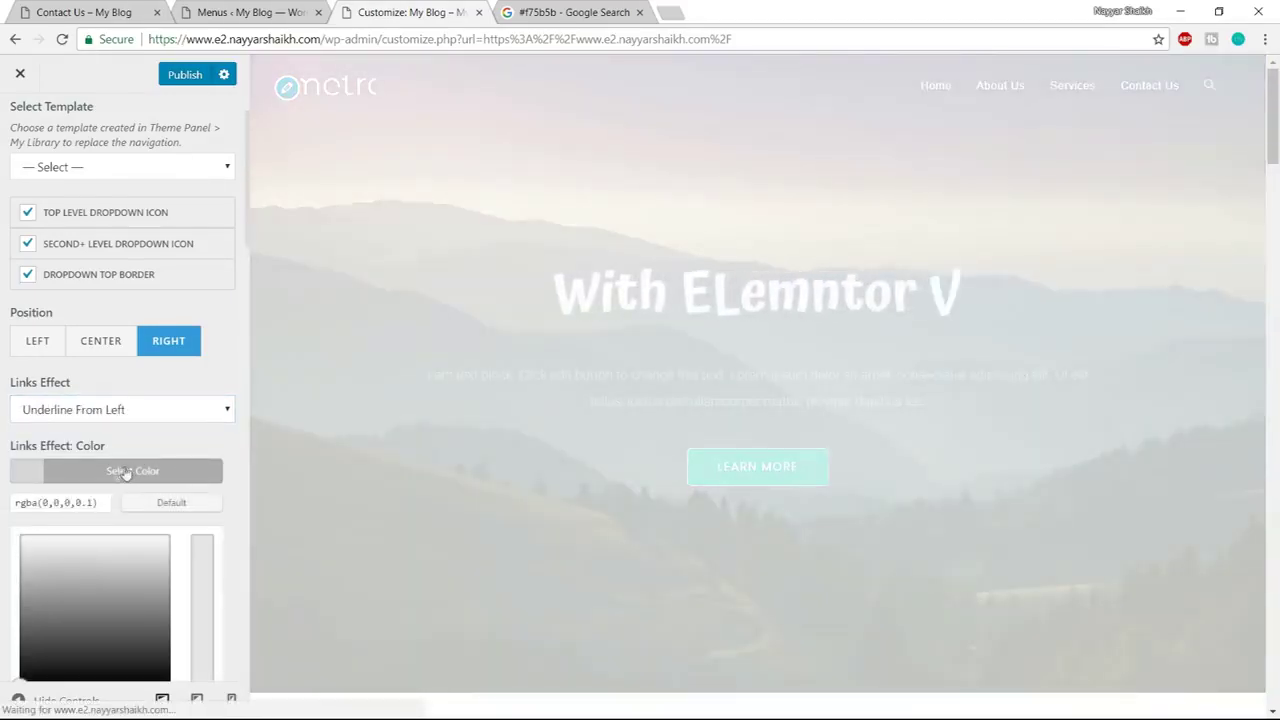
{"action": "scroll", "coordinate": [129, 530], "scroll_direction": "down", "scroll_amount": 1}
{"action": "left_click", "coordinate": [45, 617]}
{"action": "left_click", "coordinate": [134, 420]}
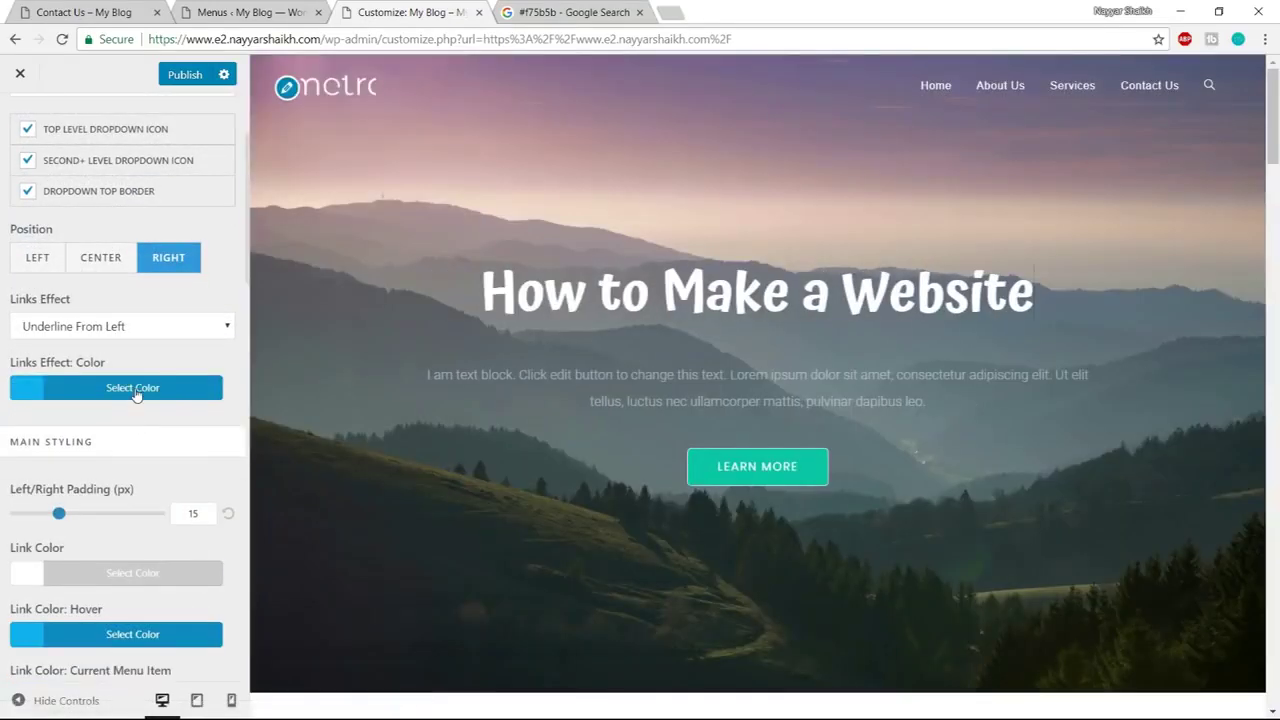
{"action": "left_click", "coordinate": [136, 394]}
{"action": "left_click", "coordinate": [46, 613]}
{"action": "left_click", "coordinate": [156, 401]}
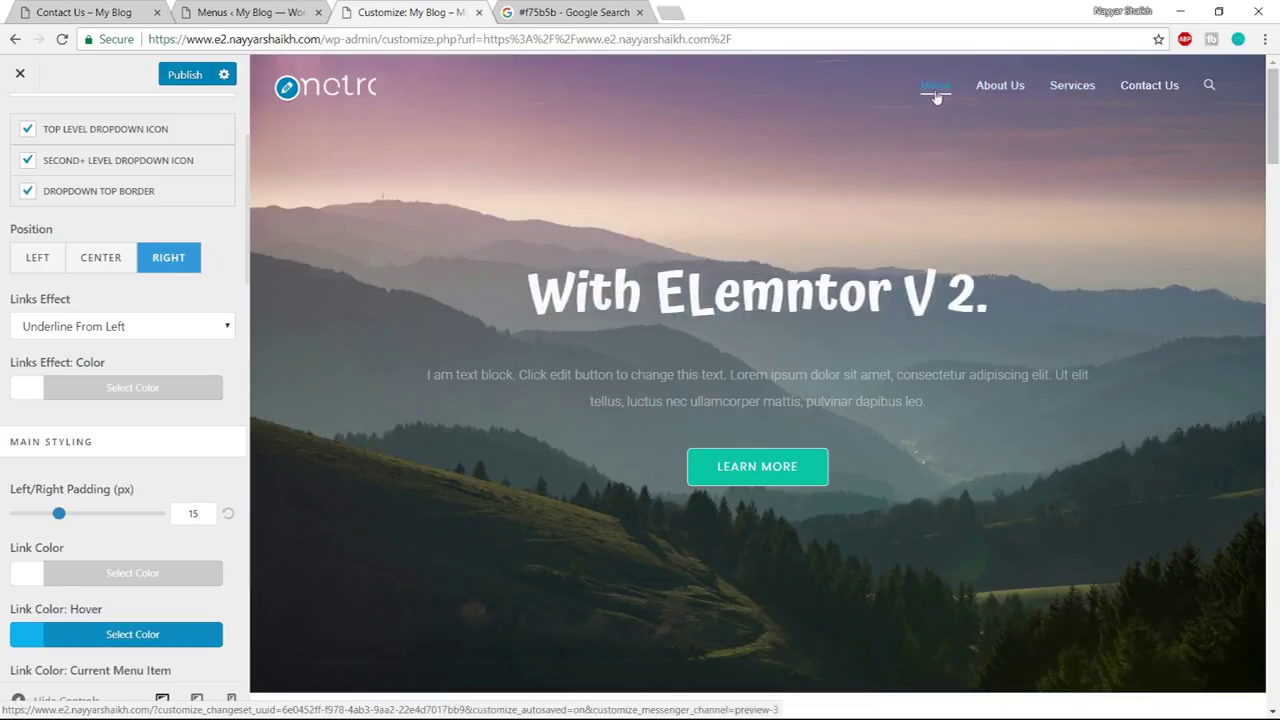
{"action": "scroll", "coordinate": [220, 418], "scroll_direction": "down", "scroll_amount": 6}
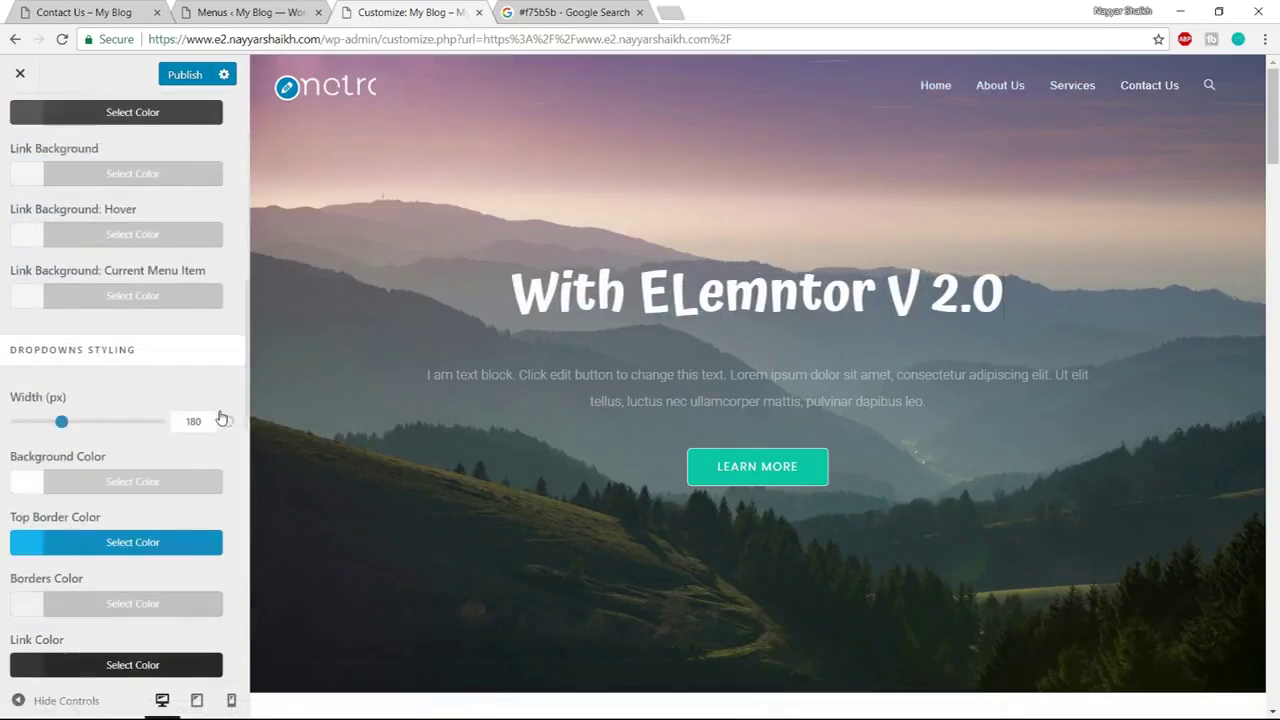
Set the menu Link Color: Hover to a light grey.
{"action": "scroll", "coordinate": [210, 438], "scroll_direction": "up", "scroll_amount": 5}
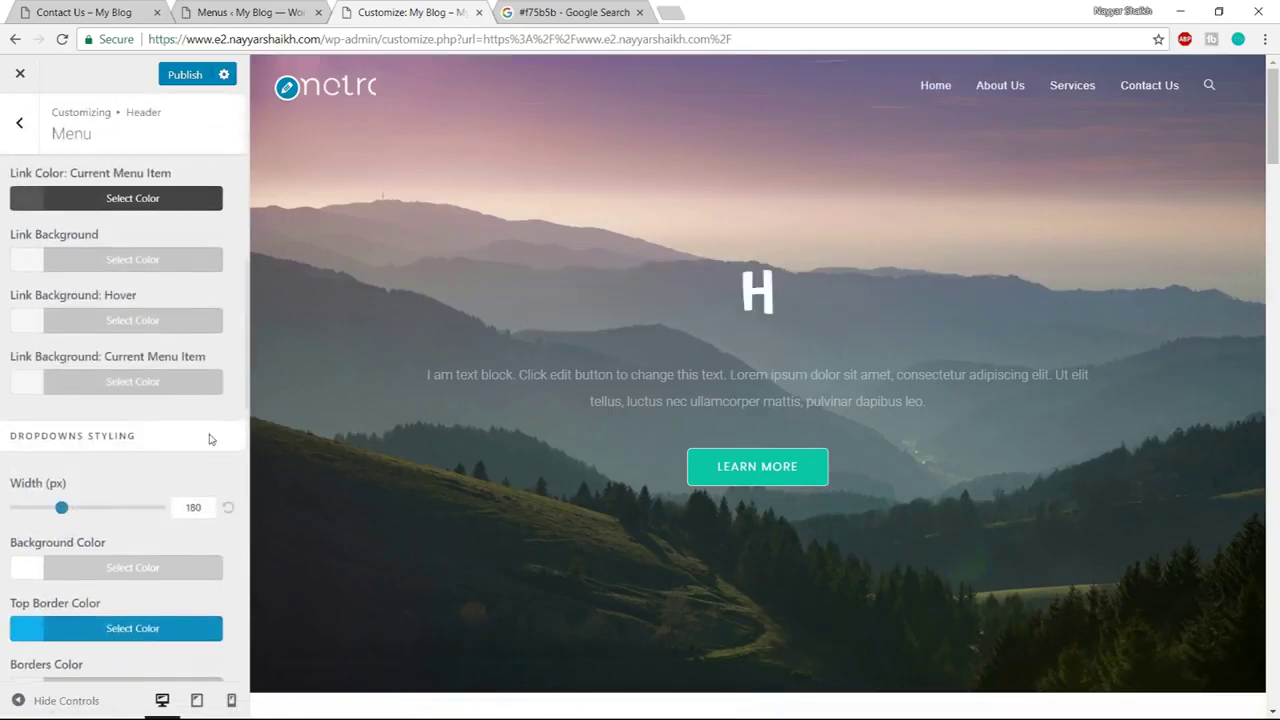
{"action": "scroll", "coordinate": [210, 438], "scroll_direction": "up", "scroll_amount": 4}
{"action": "scroll", "coordinate": [209, 431], "scroll_direction": "down", "scroll_amount": 2}
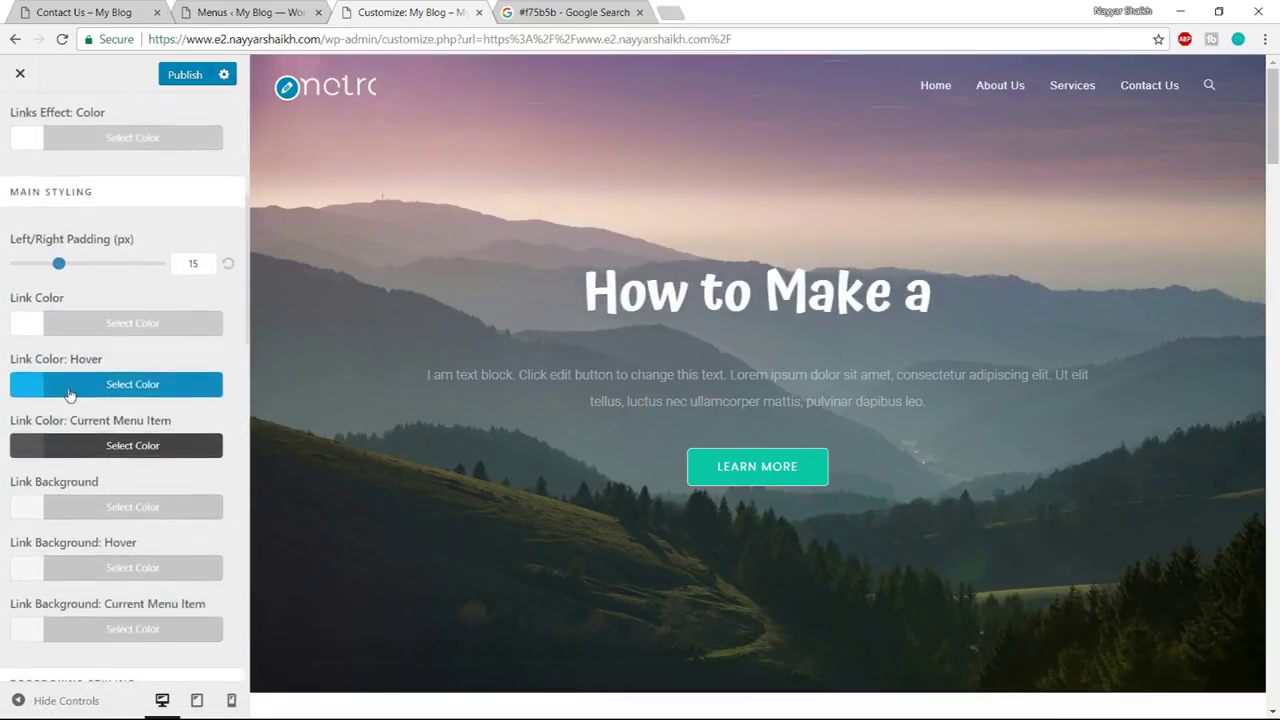
{"action": "left_click", "coordinate": [111, 392]}
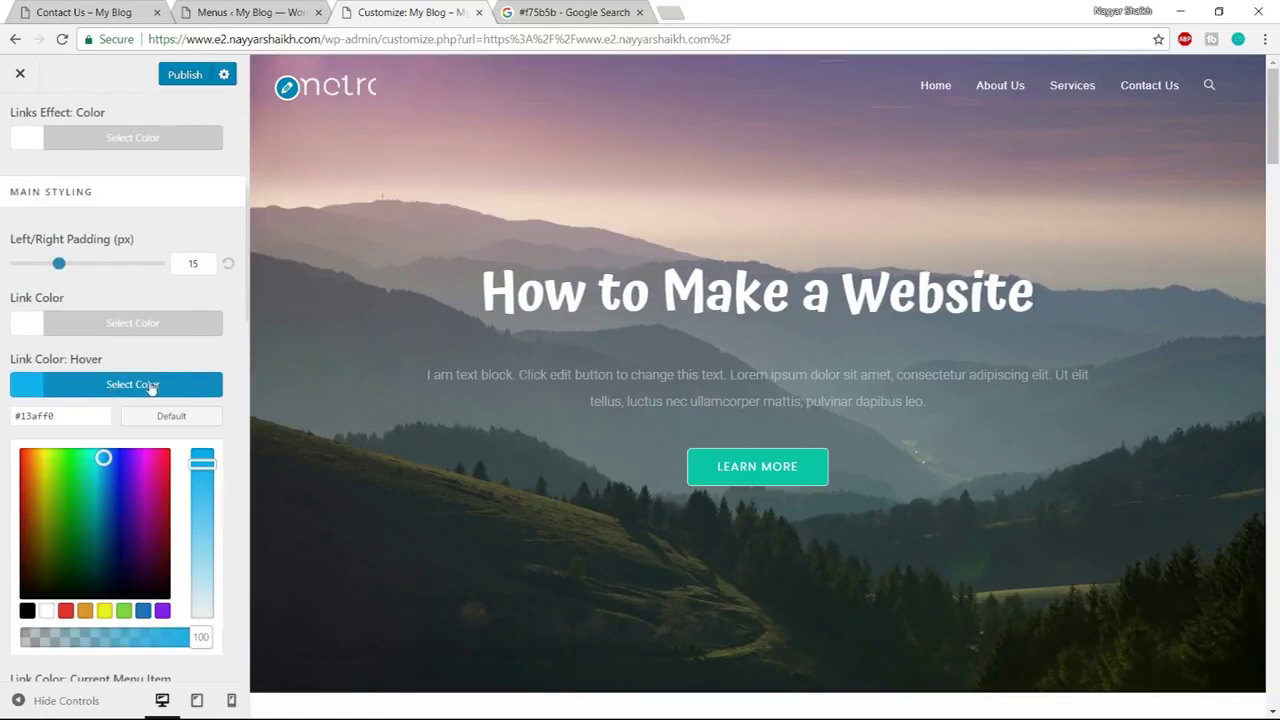
{"action": "left_click", "coordinate": [46, 527]}
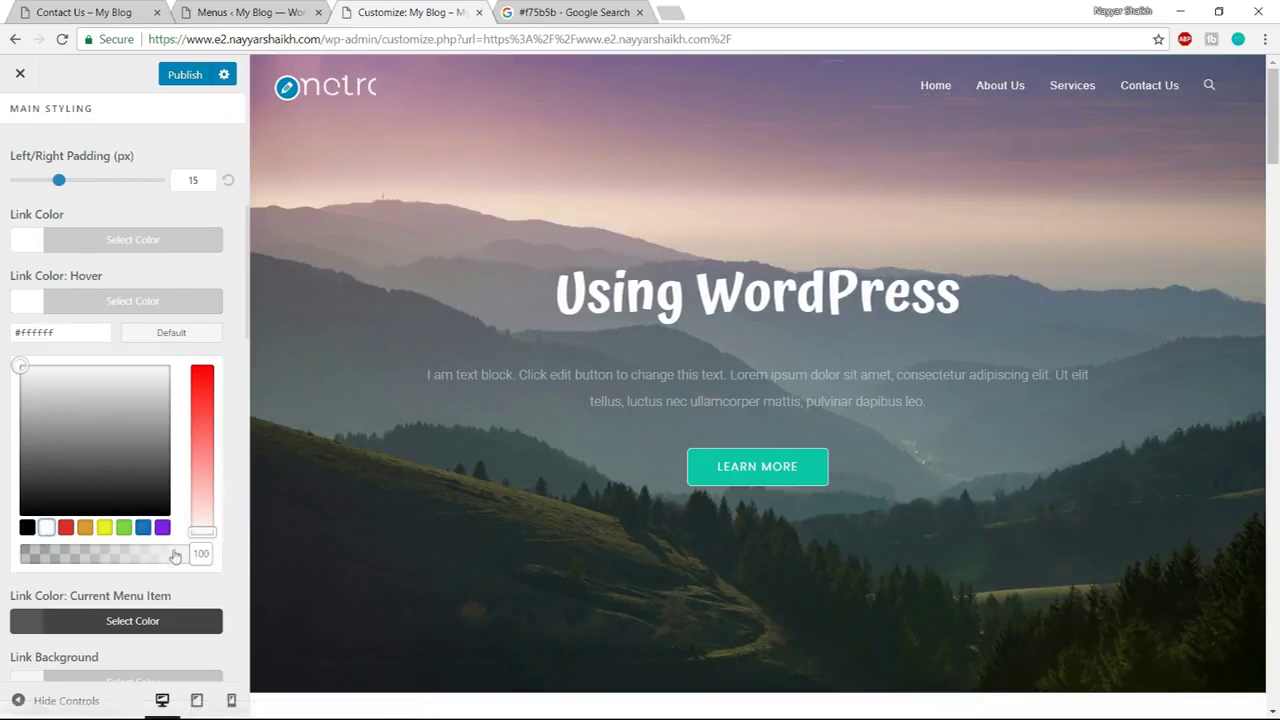
{"action": "left_click", "coordinate": [19, 388]}
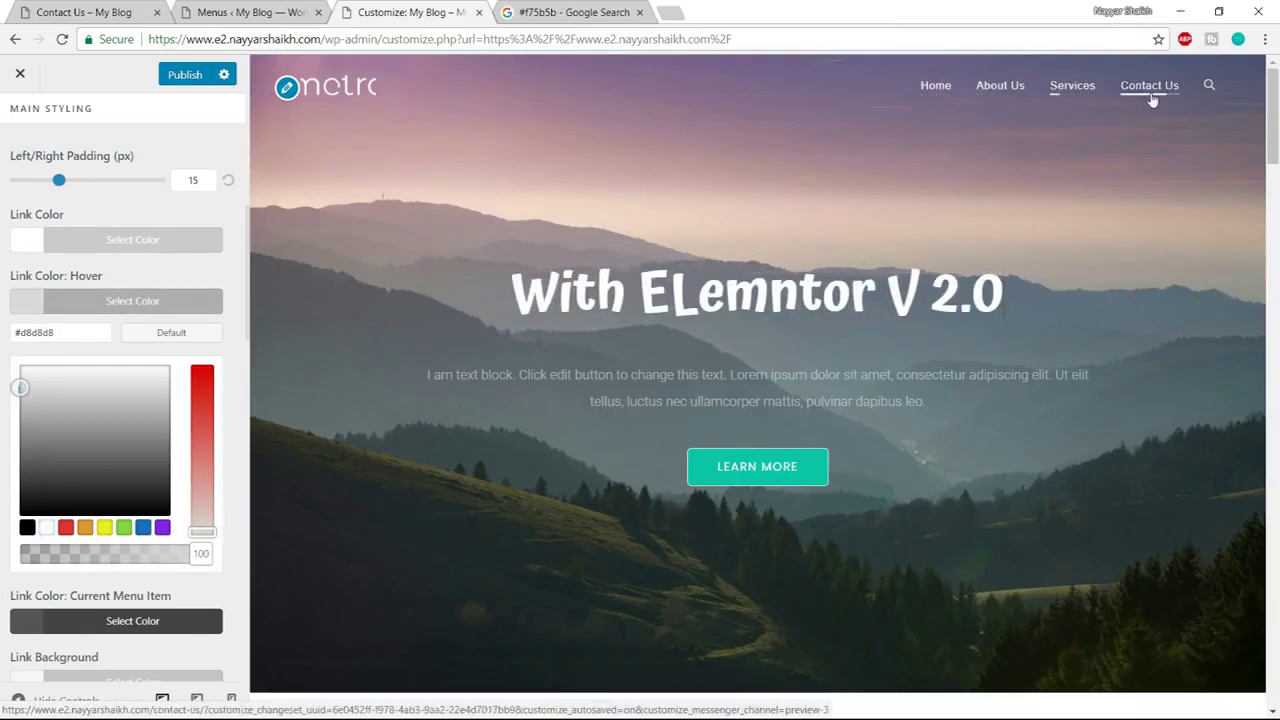
{"action": "left_click", "coordinate": [200, 300]}
{"action": "scroll", "coordinate": [238, 420], "scroll_direction": "down", "scroll_amount": 3}
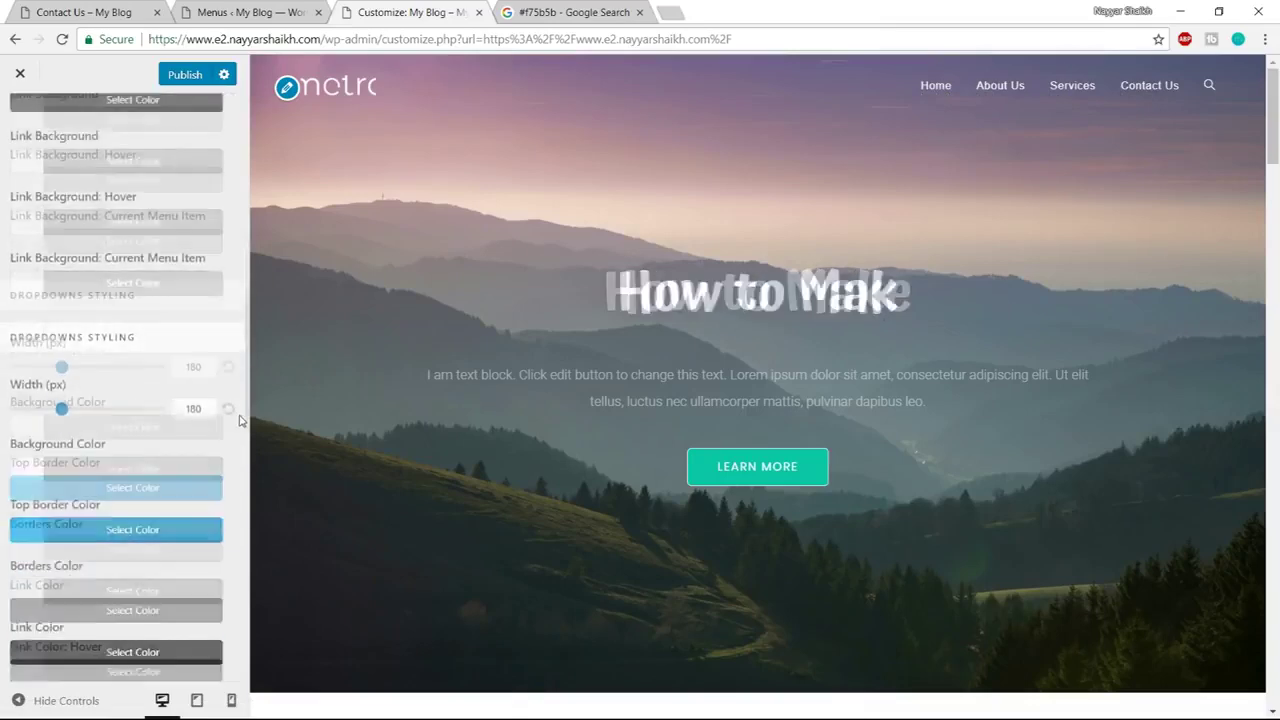
{"action": "scroll", "coordinate": [230, 440], "scroll_direction": "up", "scroll_amount": 8}
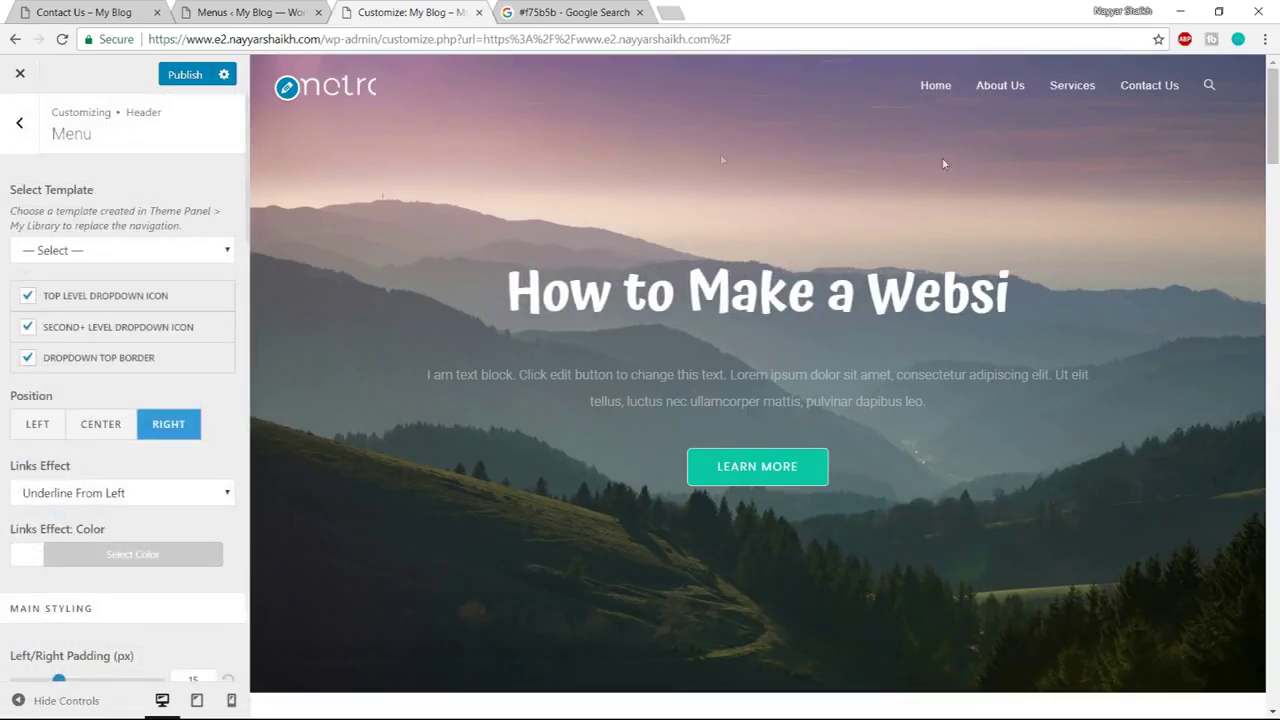
Publish the menu styling changes and go to the Footer Bottom settings.
{"action": "left_click", "coordinate": [178, 74]}
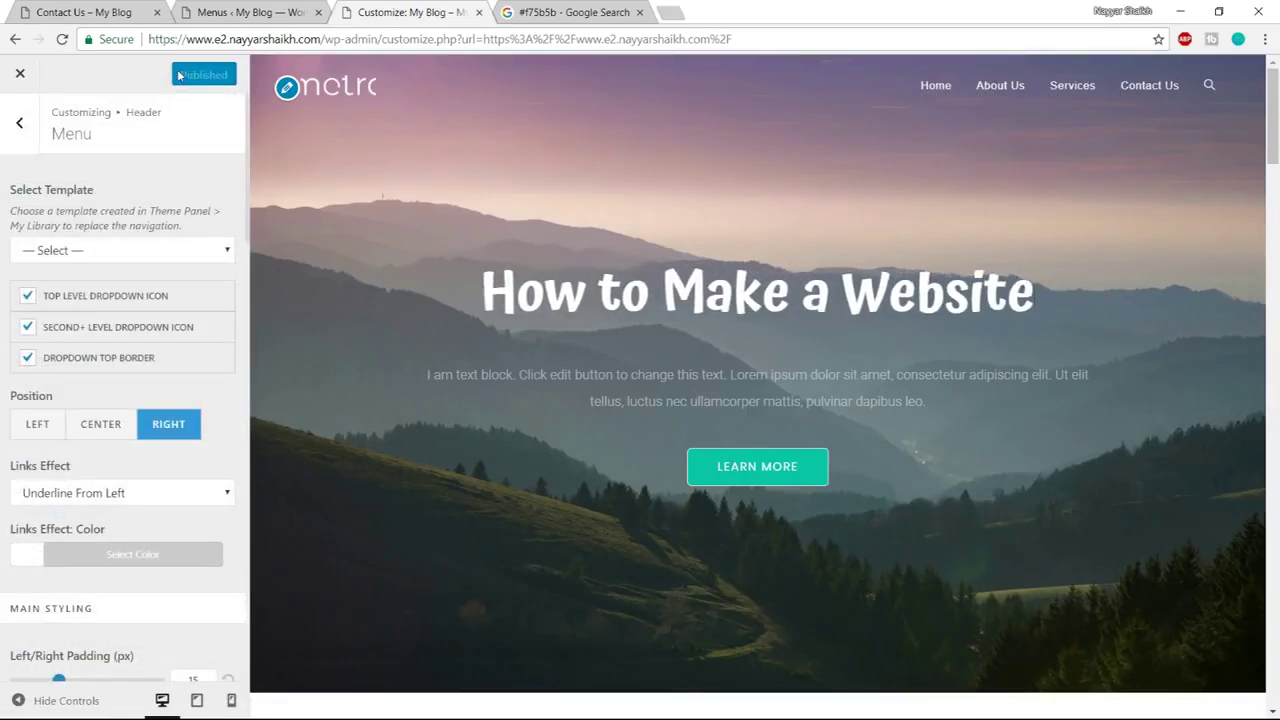
{"action": "left_click_drag", "start_coordinate": [1273, 115], "coordinate": [1275, 677]}
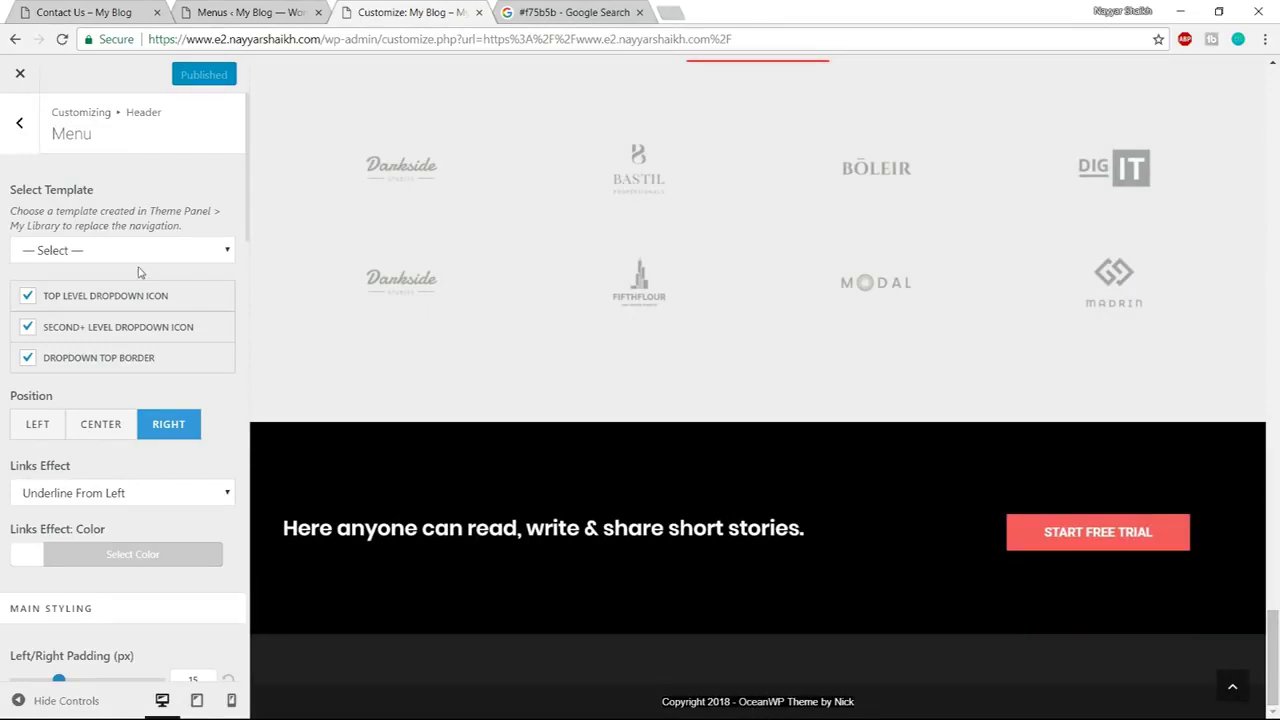
{"action": "left_click", "coordinate": [19, 123]}
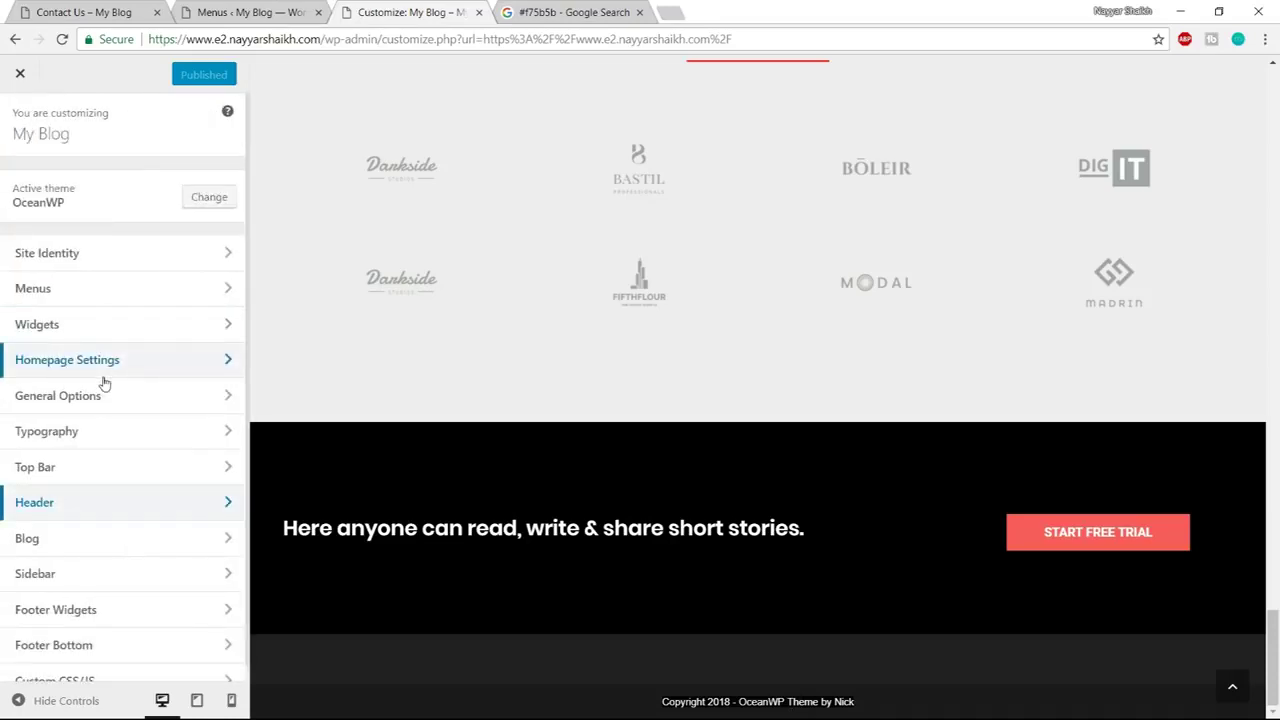
{"action": "left_click", "coordinate": [97, 647]}
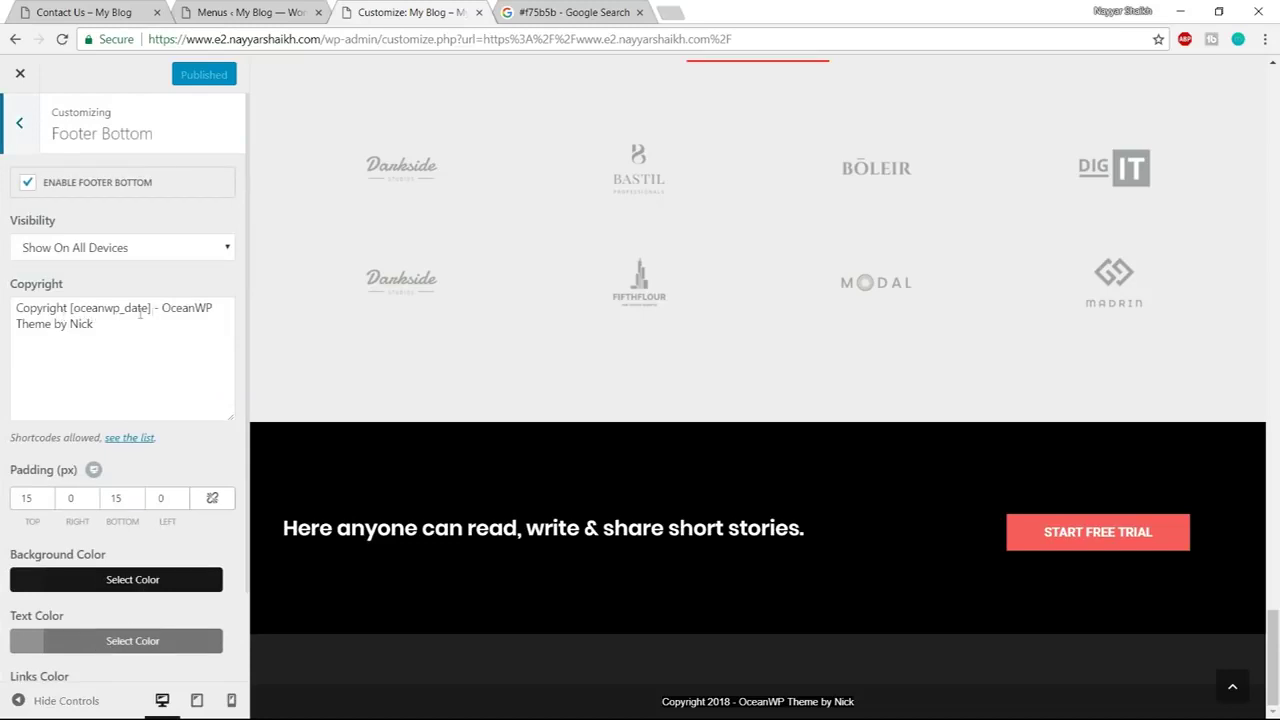
Replace the OceanWP theme credit in the copyright with 'Made with', fixing the typo.
{"action": "left_click_drag", "start_coordinate": [163, 308], "coordinate": [185, 337]}
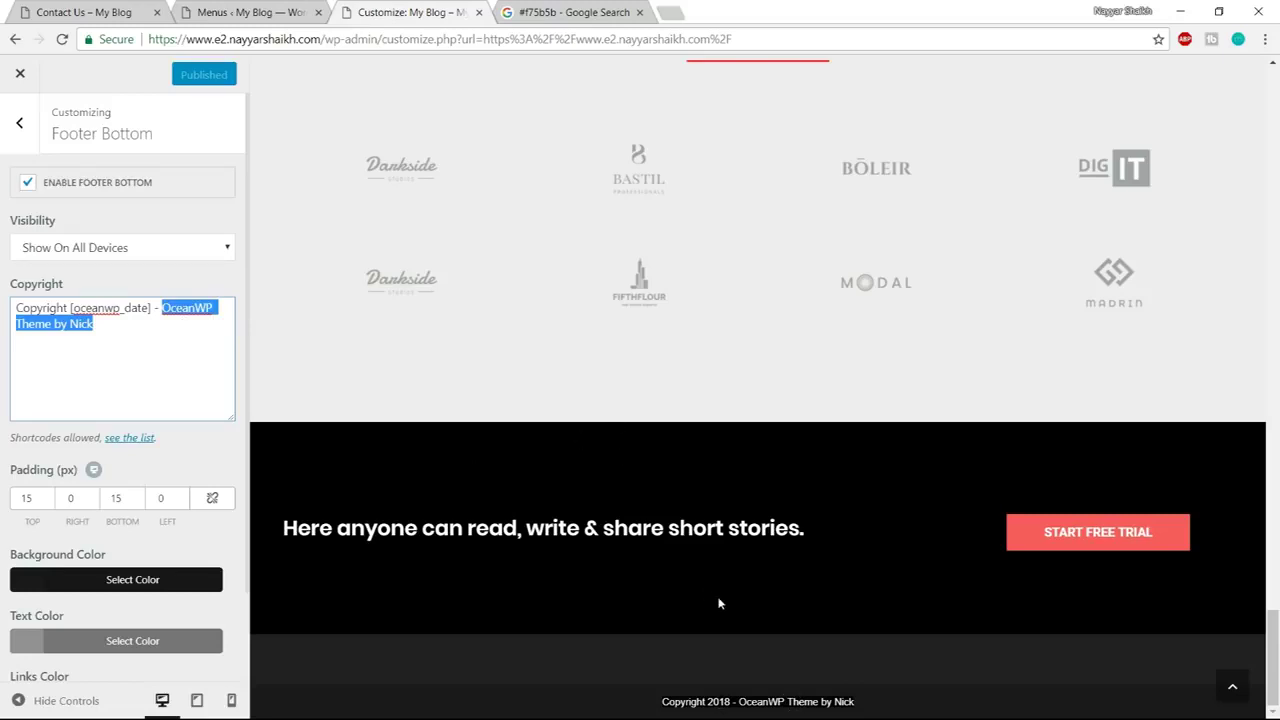
{"action": "type", "text": "Mad"}
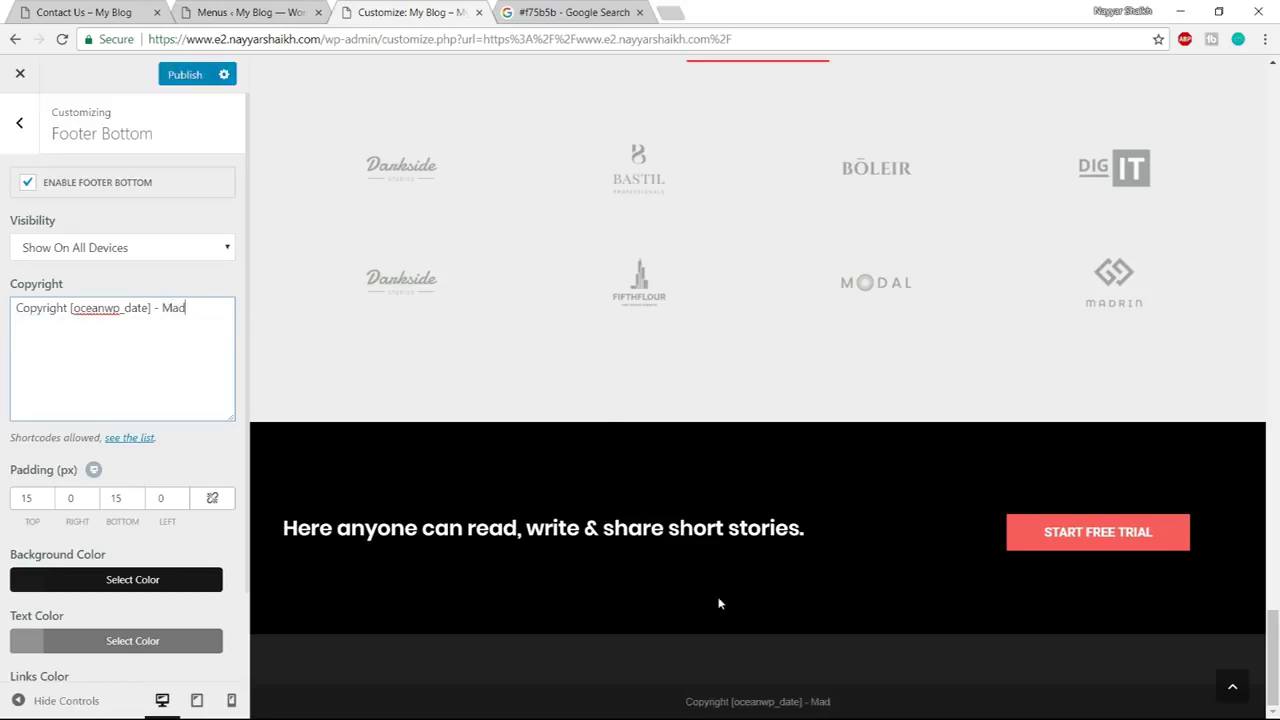
{"action": "type", "text": "e b"}
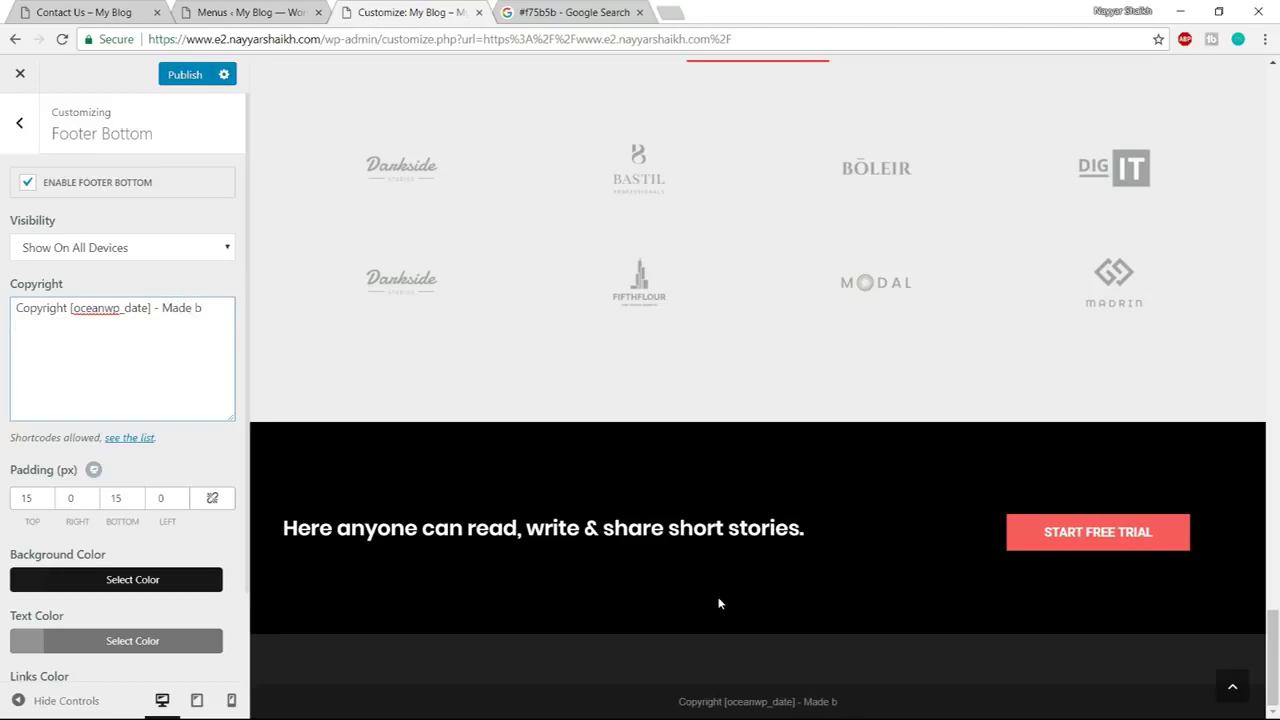
{"action": "type", "text": " with"}
{"action": "key", "text": "ctrl+Left"}
{"action": "key", "text": "BackSpace"}
{"action": "key", "text": "BackSpace"}
{"action": "key", "text": "End"}
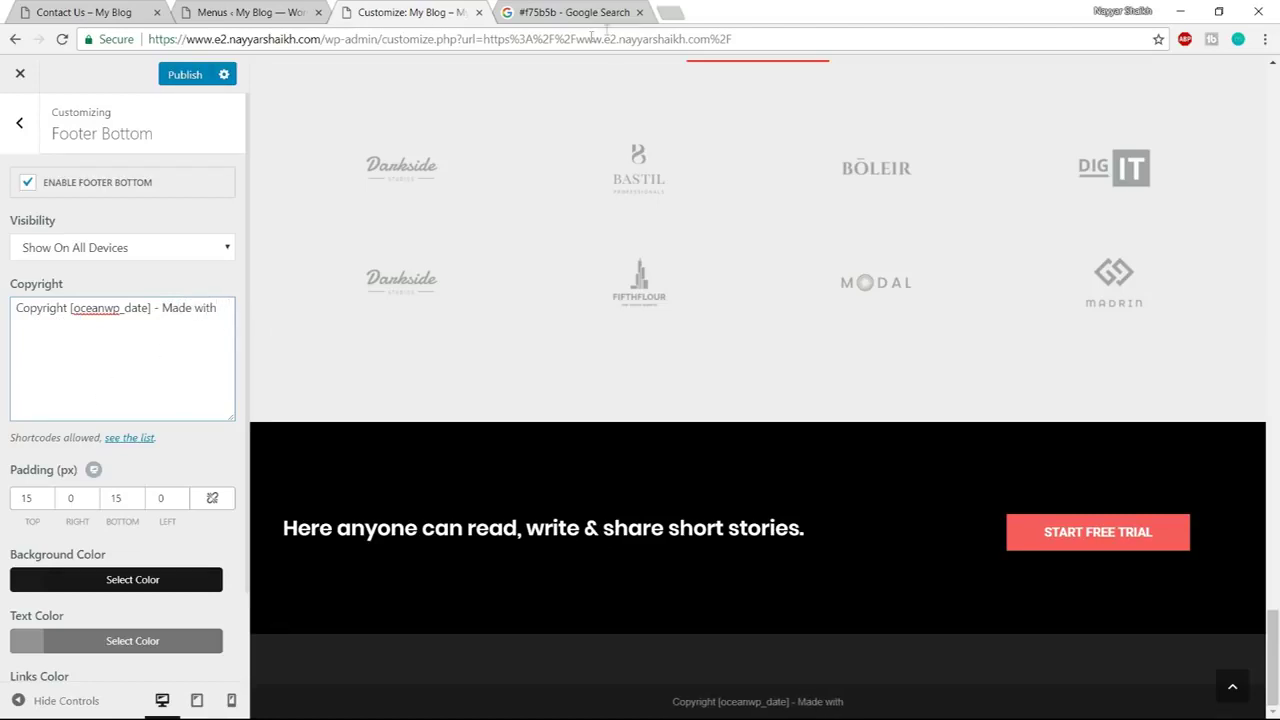
Search the web for 'love symbol' and open the I2Symbol love symbols page.
{"action": "left_click", "coordinate": [670, 12]}
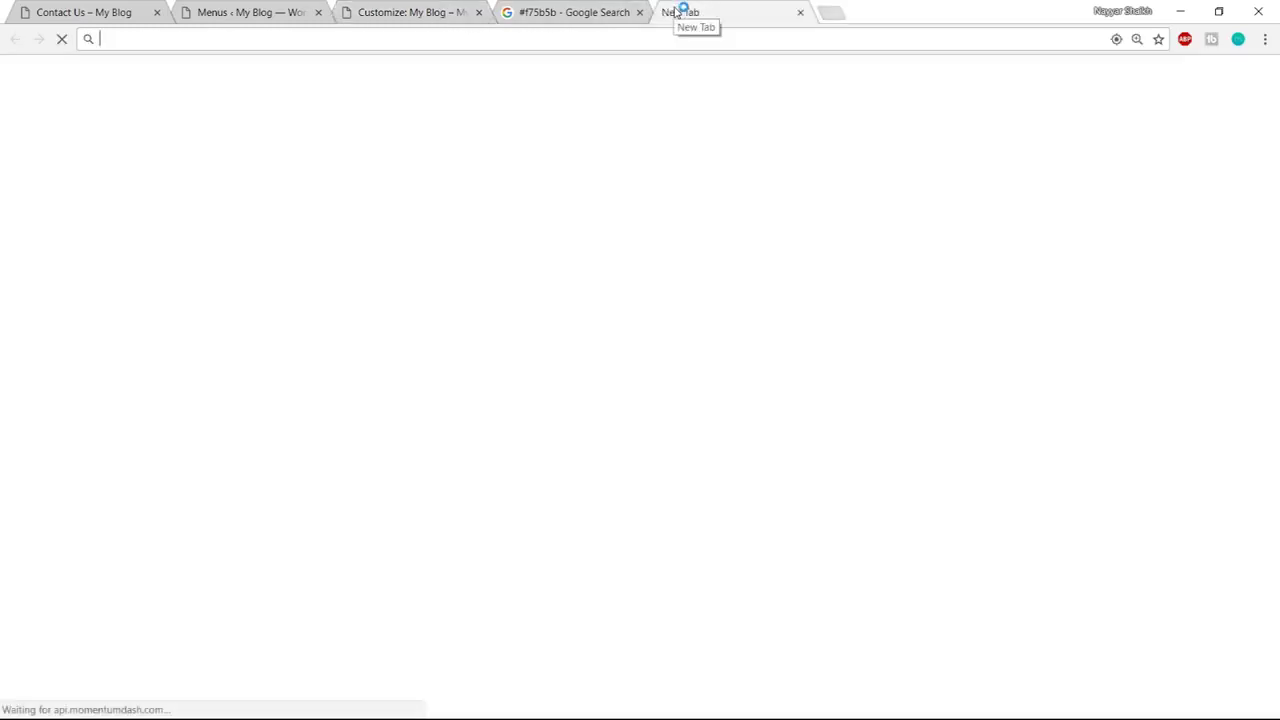
{"action": "type", "text": "love symbol"}
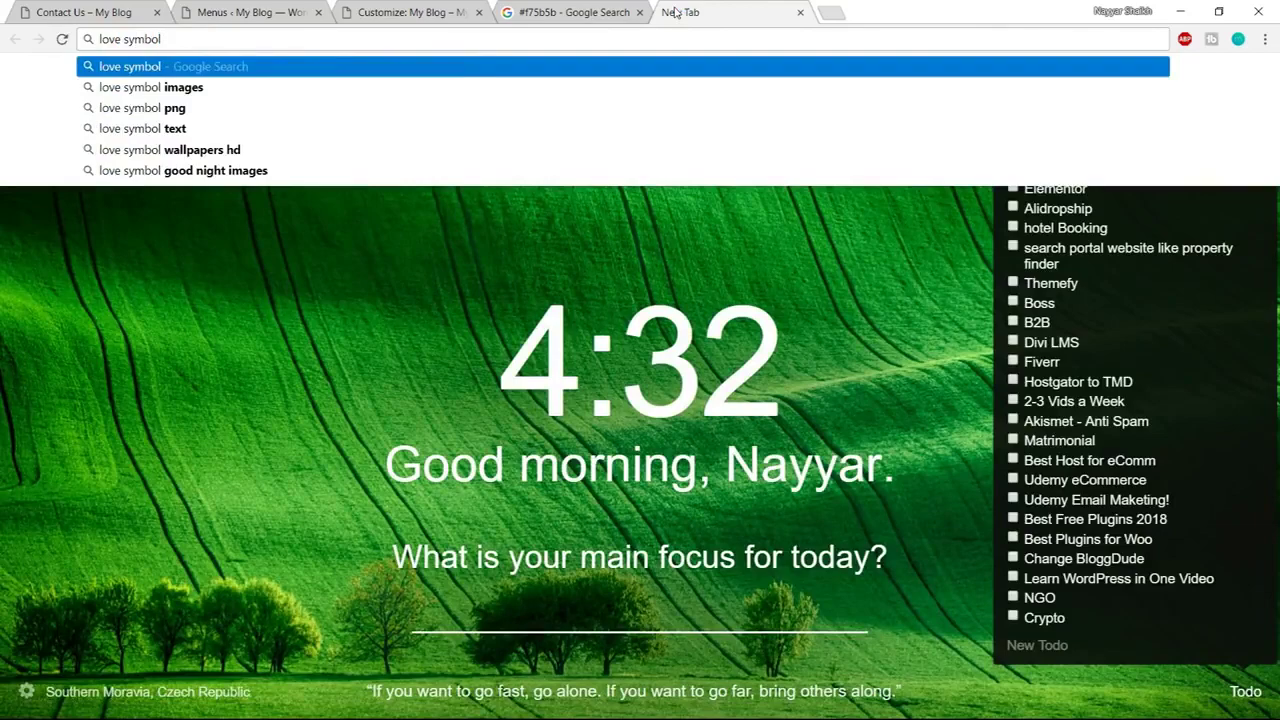
{"action": "key", "text": "Return"}
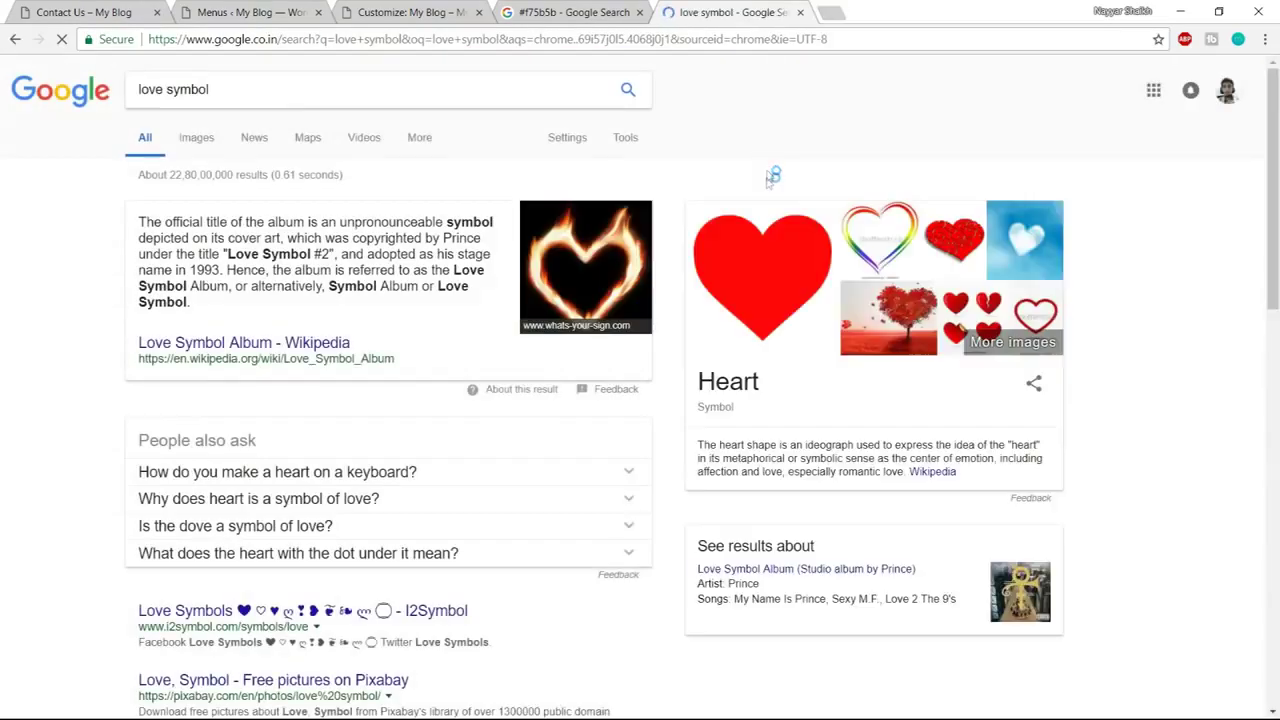
{"action": "scroll", "coordinate": [725, 413], "scroll_direction": "down", "scroll_amount": 3}
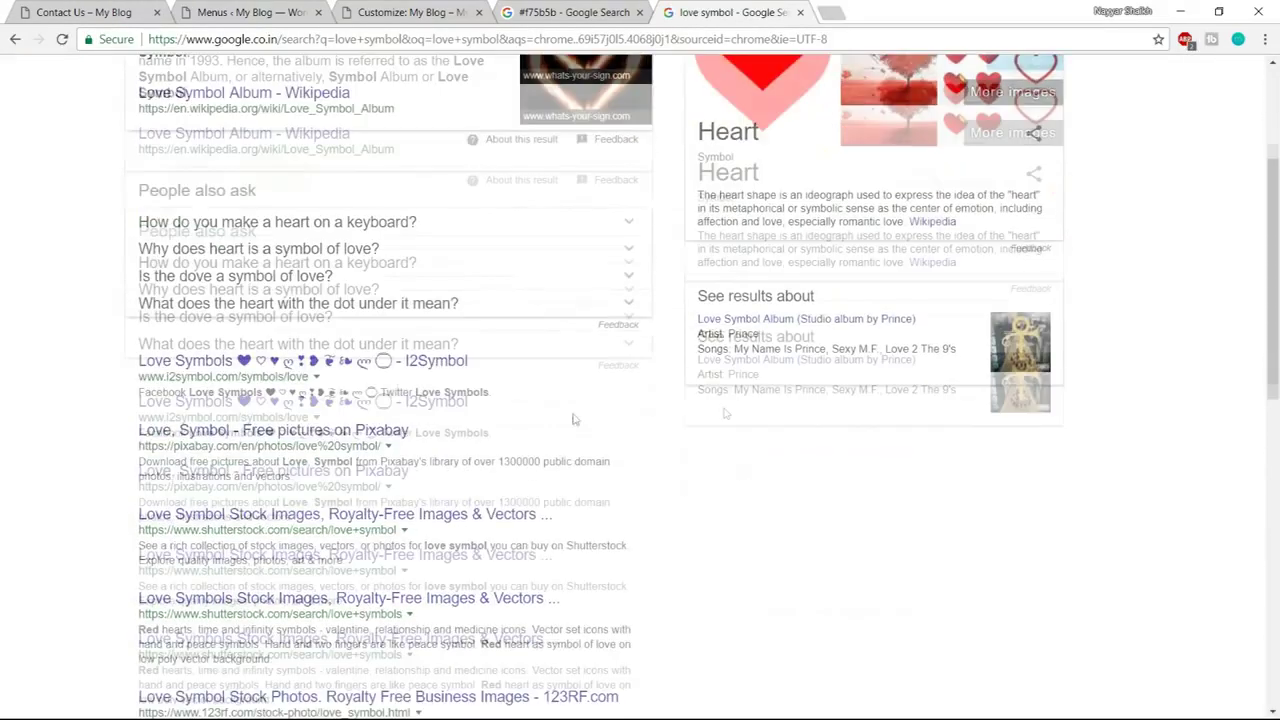
{"action": "left_click", "coordinate": [240, 369]}
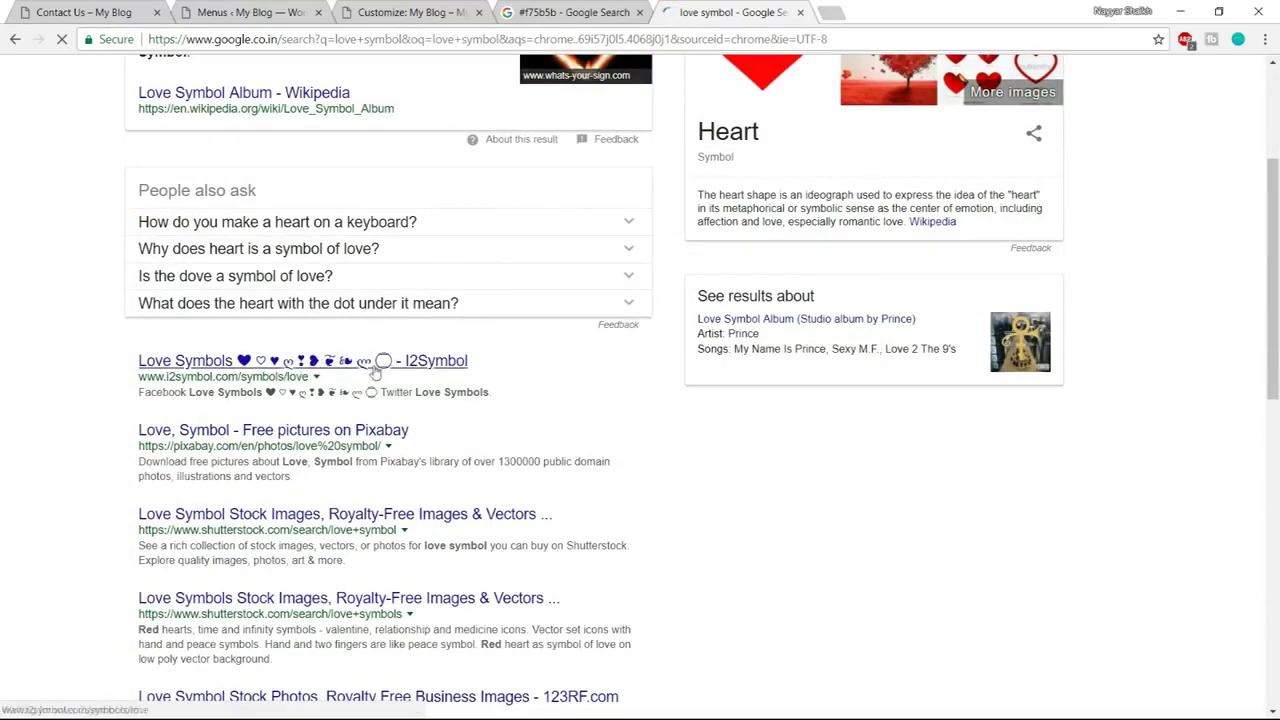
Copy the heart symbol and return to the Customizer's footer copyright settings.
{"action": "scroll", "coordinate": [908, 394], "scroll_direction": "down", "scroll_amount": 3}
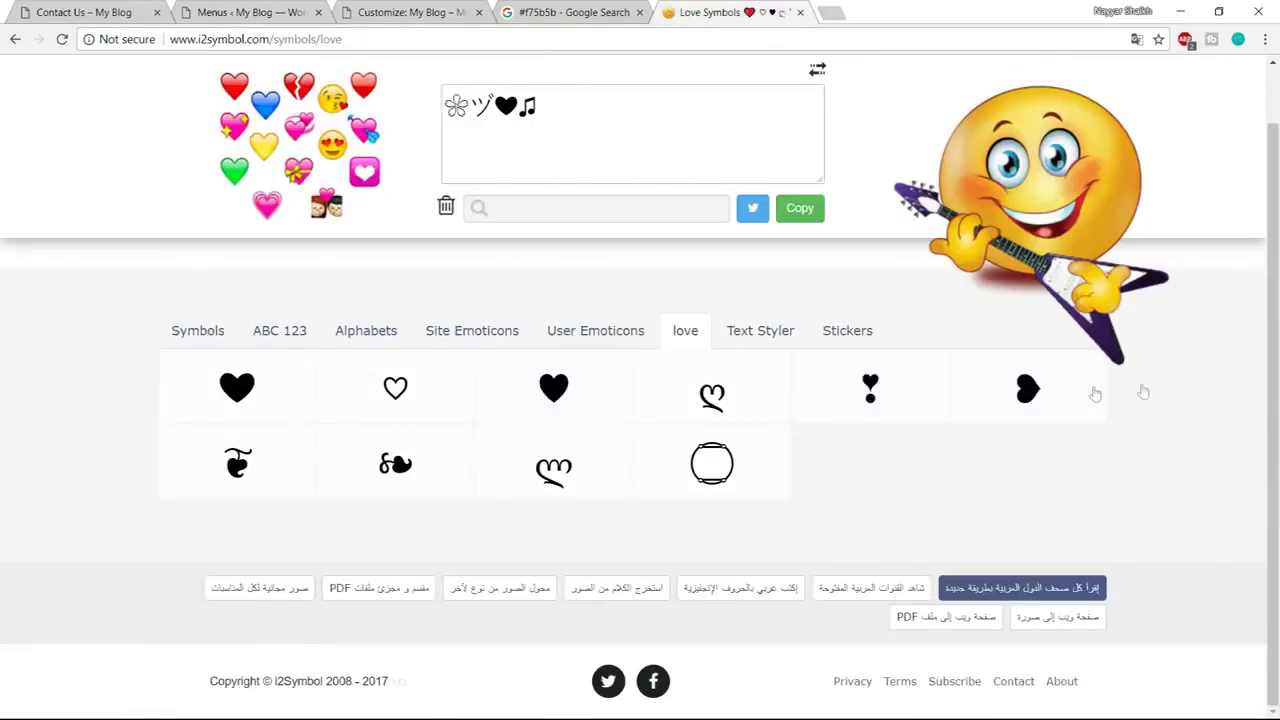
{"action": "left_click", "coordinate": [256, 412]}
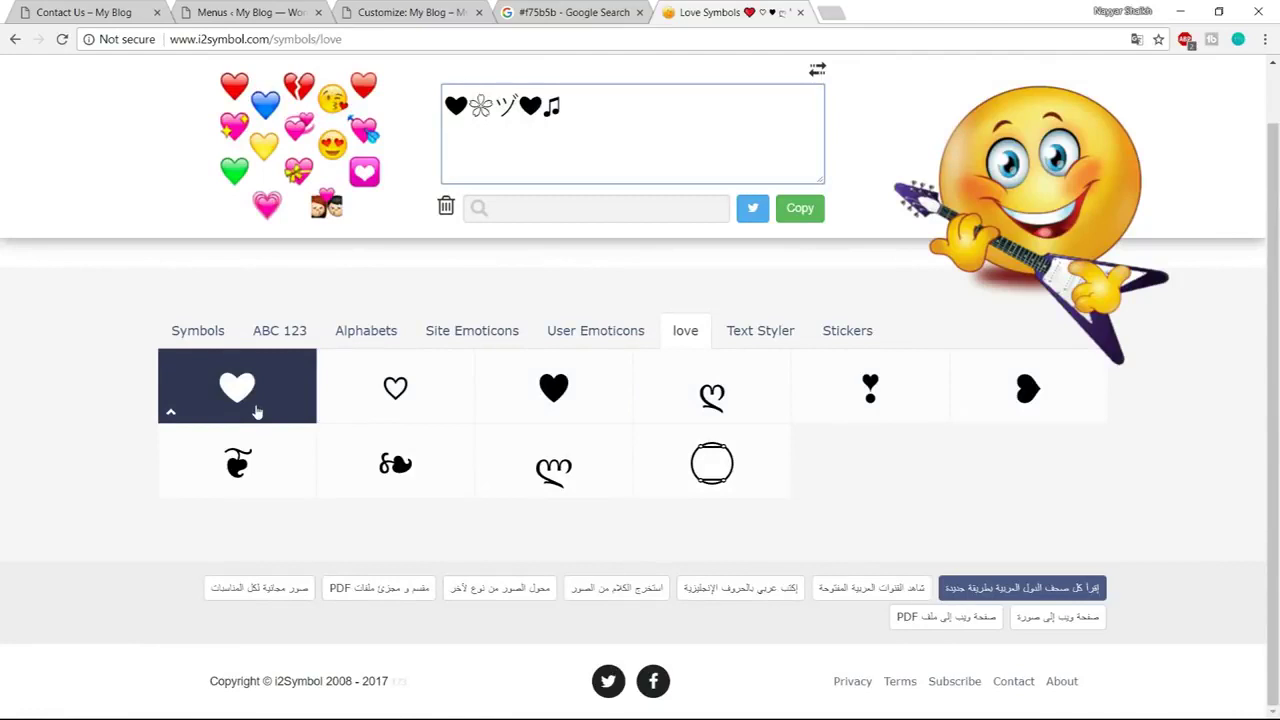
{"action": "right_click", "coordinate": [234, 405]}
{"action": "left_click", "coordinate": [278, 435]}
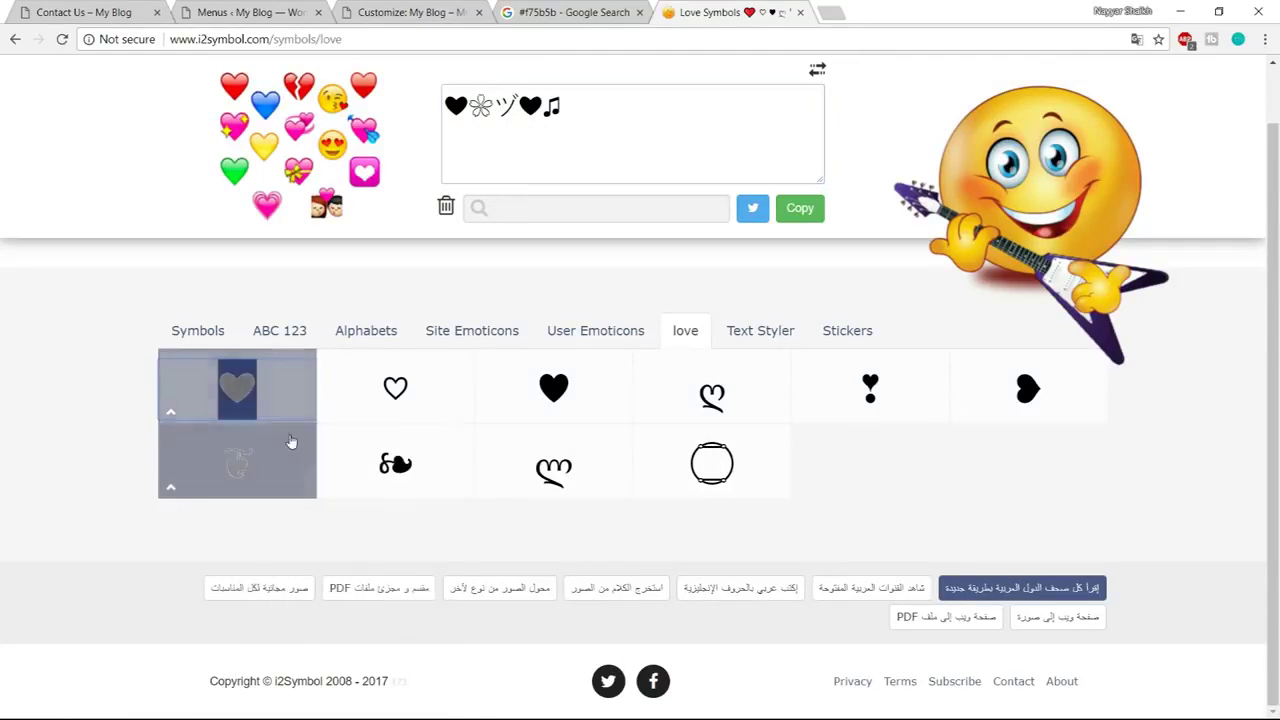
{"action": "left_click", "coordinate": [252, 12]}
{"action": "left_click", "coordinate": [363, 5]}
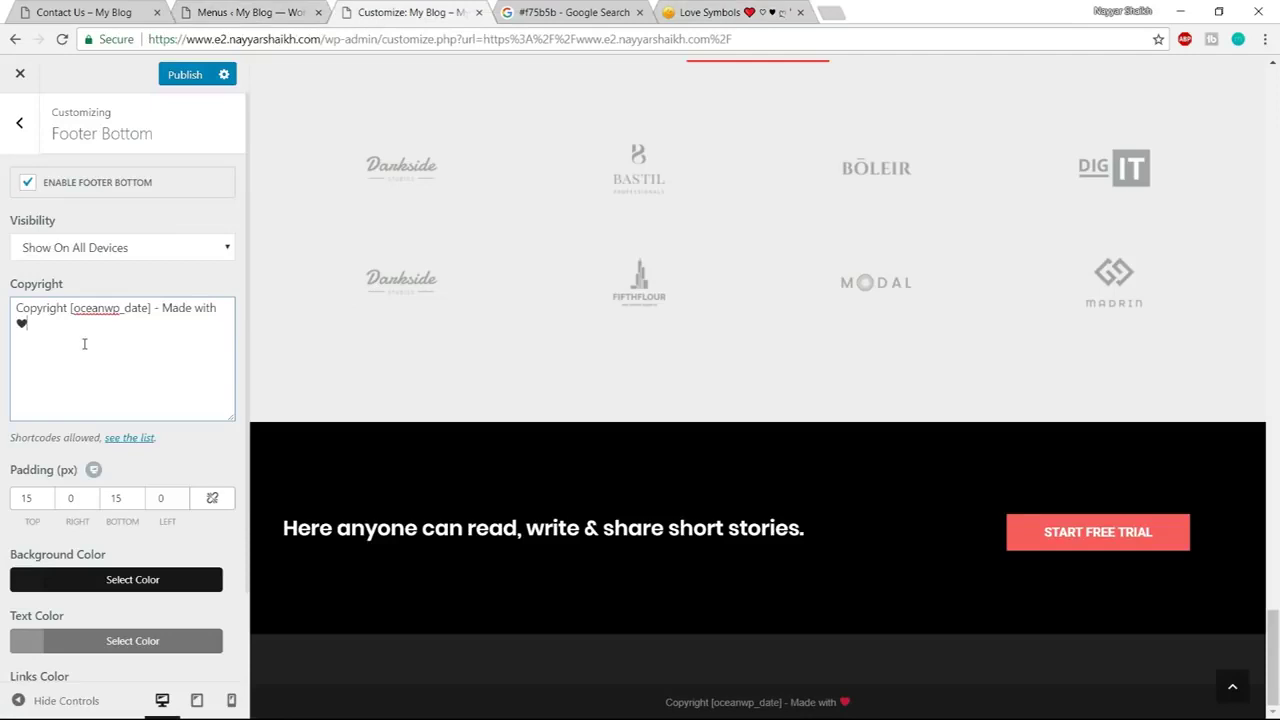
{"action": "key", "text": "BackSpace"}
{"action": "type", "text": "❤ by"}
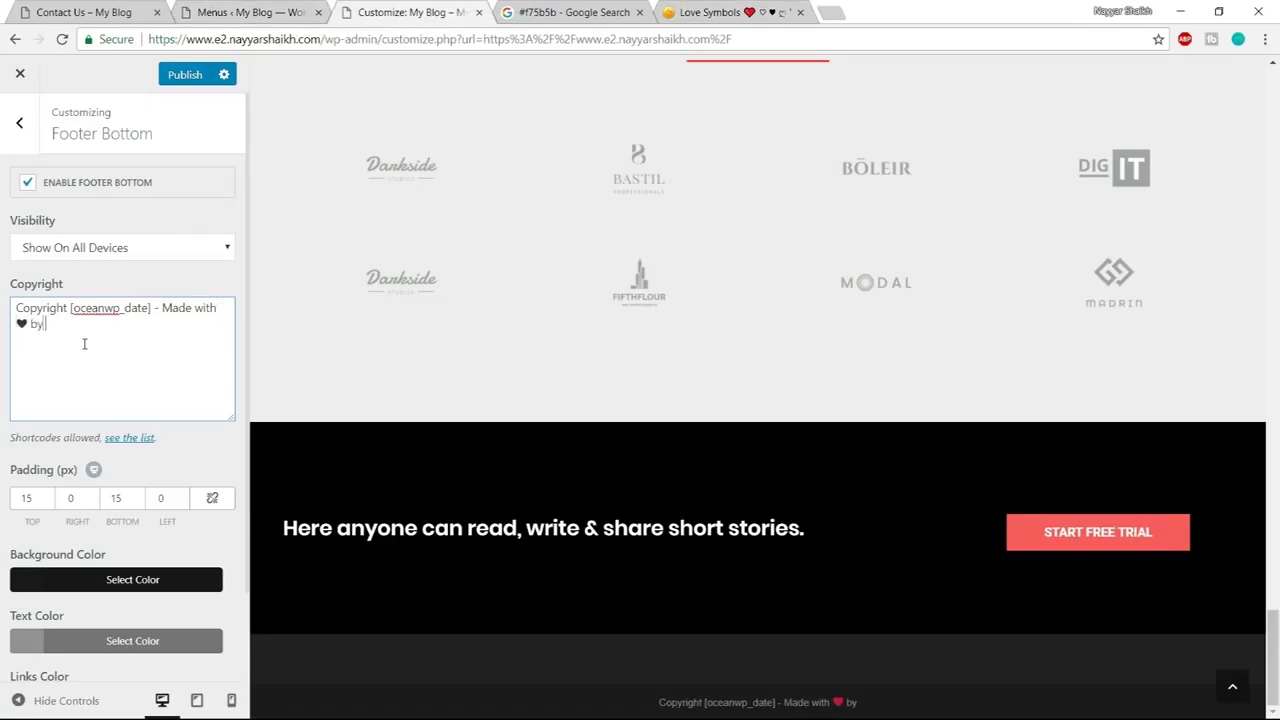
{"action": "type", "text": " Nayyar Shaikh"}
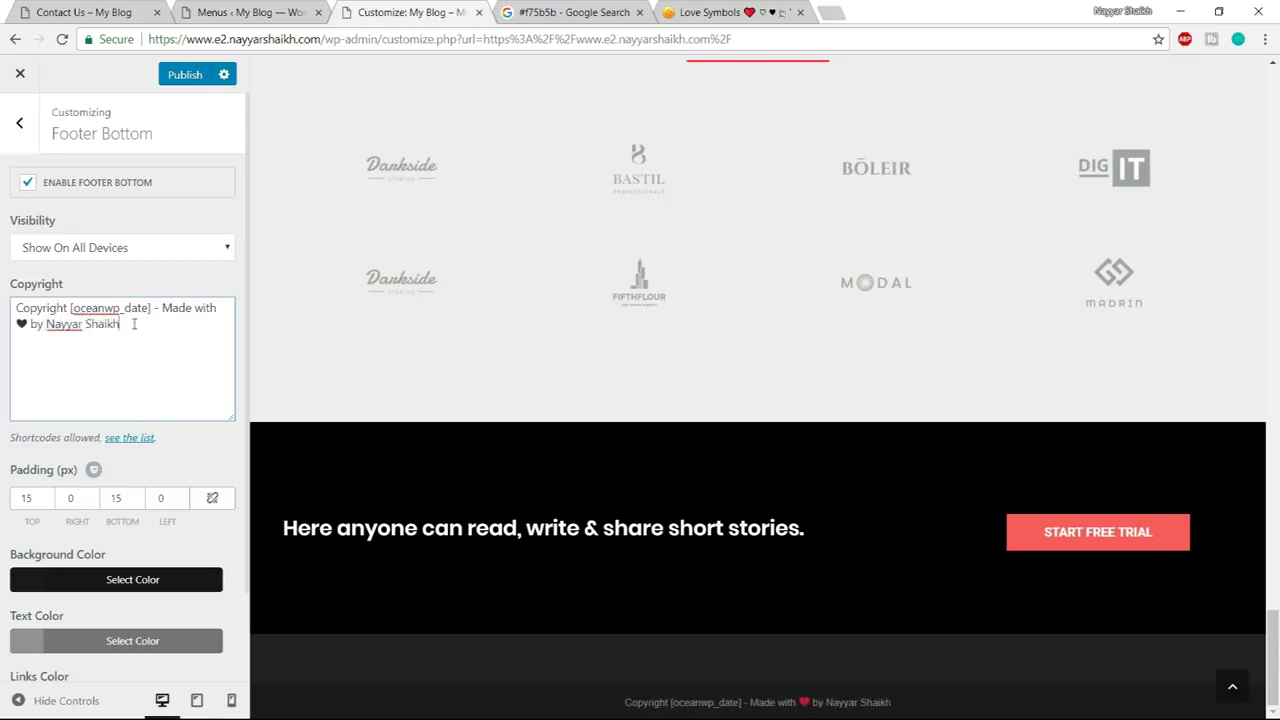
{"action": "left_click_drag", "start_coordinate": [133, 324], "coordinate": [46, 324]}
{"action": "left_click", "coordinate": [114, 343]}
{"action": "left_click_drag", "start_coordinate": [828, 704], "coordinate": [892, 703]}
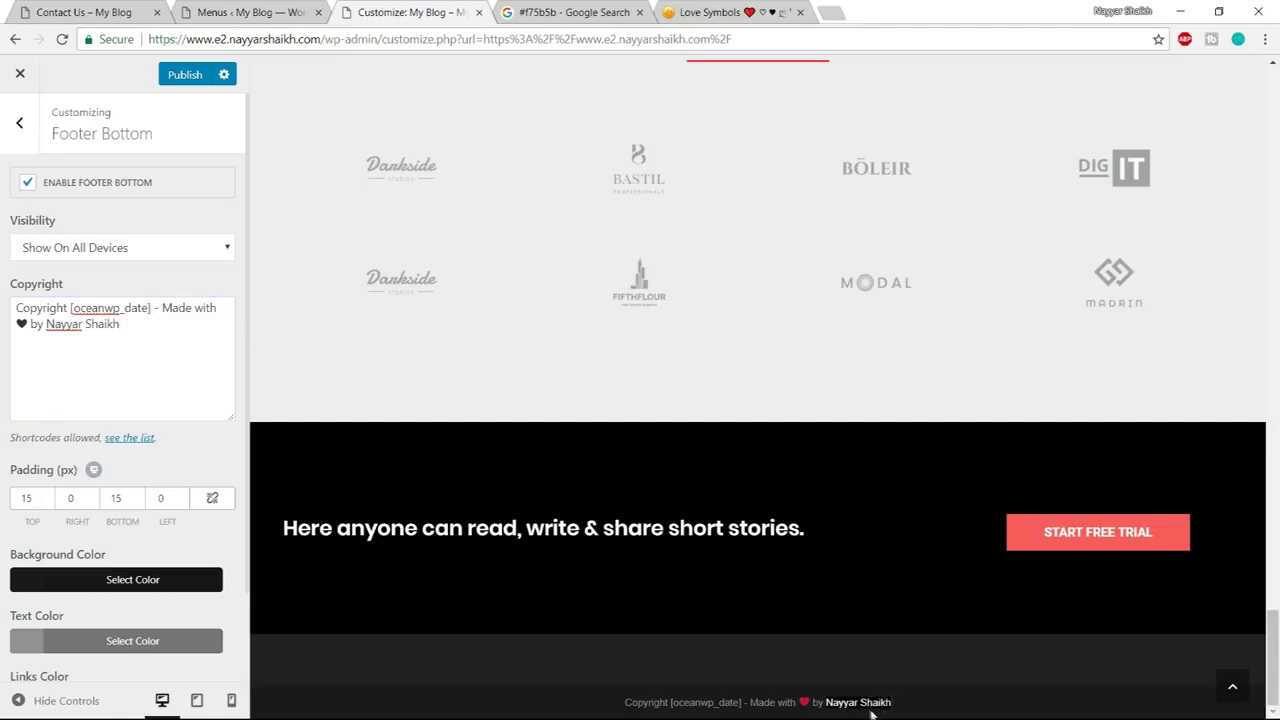
{"action": "left_click", "coordinate": [898, 698]}
Search for 'a href' and open the W3Schools HTML a href Attribute page.
{"action": "left_click", "coordinate": [792, 14]}
{"action": "left_click", "coordinate": [497, 44]}
{"action": "type", "text": "a href"}
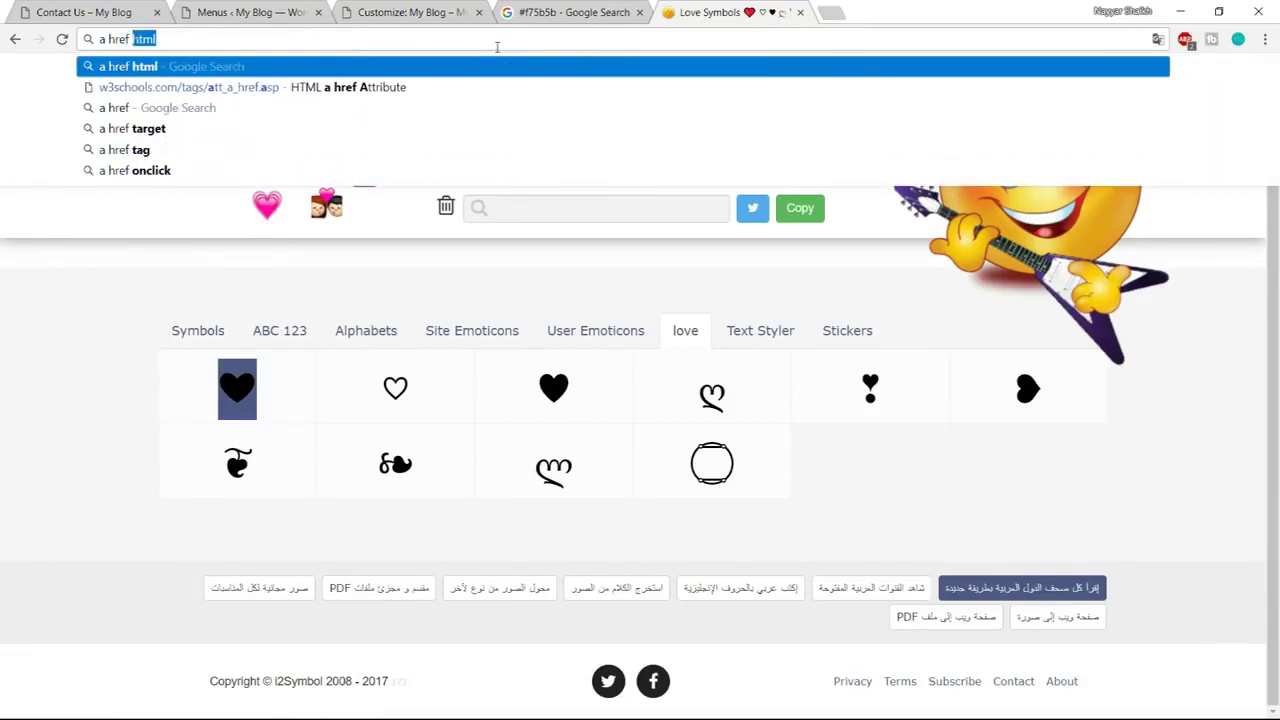
{"action": "key", "text": "Return"}
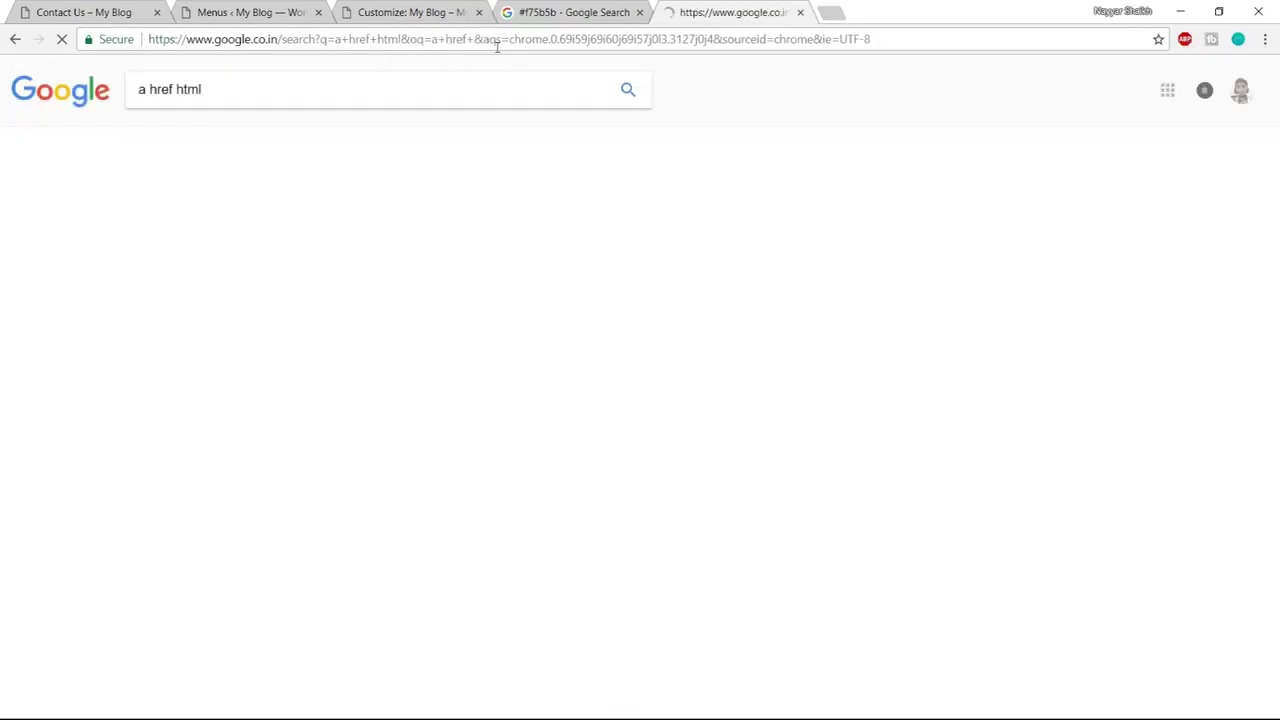
{"action": "left_click", "coordinate": [142, 90]}
{"action": "left_click_drag", "start_coordinate": [142, 90], "coordinate": [214, 90]}
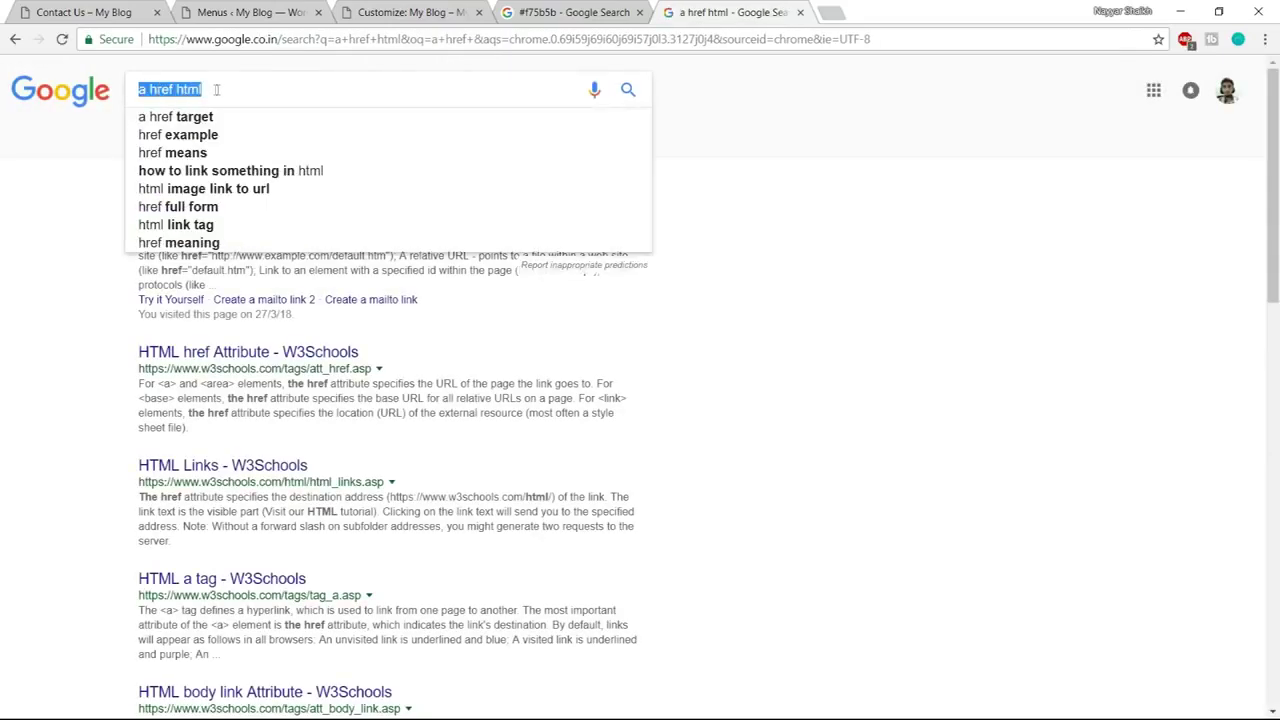
{"action": "left_click", "coordinate": [679, 170]}
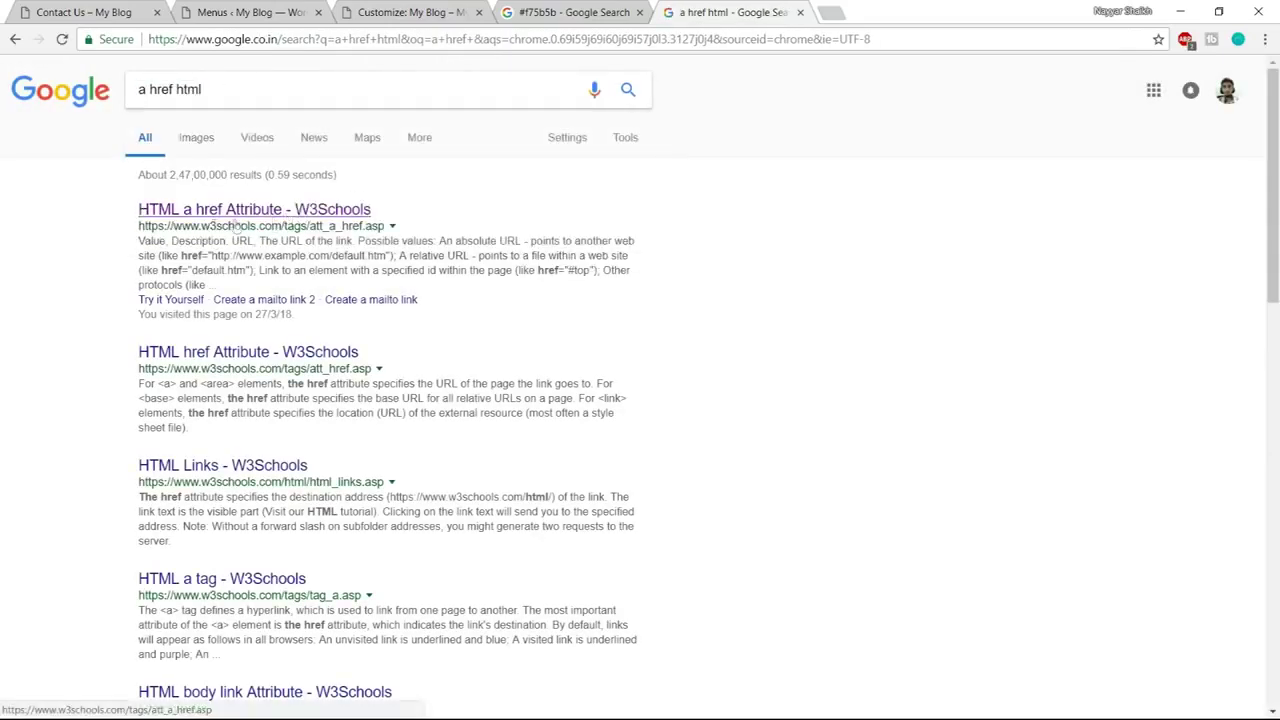
{"action": "left_click_drag", "start_coordinate": [200, 226], "coordinate": [279, 226]}
{"action": "left_click", "coordinate": [302, 211]}
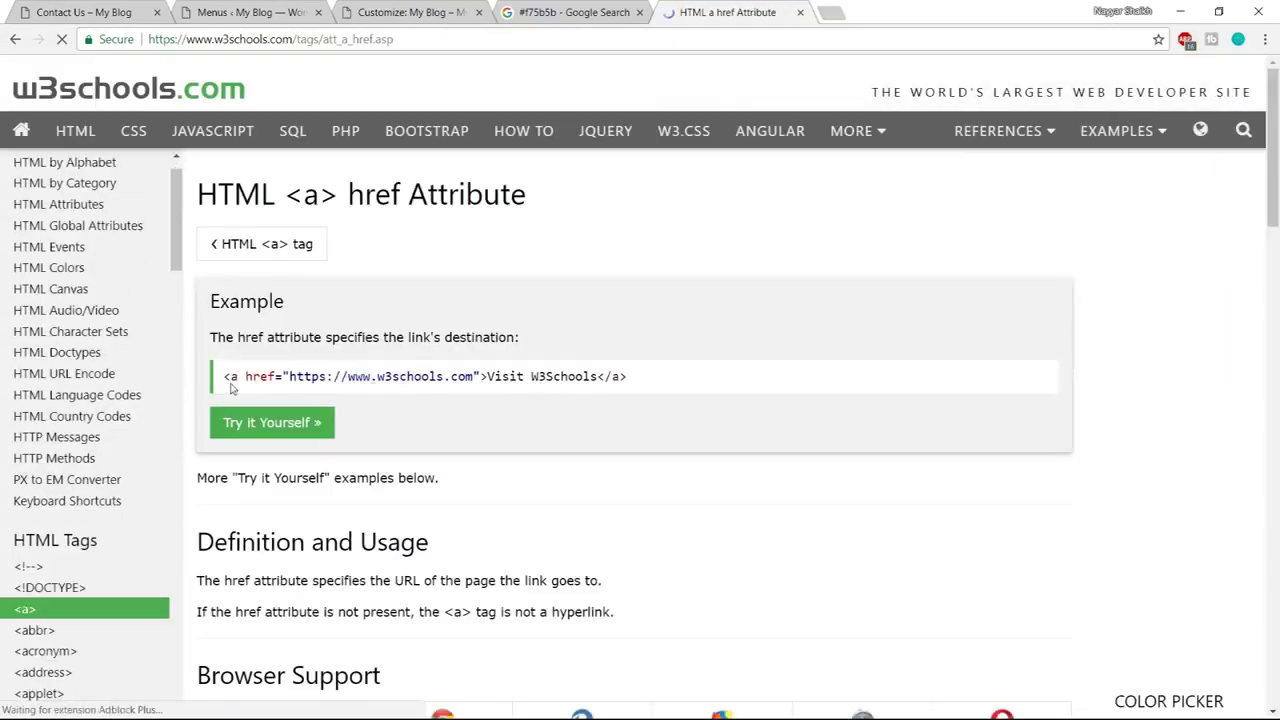
Select the example anchor code line and return to the copyright text after the name.
{"action": "left_click_drag", "start_coordinate": [224, 378], "coordinate": [685, 382]}
{"action": "key", "text": "ctrl+c"}
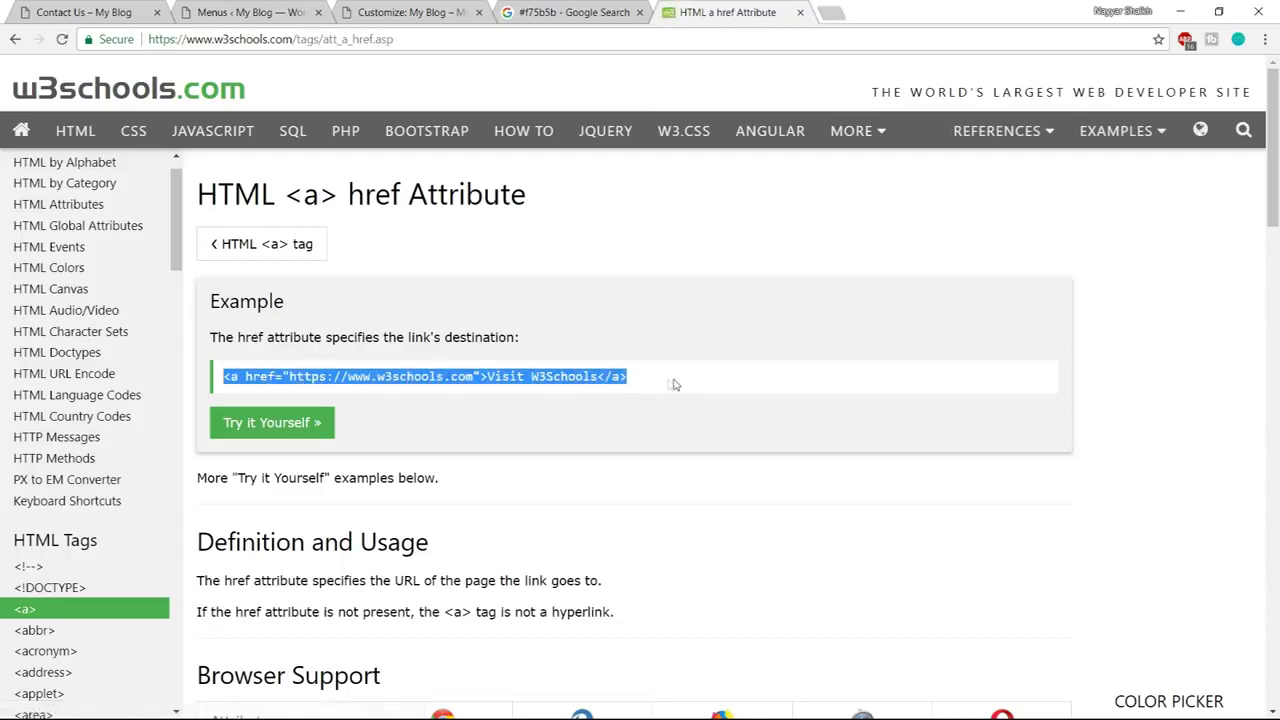
{"action": "left_click", "coordinate": [390, 8]}
{"action": "left_click", "coordinate": [138, 324]}
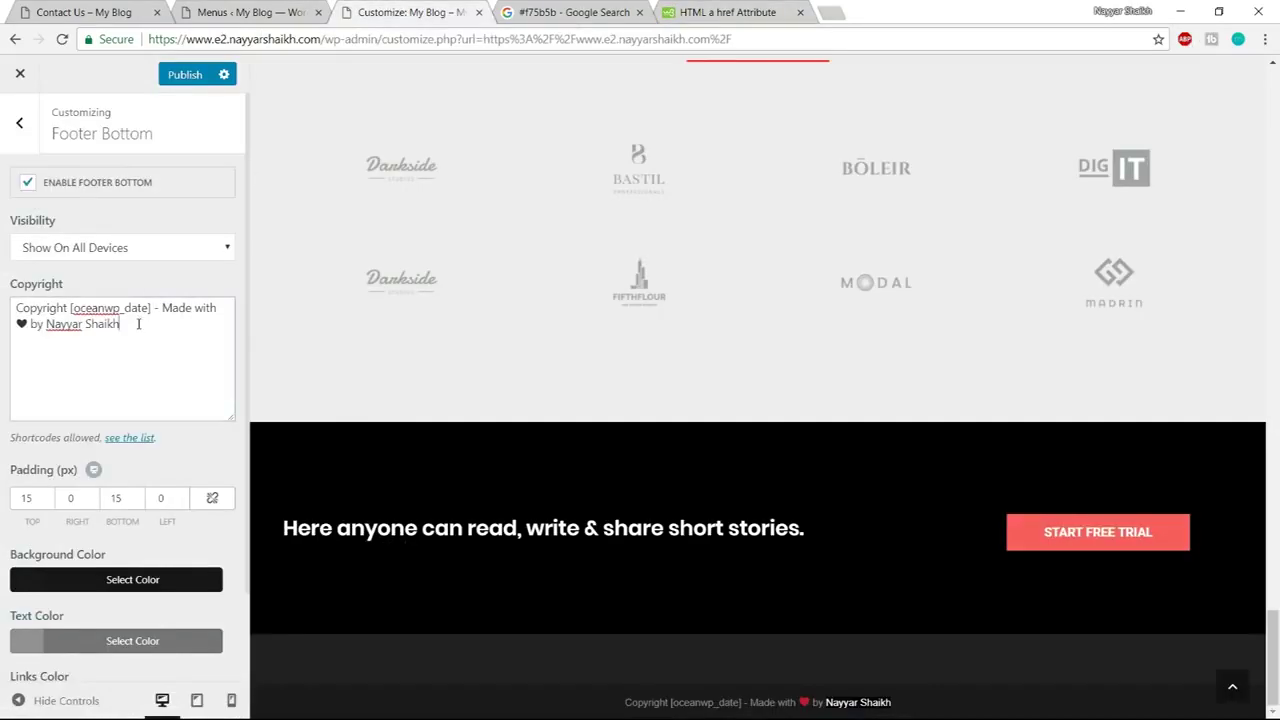
Paste the W3Schools anchor code on a new line of the copyright text.
{"action": "key", "text": "Return"}
{"action": "key", "text": "ctrl+v"}
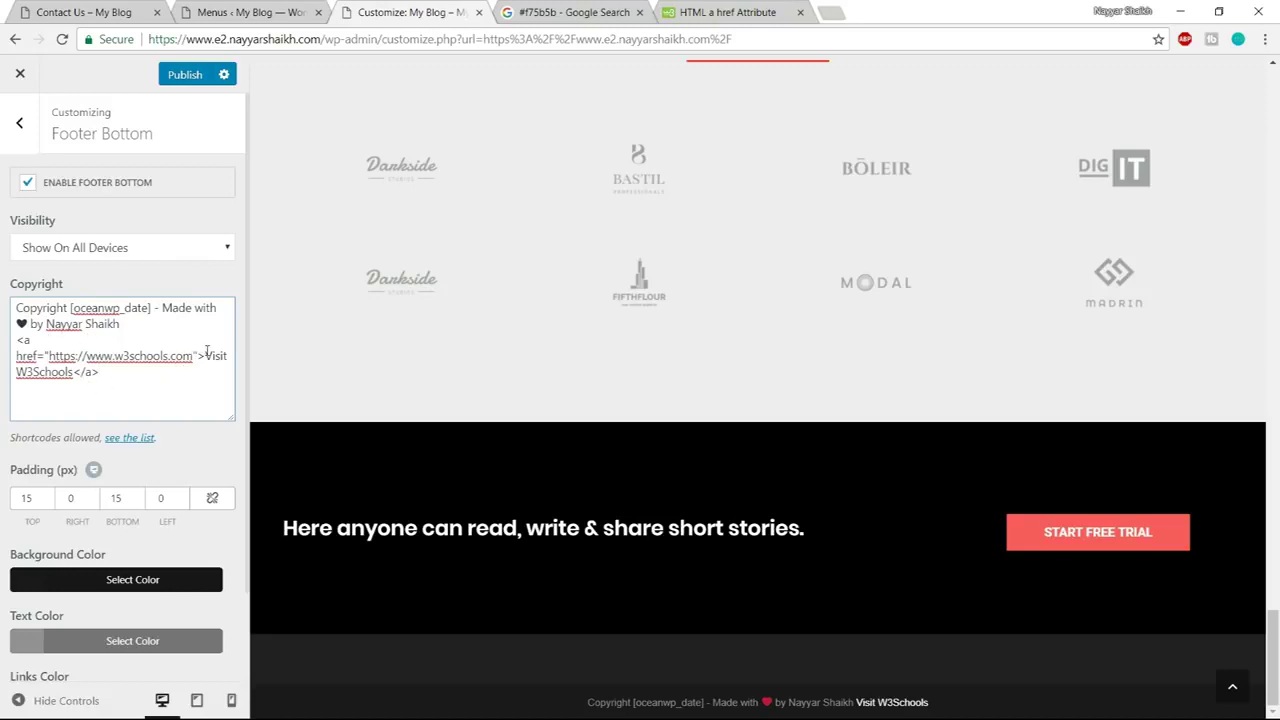
{"action": "left_click_drag", "start_coordinate": [211, 360], "coordinate": [76, 386]}
Move the author's name into the link, replacing 'Visit W3Schools', and select the w3schools URL.
{"action": "left_click_drag", "start_coordinate": [86, 324], "coordinate": [47, 324]}
{"action": "key", "text": "ctrl+c"}
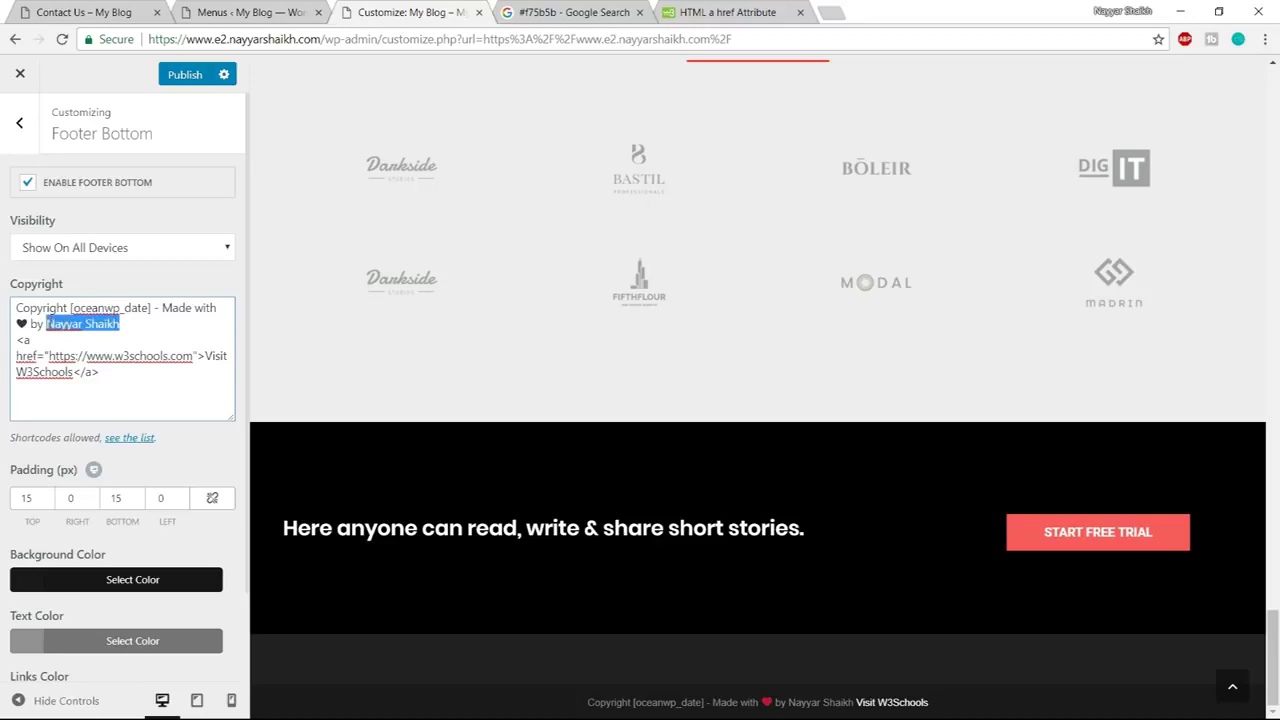
{"action": "key", "text": "BackSpace"}
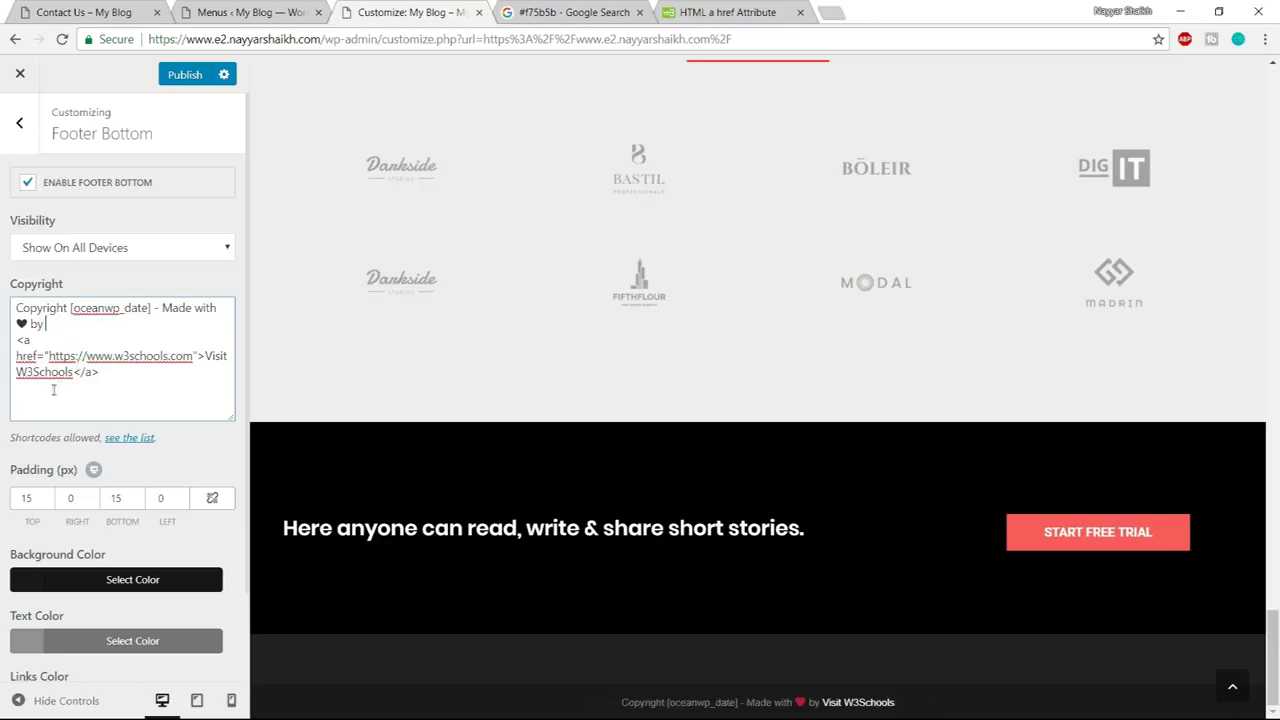
{"action": "left_click_drag", "start_coordinate": [205, 357], "coordinate": [80, 374]}
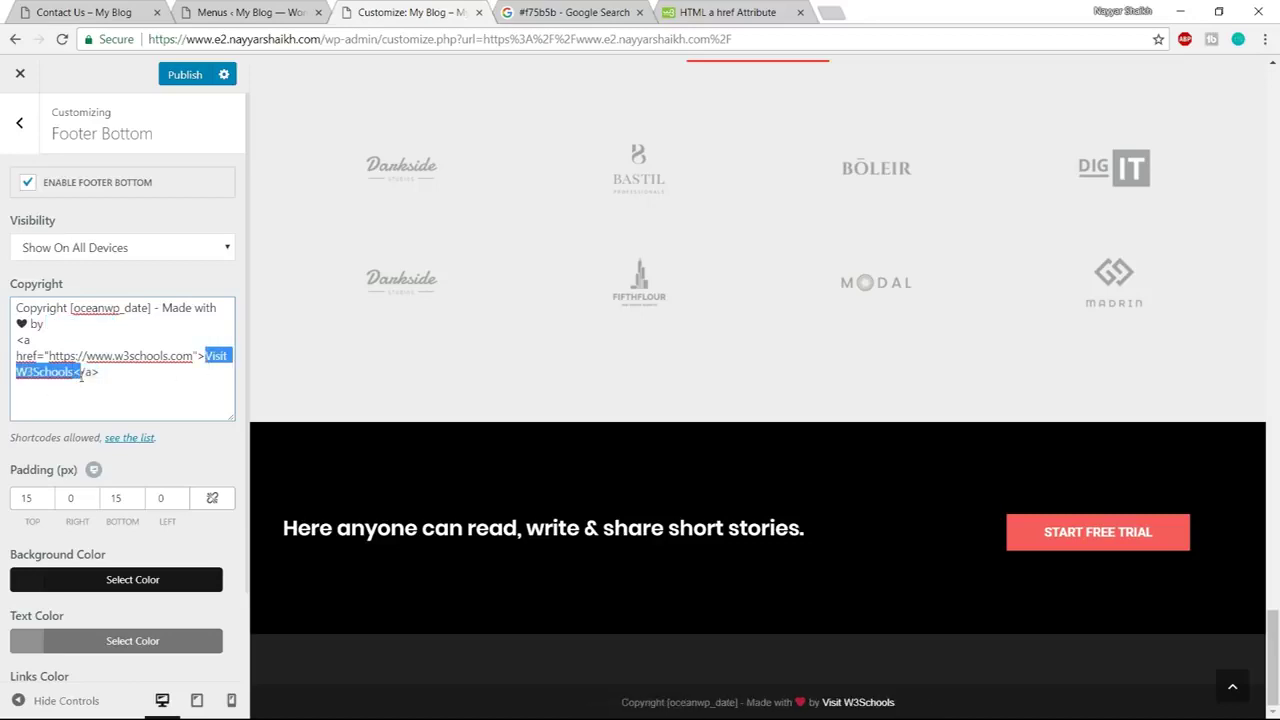
{"action": "key", "text": "ctrl+v"}
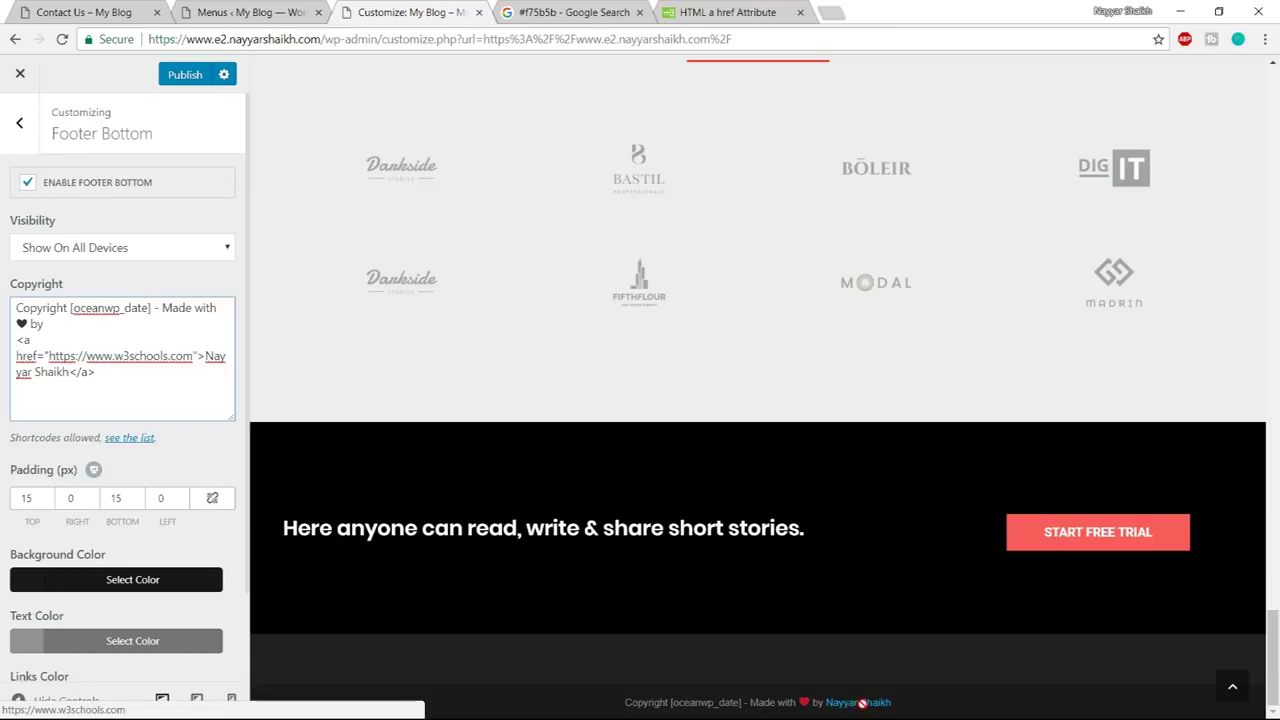
{"action": "left_click_drag", "start_coordinate": [48, 356], "coordinate": [192, 362]}
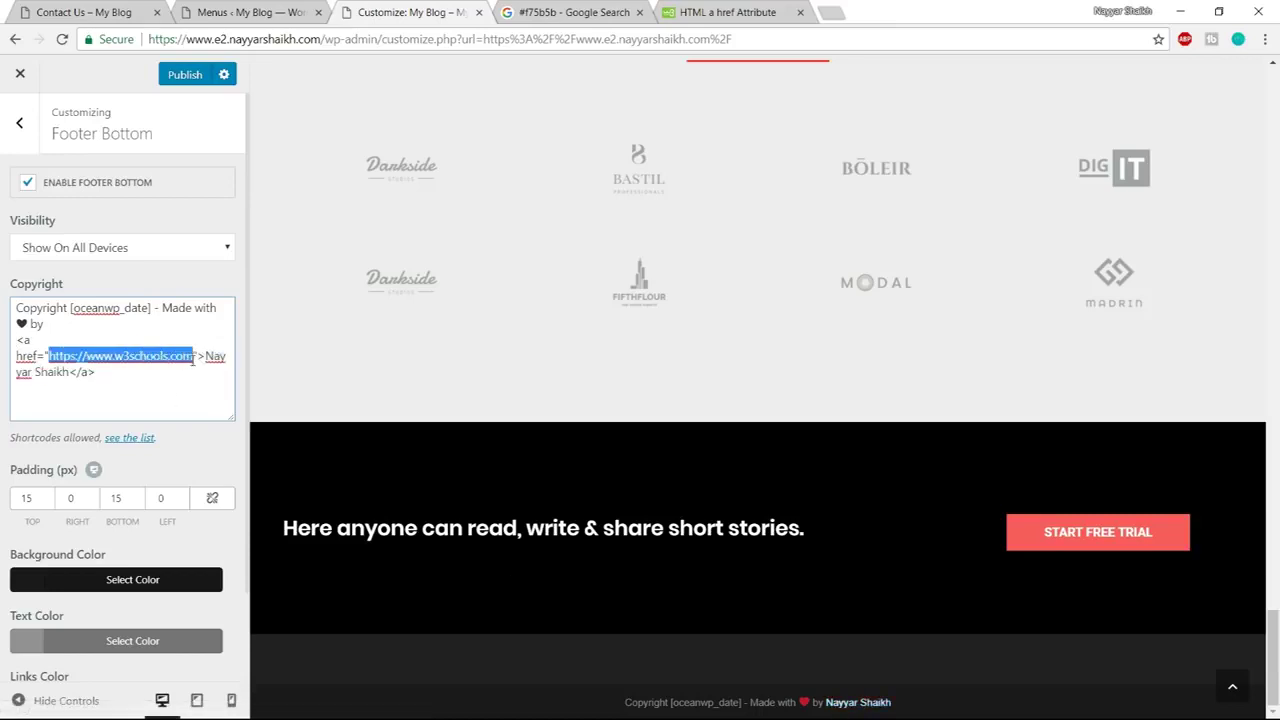
Replace the link's w3schools URL with the author's YouTube channel URL and publish.
{"action": "left_click", "coordinate": [831, 12]}
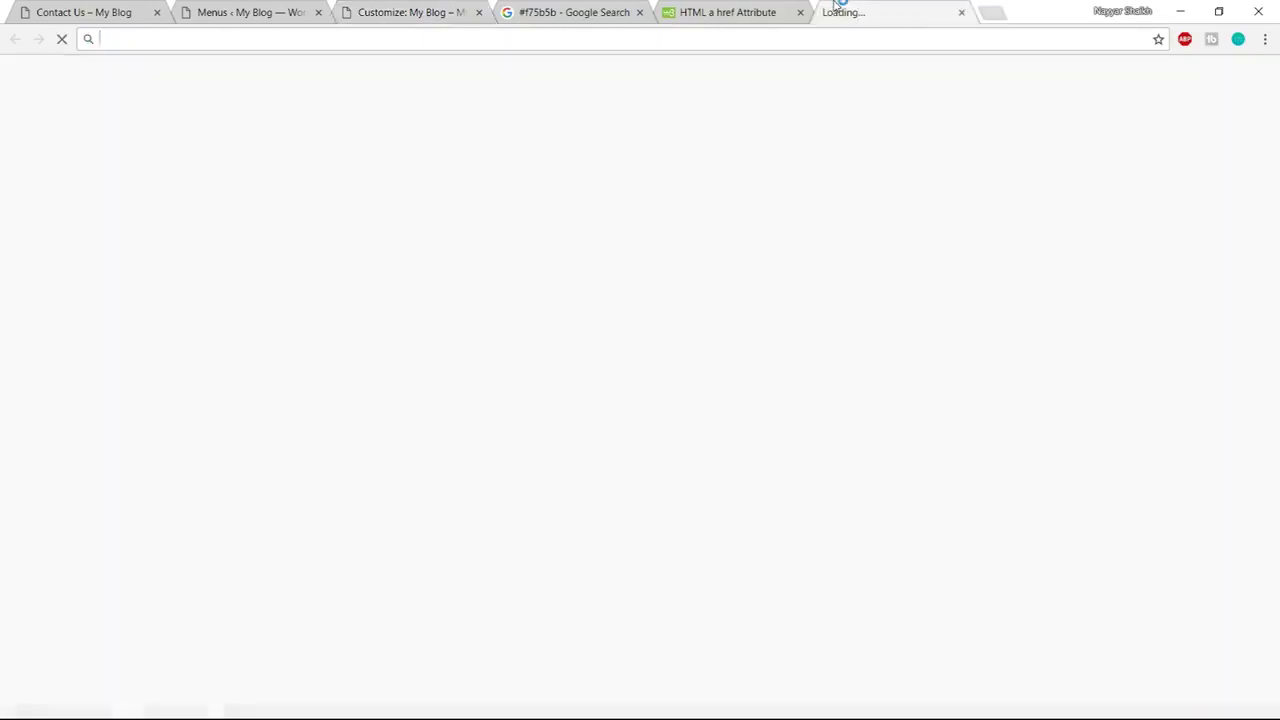
{"action": "type", "text": "y"}
{"action": "key", "text": "Down"}
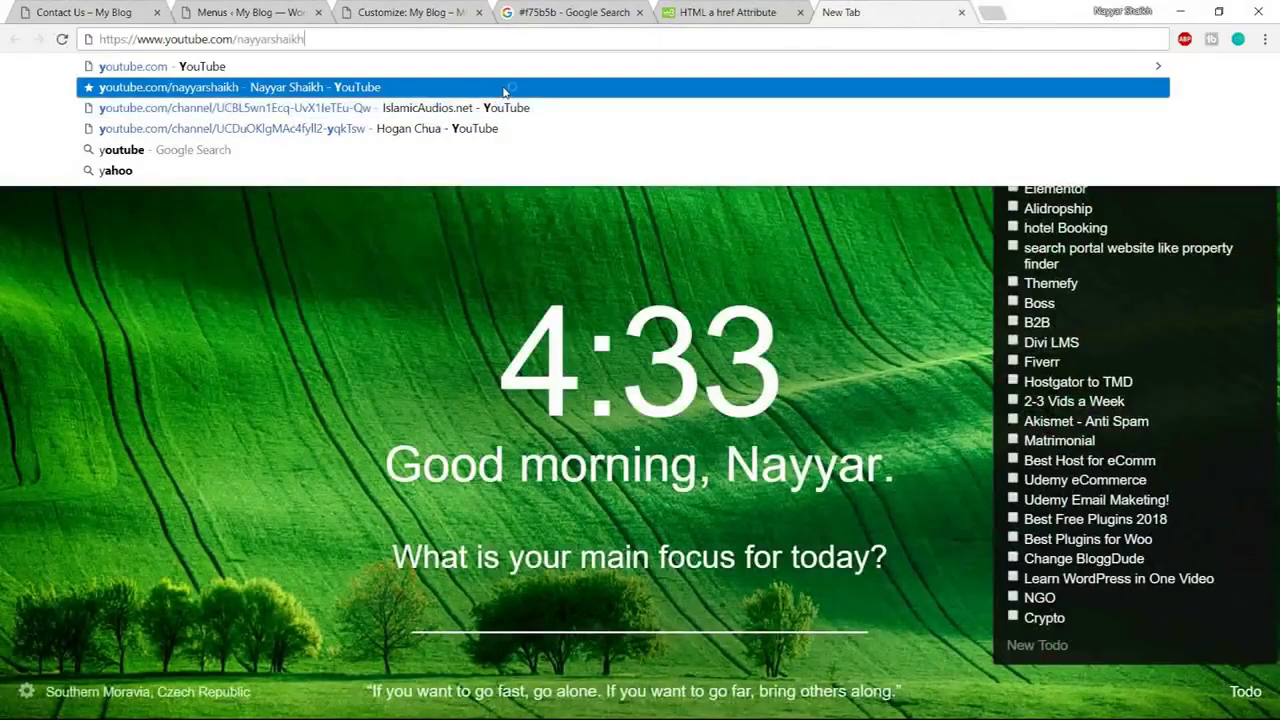
{"action": "key", "text": "Return"}
{"action": "left_click", "coordinate": [527, 40]}
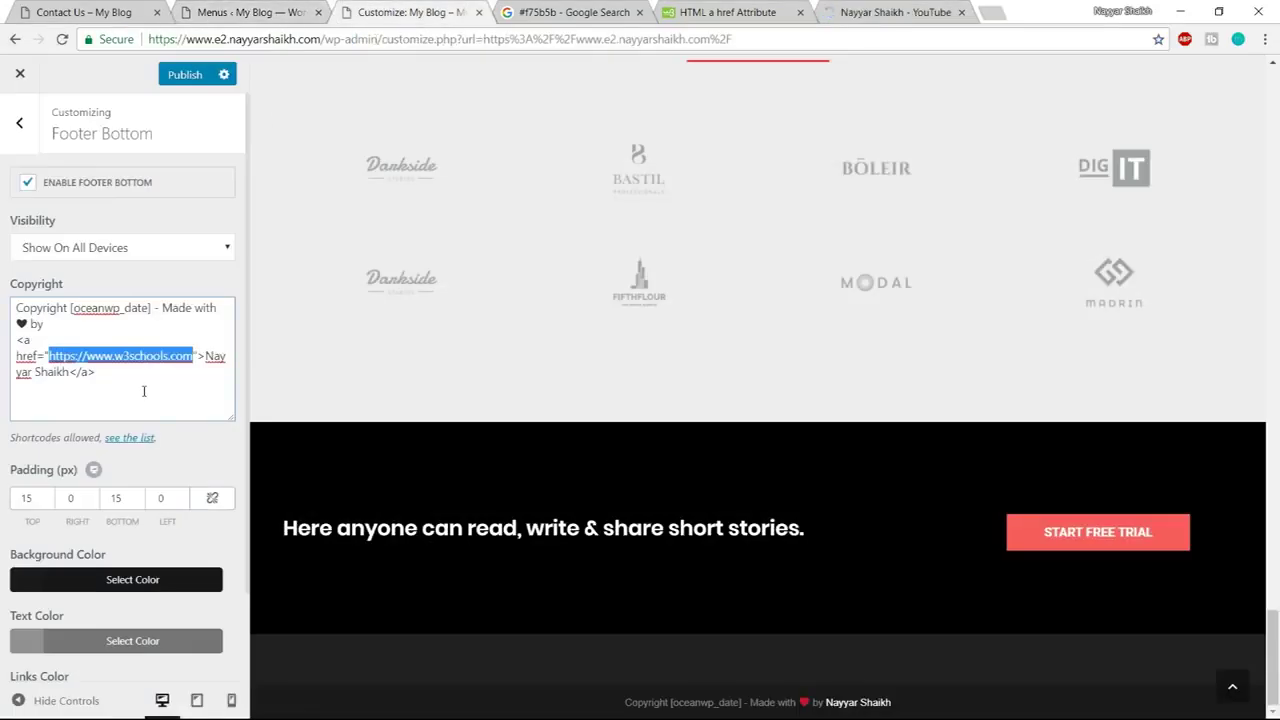
{"action": "type", "text": "https://www.youtube.com/nayyarshaikh"}
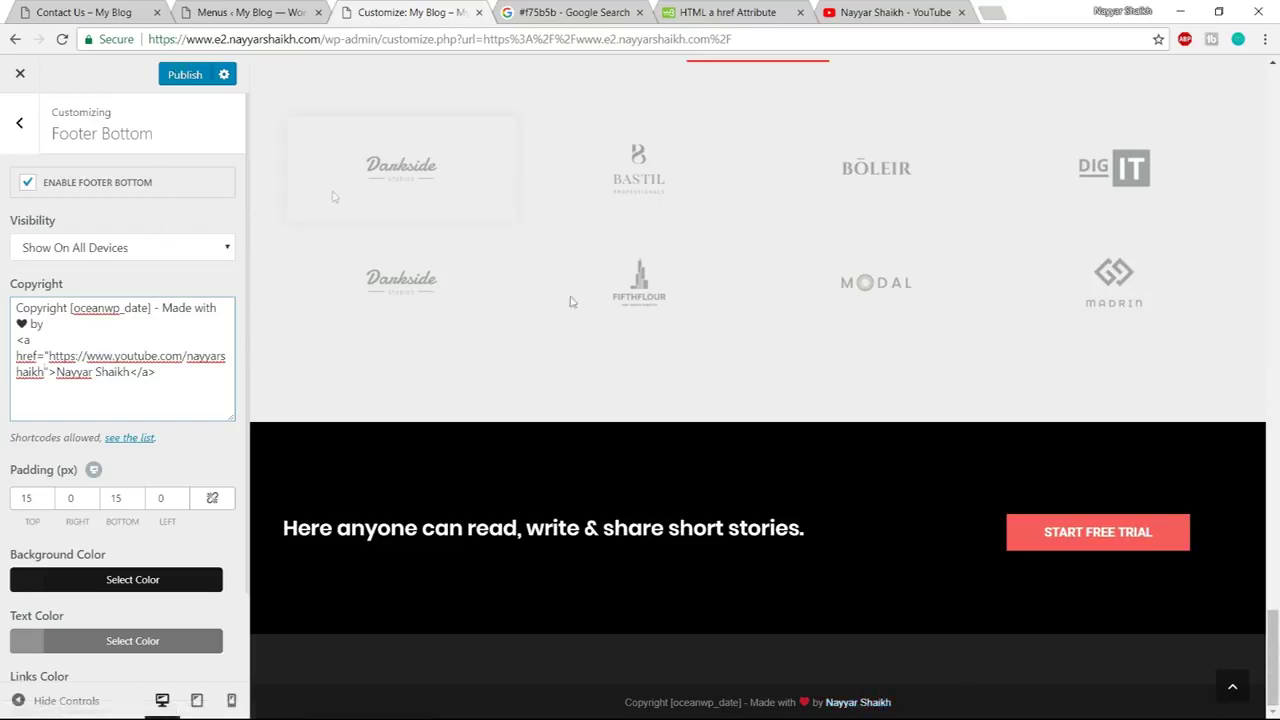
{"action": "left_click", "coordinate": [169, 79]}
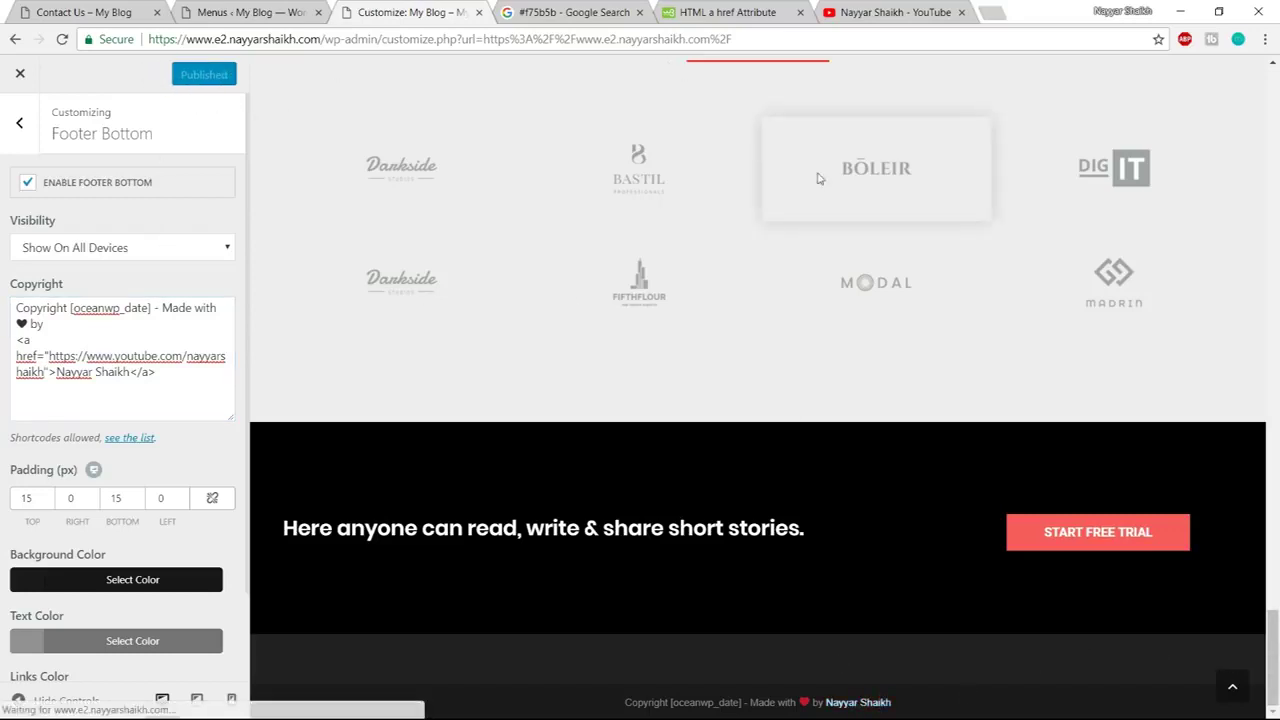
{"action": "left_click", "coordinate": [1230, 698]}
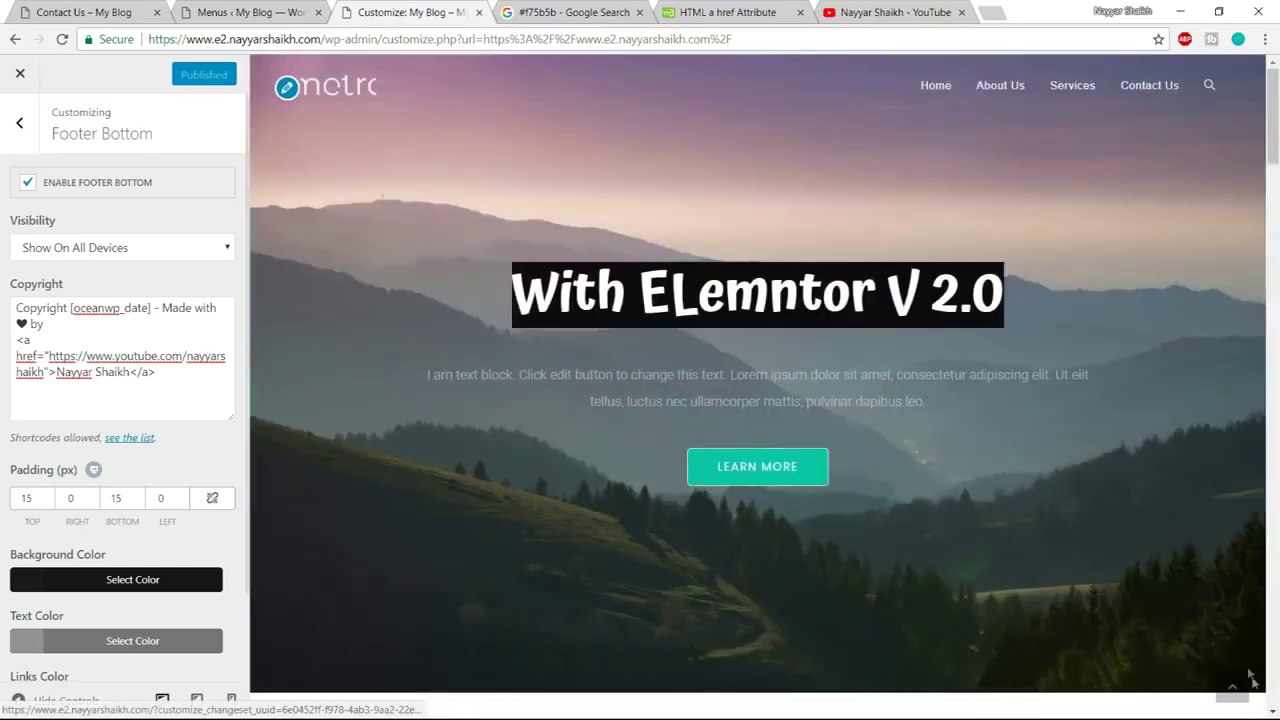
Exit the Customizer and check the live footer shows 'Copyright 2018 - Made with ♥ by' the linked author name, then return to the top.
{"action": "left_click", "coordinate": [22, 76]}
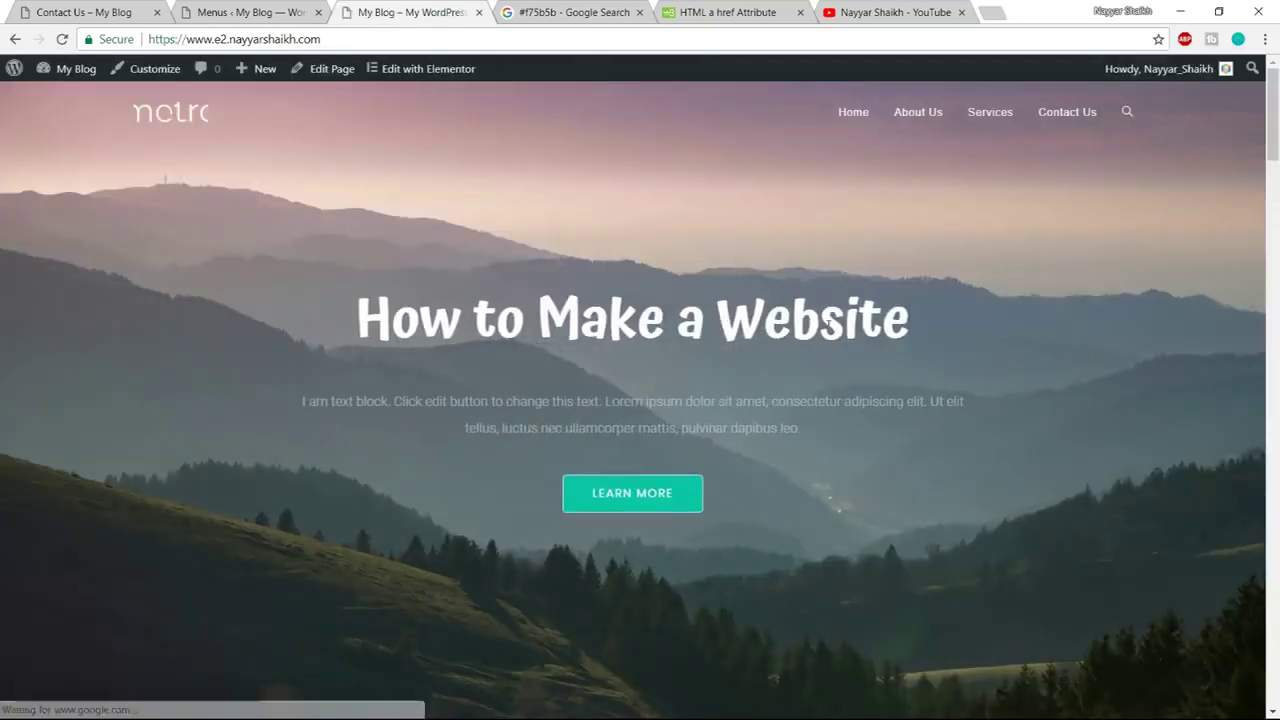
{"action": "scroll", "coordinate": [829, 331], "scroll_direction": "down", "scroll_amount": 7}
{"action": "scroll", "coordinate": [829, 331], "scroll_direction": "down", "scroll_amount": 3}
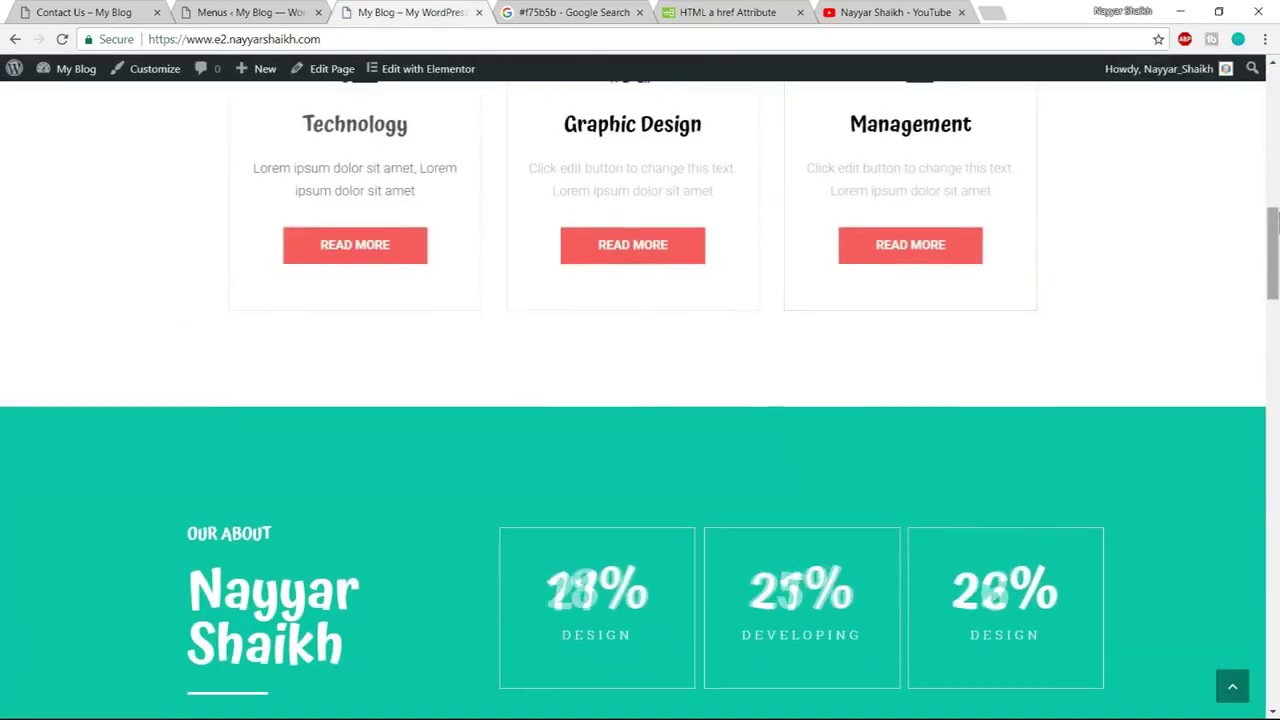
{"action": "scroll", "coordinate": [1009, 326], "scroll_direction": "down", "scroll_amount": 10}
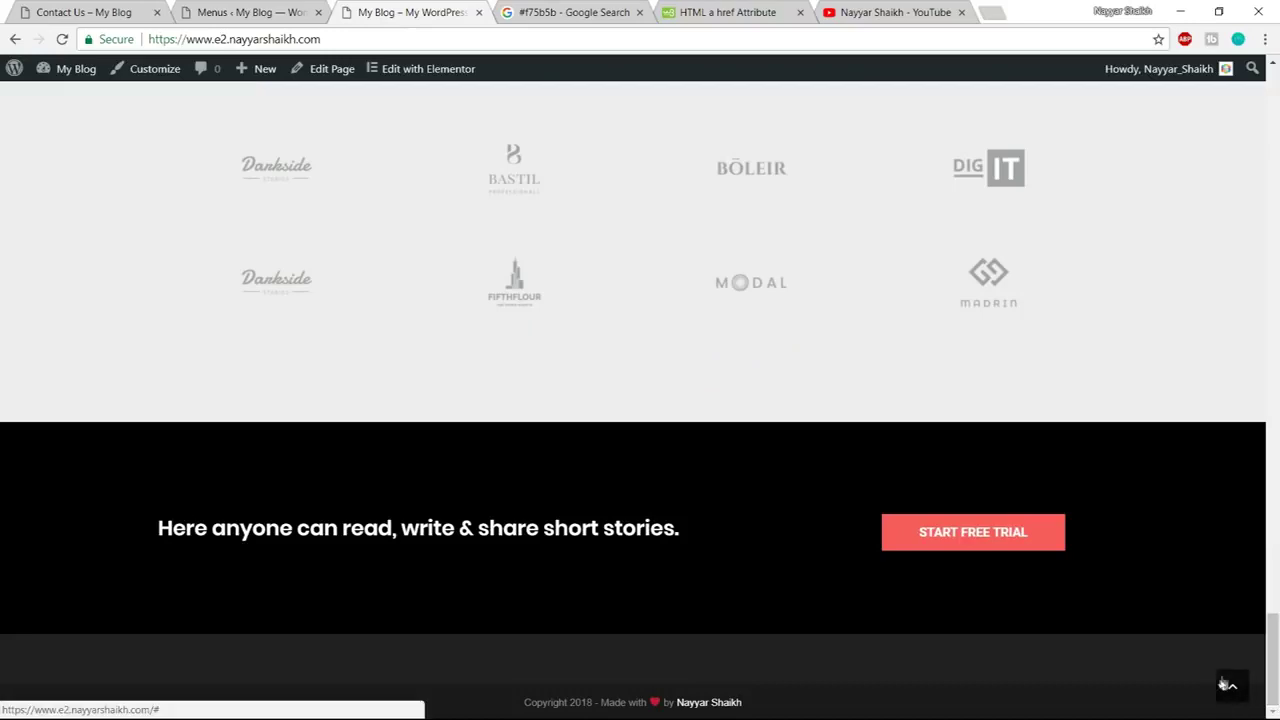
{"action": "left_click", "coordinate": [1232, 686]}
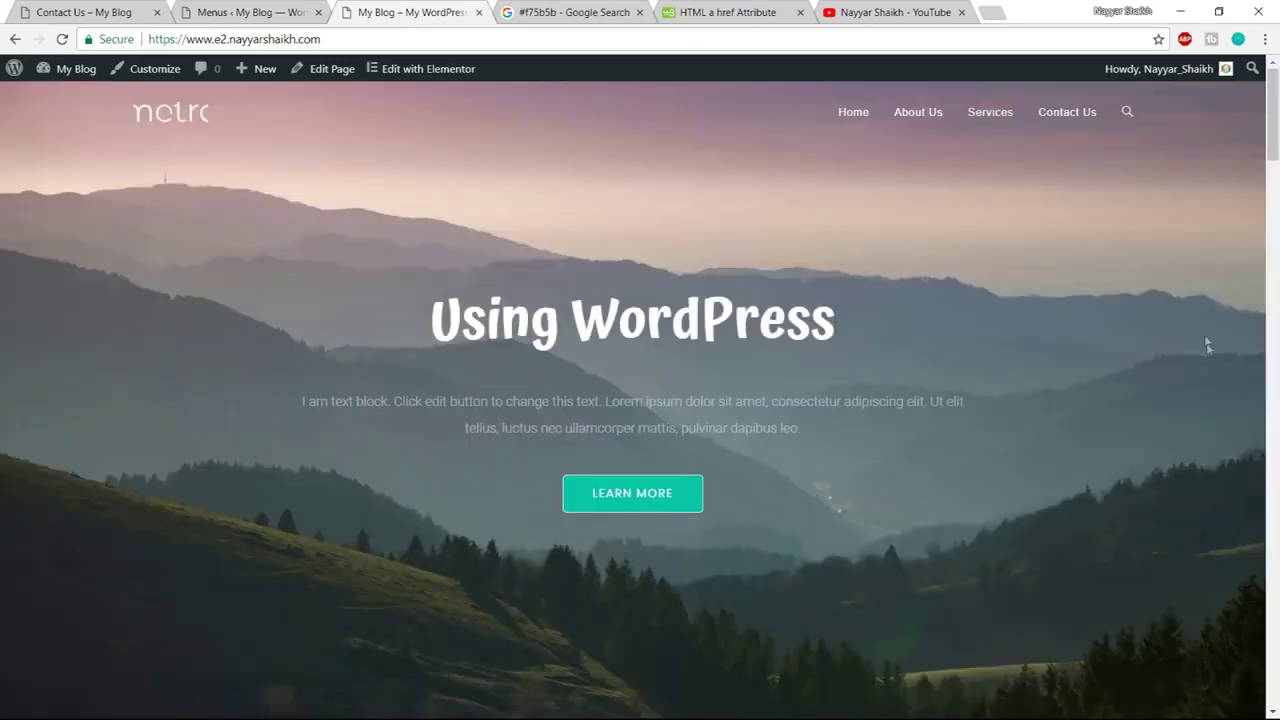